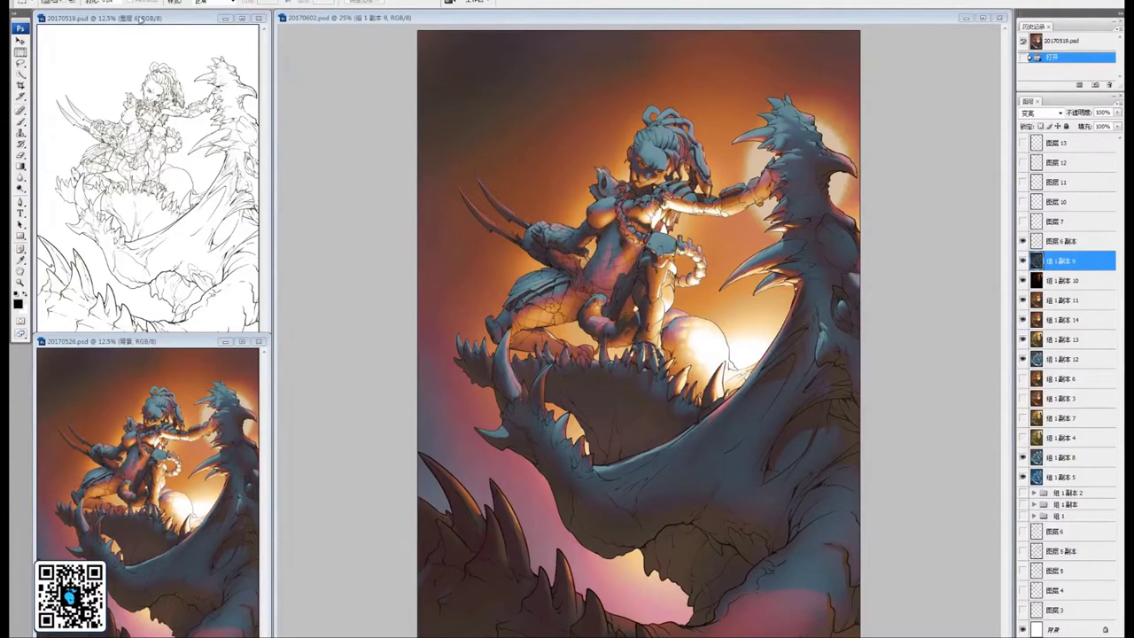
# Bring the 20170519.psd line art window to the middle of the workspace, enlarge it and show it at 25%
pyautogui.moveTo(143, 17); pyautogui.dragTo(420, 22)
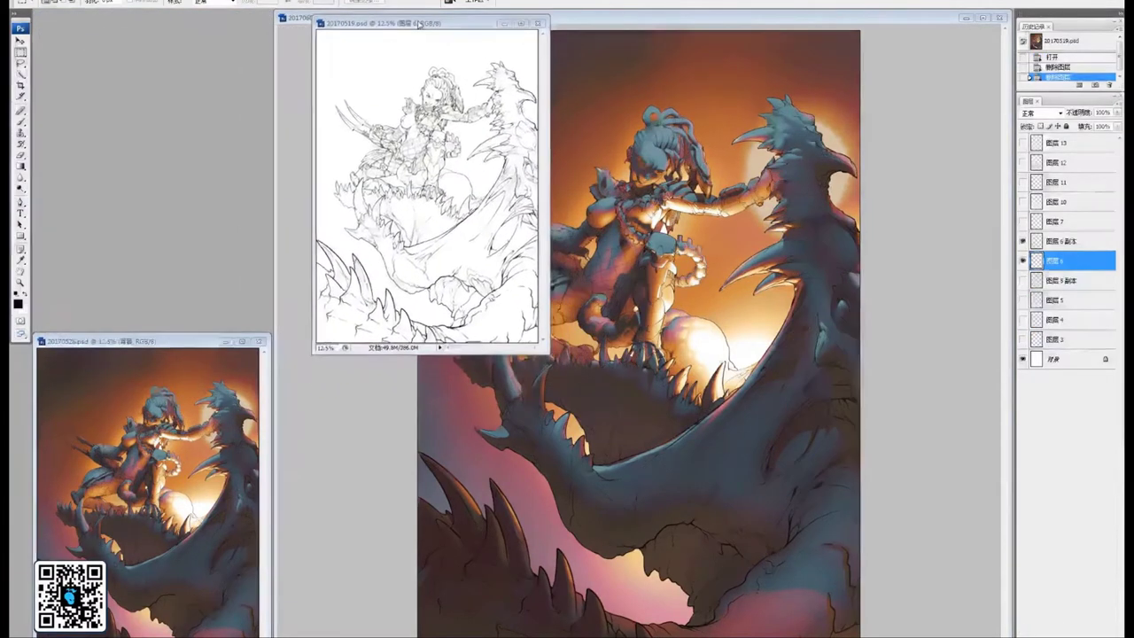
pyautogui.moveTo(544, 349); pyautogui.dragTo(928, 637)
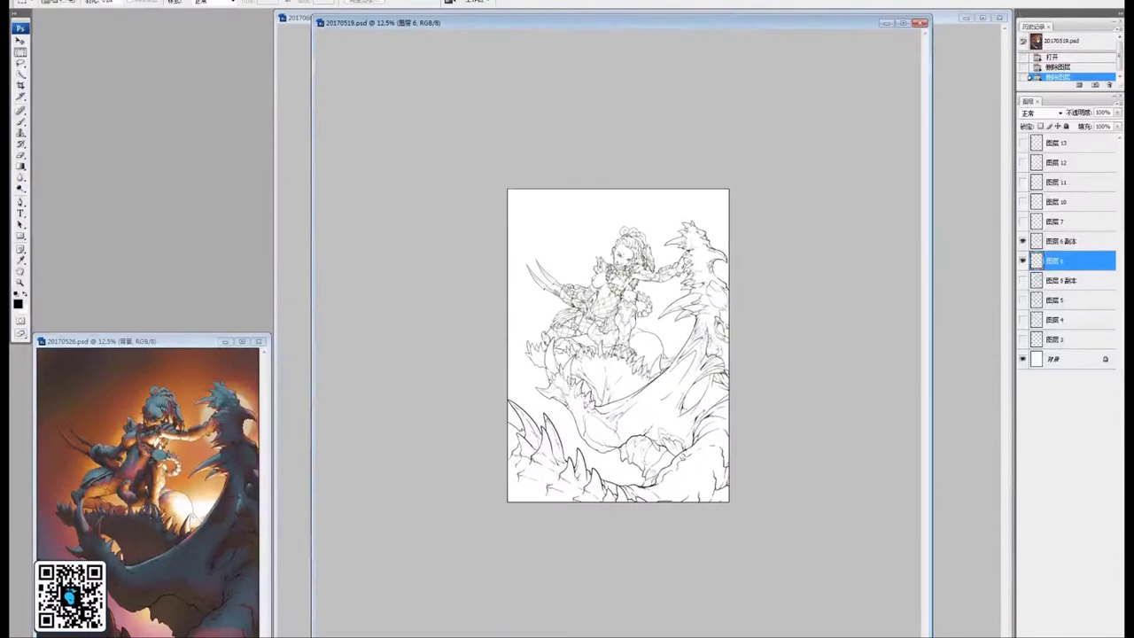
pyautogui.hotkey('ctrl', '+')
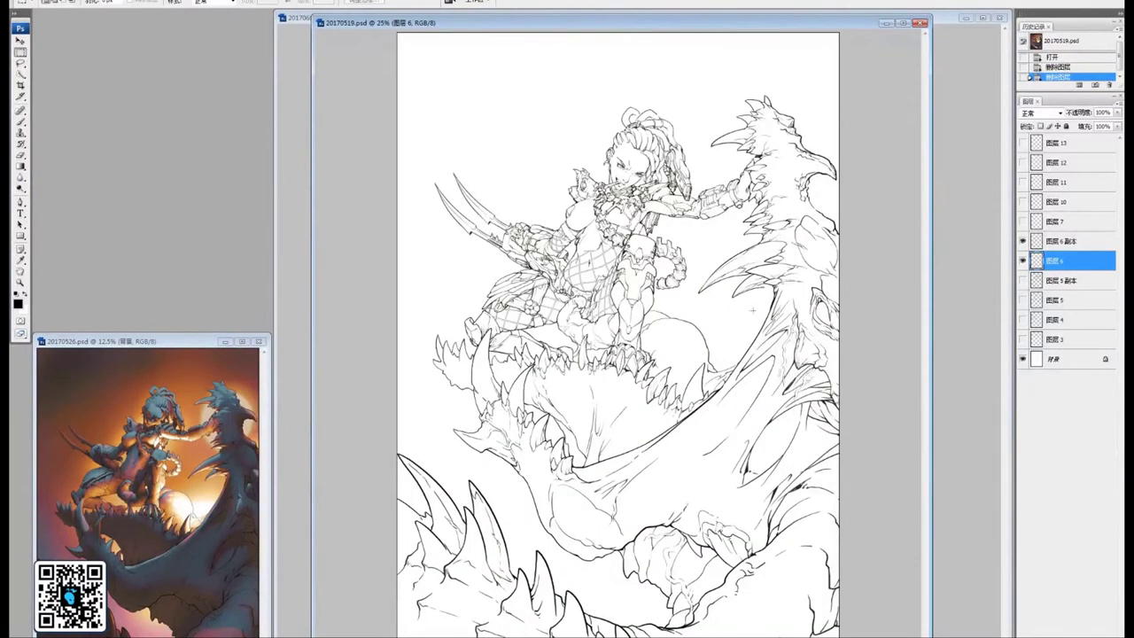
# Hide the line art on 图层 6 副本 and 图层 6 and show the numbered thumbnail sketches on 图层 3
pyautogui.click(1024, 241)
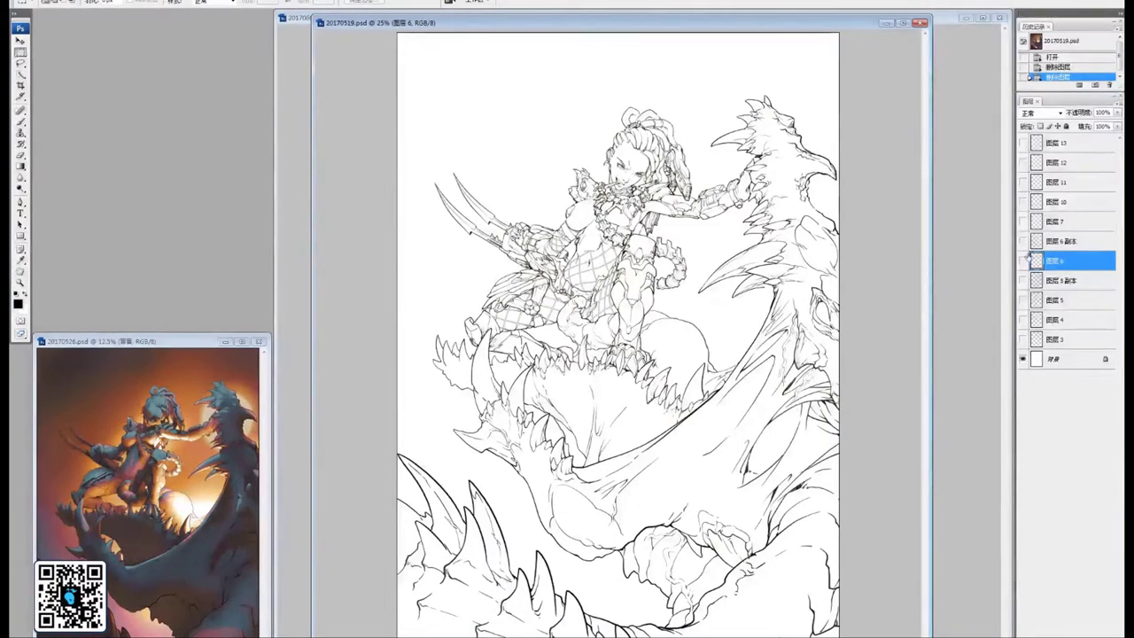
pyautogui.click(1025, 260)
pyautogui.click(1024, 340)
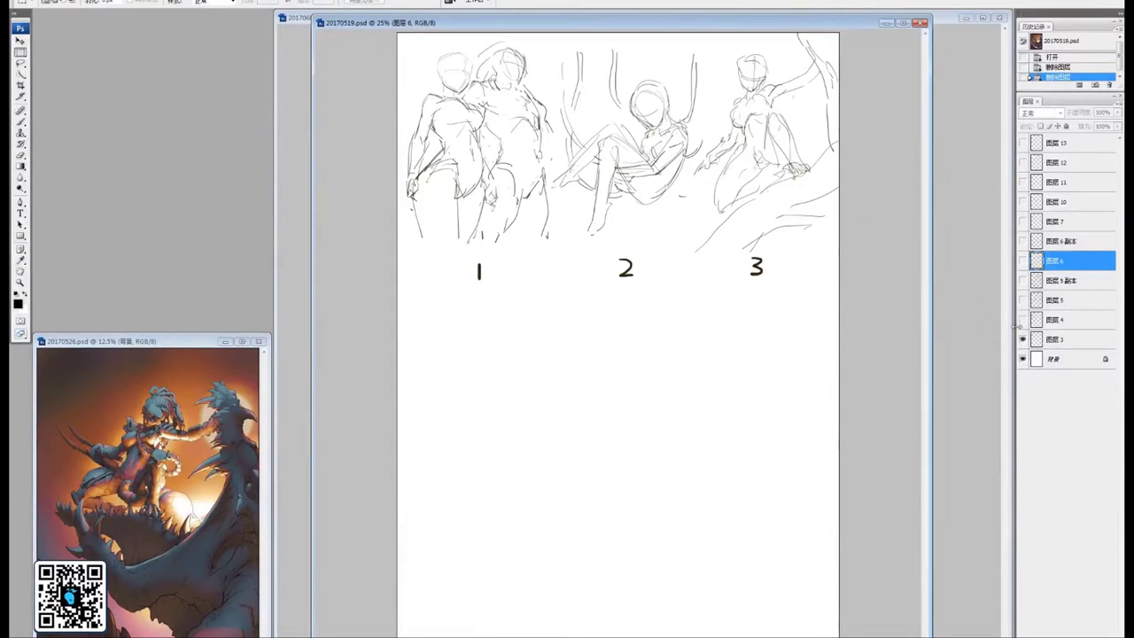
# Replace the thumbnails with the rough pose on 图层 4, compare it with 图层 5, and leave only the 图层 5 sketch over the background
pyautogui.click(1024, 320)
pyautogui.click(1023, 339)
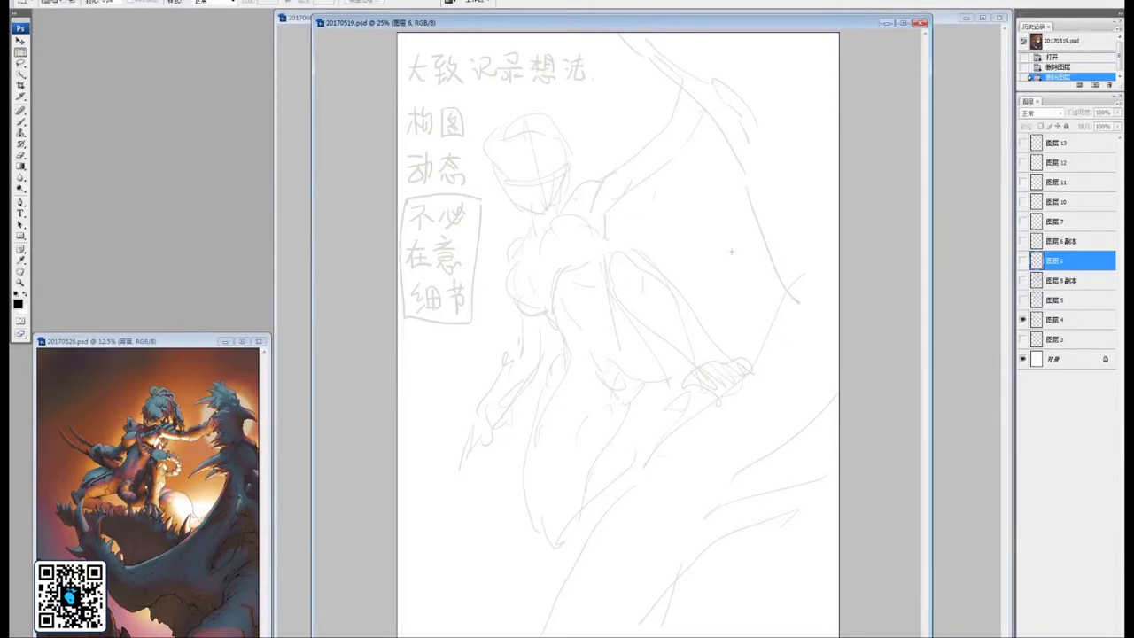
pyautogui.click(1024, 300)
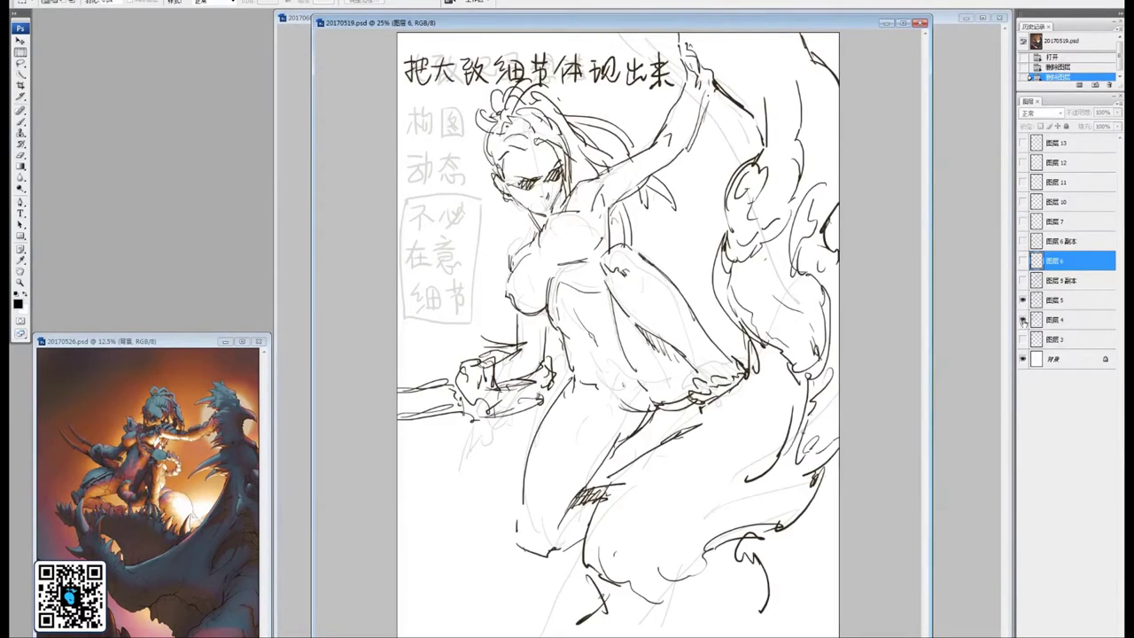
pyautogui.click(1024, 320)
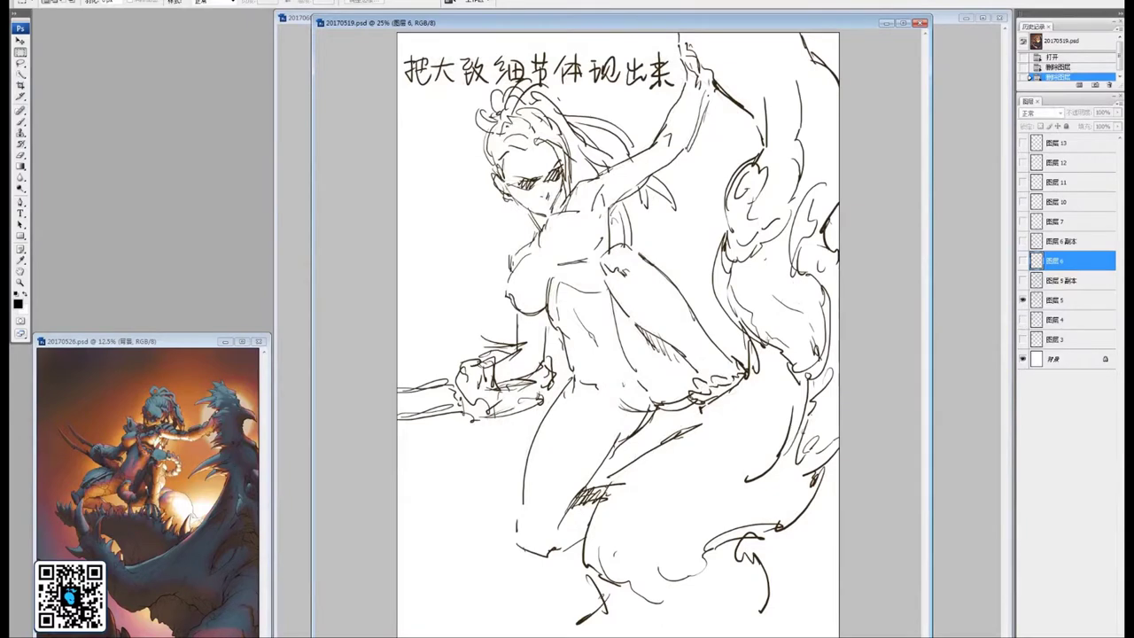
pyautogui.click(1023, 319)
pyautogui.click(1024, 300)
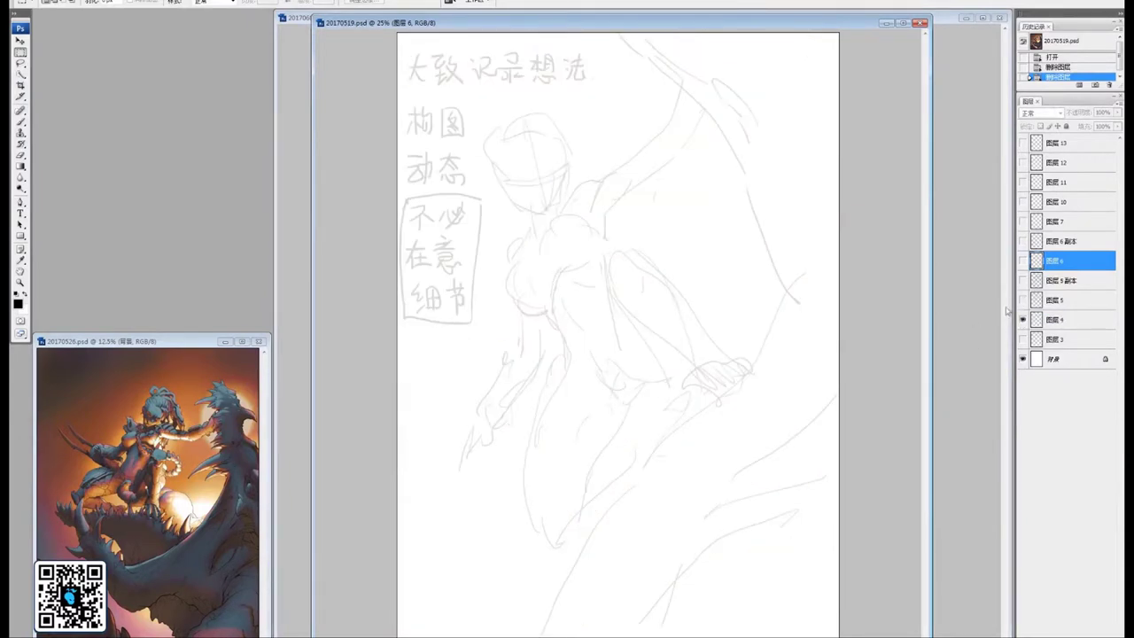
pyautogui.click(1024, 301)
pyautogui.click(1023, 320)
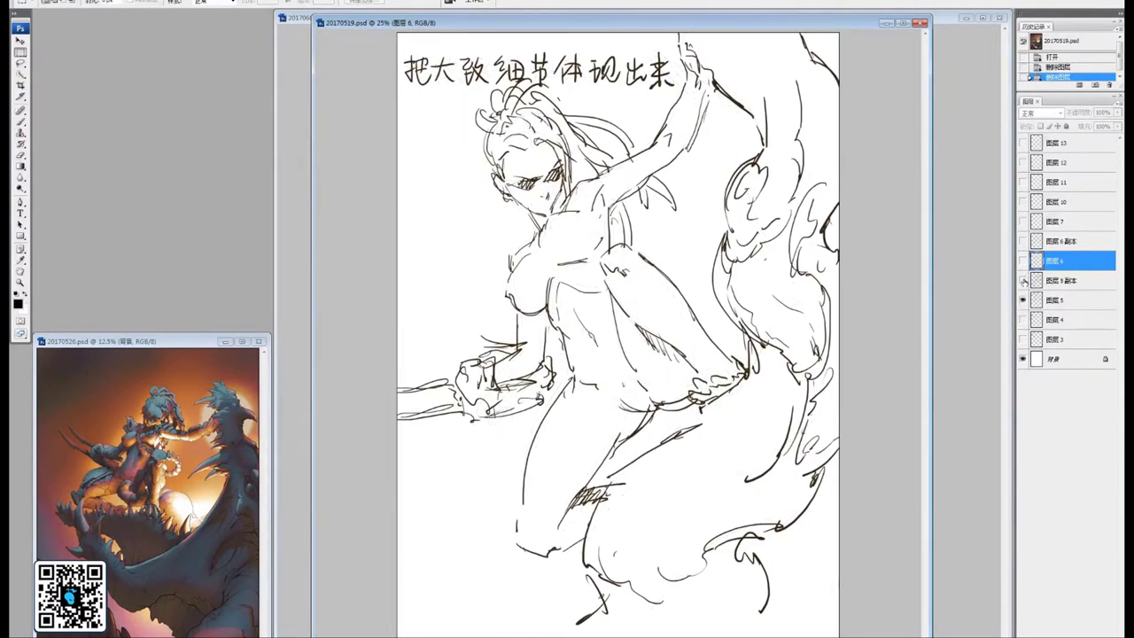
# Show 图层 5 副本 alone in place of 图层 5, raising its opacity to 100%
pyautogui.click(1025, 281)
pyautogui.click(1023, 300)
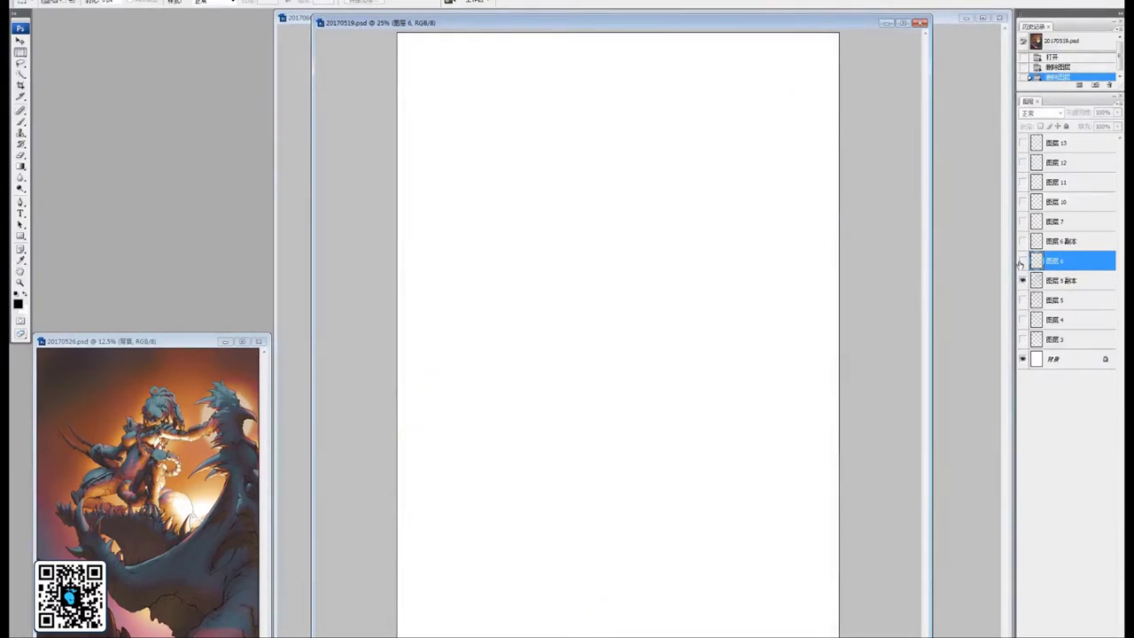
pyautogui.click(1023, 261)
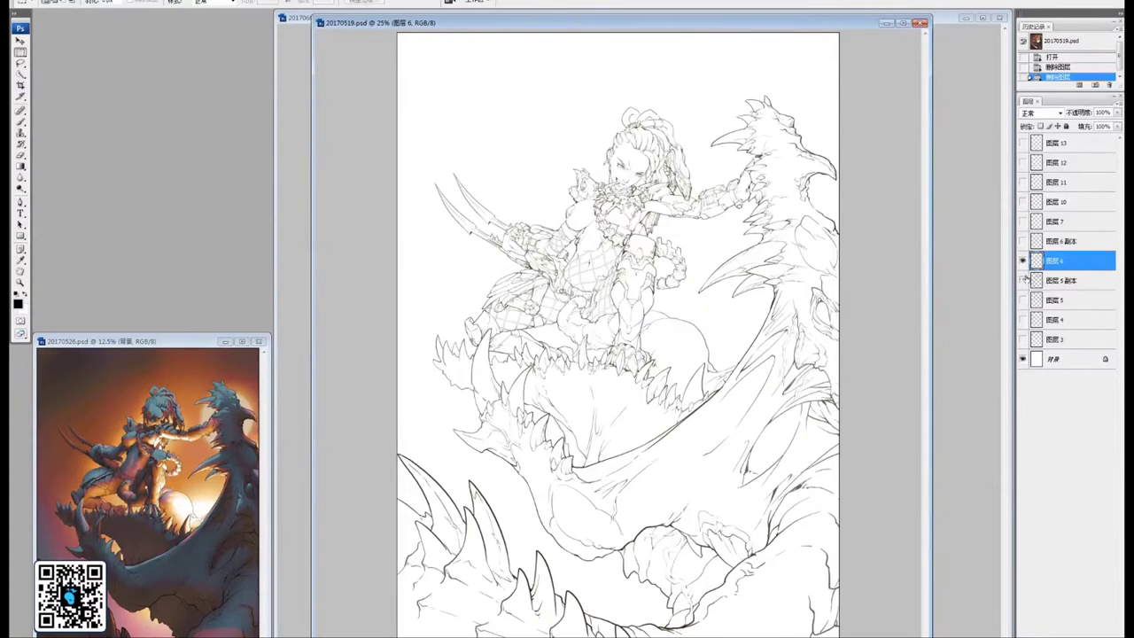
pyautogui.click(1053, 282)
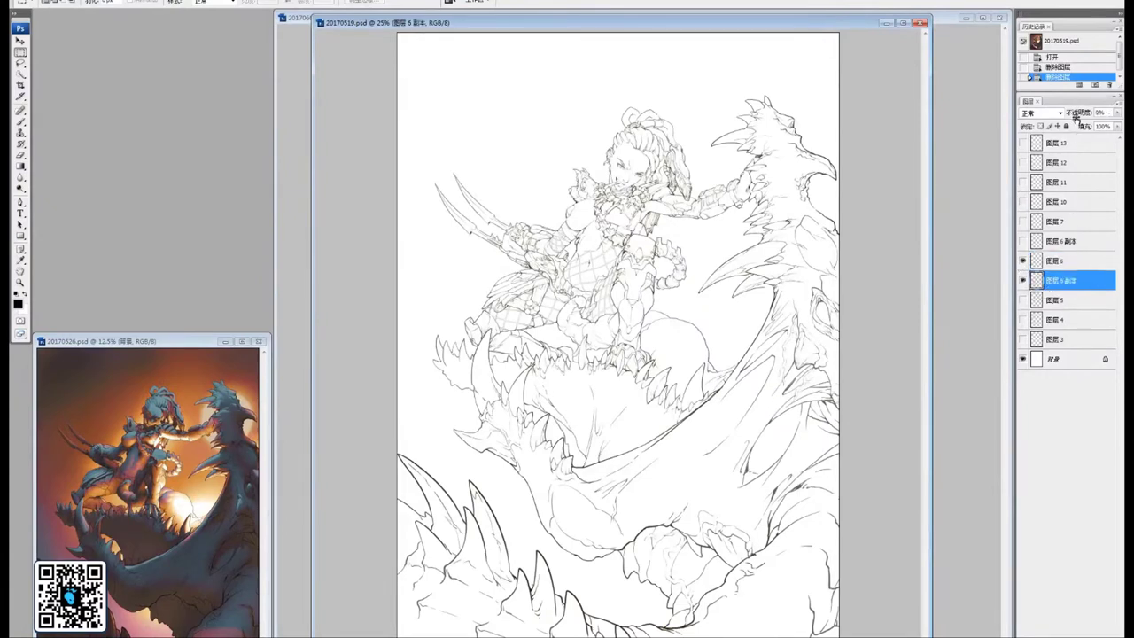
pyautogui.moveTo(1077, 115); pyautogui.dragTo(1124, 116)
pyautogui.click(1023, 260)
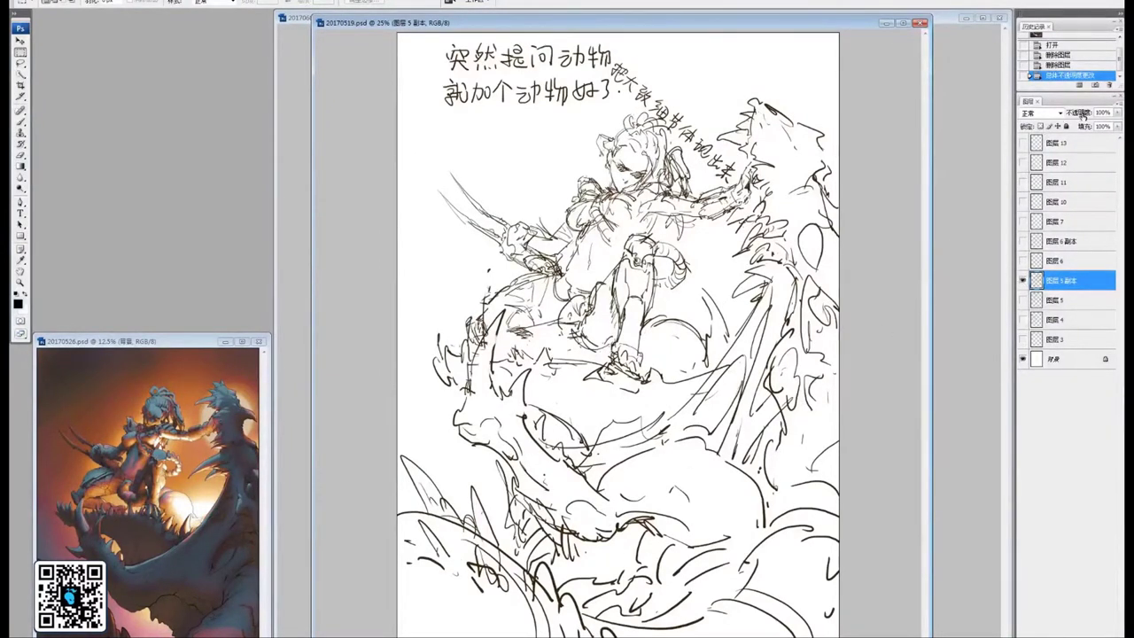
# Set 图层 5 副本 to 30% opacity and compare it with 图层 6, leaving only 图层 6 副本 visible over the background
pyautogui.moveTo(1083, 115); pyautogui.dragTo(1051, 115)
pyautogui.click(1023, 260)
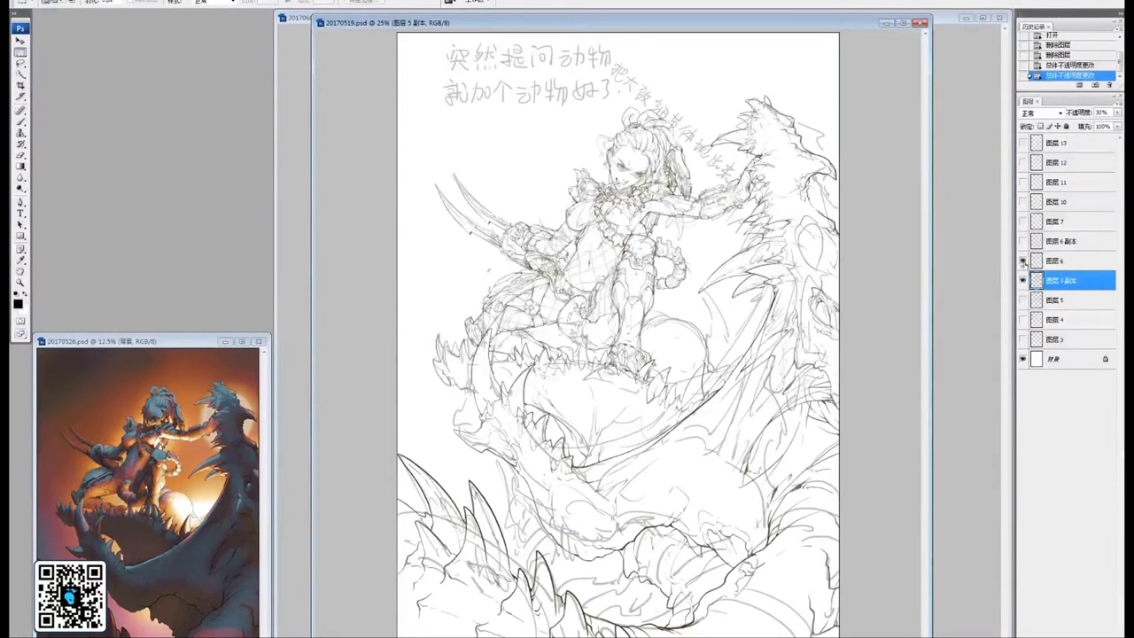
pyautogui.click(1023, 280)
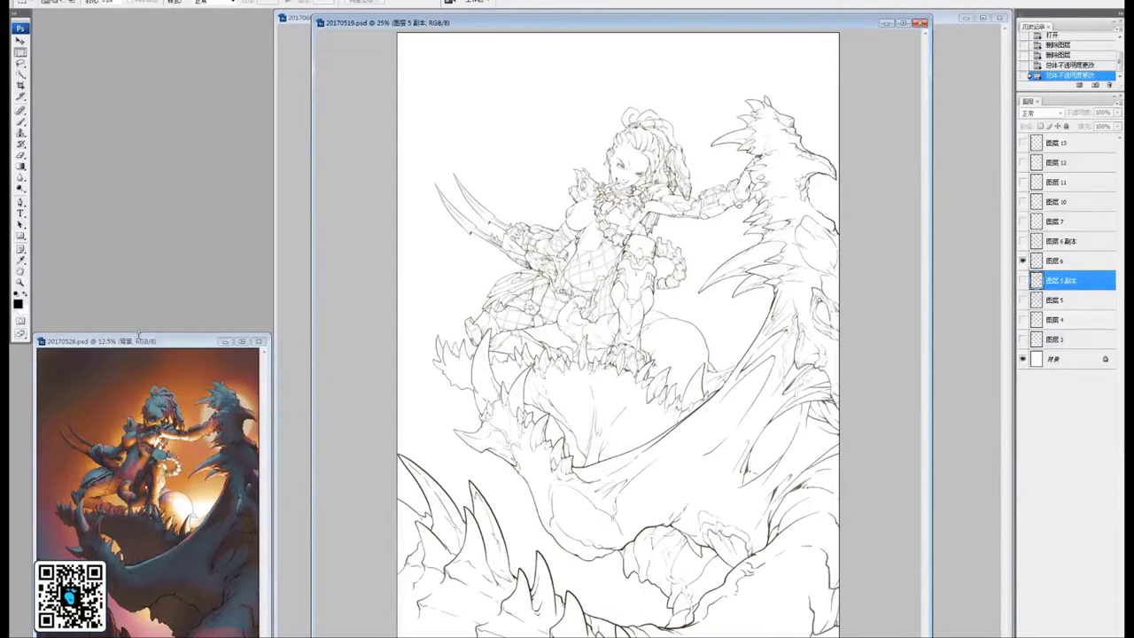
pyautogui.click(1024, 242)
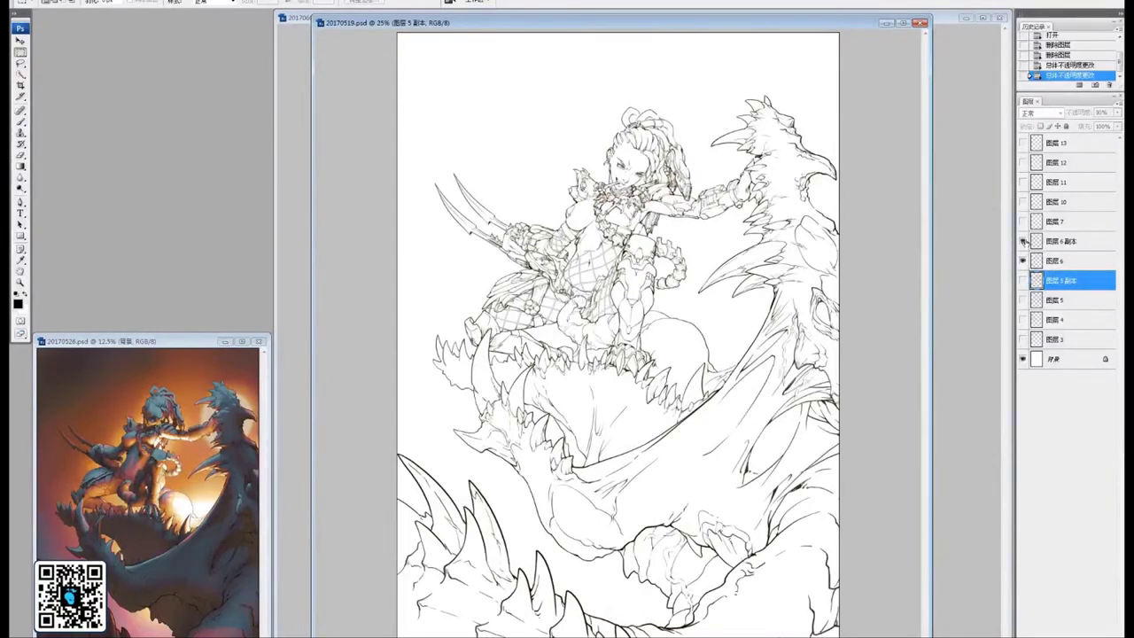
pyautogui.click(1023, 260)
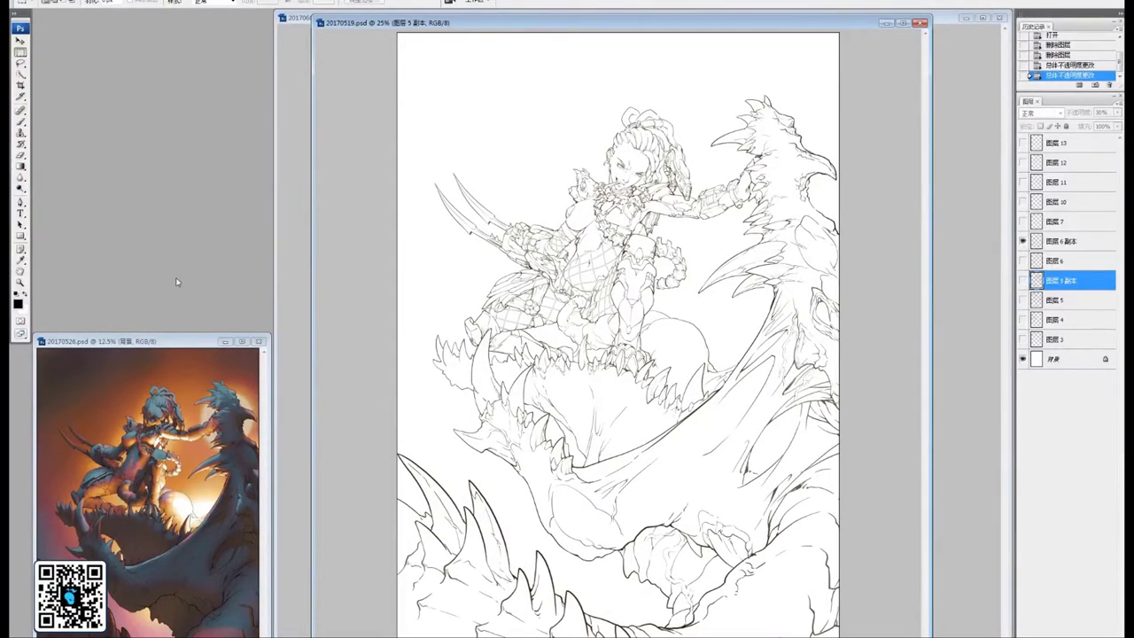
# Examine the woman's face, bone necklace and outstretched arm in the line art at 100%
pyautogui.click(20, 281)
pyautogui.click(544, 218)
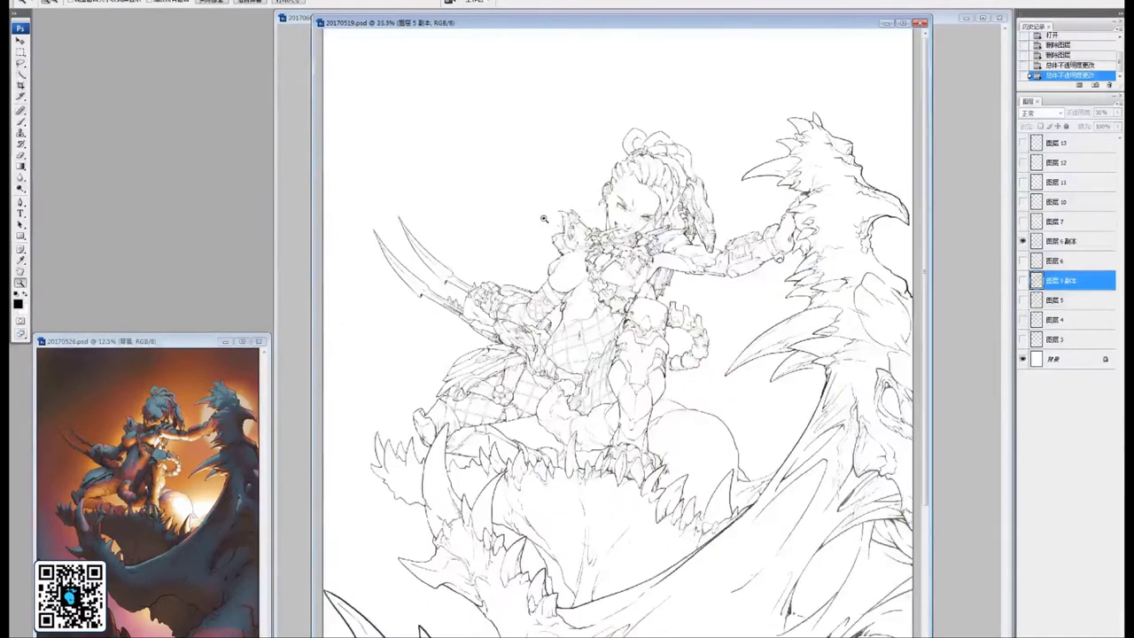
pyautogui.click(656, 252)
pyautogui.click(582, 250)
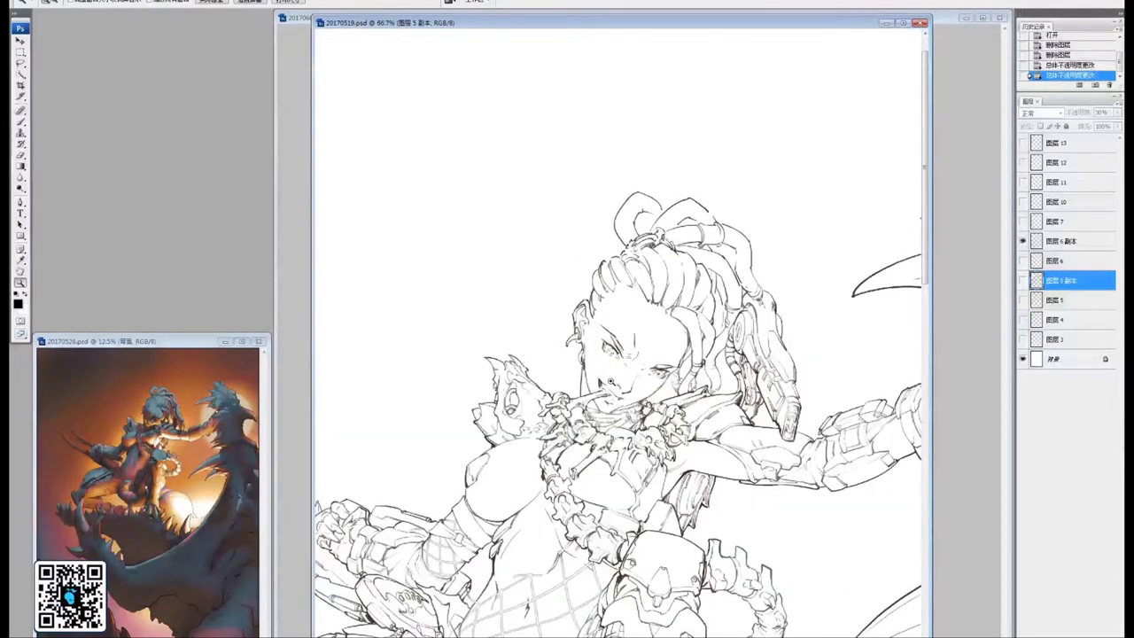
pyautogui.click(611, 381)
pyautogui.moveTo(712, 450); pyautogui.dragTo(556, 338)
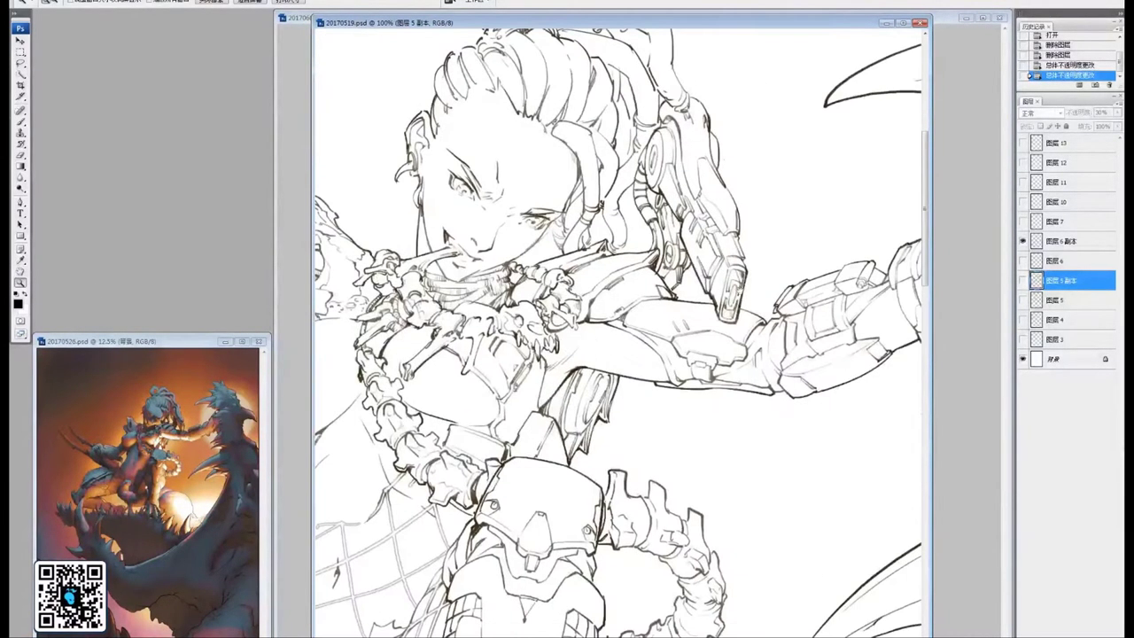
pyautogui.moveTo(602, 205); pyautogui.dragTo(430, 217)
# Examine the creature's spikes, teeth and jaw up close, and return to the whole line art at 25%
pyautogui.moveTo(709, 302)
pyautogui.mouseDown()
pyautogui.moveTo(532, 404)
pyautogui.moveTo(469, 504)
pyautogui.mouseUp()
pyautogui.moveTo(566, 631); pyautogui.dragTo(574, 402)
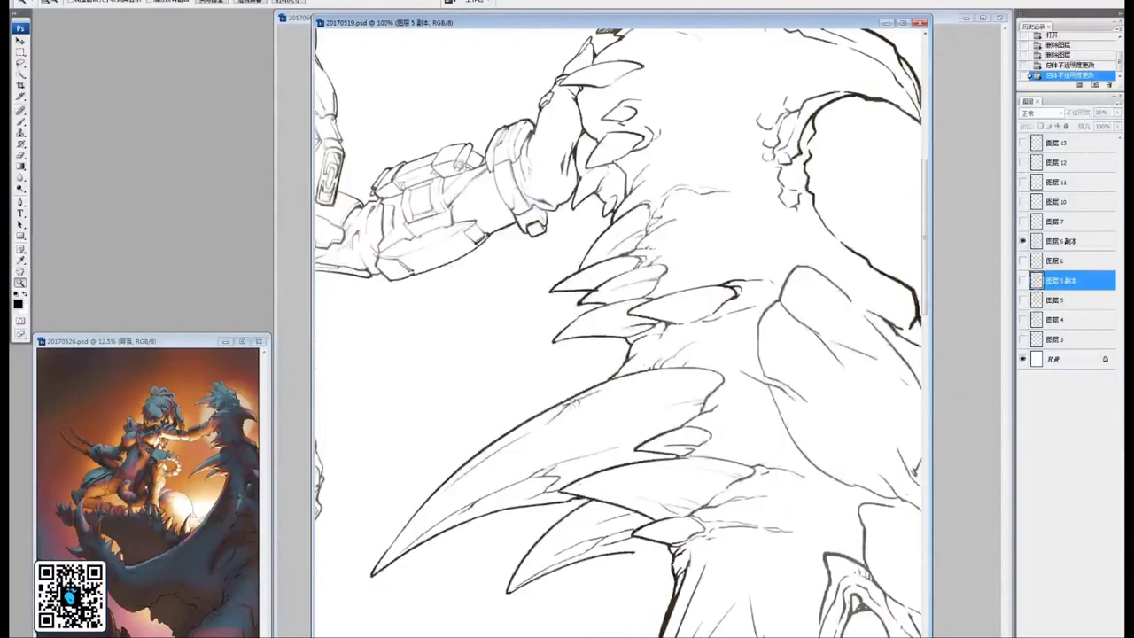
pyautogui.moveTo(363, 611); pyautogui.dragTo(714, 399)
pyautogui.moveTo(559, 483); pyautogui.dragTo(719, 236)
pyautogui.moveTo(615, 450); pyautogui.dragTo(781, 312)
pyautogui.hotkey('ctrl', '-')
pyautogui.hotkey('ctrl', '-')
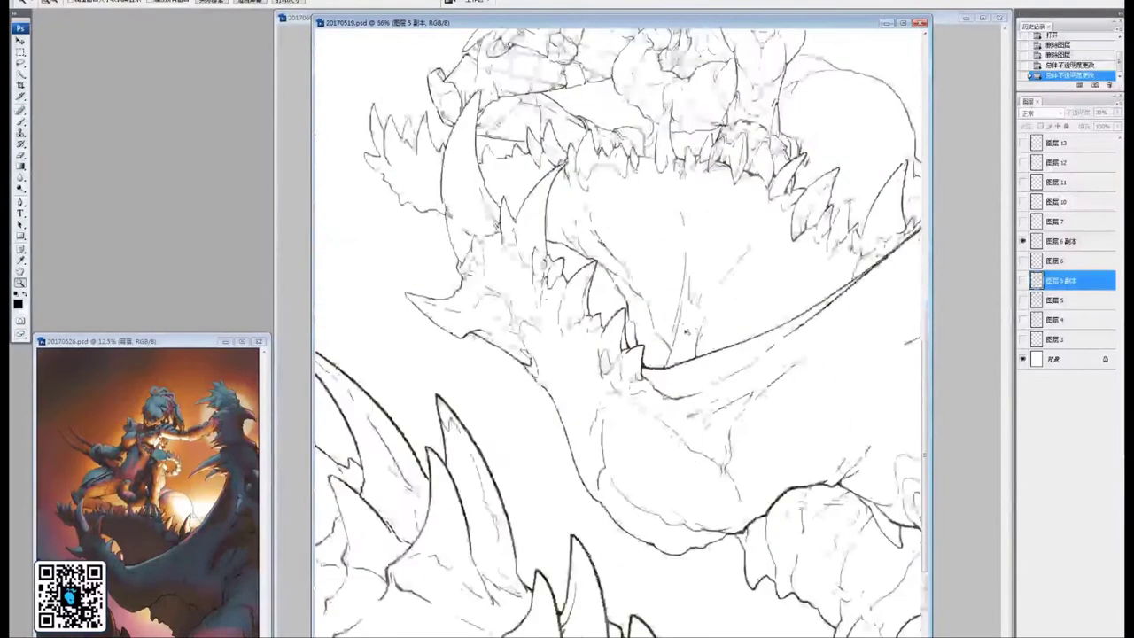
pyautogui.hotkey('ctrl', '-')
pyautogui.hotkey('ctrl', '-')
pyautogui.hotkey('ctrl', '-')
pyautogui.hotkey('ctrl', '+')
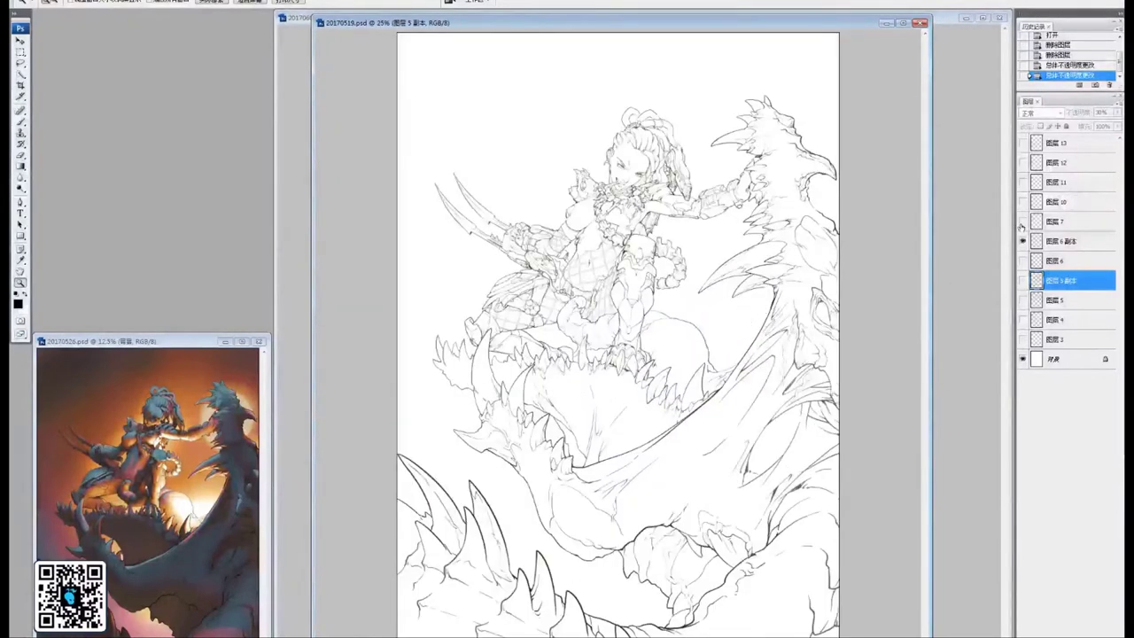
# Show the line weight notes on 图层 7 up close and hide the 图层 6 副本 line art behind them
pyautogui.click(1022, 221)
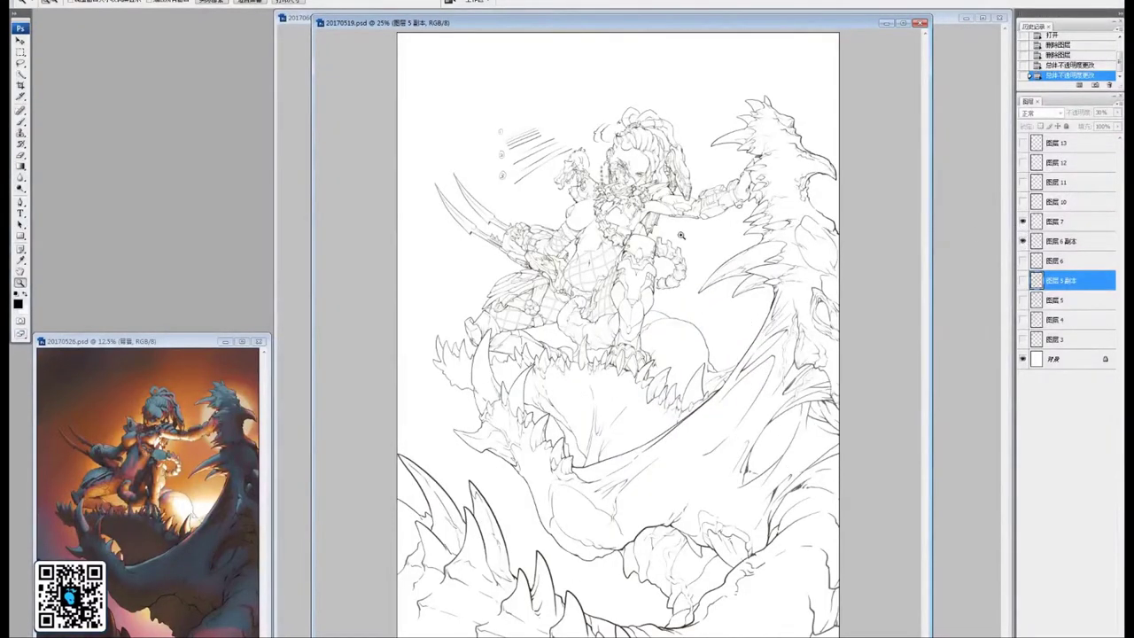
pyautogui.click(698, 198)
pyautogui.hotkey('ctrl', '+')
pyautogui.hotkey('ctrl', '+')
pyautogui.moveTo(602, 154); pyautogui.dragTo(778, 507)
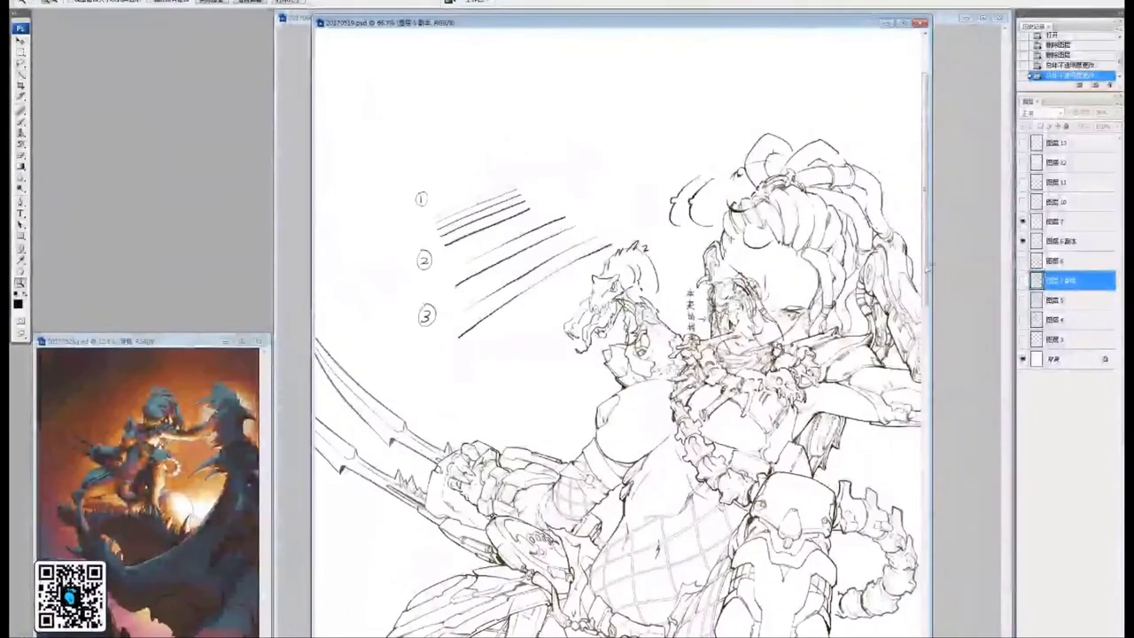
pyautogui.click(1023, 241)
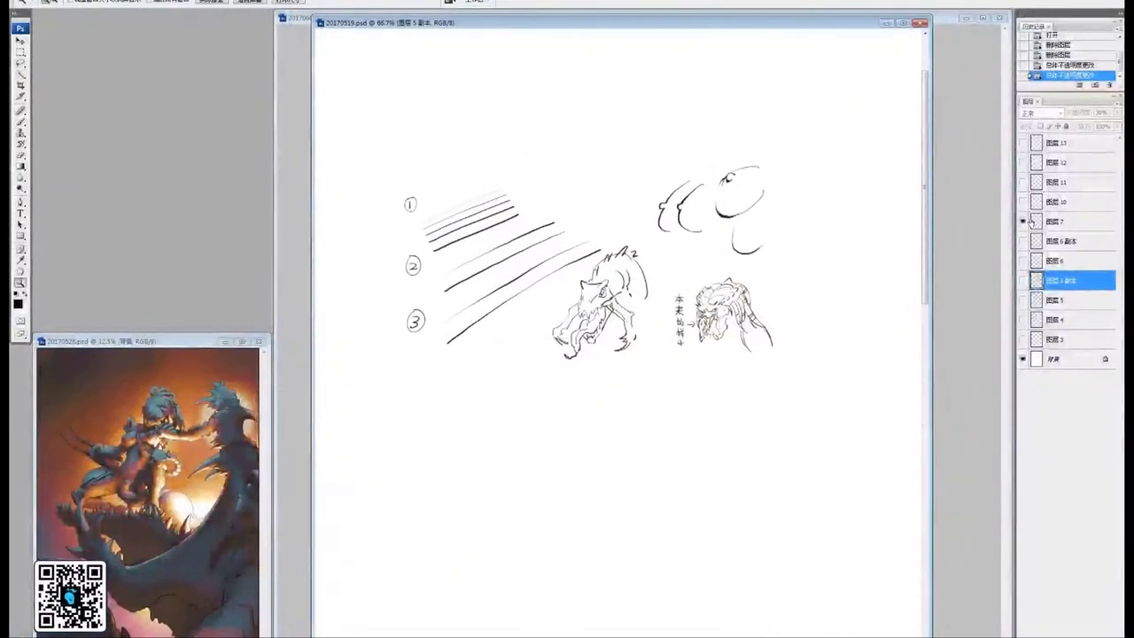
# Check what the upper note layers, from 图层 10 to 图层 13, contain by switching their visibility
pyautogui.click(1023, 183)
pyautogui.click(1022, 182)
pyautogui.click(1023, 183)
pyautogui.click(1022, 163)
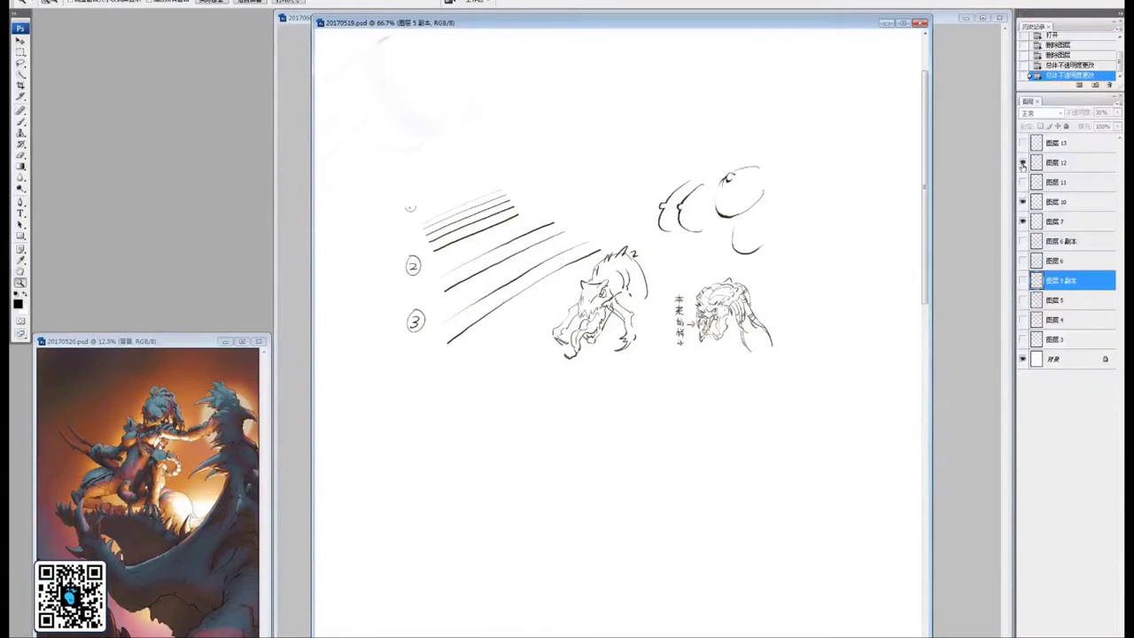
pyautogui.click(1023, 163)
pyautogui.click(1024, 144)
# Return to the whole canvas at 25% with 图层 6 副本 shown and 图层 7 and 图层 10 hidden
pyautogui.hotkey('ctrl', '-')
pyautogui.hotkey('ctrl', '-')
pyautogui.hotkey('ctrl', '-')
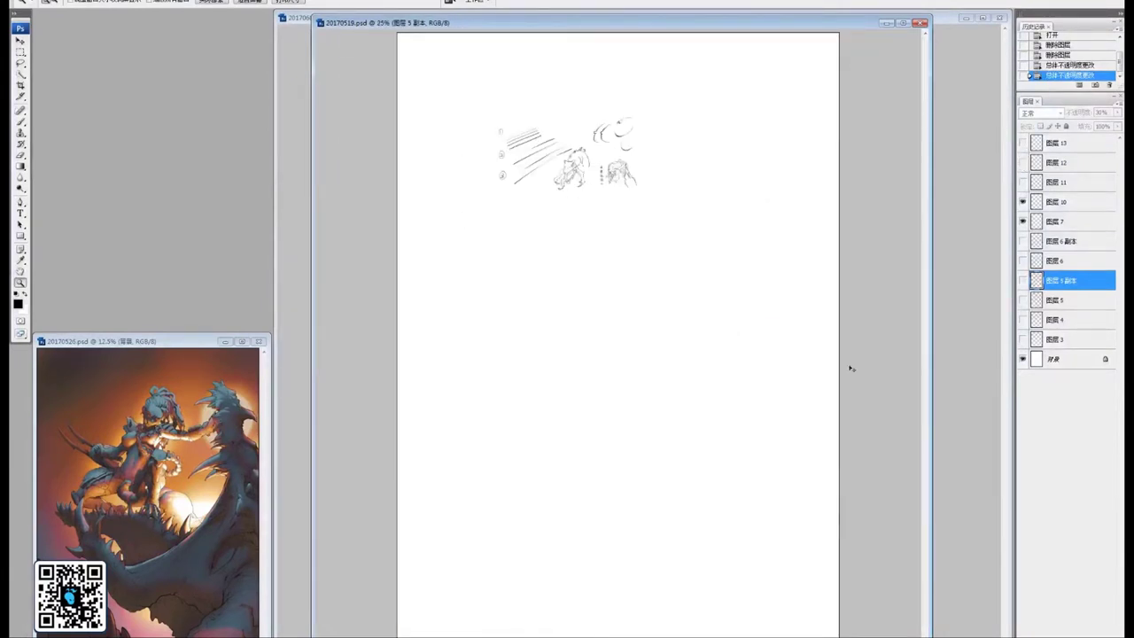
pyautogui.hotkey('ctrl', '-')
pyautogui.hotkey('ctrl', '+')
pyautogui.click(1022, 241)
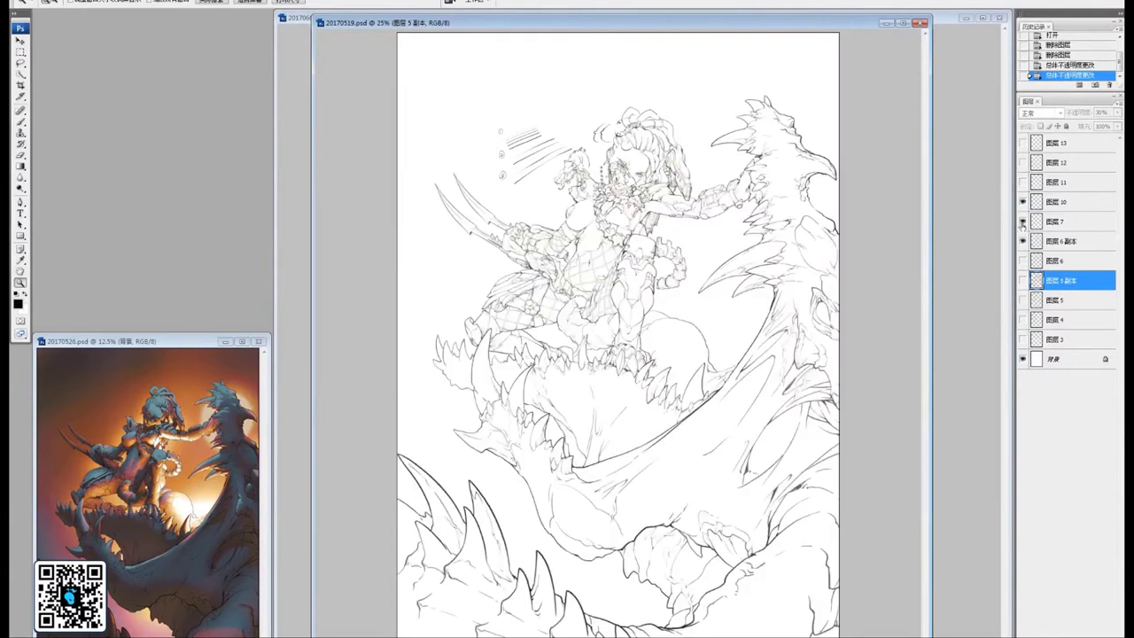
pyautogui.click(1022, 221)
pyautogui.click(1022, 202)
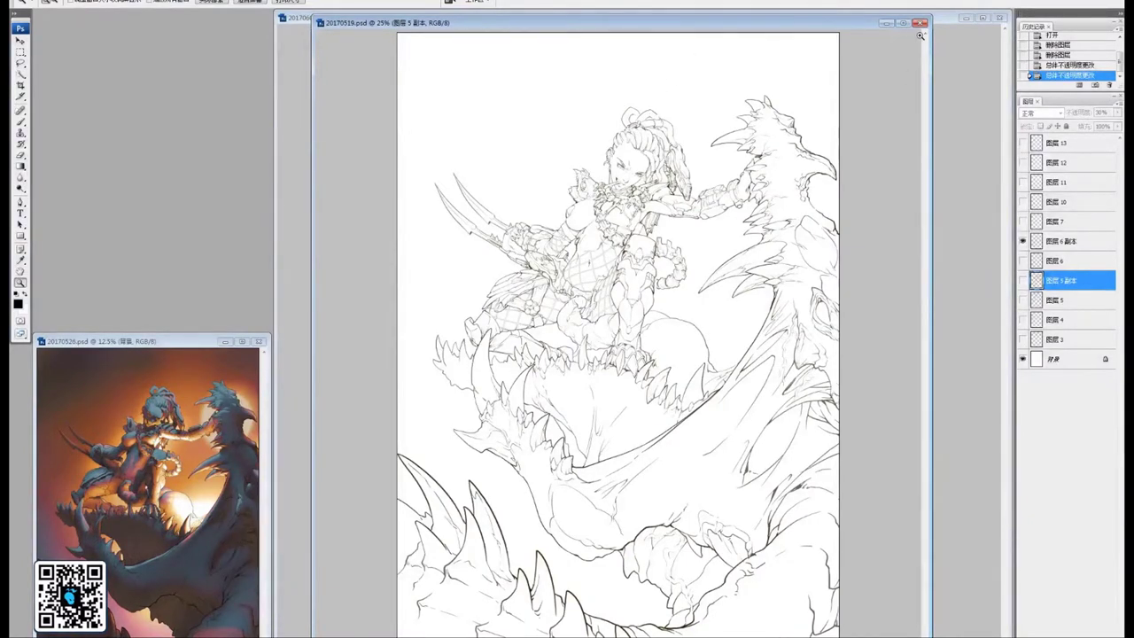
# Close 20170519.psd, then enlarge the 20170526.psd window across the workspace and show the painting at 25%
pyautogui.click(920, 22)
pyautogui.moveTo(201, 346); pyautogui.dragTo(642, 10)
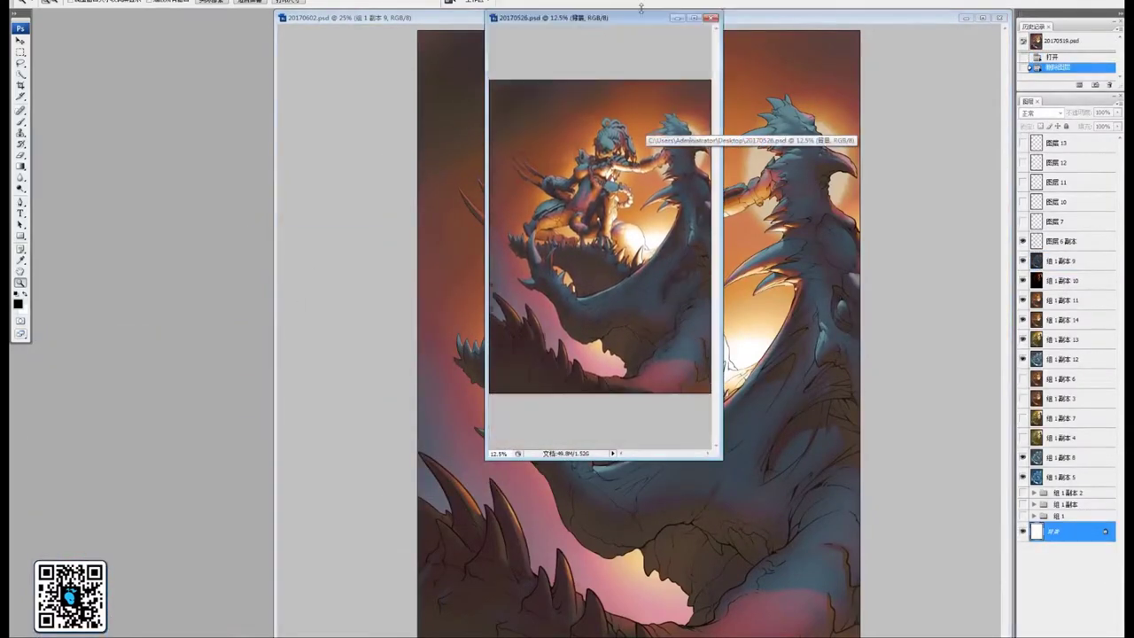
pyautogui.moveTo(635, 456); pyautogui.dragTo(636, 637)
pyautogui.moveTo(485, 405); pyautogui.dragTo(267, 407)
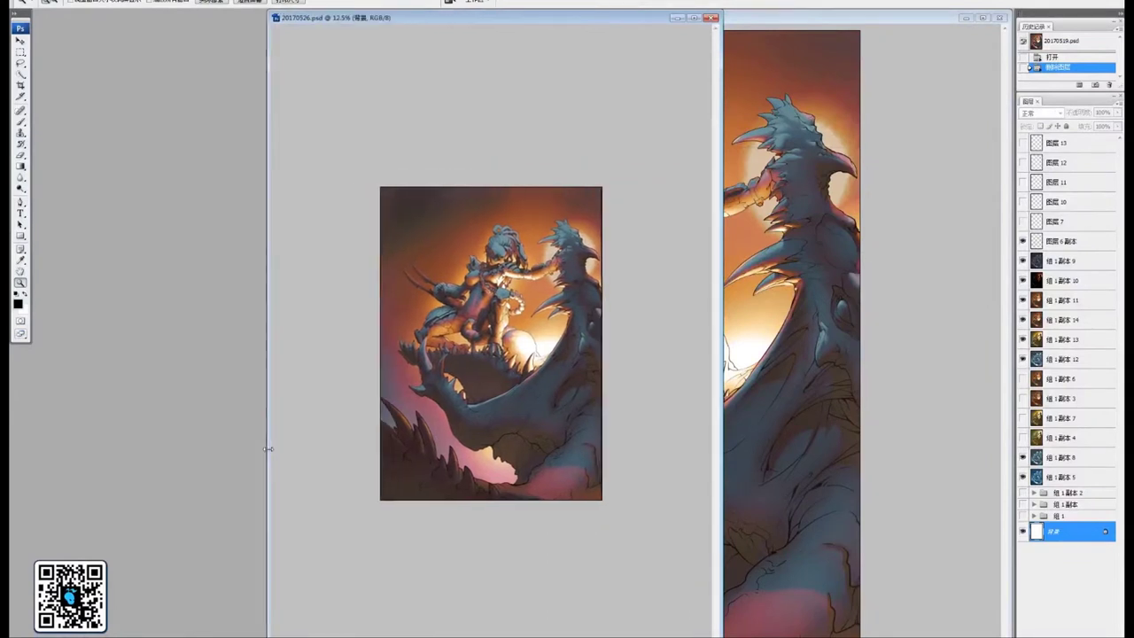
pyautogui.moveTo(718, 334); pyautogui.dragTo(1001, 334)
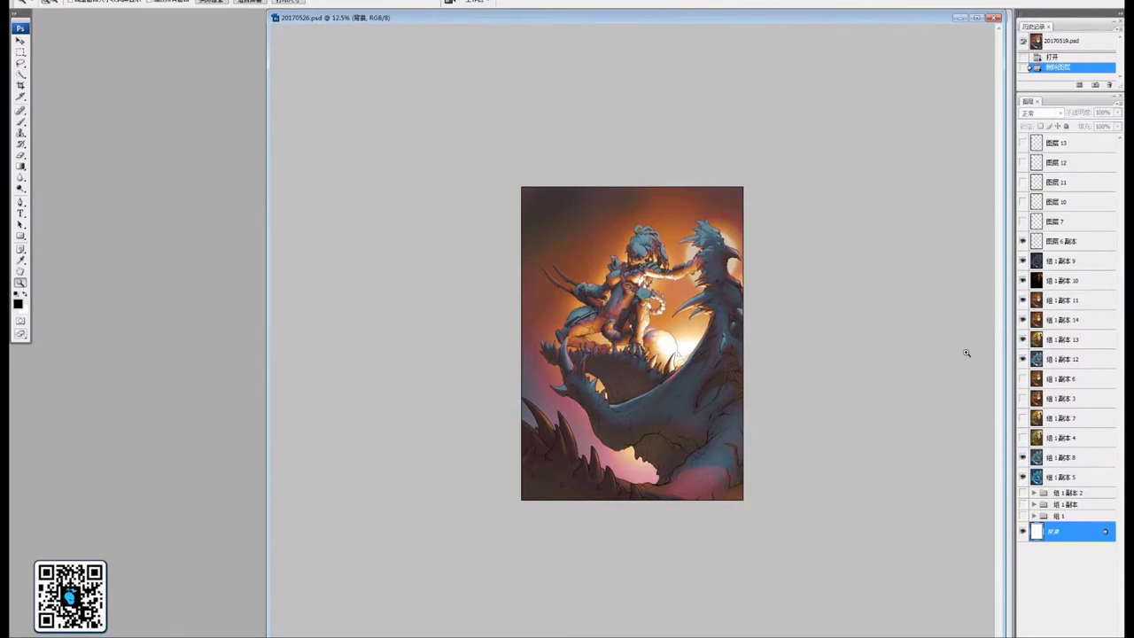
pyautogui.click(965, 353)
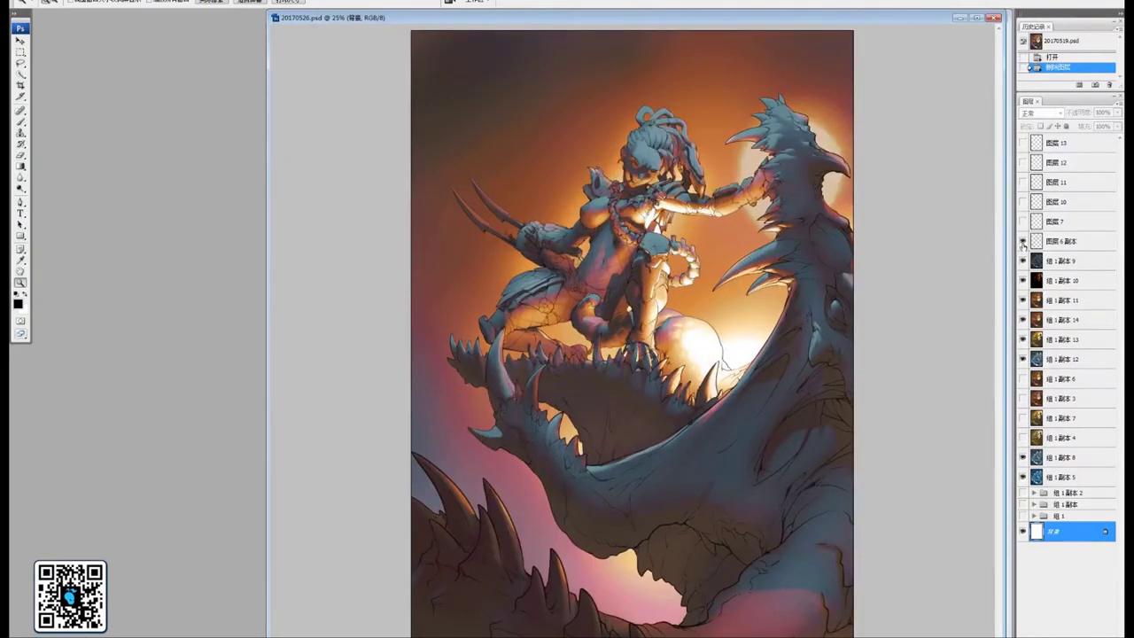
# Hide the layers from 图层 6 副本 down to 组 1 副本 5 and inspect the greyscale groups 组 1, 组 1 副本 and 组 1 副本 2 in turn
pyautogui.moveTo(1023, 242); pyautogui.dragTo(1023, 357)
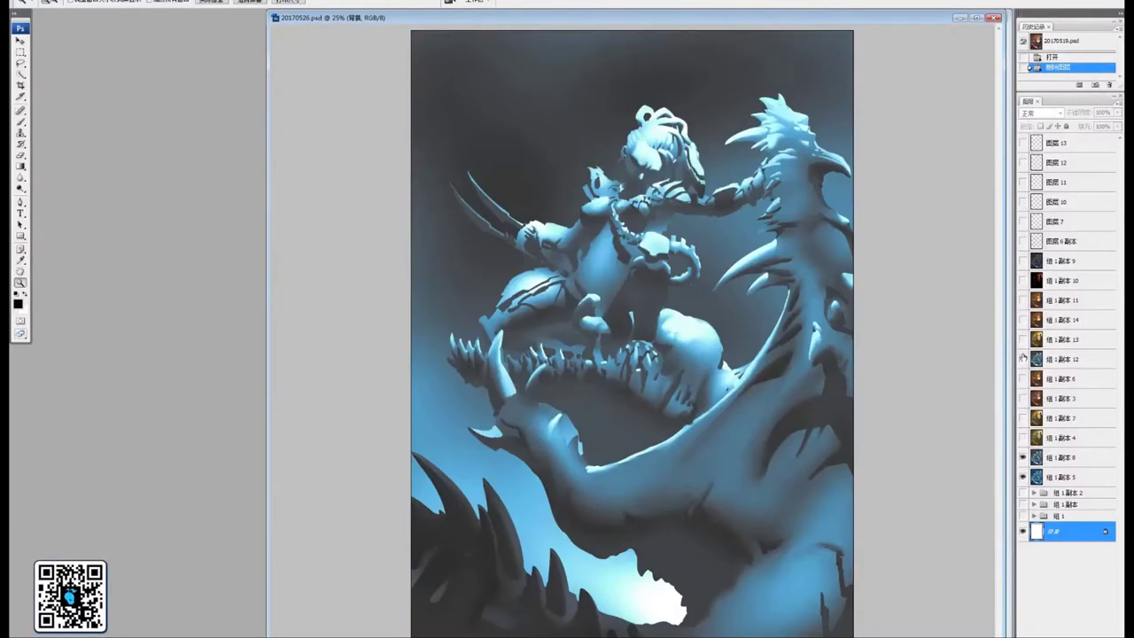
pyautogui.moveTo(1024, 460); pyautogui.dragTo(1023, 477)
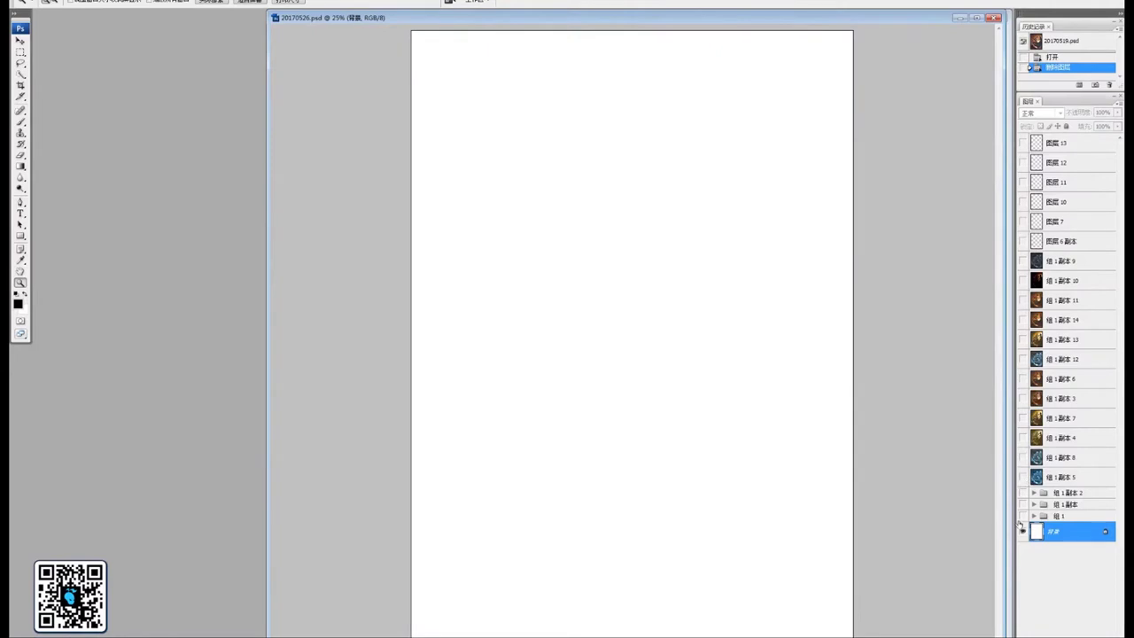
pyautogui.click(1023, 517)
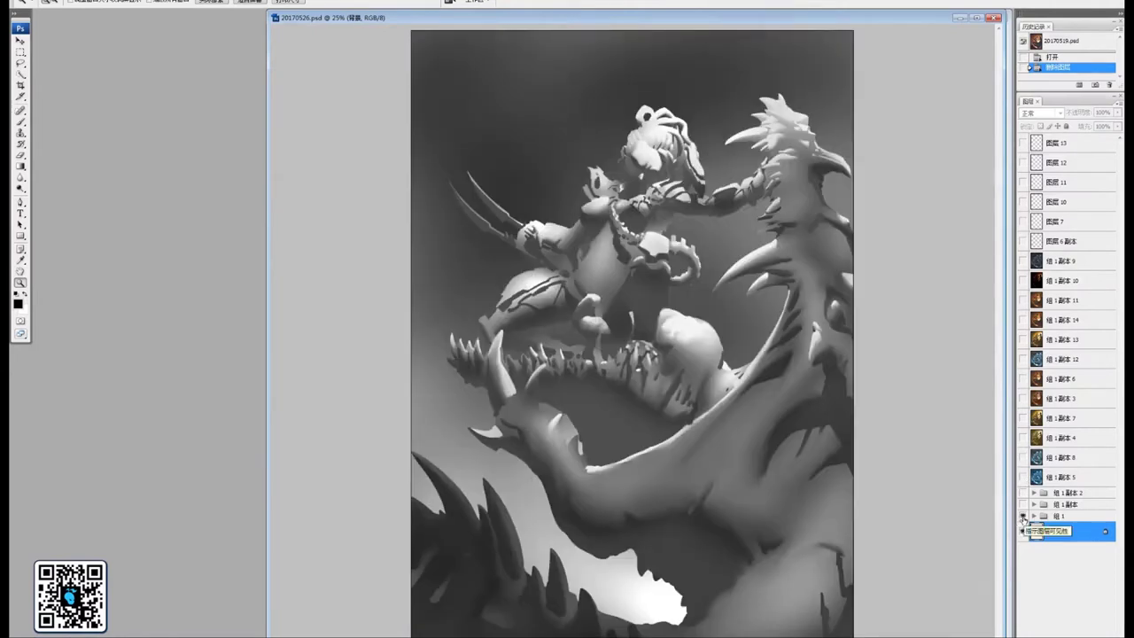
pyautogui.click(1024, 517)
pyautogui.click(1023, 505)
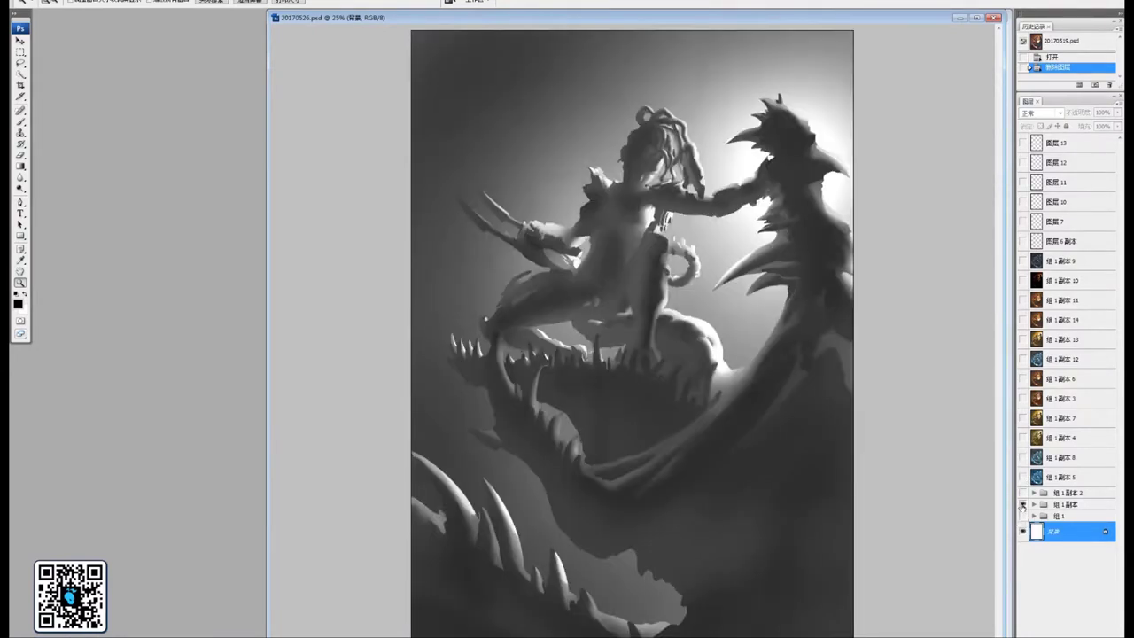
pyautogui.click(1023, 506)
pyautogui.click(1024, 493)
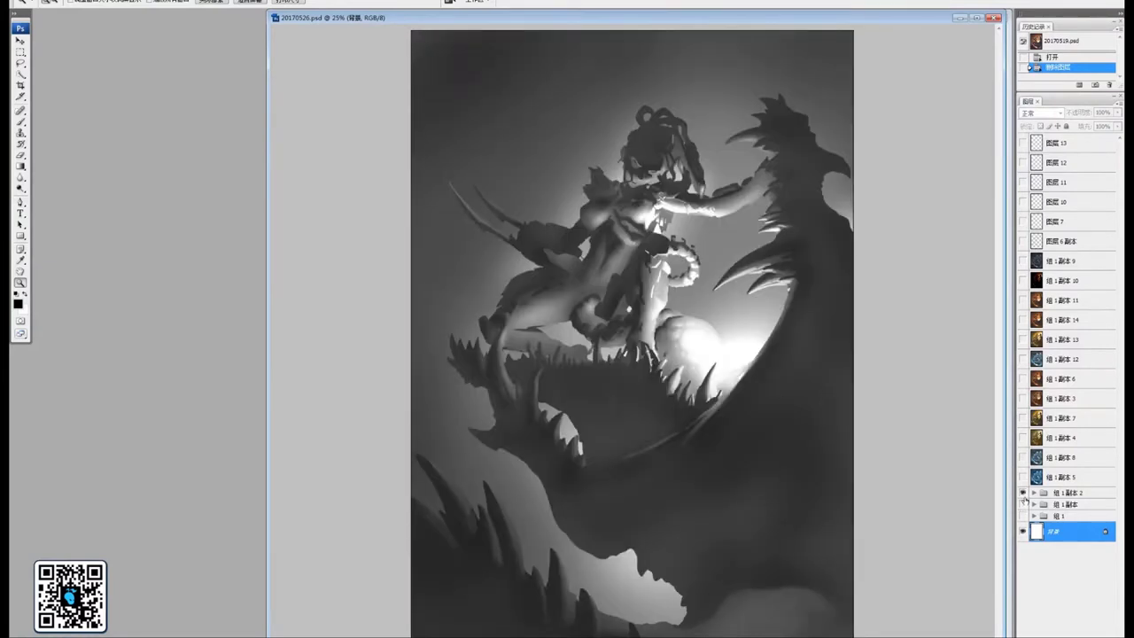
# Compare the three greyscale lighting groups again, leaving 组 1, 组 1 副本 and 组 1 副本 2 all switched on
pyautogui.click(1023, 505)
pyautogui.click(1023, 494)
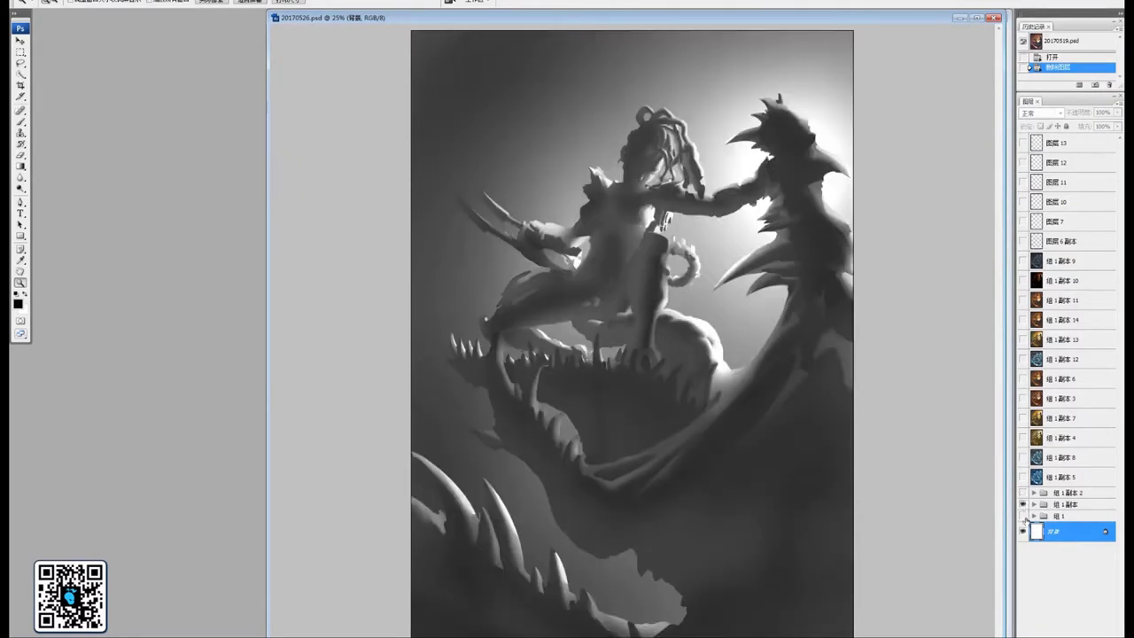
pyautogui.click(1023, 505)
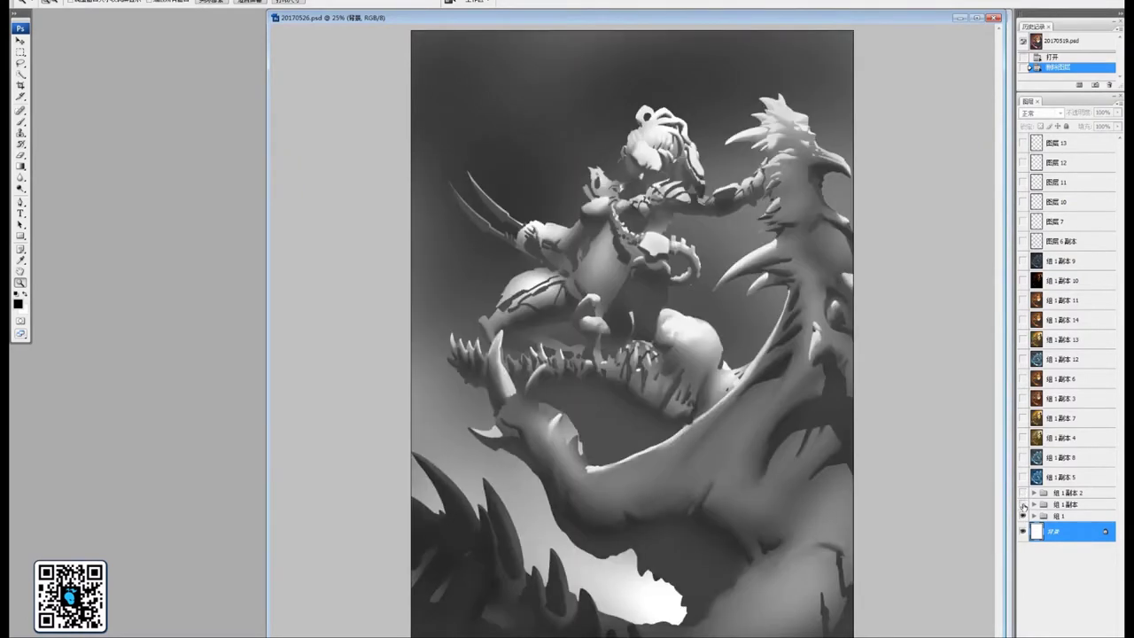
pyautogui.click(1023, 506)
pyautogui.click(1023, 505)
pyautogui.click(1024, 494)
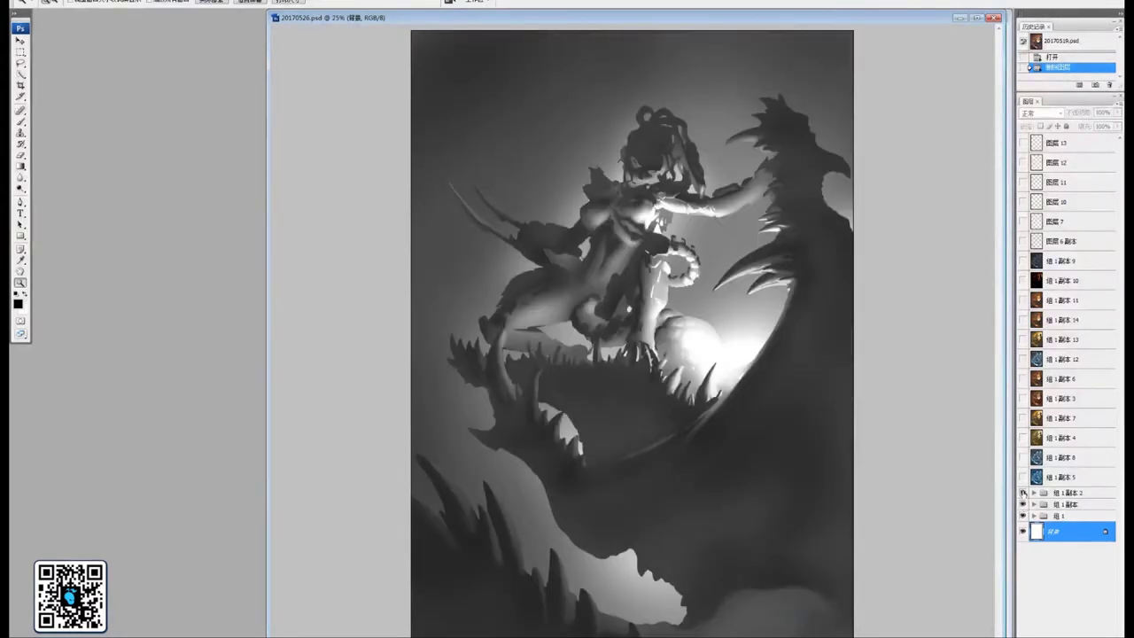
# Show the blue colour layer 组 1 副本 5, then compare it with 组 1 副本 8 and leave both visible
pyautogui.click(1023, 477)
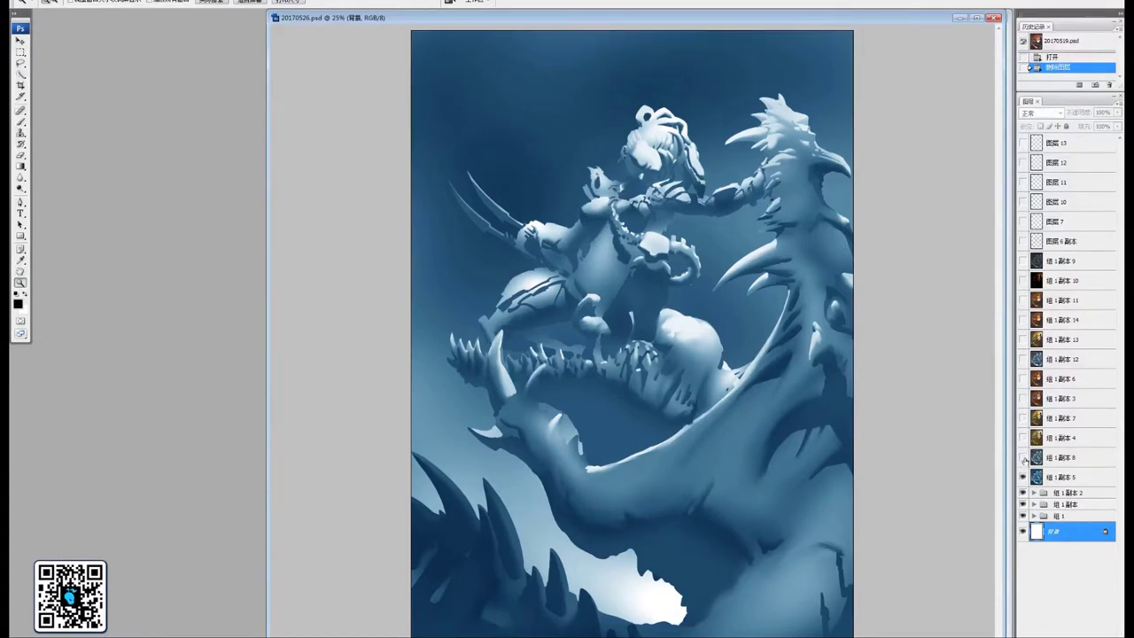
pyautogui.click(1024, 458)
pyautogui.click(1024, 458)
pyautogui.click(1024, 458)
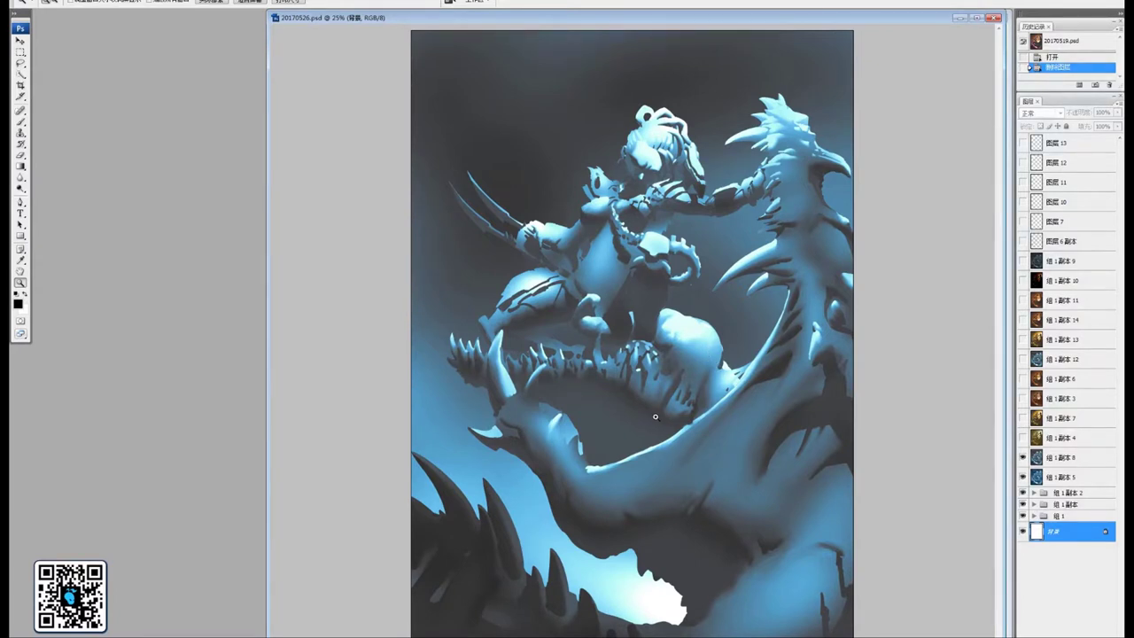
# Show the brown colour layer 组 1 副本 4, then compare it with 组 1 副本 7 and keep both switched on
pyautogui.click(1022, 442)
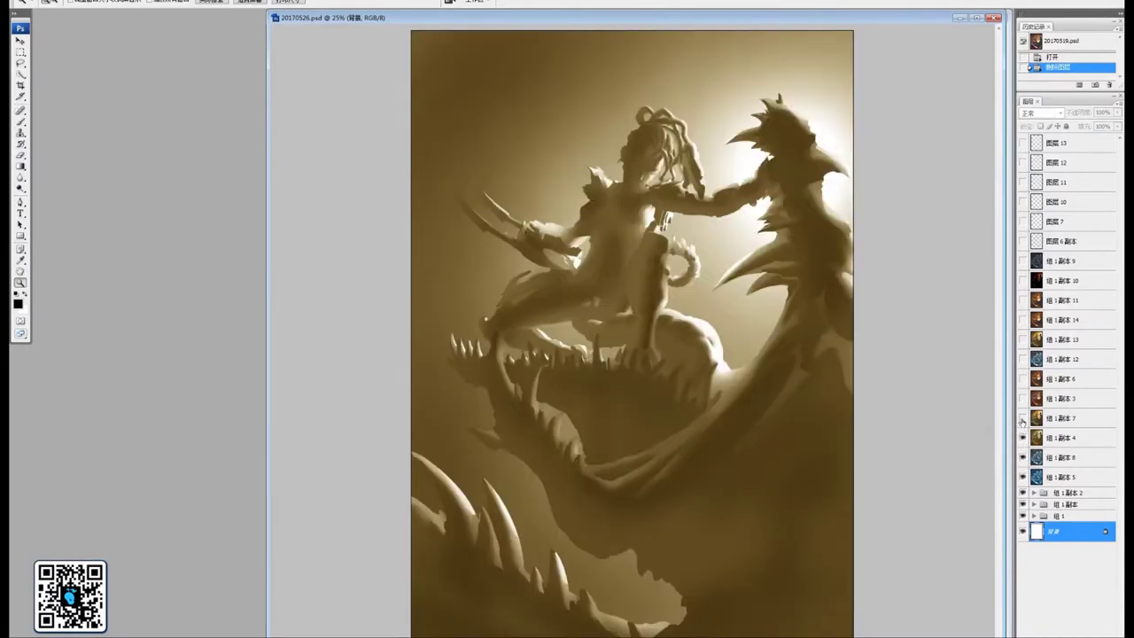
pyautogui.click(1023, 418)
pyautogui.click(1022, 418)
pyautogui.click(1023, 418)
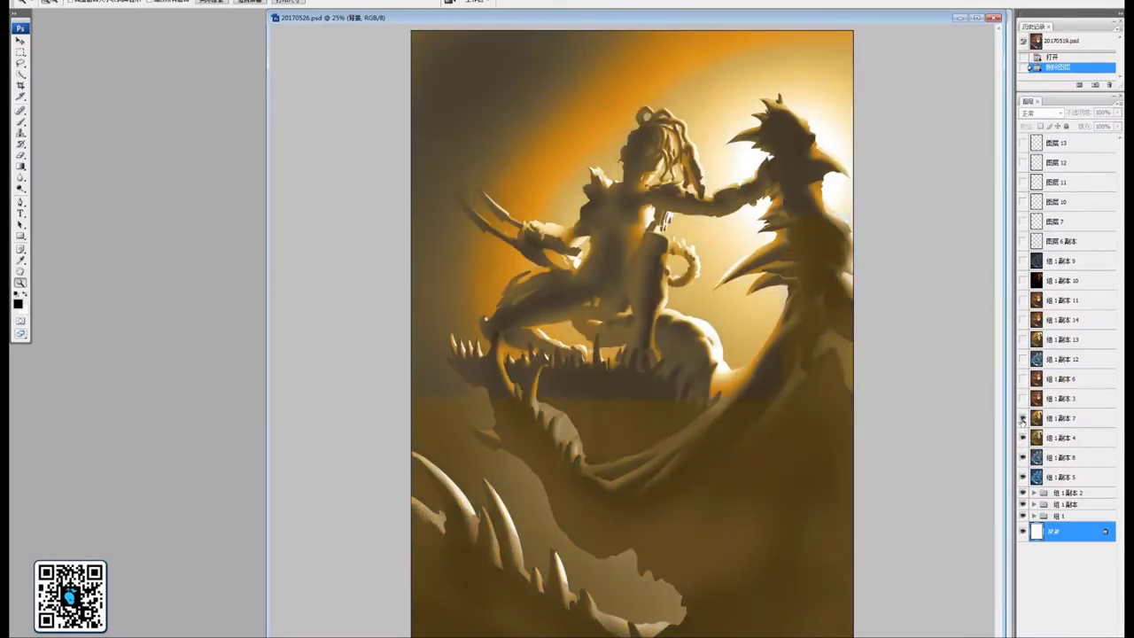
pyautogui.click(1022, 418)
pyautogui.click(1022, 418)
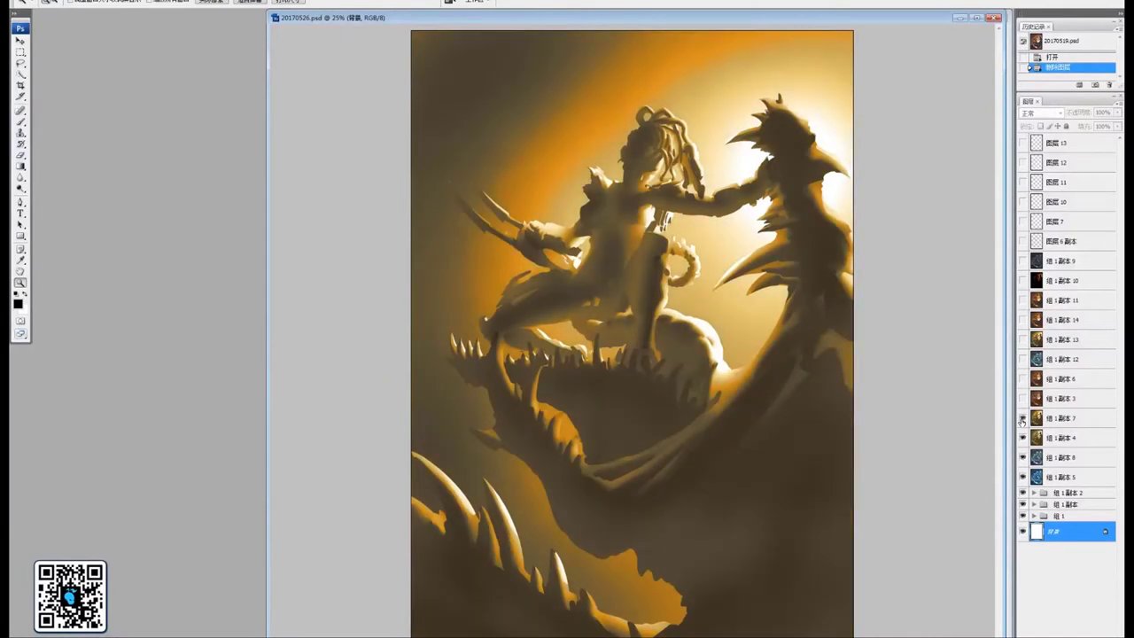
# Show 组 1 副本 3, then compare it with the orange version 组 1 副本 6 and leave both visible
pyautogui.click(1023, 399)
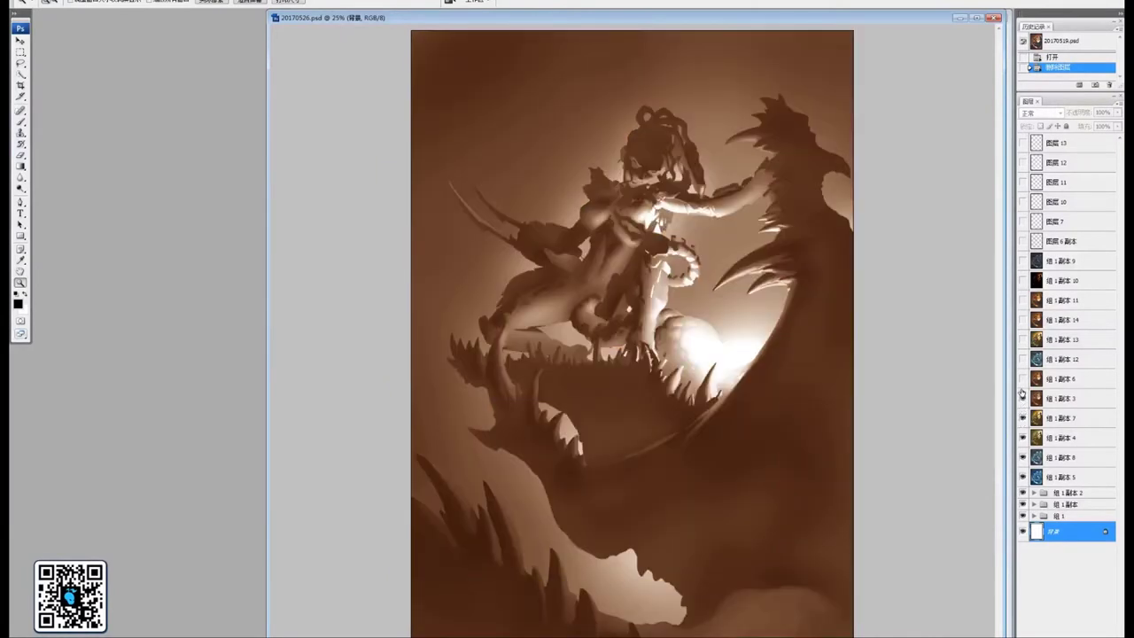
pyautogui.click(1023, 379)
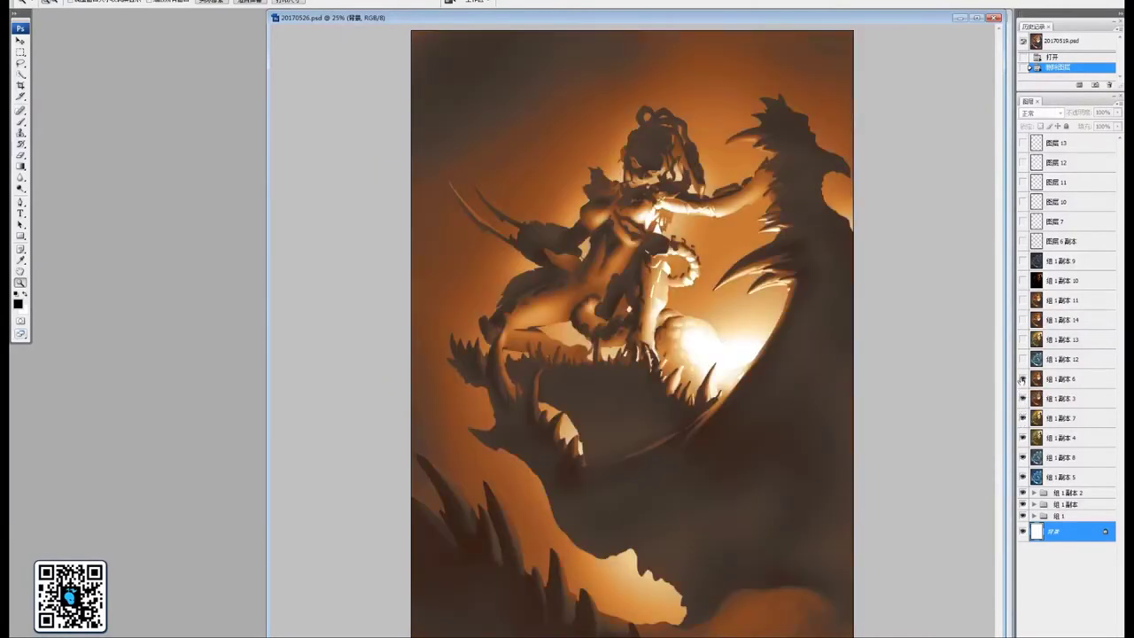
pyautogui.click(1022, 379)
pyautogui.click(1022, 379)
# Build up the combined lighting by showing 组 1 副本 12, 组 1 副本 13 and 组 1 副本 14 in order
pyautogui.click(1023, 360)
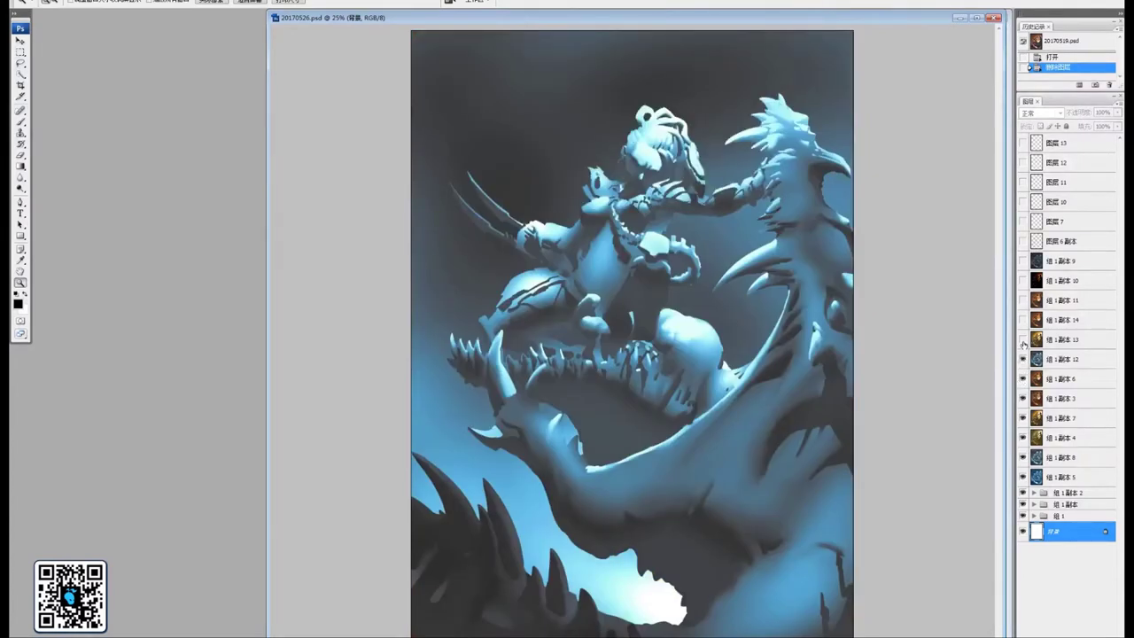
pyautogui.click(1023, 340)
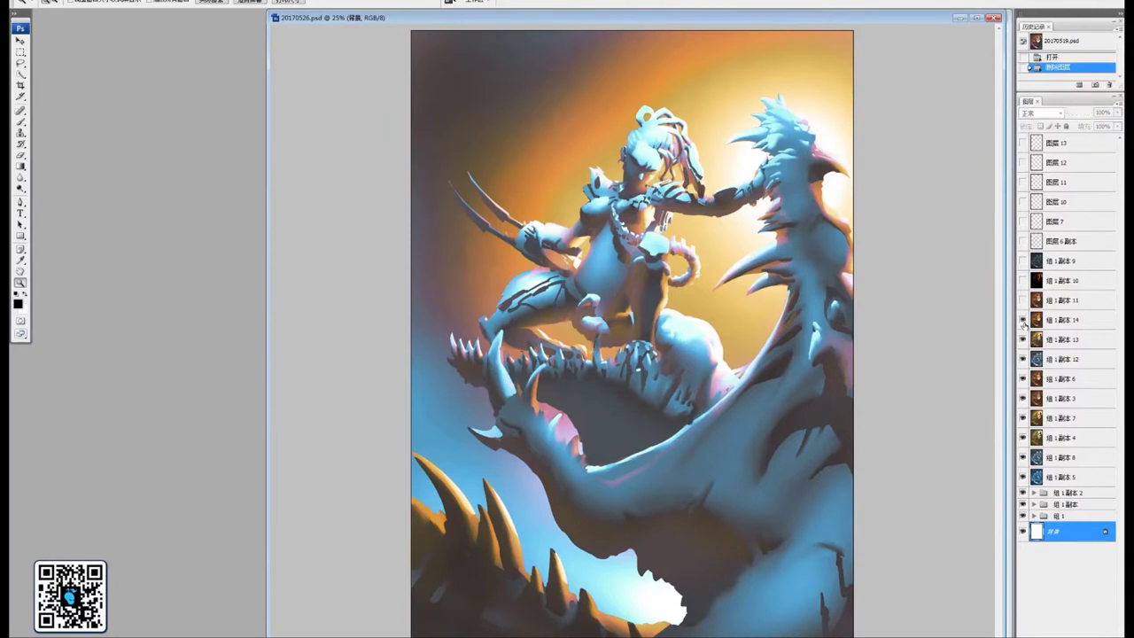
pyautogui.click(1023, 321)
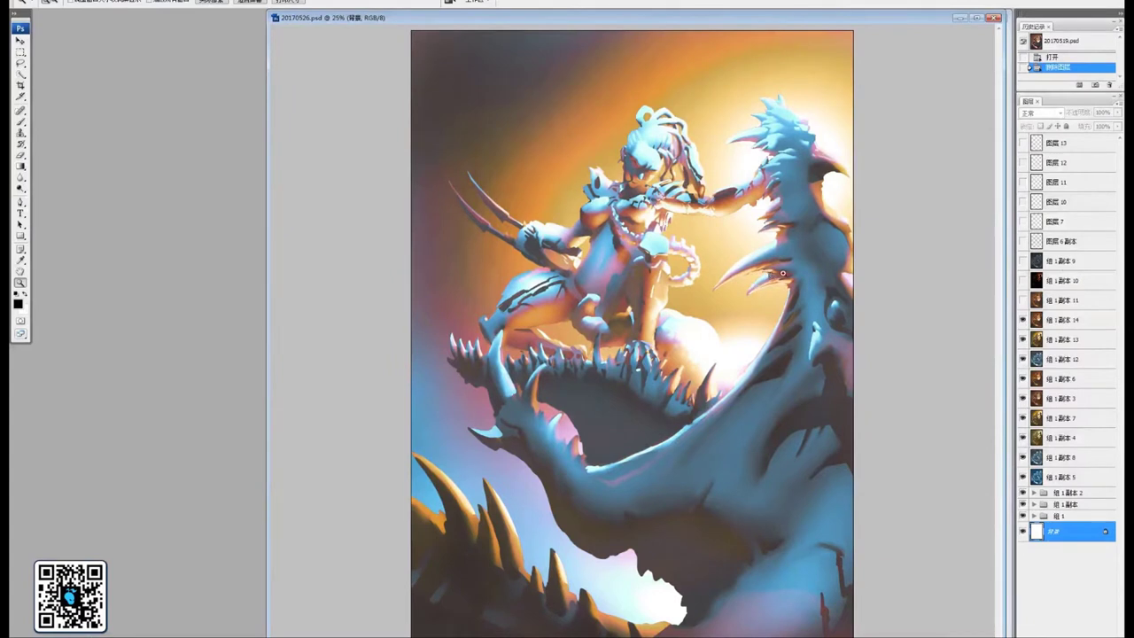
# Show 组 1 副本 11, compare the image with and without 组 1 副本 10, and leave 组 1 副本 10 and 组 1 副本 9 visible
pyautogui.click(1024, 281)
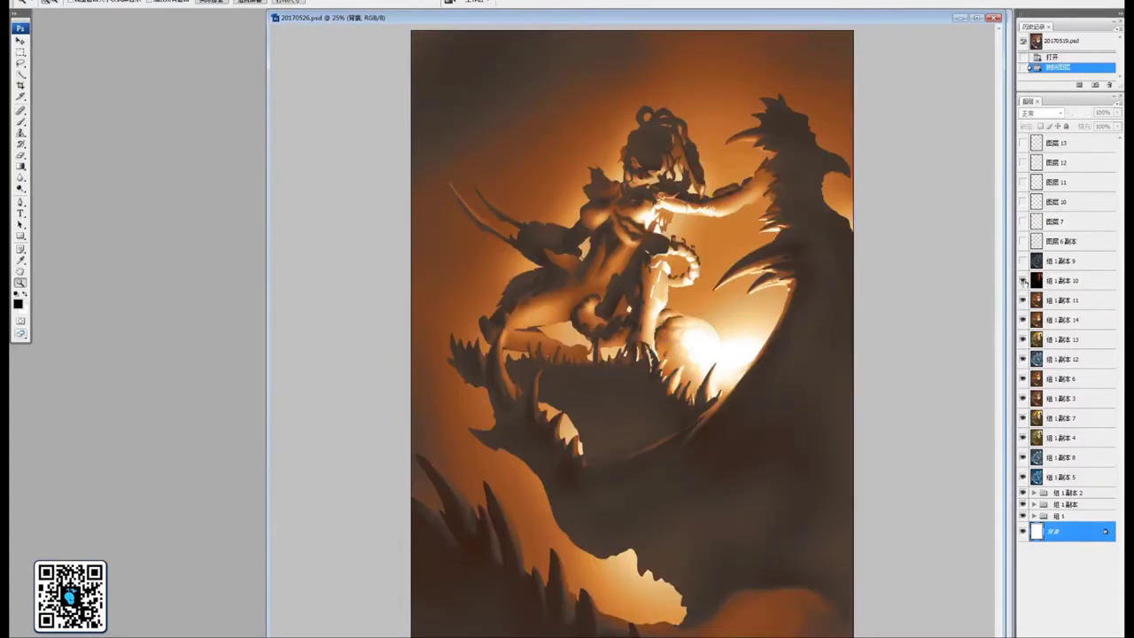
pyautogui.click(1023, 281)
pyautogui.click(1024, 281)
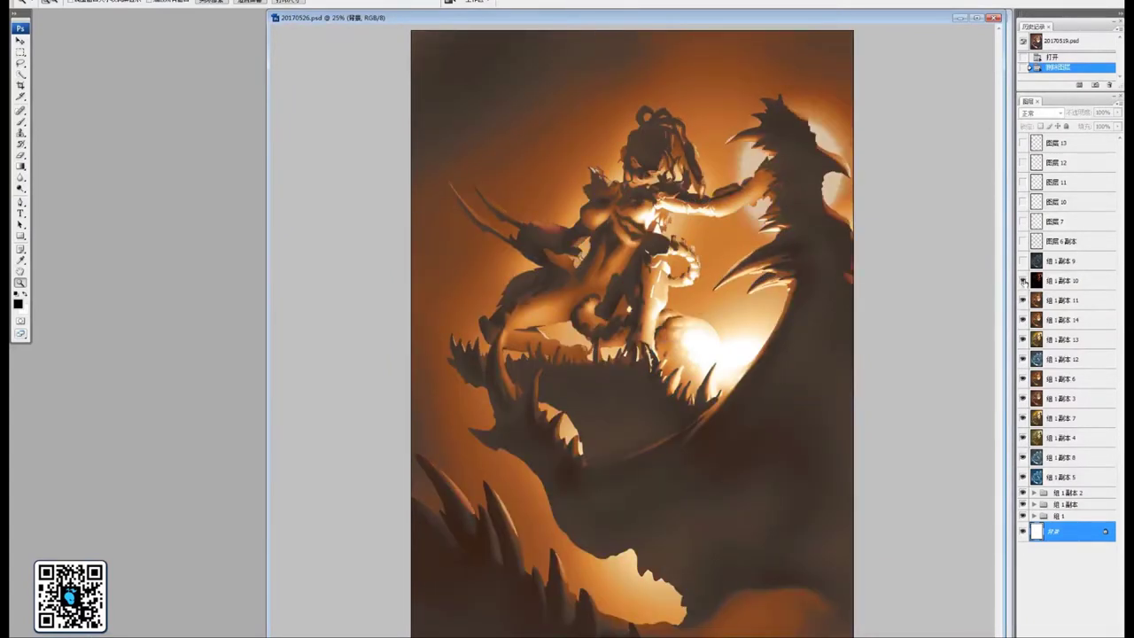
pyautogui.click(1024, 281)
pyautogui.click(1023, 281)
pyautogui.click(1023, 261)
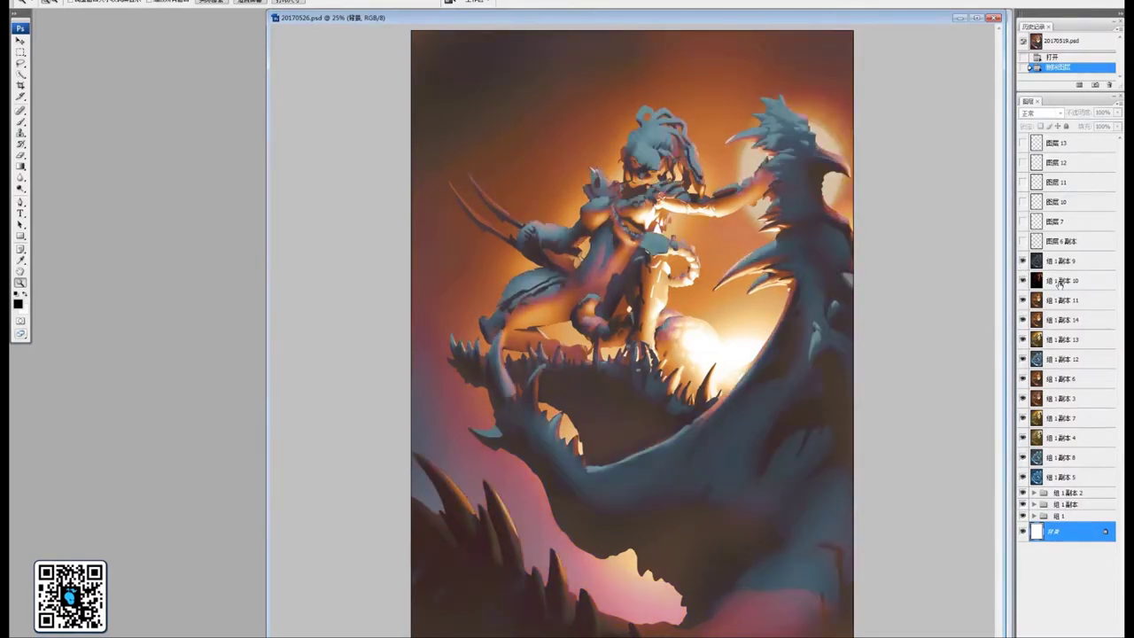
# Strongly raise the brightness of layer 组 1 副本 10 with Brightness/Contrast, keeping its contrast at 0
pyautogui.click(1060, 282)
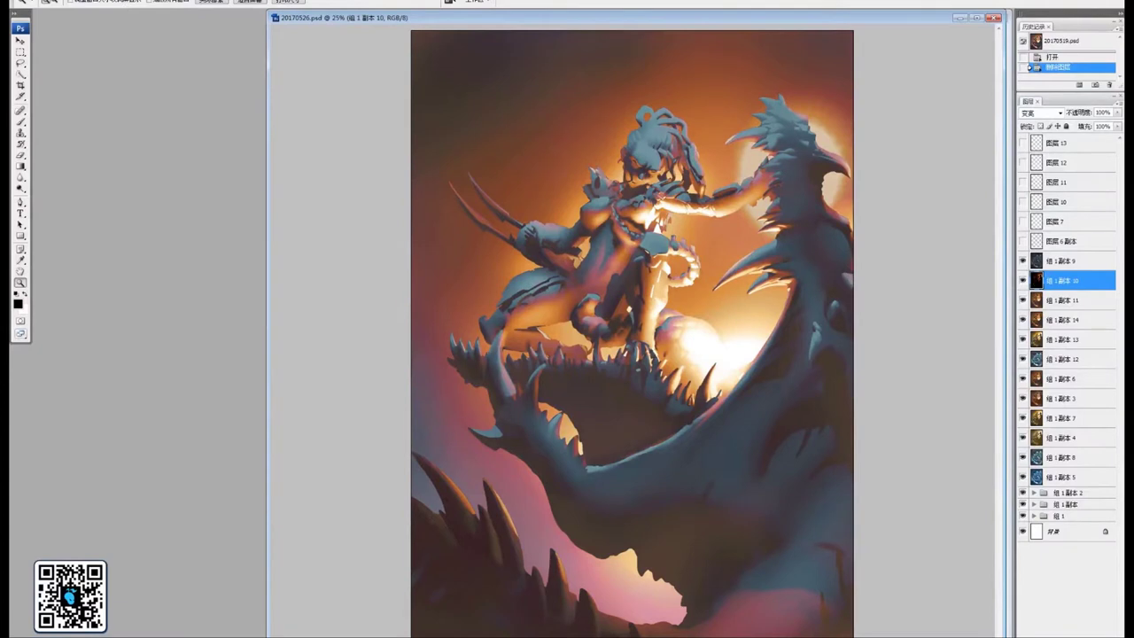
pyautogui.click(122, 0)
pyautogui.moveTo(103, 0)
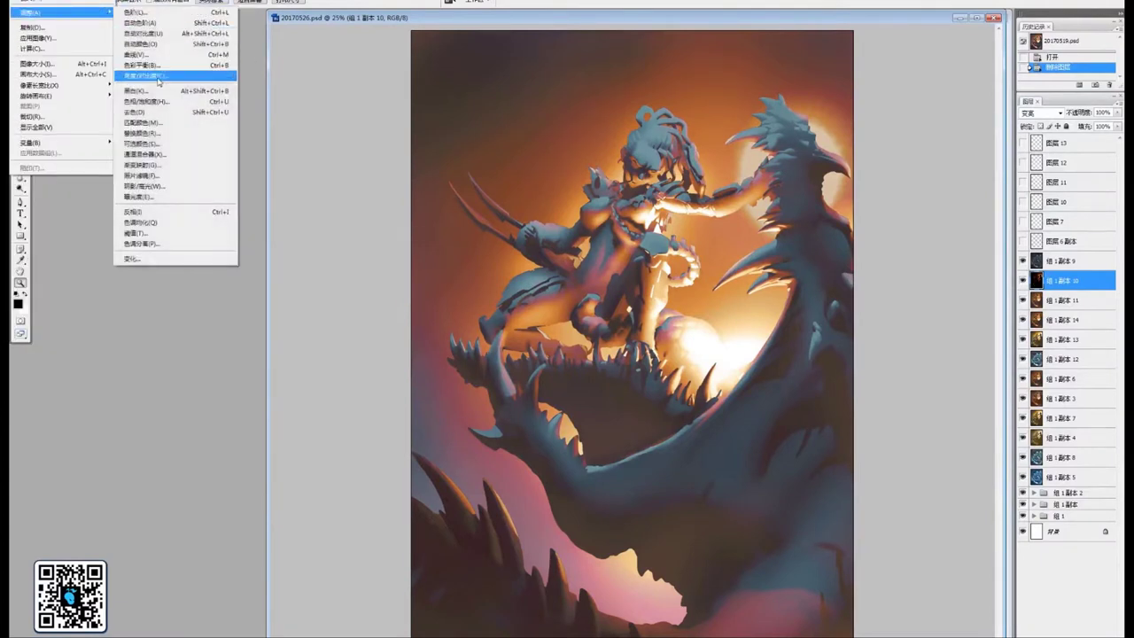
pyautogui.click(159, 81)
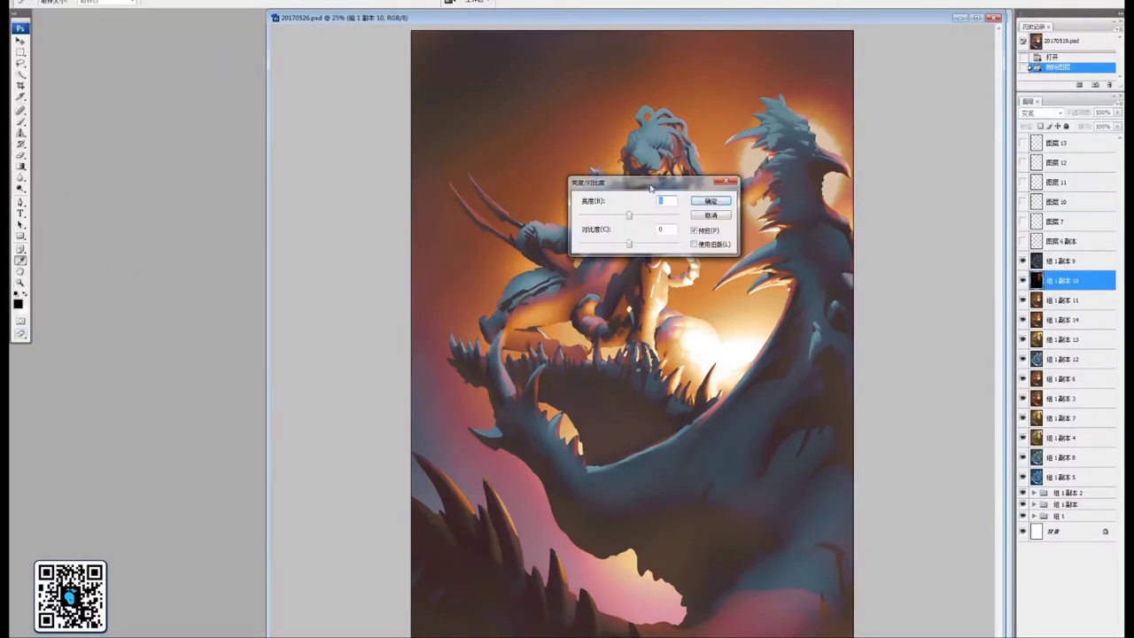
pyautogui.moveTo(652, 189); pyautogui.dragTo(199, 230)
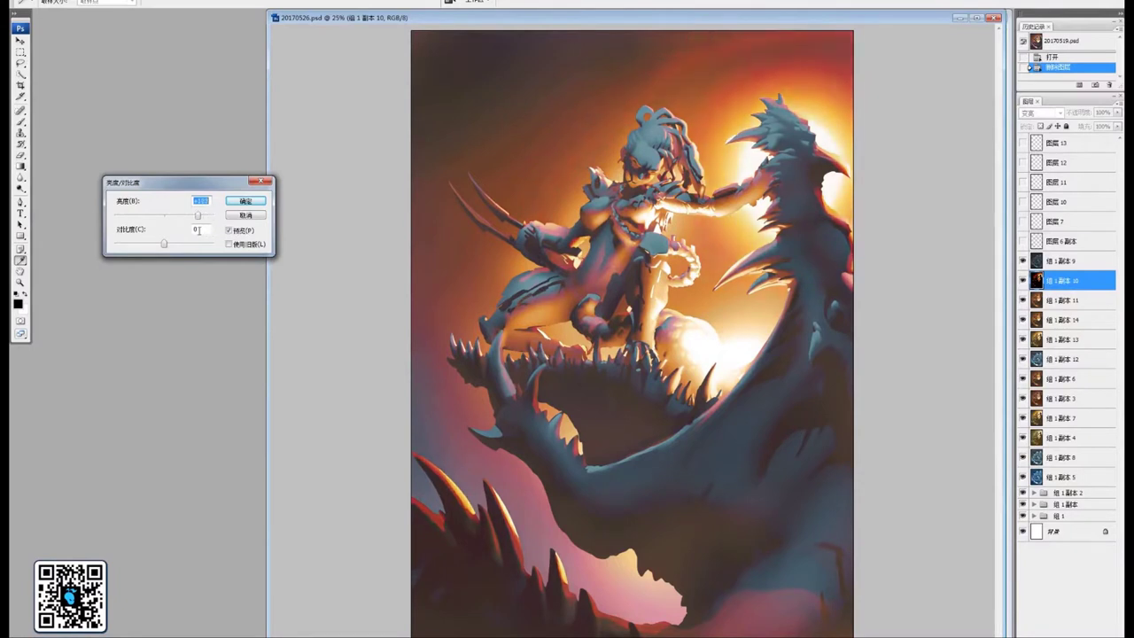
pyautogui.click(260, 202)
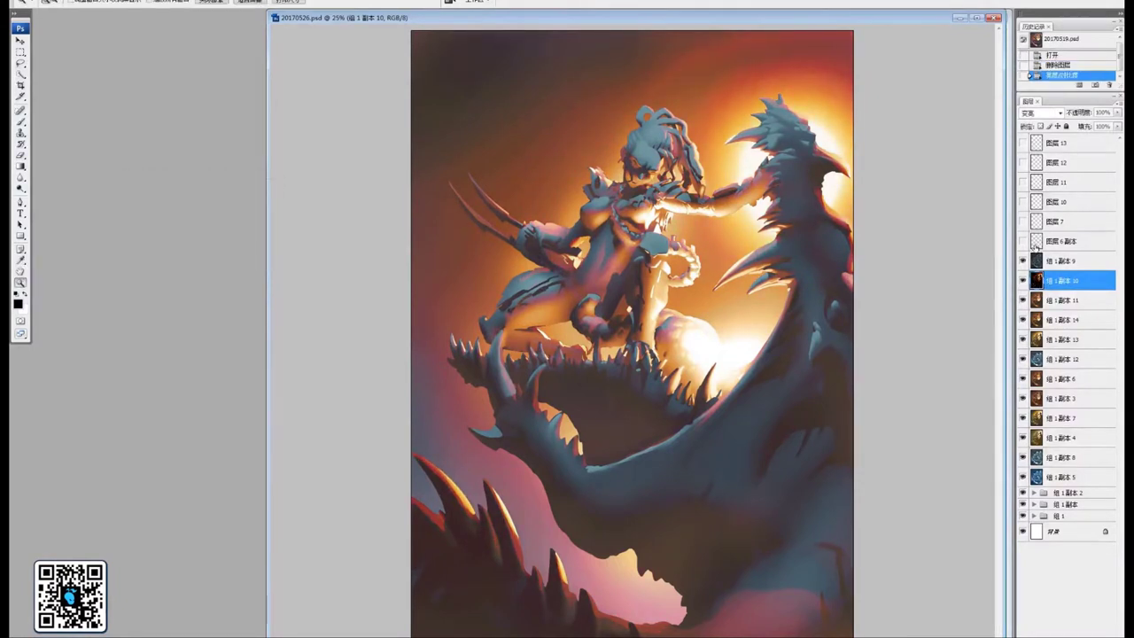
# Compare the painting with and without the 图层 6 副本 line art and leave the line art visible
pyautogui.click(1024, 241)
pyautogui.click(1023, 241)
pyautogui.click(1023, 241)
pyautogui.click(1023, 241)
pyautogui.click(1023, 241)
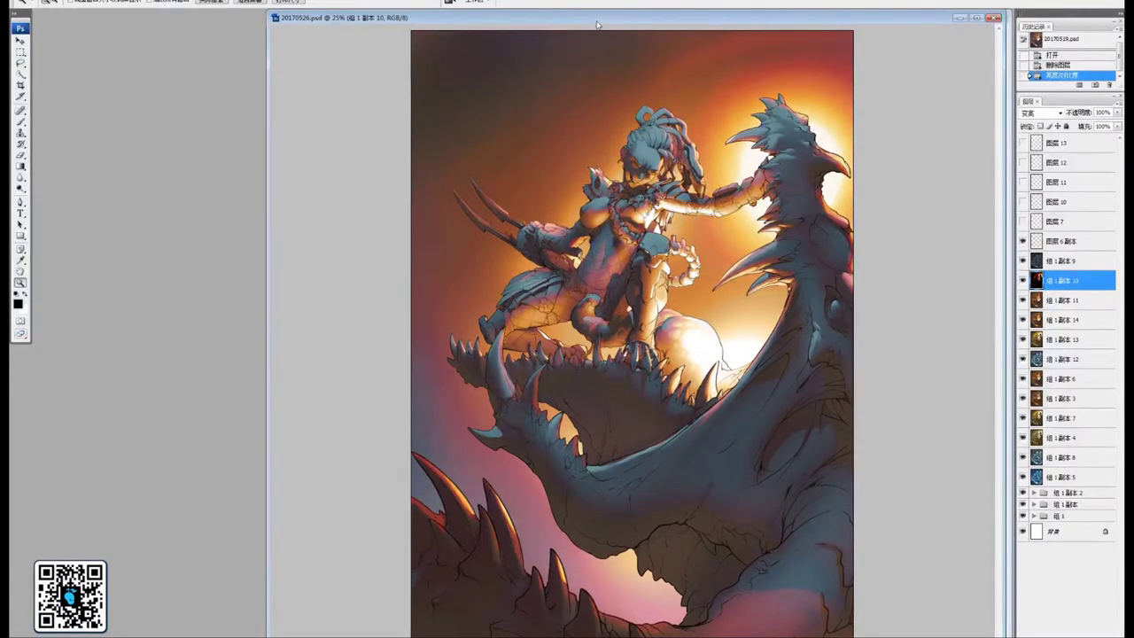
# Save 20170526.psd and minimise it, then position the 20170602.psd window in the workspace
pyautogui.moveTo(597, 25); pyautogui.dragTo(502, 30)
pyautogui.click(23, 0)
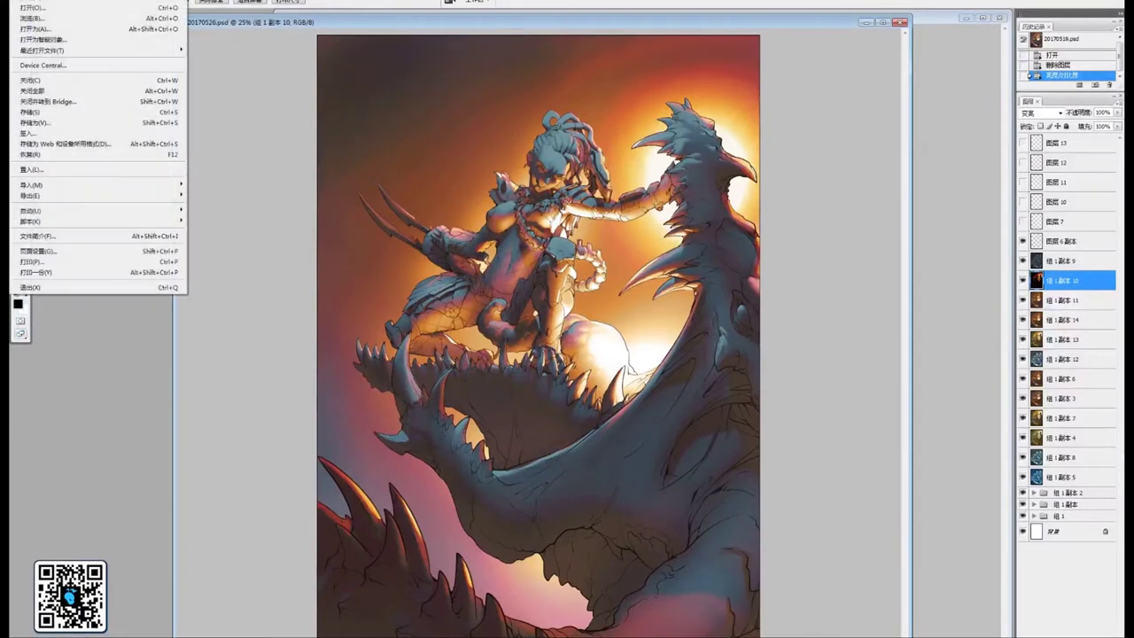
pyautogui.click(55, 116)
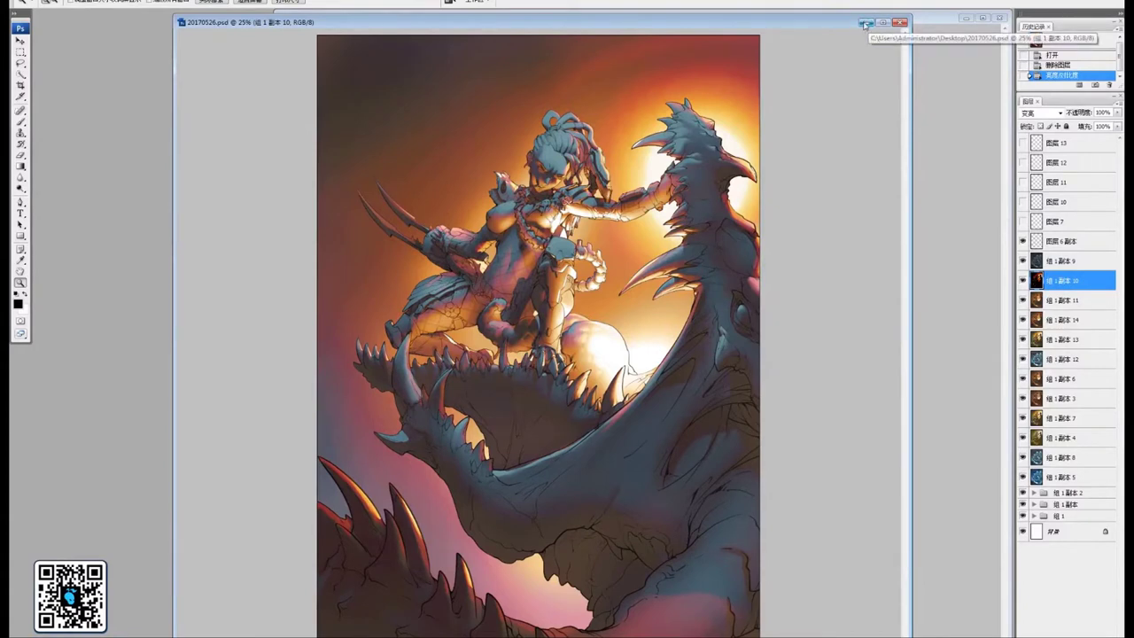
pyautogui.click(863, 24)
pyautogui.moveTo(672, 28); pyautogui.dragTo(656, 26)
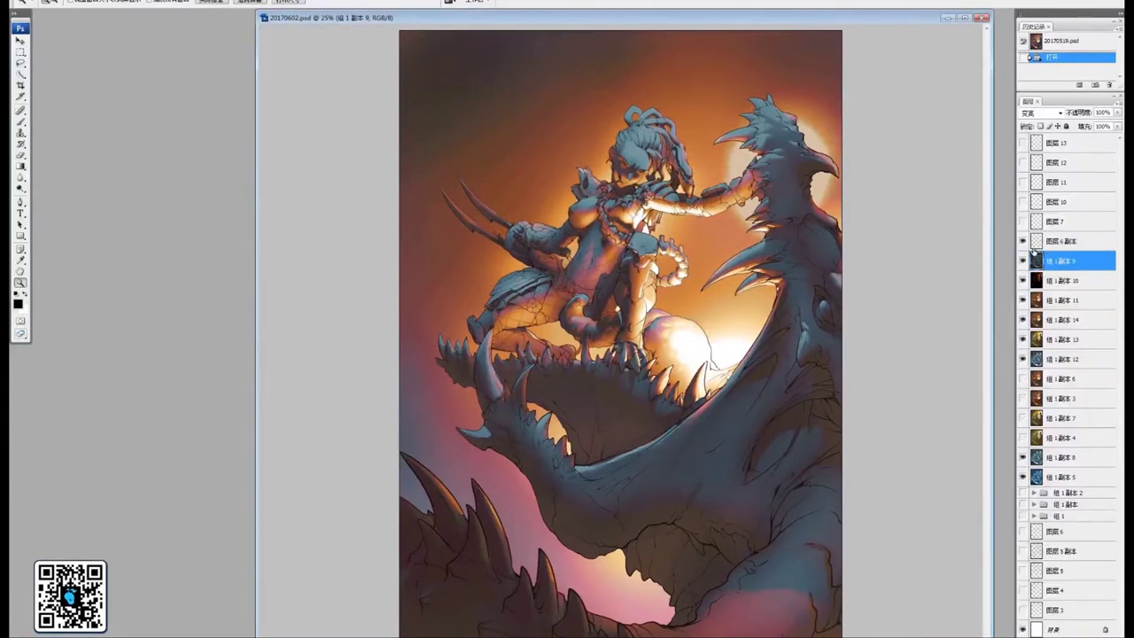
# Hide the colour layers 组 1 副本 9 through 组 1 副本 5, then load the upper layer of 组 2 副本 2 inside 组 1 as a selection
pyautogui.moveTo(1024, 261); pyautogui.dragTo(1023, 479)
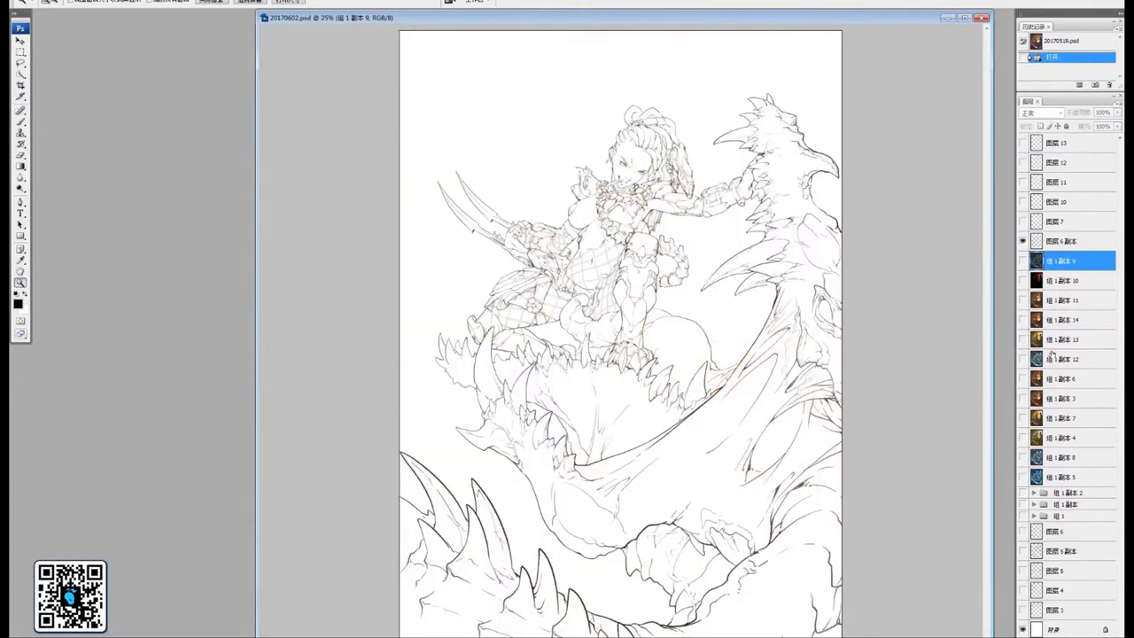
pyautogui.click(1034, 516)
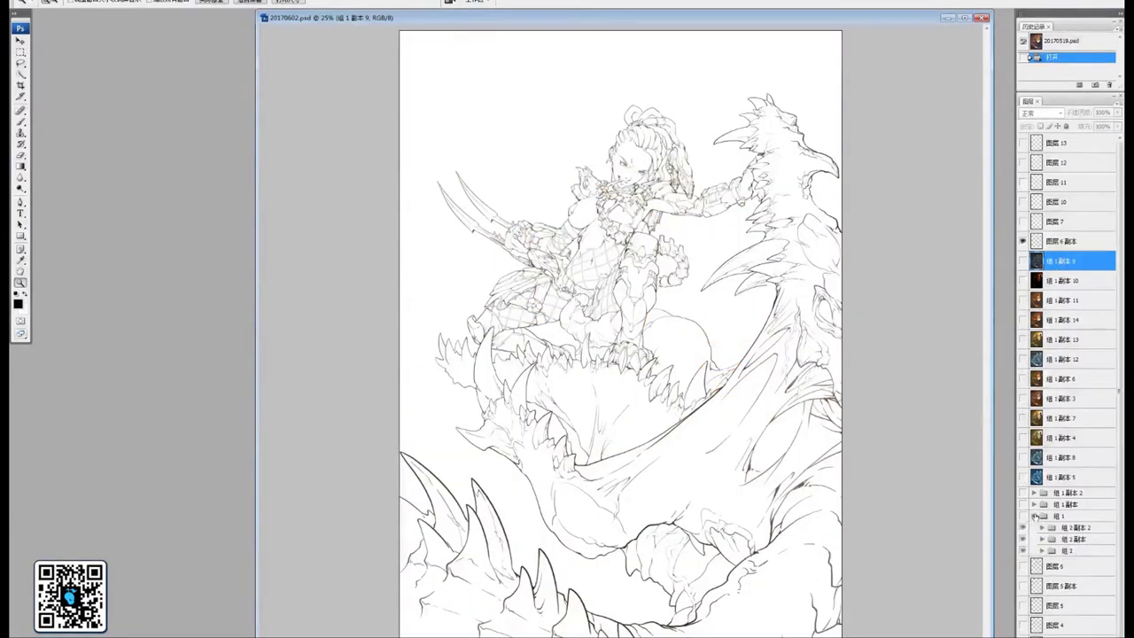
pyautogui.click(1044, 529)
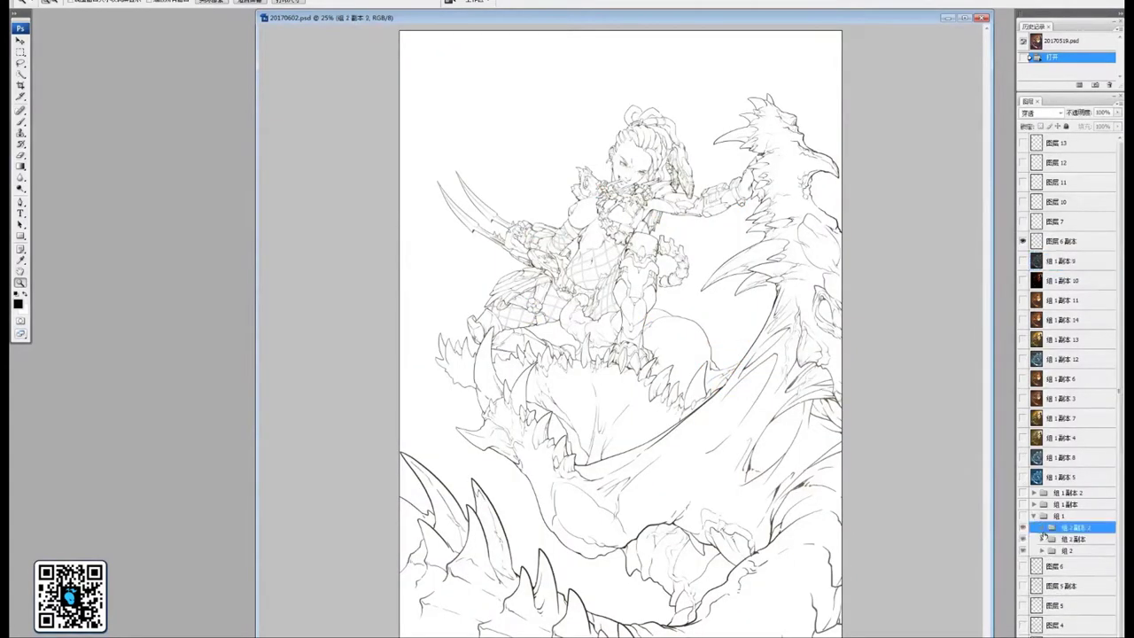
pyautogui.click(1043, 529)
pyautogui.keyDown('ctrl'); pyautogui.click(1051, 544); pyautogui.keyUp('ctrl')
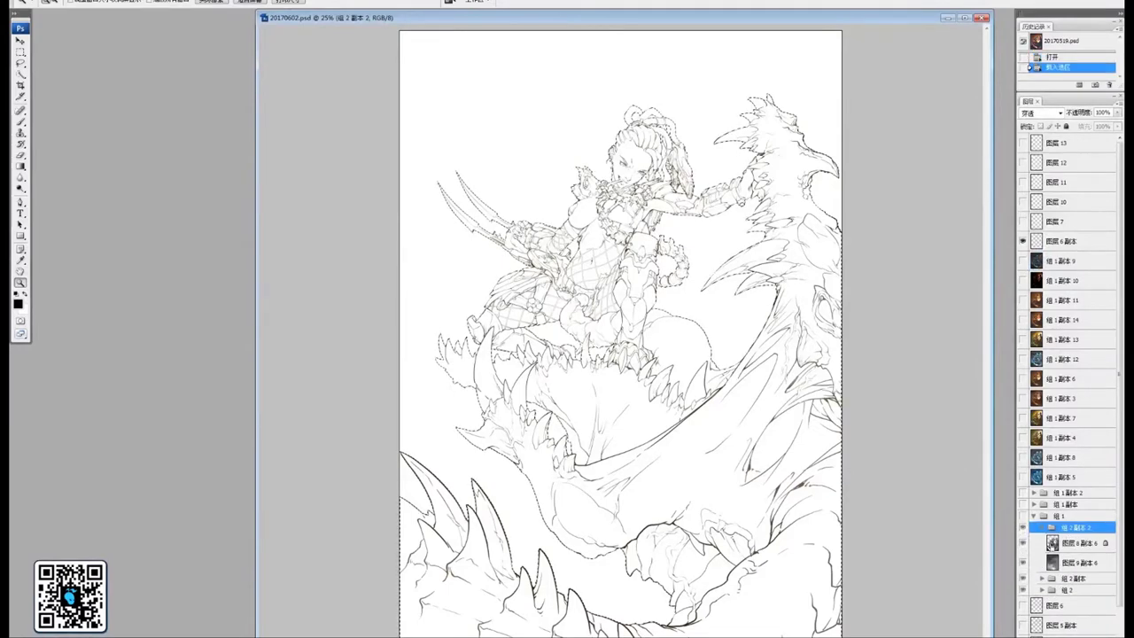
pyautogui.click(1034, 516)
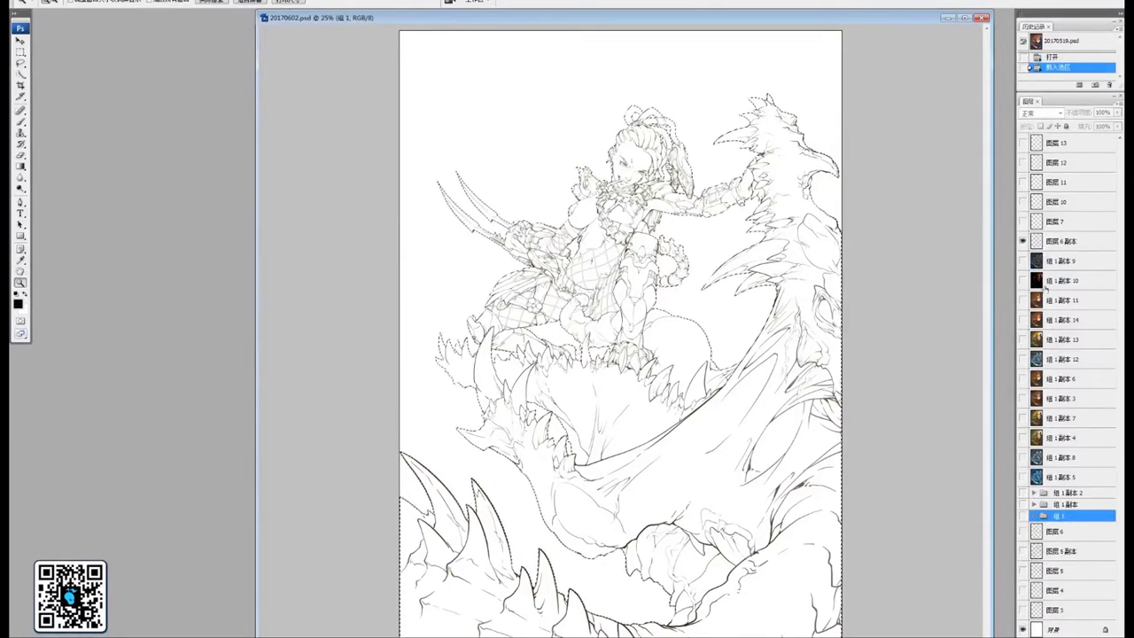
# Group the hidden colour layers from 组 1 副本 9 through 组 1 副本 5 into a single layer group
pyautogui.click(1063, 261)
pyautogui.keyDown('shift'); pyautogui.click(1072, 478); pyautogui.keyUp('shift')
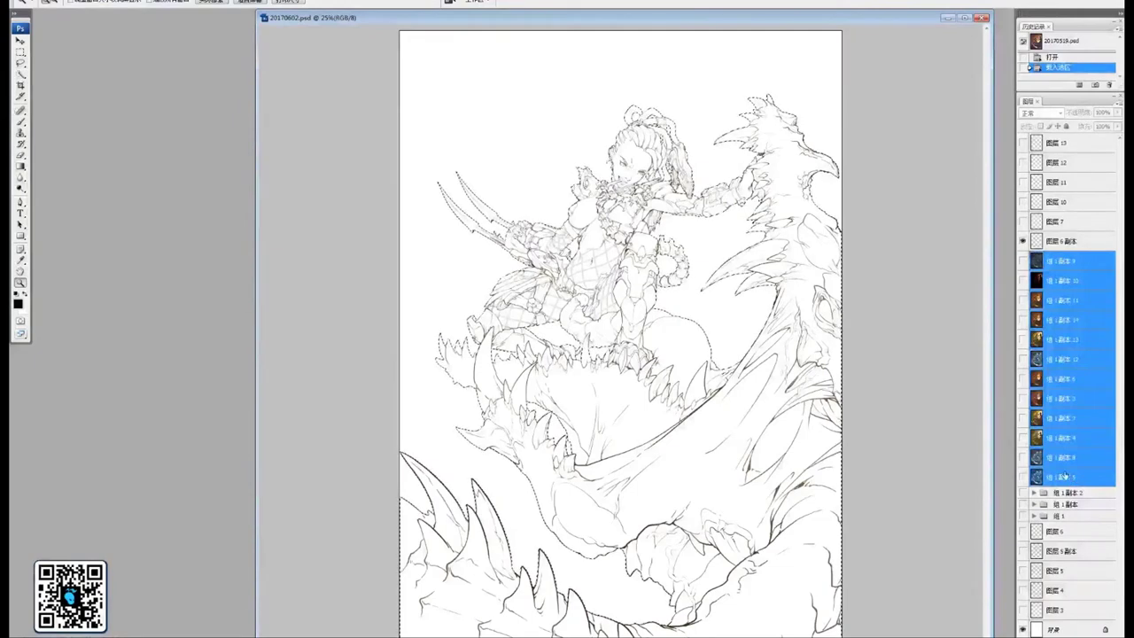
pyautogui.hotkey('ctrl', 'g')
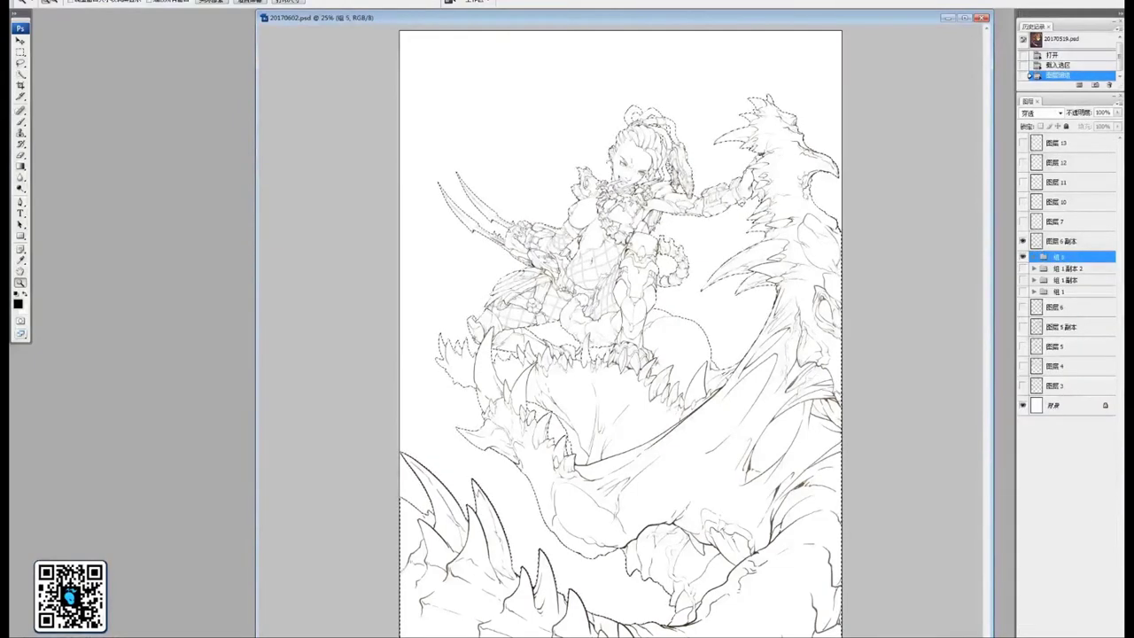
# Add a new layer under the line art and fill the figure selection with mid-grey #818181
pyautogui.hotkey('ctrl', 'shift', 'alt', 'n')
pyautogui.click(18, 303)
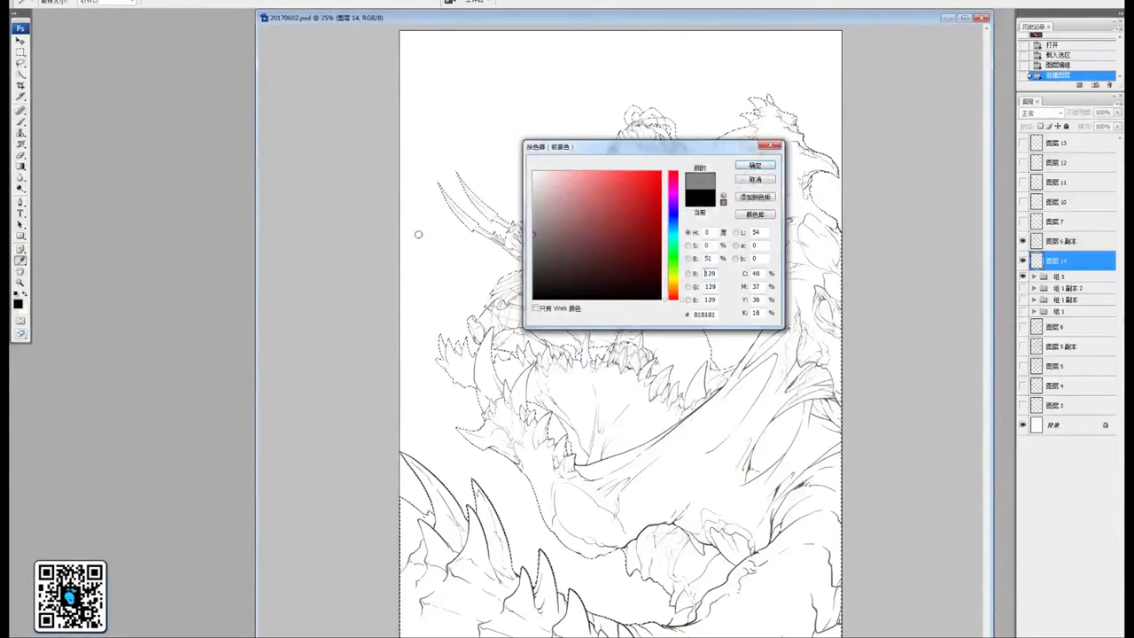
pyautogui.click(741, 165)
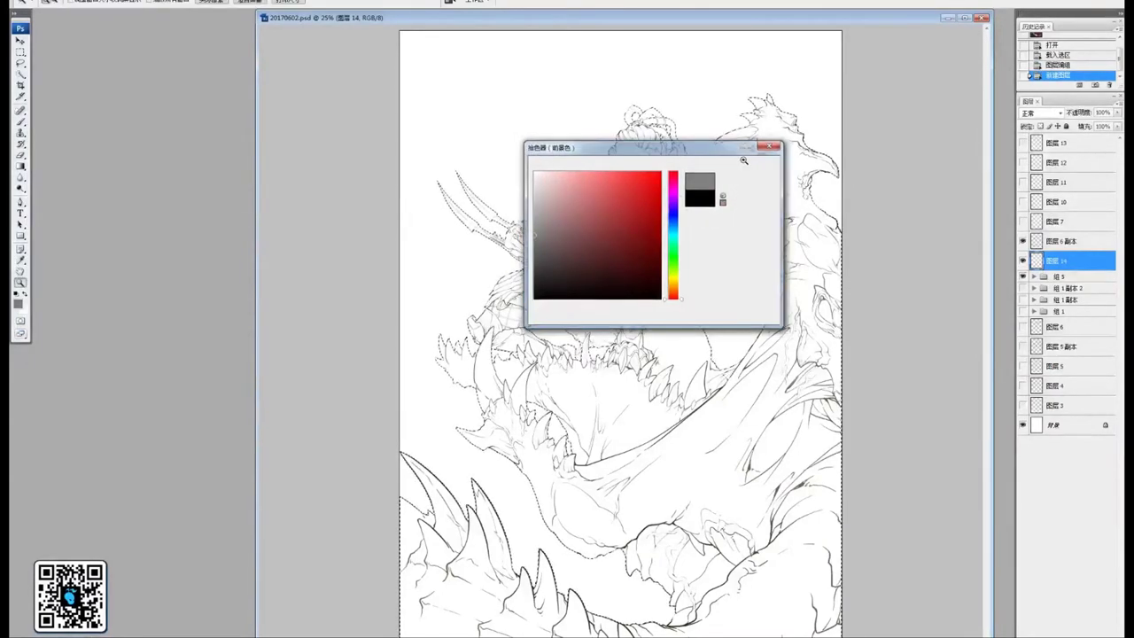
pyautogui.hotkey('shift', 'F5')
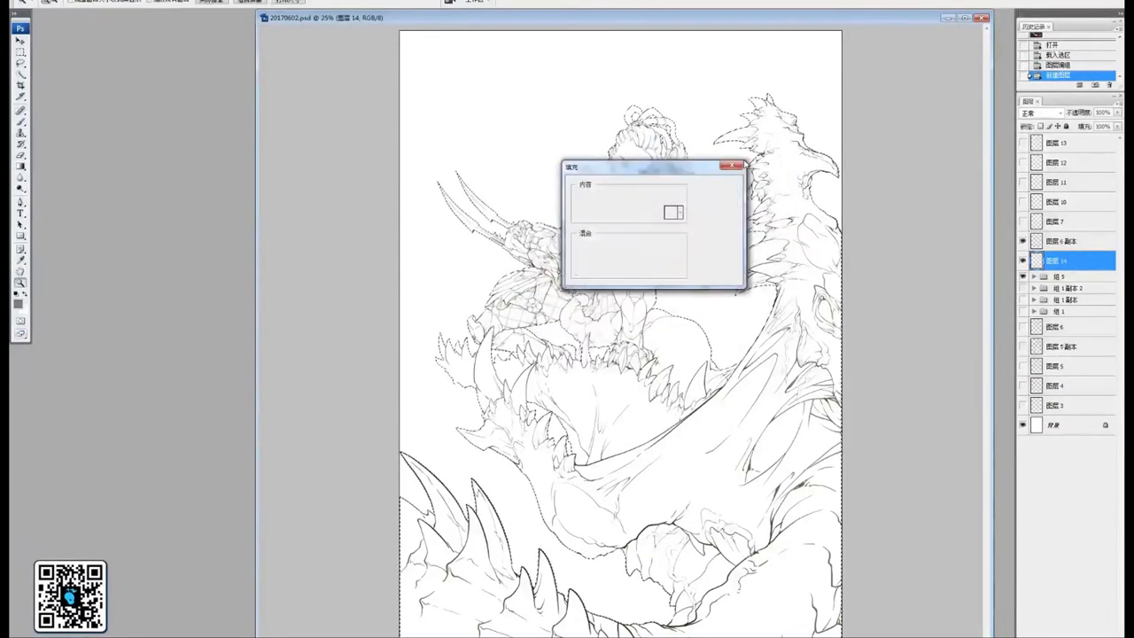
pyautogui.press('Return')
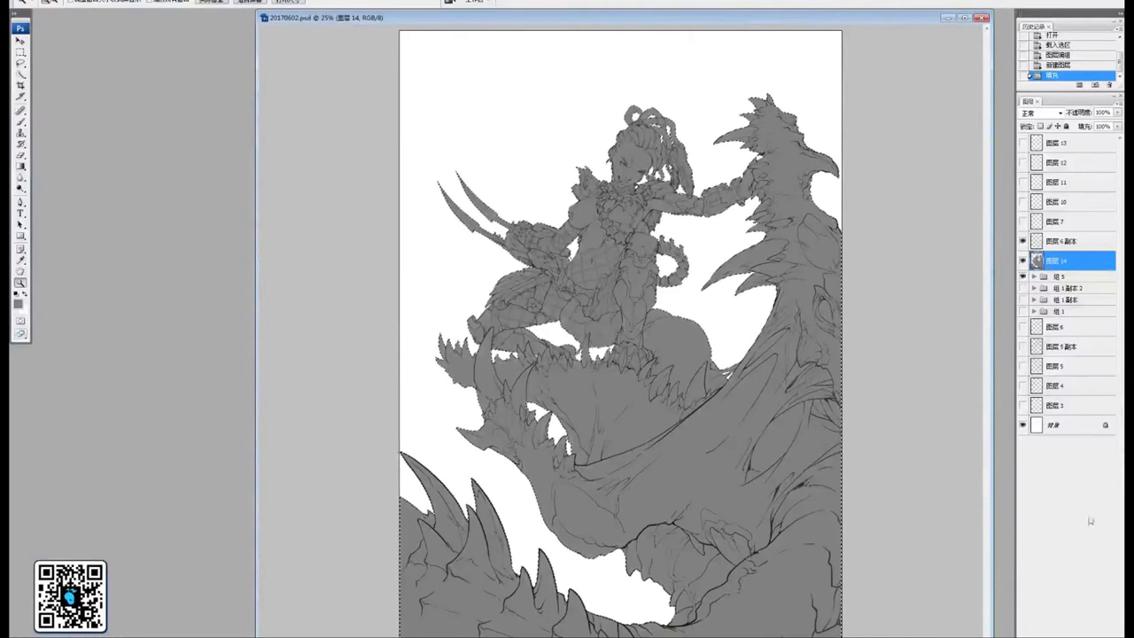
# Add another layer beneath 图层 14, clear the selection and fill the whole canvas of that layer with the same grey
pyautogui.click(1096, 636)
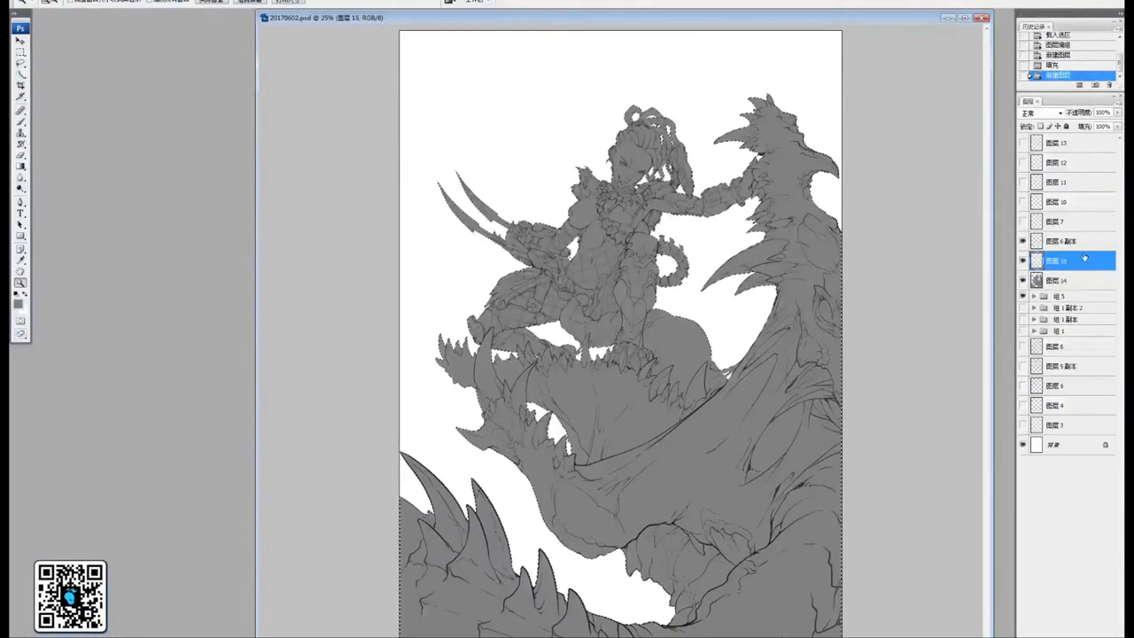
pyautogui.moveTo(1086, 256); pyautogui.dragTo(1066, 280)
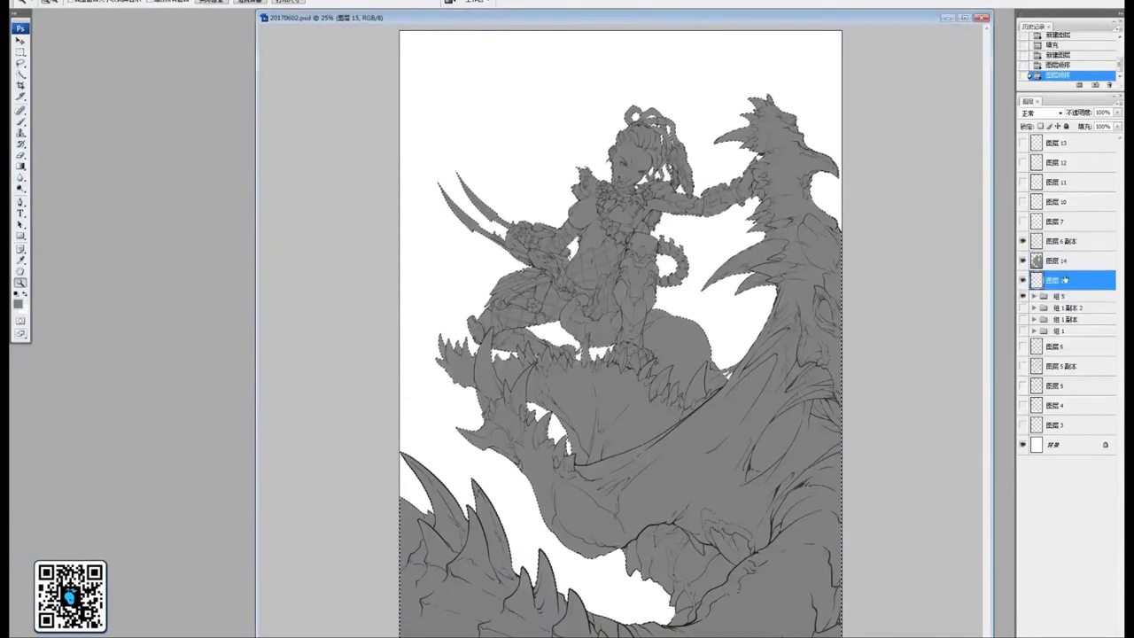
pyautogui.hotkey('shift', 'BackSpace')
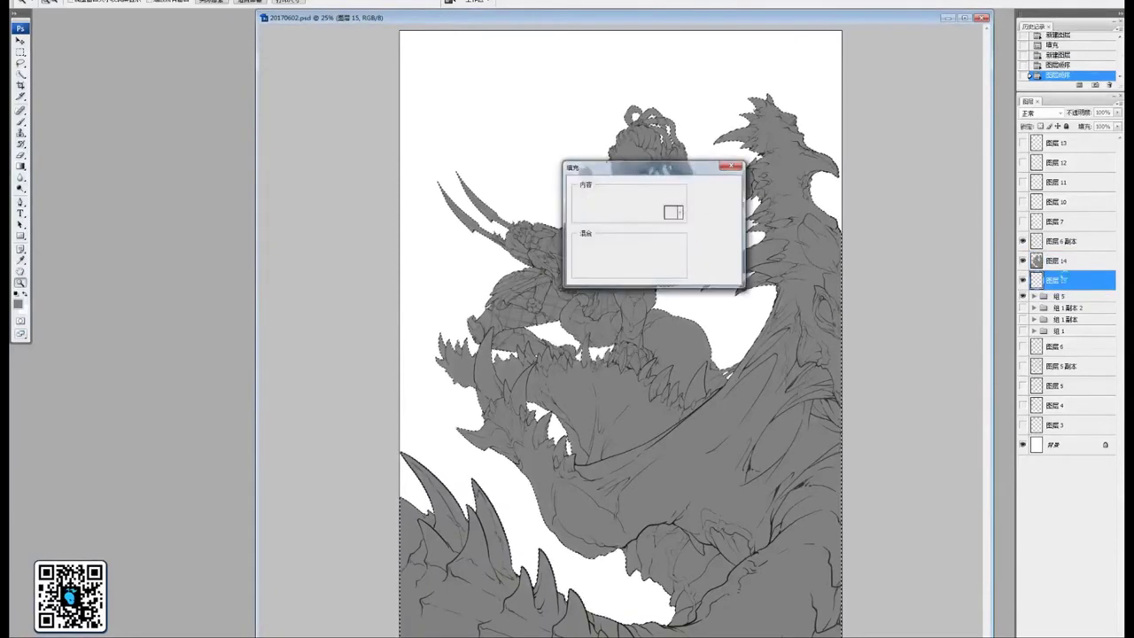
pyautogui.press('Return')
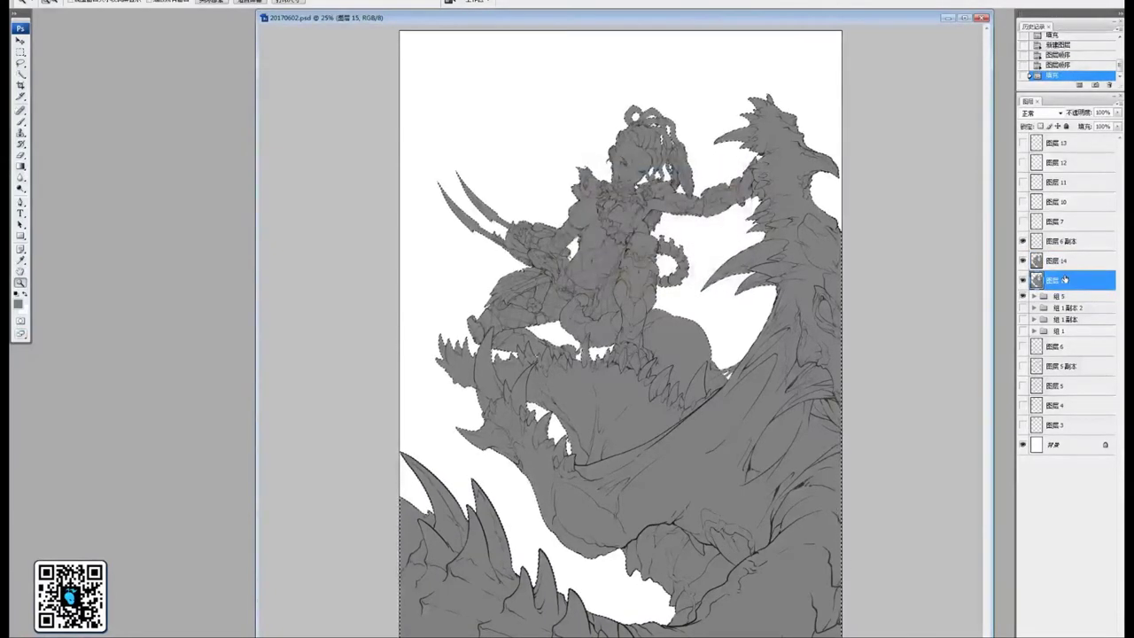
pyautogui.hotkey('ctrl', 'd')
pyautogui.hotkey('shift', 'BackSpace')
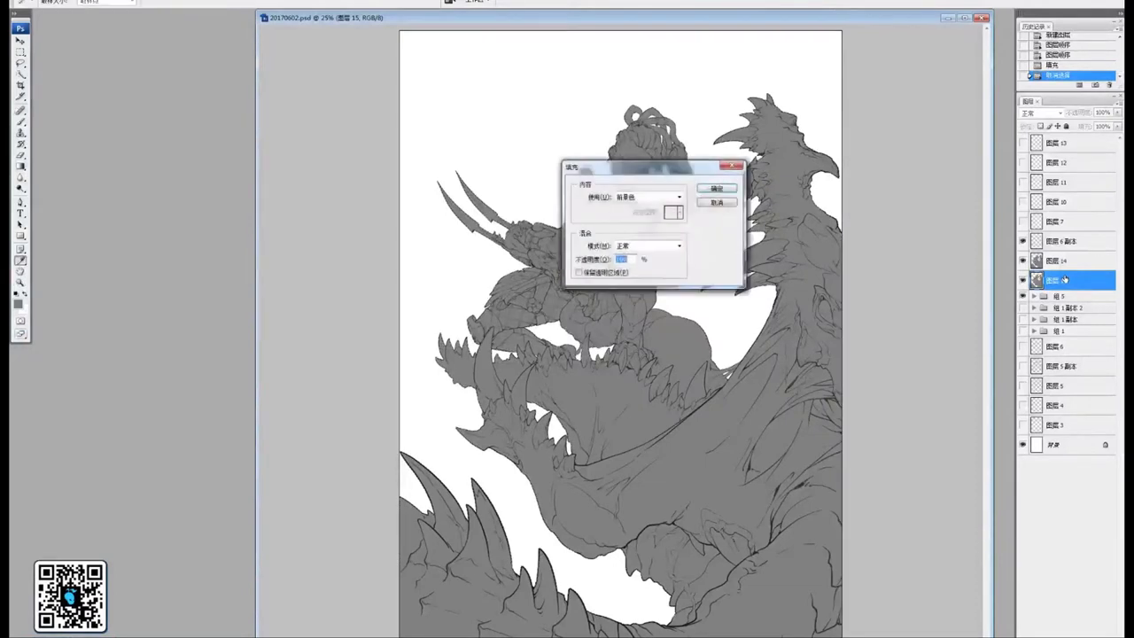
pyautogui.press('Return')
# Duplicate 图层 14 and tint the copy orange-brown with Color Balance, shifting midtones toward red and setting the yellow–blue level to -69
pyautogui.click(1067, 261)
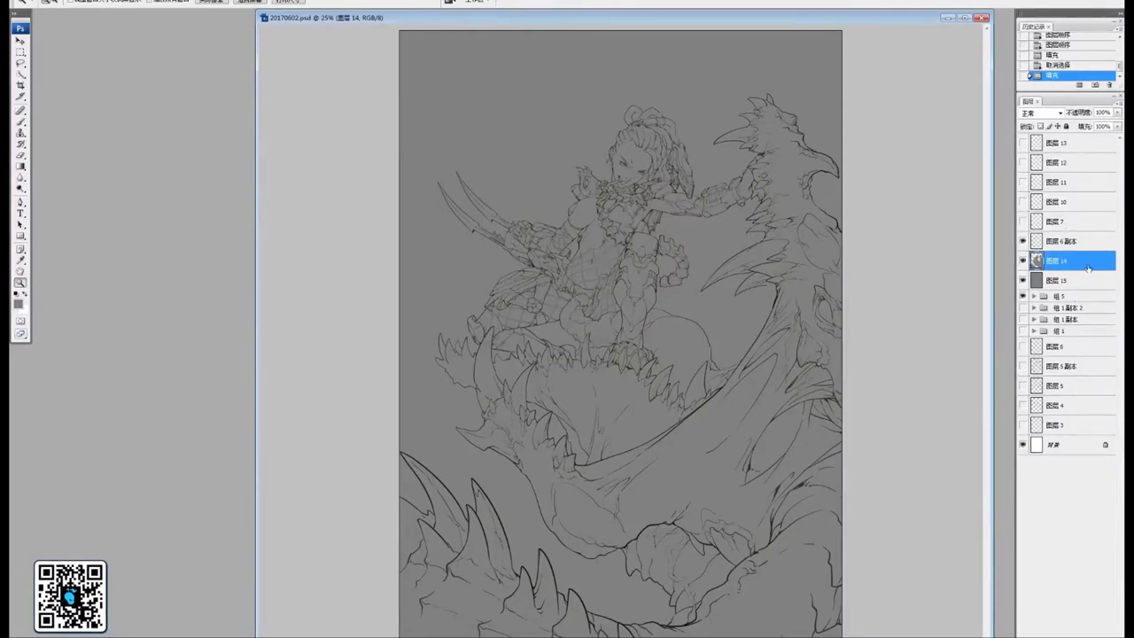
pyautogui.moveTo(1089, 268); pyautogui.dragTo(1094, 637)
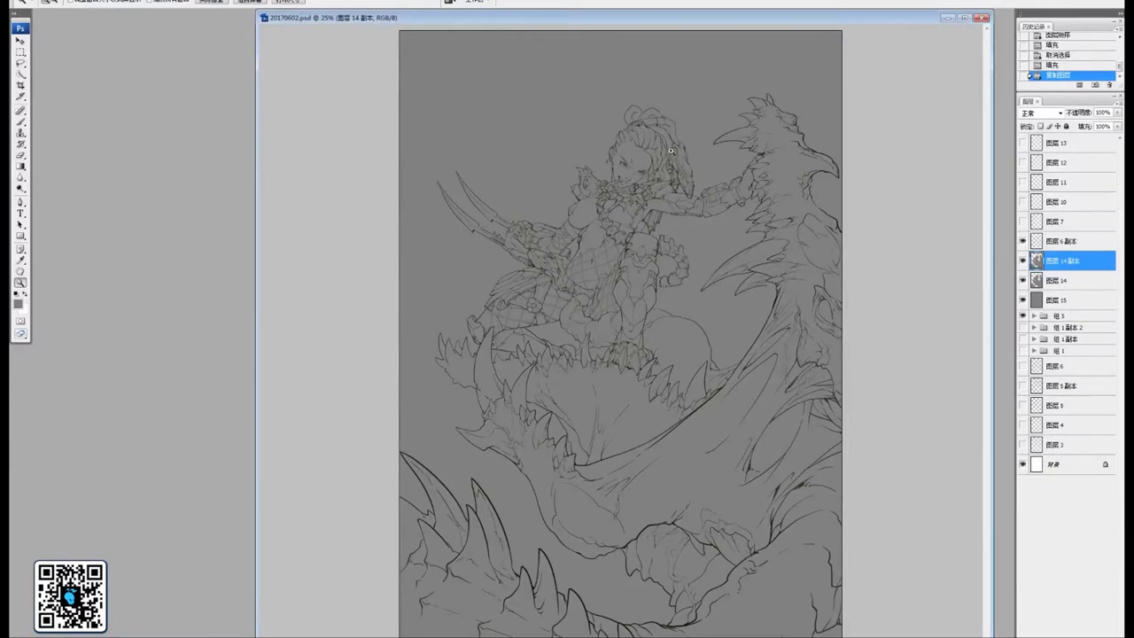
pyautogui.click(25, 1)
pyautogui.moveTo(53, 10)
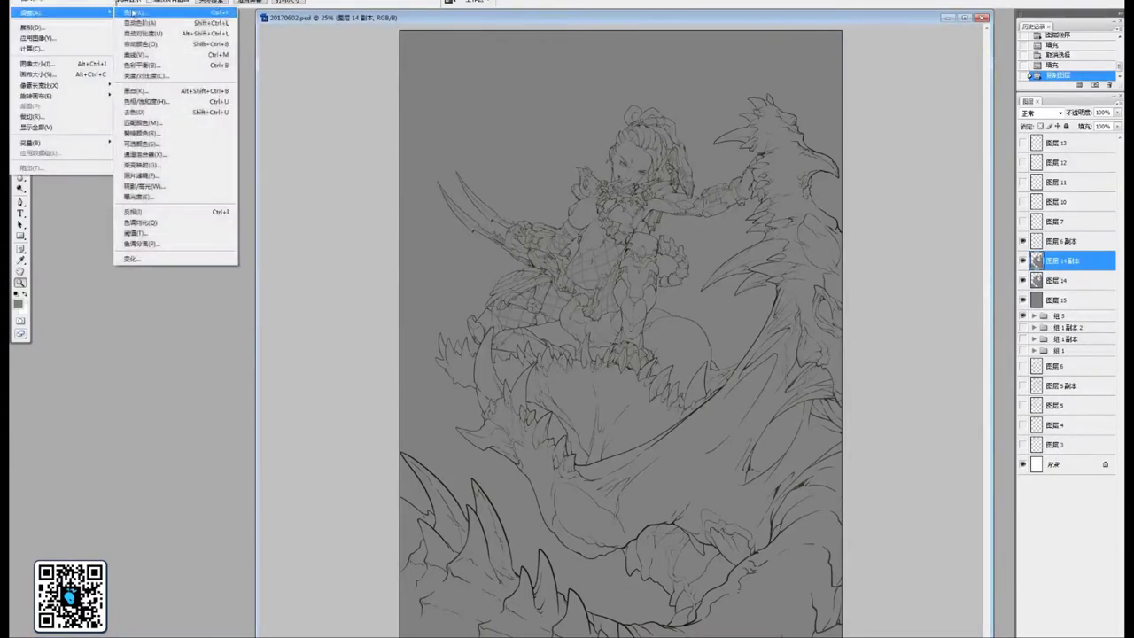
pyautogui.click(168, 64)
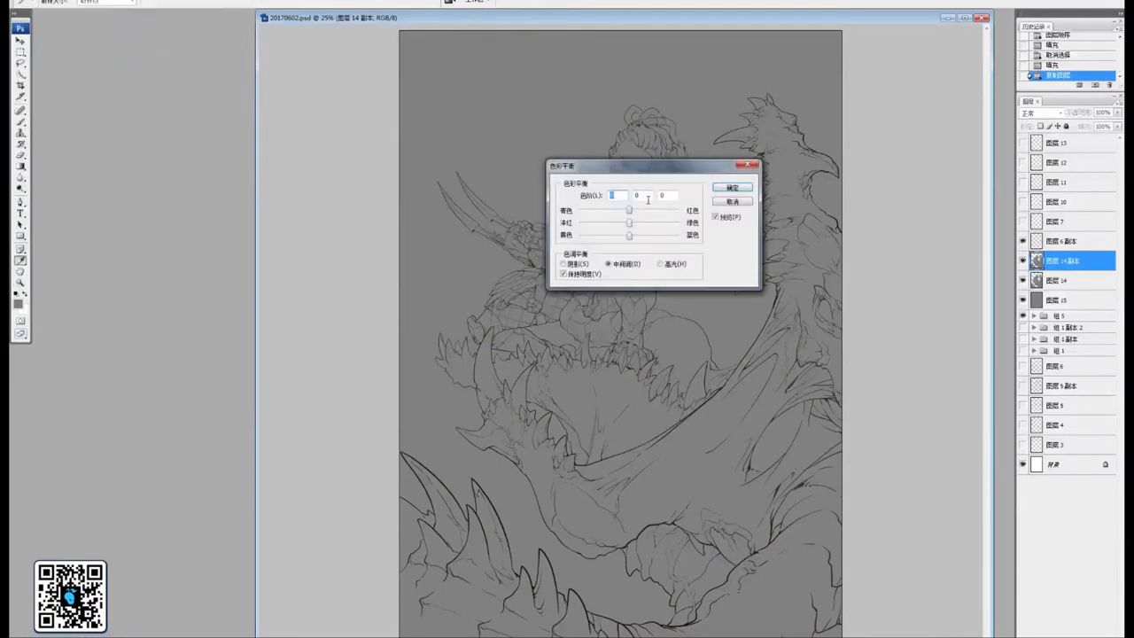
pyautogui.moveTo(629, 210); pyautogui.dragTo(691, 213)
pyautogui.moveTo(617, 239); pyautogui.dragTo(594, 236)
pyautogui.moveTo(679, 210); pyautogui.dragTo(659, 210)
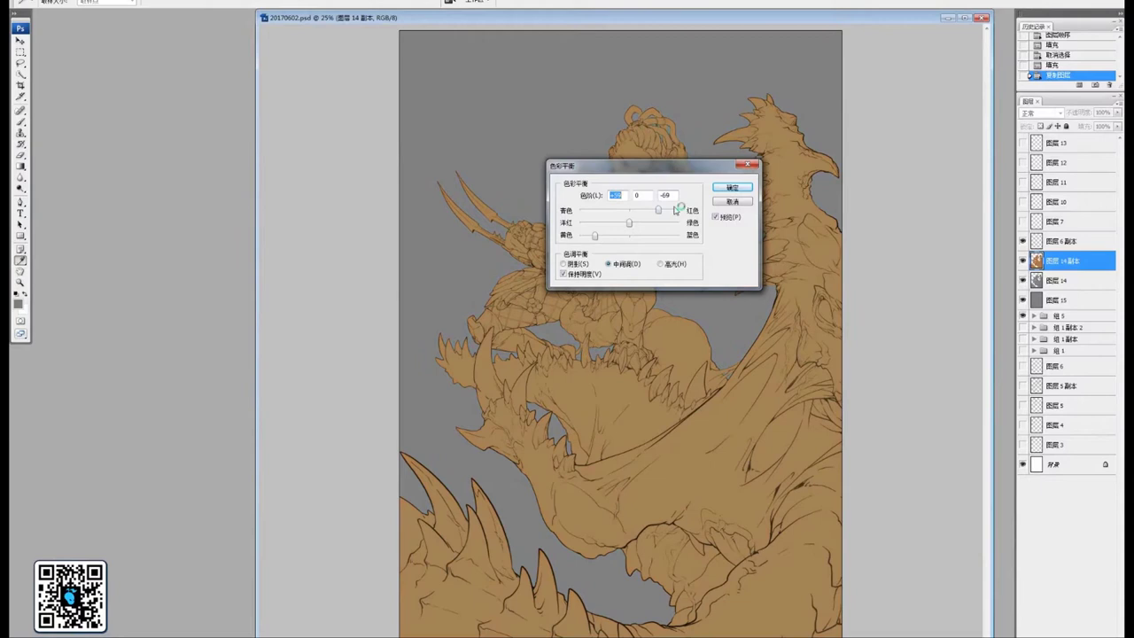
pyautogui.click(732, 187)
# Strongly raise the brightness of 图层 14 副本 with Brightness/Contrast and lower its contrast to the minimum
pyautogui.click(94, 1)
pyautogui.moveTo(92, 13)
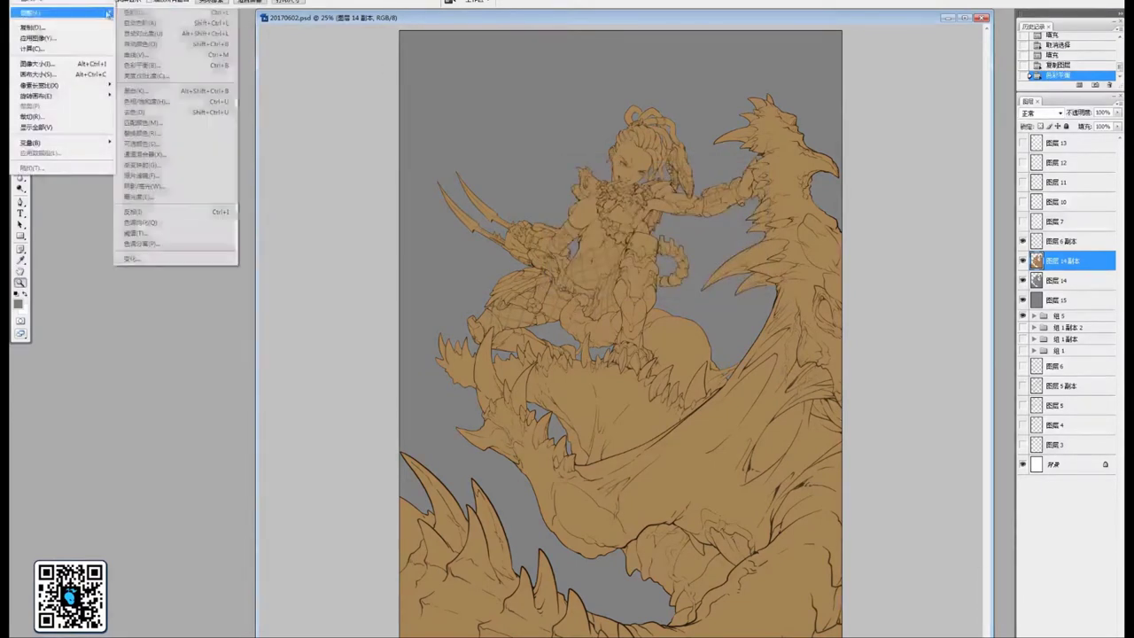
pyautogui.click(157, 77)
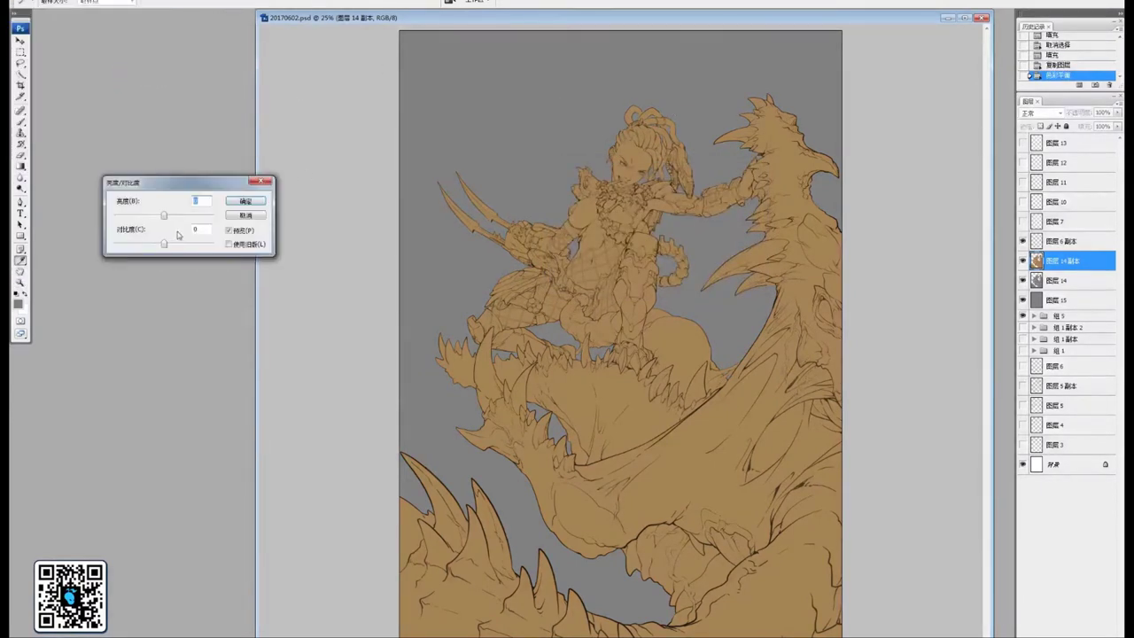
pyautogui.moveTo(165, 215); pyautogui.dragTo(113, 244)
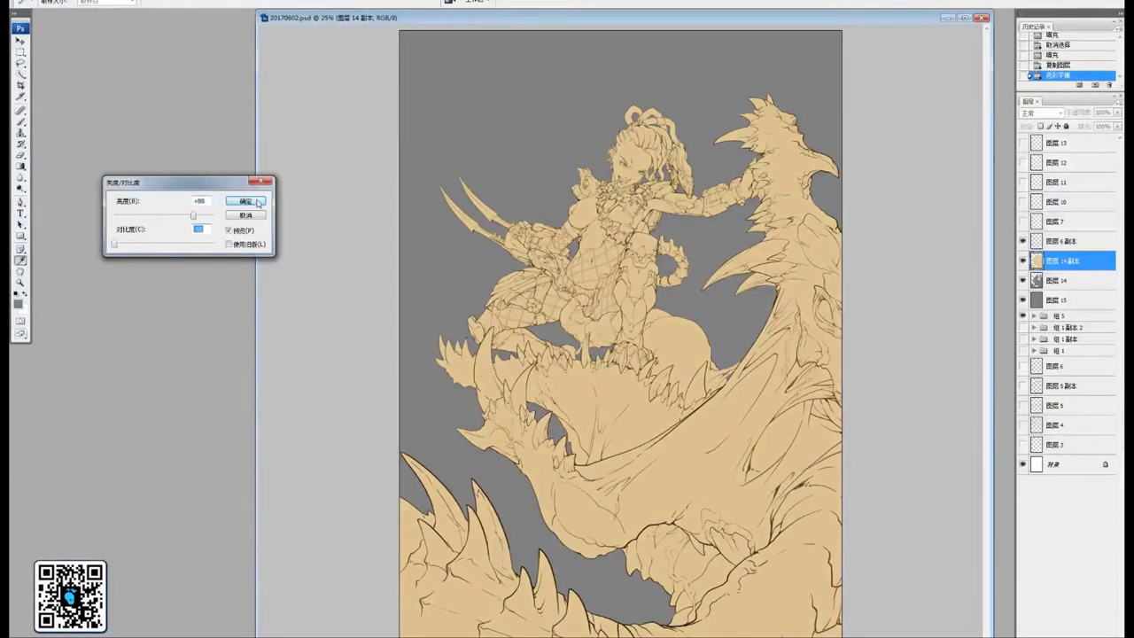
pyautogui.click(245, 201)
pyautogui.press('z')
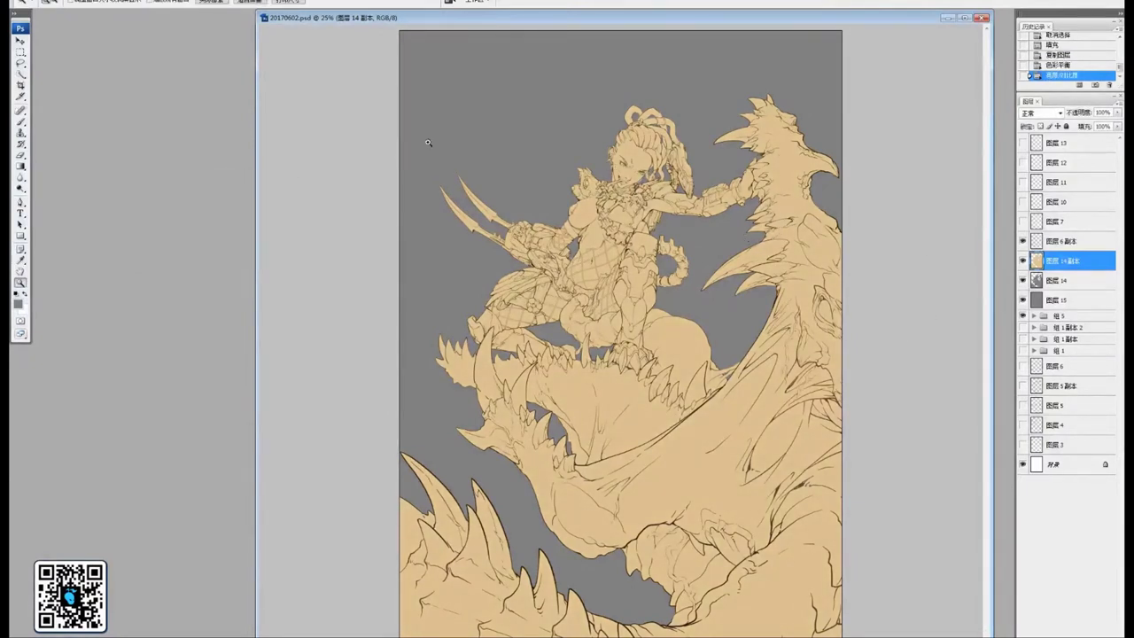
# Apply a second Color Balance to 图层 14 副本, shifting its midtones slightly toward red
pyautogui.moveTo(86, 9)
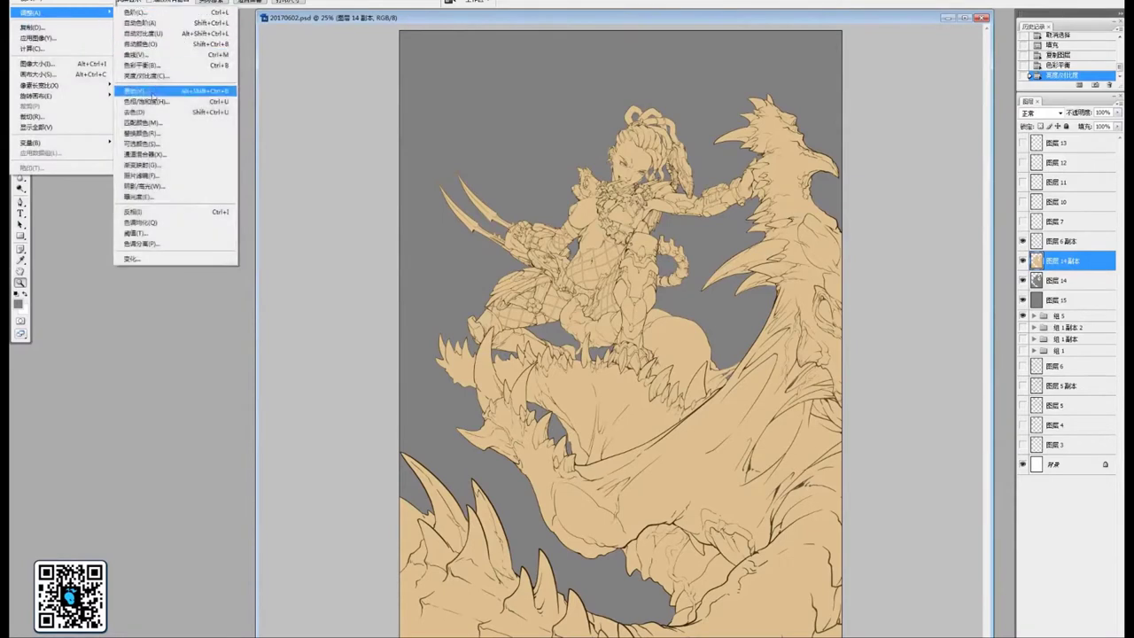
pyautogui.click(140, 65)
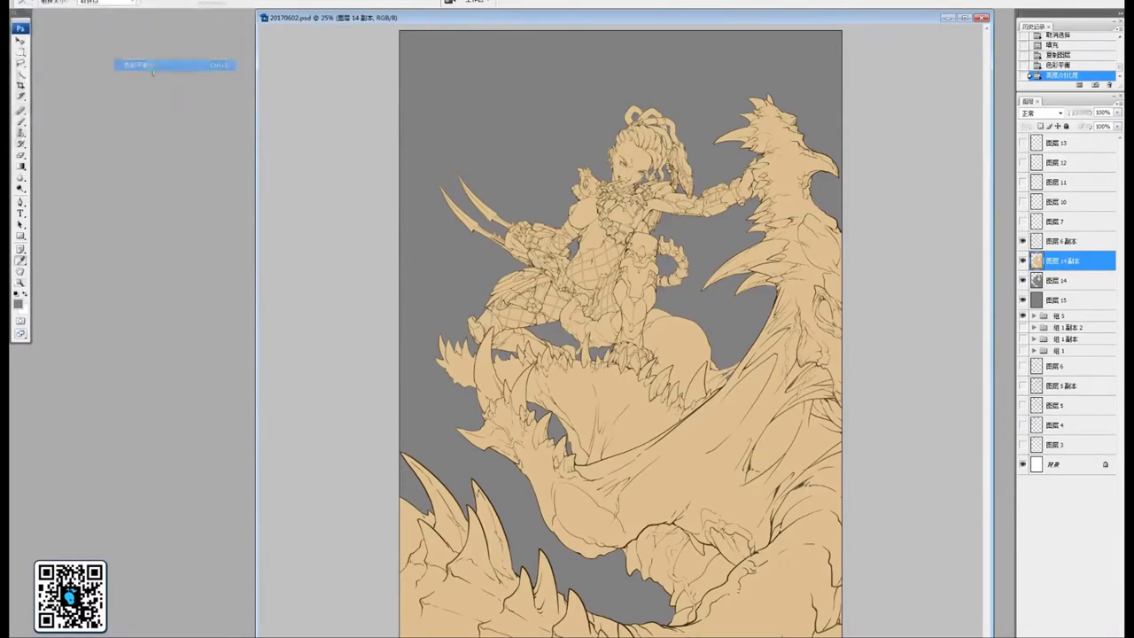
pyautogui.moveTo(644, 168); pyautogui.dragTo(352, 210)
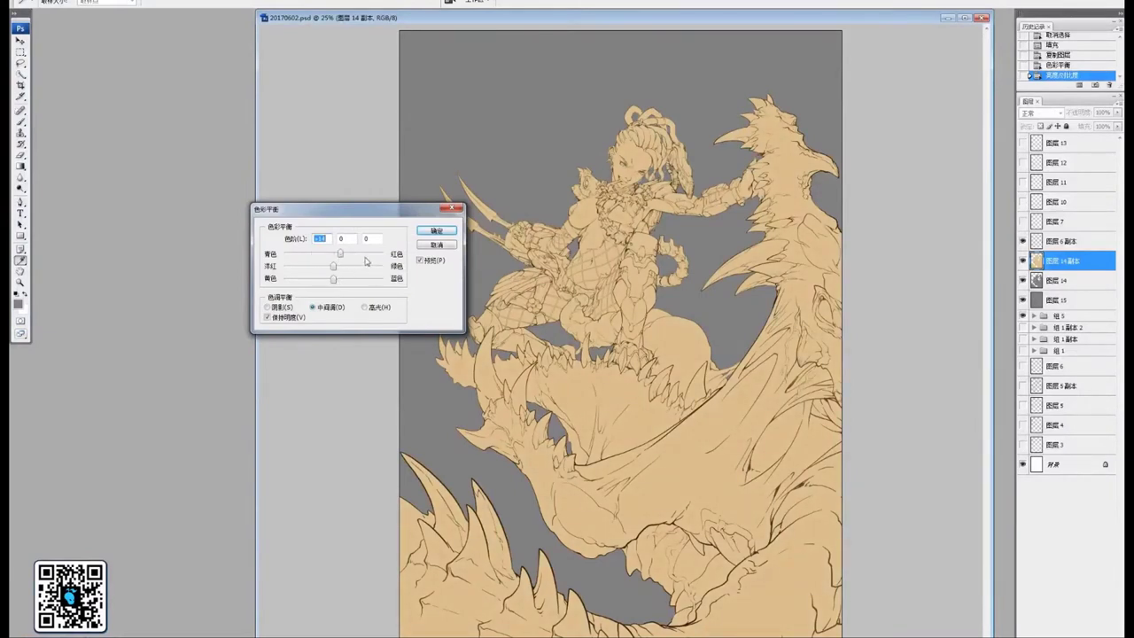
pyautogui.click(437, 231)
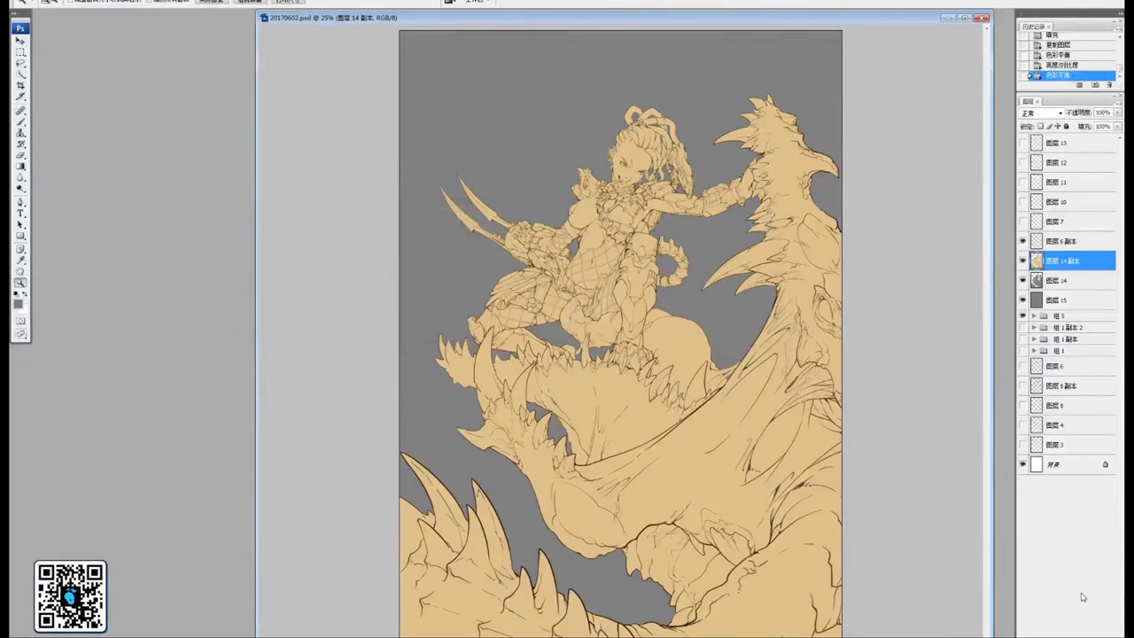
# Add a layer mask to 图层 14 副本 and fill the mask with black to hide the tan colour
pyautogui.click(1050, 636)
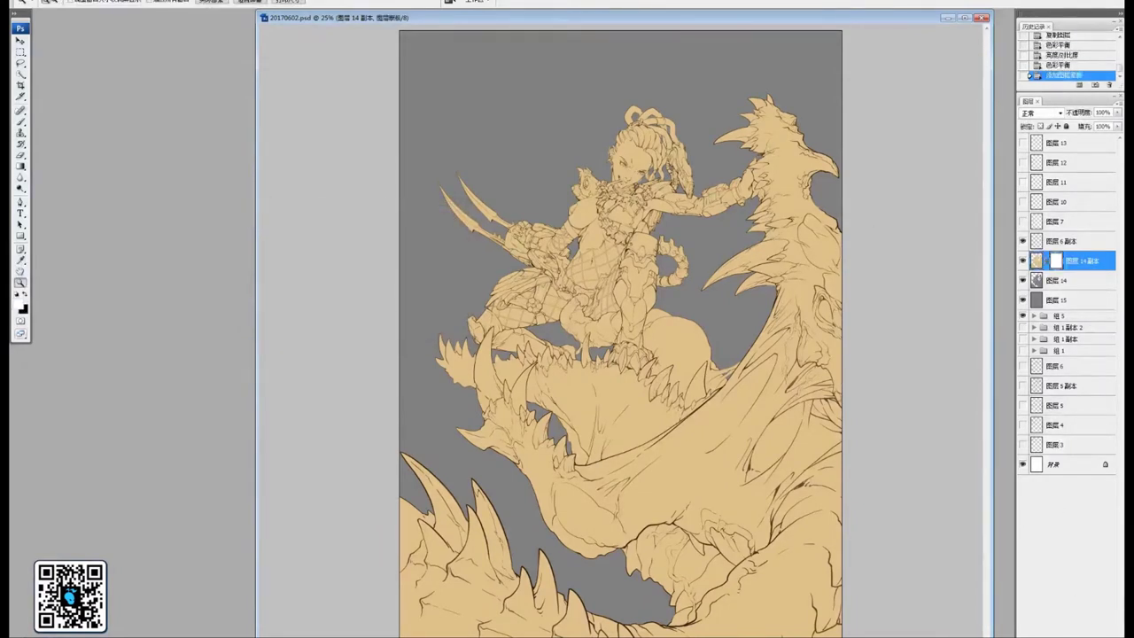
pyautogui.hotkey('shift', 'F5')
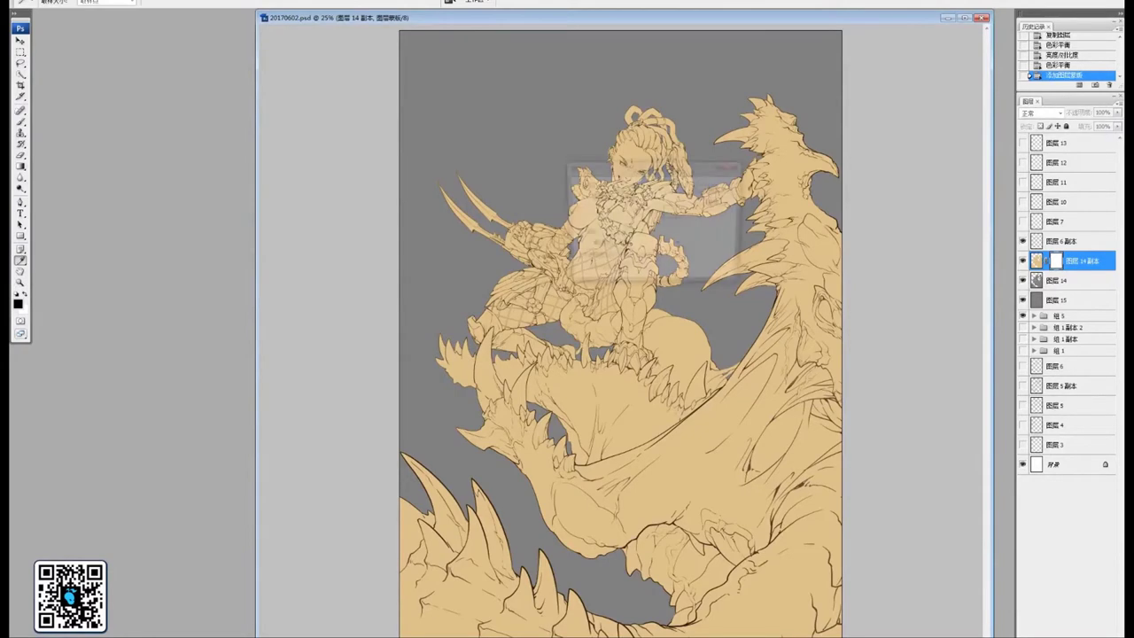
pyautogui.press('Return')
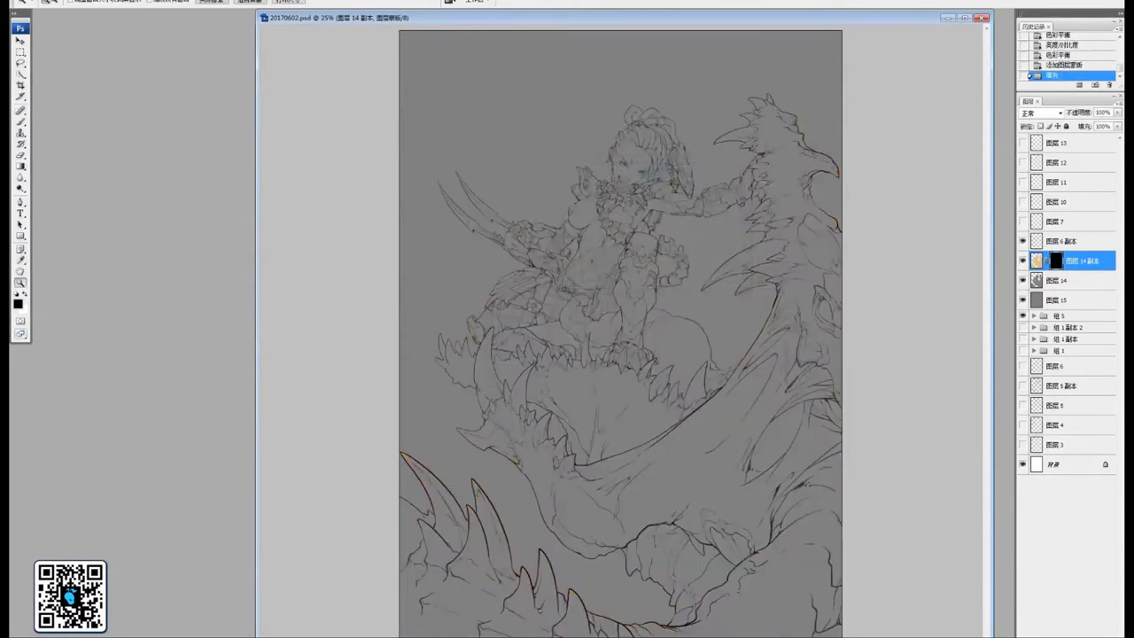
# With a hard round Eraser on the mask of 图层 14 副本, reveal the tan skin colour across the woman's forehead, temple and cheek beside the ear
pyautogui.hotkey('ctrl', '+')
pyautogui.hotkey('ctrl', '+')
pyautogui.hotkey('ctrl', '+')
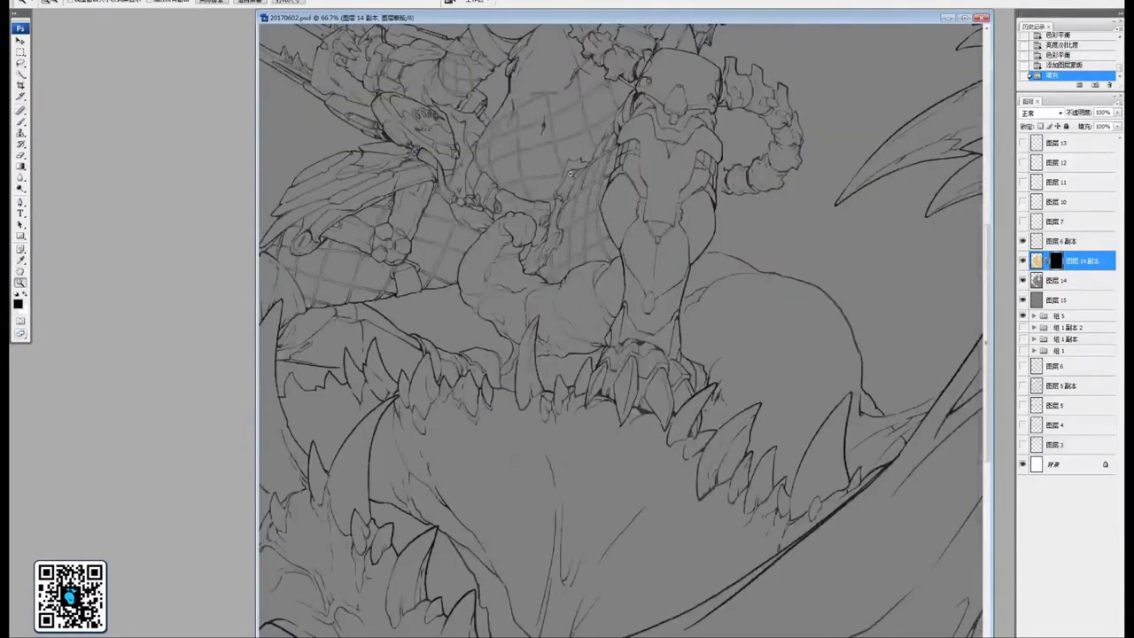
pyautogui.press('f')
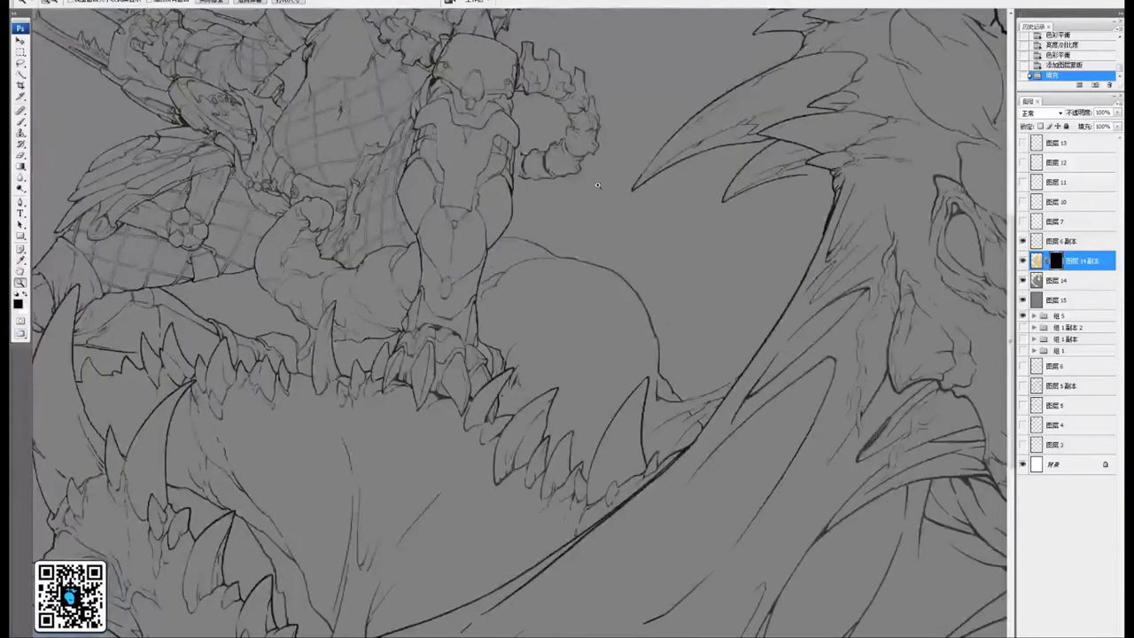
pyautogui.press('f')
pyautogui.press('f')
pyautogui.moveTo(592, 176); pyautogui.dragTo(521, 391)
pyautogui.click(507, 388)
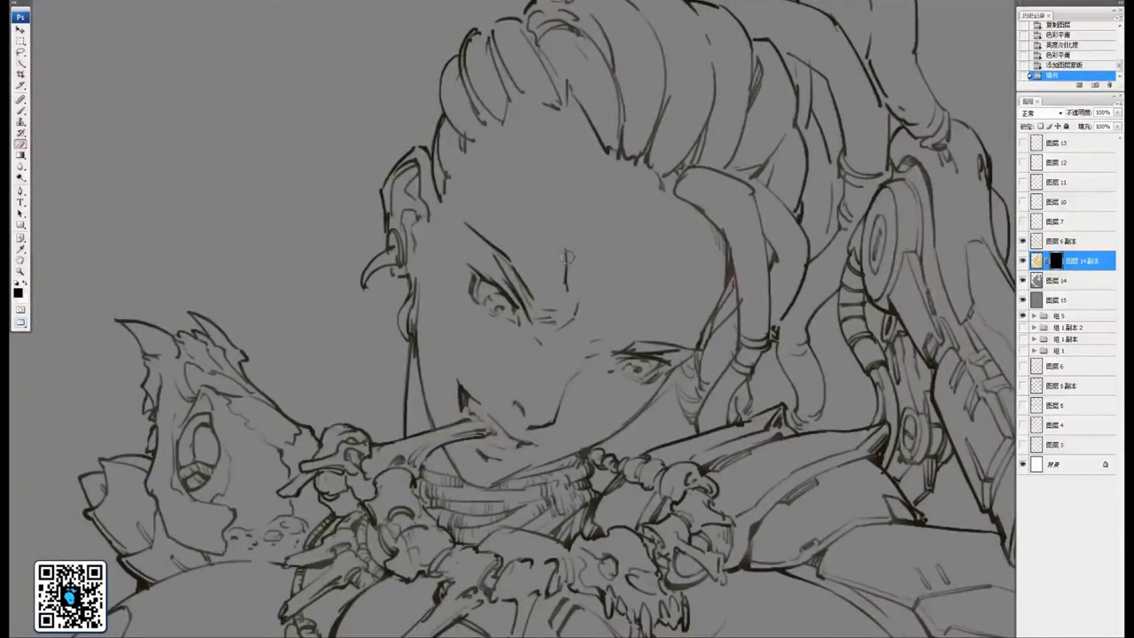
pyautogui.rightClick(567, 256)
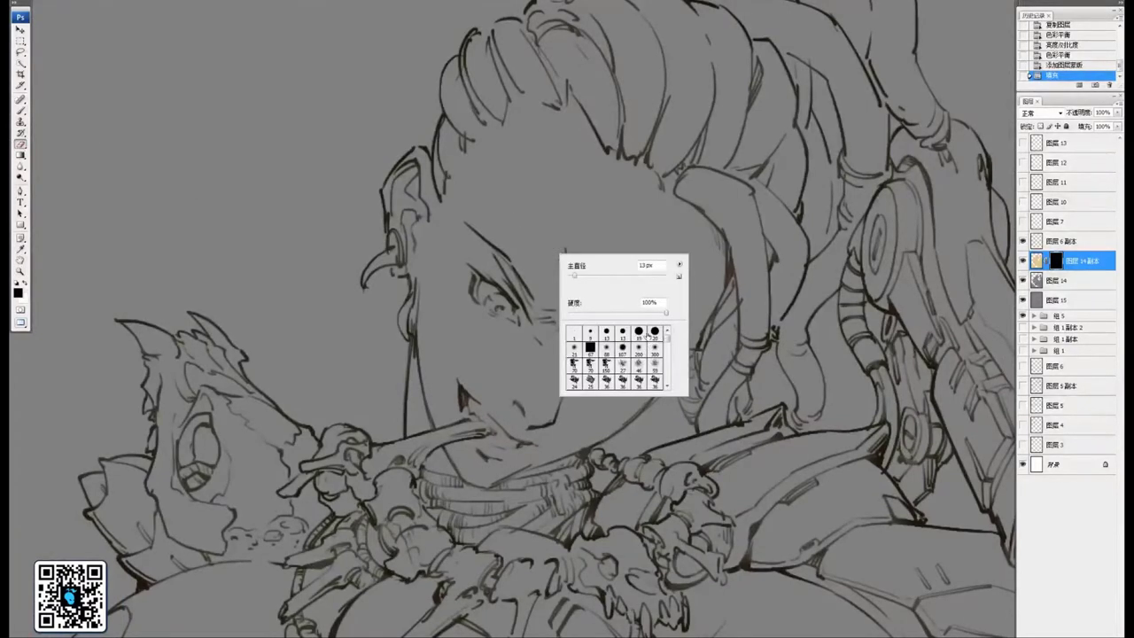
pyautogui.moveTo(540, 188); pyautogui.dragTo(525, 264)
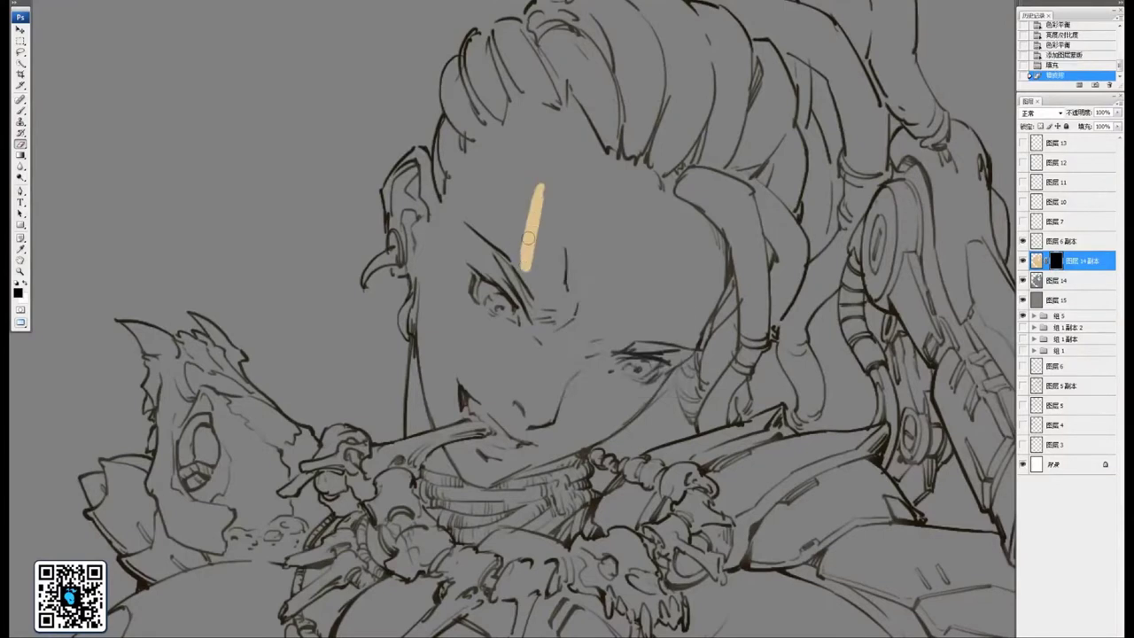
pyautogui.moveTo(520, 101); pyautogui.dragTo(470, 293)
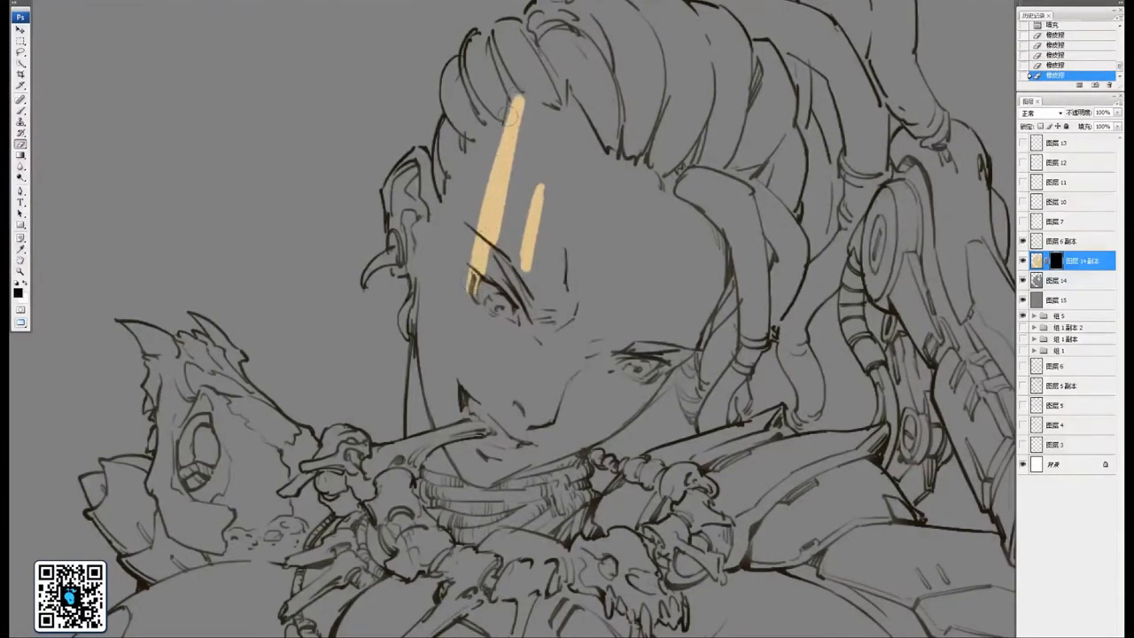
pyautogui.moveTo(506, 127); pyautogui.dragTo(466, 295)
pyautogui.moveTo(489, 121); pyautogui.dragTo(483, 224)
pyautogui.moveTo(472, 142)
pyautogui.mouseDown()
pyautogui.moveTo(463, 294)
pyautogui.moveTo(461, 175)
pyautogui.moveTo(451, 183)
pyautogui.moveTo(476, 191)
pyautogui.moveTo(452, 188)
pyautogui.moveTo(448, 284)
pyautogui.mouseUp()
pyautogui.moveTo(457, 177); pyautogui.dragTo(454, 368)
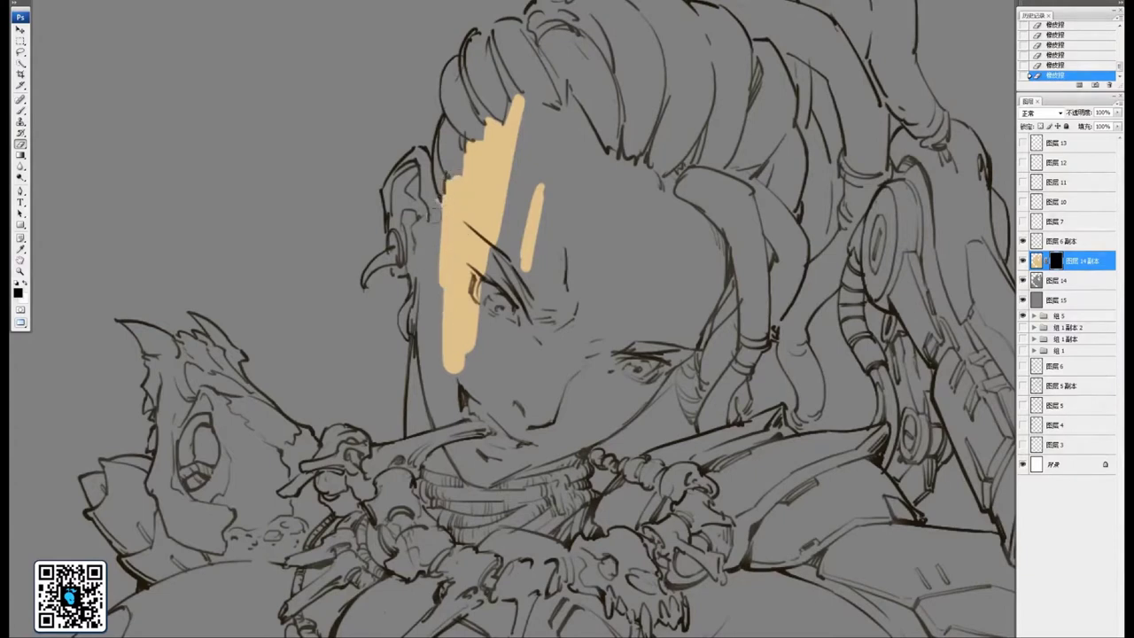
# Erase on the mask of 图层 14 副本 to reveal the tan skin on the woman's ear, undoing the stroke that goes astray
pyautogui.moveTo(410, 148)
pyautogui.mouseDown()
pyautogui.moveTo(416, 226)
pyautogui.moveTo(446, 224)
pyautogui.mouseUp()
pyautogui.moveTo(390, 167)
pyautogui.mouseDown()
pyautogui.moveTo(391, 151)
pyautogui.moveTo(406, 215)
pyautogui.moveTo(387, 268)
pyautogui.moveTo(407, 271)
pyautogui.moveTo(427, 235)
pyautogui.moveTo(429, 282)
pyautogui.moveTo(404, 424)
pyautogui.moveTo(440, 408)
pyautogui.mouseUp()
pyautogui.hotkey('ctrl', 'z')
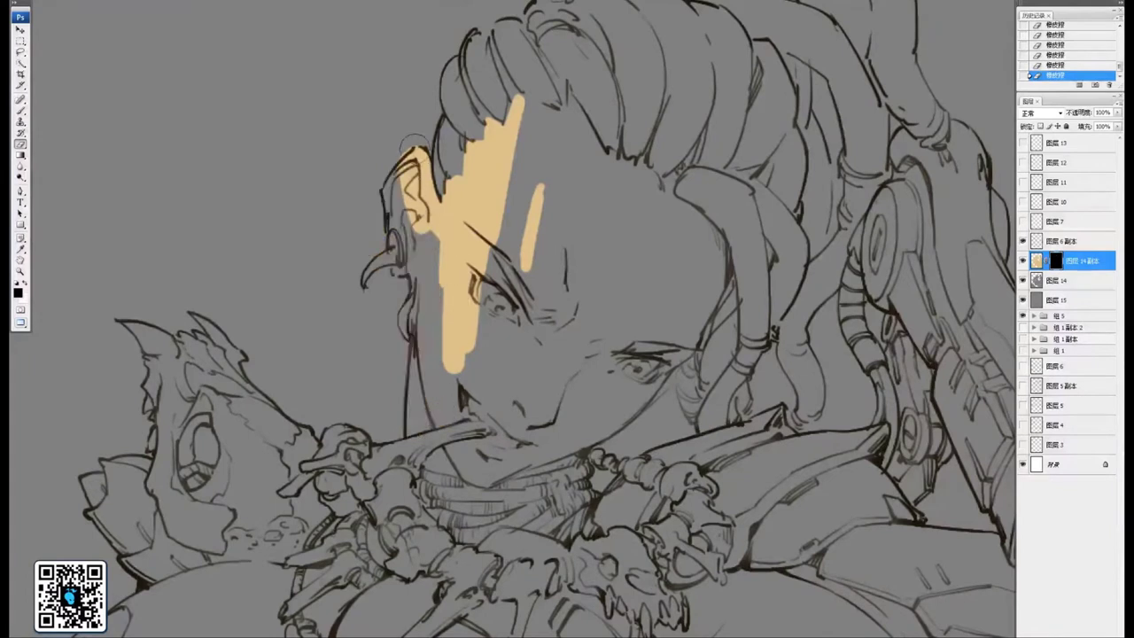
pyautogui.moveTo(411, 163)
pyautogui.mouseDown()
pyautogui.moveTo(389, 218)
pyautogui.moveTo(394, 232)
pyautogui.moveTo(404, 227)
pyautogui.moveTo(405, 255)
pyautogui.moveTo(393, 241)
pyautogui.moveTo(397, 230)
pyautogui.moveTo(433, 304)
pyautogui.moveTo(419, 288)
pyautogui.moveTo(430, 291)
pyautogui.moveTo(424, 330)
pyautogui.moveTo(419, 315)
pyautogui.moveTo(427, 363)
pyautogui.moveTo(424, 330)
pyautogui.moveTo(410, 401)
pyautogui.moveTo(428, 412)
pyautogui.moveTo(404, 425)
pyautogui.moveTo(483, 401)
pyautogui.moveTo(431, 387)
pyautogui.moveTo(452, 265)
pyautogui.moveTo(434, 236)
pyautogui.moveTo(428, 285)
pyautogui.mouseUp()
# Reveal the tan skin over the rest of the woman's face, from the hairline and brow to the nose, mouth, jaw and chin
pyautogui.moveTo(464, 133)
pyautogui.mouseDown()
pyautogui.moveTo(531, 161)
pyautogui.moveTo(514, 153)
pyautogui.moveTo(523, 117)
pyautogui.moveTo(558, 211)
pyautogui.moveTo(548, 221)
pyautogui.moveTo(470, 142)
pyautogui.moveTo(439, 299)
pyautogui.moveTo(496, 350)
pyautogui.moveTo(590, 394)
pyautogui.moveTo(612, 336)
pyautogui.moveTo(665, 288)
pyautogui.moveTo(624, 372)
pyautogui.moveTo(528, 434)
pyautogui.mouseUp()
pyautogui.moveTo(477, 390); pyautogui.dragTo(565, 278)
pyautogui.moveTo(508, 215)
pyautogui.mouseDown()
pyautogui.moveTo(502, 288)
pyautogui.moveTo(520, 268)
pyautogui.moveTo(573, 269)
pyautogui.moveTo(573, 317)
pyautogui.moveTo(562, 331)
pyautogui.moveTo(519, 308)
pyautogui.moveTo(569, 353)
pyautogui.moveTo(519, 359)
pyautogui.moveTo(549, 344)
pyautogui.moveTo(518, 366)
pyautogui.moveTo(533, 382)
pyautogui.moveTo(572, 362)
pyautogui.moveTo(527, 389)
pyautogui.moveTo(469, 373)
pyautogui.moveTo(510, 381)
pyautogui.mouseUp()
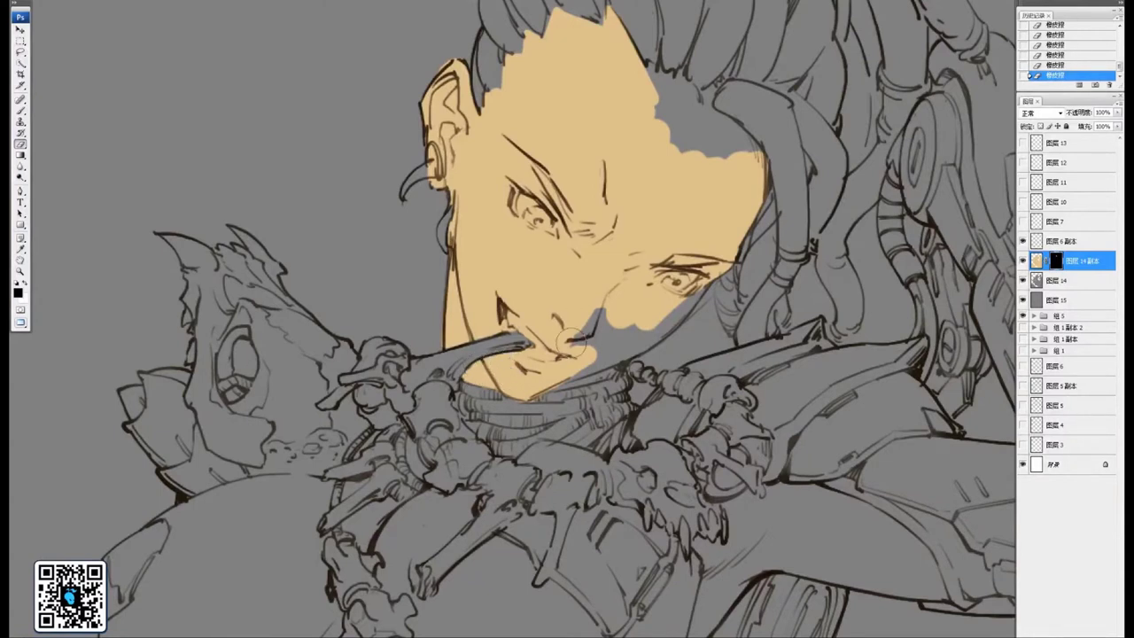
pyautogui.moveTo(576, 340); pyautogui.dragTo(592, 325)
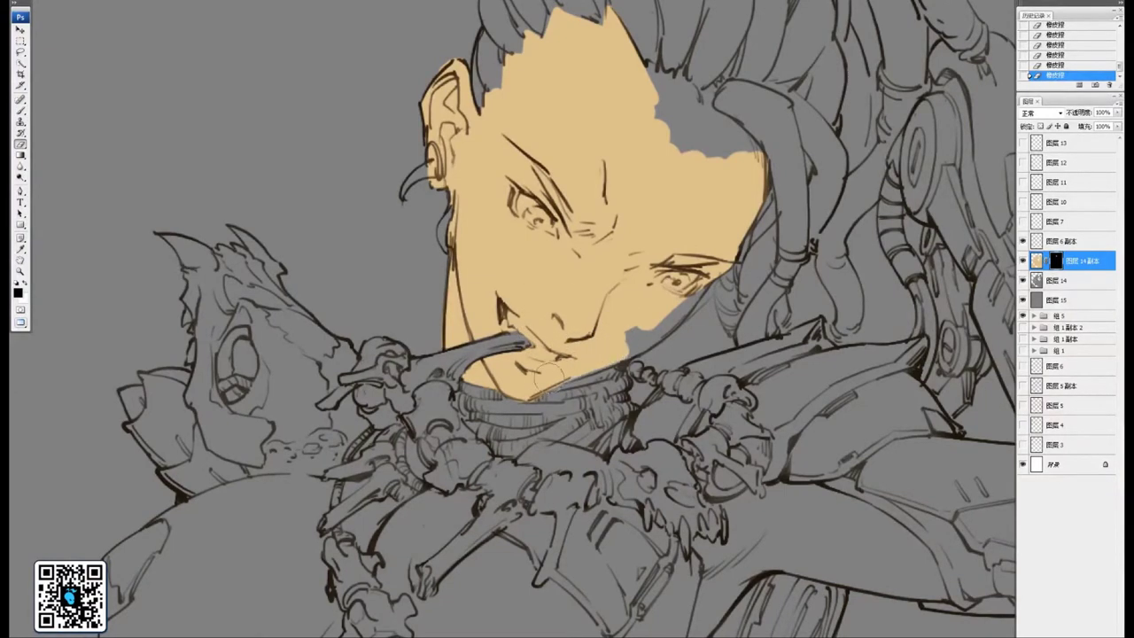
pyautogui.moveTo(606, 351); pyautogui.dragTo(690, 293)
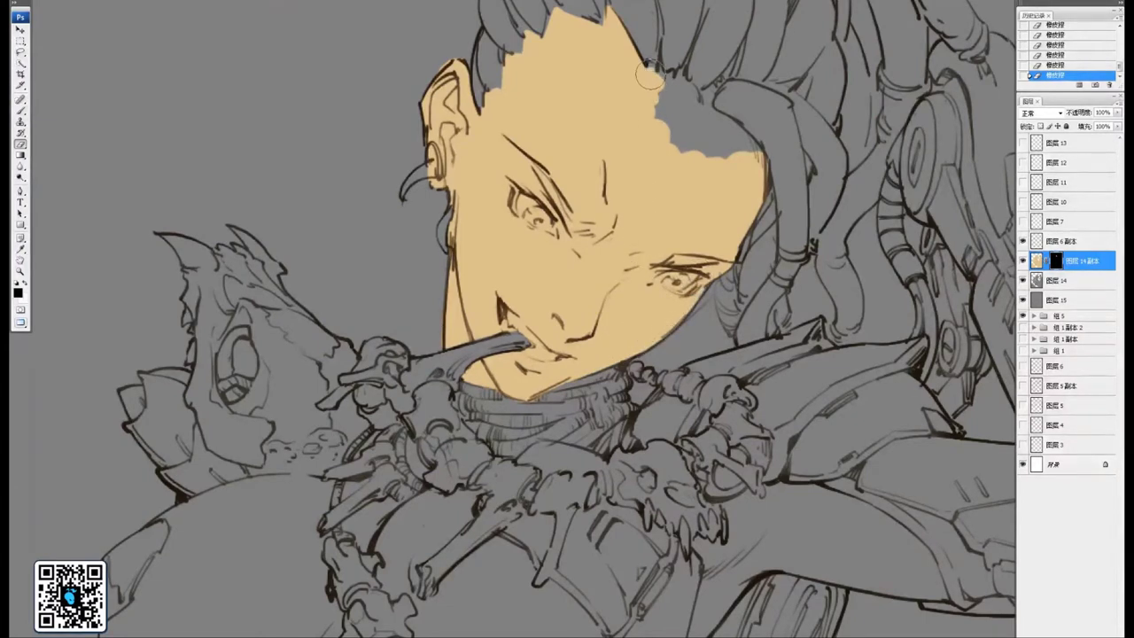
pyautogui.moveTo(647, 67)
pyautogui.mouseDown()
pyautogui.moveTo(674, 85)
pyautogui.moveTo(663, 90)
pyautogui.moveTo(684, 85)
pyautogui.moveTo(713, 143)
pyautogui.moveTo(674, 100)
pyautogui.moveTo(662, 122)
pyautogui.moveTo(736, 160)
pyautogui.moveTo(745, 133)
pyautogui.moveTo(722, 120)
pyautogui.moveTo(735, 150)
pyautogui.moveTo(741, 142)
pyautogui.mouseUp()
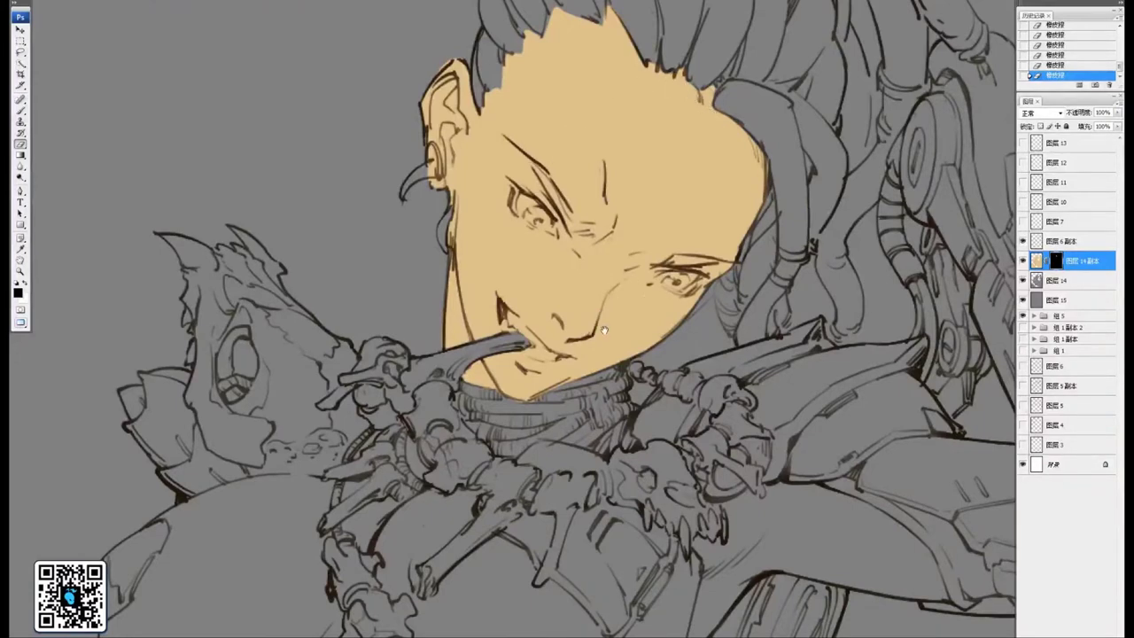
# Reveal the tan skin on the lower part of the woman's bare shoulder, following its outline beside the small armour plate
pyautogui.moveTo(605, 330); pyautogui.dragTo(600, 255)
pyautogui.moveTo(479, 362)
pyautogui.mouseDown()
pyautogui.moveTo(661, 230)
pyautogui.moveTo(736, 202)
pyautogui.mouseUp()
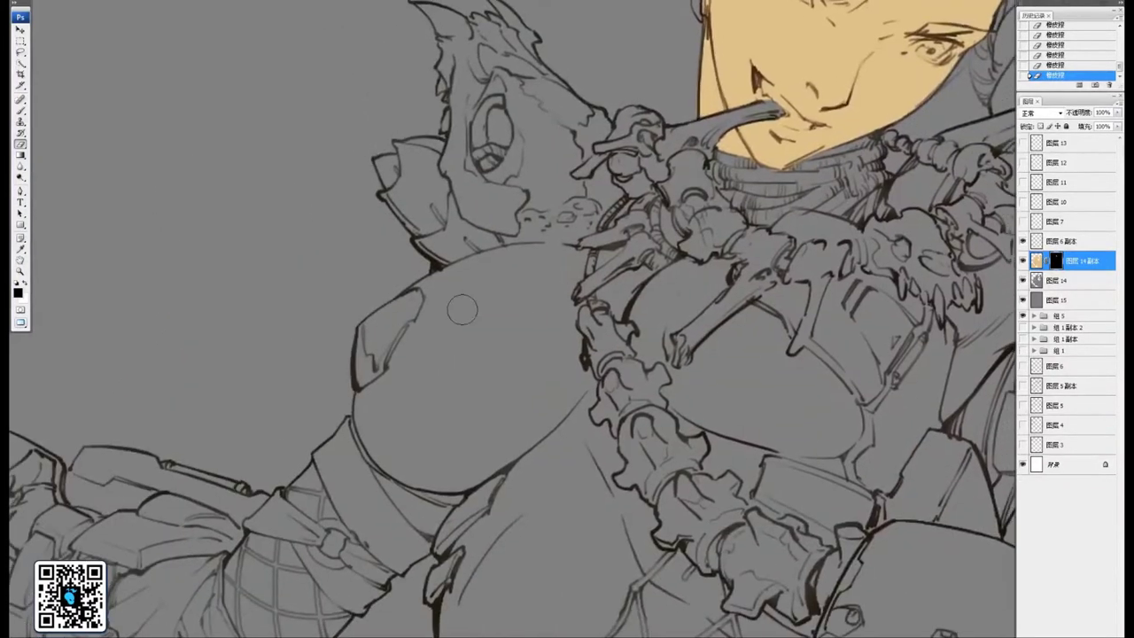
pyautogui.moveTo(461, 309); pyautogui.dragTo(397, 415)
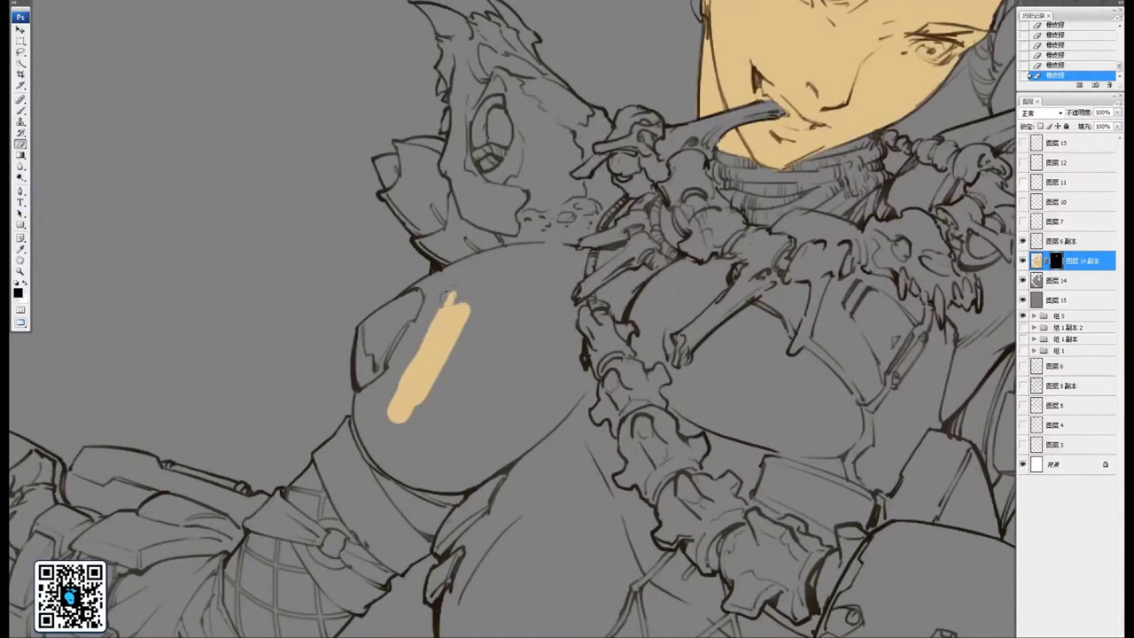
pyautogui.moveTo(448, 298)
pyautogui.mouseDown()
pyautogui.moveTo(386, 385)
pyautogui.moveTo(415, 326)
pyautogui.moveTo(389, 372)
pyautogui.moveTo(415, 345)
pyautogui.moveTo(407, 372)
pyautogui.moveTo(367, 400)
pyautogui.moveTo(371, 435)
pyautogui.moveTo(367, 409)
pyautogui.moveTo(404, 469)
pyautogui.moveTo(373, 430)
pyautogui.moveTo(388, 457)
pyautogui.moveTo(376, 403)
pyautogui.moveTo(366, 405)
pyautogui.moveTo(374, 426)
pyautogui.moveTo(479, 457)
pyautogui.moveTo(429, 471)
pyautogui.moveTo(538, 434)
pyautogui.moveTo(505, 434)
pyautogui.moveTo(528, 396)
pyautogui.moveTo(495, 416)
pyautogui.moveTo(461, 416)
pyautogui.moveTo(467, 329)
pyautogui.mouseUp()
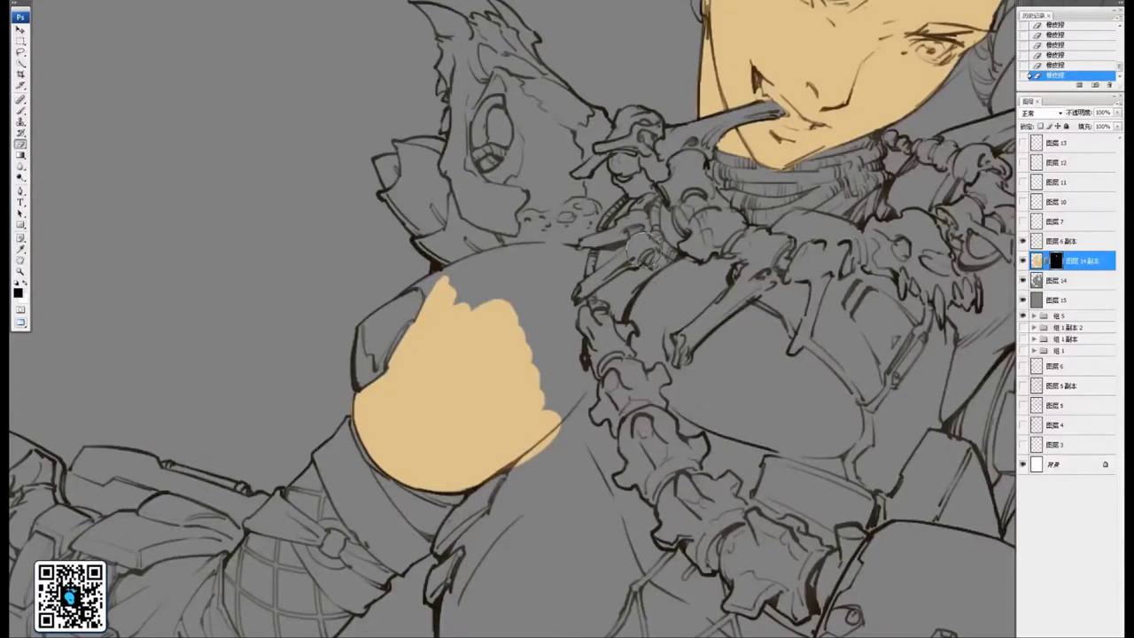
# Fill in the tan skin on the upper shoulder with a smaller eraser, up to the collar and the bone chain
pyautogui.moveTo(552, 336); pyautogui.dragTo(601, 413)
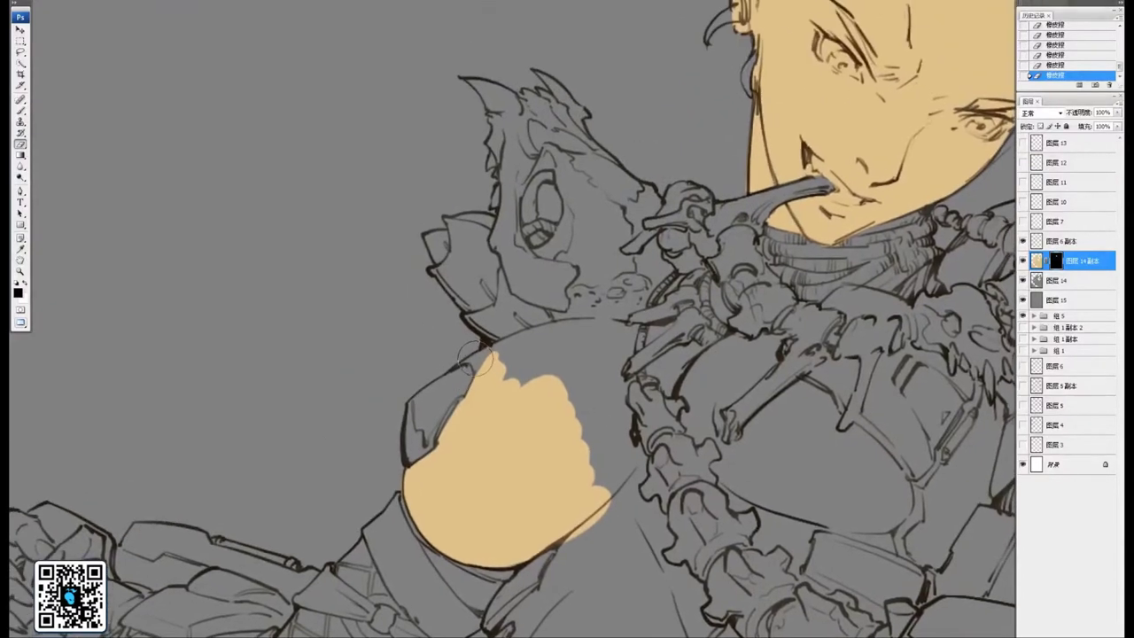
pyautogui.moveTo(472, 356)
pyautogui.mouseDown()
pyautogui.moveTo(485, 384)
pyautogui.moveTo(481, 367)
pyautogui.moveTo(523, 343)
pyautogui.moveTo(630, 332)
pyautogui.moveTo(604, 396)
pyautogui.mouseUp()
pyautogui.press('[')
pyautogui.press('[')
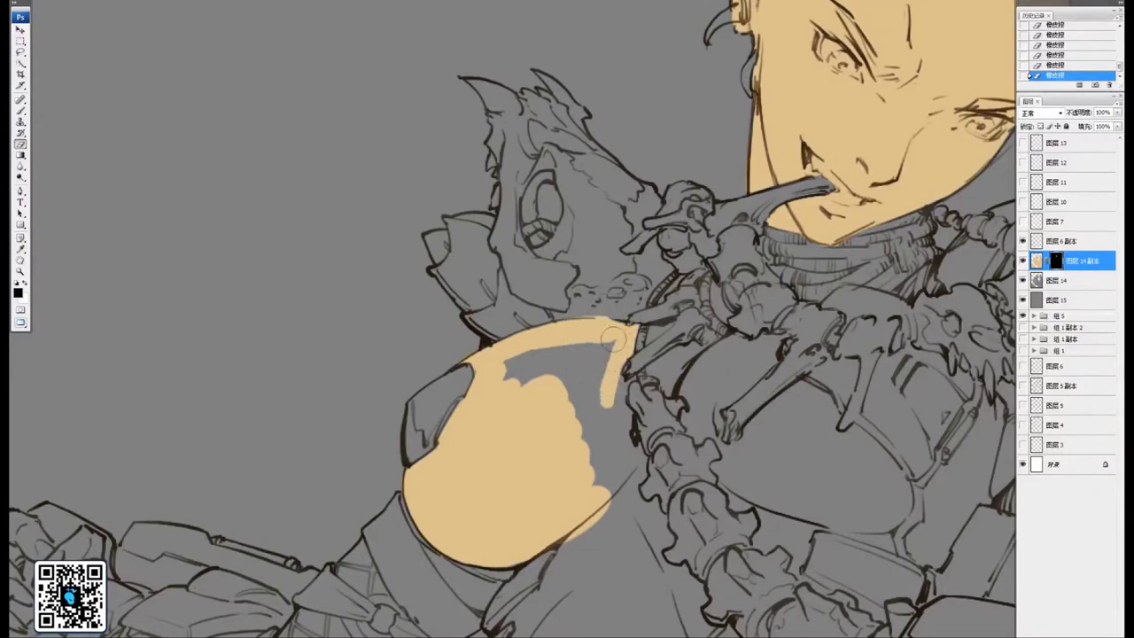
pyautogui.moveTo(613, 336)
pyautogui.mouseDown()
pyautogui.moveTo(585, 422)
pyautogui.moveTo(554, 357)
pyautogui.moveTo(496, 404)
pyautogui.moveTo(491, 383)
pyautogui.moveTo(556, 390)
pyautogui.moveTo(598, 473)
pyautogui.moveTo(614, 390)
pyautogui.mouseUp()
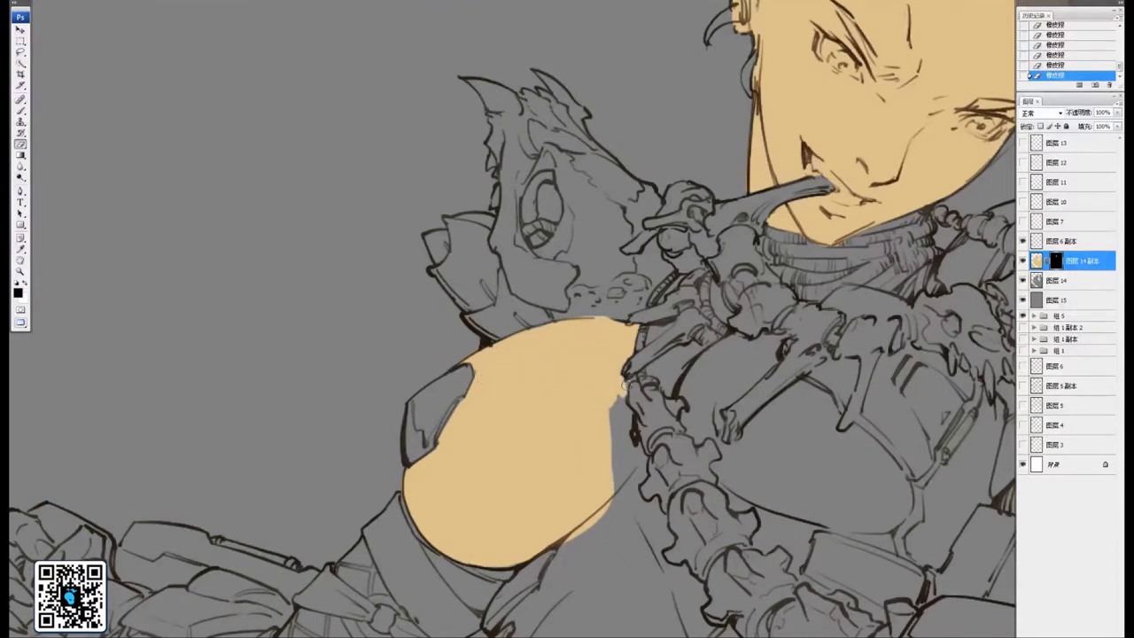
pyautogui.moveTo(616, 396)
pyautogui.mouseDown()
pyautogui.moveTo(617, 426)
pyautogui.moveTo(610, 398)
pyautogui.moveTo(626, 417)
pyautogui.moveTo(620, 502)
pyautogui.moveTo(624, 437)
pyautogui.moveTo(634, 465)
pyautogui.mouseUp()
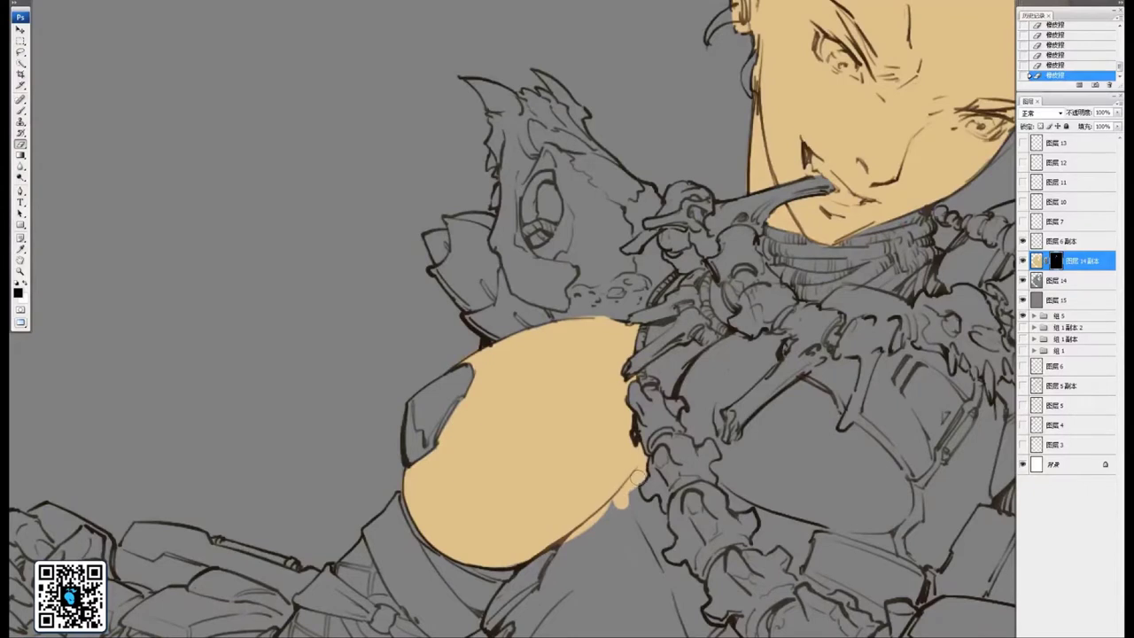
# Reveal the tan skin on the woman's side below the shoulder, along the edge of the bone chain
pyautogui.moveTo(613, 498); pyautogui.dragTo(622, 535)
pyautogui.moveTo(640, 539)
pyautogui.mouseDown()
pyautogui.moveTo(631, 496)
pyautogui.moveTo(656, 518)
pyautogui.moveTo(648, 505)
pyautogui.mouseUp()
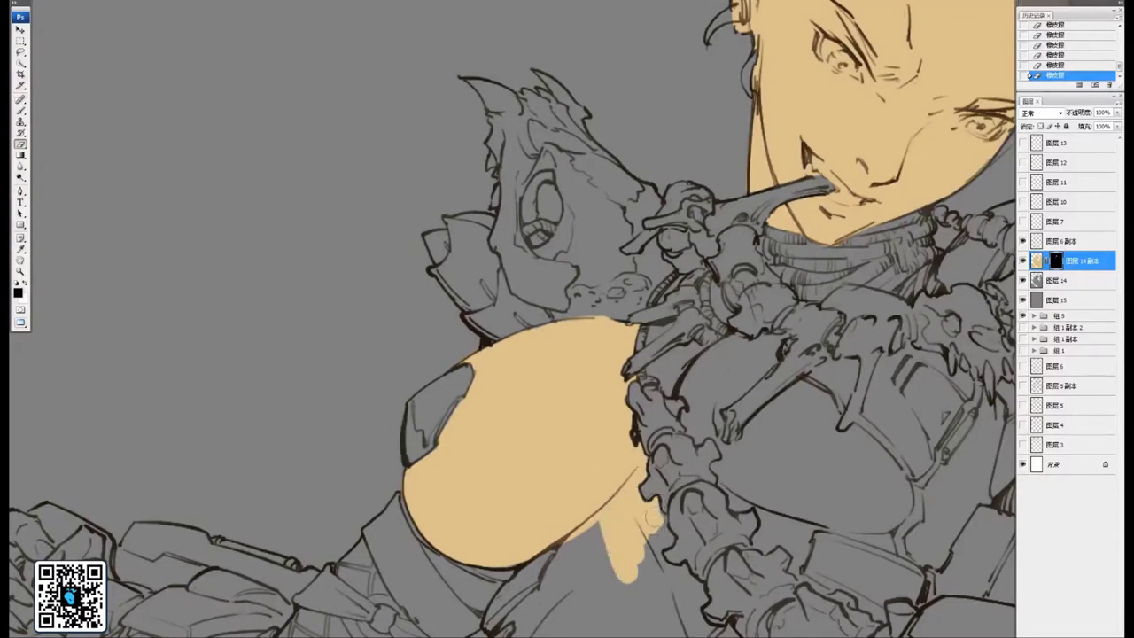
pyautogui.moveTo(667, 537)
pyautogui.mouseDown()
pyautogui.moveTo(657, 543)
pyautogui.moveTo(625, 468)
pyautogui.moveTo(593, 547)
pyautogui.mouseUp()
pyautogui.press(']')
pyautogui.moveTo(618, 440); pyautogui.dragTo(609, 551)
pyautogui.moveTo(637, 442); pyautogui.dragTo(627, 532)
pyautogui.moveTo(646, 467)
pyautogui.mouseDown()
pyautogui.moveTo(669, 501)
pyautogui.moveTo(682, 510)
pyautogui.moveTo(684, 489)
pyautogui.moveTo(698, 508)
pyautogui.moveTo(657, 549)
pyautogui.moveTo(634, 553)
pyautogui.mouseUp()
# Extend the tan skin down the waist beside the bone chain and over the netted abdomen to the upper hip
pyautogui.scroll(-3, 638, 381)
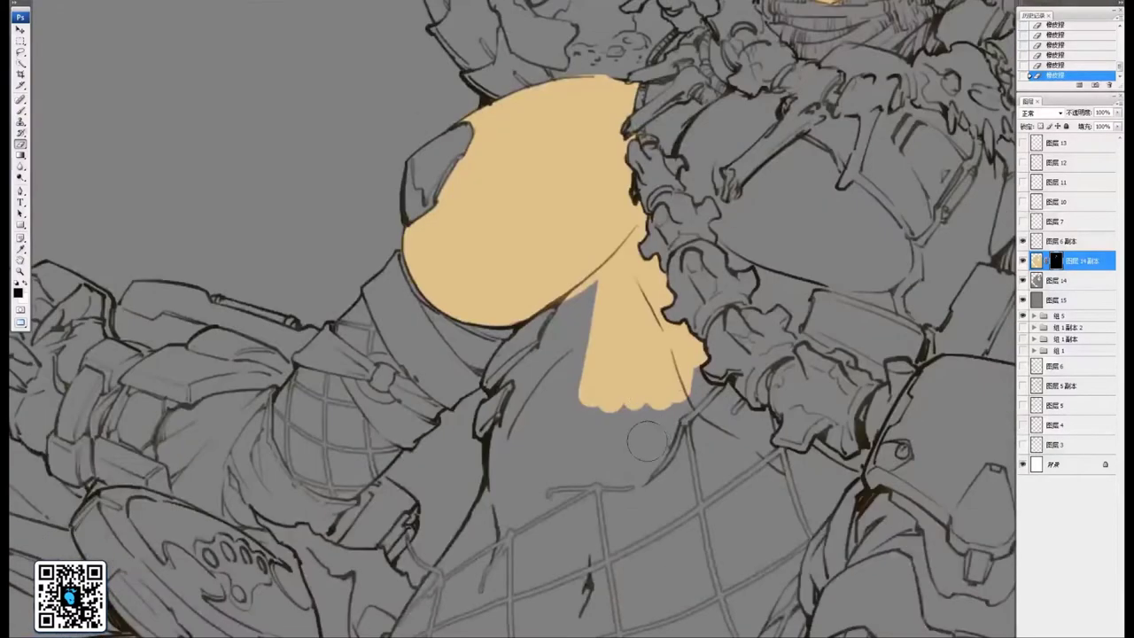
pyautogui.moveTo(619, 393)
pyautogui.mouseDown()
pyautogui.moveTo(695, 496)
pyautogui.moveTo(688, 431)
pyautogui.moveTo(714, 487)
pyautogui.mouseUp()
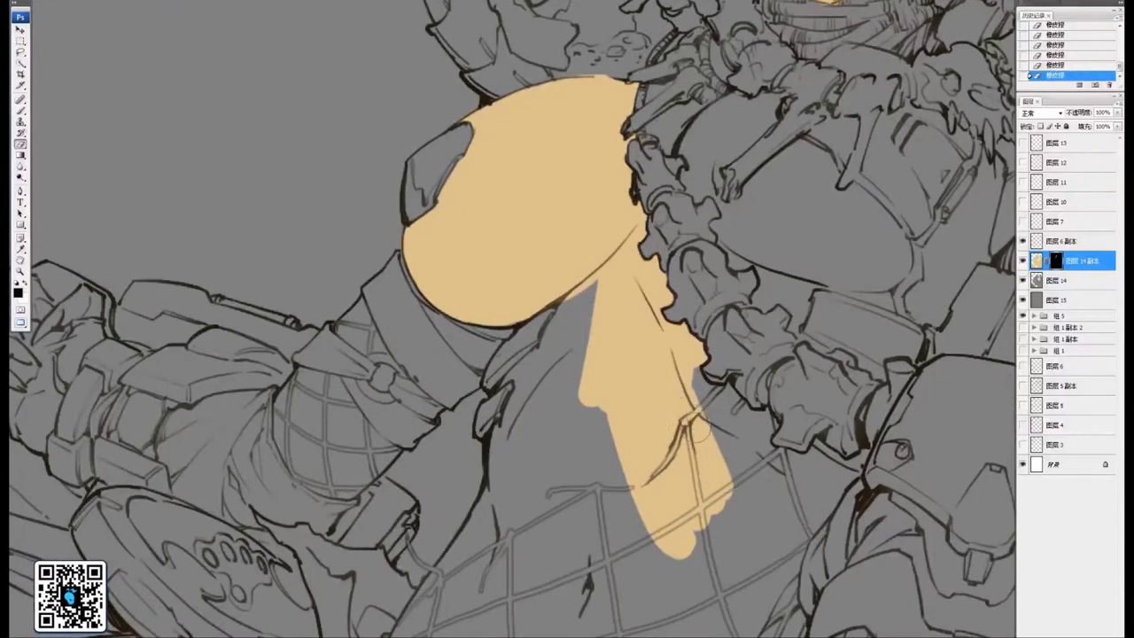
pyautogui.moveTo(695, 388)
pyautogui.mouseDown()
pyautogui.moveTo(727, 390)
pyautogui.moveTo(743, 420)
pyautogui.moveTo(729, 400)
pyautogui.moveTo(764, 423)
pyautogui.moveTo(731, 467)
pyautogui.moveTo(723, 432)
pyautogui.moveTo(711, 452)
pyautogui.moveTo(718, 546)
pyautogui.moveTo(769, 460)
pyautogui.moveTo(756, 447)
pyautogui.moveTo(763, 463)
pyautogui.moveTo(683, 451)
pyautogui.moveTo(738, 466)
pyautogui.moveTo(727, 448)
pyautogui.moveTo(754, 470)
pyautogui.moveTo(729, 449)
pyautogui.moveTo(773, 467)
pyautogui.moveTo(732, 394)
pyautogui.moveTo(702, 429)
pyautogui.moveTo(749, 399)
pyautogui.moveTo(729, 429)
pyautogui.moveTo(793, 382)
pyautogui.moveTo(728, 482)
pyautogui.moveTo(750, 442)
pyautogui.moveTo(736, 472)
pyautogui.moveTo(727, 416)
pyautogui.mouseUp()
pyautogui.moveTo(737, 333); pyautogui.dragTo(674, 435)
pyautogui.moveTo(747, 365)
pyautogui.mouseDown()
pyautogui.moveTo(696, 436)
pyautogui.moveTo(700, 453)
pyautogui.moveTo(749, 408)
pyautogui.moveTo(721, 467)
pyautogui.moveTo(745, 462)
pyautogui.moveTo(767, 415)
pyautogui.moveTo(773, 493)
pyautogui.moveTo(785, 470)
pyautogui.moveTo(771, 523)
pyautogui.moveTo(774, 421)
pyautogui.moveTo(729, 450)
pyautogui.moveTo(722, 443)
pyautogui.moveTo(753, 416)
pyautogui.moveTo(764, 434)
pyautogui.moveTo(785, 393)
pyautogui.moveTo(781, 422)
pyautogui.moveTo(760, 442)
pyautogui.moveTo(750, 369)
pyautogui.moveTo(718, 501)
pyautogui.moveTo(731, 478)
pyautogui.moveTo(678, 519)
pyautogui.moveTo(673, 425)
pyautogui.moveTo(710, 359)
pyautogui.moveTo(666, 403)
pyautogui.moveTo(624, 512)
pyautogui.moveTo(620, 503)
pyautogui.moveTo(620, 531)
pyautogui.moveTo(689, 478)
pyautogui.moveTo(685, 557)
pyautogui.mouseUp()
pyautogui.moveTo(726, 545)
pyautogui.mouseDown()
pyautogui.moveTo(656, 431)
pyautogui.moveTo(650, 471)
pyautogui.mouseUp()
pyautogui.moveTo(649, 390); pyautogui.dragTo(666, 468)
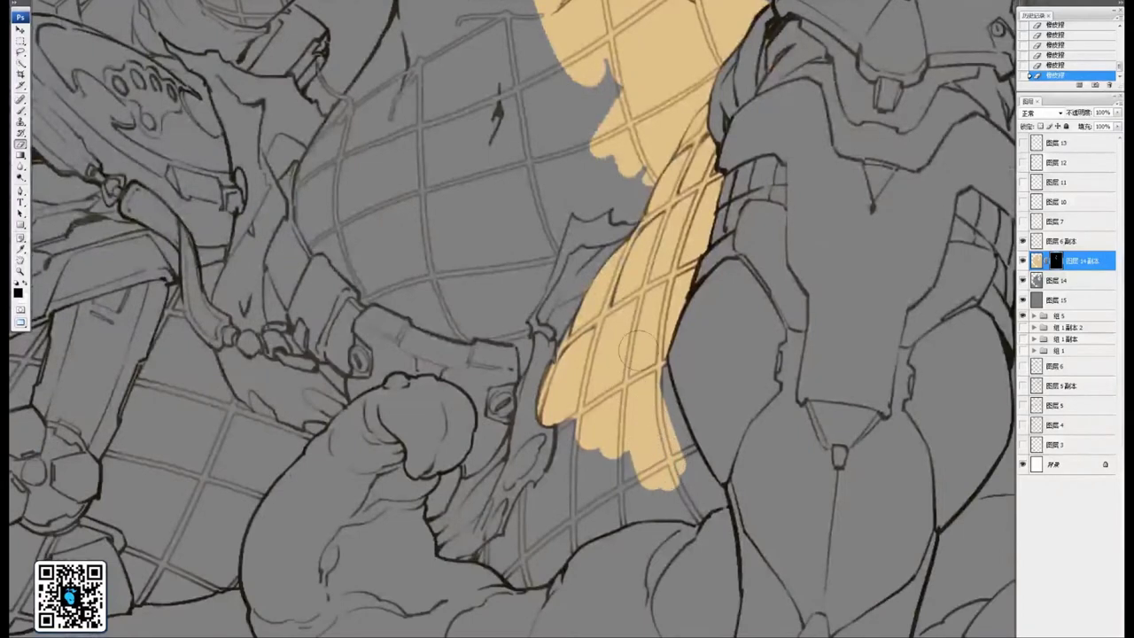
# Reveal the tan skin on the netted hip along the armoured thigh, down to the outline of the bulbous creature
pyautogui.moveTo(746, 384); pyautogui.dragTo(726, 365)
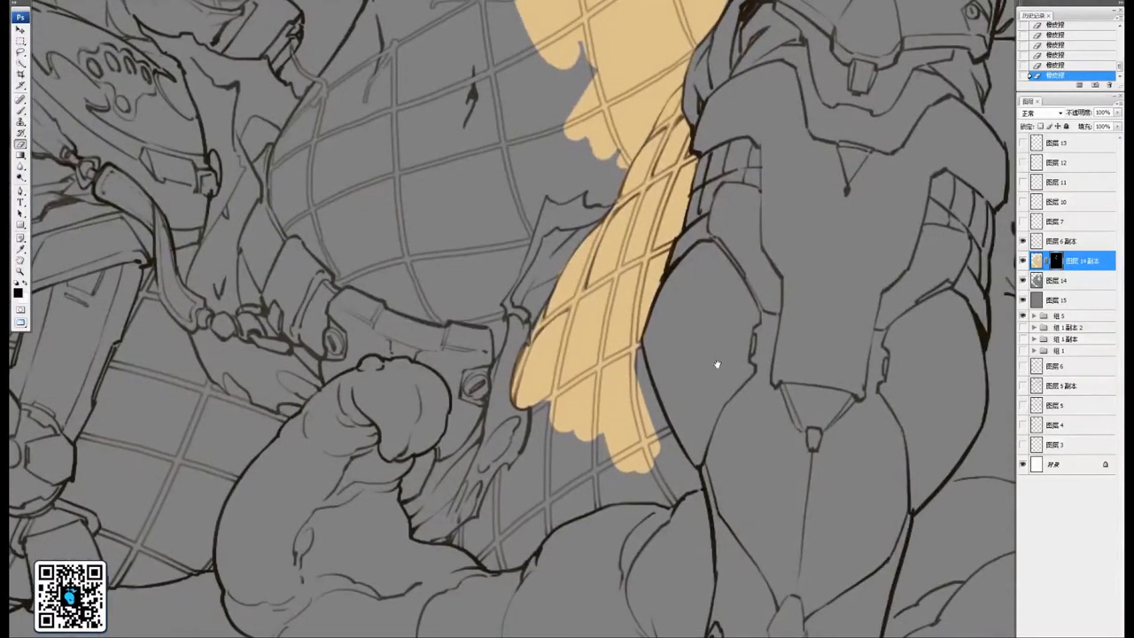
pyautogui.moveTo(720, 423); pyautogui.dragTo(726, 310)
pyautogui.moveTo(635, 252); pyautogui.dragTo(699, 369)
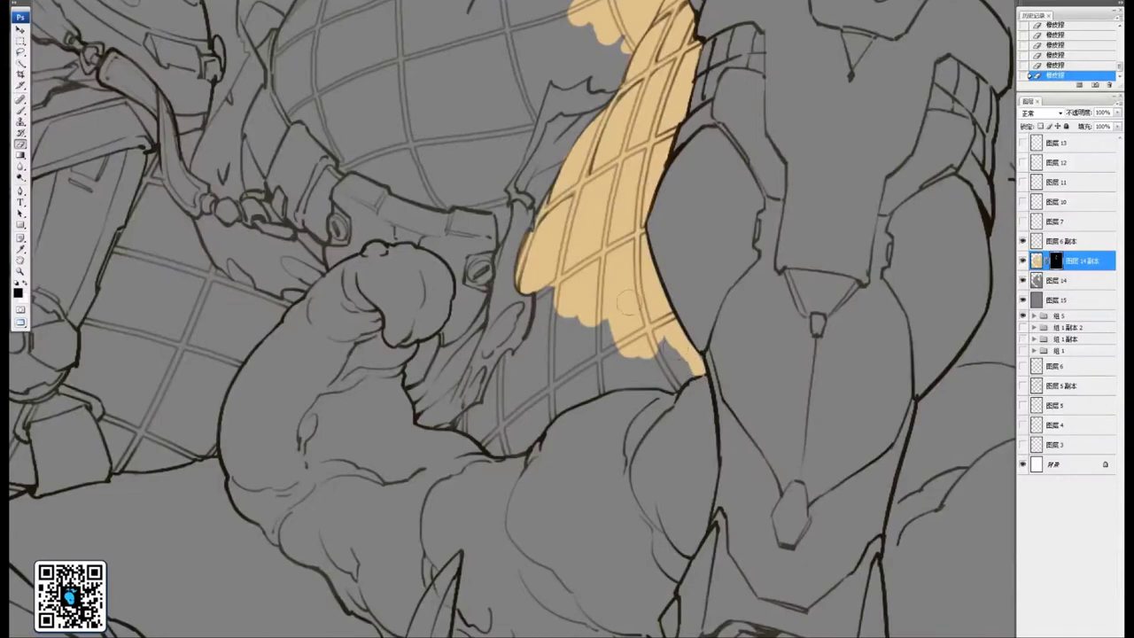
pyautogui.moveTo(628, 303); pyautogui.dragTo(660, 523)
pyautogui.moveTo(653, 319); pyautogui.dragTo(635, 519)
pyautogui.moveTo(702, 346)
pyautogui.mouseDown()
pyautogui.moveTo(646, 291)
pyautogui.moveTo(621, 97)
pyautogui.mouseUp()
pyautogui.moveTo(598, 532)
pyautogui.mouseDown()
pyautogui.moveTo(559, 266)
pyautogui.moveTo(556, 284)
pyautogui.moveTo(585, 293)
pyautogui.moveTo(532, 315)
pyautogui.moveTo(567, 319)
pyautogui.moveTo(624, 290)
pyautogui.moveTo(660, 289)
pyautogui.moveTo(649, 307)
pyautogui.moveTo(675, 294)
pyautogui.moveTo(637, 257)
pyautogui.mouseUp()
# Fill the remaining corner of the netted hip with tan between the torn cloth and the creature's outline
pyautogui.moveTo(572, 271); pyautogui.dragTo(753, 310)
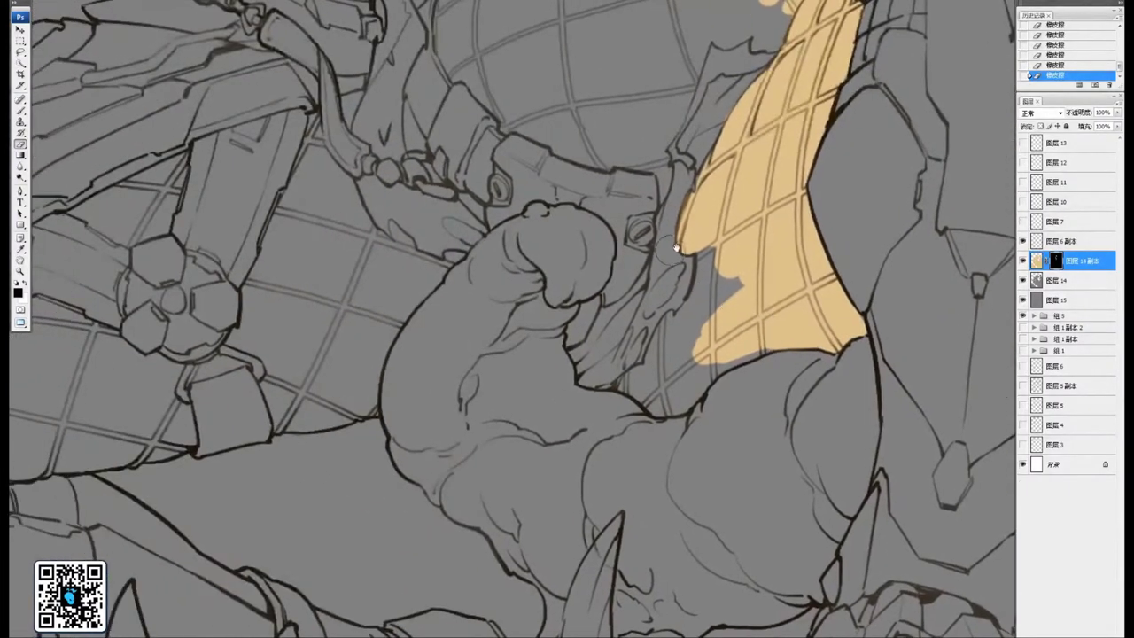
pyautogui.moveTo(744, 256)
pyautogui.mouseDown()
pyautogui.moveTo(716, 293)
pyautogui.moveTo(709, 235)
pyautogui.moveTo(702, 304)
pyautogui.moveTo(682, 330)
pyautogui.moveTo(674, 319)
pyautogui.moveTo(663, 331)
pyautogui.moveTo(646, 396)
pyautogui.moveTo(673, 408)
pyautogui.moveTo(705, 381)
pyautogui.moveTo(676, 376)
pyautogui.moveTo(714, 310)
pyautogui.mouseUp()
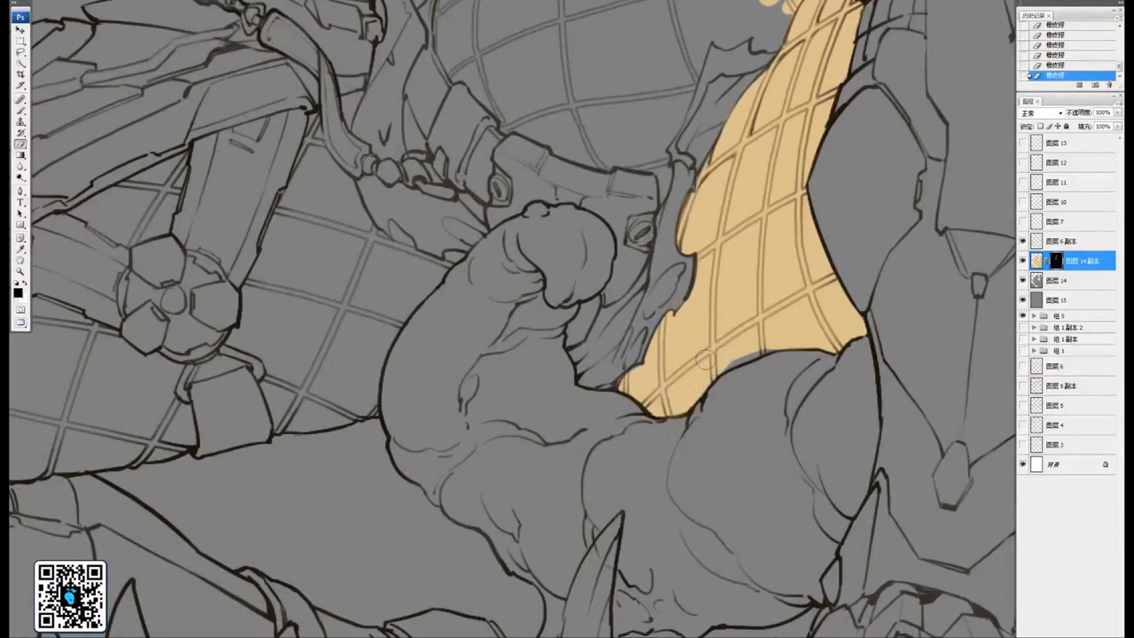
pyautogui.moveTo(705, 359)
pyautogui.mouseDown()
pyautogui.moveTo(761, 358)
pyautogui.moveTo(765, 343)
pyautogui.moveTo(793, 335)
pyautogui.mouseUp()
# Reveal a tan area across the netted abdomen and the skin showing through the holes in the torn cloth by the hip
pyautogui.moveTo(714, 147); pyautogui.dragTo(721, 390)
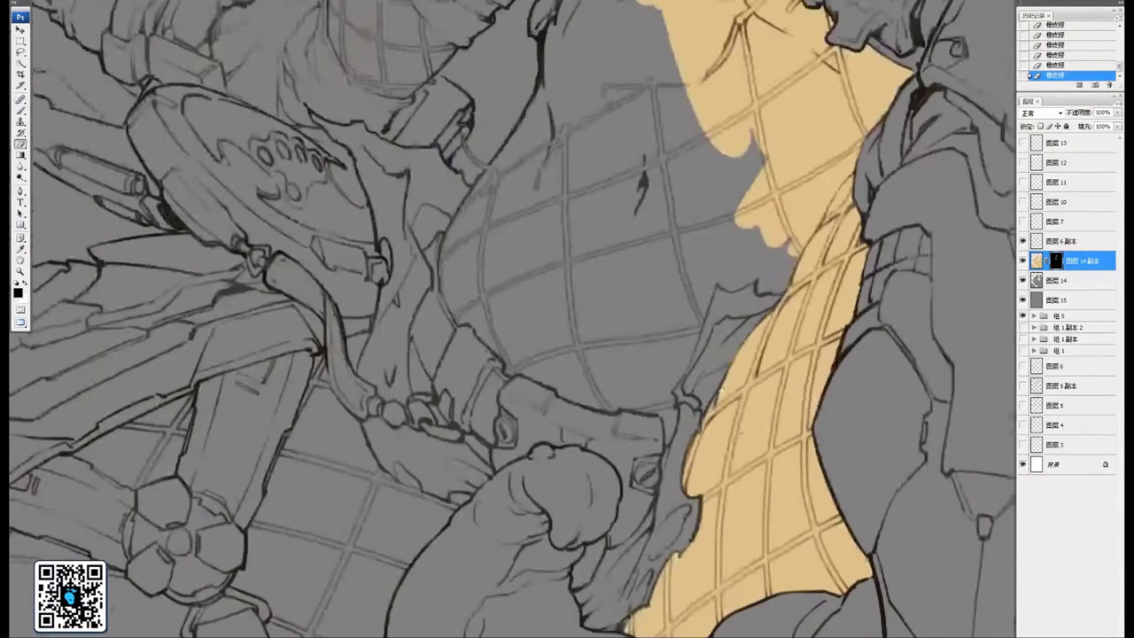
pyautogui.moveTo(710, 185); pyautogui.dragTo(675, 345)
pyautogui.moveTo(701, 301)
pyautogui.mouseDown()
pyautogui.moveTo(695, 335)
pyautogui.moveTo(736, 327)
pyautogui.moveTo(735, 285)
pyautogui.mouseUp()
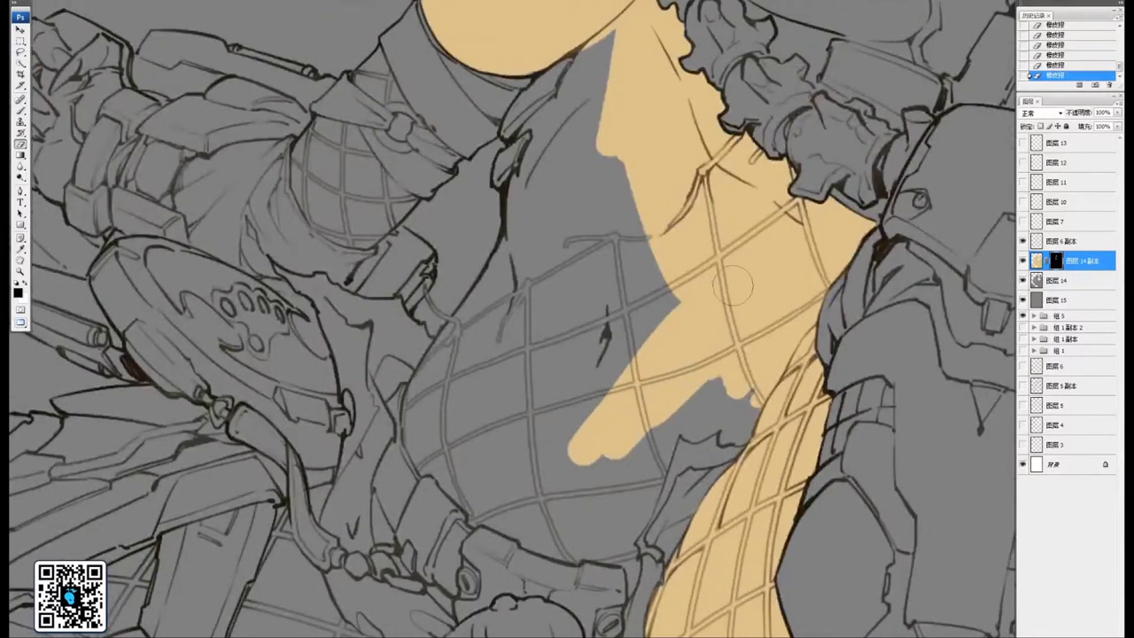
pyautogui.moveTo(648, 548)
pyautogui.mouseDown()
pyautogui.moveTo(653, 410)
pyautogui.moveTo(683, 282)
pyautogui.mouseUp()
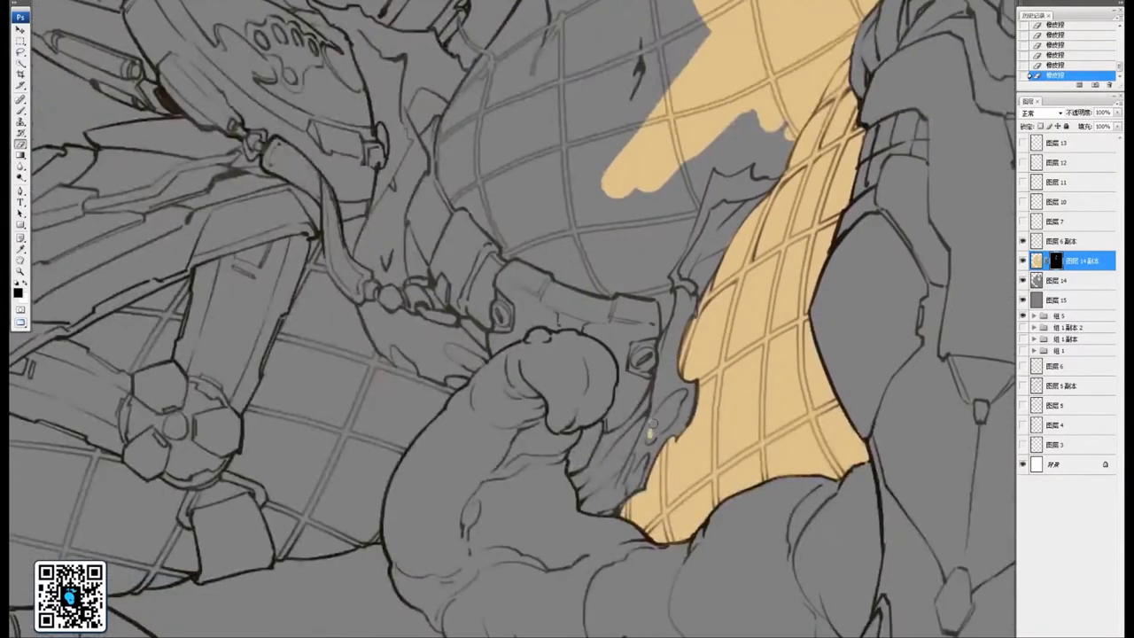
pyautogui.moveTo(649, 433); pyautogui.dragTo(667, 404)
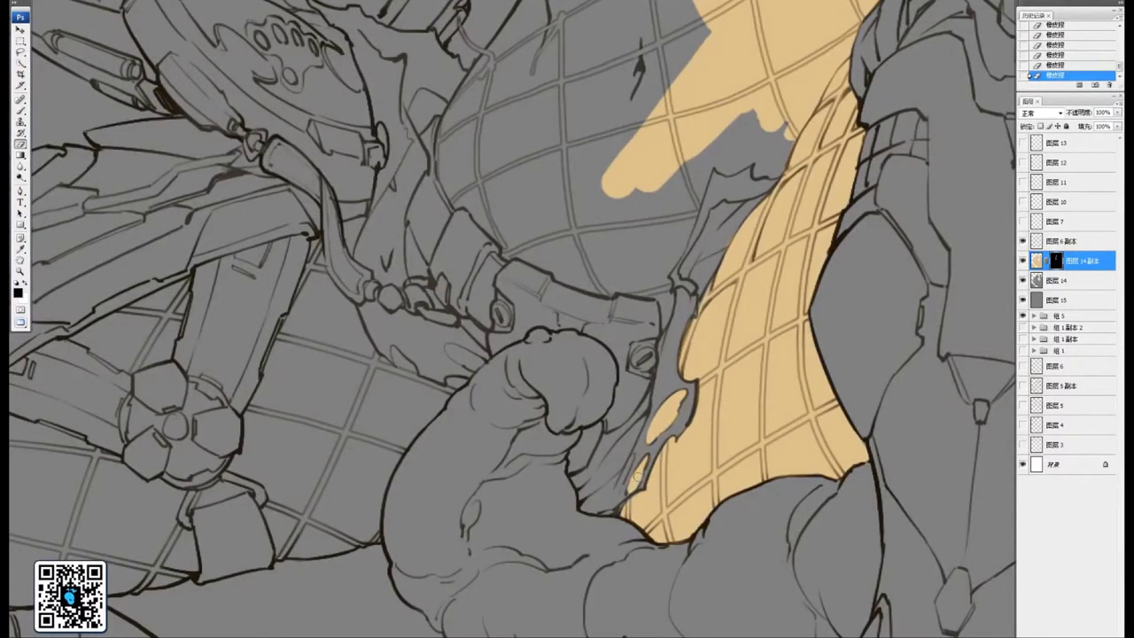
# Reveal the tan skin on the lower netted belly above the belt, out to the waist's outer contour
pyautogui.moveTo(678, 253); pyautogui.dragTo(705, 405)
pyautogui.moveTo(697, 303)
pyautogui.mouseDown()
pyautogui.moveTo(688, 389)
pyautogui.moveTo(698, 394)
pyautogui.moveTo(713, 354)
pyautogui.moveTo(682, 443)
pyautogui.moveTo(650, 436)
pyautogui.moveTo(684, 441)
pyautogui.mouseUp()
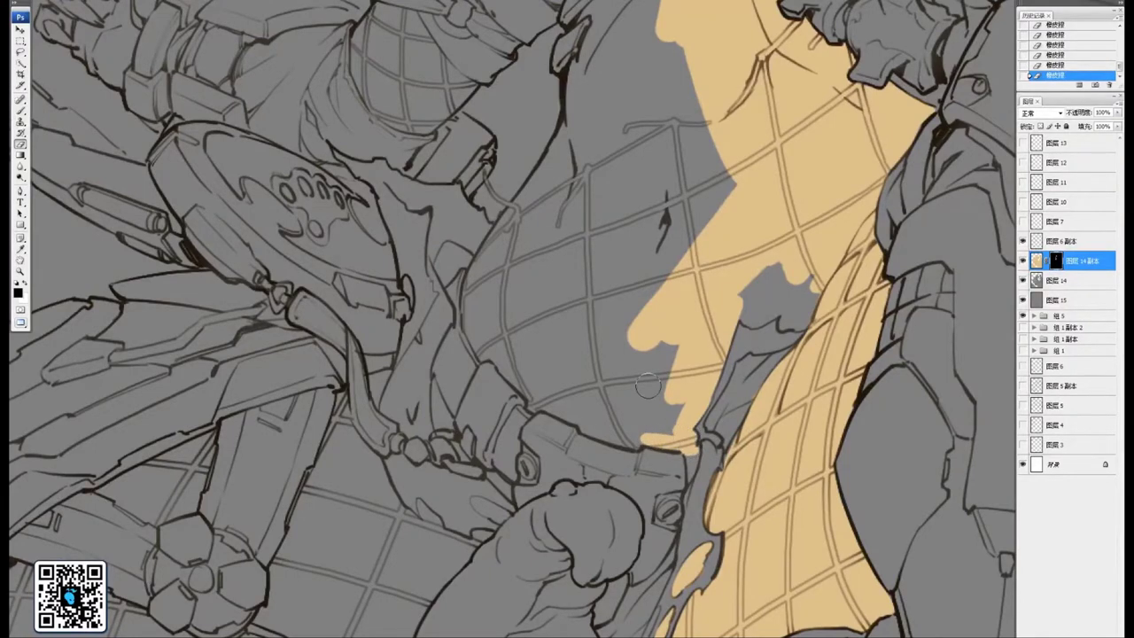
pyautogui.moveTo(643, 246)
pyautogui.mouseDown()
pyautogui.moveTo(594, 338)
pyautogui.moveTo(672, 270)
pyautogui.moveTo(636, 348)
pyautogui.moveTo(671, 367)
pyautogui.moveTo(672, 423)
pyautogui.moveTo(635, 418)
pyautogui.moveTo(548, 373)
pyautogui.moveTo(559, 379)
pyautogui.moveTo(549, 396)
pyautogui.moveTo(594, 420)
pyautogui.moveTo(545, 396)
pyautogui.moveTo(622, 429)
pyautogui.moveTo(587, 428)
pyautogui.moveTo(633, 438)
pyautogui.mouseUp()
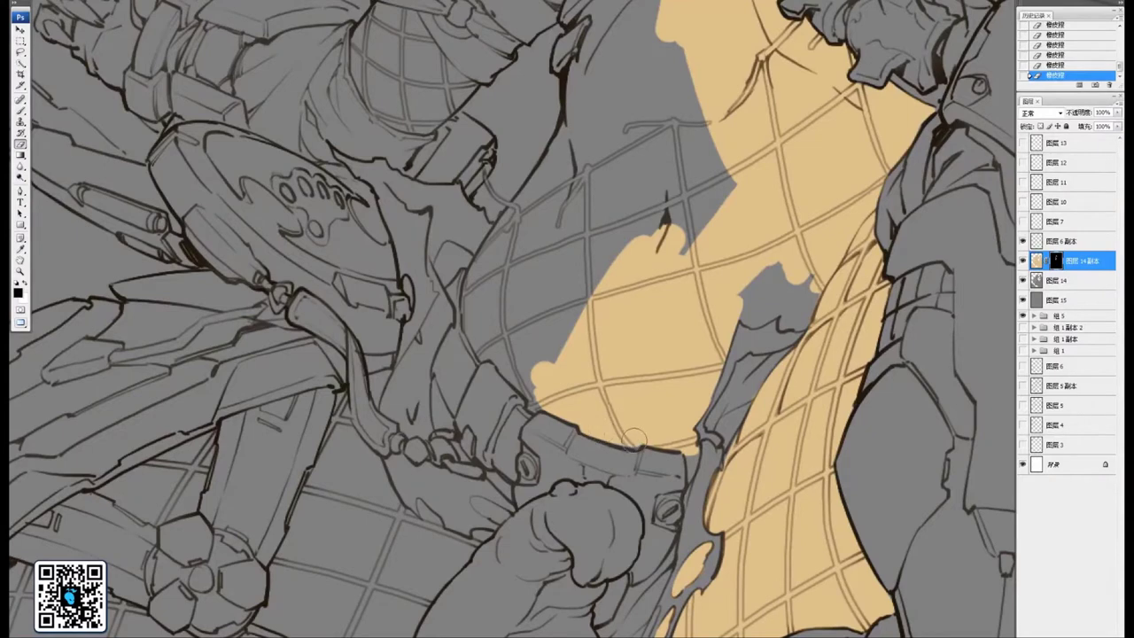
pyautogui.moveTo(547, 353)
pyautogui.mouseDown()
pyautogui.moveTo(660, 423)
pyautogui.moveTo(612, 417)
pyautogui.moveTo(634, 454)
pyautogui.mouseUp()
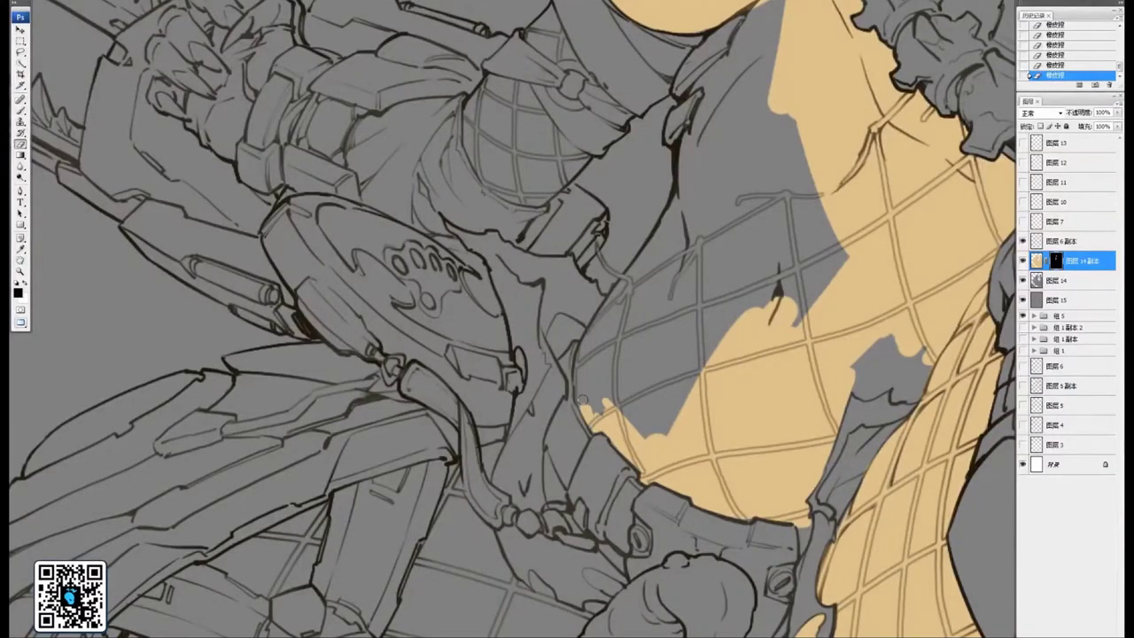
pyautogui.moveTo(583, 400)
pyautogui.mouseDown()
pyautogui.moveTo(587, 342)
pyautogui.moveTo(578, 354)
pyautogui.moveTo(669, 232)
pyautogui.moveTo(691, 176)
pyautogui.moveTo(702, 188)
pyautogui.moveTo(660, 311)
pyautogui.moveTo(762, 265)
pyautogui.moveTo(729, 331)
pyautogui.moveTo(624, 416)
pyautogui.moveTo(602, 353)
pyautogui.mouseUp()
# Fill the grey areas left on the upper belly, around the navel and along the ribs with tan skin
pyautogui.moveTo(744, 204); pyautogui.dragTo(609, 448)
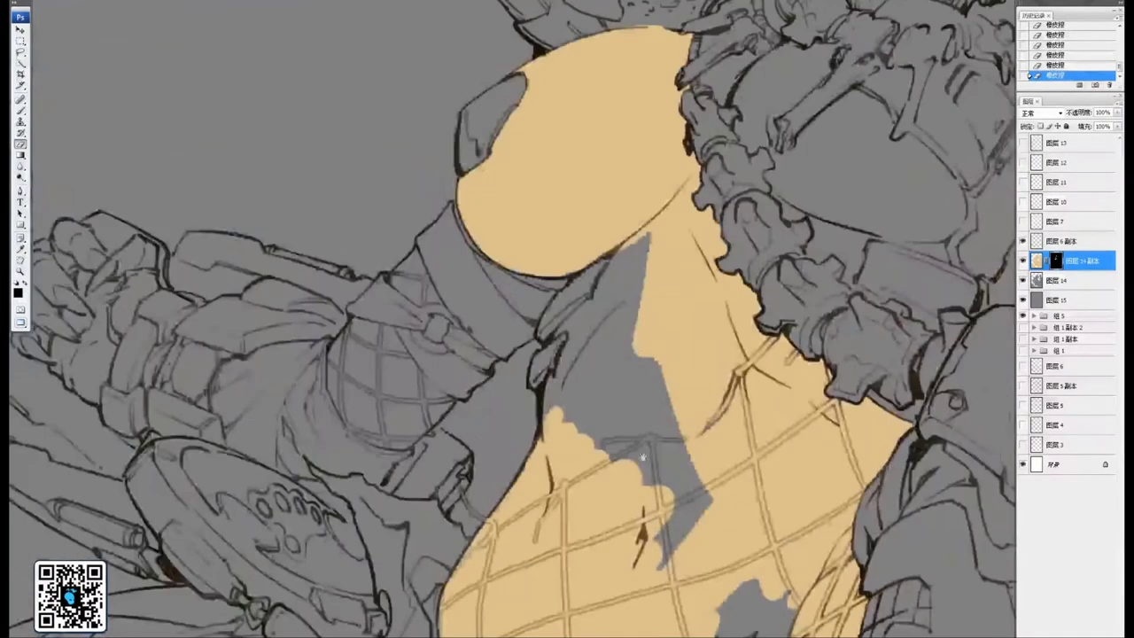
pyautogui.moveTo(636, 312)
pyautogui.mouseDown()
pyautogui.moveTo(593, 438)
pyautogui.moveTo(672, 483)
pyautogui.moveTo(673, 561)
pyautogui.mouseUp()
pyautogui.moveTo(753, 592)
pyautogui.mouseDown()
pyautogui.moveTo(735, 395)
pyautogui.moveTo(711, 409)
pyautogui.moveTo(723, 413)
pyautogui.moveTo(706, 430)
pyautogui.moveTo(753, 406)
pyautogui.moveTo(762, 412)
pyautogui.moveTo(748, 436)
pyautogui.moveTo(786, 385)
pyautogui.mouseUp()
pyautogui.press('[')
pyautogui.moveTo(615, 241); pyautogui.dragTo(639, 526)
pyautogui.moveTo(656, 372)
pyautogui.mouseDown()
pyautogui.moveTo(567, 514)
pyautogui.moveTo(593, 417)
pyautogui.moveTo(559, 478)
pyautogui.moveTo(585, 426)
pyautogui.moveTo(567, 416)
pyautogui.moveTo(618, 379)
pyautogui.mouseUp()
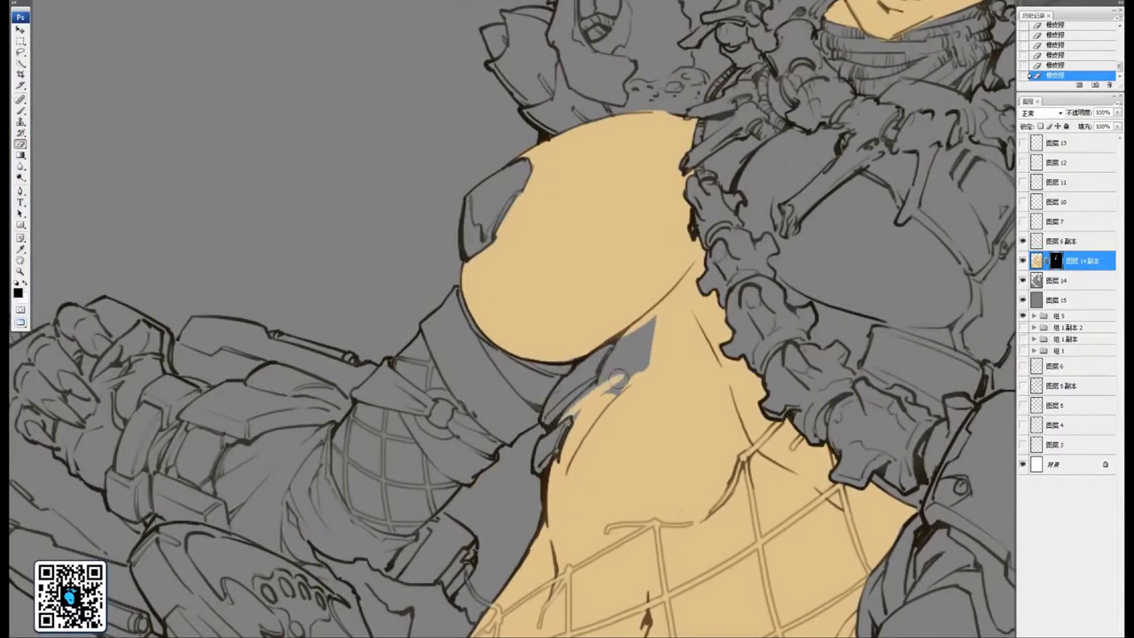
# Clean up the tan edge along the torn garment under the arm and fill the grey gap beneath the shoulder
pyautogui.moveTo(567, 417); pyautogui.dragTo(608, 381)
pyautogui.hotkey('ctrl', 'z')
pyautogui.moveTo(567, 417); pyautogui.dragTo(607, 379)
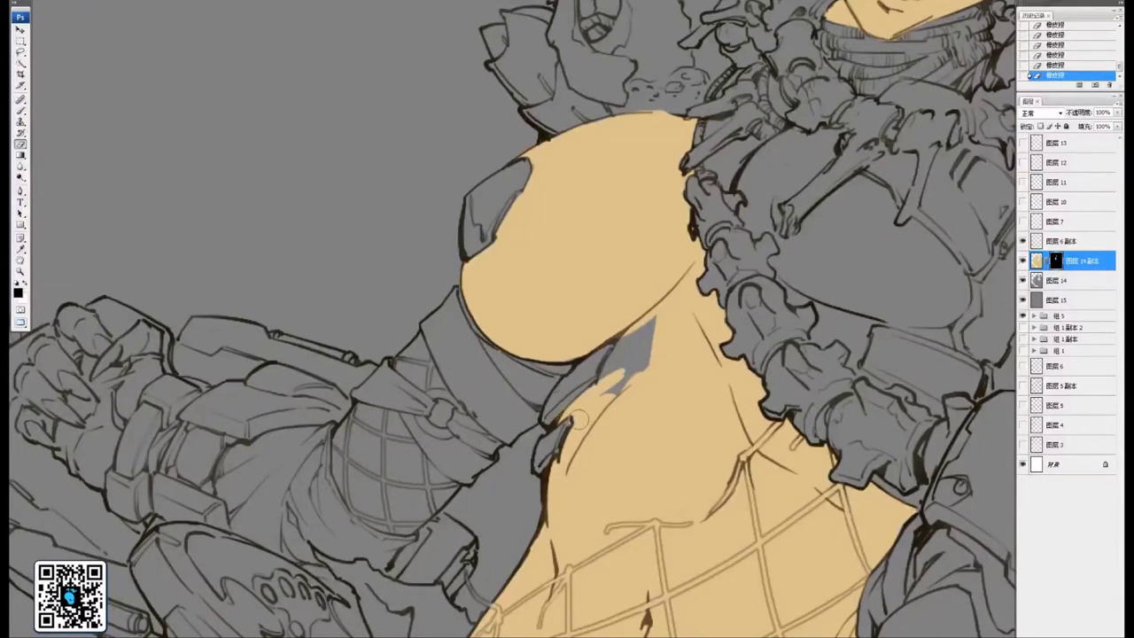
pyautogui.moveTo(577, 420)
pyautogui.mouseDown()
pyautogui.moveTo(625, 380)
pyautogui.moveTo(614, 399)
pyautogui.mouseUp()
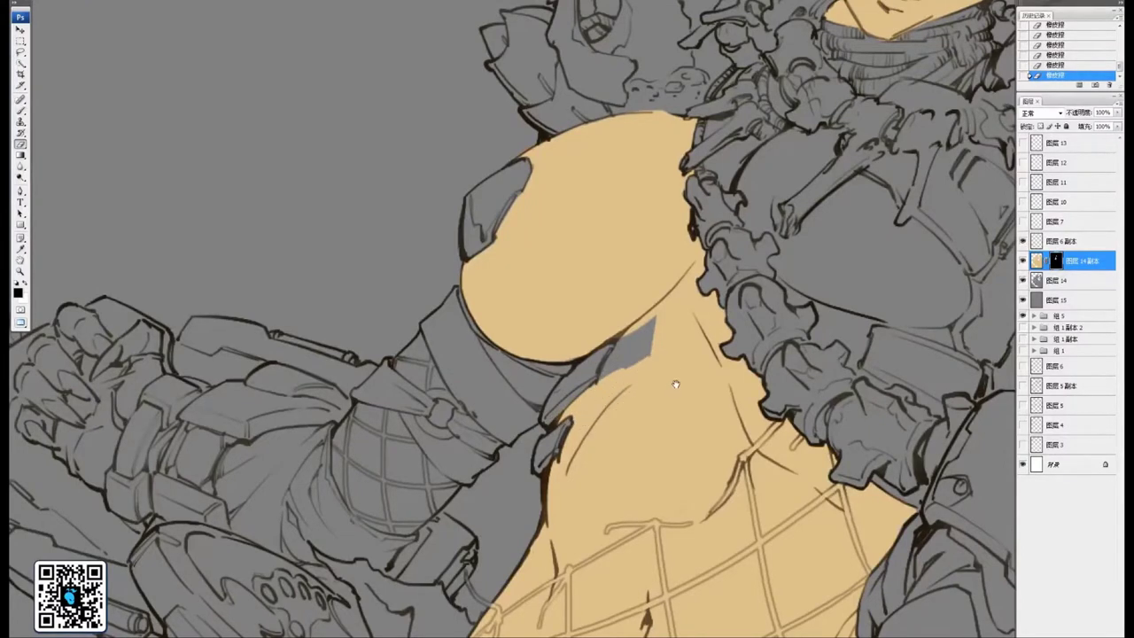
pyautogui.moveTo(676, 384); pyautogui.dragTo(693, 446)
pyautogui.moveTo(672, 401); pyautogui.dragTo(629, 428)
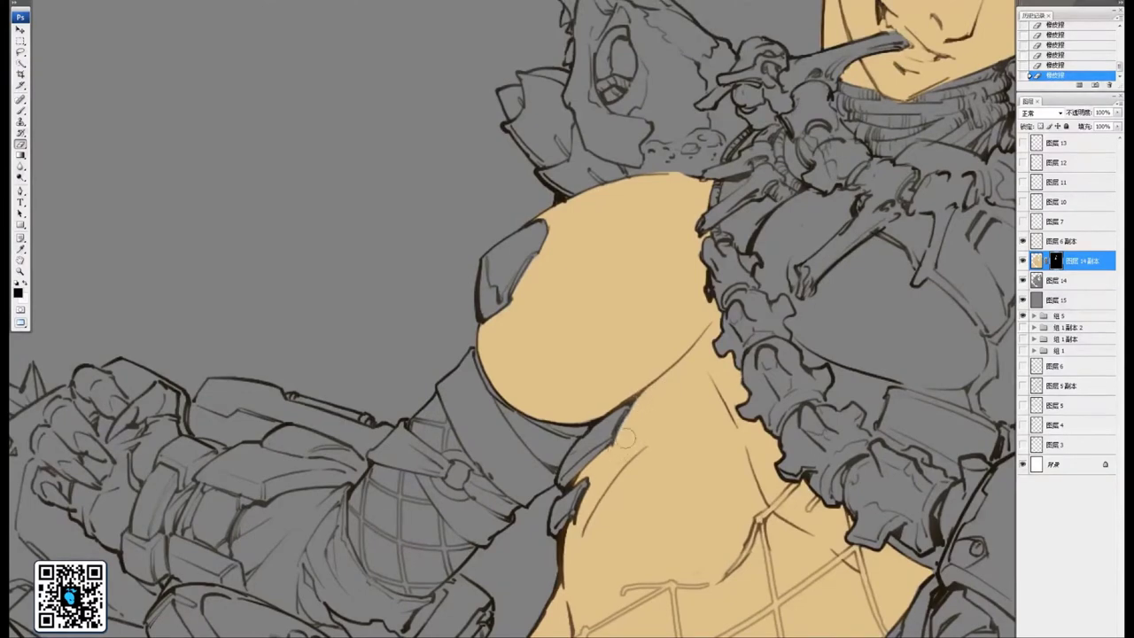
# Reveal the tan skin on the small upper-arm area between the cloth bands and the knotted strap beside the bare chest
pyautogui.moveTo(527, 415); pyautogui.dragTo(688, 384)
pyautogui.moveTo(591, 538); pyautogui.dragTo(645, 398)
pyautogui.moveTo(600, 341); pyautogui.dragTo(631, 449)
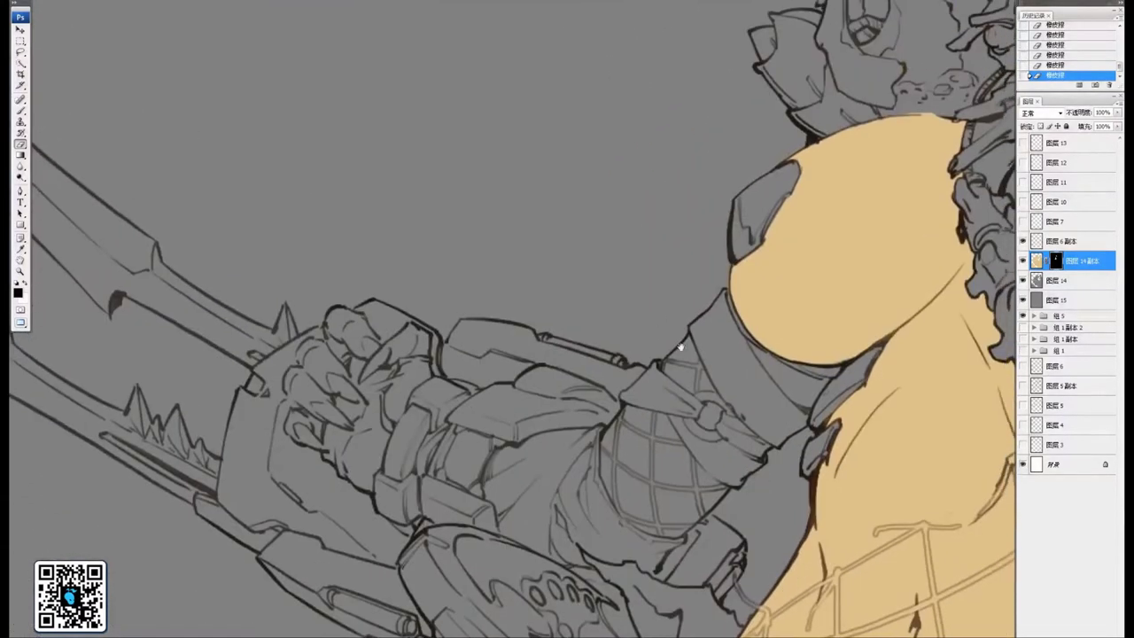
pyautogui.moveTo(680, 347)
pyautogui.mouseDown()
pyautogui.moveTo(537, 353)
pyautogui.moveTo(553, 341)
pyautogui.moveTo(561, 361)
pyautogui.mouseUp()
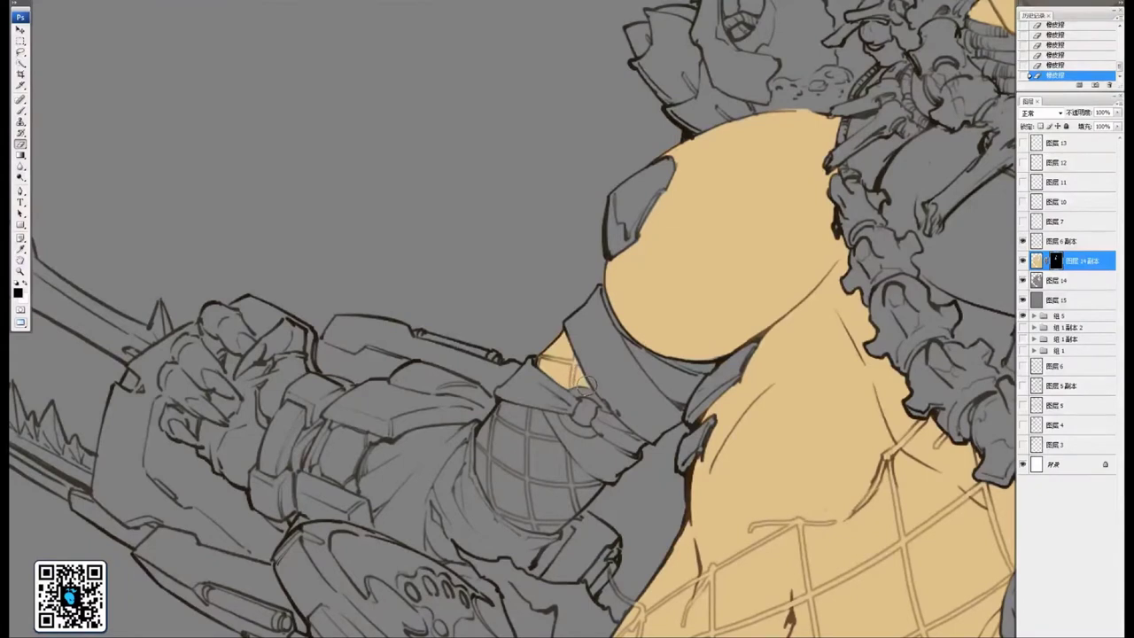
pyautogui.moveTo(587, 416); pyautogui.dragTo(587, 400)
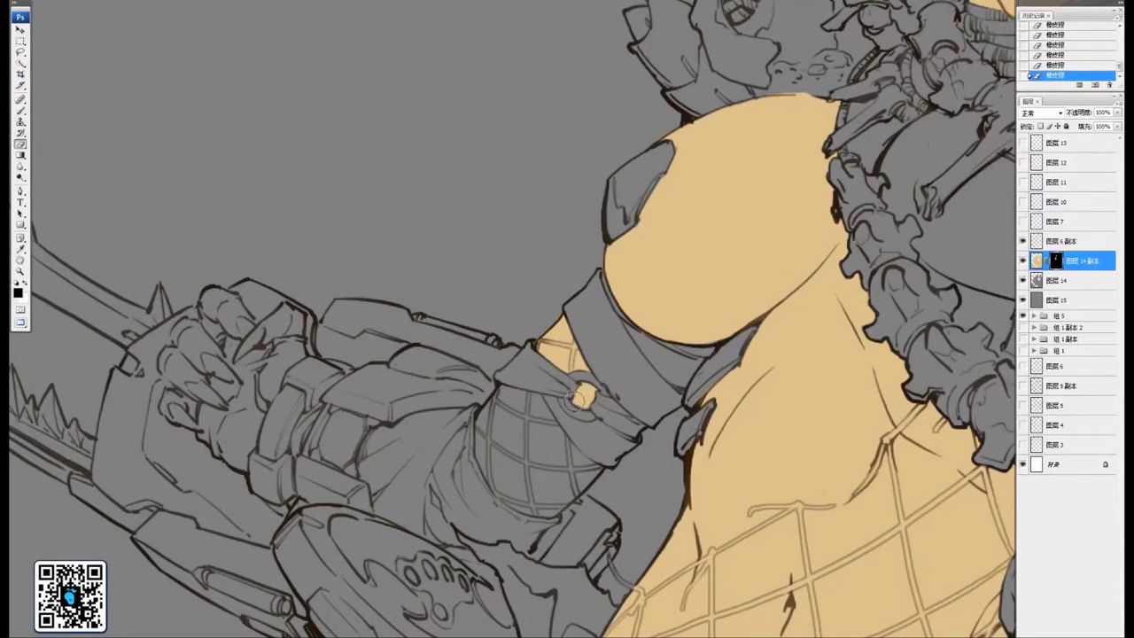
pyautogui.moveTo(583, 397)
pyautogui.mouseDown()
pyautogui.moveTo(602, 338)
pyautogui.moveTo(622, 344)
pyautogui.mouseUp()
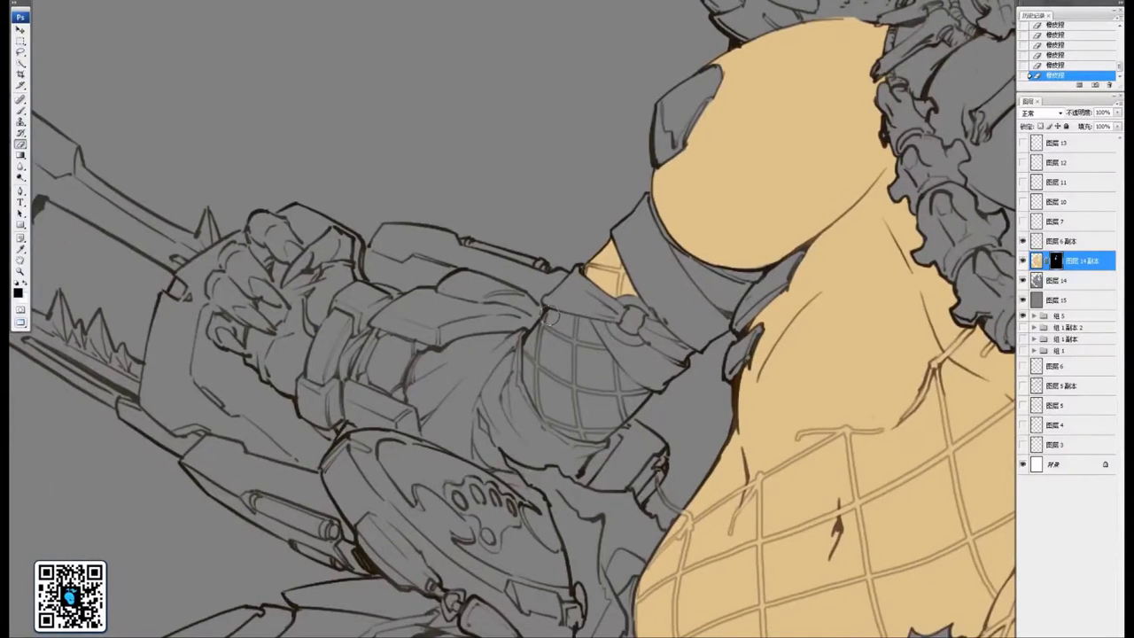
# Reveal the tan skin across the netted patch of the arm below the knotted strap, out to the sleeve's edge
pyautogui.moveTo(550, 317); pyautogui.dragTo(580, 323)
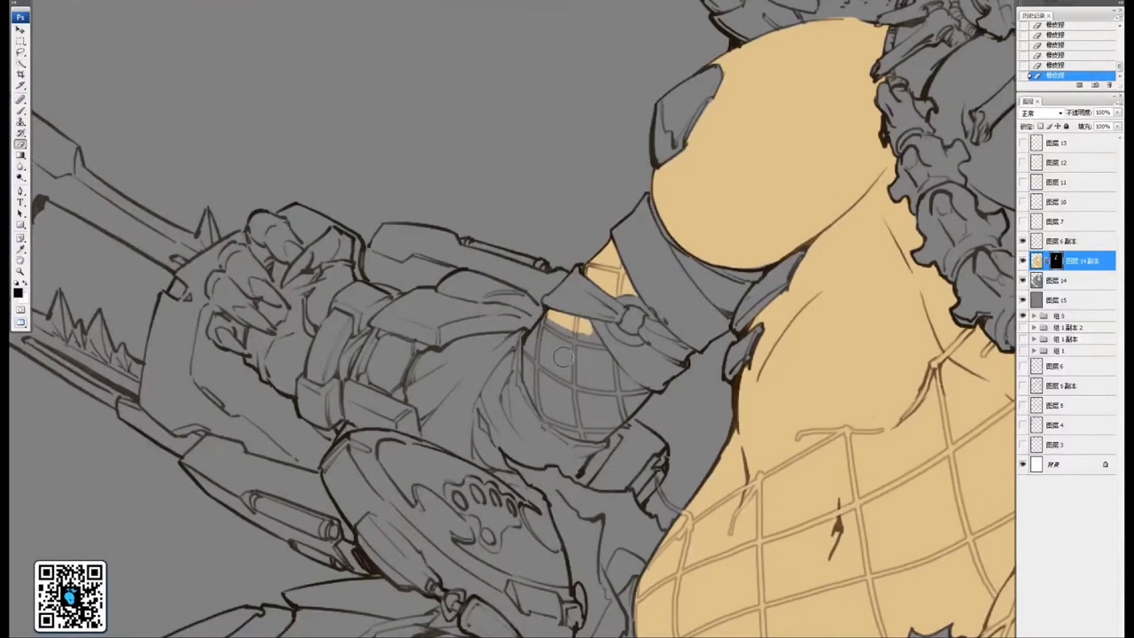
pyautogui.moveTo(568, 334); pyautogui.dragTo(593, 379)
pyautogui.moveTo(611, 384)
pyautogui.mouseDown()
pyautogui.moveTo(600, 356)
pyautogui.moveTo(638, 394)
pyautogui.mouseUp()
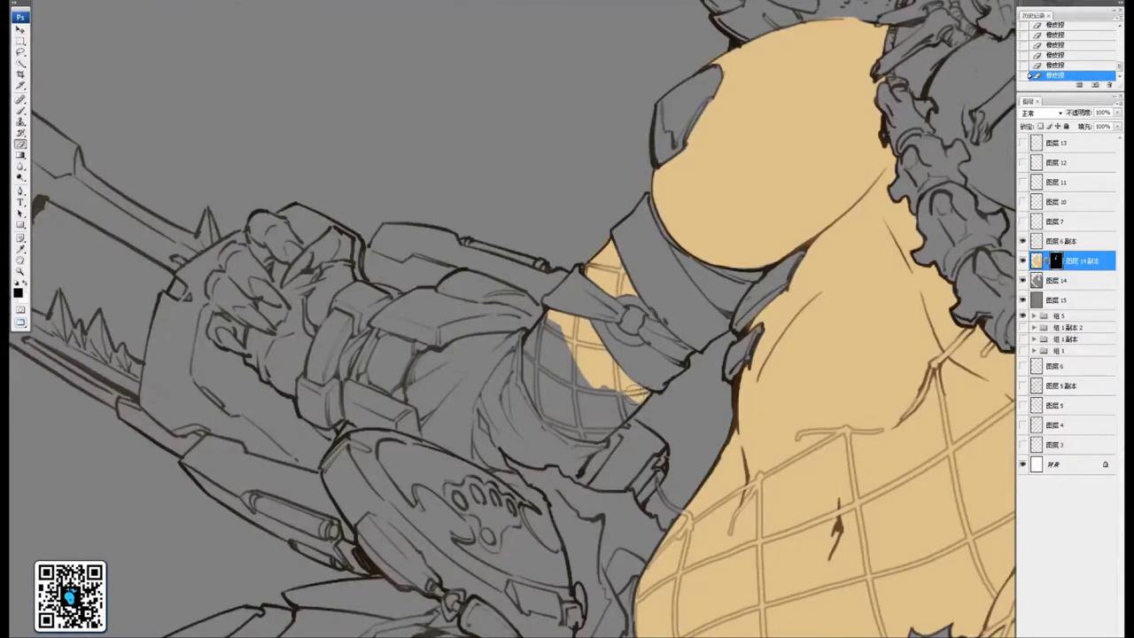
pyautogui.moveTo(578, 358)
pyautogui.mouseDown()
pyautogui.moveTo(627, 356)
pyautogui.moveTo(641, 397)
pyautogui.moveTo(599, 395)
pyautogui.moveTo(580, 371)
pyautogui.moveTo(620, 425)
pyautogui.moveTo(649, 424)
pyautogui.moveTo(645, 434)
pyautogui.moveTo(634, 409)
pyautogui.moveTo(672, 394)
pyautogui.moveTo(656, 420)
pyautogui.mouseUp()
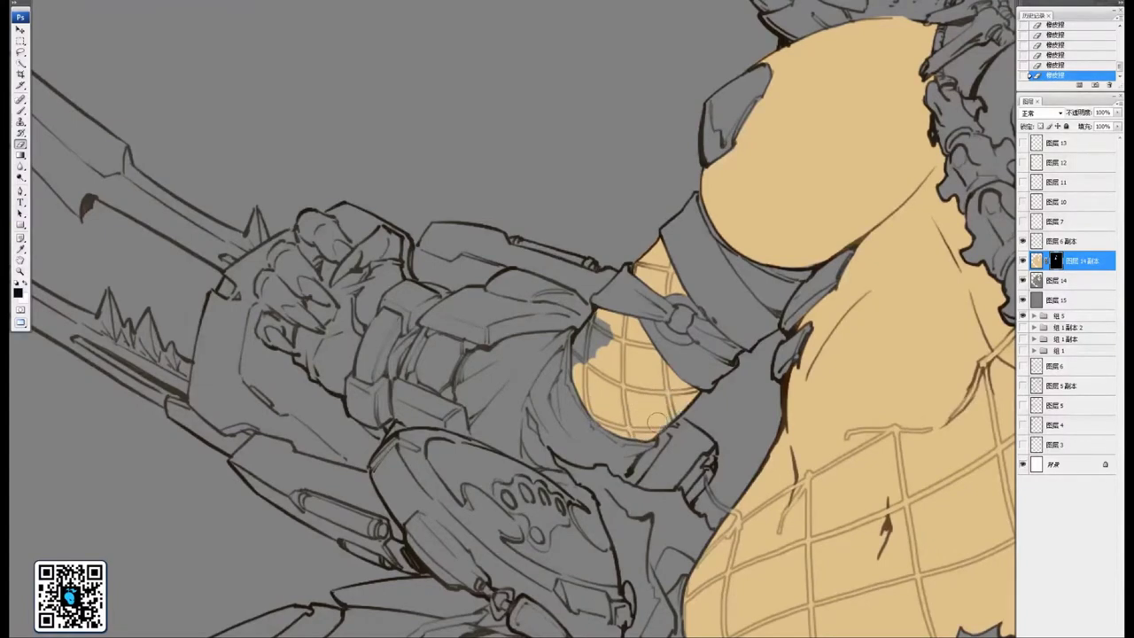
pyautogui.moveTo(612, 332)
pyautogui.mouseDown()
pyautogui.moveTo(595, 343)
pyautogui.moveTo(599, 321)
pyautogui.moveTo(586, 353)
pyautogui.mouseUp()
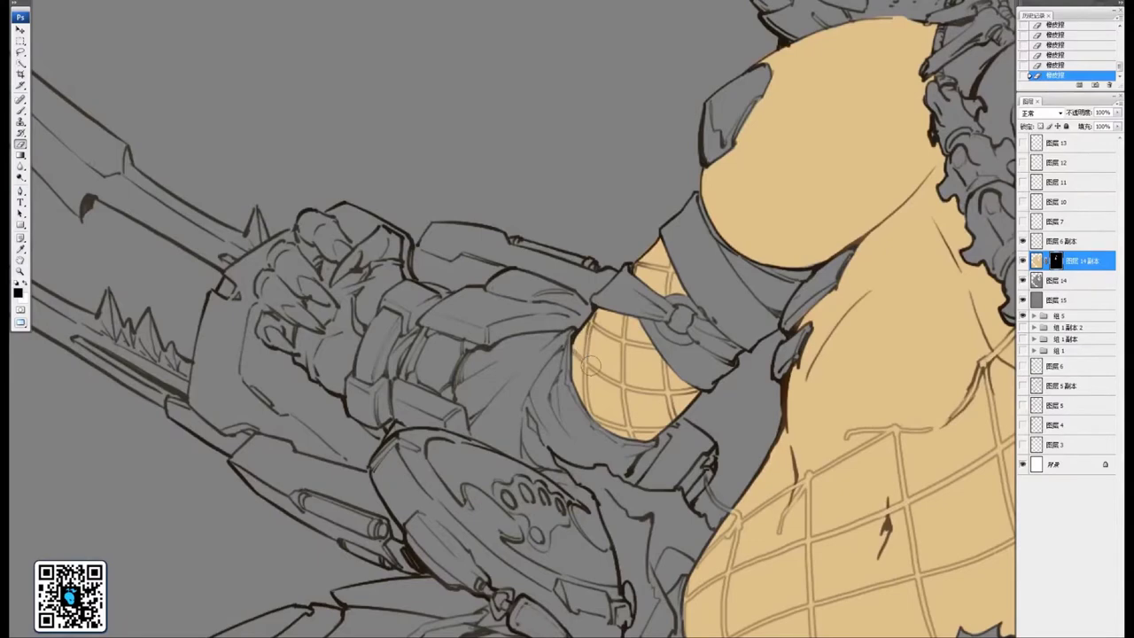
# Reveal the tan skin on the fingers and thumb of the clawed hand above the armoured glove
pyautogui.moveTo(452, 316)
pyautogui.mouseDown()
pyautogui.moveTo(727, 407)
pyautogui.moveTo(753, 402)
pyautogui.mouseUp()
pyautogui.moveTo(582, 346)
pyautogui.mouseDown()
pyautogui.moveTo(613, 357)
pyautogui.moveTo(605, 346)
pyautogui.moveTo(581, 346)
pyautogui.moveTo(639, 402)
pyautogui.moveTo(608, 326)
pyautogui.moveTo(620, 310)
pyautogui.moveTo(625, 337)
pyautogui.moveTo(638, 322)
pyautogui.moveTo(658, 357)
pyautogui.moveTo(636, 347)
pyautogui.moveTo(666, 359)
pyautogui.mouseUp()
pyautogui.moveTo(578, 395)
pyautogui.mouseDown()
pyautogui.moveTo(621, 369)
pyautogui.moveTo(612, 357)
pyautogui.moveTo(670, 401)
pyautogui.moveTo(627, 379)
pyautogui.moveTo(638, 390)
pyautogui.moveTo(620, 393)
pyautogui.moveTo(654, 409)
pyautogui.mouseUp()
pyautogui.moveTo(747, 327); pyautogui.dragTo(688, 379)
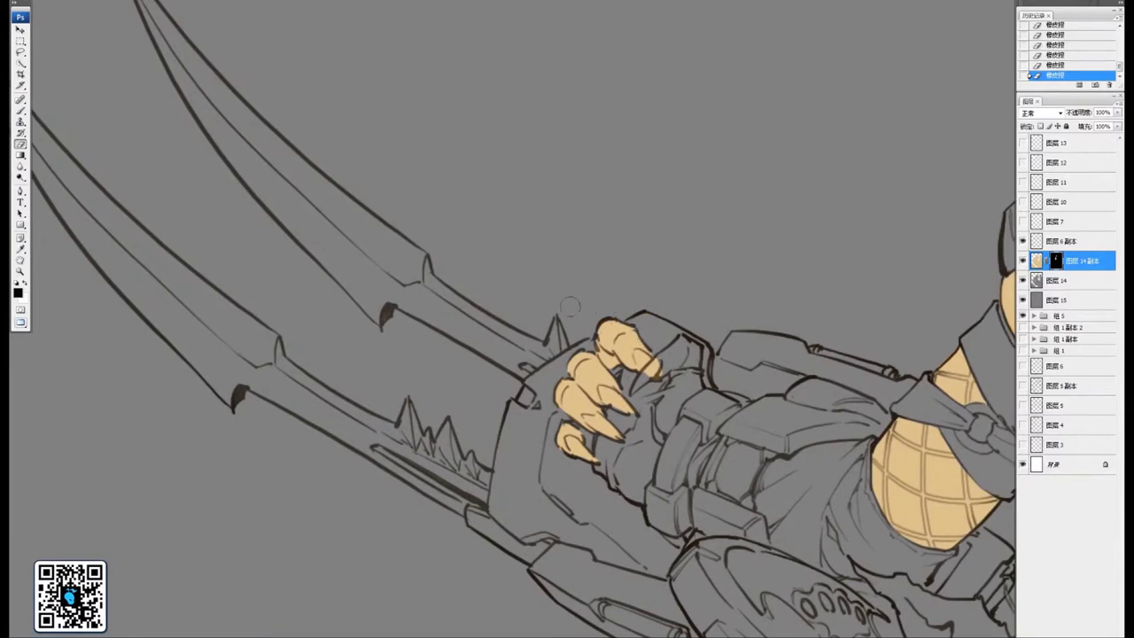
pyautogui.moveTo(799, 351)
pyautogui.mouseDown()
pyautogui.moveTo(752, 370)
pyautogui.moveTo(758, 358)
pyautogui.moveTo(767, 392)
pyautogui.moveTo(682, 406)
pyautogui.mouseUp()
pyautogui.moveTo(538, 406)
pyautogui.mouseDown()
pyautogui.moveTo(607, 415)
pyautogui.moveTo(578, 432)
pyautogui.mouseUp()
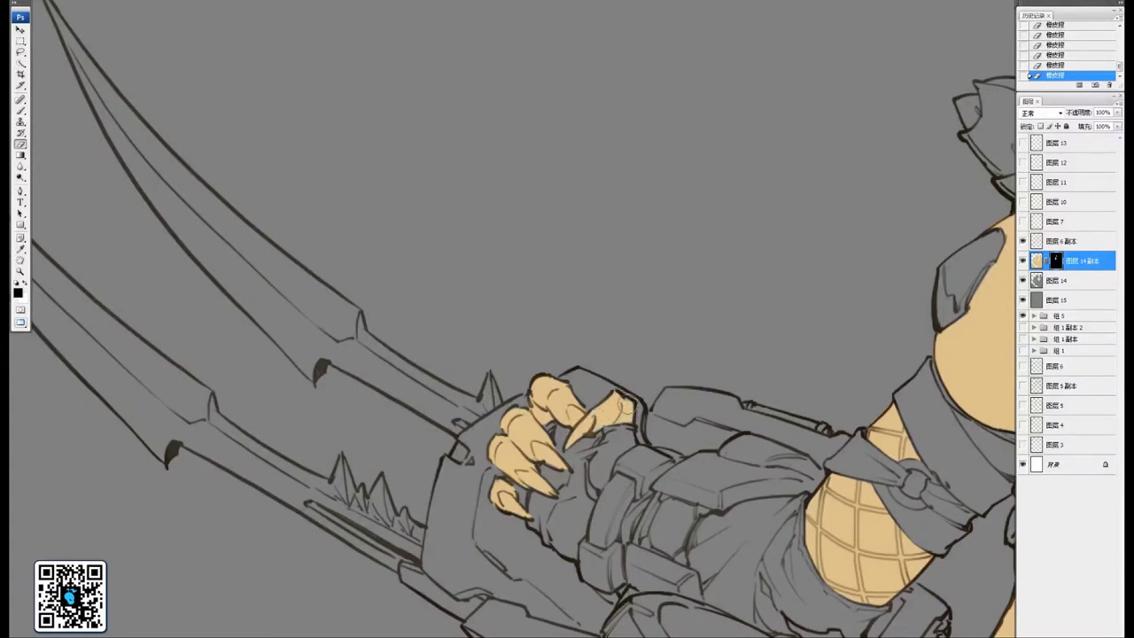
pyautogui.moveTo(639, 417); pyautogui.dragTo(621, 343)
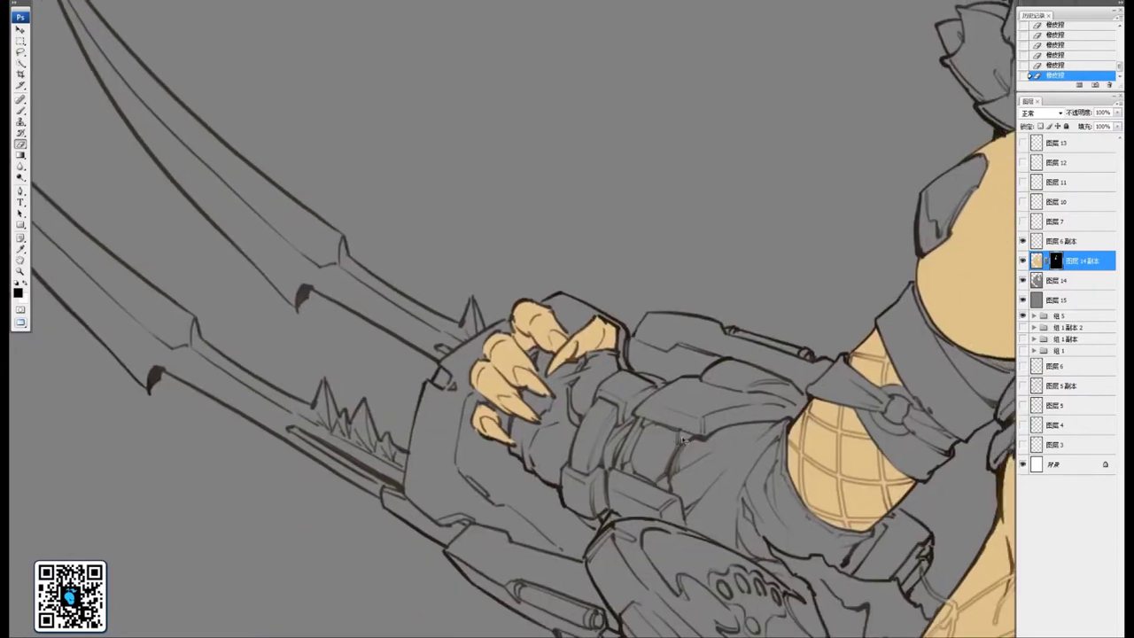
# Reveal a tan area on the chest beyond the bone chain and in the skin gap beneath it beside the strap
pyautogui.hotkey('ctrl', '-')
pyautogui.hotkey('ctrl', '-')
pyautogui.hotkey('ctrl', '-')
pyautogui.moveTo(719, 345)
pyautogui.mouseDown()
pyautogui.moveTo(708, 315)
pyautogui.moveTo(771, 400)
pyautogui.mouseUp()
pyautogui.moveTo(613, 413); pyautogui.dragTo(632, 327)
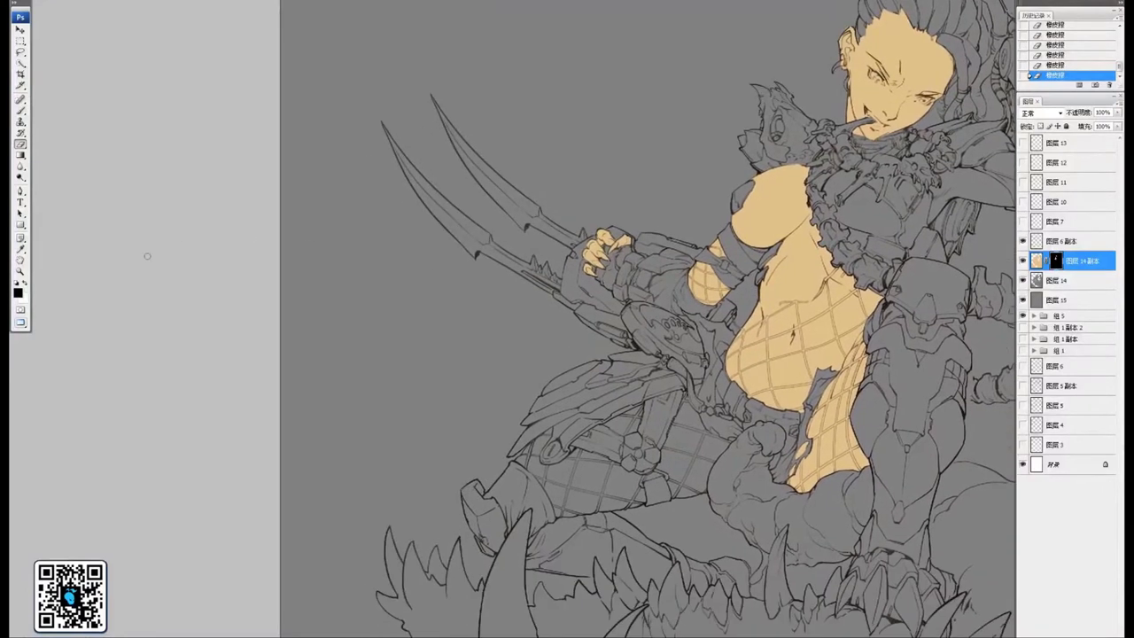
pyautogui.scroll(4, 735, 327)
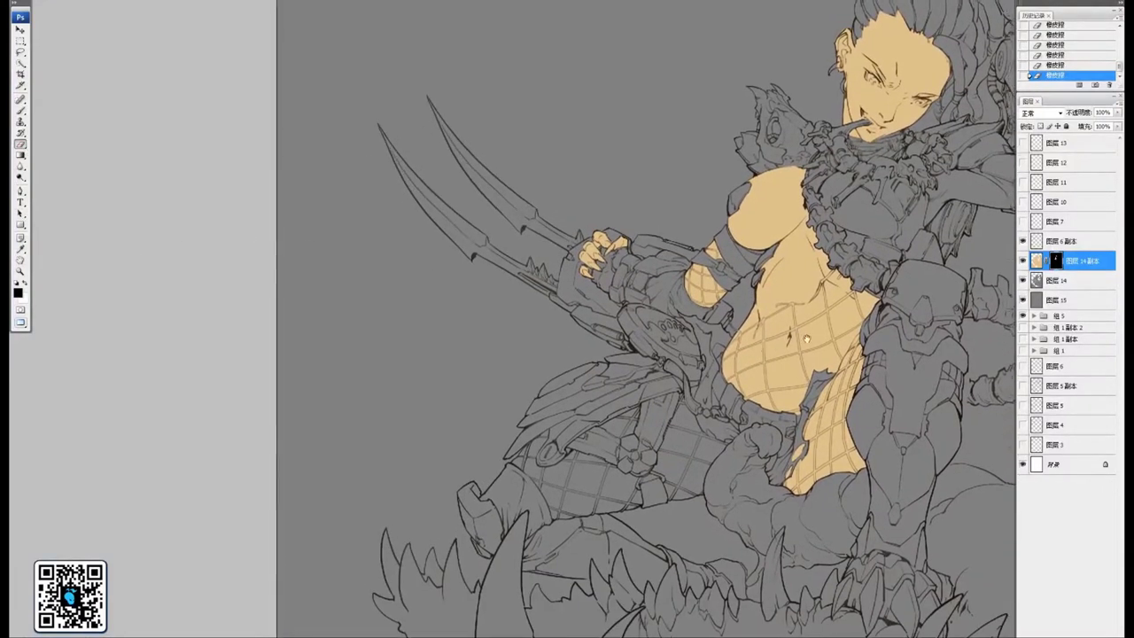
pyautogui.scroll(-4, 822, 241)
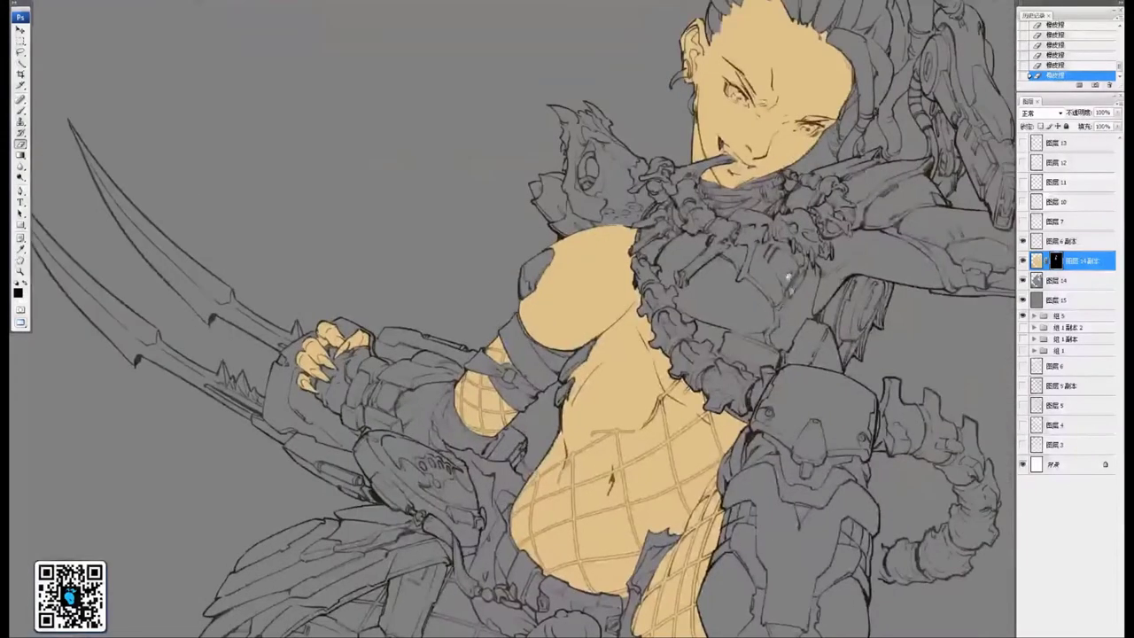
pyautogui.scroll(4, 789, 284)
pyautogui.scroll(3, 636, 372)
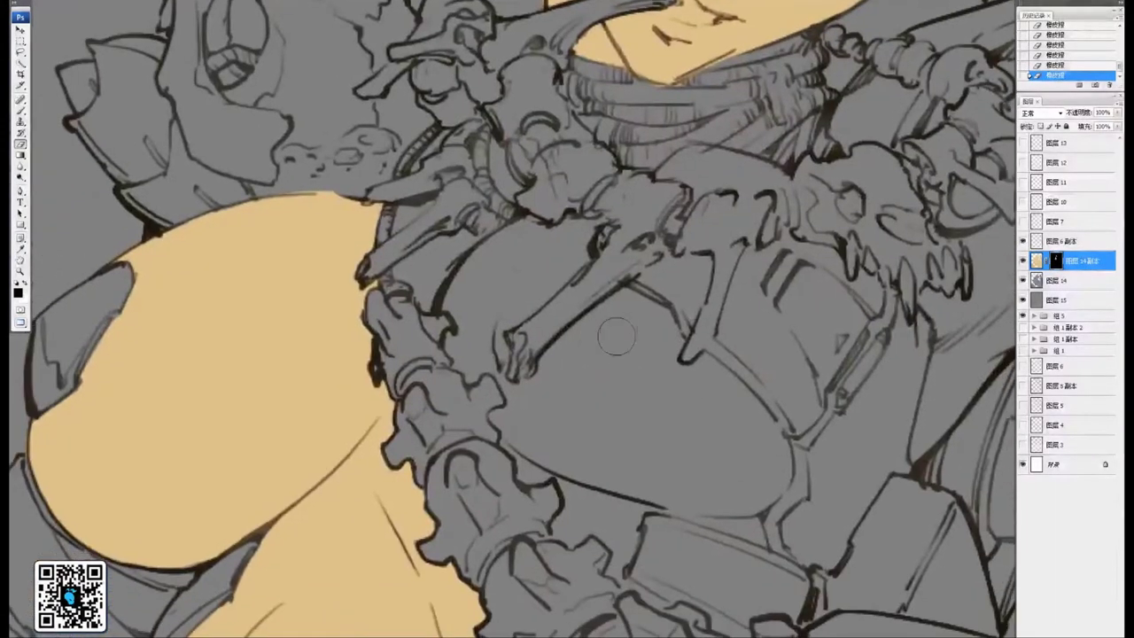
pyautogui.moveTo(615, 337)
pyautogui.mouseDown()
pyautogui.moveTo(606, 392)
pyautogui.moveTo(648, 342)
pyautogui.moveTo(661, 347)
pyautogui.moveTo(648, 316)
pyautogui.moveTo(662, 347)
pyautogui.moveTo(659, 321)
pyautogui.moveTo(675, 342)
pyautogui.moveTo(633, 407)
pyautogui.moveTo(622, 295)
pyautogui.moveTo(656, 318)
pyautogui.moveTo(617, 303)
pyautogui.moveTo(548, 368)
pyautogui.moveTo(553, 418)
pyautogui.moveTo(580, 397)
pyautogui.moveTo(613, 435)
pyautogui.moveTo(620, 401)
pyautogui.moveTo(647, 452)
pyautogui.mouseUp()
pyautogui.moveTo(567, 457)
pyautogui.mouseDown()
pyautogui.moveTo(665, 366)
pyautogui.moveTo(682, 419)
pyautogui.moveTo(652, 431)
pyautogui.moveTo(670, 447)
pyautogui.moveTo(687, 432)
pyautogui.moveTo(676, 424)
pyautogui.moveTo(709, 439)
pyautogui.moveTo(711, 478)
pyautogui.moveTo(718, 448)
pyautogui.mouseUp()
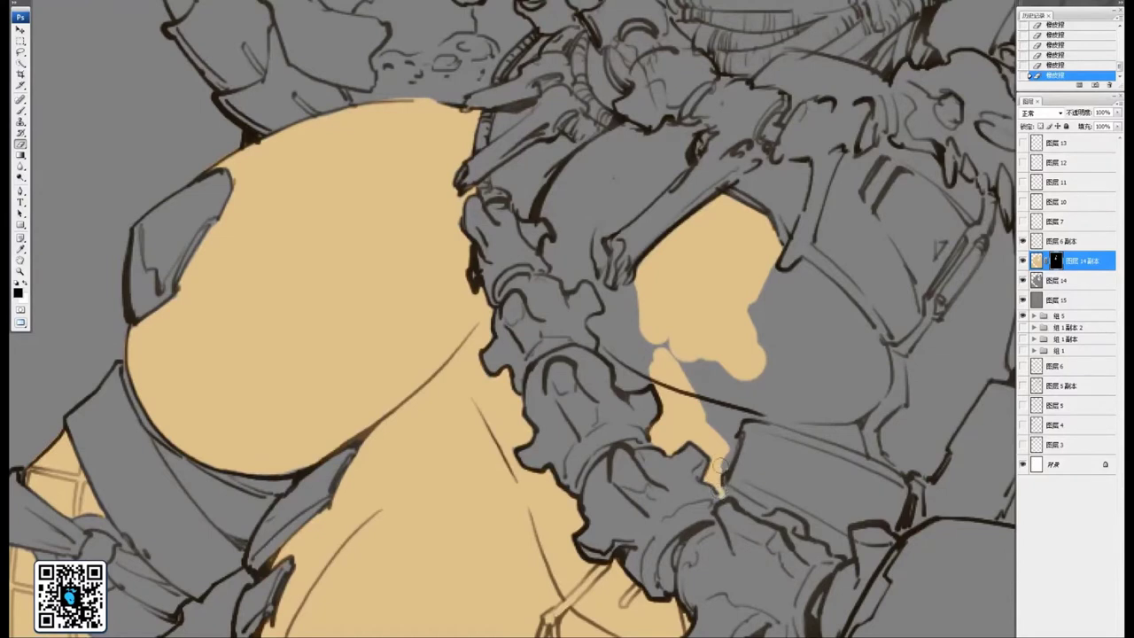
pyautogui.moveTo(720, 464)
pyautogui.mouseDown()
pyautogui.moveTo(733, 437)
pyautogui.moveTo(716, 453)
pyautogui.moveTo(716, 417)
pyautogui.moveTo(721, 435)
pyautogui.moveTo(740, 396)
pyautogui.moveTo(666, 342)
pyautogui.moveTo(694, 366)
pyautogui.moveTo(712, 356)
pyautogui.moveTo(747, 378)
pyautogui.moveTo(805, 386)
pyautogui.moveTo(817, 407)
pyautogui.moveTo(744, 403)
pyautogui.moveTo(802, 408)
pyautogui.moveTo(653, 373)
pyautogui.moveTo(720, 409)
pyautogui.moveTo(644, 387)
pyautogui.mouseUp()
# Extend the tan skin along the strap's upper edge and across that side of the chest to its outer contour
pyautogui.press('[')
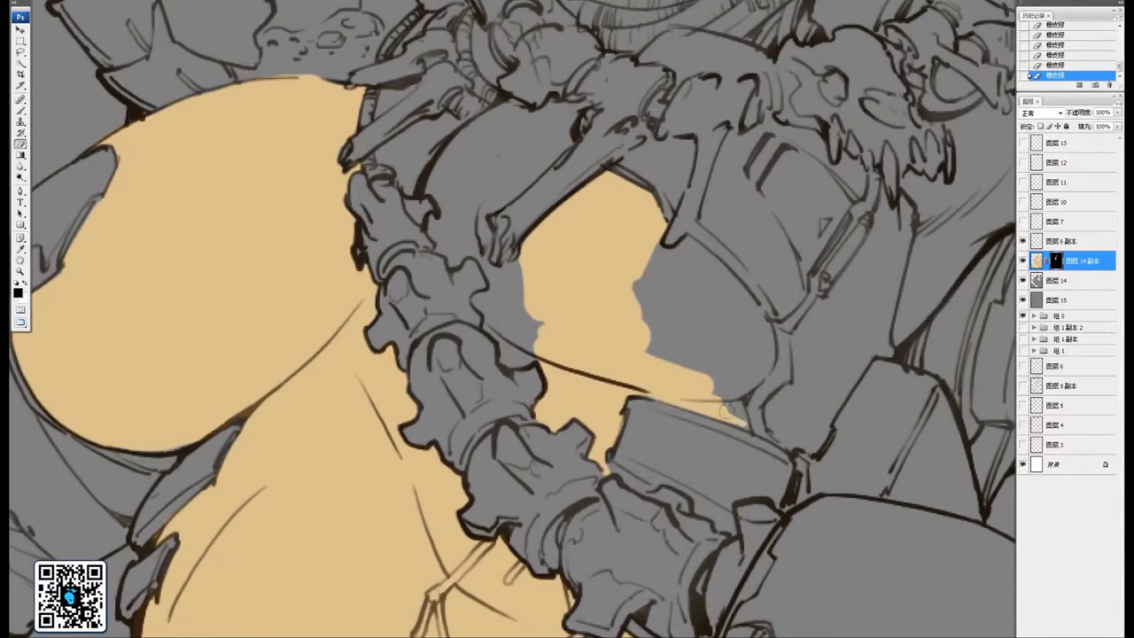
pyautogui.moveTo(726, 411); pyautogui.dragTo(738, 400)
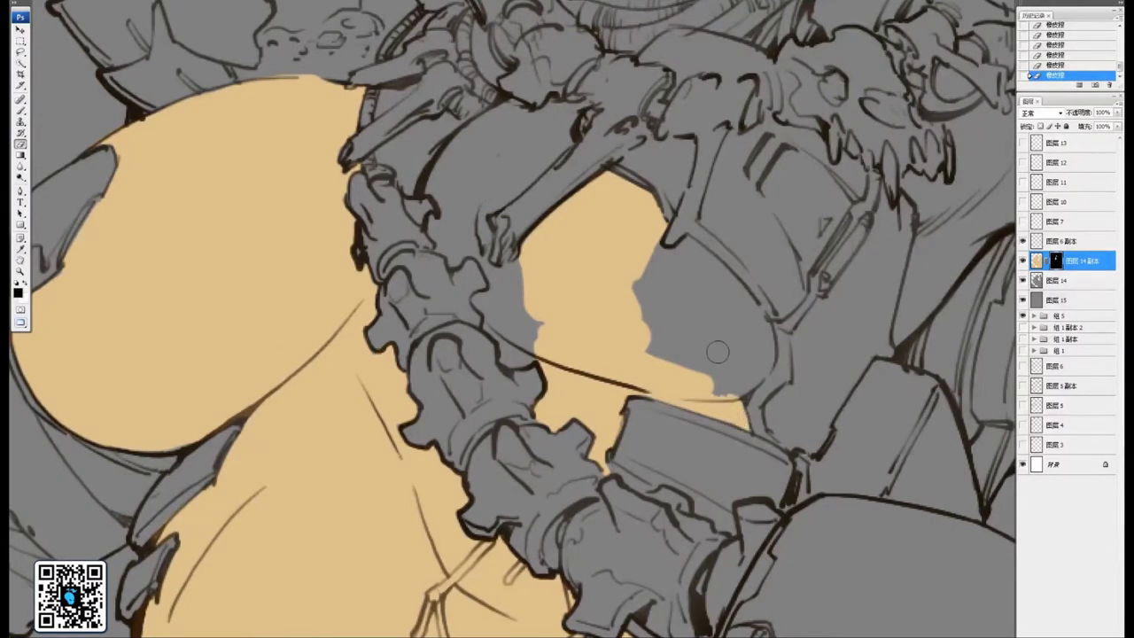
pyautogui.moveTo(718, 352)
pyautogui.mouseDown()
pyautogui.moveTo(756, 368)
pyautogui.moveTo(752, 319)
pyautogui.moveTo(743, 308)
pyautogui.moveTo(759, 341)
pyautogui.moveTo(744, 308)
pyautogui.moveTo(679, 252)
pyautogui.moveTo(685, 240)
pyautogui.moveTo(724, 281)
pyautogui.moveTo(694, 246)
pyautogui.moveTo(748, 321)
pyautogui.moveTo(677, 263)
pyautogui.moveTo(687, 255)
pyautogui.moveTo(661, 266)
pyautogui.moveTo(650, 235)
pyautogui.moveTo(644, 289)
pyautogui.moveTo(680, 346)
pyautogui.moveTo(706, 362)
pyautogui.moveTo(715, 308)
pyautogui.moveTo(740, 335)
pyautogui.mouseUp()
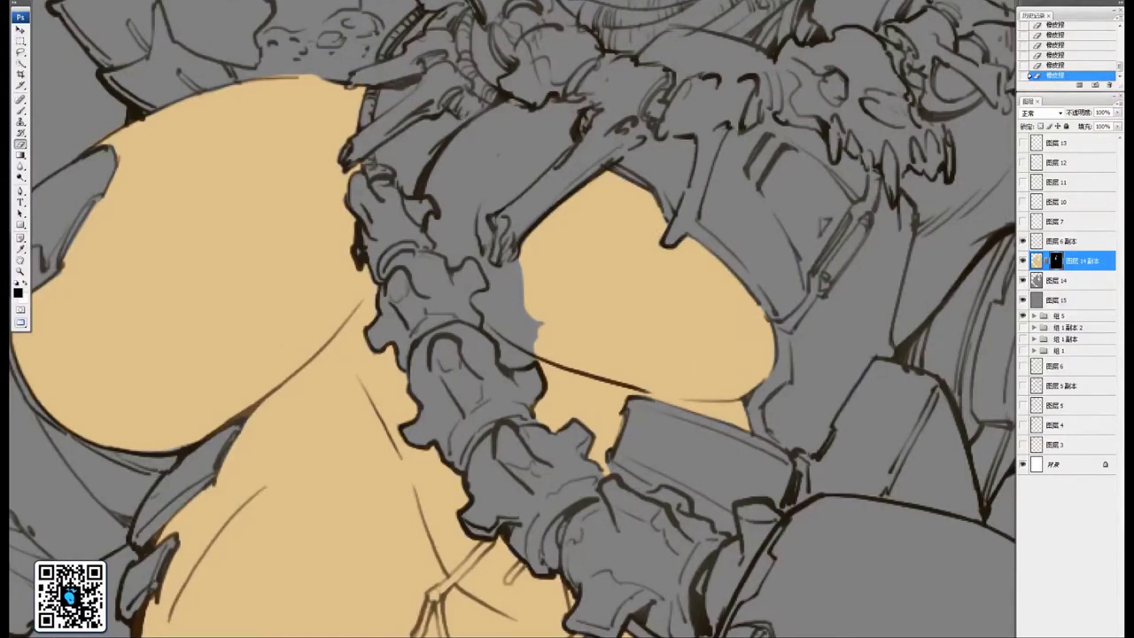
# Fill the grey gap between the bone chain and the tip of the hanging bone with tan skin
pyautogui.moveTo(515, 326)
pyautogui.mouseDown()
pyautogui.moveTo(689, 395)
pyautogui.moveTo(690, 413)
pyautogui.moveTo(716, 418)
pyautogui.moveTo(697, 362)
pyautogui.moveTo(702, 415)
pyautogui.mouseUp()
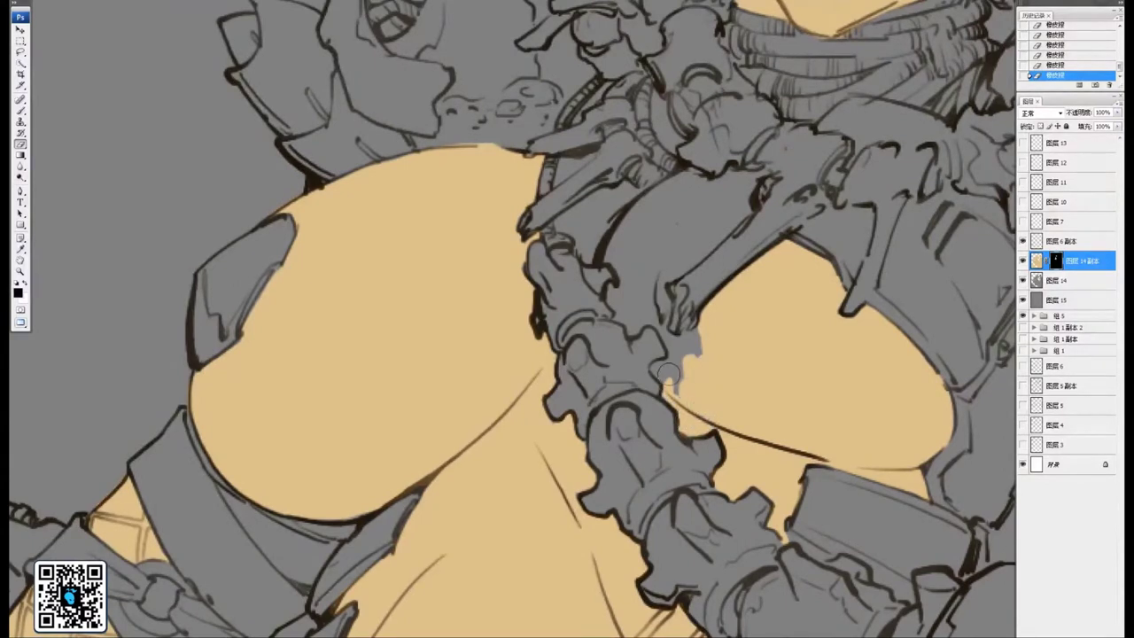
pyautogui.moveTo(669, 372)
pyautogui.mouseDown()
pyautogui.moveTo(656, 370)
pyautogui.moveTo(692, 366)
pyautogui.mouseUp()
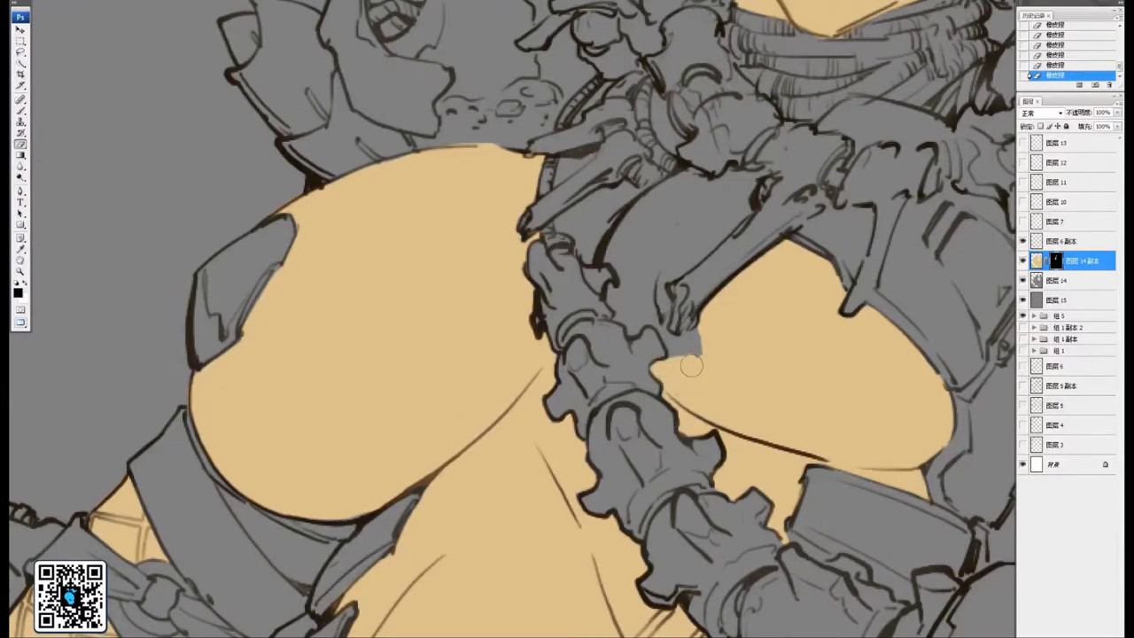
pyautogui.moveTo(648, 304)
pyautogui.mouseDown()
pyautogui.moveTo(679, 367)
pyautogui.moveTo(687, 342)
pyautogui.moveTo(721, 369)
pyautogui.mouseUp()
pyautogui.moveTo(662, 345)
pyautogui.mouseDown()
pyautogui.moveTo(685, 383)
pyautogui.moveTo(711, 355)
pyautogui.mouseUp()
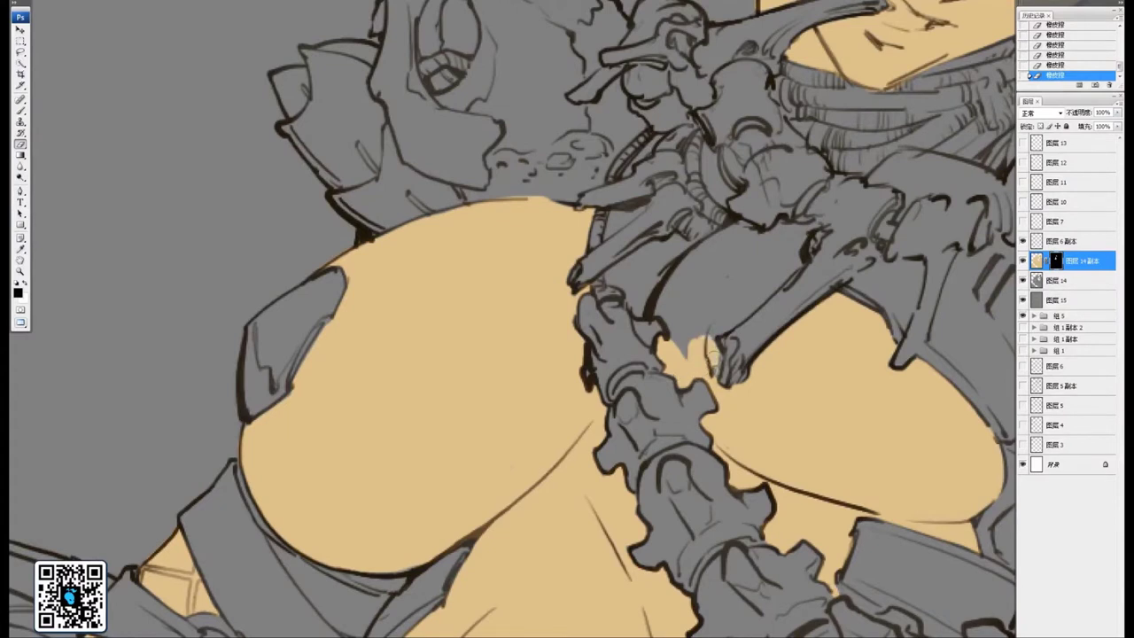
# Reveal the tan skin on the upper chest behind the hanging bone and in the cleavage gap beneath the necklace bones
pyautogui.moveTo(695, 296)
pyautogui.mouseDown()
pyautogui.moveTo(730, 387)
pyautogui.moveTo(710, 439)
pyautogui.mouseUp()
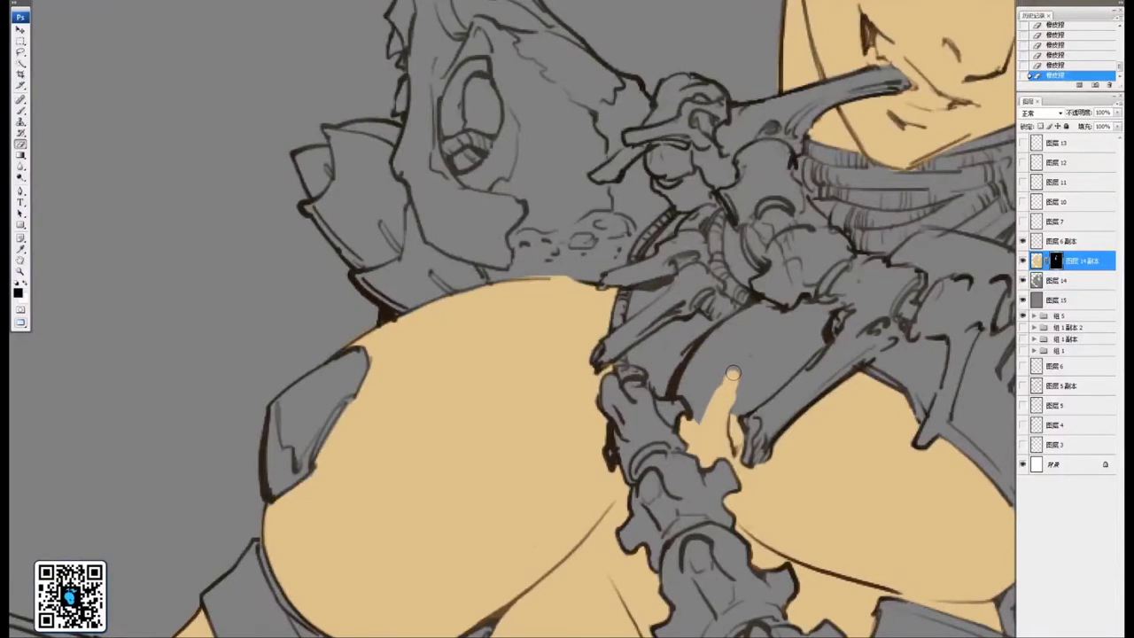
pyautogui.moveTo(734, 370)
pyautogui.mouseDown()
pyautogui.moveTo(705, 416)
pyautogui.moveTo(696, 359)
pyautogui.moveTo(759, 309)
pyautogui.moveTo(793, 319)
pyautogui.moveTo(815, 310)
pyautogui.moveTo(815, 331)
pyautogui.moveTo(771, 390)
pyautogui.moveTo(742, 403)
pyautogui.moveTo(802, 341)
pyautogui.moveTo(753, 355)
pyautogui.moveTo(765, 324)
pyautogui.mouseUp()
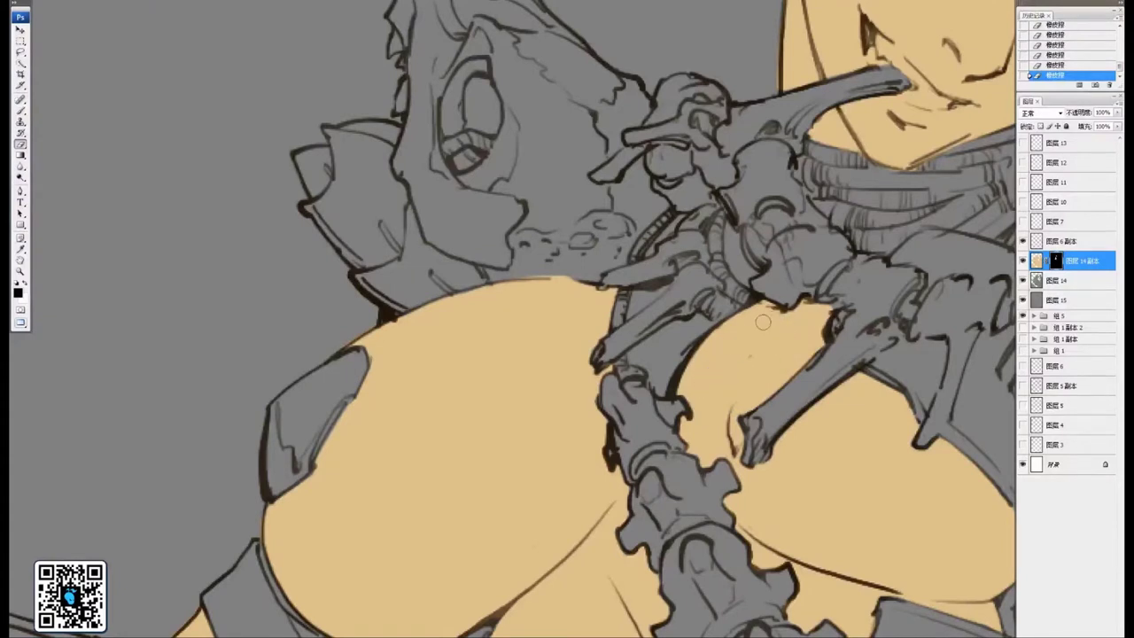
pyautogui.moveTo(664, 316)
pyautogui.mouseDown()
pyautogui.moveTo(753, 359)
pyautogui.moveTo(729, 353)
pyautogui.mouseUp()
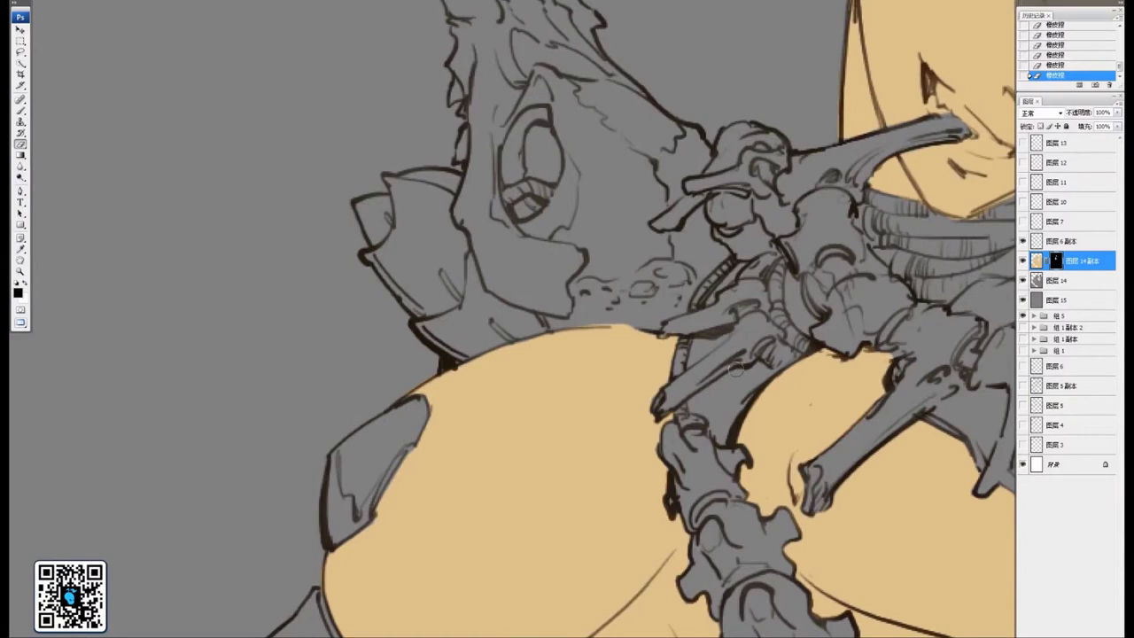
pyautogui.moveTo(716, 405)
pyautogui.mouseDown()
pyautogui.moveTo(758, 368)
pyautogui.moveTo(773, 380)
pyautogui.moveTo(713, 405)
pyautogui.moveTo(729, 382)
pyautogui.moveTo(708, 390)
pyautogui.moveTo(694, 406)
pyautogui.moveTo(727, 440)
pyautogui.mouseUp()
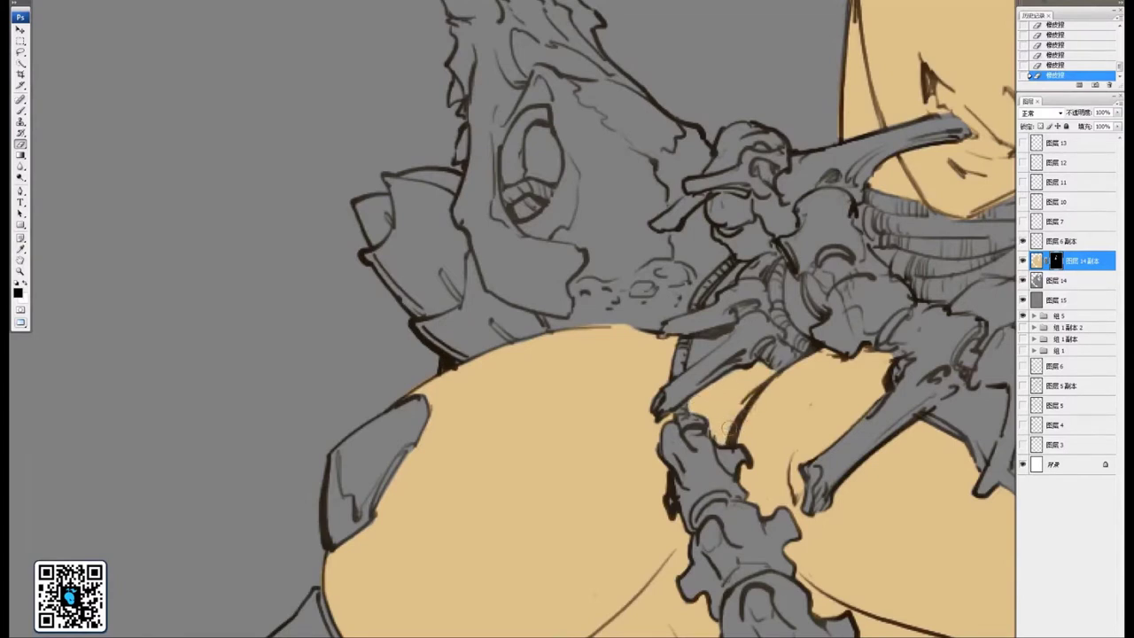
# Reveal the tan skin around the armpit beneath the skull ornament and along the underside of the outstretched upper arm
pyautogui.moveTo(698, 340)
pyautogui.mouseDown()
pyautogui.moveTo(721, 338)
pyautogui.moveTo(674, 319)
pyautogui.moveTo(653, 295)
pyautogui.mouseUp()
pyautogui.hotkey('ctrl', '-')
pyautogui.hotkey('ctrl', '-')
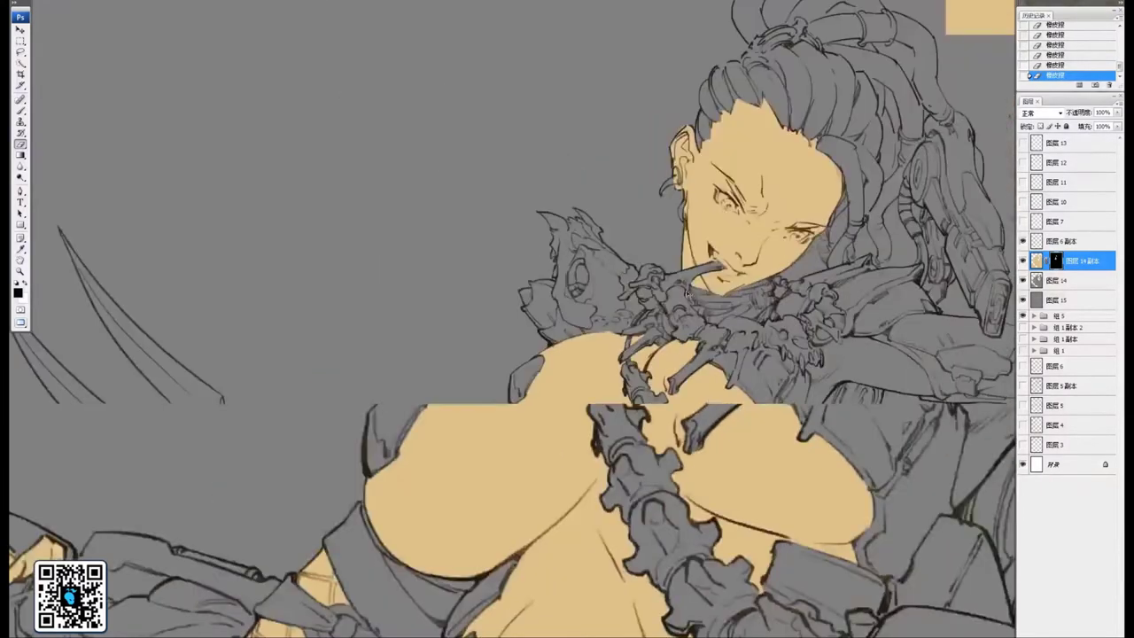
pyautogui.moveTo(752, 387); pyautogui.dragTo(743, 356)
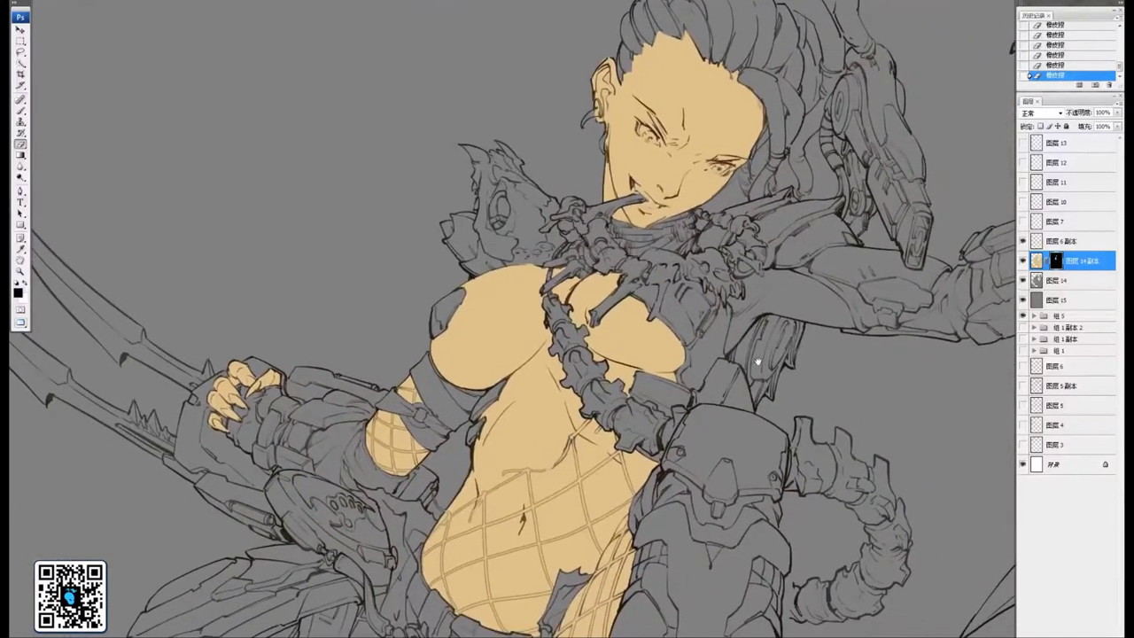
pyautogui.moveTo(839, 334); pyautogui.dragTo(717, 330)
pyautogui.scroll(5, 720, 264)
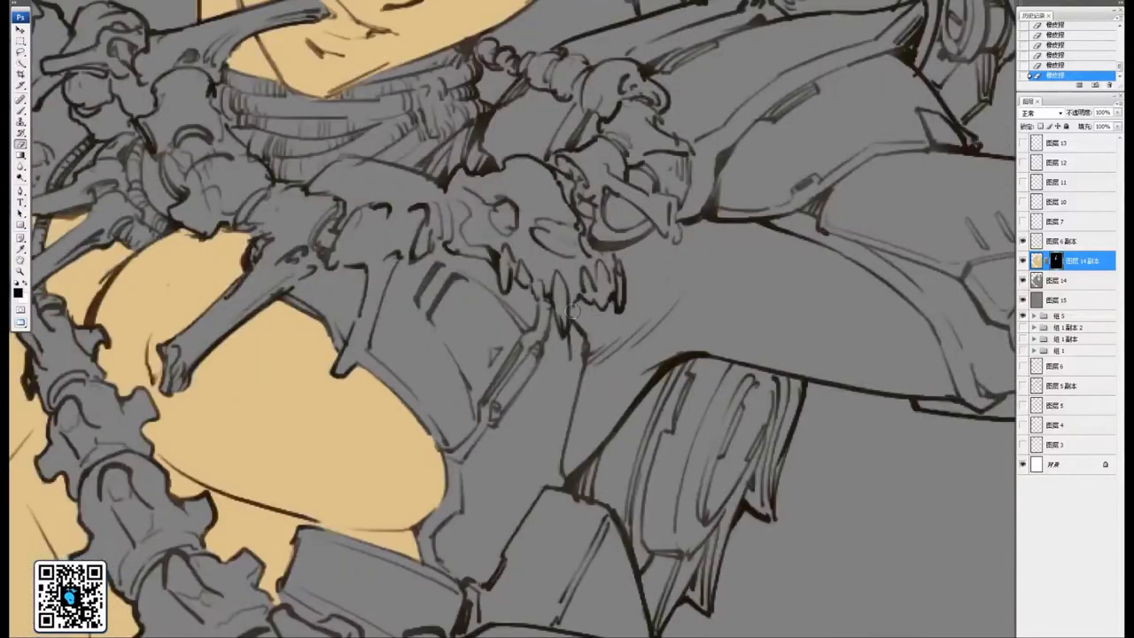
pyautogui.moveTo(573, 310)
pyautogui.mouseDown()
pyautogui.moveTo(606, 346)
pyautogui.moveTo(585, 310)
pyautogui.moveTo(613, 330)
pyautogui.moveTo(567, 465)
pyautogui.moveTo(663, 347)
pyautogui.moveTo(591, 405)
pyautogui.moveTo(587, 423)
pyautogui.moveTo(641, 284)
pyautogui.moveTo(632, 307)
pyautogui.moveTo(624, 256)
pyautogui.moveTo(657, 233)
pyautogui.moveTo(696, 282)
pyautogui.mouseUp()
pyautogui.moveTo(629, 258)
pyautogui.mouseDown()
pyautogui.moveTo(656, 265)
pyautogui.moveTo(675, 300)
pyautogui.moveTo(657, 327)
pyautogui.moveTo(687, 324)
pyautogui.mouseUp()
pyautogui.moveTo(739, 295)
pyautogui.mouseDown()
pyautogui.moveTo(608, 352)
pyautogui.moveTo(610, 328)
pyautogui.moveTo(684, 355)
pyautogui.moveTo(650, 354)
pyautogui.moveTo(718, 385)
pyautogui.moveTo(664, 375)
pyautogui.moveTo(679, 349)
pyautogui.mouseUp()
pyautogui.press(']')
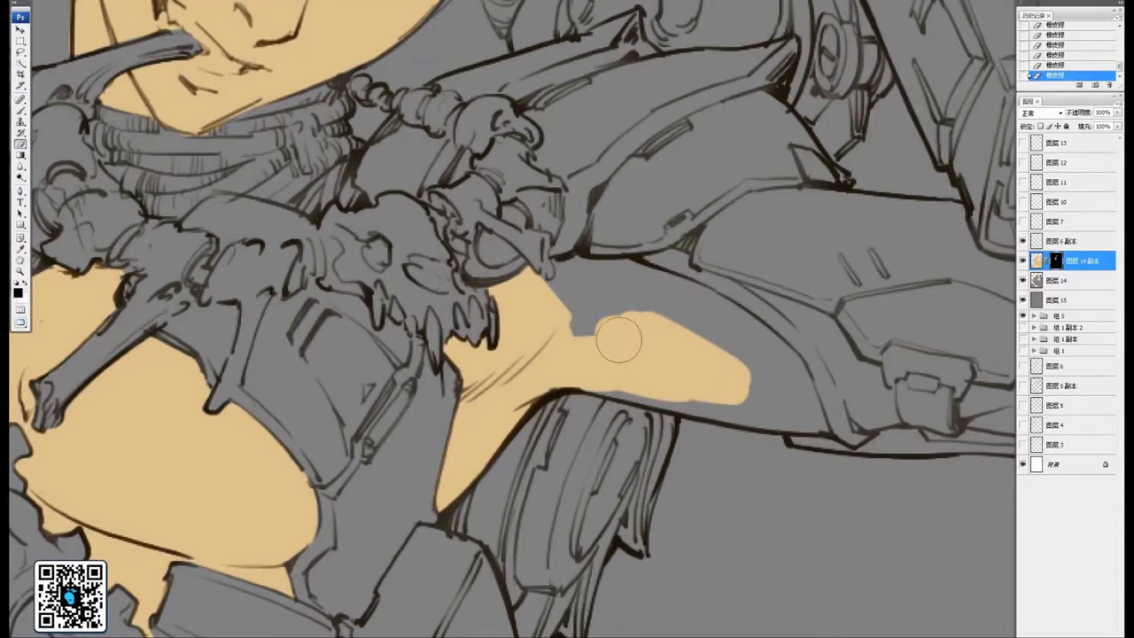
# Extend the tan skin to the arm guard and shoulder armour and fill the grey gap left on the outstretched upper arm
pyautogui.moveTo(601, 361)
pyautogui.mouseDown()
pyautogui.moveTo(714, 394)
pyautogui.moveTo(579, 364)
pyautogui.moveTo(800, 419)
pyautogui.mouseUp()
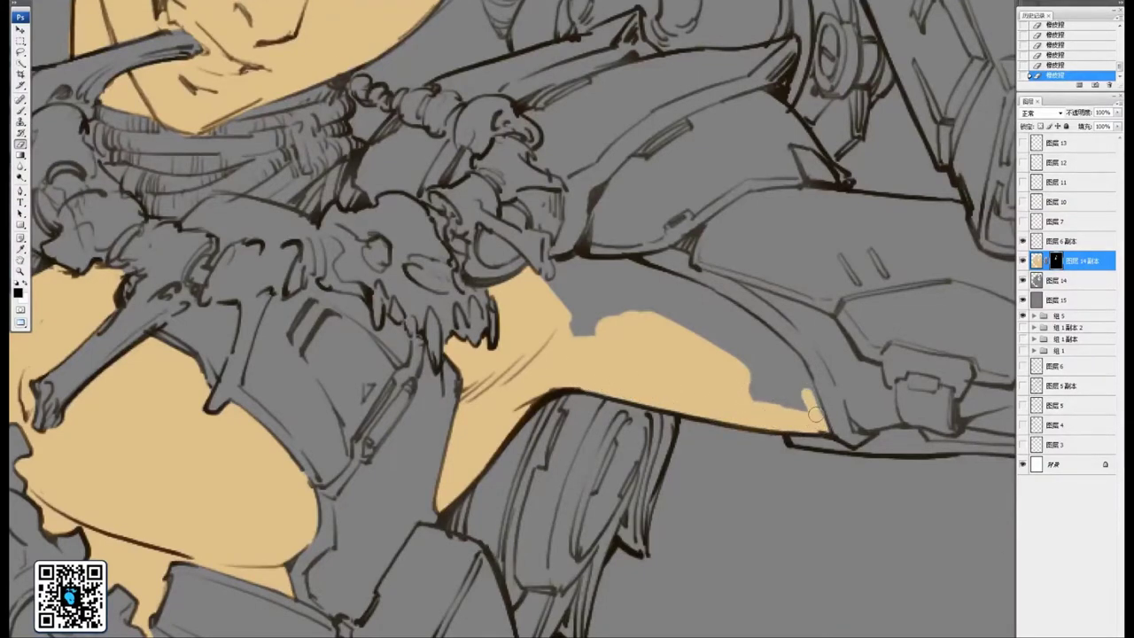
pyautogui.moveTo(809, 399)
pyautogui.mouseDown()
pyautogui.moveTo(800, 366)
pyautogui.moveTo(769, 341)
pyautogui.moveTo(786, 353)
pyautogui.moveTo(714, 300)
pyautogui.moveTo(735, 320)
pyautogui.moveTo(706, 317)
pyautogui.moveTo(788, 394)
pyautogui.mouseUp()
pyautogui.moveTo(691, 292)
pyautogui.mouseDown()
pyautogui.moveTo(716, 332)
pyautogui.moveTo(807, 402)
pyautogui.mouseUp()
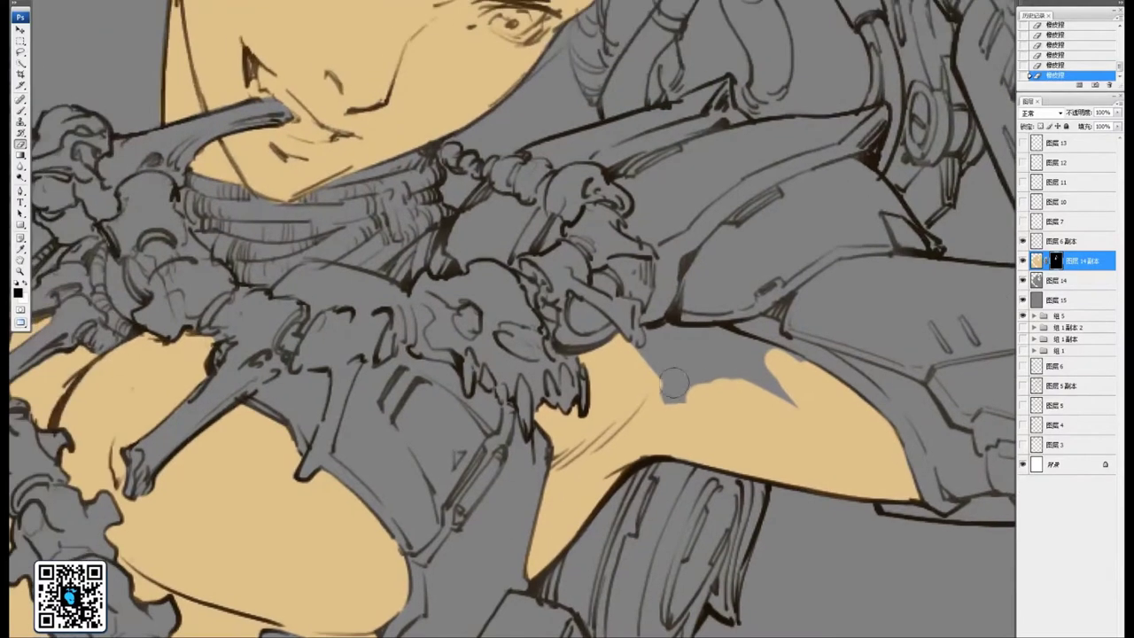
pyautogui.moveTo(678, 395)
pyautogui.mouseDown()
pyautogui.moveTo(683, 376)
pyautogui.moveTo(654, 358)
pyautogui.mouseUp()
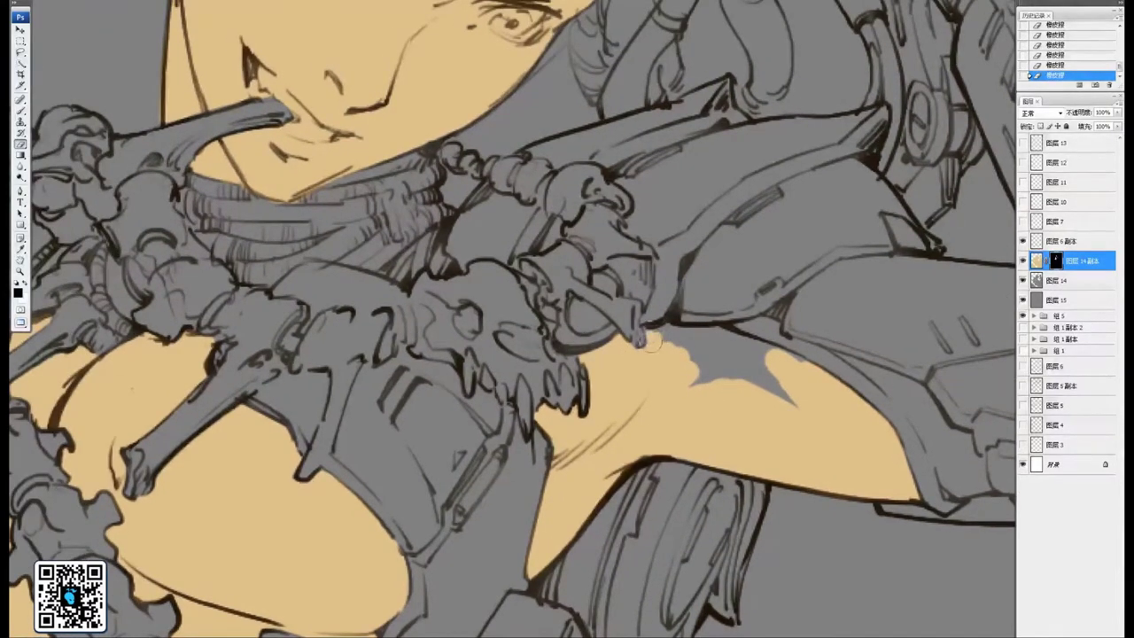
pyautogui.moveTo(660, 333)
pyautogui.mouseDown()
pyautogui.moveTo(681, 354)
pyautogui.moveTo(668, 330)
pyautogui.moveTo(720, 334)
pyautogui.moveTo(812, 378)
pyautogui.mouseUp()
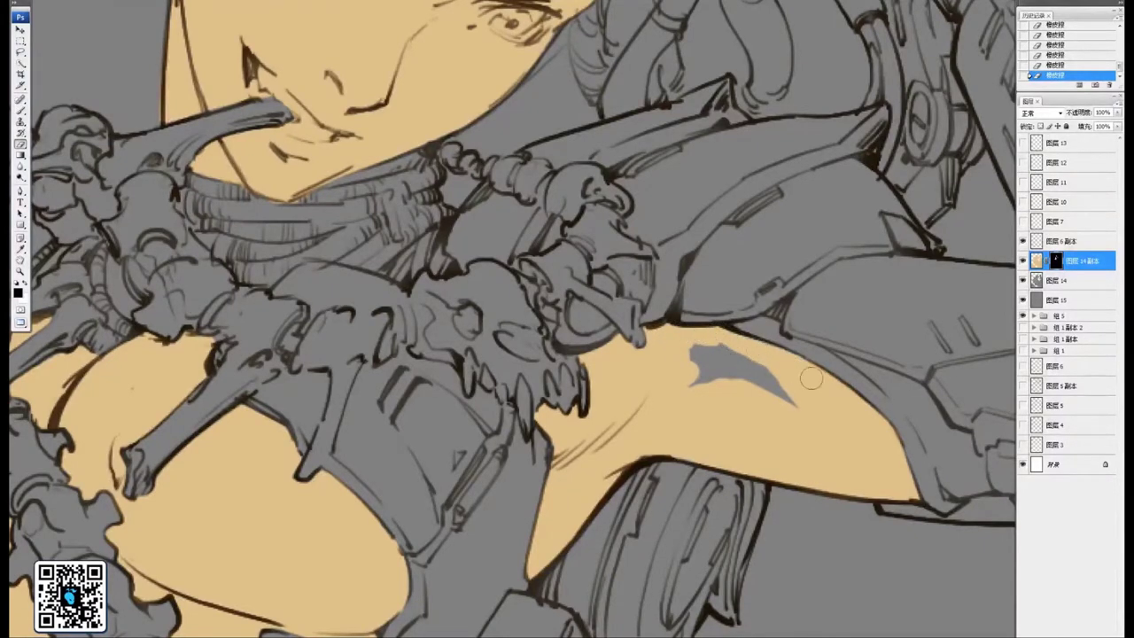
pyautogui.moveTo(693, 336)
pyautogui.mouseDown()
pyautogui.moveTo(734, 371)
pyautogui.moveTo(688, 381)
pyautogui.mouseUp()
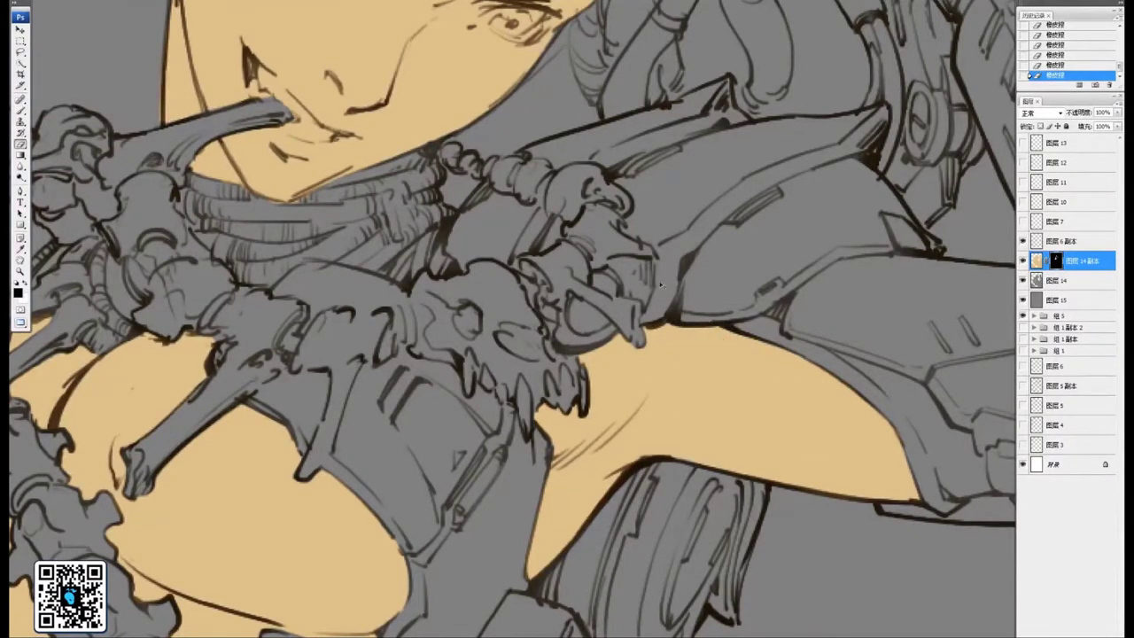
# Reveal the tan skin on the small visible part of the outstretched arm's hand between its armour and the creature's spikes
pyautogui.hotkey('ctrl', '-')
pyautogui.hotkey('ctrl', '-')
pyautogui.hotkey('ctrl', '-')
pyautogui.hotkey('ctrl', '+')
pyautogui.hotkey('ctrl', '+')
pyautogui.hotkey('ctrl', '+')
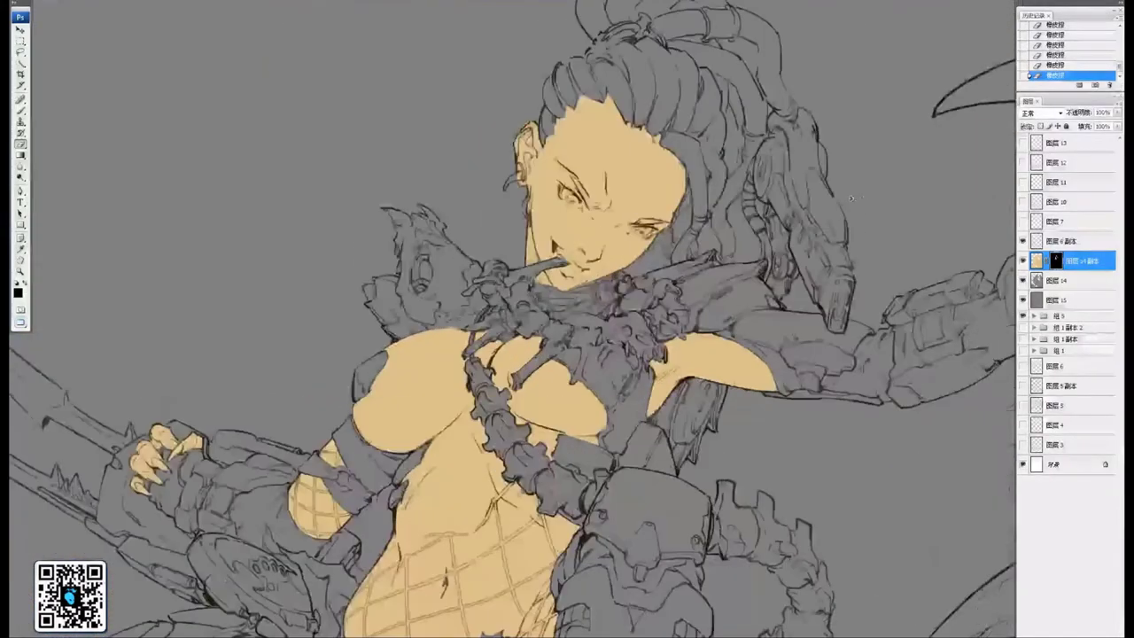
pyautogui.moveTo(860, 274); pyautogui.dragTo(393, 465)
pyautogui.moveTo(804, 324); pyautogui.dragTo(400, 443)
pyautogui.scroll(3, 608, 376)
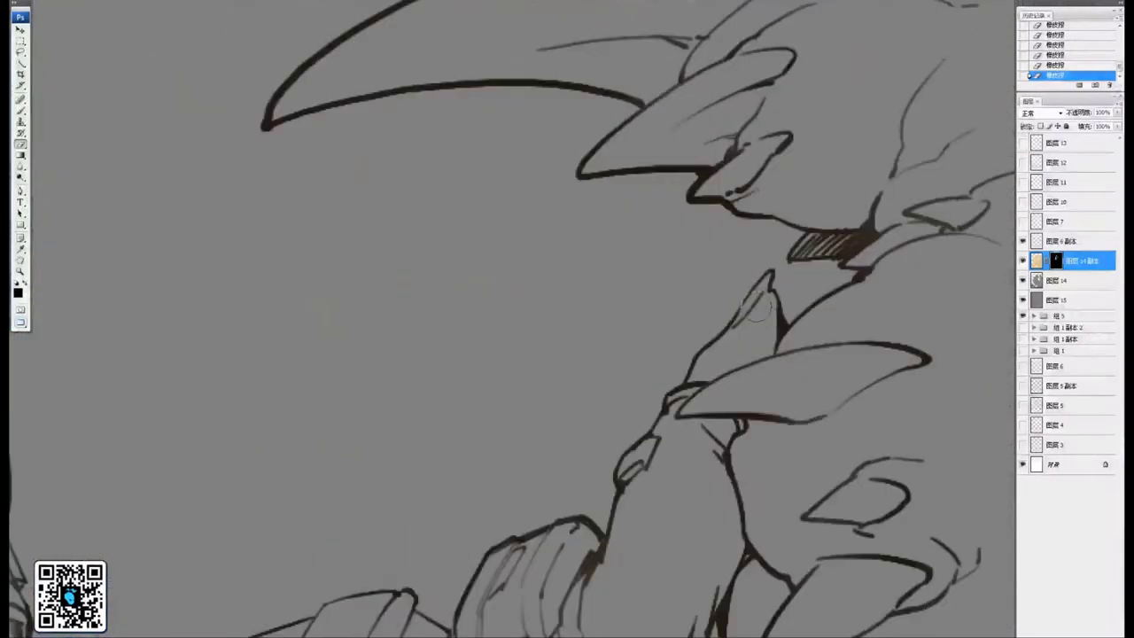
pyautogui.moveTo(729, 310)
pyautogui.mouseDown()
pyautogui.moveTo(671, 379)
pyautogui.moveTo(719, 359)
pyautogui.moveTo(726, 370)
pyautogui.mouseUp()
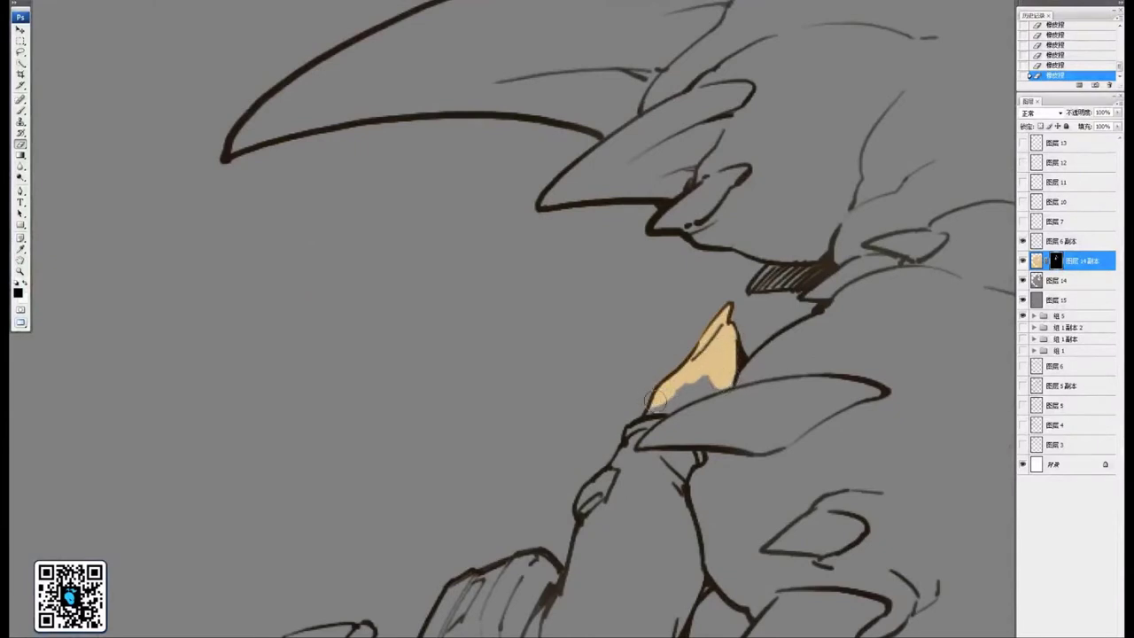
pyautogui.moveTo(647, 405); pyautogui.dragTo(700, 383)
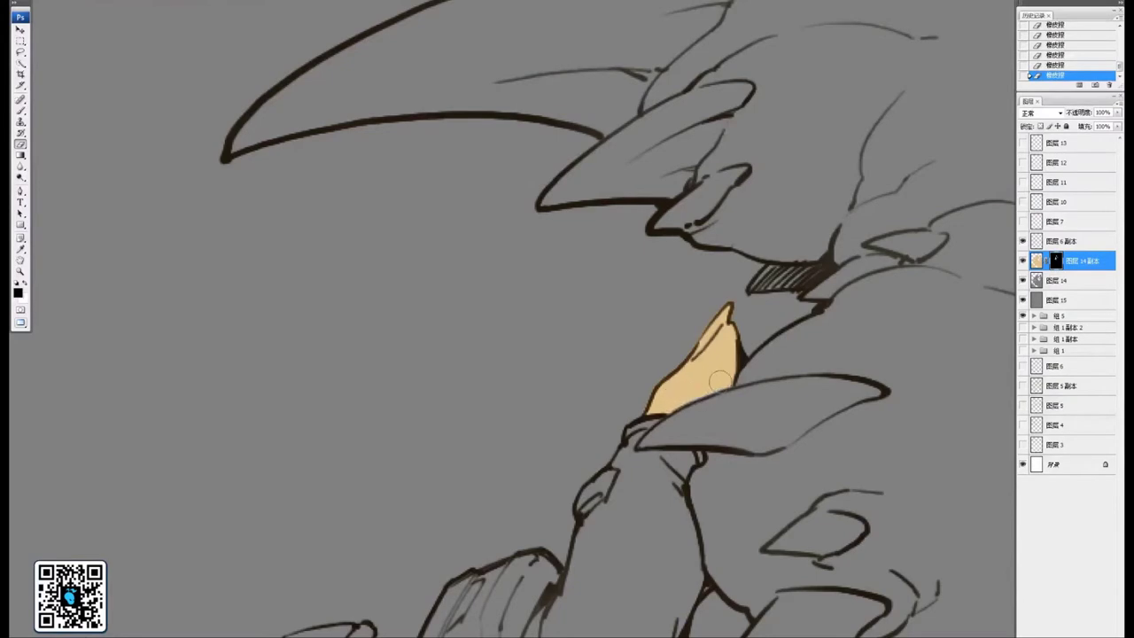
# Reveal the tan skin on the fishnet thigh along the strap, the lower contour and the edge of the clawed armour
pyautogui.hotkey('ctrl', '-')
pyautogui.hotkey('ctrl', '-')
pyautogui.hotkey('ctrl', '-')
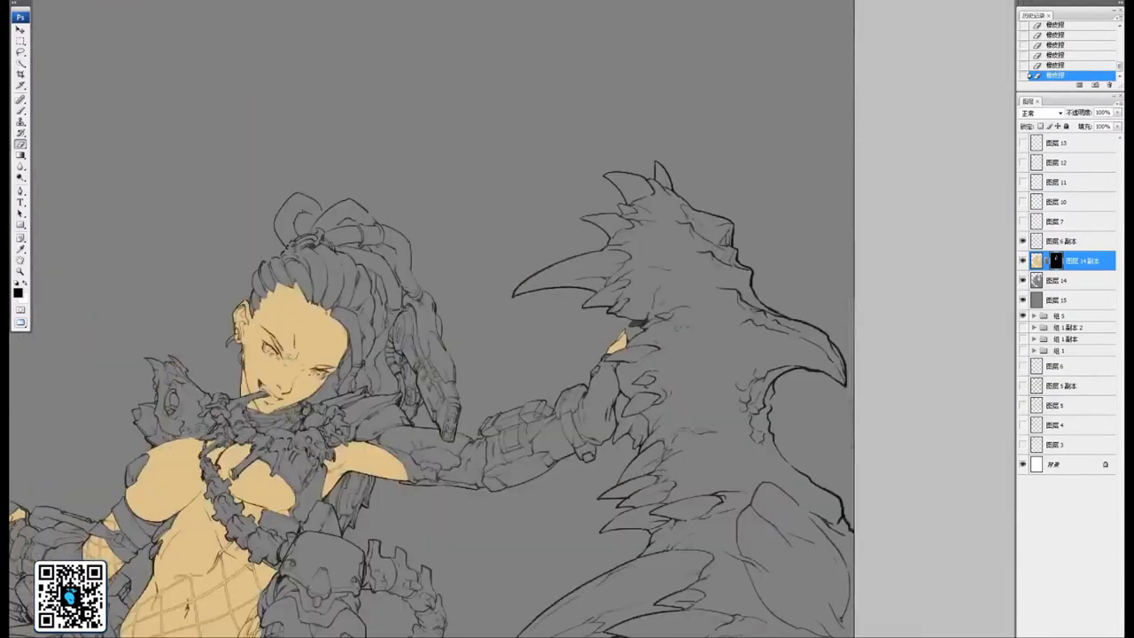
pyautogui.moveTo(643, 456); pyautogui.dragTo(971, 240)
pyautogui.hotkey('ctrl', '-')
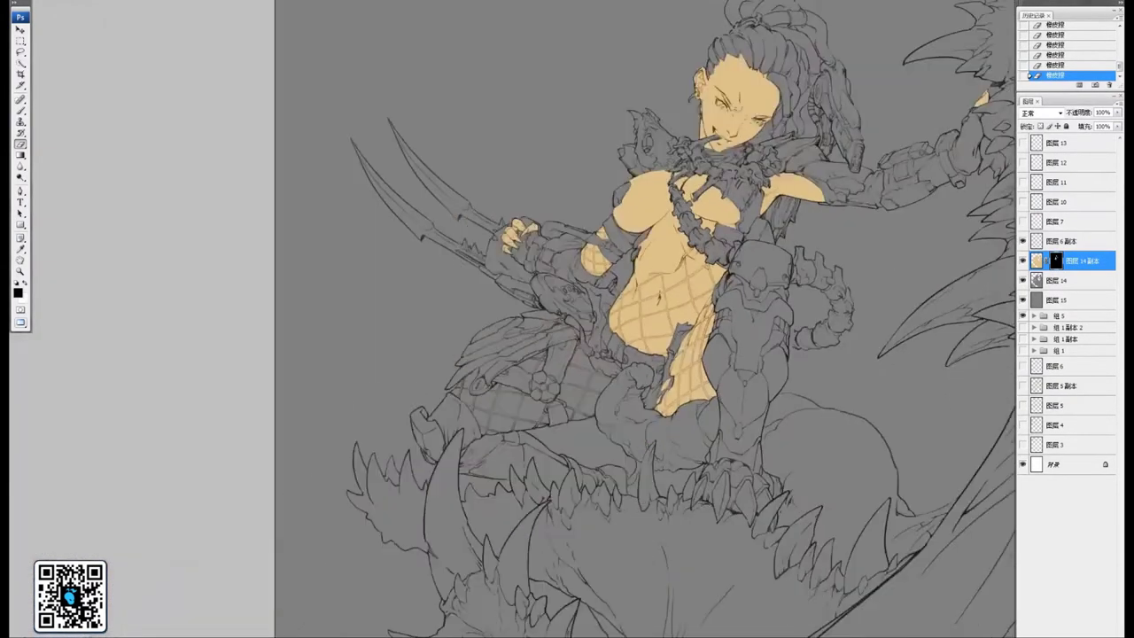
pyautogui.moveTo(670, 465); pyautogui.dragTo(727, 466)
pyautogui.hotkey('ctrl', '-')
pyautogui.scroll(4, 738, 452)
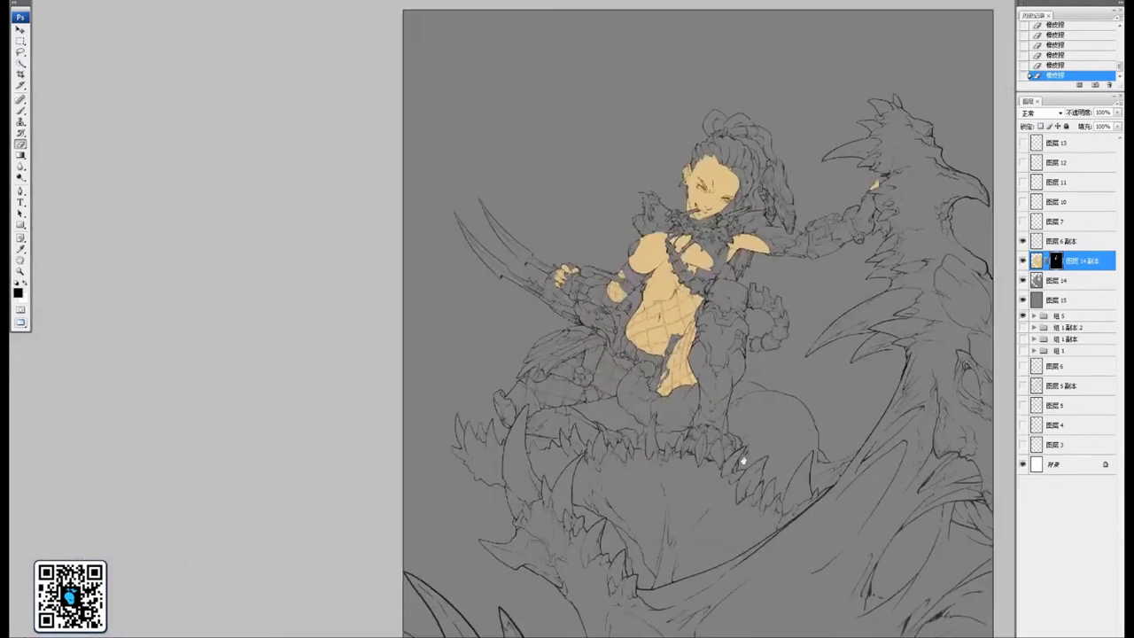
pyautogui.hotkey('ctrl', '-')
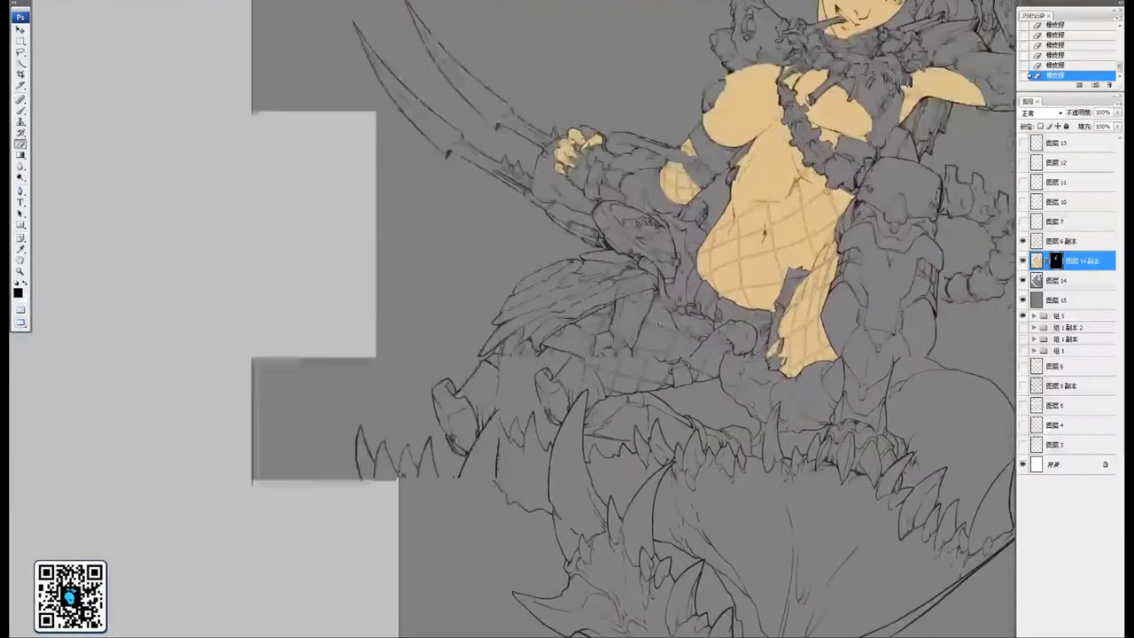
pyautogui.scroll(5, 738, 328)
pyautogui.moveTo(818, 329)
pyautogui.mouseDown()
pyautogui.moveTo(795, 381)
pyautogui.moveTo(818, 303)
pyautogui.moveTo(804, 308)
pyautogui.moveTo(803, 275)
pyautogui.moveTo(783, 345)
pyautogui.moveTo(782, 328)
pyautogui.moveTo(757, 373)
pyautogui.moveTo(759, 388)
pyautogui.moveTo(777, 358)
pyautogui.moveTo(779, 419)
pyautogui.moveTo(800, 415)
pyautogui.moveTo(749, 416)
pyautogui.moveTo(792, 434)
pyautogui.moveTo(791, 452)
pyautogui.moveTo(780, 432)
pyautogui.moveTo(785, 468)
pyautogui.mouseUp()
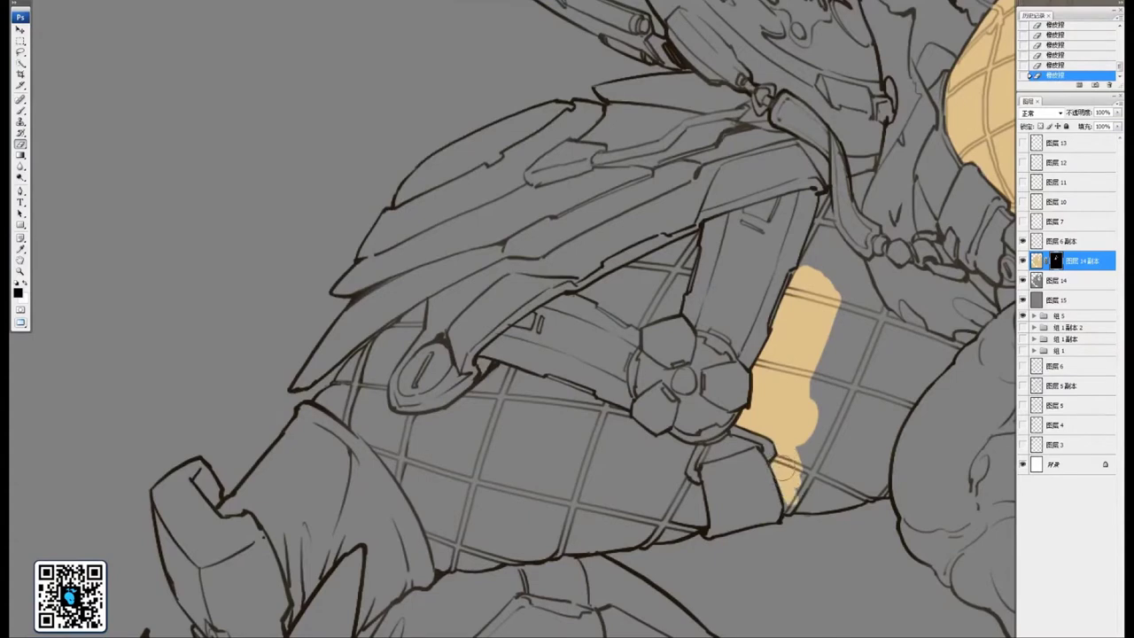
pyautogui.moveTo(791, 507)
pyautogui.mouseDown()
pyautogui.moveTo(849, 517)
pyautogui.moveTo(856, 468)
pyautogui.moveTo(880, 504)
pyautogui.moveTo(878, 439)
pyautogui.moveTo(938, 353)
pyautogui.mouseUp()
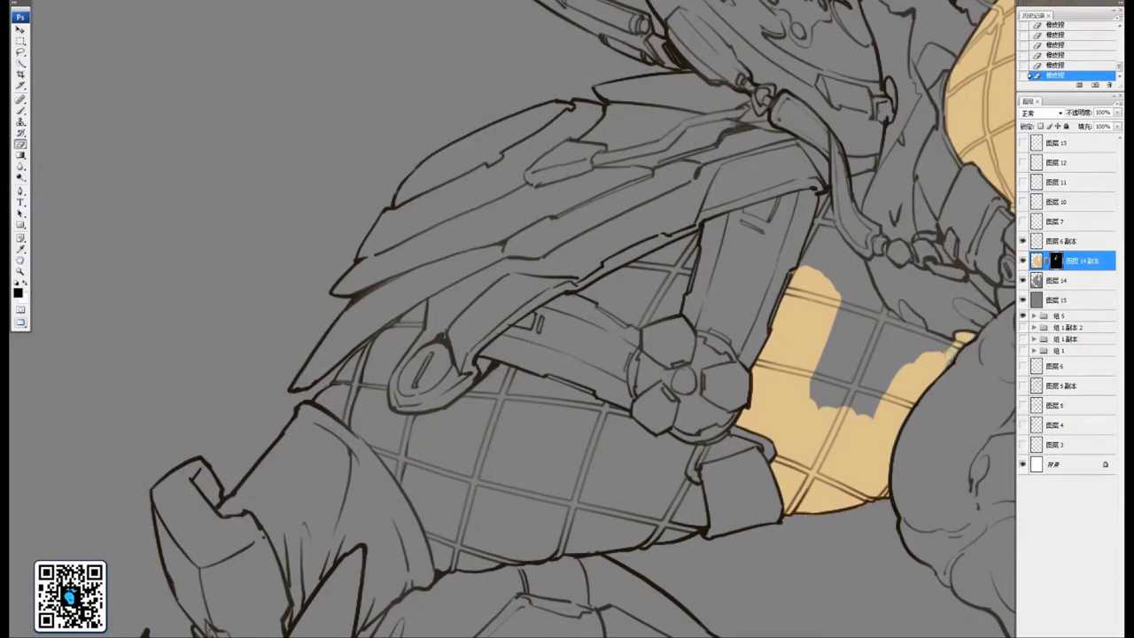
# Fill the rest of the upper fishnet thigh with tan skin, up to the bone belt and the jagged cloth edge
pyautogui.scroll(-4, 947, 356)
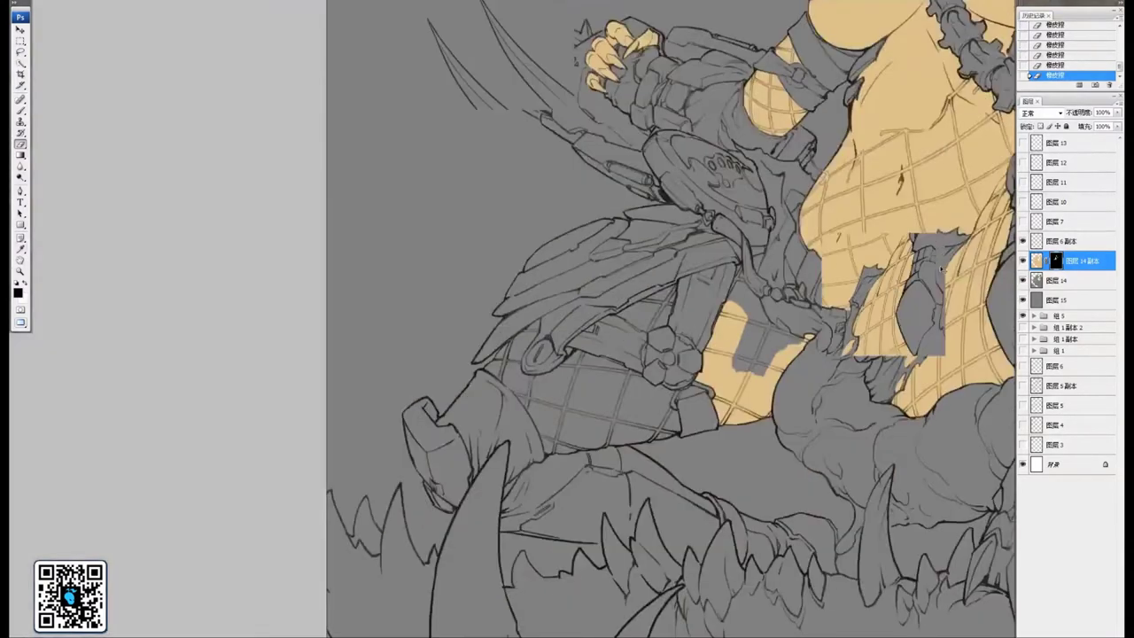
pyautogui.scroll(5, 741, 281)
pyautogui.scroll(1, 742, 282)
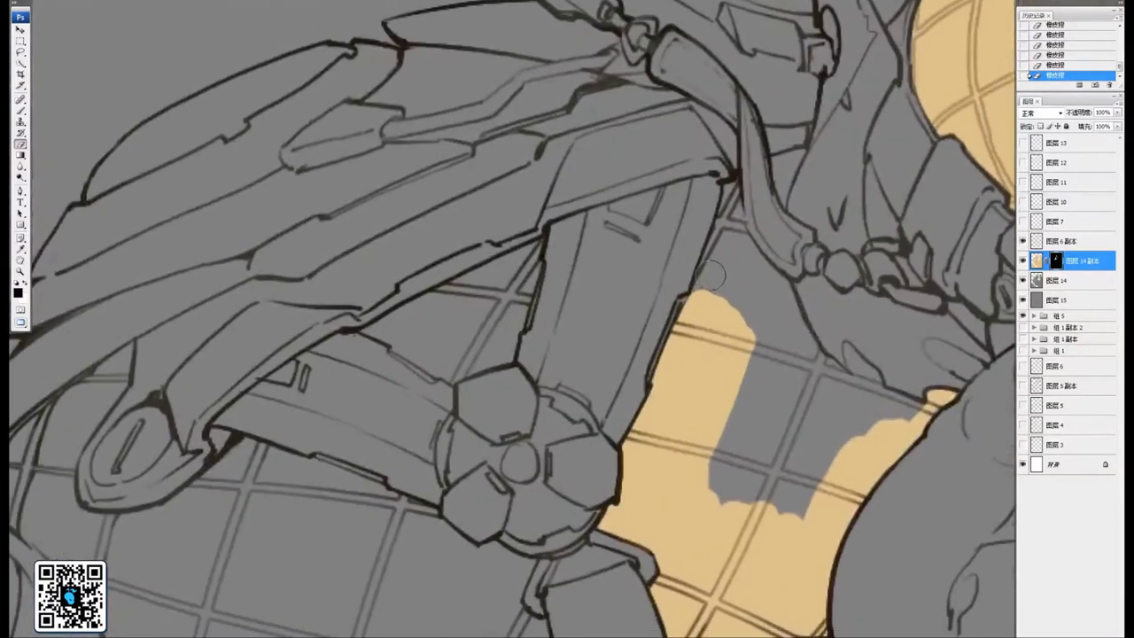
pyautogui.moveTo(711, 276)
pyautogui.mouseDown()
pyautogui.moveTo(693, 306)
pyautogui.moveTo(717, 225)
pyautogui.mouseUp()
pyautogui.moveTo(725, 186)
pyautogui.mouseDown()
pyautogui.moveTo(732, 180)
pyautogui.moveTo(741, 312)
pyautogui.mouseUp()
pyautogui.moveTo(743, 184); pyautogui.dragTo(751, 301)
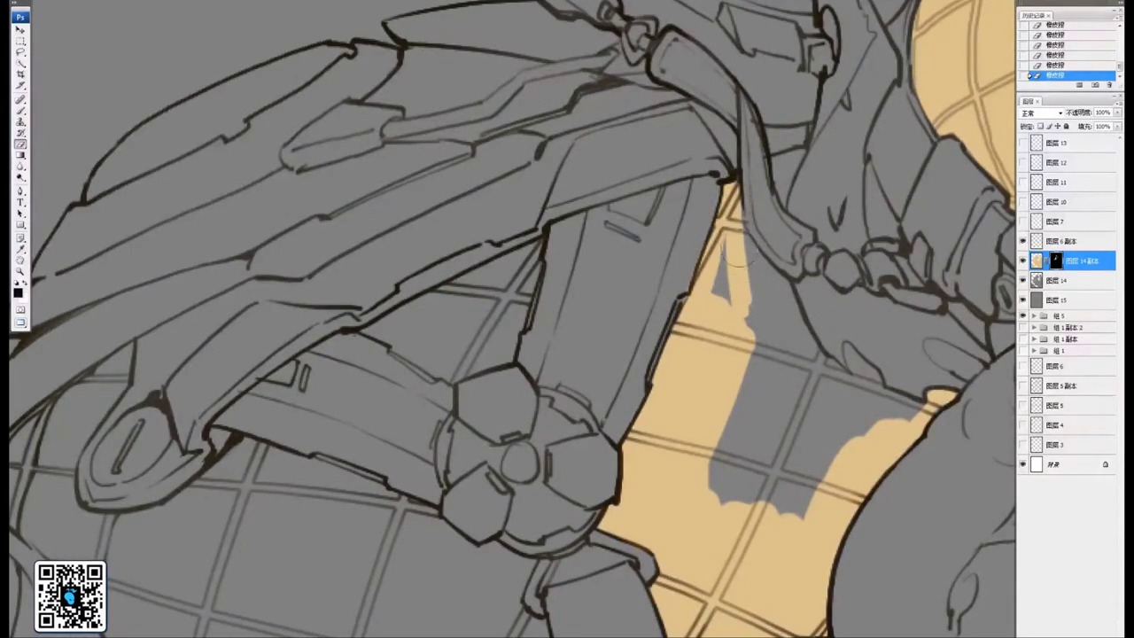
pyautogui.moveTo(744, 227)
pyautogui.mouseDown()
pyautogui.moveTo(754, 291)
pyautogui.moveTo(768, 300)
pyautogui.moveTo(722, 307)
pyautogui.mouseUp()
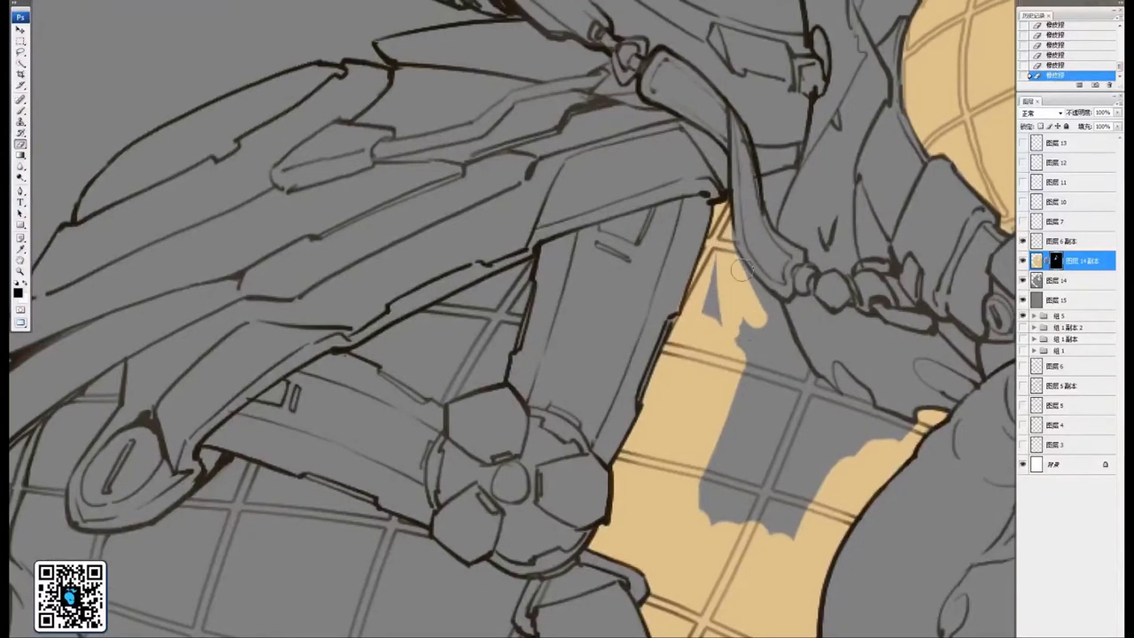
pyautogui.moveTo(742, 269)
pyautogui.mouseDown()
pyautogui.moveTo(772, 308)
pyautogui.moveTo(773, 372)
pyautogui.moveTo(767, 306)
pyautogui.moveTo(810, 395)
pyautogui.moveTo(794, 364)
pyautogui.moveTo(864, 439)
pyautogui.mouseUp()
pyautogui.moveTo(724, 264)
pyautogui.mouseDown()
pyautogui.moveTo(711, 310)
pyautogui.moveTo(758, 339)
pyautogui.moveTo(806, 471)
pyautogui.moveTo(766, 528)
pyautogui.moveTo(723, 516)
pyautogui.moveTo(709, 470)
pyautogui.moveTo(824, 438)
pyautogui.moveTo(819, 409)
pyautogui.moveTo(861, 443)
pyautogui.moveTo(847, 390)
pyautogui.mouseUp()
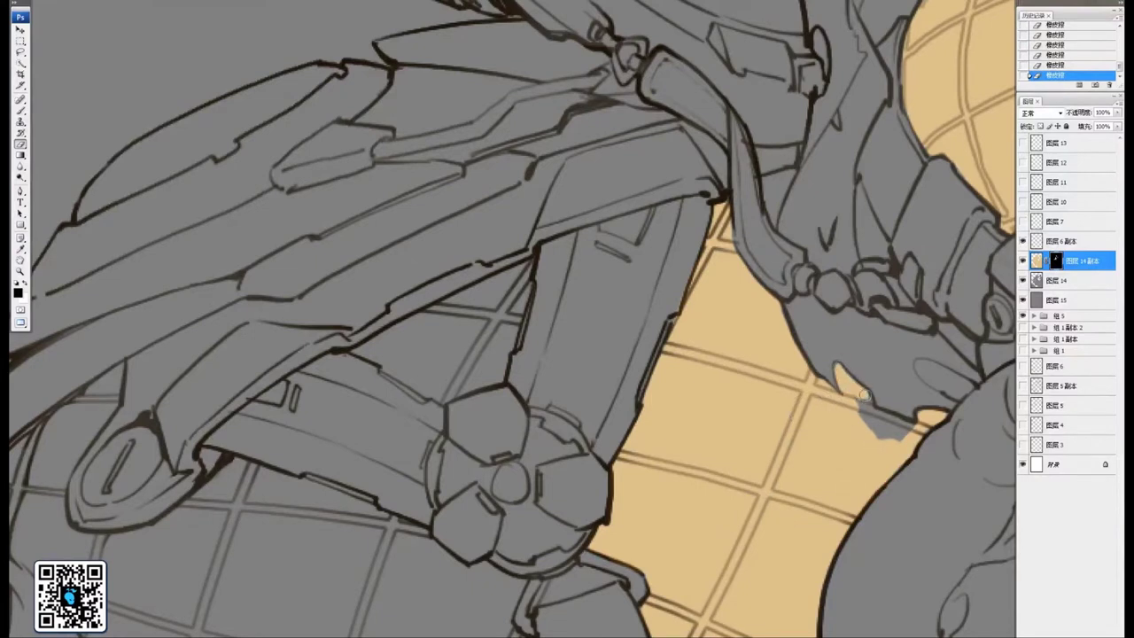
pyautogui.moveTo(885, 435); pyautogui.dragTo(875, 418)
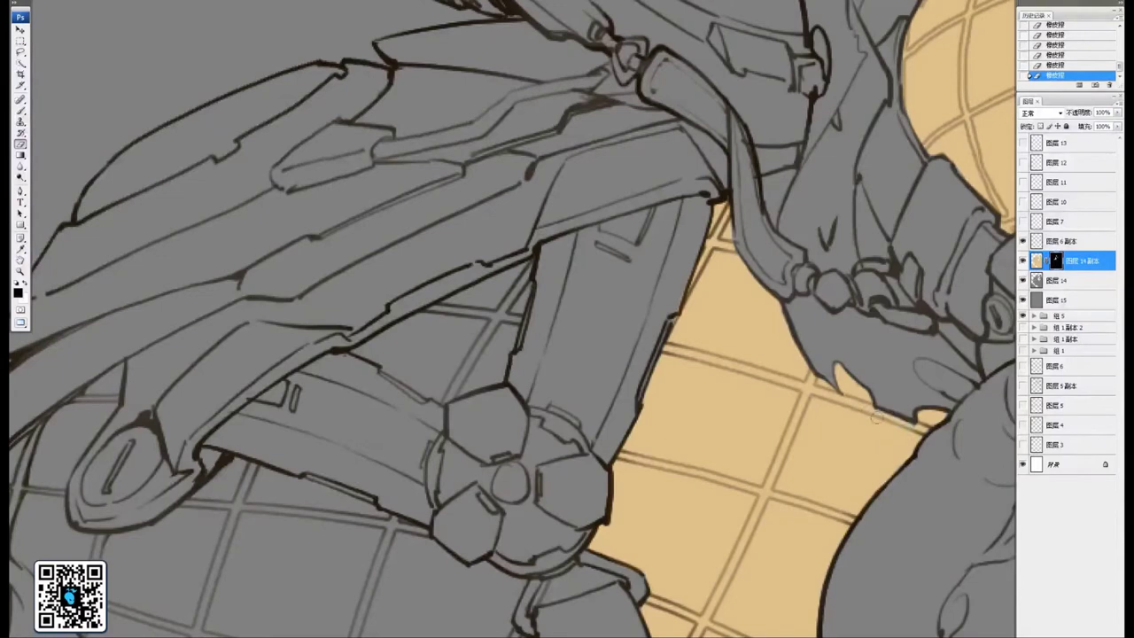
# Reveal the tan skin in the small gap between the round hexagonal ornament and the thigh strap plate below it
pyautogui.scroll(-4, 710, 359)
pyautogui.scroll(1, 710, 362)
pyautogui.moveTo(571, 359); pyautogui.dragTo(748, 340)
pyautogui.scroll(2, 749, 338)
pyautogui.scroll(2, 745, 338)
pyautogui.moveTo(931, 458); pyautogui.dragTo(744, 359)
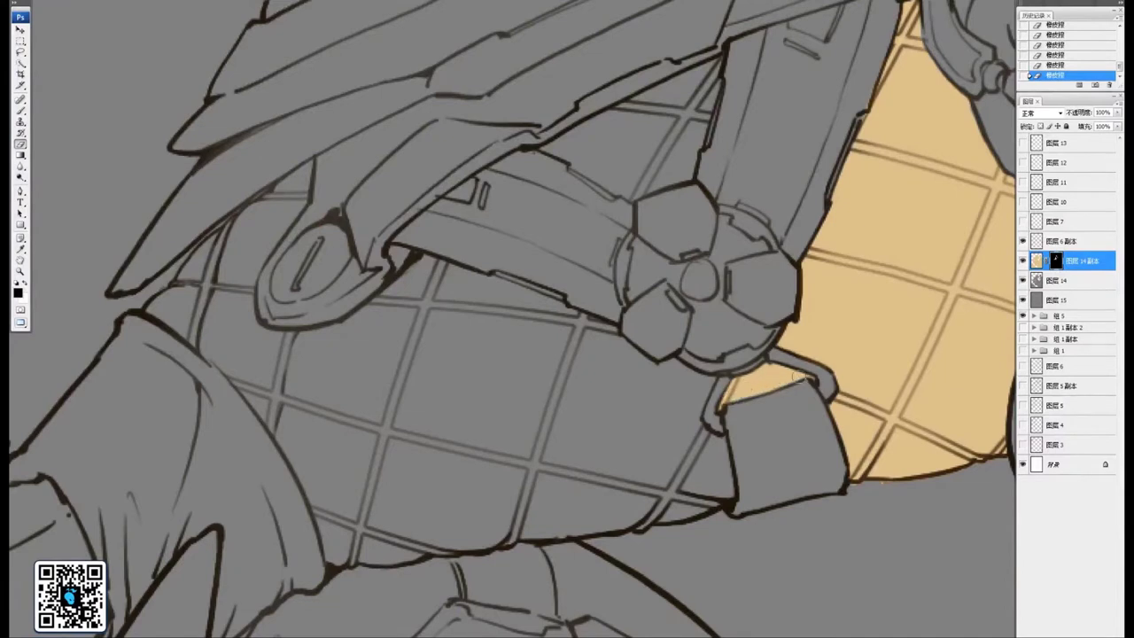
# Reveal the tan skin on the lower fishnet thigh beneath the horizontal strap and around the rounded armour tip
pyautogui.hscroll(-5, 796, 377)
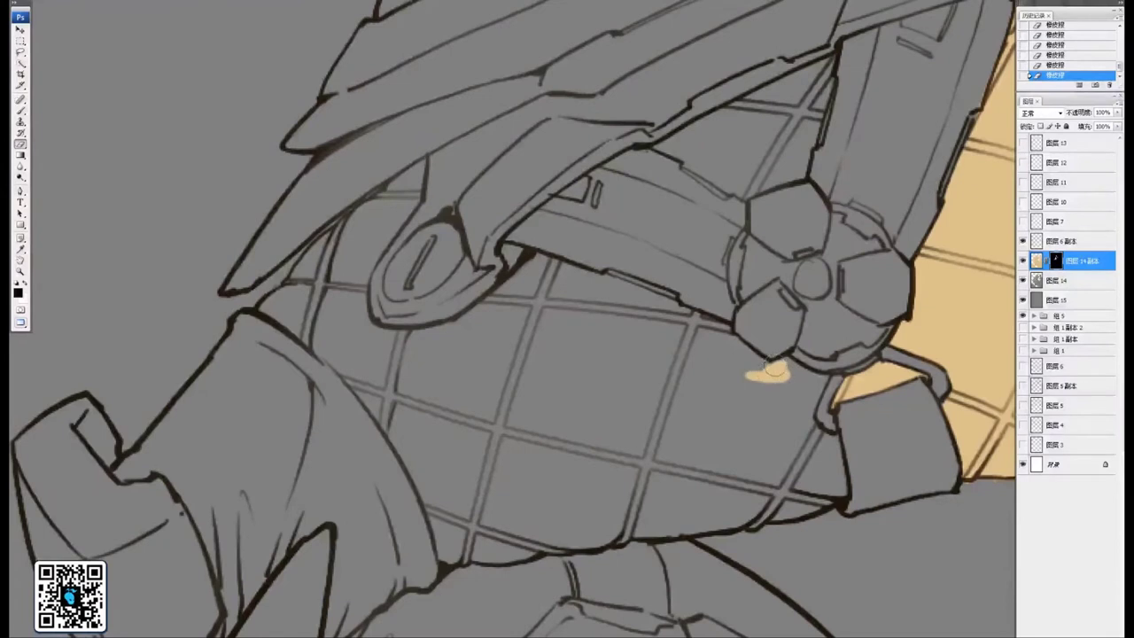
pyautogui.moveTo(788, 362)
pyautogui.mouseDown()
pyautogui.moveTo(812, 378)
pyautogui.moveTo(798, 426)
pyautogui.moveTo(813, 388)
pyautogui.moveTo(802, 416)
pyautogui.moveTo(798, 391)
pyautogui.moveTo(753, 398)
pyautogui.moveTo(830, 443)
pyautogui.moveTo(833, 488)
pyautogui.moveTo(831, 461)
pyautogui.moveTo(823, 494)
pyautogui.moveTo(787, 519)
pyautogui.moveTo(785, 434)
pyautogui.moveTo(749, 483)
pyautogui.moveTo(700, 482)
pyautogui.mouseUp()
pyautogui.moveTo(678, 363)
pyautogui.mouseDown()
pyautogui.moveTo(771, 428)
pyautogui.moveTo(785, 414)
pyautogui.moveTo(843, 433)
pyautogui.moveTo(764, 372)
pyautogui.moveTo(817, 418)
pyautogui.moveTo(789, 390)
pyautogui.moveTo(825, 405)
pyautogui.moveTo(802, 461)
pyautogui.moveTo(695, 421)
pyautogui.moveTo(706, 392)
pyautogui.moveTo(691, 407)
pyautogui.moveTo(720, 372)
pyautogui.moveTo(767, 391)
pyautogui.moveTo(739, 425)
pyautogui.mouseUp()
pyautogui.moveTo(663, 466); pyautogui.dragTo(865, 420)
pyautogui.moveTo(924, 379)
pyautogui.mouseDown()
pyautogui.moveTo(869, 404)
pyautogui.moveTo(892, 373)
pyautogui.moveTo(817, 417)
pyautogui.moveTo(877, 380)
pyautogui.moveTo(845, 400)
pyautogui.moveTo(776, 412)
pyautogui.moveTo(804, 409)
pyautogui.moveTo(741, 387)
pyautogui.moveTo(740, 320)
pyautogui.mouseUp()
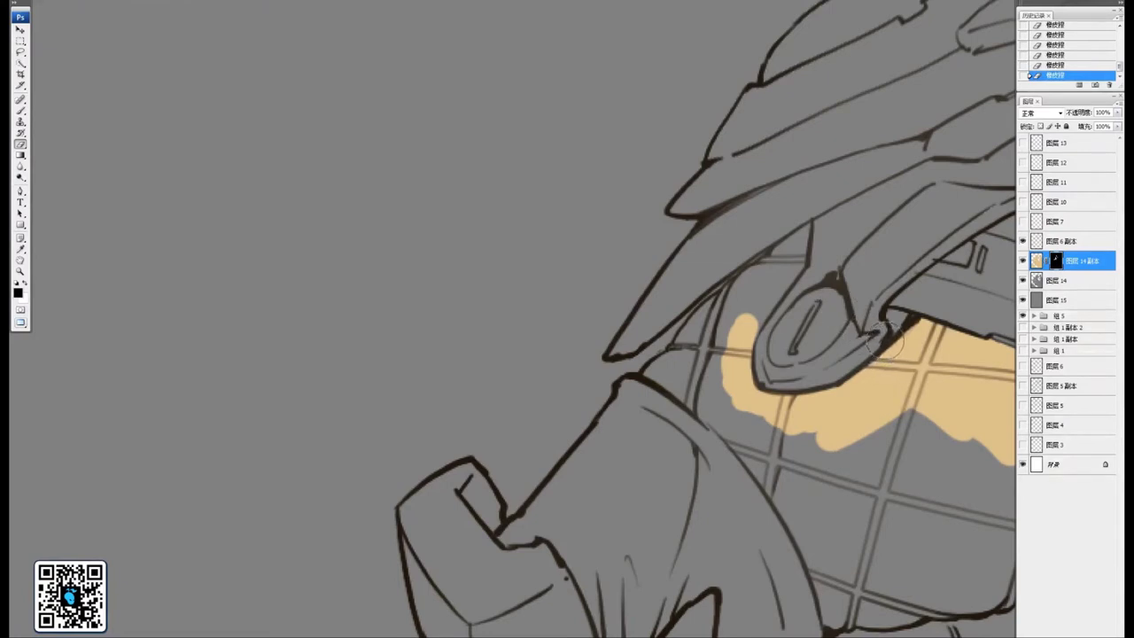
# Extend the tan skin under the feather-like hip armour and down along the edge of the boot cuff
pyautogui.moveTo(855, 326); pyautogui.dragTo(833, 302)
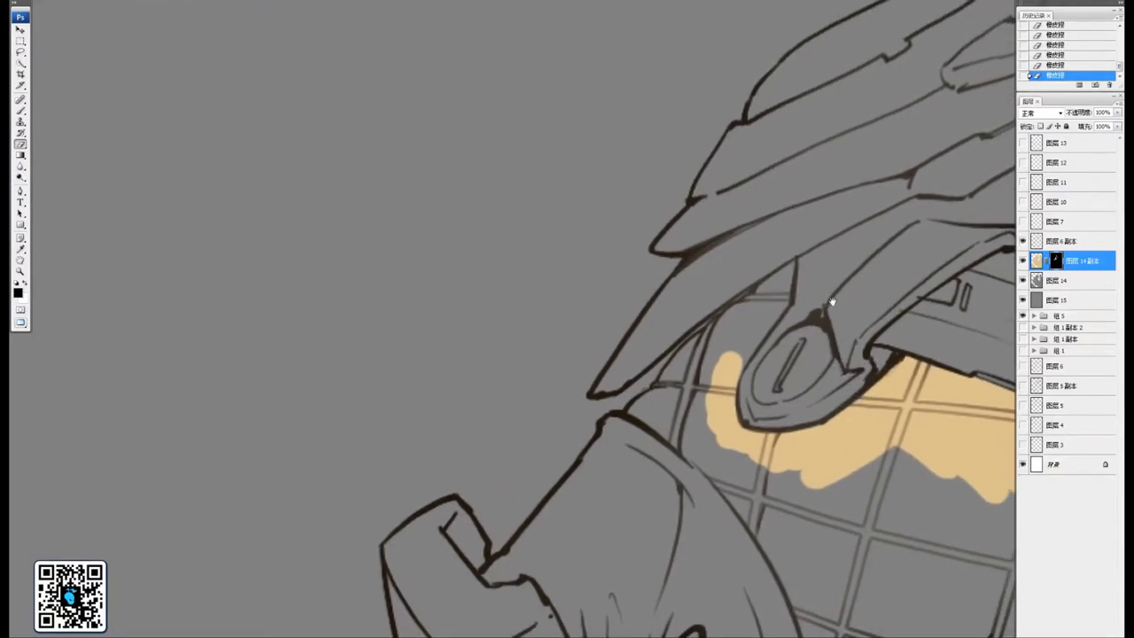
pyautogui.moveTo(759, 305)
pyautogui.mouseDown()
pyautogui.moveTo(720, 362)
pyautogui.moveTo(771, 312)
pyautogui.moveTo(740, 360)
pyautogui.mouseUp()
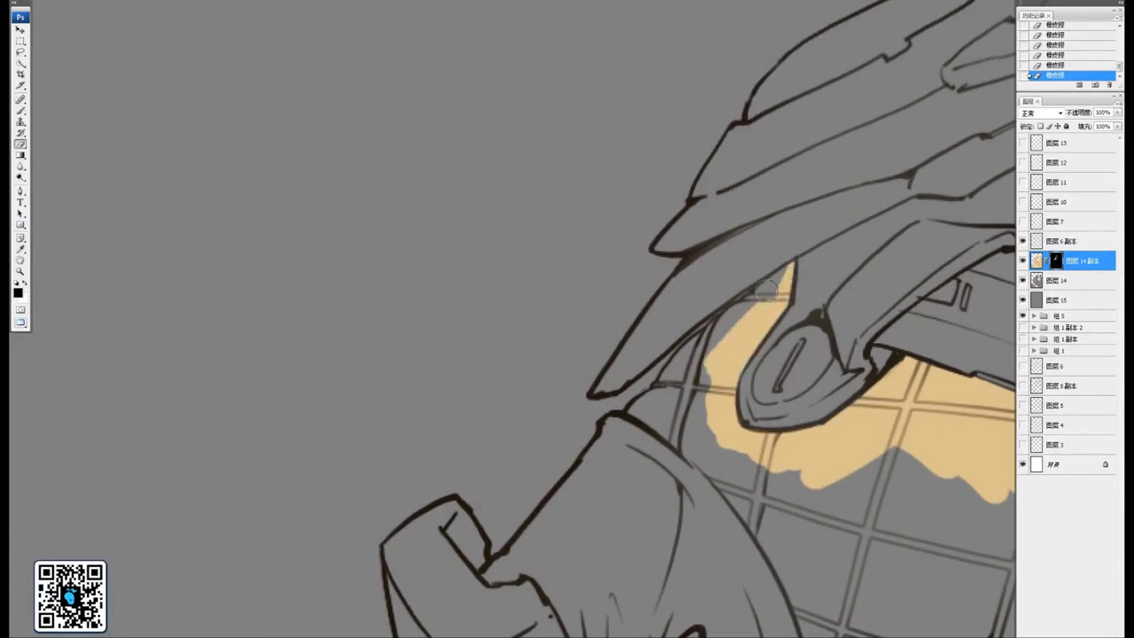
pyautogui.moveTo(789, 266)
pyautogui.mouseDown()
pyautogui.moveTo(727, 335)
pyautogui.moveTo(762, 292)
pyautogui.moveTo(631, 410)
pyautogui.moveTo(678, 430)
pyautogui.moveTo(709, 408)
pyautogui.moveTo(699, 435)
pyautogui.moveTo(718, 465)
pyautogui.moveTo(700, 447)
pyautogui.moveTo(753, 500)
pyautogui.moveTo(811, 604)
pyautogui.moveTo(819, 563)
pyautogui.moveTo(872, 538)
pyautogui.moveTo(773, 450)
pyautogui.mouseUp()
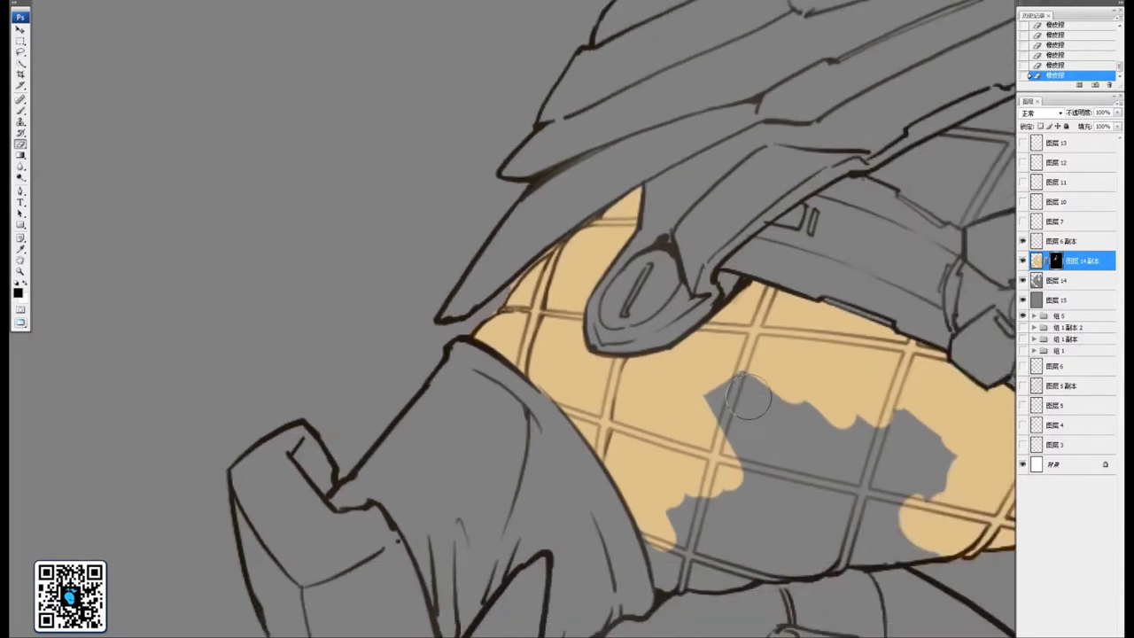
# Fill the remaining grey area in the middle and along the underside of the lower fishnet thigh with tan skin
pyautogui.moveTo(749, 398)
pyautogui.mouseDown()
pyautogui.moveTo(792, 405)
pyautogui.moveTo(851, 461)
pyautogui.moveTo(975, 455)
pyautogui.moveTo(824, 532)
pyautogui.moveTo(895, 541)
pyautogui.moveTo(815, 545)
pyautogui.moveTo(886, 554)
pyautogui.moveTo(953, 527)
pyautogui.mouseUp()
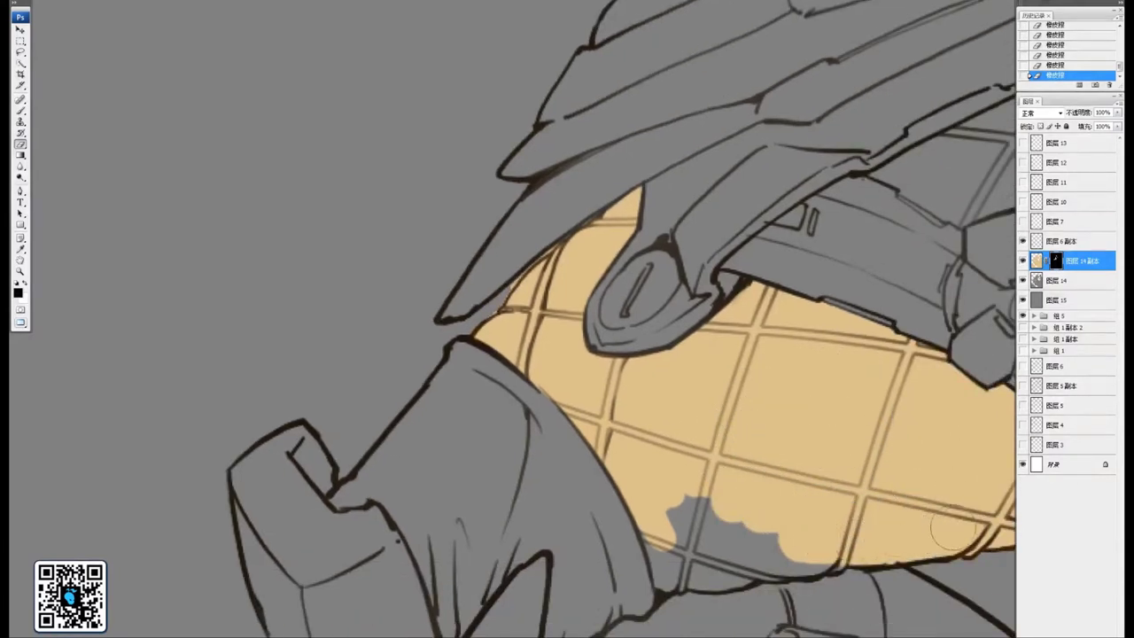
pyautogui.moveTo(790, 522); pyautogui.dragTo(919, 456)
pyautogui.moveTo(822, 437)
pyautogui.mouseDown()
pyautogui.moveTo(800, 434)
pyautogui.moveTo(783, 483)
pyautogui.moveTo(795, 514)
pyautogui.moveTo(807, 497)
pyautogui.moveTo(785, 458)
pyautogui.mouseUp()
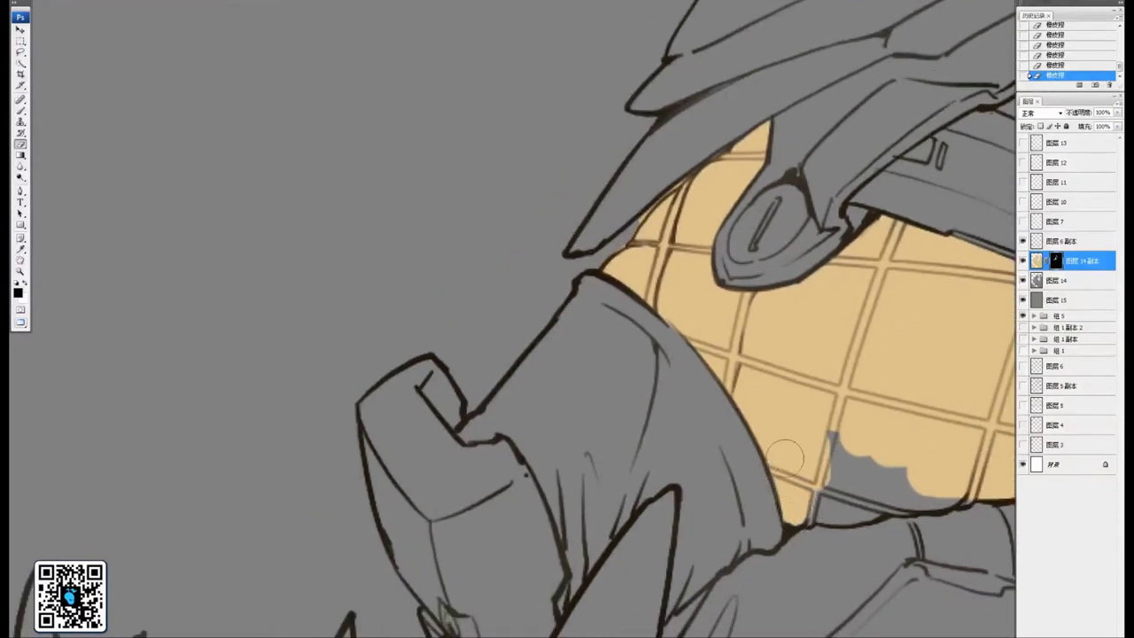
pyautogui.moveTo(856, 443)
pyautogui.mouseDown()
pyautogui.moveTo(806, 523)
pyautogui.moveTo(886, 497)
pyautogui.moveTo(917, 470)
pyautogui.moveTo(951, 486)
pyautogui.moveTo(899, 493)
pyautogui.moveTo(953, 480)
pyautogui.moveTo(961, 490)
pyautogui.mouseUp()
# Examine the revealed skin areas across the whole figure for completeness
pyautogui.hotkey('ctrl', '-')
pyautogui.hotkey('ctrl', '-')
pyautogui.hotkey('ctrl', '-')
pyautogui.hotkey('ctrl', '-')
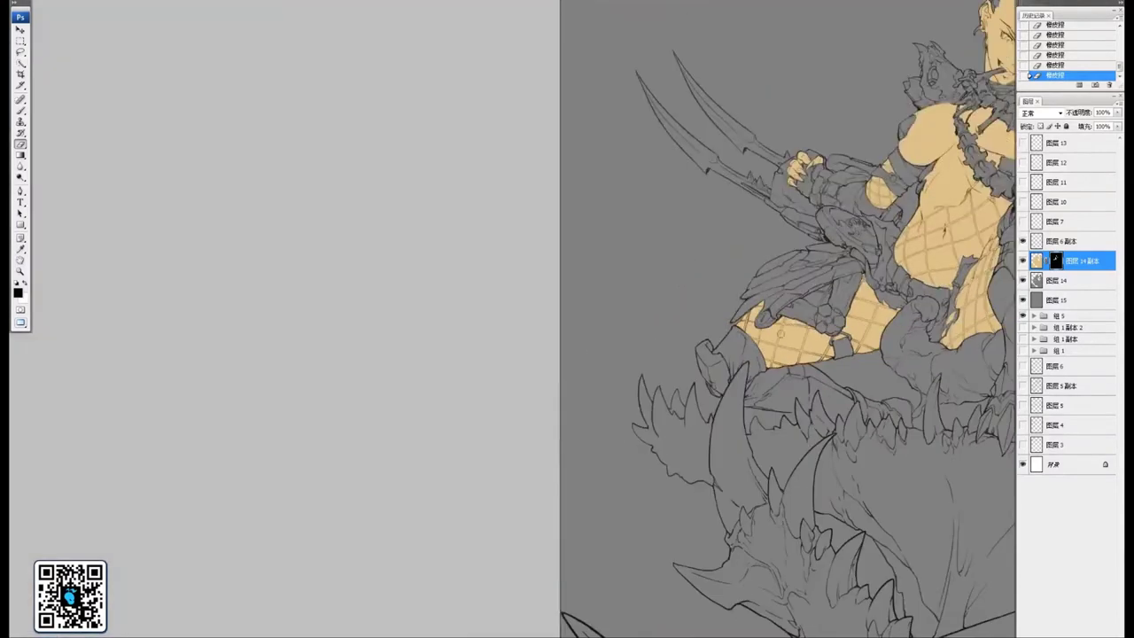
pyautogui.moveTo(892, 316); pyautogui.dragTo(739, 301)
pyautogui.hotkey('ctrl', '-')
pyautogui.moveTo(827, 334); pyautogui.dragTo(723, 349)
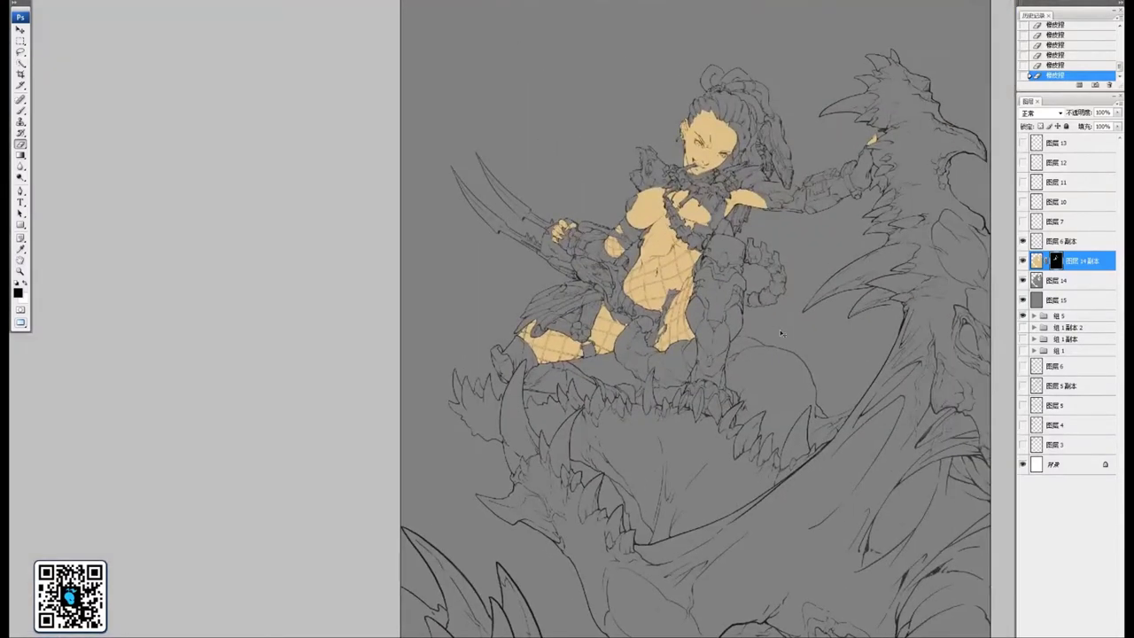
pyautogui.hotkey('ctrl', '-')
pyautogui.hotkey('ctrl', '+')
pyautogui.moveTo(774, 248); pyautogui.dragTo(787, 346)
pyautogui.hotkey('ctrl', '+')
pyautogui.moveTo(878, 252)
pyautogui.mouseDown()
pyautogui.moveTo(833, 290)
pyautogui.moveTo(849, 261)
pyautogui.moveTo(815, 281)
pyautogui.mouseUp()
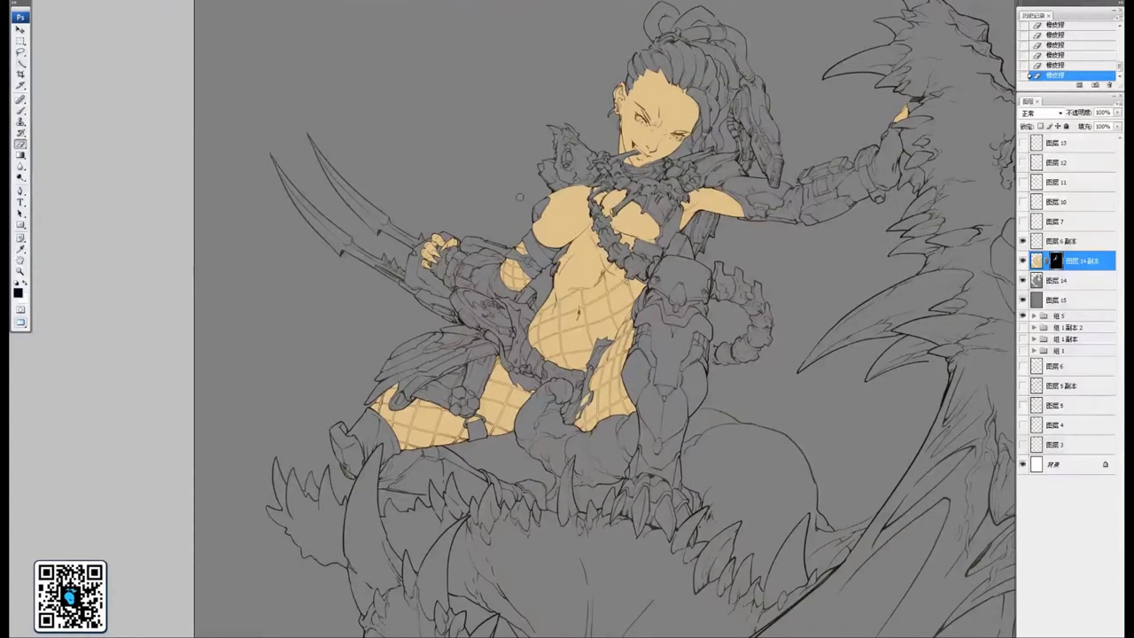
pyautogui.moveTo(663, 335); pyautogui.dragTo(667, 387)
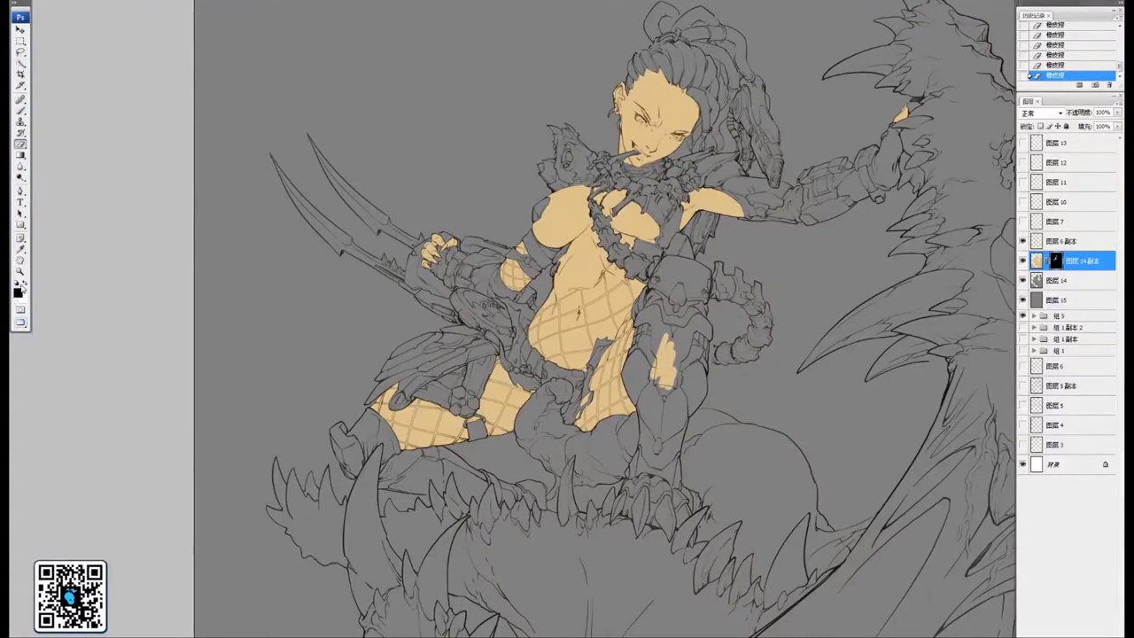
pyautogui.press('x')
pyautogui.moveTo(660, 337); pyautogui.dragTo(669, 386)
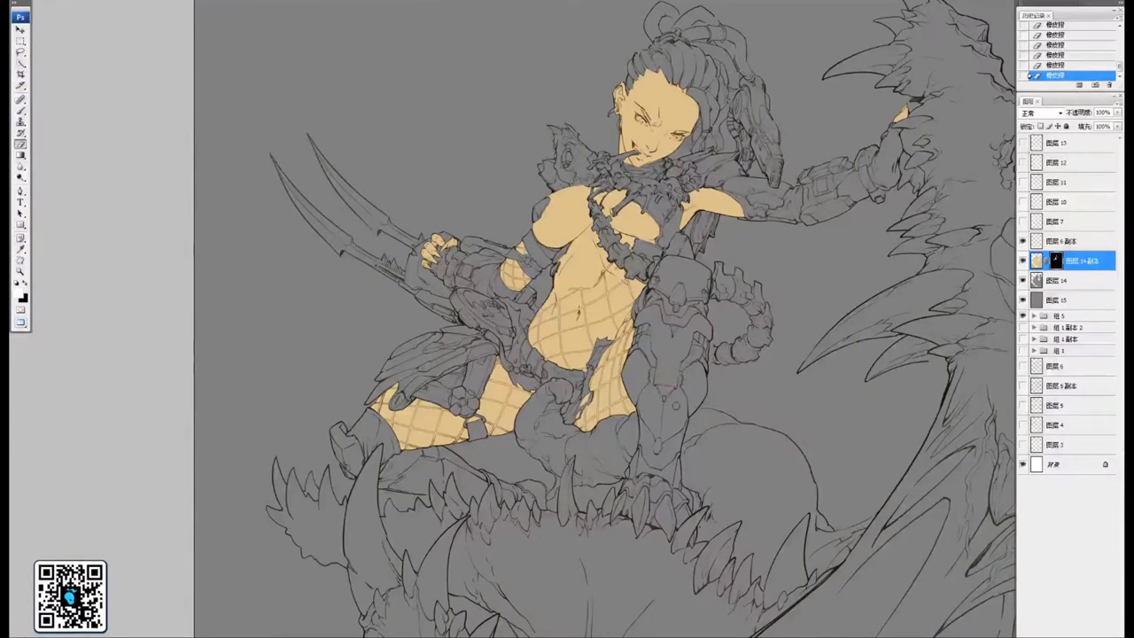
# Duplicate layer 图层 14 and shift the copy's colour balance to red +19, green +6 and strongly towards yellow
pyautogui.click(1072, 282)
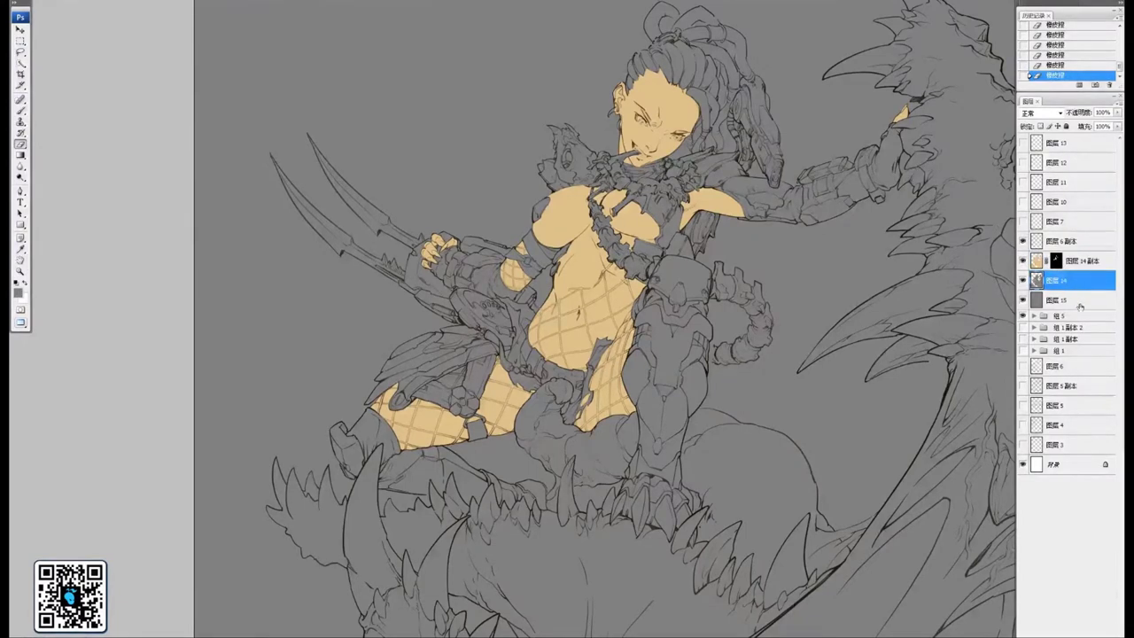
pyautogui.moveTo(1088, 282); pyautogui.dragTo(1093, 637)
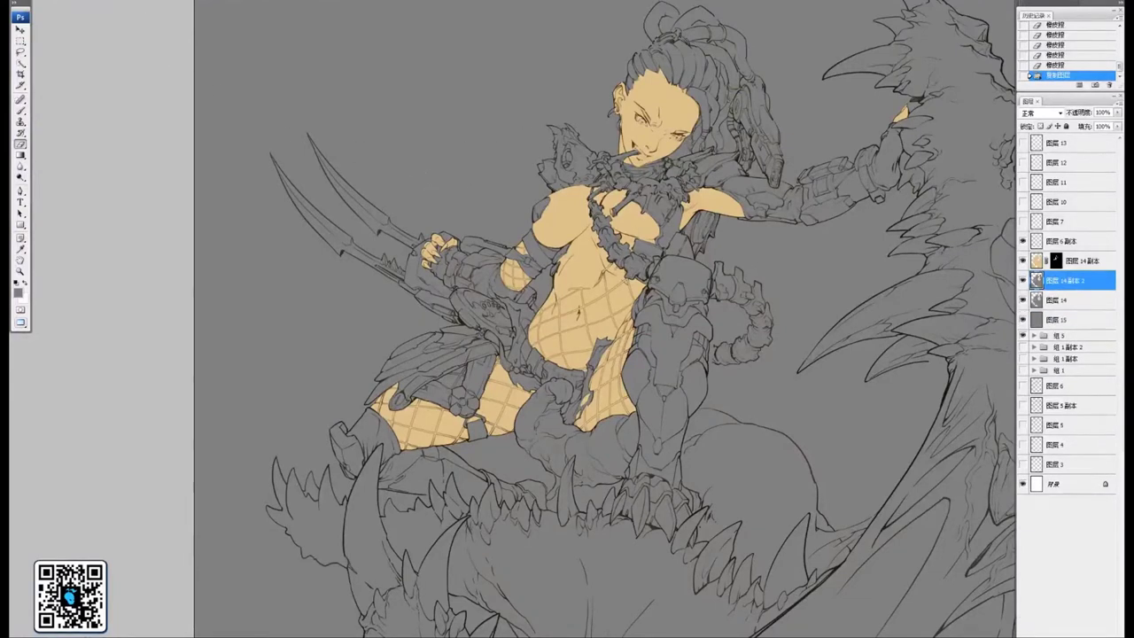
pyautogui.click(25, 1)
pyautogui.moveTo(105, 4)
pyautogui.click(153, 55)
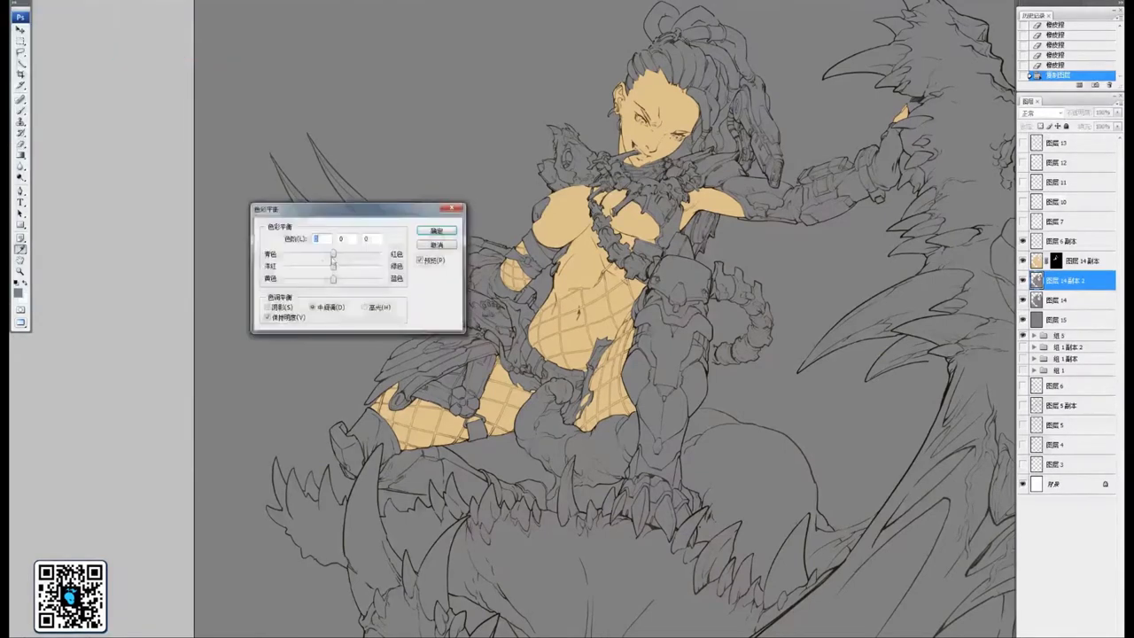
pyautogui.moveTo(333, 280); pyautogui.dragTo(345, 259)
pyautogui.click(298, 280)
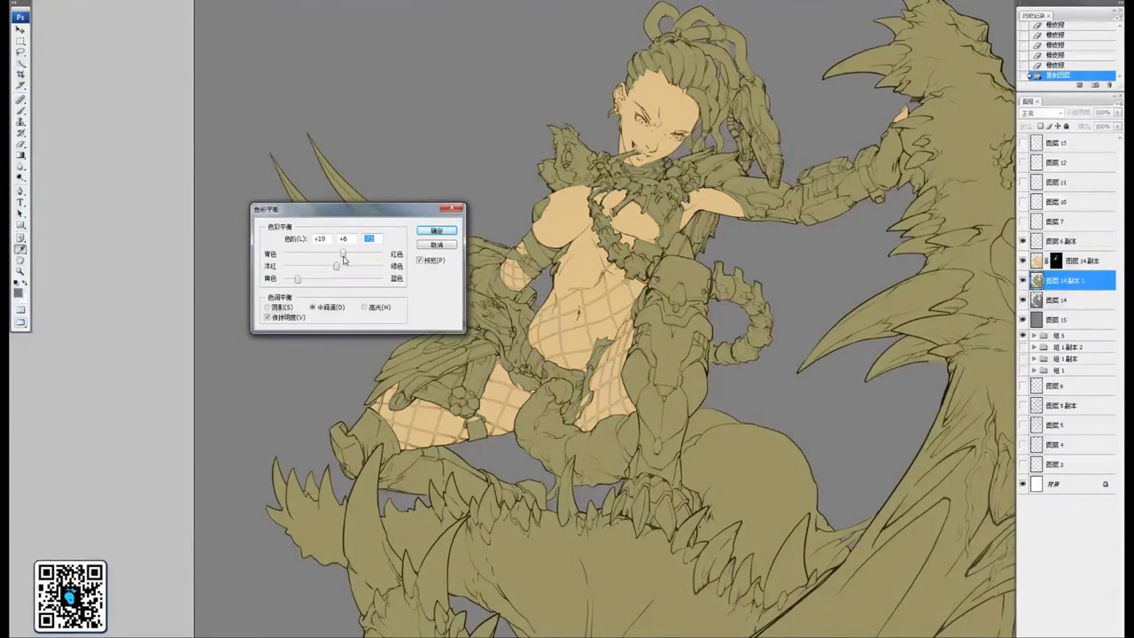
pyautogui.click(437, 231)
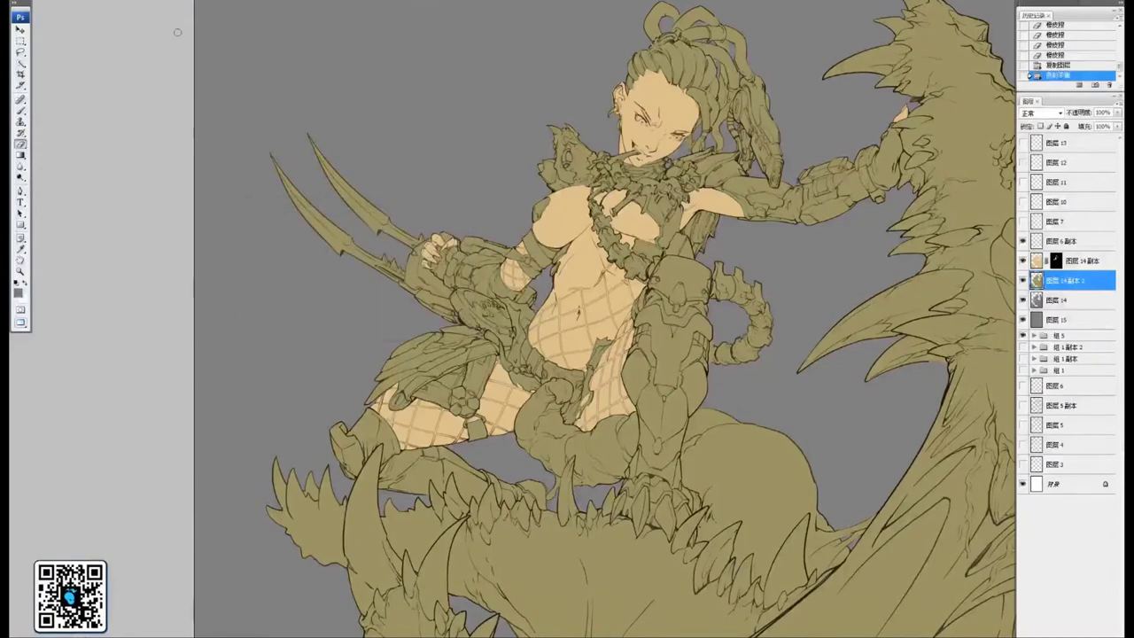
# Strongly brighten the yellow layer copy 图层 14 副本 2 with Brightness/Contrast, leaving contrast at 0
pyautogui.hotkey('alt', 'i')
pyautogui.press('a')
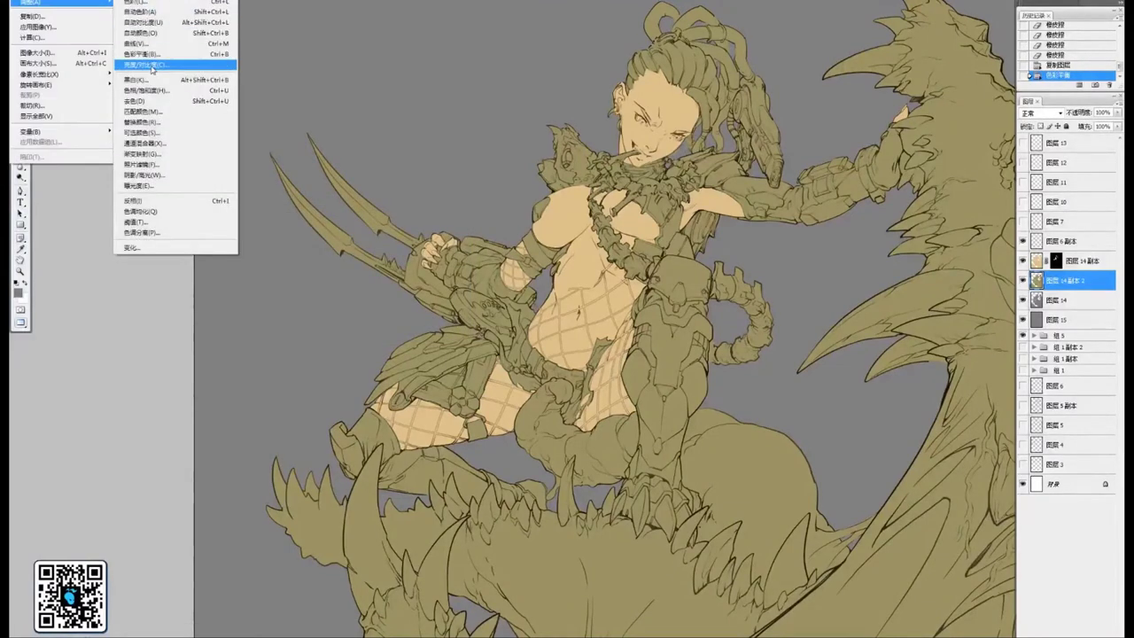
pyautogui.click(151, 68)
pyautogui.click(195, 216)
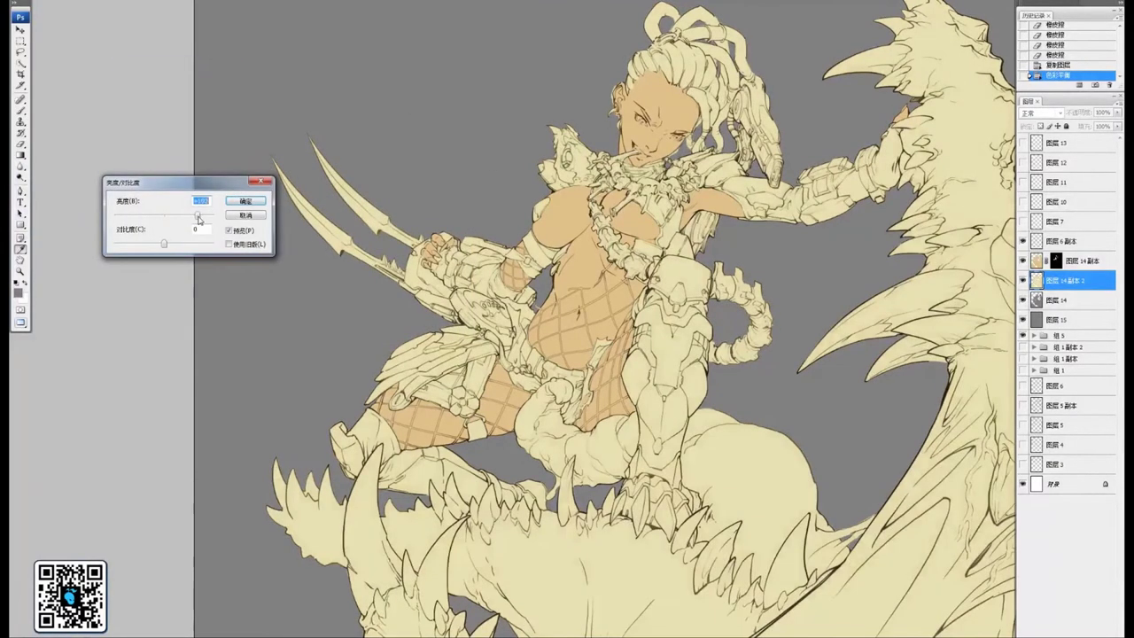
pyautogui.click(245, 201)
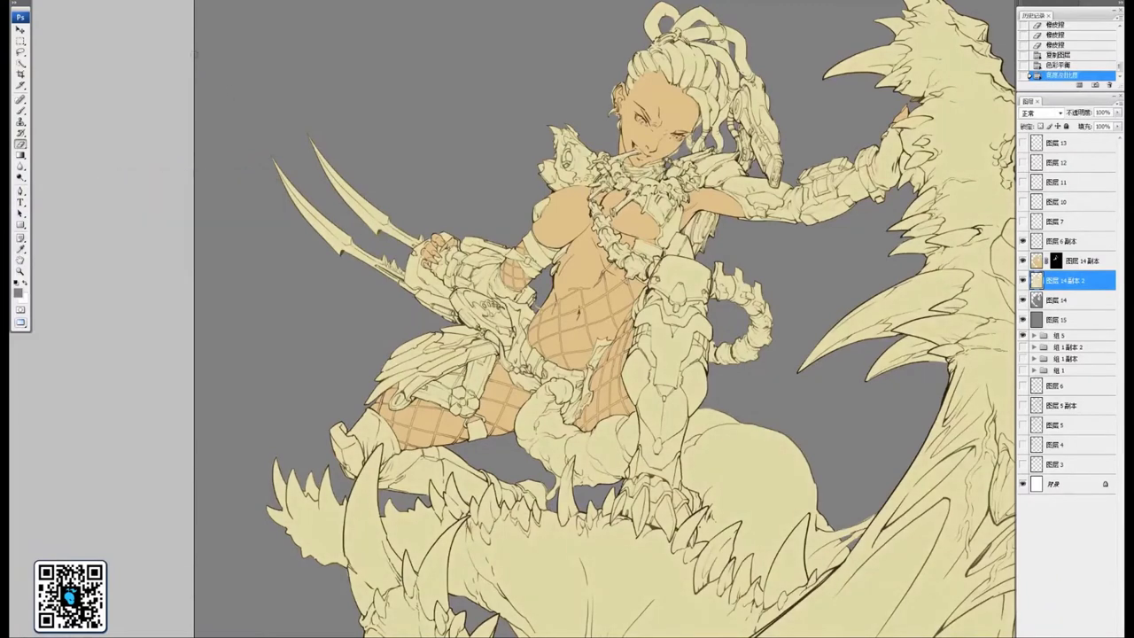
# Lower the saturation of 图层 14 副本 2 with Hue/Saturation to get a muted bone colour
pyautogui.hotkey('alt', 'i')
pyautogui.moveTo(53, 3)
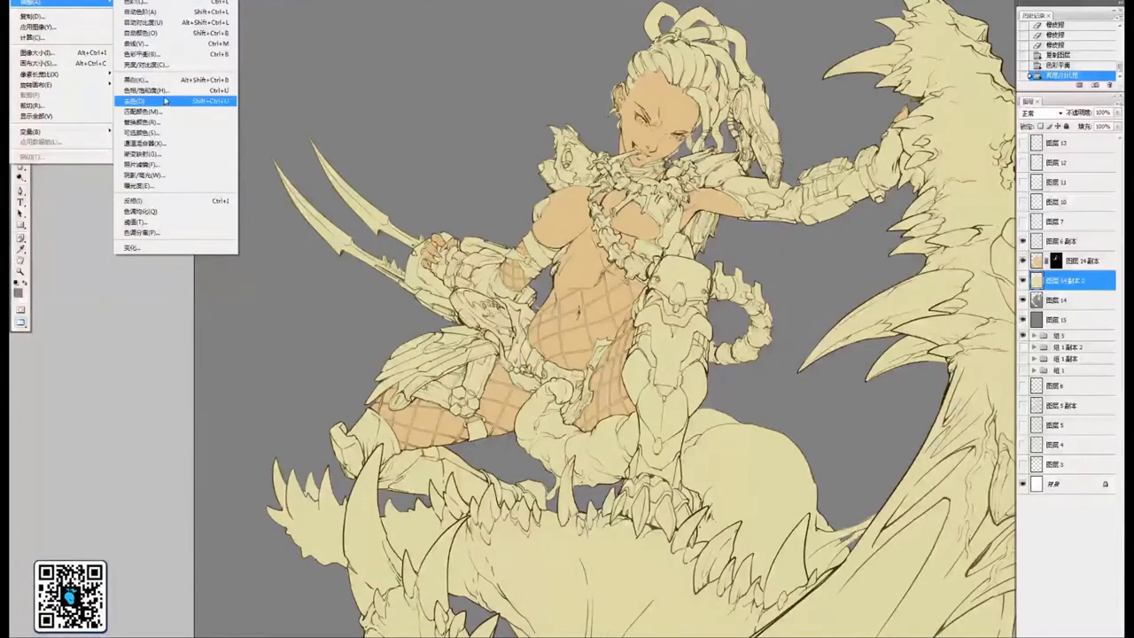
pyautogui.click(146, 90)
pyautogui.moveTo(658, 162); pyautogui.dragTo(268, 150)
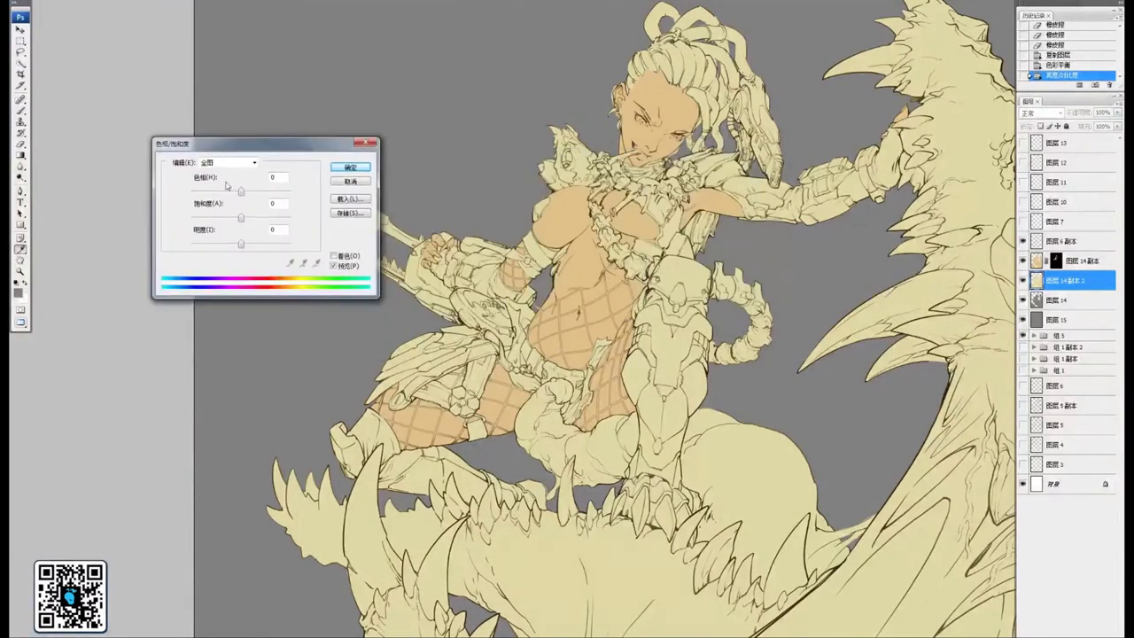
pyautogui.moveTo(242, 223); pyautogui.dragTo(218, 221)
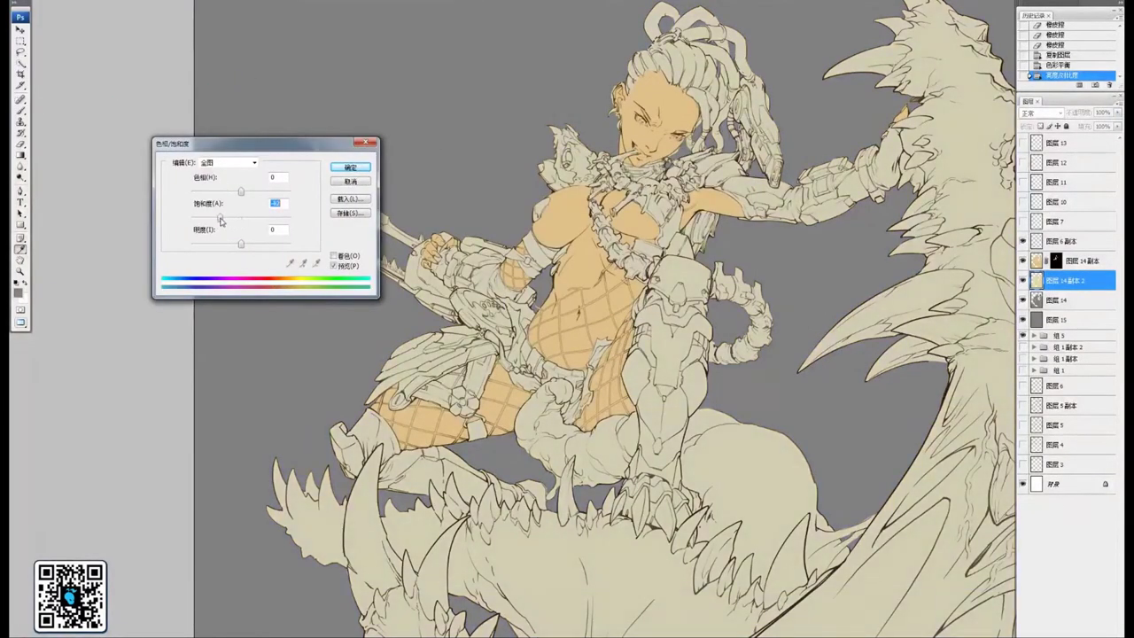
pyautogui.click(348, 168)
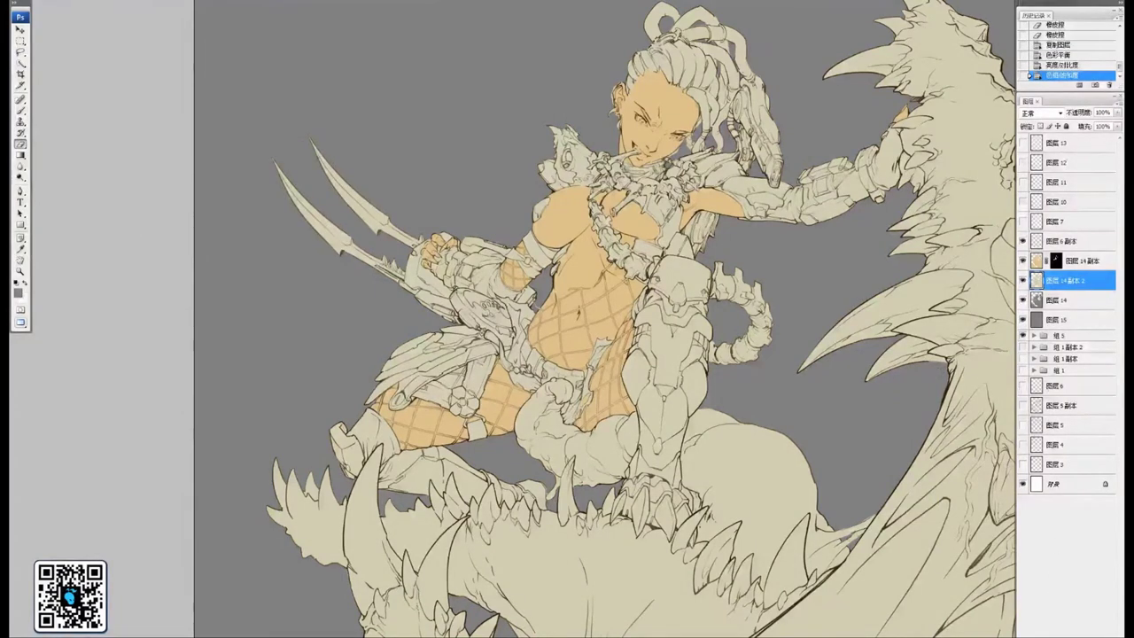
# Add a layer mask to 图层 14 副本 2 and fill it with black to hide the bone colour
pyautogui.click(1044, 635)
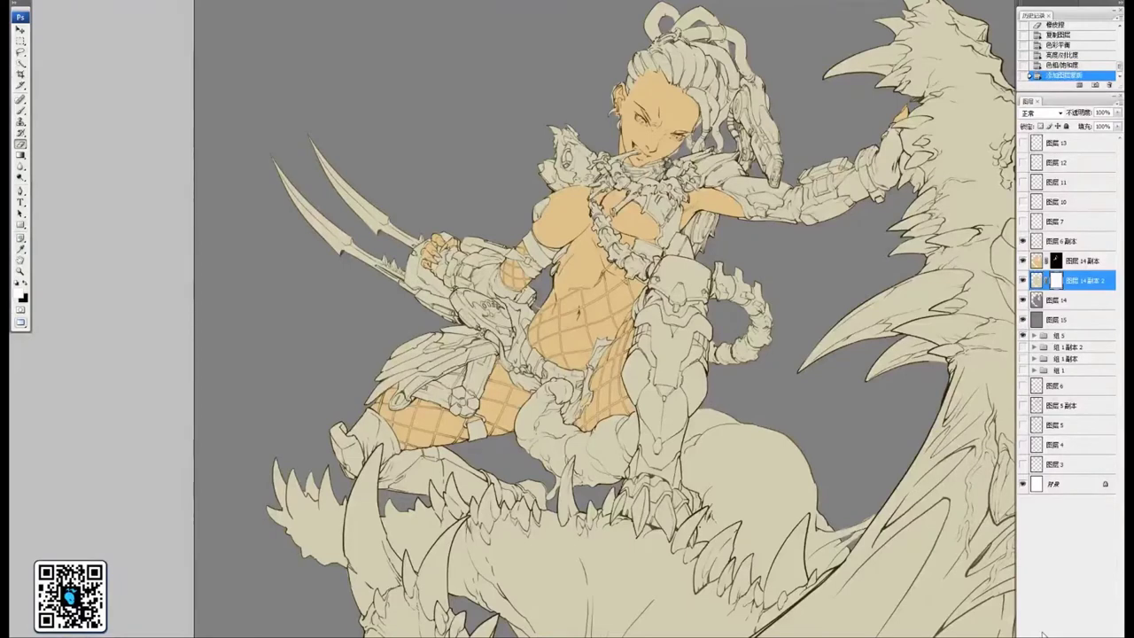
pyautogui.hotkey('shift', 'F5')
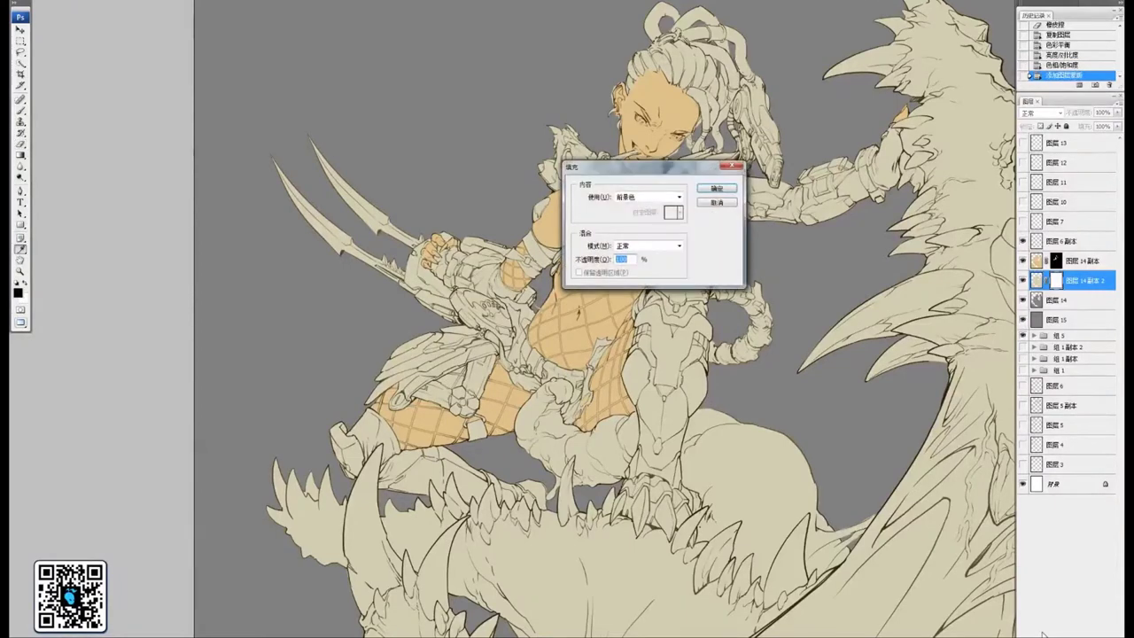
pyautogui.press('Return')
# Reveal the bone colour along the vertebrae strap running diagonally across the woman's chest
pyautogui.hotkey('ctrl', '+')
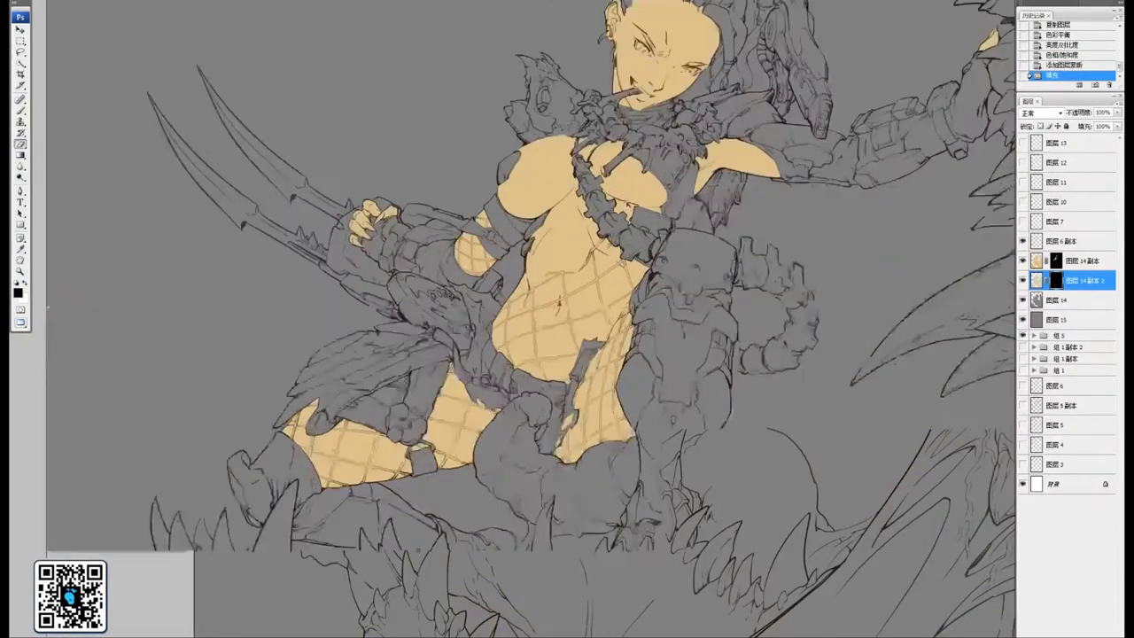
pyautogui.hotkey('ctrl', '+')
pyautogui.moveTo(599, 204); pyautogui.dragTo(537, 382)
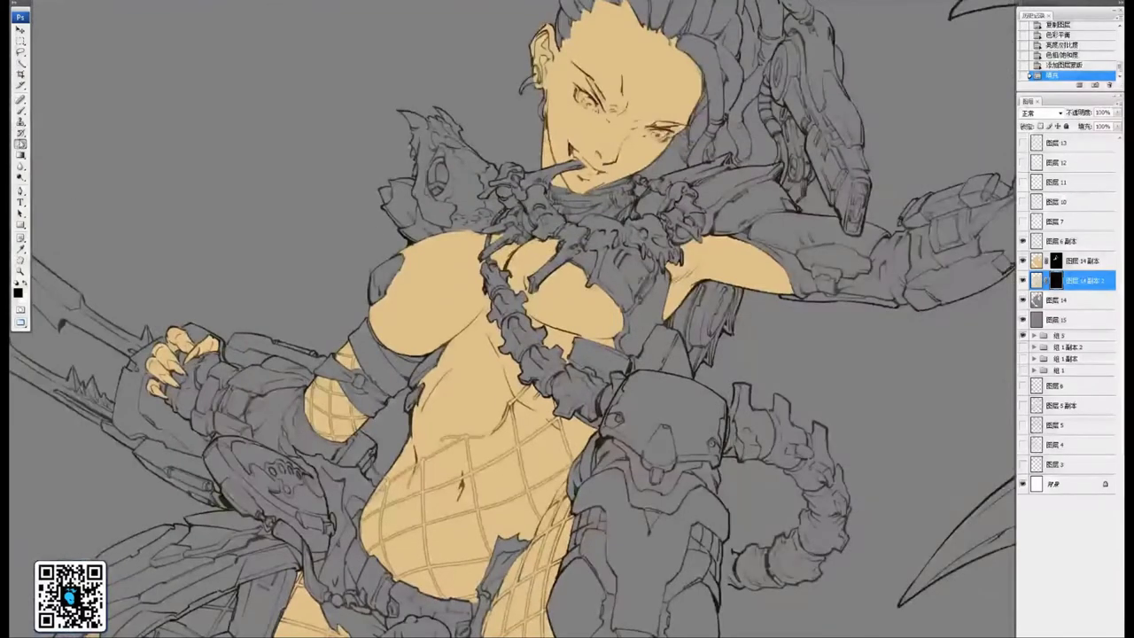
pyautogui.scroll(4, 496, 337)
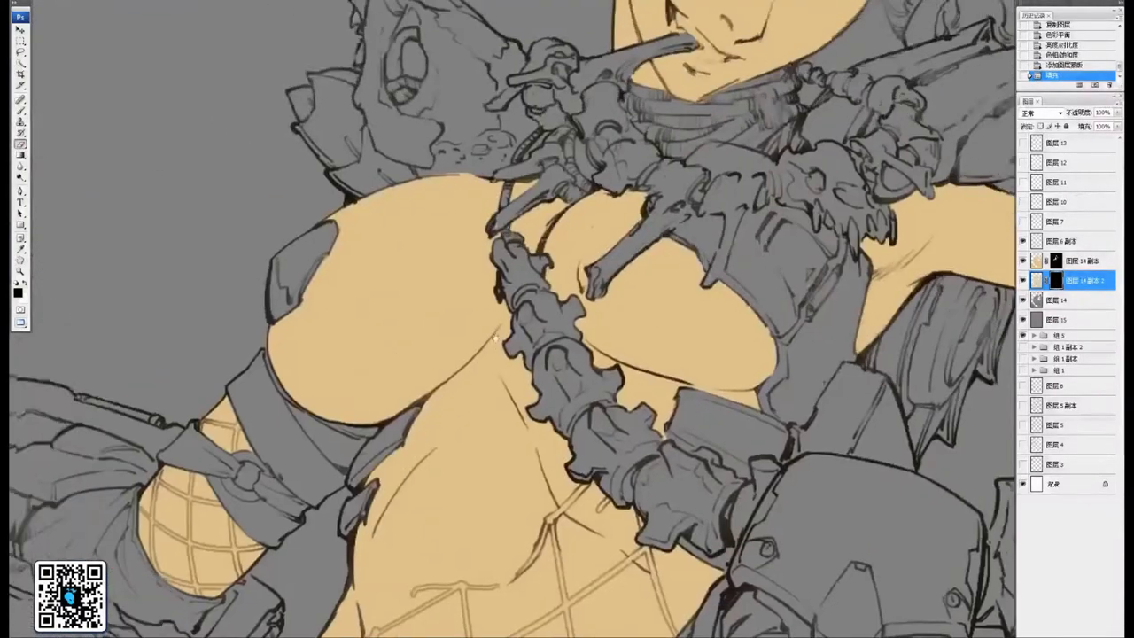
pyautogui.moveTo(496, 337); pyautogui.dragTo(524, 345)
pyautogui.moveTo(529, 260)
pyautogui.mouseDown()
pyautogui.moveTo(555, 288)
pyautogui.moveTo(537, 259)
pyautogui.moveTo(548, 272)
pyautogui.moveTo(518, 267)
pyautogui.moveTo(532, 306)
pyautogui.moveTo(558, 319)
pyautogui.moveTo(545, 359)
pyautogui.moveTo(567, 372)
pyautogui.moveTo(594, 310)
pyautogui.moveTo(612, 354)
pyautogui.moveTo(612, 443)
pyautogui.moveTo(567, 416)
pyautogui.mouseUp()
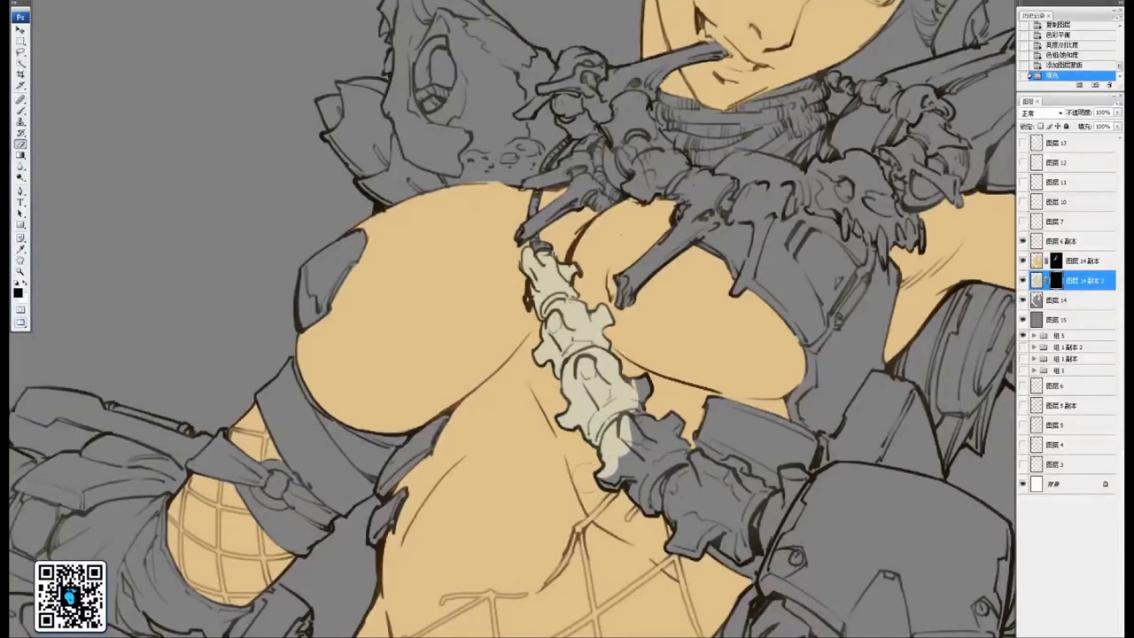
pyautogui.moveTo(598, 468)
pyautogui.mouseDown()
pyautogui.moveTo(542, 394)
pyautogui.moveTo(585, 386)
pyautogui.moveTo(587, 412)
pyautogui.moveTo(635, 386)
pyautogui.moveTo(643, 404)
pyautogui.moveTo(516, 394)
pyautogui.moveTo(505, 381)
pyautogui.moveTo(554, 405)
pyautogui.moveTo(534, 387)
pyautogui.moveTo(549, 388)
pyautogui.moveTo(553, 419)
pyautogui.moveTo(574, 399)
pyautogui.moveTo(585, 418)
pyautogui.moveTo(554, 443)
pyautogui.moveTo(522, 435)
pyautogui.moveTo(492, 448)
pyautogui.moveTo(468, 469)
pyautogui.moveTo(626, 417)
pyautogui.mouseUp()
pyautogui.moveTo(551, 291); pyautogui.dragTo(542, 284)
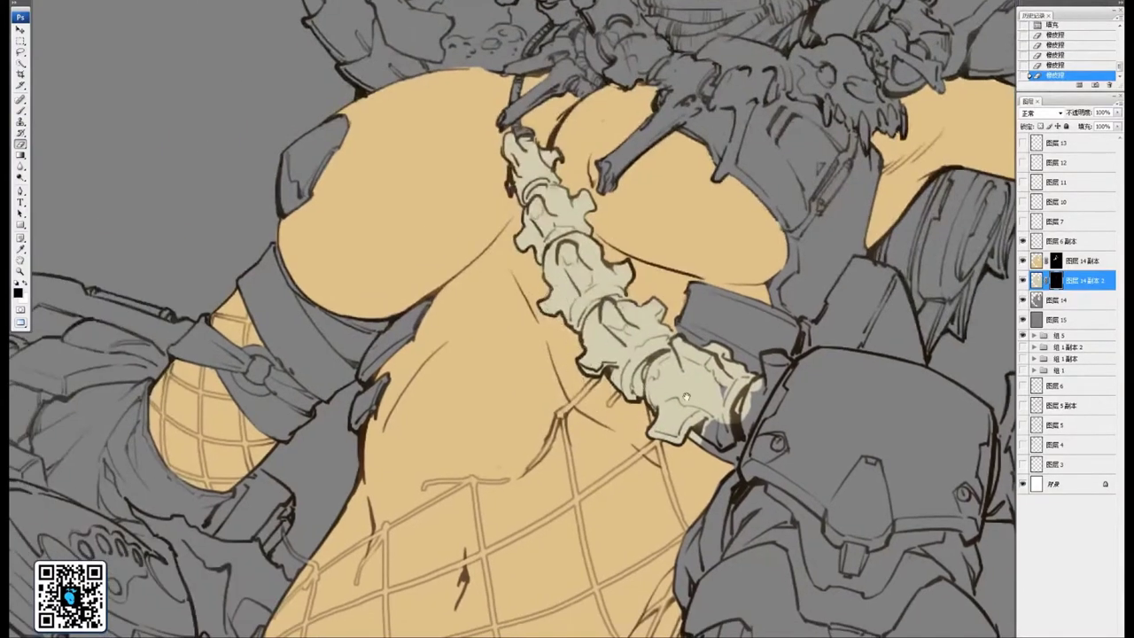
pyautogui.moveTo(701, 441)
pyautogui.mouseDown()
pyautogui.moveTo(549, 355)
pyautogui.moveTo(568, 341)
pyautogui.moveTo(550, 376)
pyautogui.moveTo(581, 345)
pyautogui.moveTo(556, 383)
pyautogui.mouseUp()
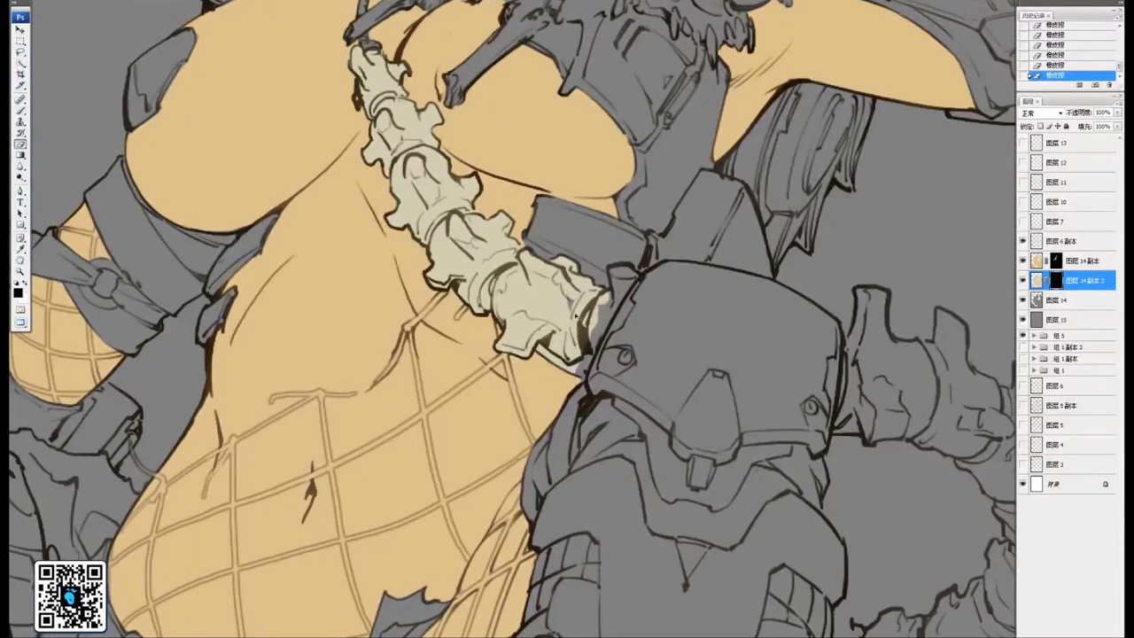
# Undo the last strokes on the vertebrae strap's lower end and reveal that end again up to the armour plate
pyautogui.hotkey('ctrl', 'alt', 'z')
pyautogui.hotkey('ctrl', 'alt', 'z')
pyautogui.hotkey('ctrl', 'alt', 'z')
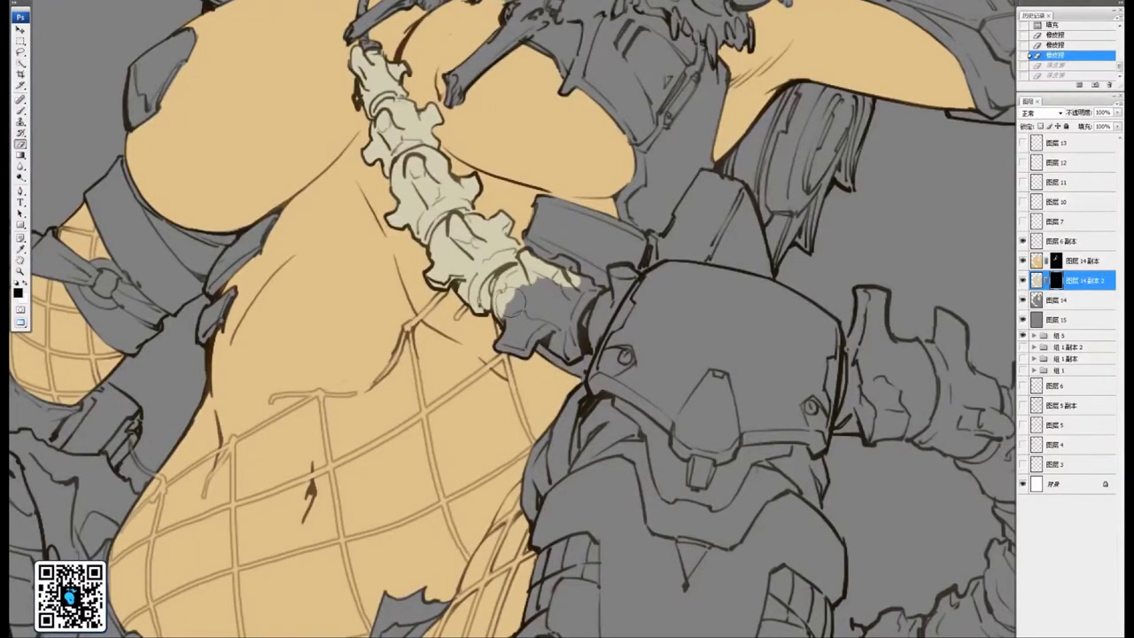
pyautogui.moveTo(515, 303)
pyautogui.mouseDown()
pyautogui.moveTo(523, 344)
pyautogui.moveTo(543, 325)
pyautogui.moveTo(576, 350)
pyautogui.moveTo(550, 297)
pyautogui.moveTo(554, 258)
pyautogui.moveTo(581, 302)
pyautogui.moveTo(589, 288)
pyautogui.moveTo(604, 297)
pyautogui.moveTo(577, 310)
pyautogui.moveTo(588, 326)
pyautogui.moveTo(572, 340)
pyautogui.moveTo(601, 315)
pyautogui.moveTo(583, 337)
pyautogui.moveTo(598, 329)
pyautogui.moveTo(620, 294)
pyautogui.moveTo(609, 266)
pyautogui.moveTo(636, 271)
pyautogui.mouseUp()
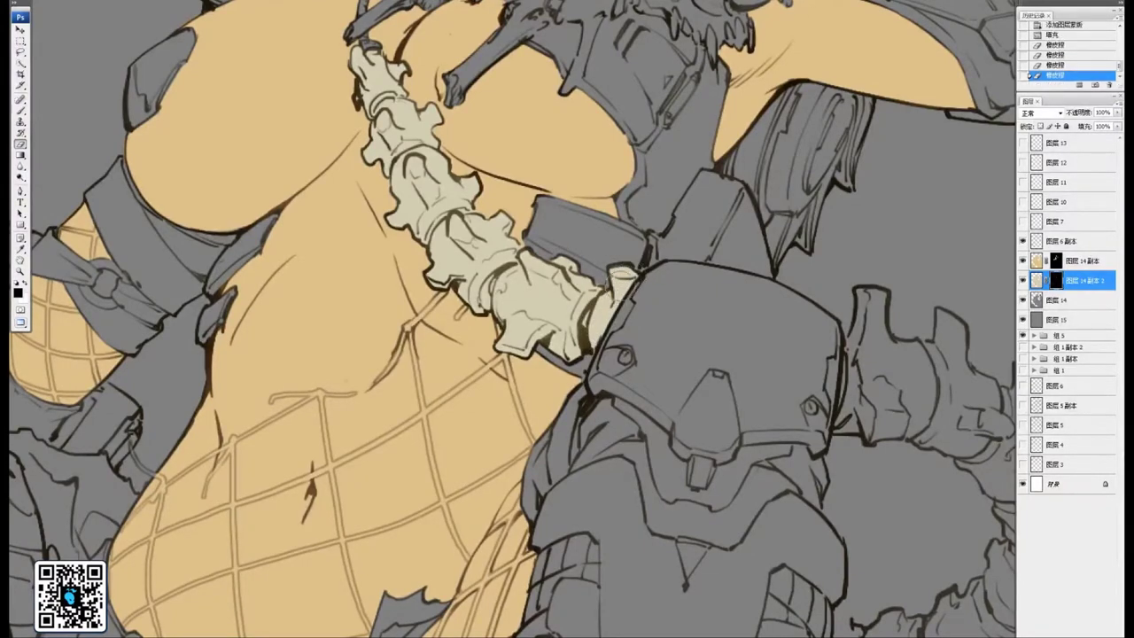
# Reveal the bone colour on the curved vertebrae tail behind the armoured forearm
pyautogui.moveTo(842, 301)
pyautogui.mouseDown()
pyautogui.moveTo(810, 272)
pyautogui.moveTo(558, 231)
pyautogui.moveTo(592, 355)
pyautogui.moveTo(581, 230)
pyautogui.moveTo(563, 328)
pyautogui.mouseUp()
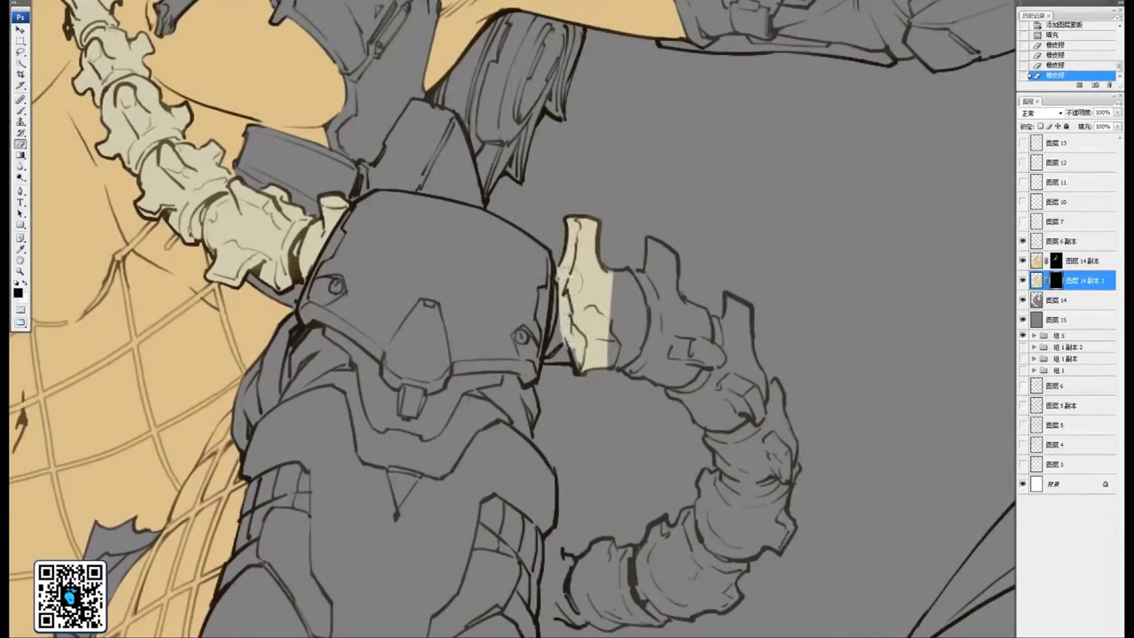
pyautogui.moveTo(569, 280); pyautogui.dragTo(554, 370)
pyautogui.moveTo(633, 323)
pyautogui.mouseDown()
pyautogui.moveTo(592, 304)
pyautogui.moveTo(620, 232)
pyautogui.moveTo(660, 381)
pyautogui.moveTo(733, 301)
pyautogui.moveTo(666, 490)
pyautogui.moveTo(709, 576)
pyautogui.moveTo(731, 542)
pyautogui.moveTo(629, 550)
pyautogui.moveTo(580, 618)
pyautogui.moveTo(545, 536)
pyautogui.moveTo(530, 576)
pyautogui.moveTo(516, 522)
pyautogui.moveTo(509, 599)
pyautogui.moveTo(566, 618)
pyautogui.mouseUp()
# Reveal the bone colour on the necklace's central bones and on the long bone reaching the woman's mouth
pyautogui.moveTo(418, 160)
pyautogui.mouseDown()
pyautogui.moveTo(549, 365)
pyautogui.moveTo(610, 428)
pyautogui.moveTo(713, 400)
pyautogui.mouseUp()
pyautogui.moveTo(608, 412)
pyautogui.mouseDown()
pyautogui.moveTo(627, 456)
pyautogui.moveTo(641, 436)
pyautogui.moveTo(642, 361)
pyautogui.moveTo(681, 391)
pyautogui.moveTo(681, 347)
pyautogui.moveTo(690, 358)
pyautogui.moveTo(694, 349)
pyautogui.moveTo(694, 363)
pyautogui.moveTo(693, 329)
pyautogui.moveTo(716, 339)
pyautogui.moveTo(717, 325)
pyautogui.moveTo(687, 308)
pyautogui.moveTo(651, 351)
pyautogui.moveTo(672, 347)
pyautogui.moveTo(659, 303)
pyautogui.moveTo(646, 330)
pyautogui.moveTo(615, 314)
pyautogui.moveTo(637, 345)
pyautogui.moveTo(629, 298)
pyautogui.moveTo(676, 306)
pyautogui.moveTo(640, 307)
pyautogui.moveTo(677, 384)
pyautogui.mouseUp()
pyautogui.press('x')
pyautogui.press('x')
pyautogui.moveTo(648, 329)
pyautogui.mouseDown()
pyautogui.moveTo(646, 341)
pyautogui.moveTo(654, 308)
pyautogui.moveTo(678, 293)
pyautogui.moveTo(680, 310)
pyautogui.moveTo(691, 301)
pyautogui.moveTo(693, 270)
pyautogui.moveTo(740, 266)
pyautogui.moveTo(688, 277)
pyautogui.mouseUp()
pyautogui.moveTo(858, 205); pyautogui.dragTo(771, 264)
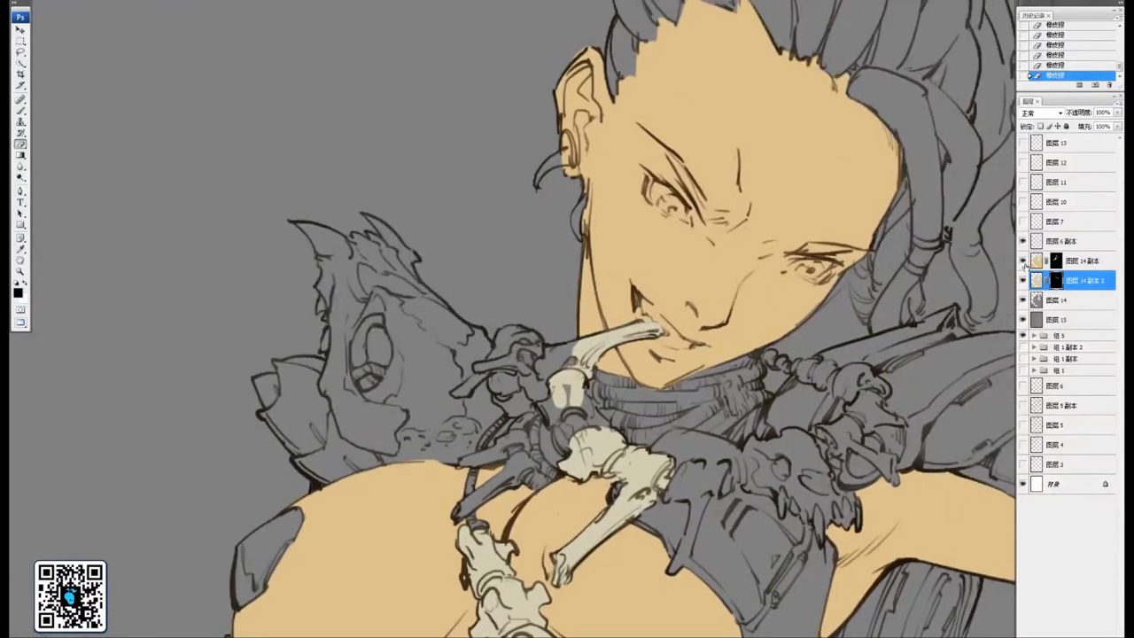
# Check the painted bone areas by hiding and showing the skin layer 图层 14 副本
pyautogui.click(1024, 260)
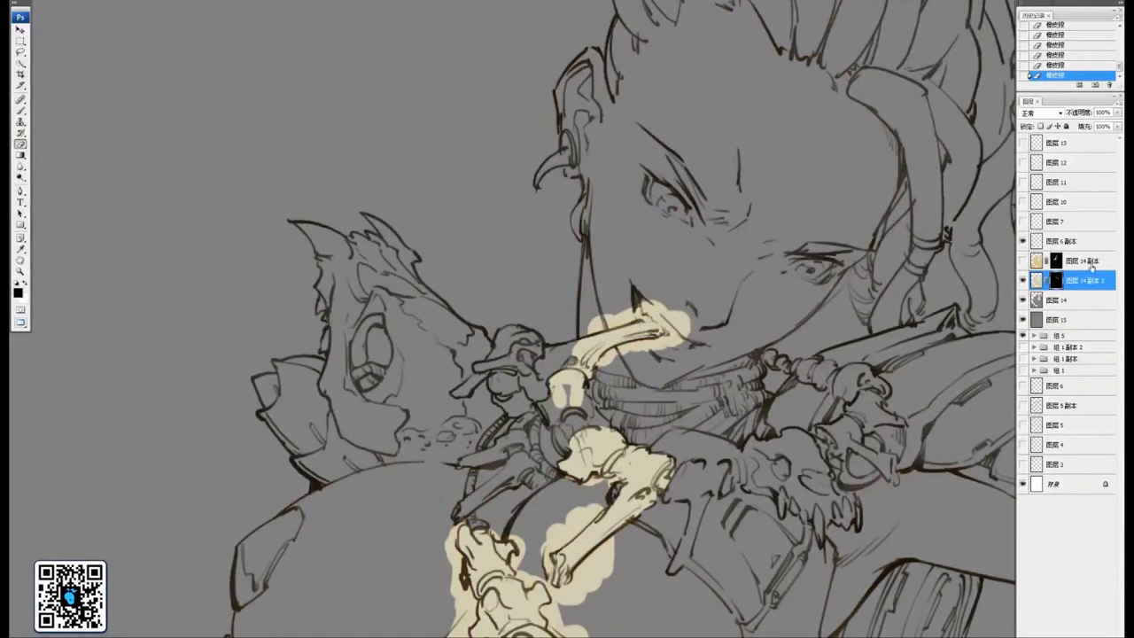
pyautogui.click(1023, 260)
pyautogui.click(1024, 261)
pyautogui.click(1023, 261)
# Hide the grey layer 图层 15 and keep the white background layer visible behind the figure
pyautogui.click(1024, 320)
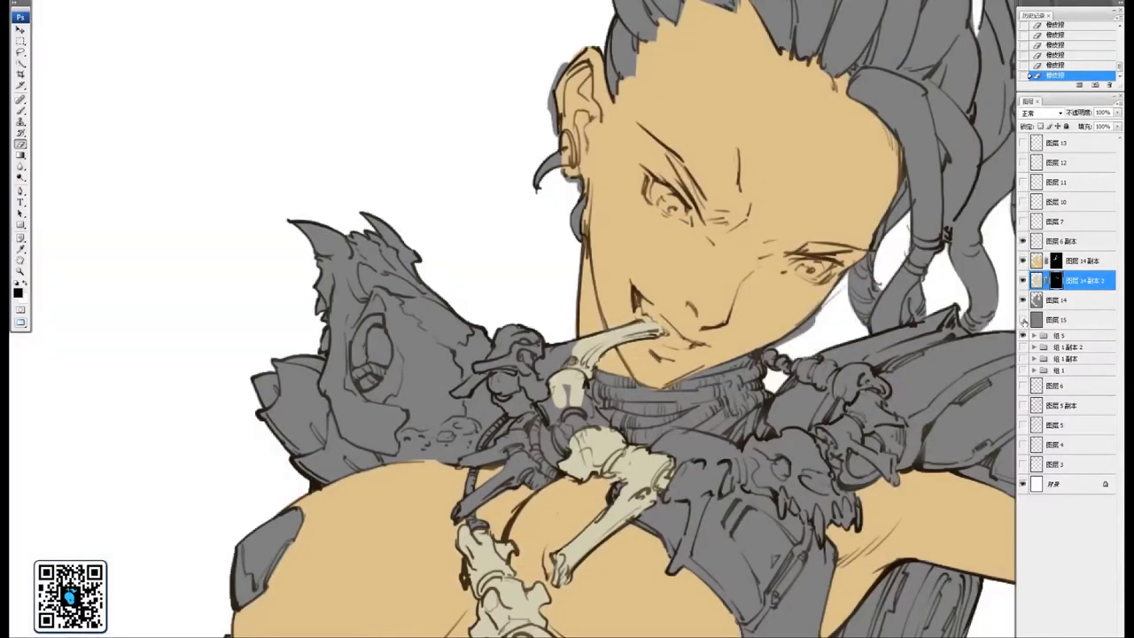
pyautogui.click(1024, 484)
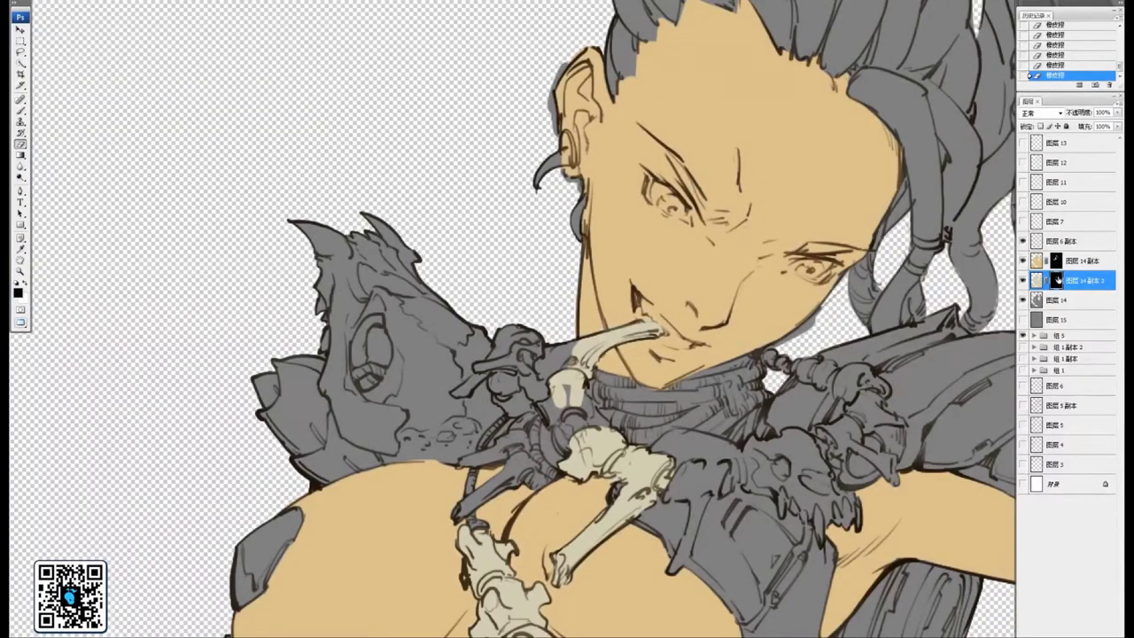
pyautogui.moveTo(667, 340); pyautogui.dragTo(750, 185)
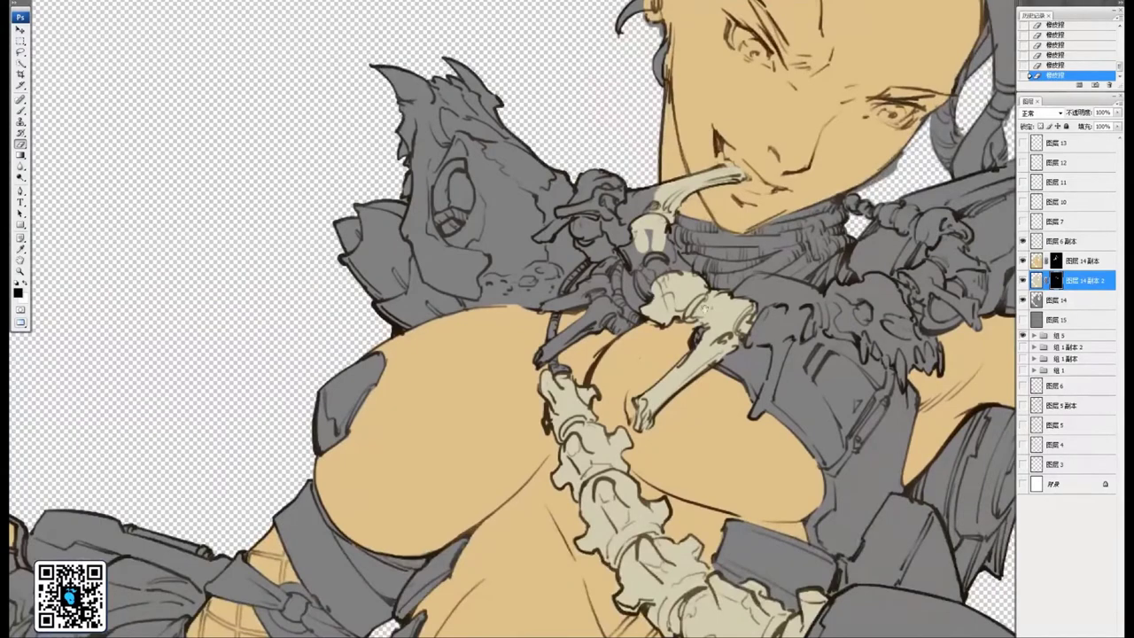
pyautogui.moveTo(706, 308); pyautogui.dragTo(619, 374)
pyautogui.click(1023, 484)
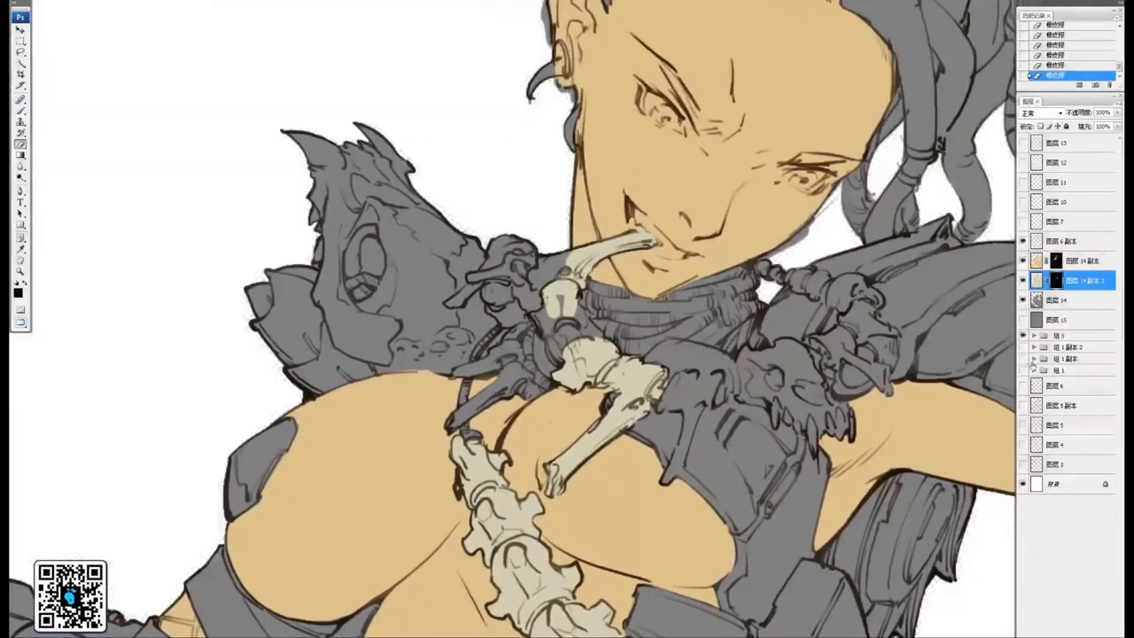
# Reveal the bone colour on the necklace joints below the mouth bone and on the bone cluster beside them
pyautogui.moveTo(662, 293)
pyautogui.mouseDown()
pyautogui.moveTo(743, 316)
pyautogui.moveTo(645, 280)
pyautogui.moveTo(613, 300)
pyautogui.moveTo(606, 263)
pyautogui.moveTo(590, 305)
pyautogui.moveTo(611, 310)
pyautogui.moveTo(620, 297)
pyautogui.moveTo(638, 312)
pyautogui.moveTo(645, 347)
pyautogui.moveTo(660, 335)
pyautogui.moveTo(653, 388)
pyautogui.mouseUp()
pyautogui.hotkey('ctrl', 'z')
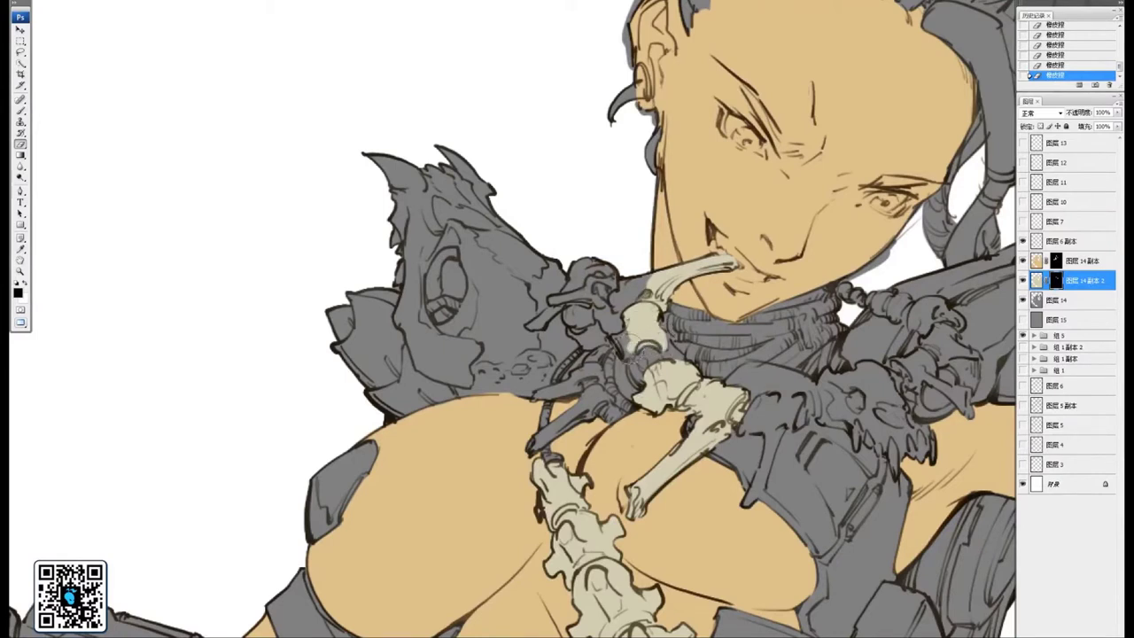
pyautogui.moveTo(625, 342); pyautogui.dragTo(618, 348)
pyautogui.moveTo(615, 275); pyautogui.dragTo(643, 327)
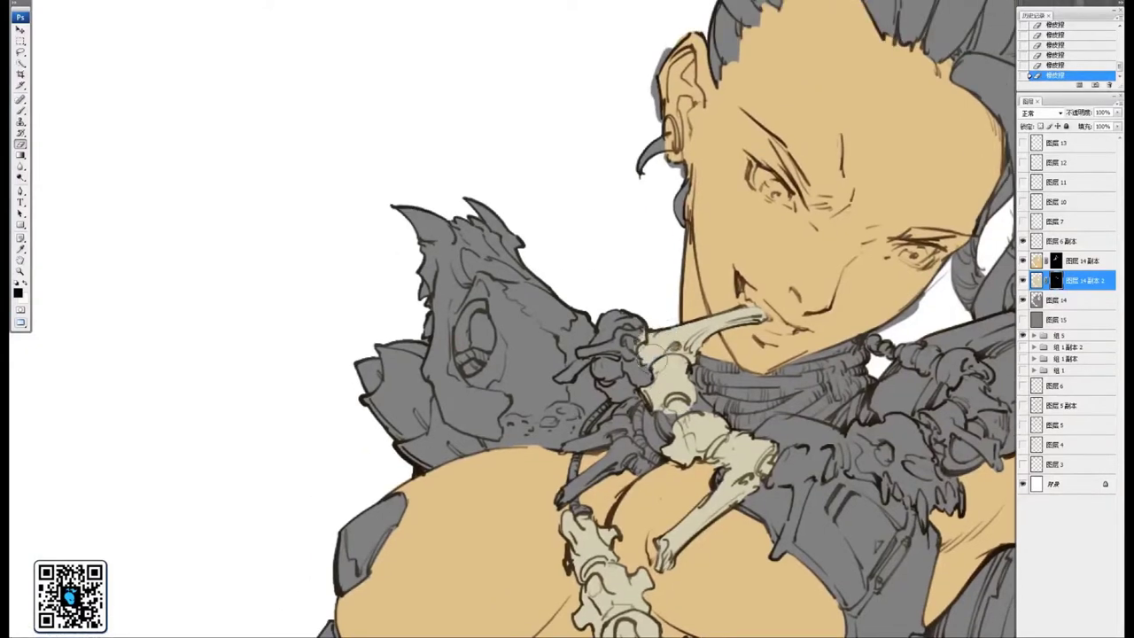
pyautogui.moveTo(653, 337)
pyautogui.mouseDown()
pyautogui.moveTo(608, 326)
pyautogui.moveTo(604, 364)
pyautogui.moveTo(624, 337)
pyautogui.moveTo(571, 365)
pyautogui.moveTo(602, 337)
pyautogui.moveTo(585, 359)
pyautogui.moveTo(592, 382)
pyautogui.moveTo(620, 365)
pyautogui.moveTo(621, 394)
pyautogui.moveTo(648, 359)
pyautogui.moveTo(597, 387)
pyautogui.moveTo(632, 401)
pyautogui.moveTo(656, 361)
pyautogui.moveTo(670, 362)
pyautogui.moveTo(661, 387)
pyautogui.moveTo(678, 363)
pyautogui.mouseUp()
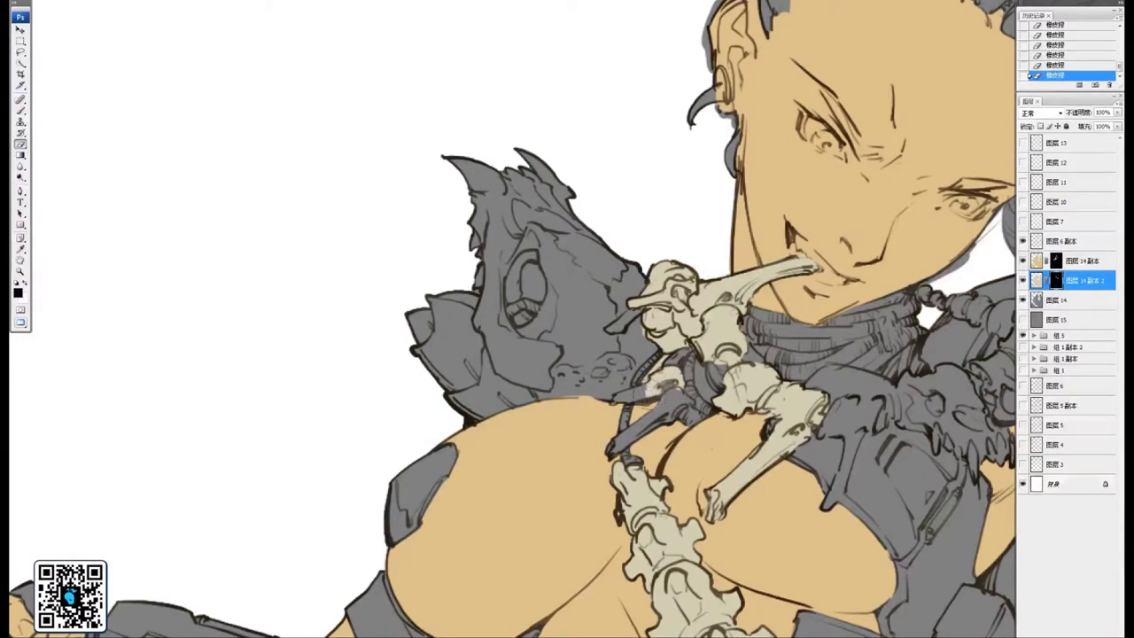
# Reveal the bone colour on the two pointed bones hanging from the necklace above the vertebrae strap
pyautogui.moveTo(607, 396); pyautogui.dragTo(621, 390)
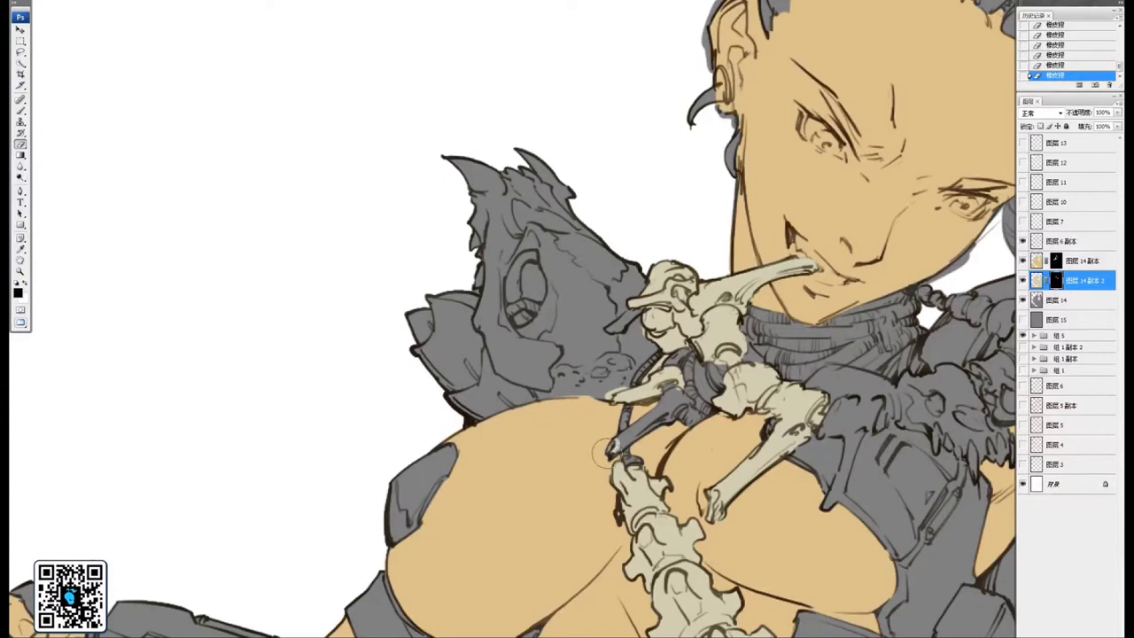
pyautogui.moveTo(606, 453)
pyautogui.mouseDown()
pyautogui.moveTo(660, 418)
pyautogui.moveTo(661, 404)
pyautogui.moveTo(693, 397)
pyautogui.moveTo(671, 419)
pyautogui.moveTo(678, 409)
pyautogui.mouseUp()
pyautogui.moveTo(626, 372)
pyautogui.mouseDown()
pyautogui.moveTo(664, 401)
pyautogui.moveTo(677, 390)
pyautogui.moveTo(658, 397)
pyautogui.moveTo(649, 420)
pyautogui.mouseUp()
pyautogui.moveTo(684, 347); pyautogui.dragTo(640, 420)
# Reveal the bone colour over the large horned beast skull on the woman's shoulder
pyautogui.moveTo(690, 312)
pyautogui.mouseDown()
pyautogui.moveTo(621, 421)
pyautogui.moveTo(622, 392)
pyautogui.mouseUp()
pyautogui.moveTo(666, 296); pyautogui.dragTo(605, 414)
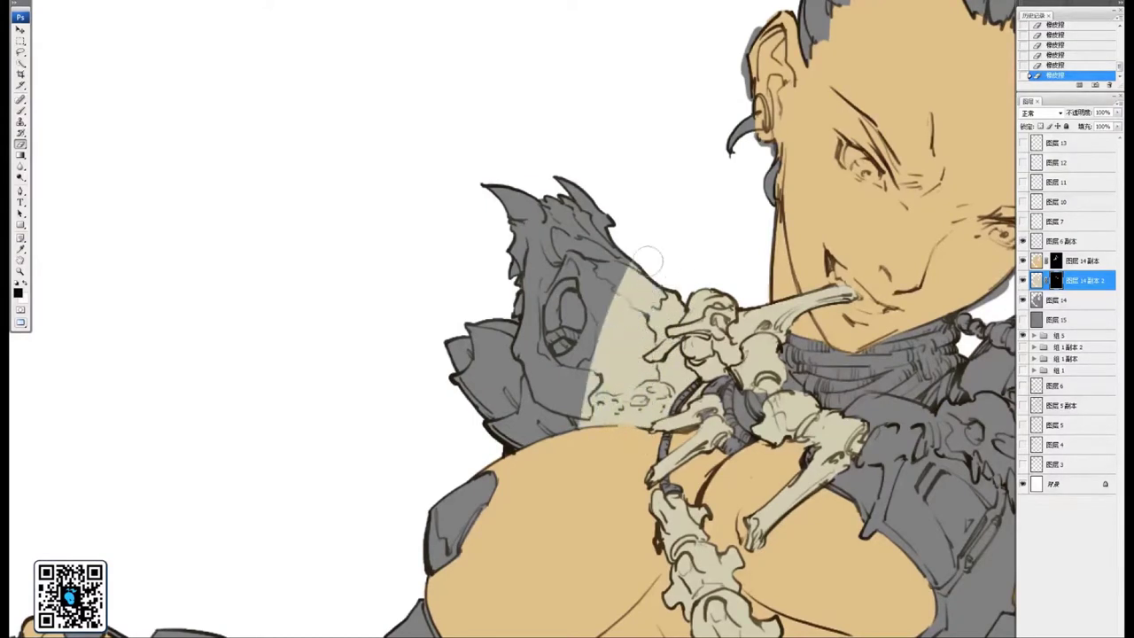
pyautogui.moveTo(636, 267)
pyautogui.mouseDown()
pyautogui.moveTo(576, 422)
pyautogui.moveTo(580, 368)
pyautogui.mouseUp()
pyautogui.moveTo(597, 220)
pyautogui.mouseDown()
pyautogui.moveTo(620, 326)
pyautogui.moveTo(626, 279)
pyautogui.moveTo(599, 267)
pyautogui.moveTo(521, 271)
pyautogui.moveTo(542, 418)
pyautogui.moveTo(575, 408)
pyautogui.moveTo(587, 366)
pyautogui.moveTo(561, 362)
pyautogui.mouseUp()
pyautogui.moveTo(581, 386)
pyautogui.mouseDown()
pyautogui.moveTo(587, 415)
pyautogui.moveTo(589, 433)
pyautogui.moveTo(580, 406)
pyautogui.moveTo(587, 450)
pyautogui.moveTo(614, 434)
pyautogui.moveTo(597, 432)
pyautogui.moveTo(607, 419)
pyautogui.moveTo(561, 432)
pyautogui.moveTo(556, 414)
pyautogui.moveTo(568, 454)
pyautogui.moveTo(559, 417)
pyautogui.moveTo(568, 450)
pyautogui.moveTo(603, 463)
pyautogui.moveTo(625, 496)
pyautogui.mouseUp()
# Reveal the bone colour on the next hanging necklace bone, between the central bones and the small fanged skull
pyautogui.press('x')
pyautogui.moveTo(942, 470)
pyautogui.mouseDown()
pyautogui.moveTo(643, 315)
pyautogui.moveTo(479, 315)
pyautogui.mouseUp()
pyautogui.press('x')
pyautogui.moveTo(413, 344)
pyautogui.mouseDown()
pyautogui.moveTo(429, 342)
pyautogui.moveTo(401, 370)
pyautogui.moveTo(448, 352)
pyautogui.moveTo(454, 367)
pyautogui.moveTo(462, 338)
pyautogui.moveTo(539, 354)
pyautogui.moveTo(490, 341)
pyautogui.moveTo(528, 343)
pyautogui.moveTo(506, 349)
pyautogui.mouseUp()
pyautogui.press('x')
pyautogui.moveTo(485, 413)
pyautogui.mouseDown()
pyautogui.moveTo(518, 429)
pyautogui.moveTo(514, 383)
pyautogui.moveTo(499, 452)
pyautogui.moveTo(503, 422)
pyautogui.mouseUp()
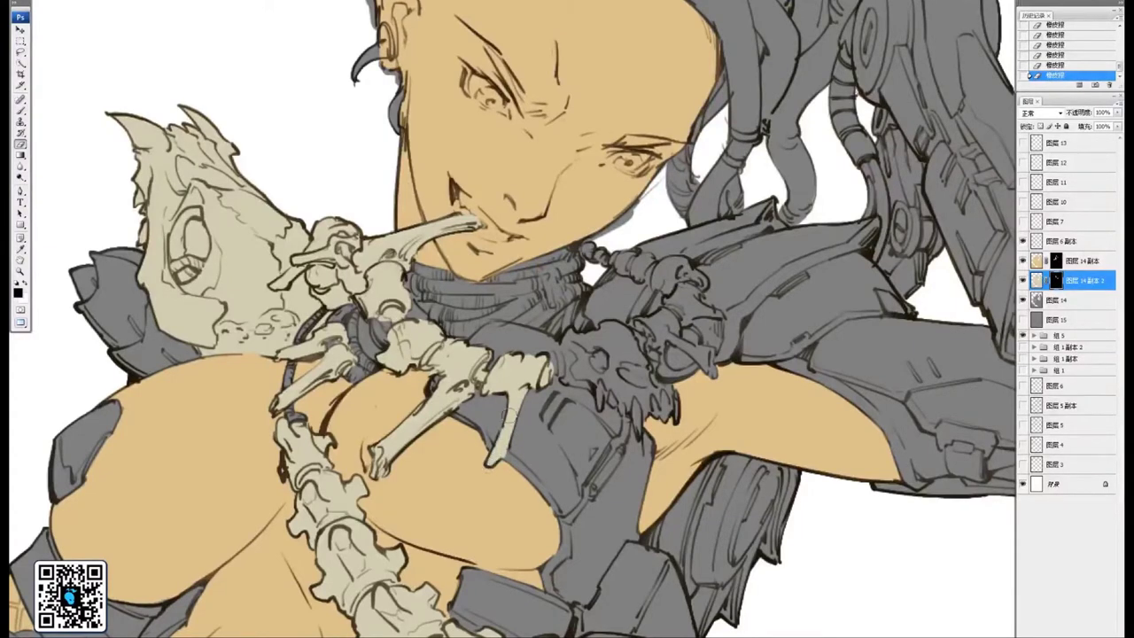
# Reveal the bone colour on the small fanged skull pendant, including its eye socket and teeth
pyautogui.moveTo(576, 354)
pyautogui.mouseDown()
pyautogui.moveTo(567, 347)
pyautogui.moveTo(563, 379)
pyautogui.moveTo(601, 386)
pyautogui.moveTo(565, 335)
pyautogui.moveTo(625, 330)
pyautogui.moveTo(650, 389)
pyautogui.moveTo(677, 403)
pyautogui.moveTo(638, 437)
pyautogui.mouseUp()
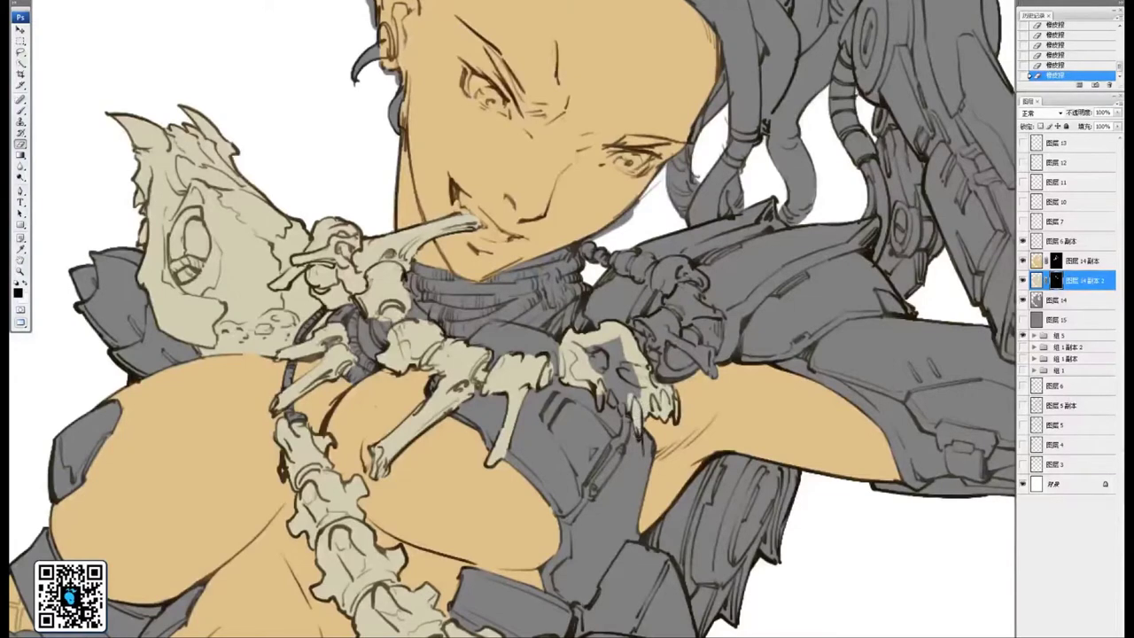
pyautogui.moveTo(629, 386)
pyautogui.mouseDown()
pyautogui.moveTo(623, 413)
pyautogui.moveTo(612, 415)
pyautogui.mouseUp()
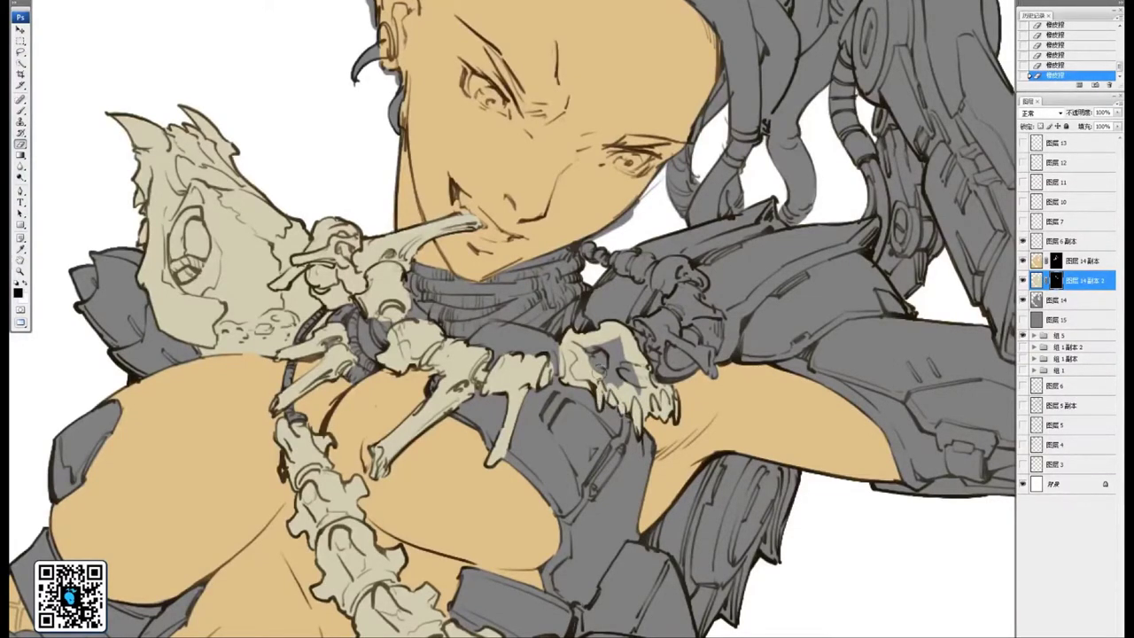
pyautogui.moveTo(597, 351)
pyautogui.mouseDown()
pyautogui.moveTo(600, 375)
pyautogui.moveTo(633, 380)
pyautogui.moveTo(613, 335)
pyautogui.mouseUp()
# Reveal the bone colour on the long bone hanging beside the small fanged skull, down to its tip
pyautogui.moveTo(716, 350); pyautogui.dragTo(664, 386)
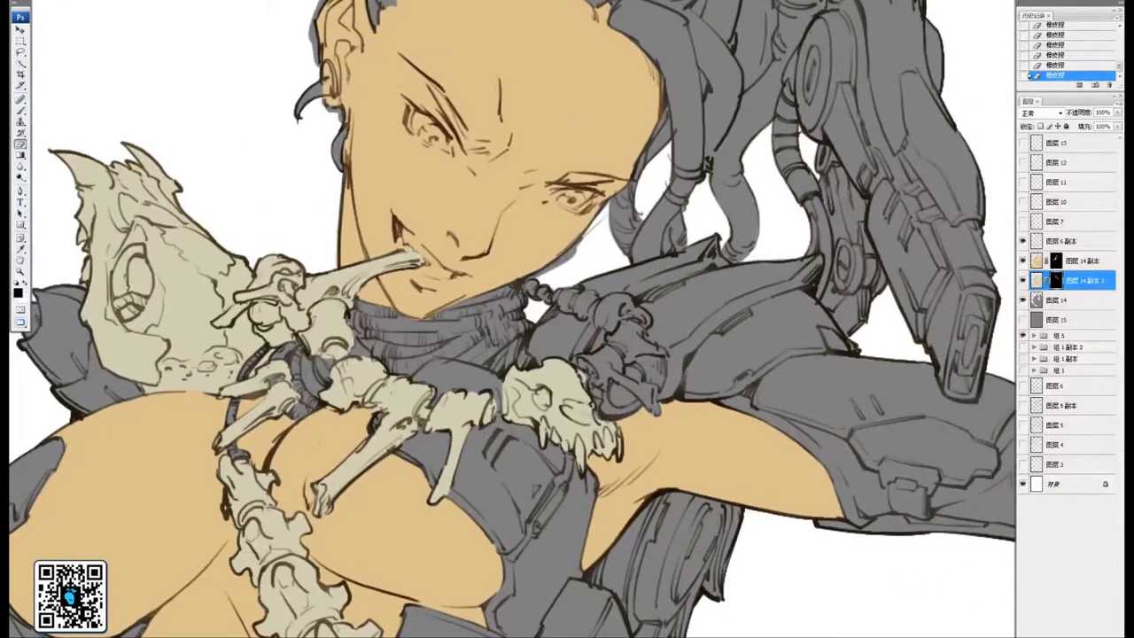
pyautogui.moveTo(599, 363)
pyautogui.mouseDown()
pyautogui.moveTo(592, 372)
pyautogui.moveTo(585, 358)
pyautogui.mouseUp()
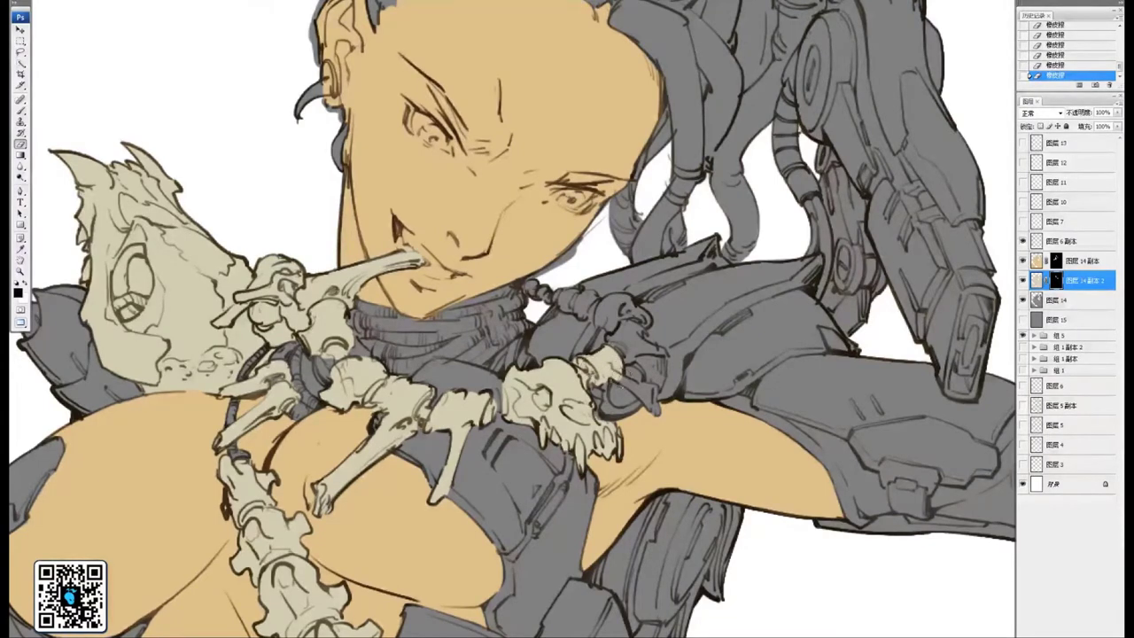
pyautogui.moveTo(619, 374); pyautogui.dragTo(639, 393)
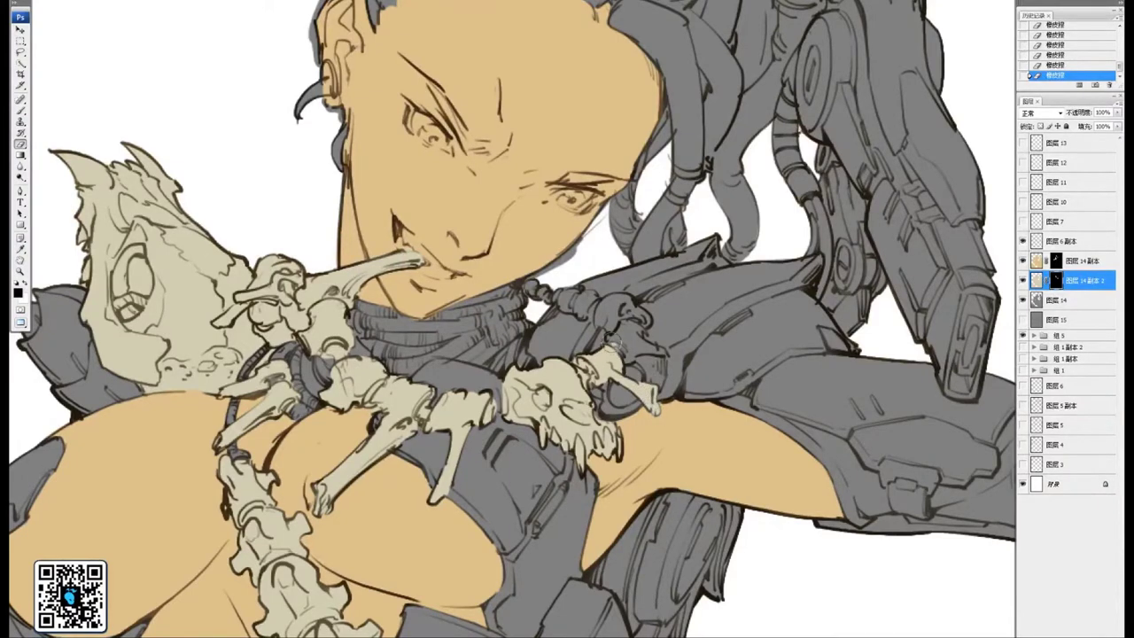
# Reveal the bone colour on the necklace vertebrae and small beads running from the small fanged skull up to the neck
pyautogui.moveTo(613, 337)
pyautogui.mouseDown()
pyautogui.moveTo(631, 323)
pyautogui.moveTo(631, 358)
pyautogui.moveTo(663, 353)
pyautogui.mouseUp()
pyautogui.moveTo(617, 324)
pyautogui.mouseDown()
pyautogui.moveTo(601, 315)
pyautogui.moveTo(607, 303)
pyautogui.moveTo(631, 296)
pyautogui.moveTo(629, 316)
pyautogui.moveTo(653, 331)
pyautogui.mouseUp()
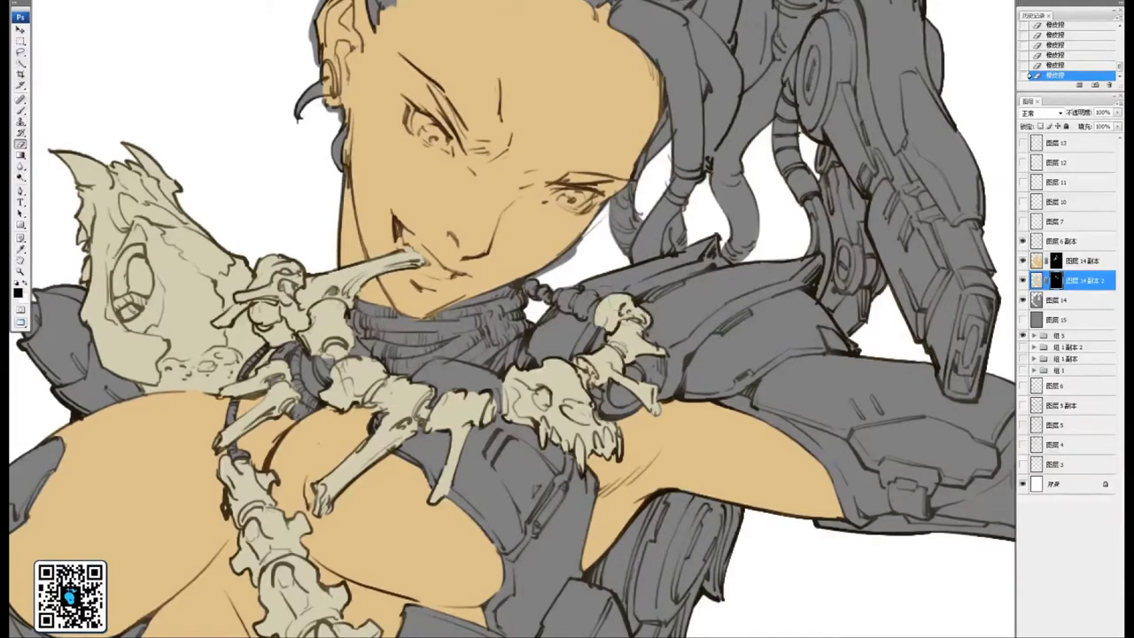
pyautogui.moveTo(581, 297)
pyautogui.mouseDown()
pyautogui.moveTo(585, 312)
pyautogui.moveTo(591, 303)
pyautogui.moveTo(583, 315)
pyautogui.moveTo(574, 292)
pyautogui.moveTo(577, 319)
pyautogui.moveTo(585, 284)
pyautogui.moveTo(543, 276)
pyautogui.mouseUp()
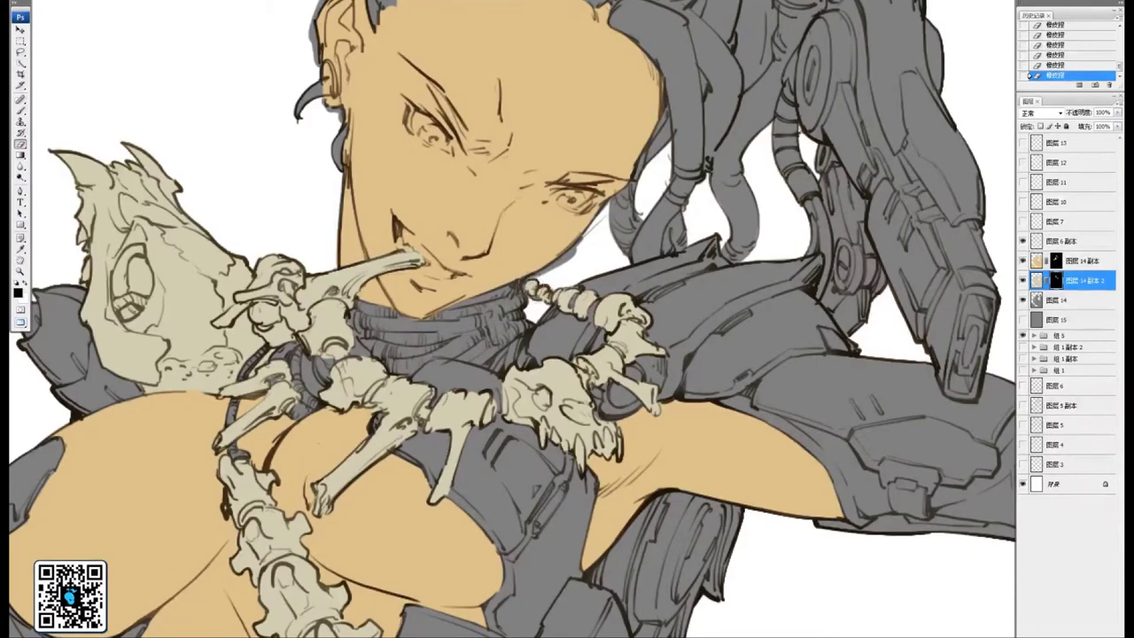
# Reveal the bone colour on the small ornaments holding the woman's tied-up hair at the crown
pyautogui.scroll(-4, 637, 334)
pyautogui.moveTo(688, 372); pyautogui.dragTo(720, 335)
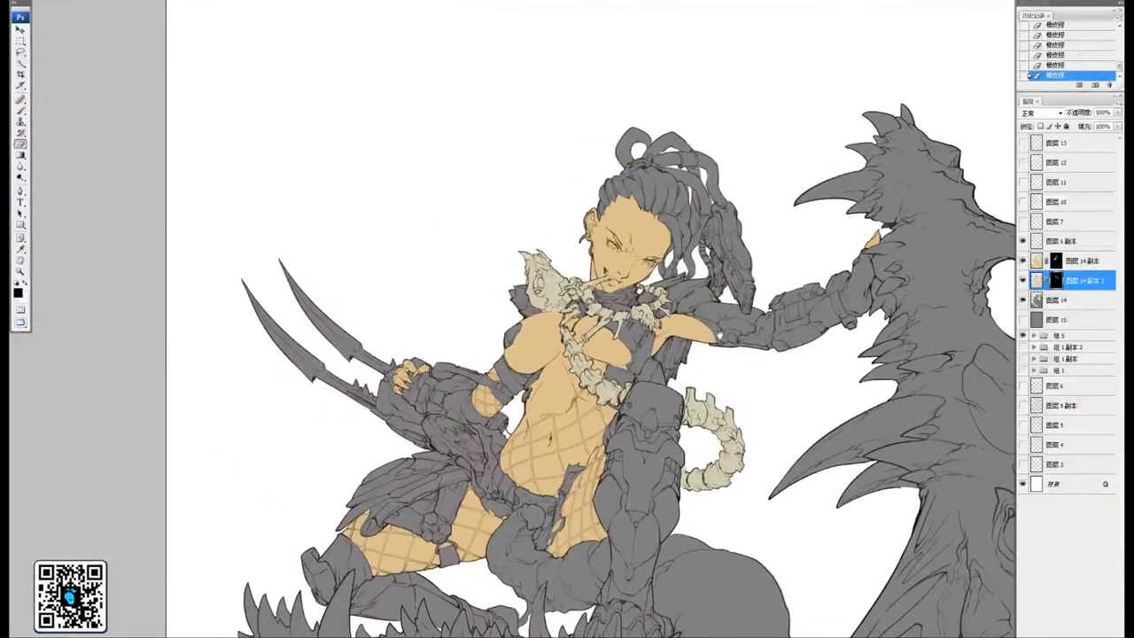
pyautogui.moveTo(694, 257); pyautogui.dragTo(696, 275)
pyautogui.scroll(4, 657, 321)
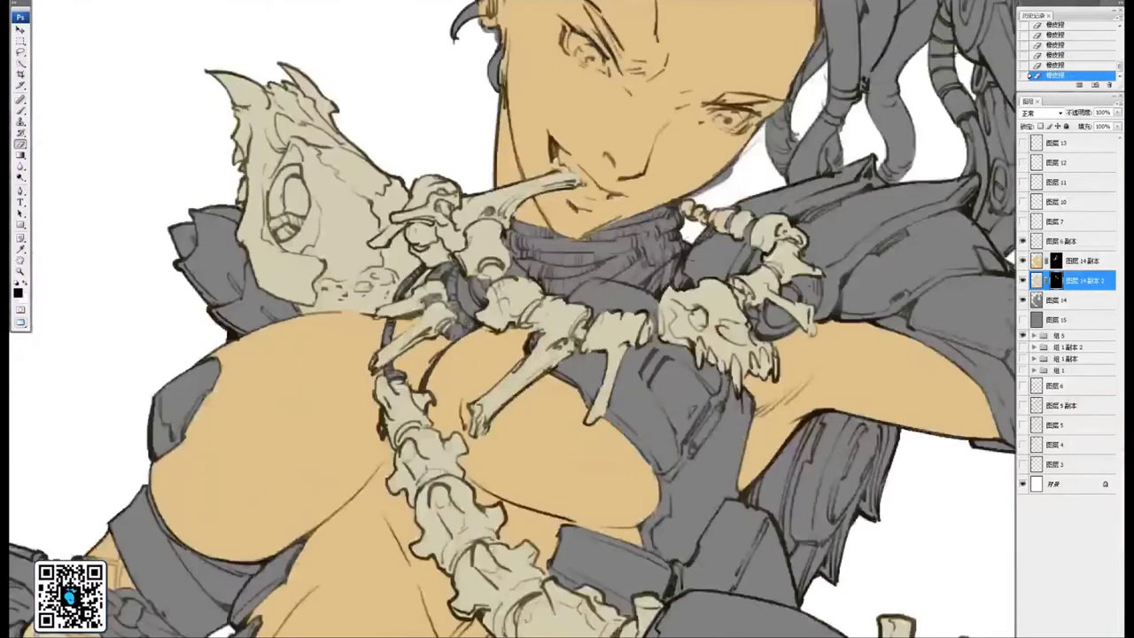
pyautogui.moveTo(779, 115); pyautogui.dragTo(656, 523)
pyautogui.moveTo(693, 200); pyautogui.dragTo(648, 364)
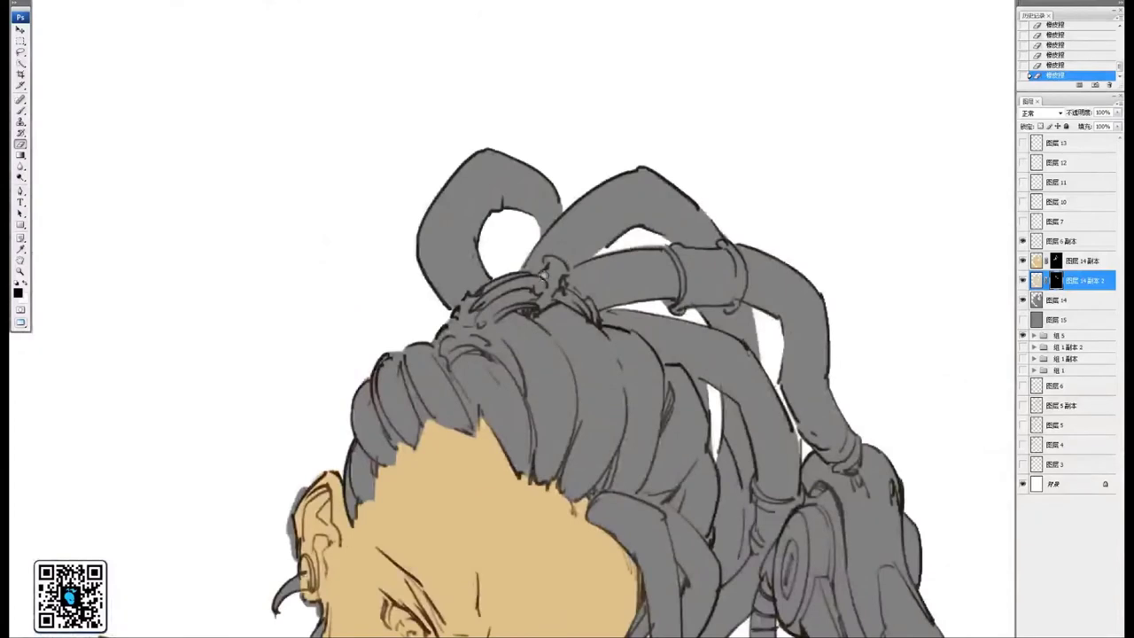
pyautogui.moveTo(553, 267); pyautogui.dragTo(562, 268)
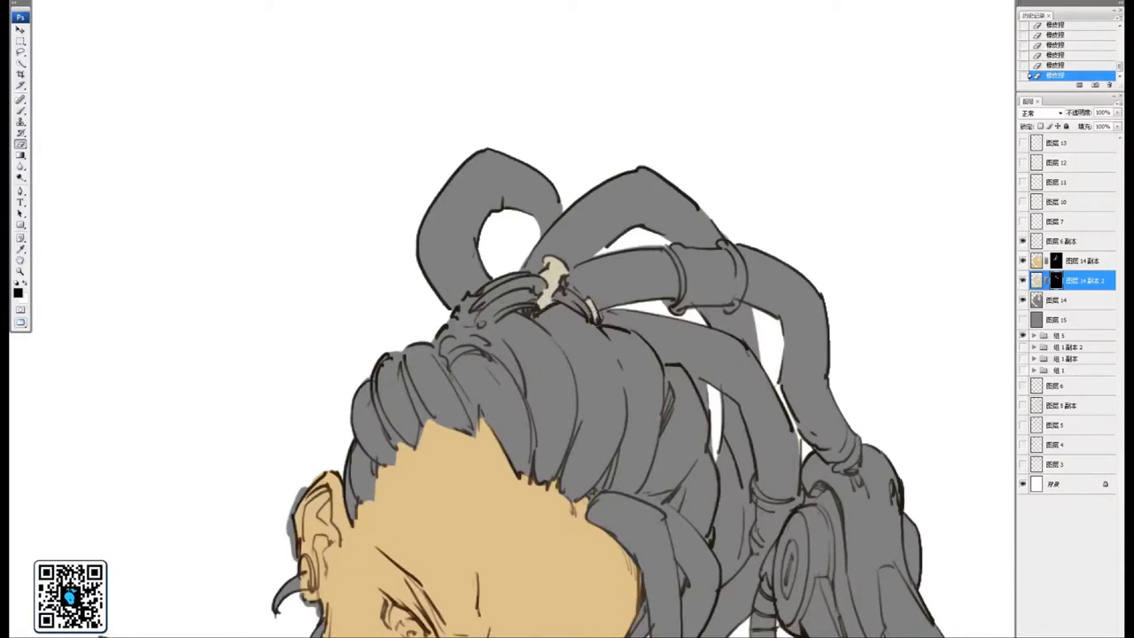
pyautogui.moveTo(464, 310)
pyautogui.mouseDown()
pyautogui.moveTo(582, 300)
pyautogui.moveTo(593, 287)
pyautogui.moveTo(584, 313)
pyautogui.moveTo(647, 267)
pyautogui.mouseUp()
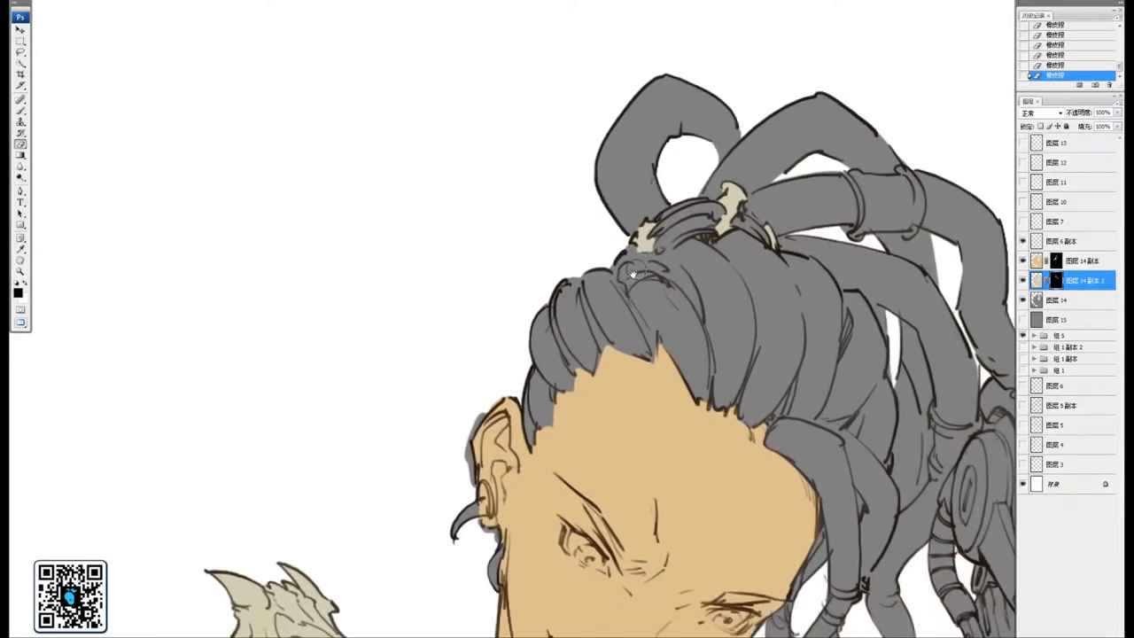
# Reveal the bone colour on the small round bead of the woman's hip belt, above the torn cloth edge
pyautogui.moveTo(533, 438); pyautogui.dragTo(609, 306)
pyautogui.hotkey('ctrl', '-')
pyautogui.hotkey('ctrl', '-')
pyautogui.hotkey('ctrl', '-')
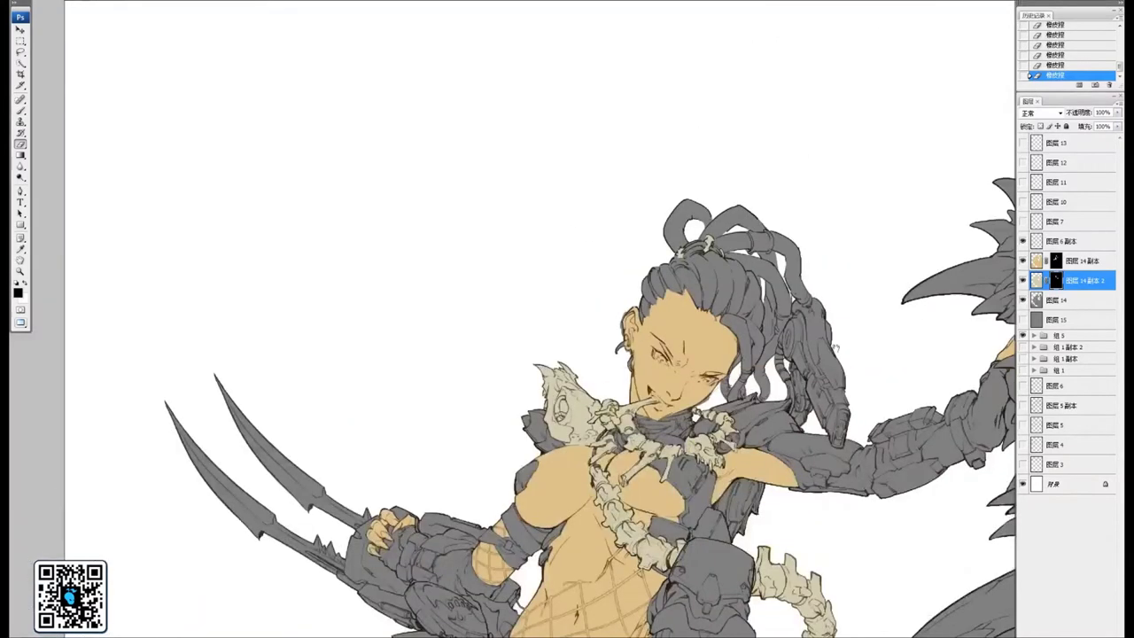
pyautogui.moveTo(904, 367); pyautogui.dragTo(573, 302)
pyautogui.hotkey('ctrl', '-')
pyautogui.moveTo(582, 364); pyautogui.dragTo(813, 241)
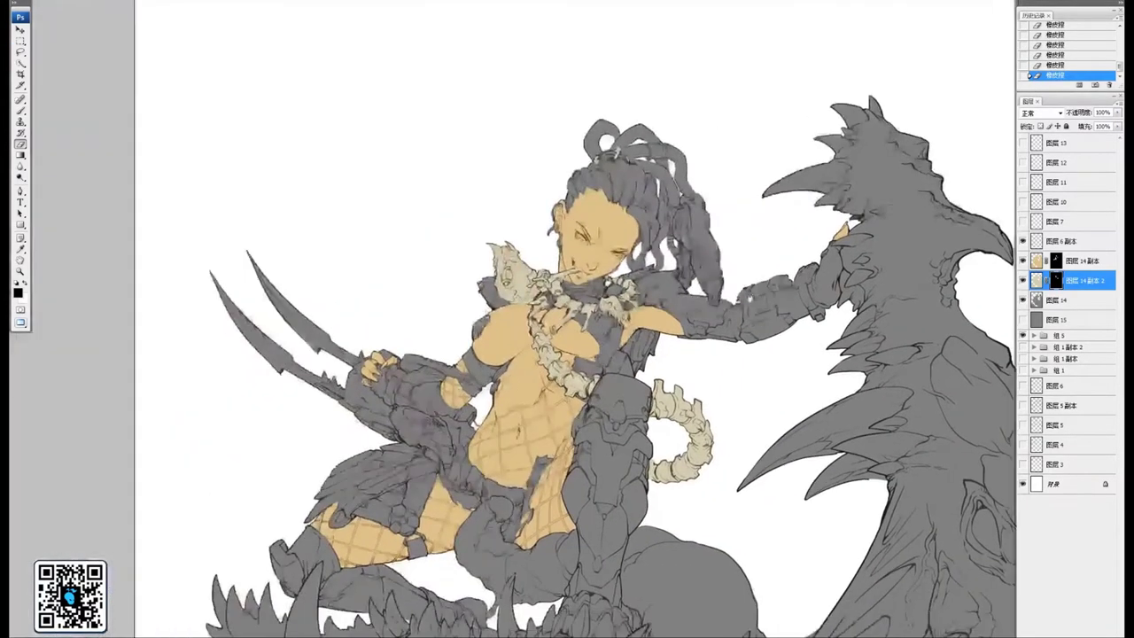
pyautogui.moveTo(518, 391); pyautogui.dragTo(679, 305)
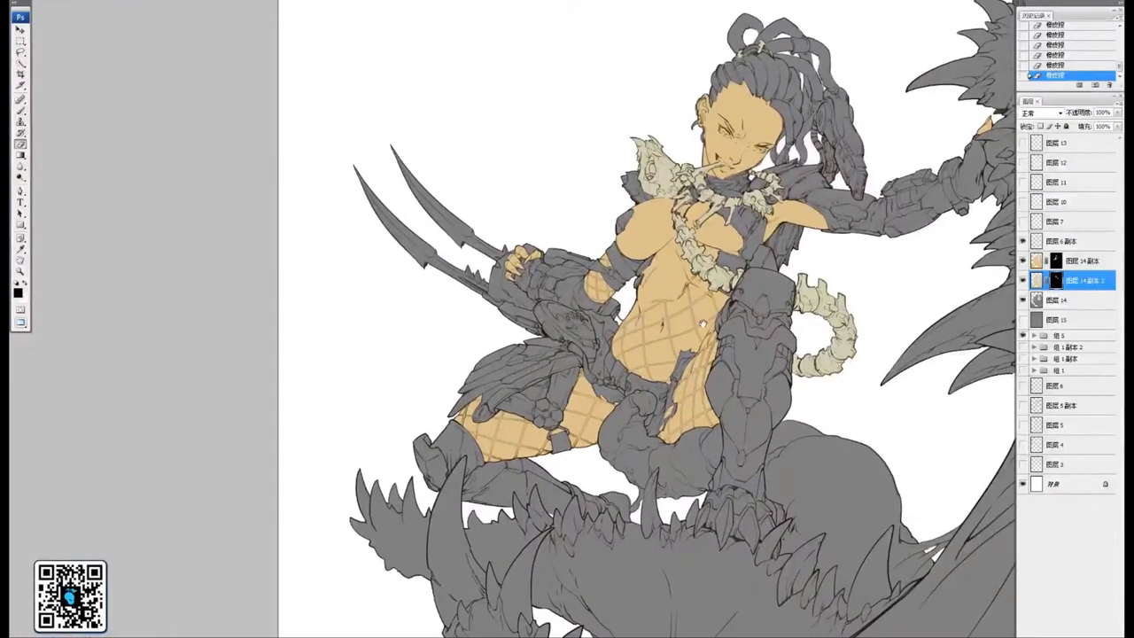
pyautogui.moveTo(683, 331); pyautogui.dragTo(701, 350)
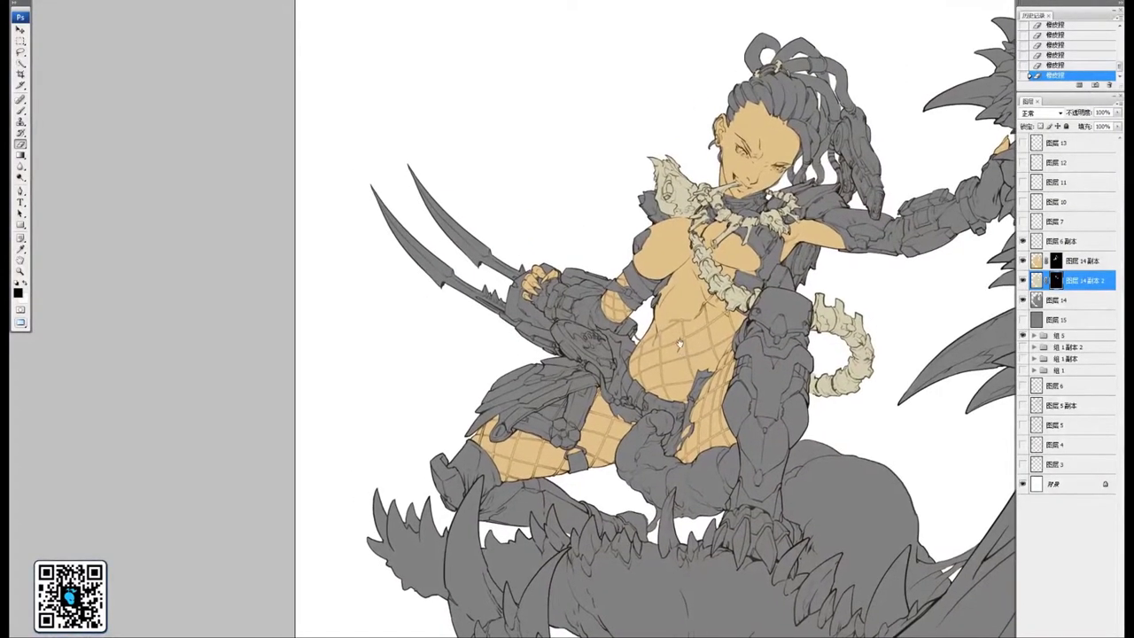
pyautogui.keyDown('ctrl'); pyautogui.click(579, 328); pyautogui.keyUp('ctrl')
pyautogui.keyDown('ctrl'); pyautogui.click(580, 326); pyautogui.keyUp('ctrl')
pyautogui.moveTo(532, 347); pyautogui.dragTo(622, 353)
pyautogui.scroll(6, 624, 353)
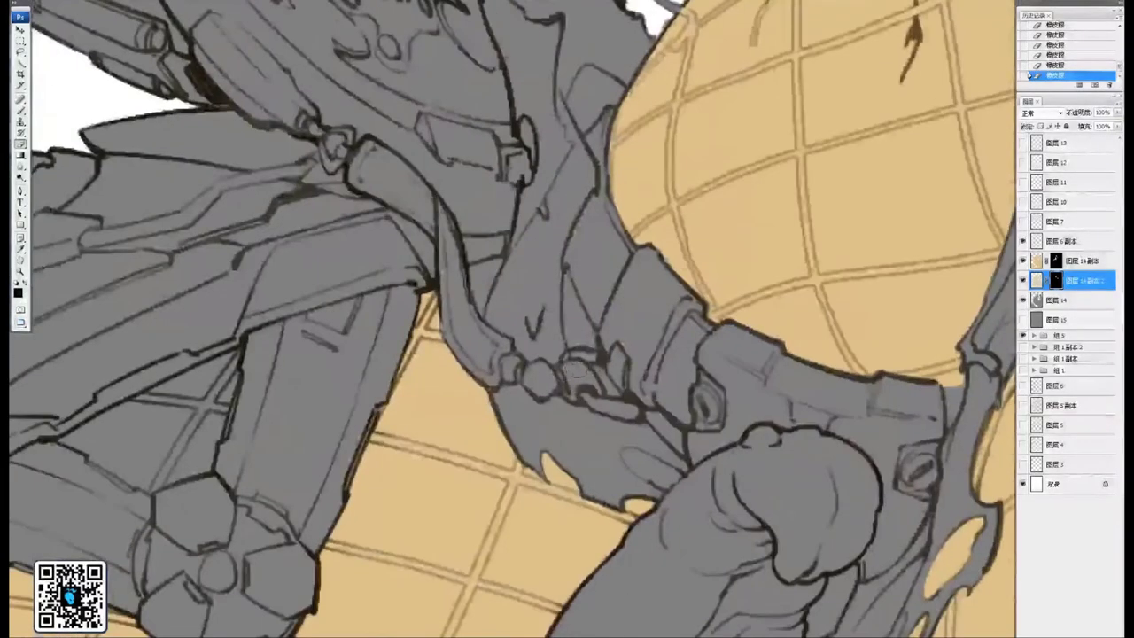
pyautogui.moveTo(538, 379); pyautogui.dragTo(544, 381)
# Reveal the bone colour on the ring around the knot of the strap on the fishnet-covered arm
pyautogui.moveTo(583, 319); pyautogui.dragTo(658, 447)
pyautogui.moveTo(533, 270); pyautogui.dragTo(641, 429)
pyautogui.moveTo(608, 369); pyautogui.dragTo(658, 398)
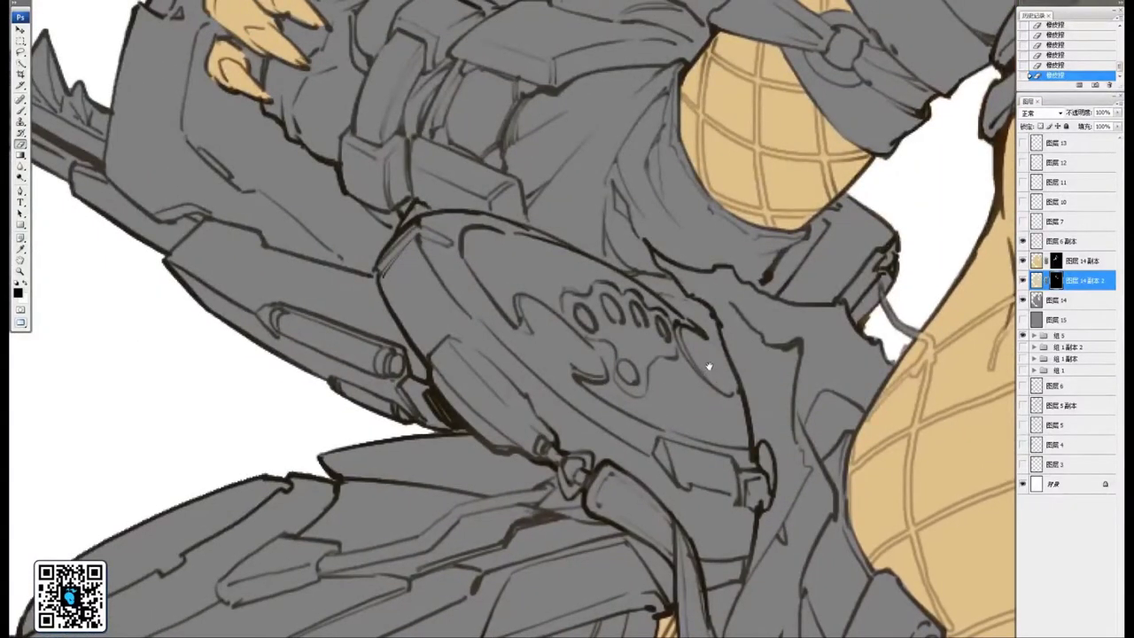
pyautogui.moveTo(709, 366); pyautogui.dragTo(676, 370)
pyautogui.scroll(-2, 618, 337)
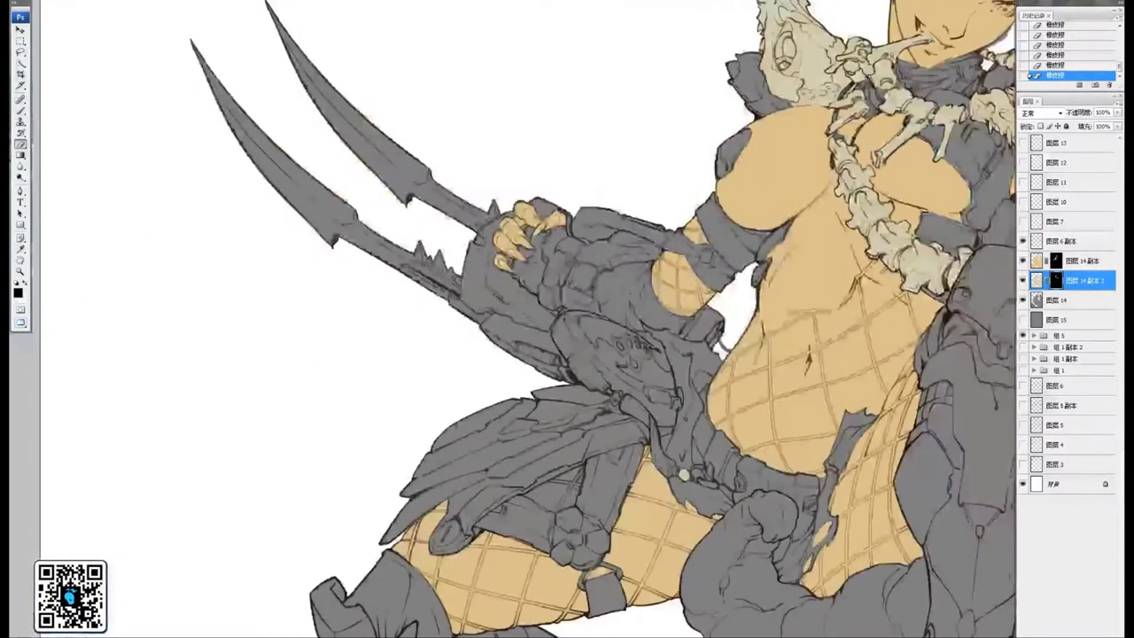
pyautogui.moveTo(668, 296); pyautogui.dragTo(660, 362)
pyautogui.scroll(-1, 678, 369)
pyautogui.scroll(4, 618, 313)
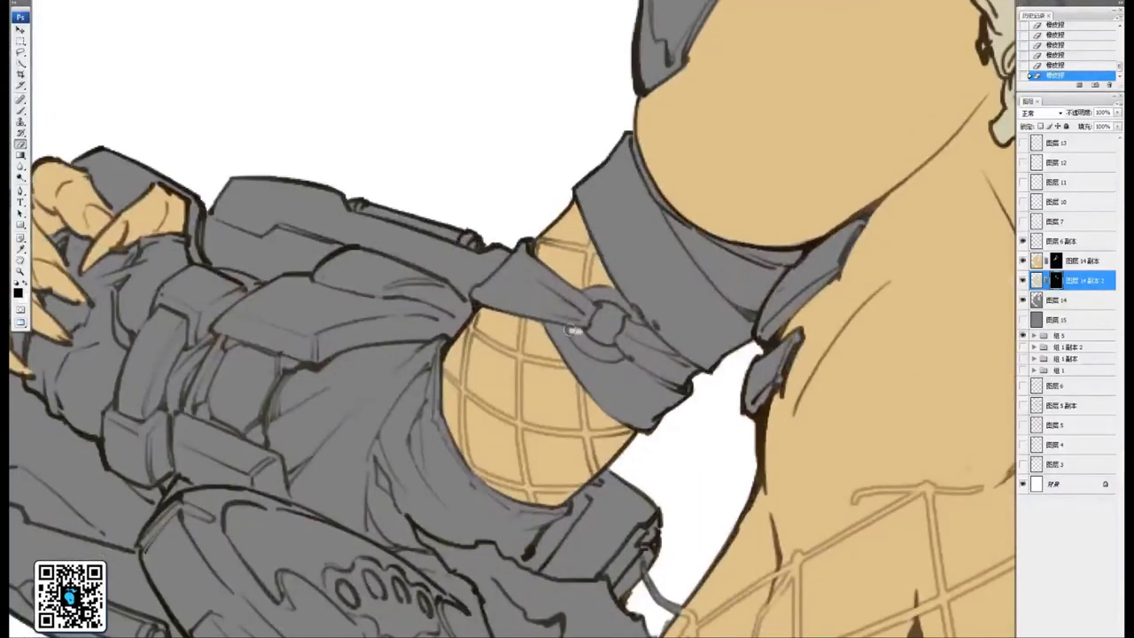
pyautogui.moveTo(569, 329); pyautogui.dragTo(608, 356)
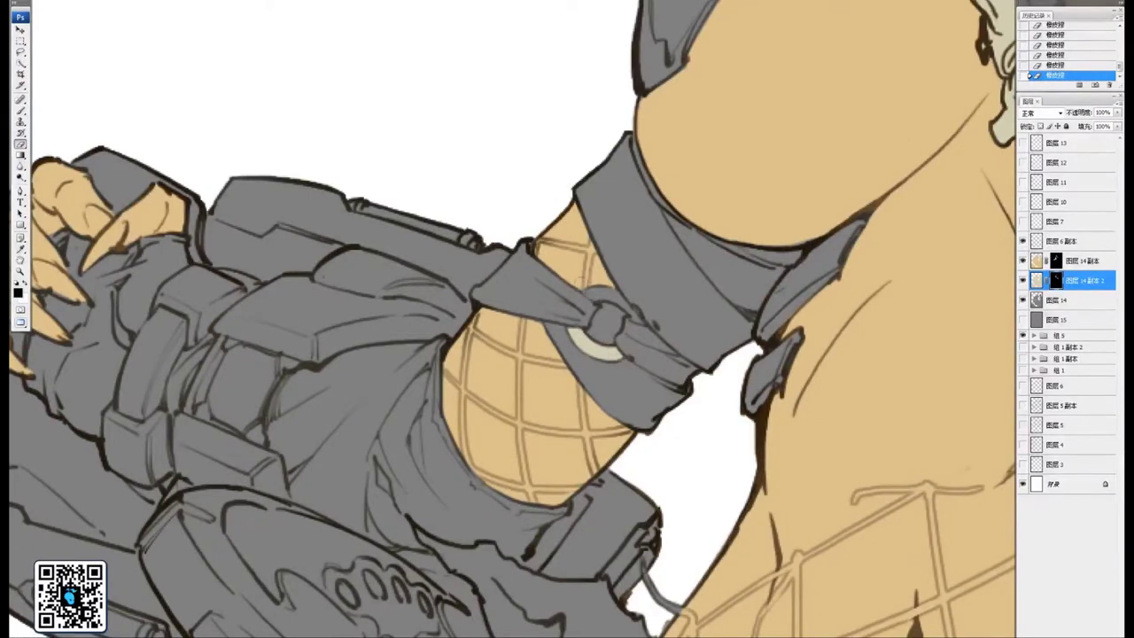
pyautogui.moveTo(595, 293); pyautogui.dragTo(609, 303)
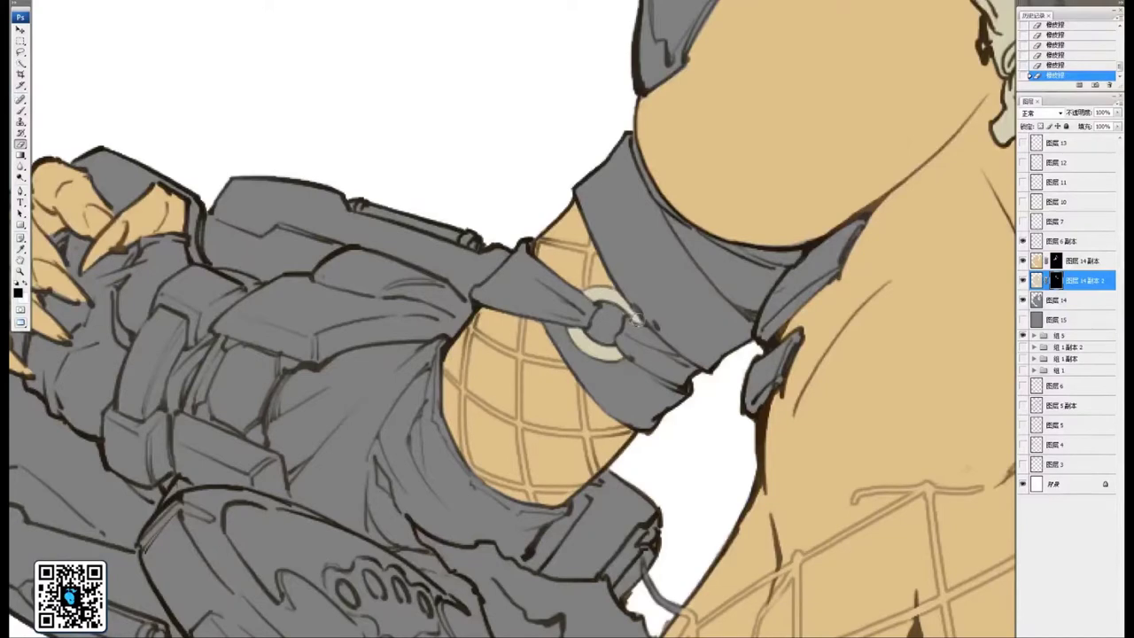
# Reveal the bone colour on the long curved horn of the spiked creature, above the woman's outstretched hand
pyautogui.scroll(-5, 633, 309)
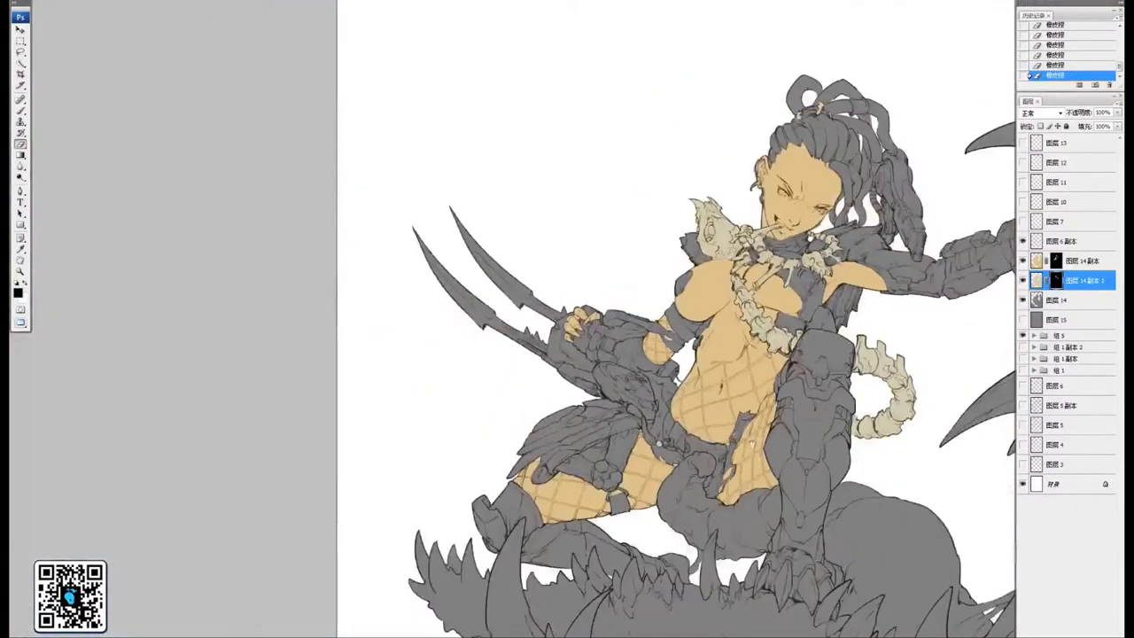
pyautogui.moveTo(771, 489); pyautogui.dragTo(670, 358)
pyautogui.scroll(-1, 670, 358)
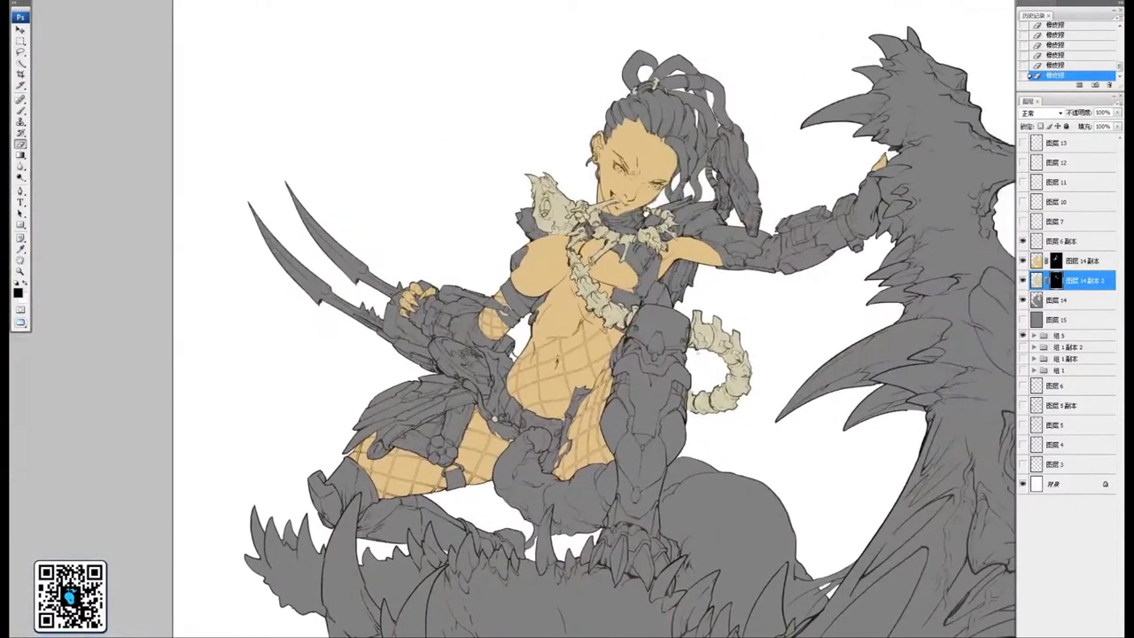
pyautogui.scroll(-1, 619, 329)
pyautogui.scroll(2, 618, 335)
pyautogui.moveTo(816, 257); pyautogui.dragTo(609, 377)
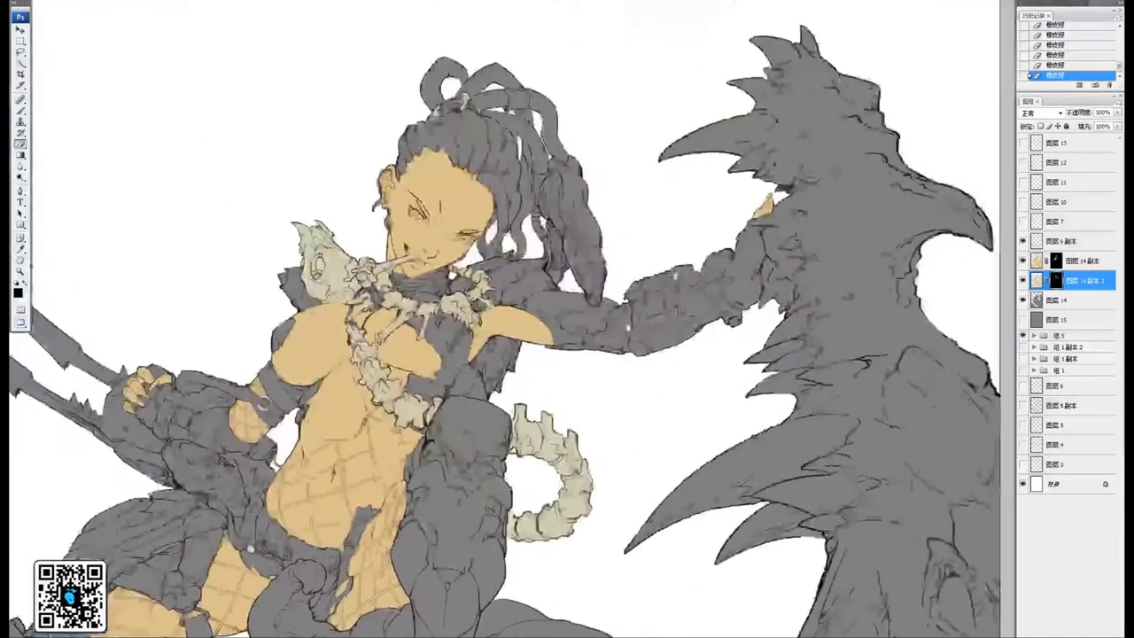
pyautogui.moveTo(708, 254); pyautogui.dragTo(638, 375)
pyautogui.hotkey('ctrl', '+')
pyautogui.hotkey('ctrl', '+')
pyautogui.hotkey('ctrl', '+')
pyautogui.moveTo(736, 247); pyautogui.dragTo(761, 296)
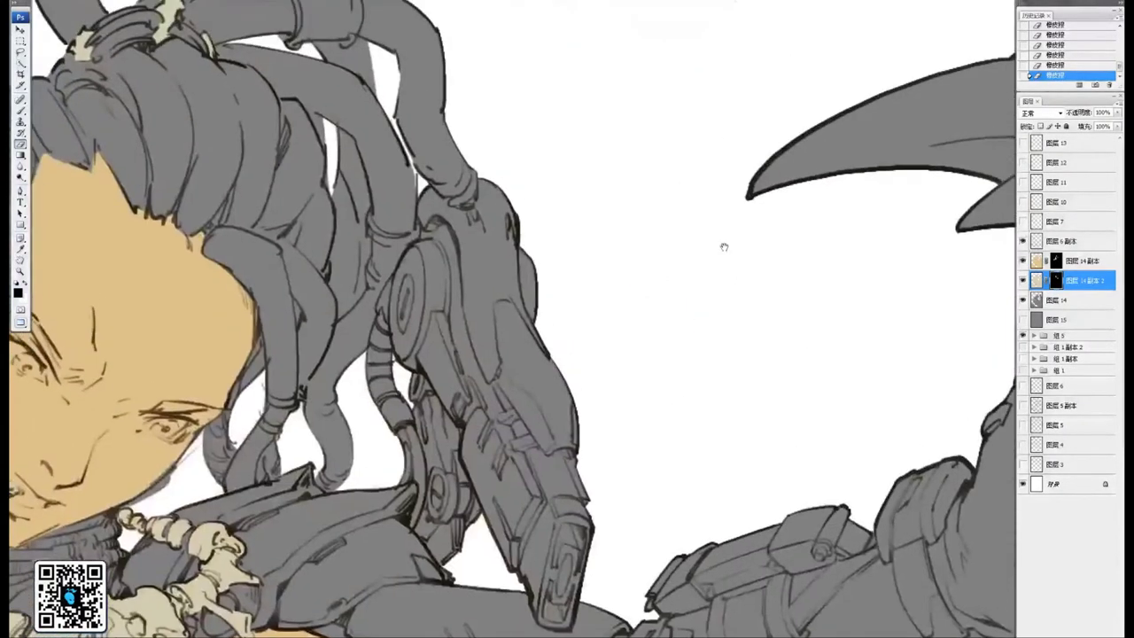
pyautogui.moveTo(610, 283); pyautogui.dragTo(743, 380)
pyautogui.moveTo(733, 273); pyautogui.dragTo(775, 348)
pyautogui.moveTo(783, 346); pyautogui.dragTo(753, 161)
pyautogui.moveTo(221, 556); pyautogui.dragTo(441, 355)
pyautogui.moveTo(853, 203); pyautogui.dragTo(474, 381)
pyautogui.moveTo(889, 173); pyautogui.dragTo(588, 452)
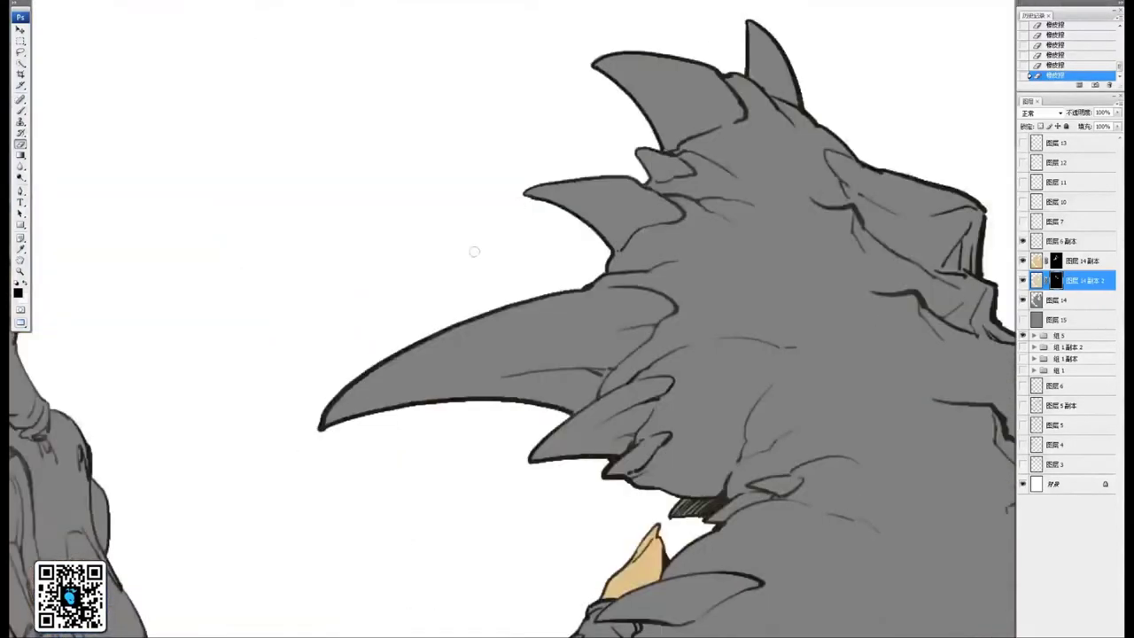
pyautogui.moveTo(346, 381)
pyautogui.mouseDown()
pyautogui.moveTo(394, 316)
pyautogui.moveTo(458, 293)
pyautogui.moveTo(442, 390)
pyautogui.moveTo(488, 364)
pyautogui.moveTo(473, 433)
pyautogui.moveTo(595, 318)
pyautogui.moveTo(544, 322)
pyautogui.moveTo(613, 313)
pyautogui.moveTo(537, 314)
pyautogui.moveTo(640, 309)
pyautogui.moveTo(595, 299)
pyautogui.moveTo(661, 309)
pyautogui.moveTo(656, 302)
pyautogui.moveTo(640, 336)
pyautogui.moveTo(586, 387)
pyautogui.mouseUp()
pyautogui.moveTo(605, 346)
pyautogui.mouseDown()
pyautogui.moveTo(550, 406)
pyautogui.moveTo(514, 404)
pyautogui.moveTo(513, 421)
pyautogui.moveTo(567, 438)
pyautogui.mouseUp()
# Reveal the bone colour on the smaller spikes below the long horn, including the two beside the hatched gap
pyautogui.scroll(1, 637, 312)
pyautogui.moveTo(624, 472)
pyautogui.mouseDown()
pyautogui.moveTo(743, 393)
pyautogui.moveTo(721, 379)
pyautogui.moveTo(751, 342)
pyautogui.mouseUp()
pyautogui.press('[')
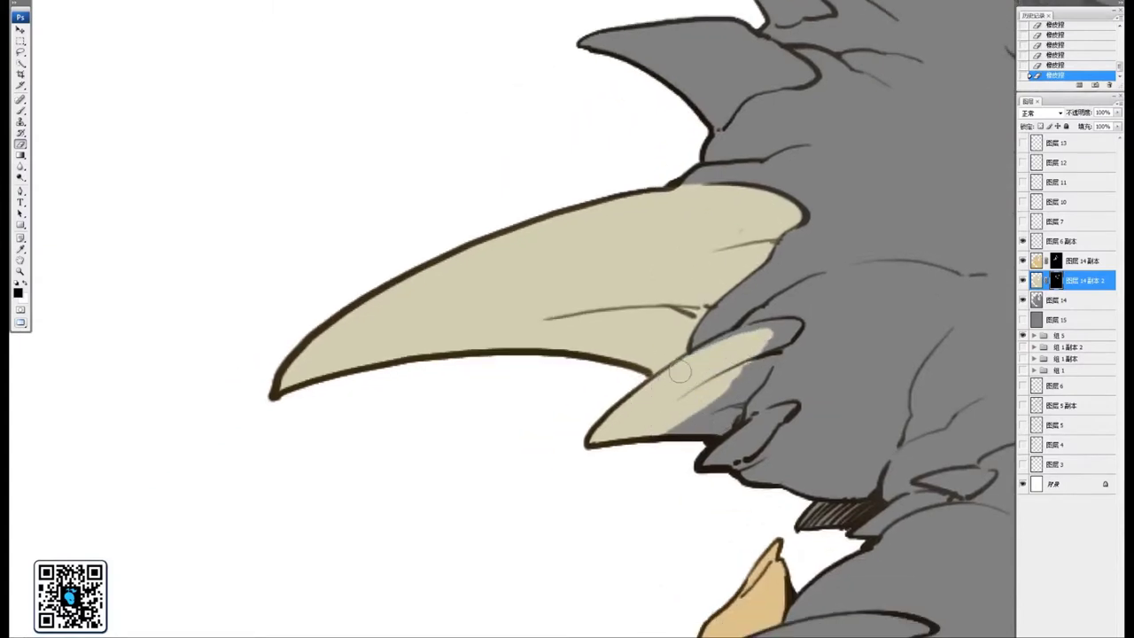
pyautogui.moveTo(679, 373)
pyautogui.mouseDown()
pyautogui.moveTo(793, 326)
pyautogui.moveTo(736, 372)
pyautogui.moveTo(756, 358)
pyautogui.moveTo(736, 389)
pyautogui.moveTo(769, 351)
pyautogui.moveTo(719, 414)
pyautogui.moveTo(732, 403)
pyautogui.moveTo(732, 416)
pyautogui.moveTo(671, 444)
pyautogui.moveTo(692, 419)
pyautogui.moveTo(725, 440)
pyautogui.moveTo(717, 447)
pyautogui.moveTo(746, 436)
pyautogui.moveTo(733, 448)
pyautogui.moveTo(714, 438)
pyautogui.moveTo(724, 457)
pyautogui.moveTo(792, 406)
pyautogui.moveTo(775, 409)
pyautogui.moveTo(694, 328)
pyautogui.moveTo(731, 363)
pyautogui.moveTo(721, 354)
pyautogui.moveTo(749, 360)
pyautogui.moveTo(745, 372)
pyautogui.moveTo(759, 368)
pyautogui.moveTo(751, 374)
pyautogui.moveTo(807, 347)
pyautogui.moveTo(770, 355)
pyautogui.moveTo(810, 349)
pyautogui.moveTo(603, 454)
pyautogui.moveTo(565, 445)
pyautogui.moveTo(618, 455)
pyautogui.mouseUp()
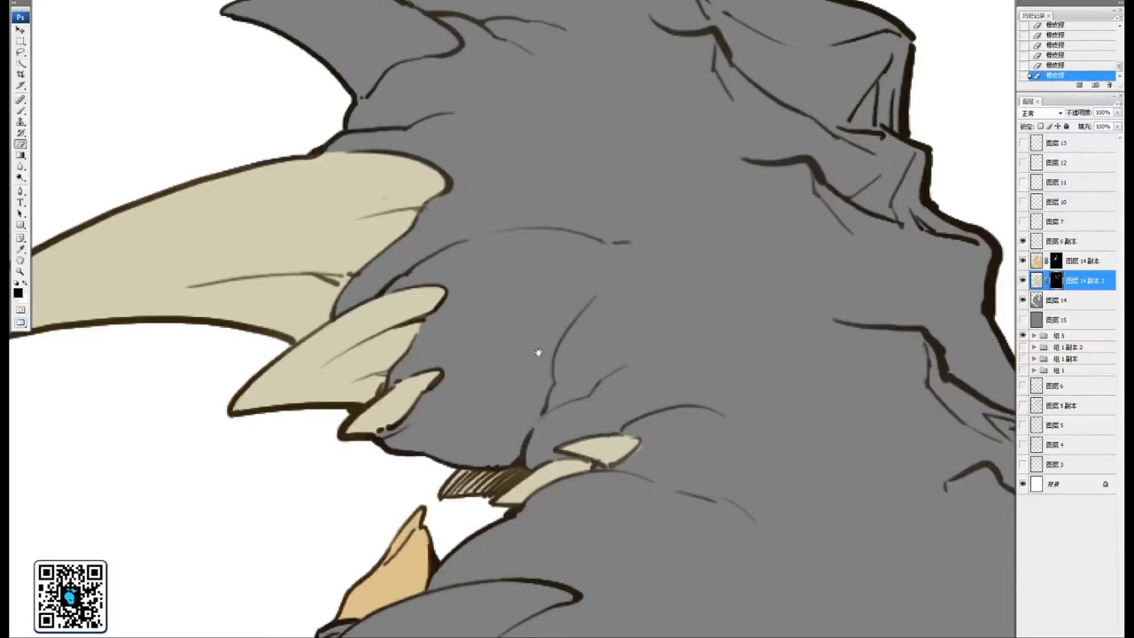
# Reveal the bone colour on the four spikes above the long horn, up to the creature's topmost spike
pyautogui.moveTo(538, 352); pyautogui.dragTo(804, 629)
pyautogui.moveTo(532, 306)
pyautogui.mouseDown()
pyautogui.moveTo(531, 415)
pyautogui.moveTo(600, 454)
pyautogui.moveTo(642, 432)
pyautogui.moveTo(636, 416)
pyautogui.moveTo(713, 456)
pyautogui.moveTo(653, 456)
pyautogui.moveTo(673, 455)
pyautogui.moveTo(638, 473)
pyautogui.moveTo(636, 503)
pyautogui.moveTo(613, 466)
pyautogui.moveTo(625, 464)
pyautogui.mouseUp()
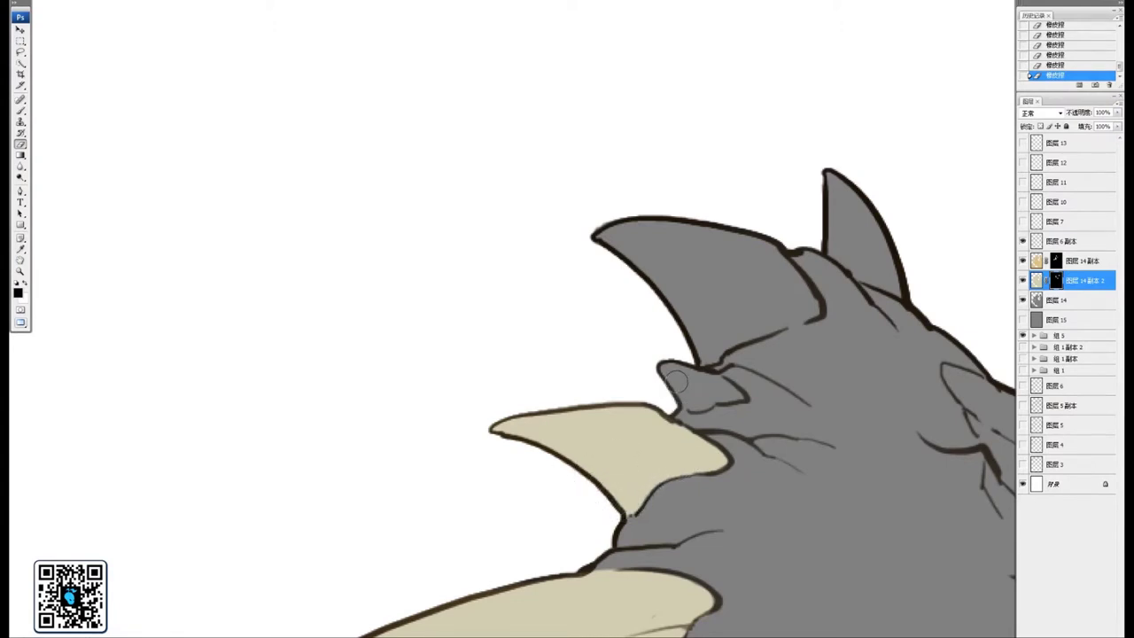
pyautogui.moveTo(675, 381); pyautogui.dragTo(690, 400)
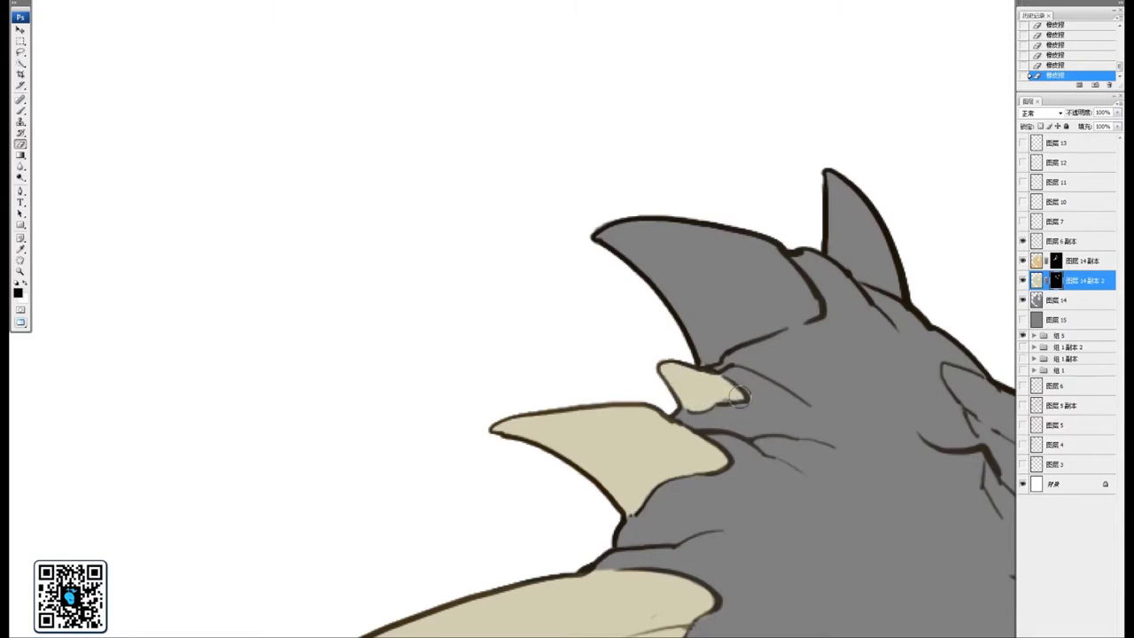
pyautogui.moveTo(563, 238)
pyautogui.mouseDown()
pyautogui.moveTo(673, 283)
pyautogui.moveTo(703, 207)
pyautogui.moveTo(804, 309)
pyautogui.moveTo(687, 350)
pyautogui.moveTo(755, 306)
pyautogui.mouseUp()
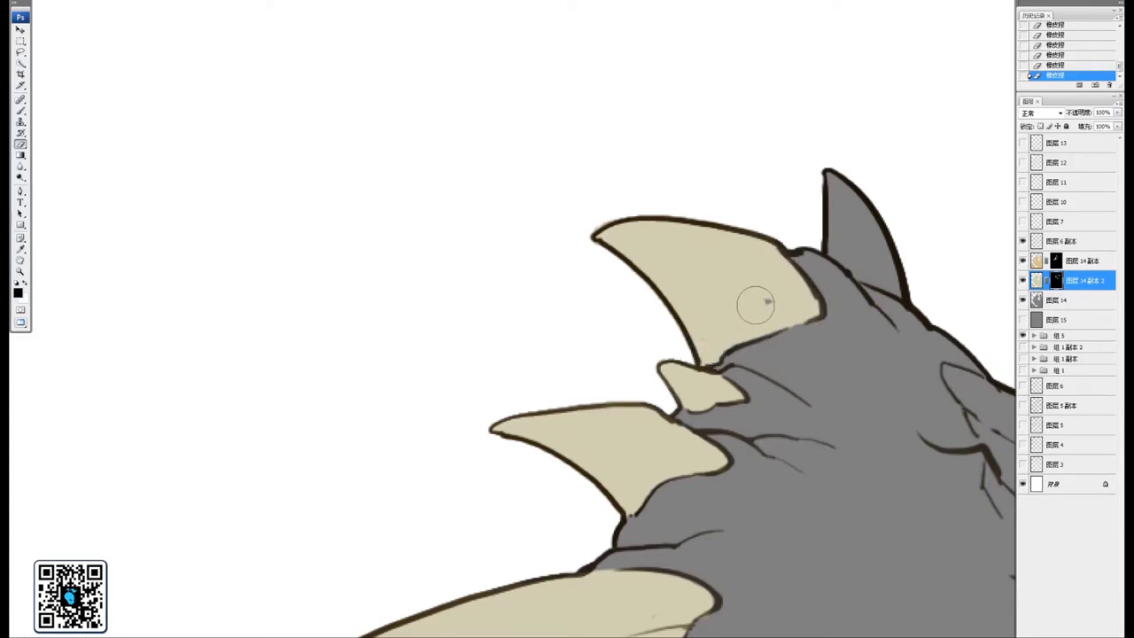
pyautogui.moveTo(835, 241); pyautogui.dragTo(666, 290)
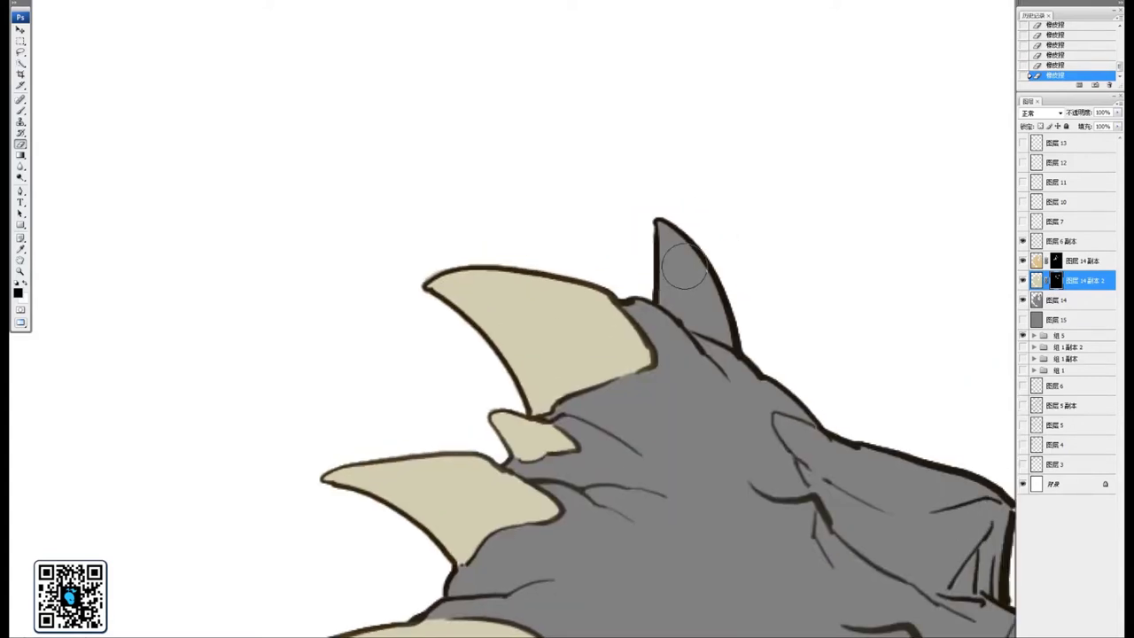
pyautogui.moveTo(650, 200)
pyautogui.mouseDown()
pyautogui.moveTo(688, 278)
pyautogui.moveTo(655, 266)
pyautogui.moveTo(666, 285)
pyautogui.moveTo(747, 338)
pyautogui.mouseUp()
# Reveal the bone colour on the curved spike that overlaps the base of the woman's tan fingertip
pyautogui.moveTo(838, 379); pyautogui.dragTo(542, 75)
pyautogui.hotkey('ctrl', '-')
pyautogui.hotkey('ctrl', '-')
pyautogui.hotkey('ctrl', '-')
pyautogui.moveTo(493, 436); pyautogui.dragTo(714, 299)
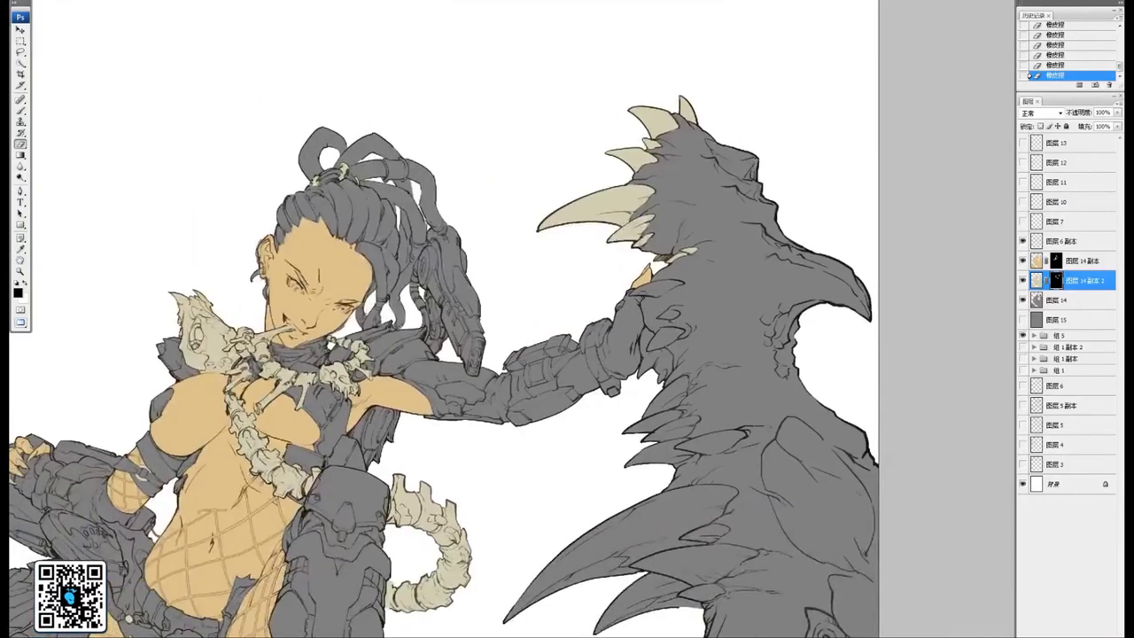
pyautogui.hotkey('ctrl', '+')
pyautogui.hotkey('ctrl', '+')
pyautogui.hotkey('ctrl', '+')
pyautogui.hotkey('ctrl', '+')
pyautogui.moveTo(842, 281); pyautogui.dragTo(460, 452)
pyautogui.moveTo(801, 302); pyautogui.dragTo(657, 441)
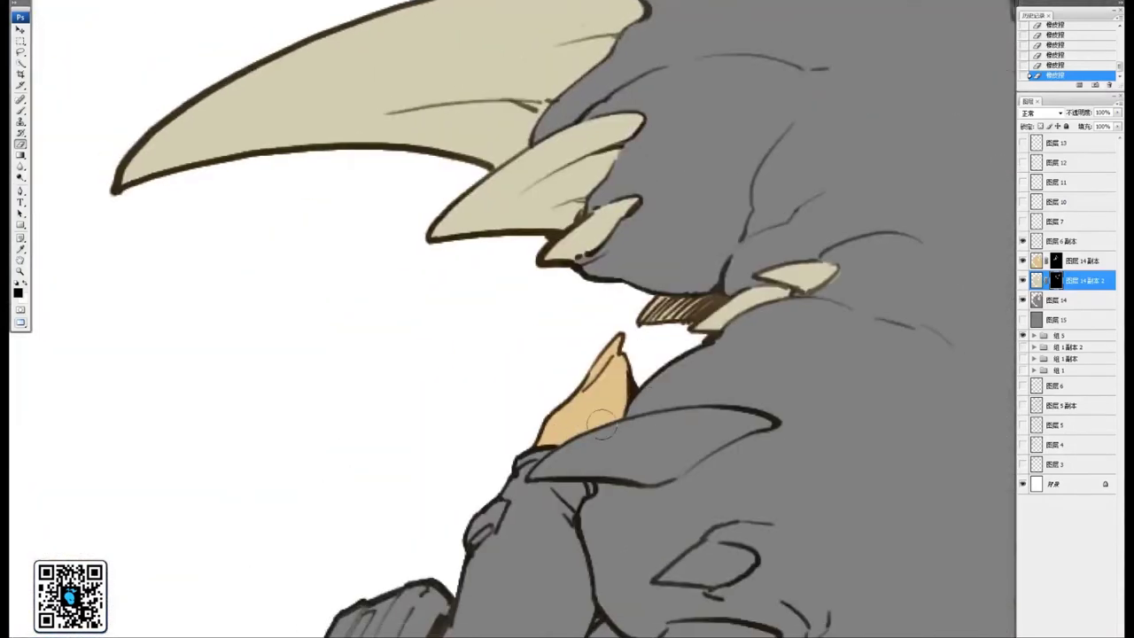
pyautogui.moveTo(528, 472)
pyautogui.mouseDown()
pyautogui.moveTo(576, 451)
pyautogui.moveTo(566, 452)
pyautogui.moveTo(697, 415)
pyautogui.moveTo(611, 432)
pyautogui.moveTo(708, 416)
pyautogui.moveTo(765, 421)
pyautogui.moveTo(696, 436)
pyautogui.moveTo(746, 421)
pyautogui.moveTo(674, 458)
pyautogui.moveTo(723, 433)
pyautogui.mouseUp()
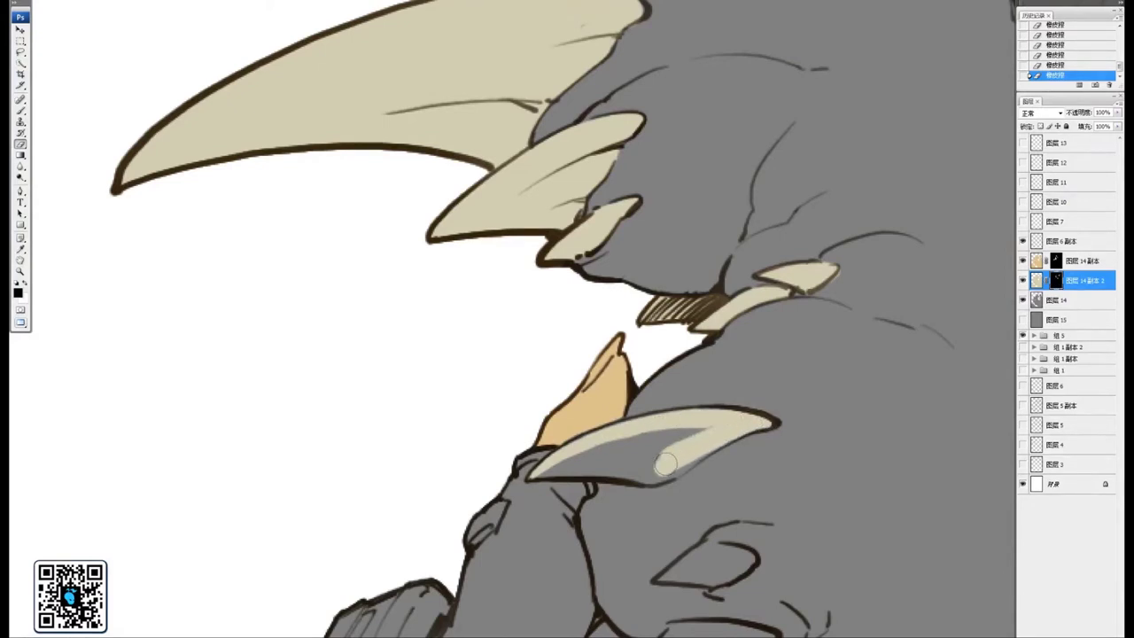
pyautogui.moveTo(657, 473)
pyautogui.mouseDown()
pyautogui.moveTo(565, 469)
pyautogui.moveTo(669, 447)
pyautogui.moveTo(629, 447)
pyautogui.moveTo(661, 433)
pyautogui.mouseUp()
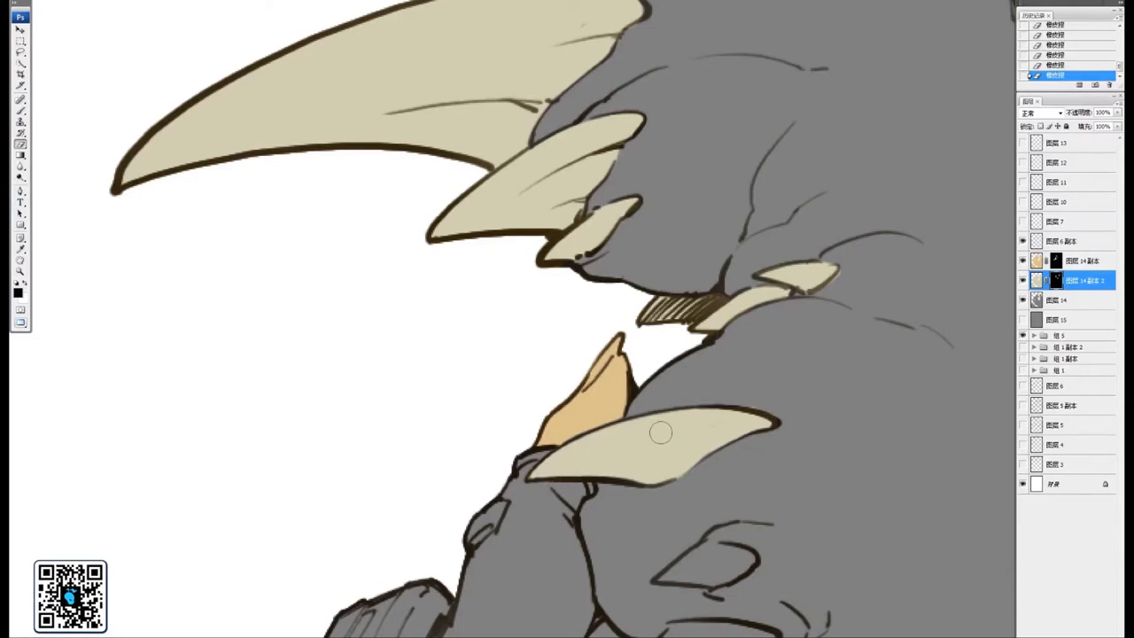
# Reveal the bone colour on the four spikes below the curved one, from the small leaf-shaped spike to the tiny lowest one
pyautogui.scroll(-5, 726, 423)
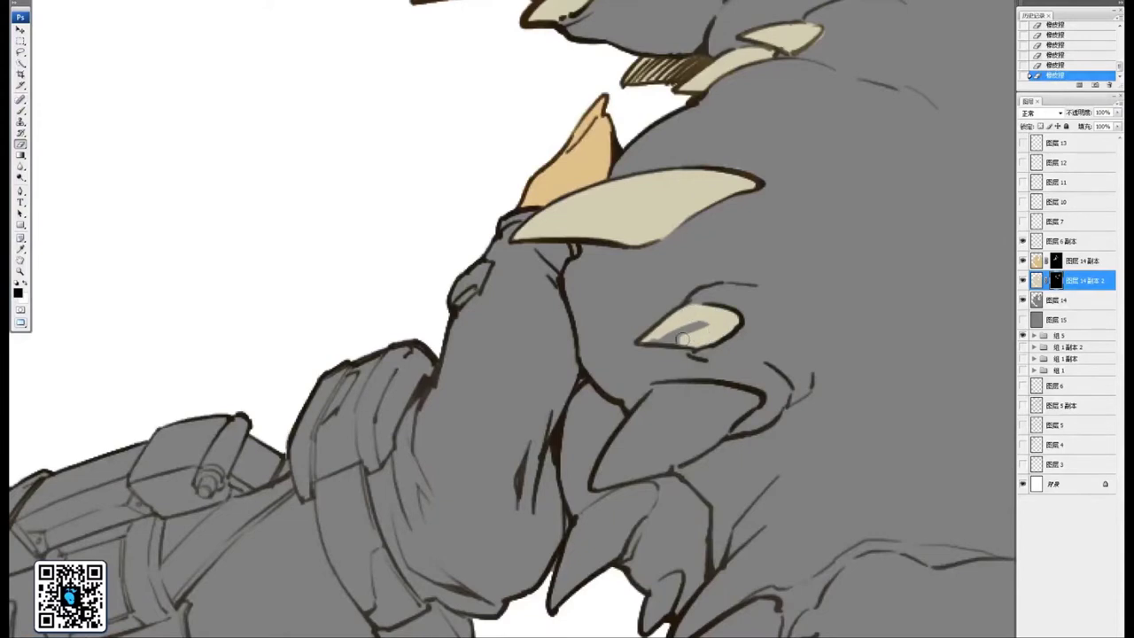
pyautogui.scroll(-1, 646, 373)
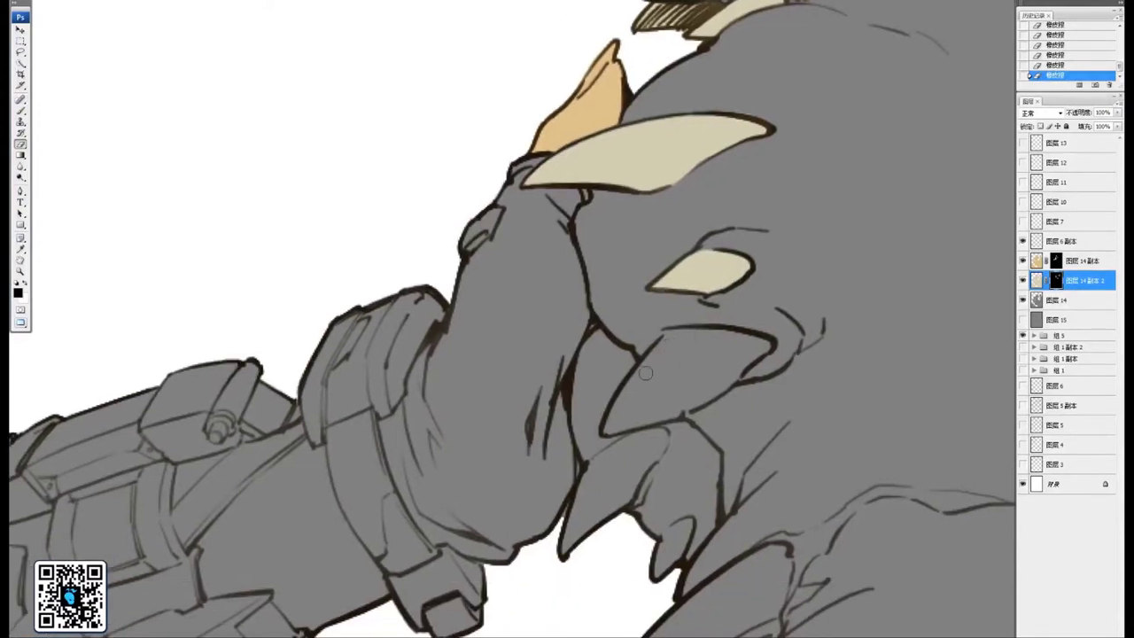
pyautogui.moveTo(670, 344)
pyautogui.mouseDown()
pyautogui.moveTo(630, 391)
pyautogui.moveTo(653, 359)
pyautogui.moveTo(625, 420)
pyautogui.moveTo(684, 398)
pyautogui.moveTo(618, 423)
pyautogui.moveTo(713, 382)
pyautogui.moveTo(685, 405)
pyautogui.moveTo(717, 381)
pyautogui.mouseUp()
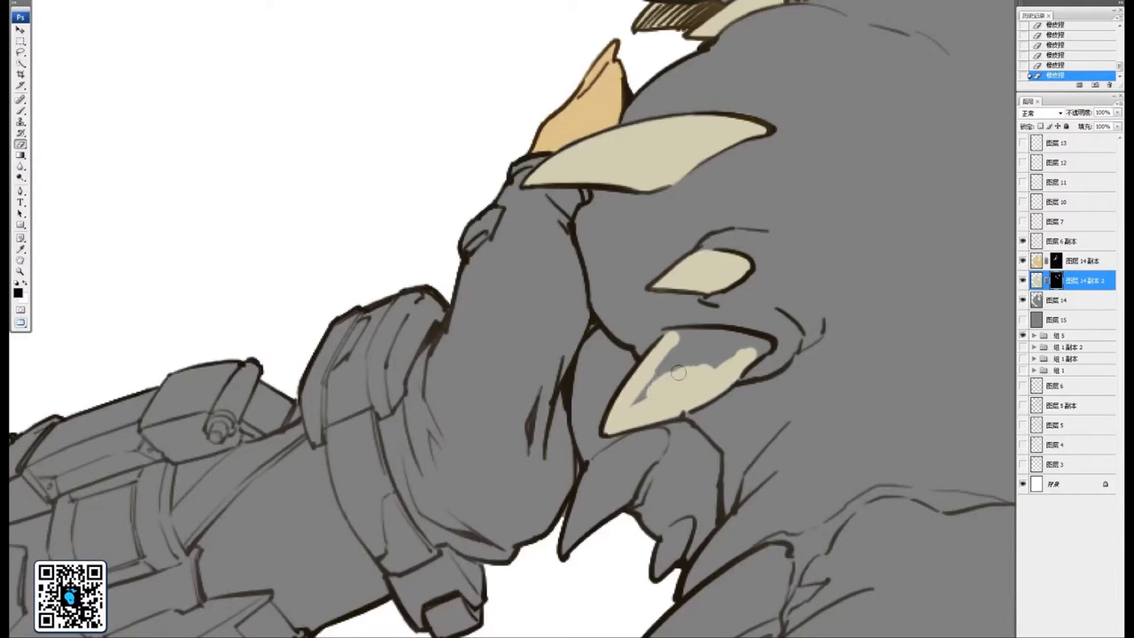
pyautogui.moveTo(678, 373)
pyautogui.mouseDown()
pyautogui.moveTo(631, 404)
pyautogui.moveTo(657, 359)
pyautogui.moveTo(686, 340)
pyautogui.moveTo(734, 342)
pyautogui.mouseUp()
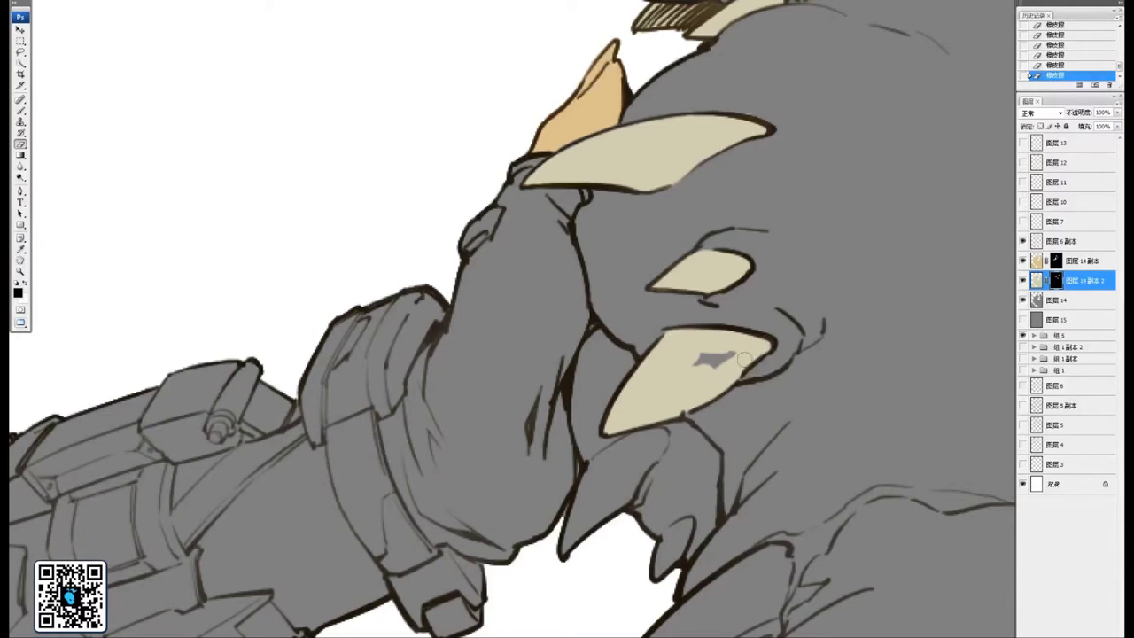
pyautogui.moveTo(628, 449)
pyautogui.mouseDown()
pyautogui.moveTo(652, 377)
pyautogui.moveTo(613, 452)
pyautogui.moveTo(606, 413)
pyautogui.moveTo(649, 380)
pyautogui.moveTo(652, 403)
pyautogui.moveTo(613, 460)
pyautogui.mouseUp()
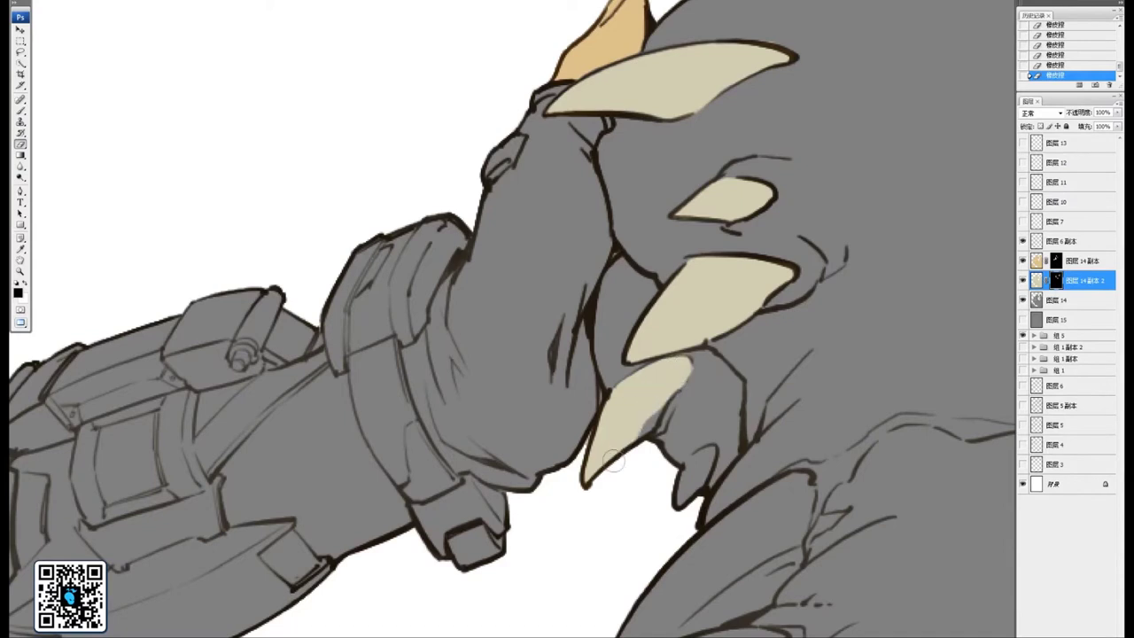
pyautogui.moveTo(674, 442)
pyautogui.mouseDown()
pyautogui.moveTo(650, 384)
pyautogui.moveTo(659, 436)
pyautogui.moveTo(678, 286)
pyautogui.mouseUp()
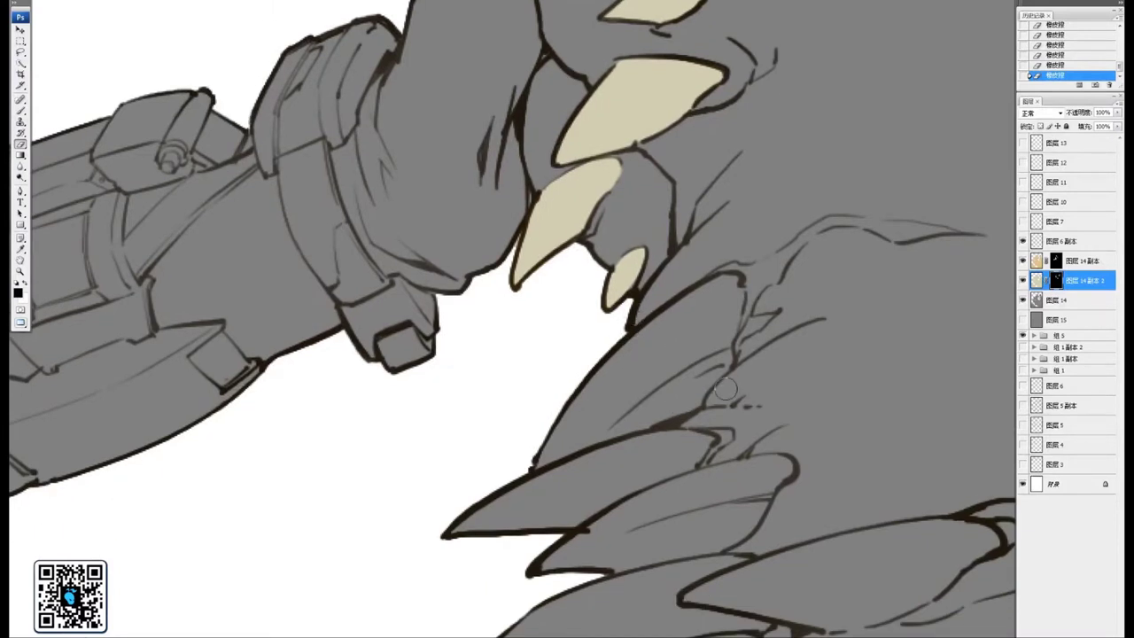
# Reveal the bone colour on the cluster of five large overlapping spikes below the tiny spike, along the creature's outer edge
pyautogui.moveTo(718, 366); pyautogui.dragTo(728, 317)
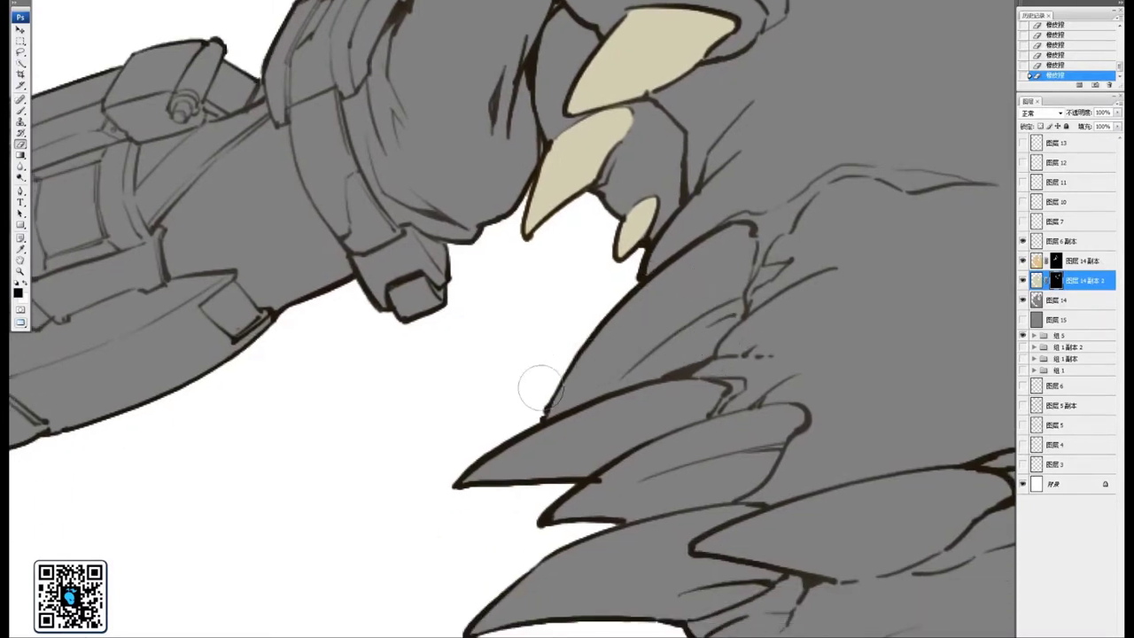
pyautogui.moveTo(541, 385)
pyautogui.mouseDown()
pyautogui.moveTo(631, 345)
pyautogui.moveTo(604, 381)
pyautogui.moveTo(707, 275)
pyautogui.moveTo(683, 274)
pyautogui.moveTo(709, 263)
pyautogui.moveTo(635, 318)
pyautogui.moveTo(656, 295)
pyautogui.moveTo(741, 235)
pyautogui.moveTo(724, 316)
pyautogui.moveTo(732, 294)
pyautogui.moveTo(696, 347)
pyautogui.moveTo(622, 370)
pyautogui.moveTo(640, 343)
pyautogui.mouseUp()
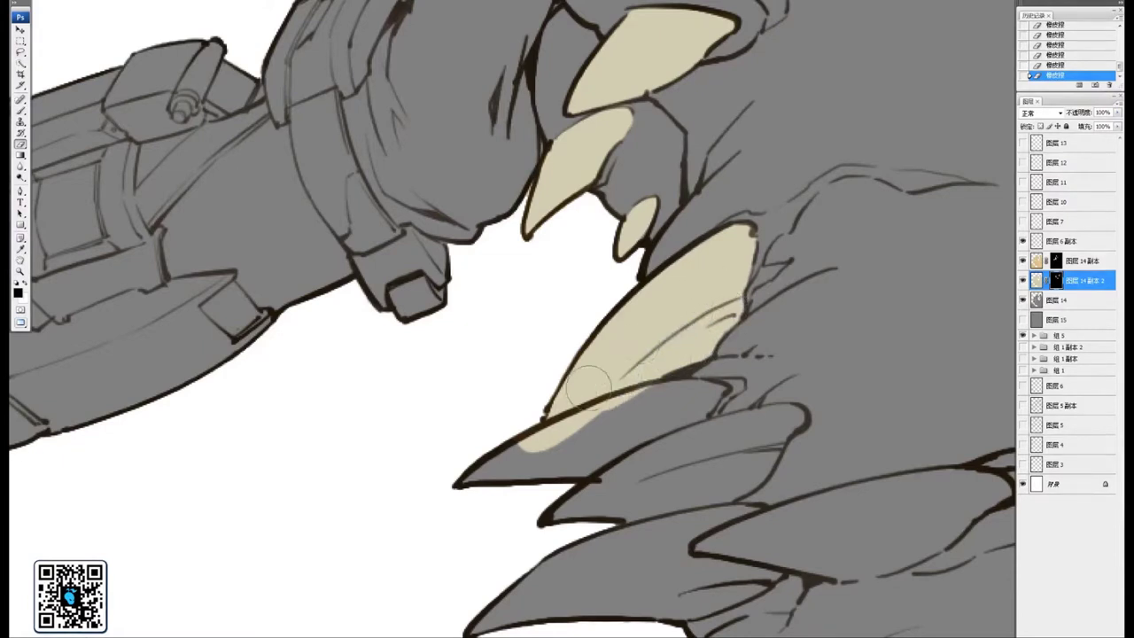
pyautogui.moveTo(587, 382)
pyautogui.mouseDown()
pyautogui.moveTo(526, 459)
pyautogui.moveTo(565, 459)
pyautogui.moveTo(688, 377)
pyautogui.moveTo(658, 407)
pyautogui.moveTo(629, 401)
pyautogui.moveTo(699, 390)
pyautogui.moveTo(661, 385)
pyautogui.moveTo(721, 387)
pyautogui.moveTo(659, 450)
pyautogui.moveTo(666, 409)
pyautogui.moveTo(612, 489)
pyautogui.moveTo(642, 506)
pyautogui.moveTo(697, 488)
pyautogui.moveTo(779, 427)
pyautogui.moveTo(755, 472)
pyautogui.moveTo(743, 482)
pyautogui.moveTo(745, 456)
pyautogui.moveTo(697, 461)
pyautogui.moveTo(712, 444)
pyautogui.moveTo(691, 442)
pyautogui.moveTo(761, 425)
pyautogui.moveTo(740, 439)
pyautogui.moveTo(677, 443)
pyautogui.moveTo(757, 427)
pyautogui.moveTo(717, 428)
pyautogui.mouseUp()
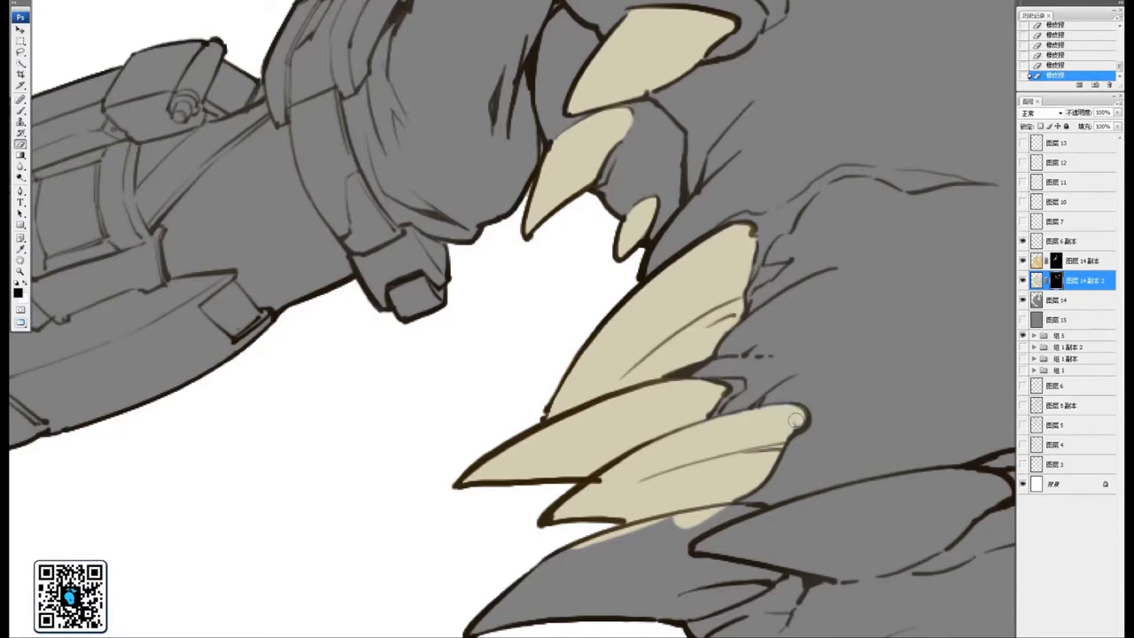
pyautogui.moveTo(700, 494); pyautogui.dragTo(778, 322)
pyautogui.moveTo(656, 379)
pyautogui.mouseDown()
pyautogui.moveTo(708, 368)
pyautogui.moveTo(699, 399)
pyautogui.moveTo(663, 431)
pyautogui.moveTo(709, 434)
pyautogui.moveTo(793, 425)
pyautogui.moveTo(858, 388)
pyautogui.moveTo(766, 399)
pyautogui.moveTo(736, 368)
pyautogui.moveTo(704, 368)
pyautogui.moveTo(838, 348)
pyautogui.moveTo(856, 350)
pyautogui.moveTo(633, 400)
pyautogui.moveTo(736, 347)
pyautogui.moveTo(587, 387)
pyautogui.moveTo(753, 341)
pyautogui.moveTo(780, 347)
pyautogui.mouseUp()
pyautogui.moveTo(696, 357)
pyautogui.mouseDown()
pyautogui.moveTo(822, 351)
pyautogui.moveTo(700, 415)
pyautogui.moveTo(642, 428)
pyautogui.moveTo(611, 416)
pyautogui.moveTo(696, 384)
pyautogui.mouseUp()
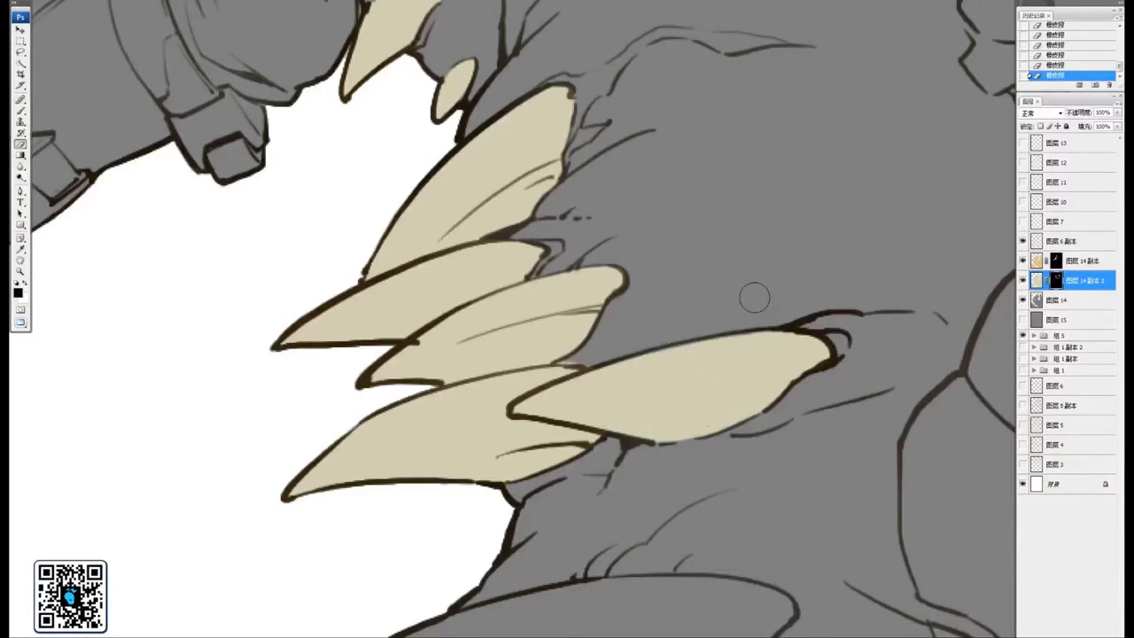
# Reveal the bone colour on the very long horn below the five-spike cluster, from its tip to its rounded base
pyautogui.moveTo(621, 474)
pyautogui.mouseDown()
pyautogui.moveTo(706, 306)
pyautogui.moveTo(770, 223)
pyautogui.mouseUp()
pyautogui.moveTo(475, 466); pyautogui.dragTo(745, 208)
pyautogui.moveTo(532, 456); pyautogui.dragTo(654, 329)
pyautogui.hotkey('ctrl', '-')
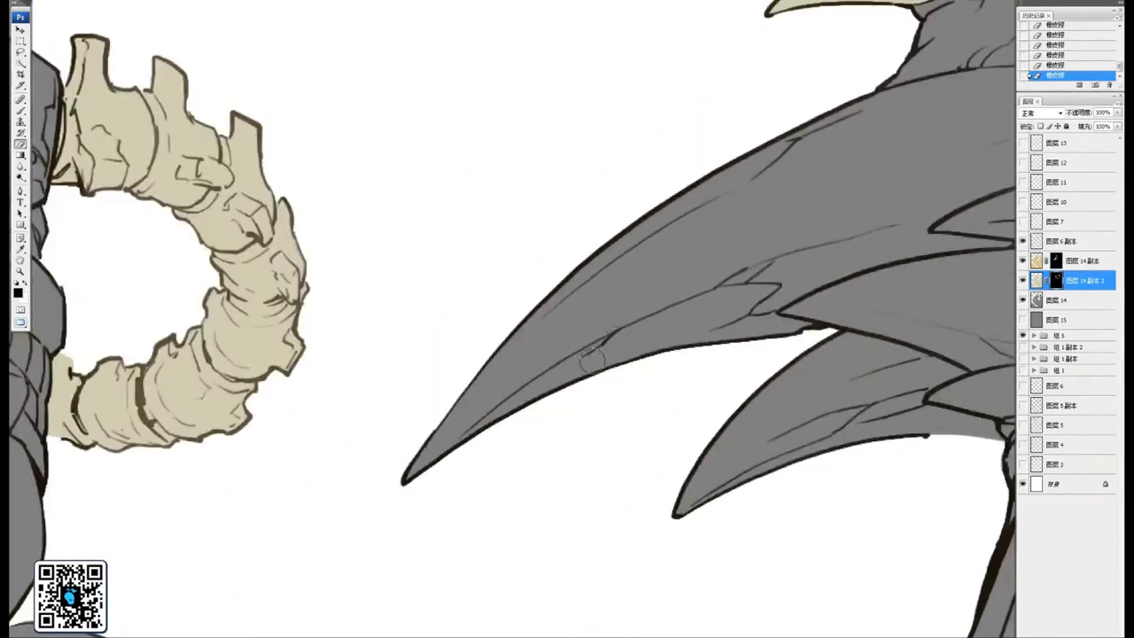
pyautogui.moveTo(479, 384)
pyautogui.mouseDown()
pyautogui.moveTo(387, 494)
pyautogui.moveTo(663, 225)
pyautogui.moveTo(753, 292)
pyautogui.mouseUp()
pyautogui.moveTo(834, 194)
pyautogui.mouseDown()
pyautogui.moveTo(781, 244)
pyautogui.moveTo(715, 378)
pyautogui.mouseUp()
pyautogui.moveTo(496, 443)
pyautogui.mouseDown()
pyautogui.moveTo(520, 456)
pyautogui.moveTo(620, 416)
pyautogui.moveTo(700, 443)
pyautogui.moveTo(722, 479)
pyautogui.moveTo(595, 405)
pyautogui.moveTo(677, 382)
pyautogui.mouseUp()
pyautogui.keyDown('ctrl'); pyautogui.click(659, 331); pyautogui.keyUp('ctrl')
pyautogui.moveTo(797, 318)
pyautogui.mouseDown()
pyautogui.moveTo(659, 366)
pyautogui.moveTo(671, 395)
pyautogui.moveTo(716, 380)
pyautogui.moveTo(499, 398)
pyautogui.moveTo(474, 413)
pyautogui.mouseUp()
pyautogui.press('[')
pyautogui.press('[')
pyautogui.moveTo(538, 387)
pyautogui.mouseDown()
pyautogui.moveTo(697, 344)
pyautogui.moveTo(579, 361)
pyautogui.moveTo(800, 337)
pyautogui.moveTo(683, 328)
pyautogui.moveTo(840, 346)
pyautogui.moveTo(783, 456)
pyautogui.moveTo(741, 488)
pyautogui.moveTo(739, 435)
pyautogui.moveTo(673, 501)
pyautogui.moveTo(751, 403)
pyautogui.moveTo(739, 362)
pyautogui.moveTo(785, 367)
pyautogui.moveTo(786, 379)
pyautogui.mouseUp()
pyautogui.scroll(-3, 786, 380)
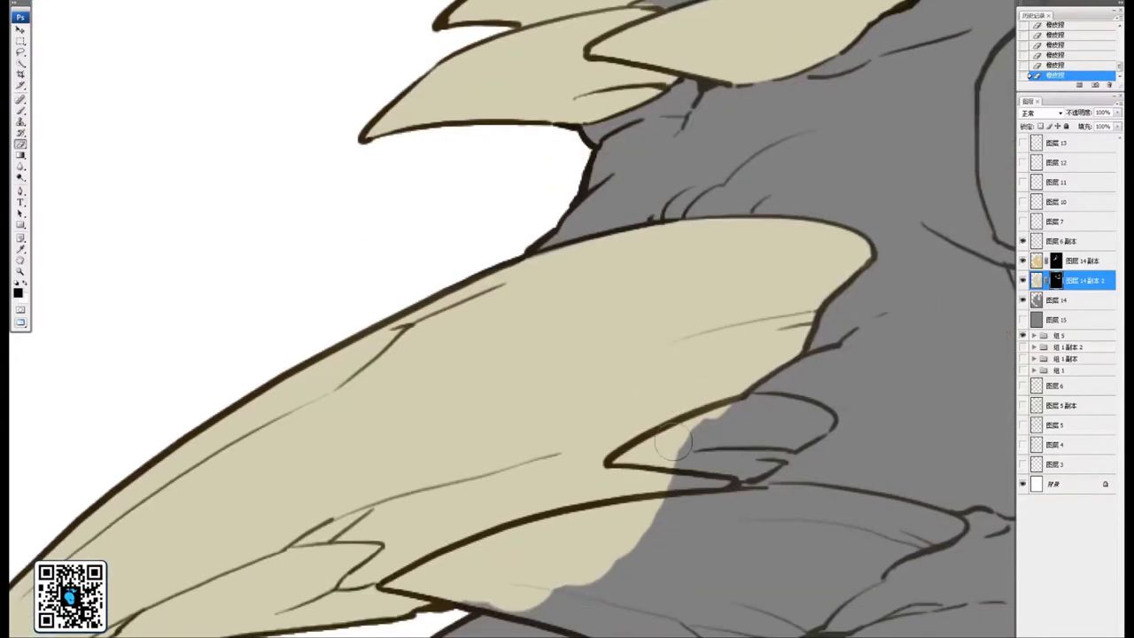
# Reveal the bone colour on the spikes beneath the very long horn, including the wide overlapping one, the curved lower one and both short ones
pyautogui.moveTo(678, 439)
pyautogui.mouseDown()
pyautogui.moveTo(761, 424)
pyautogui.moveTo(740, 409)
pyautogui.moveTo(817, 420)
pyautogui.moveTo(735, 467)
pyautogui.moveTo(671, 460)
pyautogui.moveTo(739, 458)
pyautogui.moveTo(716, 490)
pyautogui.moveTo(732, 485)
pyautogui.mouseUp()
pyautogui.moveTo(630, 547); pyautogui.dragTo(574, 327)
pyautogui.moveTo(488, 371)
pyautogui.mouseDown()
pyautogui.moveTo(399, 567)
pyautogui.moveTo(228, 531)
pyautogui.moveTo(191, 612)
pyautogui.mouseUp()
pyautogui.moveTo(421, 479)
pyautogui.mouseDown()
pyautogui.moveTo(359, 454)
pyautogui.moveTo(481, 577)
pyautogui.moveTo(567, 479)
pyautogui.moveTo(578, 524)
pyautogui.mouseUp()
pyautogui.moveTo(497, 347)
pyautogui.mouseDown()
pyautogui.moveTo(498, 381)
pyautogui.moveTo(506, 364)
pyautogui.moveTo(519, 368)
pyautogui.moveTo(526, 394)
pyautogui.moveTo(532, 374)
pyautogui.moveTo(538, 406)
pyautogui.mouseUp()
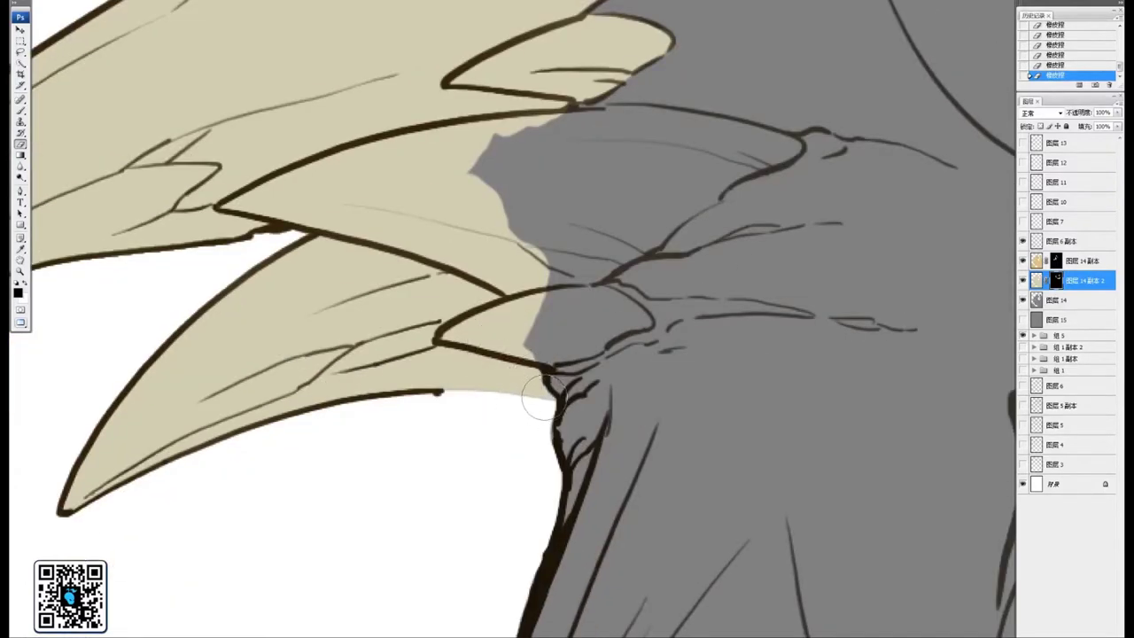
pyautogui.moveTo(547, 345)
pyautogui.mouseDown()
pyautogui.moveTo(548, 324)
pyautogui.moveTo(566, 333)
pyautogui.moveTo(542, 341)
pyautogui.moveTo(598, 328)
pyautogui.moveTo(589, 341)
pyautogui.moveTo(600, 310)
pyautogui.moveTo(626, 314)
pyautogui.moveTo(609, 297)
pyautogui.moveTo(603, 321)
pyautogui.moveTo(633, 315)
pyautogui.mouseUp()
pyautogui.moveTo(576, 224)
pyautogui.mouseDown()
pyautogui.moveTo(585, 204)
pyautogui.moveTo(633, 271)
pyautogui.moveTo(642, 222)
pyautogui.moveTo(632, 237)
pyautogui.moveTo(648, 223)
pyautogui.mouseUp()
pyautogui.moveTo(568, 73)
pyautogui.mouseDown()
pyautogui.moveTo(575, 186)
pyautogui.moveTo(543, 258)
pyautogui.mouseUp()
pyautogui.moveTo(476, 388)
pyautogui.mouseDown()
pyautogui.moveTo(508, 413)
pyautogui.moveTo(499, 355)
pyautogui.moveTo(571, 360)
pyautogui.moveTo(647, 344)
pyautogui.moveTo(550, 310)
pyautogui.moveTo(534, 316)
pyautogui.moveTo(692, 314)
pyautogui.moveTo(659, 313)
pyautogui.moveTo(764, 331)
pyautogui.moveTo(666, 381)
pyautogui.moveTo(713, 334)
pyautogui.moveTo(681, 331)
pyautogui.moveTo(697, 345)
pyautogui.moveTo(614, 365)
pyautogui.moveTo(645, 370)
pyautogui.moveTo(638, 403)
pyautogui.moveTo(682, 383)
pyautogui.mouseUp()
# Reveal the bone colour on the upper part of the creature's tall horn that overlaps the woman's bent knee
pyautogui.hotkey('ctrl', '-')
pyautogui.hotkey('ctrl', '-')
pyautogui.hotkey('ctrl', '-')
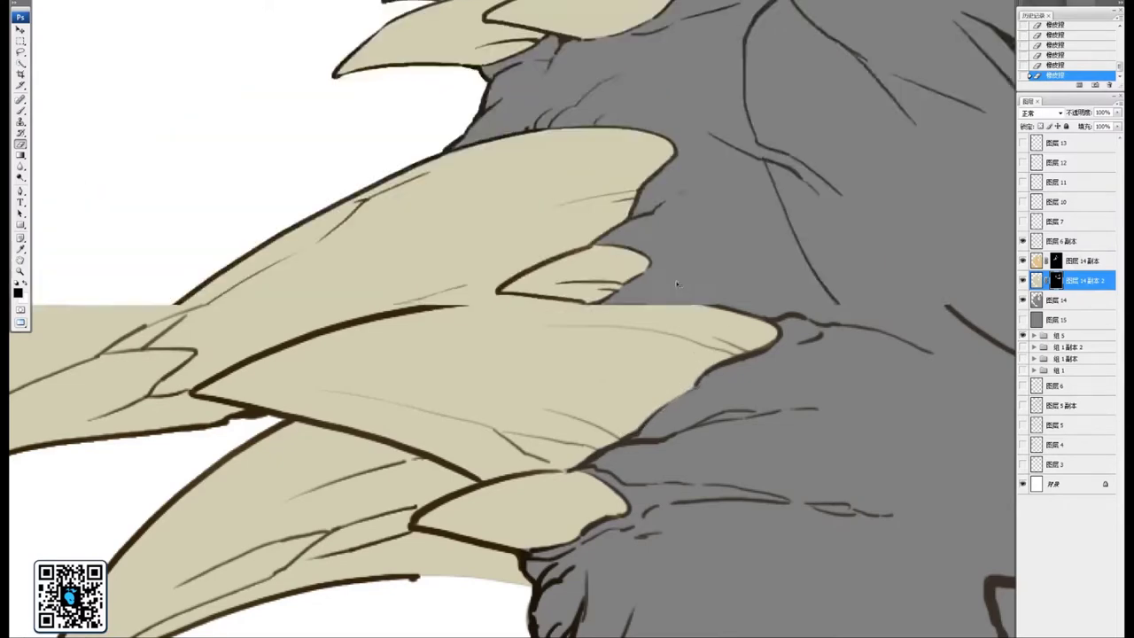
pyautogui.moveTo(649, 349); pyautogui.dragTo(870, 255)
pyautogui.moveTo(487, 412); pyautogui.dragTo(640, 282)
pyautogui.hotkey('ctrl', '-')
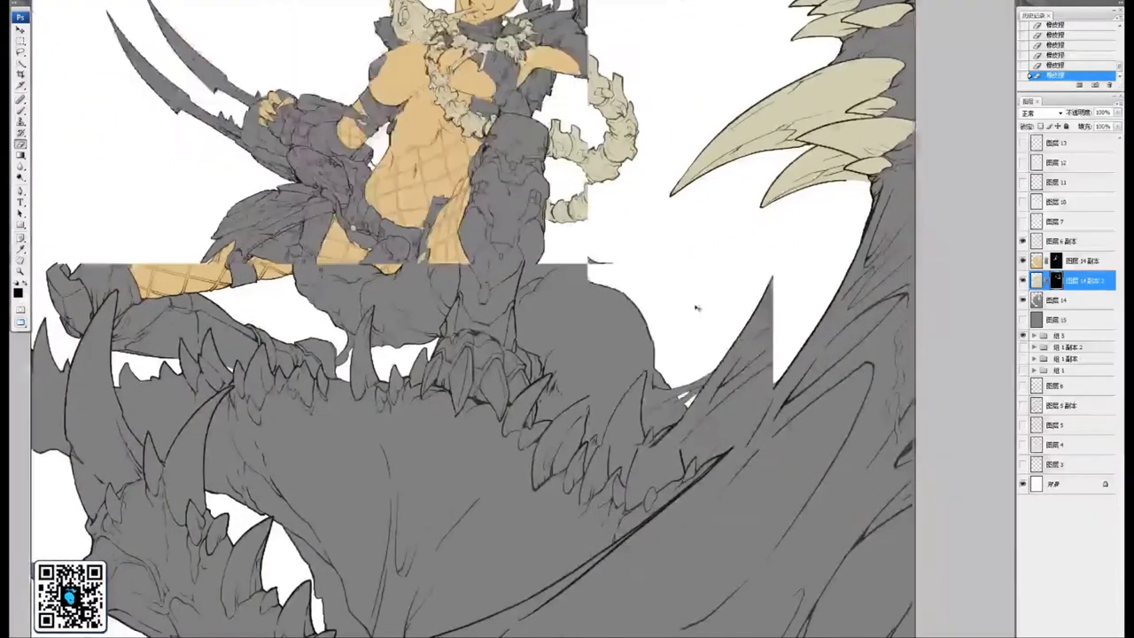
pyautogui.moveTo(567, 321); pyautogui.dragTo(834, 306)
pyautogui.hotkey('ctrl', '+')
pyautogui.hotkey('ctrl', '+')
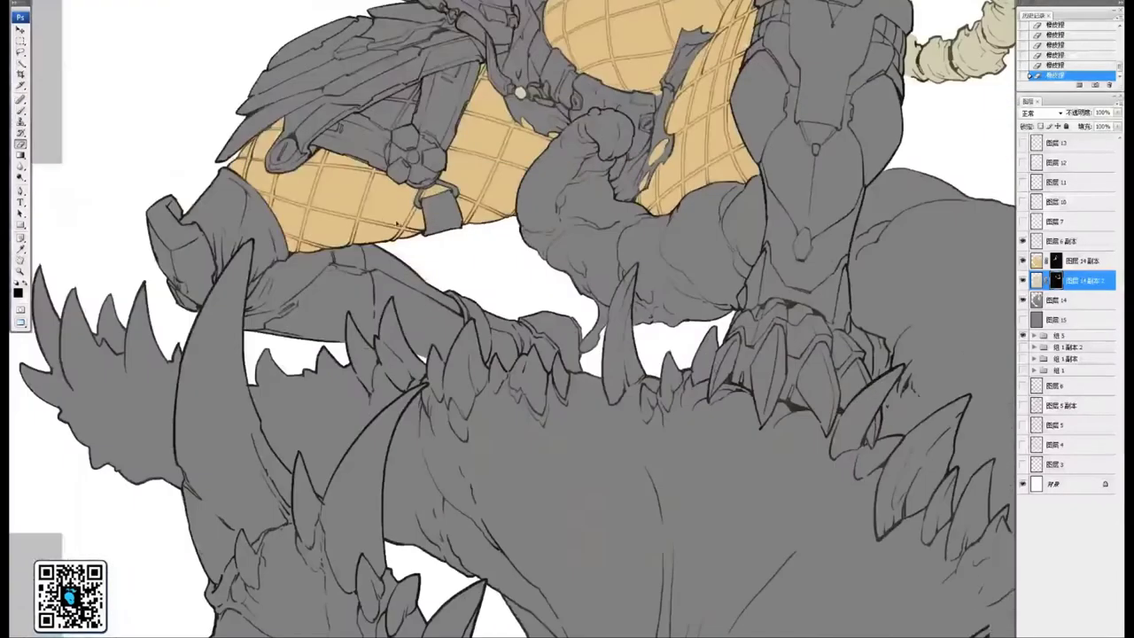
pyautogui.moveTo(466, 410)
pyautogui.mouseDown()
pyautogui.moveTo(511, 363)
pyautogui.moveTo(711, 241)
pyautogui.mouseUp()
pyautogui.moveTo(538, 341); pyautogui.dragTo(643, 273)
pyautogui.moveTo(523, 365); pyautogui.dragTo(531, 334)
pyautogui.moveTo(553, 144); pyautogui.dragTo(556, 375)
pyautogui.scroll(2, 536, 274)
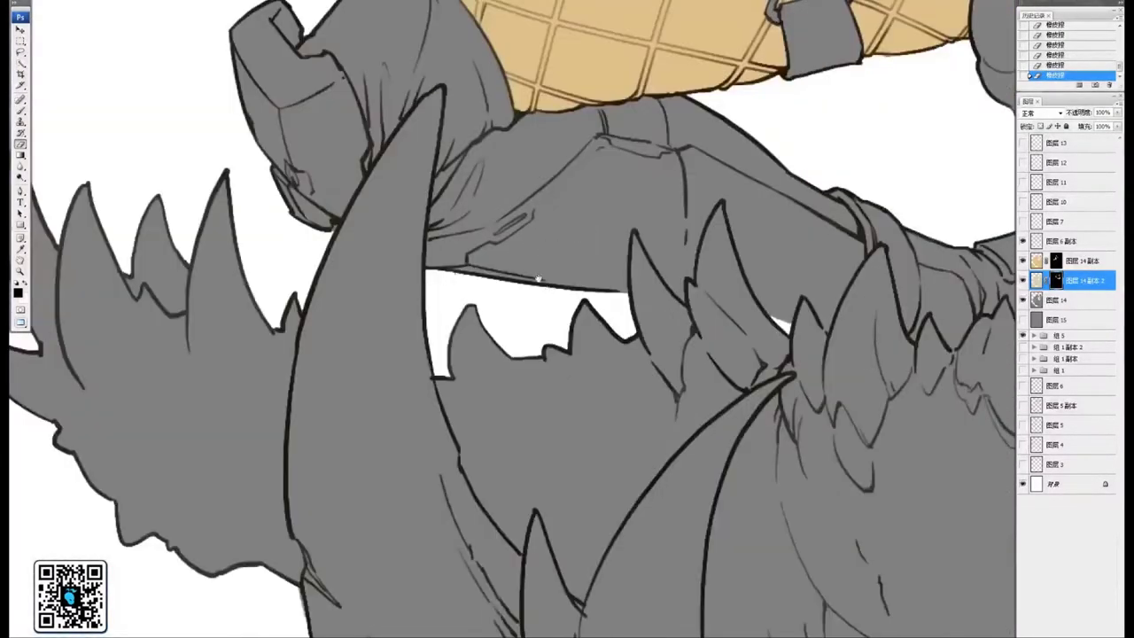
pyautogui.scroll(1, 537, 273)
pyautogui.moveTo(465, 470)
pyautogui.mouseDown()
pyautogui.moveTo(447, 408)
pyautogui.moveTo(470, 337)
pyautogui.moveTo(528, 250)
pyautogui.moveTo(533, 295)
pyautogui.mouseUp()
pyautogui.moveTo(551, 232); pyautogui.dragTo(536, 305)
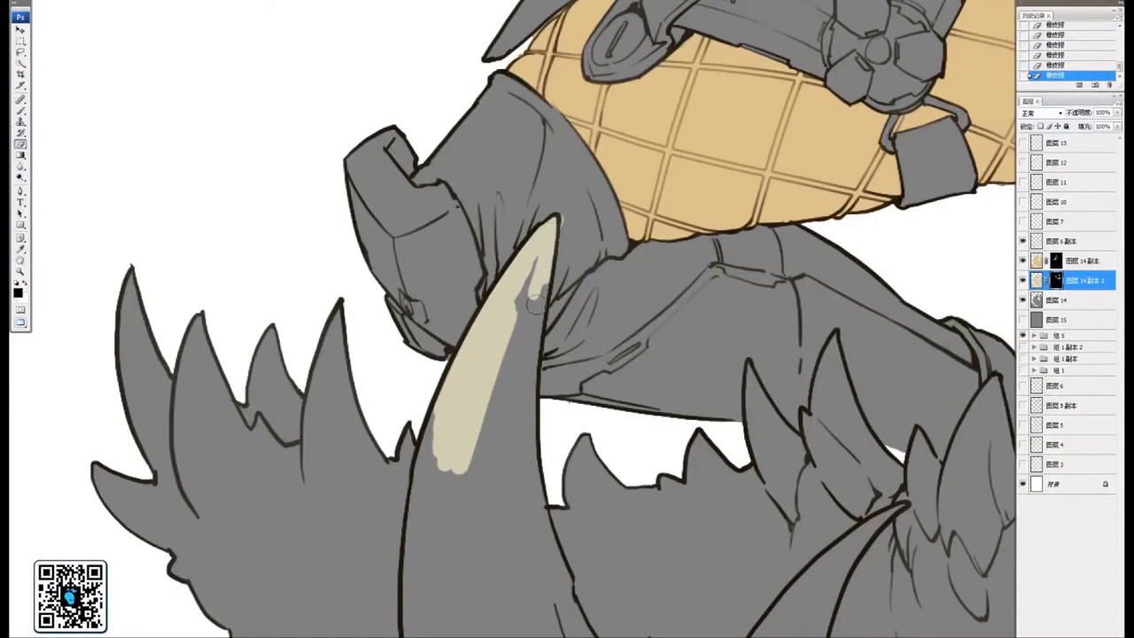
pyautogui.moveTo(533, 265); pyautogui.dragTo(527, 354)
pyautogui.press('x')
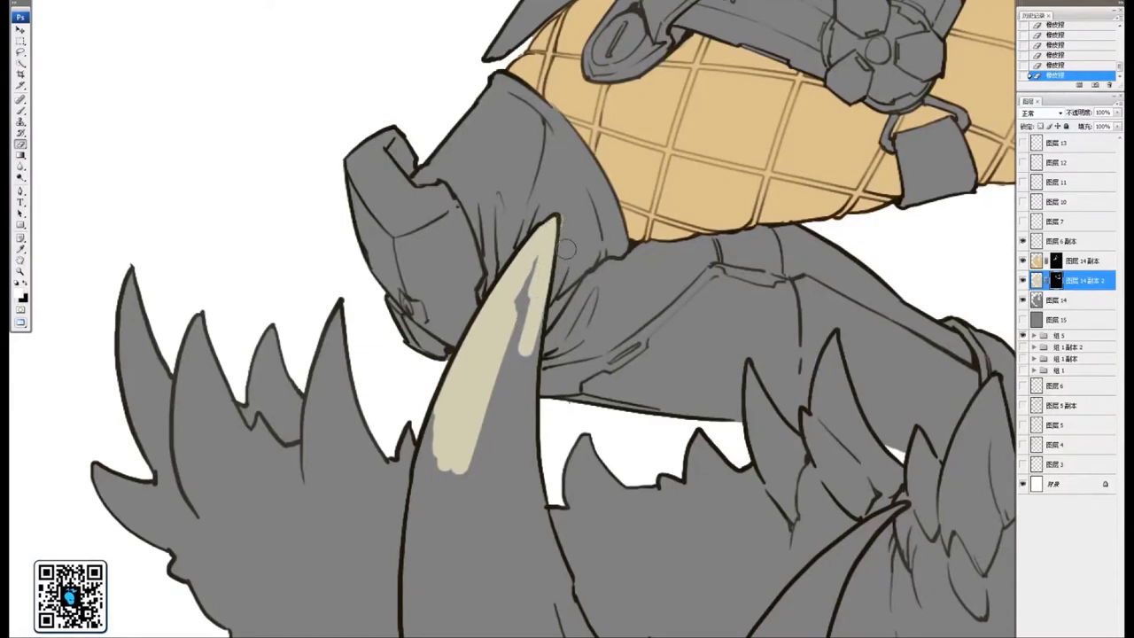
pyautogui.press('x')
pyautogui.moveTo(533, 269)
pyautogui.mouseDown()
pyautogui.moveTo(490, 403)
pyautogui.moveTo(488, 449)
pyautogui.mouseUp()
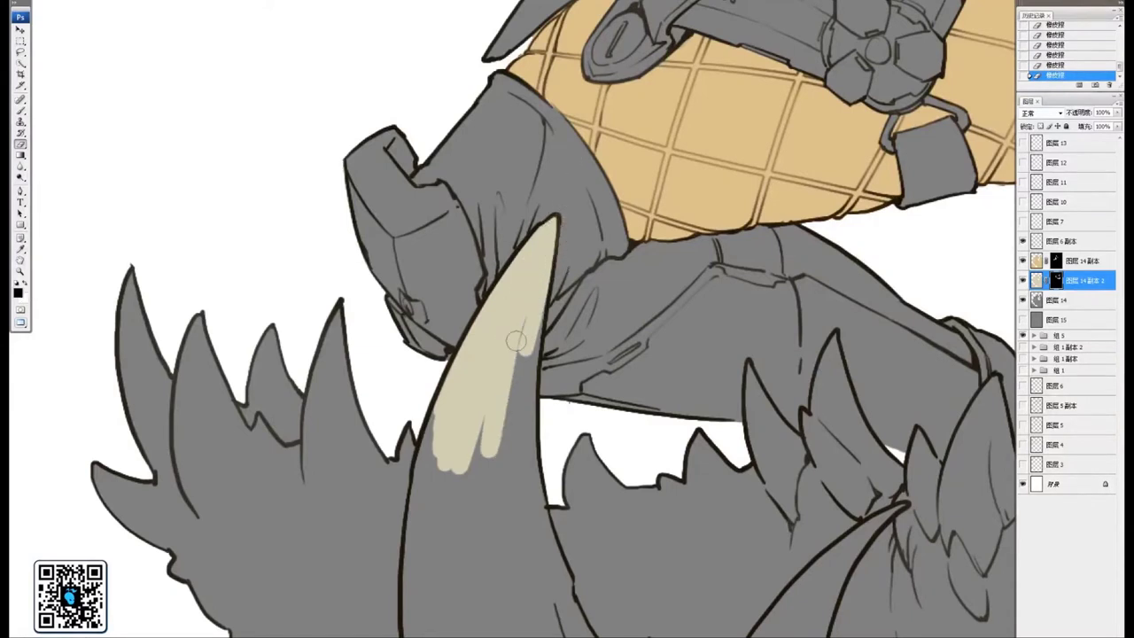
# Extend the bone colour down the tall horn's inner edge to the narrow spike beside its base
pyautogui.moveTo(519, 340); pyautogui.dragTo(503, 472)
pyautogui.moveTo(523, 363); pyautogui.dragTo(516, 463)
pyautogui.moveTo(530, 337); pyautogui.dragTo(518, 436)
pyautogui.moveTo(537, 306)
pyautogui.mouseDown()
pyautogui.moveTo(517, 437)
pyautogui.moveTo(538, 292)
pyautogui.moveTo(518, 422)
pyautogui.moveTo(535, 523)
pyautogui.mouseUp()
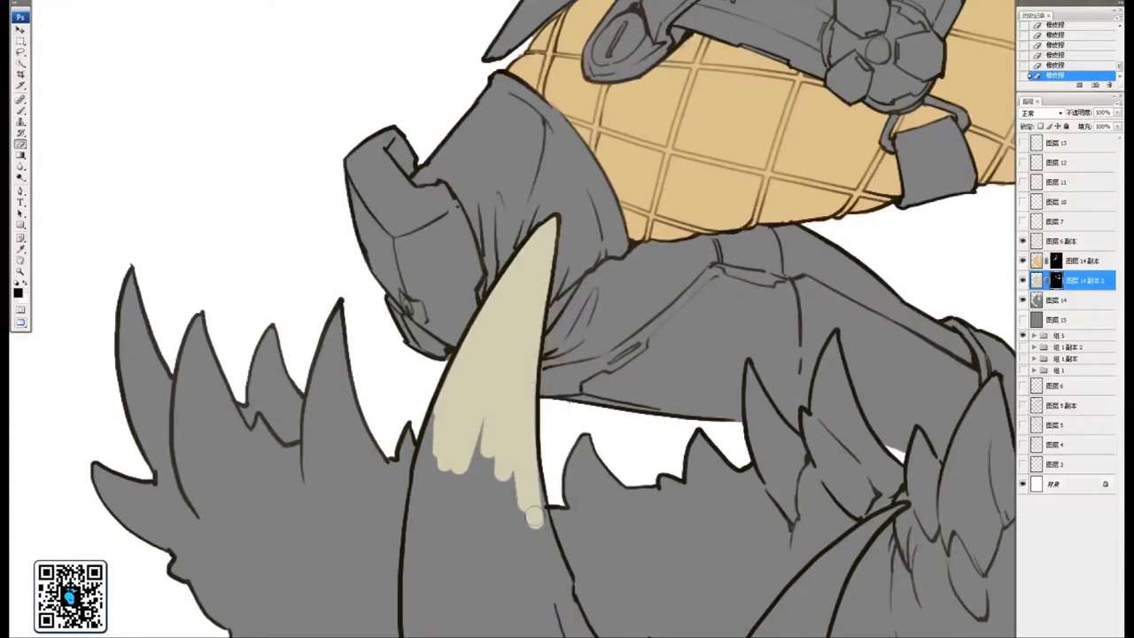
pyautogui.moveTo(524, 426); pyautogui.dragTo(564, 605)
pyautogui.moveTo(530, 608); pyautogui.dragTo(522, 516)
pyautogui.moveTo(494, 336); pyautogui.dragTo(524, 559)
pyautogui.moveTo(495, 362); pyautogui.dragTo(543, 565)
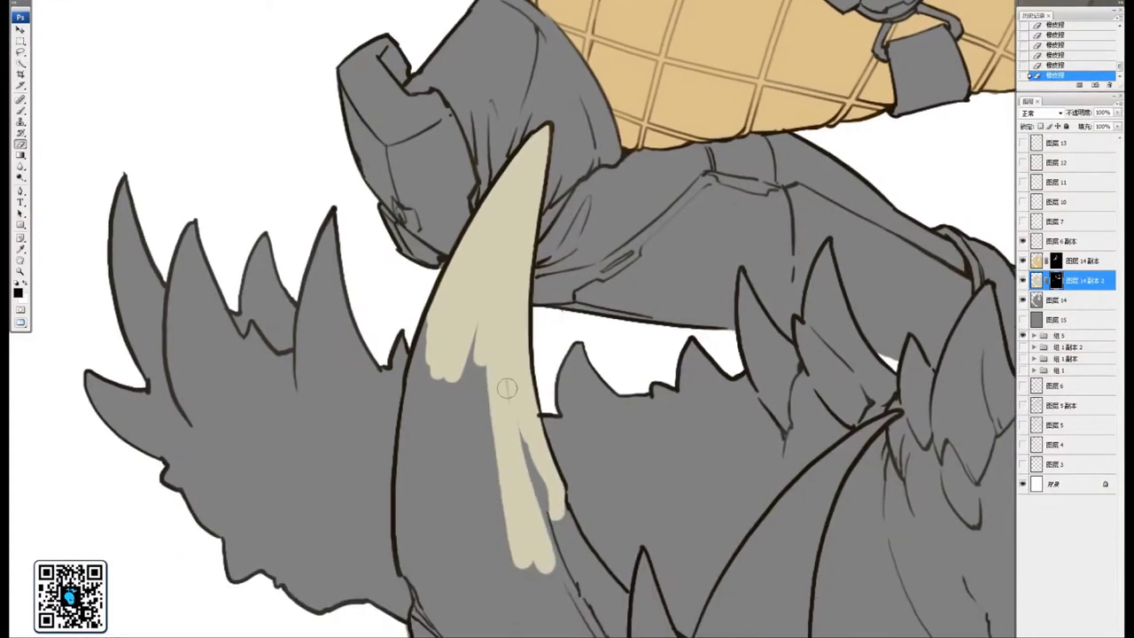
pyautogui.moveTo(508, 390); pyautogui.dragTo(555, 563)
pyautogui.moveTo(542, 472); pyautogui.dragTo(567, 569)
pyautogui.moveTo(542, 506); pyautogui.dragTo(576, 576)
pyautogui.moveTo(543, 483); pyautogui.dragTo(589, 581)
pyautogui.moveTo(567, 532); pyautogui.dragTo(629, 612)
pyautogui.moveTo(597, 570)
pyautogui.mouseDown()
pyautogui.moveTo(633, 608)
pyautogui.moveTo(613, 608)
pyautogui.moveTo(565, 506)
pyautogui.moveTo(602, 512)
pyautogui.mouseUp()
pyautogui.moveTo(548, 485); pyautogui.dragTo(600, 505)
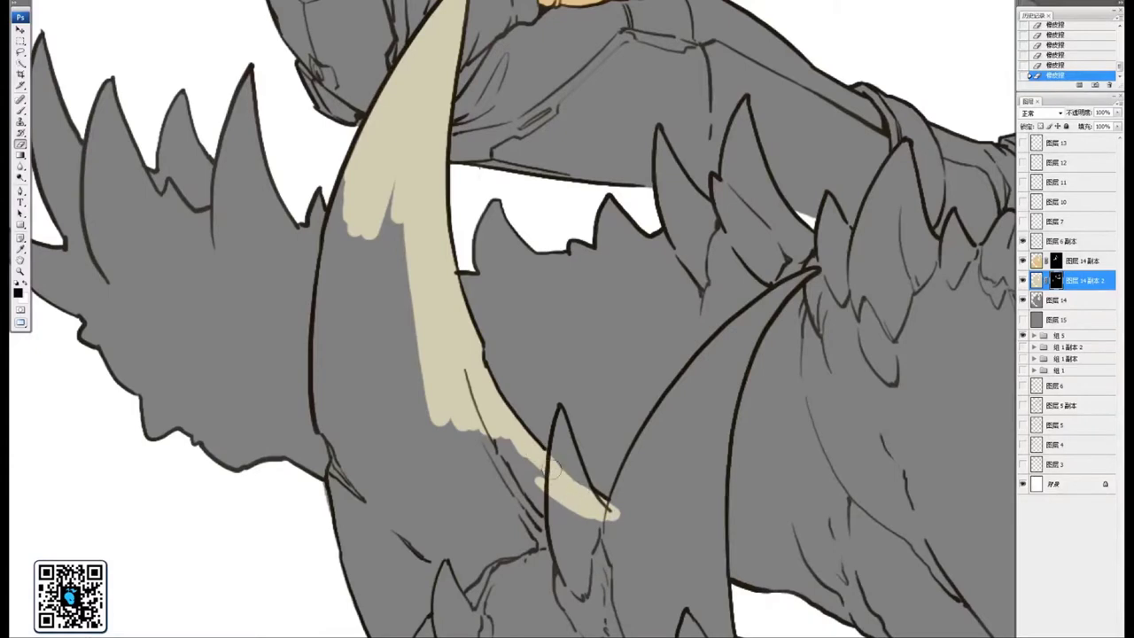
# Reveal the bone colour on the narrow pointed spike between the tall horn and the neighbouring curved horn
pyautogui.scroll(-1, 545, 456)
pyautogui.moveTo(557, 402)
pyautogui.mouseDown()
pyautogui.moveTo(552, 459)
pyautogui.moveTo(558, 410)
pyautogui.moveTo(565, 470)
pyautogui.moveTo(561, 407)
pyautogui.moveTo(575, 487)
pyautogui.mouseUp()
pyautogui.moveTo(558, 399)
pyautogui.mouseDown()
pyautogui.moveTo(574, 452)
pyautogui.moveTo(557, 517)
pyautogui.moveTo(546, 482)
pyautogui.moveTo(546, 496)
pyautogui.moveTo(568, 547)
pyautogui.moveTo(564, 483)
pyautogui.moveTo(565, 499)
pyautogui.moveTo(579, 481)
pyautogui.moveTo(573, 512)
pyautogui.moveTo(600, 478)
pyautogui.mouseUp()
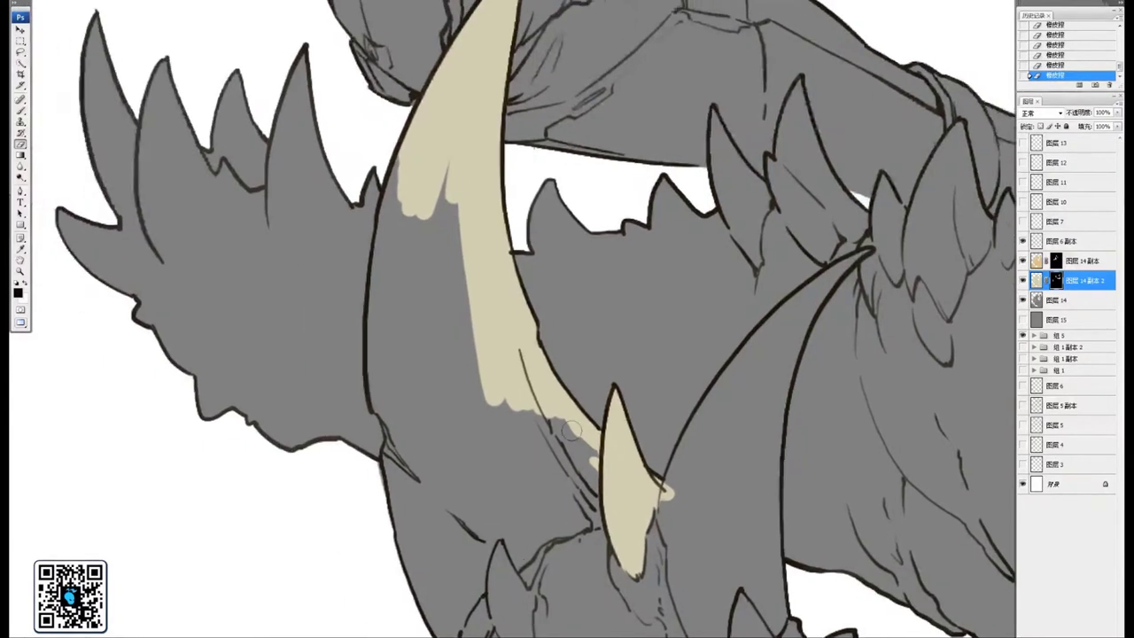
# Reveal the bone colour across the tall horn's wide base and on the small spike overlapping its lower edge
pyautogui.moveTo(572, 430)
pyautogui.mouseDown()
pyautogui.moveTo(605, 474)
pyautogui.moveTo(492, 374)
pyautogui.moveTo(506, 411)
pyautogui.moveTo(464, 370)
pyautogui.moveTo(450, 375)
pyautogui.moveTo(470, 486)
pyautogui.moveTo(411, 455)
pyautogui.moveTo(384, 404)
pyautogui.mouseUp()
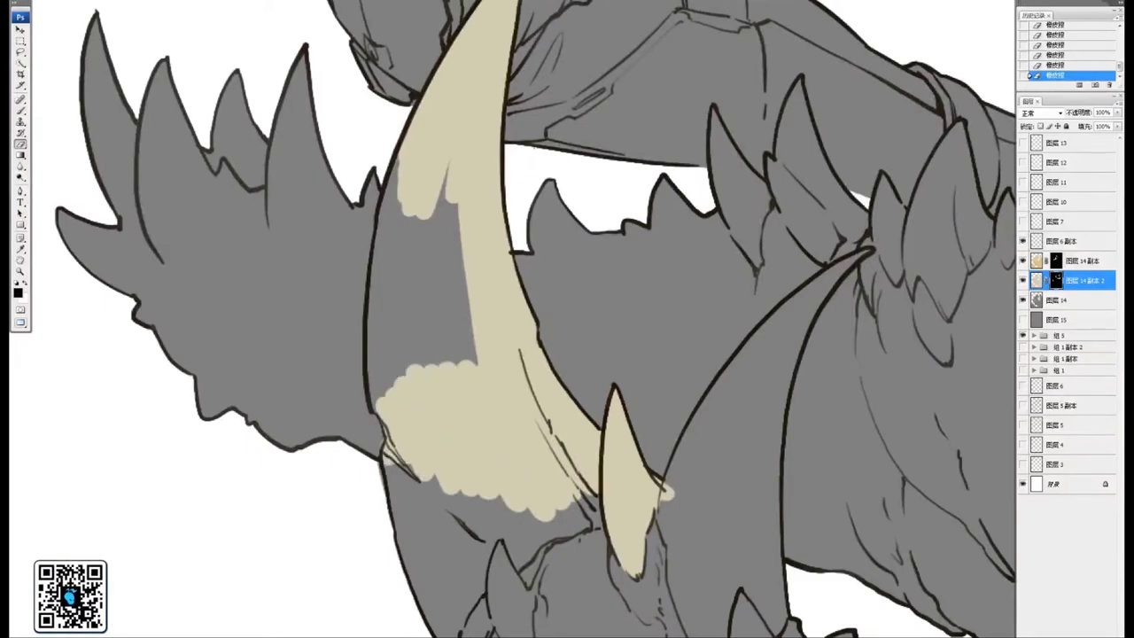
pyautogui.moveTo(386, 447)
pyautogui.mouseDown()
pyautogui.moveTo(417, 594)
pyautogui.moveTo(431, 473)
pyautogui.moveTo(469, 577)
pyautogui.moveTo(496, 507)
pyautogui.mouseUp()
pyautogui.moveTo(466, 528); pyautogui.dragTo(562, 285)
pyautogui.moveTo(524, 355)
pyautogui.mouseDown()
pyautogui.moveTo(544, 400)
pyautogui.moveTo(540, 365)
pyautogui.moveTo(547, 387)
pyautogui.moveTo(599, 315)
pyautogui.moveTo(571, 340)
pyautogui.moveTo(618, 305)
pyautogui.moveTo(578, 341)
pyautogui.moveTo(600, 314)
pyautogui.moveTo(614, 319)
pyautogui.moveTo(630, 257)
pyautogui.moveTo(592, 271)
pyautogui.moveTo(584, 283)
pyautogui.moveTo(642, 257)
pyautogui.moveTo(631, 277)
pyautogui.moveTo(666, 266)
pyautogui.mouseUp()
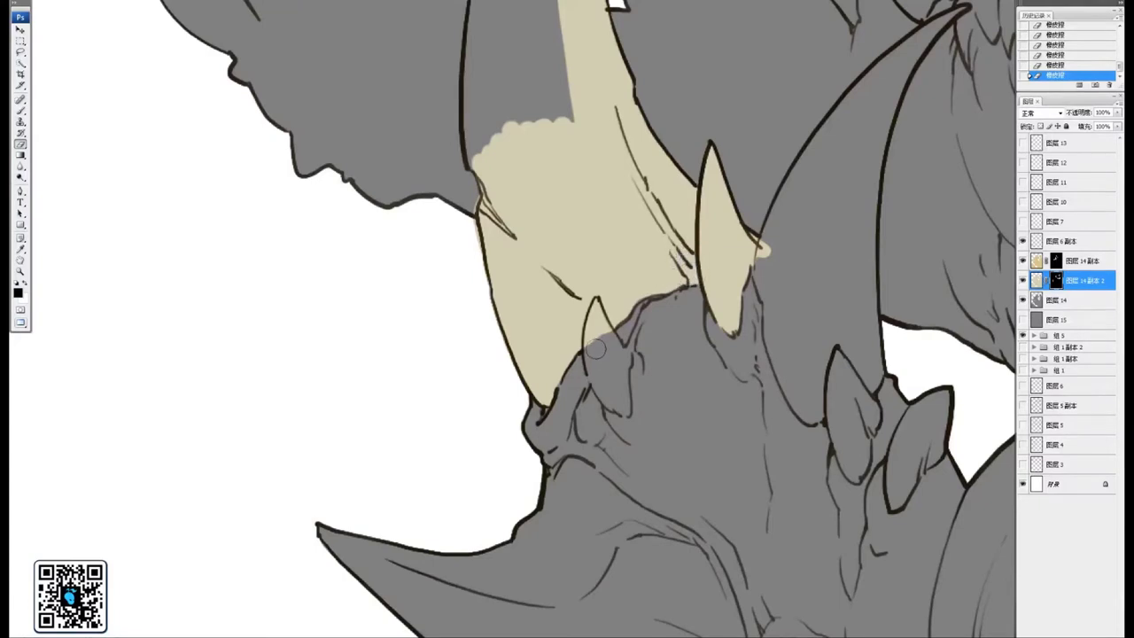
pyautogui.moveTo(618, 378)
pyautogui.mouseDown()
pyautogui.moveTo(598, 328)
pyautogui.moveTo(622, 406)
pyautogui.mouseUp()
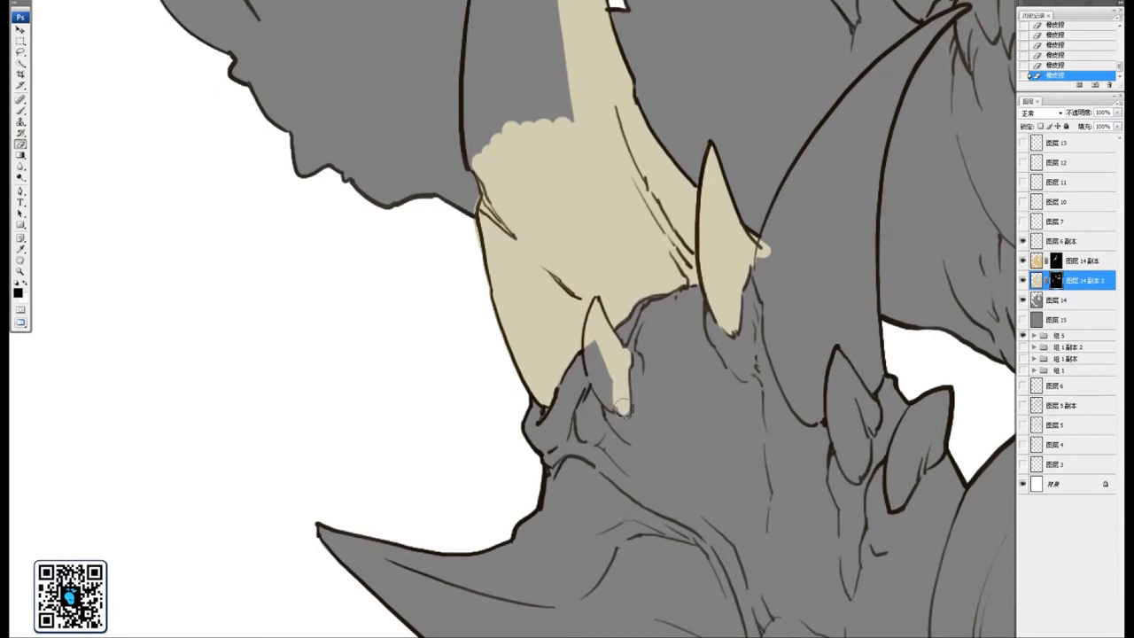
pyautogui.moveTo(600, 390)
pyautogui.mouseDown()
pyautogui.moveTo(595, 364)
pyautogui.moveTo(606, 370)
pyautogui.mouseUp()
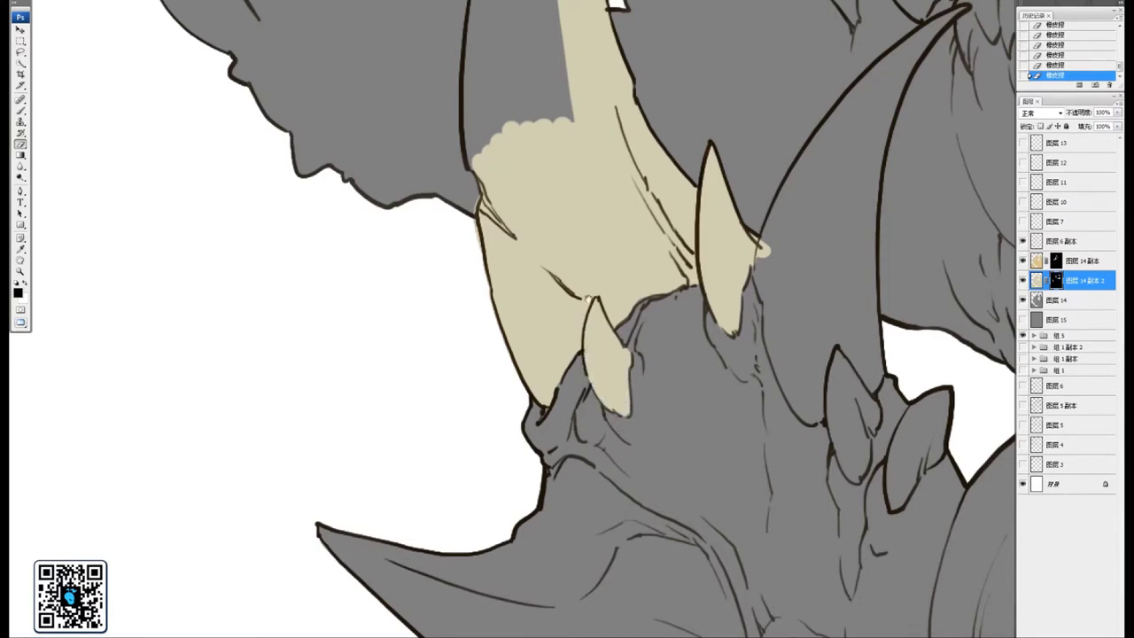
# Fill the remaining grey strip along the tall horn's outer edge with the bone colour
pyautogui.moveTo(587, 299); pyautogui.dragTo(587, 485)
pyautogui.moveTo(565, 260)
pyautogui.mouseDown()
pyautogui.moveTo(538, 355)
pyautogui.moveTo(530, 301)
pyautogui.mouseUp()
pyautogui.moveTo(540, 448)
pyautogui.mouseDown()
pyautogui.moveTo(506, 373)
pyautogui.moveTo(486, 434)
pyautogui.mouseUp()
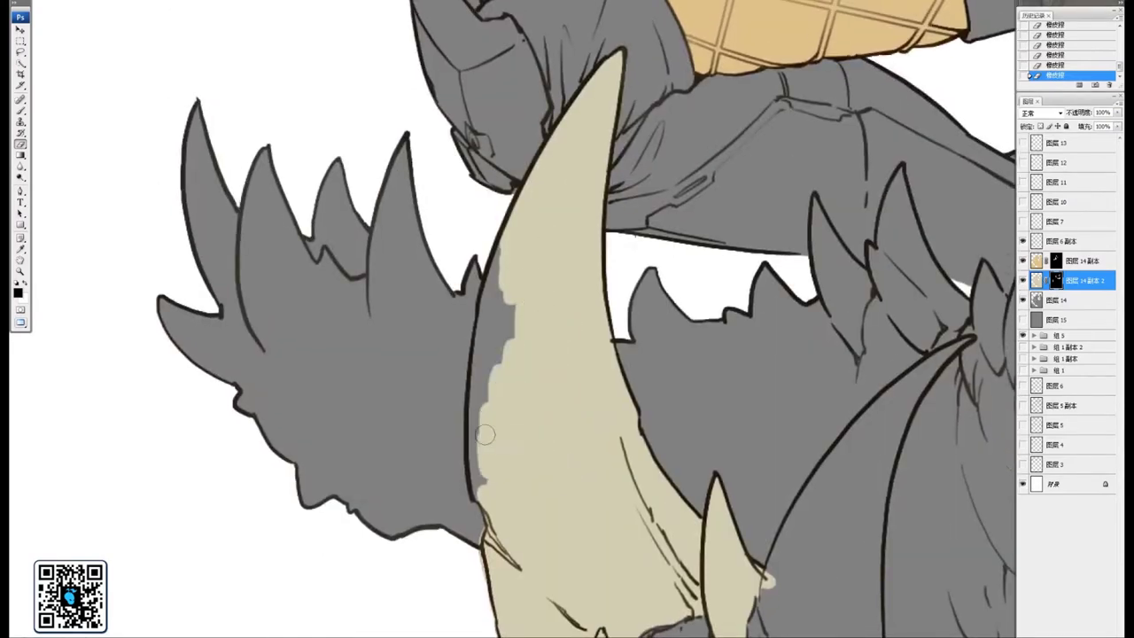
pyautogui.moveTo(478, 494)
pyautogui.mouseDown()
pyautogui.moveTo(479, 365)
pyautogui.moveTo(509, 252)
pyautogui.moveTo(506, 375)
pyautogui.mouseUp()
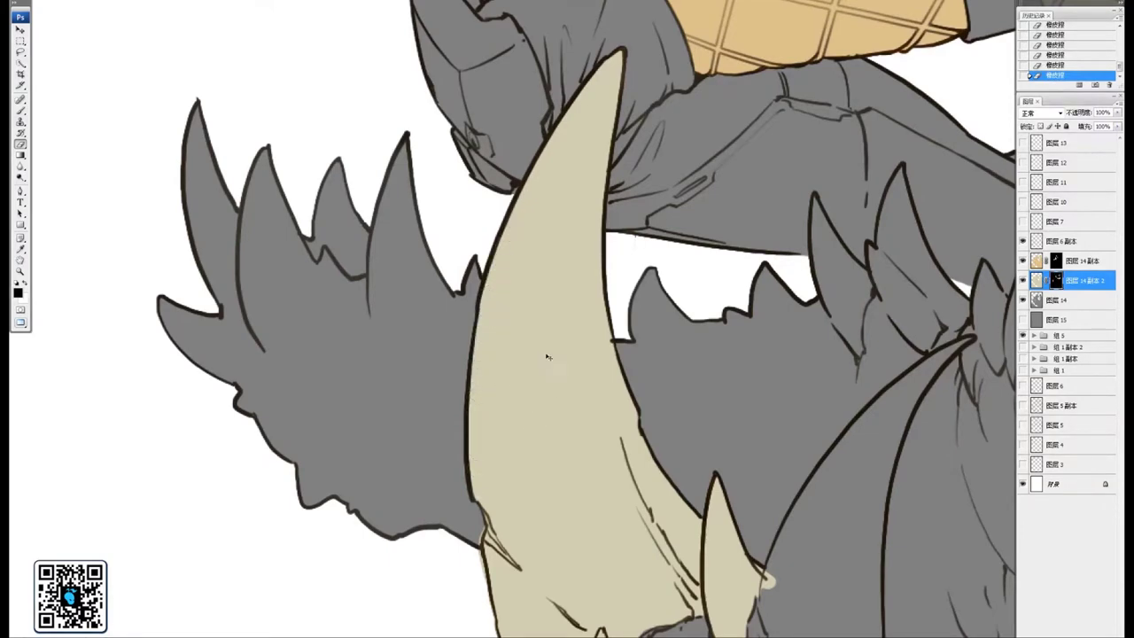
# Reveal the bone colour on the second curved horn beside the tall one, from its thin tip to its base
pyautogui.hotkey('ctrl', '-')
pyautogui.moveTo(657, 523); pyautogui.dragTo(506, 321)
pyautogui.moveTo(622, 235)
pyautogui.mouseDown()
pyautogui.moveTo(521, 325)
pyautogui.moveTo(648, 337)
pyautogui.moveTo(682, 373)
pyautogui.moveTo(658, 386)
pyautogui.mouseUp()
pyautogui.hotkey('ctrl', '+')
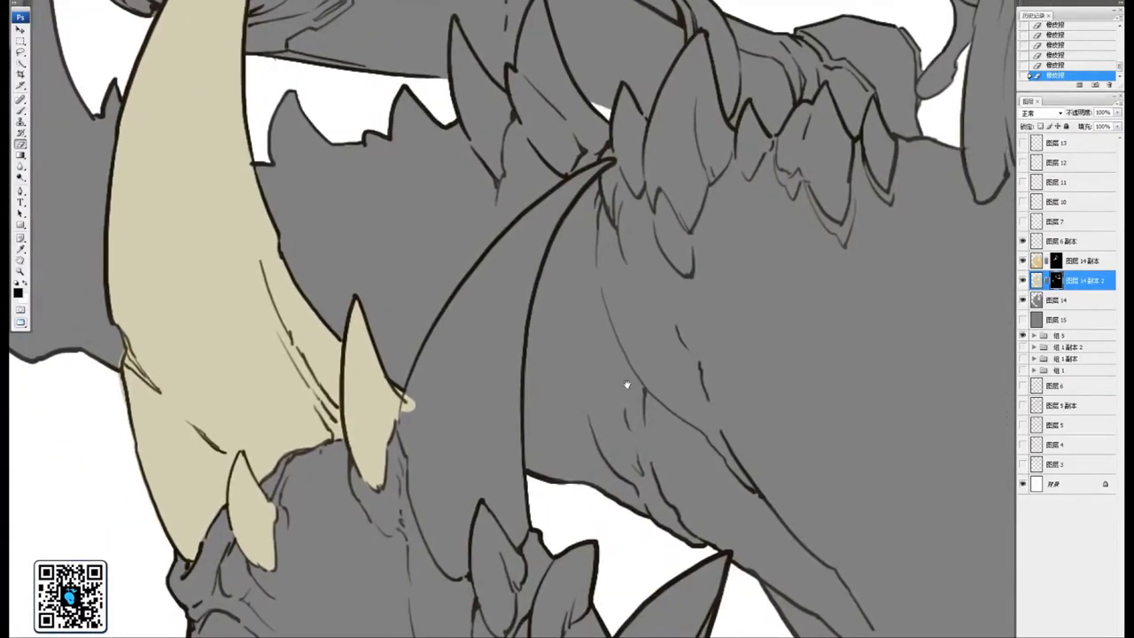
pyautogui.moveTo(469, 368)
pyautogui.mouseDown()
pyautogui.moveTo(469, 405)
pyautogui.moveTo(450, 412)
pyautogui.moveTo(416, 383)
pyautogui.moveTo(519, 233)
pyautogui.moveTo(487, 262)
pyautogui.moveTo(552, 187)
pyautogui.moveTo(574, 179)
pyautogui.mouseUp()
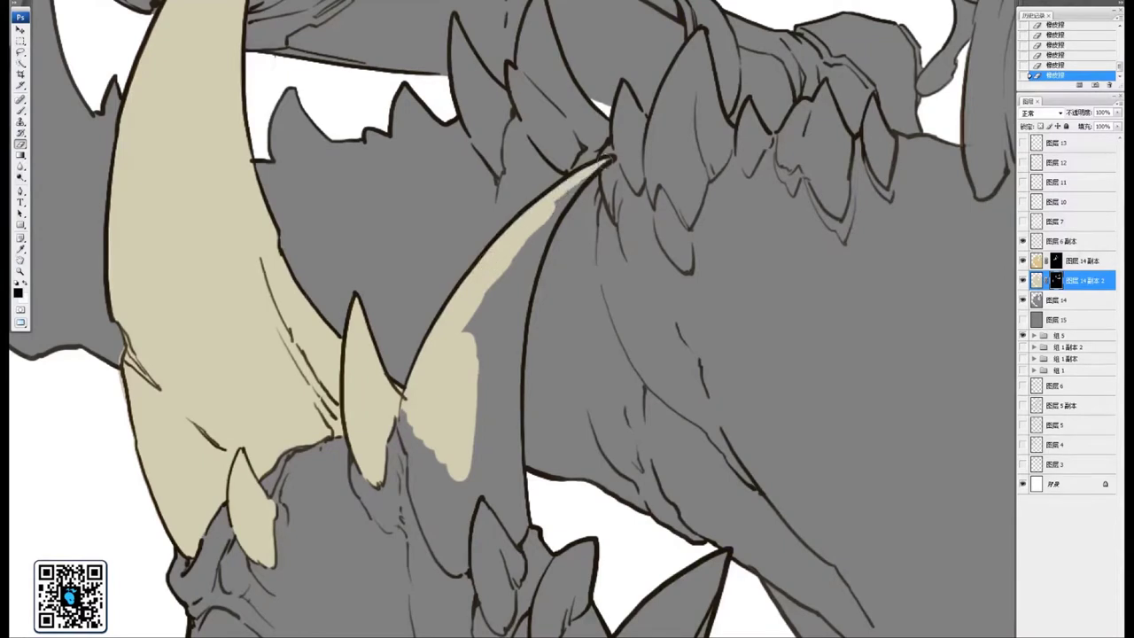
pyautogui.moveTo(582, 179)
pyautogui.mouseDown()
pyautogui.moveTo(512, 312)
pyautogui.moveTo(509, 421)
pyautogui.moveTo(505, 400)
pyautogui.moveTo(519, 510)
pyautogui.moveTo(501, 319)
pyautogui.moveTo(490, 353)
pyautogui.moveTo(463, 350)
pyautogui.moveTo(473, 306)
pyautogui.mouseUp()
pyautogui.moveTo(386, 500); pyautogui.dragTo(410, 444)
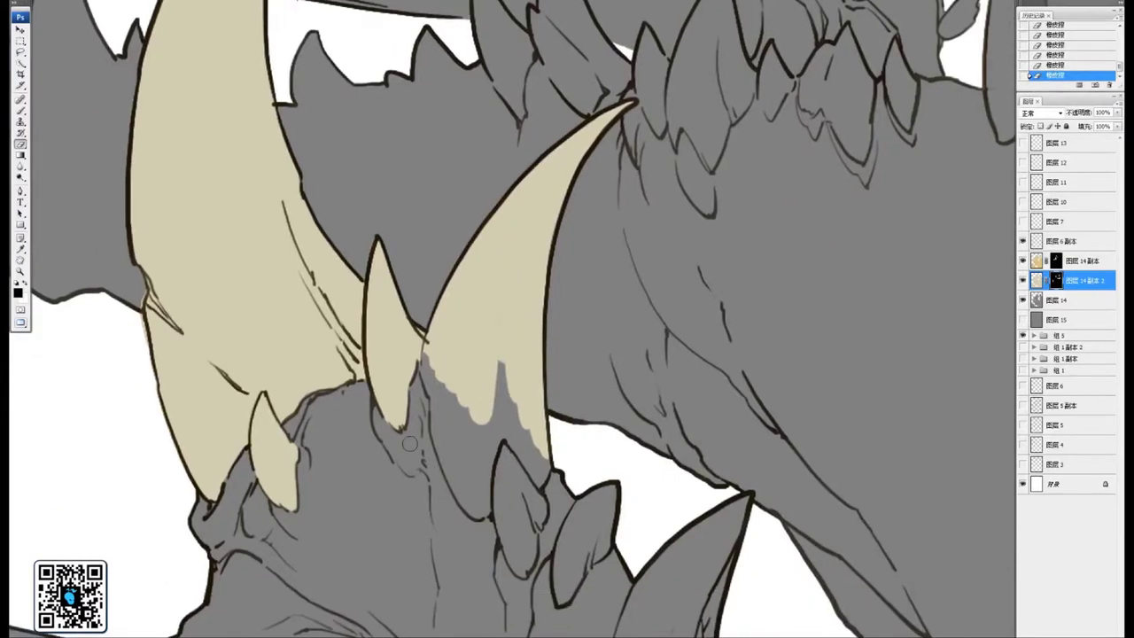
pyautogui.moveTo(443, 355)
pyautogui.mouseDown()
pyautogui.moveTo(429, 376)
pyautogui.moveTo(474, 501)
pyautogui.moveTo(453, 469)
pyautogui.moveTo(486, 505)
pyautogui.moveTo(474, 443)
pyautogui.moveTo(487, 386)
pyautogui.moveTo(508, 364)
pyautogui.mouseUp()
# Reveal the bone colour over the remaining base of the second curved horn and on the two small spikes beside it
pyautogui.moveTo(508, 302)
pyautogui.mouseDown()
pyautogui.moveTo(525, 491)
pyautogui.moveTo(509, 489)
pyautogui.moveTo(502, 509)
pyautogui.mouseUp()
pyautogui.moveTo(517, 552); pyautogui.dragTo(503, 459)
pyautogui.moveTo(495, 405)
pyautogui.mouseDown()
pyautogui.moveTo(507, 477)
pyautogui.moveTo(507, 435)
pyautogui.mouseUp()
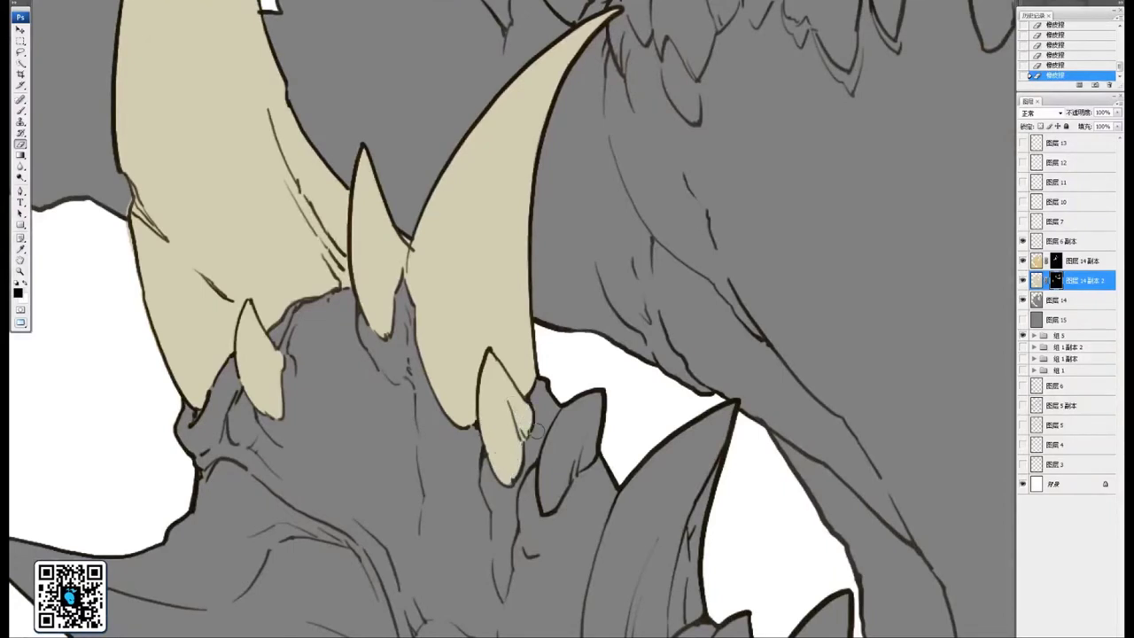
pyautogui.moveTo(574, 387)
pyautogui.mouseDown()
pyautogui.moveTo(565, 319)
pyautogui.moveTo(577, 383)
pyautogui.moveTo(541, 429)
pyautogui.moveTo(560, 366)
pyautogui.mouseUp()
pyautogui.press(']')
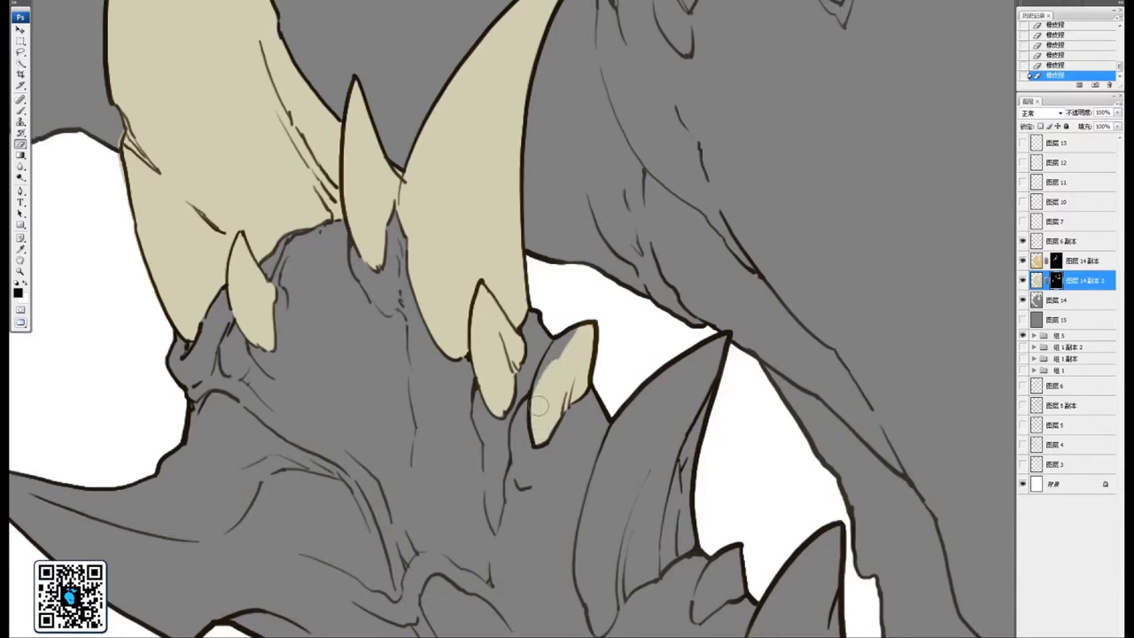
pyautogui.moveTo(538, 405); pyautogui.dragTo(542, 381)
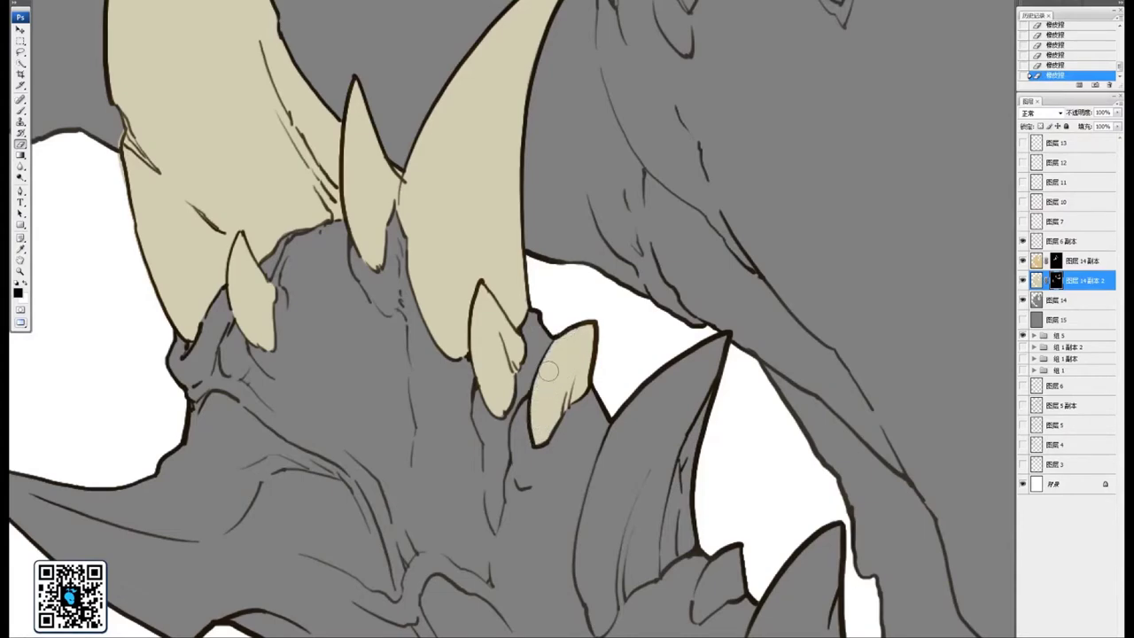
# Reveal the bone colour on the large ridged spike following the two small ones along the lower jaw
pyautogui.hotkey('ctrl', '-')
pyautogui.hotkey('ctrl', '-')
pyautogui.hotkey('ctrl', '-')
pyautogui.hotkey('ctrl', '-')
pyautogui.moveTo(688, 304); pyautogui.dragTo(533, 319)
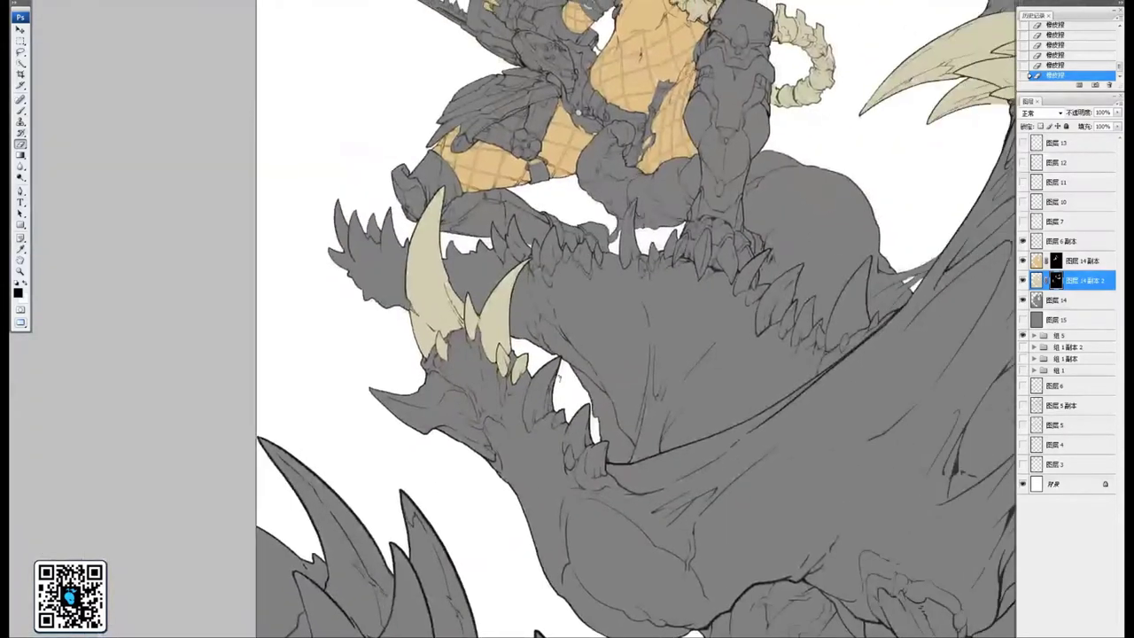
pyautogui.hotkey('ctrl', '+')
pyautogui.hotkey('ctrl', '+')
pyautogui.hotkey('ctrl', '+')
pyautogui.hotkey('ctrl', '+')
pyautogui.moveTo(210, 450)
pyautogui.mouseDown()
pyautogui.moveTo(628, 248)
pyautogui.moveTo(580, 262)
pyautogui.moveTo(527, 412)
pyautogui.mouseUp()
pyautogui.moveTo(574, 383)
pyautogui.mouseDown()
pyautogui.moveTo(543, 429)
pyautogui.moveTo(563, 420)
pyautogui.moveTo(489, 479)
pyautogui.moveTo(479, 505)
pyautogui.moveTo(467, 462)
pyautogui.moveTo(474, 496)
pyautogui.mouseUp()
pyautogui.moveTo(468, 455)
pyautogui.mouseDown()
pyautogui.moveTo(471, 482)
pyautogui.moveTo(465, 430)
pyautogui.moveTo(487, 336)
pyautogui.moveTo(470, 404)
pyautogui.moveTo(527, 270)
pyautogui.moveTo(587, 229)
pyautogui.mouseUp()
pyautogui.moveTo(548, 283)
pyautogui.mouseDown()
pyautogui.moveTo(501, 421)
pyautogui.moveTo(540, 304)
pyautogui.moveTo(505, 452)
pyautogui.mouseUp()
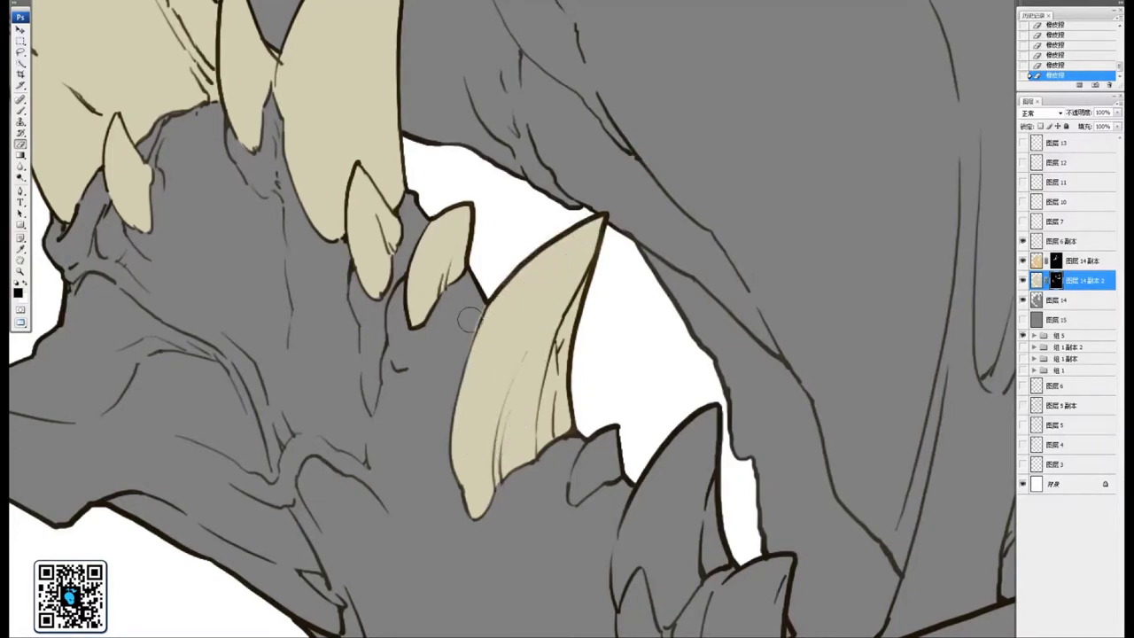
# Reveal the bone colour on the short spike directly behind the large ridged one on the lower jaw
pyautogui.press('x')
pyautogui.press('x')
pyautogui.moveTo(584, 441)
pyautogui.mouseDown()
pyautogui.moveTo(564, 301)
pyautogui.moveTo(585, 308)
pyautogui.moveTo(594, 324)
pyautogui.moveTo(563, 347)
pyautogui.moveTo(579, 336)
pyautogui.moveTo(572, 319)
pyautogui.moveTo(557, 349)
pyautogui.mouseUp()
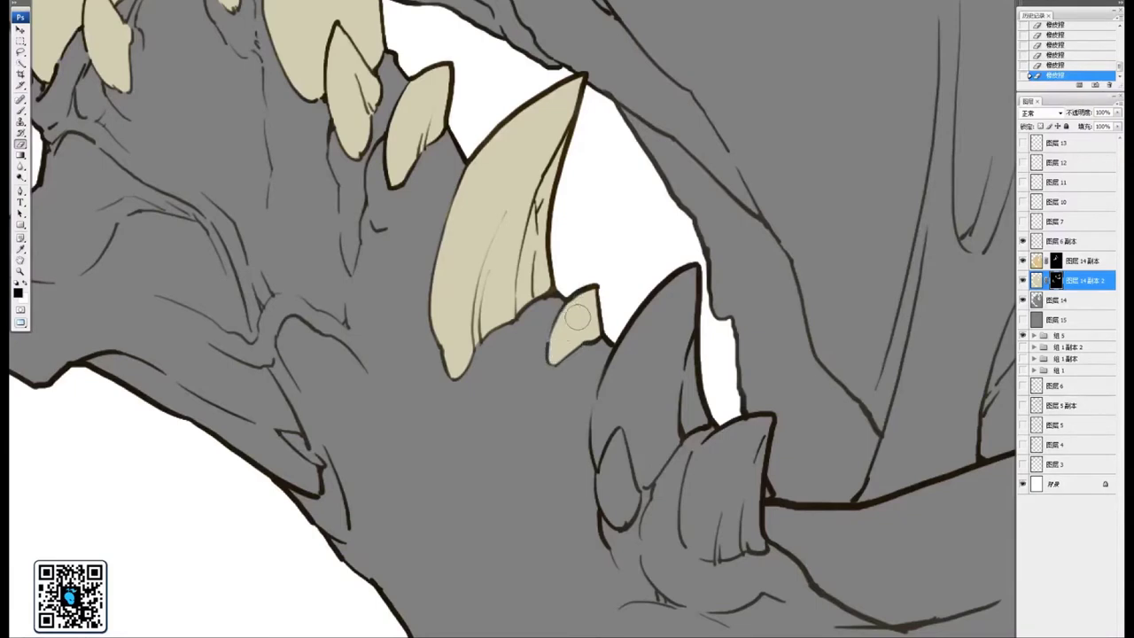
# Reveal the bone colour on the last spikes of this jaw row: the curved one, the small one overlapping it and the blunt ridged one
pyautogui.moveTo(648, 279)
pyautogui.mouseDown()
pyautogui.moveTo(492, 313)
pyautogui.moveTo(524, 357)
pyautogui.moveTo(539, 448)
pyautogui.mouseUp()
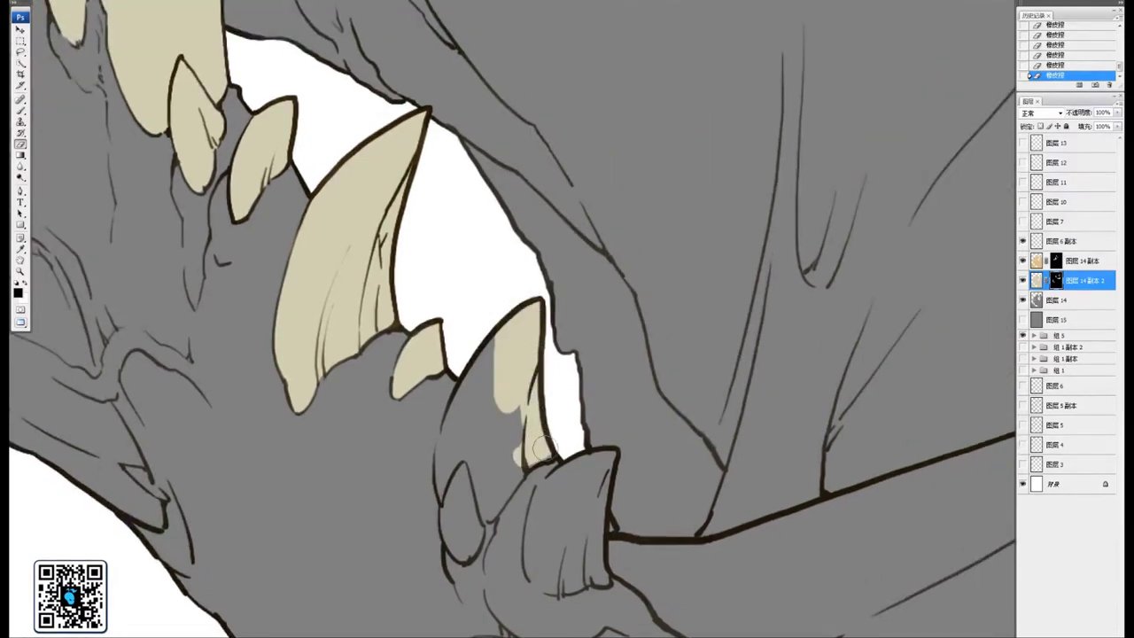
pyautogui.moveTo(505, 412); pyautogui.dragTo(579, 337)
pyautogui.moveTo(549, 354)
pyautogui.mouseDown()
pyautogui.moveTo(545, 322)
pyautogui.moveTo(537, 348)
pyautogui.moveTo(552, 295)
pyautogui.moveTo(528, 365)
pyautogui.moveTo(542, 317)
pyautogui.moveTo(525, 416)
pyautogui.mouseUp()
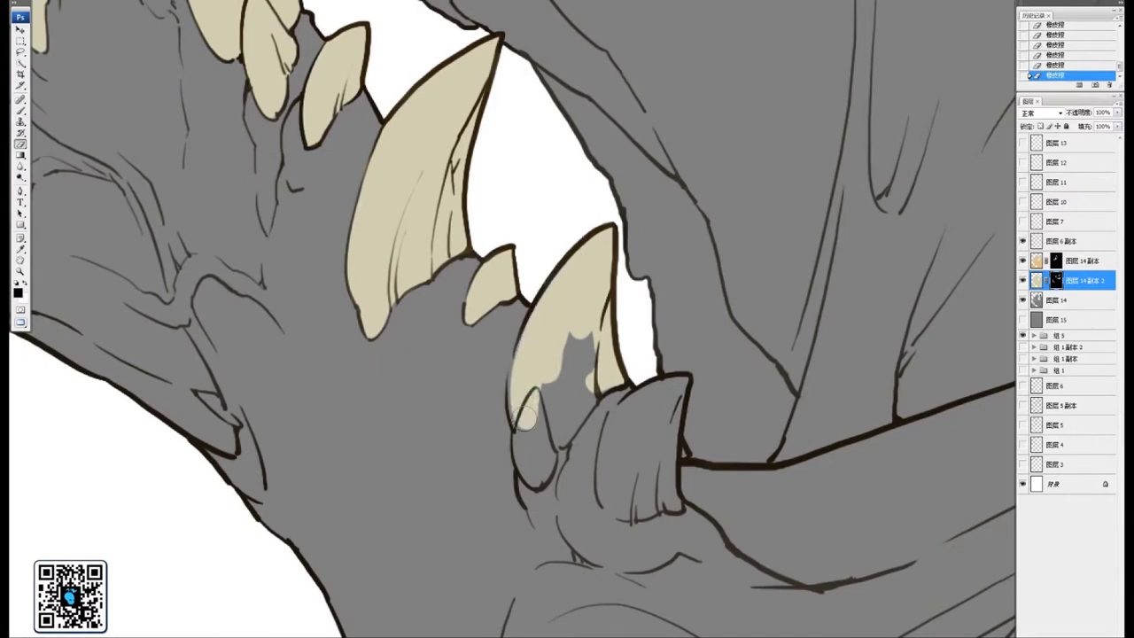
pyautogui.moveTo(531, 347)
pyautogui.mouseDown()
pyautogui.moveTo(527, 432)
pyautogui.moveTo(580, 315)
pyautogui.moveTo(570, 360)
pyautogui.moveTo(590, 357)
pyautogui.moveTo(572, 393)
pyautogui.moveTo(599, 382)
pyautogui.moveTo(561, 440)
pyautogui.moveTo(535, 438)
pyautogui.moveTo(522, 462)
pyautogui.moveTo(523, 437)
pyautogui.moveTo(533, 483)
pyautogui.moveTo(545, 455)
pyautogui.mouseUp()
pyautogui.moveTo(642, 406)
pyautogui.mouseDown()
pyautogui.moveTo(545, 436)
pyautogui.moveTo(548, 401)
pyautogui.moveTo(582, 374)
pyautogui.moveTo(556, 393)
pyautogui.moveTo(613, 360)
pyautogui.moveTo(582, 446)
pyautogui.moveTo(607, 364)
pyautogui.moveTo(595, 459)
pyautogui.moveTo(604, 481)
pyautogui.moveTo(552, 489)
pyautogui.moveTo(537, 472)
pyautogui.moveTo(538, 417)
pyautogui.moveTo(562, 472)
pyautogui.moveTo(581, 403)
pyautogui.moveTo(584, 432)
pyautogui.mouseUp()
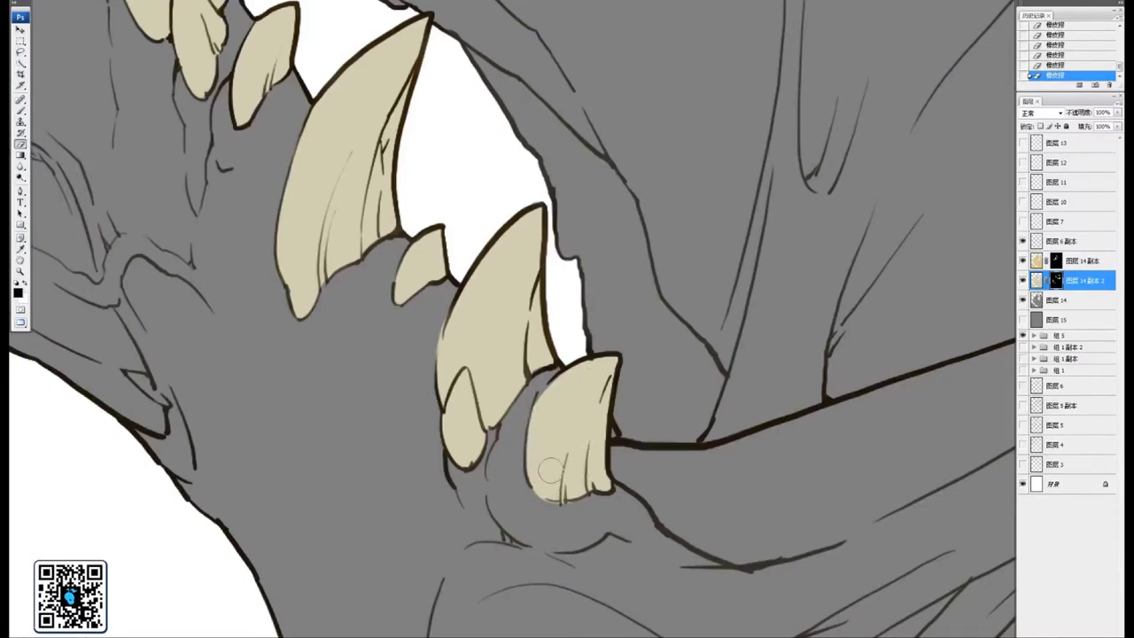
# Reveal the bone colour on the small spike at the inner end of the row below the rider's armoured foot
pyautogui.hotkey('ctrl', '-')
pyautogui.hotkey('ctrl', '-')
pyautogui.hotkey('ctrl', '-')
pyautogui.moveTo(731, 298); pyautogui.dragTo(711, 430)
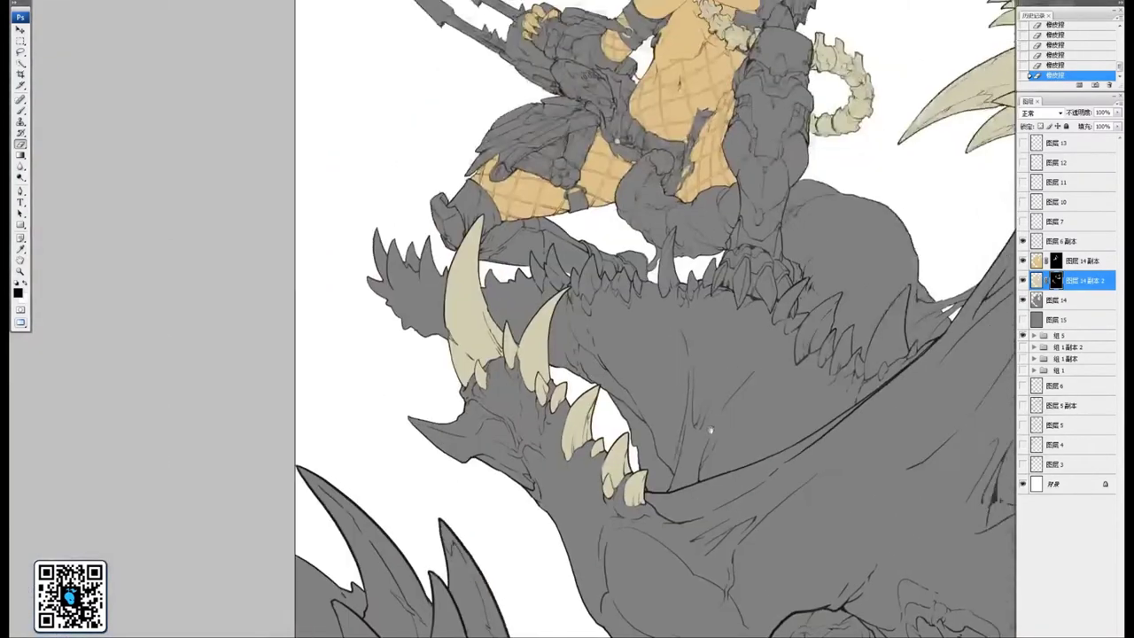
pyautogui.moveTo(807, 310); pyautogui.dragTo(561, 334)
pyautogui.moveTo(665, 456); pyautogui.dragTo(629, 362)
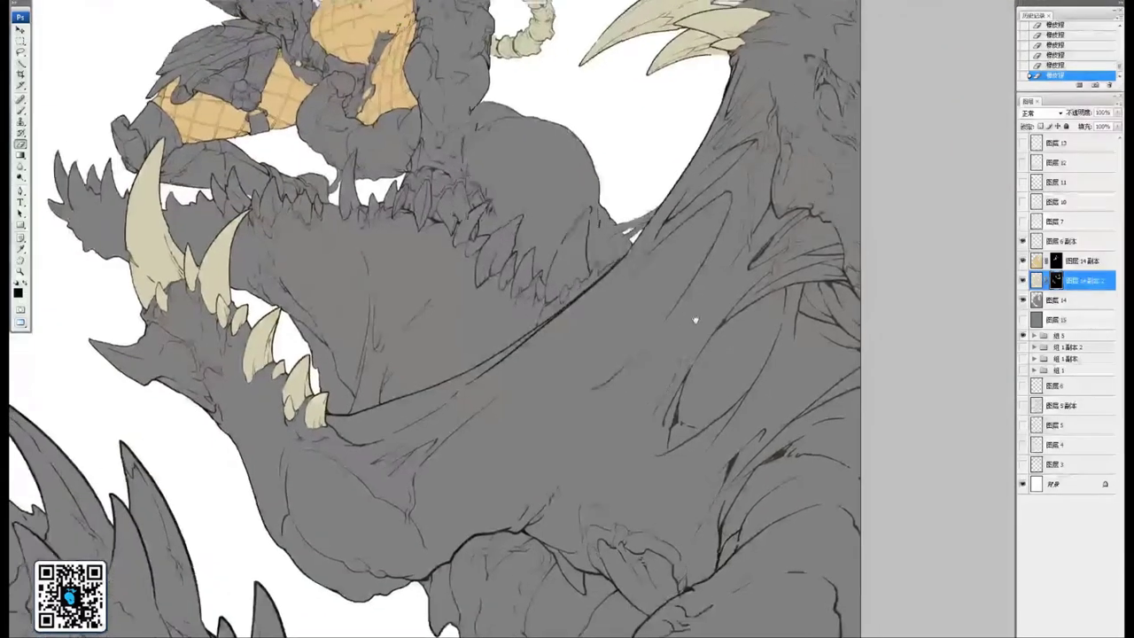
pyautogui.moveTo(696, 319); pyautogui.dragTo(638, 492)
pyautogui.moveTo(698, 295); pyautogui.dragTo(640, 402)
pyautogui.hotkey('ctrl', '+')
pyautogui.hotkey('ctrl', '+')
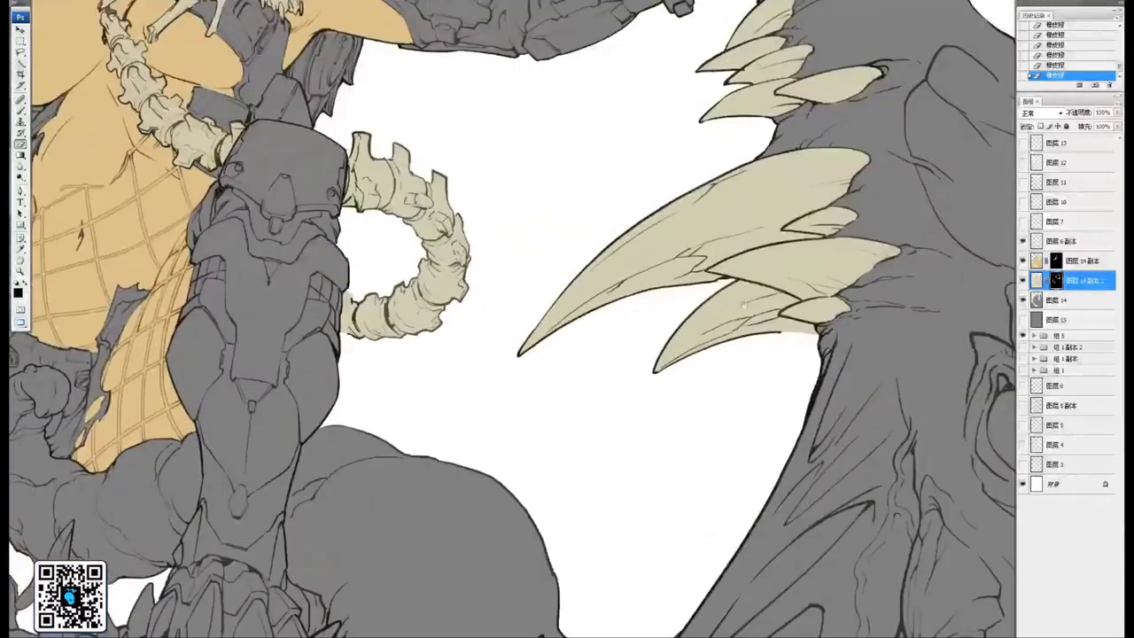
pyautogui.moveTo(744, 305); pyautogui.dragTo(719, 177)
pyautogui.moveTo(425, 511); pyautogui.dragTo(618, 322)
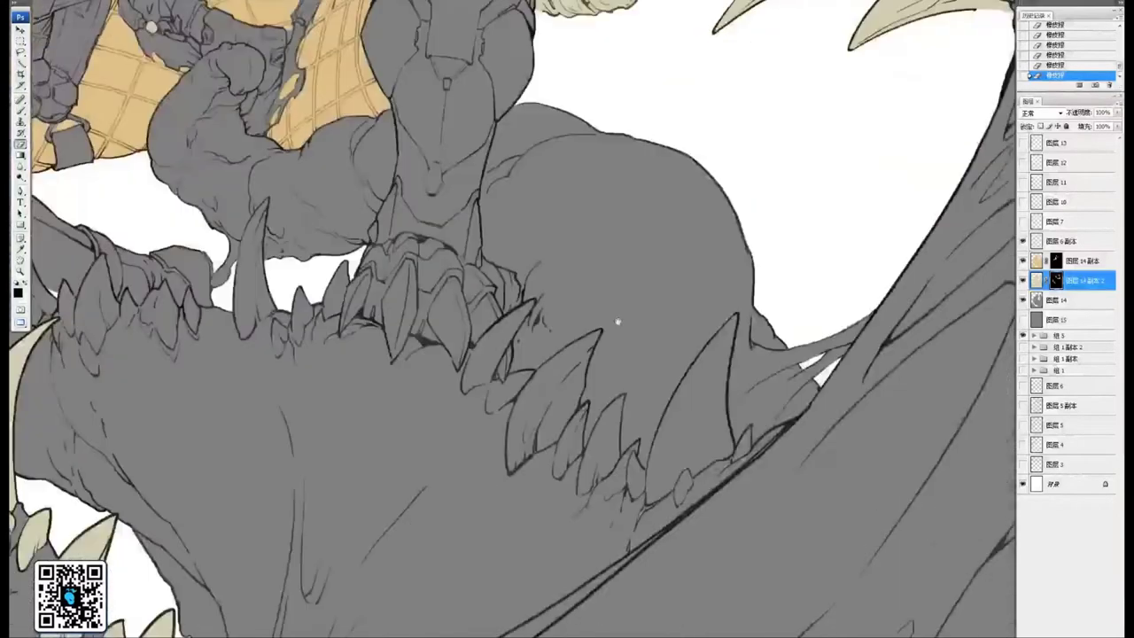
pyautogui.moveTo(653, 392); pyautogui.dragTo(554, 315)
pyautogui.hotkey('ctrl', '+')
pyautogui.moveTo(760, 362)
pyautogui.mouseDown()
pyautogui.moveTo(689, 338)
pyautogui.moveTo(670, 390)
pyautogui.mouseUp()
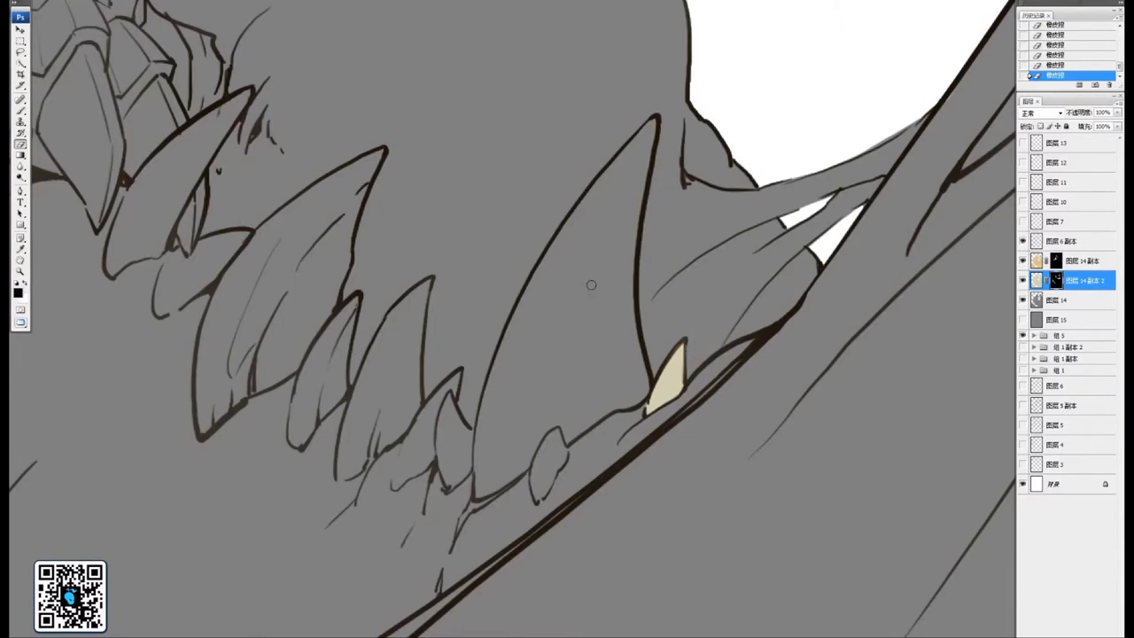
# Reveal the bone colour on the row's tallest spike, working from its tip down along both edges
pyautogui.moveTo(654, 120); pyautogui.dragTo(546, 358)
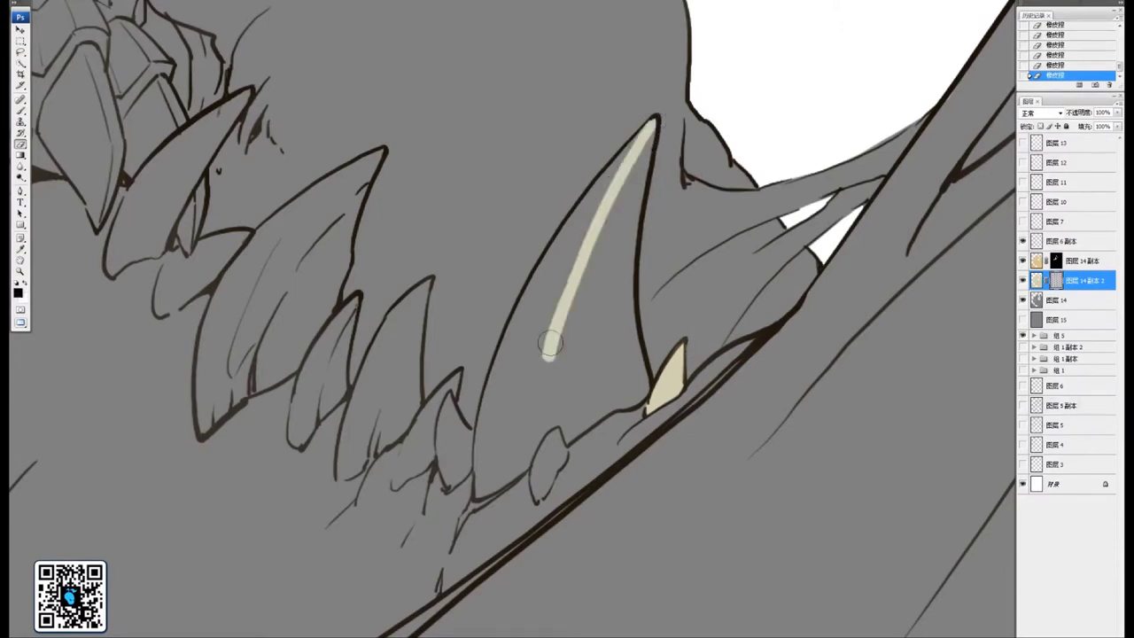
pyautogui.moveTo(650, 125); pyautogui.dragTo(566, 406)
pyautogui.moveTo(652, 123)
pyautogui.mouseDown()
pyautogui.moveTo(594, 381)
pyautogui.moveTo(620, 301)
pyautogui.moveTo(615, 337)
pyautogui.mouseUp()
pyautogui.moveTo(634, 175); pyautogui.dragTo(623, 332)
pyautogui.moveTo(628, 199); pyautogui.dragTo(624, 355)
pyautogui.moveTo(623, 261); pyautogui.dragTo(629, 377)
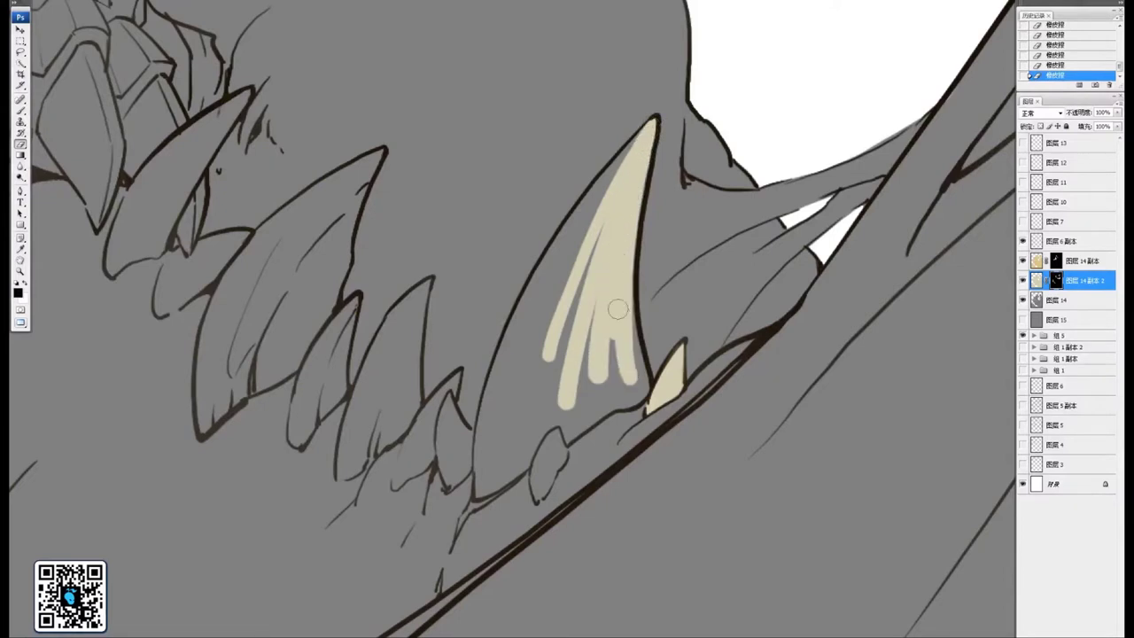
pyautogui.moveTo(619, 309); pyautogui.dragTo(638, 386)
pyautogui.moveTo(625, 280)
pyautogui.mouseDown()
pyautogui.moveTo(639, 390)
pyautogui.moveTo(617, 399)
pyautogui.moveTo(617, 348)
pyautogui.moveTo(587, 341)
pyautogui.moveTo(599, 297)
pyautogui.moveTo(560, 393)
pyautogui.moveTo(543, 379)
pyautogui.moveTo(546, 331)
pyautogui.moveTo(615, 189)
pyautogui.moveTo(548, 267)
pyautogui.moveTo(648, 129)
pyautogui.moveTo(591, 200)
pyautogui.moveTo(610, 168)
pyautogui.moveTo(523, 332)
pyautogui.moveTo(557, 251)
pyautogui.moveTo(505, 375)
pyautogui.moveTo(523, 309)
pyautogui.moveTo(482, 474)
pyautogui.mouseUp()
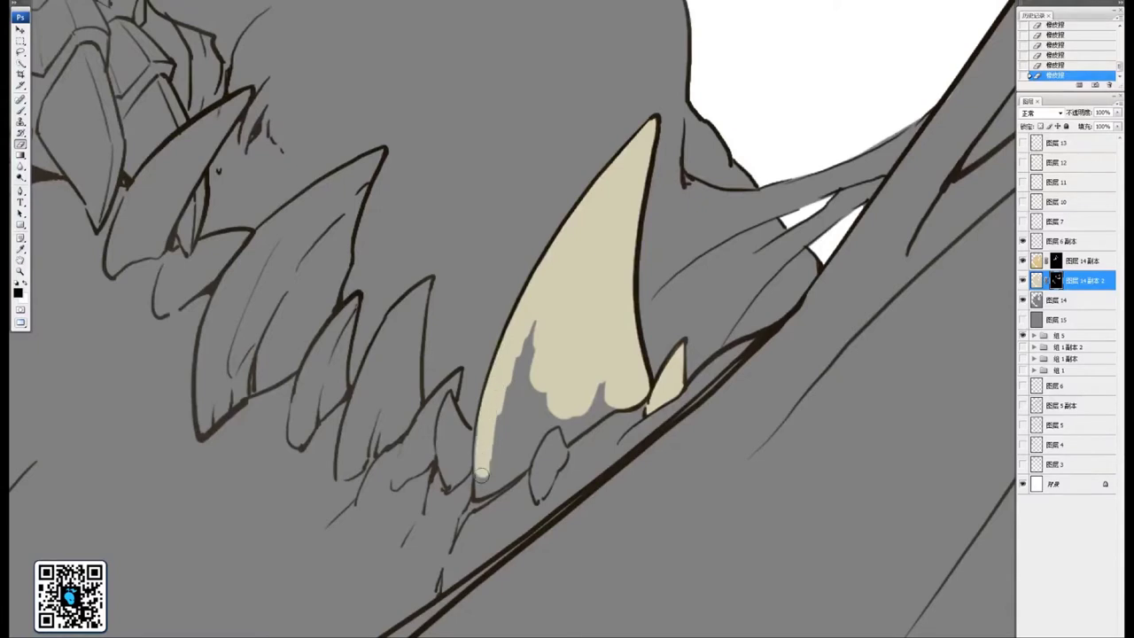
# Fill the tallest spike's remaining base with the bone colour, including the small spike overlapping its lower edge
pyautogui.moveTo(482, 423)
pyautogui.mouseDown()
pyautogui.moveTo(481, 486)
pyautogui.moveTo(536, 452)
pyautogui.moveTo(541, 478)
pyautogui.moveTo(536, 464)
pyautogui.mouseUp()
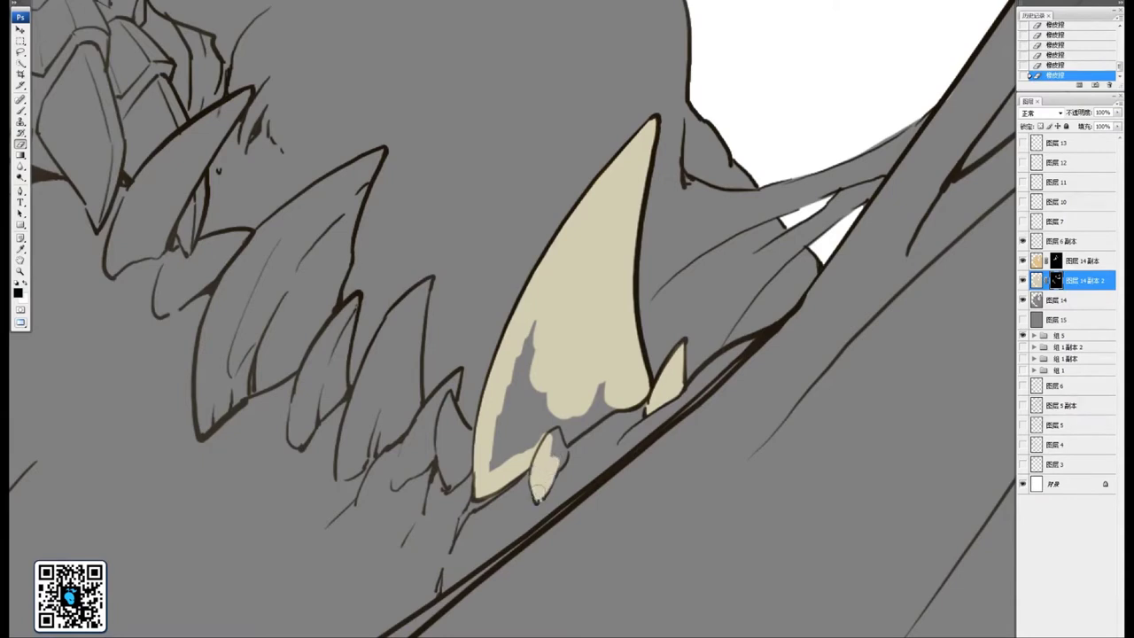
pyautogui.moveTo(557, 461)
pyautogui.mouseDown()
pyautogui.moveTo(558, 429)
pyautogui.moveTo(530, 376)
pyautogui.moveTo(535, 329)
pyautogui.moveTo(506, 456)
pyautogui.moveTo(540, 435)
pyautogui.moveTo(552, 448)
pyautogui.moveTo(563, 426)
pyautogui.mouseUp()
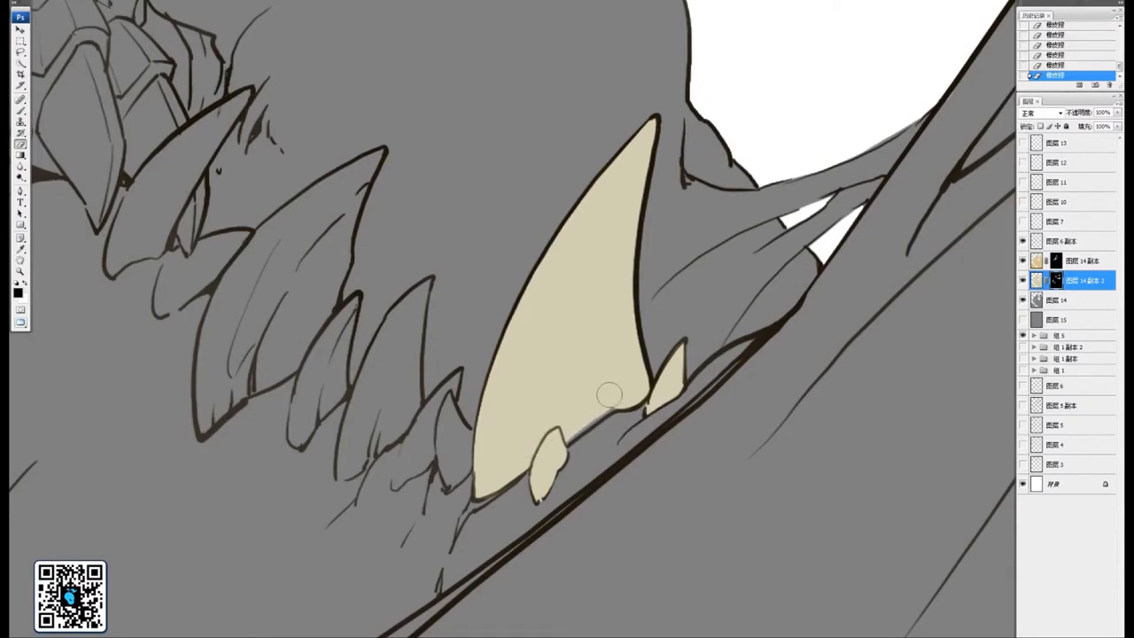
pyautogui.moveTo(609, 394); pyautogui.dragTo(552, 443)
# Reveal the bone colour on the two small overlapping spikes on the outer side of the tallest spike
pyautogui.moveTo(513, 404); pyautogui.dragTo(690, 387)
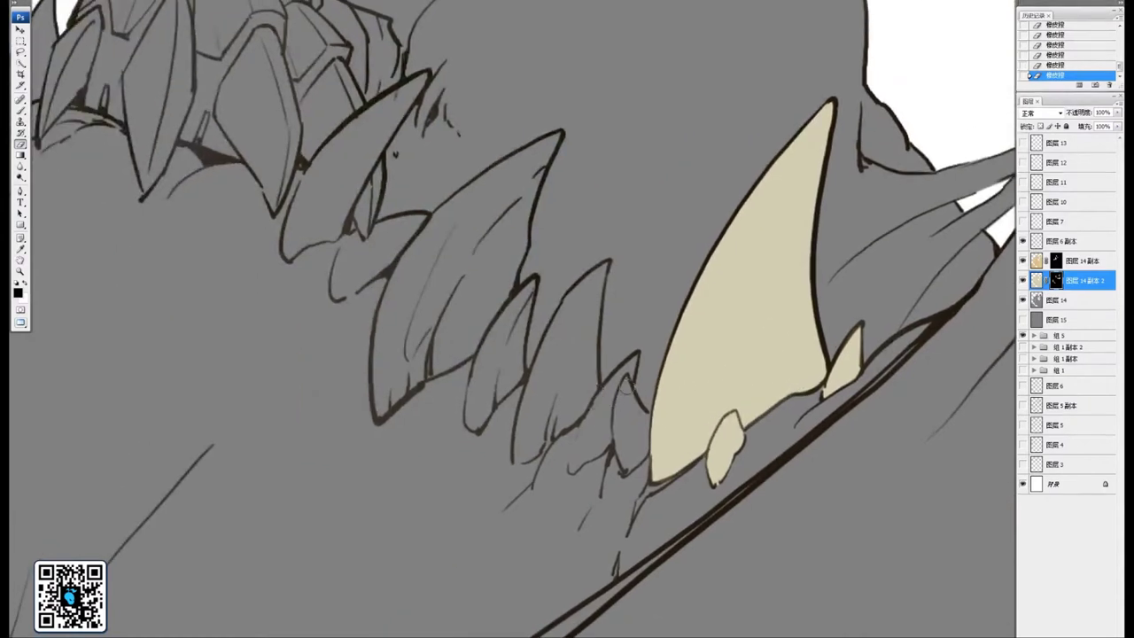
pyautogui.moveTo(624, 406); pyautogui.dragTo(634, 423)
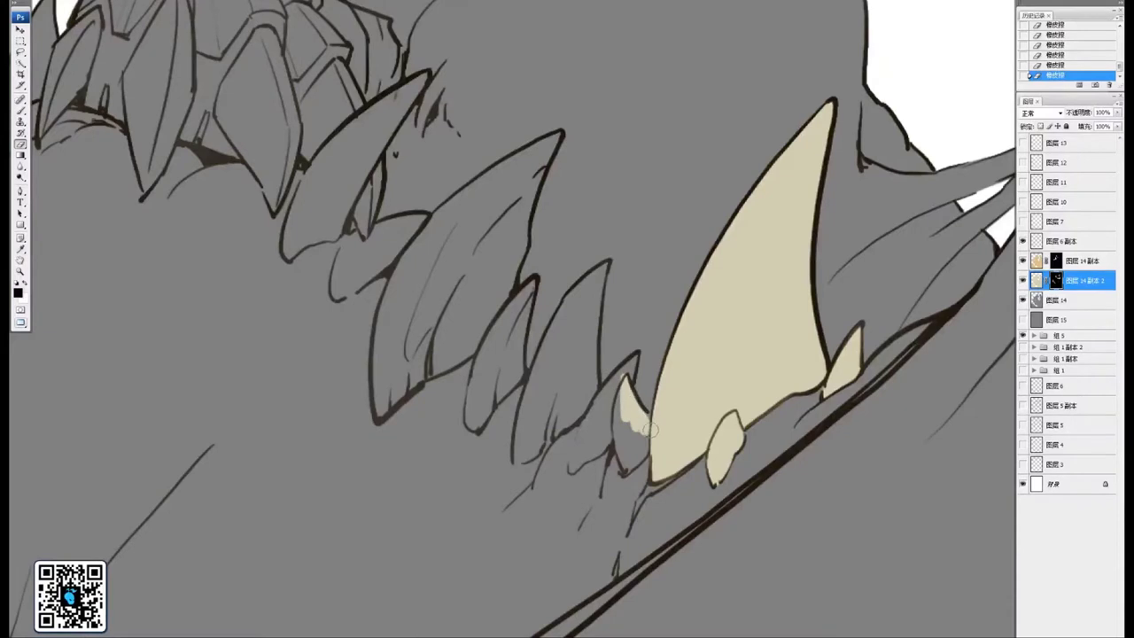
pyautogui.moveTo(624, 386)
pyautogui.mouseDown()
pyautogui.moveTo(624, 448)
pyautogui.moveTo(635, 454)
pyautogui.mouseUp()
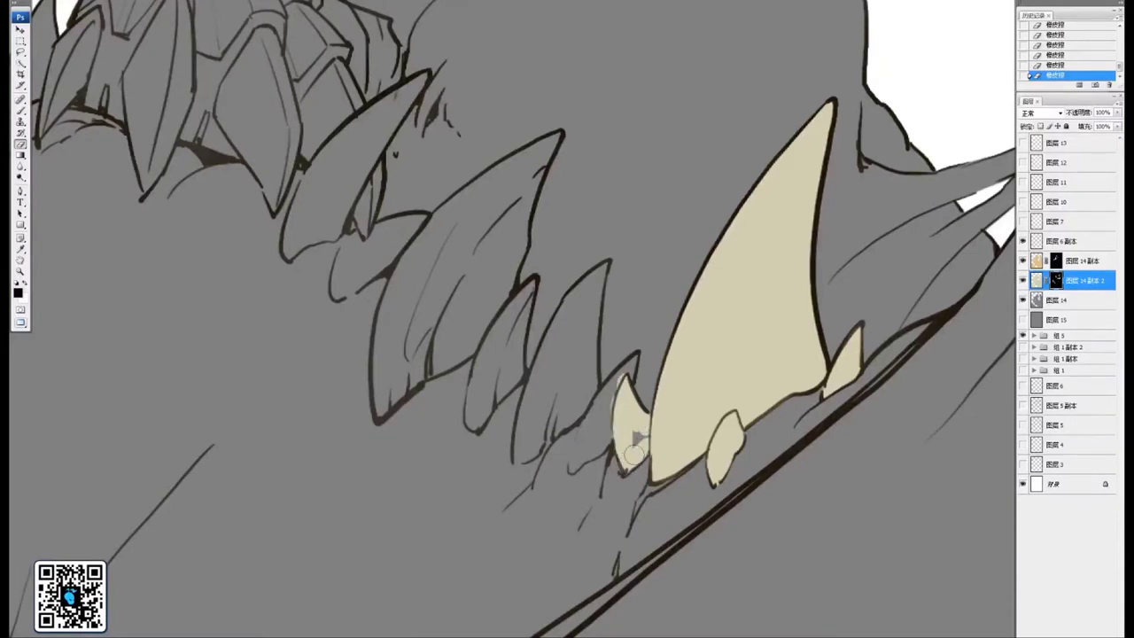
pyautogui.moveTo(617, 391); pyautogui.dragTo(699, 375)
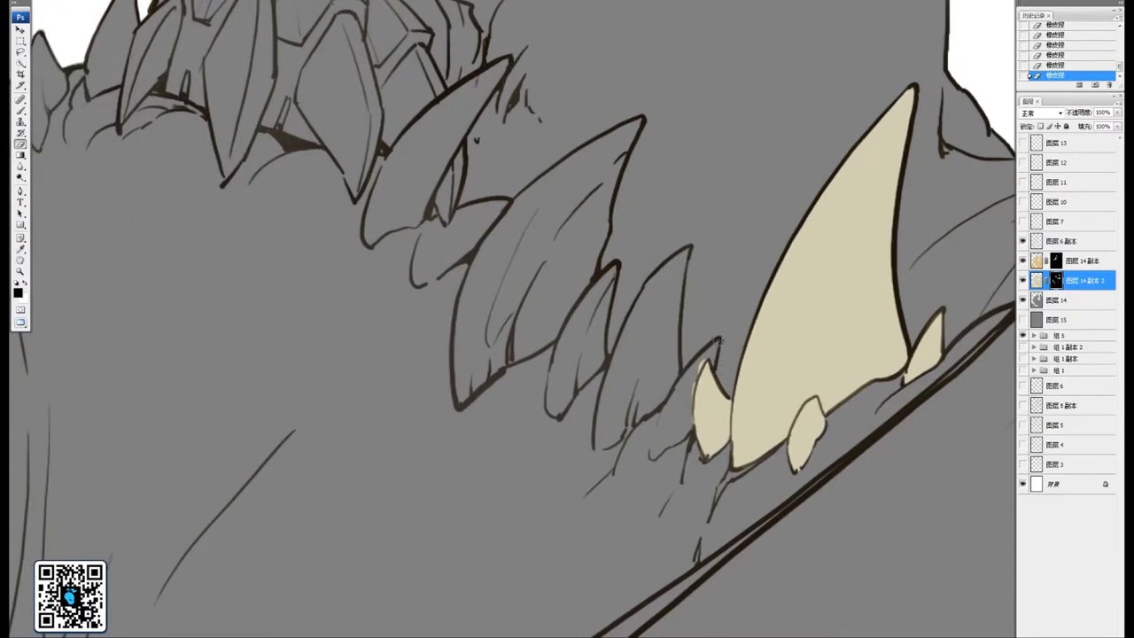
pyautogui.moveTo(714, 347)
pyautogui.mouseDown()
pyautogui.moveTo(661, 435)
pyautogui.moveTo(690, 373)
pyautogui.moveTo(658, 449)
pyautogui.moveTo(666, 434)
pyautogui.mouseUp()
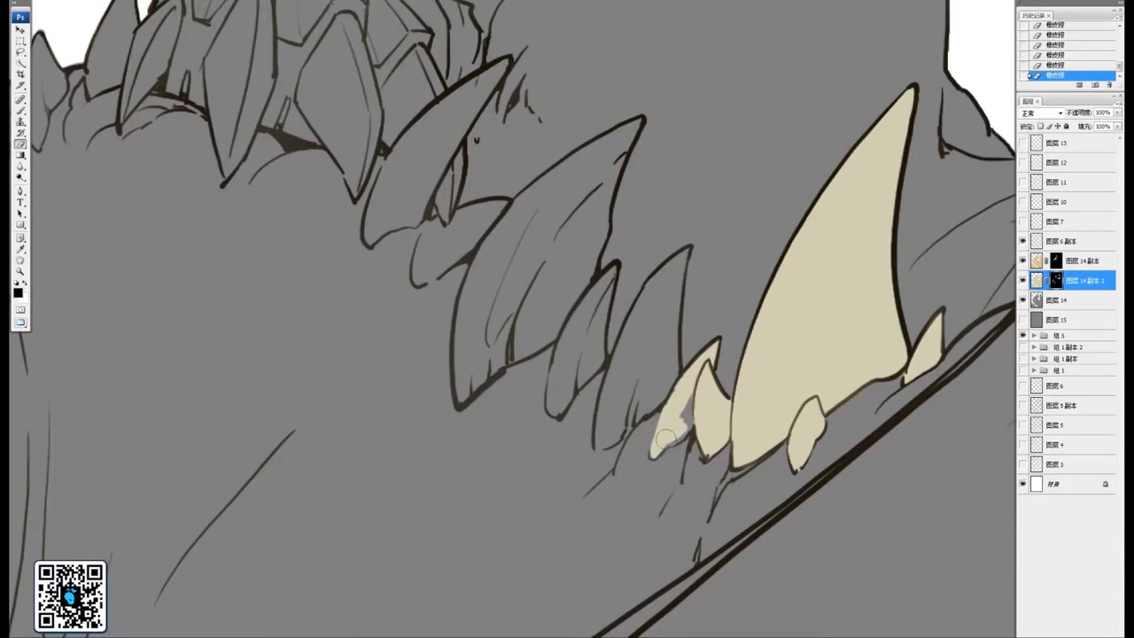
# Reveal the bone colour on the medium pointed spike and the narrower spike next to it in the same row
pyautogui.moveTo(673, 331); pyautogui.dragTo(684, 394)
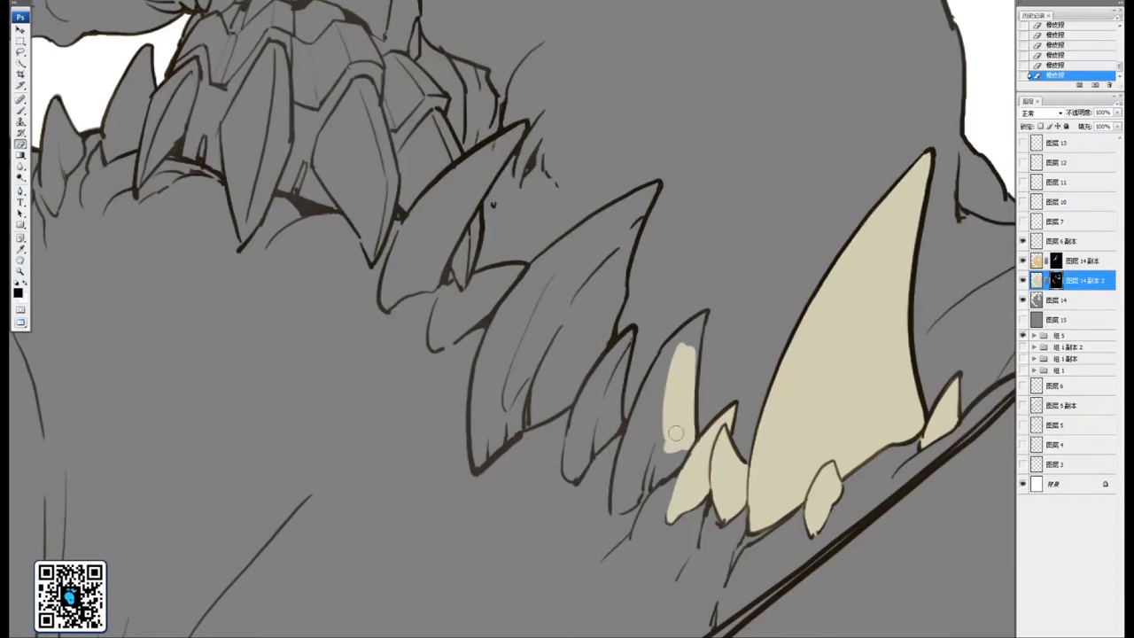
pyautogui.moveTo(675, 432)
pyautogui.mouseDown()
pyautogui.moveTo(649, 478)
pyautogui.moveTo(669, 463)
pyautogui.moveTo(621, 507)
pyautogui.moveTo(627, 455)
pyautogui.moveTo(619, 482)
pyautogui.moveTo(654, 427)
pyautogui.moveTo(651, 462)
pyautogui.moveTo(640, 472)
pyautogui.moveTo(636, 433)
pyautogui.moveTo(655, 379)
pyautogui.moveTo(639, 418)
pyautogui.mouseUp()
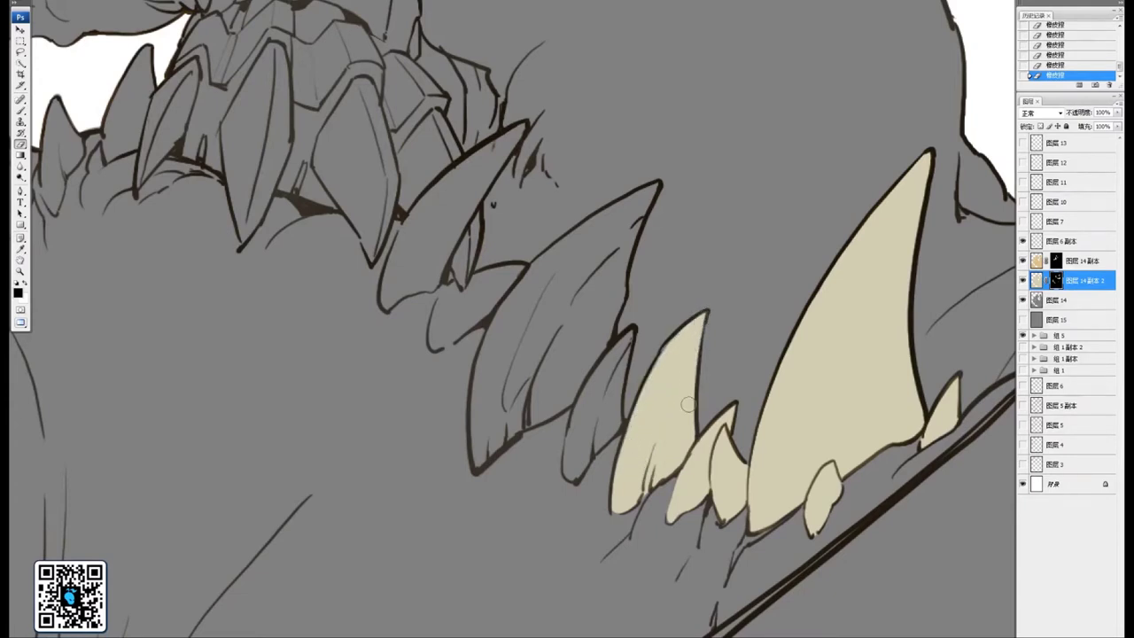
pyautogui.moveTo(638, 385); pyautogui.dragTo(720, 390)
pyautogui.moveTo(710, 338)
pyautogui.mouseDown()
pyautogui.moveTo(669, 441)
pyautogui.moveTo(687, 425)
pyautogui.moveTo(704, 345)
pyautogui.moveTo(693, 421)
pyautogui.moveTo(734, 333)
pyautogui.moveTo(751, 355)
pyautogui.moveTo(721, 369)
pyautogui.moveTo(711, 402)
pyautogui.moveTo(715, 373)
pyautogui.mouseUp()
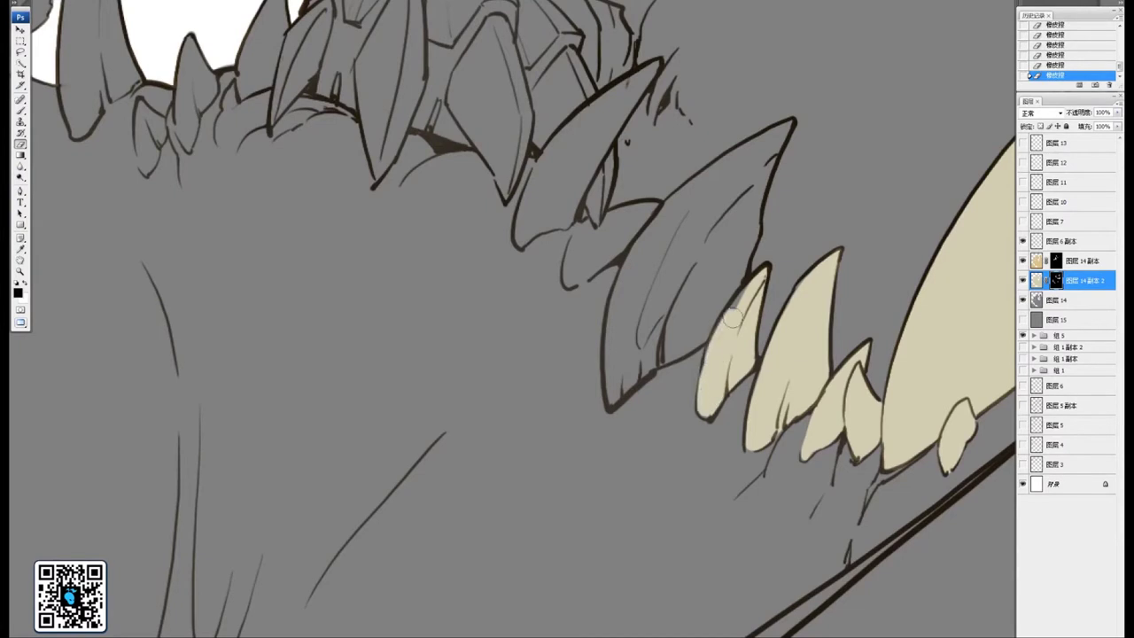
# Reveal the bone colour on the broad ridged spike beside the narrow one, including its pointed tip
pyautogui.moveTo(736, 262); pyautogui.dragTo(704, 376)
pyautogui.moveTo(712, 280)
pyautogui.mouseDown()
pyautogui.moveTo(682, 416)
pyautogui.moveTo(710, 363)
pyautogui.mouseUp()
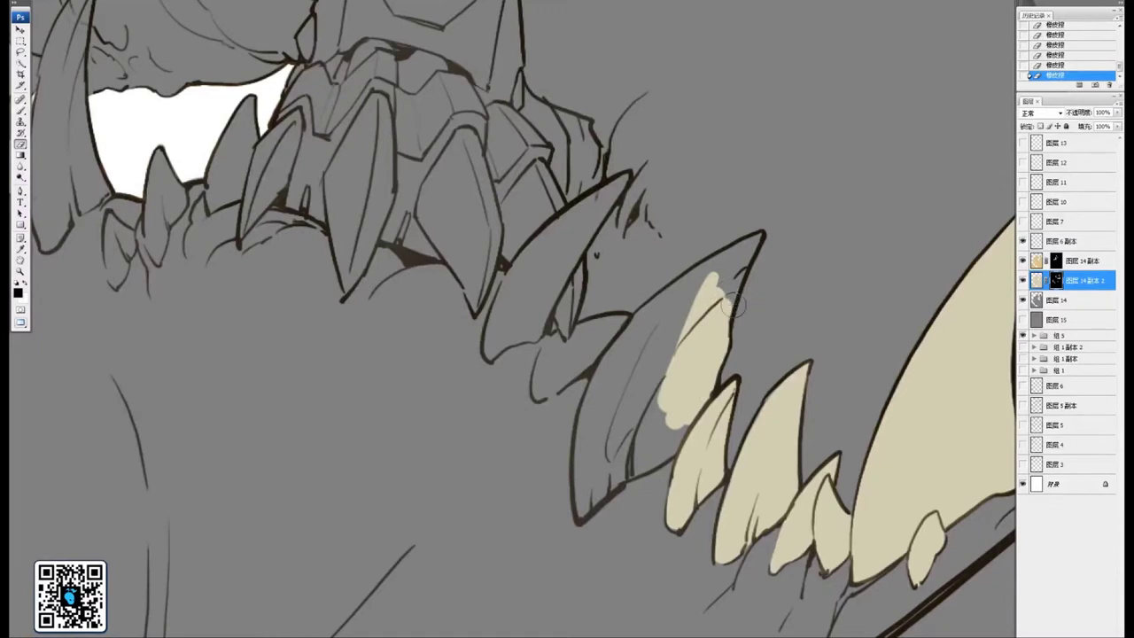
pyautogui.moveTo(755, 392)
pyautogui.mouseDown()
pyautogui.moveTo(725, 458)
pyautogui.moveTo(729, 484)
pyautogui.mouseUp()
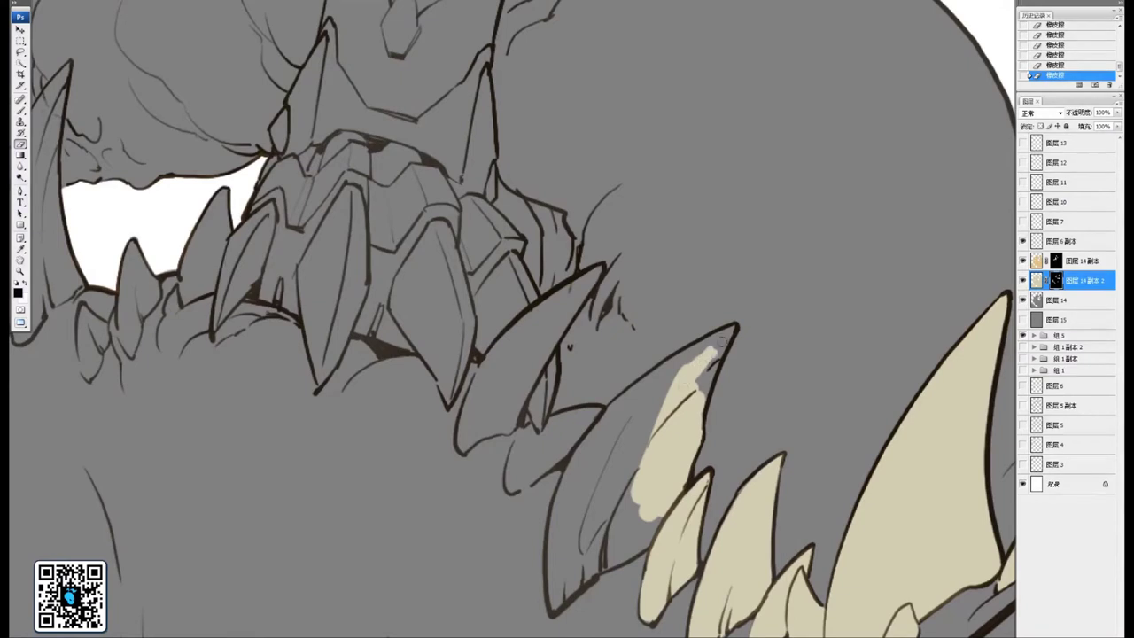
pyautogui.moveTo(726, 331); pyautogui.dragTo(688, 381)
pyautogui.moveTo(724, 337)
pyautogui.mouseDown()
pyautogui.moveTo(713, 363)
pyautogui.moveTo(663, 392)
pyautogui.mouseUp()
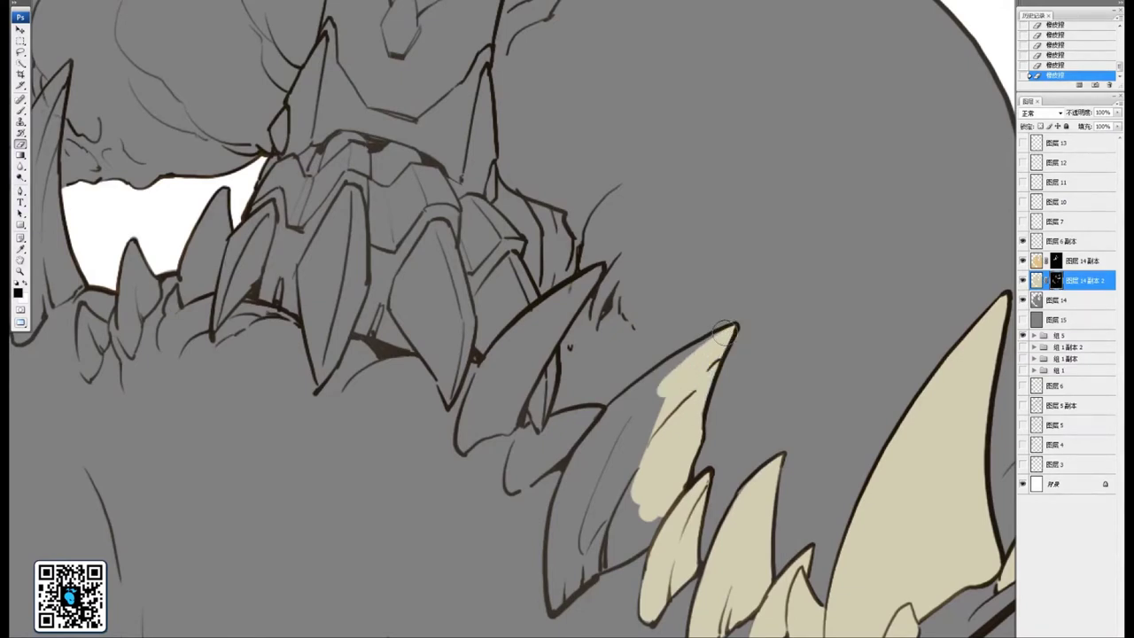
pyautogui.moveTo(723, 333)
pyautogui.mouseDown()
pyautogui.moveTo(654, 393)
pyautogui.moveTo(823, 283)
pyautogui.moveTo(763, 331)
pyautogui.mouseUp()
pyautogui.moveTo(809, 288); pyautogui.dragTo(732, 346)
pyautogui.moveTo(788, 304)
pyautogui.mouseDown()
pyautogui.moveTo(719, 372)
pyautogui.moveTo(684, 430)
pyautogui.moveTo(696, 401)
pyautogui.moveTo(672, 543)
pyautogui.moveTo(691, 503)
pyautogui.moveTo(709, 503)
pyautogui.moveTo(689, 412)
pyautogui.moveTo(727, 381)
pyautogui.moveTo(754, 435)
pyautogui.moveTo(712, 487)
pyautogui.moveTo(745, 490)
pyautogui.moveTo(770, 459)
pyautogui.mouseUp()
pyautogui.moveTo(682, 375)
pyautogui.mouseDown()
pyautogui.moveTo(745, 434)
pyautogui.moveTo(776, 429)
pyautogui.moveTo(715, 365)
pyautogui.mouseUp()
# Reveal the bone colour on the short rounded spike beside the broad one and on the long curved spike next to the armoured foot
pyautogui.hotkey('ctrl', '+')
pyautogui.moveTo(697, 403)
pyautogui.mouseDown()
pyautogui.moveTo(707, 389)
pyautogui.moveTo(725, 428)
pyautogui.moveTo(741, 383)
pyautogui.moveTo(815, 365)
pyautogui.moveTo(754, 417)
pyautogui.moveTo(745, 441)
pyautogui.moveTo(713, 448)
pyautogui.moveTo(750, 398)
pyautogui.moveTo(693, 465)
pyautogui.moveTo(709, 446)
pyautogui.moveTo(687, 409)
pyautogui.moveTo(679, 479)
pyautogui.moveTo(685, 460)
pyautogui.mouseUp()
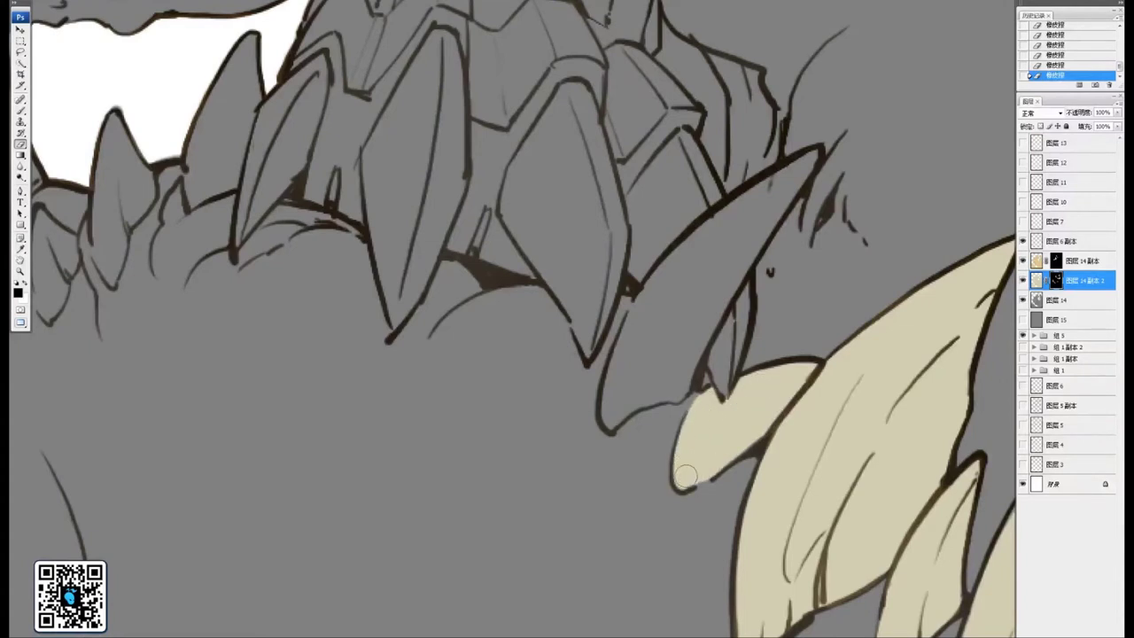
pyautogui.moveTo(706, 337)
pyautogui.mouseDown()
pyautogui.moveTo(729, 451)
pyautogui.moveTo(711, 496)
pyautogui.mouseUp()
pyautogui.moveTo(684, 398); pyautogui.dragTo(687, 369)
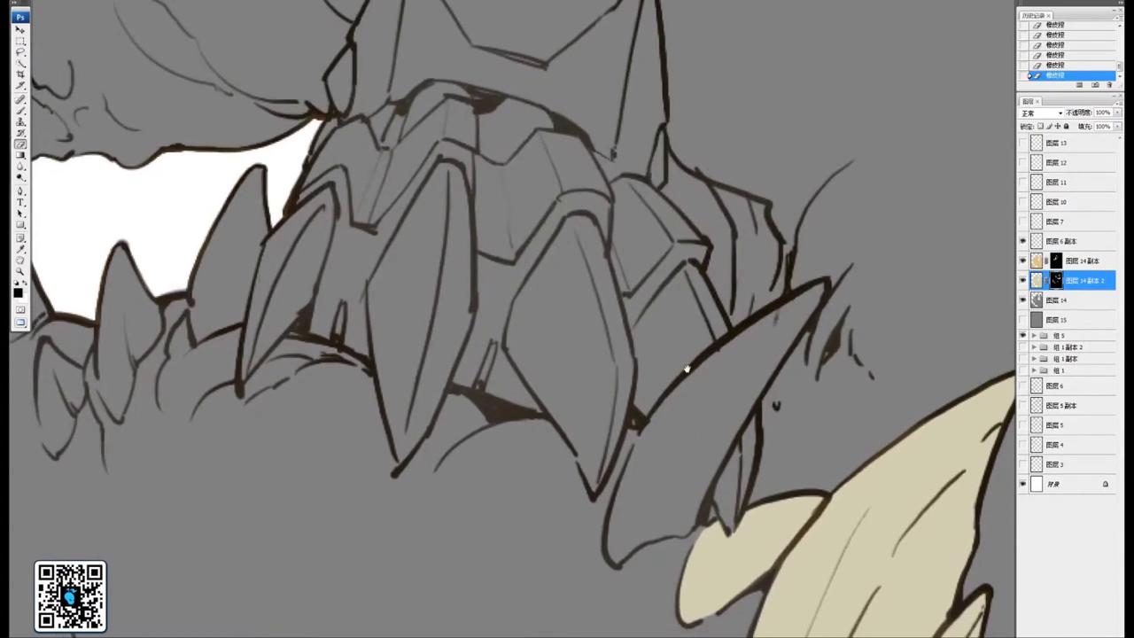
pyautogui.moveTo(681, 435)
pyautogui.mouseDown()
pyautogui.moveTo(638, 514)
pyautogui.moveTo(679, 425)
pyautogui.moveTo(664, 420)
pyautogui.moveTo(634, 497)
pyautogui.moveTo(672, 422)
pyautogui.moveTo(820, 290)
pyautogui.moveTo(707, 426)
pyautogui.moveTo(660, 504)
pyautogui.moveTo(691, 479)
pyautogui.moveTo(739, 401)
pyautogui.moveTo(682, 528)
pyautogui.moveTo(654, 519)
pyautogui.moveTo(620, 549)
pyautogui.mouseUp()
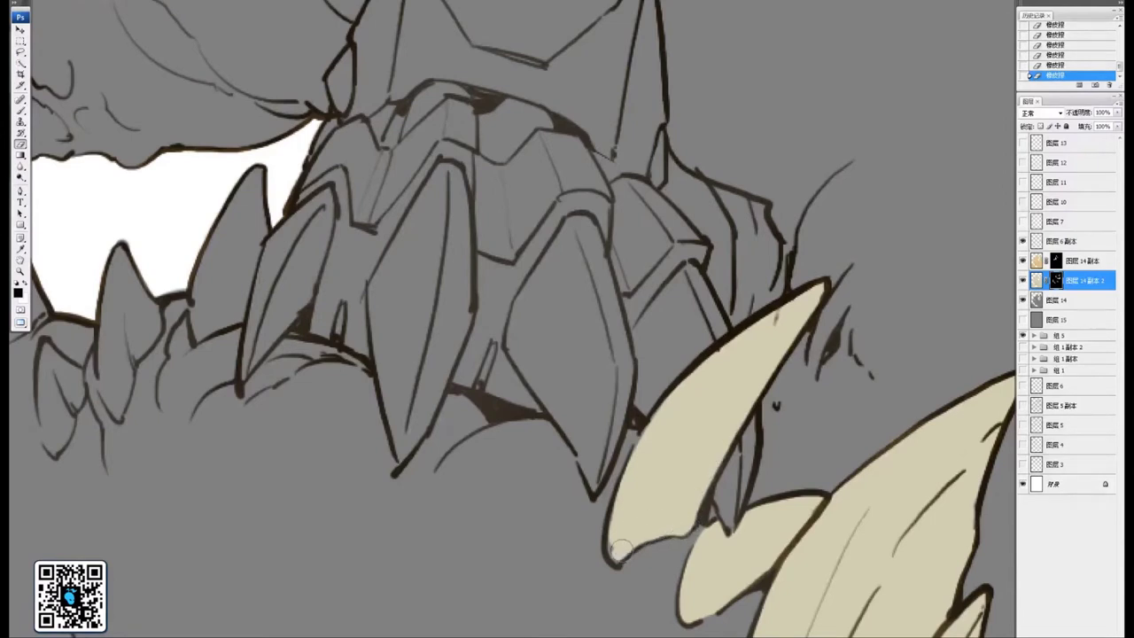
# Reveal the bone colour on the upright spike on the far side of the armoured foot with a larger eraser
pyautogui.moveTo(618, 410)
pyautogui.mouseDown()
pyautogui.moveTo(780, 458)
pyautogui.moveTo(886, 465)
pyautogui.mouseUp()
pyautogui.moveTo(607, 437)
pyautogui.mouseDown()
pyautogui.moveTo(770, 448)
pyautogui.moveTo(822, 533)
pyautogui.mouseUp()
pyautogui.press(']')
pyautogui.press(']')
pyautogui.moveTo(743, 335)
pyautogui.mouseDown()
pyautogui.moveTo(699, 404)
pyautogui.moveTo(714, 416)
pyautogui.moveTo(741, 372)
pyautogui.mouseUp()
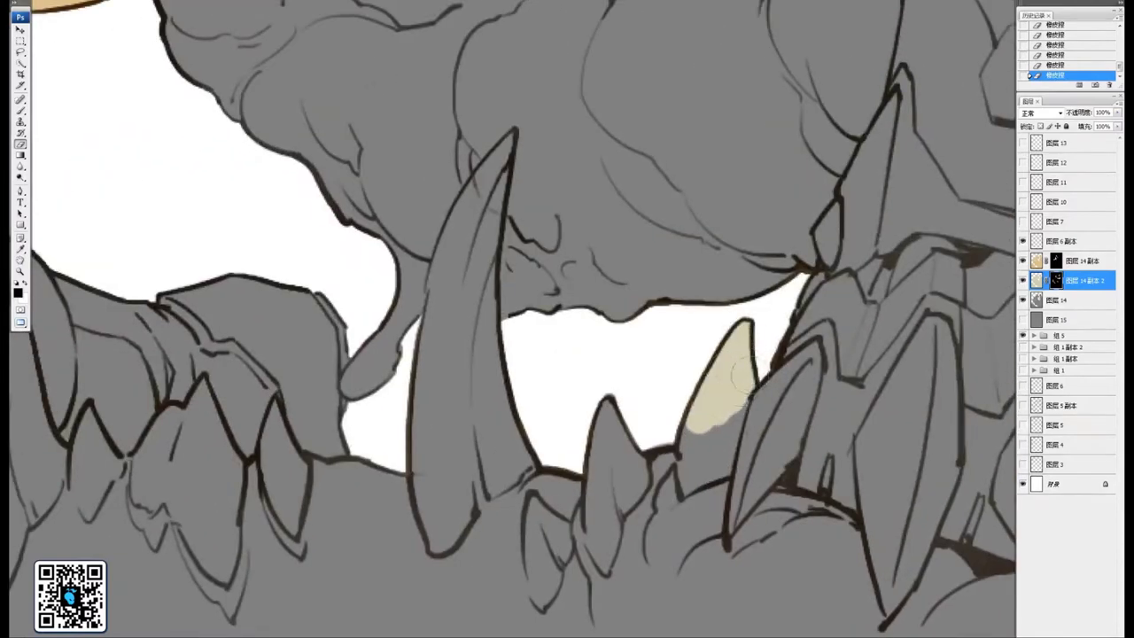
pyautogui.moveTo(710, 415)
pyautogui.mouseDown()
pyautogui.moveTo(736, 401)
pyautogui.moveTo(716, 462)
pyautogui.moveTo(688, 484)
pyautogui.moveTo(689, 435)
pyautogui.mouseUp()
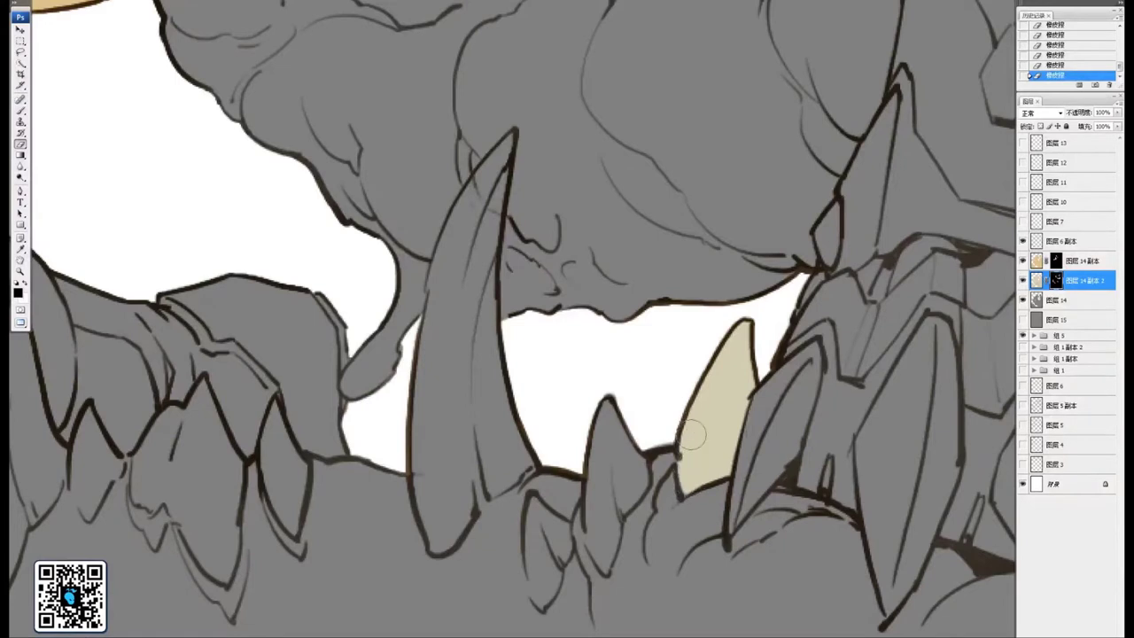
# Reveal the bone colour on the two short spikes beside the rounded one and on the tall curved spike next to them
pyautogui.moveTo(683, 385)
pyautogui.mouseDown()
pyautogui.moveTo(756, 371)
pyautogui.moveTo(674, 460)
pyautogui.moveTo(704, 451)
pyautogui.moveTo(670, 524)
pyautogui.moveTo(676, 553)
pyautogui.moveTo(680, 494)
pyautogui.moveTo(659, 535)
pyautogui.moveTo(680, 499)
pyautogui.moveTo(666, 550)
pyautogui.mouseUp()
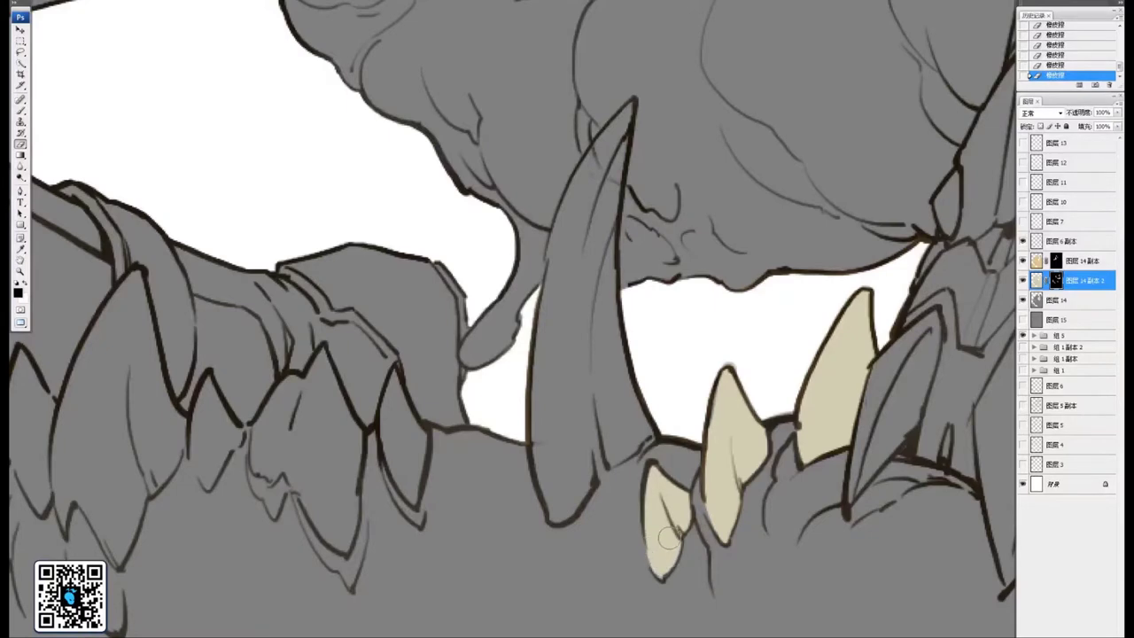
pyautogui.moveTo(627, 363); pyautogui.dragTo(700, 553)
pyautogui.moveTo(707, 289); pyautogui.dragTo(651, 447)
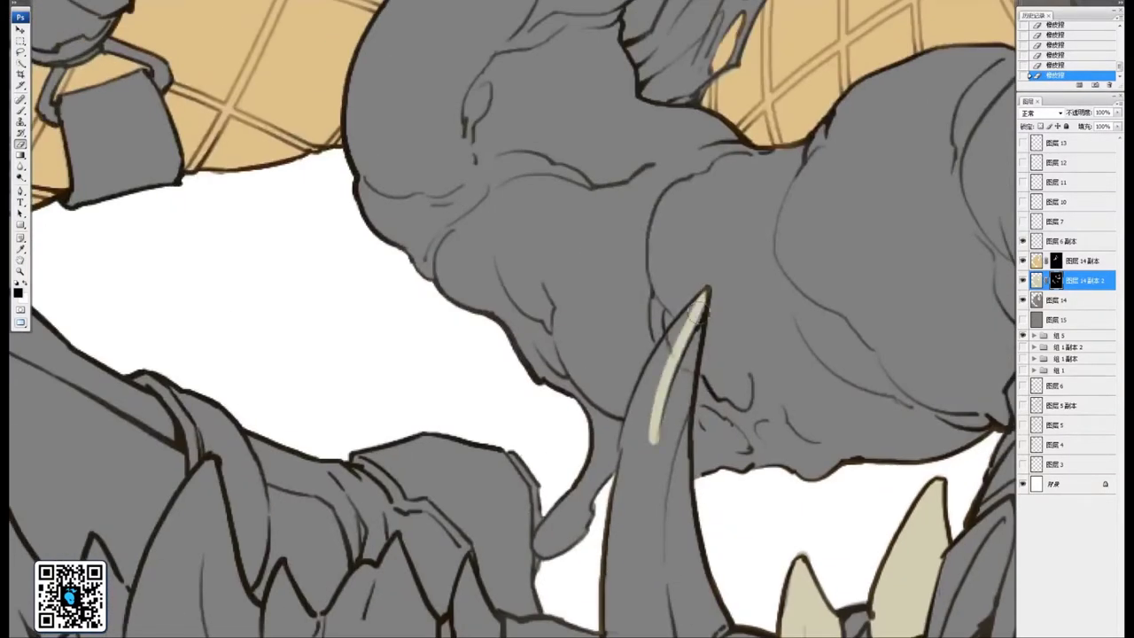
pyautogui.moveTo(702, 296)
pyautogui.mouseDown()
pyautogui.moveTo(645, 545)
pyautogui.moveTo(656, 575)
pyautogui.mouseUp()
pyautogui.moveTo(687, 328); pyautogui.dragTo(672, 576)
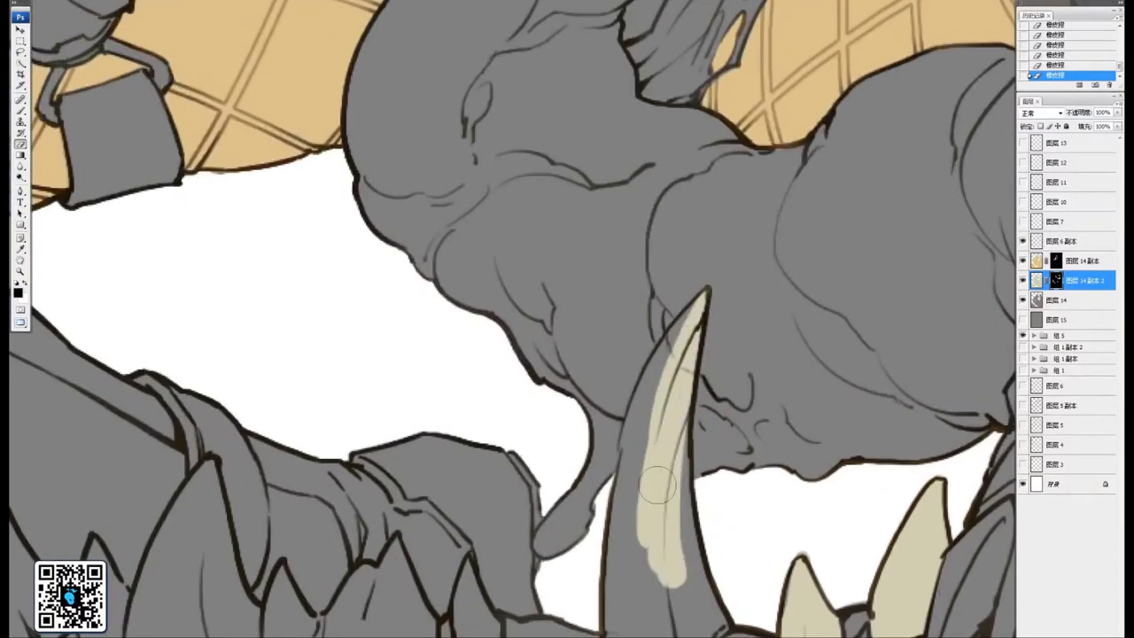
pyautogui.moveTo(683, 381); pyautogui.dragTo(684, 559)
pyautogui.moveTo(686, 425); pyautogui.dragTo(686, 598)
pyautogui.moveTo(691, 483); pyautogui.dragTo(691, 598)
pyautogui.moveTo(677, 518); pyautogui.dragTo(709, 603)
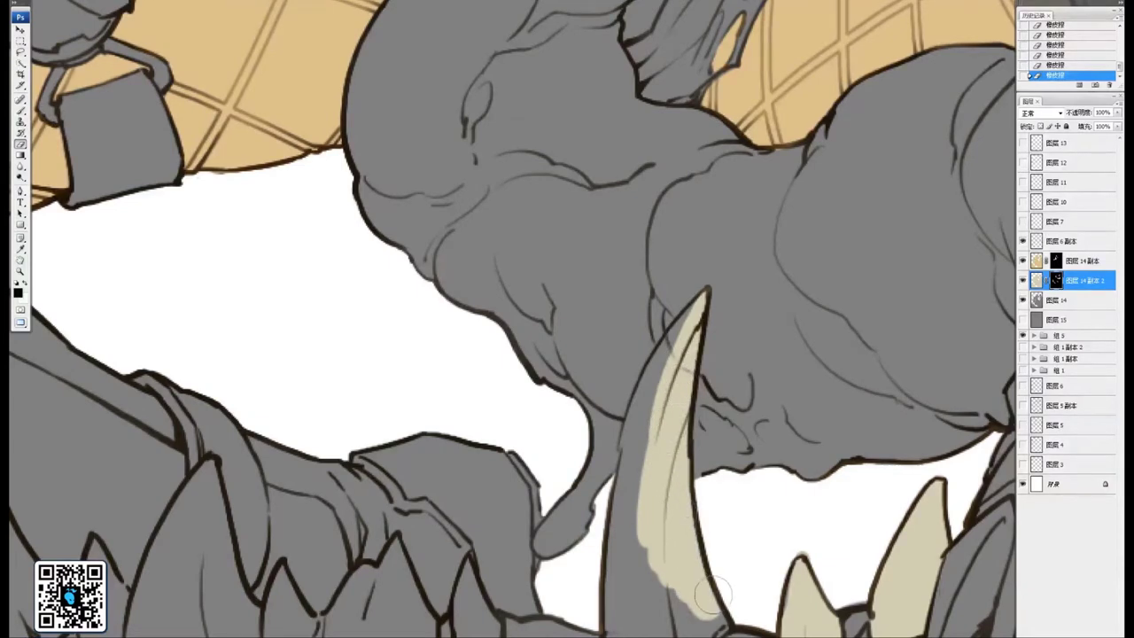
pyautogui.moveTo(689, 550)
pyautogui.mouseDown()
pyautogui.moveTo(695, 478)
pyautogui.moveTo(755, 448)
pyautogui.moveTo(682, 505)
pyautogui.moveTo(694, 507)
pyautogui.moveTo(657, 552)
pyautogui.moveTo(698, 454)
pyautogui.moveTo(664, 410)
pyautogui.moveTo(648, 484)
pyautogui.moveTo(658, 540)
pyautogui.moveTo(644, 451)
pyautogui.moveTo(658, 381)
pyautogui.mouseUp()
pyautogui.moveTo(689, 352)
pyautogui.mouseDown()
pyautogui.moveTo(639, 537)
pyautogui.moveTo(599, 593)
pyautogui.moveTo(620, 425)
pyautogui.moveTo(650, 374)
pyautogui.mouseUp()
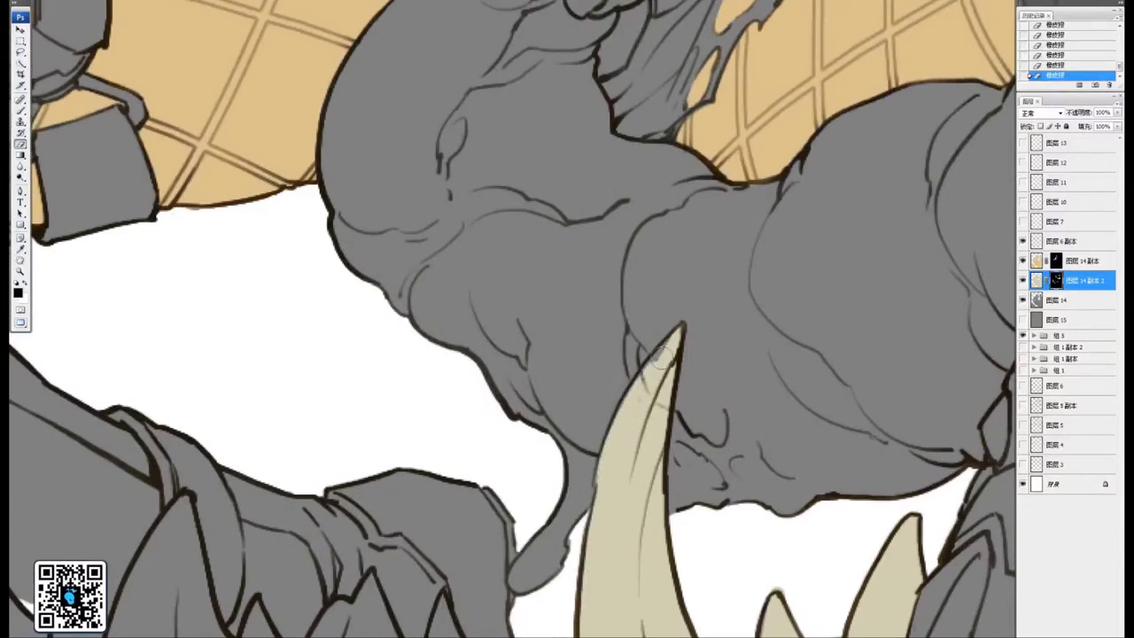
# Reveal the bone colour on the small pointed spike past the tall curved one, the broad notched spike and the small one beyond it
pyautogui.moveTo(472, 536); pyautogui.dragTo(774, 261)
pyautogui.moveTo(746, 317); pyautogui.dragTo(753, 439)
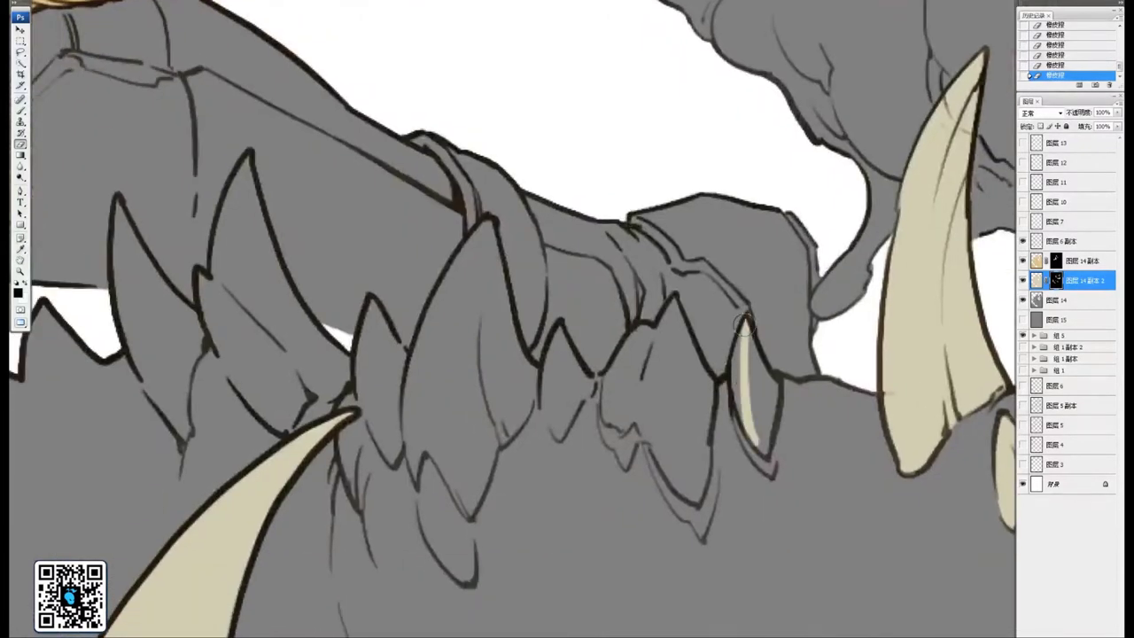
pyautogui.moveTo(744, 326)
pyautogui.mouseDown()
pyautogui.moveTo(740, 390)
pyautogui.moveTo(760, 441)
pyautogui.moveTo(765, 398)
pyautogui.moveTo(760, 445)
pyautogui.moveTo(767, 372)
pyautogui.moveTo(760, 427)
pyautogui.mouseUp()
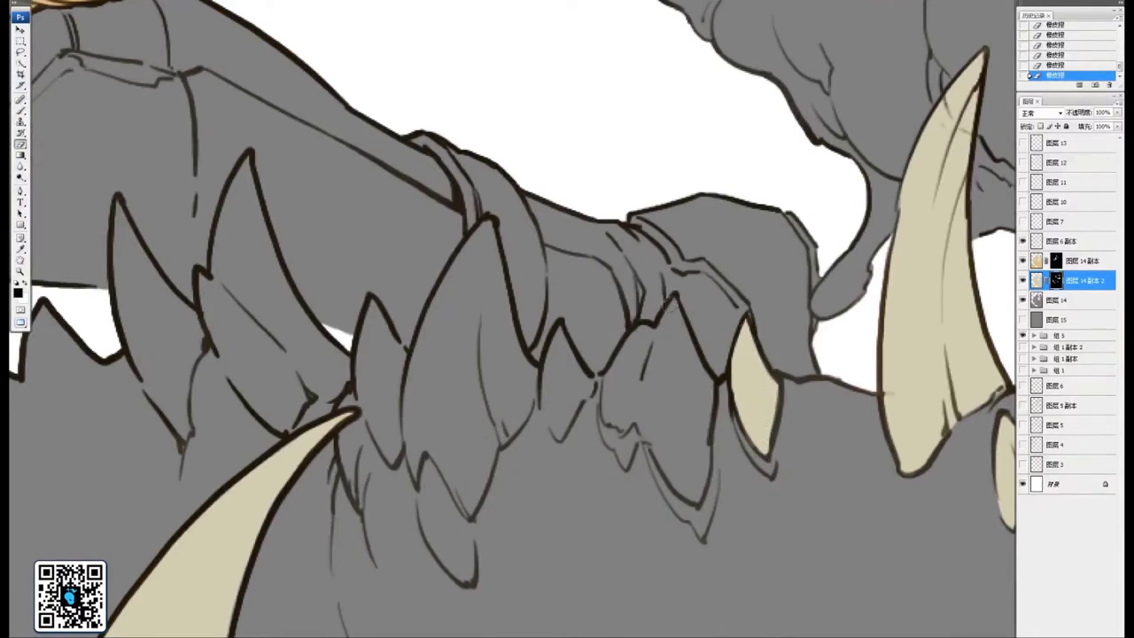
pyautogui.moveTo(673, 312)
pyautogui.mouseDown()
pyautogui.moveTo(683, 360)
pyautogui.moveTo(678, 308)
pyautogui.moveTo(704, 387)
pyautogui.moveTo(696, 496)
pyautogui.moveTo(667, 458)
pyautogui.moveTo(685, 466)
pyautogui.moveTo(678, 359)
pyautogui.mouseUp()
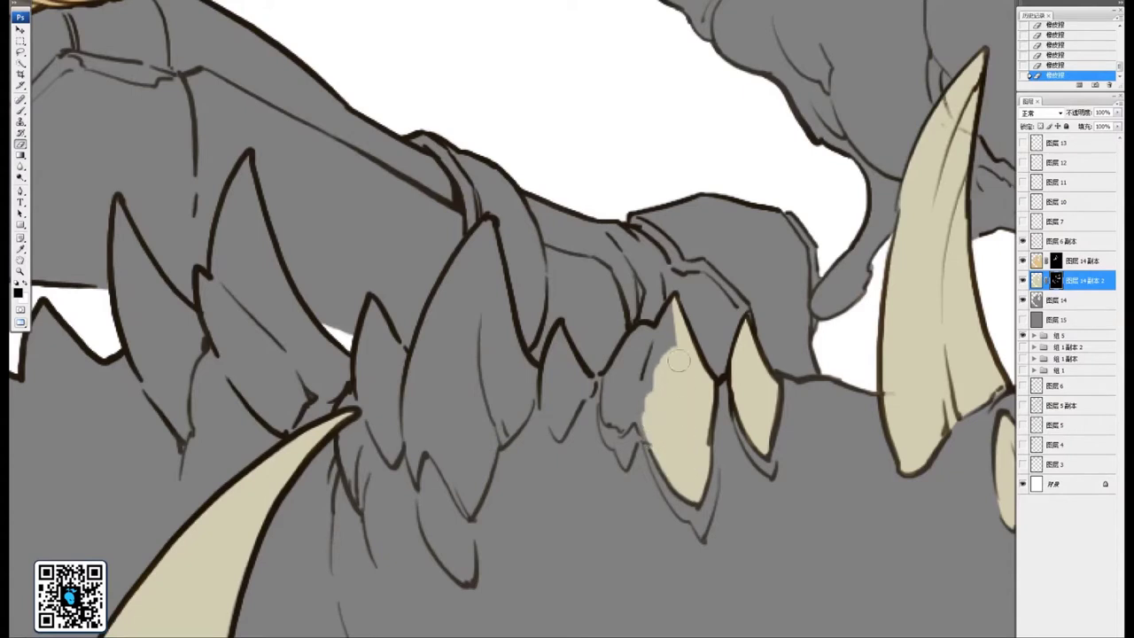
pyautogui.moveTo(672, 311); pyautogui.dragTo(658, 396)
pyautogui.moveTo(672, 337)
pyautogui.mouseDown()
pyautogui.moveTo(640, 341)
pyautogui.moveTo(612, 392)
pyautogui.moveTo(635, 404)
pyautogui.moveTo(634, 379)
pyautogui.moveTo(678, 392)
pyautogui.mouseUp()
pyautogui.moveTo(647, 325)
pyautogui.mouseDown()
pyautogui.moveTo(664, 387)
pyautogui.moveTo(676, 382)
pyautogui.moveTo(652, 404)
pyautogui.moveTo(656, 395)
pyautogui.moveTo(645, 430)
pyautogui.moveTo(635, 388)
pyautogui.moveTo(646, 381)
pyautogui.moveTo(646, 333)
pyautogui.moveTo(647, 419)
pyautogui.moveTo(618, 383)
pyautogui.moveTo(654, 380)
pyautogui.mouseUp()
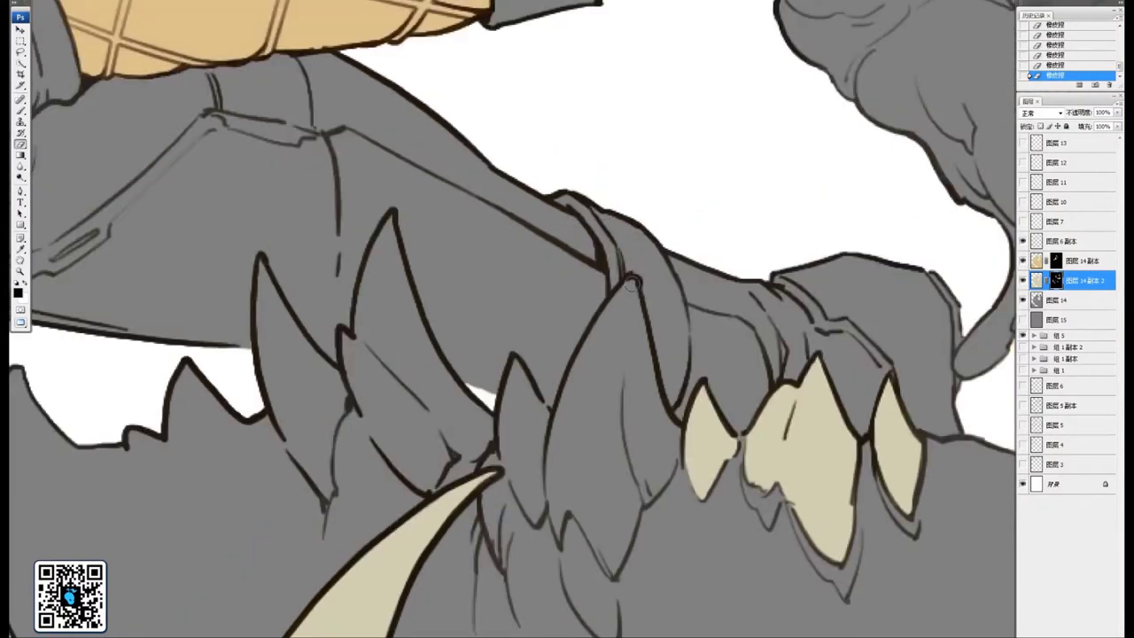
# Reveal the bone colour on the large pointed spike in the row and on the small rounded tip beneath it
pyautogui.moveTo(632, 282)
pyautogui.mouseDown()
pyautogui.moveTo(629, 351)
pyautogui.moveTo(636, 289)
pyautogui.moveTo(647, 409)
pyautogui.moveTo(634, 372)
pyautogui.moveTo(632, 297)
pyautogui.moveTo(654, 417)
pyautogui.moveTo(674, 432)
pyautogui.moveTo(661, 469)
pyautogui.moveTo(668, 449)
pyautogui.moveTo(630, 504)
pyautogui.moveTo(632, 427)
pyautogui.moveTo(616, 409)
pyautogui.moveTo(624, 351)
pyautogui.moveTo(594, 408)
pyautogui.moveTo(603, 377)
pyautogui.moveTo(610, 421)
pyautogui.mouseUp()
pyautogui.moveTo(582, 383); pyautogui.dragTo(593, 358)
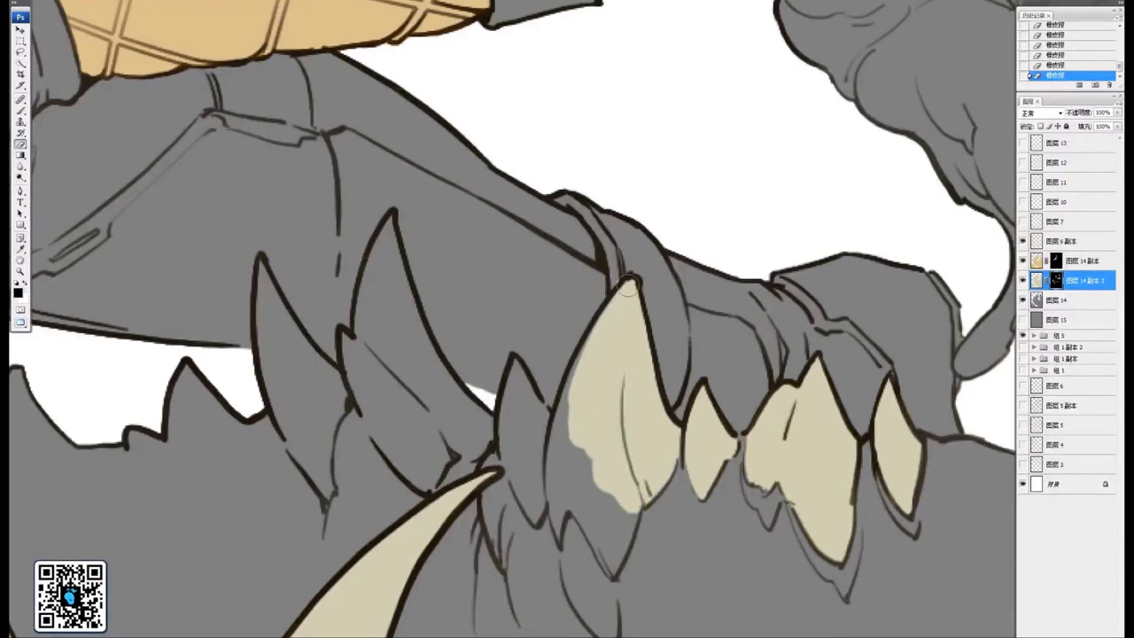
pyautogui.moveTo(628, 281)
pyautogui.mouseDown()
pyautogui.moveTo(563, 452)
pyautogui.moveTo(562, 430)
pyautogui.moveTo(566, 500)
pyautogui.moveTo(560, 435)
pyautogui.moveTo(577, 555)
pyautogui.moveTo(576, 476)
pyautogui.moveTo(592, 538)
pyautogui.moveTo(613, 495)
pyautogui.moveTo(601, 526)
pyautogui.moveTo(612, 541)
pyautogui.moveTo(623, 517)
pyautogui.moveTo(615, 545)
pyautogui.moveTo(624, 517)
pyautogui.moveTo(623, 534)
pyautogui.moveTo(605, 479)
pyautogui.mouseUp()
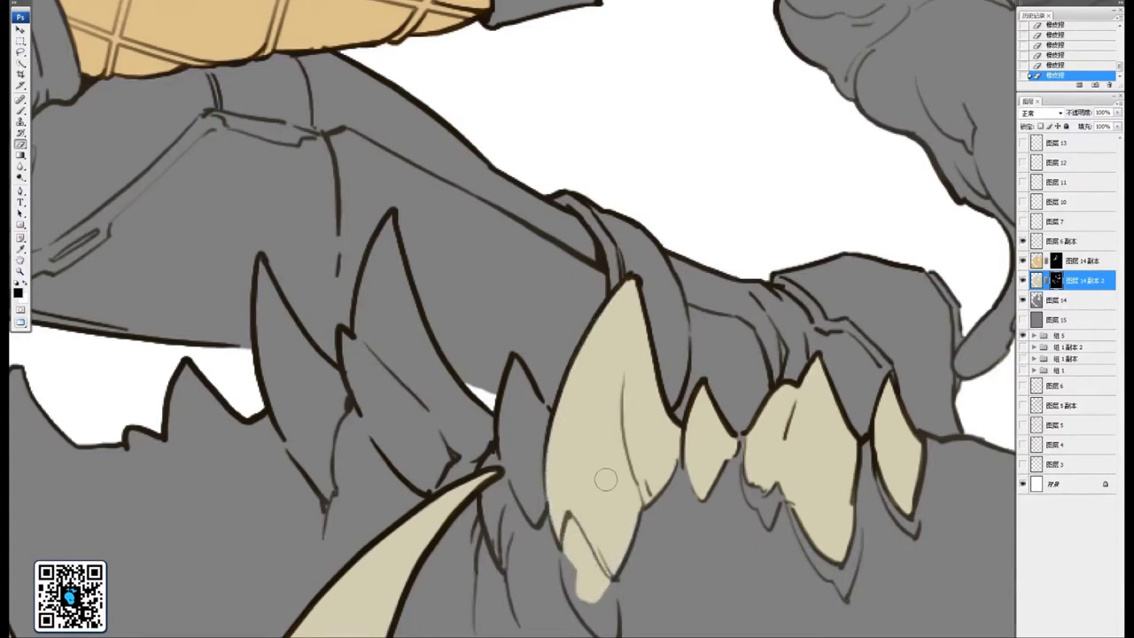
pyautogui.moveTo(652, 554); pyautogui.dragTo(711, 378)
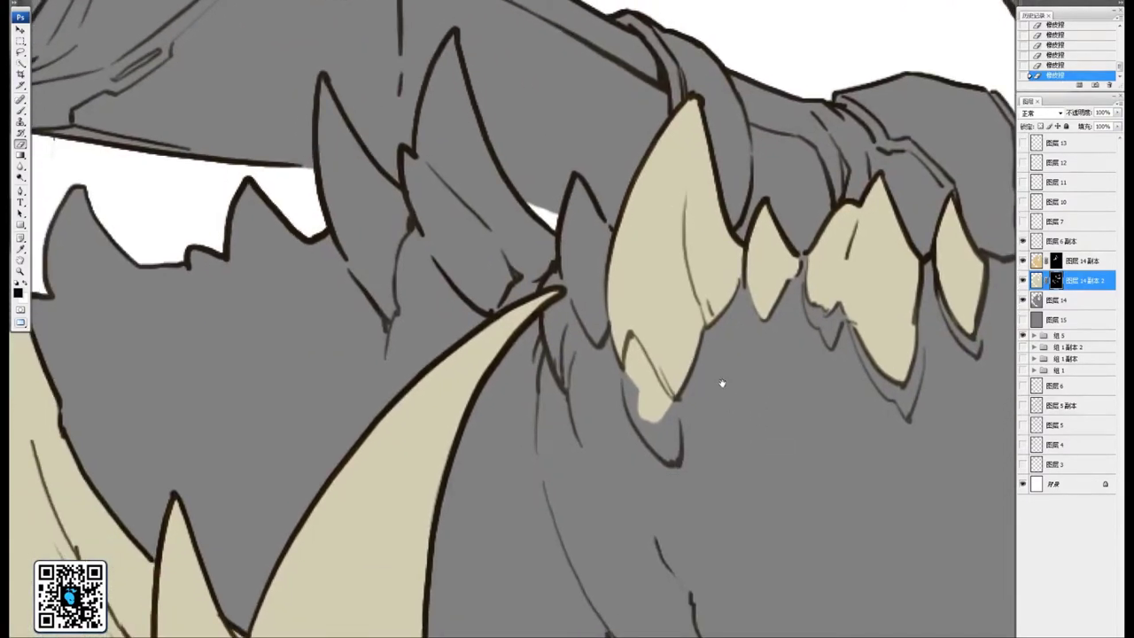
pyautogui.moveTo(722, 382); pyautogui.dragTo(758, 396)
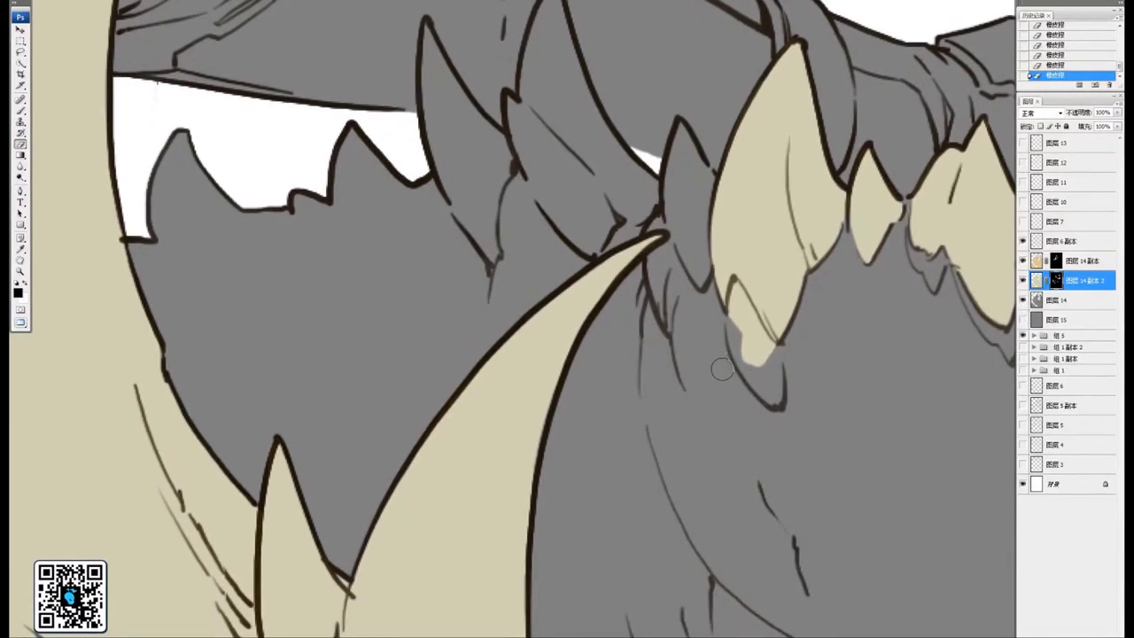
pyautogui.moveTo(763, 350)
pyautogui.mouseDown()
pyautogui.moveTo(766, 376)
pyautogui.moveTo(770, 356)
pyautogui.moveTo(756, 377)
pyautogui.moveTo(748, 361)
pyautogui.mouseUp()
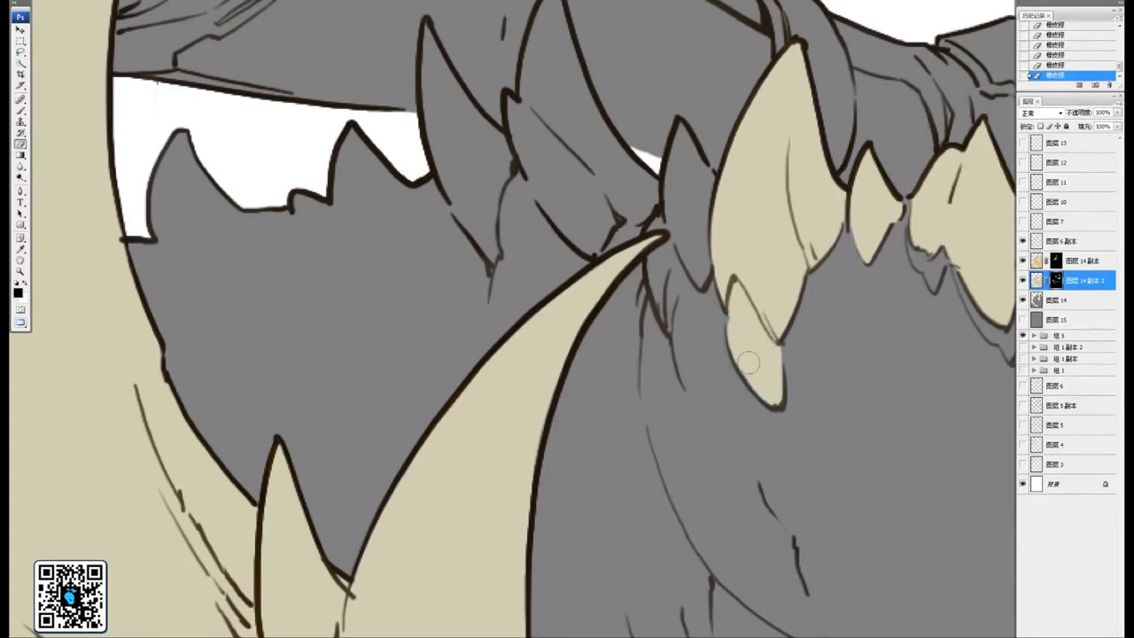
# Reveal the bone colour on the narrow spike between the large pointed spike and the curved horn's tip
pyautogui.moveTo(737, 321); pyautogui.dragTo(779, 494)
pyautogui.moveTo(722, 297); pyautogui.dragTo(761, 384)
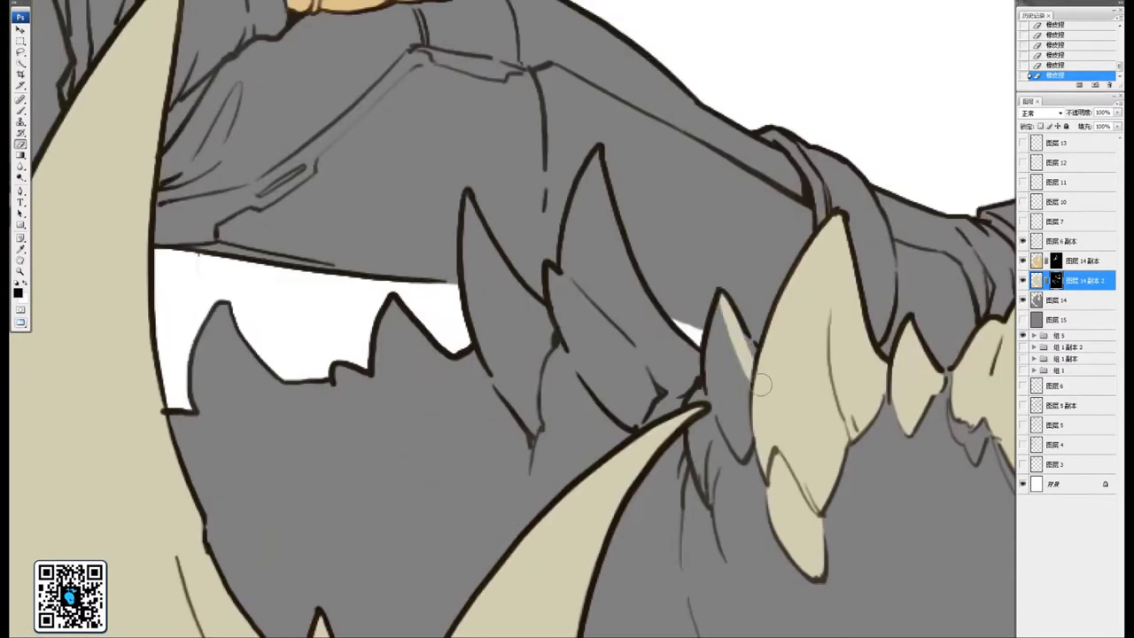
pyautogui.moveTo(736, 331); pyautogui.dragTo(749, 353)
pyautogui.moveTo(723, 306)
pyautogui.mouseDown()
pyautogui.moveTo(739, 405)
pyautogui.moveTo(733, 365)
pyautogui.moveTo(747, 379)
pyautogui.moveTo(740, 457)
pyautogui.moveTo(727, 422)
pyautogui.mouseUp()
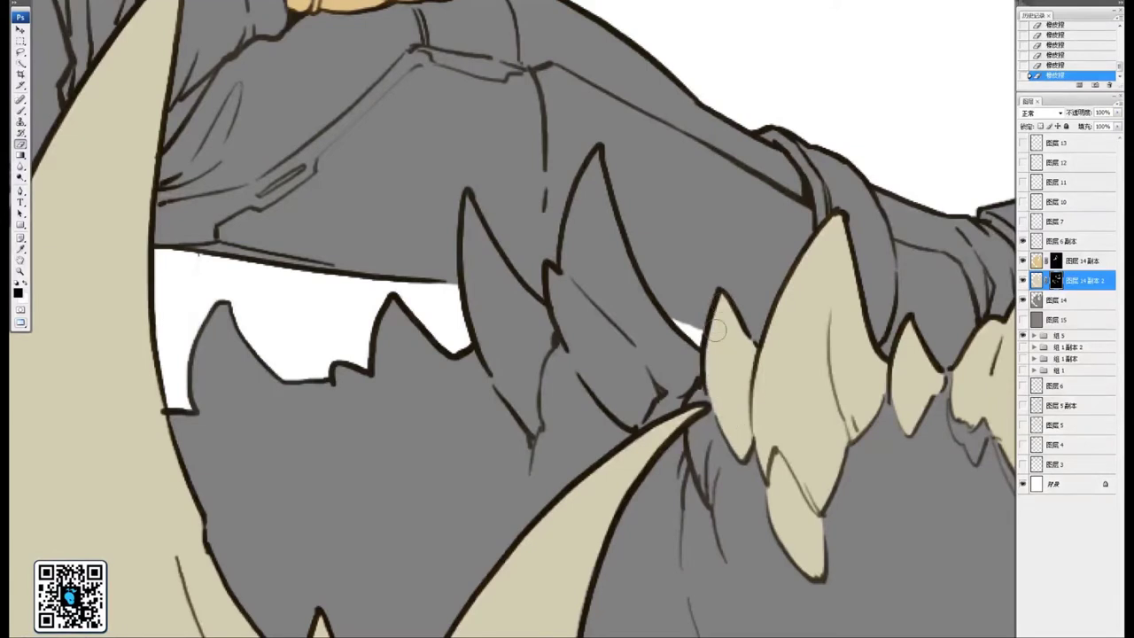
pyautogui.moveTo(691, 346); pyautogui.dragTo(765, 450)
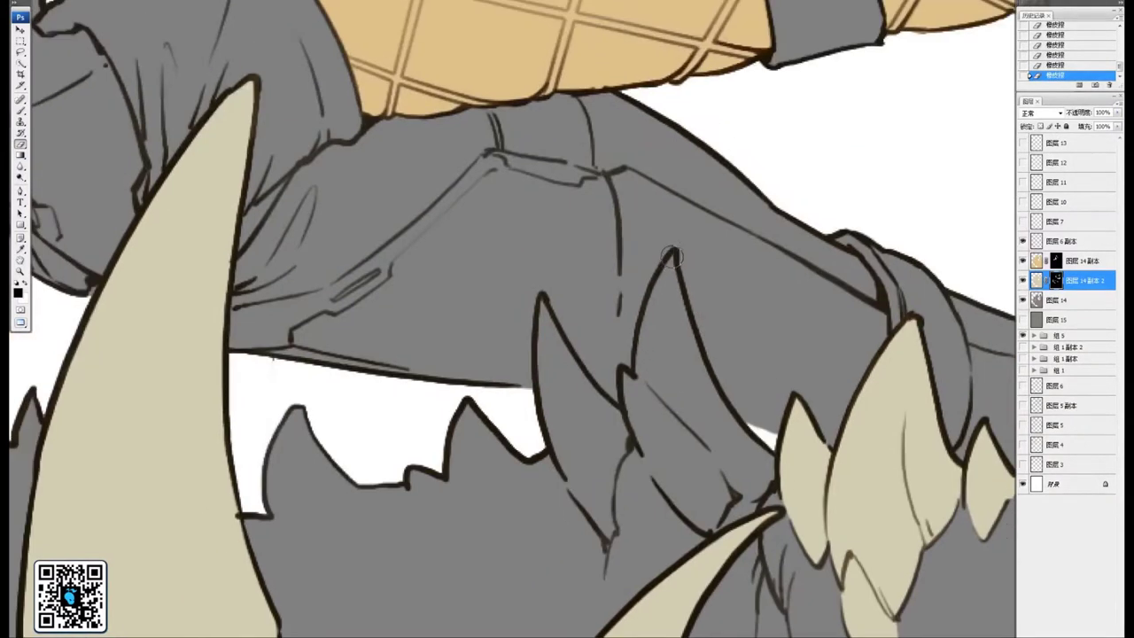
# Erase the mask to reveal the bone colour on the tall tooth under the thigh and the broad tooth overlapping its base
pyautogui.moveTo(671, 256); pyautogui.dragTo(670, 389)
pyautogui.moveTo(676, 302); pyautogui.dragTo(717, 475)
pyautogui.moveTo(691, 335)
pyautogui.mouseDown()
pyautogui.moveTo(703, 416)
pyautogui.moveTo(727, 463)
pyautogui.mouseUp()
pyautogui.moveTo(681, 296); pyautogui.dragTo(732, 448)
pyautogui.moveTo(692, 354)
pyautogui.mouseDown()
pyautogui.moveTo(740, 450)
pyautogui.moveTo(698, 370)
pyautogui.moveTo(776, 468)
pyautogui.moveTo(746, 489)
pyautogui.moveTo(721, 438)
pyautogui.moveTo(700, 468)
pyautogui.moveTo(711, 494)
pyautogui.moveTo(731, 480)
pyautogui.moveTo(701, 521)
pyautogui.moveTo(640, 416)
pyautogui.moveTo(666, 431)
pyautogui.mouseUp()
pyautogui.moveTo(625, 377)
pyautogui.mouseDown()
pyautogui.moveTo(651, 444)
pyautogui.moveTo(651, 409)
pyautogui.mouseUp()
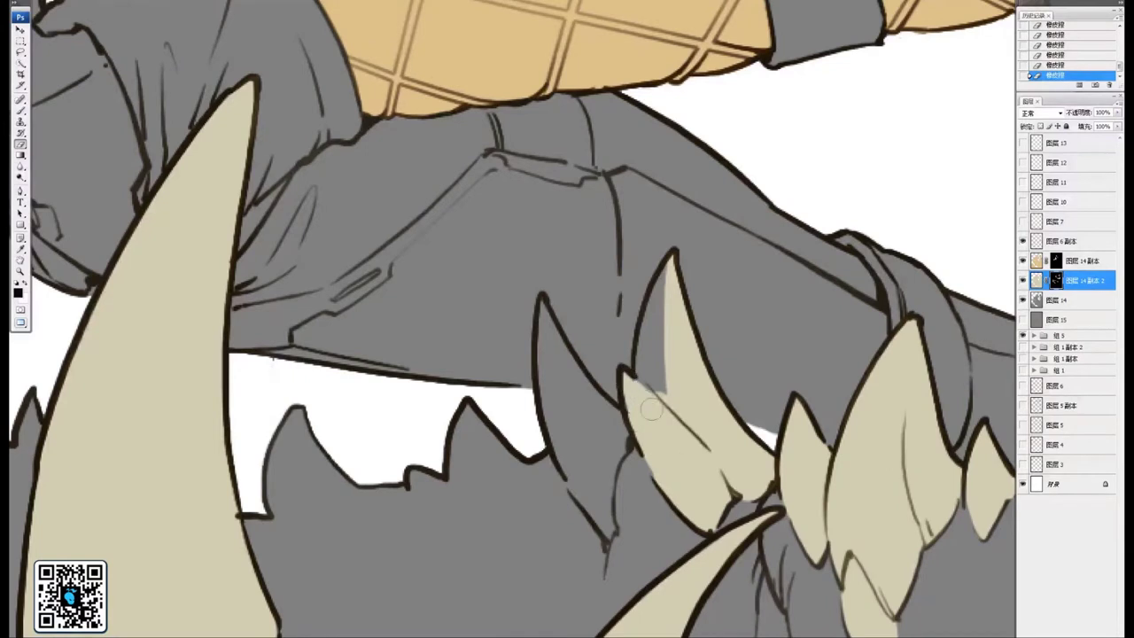
pyautogui.moveTo(671, 260)
pyautogui.mouseDown()
pyautogui.moveTo(659, 388)
pyautogui.moveTo(647, 372)
pyautogui.moveTo(650, 329)
pyautogui.moveTo(755, 381)
pyautogui.moveTo(751, 363)
pyautogui.mouseUp()
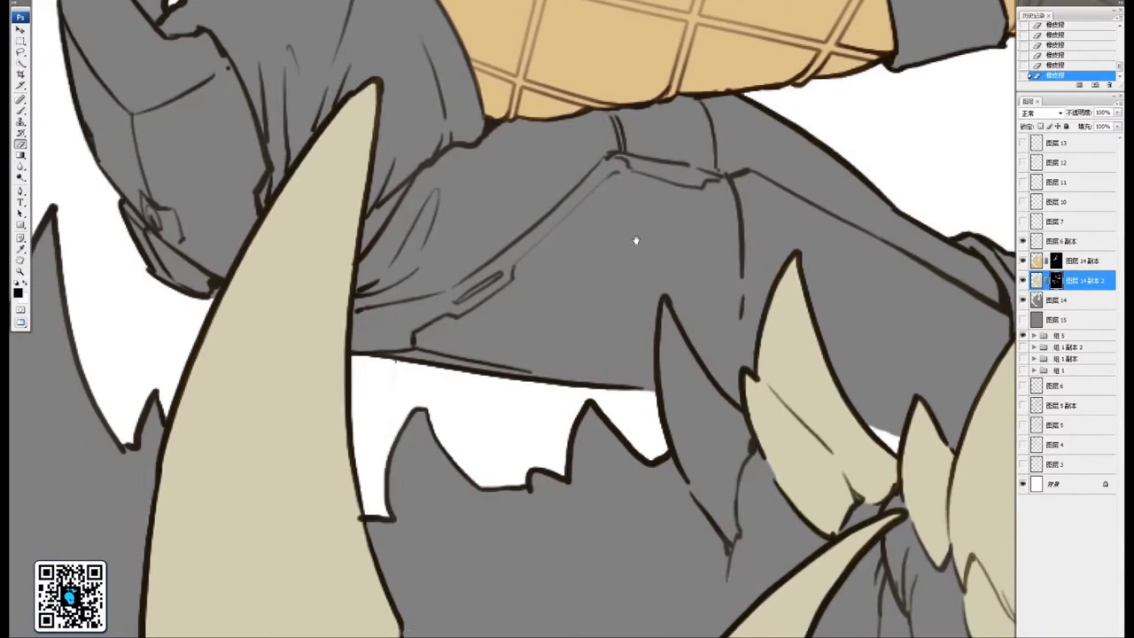
# Reveal the bone colour across the narrow pointed tooth beside the two overlapping teeth, from tip to root
pyautogui.moveTo(764, 404)
pyautogui.mouseDown()
pyautogui.moveTo(701, 306)
pyautogui.moveTo(710, 410)
pyautogui.mouseUp()
pyautogui.moveTo(658, 301); pyautogui.dragTo(701, 398)
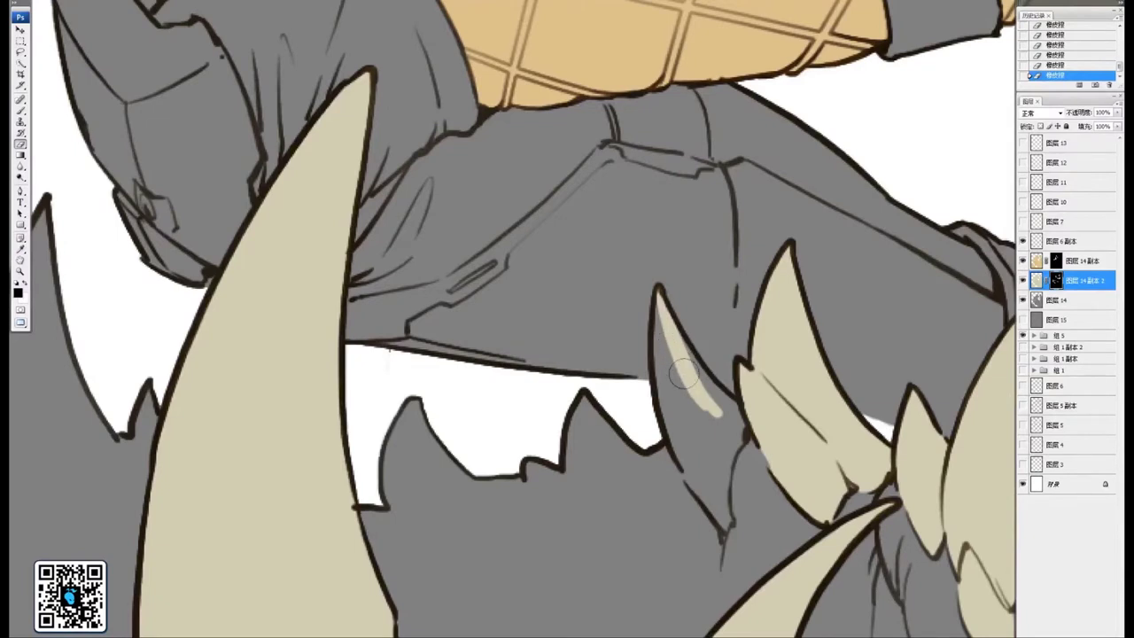
pyautogui.moveTo(666, 330); pyautogui.dragTo(732, 428)
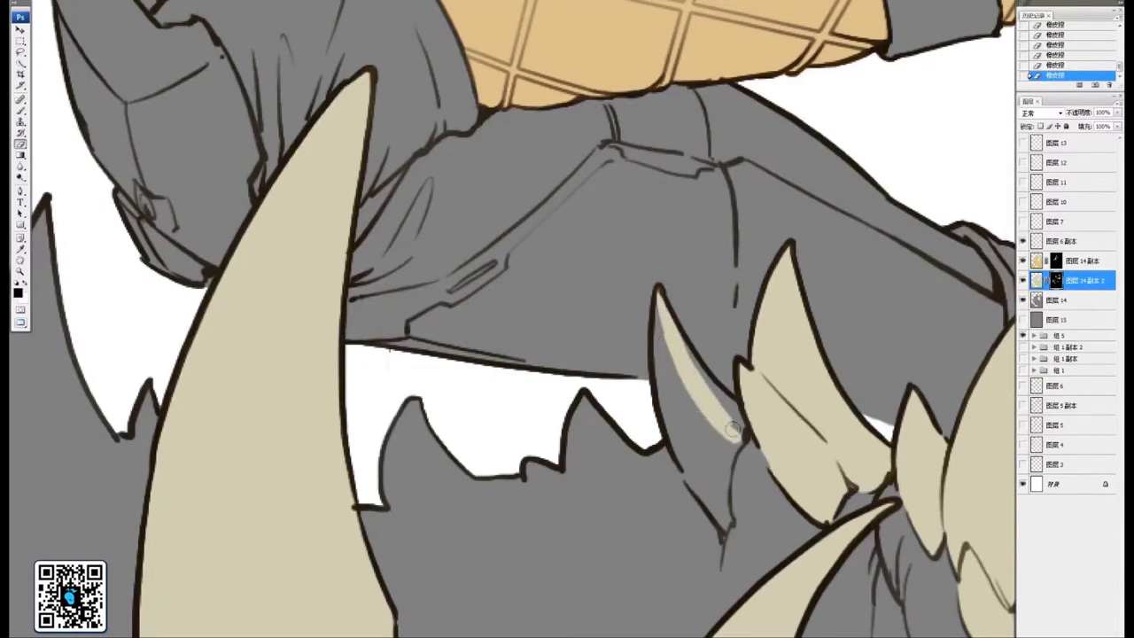
pyautogui.moveTo(669, 322)
pyautogui.mouseDown()
pyautogui.moveTo(736, 408)
pyautogui.moveTo(722, 442)
pyautogui.moveTo(691, 390)
pyautogui.moveTo(683, 405)
pyautogui.moveTo(663, 333)
pyautogui.mouseUp()
pyautogui.moveTo(671, 413)
pyautogui.mouseDown()
pyautogui.moveTo(718, 514)
pyautogui.moveTo(714, 505)
pyautogui.mouseUp()
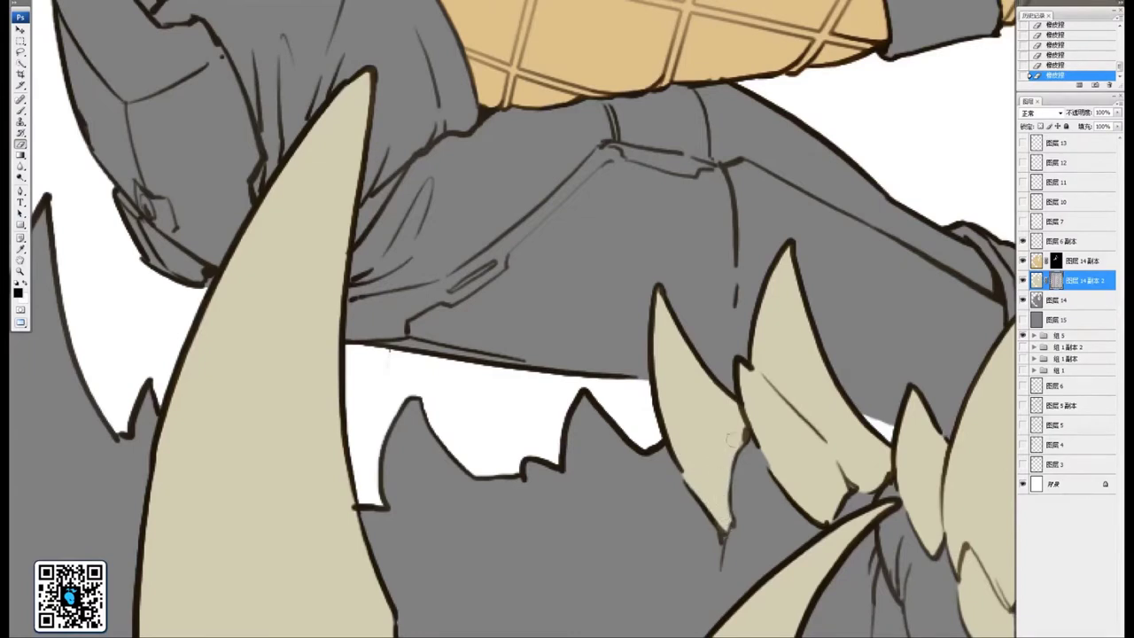
# Reveal the bone colour on the three short jaw teeth between the narrow tooth and the large tusk, rounding off their roots
pyautogui.moveTo(617, 488)
pyautogui.mouseDown()
pyautogui.moveTo(701, 405)
pyautogui.moveTo(726, 356)
pyautogui.mouseUp()
pyautogui.moveTo(691, 274); pyautogui.dragTo(689, 342)
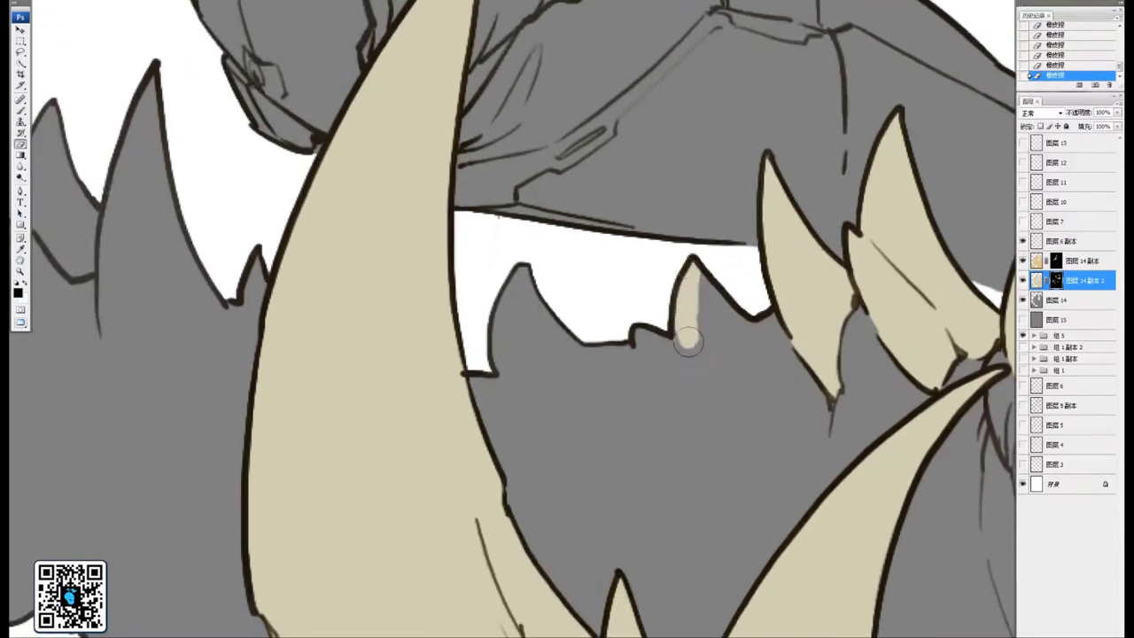
pyautogui.moveTo(691, 286)
pyautogui.mouseDown()
pyautogui.moveTo(738, 312)
pyautogui.moveTo(702, 370)
pyautogui.moveTo(687, 329)
pyautogui.moveTo(712, 324)
pyautogui.mouseUp()
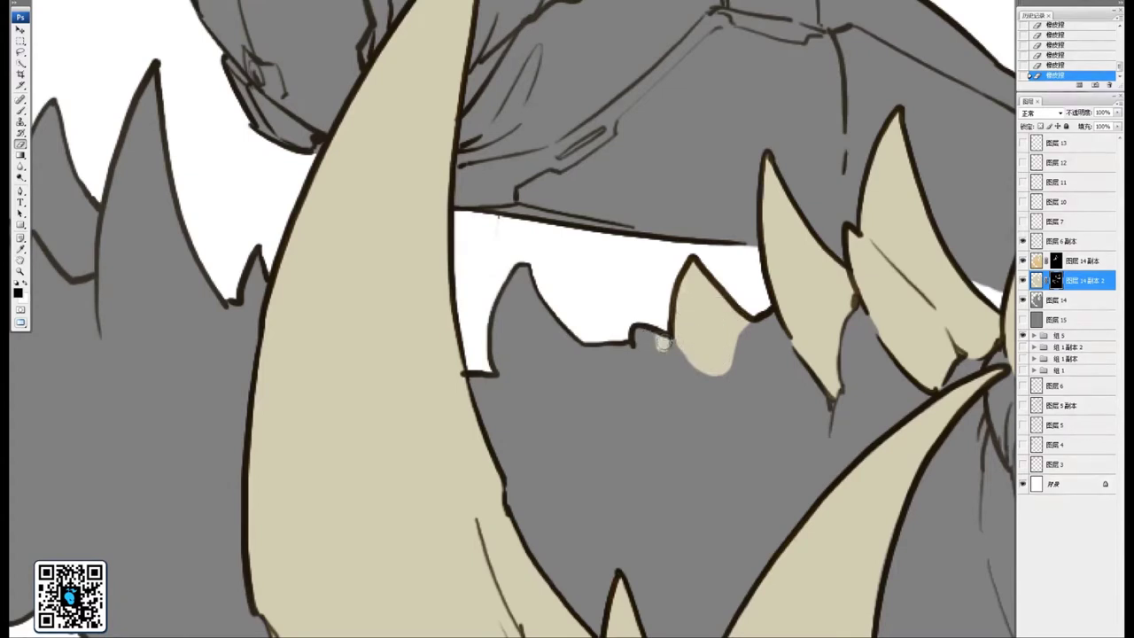
pyautogui.moveTo(650, 358); pyautogui.dragTo(717, 333)
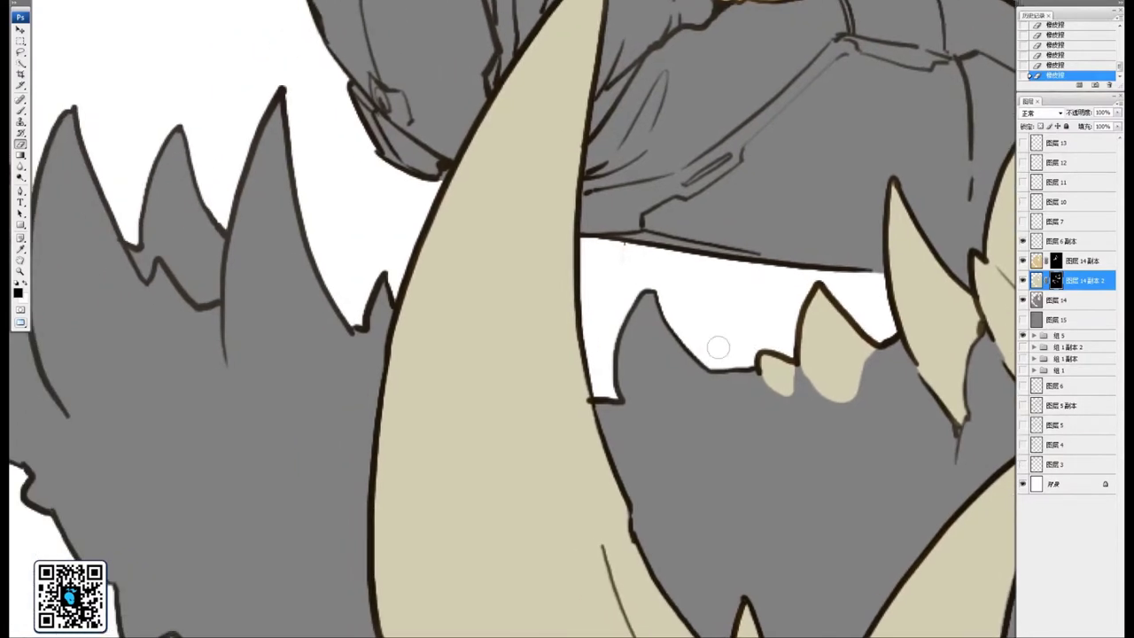
pyautogui.moveTo(695, 373)
pyautogui.mouseDown()
pyautogui.moveTo(675, 436)
pyautogui.moveTo(638, 418)
pyautogui.moveTo(620, 383)
pyautogui.moveTo(651, 281)
pyautogui.moveTo(639, 372)
pyautogui.moveTo(673, 416)
pyautogui.moveTo(684, 344)
pyautogui.mouseUp()
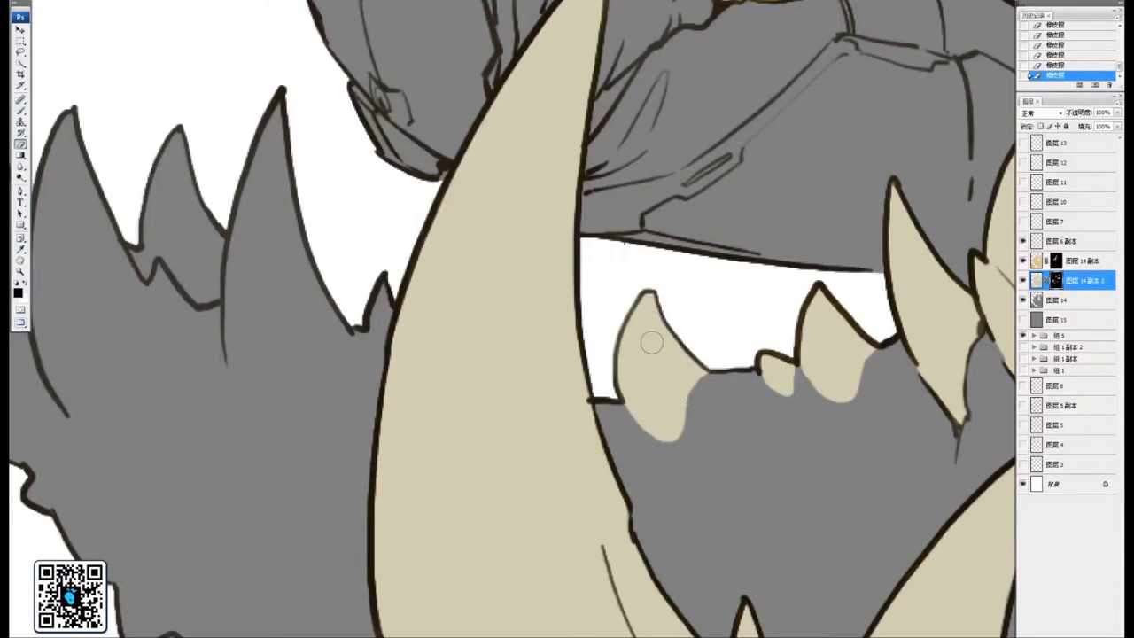
# Reveal the bone colour on the tall tooth beyond the large tusk and the tiny tooth between them
pyautogui.moveTo(355, 377); pyautogui.dragTo(707, 397)
pyautogui.moveTo(745, 312)
pyautogui.mouseDown()
pyautogui.moveTo(736, 380)
pyautogui.moveTo(763, 396)
pyautogui.moveTo(722, 369)
pyautogui.moveTo(679, 459)
pyautogui.moveTo(629, 424)
pyautogui.moveTo(618, 331)
pyautogui.moveTo(625, 249)
pyautogui.moveTo(670, 139)
pyautogui.moveTo(636, 333)
pyautogui.moveTo(655, 415)
pyautogui.moveTo(626, 375)
pyautogui.moveTo(699, 344)
pyautogui.moveTo(691, 425)
pyautogui.moveTo(671, 359)
pyautogui.moveTo(685, 199)
pyautogui.mouseUp()
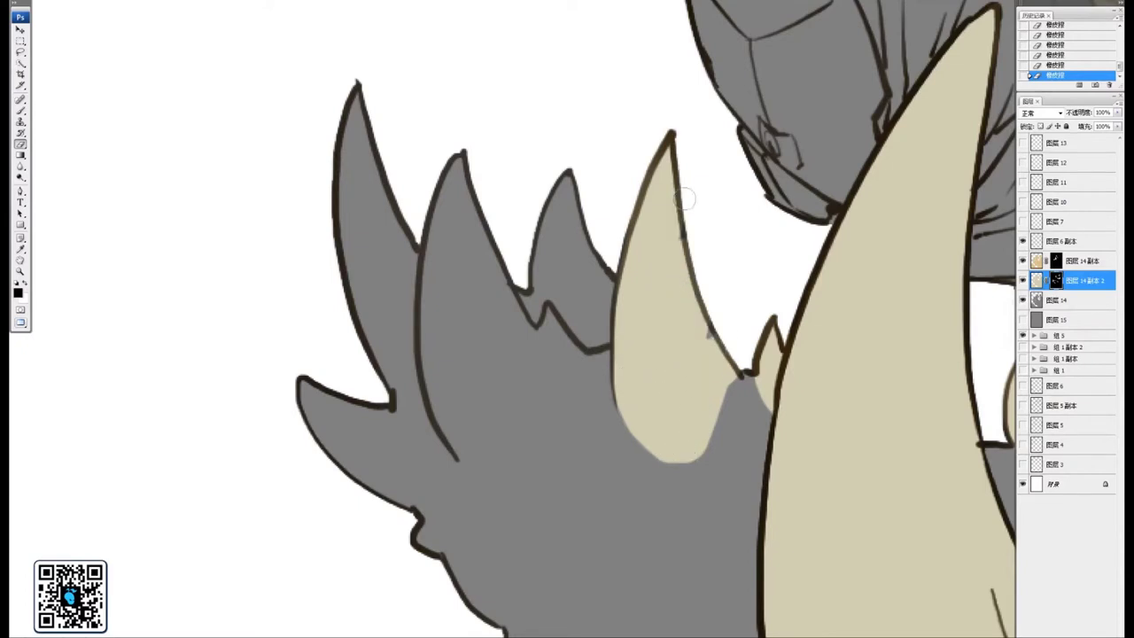
pyautogui.moveTo(711, 257); pyautogui.dragTo(710, 337)
# Reveal the bone colour on the small front tooth and the long curved tooth near the jaw's tip, outlining the root before filling it
pyautogui.moveTo(546, 308)
pyautogui.mouseDown()
pyautogui.moveTo(539, 344)
pyautogui.moveTo(585, 400)
pyautogui.moveTo(578, 349)
pyautogui.moveTo(554, 363)
pyautogui.moveTo(572, 390)
pyautogui.moveTo(573, 366)
pyautogui.moveTo(609, 348)
pyautogui.mouseUp()
pyautogui.moveTo(589, 304)
pyautogui.mouseDown()
pyautogui.moveTo(567, 335)
pyautogui.moveTo(561, 452)
pyautogui.moveTo(514, 436)
pyautogui.moveTo(490, 396)
pyautogui.moveTo(484, 273)
pyautogui.moveTo(543, 394)
pyautogui.moveTo(526, 363)
pyautogui.mouseUp()
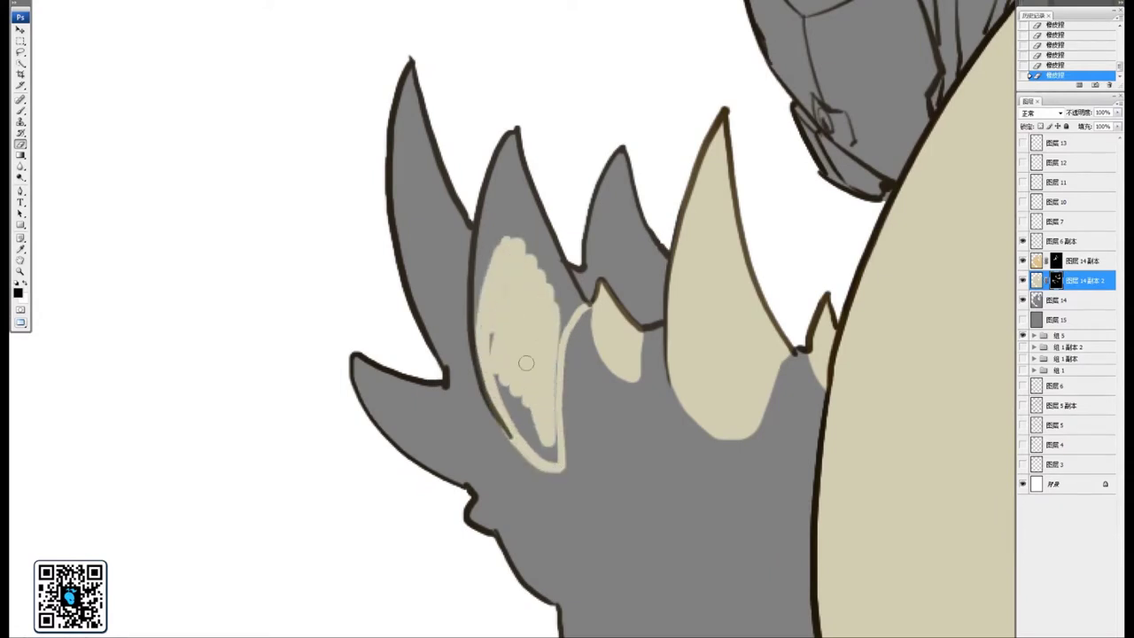
pyautogui.moveTo(501, 280)
pyautogui.mouseDown()
pyautogui.moveTo(488, 332)
pyautogui.moveTo(542, 428)
pyautogui.mouseUp()
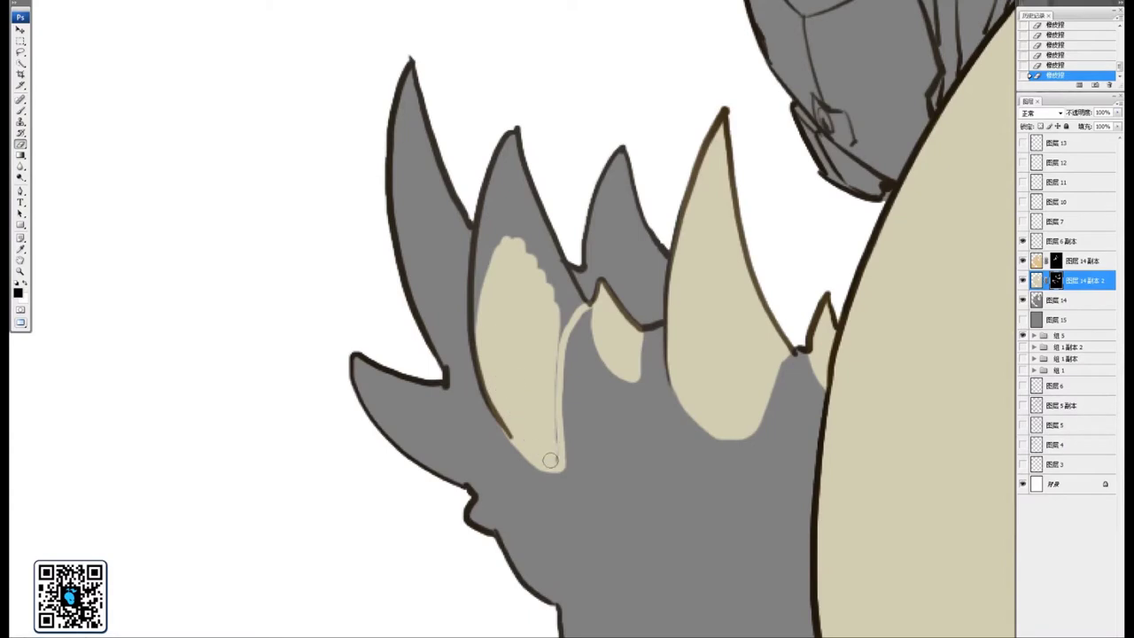
pyautogui.moveTo(560, 352)
pyautogui.mouseDown()
pyautogui.moveTo(583, 301)
pyautogui.moveTo(569, 285)
pyautogui.mouseUp()
pyautogui.moveTo(560, 474); pyautogui.dragTo(549, 473)
pyautogui.moveTo(510, 302)
pyautogui.mouseDown()
pyautogui.moveTo(567, 427)
pyautogui.moveTo(537, 450)
pyautogui.moveTo(571, 257)
pyautogui.moveTo(549, 282)
pyautogui.moveTo(581, 292)
pyautogui.moveTo(570, 316)
pyautogui.moveTo(593, 385)
pyautogui.moveTo(617, 405)
pyautogui.moveTo(612, 448)
pyautogui.mouseUp()
pyautogui.moveTo(531, 371); pyautogui.dragTo(599, 404)
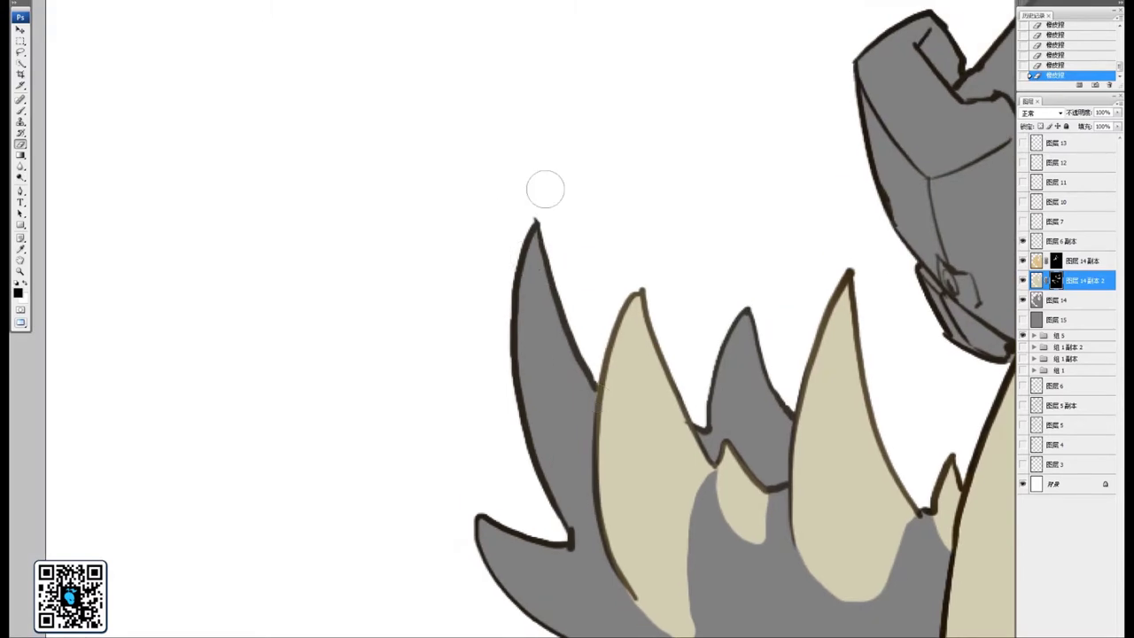
# Reveal the bone colour on the outermost tall tooth, the sideways tooth and the small nub at the jaw's tip
pyautogui.moveTo(544, 189)
pyautogui.mouseDown()
pyautogui.moveTo(577, 296)
pyautogui.moveTo(587, 405)
pyautogui.moveTo(608, 432)
pyautogui.moveTo(578, 489)
pyautogui.mouseUp()
pyautogui.moveTo(595, 507); pyautogui.dragTo(598, 378)
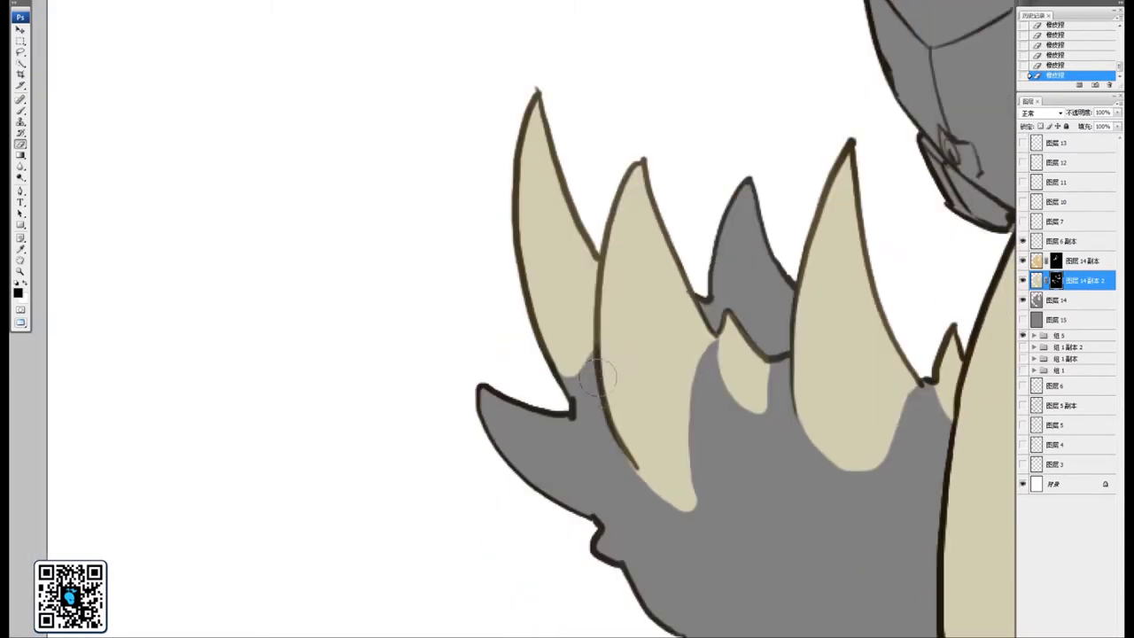
pyautogui.moveTo(599, 338)
pyautogui.mouseDown()
pyautogui.moveTo(588, 405)
pyautogui.moveTo(569, 388)
pyautogui.moveTo(591, 425)
pyautogui.moveTo(598, 373)
pyautogui.moveTo(577, 348)
pyautogui.mouseUp()
pyautogui.moveTo(537, 408)
pyautogui.mouseDown()
pyautogui.moveTo(567, 439)
pyautogui.moveTo(589, 522)
pyautogui.moveTo(548, 413)
pyautogui.moveTo(529, 463)
pyautogui.moveTo(475, 386)
pyautogui.mouseUp()
pyautogui.moveTo(596, 547); pyautogui.dragTo(560, 428)
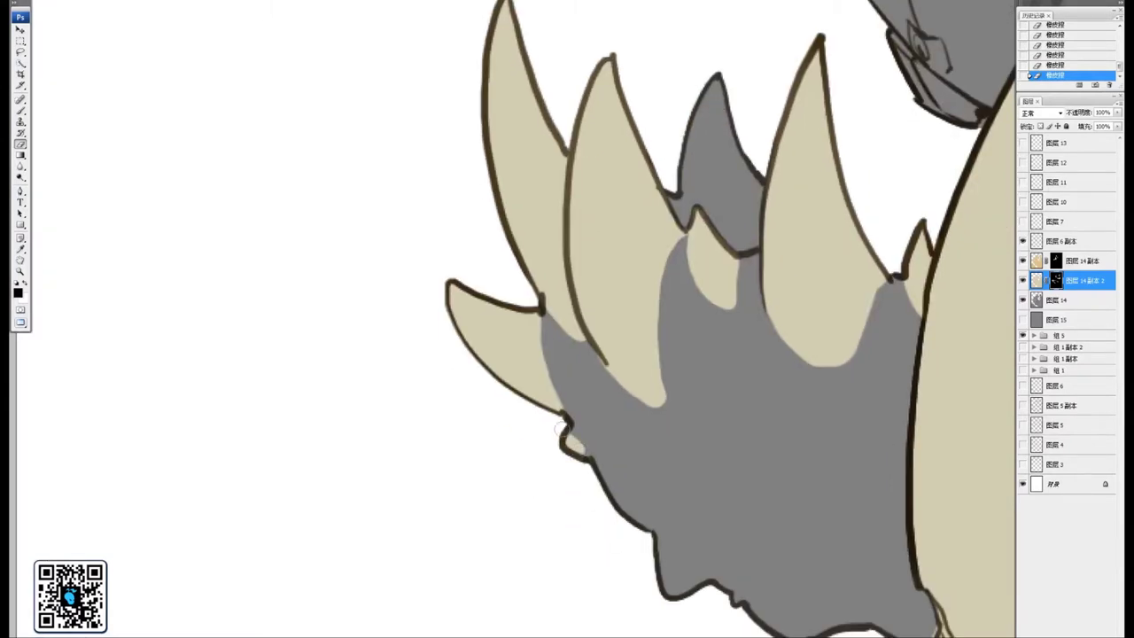
# Reveal the bone colour on the remaining grey tooth behind the small front tooth at the jaw's tip
pyautogui.moveTo(635, 525); pyautogui.dragTo(571, 401)
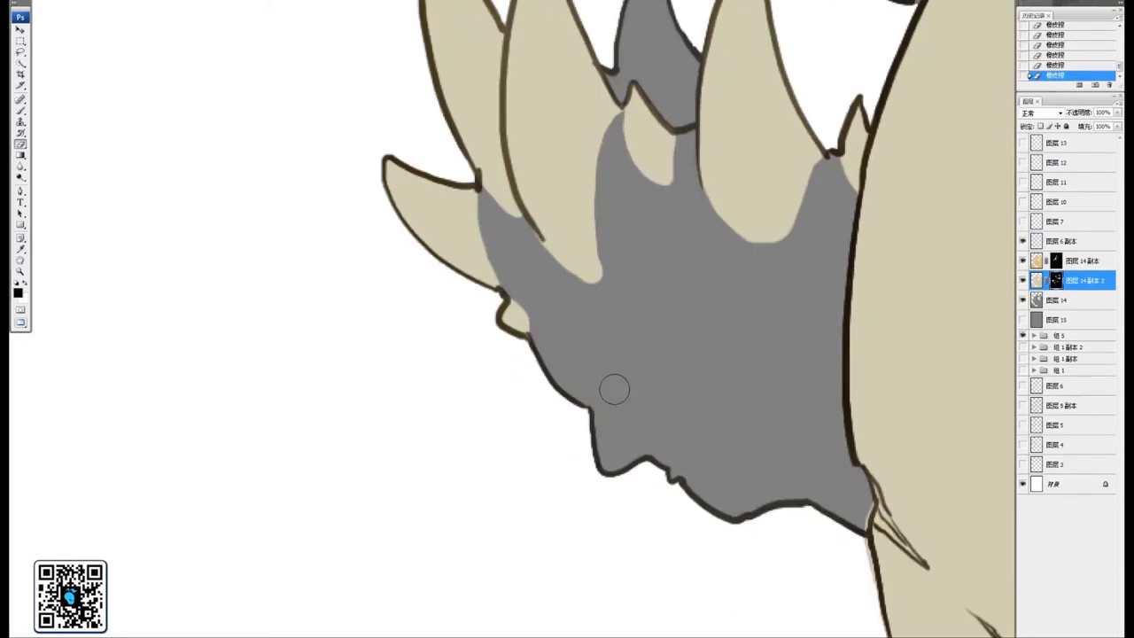
pyautogui.moveTo(695, 68); pyautogui.dragTo(558, 443)
pyautogui.moveTo(479, 434)
pyautogui.mouseDown()
pyautogui.moveTo(483, 454)
pyautogui.moveTo(528, 465)
pyautogui.moveTo(558, 448)
pyautogui.mouseUp()
pyautogui.moveTo(534, 444)
pyautogui.mouseDown()
pyautogui.moveTo(510, 410)
pyautogui.moveTo(492, 435)
pyautogui.moveTo(496, 417)
pyautogui.moveTo(520, 417)
pyautogui.moveTo(531, 372)
pyautogui.mouseUp()
# Check the whole illustration and the armoured hip for areas still missing their flat colour
pyautogui.hotkey('ctrl', '-')
pyautogui.hotkey('ctrl', '-')
pyautogui.hotkey('ctrl', '-')
pyautogui.hotkey('ctrl', '-')
pyautogui.hotkey('ctrl', '-')
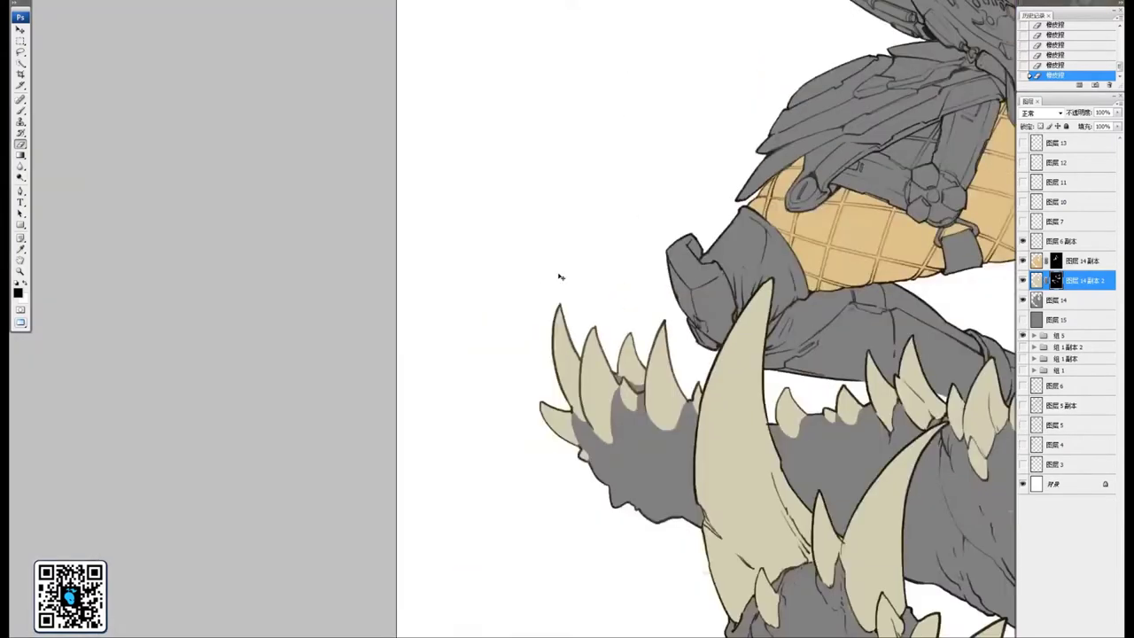
pyautogui.moveTo(810, 429); pyautogui.dragTo(562, 429)
pyautogui.moveTo(886, 321); pyautogui.dragTo(730, 384)
pyautogui.scroll(-5, 729, 384)
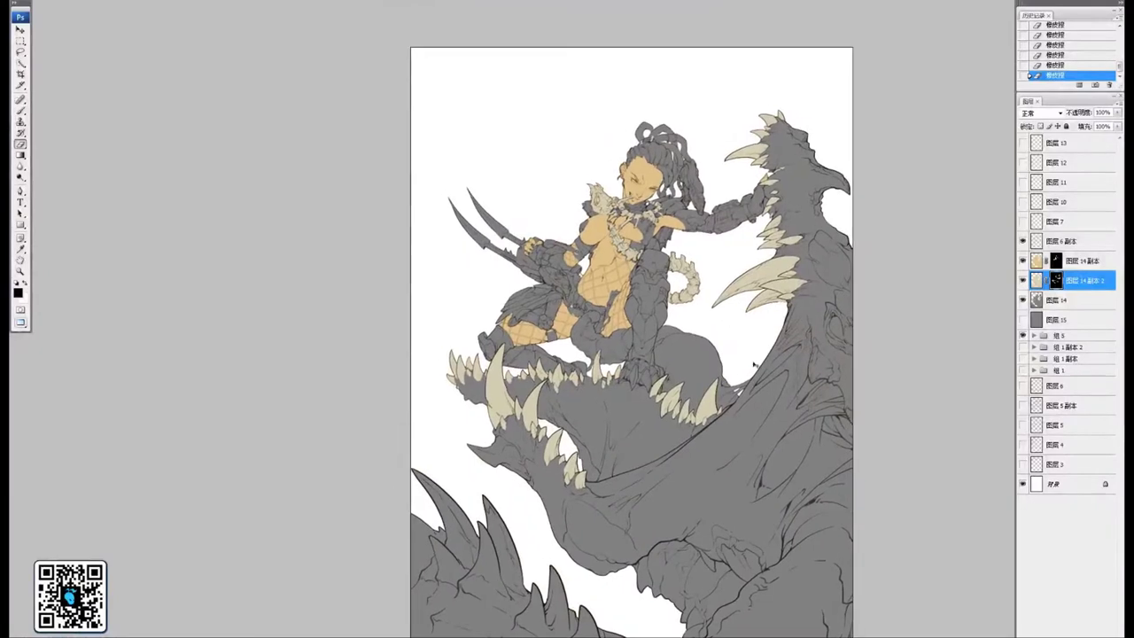
pyautogui.scroll(3, 588, 310)
pyautogui.scroll(5, 694, 385)
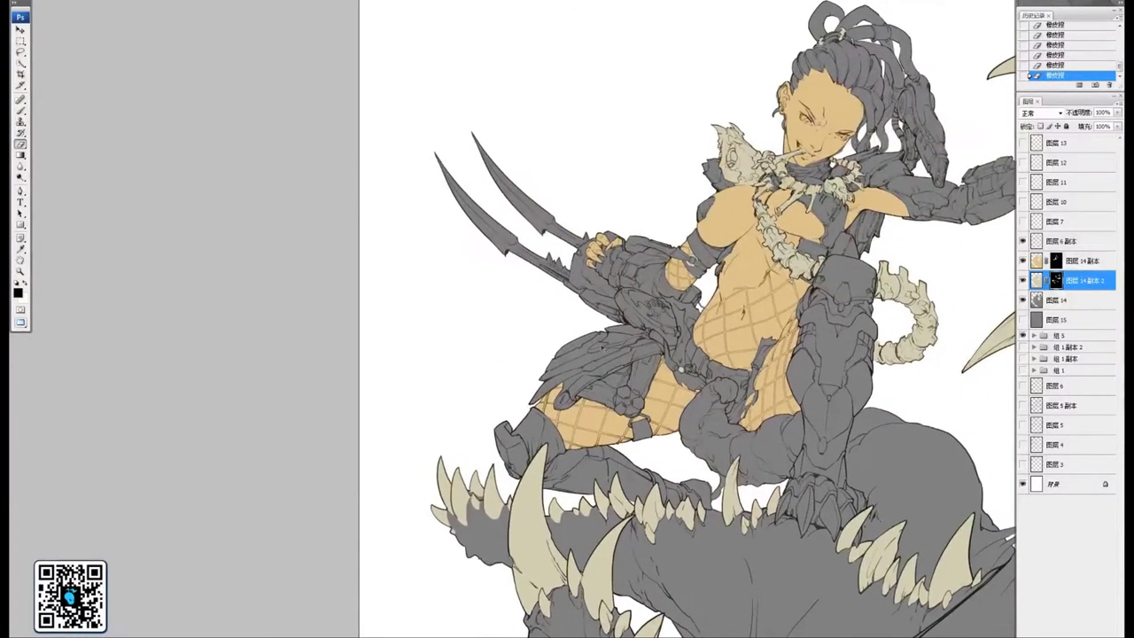
pyautogui.scroll(3, 688, 388)
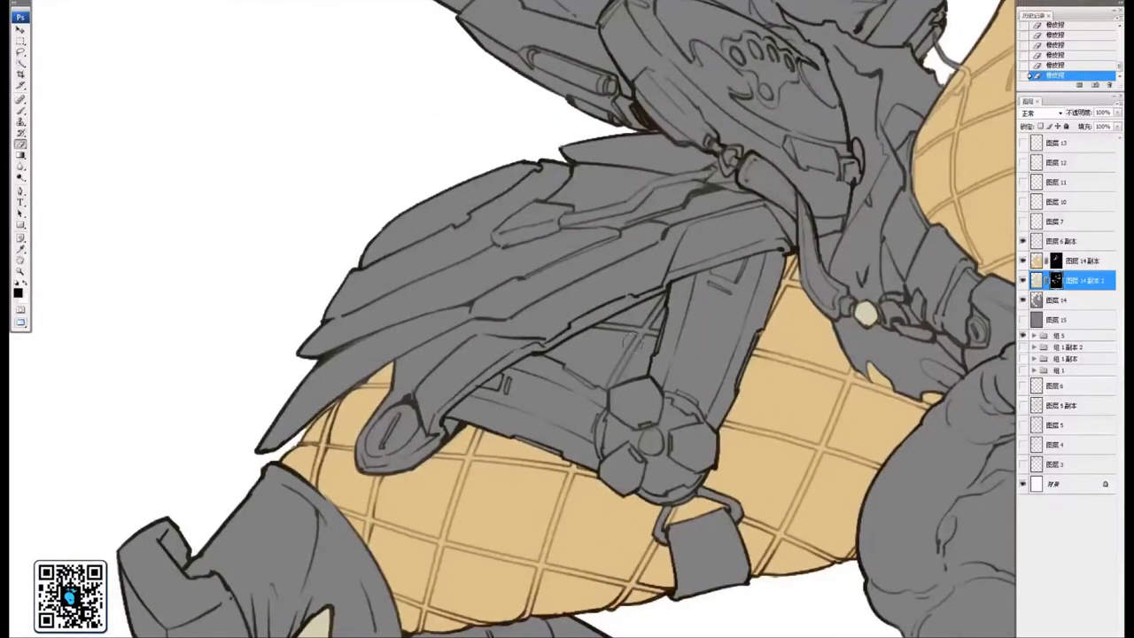
# On the skin layer's mask, reveal the skin colour in the fishnet gap between the skirt plates and the thigh straps
pyautogui.click(1056, 263)
pyautogui.moveTo(676, 378); pyautogui.dragTo(764, 360)
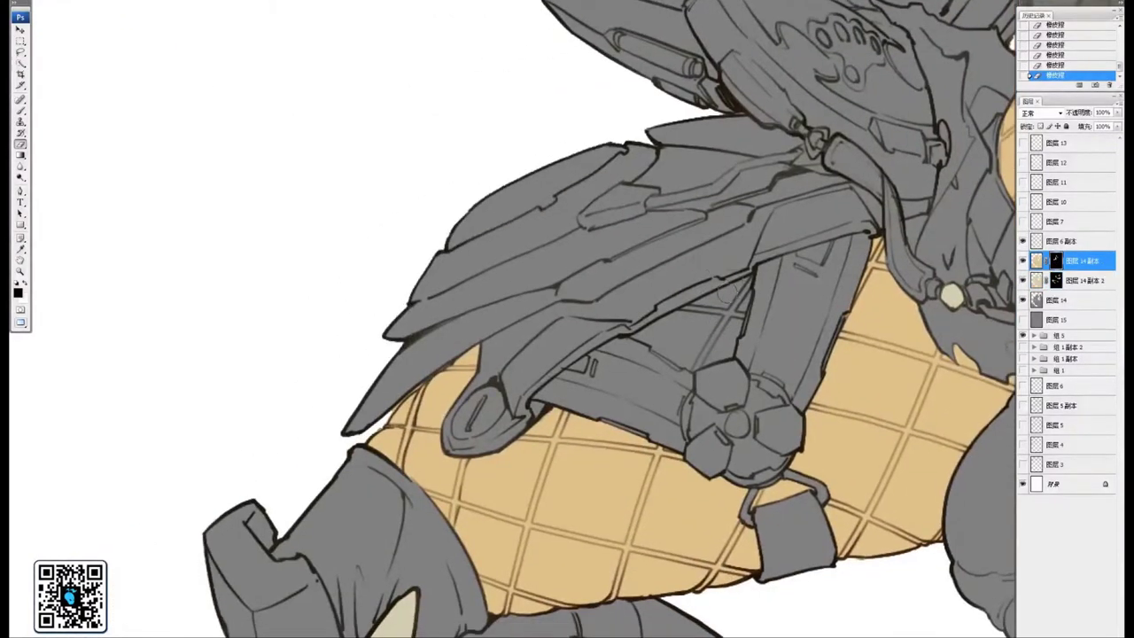
pyautogui.moveTo(674, 330)
pyautogui.mouseDown()
pyautogui.moveTo(709, 310)
pyautogui.moveTo(667, 329)
pyautogui.moveTo(680, 318)
pyautogui.mouseUp()
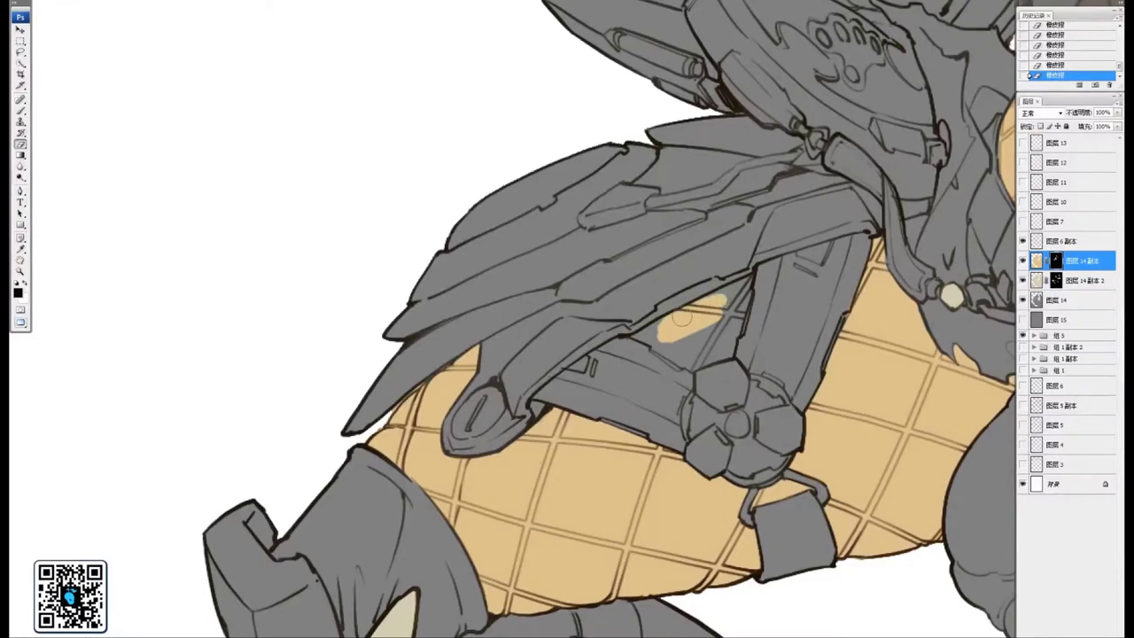
pyautogui.scroll(3, 693, 254)
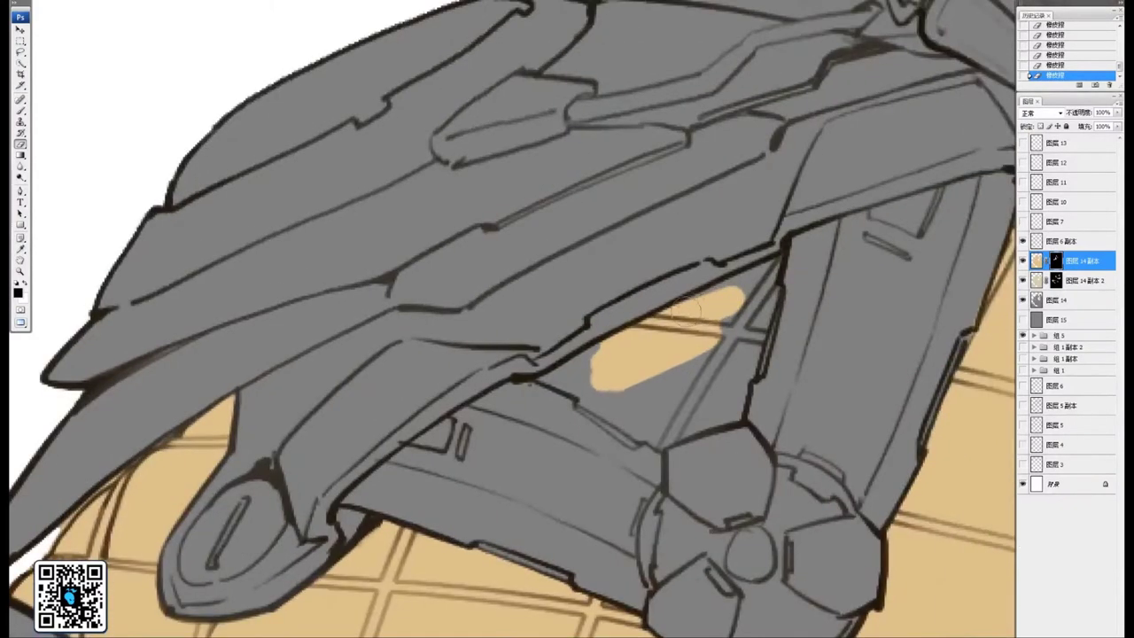
pyautogui.moveTo(746, 281); pyautogui.dragTo(681, 308)
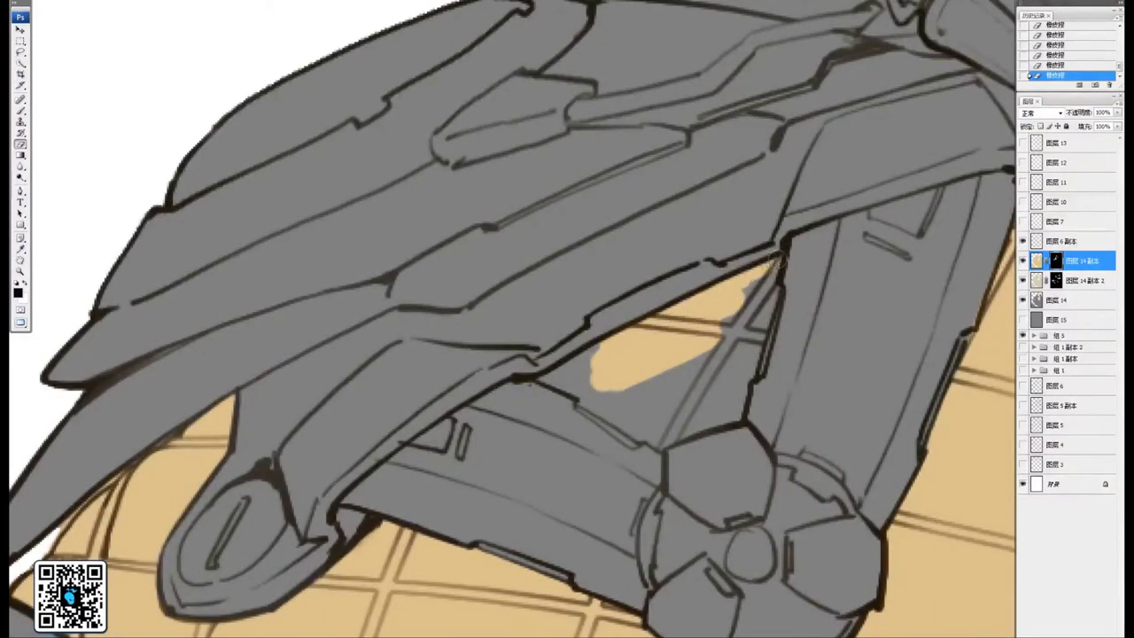
pyautogui.moveTo(780, 258); pyautogui.dragTo(738, 347)
pyautogui.moveTo(765, 278)
pyautogui.mouseDown()
pyautogui.moveTo(711, 406)
pyautogui.moveTo(701, 394)
pyautogui.moveTo(747, 309)
pyautogui.moveTo(735, 366)
pyautogui.moveTo(747, 372)
pyautogui.moveTo(727, 415)
pyautogui.moveTo(694, 427)
pyautogui.moveTo(696, 401)
pyautogui.moveTo(672, 358)
pyautogui.mouseUp()
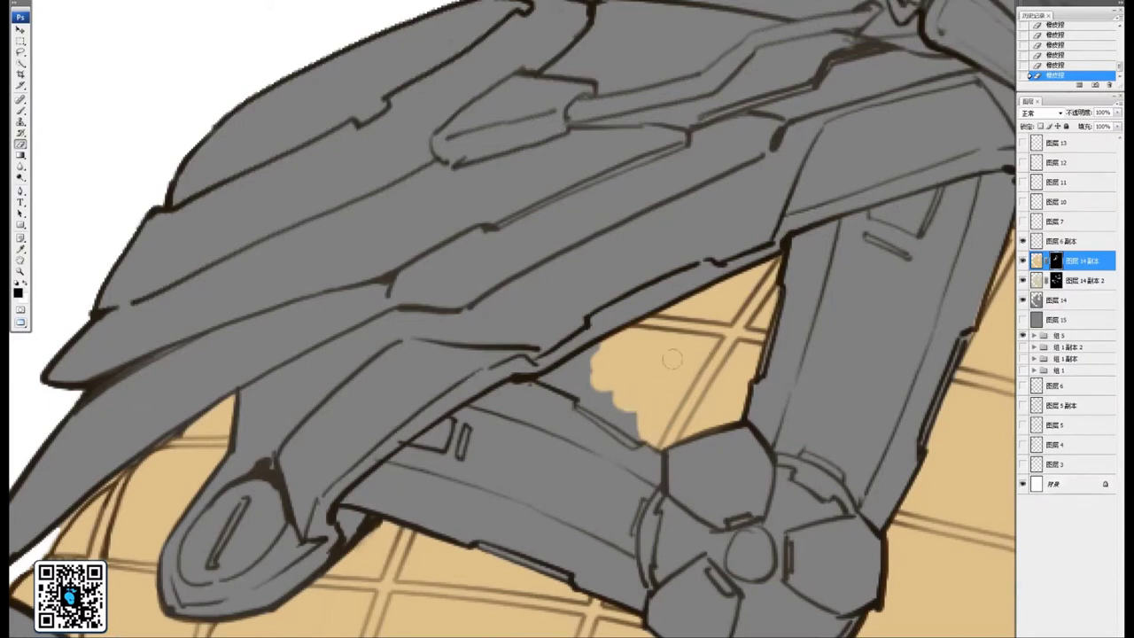
pyautogui.moveTo(540, 376); pyautogui.dragTo(614, 347)
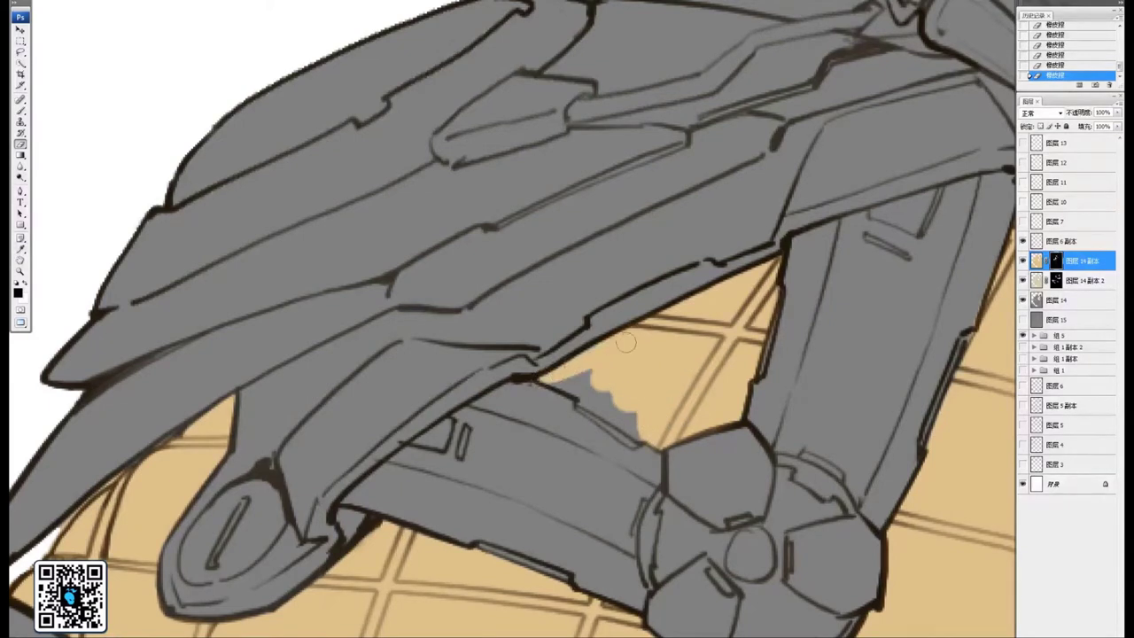
pyautogui.moveTo(549, 377)
pyautogui.mouseDown()
pyautogui.moveTo(620, 404)
pyautogui.moveTo(566, 376)
pyautogui.moveTo(596, 377)
pyautogui.moveTo(587, 373)
pyautogui.moveTo(597, 400)
pyautogui.moveTo(584, 400)
pyautogui.moveTo(636, 429)
pyautogui.mouseUp()
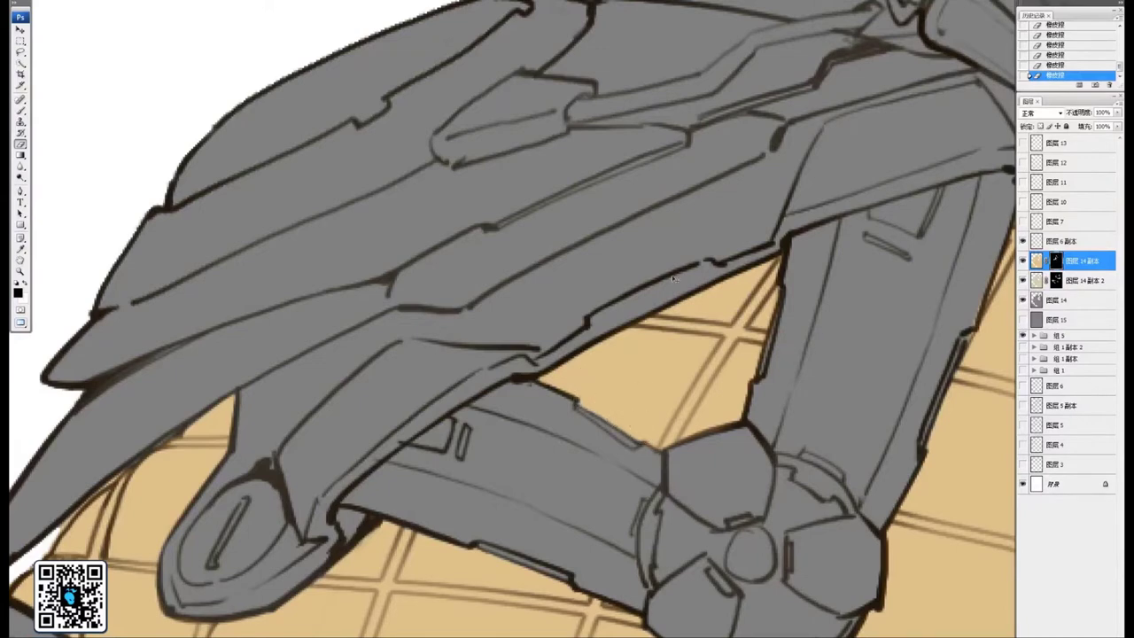
# Review the skin and bone flat colours across the full figure and creature
pyautogui.hotkey('ctrl', '-')
pyautogui.hotkey('ctrl', '-')
pyautogui.hotkey('ctrl', '-')
pyautogui.hotkey('ctrl', '-')
pyautogui.hotkey('ctrl', '-')
pyautogui.hotkey('ctrl', '-')
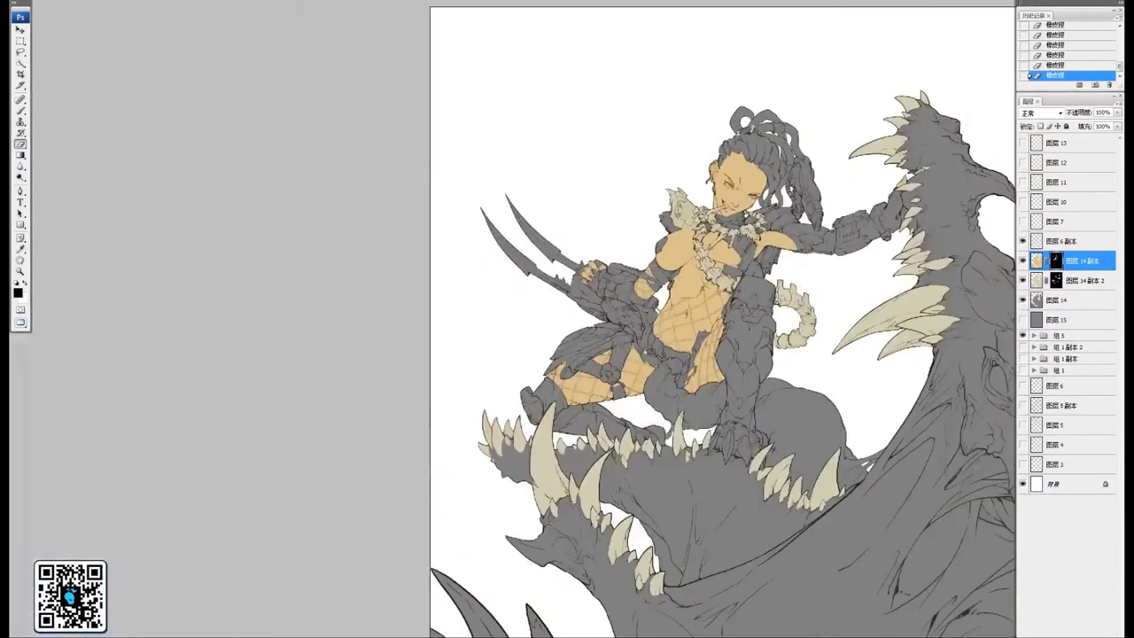
pyautogui.moveTo(821, 370); pyautogui.dragTo(617, 330)
pyautogui.hotkey('ctrl', '-')
pyautogui.moveTo(756, 335); pyautogui.dragTo(713, 348)
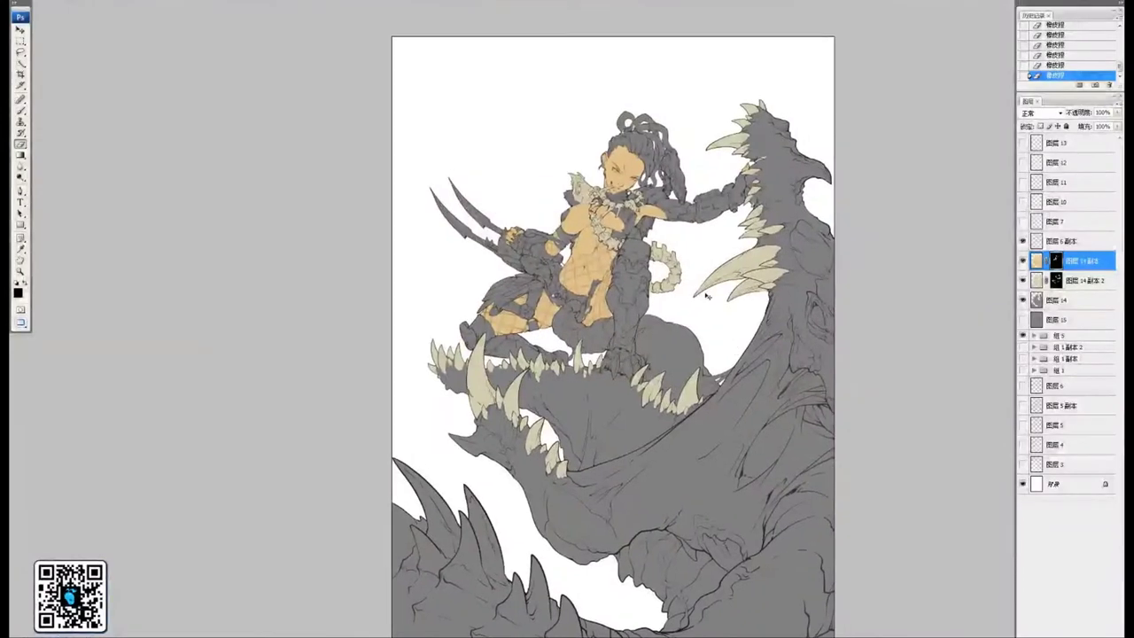
pyautogui.hotkey('ctrl', '+')
pyautogui.hotkey('ctrl', '+')
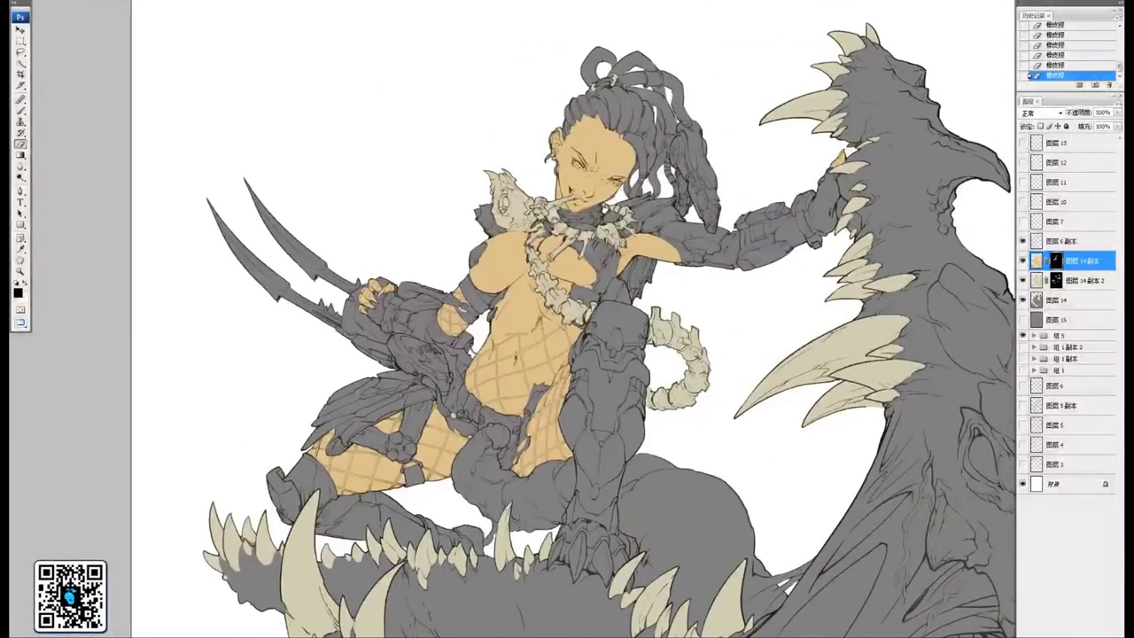
pyautogui.moveTo(743, 302); pyautogui.dragTo(741, 295)
# Duplicate the grey base layer 图层 14 and colour-balance the copy's midtones to brown, shifting towards red and setting yellow–blue to -60
pyautogui.click(1097, 301)
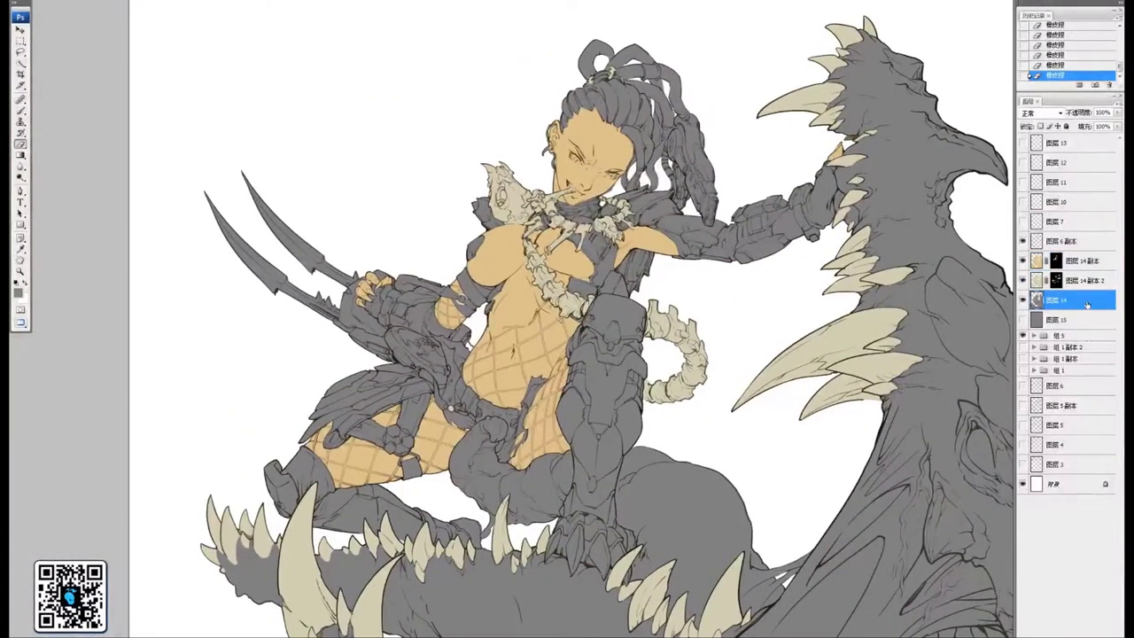
pyautogui.hotkey('ctrl', 'j')
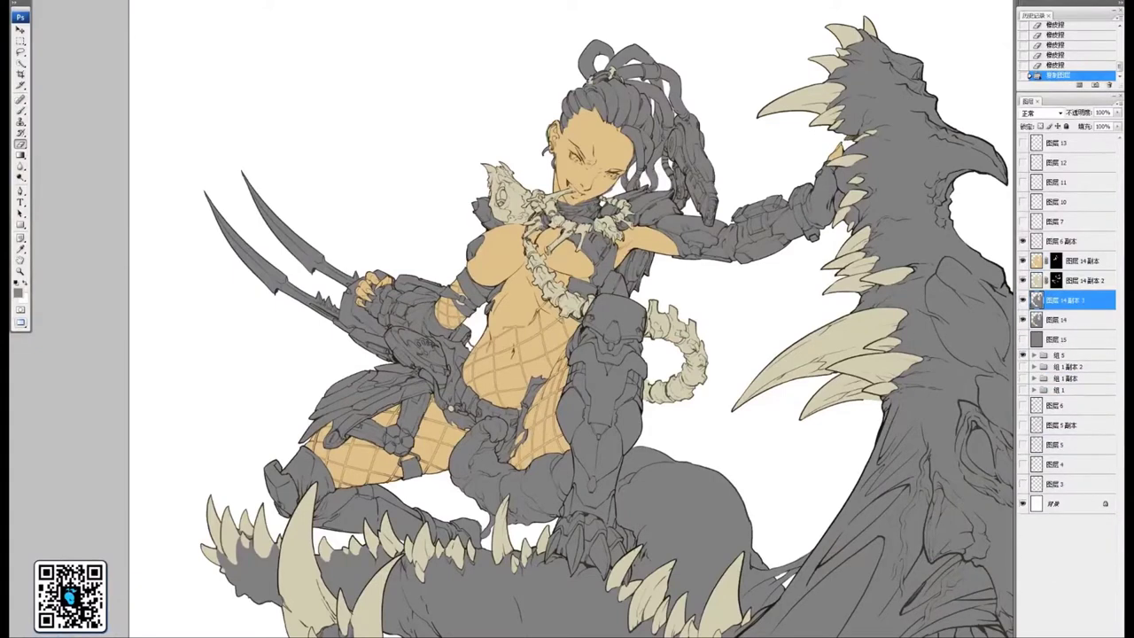
pyautogui.click(27, 1)
pyautogui.moveTo(55, 3)
pyautogui.click(154, 55)
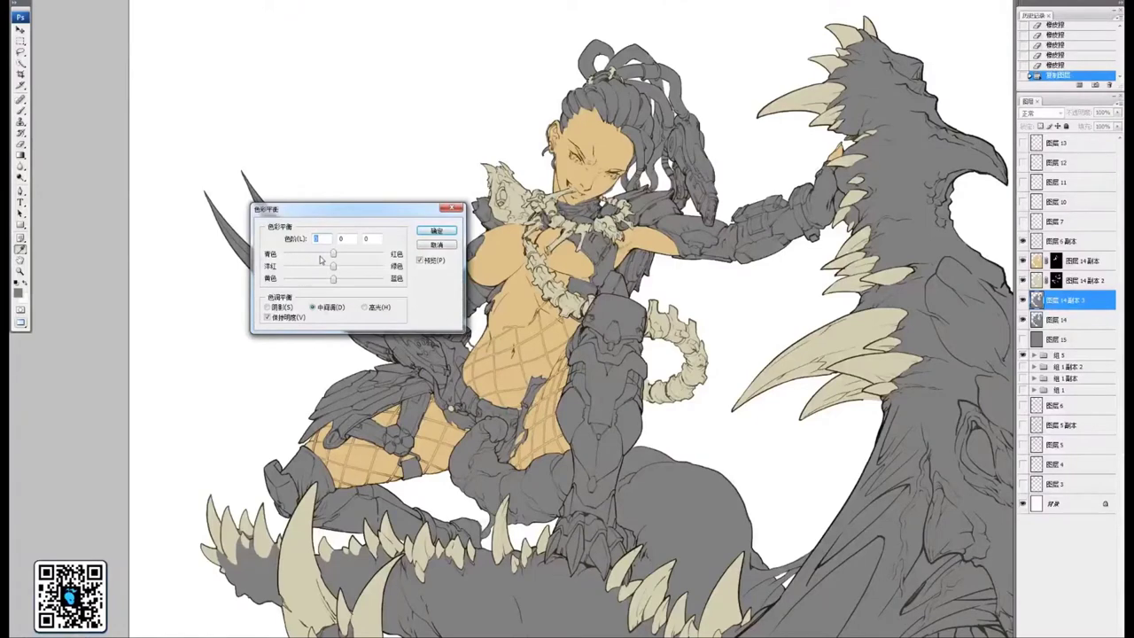
pyautogui.moveTo(328, 277); pyautogui.dragTo(310, 281)
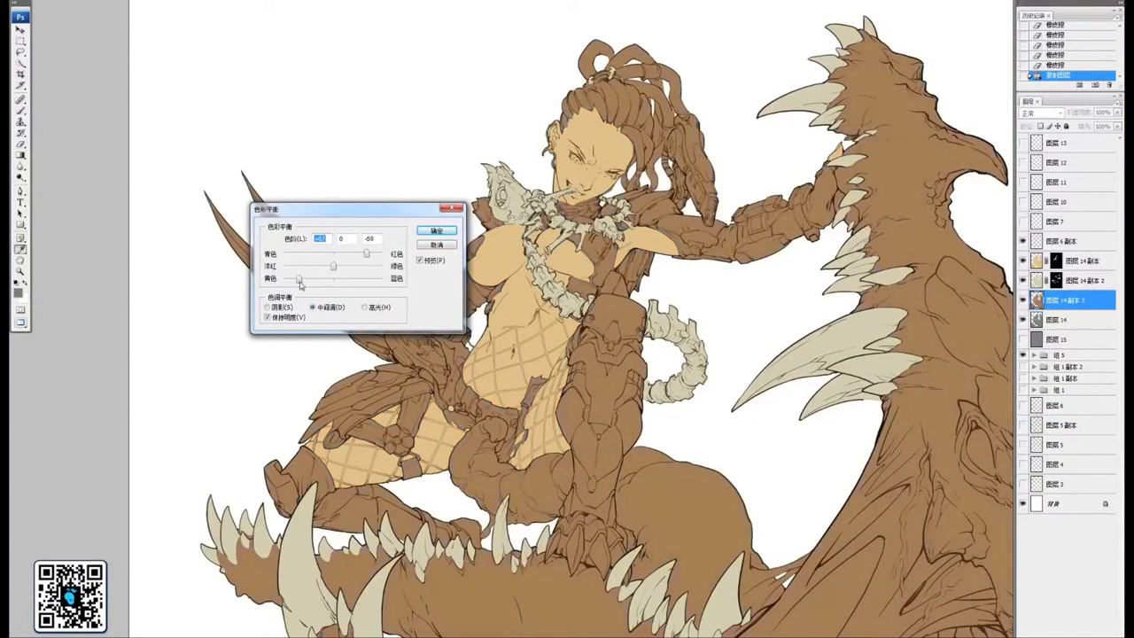
pyautogui.click(429, 232)
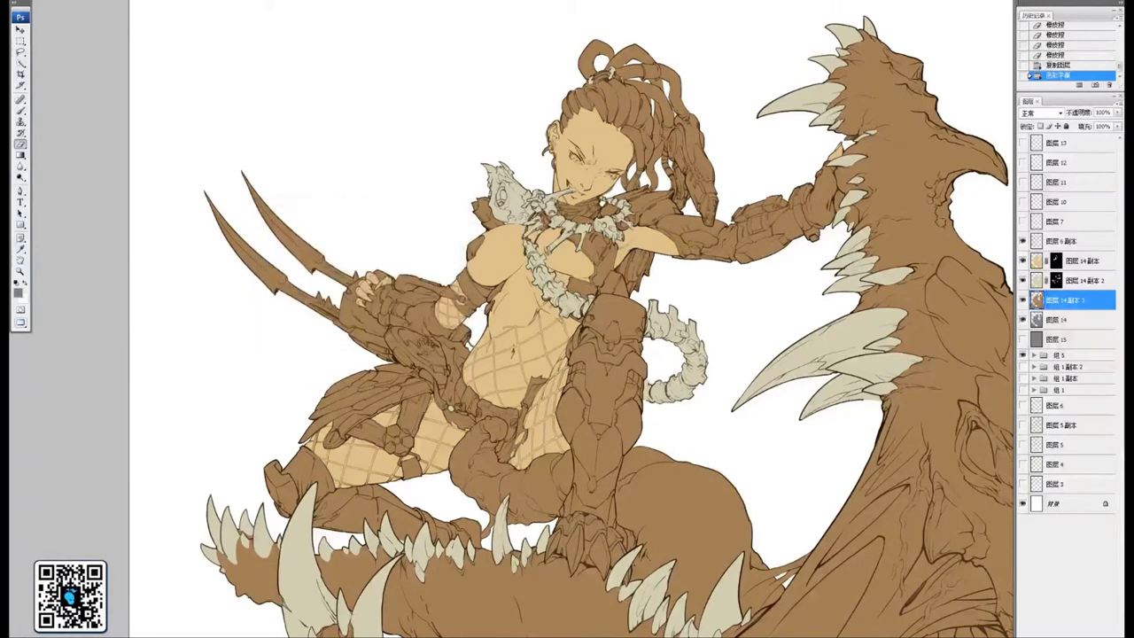
# Darken the brown layer 图层 14 副本 3 to a deep brown by lowering its brightness with Brightness/Contrast
pyautogui.click(22, 0)
pyautogui.moveTo(71, 20)
pyautogui.click(150, 65)
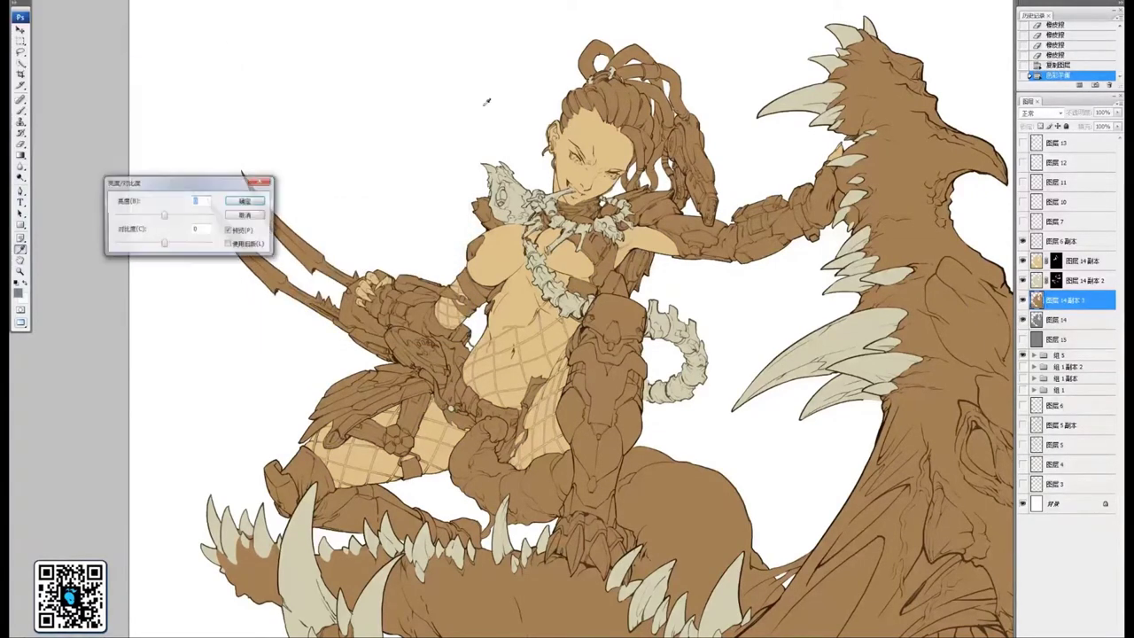
pyautogui.moveTo(165, 220); pyautogui.dragTo(144, 218)
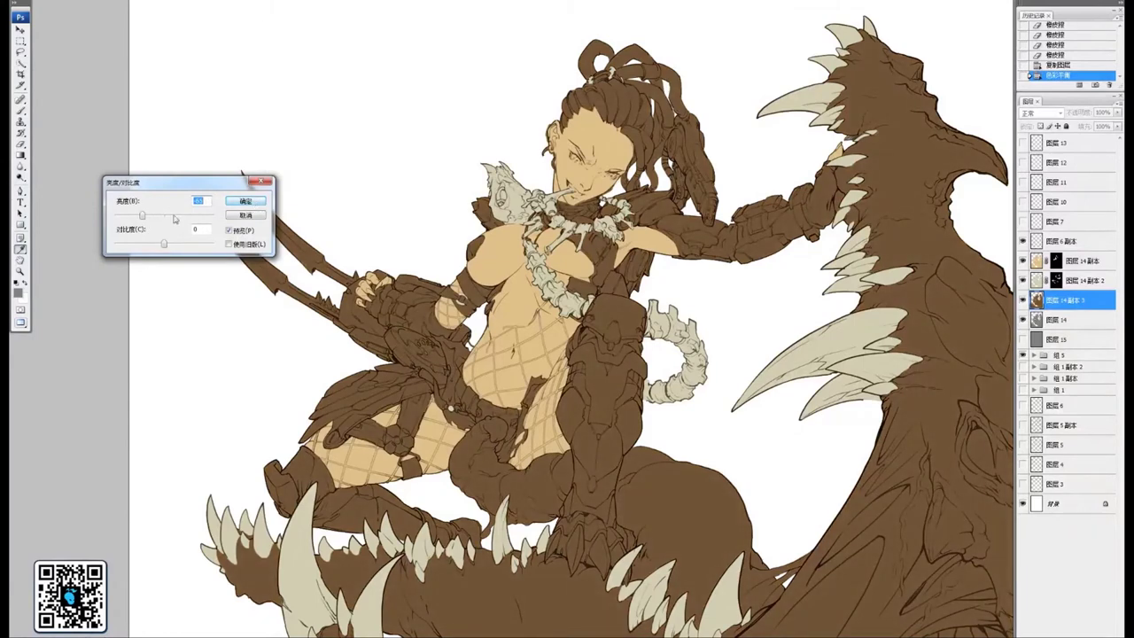
pyautogui.click(241, 202)
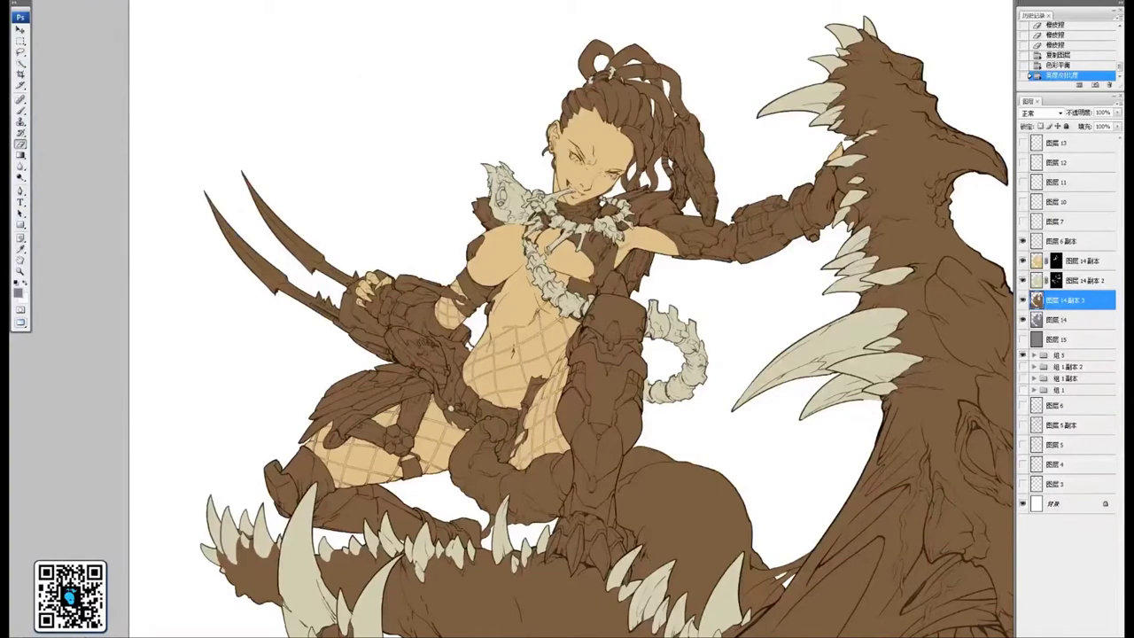
# Add a layer mask to 图层 14 副本 3 and fill it with black to hide the brown
pyautogui.click(1051, 633)
pyautogui.hotkey('shift', 'F5')
pyautogui.press('Return')
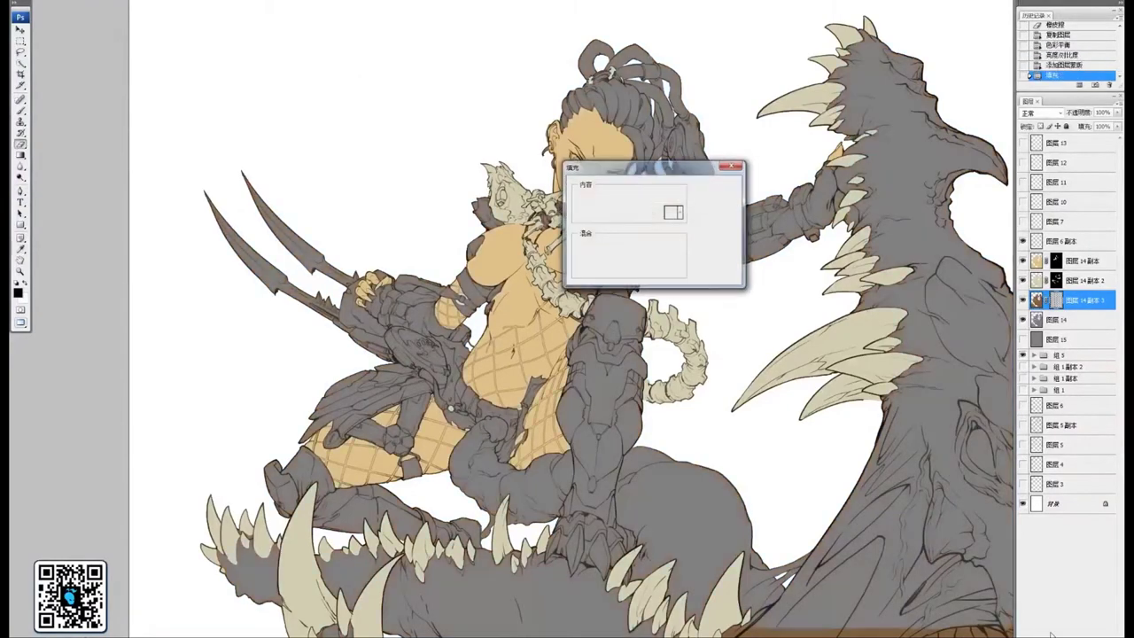
# Erase the black mask over the warrior's swept-back hair above the forehead to reveal the brown there
pyautogui.hotkey('ctrl', '+')
pyautogui.hotkey('ctrl', '+')
pyautogui.moveTo(654, 71); pyautogui.dragTo(523, 414)
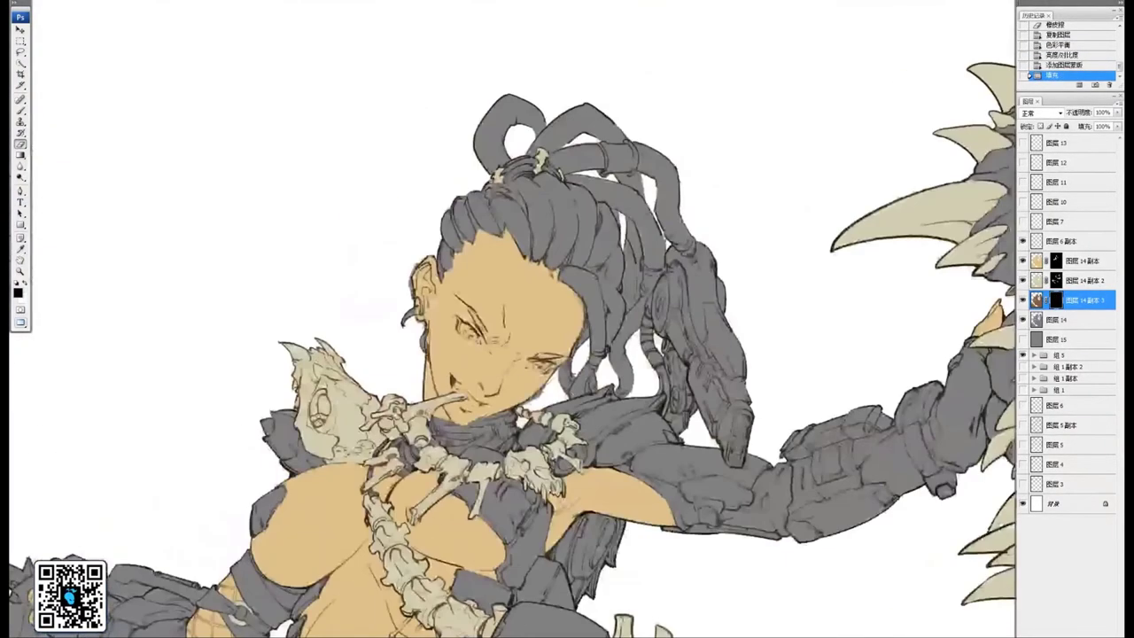
pyautogui.scroll(3, 629, 352)
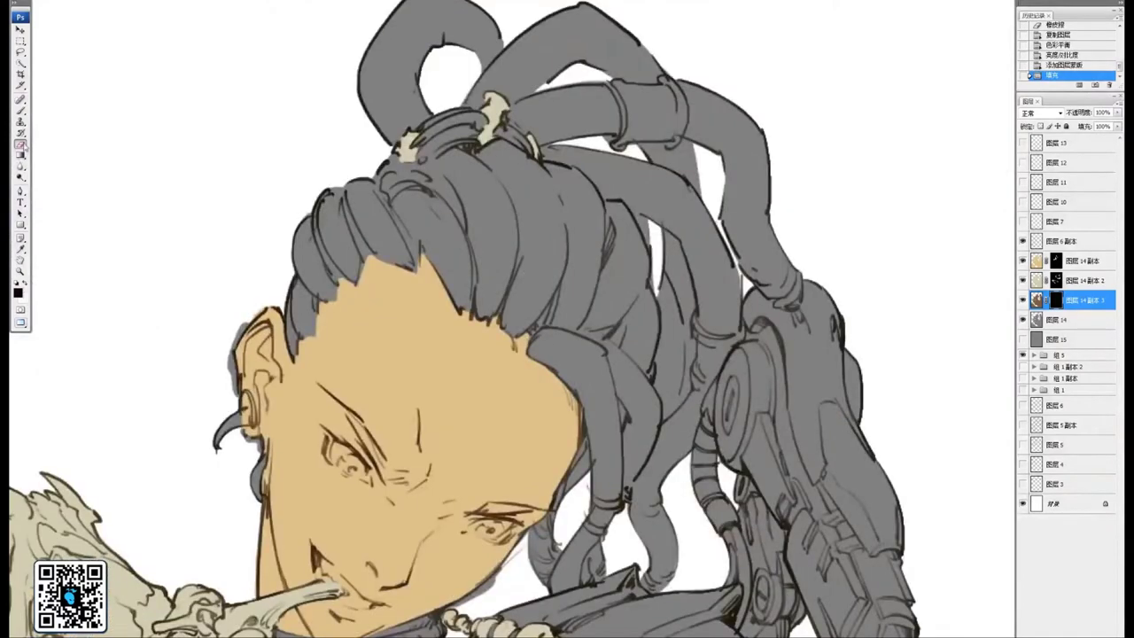
pyautogui.moveTo(418, 299); pyautogui.dragTo(530, 299)
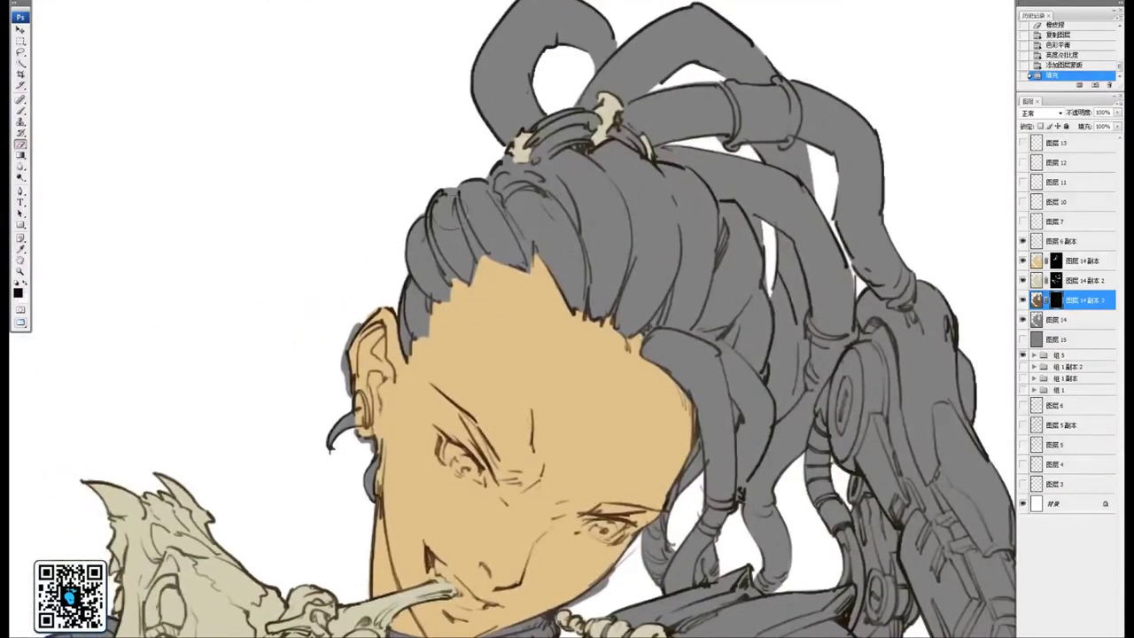
pyautogui.moveTo(443, 177)
pyautogui.mouseDown()
pyautogui.moveTo(427, 288)
pyautogui.moveTo(416, 239)
pyautogui.moveTo(418, 357)
pyautogui.mouseUp()
pyautogui.moveTo(459, 312)
pyautogui.mouseDown()
pyautogui.moveTo(498, 286)
pyautogui.moveTo(476, 181)
pyautogui.moveTo(483, 195)
pyautogui.moveTo(488, 157)
pyautogui.moveTo(528, 200)
pyautogui.moveTo(519, 181)
pyautogui.moveTo(531, 199)
pyautogui.moveTo(579, 217)
pyautogui.moveTo(451, 279)
pyautogui.moveTo(533, 254)
pyautogui.moveTo(562, 268)
pyautogui.moveTo(544, 259)
pyautogui.moveTo(596, 325)
pyautogui.moveTo(568, 316)
pyautogui.mouseUp()
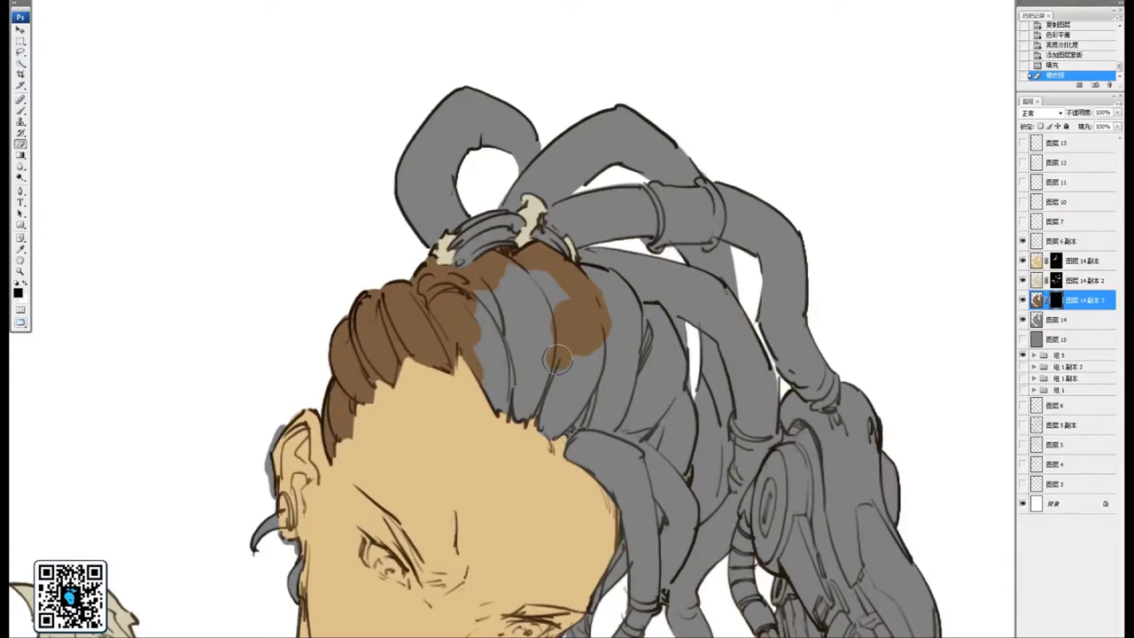
pyautogui.moveTo(551, 363)
pyautogui.mouseDown()
pyautogui.moveTo(564, 358)
pyautogui.moveTo(555, 373)
pyautogui.moveTo(570, 339)
pyautogui.mouseUp()
pyautogui.moveTo(489, 252)
pyautogui.mouseDown()
pyautogui.moveTo(527, 293)
pyautogui.moveTo(540, 266)
pyautogui.moveTo(523, 226)
pyautogui.moveTo(530, 204)
pyautogui.moveTo(551, 354)
pyautogui.mouseUp()
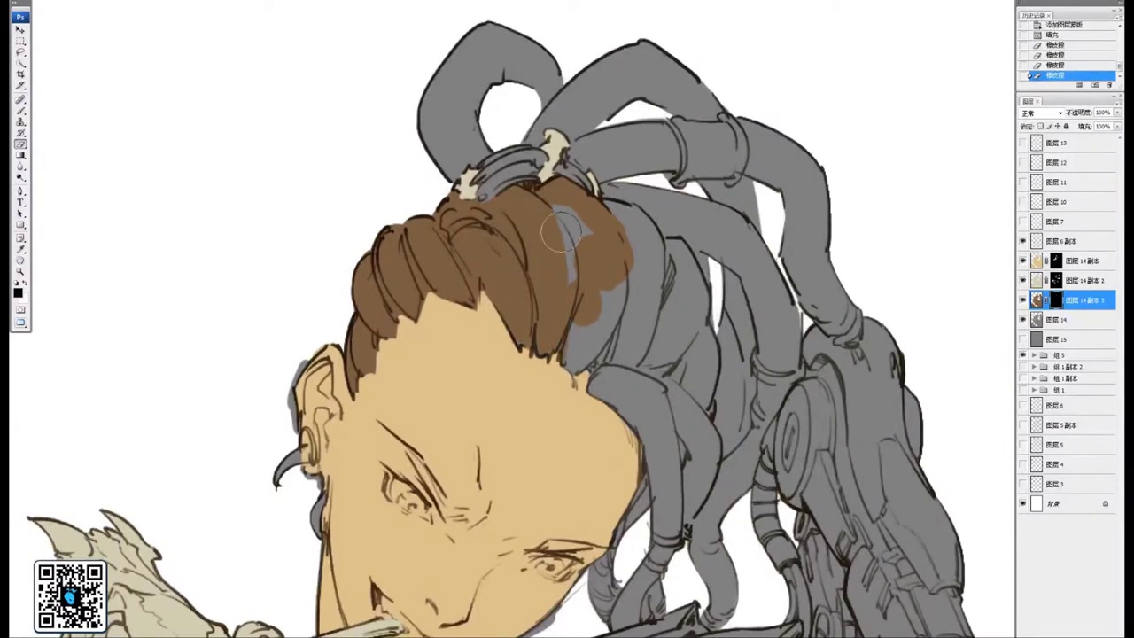
# Reveal the brown on the hair at the crown and behind the temple on the layer's mask
pyautogui.moveTo(557, 204); pyautogui.dragTo(554, 373)
pyautogui.moveTo(580, 228)
pyautogui.mouseDown()
pyautogui.moveTo(584, 309)
pyautogui.moveTo(599, 312)
pyautogui.moveTo(631, 391)
pyautogui.moveTo(542, 275)
pyautogui.moveTo(572, 195)
pyautogui.moveTo(597, 246)
pyautogui.moveTo(603, 305)
pyautogui.mouseUp()
pyautogui.scroll(3, 585, 266)
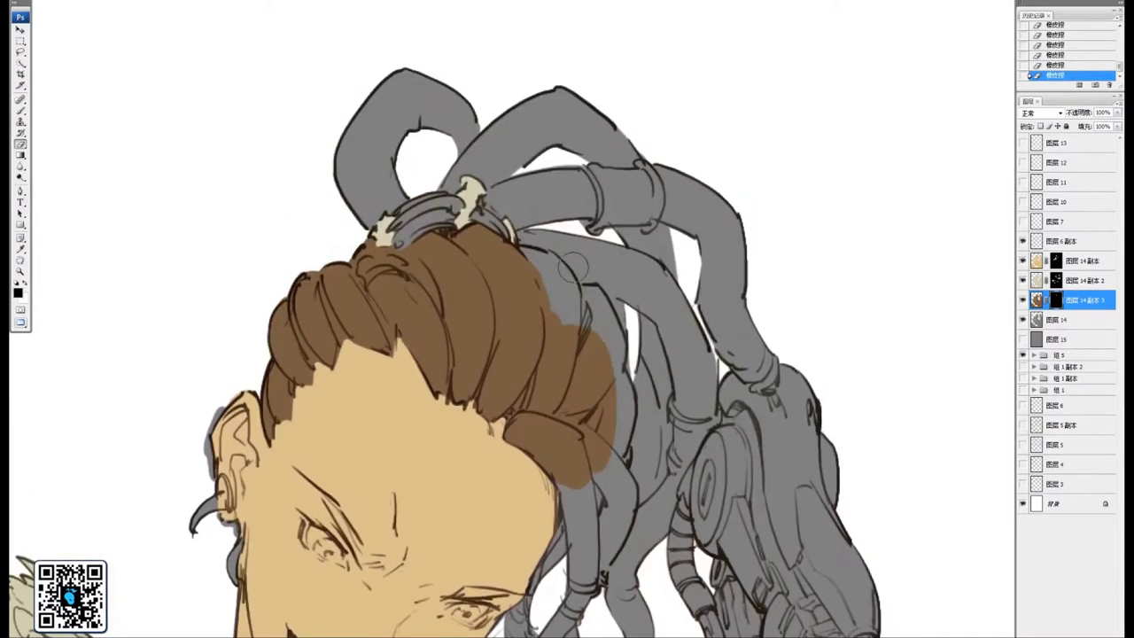
pyautogui.moveTo(530, 225)
pyautogui.mouseDown()
pyautogui.moveTo(536, 271)
pyautogui.moveTo(542, 248)
pyautogui.moveTo(588, 352)
pyautogui.moveTo(553, 210)
pyautogui.moveTo(610, 306)
pyautogui.mouseUp()
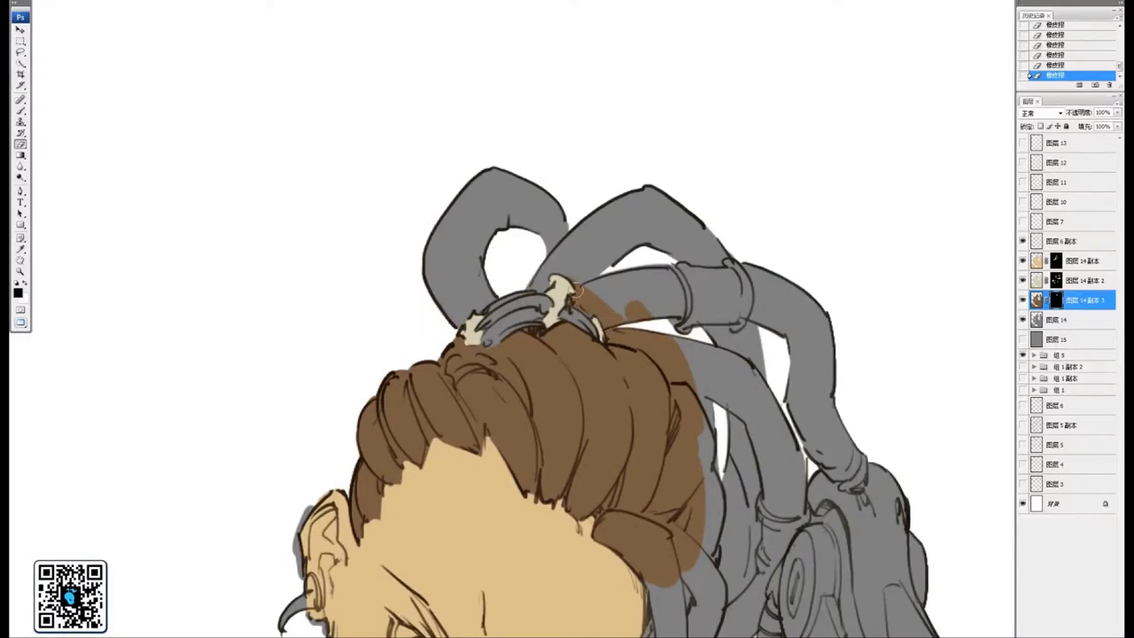
# Reveal the brown on the looped braids above the head, leaving the hair ties and bone ornaments unpainted
pyautogui.moveTo(579, 286); pyautogui.dragTo(617, 314)
pyautogui.moveTo(541, 263); pyautogui.dragTo(643, 314)
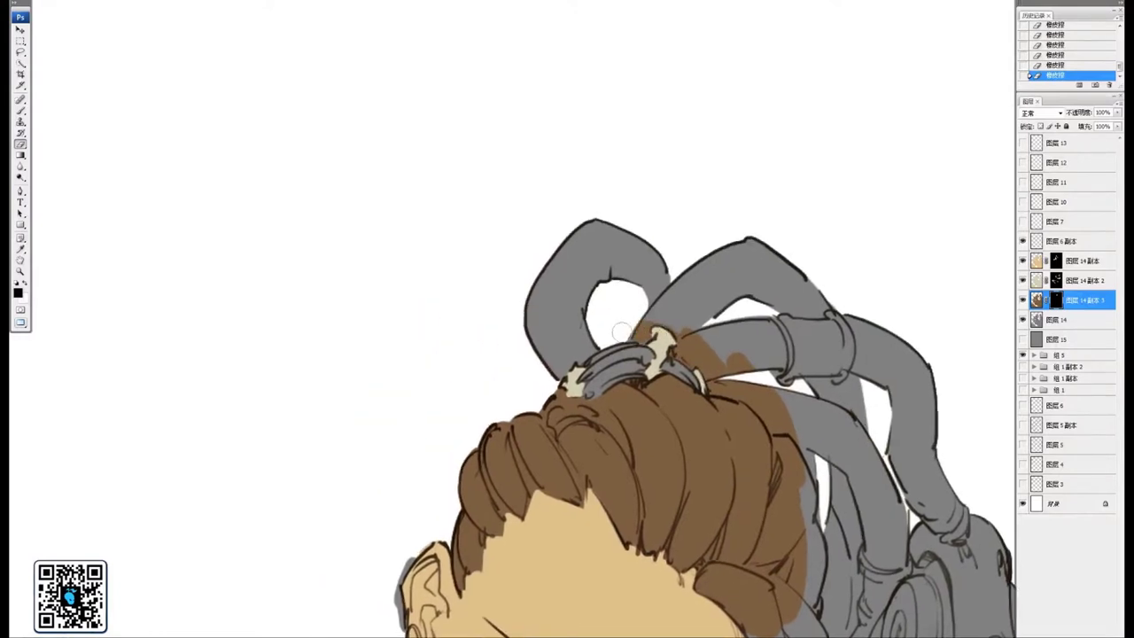
pyautogui.moveTo(549, 352); pyautogui.dragTo(564, 354)
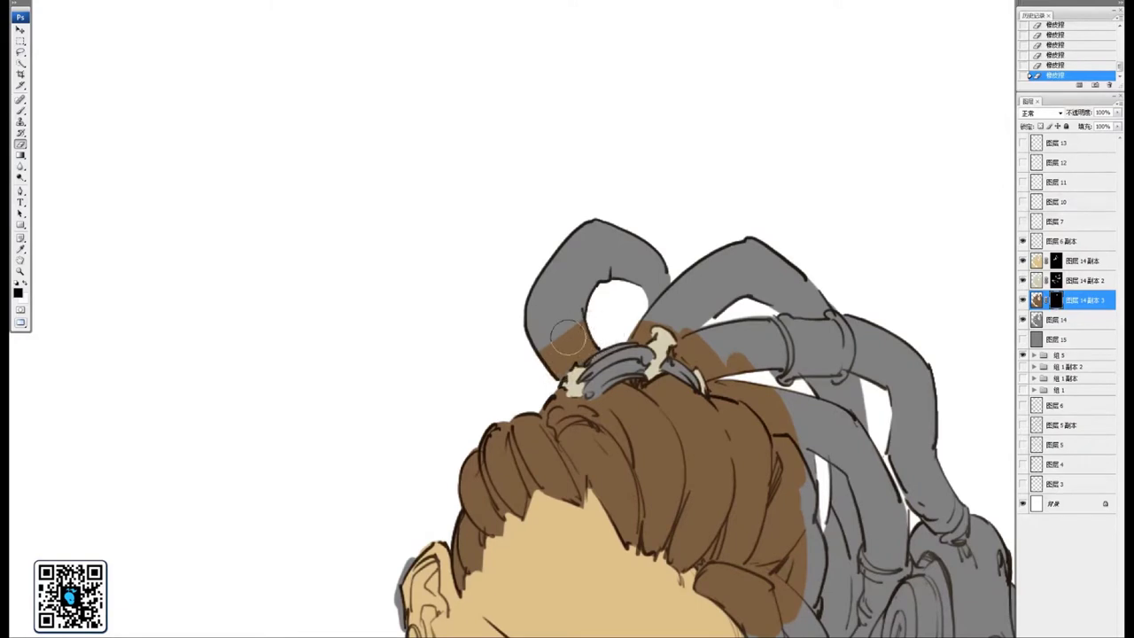
pyautogui.moveTo(567, 336)
pyautogui.mouseDown()
pyautogui.moveTo(565, 264)
pyautogui.moveTo(592, 254)
pyautogui.moveTo(594, 290)
pyautogui.moveTo(686, 244)
pyautogui.moveTo(661, 300)
pyautogui.moveTo(693, 337)
pyautogui.moveTo(713, 306)
pyautogui.moveTo(783, 259)
pyautogui.moveTo(551, 261)
pyautogui.moveTo(607, 279)
pyautogui.moveTo(579, 287)
pyautogui.moveTo(636, 288)
pyautogui.mouseUp()
pyautogui.keyDown('ctrl'); pyautogui.click(592, 239); pyautogui.keyUp('ctrl')
pyautogui.moveTo(469, 317)
pyautogui.mouseDown()
pyautogui.moveTo(560, 272)
pyautogui.moveTo(603, 336)
pyautogui.moveTo(622, 330)
pyautogui.moveTo(551, 178)
pyautogui.moveTo(579, 283)
pyautogui.moveTo(598, 260)
pyautogui.moveTo(587, 248)
pyautogui.moveTo(608, 263)
pyautogui.moveTo(614, 300)
pyautogui.moveTo(604, 281)
pyautogui.mouseUp()
pyautogui.press('[')
pyautogui.moveTo(631, 211); pyautogui.dragTo(609, 263)
pyautogui.moveTo(596, 259)
pyautogui.mouseDown()
pyautogui.moveTo(620, 254)
pyautogui.moveTo(618, 265)
pyautogui.moveTo(666, 280)
pyautogui.moveTo(660, 239)
pyautogui.moveTo(620, 203)
pyautogui.mouseUp()
pyautogui.press('[')
pyautogui.press('[')
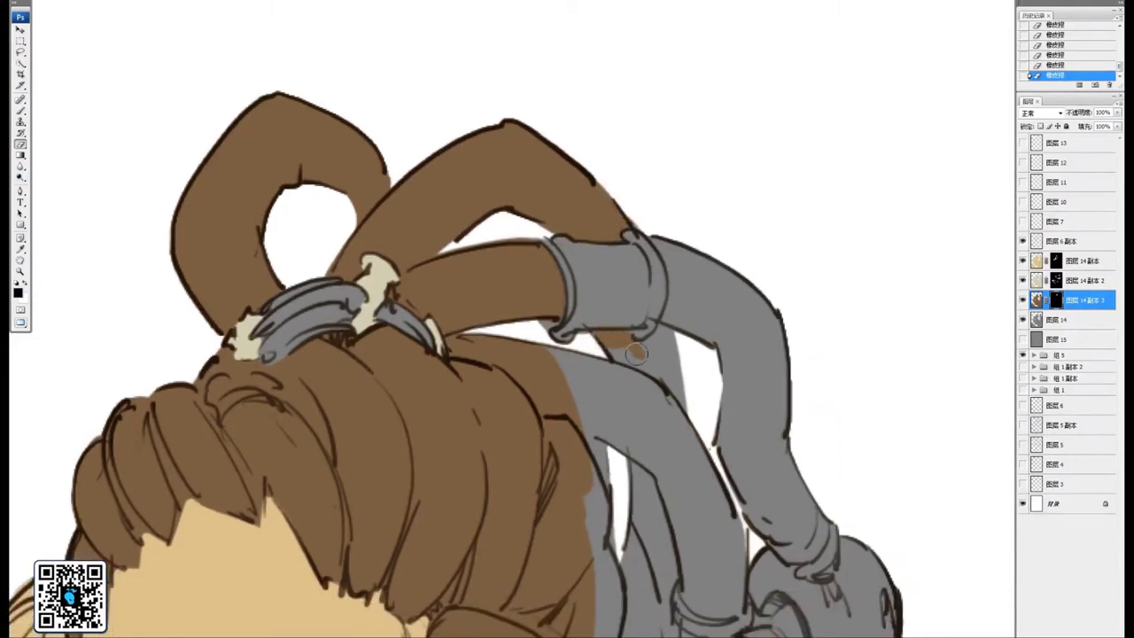
# Reveal the brown on the outer braid beyond the grey ring, down to its wrapped end at the mechanical piece
pyautogui.moveTo(637, 352)
pyautogui.mouseDown()
pyautogui.moveTo(662, 372)
pyautogui.moveTo(673, 250)
pyautogui.moveTo(530, 146)
pyautogui.mouseUp()
pyautogui.moveTo(631, 219)
pyautogui.mouseDown()
pyautogui.moveTo(589, 160)
pyautogui.moveTo(588, 222)
pyautogui.moveTo(653, 374)
pyautogui.moveTo(608, 266)
pyautogui.moveTo(595, 278)
pyautogui.moveTo(630, 357)
pyautogui.moveTo(600, 306)
pyautogui.moveTo(654, 415)
pyautogui.moveTo(674, 427)
pyautogui.moveTo(679, 400)
pyautogui.moveTo(680, 417)
pyautogui.moveTo(640, 336)
pyautogui.mouseUp()
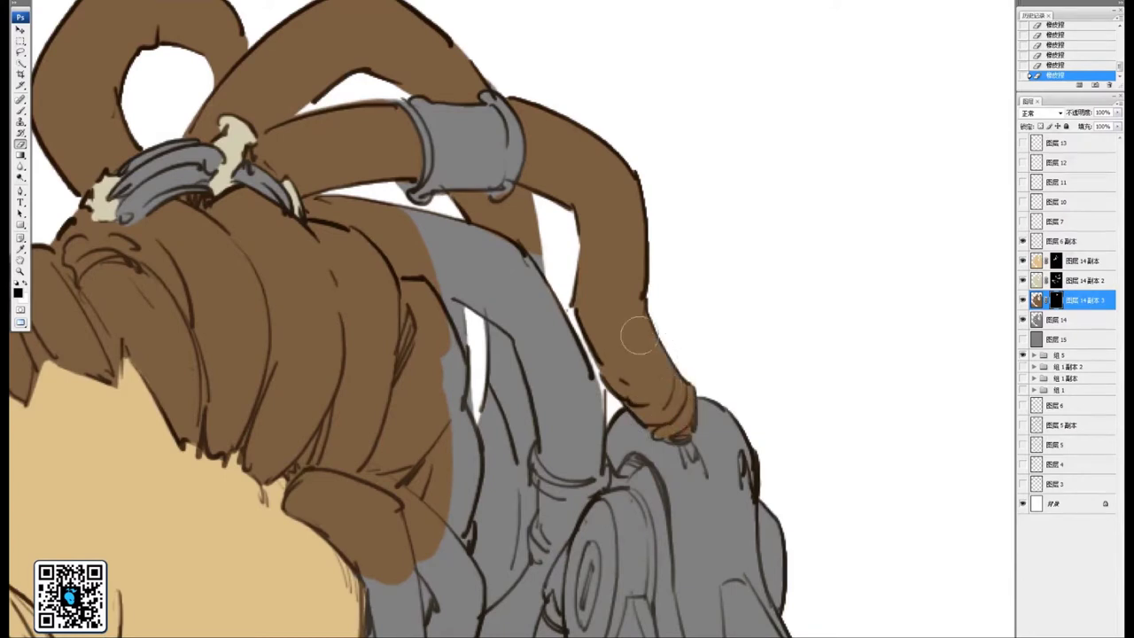
pyautogui.moveTo(586, 305); pyautogui.dragTo(677, 330)
# Reveal the brown on the inner braid that arcs from the crown down to the grey cuff
pyautogui.moveTo(607, 284)
pyautogui.mouseDown()
pyautogui.moveTo(629, 313)
pyautogui.moveTo(623, 337)
pyautogui.moveTo(578, 268)
pyautogui.moveTo(481, 246)
pyautogui.moveTo(568, 275)
pyautogui.moveTo(506, 262)
pyautogui.moveTo(622, 354)
pyautogui.moveTo(596, 372)
pyautogui.moveTo(540, 360)
pyautogui.moveTo(549, 426)
pyautogui.mouseUp()
pyautogui.moveTo(604, 438); pyautogui.dragTo(556, 313)
pyautogui.moveTo(536, 326)
pyautogui.mouseDown()
pyautogui.moveTo(541, 265)
pyautogui.moveTo(524, 349)
pyautogui.moveTo(577, 278)
pyautogui.moveTo(566, 318)
pyautogui.moveTo(599, 257)
pyautogui.moveTo(637, 294)
pyautogui.moveTo(636, 344)
pyautogui.moveTo(615, 365)
pyautogui.moveTo(594, 359)
pyautogui.moveTo(622, 324)
pyautogui.mouseUp()
pyautogui.moveTo(550, 359)
pyautogui.mouseDown()
pyautogui.moveTo(609, 274)
pyautogui.moveTo(620, 235)
pyautogui.mouseUp()
pyautogui.press('[')
# Reveal the brown on the lower dreadlocks beside the face down to their tips, leaving the small ring grey
pyautogui.moveTo(617, 285); pyautogui.dragTo(631, 422)
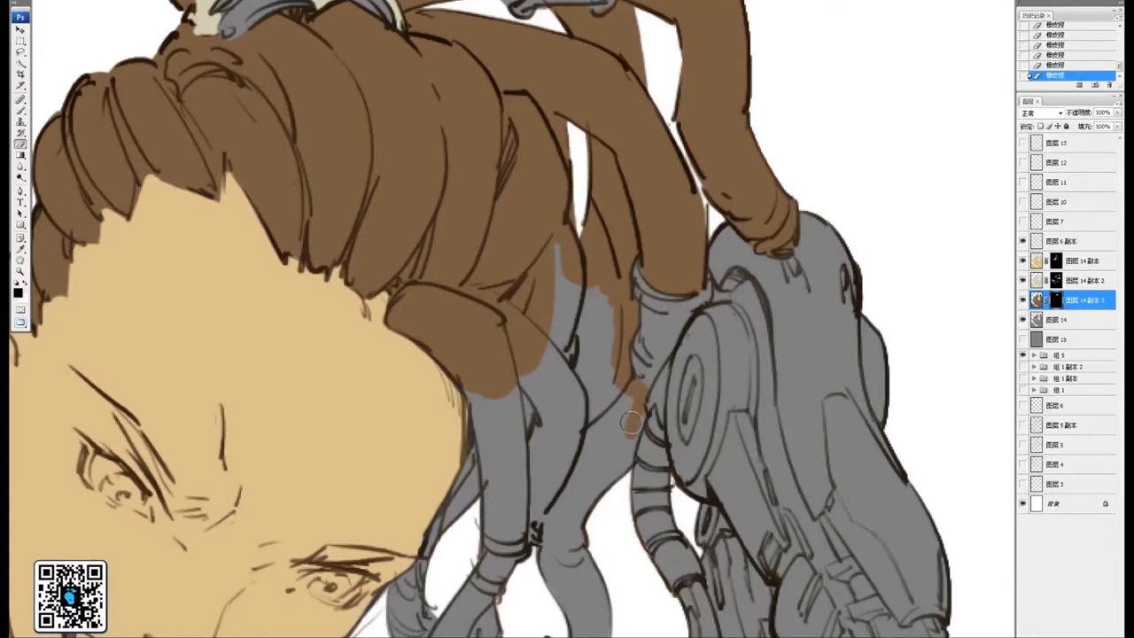
pyautogui.moveTo(620, 377)
pyautogui.mouseDown()
pyautogui.moveTo(625, 438)
pyautogui.moveTo(609, 383)
pyautogui.moveTo(590, 417)
pyautogui.moveTo(578, 257)
pyautogui.moveTo(547, 367)
pyautogui.mouseUp()
pyautogui.moveTo(541, 432)
pyautogui.mouseDown()
pyautogui.moveTo(615, 314)
pyautogui.moveTo(616, 253)
pyautogui.moveTo(635, 299)
pyautogui.moveTo(571, 305)
pyautogui.moveTo(556, 261)
pyautogui.moveTo(542, 270)
pyautogui.moveTo(551, 339)
pyautogui.moveTo(483, 483)
pyautogui.moveTo(482, 518)
pyautogui.moveTo(523, 539)
pyautogui.moveTo(554, 518)
pyautogui.moveTo(482, 545)
pyautogui.moveTo(580, 512)
pyautogui.moveTo(531, 496)
pyautogui.moveTo(542, 478)
pyautogui.moveTo(531, 470)
pyautogui.moveTo(574, 492)
pyautogui.moveTo(572, 358)
pyautogui.moveTo(568, 389)
pyautogui.moveTo(586, 405)
pyautogui.moveTo(590, 381)
pyautogui.moveTo(651, 492)
pyautogui.moveTo(674, 501)
pyautogui.moveTo(645, 538)
pyautogui.moveTo(665, 541)
pyautogui.mouseUp()
pyautogui.press(']')
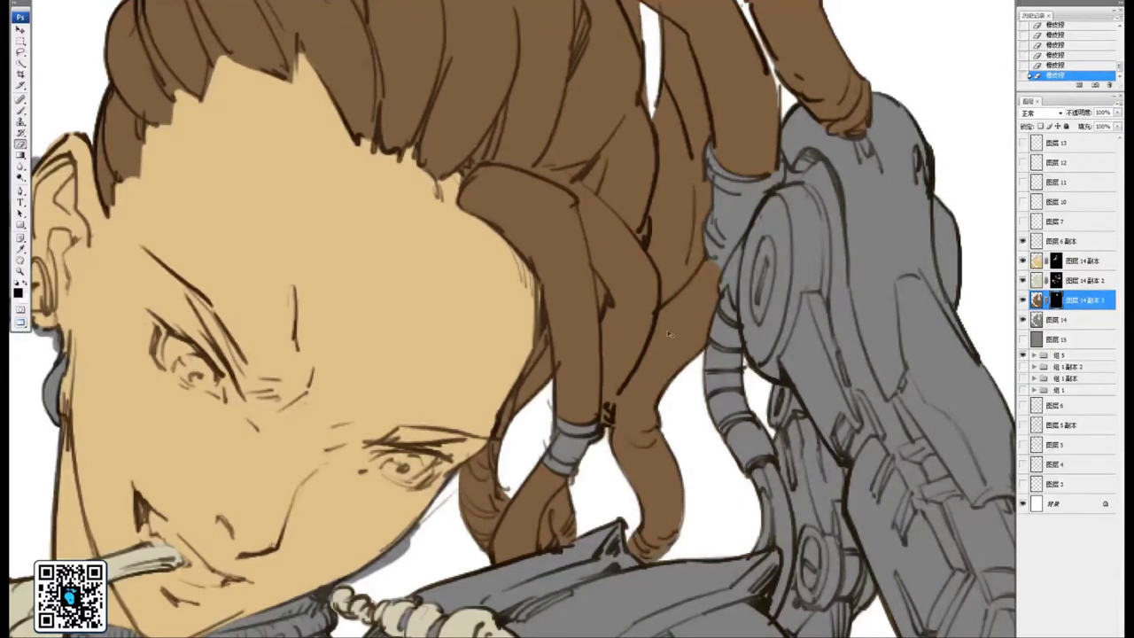
# Reveal the brown on the waist leather between the oval hip plate and the fishnet belly
pyautogui.hotkey('ctrl', '-')
pyautogui.hotkey('ctrl', '-')
pyautogui.hotkey('ctrl', '-')
pyautogui.moveTo(617, 236); pyautogui.dragTo(613, 163)
pyautogui.hotkey('ctrl', '-')
pyautogui.hotkey('ctrl', '-')
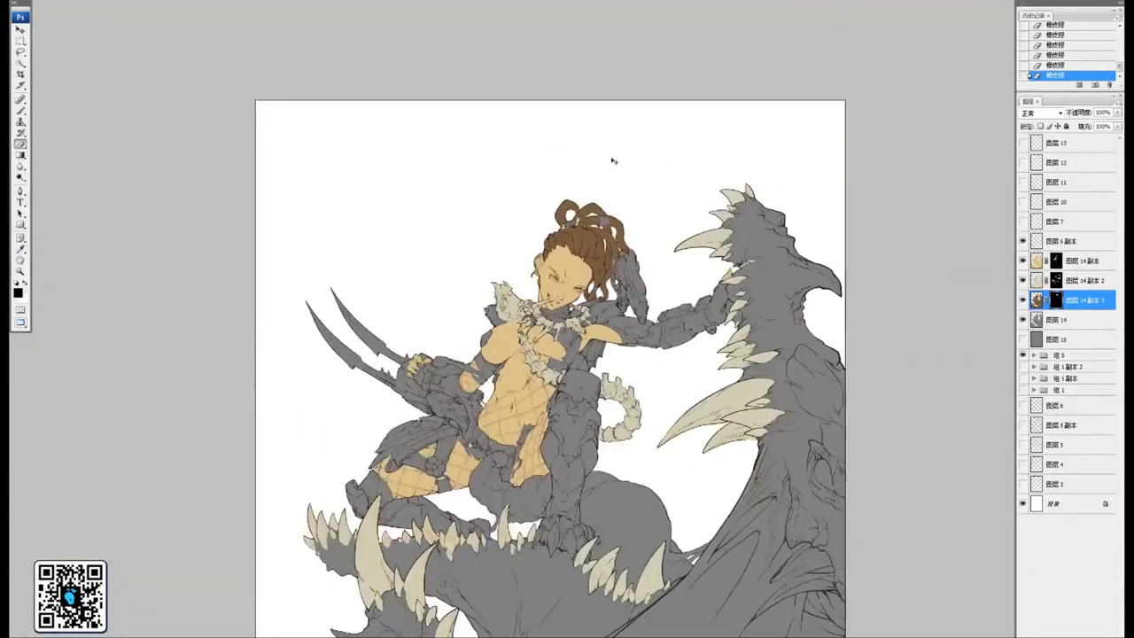
pyautogui.scroll(6, 589, 365)
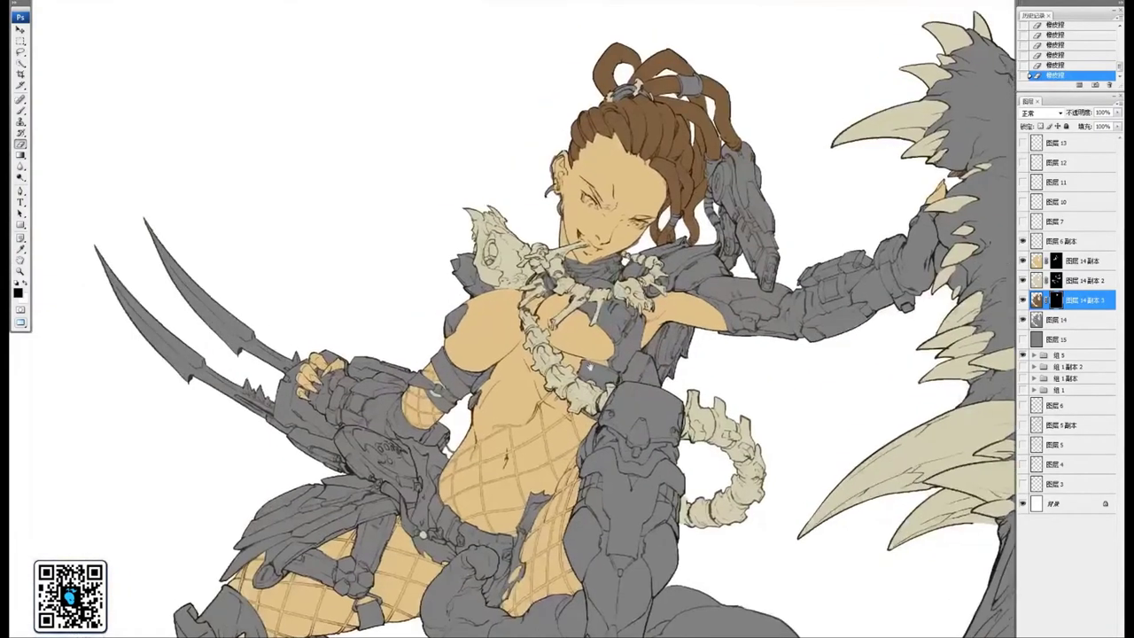
pyautogui.scroll(4, 589, 365)
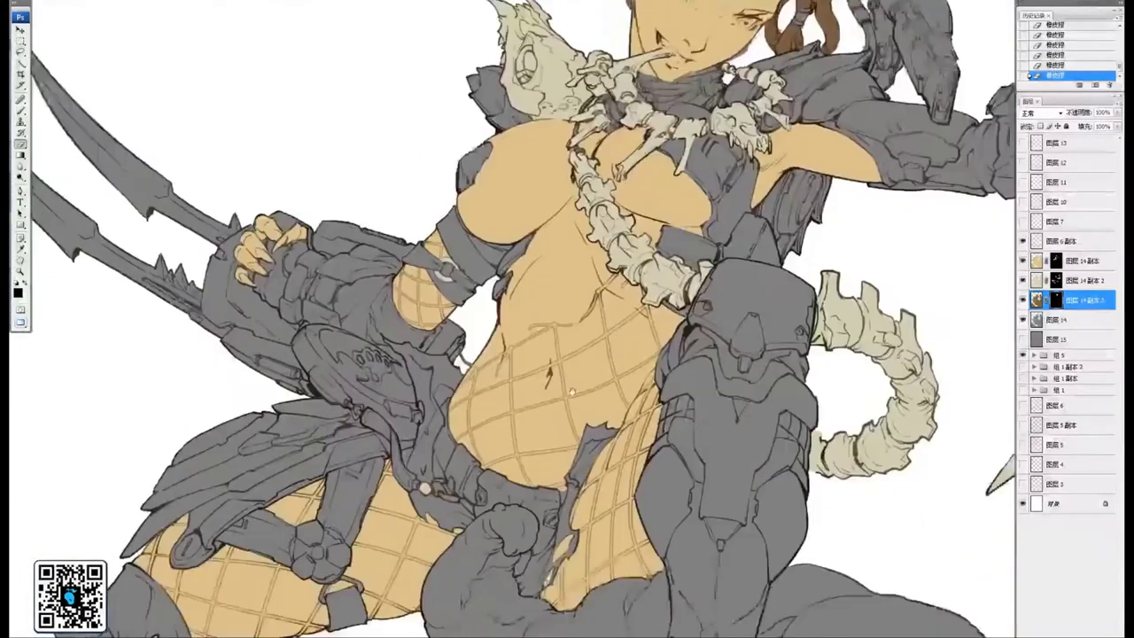
pyautogui.scroll(4, 572, 391)
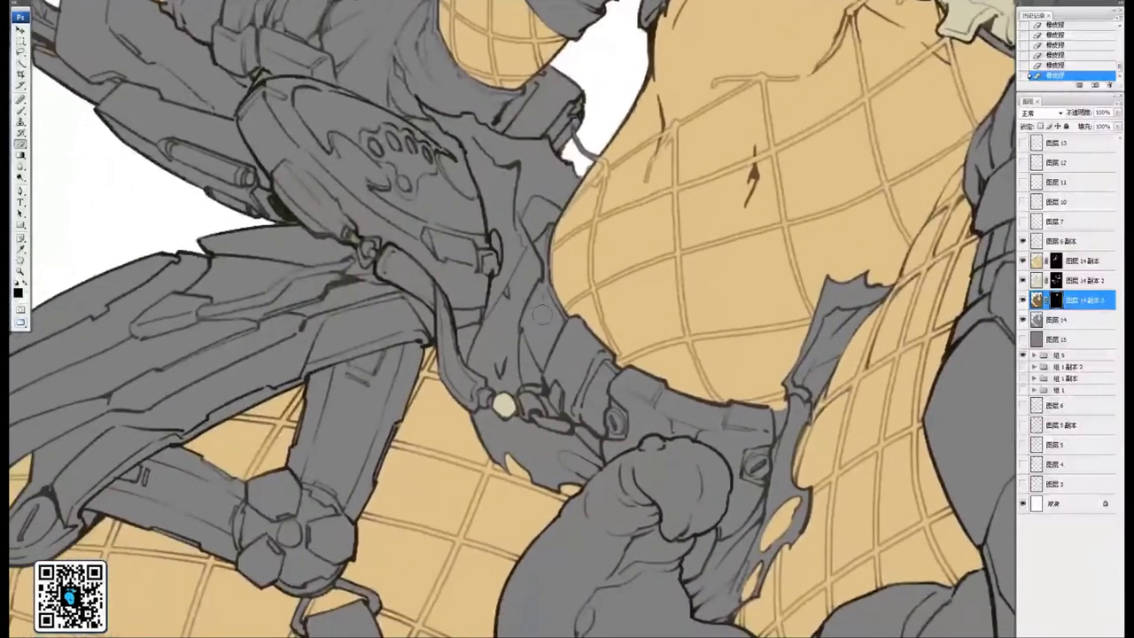
pyautogui.moveTo(541, 325)
pyautogui.mouseDown()
pyautogui.moveTo(550, 282)
pyautogui.moveTo(537, 286)
pyautogui.moveTo(526, 379)
pyautogui.moveTo(550, 374)
pyautogui.moveTo(558, 306)
pyautogui.moveTo(574, 329)
pyautogui.moveTo(556, 366)
pyautogui.moveTo(569, 411)
pyautogui.moveTo(588, 423)
pyautogui.moveTo(578, 448)
pyautogui.moveTo(585, 377)
pyautogui.moveTo(599, 432)
pyautogui.moveTo(594, 395)
pyautogui.moveTo(602, 409)
pyautogui.moveTo(602, 370)
pyautogui.moveTo(612, 370)
pyautogui.moveTo(588, 334)
pyautogui.mouseUp()
pyautogui.moveTo(556, 257)
pyautogui.mouseDown()
pyautogui.moveTo(592, 339)
pyautogui.moveTo(588, 310)
pyautogui.moveTo(569, 301)
pyautogui.mouseUp()
pyautogui.moveTo(581, 341)
pyautogui.mouseDown()
pyautogui.moveTo(579, 280)
pyautogui.moveTo(582, 334)
pyautogui.moveTo(569, 315)
pyautogui.moveTo(552, 335)
pyautogui.moveTo(568, 441)
pyautogui.moveTo(571, 415)
pyautogui.moveTo(584, 439)
pyautogui.moveTo(578, 406)
pyautogui.mouseUp()
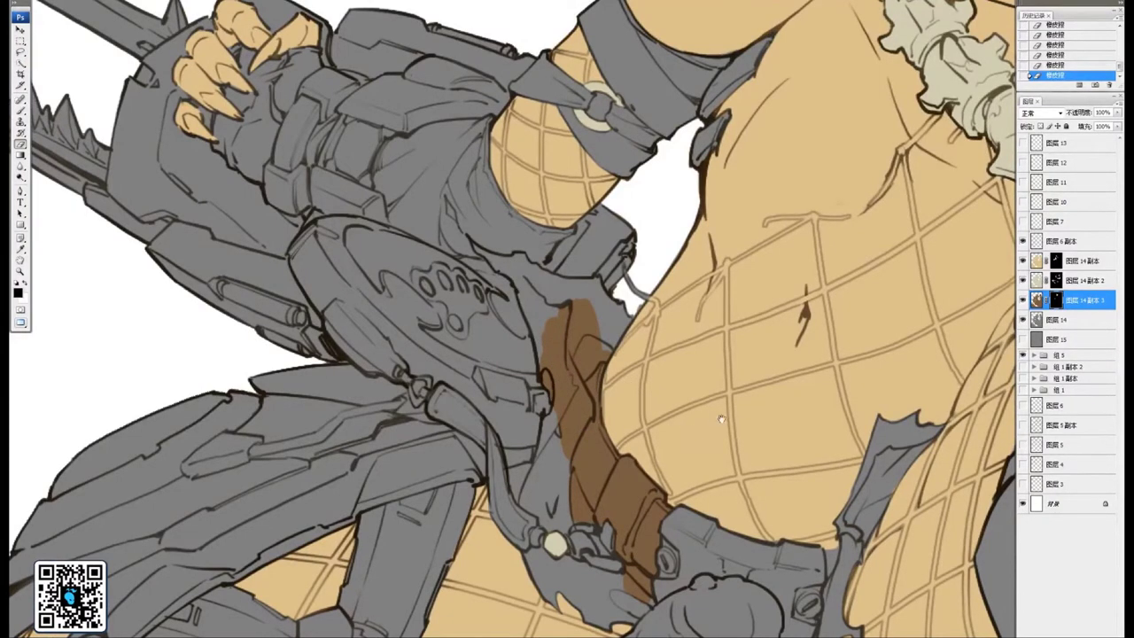
# Extend the brown over the waist leather beside the hip plate and the torn flap below the belt clasp
pyautogui.moveTo(487, 418); pyautogui.dragTo(609, 356)
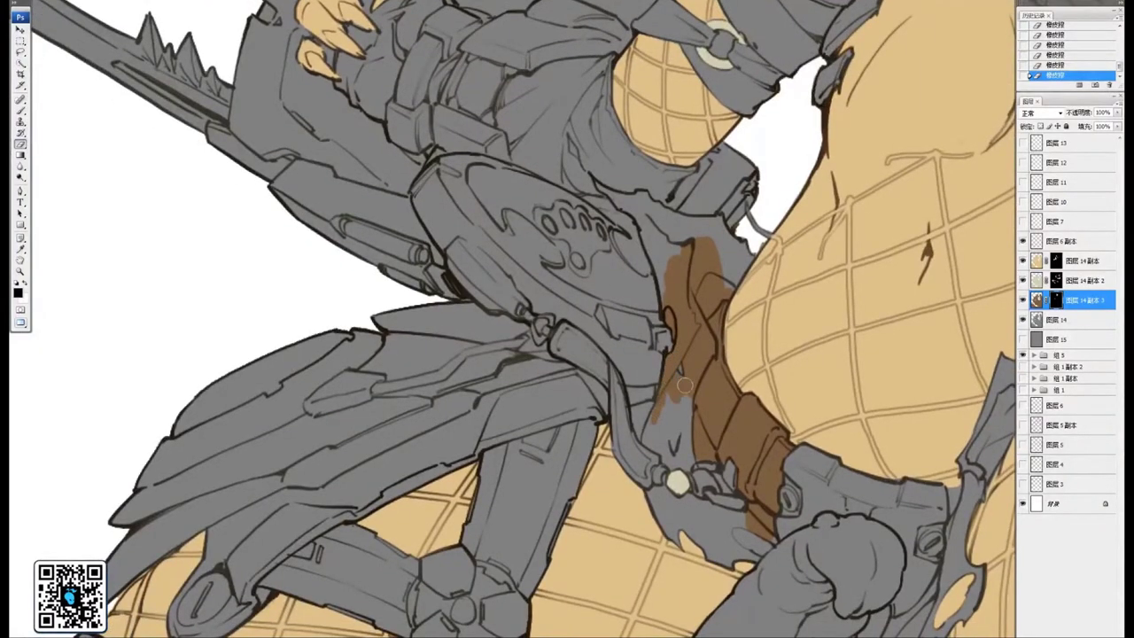
pyautogui.moveTo(679, 402)
pyautogui.mouseDown()
pyautogui.moveTo(690, 441)
pyautogui.moveTo(668, 405)
pyautogui.moveTo(649, 439)
pyautogui.mouseUp()
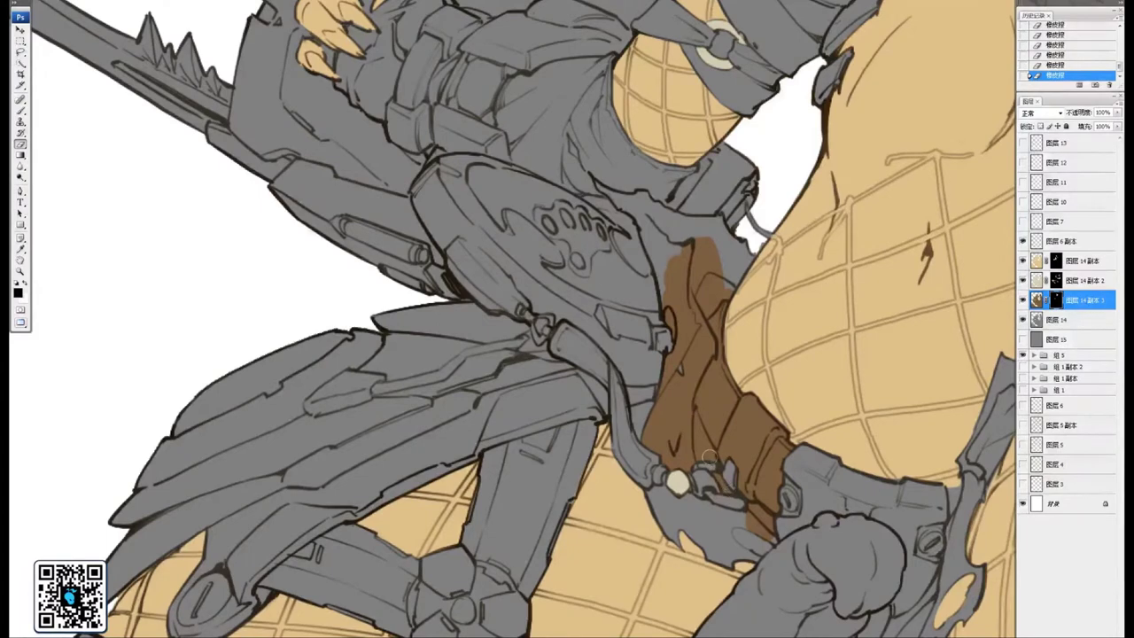
pyautogui.scroll(-5, 721, 456)
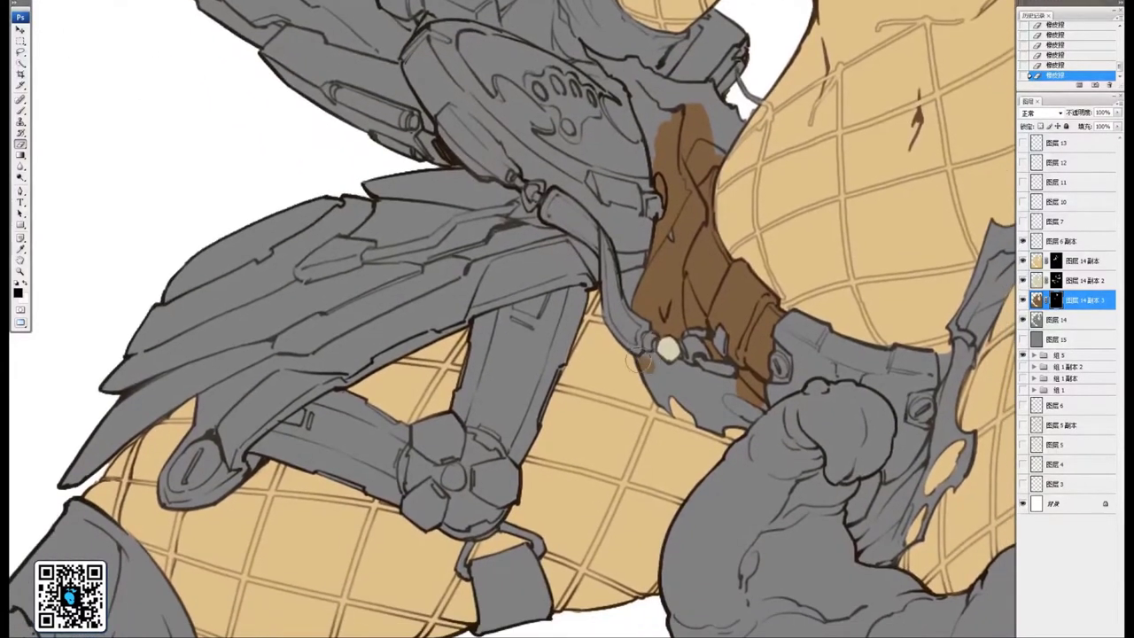
pyautogui.moveTo(649, 361)
pyautogui.mouseDown()
pyautogui.moveTo(668, 389)
pyautogui.moveTo(638, 373)
pyautogui.moveTo(700, 401)
pyautogui.moveTo(669, 367)
pyautogui.moveTo(735, 391)
pyautogui.moveTo(709, 420)
pyautogui.moveTo(729, 403)
pyautogui.moveTo(751, 401)
pyautogui.moveTo(742, 416)
pyautogui.moveTo(762, 404)
pyautogui.moveTo(738, 419)
pyautogui.mouseUp()
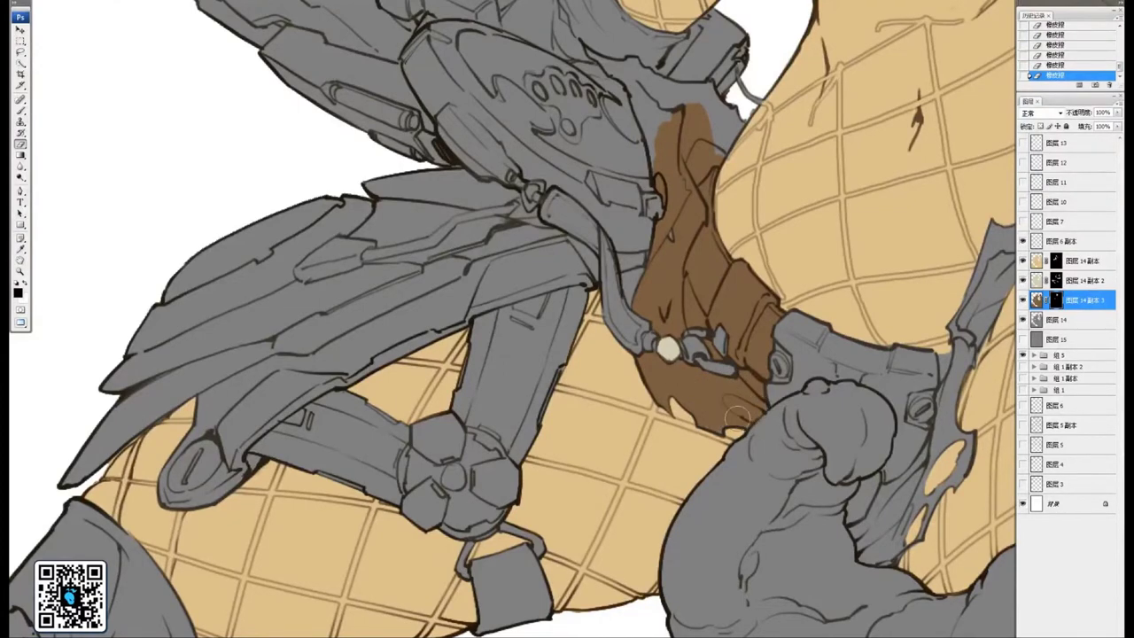
# Reveal the brown on the upper end of the waist leather, up to the forearm armour
pyautogui.moveTo(703, 219)
pyautogui.mouseDown()
pyautogui.moveTo(665, 425)
pyautogui.moveTo(603, 513)
pyautogui.mouseUp()
pyautogui.moveTo(524, 401)
pyautogui.mouseDown()
pyautogui.moveTo(548, 381)
pyautogui.moveTo(560, 454)
pyautogui.mouseUp()
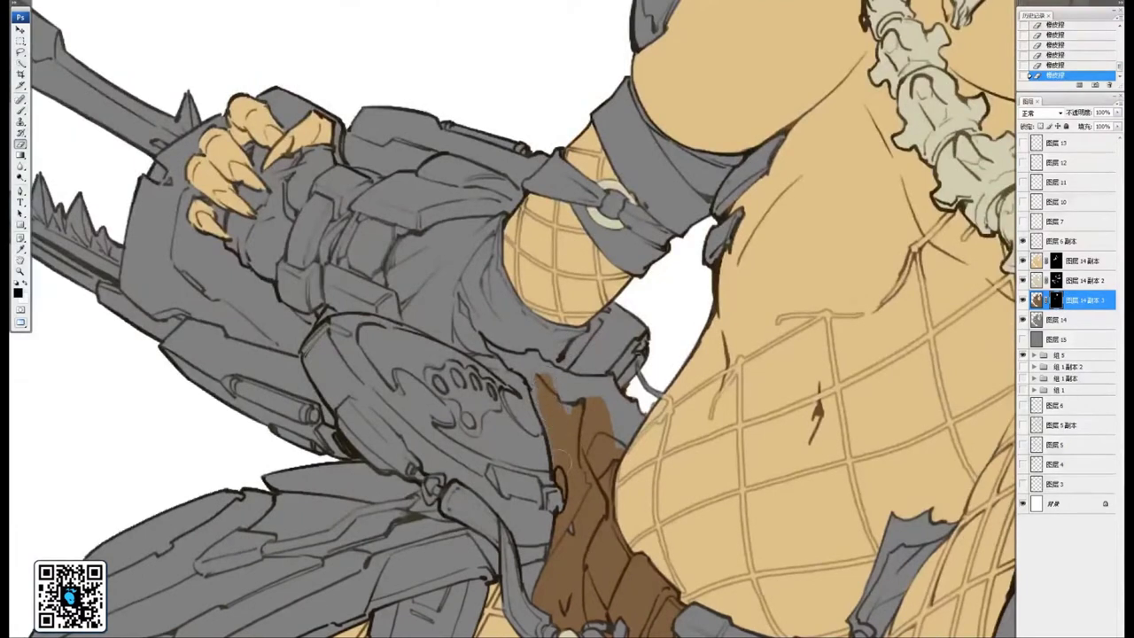
pyautogui.moveTo(530, 375)
pyautogui.mouseDown()
pyautogui.moveTo(574, 418)
pyautogui.moveTo(542, 363)
pyautogui.moveTo(587, 417)
pyautogui.moveTo(557, 381)
pyautogui.moveTo(599, 395)
pyautogui.moveTo(552, 372)
pyautogui.moveTo(603, 398)
pyautogui.mouseUp()
pyautogui.moveTo(602, 442)
pyautogui.mouseDown()
pyautogui.moveTo(627, 404)
pyautogui.moveTo(647, 435)
pyautogui.moveTo(607, 455)
pyautogui.mouseUp()
# Reveal the brown on the torn cloth strip between the belt and the fishnet-covered inner thigh
pyautogui.moveTo(682, 420); pyautogui.dragTo(556, 236)
pyautogui.moveTo(695, 466); pyautogui.dragTo(626, 339)
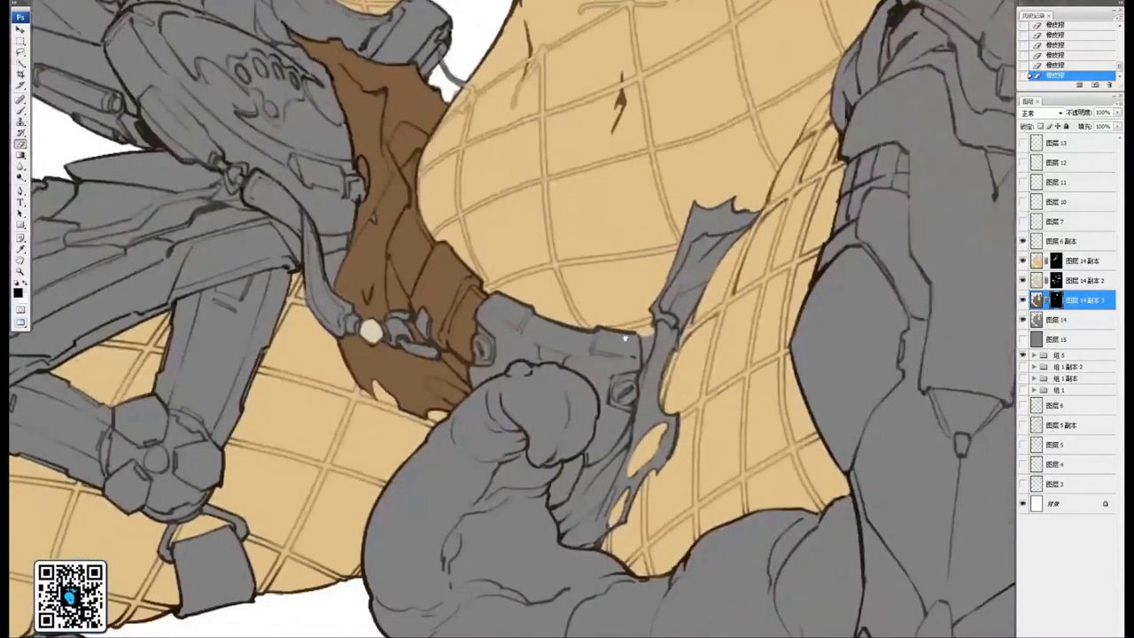
pyautogui.scroll(-2, 625, 337)
pyautogui.hscroll(2, 625, 337)
pyautogui.moveTo(554, 422)
pyautogui.mouseDown()
pyautogui.moveTo(540, 466)
pyautogui.moveTo(524, 468)
pyautogui.moveTo(532, 492)
pyautogui.moveTo(551, 496)
pyautogui.moveTo(577, 472)
pyautogui.moveTo(575, 483)
pyautogui.moveTo(557, 443)
pyautogui.moveTo(569, 428)
pyautogui.moveTo(586, 435)
pyautogui.moveTo(621, 398)
pyautogui.moveTo(570, 432)
pyautogui.moveTo(632, 347)
pyautogui.moveTo(623, 366)
pyautogui.moveTo(652, 372)
pyautogui.moveTo(619, 375)
pyautogui.moveTo(618, 340)
pyautogui.moveTo(615, 374)
pyautogui.moveTo(653, 325)
pyautogui.moveTo(633, 382)
pyautogui.moveTo(619, 381)
pyautogui.moveTo(632, 286)
pyautogui.moveTo(652, 275)
pyautogui.moveTo(675, 222)
pyautogui.moveTo(709, 226)
pyautogui.mouseUp()
# Reveal the brown on the small leather pad hanging below the thigh strap's round joint
pyautogui.scroll(-4, 664, 333)
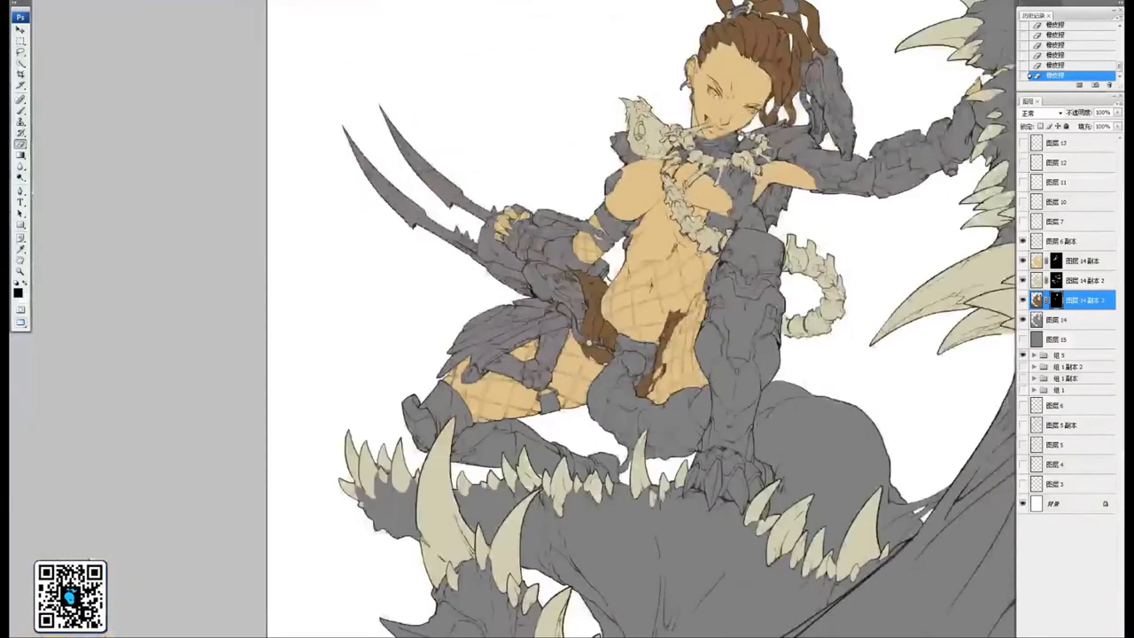
pyautogui.moveTo(731, 377); pyautogui.dragTo(713, 364)
pyautogui.scroll(1, 746, 303)
pyautogui.moveTo(746, 304); pyautogui.dragTo(826, 375)
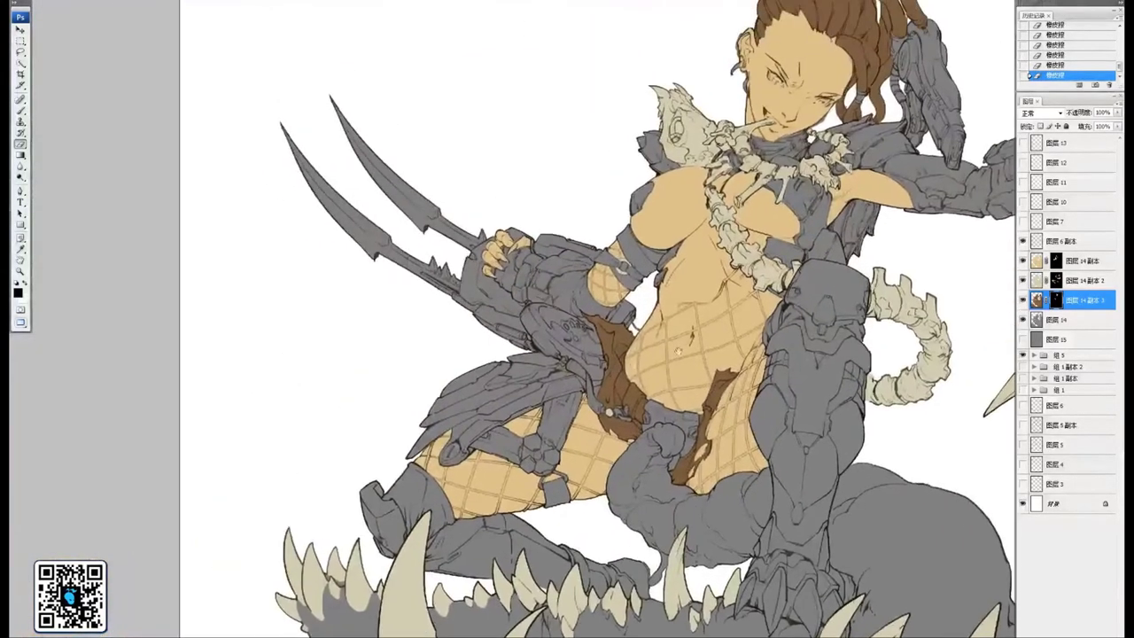
pyautogui.scroll(3, 697, 335)
pyautogui.moveTo(435, 542); pyautogui.dragTo(771, 133)
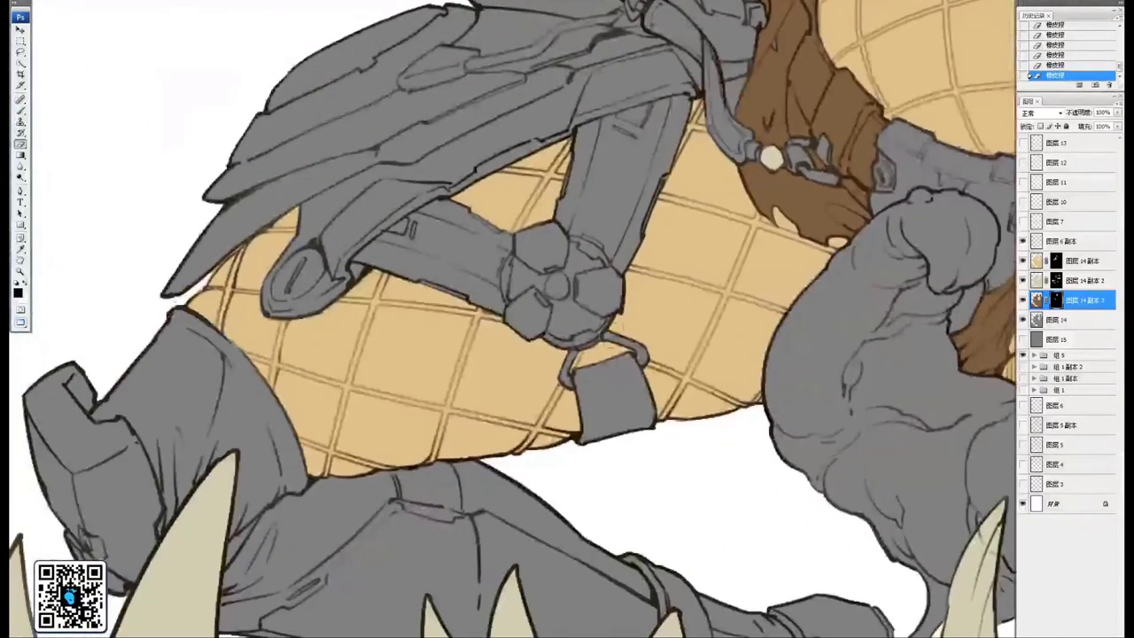
pyautogui.moveTo(598, 367)
pyautogui.mouseDown()
pyautogui.moveTo(619, 451)
pyautogui.moveTo(613, 363)
pyautogui.moveTo(648, 428)
pyautogui.moveTo(595, 381)
pyautogui.moveTo(601, 448)
pyautogui.moveTo(586, 374)
pyautogui.moveTo(585, 432)
pyautogui.mouseUp()
pyautogui.moveTo(621, 373); pyautogui.dragTo(645, 408)
# Reveal the brown on the small inset panel and slot at the upper end of the thigh strap
pyautogui.hotkey('ctrl', '+')
pyautogui.moveTo(378, 451); pyautogui.dragTo(590, 393)
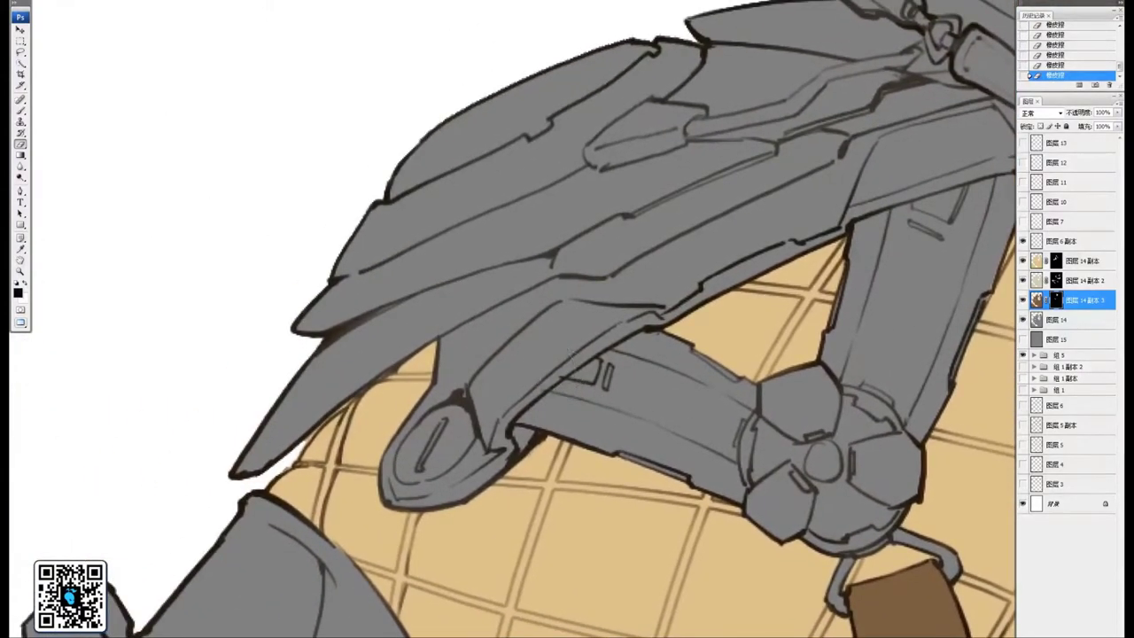
pyautogui.moveTo(766, 324); pyautogui.dragTo(500, 408)
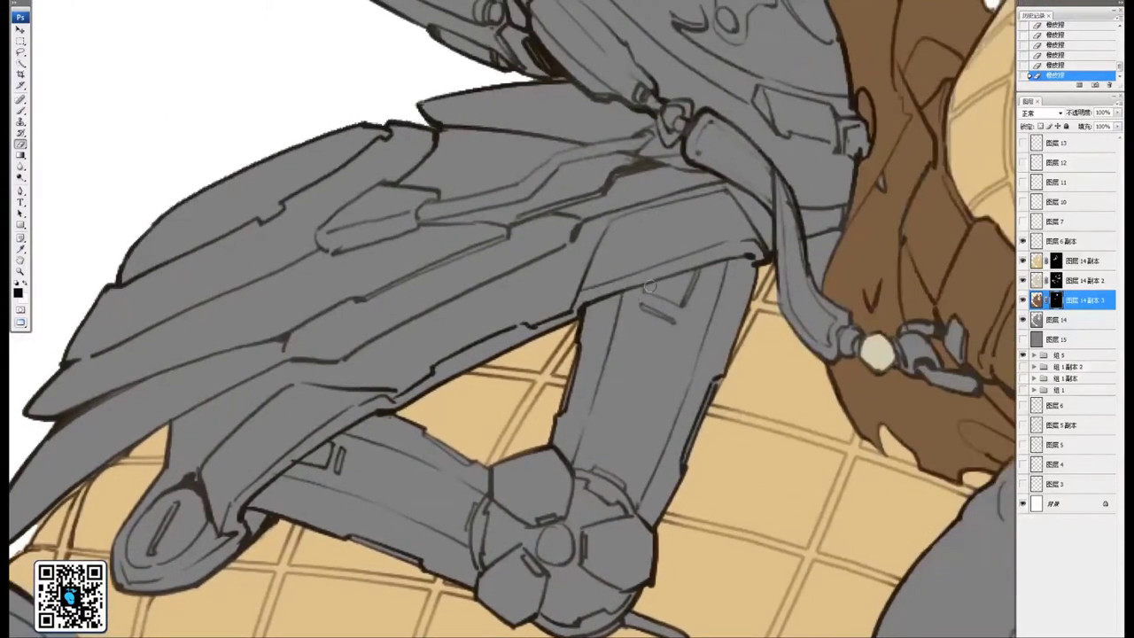
pyautogui.moveTo(651, 286); pyautogui.dragTo(649, 288)
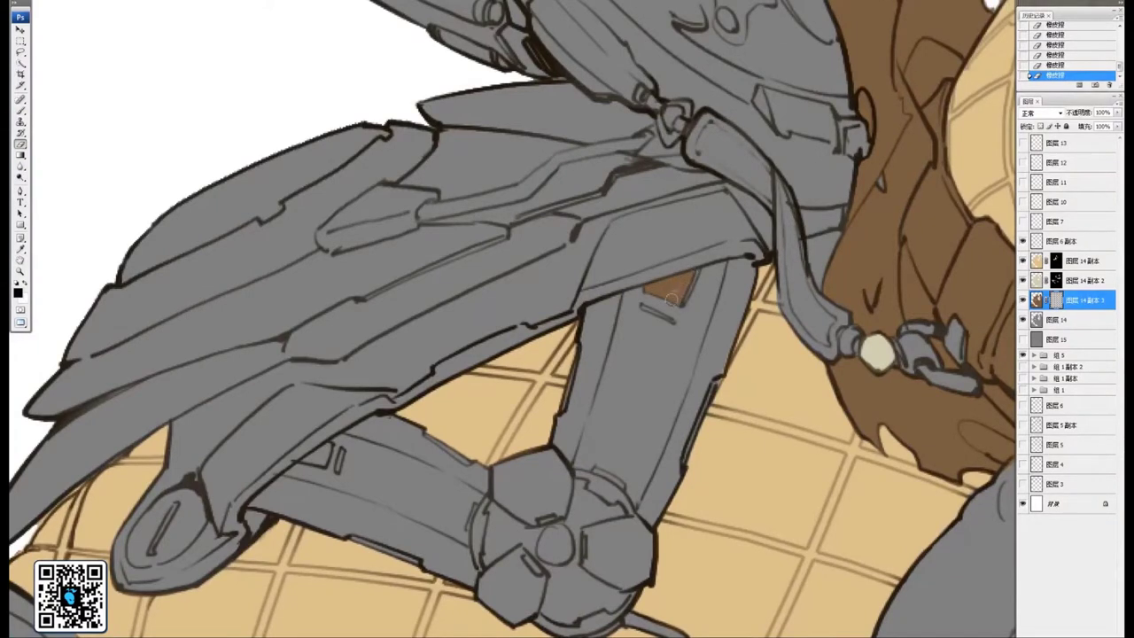
pyautogui.moveTo(676, 290); pyautogui.dragTo(668, 289)
pyautogui.scroll(-4, 671, 319)
pyautogui.hscroll(-2, 681, 294)
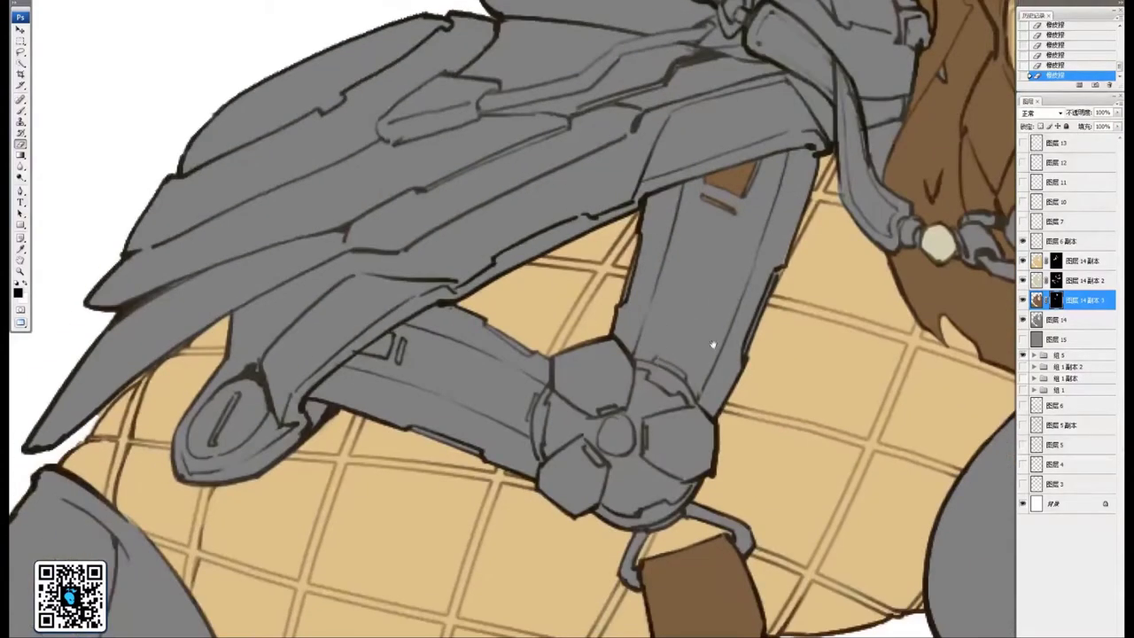
# Reveal the brown on both long edge bands of the upright thigh strap, from the feathered hip armour down to the round joint
pyautogui.scroll(-1, 713, 345)
pyautogui.hscroll(2, 700, 292)
pyautogui.moveTo(722, 229)
pyautogui.mouseDown()
pyautogui.moveTo(673, 319)
pyautogui.moveTo(687, 257)
pyautogui.moveTo(645, 381)
pyautogui.moveTo(666, 364)
pyautogui.mouseUp()
pyautogui.moveTo(772, 208); pyautogui.dragTo(645, 358)
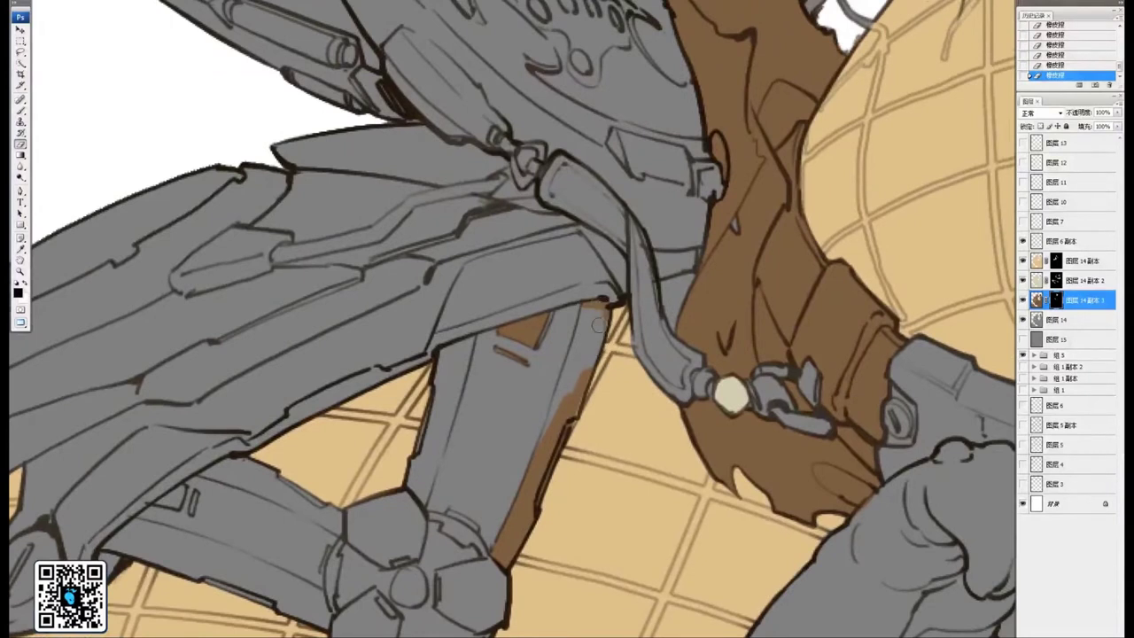
pyautogui.moveTo(604, 304); pyautogui.dragTo(576, 379)
pyautogui.moveTo(589, 314)
pyautogui.mouseDown()
pyautogui.moveTo(576, 377)
pyautogui.moveTo(561, 409)
pyautogui.moveTo(565, 358)
pyautogui.moveTo(526, 479)
pyautogui.mouseUp()
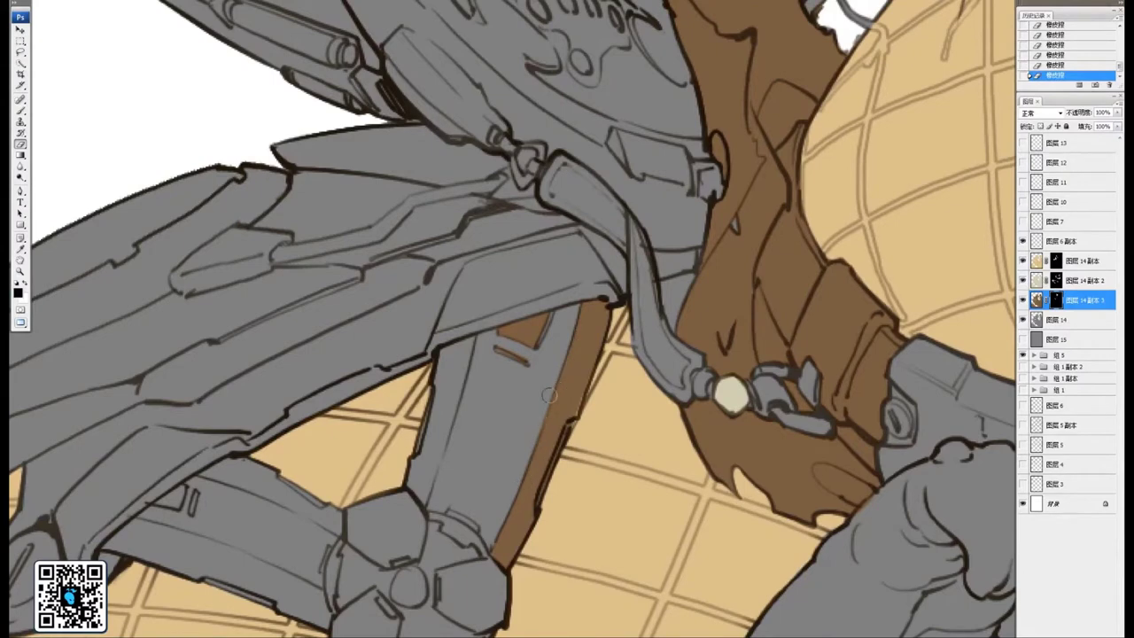
pyautogui.moveTo(445, 375)
pyautogui.mouseDown()
pyautogui.moveTo(585, 321)
pyautogui.moveTo(570, 372)
pyautogui.mouseUp()
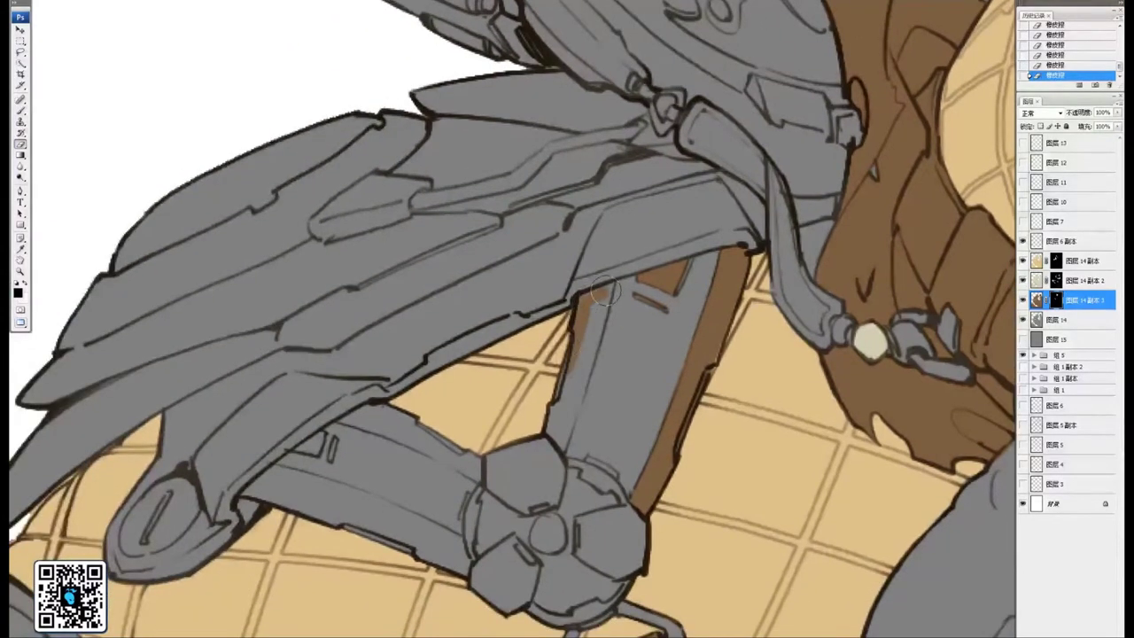
pyautogui.moveTo(595, 303)
pyautogui.mouseDown()
pyautogui.moveTo(574, 356)
pyautogui.moveTo(606, 291)
pyautogui.moveTo(556, 434)
pyautogui.mouseUp()
pyautogui.moveTo(583, 363); pyautogui.dragTo(572, 406)
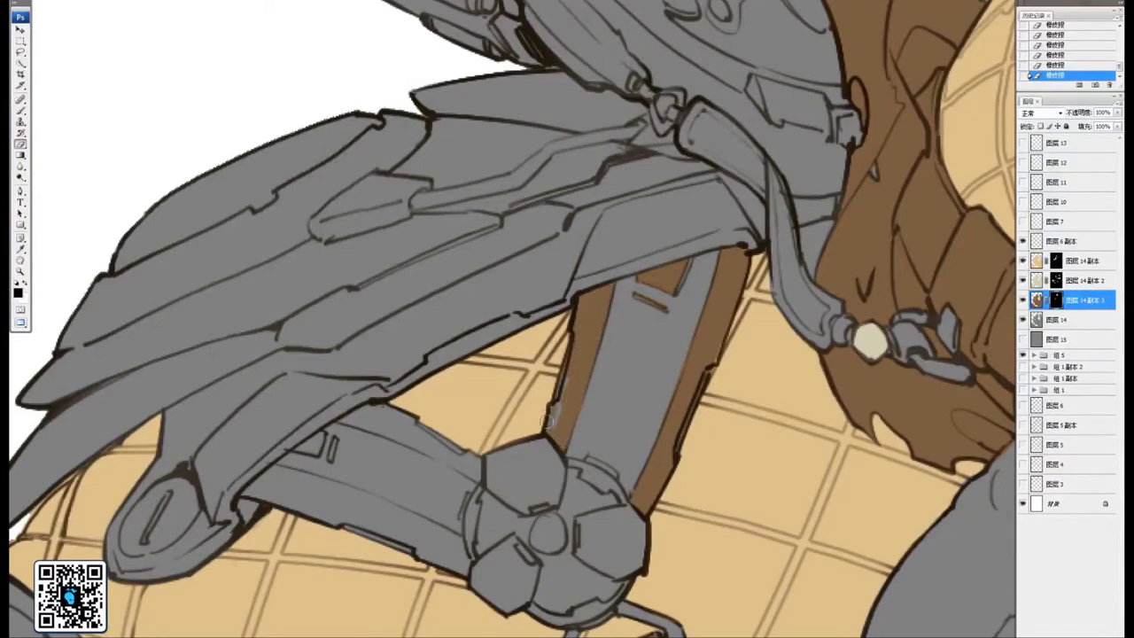
# Reveal the brown on the inset panel, slot and both edge bands of the thigh strap running from the round joint towards the knee
pyautogui.moveTo(560, 397); pyautogui.dragTo(743, 397)
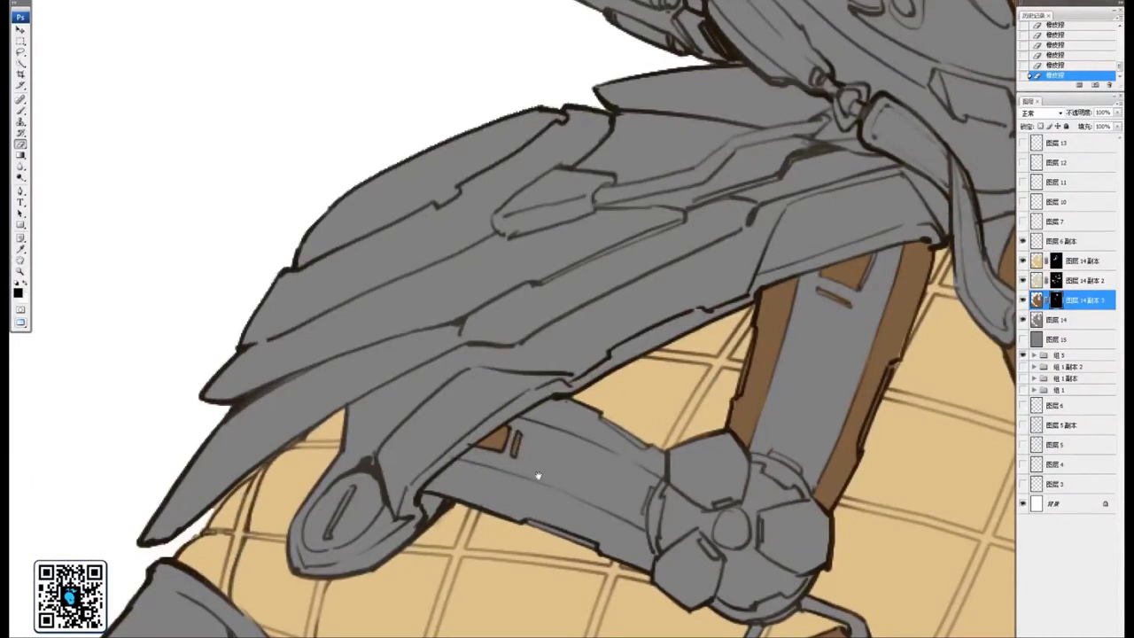
pyautogui.moveTo(538, 475); pyautogui.dragTo(572, 440)
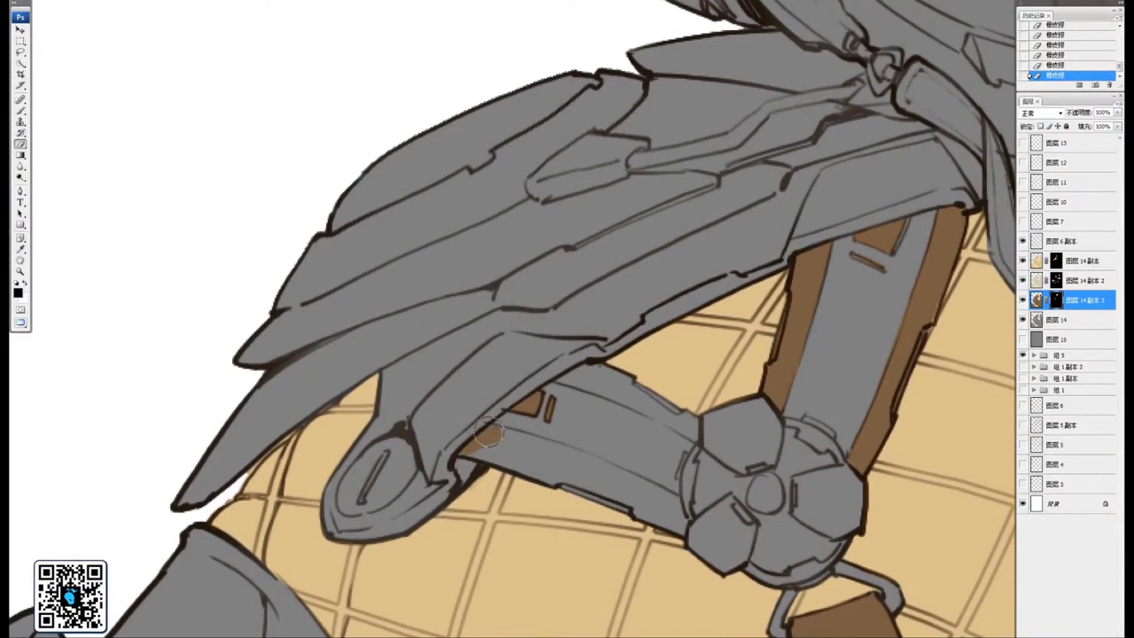
pyautogui.moveTo(470, 436); pyautogui.dragTo(571, 472)
pyautogui.moveTo(470, 449)
pyautogui.mouseDown()
pyautogui.moveTo(593, 478)
pyautogui.moveTo(523, 445)
pyautogui.moveTo(661, 509)
pyautogui.mouseUp()
pyautogui.moveTo(634, 511)
pyautogui.mouseDown()
pyautogui.moveTo(552, 472)
pyautogui.moveTo(588, 467)
pyautogui.moveTo(578, 453)
pyautogui.mouseUp()
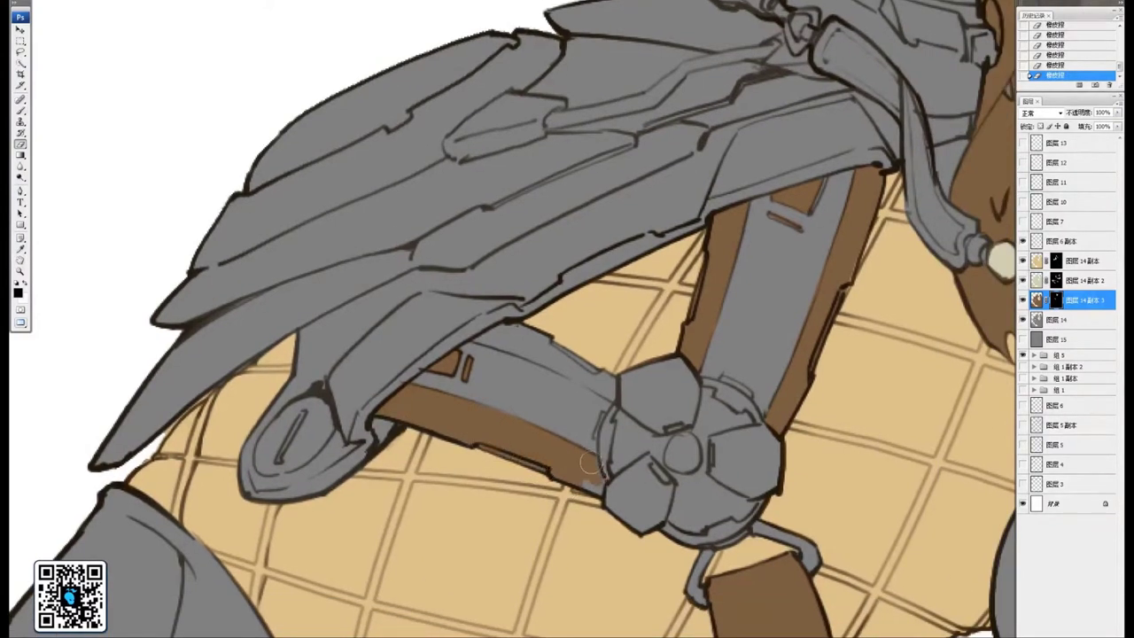
pyautogui.scroll(3, 582, 484)
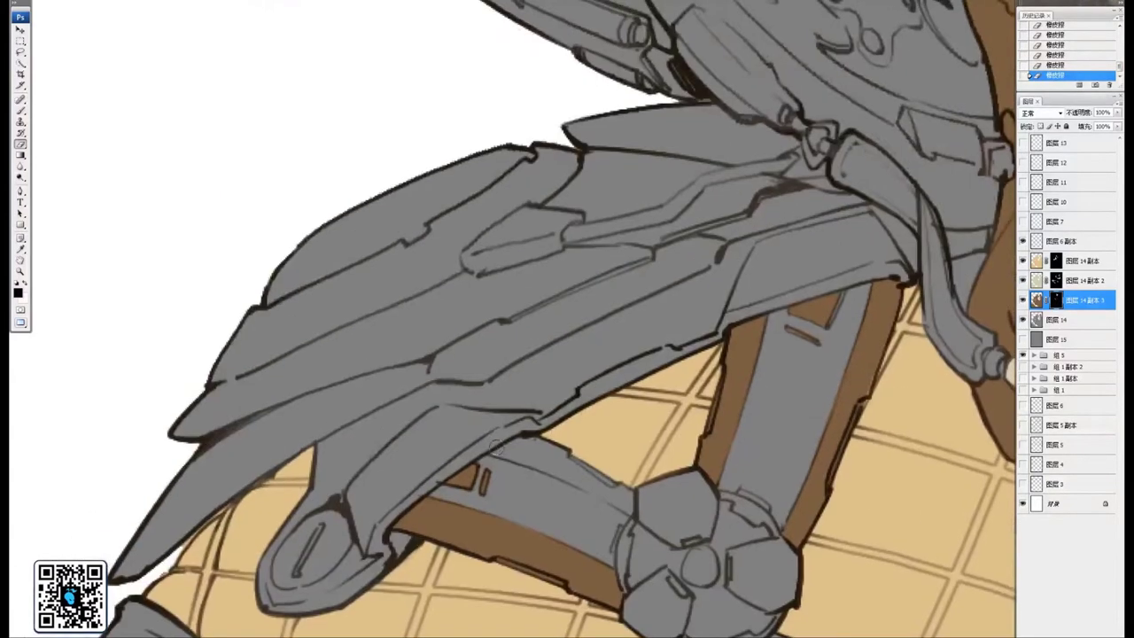
pyautogui.moveTo(491, 453)
pyautogui.mouseDown()
pyautogui.moveTo(545, 448)
pyautogui.moveTo(514, 437)
pyautogui.moveTo(571, 454)
pyautogui.moveTo(502, 448)
pyautogui.moveTo(610, 491)
pyautogui.mouseUp()
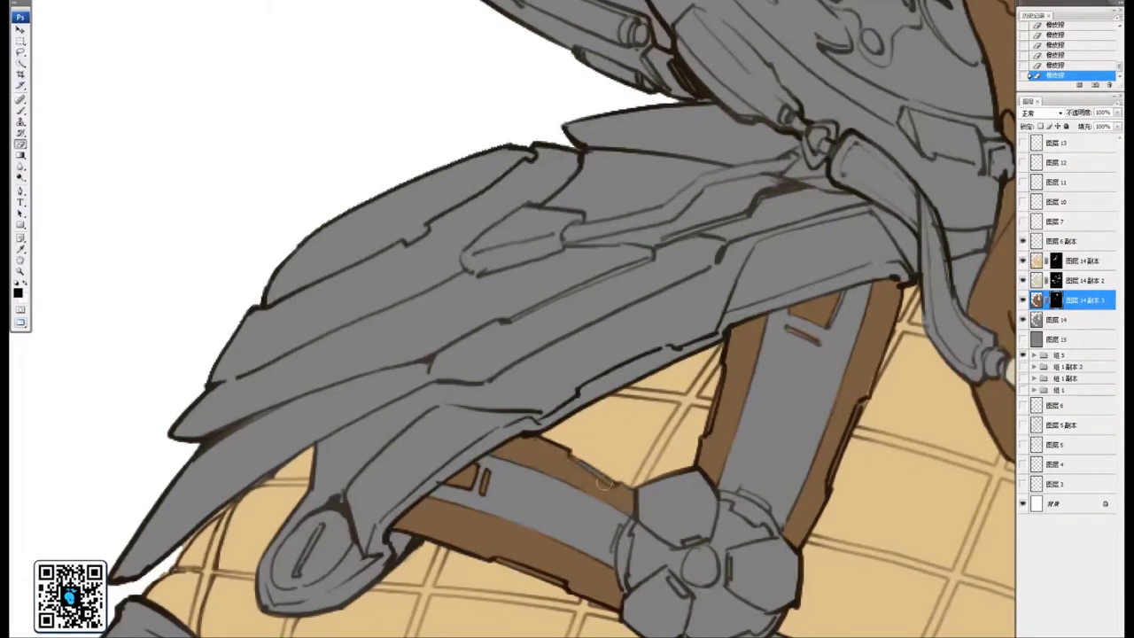
# Reveal the brown on the boot cuff around the kneeling leg's knee and the folds where it meets the shin
pyautogui.moveTo(624, 524); pyautogui.dragTo(580, 382)
pyautogui.hotkey('ctrl', '-')
pyautogui.hotkey('ctrl', '-')
pyautogui.hotkey('ctrl', '-')
pyautogui.hotkey('ctrl', '-')
pyautogui.hotkey('ctrl', '-')
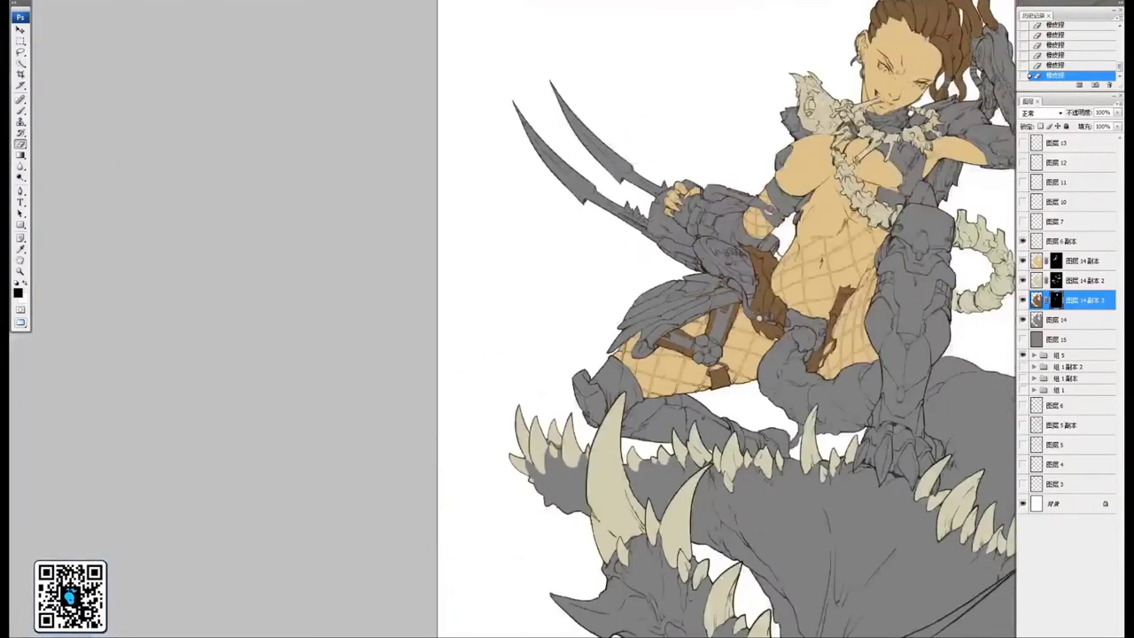
pyautogui.moveTo(763, 435); pyautogui.dragTo(567, 429)
pyautogui.hotkey('ctrl', '+')
pyautogui.hotkey('ctrl', '+')
pyautogui.hotkey('ctrl', '+')
pyautogui.hotkey('ctrl', '+')
pyautogui.moveTo(292, 395); pyautogui.dragTo(788, 370)
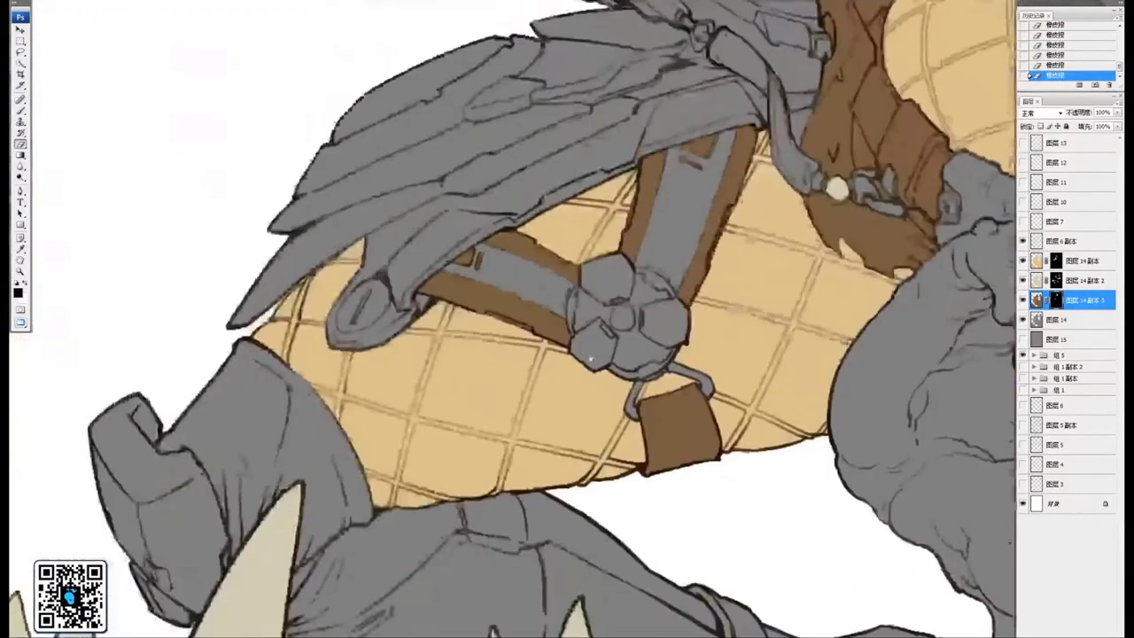
pyautogui.moveTo(248, 390)
pyautogui.mouseDown()
pyautogui.moveTo(549, 371)
pyautogui.moveTo(584, 354)
pyautogui.moveTo(656, 434)
pyautogui.moveTo(639, 424)
pyautogui.moveTo(634, 333)
pyautogui.moveTo(639, 386)
pyautogui.moveTo(700, 403)
pyautogui.moveTo(743, 390)
pyautogui.moveTo(755, 372)
pyautogui.moveTo(683, 405)
pyautogui.moveTo(671, 435)
pyautogui.moveTo(678, 412)
pyautogui.moveTo(636, 405)
pyautogui.moveTo(580, 480)
pyautogui.moveTo(655, 458)
pyautogui.mouseUp()
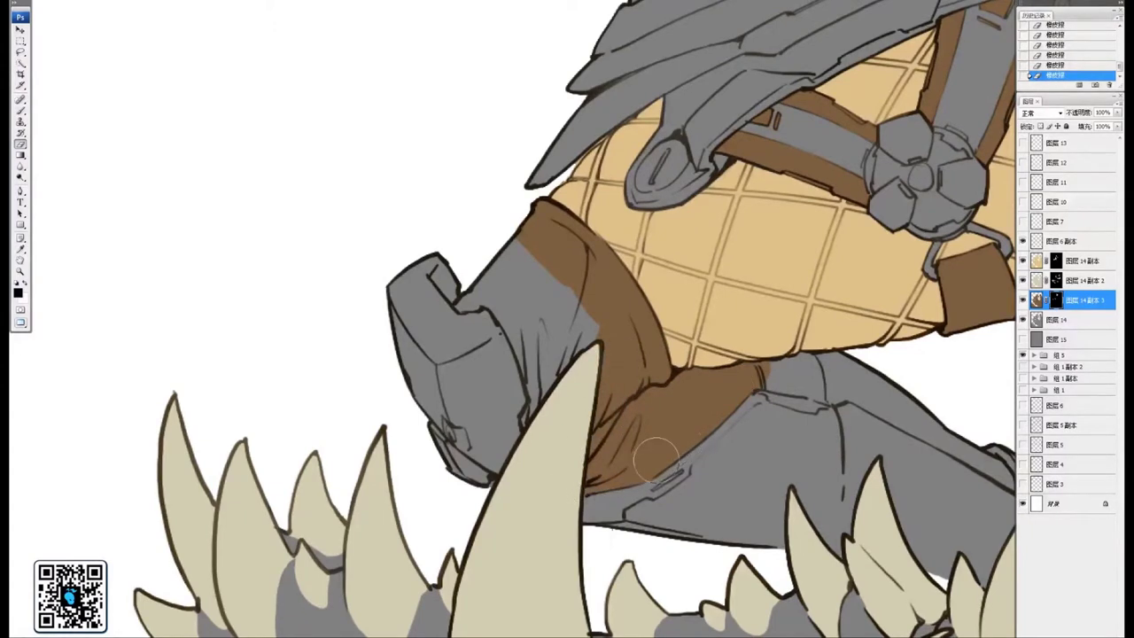
pyautogui.moveTo(540, 275)
pyautogui.mouseDown()
pyautogui.moveTo(567, 319)
pyautogui.moveTo(512, 296)
pyautogui.moveTo(541, 389)
pyautogui.moveTo(523, 346)
pyautogui.moveTo(532, 414)
pyautogui.mouseUp()
pyautogui.moveTo(512, 295)
pyautogui.mouseDown()
pyautogui.moveTo(567, 390)
pyautogui.moveTo(534, 387)
pyautogui.moveTo(516, 405)
pyautogui.moveTo(541, 396)
pyautogui.mouseUp()
# Reveal the brown on the leather along the kneeling leg's shin, its wrapped strap and the ankle folds behind the creature's teeth
pyautogui.moveTo(828, 435)
pyautogui.mouseDown()
pyautogui.moveTo(782, 432)
pyautogui.moveTo(556, 310)
pyautogui.moveTo(536, 323)
pyautogui.moveTo(612, 341)
pyautogui.moveTo(576, 364)
pyautogui.moveTo(537, 345)
pyautogui.moveTo(612, 359)
pyautogui.moveTo(588, 349)
pyautogui.mouseUp()
pyautogui.moveTo(587, 354)
pyautogui.mouseDown()
pyautogui.moveTo(631, 337)
pyautogui.moveTo(413, 359)
pyautogui.moveTo(474, 357)
pyautogui.moveTo(532, 407)
pyautogui.mouseUp()
pyautogui.moveTo(452, 378)
pyautogui.mouseDown()
pyautogui.moveTo(502, 395)
pyautogui.moveTo(420, 362)
pyautogui.moveTo(545, 423)
pyautogui.moveTo(426, 362)
pyautogui.moveTo(502, 402)
pyautogui.moveTo(472, 313)
pyautogui.moveTo(493, 301)
pyautogui.moveTo(479, 288)
pyautogui.moveTo(497, 289)
pyautogui.moveTo(507, 322)
pyautogui.moveTo(502, 311)
pyautogui.moveTo(496, 361)
pyautogui.moveTo(503, 322)
pyautogui.mouseUp()
pyautogui.moveTo(562, 292)
pyautogui.mouseDown()
pyautogui.moveTo(509, 351)
pyautogui.moveTo(473, 358)
pyautogui.moveTo(449, 335)
pyautogui.moveTo(530, 373)
pyautogui.moveTo(521, 375)
pyautogui.moveTo(536, 398)
pyautogui.moveTo(520, 376)
pyautogui.moveTo(534, 408)
pyautogui.mouseUp()
pyautogui.press(']')
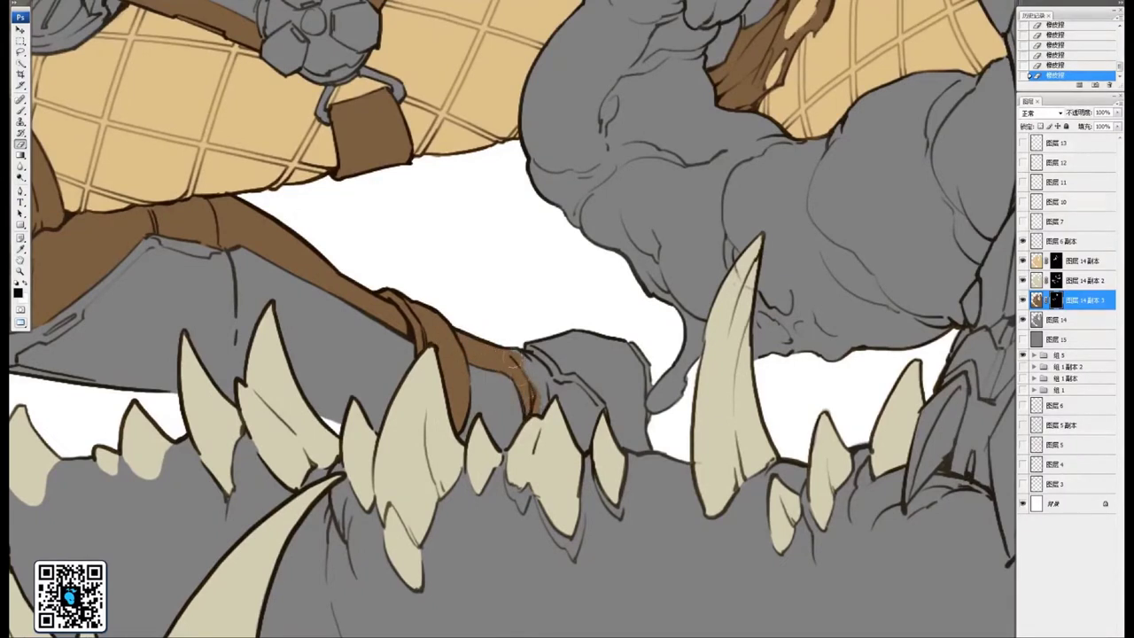
pyautogui.moveTo(514, 364)
pyautogui.mouseDown()
pyautogui.moveTo(560, 418)
pyautogui.moveTo(527, 350)
pyautogui.moveTo(563, 368)
pyautogui.moveTo(571, 381)
pyautogui.moveTo(544, 365)
pyautogui.moveTo(561, 406)
pyautogui.mouseUp()
pyautogui.press('x')
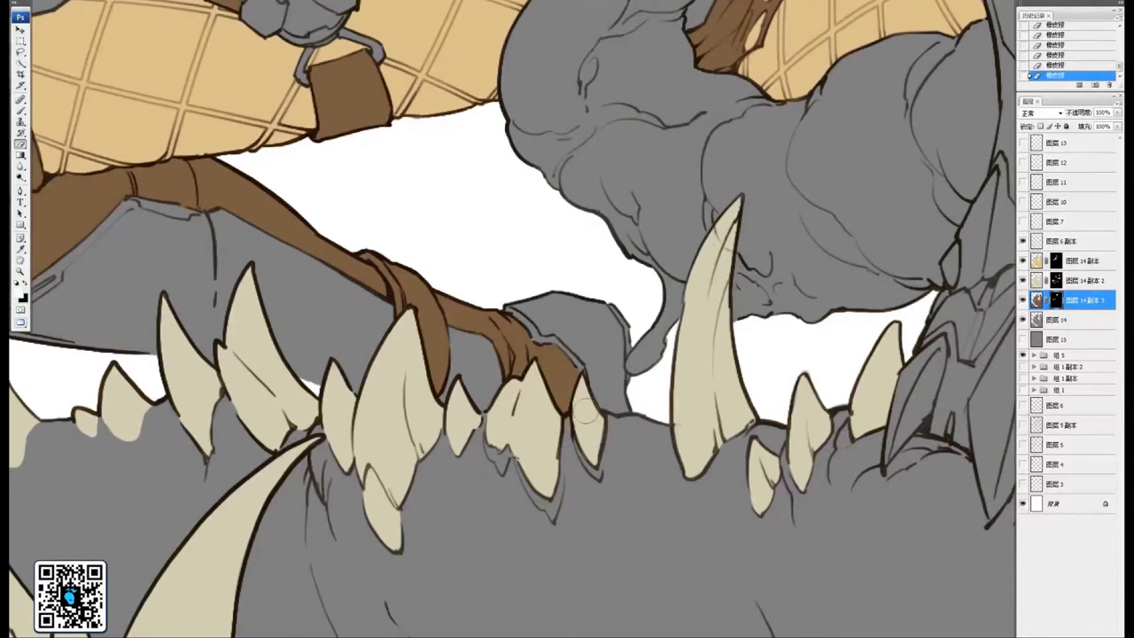
# Reveal the brown on the bunched cloth beneath the raised leg's knee pad, on the side next to the fishnet thigh
pyautogui.scroll(-4, 580, 422)
pyautogui.scroll(-2, 634, 401)
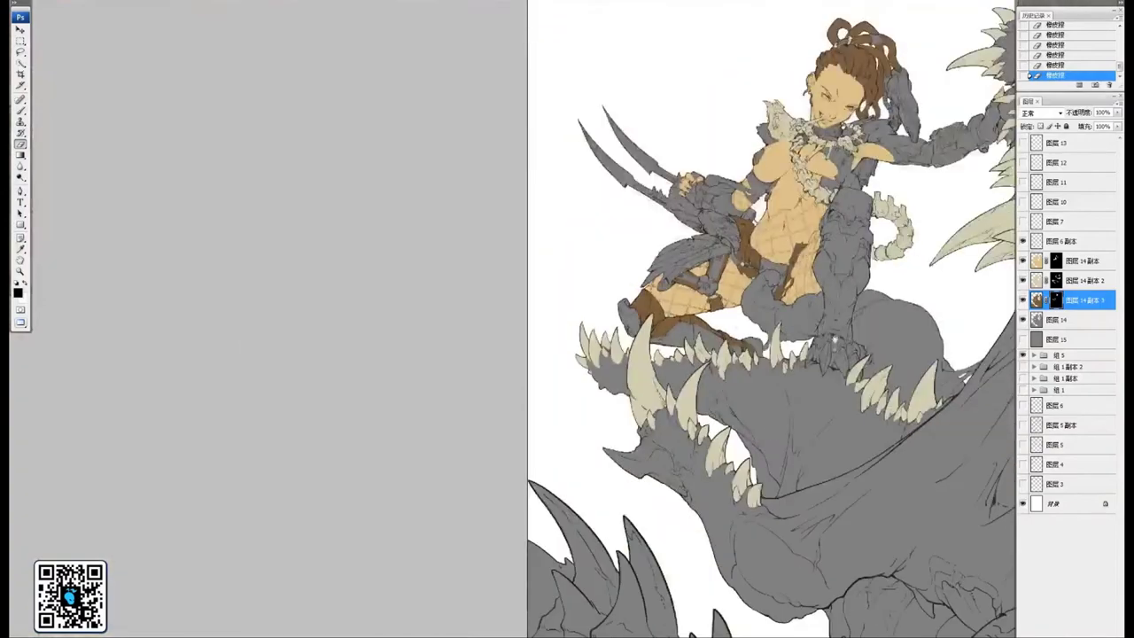
pyautogui.scroll(6, 696, 332)
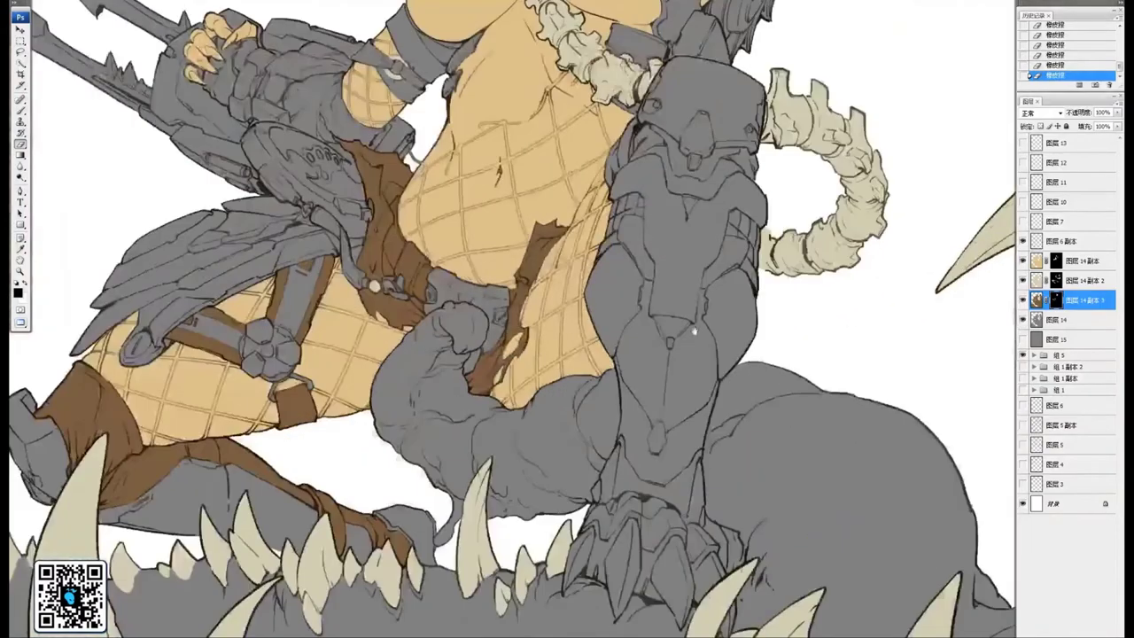
pyautogui.moveTo(694, 331); pyautogui.dragTo(656, 336)
pyautogui.moveTo(691, 262); pyautogui.dragTo(650, 363)
pyautogui.moveTo(622, 272); pyautogui.dragTo(654, 323)
pyautogui.scroll(3, 655, 324)
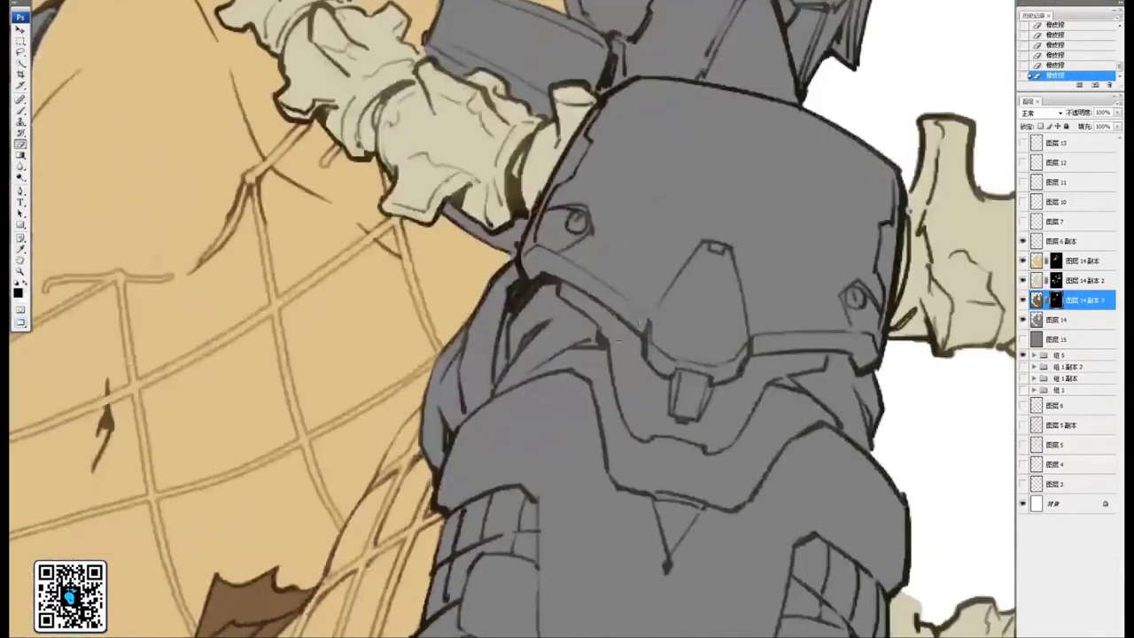
pyautogui.moveTo(642, 237)
pyautogui.mouseDown()
pyautogui.moveTo(639, 247)
pyautogui.moveTo(655, 224)
pyautogui.mouseUp()
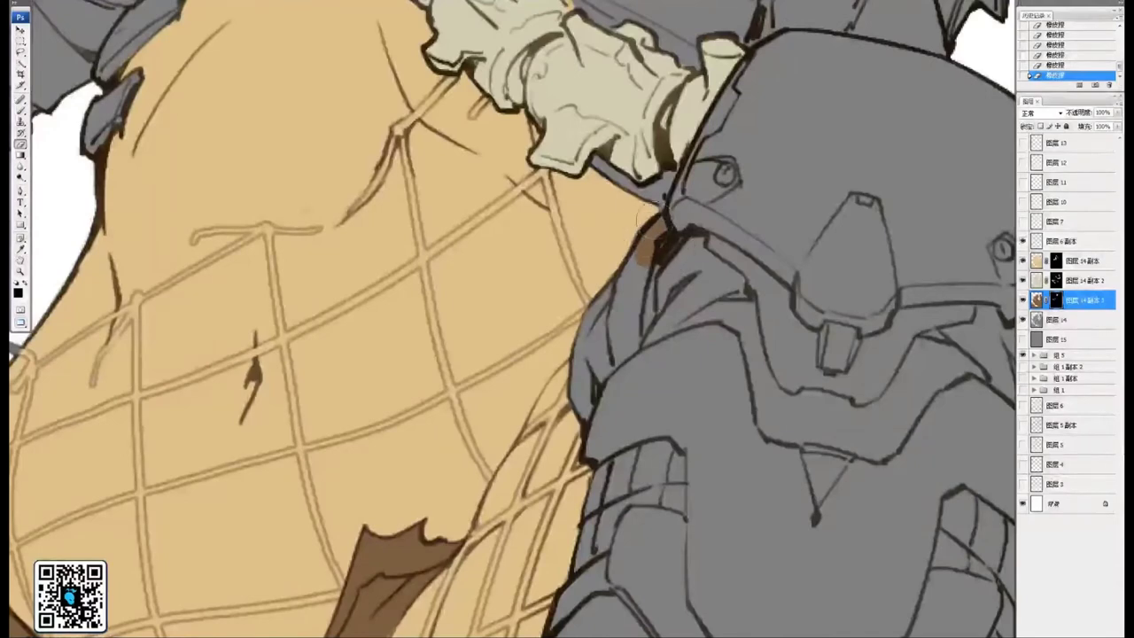
pyautogui.moveTo(629, 117); pyautogui.dragTo(637, 427)
pyautogui.moveTo(634, 520); pyautogui.dragTo(660, 285)
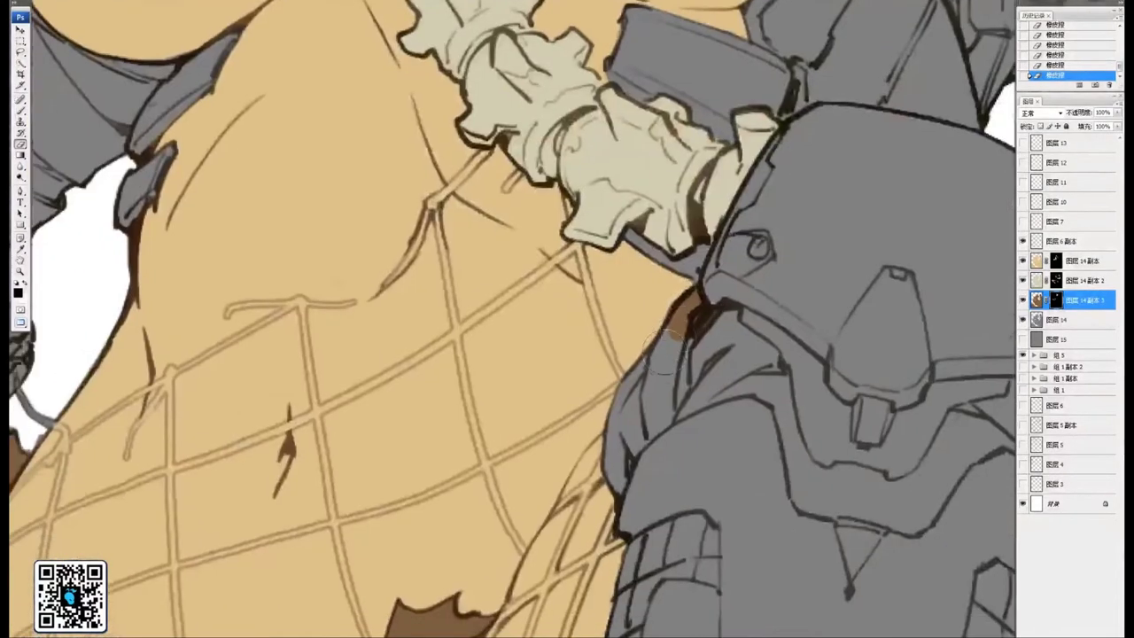
pyautogui.moveTo(665, 352)
pyautogui.mouseDown()
pyautogui.moveTo(609, 435)
pyautogui.moveTo(639, 411)
pyautogui.moveTo(598, 486)
pyautogui.moveTo(668, 379)
pyautogui.moveTo(617, 451)
pyautogui.mouseUp()
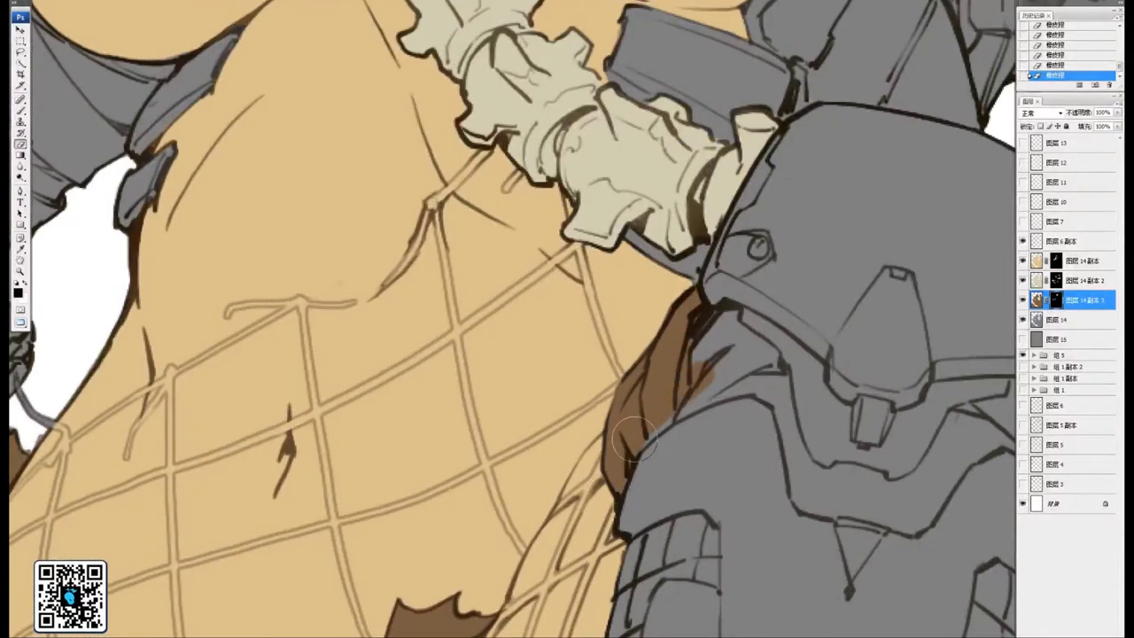
# Extend the brown to the remaining cloth folds on both sides below the knee pad and mask the overspill off the shin plate
pyautogui.moveTo(728, 364)
pyautogui.mouseDown()
pyautogui.moveTo(673, 404)
pyautogui.moveTo(731, 350)
pyautogui.moveTo(682, 355)
pyautogui.moveTo(735, 306)
pyautogui.moveTo(717, 368)
pyautogui.moveTo(766, 353)
pyautogui.moveTo(783, 399)
pyautogui.moveTo(779, 381)
pyautogui.moveTo(734, 375)
pyautogui.moveTo(693, 395)
pyautogui.moveTo(755, 385)
pyautogui.moveTo(774, 403)
pyautogui.moveTo(734, 297)
pyautogui.moveTo(773, 403)
pyautogui.moveTo(745, 356)
pyautogui.moveTo(764, 416)
pyautogui.moveTo(793, 425)
pyautogui.moveTo(784, 415)
pyautogui.moveTo(805, 405)
pyautogui.moveTo(743, 403)
pyautogui.mouseUp()
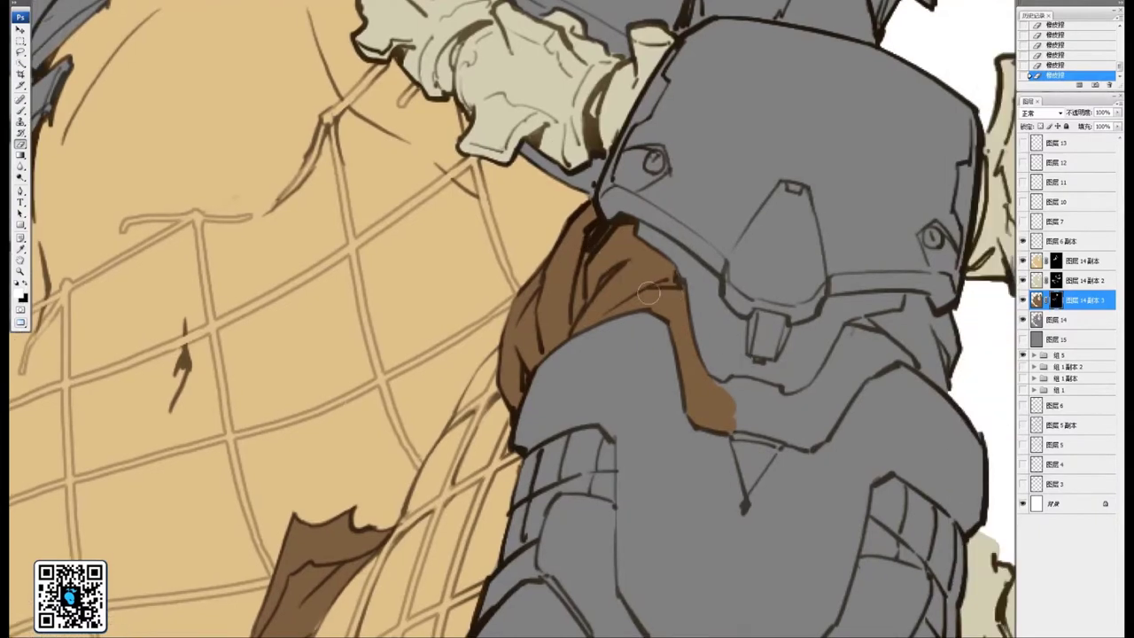
pyautogui.moveTo(629, 310)
pyautogui.mouseDown()
pyautogui.moveTo(605, 323)
pyautogui.moveTo(652, 295)
pyautogui.moveTo(691, 296)
pyautogui.moveTo(678, 308)
pyautogui.moveTo(685, 346)
pyautogui.moveTo(722, 339)
pyautogui.moveTo(677, 413)
pyautogui.moveTo(741, 387)
pyautogui.moveTo(762, 434)
pyautogui.mouseUp()
pyautogui.moveTo(883, 326)
pyautogui.mouseDown()
pyautogui.moveTo(589, 347)
pyautogui.moveTo(629, 330)
pyautogui.moveTo(649, 365)
pyautogui.moveTo(651, 353)
pyautogui.moveTo(642, 386)
pyautogui.moveTo(621, 367)
pyautogui.moveTo(650, 404)
pyautogui.moveTo(696, 386)
pyautogui.moveTo(773, 392)
pyautogui.mouseUp()
pyautogui.press('x')
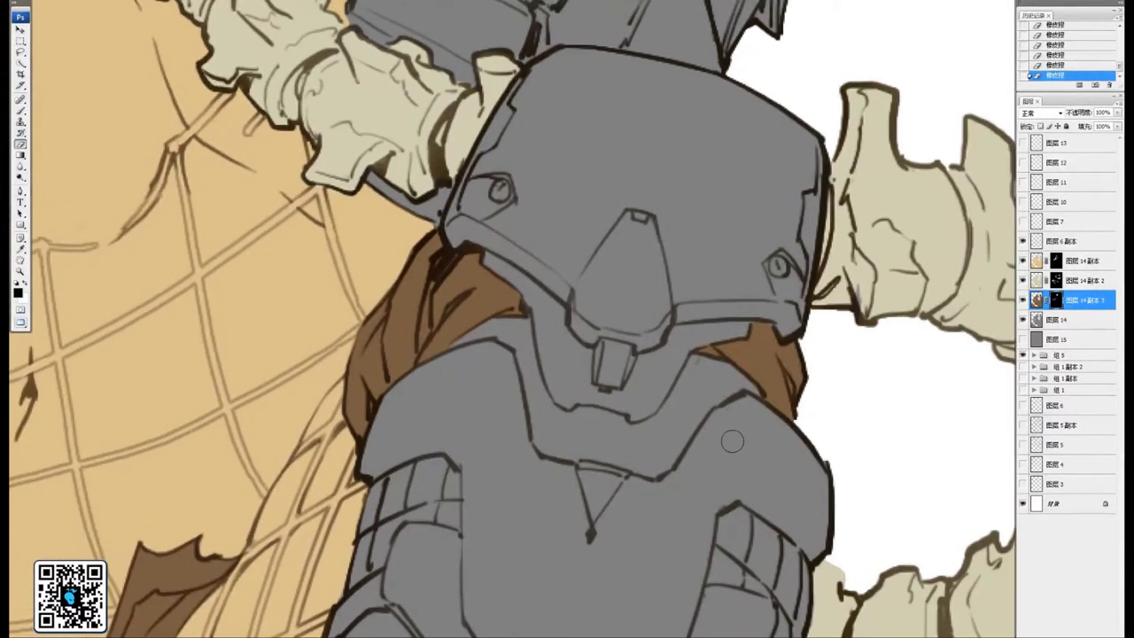
# Reveal the brown on the wide leather band wrapped around the upper arm beside the chest
pyautogui.hotkey('ctrl', '-')
pyautogui.hotkey('ctrl', '-')
pyautogui.hotkey('ctrl', '-')
pyautogui.hotkey('ctrl', '-')
pyautogui.hotkey('ctrl', '-')
pyautogui.moveTo(631, 492); pyautogui.dragTo(706, 381)
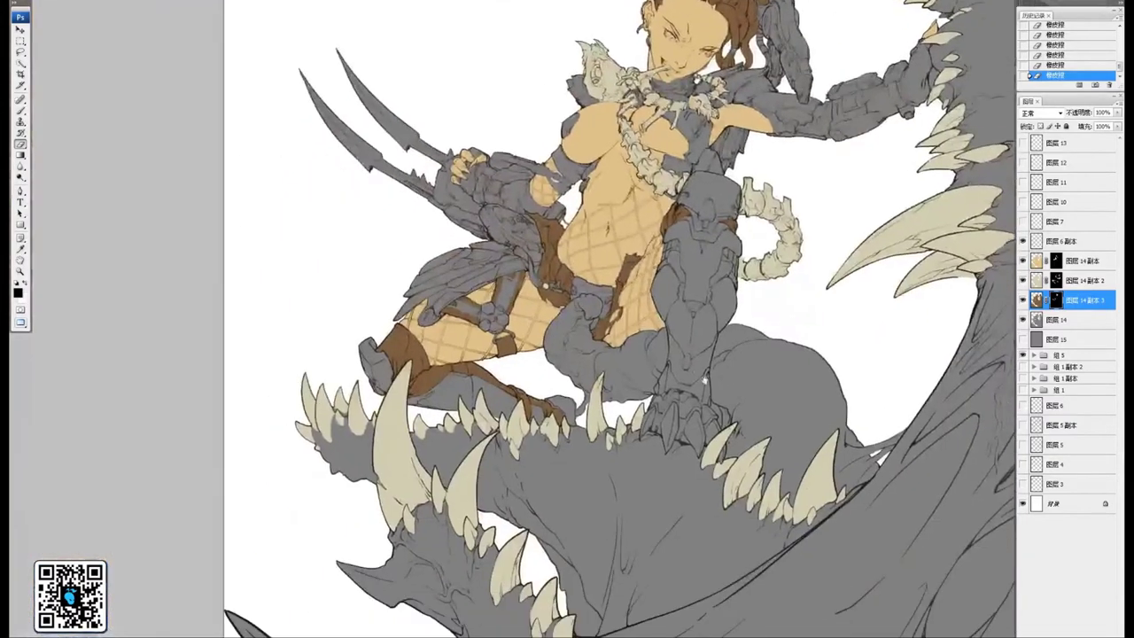
pyautogui.scroll(2, 696, 383)
pyautogui.moveTo(707, 506); pyautogui.dragTo(887, 526)
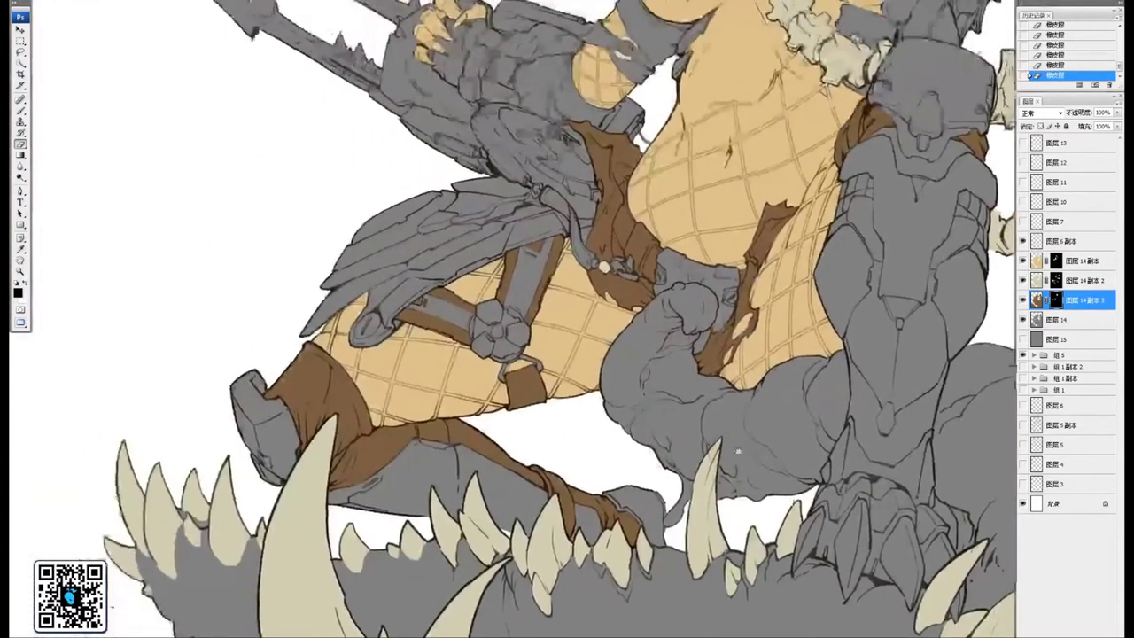
pyautogui.moveTo(833, 375); pyautogui.dragTo(749, 428)
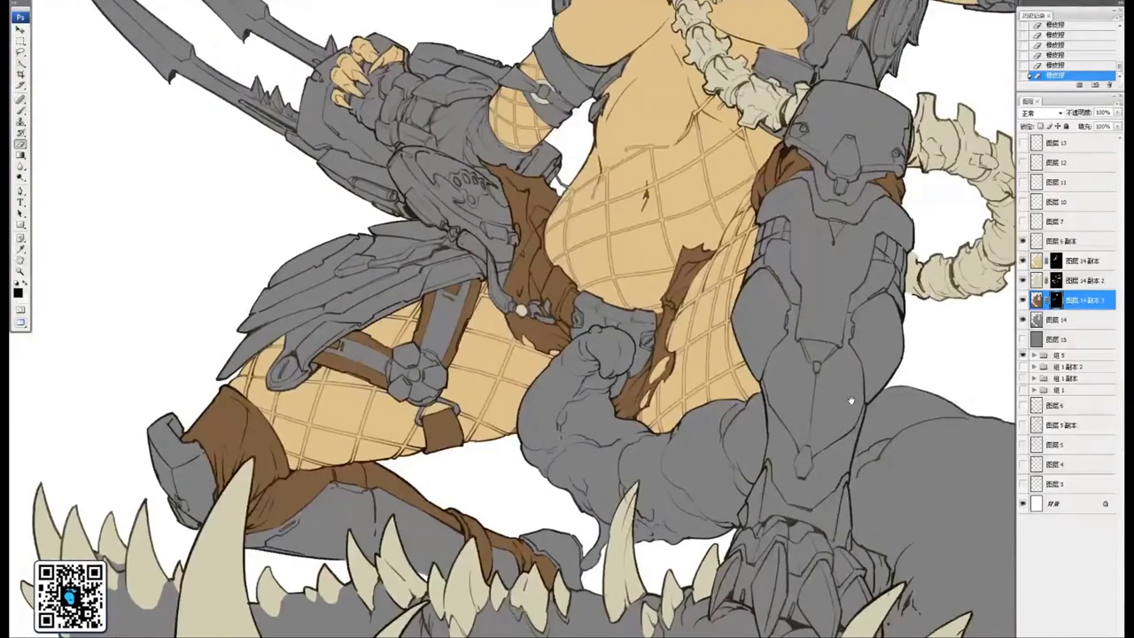
pyautogui.moveTo(868, 357); pyautogui.dragTo(702, 480)
pyautogui.moveTo(784, 401); pyautogui.dragTo(709, 467)
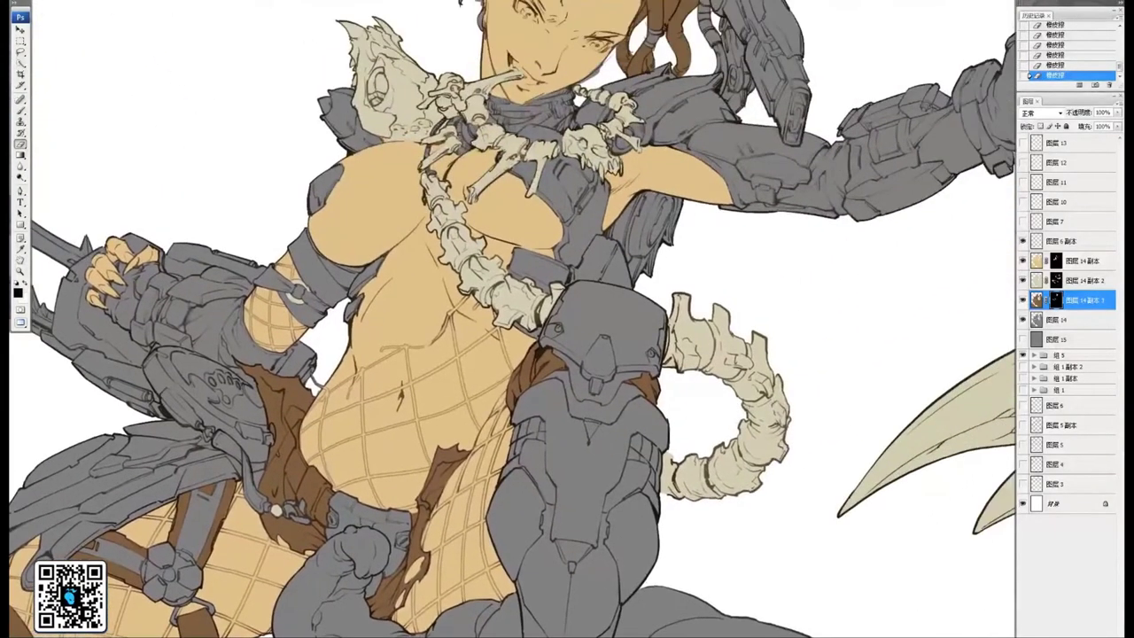
pyautogui.scroll(-2, 569, 386)
pyautogui.scroll(4, 641, 360)
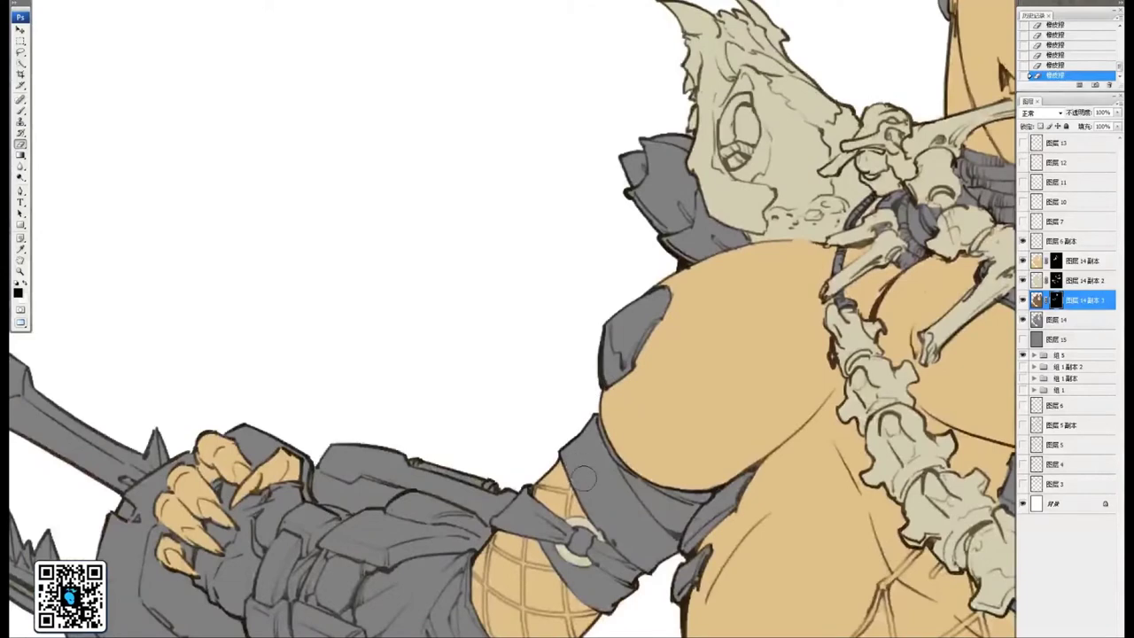
pyautogui.moveTo(583, 479)
pyautogui.mouseDown()
pyautogui.moveTo(624, 540)
pyautogui.moveTo(612, 443)
pyautogui.moveTo(638, 506)
pyautogui.moveTo(684, 467)
pyautogui.moveTo(667, 516)
pyautogui.mouseUp()
pyautogui.moveTo(647, 532); pyautogui.dragTo(658, 313)
# Reveal the brown on the knotted strap tied through the bone ring on the upper arm, using a smaller brush
pyautogui.press('[')
pyautogui.moveTo(706, 270)
pyautogui.mouseDown()
pyautogui.moveTo(690, 304)
pyautogui.moveTo(706, 283)
pyautogui.moveTo(681, 337)
pyautogui.moveTo(658, 358)
pyautogui.moveTo(661, 314)
pyautogui.moveTo(615, 363)
pyautogui.moveTo(624, 322)
pyautogui.moveTo(574, 365)
pyautogui.moveTo(560, 359)
pyautogui.moveTo(563, 301)
pyautogui.moveTo(647, 333)
pyautogui.mouseUp()
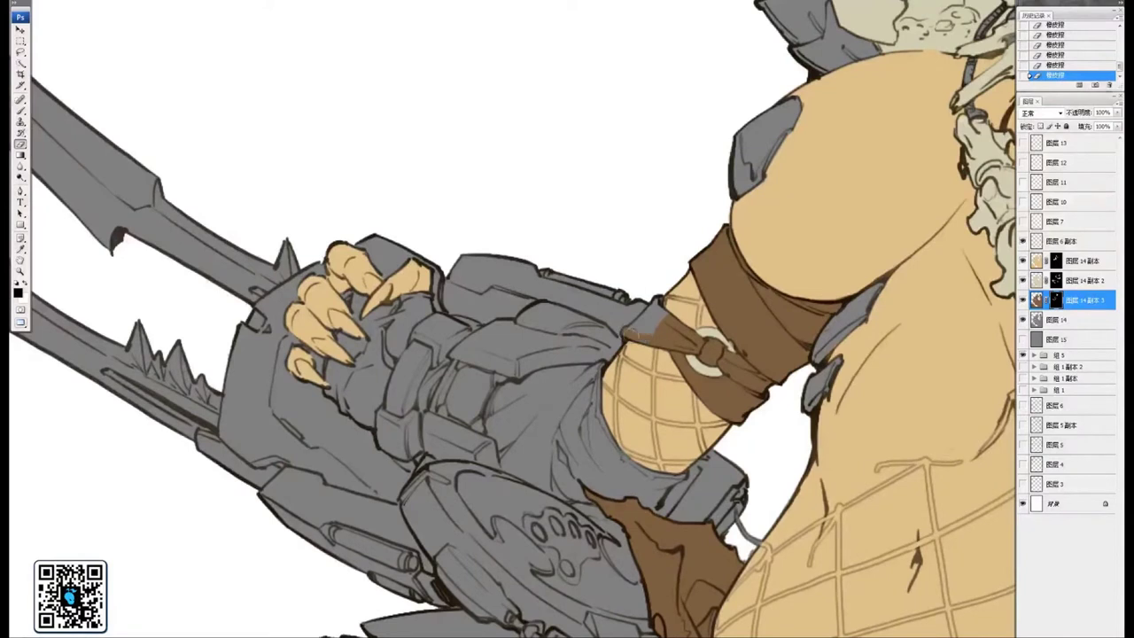
pyautogui.moveTo(631, 329)
pyautogui.mouseDown()
pyautogui.moveTo(655, 311)
pyautogui.moveTo(631, 327)
pyautogui.mouseUp()
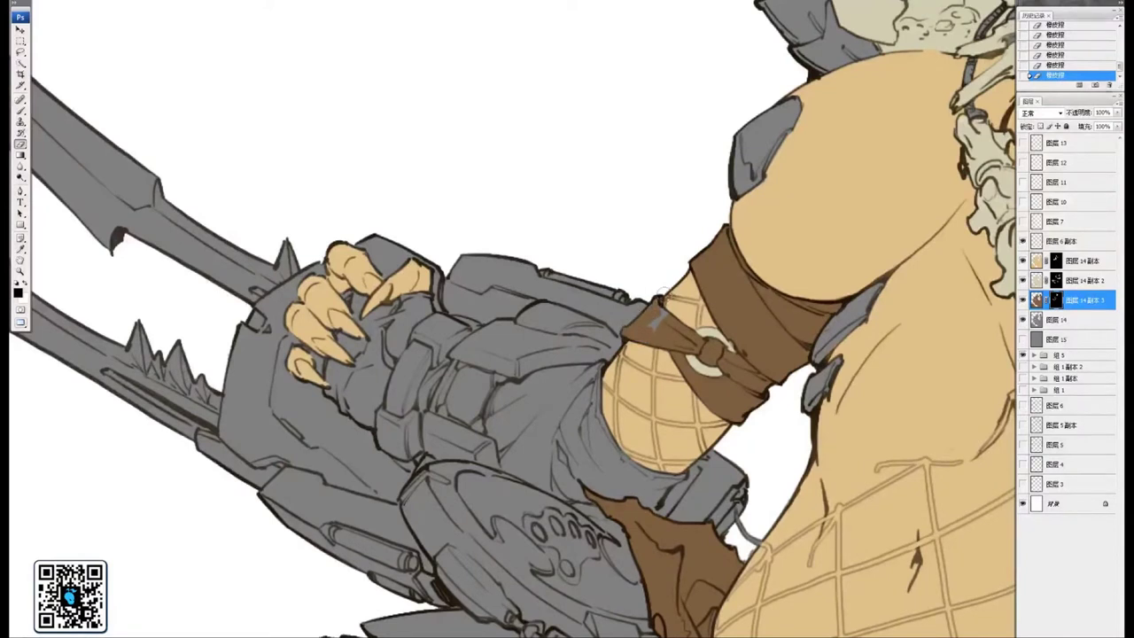
pyautogui.moveTo(696, 286); pyautogui.dragTo(680, 276)
# Reveal the brown on the forearm's cloth sleeve between the armour plates, up to the fishnet at the elbow
pyautogui.moveTo(619, 383); pyautogui.dragTo(680, 350)
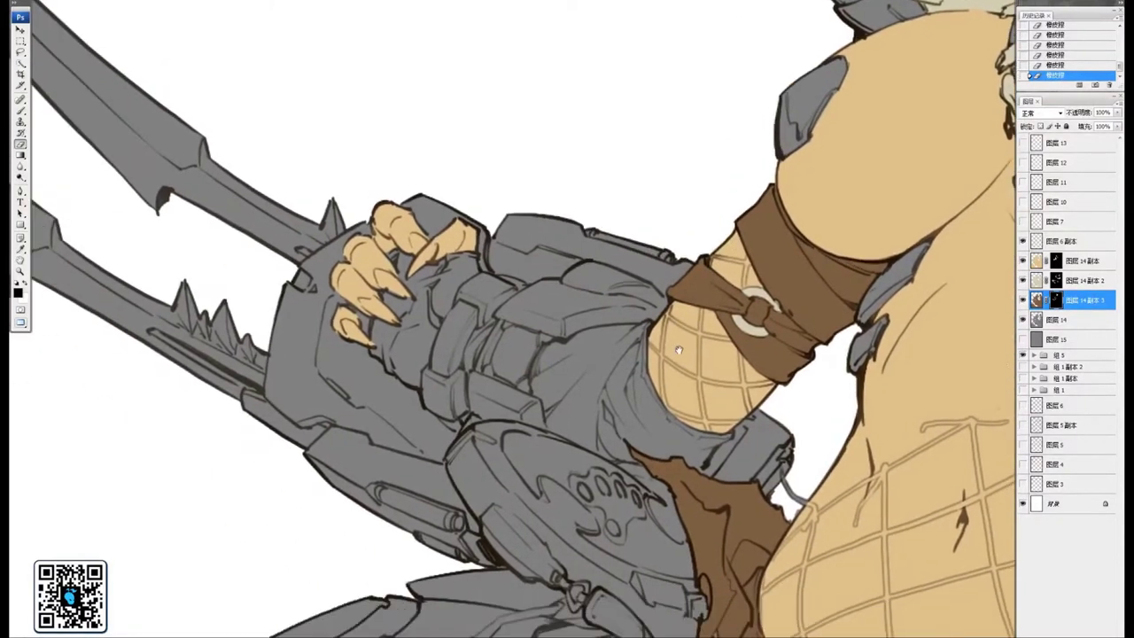
pyautogui.moveTo(532, 359)
pyautogui.mouseDown()
pyautogui.moveTo(550, 371)
pyautogui.moveTo(536, 377)
pyautogui.moveTo(541, 360)
pyautogui.moveTo(509, 365)
pyautogui.moveTo(518, 373)
pyautogui.mouseUp()
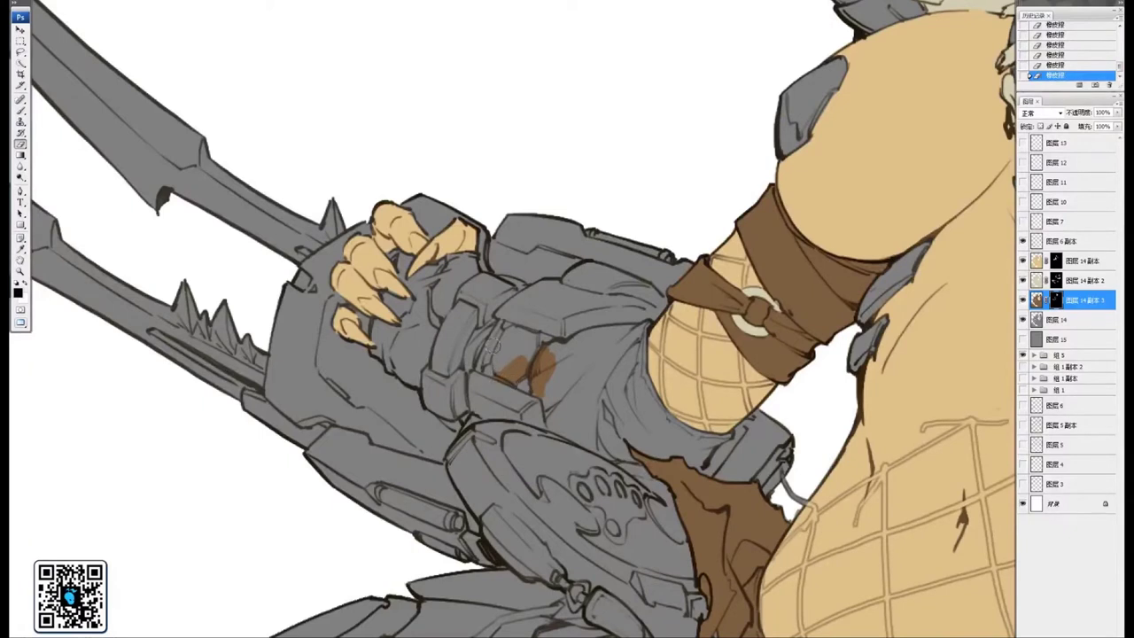
pyautogui.moveTo(496, 363); pyautogui.dragTo(507, 335)
pyautogui.moveTo(534, 335)
pyautogui.mouseDown()
pyautogui.moveTo(502, 368)
pyautogui.moveTo(525, 353)
pyautogui.moveTo(561, 358)
pyautogui.moveTo(554, 343)
pyautogui.moveTo(582, 349)
pyautogui.moveTo(567, 350)
pyautogui.moveTo(558, 386)
pyautogui.moveTo(581, 396)
pyautogui.moveTo(593, 375)
pyautogui.moveTo(559, 378)
pyautogui.moveTo(554, 400)
pyautogui.moveTo(536, 391)
pyautogui.moveTo(565, 431)
pyautogui.moveTo(591, 438)
pyautogui.moveTo(568, 431)
pyautogui.moveTo(607, 423)
pyautogui.moveTo(646, 446)
pyautogui.moveTo(578, 409)
pyautogui.moveTo(578, 432)
pyautogui.moveTo(643, 430)
pyautogui.moveTo(619, 392)
pyautogui.moveTo(662, 434)
pyautogui.mouseUp()
pyautogui.moveTo(666, 445)
pyautogui.mouseDown()
pyautogui.moveTo(575, 351)
pyautogui.moveTo(581, 337)
pyautogui.moveTo(563, 354)
pyautogui.moveTo(549, 349)
pyautogui.moveTo(590, 341)
pyautogui.moveTo(611, 354)
pyautogui.mouseUp()
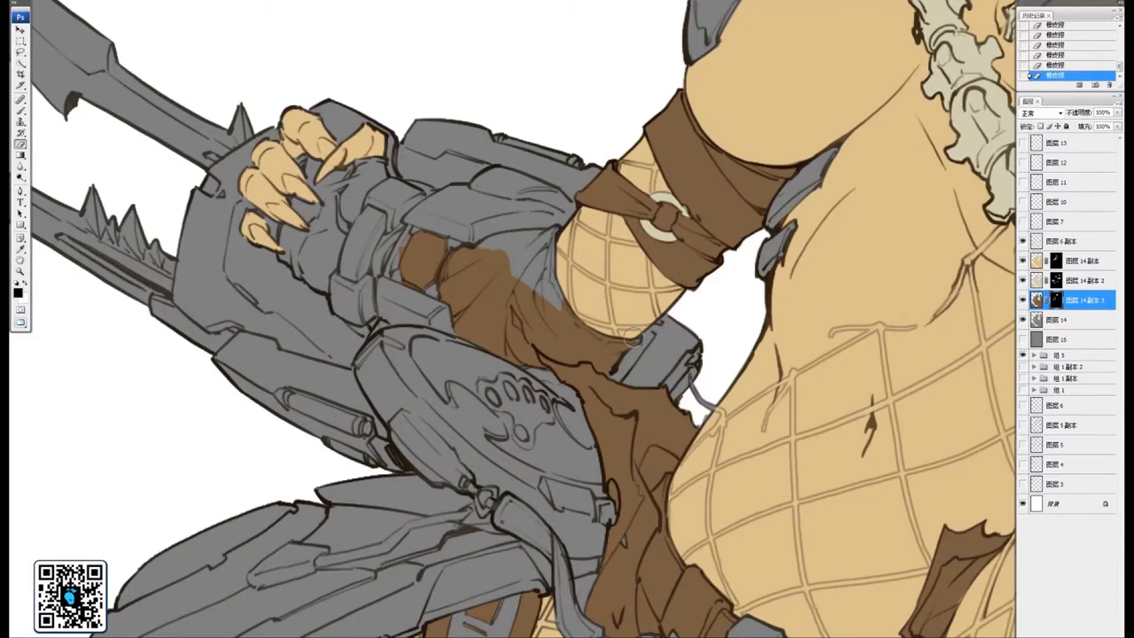
pyautogui.moveTo(562, 300)
pyautogui.mouseDown()
pyautogui.moveTo(615, 365)
pyautogui.moveTo(540, 319)
pyautogui.moveTo(606, 303)
pyautogui.mouseUp()
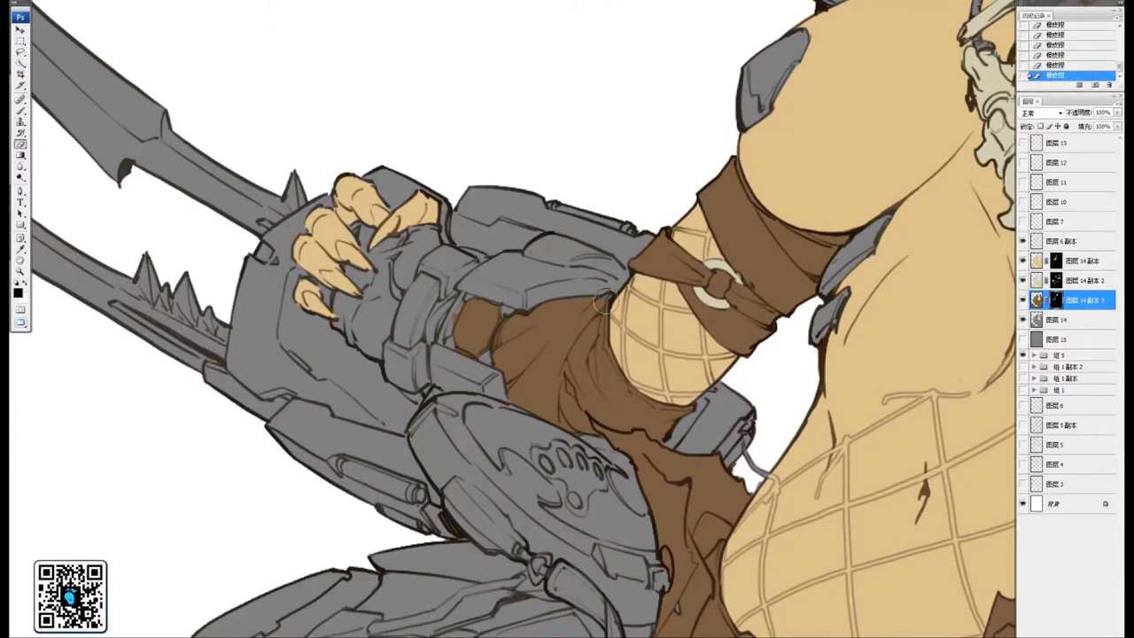
# Reveal the brown on the wrist wrappings and the fingerless glove of the hand holding the twin blades
pyautogui.moveTo(478, 325)
pyautogui.mouseDown()
pyautogui.moveTo(654, 371)
pyautogui.moveTo(629, 368)
pyautogui.mouseUp()
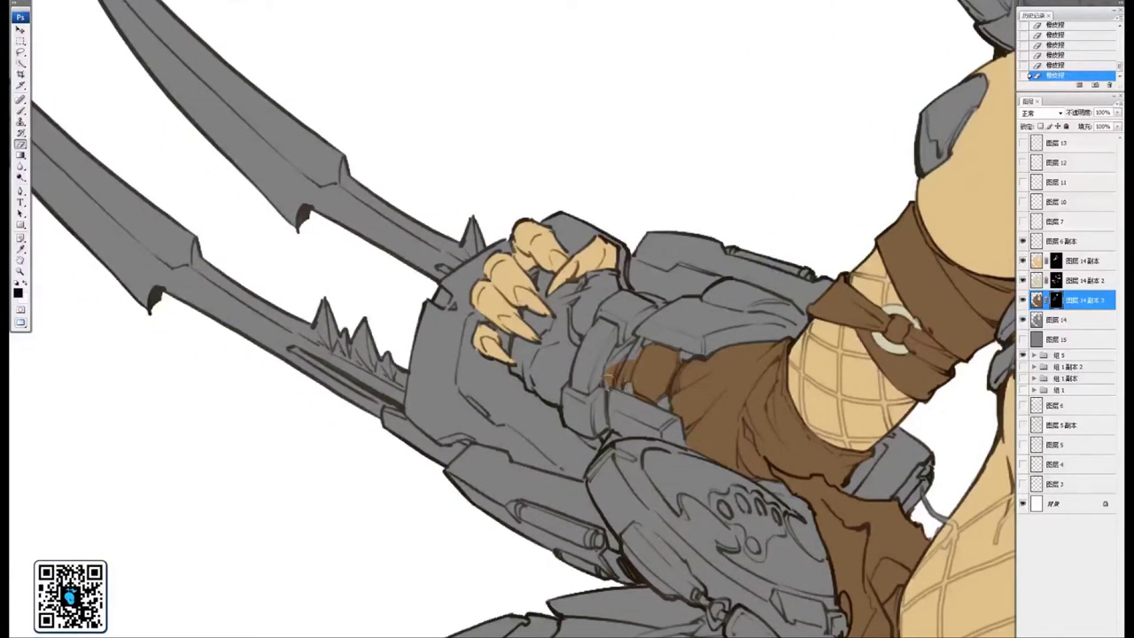
pyautogui.moveTo(606, 383); pyautogui.dragTo(615, 361)
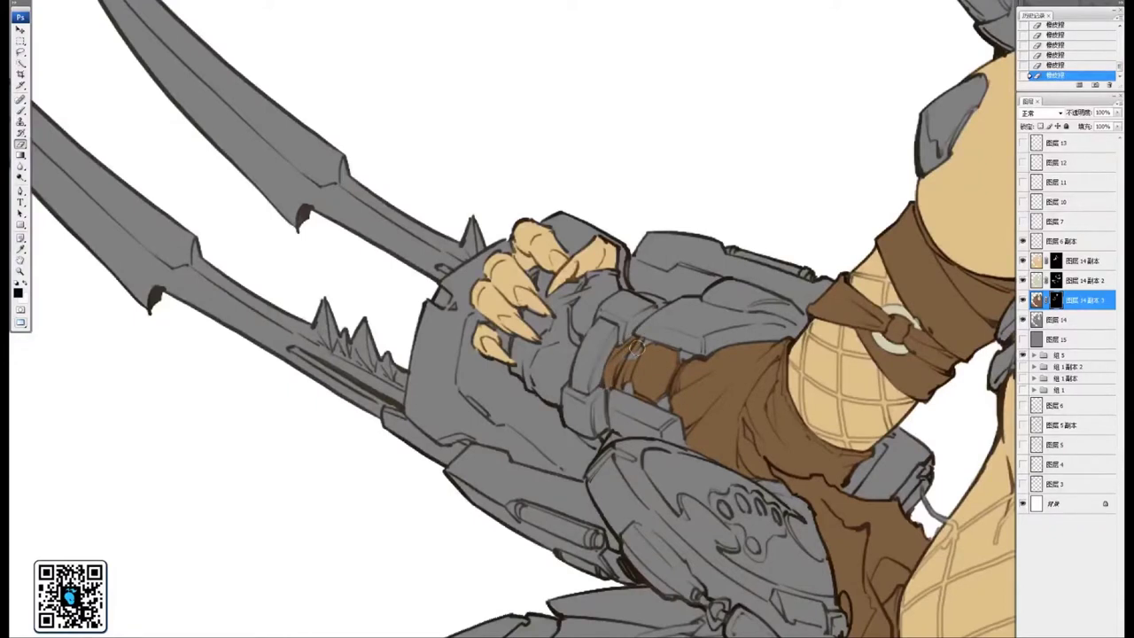
pyautogui.moveTo(609, 394); pyautogui.dragTo(640, 363)
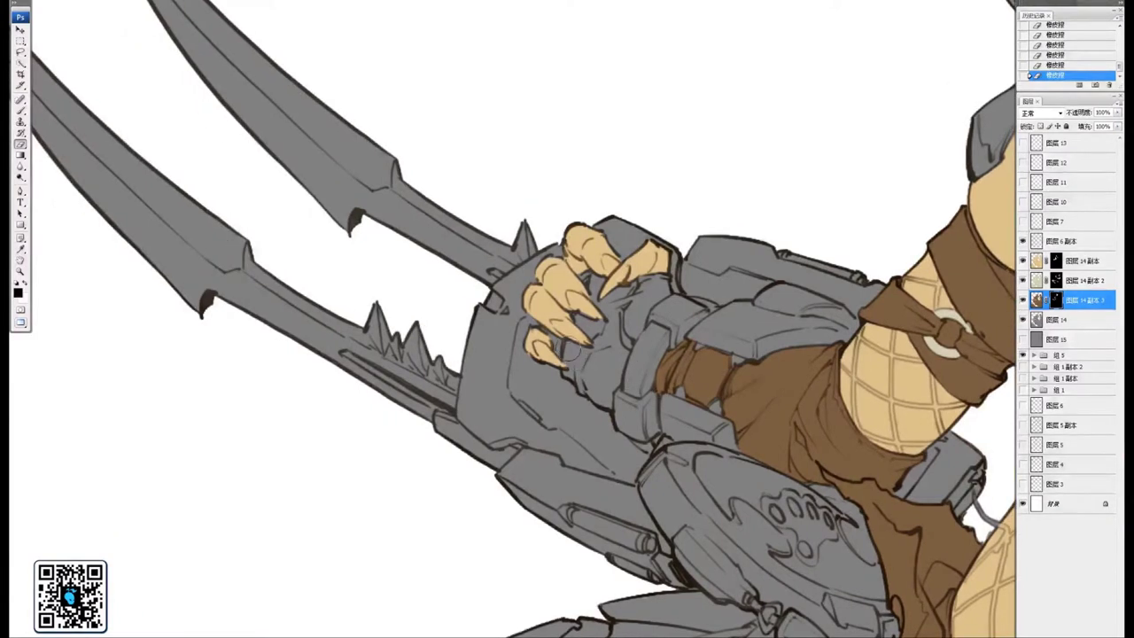
pyautogui.moveTo(544, 332)
pyautogui.mouseDown()
pyautogui.moveTo(576, 354)
pyautogui.moveTo(603, 401)
pyautogui.moveTo(601, 357)
pyautogui.moveTo(614, 378)
pyautogui.mouseUp()
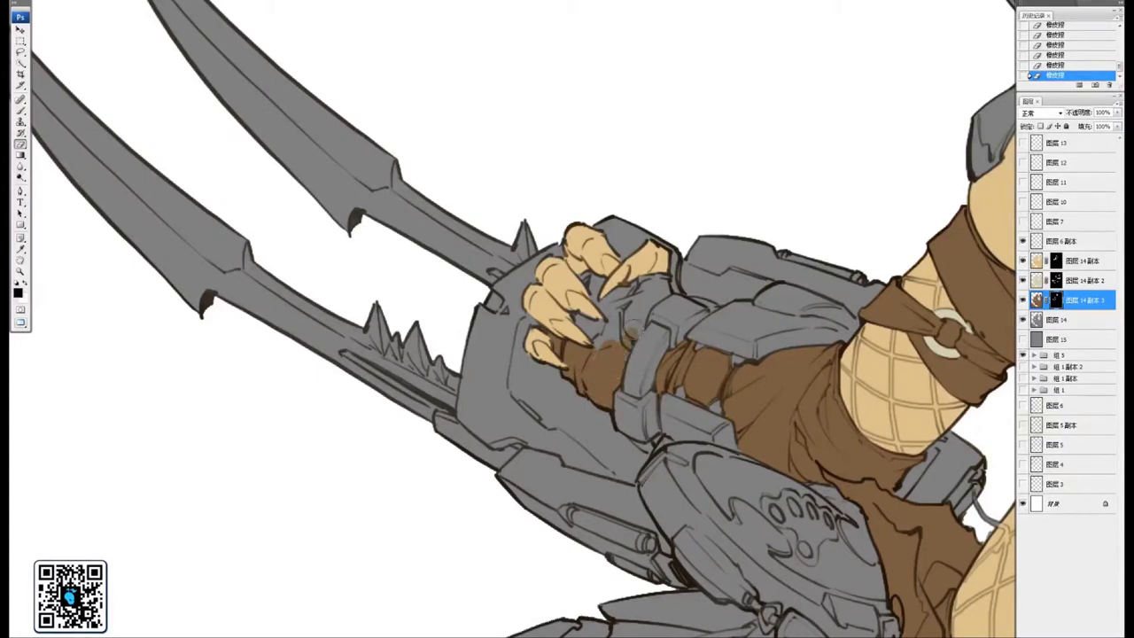
pyautogui.moveTo(630, 332)
pyautogui.mouseDown()
pyautogui.moveTo(625, 351)
pyautogui.moveTo(645, 298)
pyautogui.moveTo(600, 342)
pyautogui.moveTo(578, 297)
pyautogui.moveTo(585, 275)
pyautogui.moveTo(628, 297)
pyautogui.moveTo(647, 279)
pyautogui.moveTo(662, 287)
pyautogui.mouseUp()
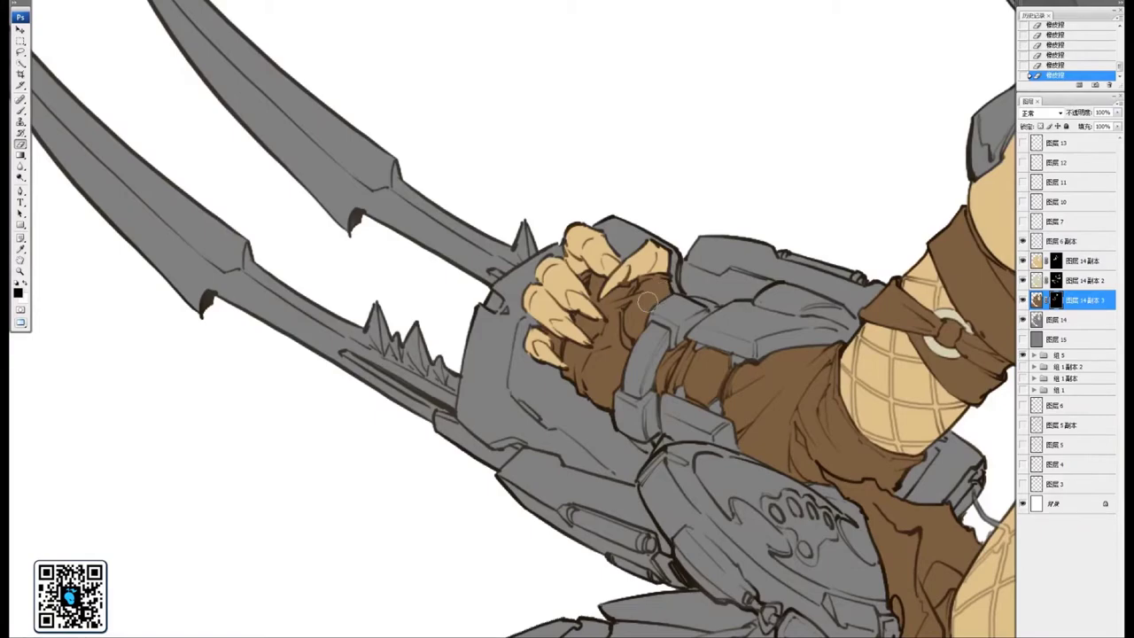
# Reveal the brown on the glove of the outstretched hand resting against the creature's teeth, from the fingers to the wrist cuff
pyautogui.hotkey('ctrl', '-')
pyautogui.hotkey('ctrl', '-')
pyautogui.hotkey('ctrl', '-')
pyautogui.hotkey('ctrl', '-')
pyautogui.moveTo(782, 346); pyautogui.dragTo(741, 335)
pyautogui.hotkey('ctrl', '+')
pyautogui.hotkey('ctrl', '+')
pyautogui.moveTo(872, 231); pyautogui.dragTo(504, 341)
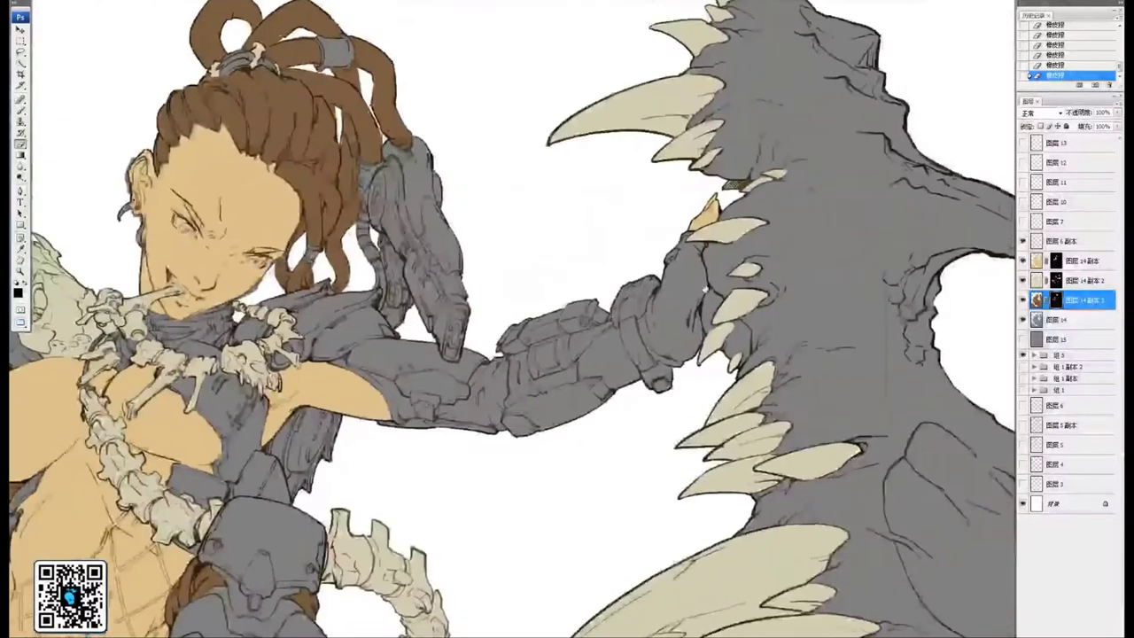
pyautogui.moveTo(739, 264); pyautogui.dragTo(644, 323)
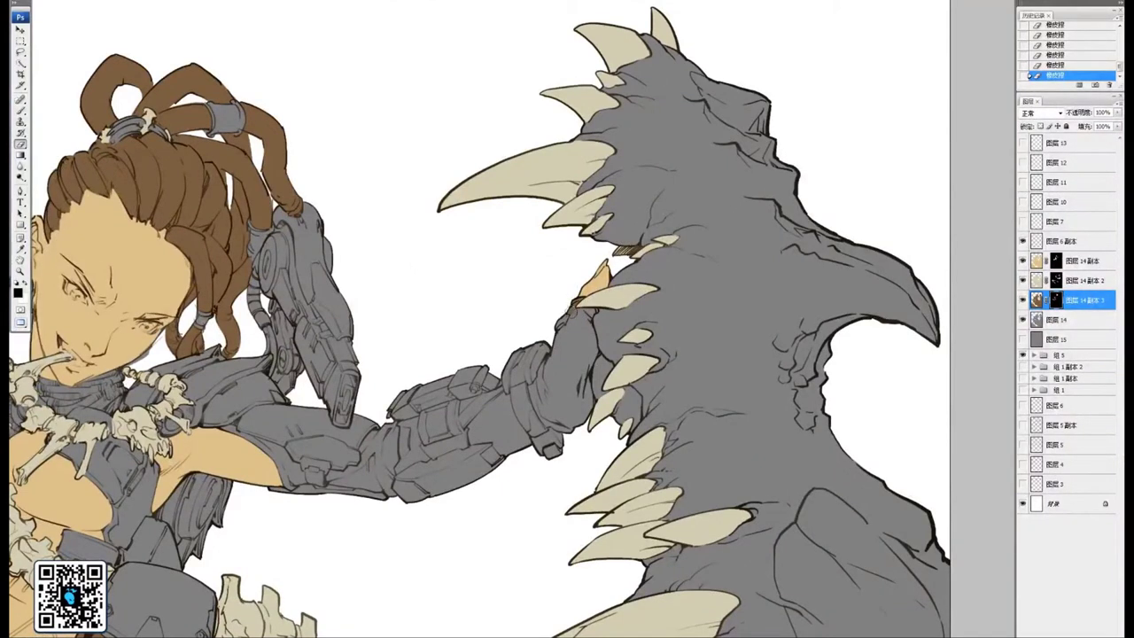
pyautogui.moveTo(580, 319); pyautogui.dragTo(577, 335)
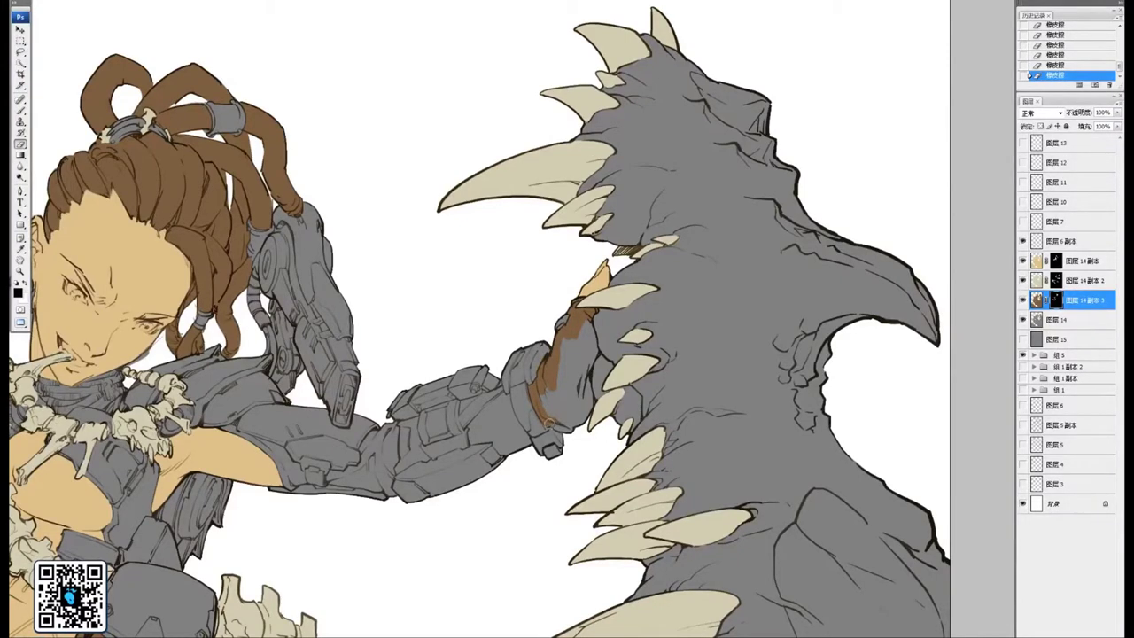
pyautogui.moveTo(572, 430)
pyautogui.mouseDown()
pyautogui.moveTo(572, 341)
pyautogui.moveTo(589, 324)
pyautogui.mouseUp()
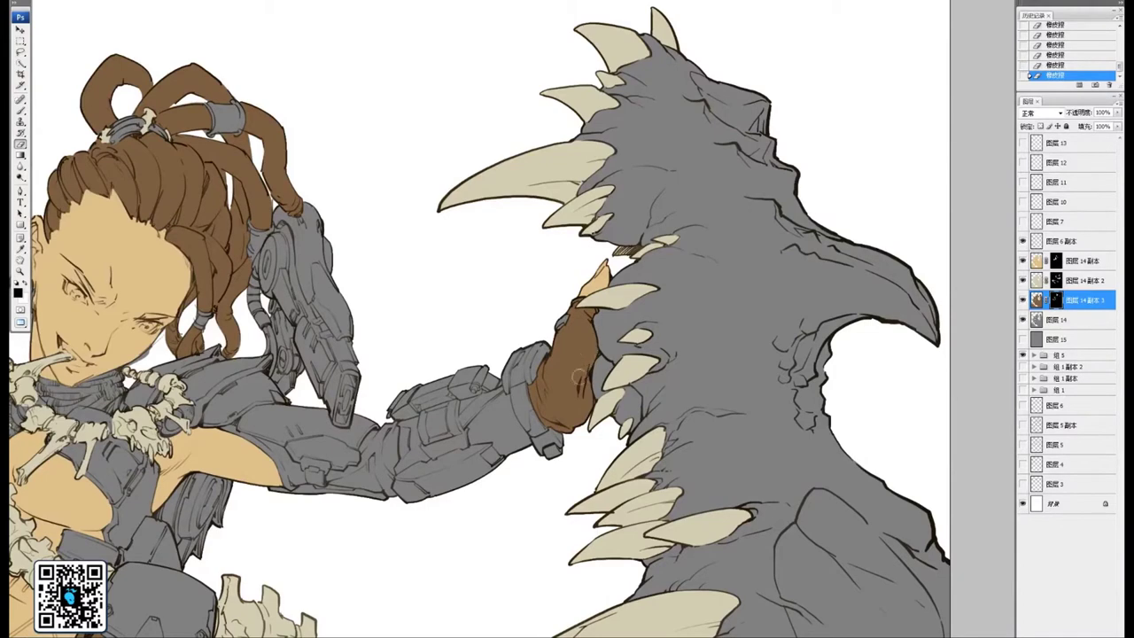
# Reveal the brown on the outstretched forearm's cloth between the wrist cuff and the armour plates, using a smaller brush for the edges
pyautogui.moveTo(558, 364); pyautogui.dragTo(748, 299)
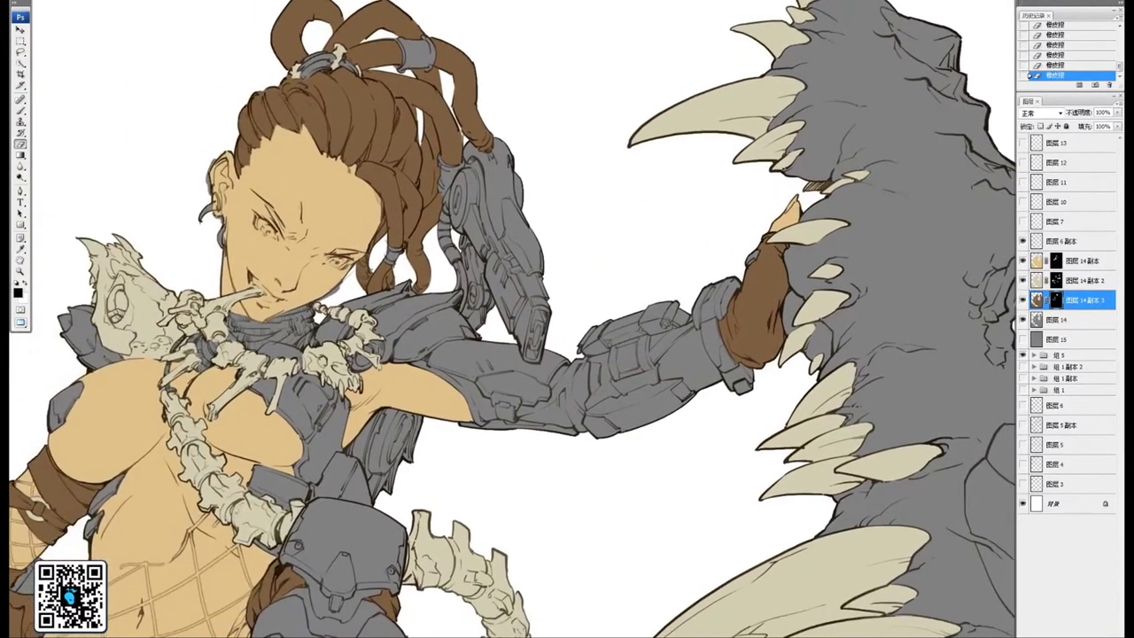
pyautogui.scroll(5, 644, 344)
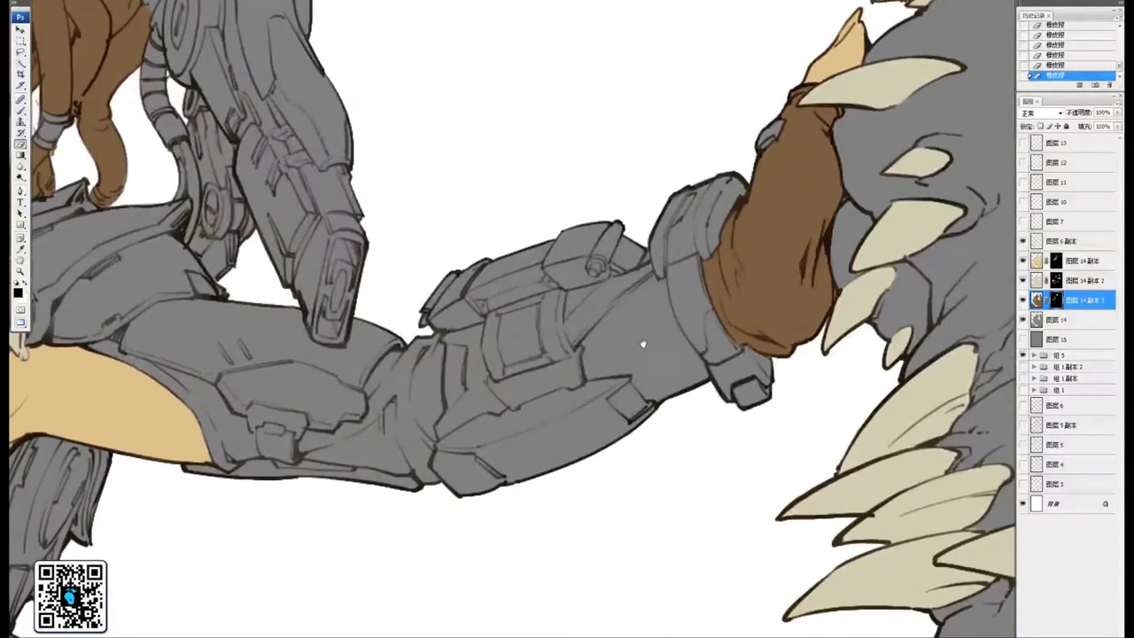
pyautogui.moveTo(631, 305)
pyautogui.mouseDown()
pyautogui.moveTo(660, 368)
pyautogui.moveTo(684, 351)
pyautogui.moveTo(692, 361)
pyautogui.mouseUp()
pyautogui.moveTo(693, 363)
pyautogui.mouseDown()
pyautogui.moveTo(682, 390)
pyautogui.moveTo(658, 394)
pyautogui.moveTo(636, 368)
pyautogui.moveTo(638, 379)
pyautogui.mouseUp()
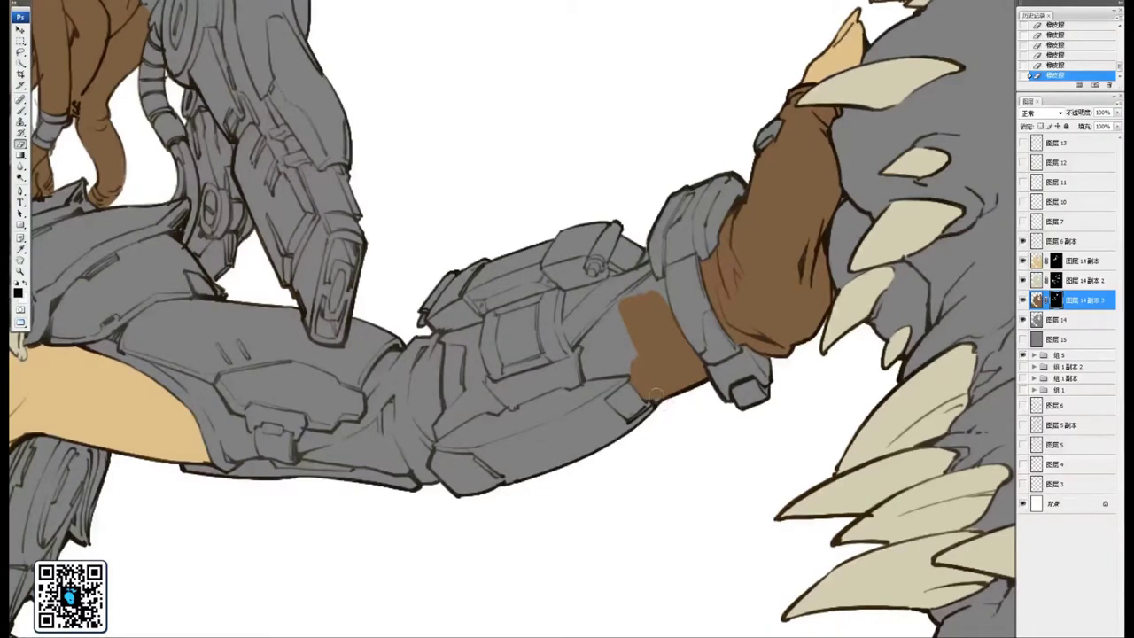
pyautogui.moveTo(648, 327); pyautogui.dragTo(683, 389)
pyautogui.moveTo(670, 342)
pyautogui.mouseDown()
pyautogui.moveTo(696, 373)
pyautogui.moveTo(696, 341)
pyautogui.moveTo(698, 370)
pyautogui.moveTo(676, 344)
pyautogui.moveTo(635, 363)
pyautogui.moveTo(650, 343)
pyautogui.moveTo(605, 358)
pyautogui.moveTo(623, 435)
pyautogui.moveTo(672, 430)
pyautogui.moveTo(654, 424)
pyautogui.moveTo(673, 407)
pyautogui.moveTo(664, 388)
pyautogui.moveTo(670, 404)
pyautogui.moveTo(641, 405)
pyautogui.moveTo(629, 424)
pyautogui.moveTo(661, 412)
pyautogui.moveTo(642, 391)
pyautogui.moveTo(641, 404)
pyautogui.moveTo(619, 392)
pyautogui.mouseUp()
pyautogui.moveTo(558, 414)
pyautogui.mouseDown()
pyautogui.moveTo(679, 332)
pyautogui.moveTo(636, 305)
pyautogui.moveTo(625, 372)
pyautogui.mouseUp()
pyautogui.press('[')
pyautogui.press('[')
pyautogui.press('[')
pyautogui.hotkey('ctrl', 'z')
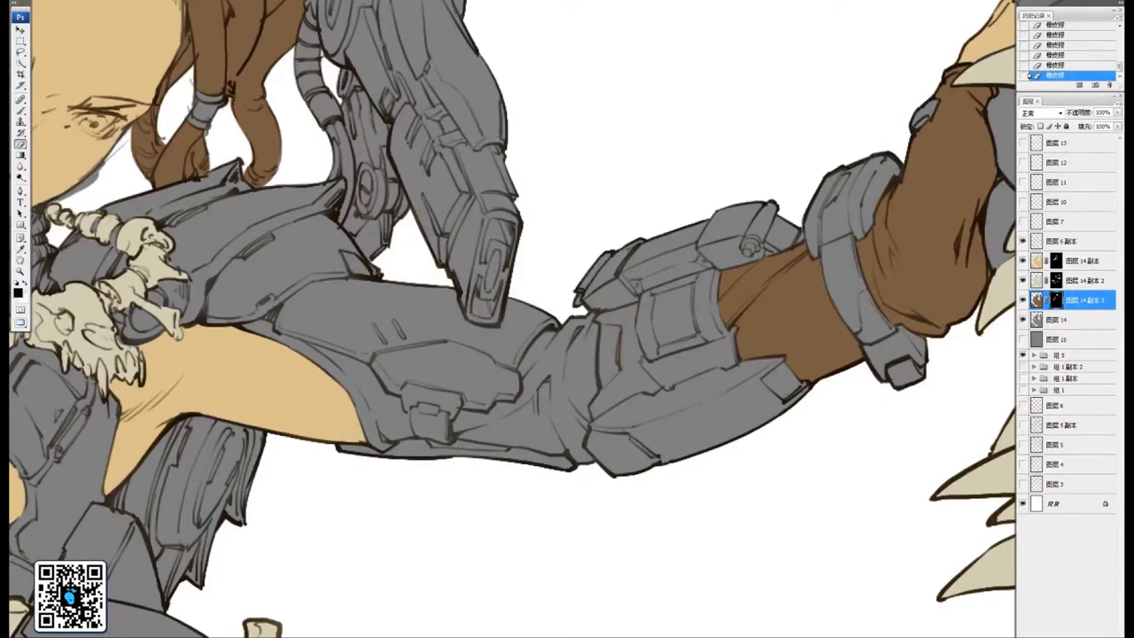
# Reveal the brown on the cloth folds at the outstretched arm's elbow and mask the overspill off the lower armour edge
pyautogui.moveTo(558, 340); pyautogui.dragTo(671, 314)
pyautogui.hotkey('ctrl', '-')
pyautogui.hotkey('ctrl', '-')
pyautogui.hotkey('ctrl', '-')
pyautogui.hotkey('ctrl', '-')
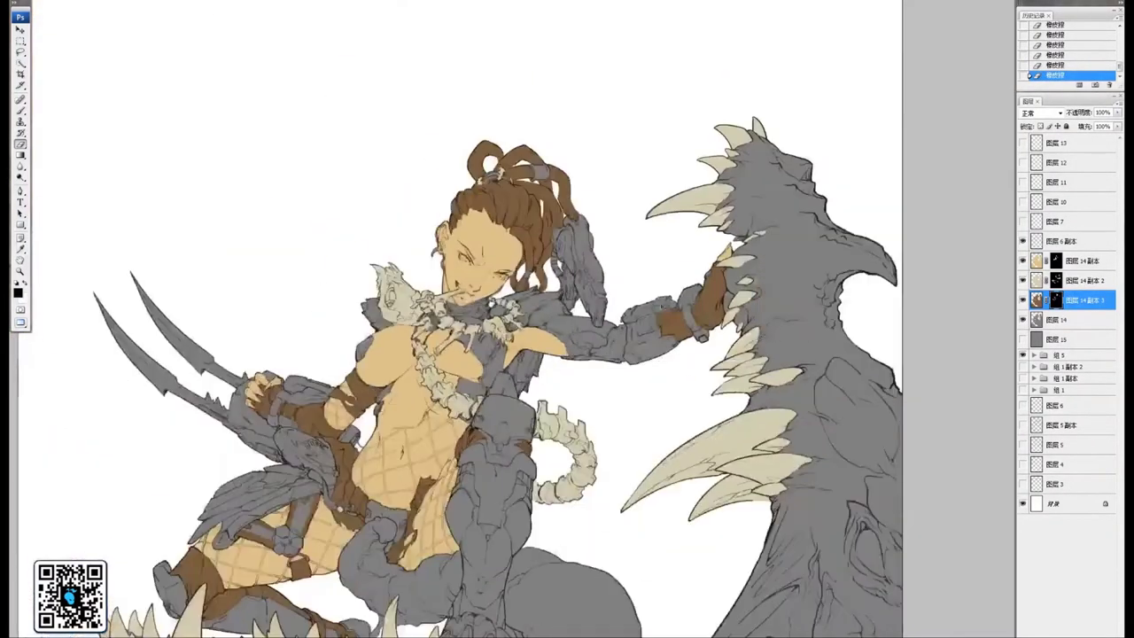
pyautogui.hotkey('ctrl', '+')
pyautogui.hotkey('ctrl', '+')
pyautogui.moveTo(764, 341); pyautogui.dragTo(702, 322)
pyautogui.hotkey('ctrl', '+')
pyautogui.hotkey('ctrl', '+')
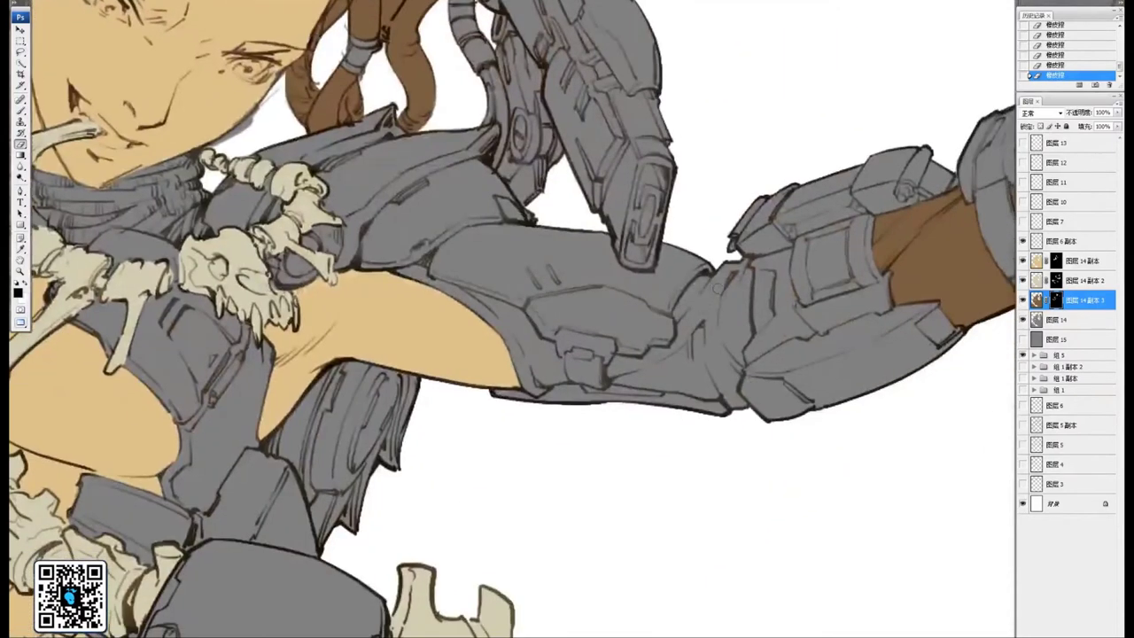
pyautogui.moveTo(724, 266)
pyautogui.mouseDown()
pyautogui.moveTo(735, 341)
pyautogui.moveTo(729, 307)
pyautogui.moveTo(724, 324)
pyautogui.moveTo(747, 312)
pyautogui.moveTo(735, 316)
pyautogui.moveTo(745, 312)
pyautogui.moveTo(749, 335)
pyautogui.moveTo(727, 346)
pyautogui.moveTo(743, 414)
pyautogui.moveTo(724, 392)
pyautogui.moveTo(727, 342)
pyautogui.moveTo(724, 365)
pyautogui.moveTo(709, 310)
pyautogui.moveTo(724, 275)
pyautogui.moveTo(679, 313)
pyautogui.moveTo(683, 343)
pyautogui.moveTo(692, 311)
pyautogui.moveTo(705, 319)
pyautogui.moveTo(706, 332)
pyautogui.moveTo(692, 311)
pyautogui.moveTo(706, 353)
pyautogui.mouseUp()
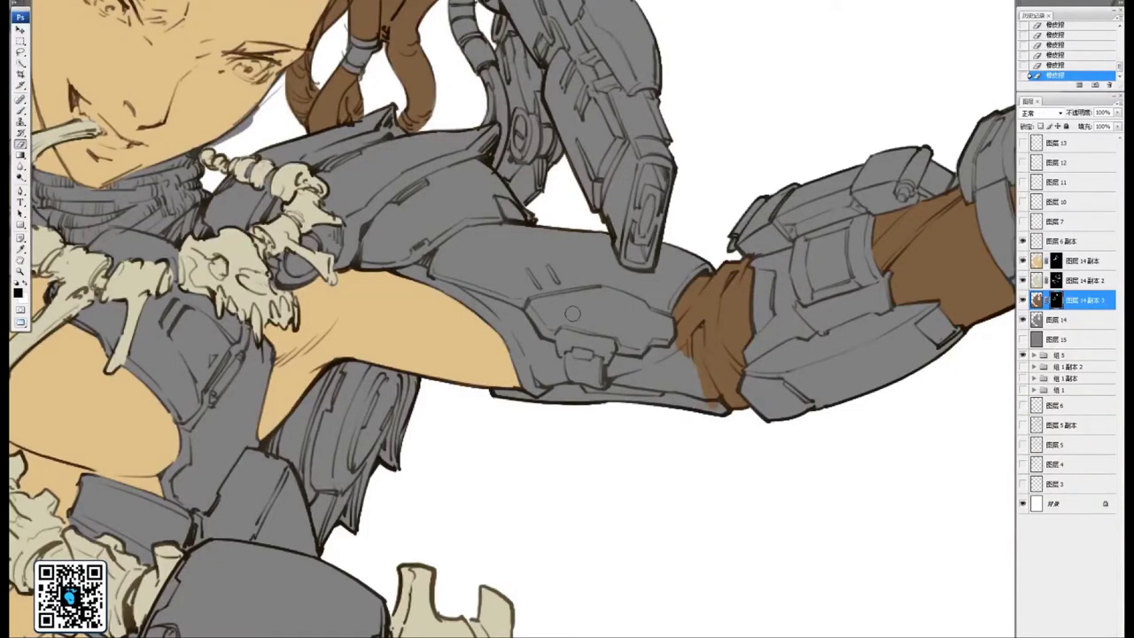
pyautogui.press('x')
pyautogui.moveTo(712, 409); pyautogui.dragTo(722, 405)
pyautogui.press('x')
# Extend the brown along the outstretched upper arm's sleeve, around the armour clasp and up the thin edge beneath the shoulder plate
pyautogui.moveTo(660, 374)
pyautogui.mouseDown()
pyautogui.moveTo(702, 392)
pyautogui.moveTo(603, 369)
pyautogui.moveTo(620, 369)
pyautogui.moveTo(617, 358)
pyautogui.moveTo(669, 367)
pyautogui.moveTo(619, 365)
pyautogui.moveTo(627, 373)
pyautogui.moveTo(676, 370)
pyautogui.moveTo(648, 364)
pyautogui.moveTo(679, 346)
pyautogui.moveTo(683, 375)
pyautogui.mouseUp()
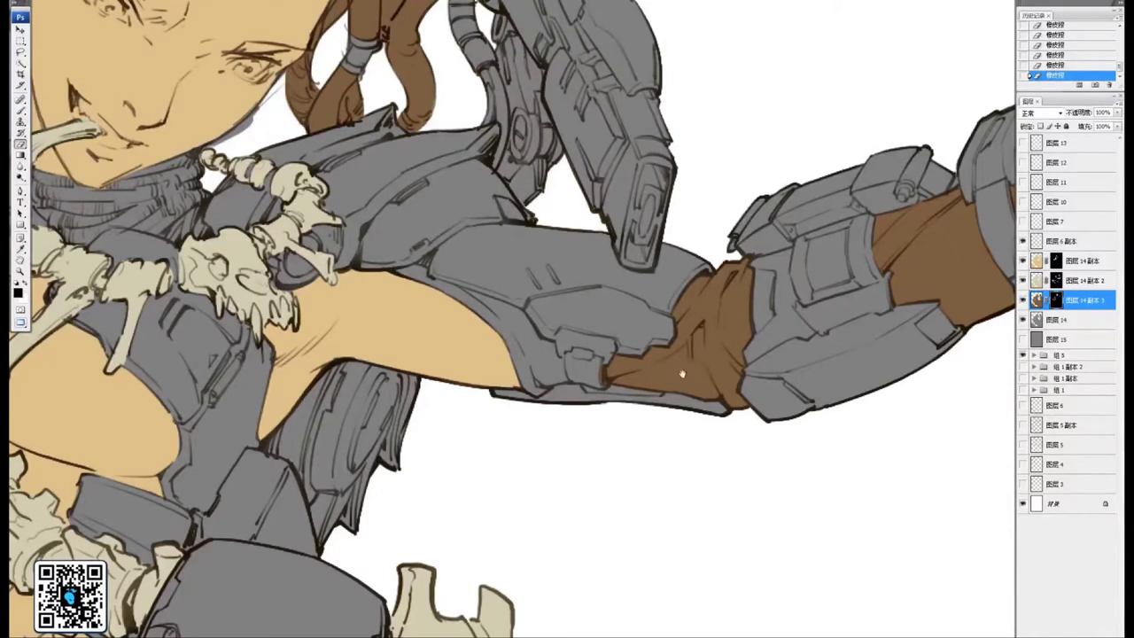
pyautogui.moveTo(575, 362); pyautogui.dragTo(674, 365)
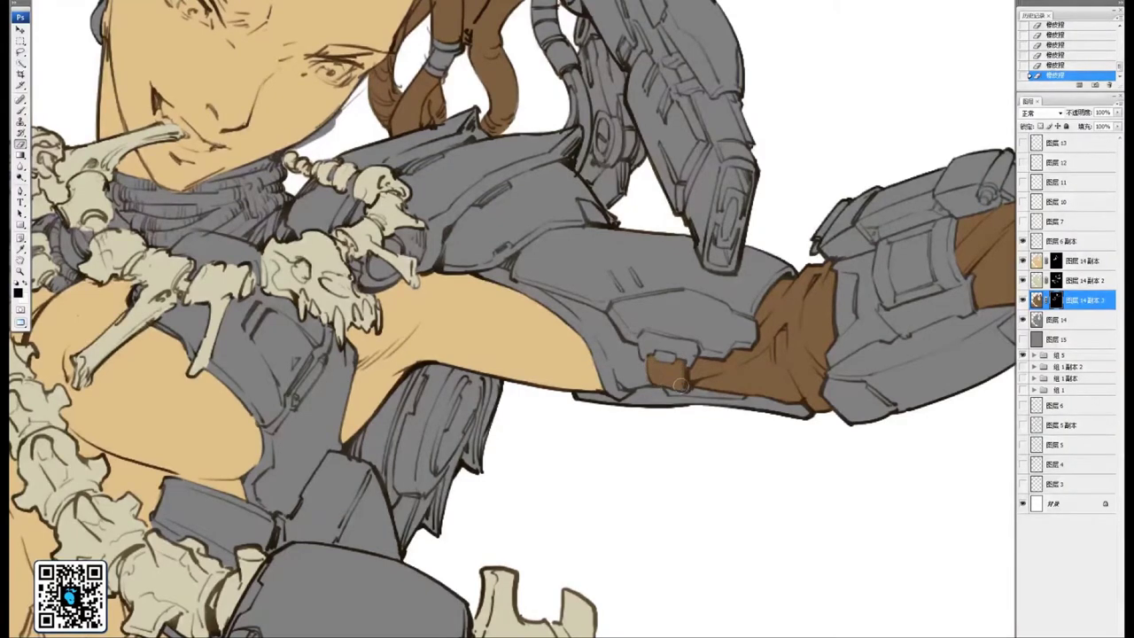
pyautogui.moveTo(657, 373)
pyautogui.mouseDown()
pyautogui.moveTo(692, 391)
pyautogui.moveTo(659, 398)
pyautogui.moveTo(694, 392)
pyautogui.moveTo(656, 399)
pyautogui.moveTo(663, 409)
pyautogui.moveTo(672, 397)
pyautogui.moveTo(647, 384)
pyautogui.moveTo(652, 362)
pyautogui.moveTo(676, 379)
pyautogui.mouseUp()
pyautogui.scroll(1, 687, 379)
pyautogui.scroll(1, 687, 388)
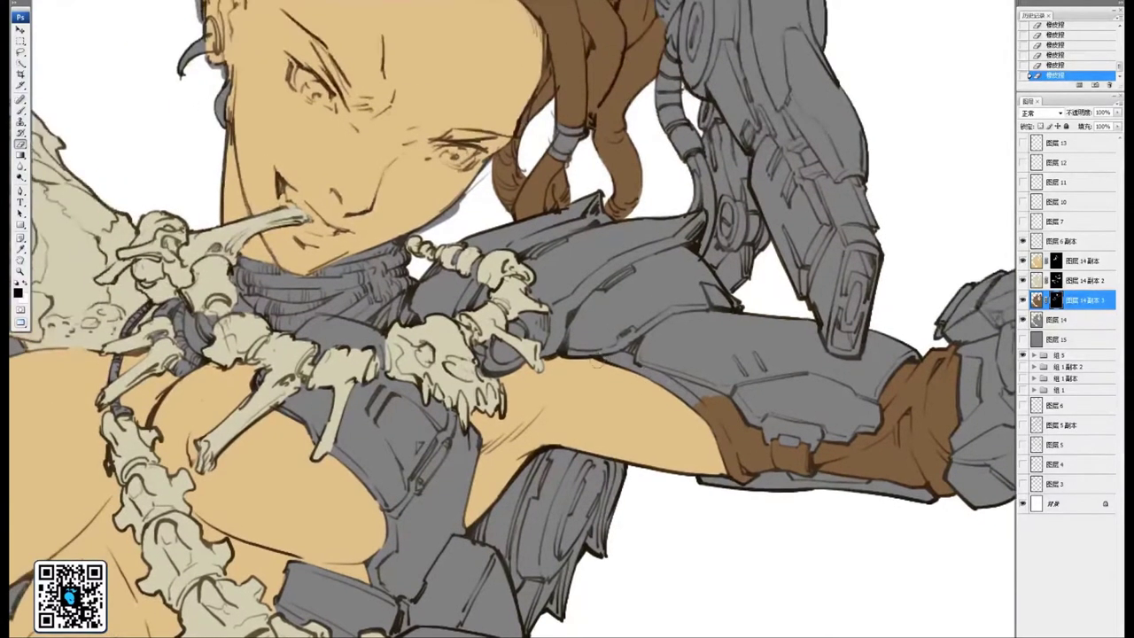
pyautogui.moveTo(611, 362)
pyautogui.mouseDown()
pyautogui.moveTo(631, 357)
pyautogui.moveTo(621, 362)
pyautogui.moveTo(713, 399)
pyautogui.mouseUp()
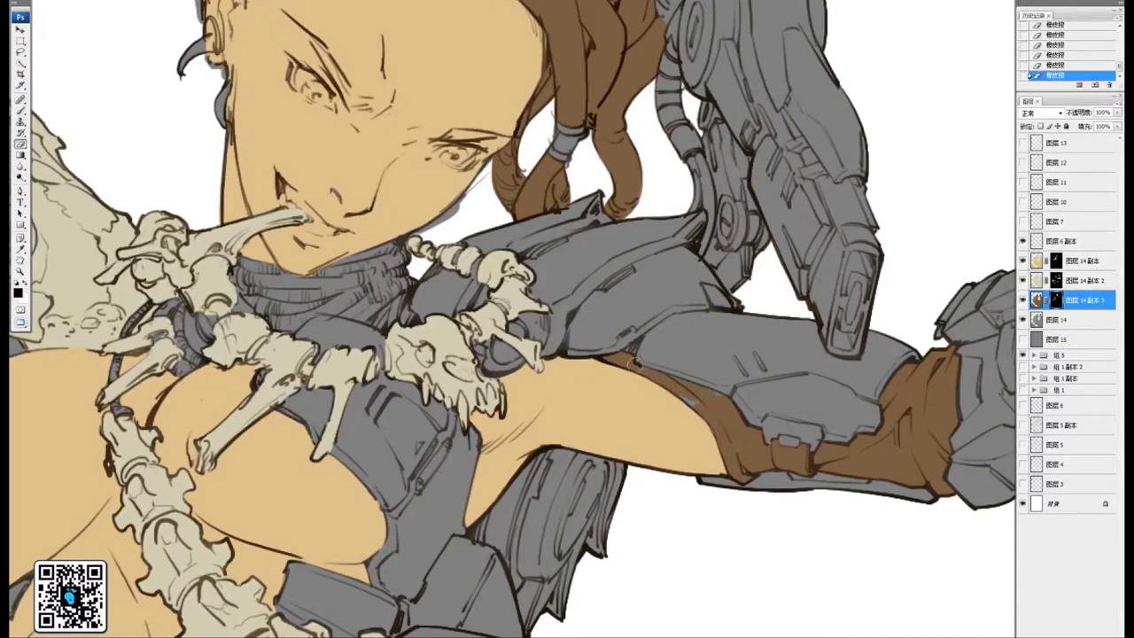
# Reveal the brown on the neck scarf and on the cloth and cords behind the bone necklace
pyautogui.moveTo(492, 308); pyautogui.dragTo(670, 282)
pyautogui.hotkey('ctrl', '-')
pyautogui.hotkey('ctrl', '-')
pyautogui.hotkey('ctrl', '-')
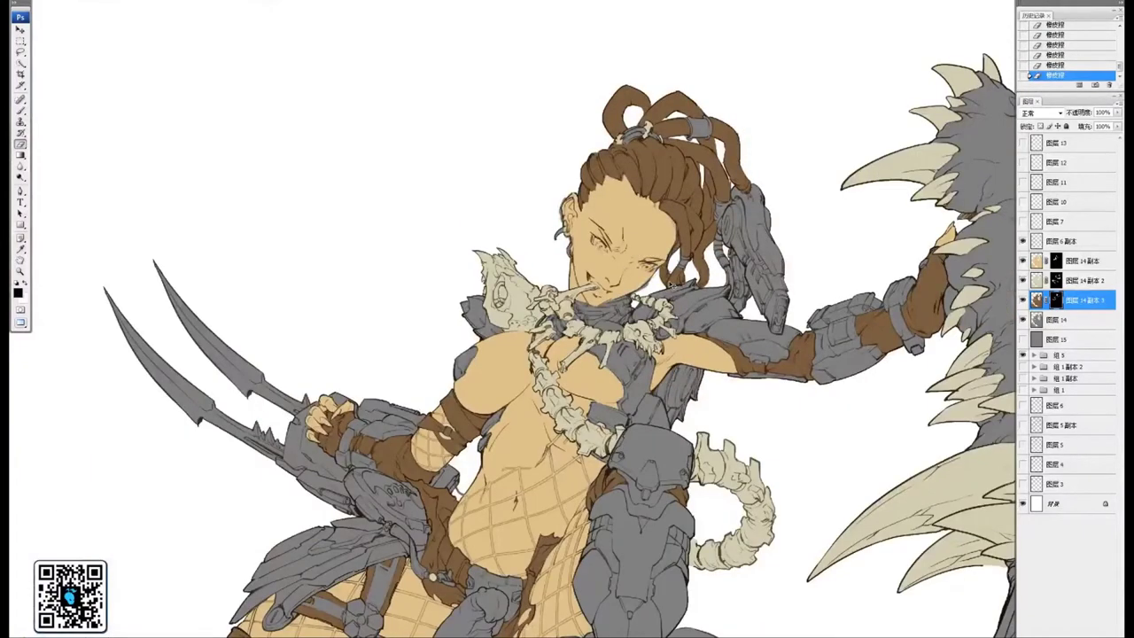
pyautogui.hotkey('ctrl', '-')
pyautogui.scroll(3, 622, 325)
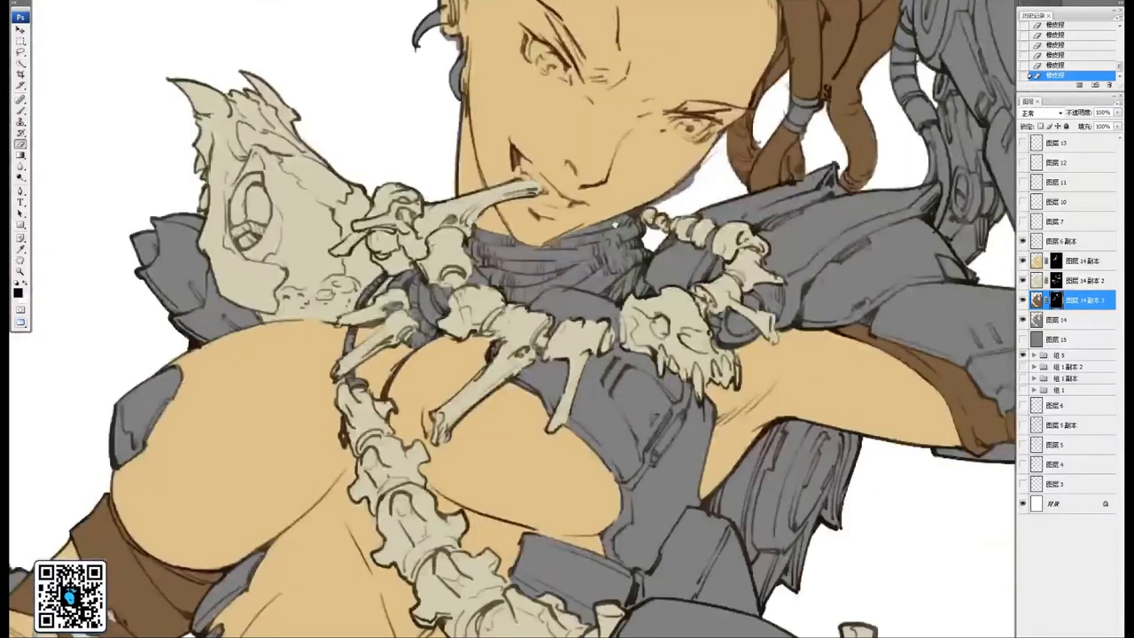
pyautogui.moveTo(615, 225)
pyautogui.mouseDown()
pyautogui.moveTo(644, 337)
pyautogui.moveTo(653, 280)
pyautogui.moveTo(671, 357)
pyautogui.moveTo(654, 336)
pyautogui.moveTo(653, 355)
pyautogui.moveTo(634, 350)
pyautogui.moveTo(649, 364)
pyautogui.moveTo(576, 347)
pyautogui.moveTo(611, 323)
pyautogui.moveTo(589, 302)
pyautogui.moveTo(559, 328)
pyautogui.moveTo(576, 336)
pyautogui.moveTo(518, 328)
pyautogui.moveTo(514, 288)
pyautogui.moveTo(476, 345)
pyautogui.moveTo(566, 295)
pyautogui.moveTo(492, 317)
pyautogui.moveTo(533, 310)
pyautogui.moveTo(554, 349)
pyautogui.moveTo(542, 364)
pyautogui.moveTo(549, 336)
pyautogui.moveTo(526, 346)
pyautogui.mouseUp()
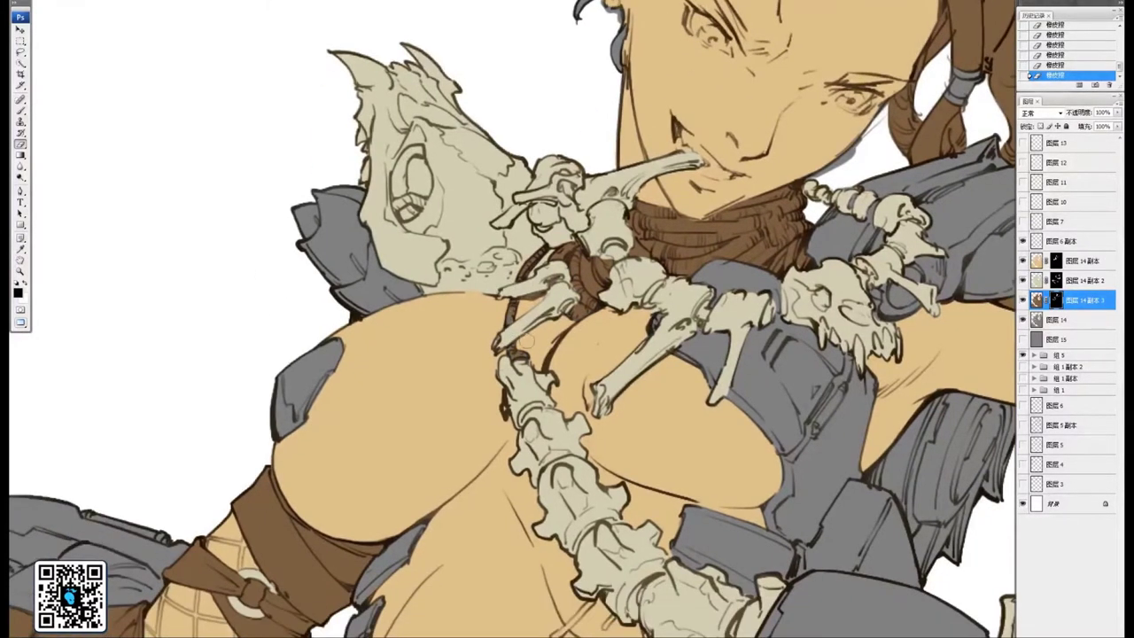
# Duplicate the grey base layer 图层 14
pyautogui.moveTo(703, 273); pyautogui.dragTo(488, 283)
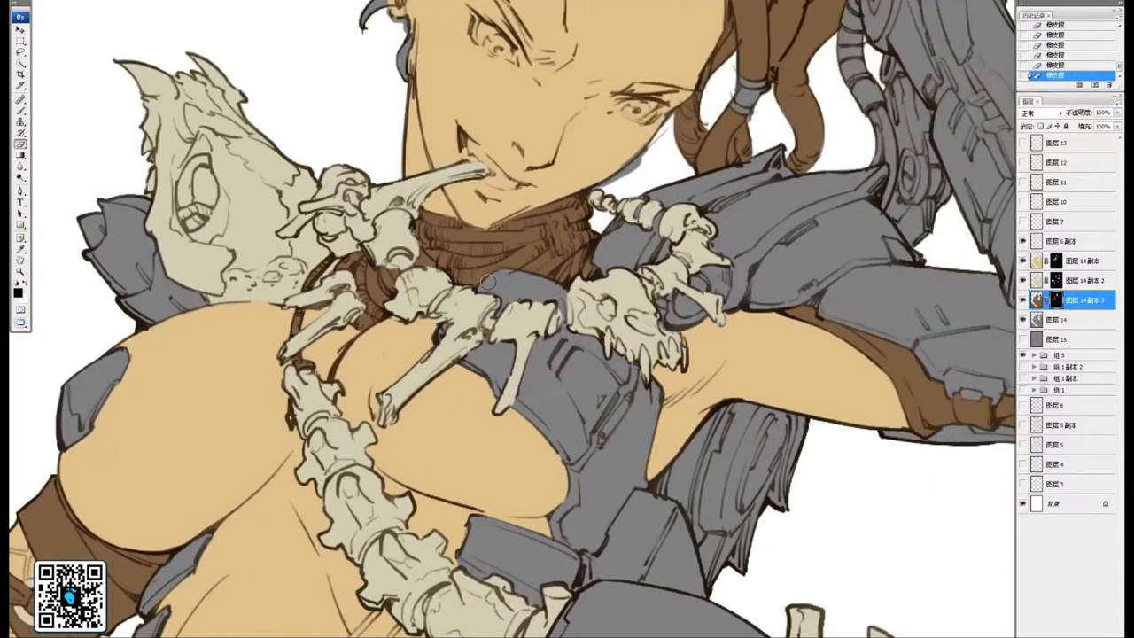
pyautogui.hotkey('ctrl', '-')
pyautogui.hotkey('ctrl', '-')
pyautogui.hotkey('ctrl', '-')
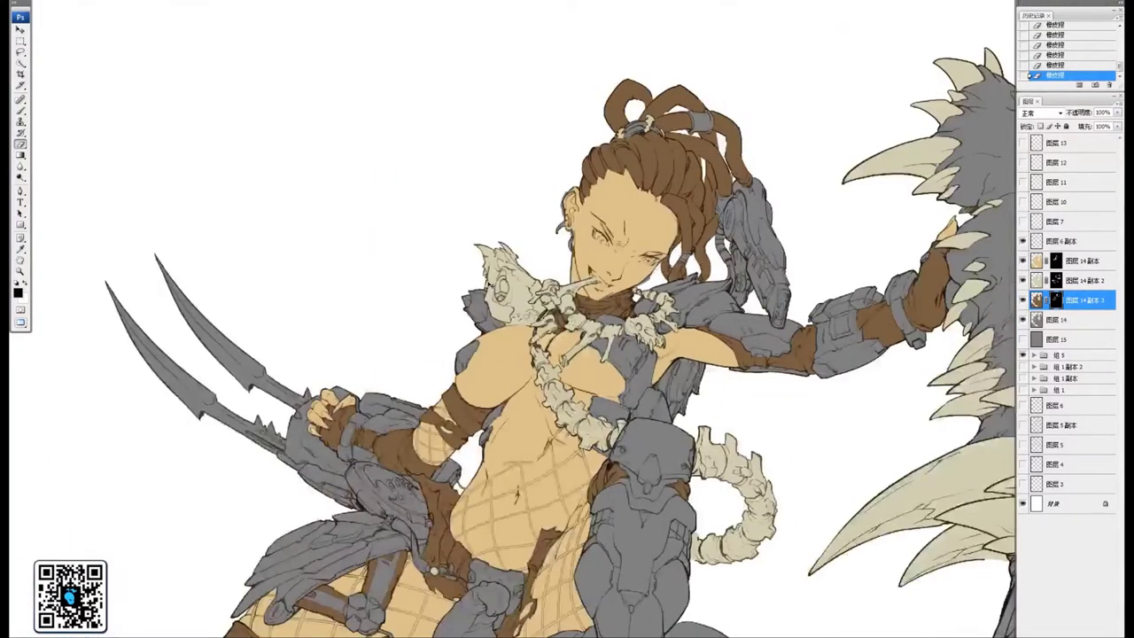
pyautogui.hotkey('ctrl', '-')
pyautogui.hotkey('ctrl', '-')
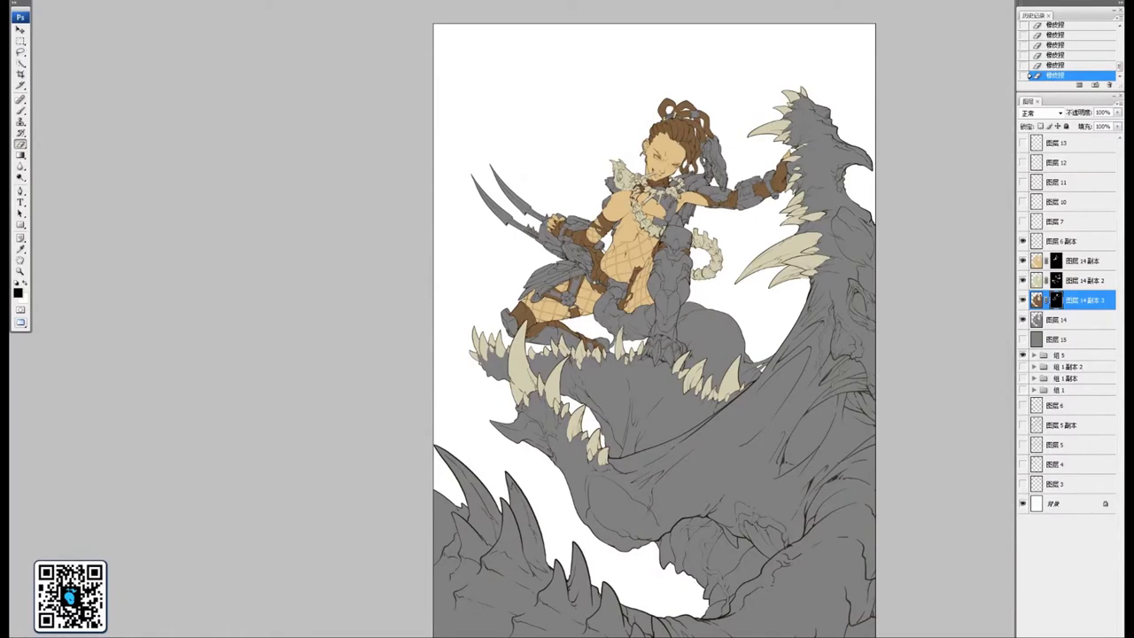
pyautogui.moveTo(843, 281); pyautogui.dragTo(834, 279)
pyautogui.moveTo(1080, 322); pyautogui.dragTo(1095, 635)
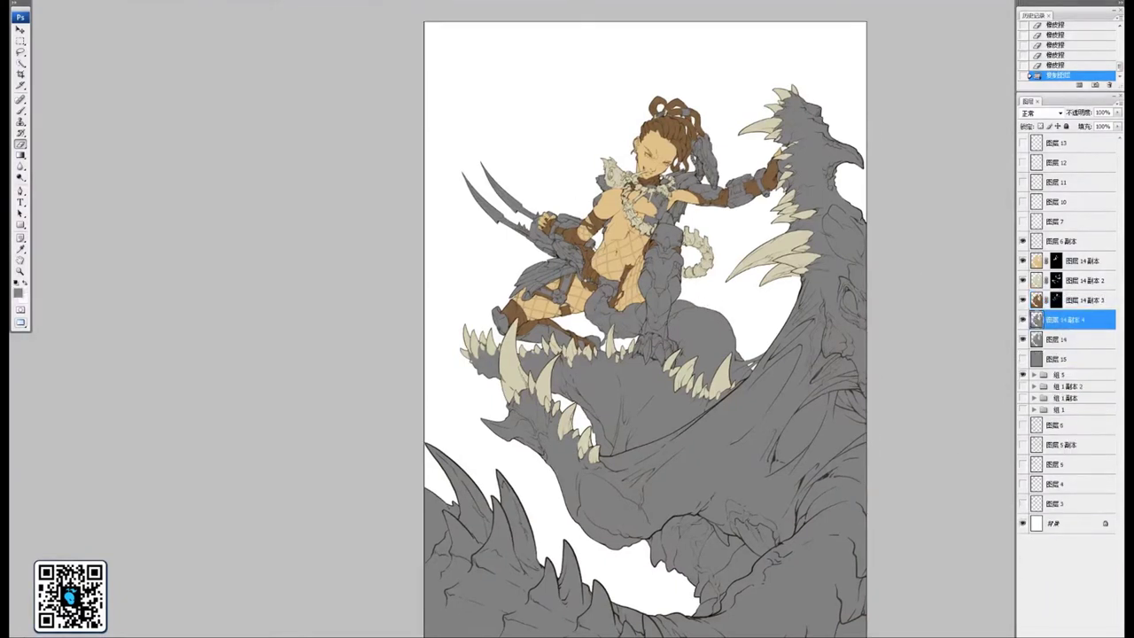
pyautogui.click(25, 0)
pyautogui.moveTo(44, 4)
pyautogui.click(149, 56)
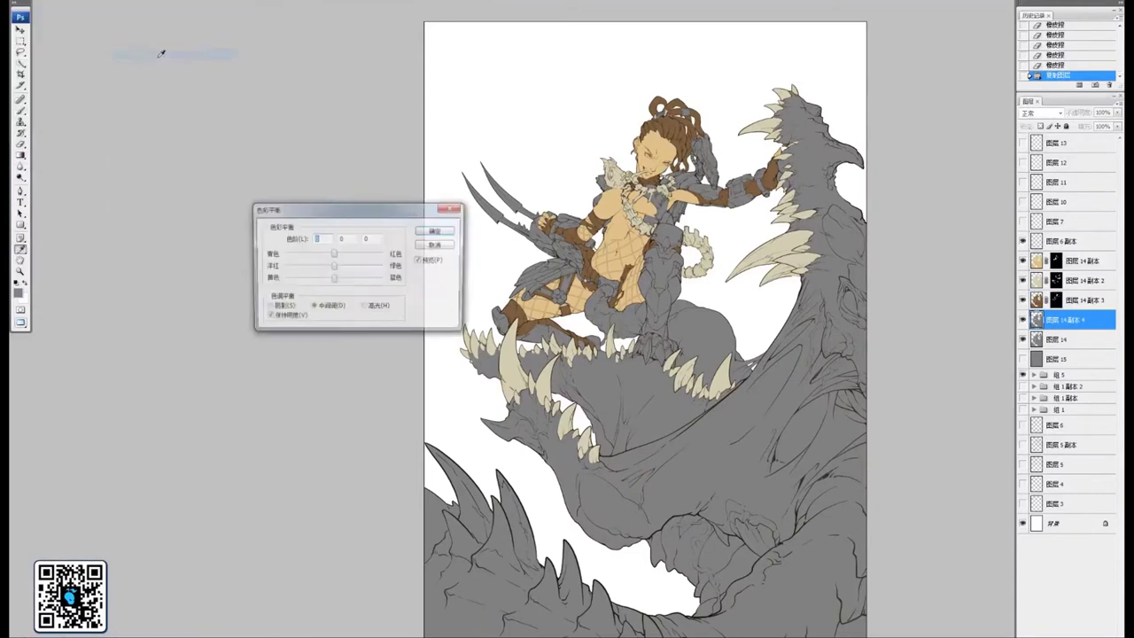
pyautogui.click(429, 247)
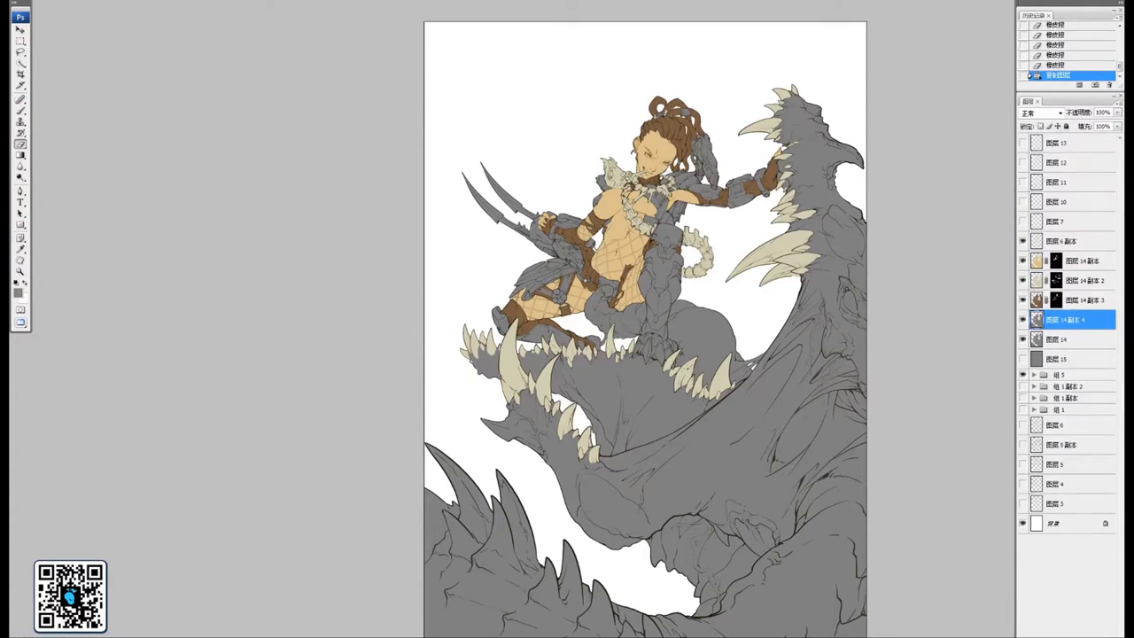
# Set the foreground colour to a light salmon pink, RGB 247, 187, 175
pyautogui.moveTo(720, 367); pyautogui.dragTo(663, 380)
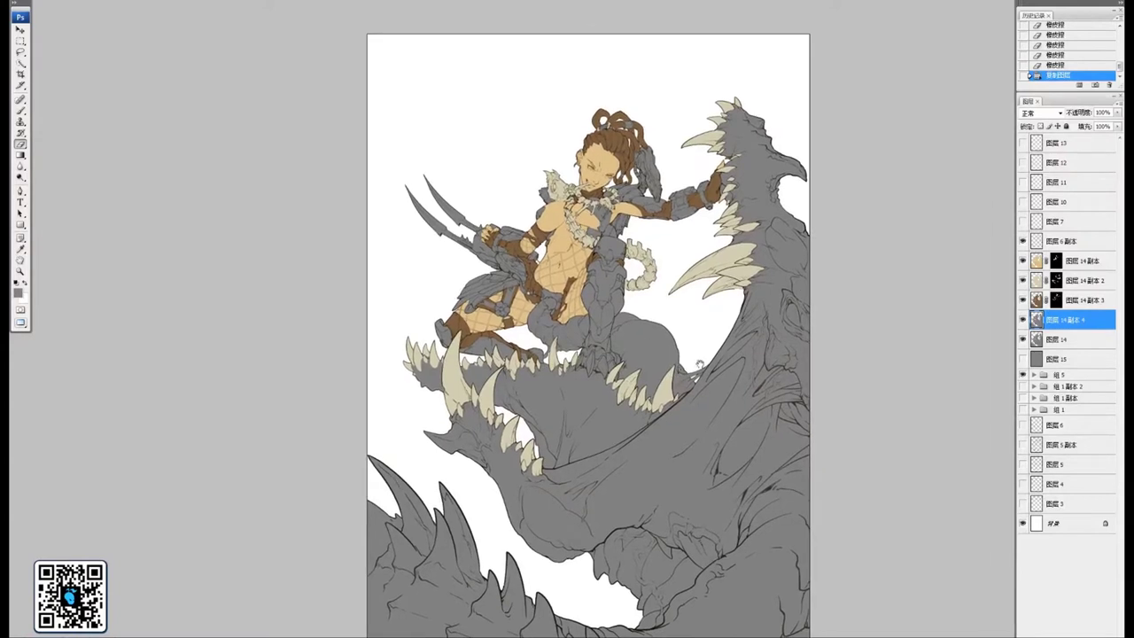
pyautogui.click(18, 295)
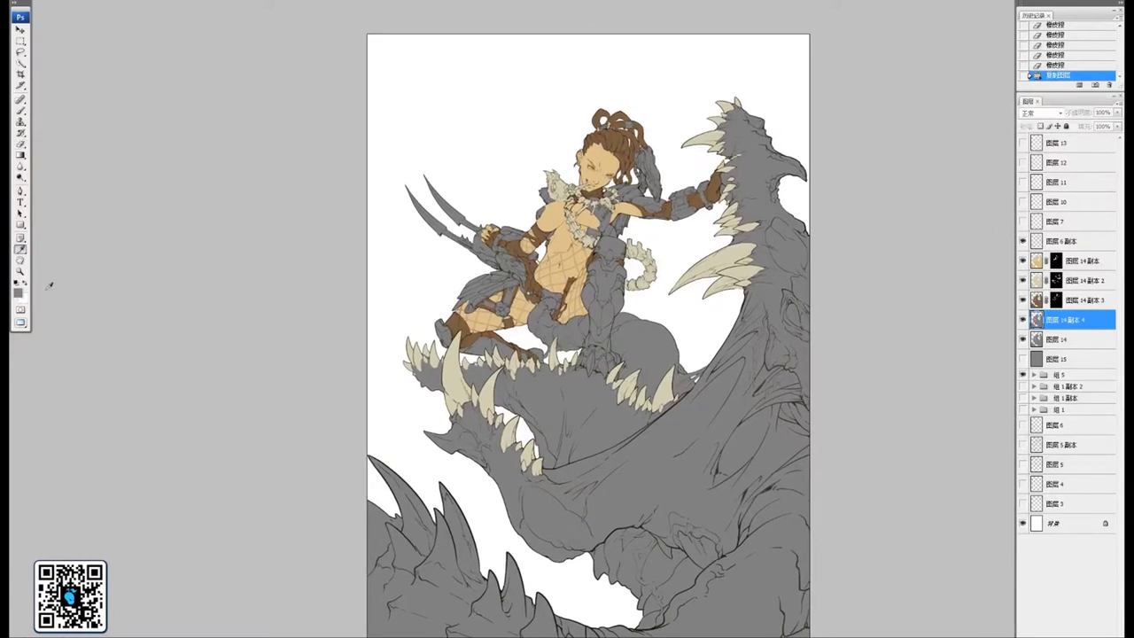
pyautogui.moveTo(551, 205)
pyautogui.mouseDown()
pyautogui.moveTo(555, 163)
pyautogui.moveTo(555, 176)
pyautogui.mouseUp()
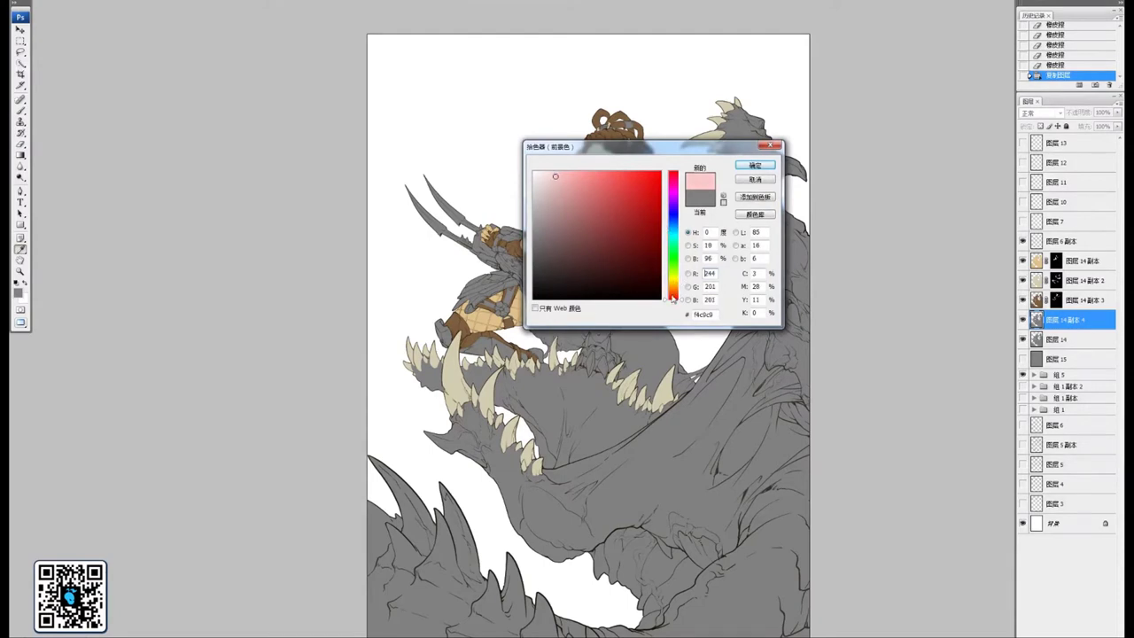
pyautogui.moveTo(673, 299); pyautogui.dragTo(673, 300)
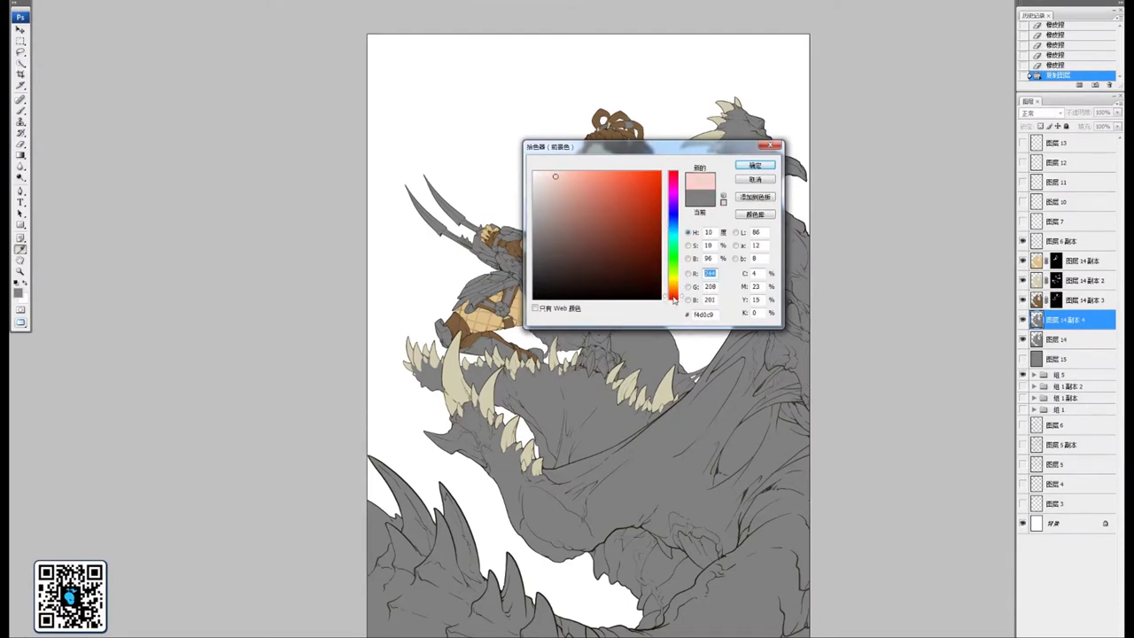
pyautogui.moveTo(543, 176); pyautogui.dragTo(574, 174)
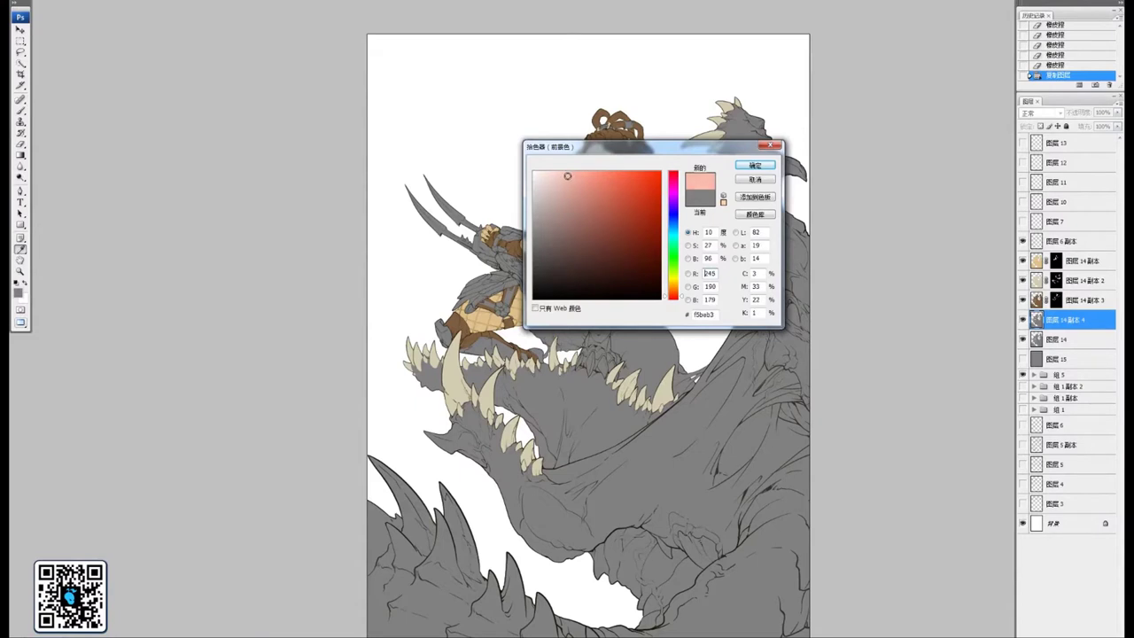
pyautogui.moveTo(568, 176); pyautogui.dragTo(571, 175)
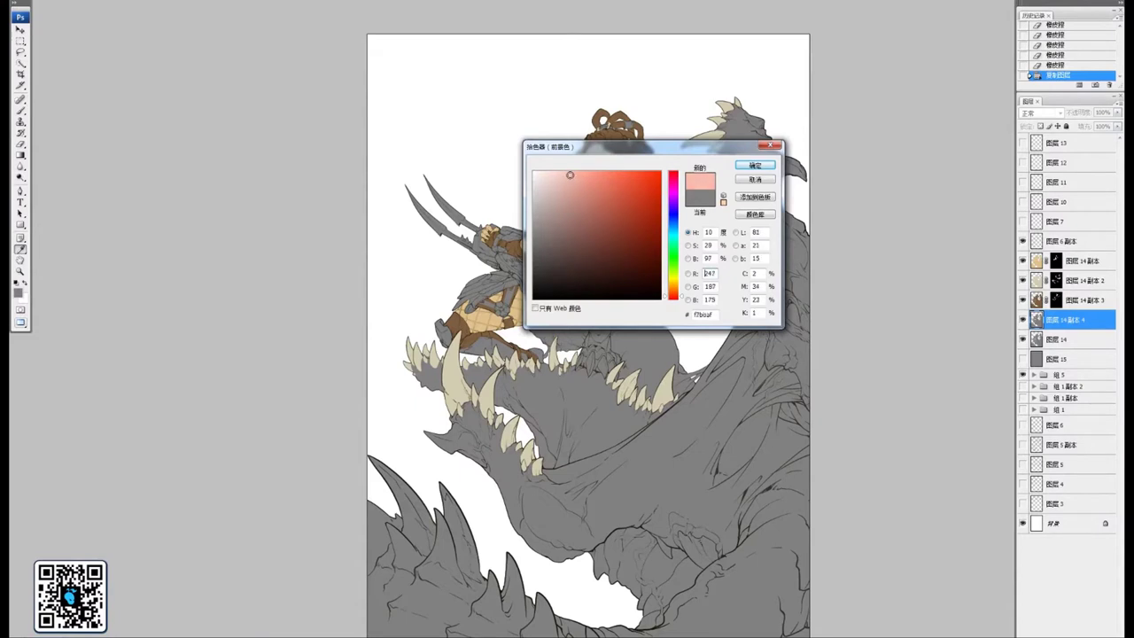
pyautogui.click(755, 165)
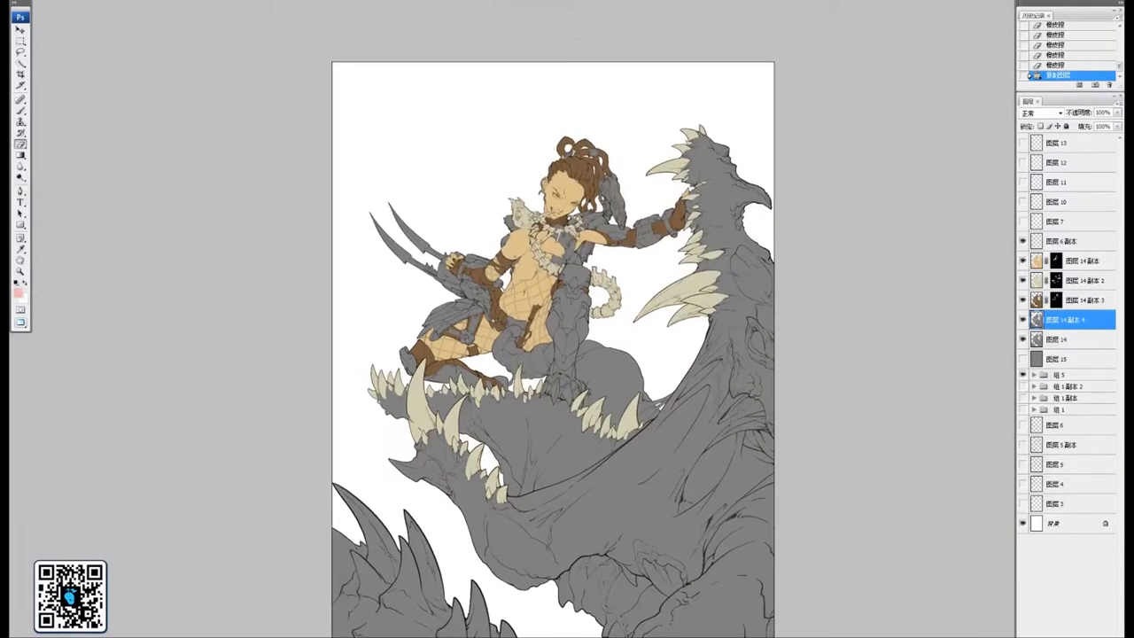
# Lock the transparency of the duplicated grey base layer and fill it with the salmon pink
pyautogui.moveTo(499, 239); pyautogui.dragTo(480, 229)
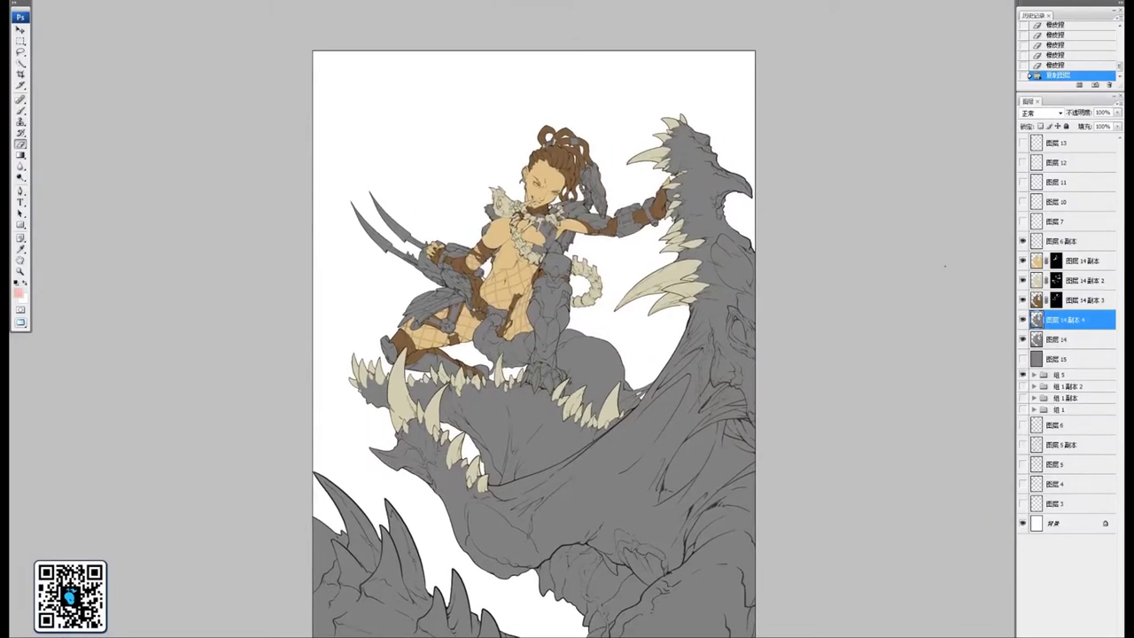
pyautogui.moveTo(651, 279); pyautogui.dragTo(640, 278)
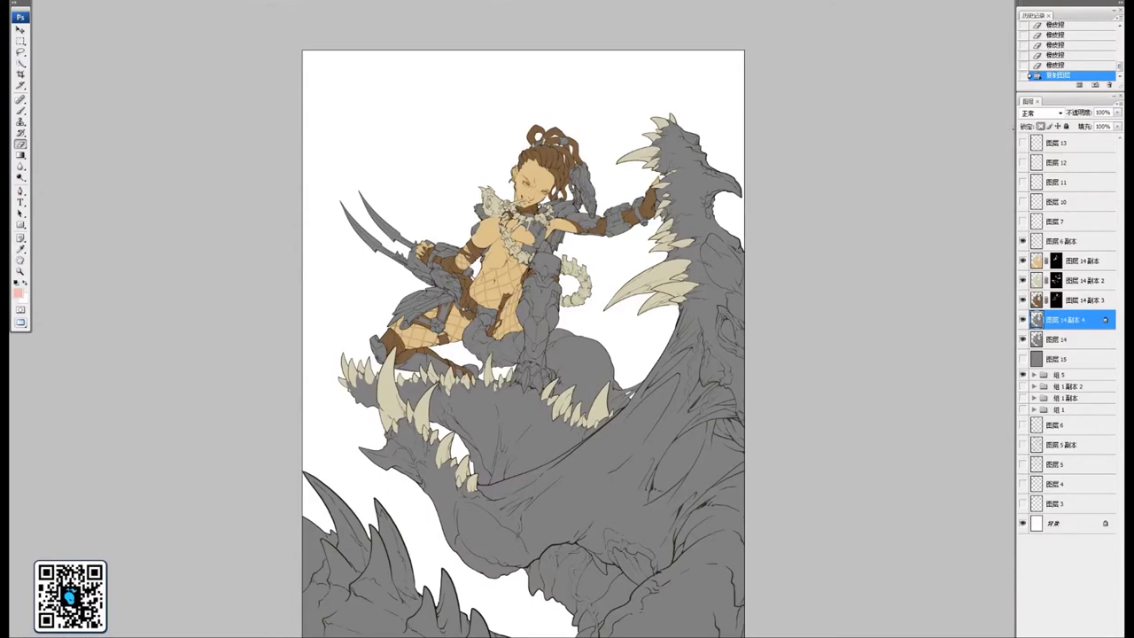
pyautogui.hotkey('shift', 'F5')
pyautogui.press('Return')
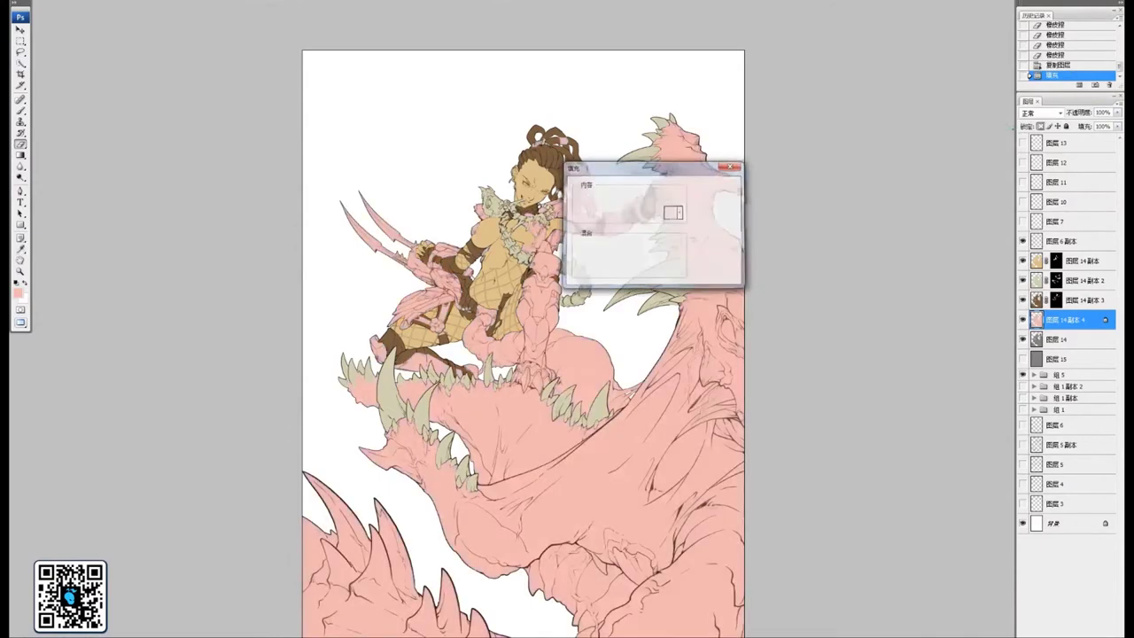
# Add a layer mask to the pink layer and fill the mask with black to hide the colour
pyautogui.moveTo(622, 348); pyautogui.dragTo(607, 324)
pyautogui.moveTo(654, 427); pyautogui.dragTo(648, 408)
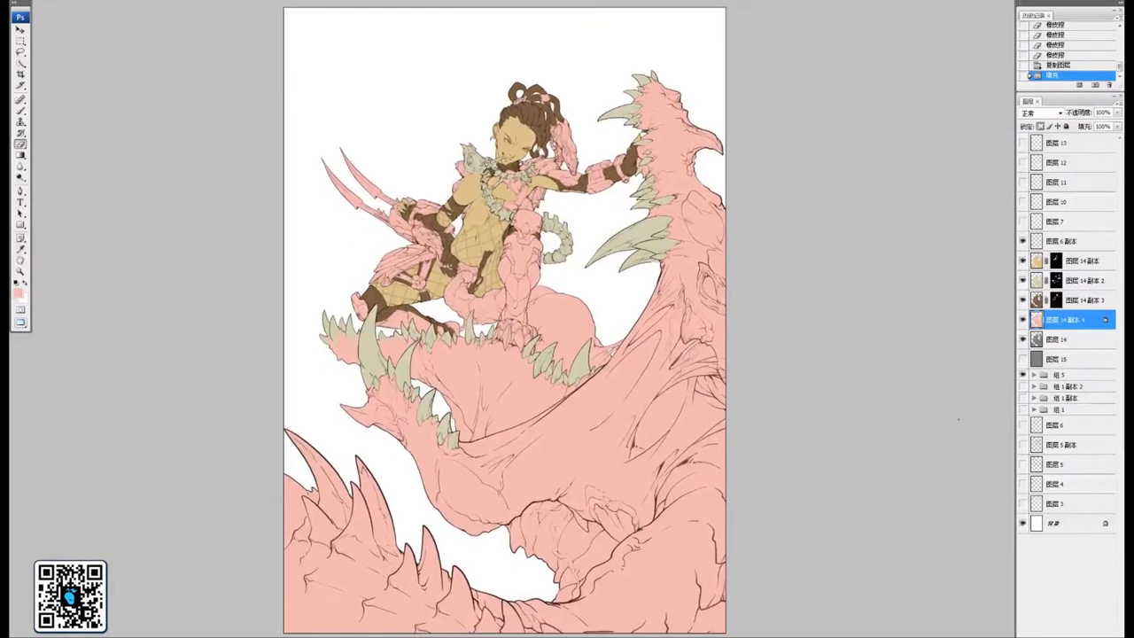
pyautogui.click(1051, 634)
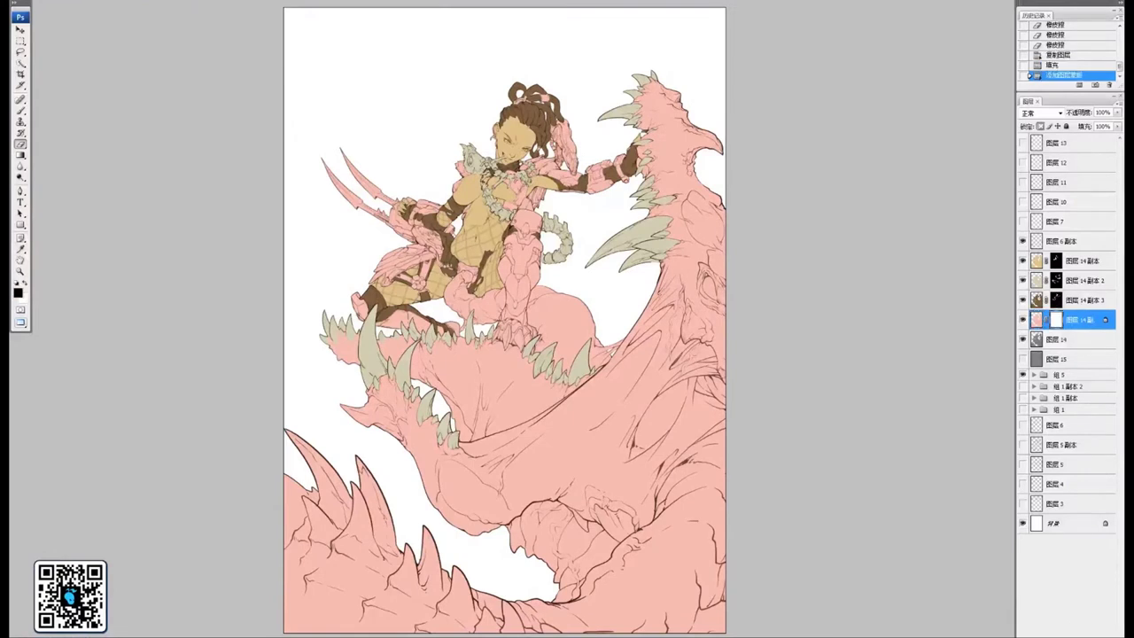
pyautogui.hotkey('shift', 'F5')
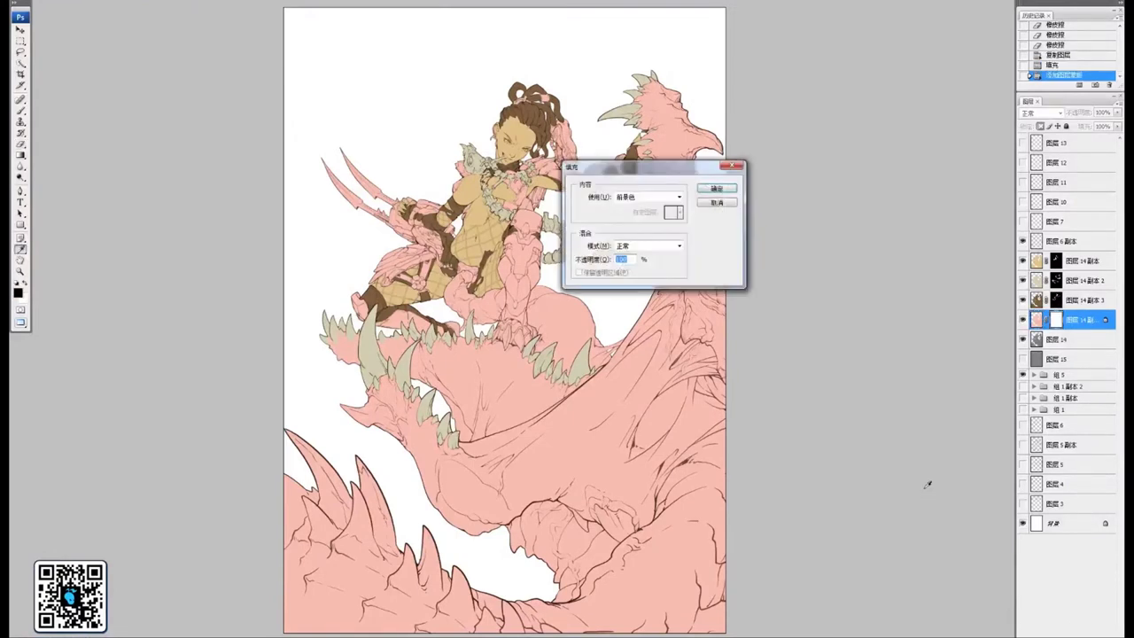
pyautogui.press('Return')
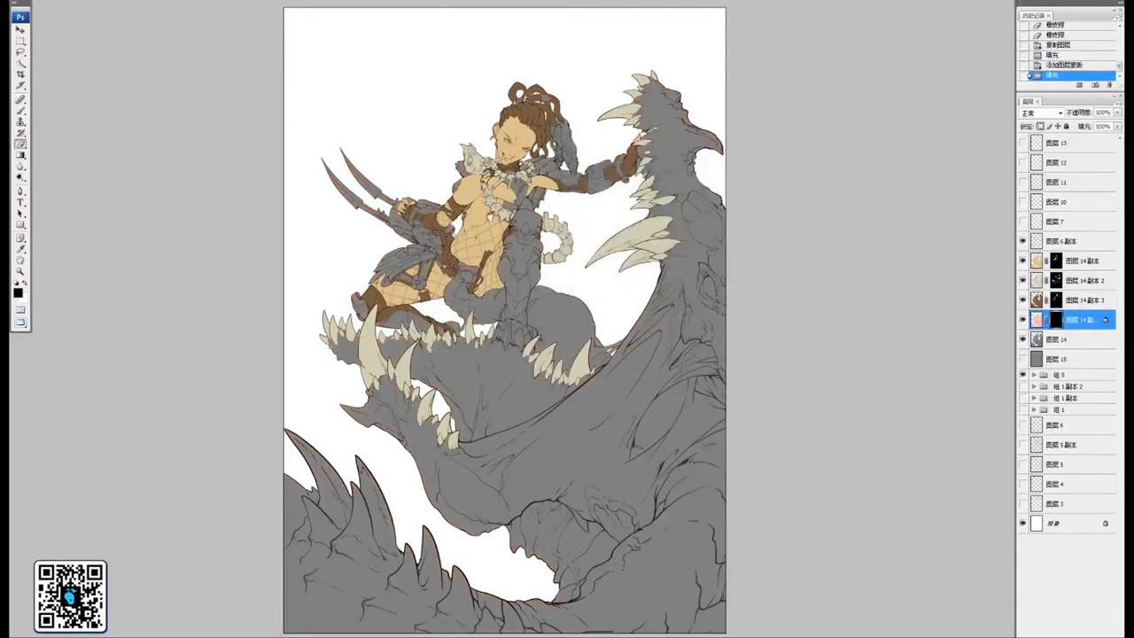
# Reveal the pink on the creature's horned snout, around its eye and down the canvas-edge side of its head and neck
pyautogui.moveTo(585, 274); pyautogui.dragTo(583, 317)
pyautogui.hotkey('ctrl', '+')
pyautogui.hotkey('ctrl', '+')
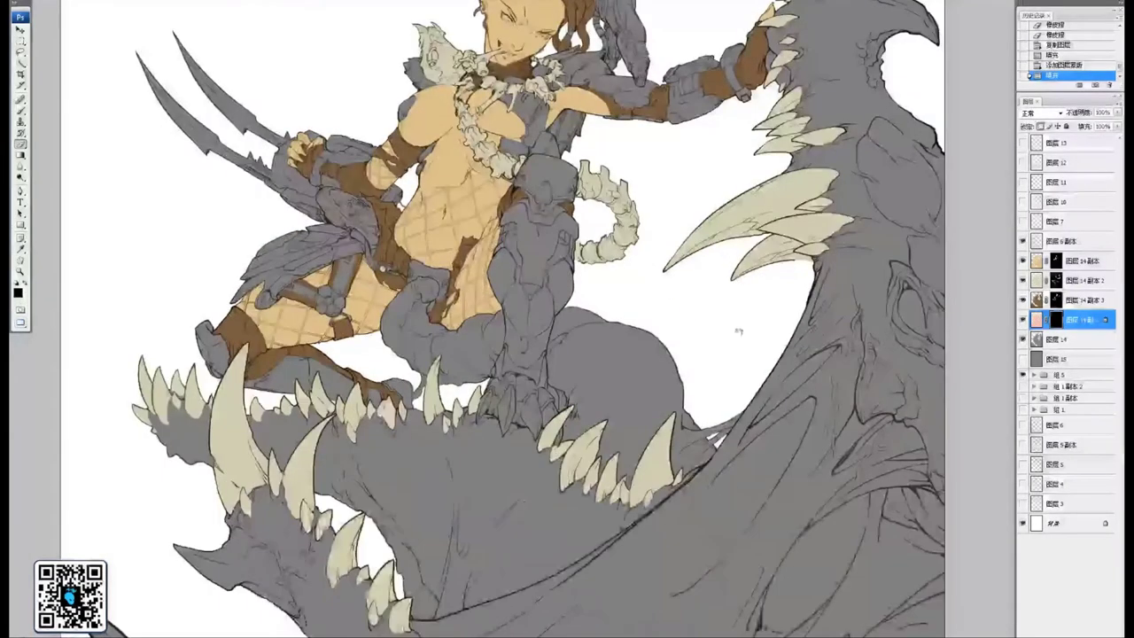
pyautogui.moveTo(739, 329); pyautogui.dragTo(570, 470)
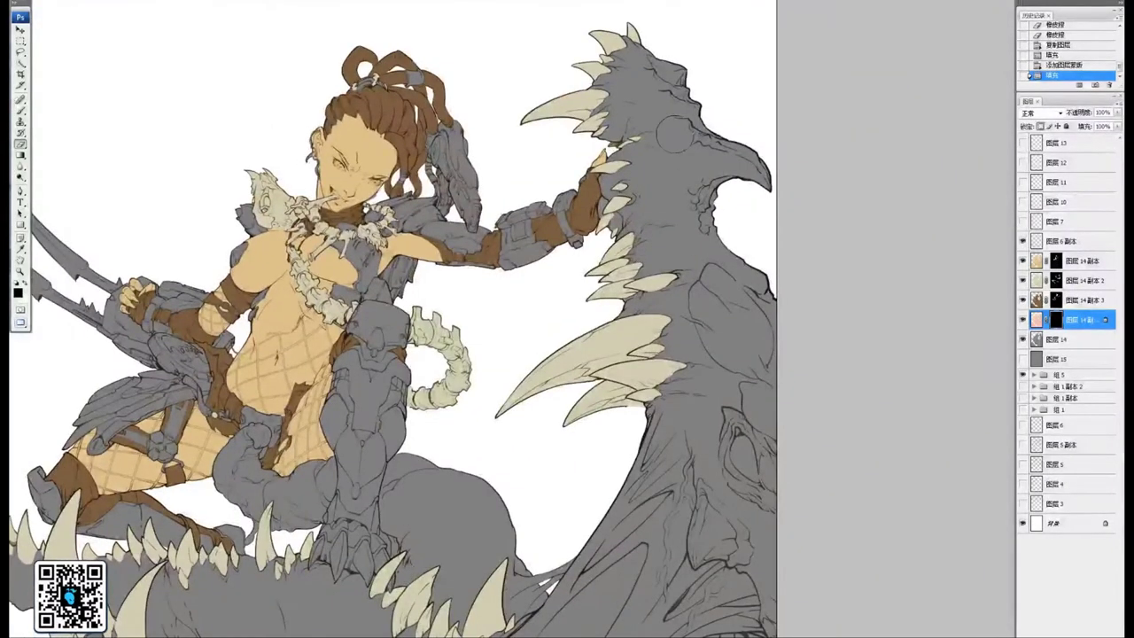
pyautogui.moveTo(673, 55)
pyautogui.mouseDown()
pyautogui.moveTo(734, 197)
pyautogui.moveTo(777, 175)
pyautogui.mouseUp()
pyautogui.moveTo(692, 88)
pyautogui.mouseDown()
pyautogui.moveTo(661, 99)
pyautogui.moveTo(652, 37)
pyautogui.moveTo(593, 82)
pyautogui.moveTo(608, 124)
pyautogui.moveTo(646, 138)
pyautogui.moveTo(657, 164)
pyautogui.moveTo(610, 185)
pyautogui.moveTo(604, 204)
pyautogui.moveTo(667, 291)
pyautogui.moveTo(687, 217)
pyautogui.moveTo(700, 286)
pyautogui.moveTo(767, 320)
pyautogui.moveTo(790, 383)
pyautogui.mouseUp()
pyautogui.moveTo(768, 307)
pyautogui.mouseDown()
pyautogui.moveTo(758, 340)
pyautogui.moveTo(684, 390)
pyautogui.moveTo(663, 438)
pyautogui.mouseUp()
pyautogui.moveTo(678, 479); pyautogui.dragTo(660, 335)
pyautogui.moveTo(640, 275)
pyautogui.mouseDown()
pyautogui.moveTo(637, 403)
pyautogui.moveTo(721, 461)
pyautogui.moveTo(748, 496)
pyautogui.moveTo(746, 542)
pyautogui.mouseUp()
pyautogui.moveTo(710, 535); pyautogui.dragTo(712, 274)
pyautogui.moveTo(700, 226)
pyautogui.mouseDown()
pyautogui.moveTo(660, 472)
pyautogui.moveTo(713, 532)
pyautogui.moveTo(729, 455)
pyautogui.mouseUp()
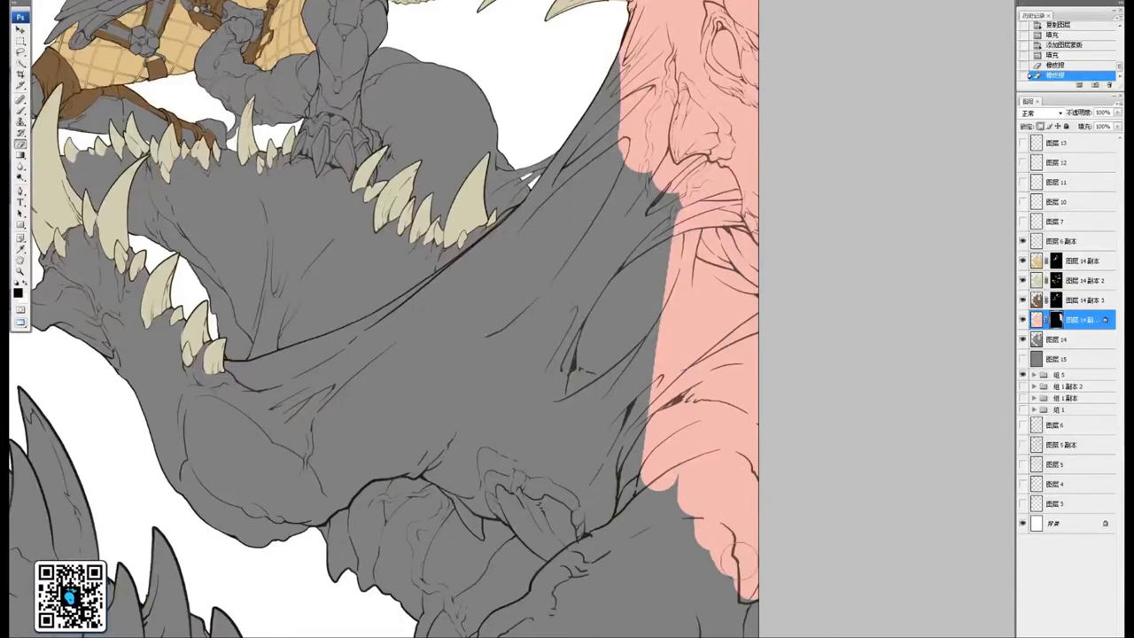
# Reveal the pink on the creature's lower body and limb folds and across the row of foreground spikes
pyautogui.moveTo(739, 562)
pyautogui.mouseDown()
pyautogui.moveTo(732, 428)
pyautogui.moveTo(685, 537)
pyautogui.moveTo(606, 439)
pyautogui.moveTo(599, 473)
pyautogui.moveTo(608, 368)
pyautogui.moveTo(603, 395)
pyautogui.mouseUp()
pyautogui.moveTo(622, 473); pyautogui.dragTo(668, 205)
pyautogui.moveTo(667, 268)
pyautogui.mouseDown()
pyautogui.moveTo(678, 248)
pyautogui.moveTo(751, 503)
pyautogui.moveTo(784, 482)
pyautogui.moveTo(653, 413)
pyautogui.moveTo(650, 486)
pyautogui.moveTo(701, 438)
pyautogui.moveTo(802, 470)
pyautogui.mouseUp()
pyautogui.moveTo(703, 433)
pyautogui.mouseDown()
pyautogui.moveTo(697, 394)
pyautogui.moveTo(586, 519)
pyautogui.moveTo(633, 394)
pyautogui.moveTo(664, 399)
pyautogui.moveTo(661, 417)
pyautogui.moveTo(682, 312)
pyautogui.moveTo(595, 434)
pyautogui.moveTo(508, 503)
pyautogui.moveTo(545, 387)
pyautogui.moveTo(499, 441)
pyautogui.moveTo(560, 347)
pyautogui.moveTo(700, 446)
pyautogui.moveTo(626, 483)
pyautogui.moveTo(566, 359)
pyautogui.moveTo(612, 428)
pyautogui.moveTo(619, 514)
pyautogui.moveTo(560, 514)
pyautogui.moveTo(551, 501)
pyautogui.moveTo(538, 530)
pyautogui.moveTo(503, 525)
pyautogui.moveTo(420, 459)
pyautogui.moveTo(394, 496)
pyautogui.moveTo(288, 431)
pyautogui.moveTo(273, 538)
pyautogui.moveTo(283, 292)
pyautogui.mouseUp()
pyautogui.moveTo(326, 480); pyautogui.dragTo(355, 466)
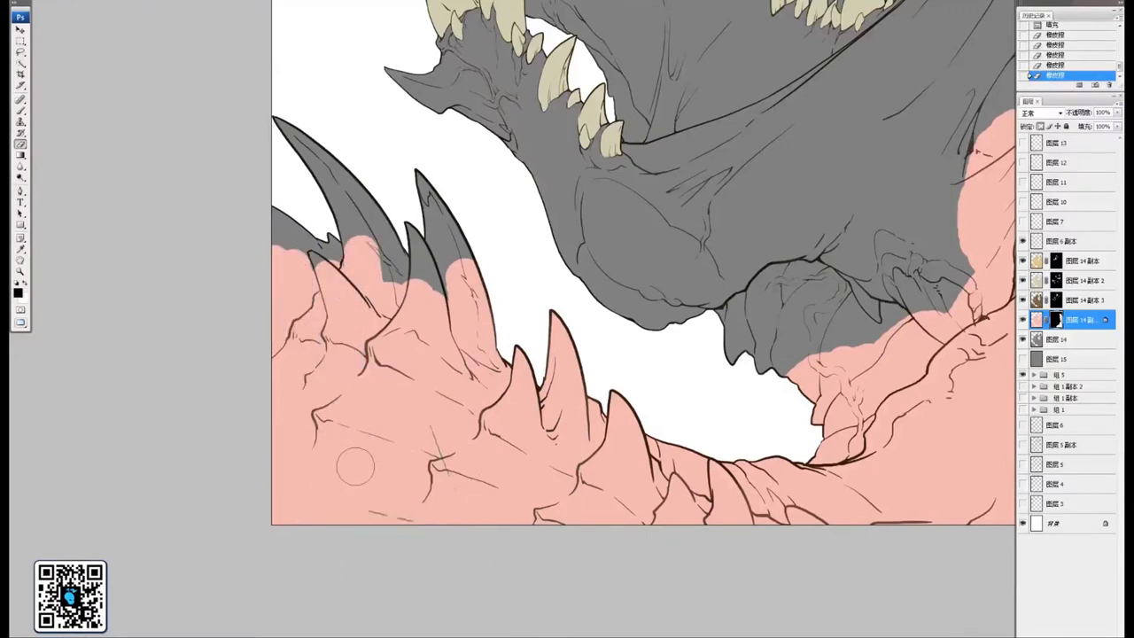
pyautogui.moveTo(406, 372)
pyautogui.mouseDown()
pyautogui.moveTo(253, 205)
pyautogui.moveTo(513, 347)
pyautogui.moveTo(564, 407)
pyautogui.mouseUp()
# Reveal the pink on the creature's lower jaw, chin and throat folds, extending it into the cheek
pyautogui.moveTo(763, 211)
pyautogui.mouseDown()
pyautogui.moveTo(468, 390)
pyautogui.moveTo(384, 409)
pyautogui.mouseUp()
pyautogui.moveTo(106, 306)
pyautogui.mouseDown()
pyautogui.moveTo(340, 376)
pyautogui.moveTo(265, 354)
pyautogui.moveTo(355, 319)
pyautogui.moveTo(337, 293)
pyautogui.moveTo(478, 443)
pyautogui.moveTo(443, 532)
pyautogui.moveTo(523, 608)
pyautogui.moveTo(549, 567)
pyautogui.moveTo(538, 622)
pyautogui.mouseUp()
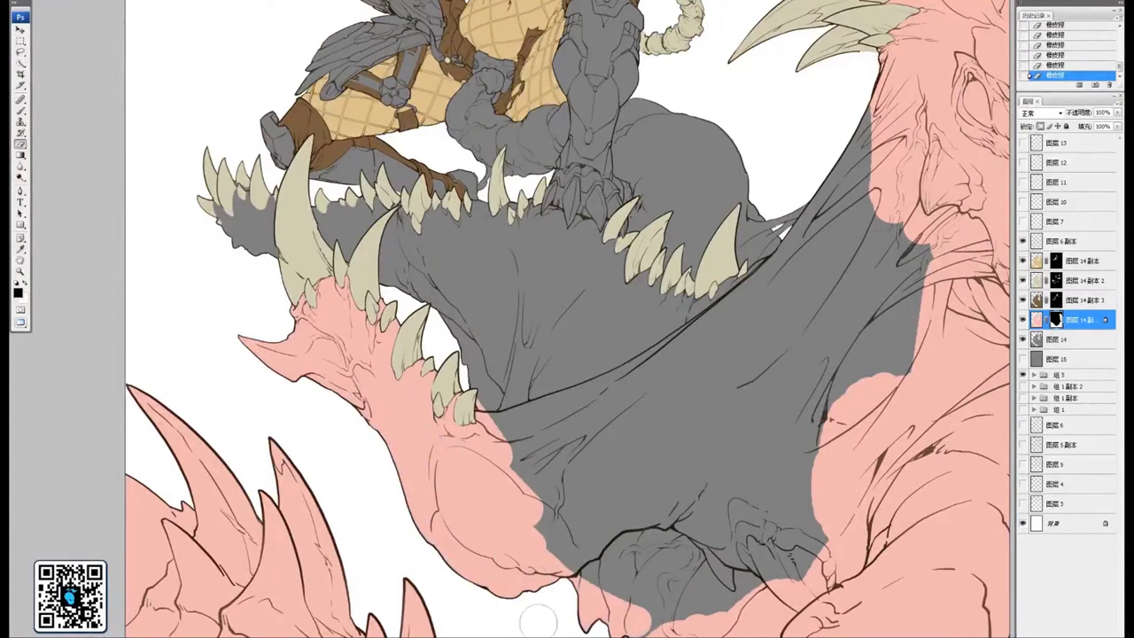
pyautogui.moveTo(653, 531); pyautogui.dragTo(515, 505)
pyautogui.moveTo(416, 505)
pyautogui.mouseDown()
pyautogui.moveTo(564, 616)
pyautogui.moveTo(325, 304)
pyautogui.moveTo(593, 565)
pyautogui.moveTo(629, 555)
pyautogui.moveTo(675, 514)
pyautogui.mouseUp()
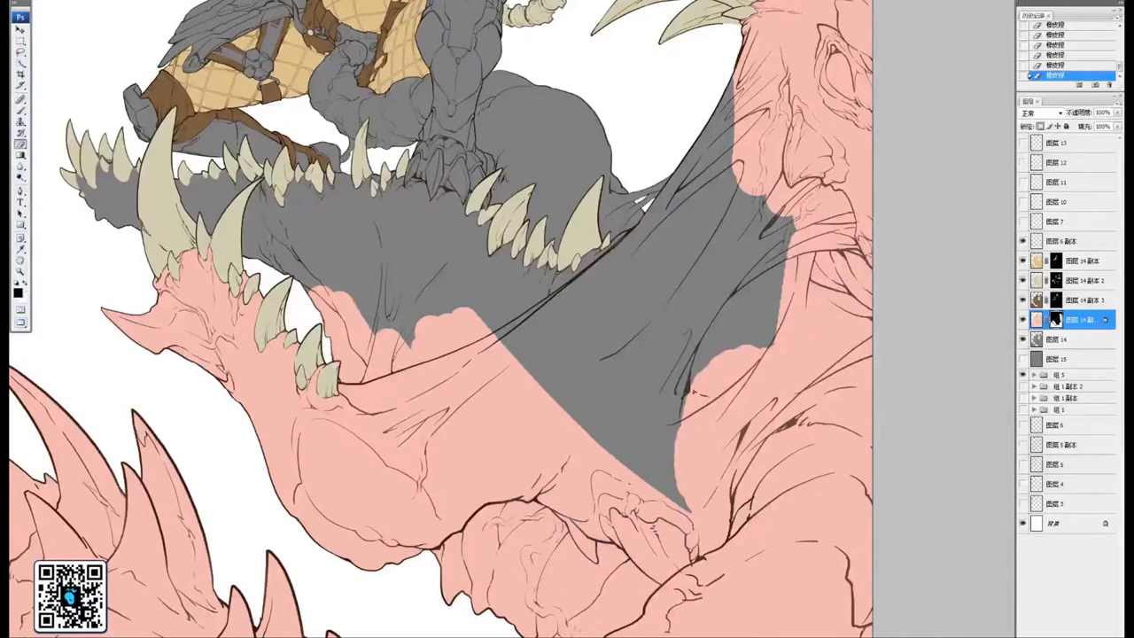
pyautogui.moveTo(480, 362)
pyautogui.mouseDown()
pyautogui.moveTo(678, 501)
pyautogui.moveTo(608, 476)
pyautogui.moveTo(568, 379)
pyautogui.mouseUp()
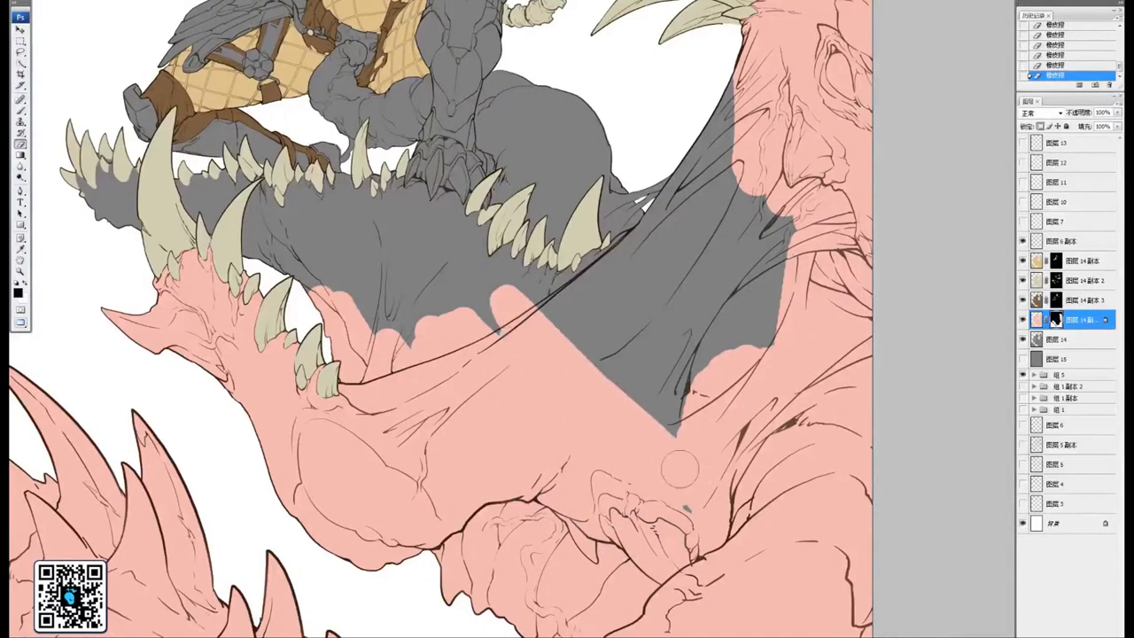
pyautogui.moveTo(640, 436); pyautogui.dragTo(584, 383)
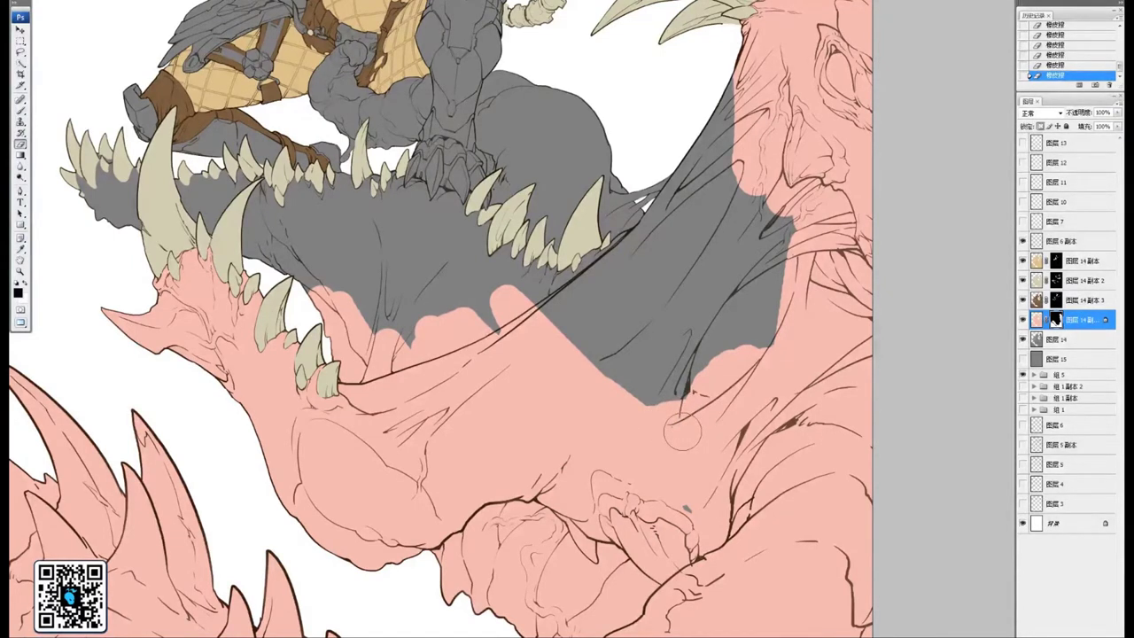
# Extend the pink over the rest of the cheek, the corner of the mouth and the outer side of the hump behind the warrior
pyautogui.moveTo(682, 505)
pyautogui.mouseDown()
pyautogui.moveTo(668, 437)
pyautogui.moveTo(736, 326)
pyautogui.moveTo(746, 392)
pyautogui.moveTo(733, 243)
pyautogui.moveTo(694, 386)
pyautogui.moveTo(645, 346)
pyautogui.moveTo(736, 232)
pyautogui.moveTo(673, 282)
pyautogui.moveTo(755, 157)
pyautogui.mouseUp()
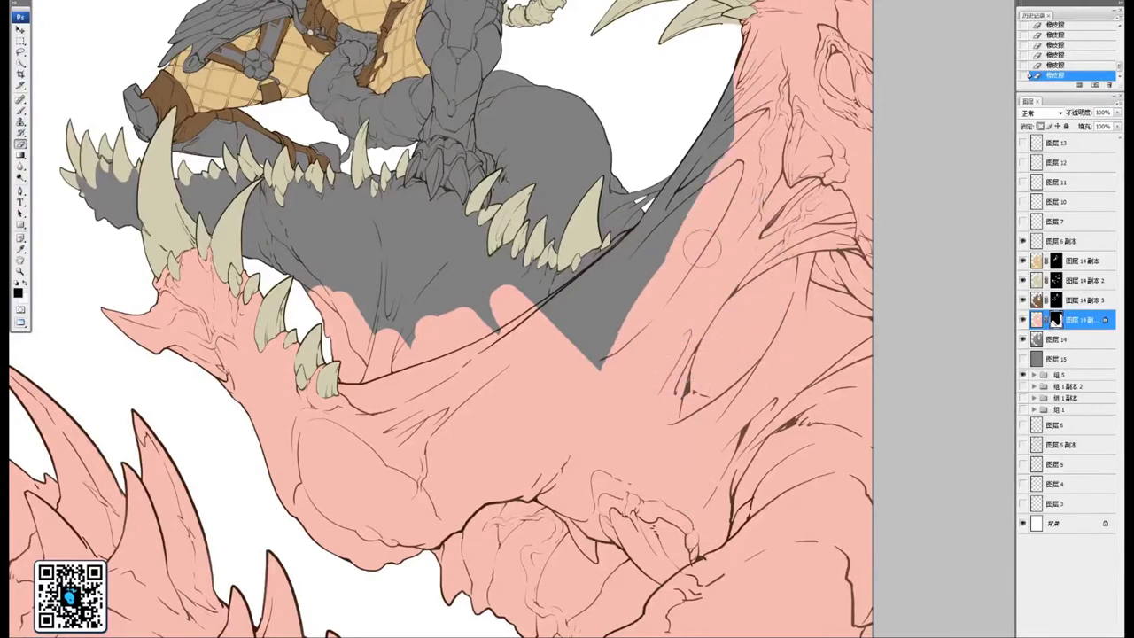
pyautogui.moveTo(708, 261); pyautogui.dragTo(769, 312)
pyautogui.moveTo(794, 257)
pyautogui.mouseDown()
pyautogui.moveTo(806, 124)
pyautogui.moveTo(753, 265)
pyautogui.moveTo(655, 372)
pyautogui.moveTo(664, 257)
pyautogui.moveTo(579, 324)
pyautogui.moveTo(555, 306)
pyautogui.mouseUp()
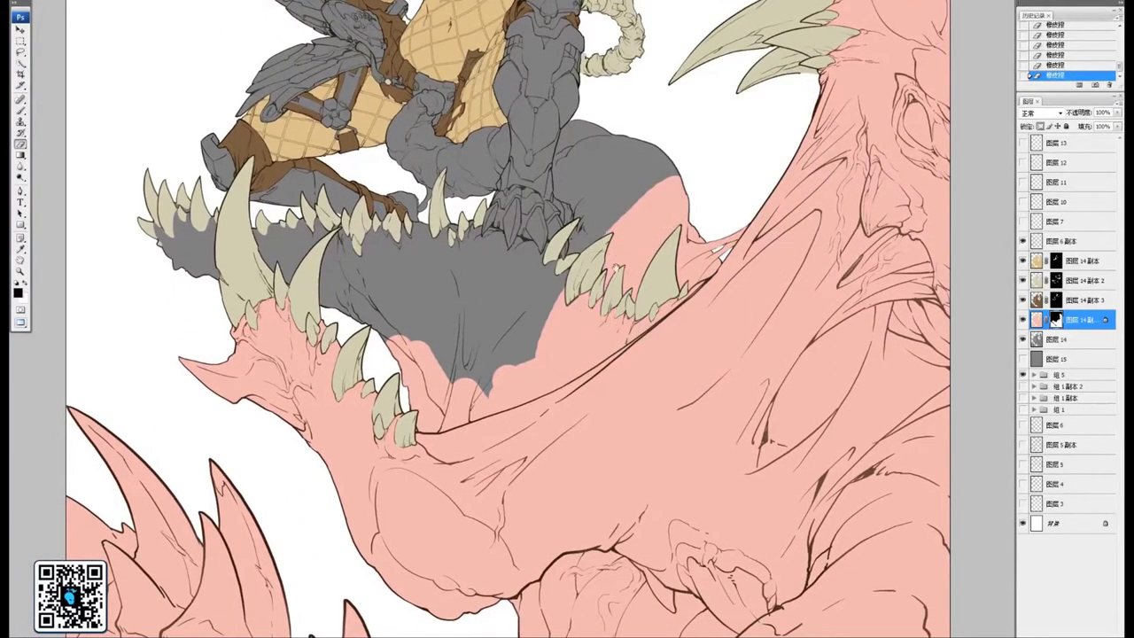
pyautogui.moveTo(654, 262); pyautogui.dragTo(732, 410)
pyautogui.moveTo(741, 327)
pyautogui.mouseDown()
pyautogui.moveTo(734, 313)
pyautogui.moveTo(708, 355)
pyautogui.mouseUp()
# Reveal the pink on the toothed jaw tip beneath the warrior's foot and across the jaw surface below the small teeth
pyautogui.moveTo(452, 416); pyautogui.dragTo(576, 406)
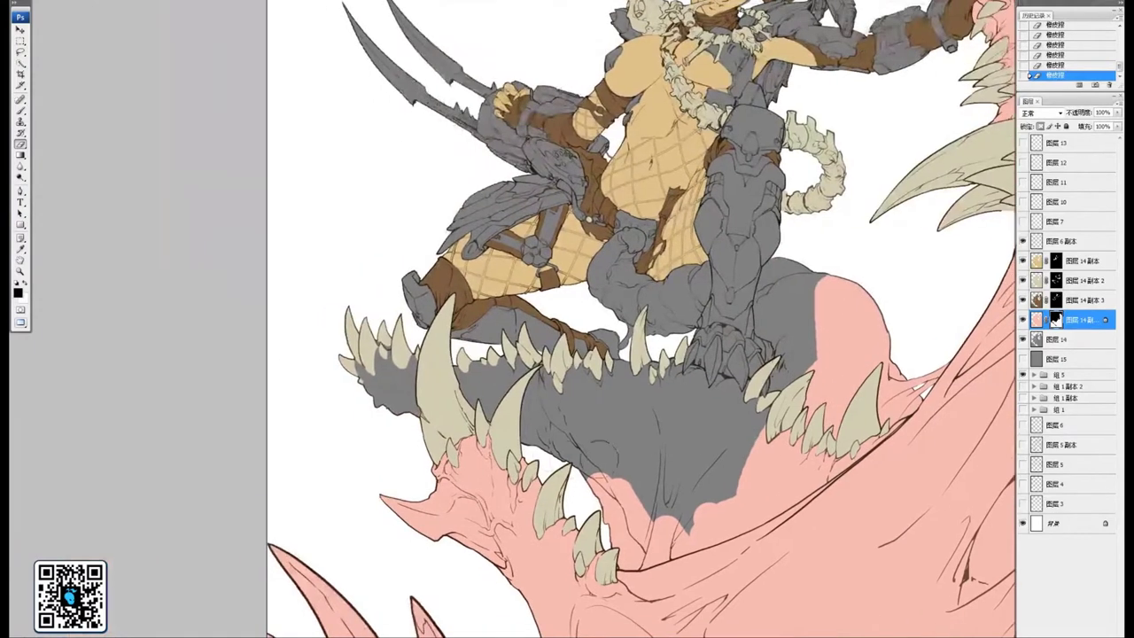
pyautogui.moveTo(505, 404)
pyautogui.mouseDown()
pyautogui.moveTo(592, 496)
pyautogui.moveTo(339, 358)
pyautogui.mouseUp()
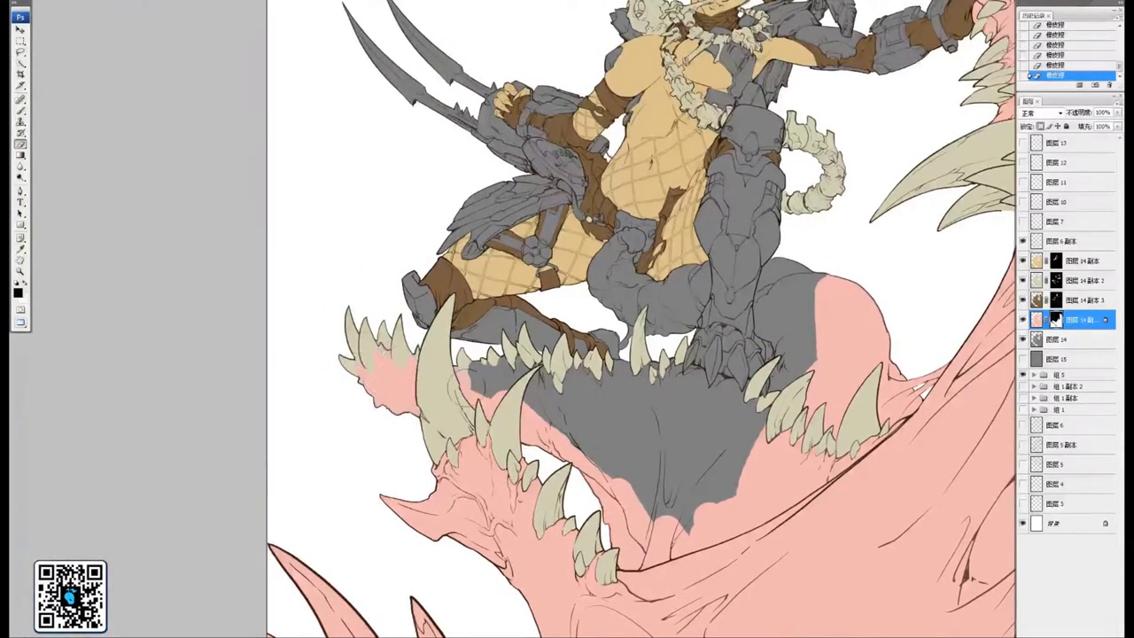
pyautogui.moveTo(432, 361)
pyautogui.mouseDown()
pyautogui.moveTo(492, 390)
pyautogui.moveTo(505, 377)
pyautogui.moveTo(594, 452)
pyautogui.moveTo(572, 477)
pyautogui.moveTo(695, 494)
pyautogui.mouseUp()
pyautogui.hotkey('ctrl', '+')
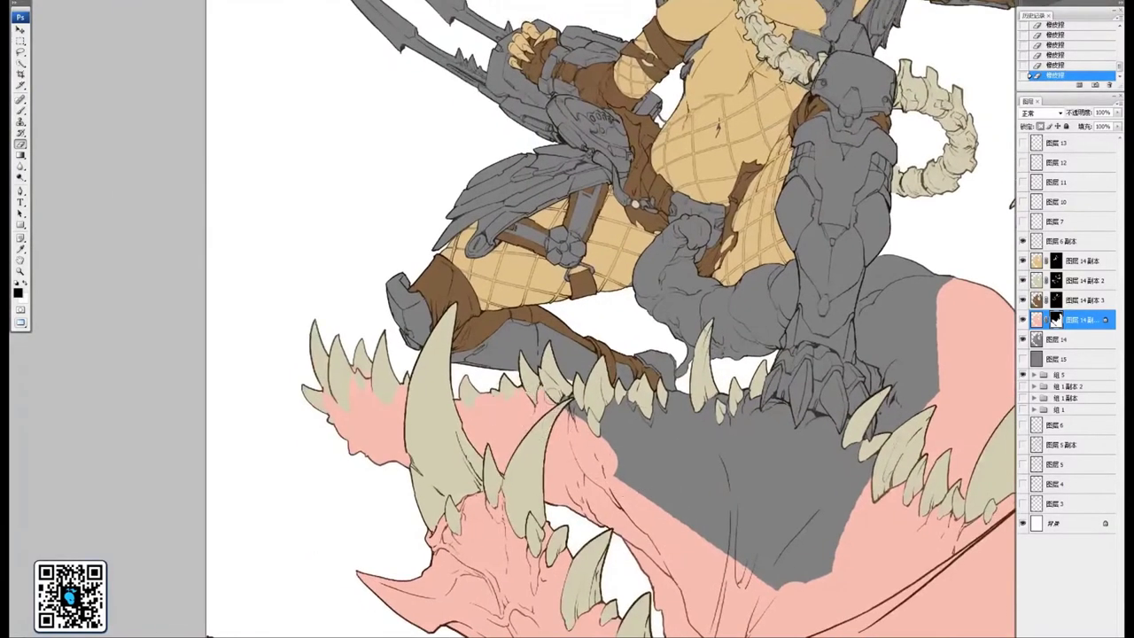
pyautogui.moveTo(609, 418); pyautogui.dragTo(634, 424)
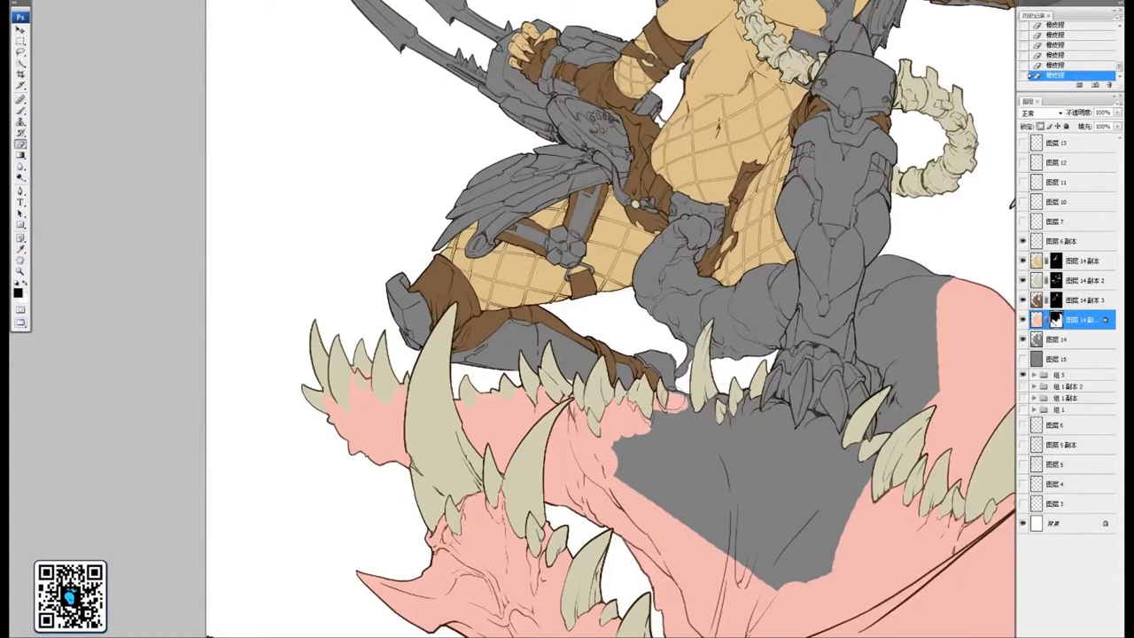
pyautogui.moveTo(700, 399)
pyautogui.mouseDown()
pyautogui.moveTo(708, 461)
pyautogui.moveTo(638, 437)
pyautogui.moveTo(707, 488)
pyautogui.moveTo(618, 449)
pyautogui.moveTo(623, 465)
pyautogui.moveTo(727, 543)
pyautogui.moveTo(716, 511)
pyautogui.moveTo(859, 547)
pyautogui.moveTo(807, 492)
pyautogui.mouseUp()
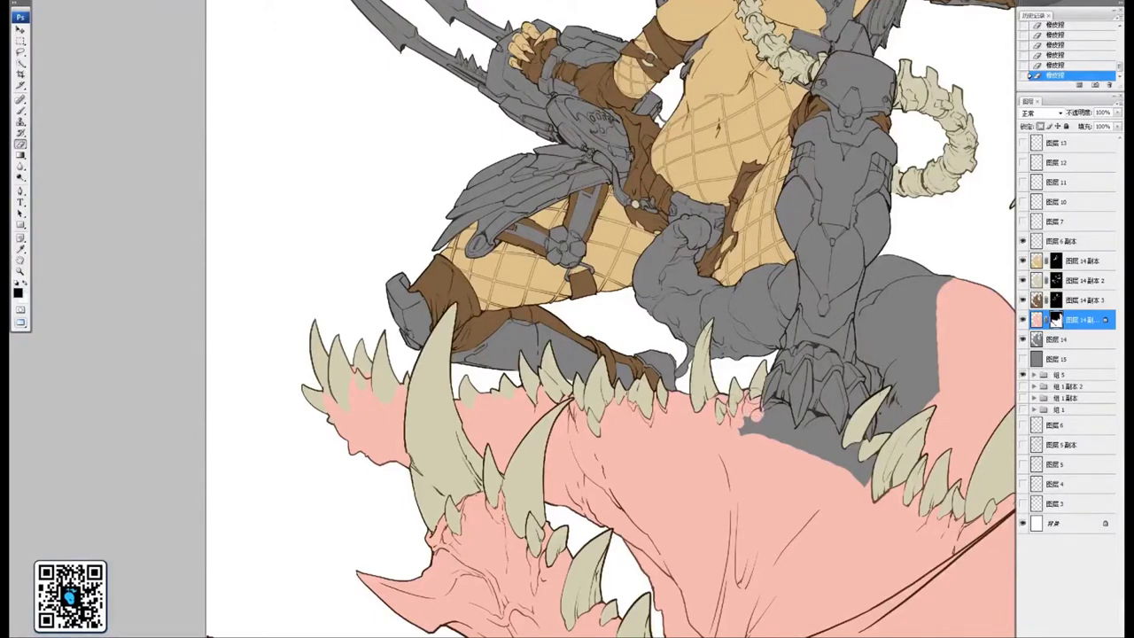
# Refine the pink mask around the small teeth and bring the colour up to the outline of the gauntlet's first claws
pyautogui.scroll(5, 755, 446)
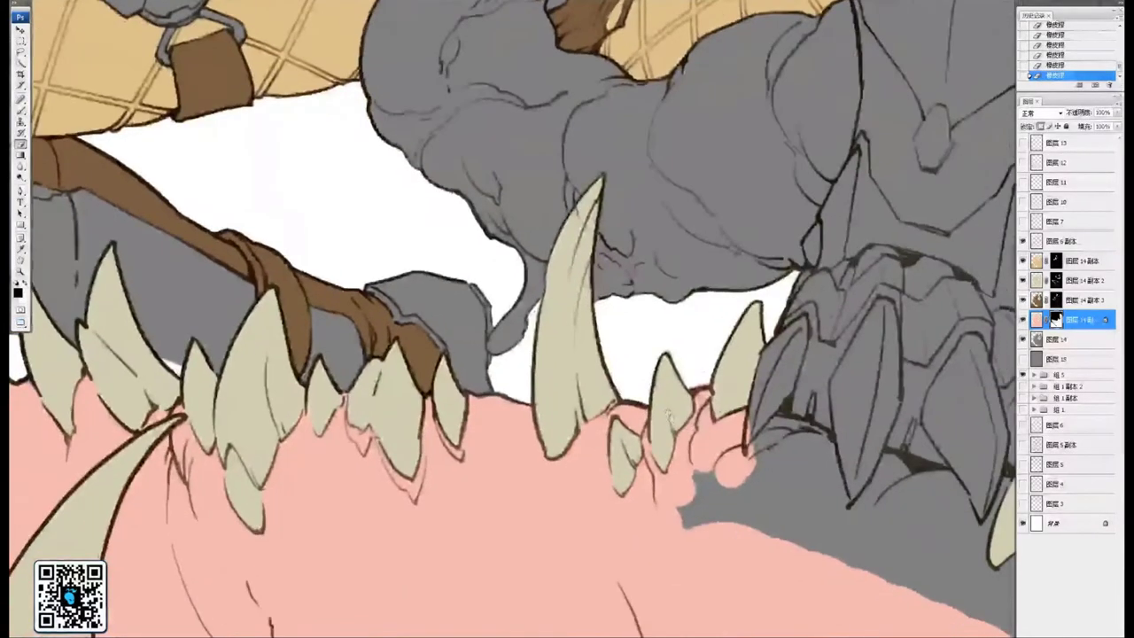
pyautogui.moveTo(493, 401)
pyautogui.mouseDown()
pyautogui.moveTo(525, 410)
pyautogui.moveTo(479, 385)
pyautogui.mouseUp()
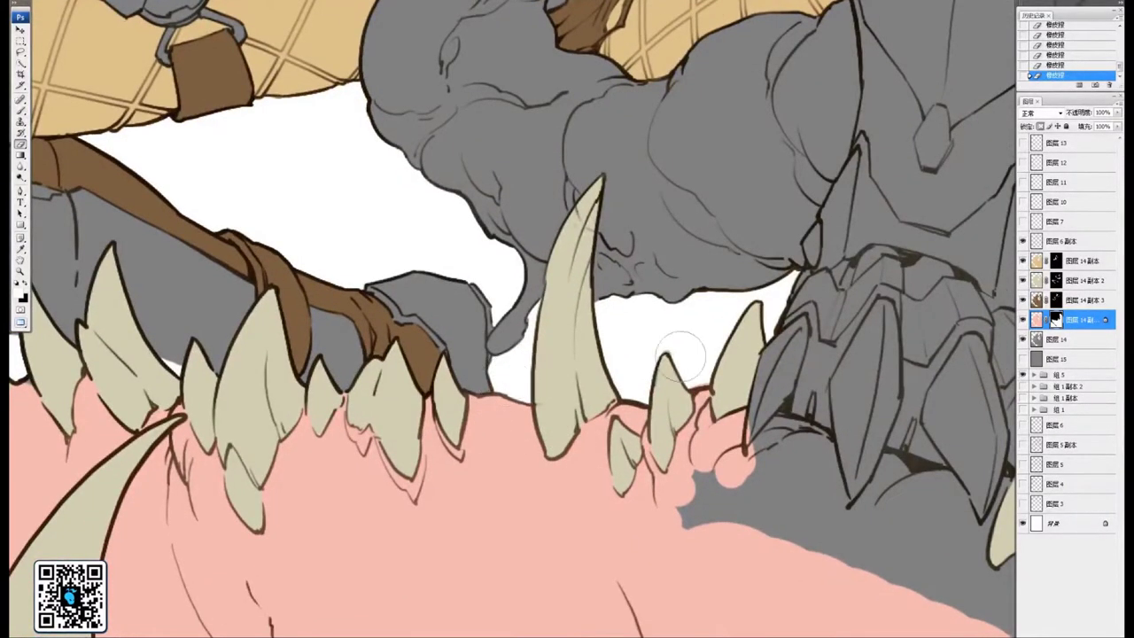
pyautogui.moveTo(760, 445)
pyautogui.mouseDown()
pyautogui.moveTo(730, 458)
pyautogui.moveTo(741, 482)
pyautogui.moveTo(781, 427)
pyautogui.moveTo(807, 439)
pyautogui.moveTo(829, 539)
pyautogui.mouseUp()
pyautogui.press('x')
pyautogui.moveTo(819, 444)
pyautogui.mouseDown()
pyautogui.moveTo(844, 596)
pyautogui.moveTo(806, 481)
pyautogui.moveTo(777, 485)
pyautogui.moveTo(785, 454)
pyautogui.moveTo(717, 514)
pyautogui.mouseUp()
pyautogui.moveTo(811, 533); pyautogui.dragTo(680, 487)
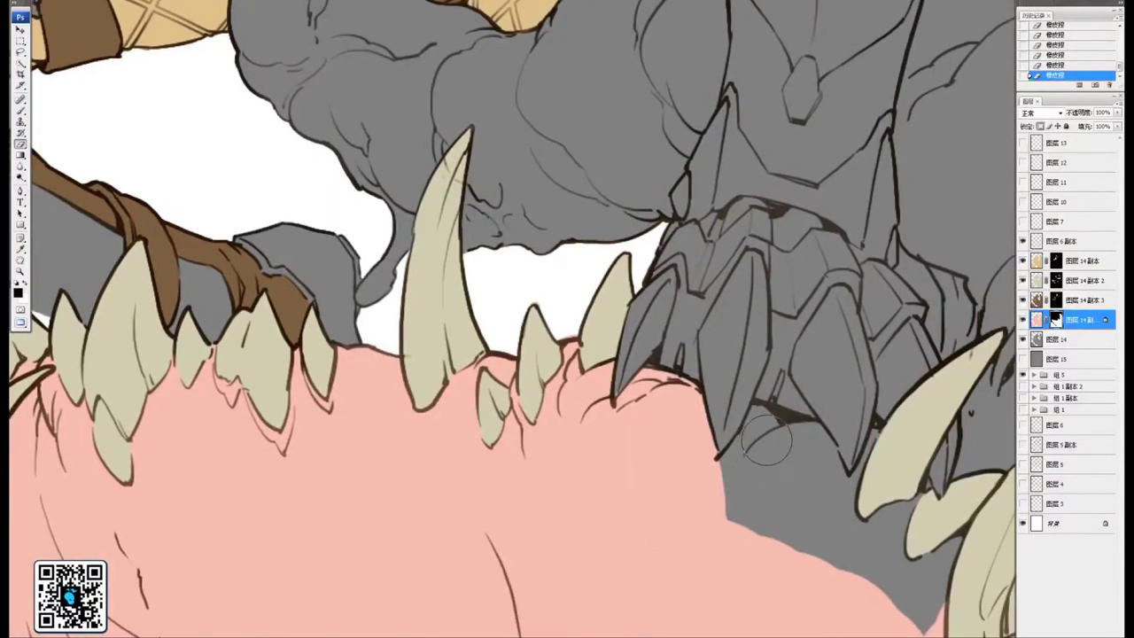
# Reveal the pink beneath the gauntlet's remaining claws and fill the grey gap beside the large teeth
pyautogui.moveTo(757, 412)
pyautogui.mouseDown()
pyautogui.moveTo(735, 461)
pyautogui.moveTo(740, 509)
pyautogui.moveTo(801, 531)
pyautogui.moveTo(815, 520)
pyautogui.moveTo(769, 436)
pyautogui.moveTo(781, 427)
pyautogui.moveTo(810, 436)
pyautogui.moveTo(844, 514)
pyautogui.mouseUp()
pyautogui.moveTo(814, 445); pyautogui.dragTo(851, 531)
pyautogui.moveTo(873, 463)
pyautogui.mouseDown()
pyautogui.moveTo(825, 435)
pyautogui.moveTo(816, 567)
pyautogui.moveTo(851, 505)
pyautogui.mouseUp()
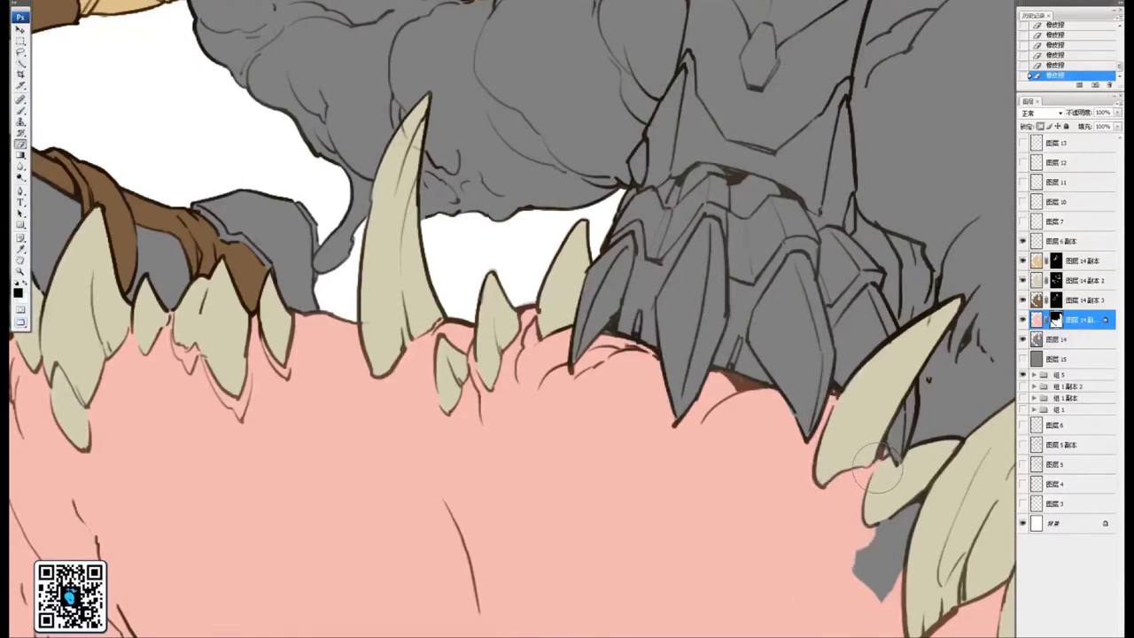
pyautogui.moveTo(873, 571)
pyautogui.mouseDown()
pyautogui.moveTo(866, 539)
pyautogui.moveTo(911, 523)
pyautogui.mouseUp()
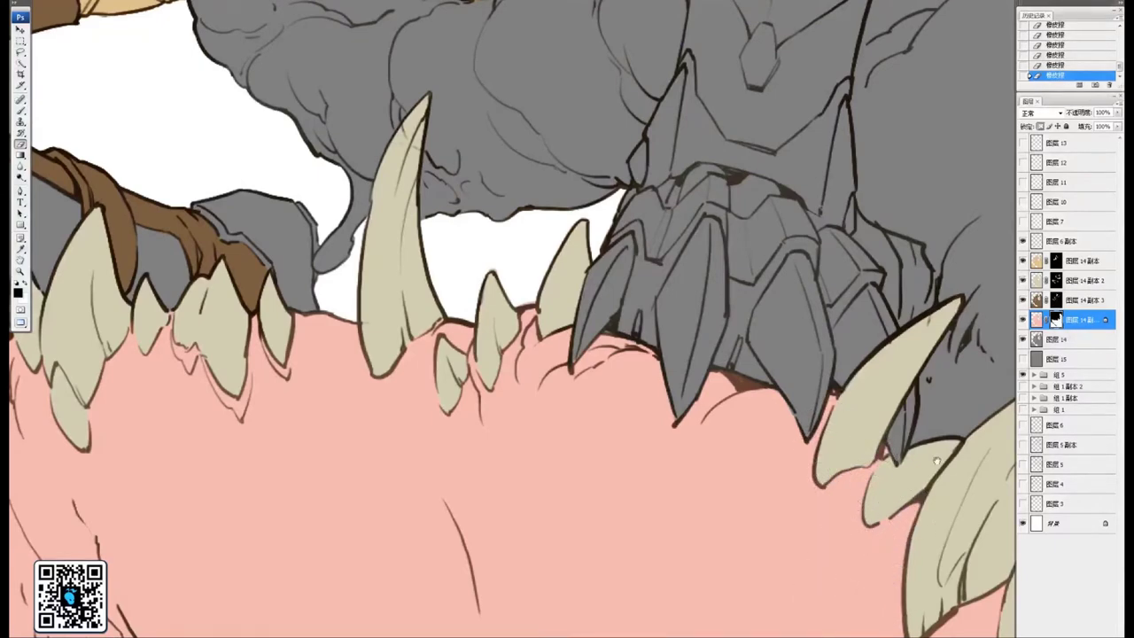
# Reveal the pink beside the gauntlet's outer claws and across the remaining grey of the hump behind the warrior's armoured leg
pyautogui.moveTo(937, 461); pyautogui.dragTo(759, 569)
pyautogui.moveTo(783, 479)
pyautogui.mouseDown()
pyautogui.moveTo(741, 459)
pyautogui.moveTo(735, 514)
pyautogui.moveTo(785, 408)
pyautogui.moveTo(874, 317)
pyautogui.moveTo(860, 388)
pyautogui.moveTo(695, 306)
pyautogui.moveTo(727, 363)
pyautogui.mouseUp()
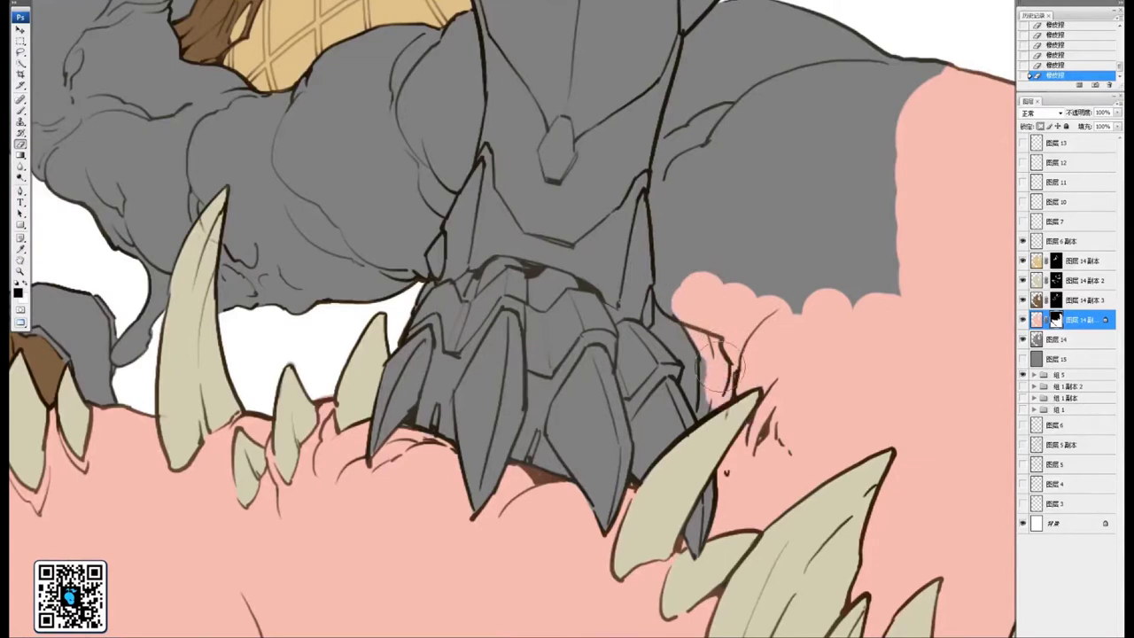
pyautogui.moveTo(720, 404)
pyautogui.mouseDown()
pyautogui.moveTo(698, 365)
pyautogui.moveTo(687, 379)
pyautogui.moveTo(705, 375)
pyautogui.moveTo(809, 450)
pyautogui.mouseUp()
pyautogui.moveTo(728, 384); pyautogui.dragTo(745, 448)
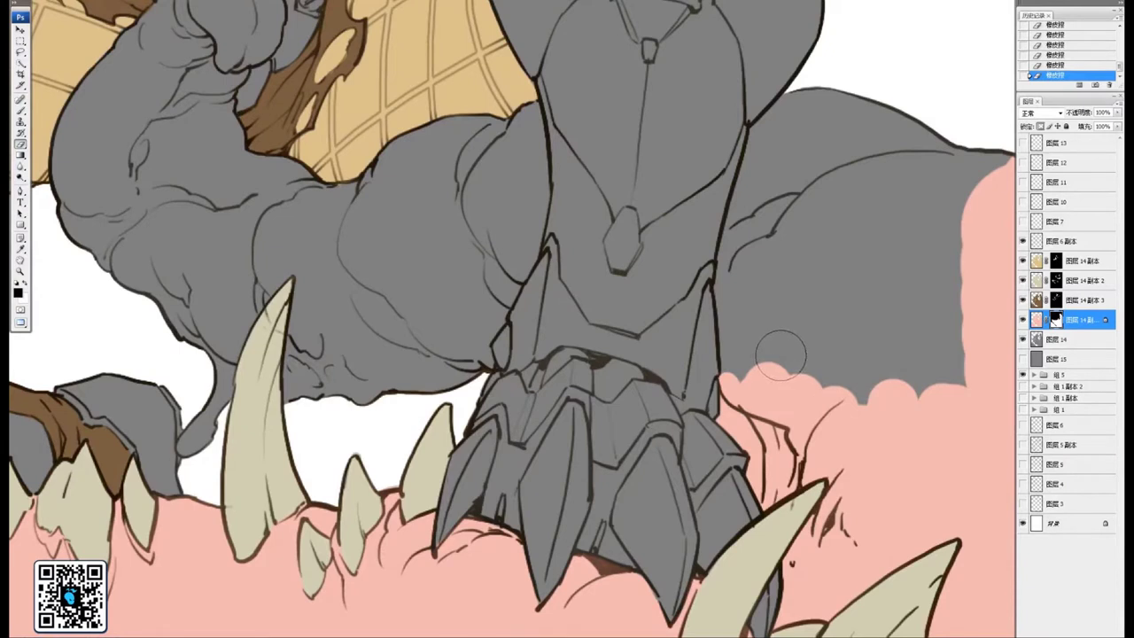
pyautogui.moveTo(749, 329)
pyautogui.mouseDown()
pyautogui.moveTo(772, 354)
pyautogui.moveTo(754, 266)
pyautogui.moveTo(738, 323)
pyautogui.moveTo(724, 266)
pyautogui.moveTo(751, 177)
pyautogui.moveTo(811, 213)
pyautogui.moveTo(843, 205)
pyautogui.moveTo(789, 319)
pyautogui.moveTo(764, 235)
pyautogui.moveTo(771, 150)
pyautogui.moveTo(760, 135)
pyautogui.moveTo(797, 99)
pyautogui.moveTo(772, 129)
pyautogui.moveTo(844, 91)
pyautogui.moveTo(917, 150)
pyautogui.moveTo(953, 204)
pyautogui.moveTo(938, 365)
pyautogui.moveTo(868, 385)
pyautogui.moveTo(816, 337)
pyautogui.mouseUp()
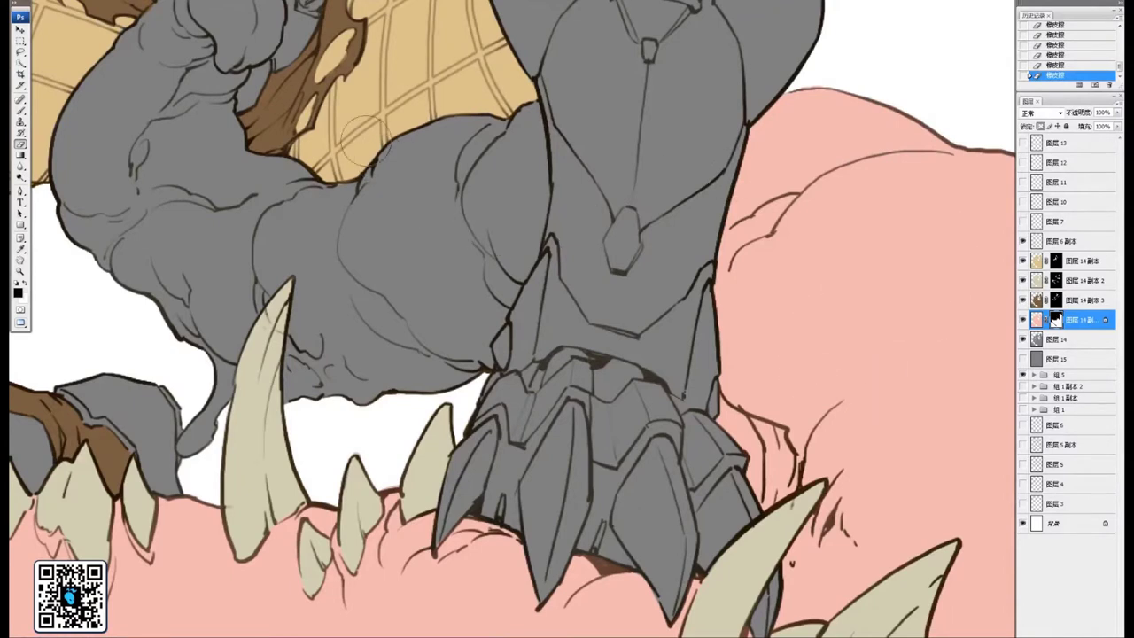
# Reveal the pink on the thick part of the tongue beside the armoured leg, down to its lower outline
pyautogui.moveTo(362, 142)
pyautogui.mouseDown()
pyautogui.moveTo(403, 257)
pyautogui.moveTo(497, 133)
pyautogui.moveTo(531, 195)
pyautogui.moveTo(521, 146)
pyautogui.moveTo(525, 244)
pyautogui.moveTo(483, 310)
pyautogui.moveTo(438, 319)
pyautogui.moveTo(390, 301)
pyautogui.moveTo(395, 239)
pyautogui.mouseUp()
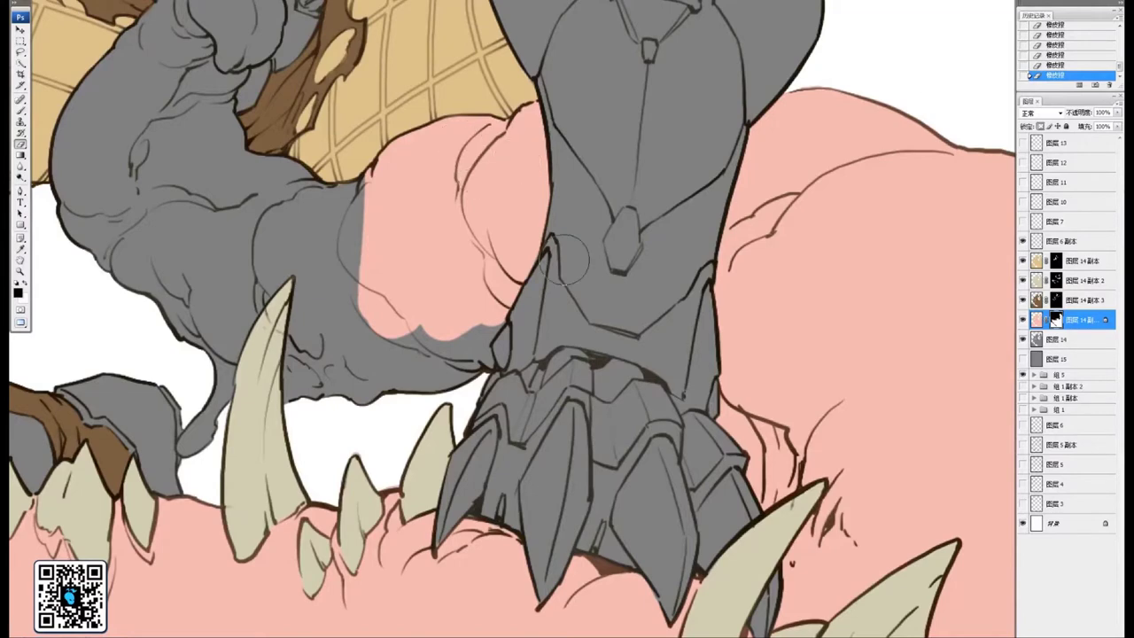
pyautogui.moveTo(411, 255)
pyautogui.mouseDown()
pyautogui.moveTo(531, 283)
pyautogui.moveTo(625, 265)
pyautogui.mouseUp()
pyautogui.moveTo(592, 306)
pyautogui.mouseDown()
pyautogui.moveTo(577, 383)
pyautogui.moveTo(652, 374)
pyautogui.moveTo(585, 299)
pyautogui.moveTo(617, 272)
pyautogui.mouseUp()
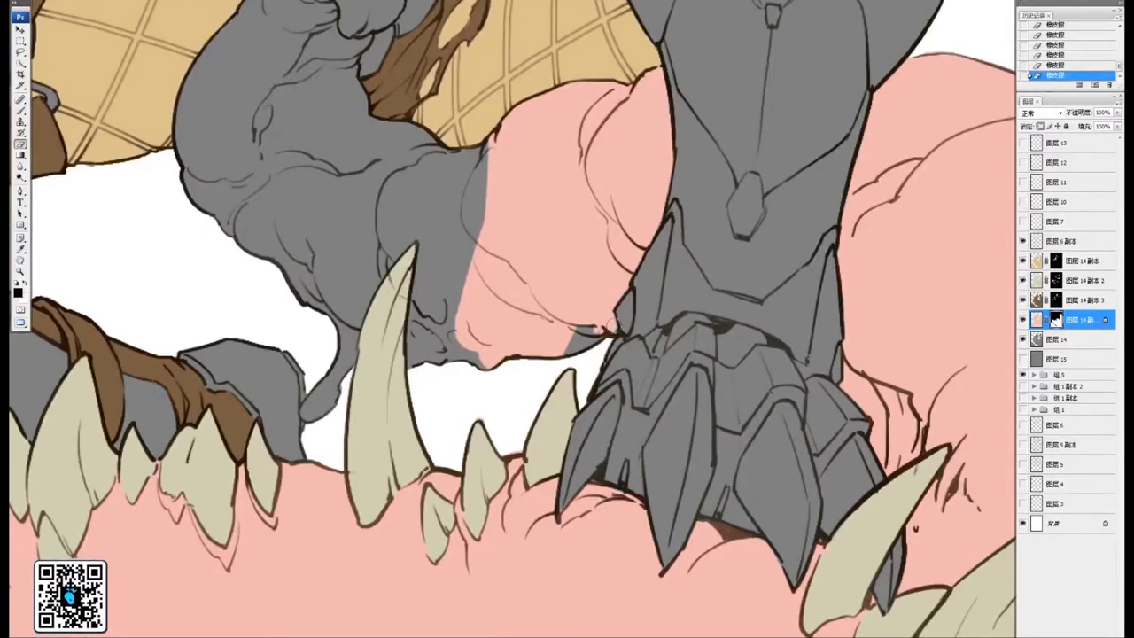
pyautogui.moveTo(528, 316); pyautogui.dragTo(602, 404)
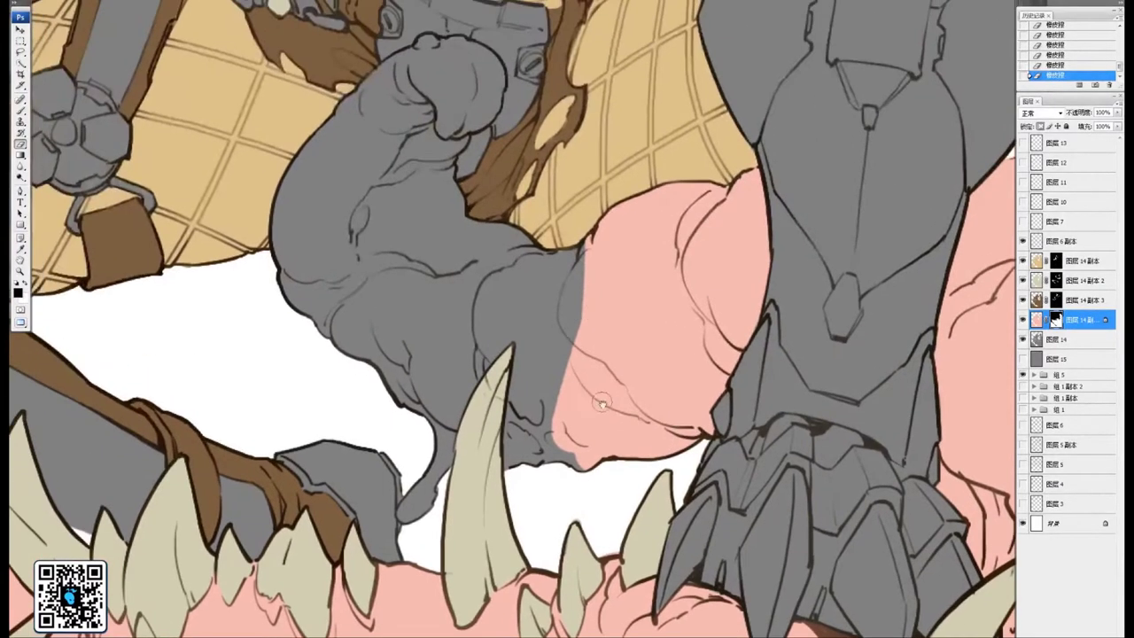
# Extend the pink along the rest of the tongue up to its curled tip at the warrior's belt
pyautogui.moveTo(590, 238)
pyautogui.mouseDown()
pyautogui.moveTo(562, 358)
pyautogui.moveTo(556, 337)
pyautogui.moveTo(575, 462)
pyautogui.mouseUp()
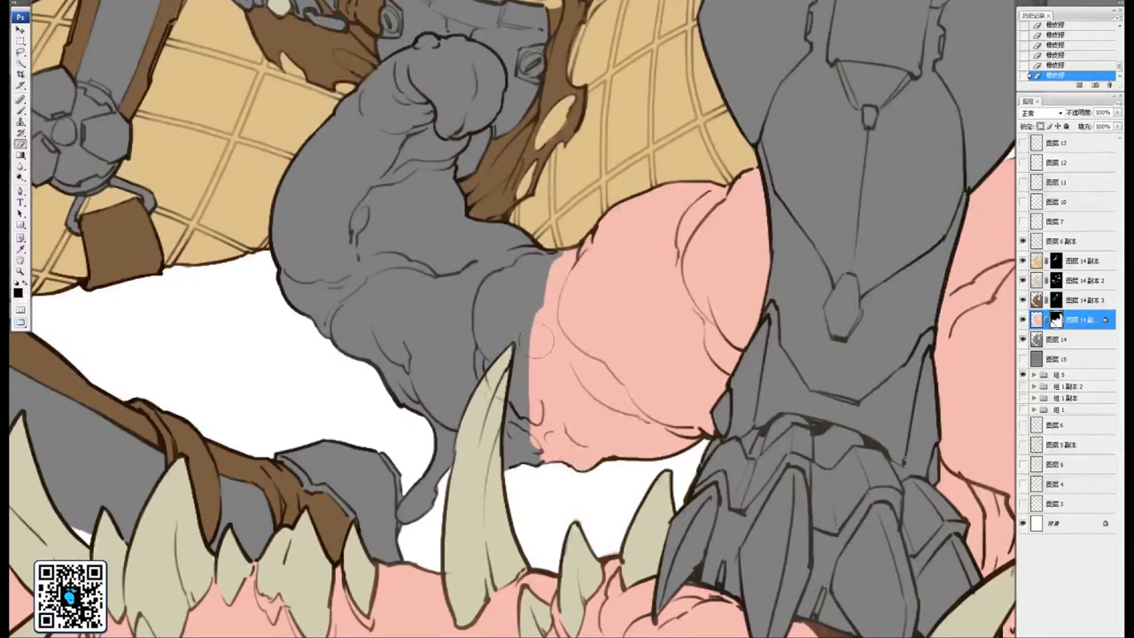
pyautogui.moveTo(550, 264); pyautogui.dragTo(521, 374)
pyautogui.moveTo(532, 425)
pyautogui.mouseDown()
pyautogui.moveTo(479, 354)
pyautogui.moveTo(453, 370)
pyautogui.moveTo(436, 505)
pyautogui.moveTo(386, 483)
pyautogui.moveTo(423, 507)
pyautogui.mouseUp()
pyautogui.moveTo(462, 307)
pyautogui.mouseDown()
pyautogui.moveTo(537, 487)
pyautogui.moveTo(604, 456)
pyautogui.moveTo(607, 434)
pyautogui.moveTo(530, 394)
pyautogui.moveTo(492, 540)
pyautogui.moveTo(443, 559)
pyautogui.moveTo(448, 521)
pyautogui.moveTo(373, 398)
pyautogui.moveTo(390, 355)
pyautogui.moveTo(386, 326)
pyautogui.moveTo(447, 306)
pyautogui.moveTo(483, 399)
pyautogui.moveTo(514, 336)
pyautogui.moveTo(508, 365)
pyautogui.moveTo(519, 358)
pyautogui.moveTo(514, 329)
pyautogui.moveTo(521, 351)
pyautogui.moveTo(536, 305)
pyautogui.moveTo(474, 247)
pyautogui.moveTo(502, 234)
pyautogui.moveTo(484, 245)
pyautogui.moveTo(494, 221)
pyautogui.moveTo(537, 228)
pyautogui.moveTo(522, 241)
pyautogui.moveTo(530, 266)
pyautogui.moveTo(551, 228)
pyautogui.moveTo(571, 262)
pyautogui.moveTo(543, 302)
pyautogui.moveTo(562, 278)
pyautogui.mouseUp()
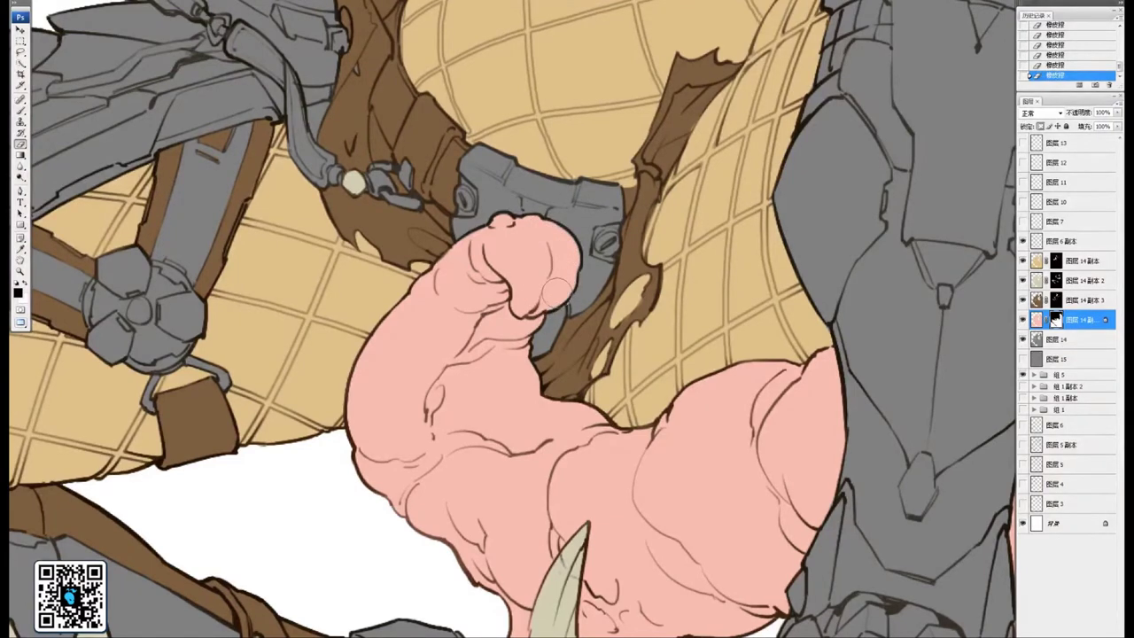
# Show the grey background layer 图层 15 behind the coloured figures
pyautogui.hotkey('ctrl', '-')
pyautogui.hotkey('ctrl', '-')
pyautogui.hotkey('ctrl', '-')
pyautogui.hotkey('ctrl', '-')
pyautogui.hotkey('ctrl', '-')
pyautogui.moveTo(694, 373); pyautogui.dragTo(552, 306)
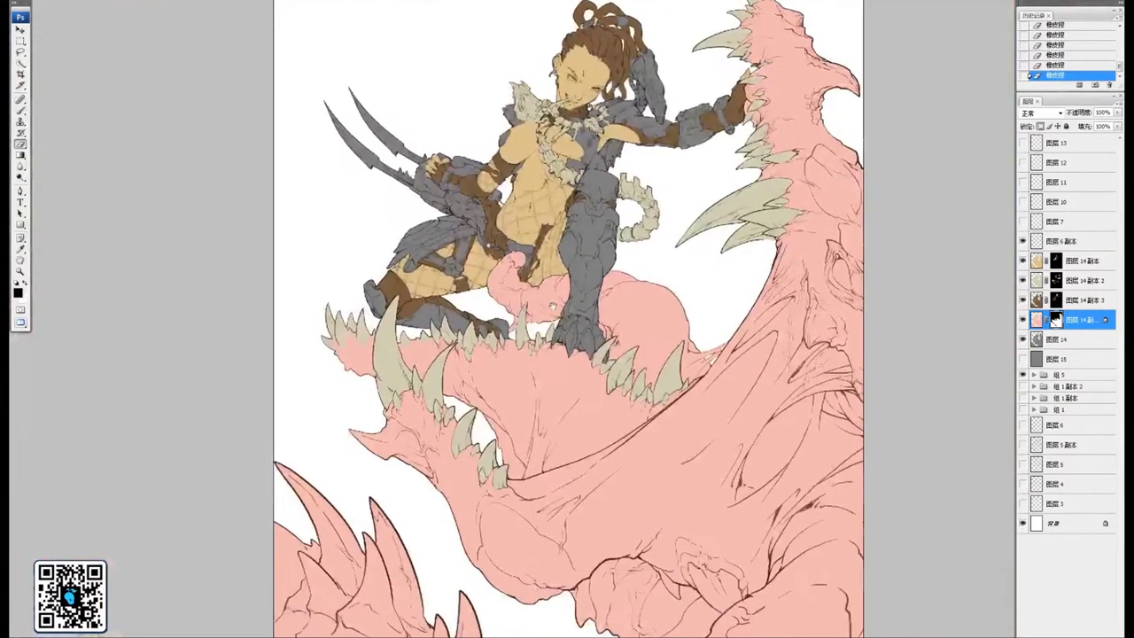
pyautogui.hotkey('ctrl', '-')
pyautogui.moveTo(677, 371); pyautogui.dragTo(652, 366)
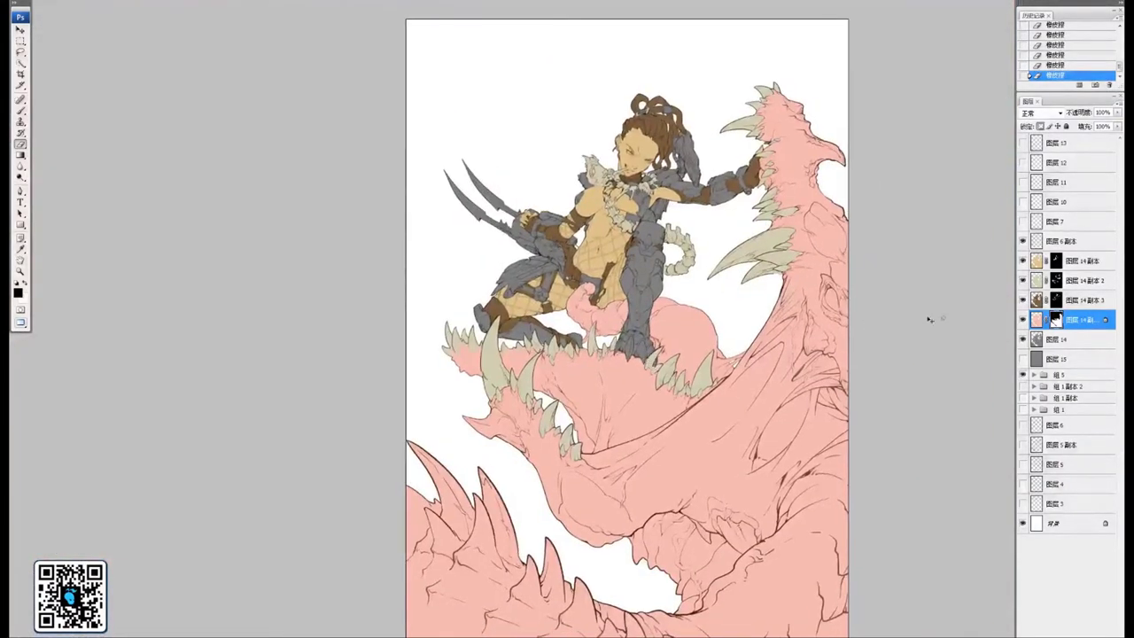
pyautogui.click(1023, 359)
# Examine the warrior's and creature's flat colours against the grey background, both close up and as a whole
pyautogui.hotkey('ctrl', '+')
pyautogui.hotkey('ctrl', '+')
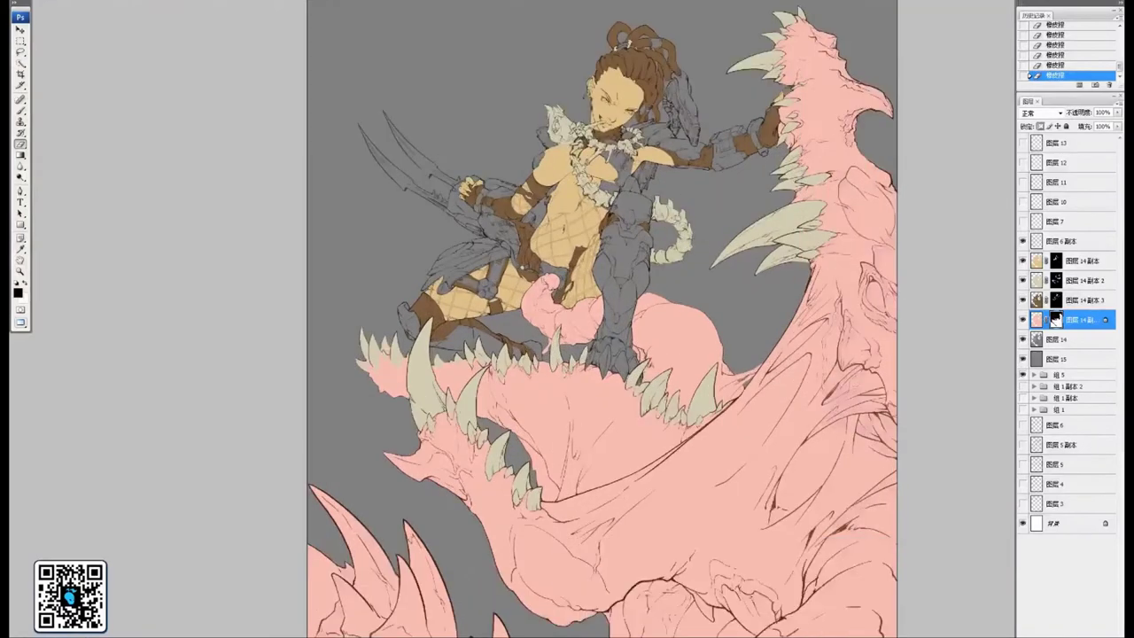
pyautogui.hotkey('ctrl', '+')
pyautogui.hotkey('ctrl', '+')
pyautogui.hotkey('ctrl', '+')
pyautogui.hotkey('ctrl', '+')
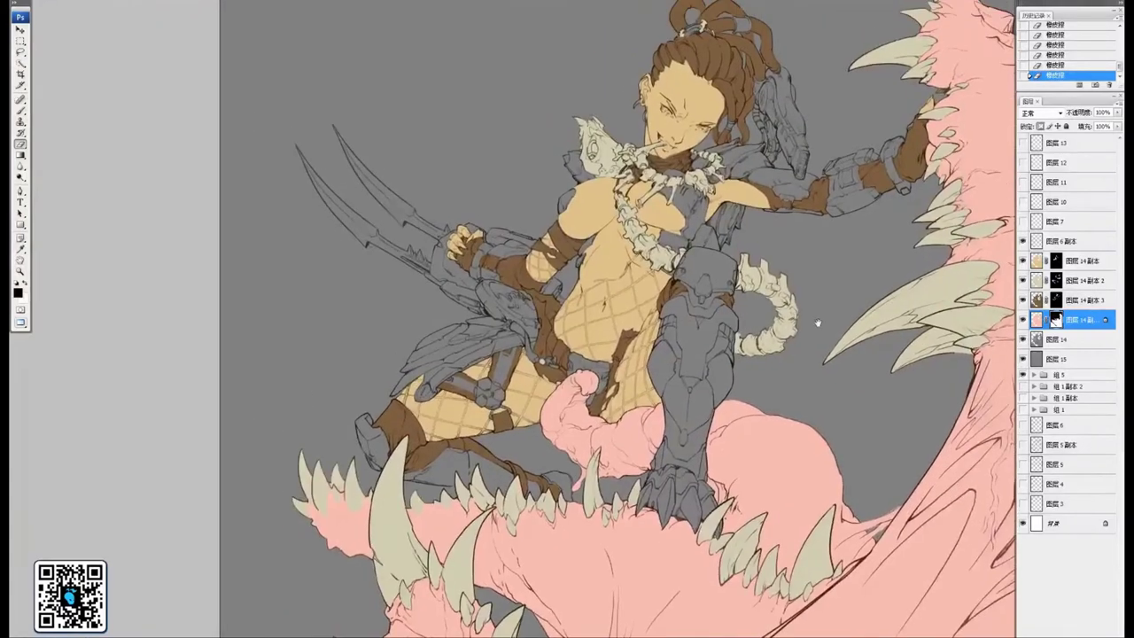
pyautogui.scroll(-2, 785, 355)
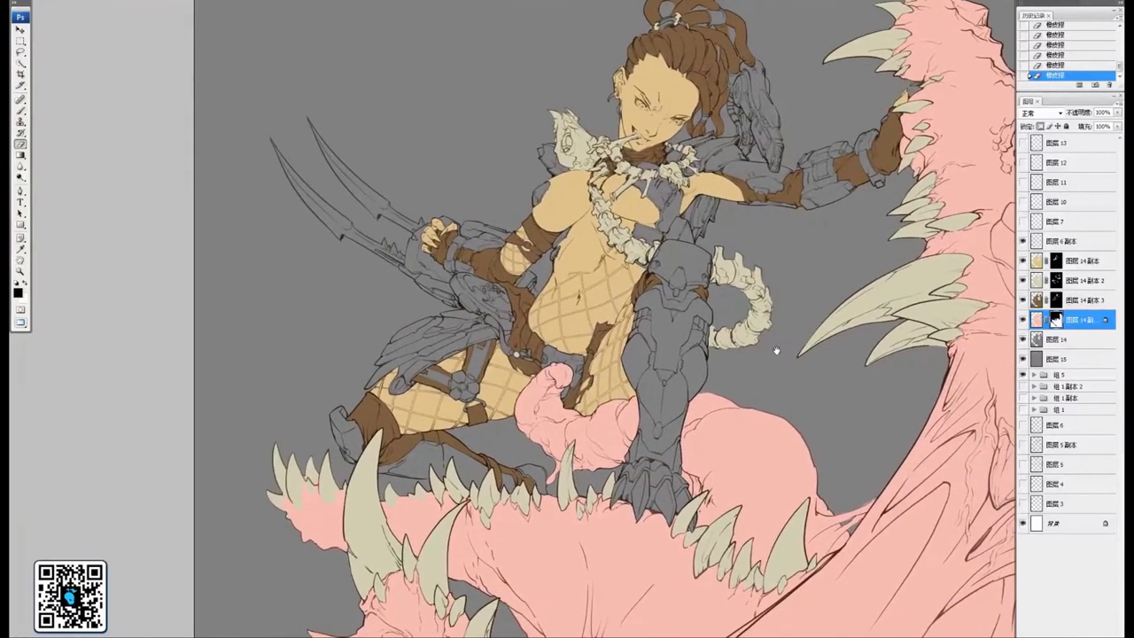
pyautogui.hotkey('ctrl', '-')
pyautogui.hotkey('ctrl', '-')
pyautogui.hotkey('ctrl', '-')
pyautogui.hotkey('ctrl', '-')
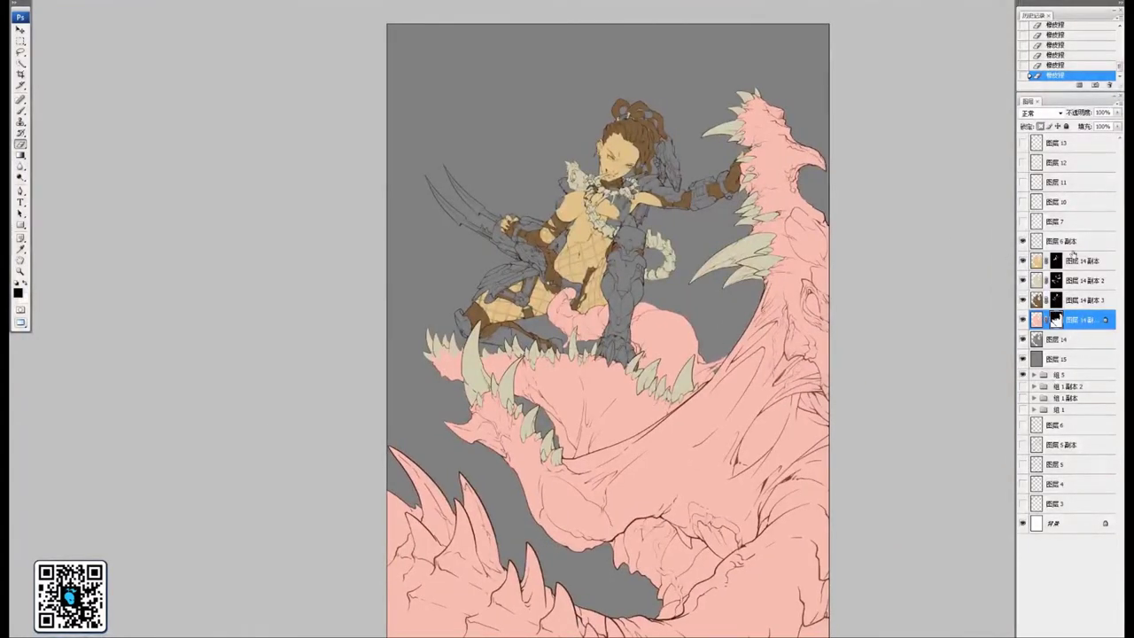
# Group the flat colour layers from 图层 14 up to 图层 14 副本 and duplicate the group
pyautogui.click(1074, 339)
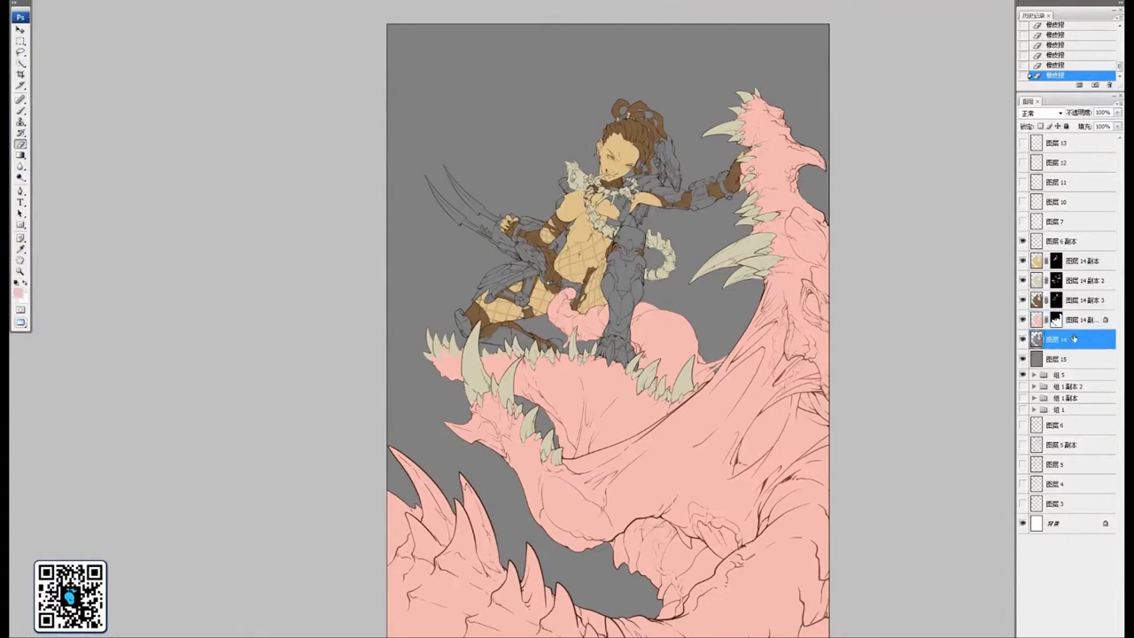
pyautogui.keyDown('shift'); pyautogui.click(1081, 264); pyautogui.keyUp('shift')
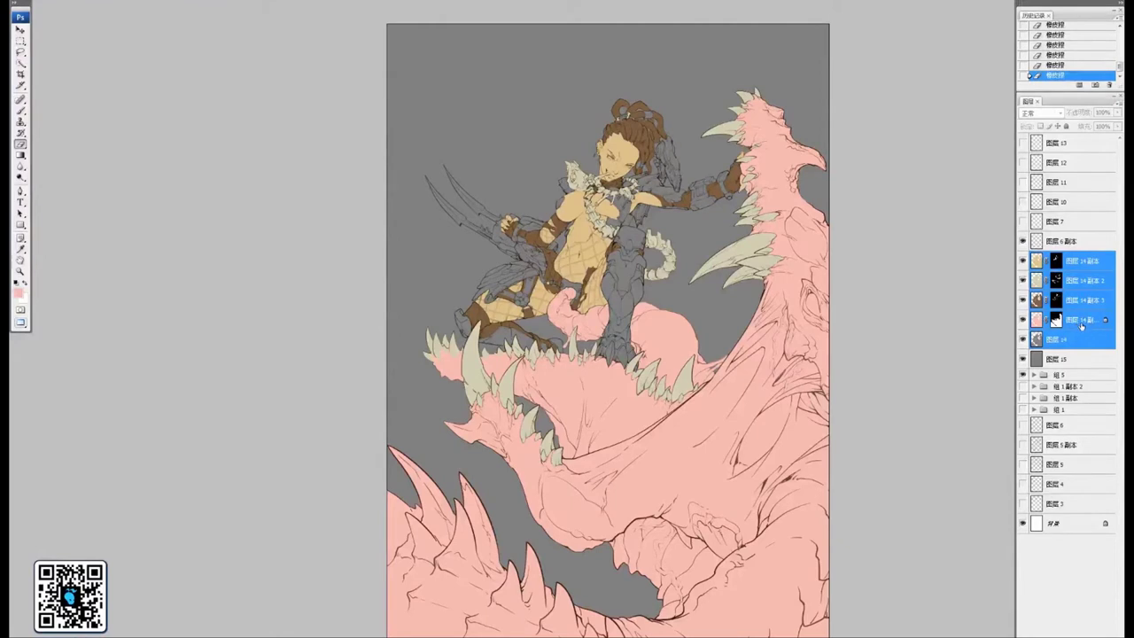
pyautogui.hotkey('ctrl', 'g')
pyautogui.hotkey('ctrl', 'j')
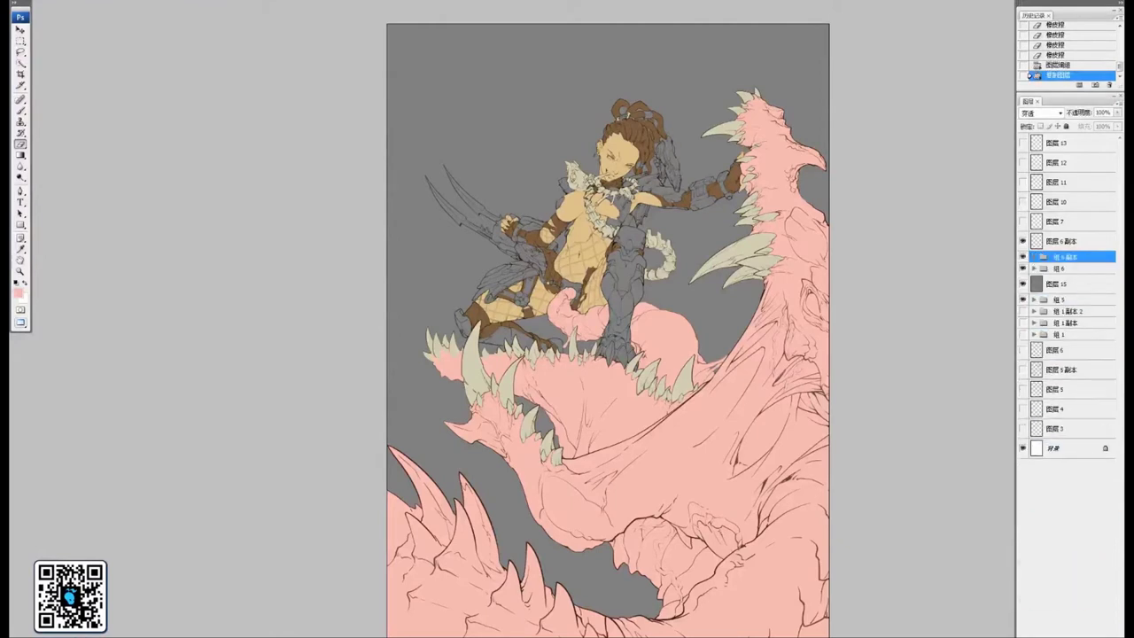
# Expand the duplicated group and select its pink creature skin layer
pyautogui.click(1034, 257)
pyautogui.click(1090, 273)
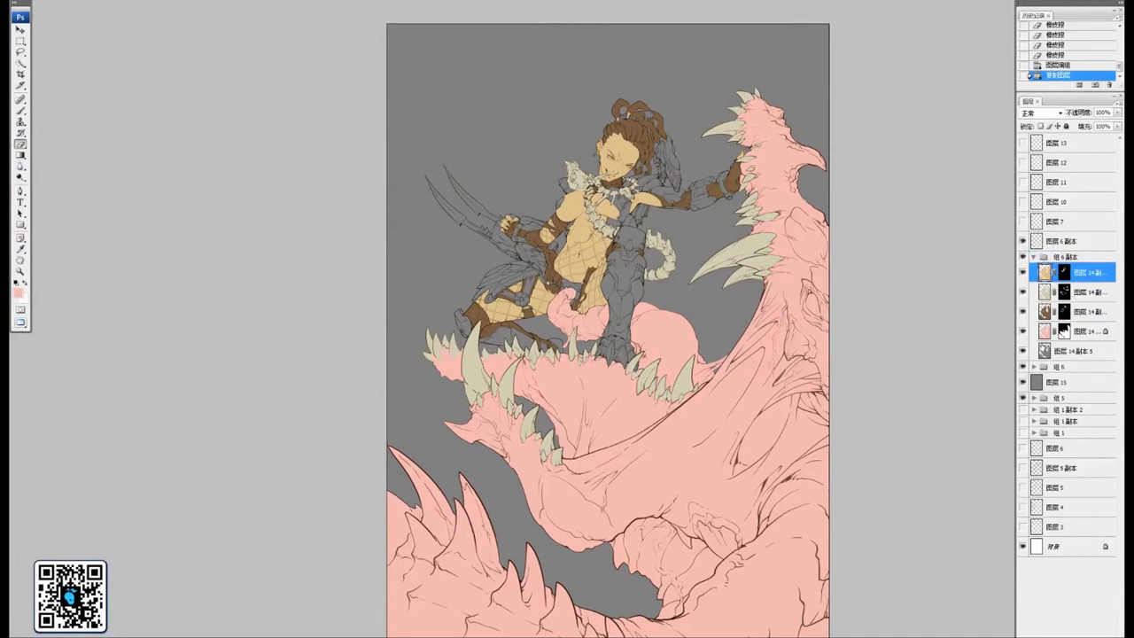
pyautogui.click(1077, 333)
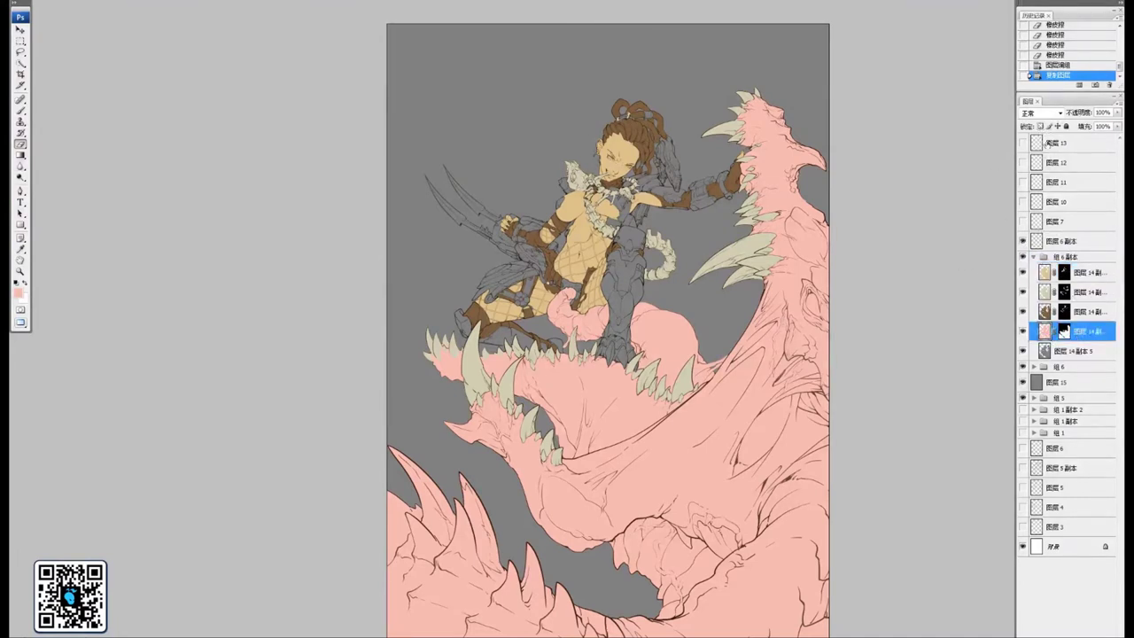
pyautogui.moveTo(685, 460); pyautogui.dragTo(589, 466)
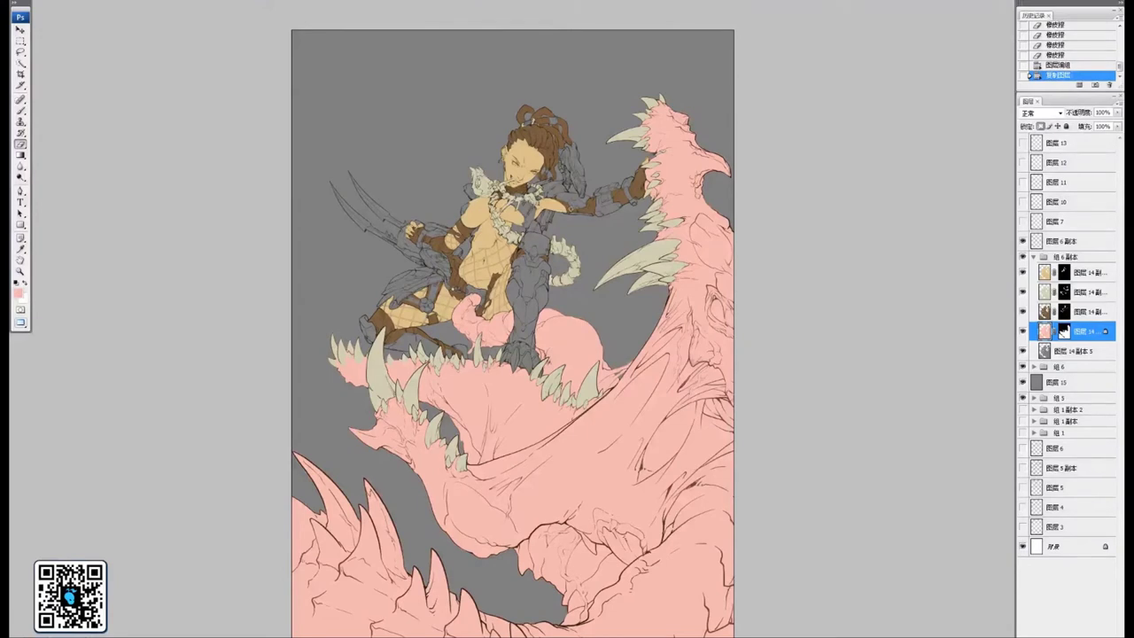
# Set the foreground colour to a dark, muted green
pyautogui.click(19, 291)
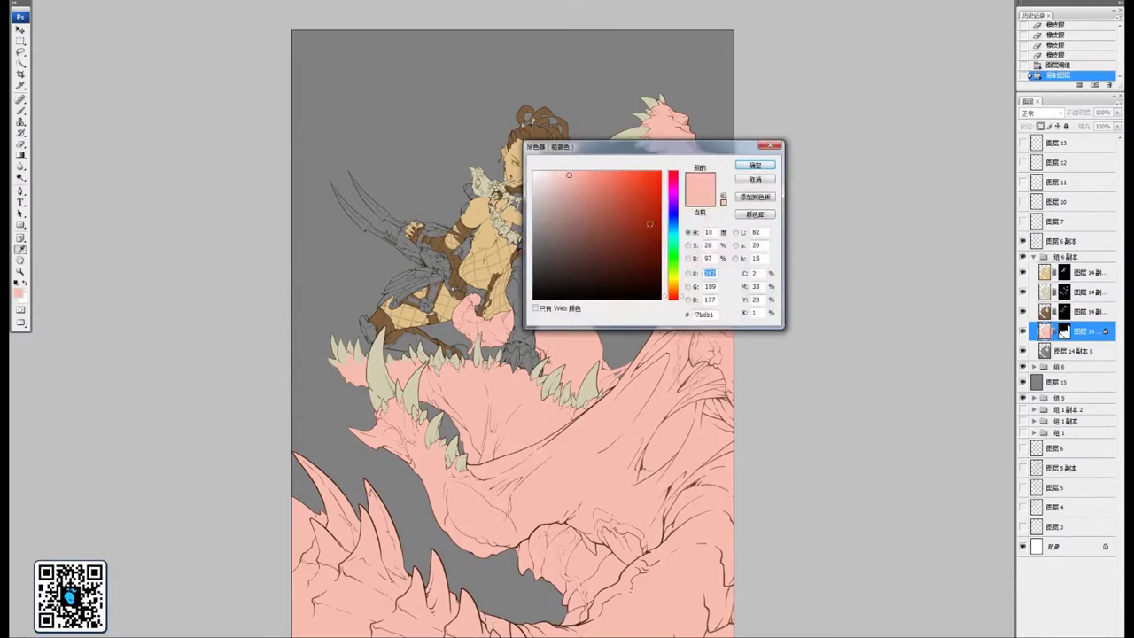
pyautogui.moveTo(670, 283); pyautogui.dragTo(674, 262)
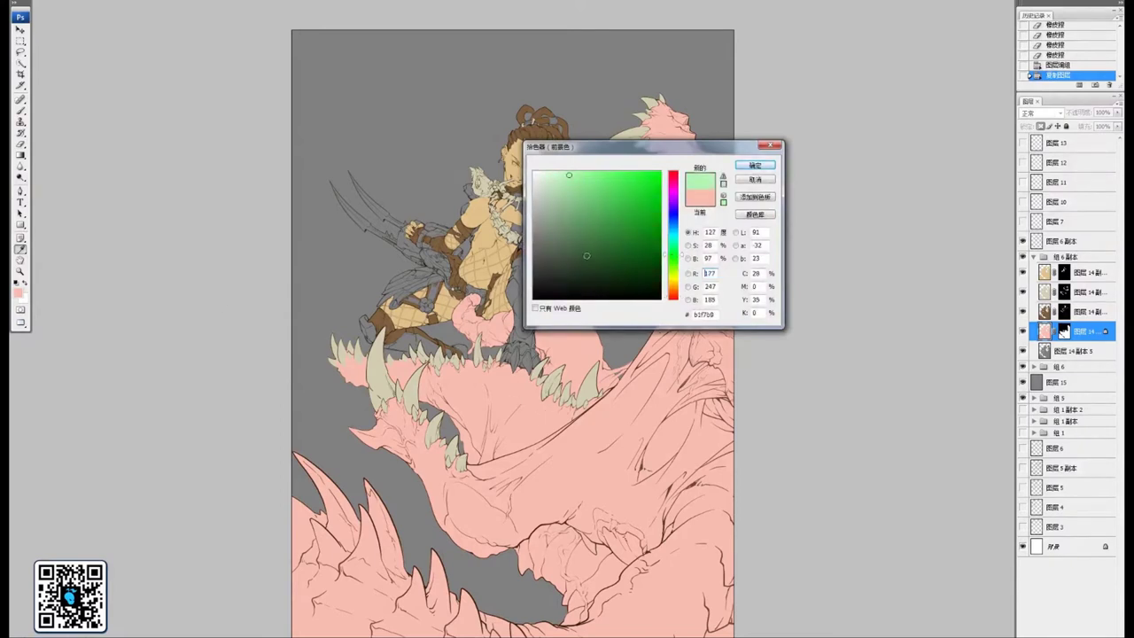
pyautogui.click(571, 253)
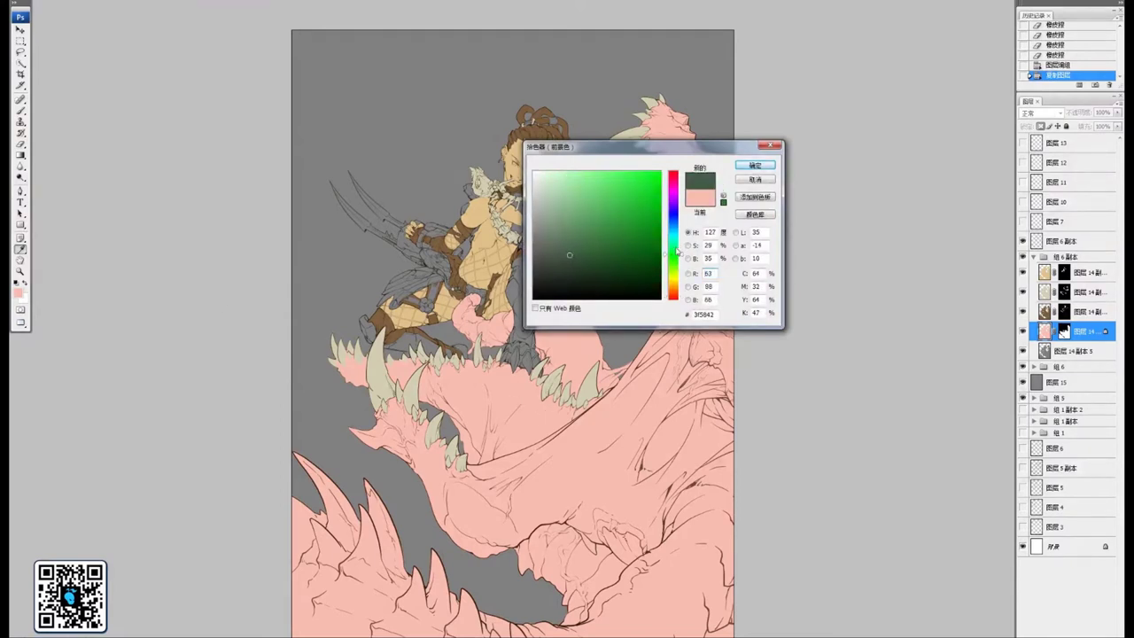
pyautogui.moveTo(678, 252); pyautogui.dragTo(672, 266)
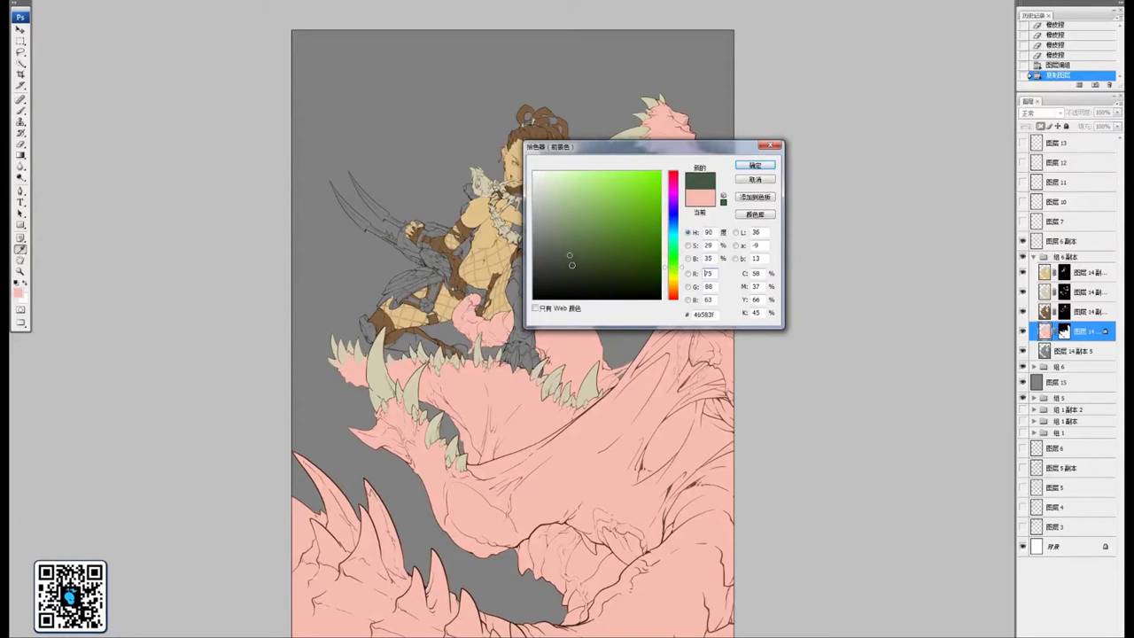
pyautogui.moveTo(571, 265); pyautogui.dragTo(573, 263)
pyautogui.click(767, 166)
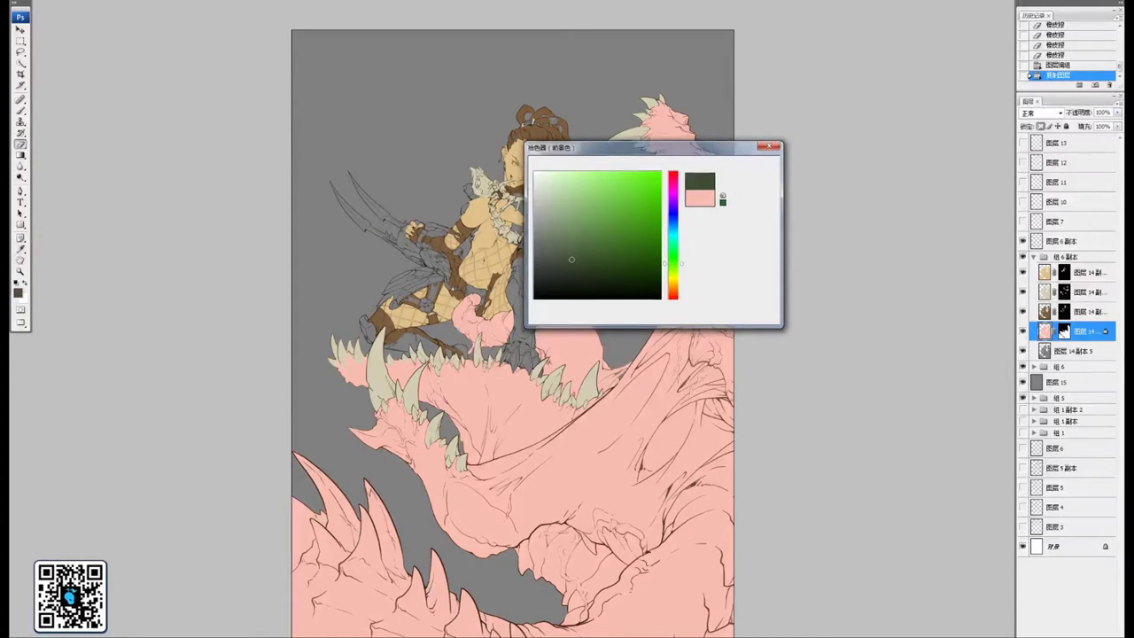
# Display the Brush tool's presets as stroke previews and enlarge the preset picker to show many brushes at once
pyautogui.moveTo(641, 142); pyautogui.dragTo(615, 222)
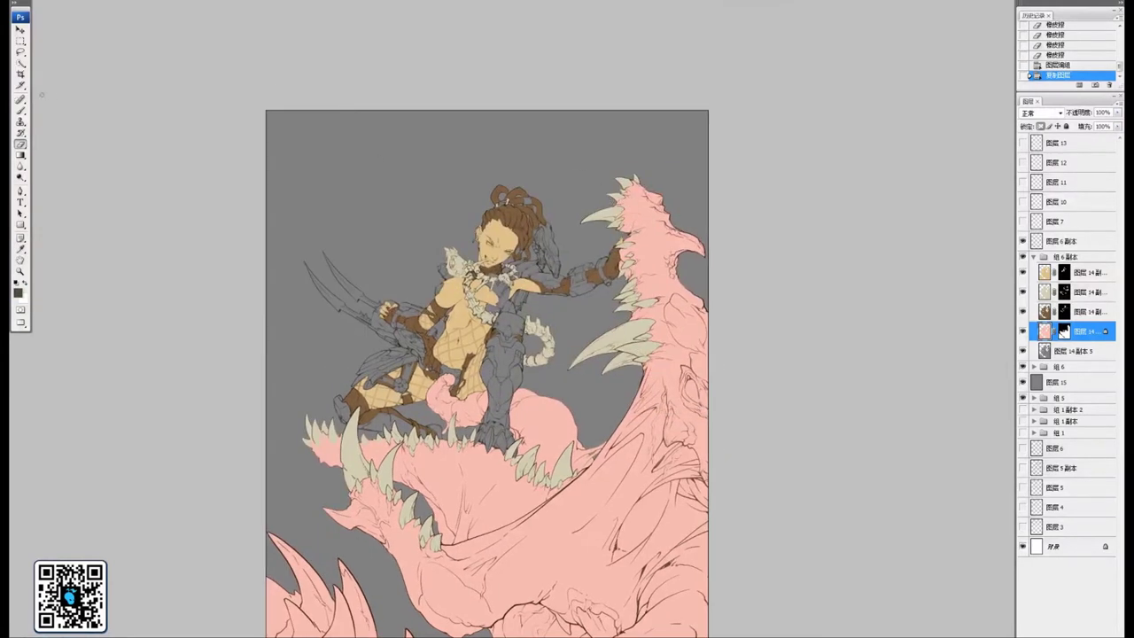
pyautogui.rightClick(658, 242)
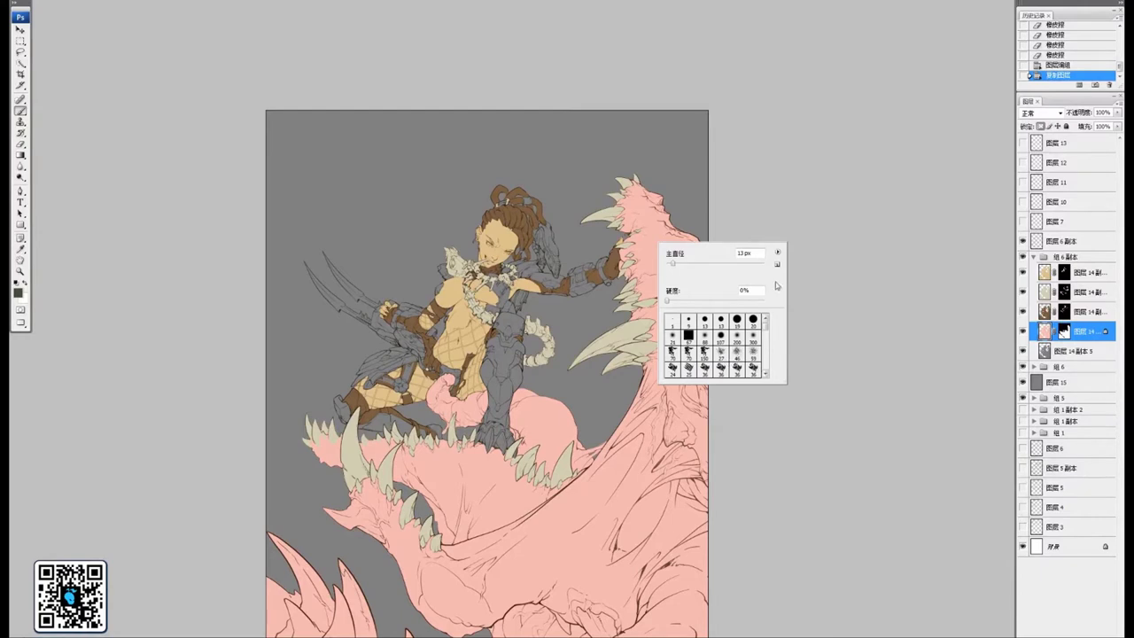
pyautogui.click(778, 252)
pyautogui.click(819, 354)
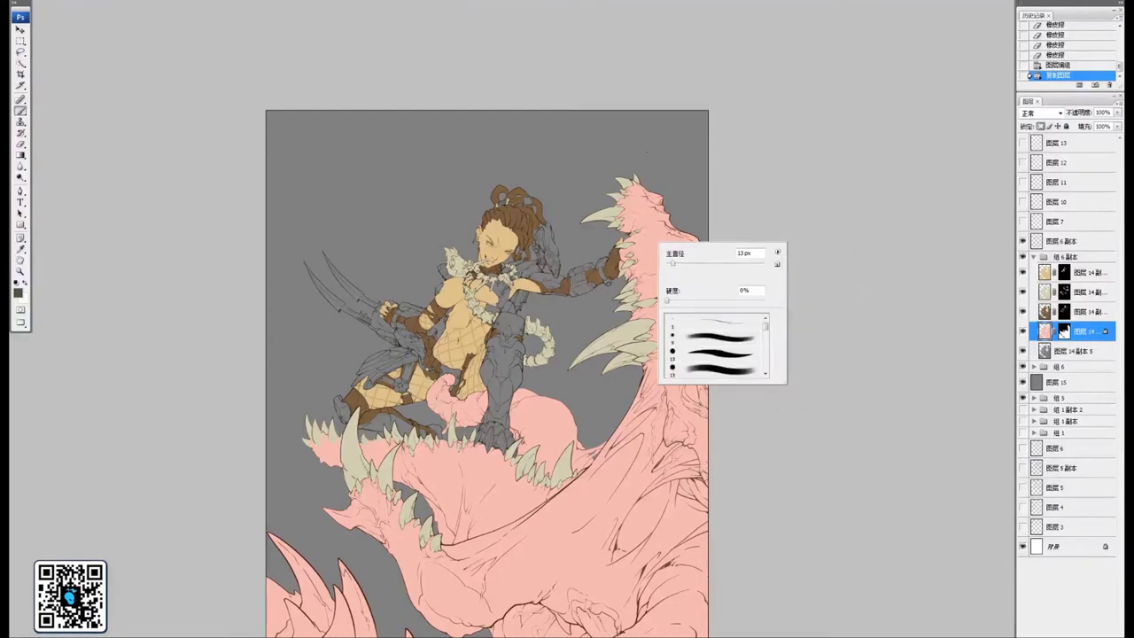
pyautogui.rightClick(589, 110)
pyautogui.rightClick(577, 114)
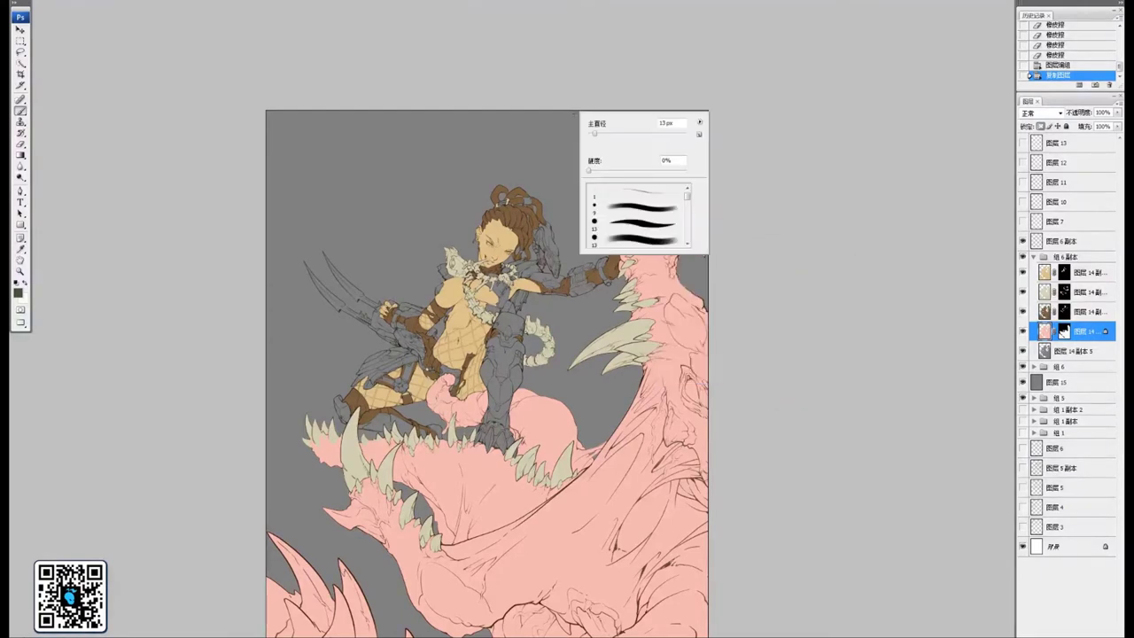
pyautogui.moveTo(705, 251); pyautogui.dragTo(919, 634)
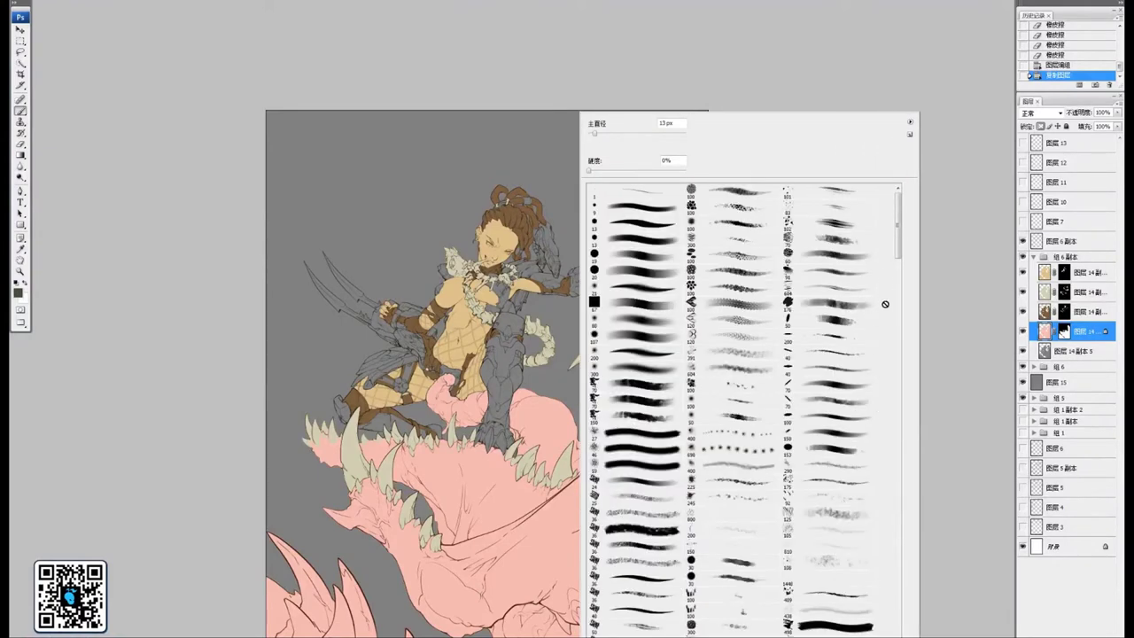
# Choose the 604 px scattered texture brush from the presets
pyautogui.click(846, 567)
pyautogui.click(736, 373)
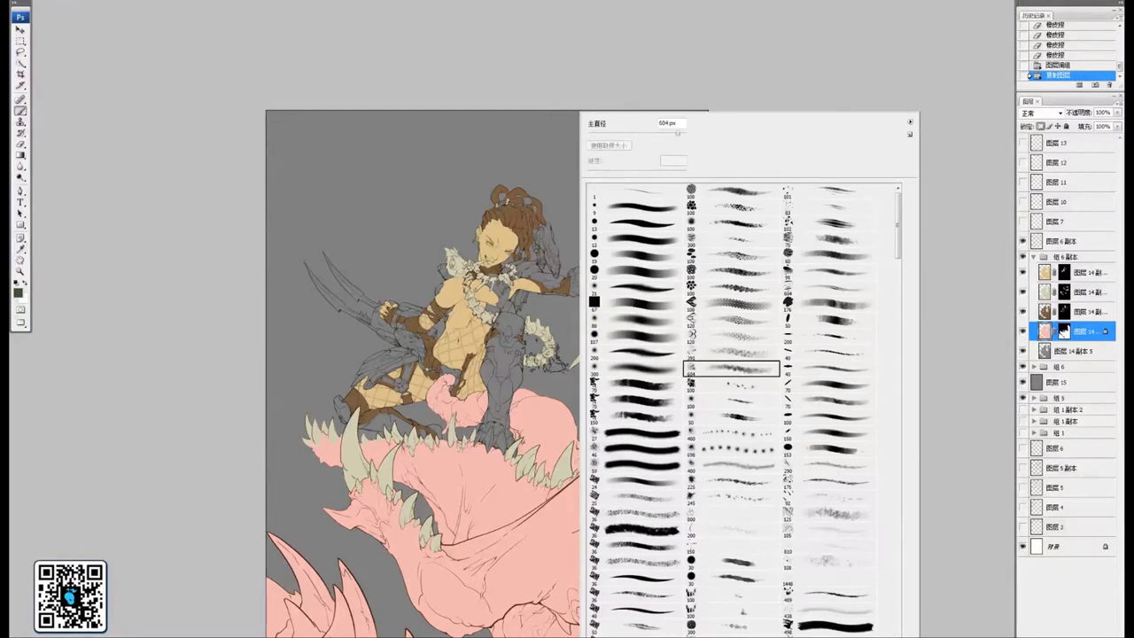
pyautogui.click(525, 366)
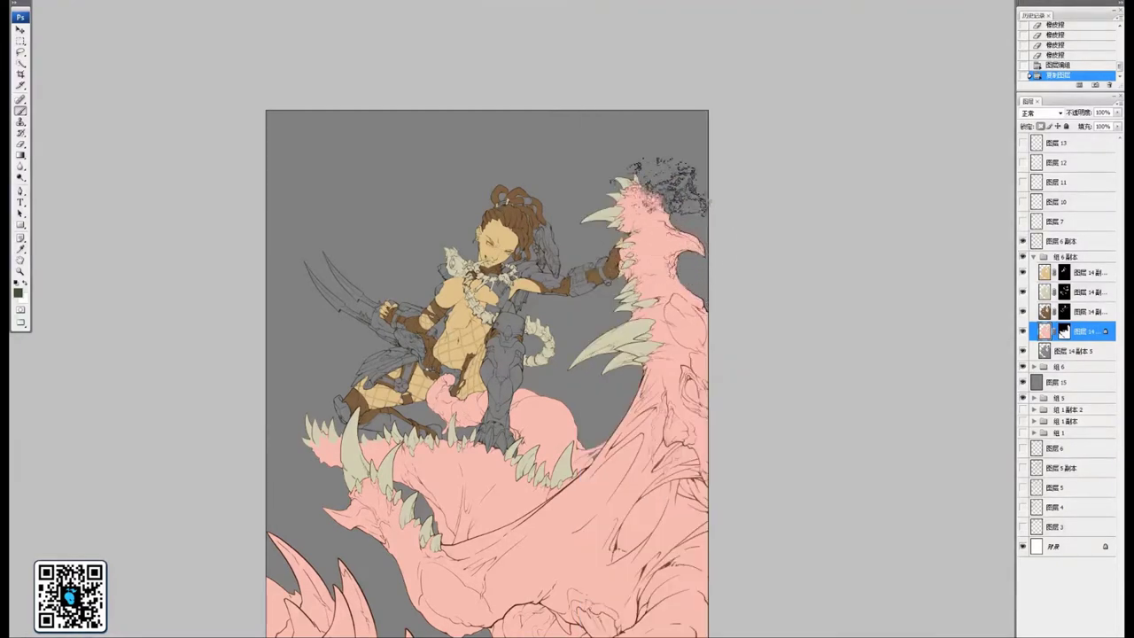
# Paint dark green texture over the creature's snout and down the outer edge of its head
pyautogui.moveTo(668, 182)
pyautogui.mouseDown()
pyautogui.moveTo(720, 301)
pyautogui.moveTo(741, 304)
pyautogui.mouseUp()
pyautogui.moveTo(709, 266); pyautogui.dragTo(746, 317)
pyautogui.moveTo(673, 189); pyautogui.dragTo(732, 334)
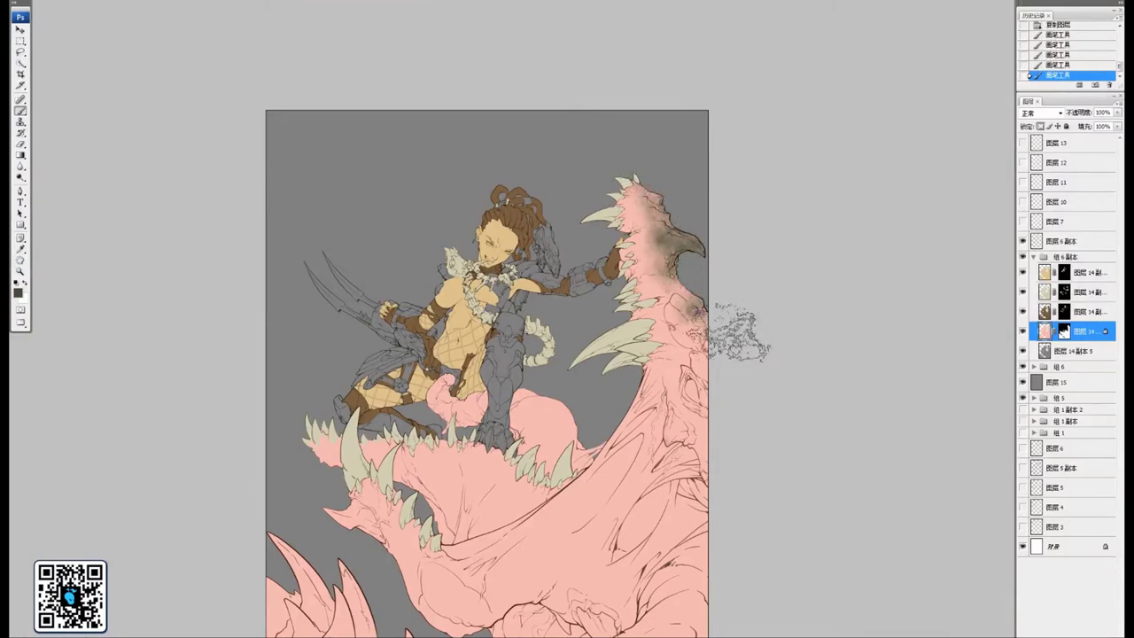
pyautogui.moveTo(672, 223); pyautogui.dragTo(741, 382)
pyautogui.moveTo(702, 304)
pyautogui.mouseDown()
pyautogui.moveTo(709, 372)
pyautogui.moveTo(738, 425)
pyautogui.moveTo(728, 338)
pyautogui.moveTo(753, 323)
pyautogui.moveTo(752, 483)
pyautogui.mouseUp()
# Paint dark green texture over the creature's lower neck, the spiked body in the foreground and the canvas's bottom edge
pyautogui.moveTo(691, 635)
pyautogui.mouseDown()
pyautogui.moveTo(729, 409)
pyautogui.moveTo(761, 339)
pyautogui.mouseUp()
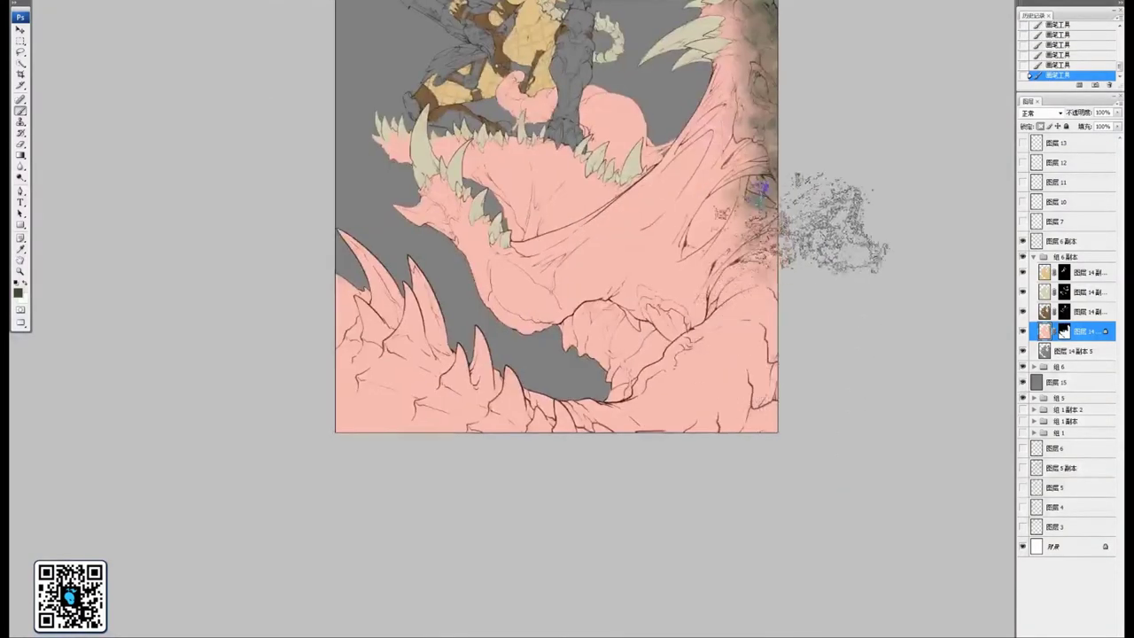
pyautogui.moveTo(816, 225); pyautogui.dragTo(616, 493)
pyautogui.moveTo(806, 296); pyautogui.dragTo(691, 399)
pyautogui.moveTo(453, 448); pyautogui.dragTo(653, 514)
pyautogui.moveTo(503, 390)
pyautogui.mouseDown()
pyautogui.moveTo(567, 316)
pyautogui.moveTo(629, 436)
pyautogui.moveTo(514, 356)
pyautogui.moveTo(669, 410)
pyautogui.moveTo(789, 493)
pyautogui.moveTo(736, 436)
pyautogui.moveTo(664, 423)
pyautogui.moveTo(934, 482)
pyautogui.mouseUp()
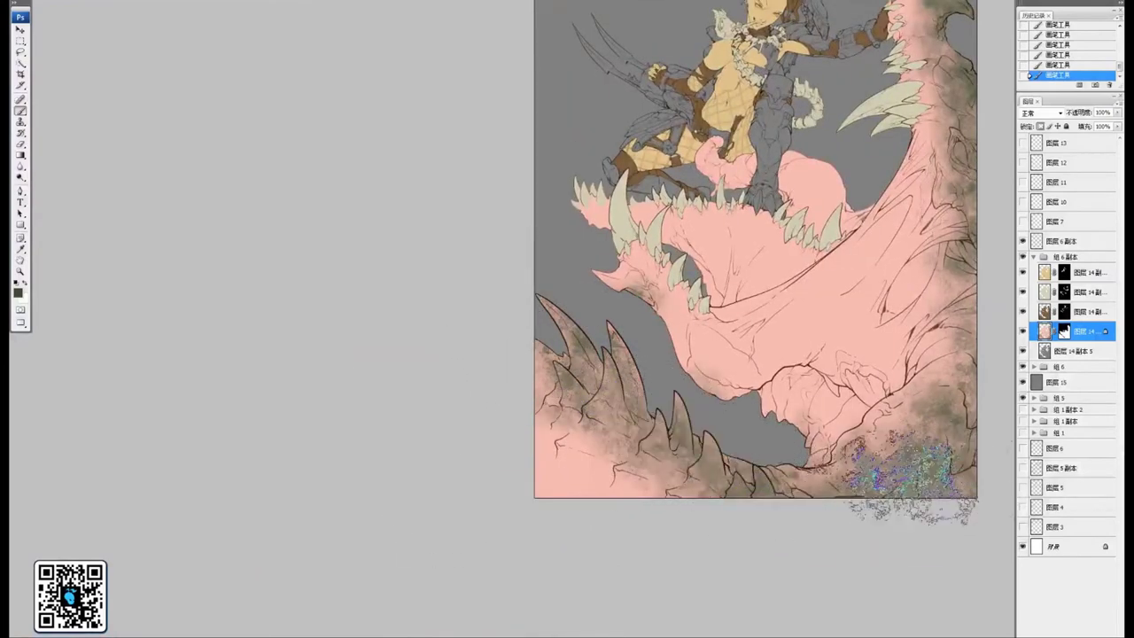
# Paint dark green texture over the creature's lower neck, the foreground body below the spikes and the lower jaw's horned tip
pyautogui.moveTo(674, 481); pyautogui.dragTo(689, 489)
pyautogui.moveTo(561, 417); pyautogui.dragTo(753, 527)
pyautogui.moveTo(892, 398)
pyautogui.mouseDown()
pyautogui.moveTo(641, 520)
pyautogui.moveTo(709, 443)
pyautogui.mouseUp()
pyautogui.moveTo(523, 394); pyautogui.dragTo(700, 423)
pyautogui.moveTo(550, 425)
pyautogui.mouseDown()
pyautogui.moveTo(526, 416)
pyautogui.moveTo(613, 490)
pyautogui.moveTo(585, 439)
pyautogui.moveTo(695, 542)
pyautogui.mouseUp()
# Reduce the brush size and paint dark green texture along the lower jaw's underside, the cheek and the head's outer edge
pyautogui.press('[')
pyautogui.press('[')
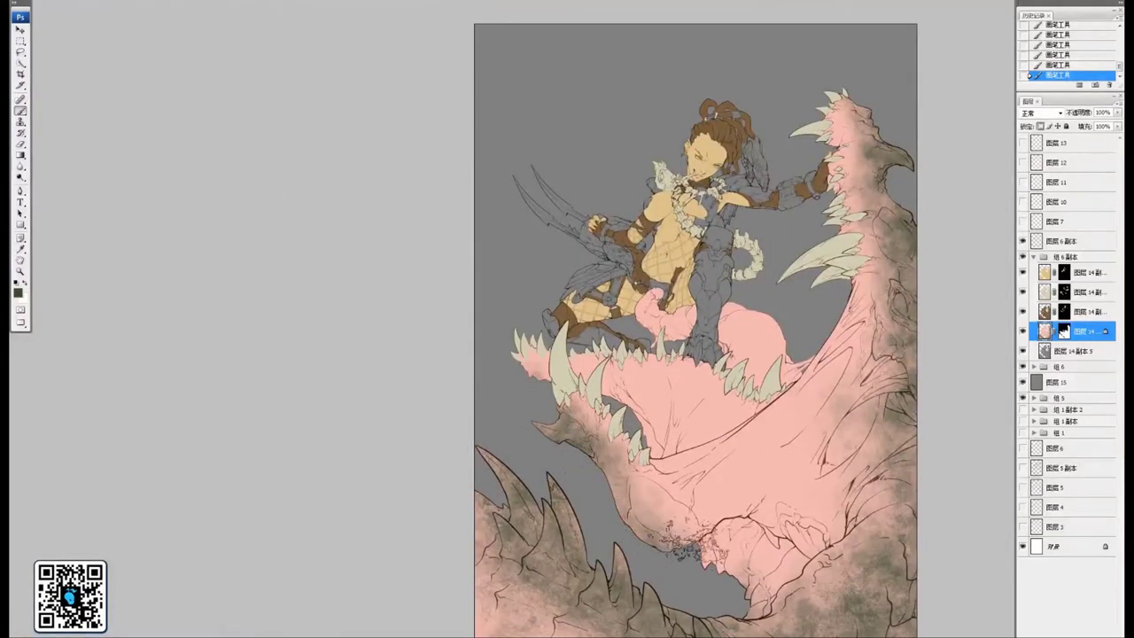
pyautogui.moveTo(594, 468); pyautogui.dragTo(727, 523)
pyautogui.moveTo(625, 477); pyautogui.dragTo(740, 509)
pyautogui.moveTo(668, 492); pyautogui.dragTo(743, 493)
pyautogui.moveTo(662, 534)
pyautogui.mouseDown()
pyautogui.moveTo(756, 475)
pyautogui.moveTo(796, 480)
pyautogui.moveTo(792, 498)
pyautogui.moveTo(902, 454)
pyautogui.mouseUp()
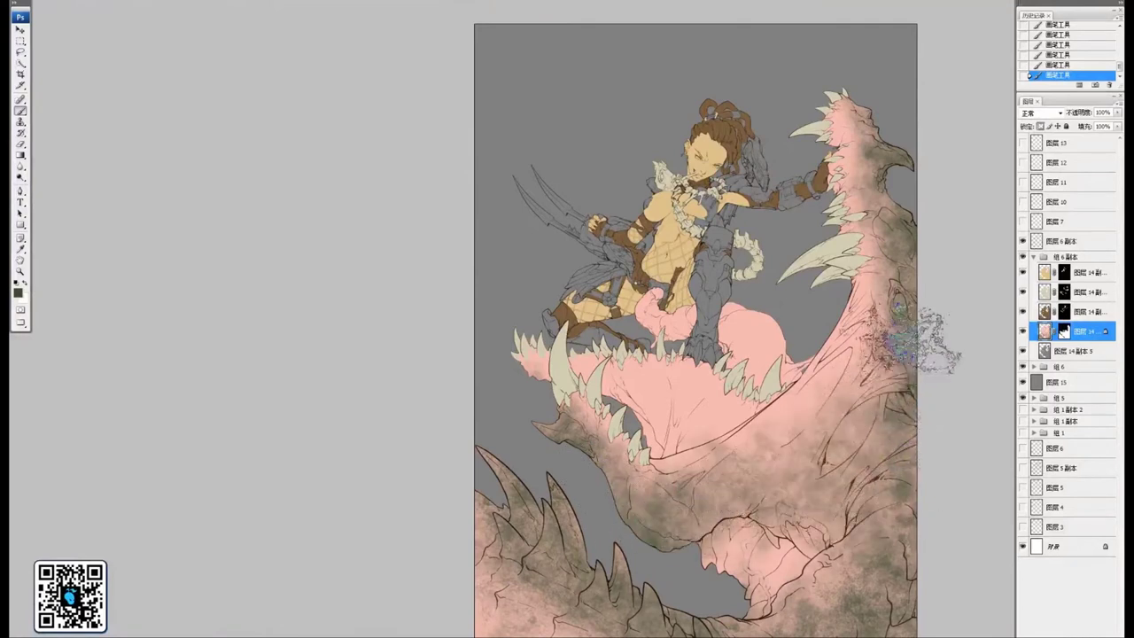
pyautogui.moveTo(912, 342); pyautogui.dragTo(841, 335)
pyautogui.moveTo(857, 255); pyautogui.dragTo(790, 317)
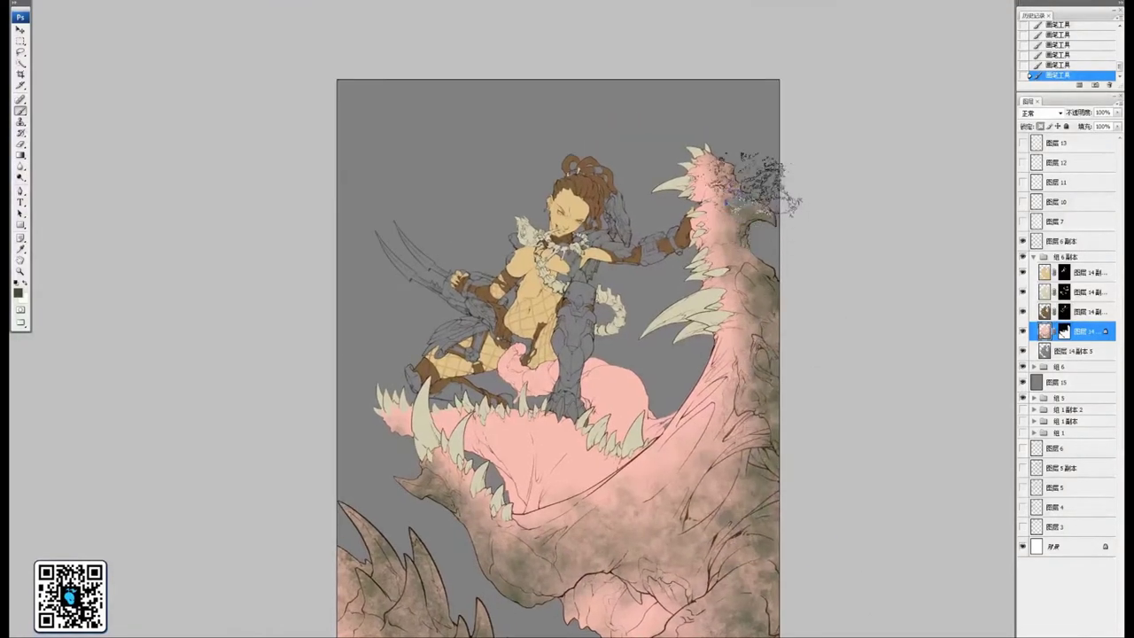
# Choose another textured brush from the presets for detailing the creature's snout
pyautogui.hotkey('ctrl', '+')
pyautogui.hotkey('ctrl', '+')
pyautogui.moveTo(749, 249)
pyautogui.mouseDown()
pyautogui.moveTo(489, 423)
pyautogui.moveTo(448, 465)
pyautogui.mouseUp()
pyautogui.rightClick(653, 305)
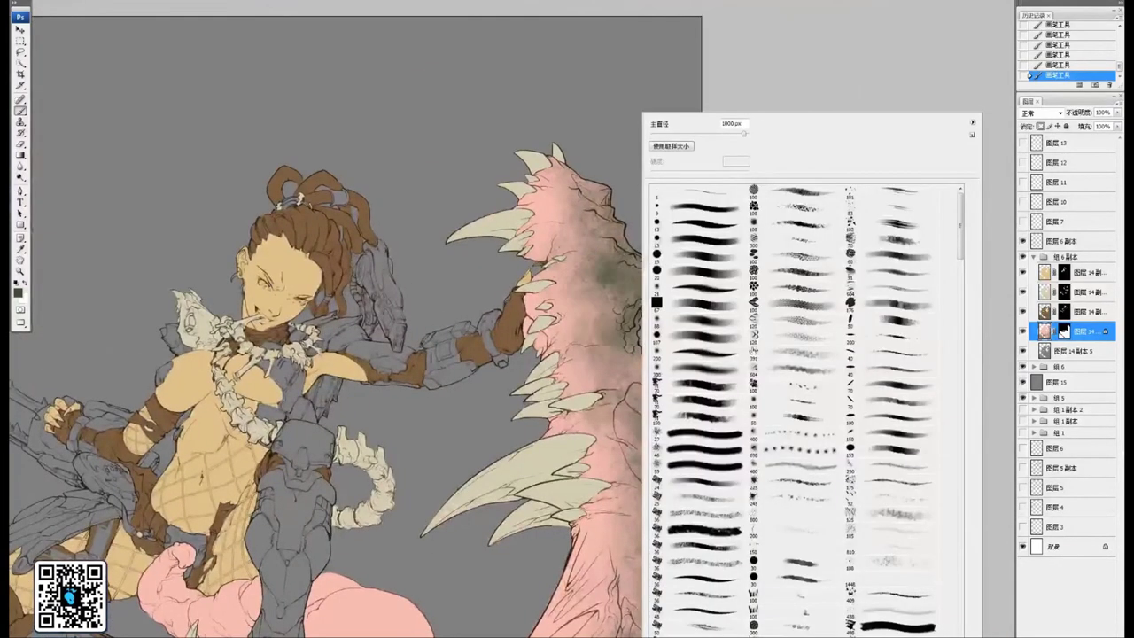
pyautogui.doubleClick(716, 404)
pyautogui.moveTo(716, 404); pyautogui.dragTo(717, 400)
# Paint dense dark green over the snout's horn and the ridges along the head's outer edge above the eye
pyautogui.moveTo(663, 269)
pyautogui.mouseDown()
pyautogui.moveTo(690, 285)
pyautogui.moveTo(685, 267)
pyautogui.moveTo(683, 315)
pyautogui.moveTo(746, 337)
pyautogui.moveTo(683, 289)
pyautogui.moveTo(646, 288)
pyautogui.moveTo(701, 324)
pyautogui.moveTo(642, 309)
pyautogui.moveTo(641, 332)
pyautogui.moveTo(643, 323)
pyautogui.moveTo(661, 349)
pyautogui.moveTo(696, 371)
pyautogui.moveTo(697, 314)
pyautogui.moveTo(652, 226)
pyautogui.moveTo(657, 252)
pyautogui.moveTo(639, 230)
pyautogui.moveTo(657, 216)
pyautogui.moveTo(626, 207)
pyautogui.moveTo(639, 225)
pyautogui.moveTo(634, 257)
pyautogui.mouseUp()
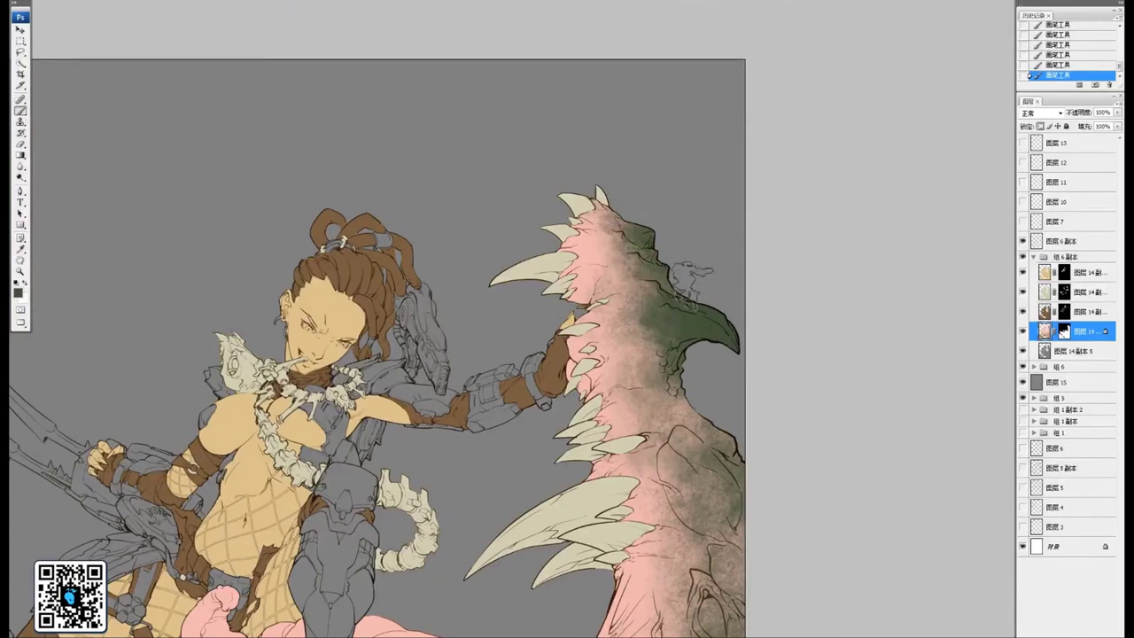
pyautogui.moveTo(725, 396)
pyautogui.mouseDown()
pyautogui.moveTo(715, 312)
pyautogui.moveTo(738, 364)
pyautogui.mouseUp()
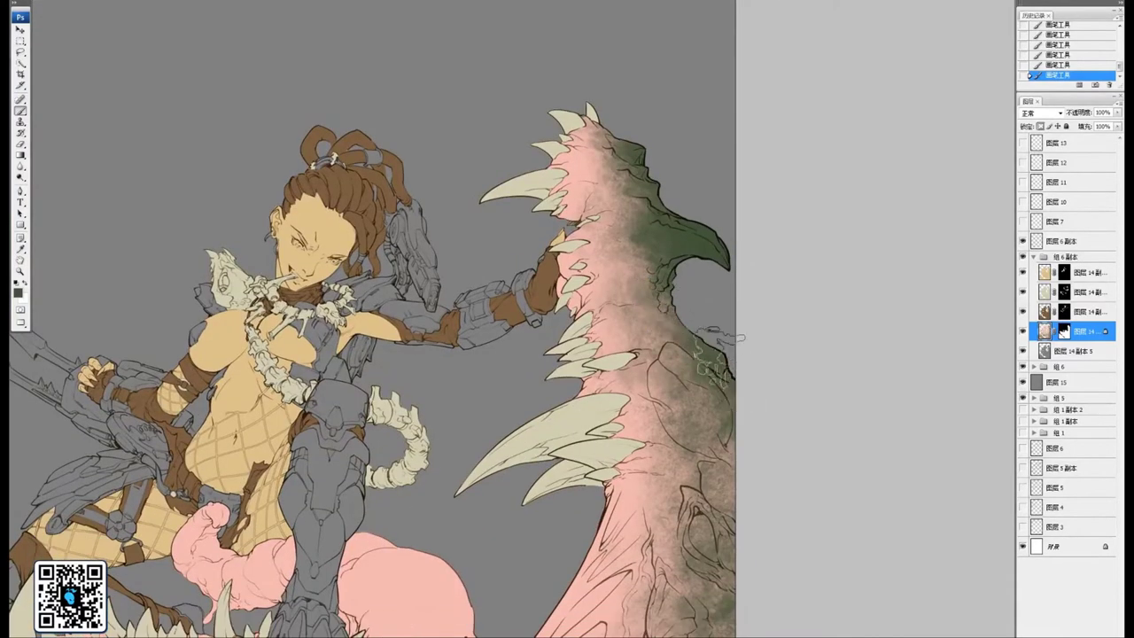
pyautogui.moveTo(722, 518)
pyautogui.mouseDown()
pyautogui.moveTo(753, 264)
pyautogui.moveTo(723, 293)
pyautogui.moveTo(725, 230)
pyautogui.mouseUp()
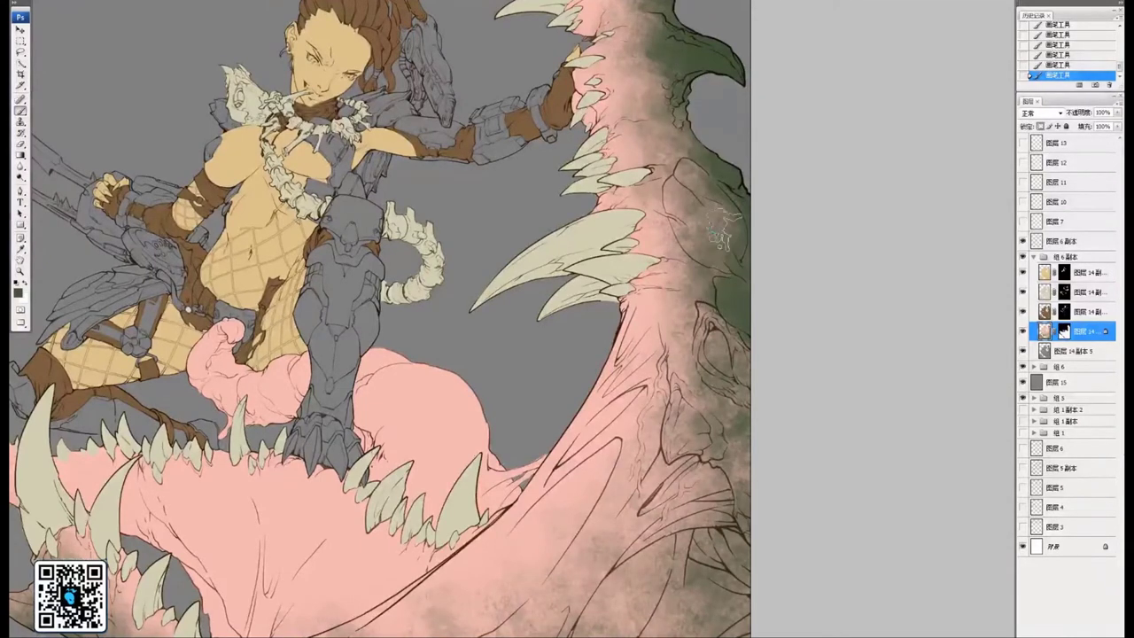
pyautogui.moveTo(761, 334); pyautogui.dragTo(760, 245)
# Paint a dense dark green patch in the hollow below the creature's eye, softening it upwards with a smaller brush
pyautogui.moveTo(678, 338)
pyautogui.mouseDown()
pyautogui.moveTo(699, 356)
pyautogui.moveTo(684, 379)
pyautogui.mouseUp()
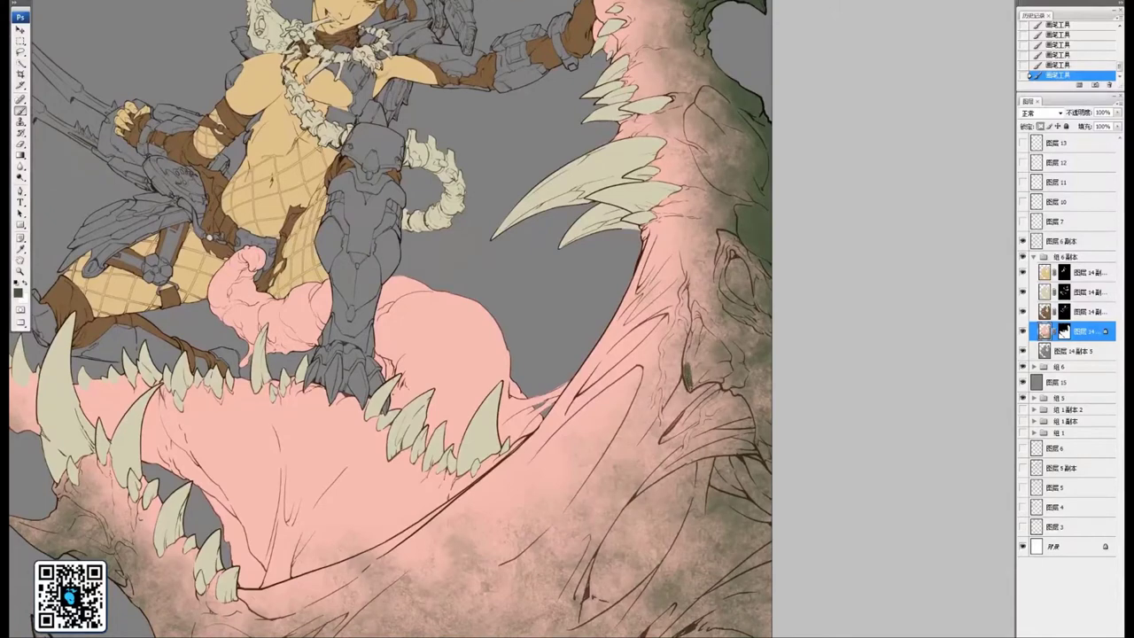
pyautogui.moveTo(698, 372); pyautogui.dragTo(691, 379)
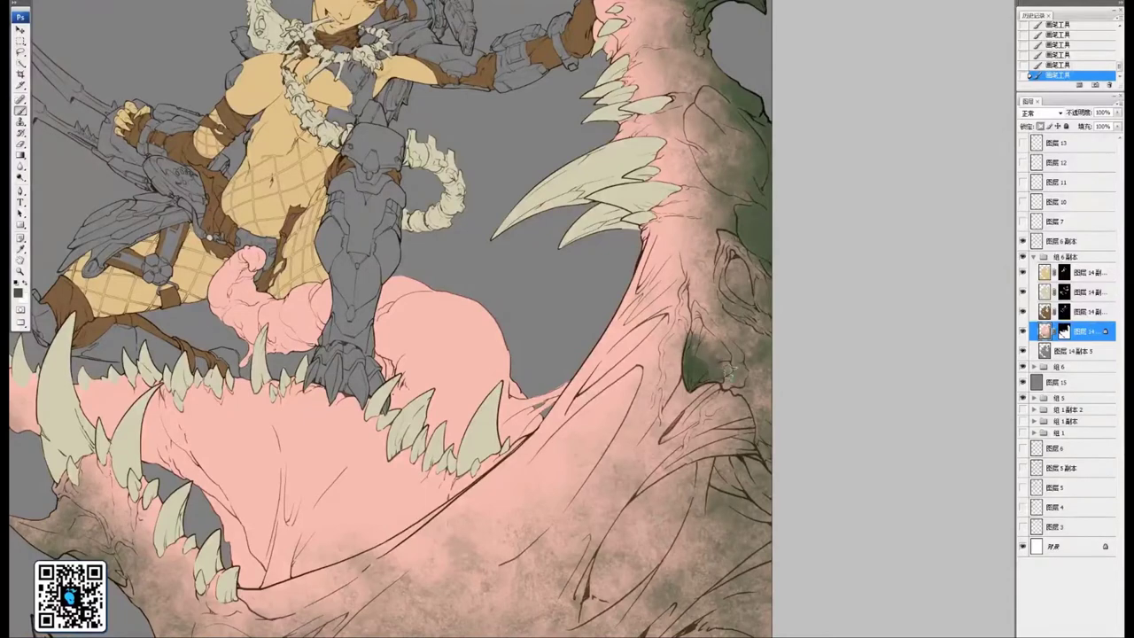
pyautogui.moveTo(704, 348)
pyautogui.mouseDown()
pyautogui.moveTo(711, 333)
pyautogui.moveTo(720, 340)
pyautogui.moveTo(700, 344)
pyautogui.moveTo(699, 318)
pyautogui.moveTo(718, 316)
pyautogui.moveTo(726, 337)
pyautogui.moveTo(713, 329)
pyautogui.mouseUp()
pyautogui.moveTo(680, 289); pyautogui.dragTo(669, 285)
pyautogui.moveTo(688, 353); pyautogui.dragTo(673, 358)
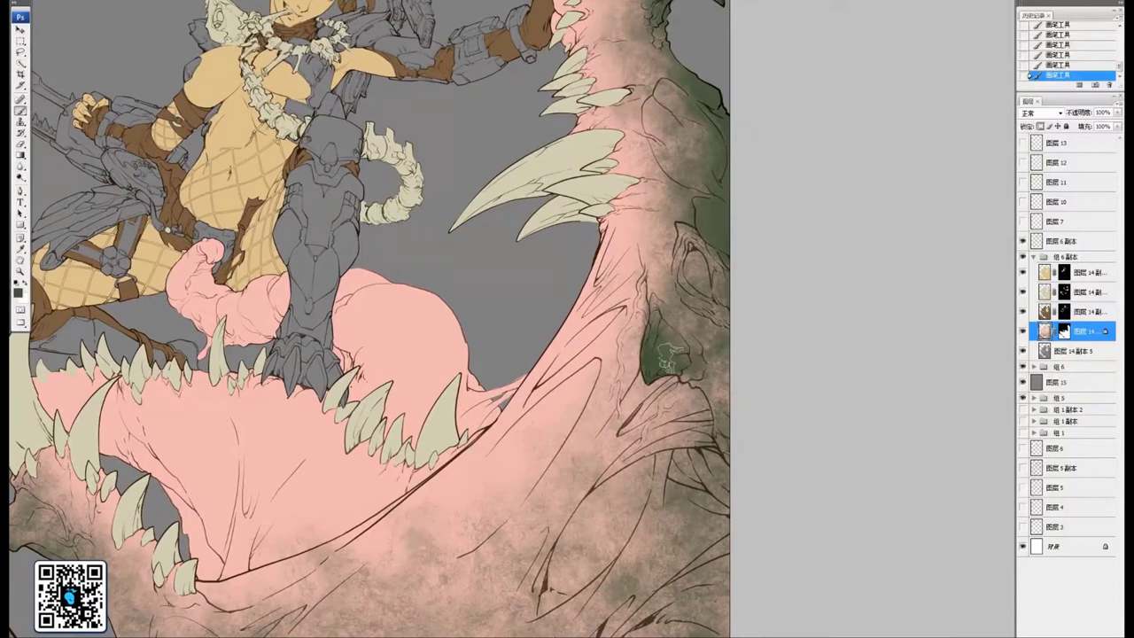
pyautogui.press('[')
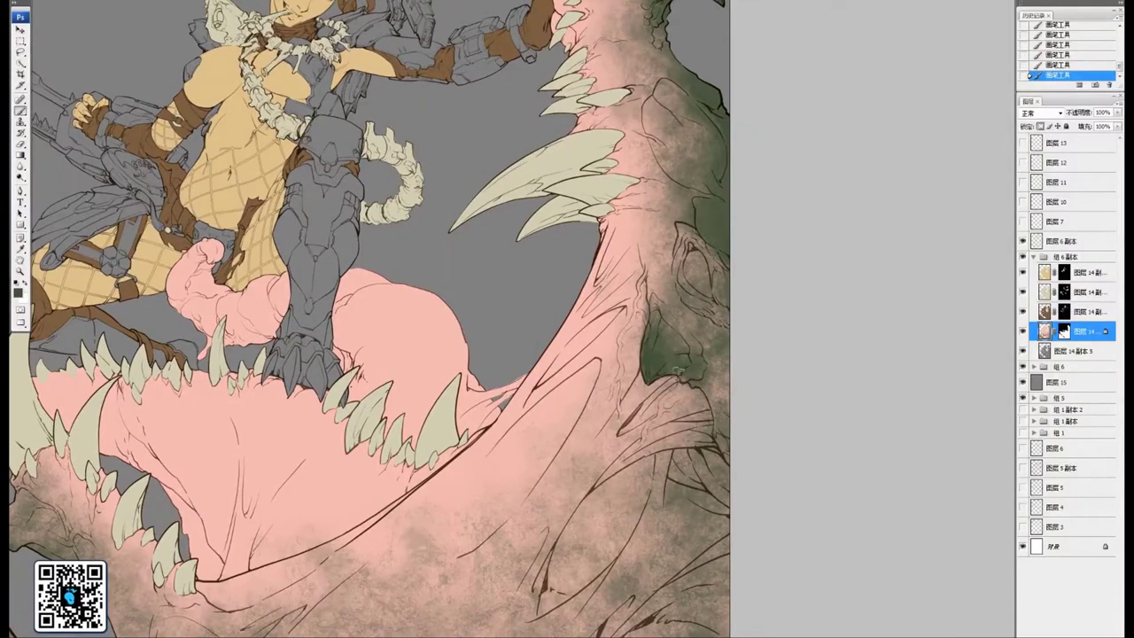
pyautogui.moveTo(665, 324); pyautogui.dragTo(674, 314)
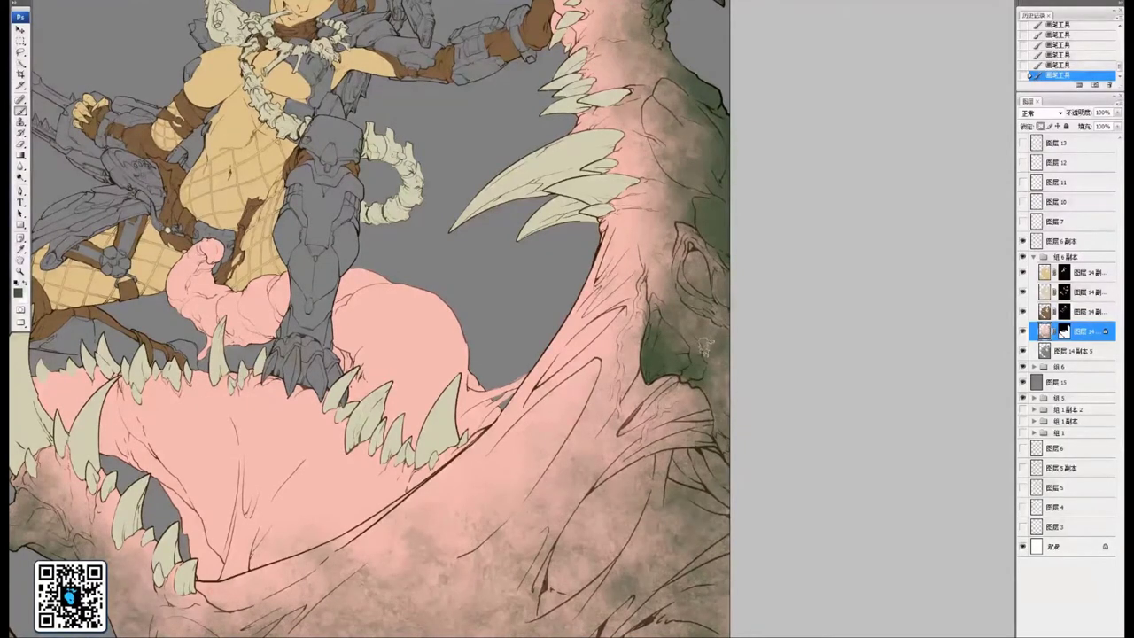
pyautogui.moveTo(706, 347); pyautogui.dragTo(709, 336)
pyautogui.moveTo(640, 237); pyautogui.dragTo(645, 191)
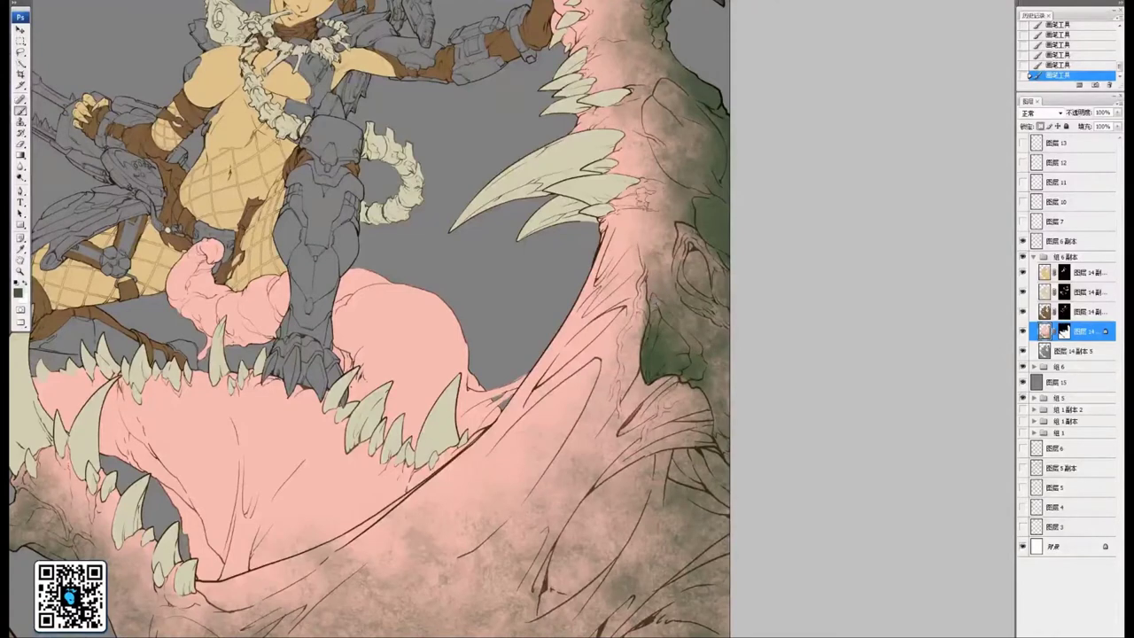
# Paint dense dark green into the neck fold along the canvas's outer edge, fading it upwards into the skin
pyautogui.scroll(-3, 690, 329)
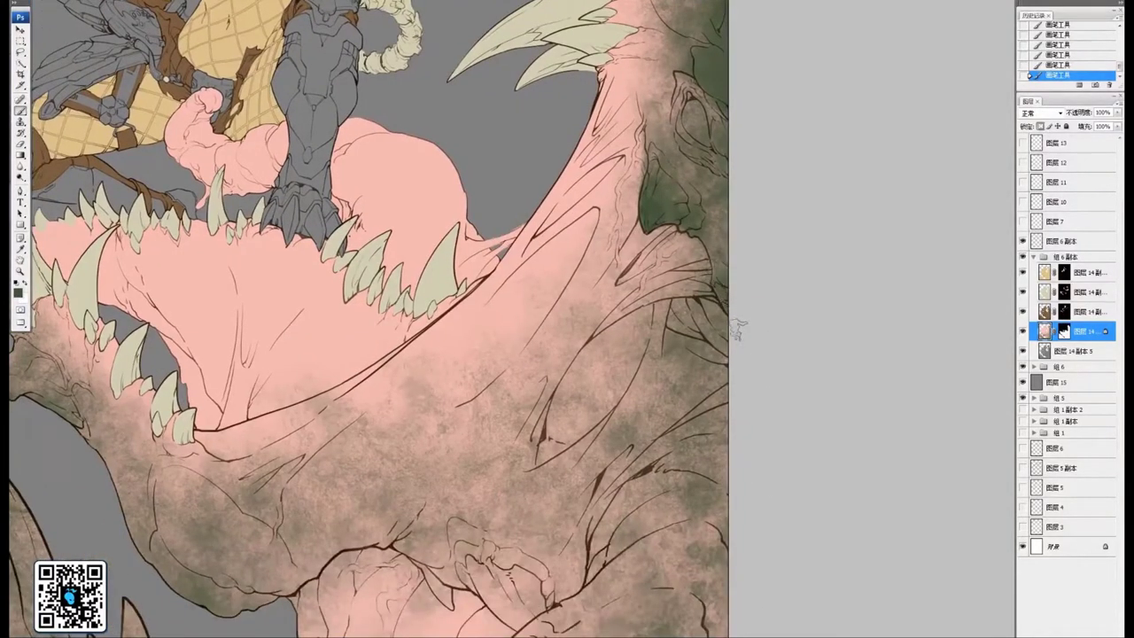
pyautogui.moveTo(739, 329); pyautogui.dragTo(803, 49)
pyautogui.moveTo(785, 348)
pyautogui.mouseDown()
pyautogui.moveTo(785, 376)
pyautogui.moveTo(783, 358)
pyautogui.mouseUp()
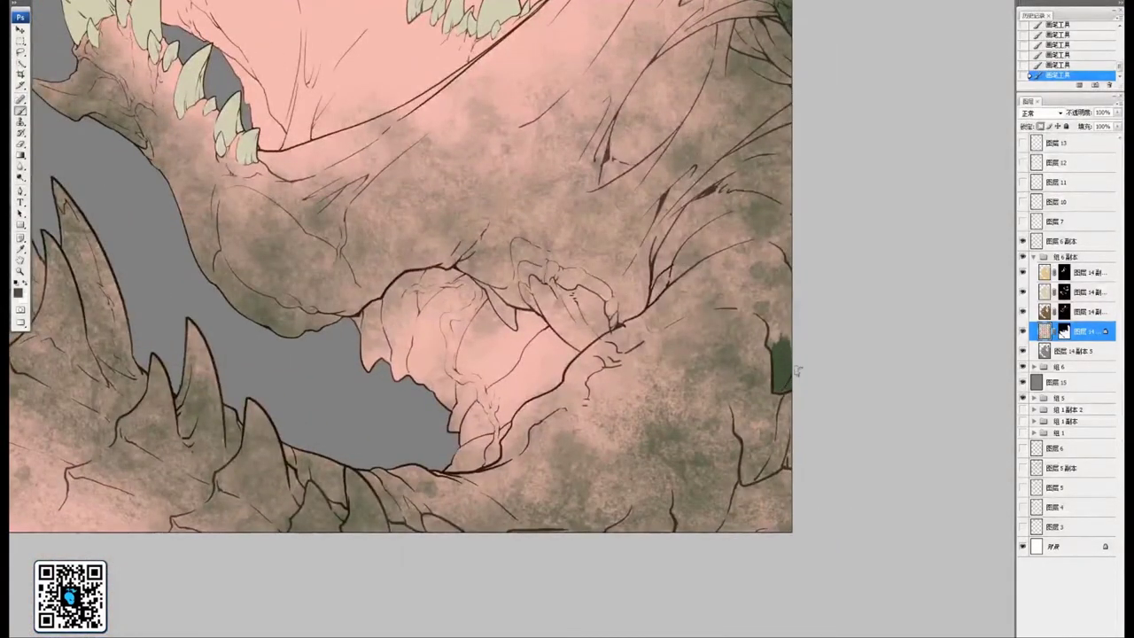
pyautogui.moveTo(761, 304)
pyautogui.mouseDown()
pyautogui.moveTo(776, 319)
pyautogui.moveTo(783, 292)
pyautogui.moveTo(786, 337)
pyautogui.moveTo(758, 301)
pyautogui.moveTo(780, 291)
pyautogui.mouseUp()
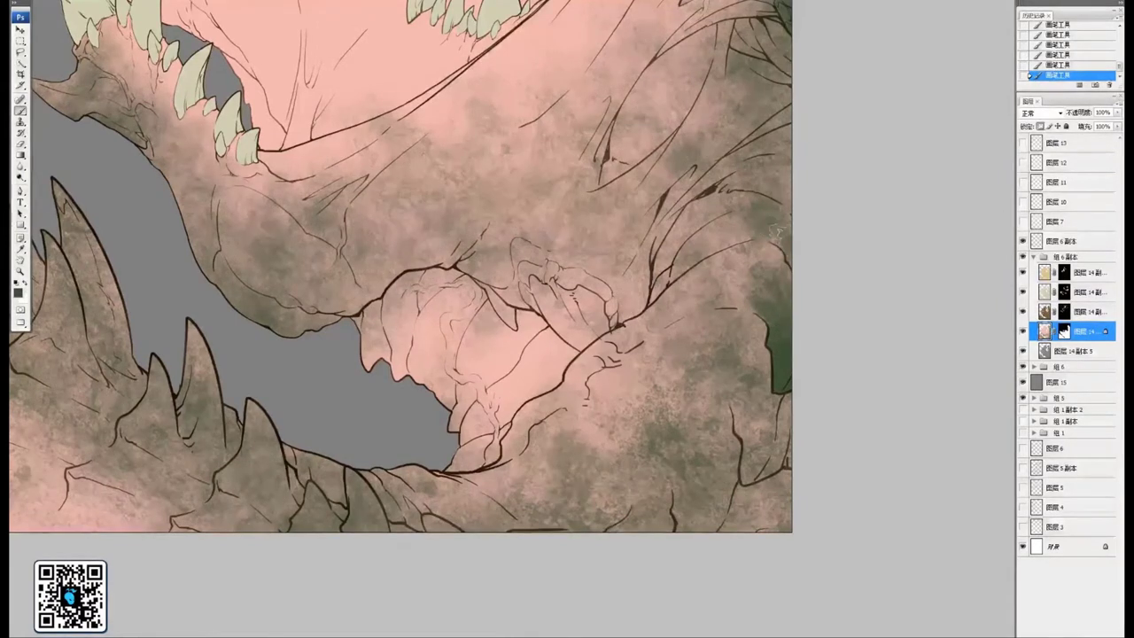
pyautogui.moveTo(776, 230)
pyautogui.mouseDown()
pyautogui.moveTo(798, 266)
pyautogui.moveTo(780, 230)
pyautogui.moveTo(794, 185)
pyautogui.moveTo(785, 201)
pyautogui.mouseUp()
# Paint dense dark green into the lower neck folds near the canvas's bottom corner
pyautogui.moveTo(789, 259)
pyautogui.mouseDown()
pyautogui.moveTo(802, 201)
pyautogui.moveTo(789, 201)
pyautogui.moveTo(746, 275)
pyautogui.moveTo(715, 258)
pyautogui.moveTo(717, 273)
pyautogui.mouseUp()
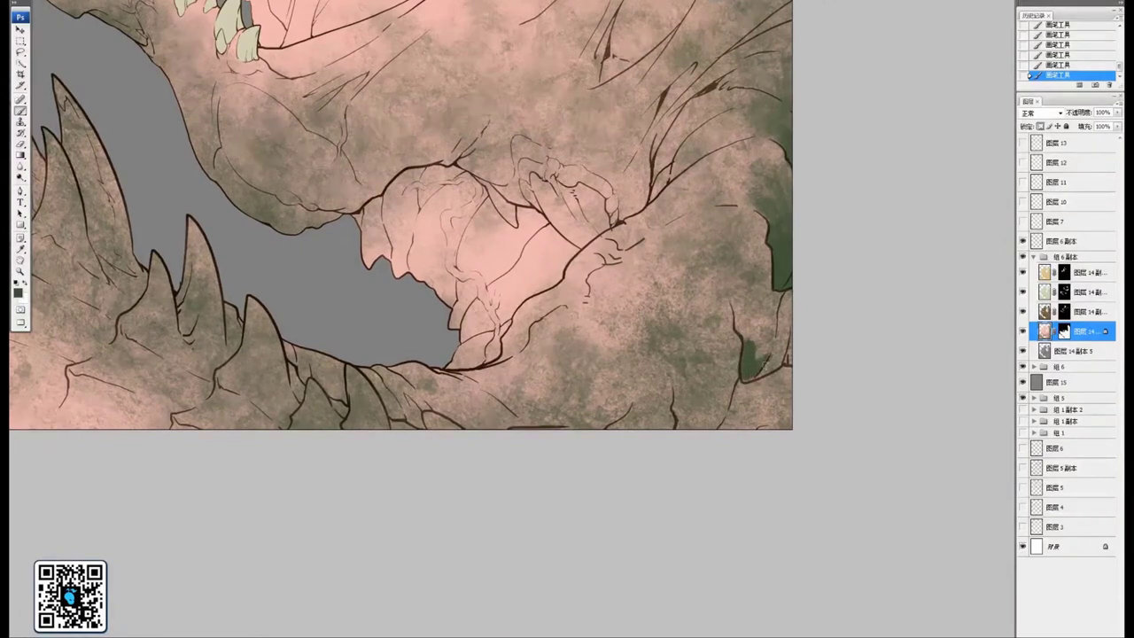
pyautogui.moveTo(758, 358); pyautogui.dragTo(754, 339)
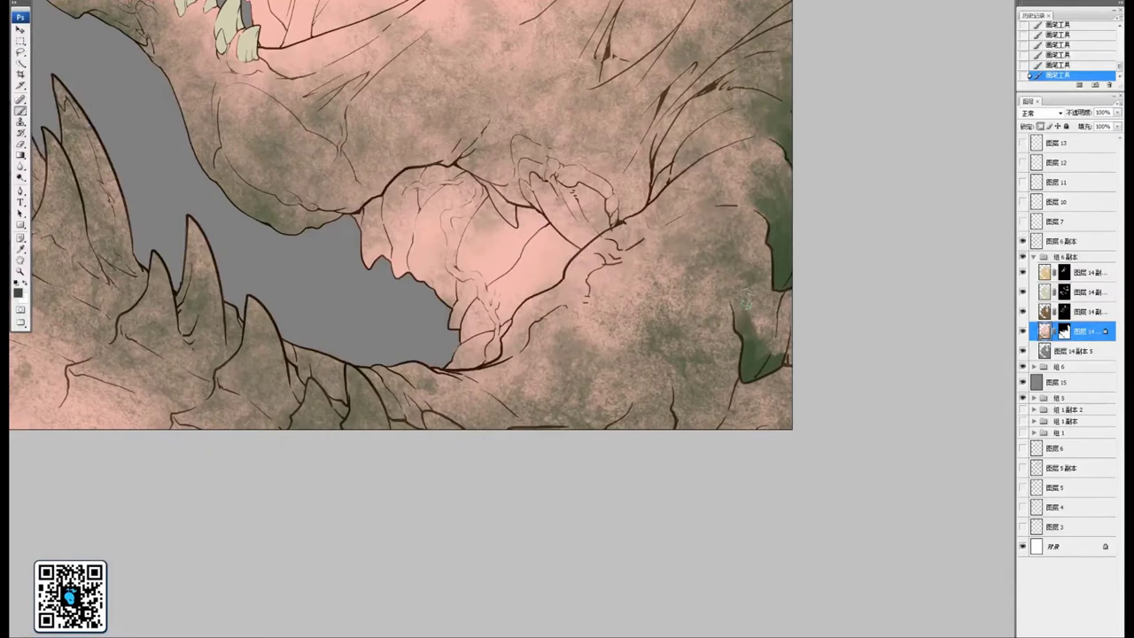
pyautogui.moveTo(764, 314); pyautogui.dragTo(784, 322)
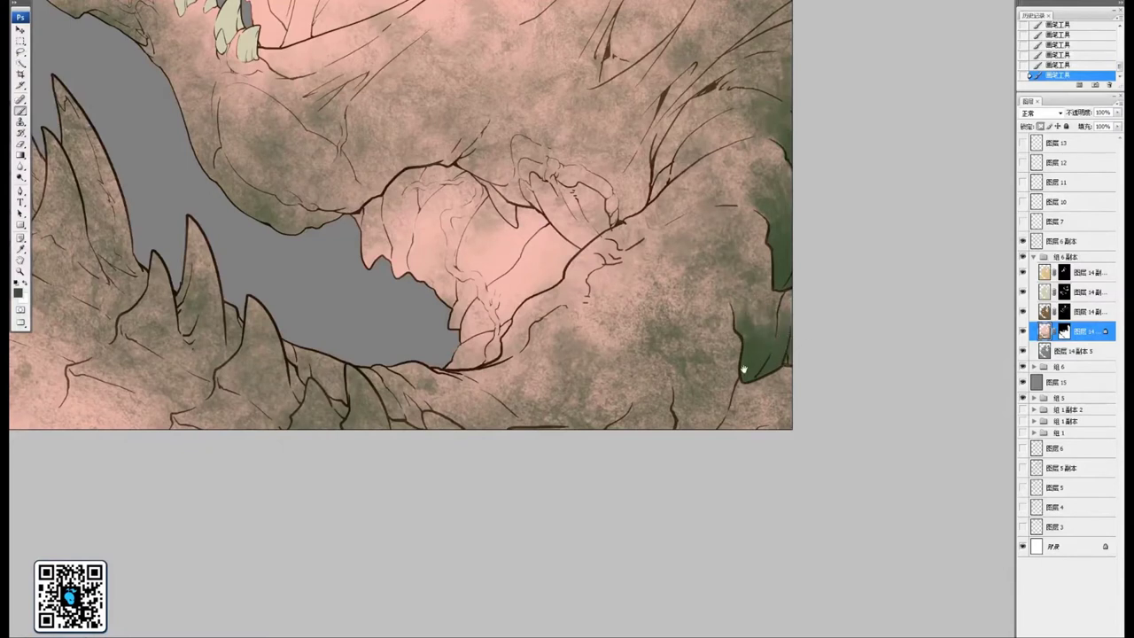
pyautogui.moveTo(743, 369)
pyautogui.mouseDown()
pyautogui.moveTo(800, 309)
pyautogui.moveTo(747, 362)
pyautogui.mouseUp()
pyautogui.moveTo(750, 322)
pyautogui.mouseDown()
pyautogui.moveTo(740, 366)
pyautogui.moveTo(754, 291)
pyautogui.moveTo(751, 361)
pyautogui.moveTo(775, 346)
pyautogui.moveTo(793, 366)
pyautogui.moveTo(805, 357)
pyautogui.moveTo(771, 341)
pyautogui.moveTo(813, 347)
pyautogui.mouseUp()
pyautogui.keyDown('alt'); pyautogui.click(742, 345); pyautogui.keyUp('alt')
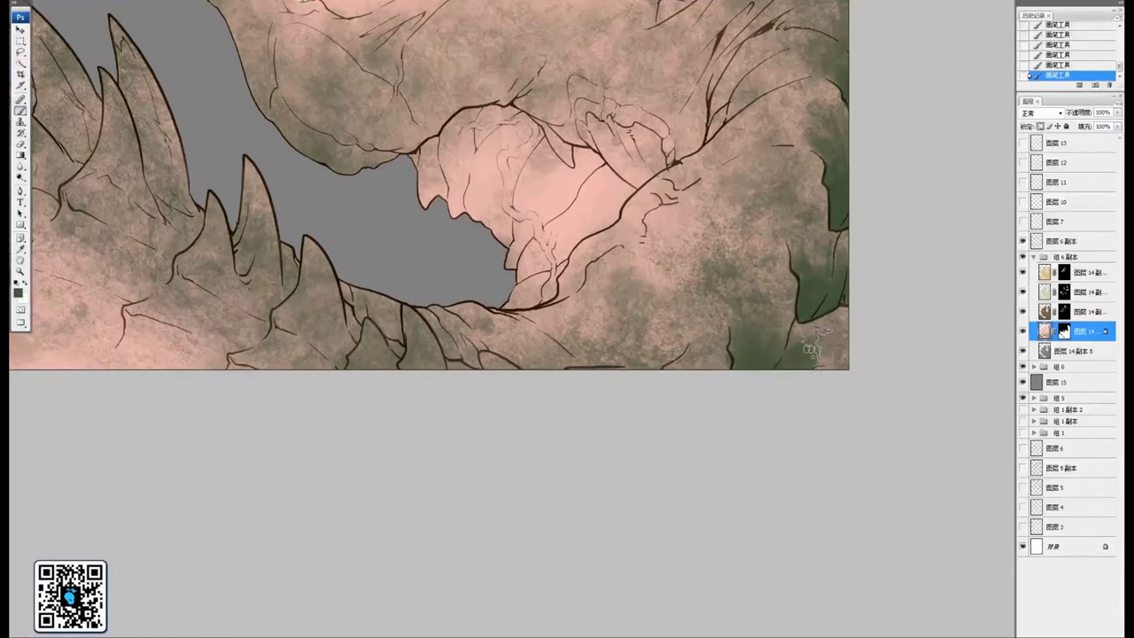
# Paint the small spikes along the canvas's bottom edge dense dark green
pyautogui.moveTo(676, 370); pyautogui.dragTo(1007, 420)
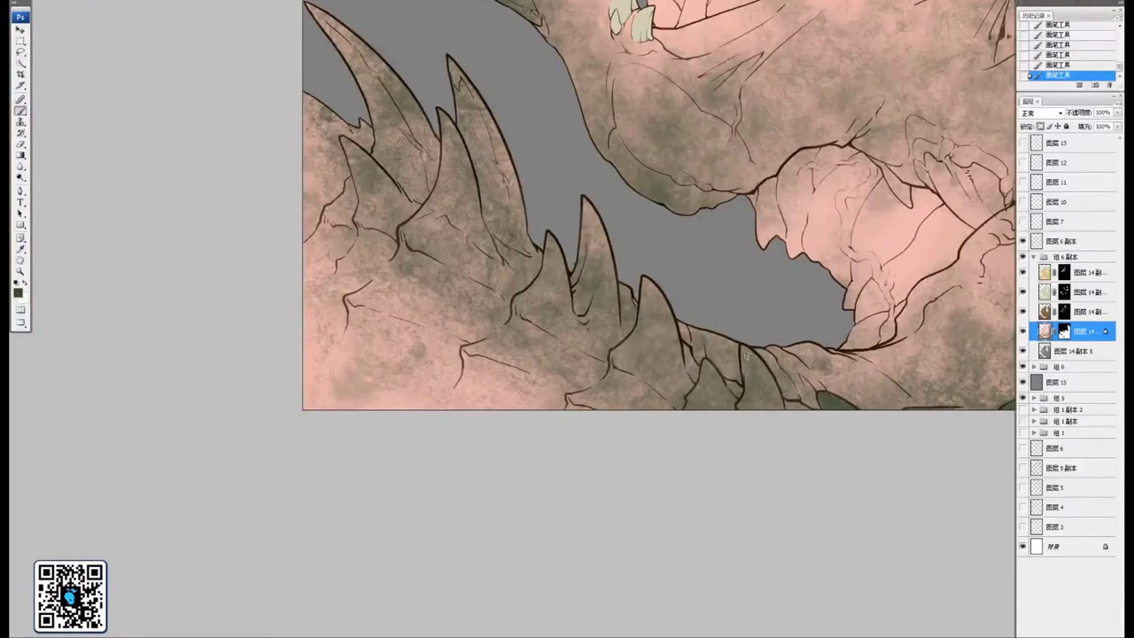
pyautogui.moveTo(762, 404); pyautogui.dragTo(752, 353)
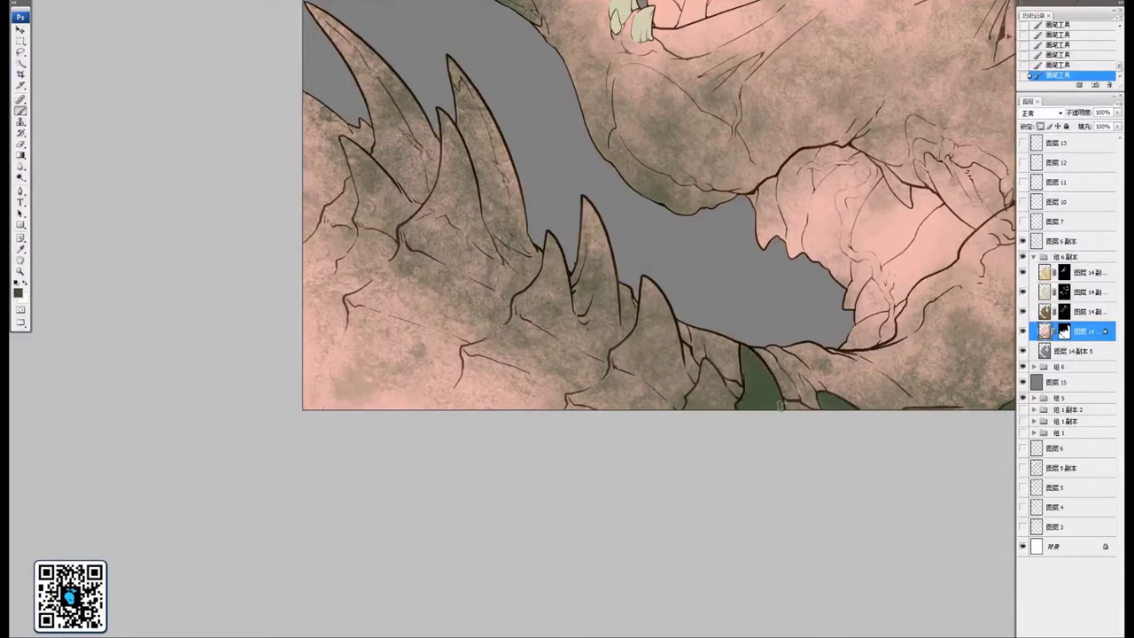
pyautogui.hotkey('ctrl', '-')
pyautogui.hotkey('ctrl', '-')
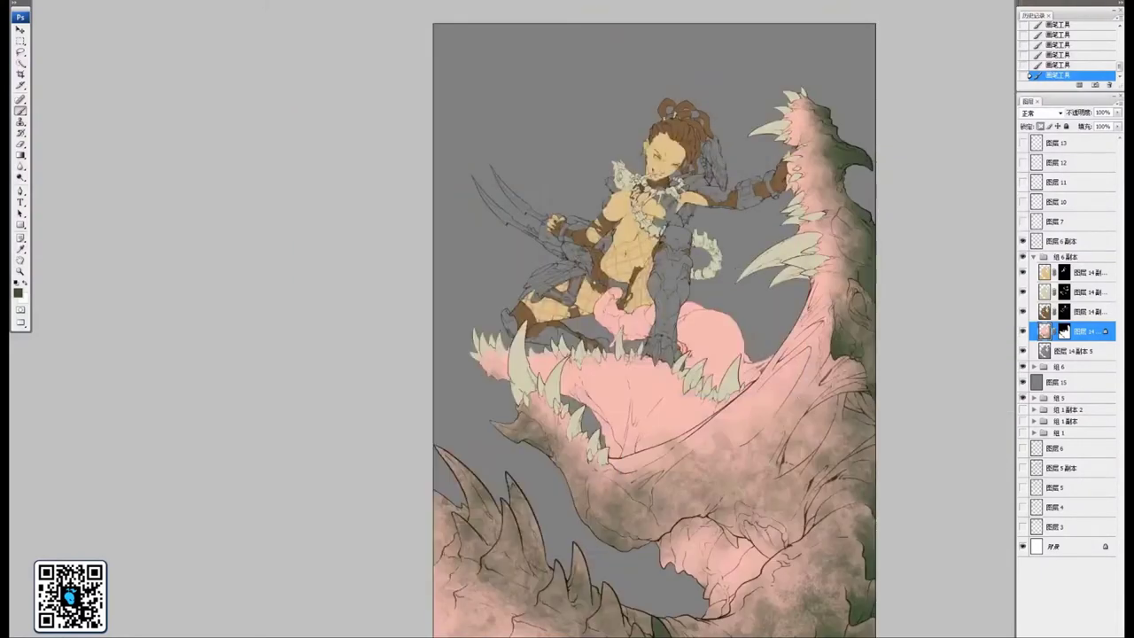
pyautogui.moveTo(656, 354); pyautogui.dragTo(697, 276)
pyautogui.hotkey('ctrl', '+')
pyautogui.scroll(4, 752, 380)
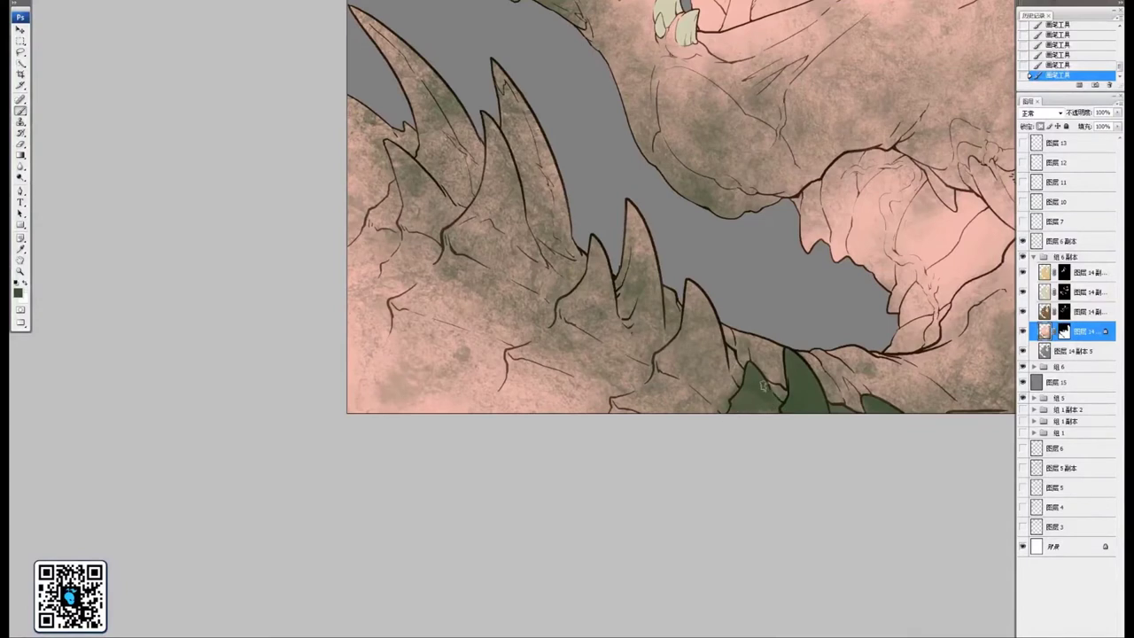
# Paint the larger spike beside the small ones dense dark green, extending the colour over its base
pyautogui.moveTo(746, 353); pyautogui.dragTo(790, 382)
pyautogui.moveTo(737, 312)
pyautogui.mouseDown()
pyautogui.moveTo(740, 365)
pyautogui.moveTo(743, 325)
pyautogui.mouseUp()
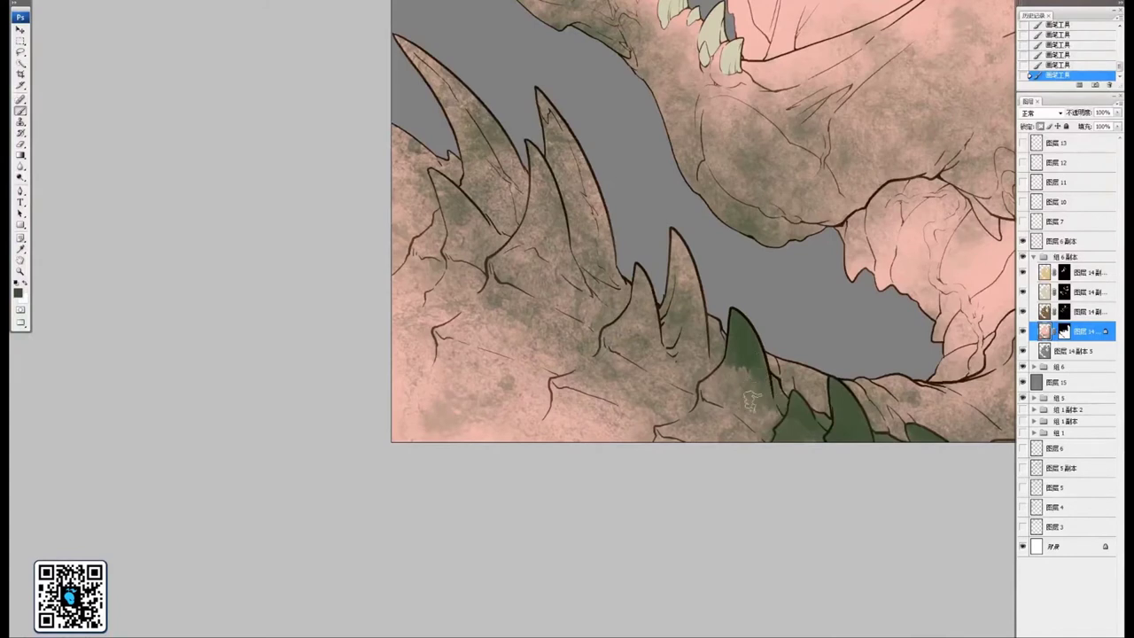
pyautogui.moveTo(751, 401); pyautogui.dragTo(732, 383)
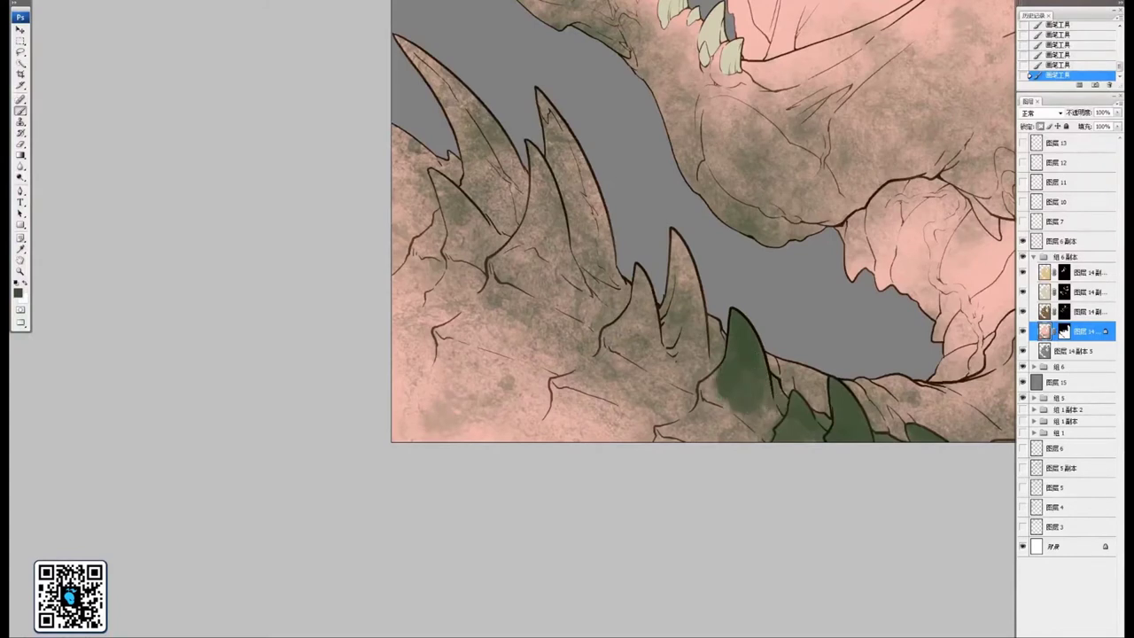
pyautogui.moveTo(725, 409)
pyautogui.mouseDown()
pyautogui.moveTo(742, 438)
pyautogui.moveTo(712, 414)
pyautogui.moveTo(769, 409)
pyautogui.mouseUp()
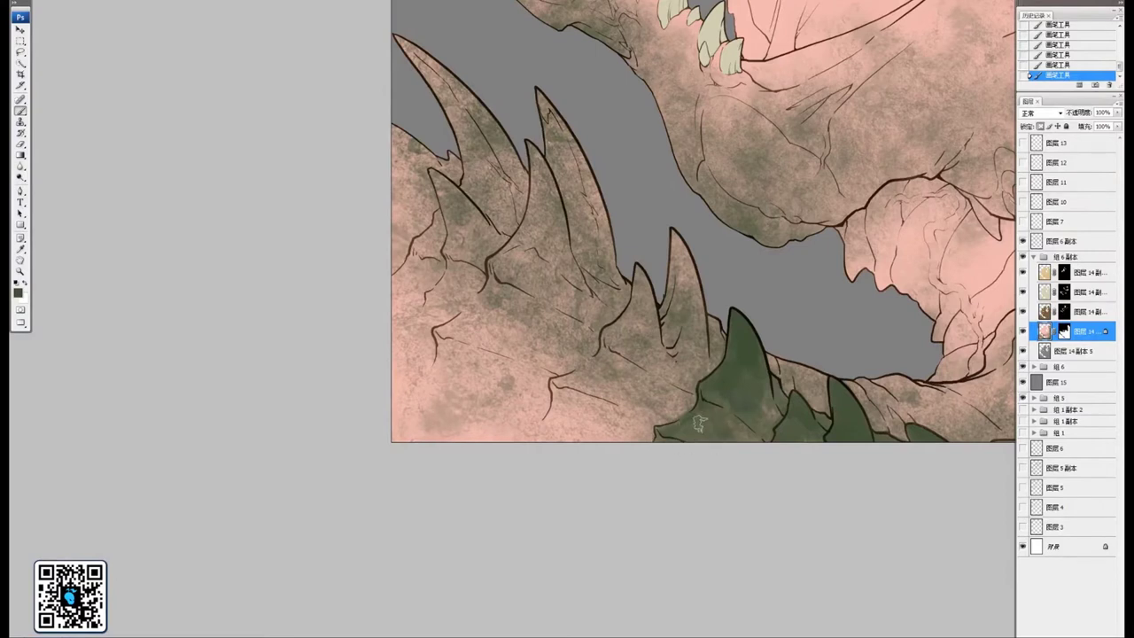
# Paint the next two foreground spikes dense dark green and blend the colour into the skin around their bases
pyautogui.moveTo(696, 340); pyautogui.dragTo(725, 406)
pyautogui.moveTo(697, 296)
pyautogui.mouseDown()
pyautogui.moveTo(710, 374)
pyautogui.moveTo(719, 368)
pyautogui.moveTo(728, 396)
pyautogui.moveTo(697, 343)
pyautogui.moveTo(683, 405)
pyautogui.mouseUp()
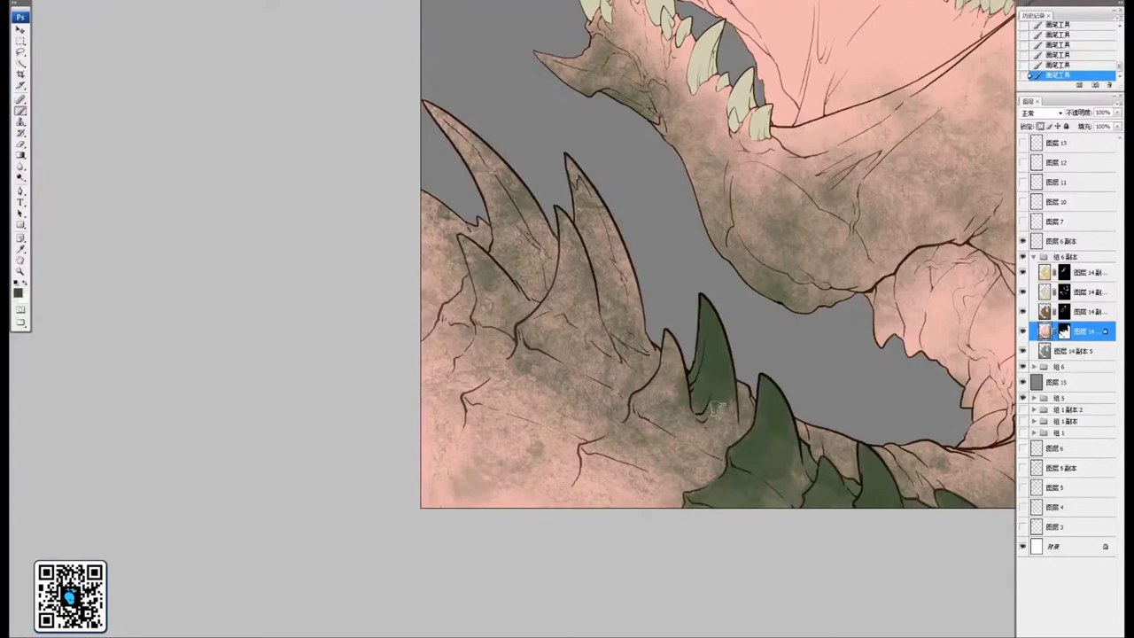
pyautogui.moveTo(733, 435); pyautogui.dragTo(679, 395)
pyautogui.moveTo(673, 366); pyautogui.dragTo(699, 377)
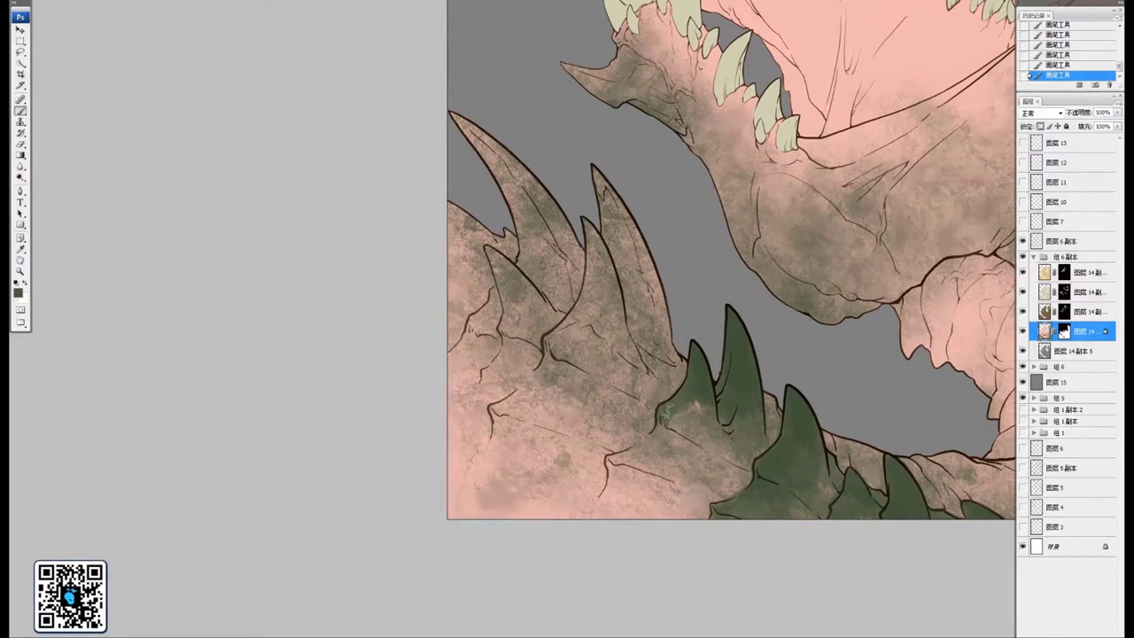
pyautogui.moveTo(684, 412); pyautogui.dragTo(740, 454)
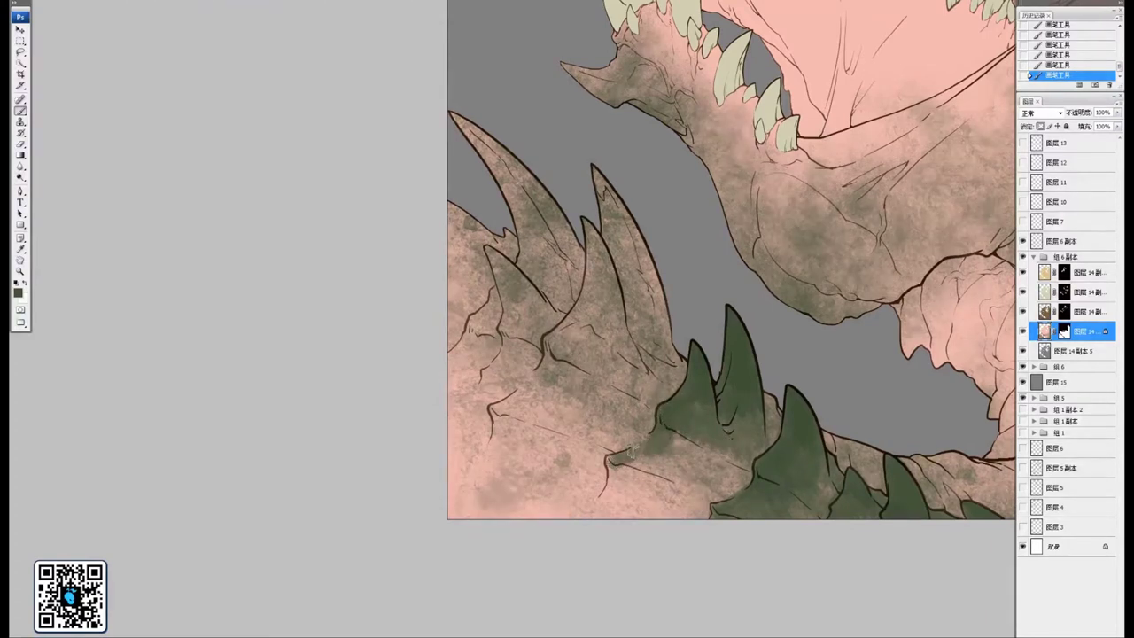
pyautogui.moveTo(661, 480)
pyautogui.mouseDown()
pyautogui.moveTo(674, 440)
pyautogui.moveTo(727, 466)
pyautogui.mouseUp()
pyautogui.moveTo(669, 493)
pyautogui.mouseDown()
pyautogui.moveTo(691, 457)
pyautogui.moveTo(668, 432)
pyautogui.moveTo(668, 458)
pyautogui.moveTo(681, 447)
pyautogui.moveTo(688, 458)
pyautogui.moveTo(651, 471)
pyautogui.moveTo(674, 468)
pyautogui.moveTo(689, 449)
pyautogui.moveTo(677, 486)
pyautogui.moveTo(713, 473)
pyautogui.moveTo(713, 438)
pyautogui.moveTo(739, 459)
pyautogui.moveTo(778, 459)
pyautogui.mouseUp()
# Paint the three tallest spikes of the foreground body and the ridge at the canvas edge dense dark green
pyautogui.moveTo(750, 352); pyautogui.dragTo(784, 448)
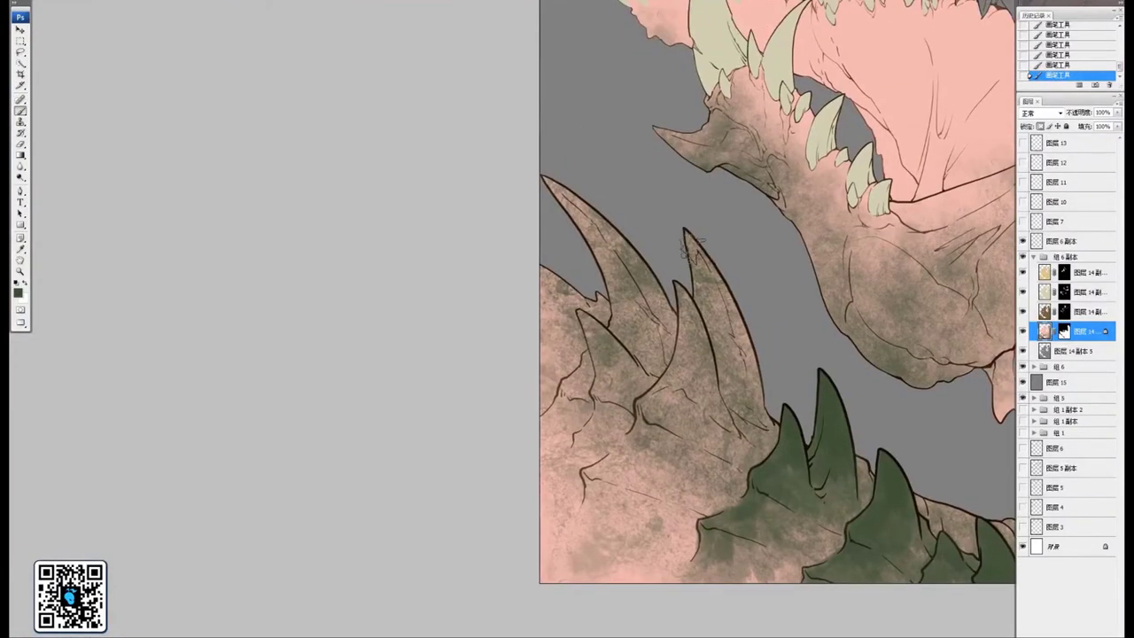
pyautogui.moveTo(694, 248)
pyautogui.mouseDown()
pyautogui.moveTo(755, 328)
pyautogui.moveTo(714, 321)
pyautogui.moveTo(726, 381)
pyautogui.moveTo(809, 384)
pyautogui.mouseUp()
pyautogui.moveTo(720, 297)
pyautogui.mouseDown()
pyautogui.moveTo(740, 348)
pyautogui.moveTo(731, 390)
pyautogui.moveTo(718, 381)
pyautogui.moveTo(762, 402)
pyautogui.moveTo(771, 421)
pyautogui.mouseUp()
pyautogui.moveTo(728, 326); pyautogui.dragTo(720, 282)
pyautogui.moveTo(678, 241); pyautogui.dragTo(754, 348)
pyautogui.moveTo(674, 285)
pyautogui.mouseDown()
pyautogui.moveTo(765, 380)
pyautogui.moveTo(740, 391)
pyautogui.moveTo(780, 439)
pyautogui.moveTo(744, 426)
pyautogui.moveTo(784, 449)
pyautogui.moveTo(760, 468)
pyautogui.mouseUp()
pyautogui.moveTo(755, 404); pyautogui.dragTo(792, 336)
# Reduce the brush size and paint the short spike nearest the canvas edge and the folds at its base dark green
pyautogui.press('[')
pyautogui.moveTo(755, 300)
pyautogui.mouseDown()
pyautogui.moveTo(718, 350)
pyautogui.moveTo(749, 338)
pyautogui.moveTo(711, 310)
pyautogui.moveTo(722, 354)
pyautogui.moveTo(754, 386)
pyautogui.moveTo(753, 376)
pyautogui.mouseUp()
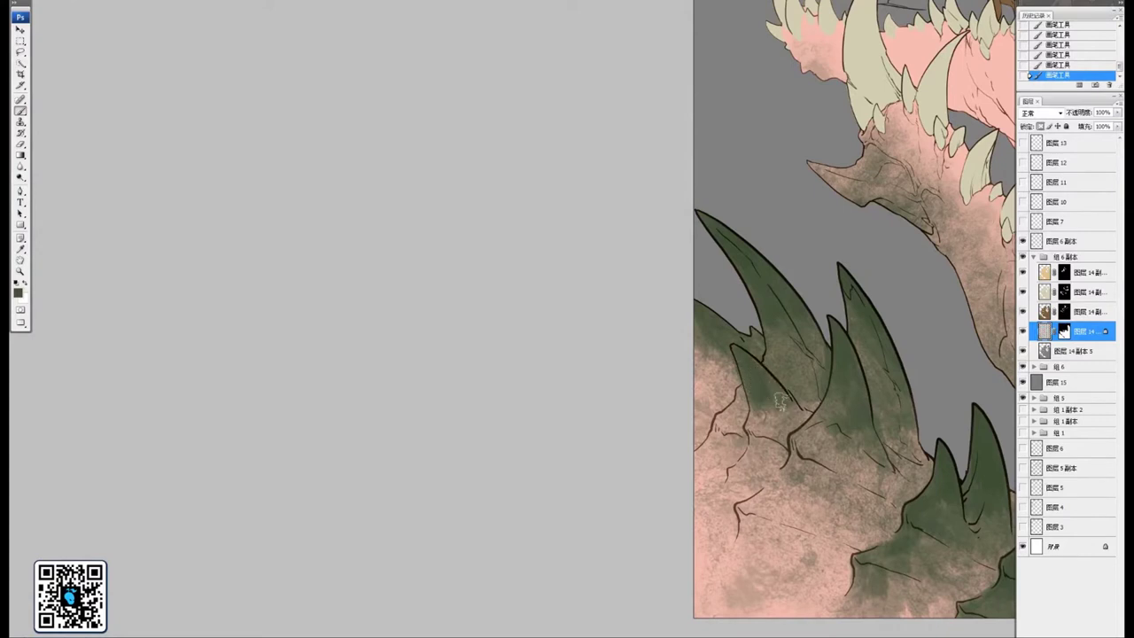
pyautogui.moveTo(795, 414); pyautogui.dragTo(758, 425)
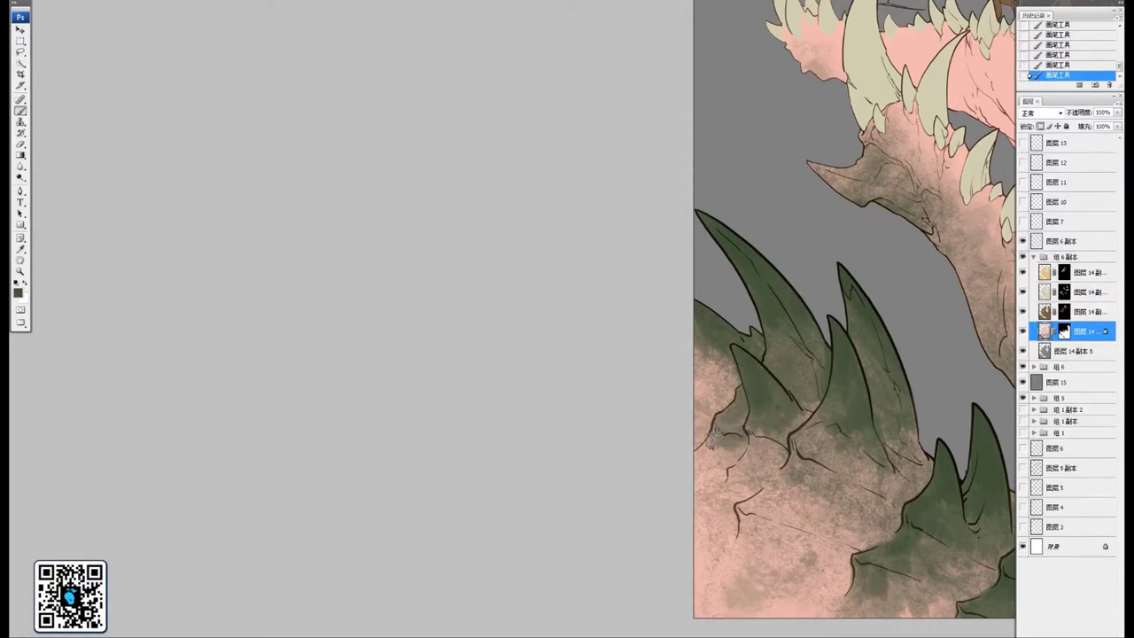
pyautogui.moveTo(720, 451); pyautogui.dragTo(719, 354)
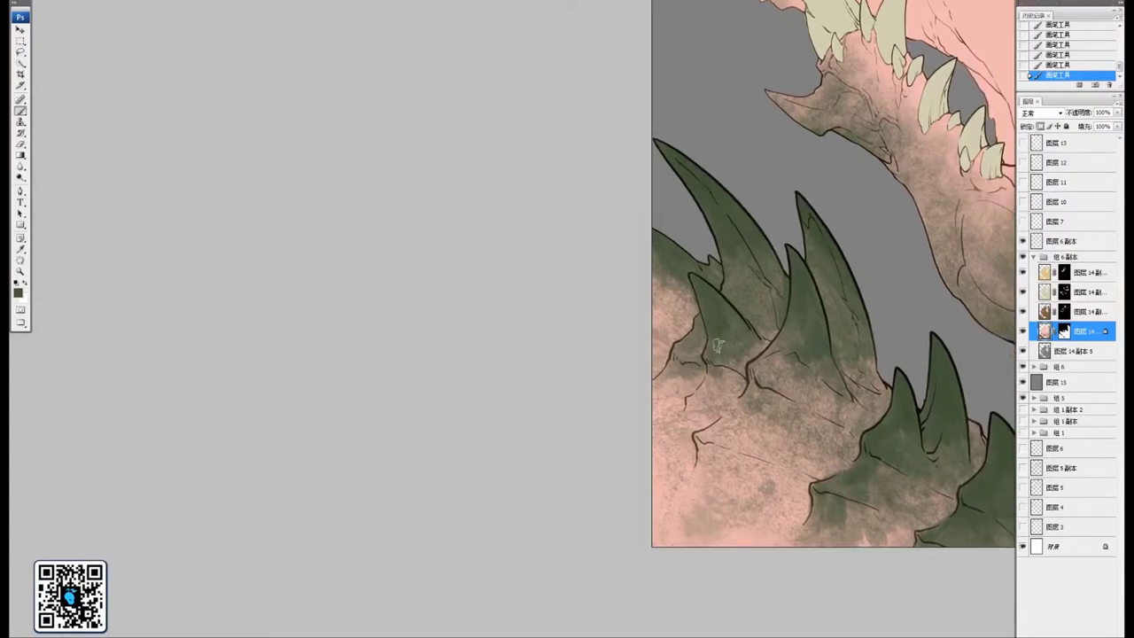
pyautogui.moveTo(696, 399); pyautogui.dragTo(720, 396)
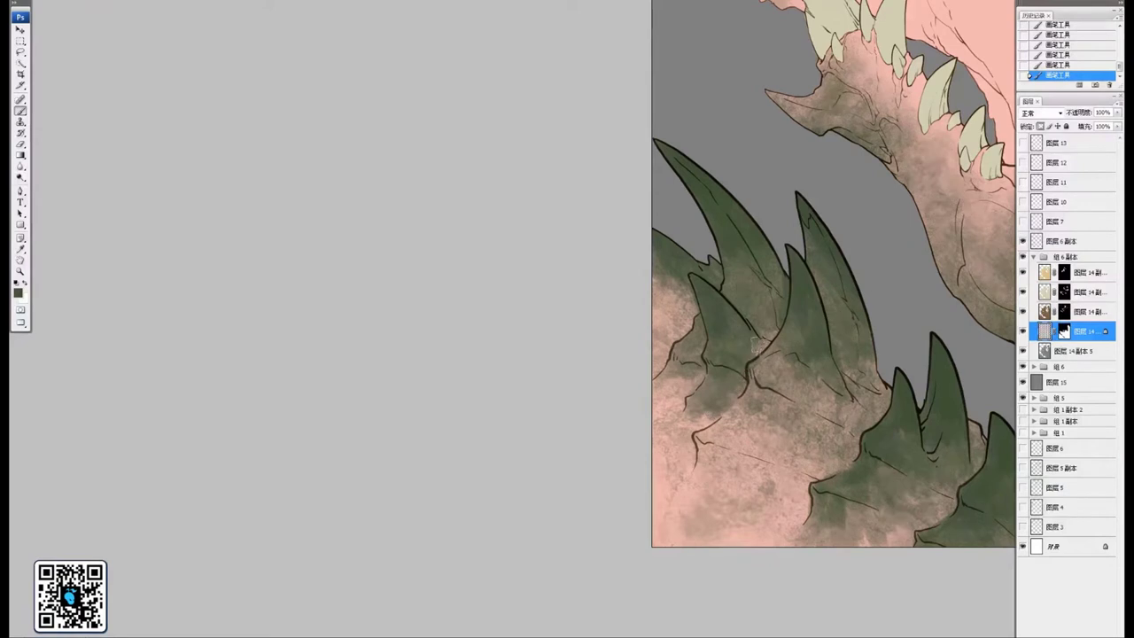
# Paint the folds and bare skin beneath the foreground body's tall spikes dark green, blending toward the pink
pyautogui.moveTo(796, 377); pyautogui.dragTo(747, 355)
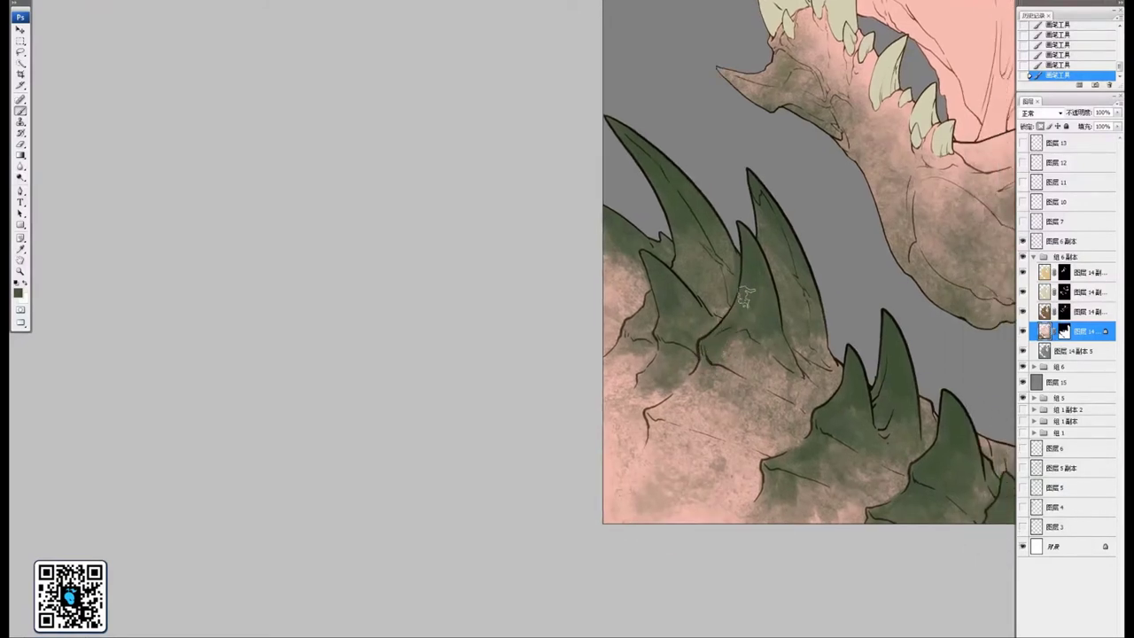
pyautogui.moveTo(713, 372)
pyautogui.mouseDown()
pyautogui.moveTo(743, 381)
pyautogui.moveTo(751, 360)
pyautogui.moveTo(793, 407)
pyautogui.moveTo(712, 378)
pyautogui.moveTo(700, 409)
pyautogui.moveTo(680, 404)
pyautogui.moveTo(710, 357)
pyautogui.moveTo(655, 418)
pyautogui.moveTo(695, 402)
pyautogui.moveTo(657, 425)
pyautogui.moveTo(682, 431)
pyautogui.moveTo(695, 401)
pyautogui.moveTo(735, 435)
pyautogui.moveTo(709, 451)
pyautogui.moveTo(766, 433)
pyautogui.mouseUp()
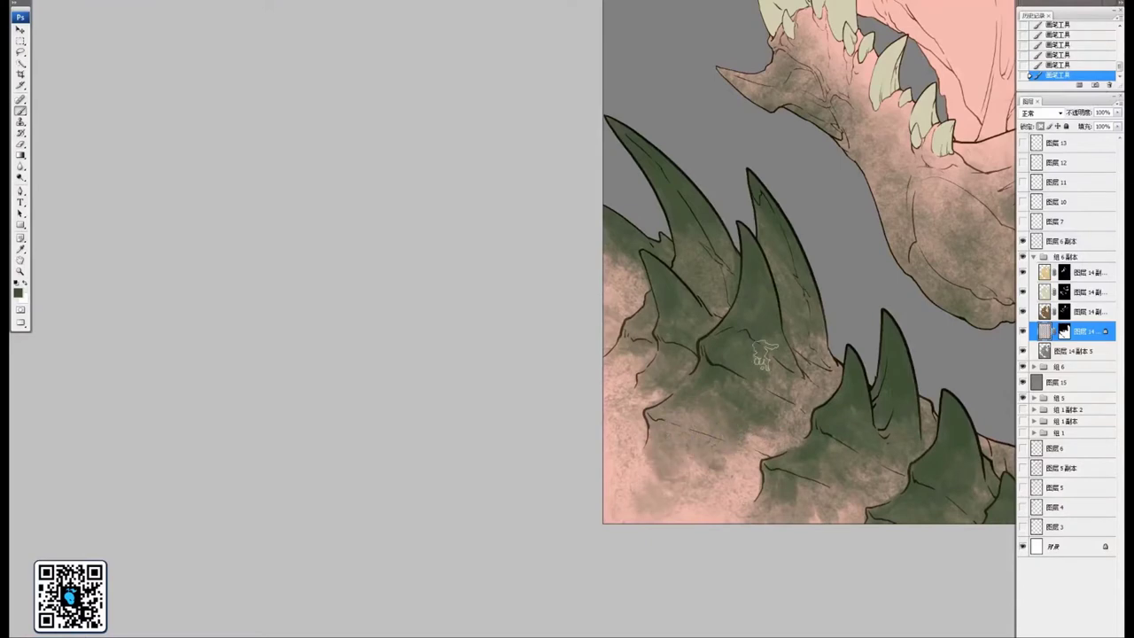
pyautogui.moveTo(766, 357); pyautogui.dragTo(802, 347)
# Paint the horn at the tip of the lower jaw dense dark green and blend it into the surrounding skin
pyautogui.moveTo(736, 57)
pyautogui.mouseDown()
pyautogui.moveTo(698, 344)
pyautogui.moveTo(723, 377)
pyautogui.moveTo(776, 390)
pyautogui.mouseUp()
pyautogui.moveTo(707, 390)
pyautogui.mouseDown()
pyautogui.moveTo(720, 401)
pyautogui.moveTo(712, 375)
pyautogui.mouseUp()
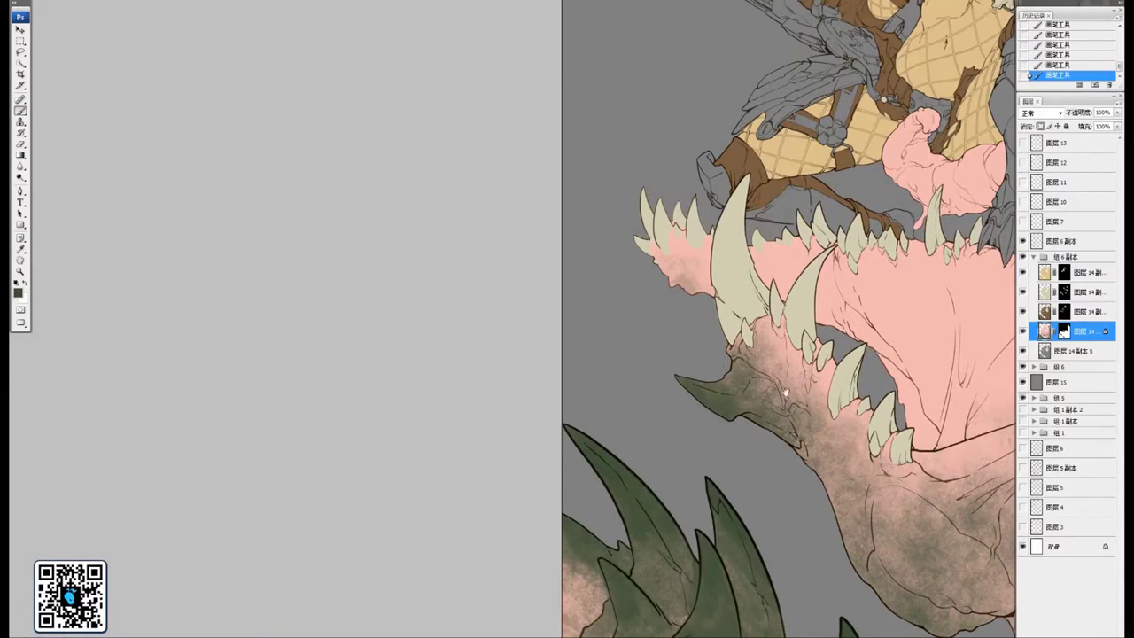
pyautogui.moveTo(787, 391); pyautogui.dragTo(636, 326)
pyautogui.moveTo(721, 349); pyautogui.dragTo(712, 348)
pyautogui.moveTo(572, 319)
pyautogui.mouseDown()
pyautogui.moveTo(558, 279)
pyautogui.moveTo(575, 261)
pyautogui.moveTo(614, 306)
pyautogui.moveTo(586, 320)
pyautogui.moveTo(639, 350)
pyautogui.moveTo(679, 405)
pyautogui.mouseUp()
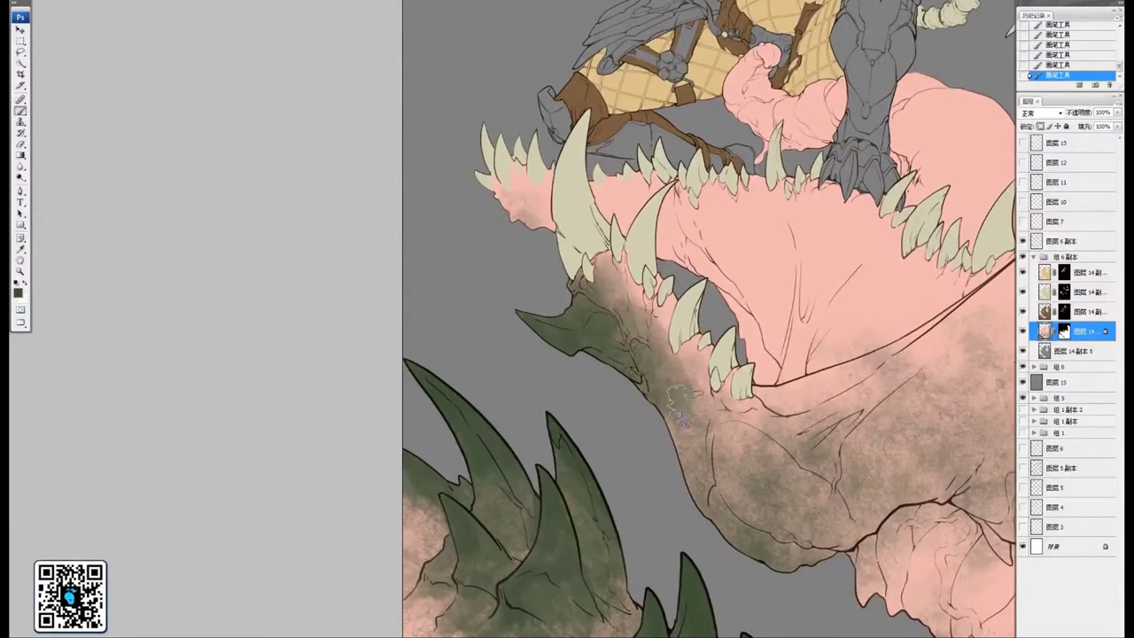
# Paint the bulging chin and the underside of the lower jaw dense dark green up to the throat opening
pyautogui.moveTo(691, 450)
pyautogui.mouseDown()
pyautogui.moveTo(610, 342)
pyautogui.moveTo(625, 362)
pyautogui.moveTo(676, 369)
pyautogui.moveTo(716, 396)
pyautogui.moveTo(652, 367)
pyautogui.moveTo(614, 310)
pyautogui.moveTo(645, 303)
pyautogui.moveTo(716, 373)
pyautogui.moveTo(724, 351)
pyautogui.moveTo(671, 346)
pyautogui.moveTo(700, 388)
pyautogui.moveTo(755, 390)
pyautogui.mouseUp()
pyautogui.moveTo(723, 285)
pyautogui.mouseDown()
pyautogui.moveTo(697, 365)
pyautogui.moveTo(709, 422)
pyautogui.moveTo(754, 443)
pyautogui.moveTo(736, 481)
pyautogui.mouseUp()
pyautogui.moveTo(786, 449)
pyautogui.mouseDown()
pyautogui.moveTo(700, 429)
pyautogui.moveTo(677, 450)
pyautogui.moveTo(709, 408)
pyautogui.moveTo(762, 388)
pyautogui.moveTo(749, 408)
pyautogui.moveTo(788, 411)
pyautogui.mouseUp()
pyautogui.moveTo(788, 412)
pyautogui.mouseDown()
pyautogui.moveTo(730, 411)
pyautogui.moveTo(772, 435)
pyautogui.moveTo(709, 407)
pyautogui.mouseUp()
pyautogui.hotkey('ctrl', '+')
pyautogui.moveTo(745, 576)
pyautogui.mouseDown()
pyautogui.moveTo(553, 421)
pyautogui.moveTo(531, 245)
pyautogui.mouseUp()
pyautogui.moveTo(660, 403)
pyautogui.mouseDown()
pyautogui.moveTo(589, 381)
pyautogui.moveTo(731, 328)
pyautogui.moveTo(873, 230)
pyautogui.moveTo(886, 270)
pyautogui.mouseUp()
pyautogui.moveTo(669, 214); pyautogui.dragTo(758, 371)
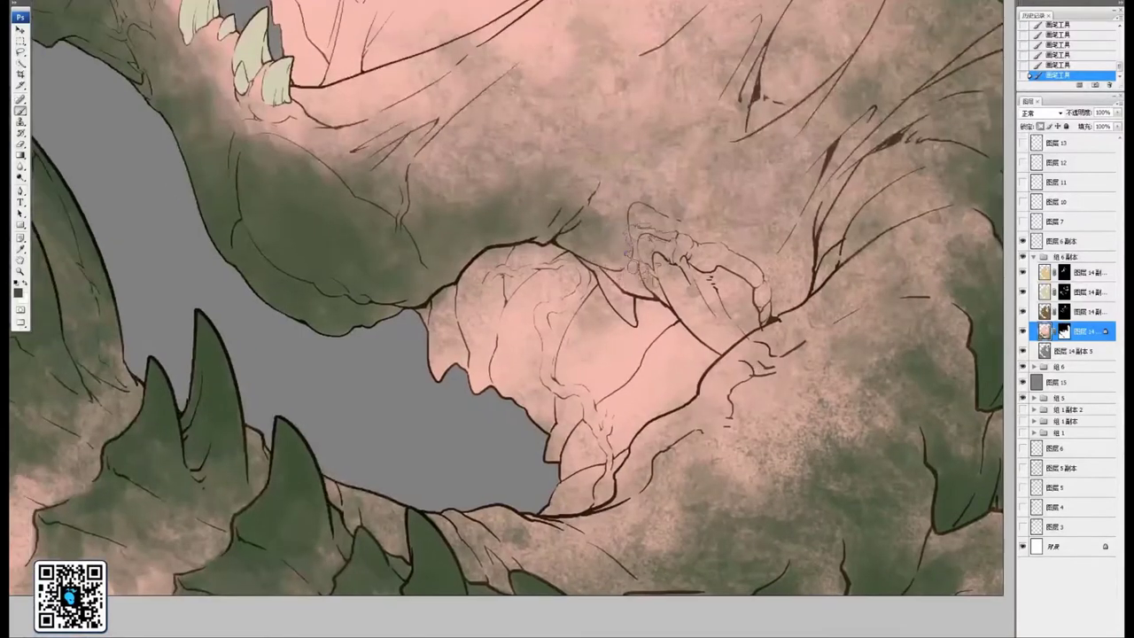
# Paint the small pointed flap and the wrinkled fold beneath the rear of the lower jaw dense dark green
pyautogui.moveTo(640, 253); pyautogui.dragTo(626, 275)
pyautogui.moveTo(620, 280)
pyautogui.mouseDown()
pyautogui.moveTo(687, 348)
pyautogui.moveTo(685, 372)
pyautogui.mouseUp()
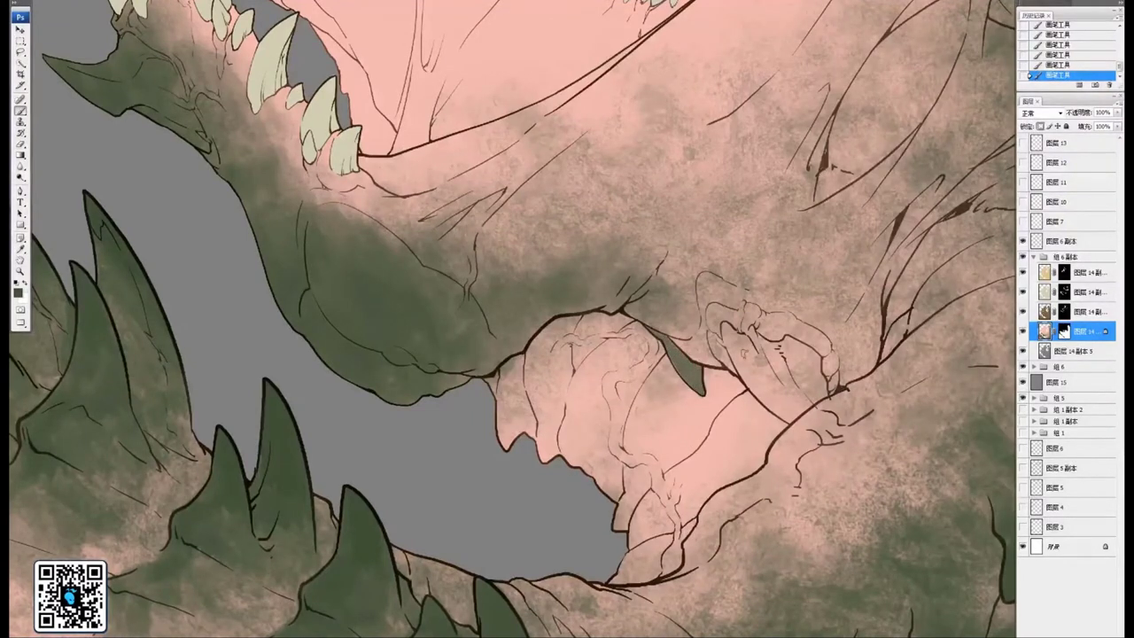
pyautogui.moveTo(741, 345)
pyautogui.mouseDown()
pyautogui.moveTo(783, 404)
pyautogui.moveTo(744, 364)
pyautogui.moveTo(769, 403)
pyautogui.mouseUp()
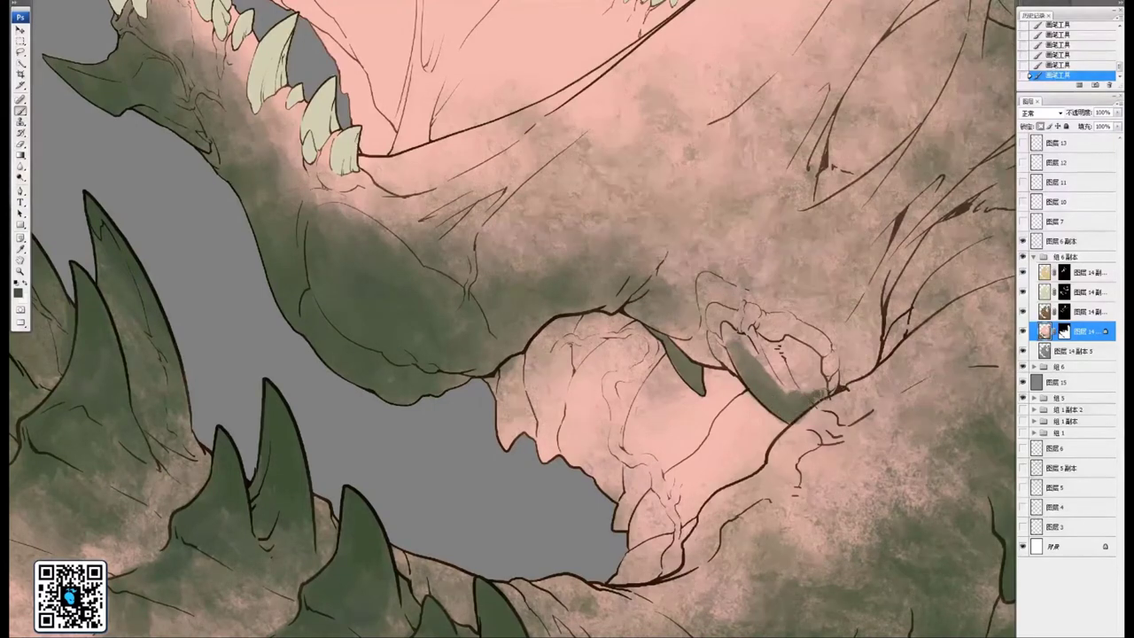
pyautogui.moveTo(795, 400)
pyautogui.mouseDown()
pyautogui.moveTo(749, 363)
pyautogui.moveTo(776, 383)
pyautogui.moveTo(804, 358)
pyautogui.moveTo(749, 324)
pyautogui.moveTo(731, 363)
pyautogui.moveTo(686, 324)
pyautogui.moveTo(709, 359)
pyautogui.moveTo(661, 298)
pyautogui.moveTo(762, 359)
pyautogui.moveTo(753, 306)
pyautogui.moveTo(815, 363)
pyautogui.moveTo(829, 324)
pyautogui.moveTo(855, 354)
pyautogui.moveTo(864, 328)
pyautogui.moveTo(859, 372)
pyautogui.moveTo(820, 381)
pyautogui.moveTo(793, 354)
pyautogui.moveTo(780, 381)
pyautogui.moveTo(786, 402)
pyautogui.mouseUp()
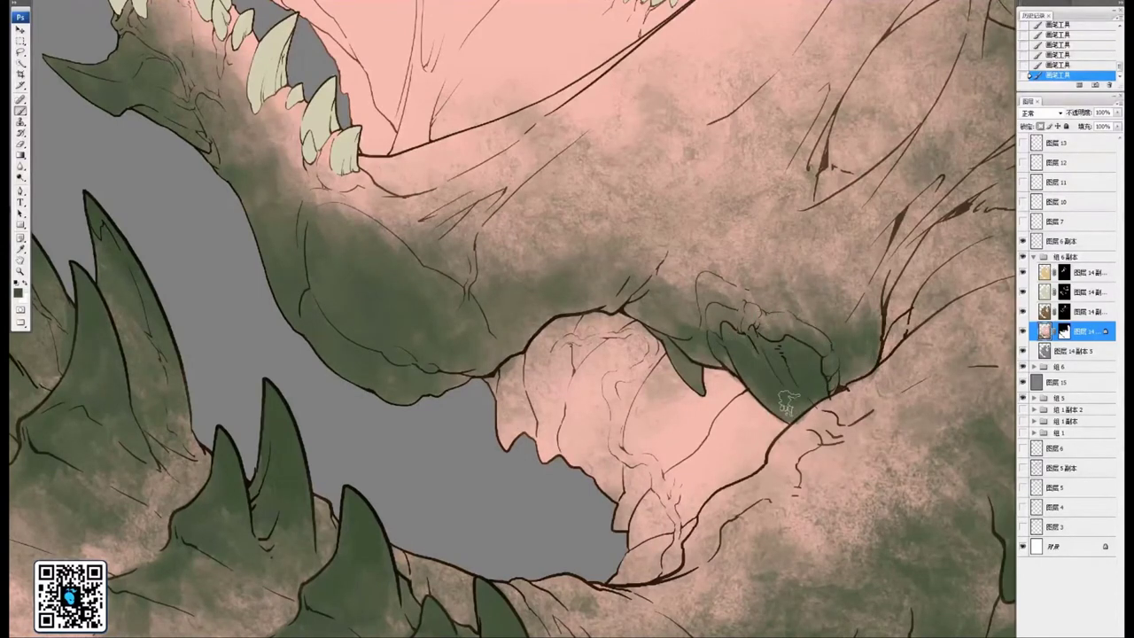
# Enlarge the brush and blend soft dark green along the lower jaw from the rear folds to the chin and horn
pyautogui.moveTo(741, 199); pyautogui.dragTo(639, 283)
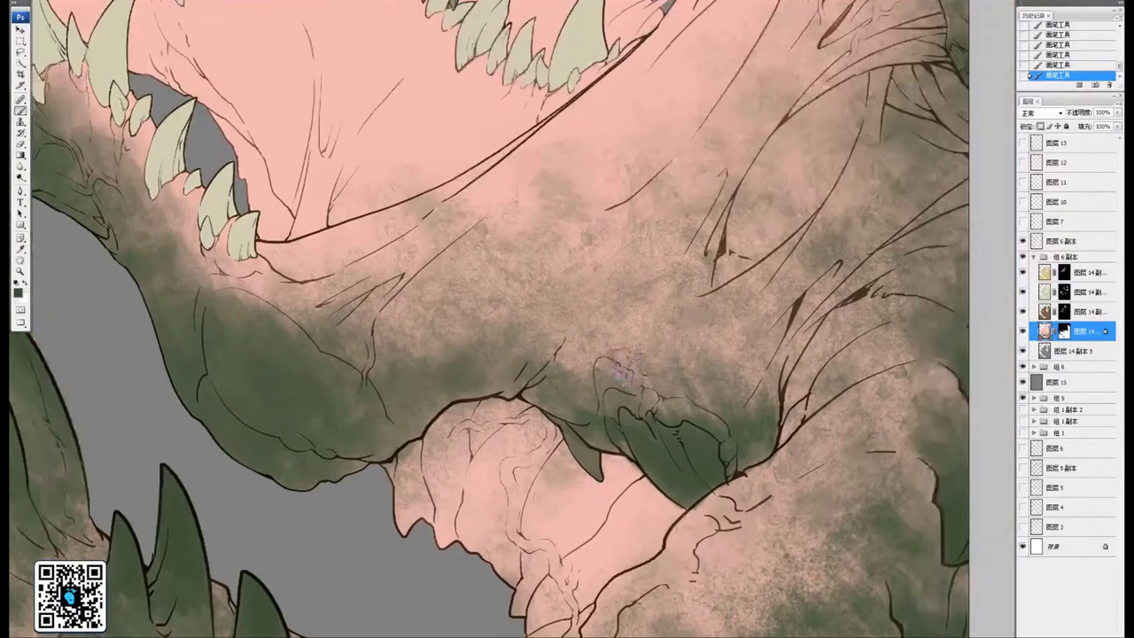
pyautogui.press(']')
pyautogui.press(']')
pyautogui.press(']')
pyautogui.press(']')
pyautogui.moveTo(626, 372)
pyautogui.mouseDown()
pyautogui.moveTo(744, 389)
pyautogui.moveTo(629, 330)
pyautogui.moveTo(589, 362)
pyautogui.moveTo(551, 342)
pyautogui.mouseUp()
pyautogui.moveTo(534, 340)
pyautogui.mouseDown()
pyautogui.moveTo(673, 385)
pyautogui.moveTo(593, 406)
pyautogui.mouseUp()
pyautogui.moveTo(478, 408); pyautogui.dragTo(656, 430)
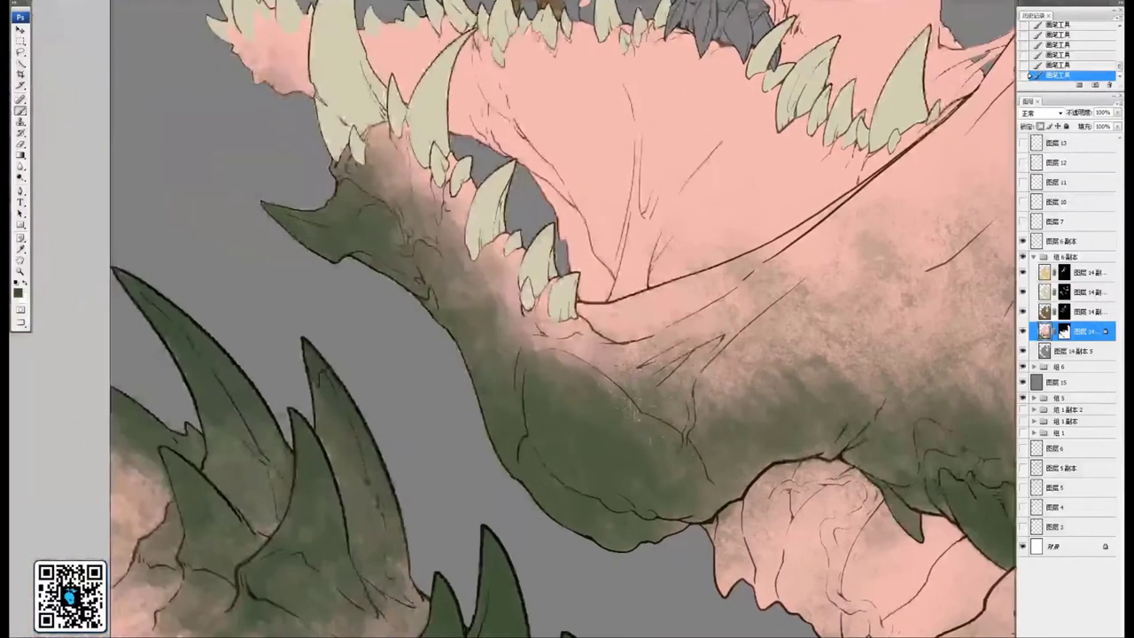
pyautogui.moveTo(555, 412); pyautogui.dragTo(640, 443)
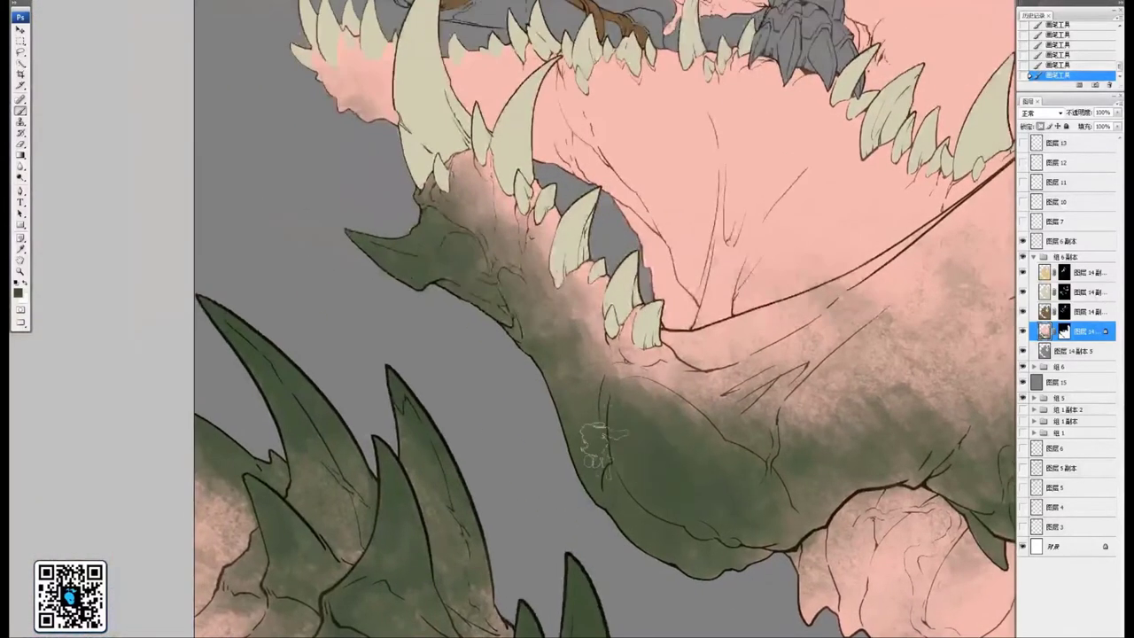
pyautogui.moveTo(529, 316); pyautogui.dragTo(590, 391)
pyautogui.moveTo(693, 459)
pyautogui.mouseDown()
pyautogui.moveTo(739, 514)
pyautogui.moveTo(732, 469)
pyautogui.mouseUp()
# Deepen the dark green on the upper jaw's snout and horn, fading it toward the pink gums
pyautogui.moveTo(709, 373); pyautogui.dragTo(739, 515)
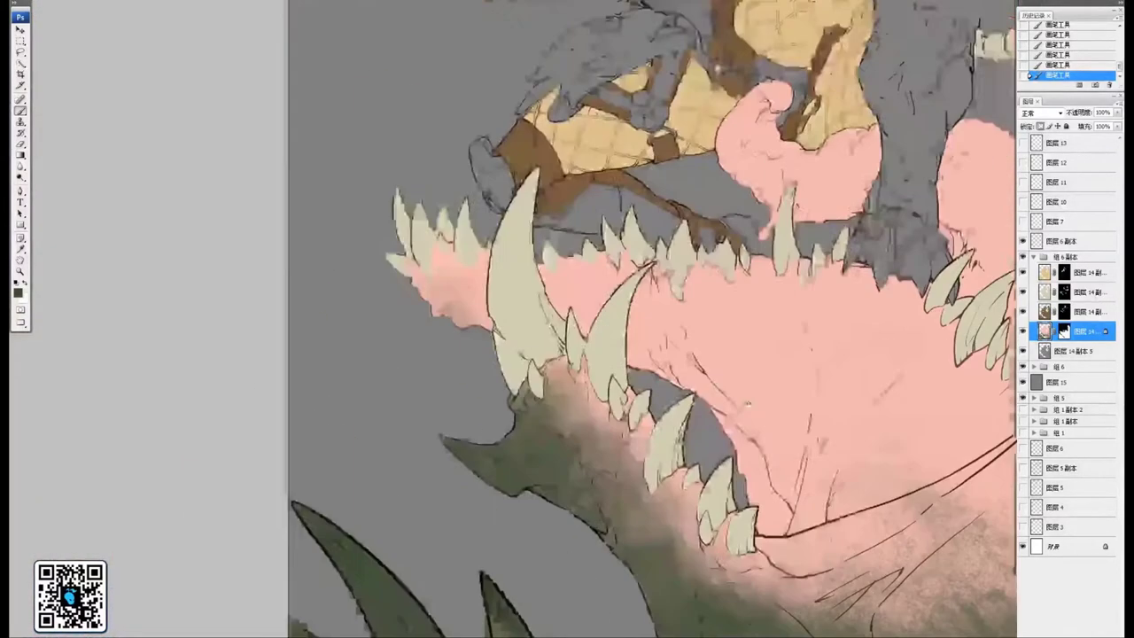
pyautogui.moveTo(717, 84)
pyautogui.mouseDown()
pyautogui.moveTo(757, 203)
pyautogui.moveTo(510, 253)
pyautogui.moveTo(241, 449)
pyautogui.mouseUp()
pyautogui.moveTo(550, 186); pyautogui.dragTo(403, 471)
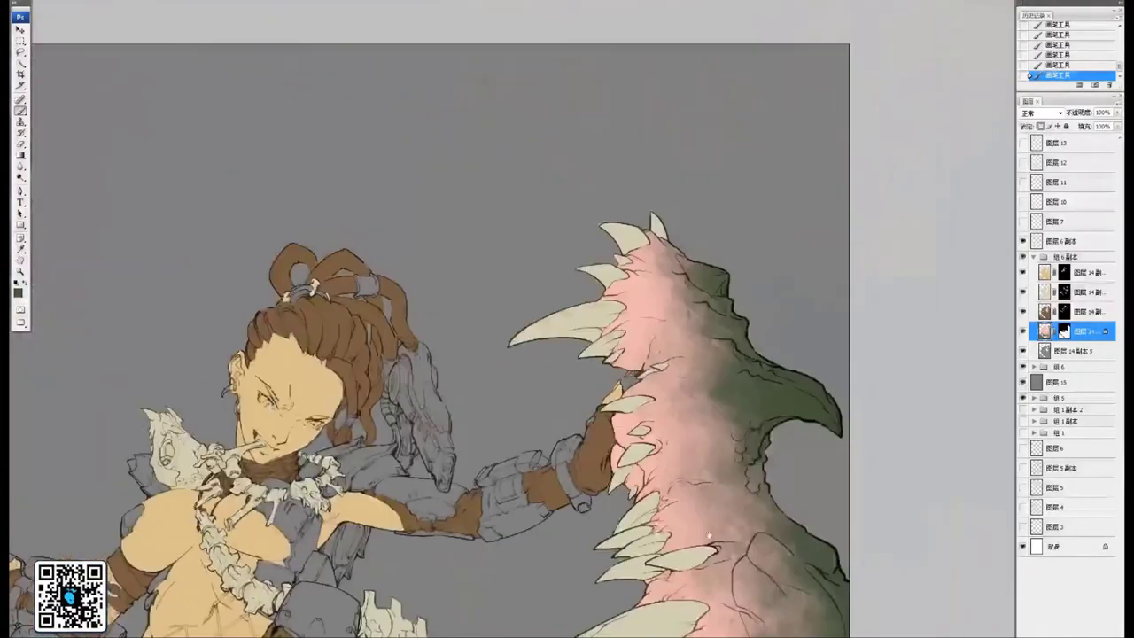
pyautogui.moveTo(684, 249)
pyautogui.mouseDown()
pyautogui.moveTo(706, 282)
pyautogui.moveTo(675, 341)
pyautogui.mouseUp()
pyautogui.moveTo(657, 297); pyautogui.dragTo(664, 395)
pyautogui.moveTo(735, 389); pyautogui.dragTo(677, 276)
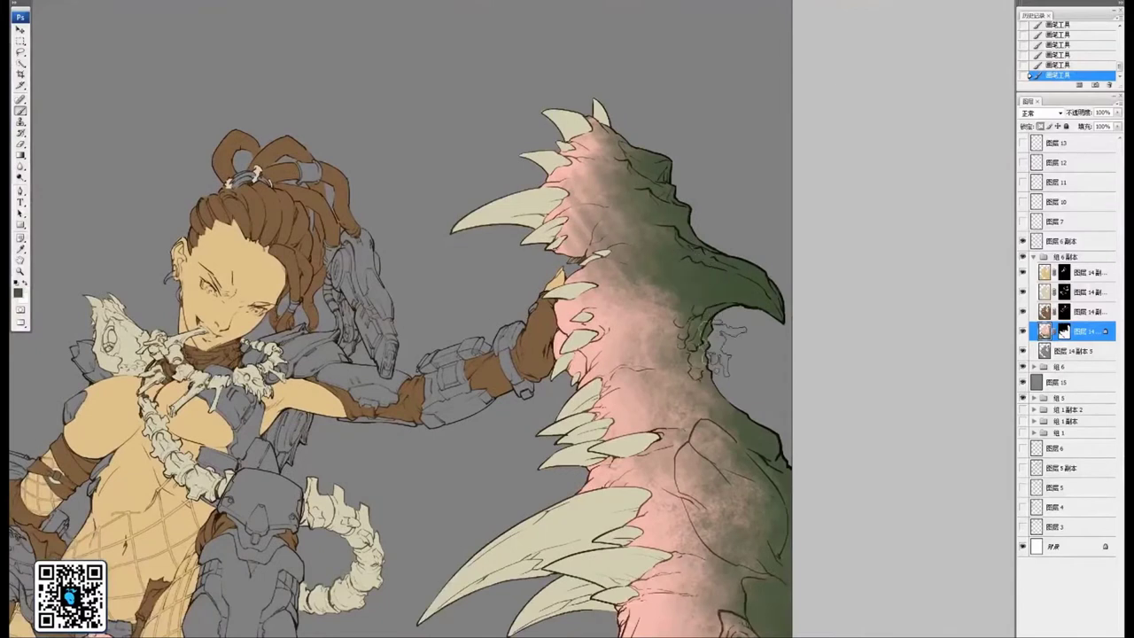
pyautogui.moveTo(696, 359)
pyautogui.mouseDown()
pyautogui.moveTo(663, 315)
pyautogui.moveTo(629, 344)
pyautogui.moveTo(658, 339)
pyautogui.moveTo(675, 314)
pyautogui.mouseUp()
pyautogui.moveTo(713, 411); pyautogui.dragTo(685, 295)
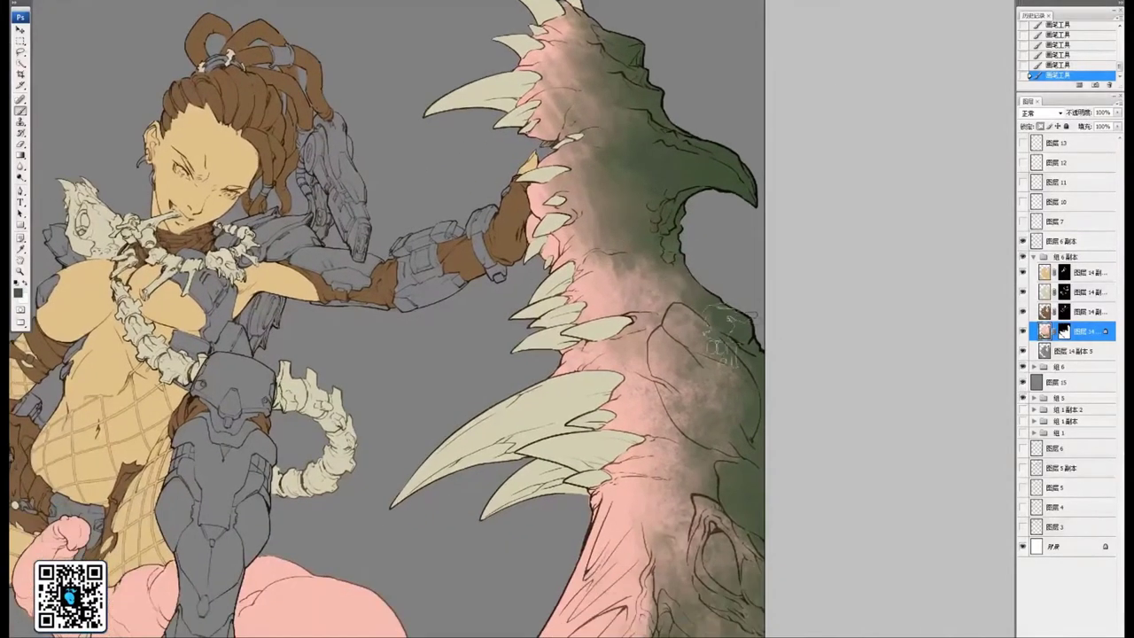
# Extend the dark green over the upper jaw behind the large fangs and around the creature's eye
pyautogui.moveTo(700, 353)
pyautogui.mouseDown()
pyautogui.moveTo(675, 297)
pyautogui.moveTo(612, 310)
pyautogui.mouseUp()
pyautogui.moveTo(656, 372)
pyautogui.mouseDown()
pyautogui.moveTo(663, 322)
pyautogui.moveTo(642, 362)
pyautogui.moveTo(680, 341)
pyautogui.moveTo(666, 376)
pyautogui.moveTo(684, 399)
pyautogui.mouseUp()
pyautogui.moveTo(736, 356); pyautogui.dragTo(728, 340)
pyautogui.moveTo(746, 445)
pyautogui.mouseDown()
pyautogui.moveTo(749, 390)
pyautogui.moveTo(717, 423)
pyautogui.moveTo(666, 401)
pyautogui.moveTo(647, 450)
pyautogui.moveTo(637, 354)
pyautogui.moveTo(632, 423)
pyautogui.mouseUp()
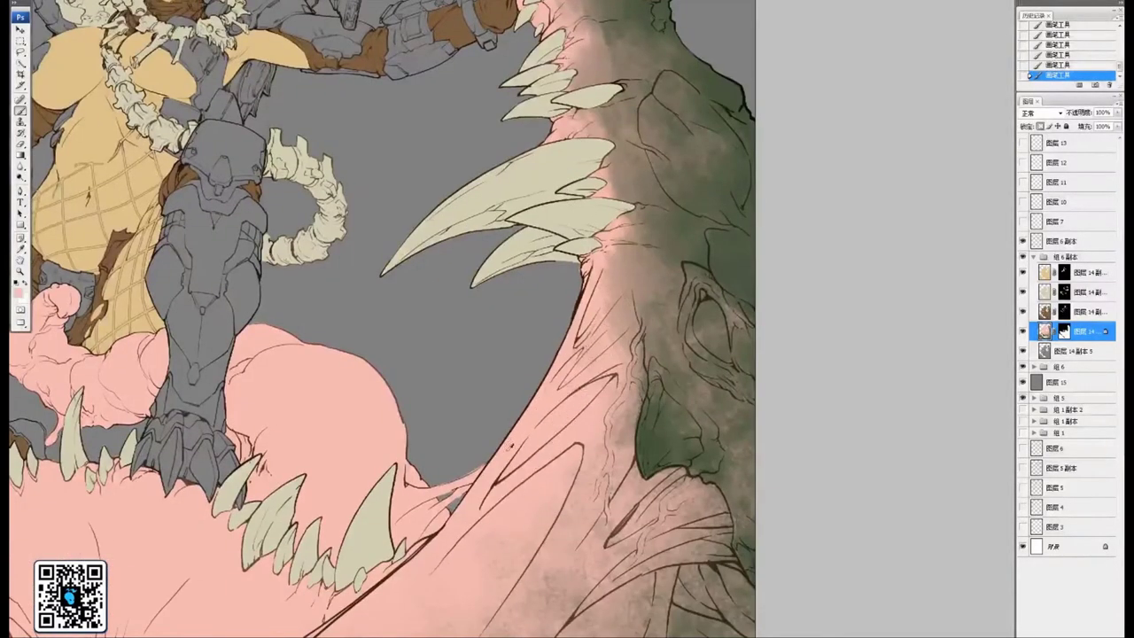
# Repaint the creature's eyeball light pink inside its outline, clearing the green from it
pyautogui.moveTo(691, 252)
pyautogui.mouseDown()
pyautogui.moveTo(711, 329)
pyautogui.moveTo(704, 354)
pyautogui.moveTo(735, 368)
pyautogui.moveTo(725, 324)
pyautogui.moveTo(700, 321)
pyautogui.mouseUp()
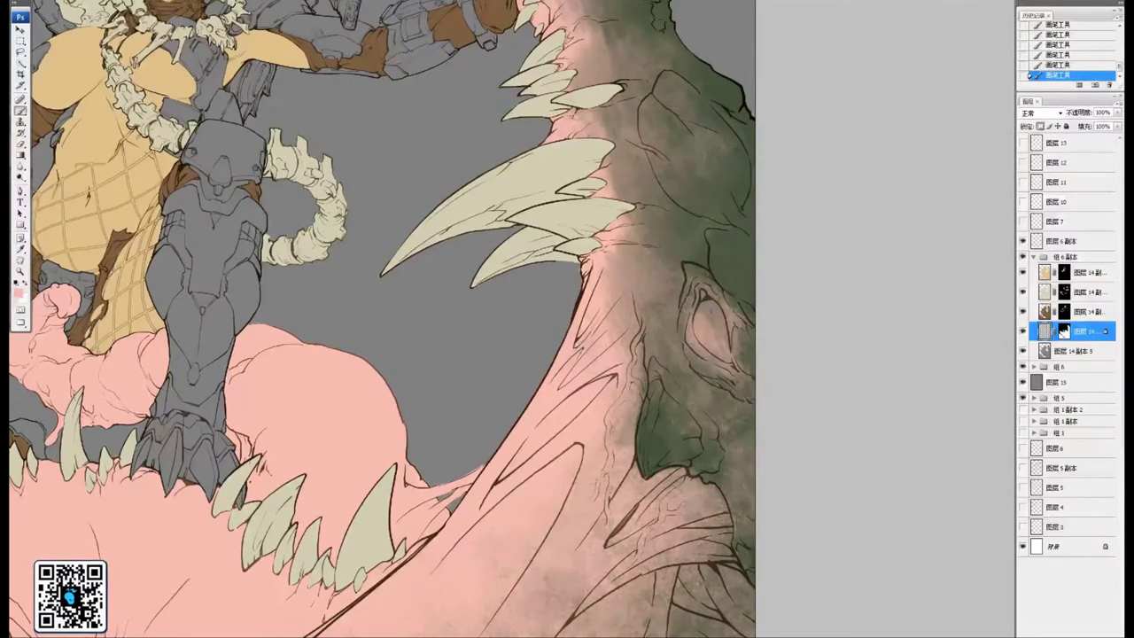
pyautogui.hotkey('ctrl', '+')
pyautogui.hotkey('ctrl', '+')
pyautogui.moveTo(814, 321); pyautogui.dragTo(373, 437)
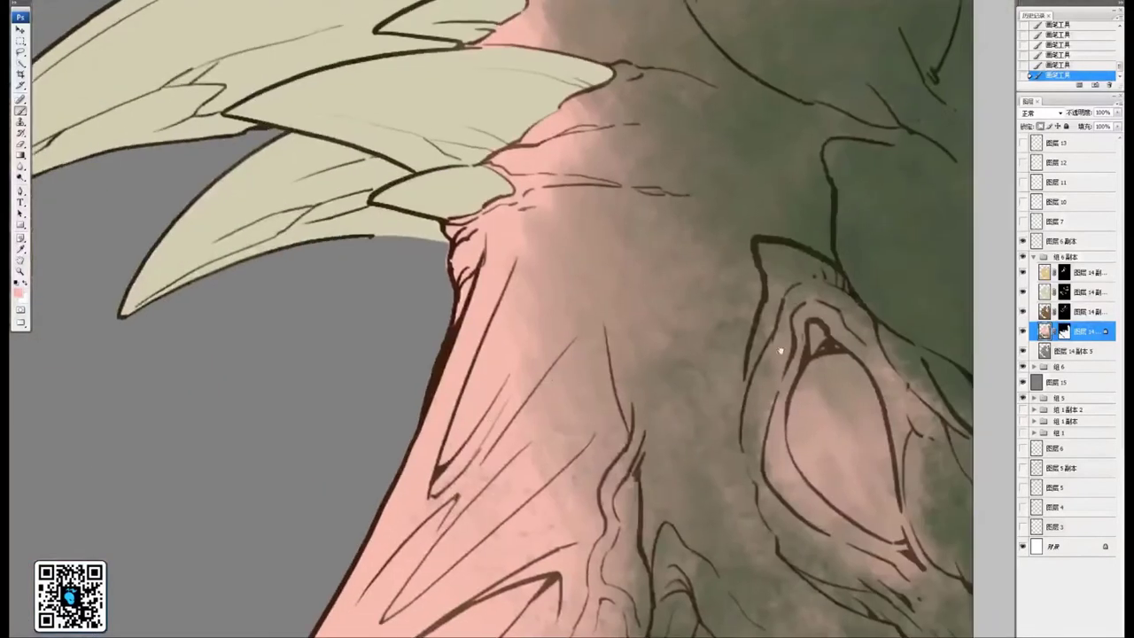
pyautogui.moveTo(903, 412); pyautogui.dragTo(608, 390)
pyautogui.scroll(1, 608, 390)
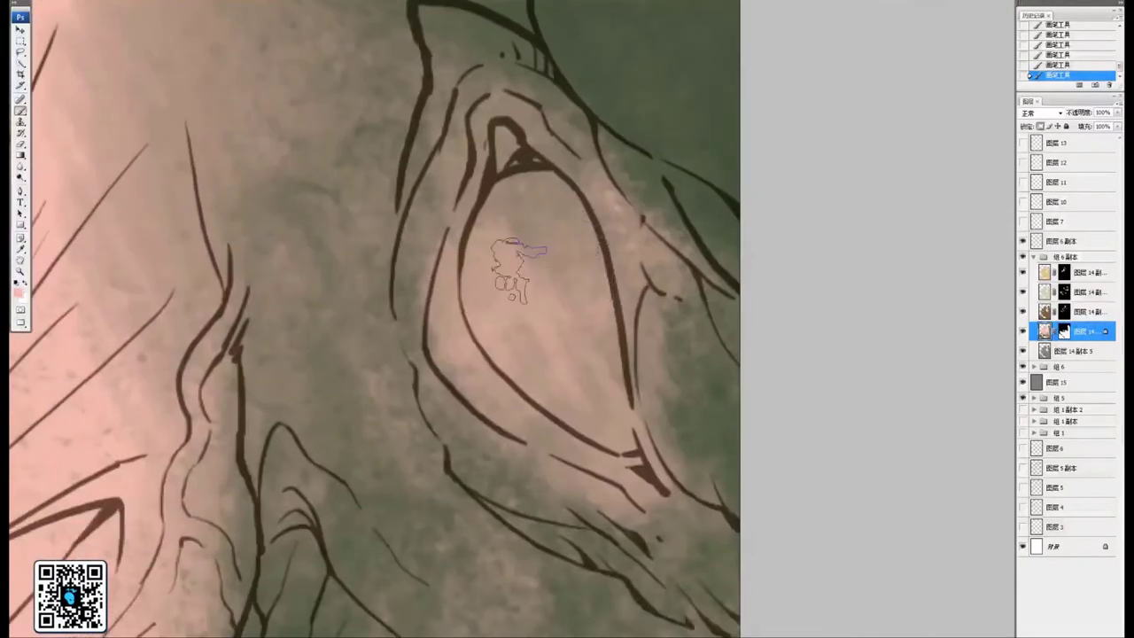
pyautogui.moveTo(520, 271)
pyautogui.mouseDown()
pyautogui.moveTo(552, 387)
pyautogui.moveTo(547, 402)
pyautogui.moveTo(514, 399)
pyautogui.moveTo(589, 422)
pyautogui.mouseUp()
pyautogui.moveTo(595, 356)
pyautogui.mouseDown()
pyautogui.moveTo(608, 331)
pyautogui.moveTo(535, 197)
pyautogui.moveTo(544, 303)
pyautogui.moveTo(496, 292)
pyautogui.moveTo(550, 425)
pyautogui.moveTo(620, 443)
pyautogui.moveTo(640, 387)
pyautogui.mouseUp()
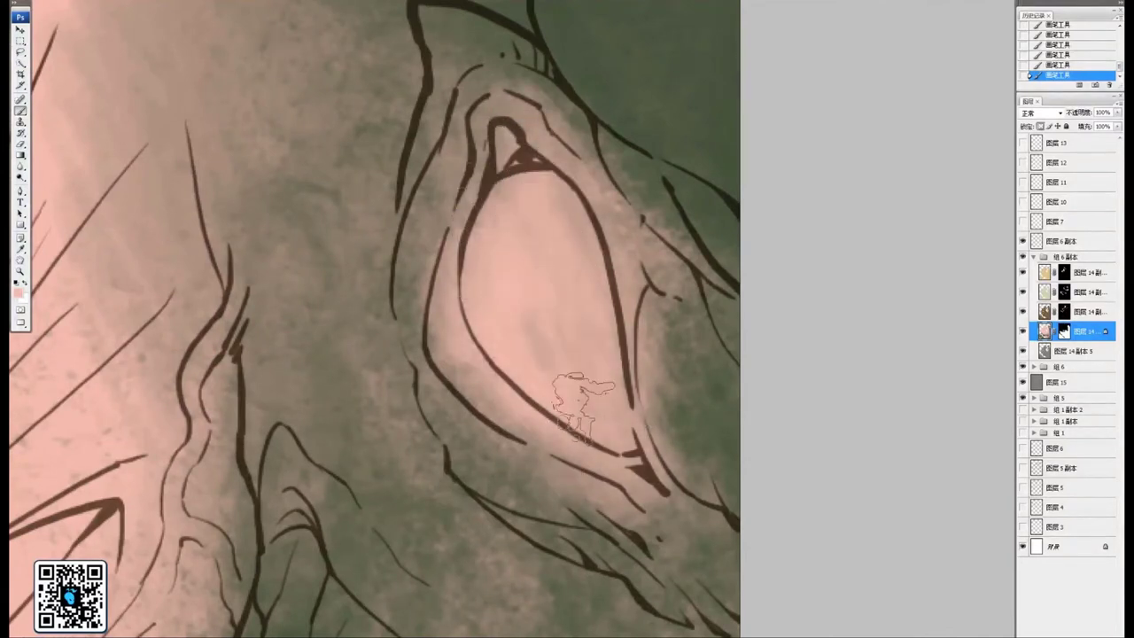
# Shade the inside of the lower jaw and the pink throat skin beneath it with soft, muted dark tones
pyautogui.hotkey('ctrl', '-')
pyautogui.hotkey('ctrl', '-')
pyautogui.hotkey('ctrl', '-')
pyautogui.hotkey('ctrl', '-')
pyautogui.hotkey('ctrl', '-')
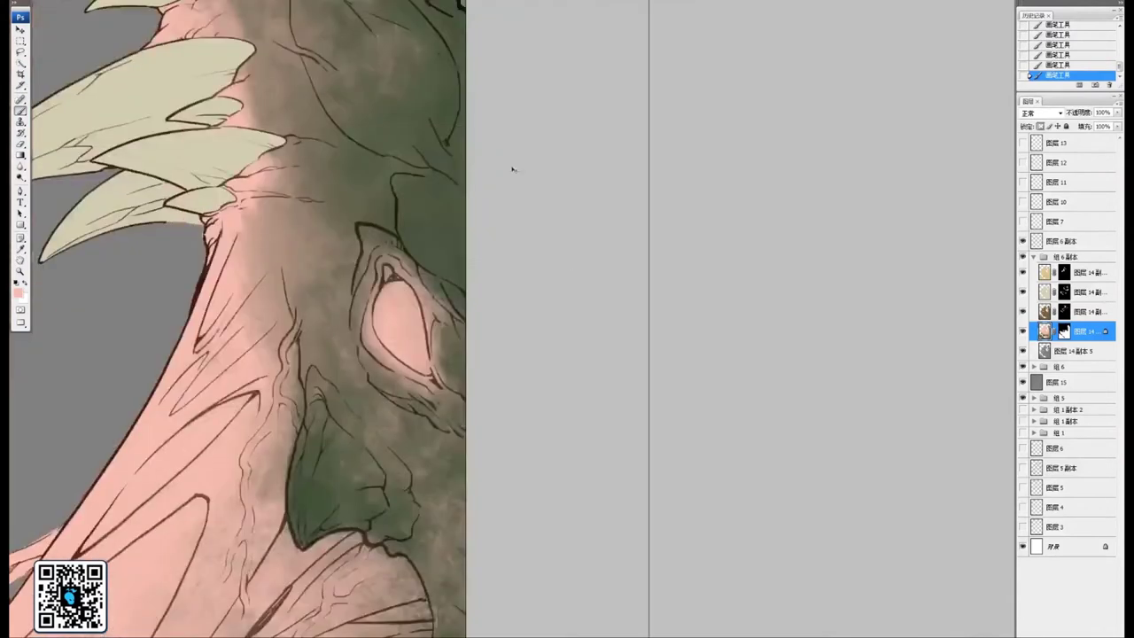
pyautogui.moveTo(376, 351); pyautogui.dragTo(721, 351)
pyautogui.moveTo(405, 368); pyautogui.dragTo(733, 341)
pyautogui.scroll(-3, 731, 342)
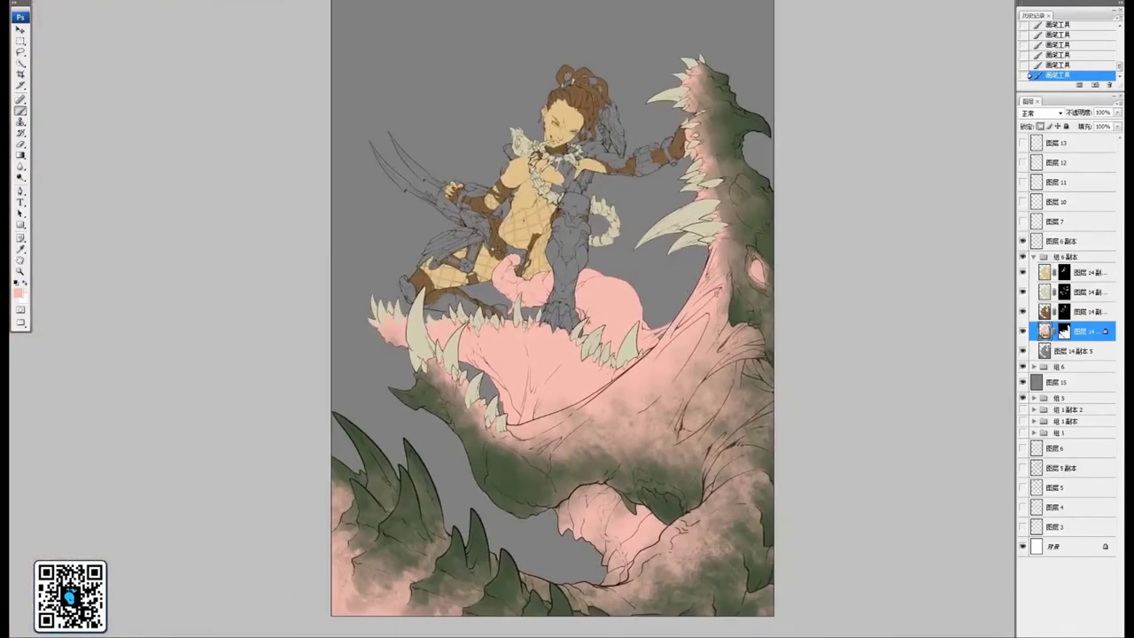
pyautogui.moveTo(706, 275); pyautogui.dragTo(694, 267)
pyautogui.moveTo(623, 355); pyautogui.dragTo(654, 363)
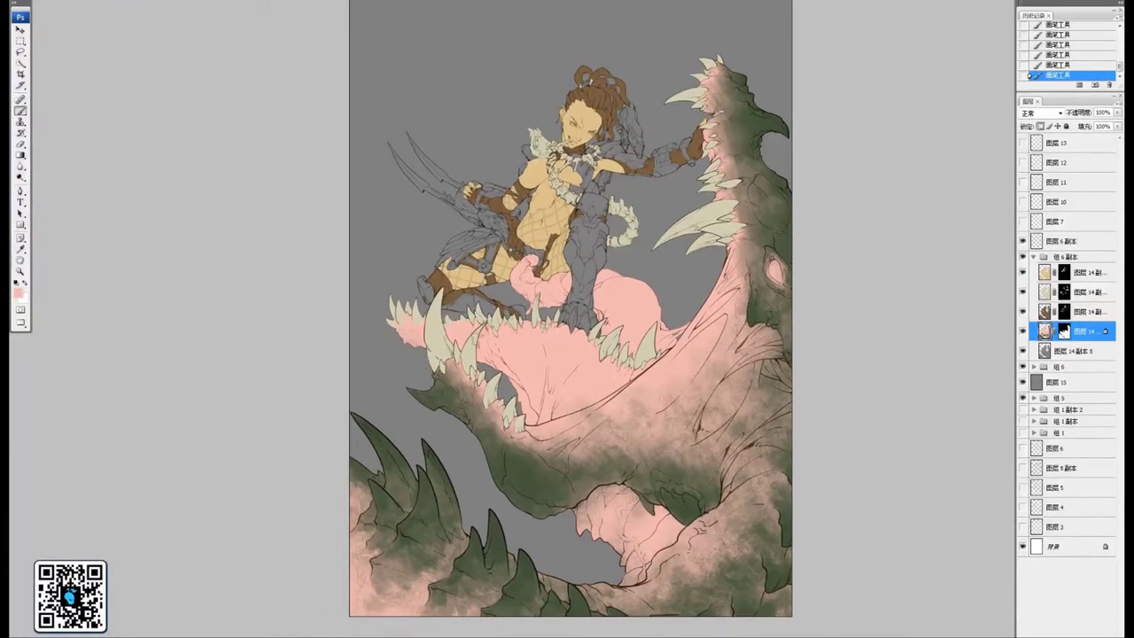
pyautogui.moveTo(539, 372); pyautogui.dragTo(592, 377)
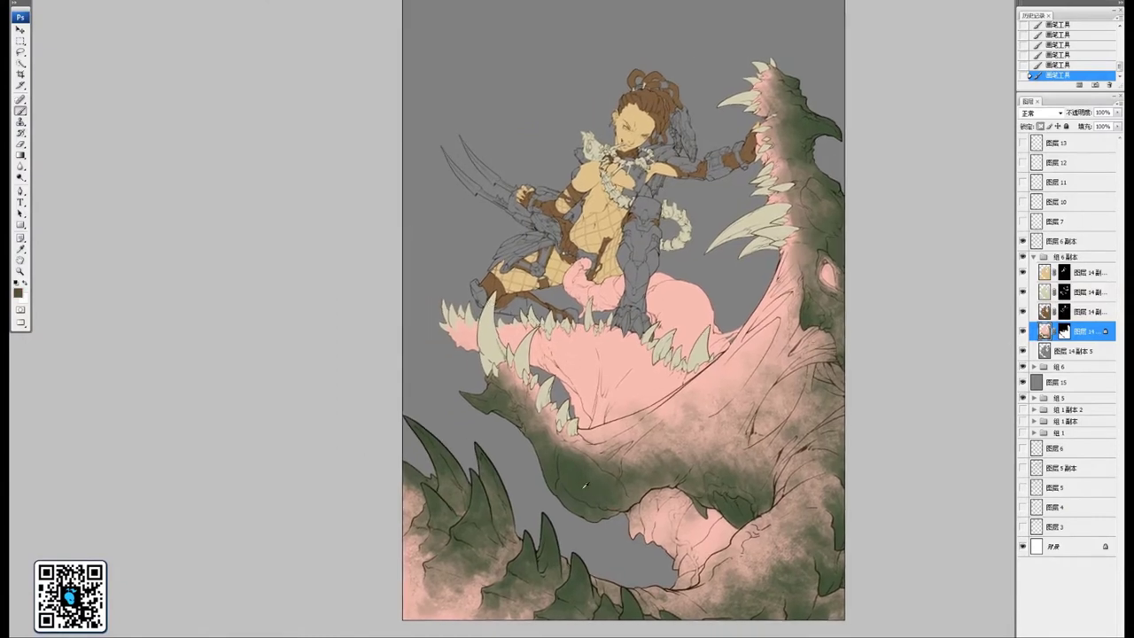
pyautogui.moveTo(453, 344)
pyautogui.mouseDown()
pyautogui.moveTo(473, 344)
pyautogui.moveTo(463, 336)
pyautogui.moveTo(528, 367)
pyautogui.moveTo(516, 350)
pyautogui.moveTo(542, 357)
pyautogui.moveTo(558, 379)
pyautogui.moveTo(537, 340)
pyautogui.moveTo(567, 340)
pyautogui.moveTo(568, 326)
pyautogui.mouseUp()
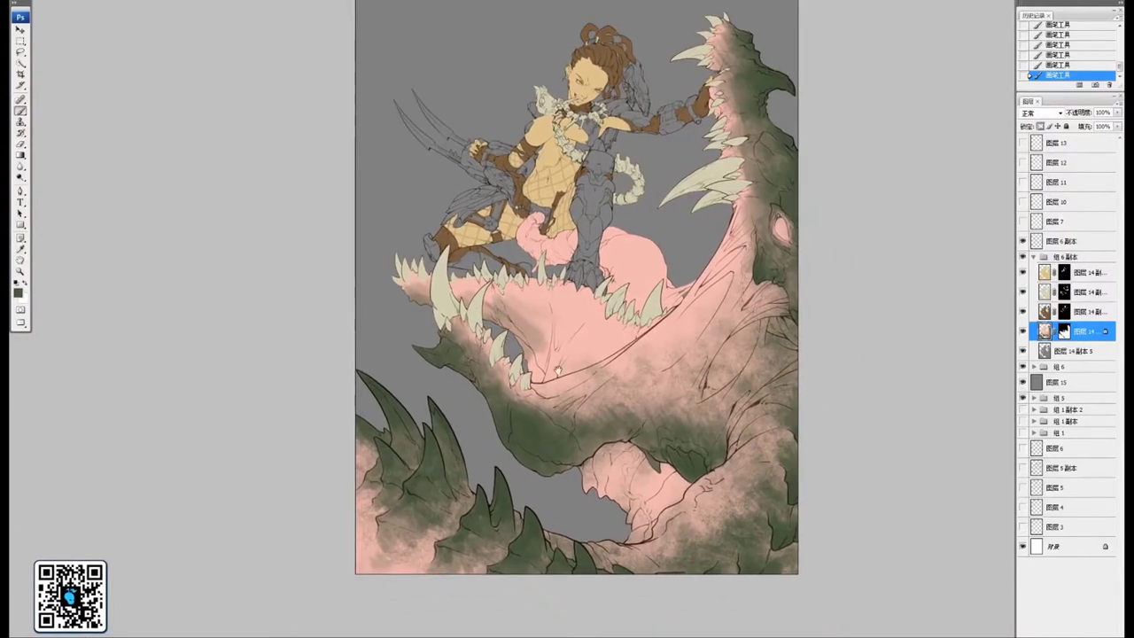
pyautogui.moveTo(558, 369); pyautogui.dragTo(540, 353)
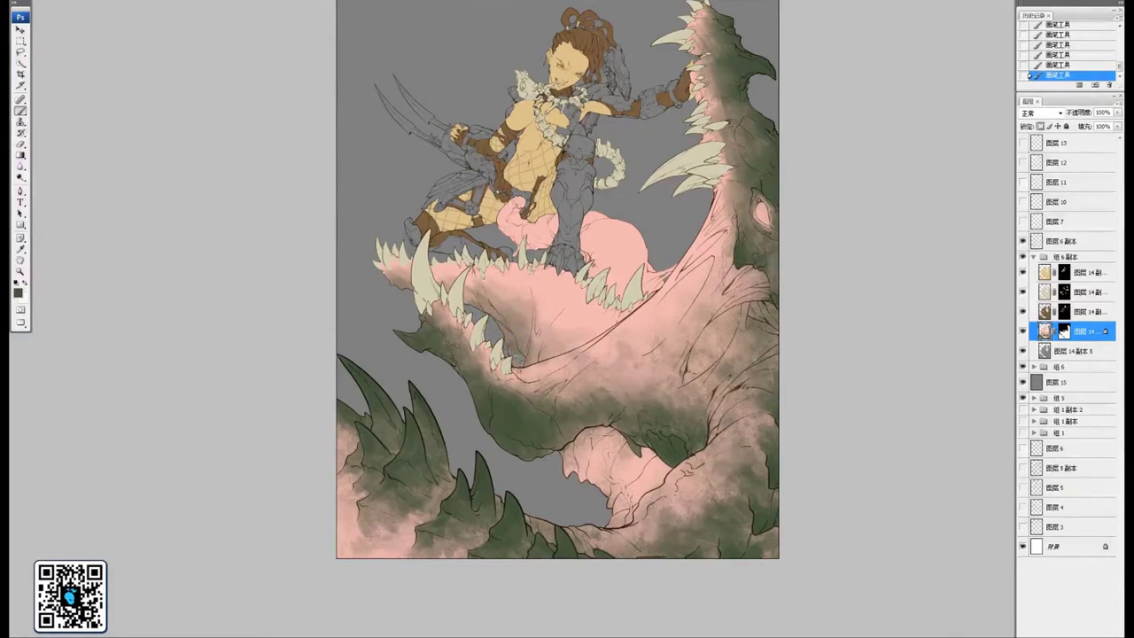
pyautogui.moveTo(565, 387); pyautogui.dragTo(498, 294)
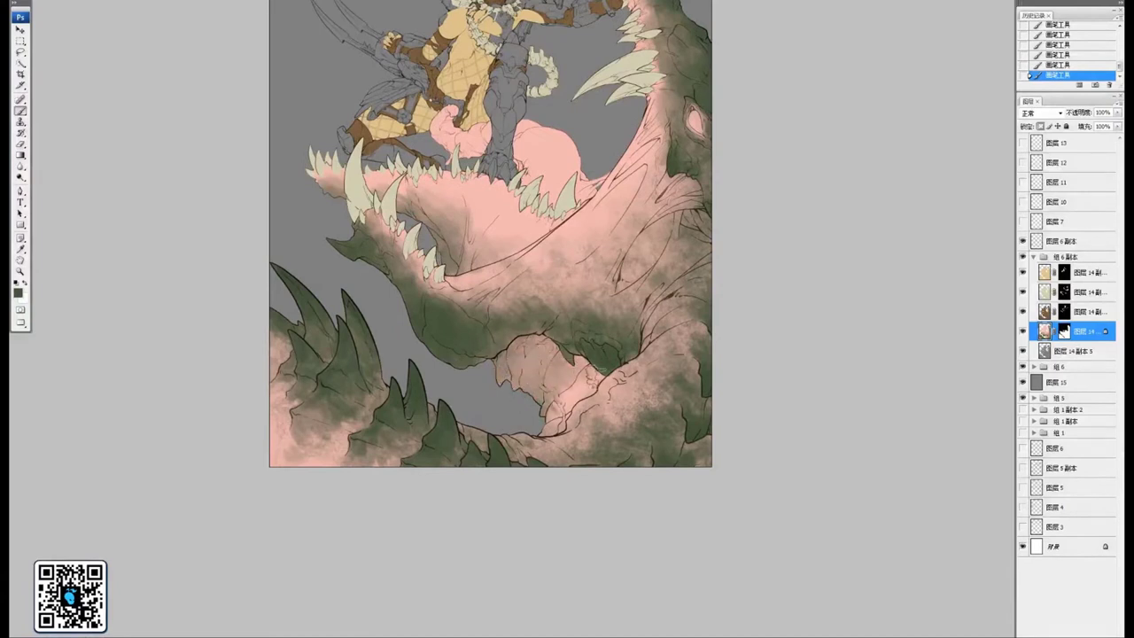
pyautogui.moveTo(529, 419); pyautogui.dragTo(659, 551)
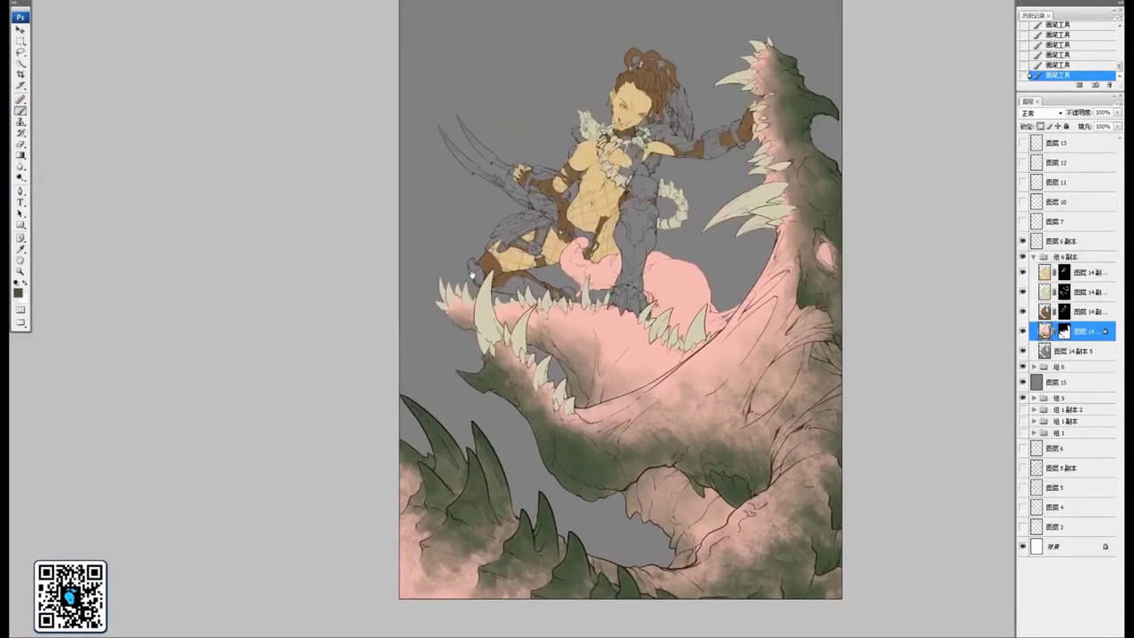
# Compare the creature's light pink with its dark green in the foreground colour picker, trying a hue shift toward yellow
pyautogui.click(19, 293)
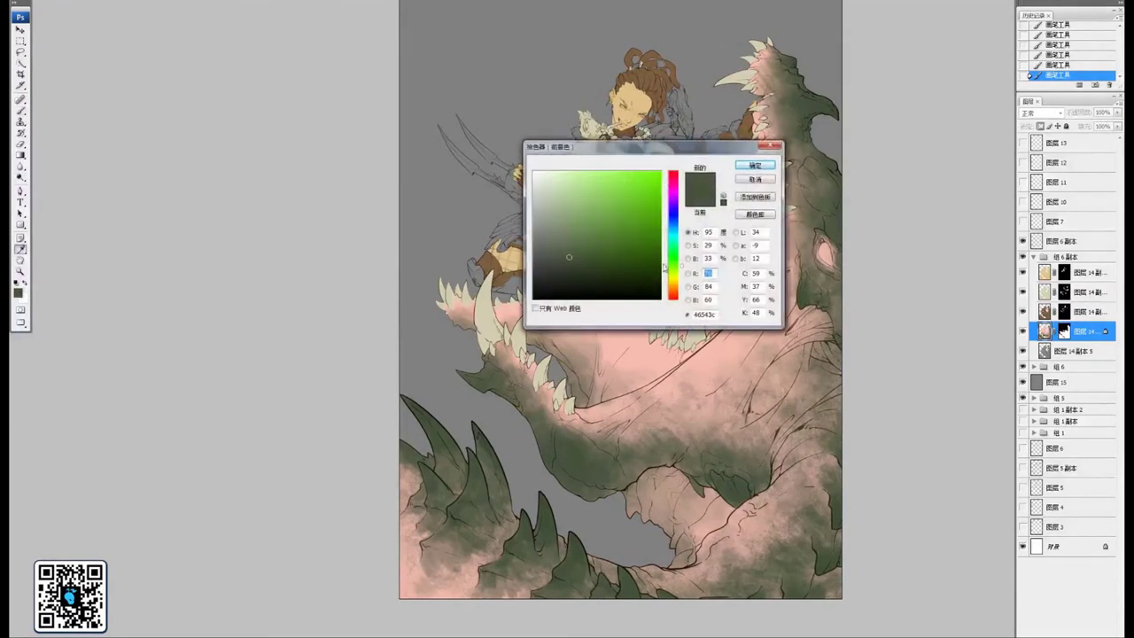
pyautogui.click(644, 349)
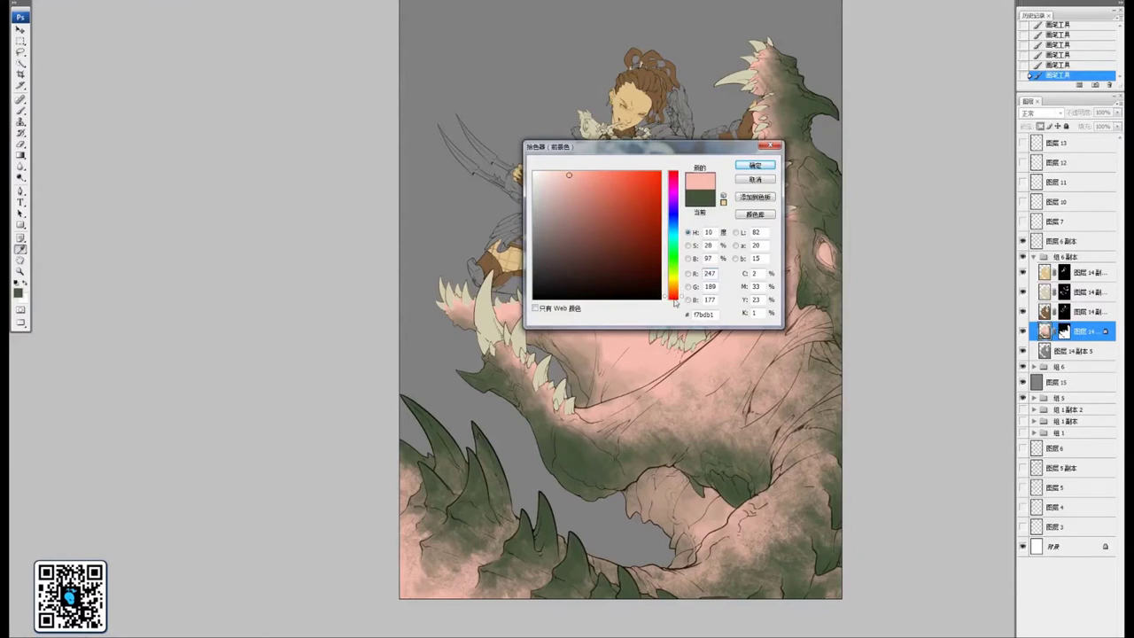
pyautogui.click(583, 461)
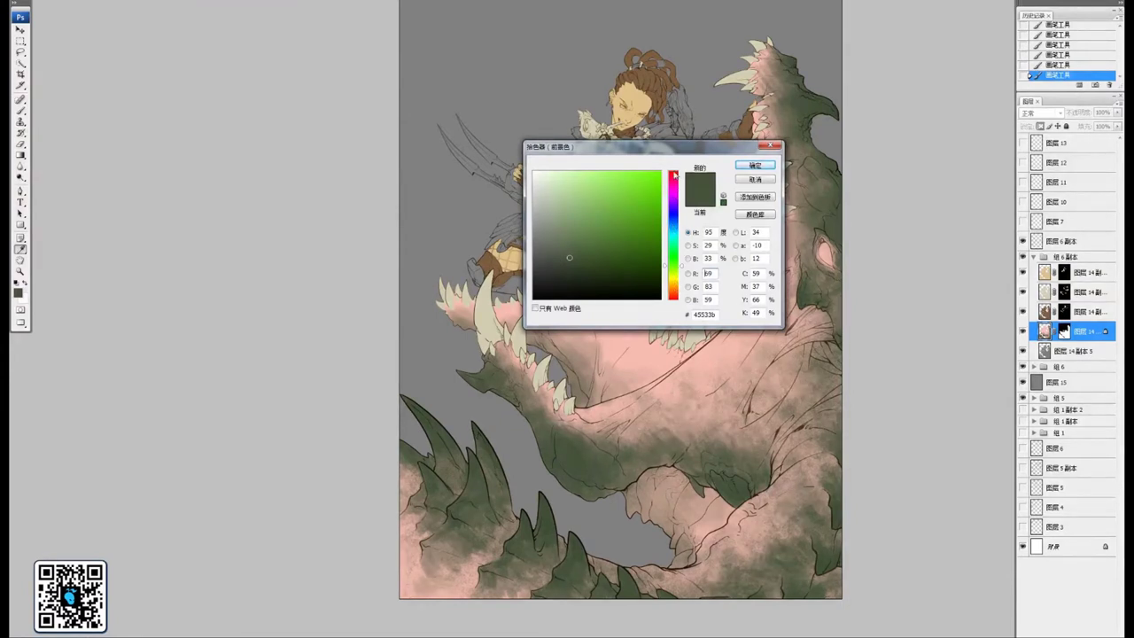
pyautogui.click(658, 345)
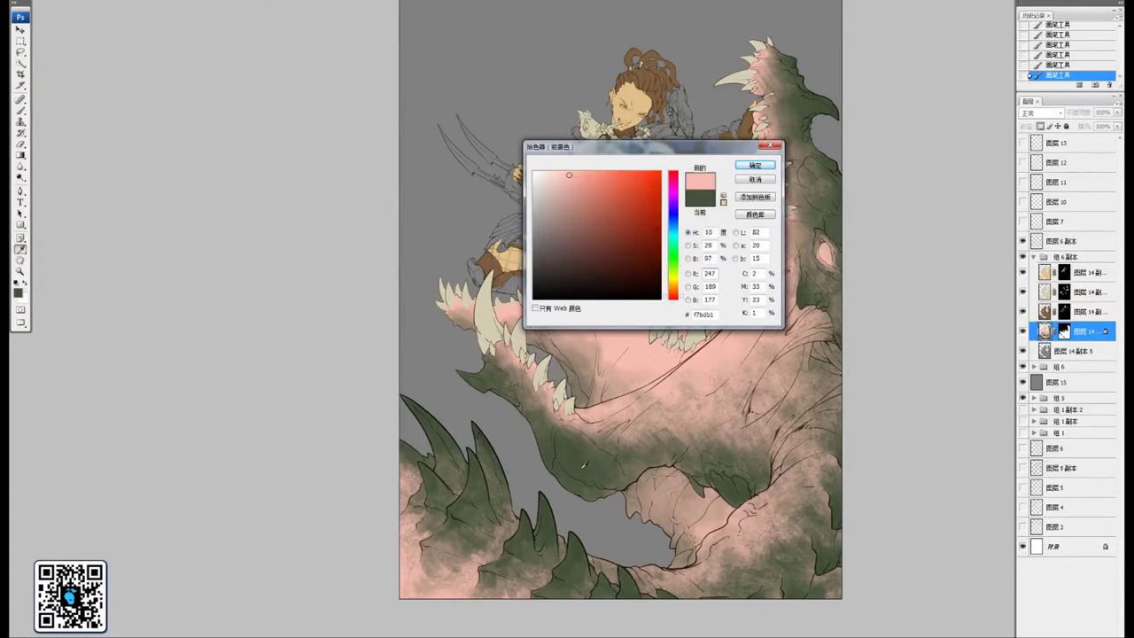
pyautogui.click(580, 467)
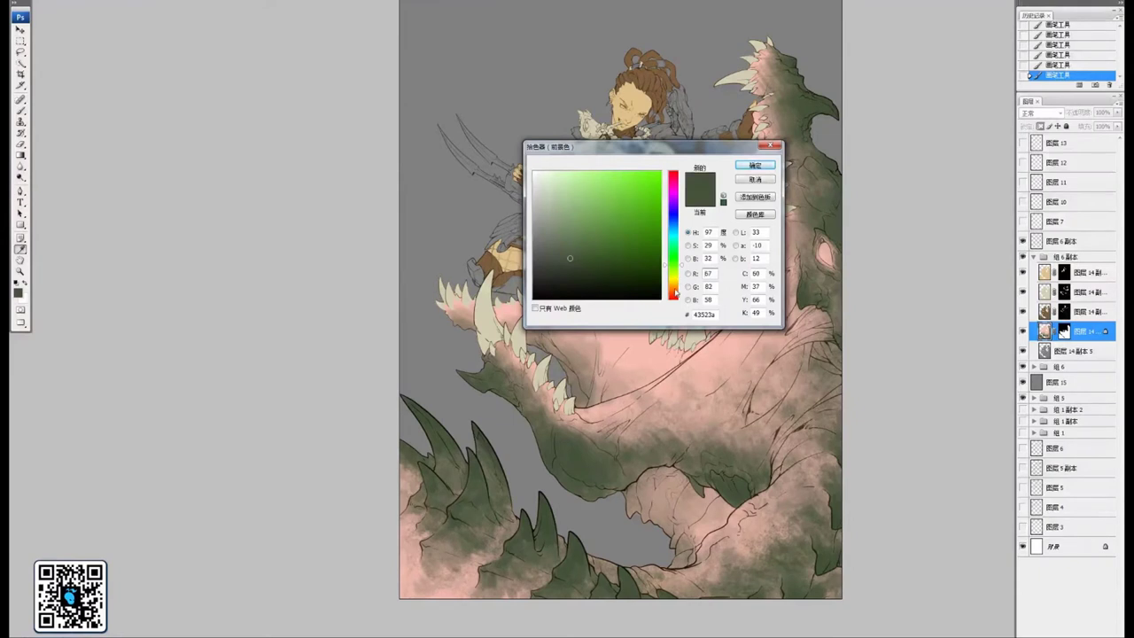
pyautogui.moveTo(676, 287); pyautogui.dragTo(675, 282)
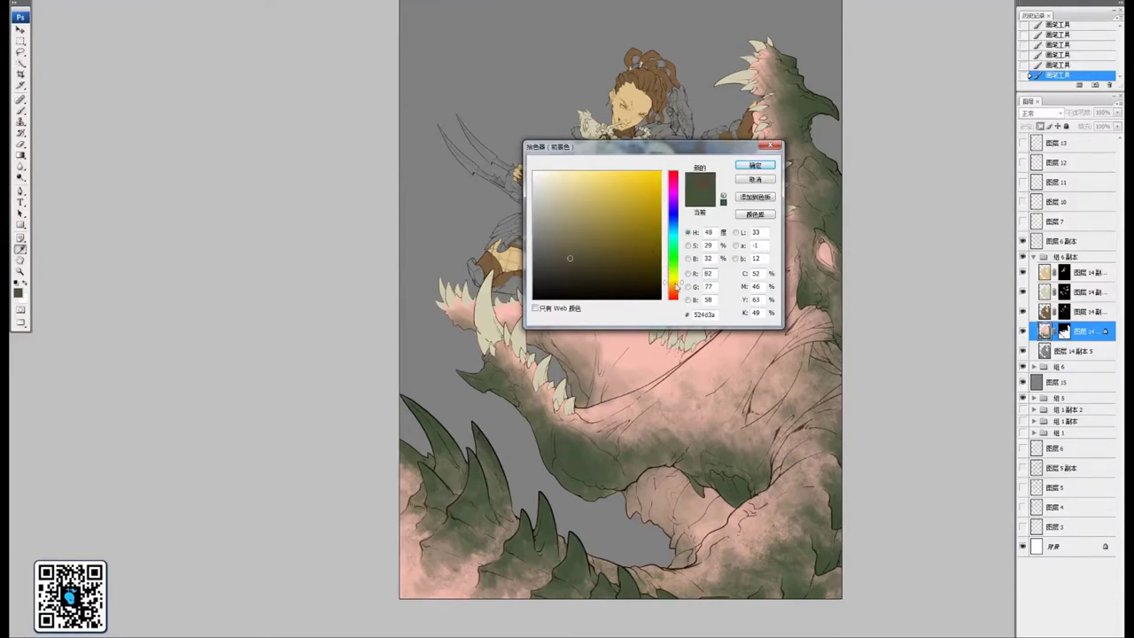
pyautogui.click(625, 341)
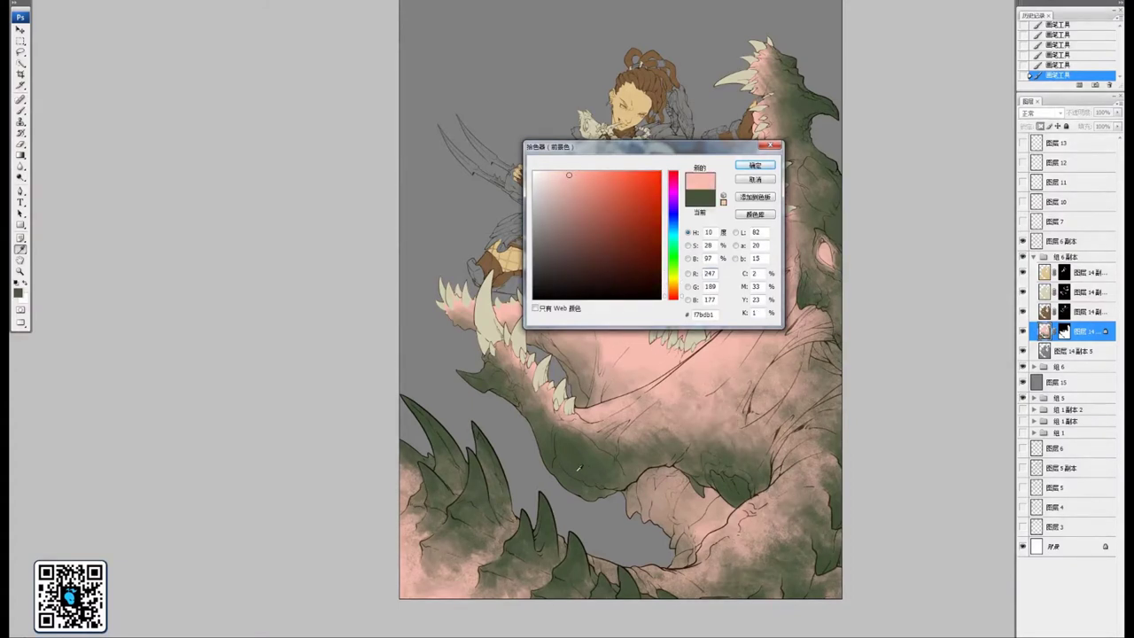
# Set the foreground colour to a muted ochre with hue 40°, saturation 51% and brightness 65%
pyautogui.click(578, 467)
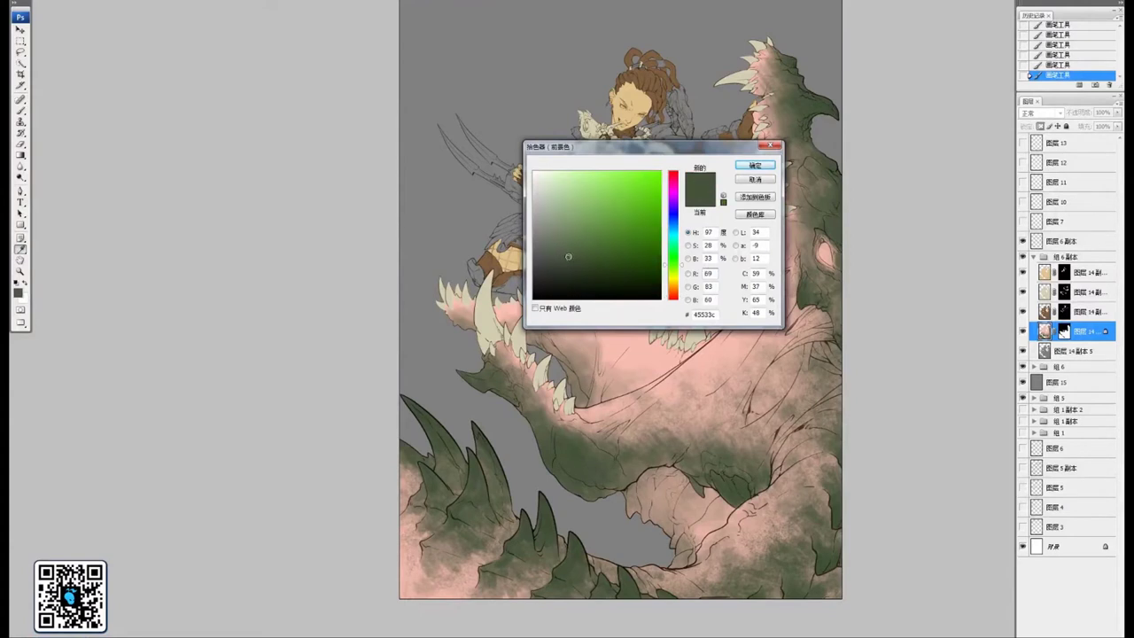
pyautogui.click(676, 286)
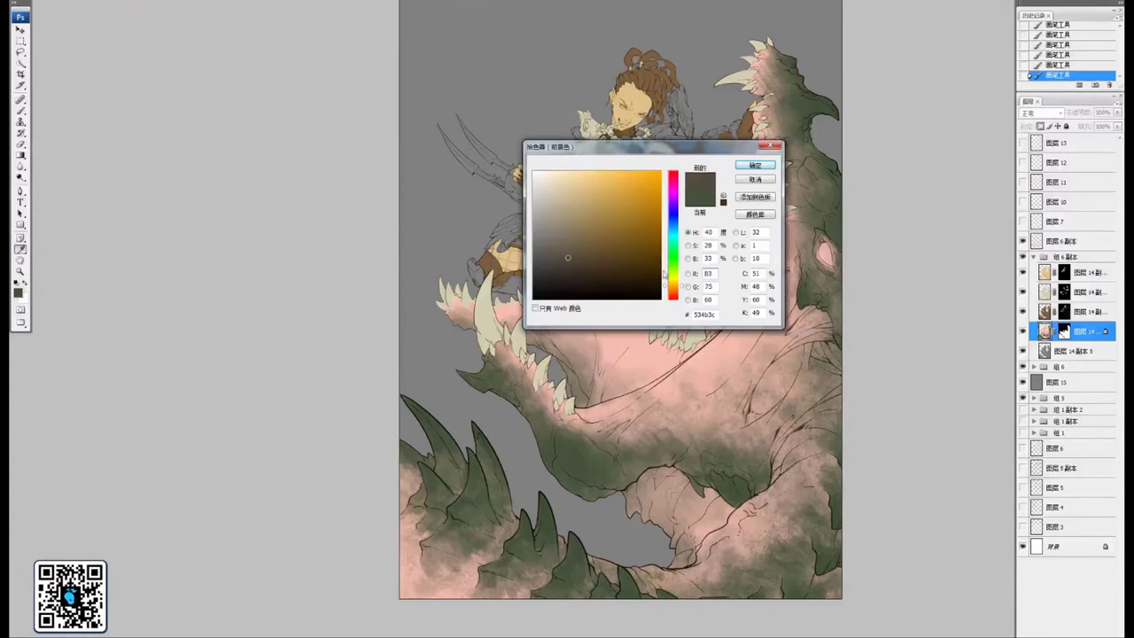
pyautogui.click(570, 211)
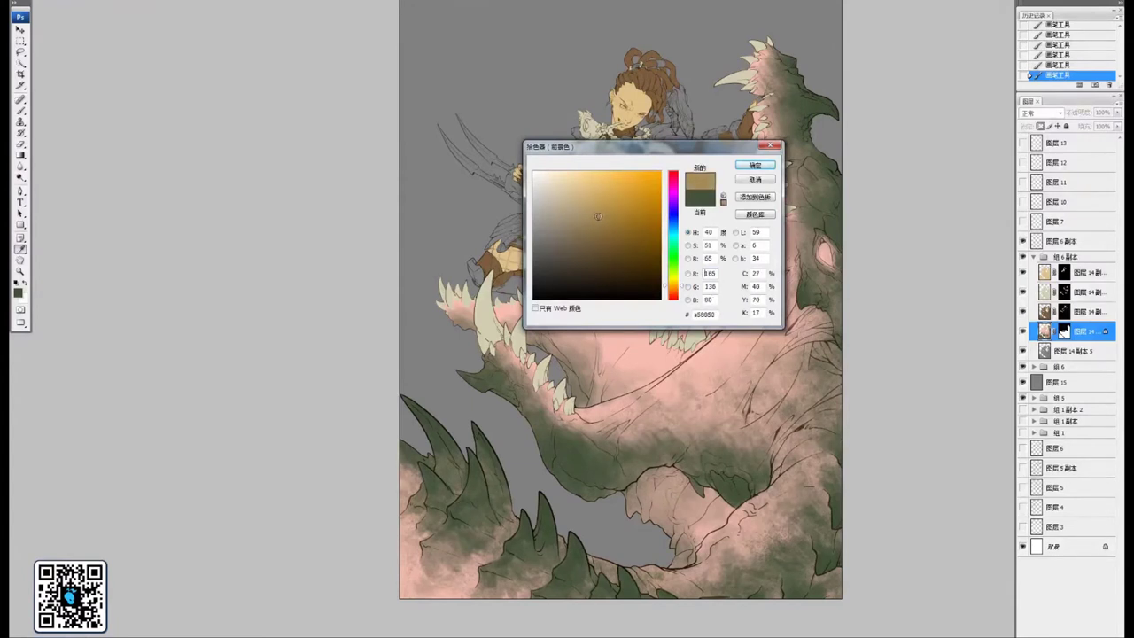
pyautogui.click(755, 165)
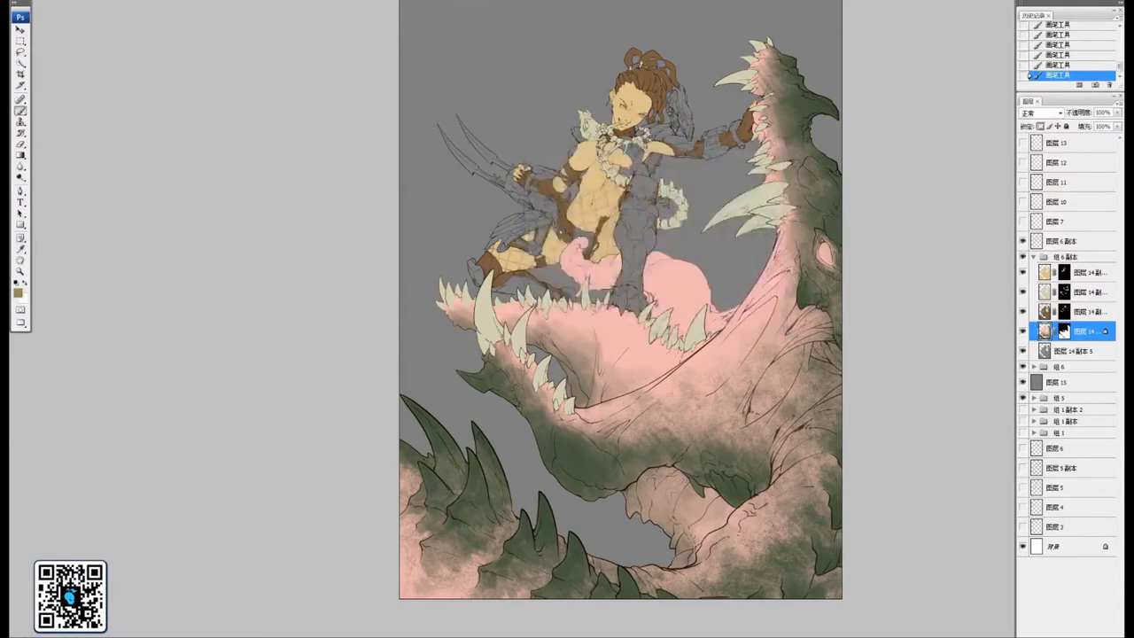
# Choose another brush preset and tint the creature's upper jaw, eye surroundings and neck folds with ochre
pyautogui.hscroll(2, 707, 244)
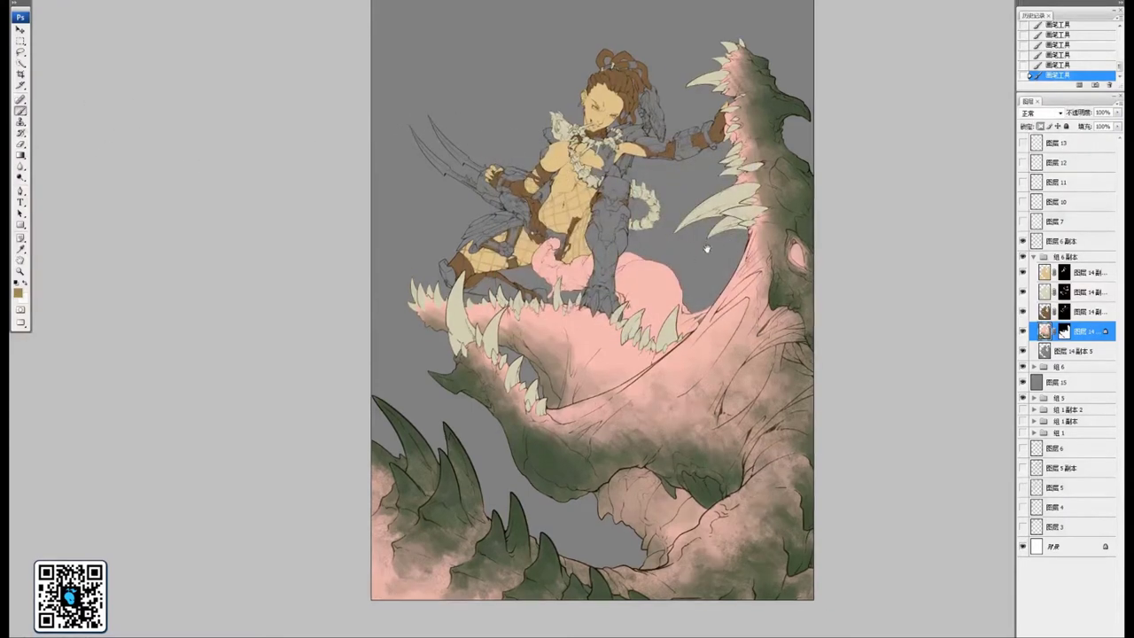
pyautogui.rightClick(709, 283)
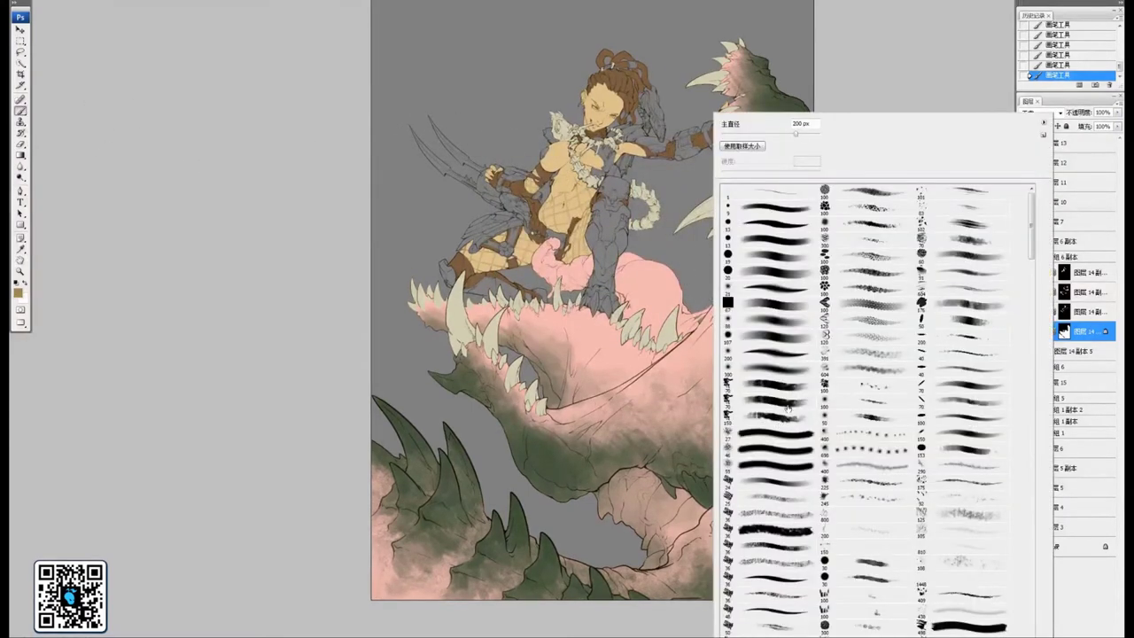
pyautogui.click(780, 374)
pyautogui.moveTo(698, 347); pyautogui.dragTo(633, 367)
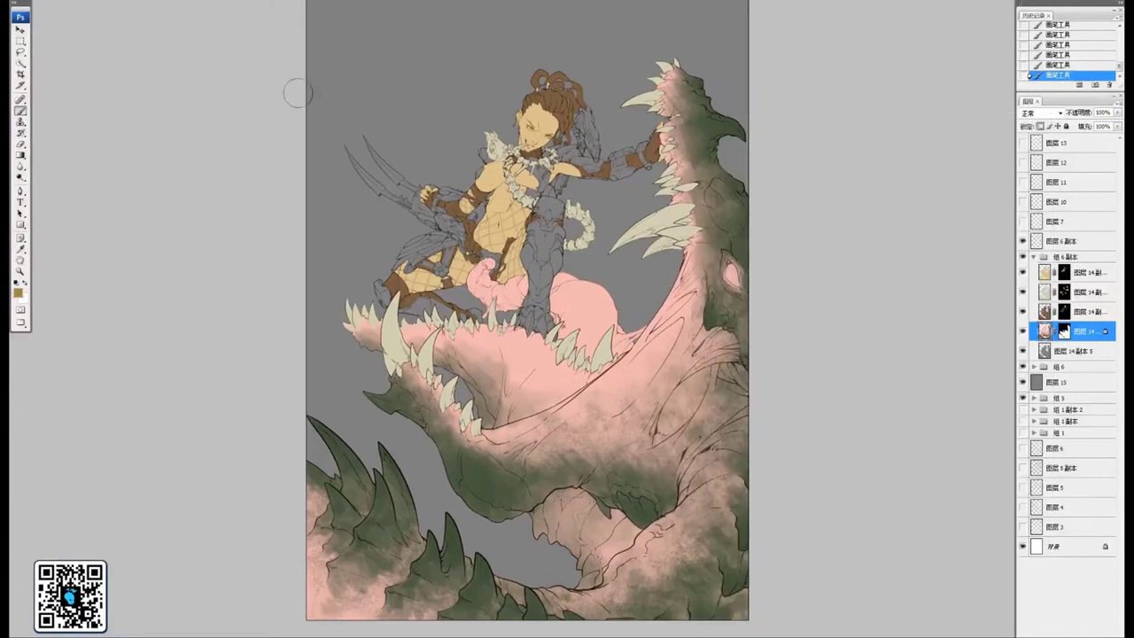
pyautogui.click(133, 1)
pyautogui.click(131, 147)
pyautogui.moveTo(599, 317); pyautogui.dragTo(618, 358)
pyautogui.moveTo(709, 161)
pyautogui.mouseDown()
pyautogui.moveTo(749, 195)
pyautogui.moveTo(707, 178)
pyautogui.moveTo(733, 276)
pyautogui.moveTo(736, 232)
pyautogui.moveTo(723, 350)
pyautogui.moveTo(753, 337)
pyautogui.moveTo(741, 359)
pyautogui.moveTo(769, 412)
pyautogui.moveTo(742, 328)
pyautogui.moveTo(769, 425)
pyautogui.moveTo(771, 496)
pyautogui.moveTo(739, 558)
pyautogui.moveTo(691, 582)
pyautogui.mouseUp()
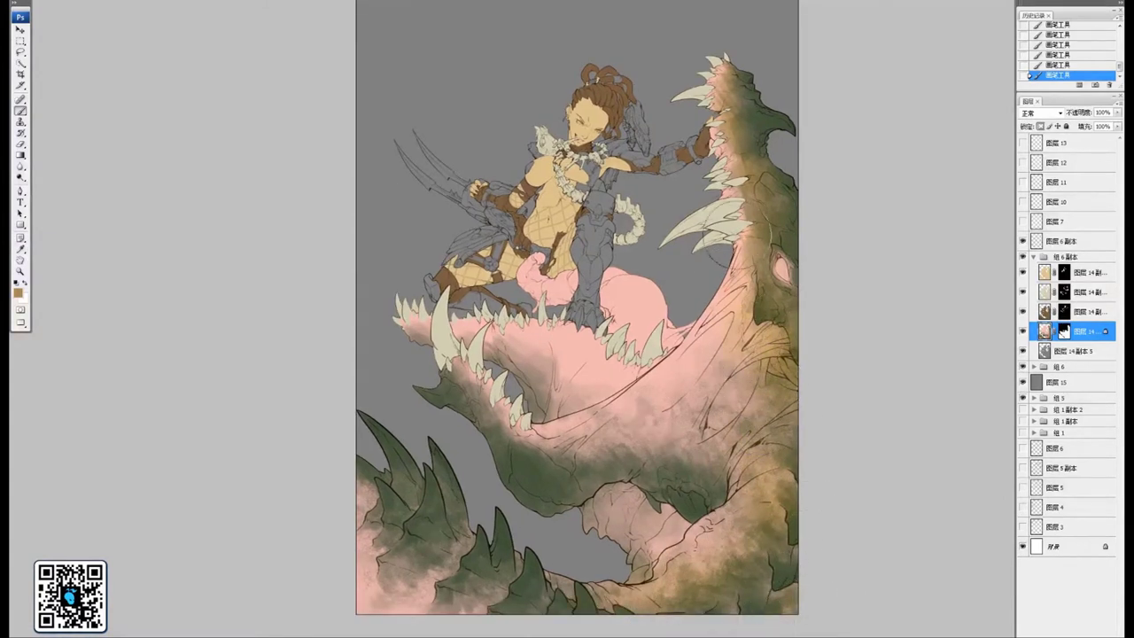
# Brush ochre along the lower jaw from the front fangs to the cheek, blending the pink into the green
pyautogui.press('[')
pyautogui.press('[')
pyautogui.moveTo(496, 390); pyautogui.dragTo(603, 327)
pyautogui.moveTo(565, 328)
pyautogui.mouseDown()
pyautogui.moveTo(577, 310)
pyautogui.moveTo(598, 339)
pyautogui.mouseUp()
pyautogui.press(']')
pyautogui.press(']')
pyautogui.moveTo(647, 396)
pyautogui.mouseDown()
pyautogui.moveTo(699, 404)
pyautogui.moveTo(714, 376)
pyautogui.moveTo(672, 401)
pyautogui.moveTo(803, 392)
pyautogui.mouseUp()
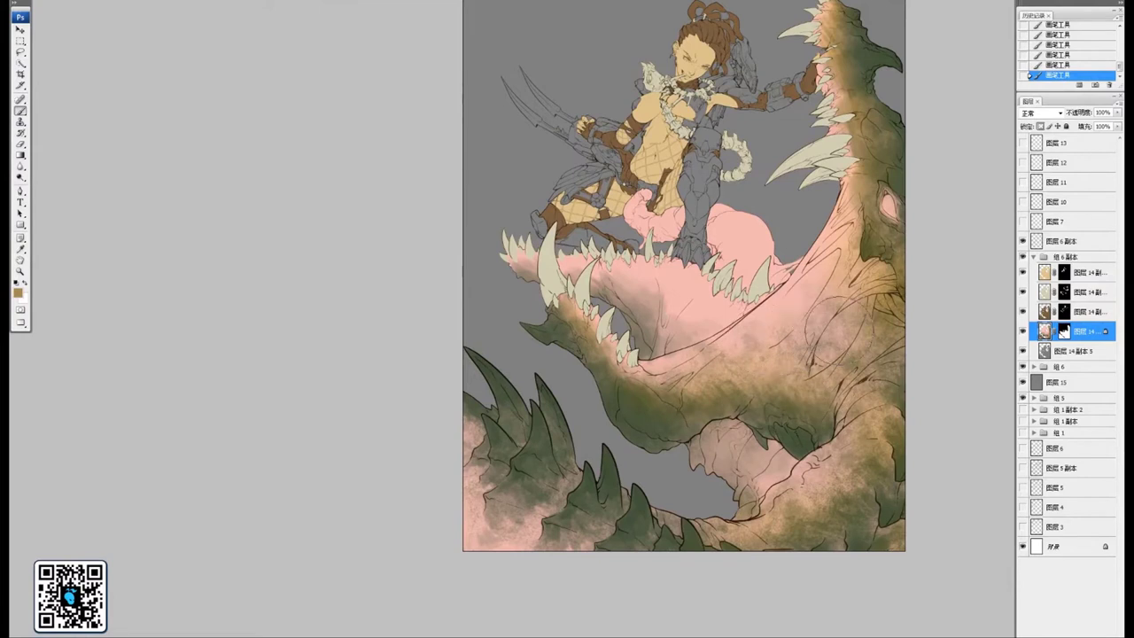
# Tint the pink skin between the foreground spikes and along the lower body with warm ochre
pyautogui.moveTo(808, 317); pyautogui.dragTo(763, 254)
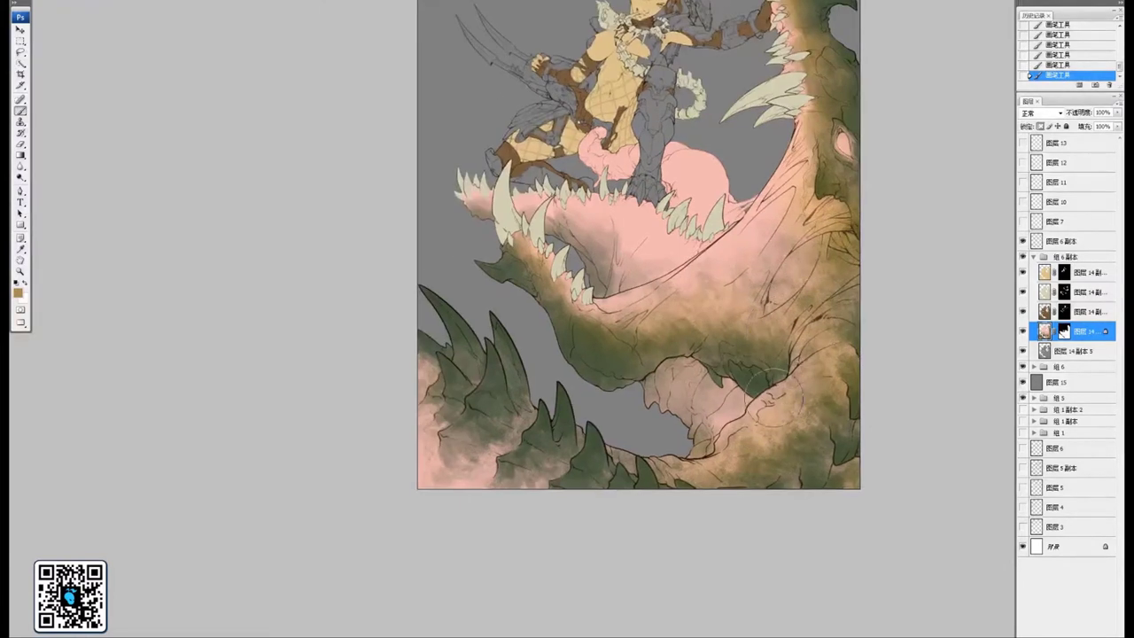
pyautogui.moveTo(416, 404)
pyautogui.mouseDown()
pyautogui.moveTo(520, 408)
pyautogui.moveTo(583, 493)
pyautogui.moveTo(679, 509)
pyautogui.moveTo(524, 465)
pyautogui.moveTo(622, 517)
pyautogui.moveTo(629, 482)
pyautogui.mouseUp()
pyautogui.press('[')
pyautogui.moveTo(715, 511); pyautogui.dragTo(657, 510)
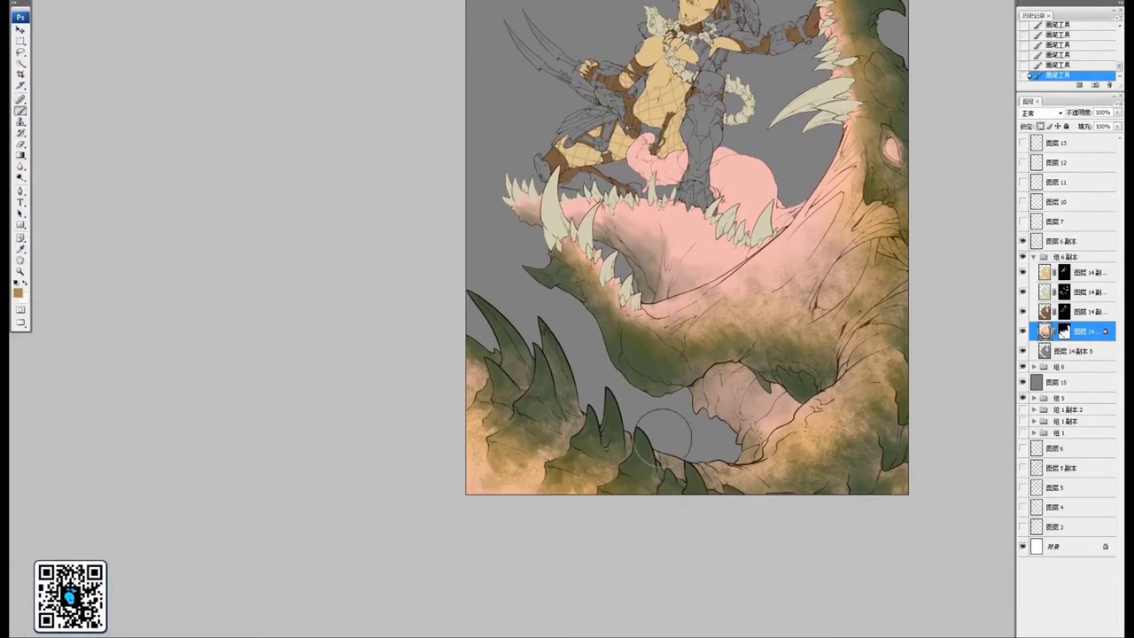
pyautogui.moveTo(811, 335); pyautogui.dragTo(774, 338)
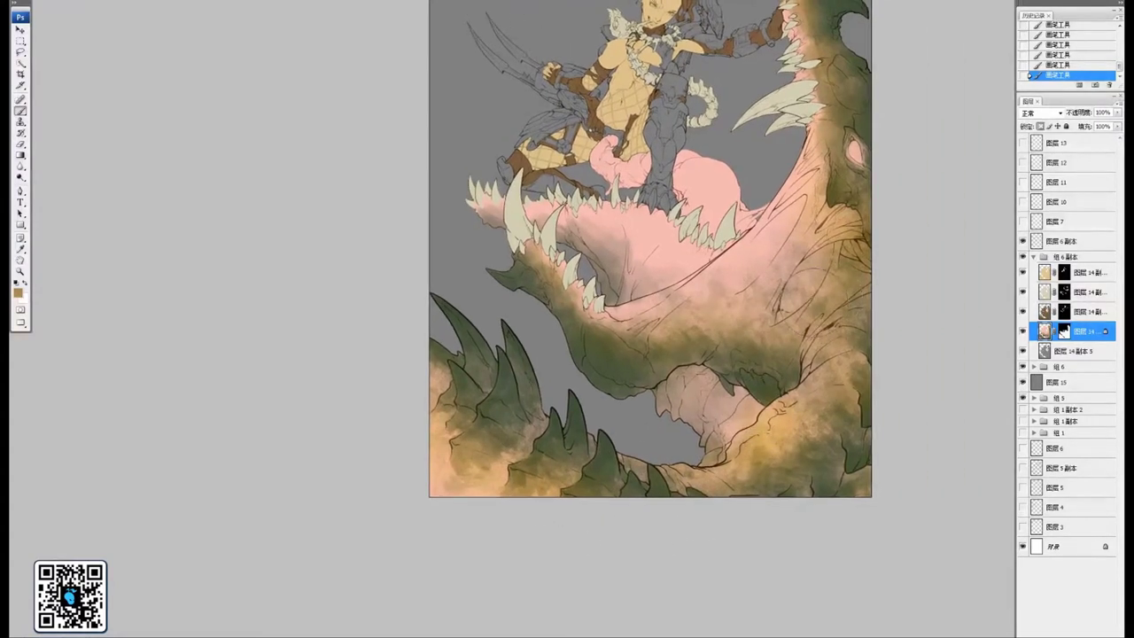
# Spread the ochre tint over the inside of the lower jaw, the throat skin and the outer jaw beneath the cheek
pyautogui.moveTo(769, 280); pyautogui.dragTo(838, 341)
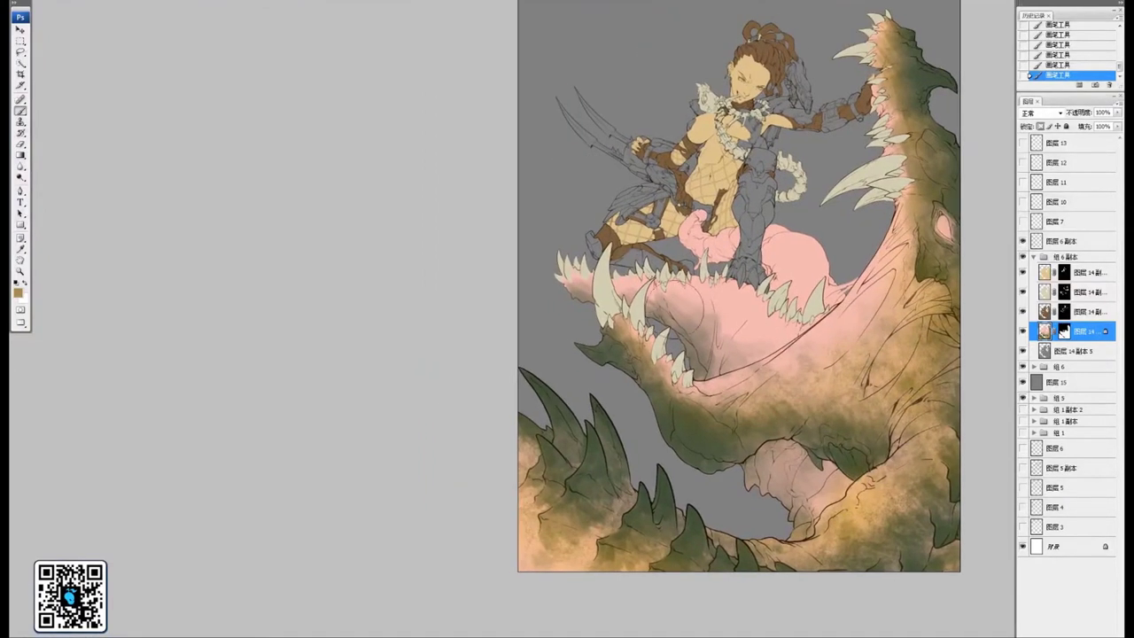
pyautogui.moveTo(667, 292)
pyautogui.mouseDown()
pyautogui.moveTo(737, 344)
pyautogui.moveTo(764, 347)
pyautogui.moveTo(648, 300)
pyautogui.moveTo(639, 260)
pyautogui.mouseUp()
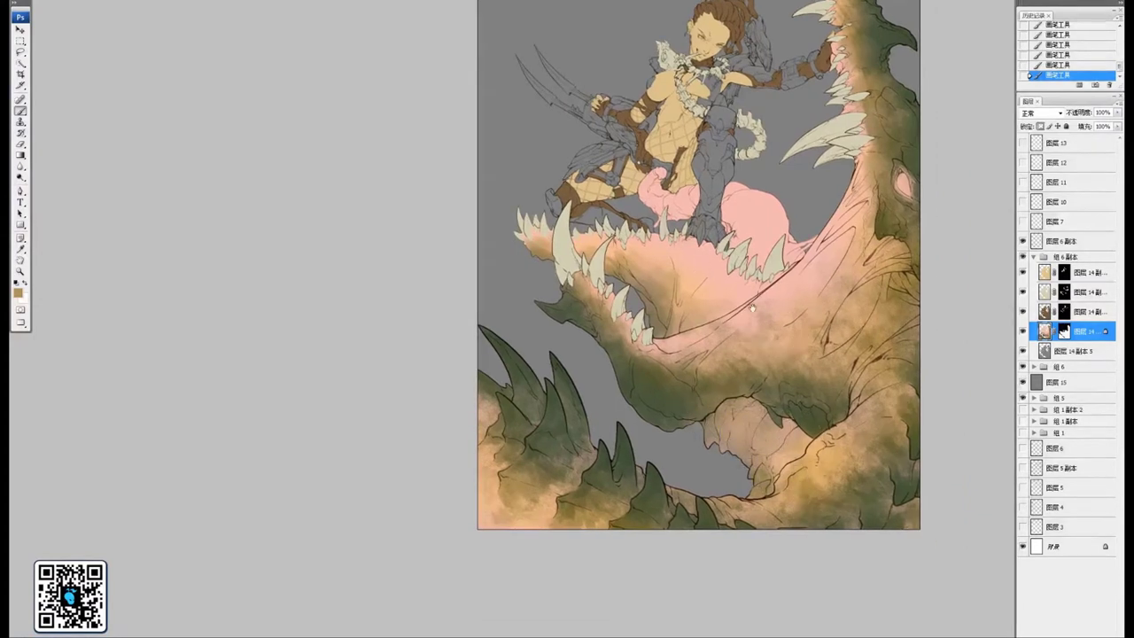
pyautogui.moveTo(752, 307); pyautogui.dragTo(761, 380)
pyautogui.moveTo(713, 353)
pyautogui.mouseDown()
pyautogui.moveTo(743, 374)
pyautogui.moveTo(730, 351)
pyautogui.mouseUp()
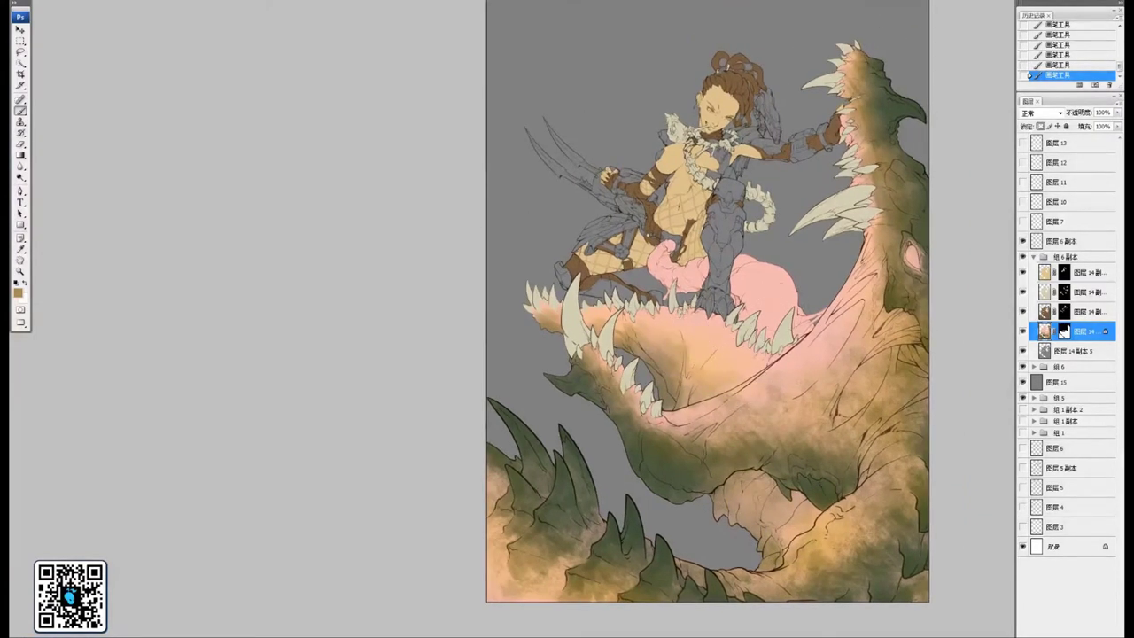
pyautogui.moveTo(854, 211); pyautogui.dragTo(771, 246)
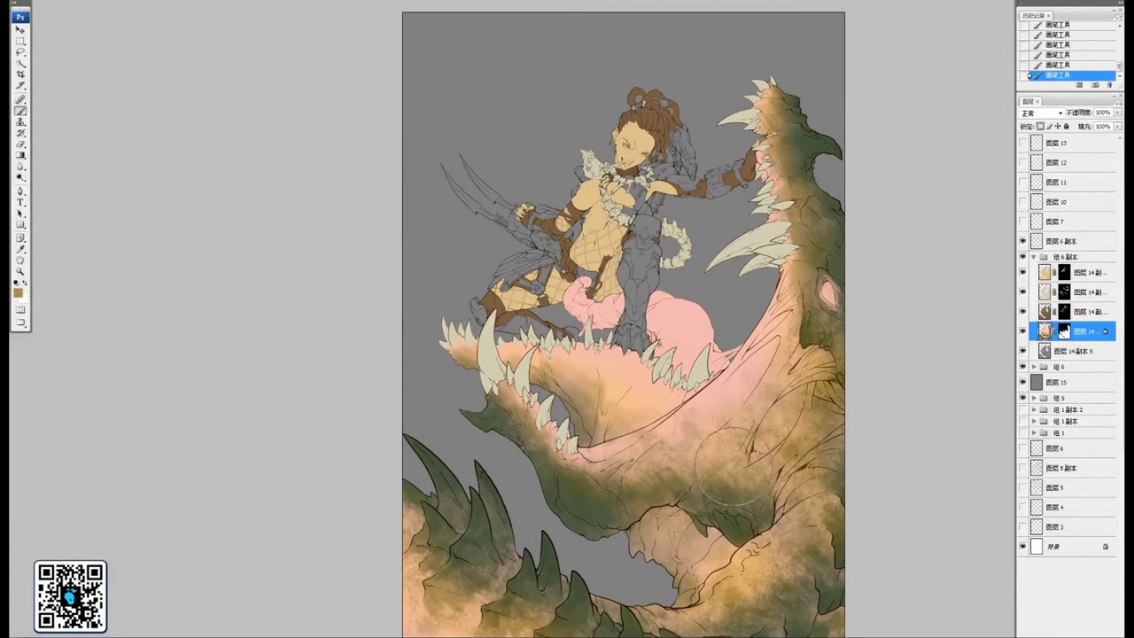
pyautogui.moveTo(848, 393); pyautogui.dragTo(824, 344)
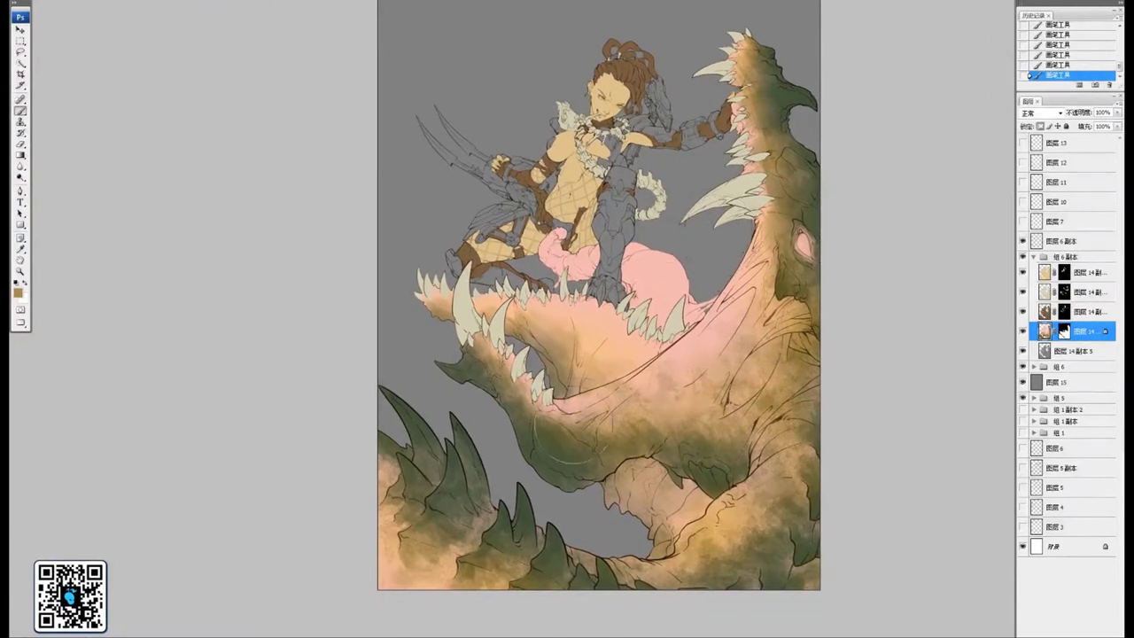
pyautogui.moveTo(734, 354); pyautogui.dragTo(667, 362)
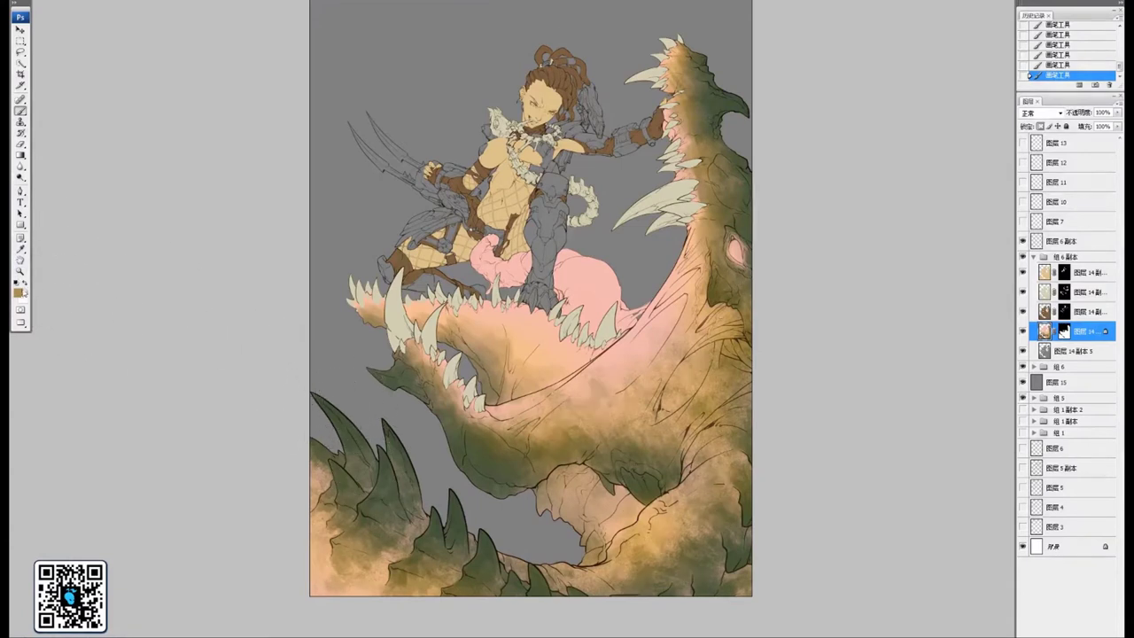
# Compare the colour transition from pink through ochre to green by sampling points across the mouth and lower jaw
pyautogui.click(19, 291)
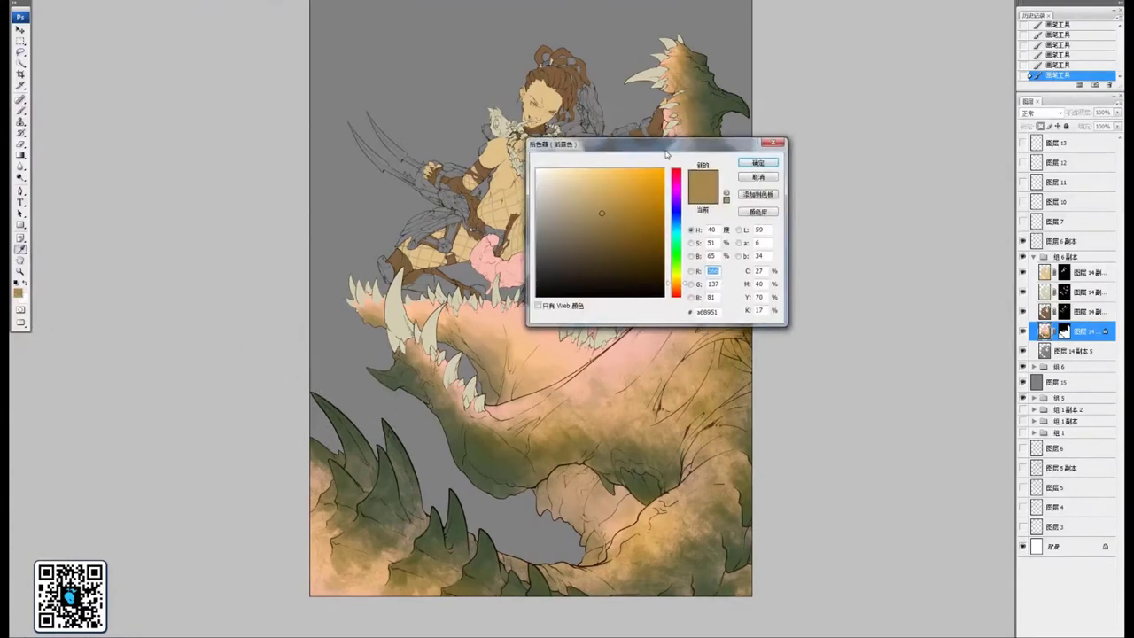
pyautogui.moveTo(621, 147); pyautogui.dragTo(850, 108)
pyautogui.click(615, 269)
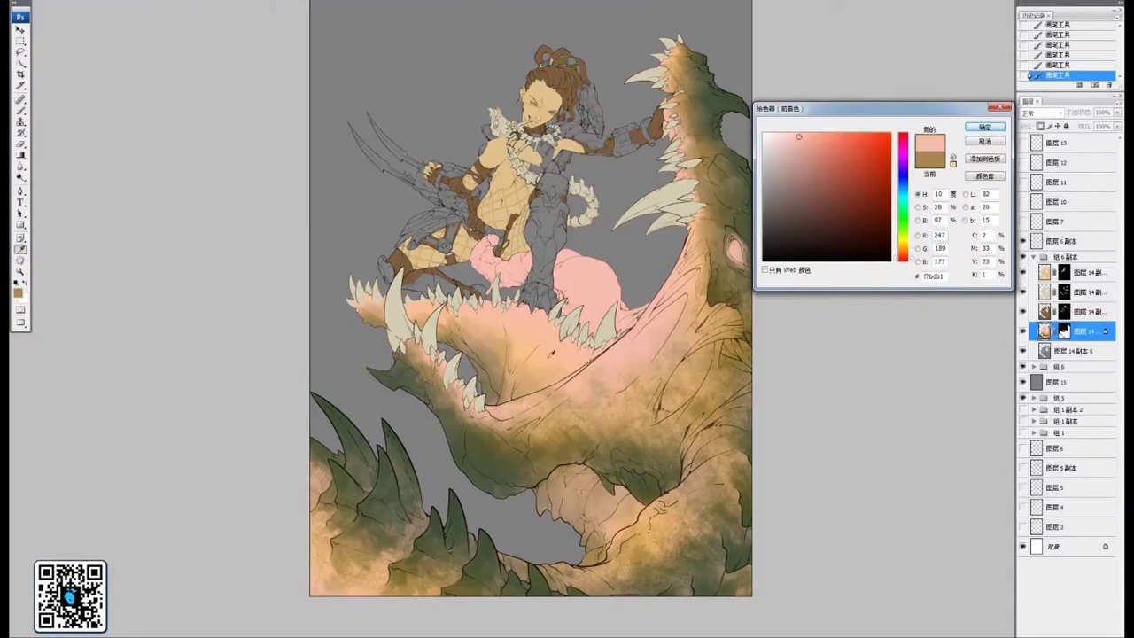
pyautogui.click(547, 353)
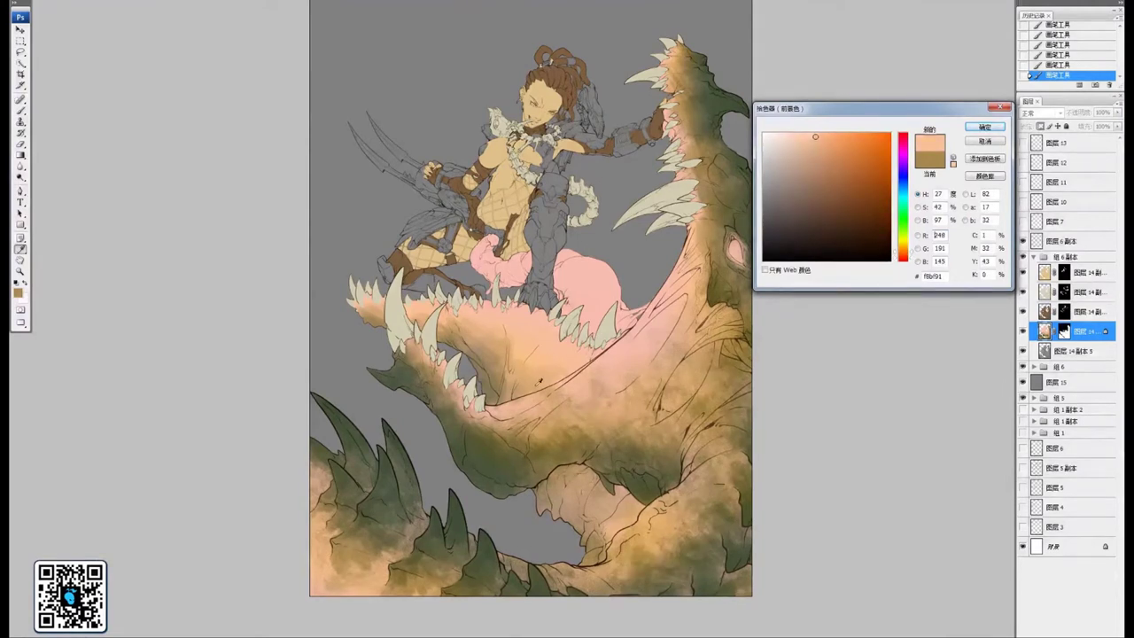
pyautogui.click(537, 381)
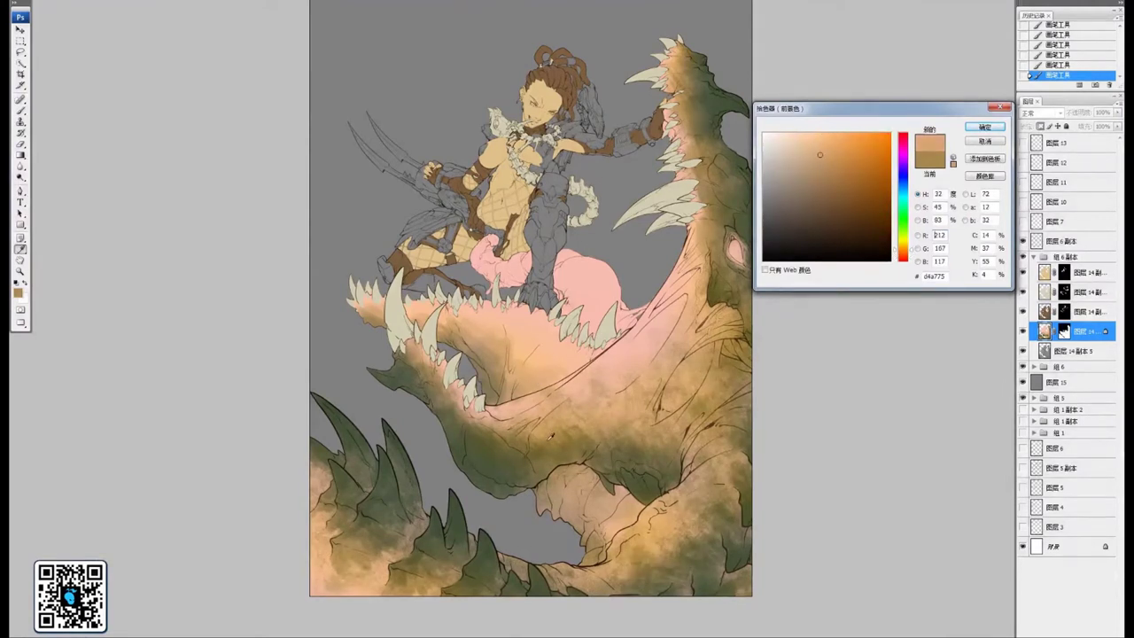
pyautogui.click(550, 437)
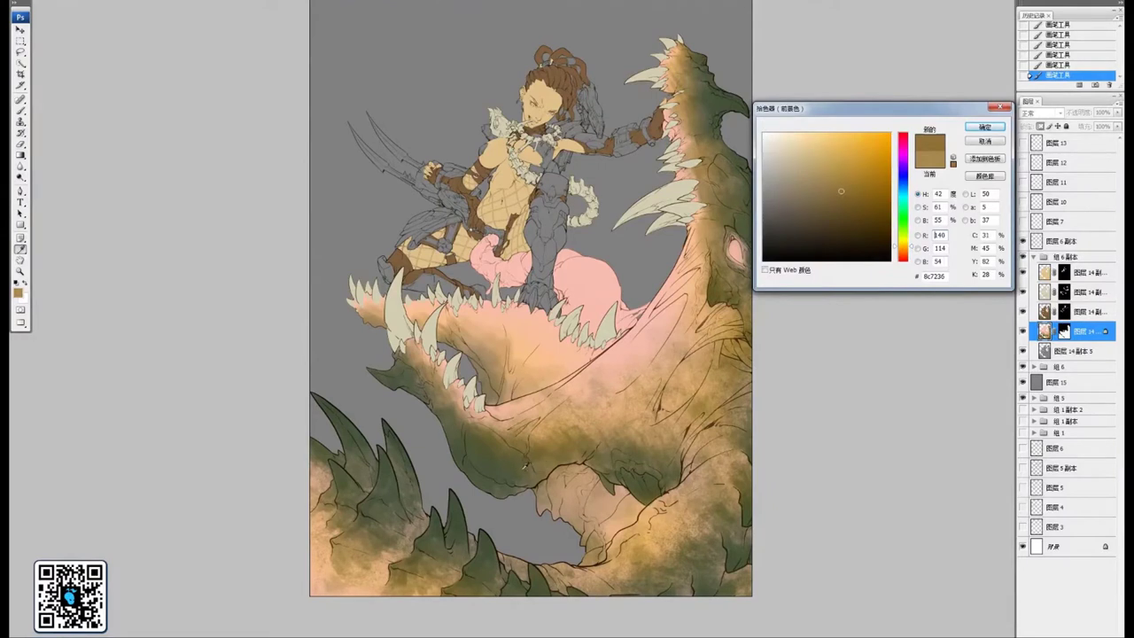
pyautogui.click(522, 467)
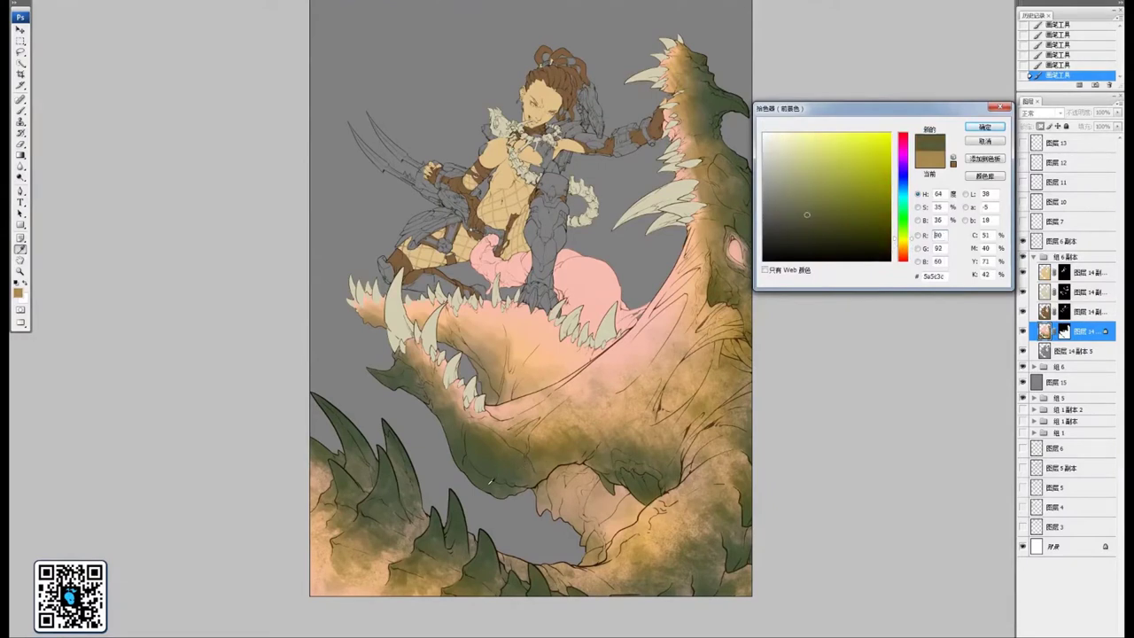
# Set the foreground colour to a very dark teal green with hue 160°, based on the lower jaw's green
pyautogui.click(490, 482)
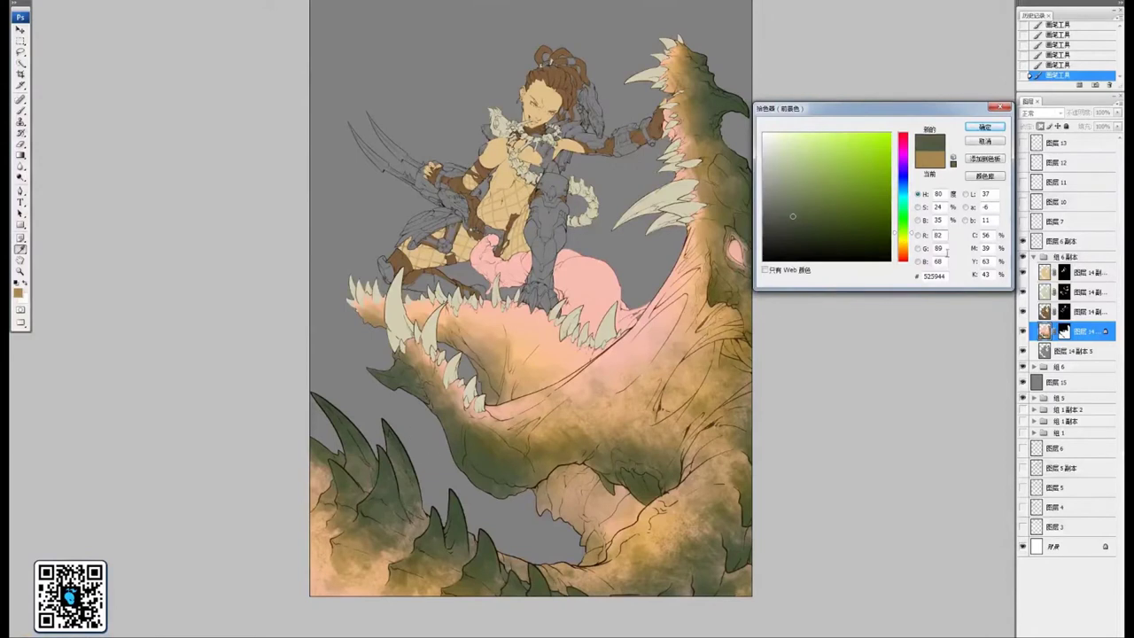
pyautogui.moveTo(913, 233); pyautogui.dragTo(915, 208)
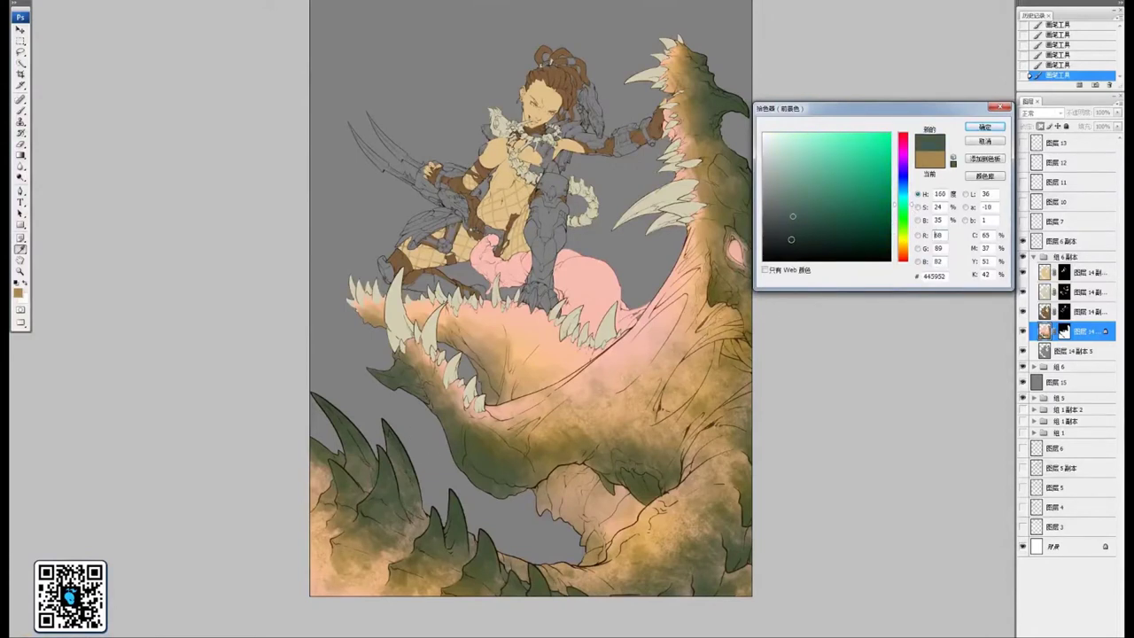
pyautogui.click(798, 241)
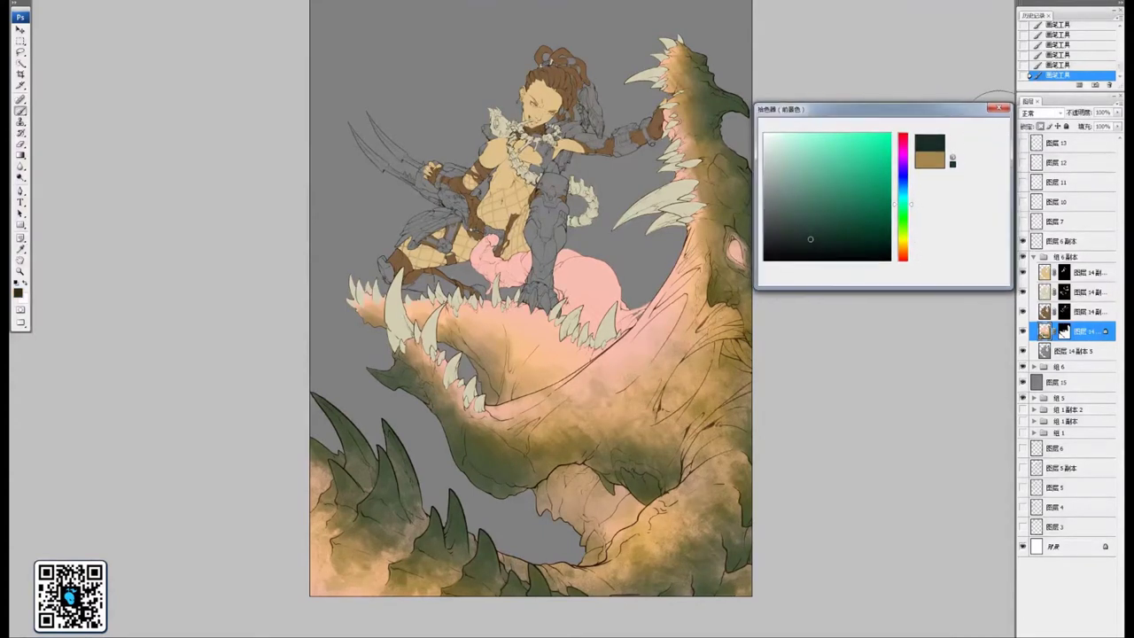
pyautogui.press('Return')
pyautogui.moveTo(603, 233); pyautogui.dragTo(597, 278)
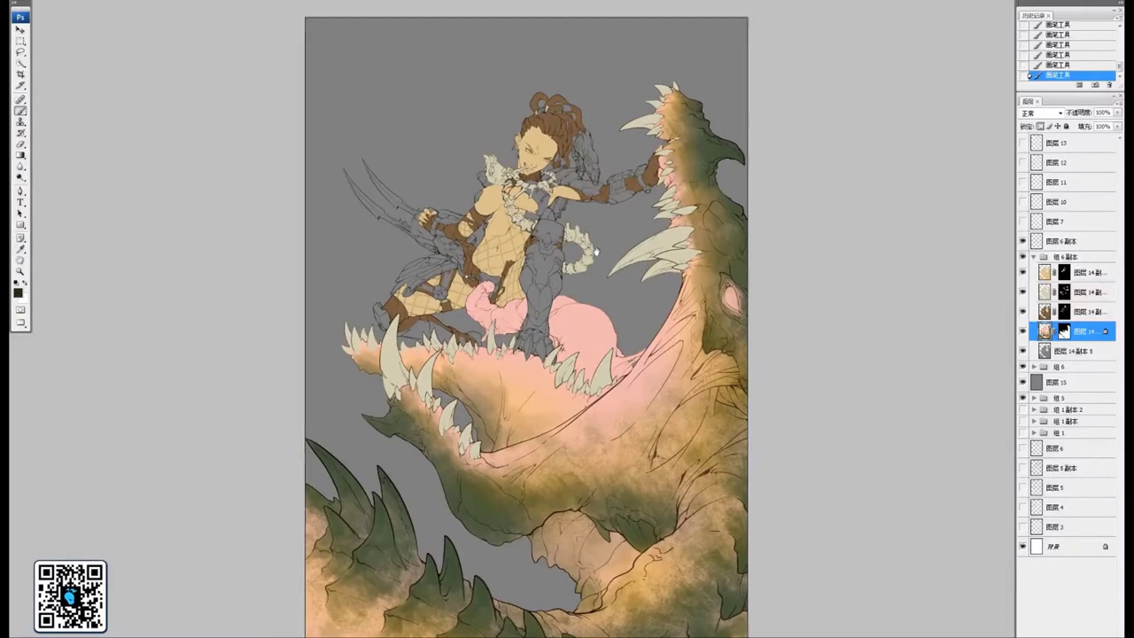
# Darken the hooked horn and ridge on the creature's upper snout with the dark teal green, using a smaller brush
pyautogui.moveTo(583, 239); pyautogui.dragTo(564, 252)
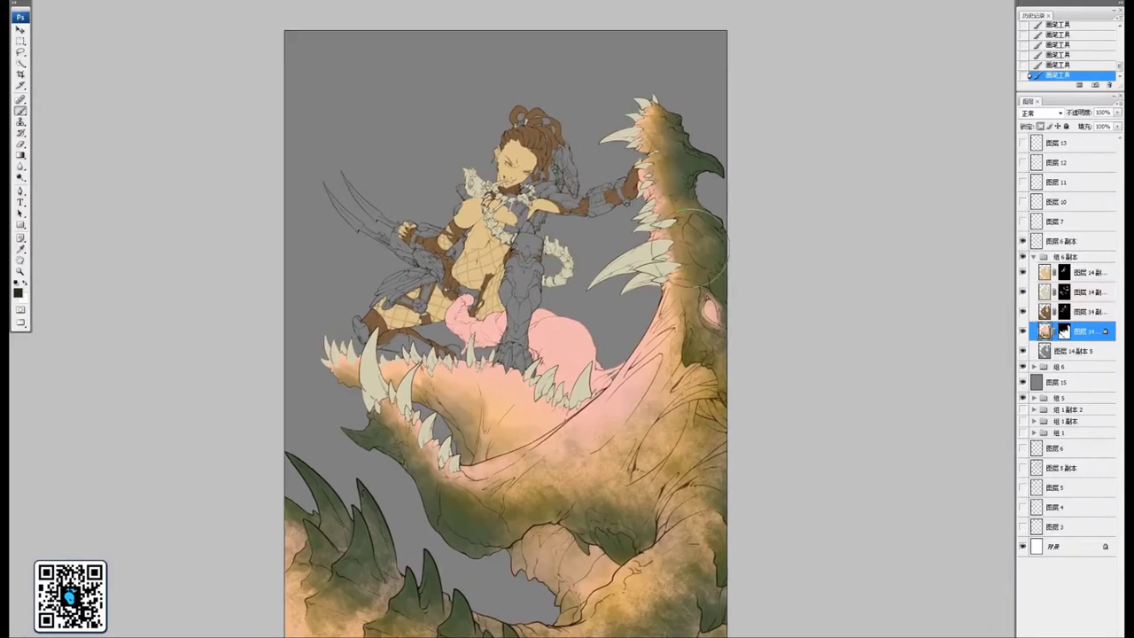
pyautogui.hotkey('ctrl', '+')
pyautogui.hotkey('ctrl', '+')
pyautogui.moveTo(672, 206); pyautogui.dragTo(393, 403)
pyautogui.moveTo(673, 277); pyautogui.dragTo(635, 295)
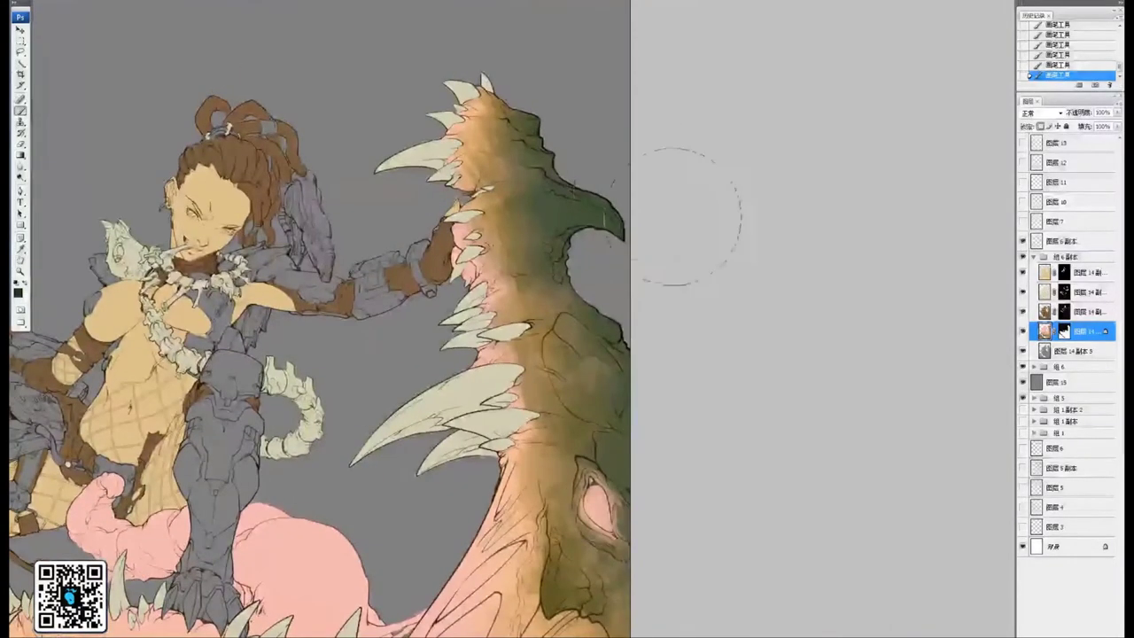
pyautogui.press('[')
pyautogui.press('[')
pyautogui.press('[')
pyautogui.press('[')
pyautogui.moveTo(616, 234)
pyautogui.mouseDown()
pyautogui.moveTo(619, 223)
pyautogui.moveTo(586, 198)
pyautogui.moveTo(560, 208)
pyautogui.moveTo(569, 165)
pyautogui.moveTo(666, 258)
pyautogui.moveTo(609, 211)
pyautogui.moveTo(597, 242)
pyautogui.mouseUp()
# Deepen the outer edge of the creature's head behind the eye and along the brow with the dark teal green
pyautogui.moveTo(665, 372)
pyautogui.mouseDown()
pyautogui.moveTo(626, 241)
pyautogui.moveTo(659, 297)
pyautogui.moveTo(634, 266)
pyautogui.moveTo(663, 355)
pyautogui.mouseUp()
pyautogui.moveTo(666, 399); pyautogui.dragTo(665, 269)
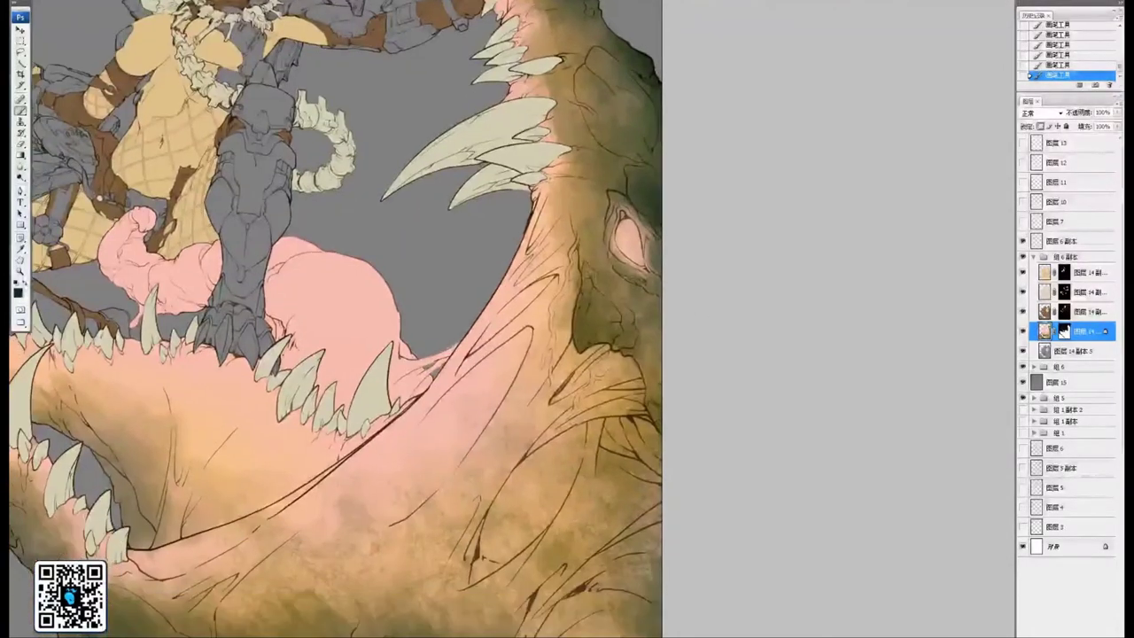
pyautogui.moveTo(701, 354); pyautogui.dragTo(696, 262)
pyautogui.moveTo(585, 320)
pyautogui.mouseDown()
pyautogui.moveTo(588, 291)
pyautogui.moveTo(588, 334)
pyautogui.moveTo(595, 319)
pyautogui.moveTo(583, 340)
pyautogui.moveTo(617, 336)
pyautogui.mouseUp()
pyautogui.moveTo(595, 208); pyautogui.dragTo(644, 330)
pyautogui.moveTo(632, 59); pyautogui.dragTo(685, 300)
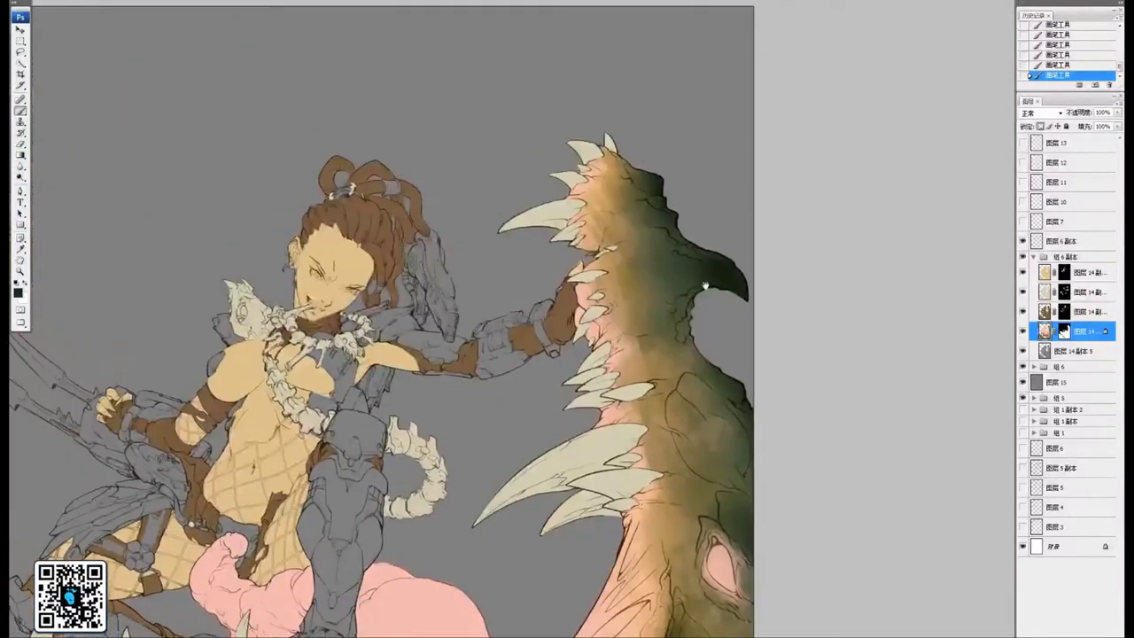
# Darken the tips of the large foreground spikes in the canvas's lower-left corner with the dark teal green
pyautogui.scroll(4, 705, 285)
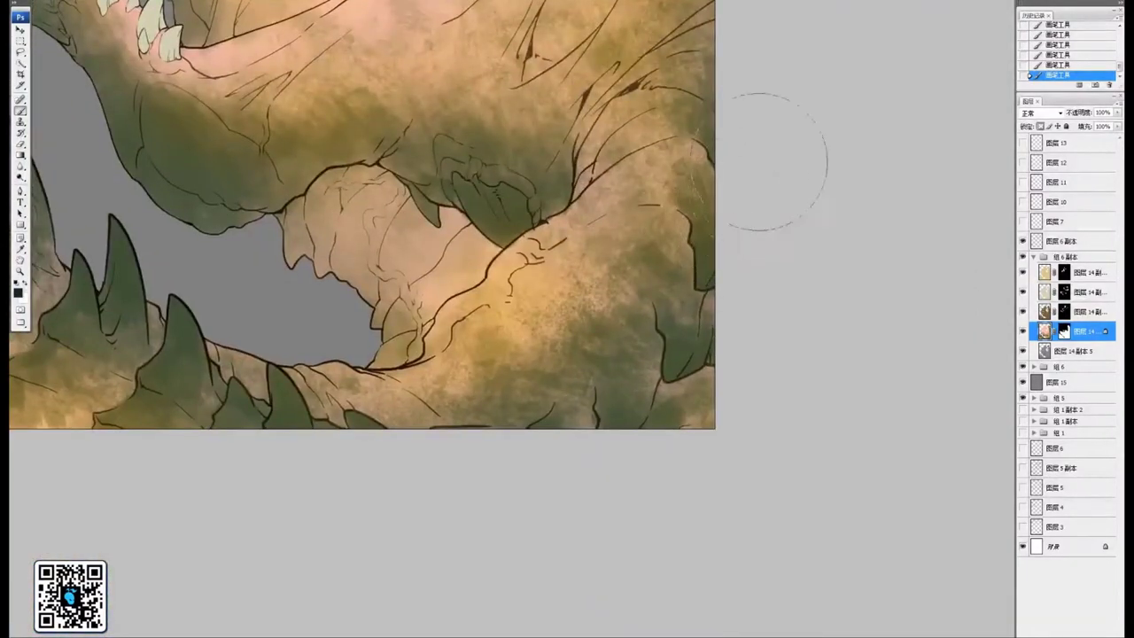
pyautogui.moveTo(753, 208); pyautogui.dragTo(465, 506)
pyautogui.moveTo(276, 354)
pyautogui.mouseDown()
pyautogui.moveTo(612, 352)
pyautogui.moveTo(716, 399)
pyautogui.mouseUp()
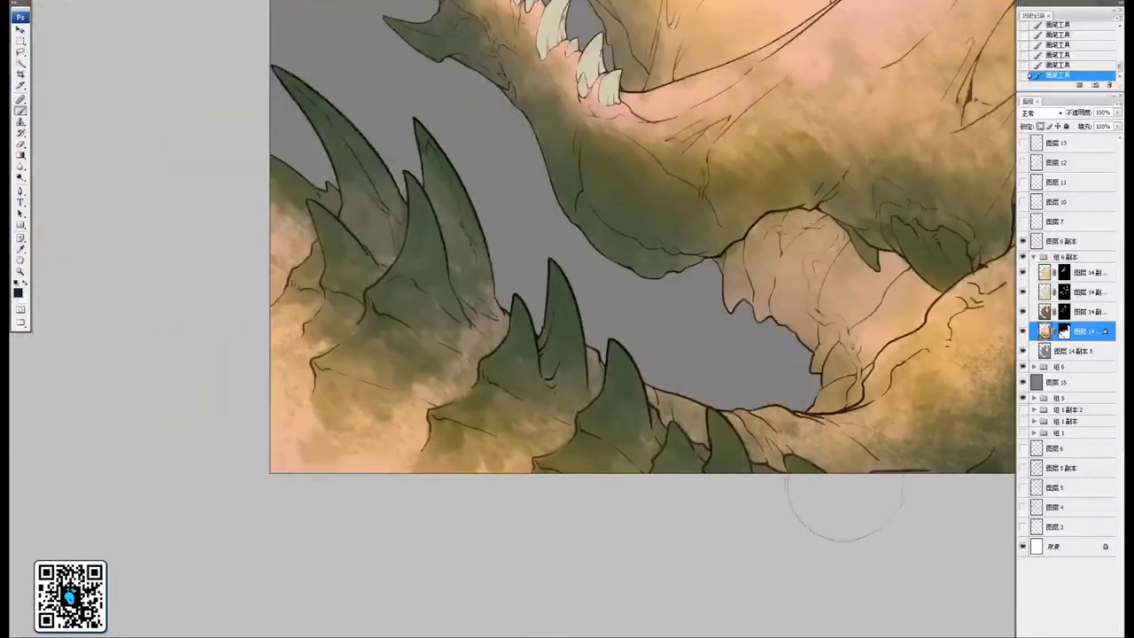
pyautogui.moveTo(519, 253); pyautogui.dragTo(634, 371)
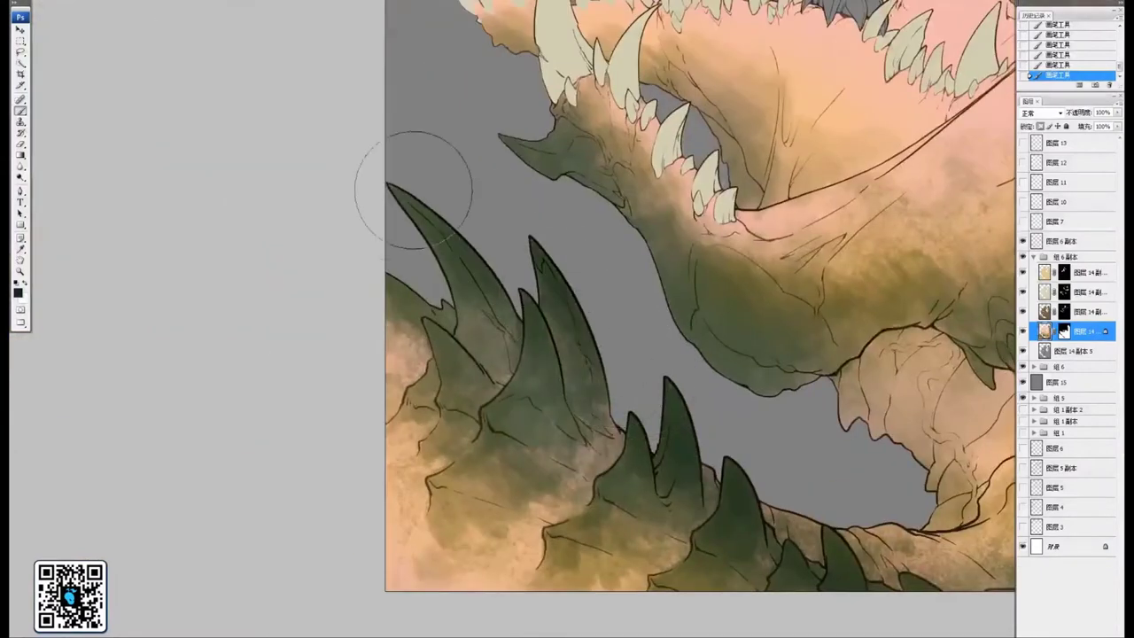
pyautogui.press(']')
pyautogui.moveTo(517, 346)
pyautogui.mouseDown()
pyautogui.moveTo(464, 273)
pyautogui.moveTo(425, 252)
pyautogui.mouseUp()
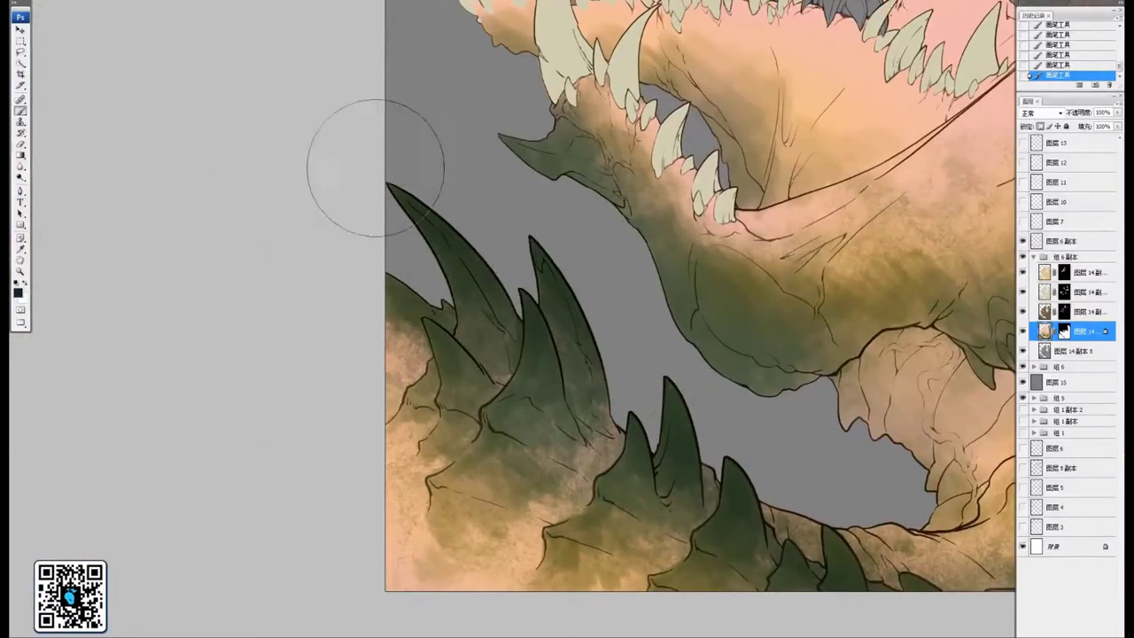
# Reduce the brush size and darken the smaller foreground spikes beside the large ones
pyautogui.press('[')
pyautogui.press('[')
pyautogui.press('[')
pyautogui.press('[')
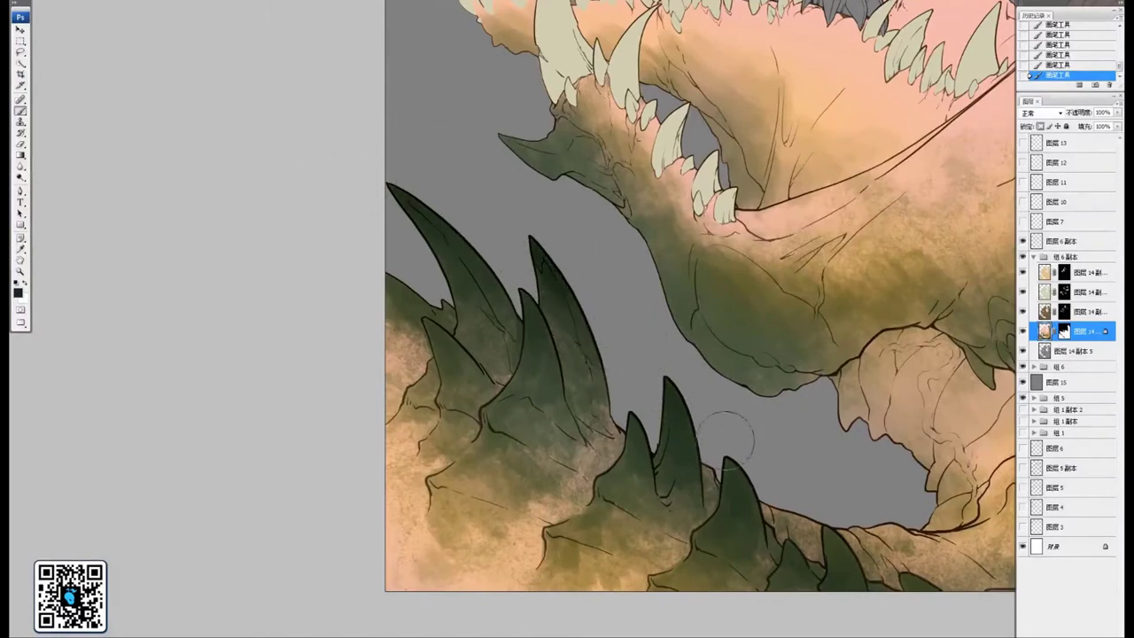
pyautogui.moveTo(724, 436); pyautogui.dragTo(638, 329)
pyautogui.moveTo(742, 452); pyautogui.dragTo(636, 402)
# Darken the pointed chin horn at the front of the lower jaw with the dark teal green
pyautogui.hotkey('ctrl', '-')
pyautogui.moveTo(620, 205); pyautogui.dragTo(690, 425)
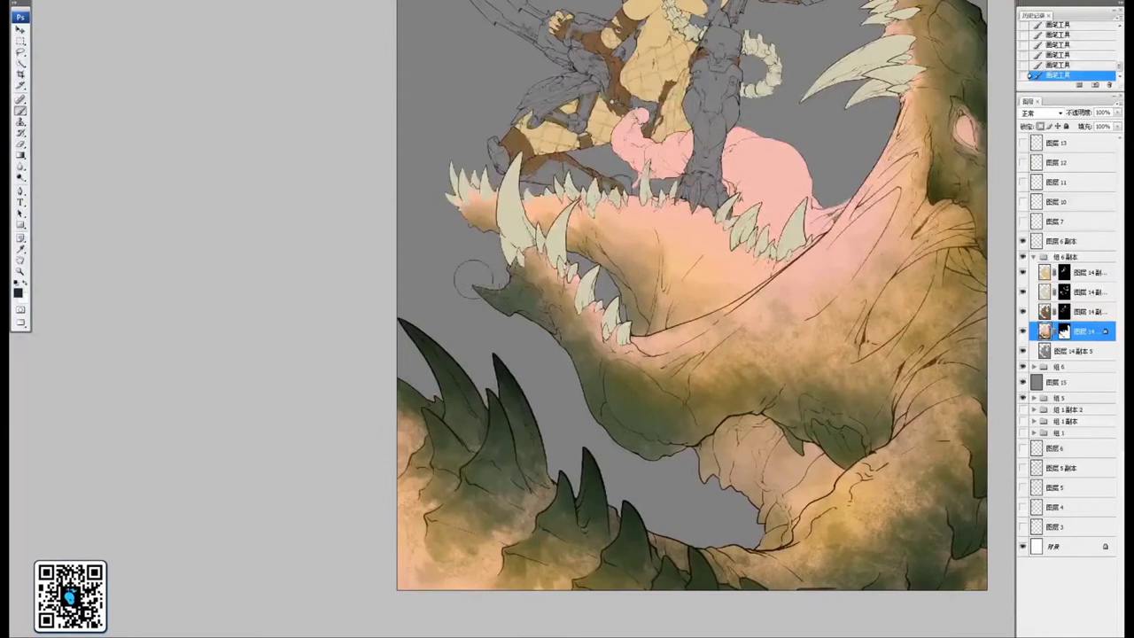
pyautogui.moveTo(540, 342)
pyautogui.mouseDown()
pyautogui.moveTo(565, 317)
pyautogui.moveTo(592, 331)
pyautogui.moveTo(581, 330)
pyautogui.mouseUp()
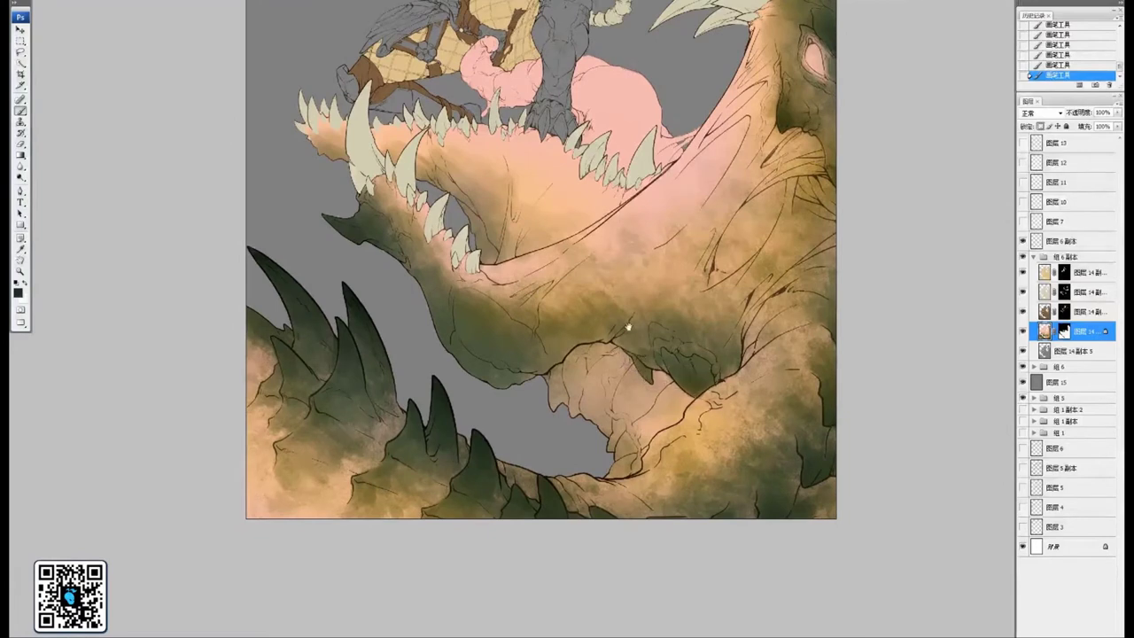
pyautogui.moveTo(549, 409); pyautogui.dragTo(626, 432)
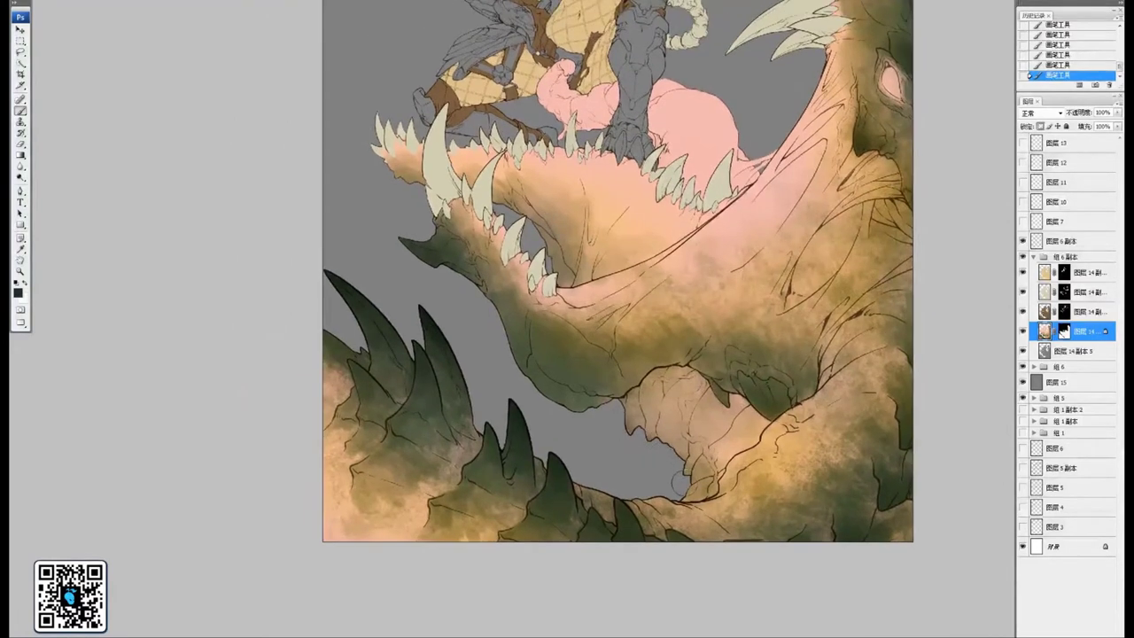
# Enlarge the brush and deepen the dark green along the underside of the lower jaw
pyautogui.press(']')
pyautogui.press(']')
pyautogui.press(']')
pyautogui.moveTo(597, 396); pyautogui.dragTo(678, 476)
pyautogui.moveTo(585, 417); pyautogui.dragTo(658, 466)
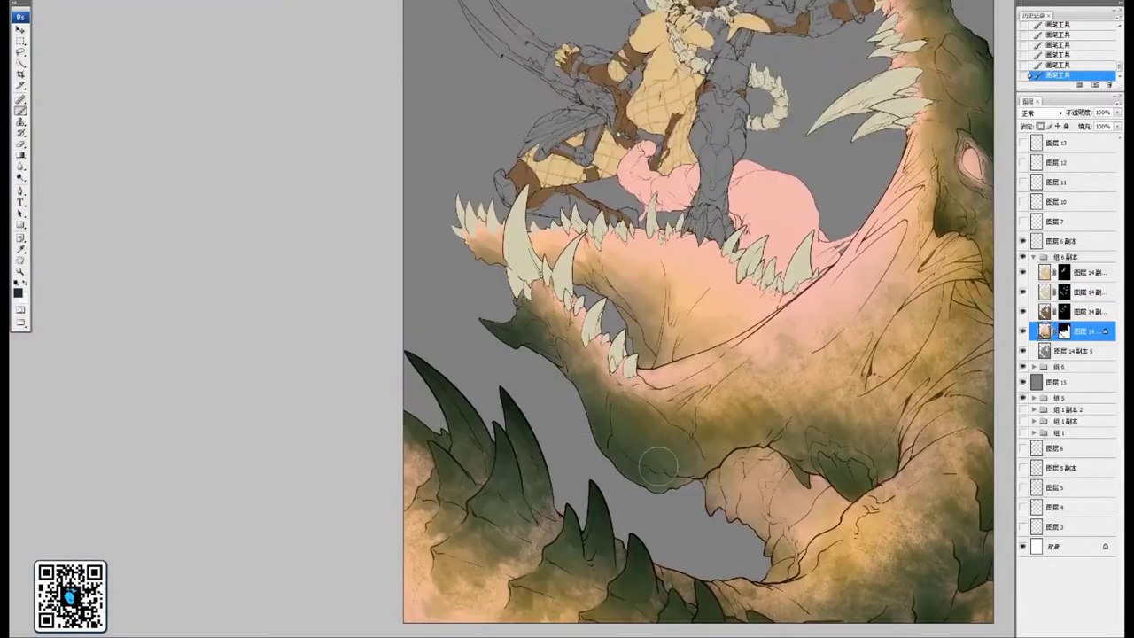
pyautogui.moveTo(664, 426); pyautogui.dragTo(666, 482)
# Compare the painted skin with the flat pink base across the whole picture by toggling the visibility of group 组 6 副本
pyautogui.hotkey('ctrl', '-')
pyautogui.hotkey('ctrl', '-')
pyautogui.moveTo(770, 332); pyautogui.dragTo(703, 339)
pyautogui.hotkey('ctrl', '+')
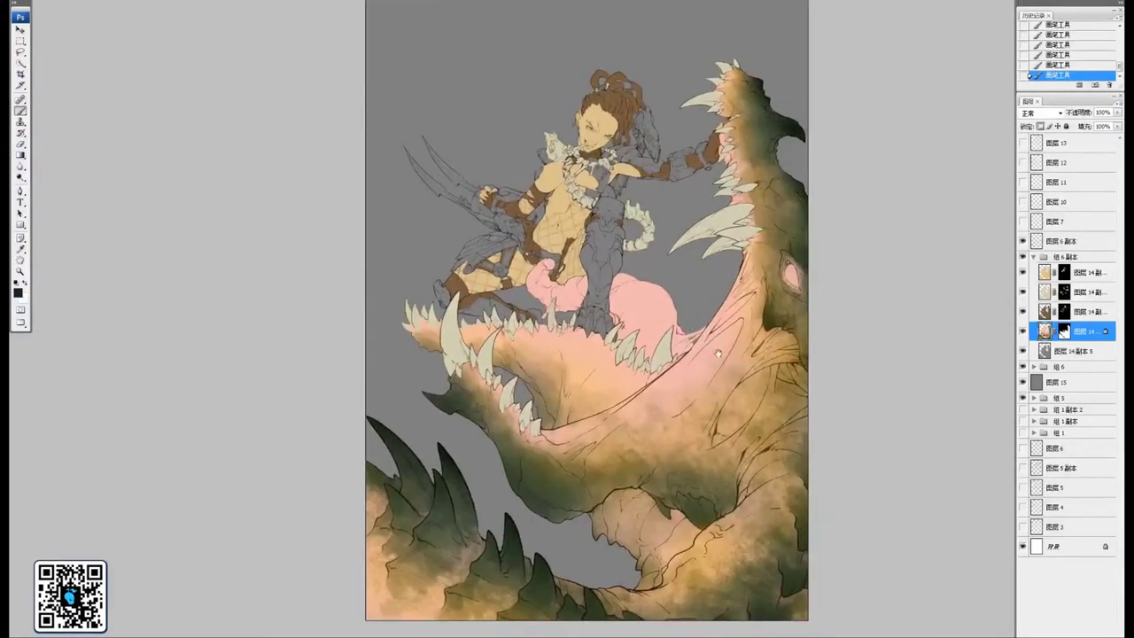
pyautogui.scroll(-1, 695, 356)
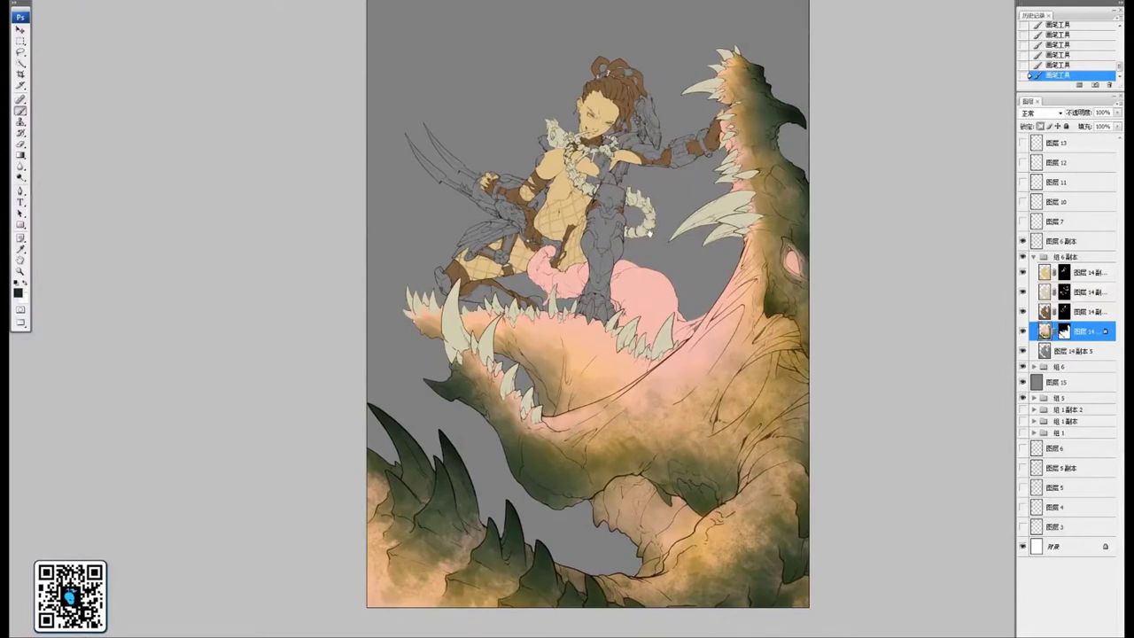
pyautogui.moveTo(649, 234); pyautogui.dragTo(683, 244)
pyautogui.moveTo(785, 378); pyautogui.dragTo(770, 365)
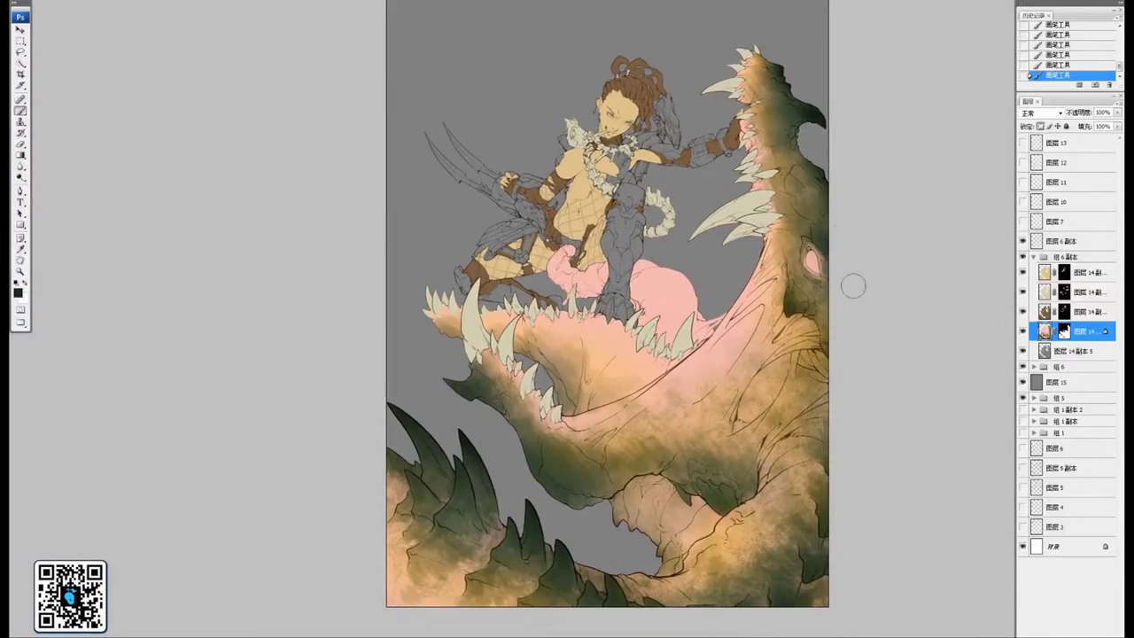
pyautogui.click(1034, 258)
pyautogui.click(1029, 259)
pyautogui.click(1023, 258)
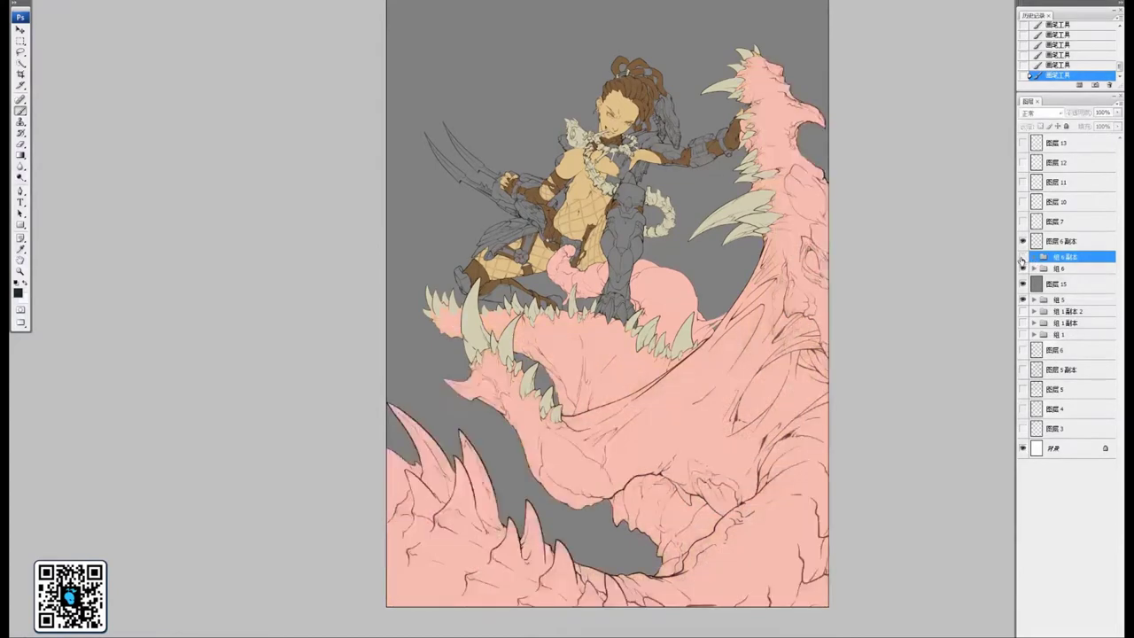
pyautogui.click(1022, 258)
pyautogui.click(1022, 258)
pyautogui.click(1022, 258)
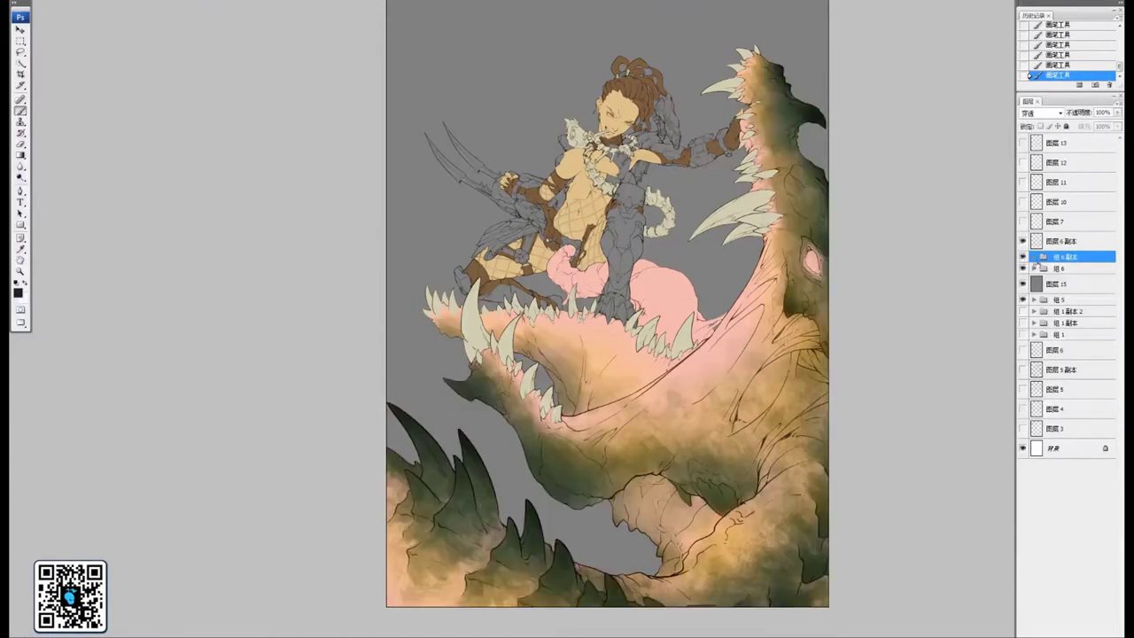
# Expand group 组 6 副本 and reselect its masked skin layer for painting around the mouth
pyautogui.click(1033, 257)
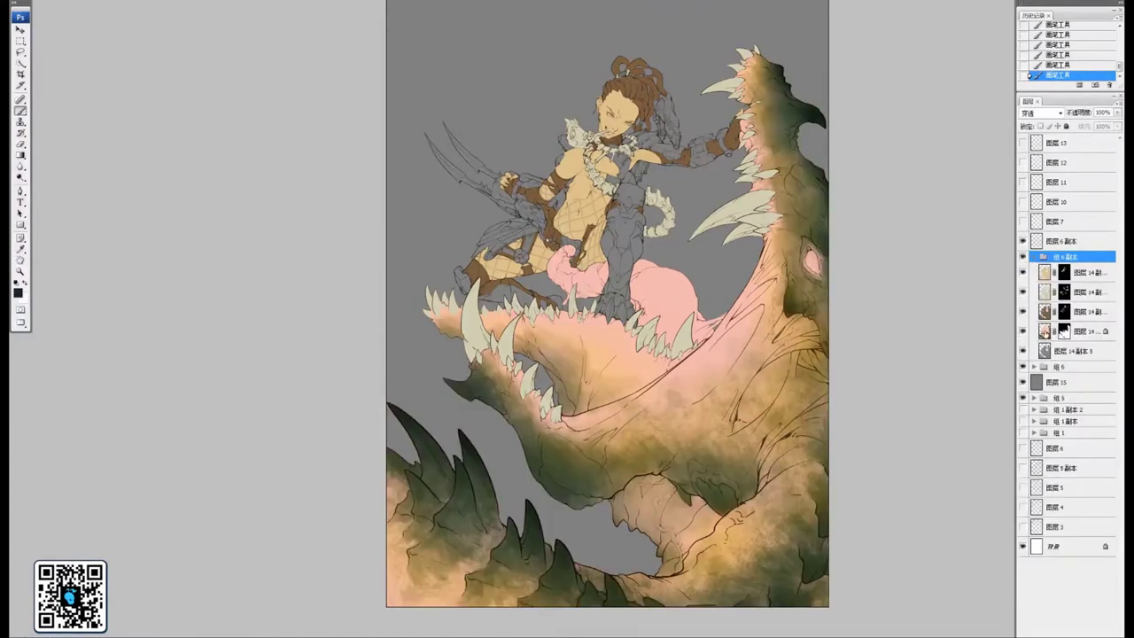
pyautogui.click(1046, 334)
pyautogui.moveTo(658, 311); pyautogui.dragTo(648, 306)
pyautogui.hotkey('ctrl', '+')
pyautogui.hotkey('ctrl', '+')
pyautogui.moveTo(708, 359); pyautogui.dragTo(669, 346)
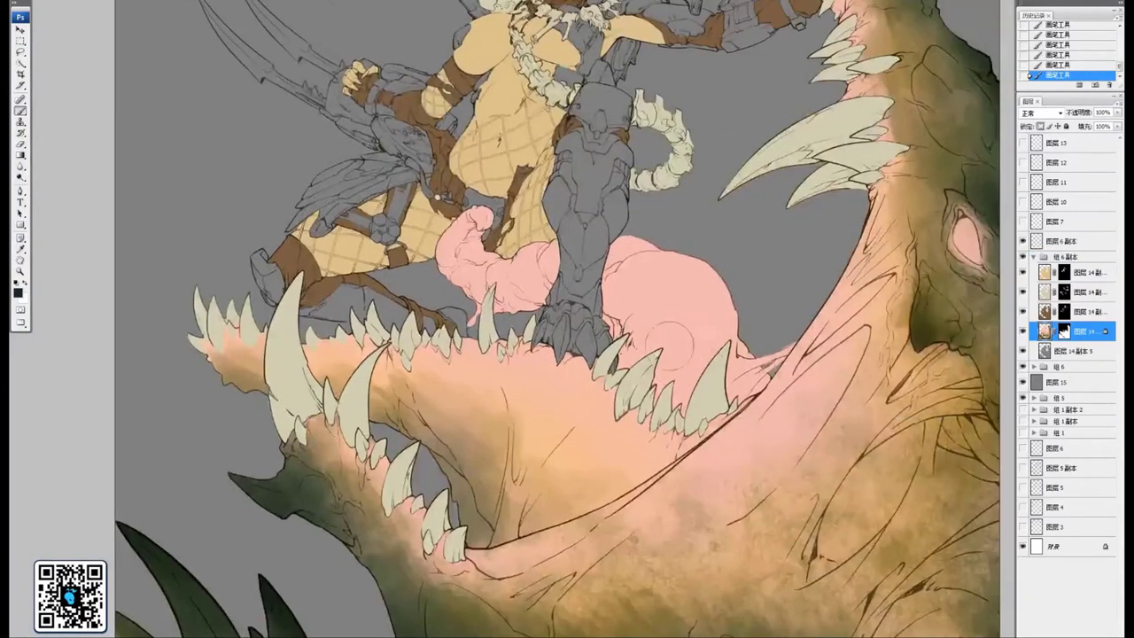
# Compare the skin hues by sampling colours from the tongue, a foreground spike, the lower jaw and the inner mouth
pyautogui.click(18, 293)
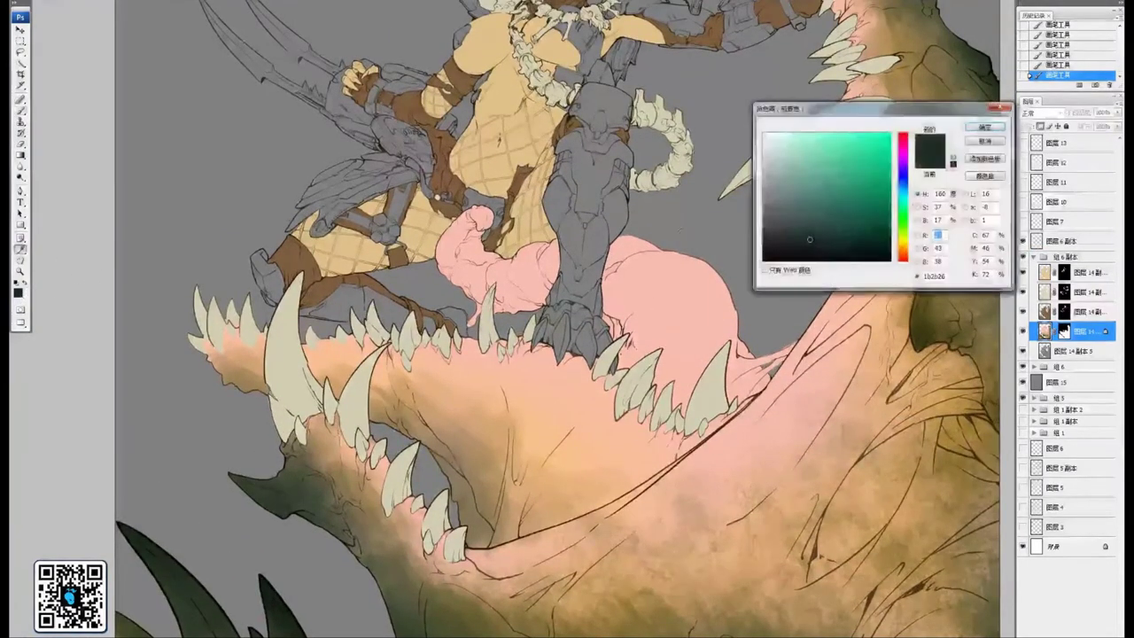
pyautogui.click(693, 304)
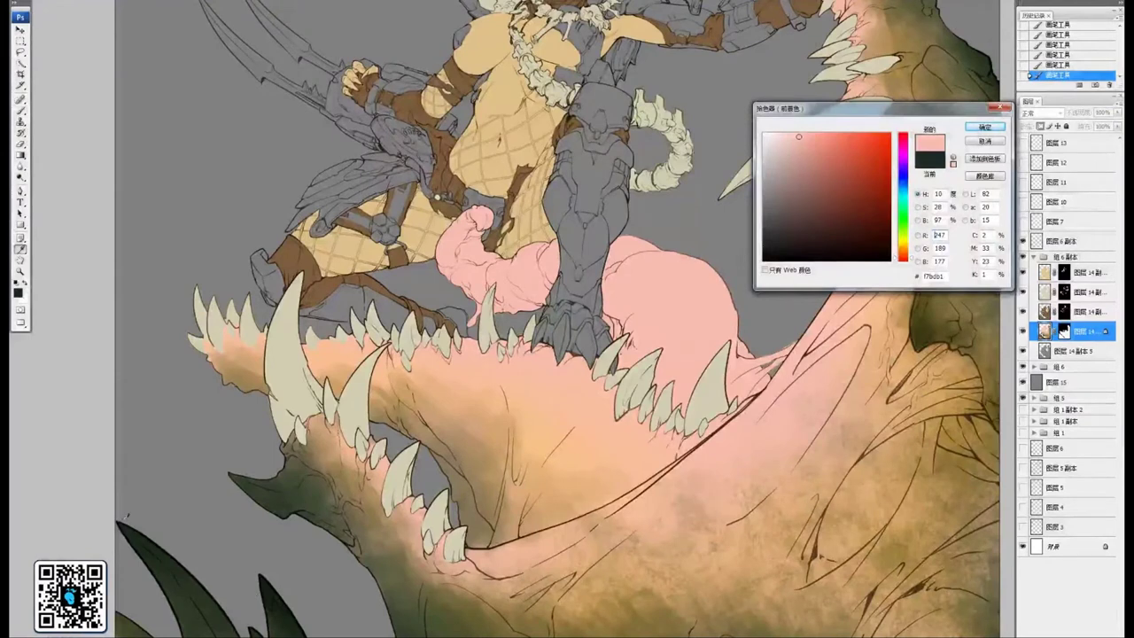
pyautogui.click(125, 525)
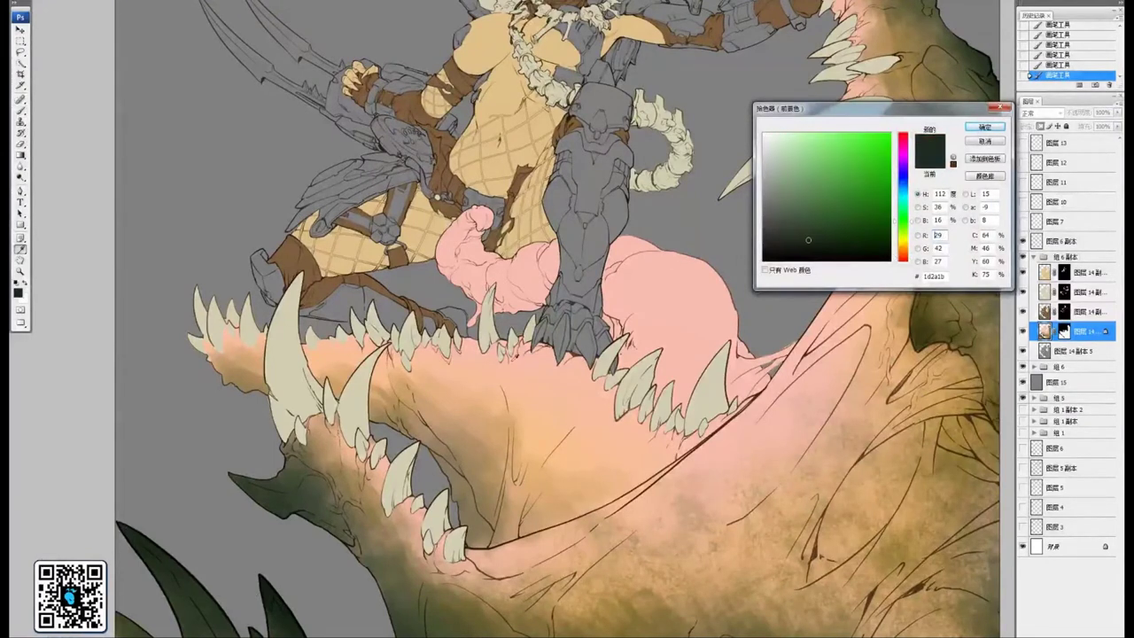
pyautogui.click(198, 622)
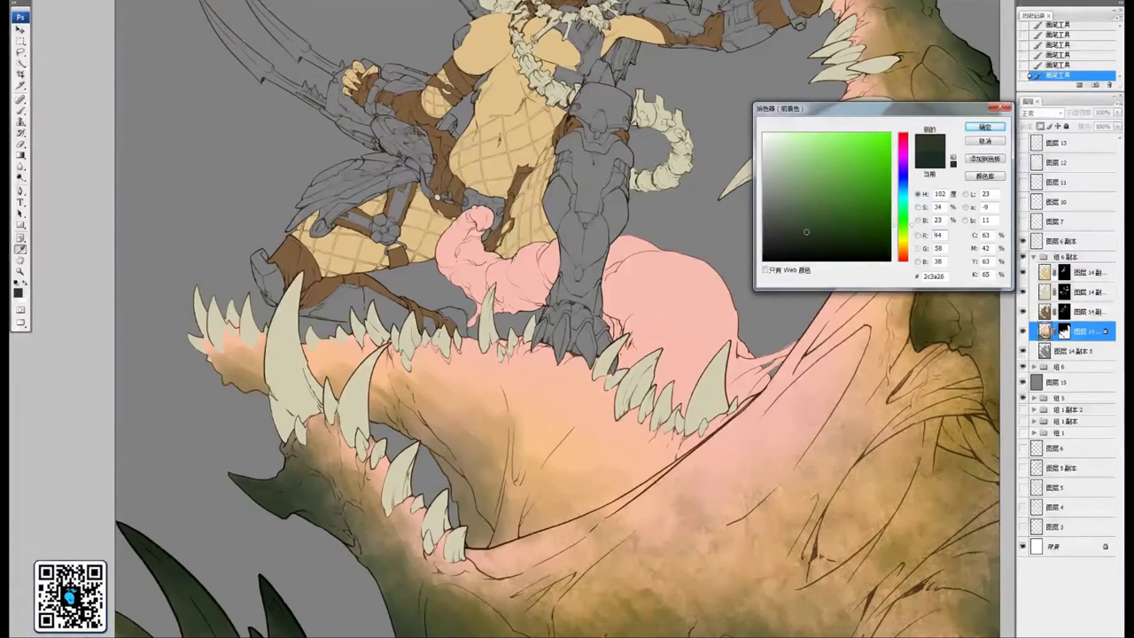
pyautogui.click(604, 634)
pyautogui.click(626, 560)
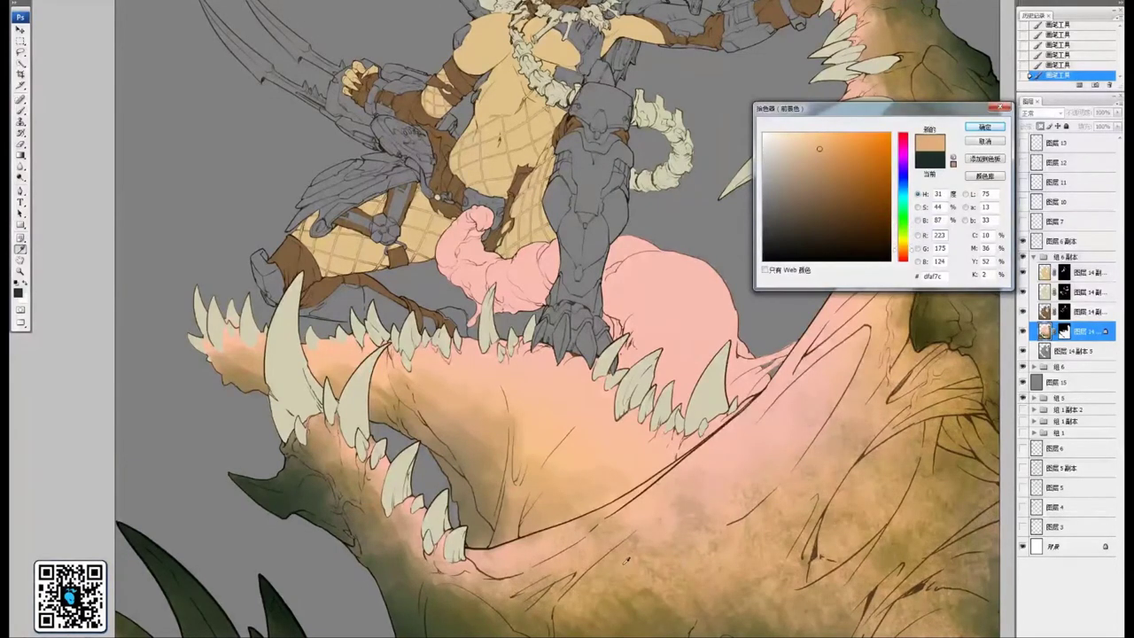
pyautogui.click(644, 503)
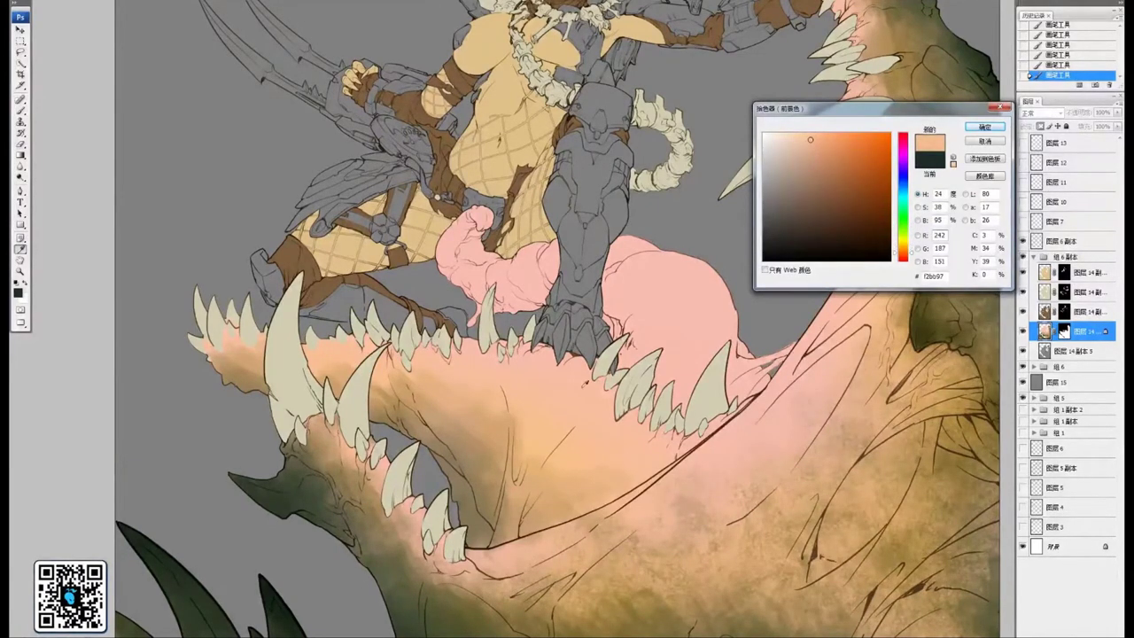
pyautogui.click(584, 368)
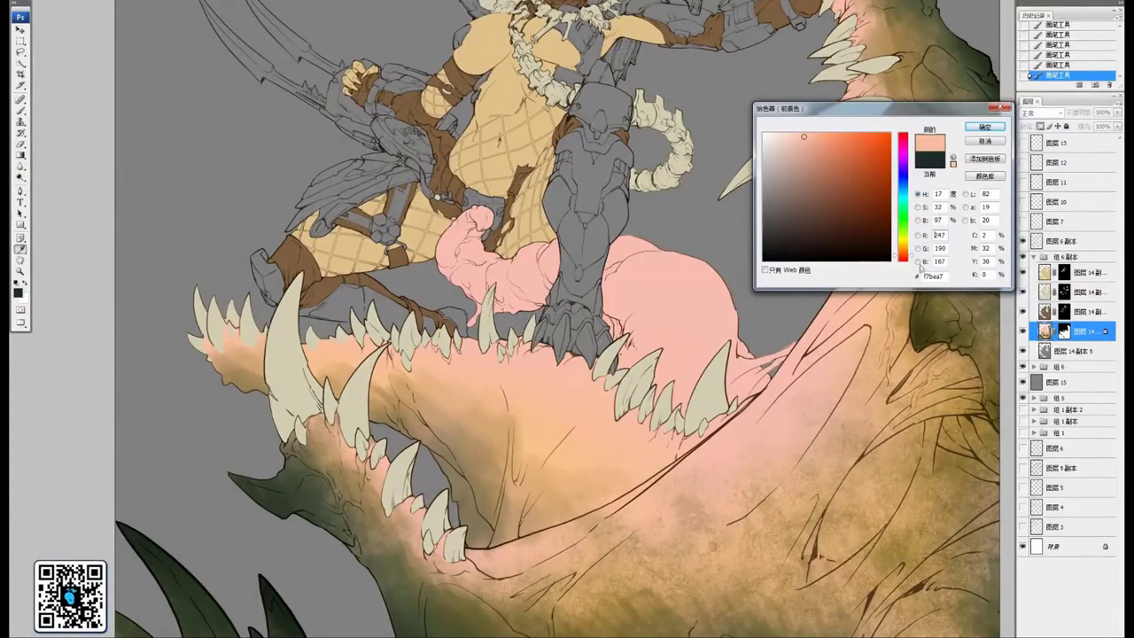
# Set the foreground colour to a bright, saturated coral red
pyautogui.click(905, 260)
pyautogui.click(826, 133)
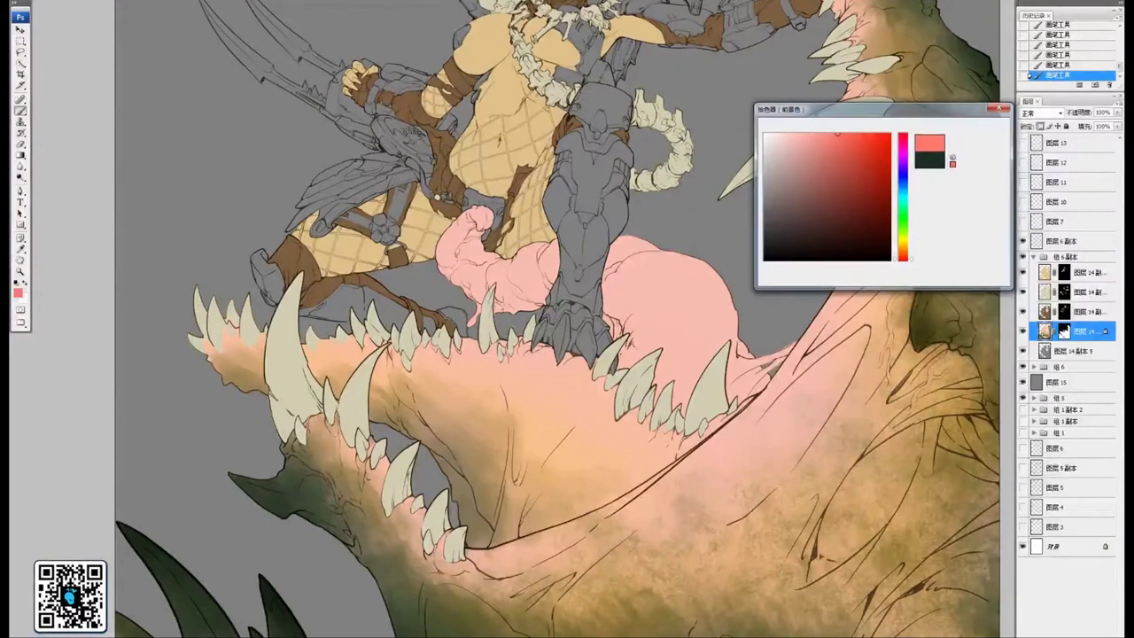
pyautogui.click(985, 128)
# Shade the tongue's tip and edges with coral red, leaving its middle lighter, and tint the gum below it
pyautogui.moveTo(785, 253); pyautogui.dragTo(744, 245)
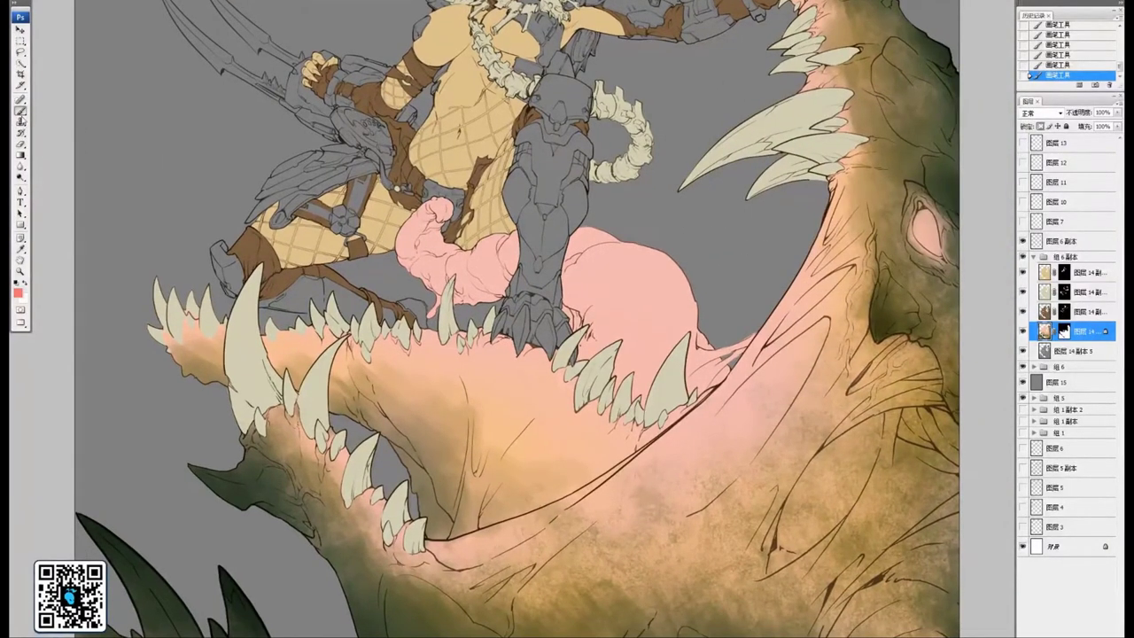
pyautogui.moveTo(426, 207)
pyautogui.mouseDown()
pyautogui.moveTo(538, 265)
pyautogui.moveTo(514, 285)
pyautogui.moveTo(541, 291)
pyautogui.moveTo(528, 305)
pyautogui.mouseUp()
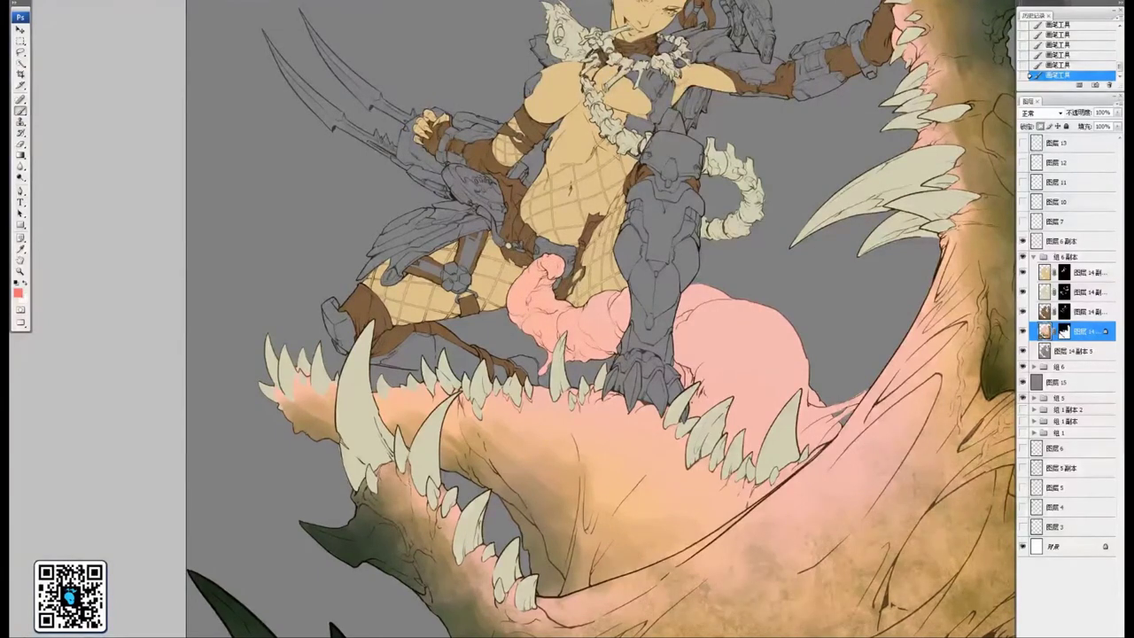
pyautogui.click(165, 1)
pyautogui.moveTo(164, 44); pyautogui.dragTo(164, 26)
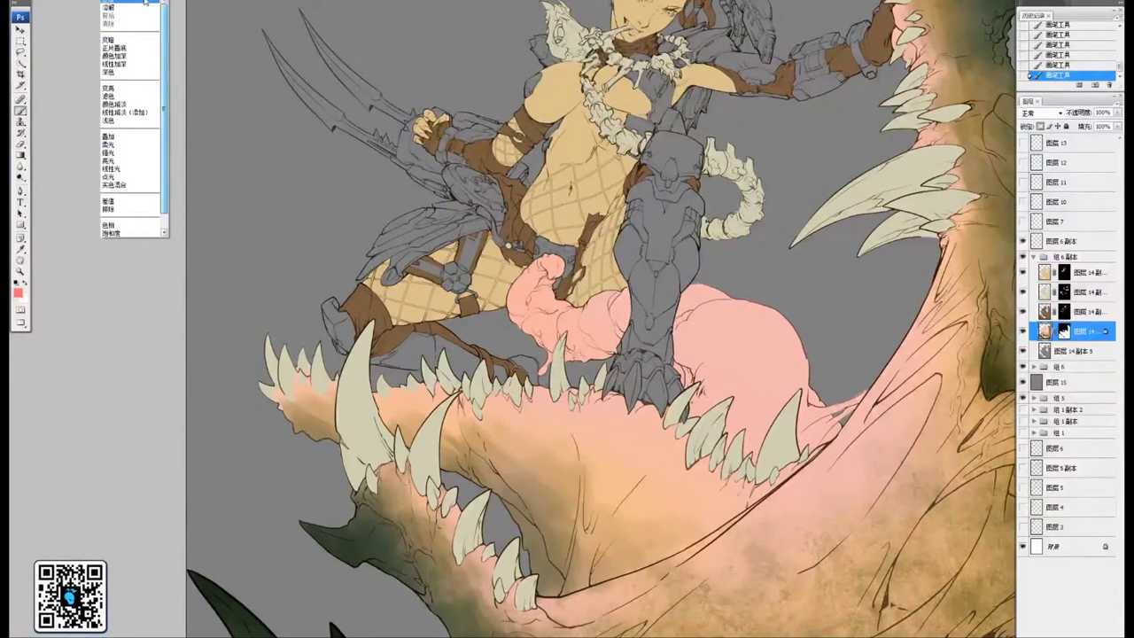
pyautogui.click(141, 4)
pyautogui.moveTo(559, 270)
pyautogui.mouseDown()
pyautogui.moveTo(509, 296)
pyautogui.moveTo(519, 328)
pyautogui.moveTo(588, 329)
pyautogui.moveTo(519, 316)
pyautogui.moveTo(622, 285)
pyautogui.moveTo(698, 344)
pyautogui.moveTo(563, 342)
pyautogui.moveTo(659, 394)
pyautogui.moveTo(694, 363)
pyautogui.moveTo(715, 381)
pyautogui.moveTo(571, 457)
pyautogui.moveTo(594, 430)
pyautogui.moveTo(680, 459)
pyautogui.moveTo(576, 460)
pyautogui.moveTo(531, 390)
pyautogui.moveTo(651, 399)
pyautogui.moveTo(603, 406)
pyautogui.mouseUp()
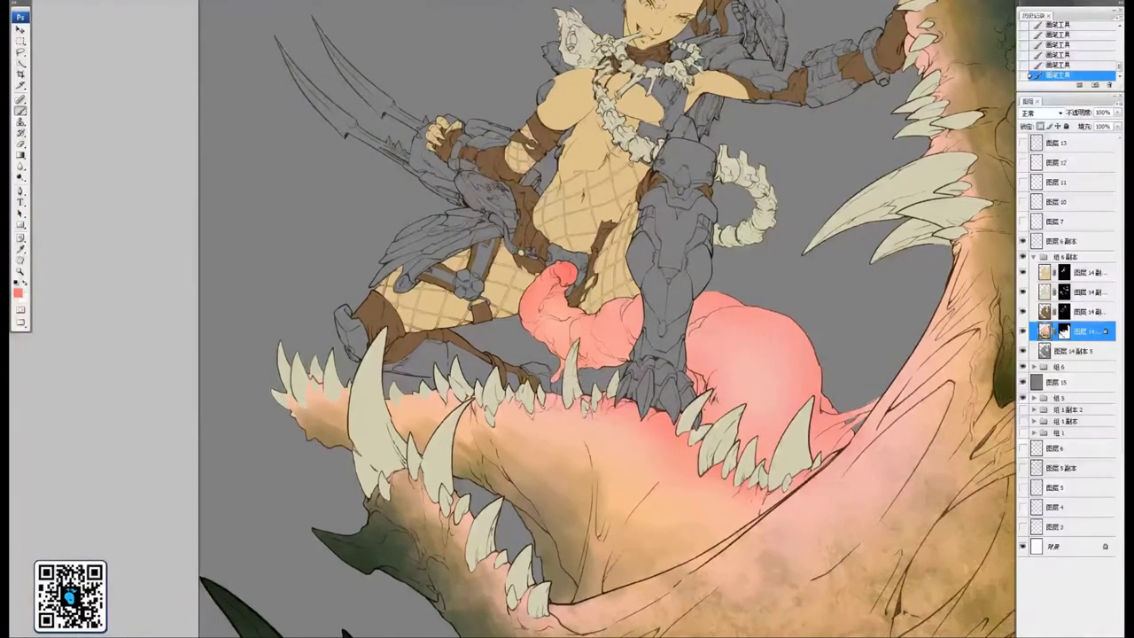
# Tint the gums around the base of the lower jaw's front and side teeth with coral red
pyautogui.moveTo(496, 392)
pyautogui.mouseDown()
pyautogui.moveTo(581, 402)
pyautogui.moveTo(506, 397)
pyautogui.mouseUp()
pyautogui.moveTo(405, 395)
pyautogui.mouseDown()
pyautogui.moveTo(473, 392)
pyautogui.moveTo(441, 388)
pyautogui.mouseUp()
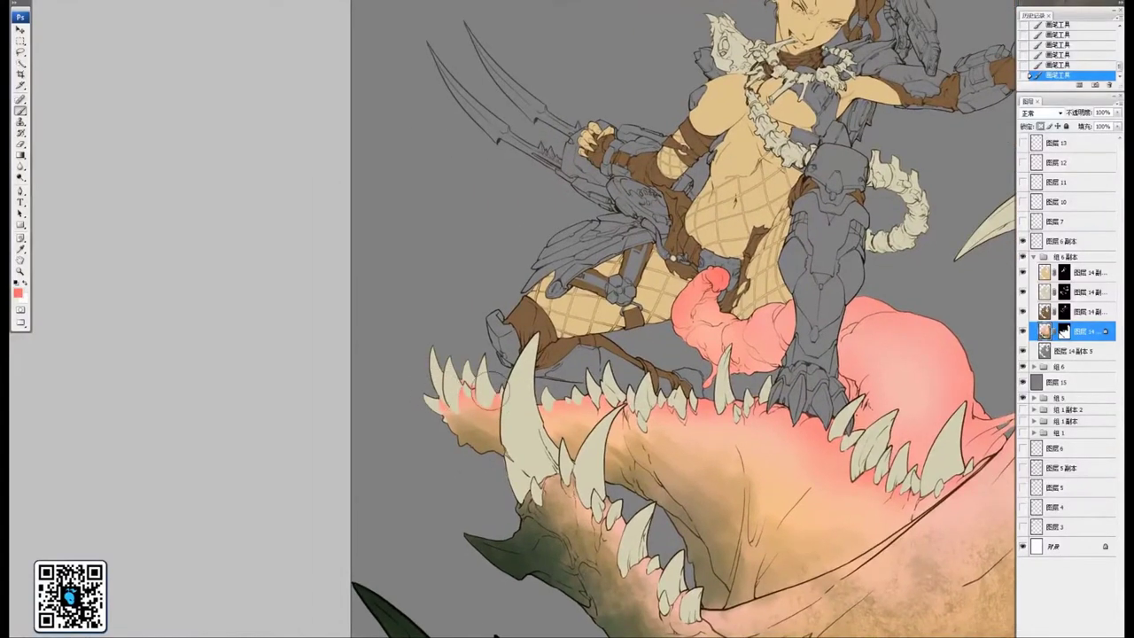
pyautogui.moveTo(792, 416); pyautogui.dragTo(493, 369)
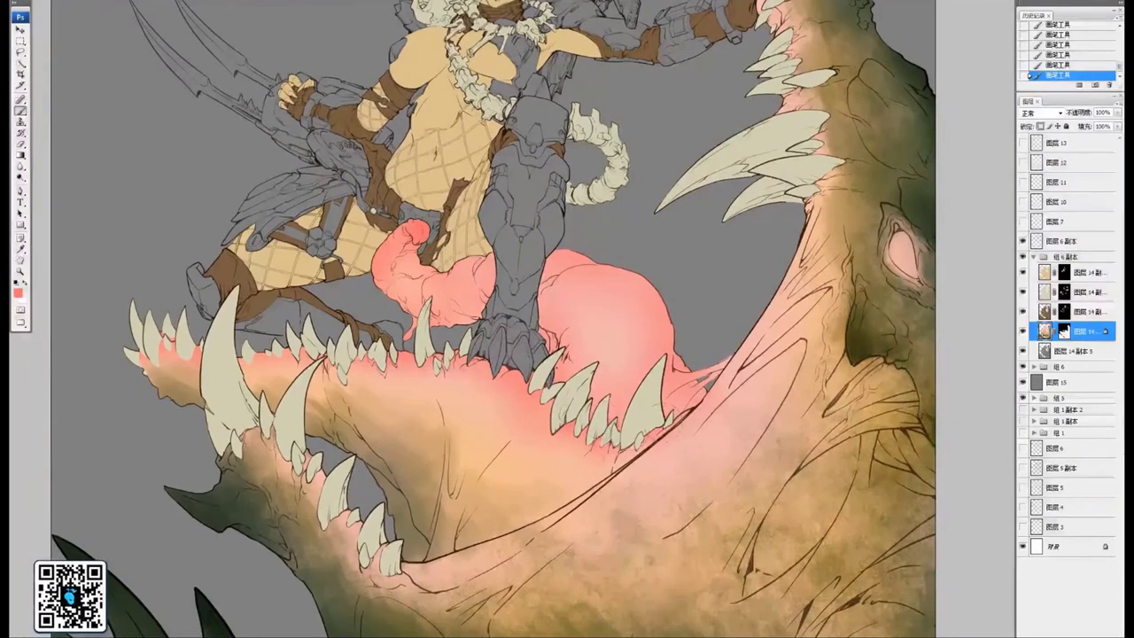
# Tint the gums around the base of the upper jaw's teeth with coral red
pyautogui.moveTo(740, 247); pyautogui.dragTo(577, 428)
pyautogui.moveTo(644, 345)
pyautogui.mouseDown()
pyautogui.moveTo(654, 301)
pyautogui.moveTo(620, 308)
pyautogui.mouseUp()
pyautogui.moveTo(598, 235)
pyautogui.mouseDown()
pyautogui.moveTo(613, 252)
pyautogui.moveTo(588, 137)
pyautogui.mouseUp()
pyautogui.scroll(3, 588, 138)
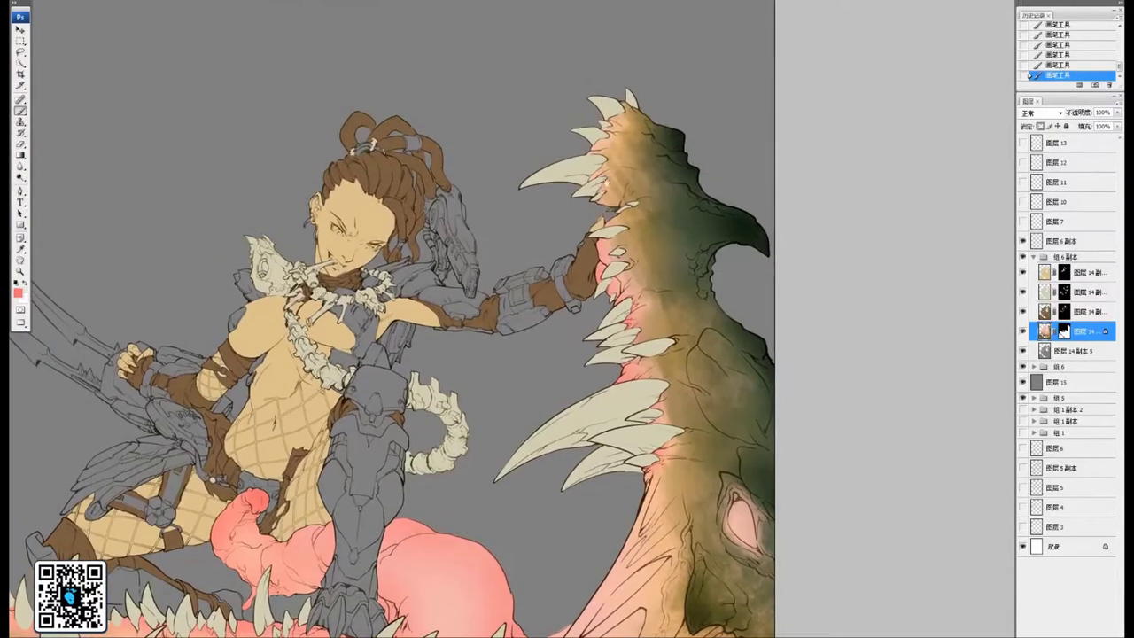
# Tint the gums at the tip of the upper jaw and the creature's eye with coral red
pyautogui.moveTo(610, 182)
pyautogui.mouseDown()
pyautogui.moveTo(592, 188)
pyautogui.moveTo(585, 119)
pyautogui.moveTo(577, 160)
pyautogui.mouseUp()
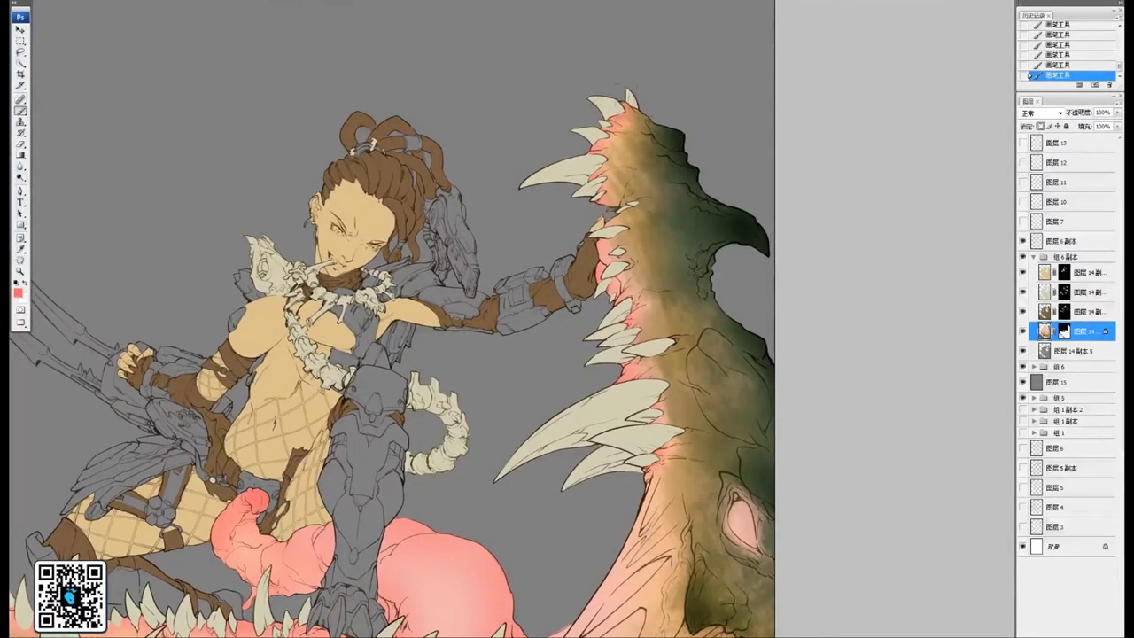
pyautogui.scroll(-10, 585, 212)
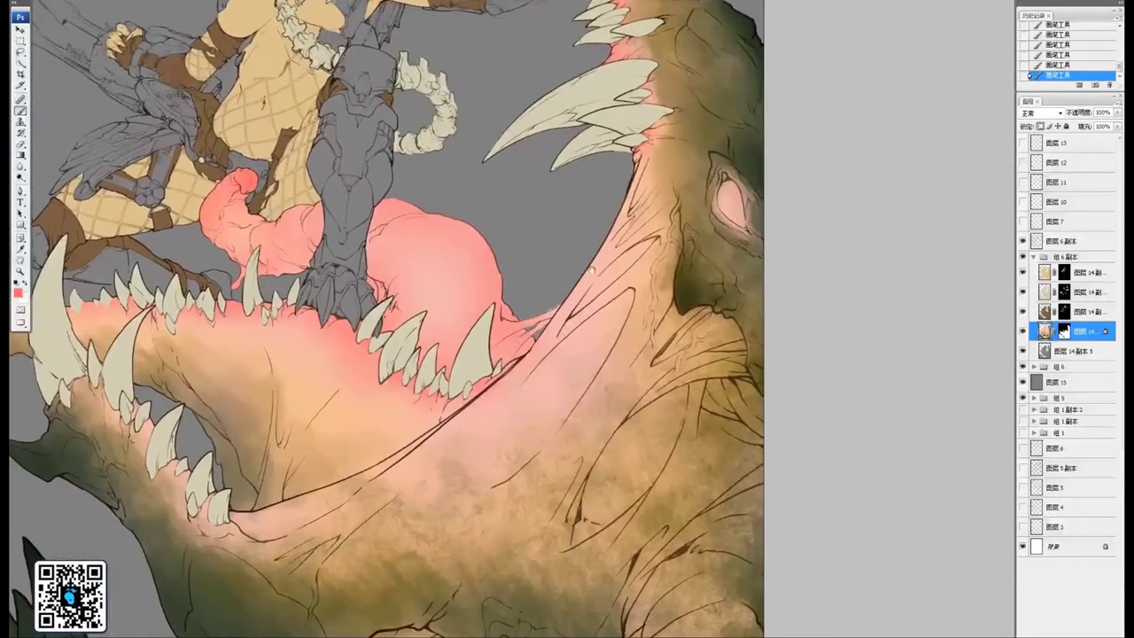
pyautogui.moveTo(592, 270); pyautogui.dragTo(594, 263)
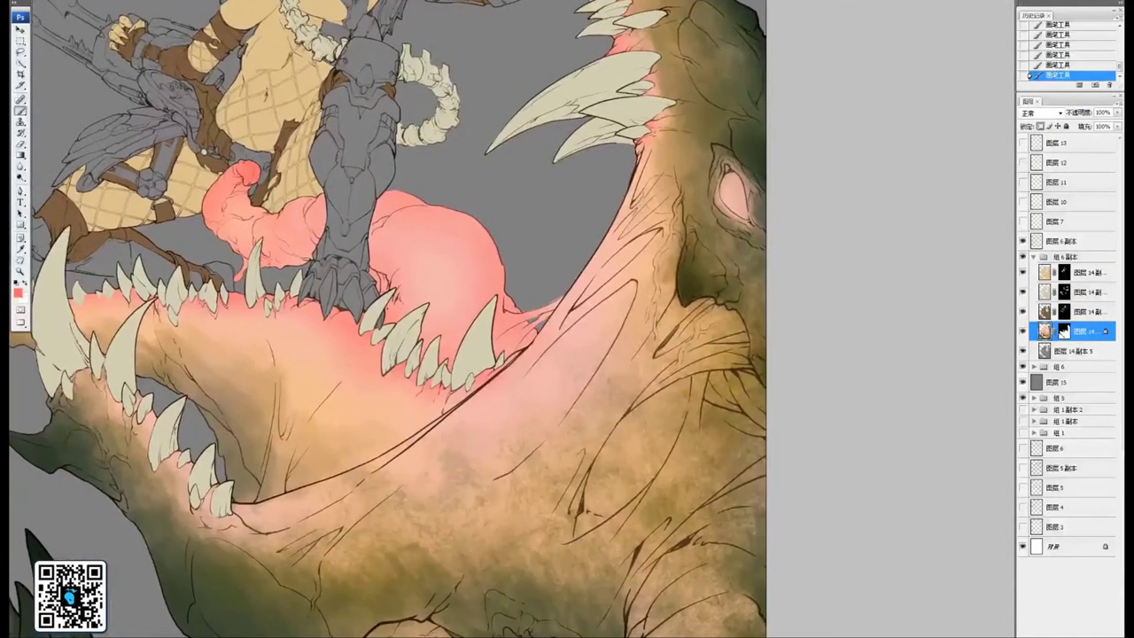
pyautogui.hotkey('ctrl', '+')
pyautogui.moveTo(834, 97); pyautogui.dragTo(593, 316)
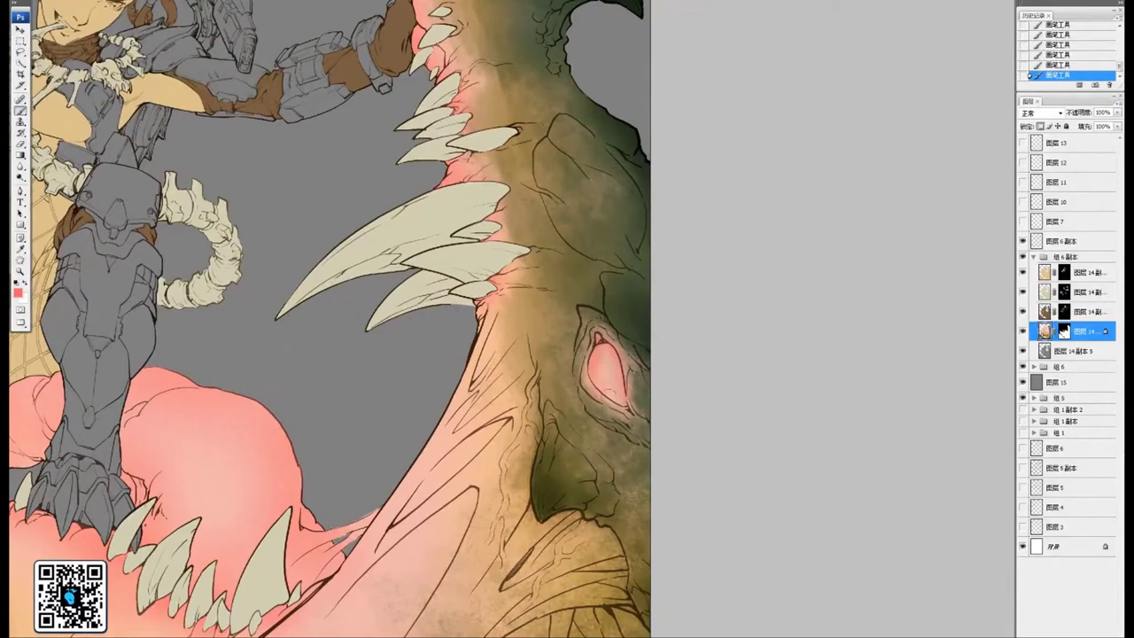
# Shade the skin around the corner of the mouth and the stretched cheek with soft, broad coral red strokes
pyautogui.hotkey('ctrl', '-')
pyautogui.hotkey('ctrl', '-')
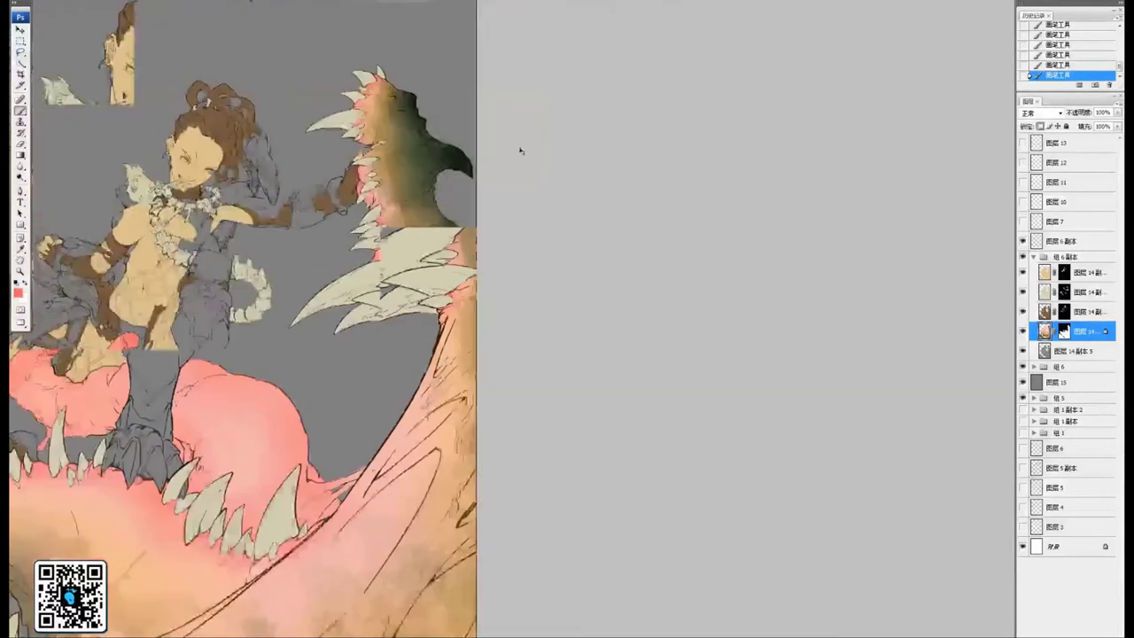
pyautogui.moveTo(444, 388); pyautogui.dragTo(696, 243)
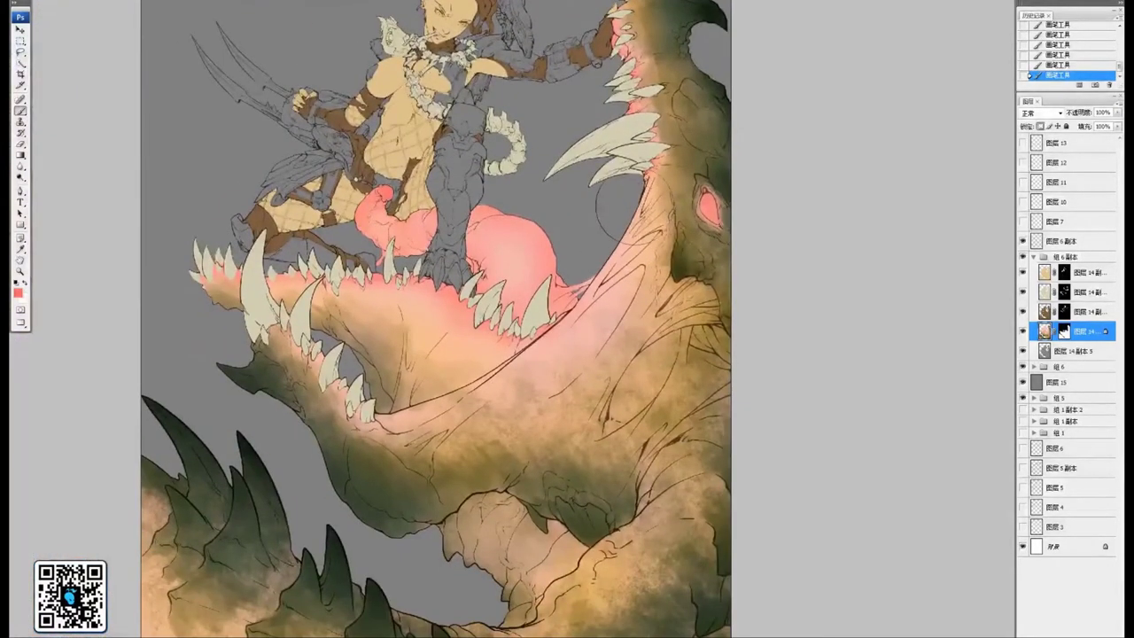
pyautogui.moveTo(608, 227)
pyautogui.mouseDown()
pyautogui.moveTo(604, 299)
pyautogui.moveTo(566, 343)
pyautogui.mouseUp()
pyautogui.moveTo(484, 388); pyautogui.dragTo(595, 334)
pyautogui.moveTo(699, 321); pyautogui.dragTo(664, 297)
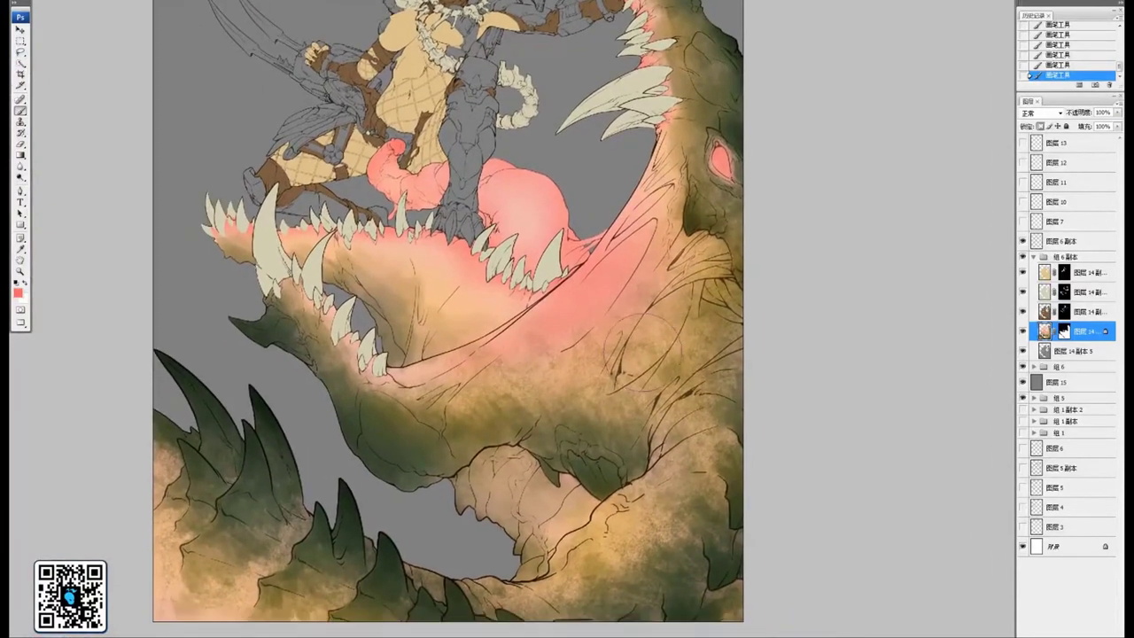
pyautogui.moveTo(620, 340)
pyautogui.mouseDown()
pyautogui.moveTo(591, 381)
pyautogui.moveTo(591, 427)
pyautogui.moveTo(625, 387)
pyautogui.mouseUp()
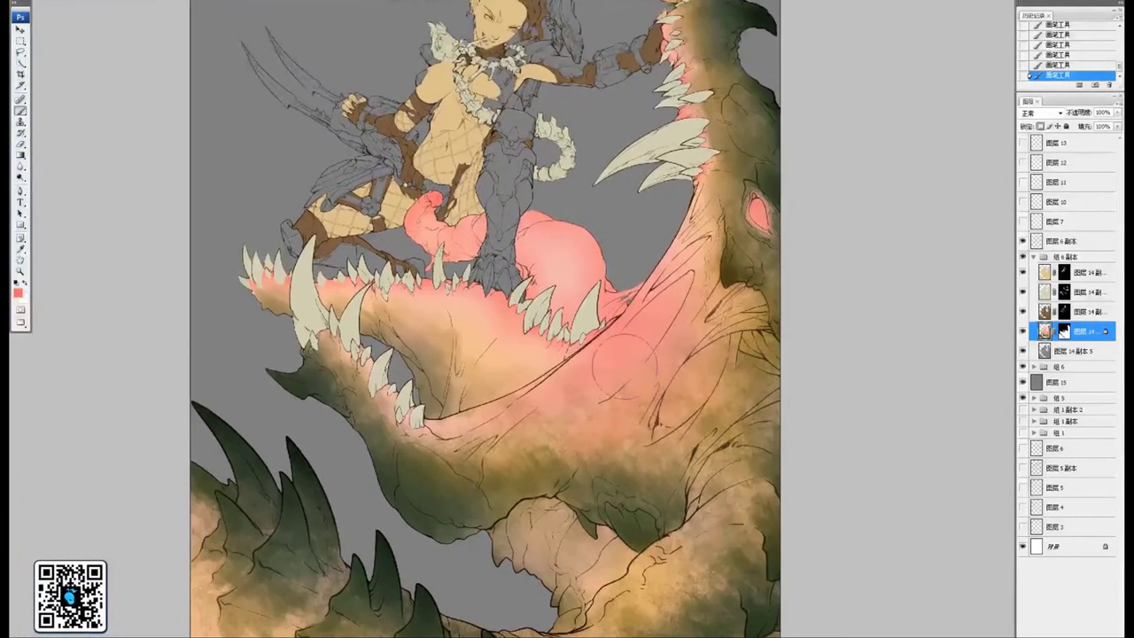
pyautogui.moveTo(546, 447); pyautogui.dragTo(606, 442)
pyautogui.moveTo(551, 405); pyautogui.dragTo(537, 404)
pyautogui.moveTo(716, 295); pyautogui.dragTo(684, 330)
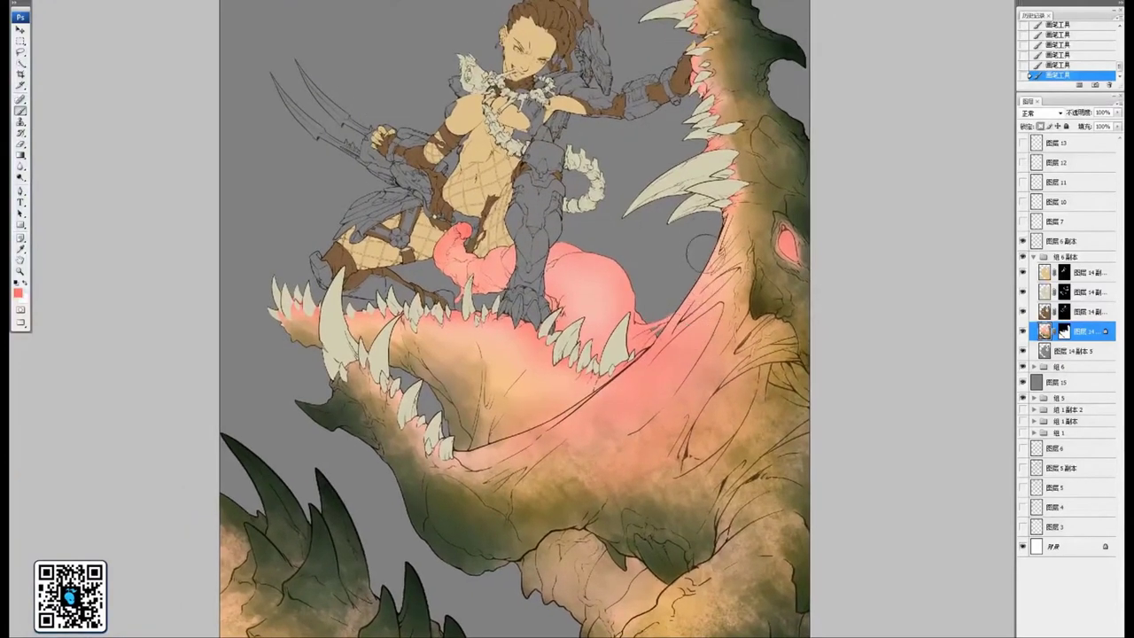
# Blend peach into the edge of the cheek's red area and tint the throat skin below the jaw salmon pink
pyautogui.moveTo(700, 271); pyautogui.dragTo(644, 254)
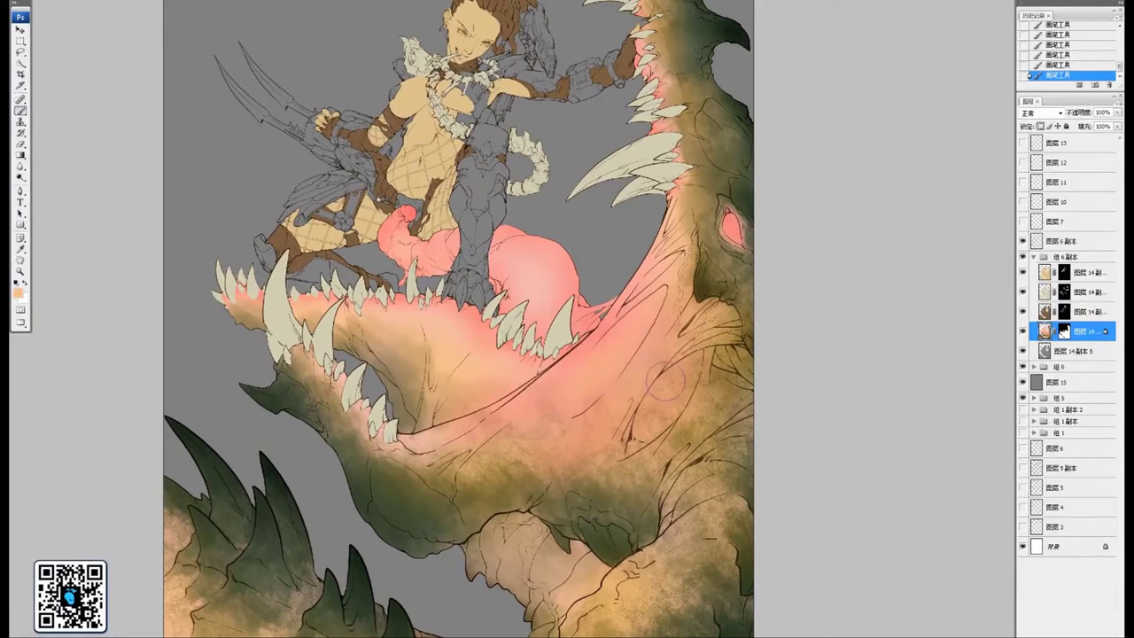
pyautogui.moveTo(523, 370); pyautogui.dragTo(592, 272)
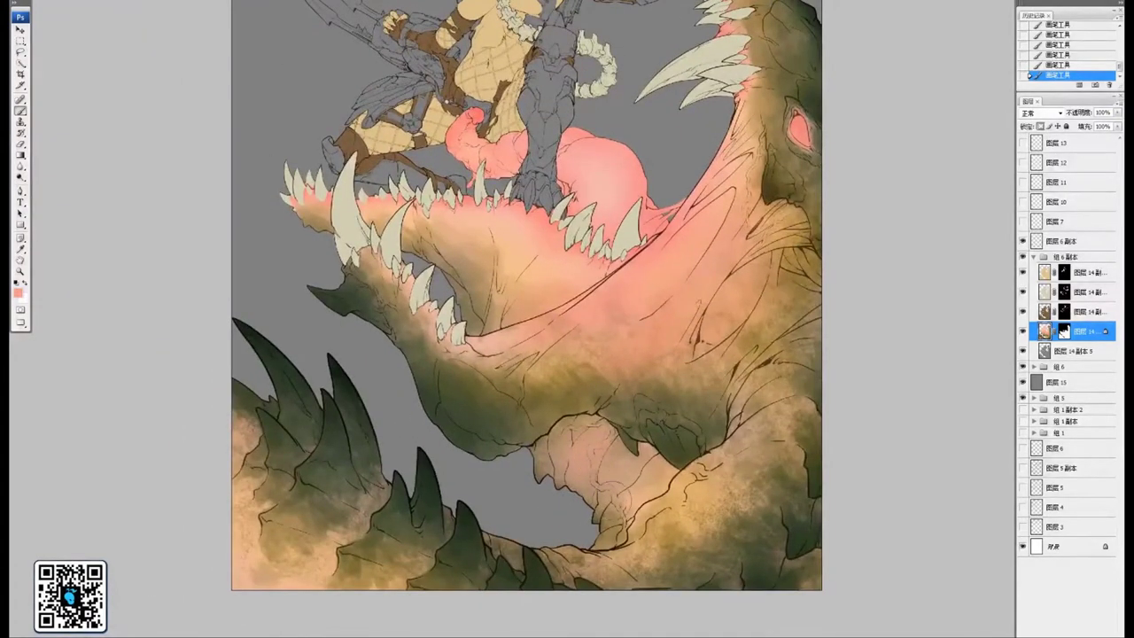
pyautogui.moveTo(552, 278); pyautogui.dragTo(583, 397)
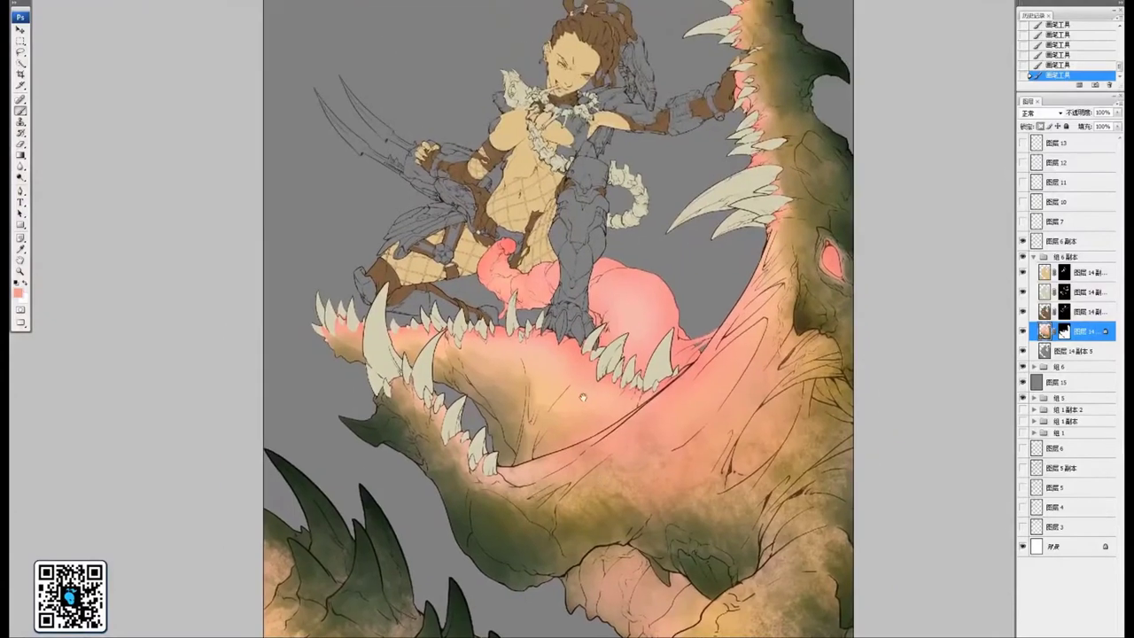
pyautogui.hotkey('ctrl', '-')
pyautogui.hotkey('ctrl', '-')
pyautogui.moveTo(676, 321); pyautogui.dragTo(612, 319)
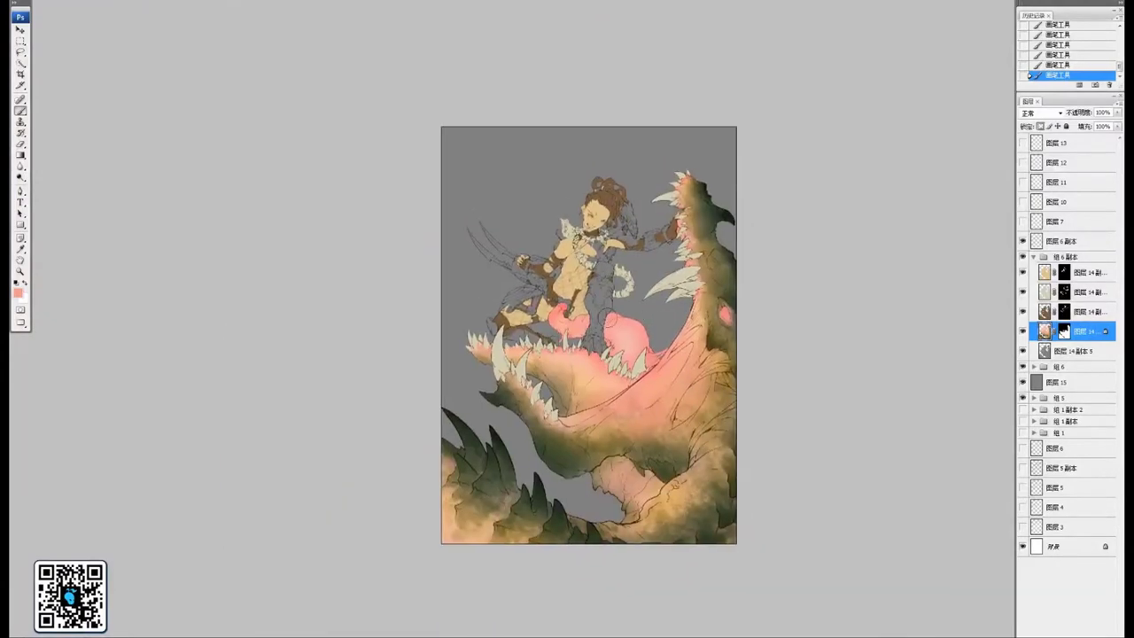
# Set the foreground colour to salmon red #ea8173 and paint thin branching veins over the tongue's bulge with a small brush
pyautogui.scroll(4, 646, 281)
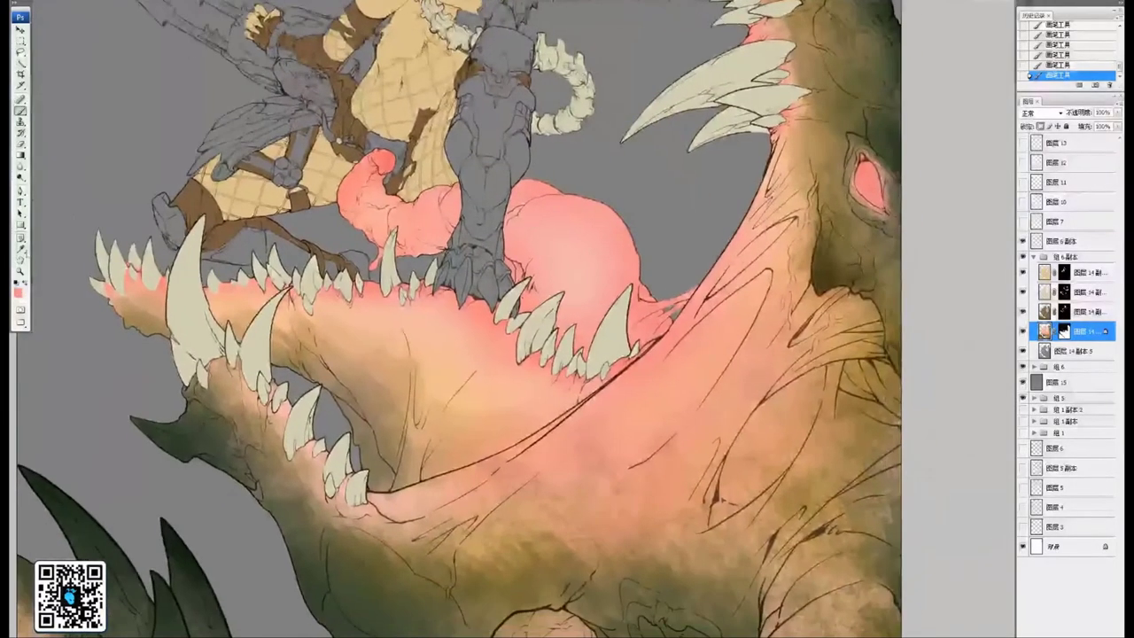
pyautogui.click(17, 293)
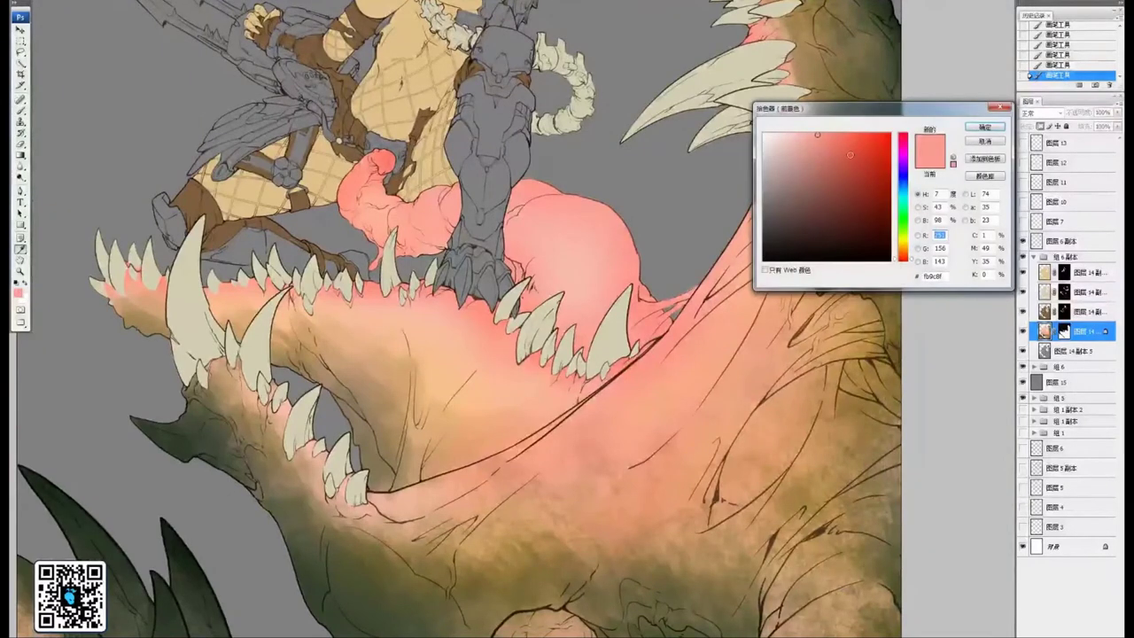
pyautogui.click(845, 152)
pyautogui.click(830, 143)
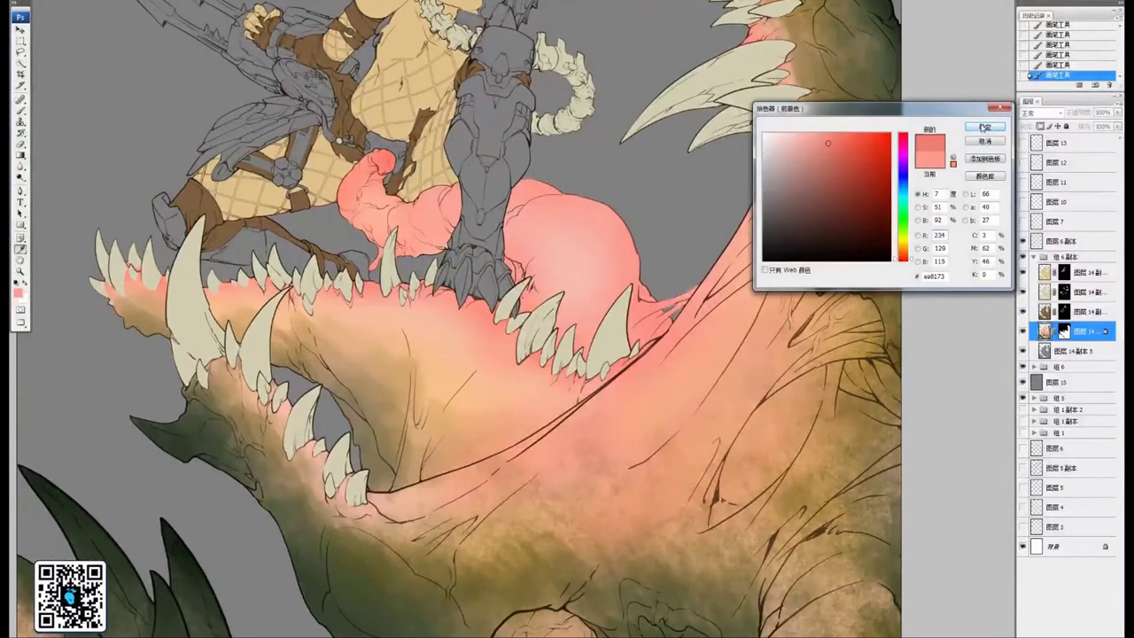
pyautogui.click(983, 128)
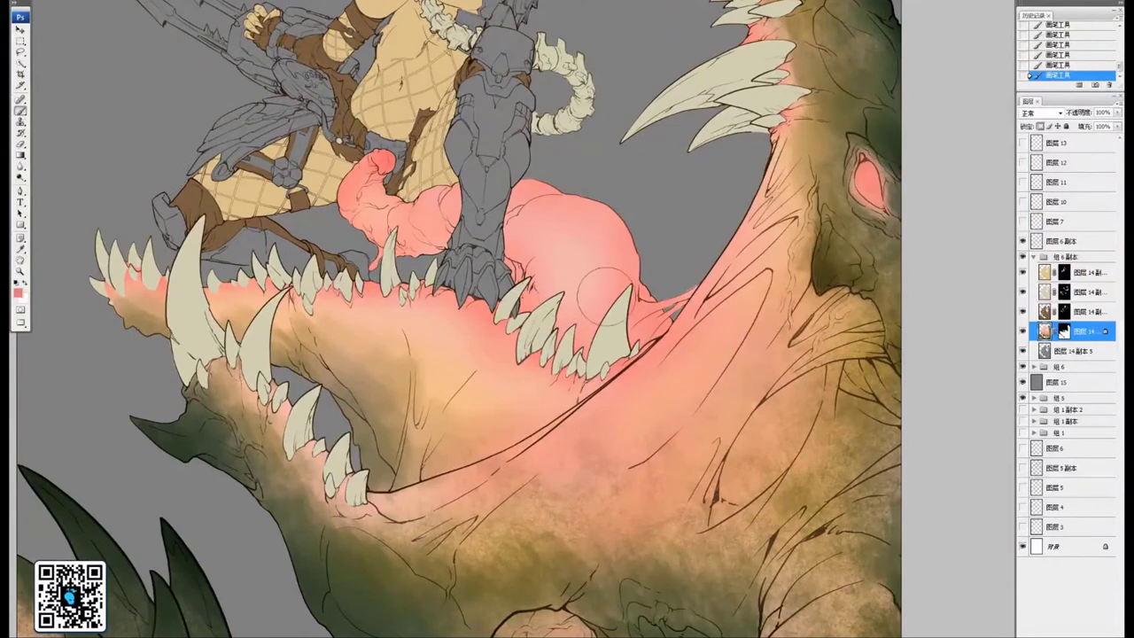
pyautogui.rightClick(604, 267)
pyautogui.click(581, 211)
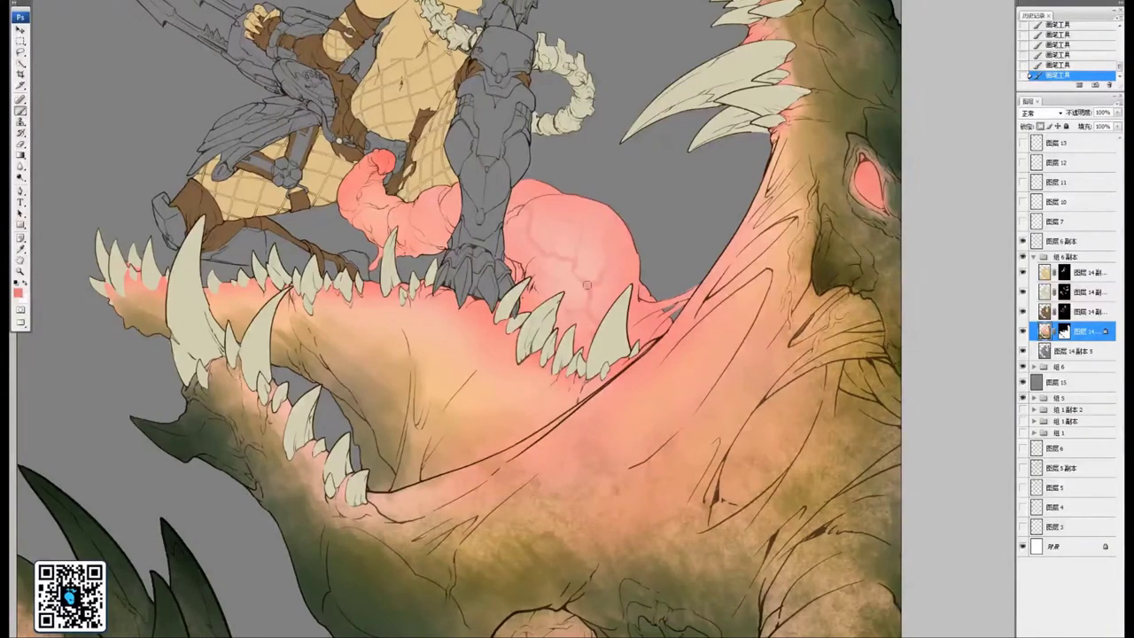
# Switch the brush to a darkening blending mode and paint branching veins down the upper cheek between the skin folds
pyautogui.moveTo(729, 345); pyautogui.dragTo(605, 274)
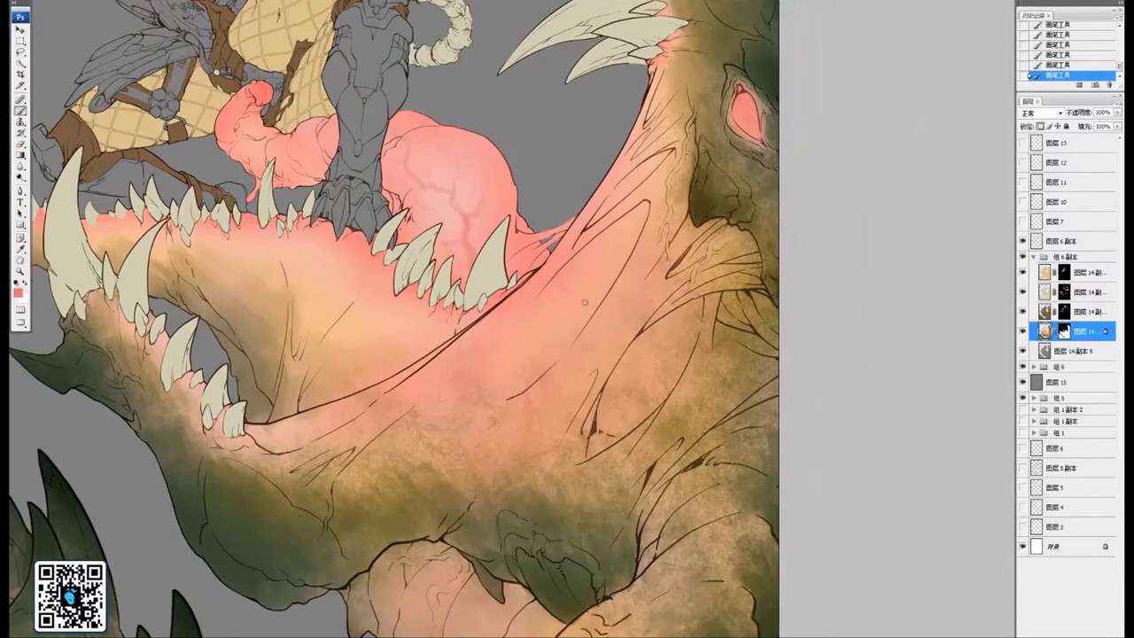
pyautogui.click(133, 3)
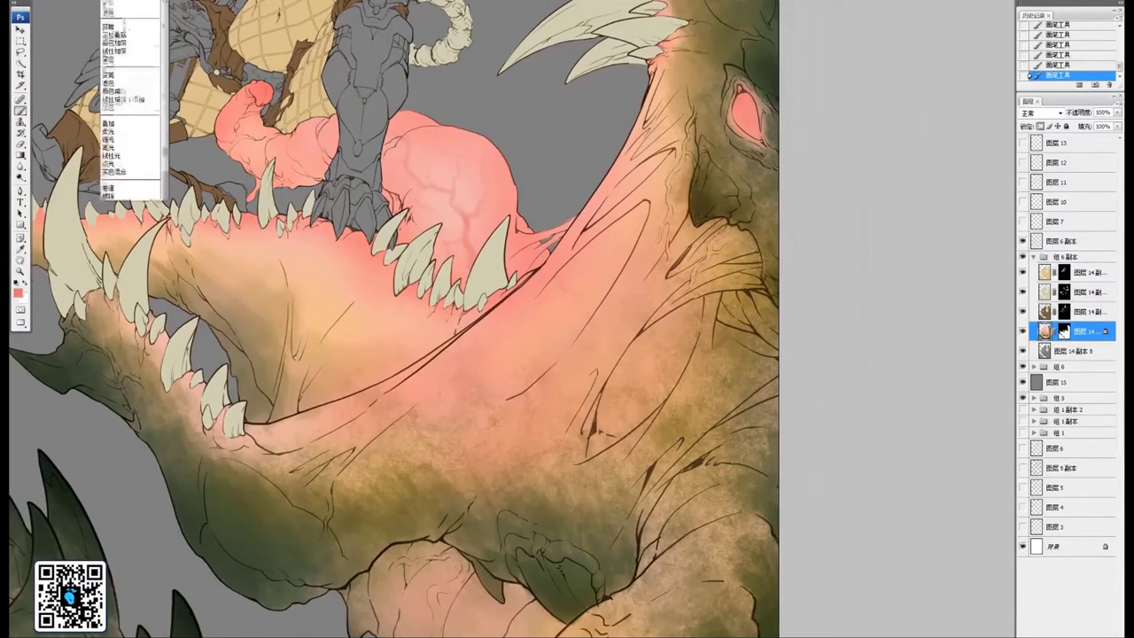
pyautogui.click(130, 49)
pyautogui.moveTo(432, 259); pyautogui.dragTo(415, 304)
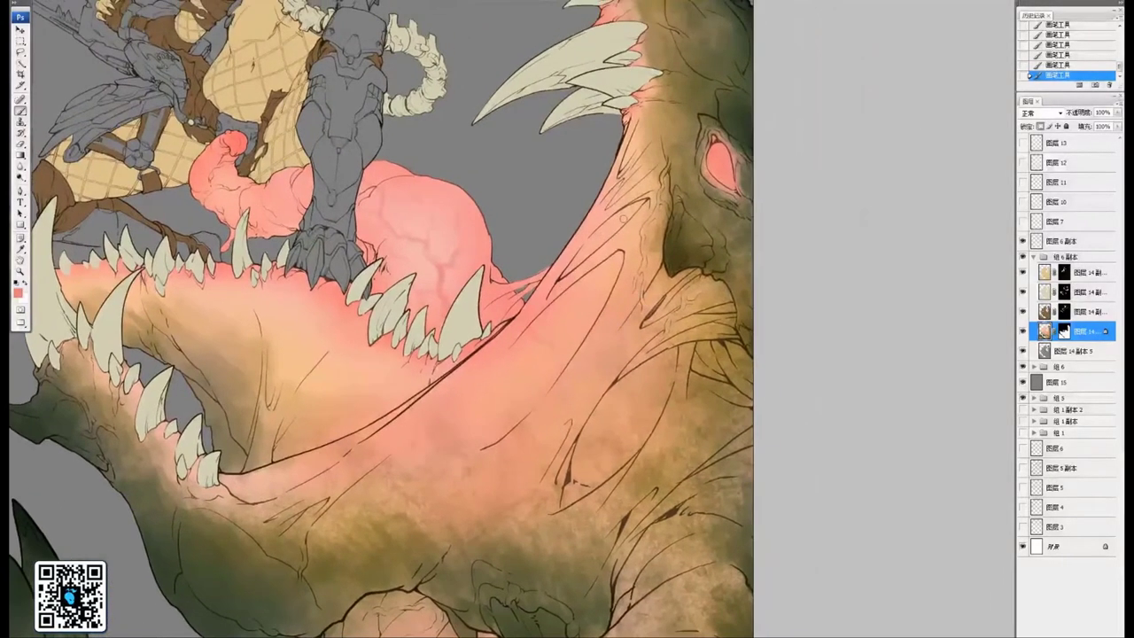
pyautogui.moveTo(634, 208)
pyautogui.mouseDown()
pyautogui.moveTo(570, 262)
pyautogui.moveTo(587, 352)
pyautogui.moveTo(579, 420)
pyautogui.mouseUp()
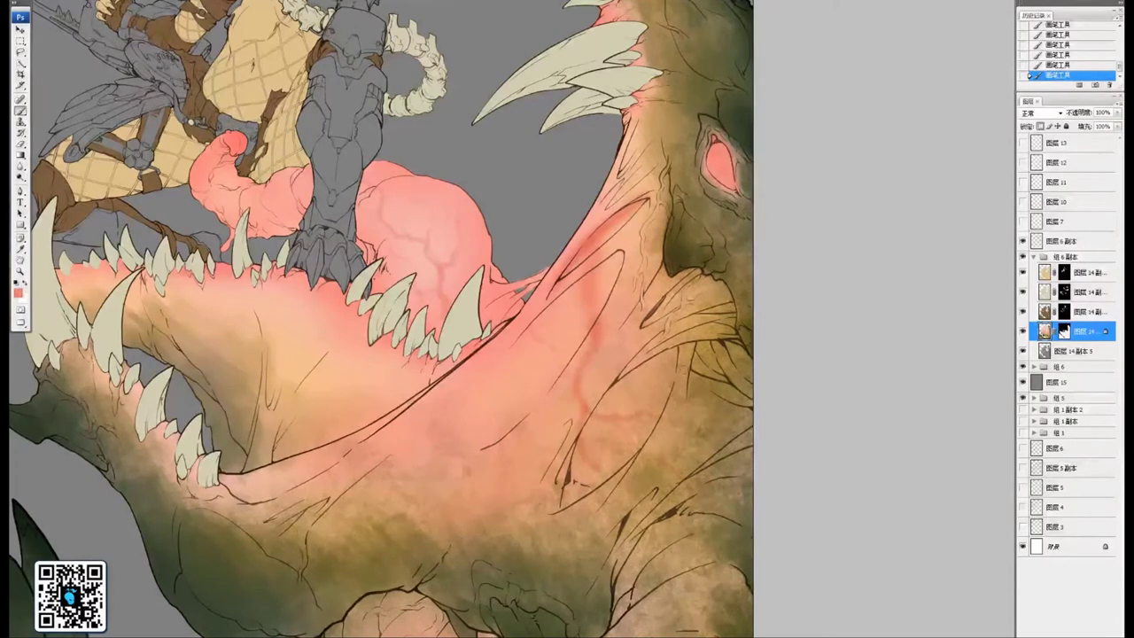
# Paint more branching salmon-red veins across the lower cheek, from the mouth corner towards the lower jaw
pyautogui.moveTo(567, 357); pyautogui.dragTo(673, 313)
pyautogui.moveTo(569, 302); pyautogui.dragTo(571, 328)
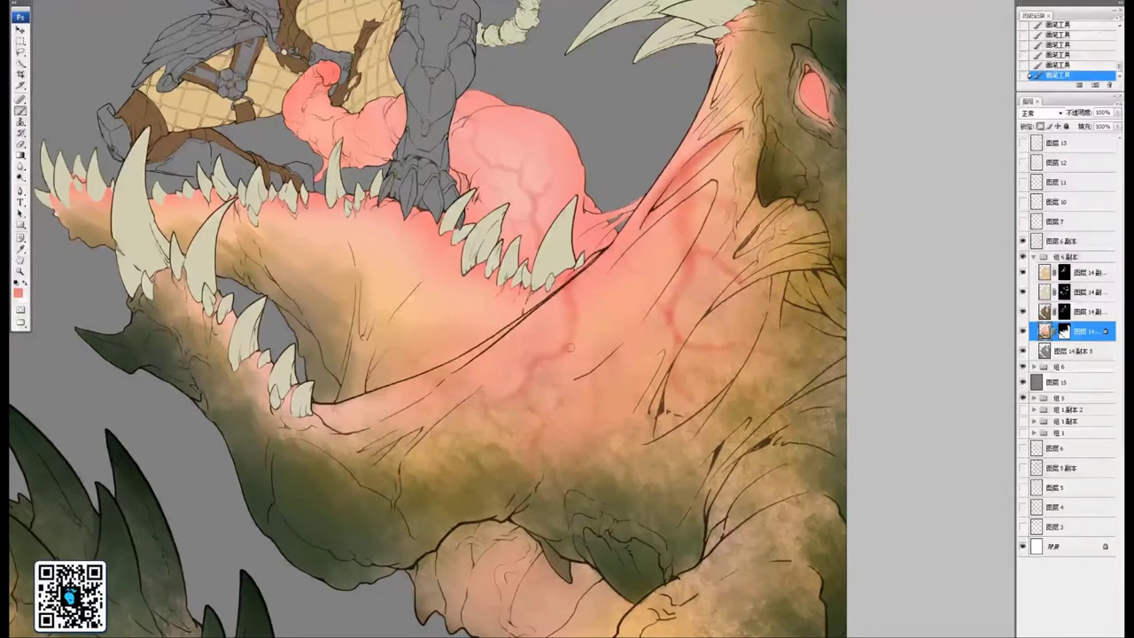
pyautogui.moveTo(580, 321); pyautogui.dragTo(659, 357)
pyautogui.moveTo(447, 408); pyautogui.dragTo(542, 378)
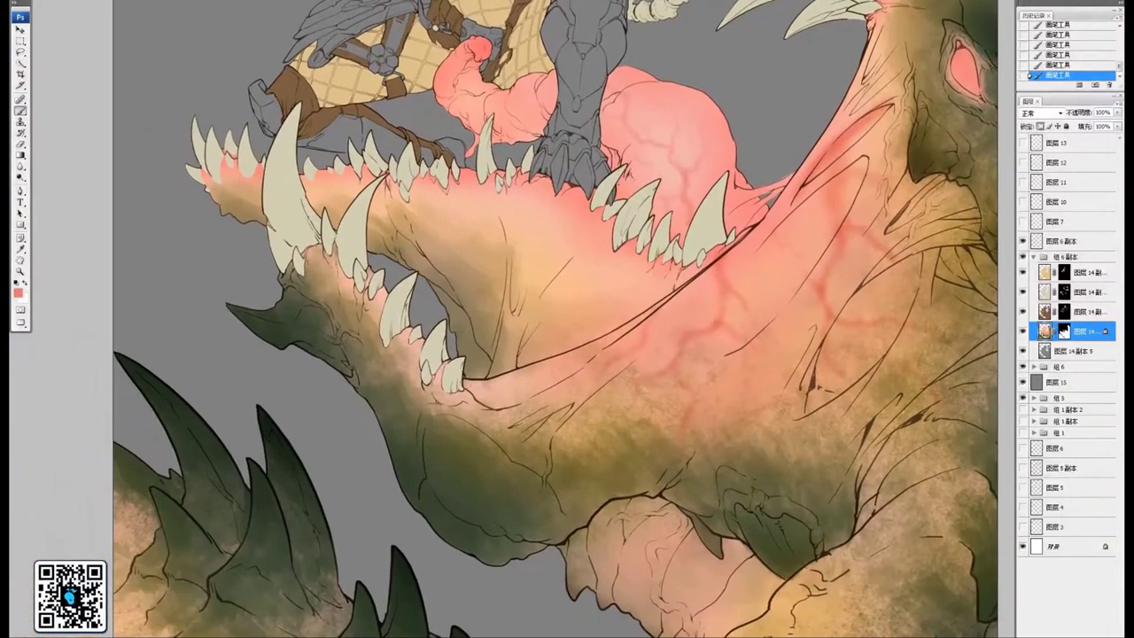
# Brush soft reddish-orange shading along the folds of flesh inside the creature's lower jaw
pyautogui.moveTo(447, 379); pyautogui.dragTo(552, 416)
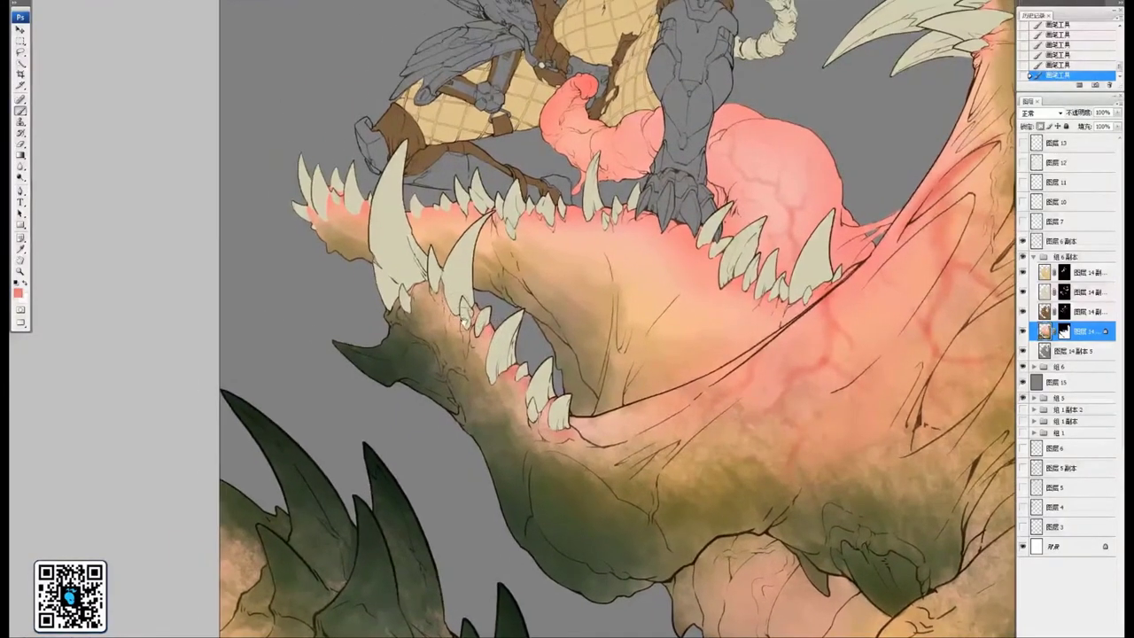
pyautogui.moveTo(446, 300); pyautogui.dragTo(424, 285)
pyautogui.moveTo(604, 307); pyautogui.dragTo(473, 345)
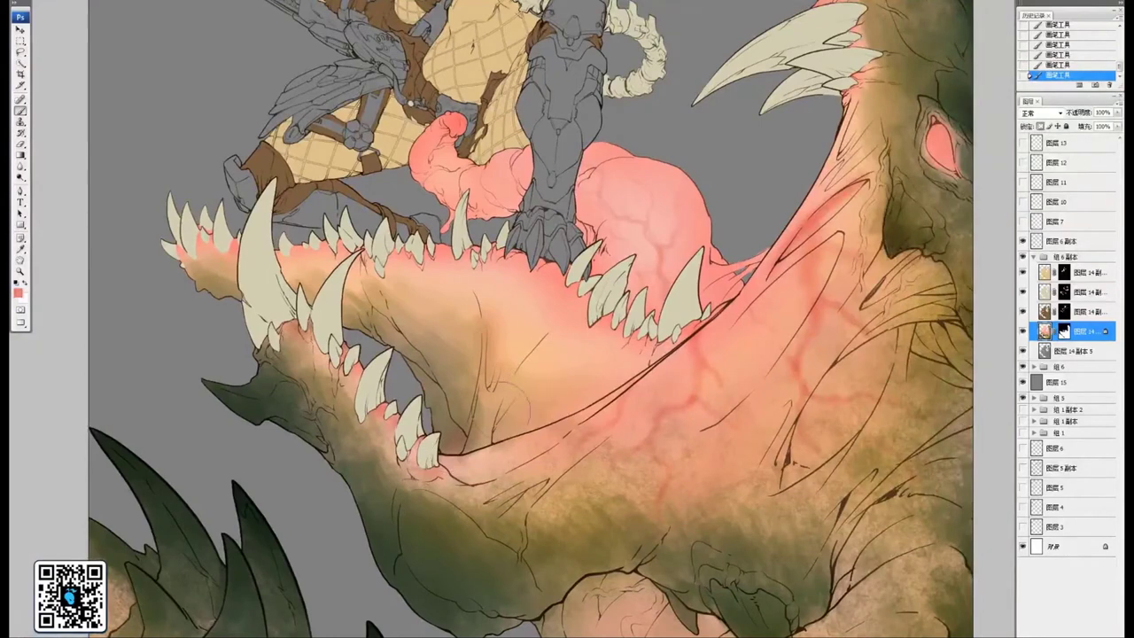
pyautogui.moveTo(545, 330); pyautogui.dragTo(512, 392)
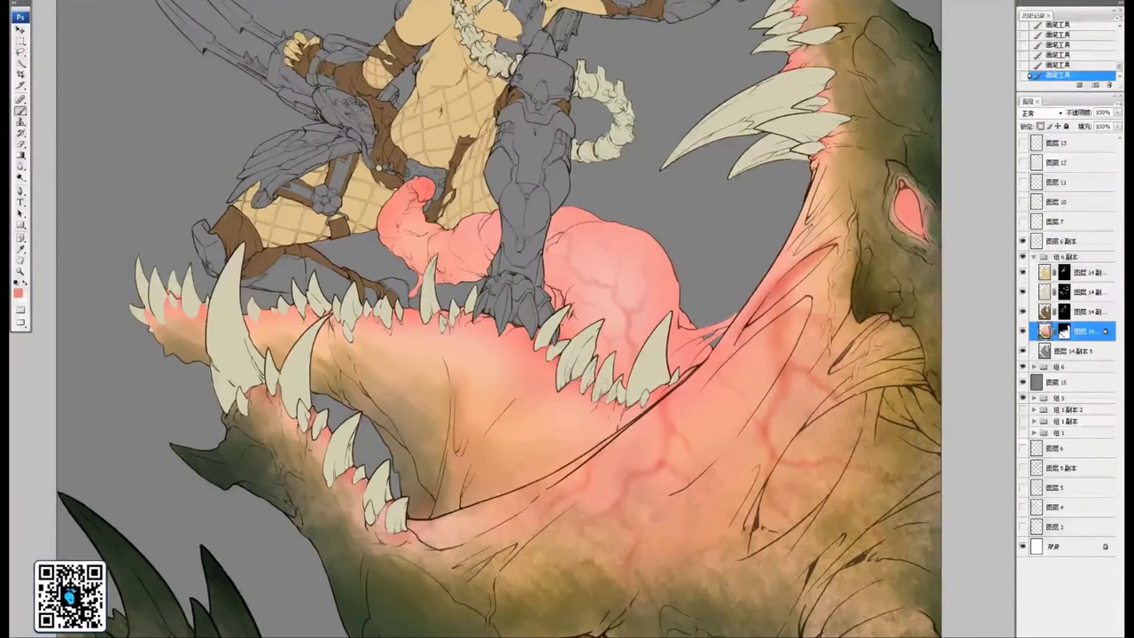
pyautogui.moveTo(475, 326); pyautogui.dragTo(604, 372)
pyautogui.moveTo(642, 317); pyautogui.dragTo(572, 264)
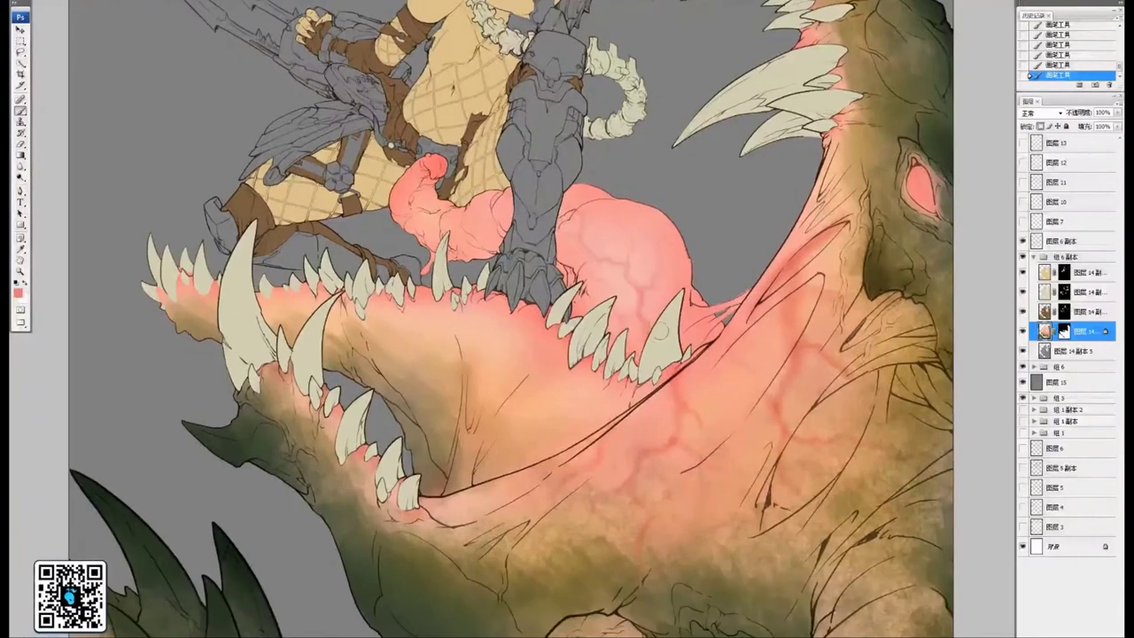
pyautogui.moveTo(653, 349); pyautogui.dragTo(708, 359)
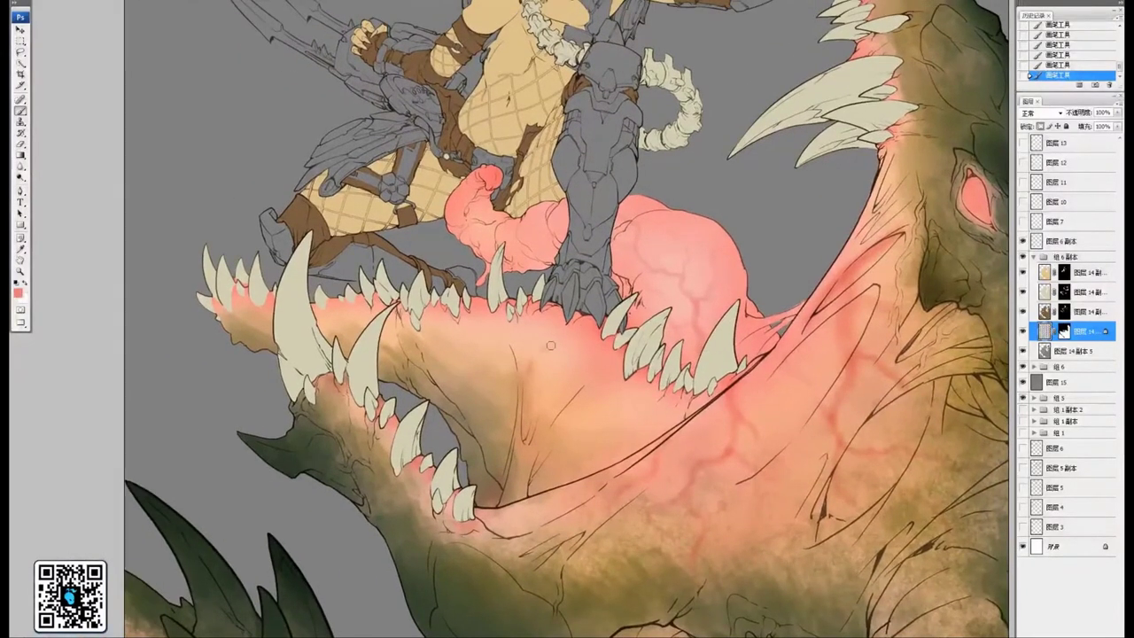
# Paint branching reddish veins across the inner flesh of the lower jaw, just beneath the row of teeth
pyautogui.moveTo(573, 329); pyautogui.dragTo(538, 394)
pyautogui.moveTo(629, 386)
pyautogui.mouseDown()
pyautogui.moveTo(613, 414)
pyautogui.moveTo(578, 393)
pyautogui.mouseUp()
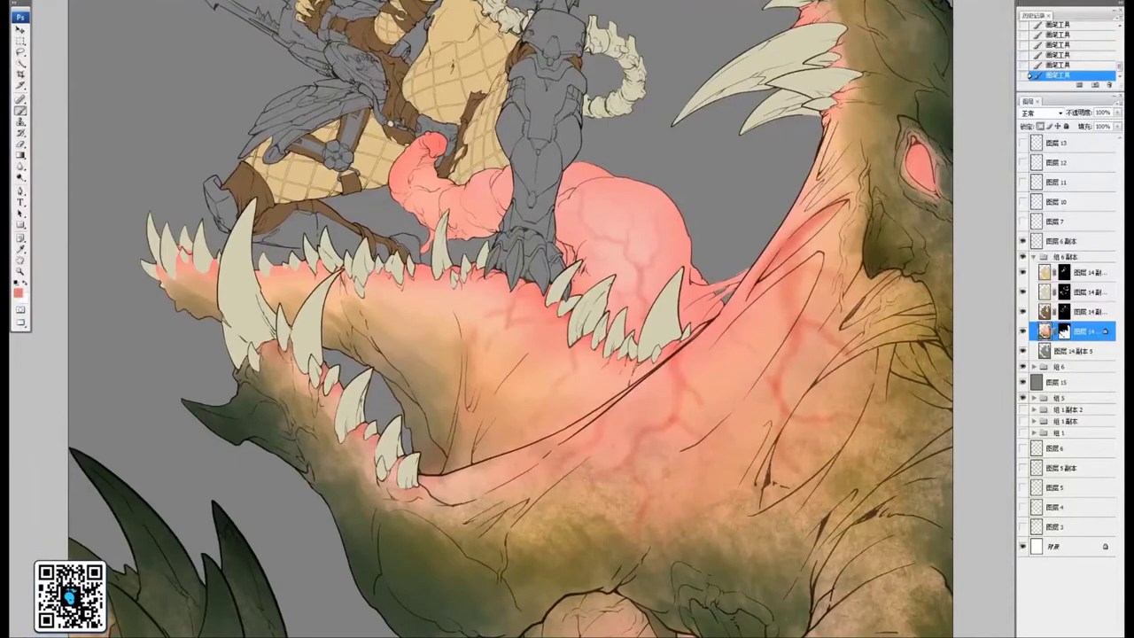
pyautogui.moveTo(603, 329); pyautogui.dragTo(596, 333)
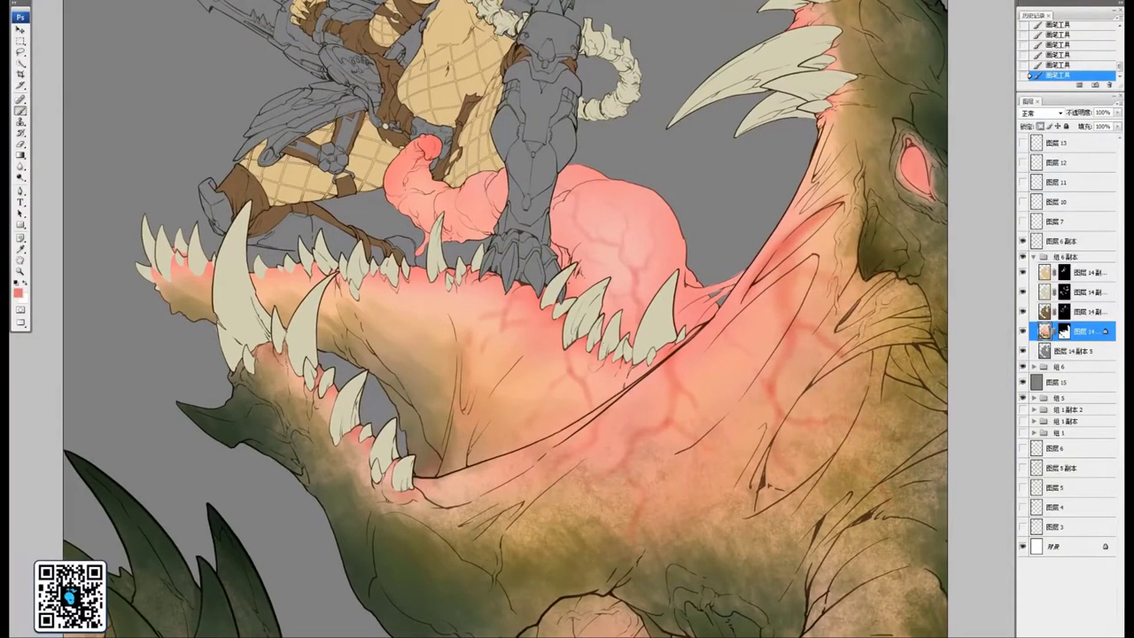
pyautogui.moveTo(599, 369); pyautogui.dragTo(714, 427)
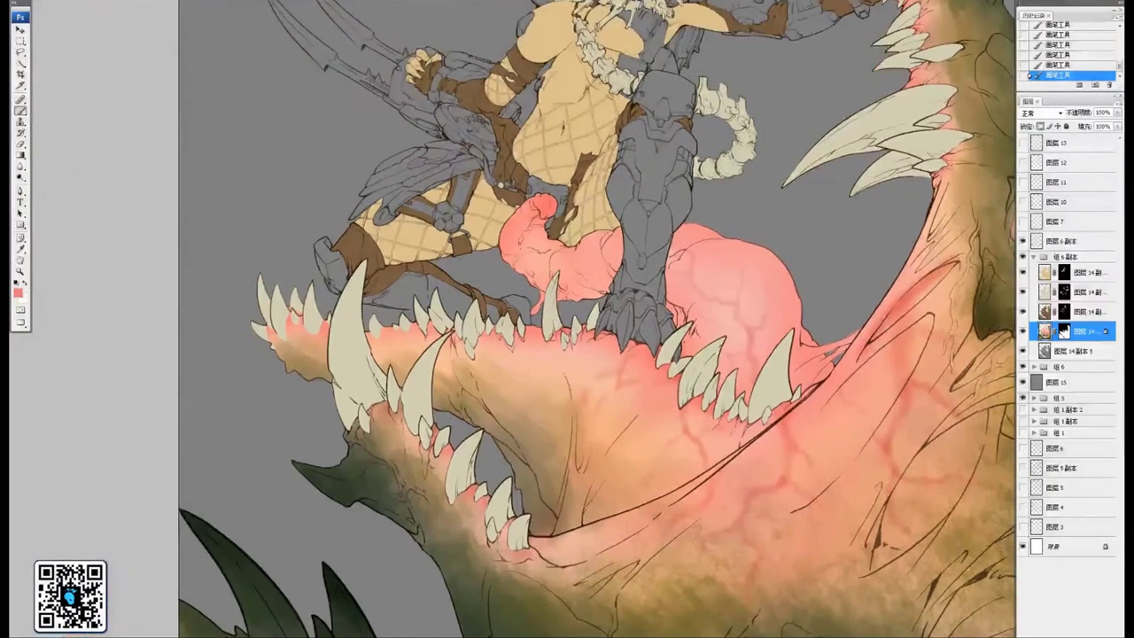
pyautogui.moveTo(552, 337); pyautogui.dragTo(513, 383)
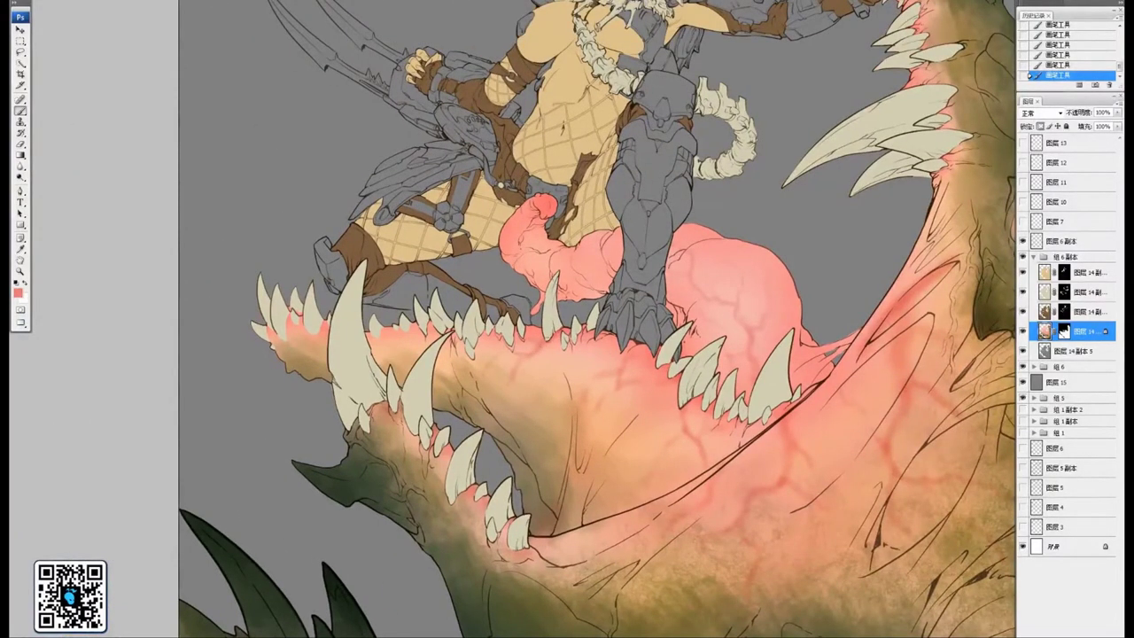
pyautogui.moveTo(505, 334); pyautogui.dragTo(648, 330)
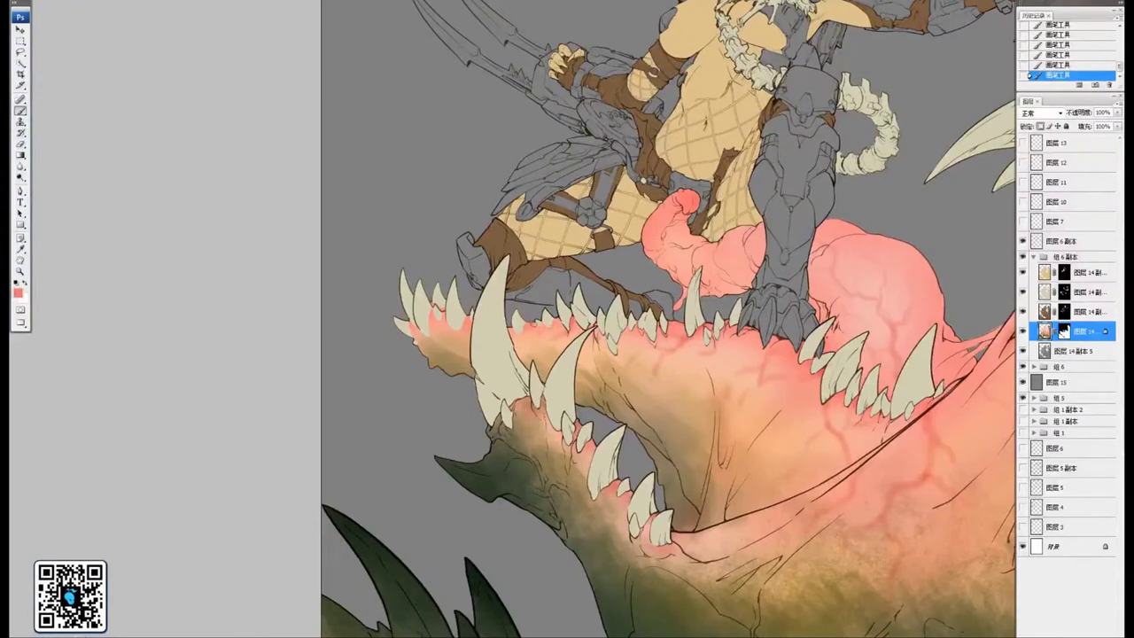
pyautogui.moveTo(465, 321); pyautogui.dragTo(450, 327)
# Examine the creature's upper jaw and snout, and the colour balance of the whole illustration
pyautogui.moveTo(885, 179)
pyautogui.mouseDown()
pyautogui.moveTo(616, 330)
pyautogui.moveTo(559, 320)
pyautogui.mouseUp()
pyautogui.moveTo(340, 351)
pyautogui.mouseDown()
pyautogui.moveTo(334, 365)
pyautogui.moveTo(365, 340)
pyautogui.moveTo(321, 383)
pyautogui.moveTo(386, 420)
pyautogui.moveTo(408, 388)
pyautogui.moveTo(429, 386)
pyautogui.mouseUp()
pyautogui.moveTo(573, 263); pyautogui.dragTo(535, 346)
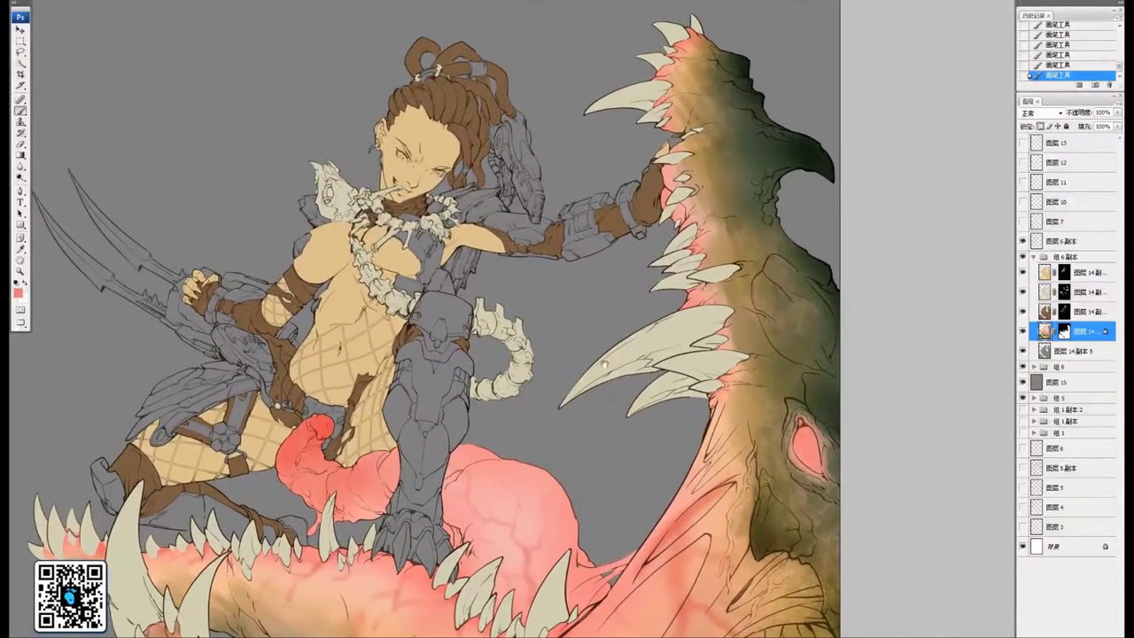
pyautogui.moveTo(615, 310); pyautogui.dragTo(591, 388)
pyautogui.moveTo(636, 272); pyautogui.dragTo(572, 354)
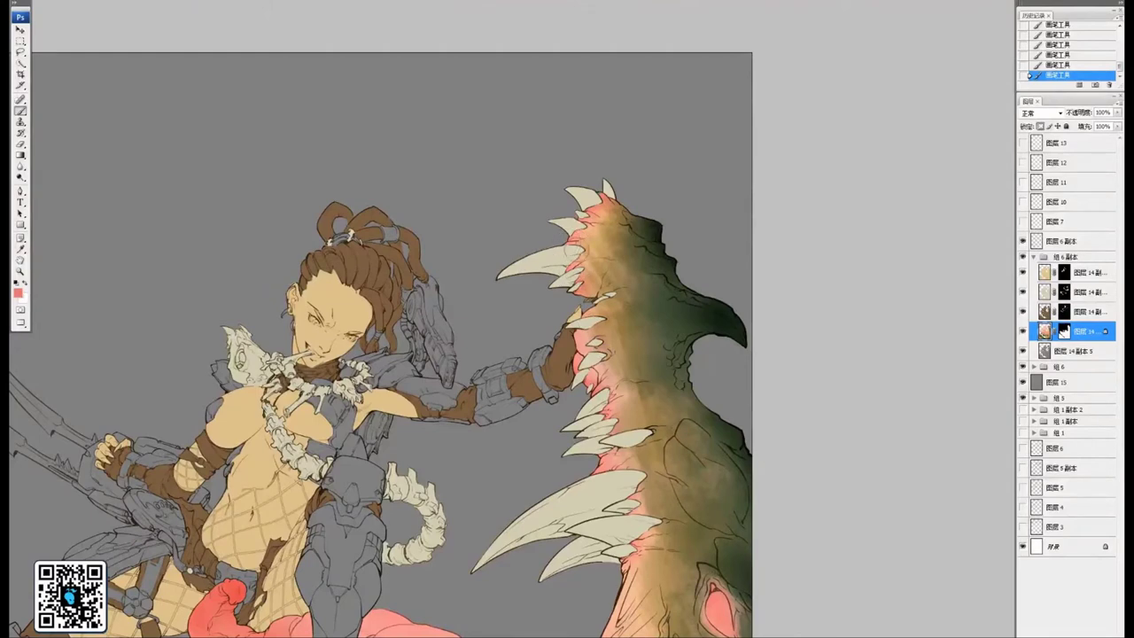
pyautogui.moveTo(586, 444); pyautogui.dragTo(563, 314)
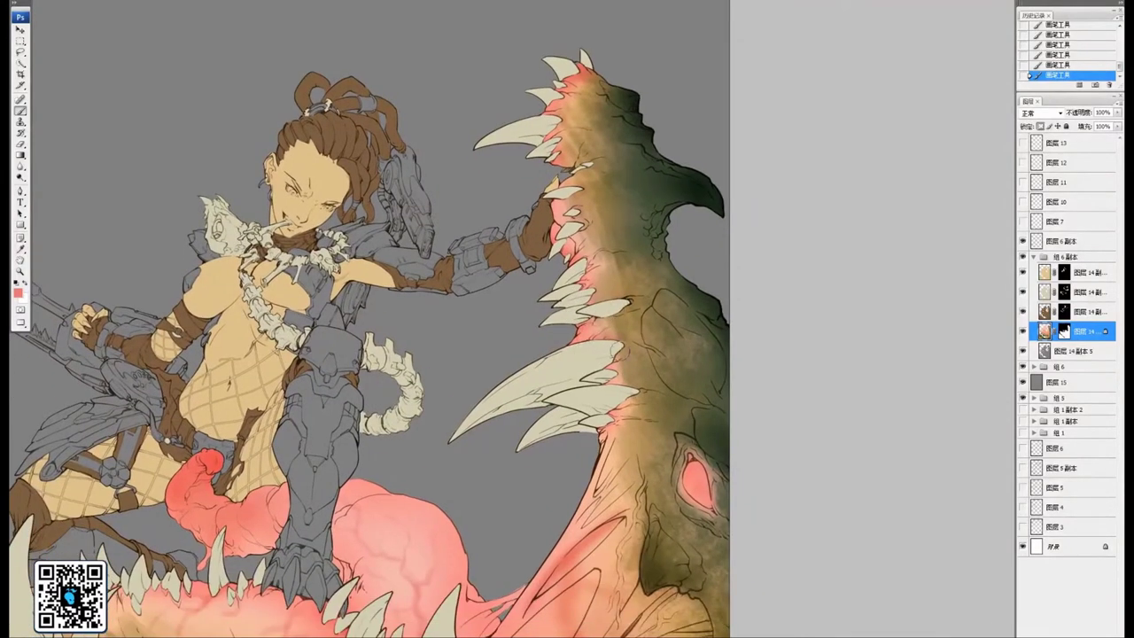
pyautogui.moveTo(608, 381); pyautogui.dragTo(623, 372)
pyautogui.scroll(-1, 620, 397)
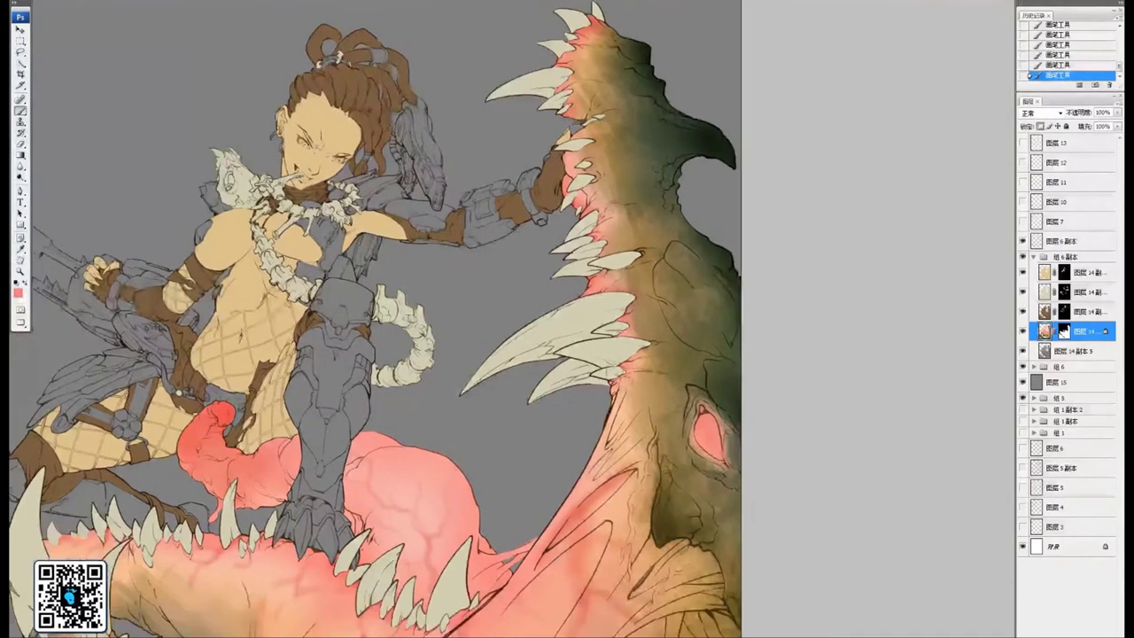
pyautogui.scroll(-2, 380, 319)
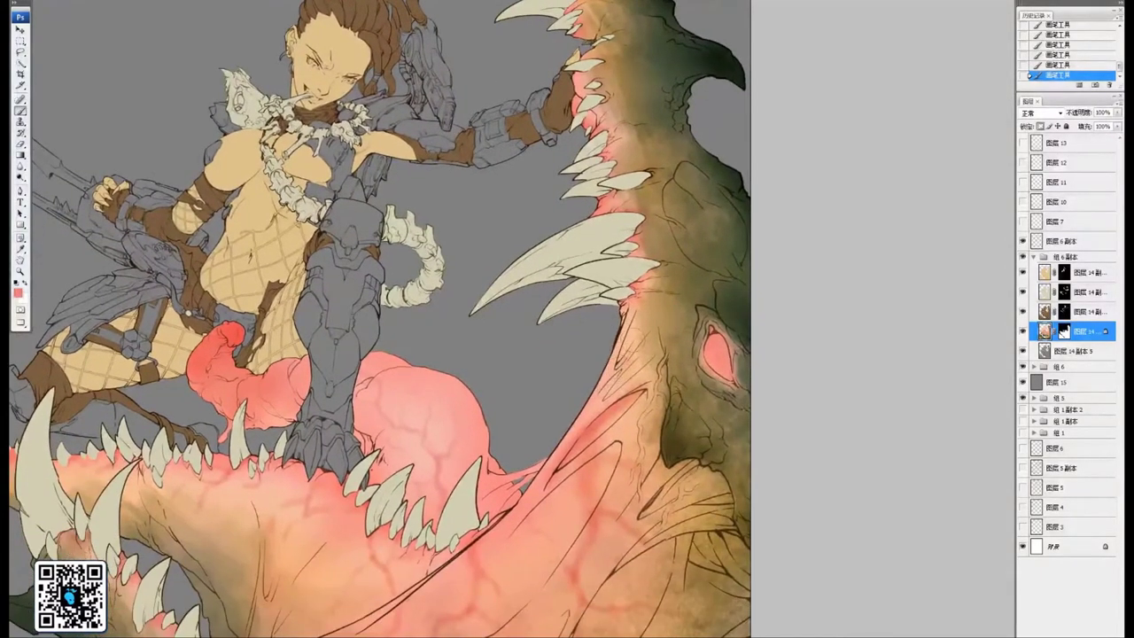
pyautogui.hotkey('ctrl', '-')
pyautogui.hotkey('ctrl', '-')
pyautogui.moveTo(446, 384); pyautogui.dragTo(585, 337)
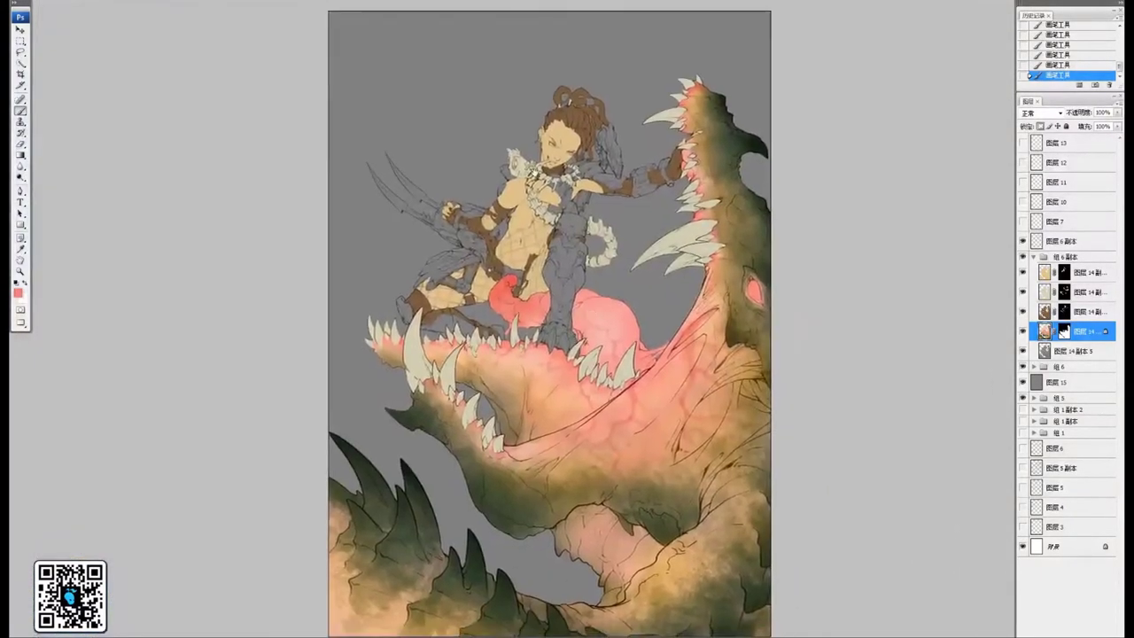
pyautogui.moveTo(684, 400); pyautogui.dragTo(643, 404)
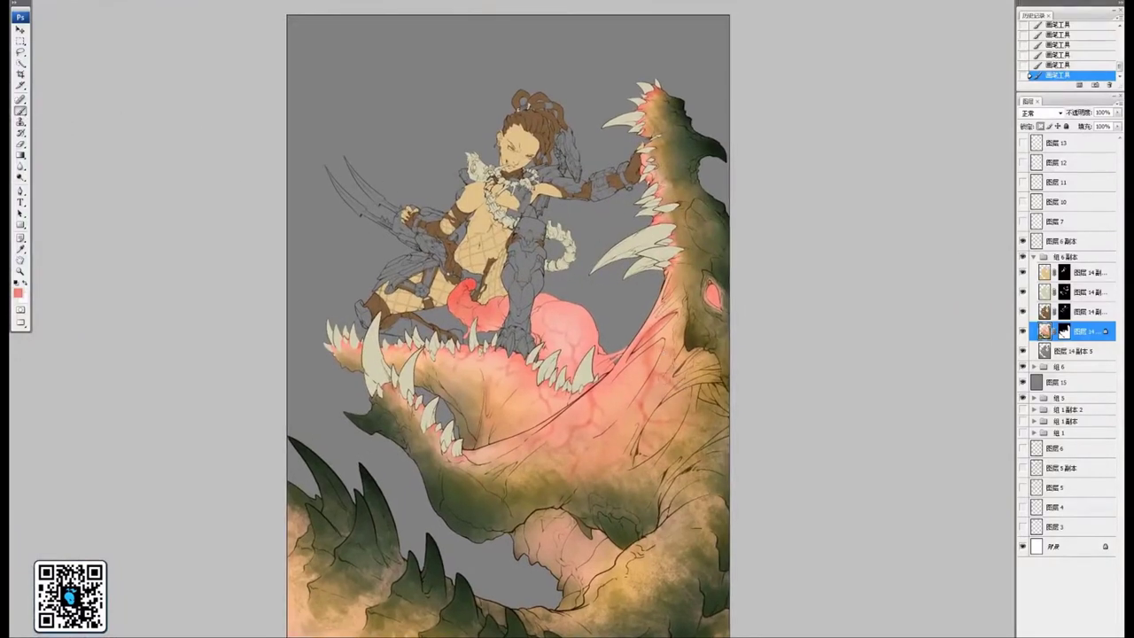
# Choose another brush preset for spots and sample a dark green from the shaded skin at the creature's neck
pyautogui.rightClick(664, 378)
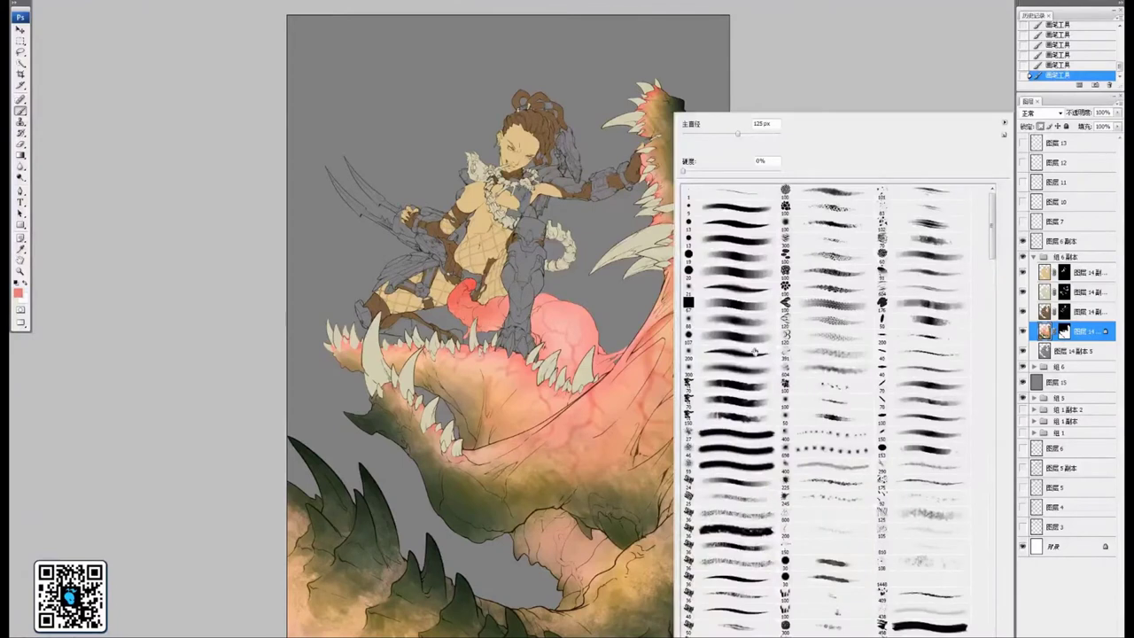
pyautogui.doubleClick(738, 397)
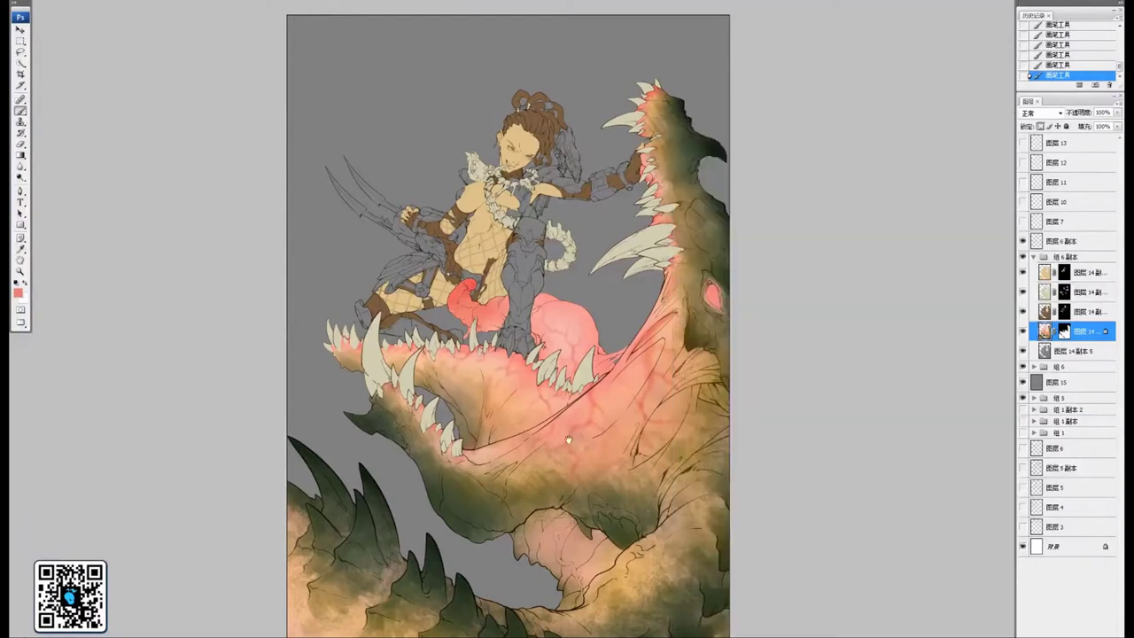
pyautogui.moveTo(656, 511); pyautogui.dragTo(615, 428)
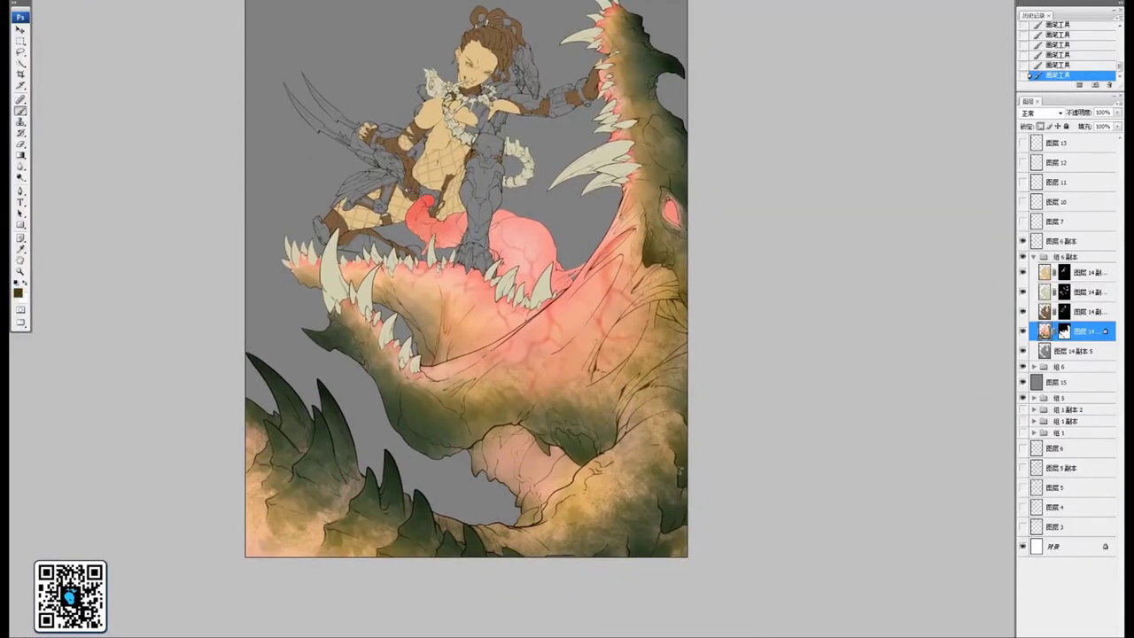
pyautogui.keyDown('alt'); pyautogui.click(679, 471); pyautogui.keyUp('alt')
pyautogui.hotkey('ctrl', '+')
pyautogui.hotkey('ctrl', '+')
pyautogui.moveTo(697, 478); pyautogui.dragTo(620, 432)
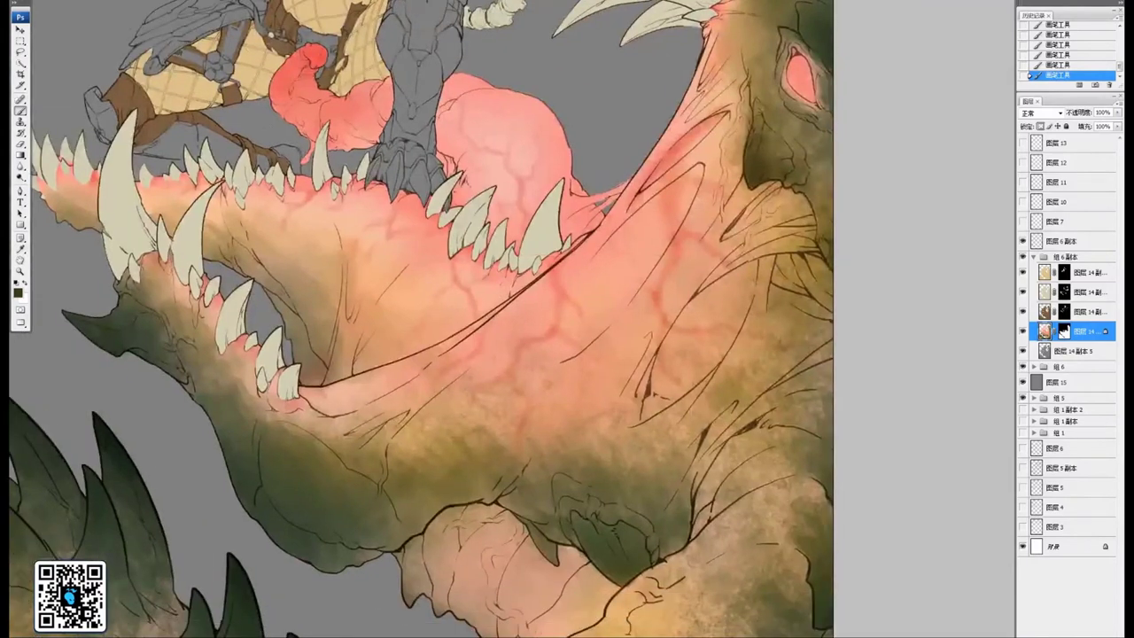
pyautogui.click(132, 2)
pyautogui.click(125, 27)
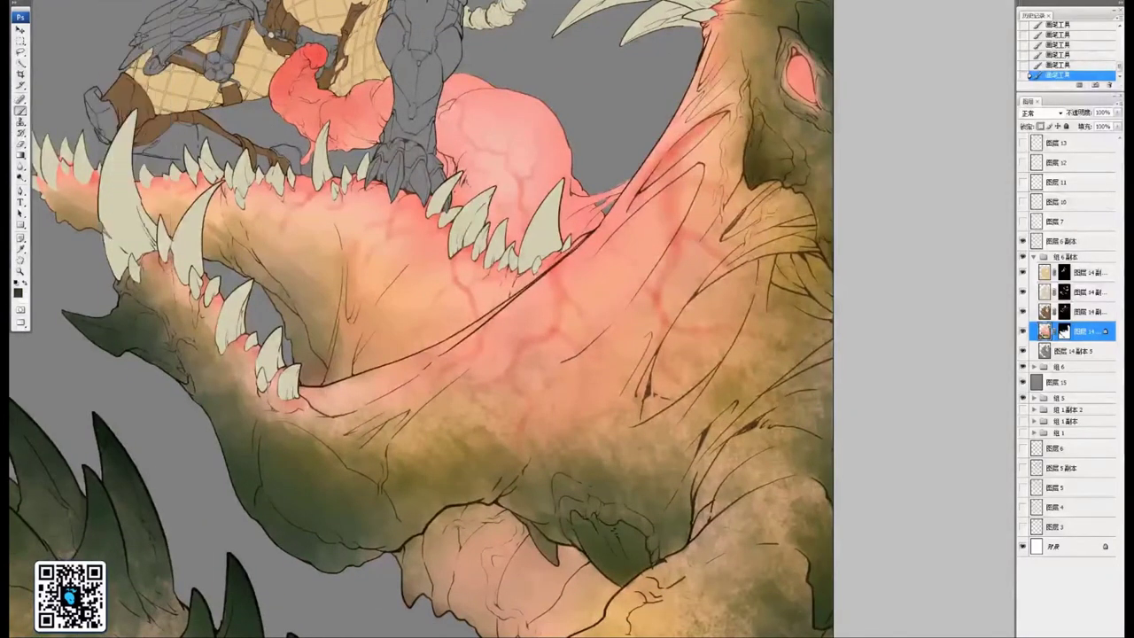
# Dab dark green spots of varied size onto the yellowish neck skin near the canvas's lower-right corner
pyautogui.moveTo(694, 477)
pyautogui.mouseDown()
pyautogui.moveTo(691, 352)
pyautogui.moveTo(678, 315)
pyautogui.mouseUp()
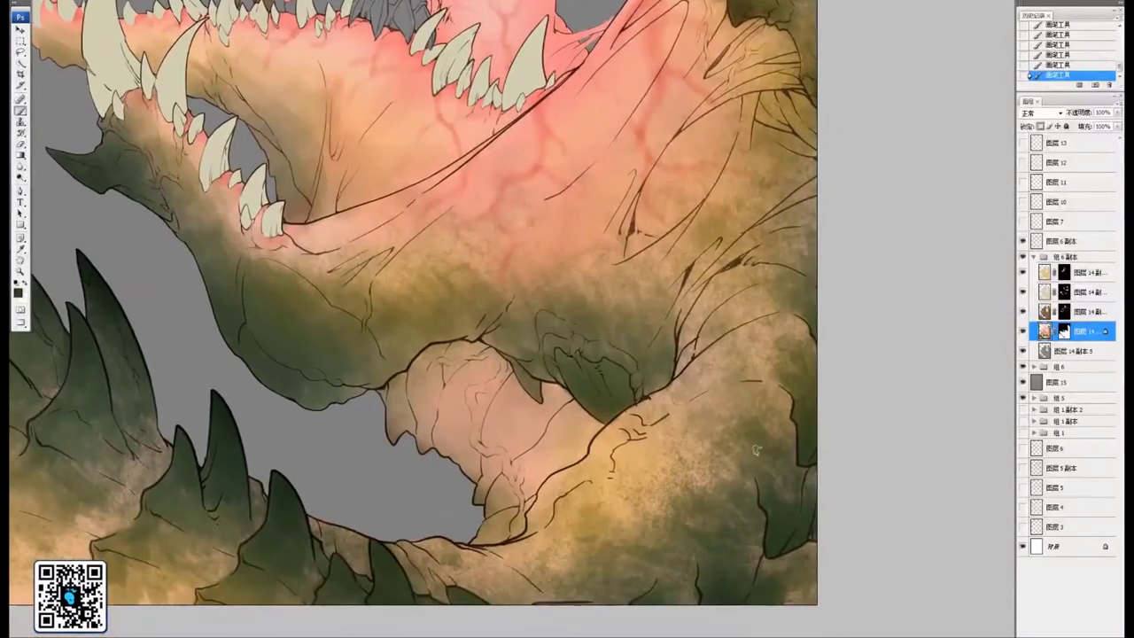
pyautogui.moveTo(753, 448)
pyautogui.mouseDown()
pyautogui.moveTo(763, 427)
pyautogui.moveTo(756, 436)
pyautogui.moveTo(783, 431)
pyautogui.moveTo(746, 392)
pyautogui.mouseUp()
pyautogui.click(773, 409)
pyautogui.moveTo(695, 464)
pyautogui.mouseDown()
pyautogui.moveTo(697, 449)
pyautogui.moveTo(703, 467)
pyautogui.mouseUp()
pyautogui.click(728, 467)
pyautogui.moveTo(703, 511)
pyautogui.mouseDown()
pyautogui.moveTo(712, 526)
pyautogui.moveTo(670, 511)
pyautogui.moveTo(694, 448)
pyautogui.mouseUp()
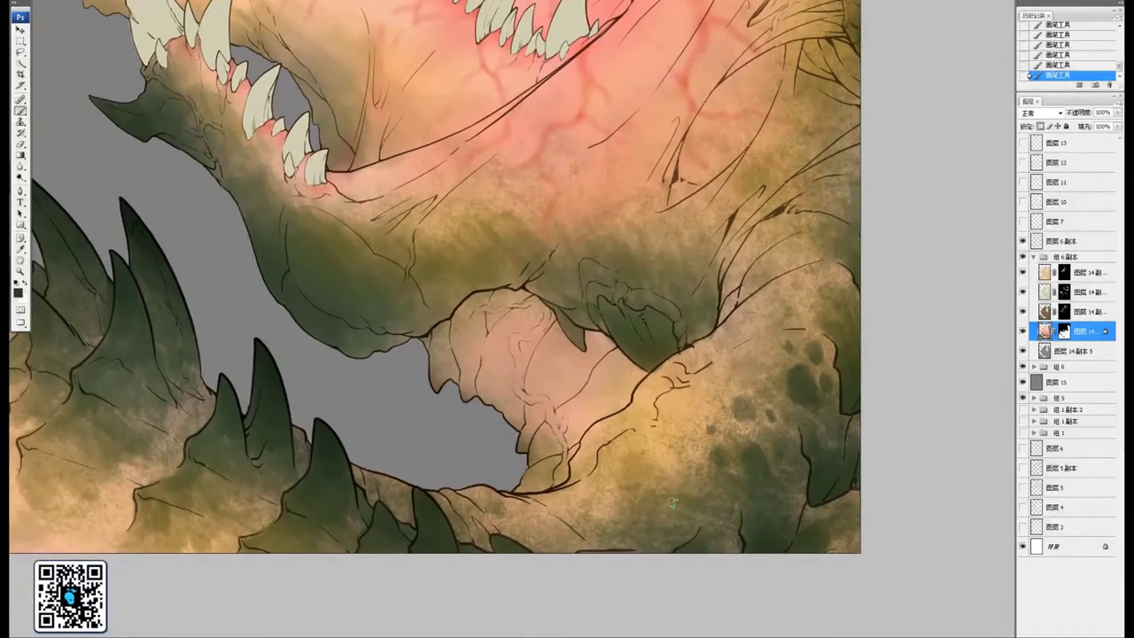
# Extend the dark green spots along the bottom edge of the creature's neck
pyautogui.moveTo(650, 507)
pyautogui.mouseDown()
pyautogui.moveTo(636, 503)
pyautogui.moveTo(702, 514)
pyautogui.mouseUp()
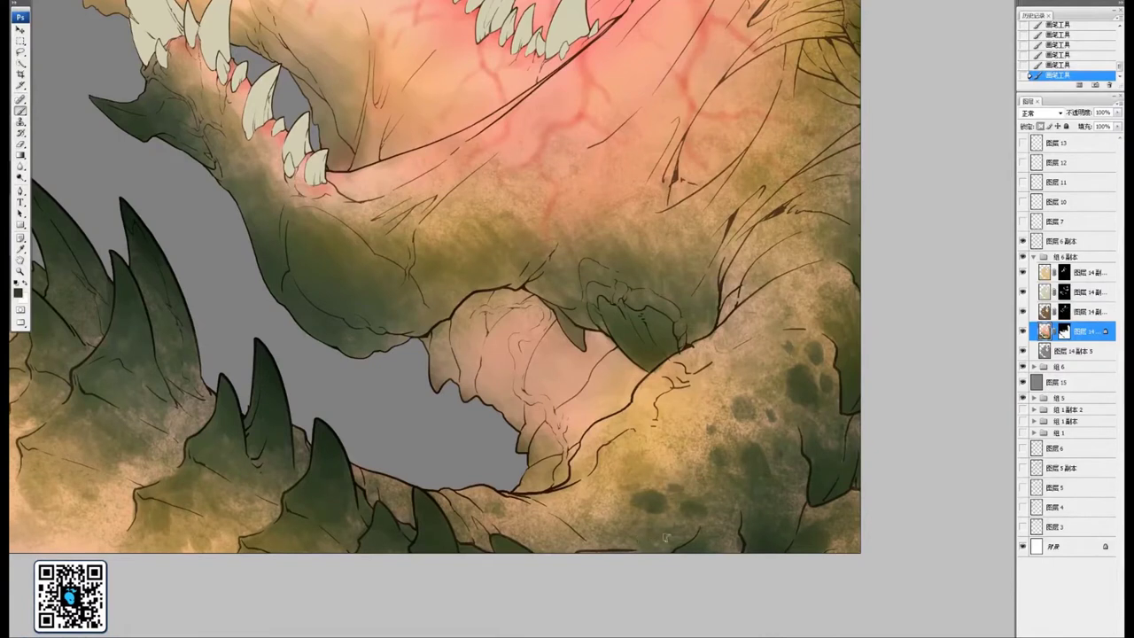
pyautogui.moveTo(599, 521); pyautogui.dragTo(606, 525)
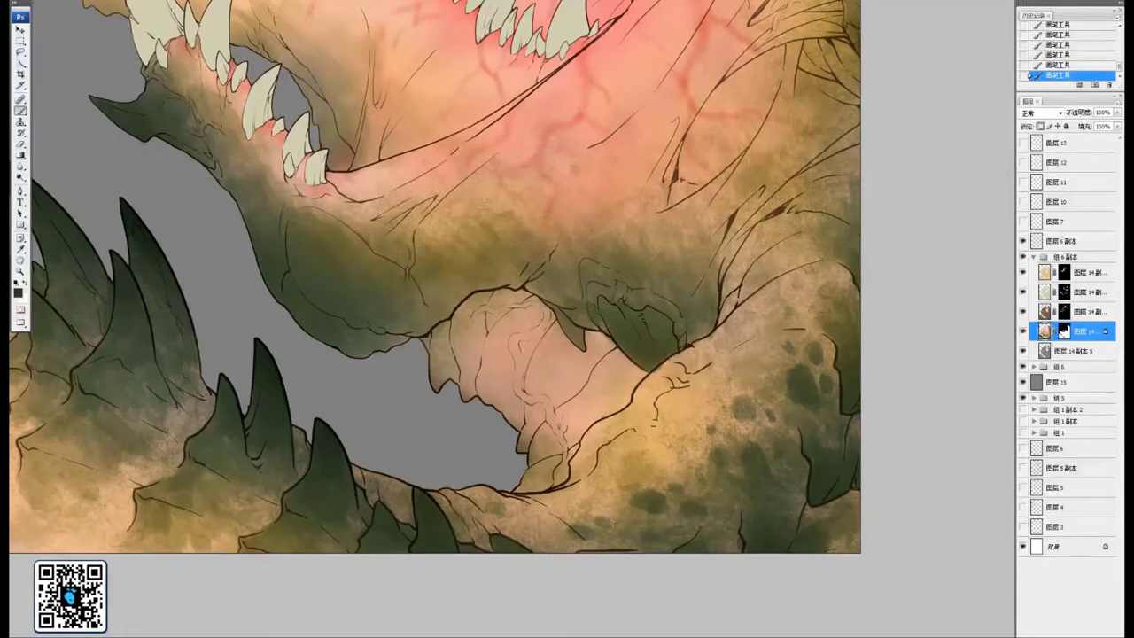
pyautogui.moveTo(545, 541)
pyautogui.mouseDown()
pyautogui.moveTo(511, 527)
pyautogui.moveTo(521, 531)
pyautogui.mouseUp()
# Paint dark green spots on the creature's cheek along the right edge of the canvas
pyautogui.hotkey('ctrl', '-')
pyautogui.moveTo(702, 310)
pyautogui.mouseDown()
pyautogui.moveTo(735, 414)
pyautogui.moveTo(744, 504)
pyautogui.mouseUp()
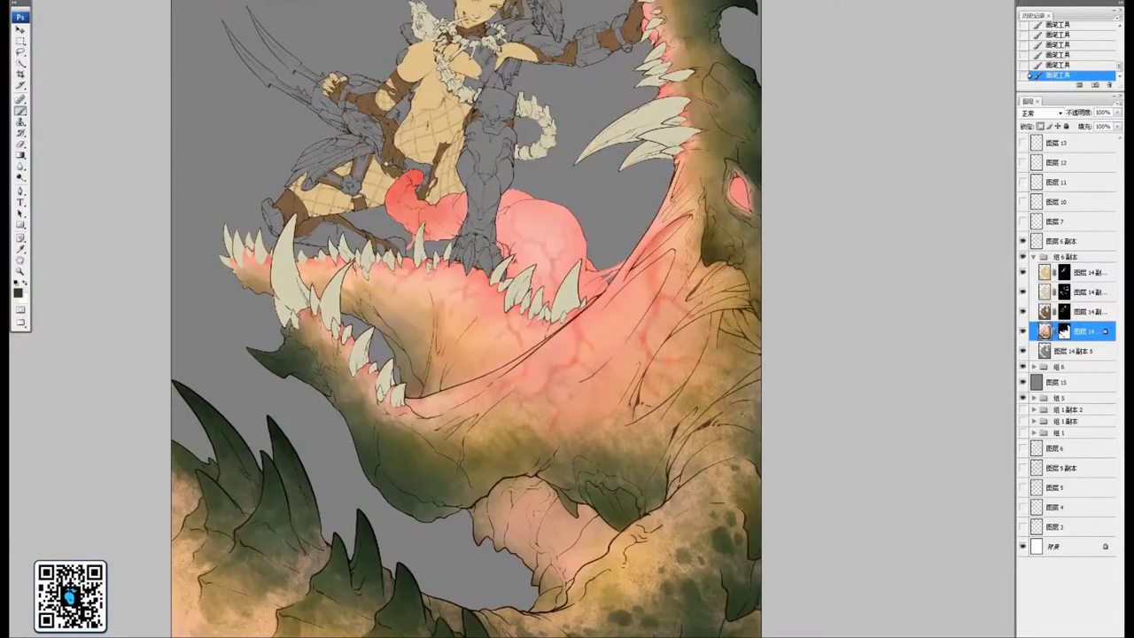
pyautogui.moveTo(742, 429); pyautogui.dragTo(746, 443)
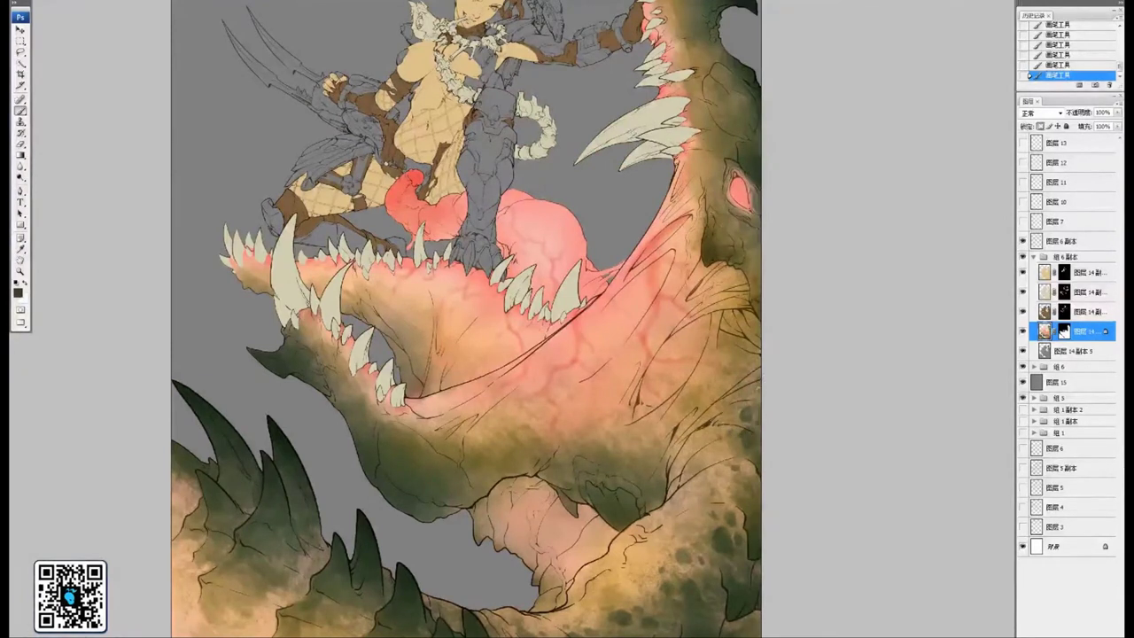
pyautogui.moveTo(758, 387); pyautogui.dragTo(742, 360)
# Add small dark green spots to the upper snout beside the hooked horn
pyautogui.scroll(3, 722, 362)
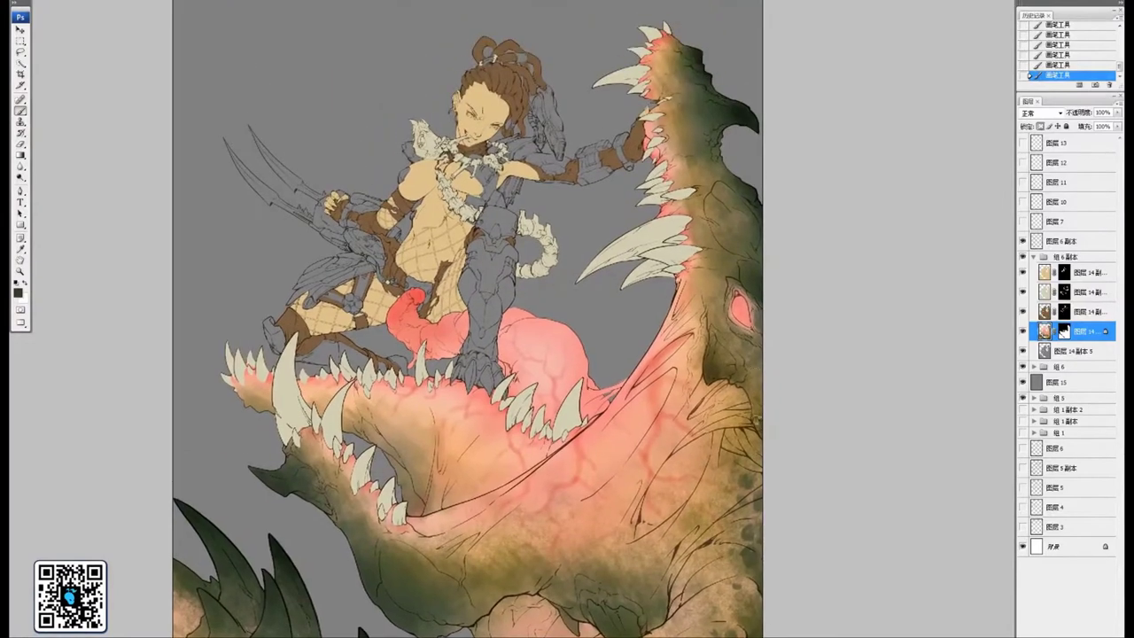
pyautogui.moveTo(807, 261); pyautogui.dragTo(830, 436)
pyautogui.hotkey('ctrl', '+')
pyautogui.moveTo(858, 392); pyautogui.dragTo(705, 418)
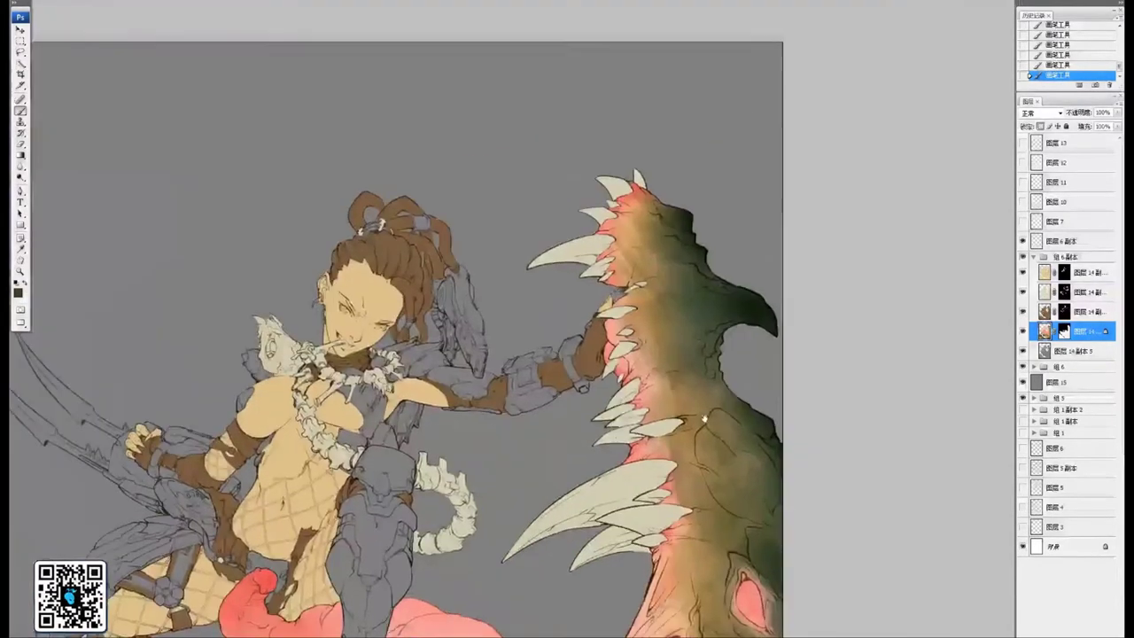
pyautogui.scroll(2, 705, 418)
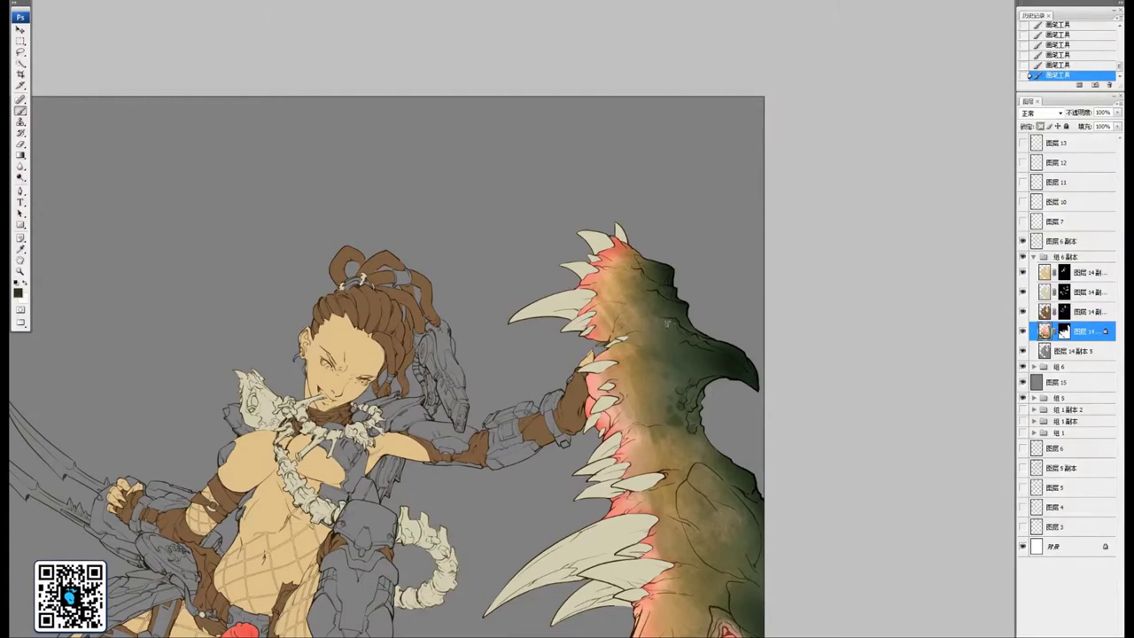
pyautogui.moveTo(674, 314); pyautogui.dragTo(593, 161)
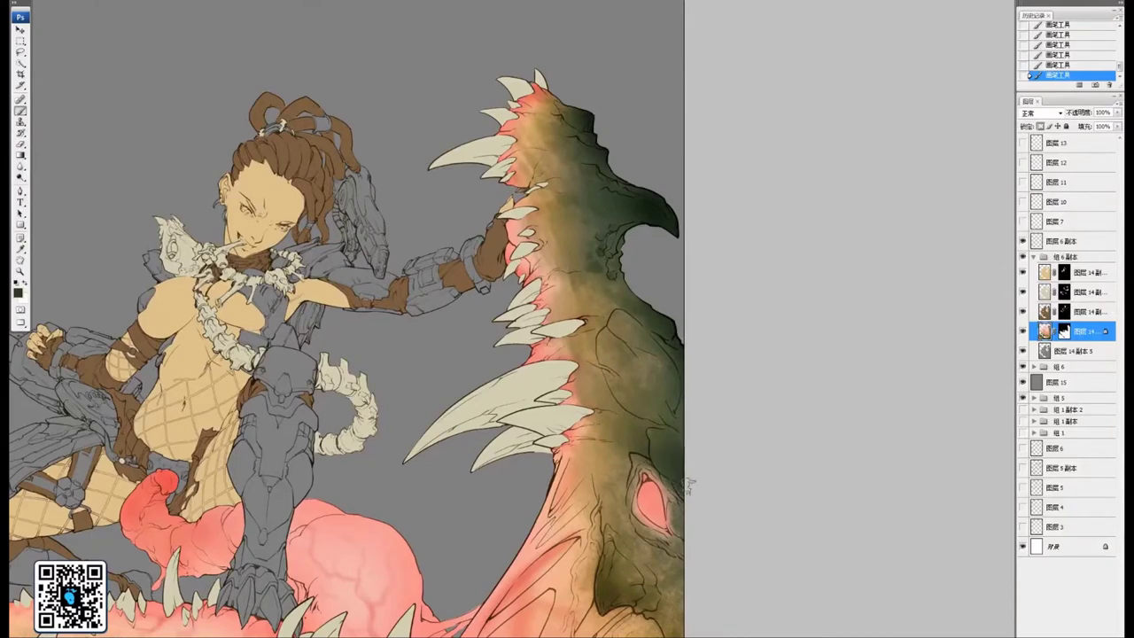
# Paint dark green spots of varied size on the rear of the creature's lower jaw, just above the throat
pyautogui.moveTo(688, 483); pyautogui.dragTo(705, 355)
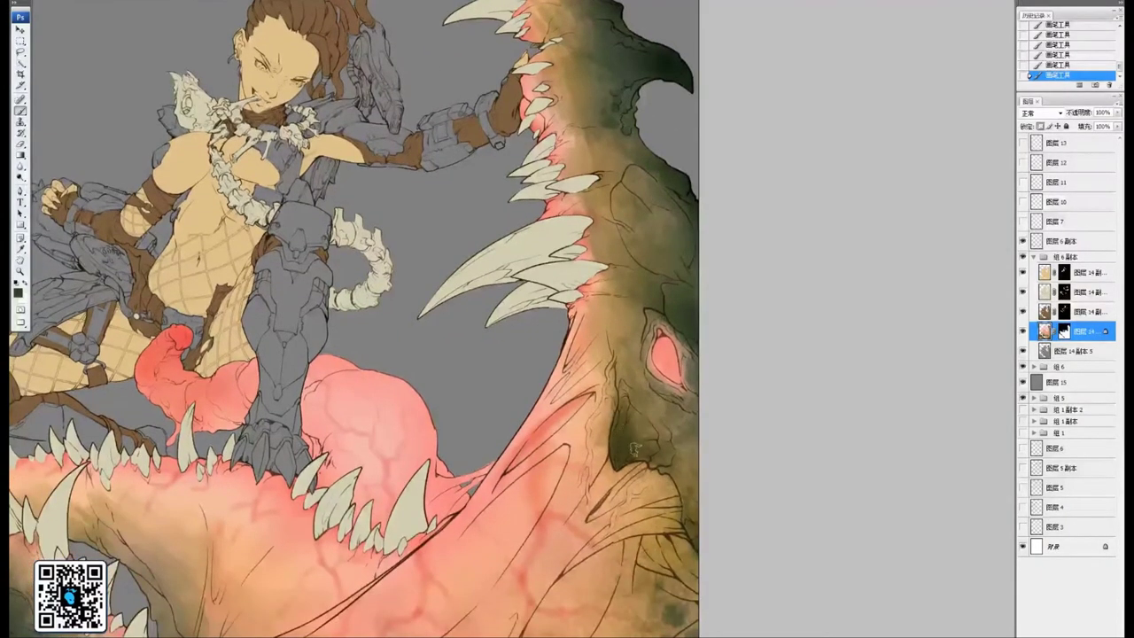
pyautogui.moveTo(479, 608); pyautogui.dragTo(702, 156)
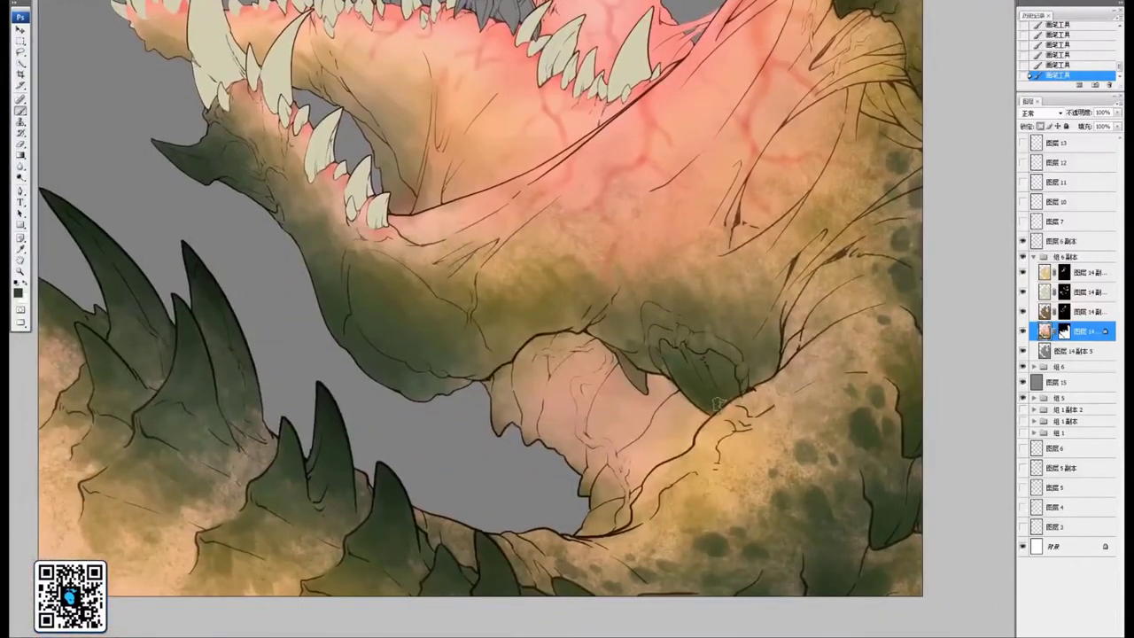
pyautogui.moveTo(706, 285)
pyautogui.mouseDown()
pyautogui.moveTo(724, 385)
pyautogui.moveTo(672, 421)
pyautogui.mouseUp()
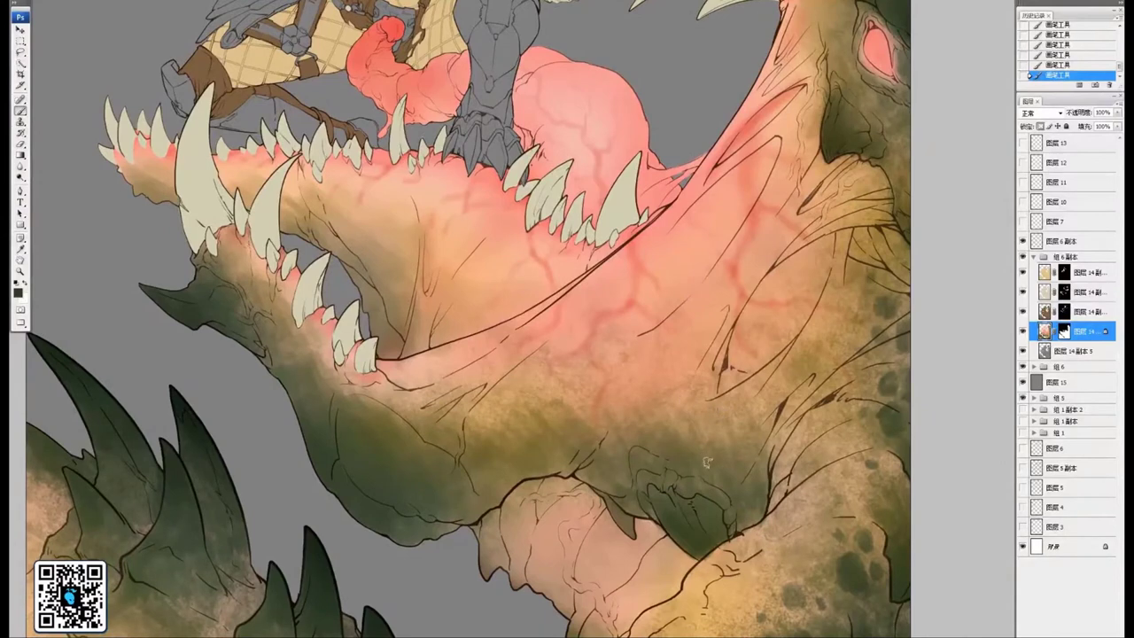
pyautogui.moveTo(695, 441)
pyautogui.mouseDown()
pyautogui.moveTo(716, 466)
pyautogui.moveTo(742, 463)
pyautogui.moveTo(755, 487)
pyautogui.moveTo(747, 499)
pyautogui.mouseUp()
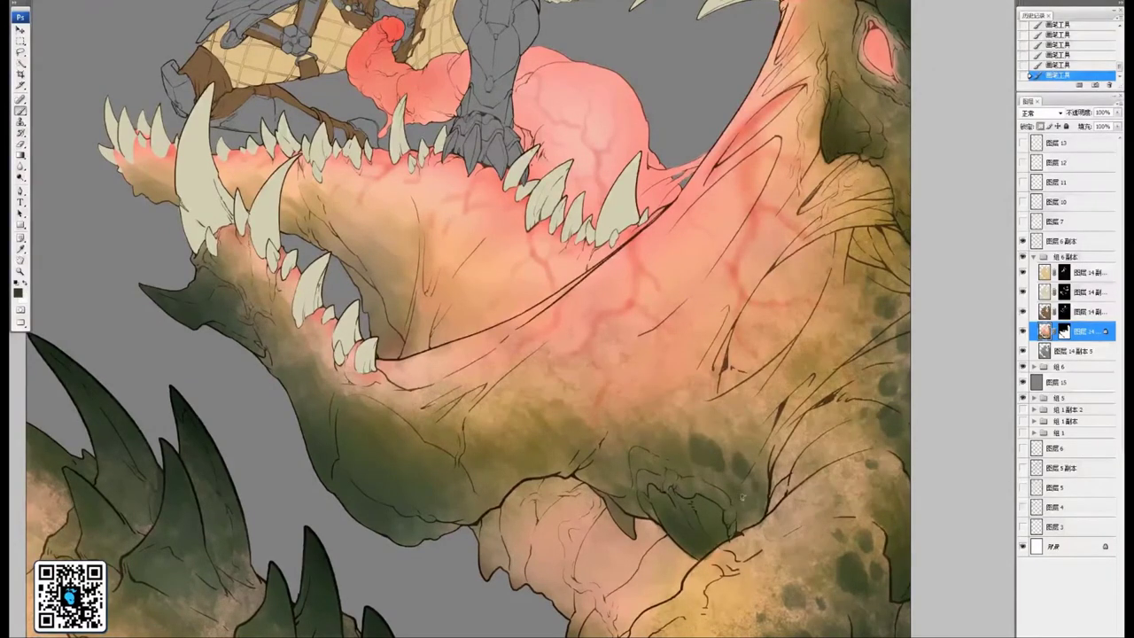
pyautogui.moveTo(747, 437); pyautogui.dragTo(754, 443)
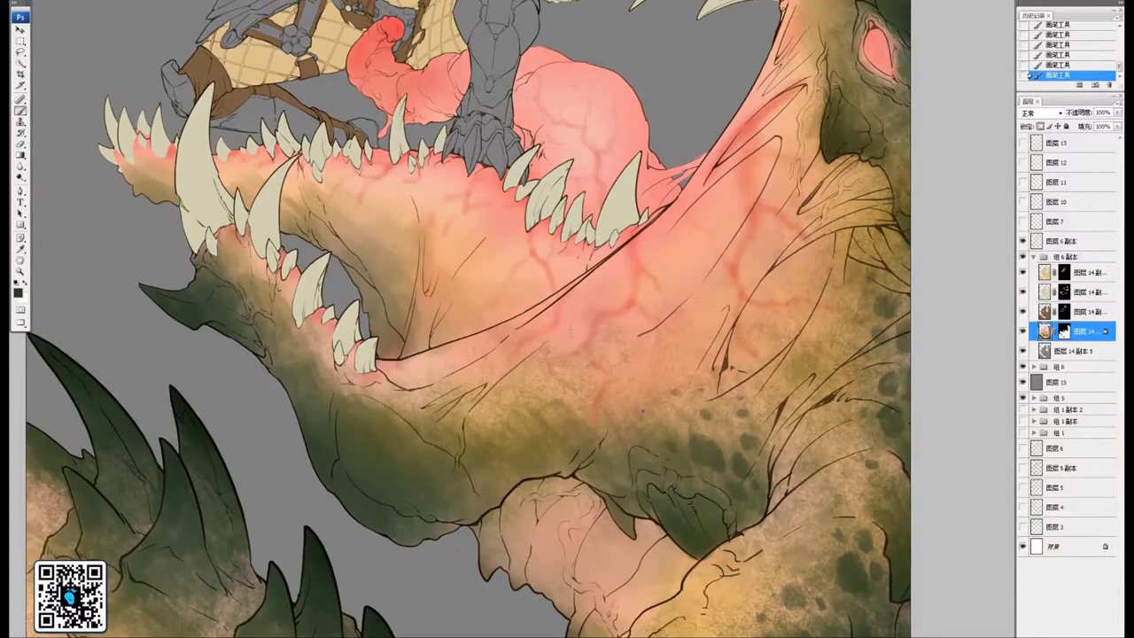
pyautogui.moveTo(626, 440); pyautogui.dragTo(711, 424)
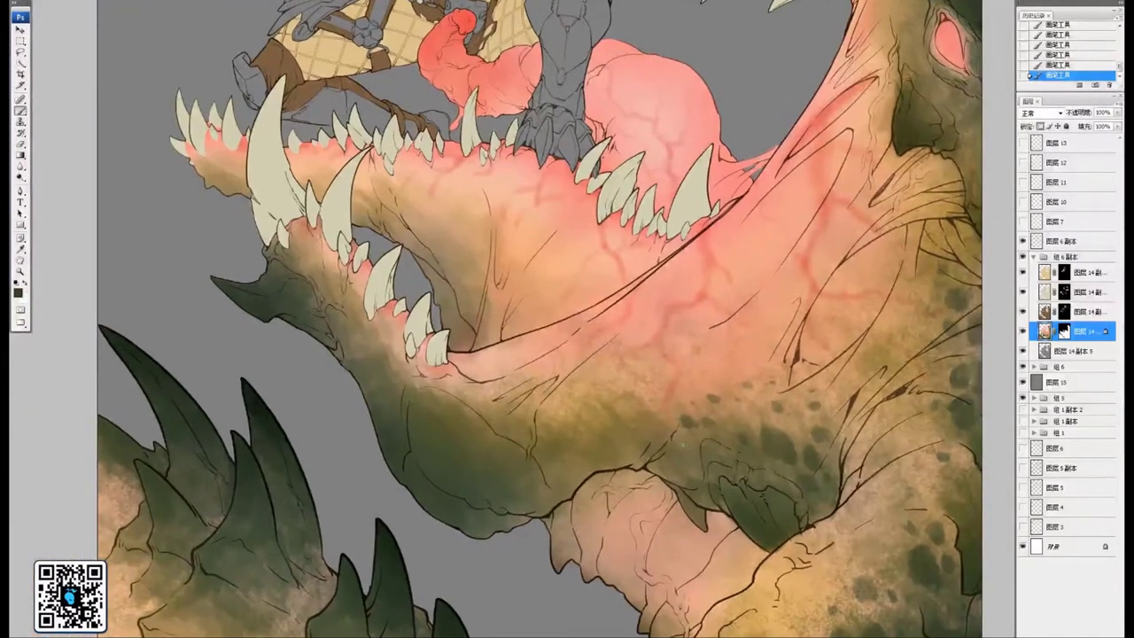
# Dab faint dark green spots onto the underside of the creature's lower jaw ahead of the throat and save the document
pyautogui.moveTo(590, 441); pyautogui.dragTo(700, 421)
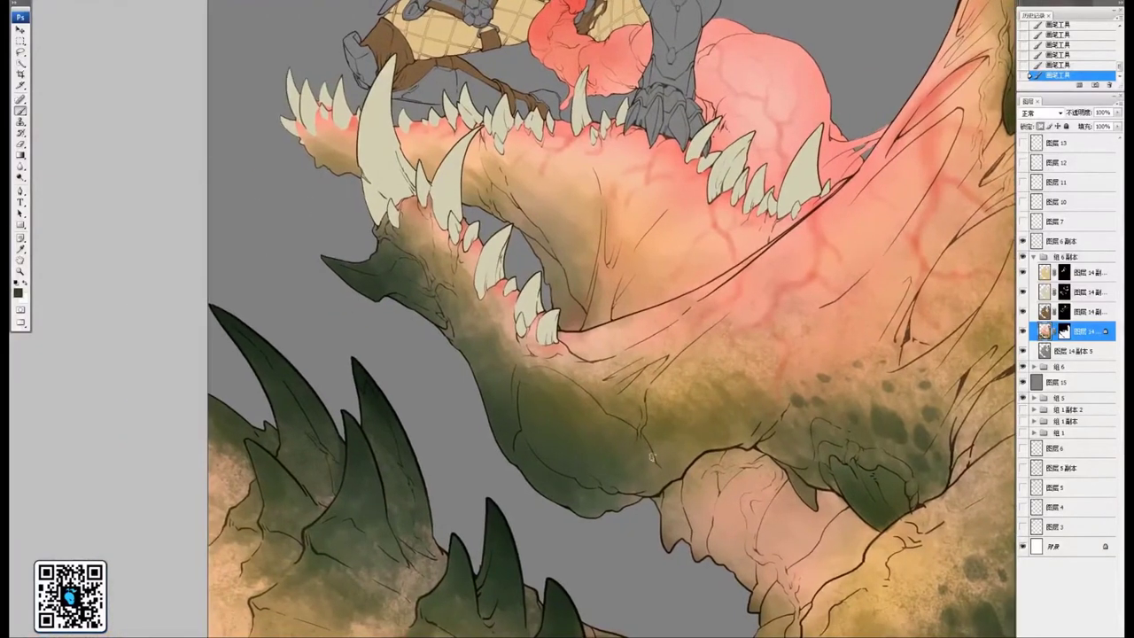
pyautogui.moveTo(644, 466); pyautogui.dragTo(647, 466)
pyautogui.click(648, 467)
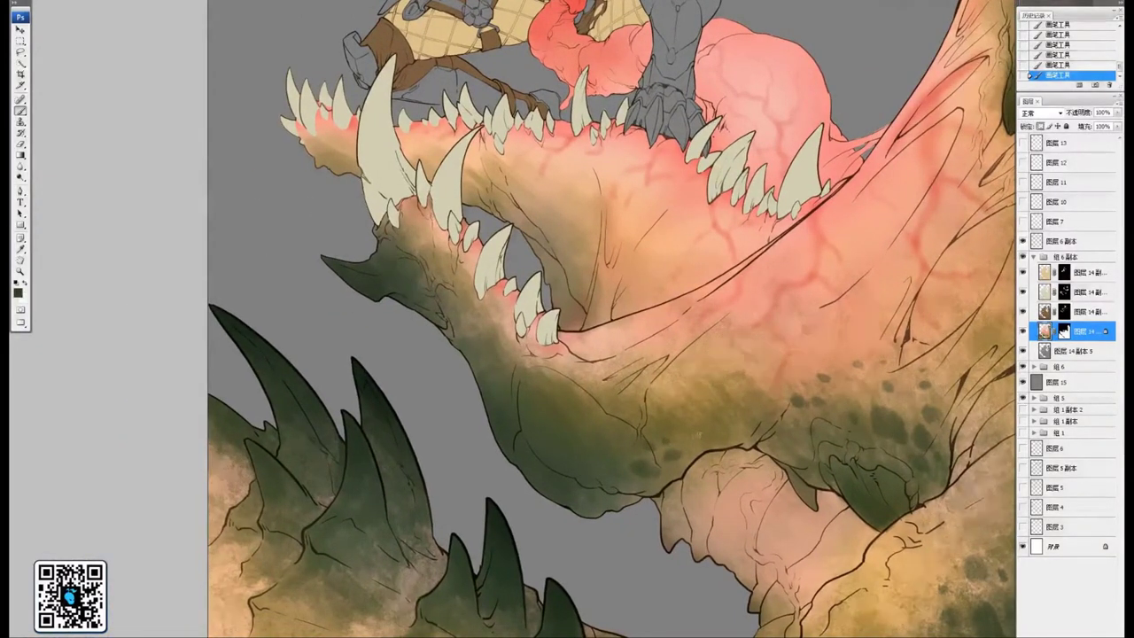
pyautogui.moveTo(668, 437); pyautogui.dragTo(736, 434)
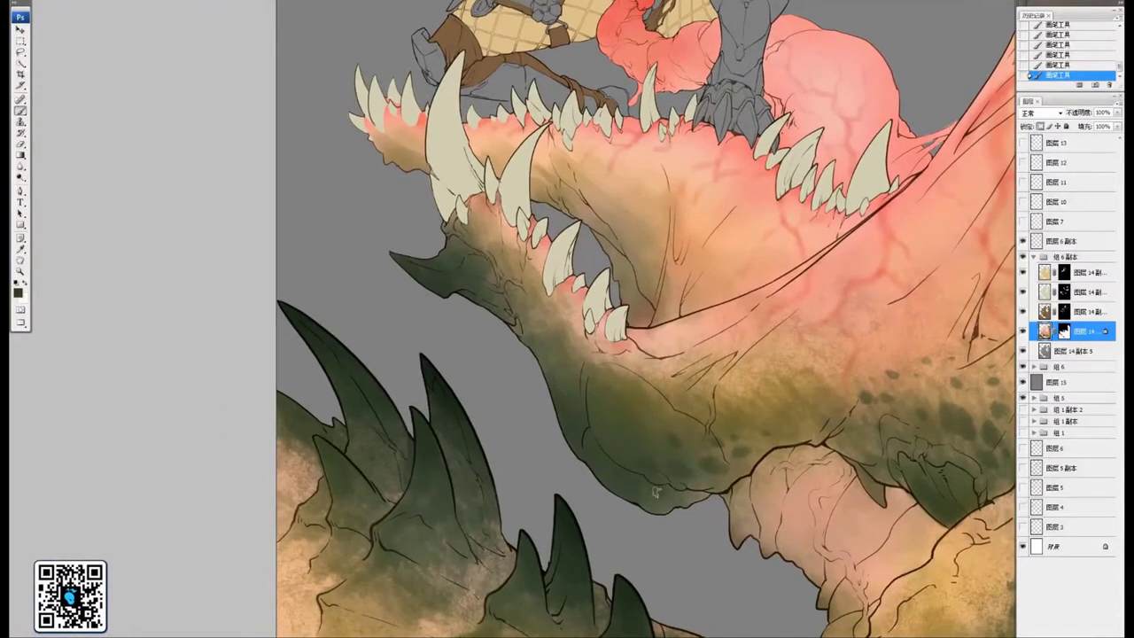
pyautogui.moveTo(699, 422); pyautogui.dragTo(680, 464)
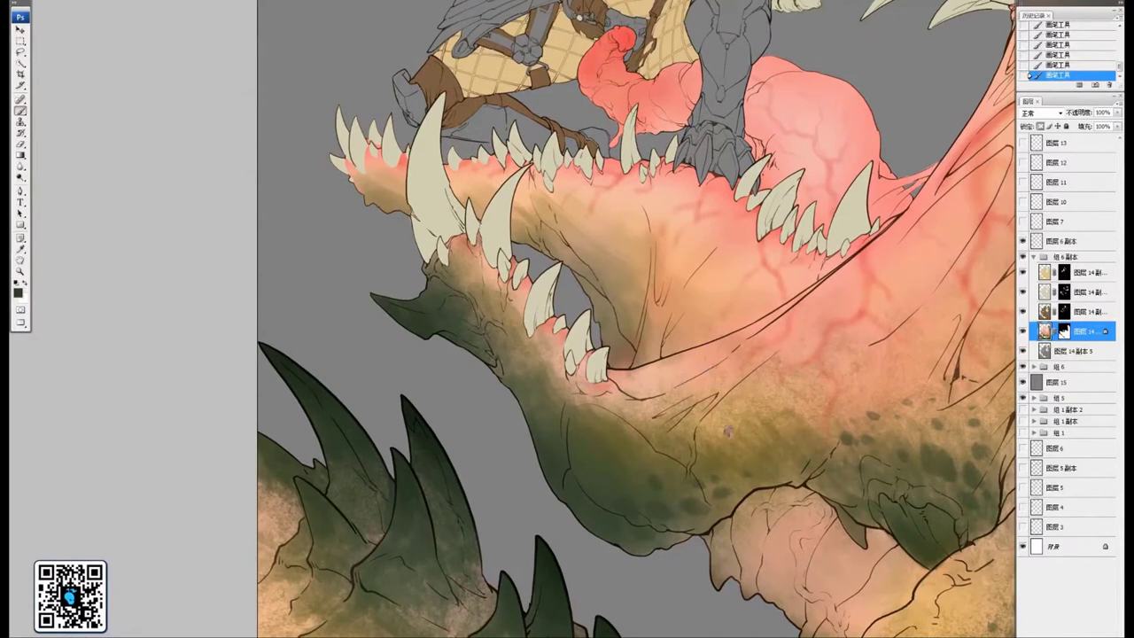
pyautogui.hotkey('ctrl', 's')
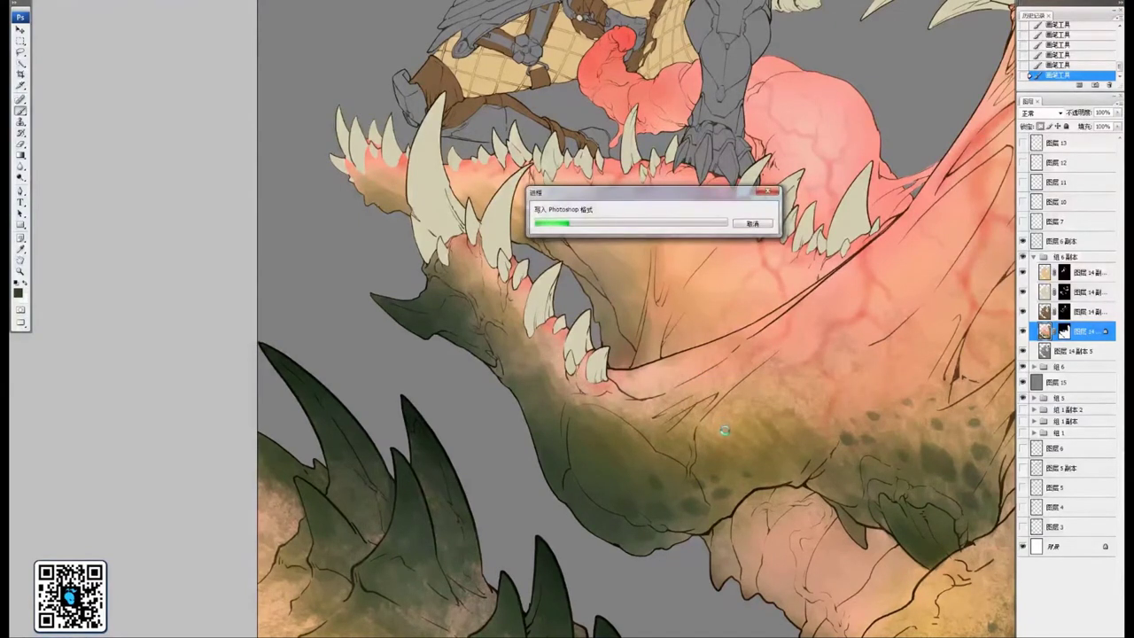
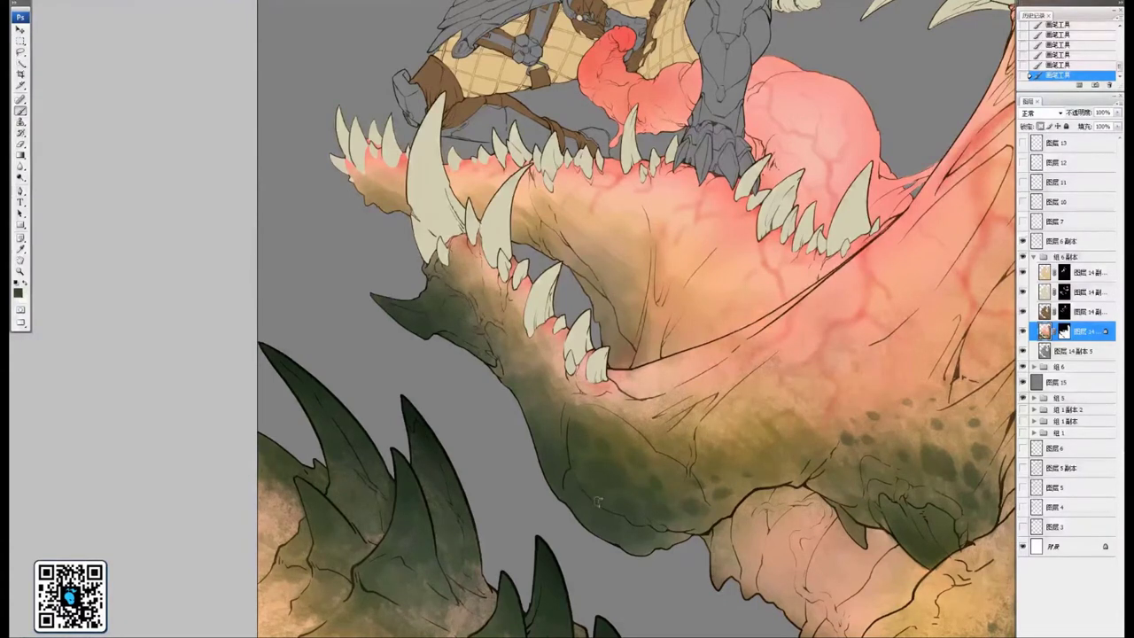
# Extend the dark green spots along the front of the creature's chin
pyautogui.moveTo(577, 449); pyautogui.dragTo(664, 510)
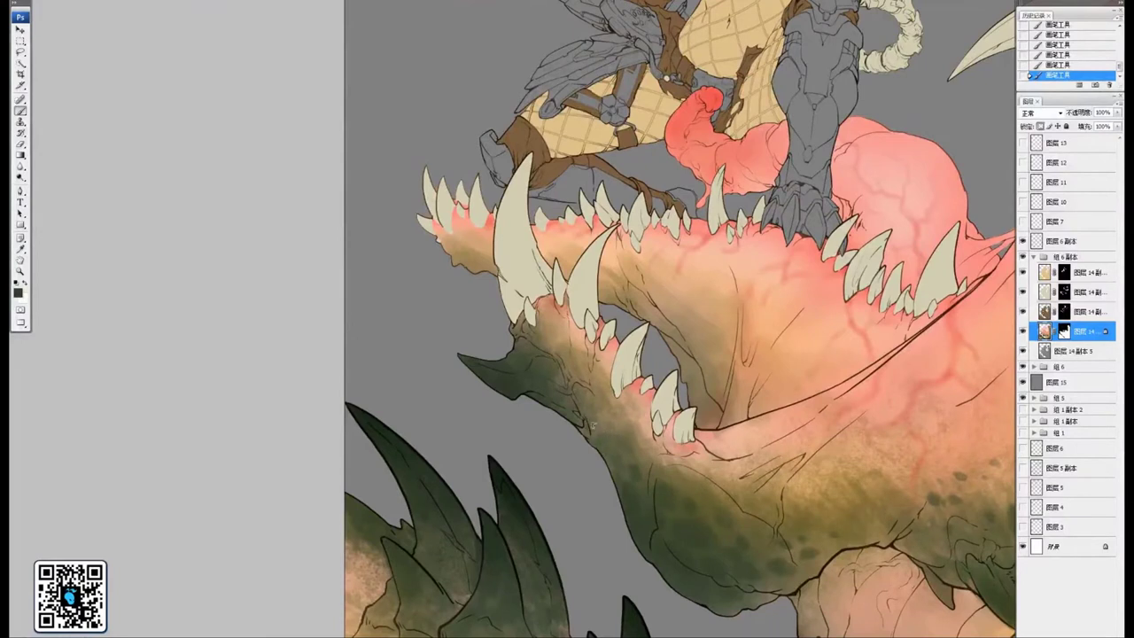
pyautogui.moveTo(561, 381); pyautogui.dragTo(631, 423)
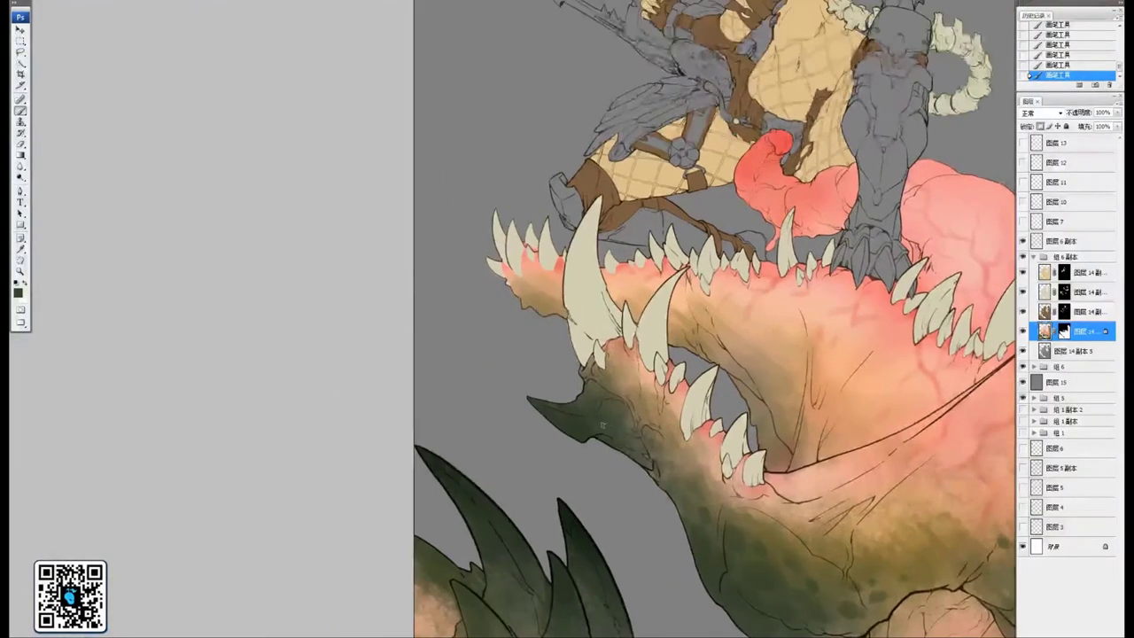
pyautogui.moveTo(776, 379); pyautogui.dragTo(623, 382)
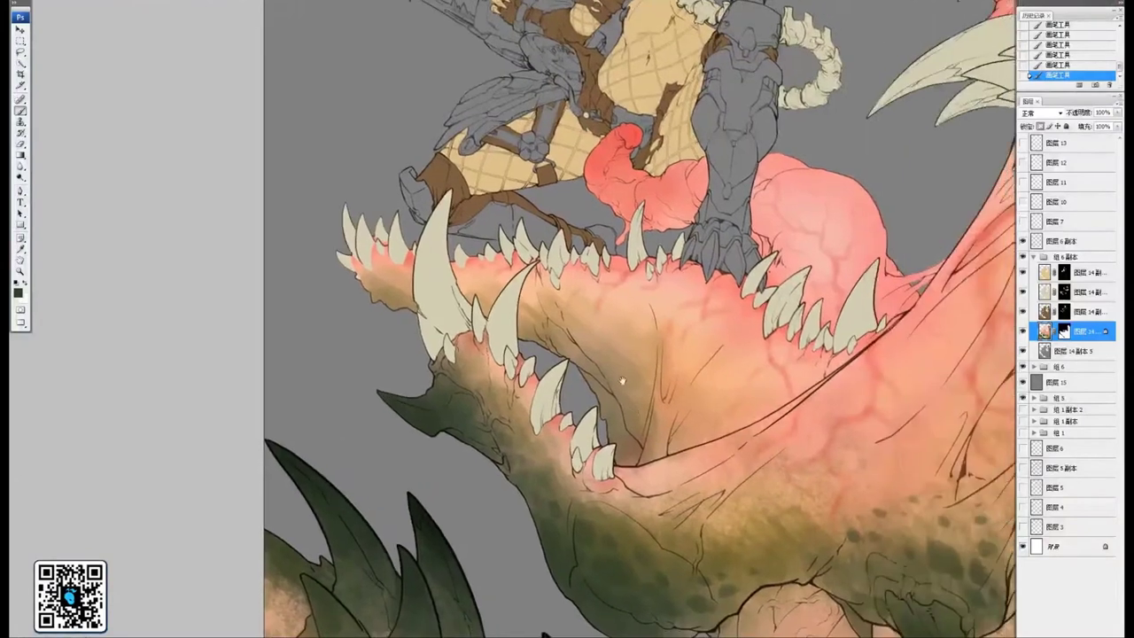
pyautogui.hotkey('ctrl', '-')
pyautogui.hotkey('ctrl', '-')
pyautogui.moveTo(779, 414); pyautogui.dragTo(733, 357)
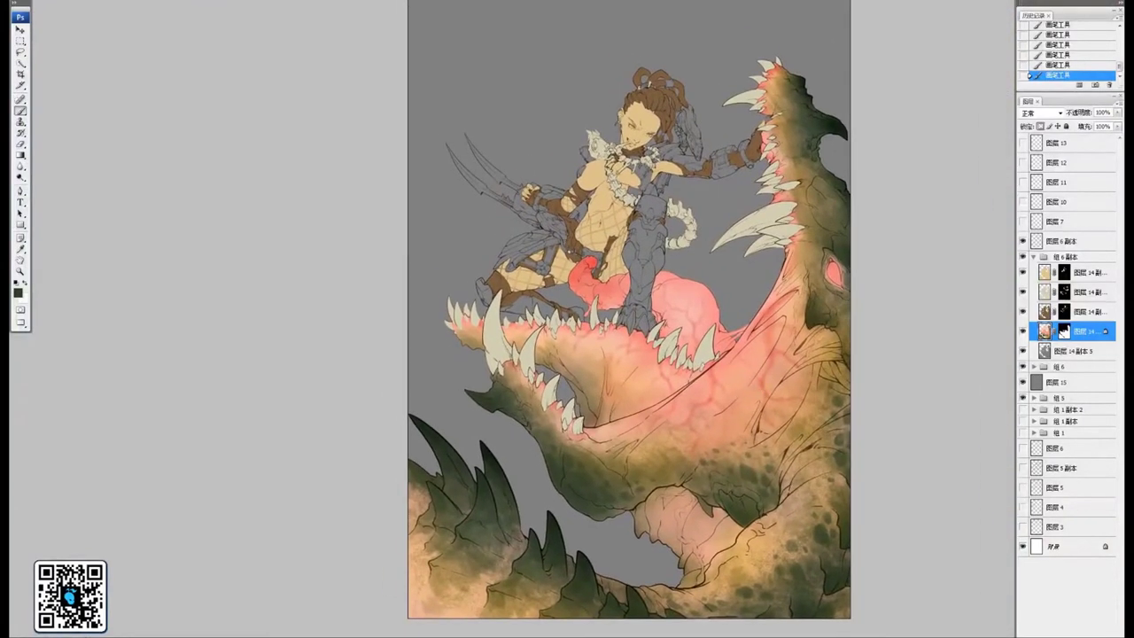
# Paint reddish veins on the pink throat skin beneath the creature's lower jaw
pyautogui.scroll(1, 735, 358)
pyautogui.moveTo(791, 425); pyautogui.dragTo(748, 376)
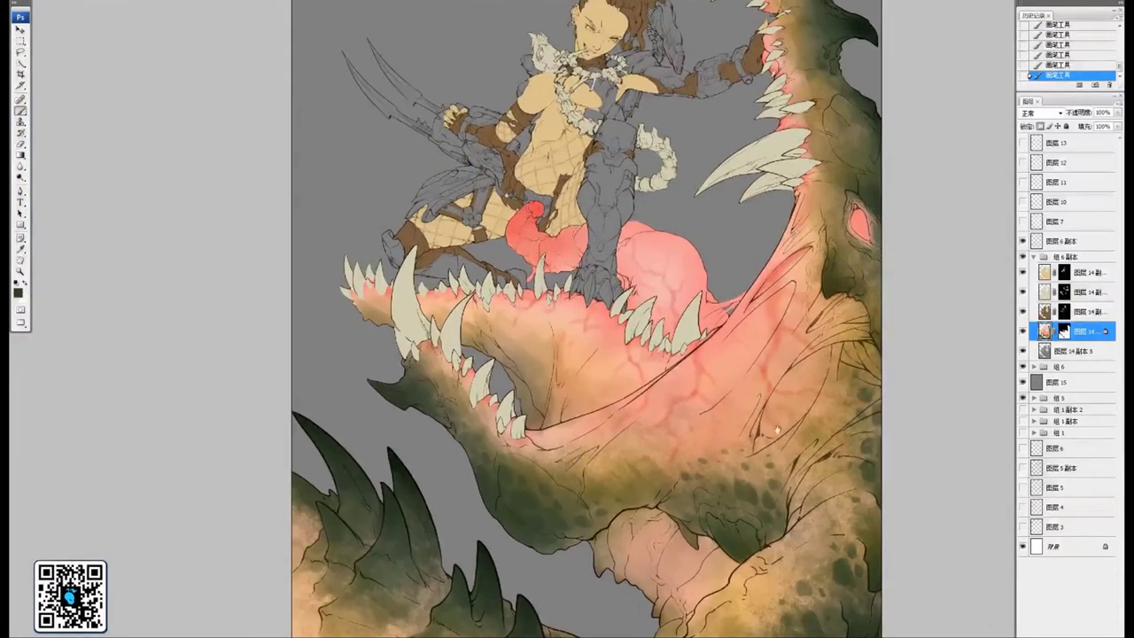
pyautogui.moveTo(765, 414); pyautogui.dragTo(761, 405)
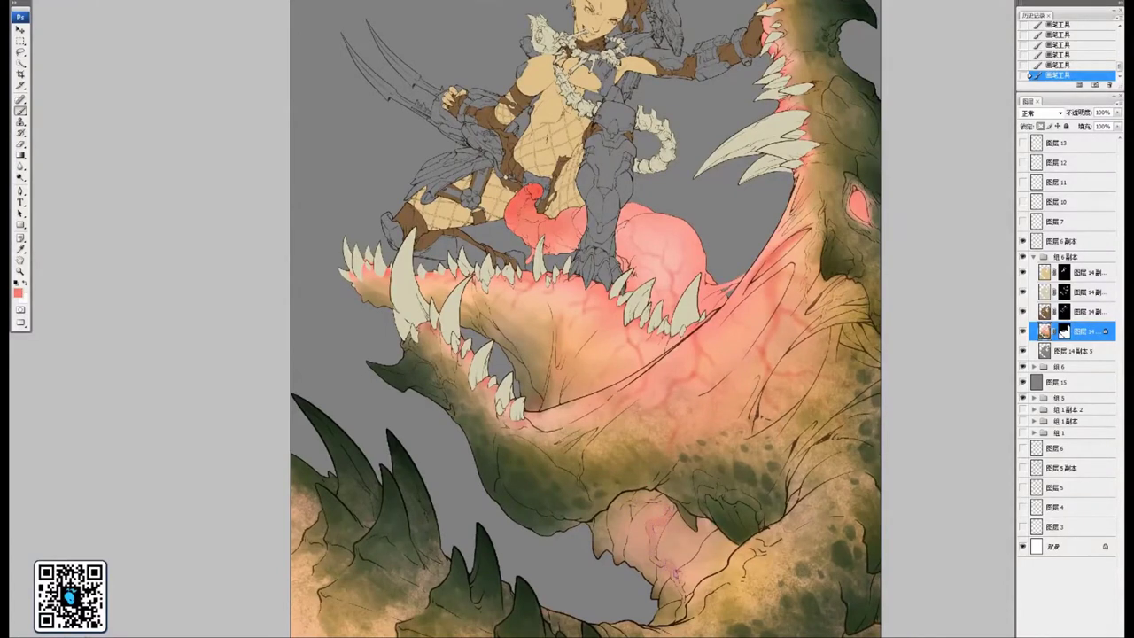
pyautogui.moveTo(673, 571); pyautogui.dragTo(682, 599)
# Review the whole illustration, toggling the creature skin layer and the brown leather layer off and back on to compare
pyautogui.hotkey('ctrl', '-')
pyautogui.moveTo(693, 335); pyautogui.dragTo(664, 237)
pyautogui.moveTo(758, 289); pyautogui.dragTo(757, 330)
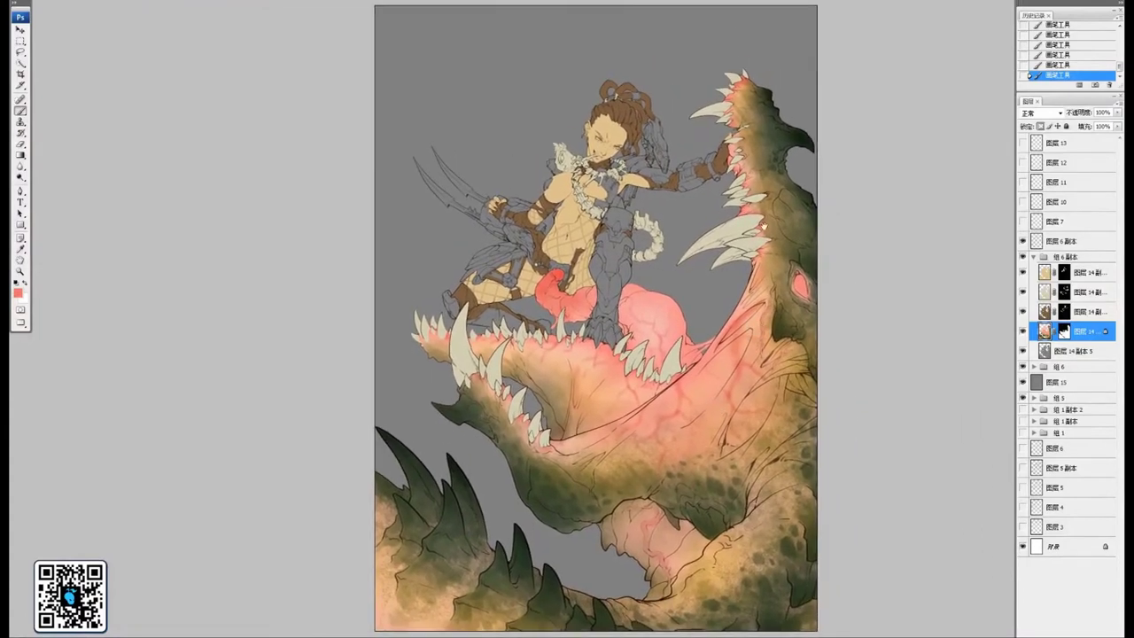
pyautogui.click(1023, 332)
pyautogui.click(1023, 332)
pyautogui.moveTo(692, 440); pyautogui.dragTo(697, 452)
pyautogui.moveTo(777, 349)
pyautogui.mouseDown()
pyautogui.moveTo(793, 354)
pyautogui.moveTo(762, 355)
pyautogui.moveTo(775, 342)
pyautogui.mouseUp()
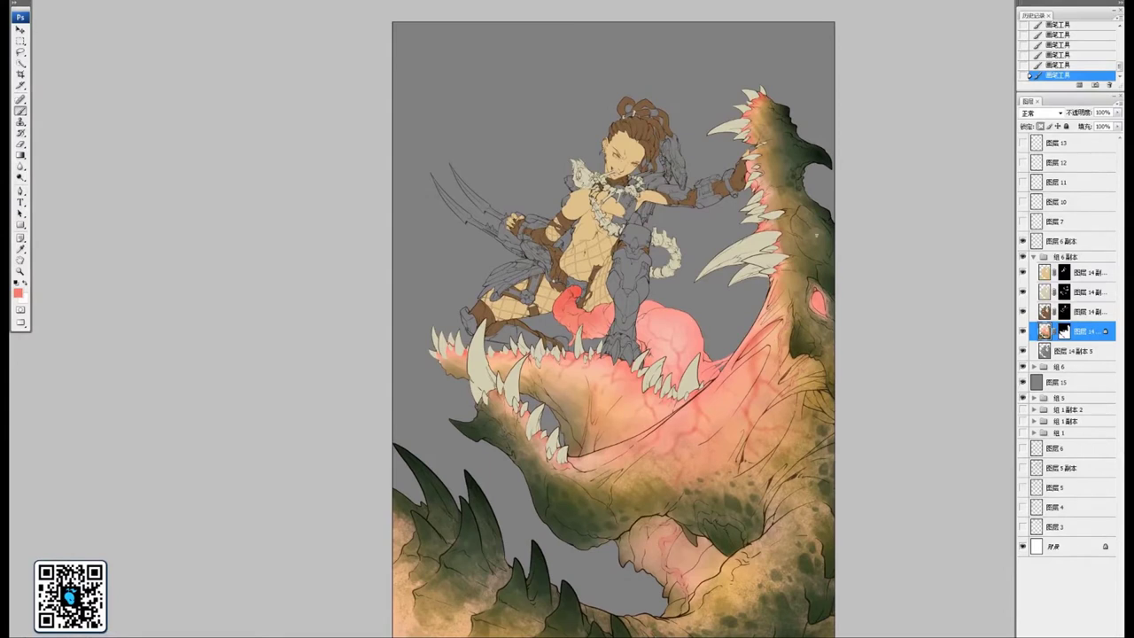
pyautogui.click(1023, 312)
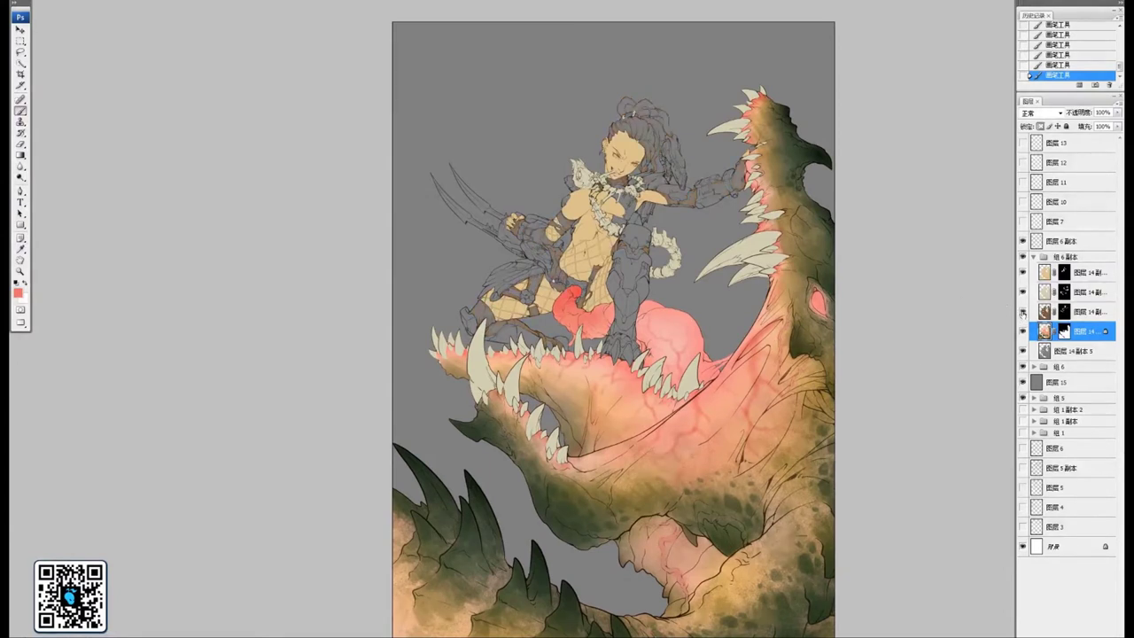
pyautogui.click(1024, 311)
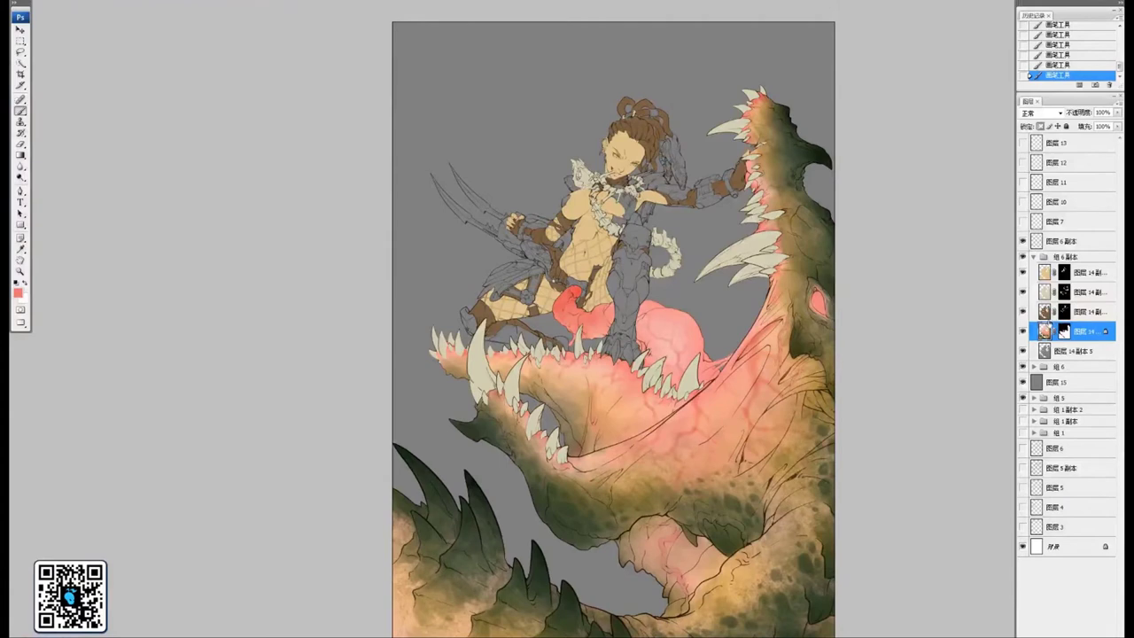
# Select the brown leather layer and set the foreground colour to a darker, muted brown
pyautogui.click(1043, 312)
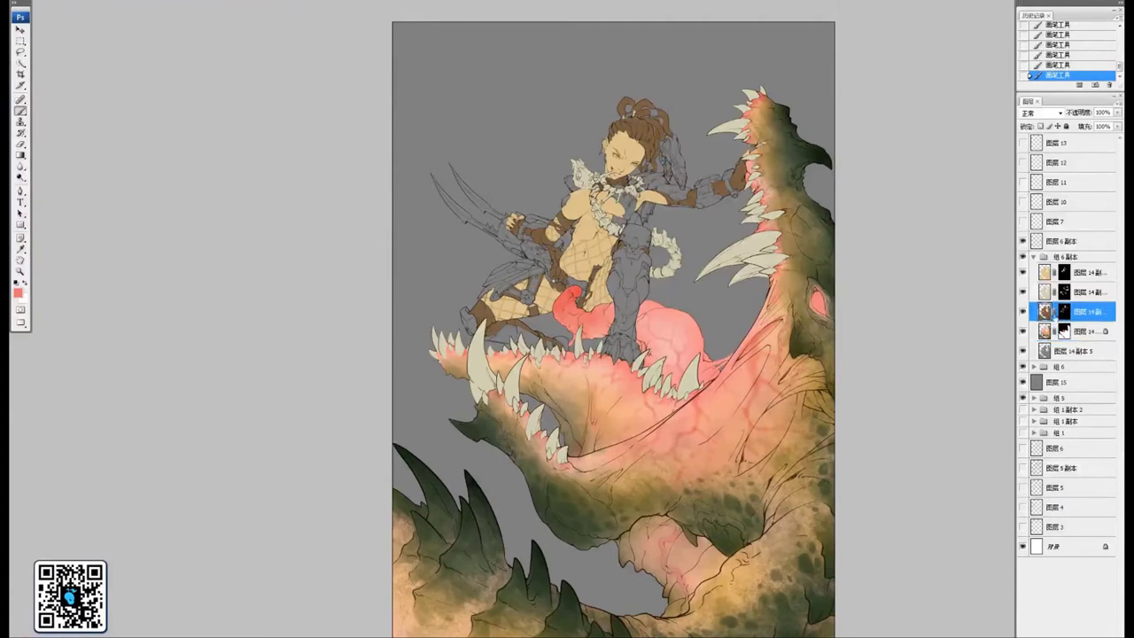
pyautogui.moveTo(715, 361); pyautogui.dragTo(722, 383)
pyautogui.hotkey('ctrl', '+')
pyautogui.hotkey('ctrl', '+')
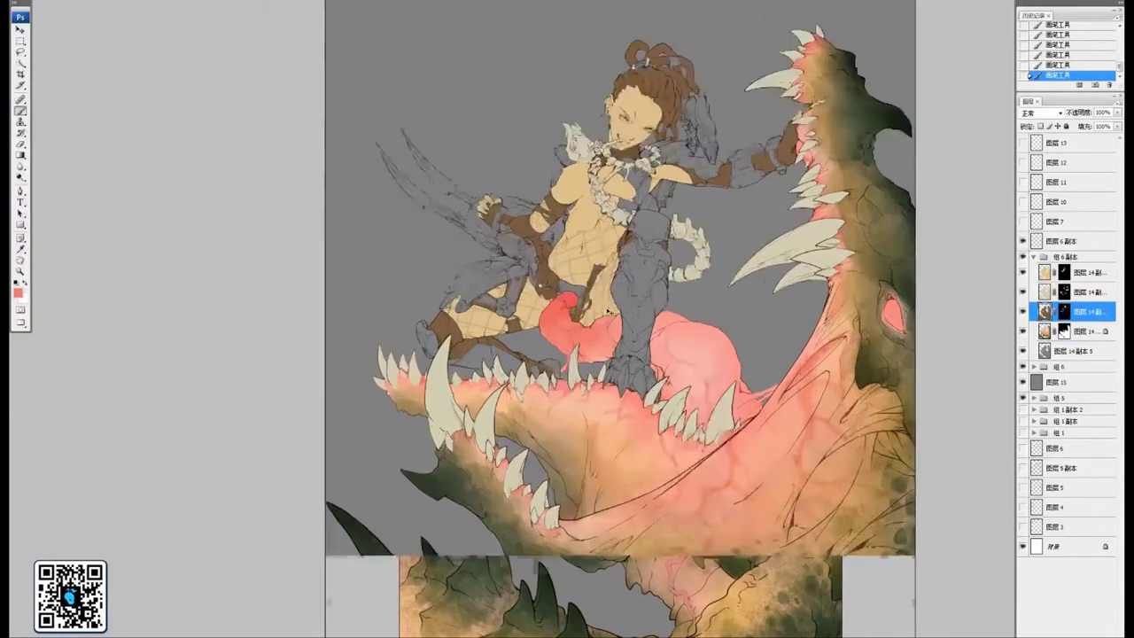
pyautogui.moveTo(575, 281); pyautogui.dragTo(665, 376)
pyautogui.hotkey('ctrl', '+')
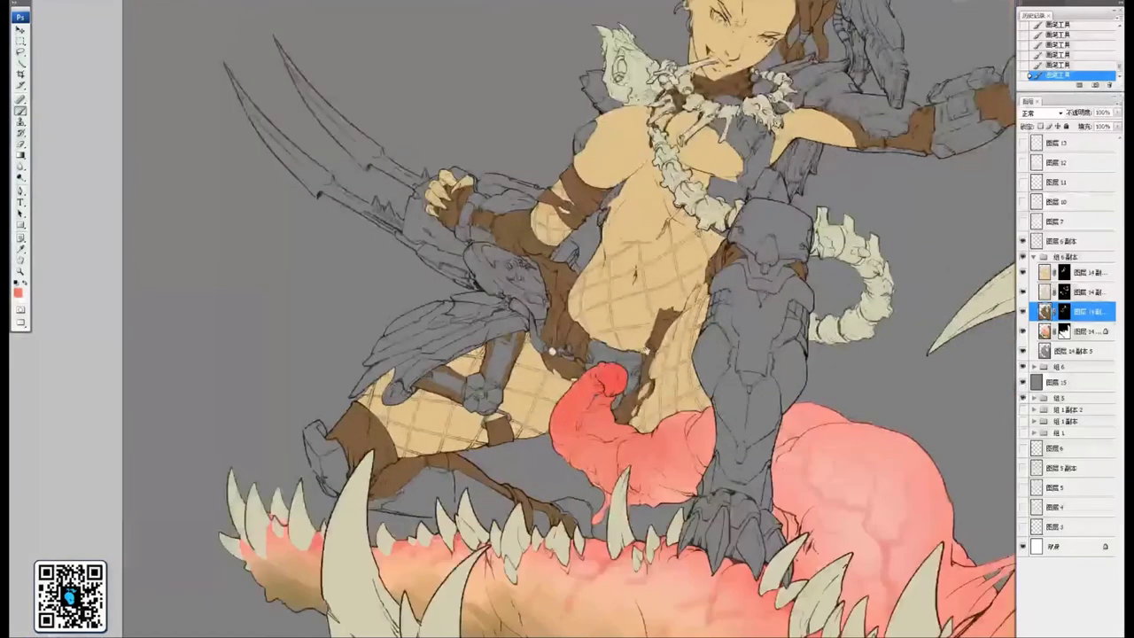
pyautogui.moveTo(653, 291); pyautogui.dragTo(695, 366)
pyautogui.hotkey('ctrl', '+')
pyautogui.moveTo(622, 359); pyautogui.dragTo(646, 304)
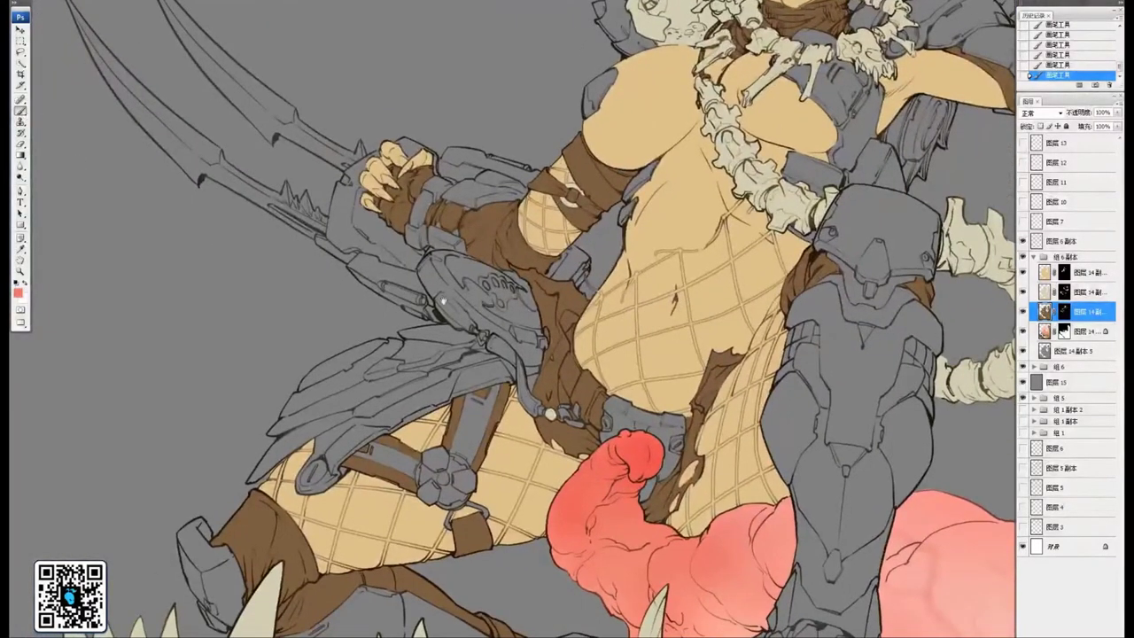
pyautogui.moveTo(443, 302); pyautogui.dragTo(560, 307)
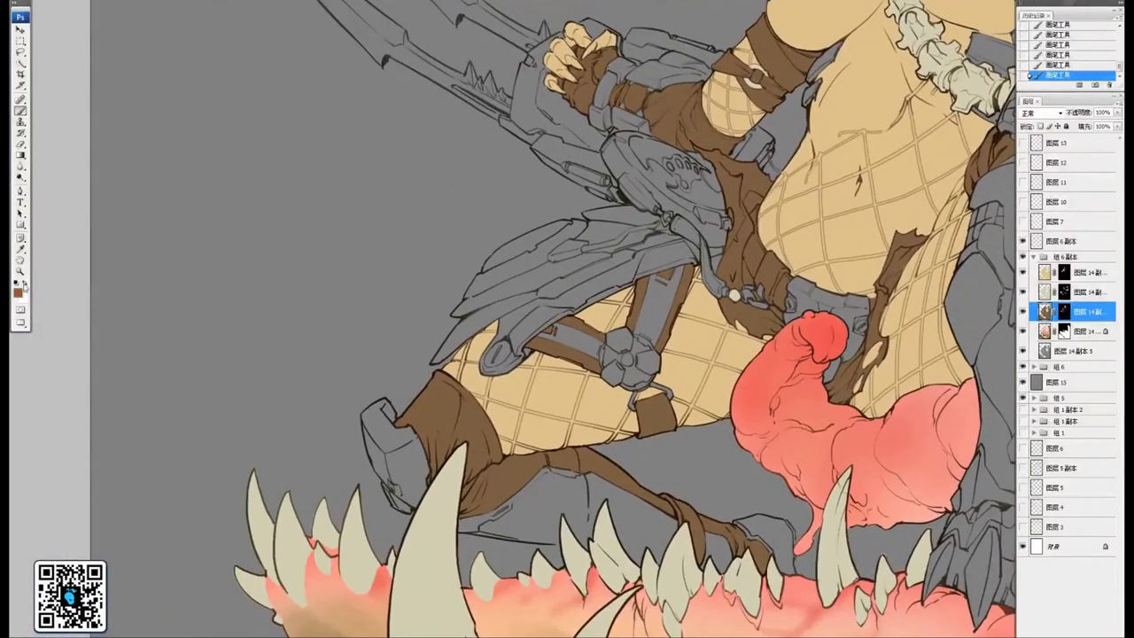
pyautogui.click(19, 290)
pyautogui.moveTo(841, 213); pyautogui.dragTo(828, 218)
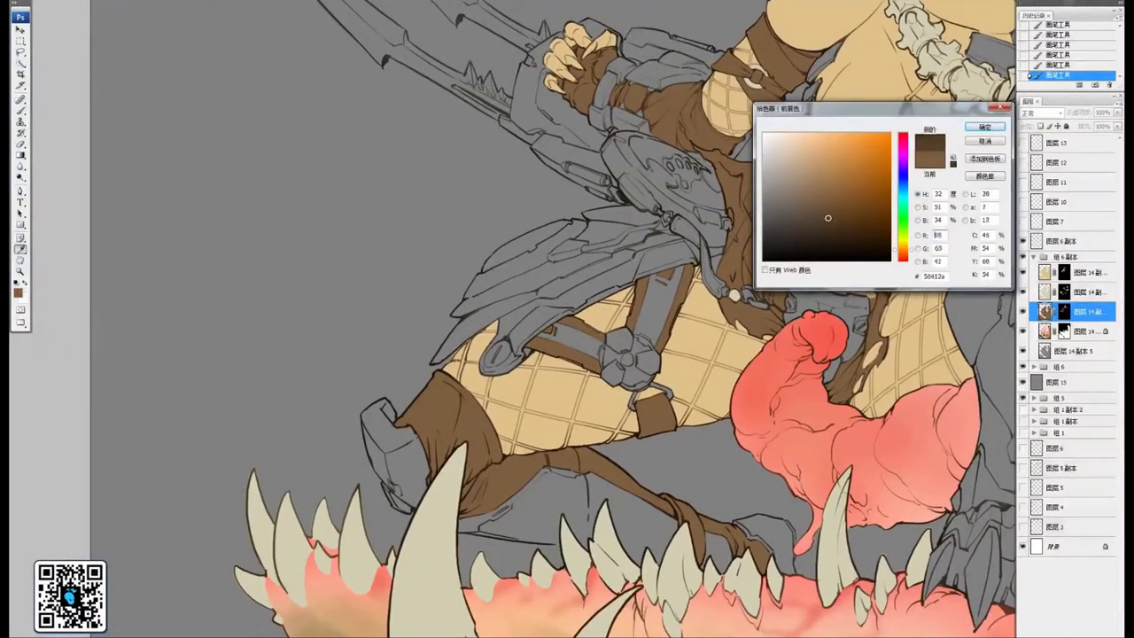
pyautogui.click(985, 126)
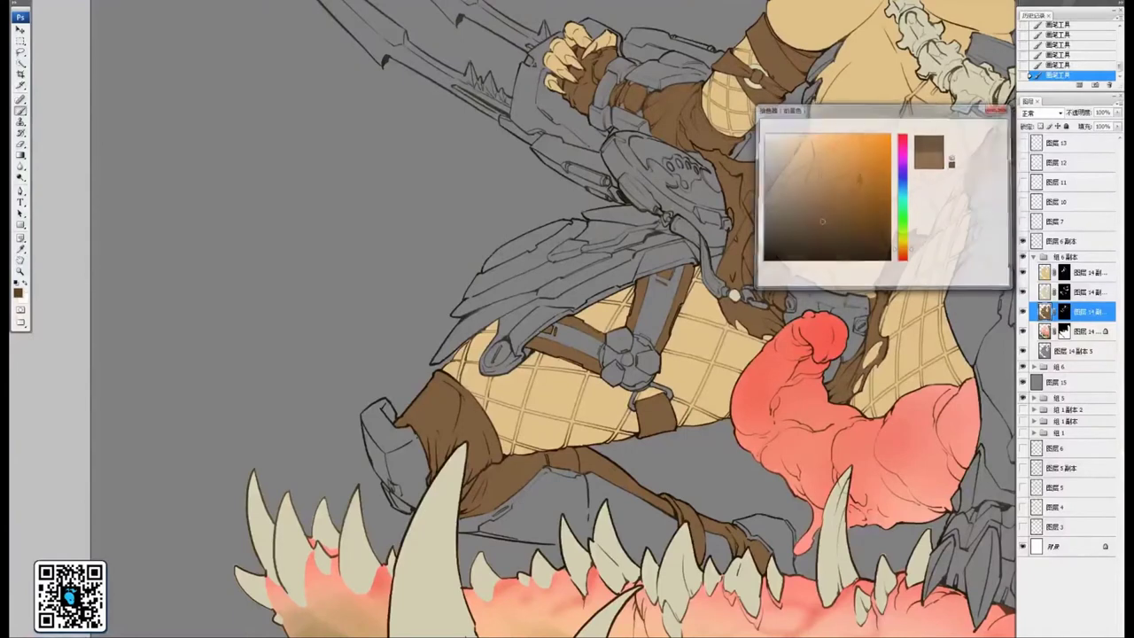
# With the leather layer's transparent pixels locked, shade the woman's knee covering and lower-leg leather in darker brown
pyautogui.moveTo(520, 366); pyautogui.dragTo(555, 367)
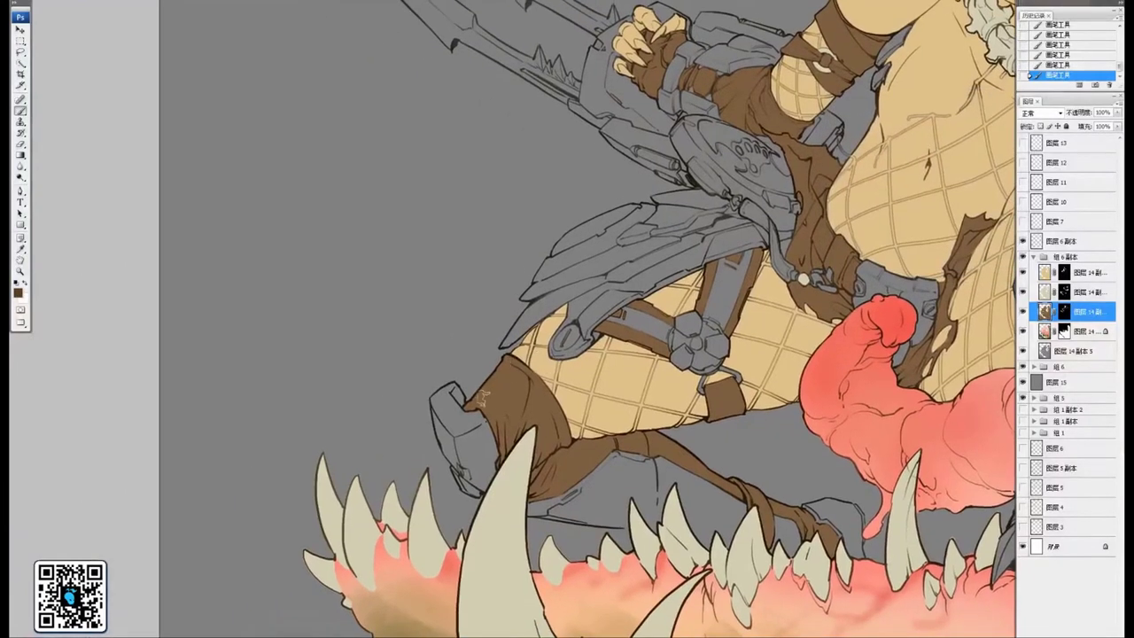
pyautogui.moveTo(483, 398)
pyautogui.mouseDown()
pyautogui.moveTo(474, 440)
pyautogui.moveTo(474, 407)
pyautogui.moveTo(499, 393)
pyautogui.moveTo(499, 376)
pyautogui.moveTo(528, 402)
pyautogui.mouseUp()
pyautogui.hotkey('ctrl', 'z')
pyautogui.moveTo(470, 426)
pyautogui.mouseDown()
pyautogui.moveTo(530, 390)
pyautogui.moveTo(542, 439)
pyautogui.moveTo(510, 452)
pyautogui.moveTo(503, 407)
pyautogui.moveTo(494, 433)
pyautogui.mouseUp()
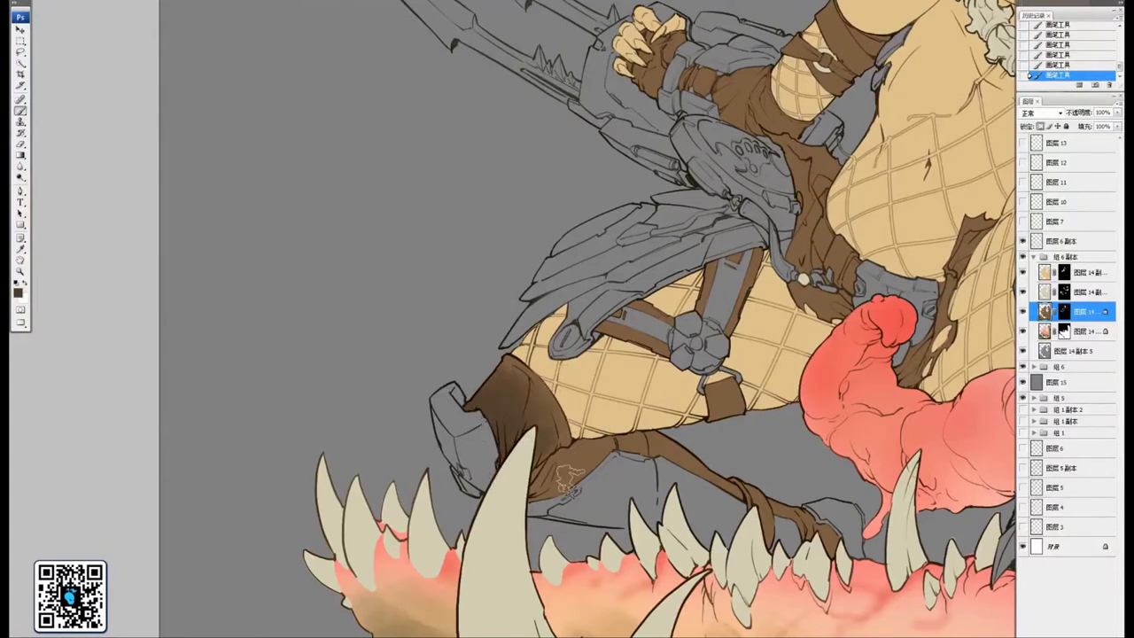
pyautogui.moveTo(574, 464)
pyautogui.mouseDown()
pyautogui.moveTo(622, 446)
pyautogui.moveTo(689, 485)
pyautogui.moveTo(682, 461)
pyautogui.moveTo(785, 526)
pyautogui.moveTo(799, 551)
pyautogui.moveTo(855, 554)
pyautogui.mouseUp()
# Shade the brown leather edges of the lower thigh strap leading to the round metal buckle in darker brown
pyautogui.moveTo(744, 381); pyautogui.dragTo(654, 536)
pyautogui.moveTo(551, 465); pyautogui.dragTo(526, 482)
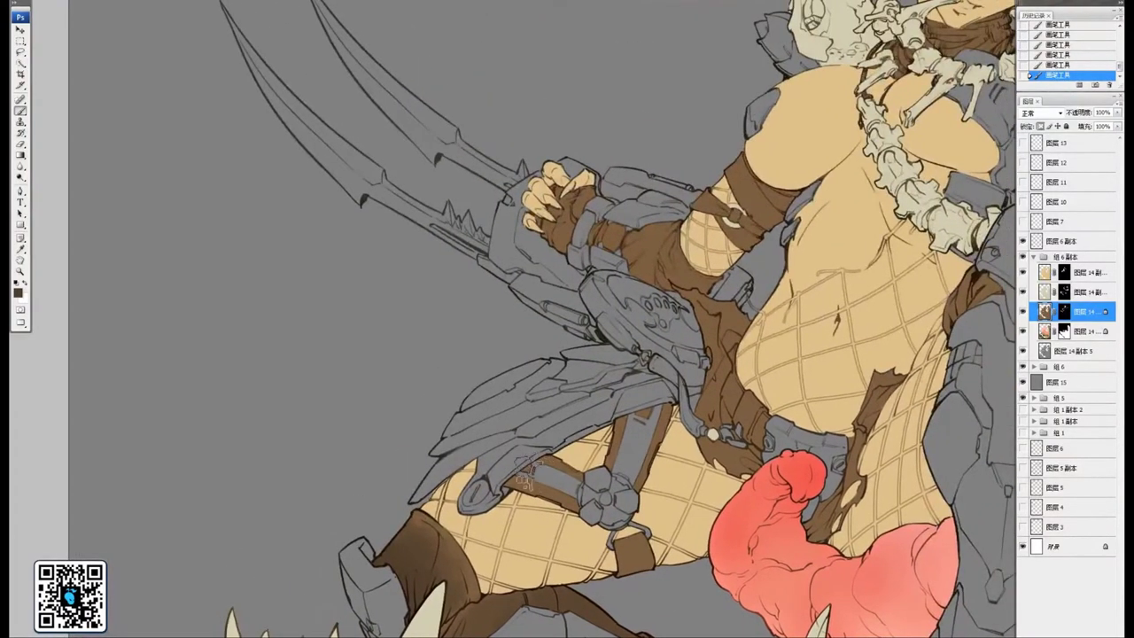
pyautogui.hotkey('ctrl', '+')
pyautogui.hotkey('ctrl', '+')
pyautogui.hotkey('ctrl', '+')
pyautogui.moveTo(303, 620); pyautogui.dragTo(592, 339)
pyautogui.moveTo(483, 346)
pyautogui.mouseDown()
pyautogui.moveTo(505, 297)
pyautogui.moveTo(534, 283)
pyautogui.moveTo(643, 311)
pyautogui.moveTo(722, 462)
pyautogui.moveTo(658, 276)
pyautogui.mouseUp()
pyautogui.hotkey('ctrl', 'z')
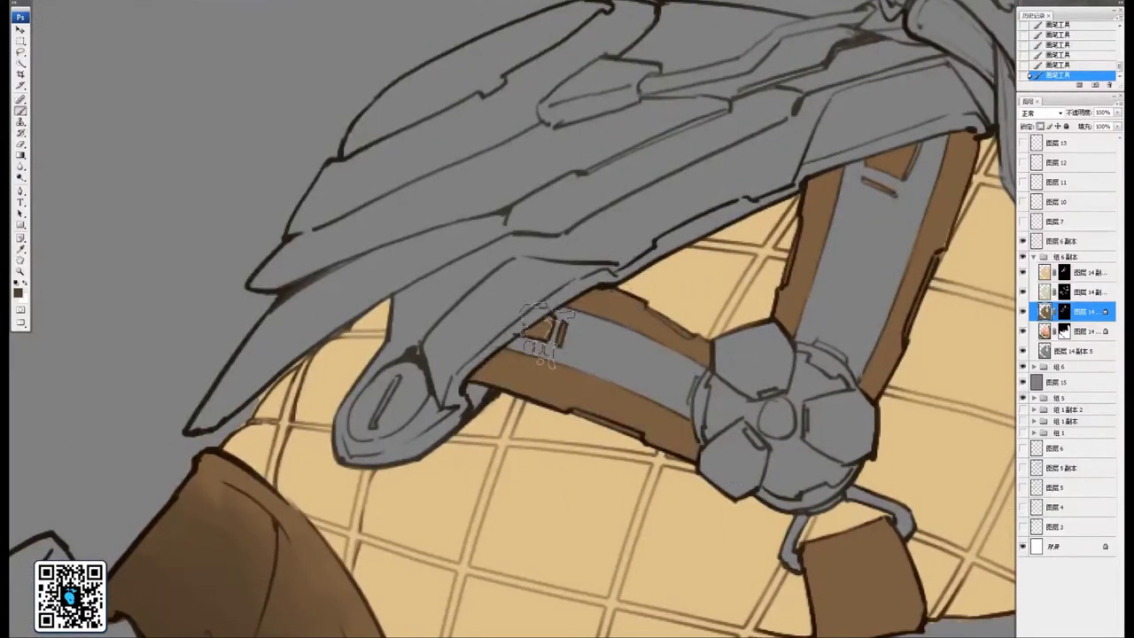
pyautogui.moveTo(523, 332)
pyautogui.mouseDown()
pyautogui.moveTo(542, 375)
pyautogui.moveTo(578, 337)
pyautogui.moveTo(614, 326)
pyautogui.moveTo(618, 377)
pyautogui.moveTo(652, 342)
pyautogui.moveTo(672, 384)
pyautogui.moveTo(687, 358)
pyautogui.moveTo(714, 370)
pyautogui.mouseUp()
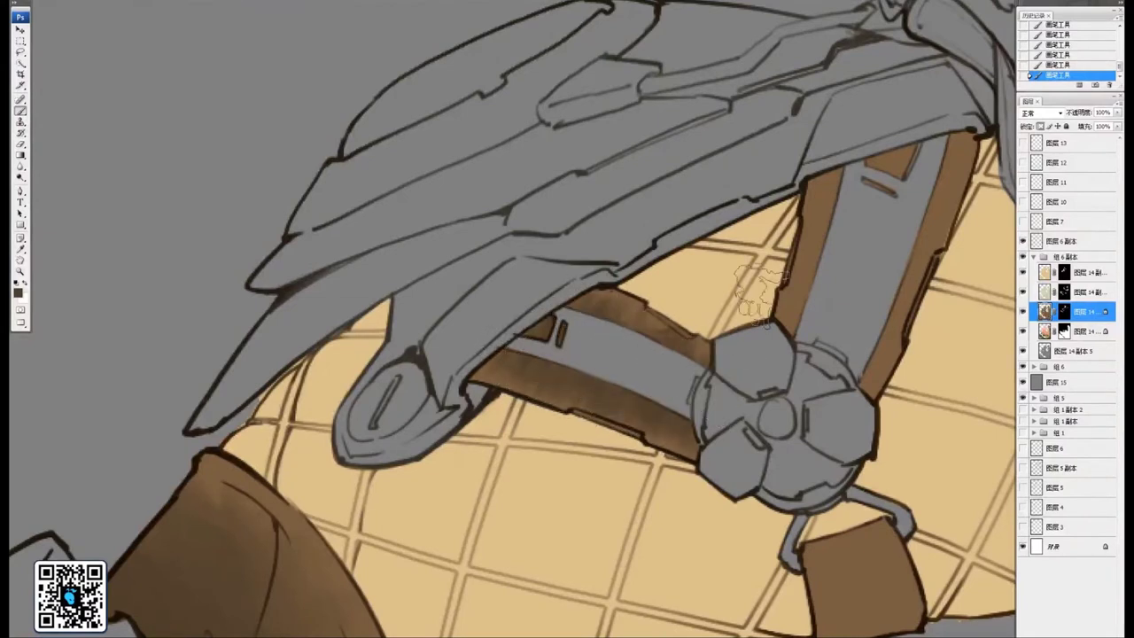
pyautogui.moveTo(837, 231)
pyautogui.mouseDown()
pyautogui.moveTo(767, 288)
pyautogui.moveTo(758, 318)
pyautogui.mouseUp()
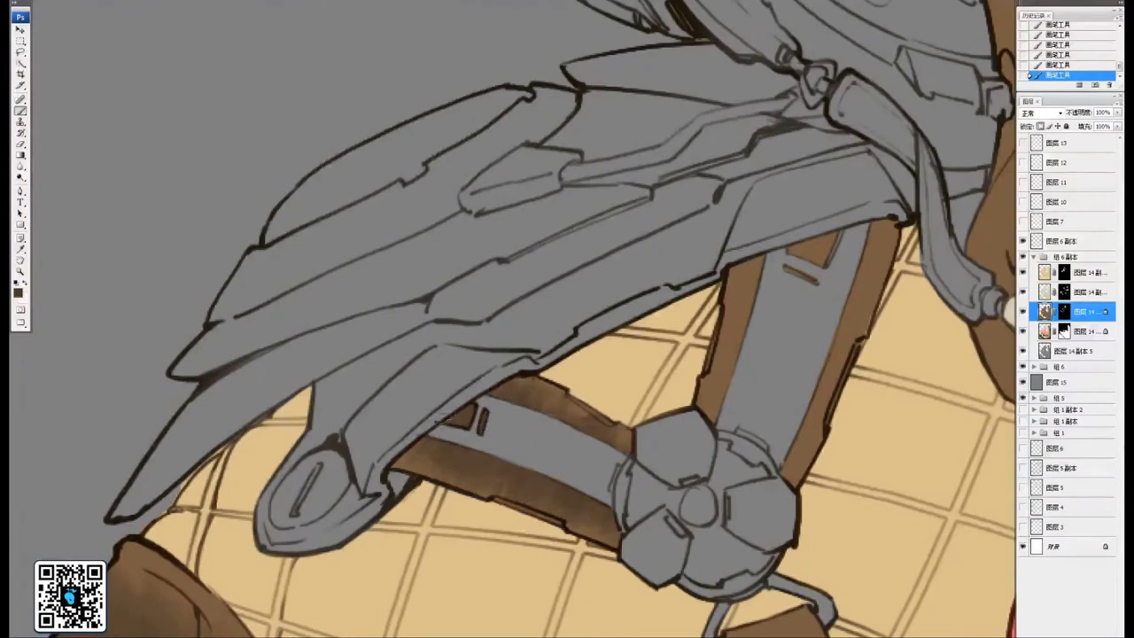
# Shade the brown leather edges of the upright thigh strap and the leather patch below the round buckle in darker brown
pyautogui.moveTo(751, 421)
pyautogui.mouseDown()
pyautogui.moveTo(653, 397)
pyautogui.moveTo(626, 357)
pyautogui.mouseUp()
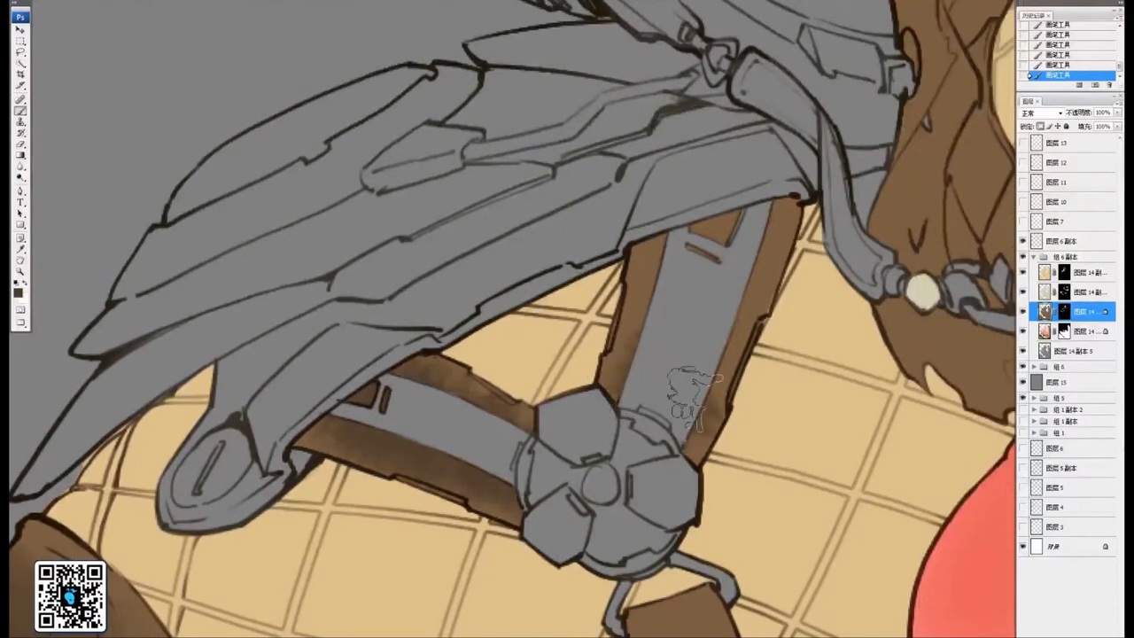
pyautogui.moveTo(696, 399)
pyautogui.mouseDown()
pyautogui.moveTo(703, 365)
pyautogui.moveTo(686, 308)
pyautogui.moveTo(710, 303)
pyautogui.moveTo(704, 270)
pyautogui.moveTo(730, 265)
pyautogui.moveTo(765, 209)
pyautogui.moveTo(645, 448)
pyautogui.mouseUp()
pyautogui.moveTo(653, 350)
pyautogui.mouseDown()
pyautogui.moveTo(656, 278)
pyautogui.moveTo(734, 307)
pyautogui.moveTo(758, 220)
pyautogui.mouseUp()
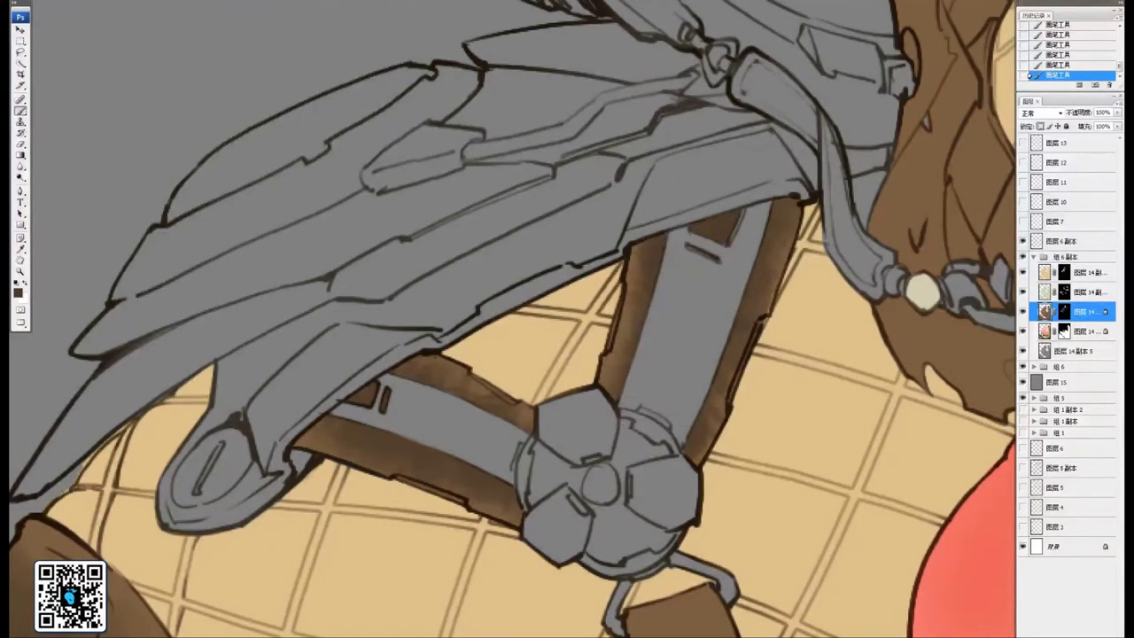
pyautogui.moveTo(655, 496)
pyautogui.mouseDown()
pyautogui.moveTo(611, 288)
pyautogui.moveTo(617, 163)
pyautogui.mouseUp()
pyautogui.moveTo(640, 286)
pyautogui.mouseDown()
pyautogui.moveTo(679, 322)
pyautogui.moveTo(667, 352)
pyautogui.moveTo(704, 347)
pyautogui.moveTo(679, 316)
pyautogui.moveTo(630, 296)
pyautogui.moveTo(629, 275)
pyautogui.moveTo(660, 246)
pyautogui.mouseUp()
pyautogui.moveTo(747, 275); pyautogui.dragTo(676, 349)
pyautogui.scroll(-3, 665, 331)
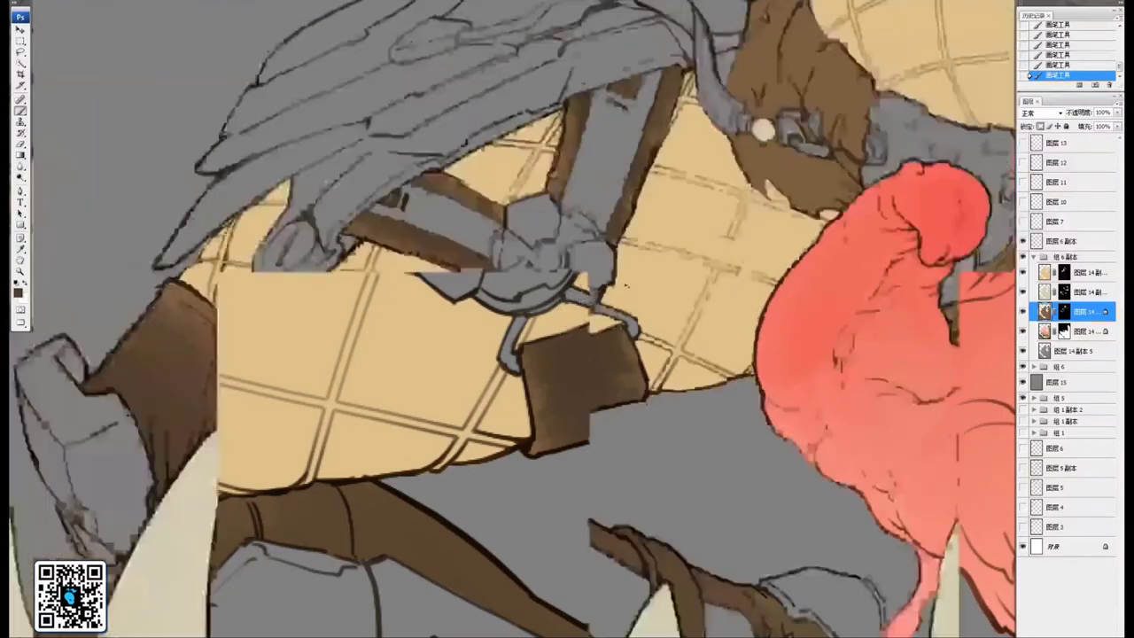
pyautogui.moveTo(754, 288); pyautogui.dragTo(554, 353)
# Shade the folded leather bands at the woman's hip, beside the metal belt plate, in darker brown
pyautogui.scroll(2, 639, 281)
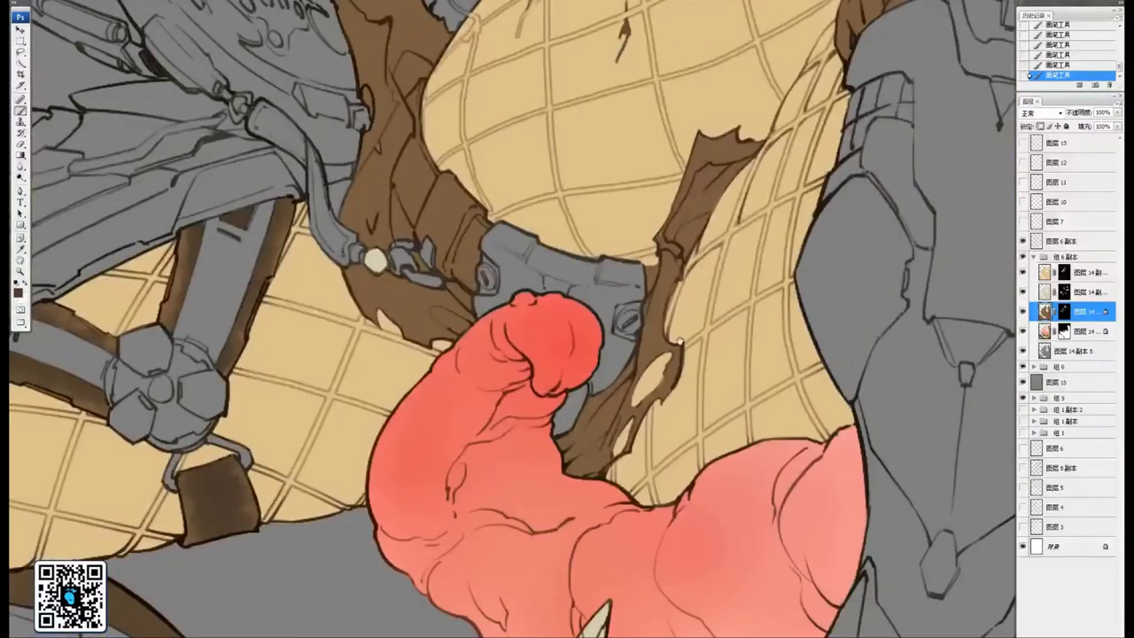
pyautogui.moveTo(624, 283); pyautogui.dragTo(750, 400)
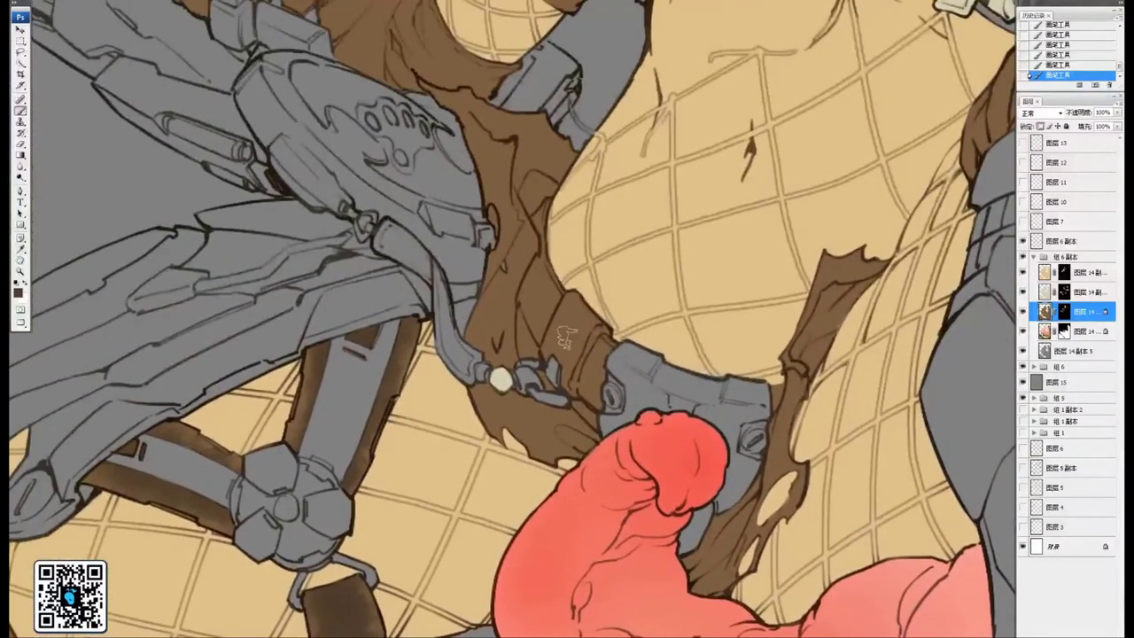
pyautogui.moveTo(546, 353); pyautogui.dragTo(589, 322)
pyautogui.moveTo(582, 363); pyautogui.dragTo(603, 366)
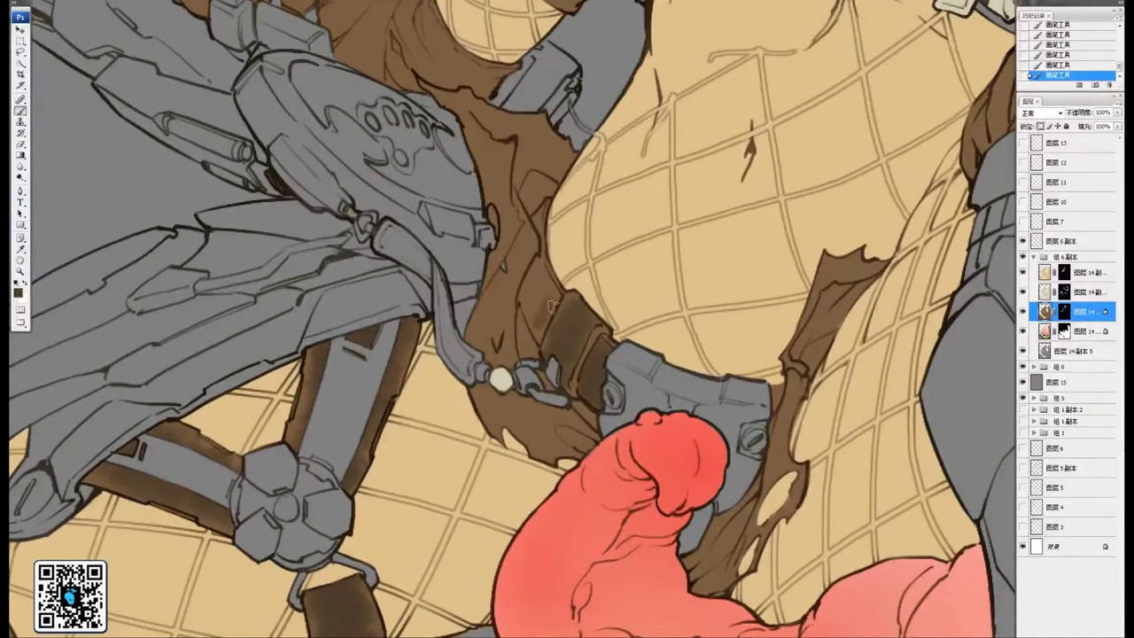
pyautogui.moveTo(538, 324); pyautogui.dragTo(534, 258)
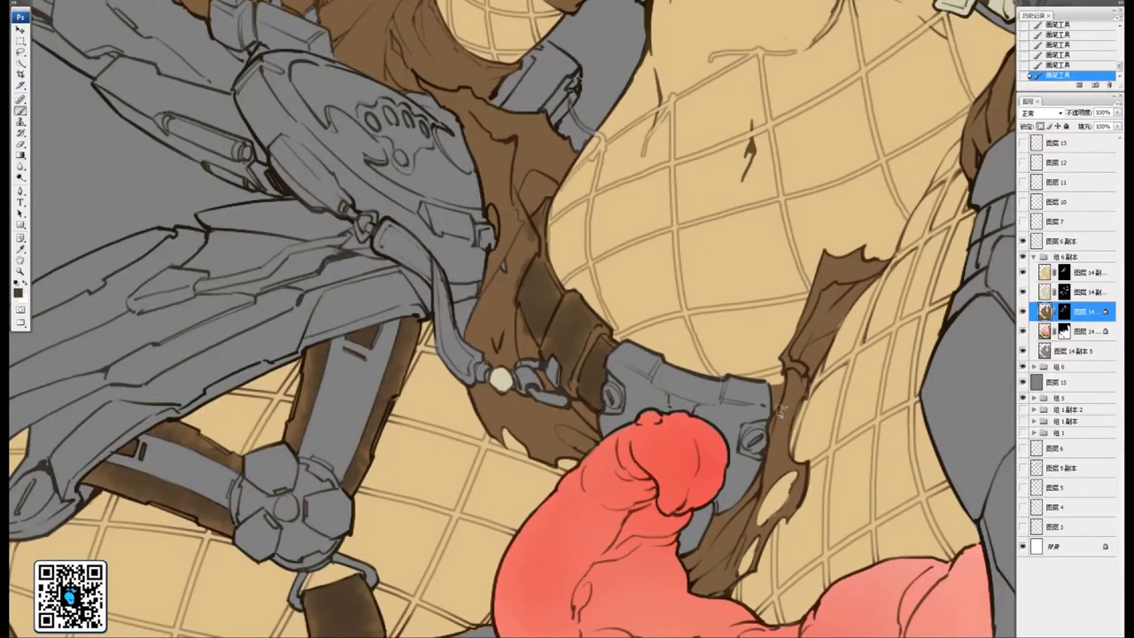
# Darken the waist leather beside the engraved armour plate and the torn leather pieces around the metal belt
pyautogui.moveTo(611, 366); pyautogui.dragTo(677, 370)
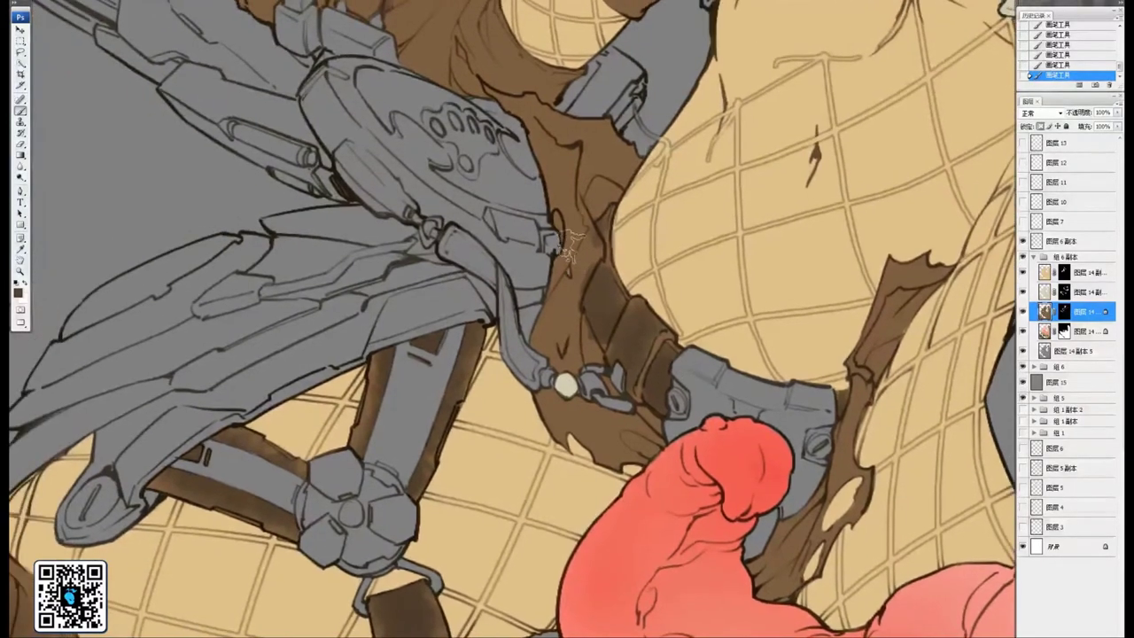
pyautogui.moveTo(574, 182)
pyautogui.mouseDown()
pyautogui.moveTo(581, 275)
pyautogui.moveTo(562, 416)
pyautogui.moveTo(637, 439)
pyautogui.mouseUp()
pyautogui.moveTo(798, 453); pyautogui.dragTo(607, 374)
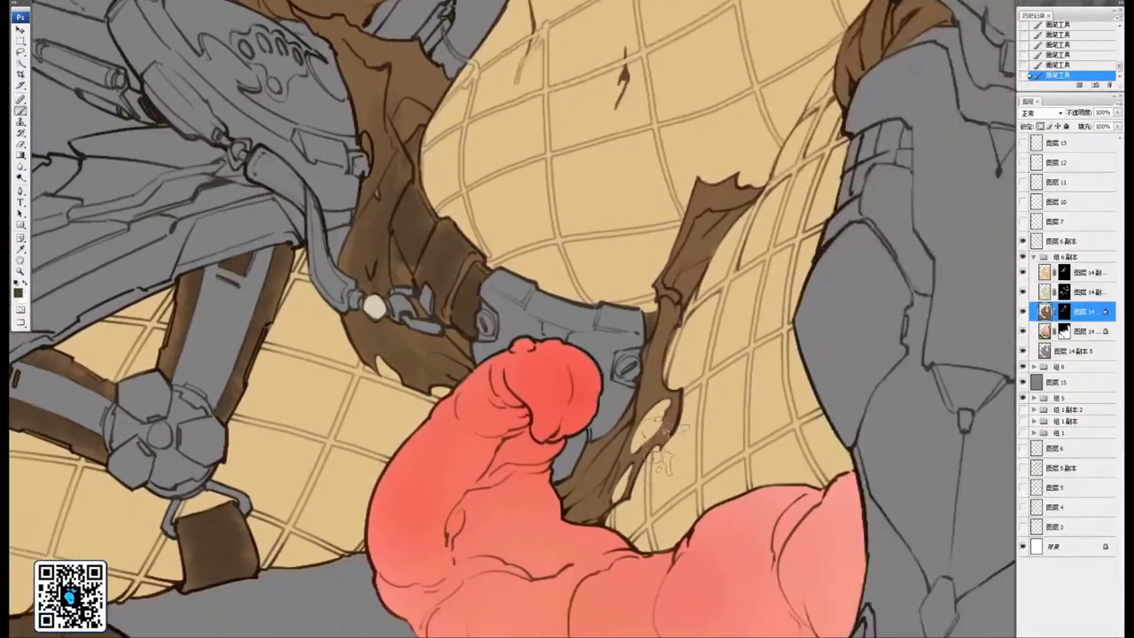
pyautogui.moveTo(598, 496)
pyautogui.mouseDown()
pyautogui.moveTo(682, 356)
pyautogui.moveTo(698, 232)
pyautogui.mouseUp()
pyautogui.moveTo(524, 185); pyautogui.dragTo(683, 406)
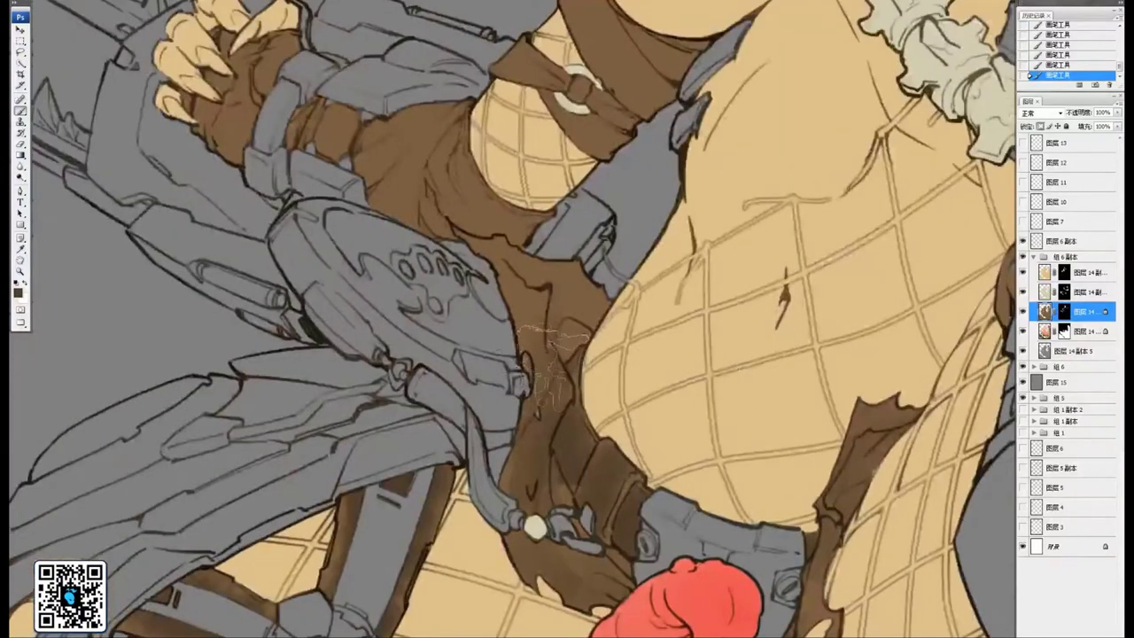
pyautogui.moveTo(546, 370); pyautogui.dragTo(573, 305)
# Shade the leather sleeve and fingerless glove of the arm holding the blades in darker brown
pyautogui.moveTo(468, 213); pyautogui.dragTo(610, 362)
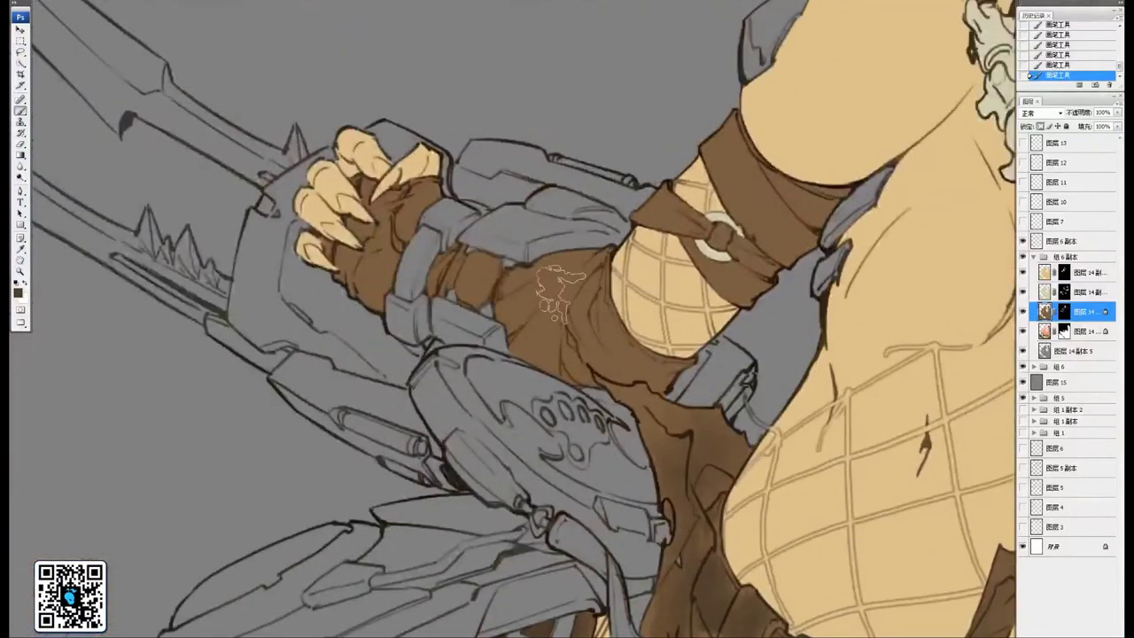
pyautogui.moveTo(550, 297)
pyautogui.mouseDown()
pyautogui.moveTo(631, 371)
pyautogui.moveTo(564, 317)
pyautogui.moveTo(549, 331)
pyautogui.moveTo(554, 359)
pyautogui.moveTo(563, 348)
pyautogui.moveTo(524, 341)
pyautogui.moveTo(513, 288)
pyautogui.moveTo(540, 286)
pyautogui.moveTo(534, 277)
pyautogui.moveTo(513, 284)
pyautogui.moveTo(520, 348)
pyautogui.moveTo(506, 288)
pyautogui.moveTo(566, 264)
pyautogui.mouseUp()
pyautogui.moveTo(438, 188); pyautogui.dragTo(550, 230)
pyautogui.moveTo(549, 321)
pyautogui.mouseDown()
pyautogui.moveTo(556, 307)
pyautogui.moveTo(595, 299)
pyautogui.moveTo(553, 305)
pyautogui.moveTo(586, 257)
pyautogui.moveTo(535, 292)
pyautogui.moveTo(529, 350)
pyautogui.moveTo(522, 284)
pyautogui.moveTo(530, 304)
pyautogui.mouseUp()
pyautogui.hotkey('ctrl', '-')
pyautogui.hotkey('ctrl', '-')
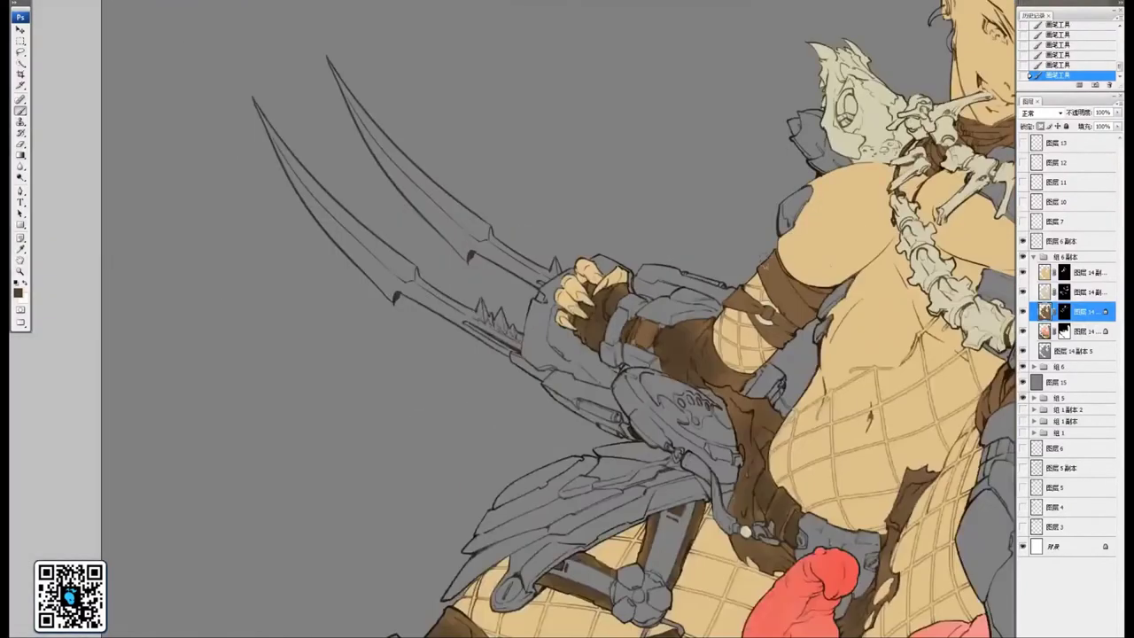
# Shade the crossed leather straps around the upper part of the blade arm in darker brown
pyautogui.moveTo(758, 262); pyautogui.dragTo(626, 334)
pyautogui.moveTo(622, 379)
pyautogui.mouseDown()
pyautogui.moveTo(603, 370)
pyautogui.moveTo(659, 398)
pyautogui.moveTo(634, 402)
pyautogui.mouseUp()
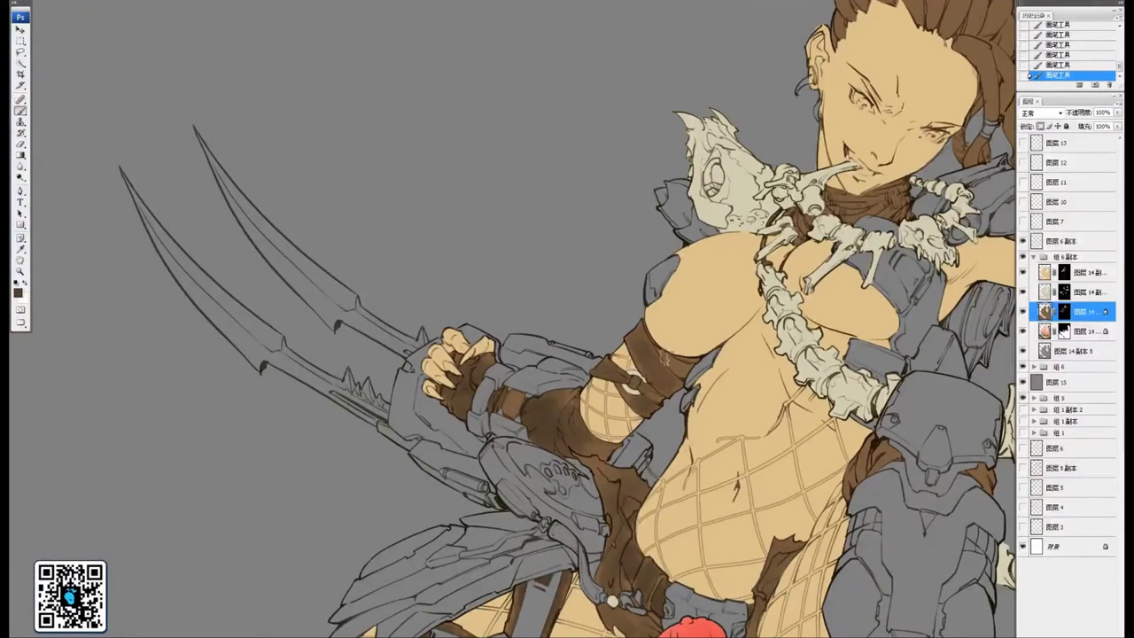
pyautogui.moveTo(673, 359); pyautogui.dragTo(640, 336)
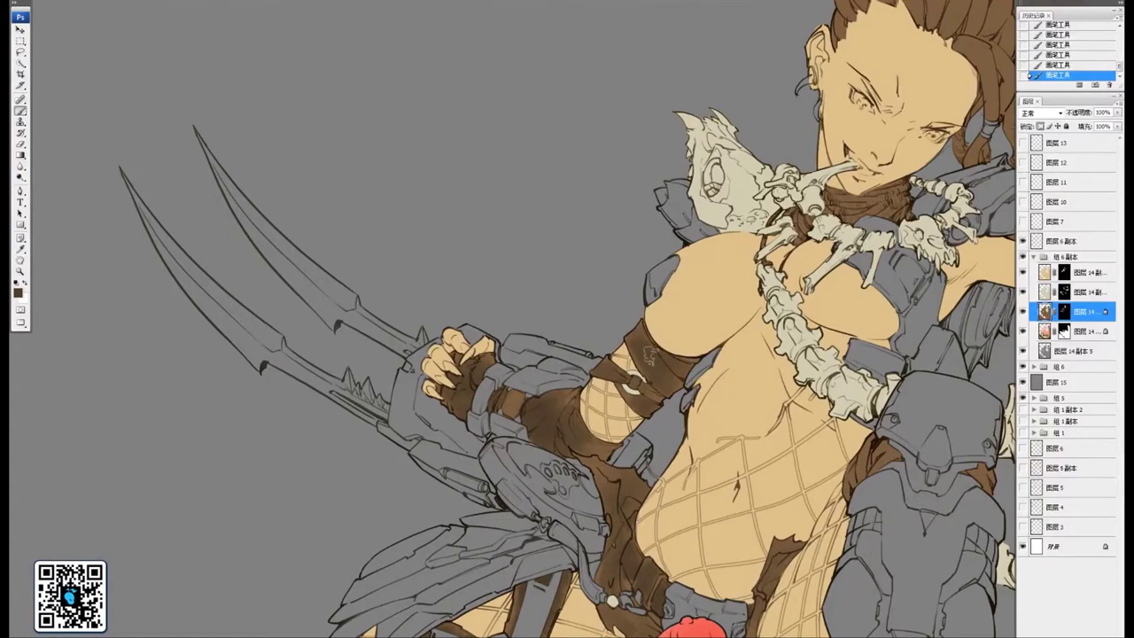
# Shade the leather sleeve, wrist section and glove of the woman's outstretched arm in darker brown
pyautogui.moveTo(891, 301)
pyautogui.mouseDown()
pyautogui.moveTo(566, 299)
pyautogui.moveTo(550, 244)
pyautogui.mouseUp()
pyautogui.moveTo(517, 427)
pyautogui.mouseDown()
pyautogui.moveTo(520, 411)
pyautogui.moveTo(565, 397)
pyautogui.mouseUp()
pyautogui.moveTo(519, 486); pyautogui.dragTo(588, 570)
pyautogui.moveTo(671, 282)
pyautogui.mouseDown()
pyautogui.moveTo(538, 420)
pyautogui.moveTo(704, 470)
pyautogui.moveTo(700, 395)
pyautogui.moveTo(663, 394)
pyautogui.mouseUp()
pyautogui.moveTo(722, 434); pyautogui.dragTo(670, 445)
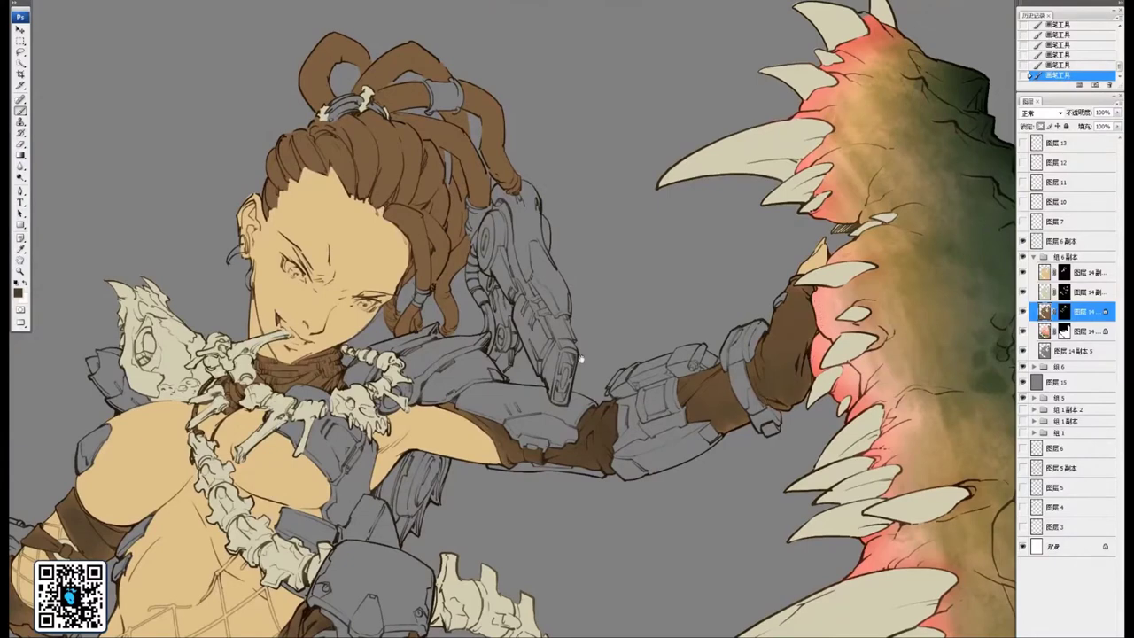
# Shade the brown scarf around the woman's neck in darker brown
pyautogui.moveTo(581, 359); pyautogui.dragTo(934, 382)
pyautogui.moveTo(620, 398); pyautogui.dragTo(695, 390)
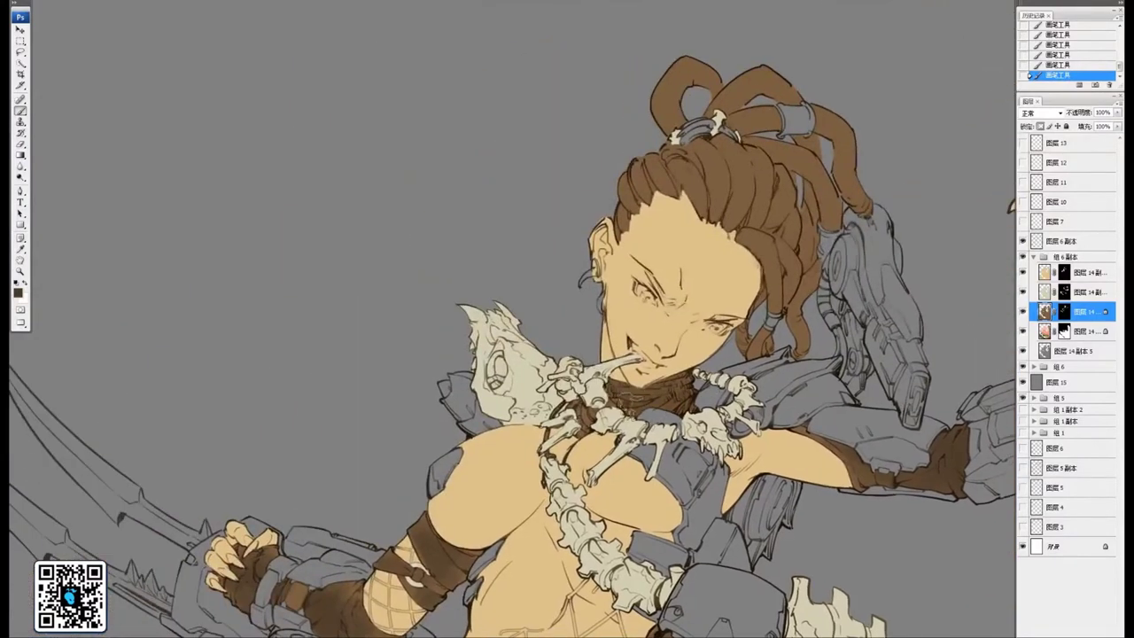
pyautogui.moveTo(630, 407); pyautogui.dragTo(586, 420)
# Shade the woman's hair in darker brown from the hairline back toward the base of the tied dreadlocks
pyautogui.scroll(-1, 706, 363)
pyautogui.moveTo(707, 363); pyautogui.dragTo(637, 359)
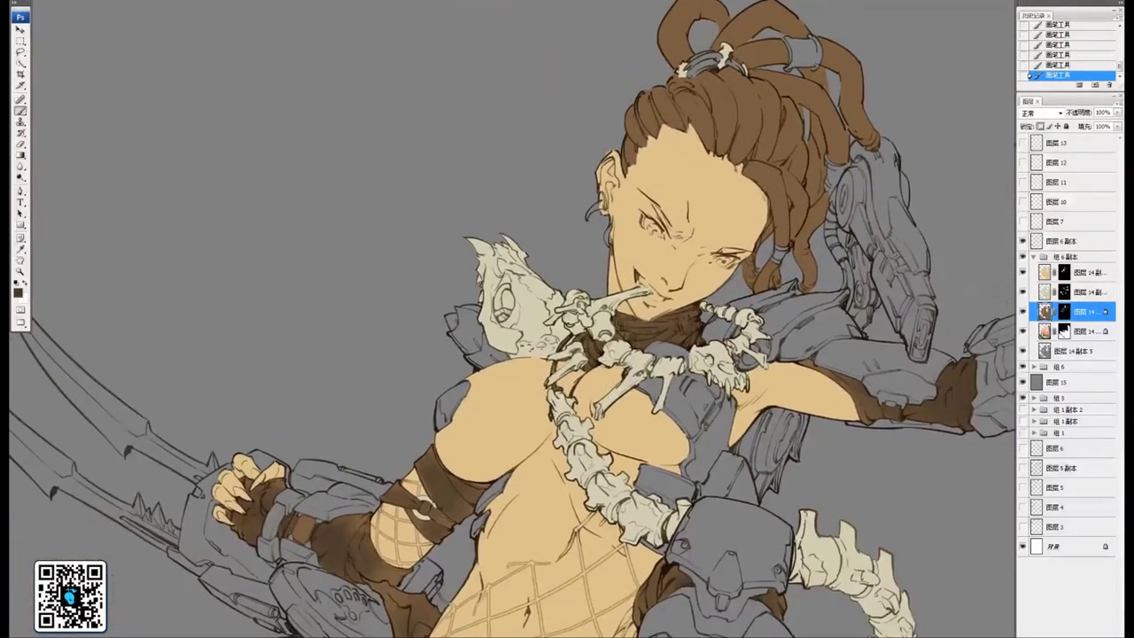
pyautogui.scroll(-1, 751, 190)
pyautogui.moveTo(750, 229); pyautogui.dragTo(642, 272)
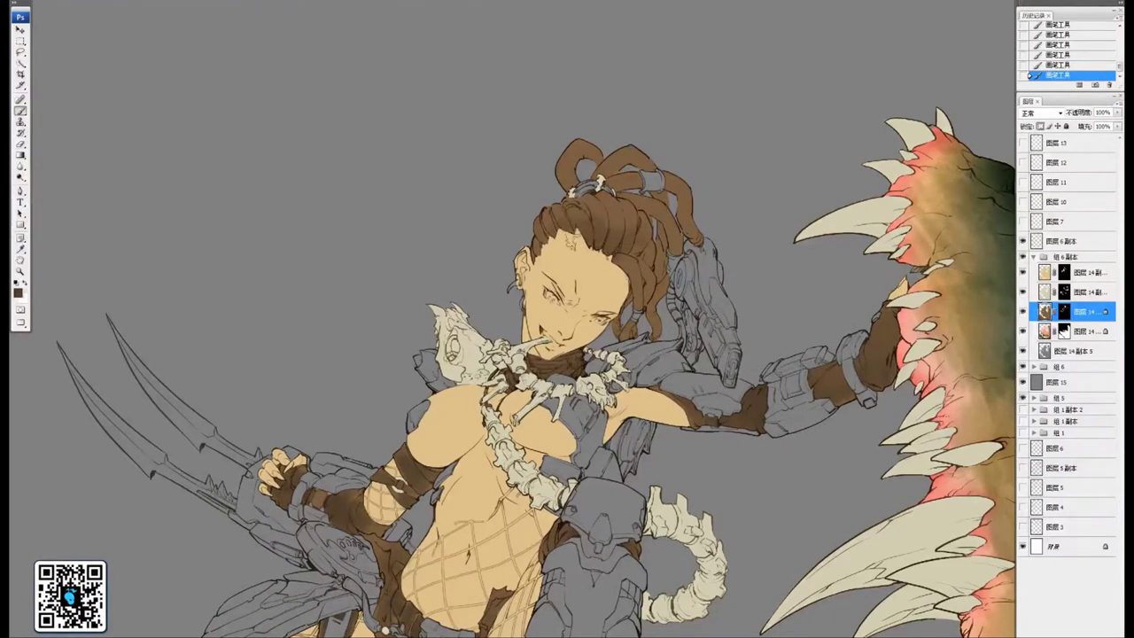
pyautogui.moveTo(621, 226); pyautogui.dragTo(613, 290)
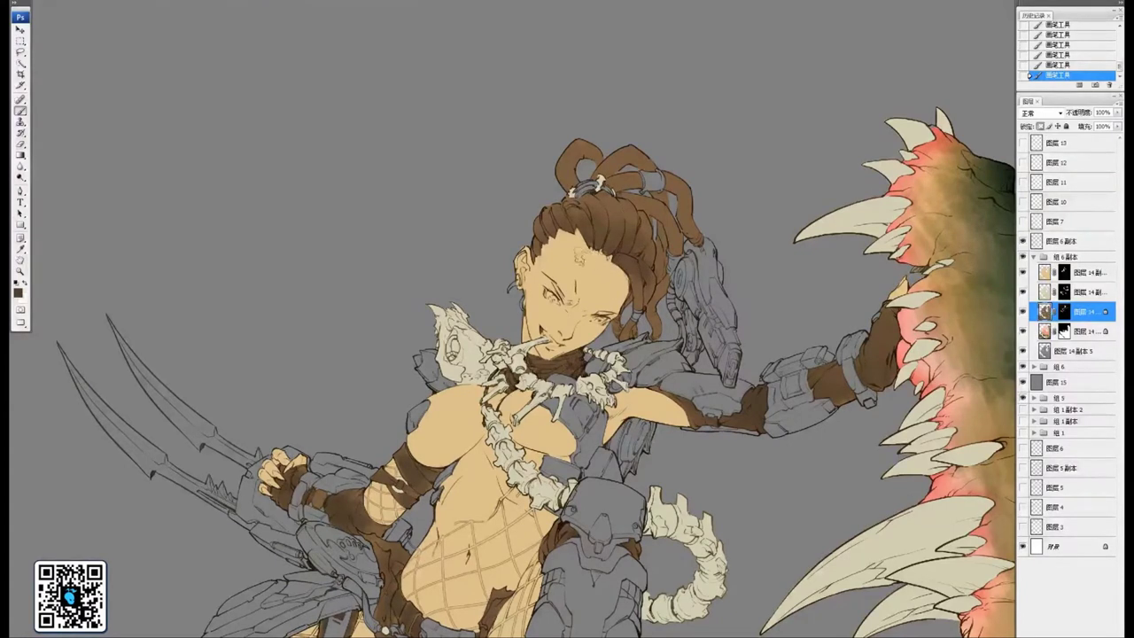
pyautogui.moveTo(580, 256); pyautogui.dragTo(585, 262)
pyautogui.moveTo(711, 312); pyautogui.dragTo(646, 259)
pyautogui.moveTo(274, 186); pyautogui.dragTo(222, 181)
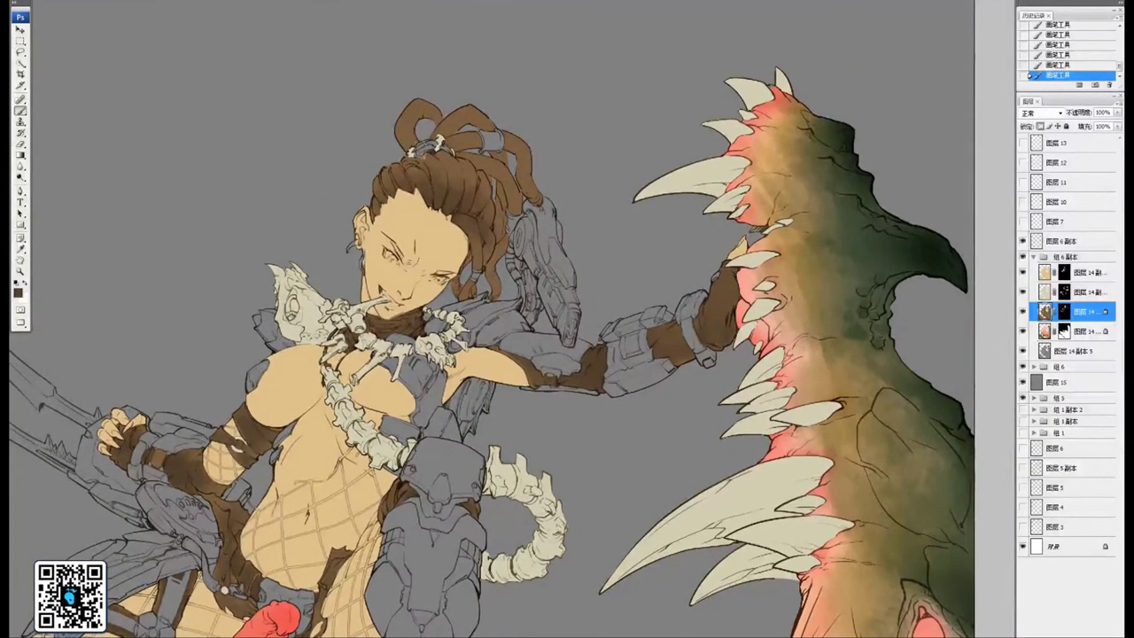
pyautogui.moveTo(499, 142)
pyautogui.mouseDown()
pyautogui.moveTo(483, 170)
pyautogui.moveTo(522, 165)
pyautogui.moveTo(494, 122)
pyautogui.mouseUp()
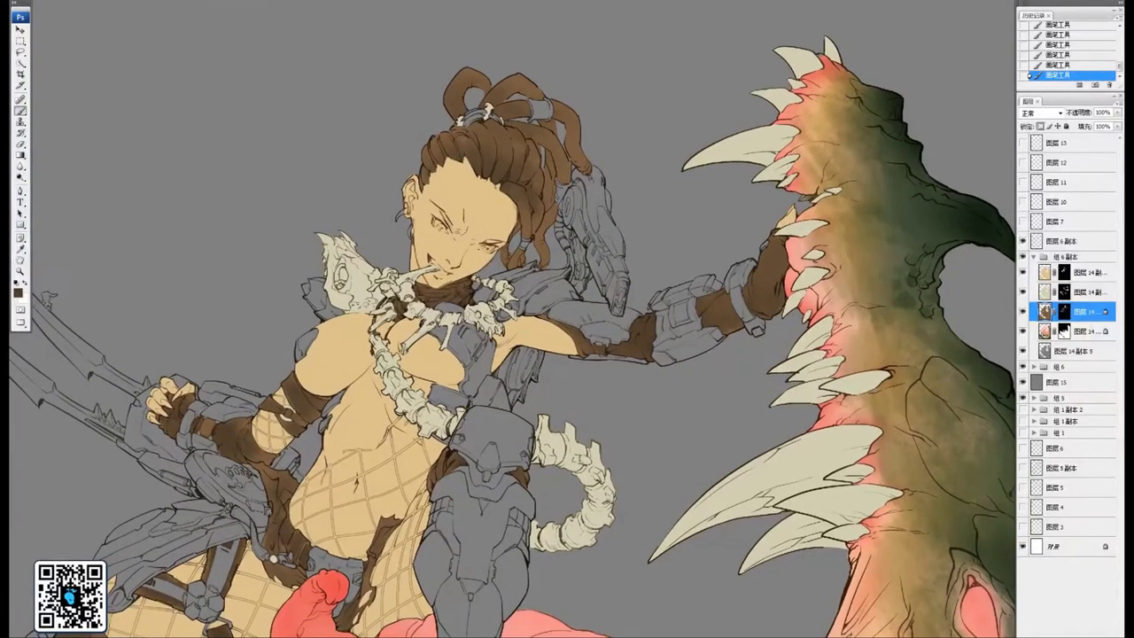
# Set the foreground colour to a bright orange-red and tint the lower lengths and tips of the woman's dreadlocks
pyautogui.click(18, 291)
pyautogui.moveTo(822, 221); pyautogui.dragTo(865, 156)
pyautogui.click(903, 257)
pyautogui.click(979, 128)
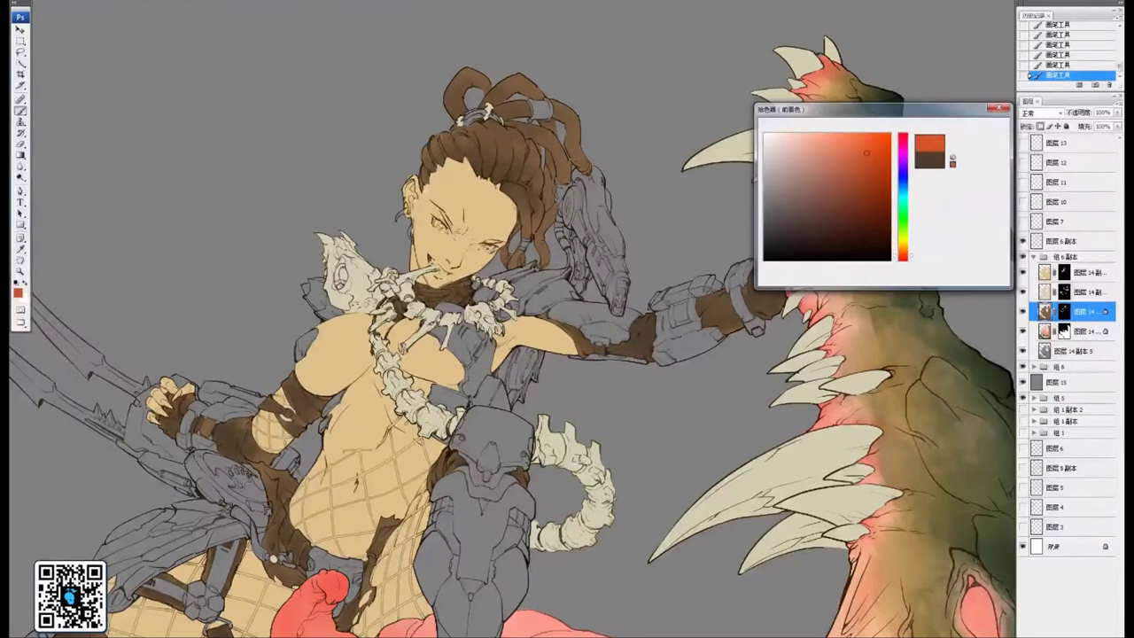
pyautogui.moveTo(550, 265); pyautogui.dragTo(640, 337)
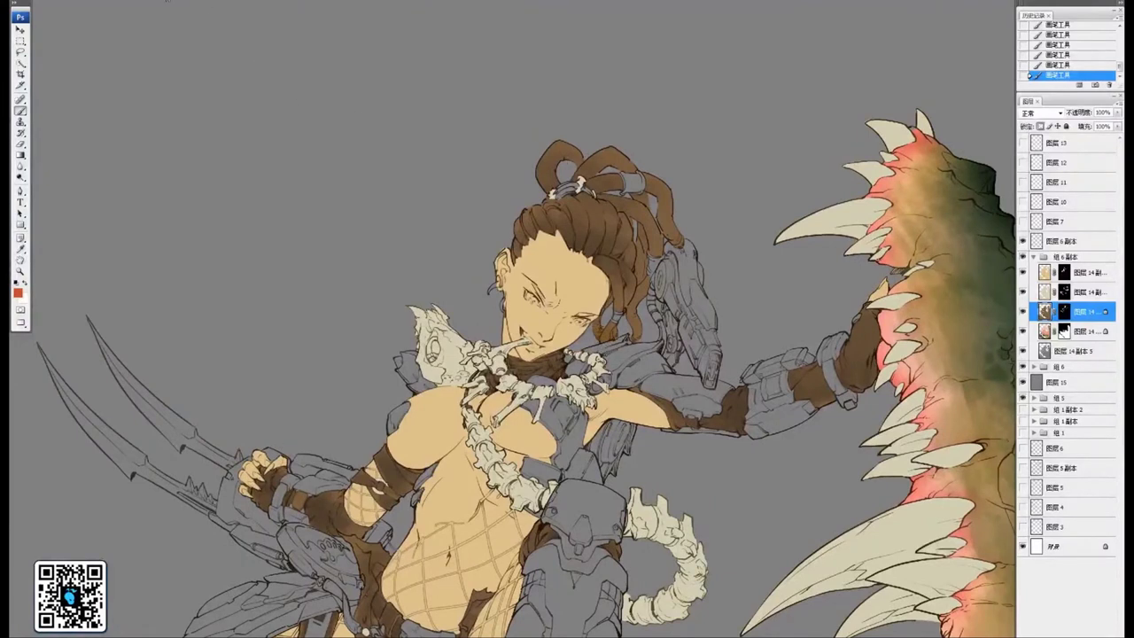
pyautogui.click(168, 1)
pyautogui.moveTo(165, 49); pyautogui.dragTo(164, 26)
pyautogui.click(149, 2)
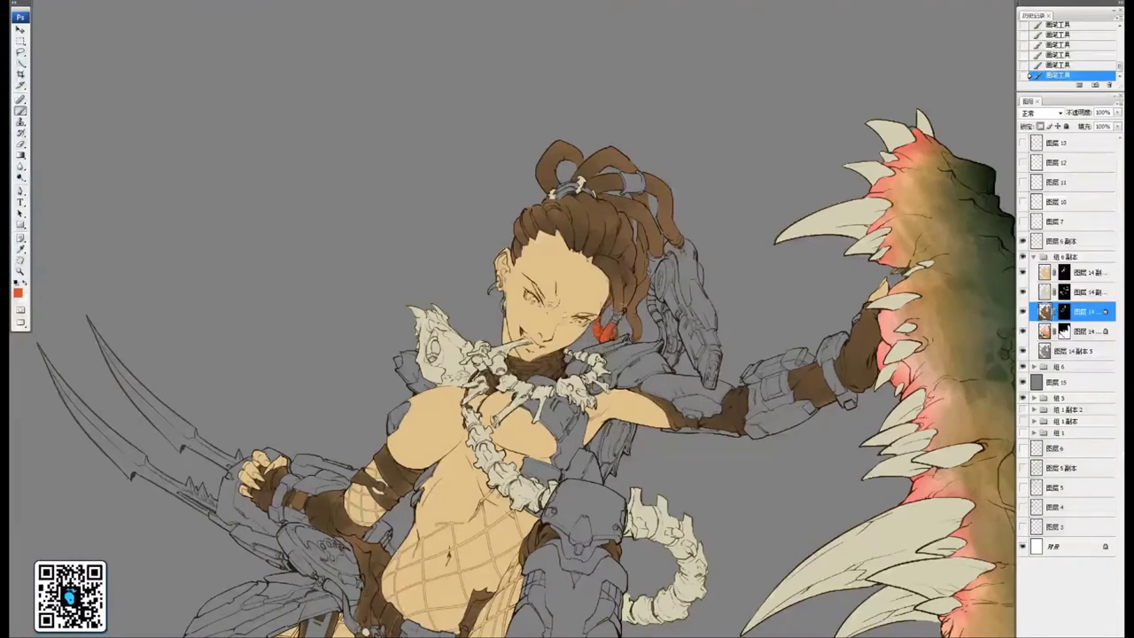
pyautogui.moveTo(621, 308)
pyautogui.mouseDown()
pyautogui.moveTo(612, 264)
pyautogui.moveTo(635, 337)
pyautogui.moveTo(633, 321)
pyautogui.mouseUp()
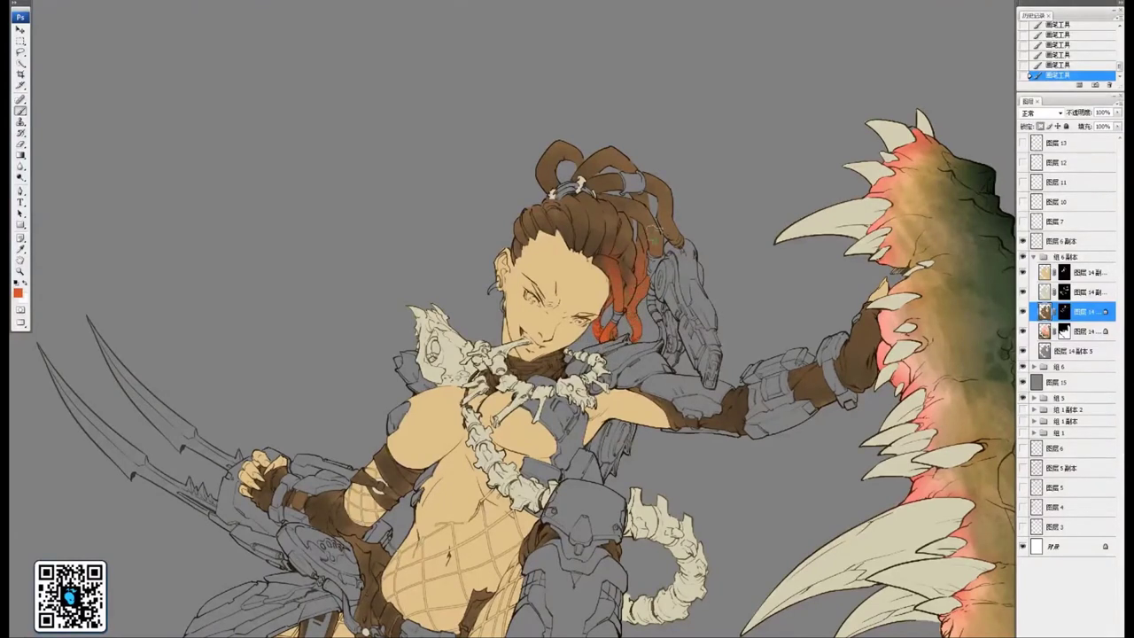
pyautogui.moveTo(657, 253)
pyautogui.mouseDown()
pyautogui.moveTo(643, 209)
pyautogui.moveTo(682, 244)
pyautogui.moveTo(663, 218)
pyautogui.moveTo(668, 190)
pyautogui.mouseUp()
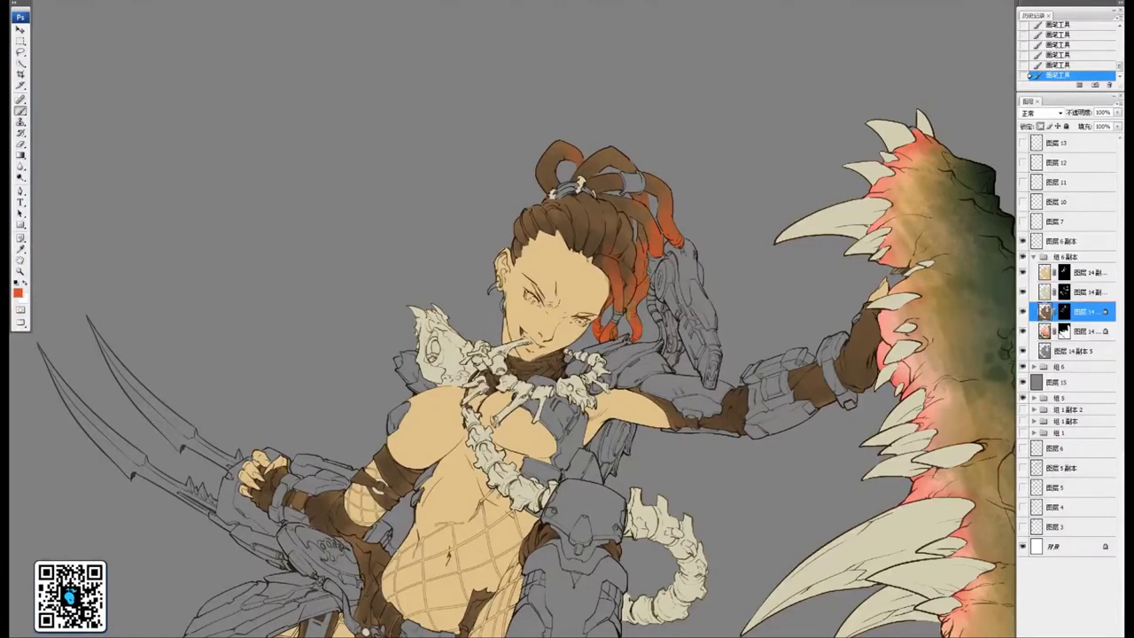
# Select the layer holding the pale bones and teeth and lock its transparent pixels
pyautogui.moveTo(724, 201); pyautogui.dragTo(749, 60)
pyautogui.hotkey('ctrl', '-')
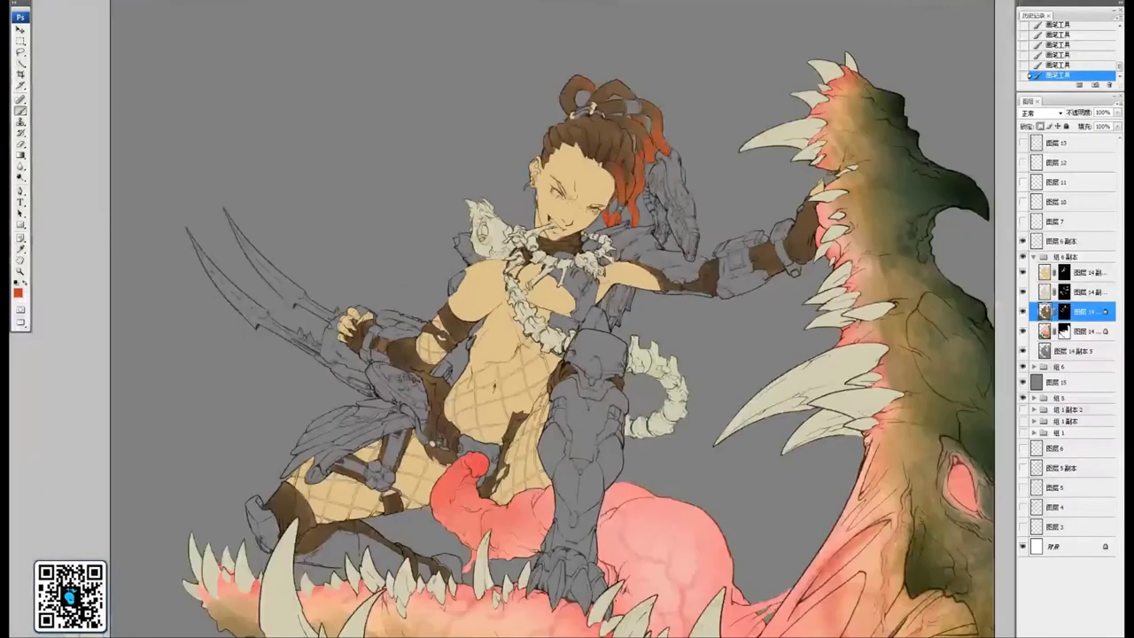
pyautogui.moveTo(678, 257); pyautogui.dragTo(697, 268)
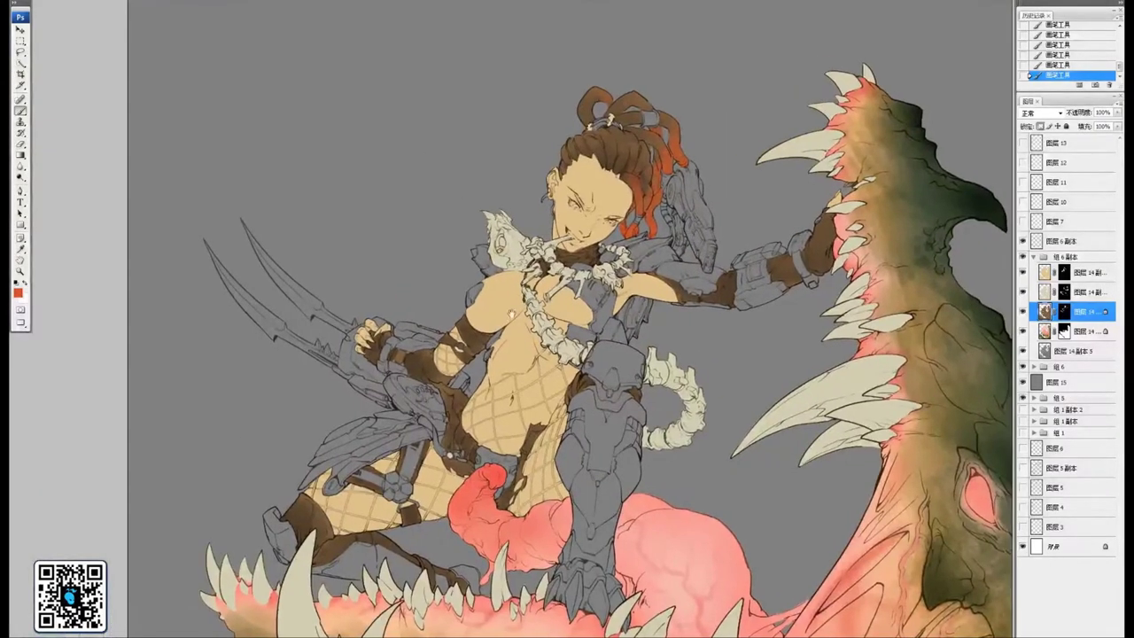
pyautogui.moveTo(503, 358); pyautogui.dragTo(518, 299)
pyautogui.moveTo(688, 342); pyautogui.dragTo(675, 333)
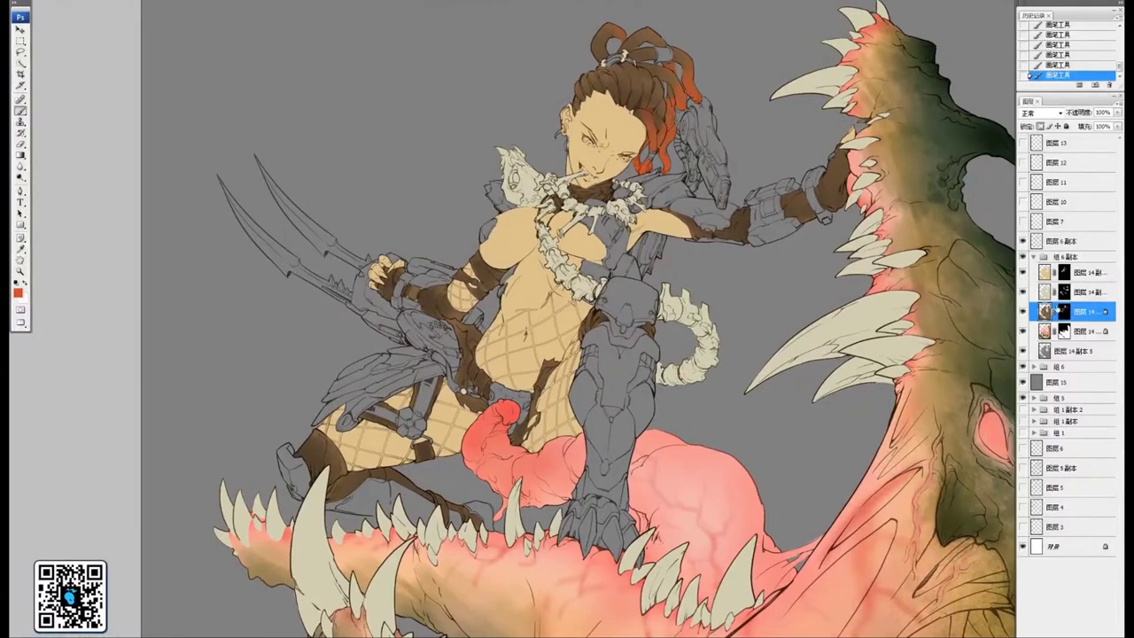
pyautogui.click(1046, 295)
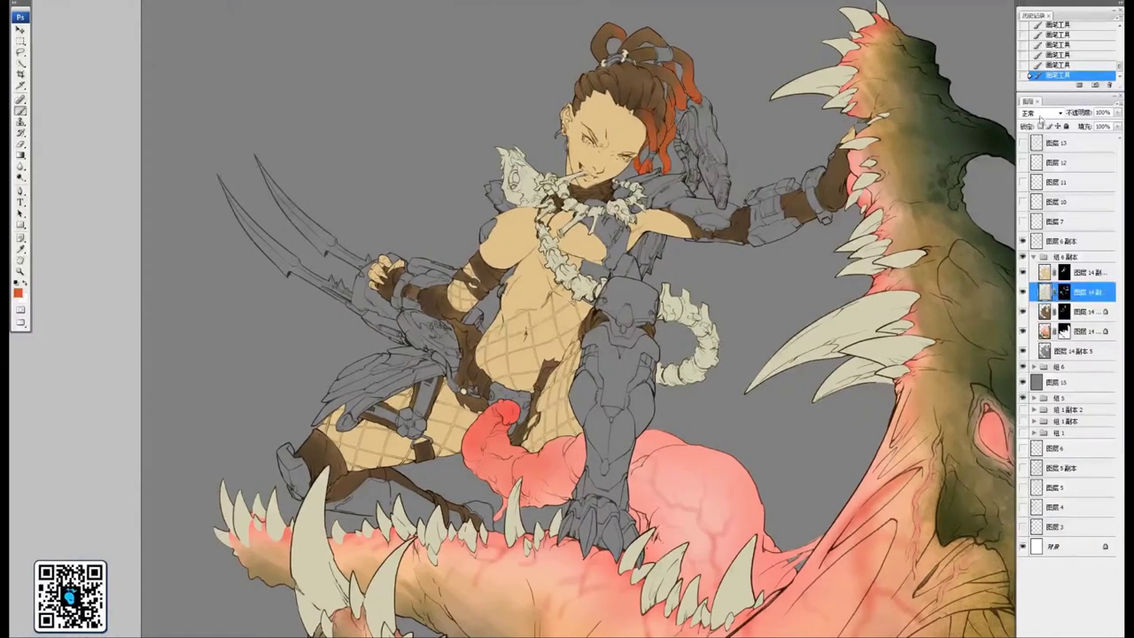
pyautogui.moveTo(592, 232); pyautogui.dragTo(589, 287)
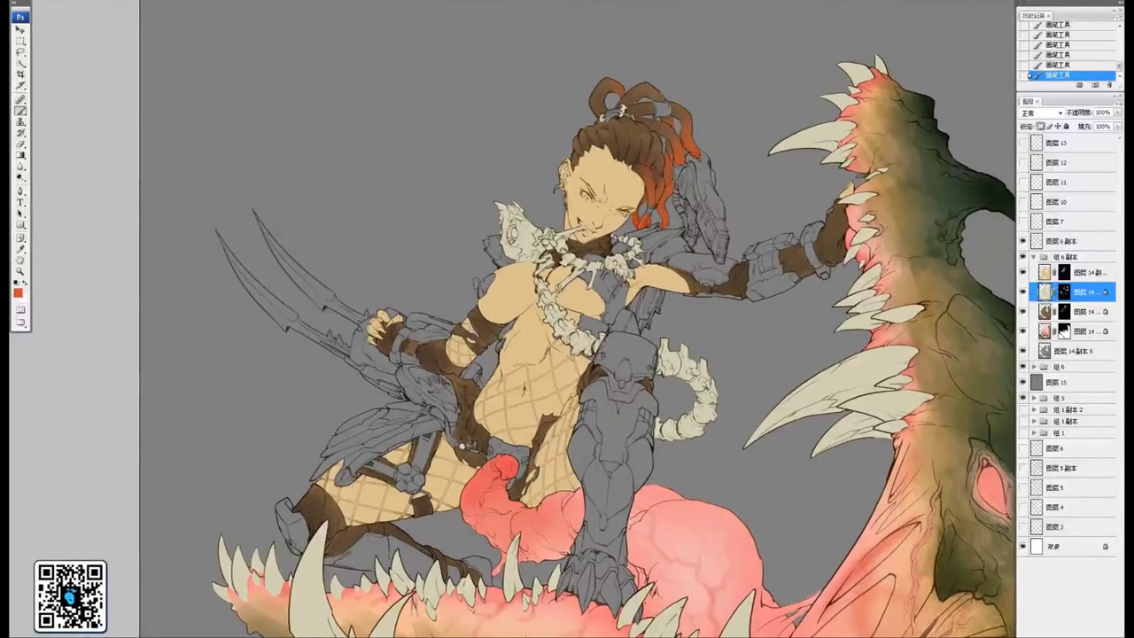
# Set the foreground colour to the muted brown 8e6e4c, starting from a sample of the pale bone colour
pyautogui.hotkey('ctrl', '+')
pyautogui.hotkey('ctrl', '+')
pyautogui.moveTo(535, 163); pyautogui.dragTo(601, 292)
pyautogui.moveTo(413, 279); pyautogui.dragTo(398, 253)
pyautogui.click(18, 292)
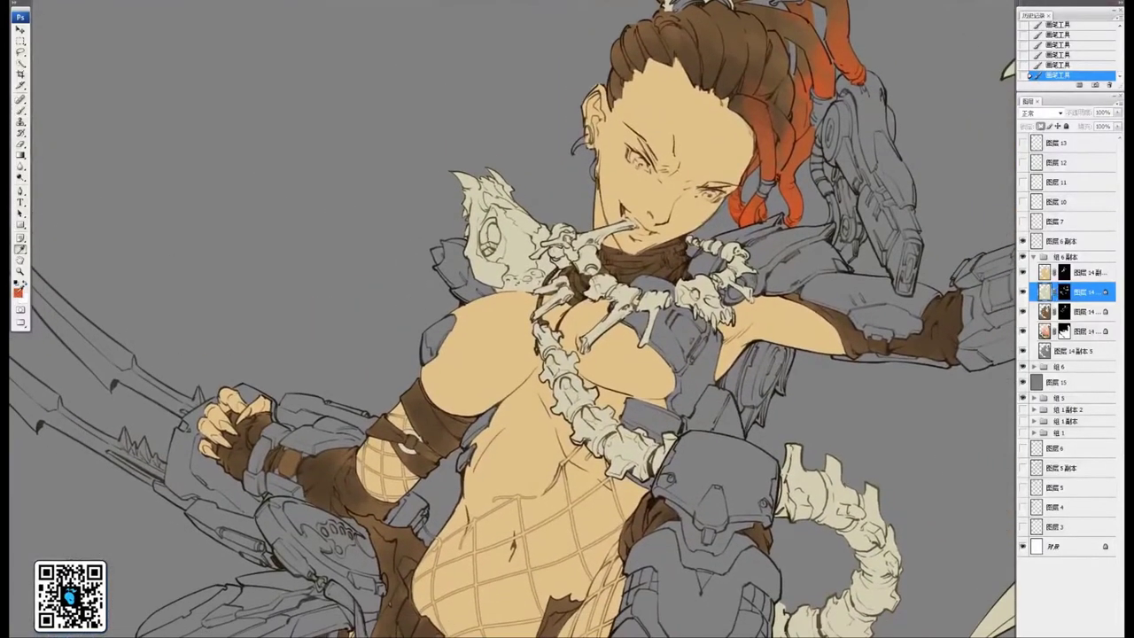
pyautogui.click(520, 246)
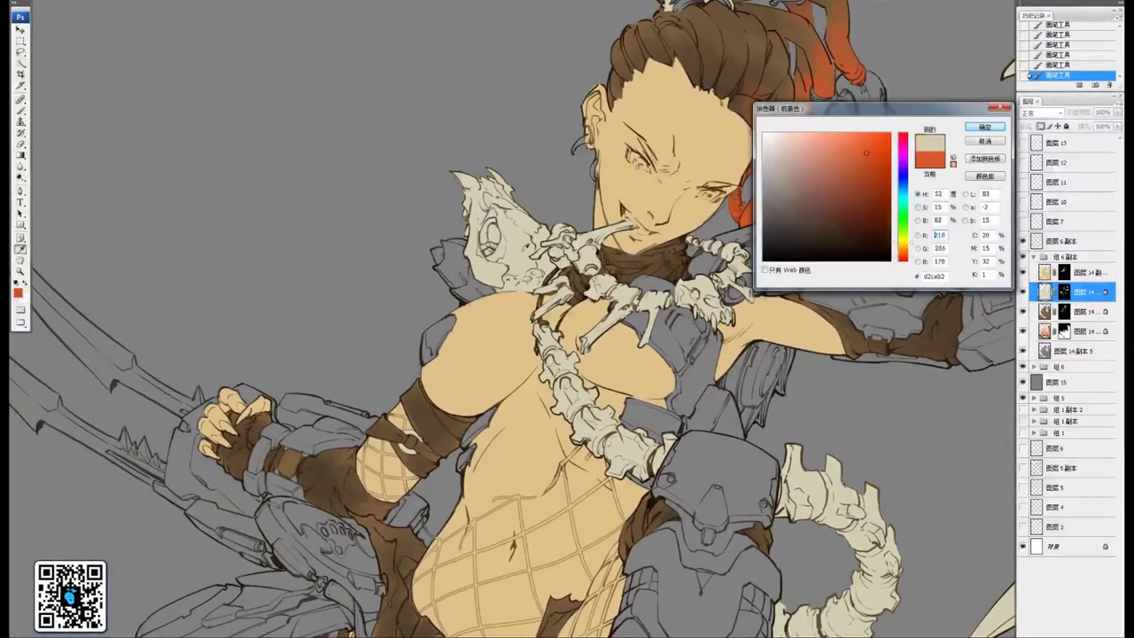
pyautogui.moveTo(903, 247); pyautogui.dragTo(904, 254)
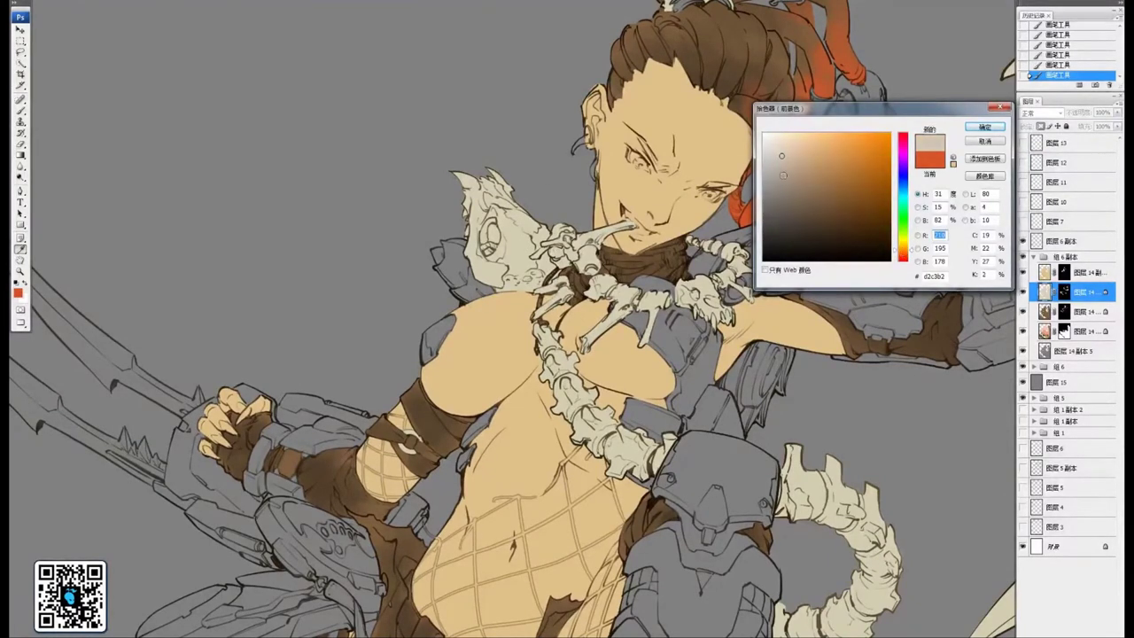
pyautogui.moveTo(783, 175); pyautogui.dragTo(821, 188)
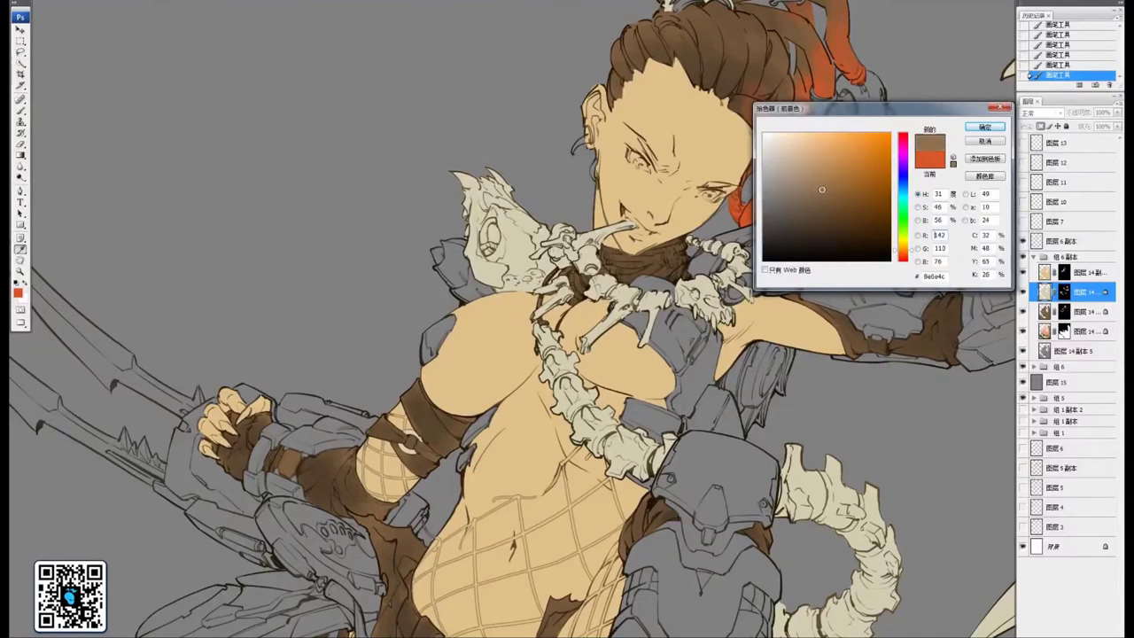
pyautogui.click(979, 127)
# Shade the horn bases, eye socket and nose cavities of the large shoulder skull in soft brown
pyautogui.moveTo(581, 214); pyautogui.dragTo(649, 240)
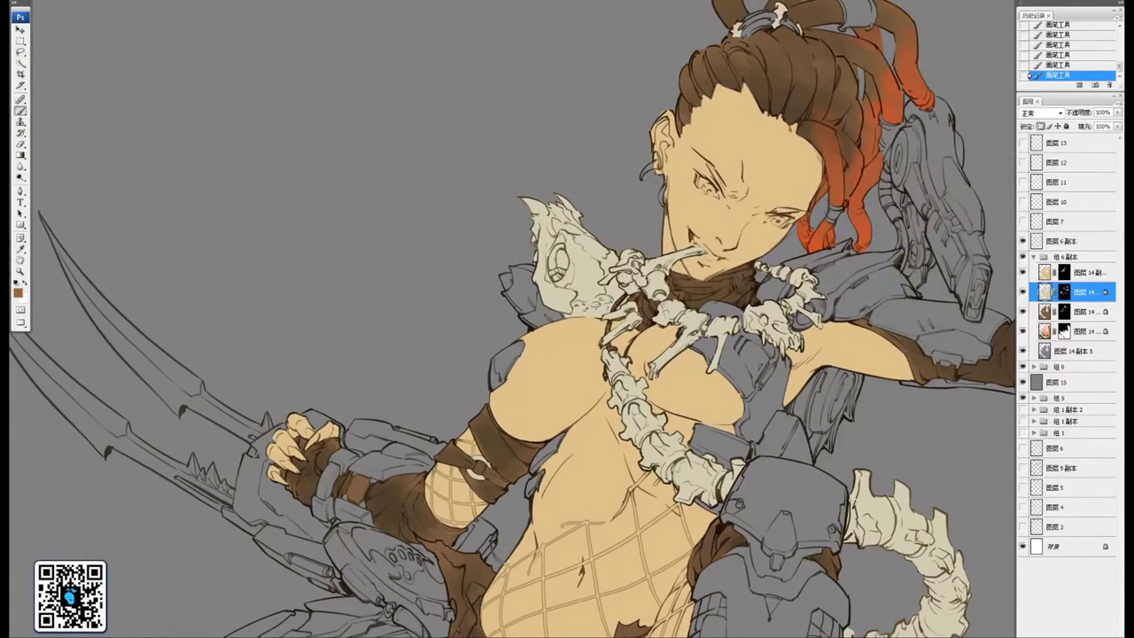
pyautogui.moveTo(494, 228); pyautogui.dragTo(532, 266)
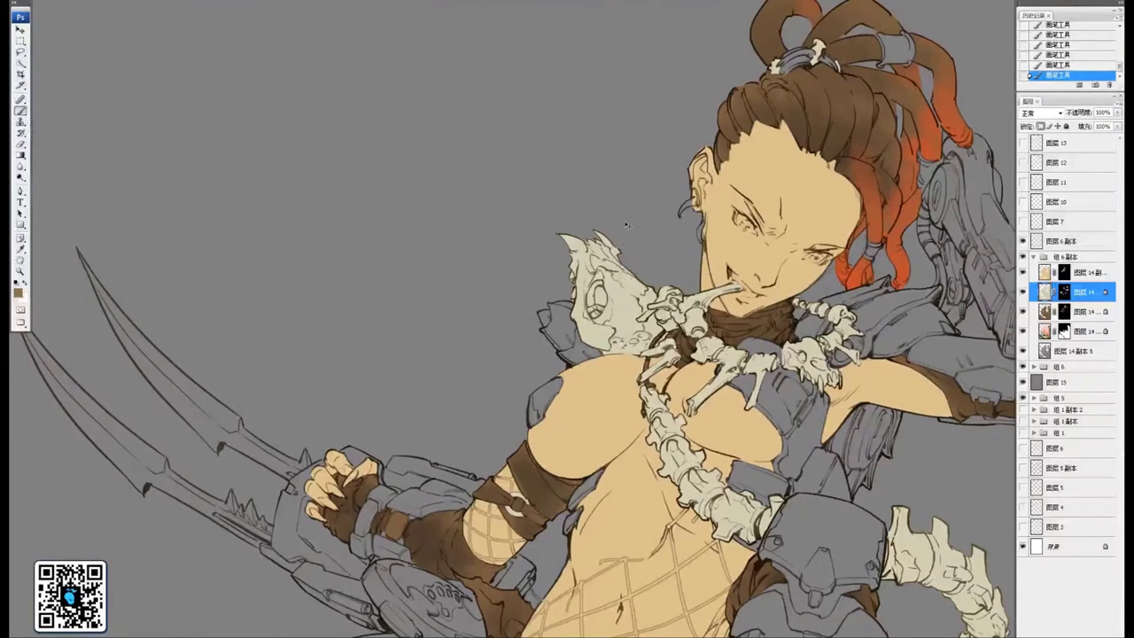
pyautogui.hotkey('ctrl', '+')
pyautogui.hotkey('ctrl', '+')
pyautogui.moveTo(535, 202); pyautogui.dragTo(636, 314)
pyautogui.moveTo(606, 262)
pyautogui.mouseDown()
pyautogui.moveTo(588, 273)
pyautogui.moveTo(665, 268)
pyautogui.moveTo(678, 199)
pyautogui.mouseUp()
pyautogui.moveTo(606, 329)
pyautogui.mouseDown()
pyautogui.moveTo(640, 287)
pyautogui.moveTo(612, 321)
pyautogui.moveTo(622, 357)
pyautogui.moveTo(640, 333)
pyautogui.moveTo(610, 307)
pyautogui.moveTo(629, 353)
pyautogui.moveTo(637, 334)
pyautogui.moveTo(622, 362)
pyautogui.moveTo(666, 400)
pyautogui.moveTo(742, 393)
pyautogui.mouseUp()
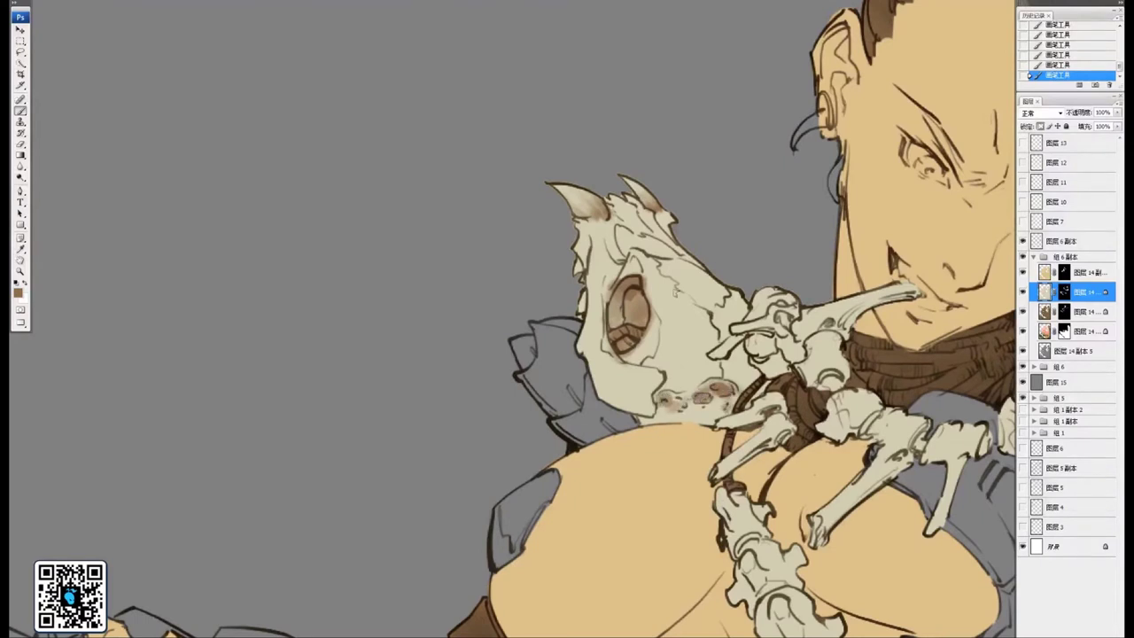
pyautogui.moveTo(708, 321); pyautogui.dragTo(718, 347)
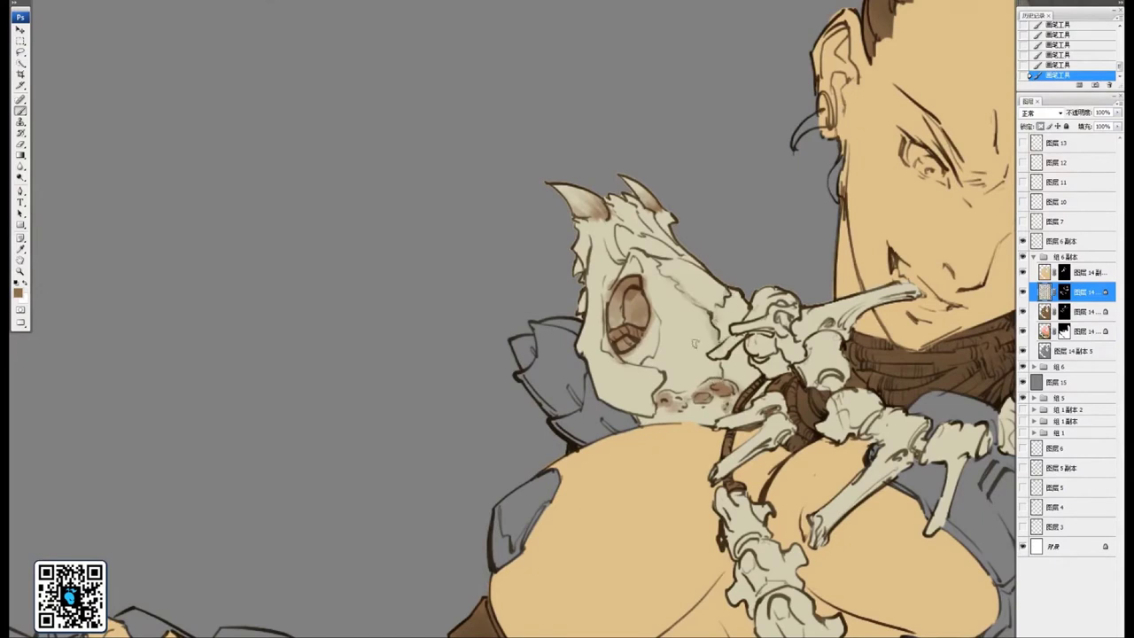
# Shade the eye sockets and tooth roots of the small skull on the bone necklace in brown
pyautogui.moveTo(660, 276)
pyautogui.mouseDown()
pyautogui.moveTo(631, 239)
pyautogui.moveTo(682, 248)
pyautogui.moveTo(722, 282)
pyautogui.moveTo(611, 173)
pyautogui.moveTo(425, 135)
pyautogui.moveTo(359, 151)
pyautogui.mouseUp()
pyautogui.hotkey('ctrl', '-')
pyautogui.hotkey('ctrl', '-')
pyautogui.hotkey('ctrl', '-')
pyautogui.hotkey('ctrl', '+')
pyautogui.hotkey('ctrl', '+')
pyautogui.hotkey('ctrl', '+')
pyautogui.moveTo(514, 266); pyautogui.dragTo(657, 321)
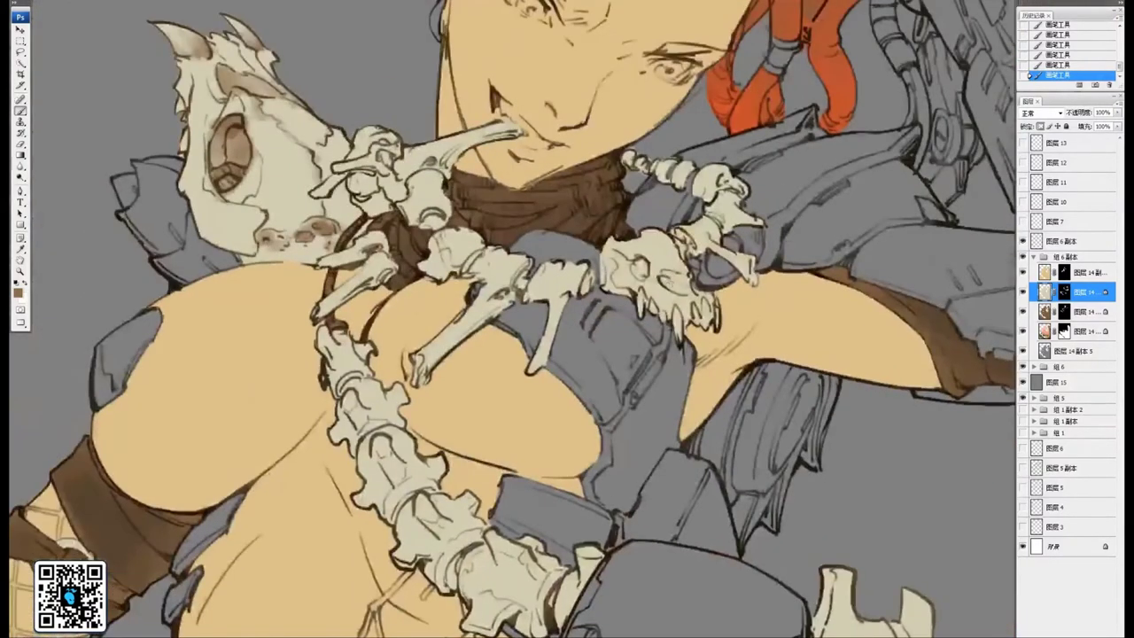
pyautogui.moveTo(663, 277); pyautogui.dragTo(702, 296)
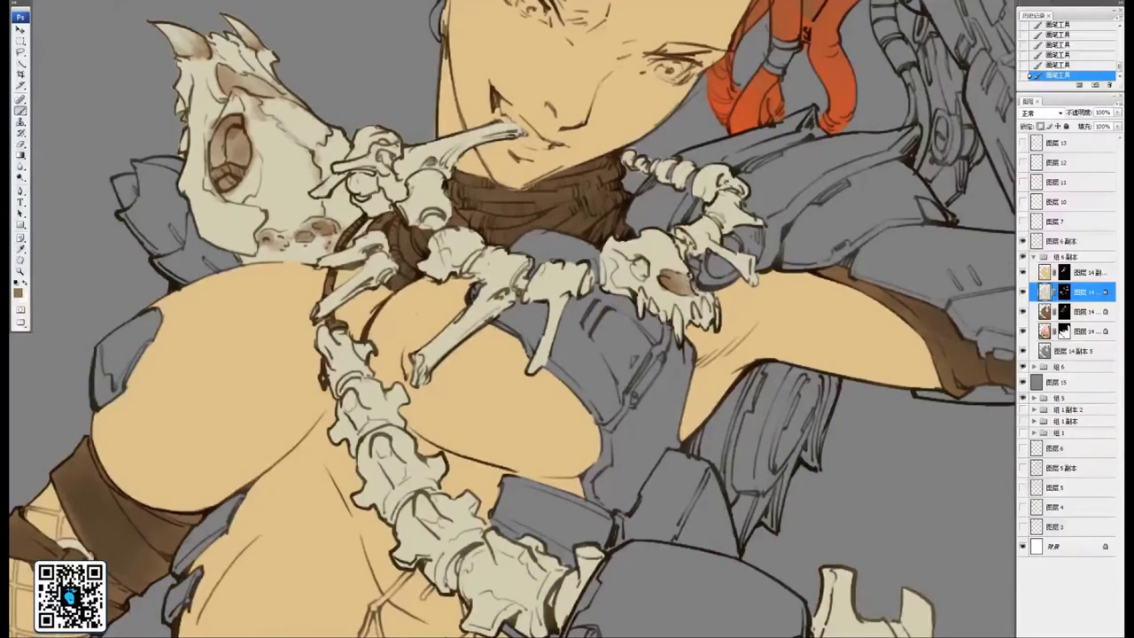
pyautogui.moveTo(633, 264); pyautogui.dragTo(620, 280)
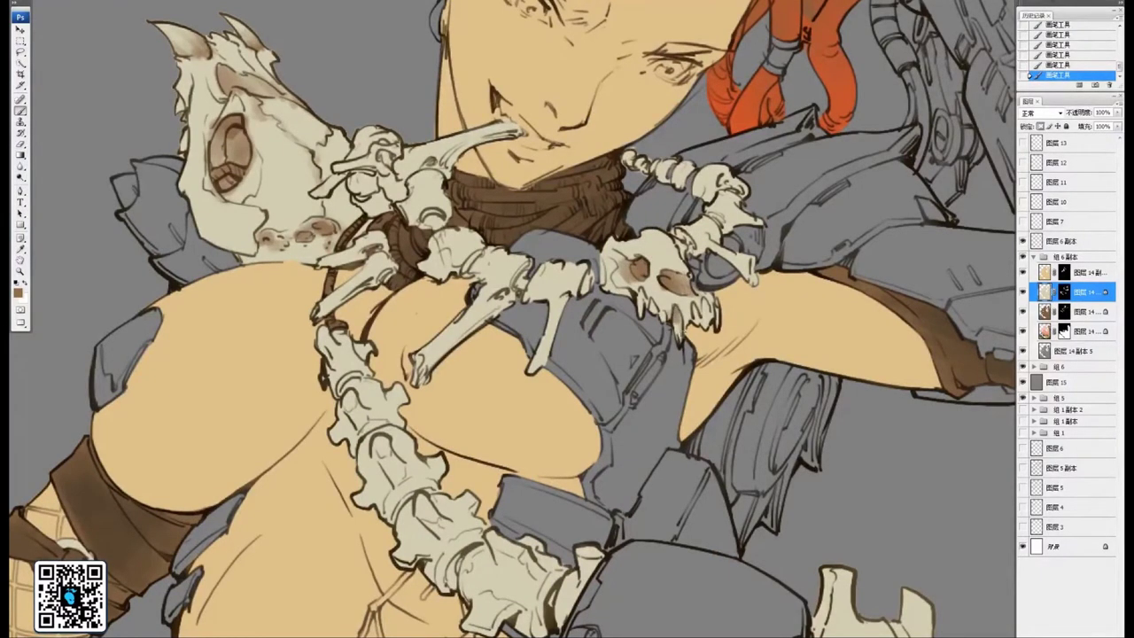
pyautogui.moveTo(705, 299); pyautogui.dragTo(712, 314)
# Shade the joints and hollow ends of the necklace bones between the two skulls in brown
pyautogui.moveTo(560, 288)
pyautogui.mouseDown()
pyautogui.moveTo(657, 267)
pyautogui.moveTo(619, 266)
pyautogui.moveTo(637, 248)
pyautogui.moveTo(686, 249)
pyautogui.mouseUp()
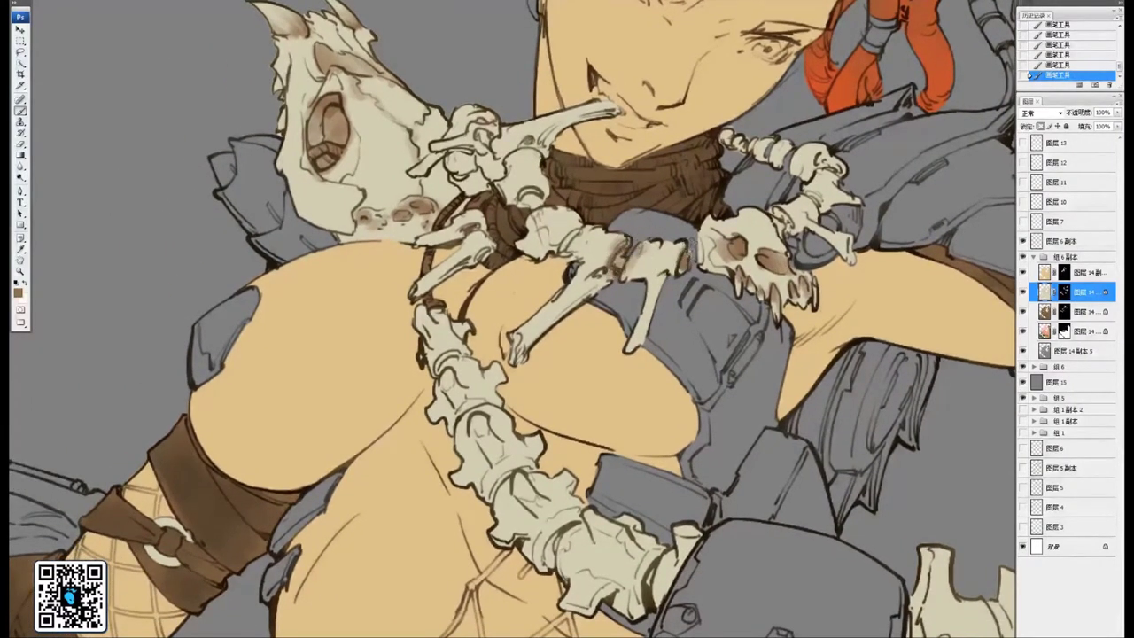
pyautogui.moveTo(525, 209)
pyautogui.mouseDown()
pyautogui.moveTo(525, 194)
pyautogui.moveTo(541, 195)
pyautogui.mouseUp()
pyautogui.moveTo(521, 145); pyautogui.dragTo(653, 135)
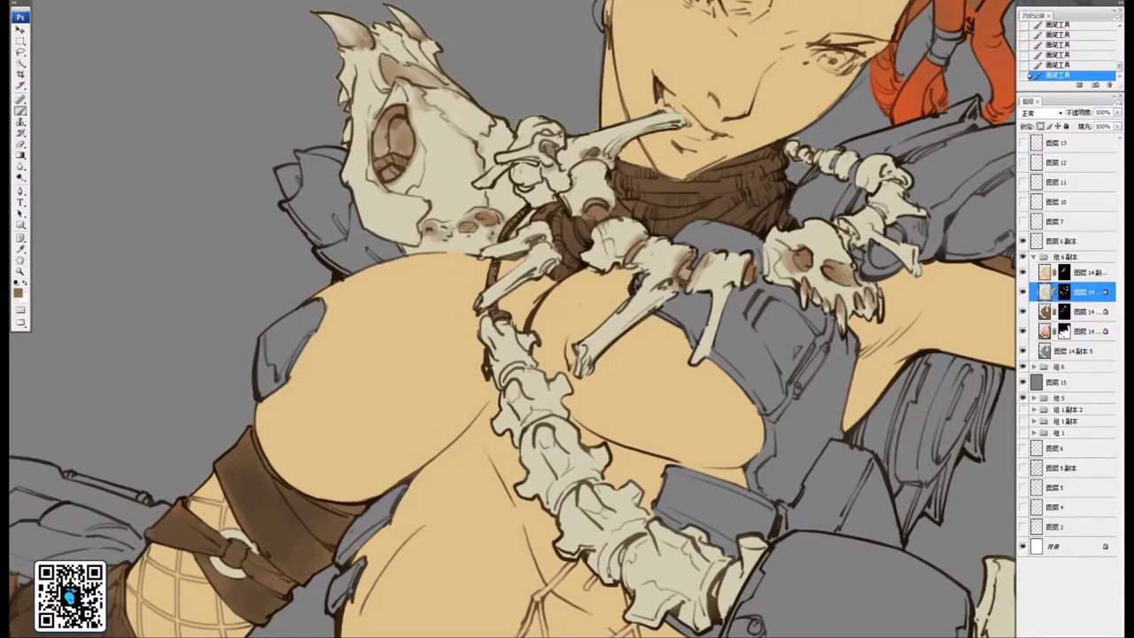
pyautogui.moveTo(543, 143)
pyautogui.mouseDown()
pyautogui.moveTo(559, 158)
pyautogui.moveTo(541, 191)
pyautogui.mouseUp()
pyautogui.moveTo(542, 192)
pyautogui.mouseDown()
pyautogui.moveTo(504, 172)
pyautogui.moveTo(540, 118)
pyautogui.mouseUp()
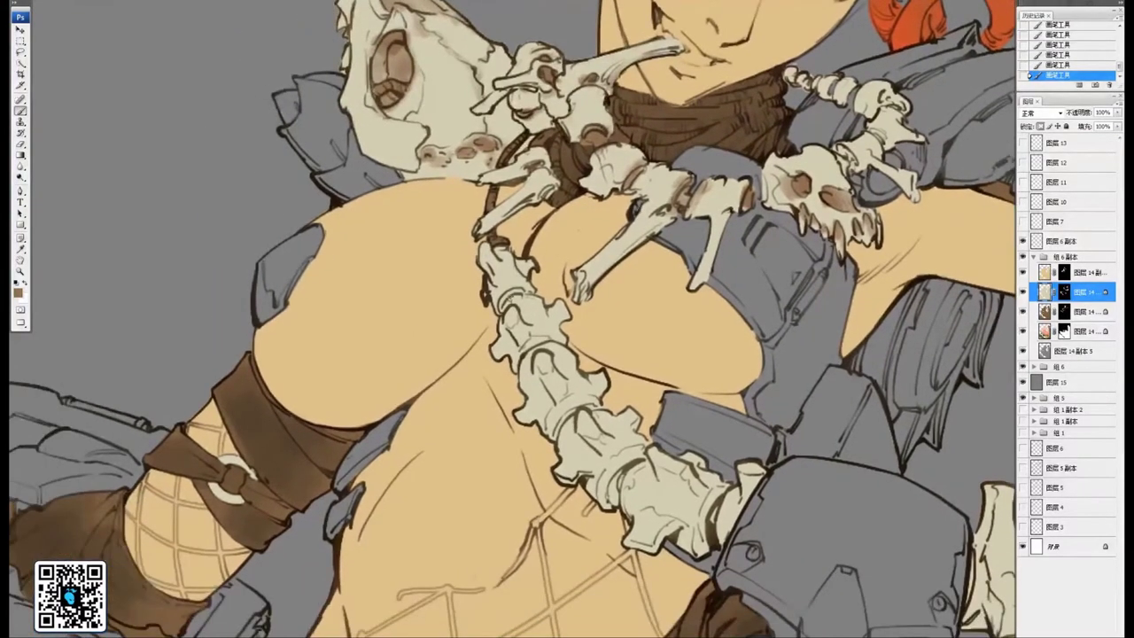
# Shade the gaps between the vertebrae of the spine strap crossing the woman's torso in brown
pyautogui.moveTo(508, 298)
pyautogui.mouseDown()
pyautogui.moveTo(534, 304)
pyautogui.moveTo(545, 324)
pyautogui.moveTo(541, 314)
pyautogui.mouseUp()
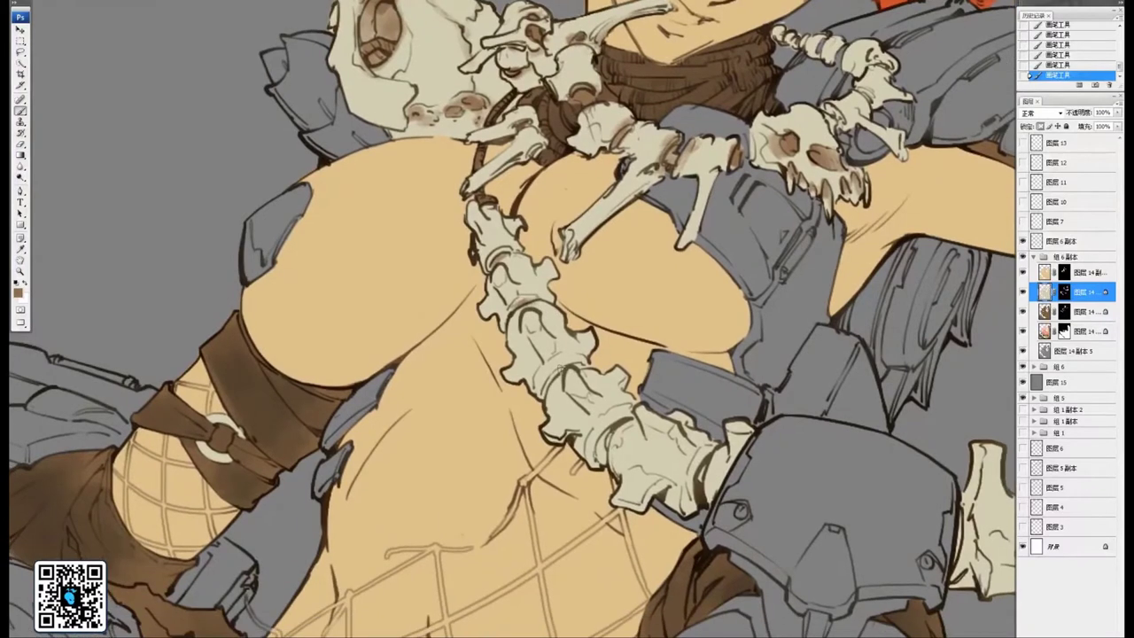
pyautogui.moveTo(551, 381); pyautogui.dragTo(574, 367)
pyautogui.moveTo(614, 431)
pyautogui.mouseDown()
pyautogui.moveTo(579, 380)
pyautogui.moveTo(595, 375)
pyautogui.mouseUp()
pyautogui.moveTo(640, 391)
pyautogui.mouseDown()
pyautogui.moveTo(593, 357)
pyautogui.moveTo(625, 404)
pyautogui.moveTo(615, 427)
pyautogui.mouseUp()
pyautogui.moveTo(634, 363); pyautogui.dragTo(610, 419)
pyautogui.moveTo(613, 390); pyautogui.dragTo(623, 364)
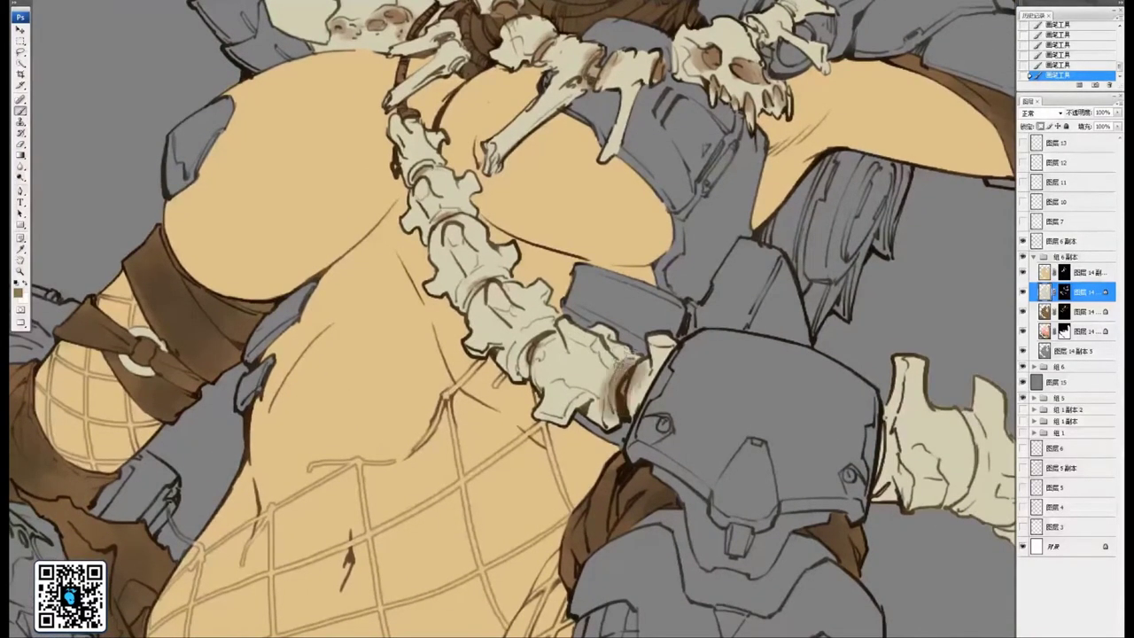
pyautogui.moveTo(529, 368); pyautogui.dragTo(540, 337)
pyautogui.moveTo(534, 349)
pyautogui.mouseDown()
pyautogui.moveTo(558, 326)
pyautogui.moveTo(546, 336)
pyautogui.mouseUp()
pyautogui.moveTo(473, 316)
pyautogui.mouseDown()
pyautogui.moveTo(488, 285)
pyautogui.moveTo(542, 313)
pyautogui.mouseUp()
pyautogui.moveTo(480, 278); pyautogui.dragTo(505, 254)
pyautogui.moveTo(485, 274); pyautogui.dragTo(523, 264)
pyautogui.moveTo(460, 227); pyautogui.dragTo(491, 207)
# Deepen the brown shading on the necklace bones below the woman's scarf
pyautogui.moveTo(609, 210); pyautogui.dragTo(542, 335)
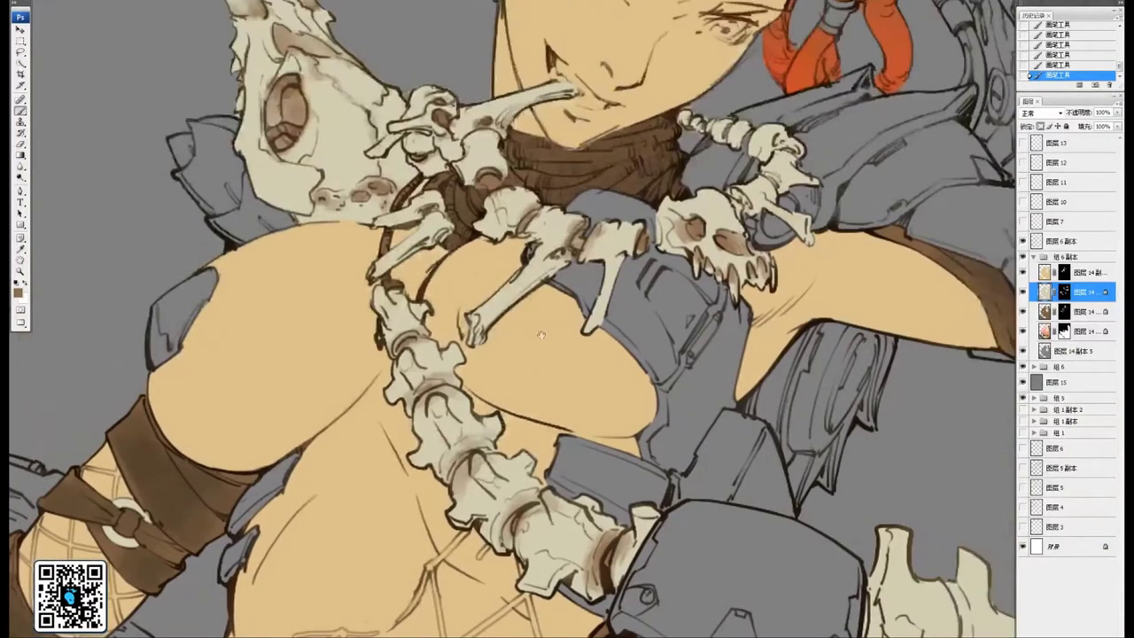
pyautogui.moveTo(539, 266)
pyautogui.mouseDown()
pyautogui.moveTo(519, 290)
pyautogui.moveTo(567, 243)
pyautogui.mouseUp()
pyautogui.moveTo(564, 243); pyautogui.dragTo(553, 261)
pyautogui.moveTo(452, 216); pyautogui.dragTo(441, 236)
pyautogui.hotkey('ctrl', '-')
pyautogui.hotkey('ctrl', '-')
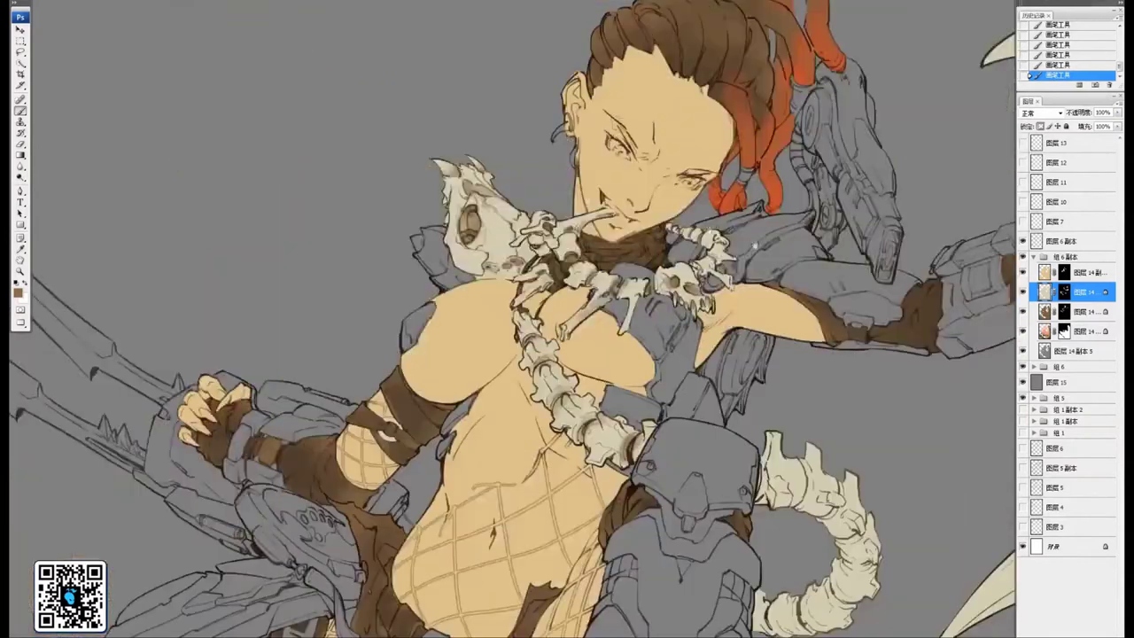
# Shade the small vertebrae beside the woman's neck and the curved spine hanging behind her hip
pyautogui.moveTo(755, 247); pyautogui.dragTo(628, 246)
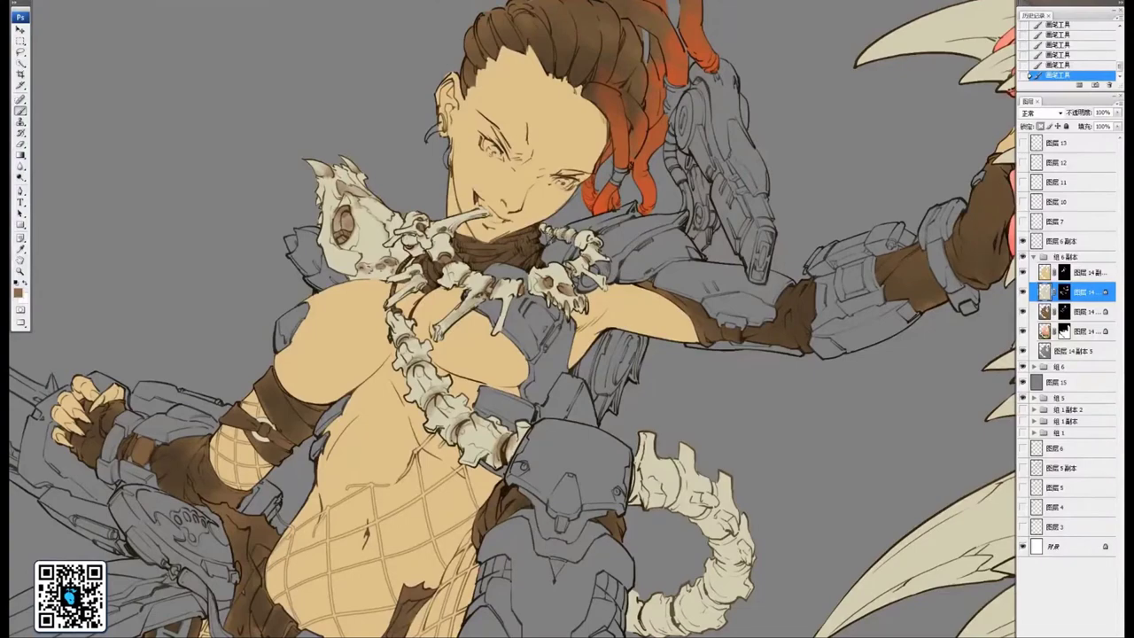
pyautogui.moveTo(545, 230)
pyautogui.mouseDown()
pyautogui.moveTo(569, 236)
pyautogui.moveTo(554, 259)
pyautogui.moveTo(560, 234)
pyautogui.mouseUp()
pyautogui.hotkey('ctrl', '-')
pyautogui.moveTo(688, 313); pyautogui.dragTo(602, 206)
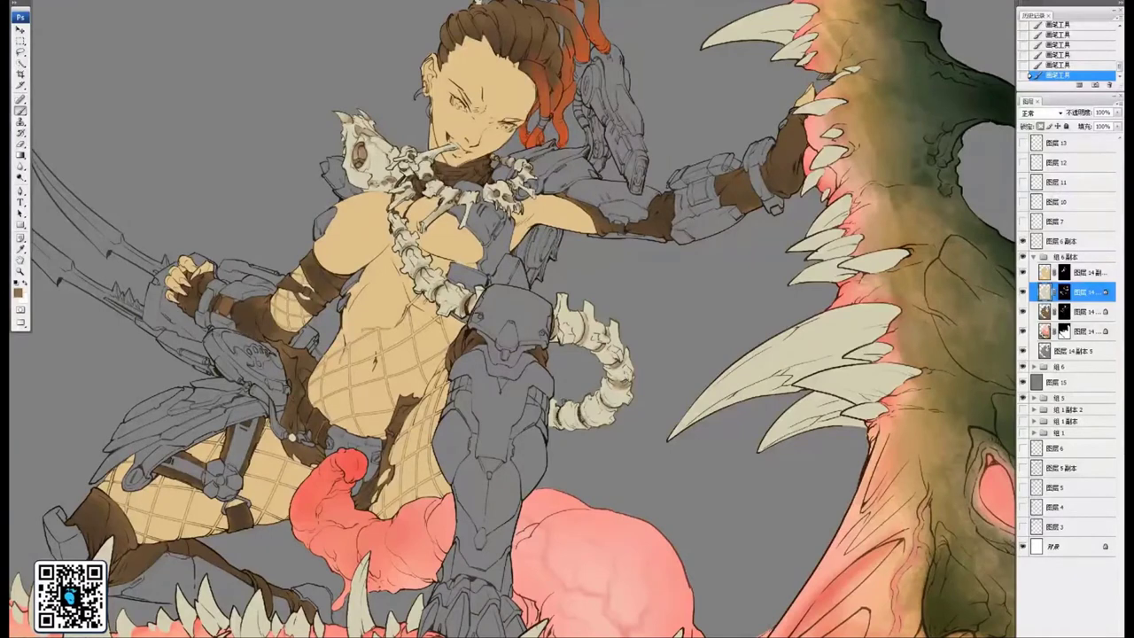
# Shade the roots of the smaller teeth along the creature's upper jaw with soft brown
pyautogui.moveTo(685, 245); pyautogui.dragTo(483, 449)
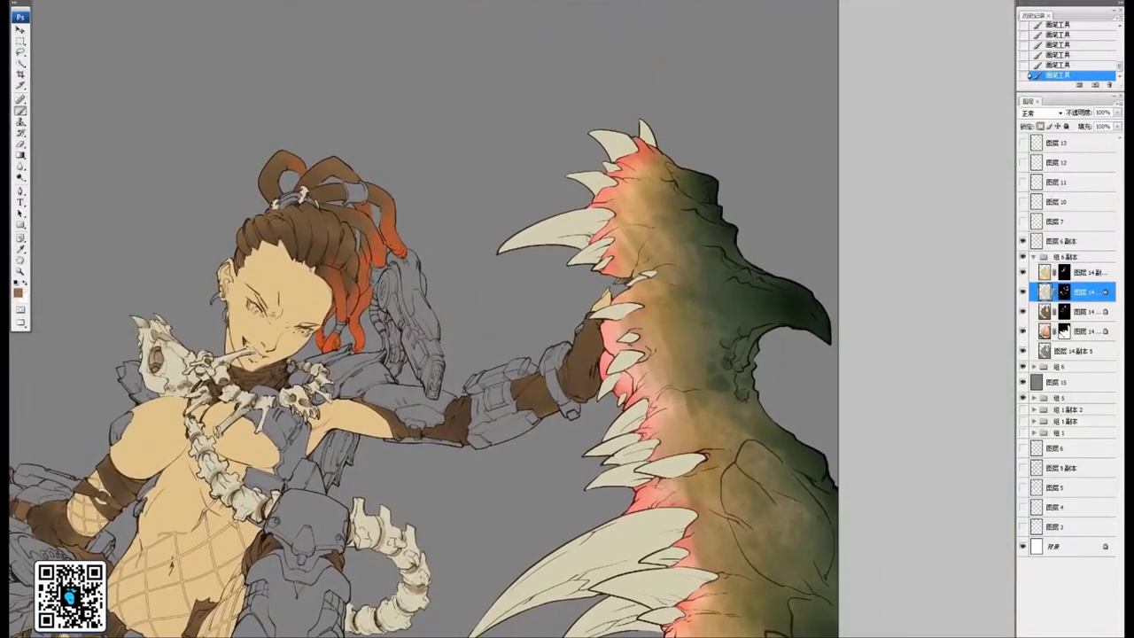
pyautogui.moveTo(646, 220); pyautogui.dragTo(639, 241)
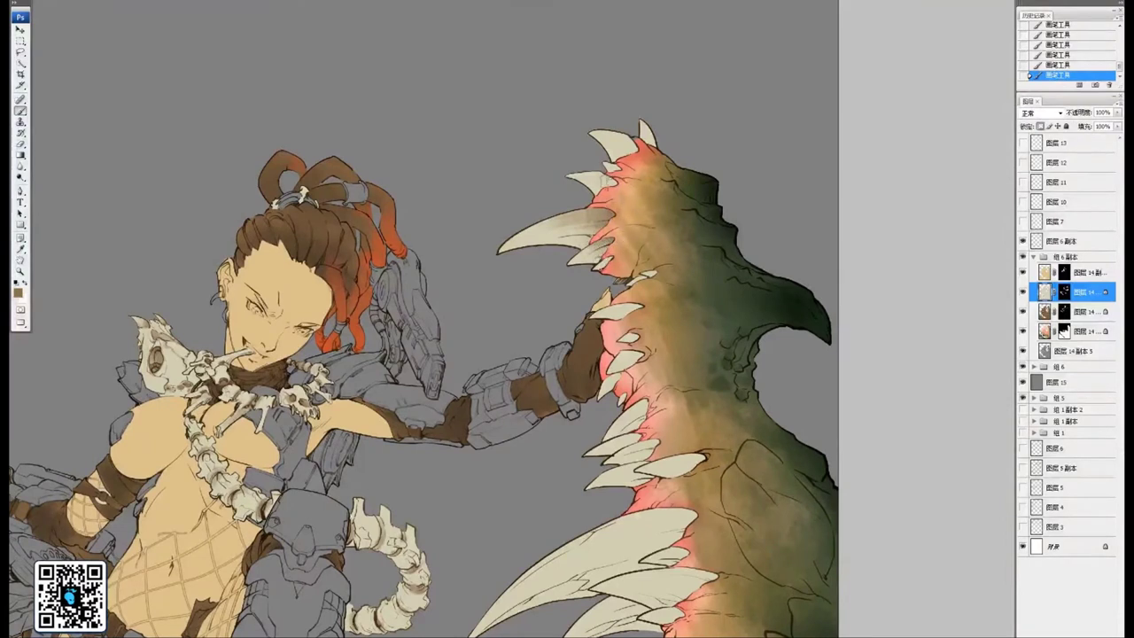
pyautogui.moveTo(627, 151); pyautogui.dragTo(644, 165)
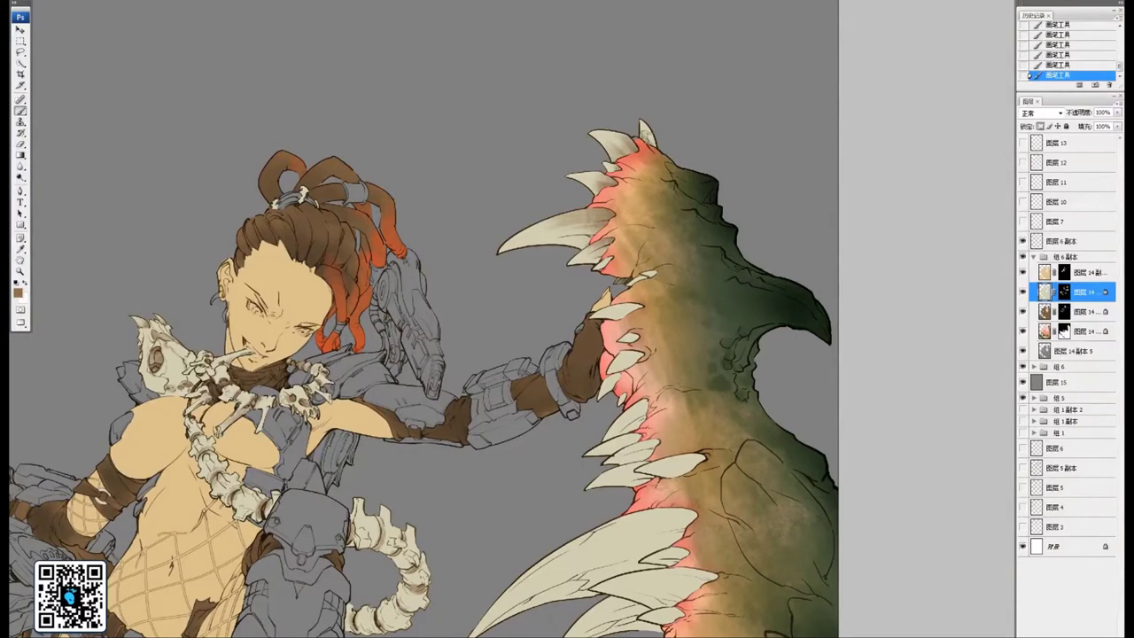
pyautogui.moveTo(670, 250); pyautogui.dragTo(665, 223)
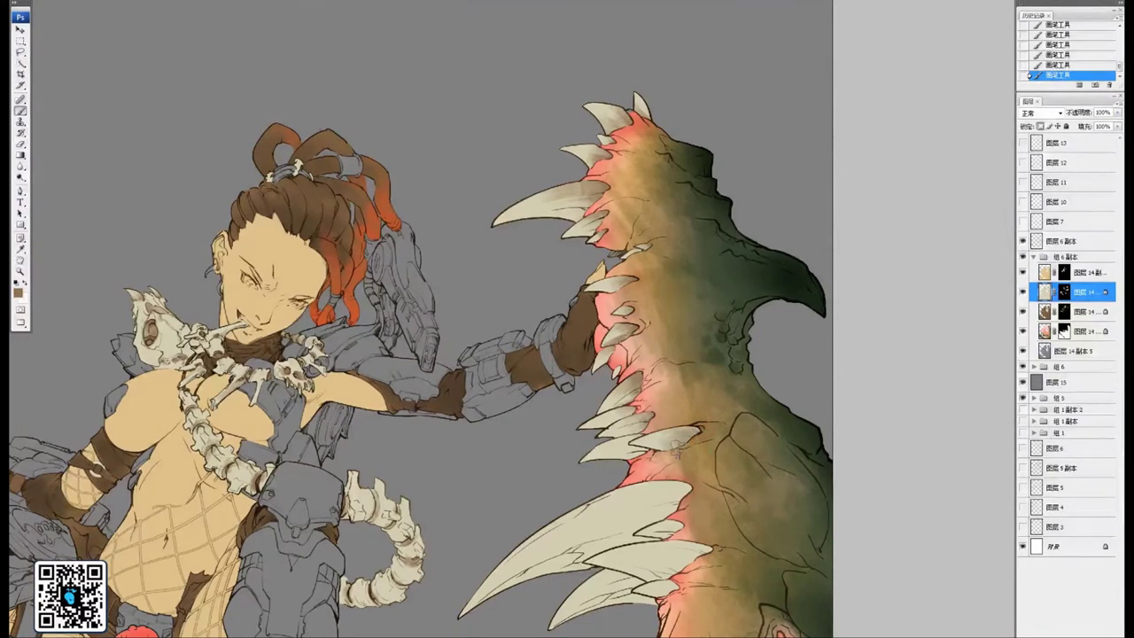
# Shade the roots of the two large fangs on the creature's upper jaw with streaked brown
pyautogui.moveTo(667, 460); pyautogui.dragTo(635, 369)
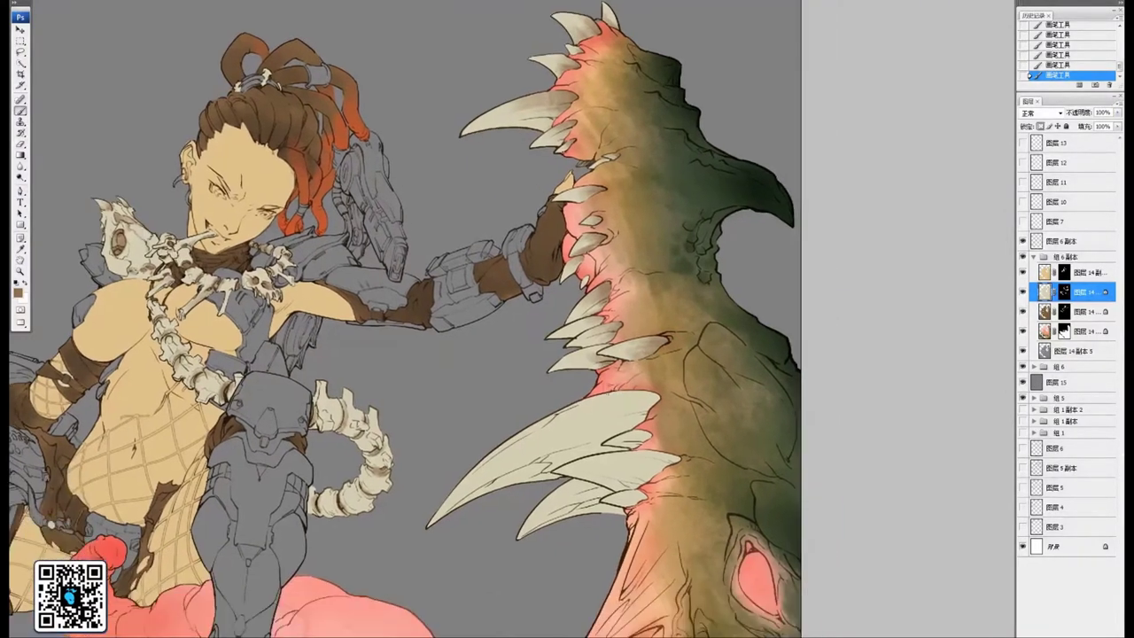
pyautogui.moveTo(558, 422); pyautogui.dragTo(661, 386)
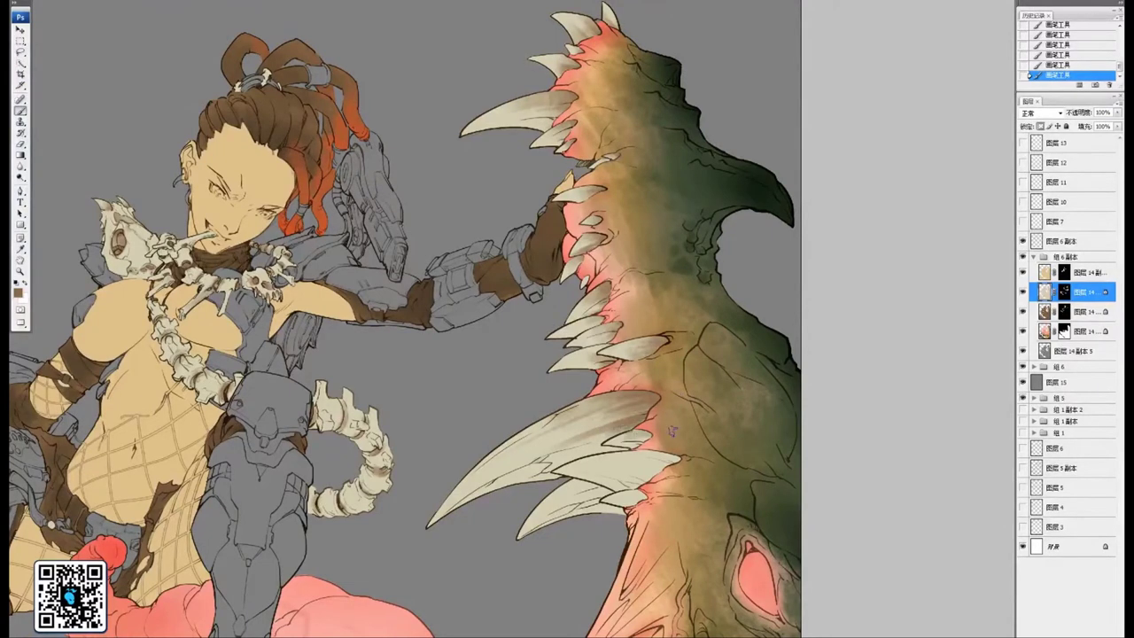
pyautogui.moveTo(683, 445); pyautogui.dragTo(690, 330)
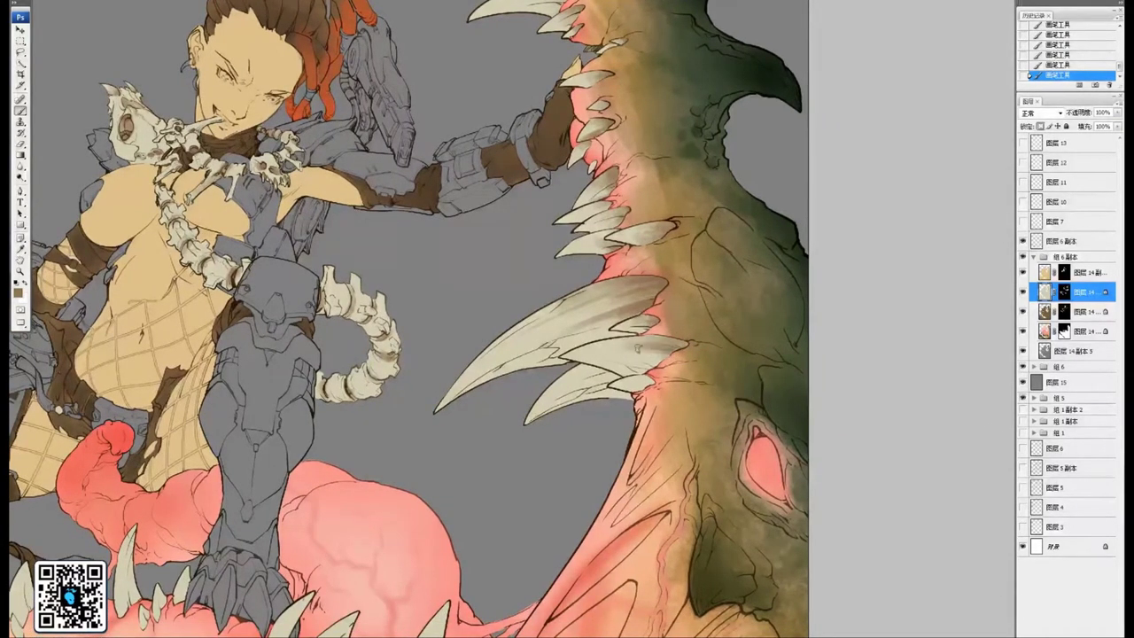
pyautogui.moveTo(590, 354)
pyautogui.mouseDown()
pyautogui.moveTo(654, 365)
pyautogui.moveTo(630, 372)
pyautogui.moveTo(654, 373)
pyautogui.moveTo(648, 365)
pyautogui.moveTo(658, 389)
pyautogui.moveTo(636, 376)
pyautogui.moveTo(607, 386)
pyautogui.moveTo(644, 401)
pyautogui.moveTo(619, 397)
pyautogui.moveTo(624, 378)
pyautogui.mouseUp()
# Shade the roots of the lower jaw's teeth near the mouth corner and beside the woman's clawed foot
pyautogui.moveTo(710, 499); pyautogui.dragTo(662, 121)
pyautogui.moveTo(390, 272)
pyautogui.mouseDown()
pyautogui.moveTo(507, 196)
pyautogui.moveTo(685, 256)
pyautogui.moveTo(654, 319)
pyautogui.moveTo(666, 286)
pyautogui.moveTo(700, 276)
pyautogui.moveTo(661, 319)
pyautogui.mouseUp()
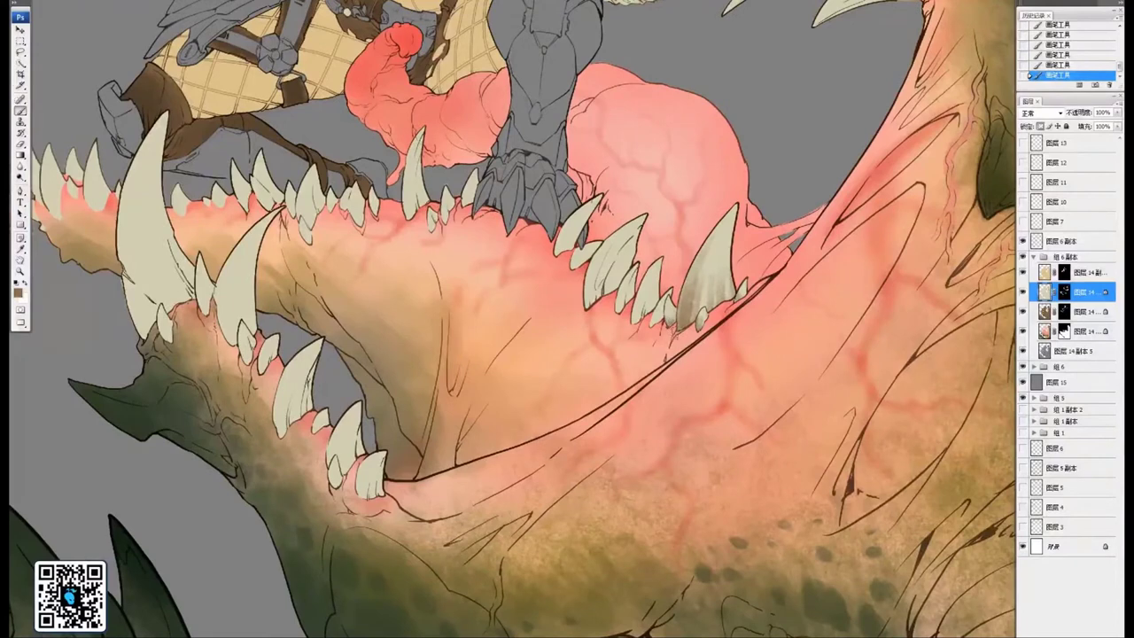
pyautogui.moveTo(657, 316); pyautogui.dragTo(656, 325)
pyautogui.moveTo(653, 271)
pyautogui.mouseDown()
pyautogui.moveTo(637, 312)
pyautogui.moveTo(678, 314)
pyautogui.moveTo(676, 331)
pyautogui.mouseUp()
pyautogui.moveTo(694, 266)
pyautogui.mouseDown()
pyautogui.moveTo(686, 296)
pyautogui.moveTo(647, 306)
pyautogui.moveTo(643, 340)
pyautogui.mouseUp()
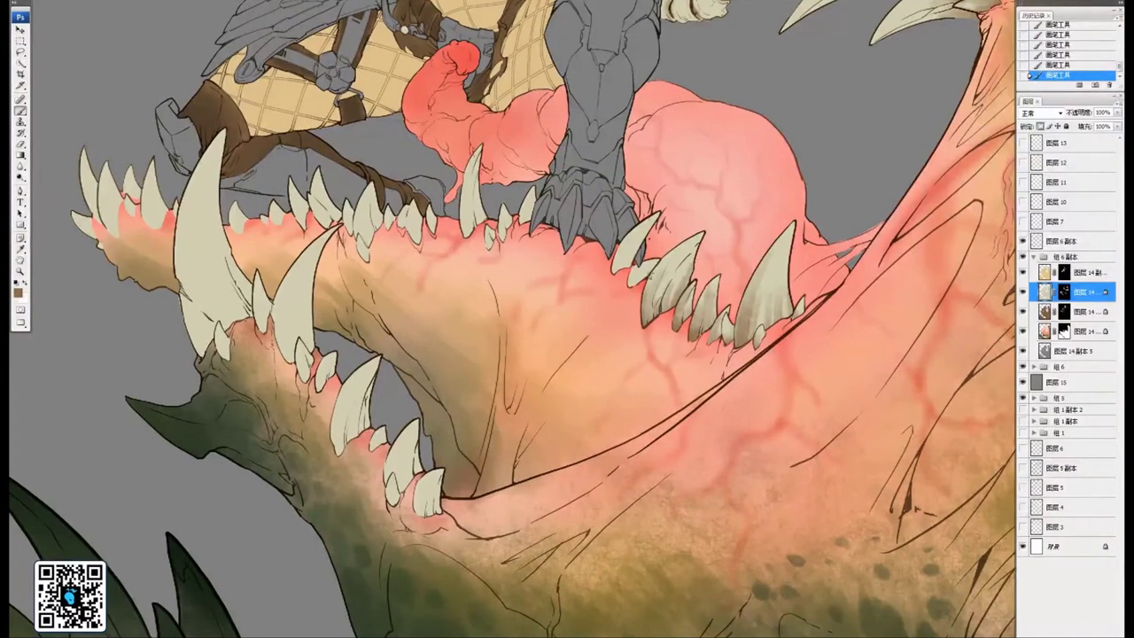
pyautogui.moveTo(650, 275)
pyautogui.mouseDown()
pyautogui.moveTo(646, 333)
pyautogui.moveTo(666, 297)
pyautogui.moveTo(660, 307)
pyautogui.mouseUp()
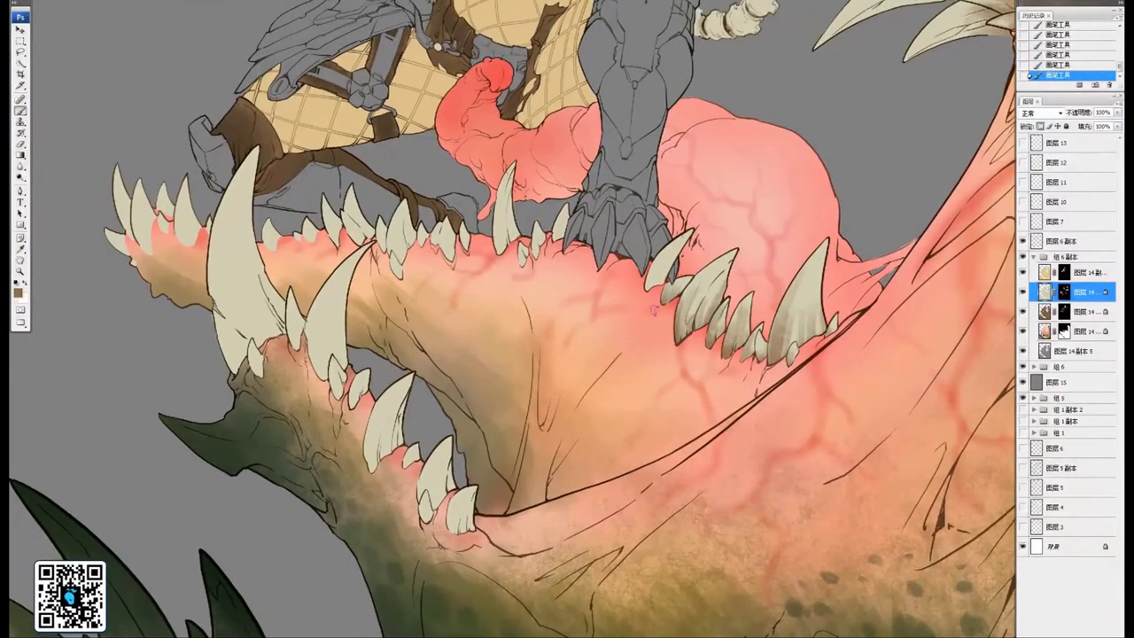
pyautogui.moveTo(676, 249)
pyautogui.mouseDown()
pyautogui.moveTo(651, 286)
pyautogui.moveTo(730, 302)
pyautogui.moveTo(674, 260)
pyautogui.moveTo(670, 276)
pyautogui.mouseUp()
pyautogui.moveTo(681, 251)
pyautogui.mouseDown()
pyautogui.moveTo(677, 274)
pyautogui.moveTo(639, 300)
pyautogui.mouseUp()
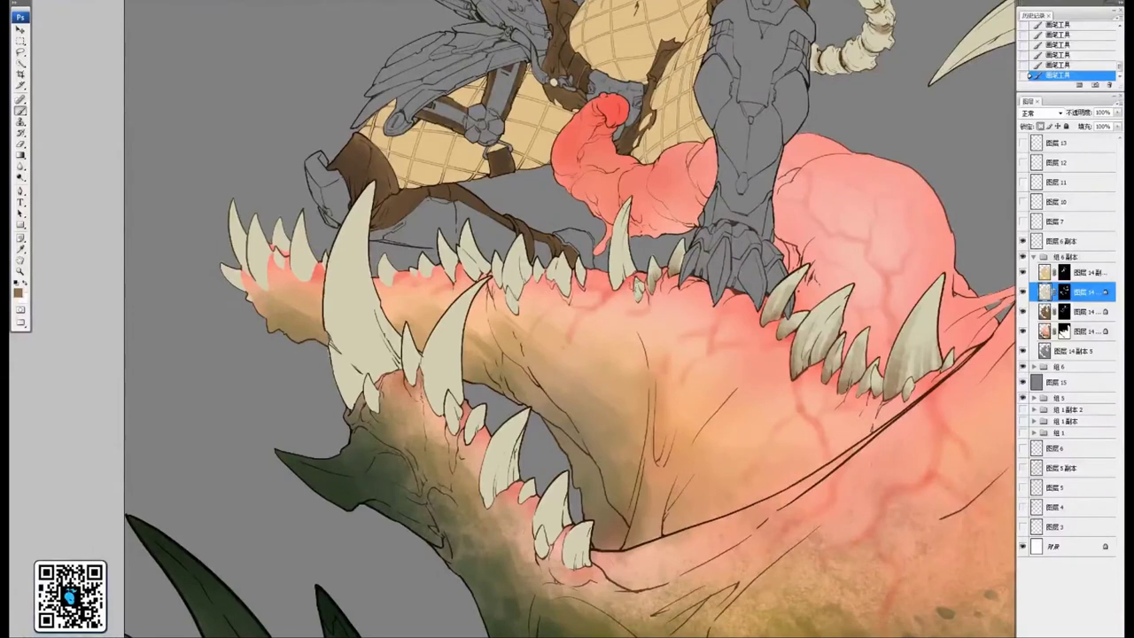
# Shade the roots of the teeth along the lower jaw's far edge out to its tip, plus the tooth at the largest fang's base
pyautogui.moveTo(625, 248)
pyautogui.mouseDown()
pyautogui.moveTo(631, 274)
pyautogui.moveTo(617, 297)
pyautogui.moveTo(613, 289)
pyautogui.moveTo(658, 302)
pyautogui.moveTo(625, 316)
pyautogui.moveTo(599, 307)
pyautogui.moveTo(586, 320)
pyautogui.moveTo(588, 303)
pyautogui.moveTo(575, 334)
pyautogui.moveTo(583, 325)
pyautogui.moveTo(560, 316)
pyautogui.moveTo(576, 316)
pyautogui.moveTo(543, 319)
pyautogui.moveTo(534, 306)
pyautogui.moveTo(609, 313)
pyautogui.moveTo(589, 331)
pyautogui.moveTo(591, 319)
pyautogui.moveTo(550, 329)
pyautogui.mouseUp()
pyautogui.moveTo(469, 310)
pyautogui.mouseDown()
pyautogui.moveTo(569, 321)
pyautogui.moveTo(557, 344)
pyautogui.moveTo(577, 342)
pyautogui.moveTo(573, 323)
pyautogui.moveTo(541, 319)
pyautogui.moveTo(546, 303)
pyautogui.moveTo(525, 294)
pyautogui.moveTo(520, 342)
pyautogui.mouseUp()
pyautogui.moveTo(510, 297); pyautogui.dragTo(525, 332)
pyautogui.moveTo(512, 293); pyautogui.dragTo(517, 329)
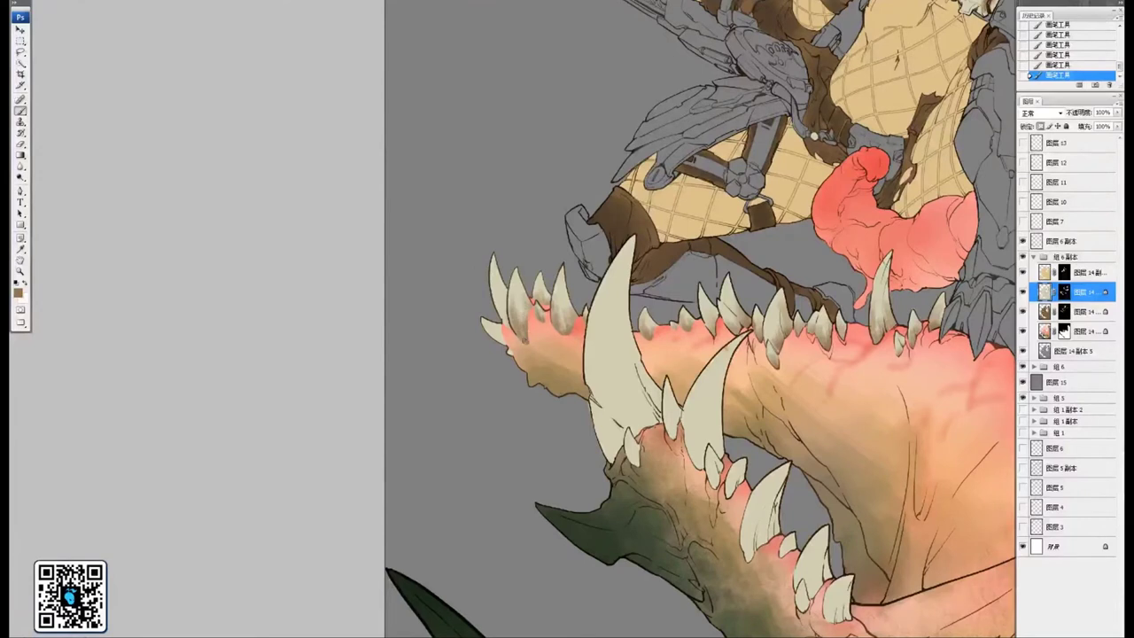
pyautogui.moveTo(496, 283)
pyautogui.mouseDown()
pyautogui.moveTo(515, 344)
pyautogui.moveTo(506, 347)
pyautogui.mouseUp()
pyautogui.moveTo(656, 408)
pyautogui.mouseDown()
pyautogui.moveTo(582, 317)
pyautogui.moveTo(538, 365)
pyautogui.mouseUp()
pyautogui.moveTo(535, 324); pyautogui.dragTo(537, 356)
pyautogui.moveTo(530, 296)
pyautogui.mouseDown()
pyautogui.moveTo(542, 349)
pyautogui.moveTo(555, 336)
pyautogui.mouseUp()
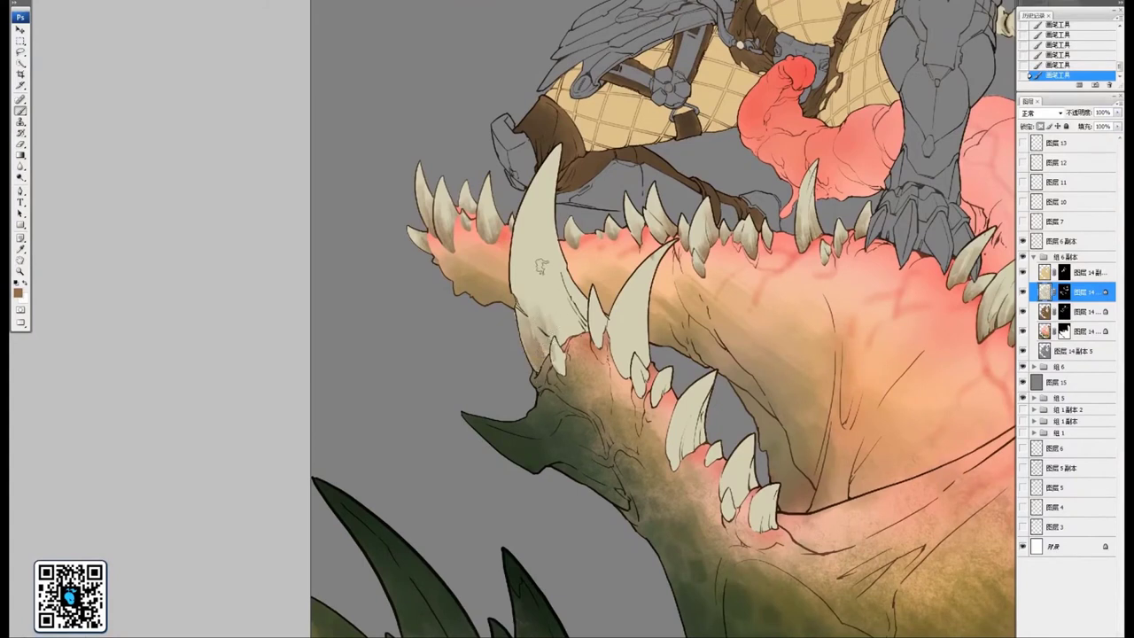
# Shade the lower jaw's largest fang with long brown streaks and darken the root of the neighbouring fang
pyautogui.moveTo(542, 267); pyautogui.dragTo(576, 339)
pyautogui.moveTo(556, 244); pyautogui.dragTo(585, 331)
pyautogui.moveTo(566, 269)
pyautogui.mouseDown()
pyautogui.moveTo(585, 330)
pyautogui.moveTo(573, 340)
pyautogui.mouseUp()
pyautogui.moveTo(539, 236); pyautogui.dragTo(551, 324)
pyautogui.moveTo(525, 261); pyautogui.dragTo(532, 331)
pyautogui.moveTo(513, 232); pyautogui.dragTo(528, 344)
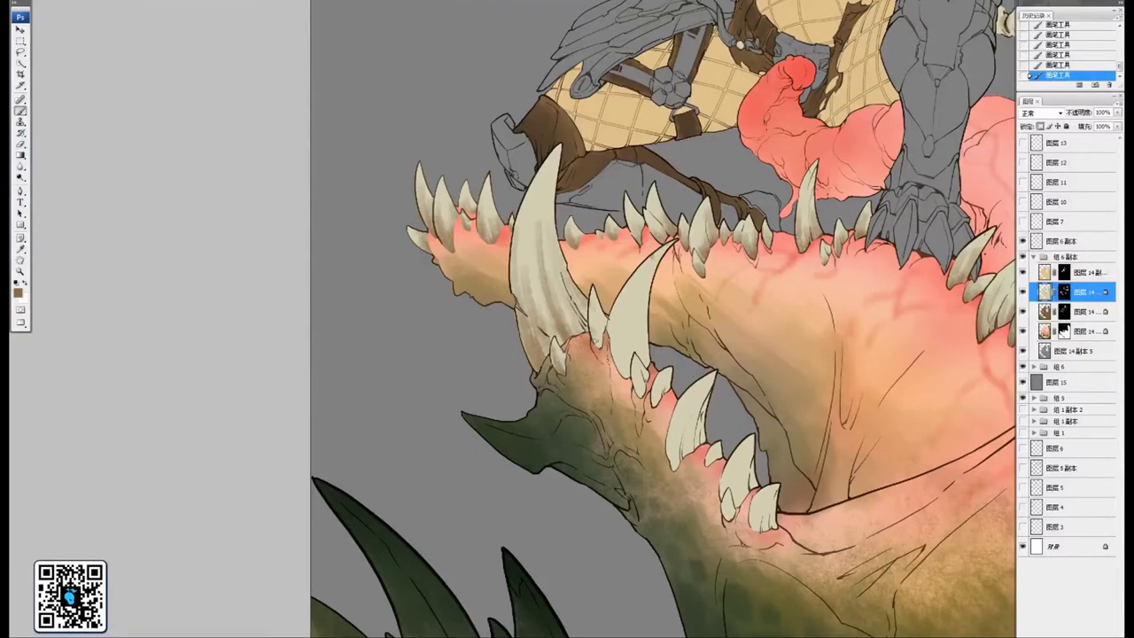
pyautogui.moveTo(601, 322)
pyautogui.mouseDown()
pyautogui.moveTo(597, 345)
pyautogui.moveTo(586, 307)
pyautogui.moveTo(569, 300)
pyautogui.moveTo(560, 336)
pyautogui.mouseUp()
pyautogui.moveTo(561, 296)
pyautogui.mouseDown()
pyautogui.moveTo(559, 338)
pyautogui.moveTo(586, 339)
pyautogui.mouseUp()
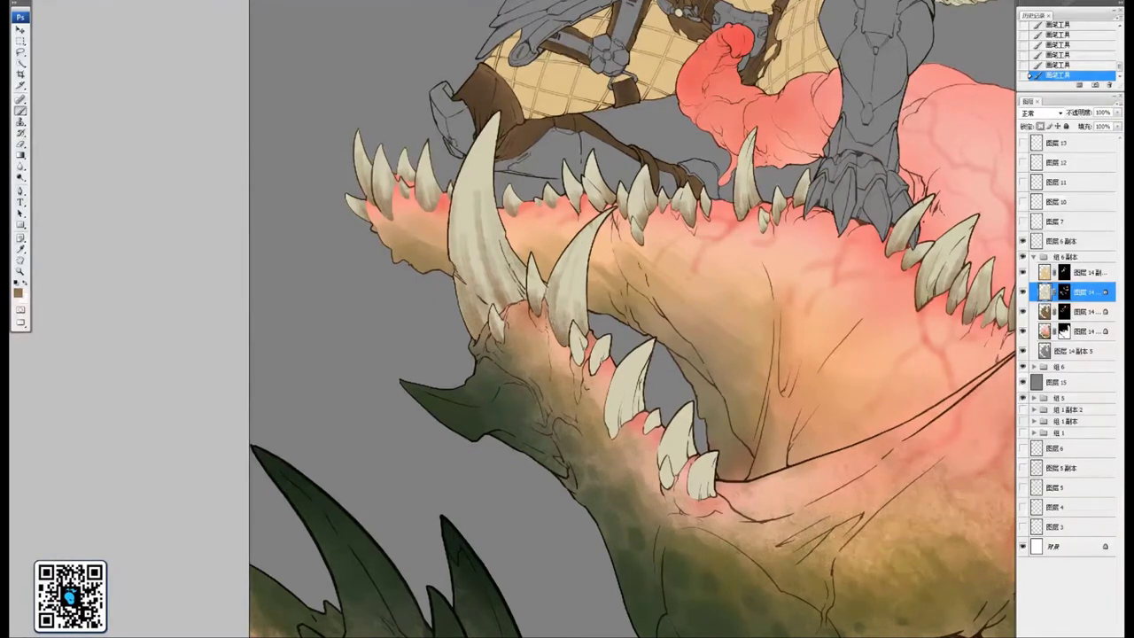
# Shade the roots of the fang and small teeth along the lower jaw's near edge with streaked brown, down to the mouth corner
pyautogui.moveTo(575, 340)
pyautogui.mouseDown()
pyautogui.moveTo(581, 367)
pyautogui.moveTo(593, 367)
pyautogui.mouseUp()
pyautogui.moveTo(637, 408)
pyautogui.mouseDown()
pyautogui.moveTo(618, 356)
pyautogui.moveTo(595, 381)
pyautogui.moveTo(604, 388)
pyautogui.mouseUp()
pyautogui.moveTo(591, 349)
pyautogui.mouseDown()
pyautogui.moveTo(599, 394)
pyautogui.moveTo(620, 370)
pyautogui.mouseUp()
pyautogui.moveTo(631, 328); pyautogui.dragTo(603, 389)
pyautogui.moveTo(595, 333)
pyautogui.mouseDown()
pyautogui.moveTo(587, 386)
pyautogui.moveTo(642, 365)
pyautogui.moveTo(635, 413)
pyautogui.moveTo(676, 396)
pyautogui.moveTo(657, 423)
pyautogui.mouseUp()
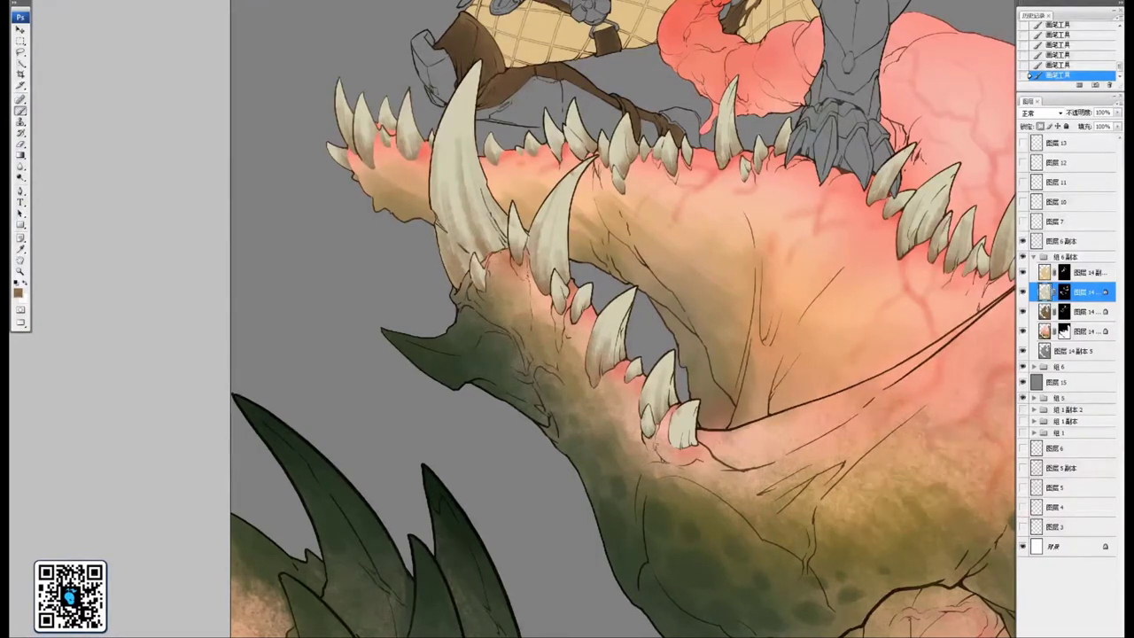
pyautogui.moveTo(676, 413)
pyautogui.mouseDown()
pyautogui.moveTo(676, 443)
pyautogui.moveTo(697, 452)
pyautogui.moveTo(677, 446)
pyautogui.mouseUp()
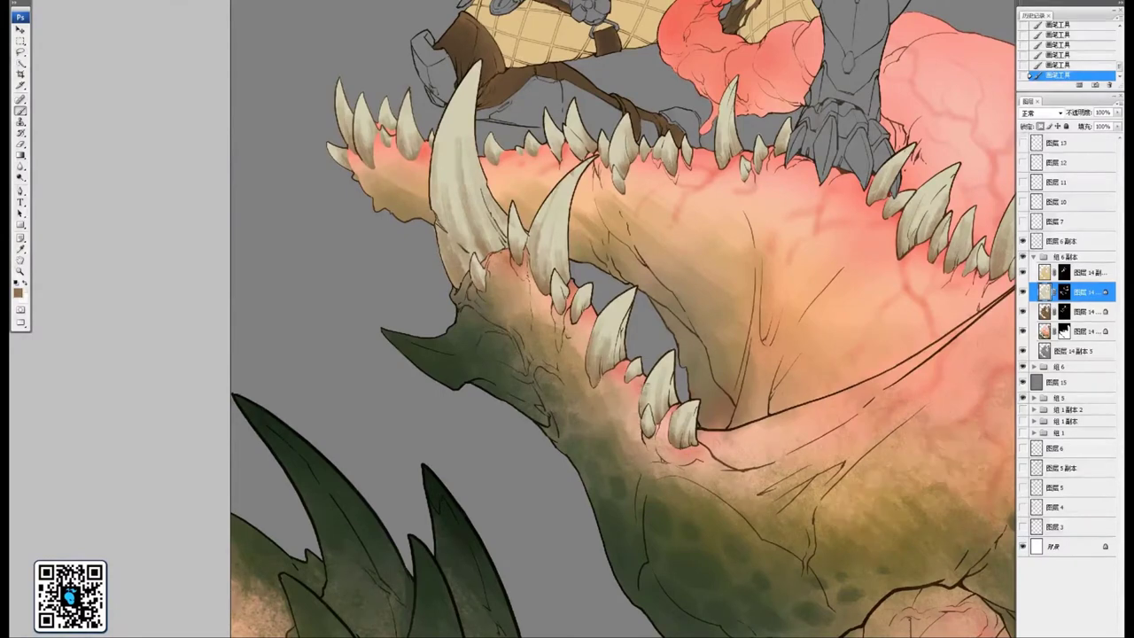
# Darken the roots of the large fangs on the creature's upper jaw with the Burn tool
pyautogui.hotkey('ctrl', '-')
pyautogui.hotkey('ctrl', '-')
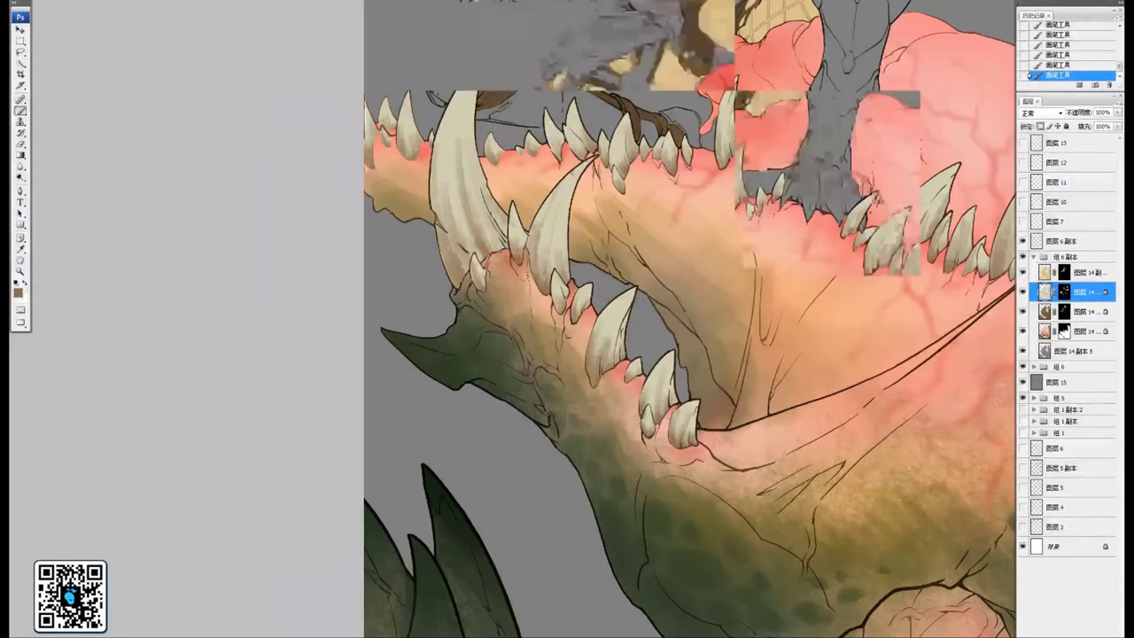
pyautogui.moveTo(742, 316); pyautogui.dragTo(496, 444)
pyautogui.moveTo(663, 310); pyautogui.dragTo(630, 333)
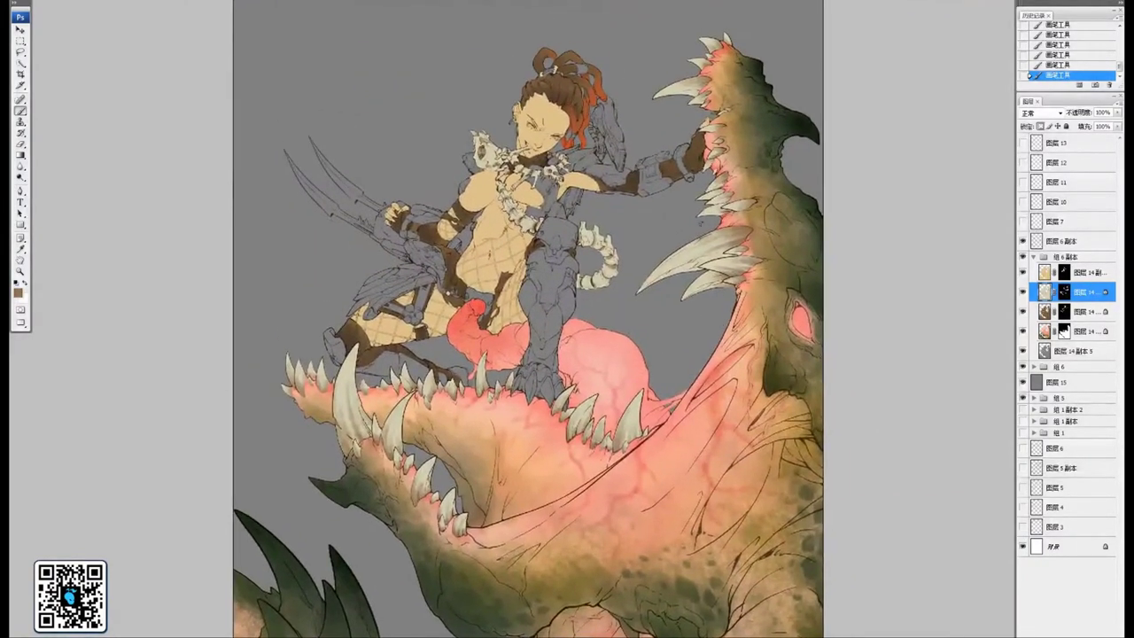
pyautogui.moveTo(668, 228); pyautogui.dragTo(700, 260)
pyautogui.hotkey('ctrl', '+')
pyautogui.moveTo(532, 276); pyautogui.dragTo(527, 278)
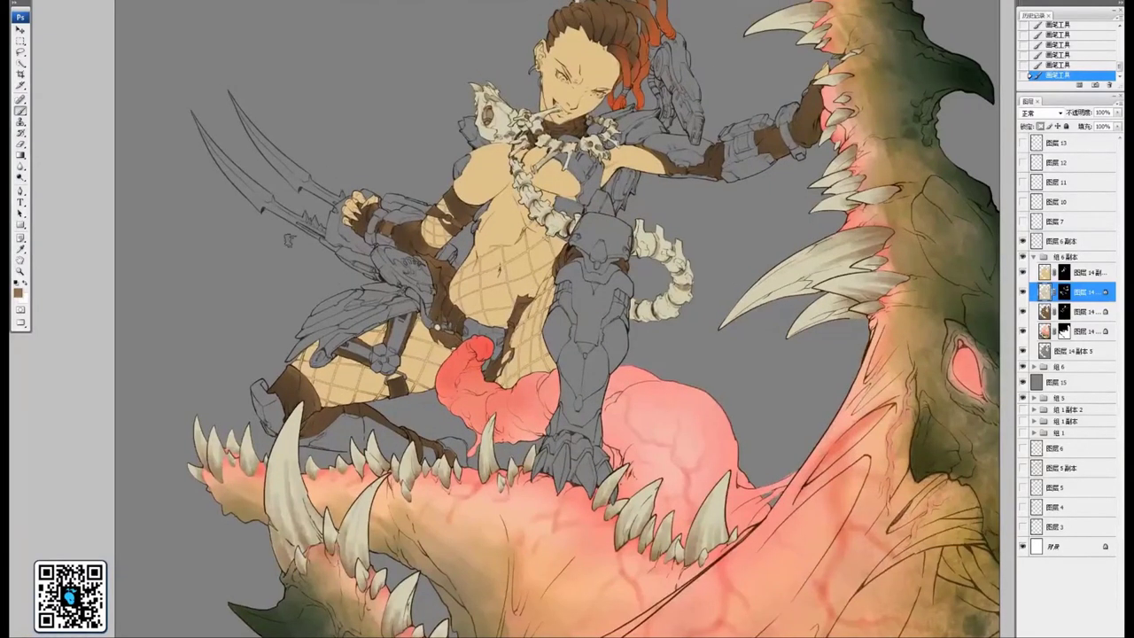
pyautogui.rightClick(21, 179)
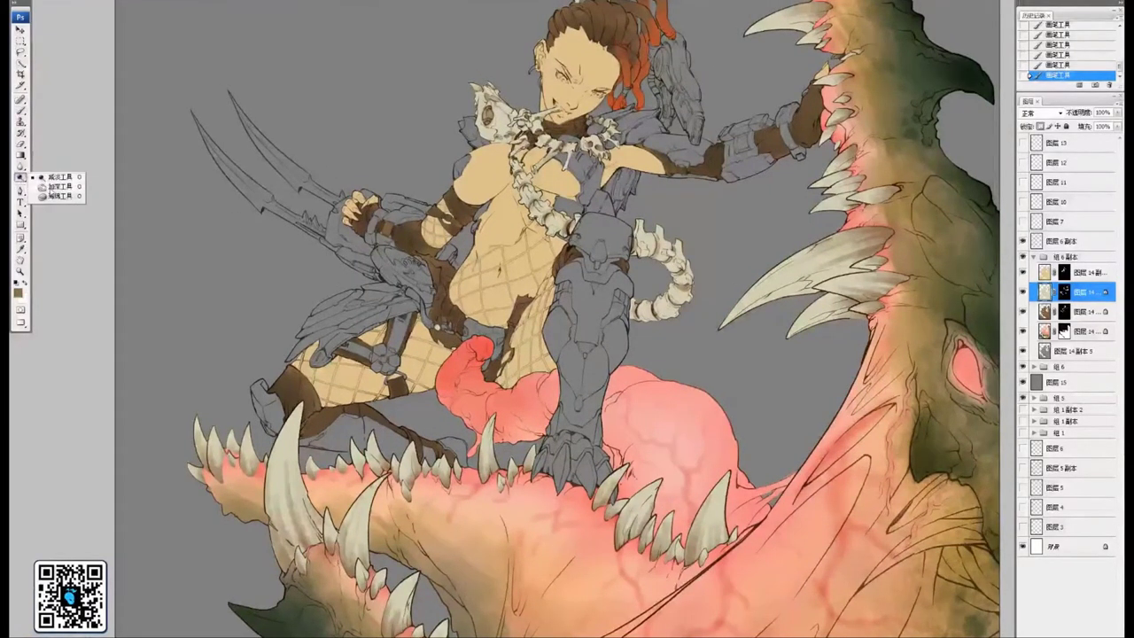
pyautogui.click(51, 189)
pyautogui.moveTo(712, 248); pyautogui.dragTo(441, 340)
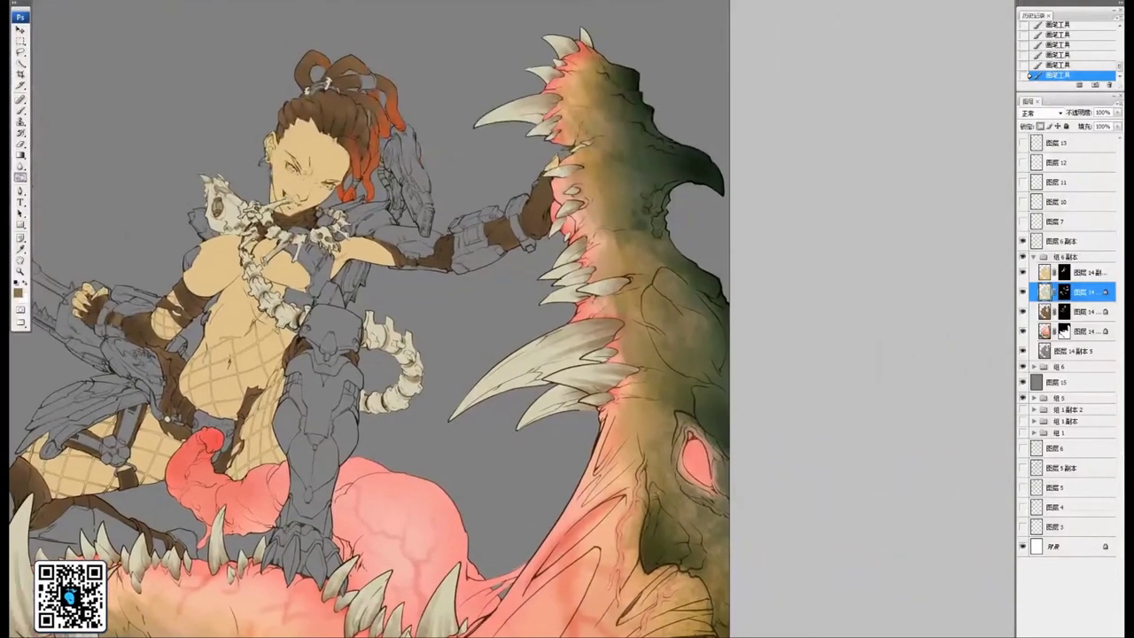
pyautogui.click(136, 1)
pyautogui.click(133, 2)
pyautogui.moveTo(496, 230); pyautogui.dragTo(504, 243)
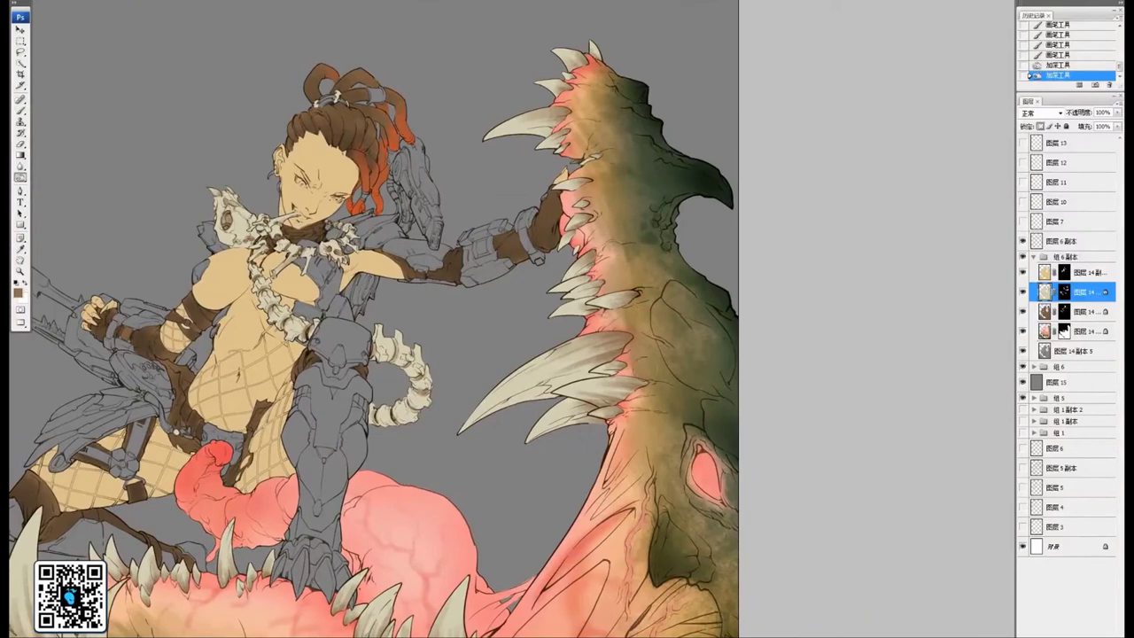
pyautogui.moveTo(646, 383); pyautogui.dragTo(632, 389)
pyautogui.moveTo(645, 385); pyautogui.dragTo(631, 390)
pyautogui.moveTo(631, 333); pyautogui.dragTo(619, 338)
pyautogui.moveTo(631, 335); pyautogui.dragTo(618, 340)
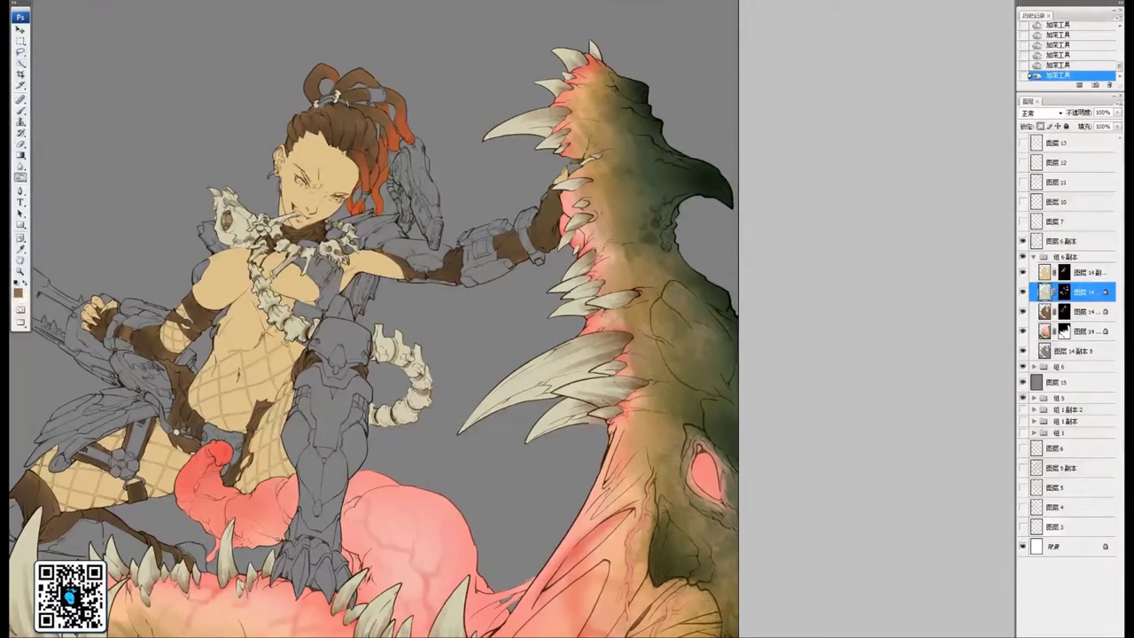
# Burn the roots of the smaller teeth and the front fang near the upper jaw's tip
pyautogui.moveTo(626, 214); pyautogui.dragTo(670, 347)
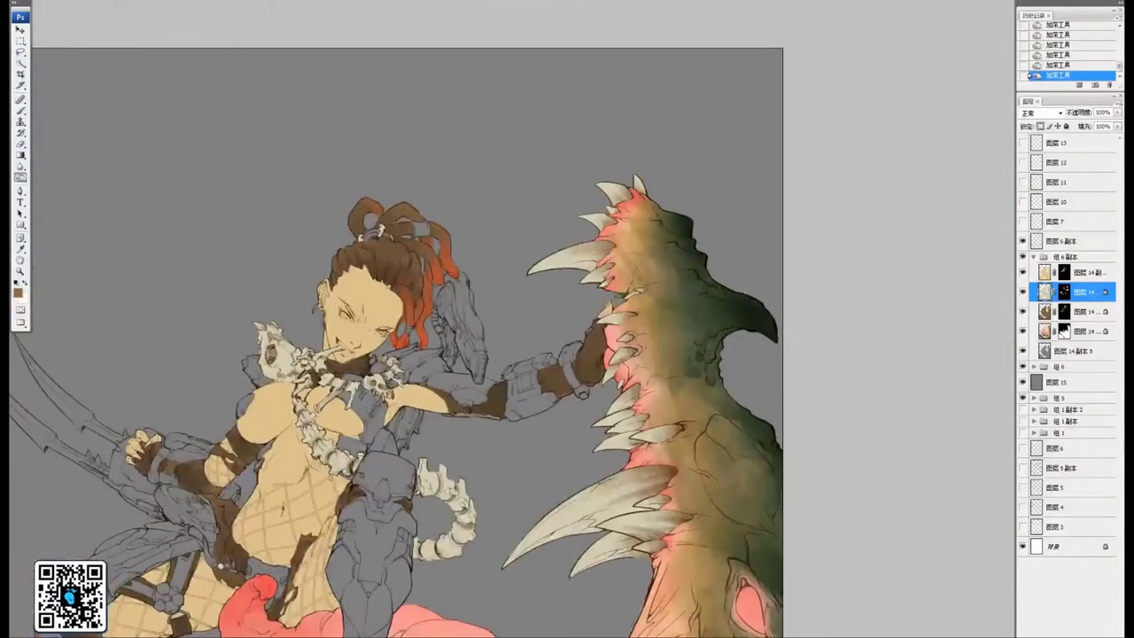
pyautogui.moveTo(640, 307); pyautogui.dragTo(627, 311)
pyautogui.moveTo(626, 241); pyautogui.dragTo(614, 246)
pyautogui.moveTo(645, 195); pyautogui.dragTo(638, 186)
# Burn the roots of the lower jaw's teeth, from the tip and the largest fang's base along the near edge
pyautogui.moveTo(409, 585); pyautogui.dragTo(675, 115)
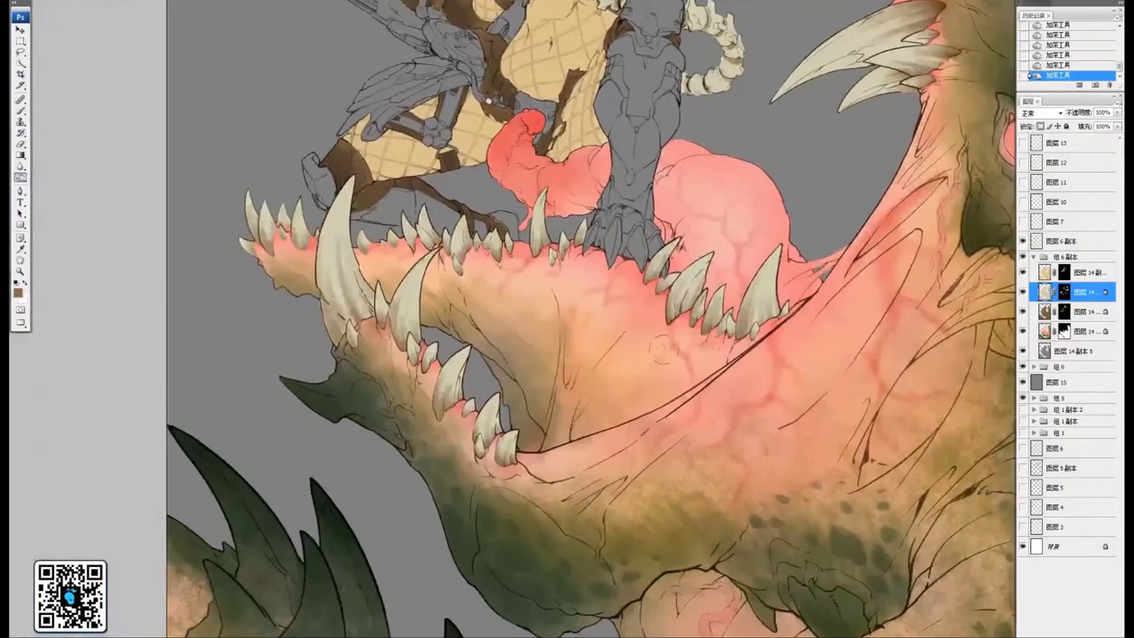
pyautogui.moveTo(596, 282); pyautogui.dragTo(640, 303)
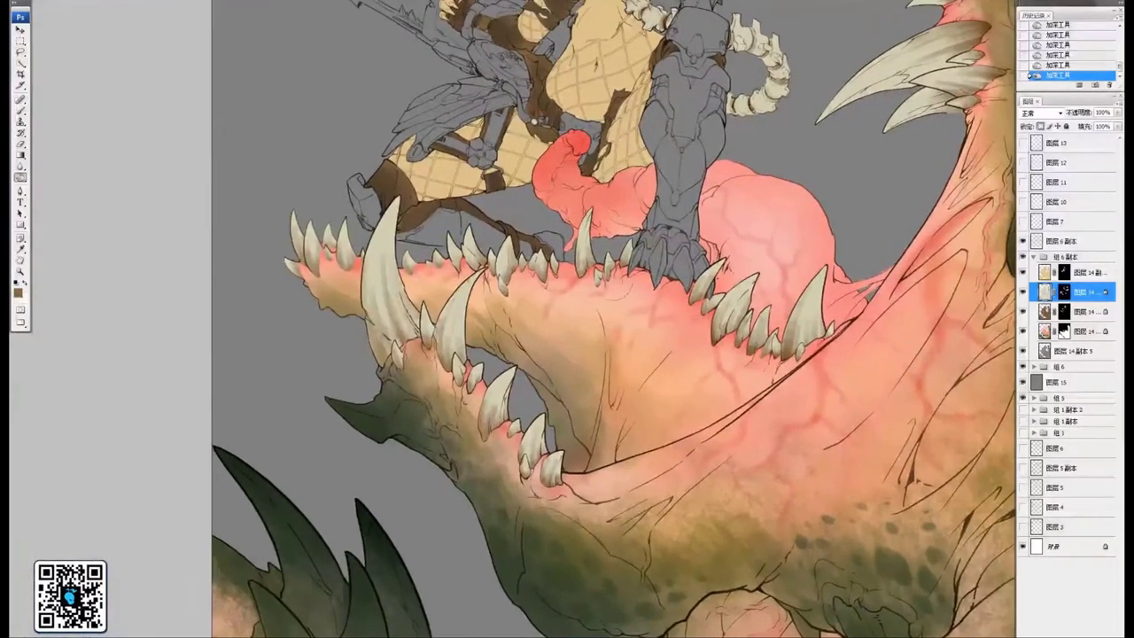
pyautogui.moveTo(574, 286); pyautogui.dragTo(633, 283)
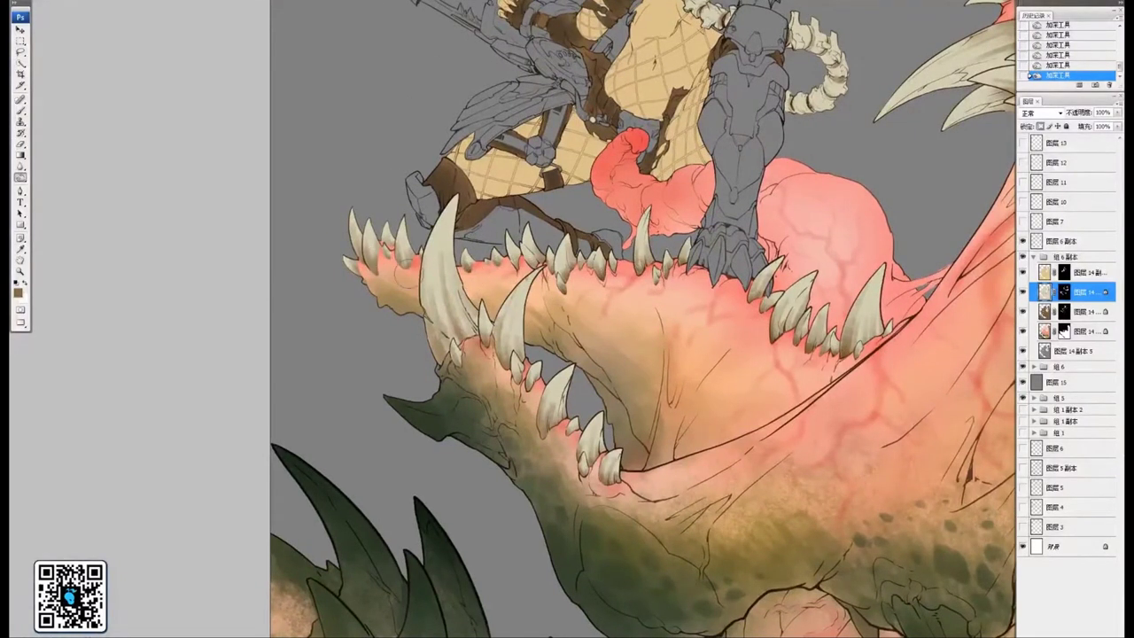
pyautogui.moveTo(389, 268); pyautogui.dragTo(405, 266)
pyautogui.moveTo(430, 366); pyautogui.dragTo(450, 364)
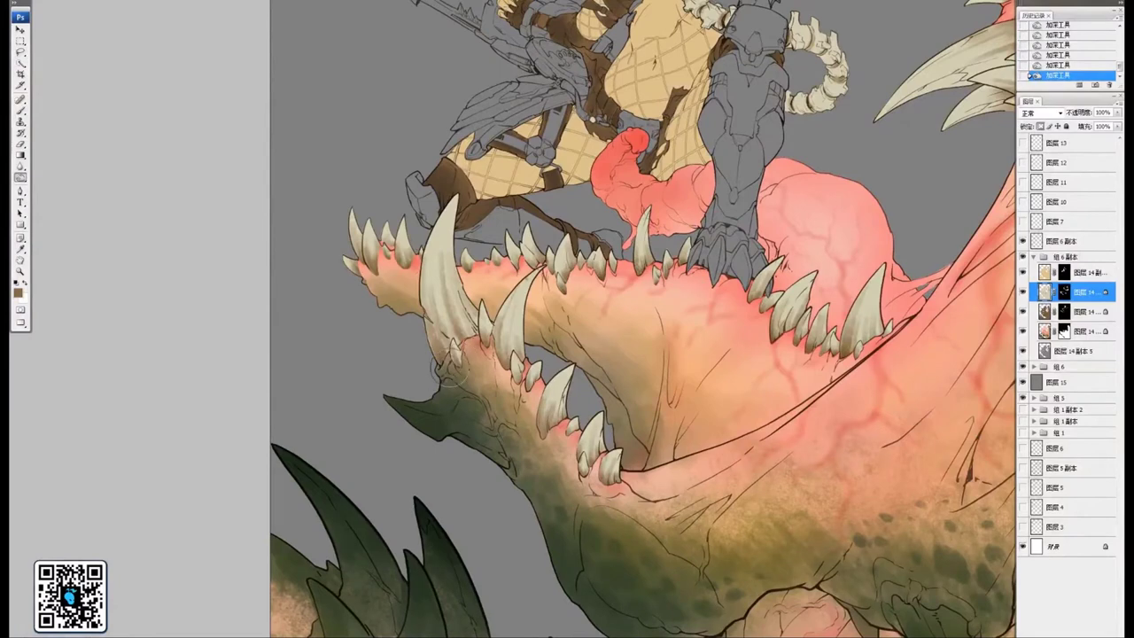
pyautogui.moveTo(539, 436); pyautogui.dragTo(553, 436)
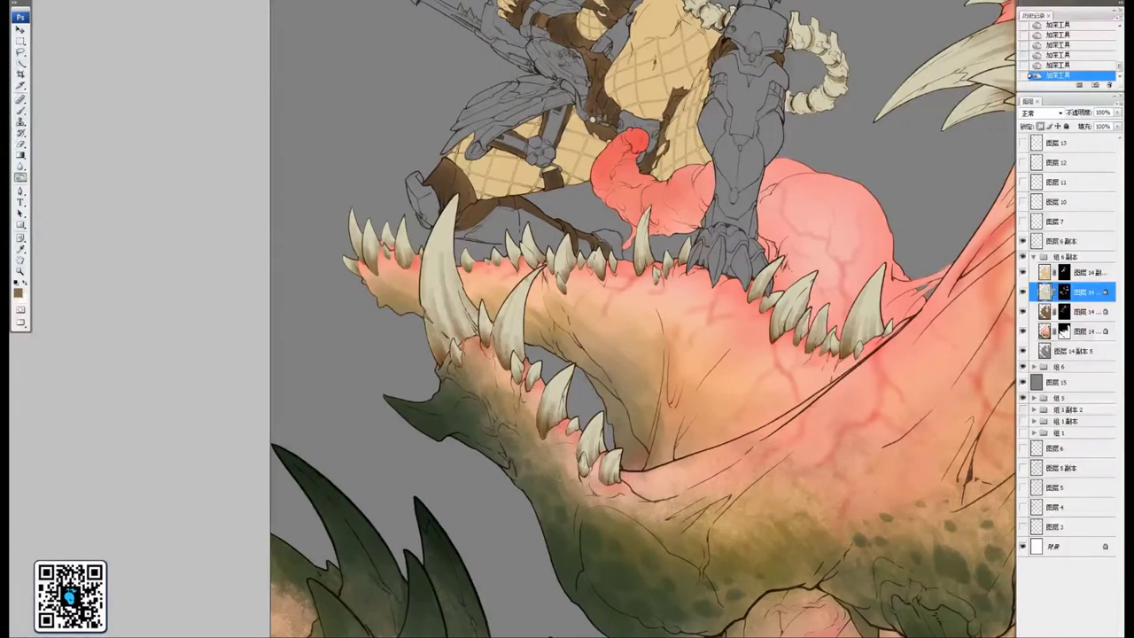
# Saturate the fangs and teeth of both jaws to a yellower tone with the Sponge tool
pyautogui.hotkey('ctrl', '-')
pyautogui.hotkey('ctrl', '-')
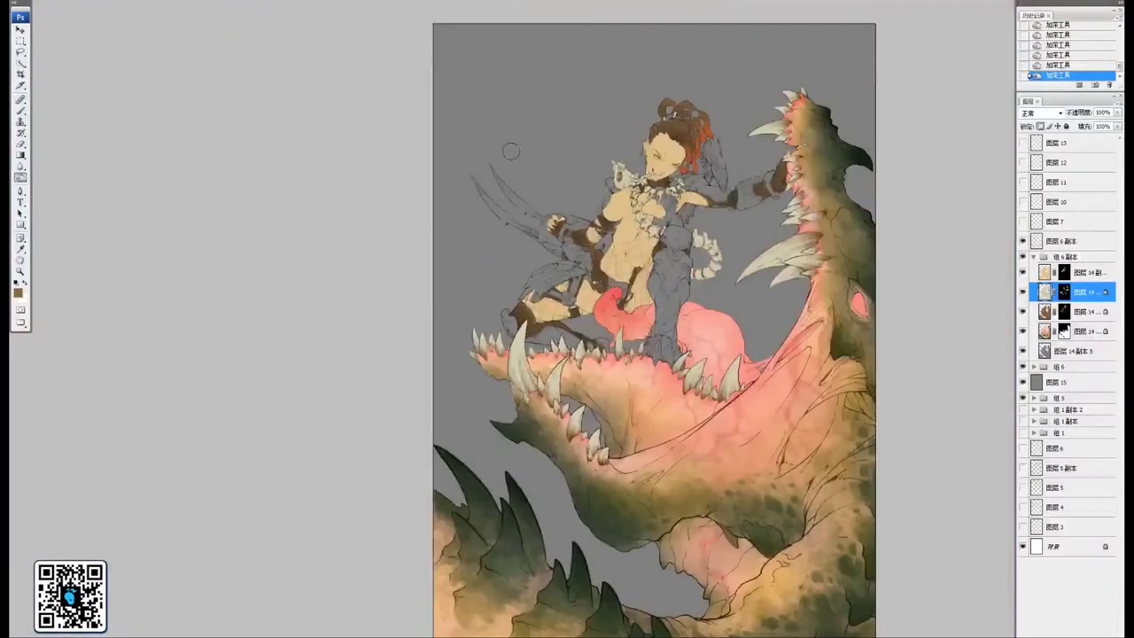
pyautogui.moveTo(644, 272); pyautogui.dragTo(602, 282)
pyautogui.hotkey('ctrl', '+')
pyautogui.moveTo(716, 239)
pyautogui.mouseDown()
pyautogui.moveTo(644, 236)
pyautogui.moveTo(633, 264)
pyautogui.mouseUp()
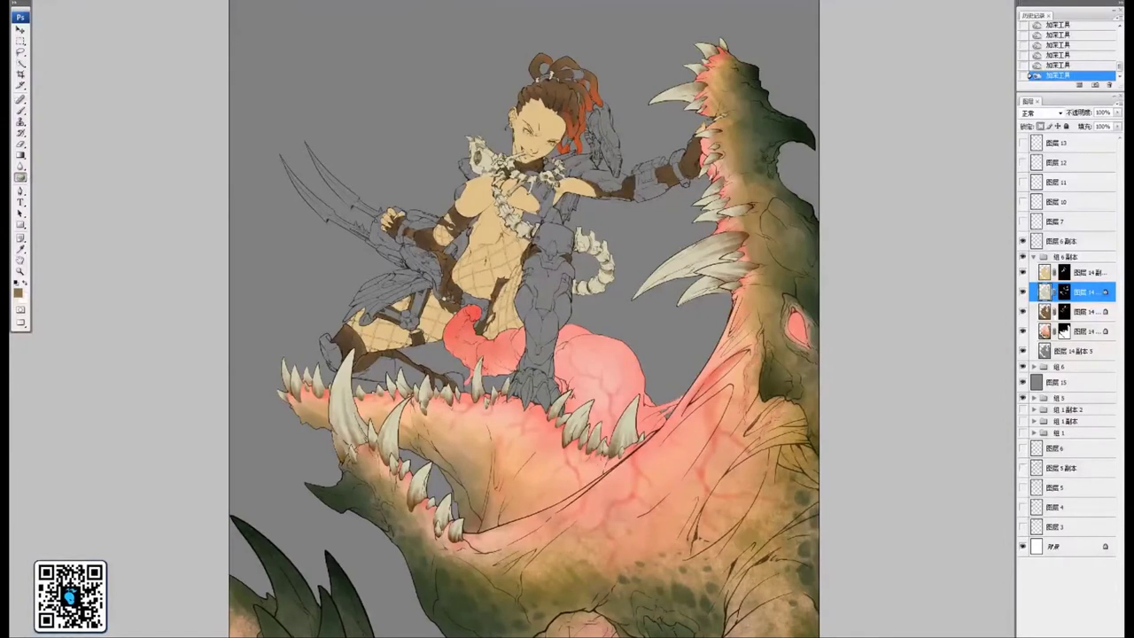
pyautogui.moveTo(710, 335); pyautogui.dragTo(707, 335)
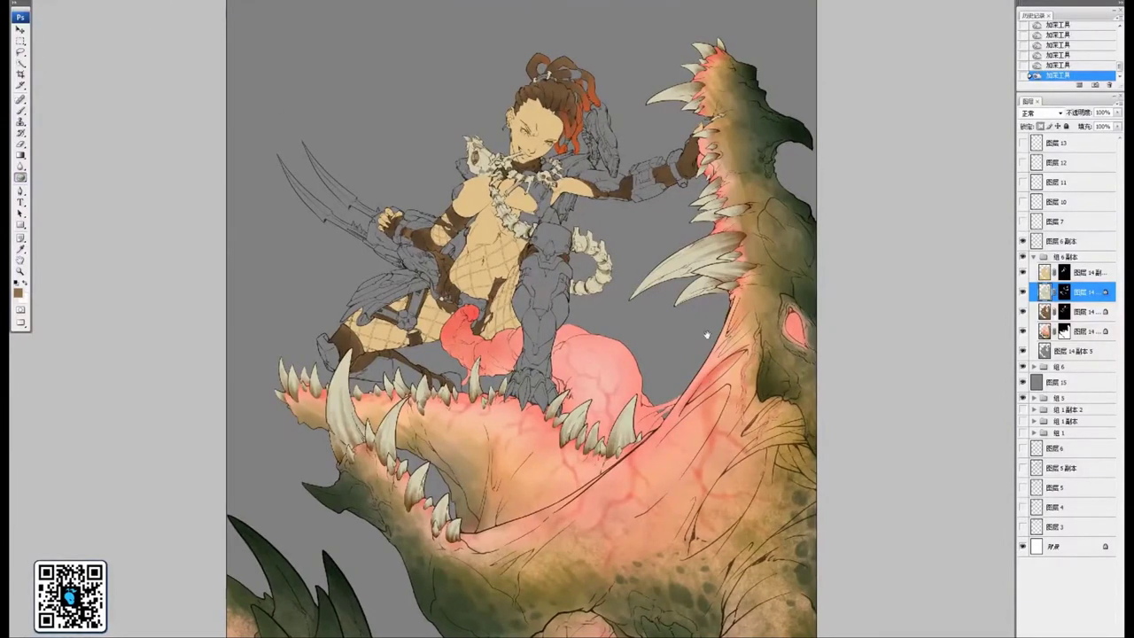
pyautogui.moveTo(717, 269)
pyautogui.mouseDown()
pyautogui.moveTo(671, 261)
pyautogui.moveTo(695, 287)
pyautogui.mouseUp()
pyautogui.moveTo(683, 246); pyautogui.dragTo(716, 199)
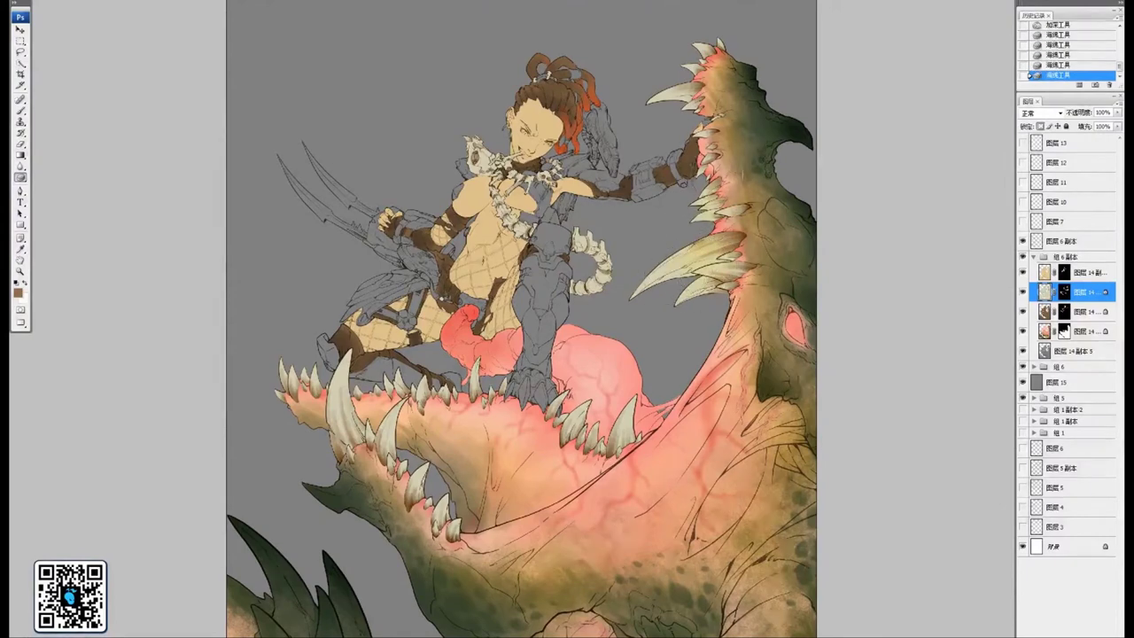
pyautogui.moveTo(479, 157); pyautogui.dragTo(510, 211)
# Saturate the two horns of the animal skull on the woman's shoulder with the Sponge tool
pyautogui.moveTo(561, 273); pyautogui.dragTo(764, 218)
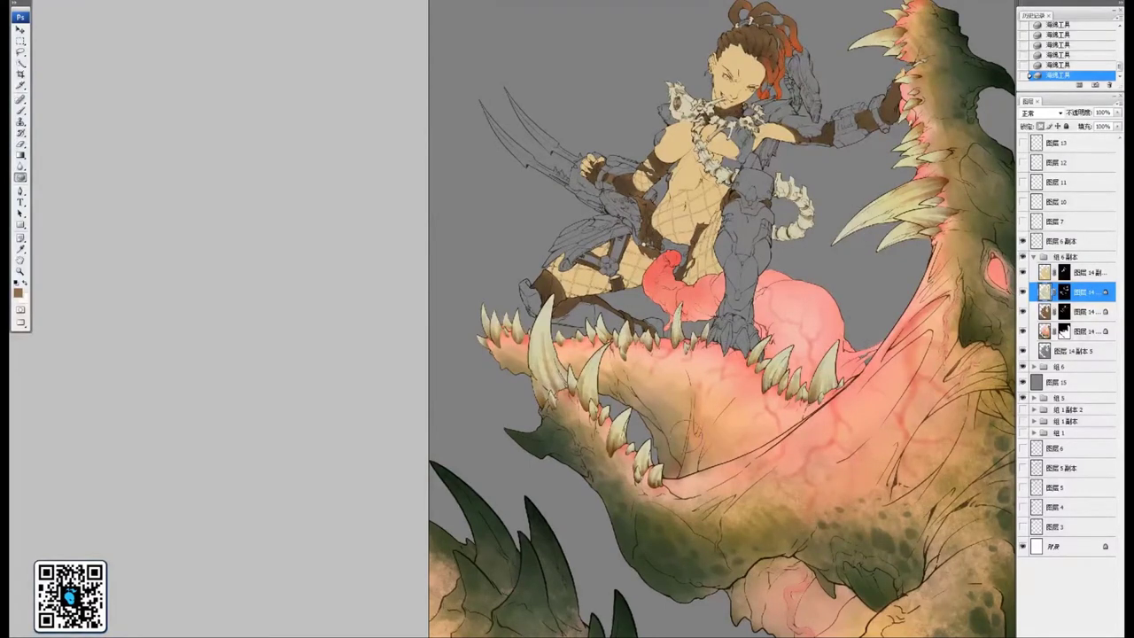
pyautogui.hotkey('ctrl', '-')
pyautogui.hotkey('ctrl', '-')
pyautogui.hotkey('ctrl', '+')
pyautogui.hotkey('ctrl', '+')
pyautogui.hotkey('ctrl', '+')
pyautogui.moveTo(764, 253); pyautogui.dragTo(759, 467)
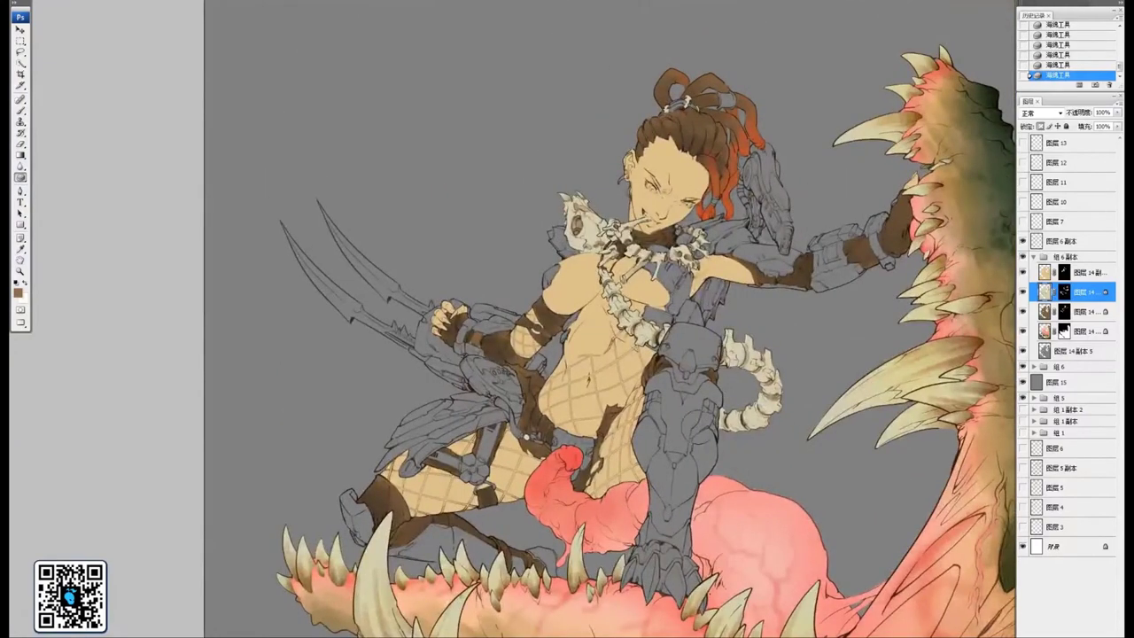
pyautogui.moveTo(803, 307); pyautogui.dragTo(857, 372)
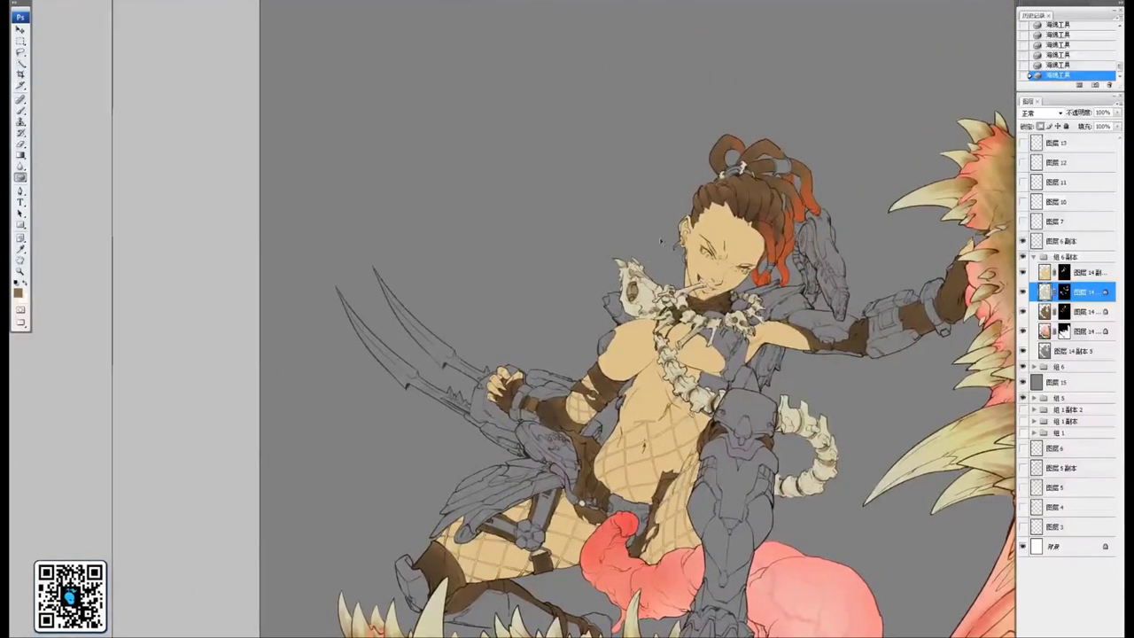
pyautogui.hotkey('ctrl', '+')
pyautogui.hotkey('ctrl', '+')
pyautogui.hotkey('ctrl', '+')
pyautogui.hotkey('ctrl', '+')
pyautogui.moveTo(1010, 289)
pyautogui.mouseDown()
pyautogui.moveTo(699, 361)
pyautogui.moveTo(741, 394)
pyautogui.mouseUp()
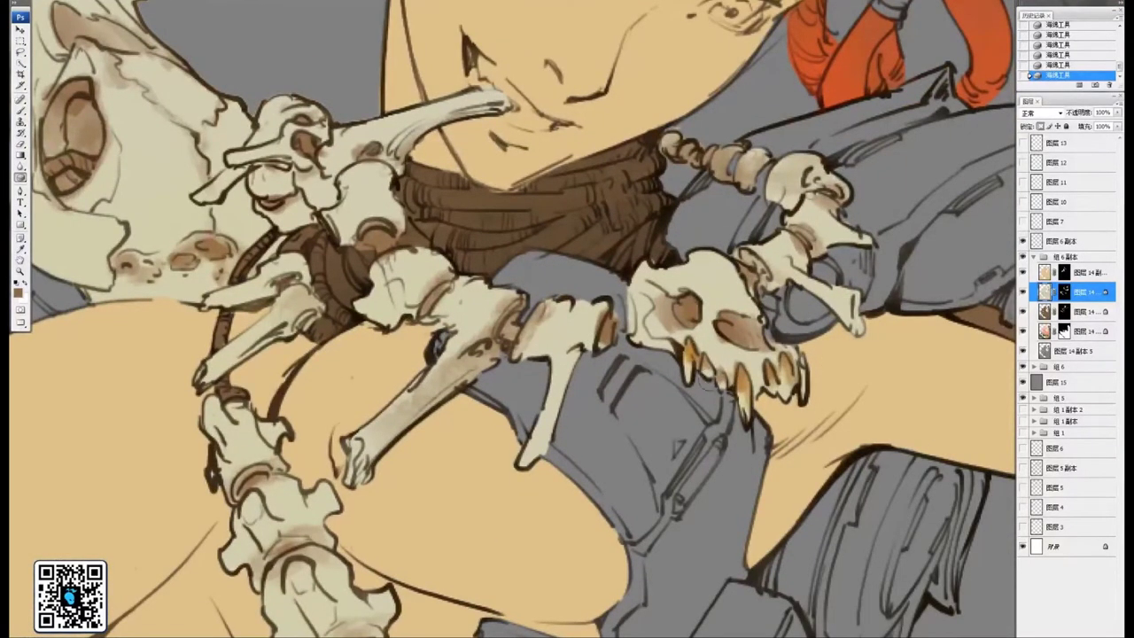
pyautogui.moveTo(360, 267); pyautogui.dragTo(980, 551)
pyautogui.moveTo(638, 257); pyautogui.dragTo(616, 241)
pyautogui.moveTo(709, 232); pyautogui.dragTo(706, 227)
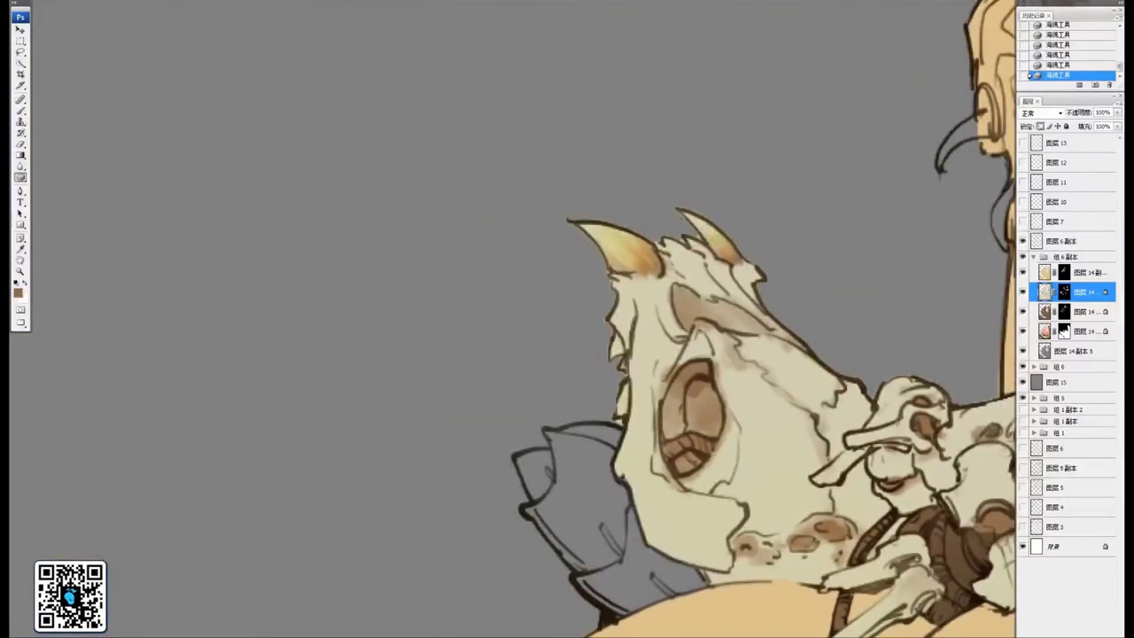
# Compare the whole picture with the bone-and-teeth colour layer and the grey backdrop each hidden and shown again
pyautogui.hotkey('ctrl', '-')
pyautogui.hotkey('ctrl', '-')
pyautogui.hotkey('ctrl', '-')
pyautogui.moveTo(751, 320); pyautogui.dragTo(704, 272)
pyautogui.hotkey('ctrl', '-')
pyautogui.hotkey('ctrl', '-')
pyautogui.hotkey('ctrl', '-')
pyautogui.hotkey('ctrl', '-')
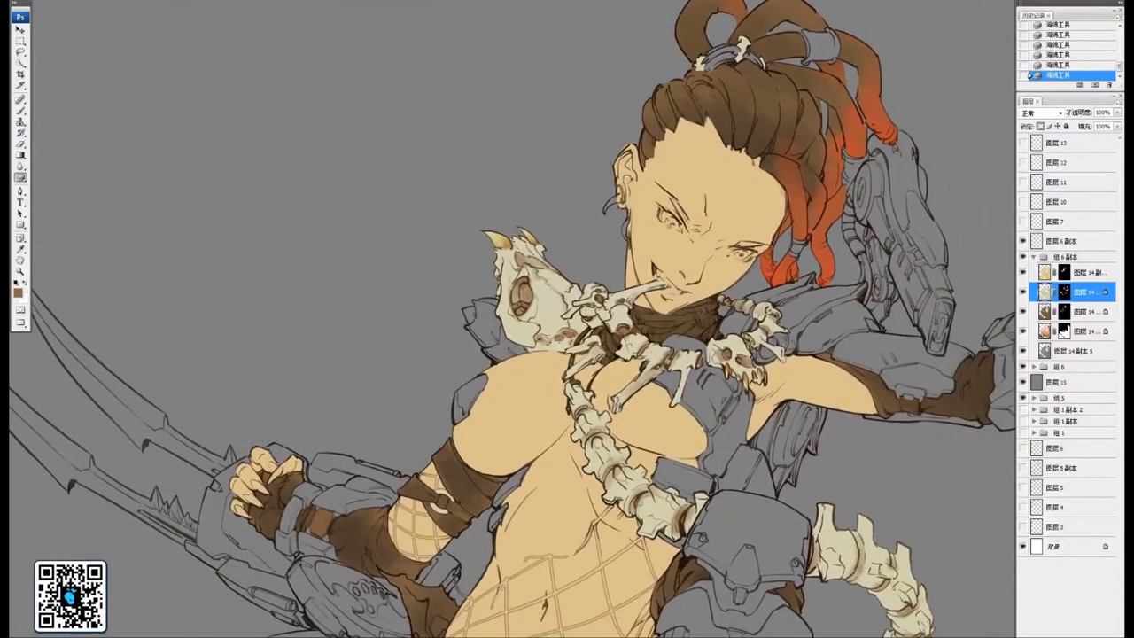
pyautogui.hotkey('ctrl', '-')
pyautogui.hotkey('ctrl', '-')
pyautogui.hotkey('ctrl', '-')
pyautogui.hotkey('ctrl', '-')
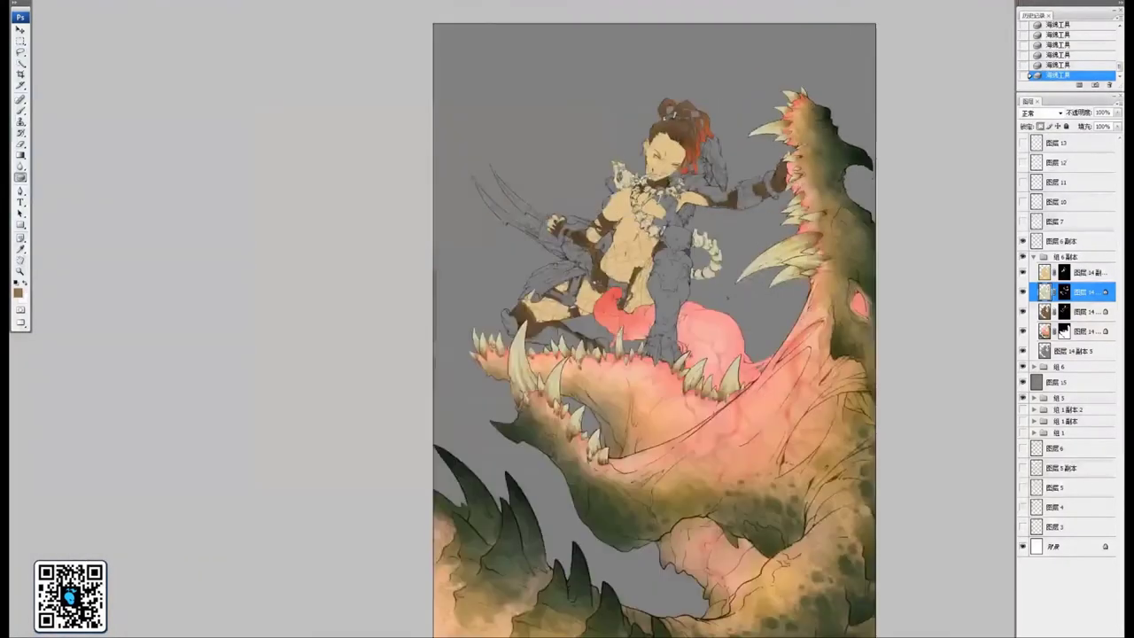
pyautogui.moveTo(783, 225); pyautogui.dragTo(704, 235)
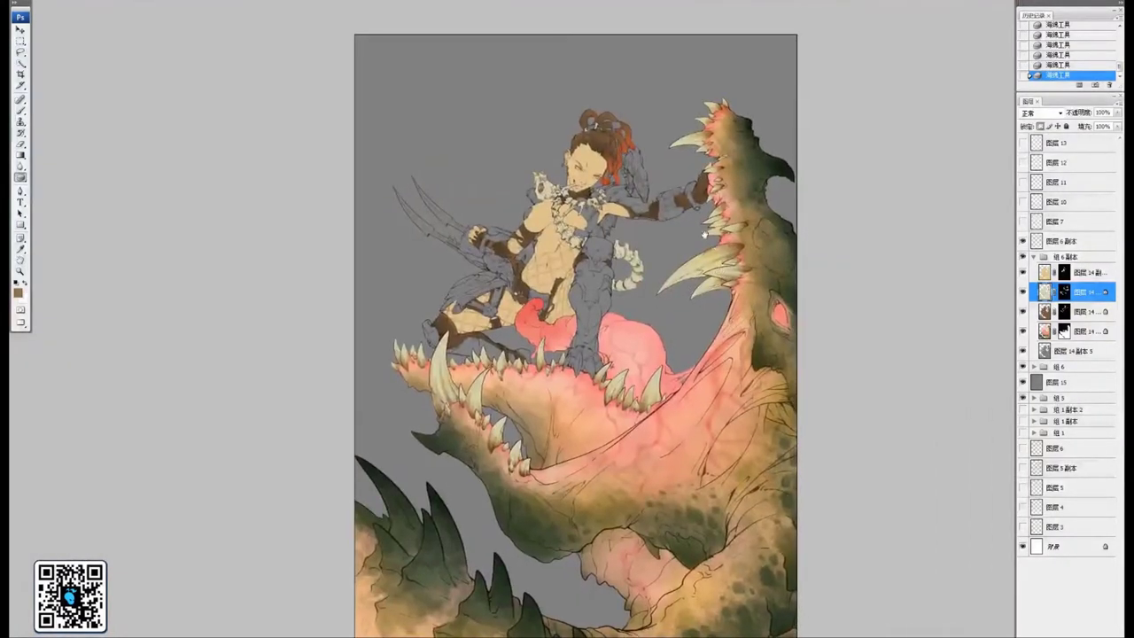
pyautogui.click(1024, 293)
pyautogui.click(1023, 293)
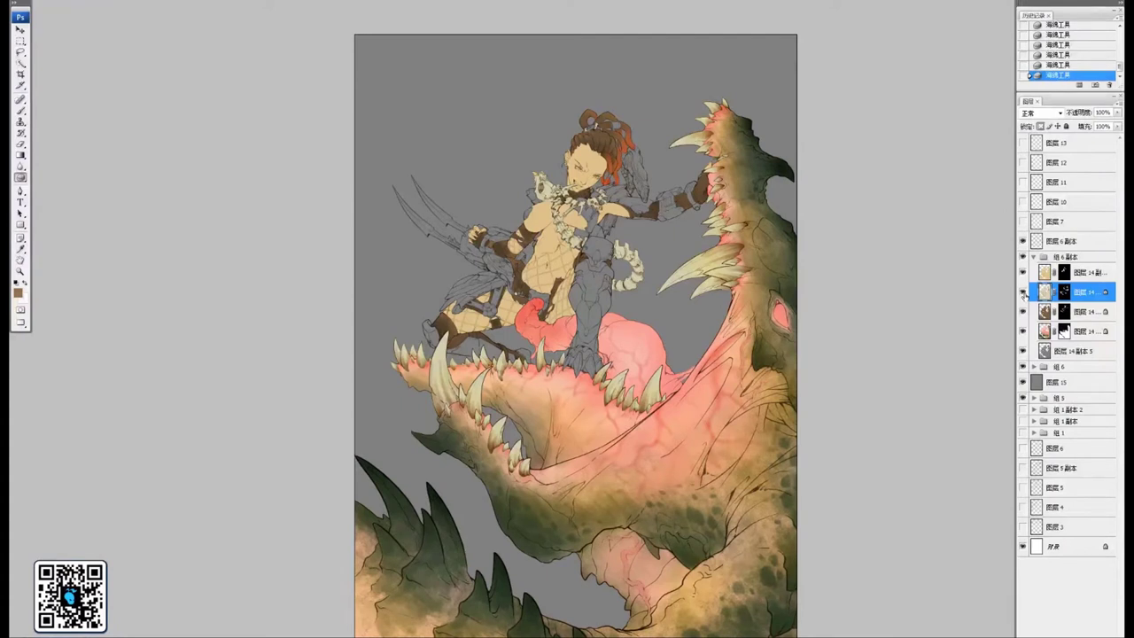
pyautogui.moveTo(870, 190); pyautogui.dragTo(875, 212)
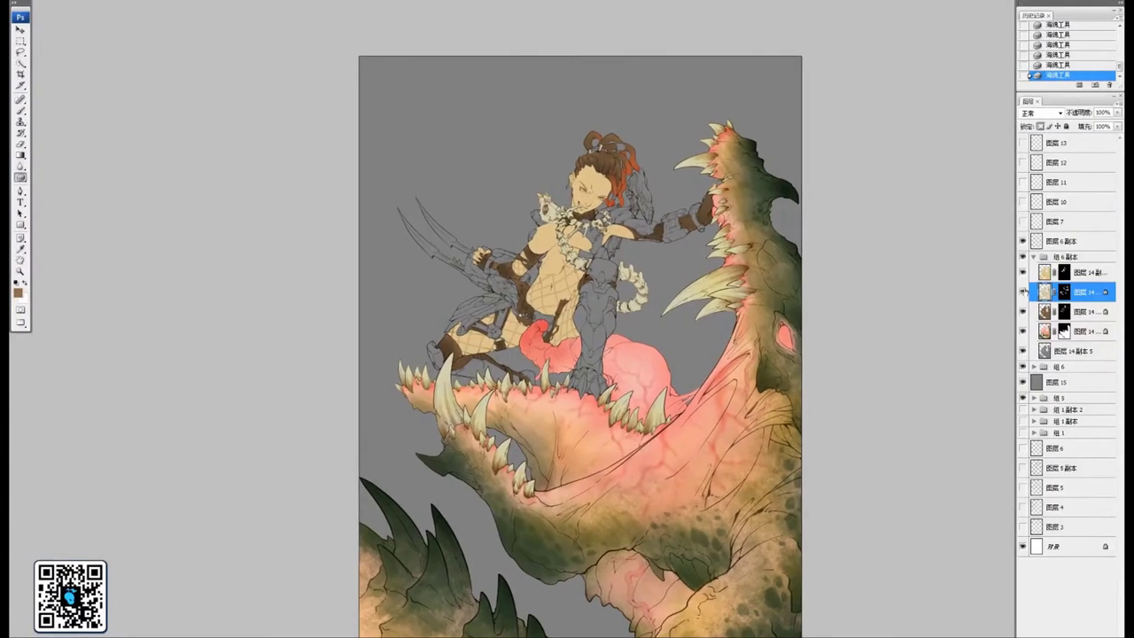
pyautogui.click(1024, 290)
pyautogui.click(1025, 287)
pyautogui.click(1064, 274)
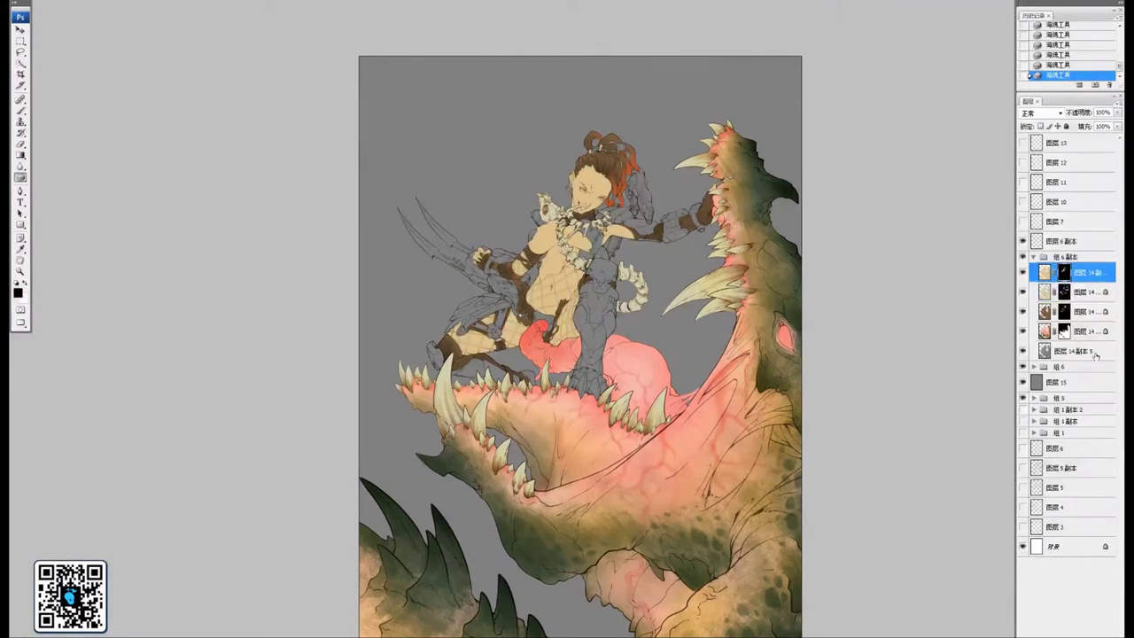
pyautogui.click(1022, 383)
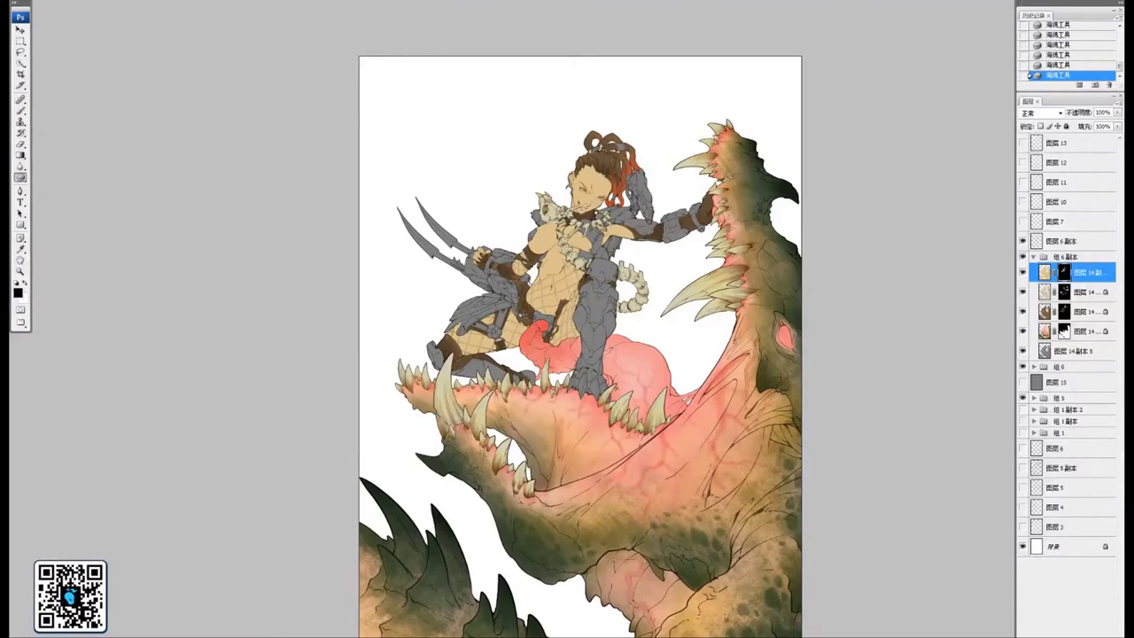
pyautogui.click(1022, 385)
# Make the woman's skin colour layer active for painting and lock its transparent pixels
pyautogui.scroll(1, 804, 299)
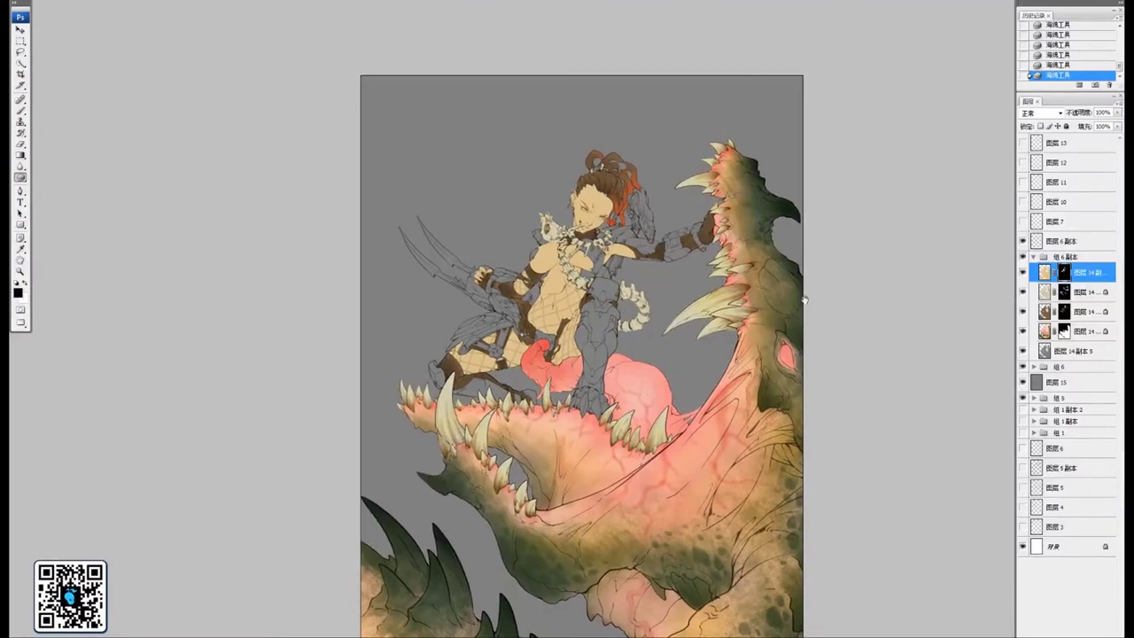
pyautogui.scroll(1, 750, 300)
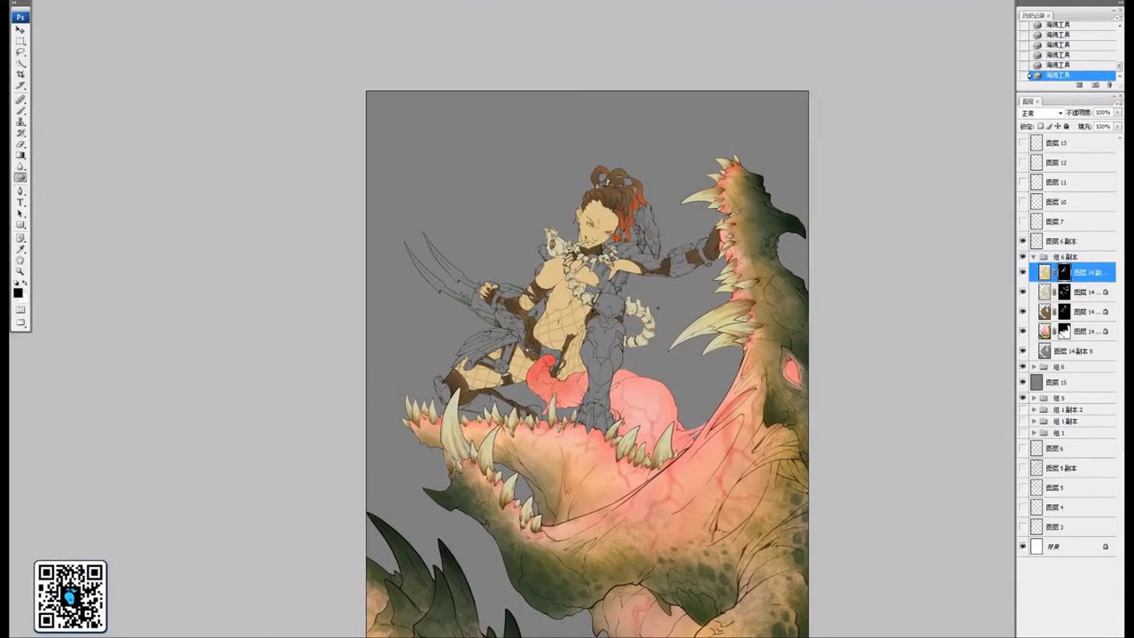
pyautogui.scroll(3, 660, 311)
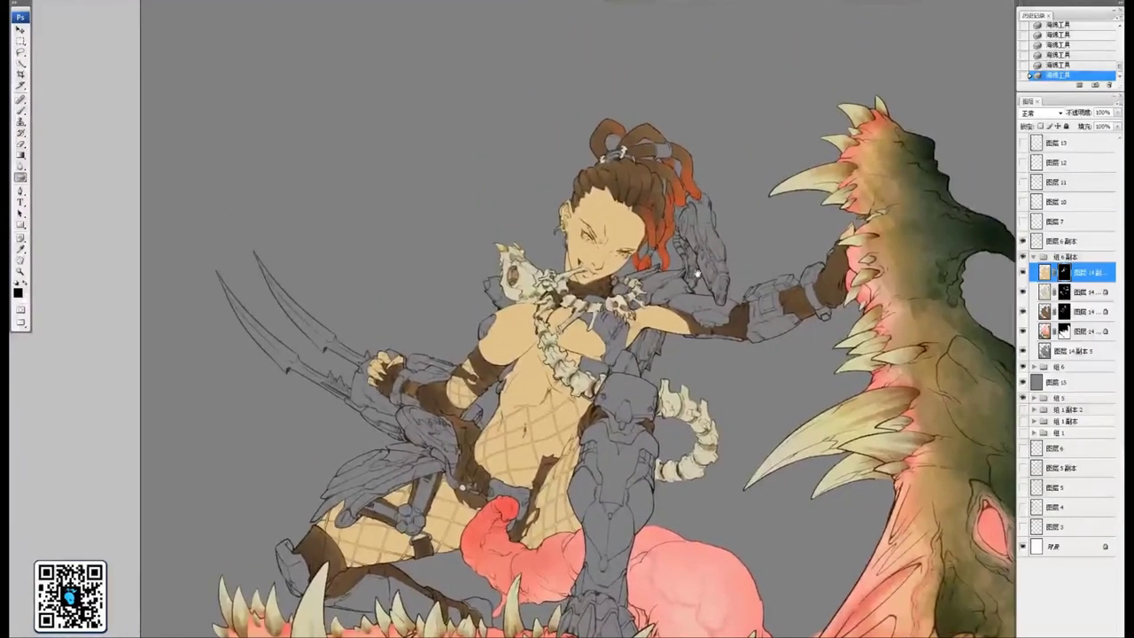
pyautogui.click(1046, 272)
pyautogui.click(1042, 127)
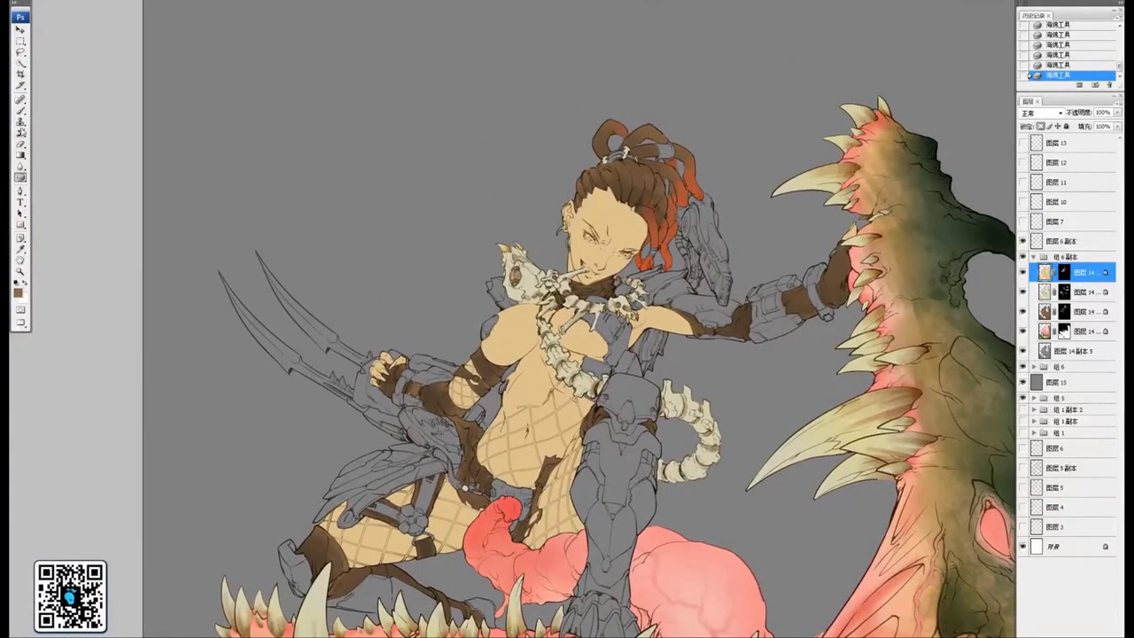
# Sample the skin tone and reduce the woman's skin layer saturation with a Hue/Saturation adjustment
pyautogui.click(21, 112)
pyautogui.keyDown('alt'); pyautogui.click(633, 223); pyautogui.keyUp('alt')
pyautogui.click(25, 1)
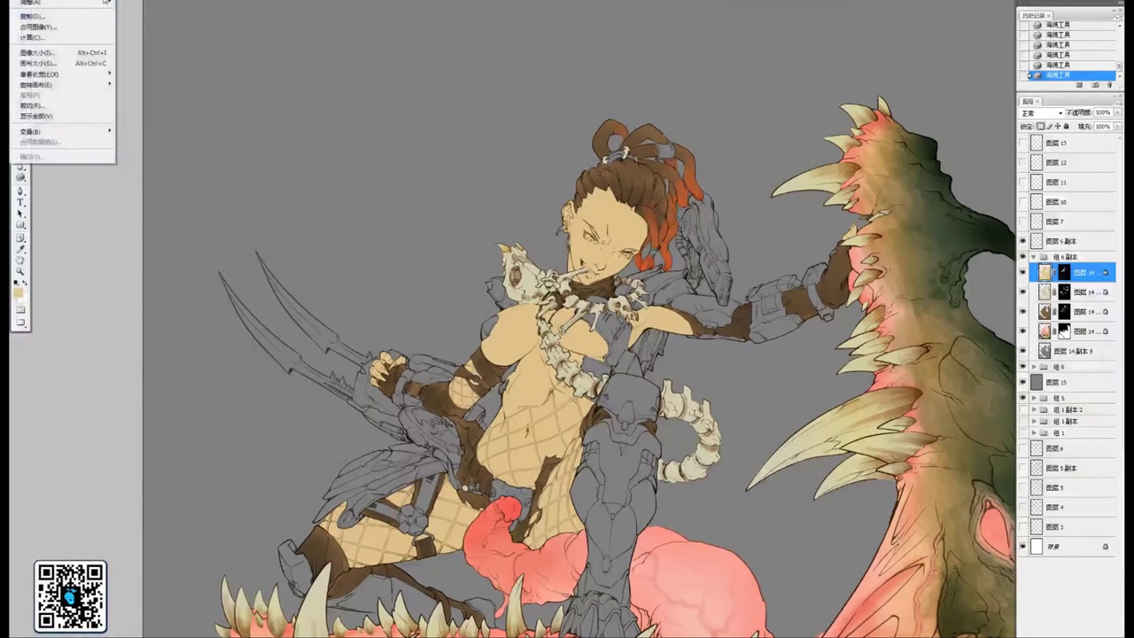
pyautogui.moveTo(53, 2)
pyautogui.click(158, 91)
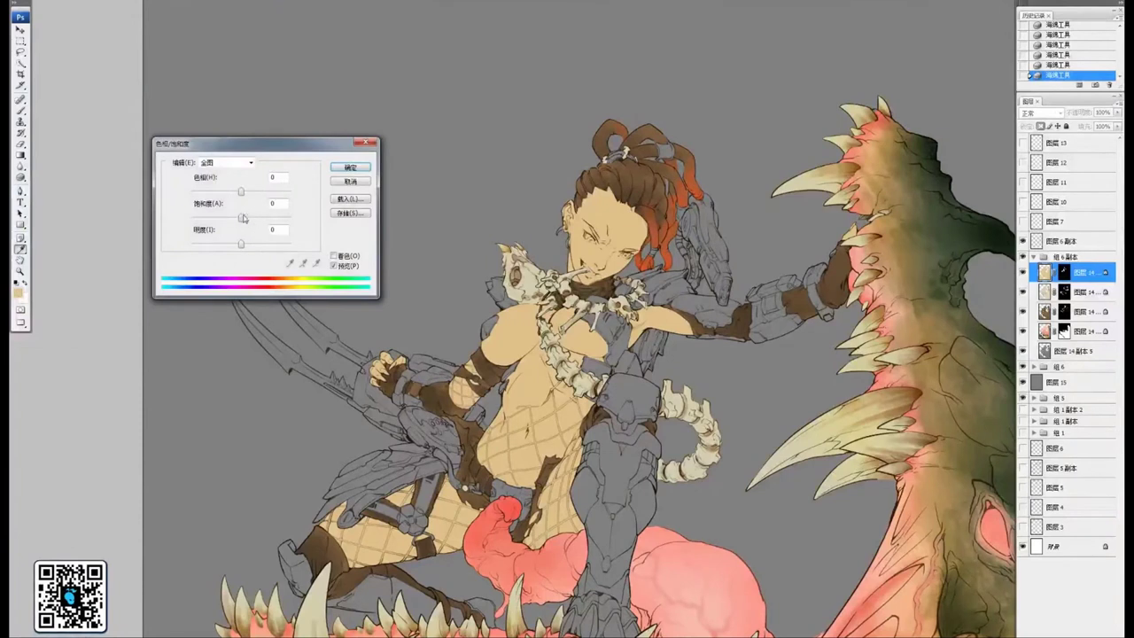
pyautogui.moveTo(243, 218); pyautogui.dragTo(222, 226)
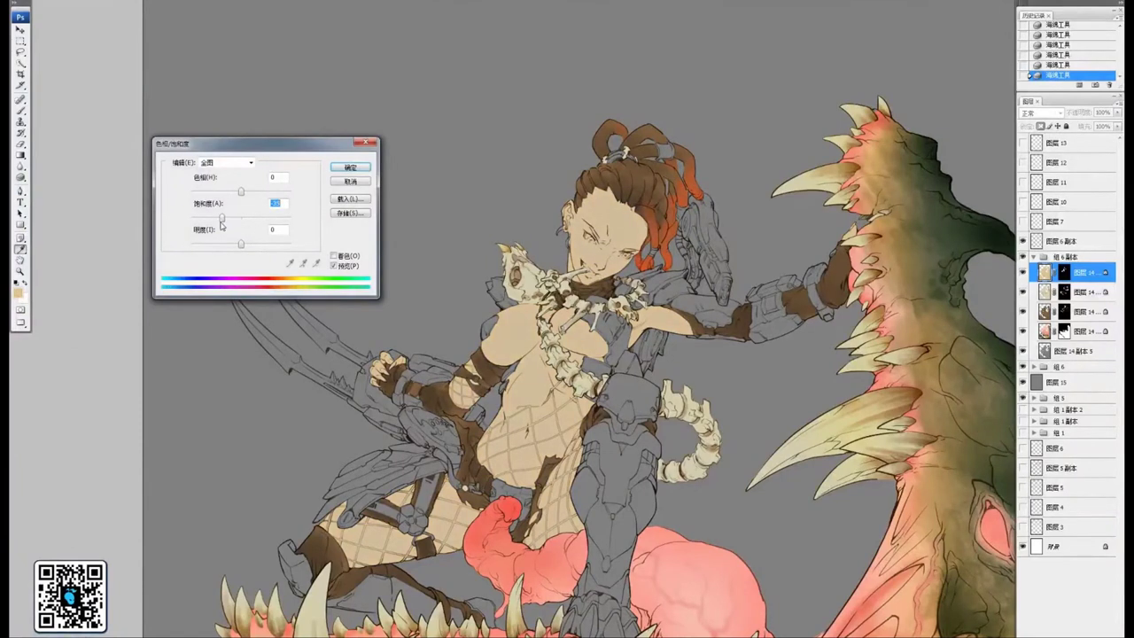
pyautogui.click(345, 168)
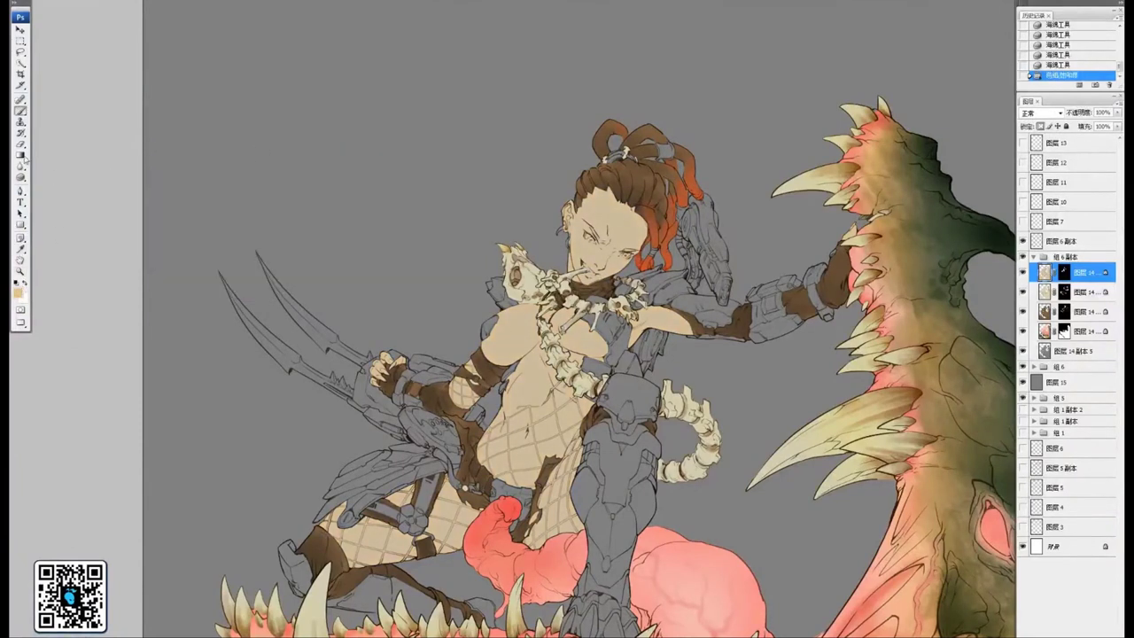
# Set the Brush tool's foreground colour to a salmon pink, e99078
pyautogui.click(19, 110)
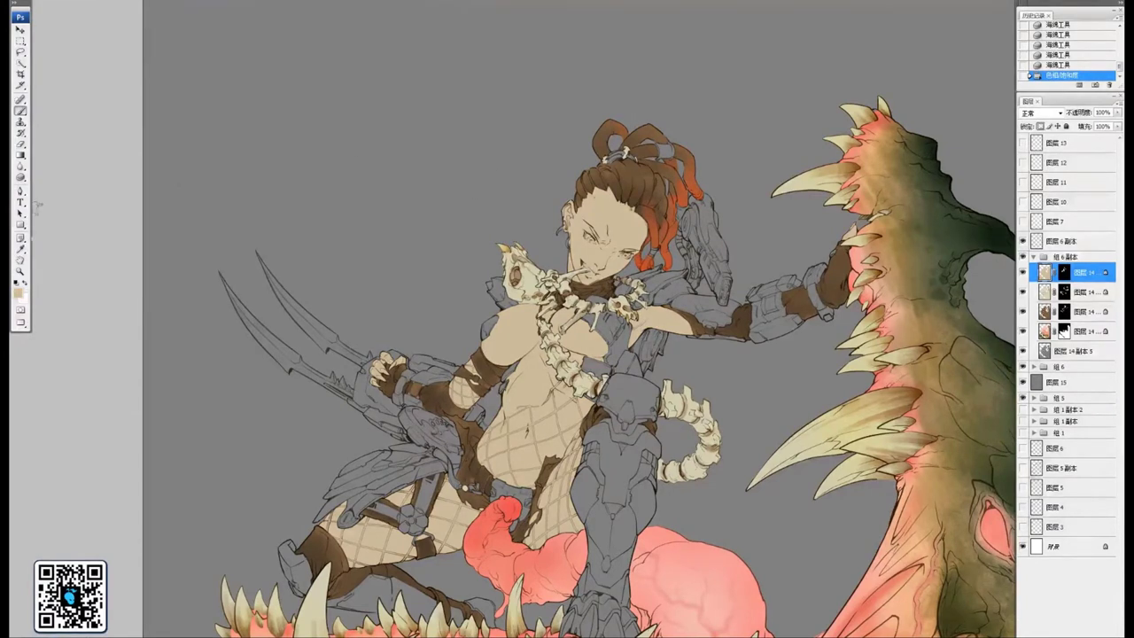
pyautogui.click(17, 294)
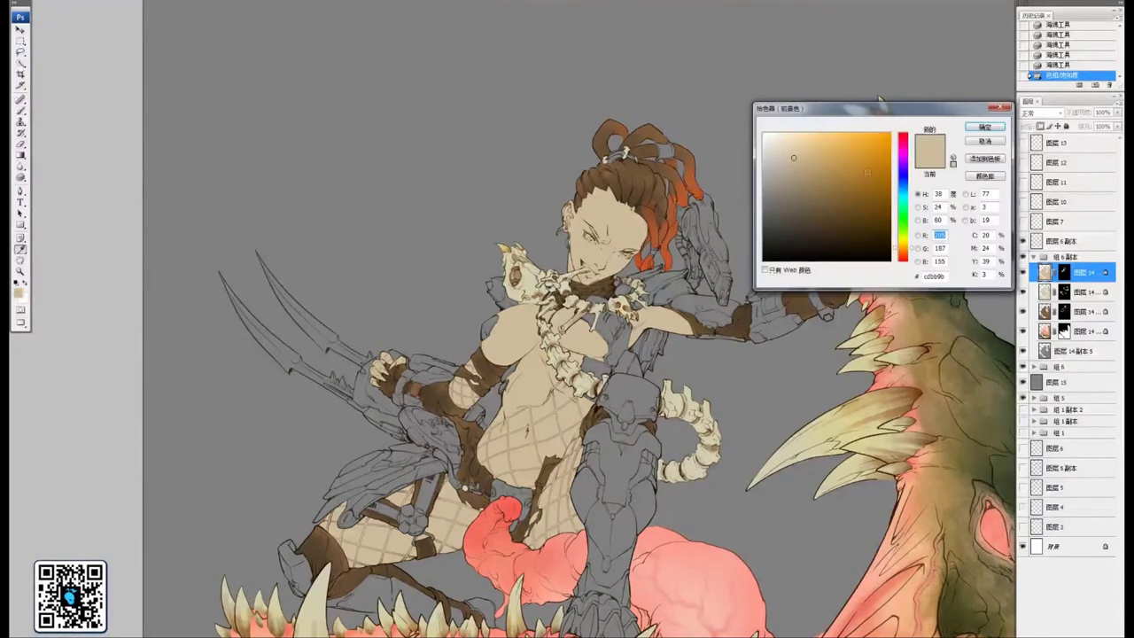
pyautogui.moveTo(903, 256); pyautogui.dragTo(903, 259)
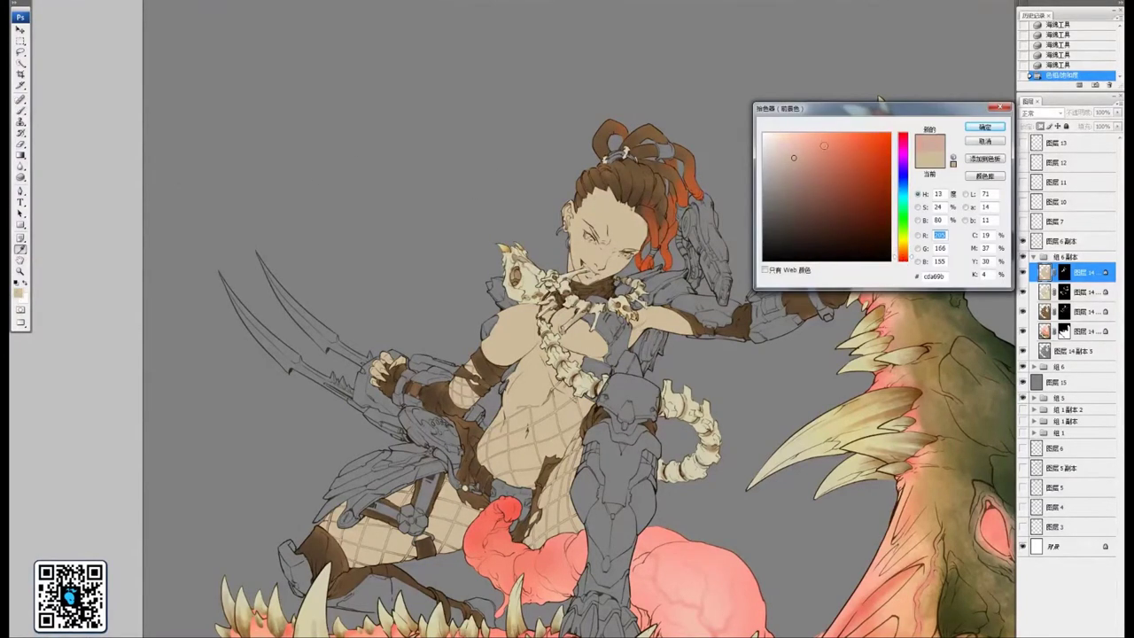
pyautogui.moveTo(824, 144); pyautogui.dragTo(826, 143)
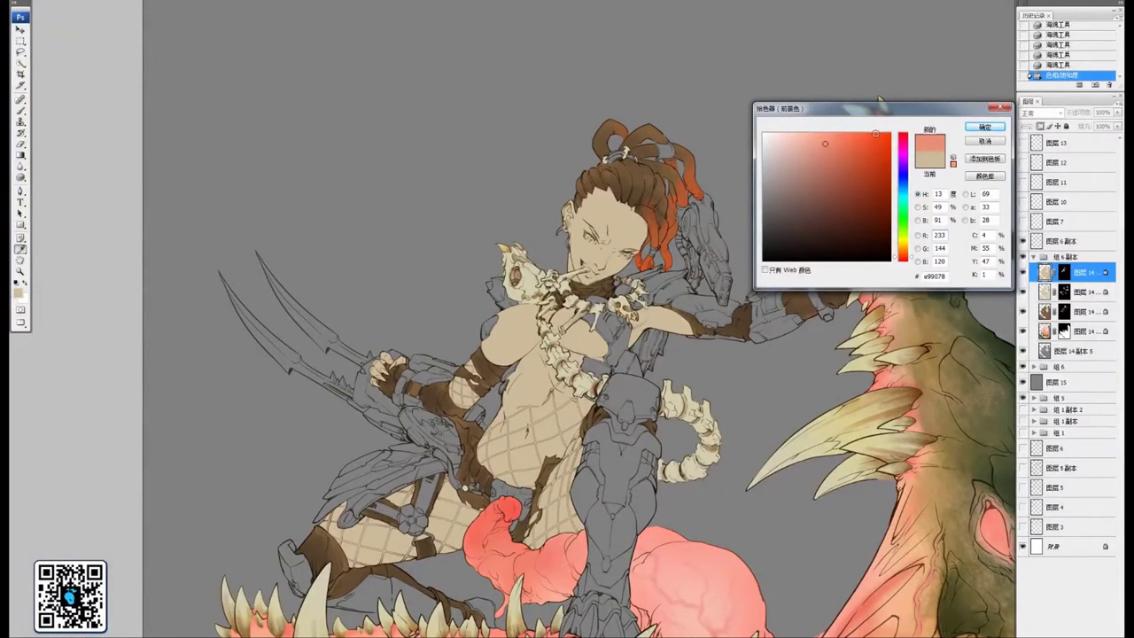
pyautogui.click(984, 127)
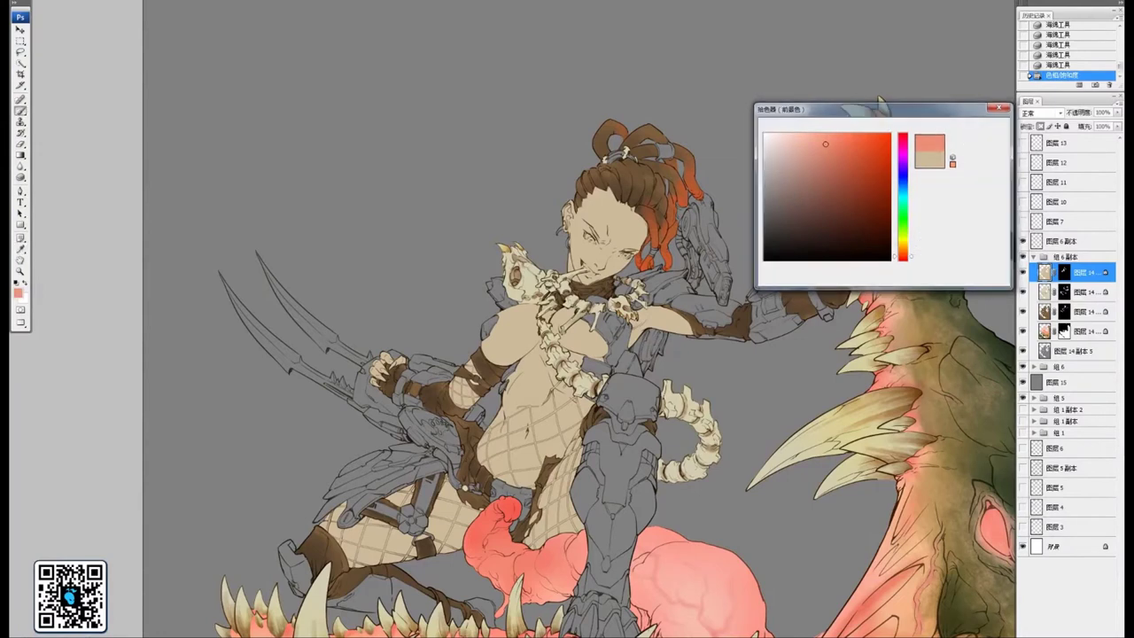
# Tint the woman's ear and the skin beside it salmon pink with a soft round brush
pyautogui.scroll(1, 684, 250)
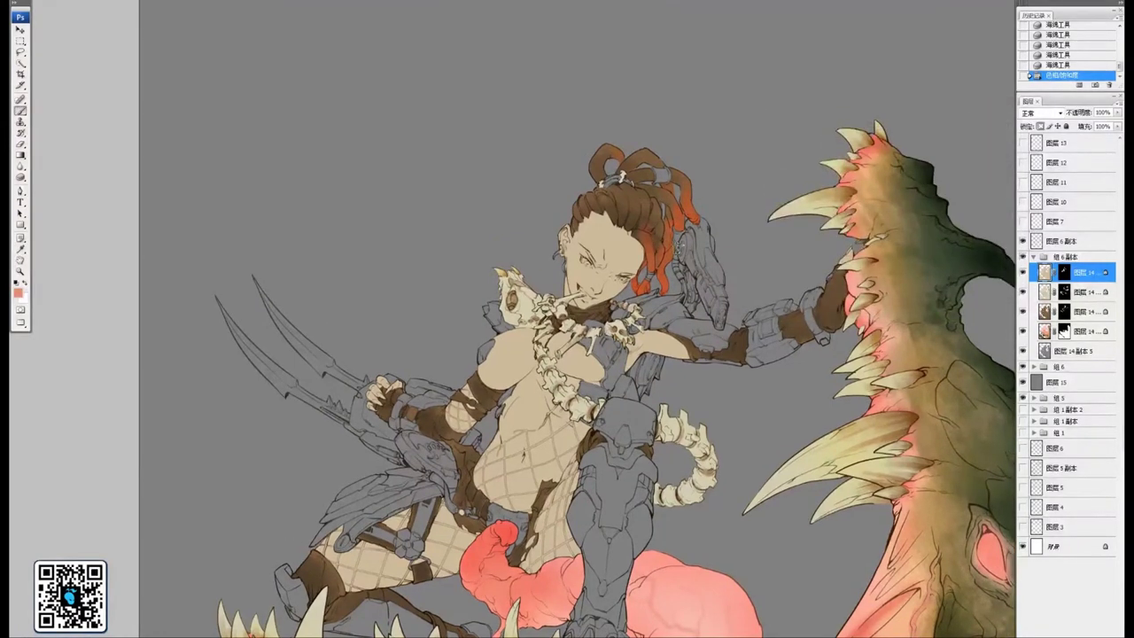
pyautogui.hotkey('ctrl', '+')
pyautogui.hotkey('ctrl', '+')
pyautogui.hotkey('ctrl', '+')
pyautogui.hotkey('ctrl', '+')
pyautogui.moveTo(682, 249); pyautogui.dragTo(725, 429)
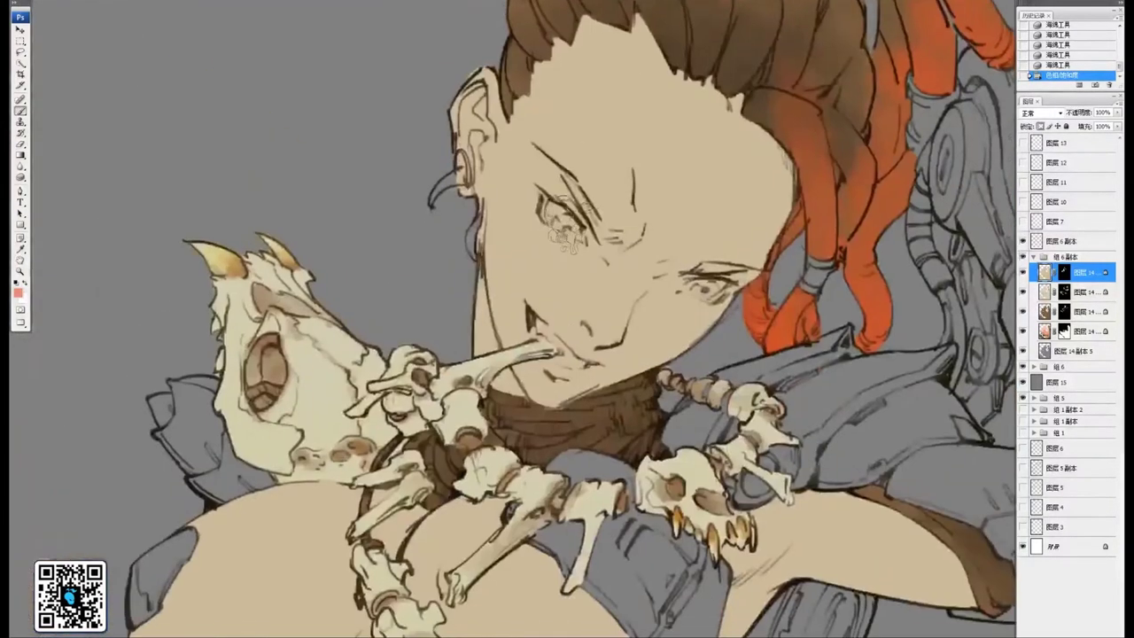
pyautogui.rightClick(570, 222)
pyautogui.click(636, 369)
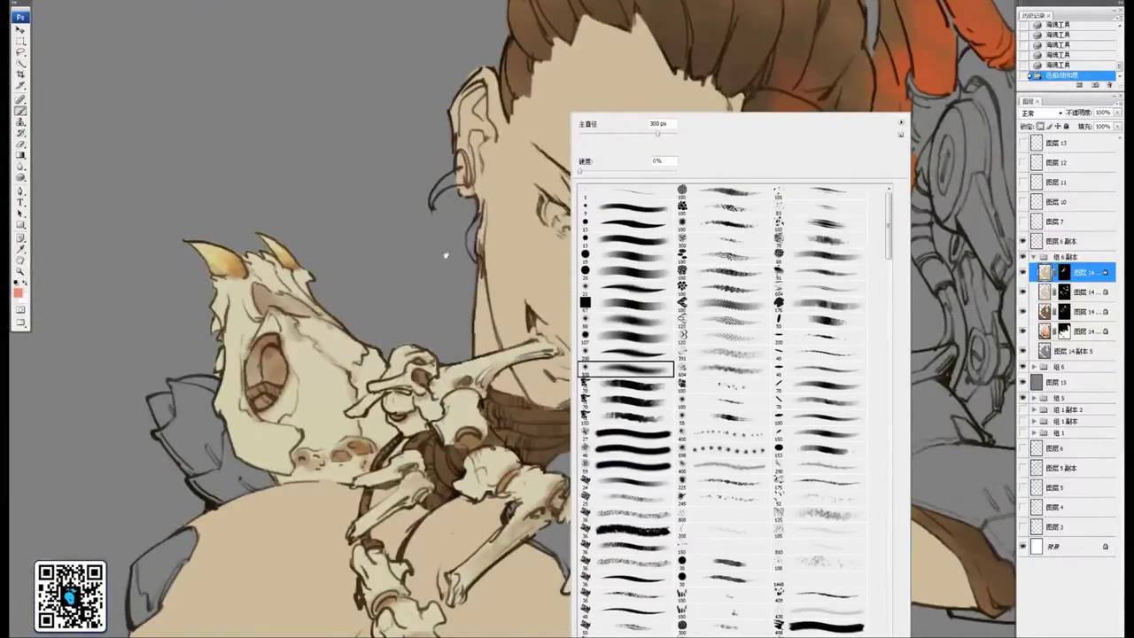
pyautogui.moveTo(445, 253); pyautogui.dragTo(515, 374)
pyautogui.press('[')
pyautogui.press('[')
pyautogui.press('[')
pyautogui.press('[')
pyautogui.press('[')
pyautogui.press('[')
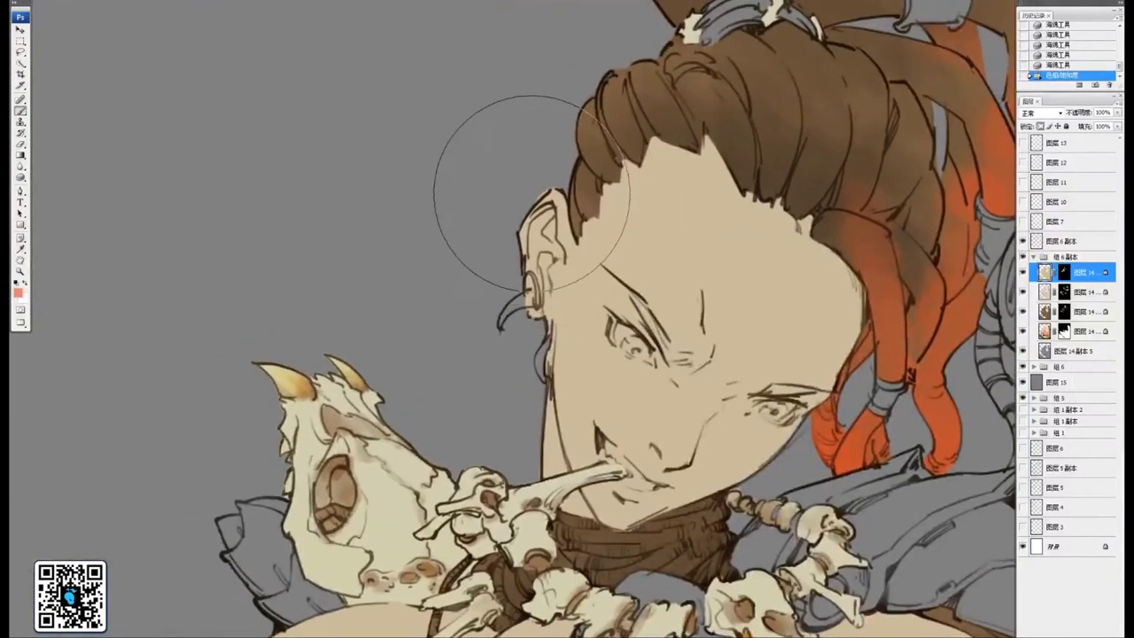
pyautogui.moveTo(526, 190)
pyautogui.mouseDown()
pyautogui.moveTo(514, 246)
pyautogui.moveTo(547, 164)
pyautogui.moveTo(515, 330)
pyautogui.moveTo(532, 190)
pyautogui.mouseUp()
pyautogui.moveTo(548, 164); pyautogui.dragTo(521, 217)
pyautogui.moveTo(523, 213)
pyautogui.mouseDown()
pyautogui.moveTo(514, 266)
pyautogui.moveTo(549, 211)
pyautogui.mouseUp()
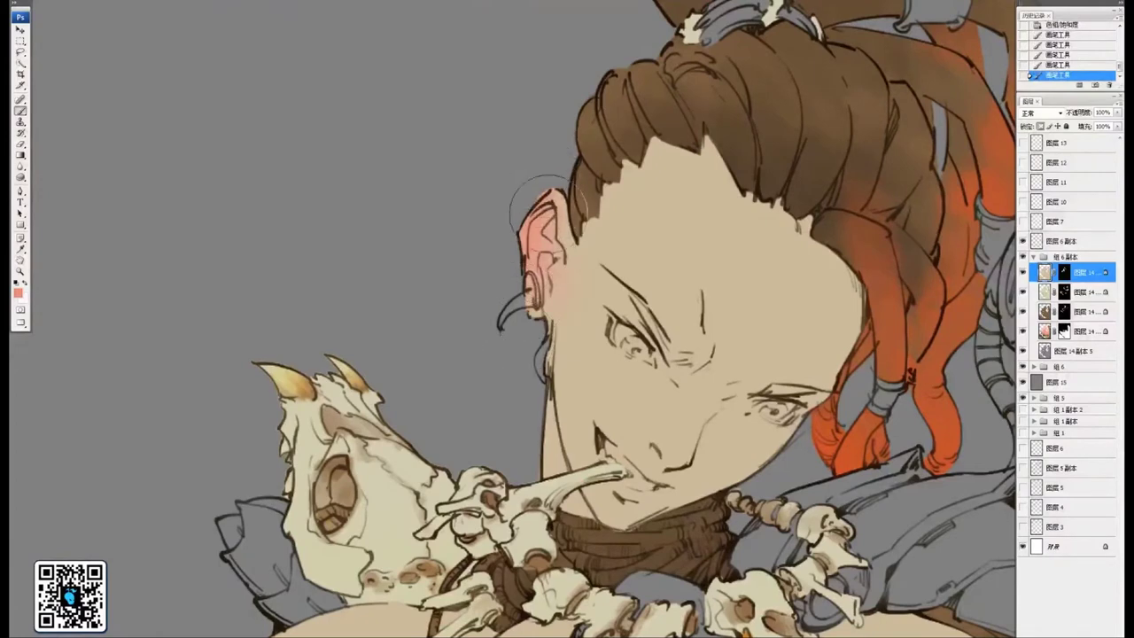
# Add fine pink tints around both of the woman's eyes with a smaller soft brush
pyautogui.press('[')
pyautogui.press('[')
pyautogui.press('[')
pyautogui.press('[')
pyautogui.press('[')
pyautogui.press('[')
pyautogui.press('[')
pyautogui.press('[')
pyautogui.scroll(2, 603, 325)
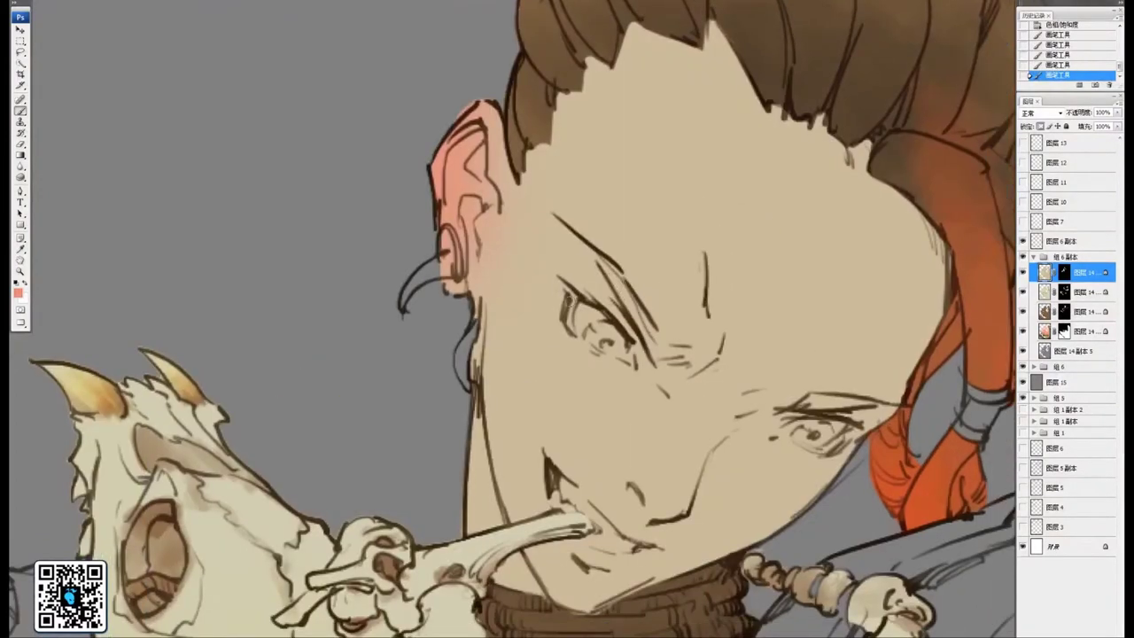
pyautogui.moveTo(570, 299); pyautogui.dragTo(576, 326)
pyautogui.moveTo(799, 434); pyautogui.dragTo(814, 448)
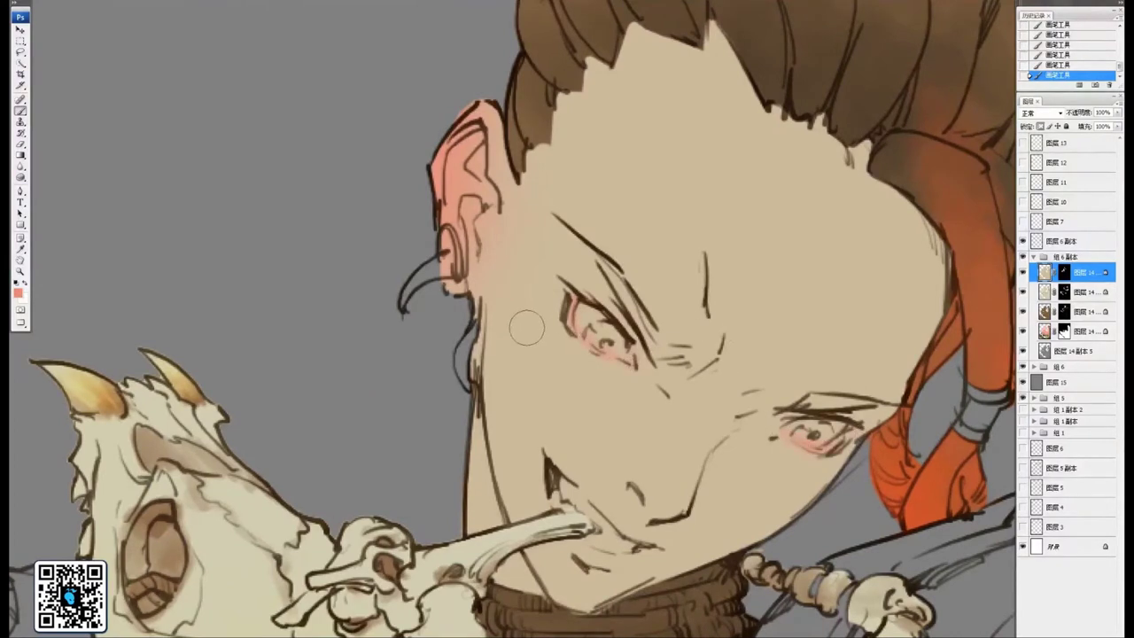
# Brush a faint pink blush over both cheeks and the tip of the nose with an enlarged soft brush
pyautogui.press(']')
pyautogui.press(']')
pyautogui.press(']')
pyautogui.press(']')
pyautogui.press(']')
pyautogui.press(']')
pyautogui.moveTo(501, 300)
pyautogui.mouseDown()
pyautogui.moveTo(549, 282)
pyautogui.moveTo(553, 331)
pyautogui.moveTo(688, 431)
pyautogui.moveTo(793, 483)
pyautogui.mouseUp()
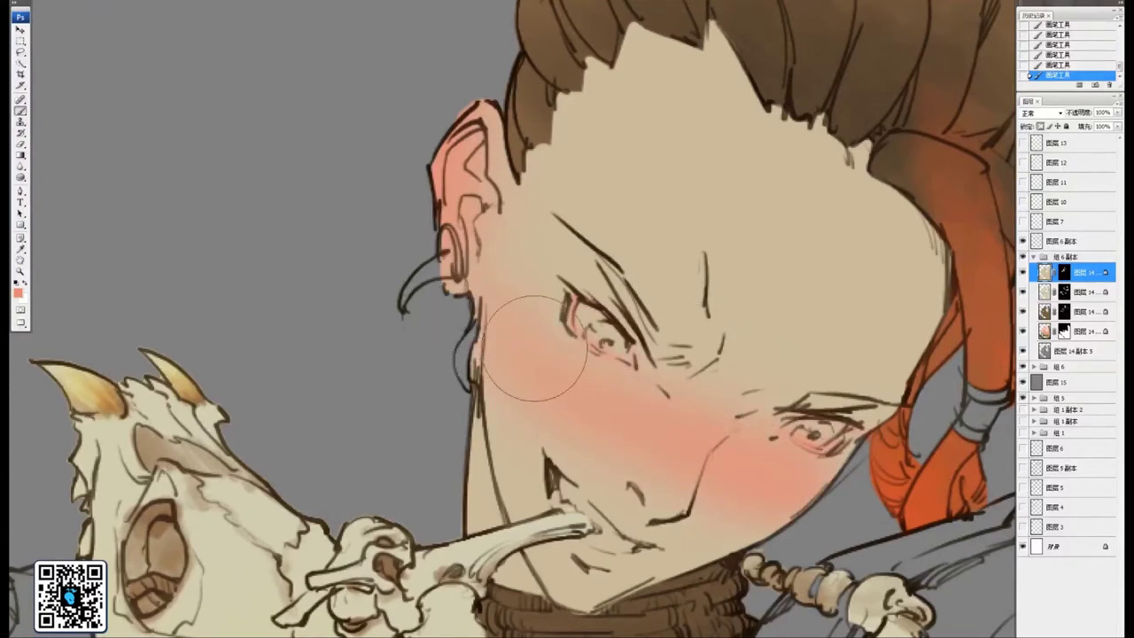
pyautogui.hotkey('ctrl', 'z')
pyautogui.moveTo(502, 286); pyautogui.dragTo(525, 307)
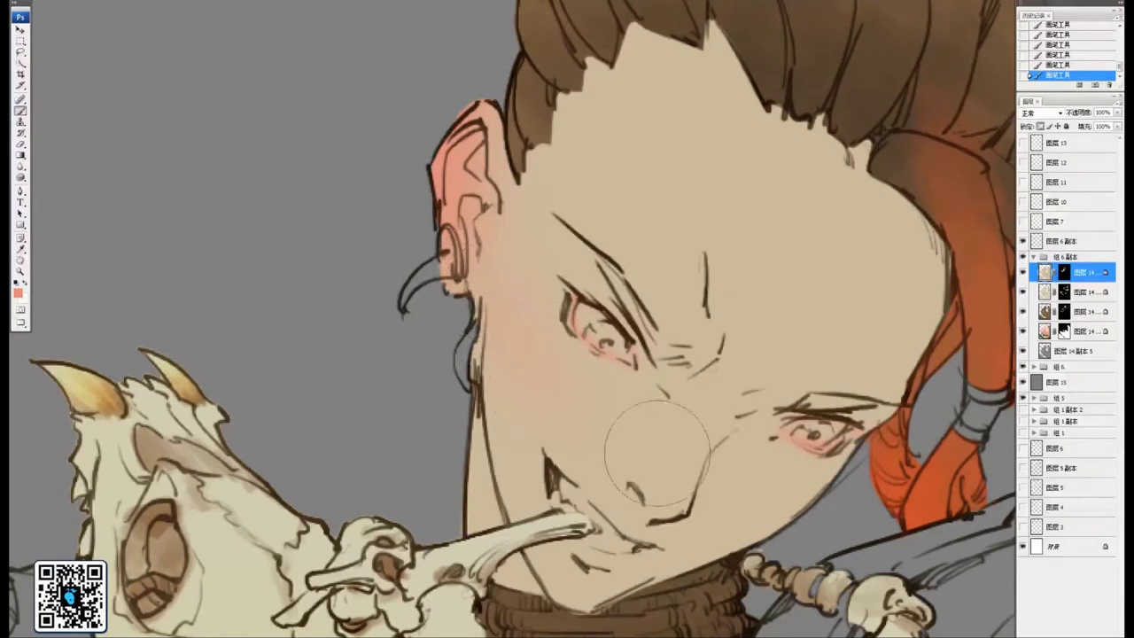
pyautogui.moveTo(787, 486)
pyautogui.mouseDown()
pyautogui.moveTo(695, 423)
pyautogui.moveTo(726, 444)
pyautogui.moveTo(682, 454)
pyautogui.mouseUp()
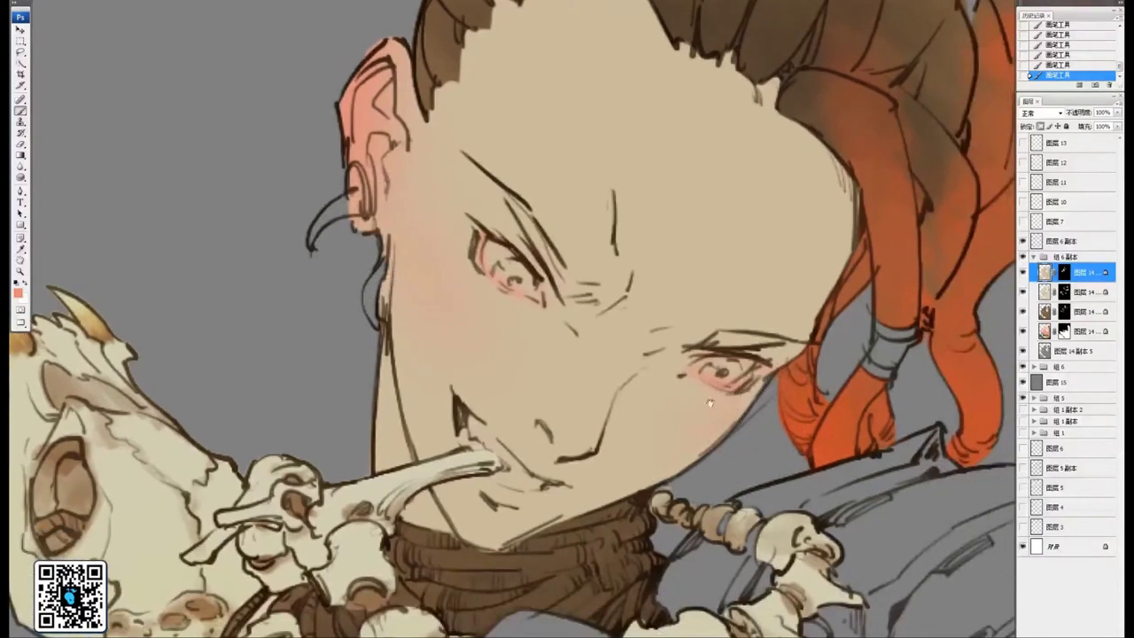
pyautogui.moveTo(711, 400); pyautogui.dragTo(796, 395)
pyautogui.moveTo(648, 425)
pyautogui.mouseDown()
pyautogui.moveTo(625, 388)
pyautogui.moveTo(631, 403)
pyautogui.moveTo(639, 396)
pyautogui.moveTo(633, 408)
pyautogui.moveTo(638, 398)
pyautogui.moveTo(604, 377)
pyautogui.moveTo(664, 393)
pyautogui.moveTo(667, 381)
pyautogui.mouseUp()
# Colour the woman's upper and lower lips pink with a small brush
pyautogui.press('[')
pyautogui.press('[')
pyautogui.press('[')
pyautogui.press('[')
pyautogui.press('[')
pyautogui.press('[')
pyautogui.press('[')
pyautogui.press('[')
pyautogui.press('[')
pyautogui.press('[')
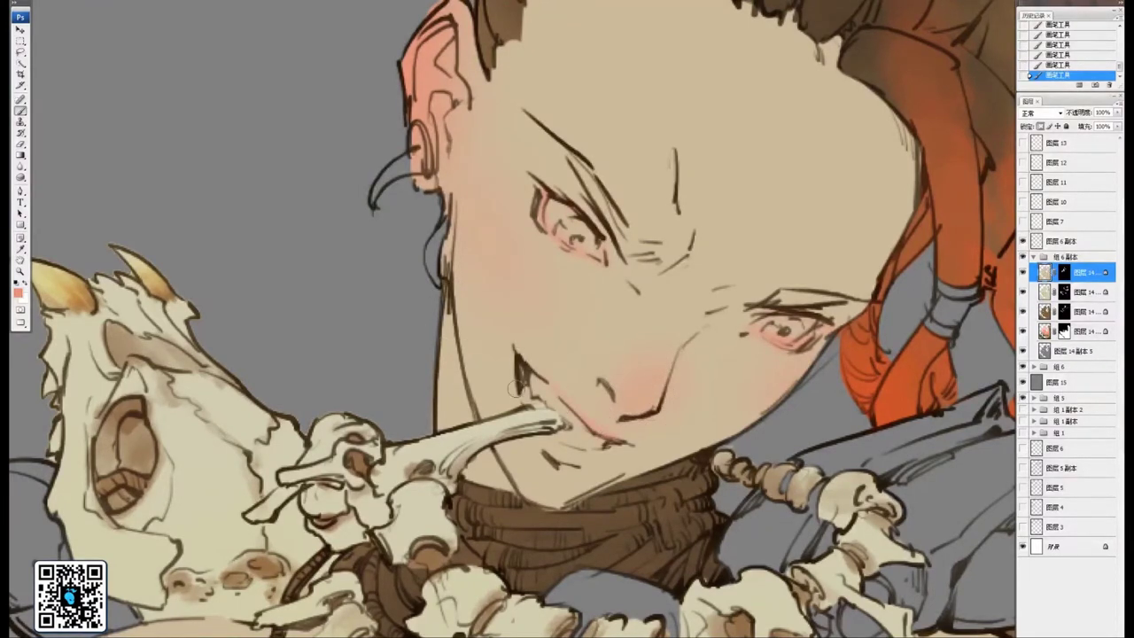
pyautogui.moveTo(514, 388)
pyautogui.mouseDown()
pyautogui.moveTo(575, 452)
pyautogui.moveTo(553, 435)
pyautogui.moveTo(612, 442)
pyautogui.moveTo(539, 394)
pyautogui.moveTo(575, 415)
pyautogui.moveTo(541, 392)
pyautogui.mouseUp()
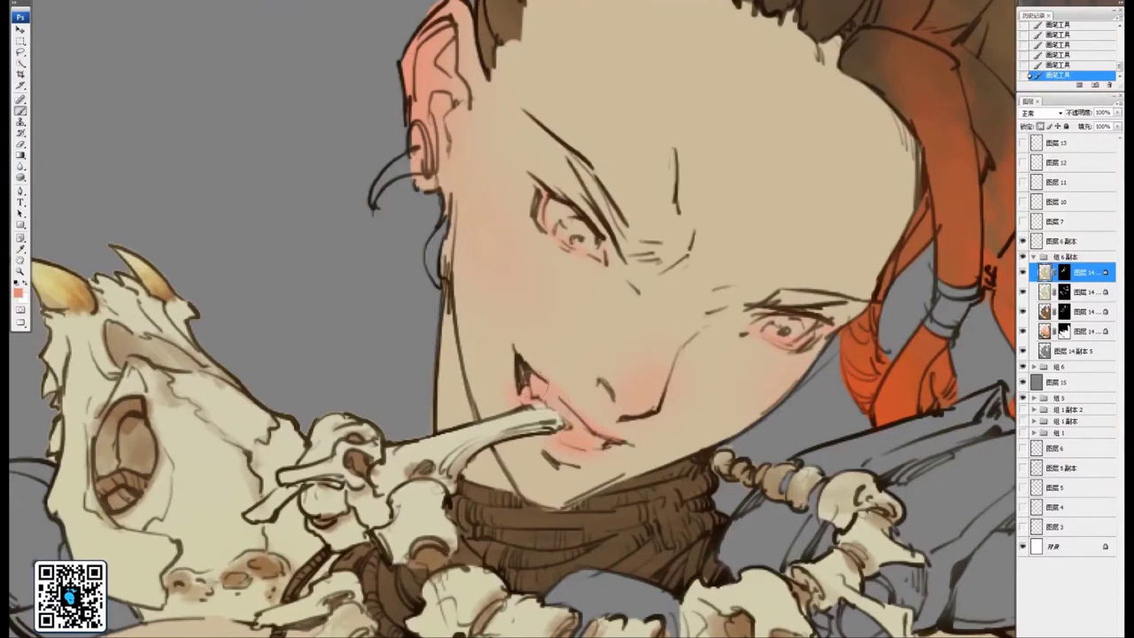
pyautogui.moveTo(593, 458)
pyautogui.mouseDown()
pyautogui.moveTo(541, 382)
pyautogui.moveTo(573, 422)
pyautogui.moveTo(625, 446)
pyautogui.moveTo(548, 437)
pyautogui.mouseUp()
# Tint the skin pink where the shoulder meets its armour plate and along the chest armour's edge
pyautogui.scroll(-1, 692, 395)
pyautogui.scroll(-3, 691, 394)
pyautogui.scroll(2, 542, 309)
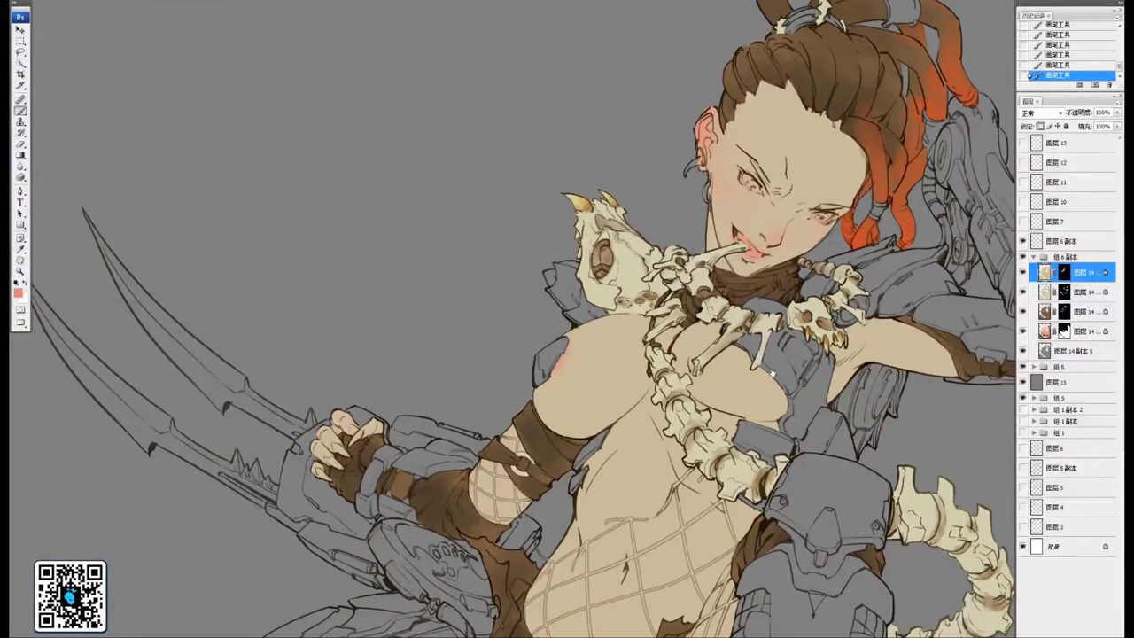
pyautogui.moveTo(772, 373); pyautogui.dragTo(717, 368)
pyautogui.moveTo(675, 331); pyautogui.dragTo(698, 338)
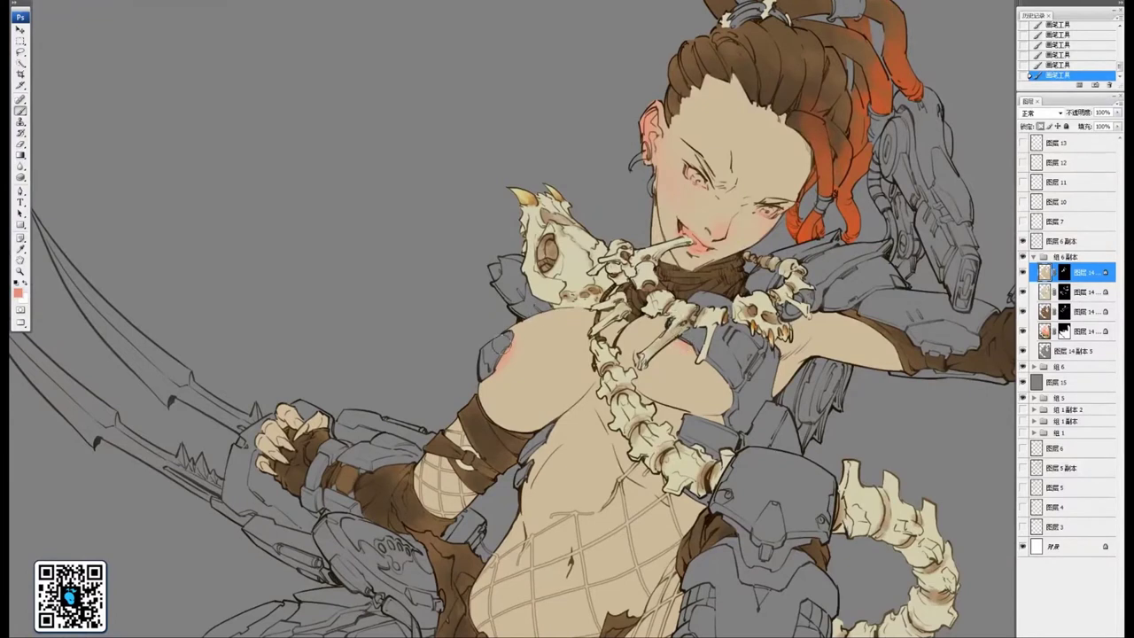
pyautogui.moveTo(504, 341); pyautogui.dragTo(501, 348)
# Tint the fingers and knuckles of the hand holding the twin blades pink
pyautogui.moveTo(762, 337); pyautogui.dragTo(663, 360)
pyautogui.moveTo(977, 291); pyautogui.dragTo(683, 357)
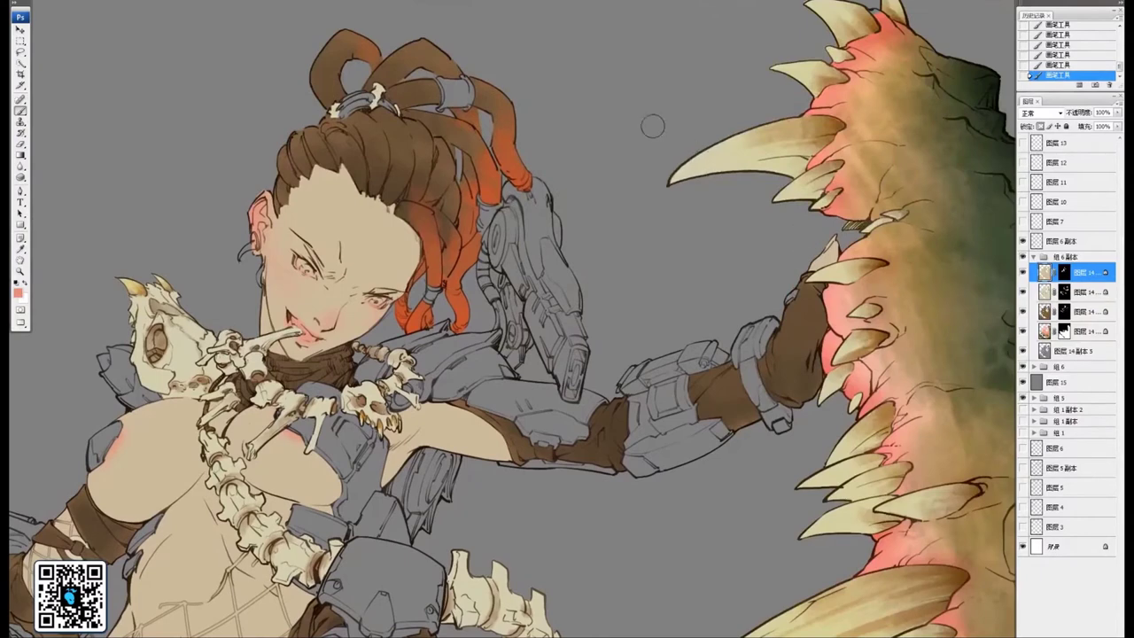
pyautogui.moveTo(496, 329); pyautogui.dragTo(752, 334)
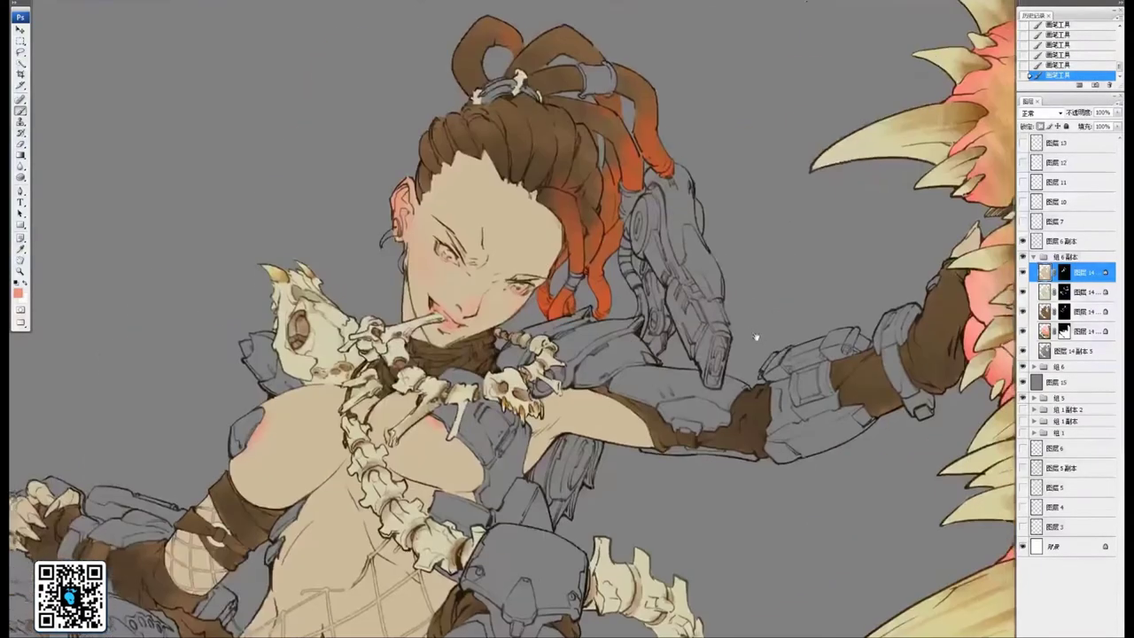
pyautogui.moveTo(552, 409); pyautogui.dragTo(650, 378)
pyautogui.moveTo(504, 385); pyautogui.dragTo(764, 329)
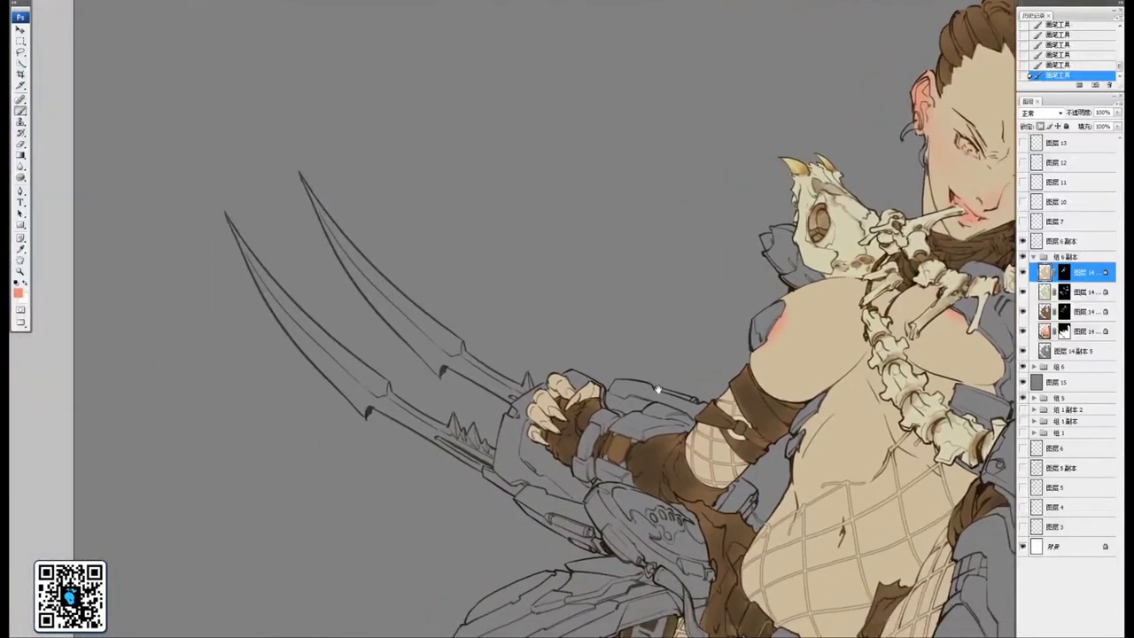
pyautogui.moveTo(534, 432)
pyautogui.mouseDown()
pyautogui.moveTo(542, 441)
pyautogui.moveTo(557, 432)
pyautogui.moveTo(576, 398)
pyautogui.moveTo(567, 395)
pyautogui.mouseUp()
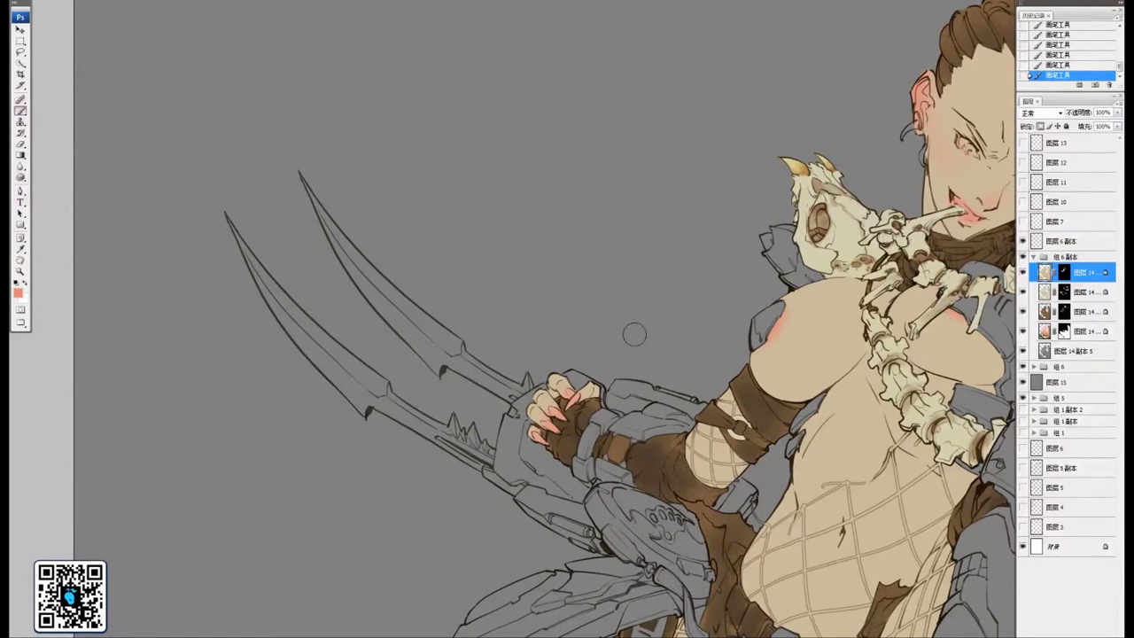
pyautogui.moveTo(711, 349); pyautogui.dragTo(536, 341)
pyautogui.moveTo(909, 367); pyautogui.dragTo(696, 314)
pyautogui.moveTo(904, 170)
pyautogui.mouseDown()
pyautogui.moveTo(653, 336)
pyautogui.moveTo(563, 372)
pyautogui.mouseUp()
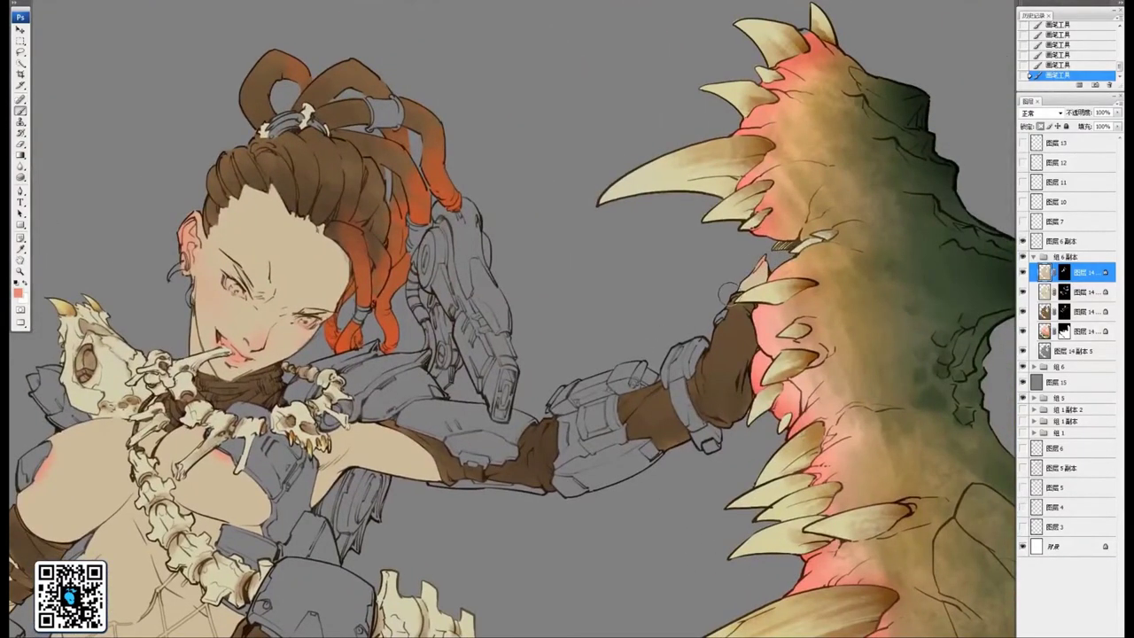
pyautogui.moveTo(381, 425); pyautogui.dragTo(631, 326)
pyautogui.moveTo(295, 414); pyautogui.dragTo(670, 347)
pyautogui.moveTo(393, 342); pyautogui.dragTo(642, 383)
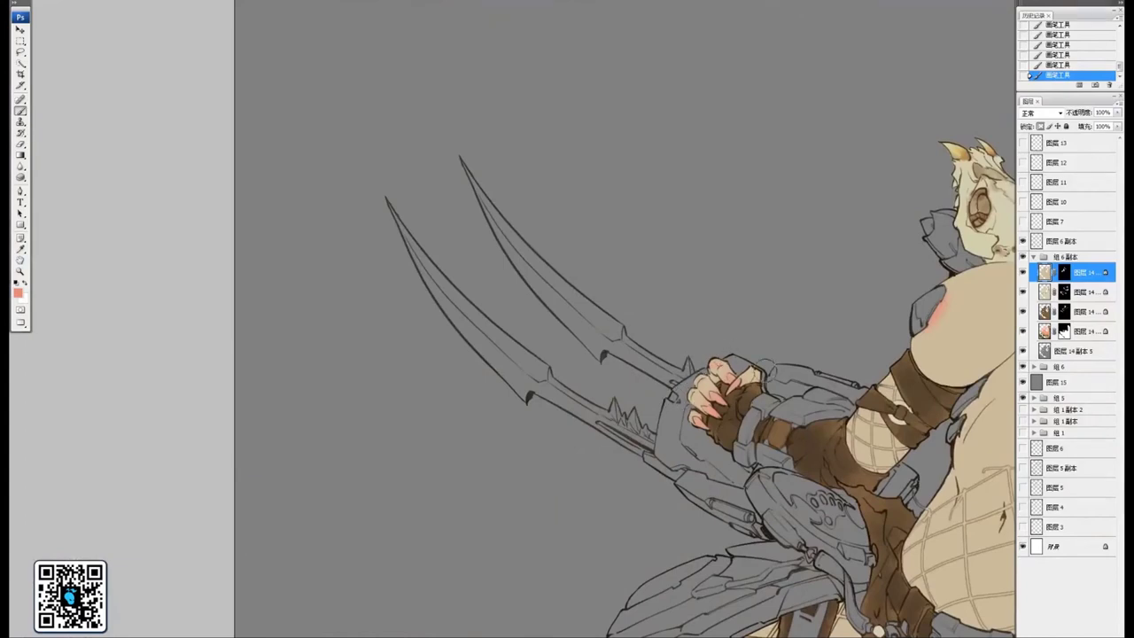
# Shade the thigh's edge beside the brown knee piece and the fishnet-covered belly with soft pink
pyautogui.moveTo(760, 368); pyautogui.dragTo(778, 250)
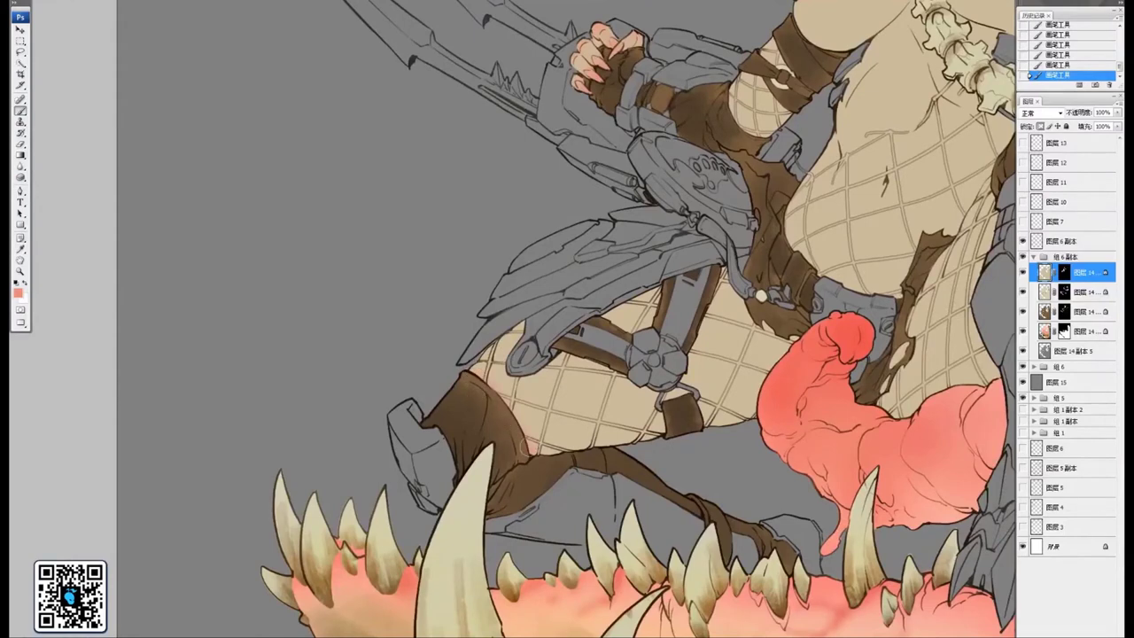
pyautogui.moveTo(710, 393); pyautogui.dragTo(492, 380)
pyautogui.moveTo(805, 339); pyautogui.dragTo(698, 436)
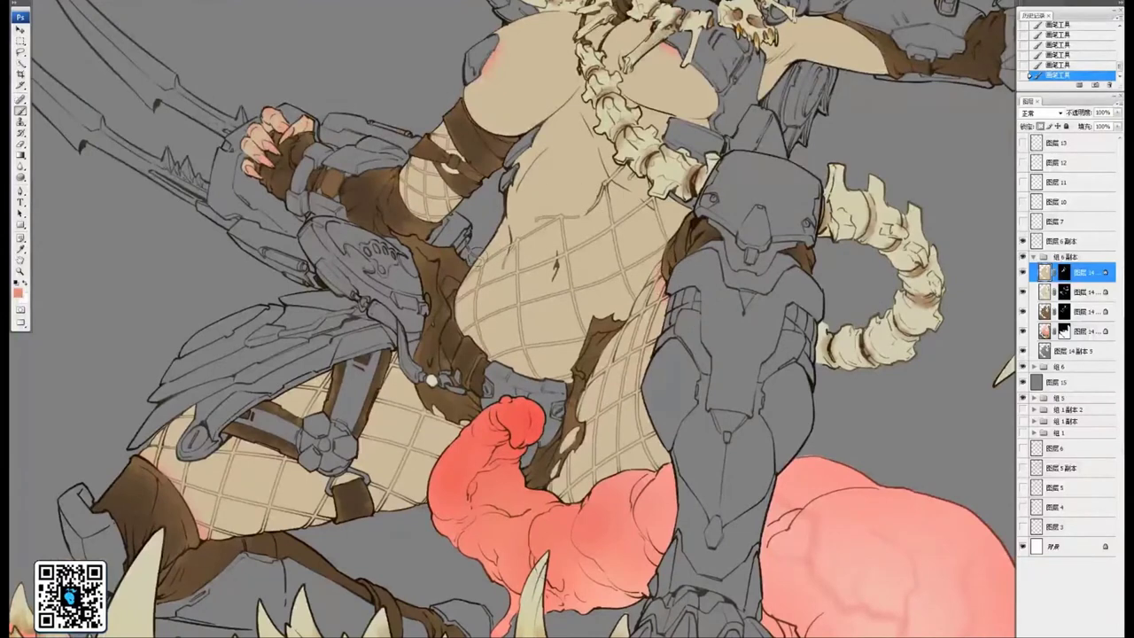
pyautogui.moveTo(552, 220); pyautogui.dragTo(495, 254)
pyautogui.moveTo(619, 178)
pyautogui.mouseDown()
pyautogui.moveTo(649, 206)
pyautogui.moveTo(465, 286)
pyautogui.mouseUp()
pyautogui.moveTo(552, 250)
pyautogui.mouseDown()
pyautogui.moveTo(566, 230)
pyautogui.moveTo(584, 330)
pyautogui.mouseUp()
pyautogui.moveTo(610, 207); pyautogui.dragTo(616, 232)
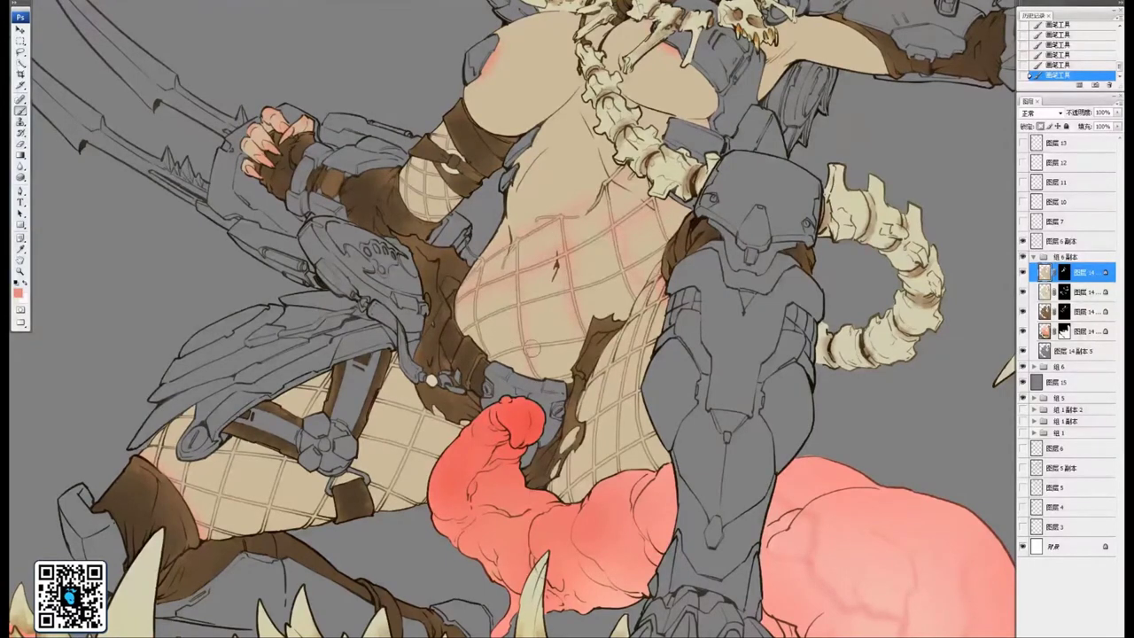
# Tint the fishnet-covered skin of both thighs pink along the straps and edges
pyautogui.moveTo(446, 287); pyautogui.dragTo(621, 241)
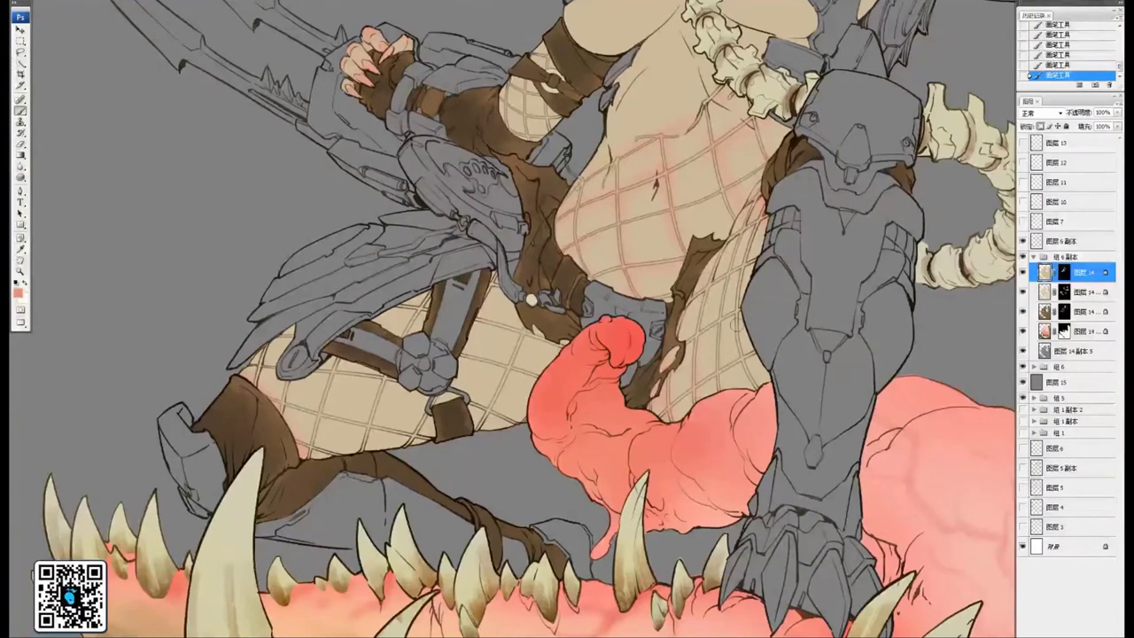
pyautogui.moveTo(477, 366); pyautogui.dragTo(673, 323)
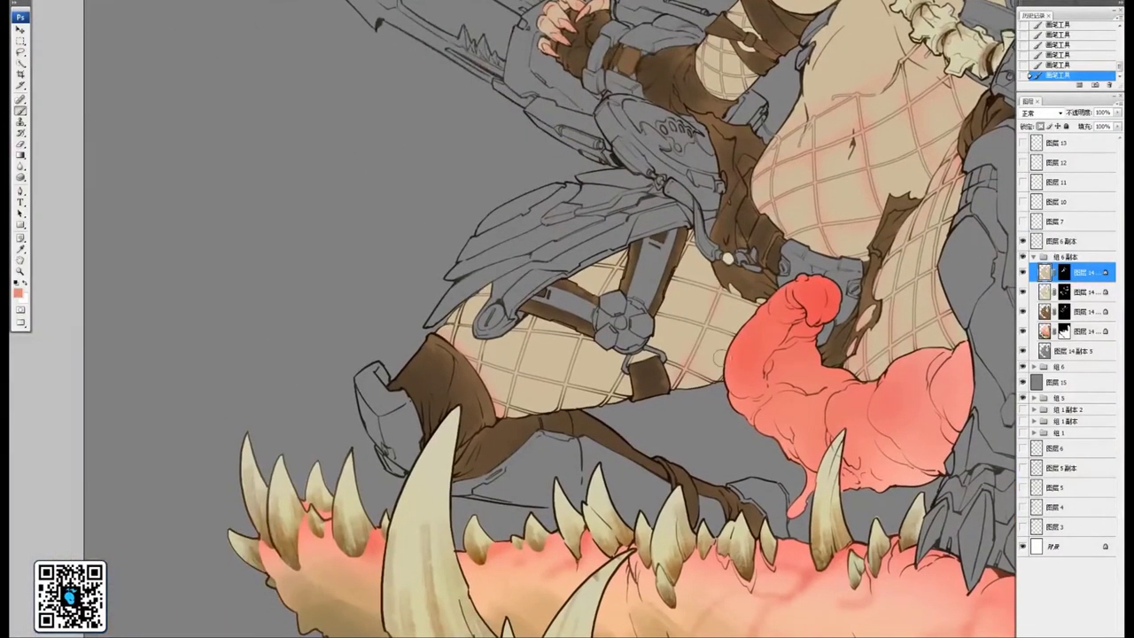
pyautogui.moveTo(688, 279); pyautogui.dragTo(763, 284)
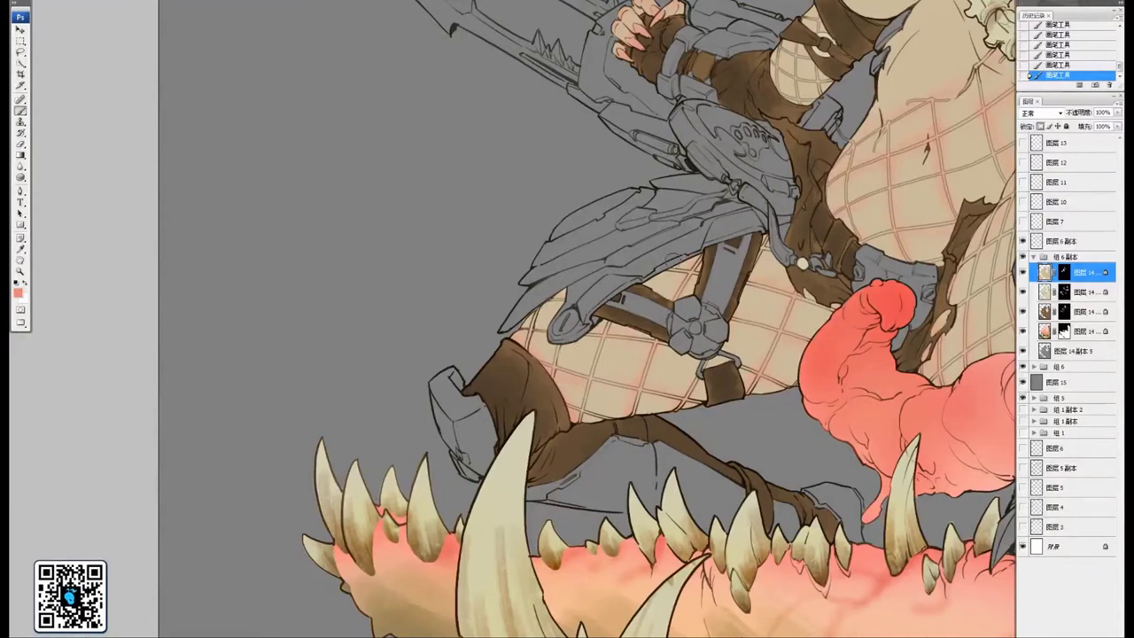
# Set the foreground colour to a pale, desaturated green, #c2cbb2
pyautogui.moveTo(791, 249); pyautogui.dragTo(750, 270)
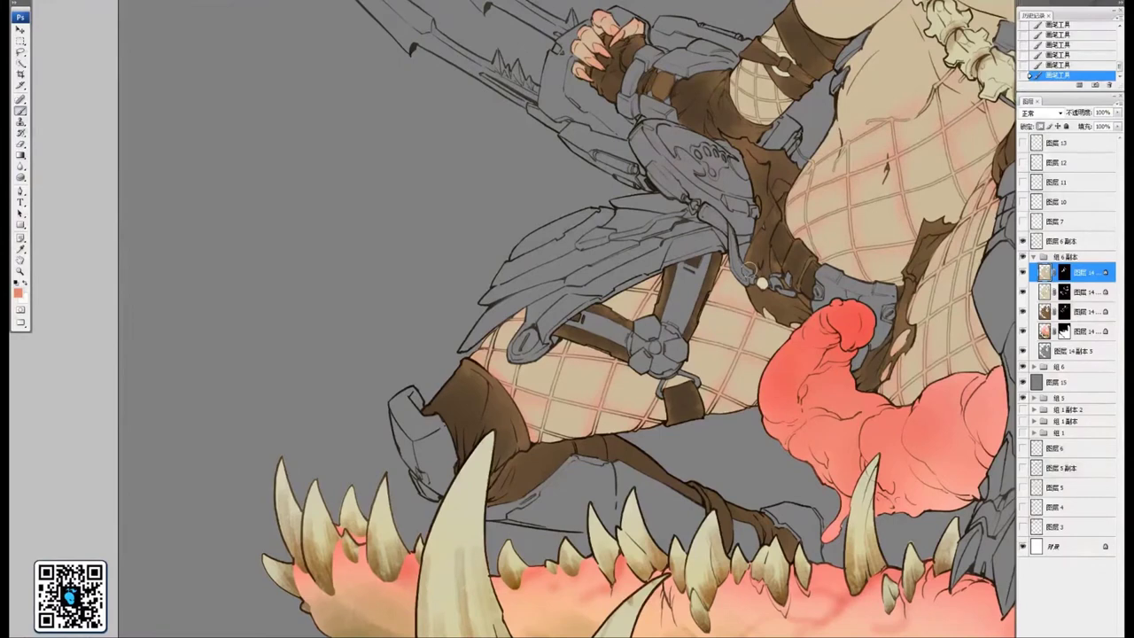
pyautogui.scroll(-2, 751, 275)
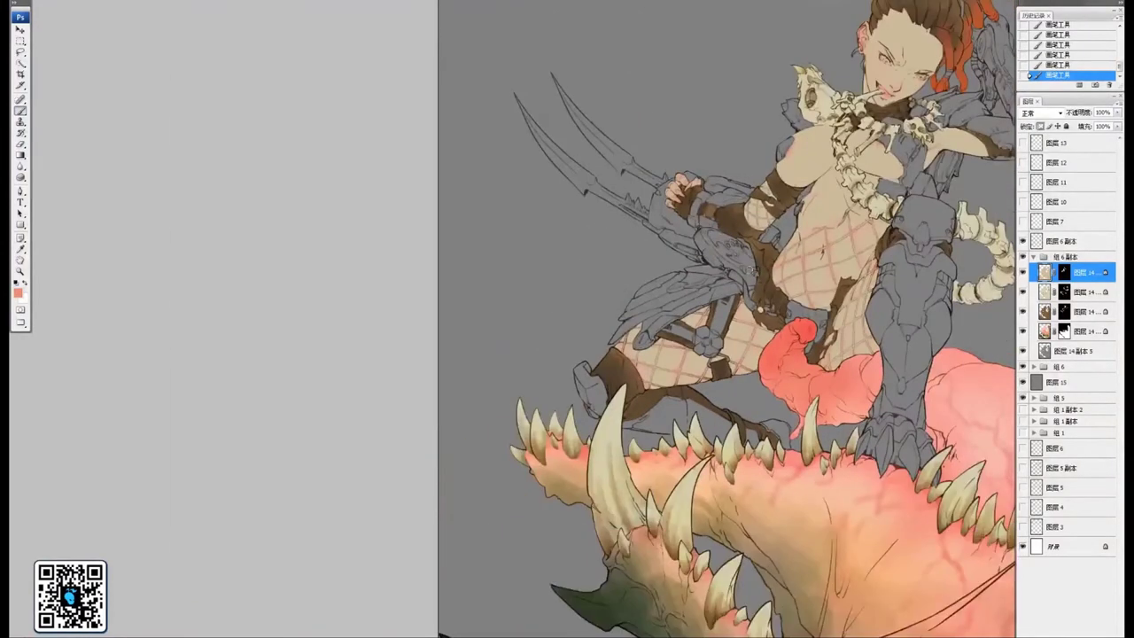
pyautogui.moveTo(833, 184); pyautogui.dragTo(696, 264)
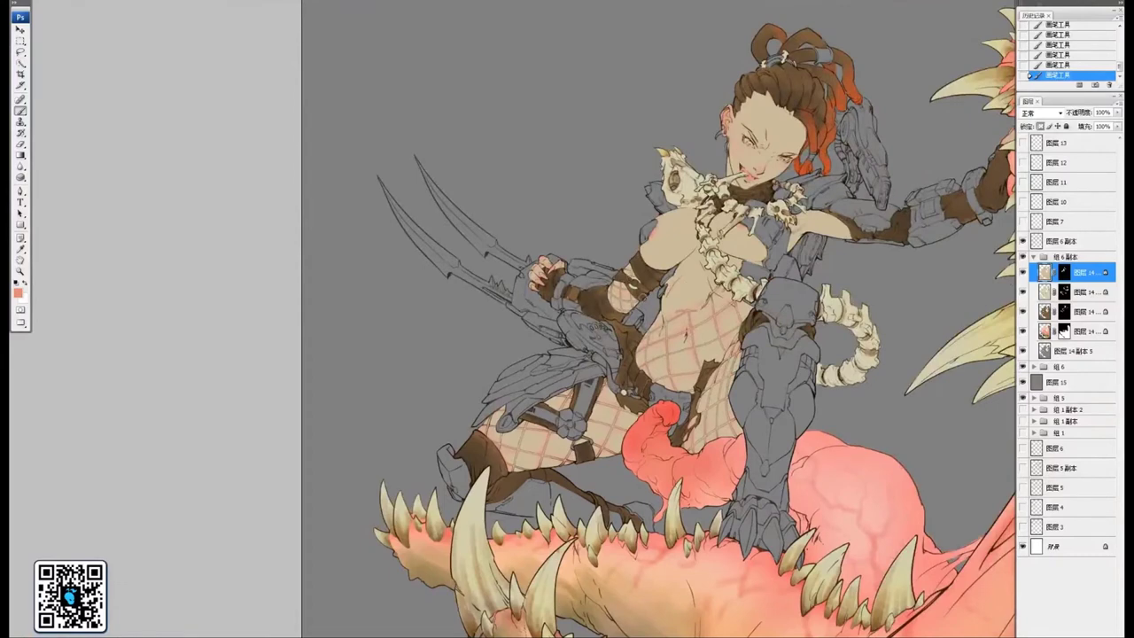
pyautogui.moveTo(625, 391); pyautogui.dragTo(527, 420)
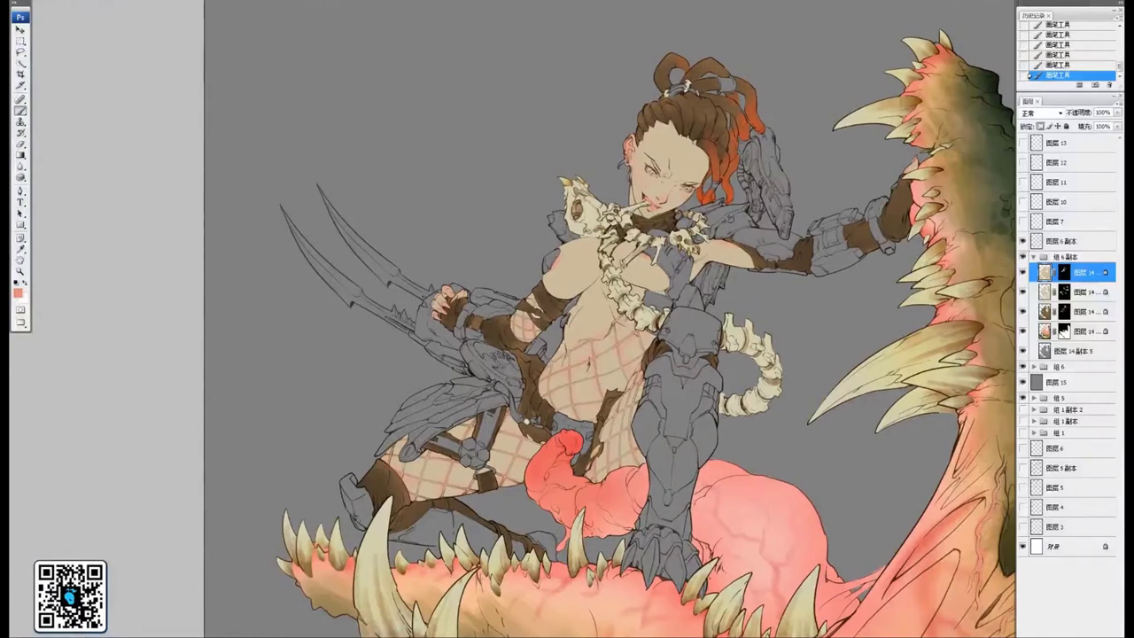
pyautogui.click(18, 292)
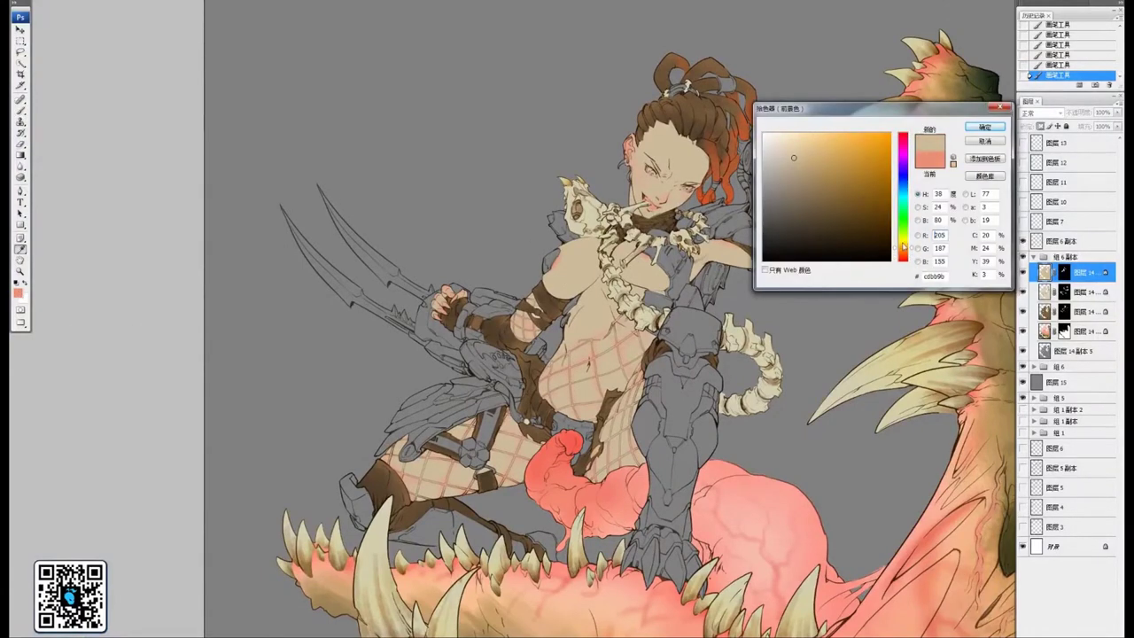
pyautogui.moveTo(904, 246); pyautogui.dragTo(903, 232)
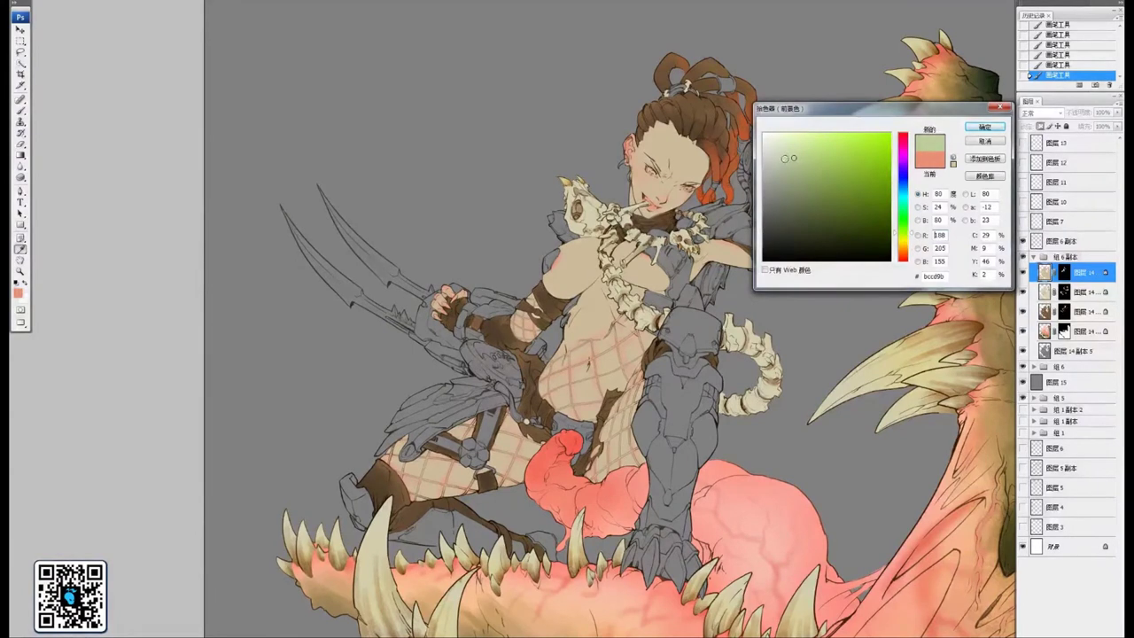
pyautogui.moveTo(794, 157); pyautogui.dragTo(778, 160)
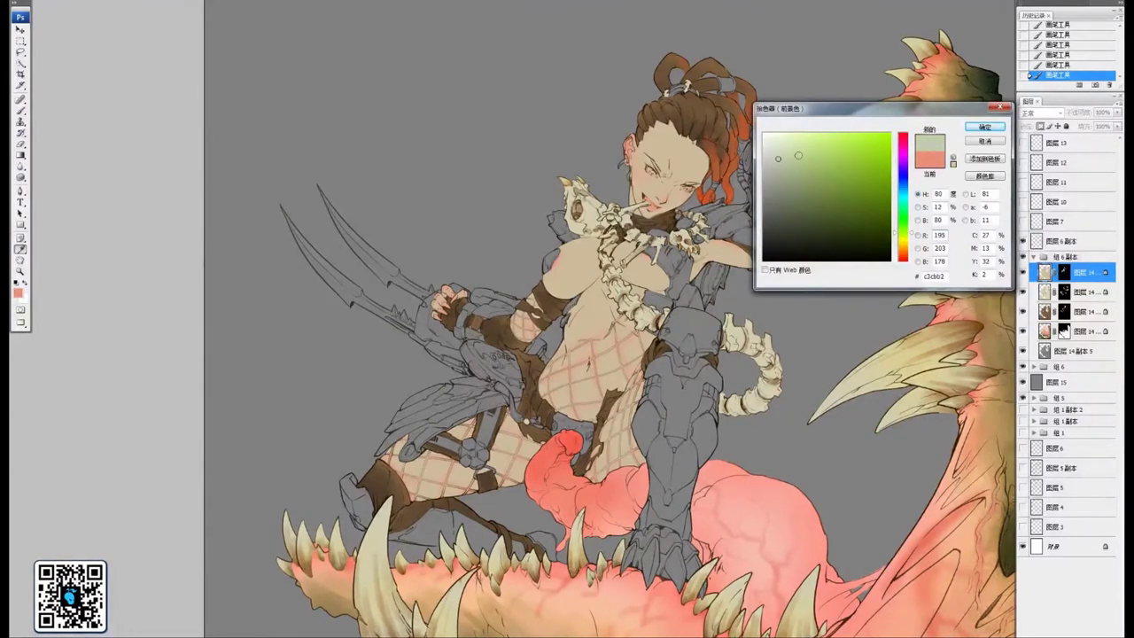
pyautogui.click(984, 127)
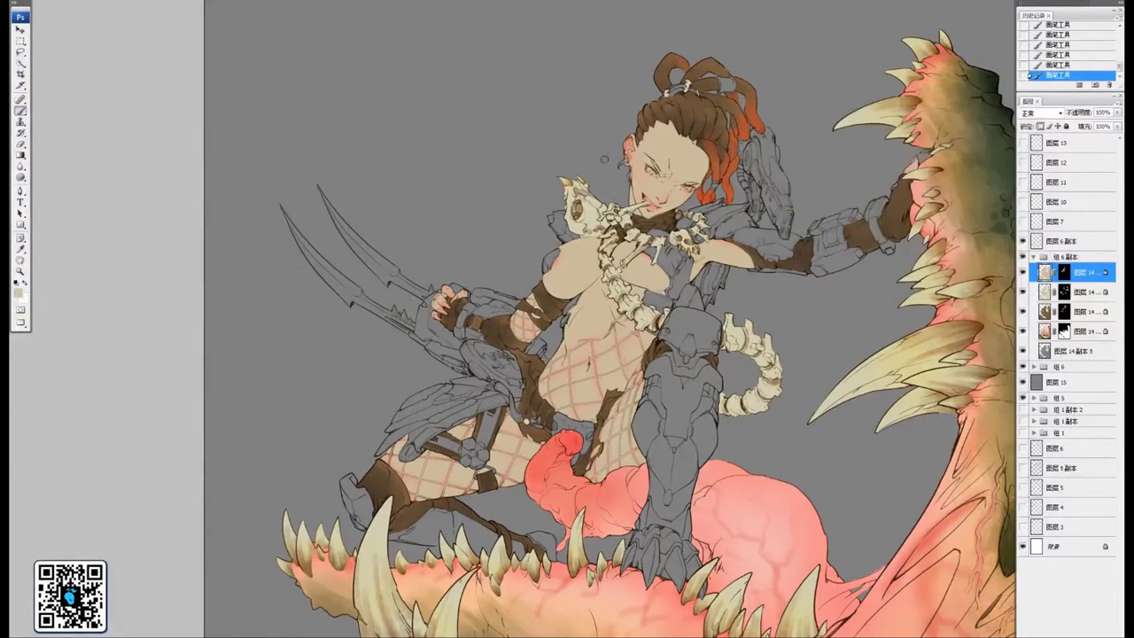
# Tint the woman's face and the top of the breast beside the horned skull with the pale green
pyautogui.hotkey('ctrl', '+')
pyautogui.hotkey('ctrl', '+')
pyautogui.moveTo(687, 28); pyautogui.dragTo(636, 268)
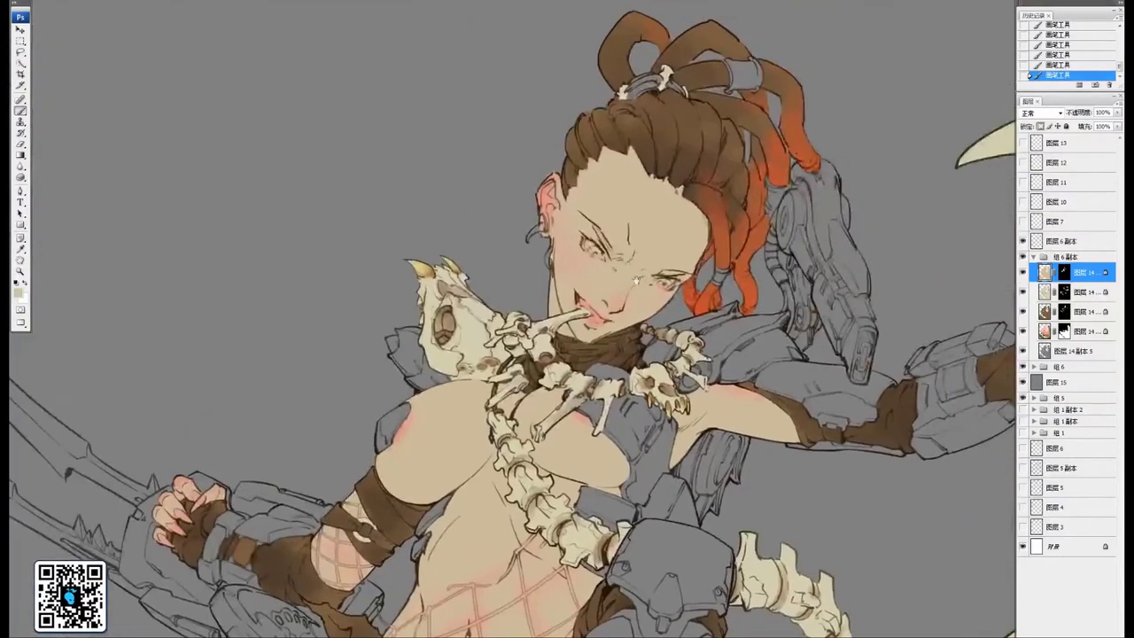
pyautogui.hotkey('ctrl', '+')
pyautogui.hotkey('ctrl', '+')
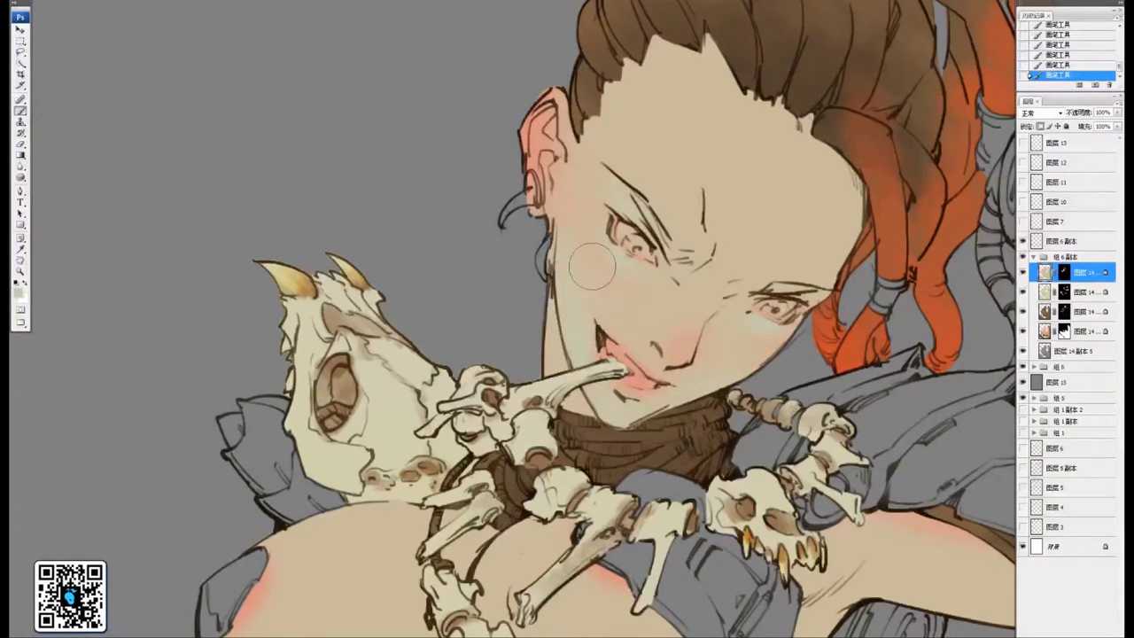
pyautogui.moveTo(574, 377)
pyautogui.mouseDown()
pyautogui.moveTo(653, 52)
pyautogui.moveTo(669, 33)
pyautogui.mouseUp()
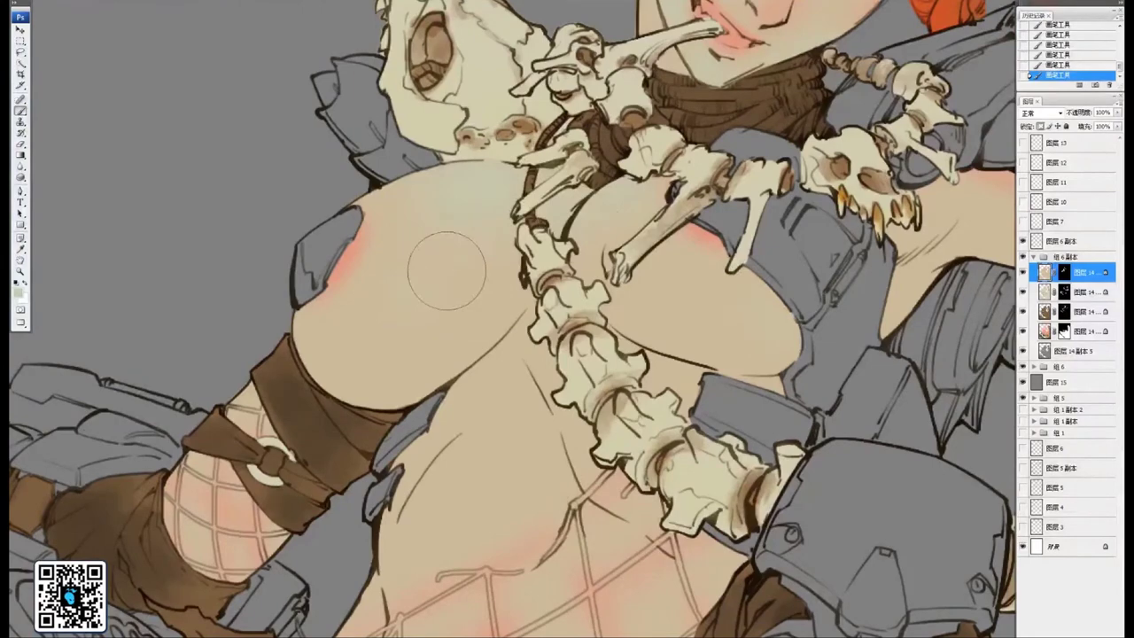
pyautogui.moveTo(490, 366); pyautogui.dragTo(529, 253)
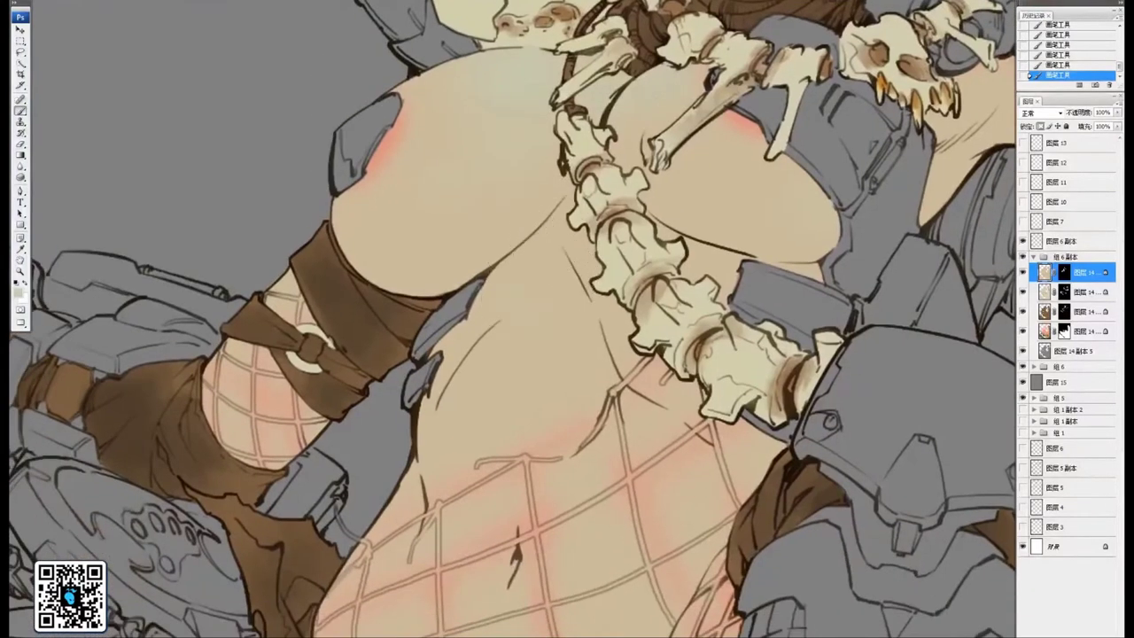
# Add pale green tints to the armpit and bare upper arm of the outstretched arm and the breast beside it
pyautogui.moveTo(615, 309); pyautogui.dragTo(140, 509)
pyautogui.press('[')
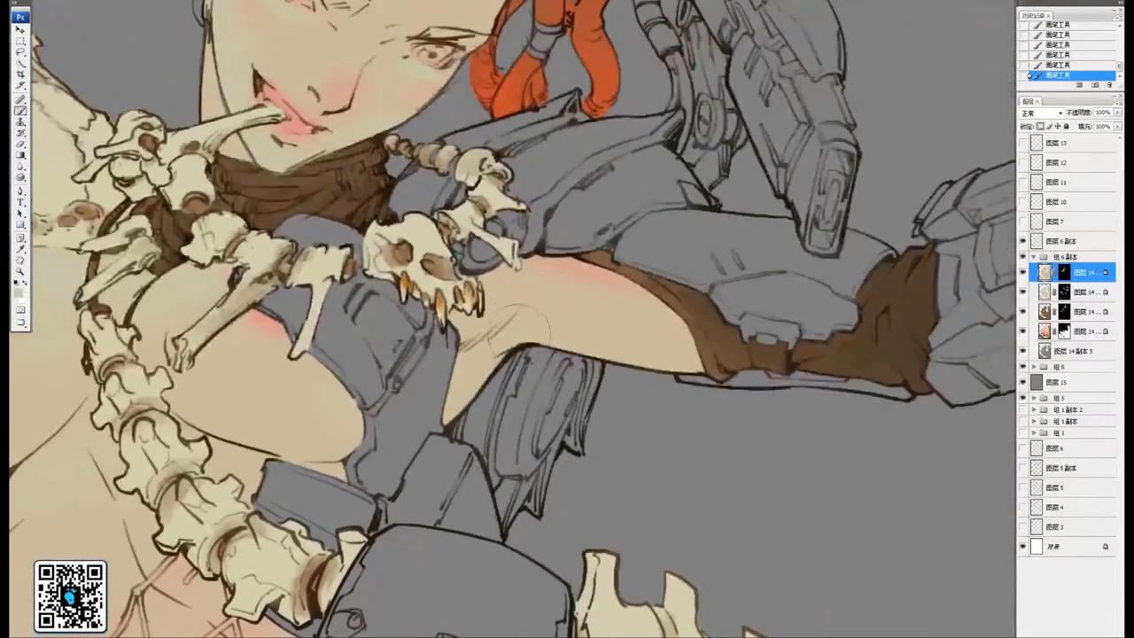
pyautogui.moveTo(773, 317); pyautogui.dragTo(531, 314)
pyautogui.moveTo(877, 177); pyautogui.dragTo(930, 222)
pyautogui.moveTo(301, 381)
pyautogui.mouseDown()
pyautogui.moveTo(744, 297)
pyautogui.moveTo(822, 268)
pyautogui.mouseUp()
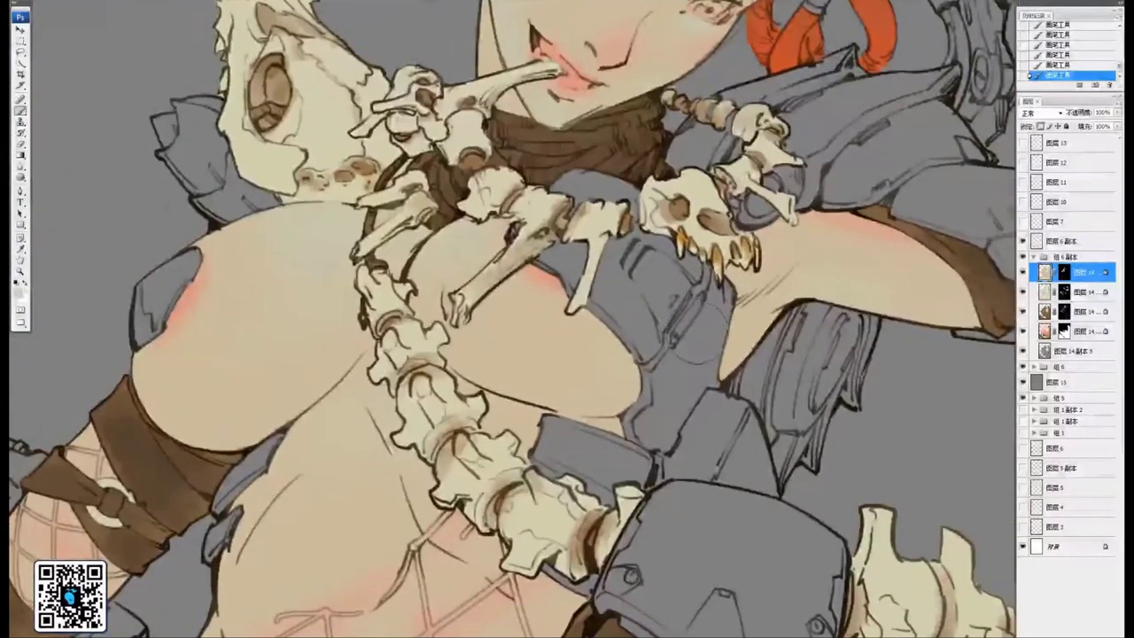
# Brush pale green tints onto the skin below the breasts, the upper belly and the blade-holding hand
pyautogui.moveTo(463, 333); pyautogui.dragTo(613, 342)
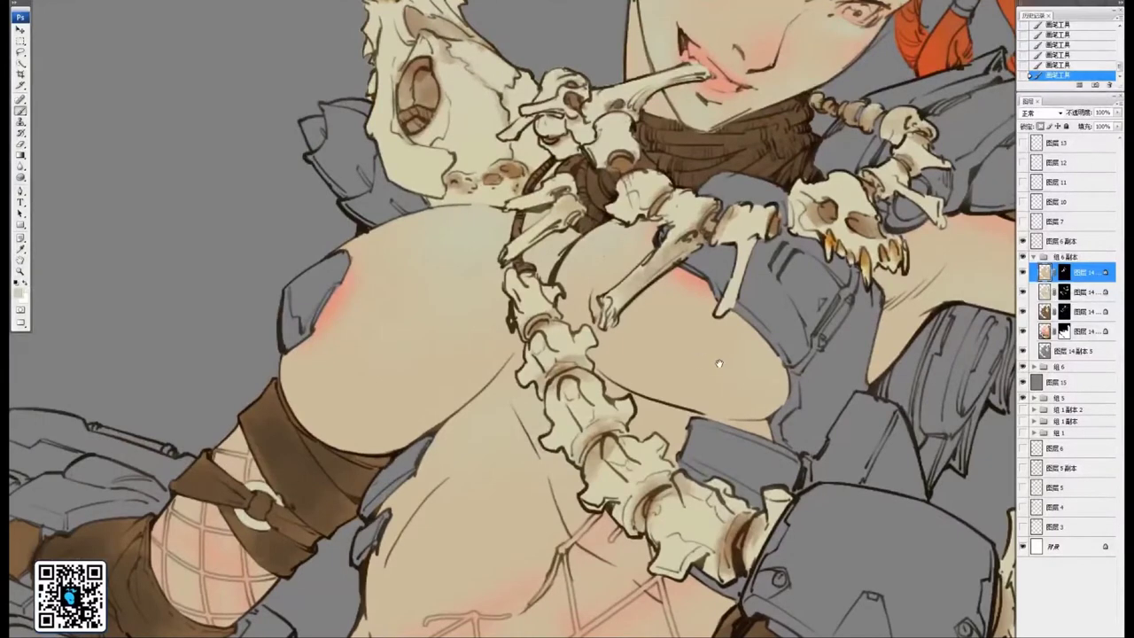
pyautogui.moveTo(413, 341); pyautogui.dragTo(610, 331)
pyautogui.moveTo(420, 420); pyautogui.dragTo(681, 280)
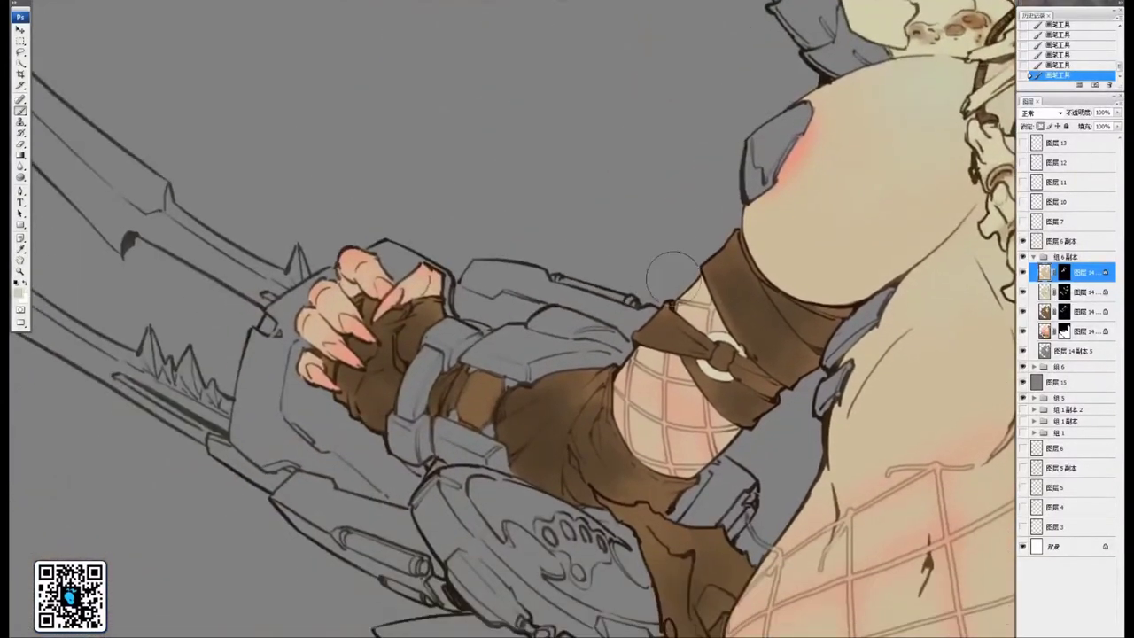
pyautogui.moveTo(562, 313); pyautogui.dragTo(776, 313)
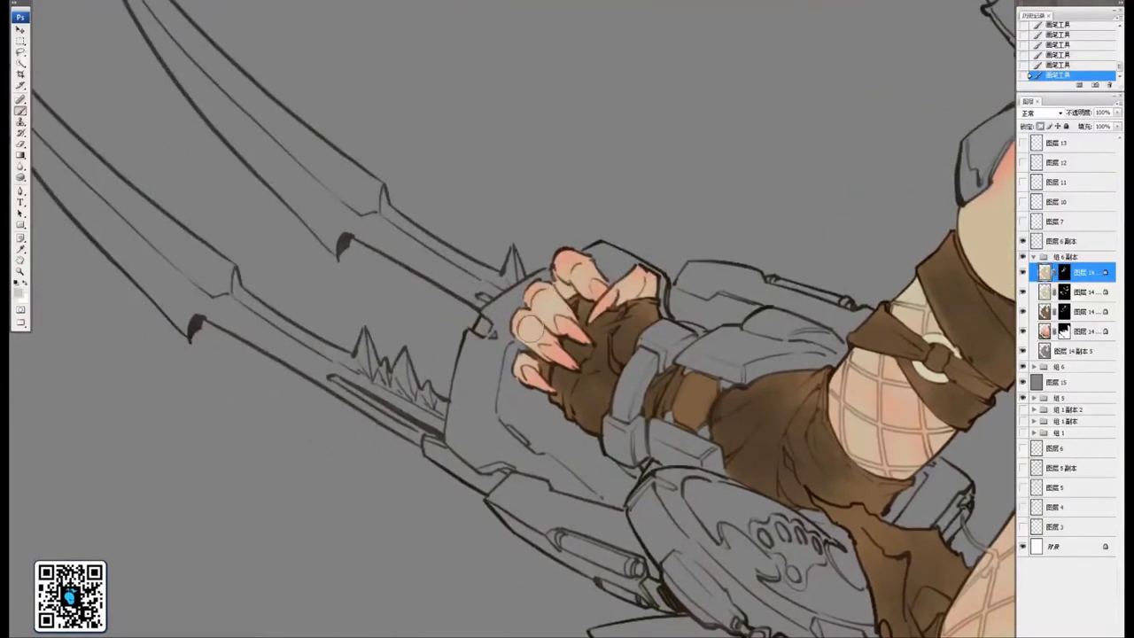
pyautogui.moveTo(810, 198); pyautogui.dragTo(627, 249)
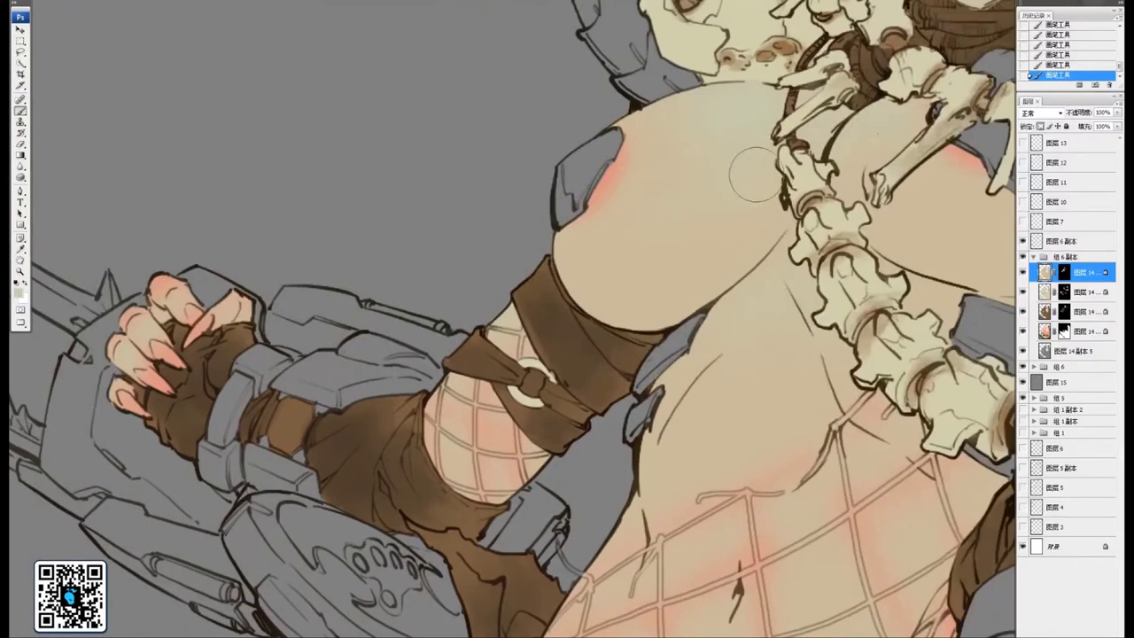
pyautogui.moveTo(800, 323); pyautogui.dragTo(732, 213)
pyautogui.moveTo(791, 269); pyautogui.dragTo(742, 245)
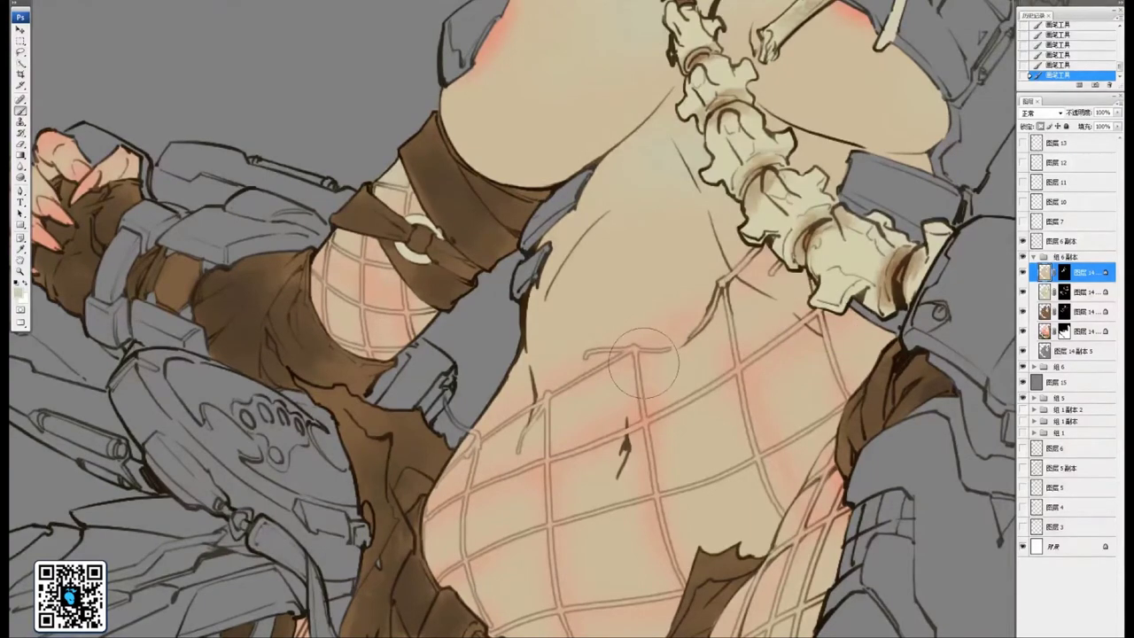
# Examine the whole figure's skin tints against the creature
pyautogui.scroll(-3, 567, 336)
pyautogui.scroll(-3, 654, 329)
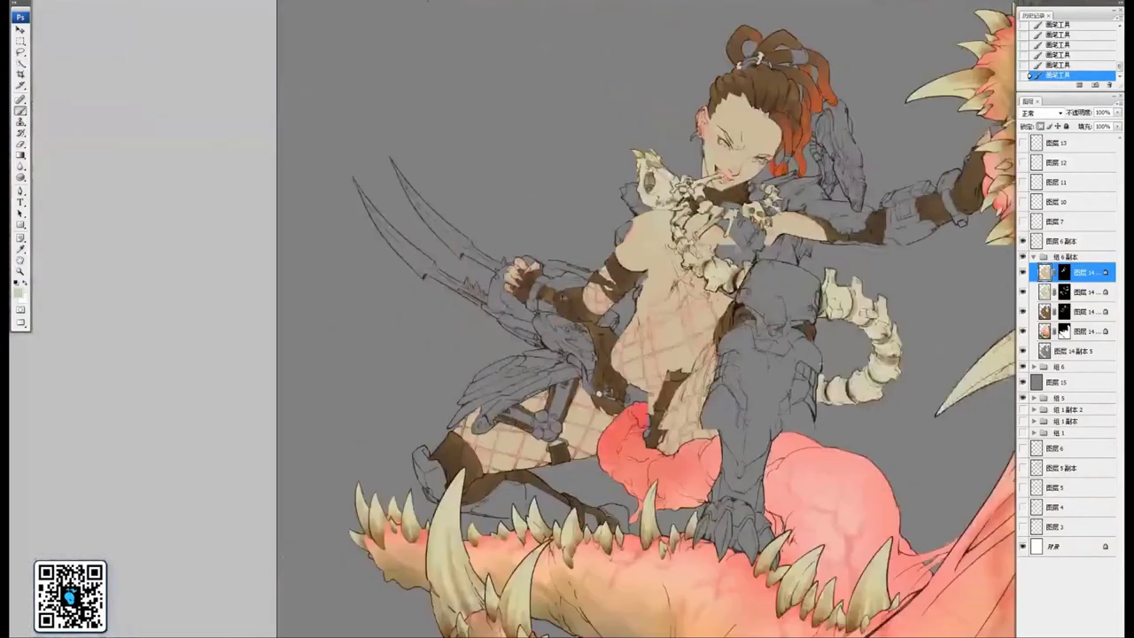
pyautogui.moveTo(707, 420); pyautogui.dragTo(671, 388)
pyautogui.scroll(-1, 652, 370)
pyautogui.moveTo(735, 315); pyautogui.dragTo(678, 337)
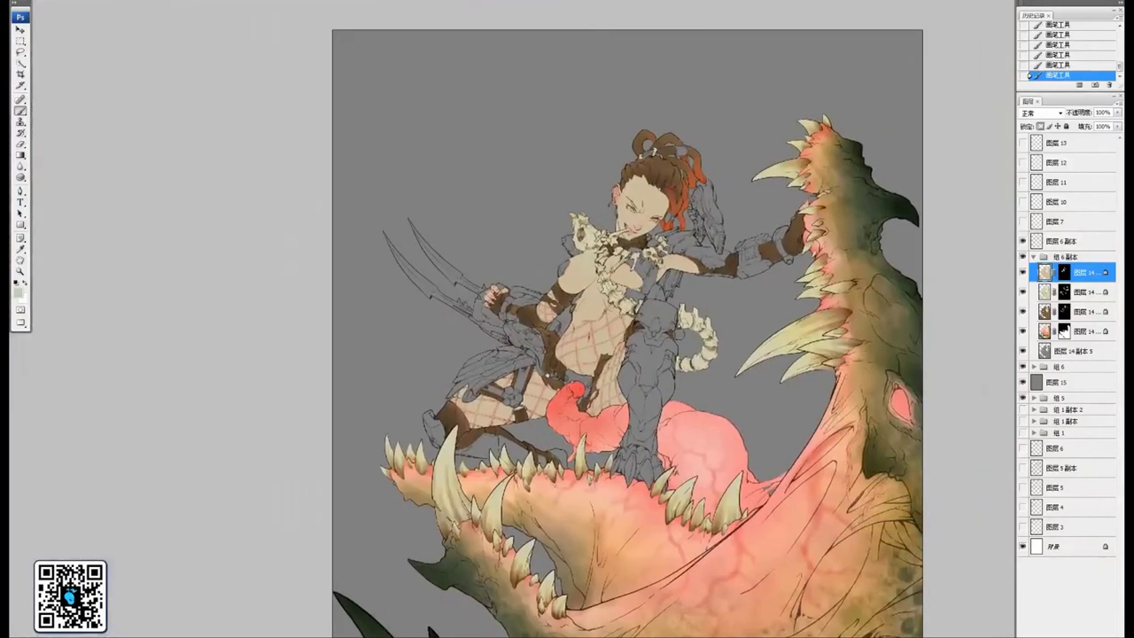
pyautogui.scroll(1, 626, 345)
pyautogui.moveTo(680, 169); pyautogui.dragTo(654, 189)
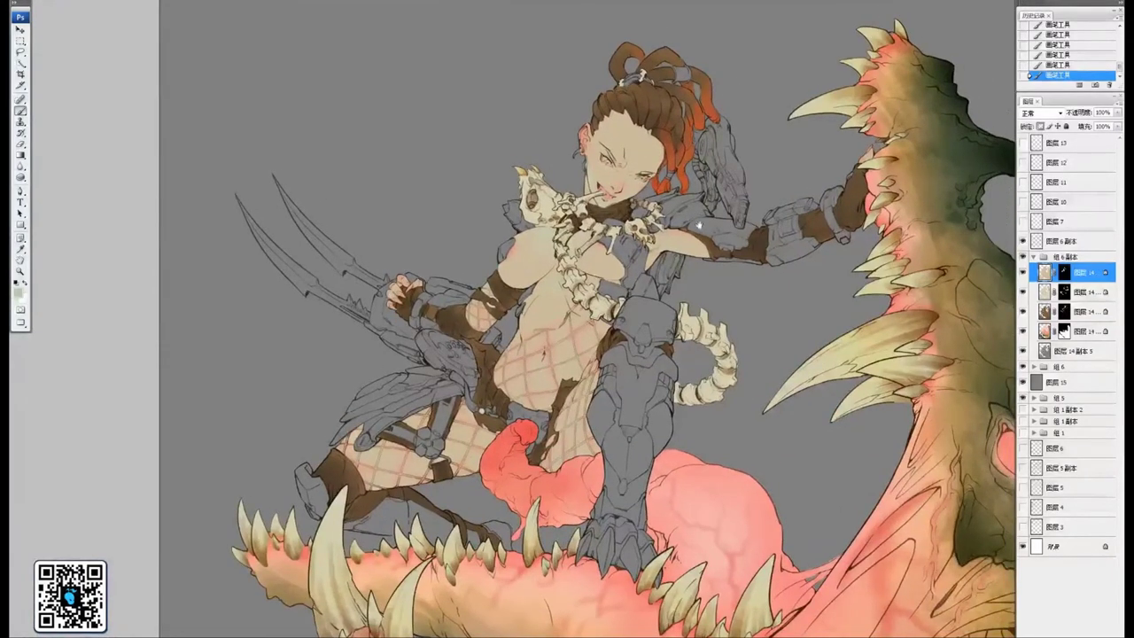
pyautogui.moveTo(628, 124); pyautogui.dragTo(718, 143)
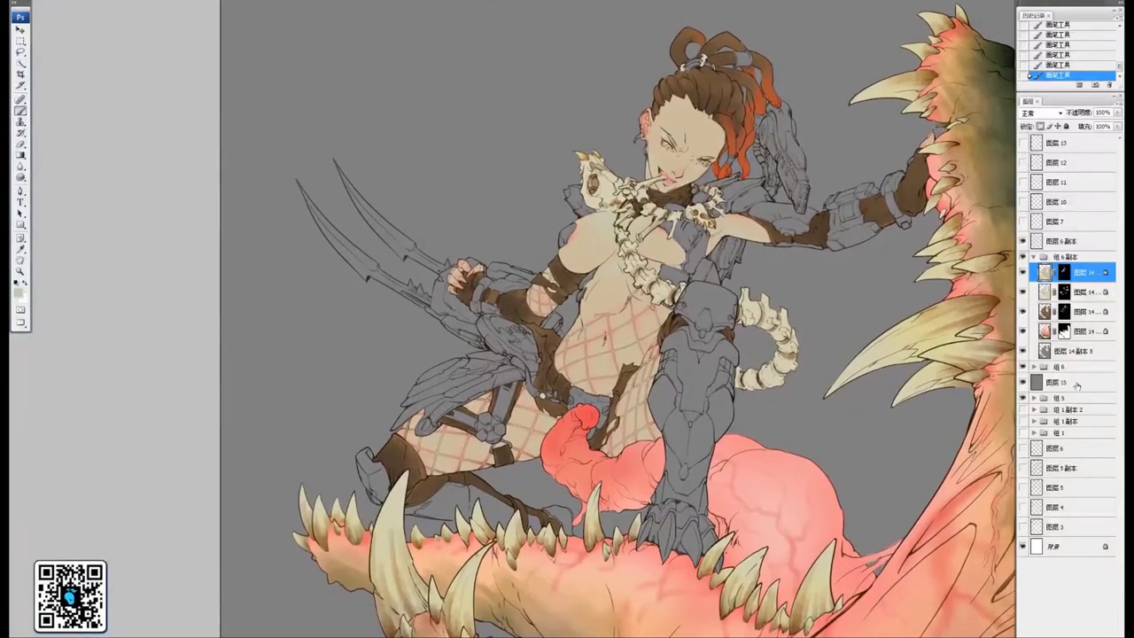
# Select the grey armour layer at the bottom of the figure's group and sample the thigh armour's grey
pyautogui.click(1073, 351)
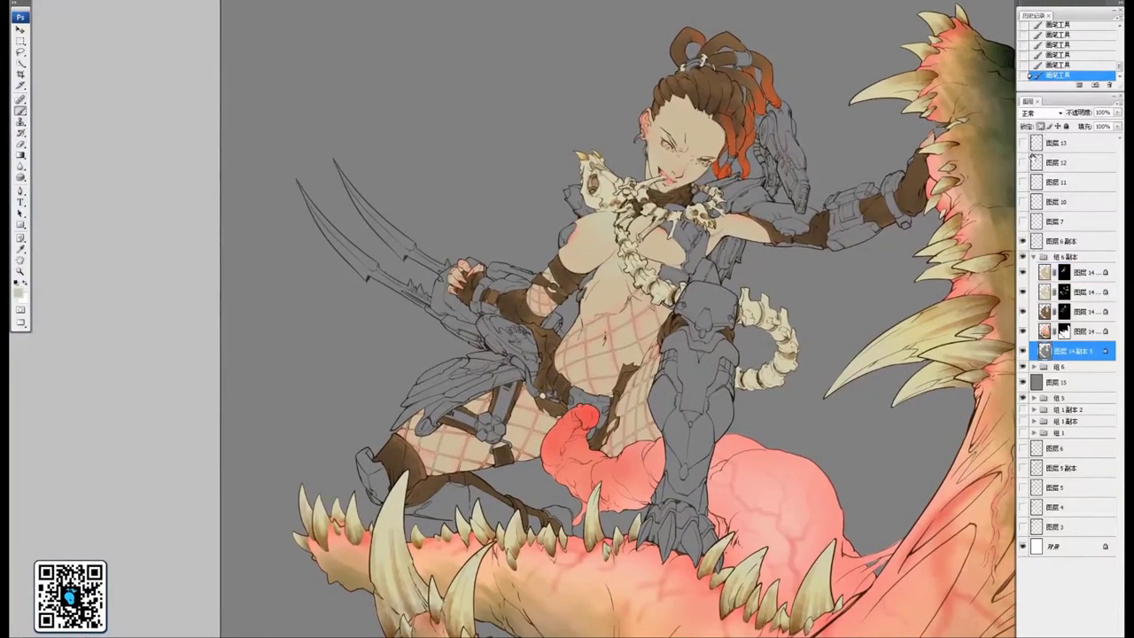
pyautogui.scroll(-1, 650, 321)
pyautogui.moveTo(649, 321)
pyautogui.mouseDown()
pyautogui.moveTo(630, 312)
pyautogui.moveTo(646, 328)
pyautogui.mouseUp()
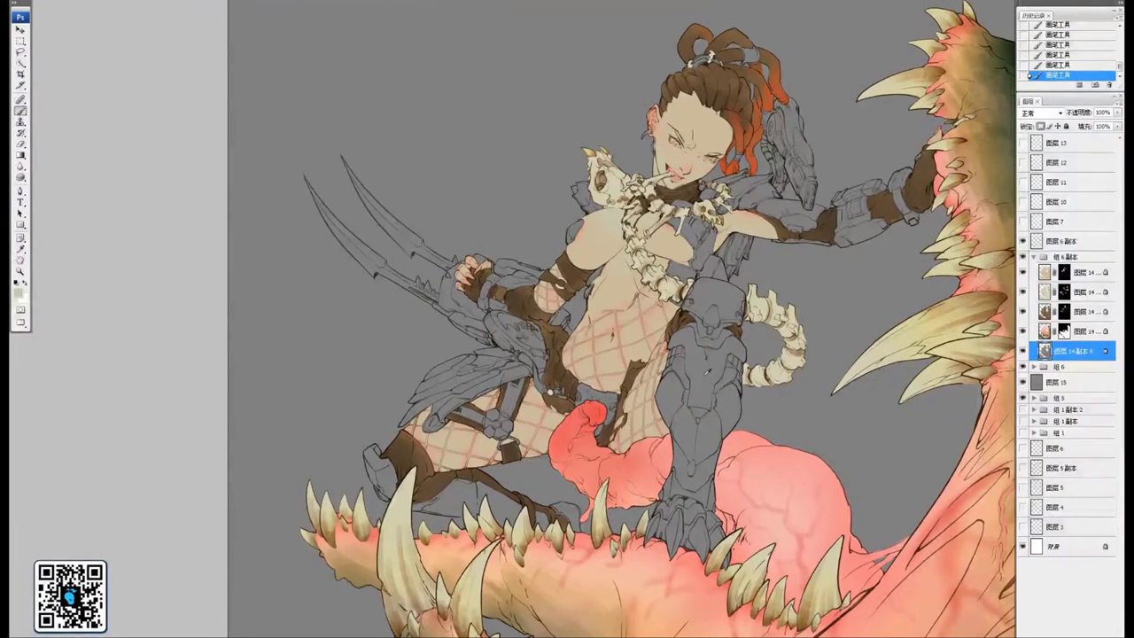
pyautogui.keyDown('alt'); pyautogui.click(706, 372); pyautogui.keyUp('alt')
pyautogui.moveTo(542, 334); pyautogui.dragTo(586, 336)
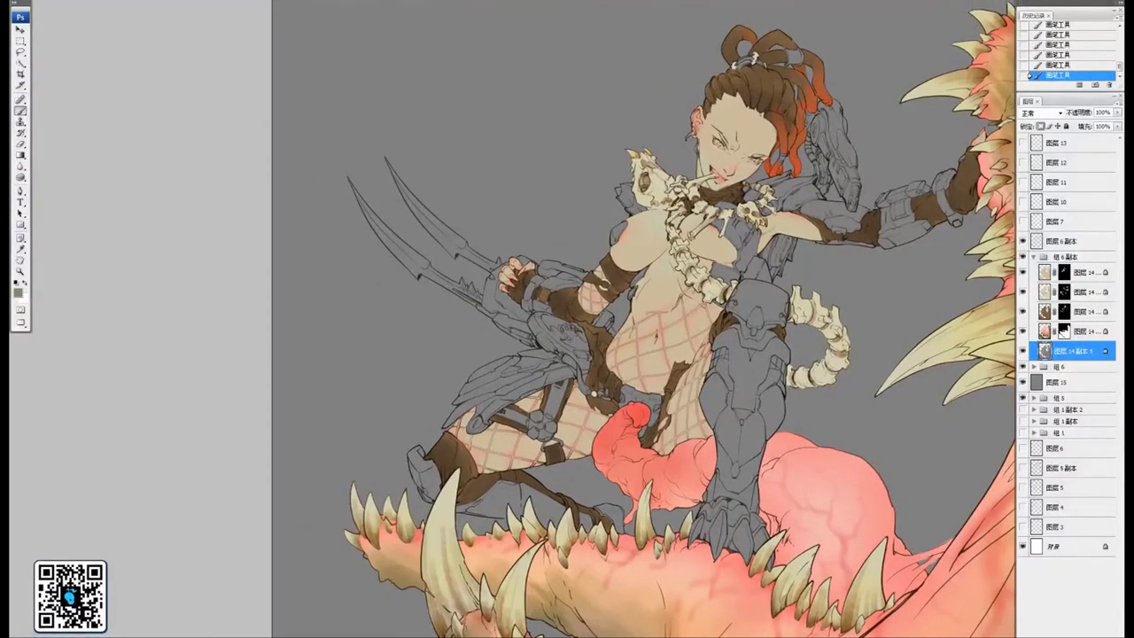
pyautogui.moveTo(732, 250); pyautogui.dragTo(694, 240)
pyautogui.moveTo(504, 266); pyautogui.dragTo(467, 287)
pyautogui.moveTo(926, 263); pyautogui.dragTo(864, 237)
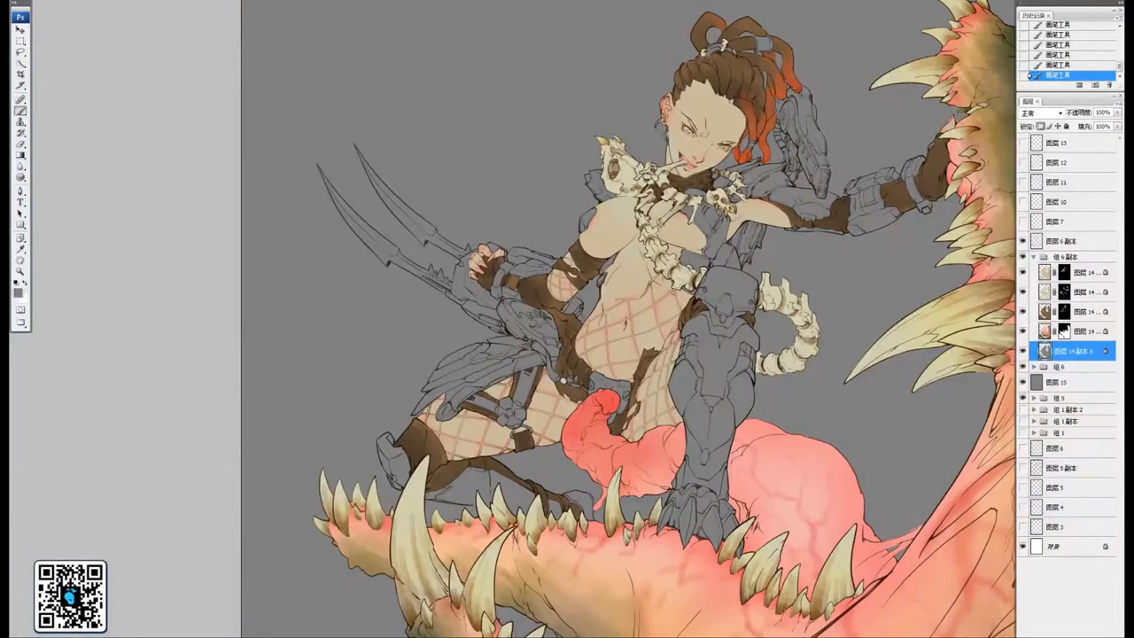
# Duplicate the grey armour layer and darken the copy by lowering its brightness with Brightness/Contrast
pyautogui.moveTo(1072, 351); pyautogui.dragTo(1095, 633)
pyautogui.moveTo(845, 458); pyautogui.dragTo(827, 467)
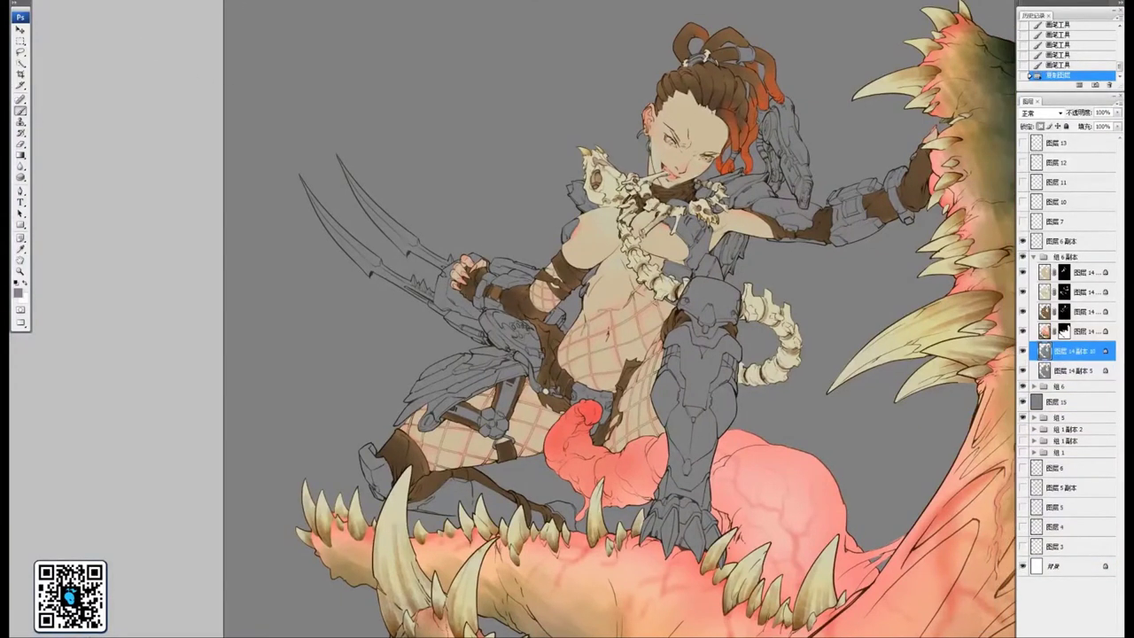
pyautogui.click(25, 0)
pyautogui.moveTo(101, 3)
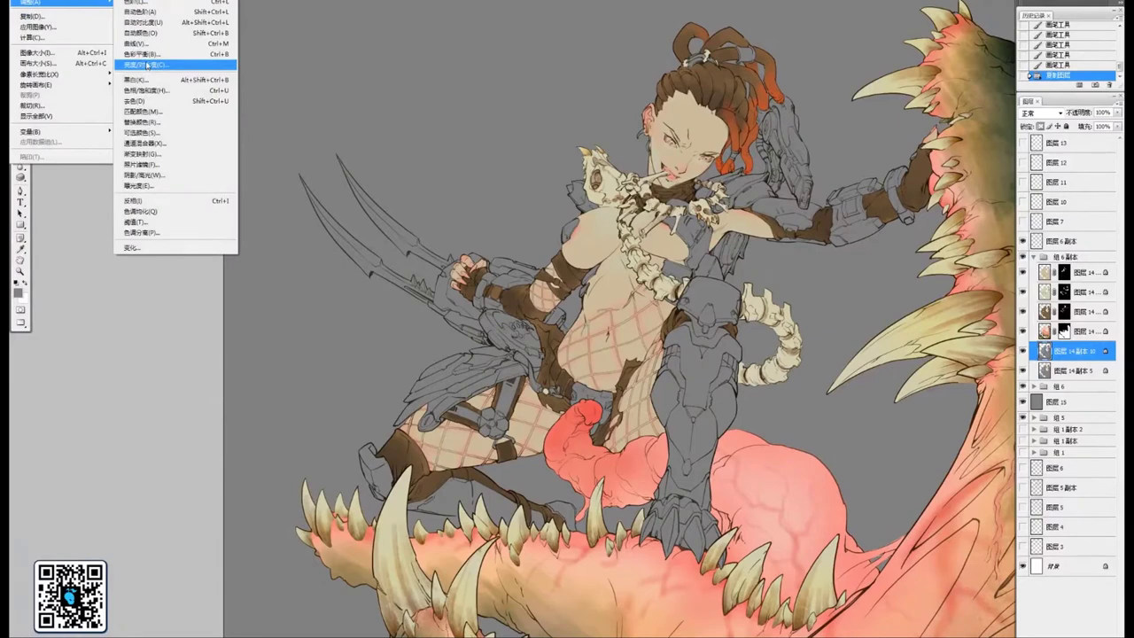
pyautogui.click(147, 65)
pyautogui.moveTo(162, 216); pyautogui.dragTo(149, 220)
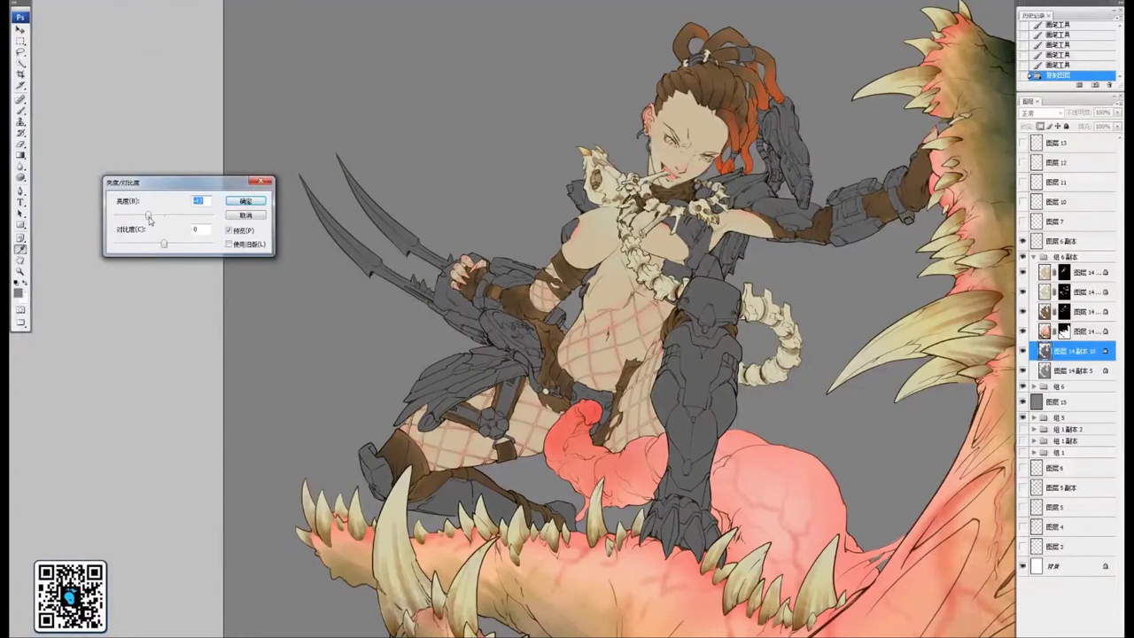
pyautogui.click(249, 205)
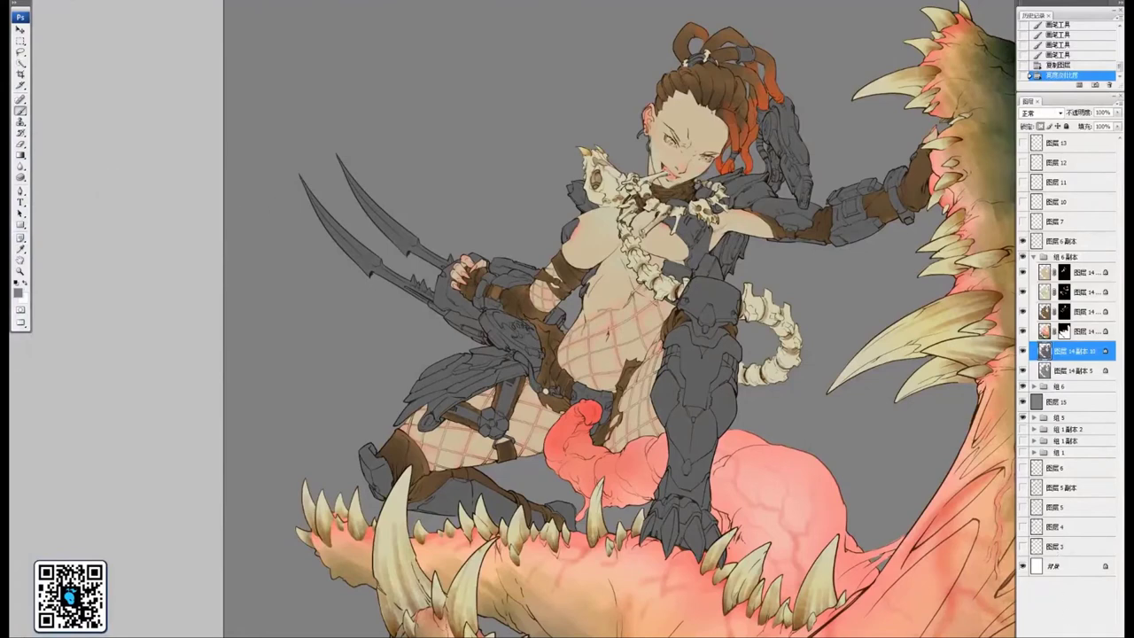
# Add a layer mask to the darkened armour copy and choose a small round brush for masking around the twin blades
pyautogui.click(1074, 626)
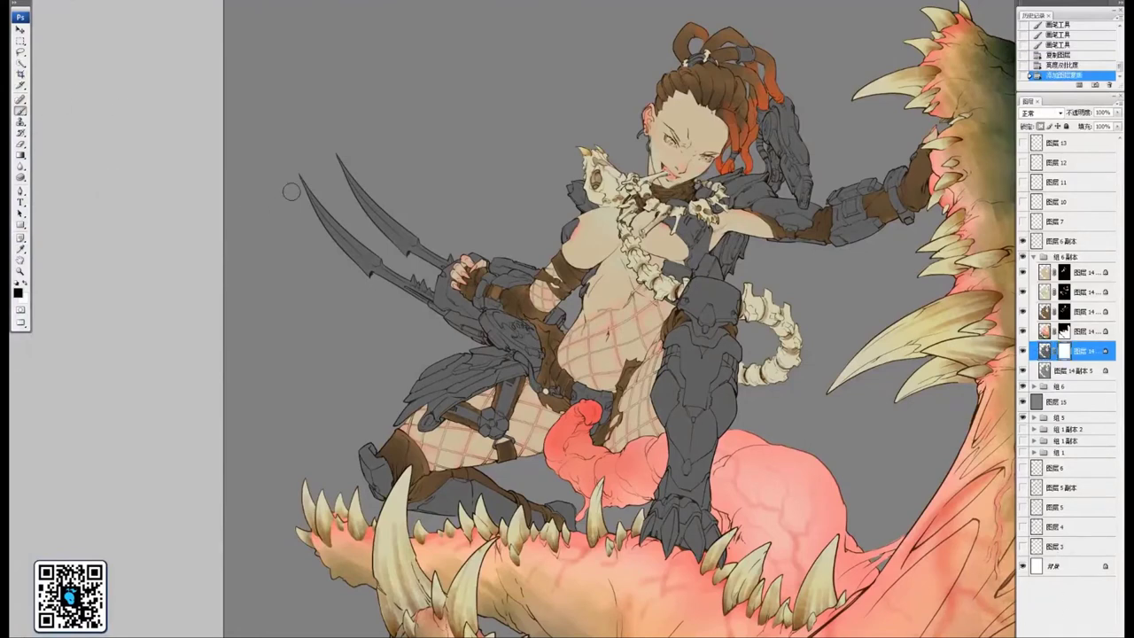
pyautogui.rightClick(395, 235)
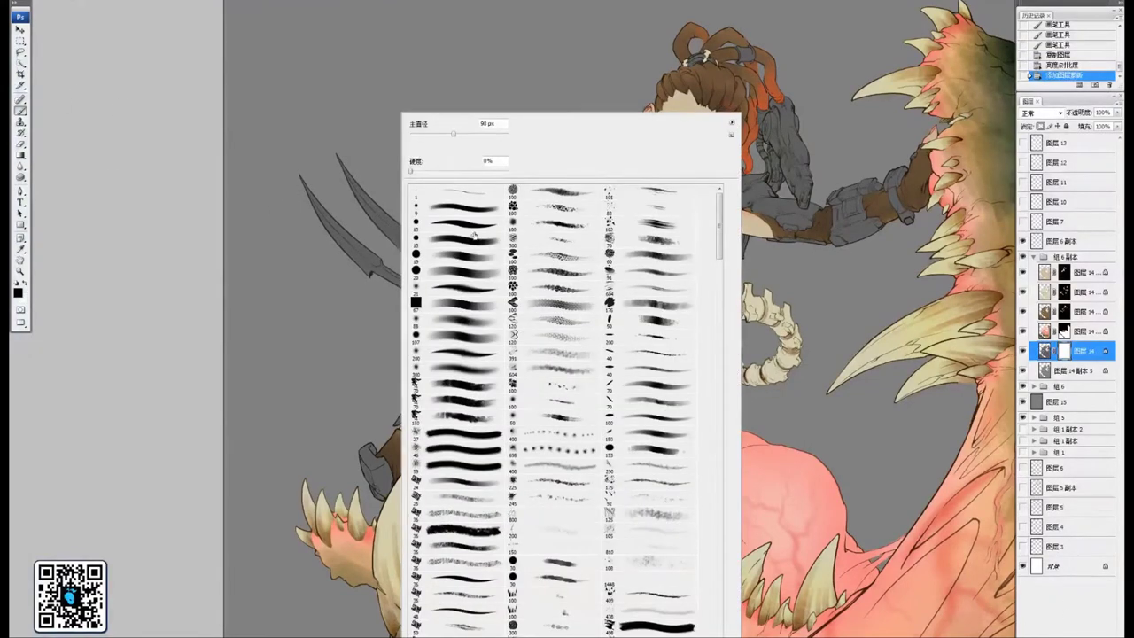
pyautogui.doubleClick(474, 235)
pyautogui.moveTo(299, 306); pyautogui.dragTo(454, 370)
pyautogui.keyDown('ctrl'); pyautogui.click(570, 312); pyautogui.keyUp('ctrl')
pyautogui.keyDown('ctrl'); pyautogui.click(582, 313); pyautogui.keyUp('ctrl')
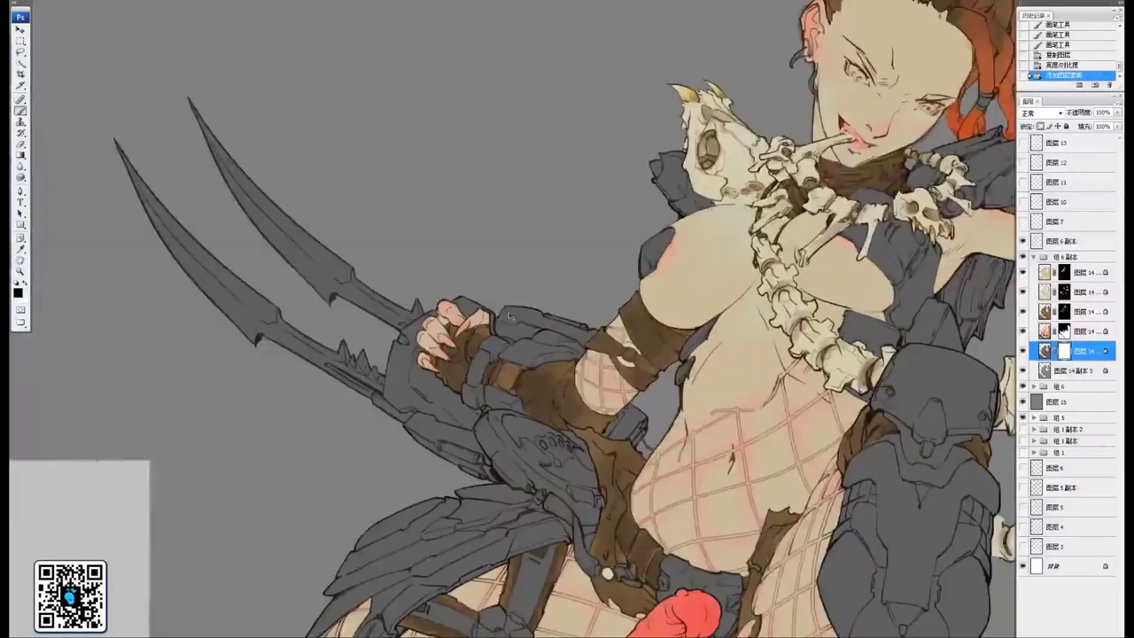
pyautogui.moveTo(587, 336); pyautogui.dragTo(649, 302)
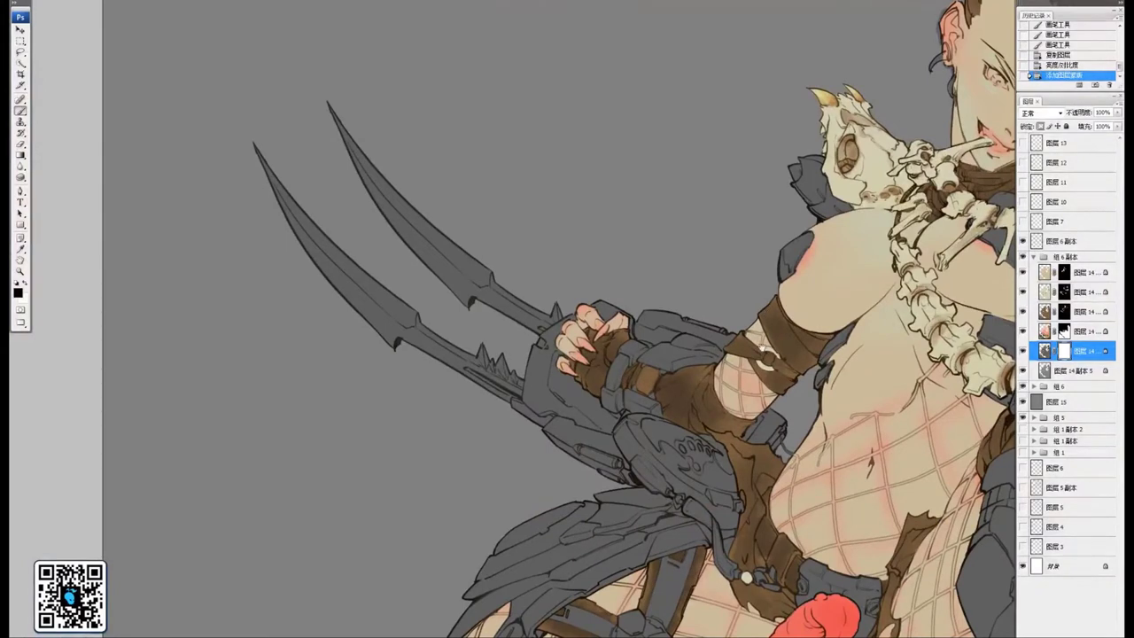
# Paint black on the darkened copy's mask over the lower blade, hiding the grey backdrop layer to judge the result on white
pyautogui.moveTo(646, 280); pyautogui.dragTo(675, 296)
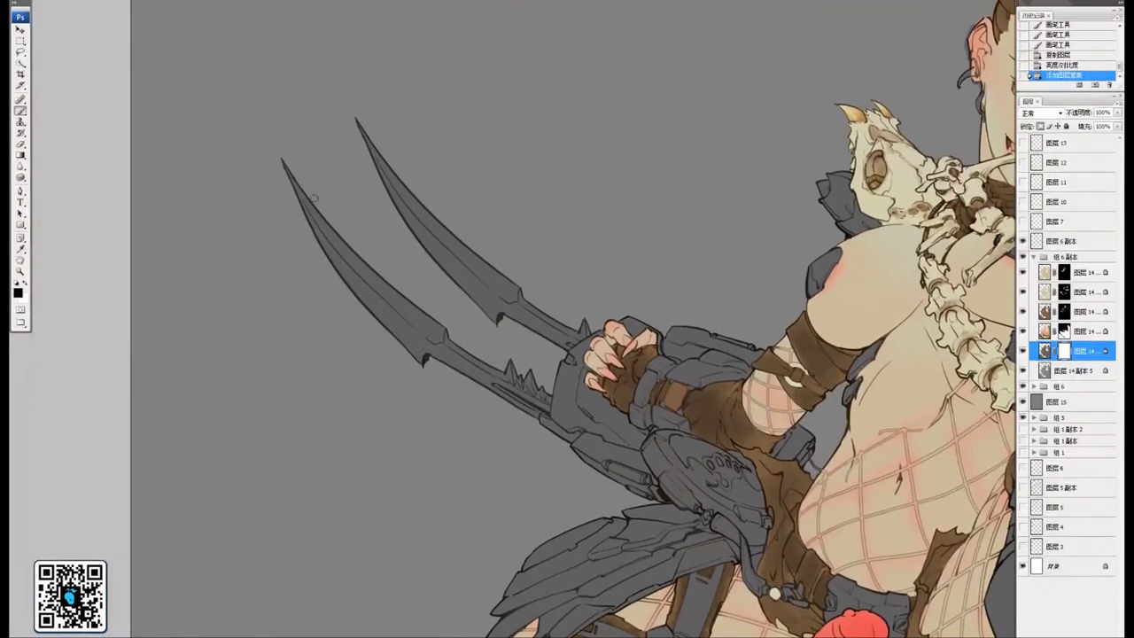
pyautogui.moveTo(282, 163)
pyautogui.mouseDown()
pyautogui.moveTo(344, 264)
pyautogui.moveTo(357, 241)
pyautogui.moveTo(432, 376)
pyautogui.moveTo(469, 323)
pyautogui.moveTo(460, 343)
pyautogui.moveTo(473, 364)
pyautogui.moveTo(488, 359)
pyautogui.moveTo(501, 387)
pyautogui.moveTo(531, 370)
pyautogui.moveTo(513, 403)
pyautogui.moveTo(536, 390)
pyautogui.mouseUp()
pyautogui.click(1025, 403)
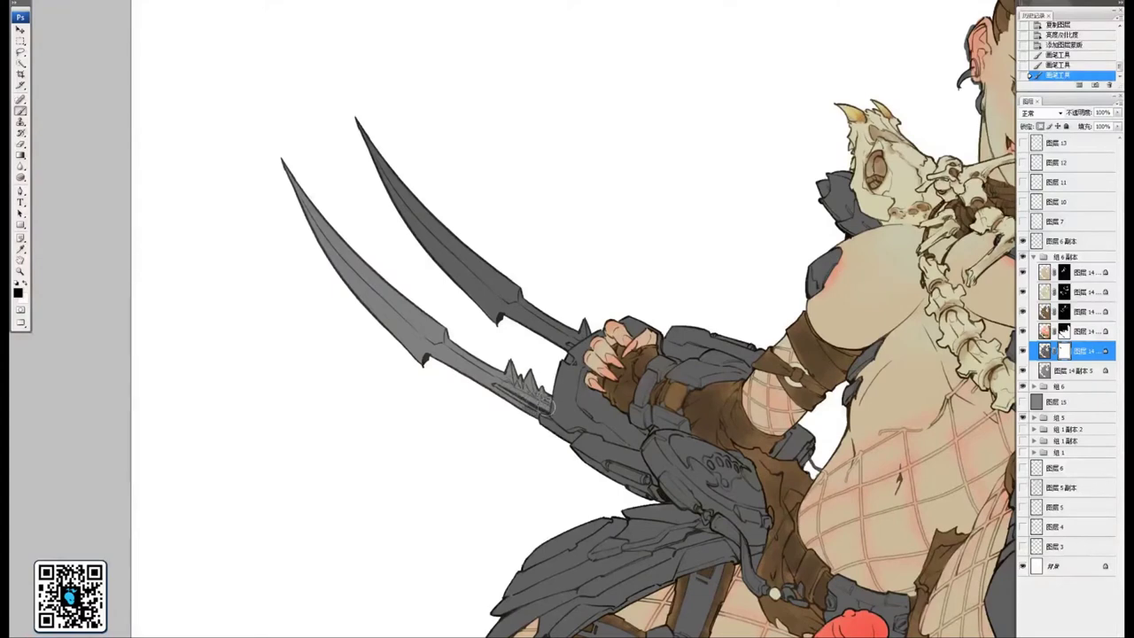
pyautogui.moveTo(532, 418); pyautogui.dragTo(534, 415)
pyautogui.moveTo(484, 293); pyautogui.dragTo(546, 440)
# Enlarge the brush and mask out the darkened copy over the upper blade down to the gauntlet
pyautogui.press(']')
pyautogui.press(']')
pyautogui.press(']')
pyautogui.moveTo(418, 262)
pyautogui.mouseDown()
pyautogui.moveTo(547, 456)
pyautogui.moveTo(547, 396)
pyautogui.moveTo(597, 464)
pyautogui.mouseUp()
pyautogui.moveTo(609, 461)
pyautogui.mouseDown()
pyautogui.moveTo(566, 331)
pyautogui.moveTo(541, 305)
pyautogui.mouseUp()
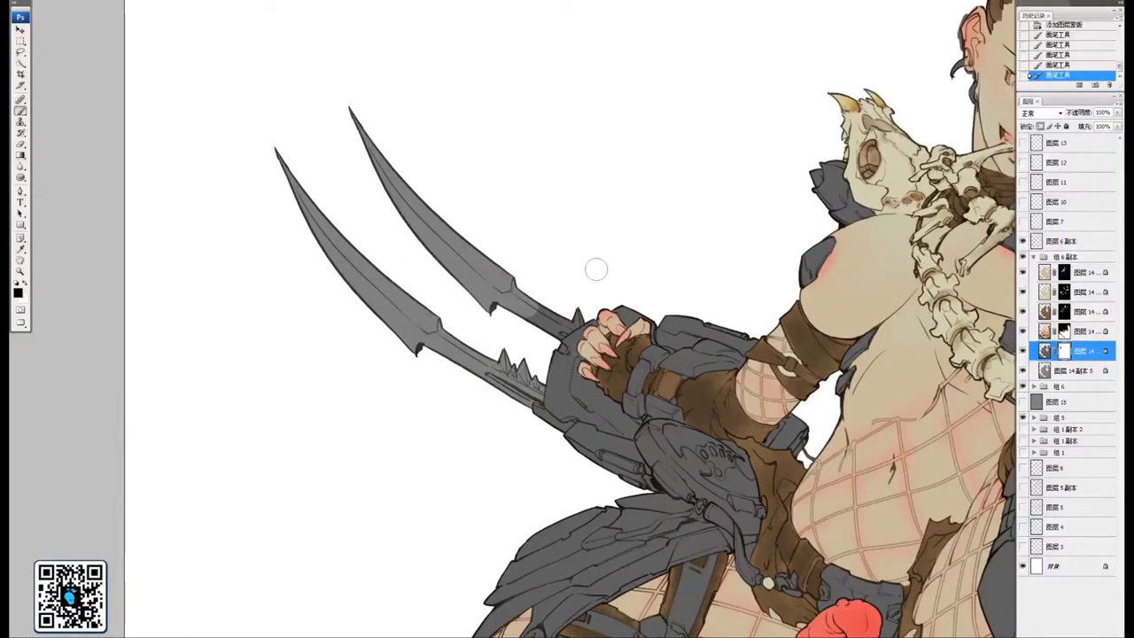
pyautogui.moveTo(609, 276); pyautogui.dragTo(588, 285)
pyautogui.moveTo(521, 316)
pyautogui.mouseDown()
pyautogui.moveTo(512, 312)
pyautogui.moveTo(515, 337)
pyautogui.moveTo(544, 332)
pyautogui.moveTo(545, 343)
pyautogui.mouseUp()
pyautogui.scroll(-5, 585, 268)
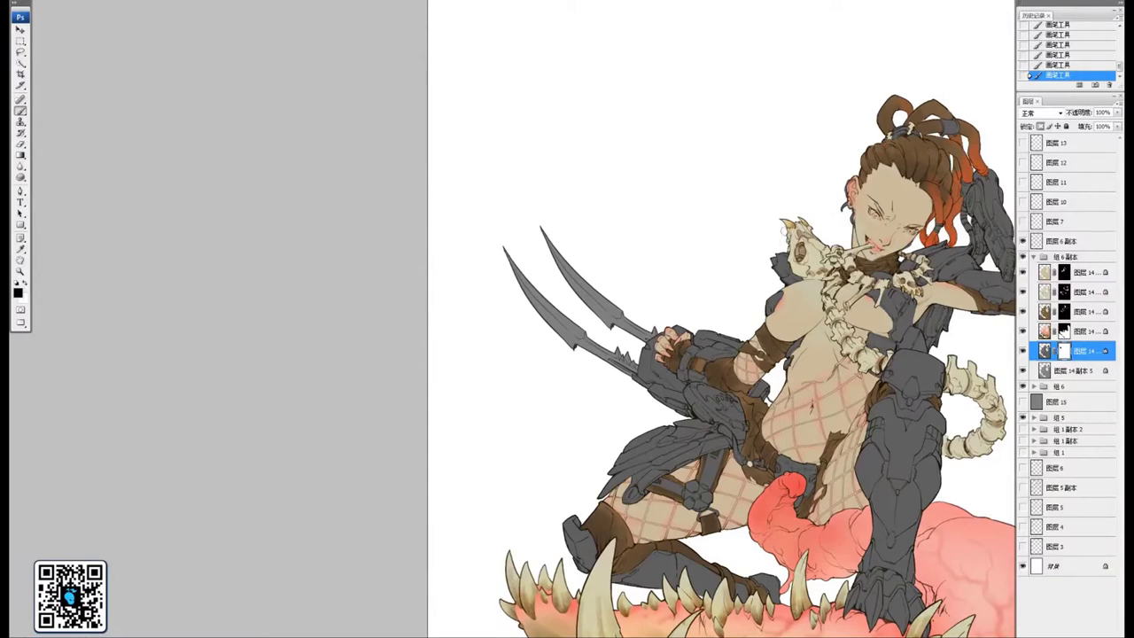
# Mask the dark tone off the small cylinder and the part beneath it on the forearm gauntlet
pyautogui.moveTo(739, 304); pyautogui.dragTo(591, 231)
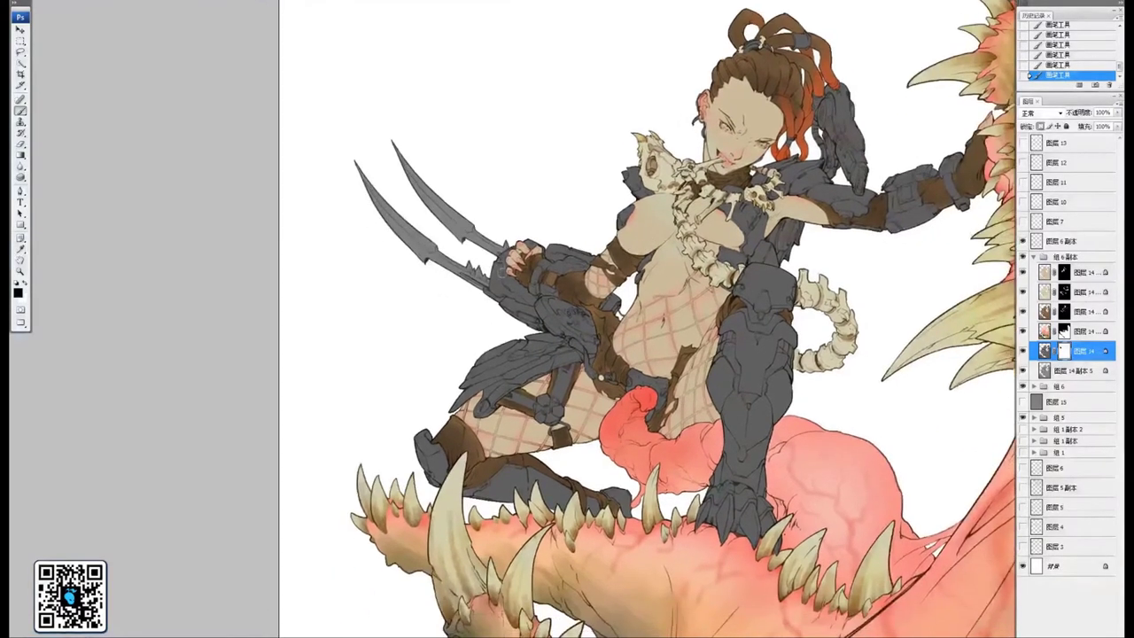
pyautogui.keyDown('ctrl'); pyautogui.click(572, 332); pyautogui.keyUp('ctrl')
pyautogui.keyDown('ctrl'); pyautogui.click(578, 326); pyautogui.keyUp('ctrl')
pyautogui.keyDown('ctrl'); pyautogui.click(580, 324); pyautogui.keyUp('ctrl')
pyautogui.moveTo(274, 353); pyautogui.dragTo(744, 299)
pyautogui.moveTo(542, 161); pyautogui.dragTo(635, 392)
pyautogui.moveTo(550, 424)
pyautogui.mouseDown()
pyautogui.moveTo(619, 451)
pyautogui.moveTo(565, 431)
pyautogui.moveTo(625, 450)
pyautogui.mouseUp()
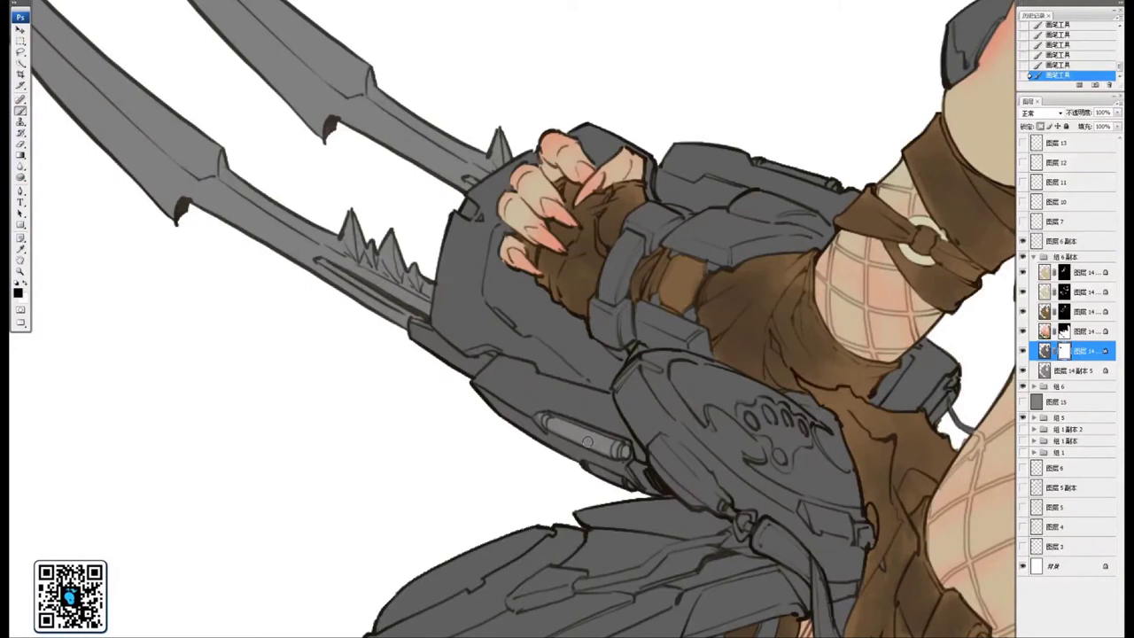
pyautogui.moveTo(547, 433); pyautogui.dragTo(485, 423)
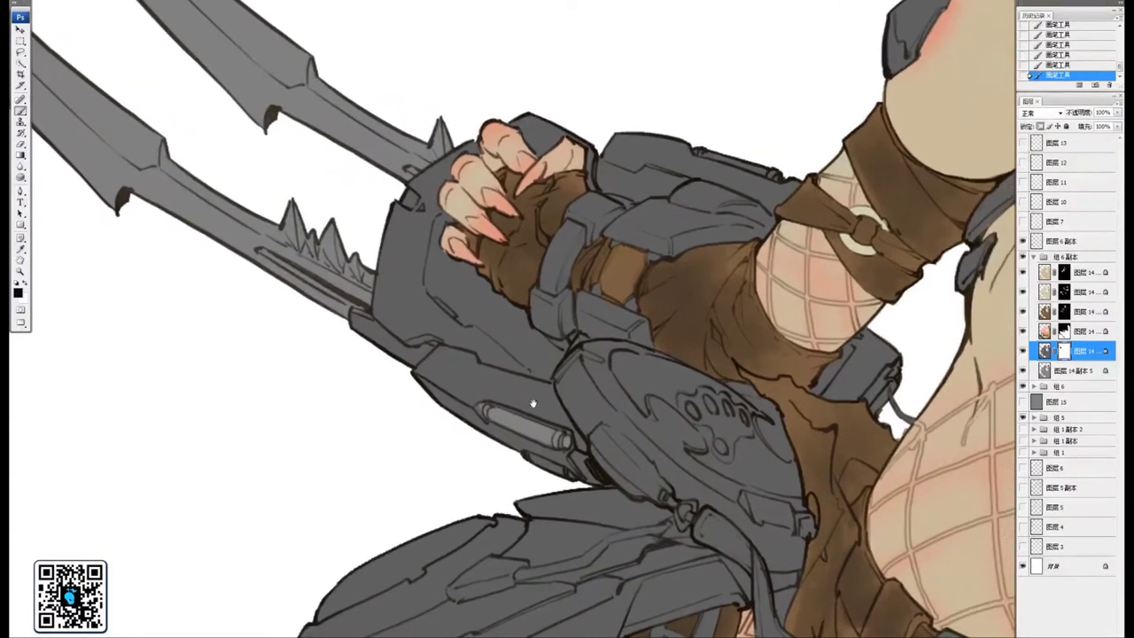
pyautogui.moveTo(524, 457); pyautogui.dragTo(558, 472)
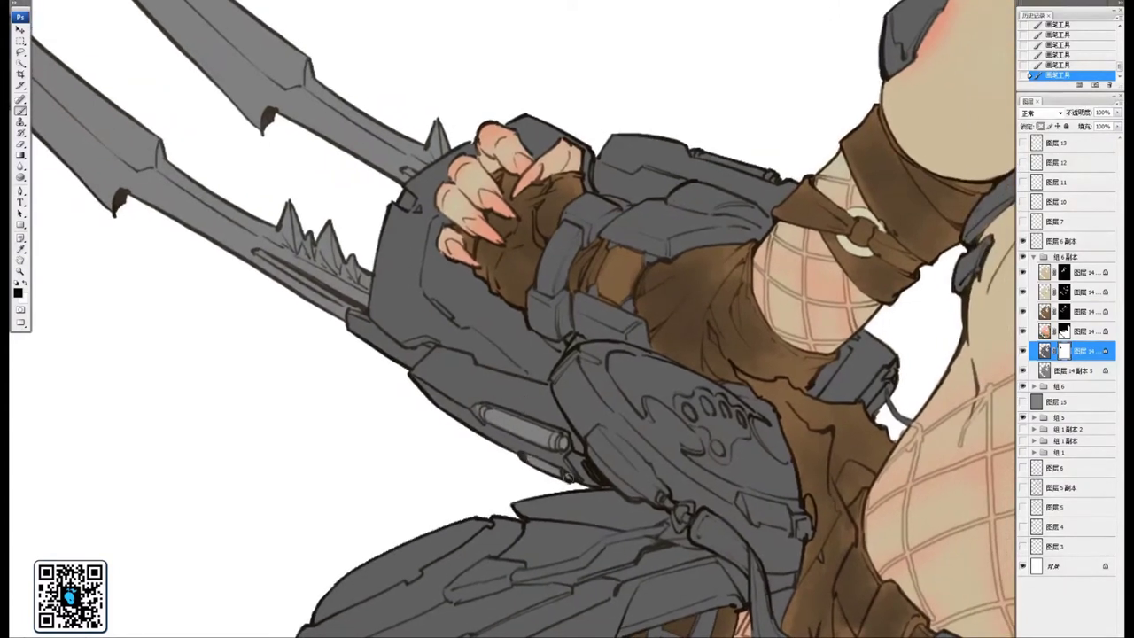
# Examine the grey armour from the forearm gauntlet across the hip plates and belt down to the thigh straps and boot
pyautogui.moveTo(613, 382); pyautogui.dragTo(622, 390)
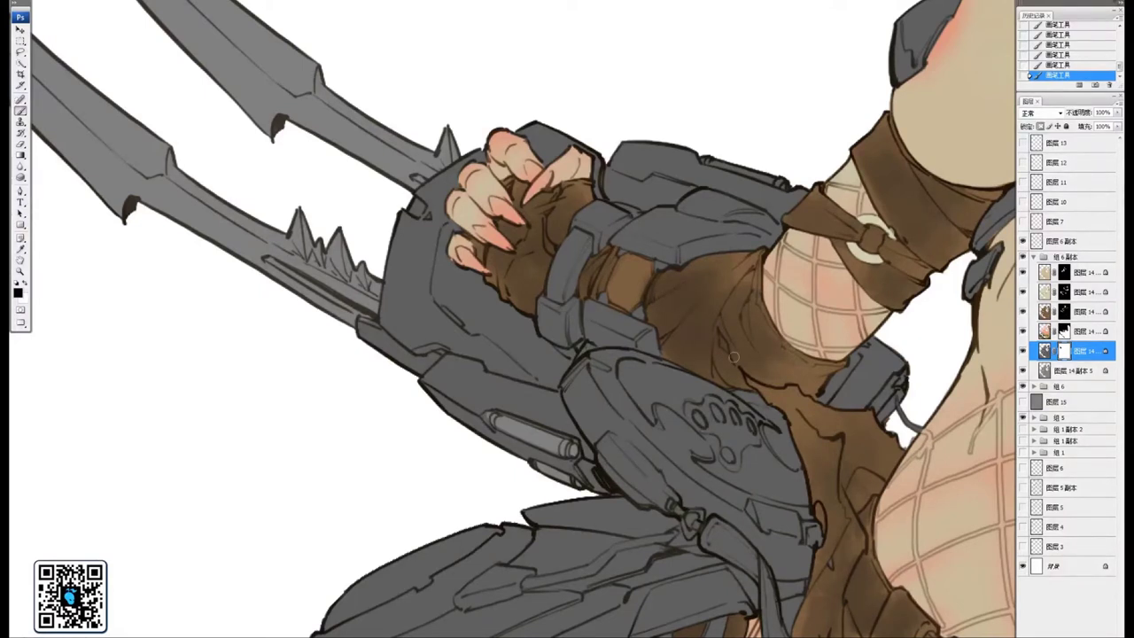
pyautogui.moveTo(679, 445); pyautogui.dragTo(606, 430)
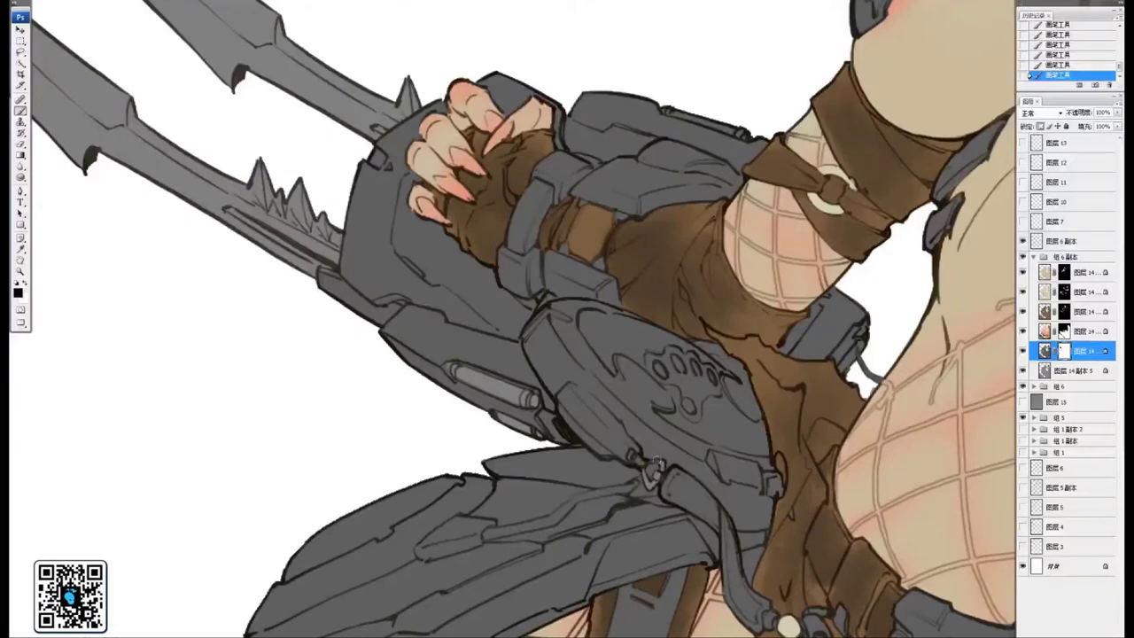
pyautogui.moveTo(638, 408); pyautogui.dragTo(646, 453)
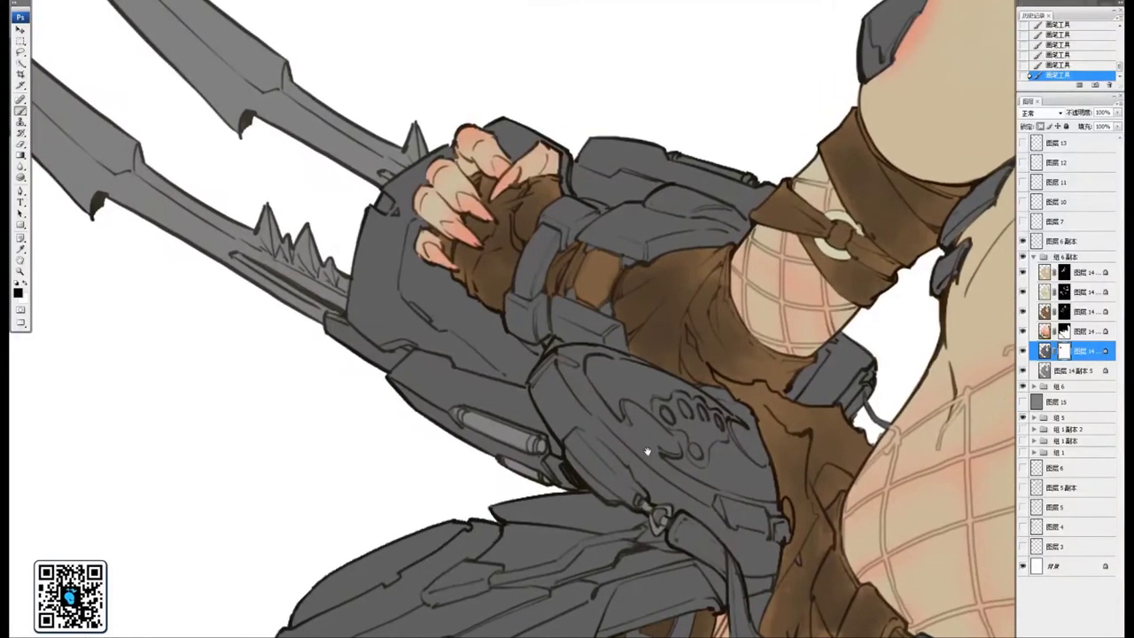
pyautogui.moveTo(721, 486); pyautogui.dragTo(605, 365)
pyautogui.moveTo(660, 434); pyautogui.dragTo(599, 339)
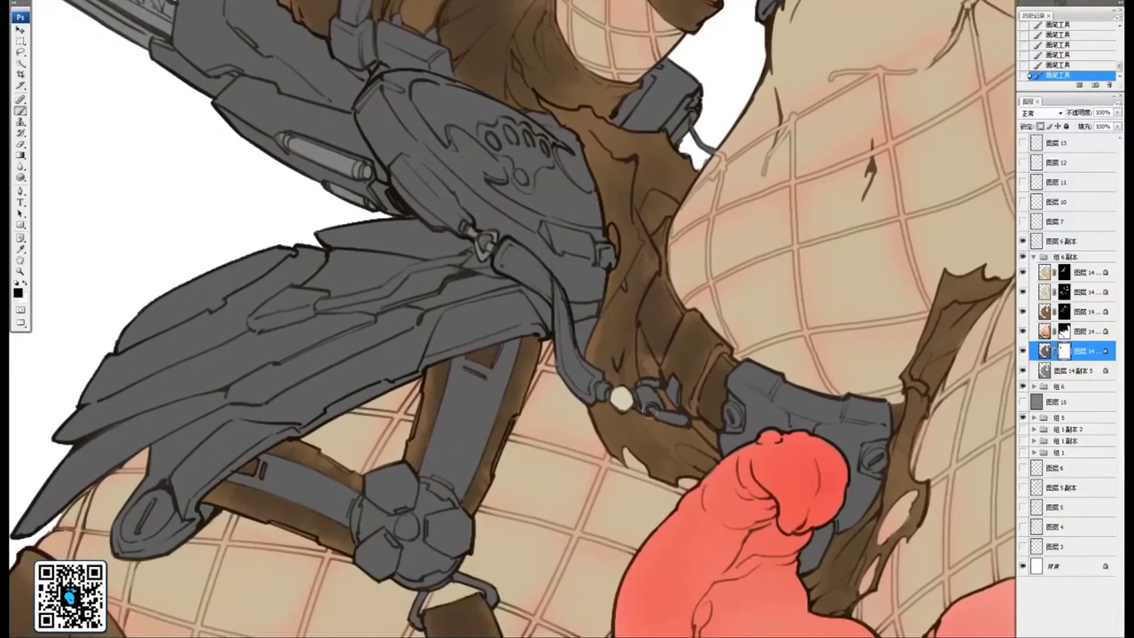
pyautogui.moveTo(651, 405); pyautogui.dragTo(681, 423)
pyautogui.moveTo(640, 382)
pyautogui.mouseDown()
pyautogui.moveTo(734, 423)
pyautogui.moveTo(733, 413)
pyautogui.mouseUp()
pyautogui.moveTo(852, 428)
pyautogui.mouseDown()
pyautogui.moveTo(747, 412)
pyautogui.moveTo(774, 439)
pyautogui.mouseUp()
pyautogui.hotkey('ctrl', '-')
pyautogui.hotkey('ctrl', '-')
pyautogui.hotkey('ctrl', '-')
pyautogui.moveTo(531, 292); pyautogui.dragTo(645, 381)
pyautogui.hotkey('ctrl', '+')
pyautogui.hotkey('ctrl', '+')
pyautogui.hotkey('ctrl', '+')
pyautogui.moveTo(678, 469); pyautogui.dragTo(671, 340)
pyautogui.scroll(-4, 669, 339)
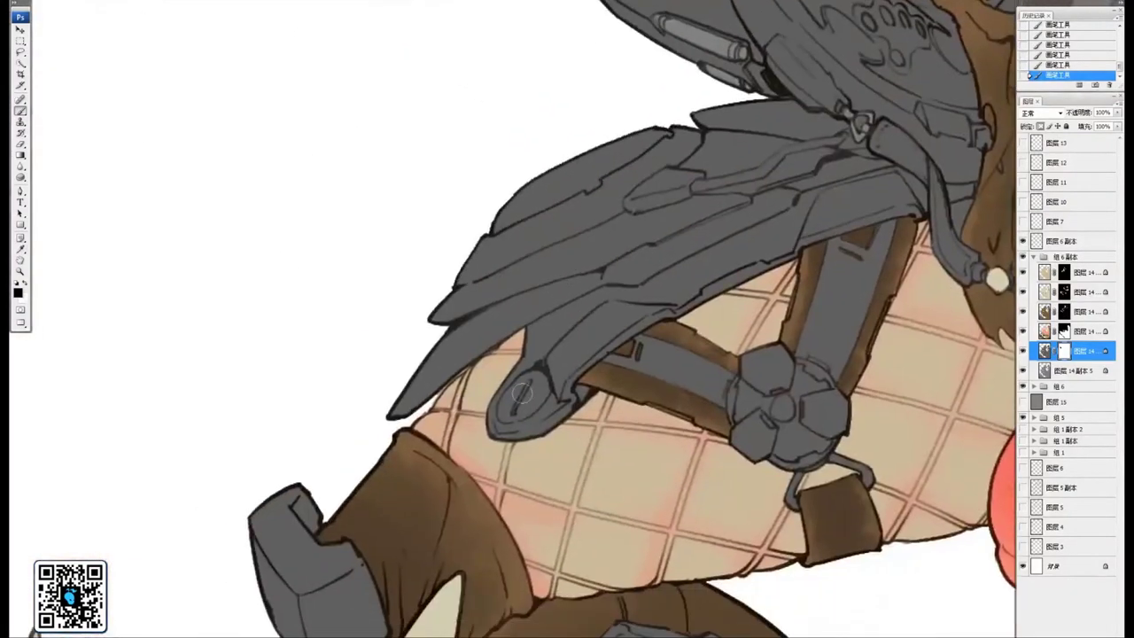
pyautogui.scroll(4, 532, 390)
pyautogui.moveTo(712, 353); pyautogui.dragTo(736, 359)
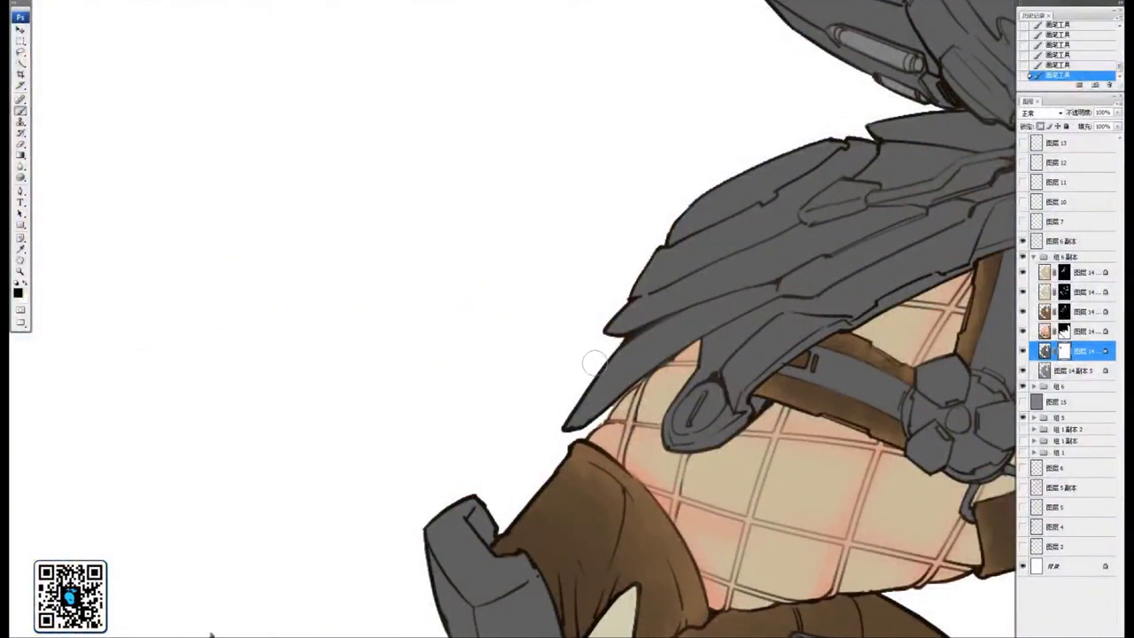
pyautogui.moveTo(562, 405); pyautogui.dragTo(542, 336)
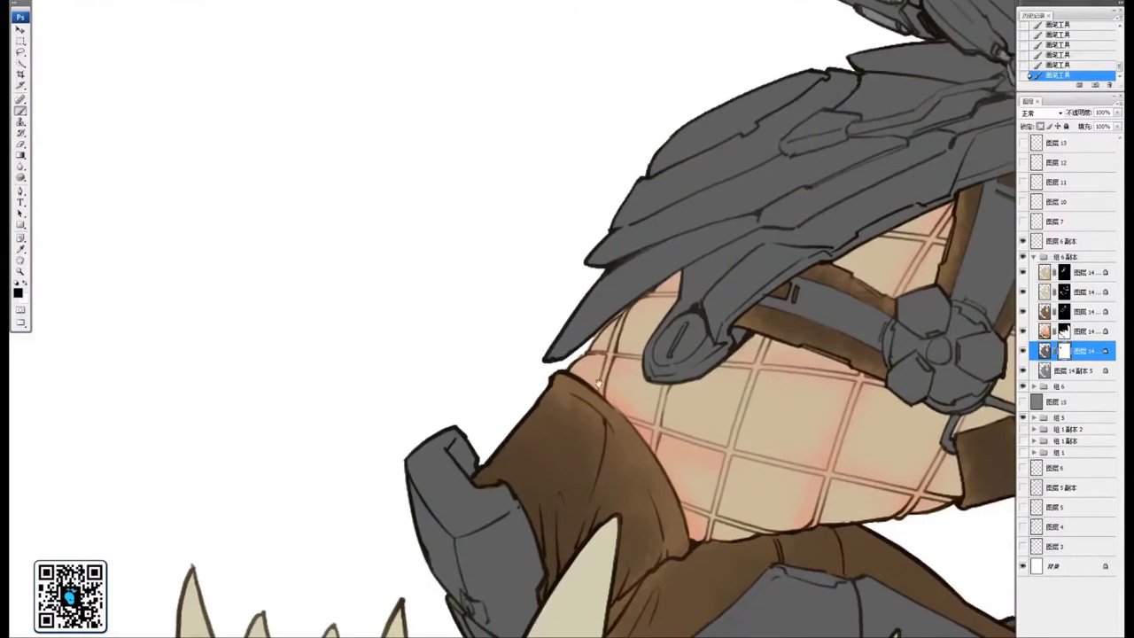
pyautogui.scroll(-1, 596, 377)
pyautogui.scroll(-1, 591, 367)
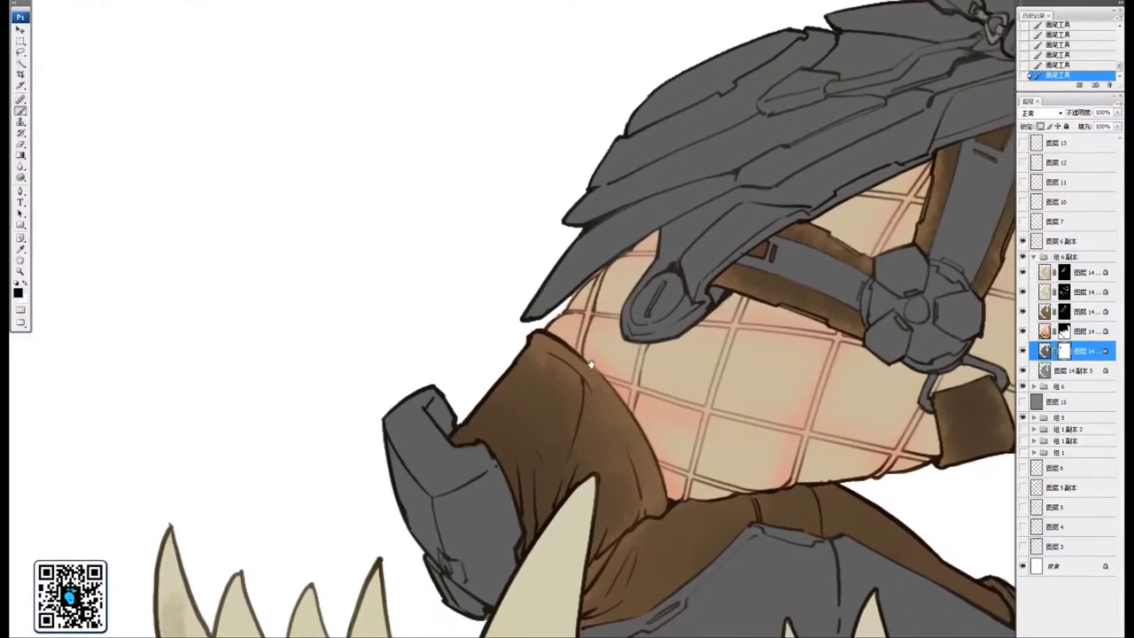
pyautogui.moveTo(591, 364); pyautogui.dragTo(444, 420)
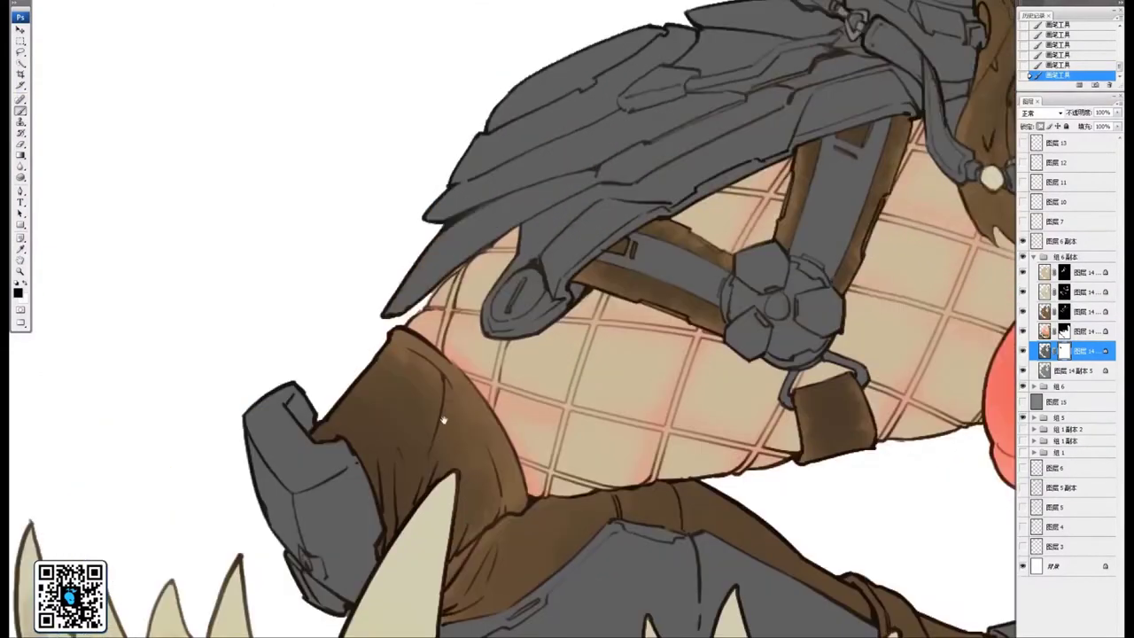
# Lighten the oval fitting below the hip plates and the hexagonal plates and centre of the thigh buckle by masking the dark copy
pyautogui.moveTo(525, 294)
pyautogui.mouseDown()
pyautogui.moveTo(506, 310)
pyautogui.moveTo(532, 274)
pyautogui.moveTo(517, 310)
pyautogui.mouseUp()
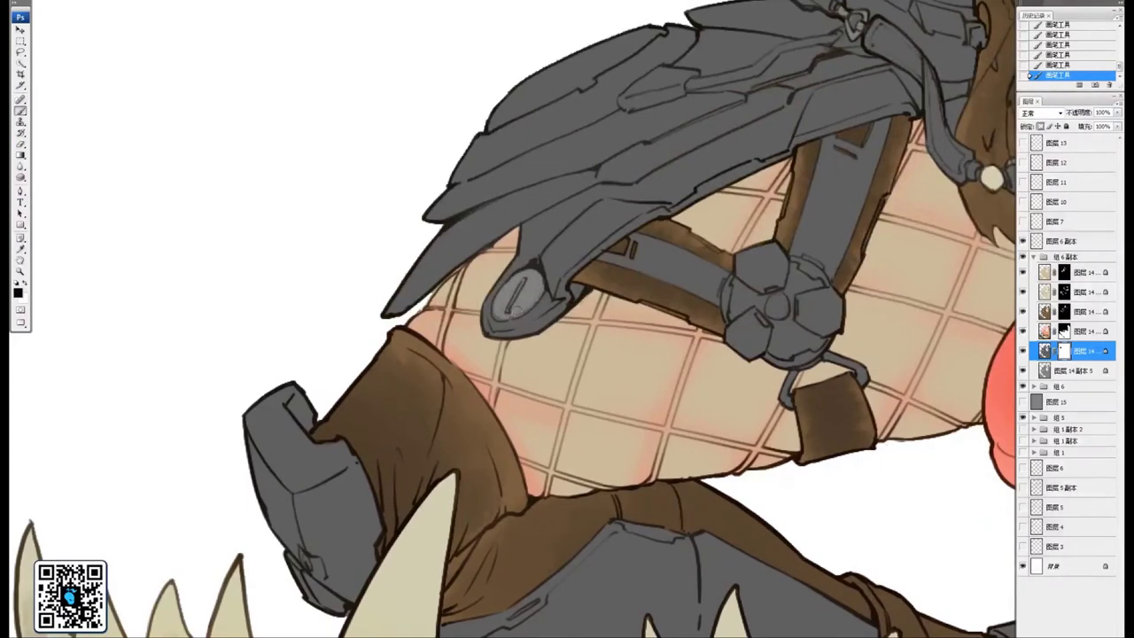
pyautogui.moveTo(747, 247); pyautogui.dragTo(506, 307)
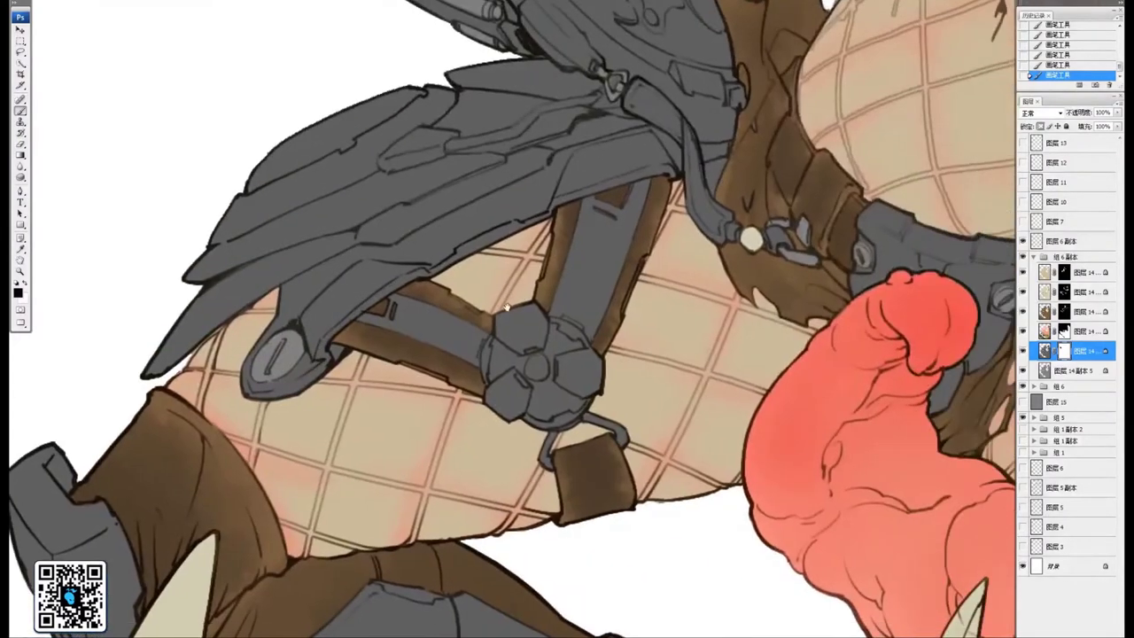
pyautogui.moveTo(527, 377)
pyautogui.mouseDown()
pyautogui.moveTo(536, 365)
pyautogui.moveTo(498, 387)
pyautogui.moveTo(510, 379)
pyautogui.moveTo(517, 399)
pyautogui.moveTo(524, 390)
pyautogui.moveTo(514, 412)
pyautogui.moveTo(518, 398)
pyautogui.moveTo(501, 395)
pyautogui.mouseUp()
pyautogui.moveTo(514, 312)
pyautogui.mouseDown()
pyautogui.moveTo(520, 343)
pyautogui.moveTo(509, 332)
pyautogui.moveTo(537, 337)
pyautogui.moveTo(535, 316)
pyautogui.moveTo(526, 308)
pyautogui.moveTo(526, 332)
pyautogui.moveTo(514, 311)
pyautogui.moveTo(518, 336)
pyautogui.moveTo(521, 292)
pyautogui.mouseUp()
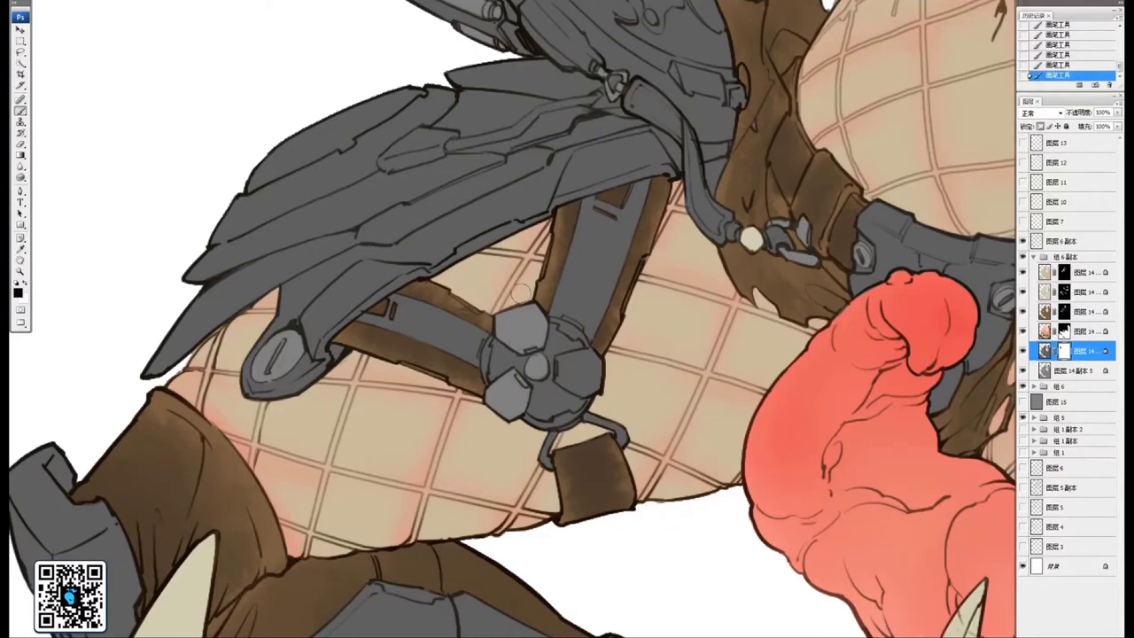
pyautogui.moveTo(566, 322)
pyautogui.mouseDown()
pyautogui.moveTo(533, 303)
pyautogui.moveTo(542, 383)
pyautogui.moveTo(569, 397)
pyautogui.moveTo(576, 382)
pyautogui.moveTo(553, 382)
pyautogui.moveTo(544, 362)
pyautogui.moveTo(576, 378)
pyautogui.mouseUp()
pyautogui.moveTo(586, 290)
pyautogui.mouseDown()
pyautogui.moveTo(592, 340)
pyautogui.moveTo(489, 278)
pyautogui.mouseUp()
# Mask out the dark copy along one long feather-like plate of the hip armour to make it lighter grey
pyautogui.scroll(-5, 574, 255)
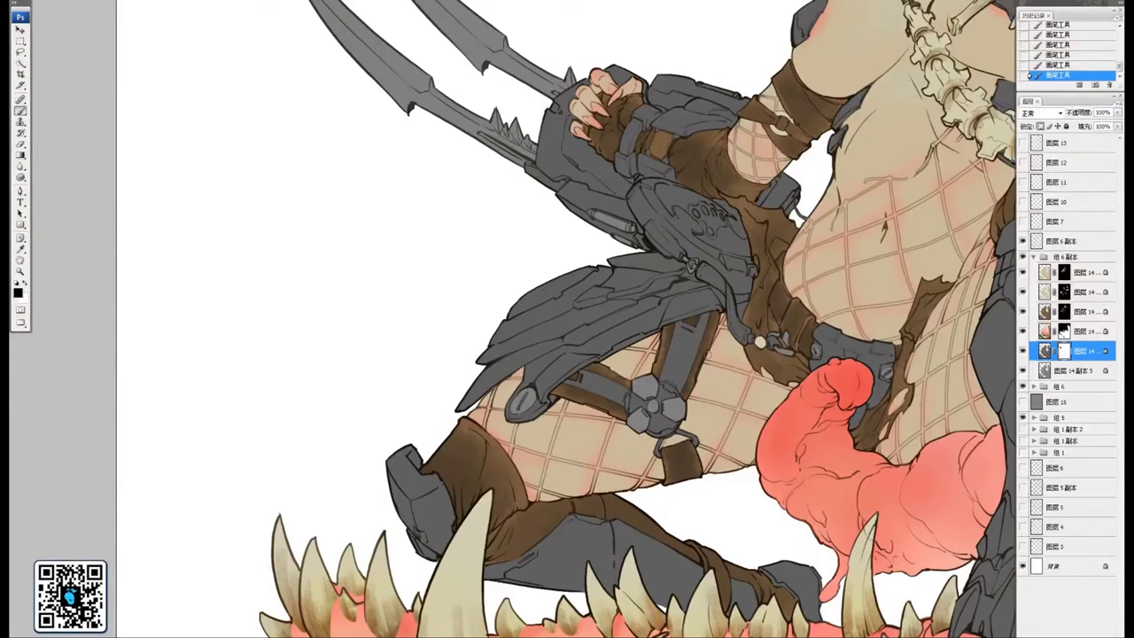
pyautogui.moveTo(705, 386); pyautogui.dragTo(652, 389)
pyautogui.moveTo(618, 308); pyautogui.dragTo(636, 317)
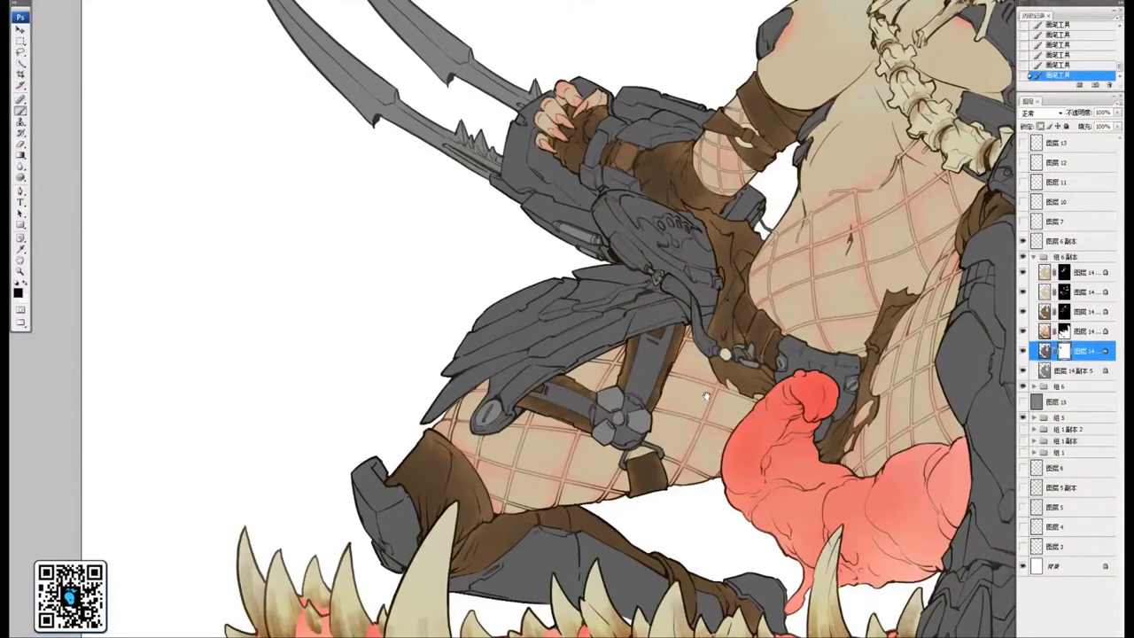
pyautogui.scroll(6, 614, 399)
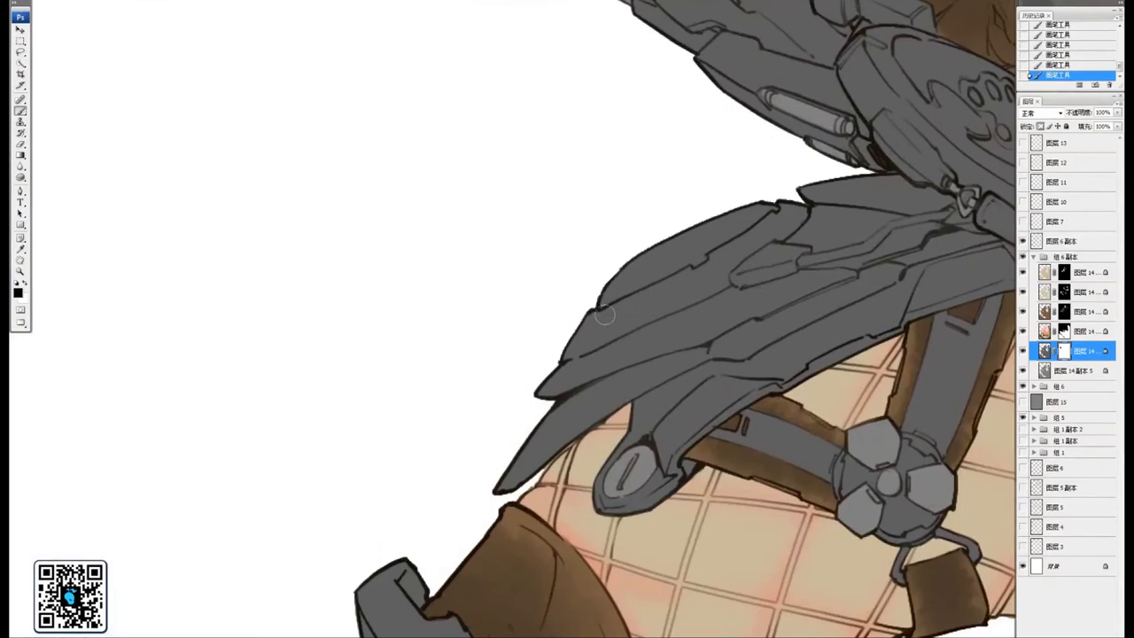
pyautogui.moveTo(605, 315)
pyautogui.mouseDown()
pyautogui.moveTo(560, 355)
pyautogui.moveTo(625, 326)
pyautogui.moveTo(585, 343)
pyautogui.moveTo(679, 287)
pyautogui.moveTo(624, 304)
pyautogui.moveTo(633, 295)
pyautogui.moveTo(622, 306)
pyautogui.moveTo(689, 269)
pyautogui.moveTo(694, 278)
pyautogui.moveTo(679, 285)
pyautogui.moveTo(772, 223)
pyautogui.moveTo(772, 211)
pyautogui.moveTo(786, 220)
pyautogui.moveTo(784, 202)
pyautogui.moveTo(800, 212)
pyautogui.moveTo(711, 275)
pyautogui.moveTo(723, 270)
pyautogui.moveTo(724, 283)
pyautogui.moveTo(674, 303)
pyautogui.mouseUp()
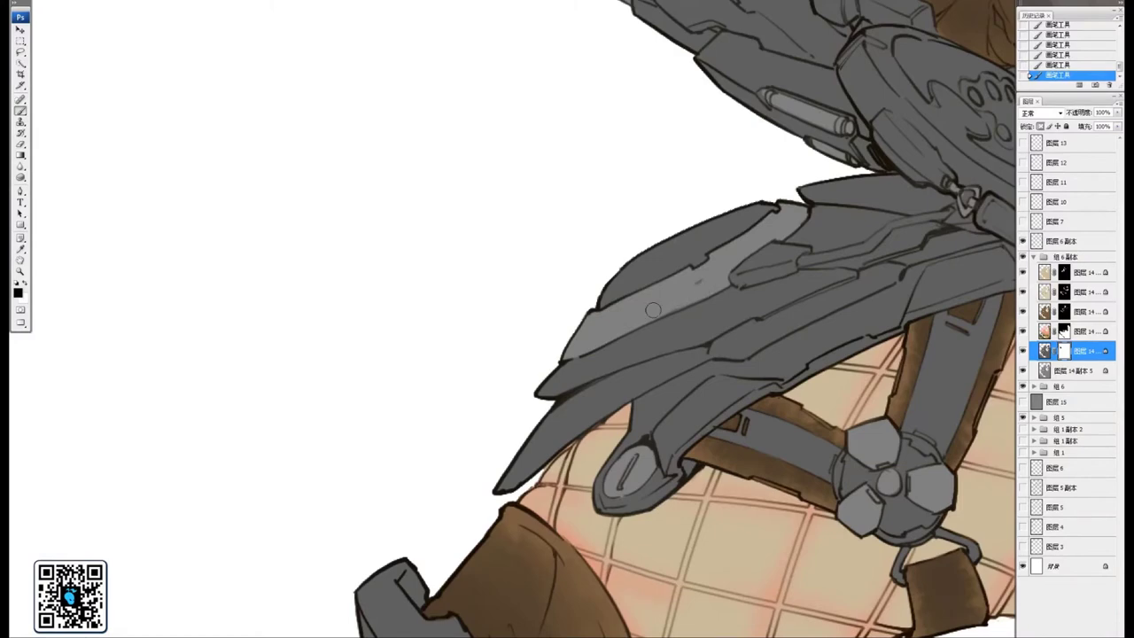
pyautogui.moveTo(808, 234)
pyautogui.mouseDown()
pyautogui.moveTo(629, 322)
pyautogui.moveTo(555, 340)
pyautogui.moveTo(687, 295)
pyautogui.mouseUp()
pyautogui.moveTo(744, 321); pyautogui.dragTo(686, 271)
# Mask the dark tone off the teardrop-shaped plate at the centre of the front knee guard
pyautogui.scroll(-3, 679, 296)
pyautogui.moveTo(734, 369); pyautogui.dragTo(569, 374)
pyautogui.scroll(5, 627, 310)
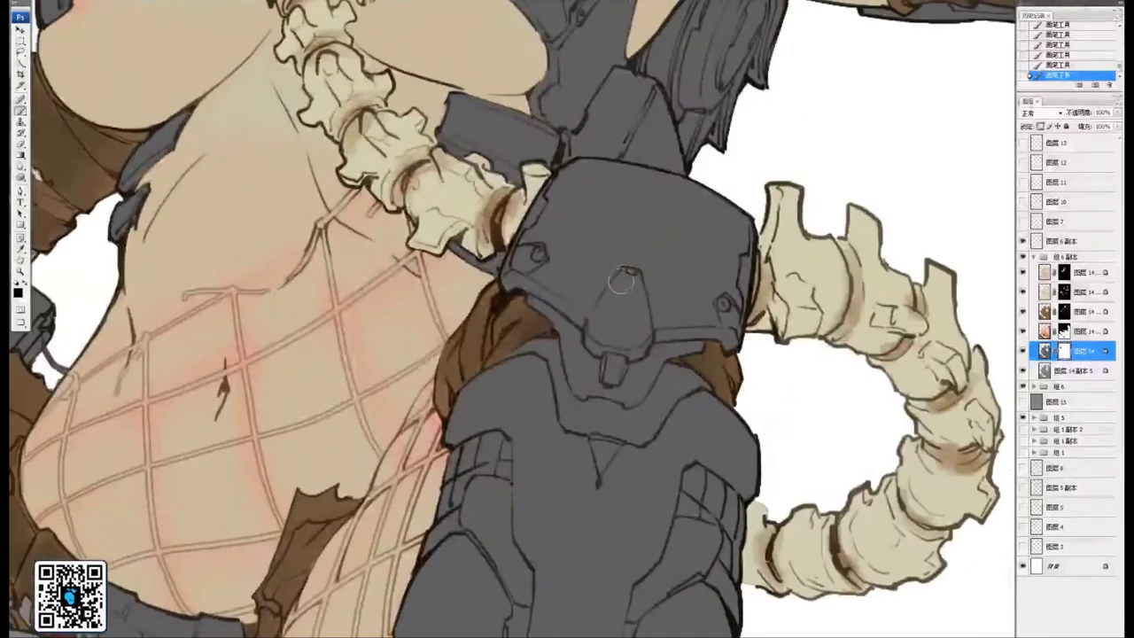
pyautogui.moveTo(612, 306)
pyautogui.mouseDown()
pyautogui.moveTo(638, 277)
pyautogui.moveTo(643, 337)
pyautogui.mouseUp()
pyautogui.moveTo(637, 284)
pyautogui.mouseDown()
pyautogui.moveTo(639, 349)
pyautogui.moveTo(642, 337)
pyautogui.moveTo(632, 353)
pyautogui.moveTo(601, 341)
pyautogui.moveTo(595, 350)
pyautogui.moveTo(592, 319)
pyautogui.moveTo(619, 280)
pyautogui.moveTo(615, 299)
pyautogui.moveTo(631, 292)
pyautogui.moveTo(623, 335)
pyautogui.mouseUp()
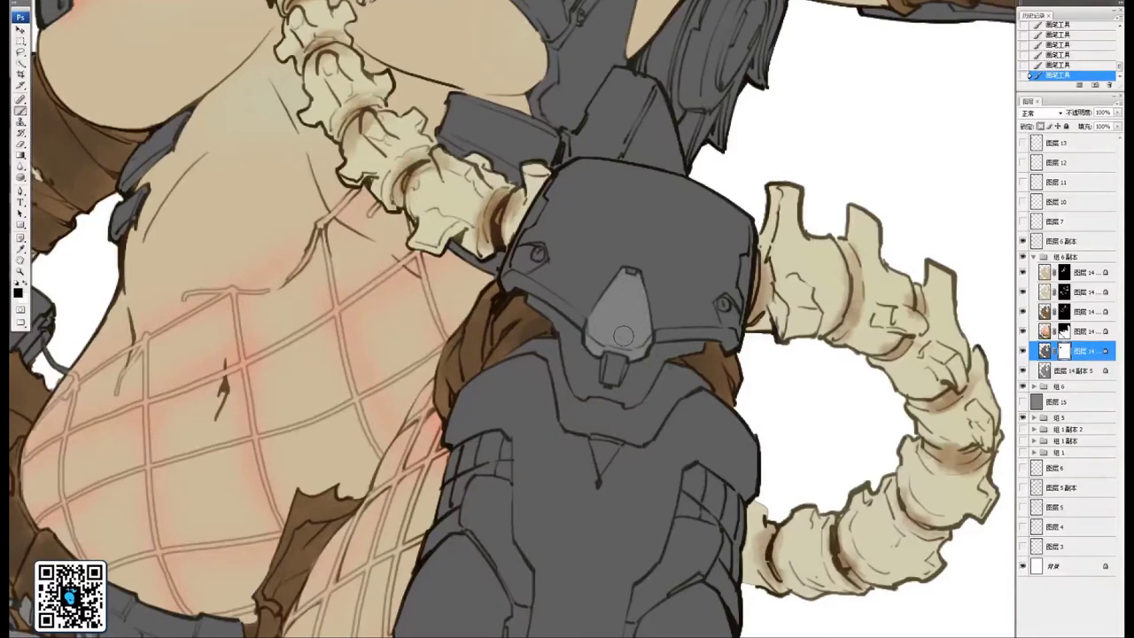
pyautogui.moveTo(717, 285)
pyautogui.mouseDown()
pyautogui.moveTo(675, 319)
pyautogui.moveTo(682, 334)
pyautogui.mouseUp()
pyautogui.moveTo(563, 276); pyautogui.dragTo(647, 338)
pyautogui.moveTo(576, 351); pyautogui.dragTo(581, 350)
# Review the lightened armour parts across the whole figure
pyautogui.hotkey('ctrl', '-')
pyautogui.hotkey('ctrl', '-')
pyautogui.hotkey('ctrl', '-')
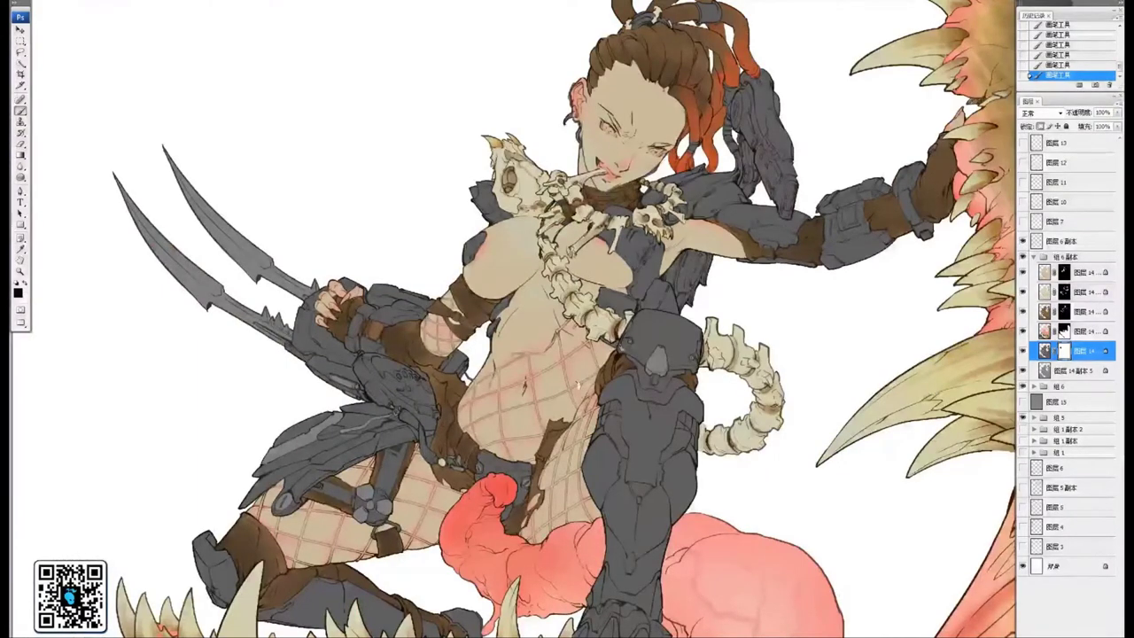
pyautogui.moveTo(579, 384); pyautogui.dragTo(672, 318)
pyautogui.moveTo(667, 417); pyautogui.dragTo(651, 377)
pyautogui.moveTo(722, 596); pyautogui.dragTo(671, 449)
pyautogui.moveTo(690, 56); pyautogui.dragTo(605, 355)
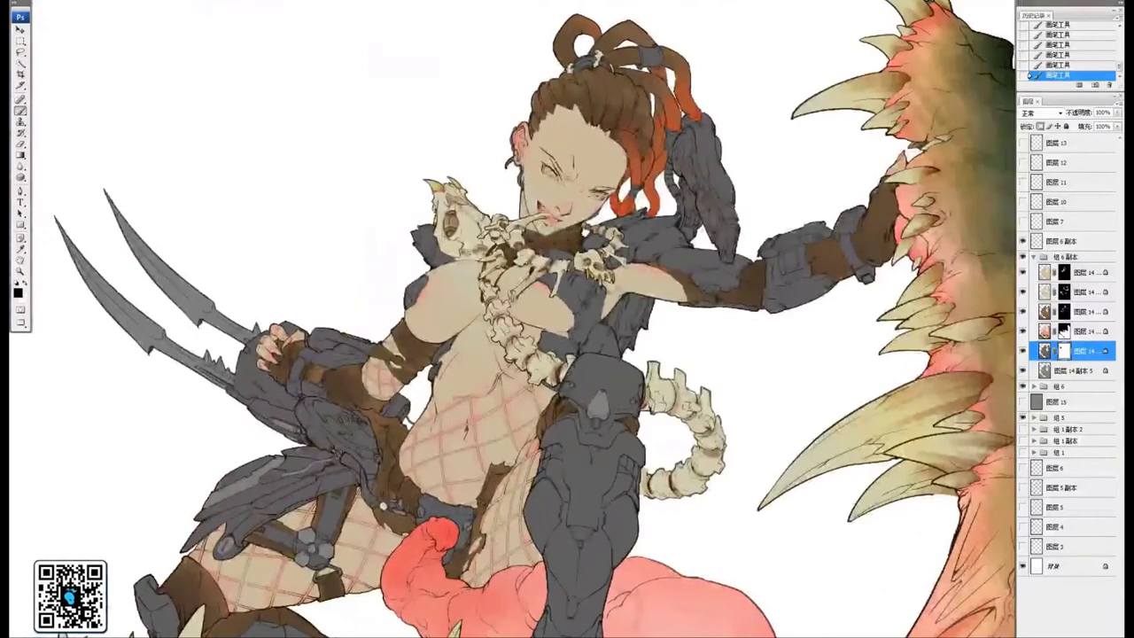
# Adjust the brush size and mask in a light vertical streak on the feathered armour beneath the raised arm
pyautogui.scroll(6, 642, 397)
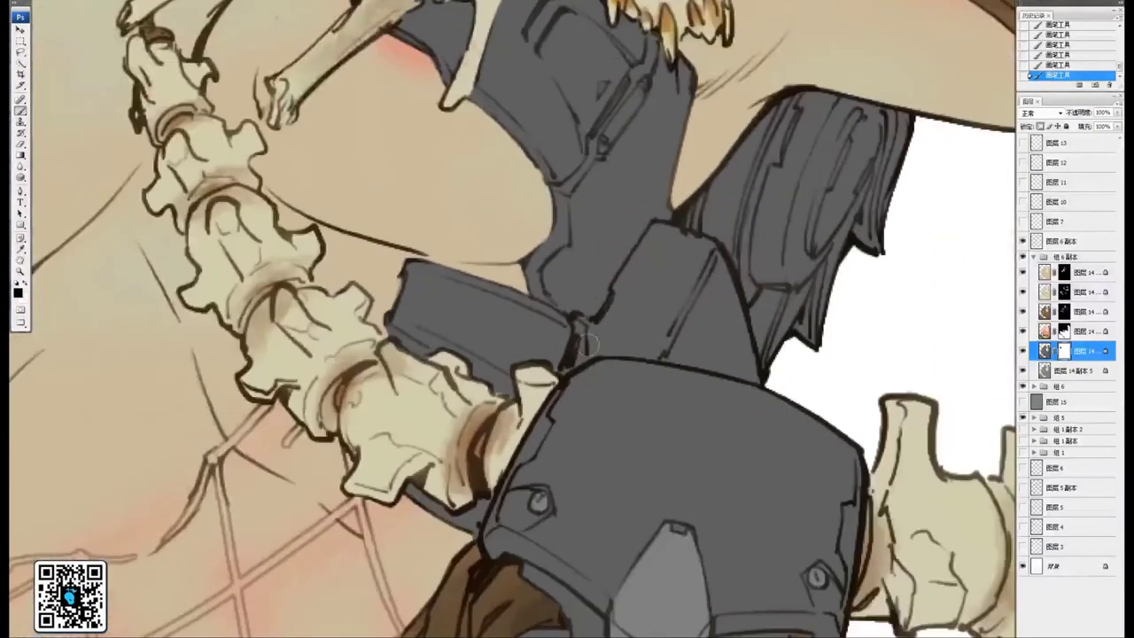
pyautogui.scroll(-1, 588, 346)
pyautogui.moveTo(531, 344); pyautogui.dragTo(676, 365)
pyautogui.press(']')
pyautogui.press(']')
pyautogui.press(']')
pyautogui.press(']')
pyautogui.scroll(1, 589, 290)
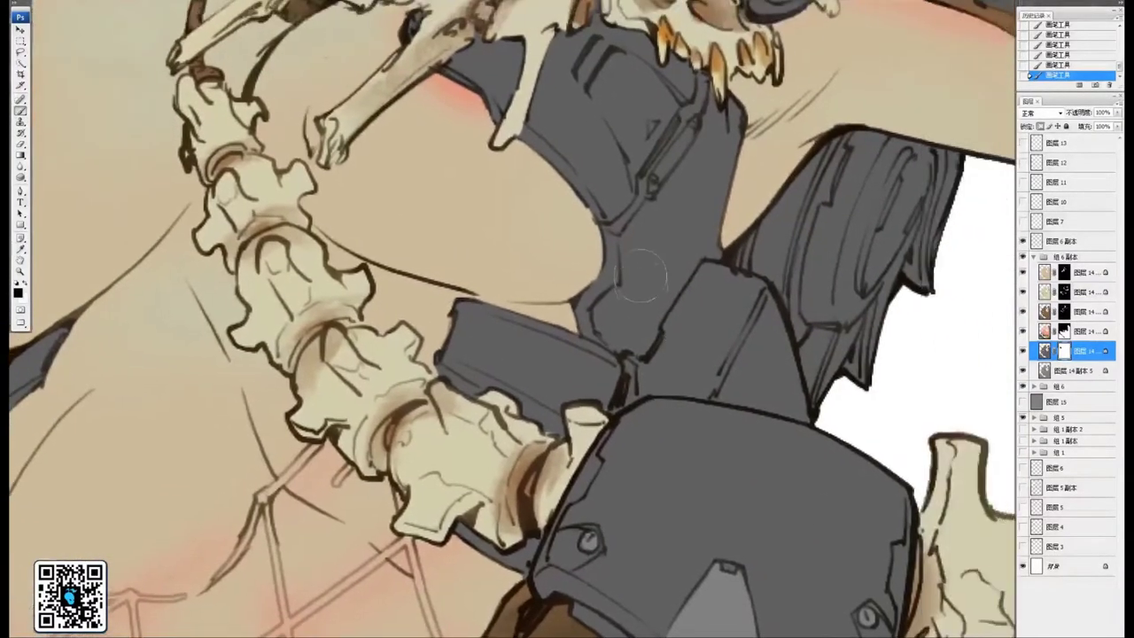
pyautogui.moveTo(810, 227)
pyautogui.mouseDown()
pyautogui.moveTo(759, 286)
pyautogui.moveTo(626, 331)
pyautogui.mouseUp()
pyautogui.press('[')
pyautogui.press('[')
pyautogui.press('[')
pyautogui.press('[')
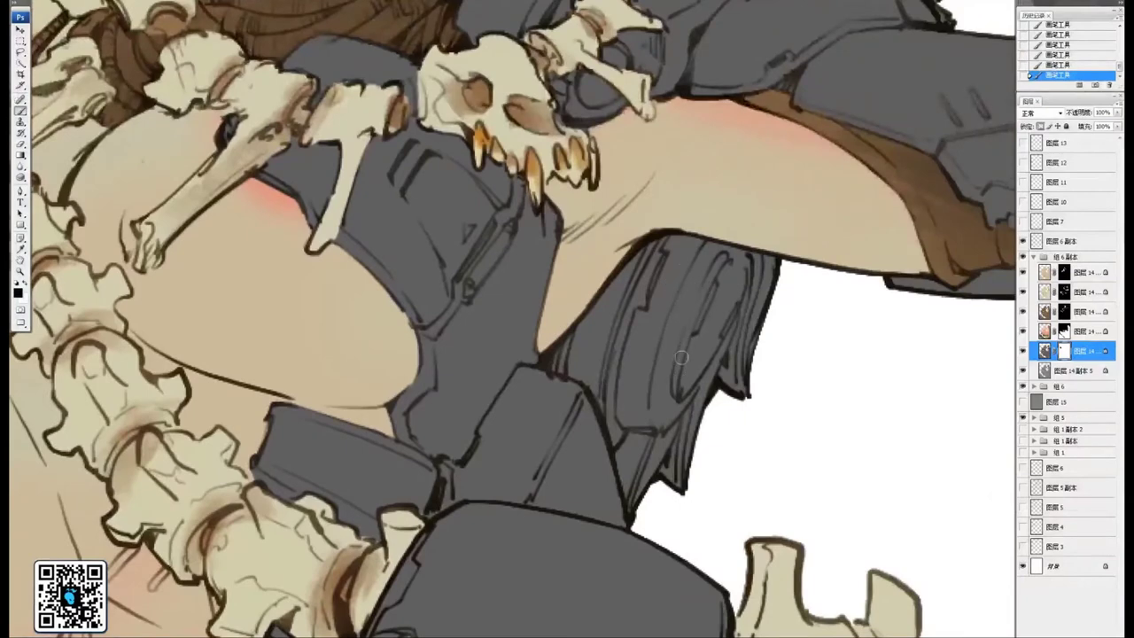
pyautogui.press(']')
pyautogui.press(']')
pyautogui.moveTo(685, 277)
pyautogui.mouseDown()
pyautogui.moveTo(649, 386)
pyautogui.moveTo(667, 381)
pyautogui.moveTo(657, 410)
pyautogui.moveTo(676, 362)
pyautogui.moveTo(652, 418)
pyautogui.moveTo(659, 404)
pyautogui.mouseUp()
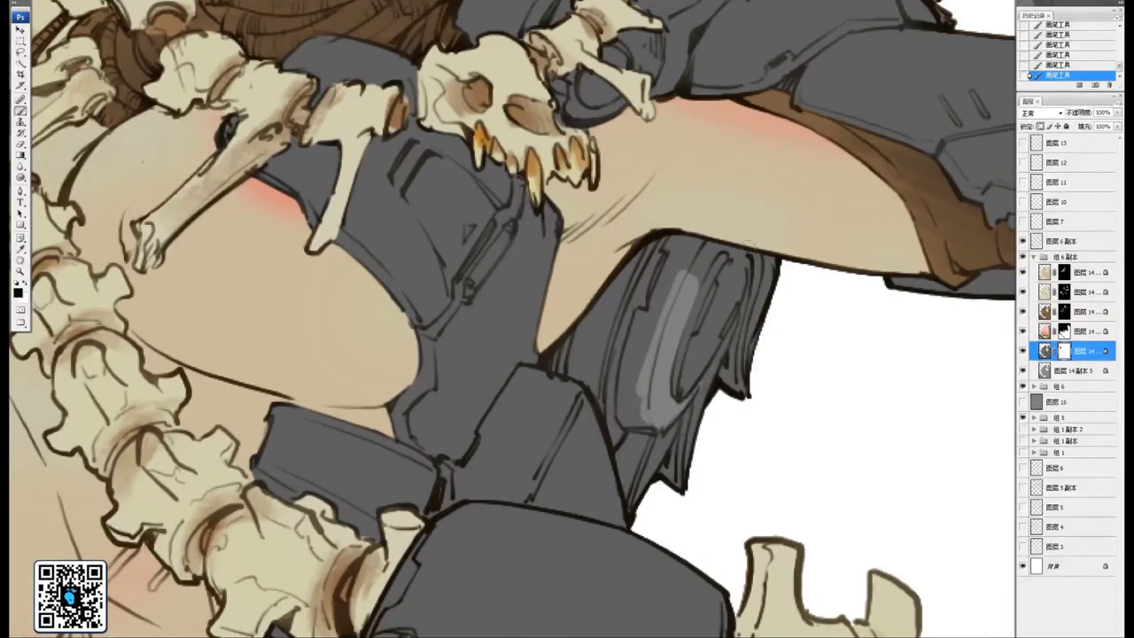
# Widen the light streak and extend it to the upper end of the feathered plate, checking it against the upper body
pyautogui.moveTo(690, 263)
pyautogui.mouseDown()
pyautogui.moveTo(696, 281)
pyautogui.moveTo(712, 255)
pyautogui.moveTo(706, 241)
pyautogui.moveTo(677, 285)
pyautogui.moveTo(682, 232)
pyautogui.moveTo(674, 243)
pyautogui.mouseUp()
pyautogui.moveTo(673, 287); pyautogui.dragTo(702, 269)
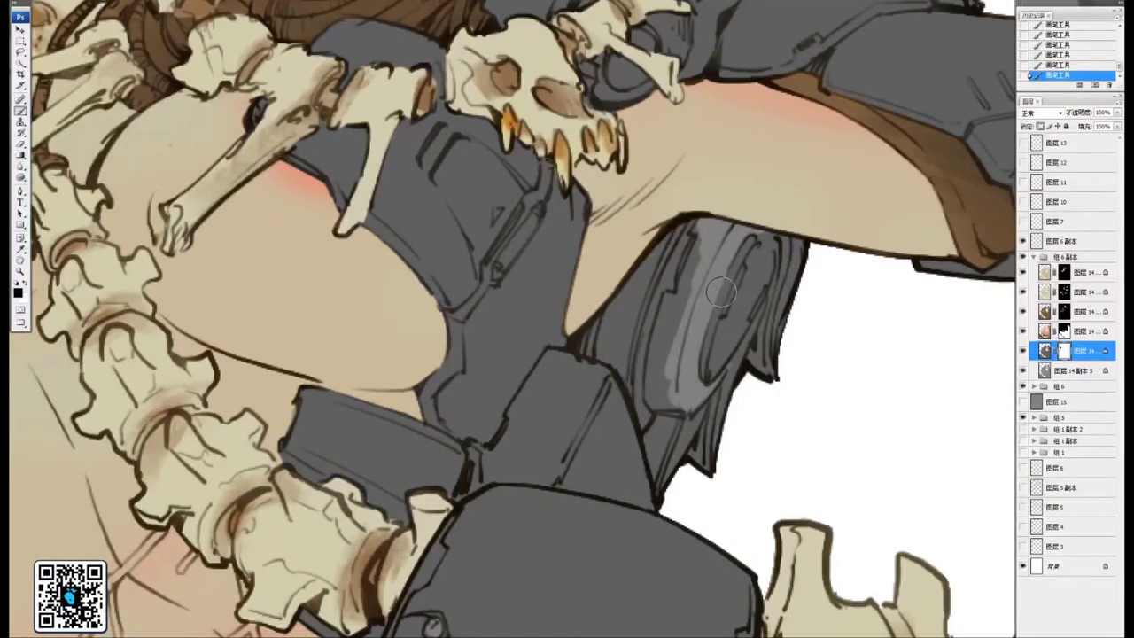
pyautogui.moveTo(674, 261); pyautogui.dragTo(668, 239)
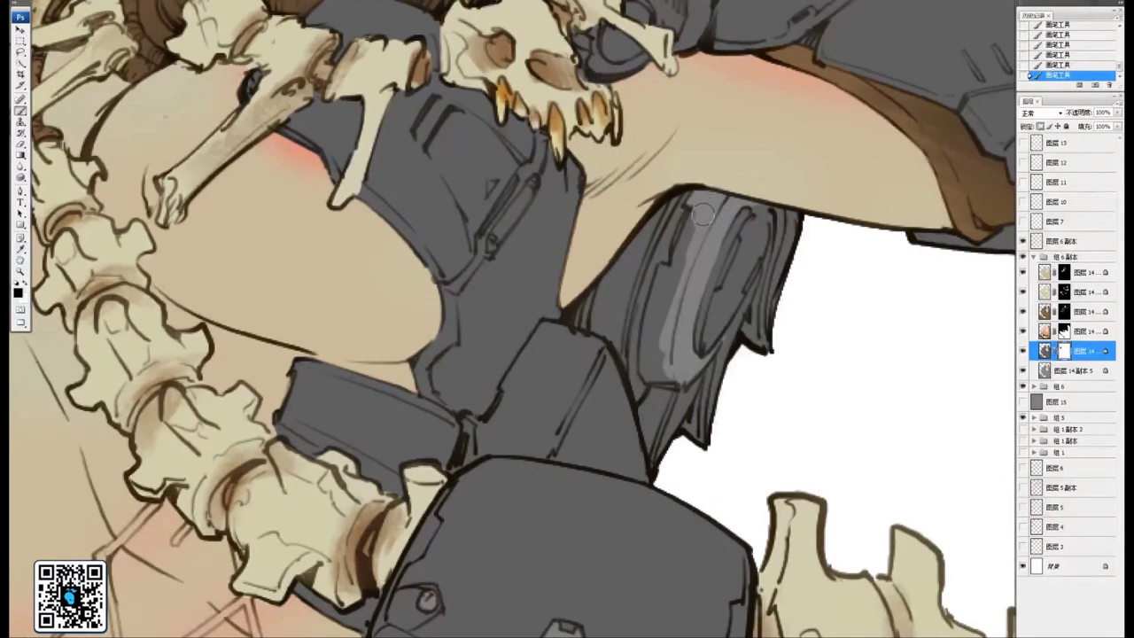
pyautogui.moveTo(702, 213); pyautogui.dragTo(666, 307)
pyautogui.moveTo(663, 269)
pyautogui.mouseDown()
pyautogui.moveTo(651, 356)
pyautogui.moveTo(664, 378)
pyautogui.moveTo(669, 309)
pyautogui.moveTo(711, 233)
pyautogui.moveTo(656, 182)
pyautogui.mouseUp()
pyautogui.hotkey('ctrl', '-')
pyautogui.hotkey('ctrl', '-')
pyautogui.hotkey('ctrl', '-')
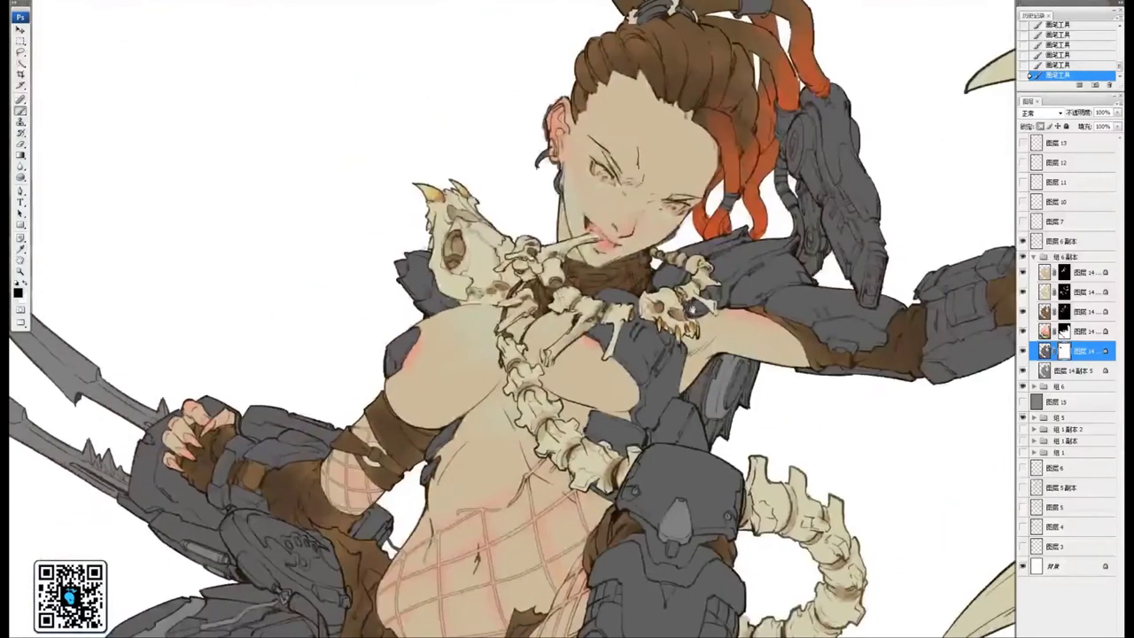
# Mask the dark tone off the round piece beside the necklace's small skull and the small inset at the shoulder armour's edge
pyautogui.scroll(4, 650, 371)
pyautogui.moveTo(675, 406)
pyautogui.mouseDown()
pyautogui.moveTo(713, 352)
pyautogui.moveTo(671, 409)
pyautogui.moveTo(668, 337)
pyautogui.moveTo(706, 141)
pyautogui.moveTo(735, 378)
pyautogui.moveTo(766, 251)
pyautogui.moveTo(613, 354)
pyautogui.mouseUp()
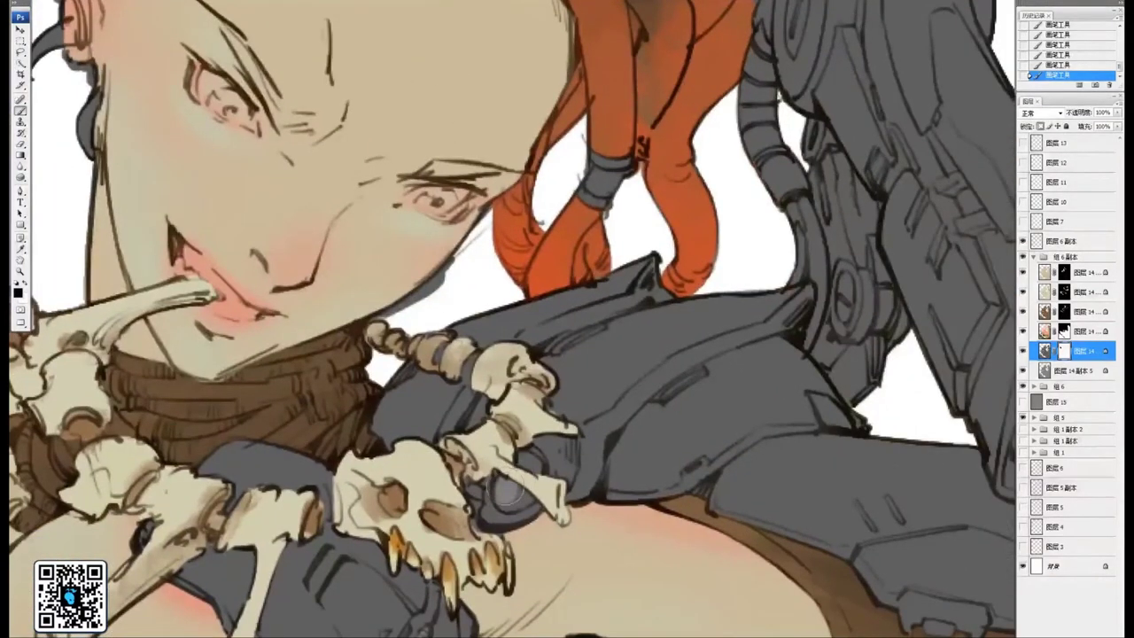
pyautogui.scroll(-2, 709, 352)
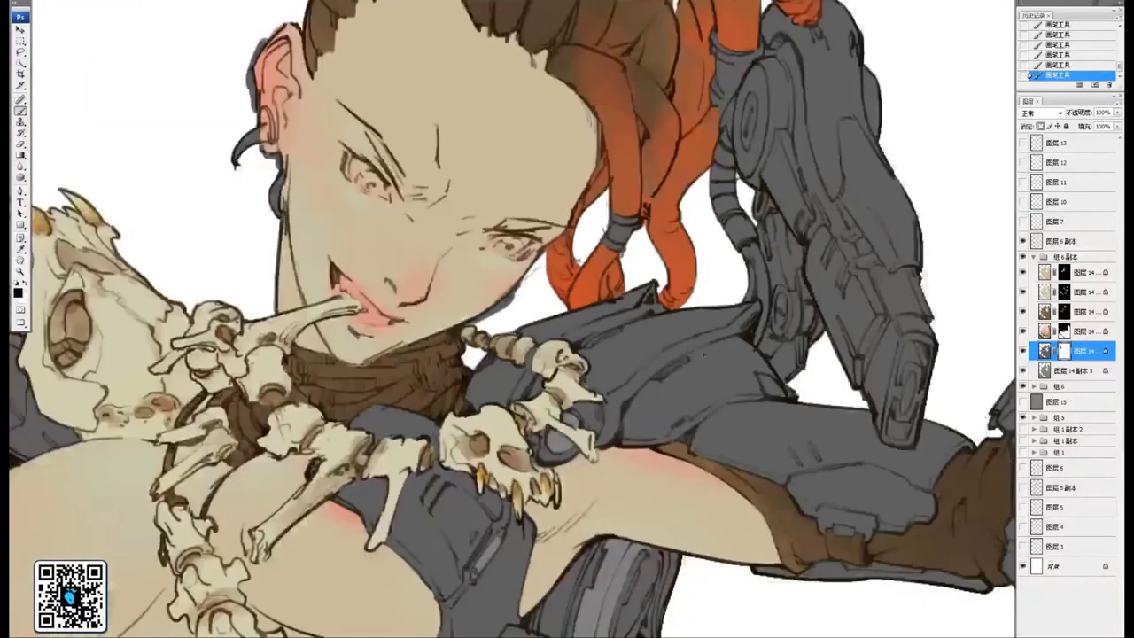
pyautogui.hotkey('ctrl', '+')
pyautogui.moveTo(819, 428)
pyautogui.mouseDown()
pyautogui.moveTo(581, 453)
pyautogui.moveTo(588, 470)
pyautogui.moveTo(591, 452)
pyautogui.moveTo(604, 464)
pyautogui.mouseUp()
pyautogui.scroll(-2, 624, 343)
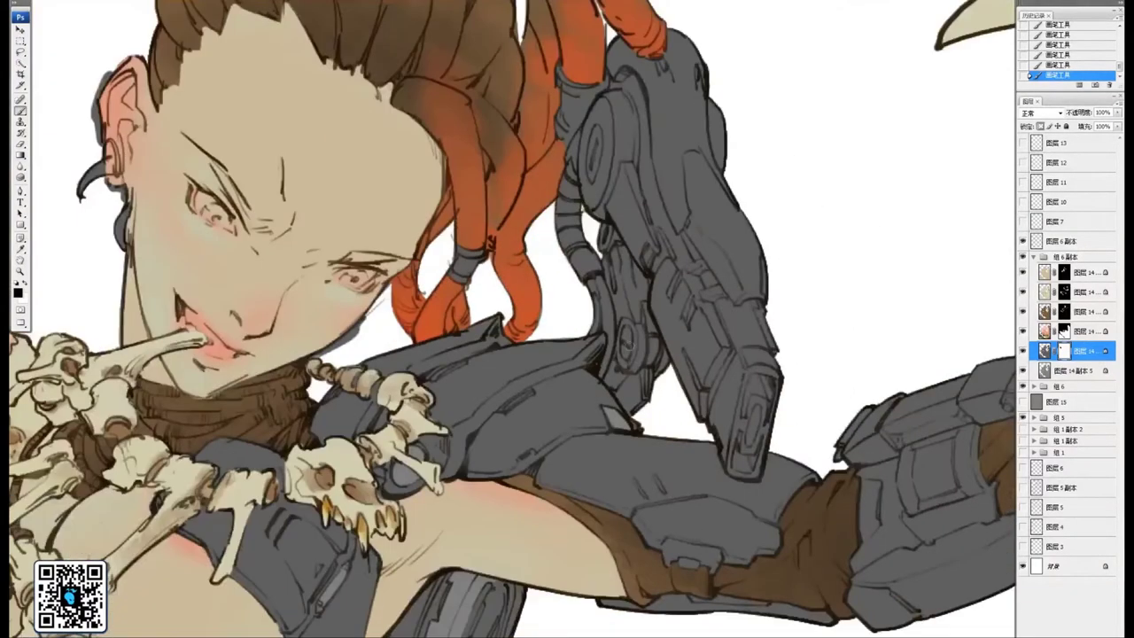
# Mask the dark tone off the mechanical arm's oval joint inset, large upper plates and narrow side plate beside the head
pyautogui.moveTo(637, 236); pyautogui.dragTo(662, 413)
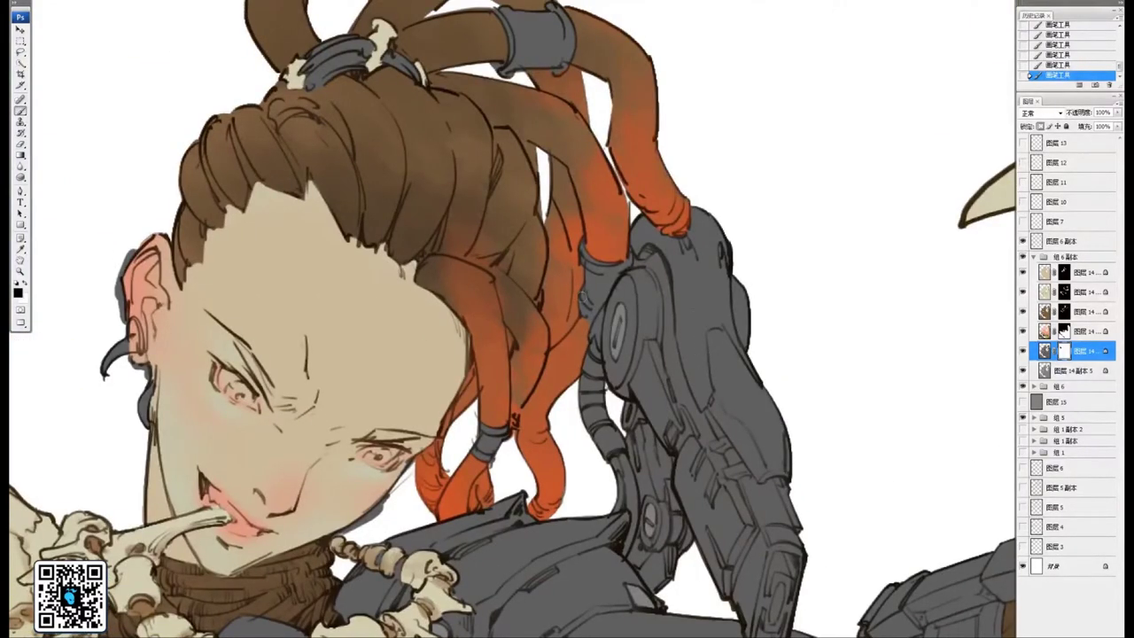
pyautogui.moveTo(779, 440)
pyautogui.mouseDown()
pyautogui.moveTo(749, 417)
pyautogui.moveTo(768, 417)
pyautogui.moveTo(759, 420)
pyautogui.moveTo(776, 433)
pyautogui.mouseUp()
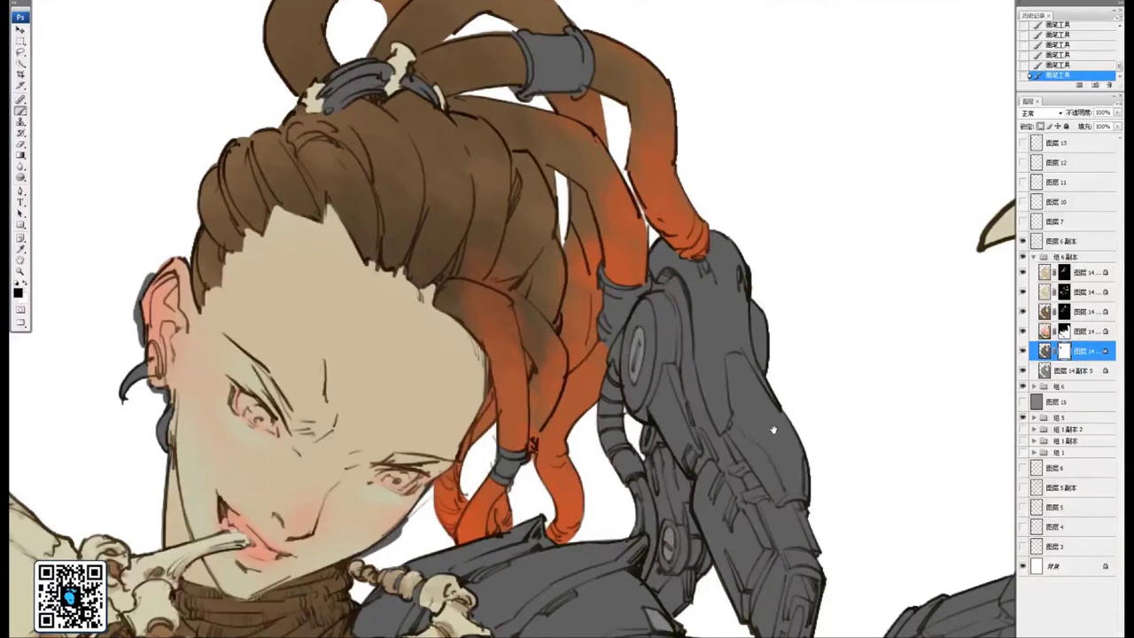
pyautogui.moveTo(782, 434)
pyautogui.mouseDown()
pyautogui.moveTo(760, 429)
pyautogui.moveTo(719, 375)
pyautogui.mouseUp()
pyautogui.moveTo(608, 196)
pyautogui.mouseDown()
pyautogui.moveTo(657, 180)
pyautogui.moveTo(675, 283)
pyautogui.moveTo(705, 354)
pyautogui.moveTo(719, 370)
pyautogui.moveTo(699, 329)
pyautogui.moveTo(752, 412)
pyautogui.moveTo(725, 405)
pyautogui.moveTo(720, 427)
pyautogui.moveTo(733, 414)
pyautogui.moveTo(714, 432)
pyautogui.moveTo(696, 392)
pyautogui.moveTo(715, 408)
pyautogui.moveTo(715, 396)
pyautogui.moveTo(660, 277)
pyautogui.moveTo(658, 307)
pyautogui.moveTo(691, 387)
pyautogui.moveTo(679, 373)
pyautogui.moveTo(698, 400)
pyautogui.moveTo(661, 348)
pyautogui.moveTo(705, 406)
pyautogui.moveTo(656, 359)
pyautogui.moveTo(628, 221)
pyautogui.moveTo(654, 283)
pyautogui.moveTo(652, 253)
pyautogui.mouseUp()
pyautogui.moveTo(696, 374); pyautogui.dragTo(716, 357)
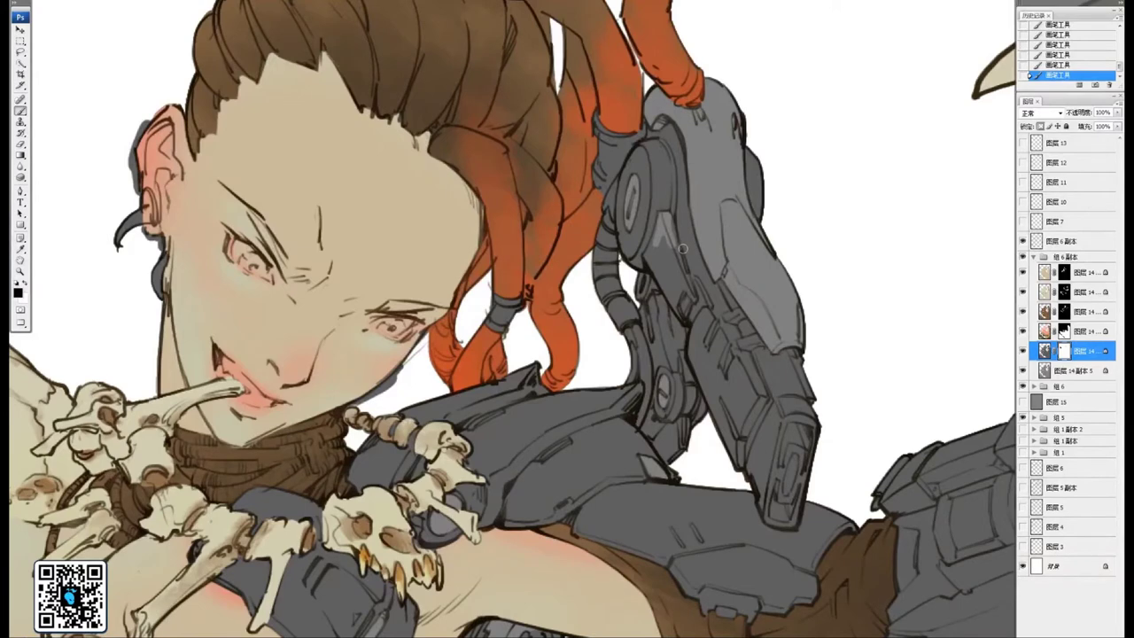
pyautogui.moveTo(670, 277); pyautogui.dragTo(676, 261)
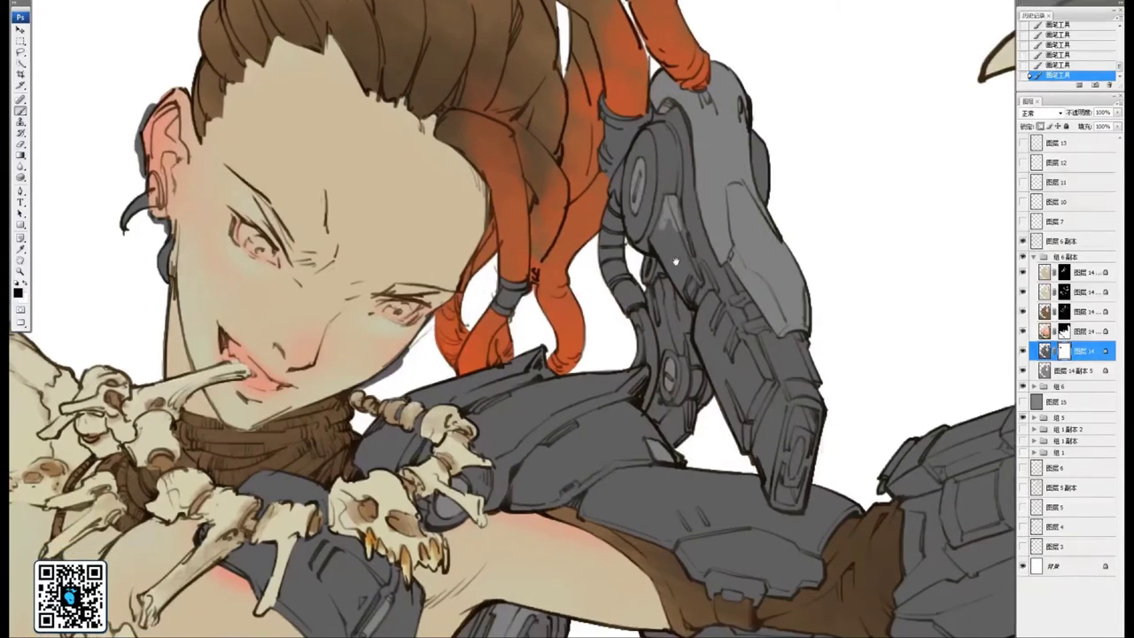
pyautogui.moveTo(668, 218)
pyautogui.mouseDown()
pyautogui.moveTo(690, 295)
pyautogui.moveTo(675, 271)
pyautogui.moveTo(649, 269)
pyautogui.mouseUp()
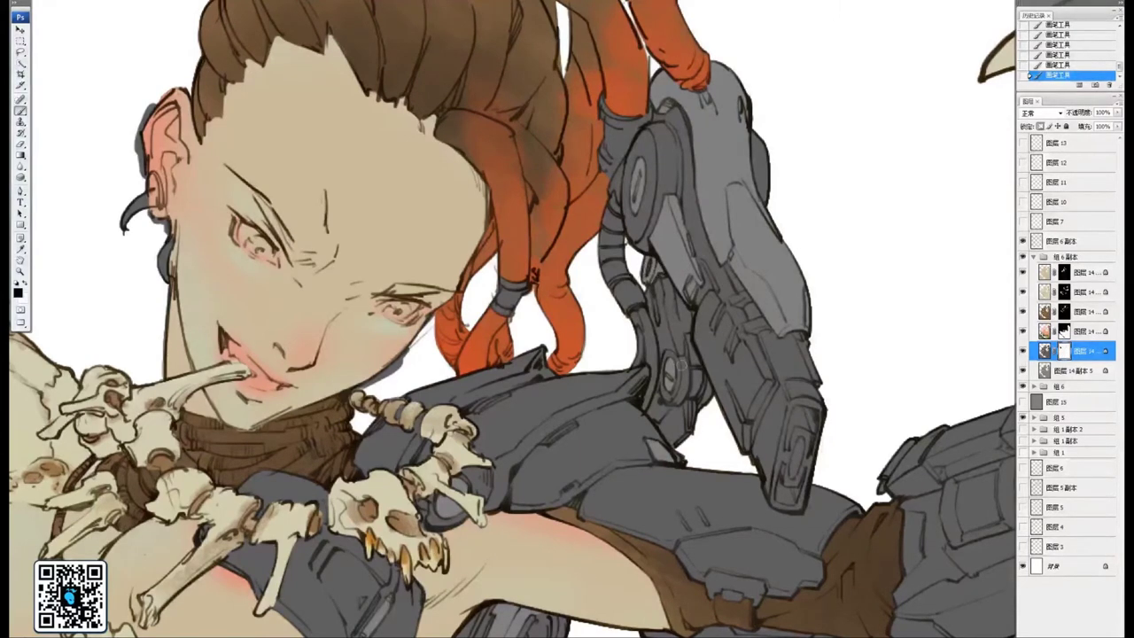
# Mask the dark tone off the small clasp on the lower edge of the outstretched upper arm's armour
pyautogui.moveTo(714, 363); pyautogui.dragTo(692, 210)
pyautogui.moveTo(860, 257)
pyautogui.mouseDown()
pyautogui.moveTo(777, 279)
pyautogui.moveTo(648, 283)
pyautogui.moveTo(727, 273)
pyautogui.mouseUp()
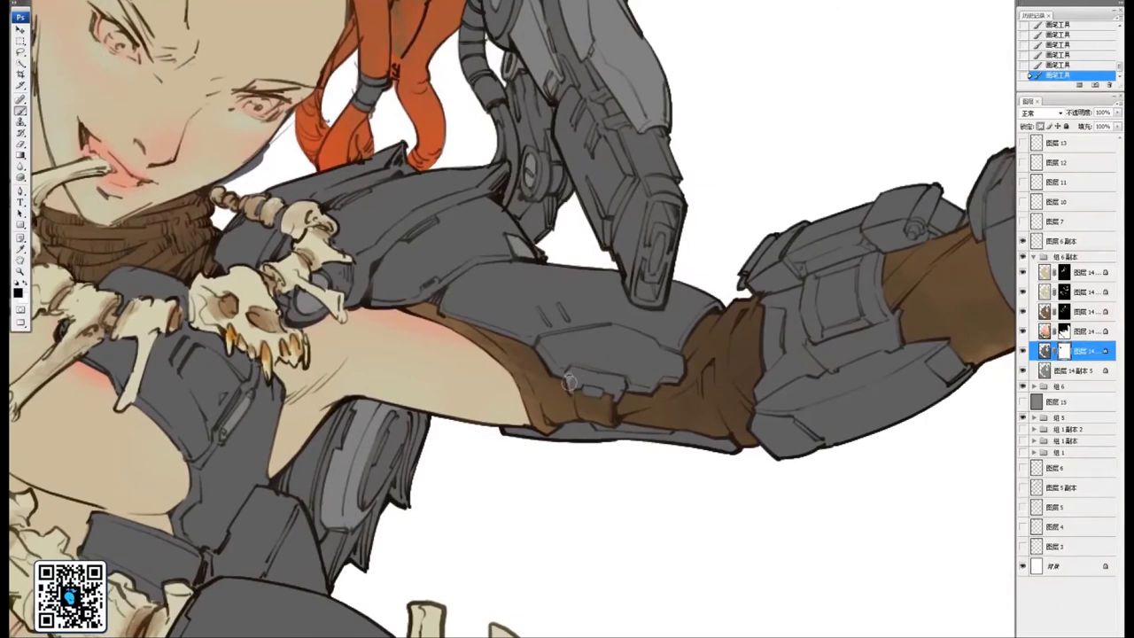
pyautogui.moveTo(574, 370)
pyautogui.mouseDown()
pyautogui.moveTo(620, 395)
pyautogui.moveTo(605, 380)
pyautogui.moveTo(623, 384)
pyautogui.mouseUp()
pyautogui.moveTo(855, 336); pyautogui.dragTo(609, 393)
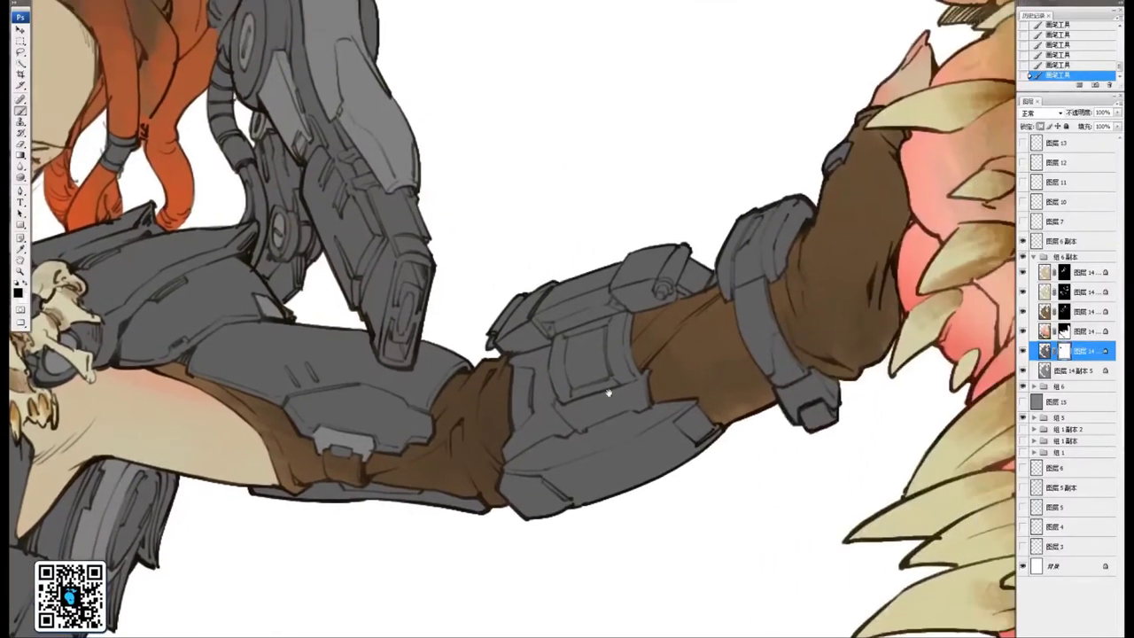
# Enlarge the brush and mask the dark tone off the small end plates at both ends of the lower forearm guard
pyautogui.moveTo(589, 338); pyautogui.dragTo(602, 367)
pyautogui.press(']')
pyautogui.press(']')
pyautogui.moveTo(529, 521)
pyautogui.mouseDown()
pyautogui.moveTo(540, 527)
pyautogui.moveTo(536, 514)
pyautogui.moveTo(556, 512)
pyautogui.moveTo(584, 534)
pyautogui.moveTo(568, 534)
pyautogui.mouseUp()
pyautogui.moveTo(727, 417); pyautogui.dragTo(688, 418)
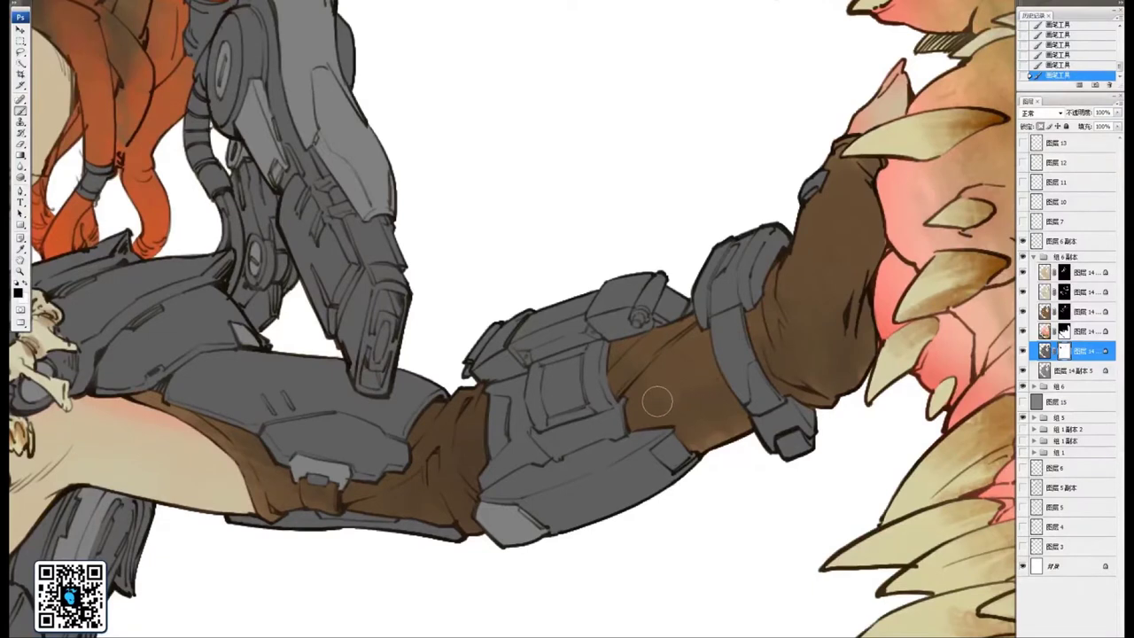
pyautogui.moveTo(654, 468)
pyautogui.mouseDown()
pyautogui.moveTo(644, 409)
pyautogui.moveTo(666, 375)
pyautogui.moveTo(746, 421)
pyautogui.mouseUp()
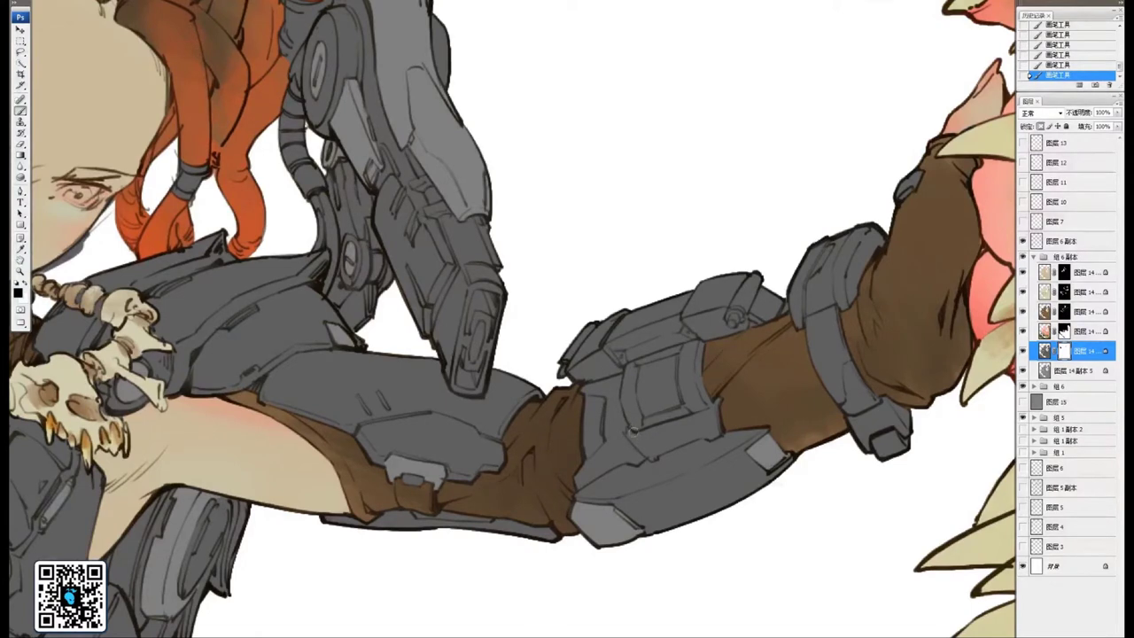
# Mask the dark tone off the strip below the forearm's pouch and the small cylinder on the armour above it
pyautogui.moveTo(627, 433)
pyautogui.mouseDown()
pyautogui.moveTo(652, 456)
pyautogui.moveTo(656, 435)
pyautogui.moveTo(637, 435)
pyautogui.moveTo(716, 415)
pyautogui.moveTo(691, 421)
pyautogui.moveTo(719, 403)
pyautogui.moveTo(653, 455)
pyautogui.mouseUp()
pyautogui.moveTo(727, 418); pyautogui.dragTo(710, 435)
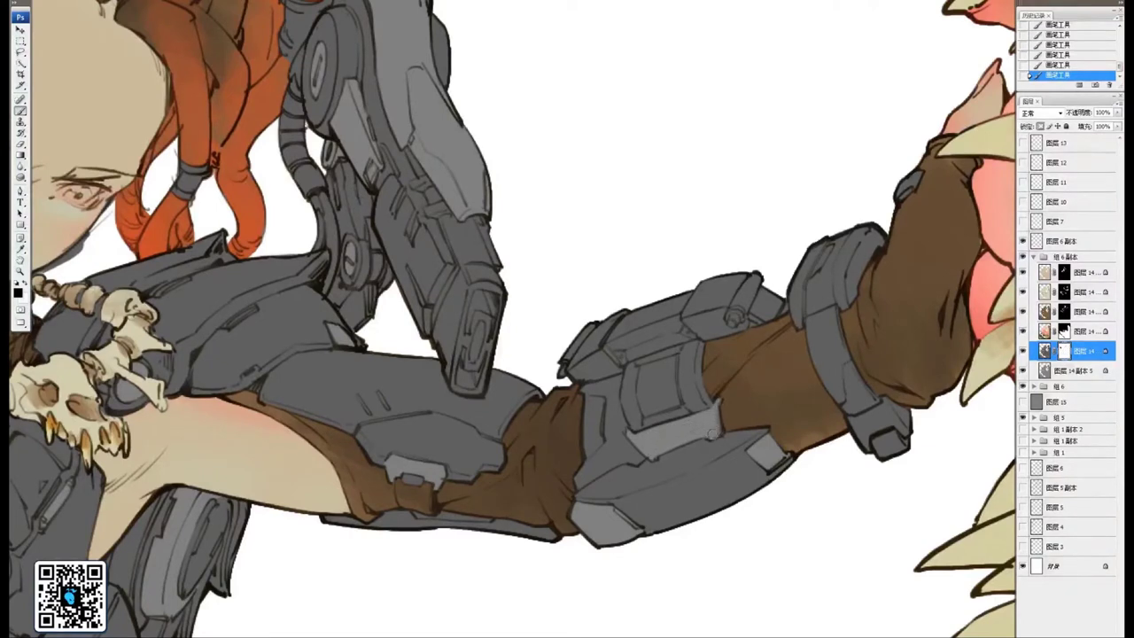
pyautogui.moveTo(683, 382); pyautogui.dragTo(726, 440)
pyautogui.moveTo(755, 377)
pyautogui.mouseDown()
pyautogui.moveTo(684, 392)
pyautogui.moveTo(712, 387)
pyautogui.moveTo(734, 350)
pyautogui.mouseUp()
pyautogui.press(']')
pyautogui.press(']')
pyautogui.moveTo(639, 369); pyautogui.dragTo(741, 314)
pyautogui.moveTo(640, 381); pyautogui.dragTo(662, 349)
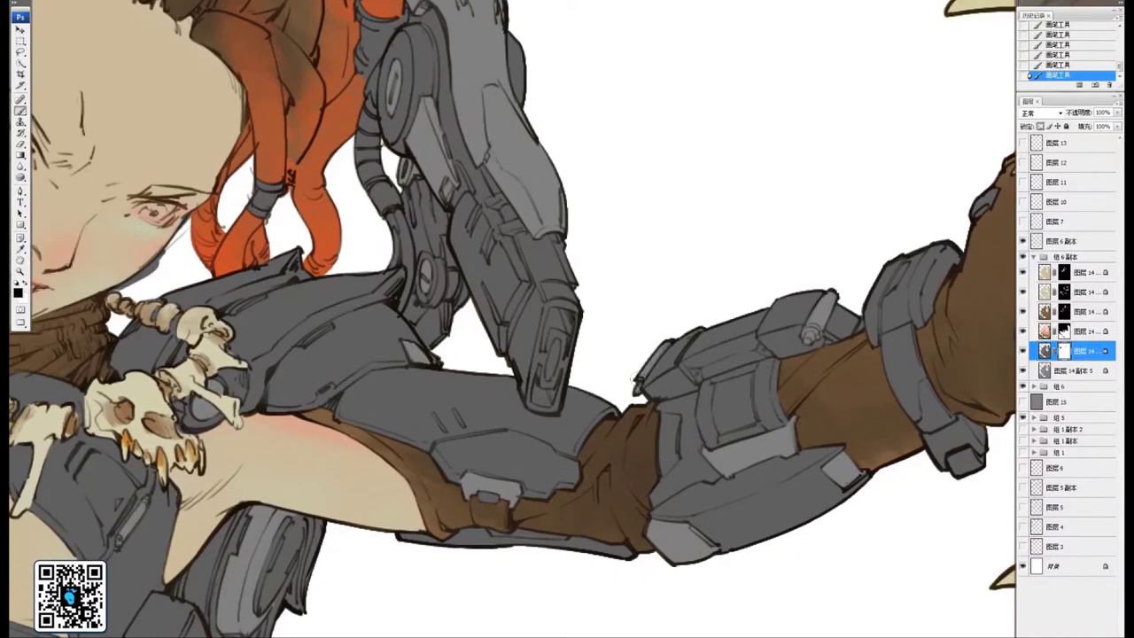
# Mask the dark tone off the buckle inset at the lower end of the armour band around the outstretched arm
pyautogui.hscroll(8, 842, 277)
pyautogui.scroll(-1, 669, 439)
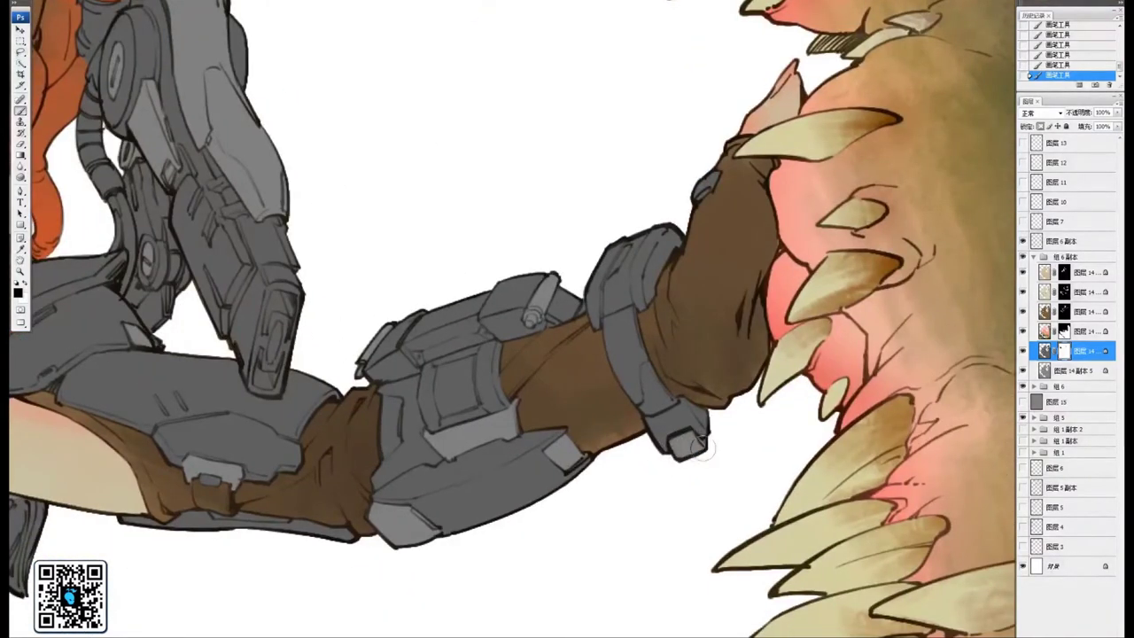
pyautogui.scroll(3, 696, 382)
pyautogui.hscroll(-1, 697, 382)
pyautogui.scroll(1, 696, 382)
pyautogui.hscroll(-1, 696, 382)
pyautogui.scroll(-1, 750, 350)
pyautogui.hscroll(1, 735, 345)
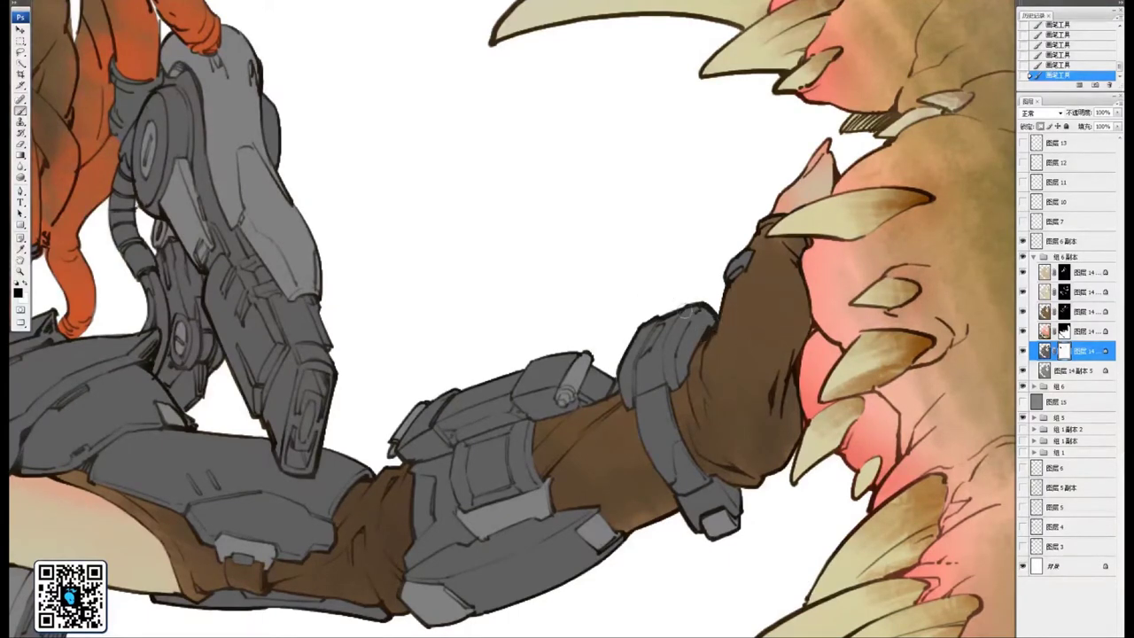
# Mask the dark tone off the upper plates of the arm band and the small plate near the wrist
pyautogui.scroll(-1, 687, 309)
pyautogui.hscroll(1, 688, 309)
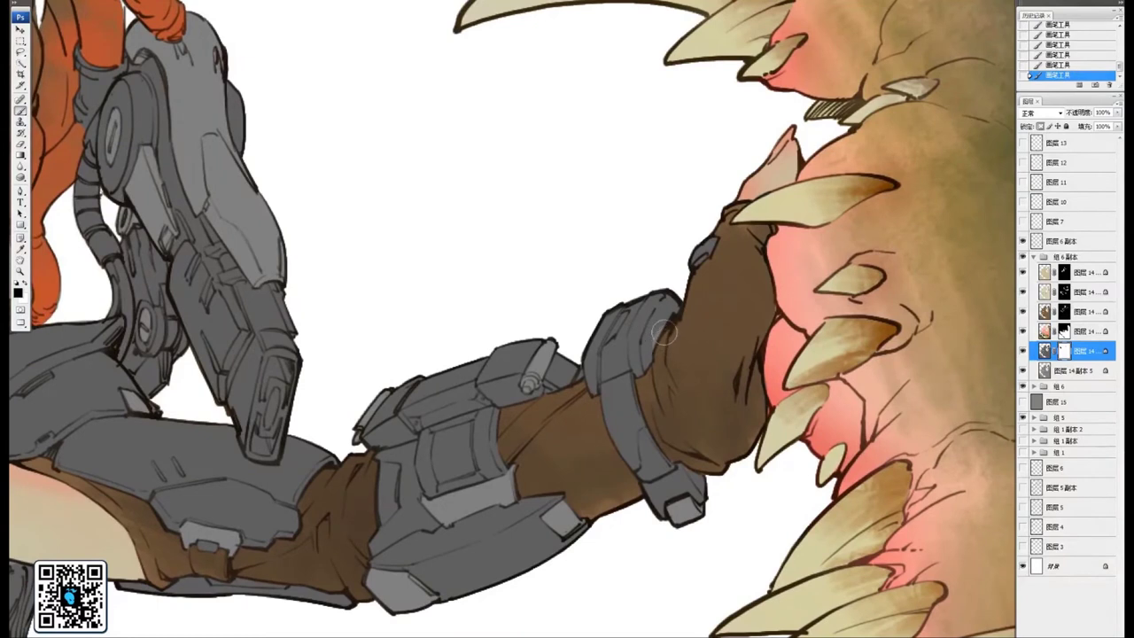
pyautogui.moveTo(657, 344)
pyautogui.mouseDown()
pyautogui.moveTo(664, 289)
pyautogui.moveTo(638, 358)
pyautogui.moveTo(638, 336)
pyautogui.moveTo(655, 360)
pyautogui.mouseUp()
pyautogui.moveTo(608, 312)
pyautogui.mouseDown()
pyautogui.moveTo(589, 362)
pyautogui.moveTo(616, 311)
pyautogui.mouseUp()
pyautogui.moveTo(594, 358); pyautogui.dragTo(591, 351)
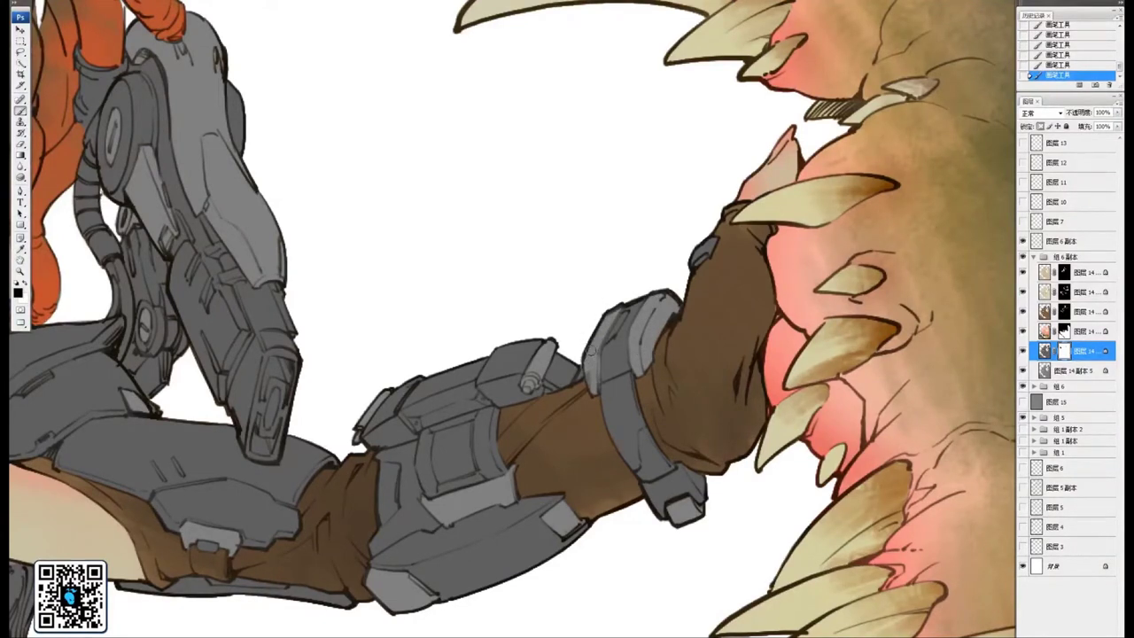
pyautogui.moveTo(695, 264); pyautogui.dragTo(715, 248)
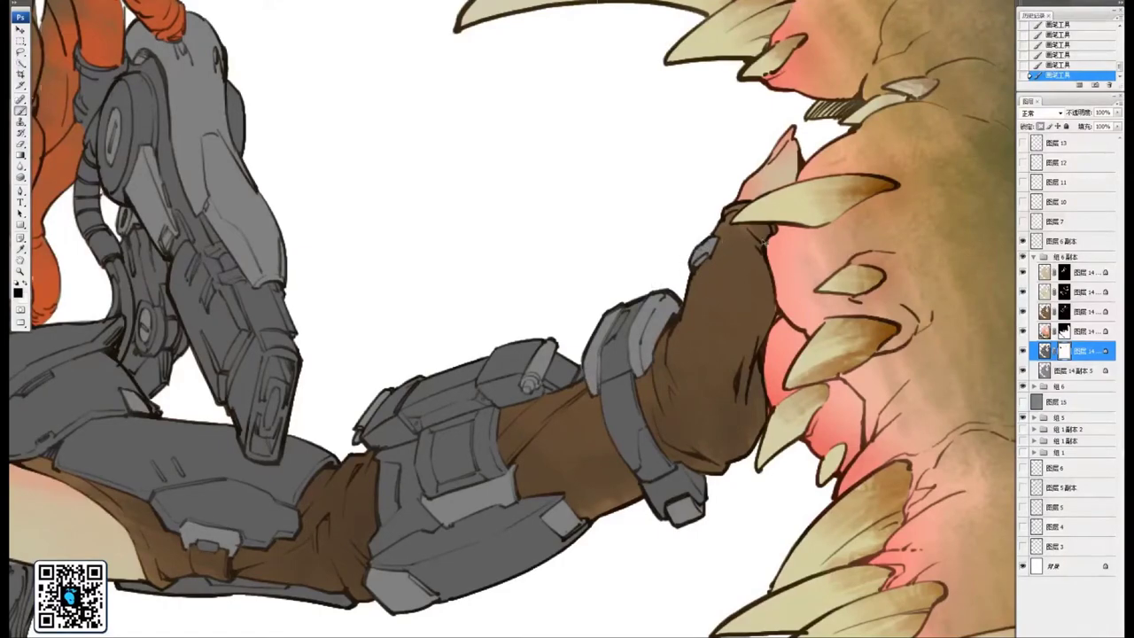
# Mask in a light tone on the narrow angled plate along the left side of the front leg's shin armour, using a smaller brush for its tip
pyautogui.hotkey('ctrl', '-')
pyautogui.hotkey('ctrl', '-')
pyautogui.hotkey('ctrl', '-')
pyautogui.hotkey('ctrl', '-')
pyautogui.moveTo(424, 501); pyautogui.dragTo(733, 350)
pyautogui.hotkey('ctrl', '+')
pyautogui.hotkey('ctrl', '+')
pyautogui.hotkey('ctrl', '+')
pyautogui.hotkey('ctrl', '+')
pyautogui.moveTo(773, 232); pyautogui.dragTo(746, 303)
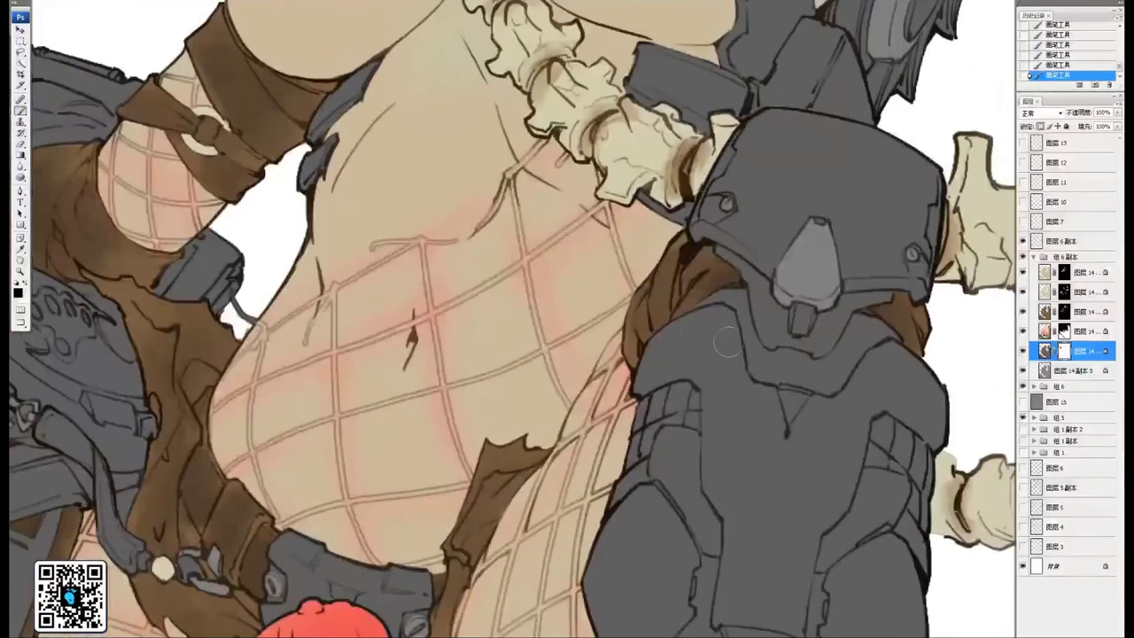
pyautogui.moveTo(727, 375)
pyautogui.mouseDown()
pyautogui.moveTo(689, 273)
pyautogui.moveTo(679, 275)
pyautogui.moveTo(692, 316)
pyautogui.moveTo(652, 363)
pyautogui.mouseUp()
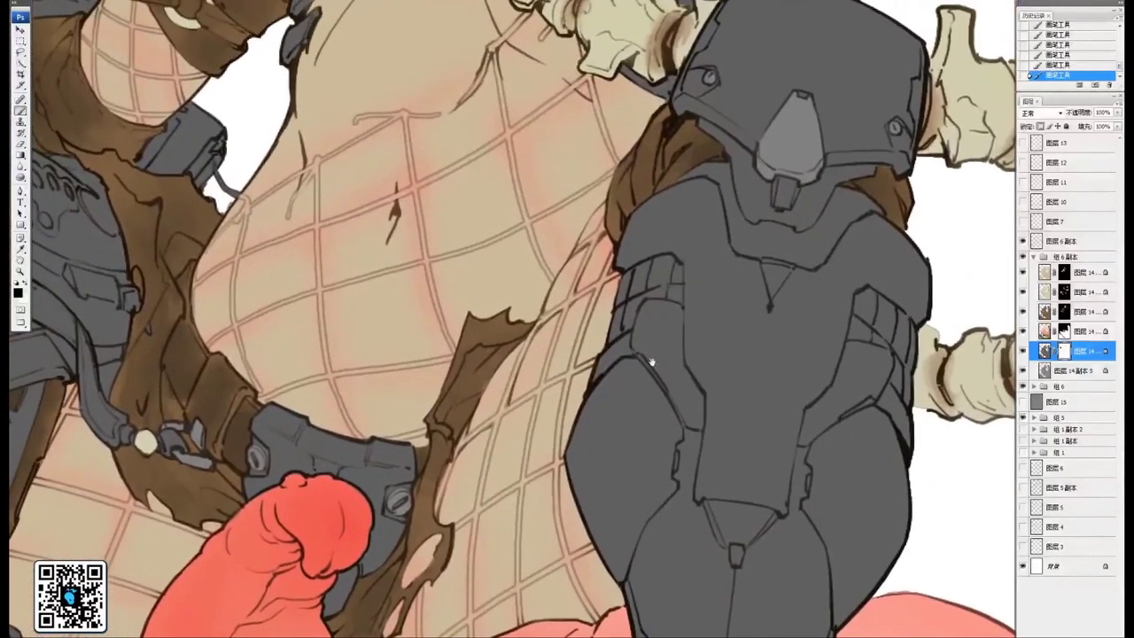
pyautogui.moveTo(650, 323)
pyautogui.mouseDown()
pyautogui.moveTo(644, 309)
pyautogui.moveTo(641, 342)
pyautogui.moveTo(683, 390)
pyautogui.moveTo(660, 341)
pyautogui.moveTo(677, 363)
pyautogui.mouseUp()
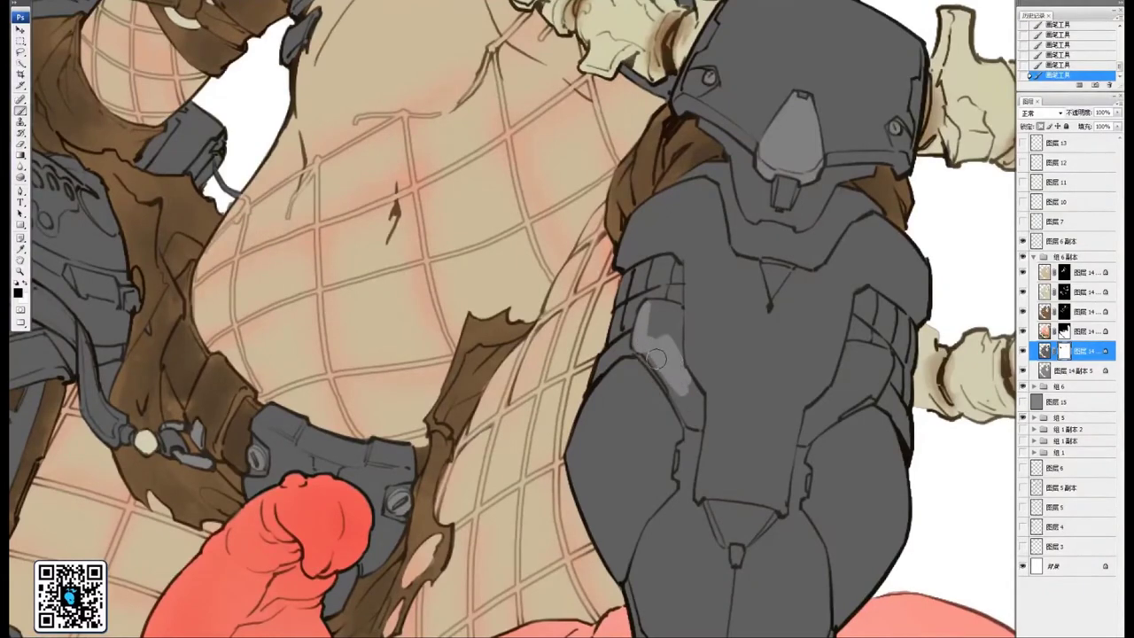
pyautogui.press('[')
pyautogui.moveTo(681, 406)
pyautogui.mouseDown()
pyautogui.moveTo(691, 424)
pyautogui.moveTo(693, 395)
pyautogui.moveTo(697, 413)
pyautogui.mouseUp()
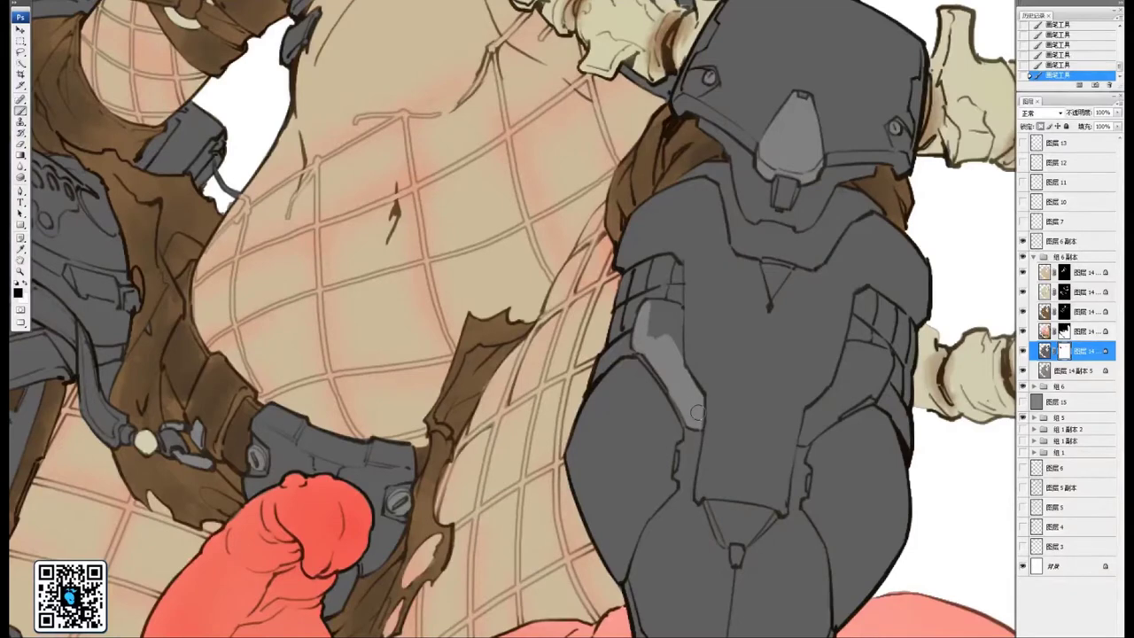
# Finish the narrow shin plate and mask the dark tone off the large curved plate below it
pyautogui.moveTo(654, 330)
pyautogui.mouseDown()
pyautogui.moveTo(651, 305)
pyautogui.moveTo(672, 310)
pyautogui.moveTo(658, 330)
pyautogui.moveTo(669, 335)
pyautogui.moveTo(678, 319)
pyautogui.moveTo(676, 365)
pyautogui.moveTo(694, 305)
pyautogui.moveTo(723, 354)
pyautogui.moveTo(700, 303)
pyautogui.mouseUp()
pyautogui.moveTo(730, 353)
pyautogui.mouseDown()
pyautogui.moveTo(738, 370)
pyautogui.moveTo(718, 381)
pyautogui.moveTo(718, 332)
pyautogui.moveTo(737, 310)
pyautogui.mouseUp()
pyautogui.moveTo(727, 248)
pyautogui.mouseDown()
pyautogui.moveTo(752, 273)
pyautogui.moveTo(750, 341)
pyautogui.moveTo(753, 329)
pyautogui.moveTo(730, 356)
pyautogui.moveTo(705, 425)
pyautogui.moveTo(719, 372)
pyautogui.moveTo(686, 377)
pyautogui.moveTo(691, 293)
pyautogui.moveTo(678, 253)
pyautogui.moveTo(665, 275)
pyautogui.moveTo(695, 226)
pyautogui.moveTo(723, 274)
pyautogui.mouseUp()
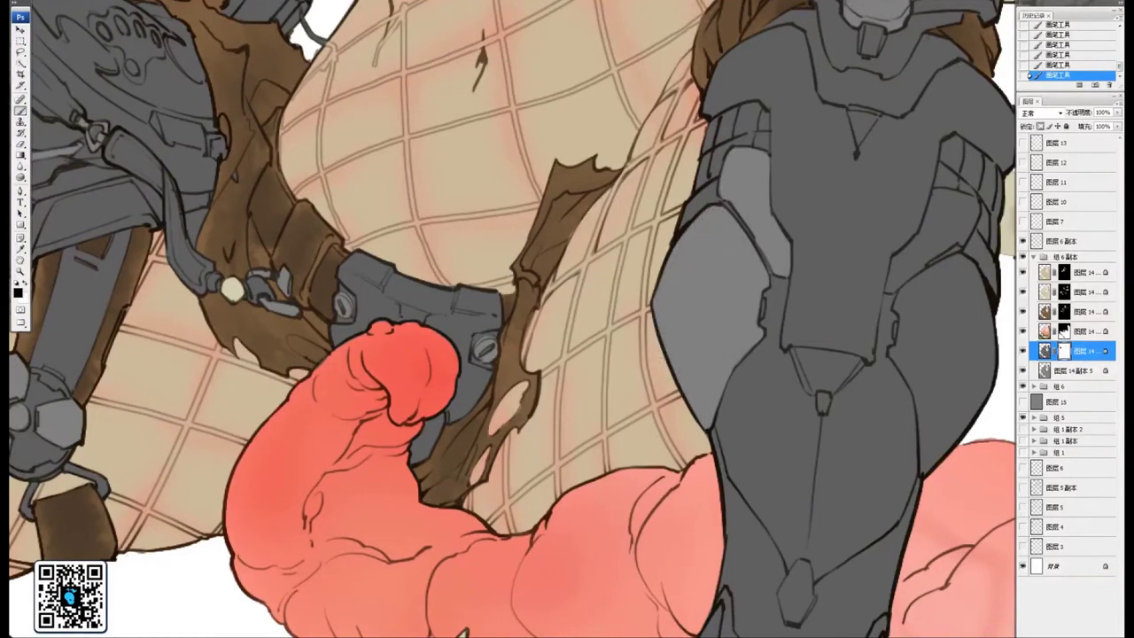
# Mask the dark tone off the matching narrow and large curved plates on the right side of the shin armour
pyautogui.moveTo(922, 239)
pyautogui.mouseDown()
pyautogui.moveTo(716, 293)
pyautogui.moveTo(732, 330)
pyautogui.moveTo(714, 344)
pyautogui.moveTo(736, 327)
pyautogui.moveTo(730, 313)
pyautogui.moveTo(757, 264)
pyautogui.moveTo(796, 263)
pyautogui.moveTo(784, 290)
pyautogui.moveTo(753, 310)
pyautogui.moveTo(779, 279)
pyautogui.moveTo(766, 286)
pyautogui.mouseUp()
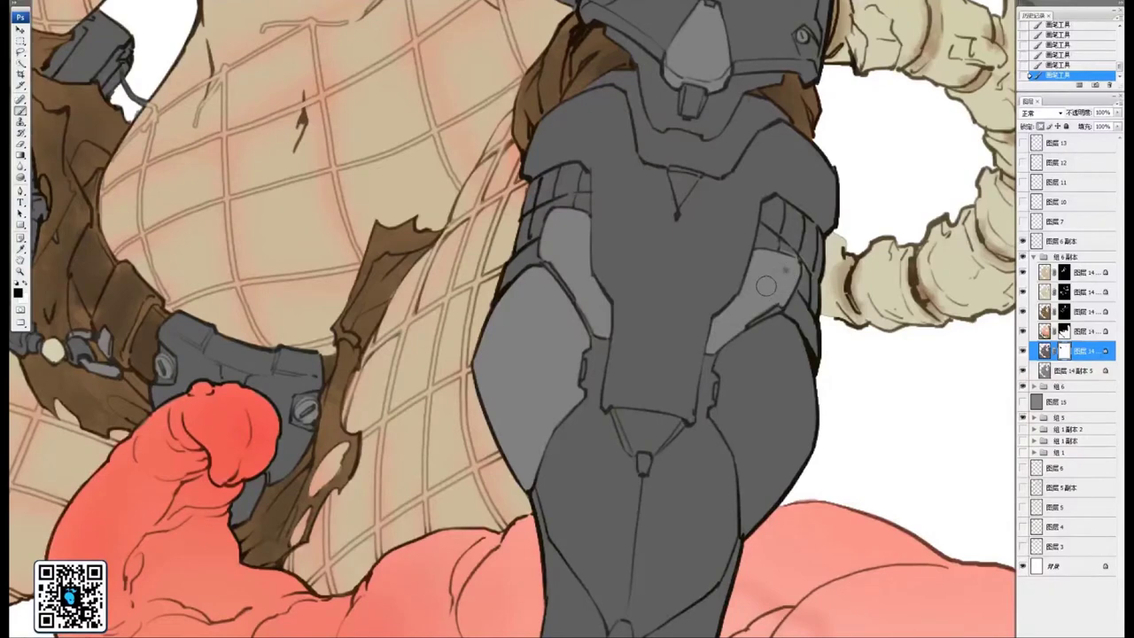
pyautogui.moveTo(735, 354)
pyautogui.mouseDown()
pyautogui.moveTo(783, 324)
pyautogui.moveTo(773, 328)
pyautogui.moveTo(796, 351)
pyautogui.moveTo(806, 442)
pyautogui.moveTo(772, 397)
pyautogui.moveTo(774, 343)
pyautogui.moveTo(719, 369)
pyautogui.moveTo(730, 372)
pyautogui.moveTo(726, 411)
pyautogui.moveTo(729, 378)
pyautogui.moveTo(714, 412)
pyautogui.moveTo(735, 365)
pyautogui.moveTo(759, 391)
pyautogui.moveTo(775, 453)
pyautogui.moveTo(750, 373)
pyautogui.moveTo(748, 416)
pyautogui.moveTo(754, 385)
pyautogui.moveTo(756, 411)
pyautogui.moveTo(776, 391)
pyautogui.moveTo(751, 429)
pyautogui.moveTo(810, 341)
pyautogui.mouseUp()
pyautogui.moveTo(709, 381); pyautogui.dragTo(799, 384)
# Mask the dark tone off the hexagonal inset on the lower shin and the pointed plates on both sides of the ankle
pyautogui.moveTo(732, 498); pyautogui.dragTo(762, 281)
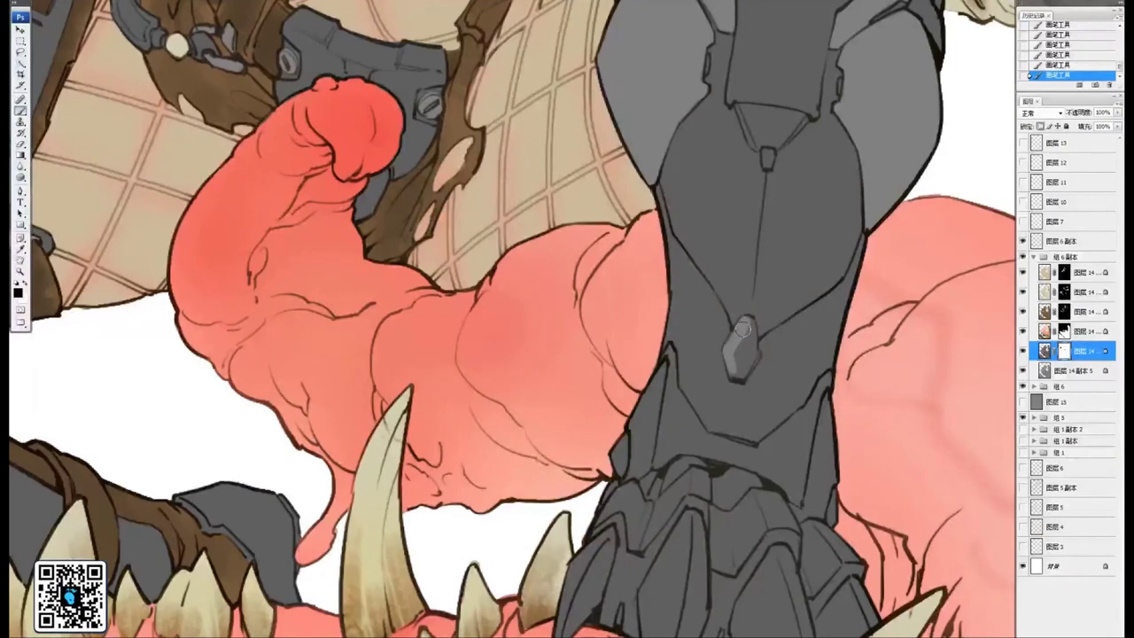
pyautogui.moveTo(749, 331); pyautogui.dragTo(748, 364)
pyautogui.moveTo(670, 413)
pyautogui.mouseDown()
pyautogui.moveTo(750, 305)
pyautogui.moveTo(716, 308)
pyautogui.moveTo(737, 264)
pyautogui.moveTo(723, 350)
pyautogui.moveTo(736, 293)
pyautogui.mouseUp()
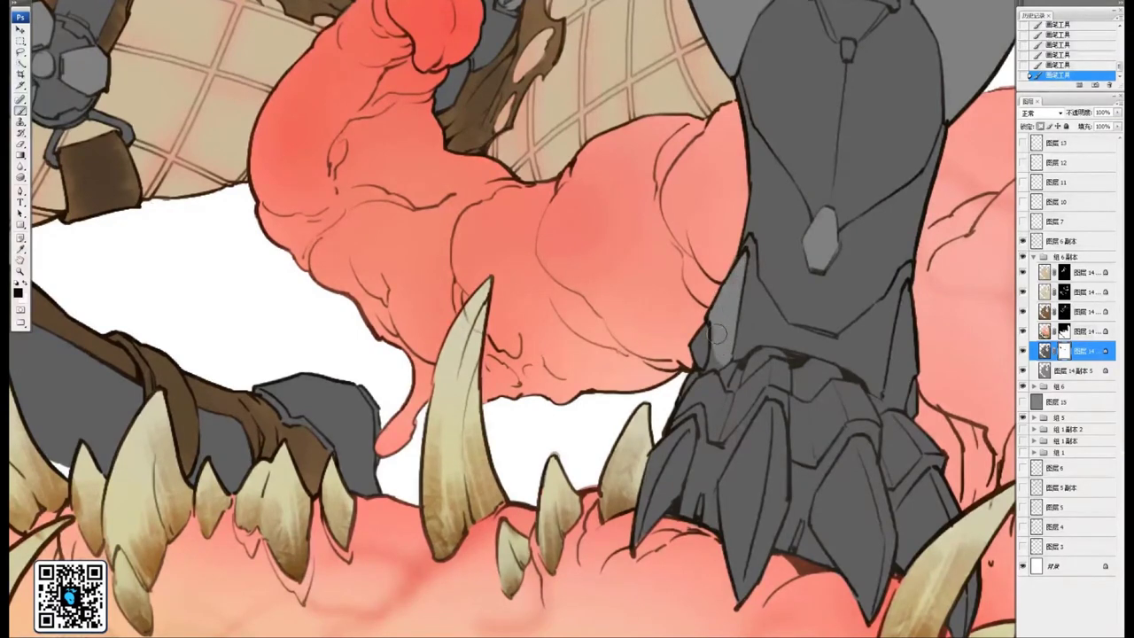
pyautogui.moveTo(716, 334); pyautogui.dragTo(706, 365)
pyautogui.moveTo(894, 316)
pyautogui.mouseDown()
pyautogui.moveTo(767, 352)
pyautogui.moveTo(778, 317)
pyautogui.moveTo(764, 434)
pyautogui.moveTo(810, 324)
pyautogui.mouseUp()
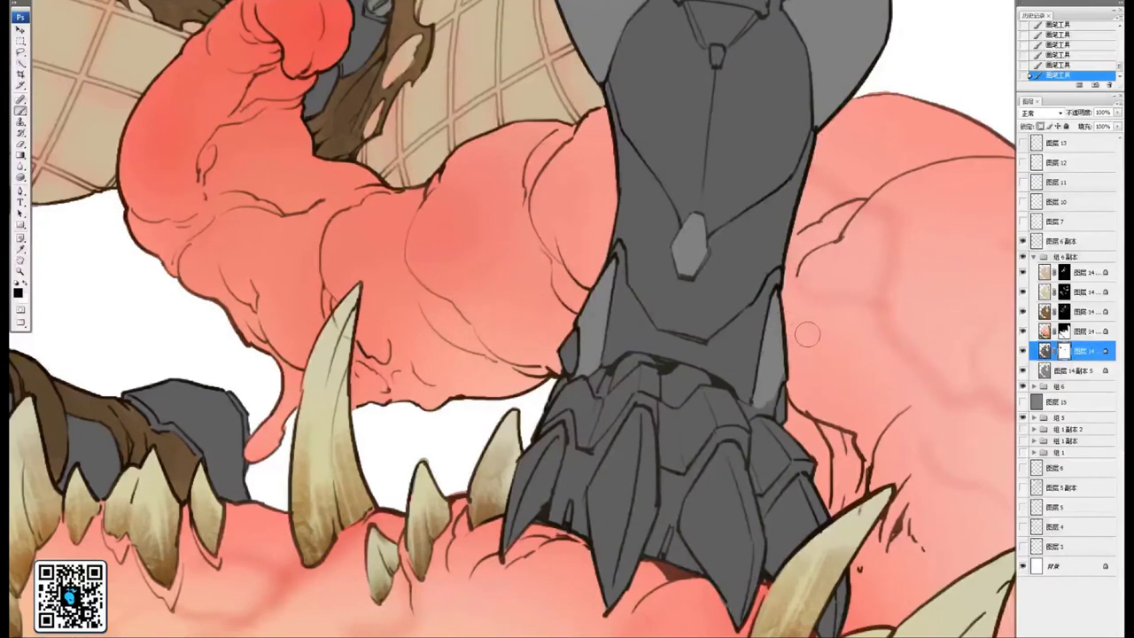
pyautogui.moveTo(775, 367); pyautogui.dragTo(766, 271)
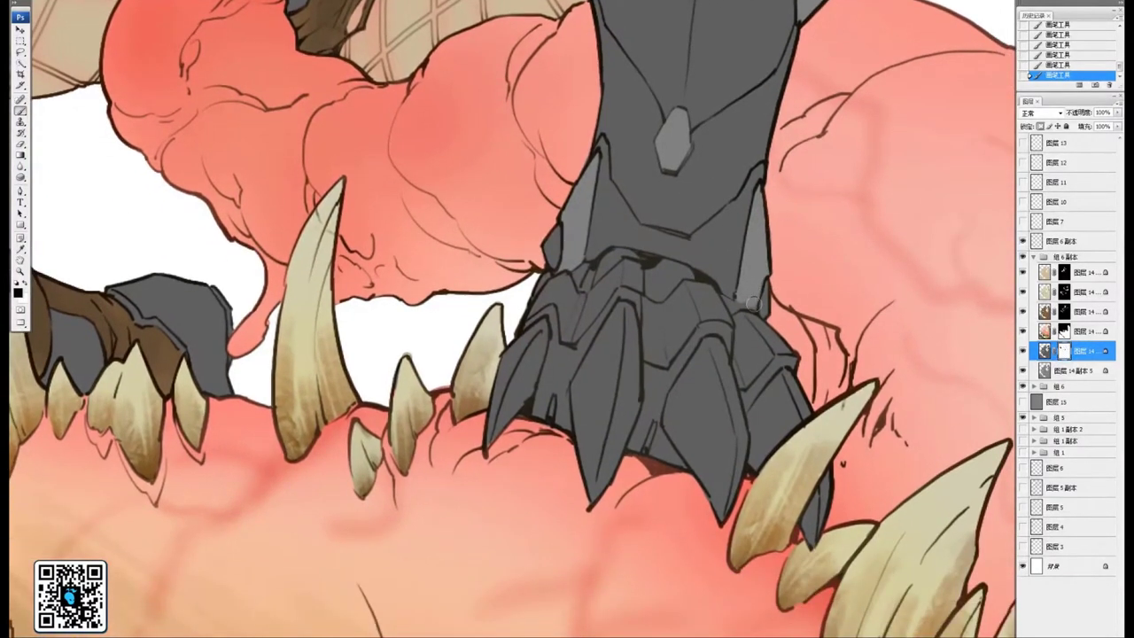
# Reduce the brush size and mask the dark tone off the leftmost claw of the armoured foot
pyautogui.moveTo(744, 305); pyautogui.dragTo(875, 206)
pyautogui.moveTo(673, 235); pyautogui.dragTo(702, 244)
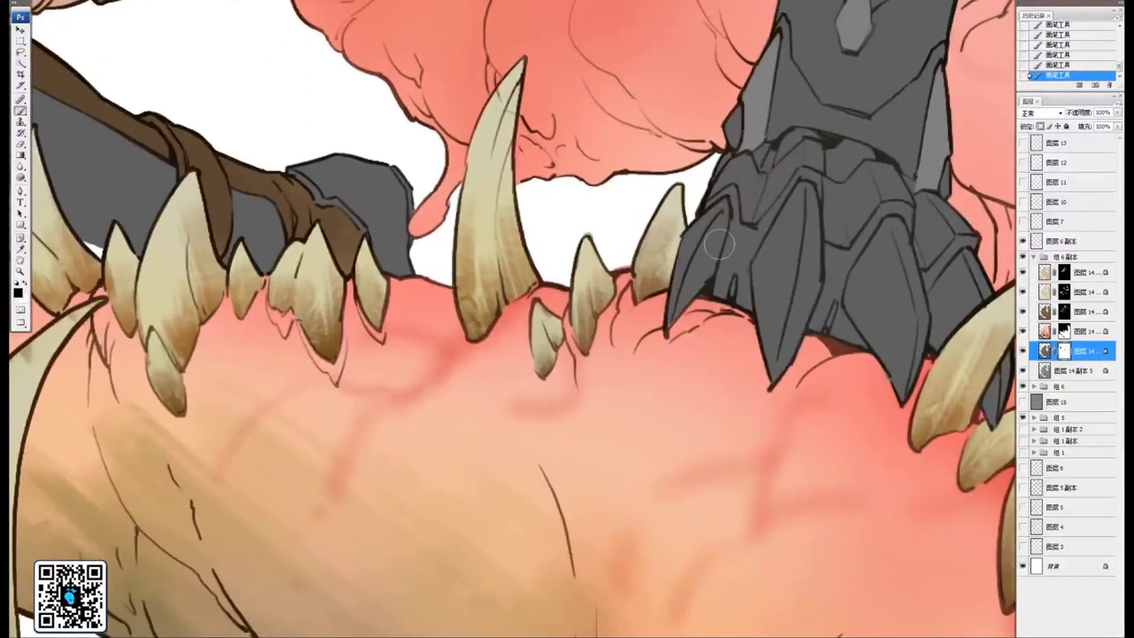
pyautogui.press('[')
pyautogui.press('[')
pyautogui.moveTo(694, 237)
pyautogui.mouseDown()
pyautogui.moveTo(673, 312)
pyautogui.moveTo(713, 228)
pyautogui.moveTo(704, 276)
pyautogui.moveTo(721, 204)
pyautogui.moveTo(719, 228)
pyautogui.moveTo(722, 208)
pyautogui.moveTo(681, 249)
pyautogui.mouseUp()
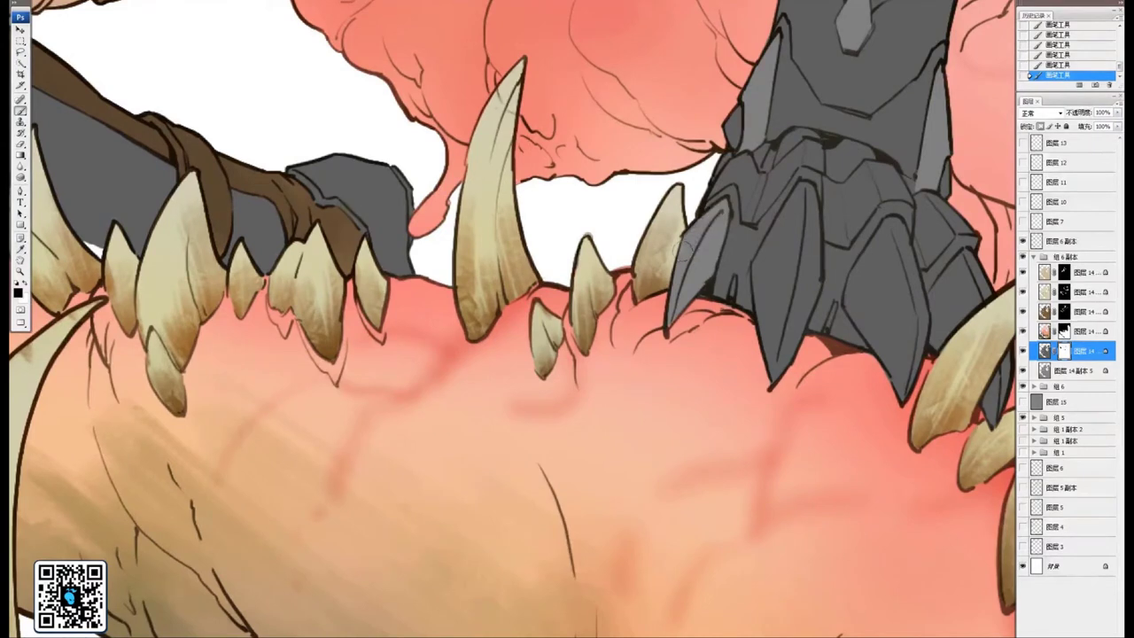
# Mask the dark tone off the second claw from the left on the armoured foot
pyautogui.moveTo(794, 229); pyautogui.dragTo(754, 242)
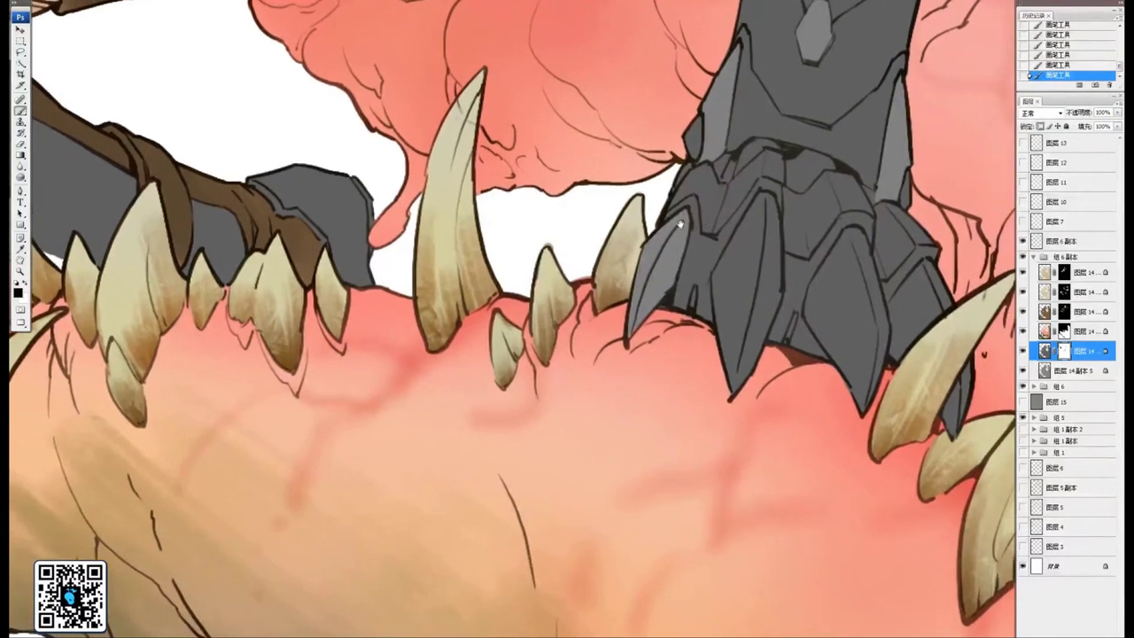
pyautogui.moveTo(724, 295); pyautogui.dragTo(723, 293)
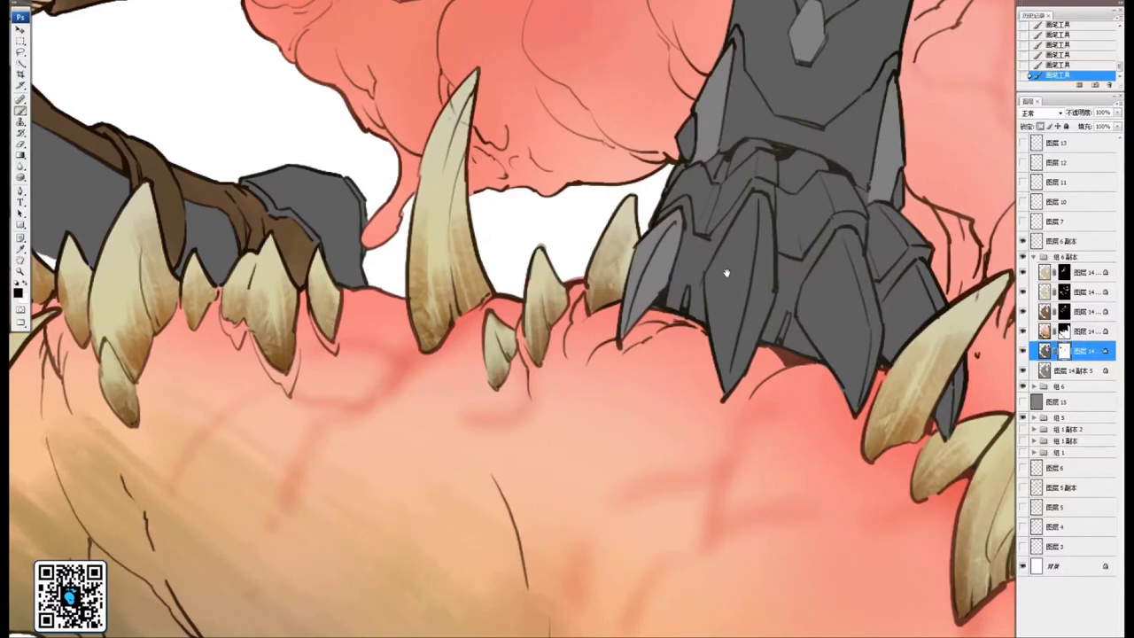
pyautogui.moveTo(726, 270); pyautogui.dragTo(708, 263)
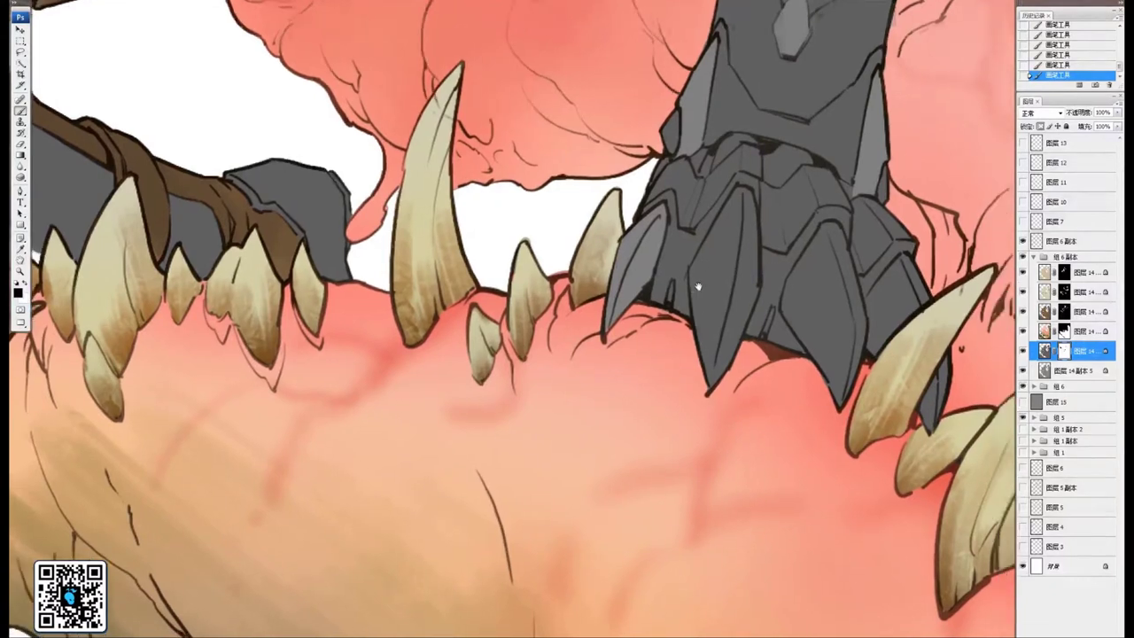
pyautogui.moveTo(739, 197)
pyautogui.mouseDown()
pyautogui.moveTo(698, 274)
pyautogui.moveTo(706, 381)
pyautogui.mouseUp()
pyautogui.moveTo(707, 278)
pyautogui.mouseDown()
pyautogui.moveTo(707, 384)
pyautogui.moveTo(727, 287)
pyautogui.moveTo(719, 358)
pyautogui.mouseUp()
pyautogui.moveTo(732, 237); pyautogui.dragTo(724, 363)
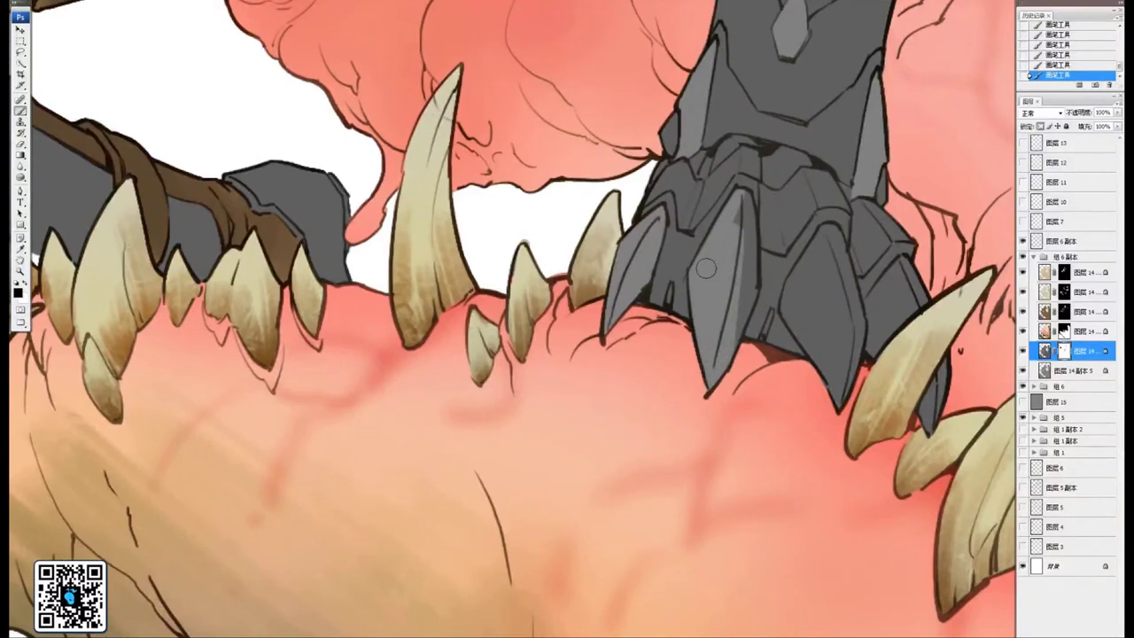
pyautogui.moveTo(734, 228)
pyautogui.mouseDown()
pyautogui.moveTo(744, 196)
pyautogui.moveTo(742, 340)
pyautogui.mouseUp()
# Mask the dark tone off the large third claw and the partly hidden rightmost claw of the armoured foot
pyautogui.moveTo(796, 300)
pyautogui.mouseDown()
pyautogui.moveTo(828, 233)
pyautogui.moveTo(849, 341)
pyautogui.mouseUp()
pyautogui.moveTo(828, 246); pyautogui.dragTo(852, 346)
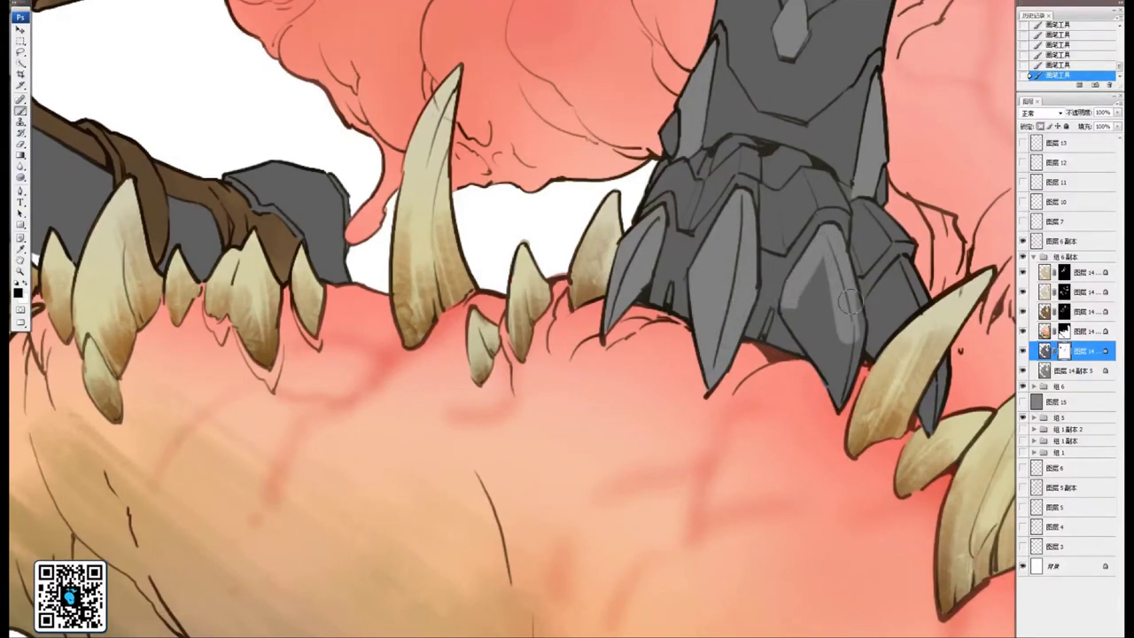
pyautogui.moveTo(843, 288)
pyautogui.mouseDown()
pyautogui.moveTo(851, 344)
pyautogui.moveTo(828, 405)
pyautogui.moveTo(817, 264)
pyautogui.moveTo(789, 309)
pyautogui.moveTo(824, 351)
pyautogui.moveTo(791, 307)
pyautogui.moveTo(818, 345)
pyautogui.moveTo(866, 310)
pyautogui.moveTo(863, 321)
pyautogui.moveTo(852, 322)
pyautogui.moveTo(903, 264)
pyautogui.moveTo(913, 284)
pyautogui.moveTo(861, 328)
pyautogui.moveTo(886, 351)
pyautogui.mouseUp()
pyautogui.moveTo(928, 405)
pyautogui.mouseDown()
pyautogui.moveTo(942, 370)
pyautogui.moveTo(930, 422)
pyautogui.mouseUp()
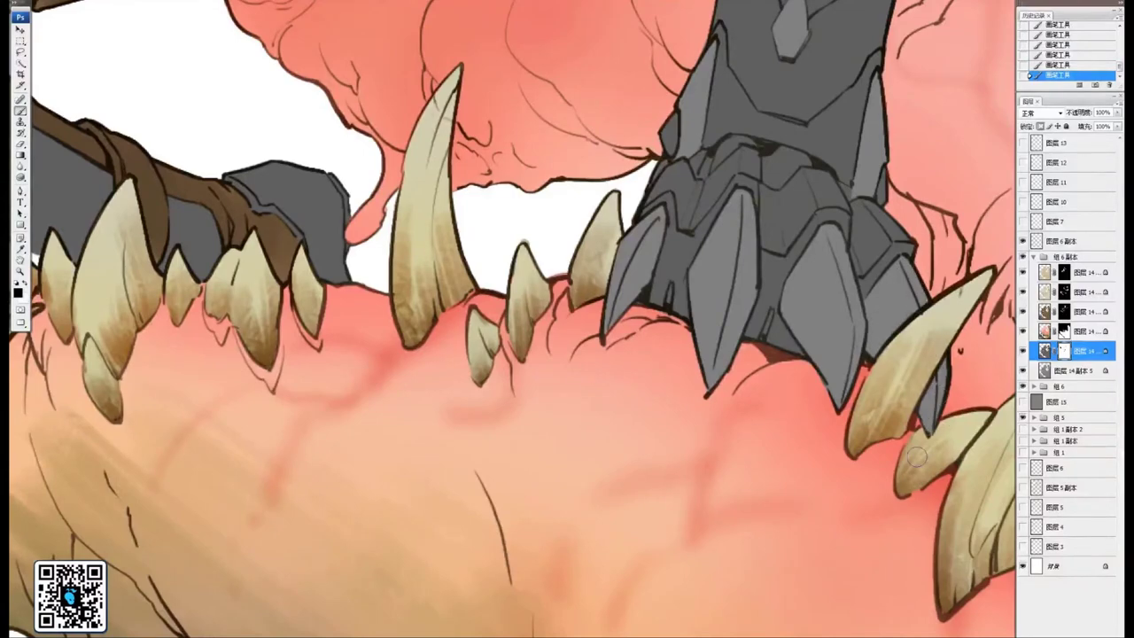
# Mask the dark tone off the small plate at the lower edge of the kneeling leg's knee guard
pyautogui.hotkey('ctrl', '-')
pyautogui.hotkey('ctrl', '-')
pyautogui.hotkey('ctrl', '-')
pyautogui.moveTo(498, 336); pyautogui.dragTo(582, 415)
pyautogui.hotkey('ctrl', '+')
pyautogui.hotkey('ctrl', '+')
pyautogui.hotkey('ctrl', '+')
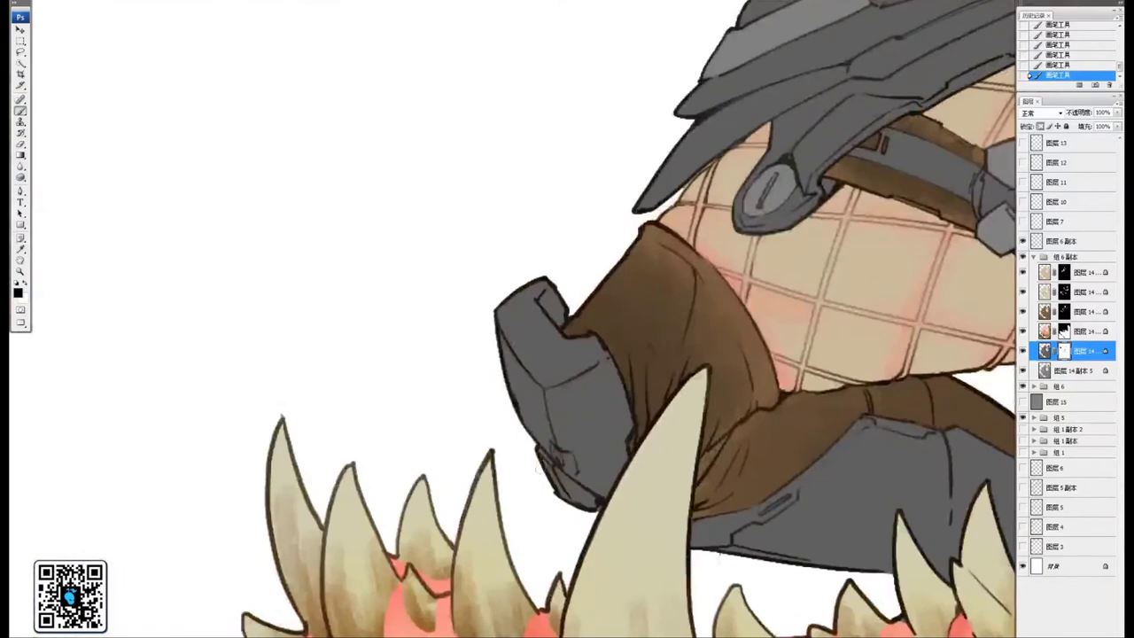
pyautogui.moveTo(556, 462); pyautogui.dragTo(546, 456)
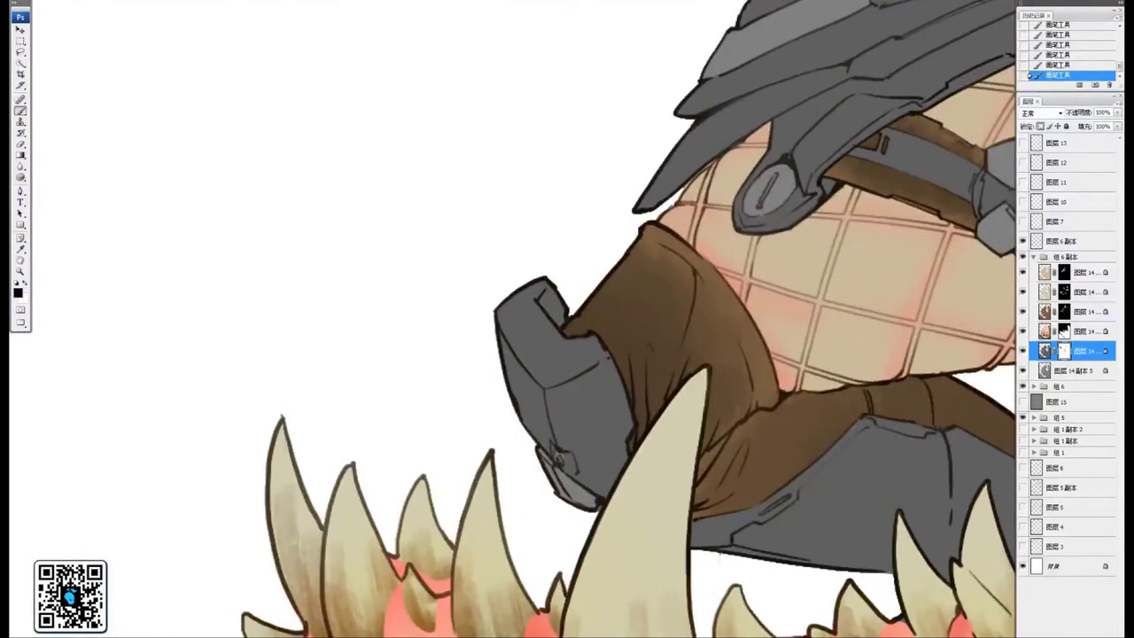
# Add an empty layer above the lighter armour copy and merge the masked dark armour layer into it
pyautogui.hotkey('ctrl', '-')
pyautogui.hotkey('ctrl', '-')
pyautogui.hotkey('ctrl', '-')
pyautogui.moveTo(799, 394); pyautogui.dragTo(533, 472)
pyautogui.hotkey('ctrl', '-')
pyautogui.hotkey('ctrl', '+')
pyautogui.hotkey('ctrl', '+')
pyautogui.hotkey('ctrl', '+')
pyautogui.hotkey('ctrl', '+')
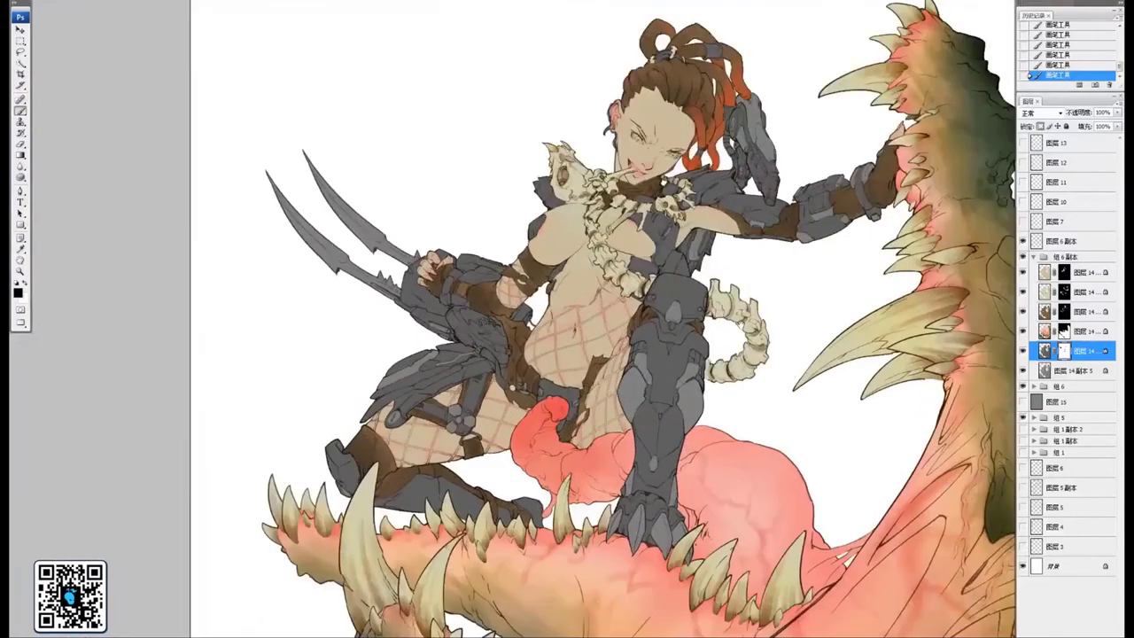
pyautogui.hotkey('ctrl', '-')
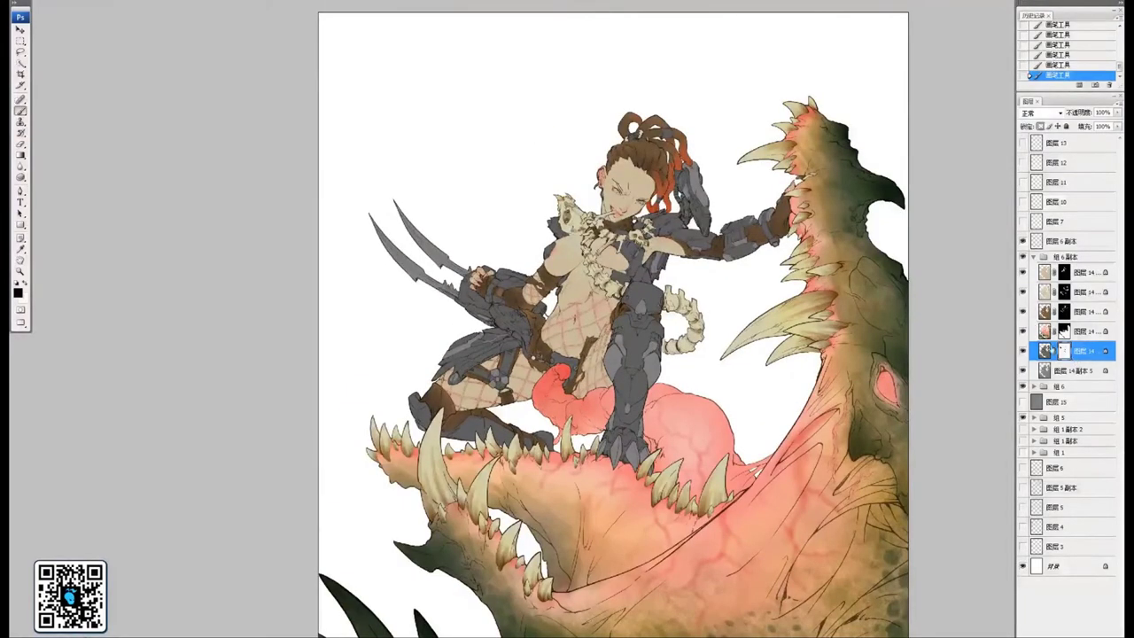
pyautogui.click(1078, 371)
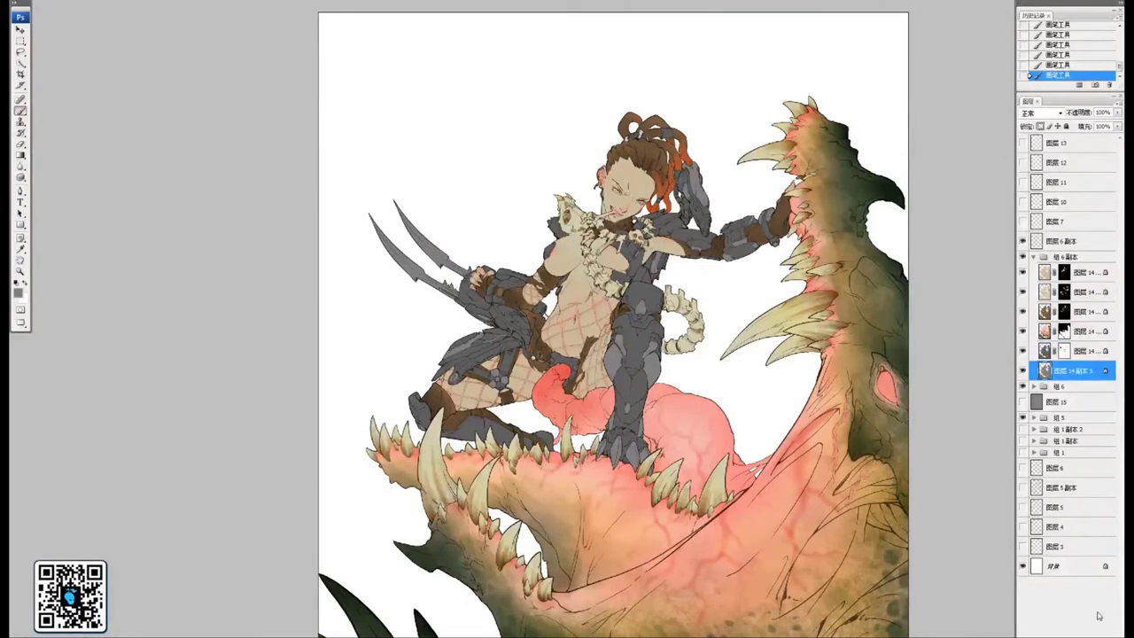
pyautogui.hotkey('ctrl', 'shift', 'alt', 'n')
pyautogui.keyDown('ctrl'); pyautogui.click(1086, 354); pyautogui.keyUp('ctrl')
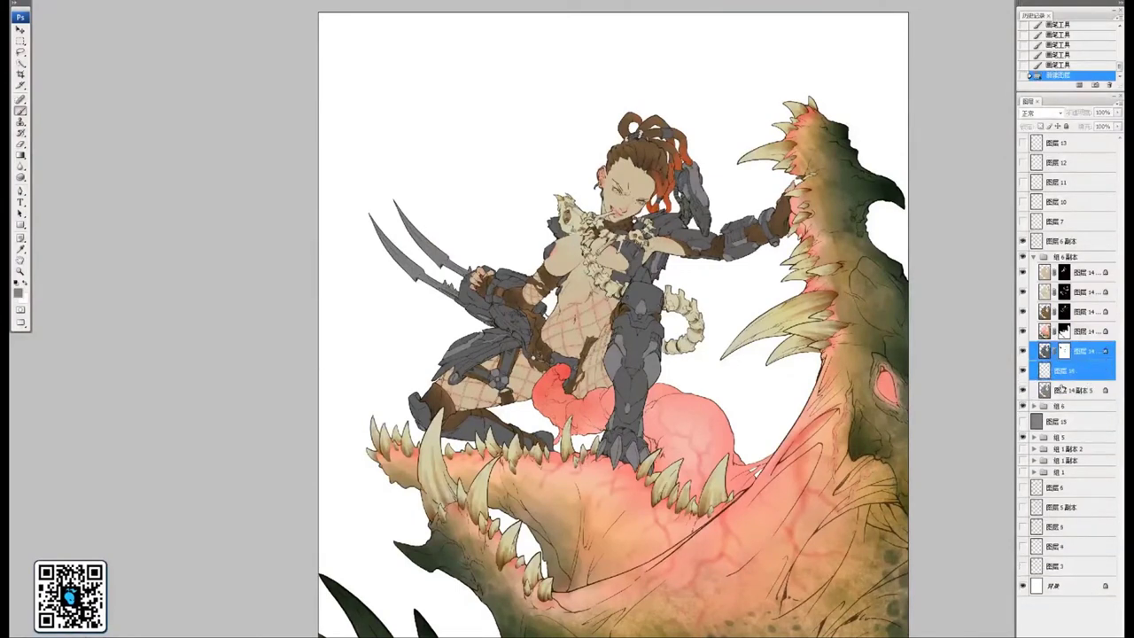
pyautogui.hotkey('ctrl', 'e')
# Choose the Dodge tool, enlarge its brush, and make a first lightening stroke along the front wrist blade on the merged layer
pyautogui.moveTo(661, 353); pyautogui.dragTo(709, 376)
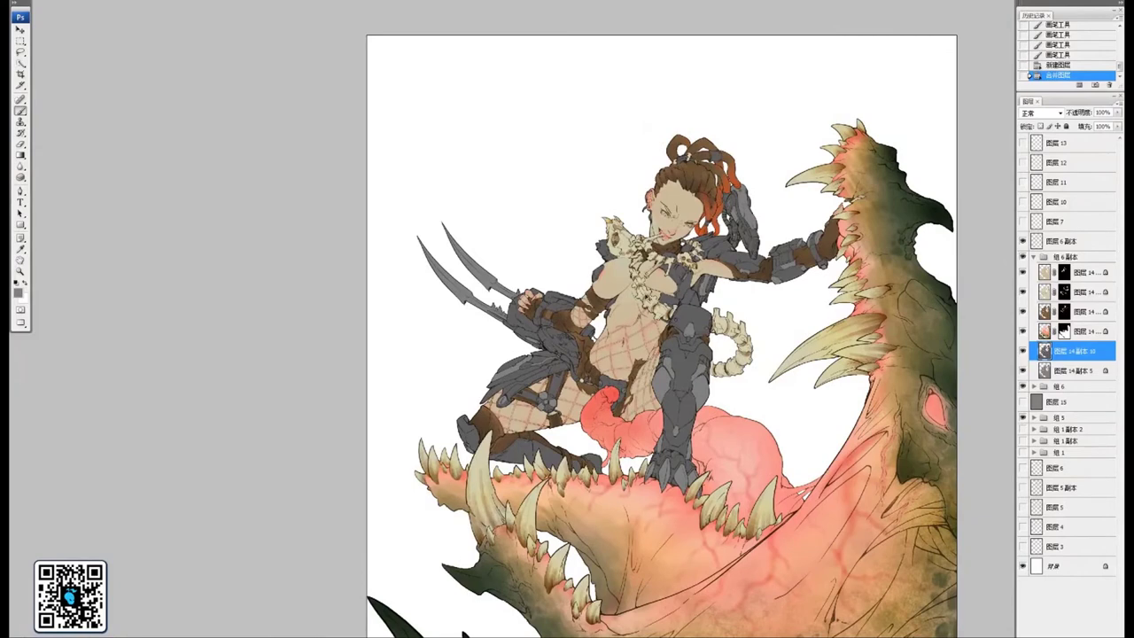
pyautogui.hotkey('ctrl', '+')
pyautogui.hotkey('ctrl', '+')
pyautogui.moveTo(289, 189); pyautogui.dragTo(526, 265)
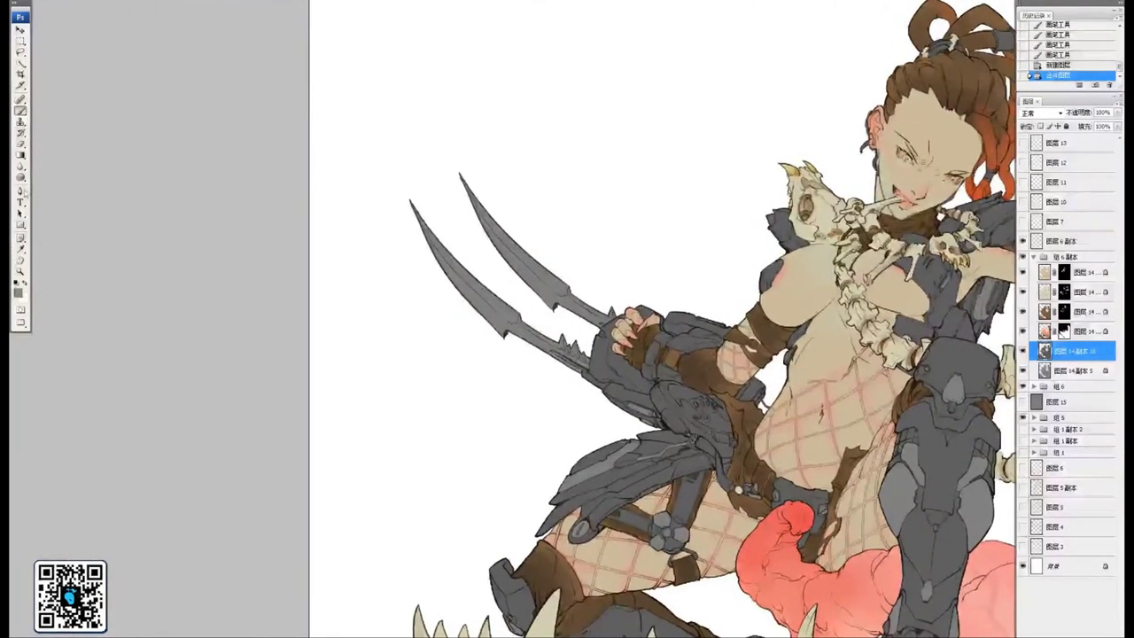
pyautogui.click(20, 177)
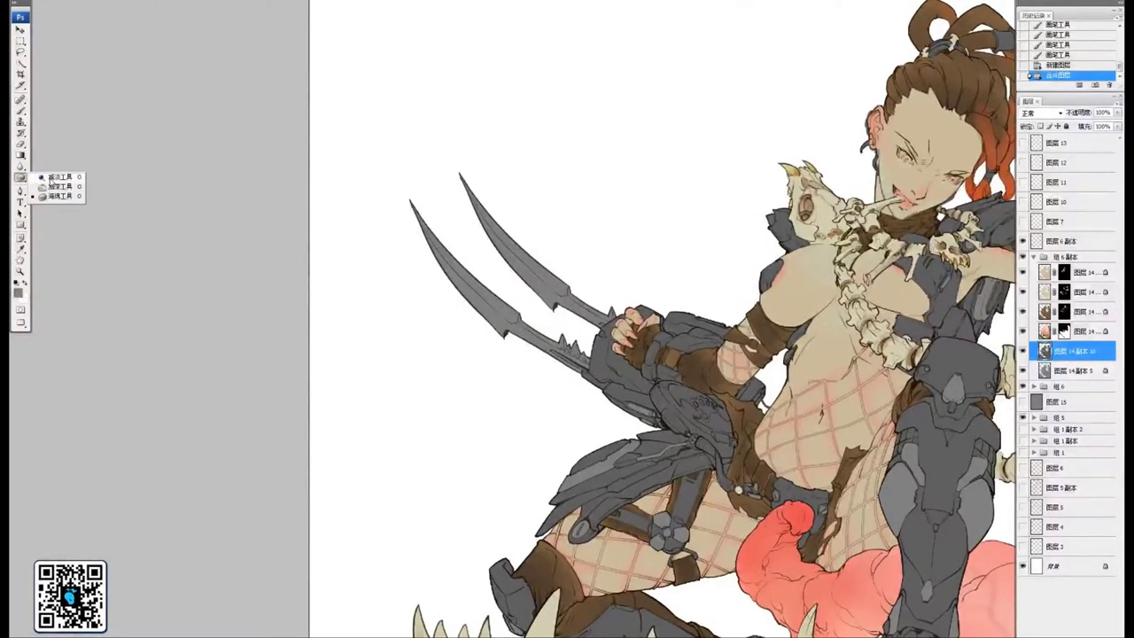
pyautogui.click(53, 184)
pyautogui.moveTo(519, 310); pyautogui.dragTo(574, 311)
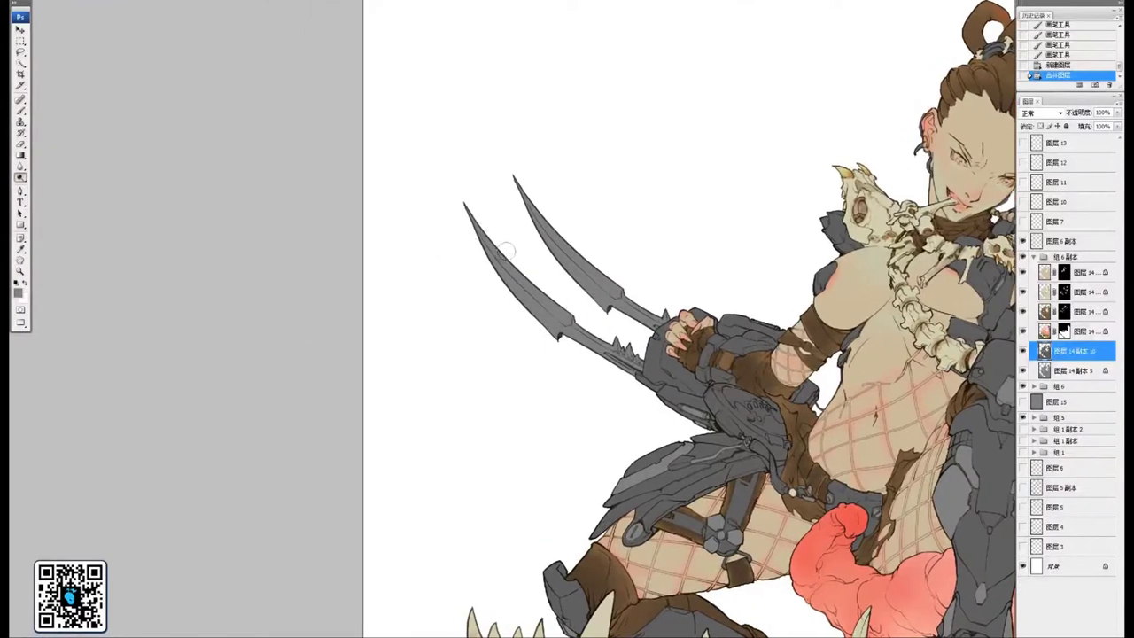
pyautogui.press(']')
pyautogui.press(']')
pyautogui.press(']')
pyautogui.press(']')
pyautogui.press(']')
pyautogui.press(']')
pyautogui.press(']')
pyautogui.press(']')
pyautogui.press(']')
pyautogui.press(']')
pyautogui.moveTo(507, 292); pyautogui.dragTo(447, 194)
pyautogui.press('[')
pyautogui.press('[')
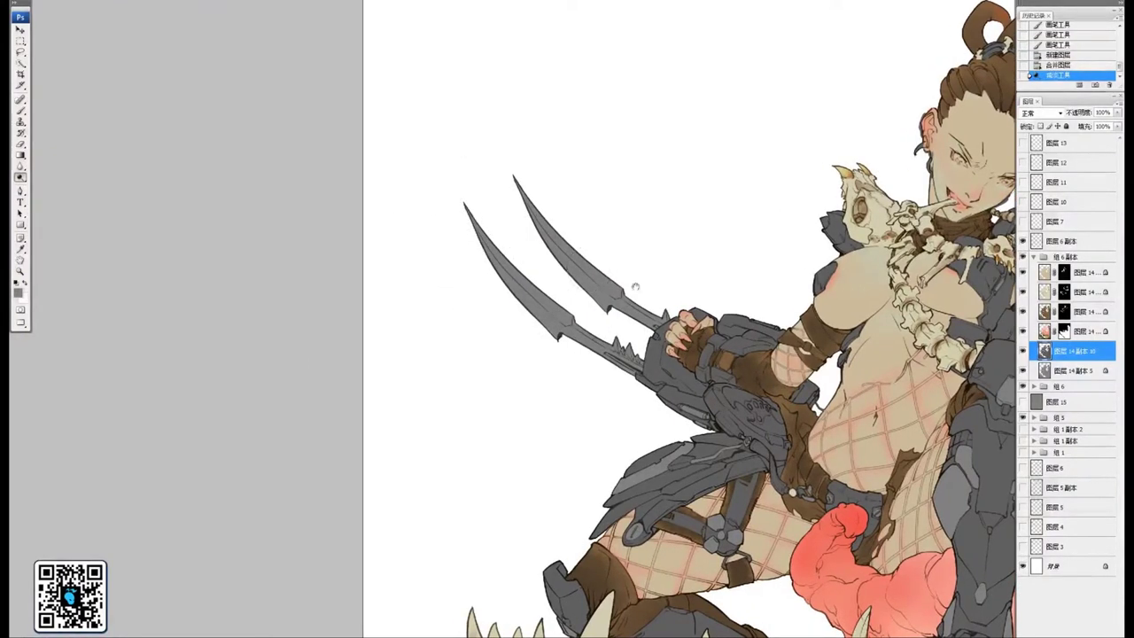
pyautogui.moveTo(635, 287); pyautogui.dragTo(479, 260)
pyautogui.click(1072, 374)
pyautogui.moveTo(406, 257); pyautogui.dragTo(514, 308)
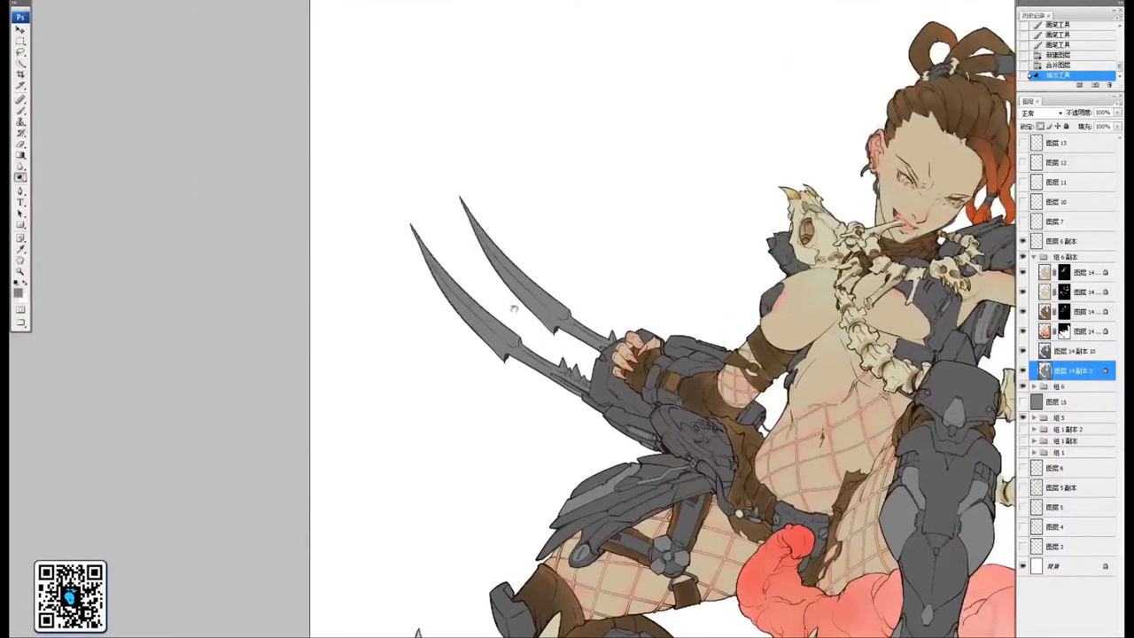
pyautogui.moveTo(415, 241); pyautogui.dragTo(506, 340)
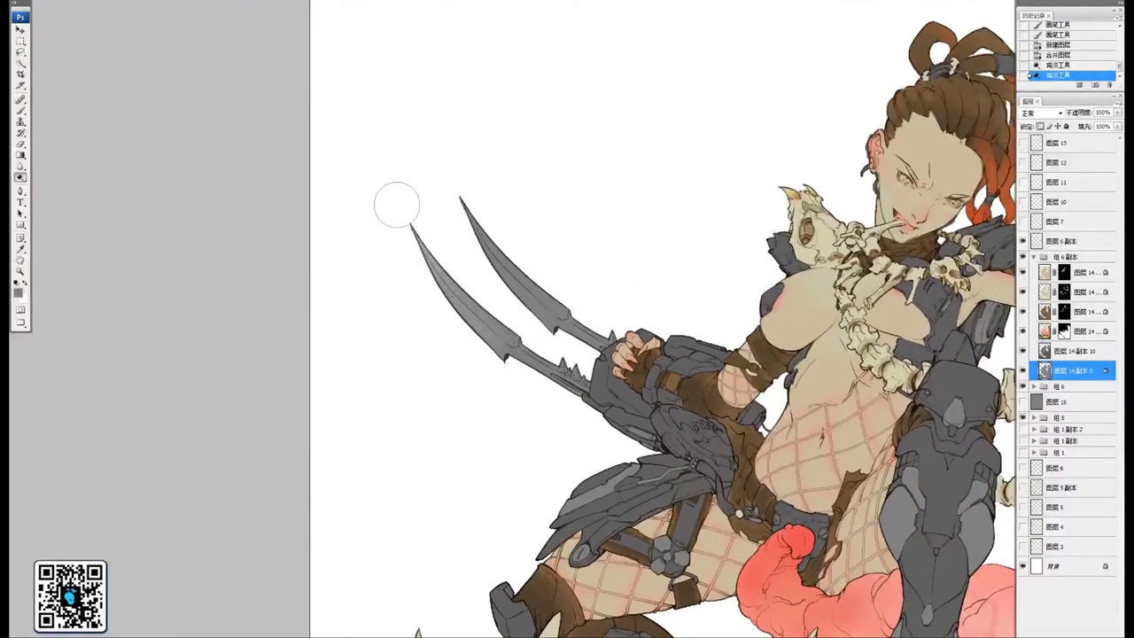
pyautogui.hotkey('ctrl', 'z')
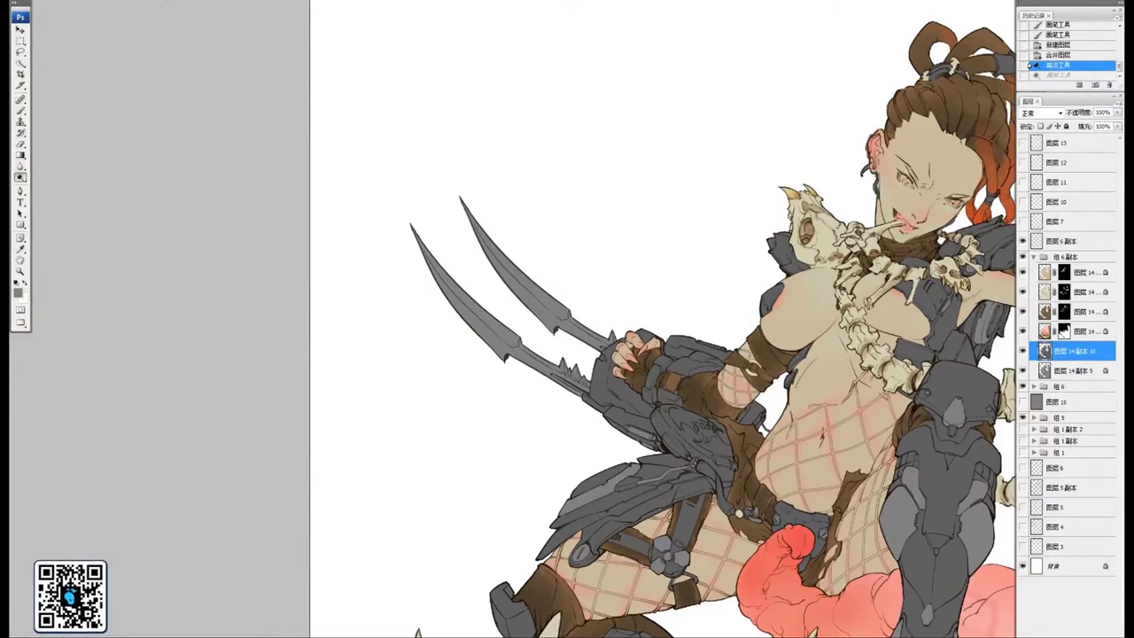
# Adjust the Dodge tool's options and lighten both curved wrist blades, working on the merged dark layer and the lighter armour layer below
pyautogui.click(163, 1)
pyautogui.click(138, 17)
pyautogui.moveTo(400, 333); pyautogui.dragTo(400, 328)
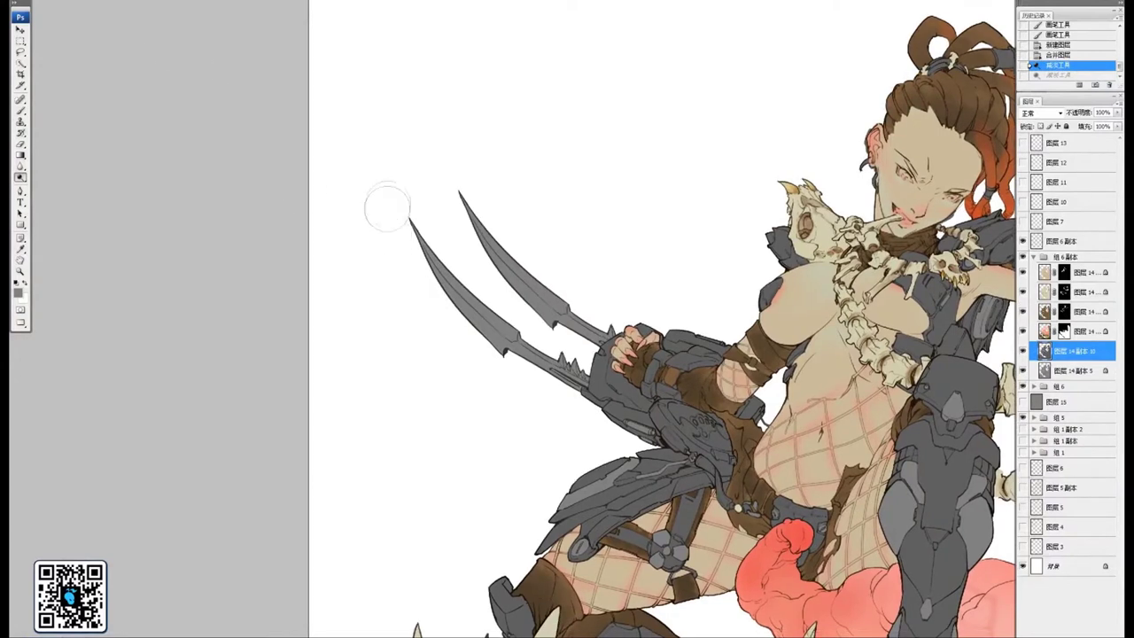
pyautogui.moveTo(388, 207)
pyautogui.mouseDown()
pyautogui.moveTo(443, 246)
pyautogui.moveTo(453, 286)
pyautogui.moveTo(501, 335)
pyautogui.mouseUp()
pyautogui.click(1074, 371)
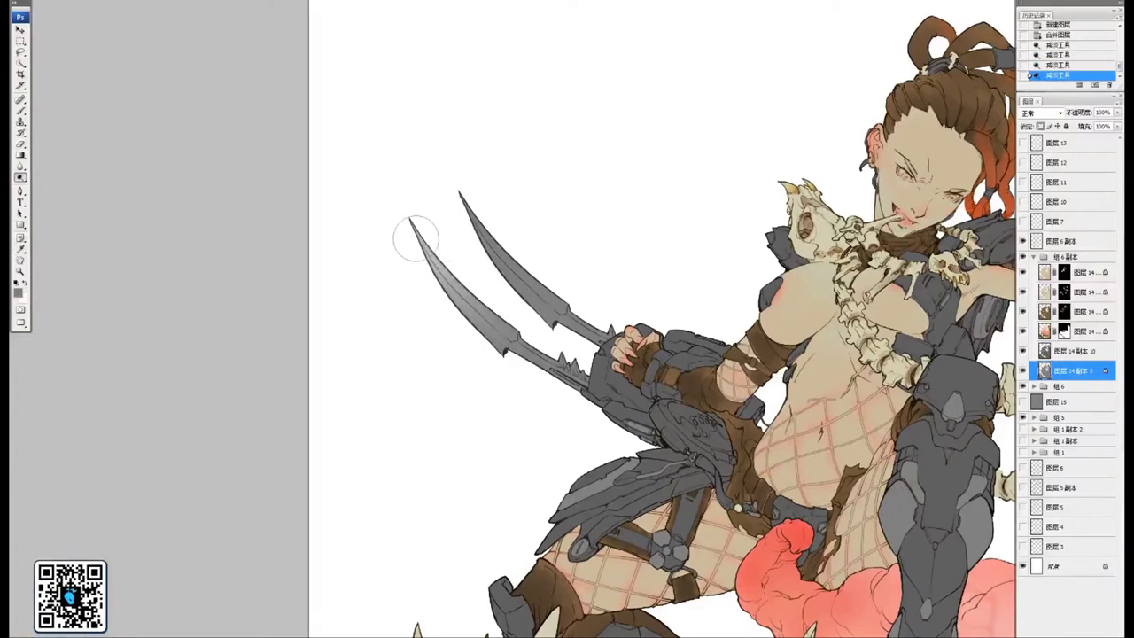
pyautogui.moveTo(417, 239); pyautogui.dragTo(479, 321)
pyautogui.moveTo(456, 181)
pyautogui.mouseDown()
pyautogui.moveTo(508, 271)
pyautogui.moveTo(548, 307)
pyautogui.mouseUp()
pyautogui.moveTo(607, 305); pyautogui.dragTo(563, 239)
# Reduce the Dodge brush size and brighten the light strip along the layered hip armour plates
pyautogui.hotkey('ctrl', '+')
pyautogui.hotkey('ctrl', '+')
pyautogui.hotkey('ctrl', '+')
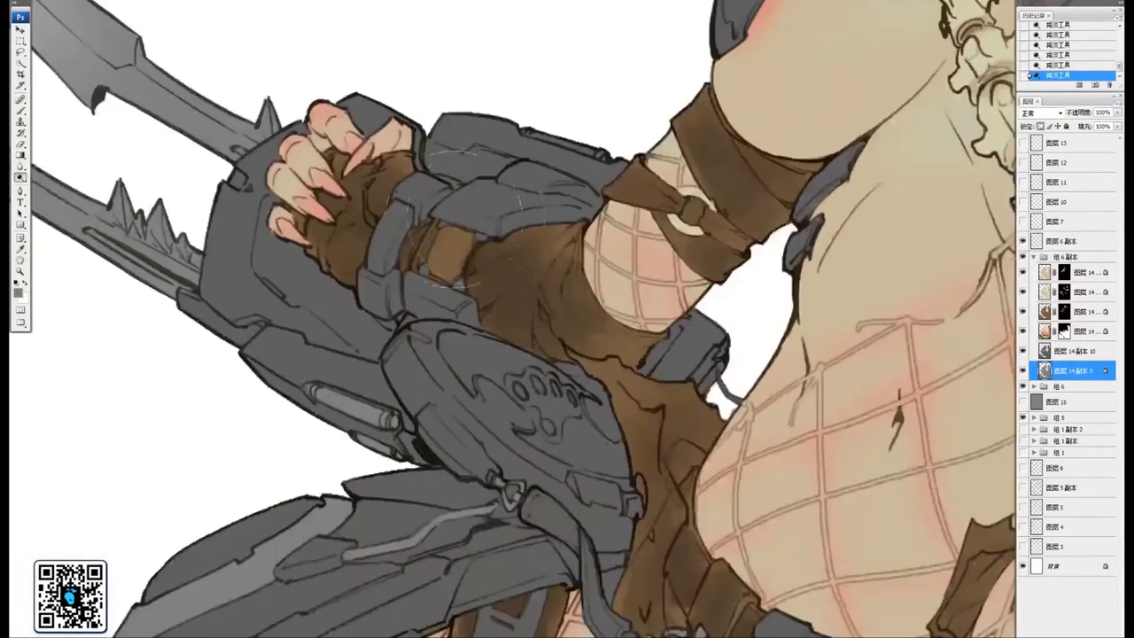
pyautogui.moveTo(316, 138); pyautogui.dragTo(699, 252)
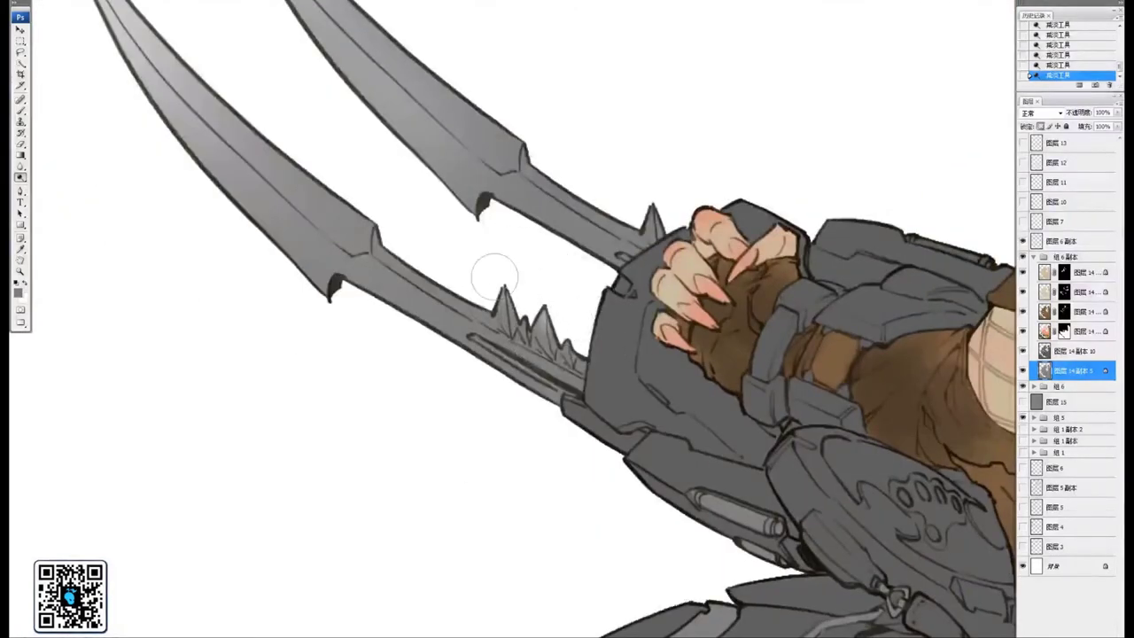
pyautogui.scroll(-3, 700, 194)
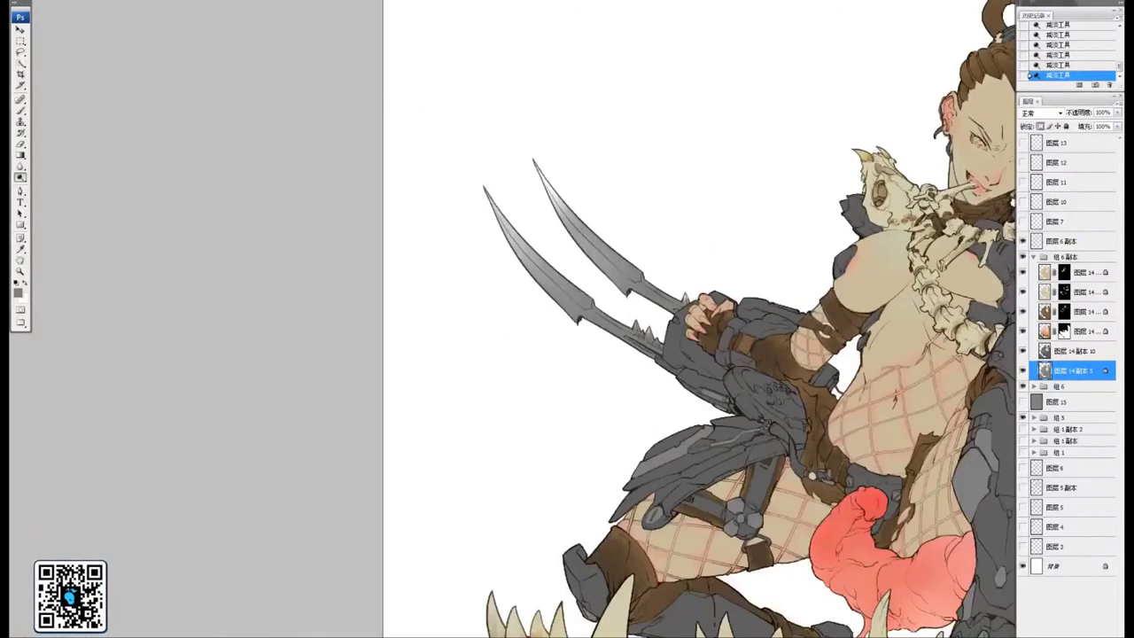
pyautogui.scroll(-5, 548, 251)
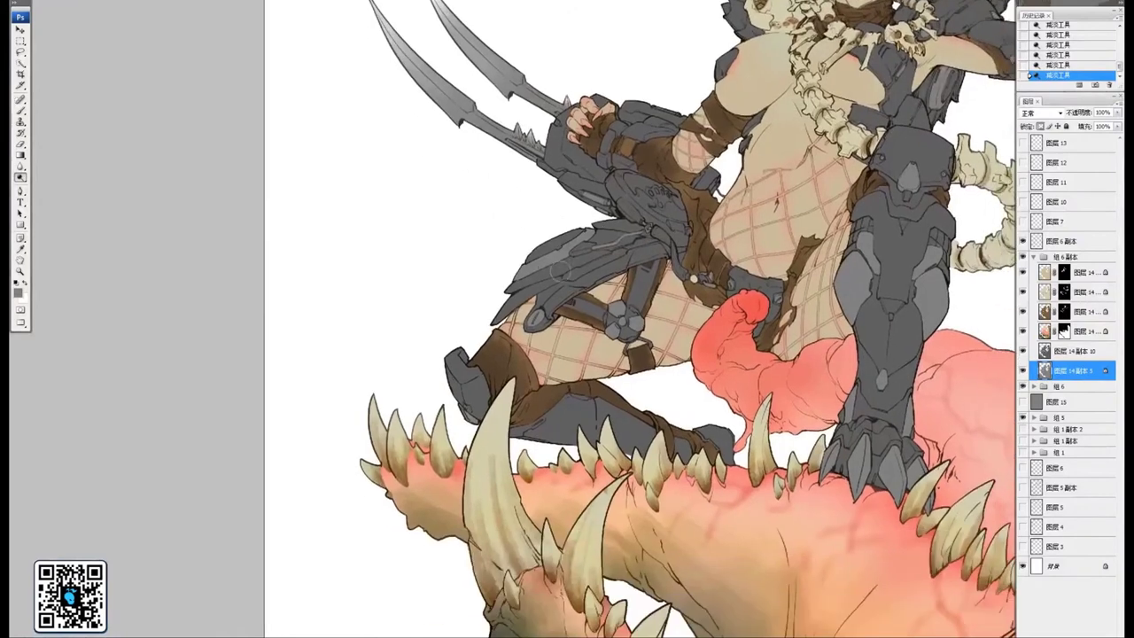
pyautogui.press('[')
pyautogui.press('[')
pyautogui.press('[')
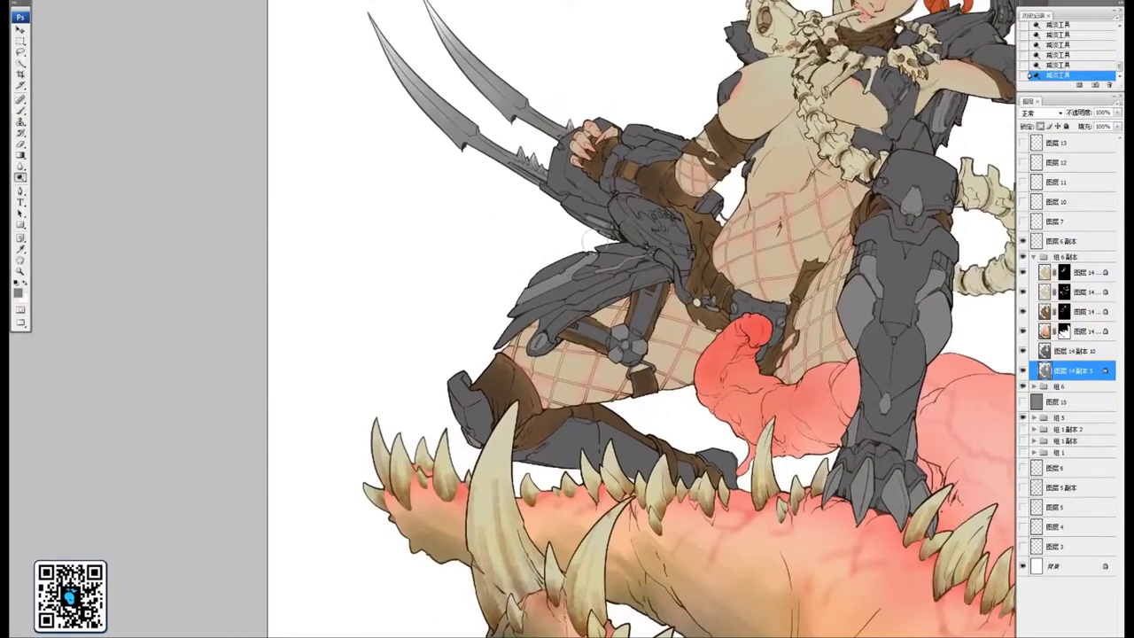
pyautogui.moveTo(584, 261)
pyautogui.mouseDown()
pyautogui.moveTo(515, 288)
pyautogui.moveTo(560, 274)
pyautogui.mouseUp()
pyautogui.moveTo(532, 310); pyautogui.dragTo(550, 284)
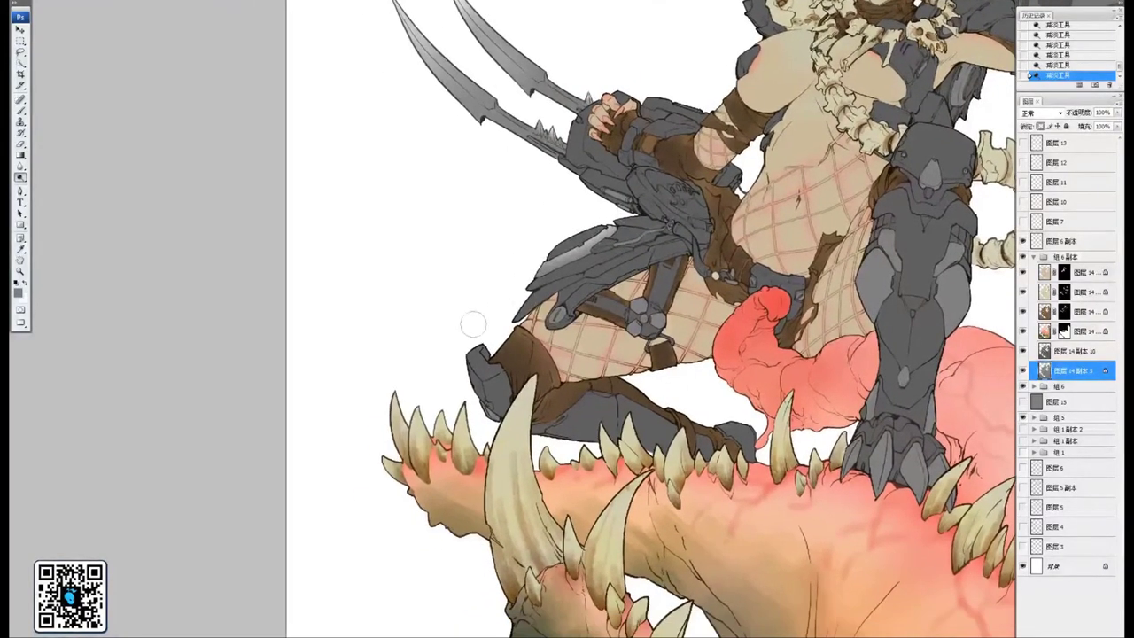
# Dodge the pointed inset on the front knee guard and the curved plates on both sides of the shin
pyautogui.moveTo(841, 238); pyautogui.dragTo(570, 350)
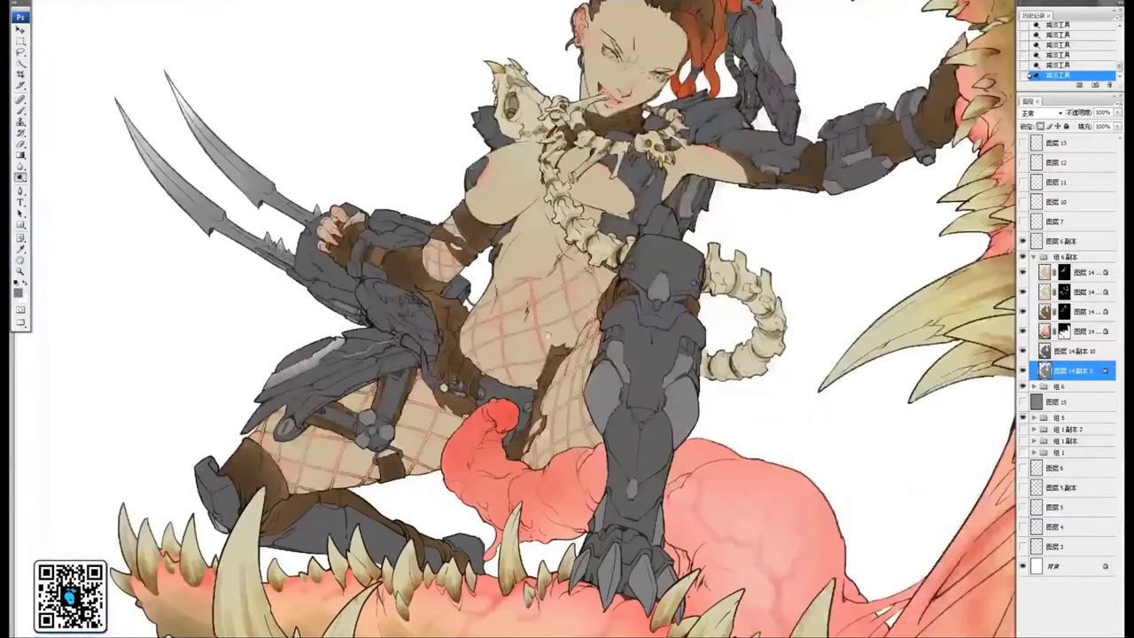
pyautogui.moveTo(661, 287); pyautogui.dragTo(645, 308)
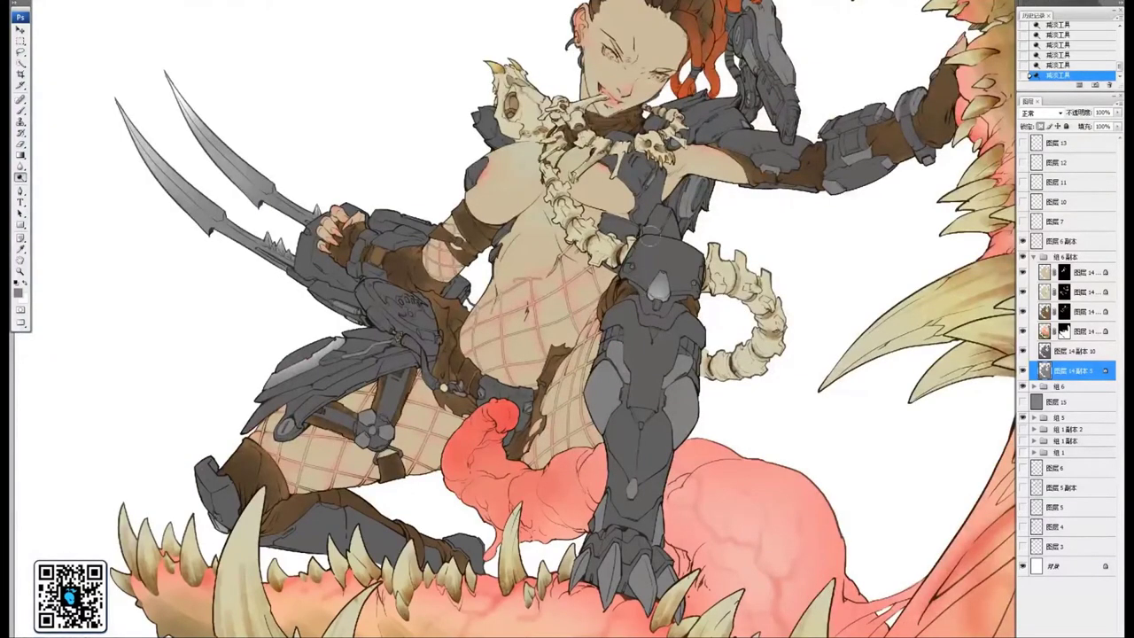
pyautogui.moveTo(643, 351)
pyautogui.mouseDown()
pyautogui.moveTo(635, 231)
pyautogui.moveTo(609, 289)
pyautogui.mouseUp()
pyautogui.moveTo(673, 254)
pyautogui.mouseDown()
pyautogui.moveTo(651, 276)
pyautogui.moveTo(649, 323)
pyautogui.moveTo(623, 210)
pyautogui.mouseUp()
# Dodge the claws of the armoured foot to add highlights along their lengths
pyautogui.hotkey('ctrl', '+')
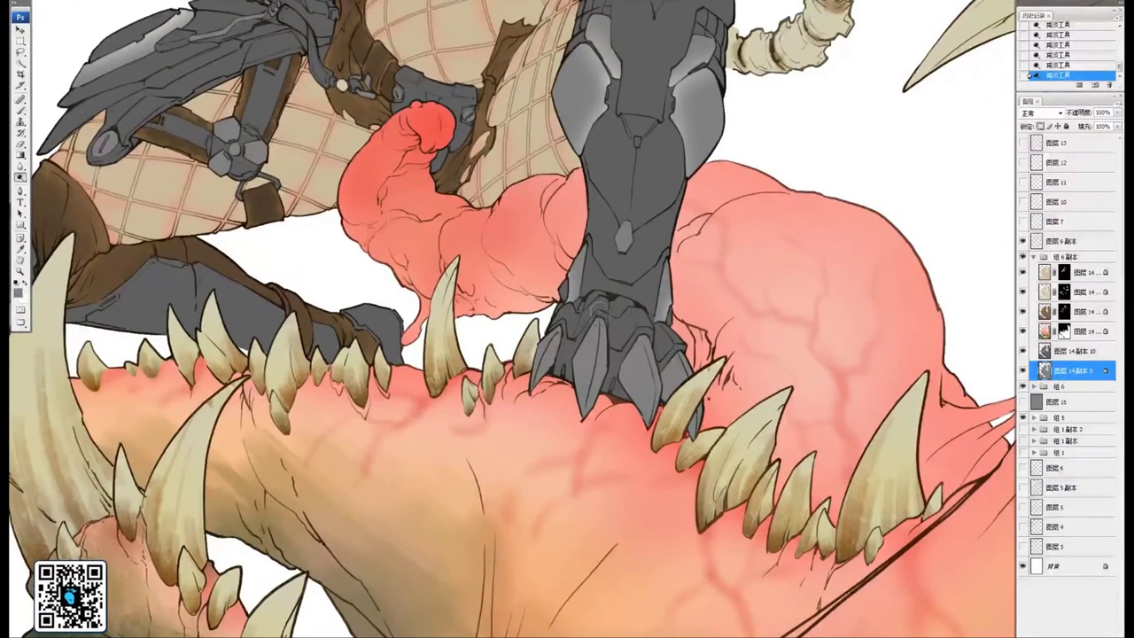
pyautogui.moveTo(599, 323); pyautogui.dragTo(580, 427)
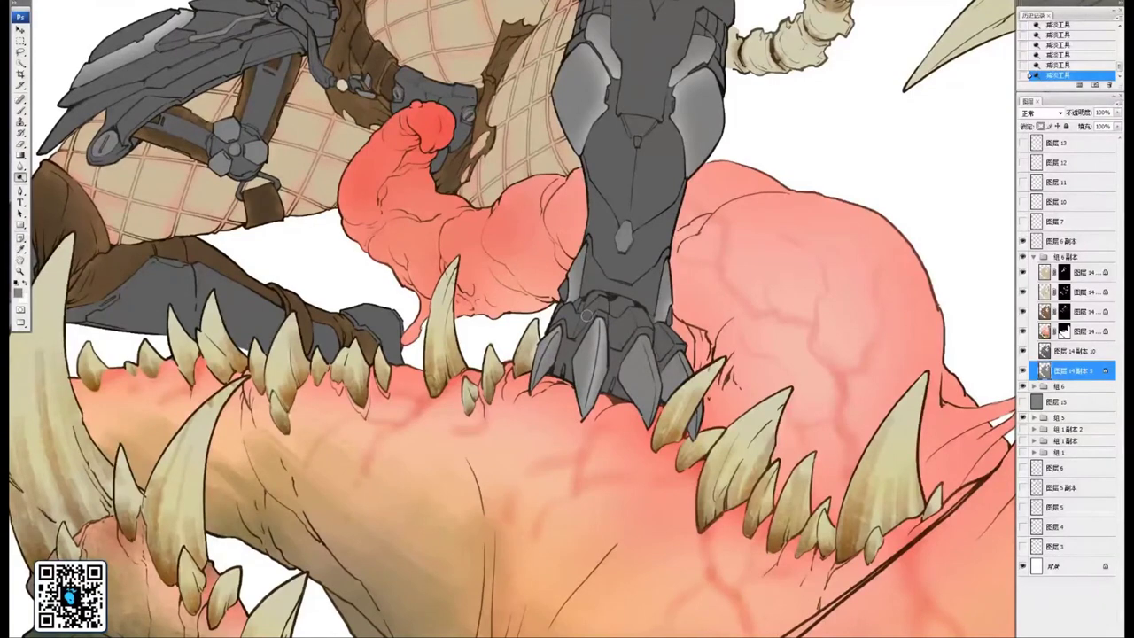
pyautogui.moveTo(644, 340); pyautogui.dragTo(656, 420)
pyautogui.moveTo(678, 353); pyautogui.dragTo(697, 432)
# Dodge the small angular plates around the round buckle on the kneeling leg's thigh strap to give them metallic highlights
pyautogui.moveTo(558, 210)
pyautogui.mouseDown()
pyautogui.moveTo(755, 470)
pyautogui.moveTo(814, 314)
pyautogui.mouseUp()
pyautogui.moveTo(614, 117); pyautogui.dragTo(507, 339)
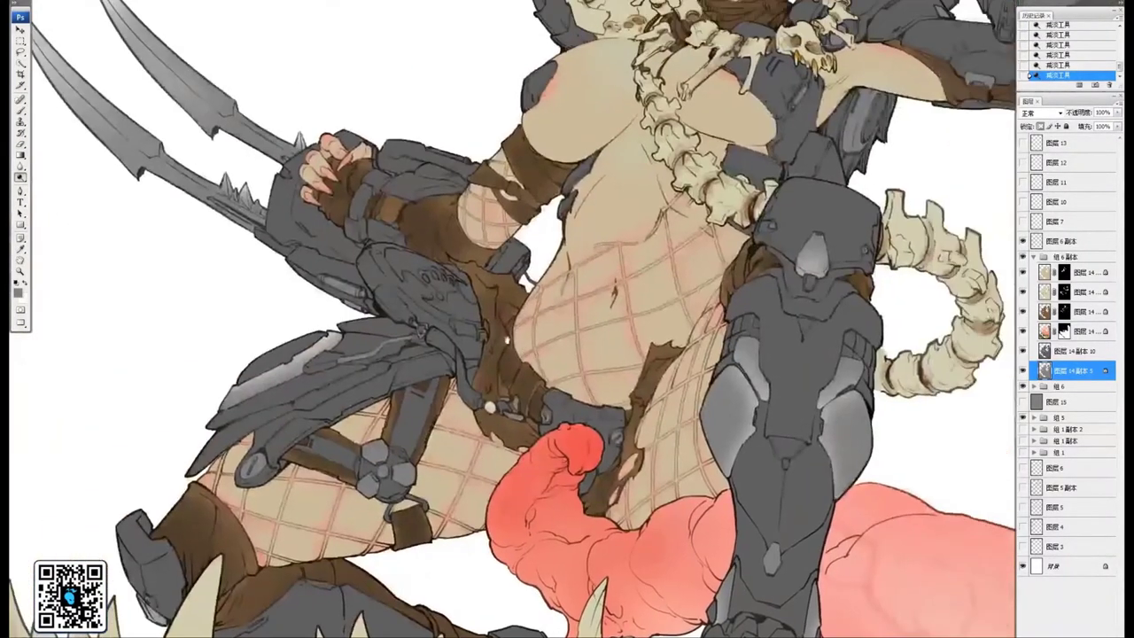
pyautogui.moveTo(418, 437); pyautogui.dragTo(524, 395)
pyautogui.hotkey('ctrl', '+')
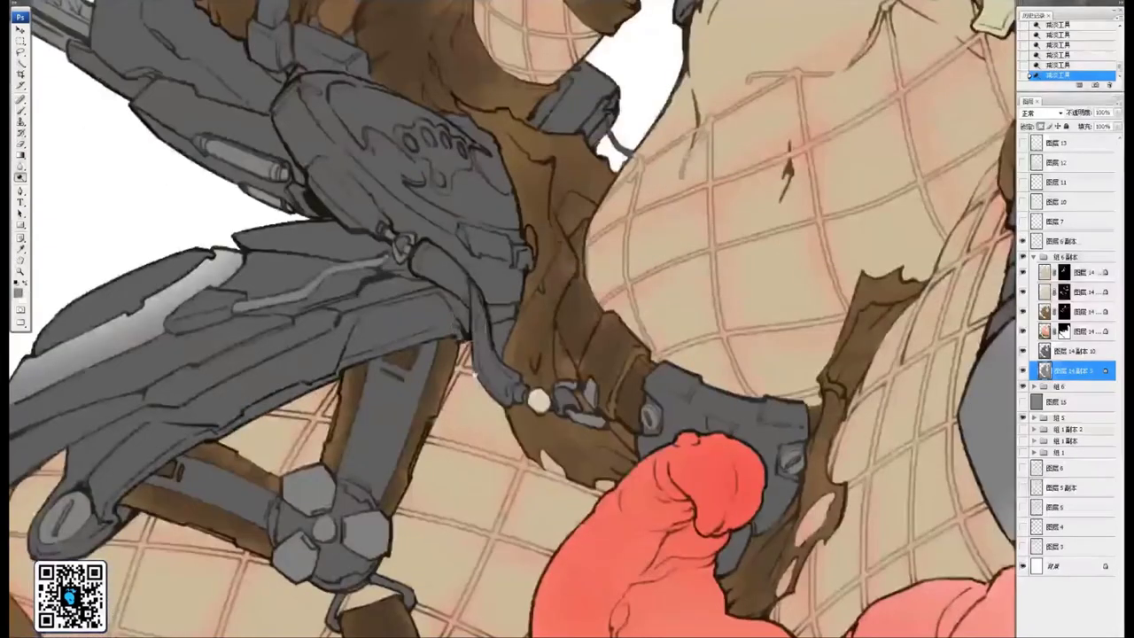
pyautogui.moveTo(424, 437); pyautogui.dragTo(595, 349)
pyautogui.scroll(-2, 596, 349)
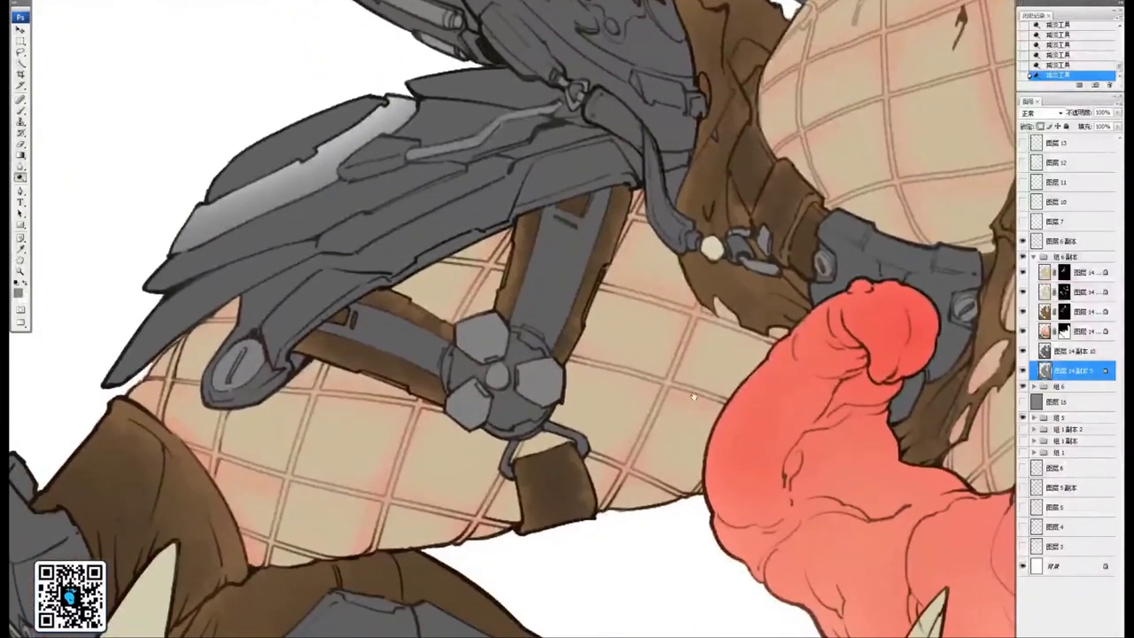
pyautogui.moveTo(694, 396)
pyautogui.mouseDown()
pyautogui.moveTo(670, 362)
pyautogui.moveTo(604, 345)
pyautogui.mouseUp()
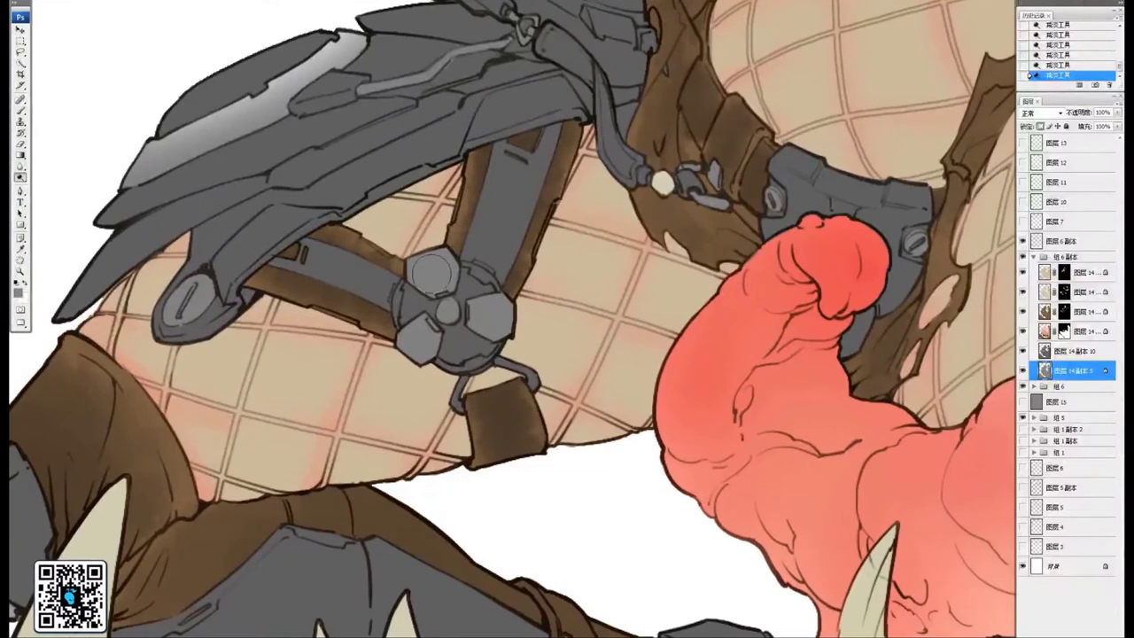
pyautogui.moveTo(423, 290)
pyautogui.mouseDown()
pyautogui.moveTo(397, 289)
pyautogui.moveTo(475, 283)
pyautogui.moveTo(473, 326)
pyautogui.moveTo(443, 342)
pyautogui.mouseUp()
pyautogui.moveTo(555, 331); pyautogui.dragTo(459, 360)
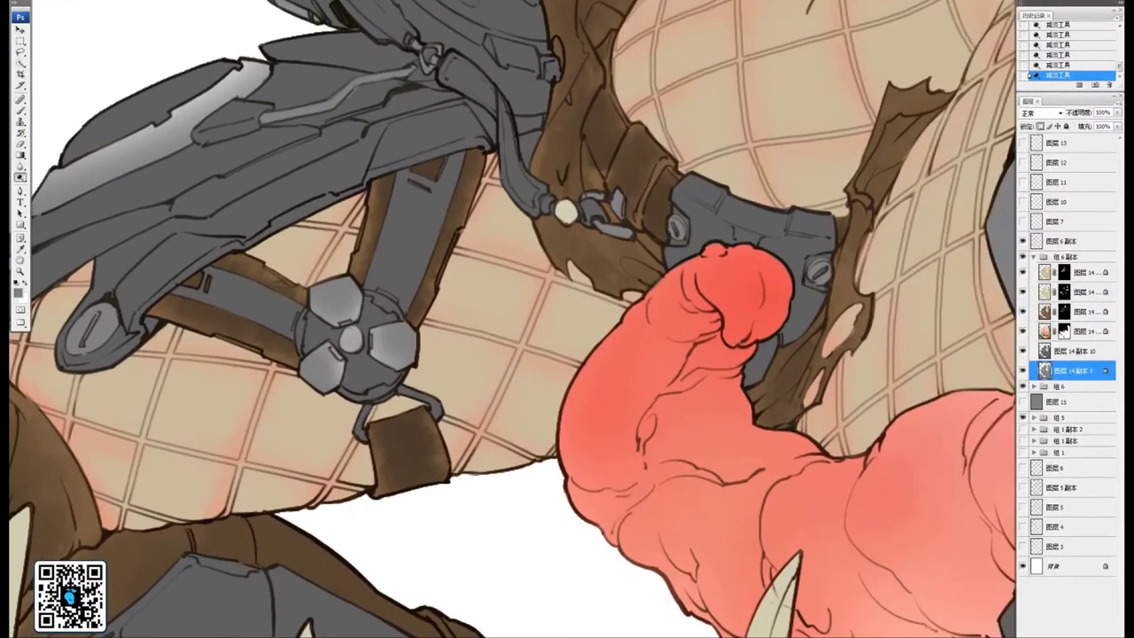
pyautogui.scroll(-2, 634, 320)
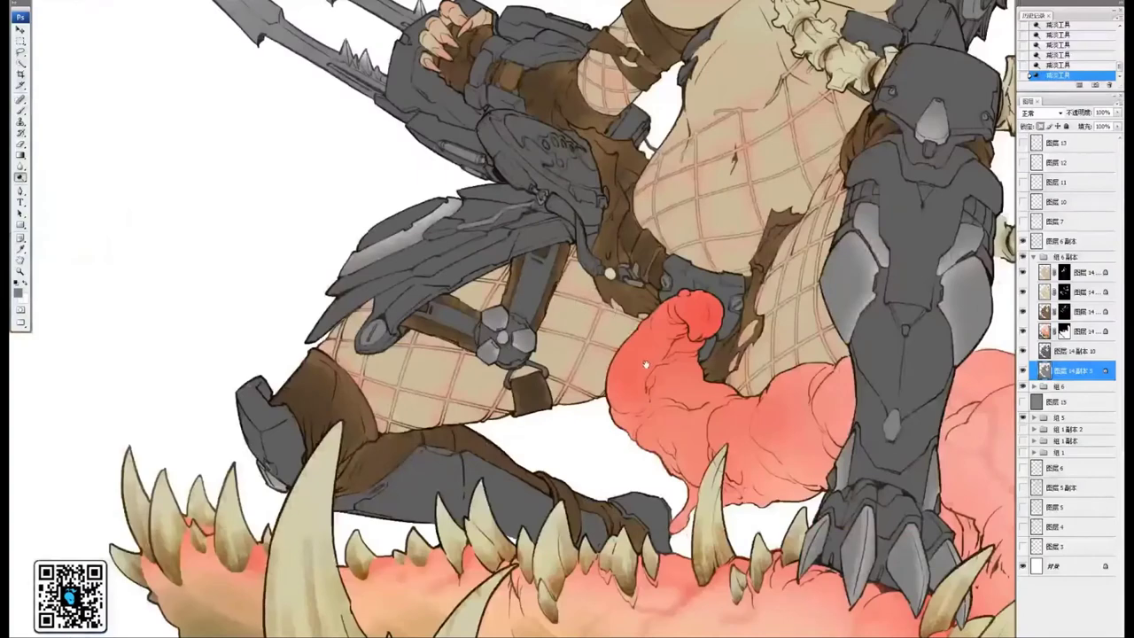
# Dodge the oval inset on the side armour plate below the outstretched arm's armpit
pyautogui.moveTo(792, 403); pyautogui.dragTo(596, 345)
pyautogui.moveTo(700, 274); pyautogui.dragTo(590, 322)
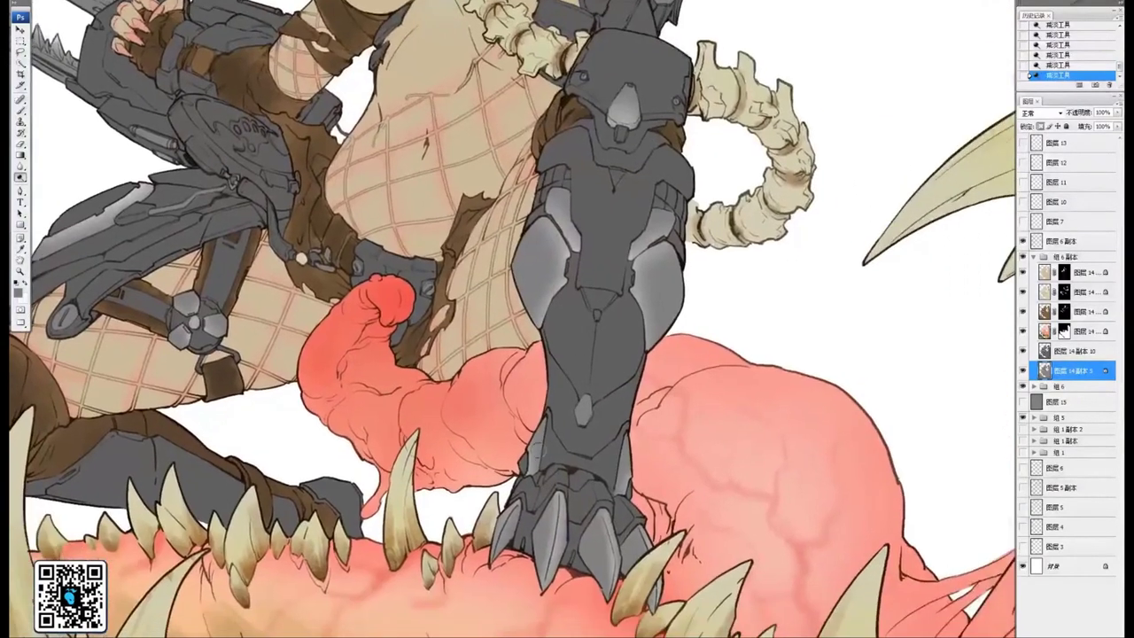
pyautogui.moveTo(621, 112); pyautogui.dragTo(558, 548)
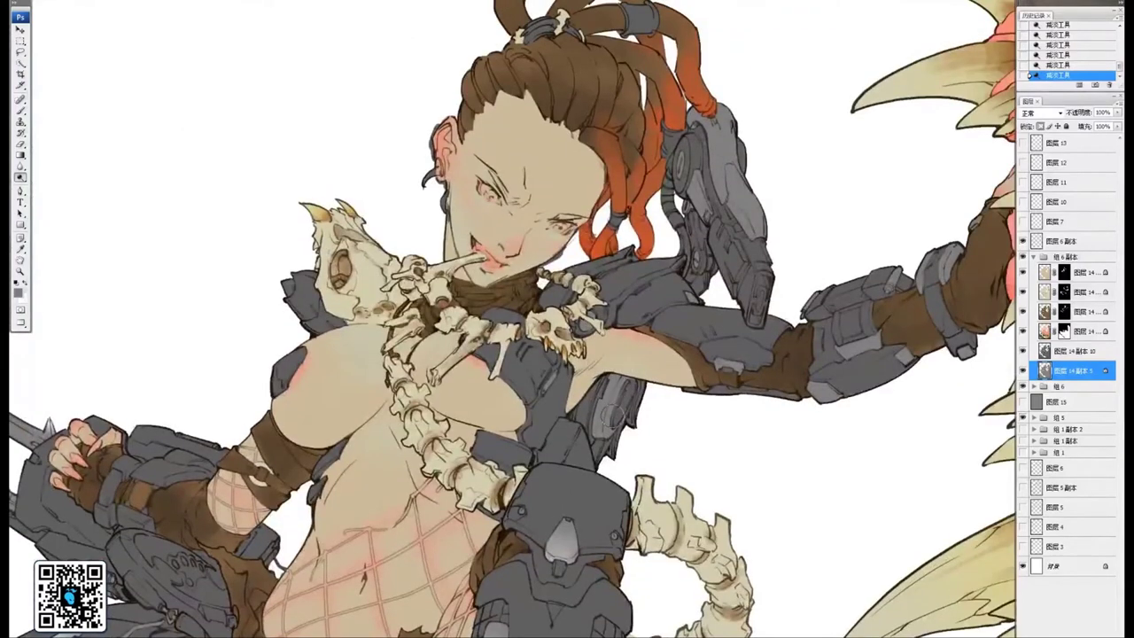
pyautogui.moveTo(619, 385); pyautogui.dragTo(610, 431)
pyautogui.moveTo(743, 377)
pyautogui.mouseDown()
pyautogui.moveTo(718, 393)
pyautogui.moveTo(627, 398)
pyautogui.mouseUp()
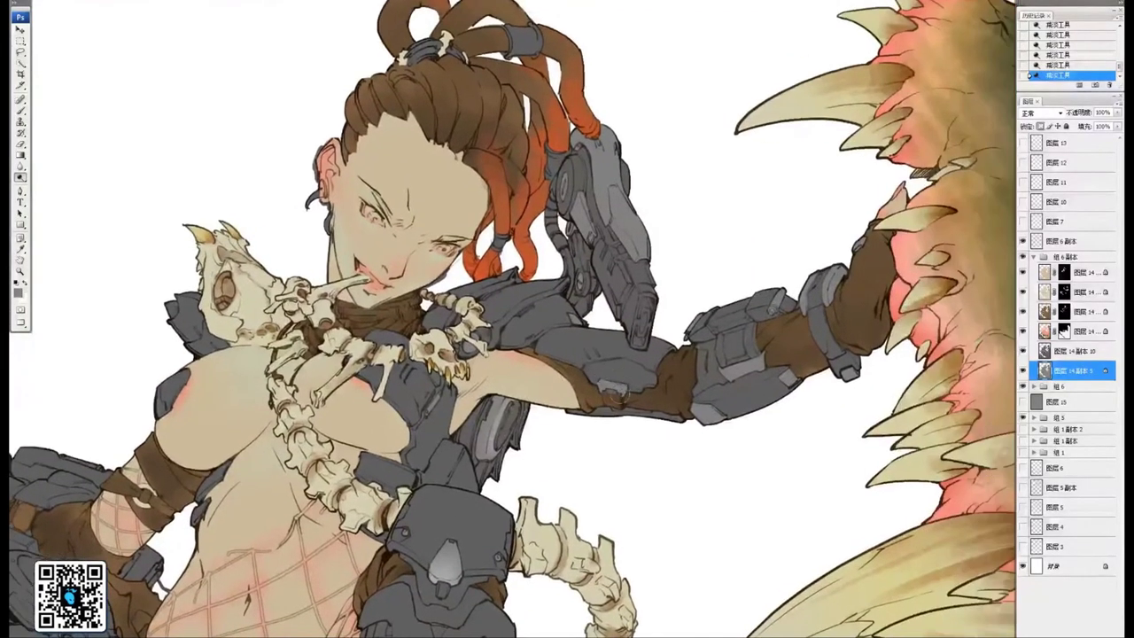
# Brighten the small inset strip on the outstretched arm's elbow guard and the curved band near the wrist with the Dodge tool
pyautogui.moveTo(716, 393); pyautogui.dragTo(682, 374)
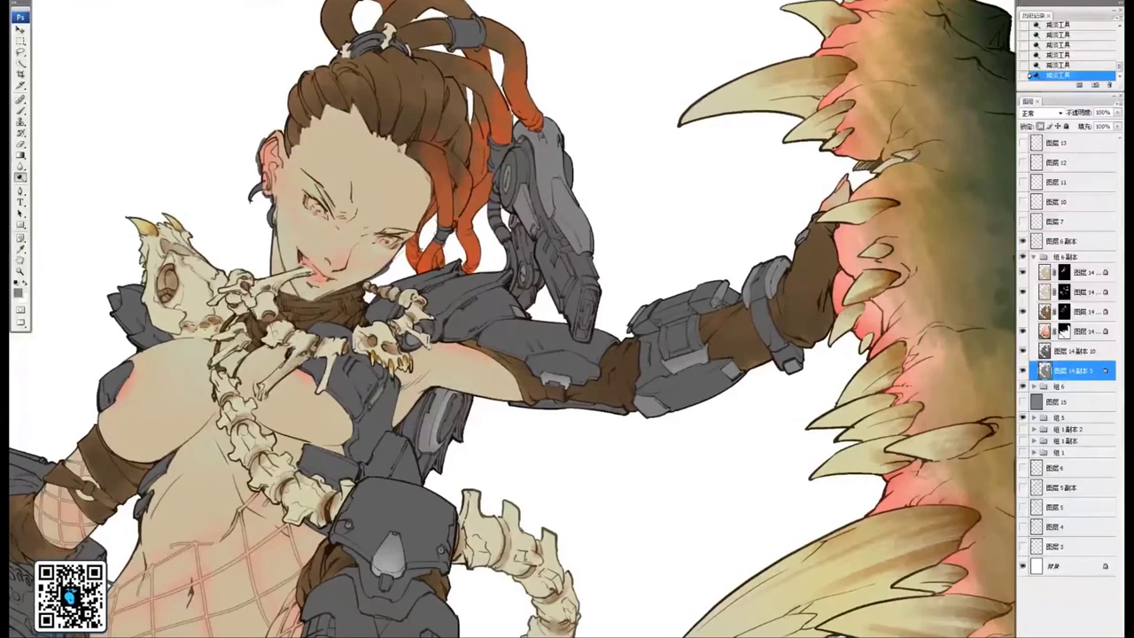
pyautogui.moveTo(673, 370); pyautogui.dragTo(709, 357)
pyautogui.moveTo(766, 256); pyautogui.dragTo(763, 306)
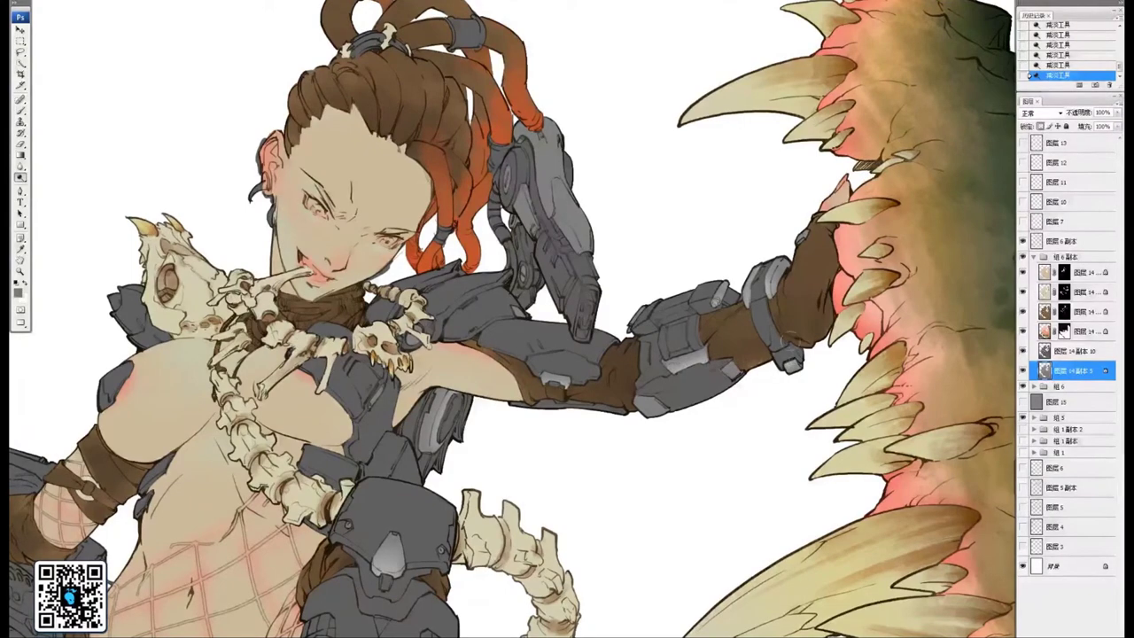
# Dodge the upper casing, lower edge and side parts of the mechanical device hanging beside the woman's hair
pyautogui.moveTo(595, 309); pyautogui.dragTo(980, 313)
pyautogui.moveTo(888, 166); pyautogui.dragTo(583, 286)
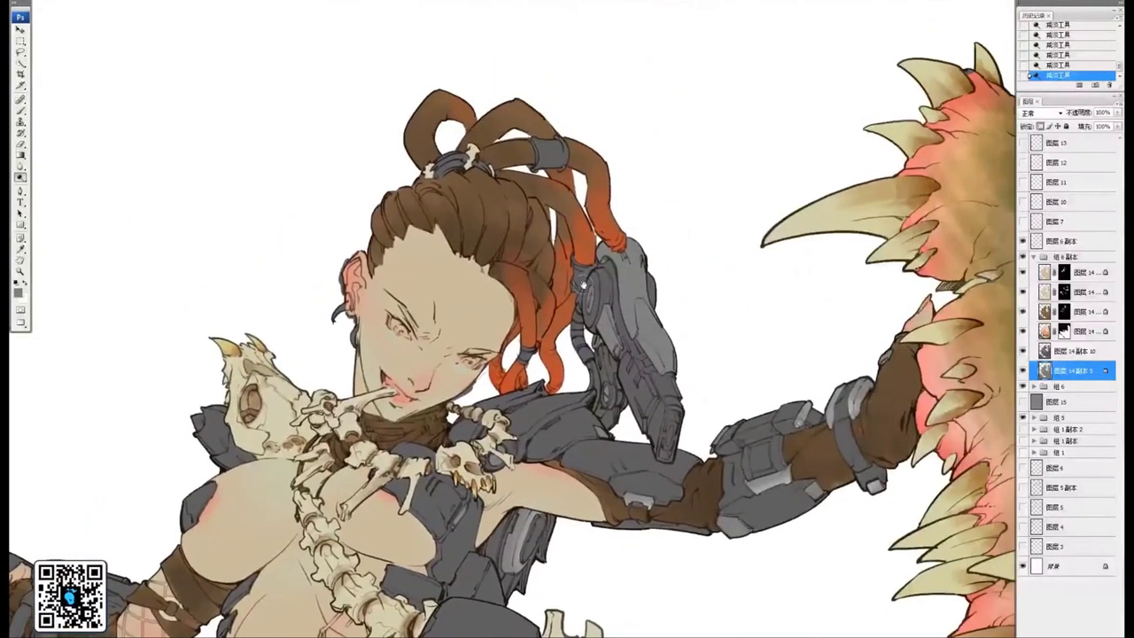
pyautogui.moveTo(631, 254); pyautogui.dragTo(636, 291)
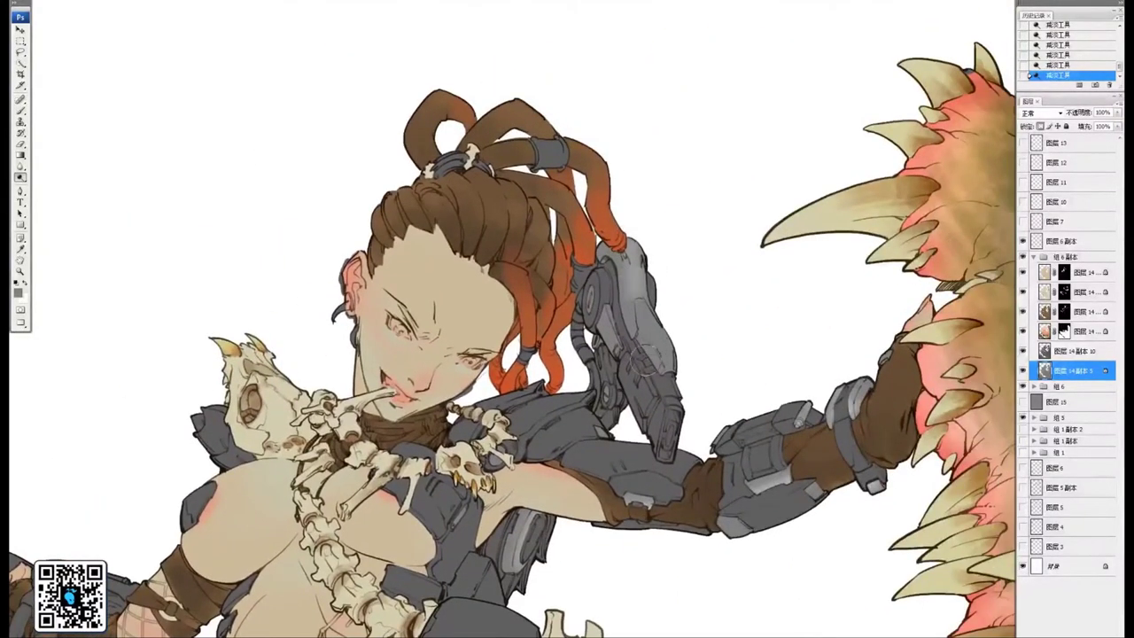
pyautogui.moveTo(648, 356); pyautogui.dragTo(674, 376)
pyautogui.moveTo(618, 324); pyautogui.dragTo(616, 335)
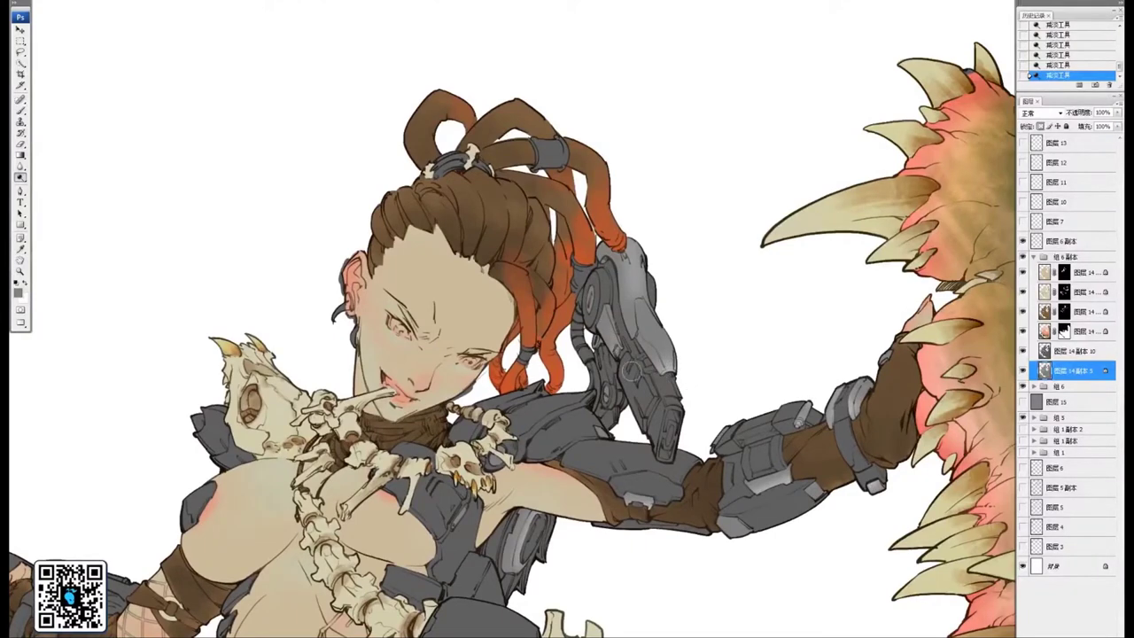
pyautogui.moveTo(490, 110); pyautogui.dragTo(607, 197)
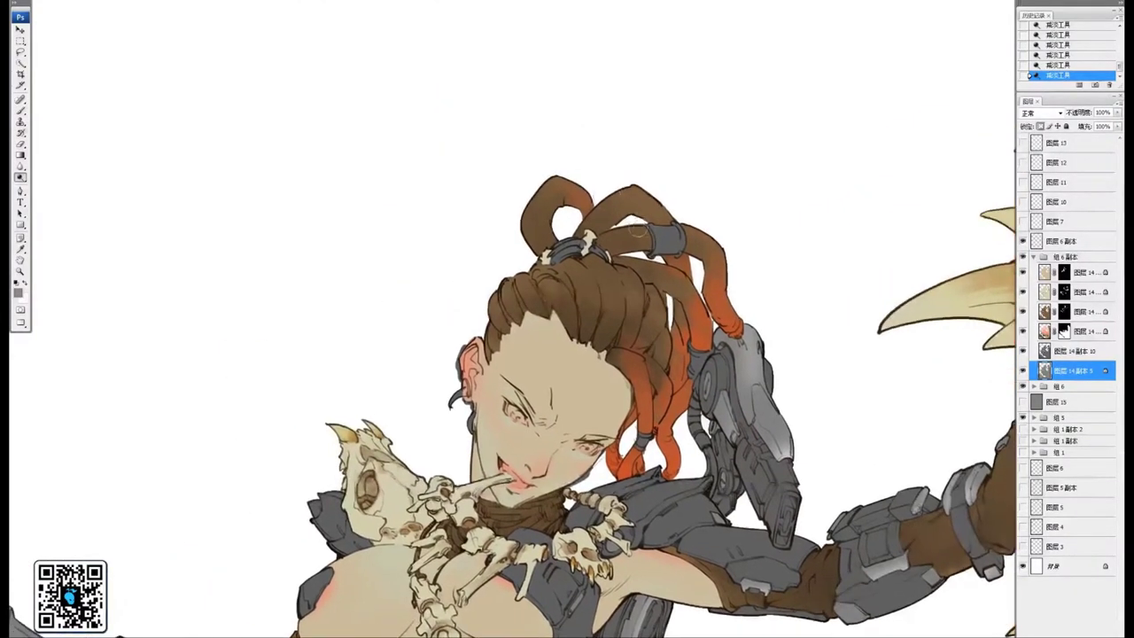
pyautogui.moveTo(689, 406); pyautogui.dragTo(690, 203)
pyautogui.hotkey('ctrl', '-')
pyautogui.hotkey('ctrl', '-')
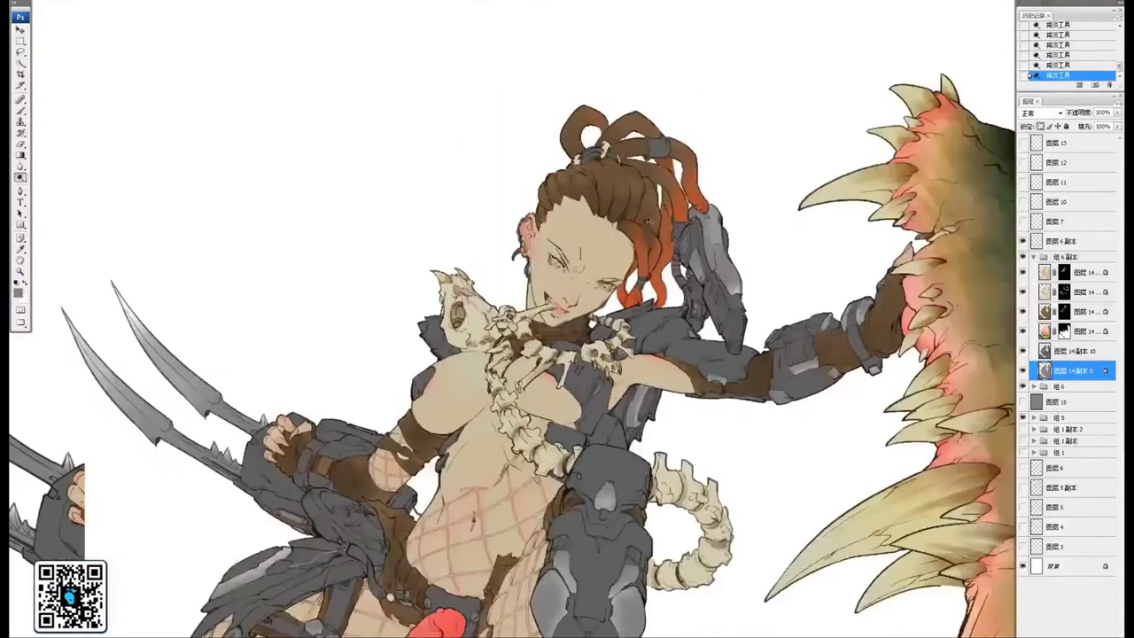
pyautogui.moveTo(612, 329); pyautogui.dragTo(687, 256)
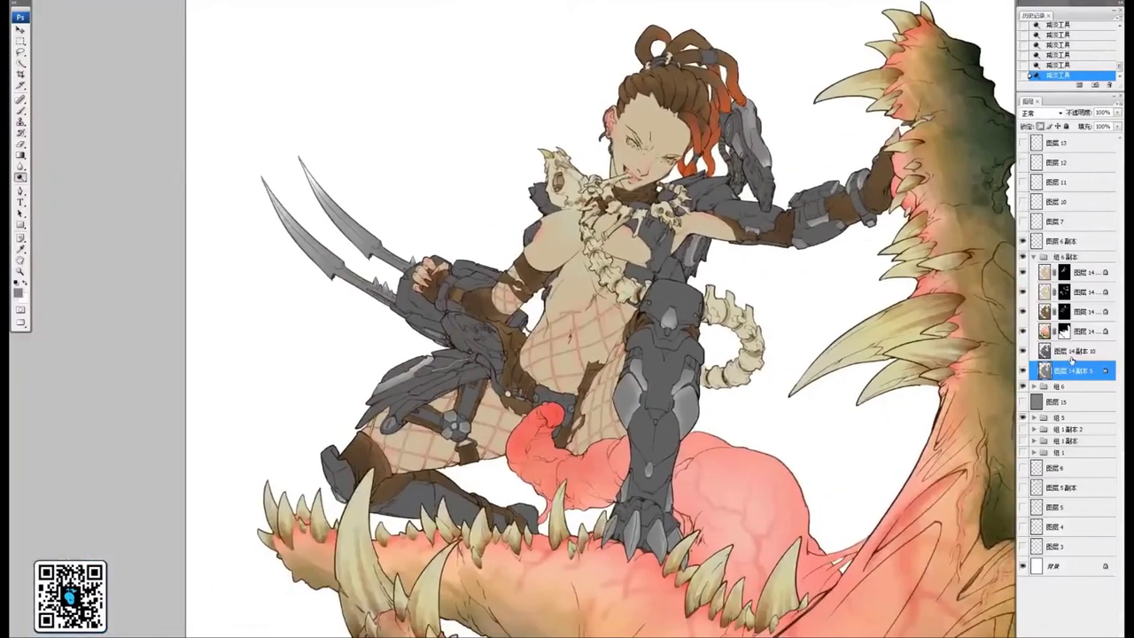
# Lock the transparent pixels of layer 图层 14 副本 10 and shift the foreground colour's hue to orange, 34 degrees
pyautogui.click(1072, 355)
pyautogui.hotkey('ctrl', '+')
pyautogui.moveTo(749, 316); pyautogui.dragTo(760, 302)
pyautogui.hotkey('ctrl', '-')
pyautogui.moveTo(699, 343); pyautogui.dragTo(711, 338)
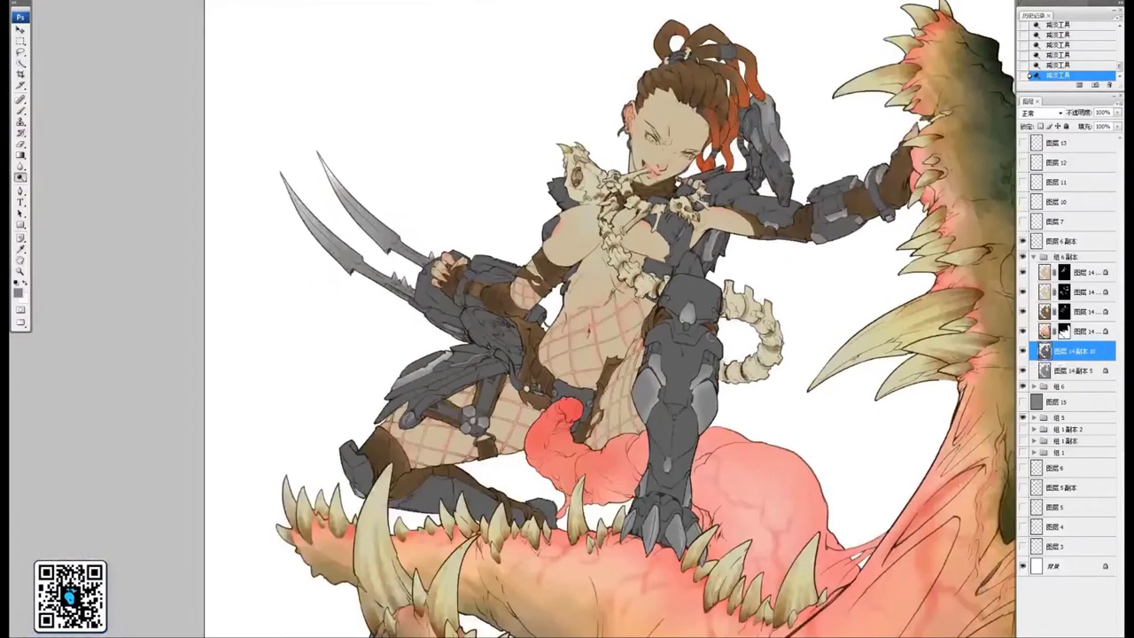
pyautogui.moveTo(798, 382); pyautogui.dragTo(763, 368)
pyautogui.hotkey('ctrl', '-')
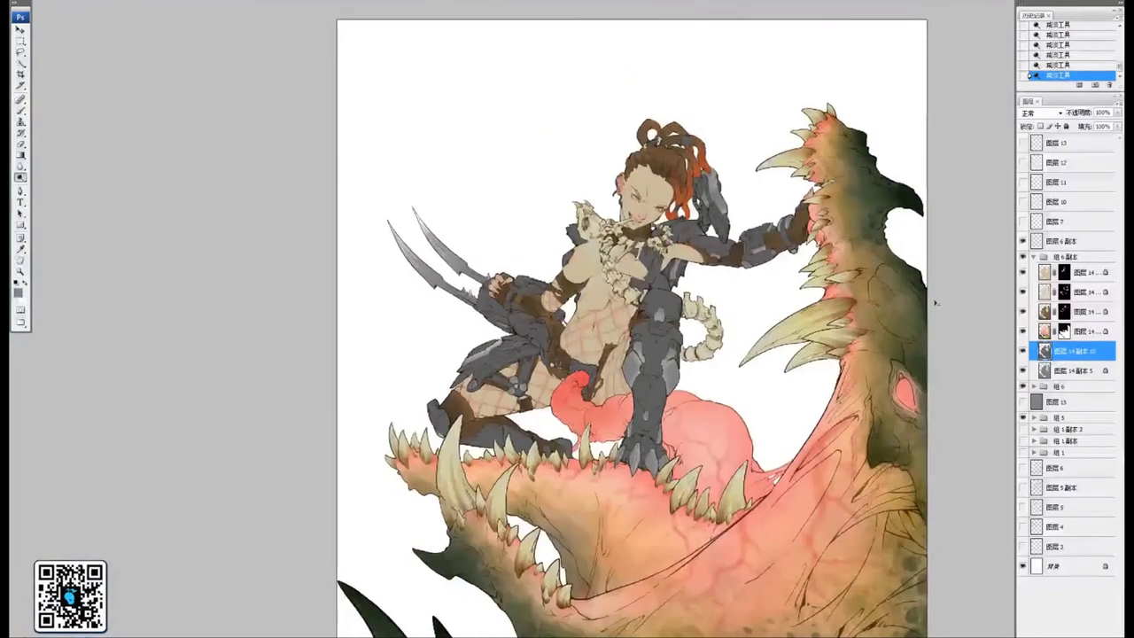
pyautogui.hotkey('ctrl', '+')
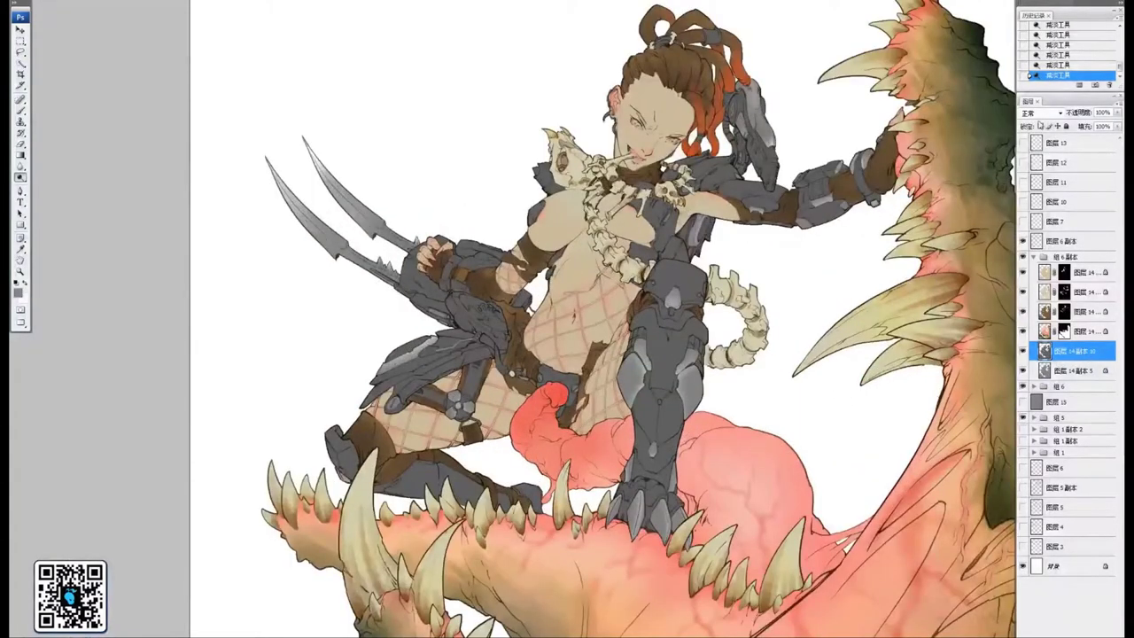
pyautogui.click(18, 296)
pyautogui.click(902, 250)
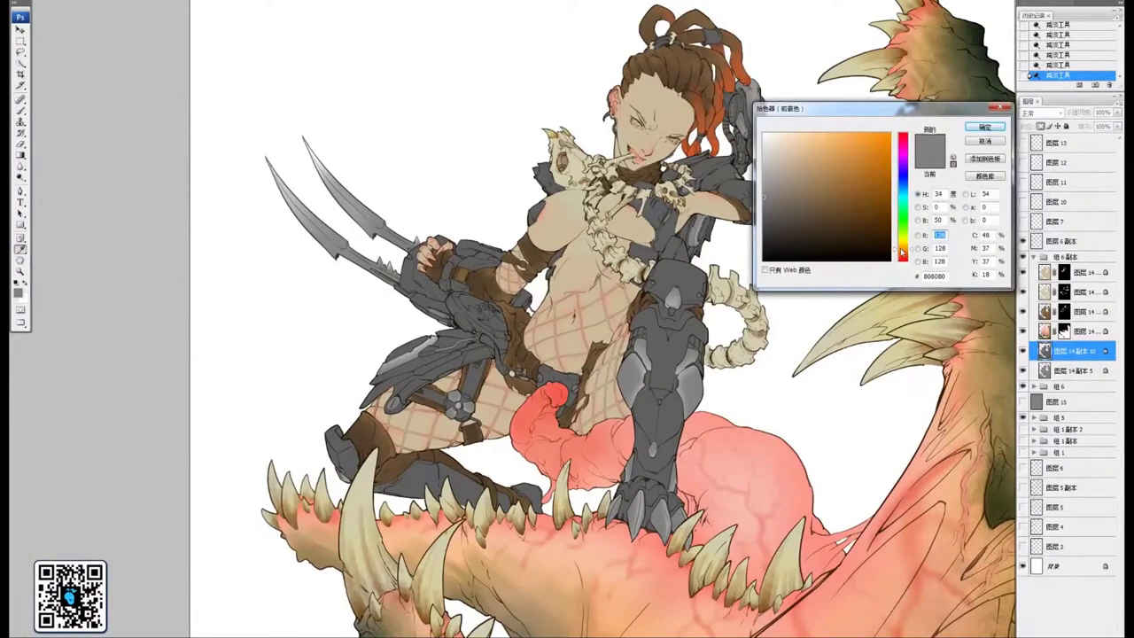
# Set the foreground colour to a strong orange with a hue of about 25°
pyautogui.moveTo(870, 161); pyautogui.dragTo(892, 133)
pyautogui.click(903, 254)
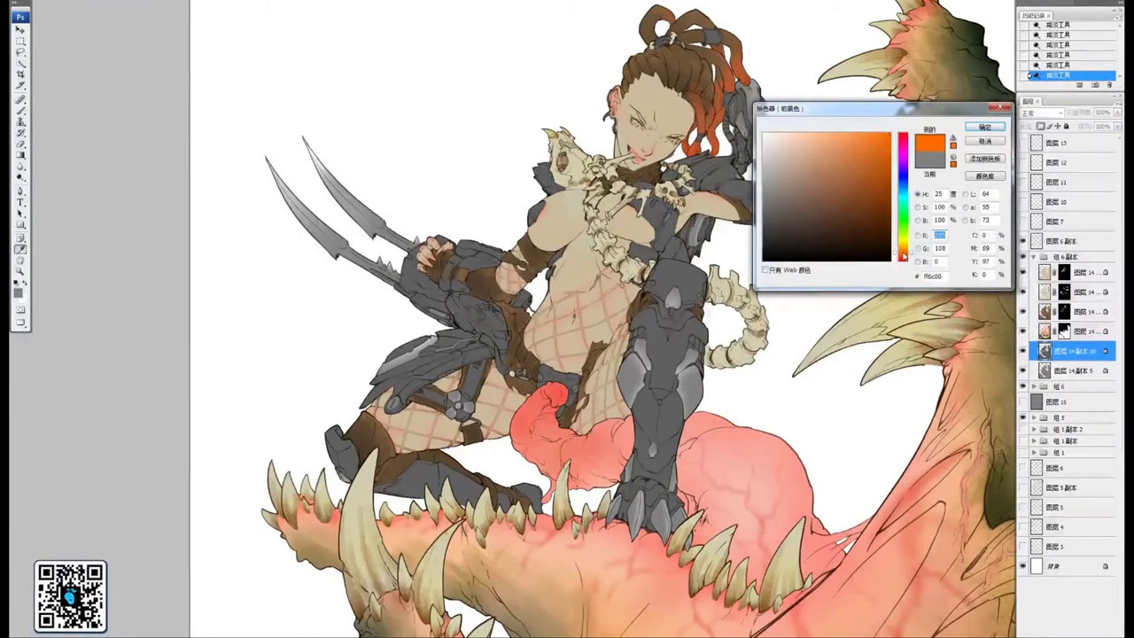
pyautogui.click(879, 150)
pyautogui.click(998, 130)
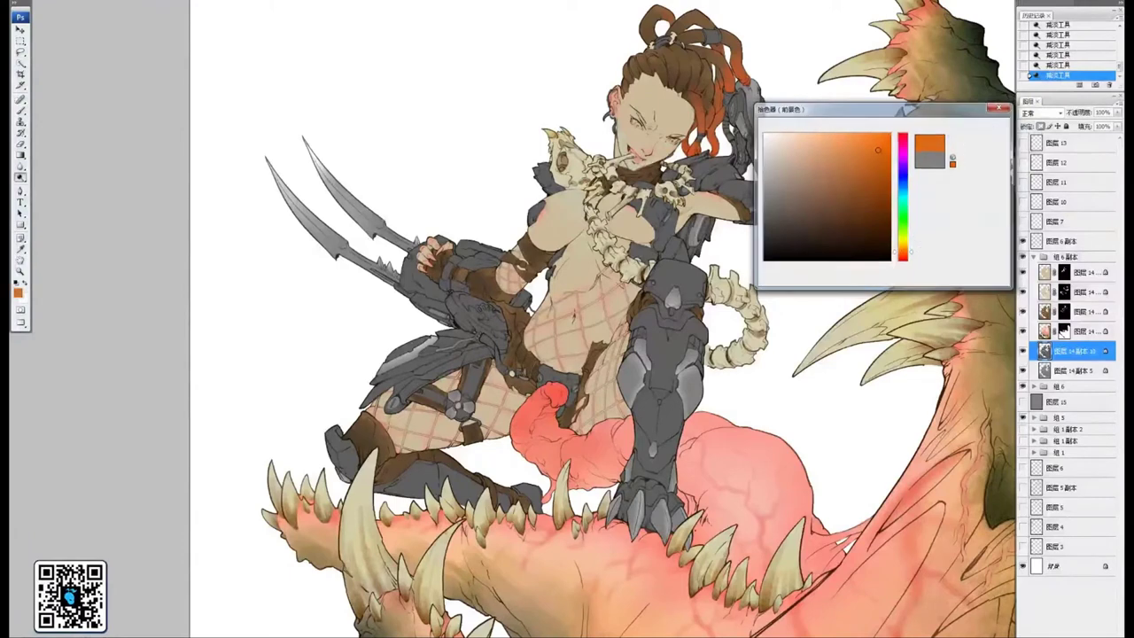
# Switch to the Brush tool and choose a textured brush tip from the brush presets
pyautogui.moveTo(632, 251); pyautogui.dragTo(601, 292)
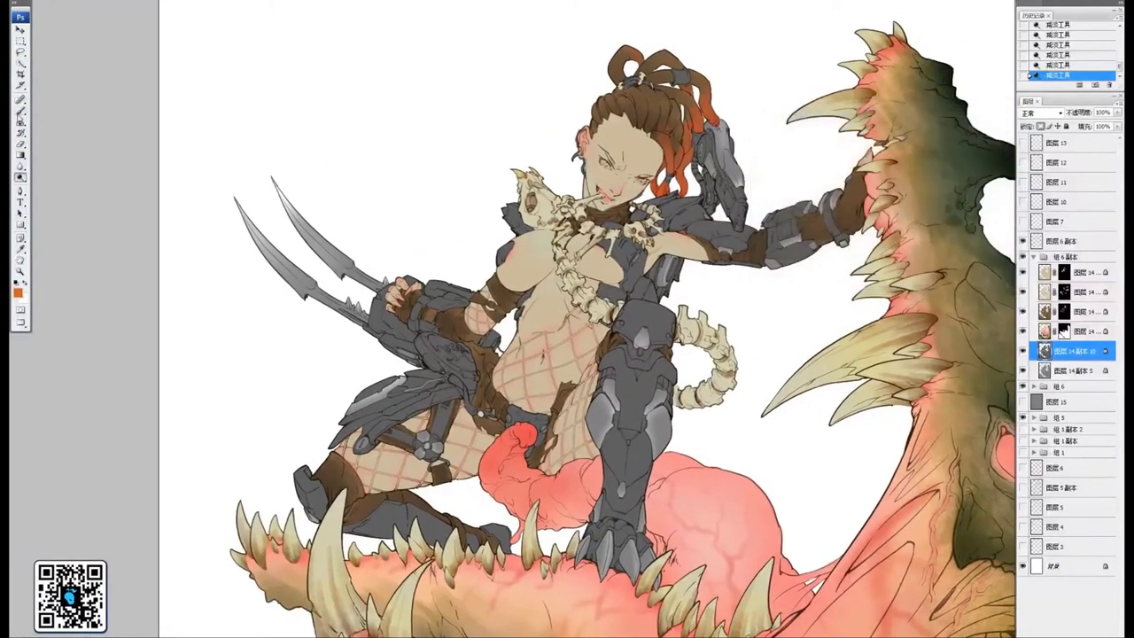
pyautogui.click(19, 112)
pyautogui.rightClick(595, 113)
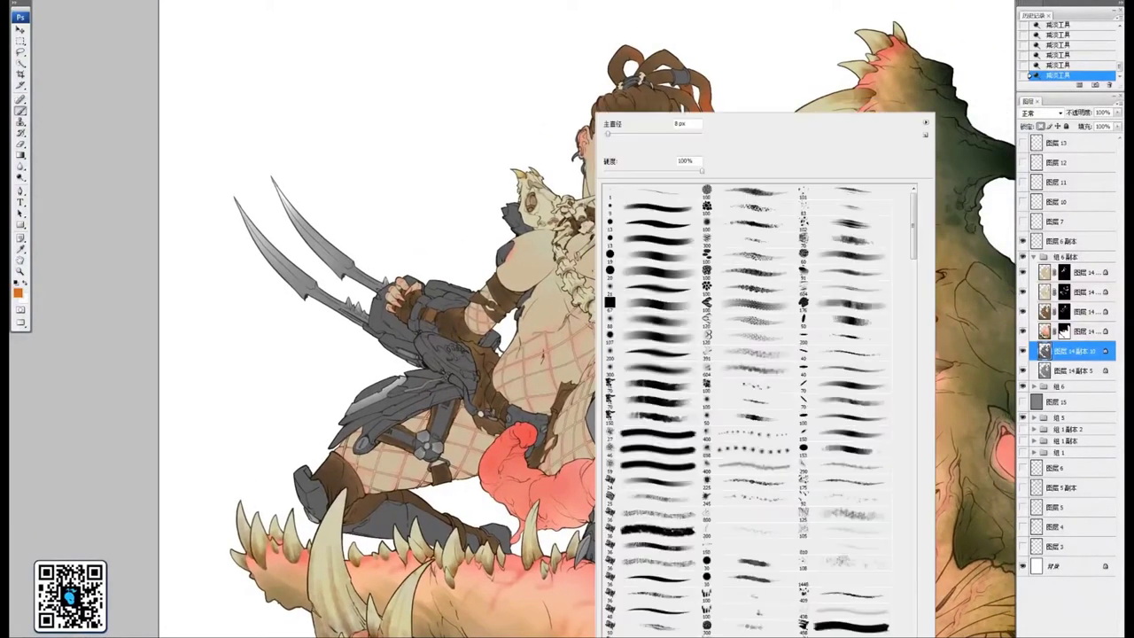
pyautogui.click(656, 388)
pyautogui.moveTo(492, 361); pyautogui.dragTo(487, 363)
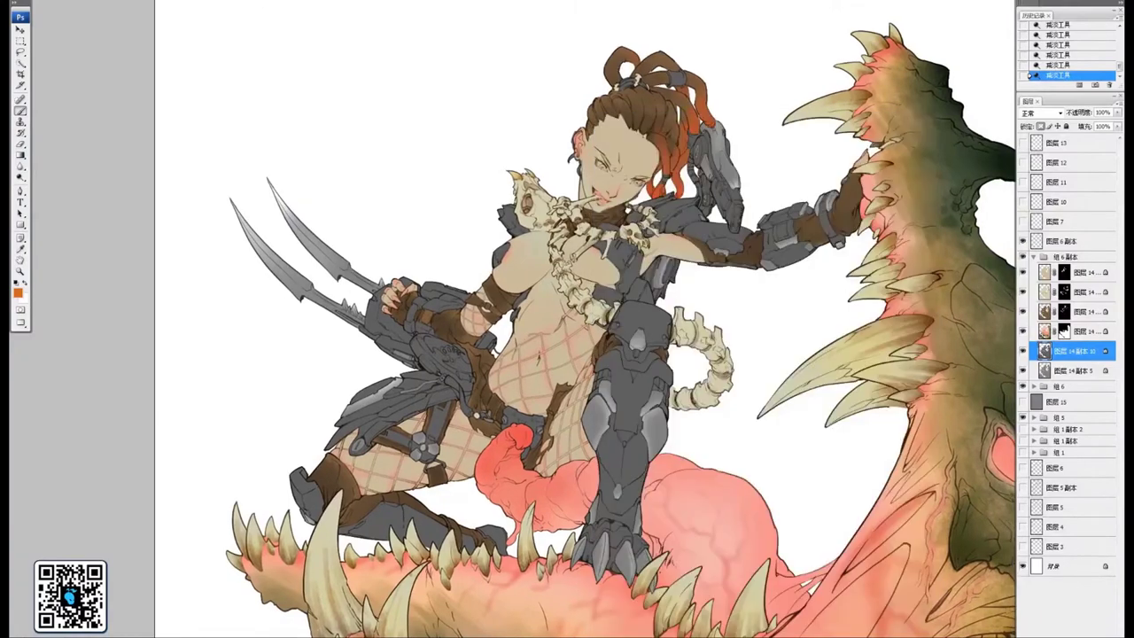
# Brush a faint orange rust tint around the pale plate, tube and strap of the outstretched forearm's armour
pyautogui.hotkey('ctrl', '+')
pyautogui.hotkey('ctrl', '+')
pyautogui.moveTo(582, 303); pyautogui.dragTo(505, 374)
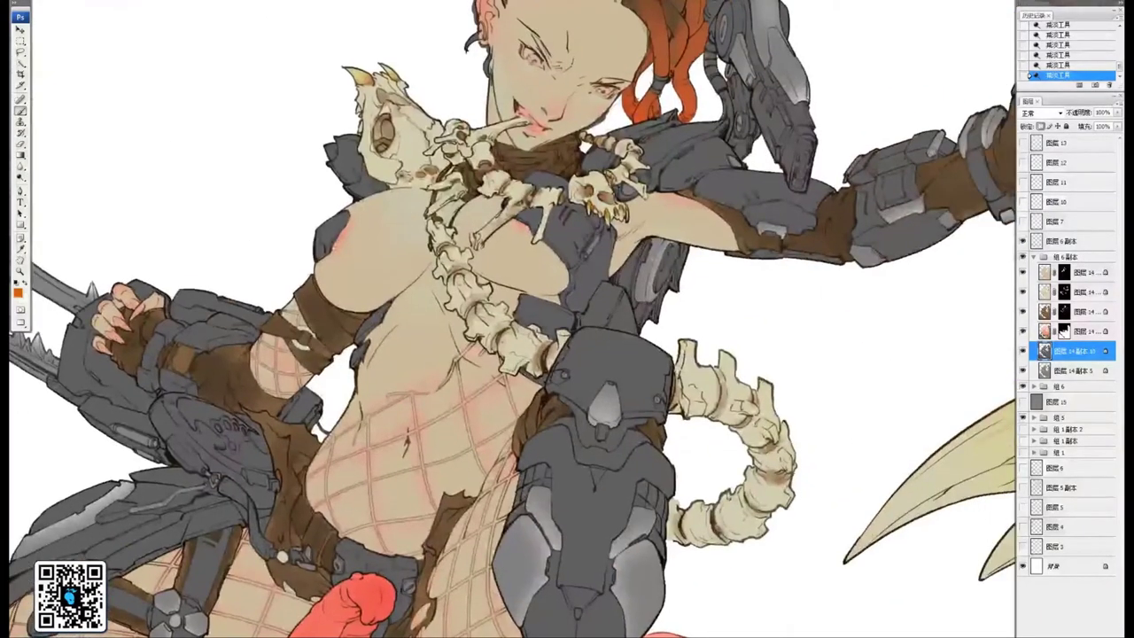
pyautogui.click(134, 2)
pyautogui.click(133, 47)
pyautogui.moveTo(578, 194); pyautogui.dragTo(695, 288)
pyautogui.hotkey('ctrl', '+')
pyautogui.hotkey('ctrl', '+')
pyautogui.moveTo(897, 161)
pyautogui.mouseDown()
pyautogui.moveTo(643, 296)
pyautogui.moveTo(580, 289)
pyautogui.moveTo(551, 337)
pyautogui.moveTo(535, 335)
pyautogui.moveTo(514, 366)
pyautogui.mouseUp()
pyautogui.moveTo(693, 322); pyautogui.dragTo(461, 299)
pyautogui.moveTo(727, 352); pyautogui.dragTo(516, 330)
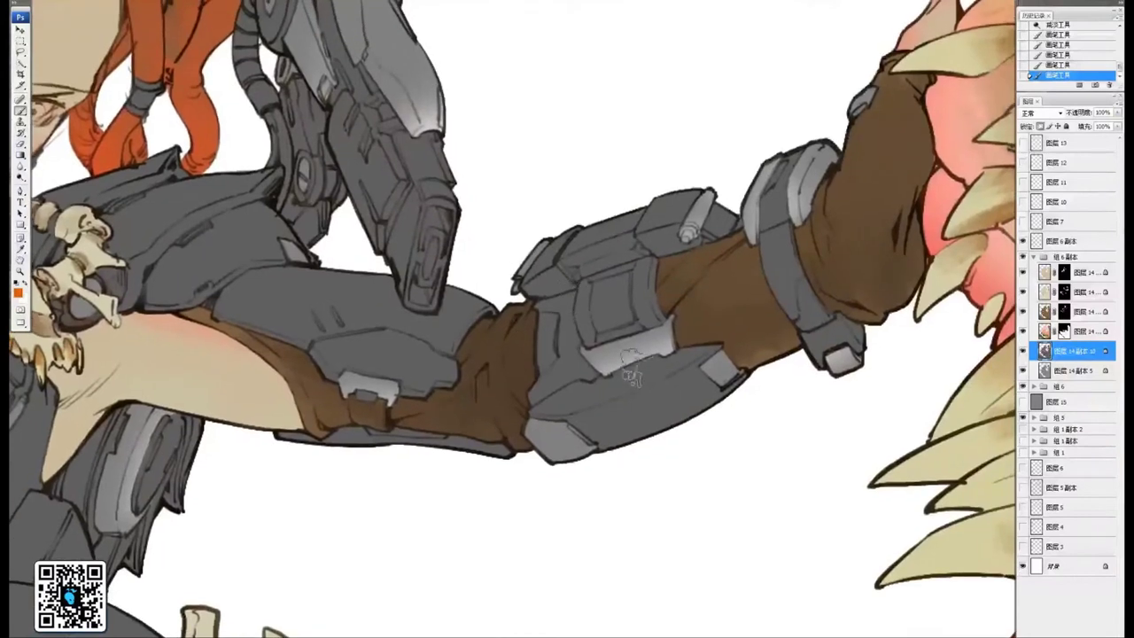
pyautogui.moveTo(609, 370); pyautogui.dragTo(659, 358)
pyautogui.moveTo(596, 342); pyautogui.dragTo(653, 330)
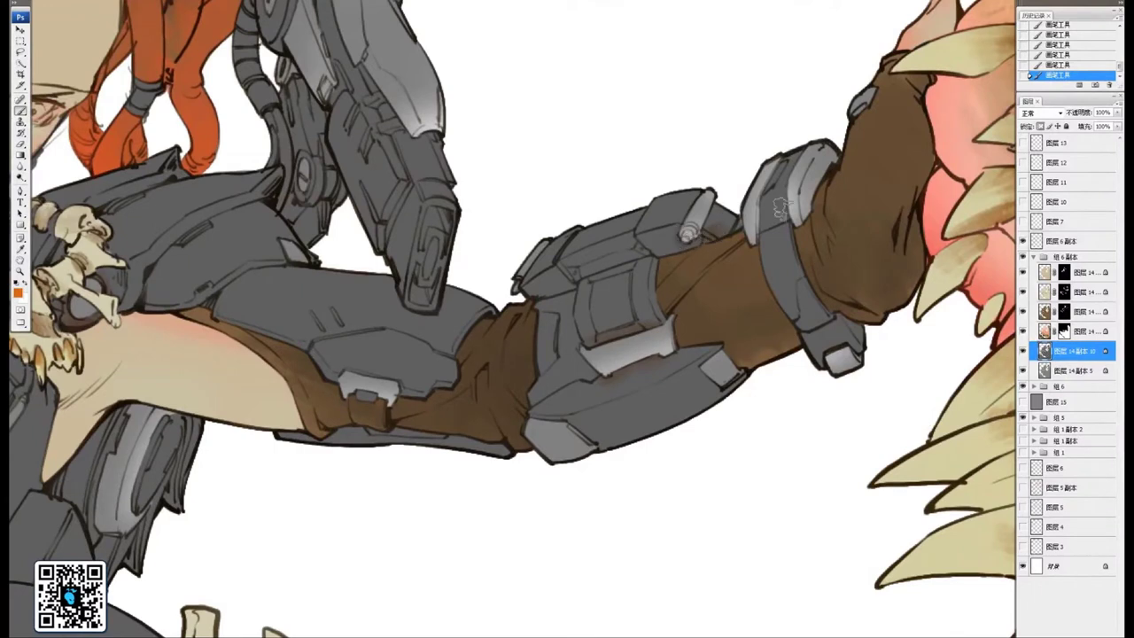
pyautogui.moveTo(778, 228); pyautogui.dragTo(784, 242)
# Add rust tint to the seams of the forearm armour pouches and the edge beside the pale elbow plate
pyautogui.moveTo(565, 243); pyautogui.dragTo(724, 267)
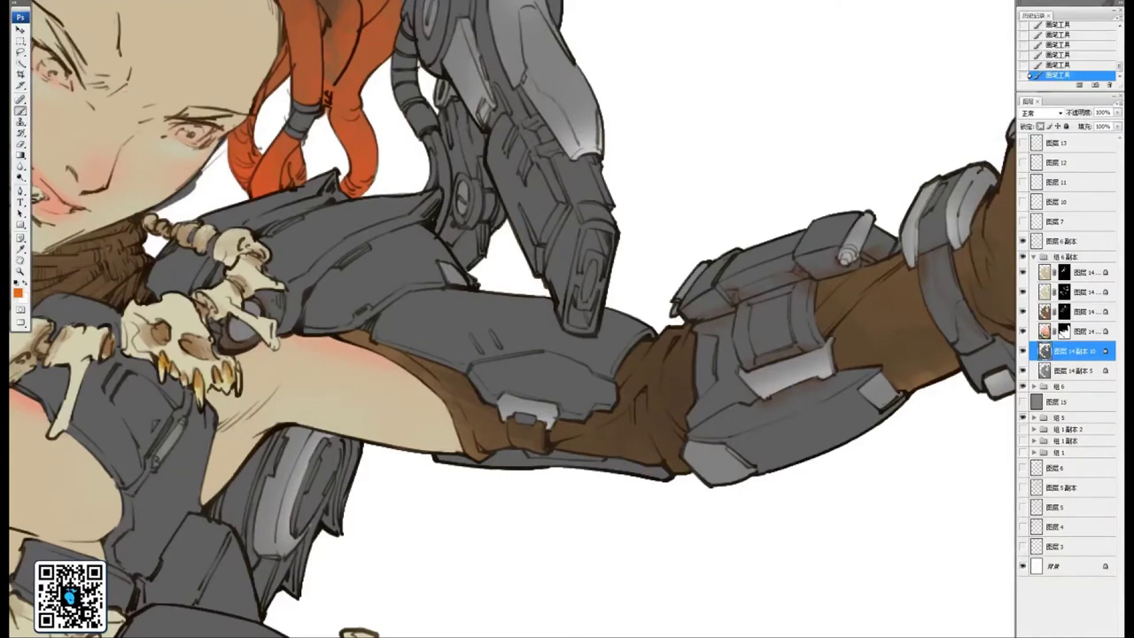
pyautogui.moveTo(696, 395); pyautogui.dragTo(768, 319)
pyautogui.moveTo(797, 379); pyautogui.dragTo(825, 384)
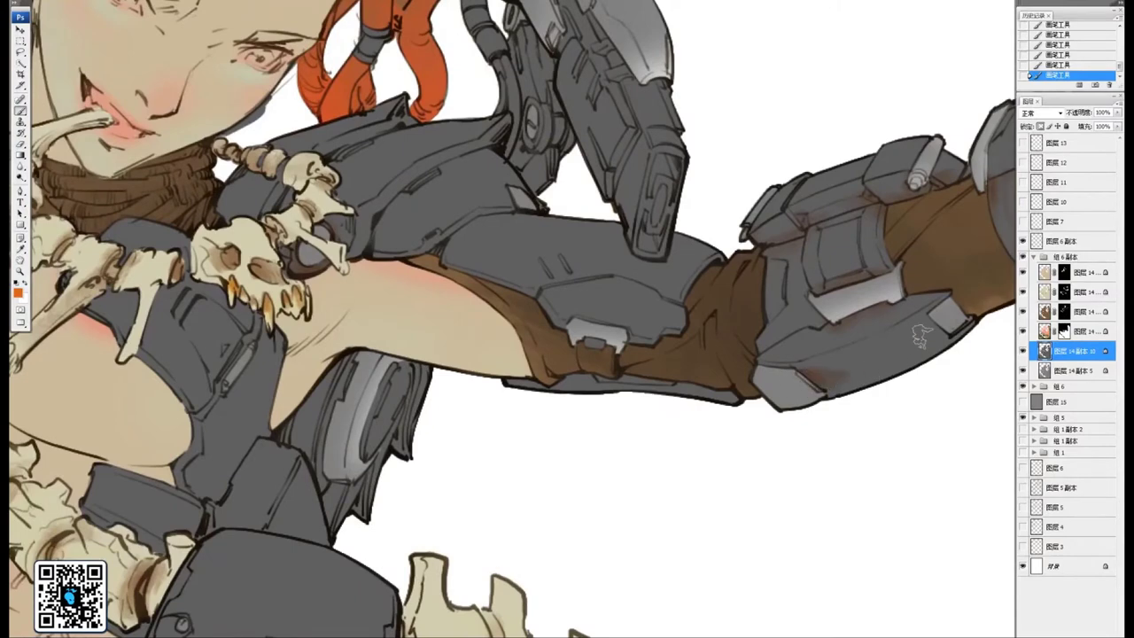
pyautogui.moveTo(922, 337); pyautogui.dragTo(842, 336)
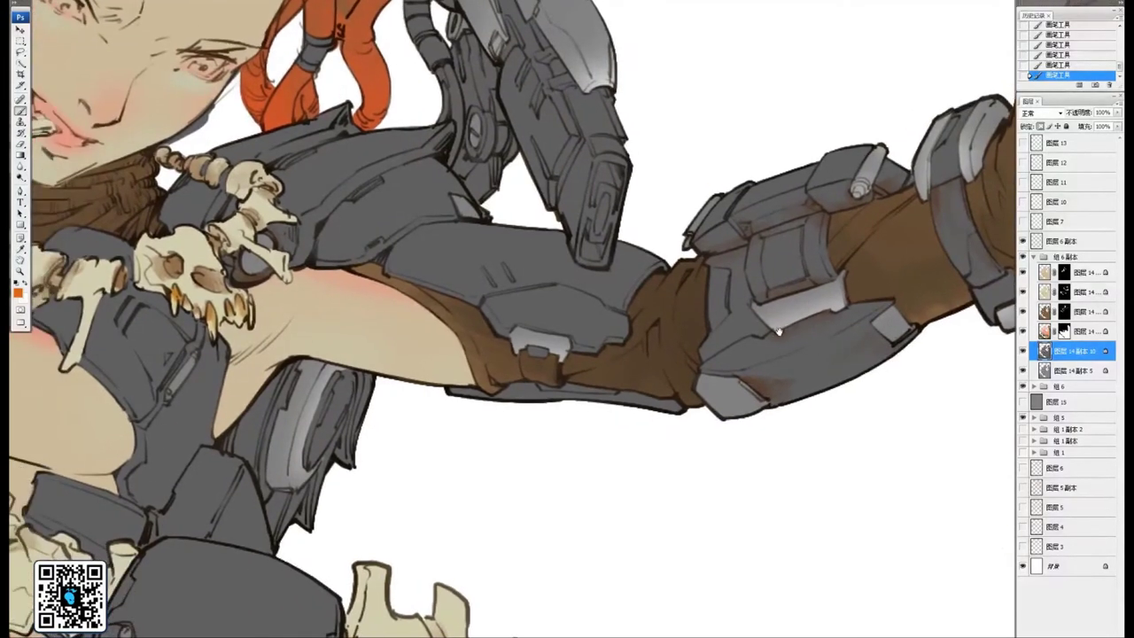
pyautogui.moveTo(766, 331); pyautogui.dragTo(817, 359)
pyautogui.moveTo(748, 328); pyautogui.dragTo(833, 365)
# Paint rust tint into the slots and along the plate edges of the shoulder armour above the outstretched arm
pyautogui.moveTo(651, 291); pyautogui.dragTo(751, 359)
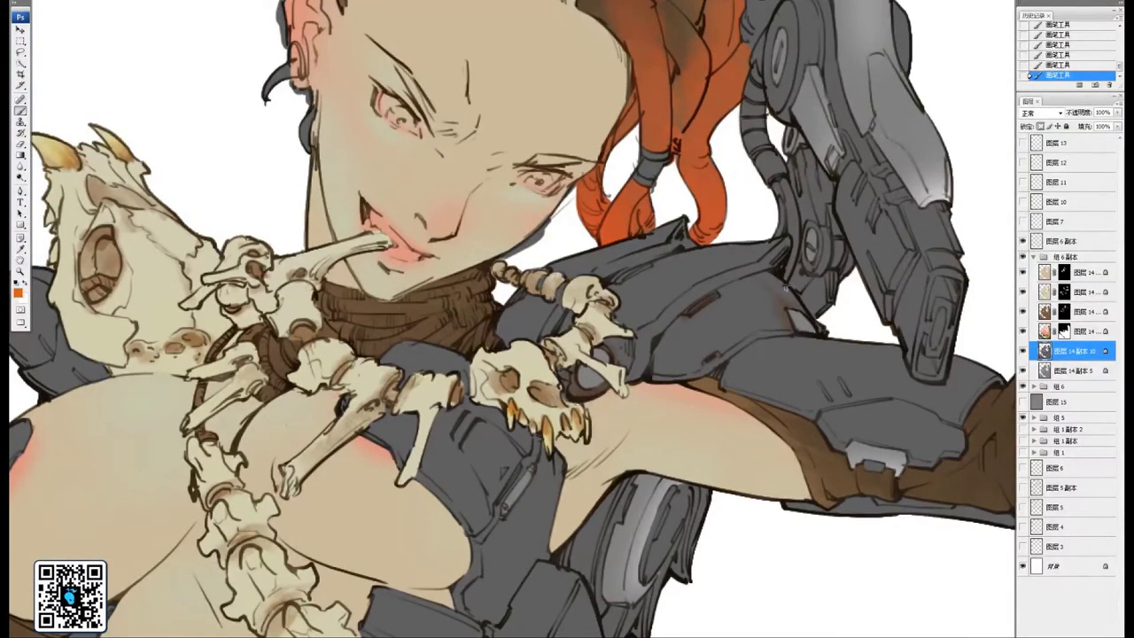
pyautogui.moveTo(742, 285); pyautogui.dragTo(817, 362)
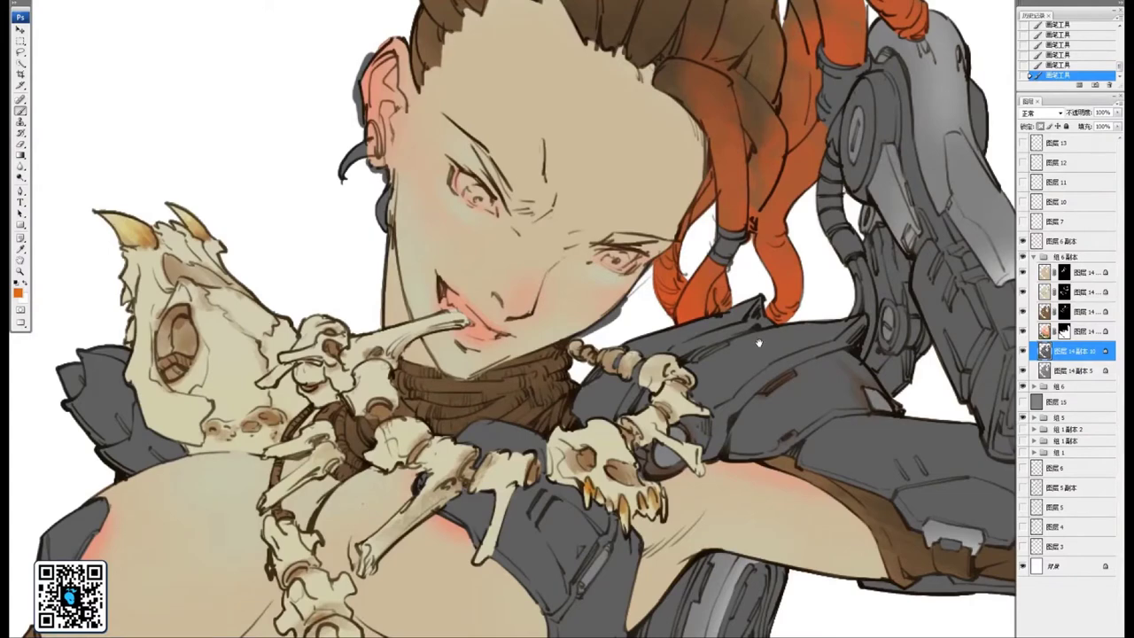
pyautogui.moveTo(771, 355); pyautogui.dragTo(724, 352)
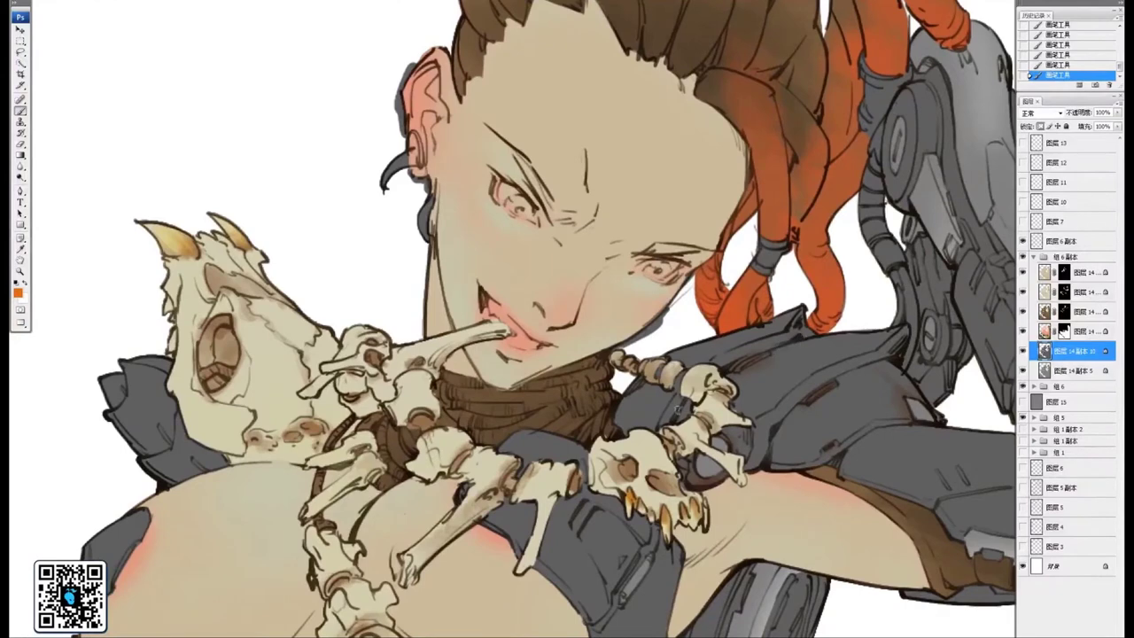
# Tint the slots, side edge and lower corner of the chest armour below the small skull with orange rust
pyautogui.moveTo(582, 523); pyautogui.dragTo(670, 365)
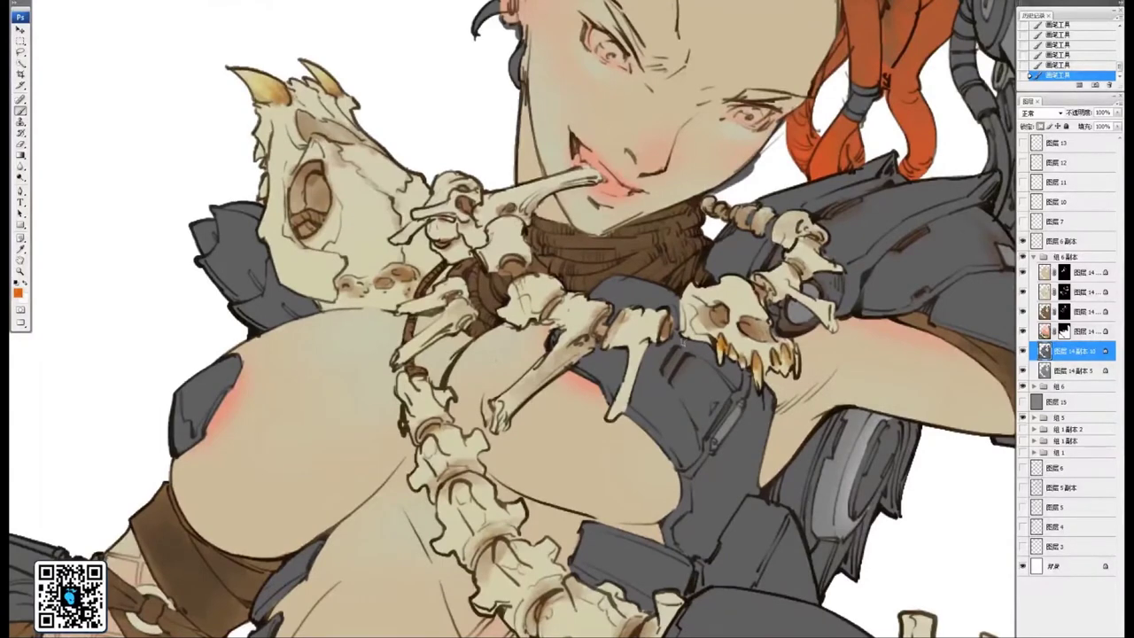
pyautogui.moveTo(730, 390)
pyautogui.mouseDown()
pyautogui.moveTo(700, 374)
pyautogui.moveTo(688, 312)
pyautogui.moveTo(717, 333)
pyautogui.moveTo(712, 383)
pyautogui.mouseUp()
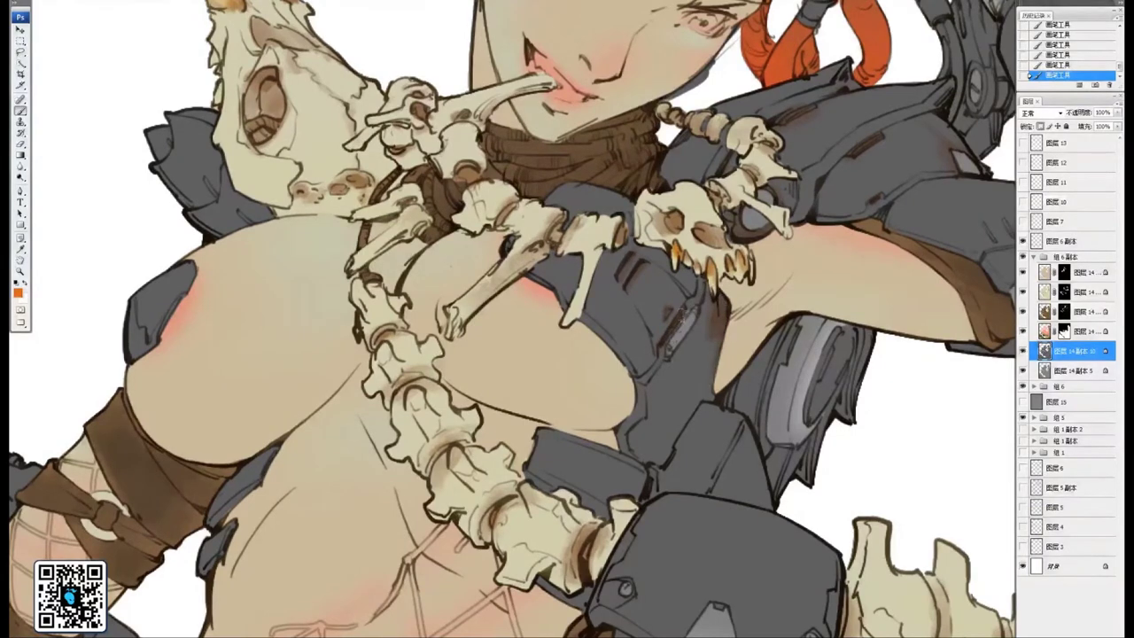
pyautogui.moveTo(640, 372); pyautogui.dragTo(677, 317)
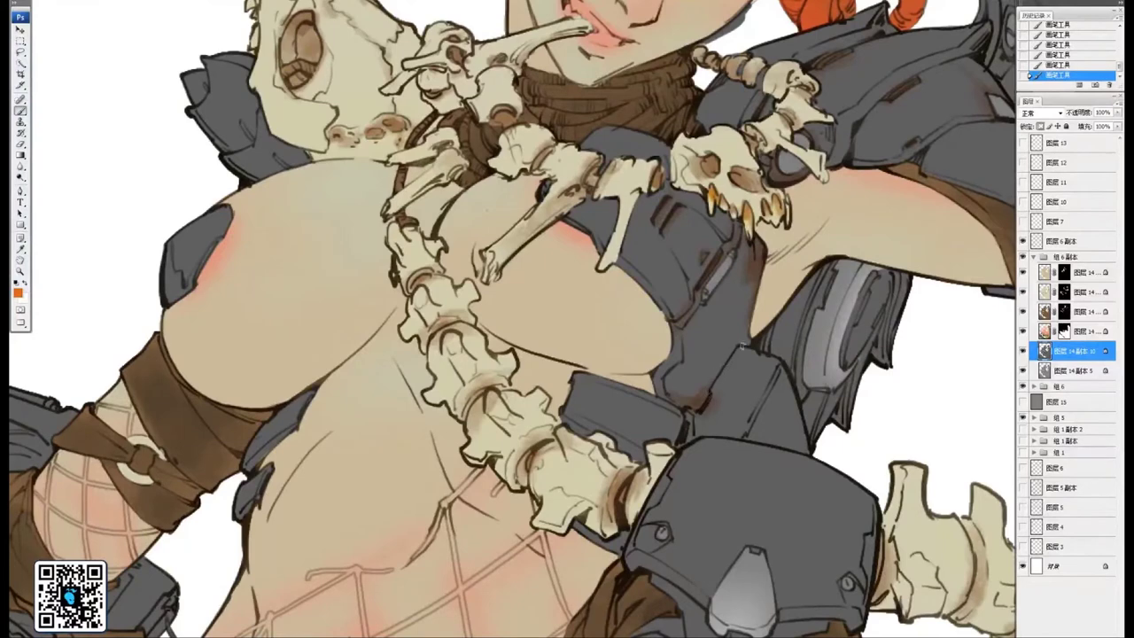
# Brush rust tint onto the back plate under the arm and the waist plates beneath the chest armour
pyautogui.moveTo(769, 345); pyautogui.dragTo(698, 272)
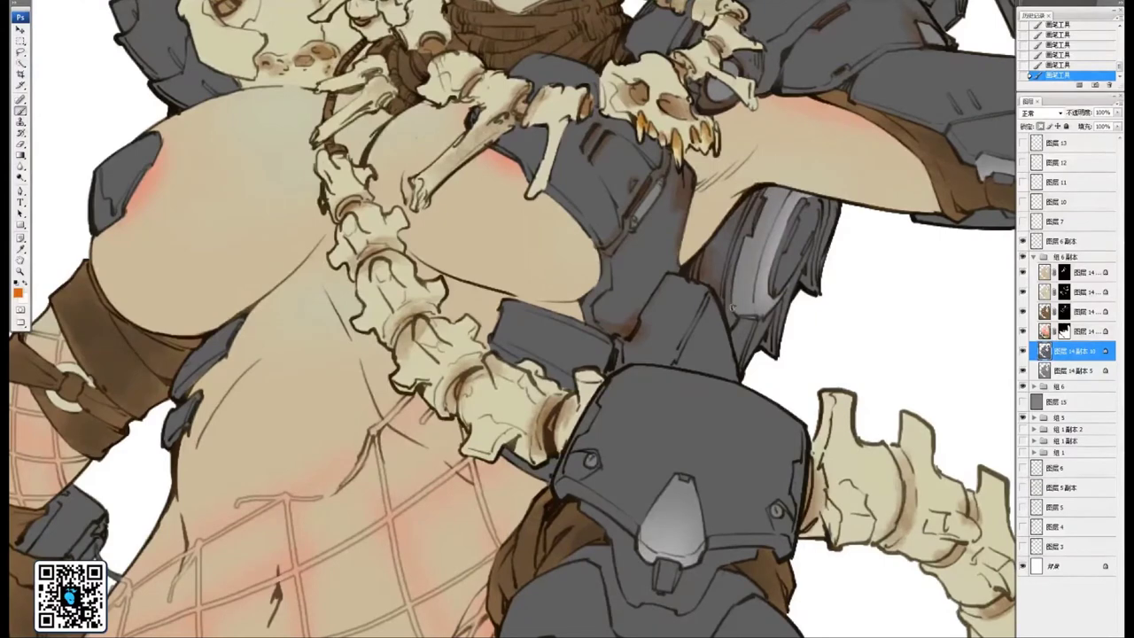
pyautogui.moveTo(743, 308); pyautogui.dragTo(758, 246)
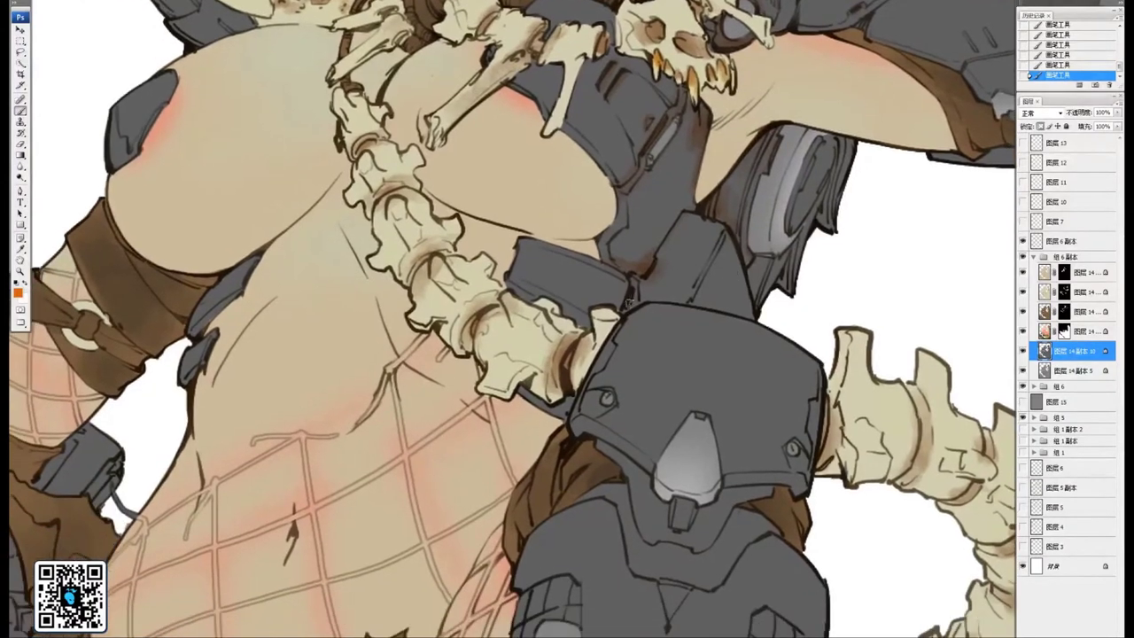
pyautogui.moveTo(622, 303)
pyautogui.mouseDown()
pyautogui.moveTo(698, 310)
pyautogui.moveTo(693, 207)
pyautogui.moveTo(708, 238)
pyautogui.moveTo(707, 302)
pyautogui.moveTo(733, 306)
pyautogui.moveTo(724, 229)
pyautogui.moveTo(741, 321)
pyautogui.mouseUp()
pyautogui.moveTo(707, 104); pyautogui.dragTo(762, 296)
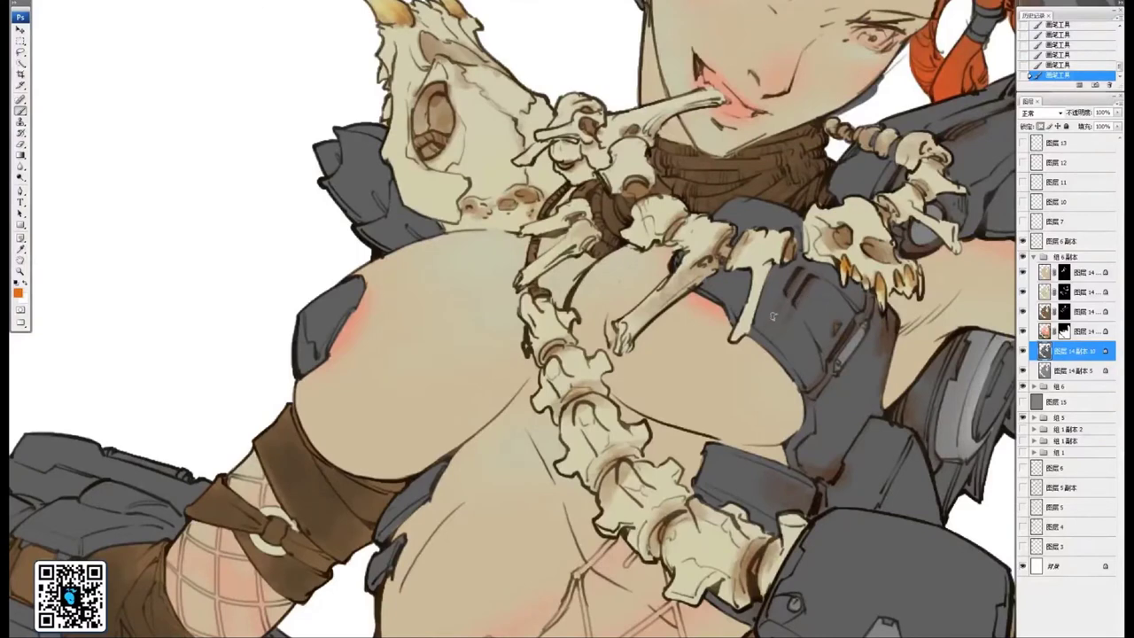
# Add rust tint to the small breast plate and the pointed shoulder plates behind the large horned skull
pyautogui.moveTo(497, 294); pyautogui.dragTo(767, 238)
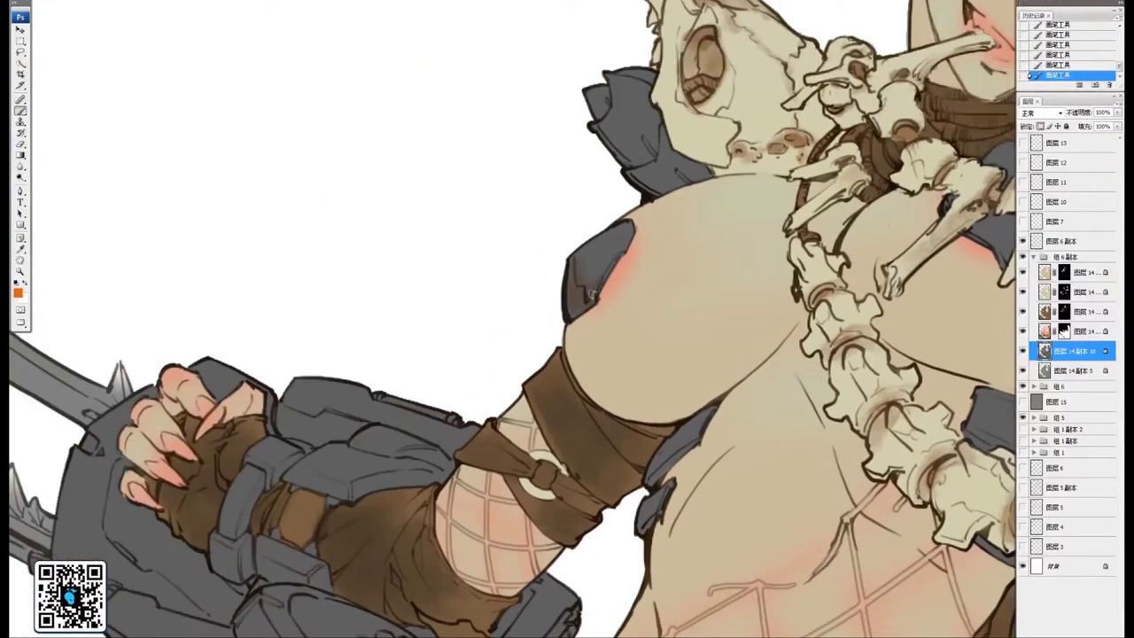
pyautogui.moveTo(592, 294); pyautogui.dragTo(683, 216)
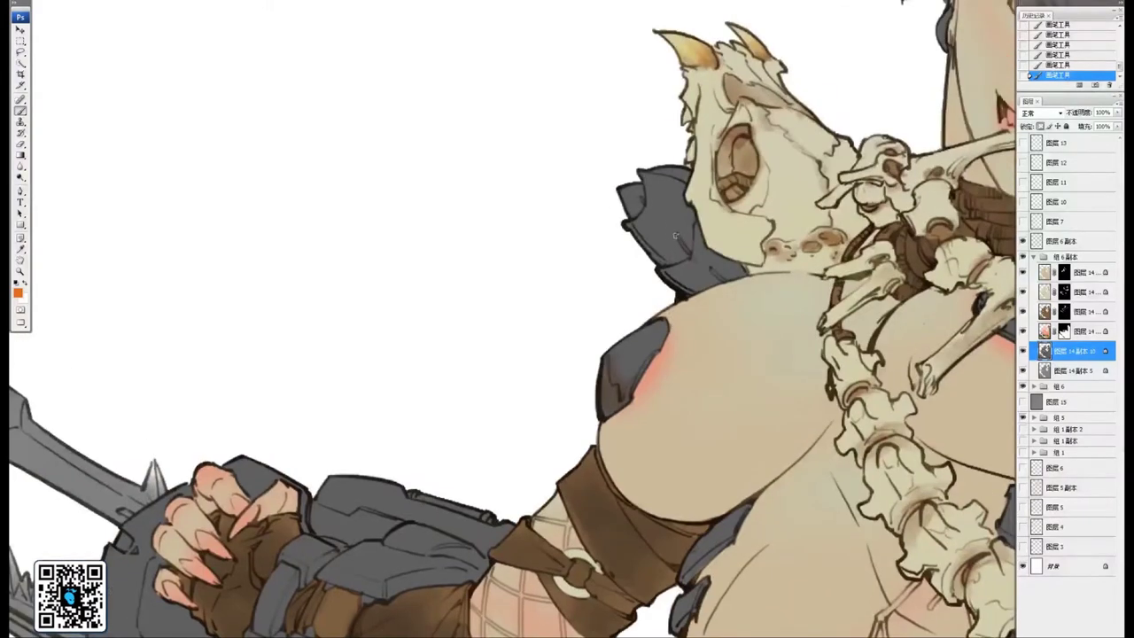
pyautogui.moveTo(710, 261); pyautogui.dragTo(685, 236)
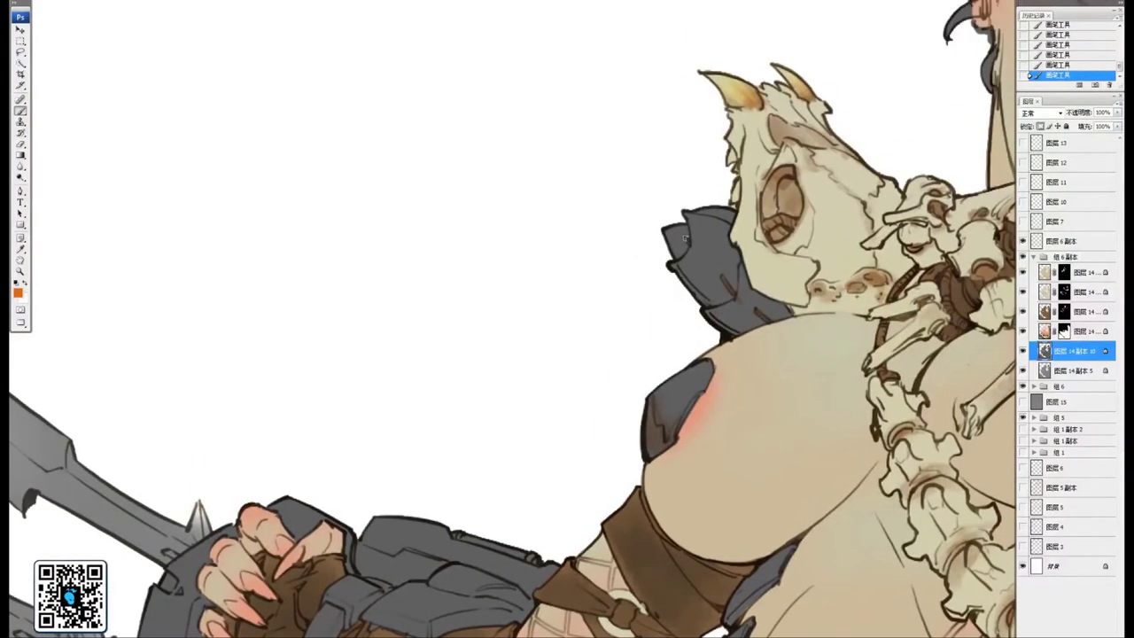
pyautogui.moveTo(631, 321); pyautogui.dragTo(772, 192)
# Paint rust into the slot, upper notch and lower tube recesses of the bladed gauntlet
pyautogui.moveTo(508, 418); pyautogui.dragTo(686, 258)
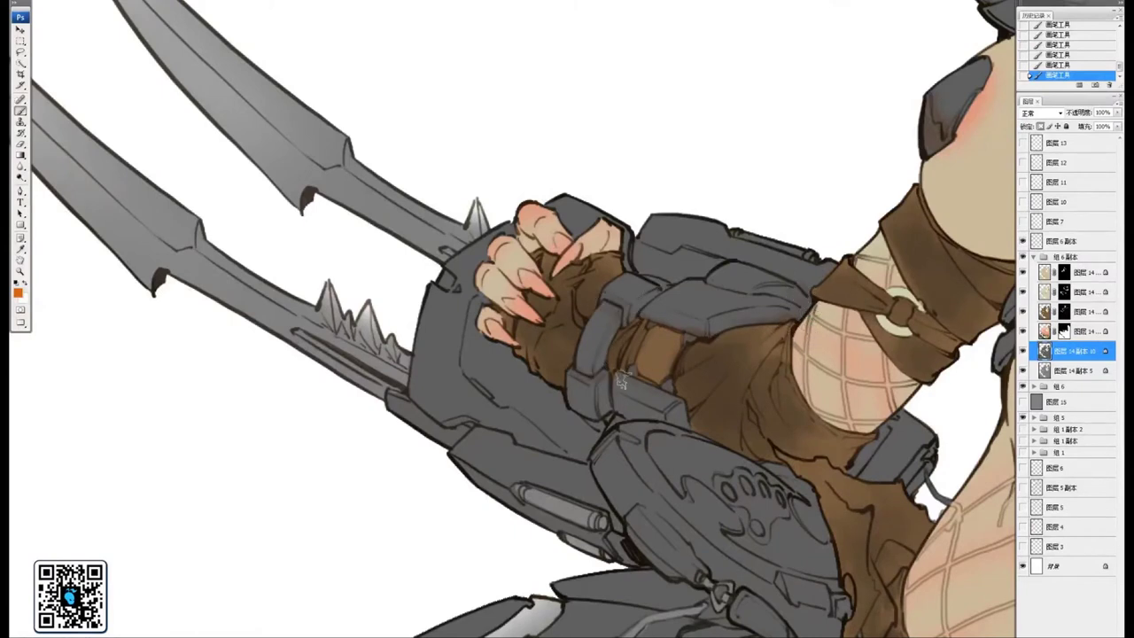
pyautogui.moveTo(571, 330)
pyautogui.mouseDown()
pyautogui.moveTo(728, 399)
pyautogui.moveTo(755, 339)
pyautogui.mouseUp()
pyautogui.scroll(2, 633, 443)
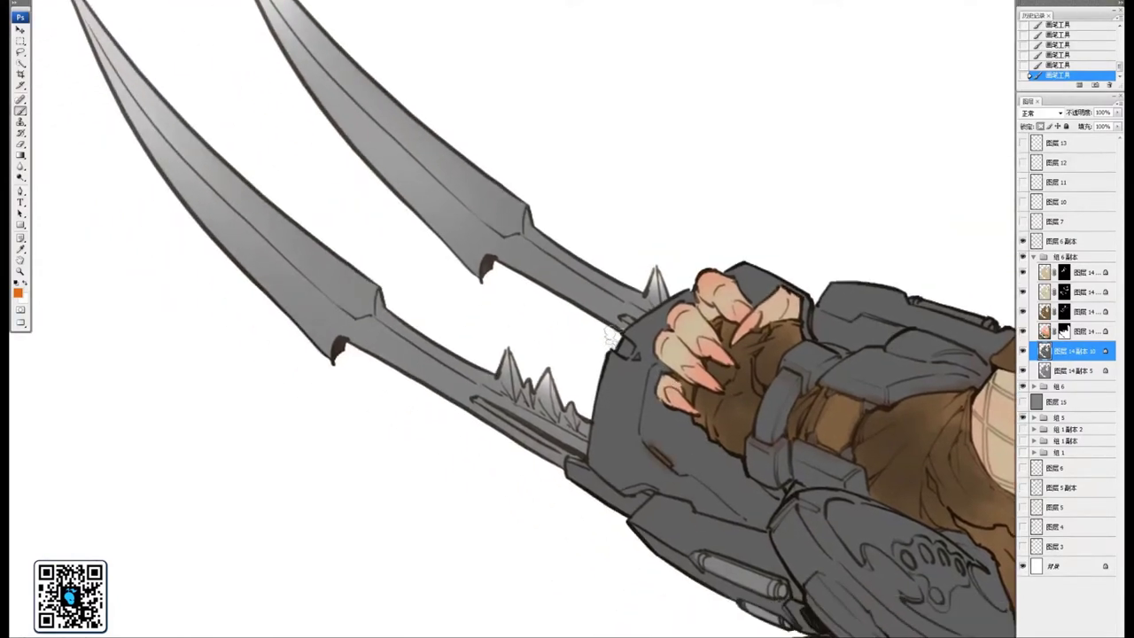
pyautogui.moveTo(611, 350); pyautogui.dragTo(640, 359)
pyautogui.moveTo(647, 430); pyautogui.dragTo(623, 293)
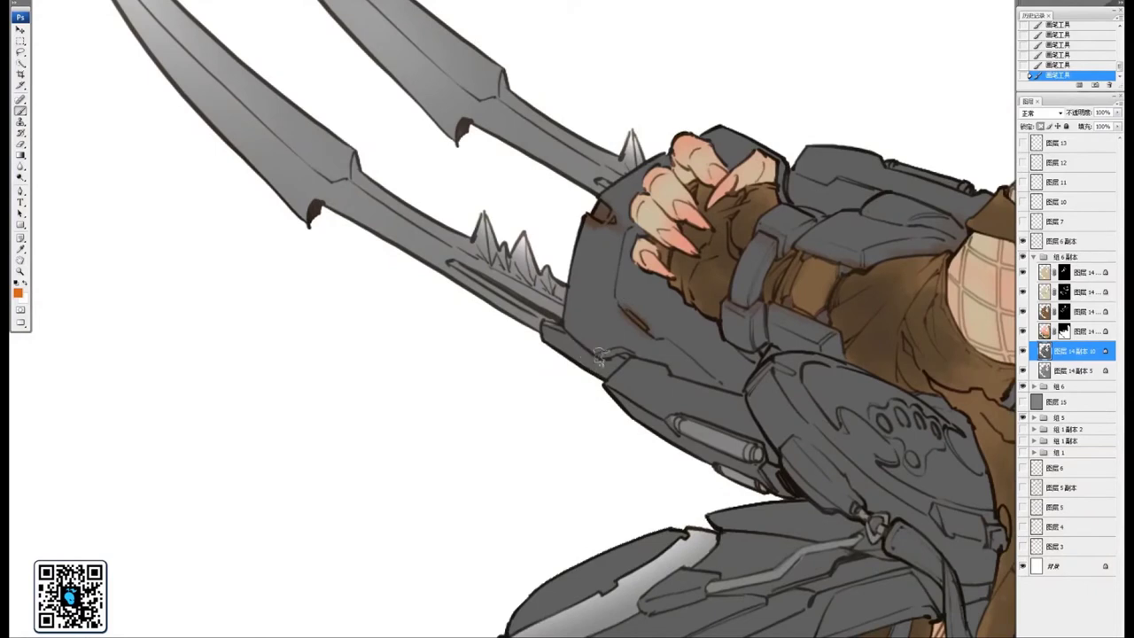
pyautogui.scroll(-1, 655, 379)
pyautogui.hscroll(2, 656, 379)
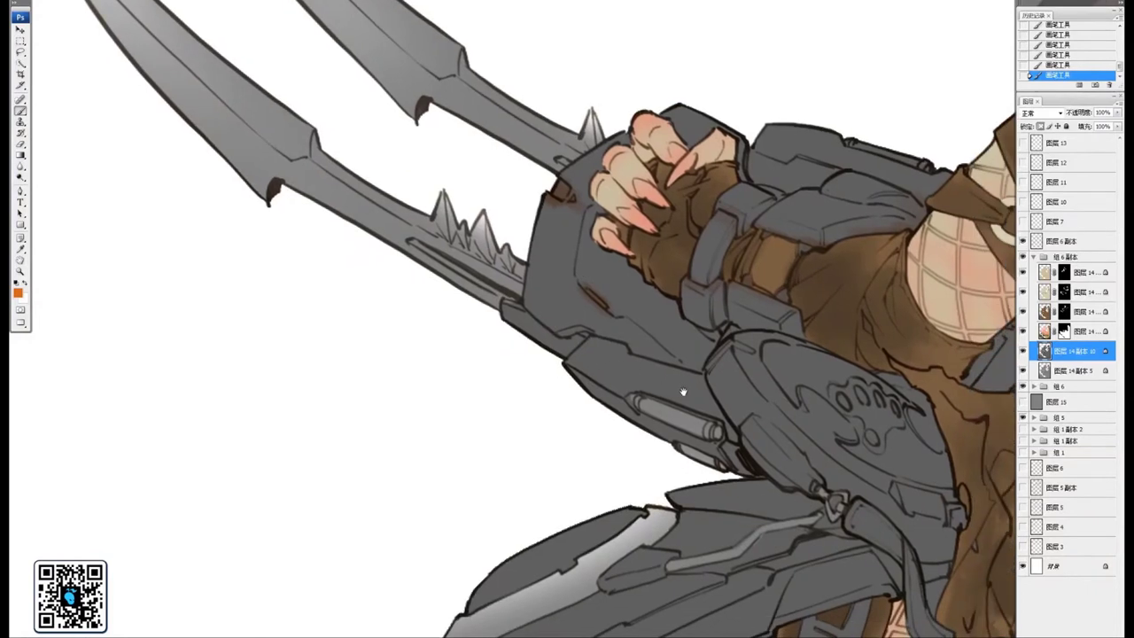
pyautogui.moveTo(709, 412)
pyautogui.mouseDown()
pyautogui.moveTo(691, 398)
pyautogui.moveTo(698, 415)
pyautogui.mouseUp()
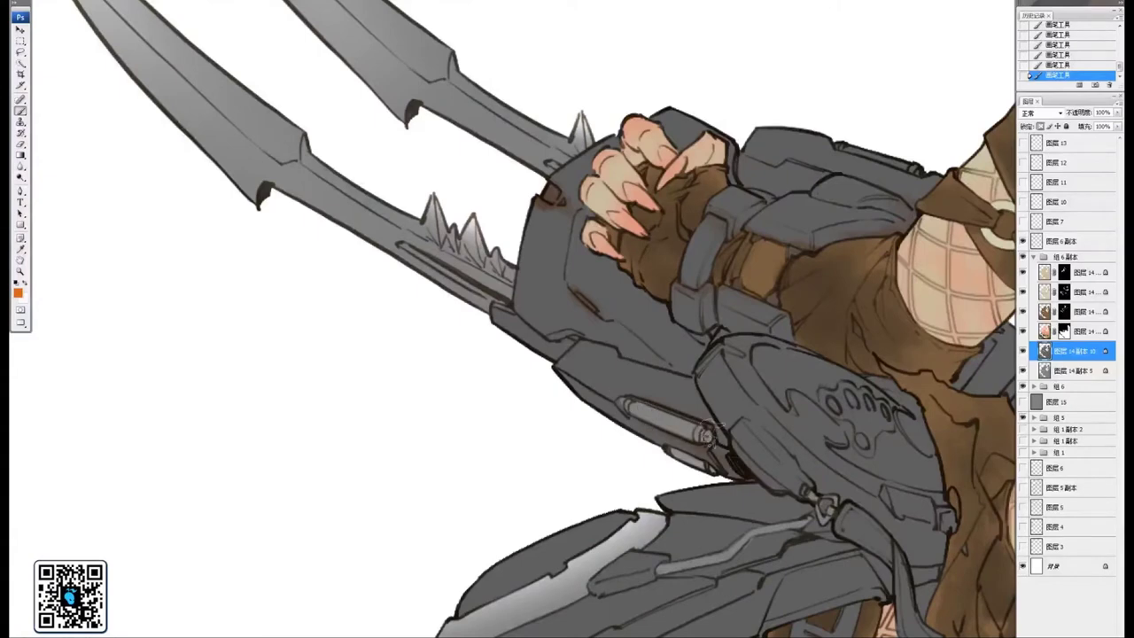
# Tint the gauntlet's upper tube, wrist plates and blade-side notches with orange rust
pyautogui.scroll(1, 700, 416)
pyautogui.hscroll(-2, 700, 416)
pyautogui.moveTo(687, 318); pyautogui.dragTo(638, 481)
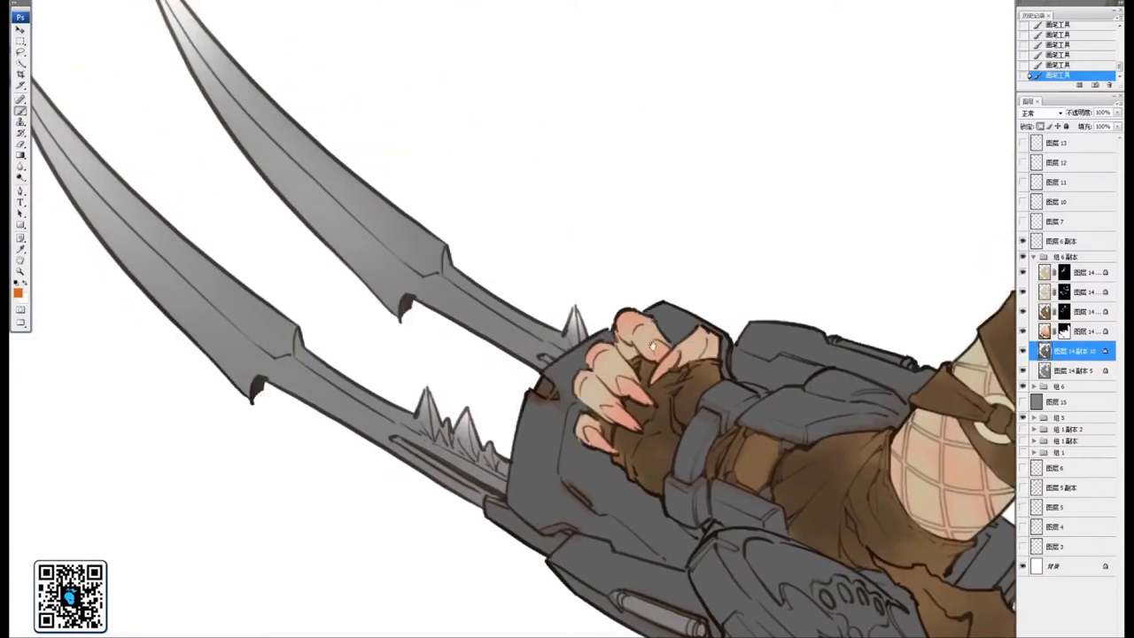
pyautogui.moveTo(806, 396); pyautogui.dragTo(714, 420)
pyautogui.moveTo(753, 368); pyautogui.dragTo(826, 392)
pyautogui.moveTo(893, 582); pyautogui.dragTo(700, 375)
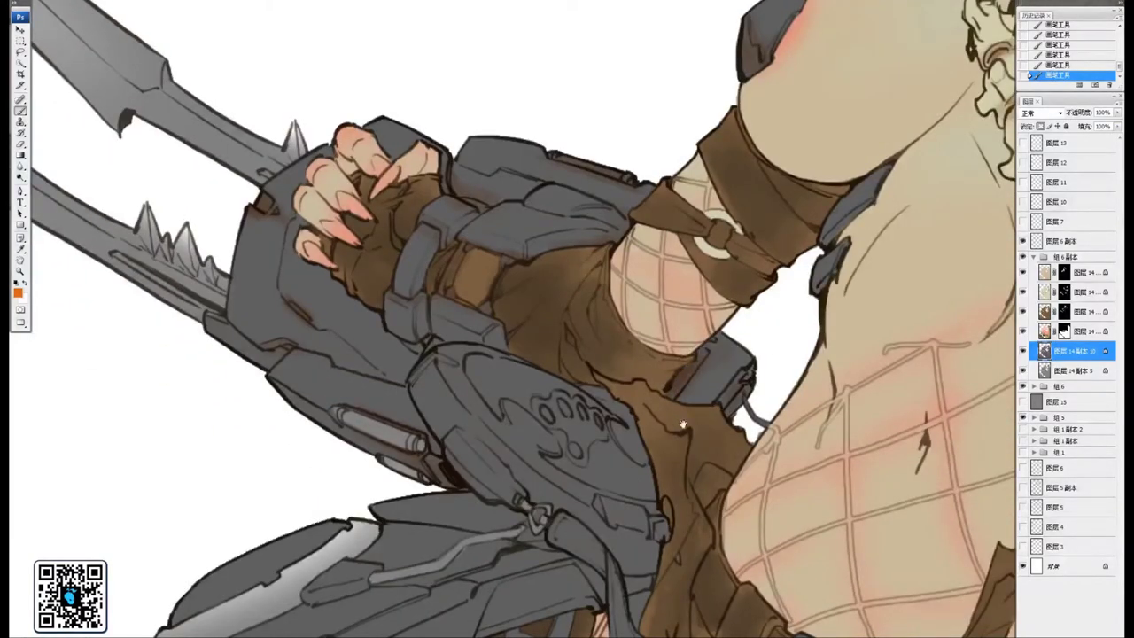
pyautogui.moveTo(170, 269)
pyautogui.mouseDown()
pyautogui.moveTo(493, 317)
pyautogui.moveTo(701, 437)
pyautogui.mouseUp()
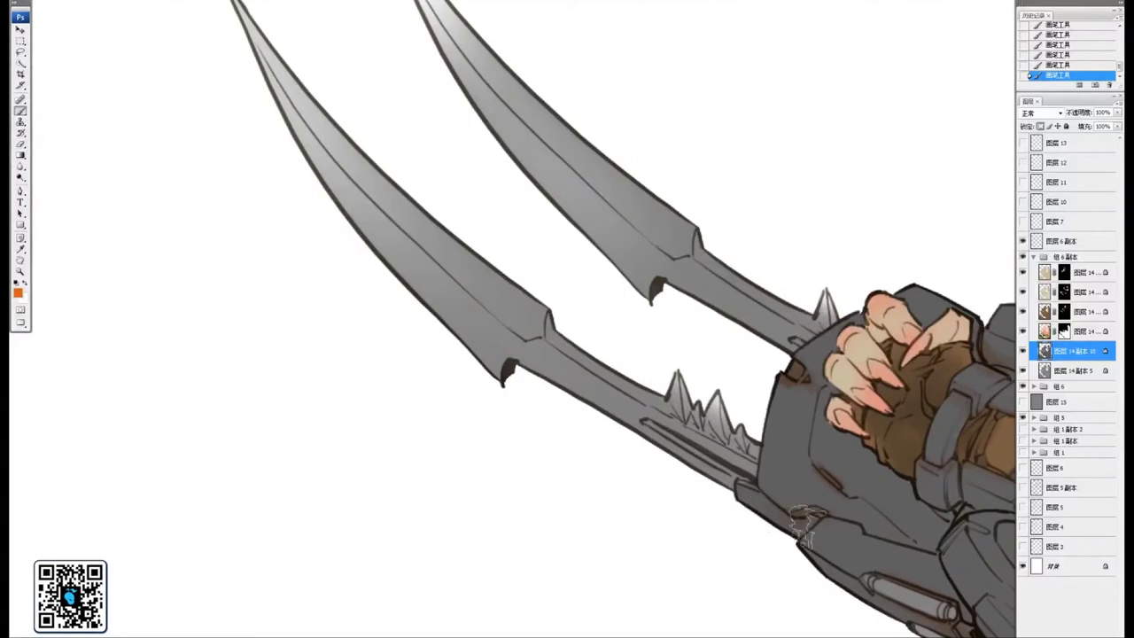
# Brush rust tint around the pale tube on the layered thigh armour and onto its oval end piece
pyautogui.moveTo(860, 496)
pyautogui.mouseDown()
pyautogui.moveTo(676, 370)
pyautogui.moveTo(590, 261)
pyautogui.mouseUp()
pyautogui.moveTo(732, 505)
pyautogui.mouseDown()
pyautogui.moveTo(630, 310)
pyautogui.moveTo(720, 274)
pyautogui.mouseUp()
pyautogui.moveTo(606, 344); pyautogui.dragTo(741, 422)
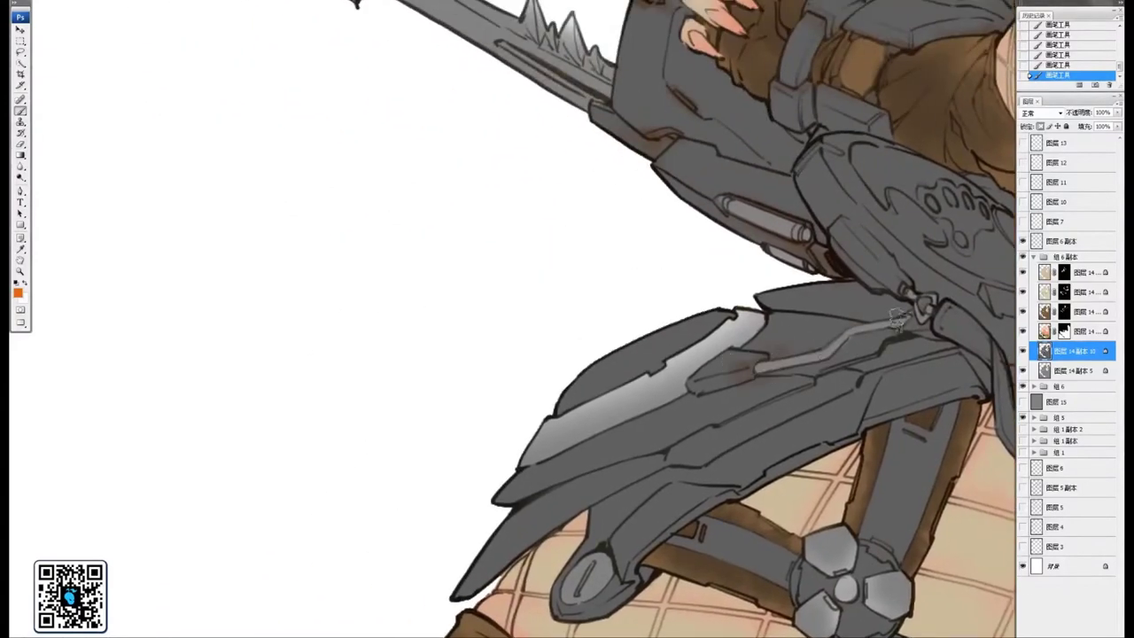
pyautogui.moveTo(678, 400); pyautogui.dragTo(772, 324)
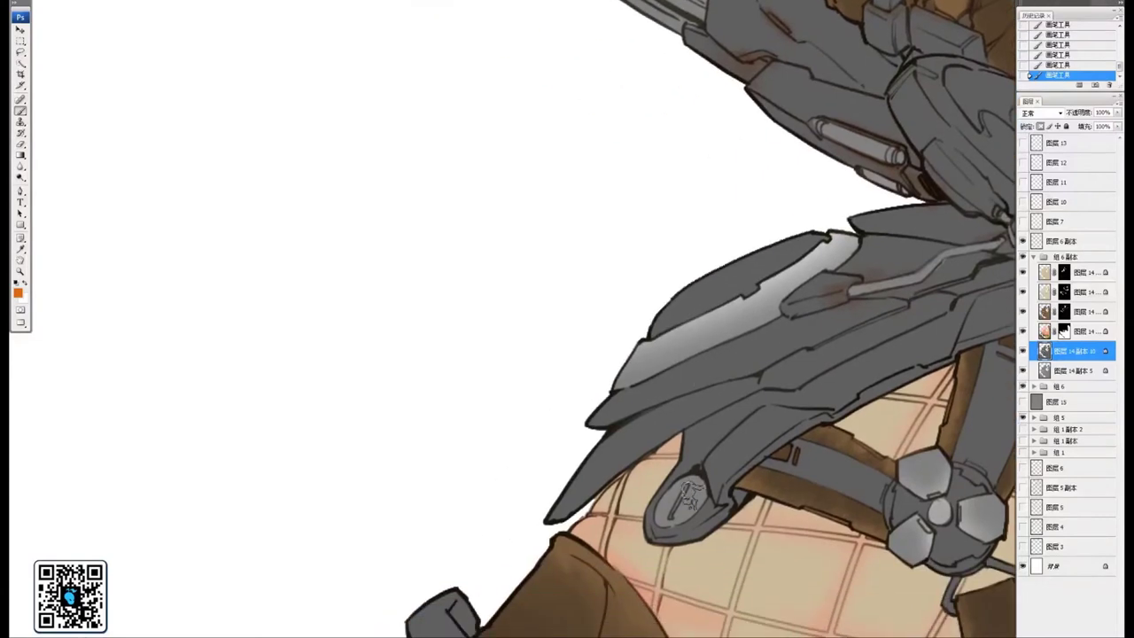
# Add rust tint to the curved strap that hangs from the thigh armour's buckle toward the belt
pyautogui.moveTo(838, 387)
pyautogui.mouseDown()
pyautogui.moveTo(710, 459)
pyautogui.moveTo(682, 395)
pyautogui.mouseUp()
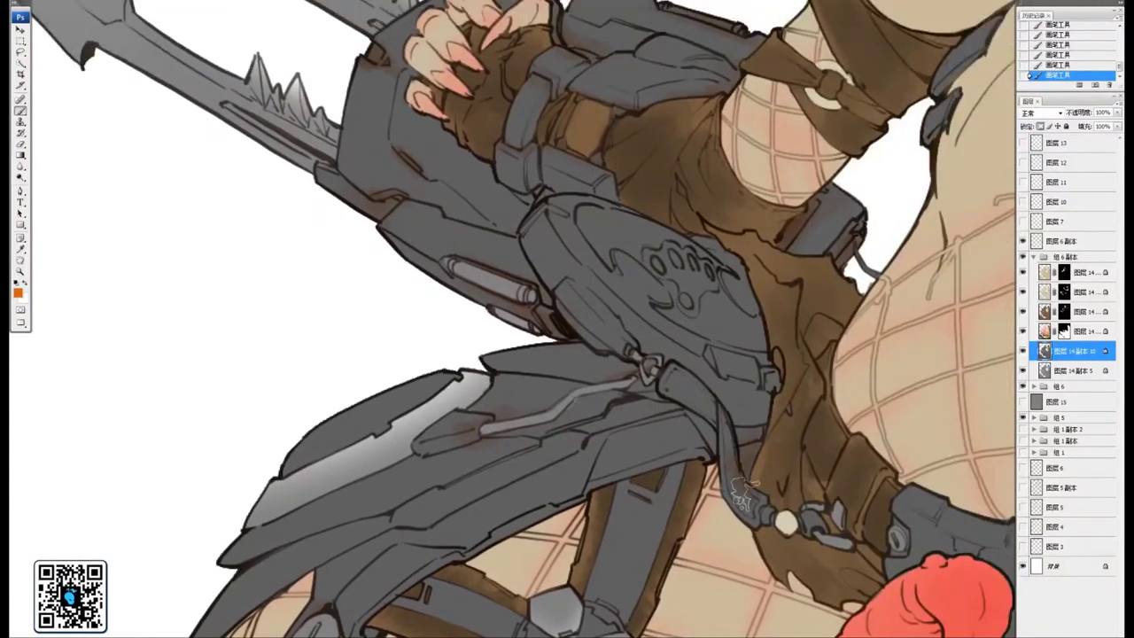
pyautogui.moveTo(780, 493); pyautogui.dragTo(708, 375)
pyautogui.hotkey('ctrl', '-')
pyautogui.hotkey('ctrl', '-')
pyautogui.moveTo(833, 395); pyautogui.dragTo(765, 432)
pyautogui.scroll(3, 540, 306)
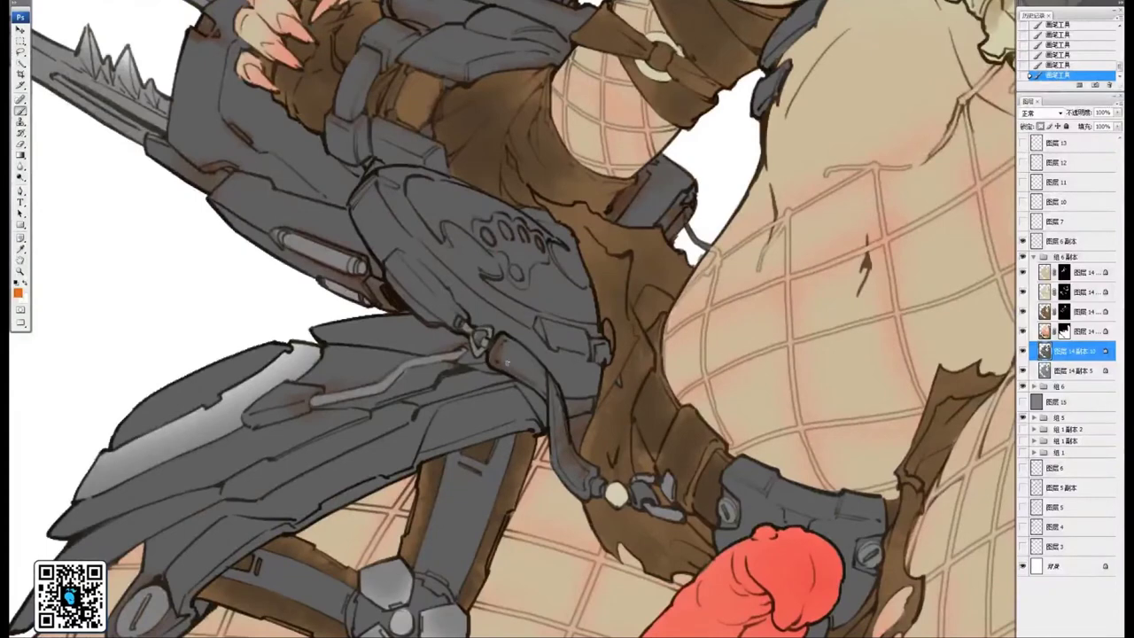
pyautogui.moveTo(508, 360)
pyautogui.mouseDown()
pyautogui.moveTo(543, 386)
pyautogui.moveTo(503, 338)
pyautogui.mouseUp()
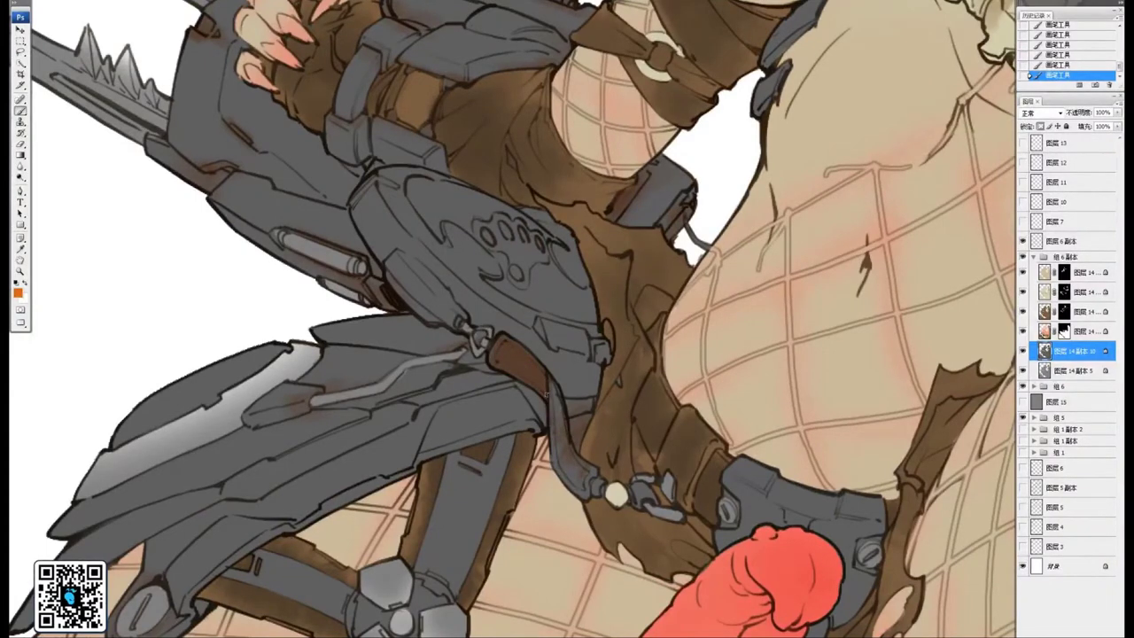
pyautogui.moveTo(555, 383); pyautogui.dragTo(565, 438)
pyautogui.hotkey('ctrl', 'z')
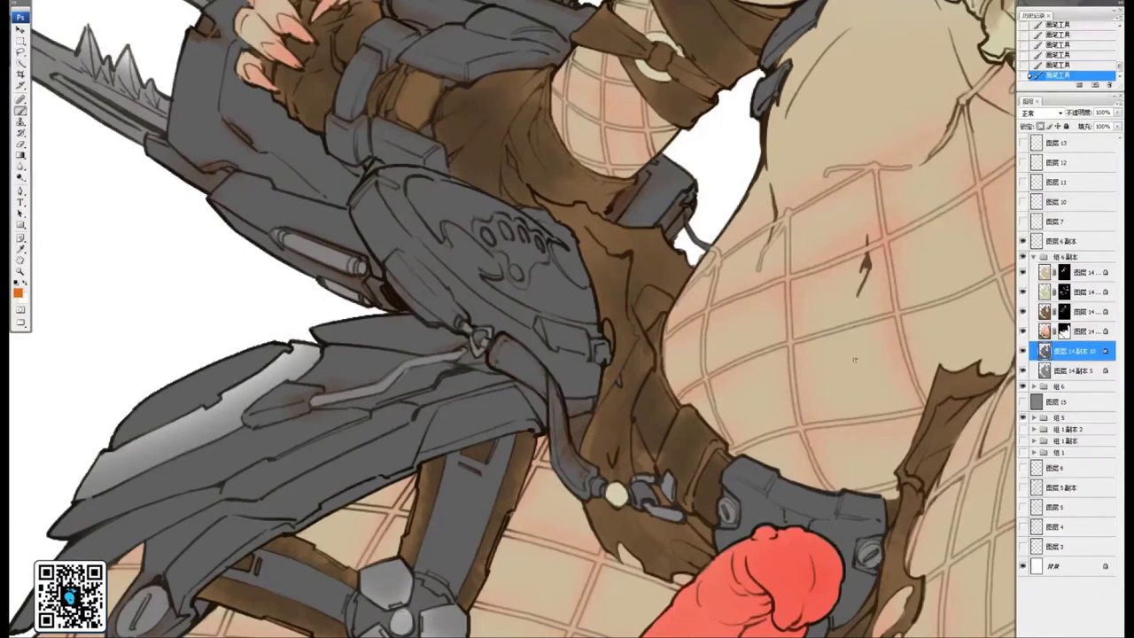
# Change the brush's blending mode and paint the curved strap below the thigh armour's buckle leather brown through the brown layer's mask
pyautogui.moveTo(629, 351); pyautogui.dragTo(658, 343)
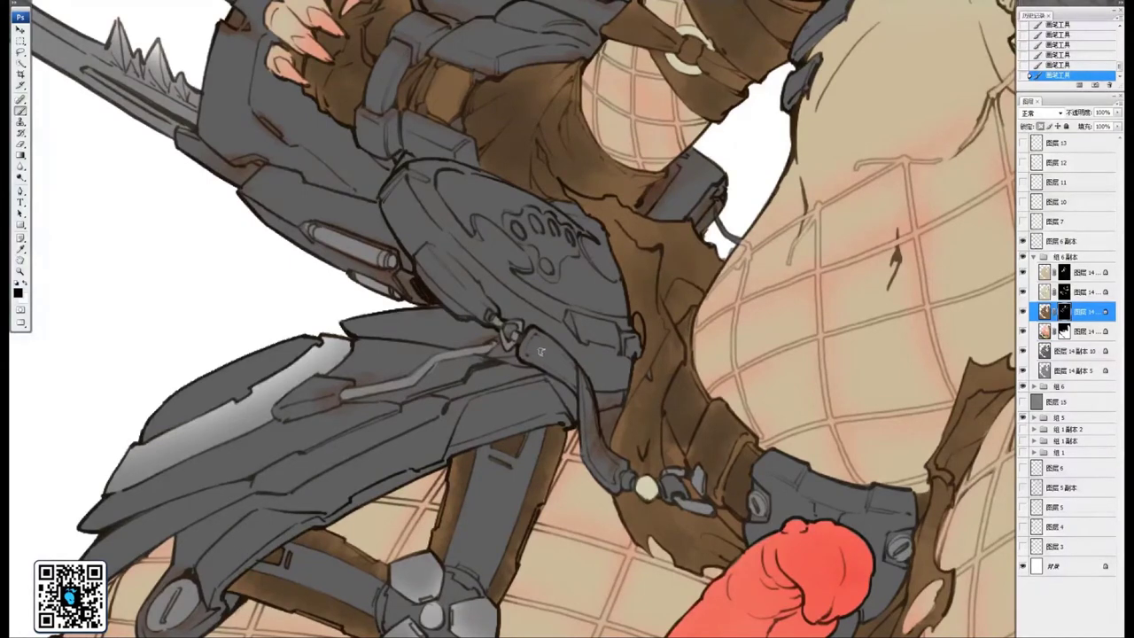
pyautogui.press('x')
pyautogui.press('x')
pyautogui.moveTo(472, 202); pyautogui.dragTo(464, 209)
pyautogui.click(133, 1)
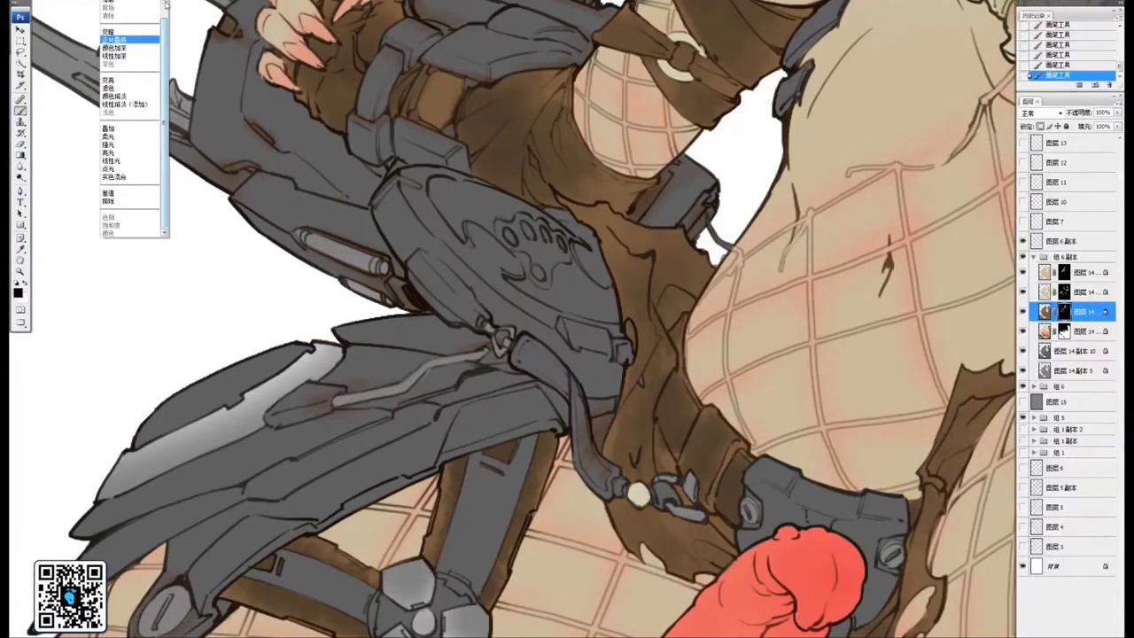
pyautogui.click(124, 3)
pyautogui.moveTo(552, 356); pyautogui.dragTo(587, 364)
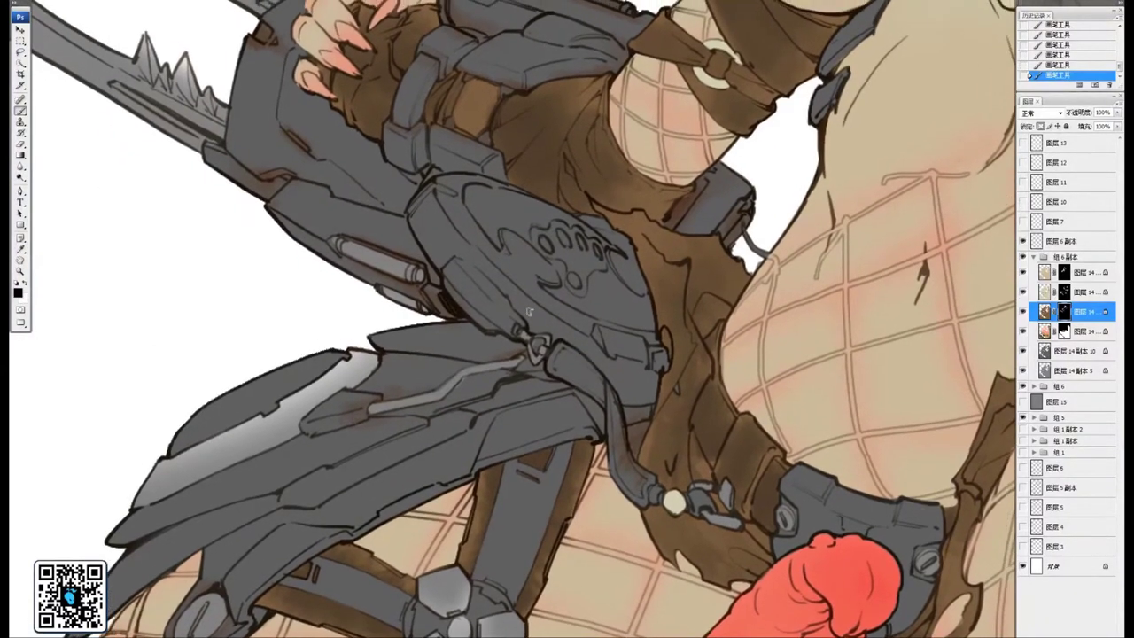
pyautogui.press('x')
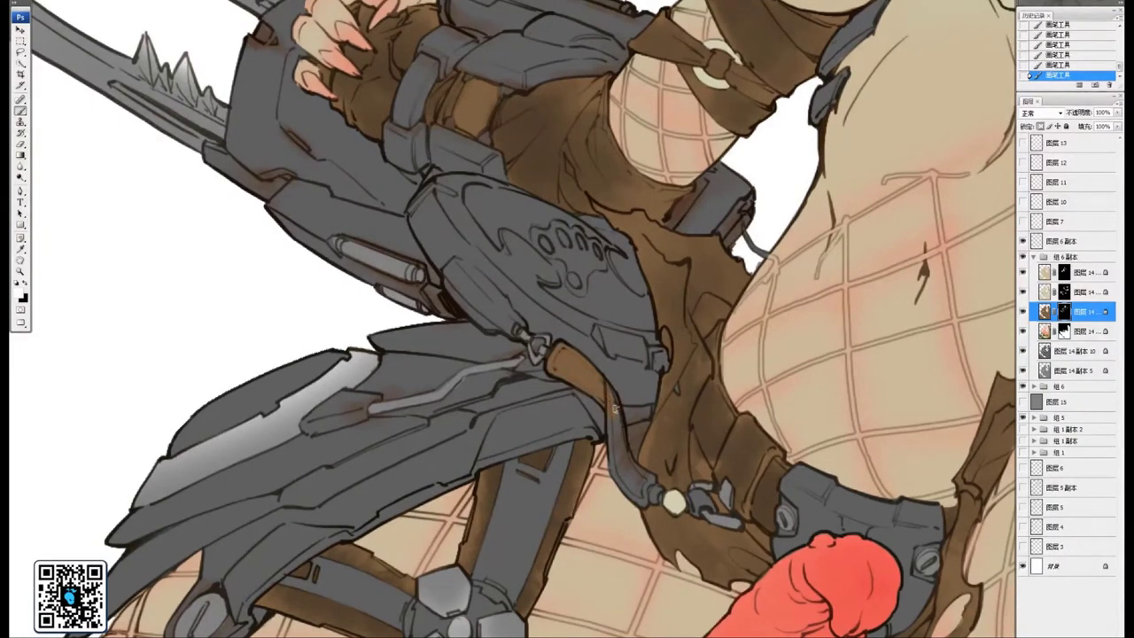
pyautogui.moveTo(614, 408); pyautogui.dragTo(593, 379)
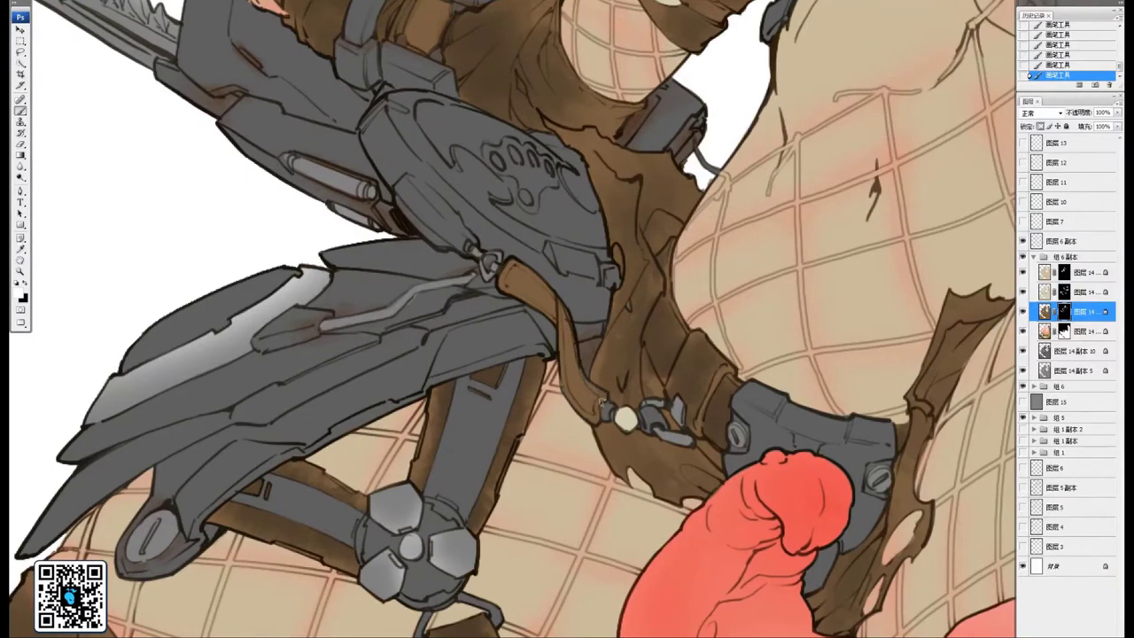
# On metal layer 图层 14 副本 10, change the brush's blending mode and brush orange rust tint along the layered thigh armour plates
pyautogui.scroll(-3, 647, 390)
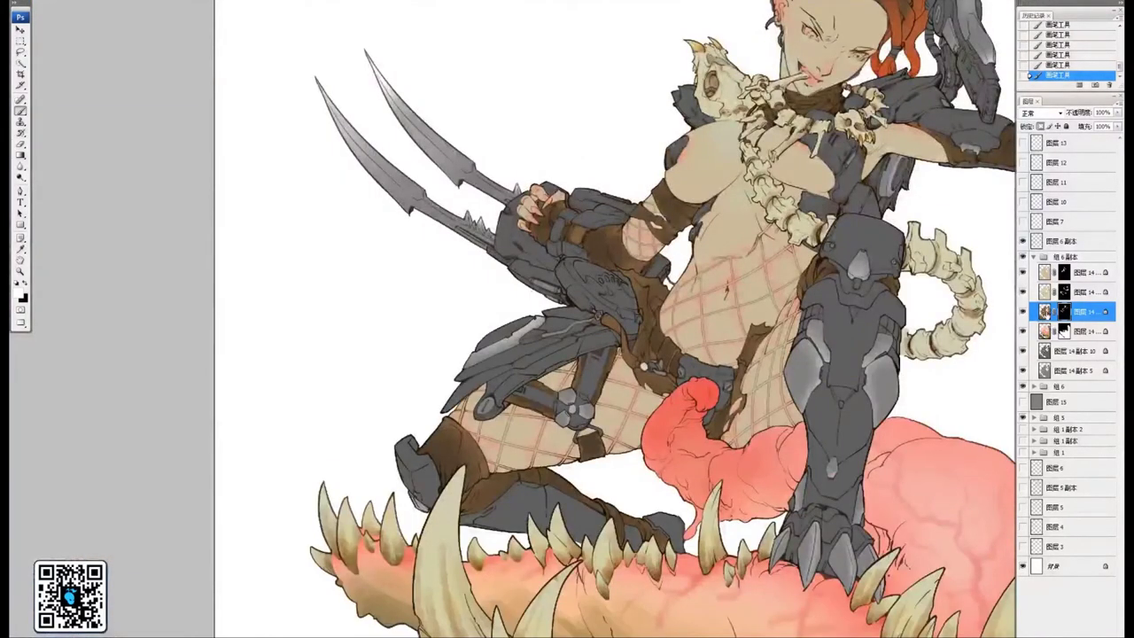
pyautogui.click(1048, 353)
pyautogui.moveTo(787, 367); pyautogui.dragTo(617, 365)
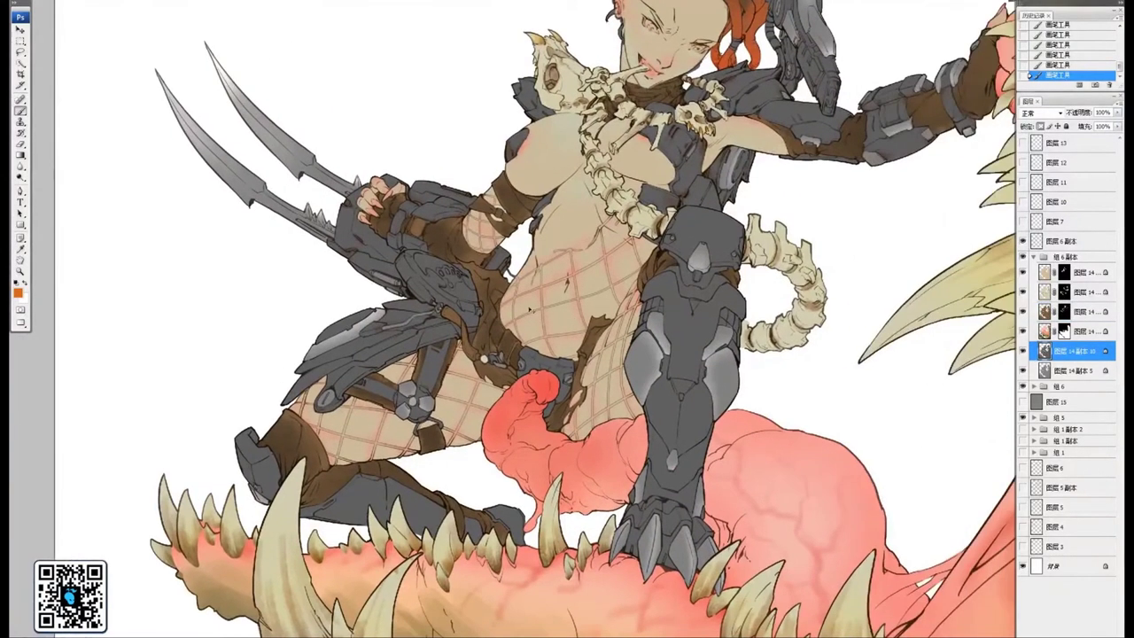
pyautogui.scroll(1, 616, 366)
pyautogui.moveTo(232, 134); pyautogui.dragTo(445, 107)
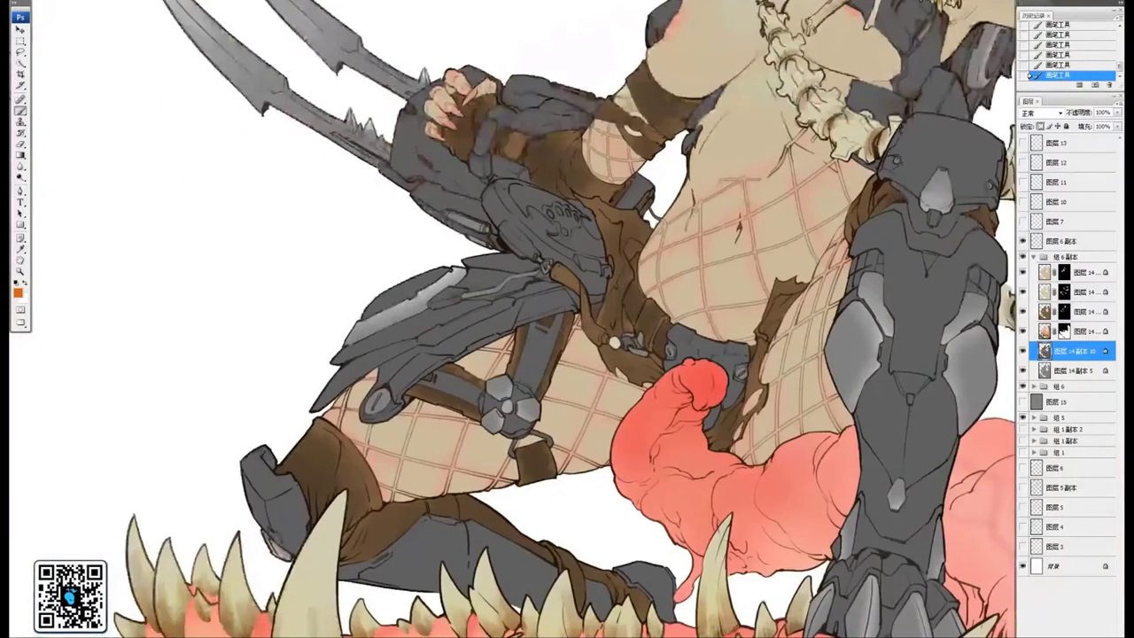
pyautogui.click(149, 1)
pyautogui.click(134, 50)
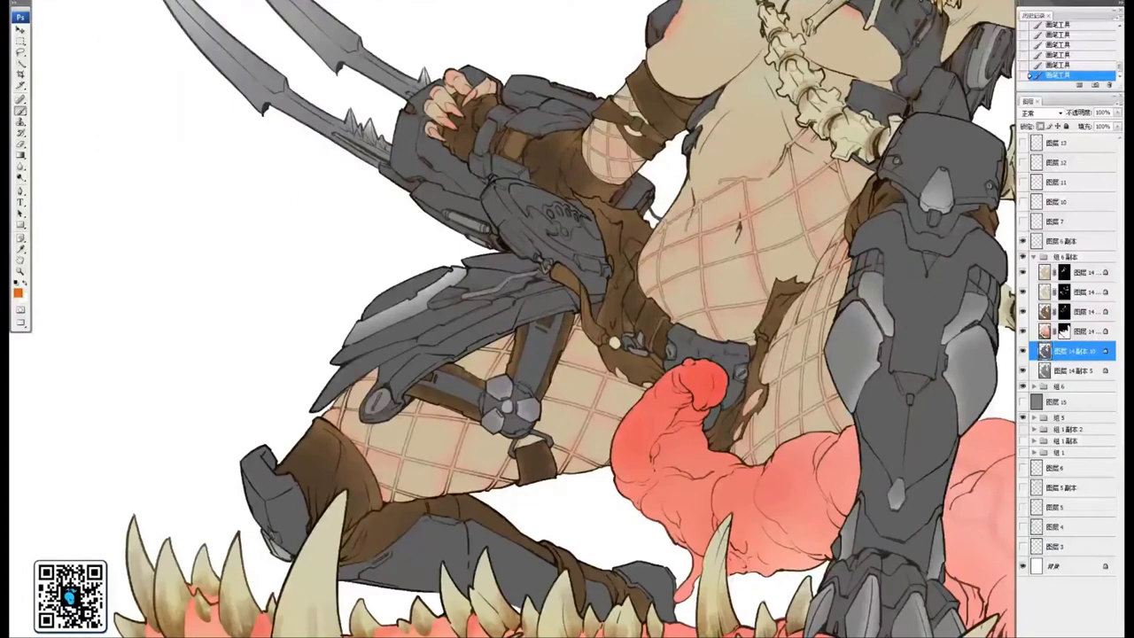
pyautogui.moveTo(606, 336); pyautogui.dragTo(664, 337)
pyautogui.scroll(2, 665, 336)
pyautogui.moveTo(399, 316); pyautogui.dragTo(626, 329)
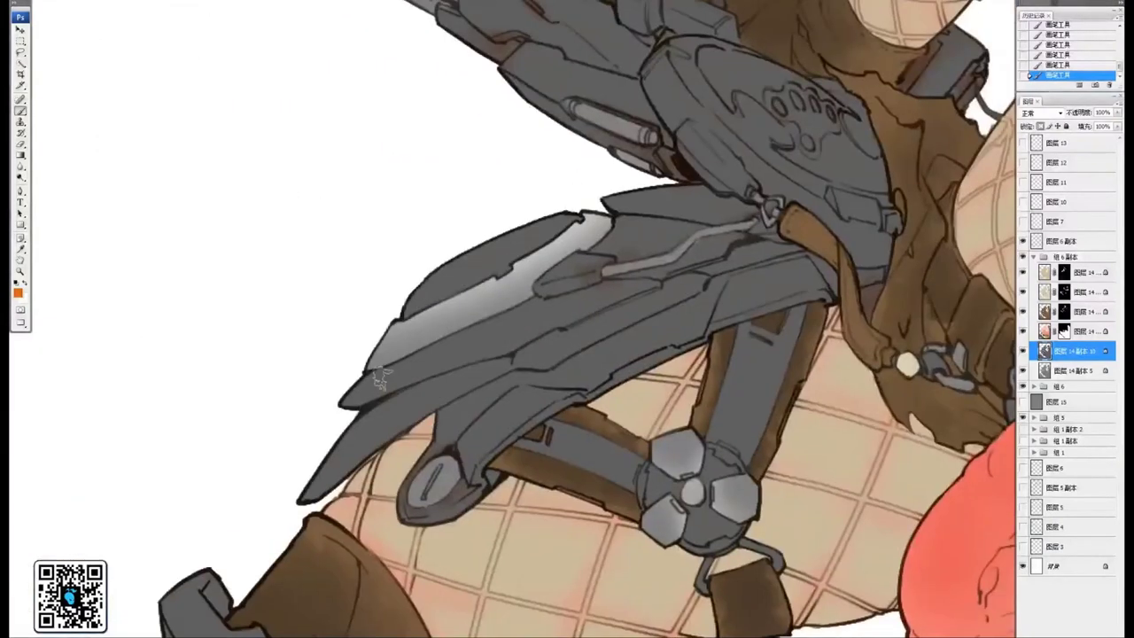
pyautogui.moveTo(353, 407); pyautogui.dragTo(448, 325)
pyautogui.moveTo(436, 379); pyautogui.dragTo(583, 276)
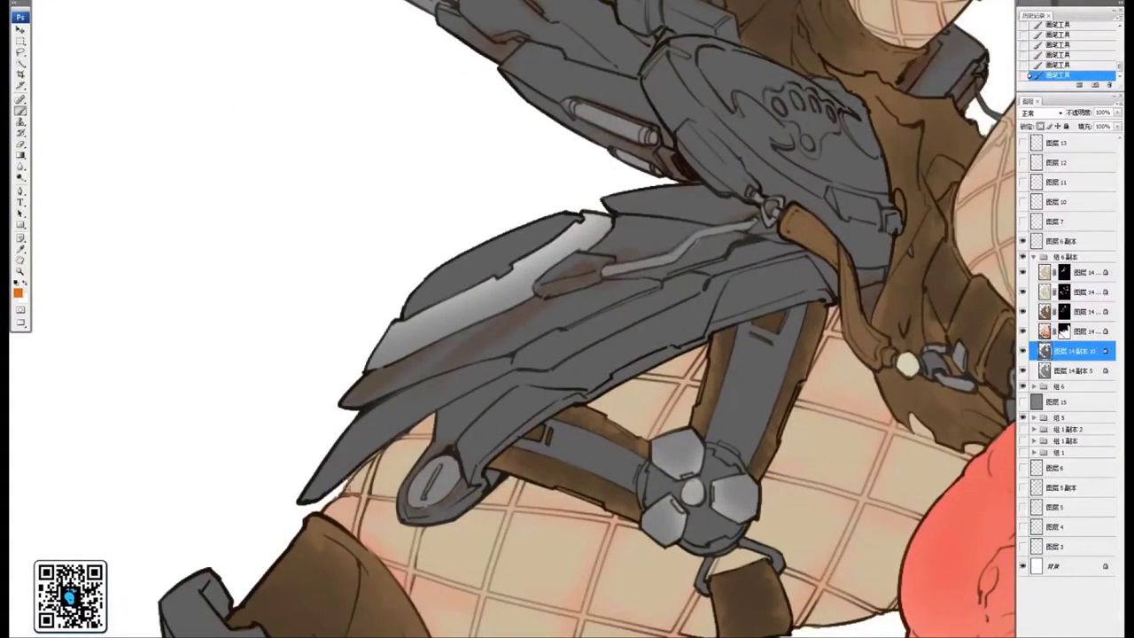
pyautogui.moveTo(420, 303); pyautogui.dragTo(466, 264)
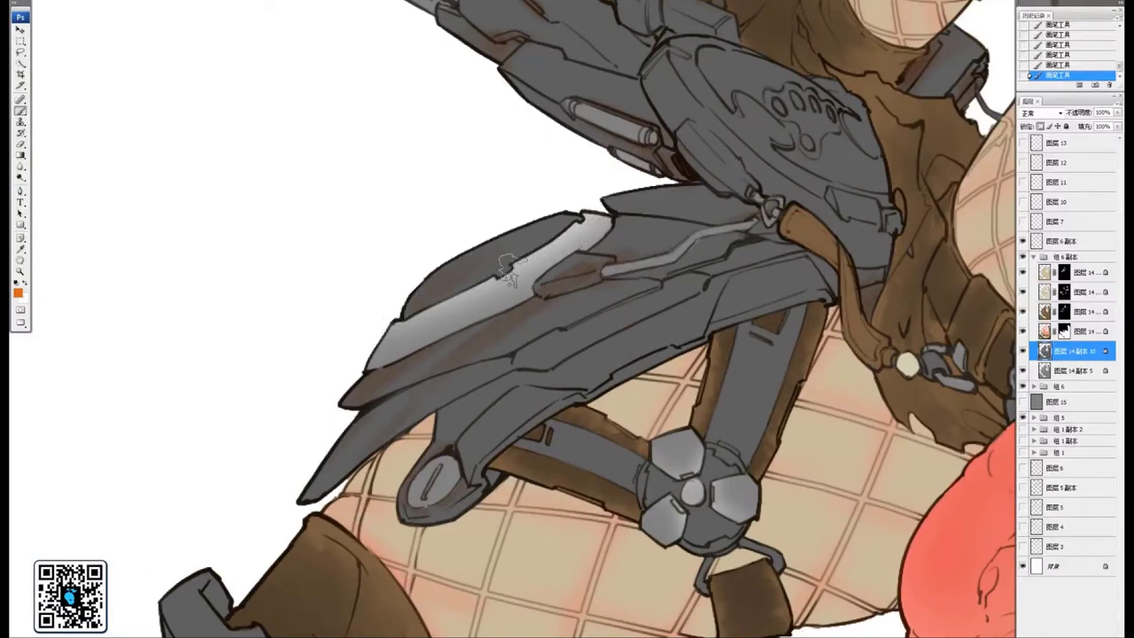
pyautogui.moveTo(684, 202); pyautogui.dragTo(656, 218)
pyautogui.moveTo(654, 330); pyautogui.dragTo(644, 302)
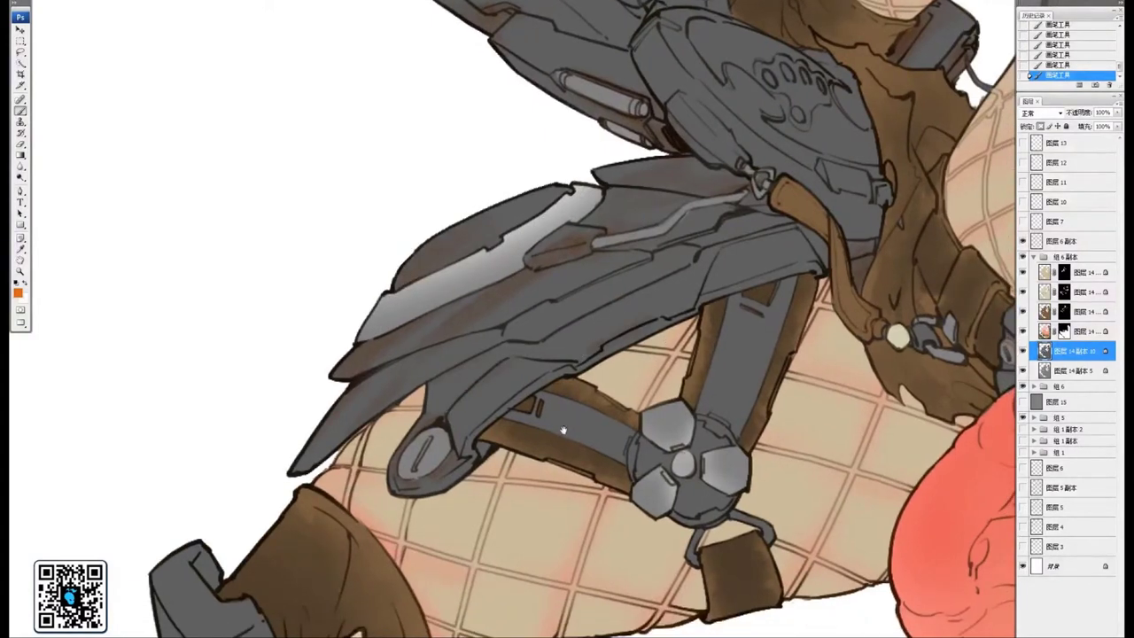
# Brush rust down the foreground shin armour's central seam, beneath its pale diamond-shaped rivet and along the lower side plates
pyautogui.moveTo(563, 431); pyautogui.dragTo(802, 54)
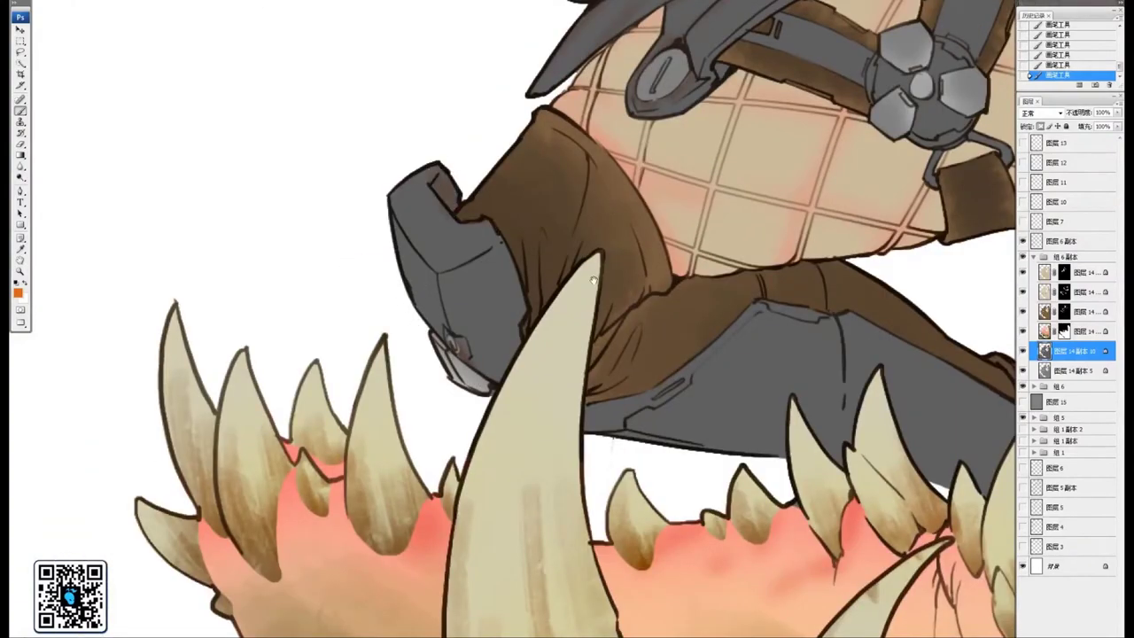
pyautogui.moveTo(594, 280); pyautogui.dragTo(222, 365)
pyautogui.moveTo(1001, 234)
pyautogui.mouseDown()
pyautogui.moveTo(664, 263)
pyautogui.moveTo(584, 284)
pyautogui.moveTo(529, 363)
pyautogui.mouseUp()
pyautogui.moveTo(540, 286); pyautogui.dragTo(519, 410)
pyautogui.moveTo(508, 507)
pyautogui.mouseDown()
pyautogui.moveTo(491, 549)
pyautogui.moveTo(504, 494)
pyautogui.moveTo(490, 605)
pyautogui.mouseUp()
pyautogui.moveTo(525, 536); pyautogui.dragTo(509, 429)
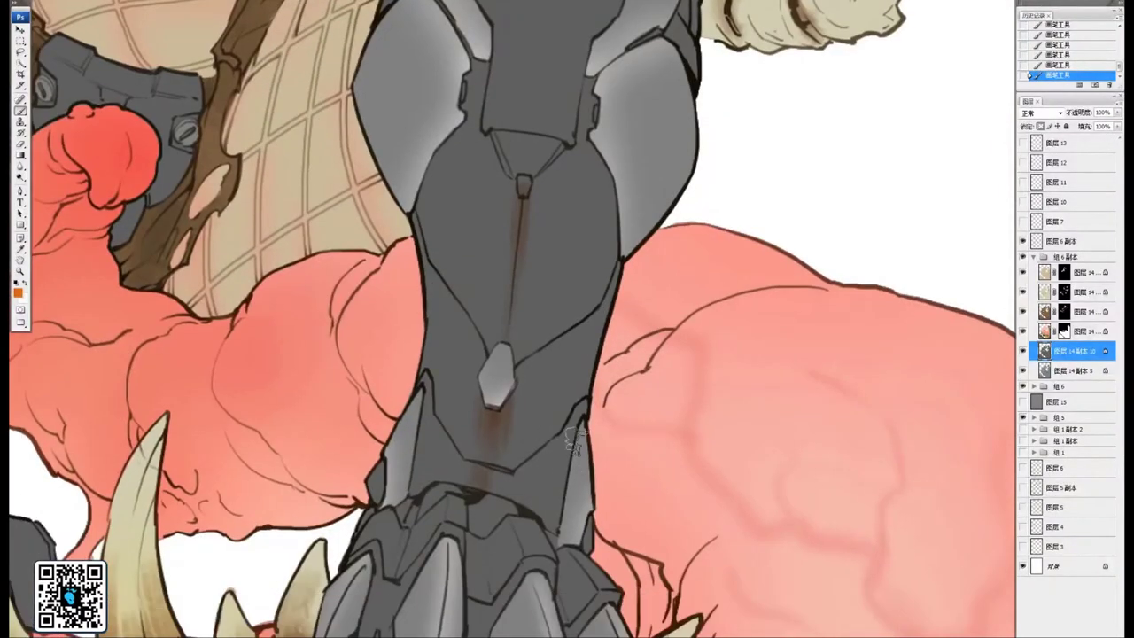
pyautogui.moveTo(575, 443); pyautogui.dragTo(556, 533)
pyautogui.moveTo(414, 419)
pyautogui.mouseDown()
pyautogui.moveTo(396, 518)
pyautogui.moveTo(430, 456)
pyautogui.mouseUp()
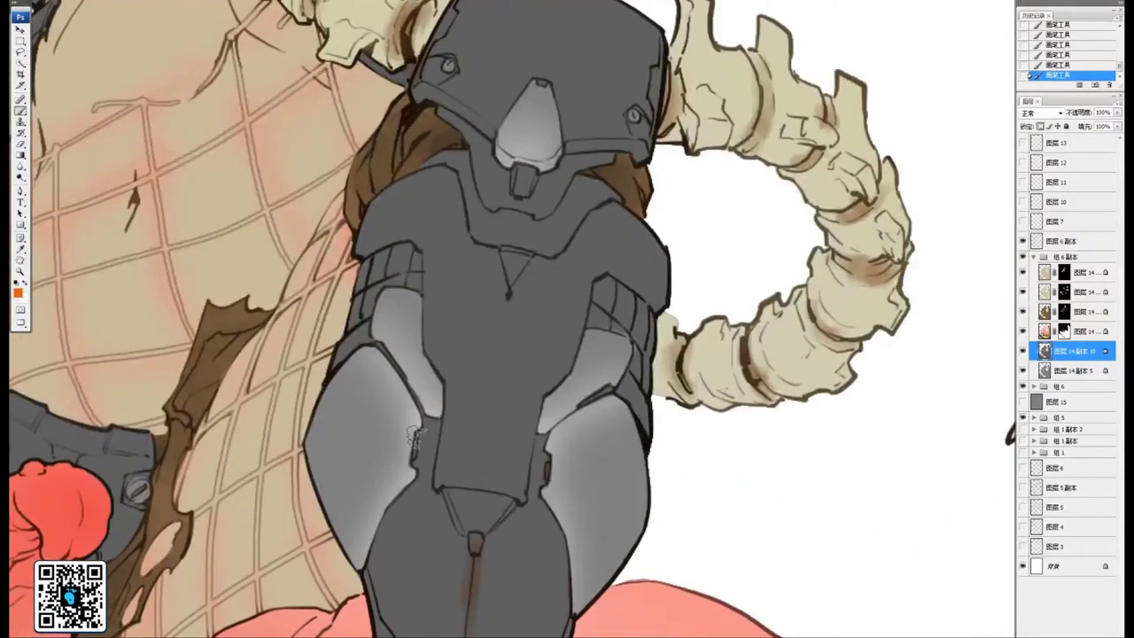
# Paint rust into the notches beside the shin's pale side panels and streak it down the plates and edges beneath them
pyautogui.moveTo(416, 436); pyautogui.dragTo(413, 477)
pyautogui.moveTo(424, 394); pyautogui.dragTo(425, 465)
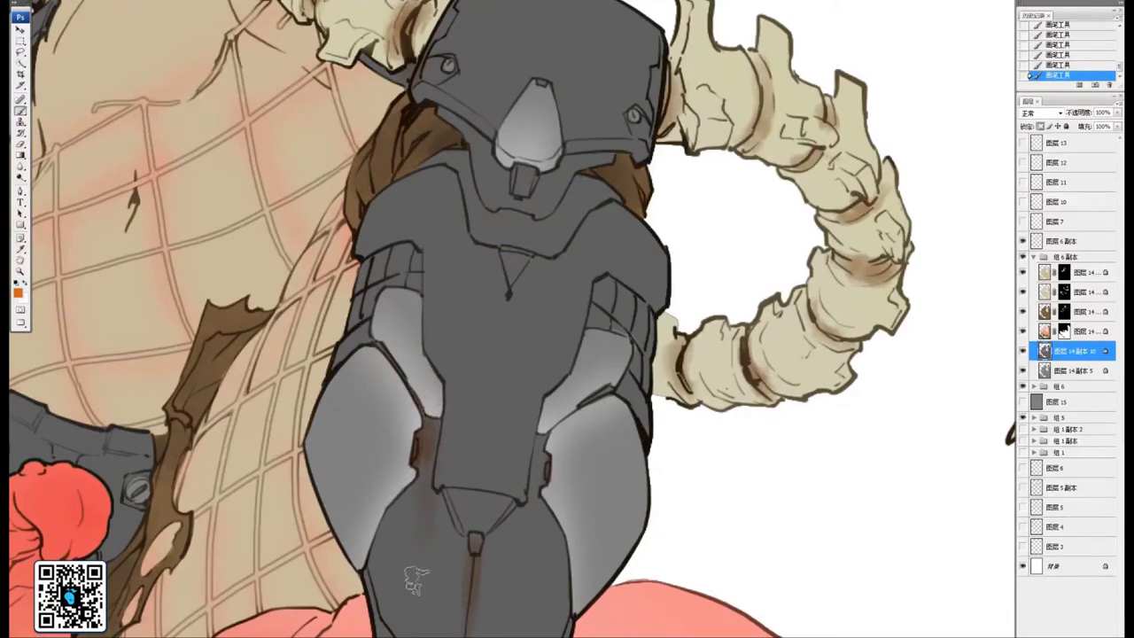
pyautogui.moveTo(543, 424); pyautogui.dragTo(535, 560)
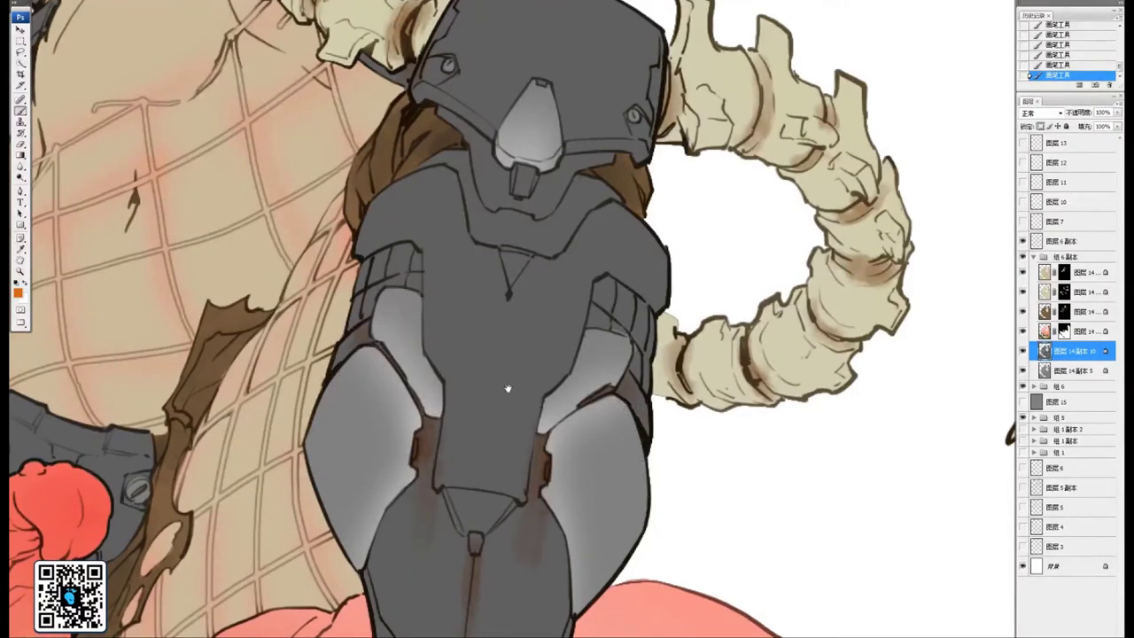
pyautogui.moveTo(507, 388); pyautogui.dragTo(548, 170)
pyautogui.moveTo(578, 333); pyautogui.dragTo(552, 269)
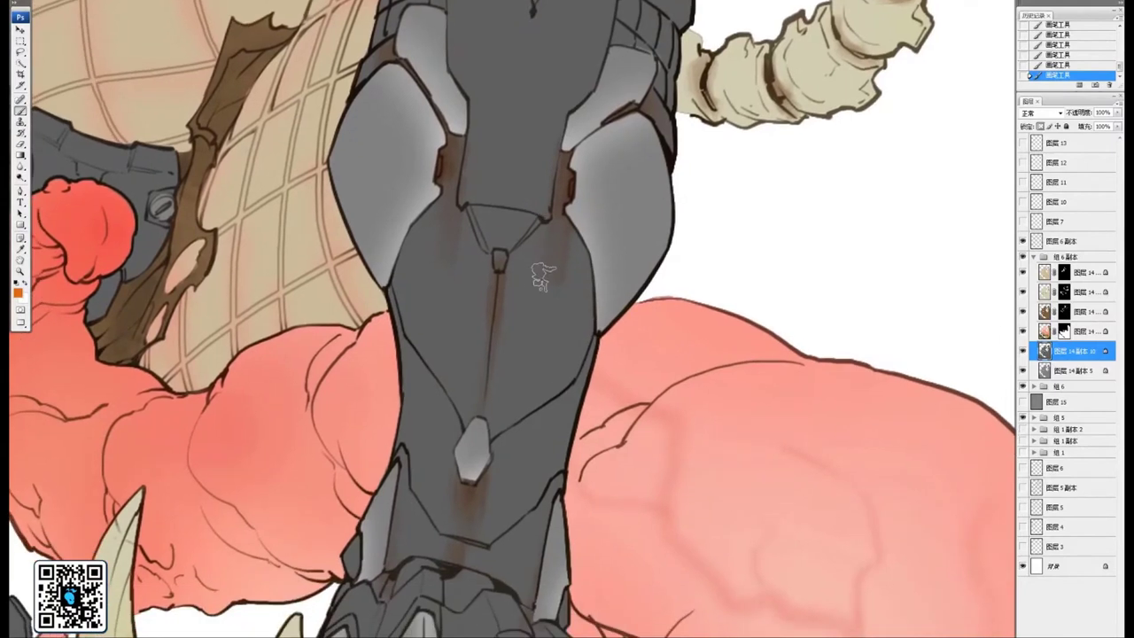
pyautogui.moveTo(583, 347)
pyautogui.mouseDown()
pyautogui.moveTo(591, 330)
pyautogui.moveTo(599, 343)
pyautogui.moveTo(586, 359)
pyautogui.moveTo(543, 358)
pyautogui.mouseUp()
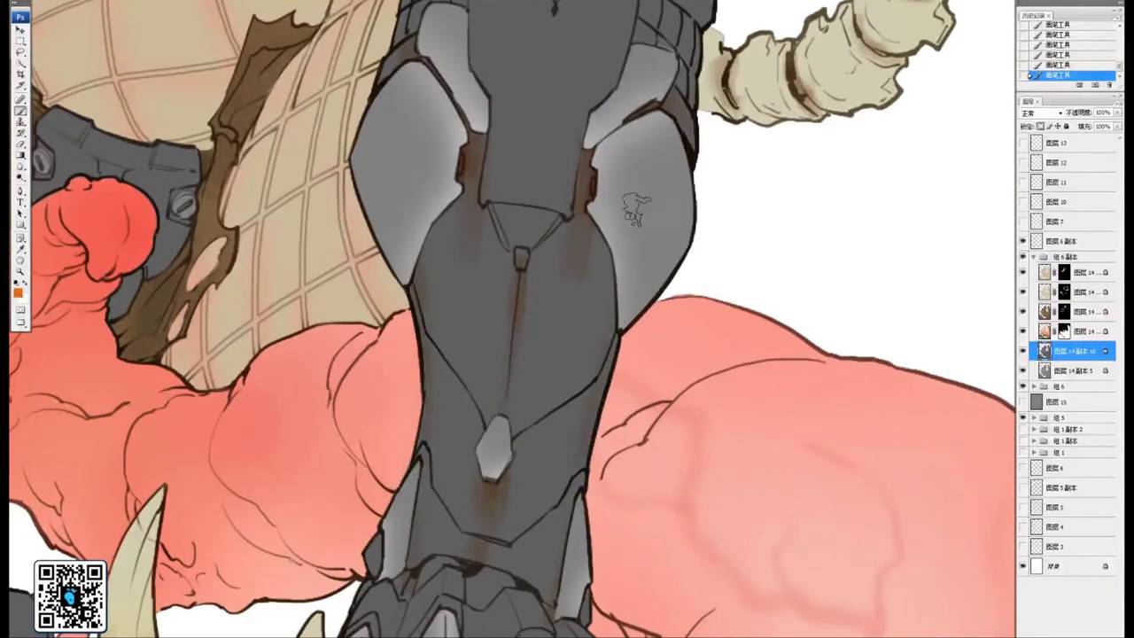
pyautogui.moveTo(599, 271); pyautogui.dragTo(593, 331)
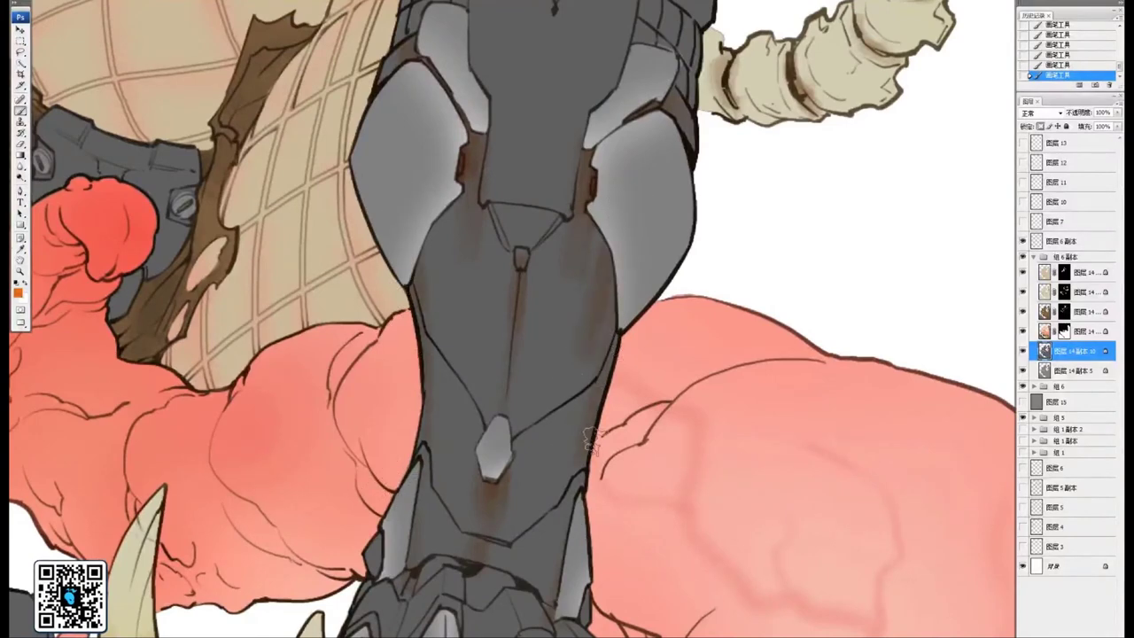
# Tint the upper shin's banded side segments, triangular recess and the area under the knee plate with rust
pyautogui.moveTo(658, 197); pyautogui.dragTo(546, 531)
pyautogui.moveTo(544, 355); pyautogui.dragTo(534, 328)
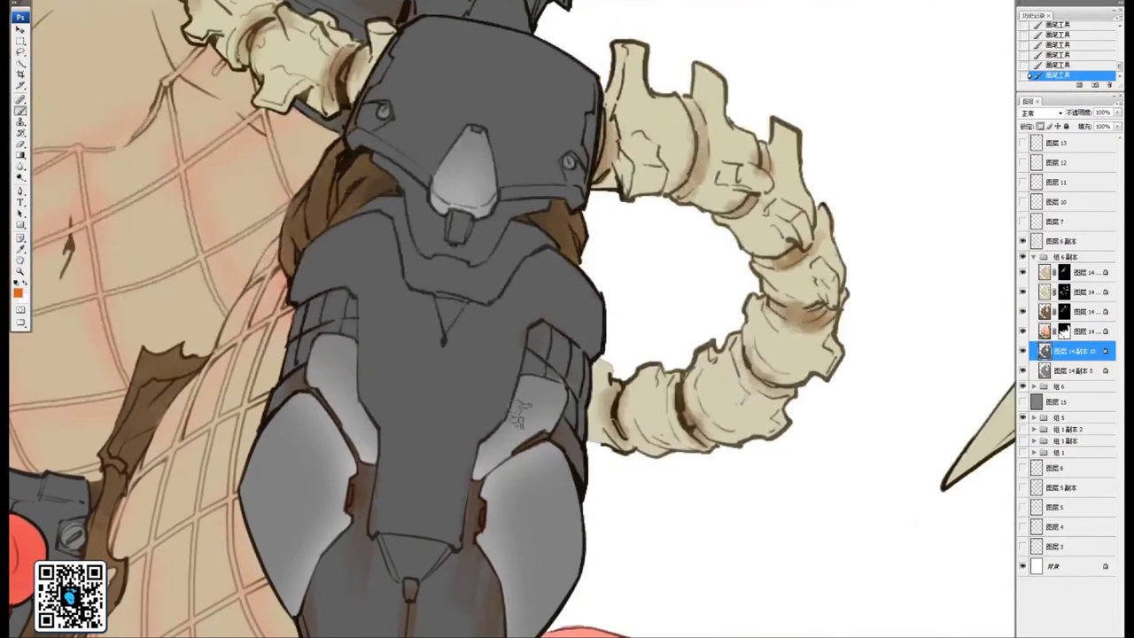
pyautogui.moveTo(320, 315); pyautogui.dragTo(476, 369)
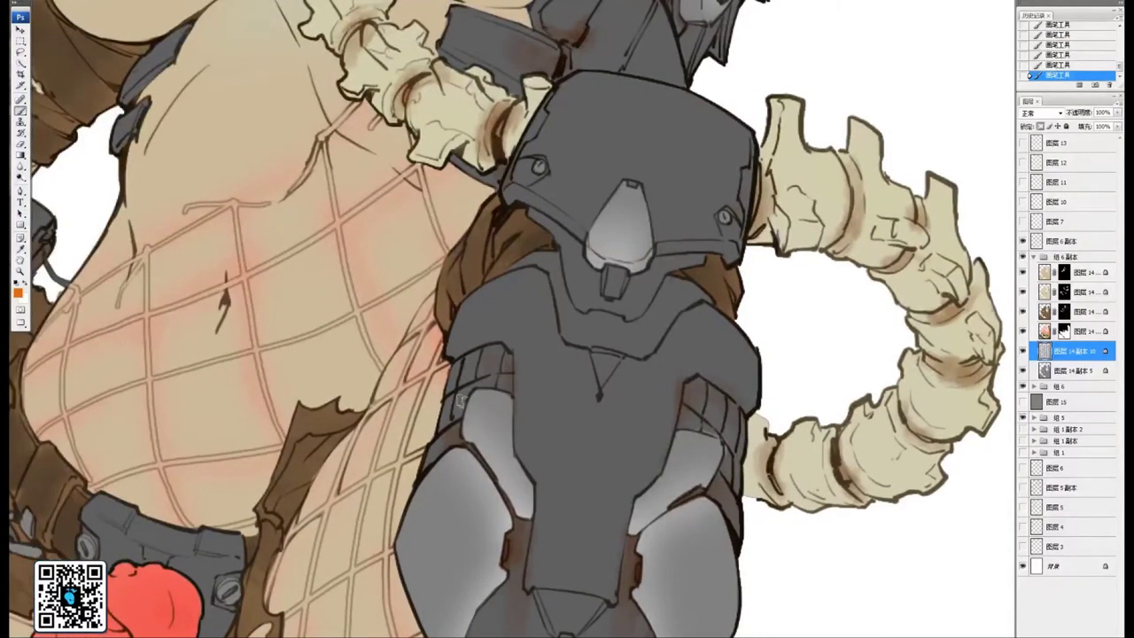
pyautogui.moveTo(530, 333); pyautogui.dragTo(488, 372)
pyautogui.moveTo(559, 406)
pyautogui.mouseDown()
pyautogui.moveTo(556, 395)
pyautogui.moveTo(570, 412)
pyautogui.mouseUp()
pyautogui.moveTo(626, 306); pyautogui.dragTo(599, 361)
# Enlarge the brush, add rust to the small peg beneath the knee plate's pale rivet, and reduce the brush size
pyautogui.press(']')
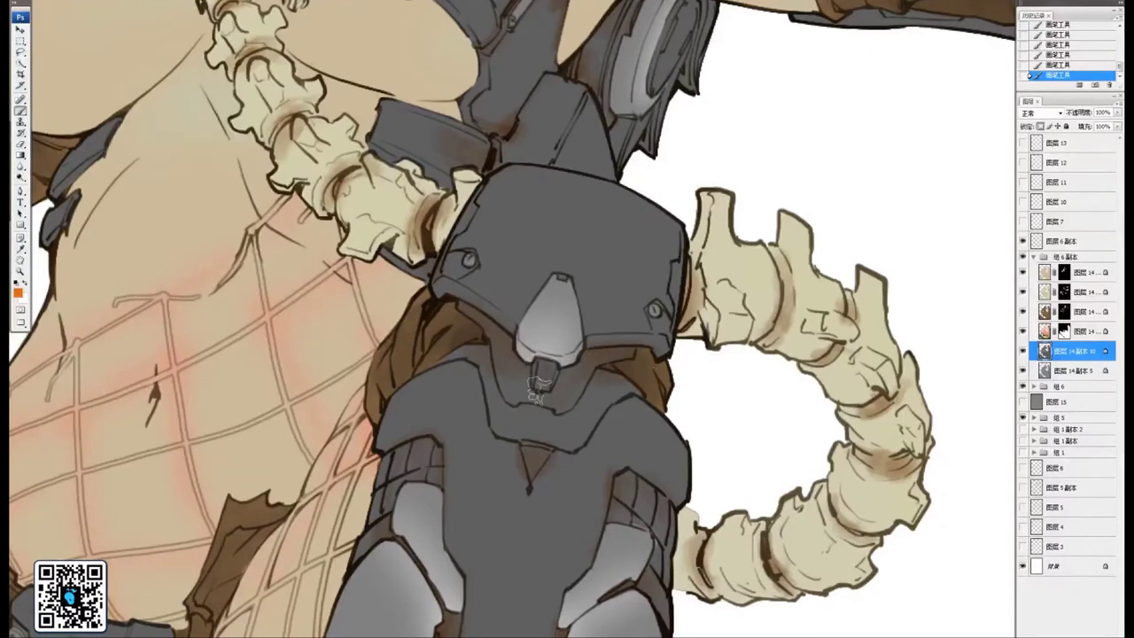
pyautogui.moveTo(542, 388); pyautogui.dragTo(538, 379)
pyautogui.moveTo(651, 294); pyautogui.dragTo(593, 353)
pyautogui.press('[')
pyautogui.press('[')
pyautogui.press('[')
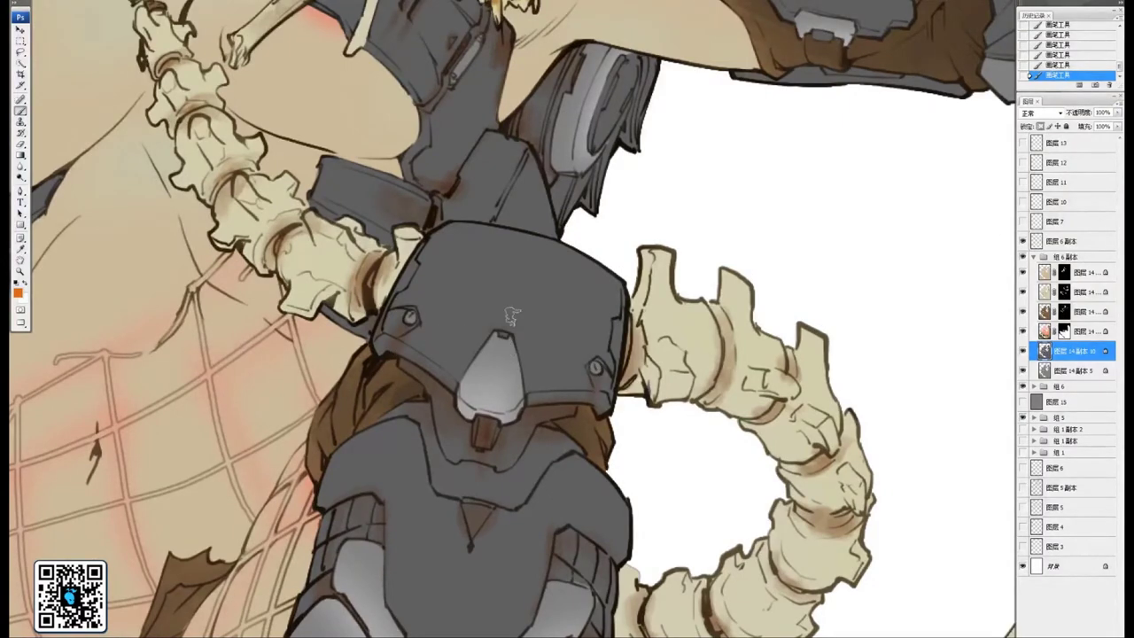
# Apply Color Balance to the metal armour layer, shifting its midtones toward red and yellow
pyautogui.hotkey('ctrl', '-')
pyautogui.hotkey('ctrl', '-')
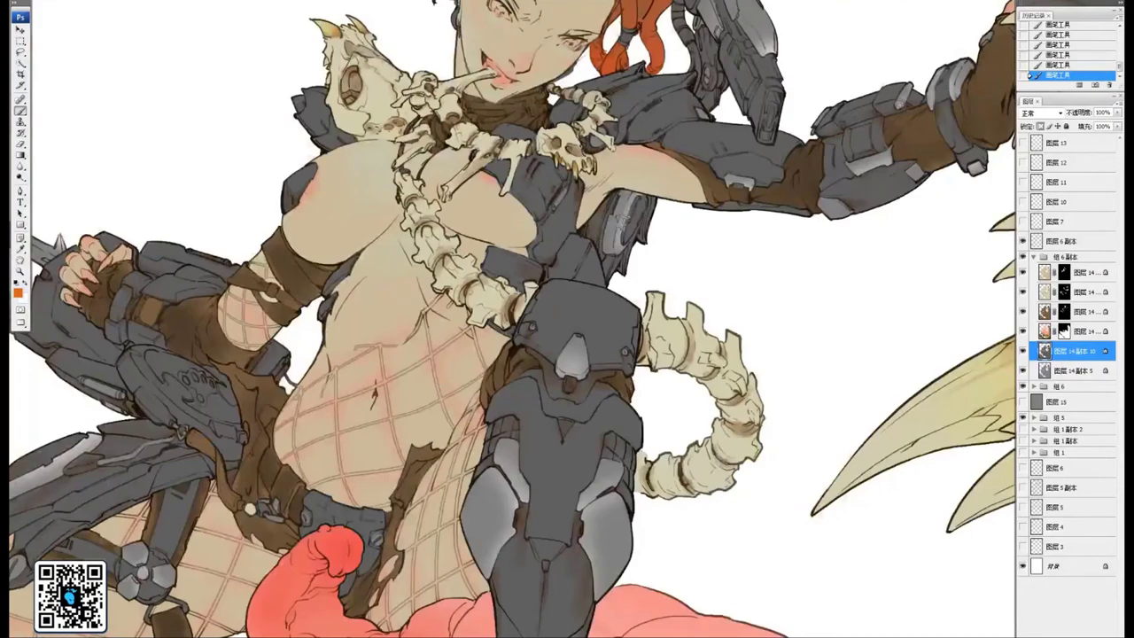
pyautogui.hotkey('ctrl', '-')
pyautogui.hotkey('ctrl', '-')
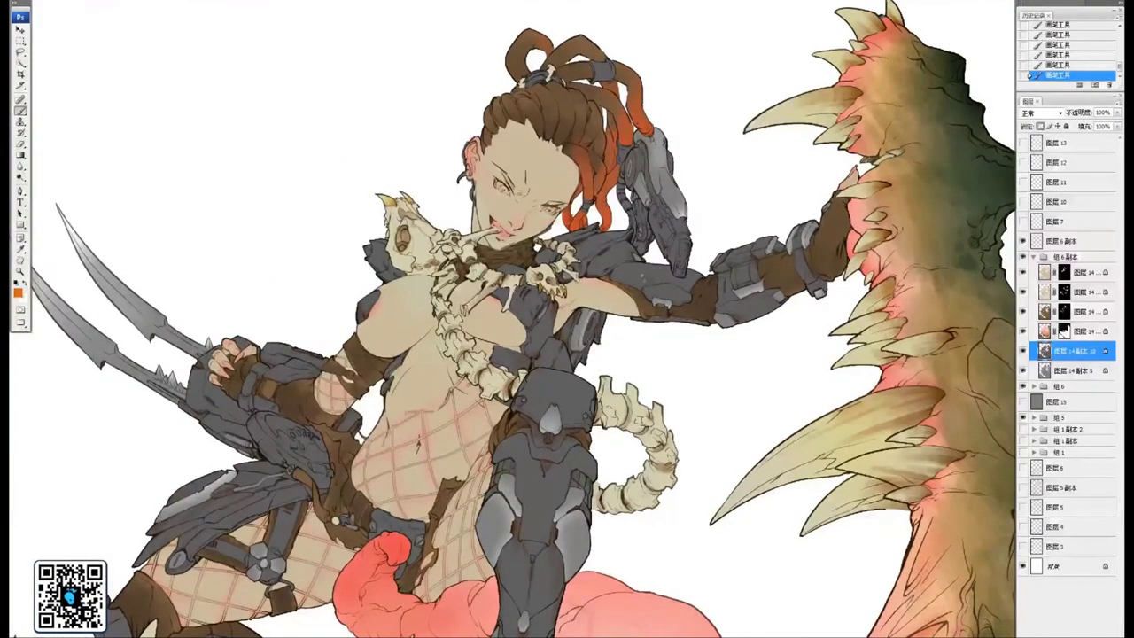
pyautogui.hotkey('ctrl', '-')
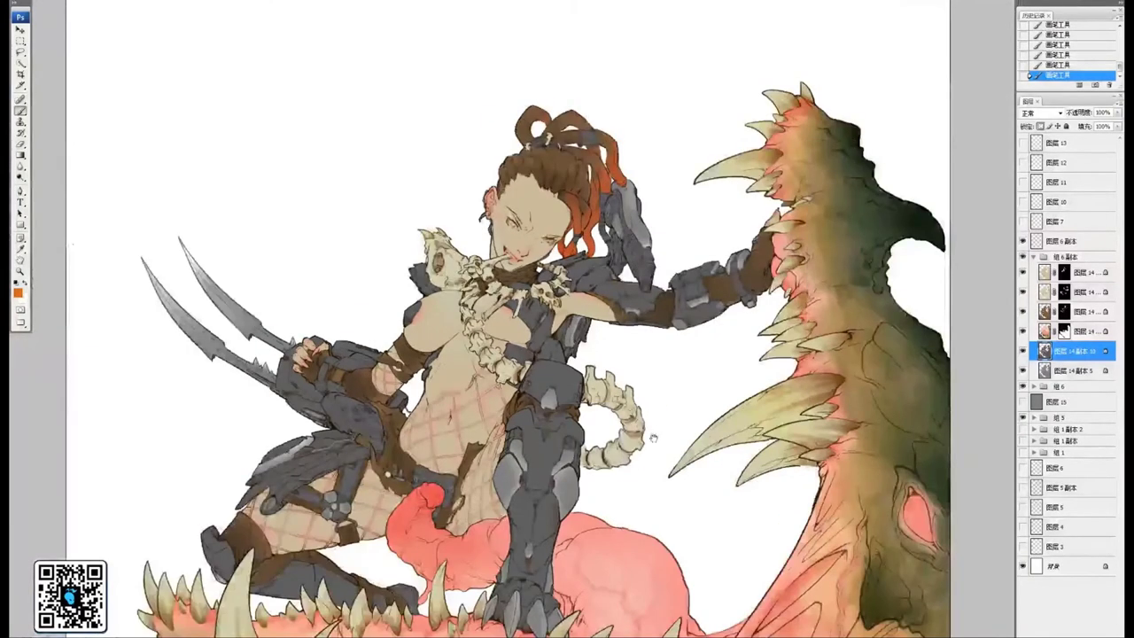
pyautogui.moveTo(609, 454); pyautogui.dragTo(707, 408)
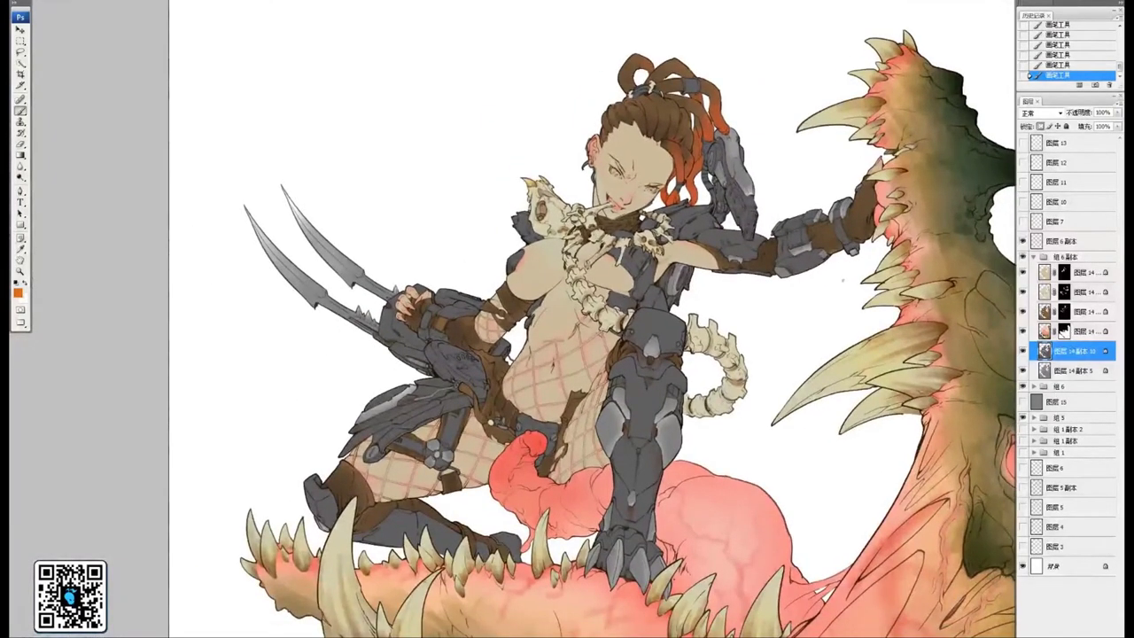
pyautogui.click(32, 1)
pyautogui.moveTo(54, 3)
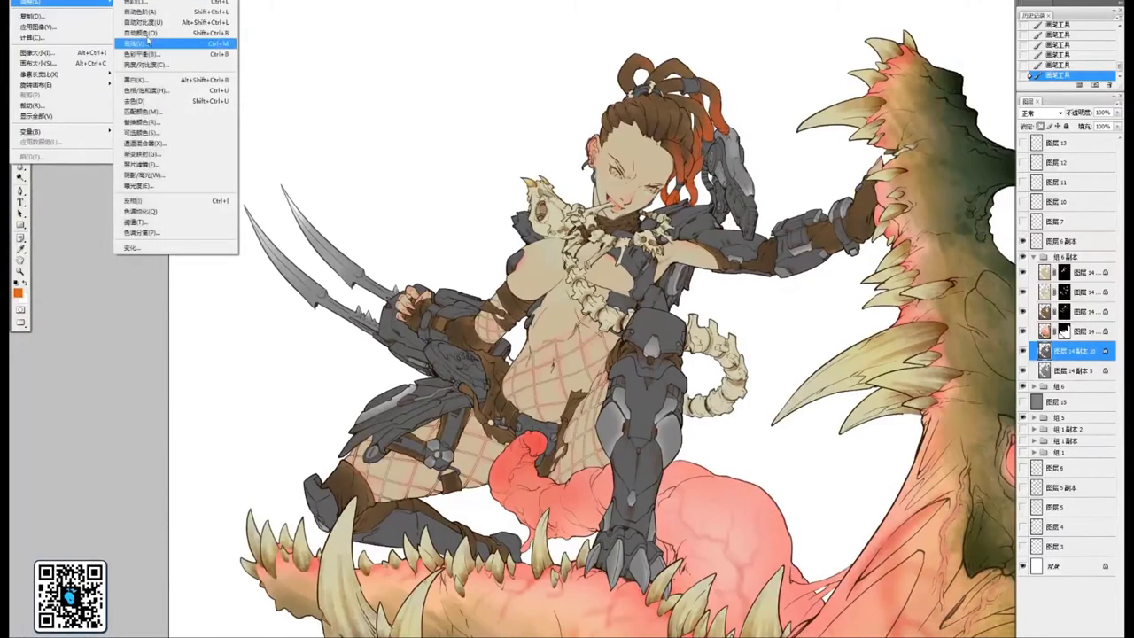
pyautogui.click(146, 54)
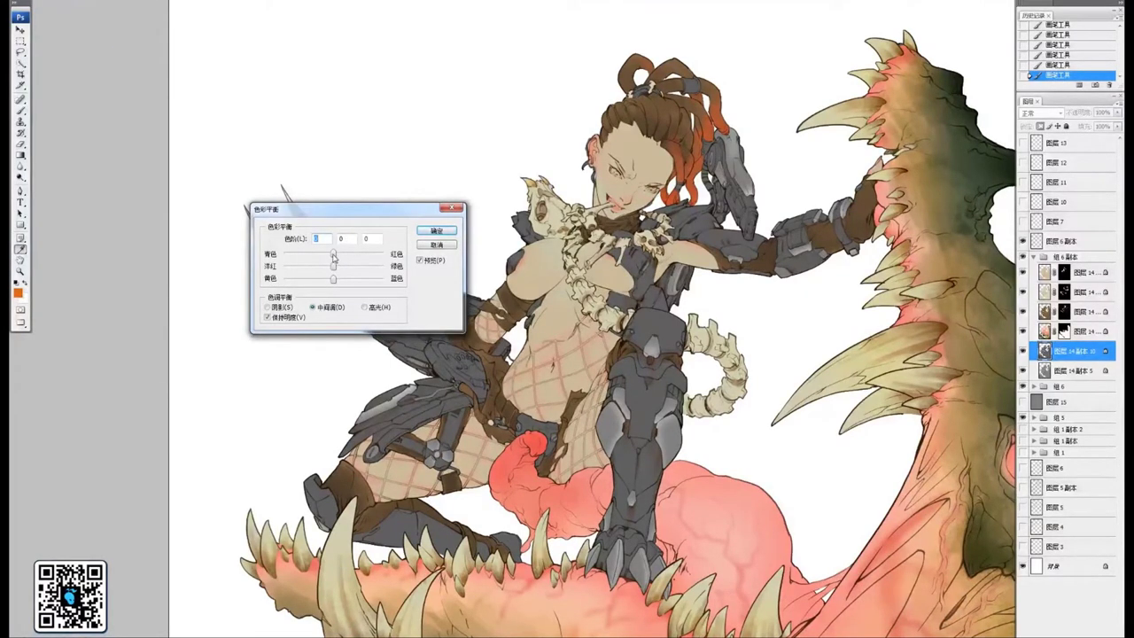
pyautogui.moveTo(333, 257); pyautogui.dragTo(325, 280)
pyautogui.click(344, 256)
pyautogui.click(437, 230)
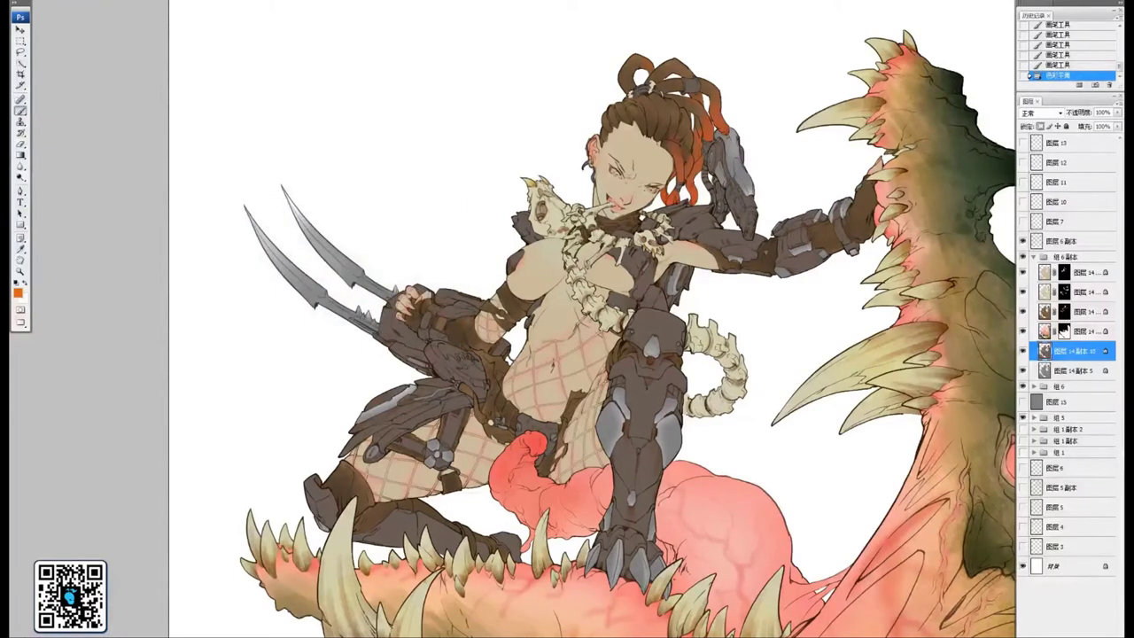
pyautogui.moveTo(894, 344); pyautogui.dragTo(816, 302)
pyautogui.moveTo(784, 400); pyautogui.dragTo(785, 420)
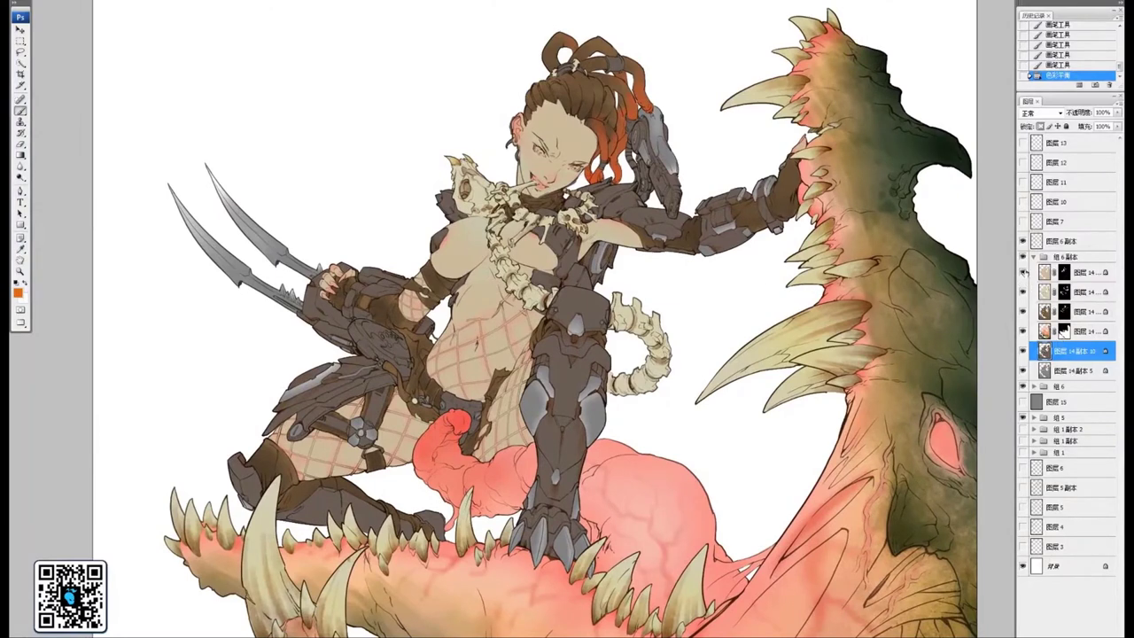
# Hide the base group and the layers in 组 6 副本, and show the group's coloured layers one by one to check each material
pyautogui.moveTo(1023, 273); pyautogui.dragTo(1024, 371)
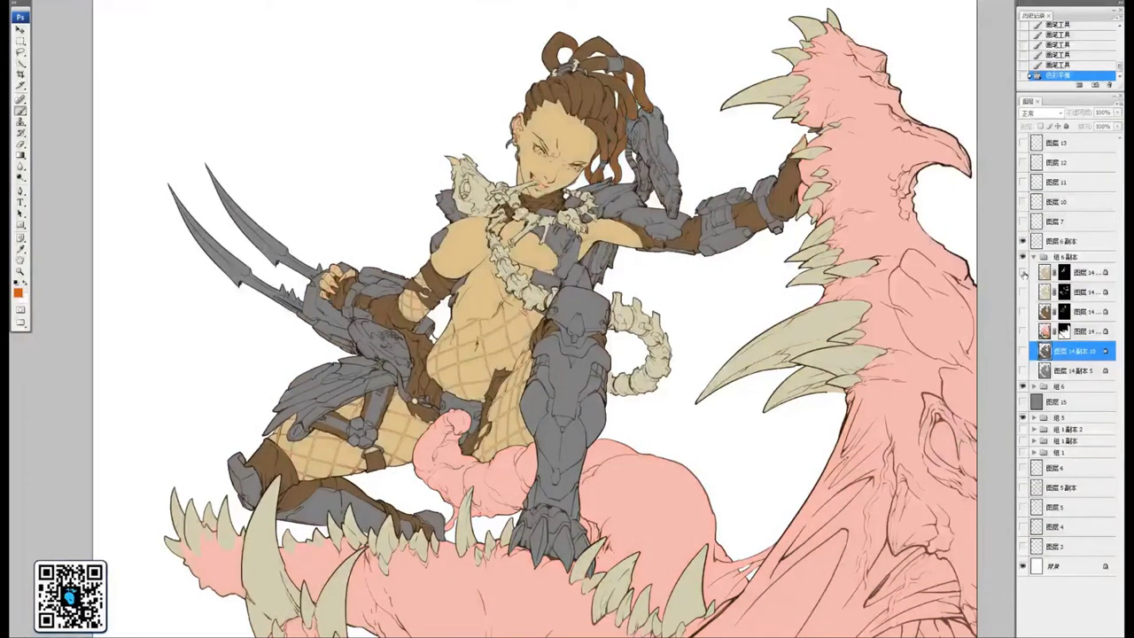
pyautogui.click(1023, 387)
pyautogui.click(1025, 273)
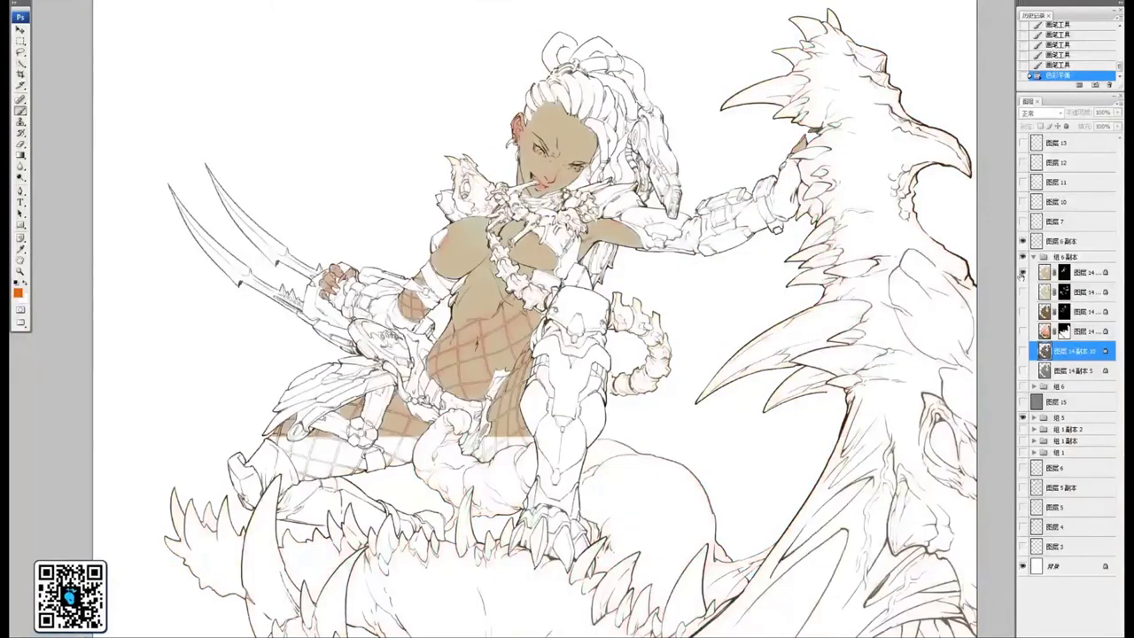
pyautogui.click(1023, 292)
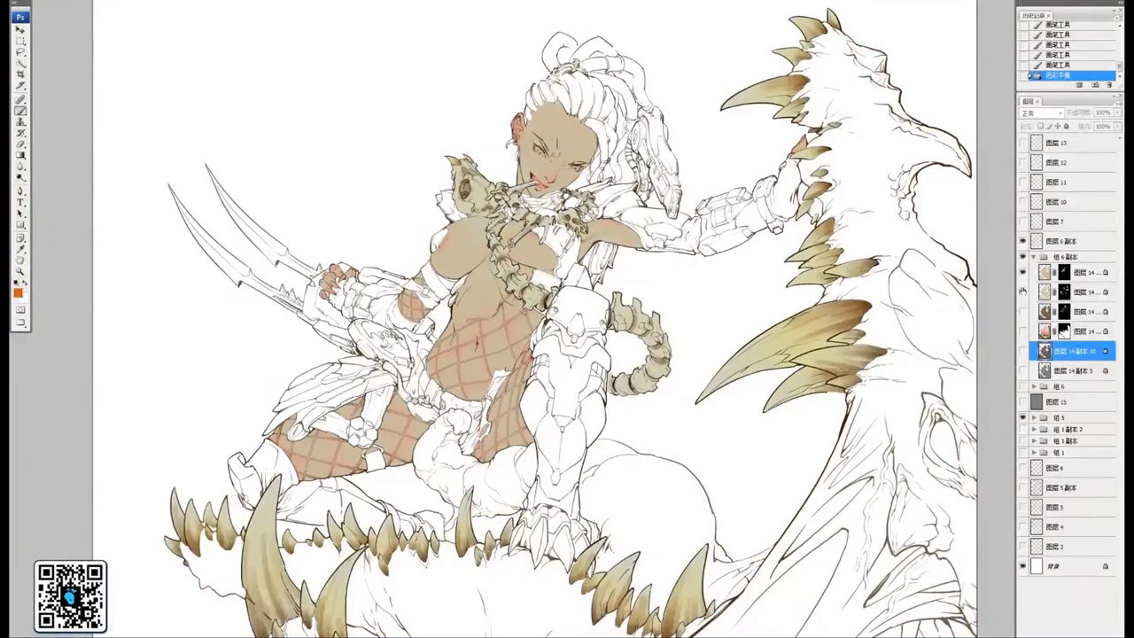
pyautogui.click(1023, 311)
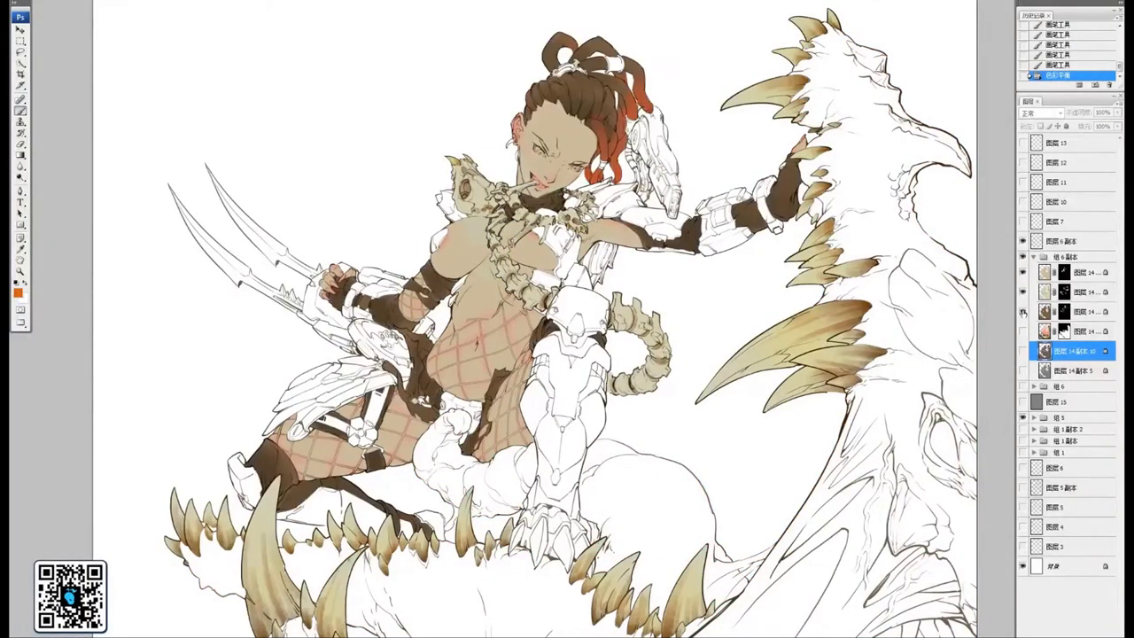
pyautogui.click(1024, 330)
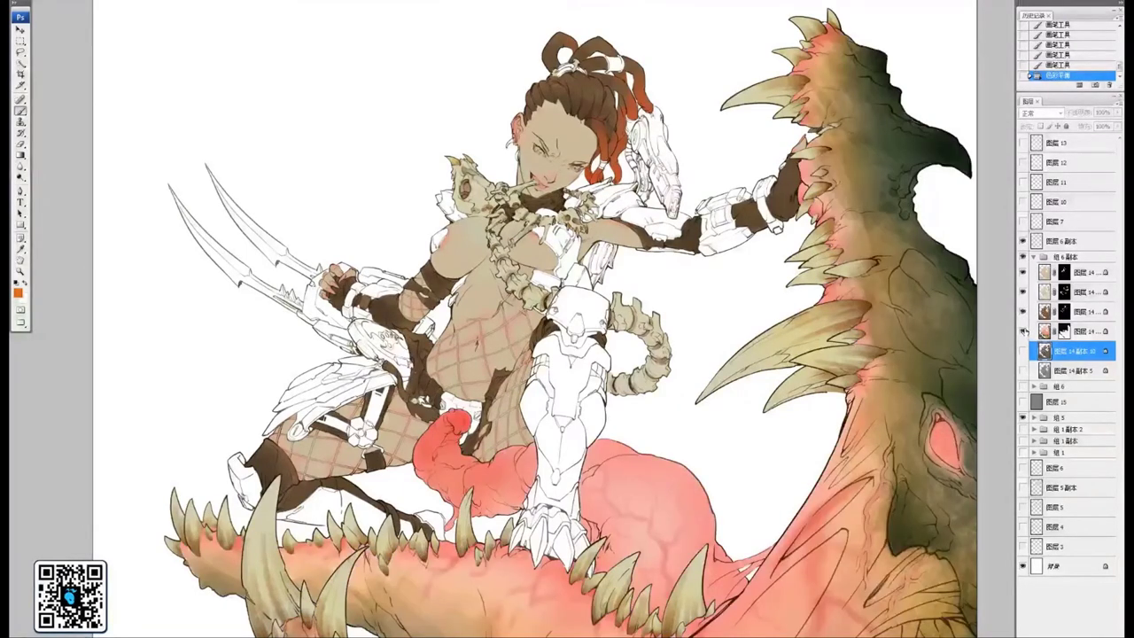
pyautogui.click(1023, 351)
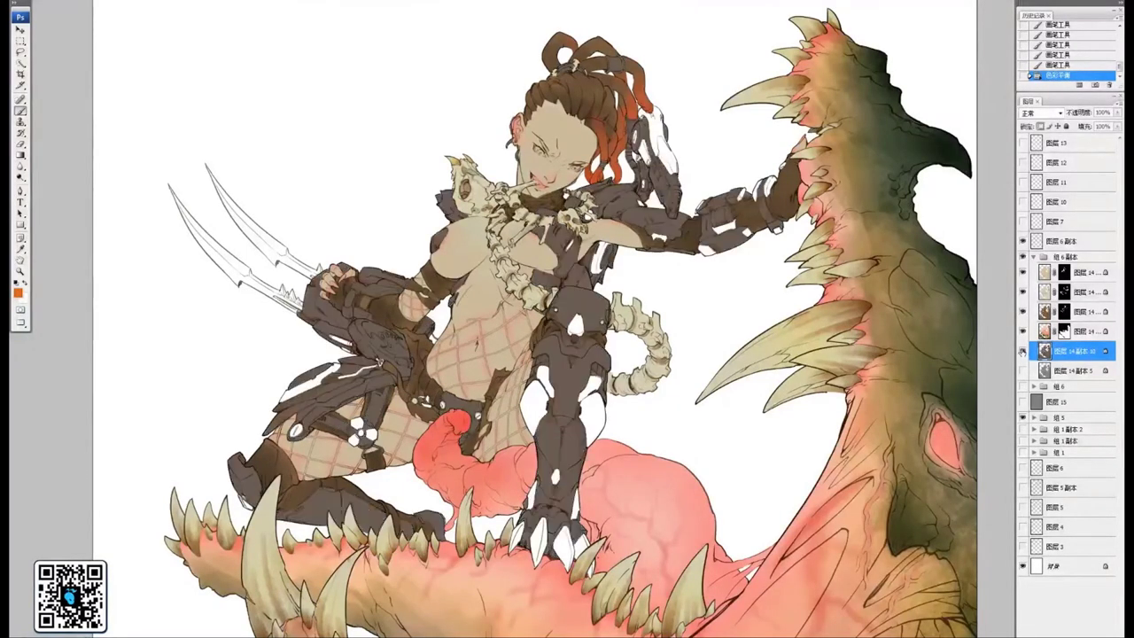
pyautogui.click(1023, 370)
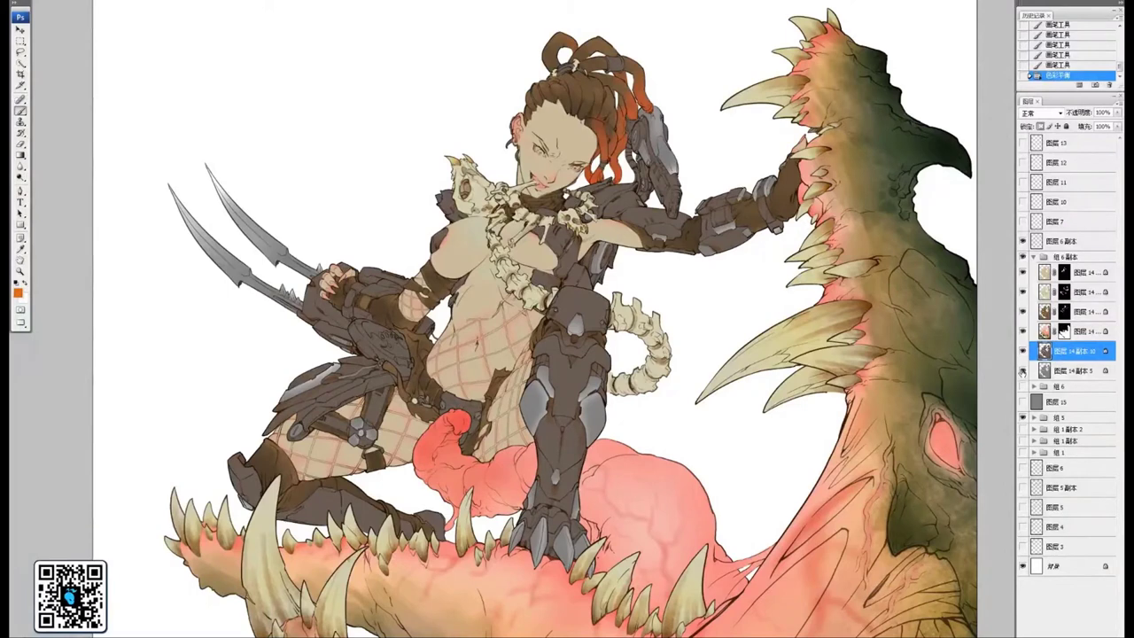
# Collapse the 组 6 副本 group, show the 组 6 group and view the whole artwork against the grey 图层 15 backdrop
pyautogui.moveTo(733, 397); pyautogui.dragTo(772, 375)
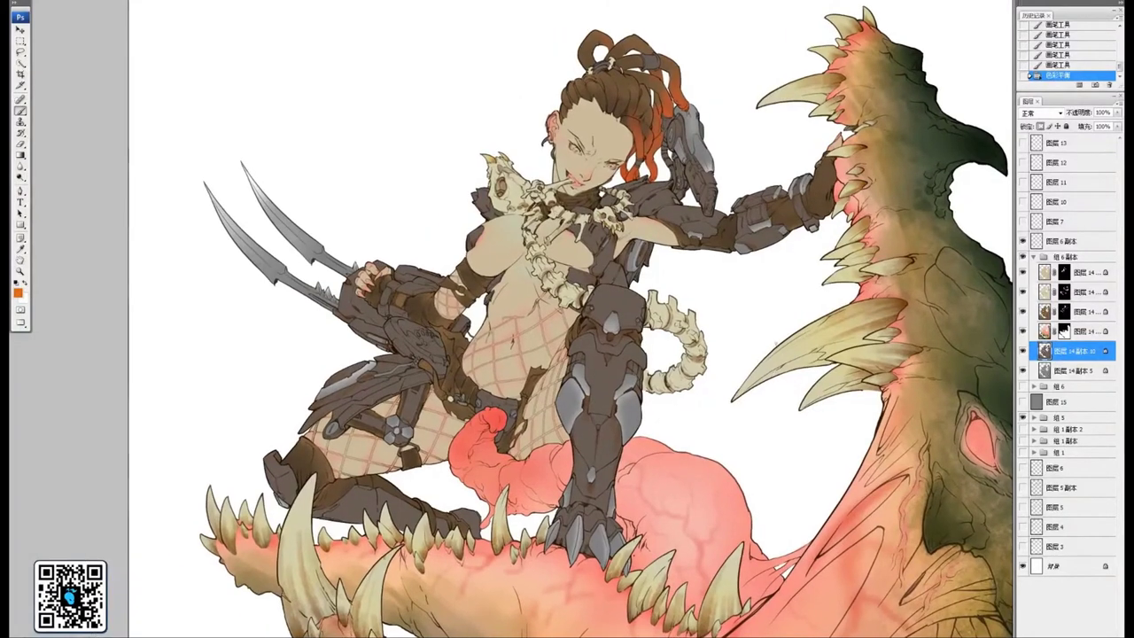
pyautogui.hotkey('ctrl', '-')
pyautogui.hotkey('ctrl', '-')
pyautogui.moveTo(903, 285); pyautogui.dragTo(856, 298)
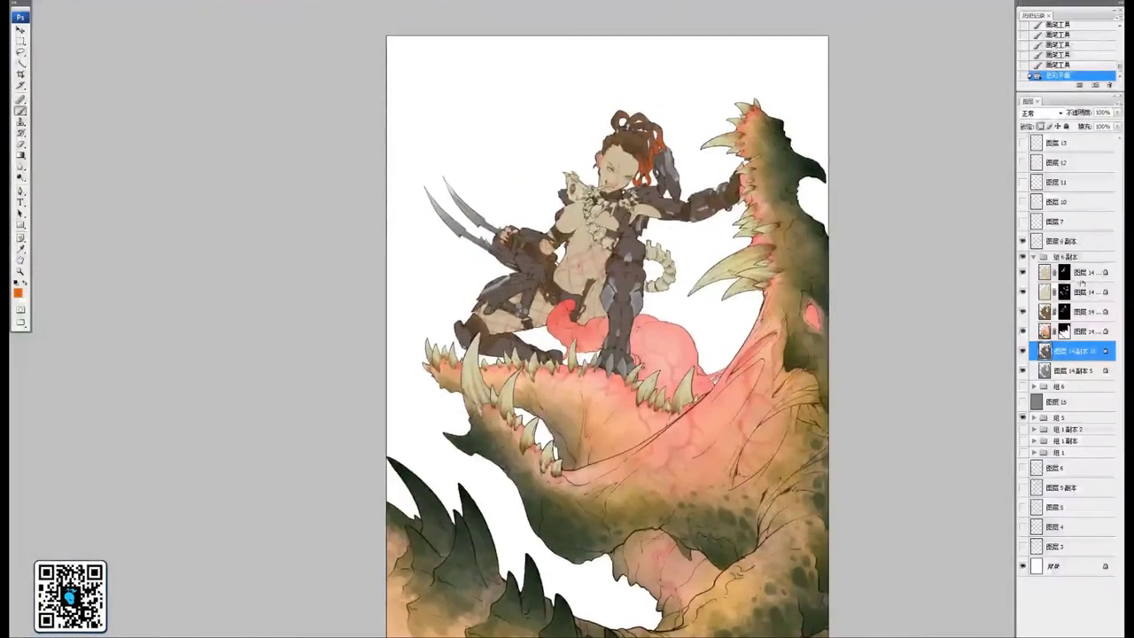
pyautogui.click(1034, 257)
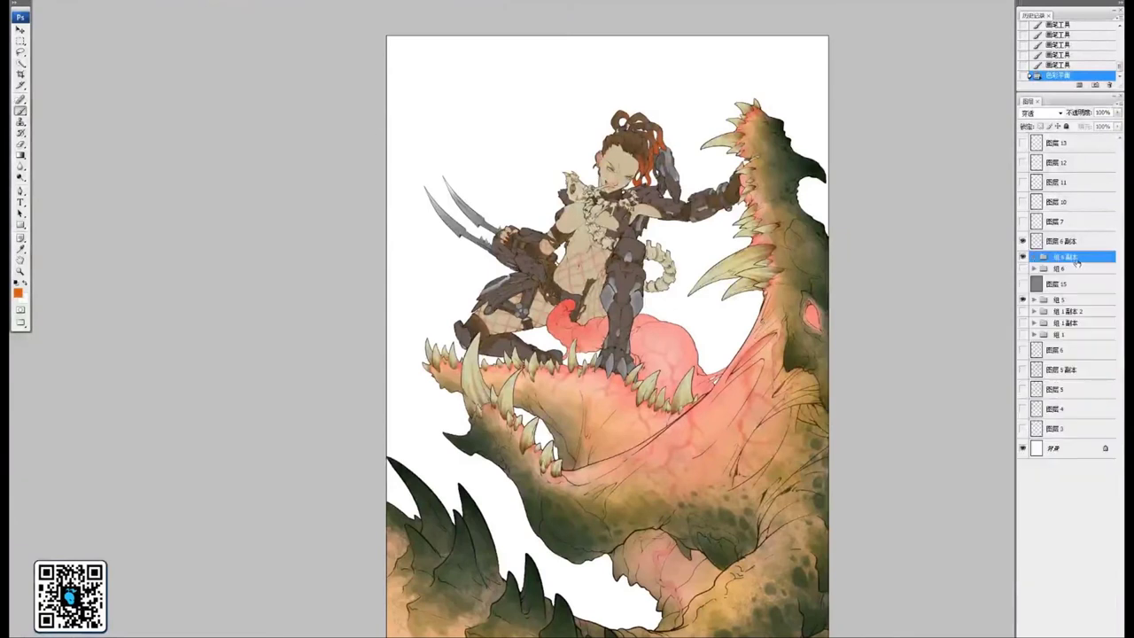
pyautogui.moveTo(662, 351); pyautogui.dragTo(663, 359)
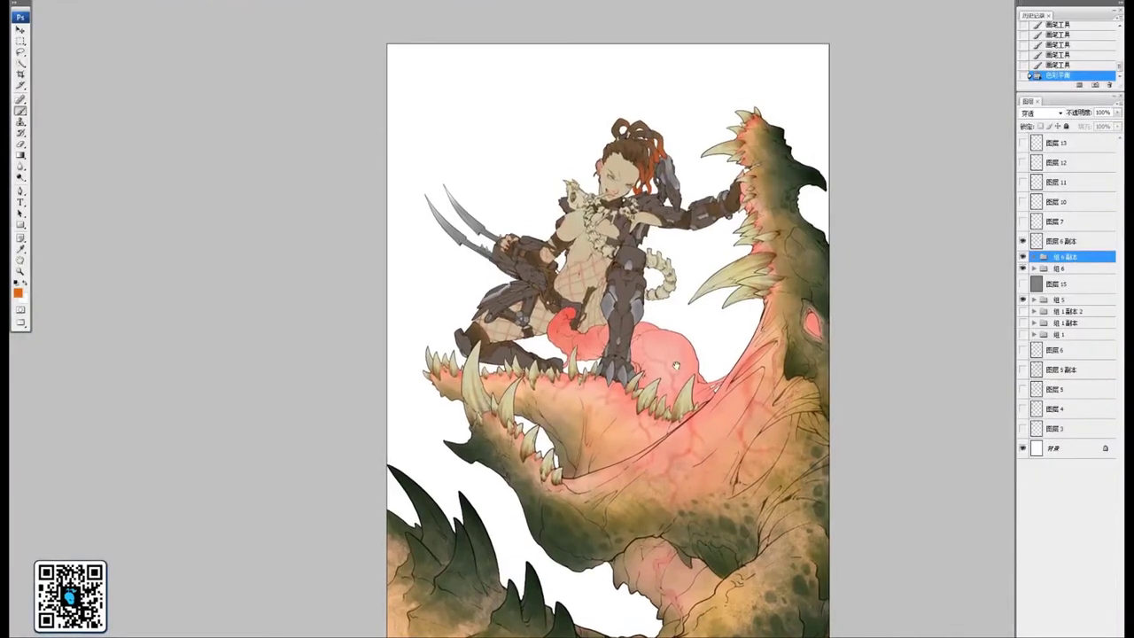
pyautogui.click(1022, 283)
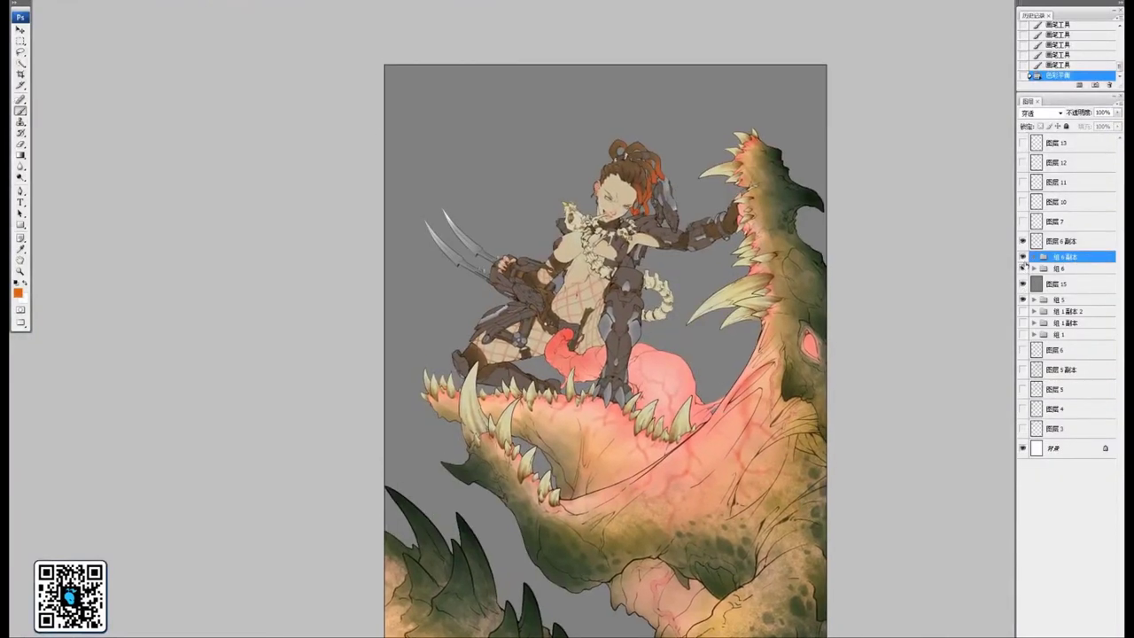
# Hide the grey 图层 15 backdrop and compare the flat colours of 组 6 with the shaded 组 6 副本 group
pyautogui.click(1023, 257)
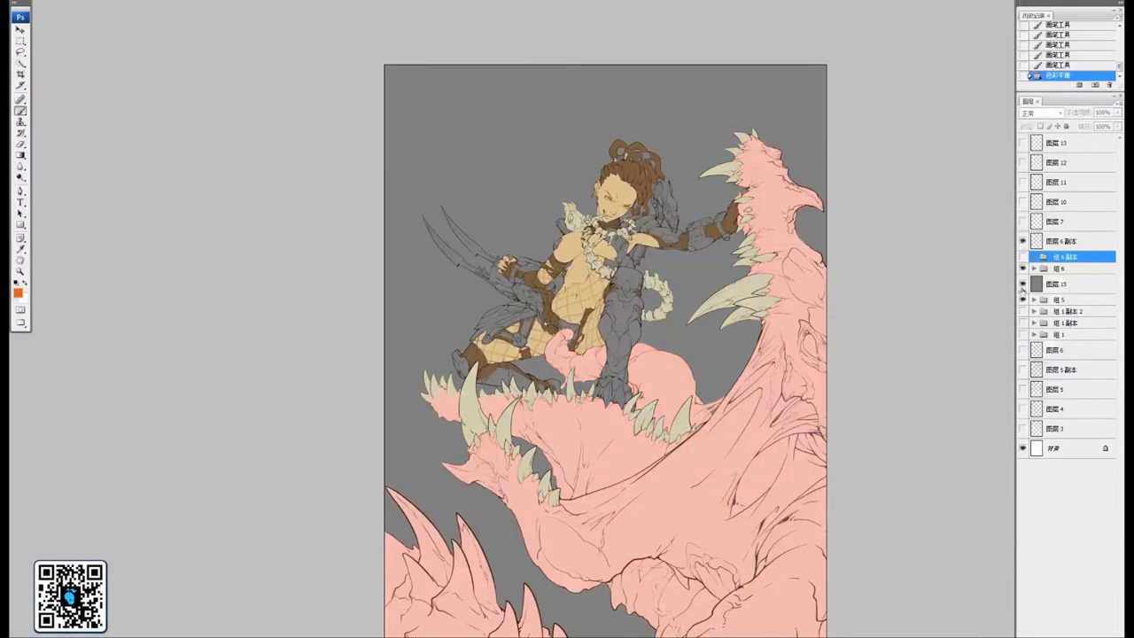
pyautogui.click(1022, 283)
pyautogui.hotkey('ctrl', '+')
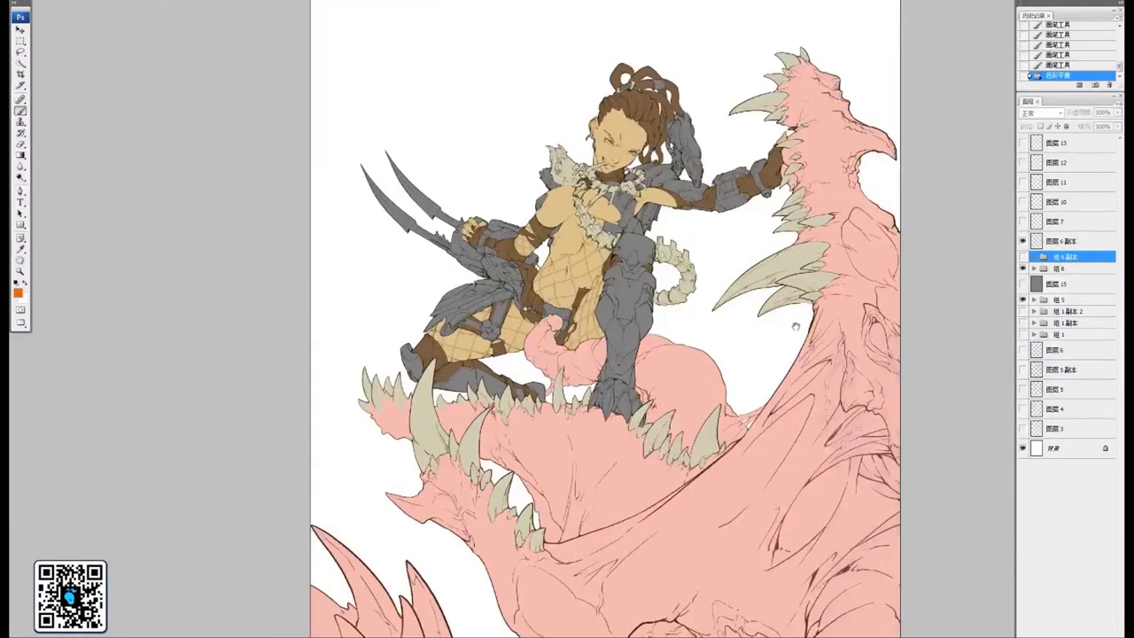
pyautogui.hotkey('ctrl', '+')
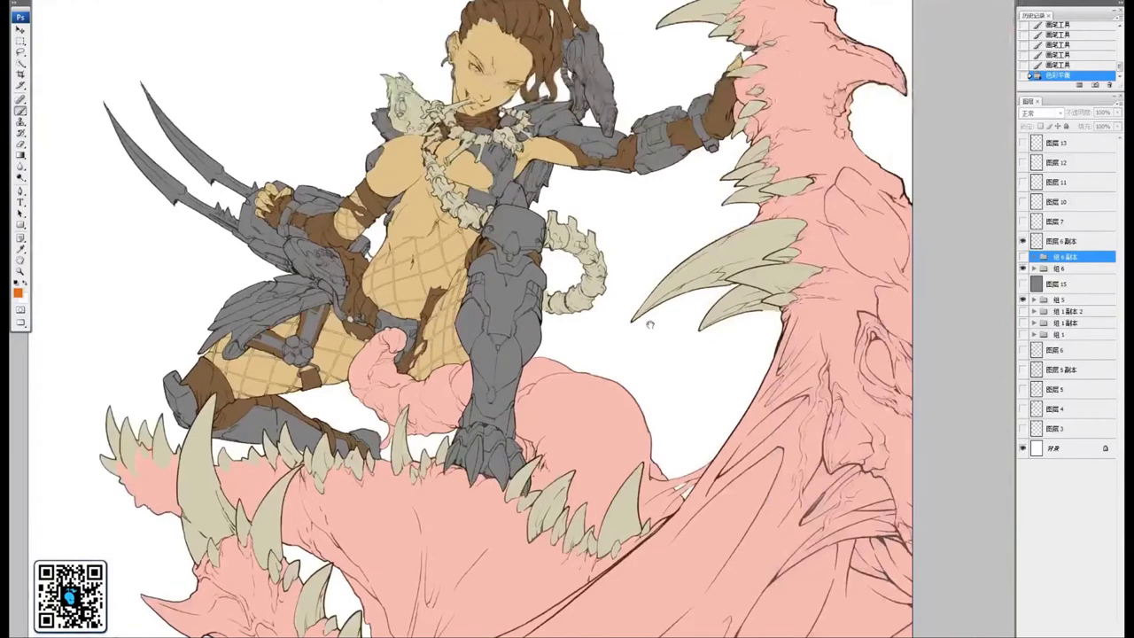
pyautogui.moveTo(649, 324); pyautogui.dragTo(656, 354)
pyautogui.moveTo(670, 210); pyautogui.dragTo(702, 227)
pyautogui.moveTo(829, 275); pyautogui.dragTo(762, 295)
pyautogui.click(1024, 256)
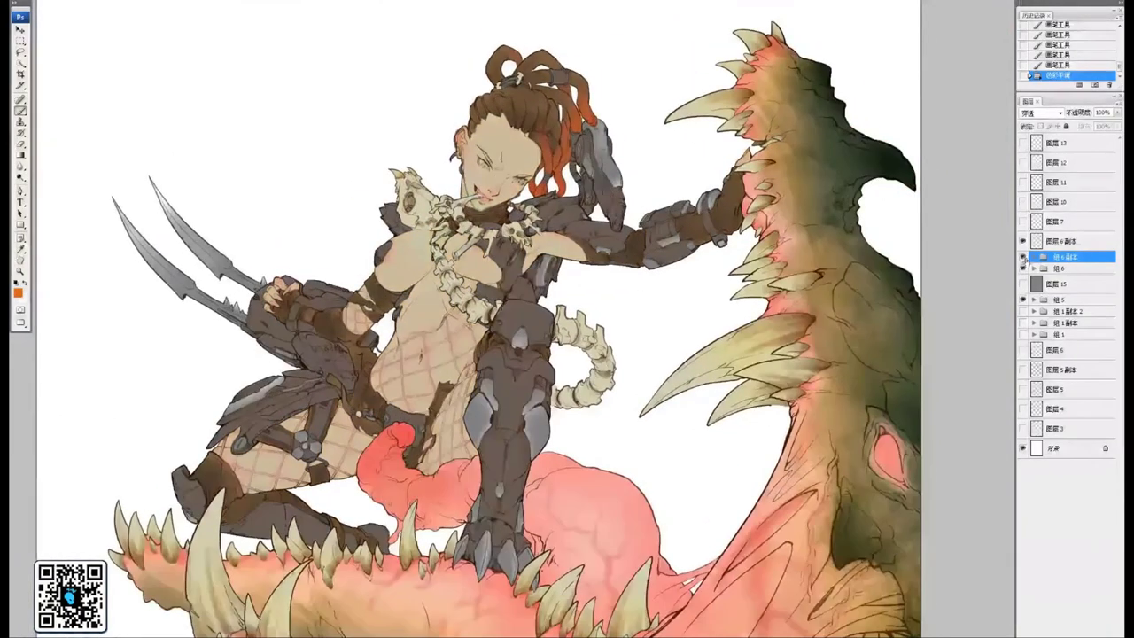
pyautogui.click(1023, 256)
pyautogui.click(1023, 256)
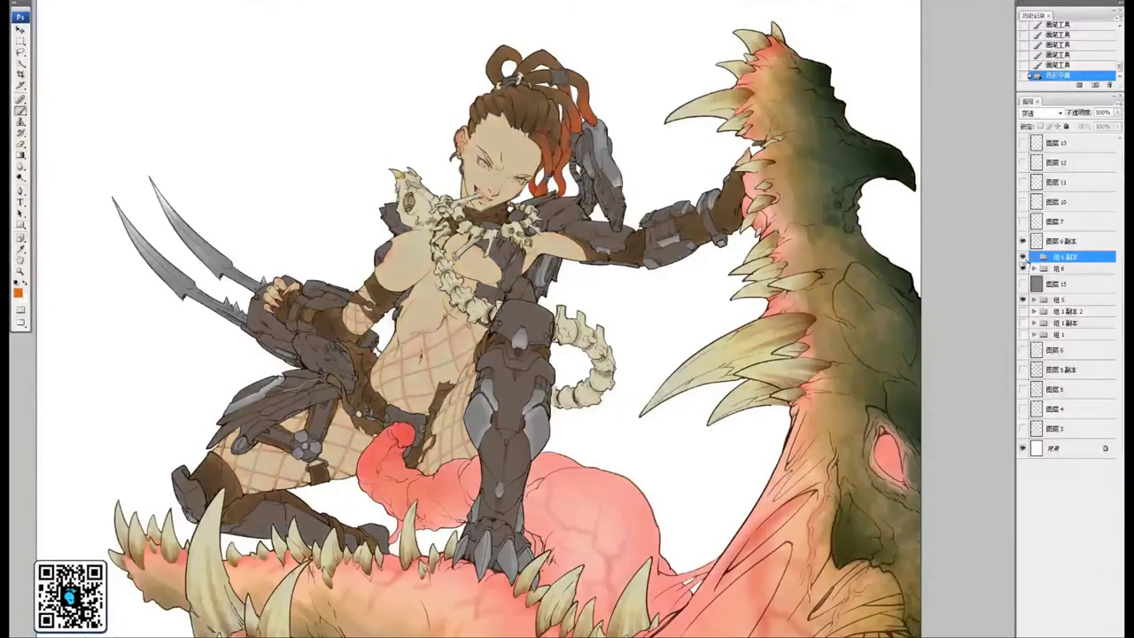
# Expand the 组 6 副本 group, select its topmost skin layer and get a close view of the huntress's face
pyautogui.click(1033, 258)
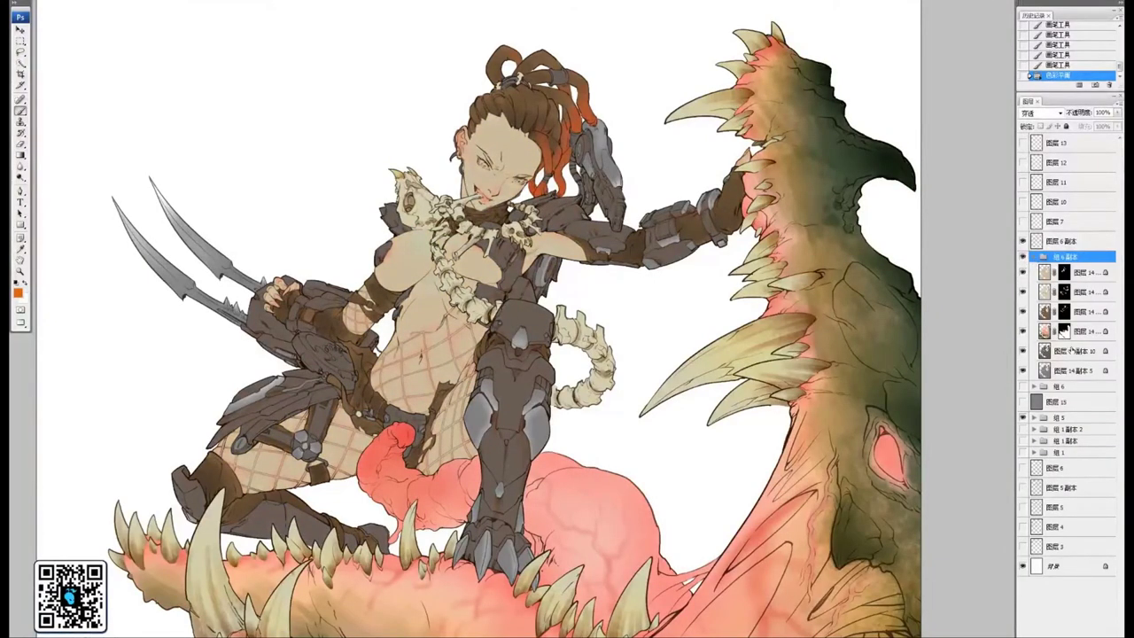
pyautogui.click(1046, 276)
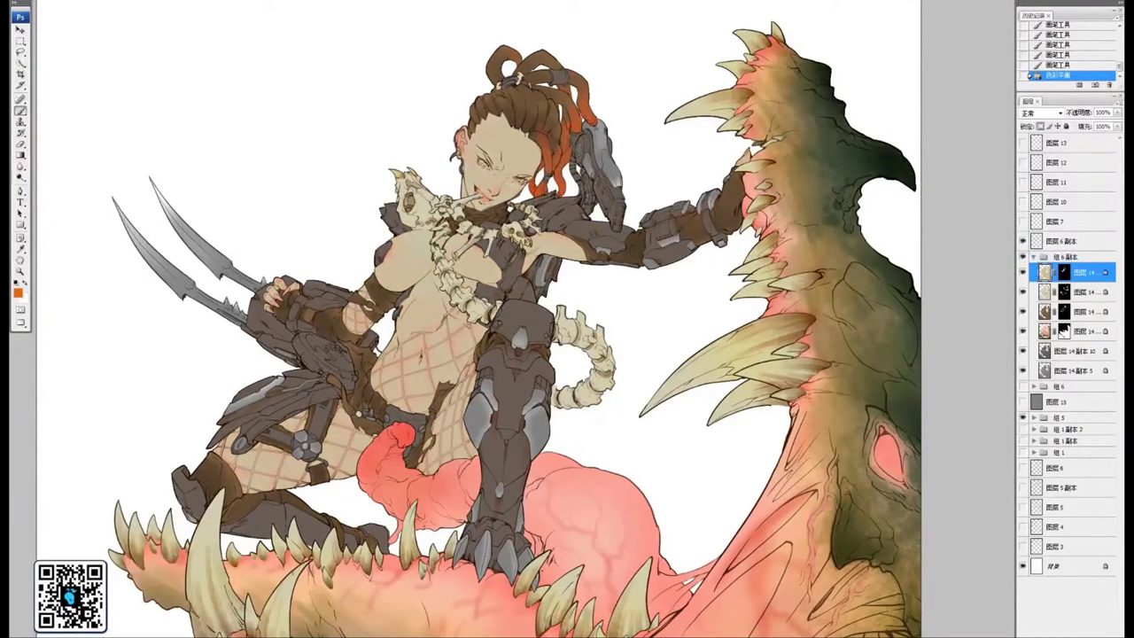
pyautogui.moveTo(655, 266); pyautogui.dragTo(742, 326)
pyautogui.hotkey('ctrl', '+')
pyautogui.hotkey('ctrl', '+')
pyautogui.hotkey('ctrl', '+')
pyautogui.hotkey('ctrl', '+')
pyautogui.hotkey('ctrl', '+')
pyautogui.moveTo(585, 221); pyautogui.dragTo(550, 321)
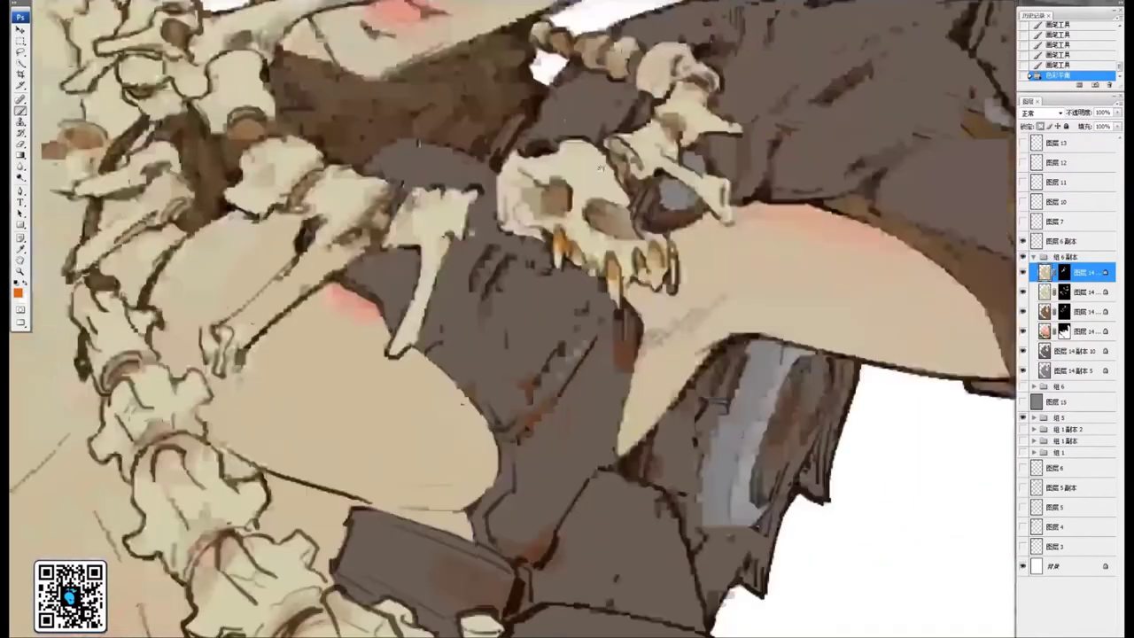
pyautogui.moveTo(549, 106); pyautogui.dragTo(567, 610)
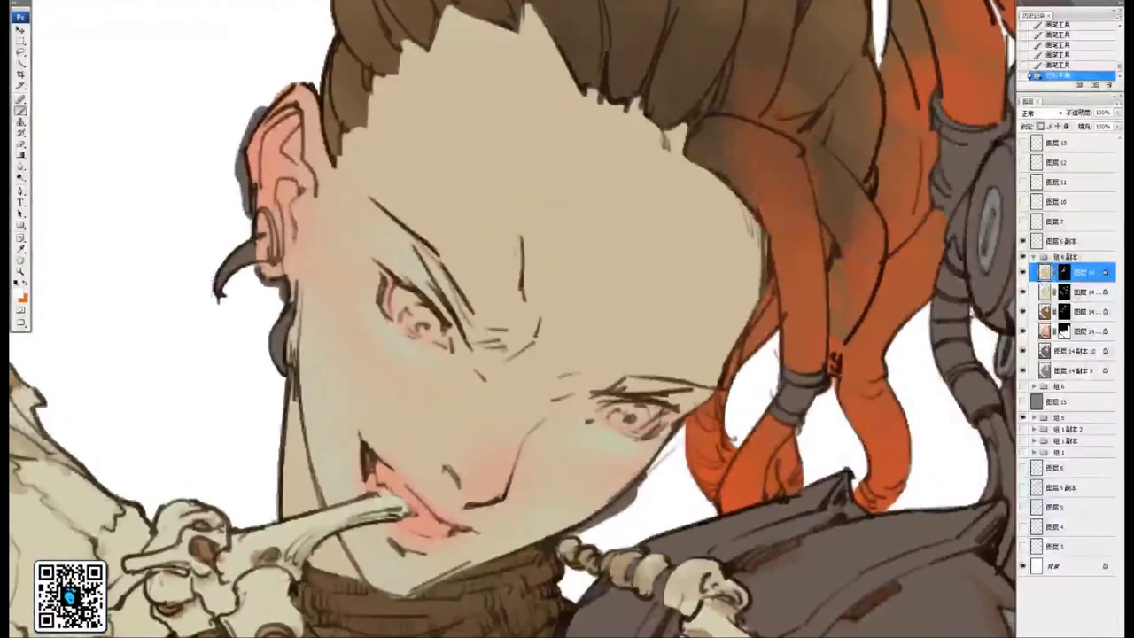
pyautogui.moveTo(531, 319); pyautogui.dragTo(651, 346)
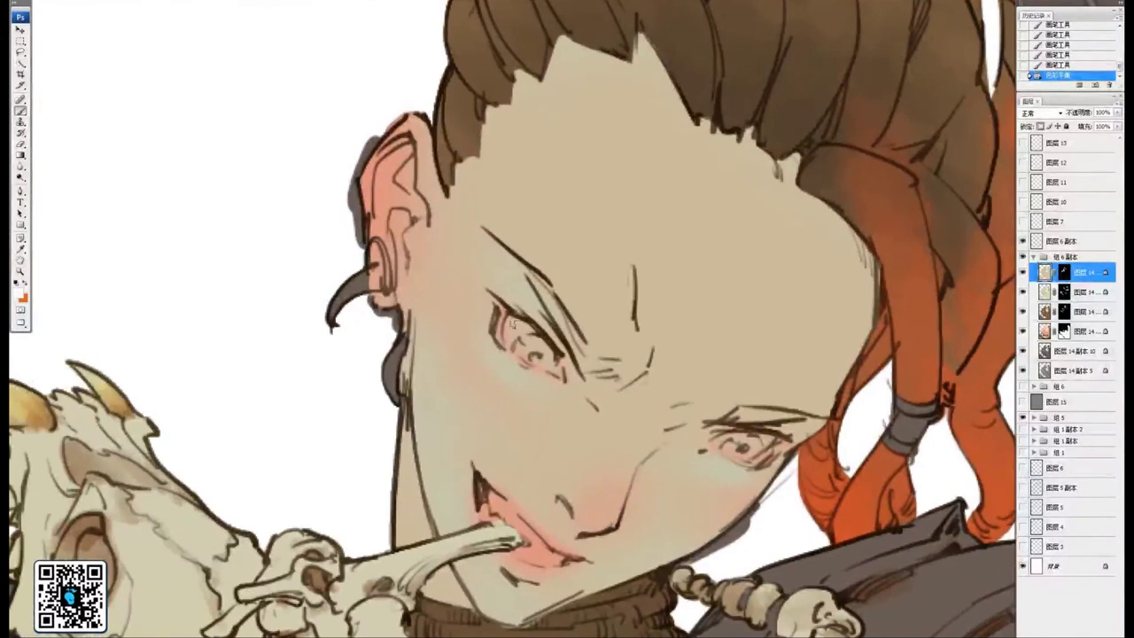
# Adjust the brush's blending mode and paint the whites of both of the huntress's eyes with white
pyautogui.moveTo(511, 325); pyautogui.dragTo(535, 352)
pyautogui.click(142, 2)
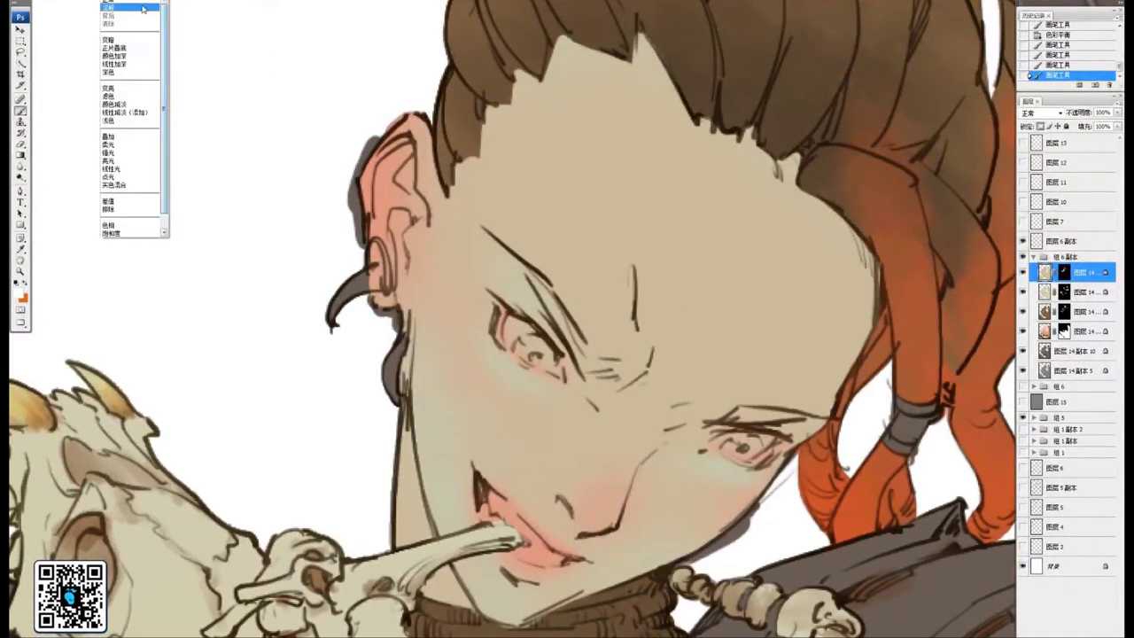
pyautogui.click(143, 7)
pyautogui.click(160, 3)
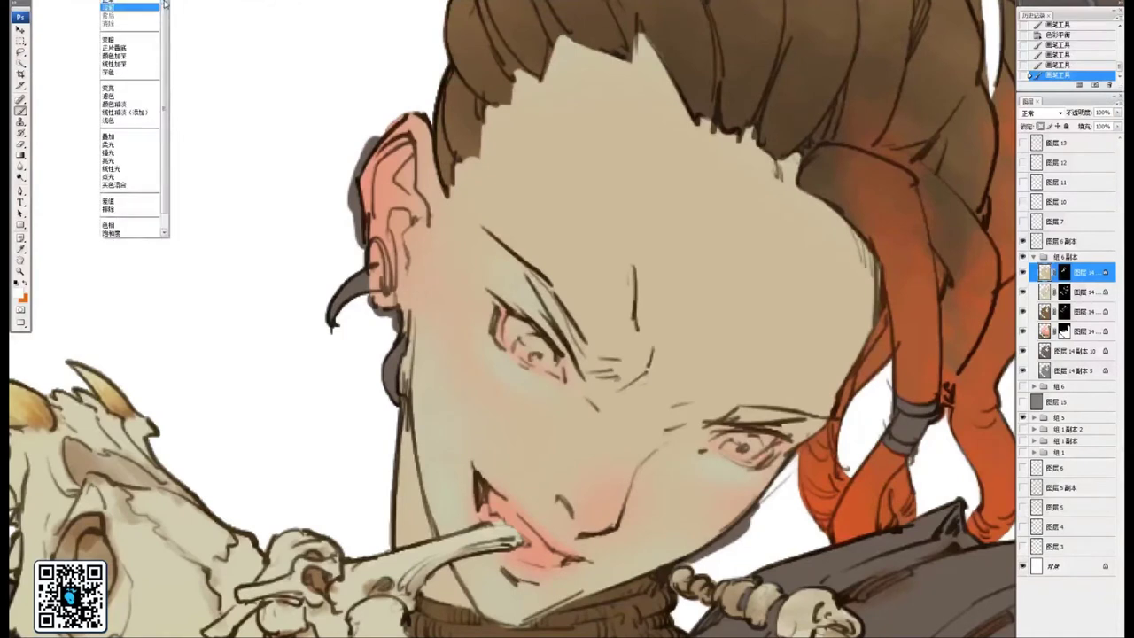
pyautogui.click(150, 3)
pyautogui.moveTo(511, 325); pyautogui.dragTo(521, 328)
pyautogui.moveTo(519, 326)
pyautogui.mouseDown()
pyautogui.moveTo(551, 362)
pyautogui.moveTo(512, 342)
pyautogui.moveTo(529, 338)
pyautogui.mouseUp()
pyautogui.moveTo(736, 363); pyautogui.dragTo(637, 338)
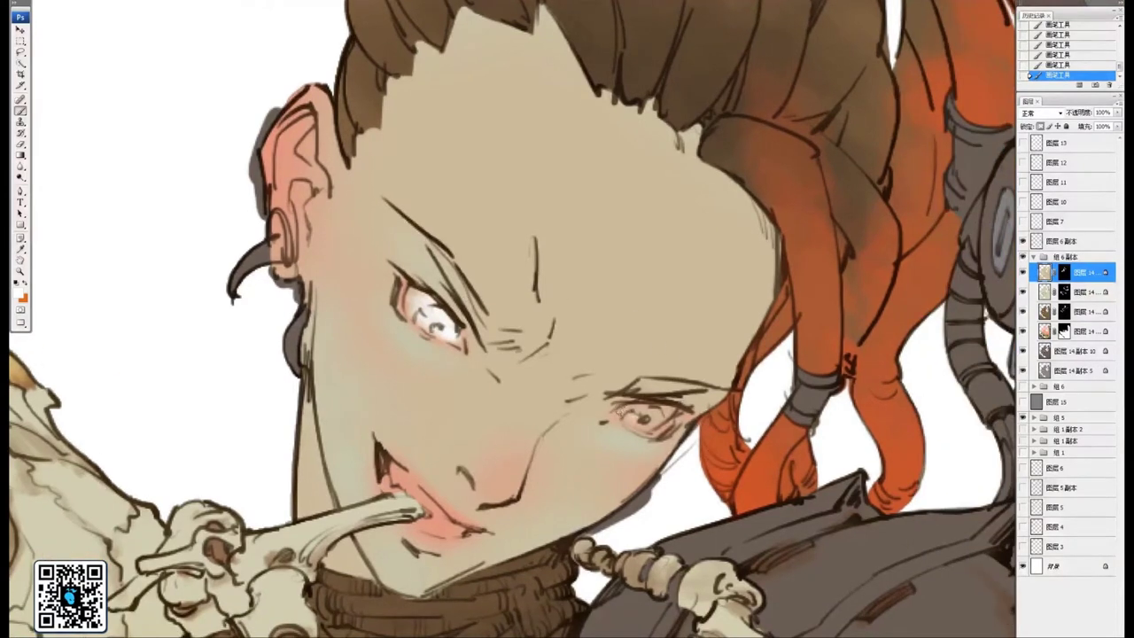
pyautogui.moveTo(621, 411); pyautogui.dragTo(670, 416)
pyautogui.moveTo(631, 413)
pyautogui.mouseDown()
pyautogui.moveTo(668, 415)
pyautogui.moveTo(639, 415)
pyautogui.moveTo(658, 422)
pyautogui.mouseUp()
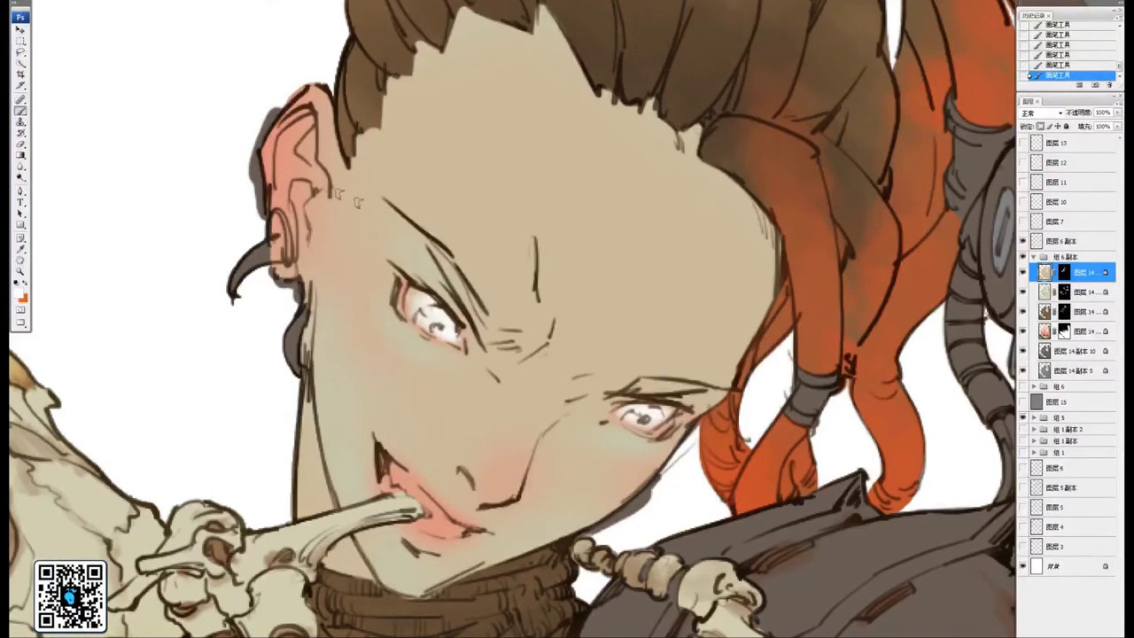
pyautogui.moveTo(451, 233); pyautogui.dragTo(476, 268)
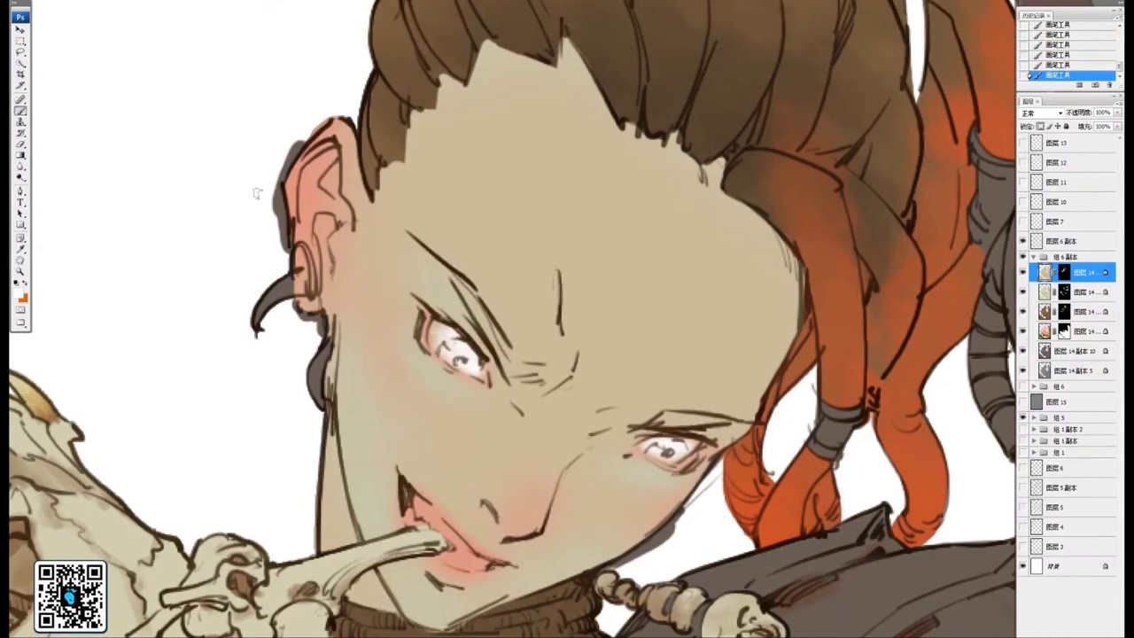
# Set the foreground colour to black (000000) and paint dark grey irises in both eyes
pyautogui.click(21, 294)
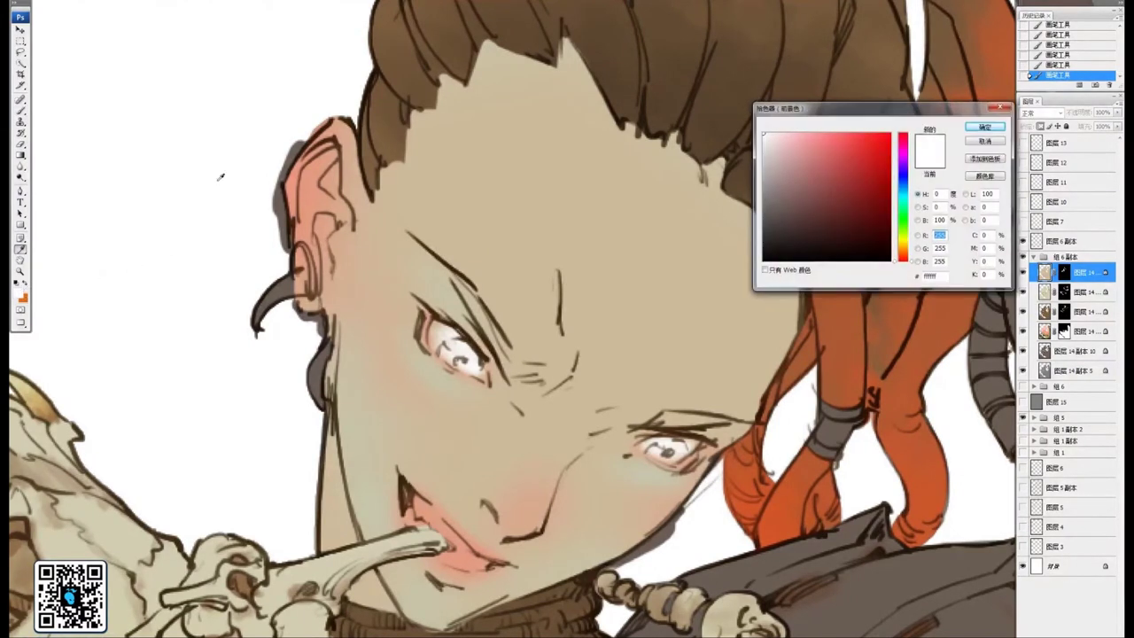
pyautogui.moveTo(843, 217); pyautogui.dragTo(902, 272)
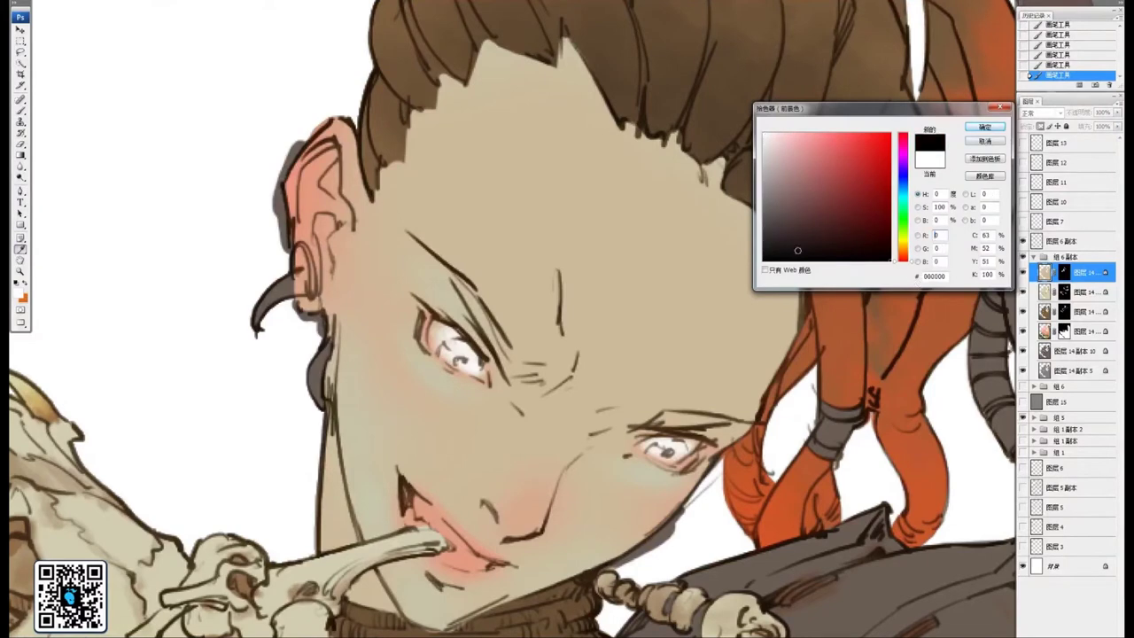
pyautogui.click(983, 130)
pyautogui.moveTo(520, 366); pyautogui.dragTo(544, 364)
pyautogui.hotkey('ctrl', '+')
pyautogui.hotkey('ctrl', '+')
pyautogui.hotkey('ctrl', '+')
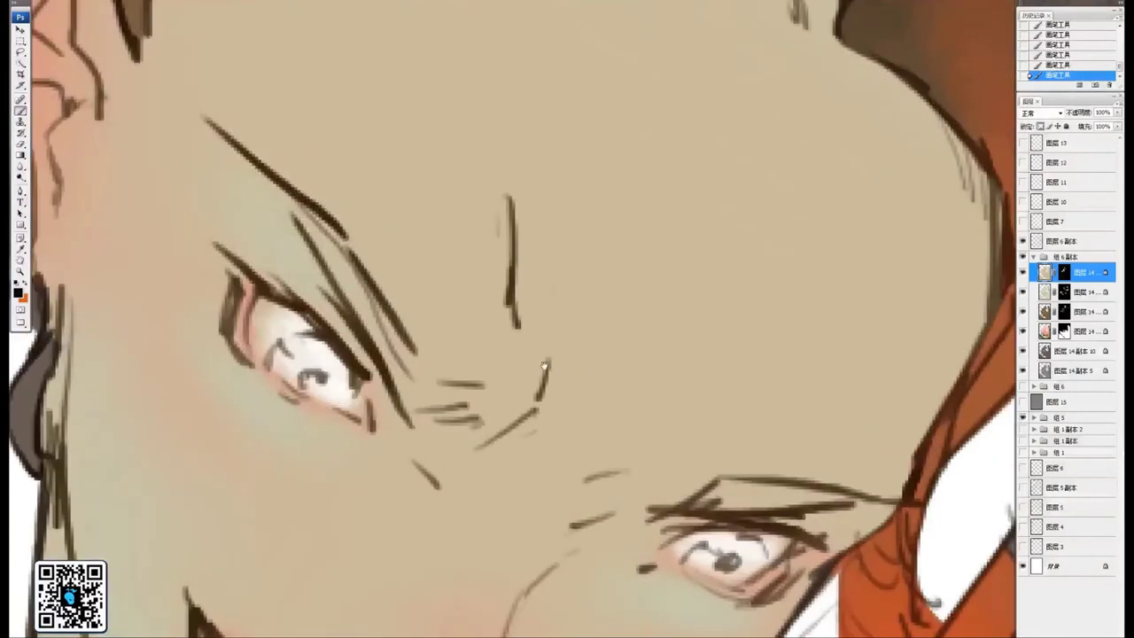
pyautogui.moveTo(323, 320); pyautogui.dragTo(451, 308)
pyautogui.moveTo(409, 344)
pyautogui.mouseDown()
pyautogui.moveTo(446, 370)
pyautogui.moveTo(405, 336)
pyautogui.moveTo(460, 372)
pyautogui.moveTo(443, 324)
pyautogui.moveTo(469, 366)
pyautogui.moveTo(457, 376)
pyautogui.moveTo(427, 331)
pyautogui.moveTo(441, 331)
pyautogui.moveTo(407, 326)
pyautogui.moveTo(438, 327)
pyautogui.moveTo(438, 349)
pyautogui.moveTo(420, 349)
pyautogui.moveTo(461, 351)
pyautogui.mouseUp()
pyautogui.moveTo(718, 360); pyautogui.dragTo(305, 268)
pyautogui.moveTo(414, 432)
pyautogui.mouseDown()
pyautogui.moveTo(435, 455)
pyautogui.moveTo(416, 447)
pyautogui.moveTo(468, 440)
pyautogui.moveTo(443, 442)
pyautogui.moveTo(462, 443)
pyautogui.moveTo(457, 457)
pyautogui.moveTo(470, 448)
pyautogui.moveTo(432, 441)
pyautogui.moveTo(477, 457)
pyautogui.moveTo(435, 467)
pyautogui.mouseUp()
pyautogui.moveTo(169, 280); pyautogui.dragTo(657, 346)
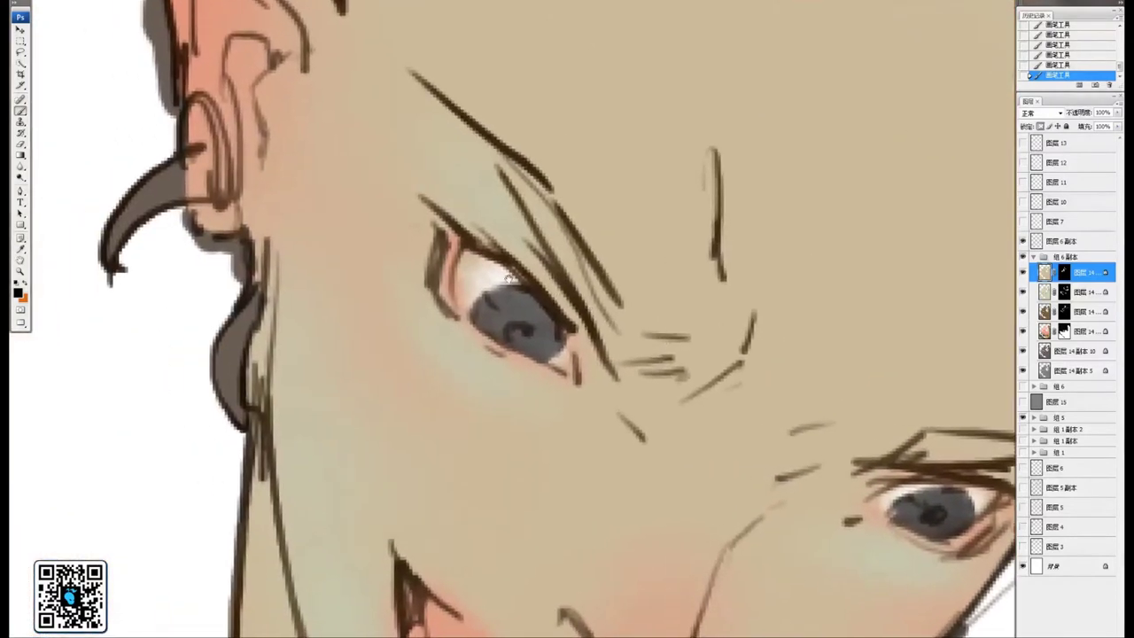
# Set the foreground colour to bright red and dab red highlights around the pupils of both eyes
pyautogui.click(18, 291)
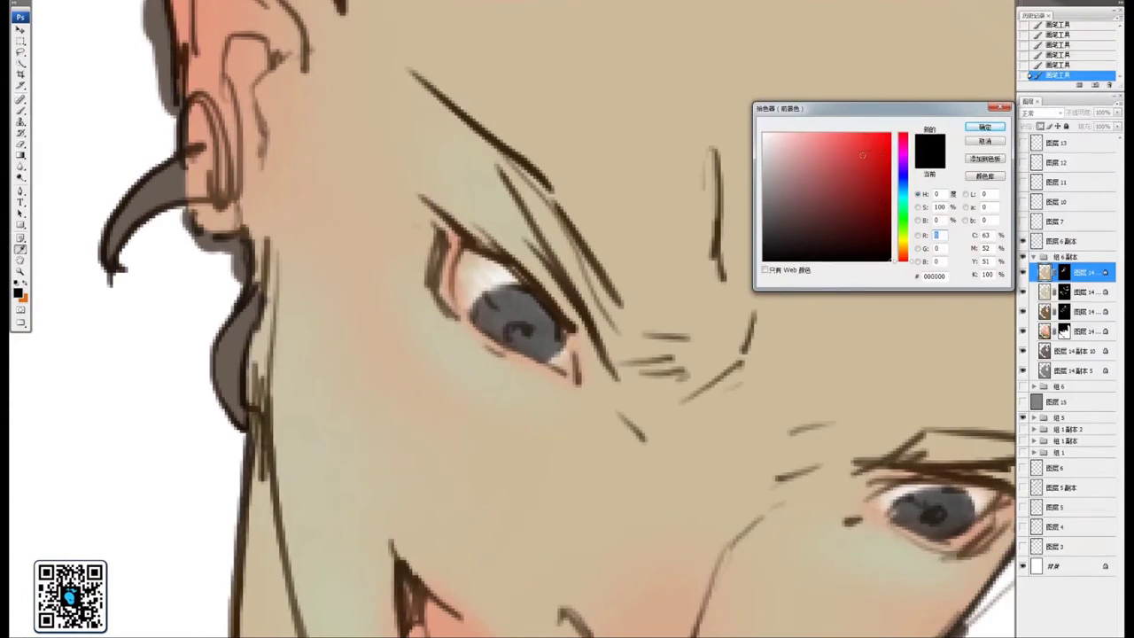
pyautogui.moveTo(904, 192); pyautogui.dragTo(905, 149)
pyautogui.click(891, 135)
pyautogui.click(985, 127)
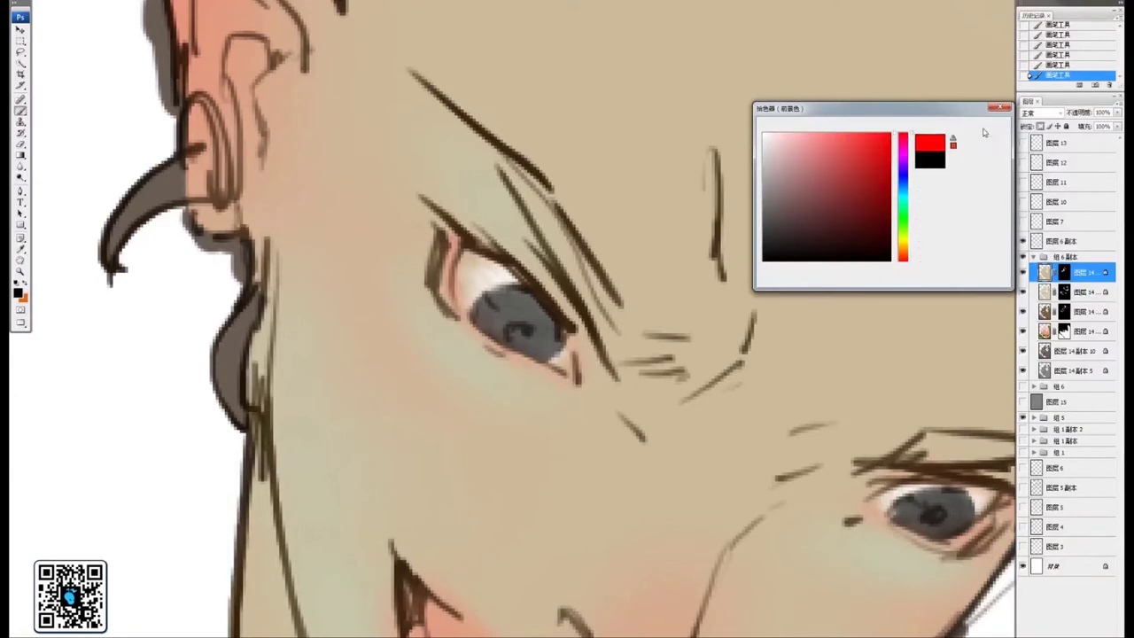
pyautogui.moveTo(613, 312); pyautogui.dragTo(635, 356)
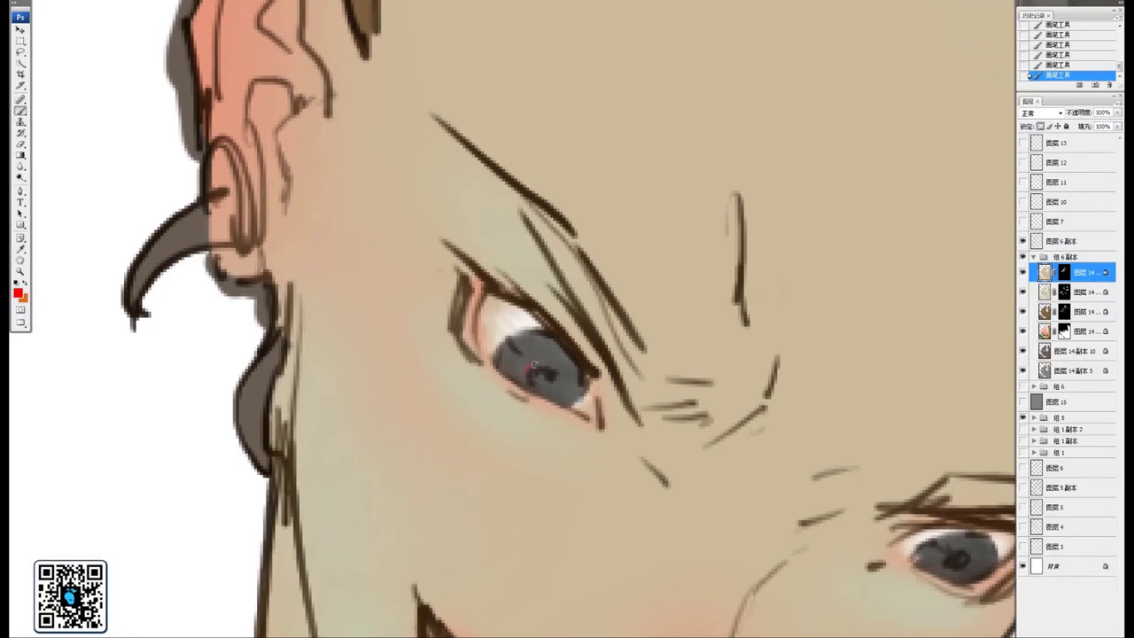
pyautogui.moveTo(968, 551); pyautogui.dragTo(714, 453)
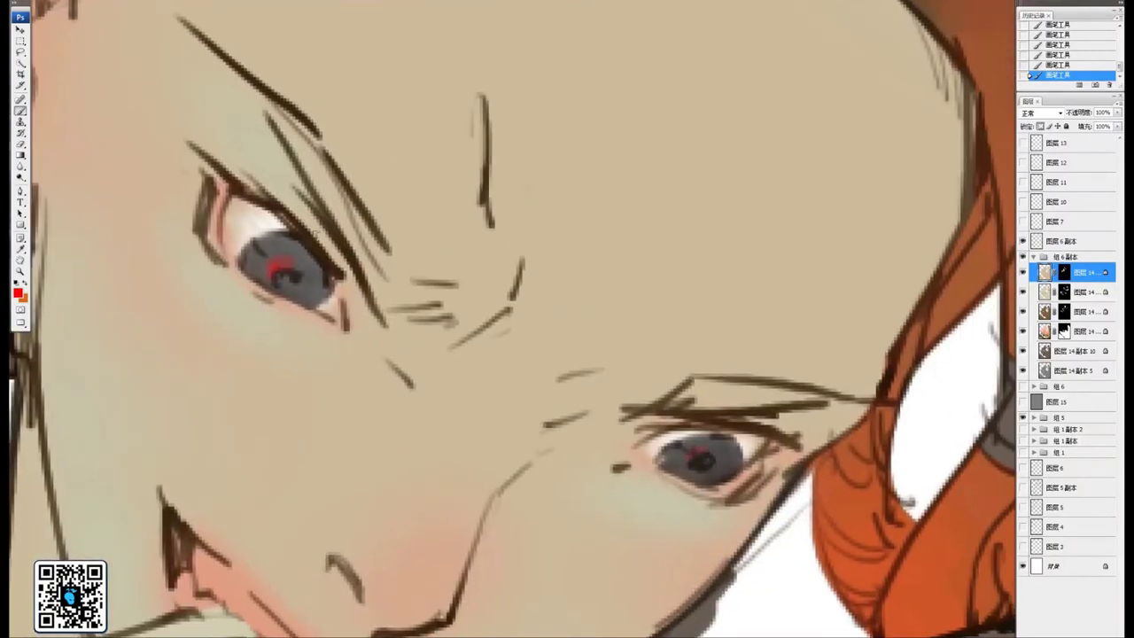
# Set the foreground colour to yellow (ffe400) and dab yellow accents beside the red in both of the huntress's irises
pyautogui.moveTo(315, 232); pyautogui.dragTo(419, 249)
pyautogui.click(18, 293)
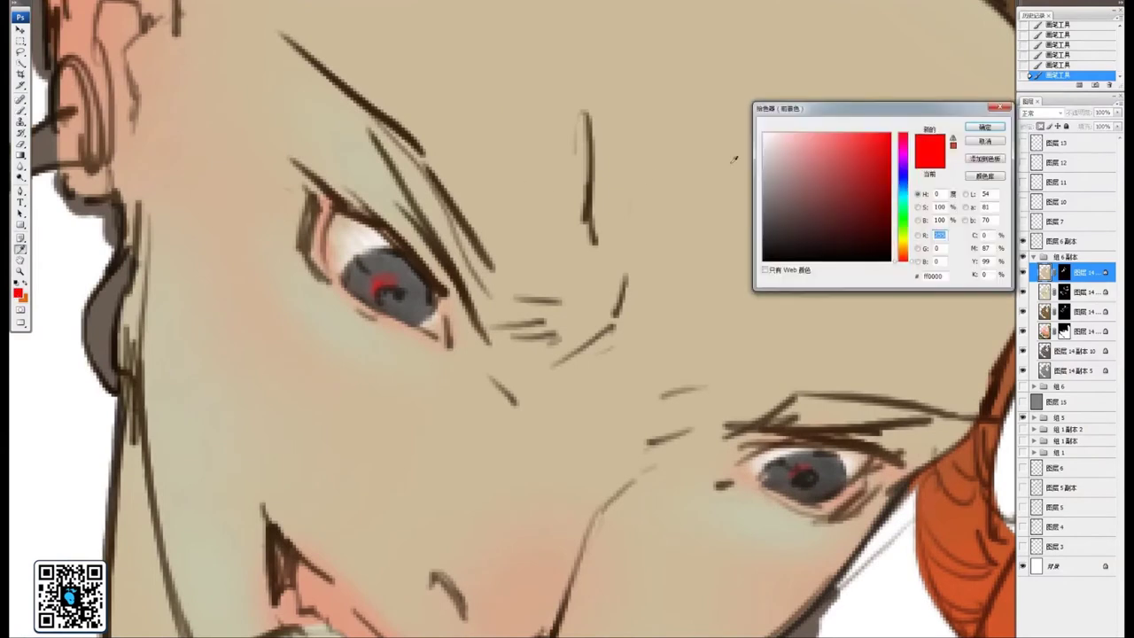
pyautogui.click(905, 242)
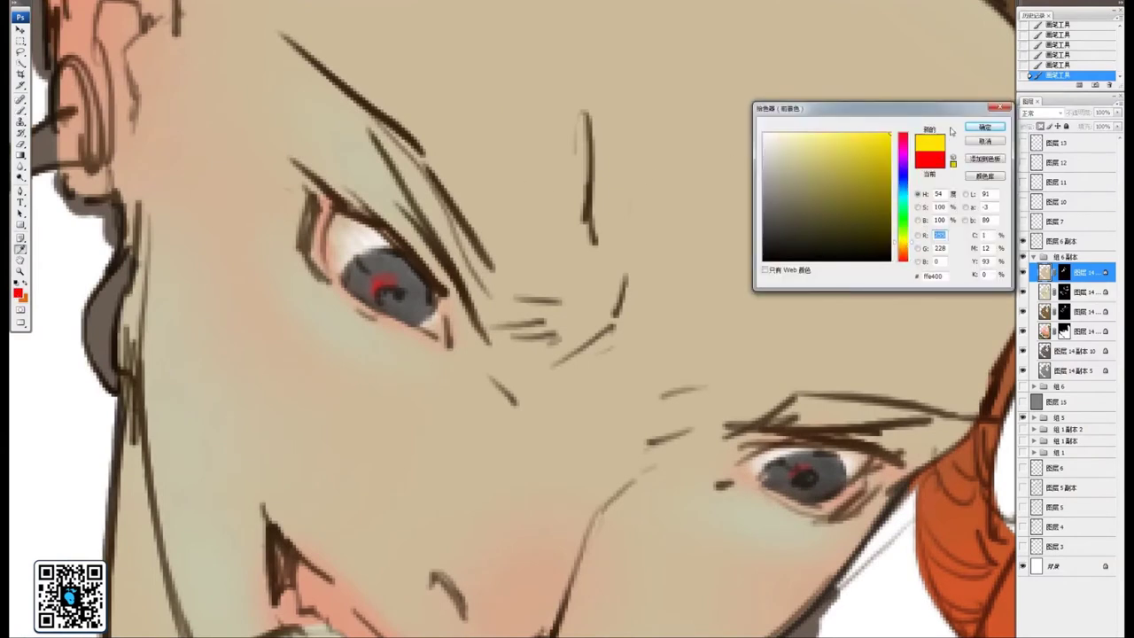
pyautogui.click(985, 126)
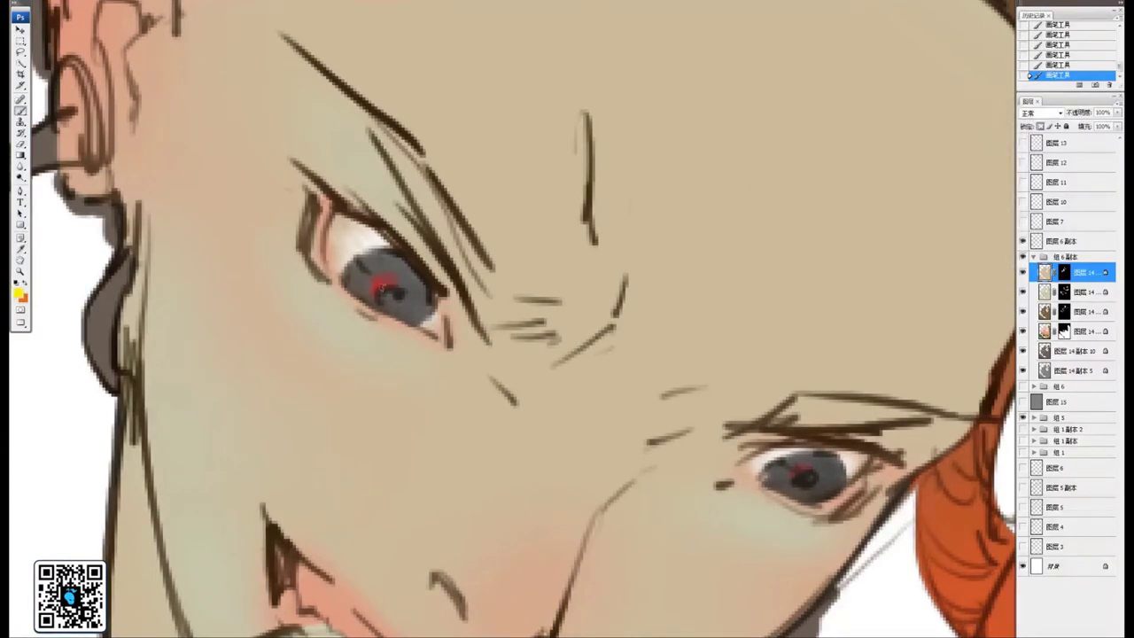
pyautogui.moveTo(470, 295); pyautogui.dragTo(299, 219)
pyautogui.moveTo(674, 333); pyautogui.dragTo(719, 331)
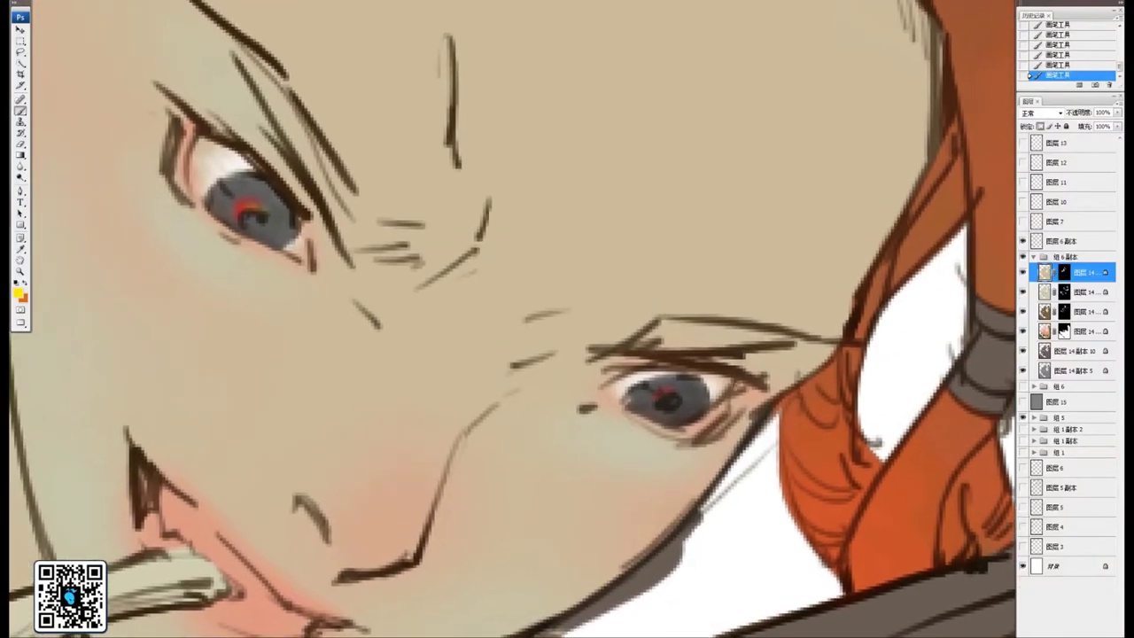
pyautogui.moveTo(557, 287); pyautogui.dragTo(749, 369)
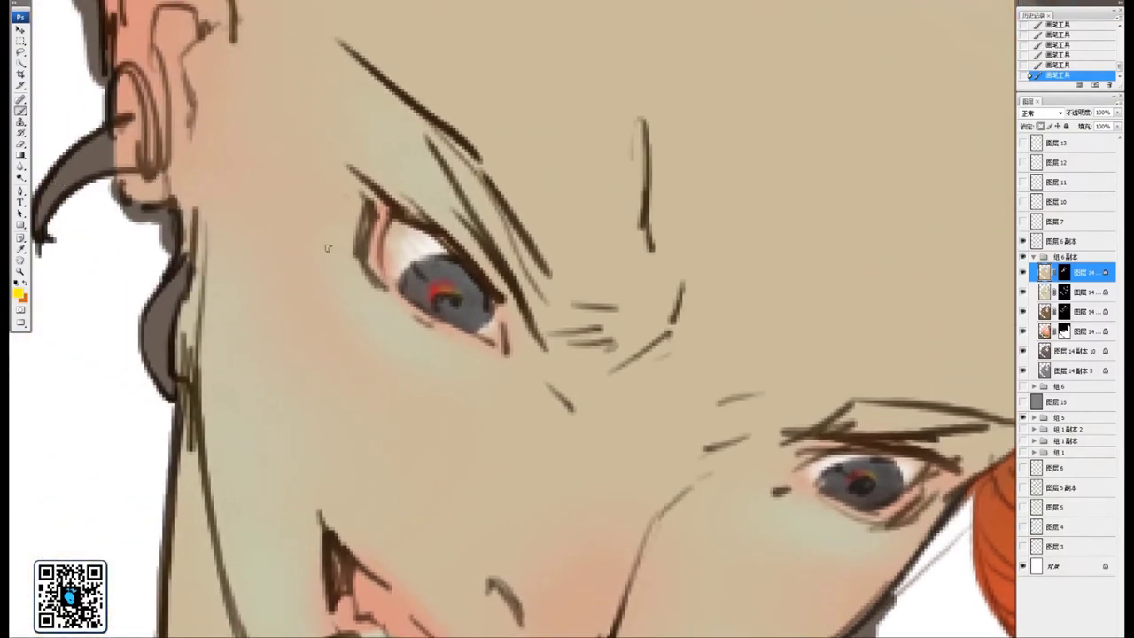
# Choose a brush preset for the eye details and reduce its main diameter to 11 px
pyautogui.rightClick(327, 249)
pyautogui.click(396, 387)
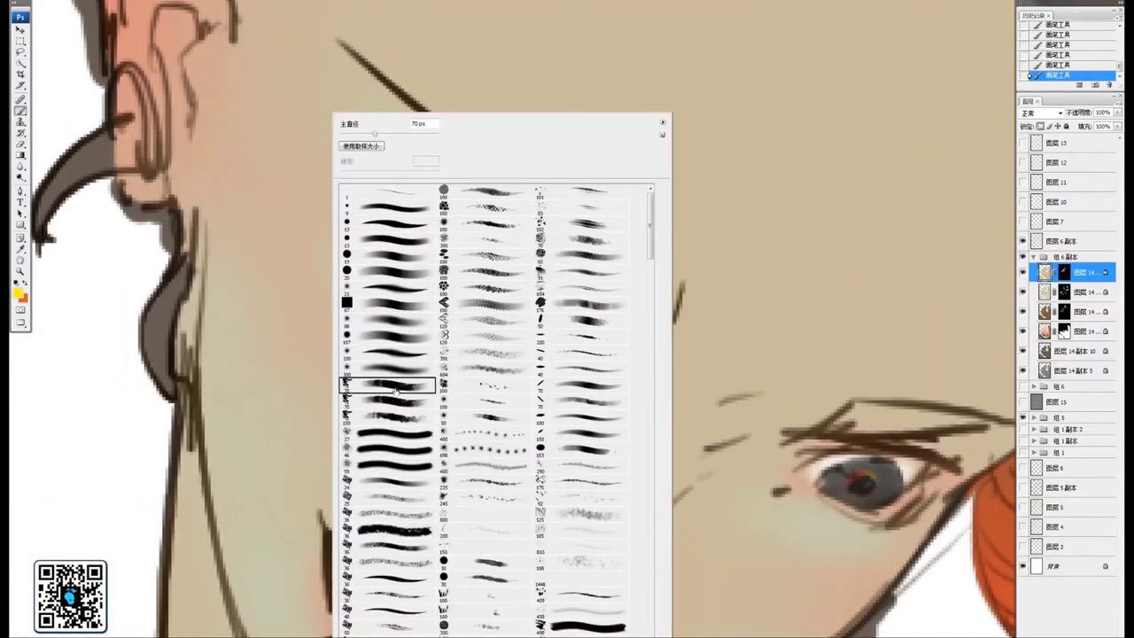
pyautogui.click(263, 281)
pyautogui.rightClick(289, 239)
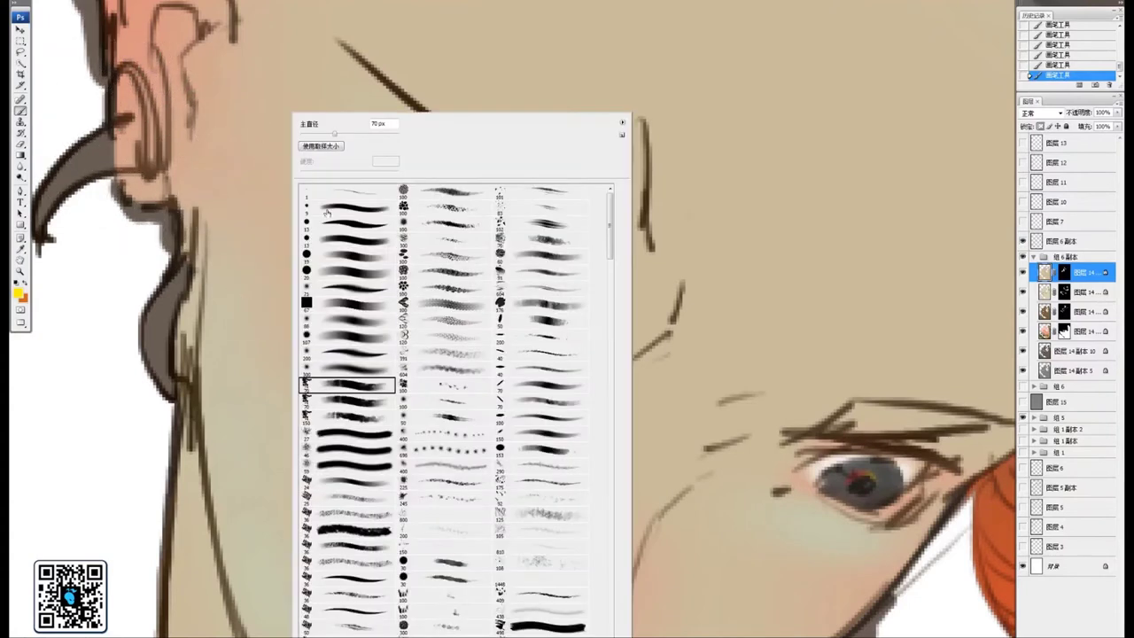
pyautogui.click(307, 133)
pyautogui.press('space')
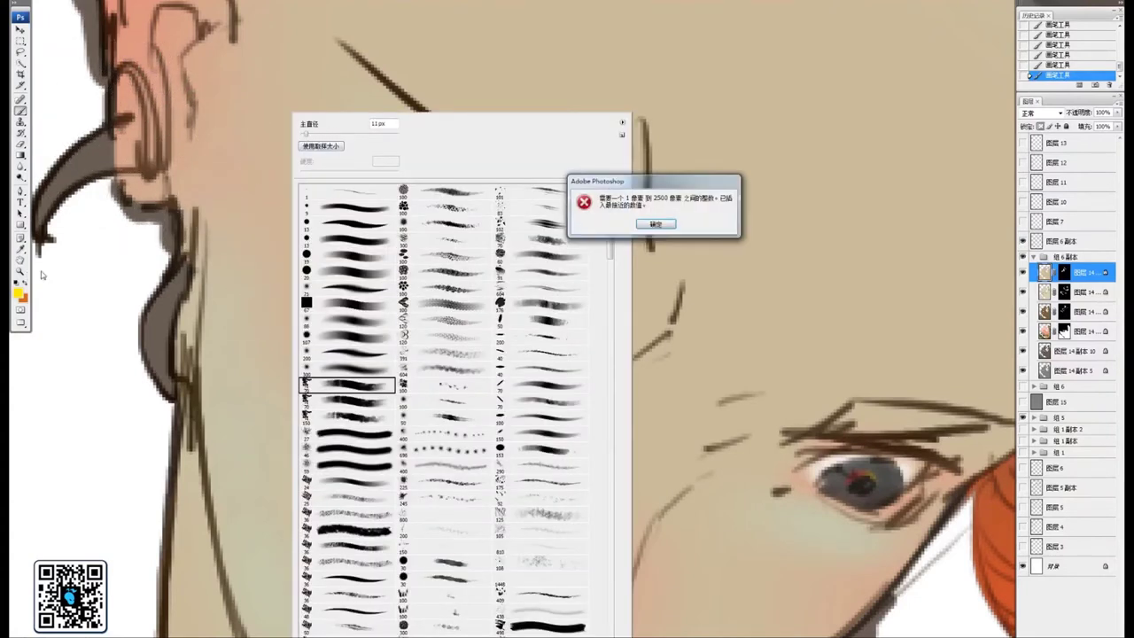
pyautogui.click(658, 224)
# Set the foreground colour to green (00ff3c) and paint green tints in the upper part of both irises
pyautogui.click(19, 294)
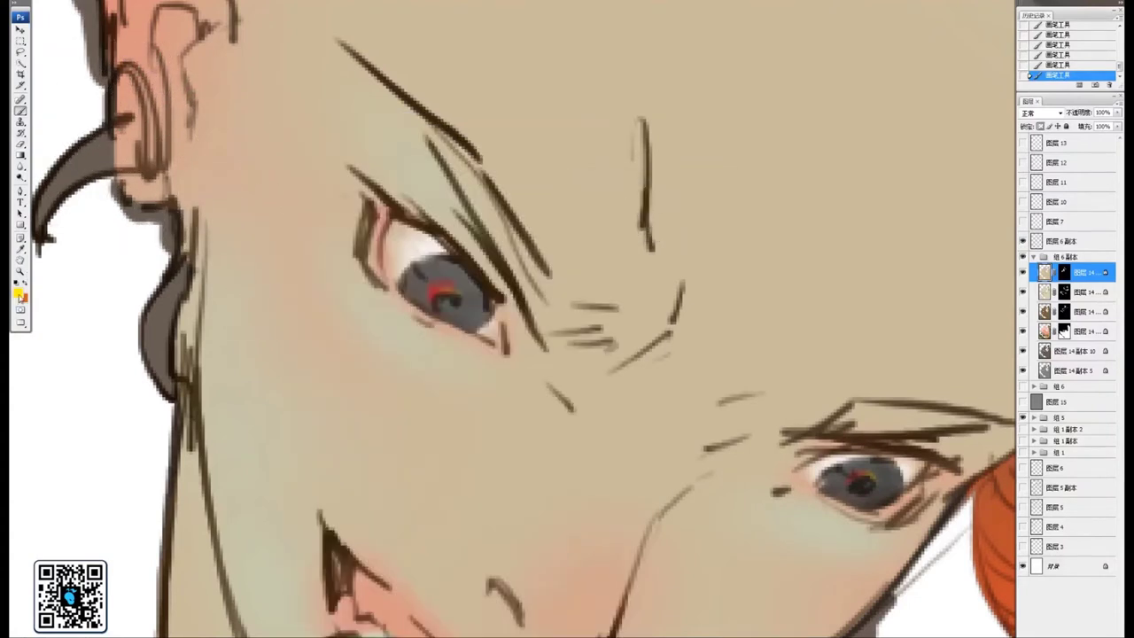
pyautogui.click(903, 218)
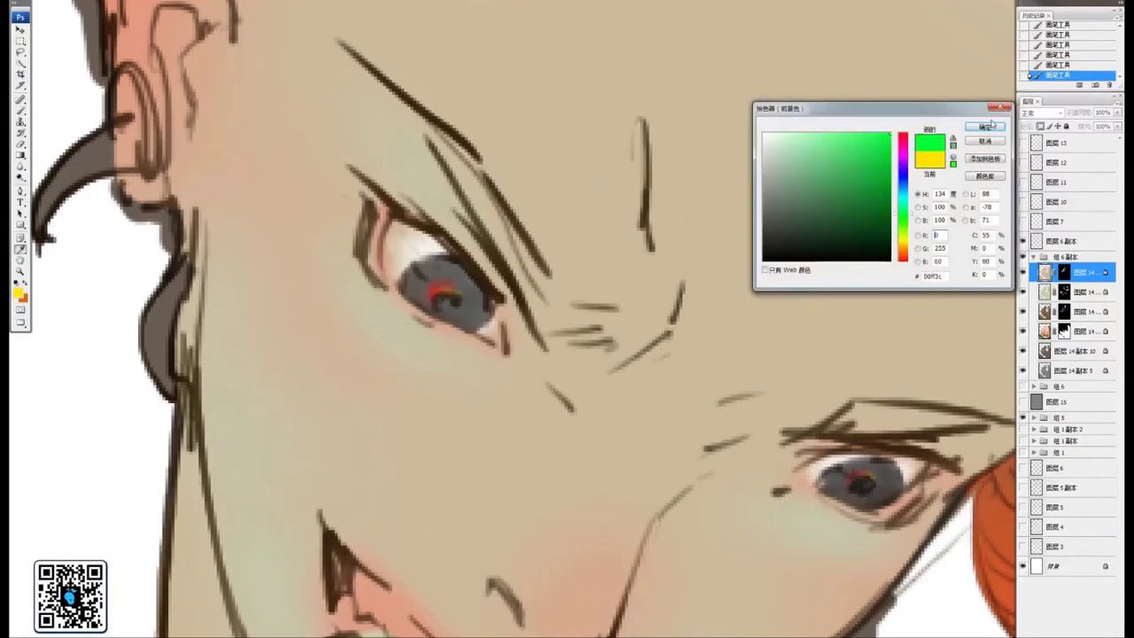
pyautogui.click(985, 126)
pyautogui.moveTo(469, 288); pyautogui.dragTo(449, 269)
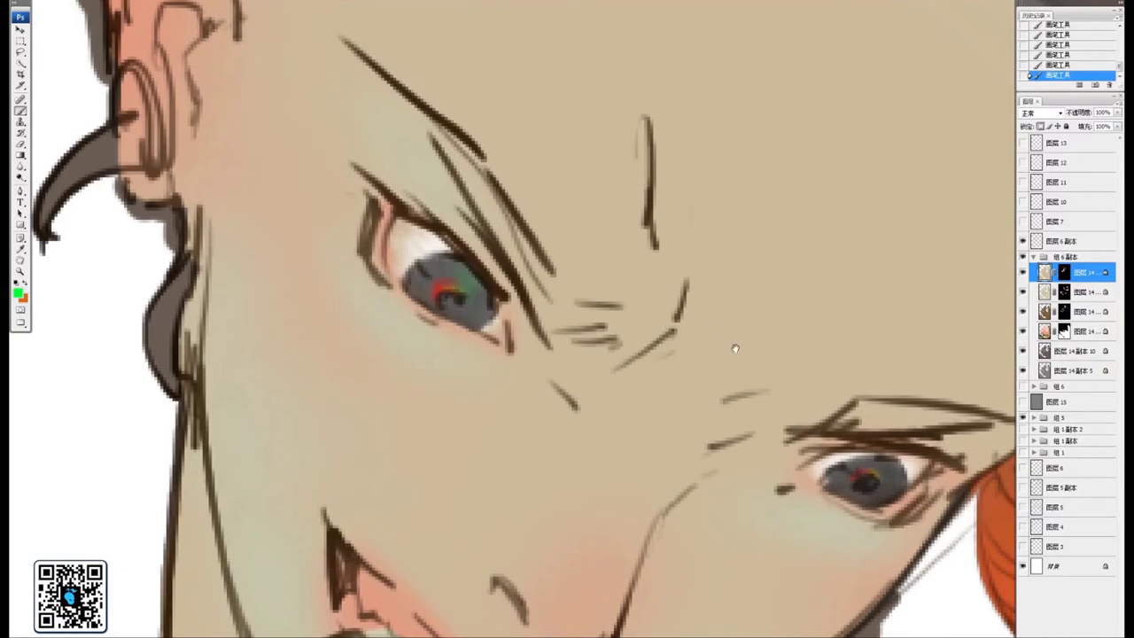
pyautogui.moveTo(736, 349); pyautogui.dragTo(489, 256)
pyautogui.moveTo(636, 394); pyautogui.dragTo(627, 369)
pyautogui.moveTo(494, 357); pyautogui.dragTo(717, 412)
# Set the foreground colour to blue (008aff) and paint blue tints beside the green in both irises
pyautogui.click(19, 294)
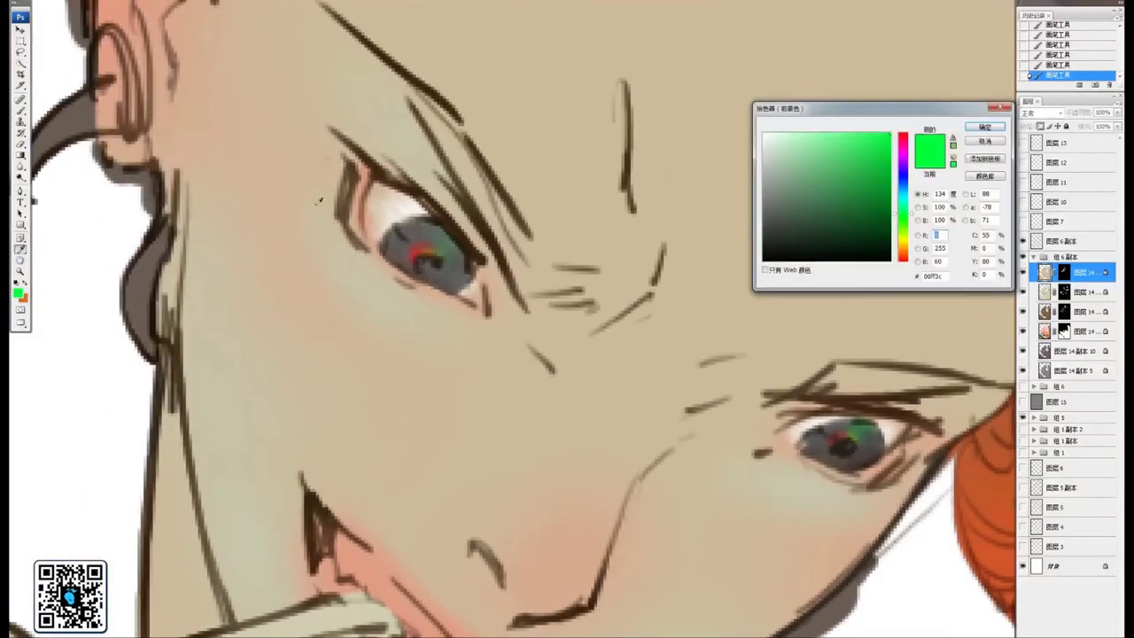
pyautogui.moveTo(905, 205); pyautogui.dragTo(905, 185)
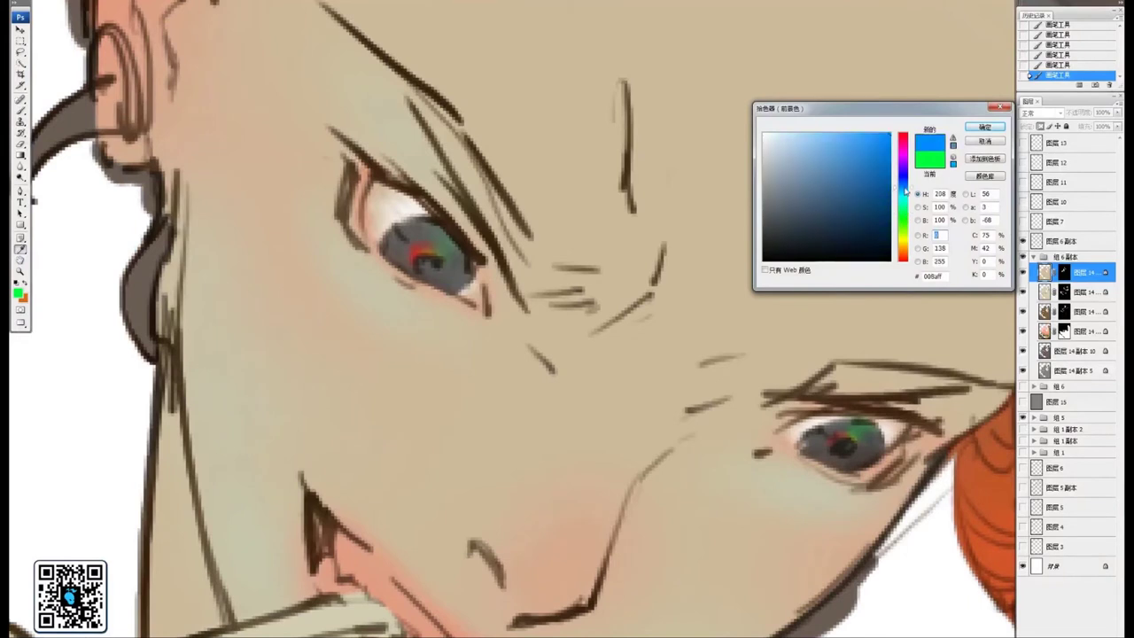
pyautogui.click(985, 127)
pyautogui.moveTo(446, 279)
pyautogui.mouseDown()
pyautogui.moveTo(461, 265)
pyautogui.moveTo(456, 273)
pyautogui.mouseUp()
pyautogui.moveTo(624, 265); pyautogui.dragTo(526, 222)
pyautogui.moveTo(784, 395); pyautogui.dragTo(764, 404)
pyautogui.moveTo(540, 348); pyautogui.dragTo(666, 400)
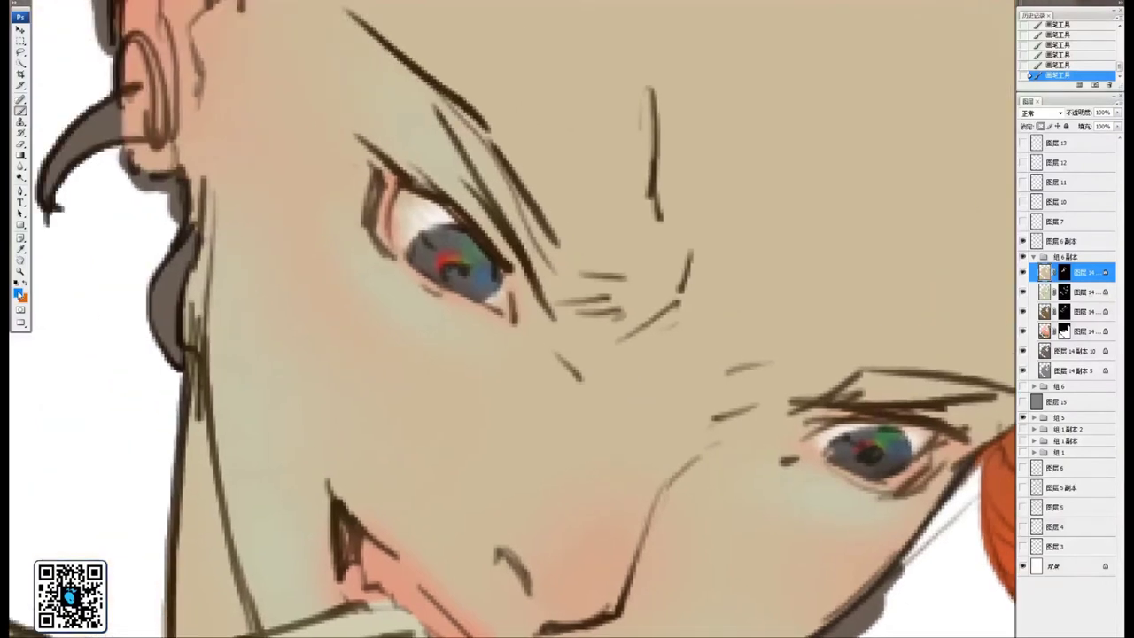
# Set the foreground colour to purple (ba00ff) and paint purple tints along the lower part of both irises
pyautogui.click(18, 293)
pyautogui.moveTo(905, 164); pyautogui.dragTo(904, 152)
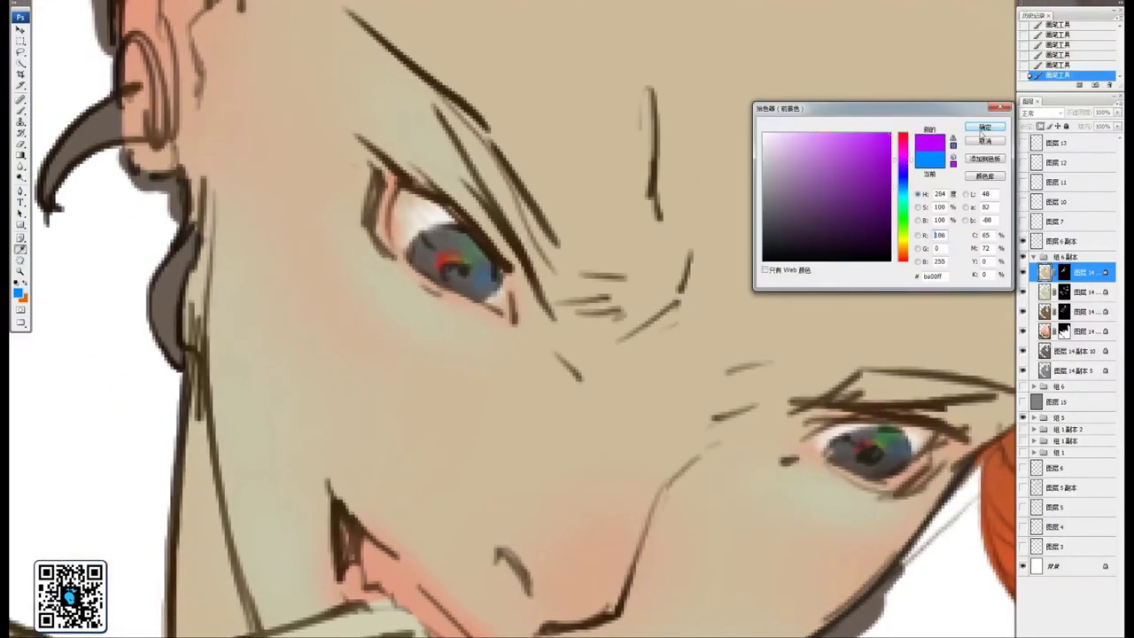
pyautogui.click(985, 127)
pyautogui.moveTo(437, 235)
pyautogui.mouseDown()
pyautogui.moveTo(511, 277)
pyautogui.moveTo(496, 310)
pyautogui.moveTo(551, 332)
pyautogui.mouseUp()
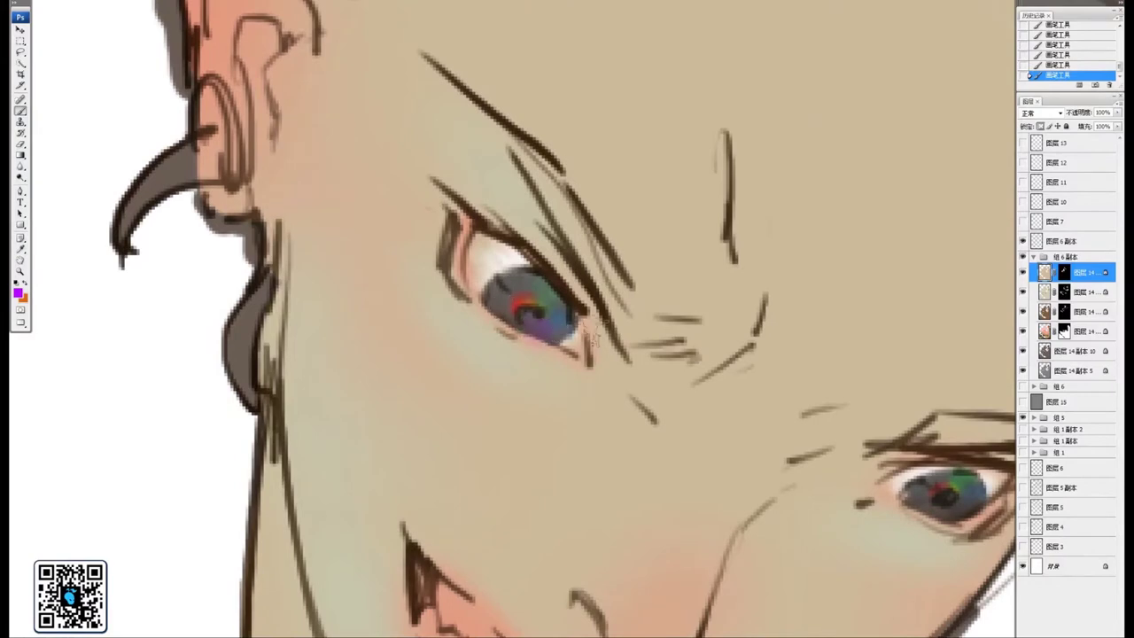
pyautogui.moveTo(783, 408); pyautogui.dragTo(490, 321)
pyautogui.moveTo(667, 422); pyautogui.dragTo(628, 415)
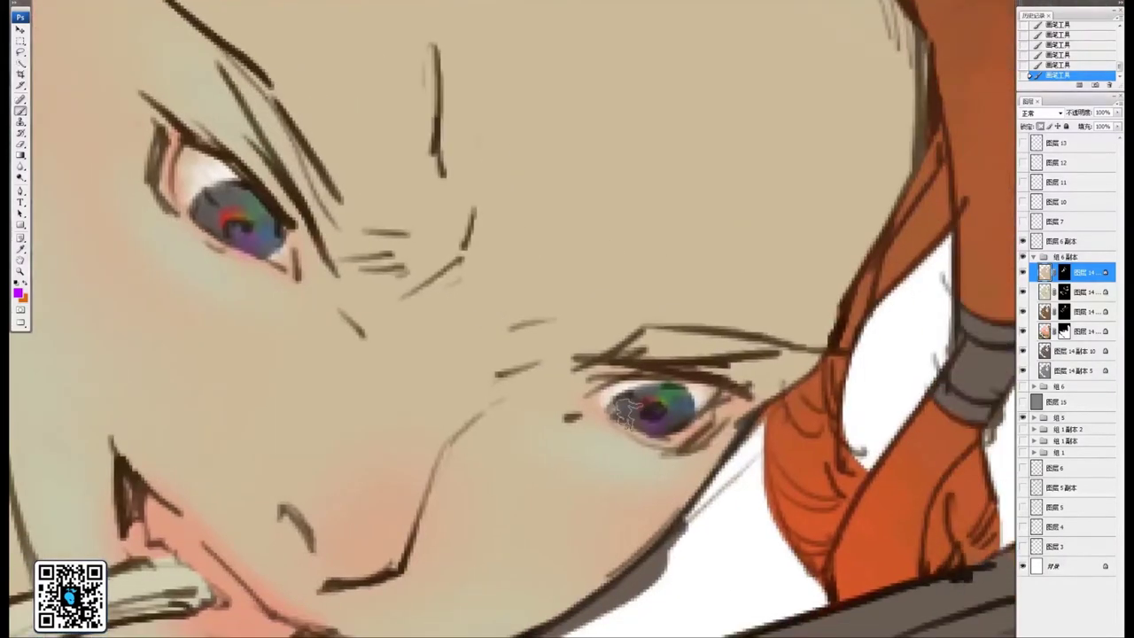
pyautogui.moveTo(527, 349); pyautogui.dragTo(697, 366)
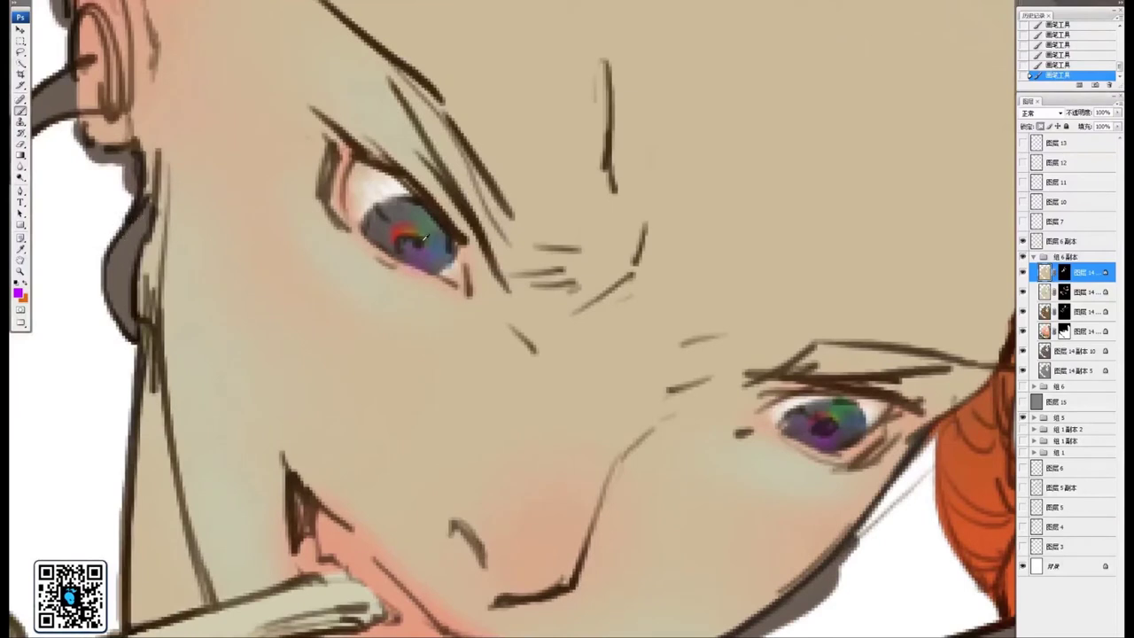
# Set the foreground colour to near-black and darken the pupils and iris edges of both eyes
pyautogui.click(16, 291)
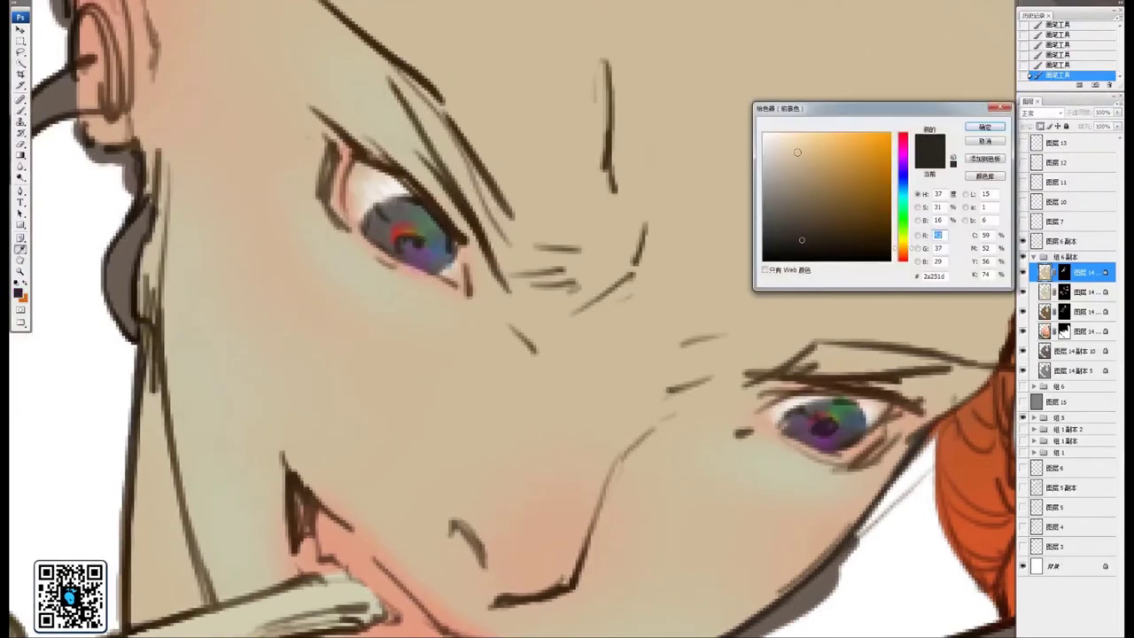
pyautogui.click(813, 258)
pyautogui.click(985, 127)
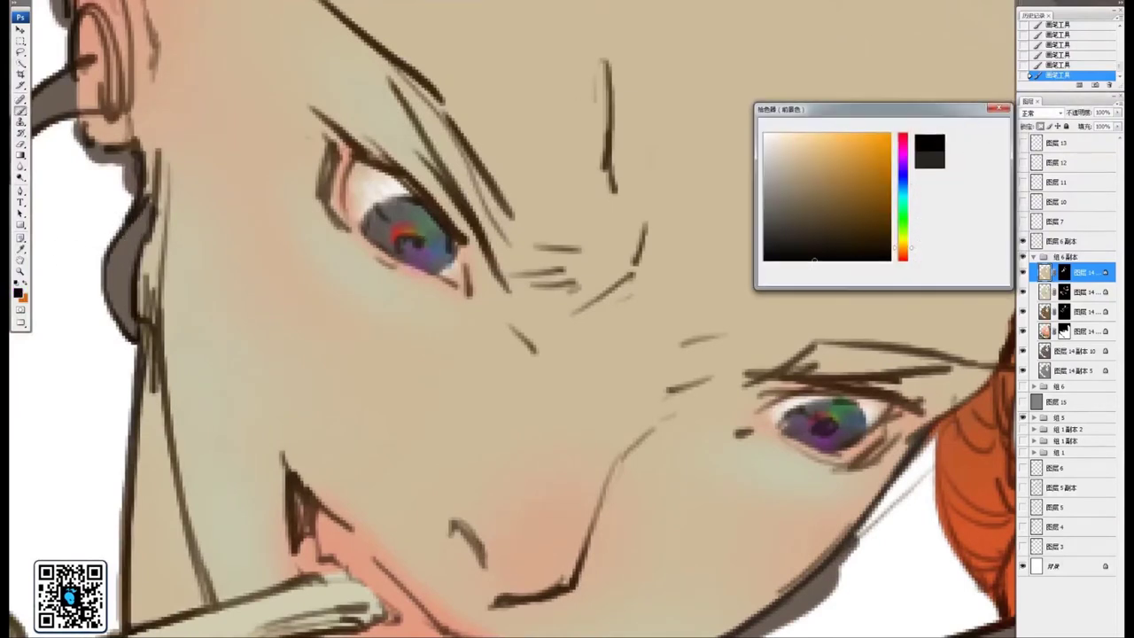
pyautogui.moveTo(529, 263); pyautogui.dragTo(607, 332)
pyautogui.moveTo(483, 314)
pyautogui.mouseDown()
pyautogui.moveTo(454, 293)
pyautogui.moveTo(477, 310)
pyautogui.mouseUp()
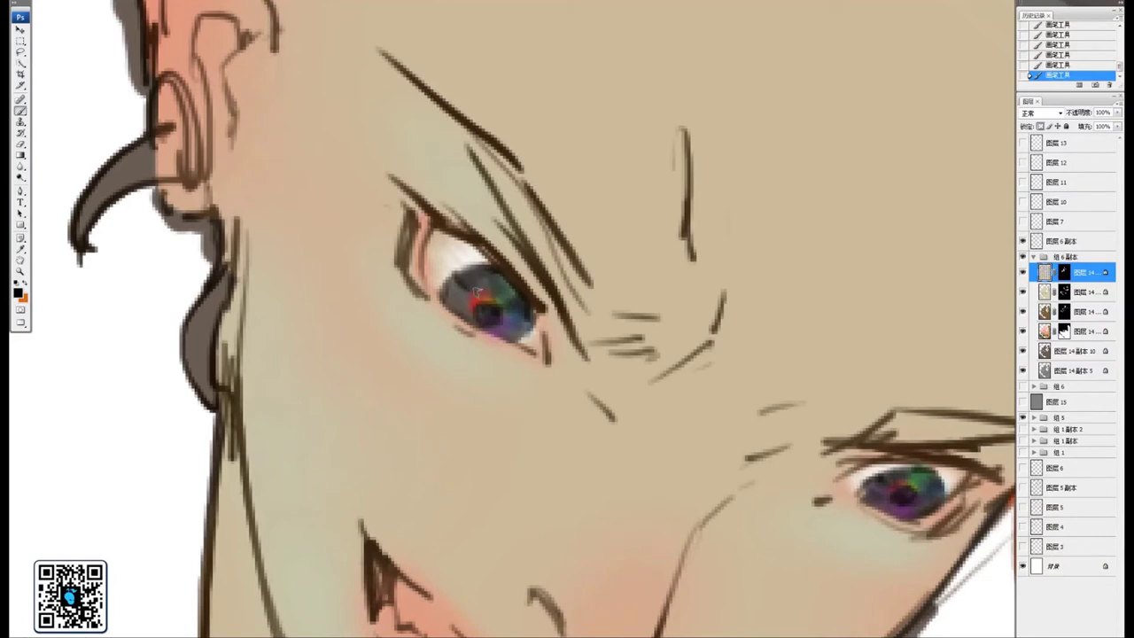
pyautogui.moveTo(477, 292)
pyautogui.mouseDown()
pyautogui.moveTo(453, 283)
pyautogui.moveTo(452, 303)
pyautogui.moveTo(523, 325)
pyautogui.mouseUp()
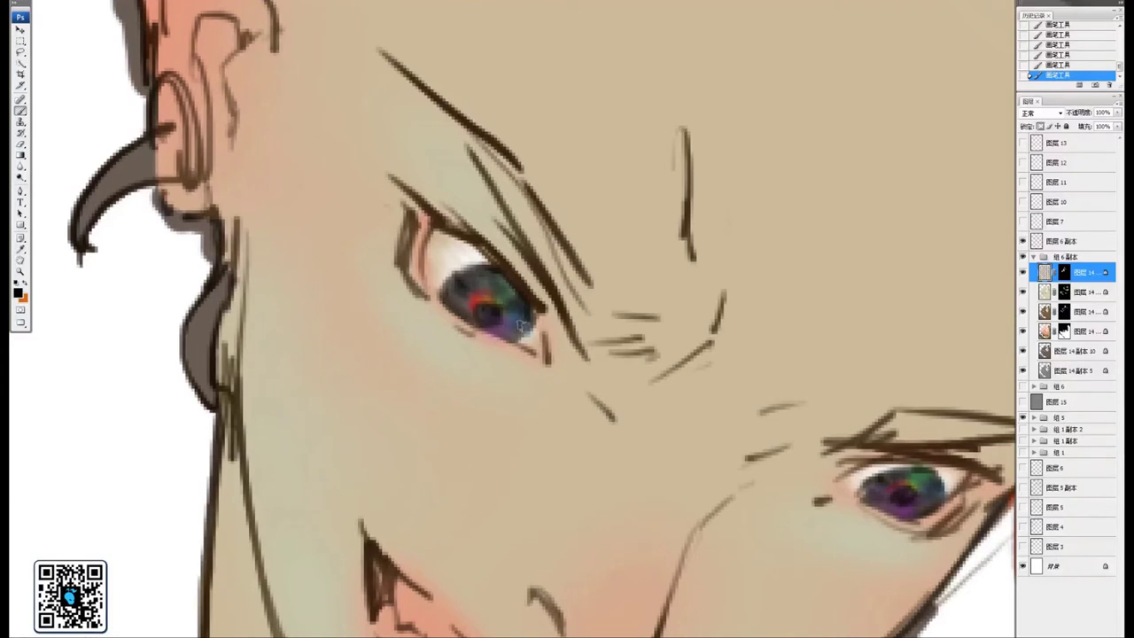
pyautogui.moveTo(470, 285); pyautogui.dragTo(479, 308)
pyautogui.moveTo(637, 327); pyautogui.dragTo(539, 313)
# Examine the painted eyes and the colouring across the whole illustration at a reduced view
pyautogui.hotkey('ctrl', '-')
pyautogui.hotkey('ctrl', '-')
pyautogui.hotkey('ctrl', '-')
pyautogui.hotkey('ctrl', '-')
pyautogui.hotkey('ctrl', '-')
pyautogui.hotkey('ctrl', '-')
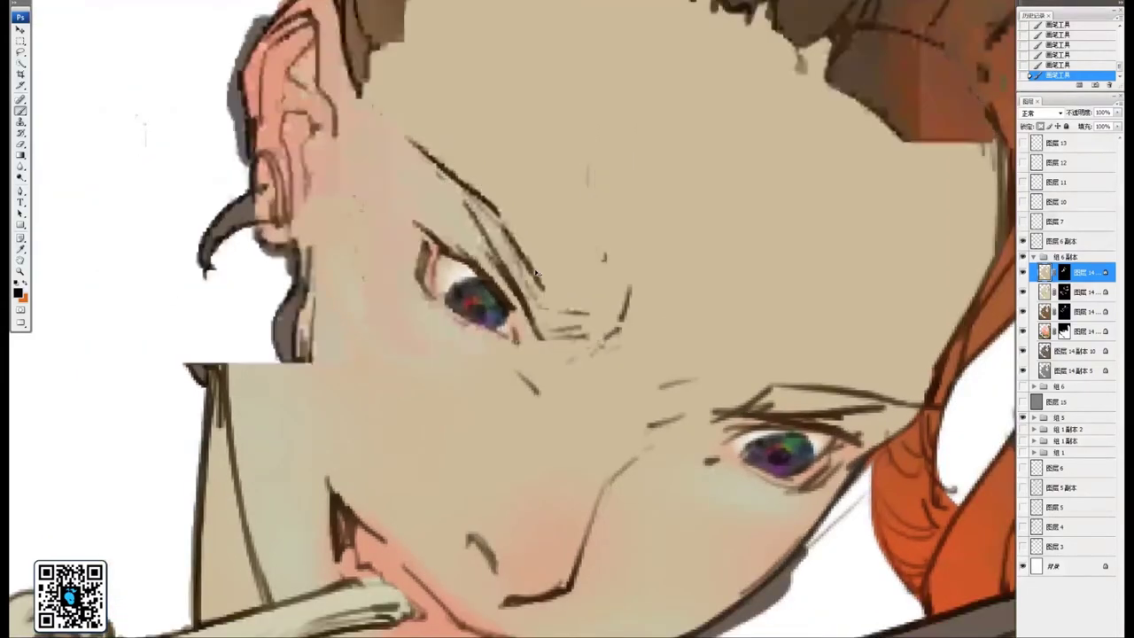
pyautogui.hotkey('ctrl', '-')
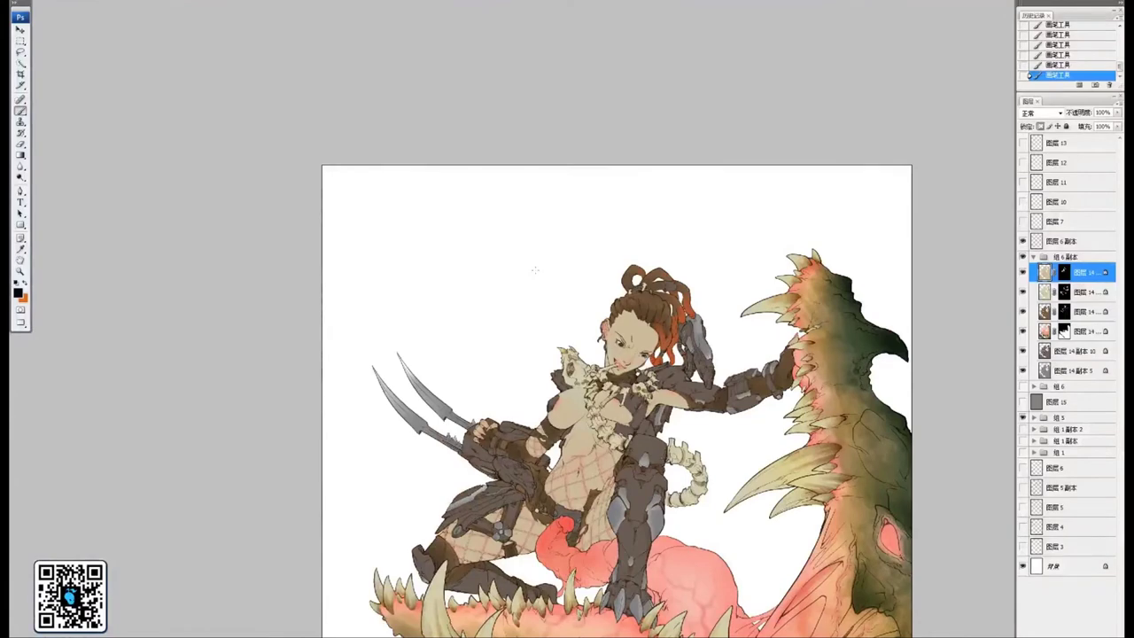
pyautogui.moveTo(749, 448); pyautogui.dragTo(620, 299)
pyautogui.moveTo(656, 514); pyautogui.dragTo(748, 359)
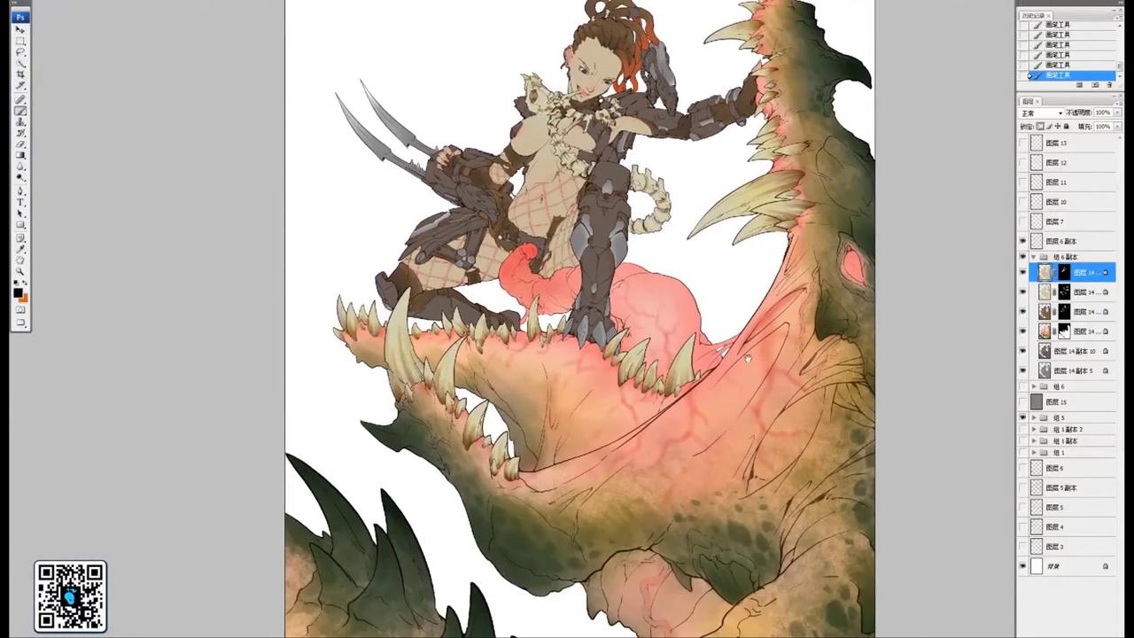
pyautogui.moveTo(745, 236); pyautogui.dragTo(709, 321)
pyautogui.hotkey('ctrl', '-')
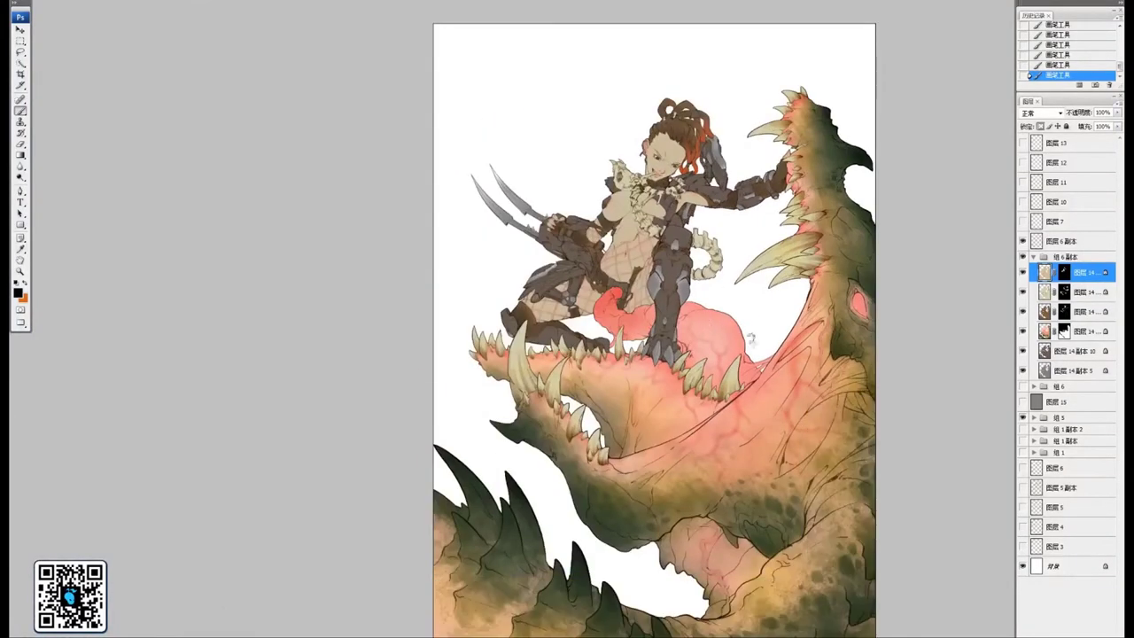
pyautogui.hotkey('ctrl', '-')
# Collapse and hide the 组 6 副本 group and briefly check the flat colours of the 组 6 group
pyautogui.click(1033, 257)
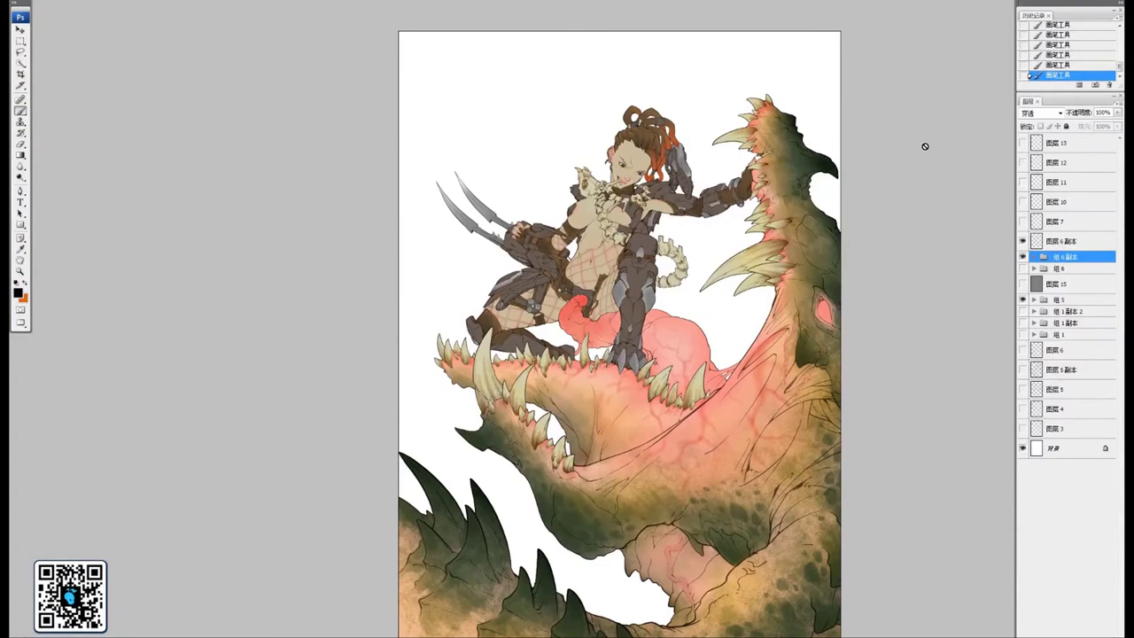
pyautogui.click(1023, 257)
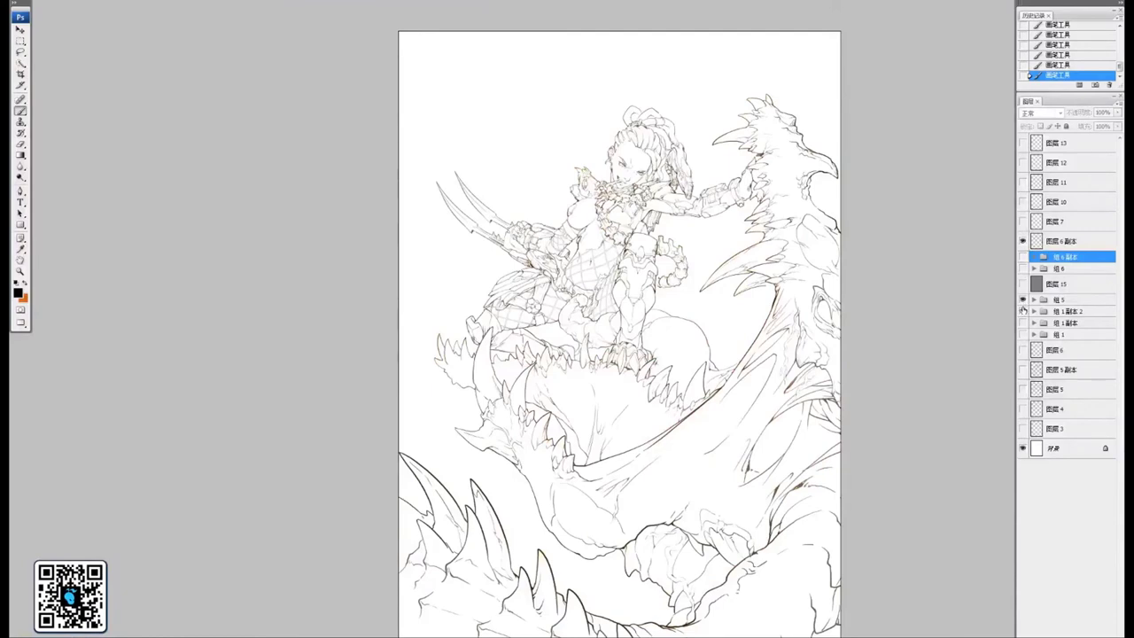
pyautogui.click(1023, 310)
pyautogui.click(1023, 310)
pyautogui.click(1023, 269)
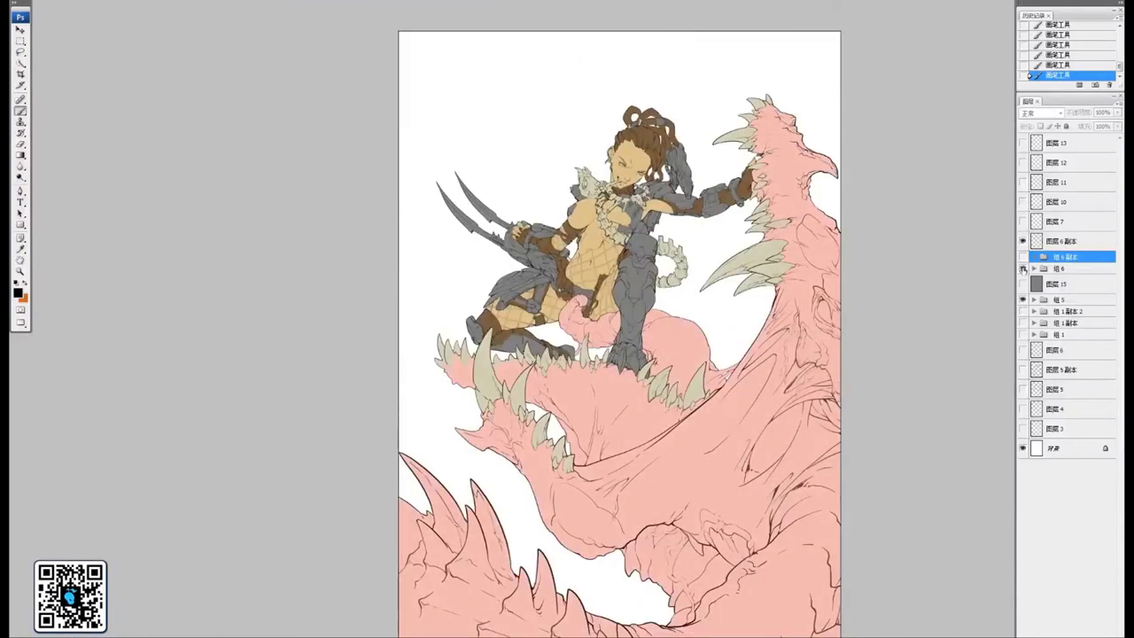
pyautogui.click(1023, 268)
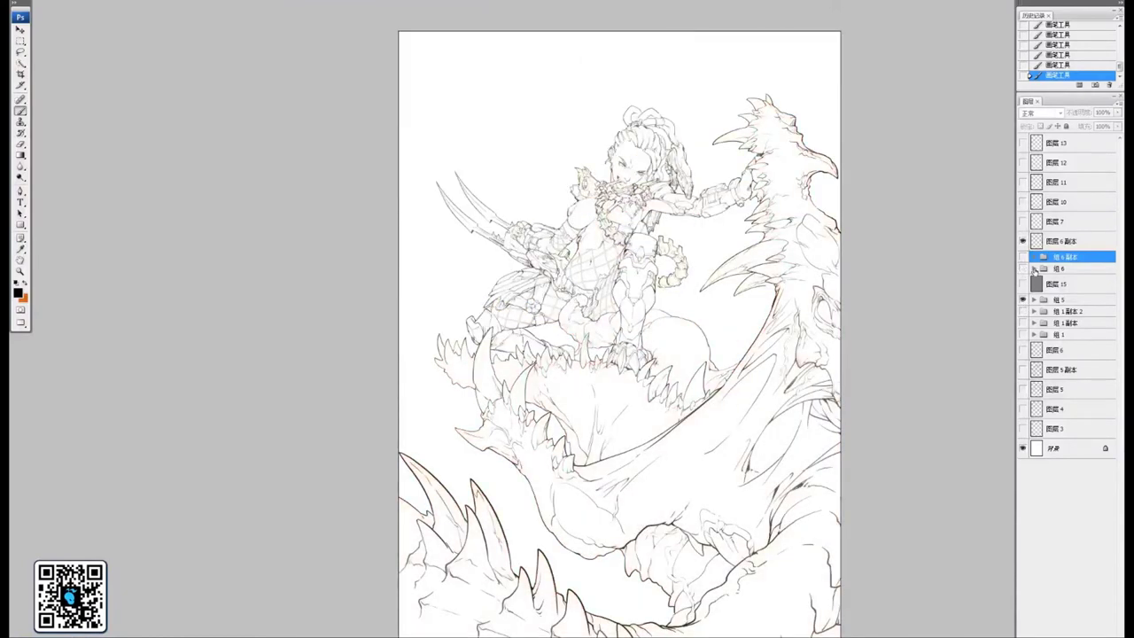
pyautogui.click(1034, 269)
pyautogui.click(1034, 269)
# Expand the 组 5 group and show its lighting layers 组 1 副本 9, 组 1 副本 10 and 组 1 副本 11
pyautogui.click(1034, 300)
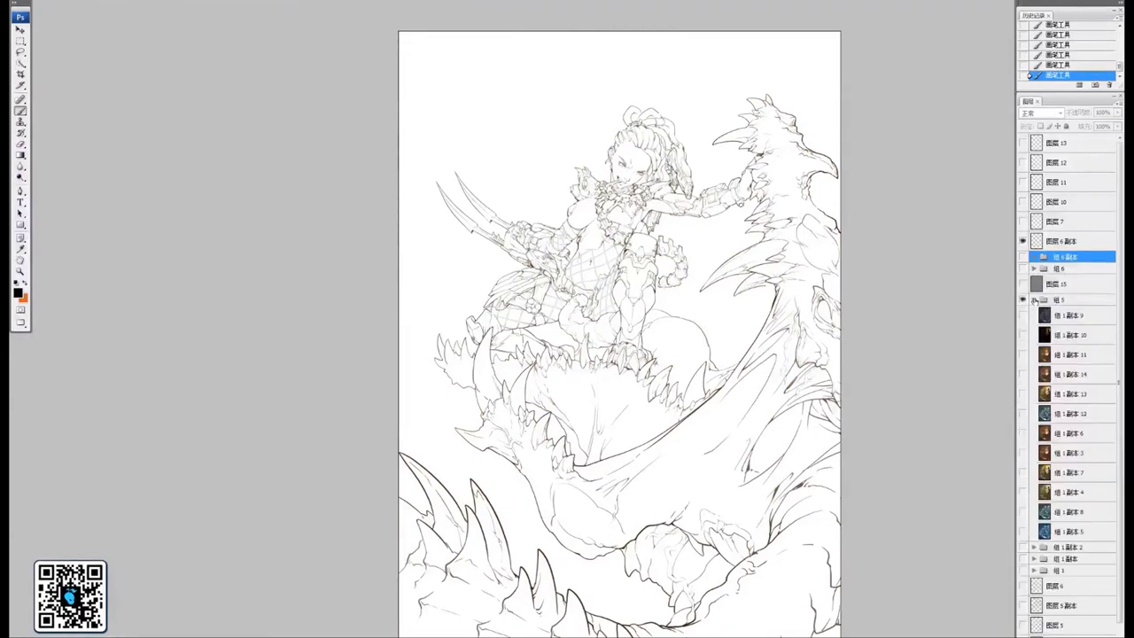
pyautogui.moveTo(1024, 316)
pyautogui.mouseDown()
pyautogui.moveTo(1024, 377)
pyautogui.moveTo(1025, 368)
pyautogui.mouseUp()
pyautogui.click(1023, 376)
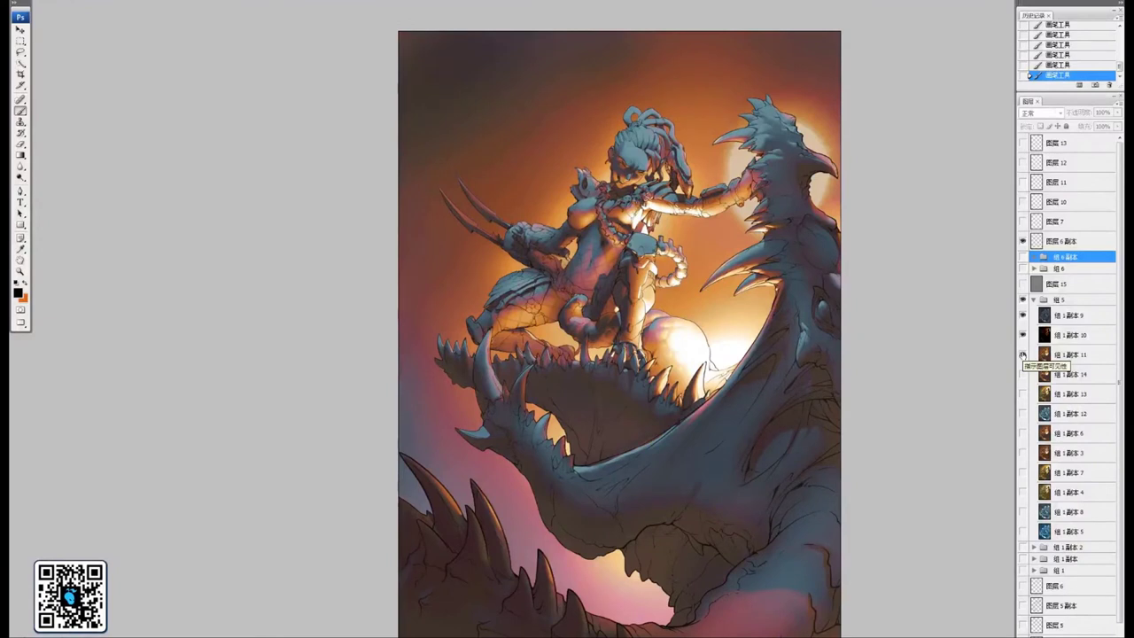
pyautogui.moveTo(732, 230); pyautogui.dragTo(692, 255)
pyautogui.moveTo(747, 354); pyautogui.dragTo(764, 347)
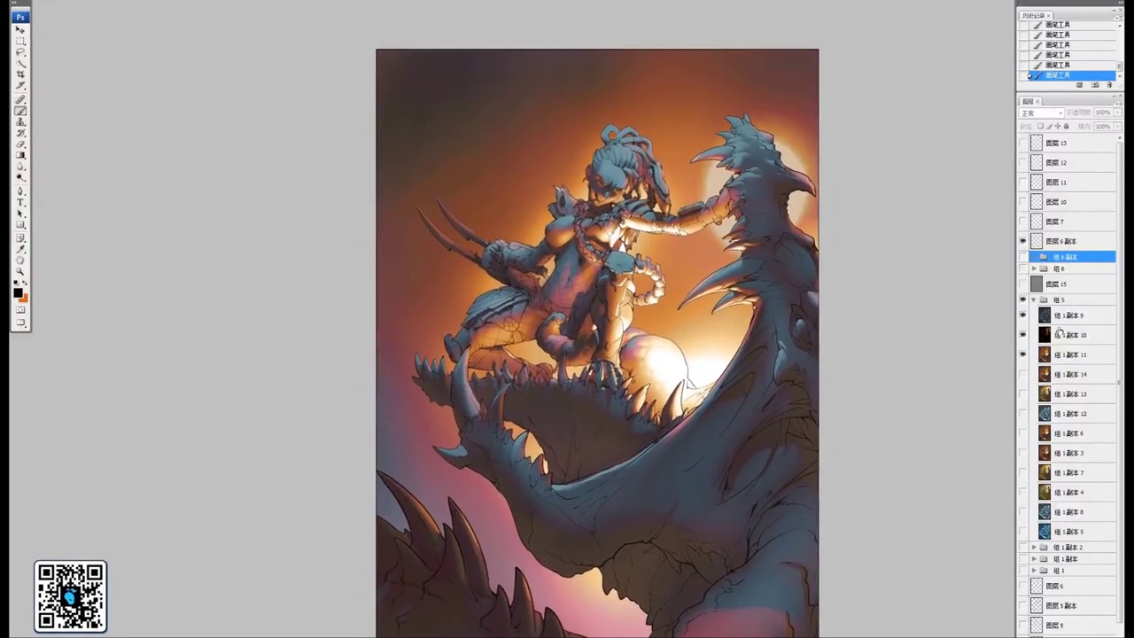
# Show the 组 6 副本 colour group again over the lighting layers and select it
pyautogui.click(1073, 317)
pyautogui.click(1024, 257)
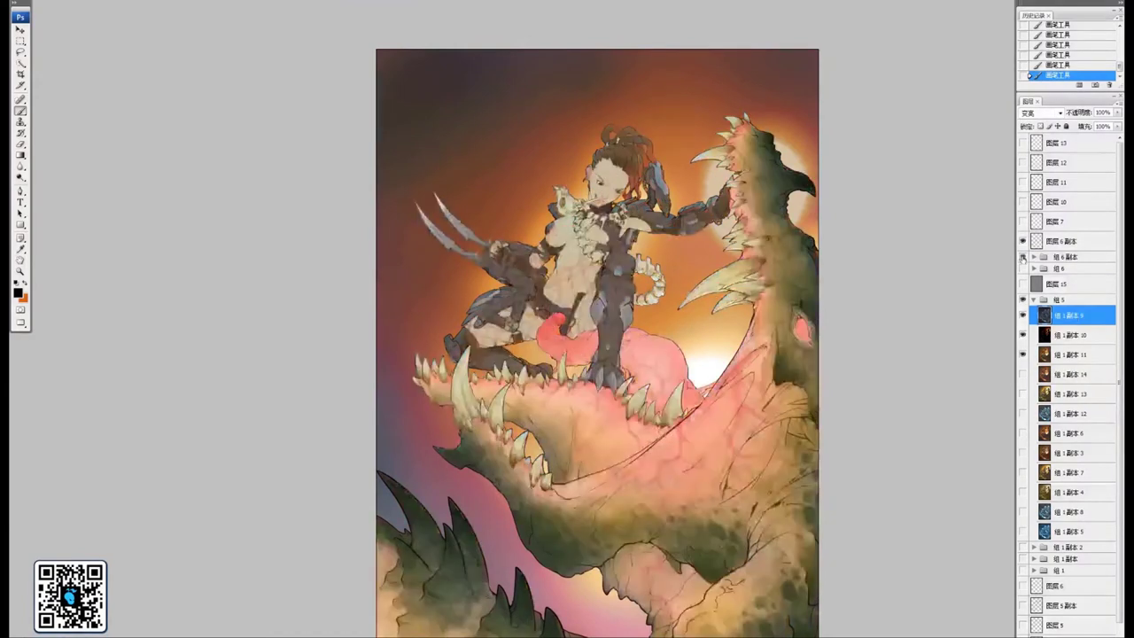
pyautogui.click(1063, 257)
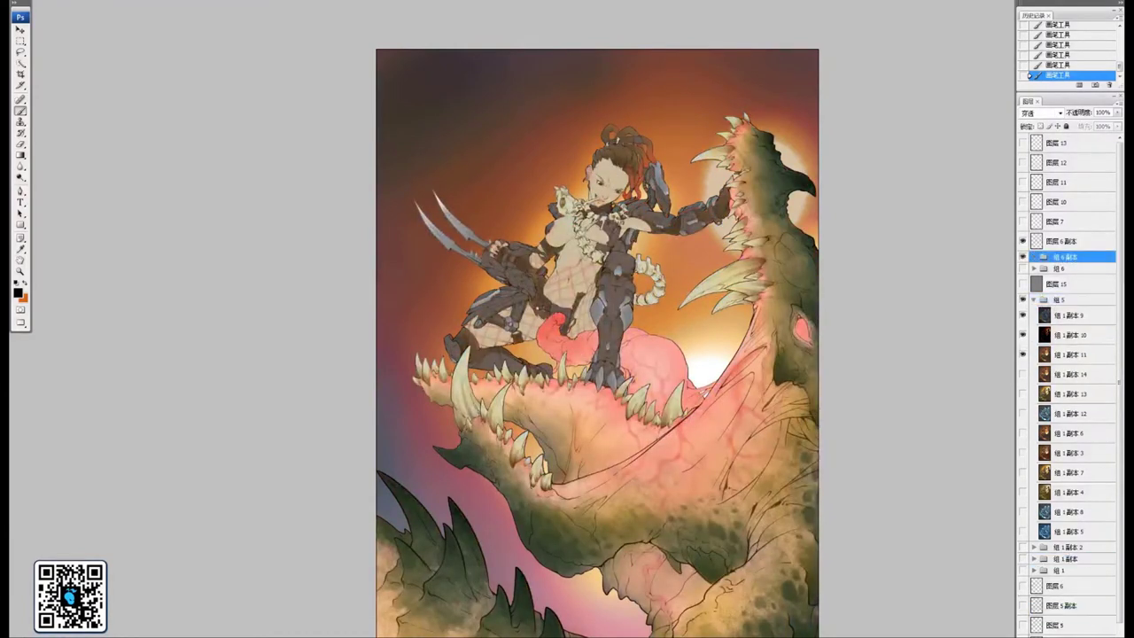
# Duplicate the 组 6 副本 colour group and merge the copy into a single layer
pyautogui.hotkey('ctrl', 'j')
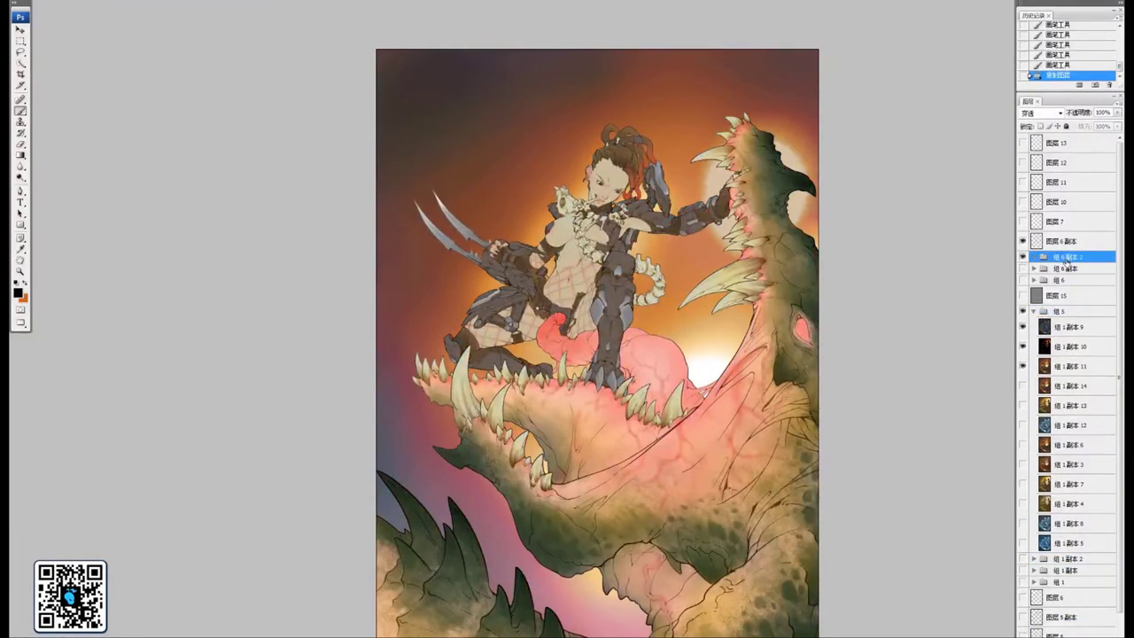
pyautogui.hotkey('ctrl', 'e')
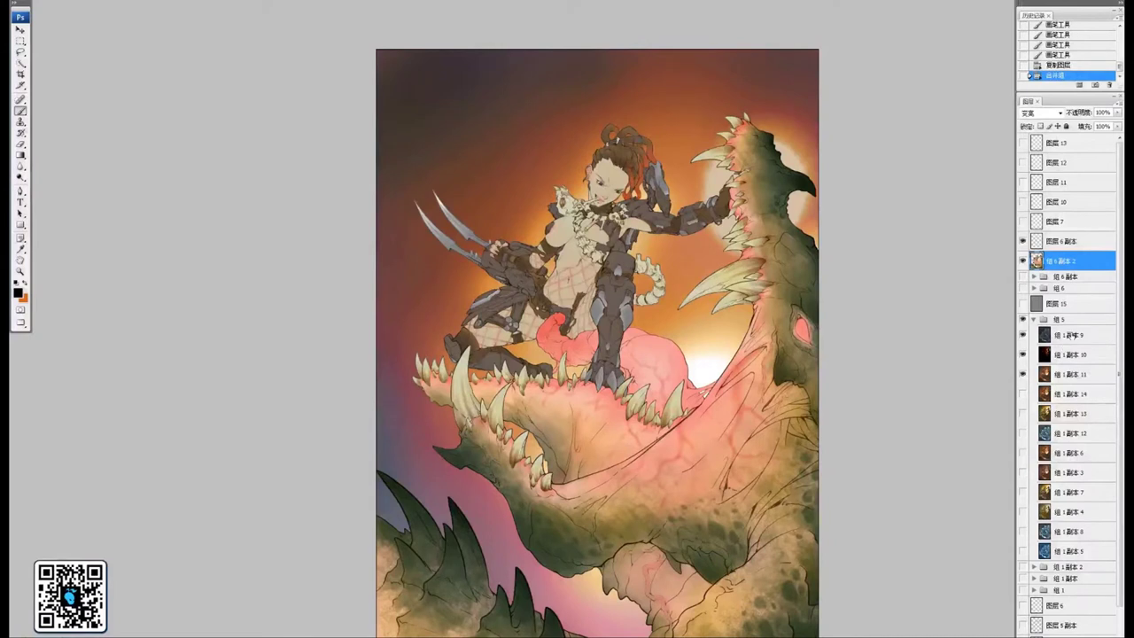
# Duplicate the blue lighting layer 组 1 副本 9, place the copy above the merged colour layer and set its blend mode to Normal (正常)
pyautogui.moveTo(1073, 337); pyautogui.dragTo(1096, 637)
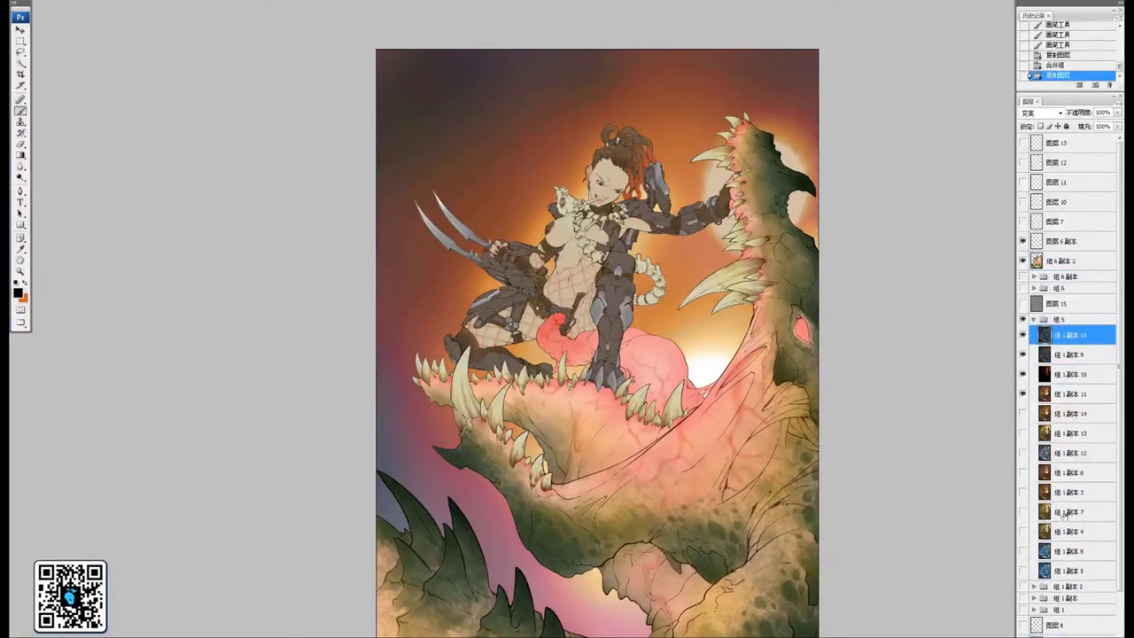
pyautogui.moveTo(1075, 338); pyautogui.dragTo(1067, 258)
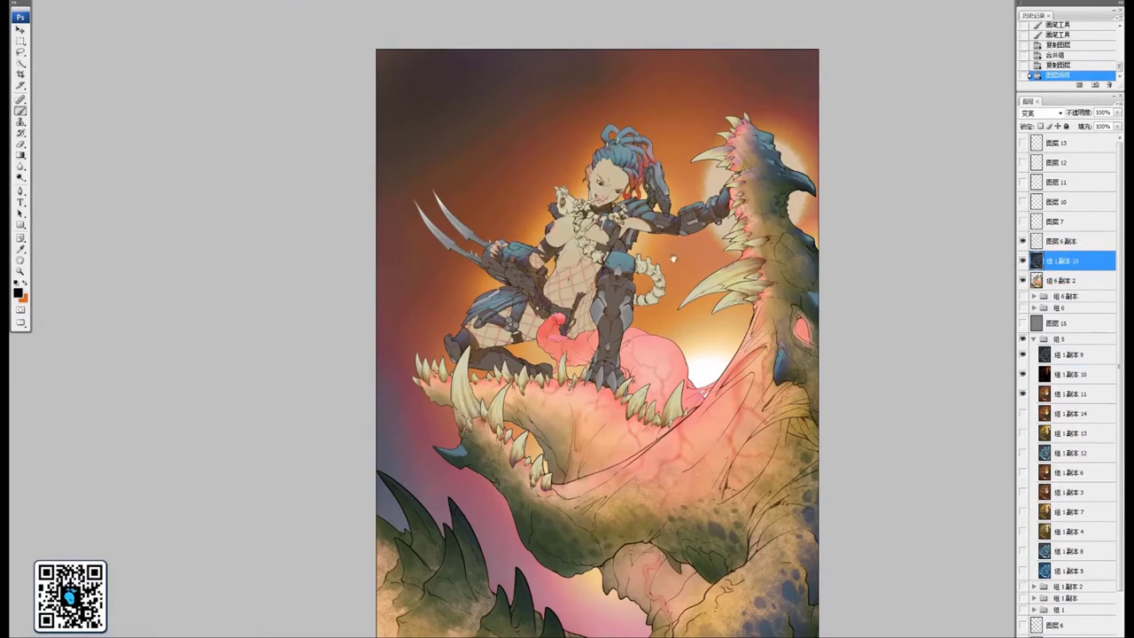
pyautogui.moveTo(856, 72); pyautogui.dragTo(861, 125)
pyautogui.hotkey('ctrl', '+')
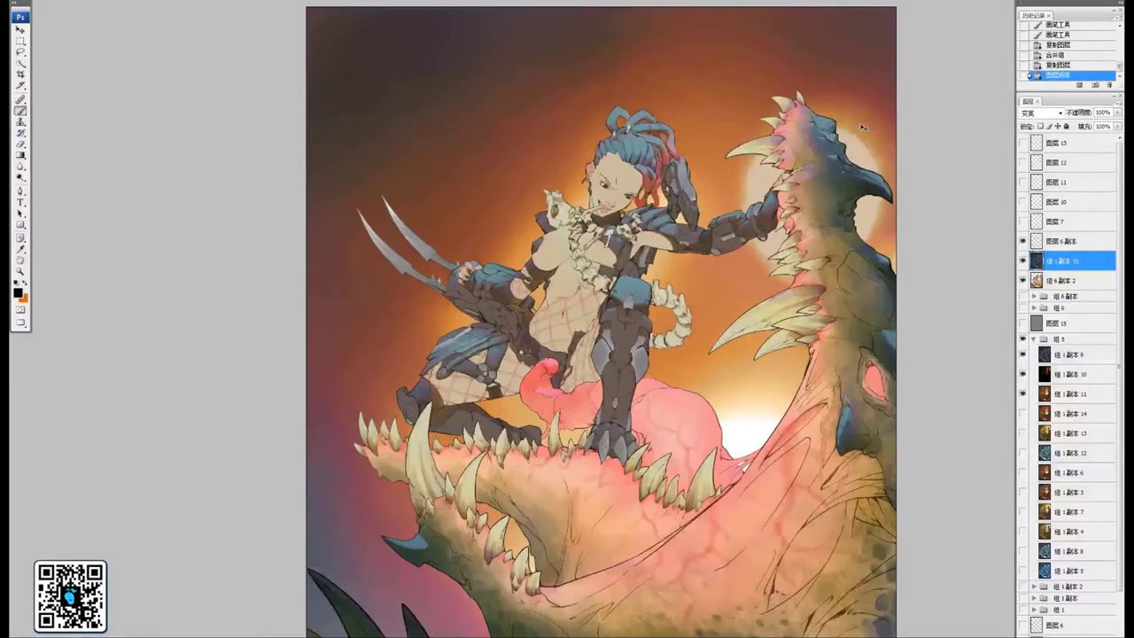
pyautogui.click(1060, 112)
pyautogui.click(1038, 124)
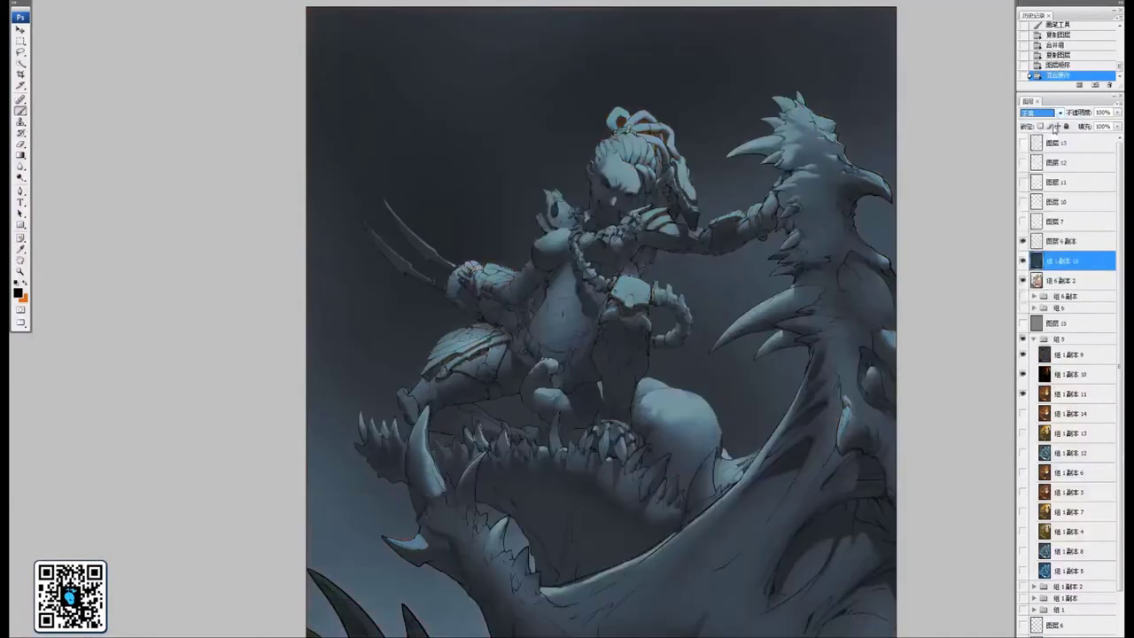
pyautogui.moveTo(776, 280); pyautogui.dragTo(760, 274)
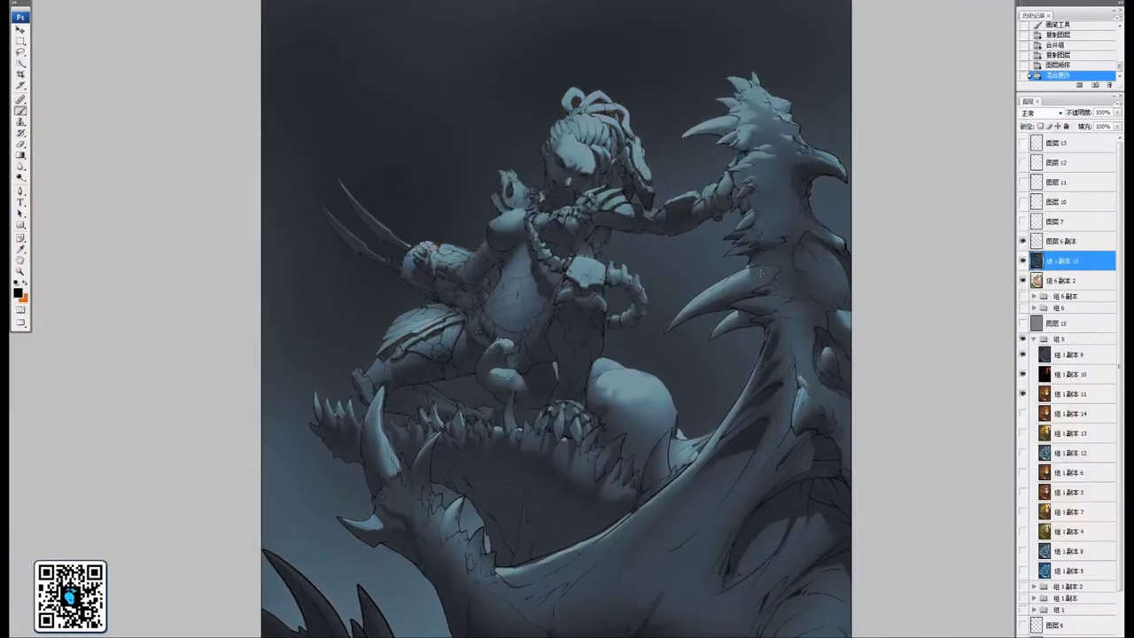
pyautogui.hotkey('ctrl', '-')
pyautogui.moveTo(694, 400); pyautogui.dragTo(670, 405)
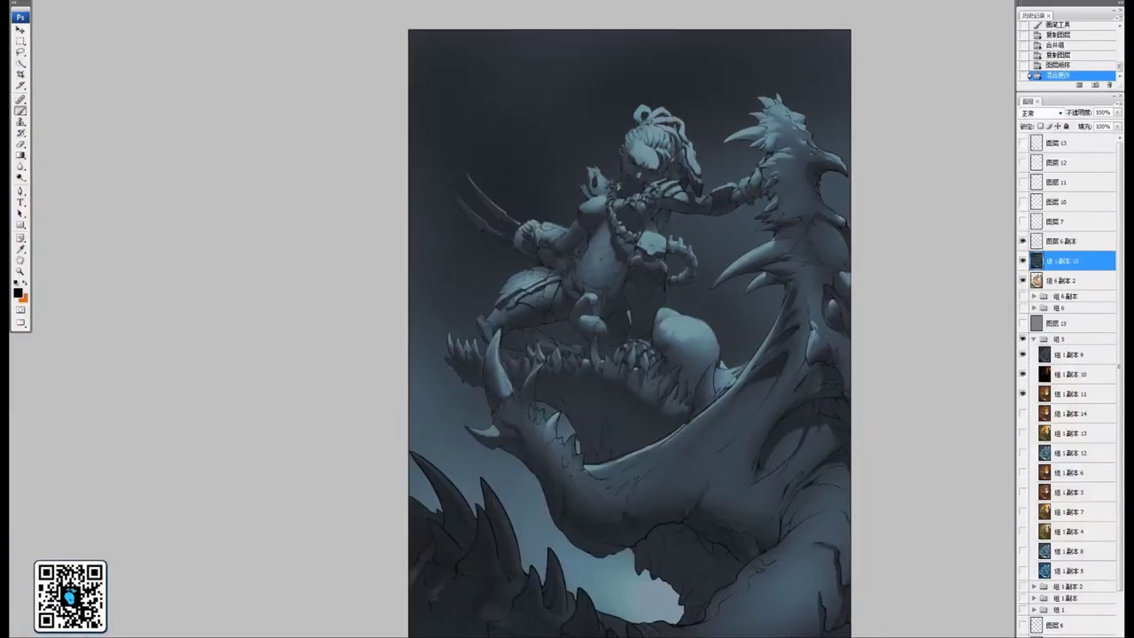
# Select the dark tones of the copied blue lighting layer with Color Range, using a raised fuzziness, then delete them and deselect
pyautogui.click(82, 0)
pyautogui.moveTo(81, 3)
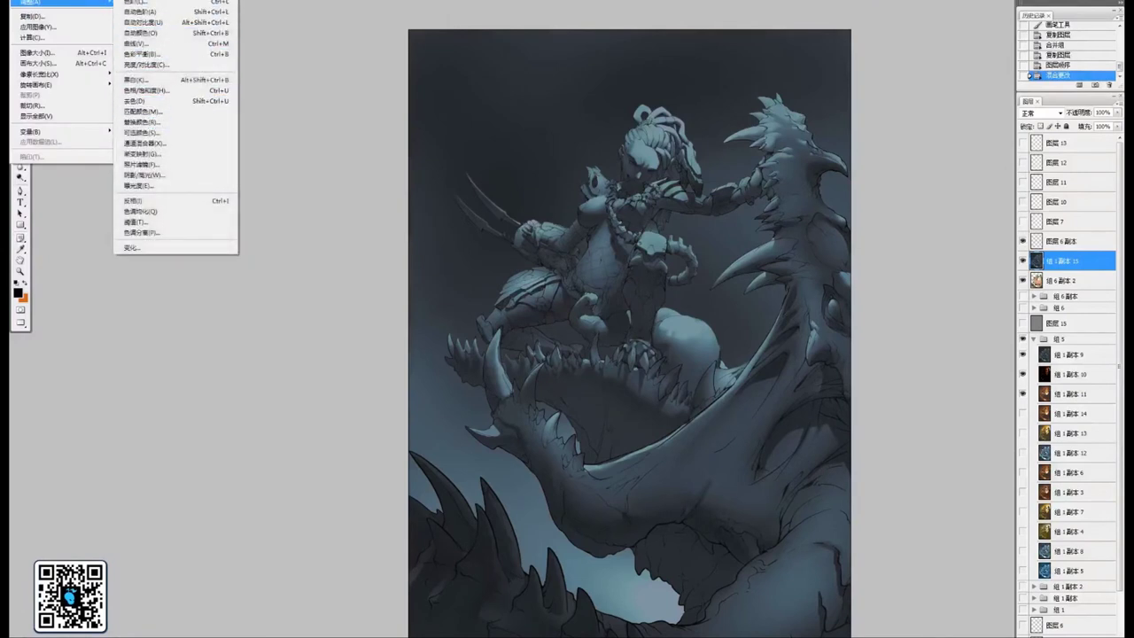
pyautogui.click(99, 71)
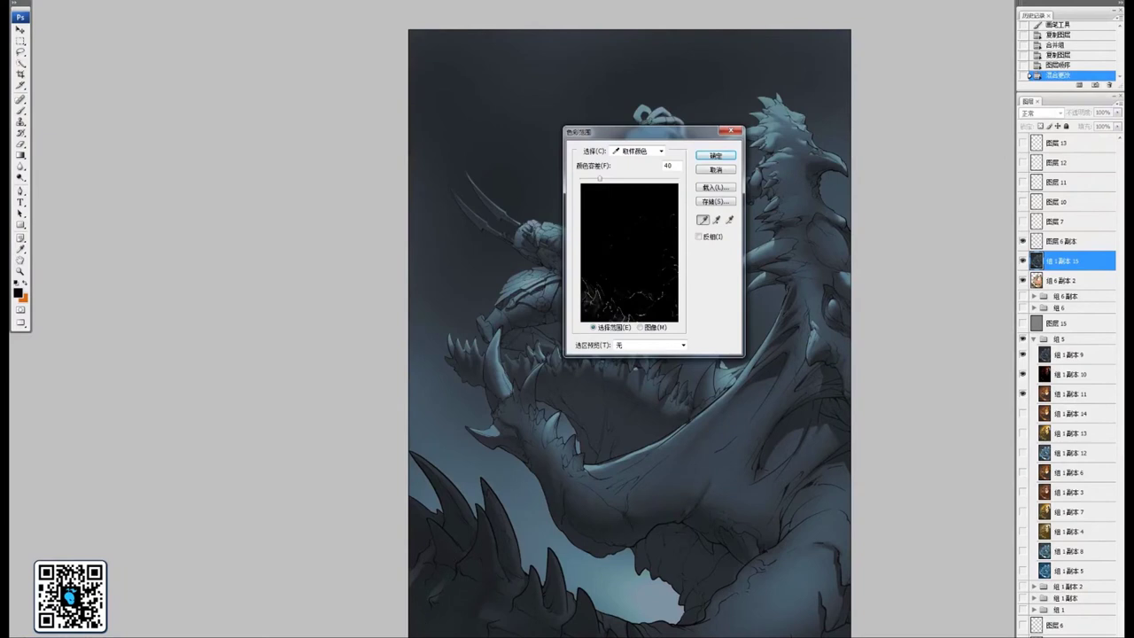
pyautogui.click(514, 126)
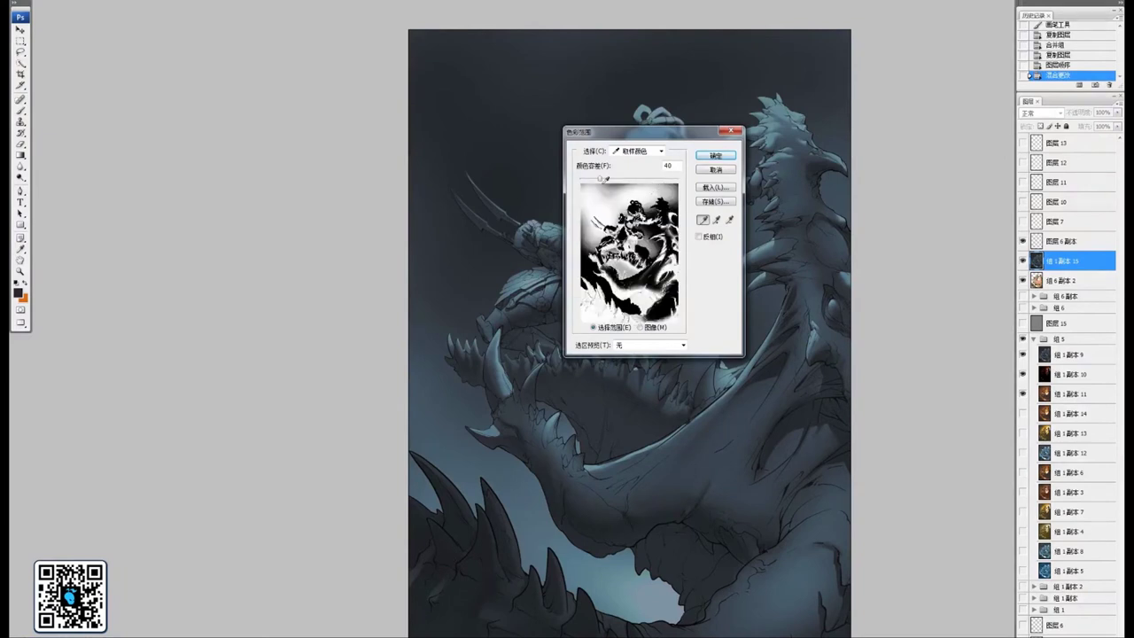
pyautogui.moveTo(600, 179); pyautogui.dragTo(624, 182)
pyautogui.click(716, 155)
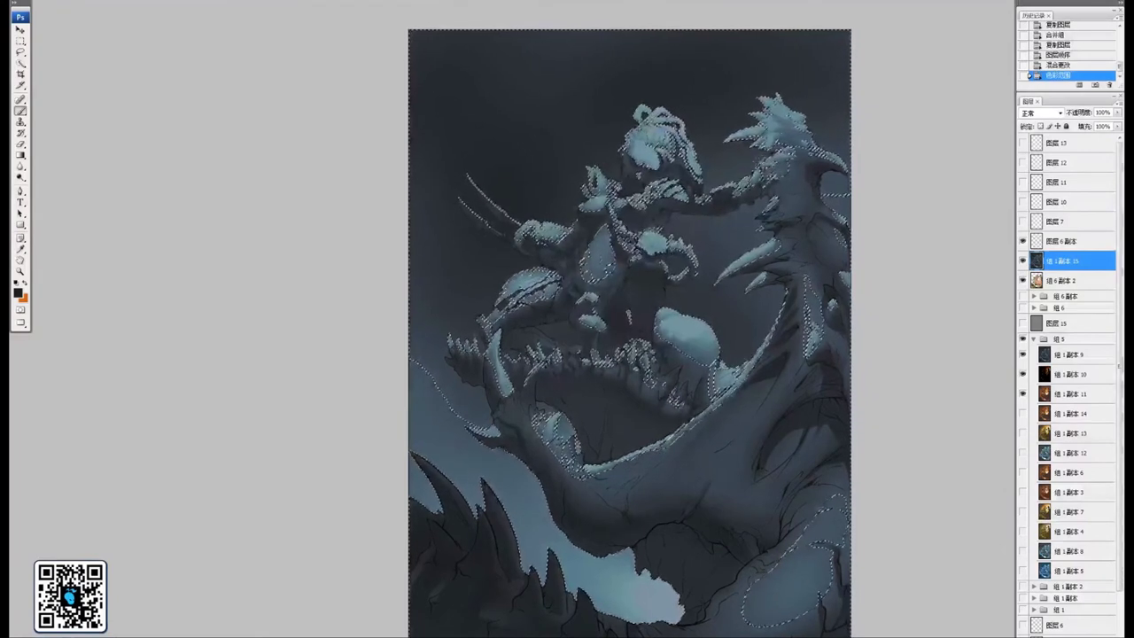
pyautogui.press('Delete')
pyautogui.hotkey('ctrl', 'd')
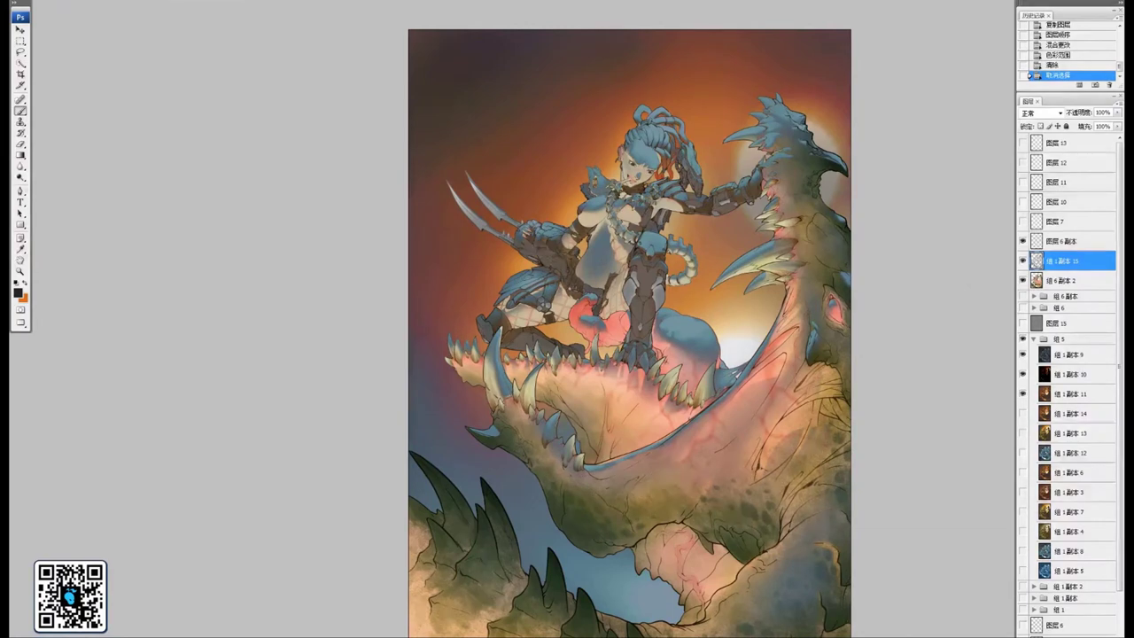
# Compare the image with and without the blue highlight layer, try lightening blend modes and set it to Color Dodge (颜色减淡)
pyautogui.moveTo(698, 346); pyautogui.dragTo(671, 366)
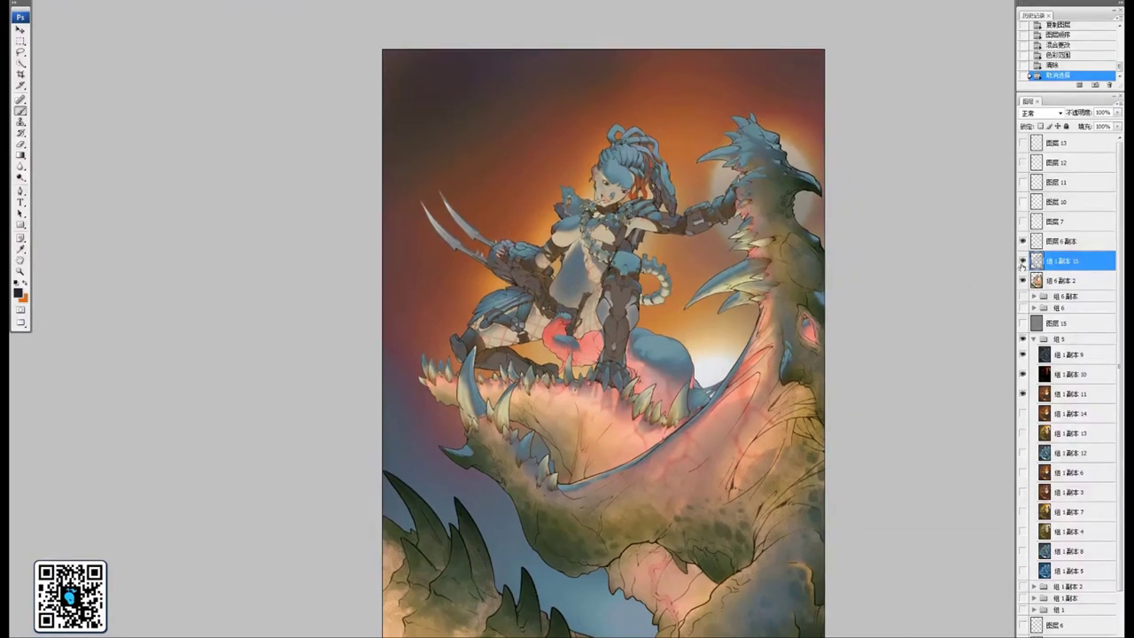
pyautogui.click(1023, 261)
pyautogui.click(1024, 261)
pyautogui.click(1050, 114)
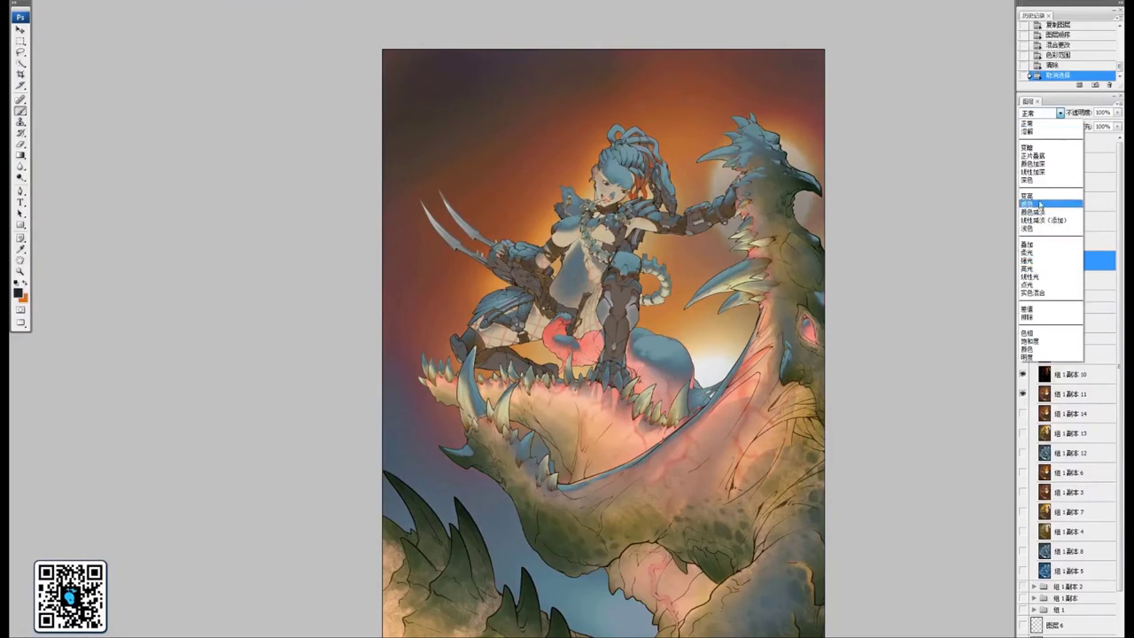
pyautogui.click(1041, 205)
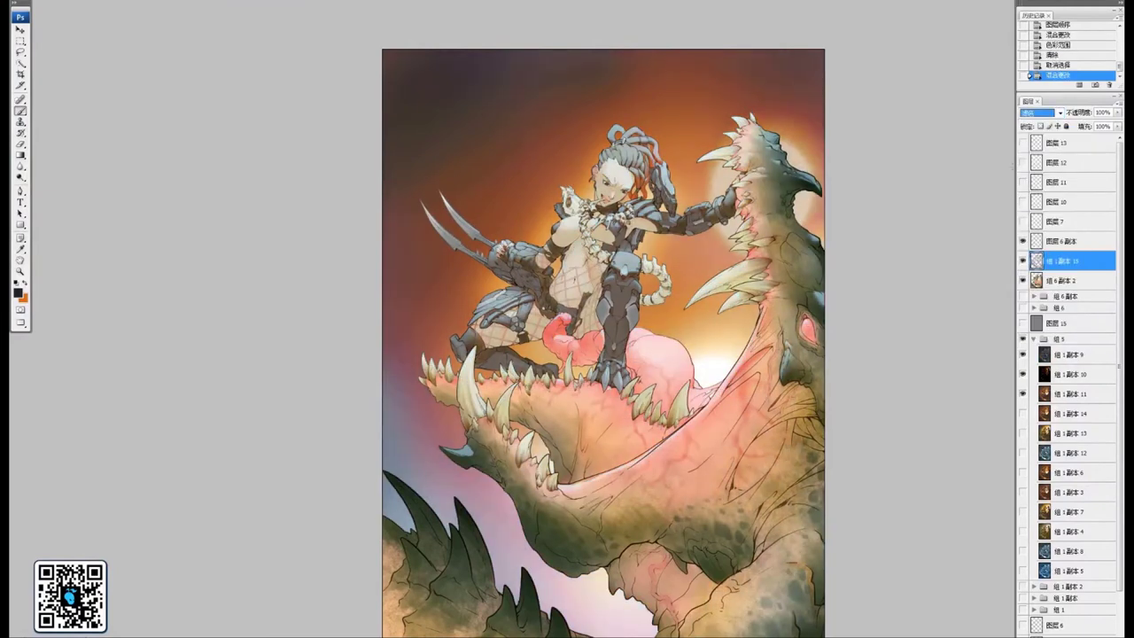
pyautogui.press('Down')
pyautogui.press('Down')
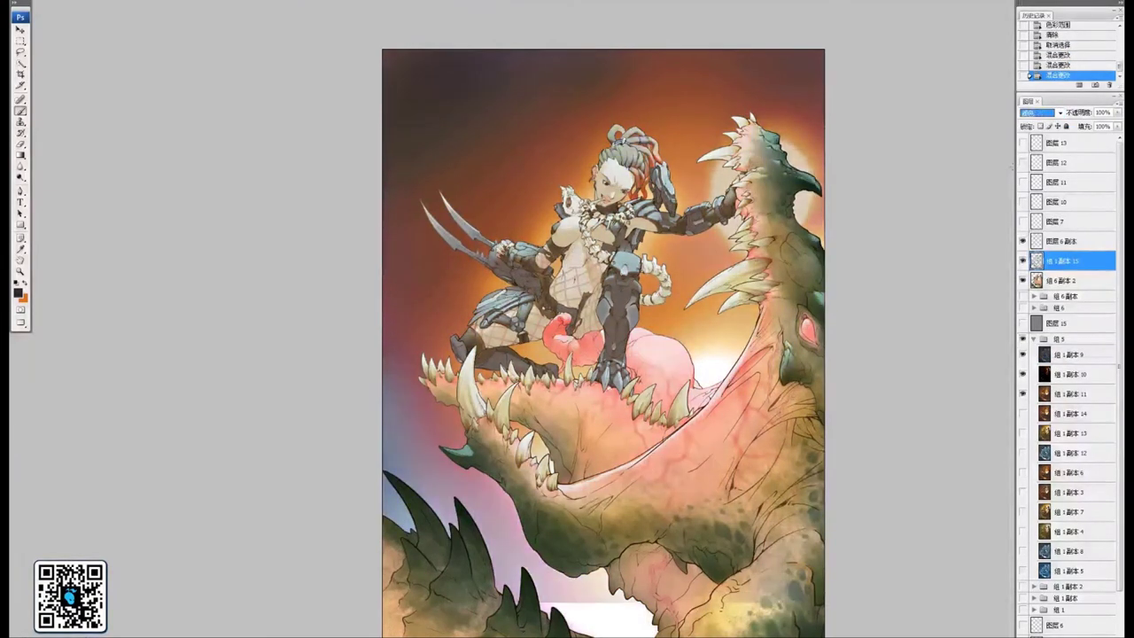
pyautogui.press('Down')
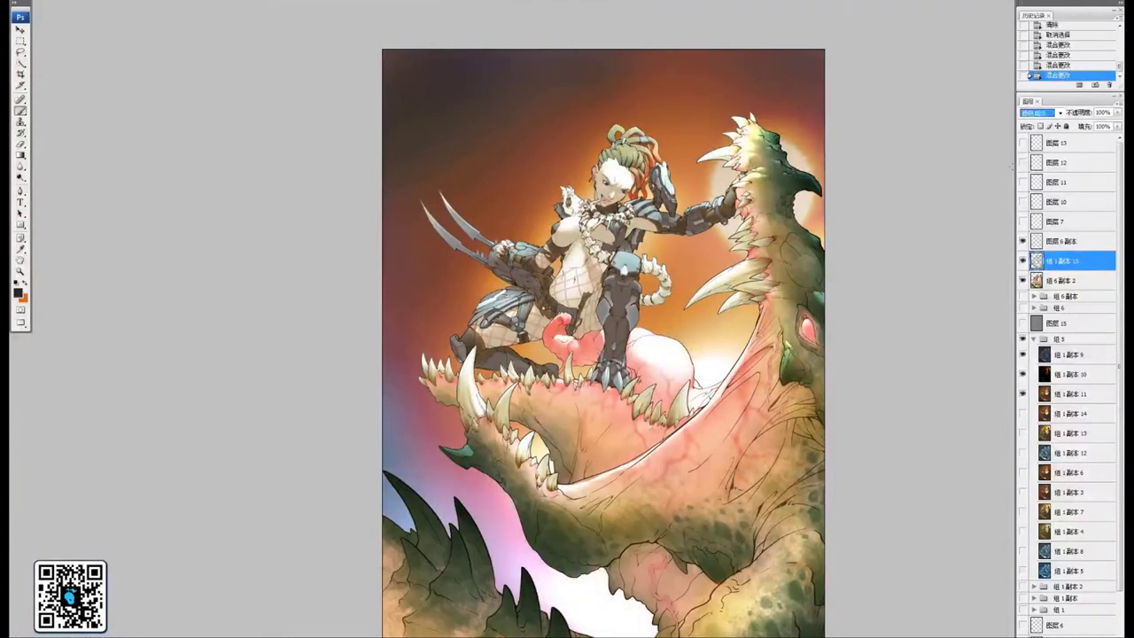
pyautogui.press('Down')
pyautogui.press('Down')
# Duplicate the merged colour layer 组 6 副本 2 and darken the copy with legacy Brightness/Contrast, lowering both values
pyautogui.click(1063, 281)
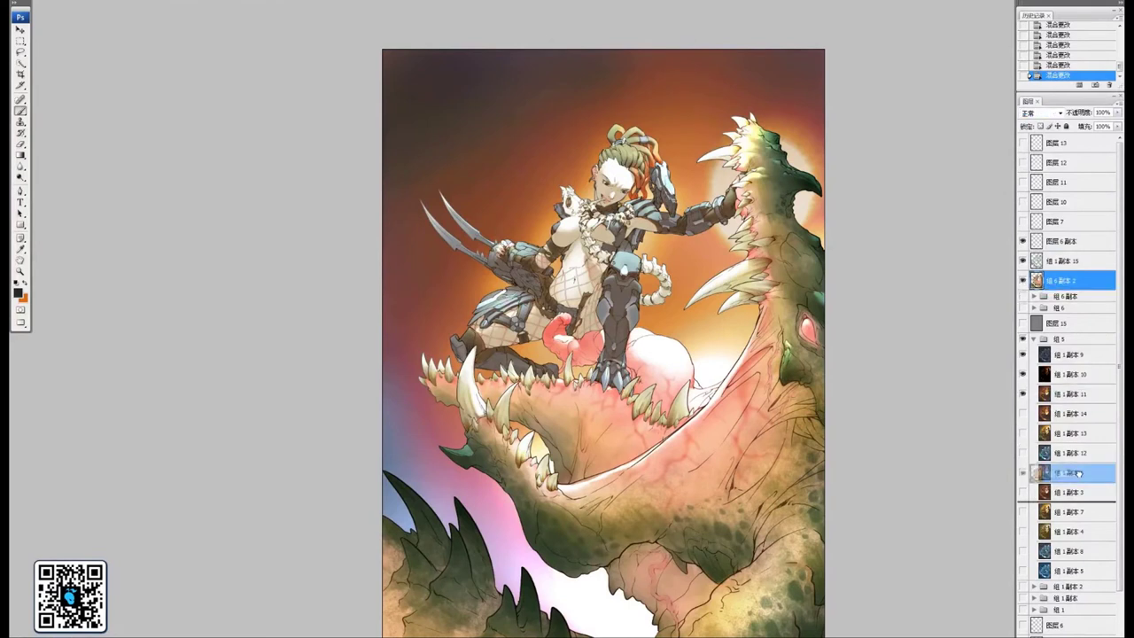
pyautogui.hotkey('ctrl', 'j')
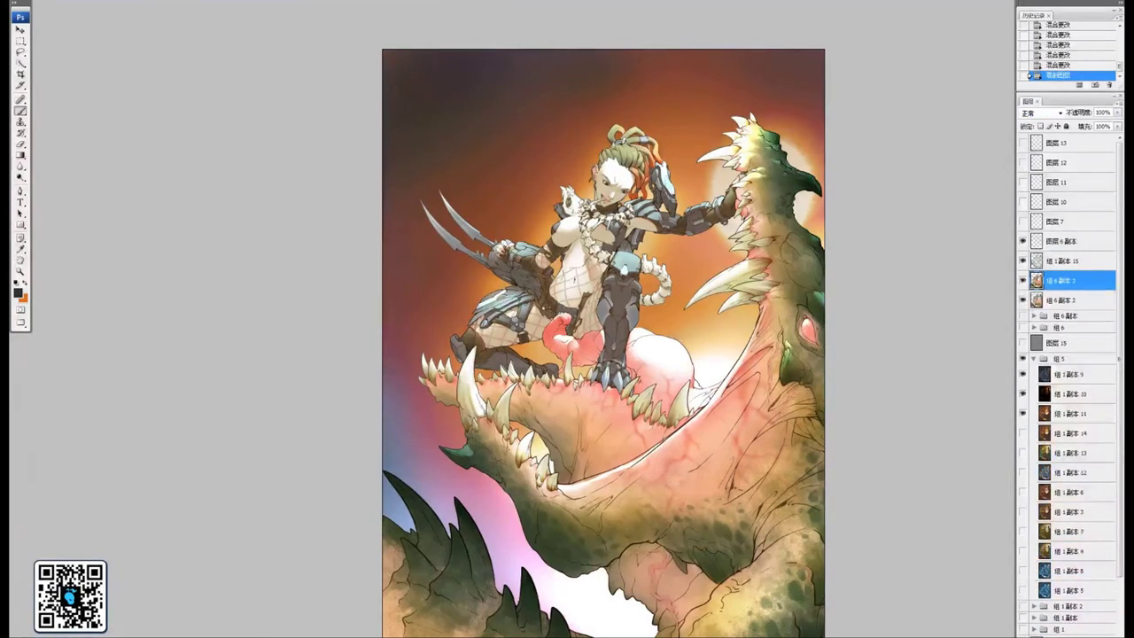
pyautogui.click(21, 1)
pyautogui.moveTo(54, 4)
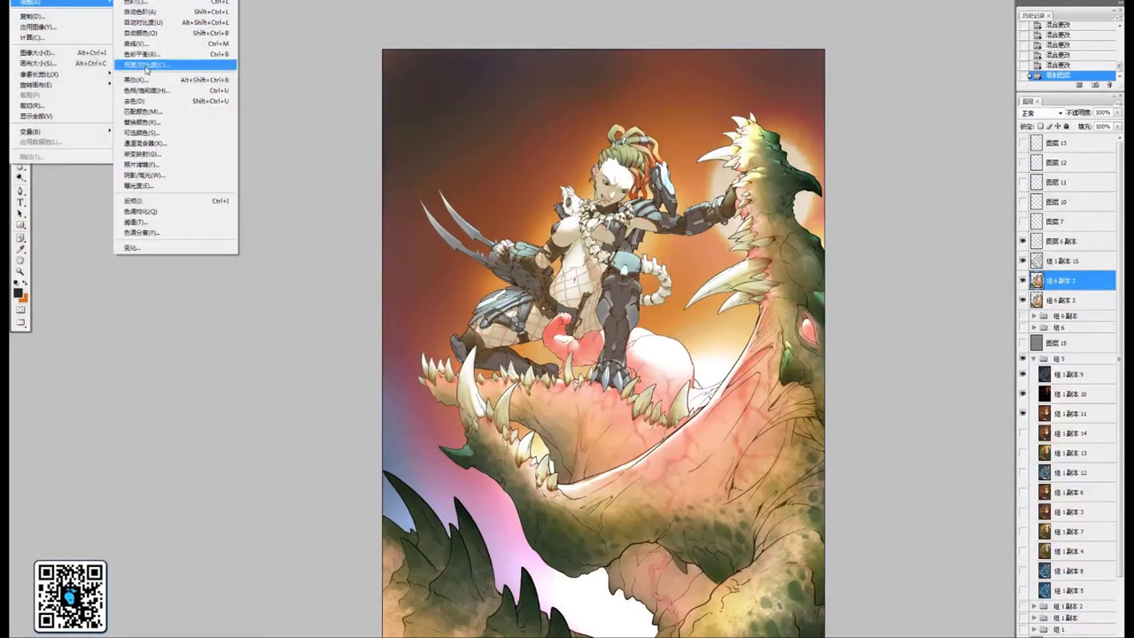
pyautogui.click(148, 68)
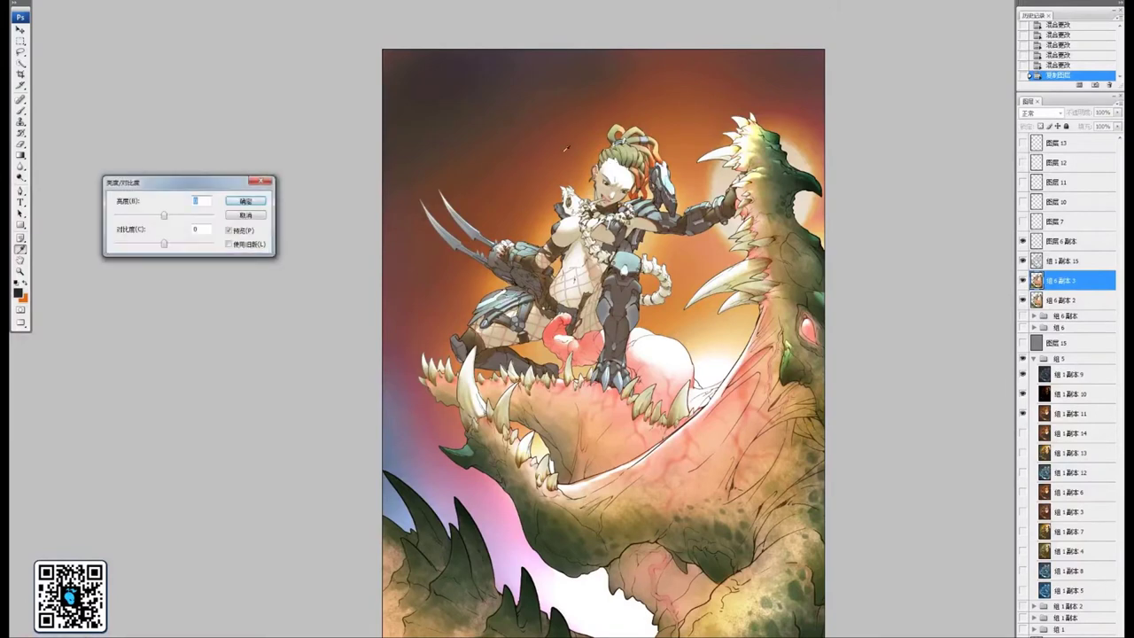
pyautogui.click(228, 244)
pyautogui.moveTo(163, 215); pyautogui.dragTo(138, 245)
pyautogui.click(248, 204)
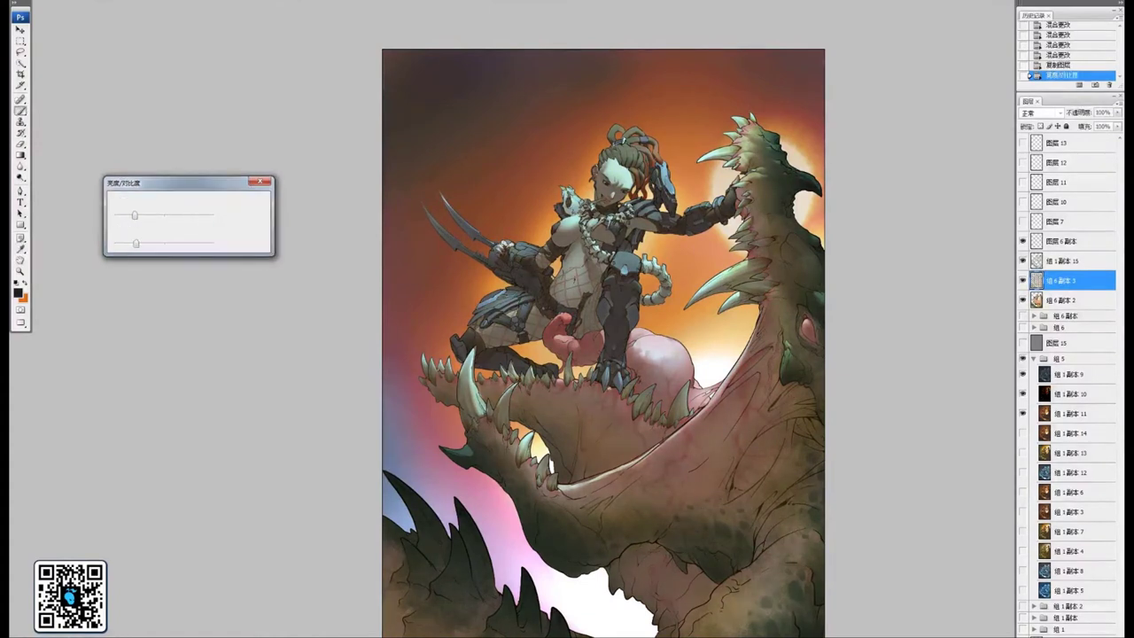
# Check the effect of the blue highlight layer 组 1 副本 15 and lower its brightness with Brightness/Contrast
pyautogui.click(1023, 261)
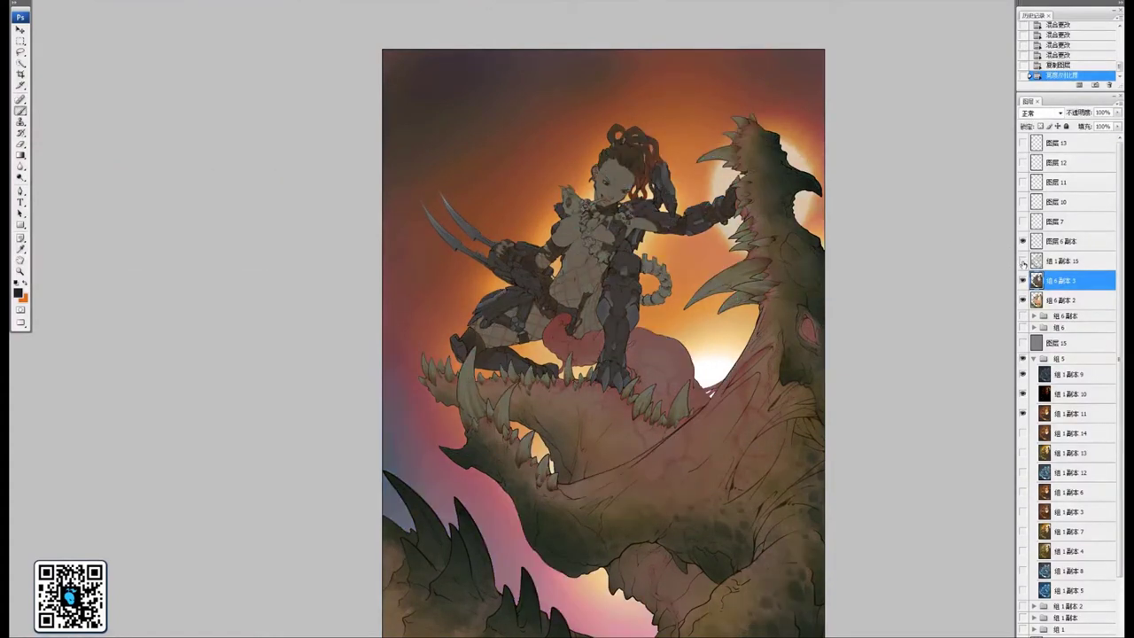
pyautogui.click(1023, 262)
pyautogui.click(1062, 266)
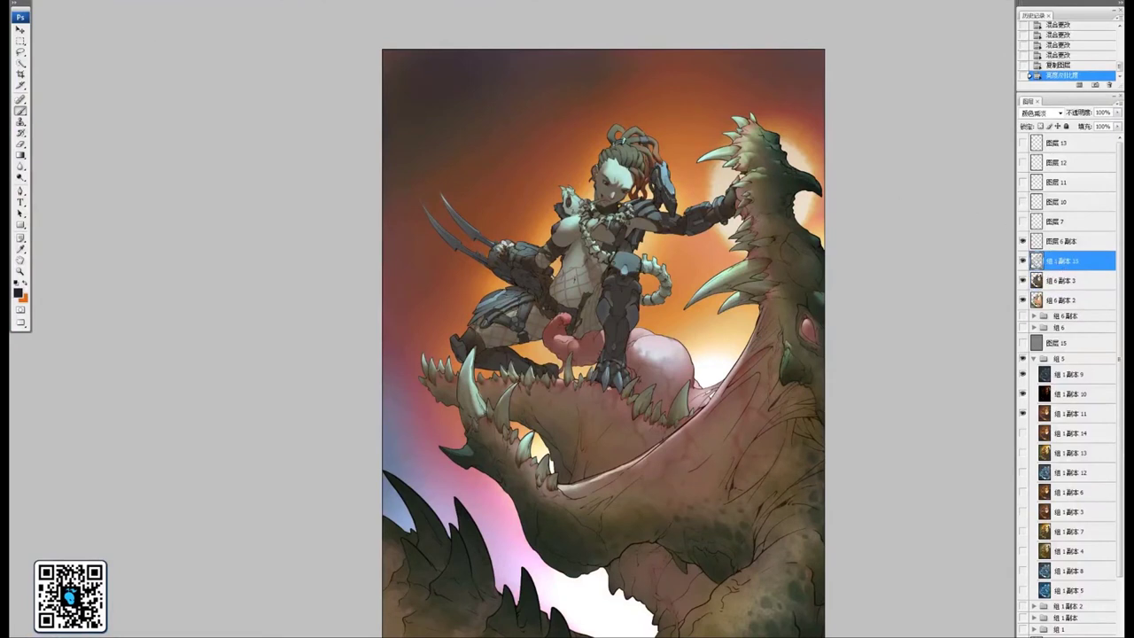
pyautogui.click(28, 1)
pyautogui.moveTo(62, 3)
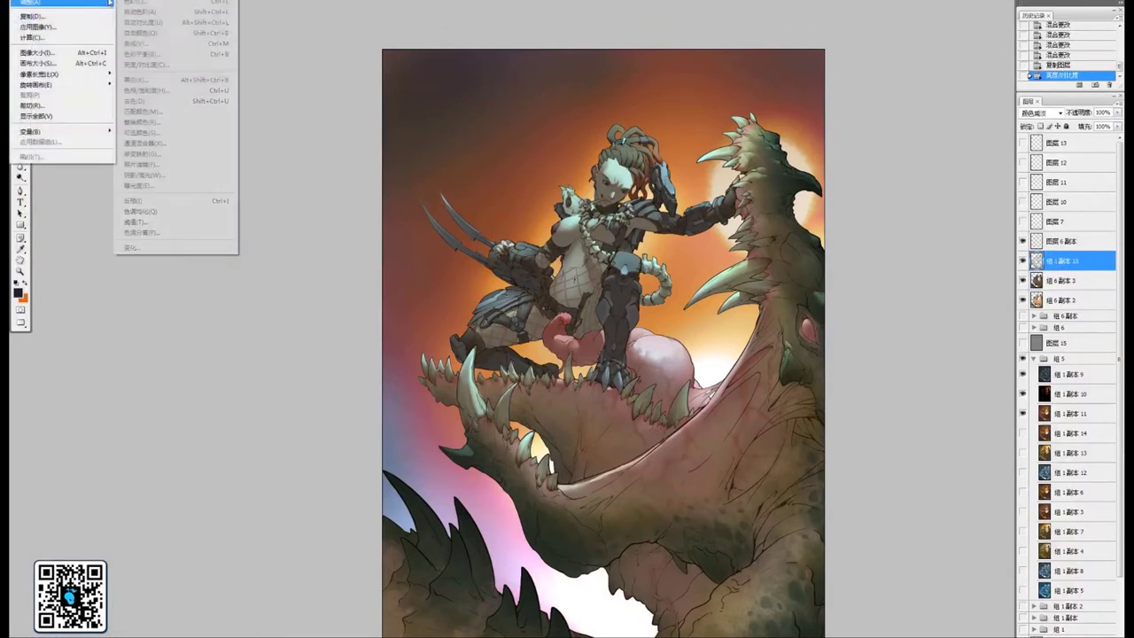
pyautogui.click(169, 64)
pyautogui.hotkey('alt', 'i')
pyautogui.press('a')
pyautogui.press('c')
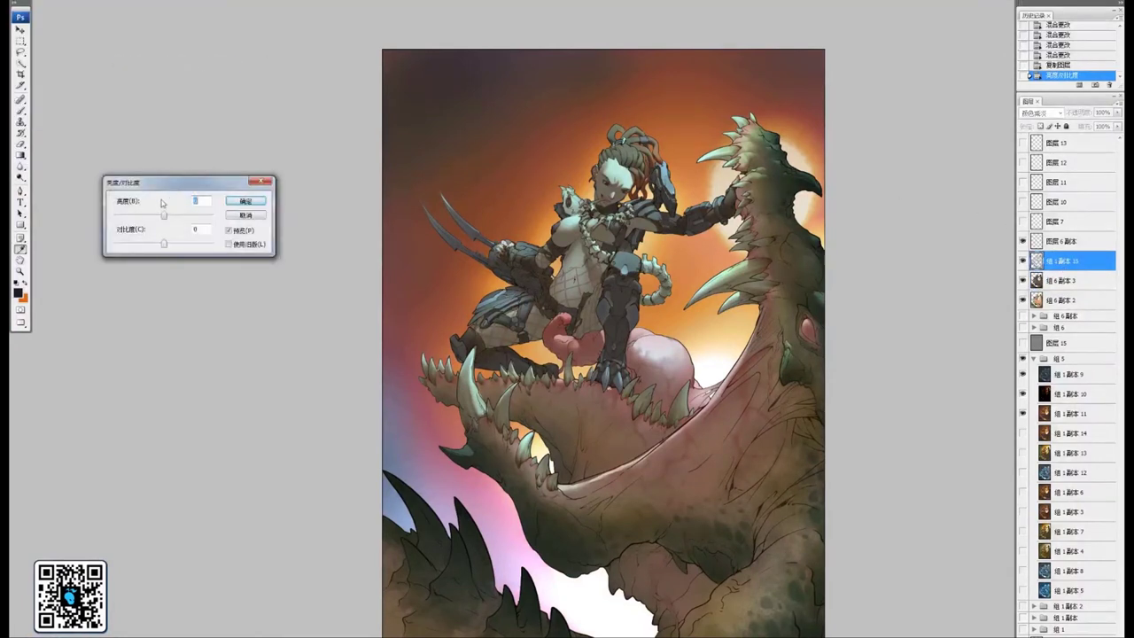
pyautogui.moveTo(164, 216); pyautogui.dragTo(139, 217)
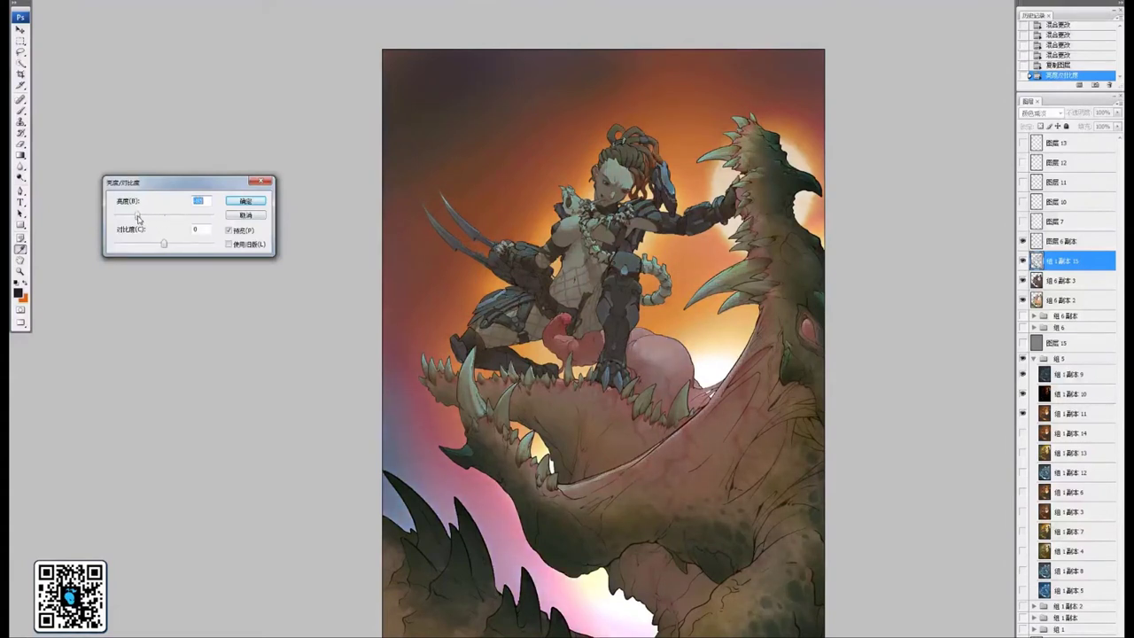
pyautogui.click(257, 203)
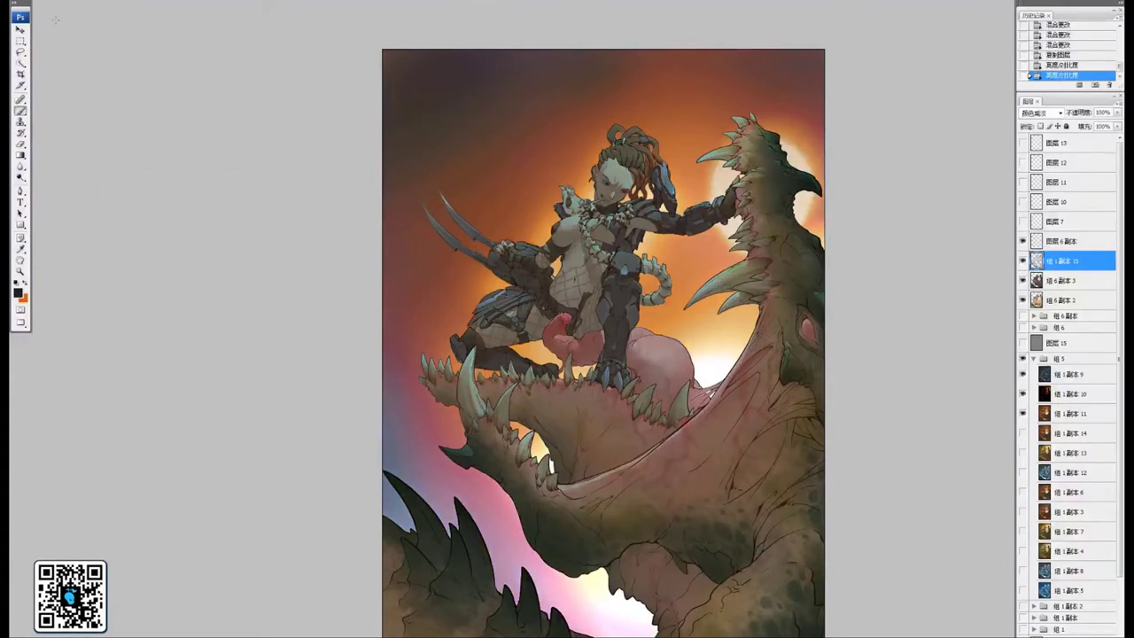
# Raise the blue highlight layer's saturation to about +70 with Hue/Saturation and compare the image with and without it
pyautogui.hotkey('alt', 'i')
pyautogui.press('a')
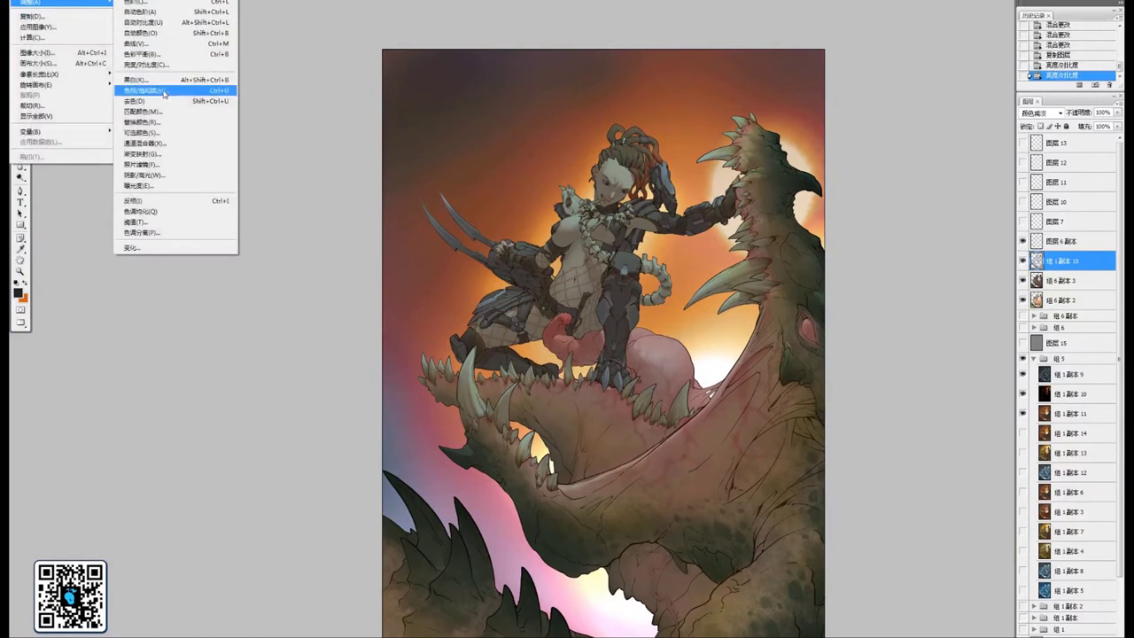
pyautogui.click(164, 91)
pyautogui.moveTo(240, 218)
pyautogui.mouseDown()
pyautogui.moveTo(286, 220)
pyautogui.moveTo(277, 223)
pyautogui.mouseUp()
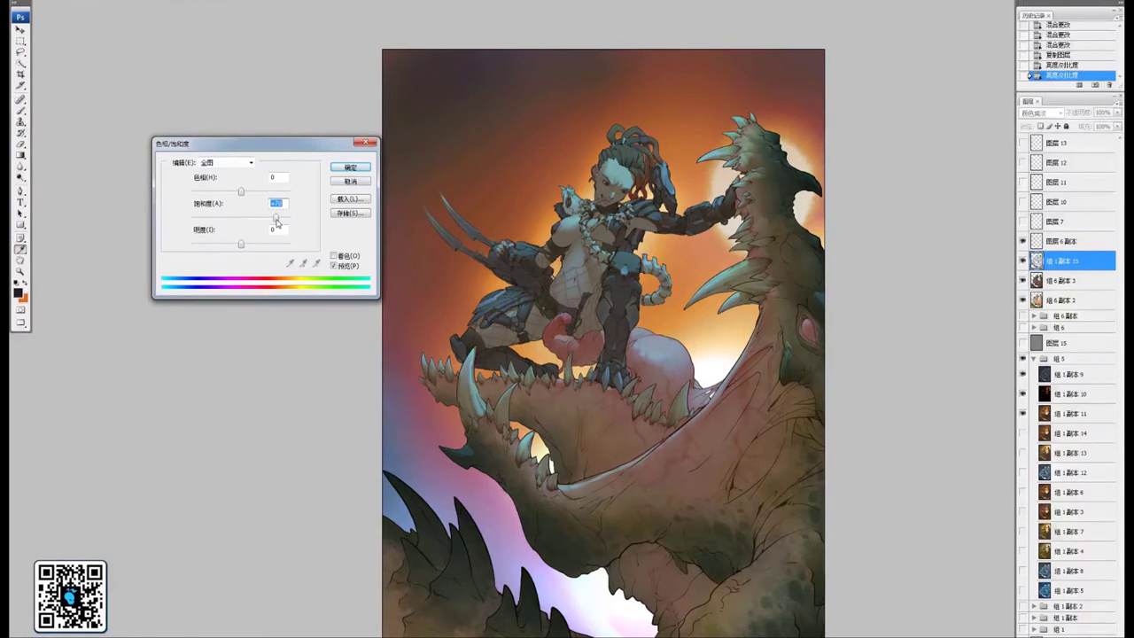
pyautogui.click(351, 168)
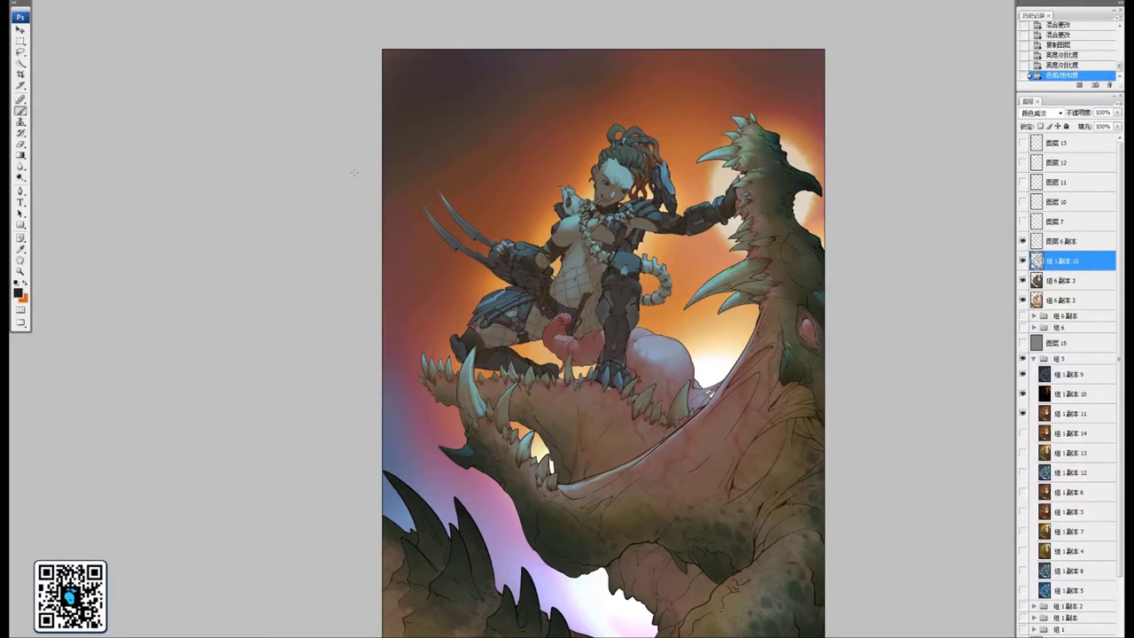
pyautogui.click(1023, 260)
pyautogui.click(1024, 260)
# Duplicate the 组 6 flat colour group, then show the copy and expand it to reveal its masked layers
pyautogui.click(1034, 327)
pyautogui.click(1033, 327)
pyautogui.click(1066, 329)
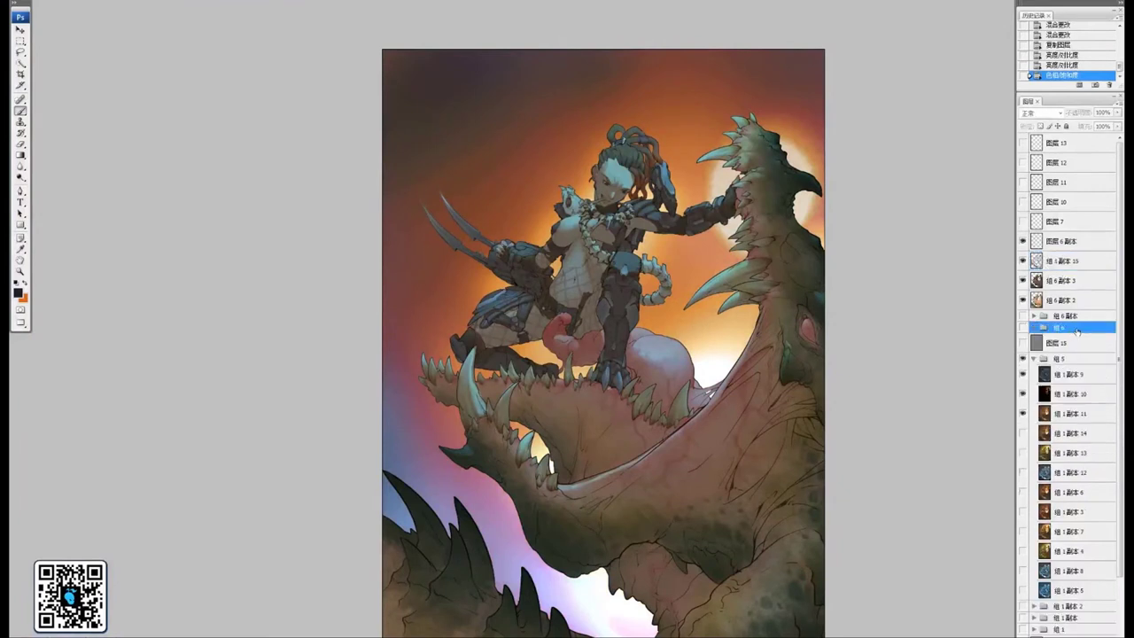
pyautogui.scroll(-1, 1068, 611)
pyautogui.hotkey('ctrl', 'j')
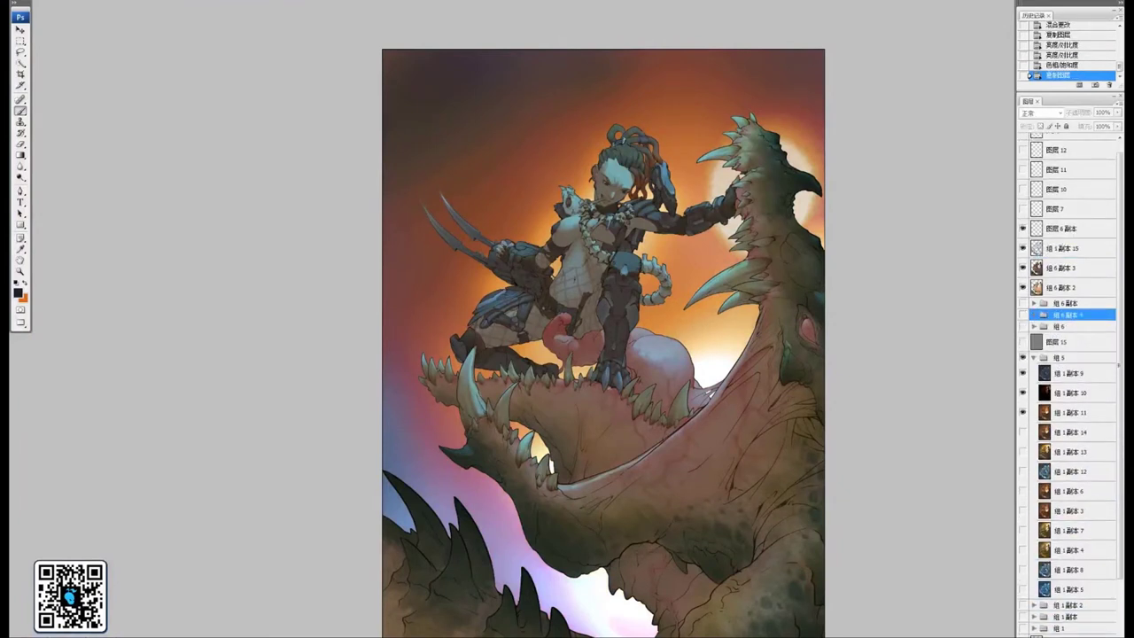
pyautogui.click(1023, 316)
pyautogui.click(1033, 316)
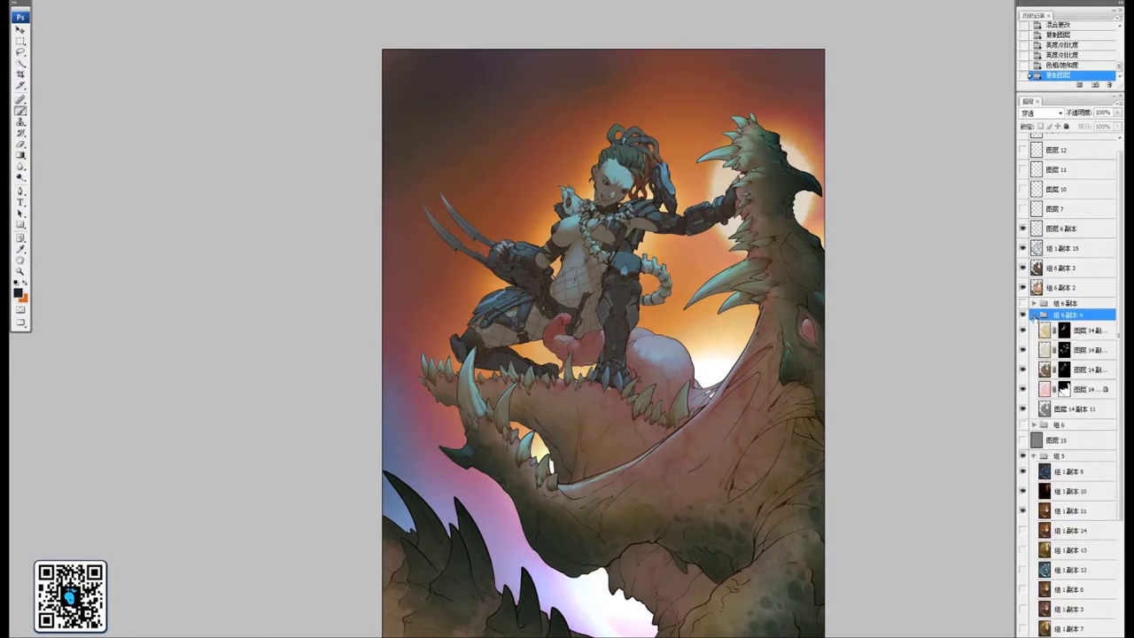
# Merge the duplicated flat colour group 组 6 副本 4 into one layer and move it directly below 组 6 副本 2
pyautogui.click(1034, 315)
pyautogui.hotkey('ctrl', 'e')
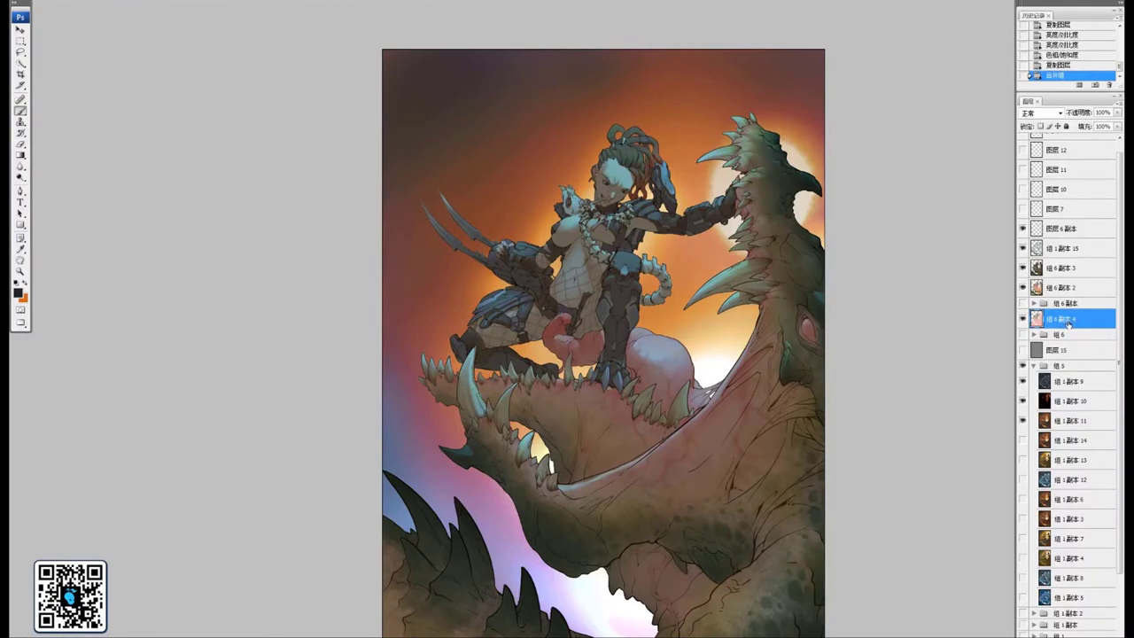
pyautogui.moveTo(1069, 323); pyautogui.dragTo(1072, 305)
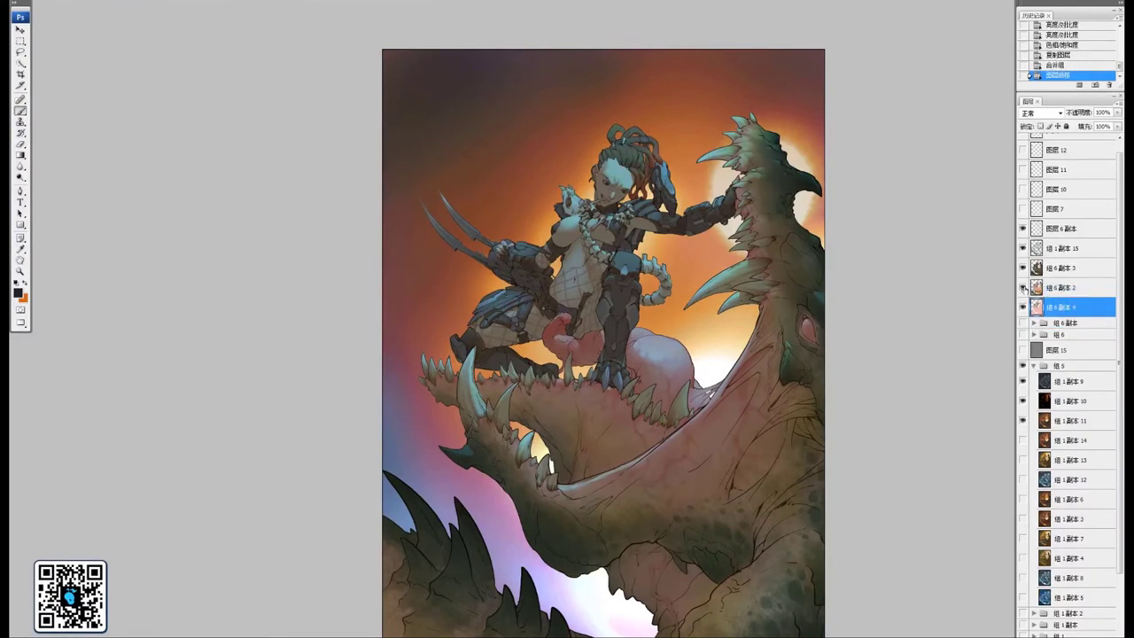
# Hide 组 6 副本 3 and 组 6 副本 2, and select the bone-coloured and armour areas of 组 6 副本 4 with the Magic Wand
pyautogui.click(1023, 267)
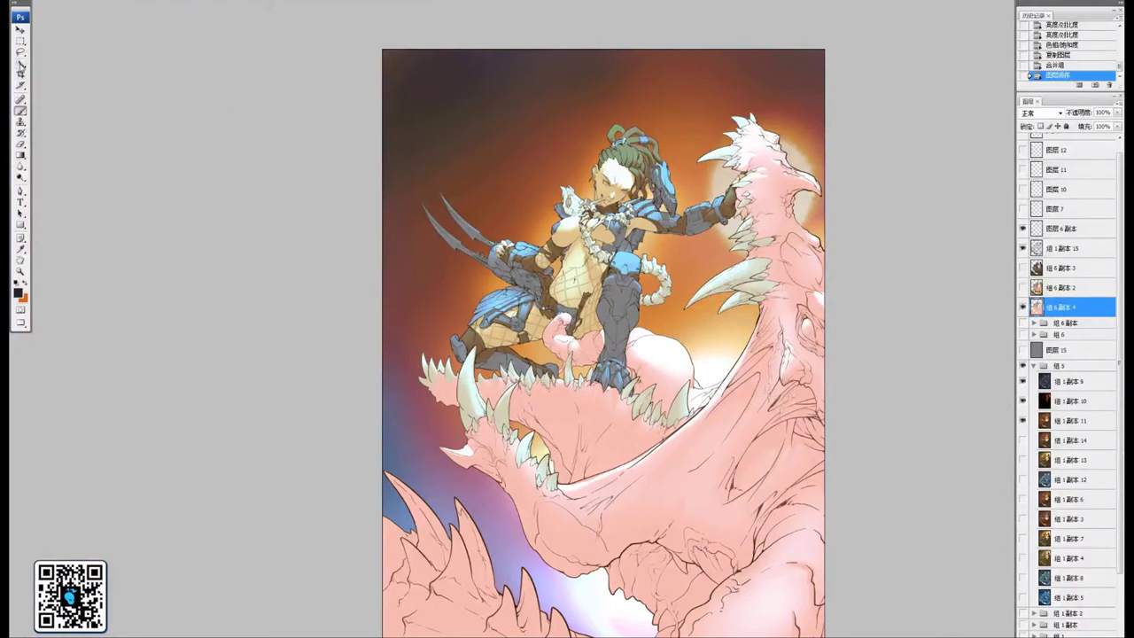
pyautogui.click(20, 63)
pyautogui.click(746, 292)
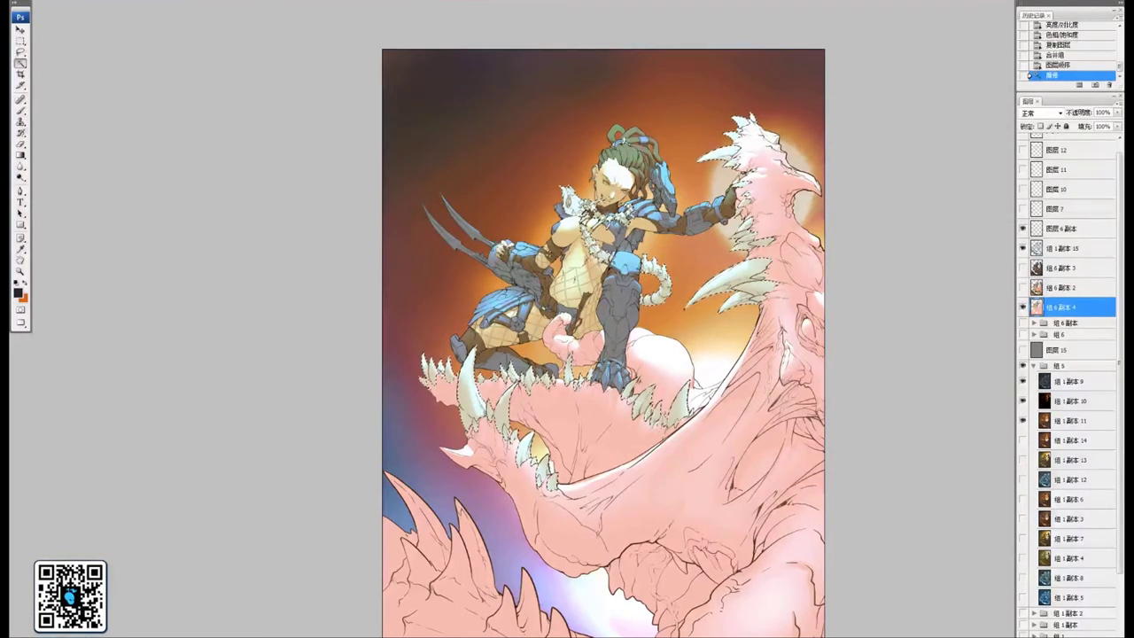
pyautogui.keyDown('shift'); pyautogui.click(618, 306); pyautogui.keyUp('shift')
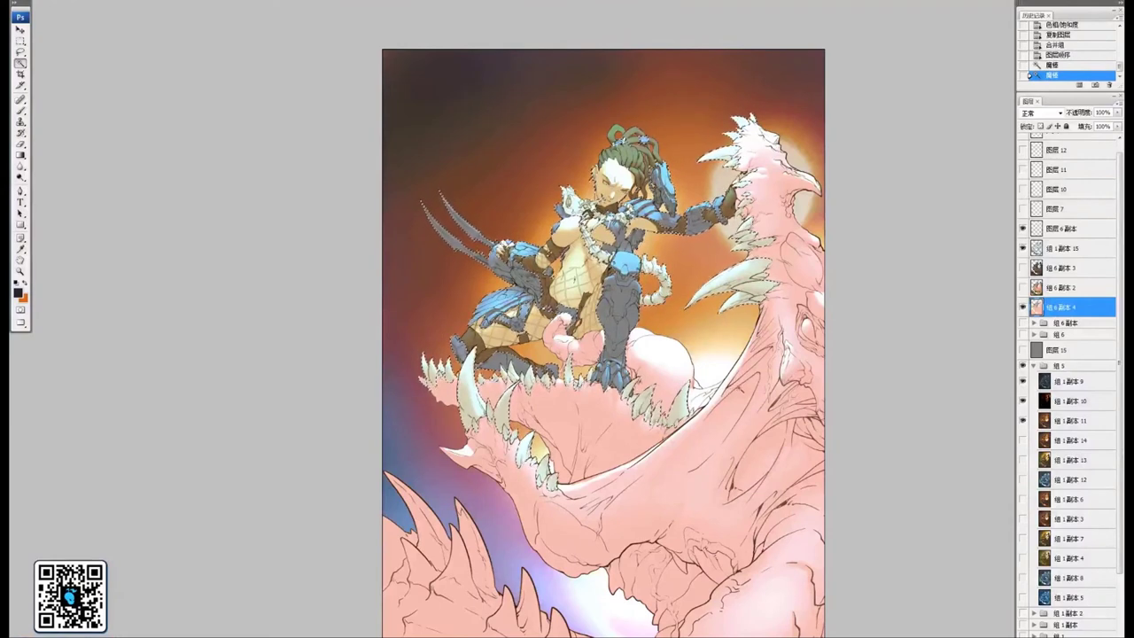
# Show 组 6 副本 3, raise the brightness of the selected areas on highlight layer 组 1 副本 15 with Brightness/Contrast, and deselect
pyautogui.click(1024, 268)
pyautogui.click(1065, 251)
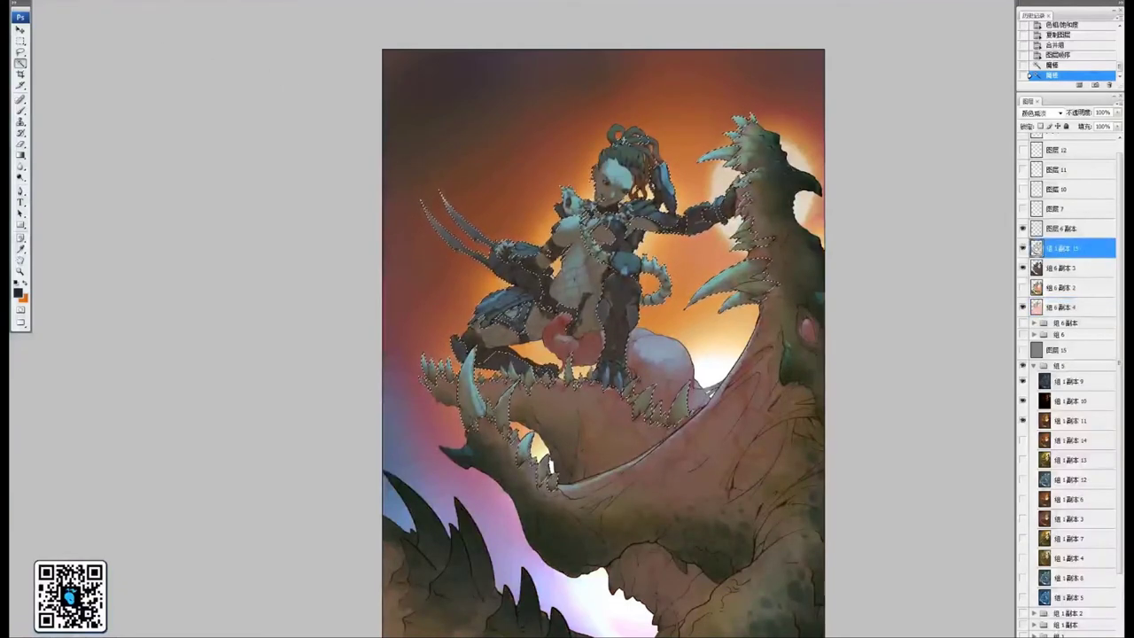
pyautogui.click(84, 0)
pyautogui.moveTo(66, 2)
pyautogui.click(159, 62)
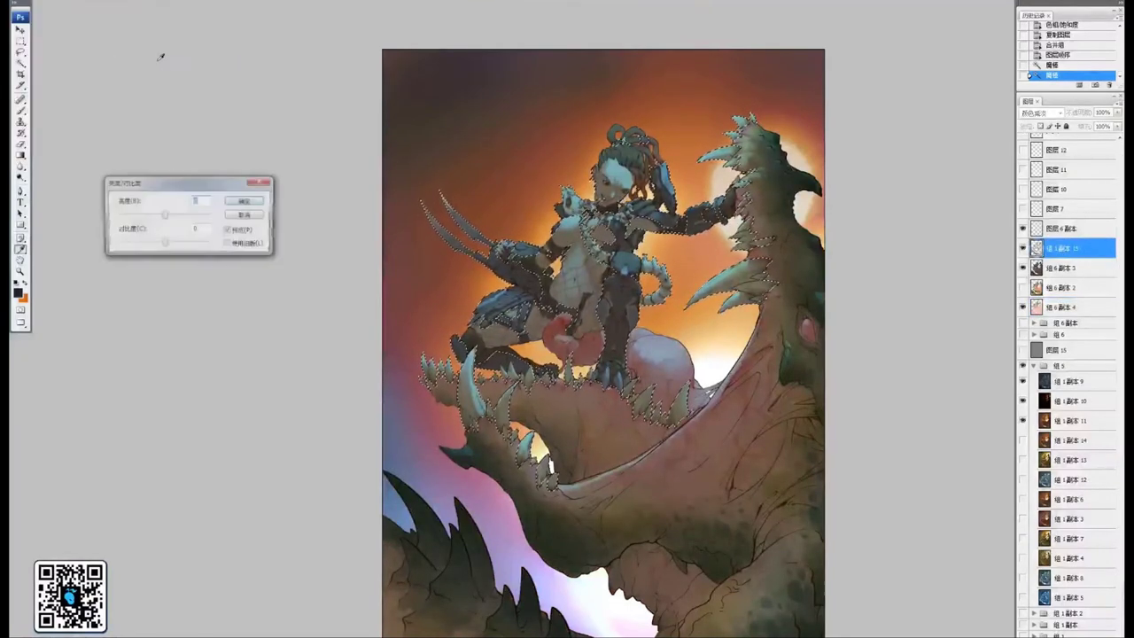
pyautogui.moveTo(164, 216); pyautogui.dragTo(180, 220)
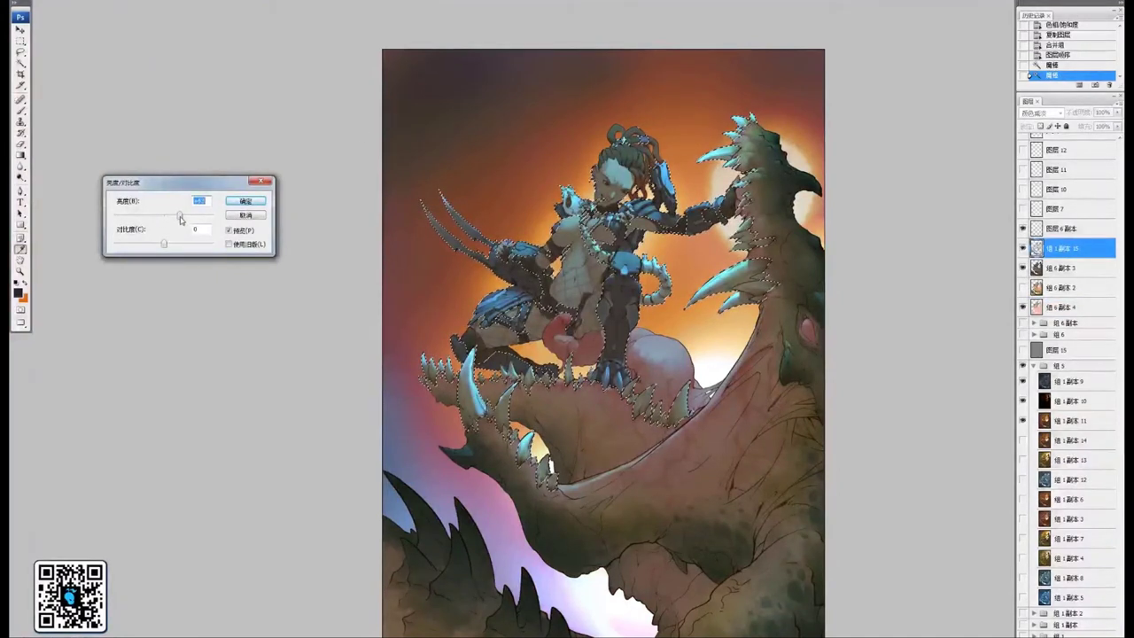
pyautogui.press('Return')
pyautogui.hotkey('ctrl', 'd')
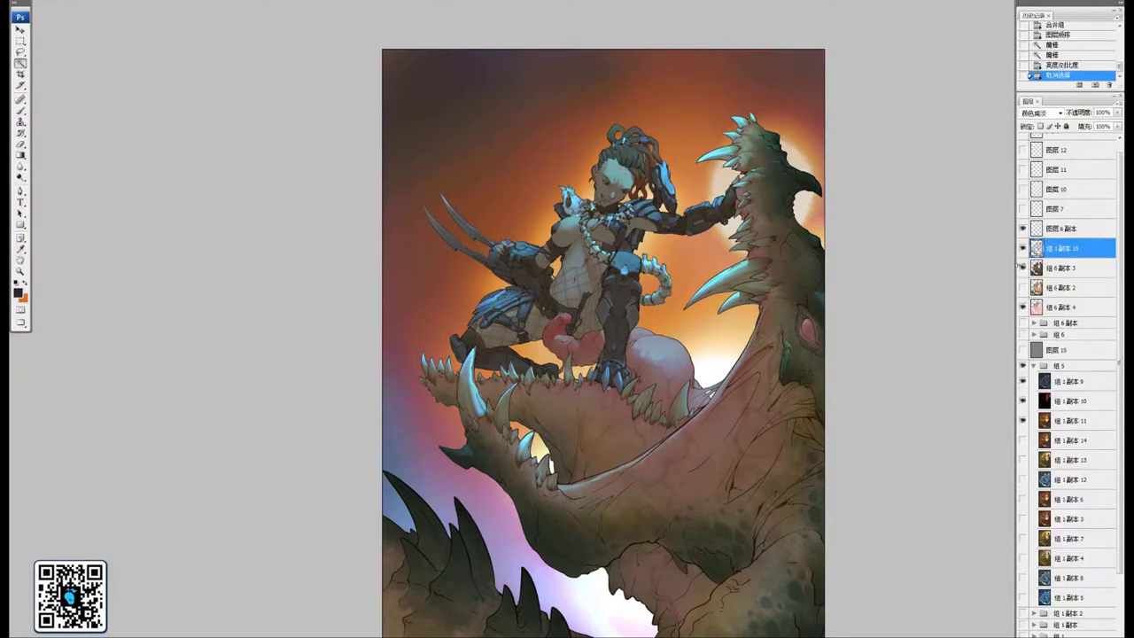
# Select only the teeth and bones from 组 6 副本 4, lower their brightness on highlight layer 组 1 副本 15, and deselect
pyautogui.click(1057, 308)
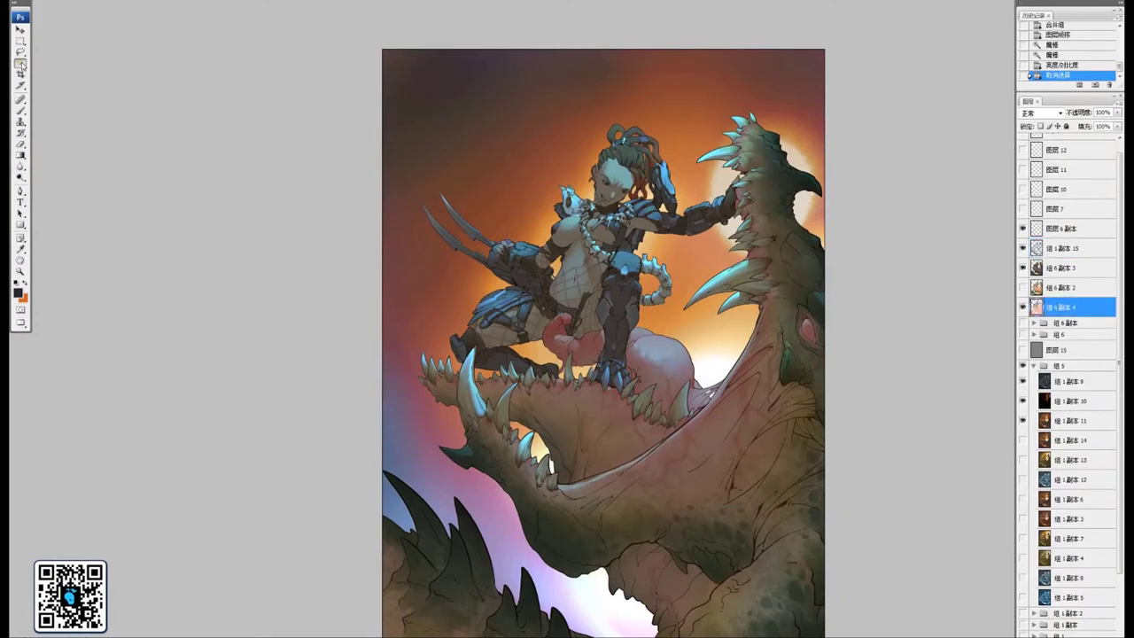
pyautogui.click(575, 207)
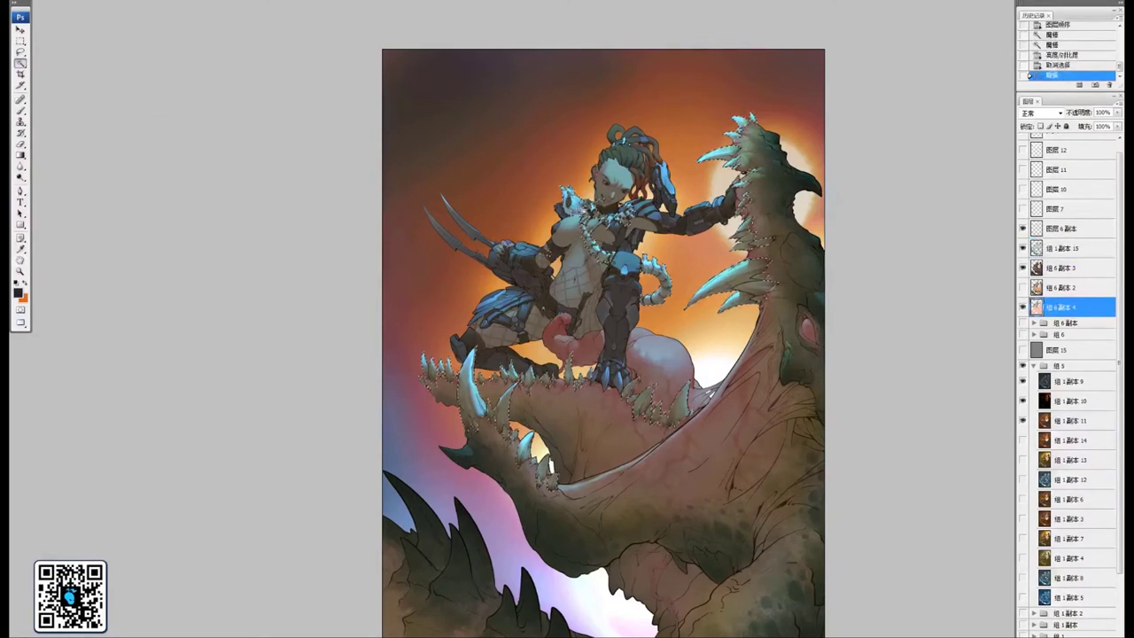
pyautogui.click(1073, 247)
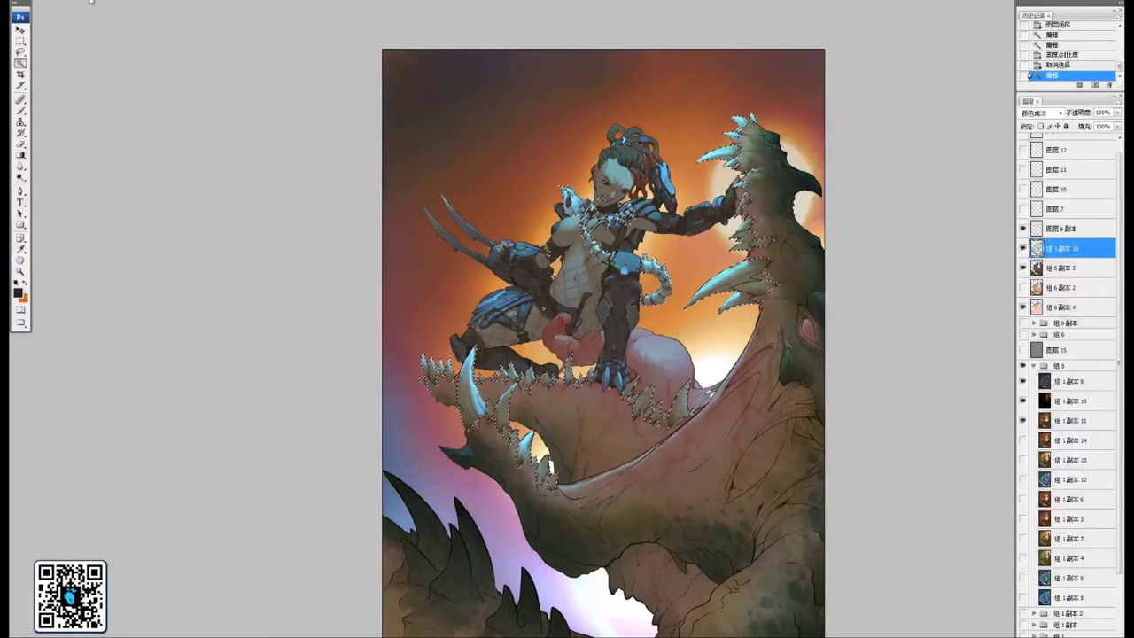
pyautogui.click(27, 0)
pyautogui.moveTo(98, 7)
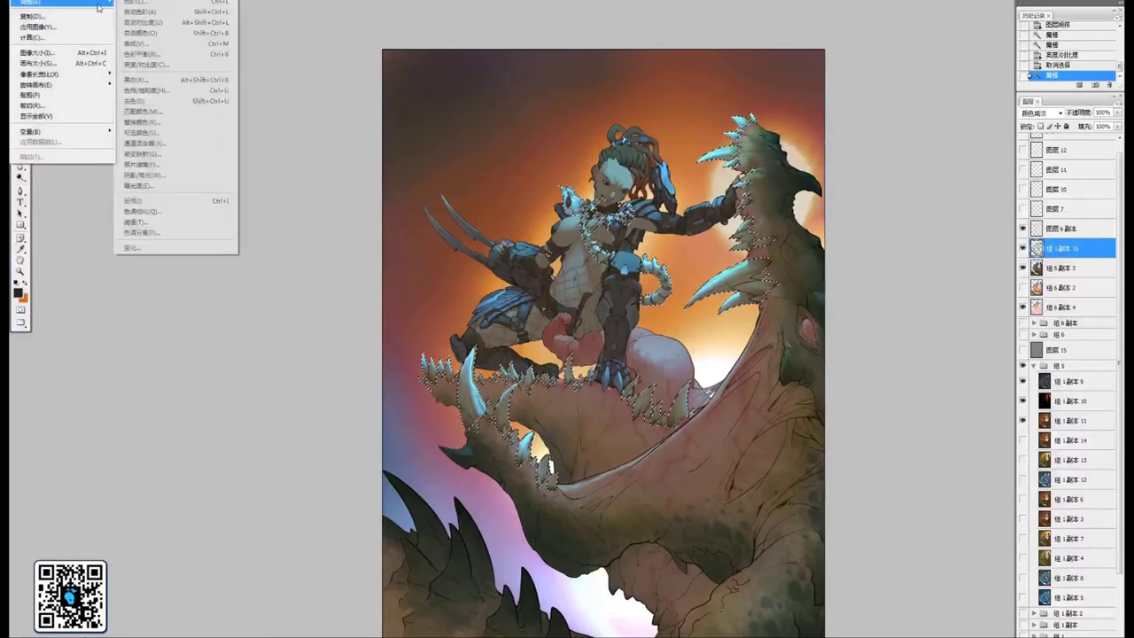
pyautogui.click(163, 65)
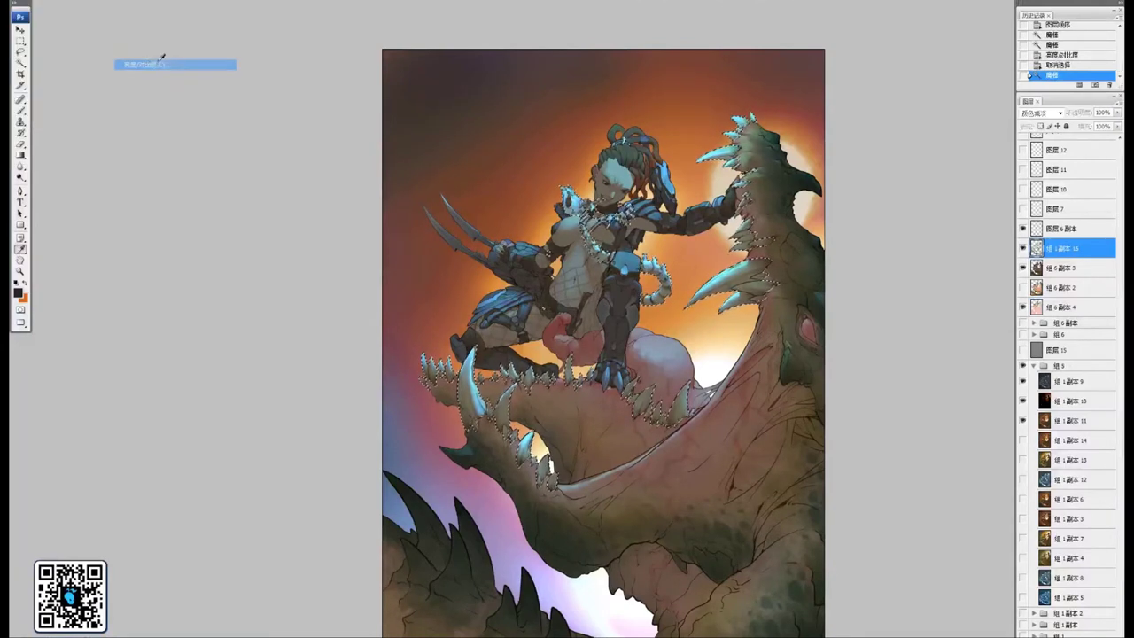
pyautogui.moveTo(156, 217); pyautogui.dragTo(154, 218)
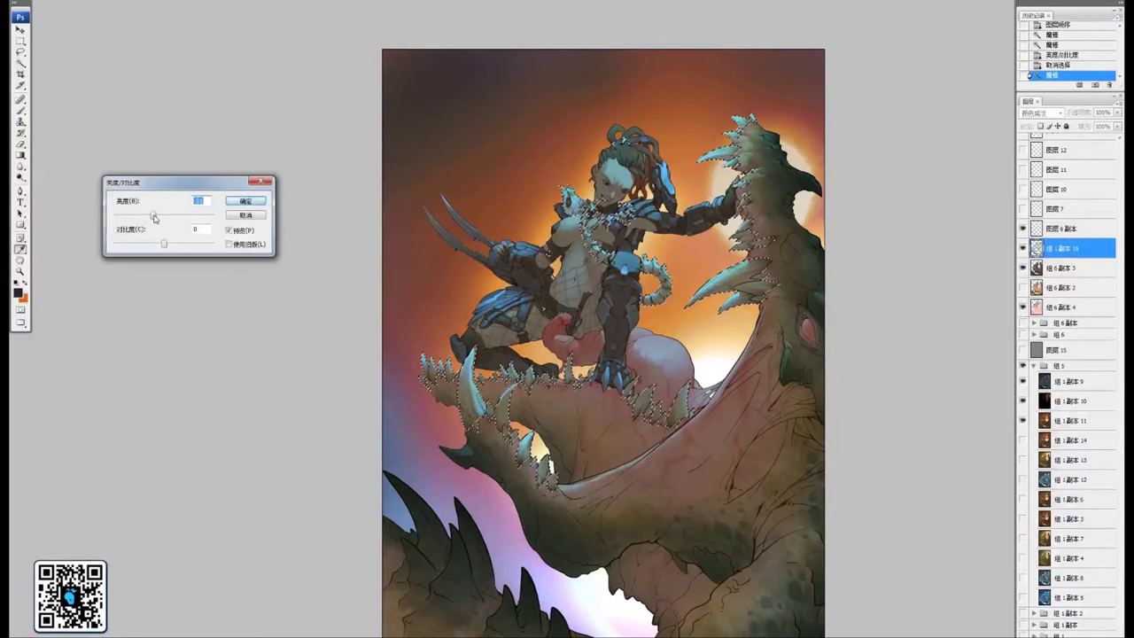
pyautogui.click(246, 201)
pyautogui.hotkey('ctrl', 'd')
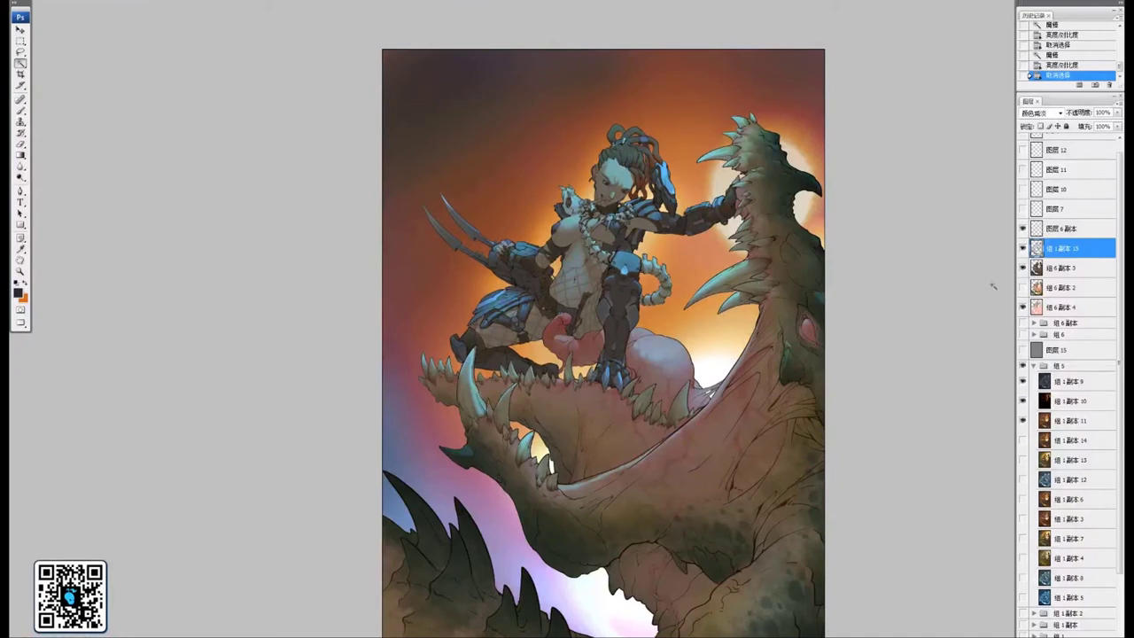
# Compare the illustration with and without the blue highlight layer 组 1 副本 15
pyautogui.click(1024, 248)
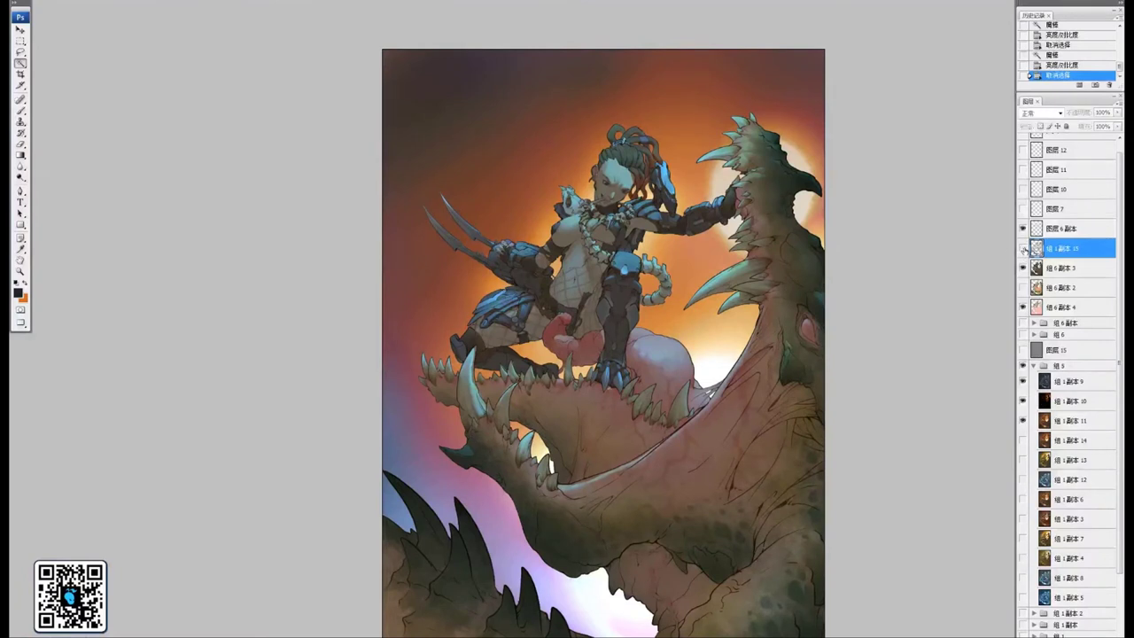
pyautogui.click(1023, 248)
pyautogui.click(1023, 248)
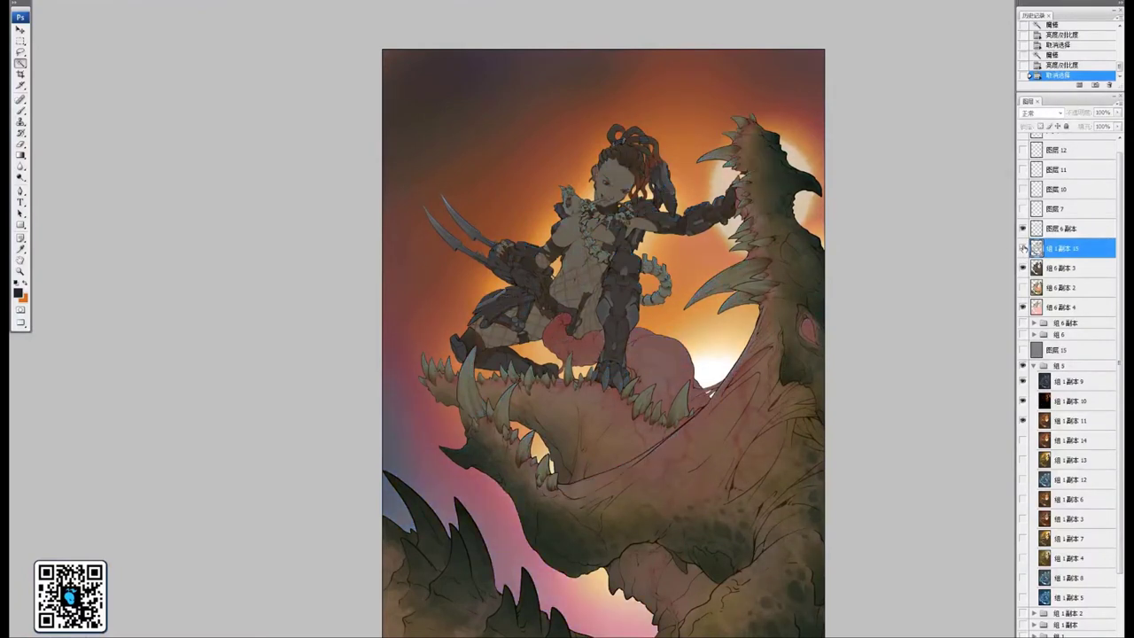
pyautogui.click(1023, 248)
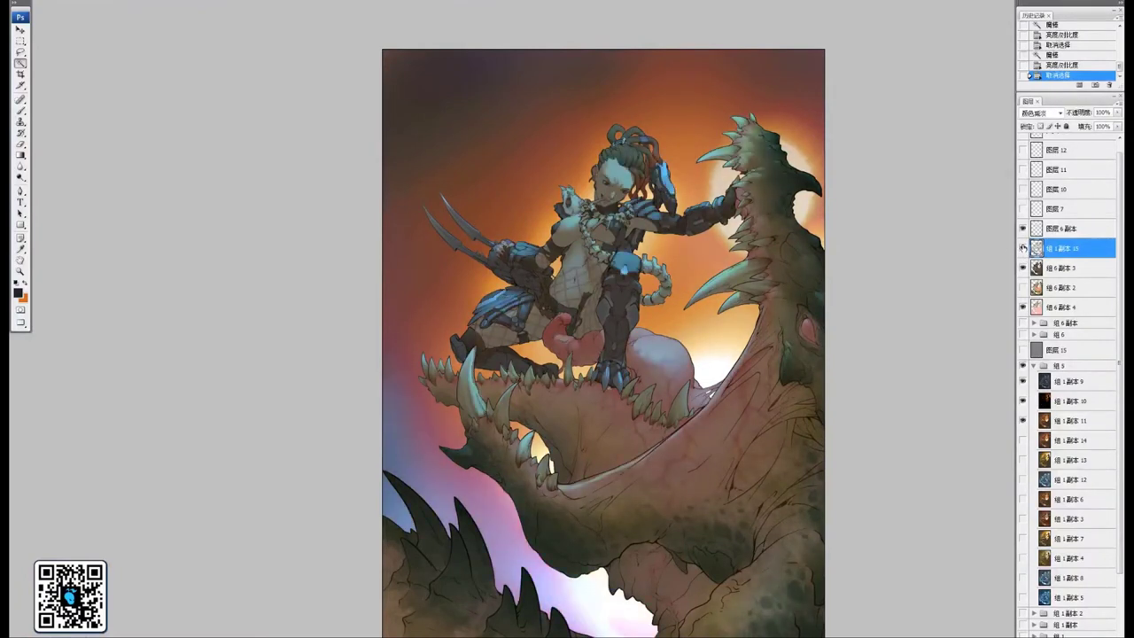
# Choose a soft brush for the Dodge tool, reduce its size, and brighten the highlights on the creature's two large upper fangs
pyautogui.click(21, 179)
pyautogui.moveTo(694, 321); pyautogui.dragTo(688, 321)
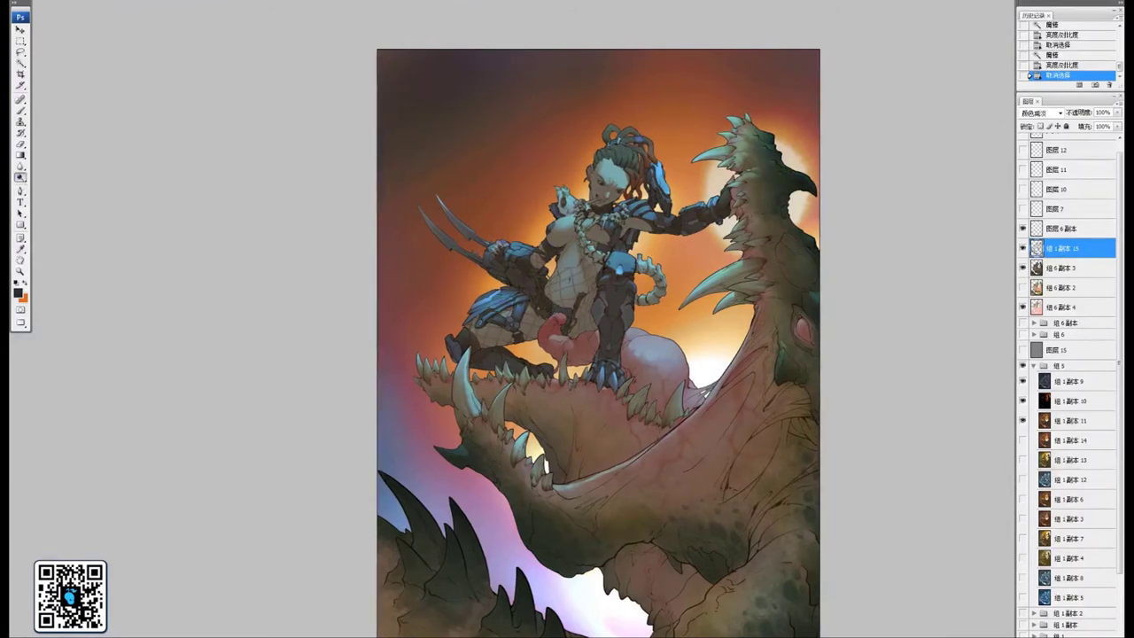
pyautogui.hotkey('ctrl', '+')
pyautogui.hotkey('ctrl', '+')
pyautogui.moveTo(836, 257); pyautogui.dragTo(609, 342)
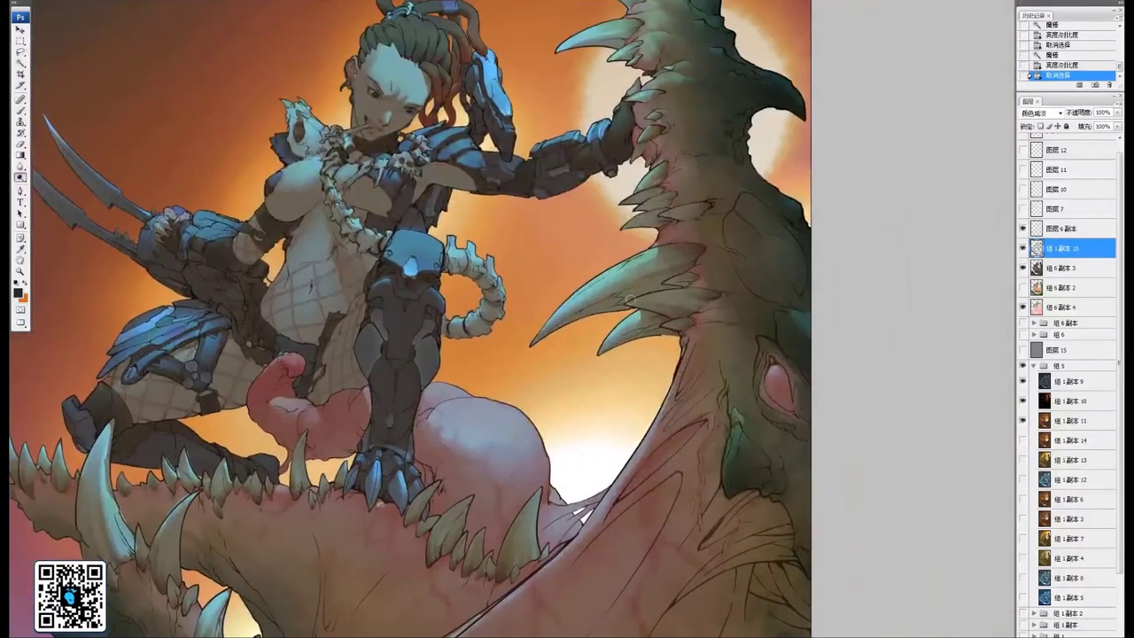
pyautogui.rightClick(631, 301)
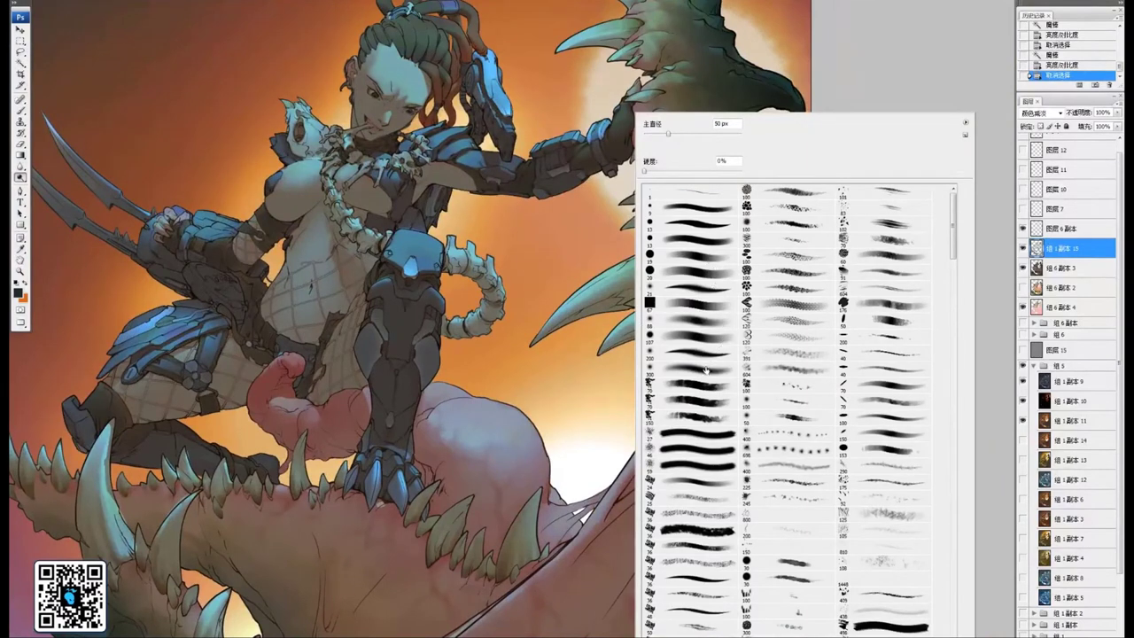
pyautogui.click(707, 370)
pyautogui.click(539, 334)
pyautogui.moveTo(539, 334); pyautogui.dragTo(643, 392)
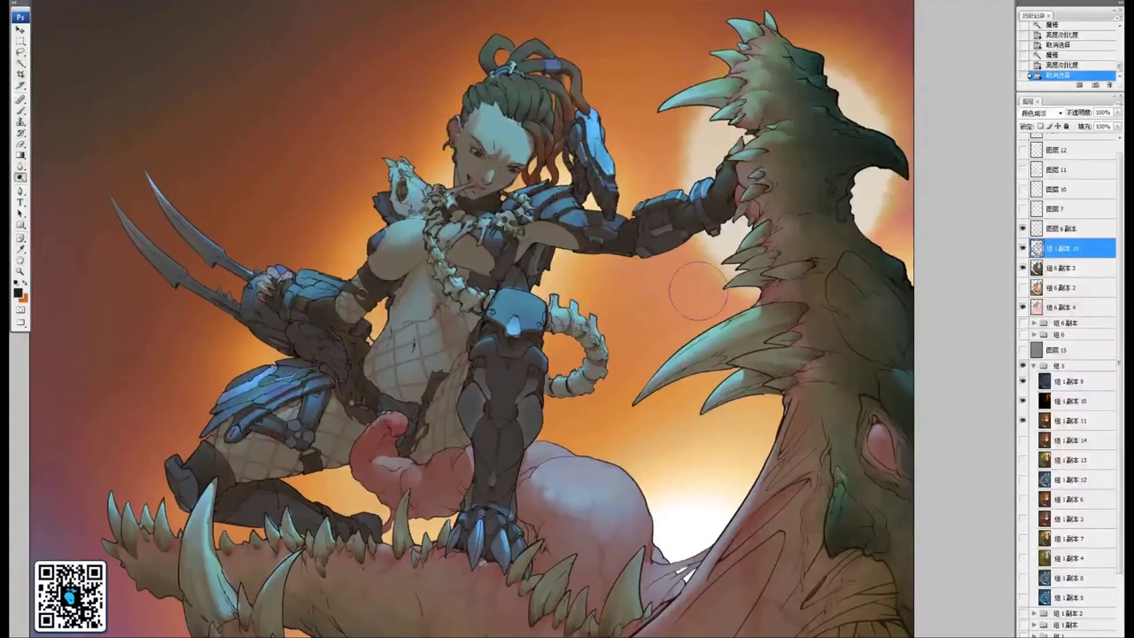
pyautogui.press('[')
pyautogui.press('[')
pyautogui.press('[')
pyautogui.press('[')
pyautogui.moveTo(695, 347); pyautogui.dragTo(749, 318)
pyautogui.moveTo(698, 345); pyautogui.dragTo(752, 318)
pyautogui.moveTo(693, 345); pyautogui.dragTo(743, 320)
pyautogui.moveTo(690, 346)
pyautogui.mouseDown()
pyautogui.moveTo(737, 321)
pyautogui.moveTo(727, 325)
pyautogui.mouseUp()
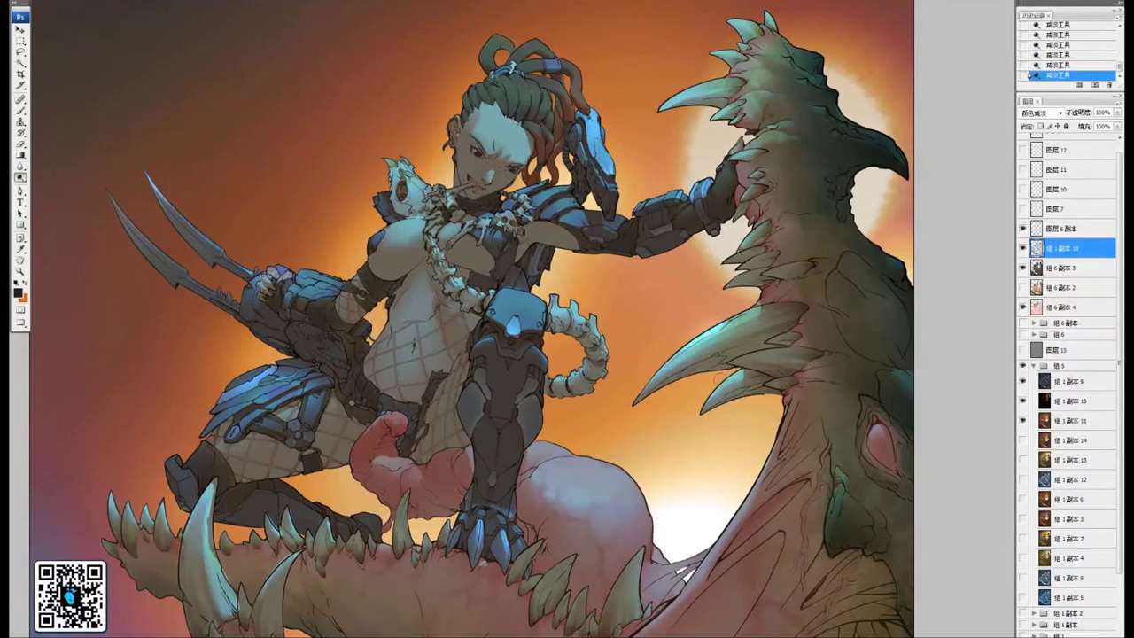
pyautogui.moveTo(720, 379); pyautogui.dragTo(749, 364)
# Dodge the highlights on the spikes at the tip of the creature's upper jaw and on its eye
pyautogui.moveTo(713, 151); pyautogui.dragTo(740, 346)
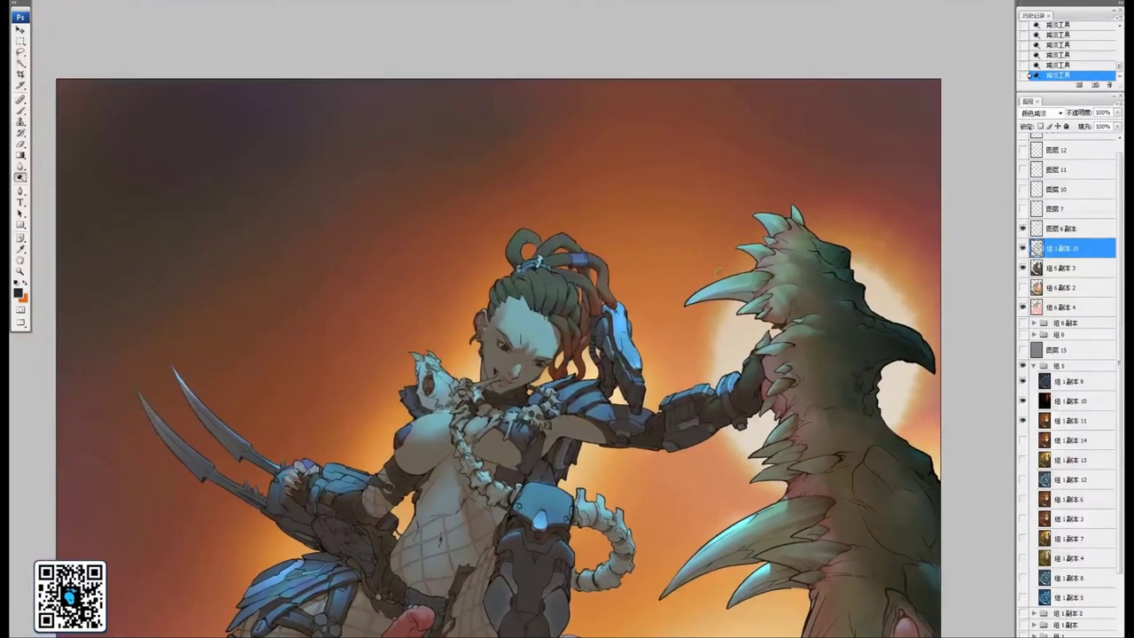
pyautogui.moveTo(709, 287); pyautogui.dragTo(751, 275)
pyautogui.moveTo(758, 213); pyautogui.dragTo(783, 218)
pyautogui.moveTo(827, 478)
pyautogui.mouseDown()
pyautogui.moveTo(685, 230)
pyautogui.moveTo(684, 195)
pyautogui.mouseUp()
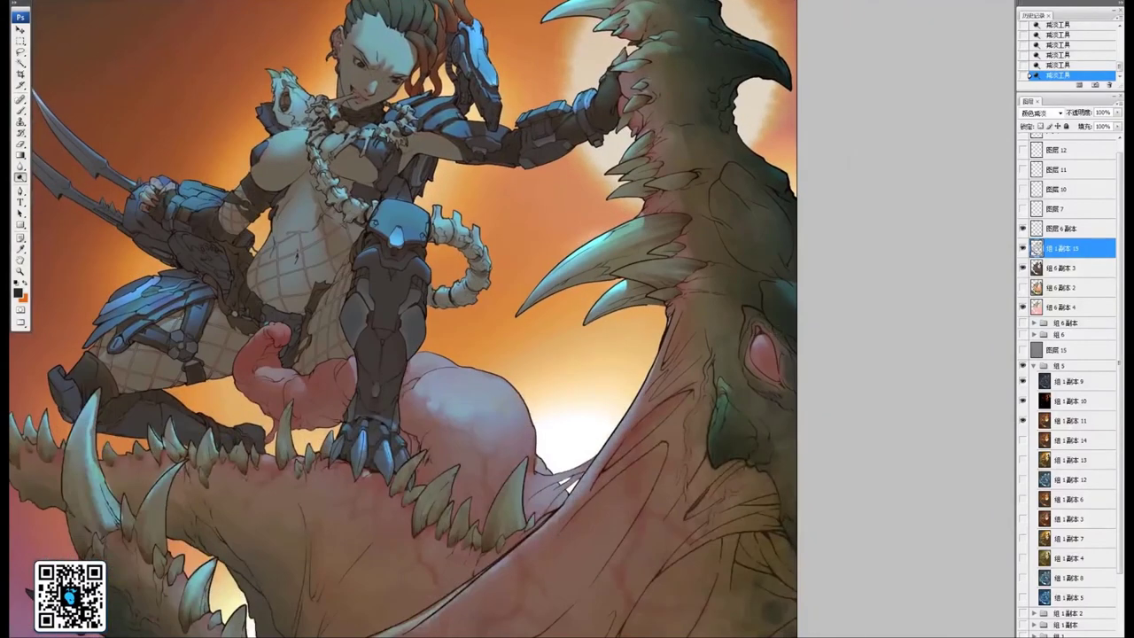
pyautogui.moveTo(753, 330)
pyautogui.mouseDown()
pyautogui.moveTo(688, 312)
pyautogui.moveTo(699, 321)
pyautogui.mouseUp()
pyautogui.moveTo(607, 336); pyautogui.dragTo(722, 390)
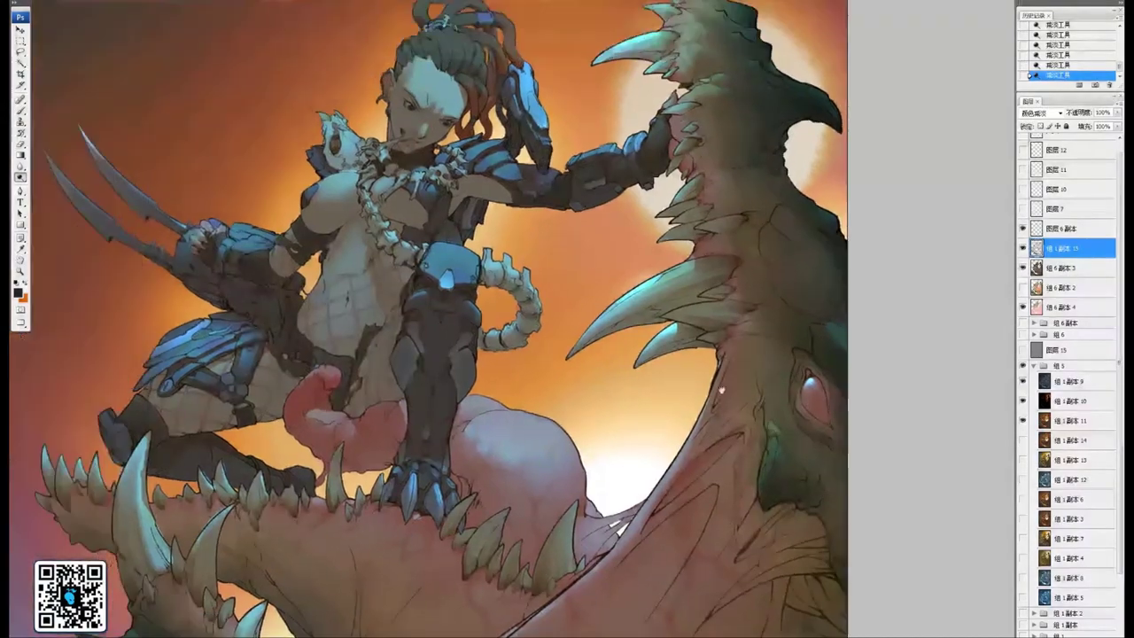
# Dodge a bright highlight along the inner lip edge of the creature's lower jaw
pyautogui.moveTo(543, 500); pyautogui.dragTo(701, 349)
pyautogui.moveTo(633, 455); pyautogui.dragTo(762, 377)
pyautogui.moveTo(833, 297); pyautogui.dragTo(782, 322)
pyautogui.moveTo(652, 140); pyautogui.dragTo(638, 290)
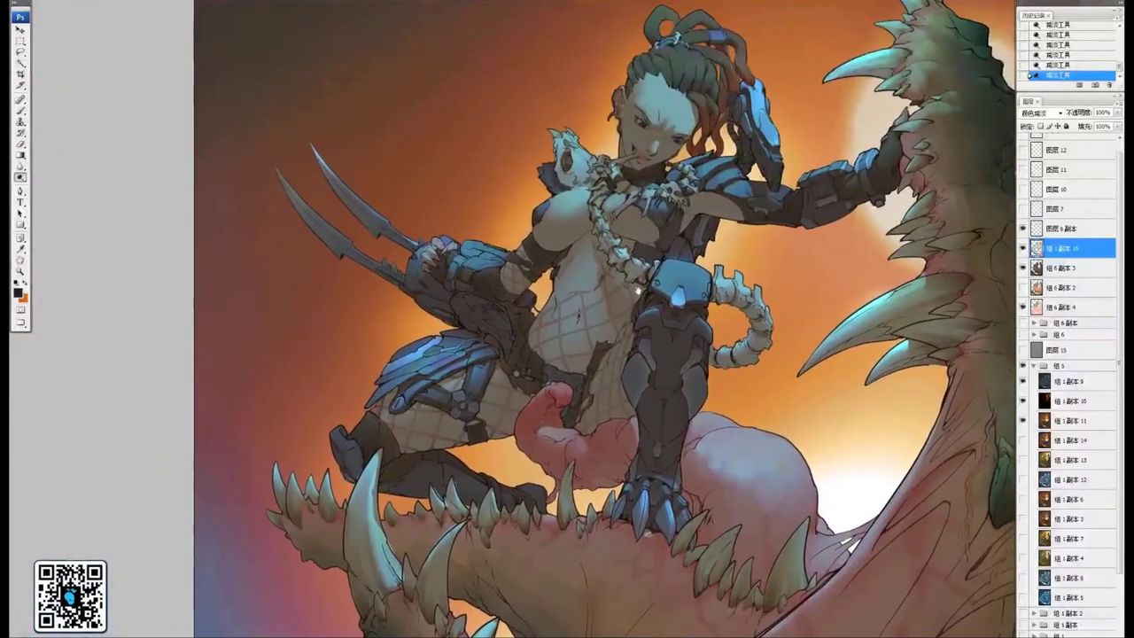
pyautogui.moveTo(770, 427); pyautogui.dragTo(649, 317)
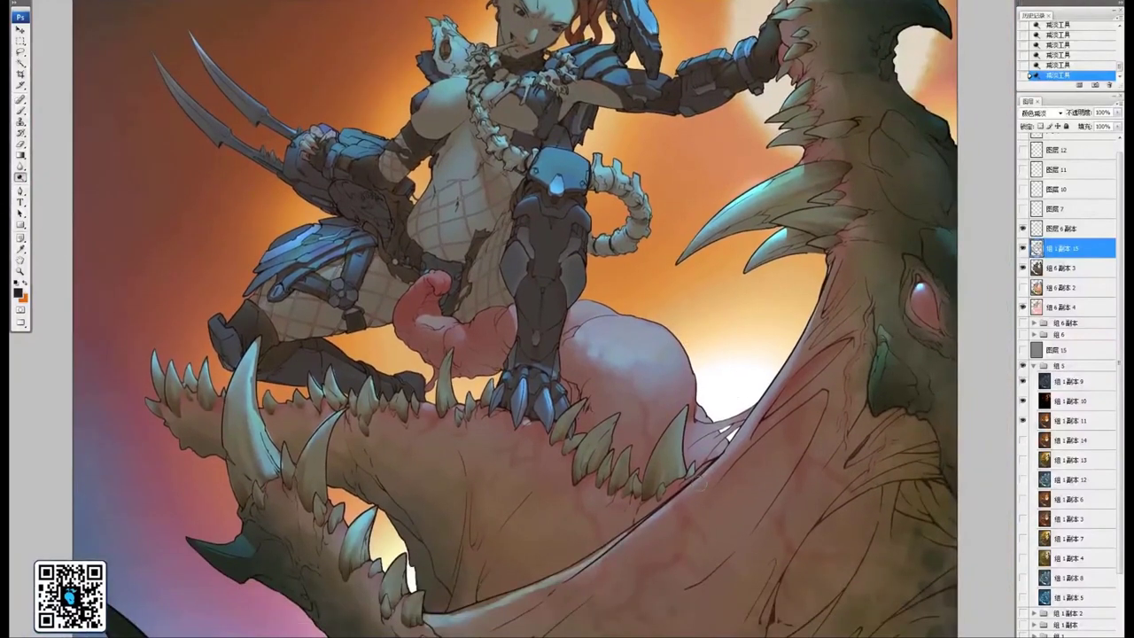
pyautogui.moveTo(600, 552); pyautogui.dragTo(696, 410)
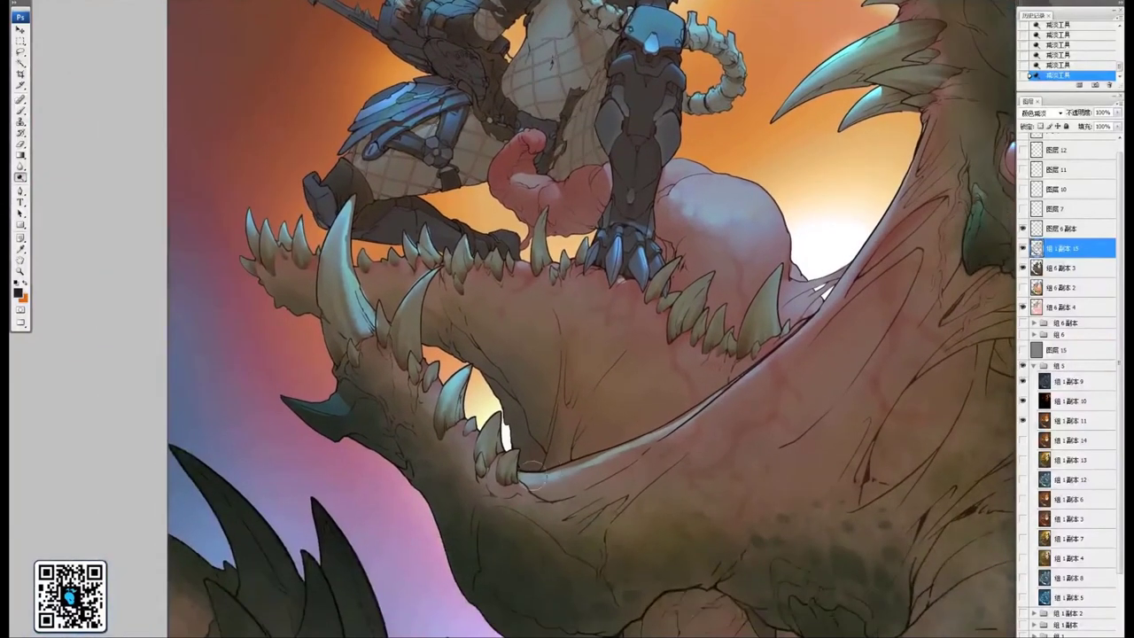
pyautogui.moveTo(532, 477); pyautogui.dragTo(597, 460)
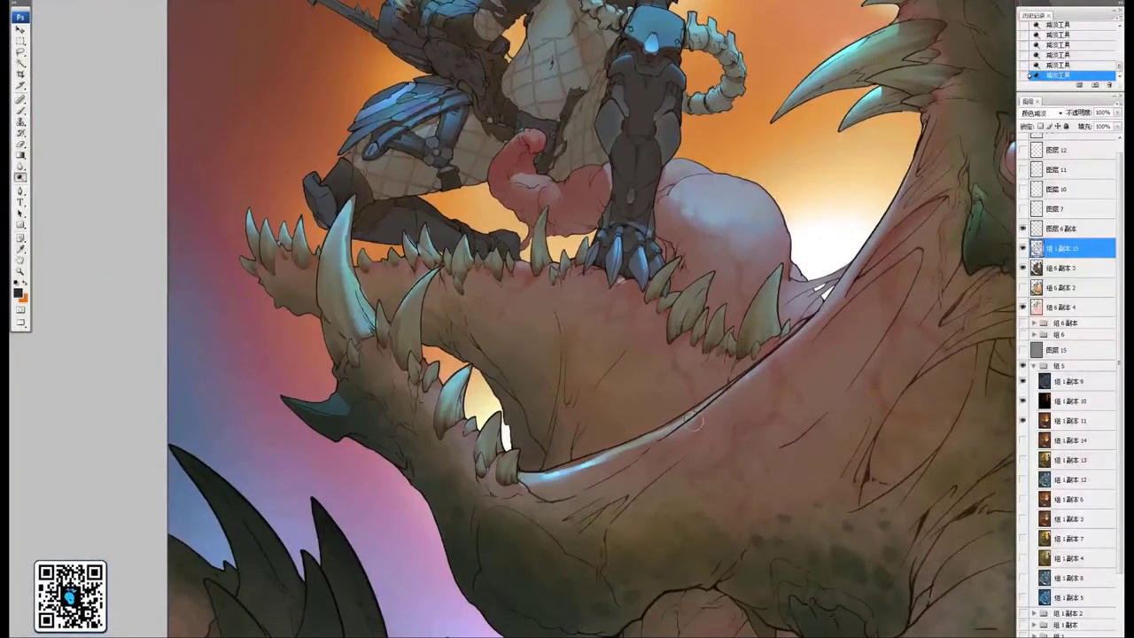
# Dodge glossy highlights onto the round pink bulge of the tongue behind the huntress's boot, enlarging the brush between strokes
pyautogui.moveTo(748, 316)
pyautogui.mouseDown()
pyautogui.moveTo(697, 397)
pyautogui.moveTo(704, 426)
pyautogui.mouseUp()
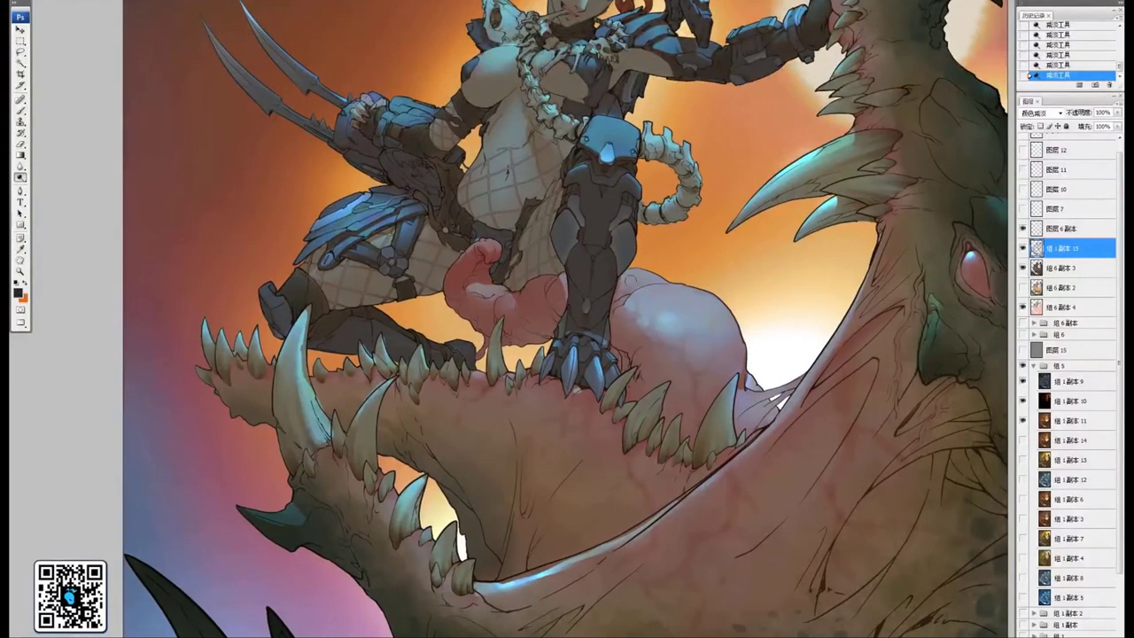
pyautogui.scroll(2, 630, 280)
pyautogui.moveTo(656, 390); pyautogui.dragTo(645, 395)
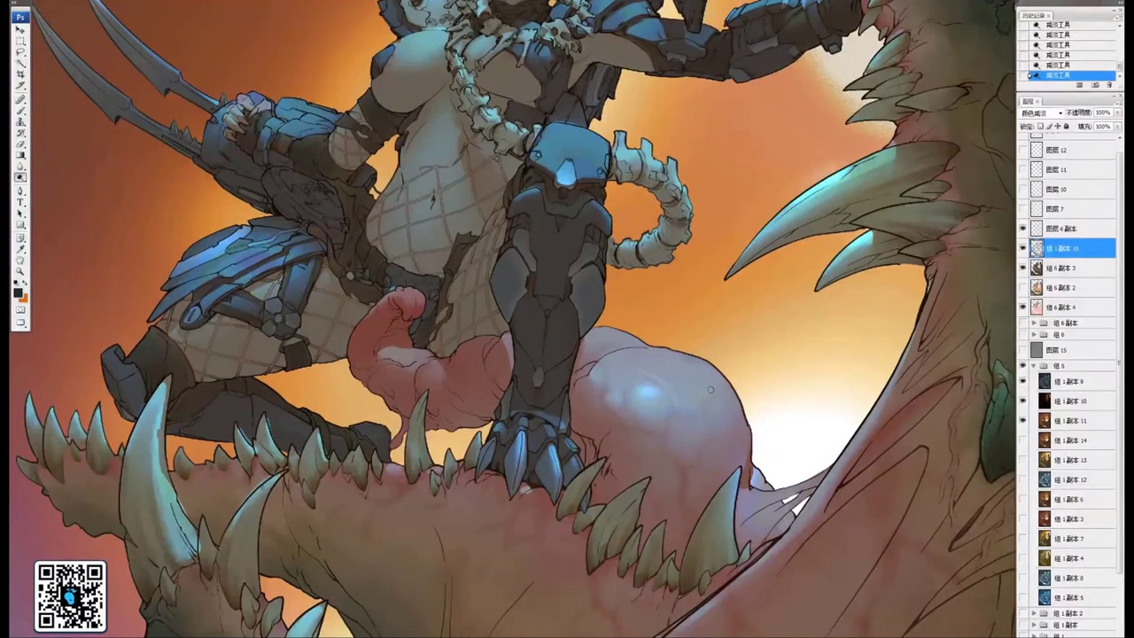
pyautogui.moveTo(667, 375)
pyautogui.mouseDown()
pyautogui.moveTo(671, 366)
pyautogui.moveTo(689, 377)
pyautogui.moveTo(656, 293)
pyautogui.mouseUp()
pyautogui.press(']')
pyautogui.press(']')
pyautogui.press(']')
pyautogui.press(']')
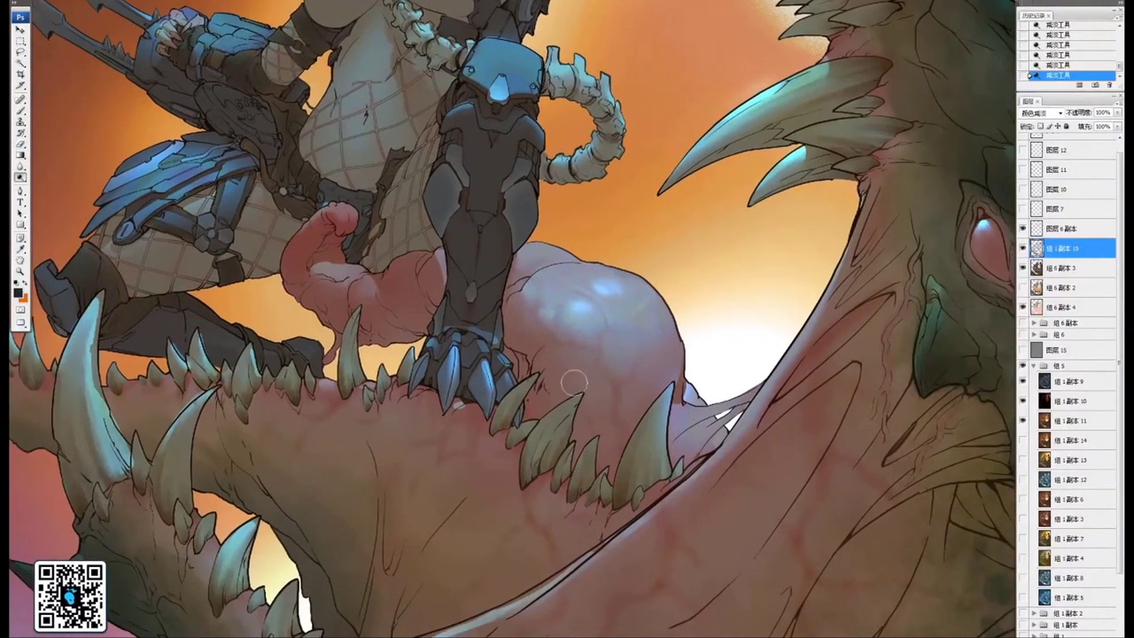
pyautogui.moveTo(579, 277)
pyautogui.mouseDown()
pyautogui.moveTo(627, 344)
pyautogui.moveTo(674, 346)
pyautogui.moveTo(681, 358)
pyautogui.moveTo(600, 358)
pyautogui.moveTo(604, 341)
pyautogui.moveTo(586, 325)
pyautogui.moveTo(602, 323)
pyautogui.mouseUp()
pyautogui.press(']')
pyautogui.press(']')
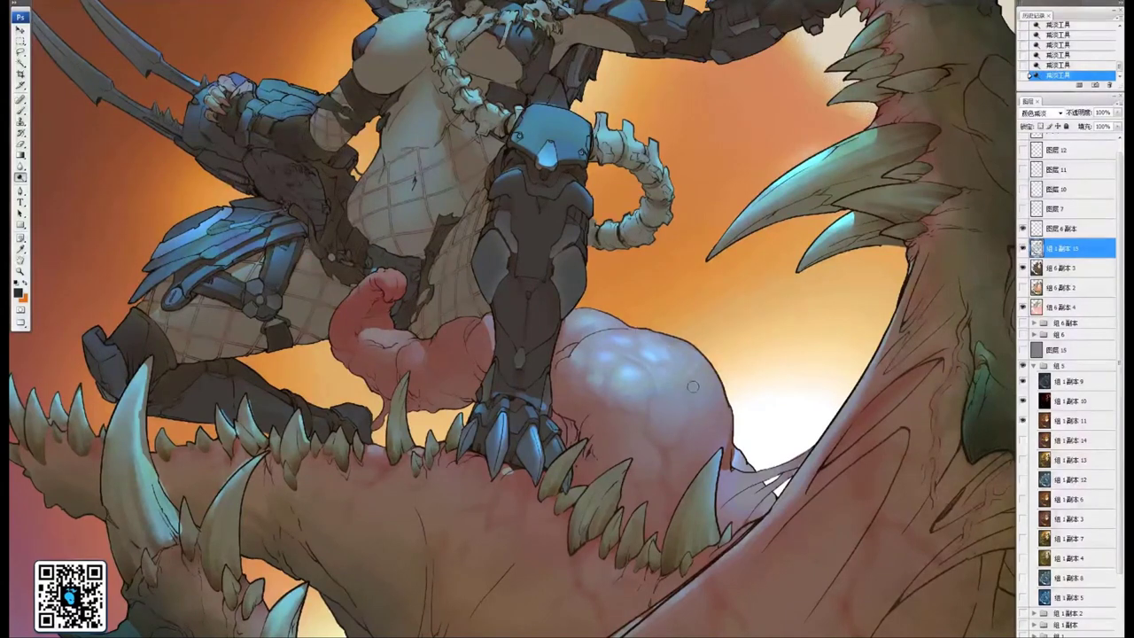
# Dodge small glossy highlights onto the curled pink tongue tip beside the huntress's knee
pyautogui.moveTo(495, 326); pyautogui.dragTo(641, 356)
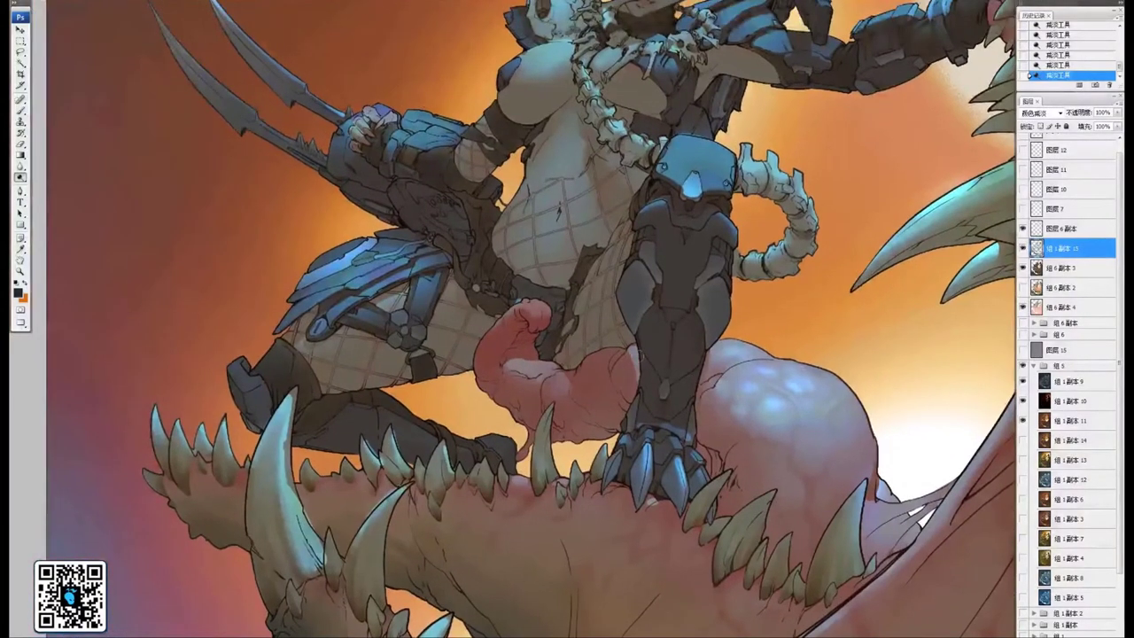
pyautogui.moveTo(521, 362); pyautogui.dragTo(555, 372)
pyautogui.moveTo(533, 312); pyautogui.dragTo(533, 316)
pyautogui.hotkey('ctrl', '-')
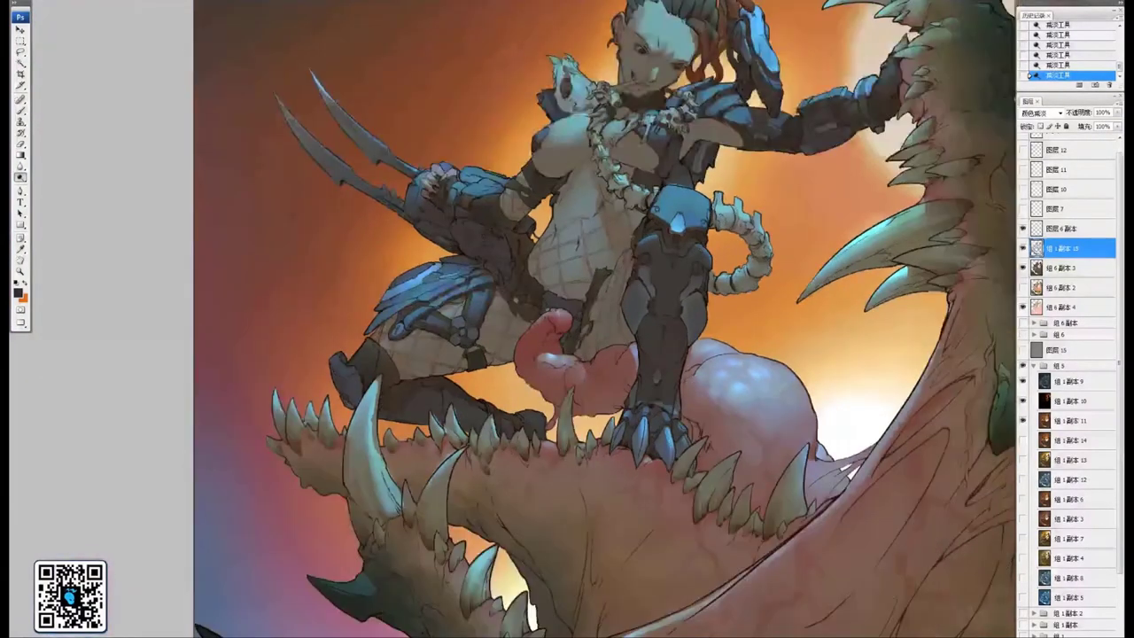
pyautogui.moveTo(463, 437)
pyautogui.mouseDown()
pyautogui.moveTo(513, 381)
pyautogui.moveTo(598, 361)
pyautogui.moveTo(622, 331)
pyautogui.mouseUp()
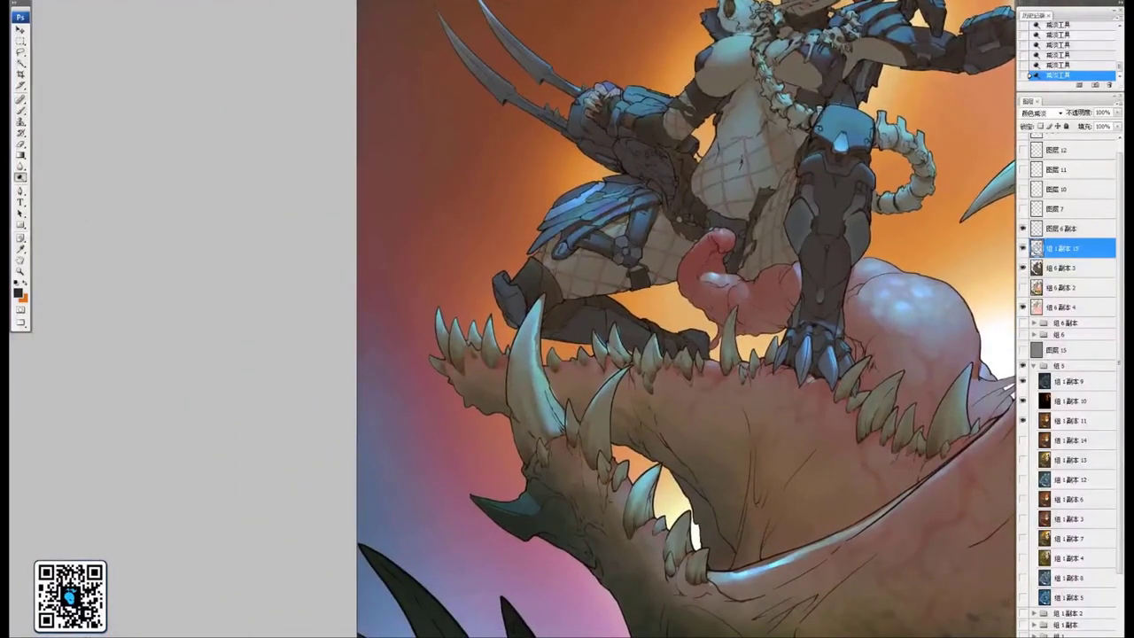
pyautogui.hotkey('ctrl', '-')
pyautogui.hotkey('ctrl', '-')
pyautogui.moveTo(759, 422)
pyautogui.mouseDown()
pyautogui.moveTo(694, 398)
pyautogui.moveTo(713, 416)
pyautogui.moveTo(704, 437)
pyautogui.mouseUp()
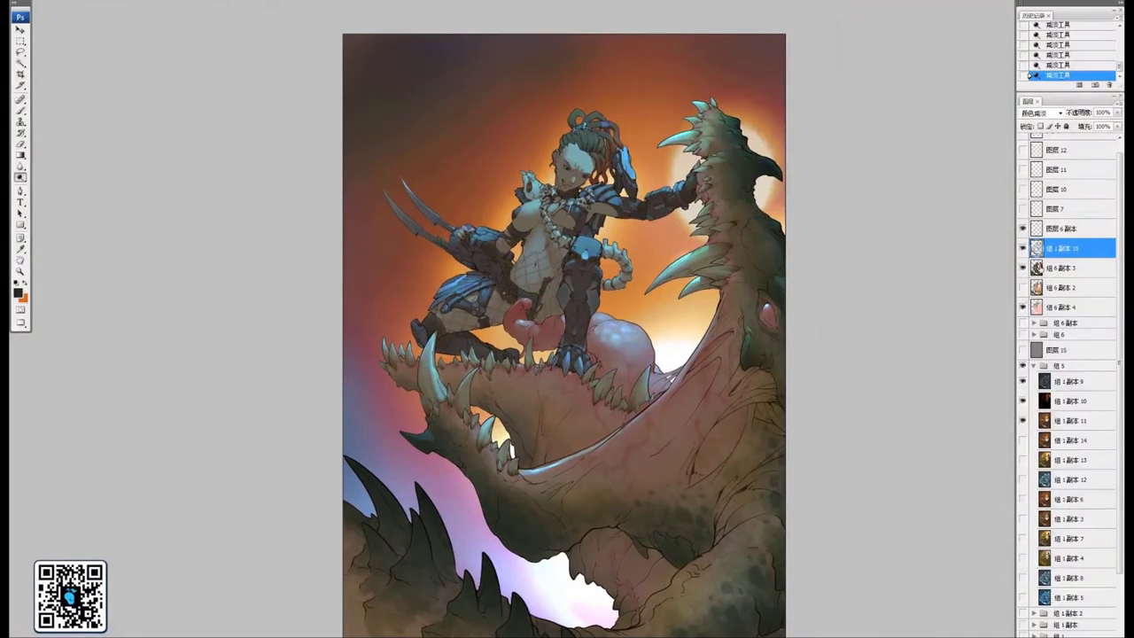
# Compare the artwork without the blue highlight layer, lower that layer's opacity to 77%, and duplicate the figure layer 组 6 副本 3 below it
pyautogui.click(1024, 249)
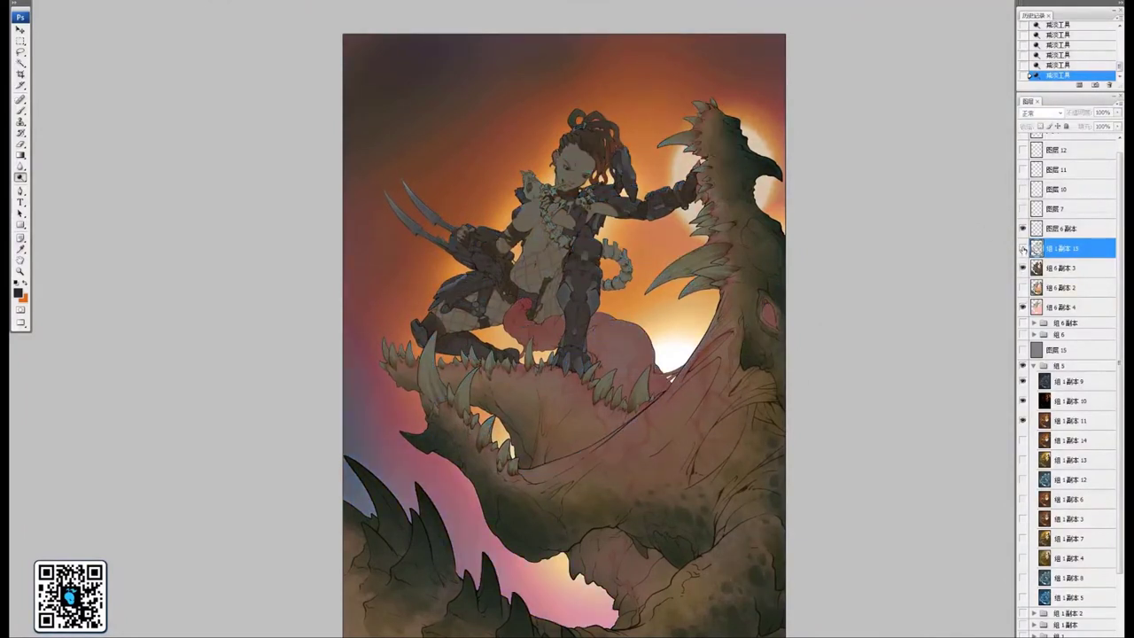
pyautogui.click(1023, 249)
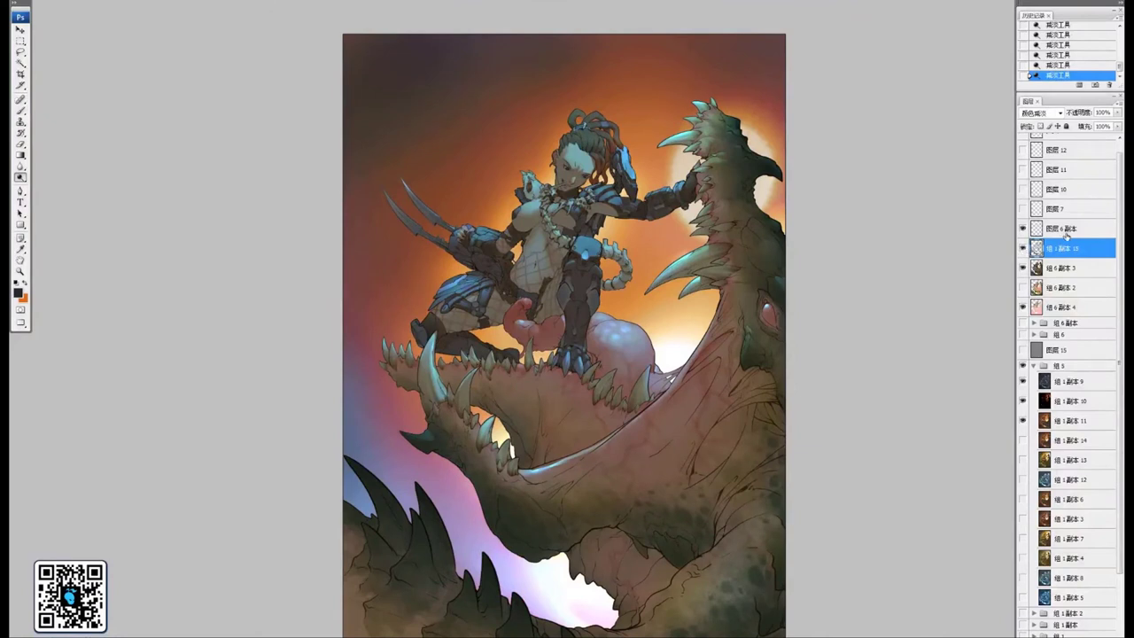
pyautogui.moveTo(1081, 115); pyautogui.dragTo(1066, 119)
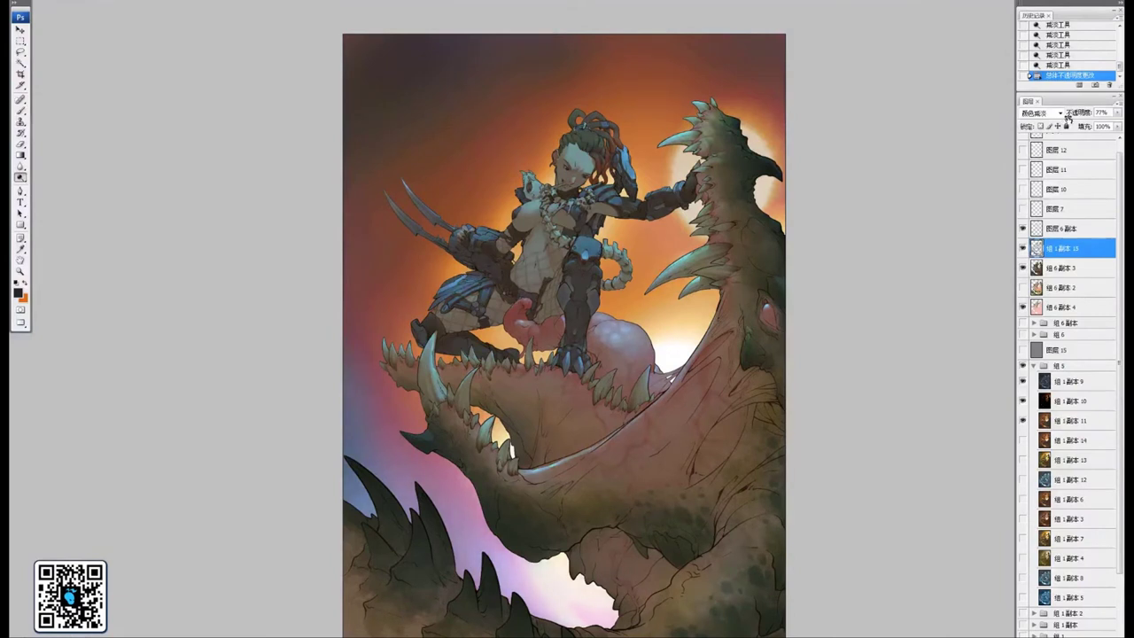
pyautogui.click(1067, 271)
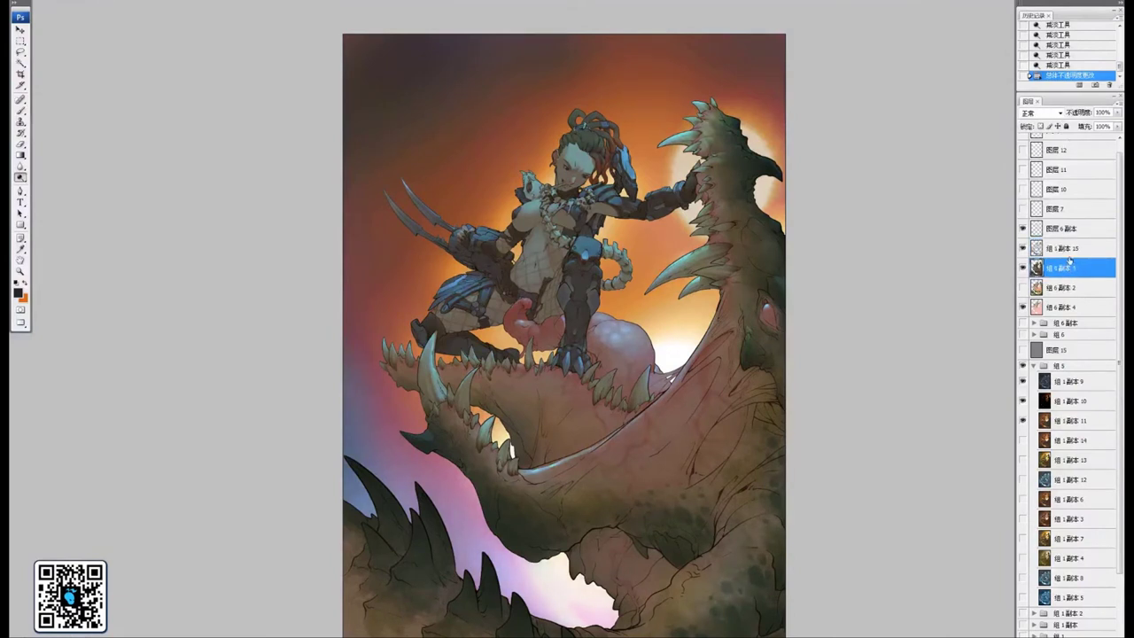
pyautogui.hotkey('ctrl', 'j')
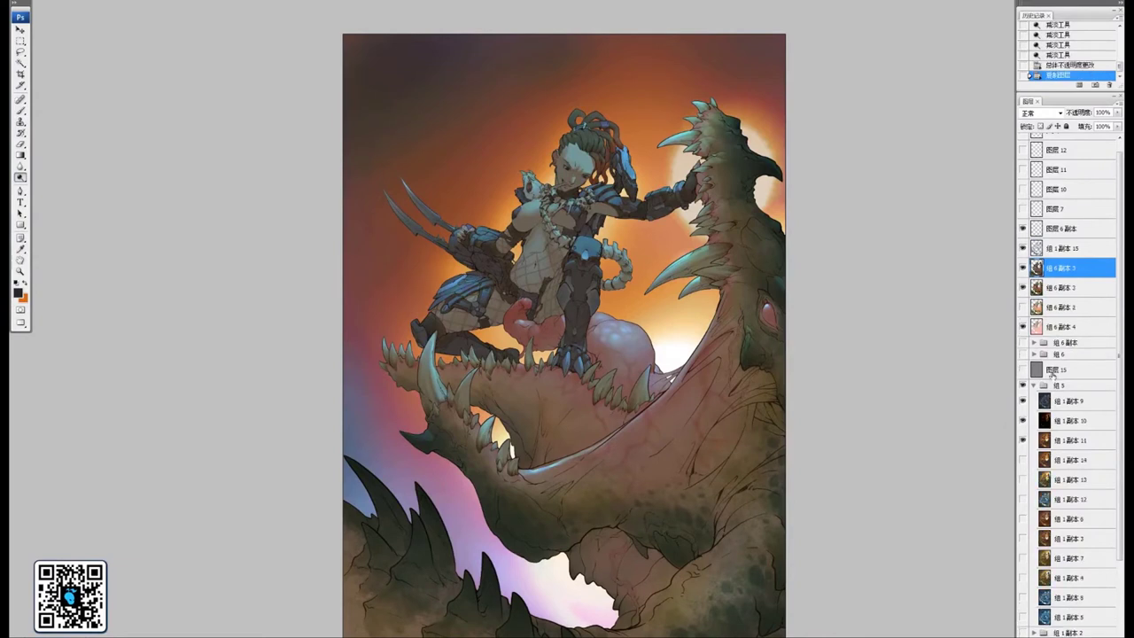
# Try to merge the blue highlight layer with the duplicated figure layer, and undo the merge
pyautogui.keyDown('shift'); pyautogui.click(1060, 255); pyautogui.keyUp('shift')
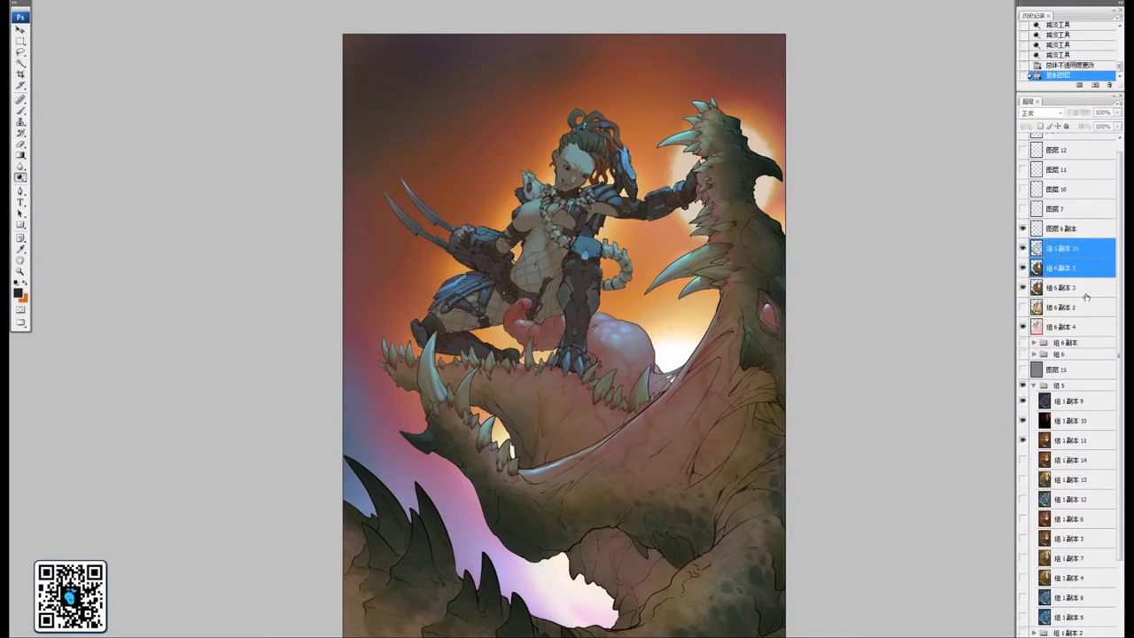
pyautogui.hotkey('ctrl', 'e')
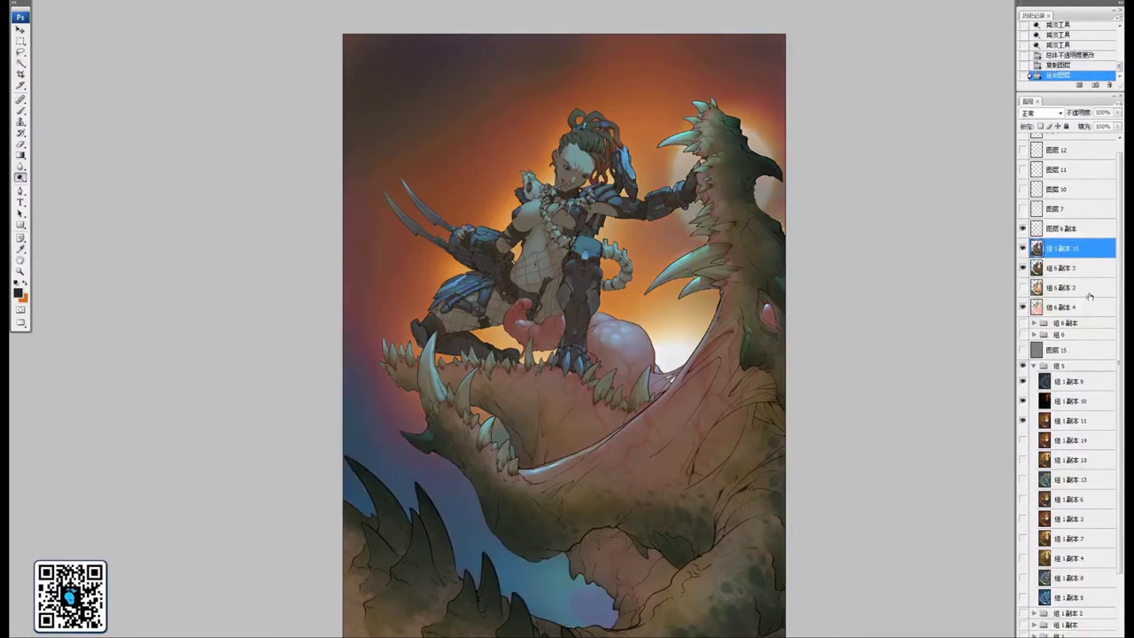
pyautogui.hotkey('ctrl', 'z')
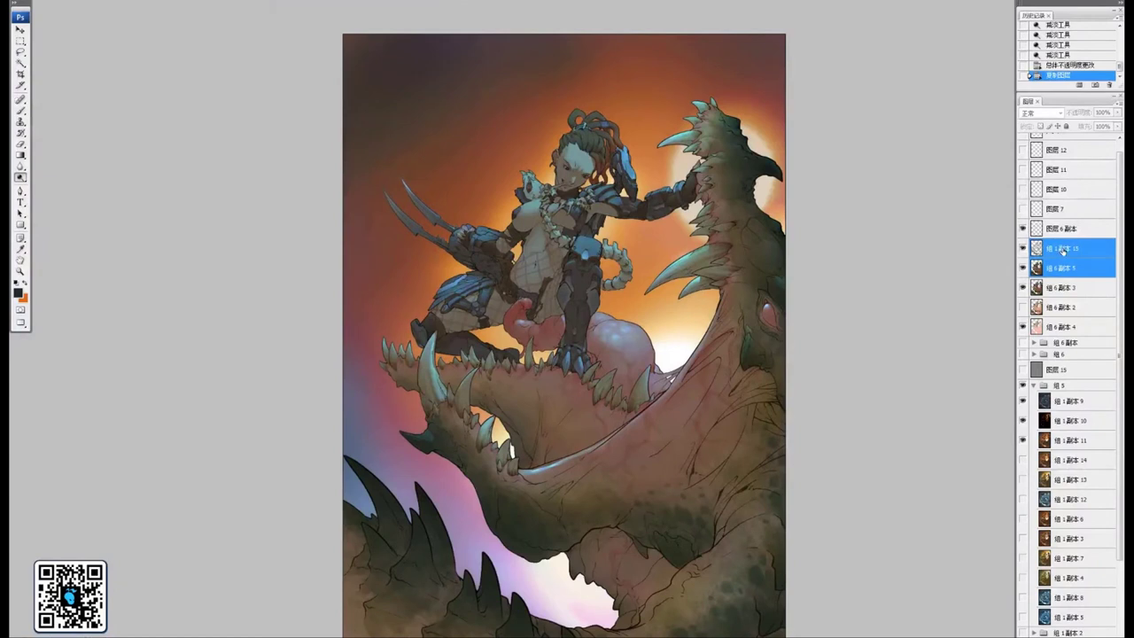
# Clear everything on the blue highlight layer outside the outline of the duplicated figure layer, and remove the selection
pyautogui.click(1062, 249)
pyautogui.keyDown('ctrl'); pyautogui.click(1037, 268); pyautogui.keyUp('ctrl')
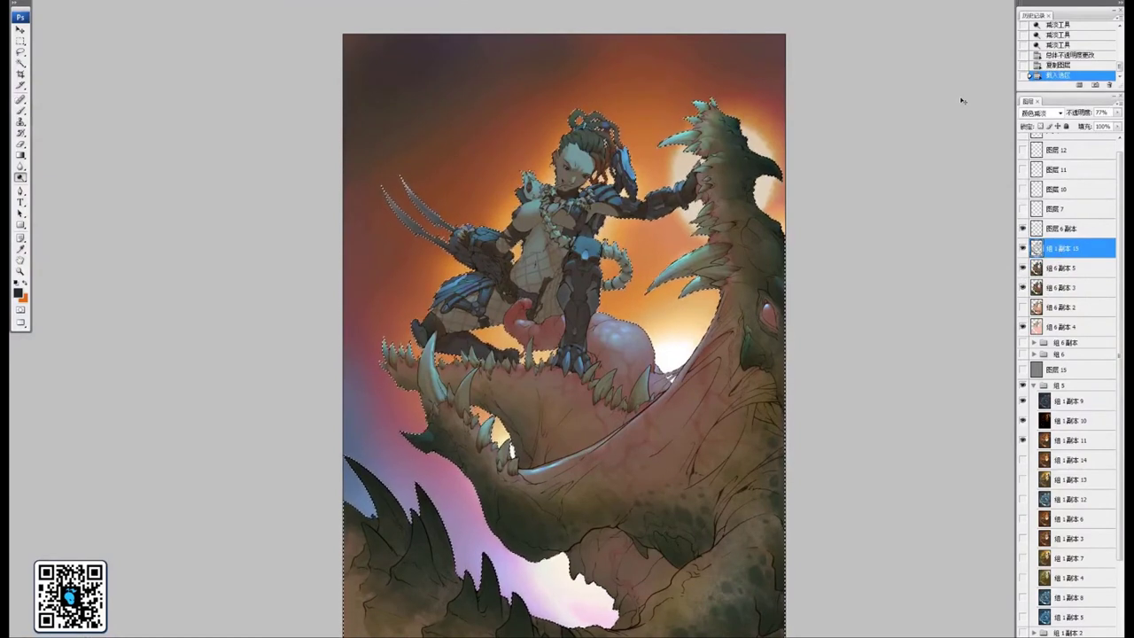
pyautogui.hotkey('ctrl', 'shift', 'i')
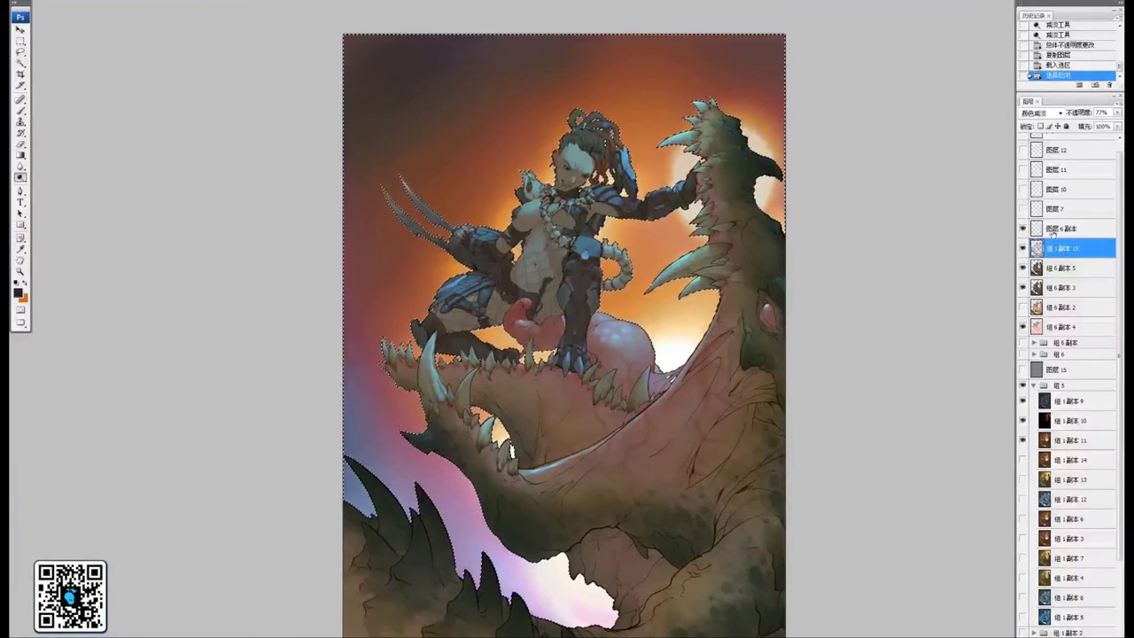
pyautogui.press('Delete')
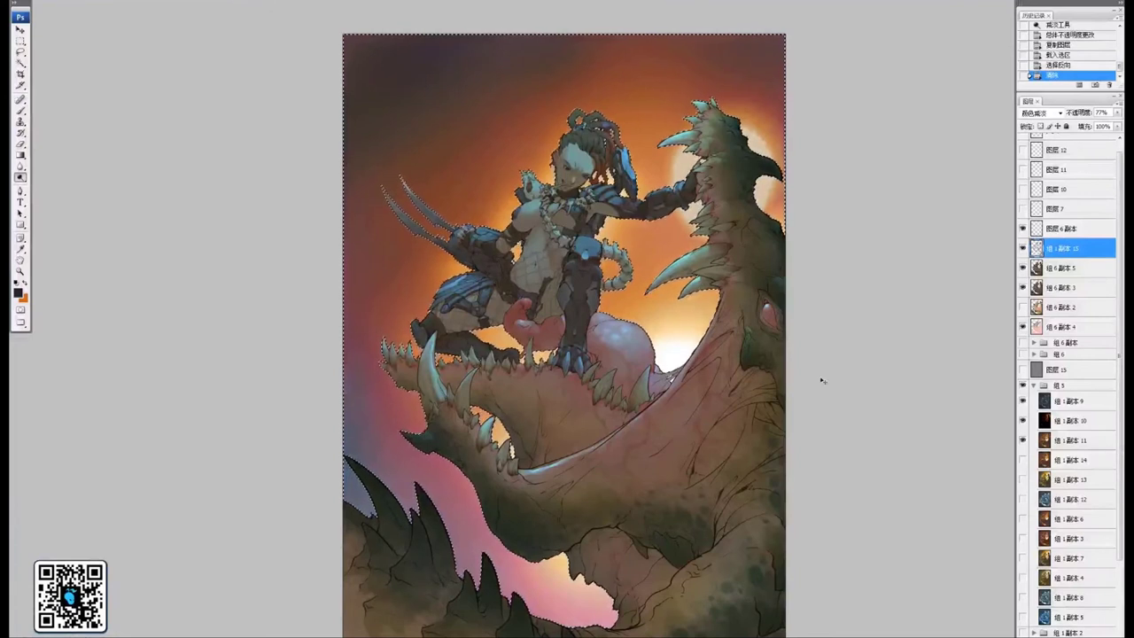
pyautogui.hotkey('ctrl', 'd')
# Merge the trimmed highlight layer down into the duplicated figure layer and compare the artwork with the merged layer hidden
pyautogui.press('Delete')
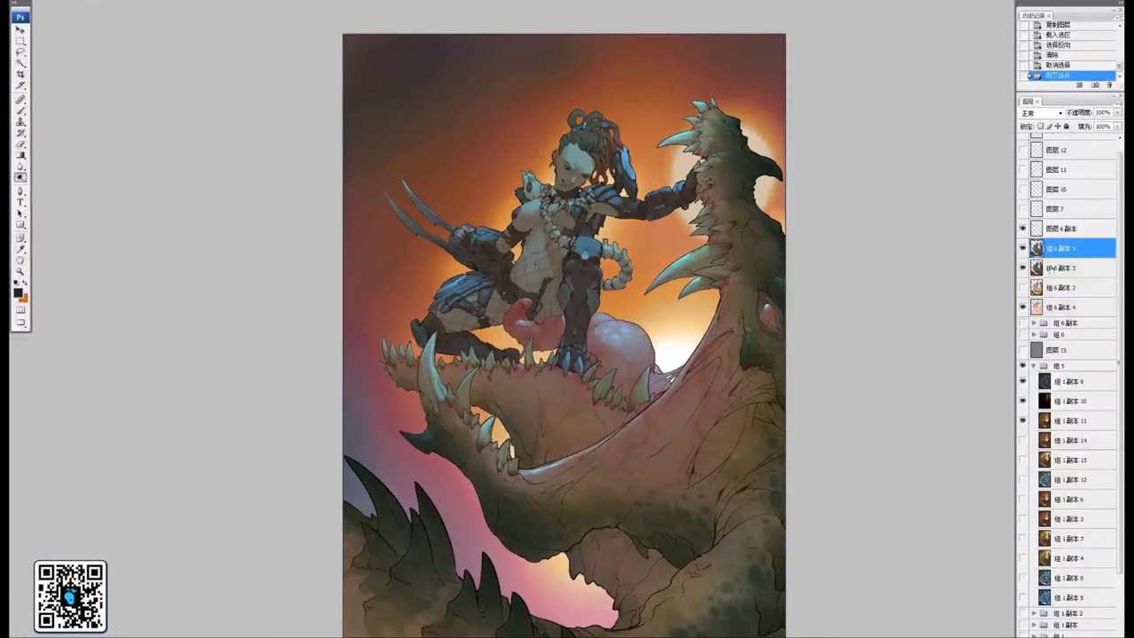
pyautogui.click(1023, 248)
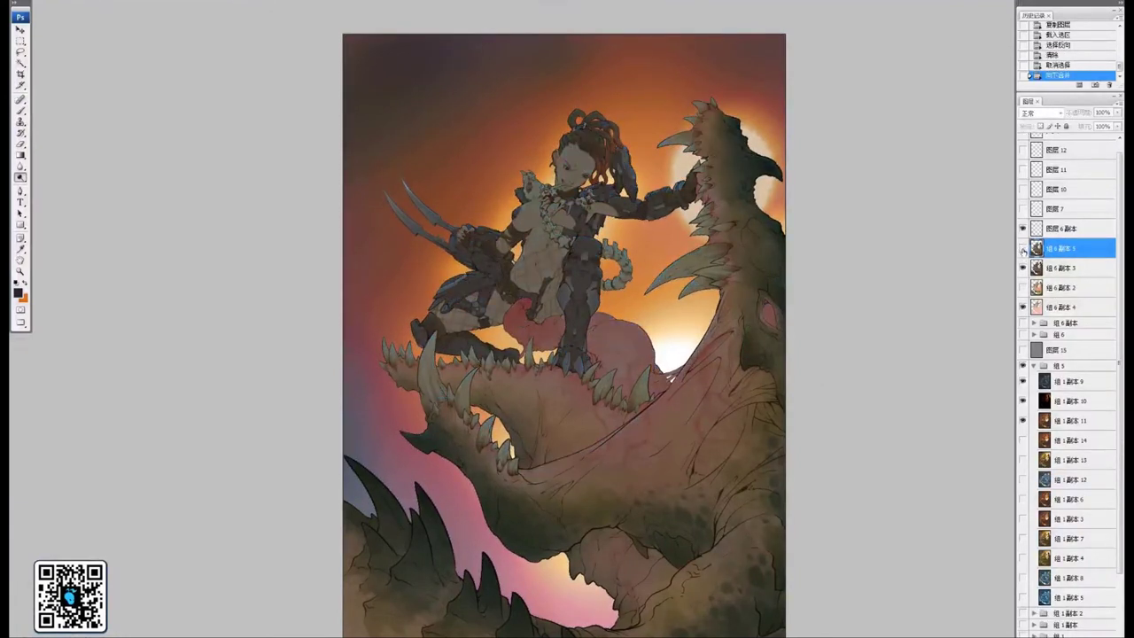
pyautogui.click(1023, 248)
# Duplicate the dark warm-light layer 组 1 副本 10 and move the copy directly above the merged figure layer
pyautogui.click(1061, 399)
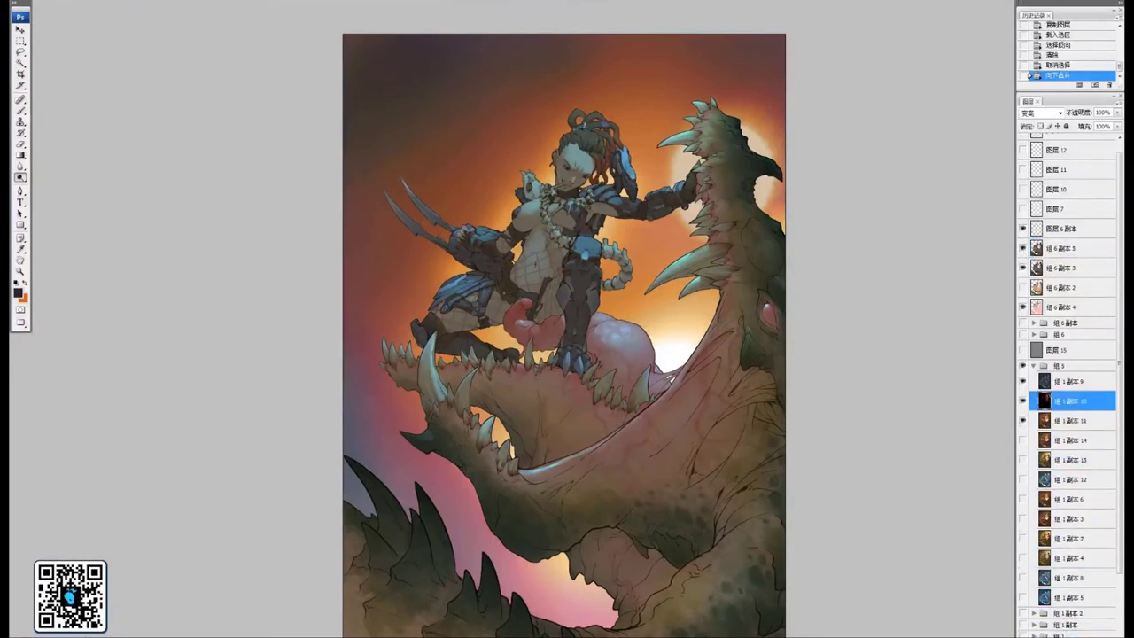
pyautogui.hotkey('ctrl', 'j')
pyautogui.moveTo(1079, 403); pyautogui.dragTo(1067, 239)
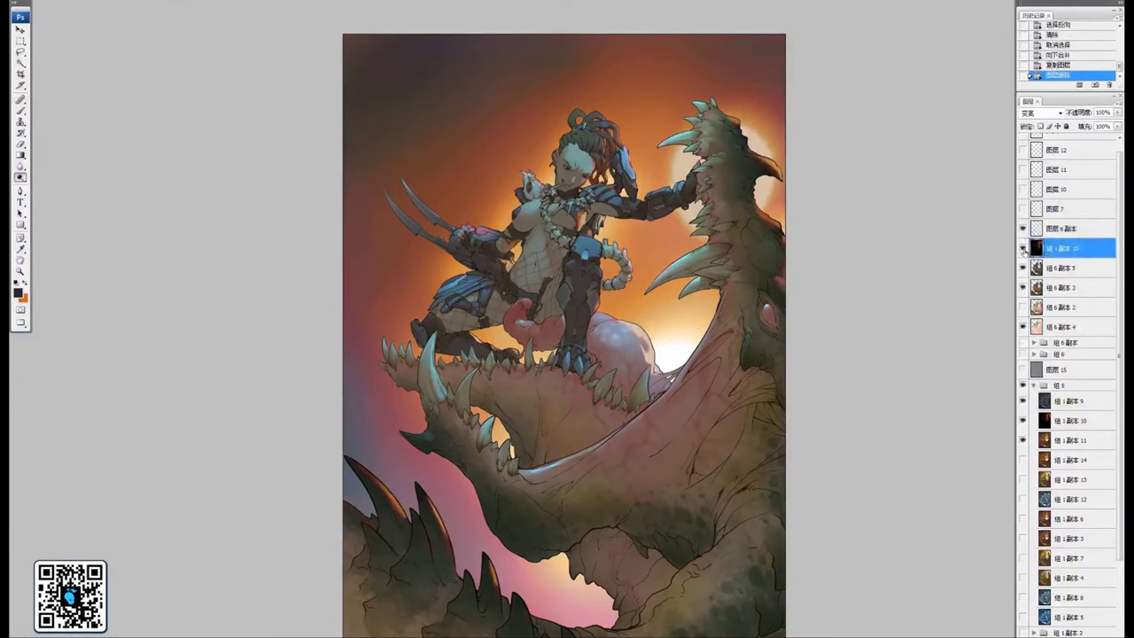
# Compare the artwork with the warm-light copy hidden, and set its blend mode to Color Dodge (颜色减淡)
pyautogui.click(1023, 249)
pyautogui.click(1024, 249)
pyautogui.click(1023, 249)
pyautogui.click(1023, 249)
pyautogui.click(1061, 116)
pyautogui.click(1039, 212)
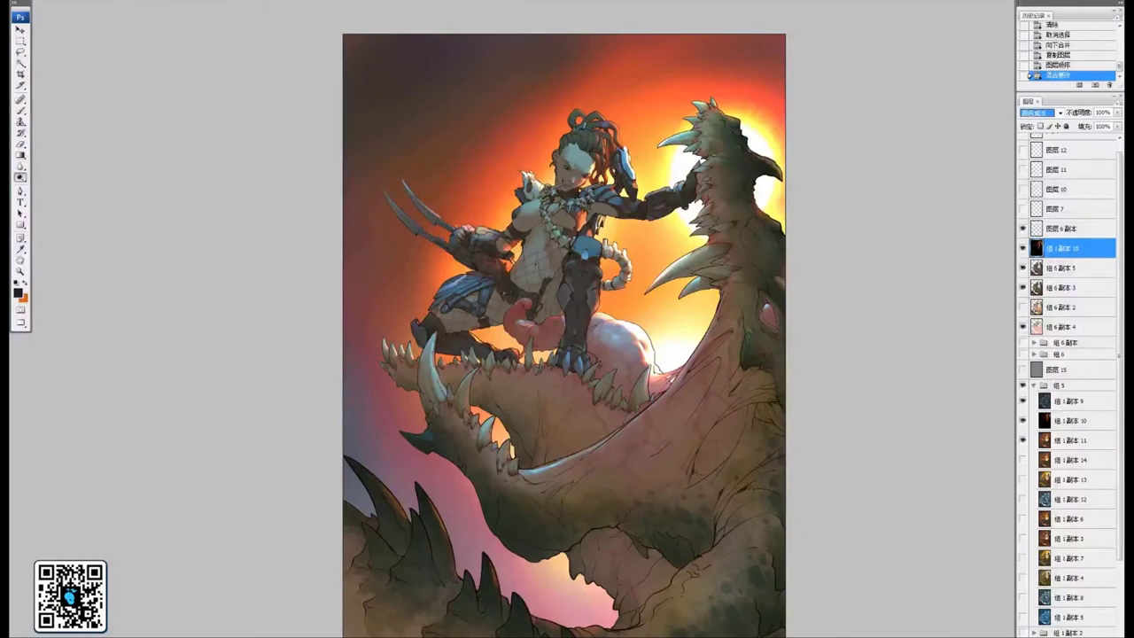
# Inspect the warm light on the huntress's chest armour and bone necklace, comparing it with the Color Dodge layer hidden
pyautogui.hotkey('ctrl', '+')
pyautogui.hotkey('ctrl', '+')
pyautogui.moveTo(741, 130)
pyautogui.mouseDown()
pyautogui.moveTo(666, 284)
pyautogui.moveTo(603, 362)
pyautogui.moveTo(593, 354)
pyautogui.mouseUp()
pyautogui.scroll(6, 613, 300)
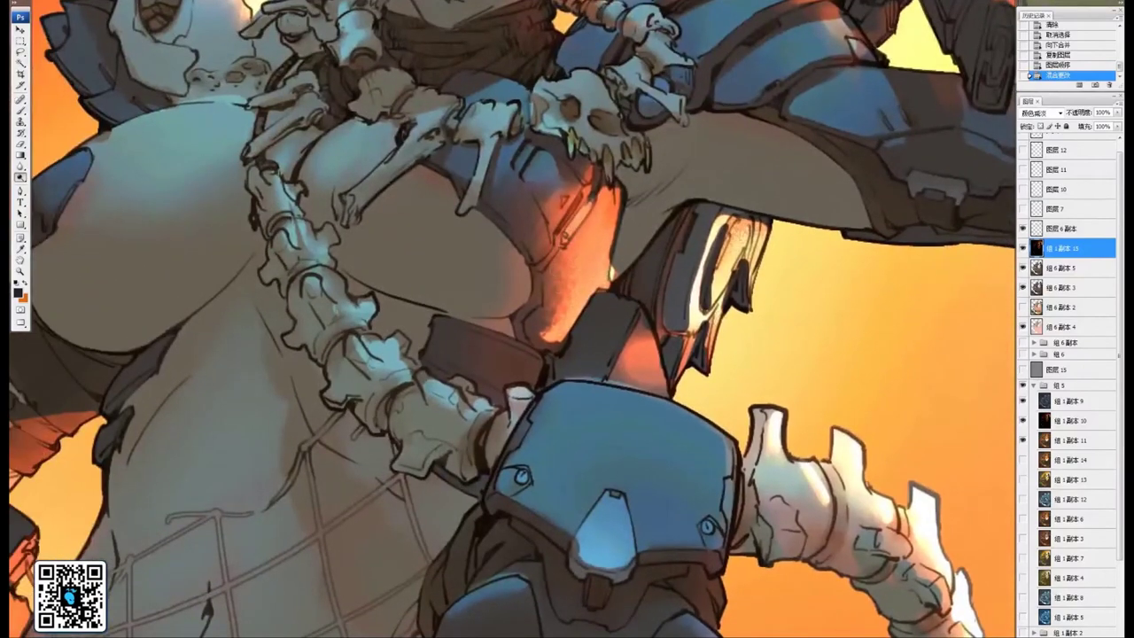
pyautogui.moveTo(671, 231); pyautogui.dragTo(658, 298)
pyautogui.click(1023, 248)
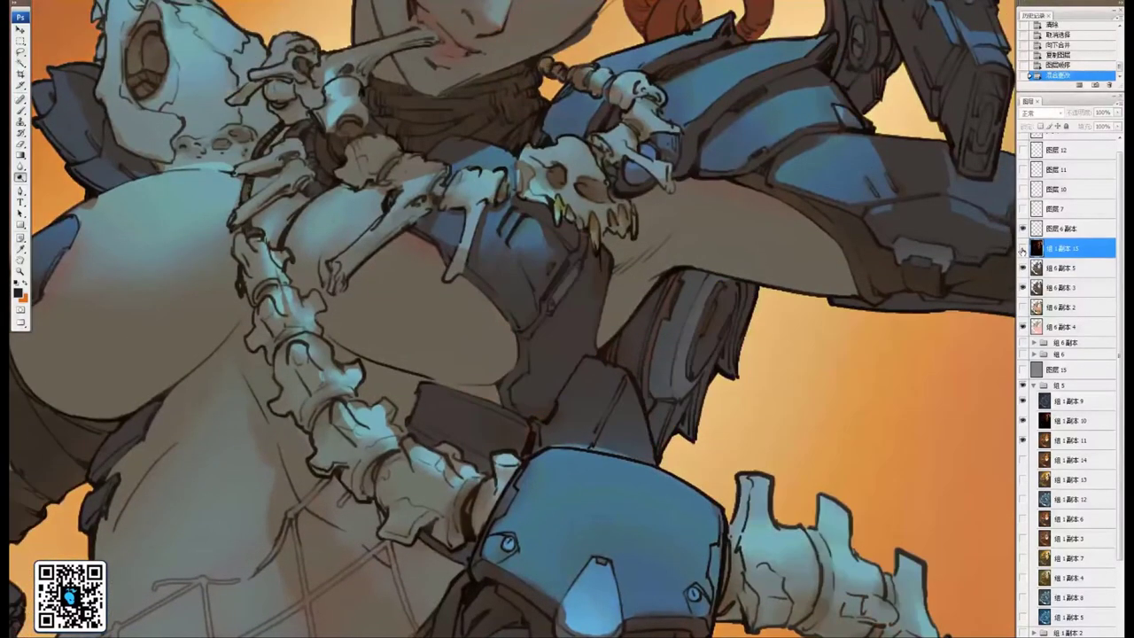
pyautogui.click(1023, 248)
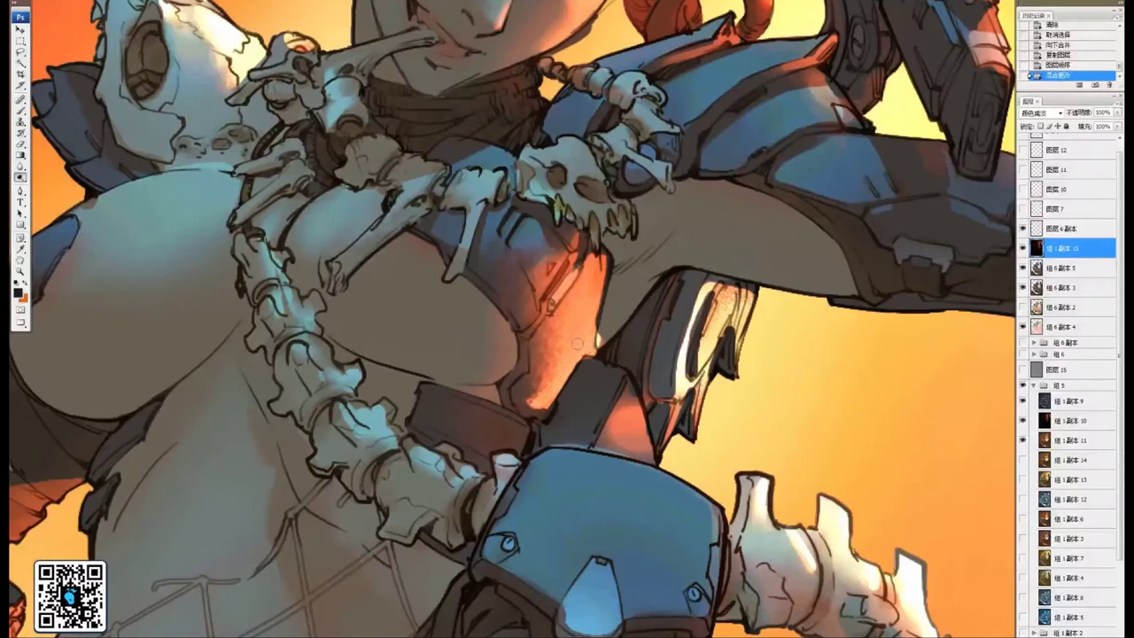
pyautogui.moveTo(723, 166); pyautogui.dragTo(583, 409)
# Examine the warm light around the huntress's head and shoulders and on the creature's upper jaw
pyautogui.moveTo(775, 19); pyautogui.dragTo(702, 258)
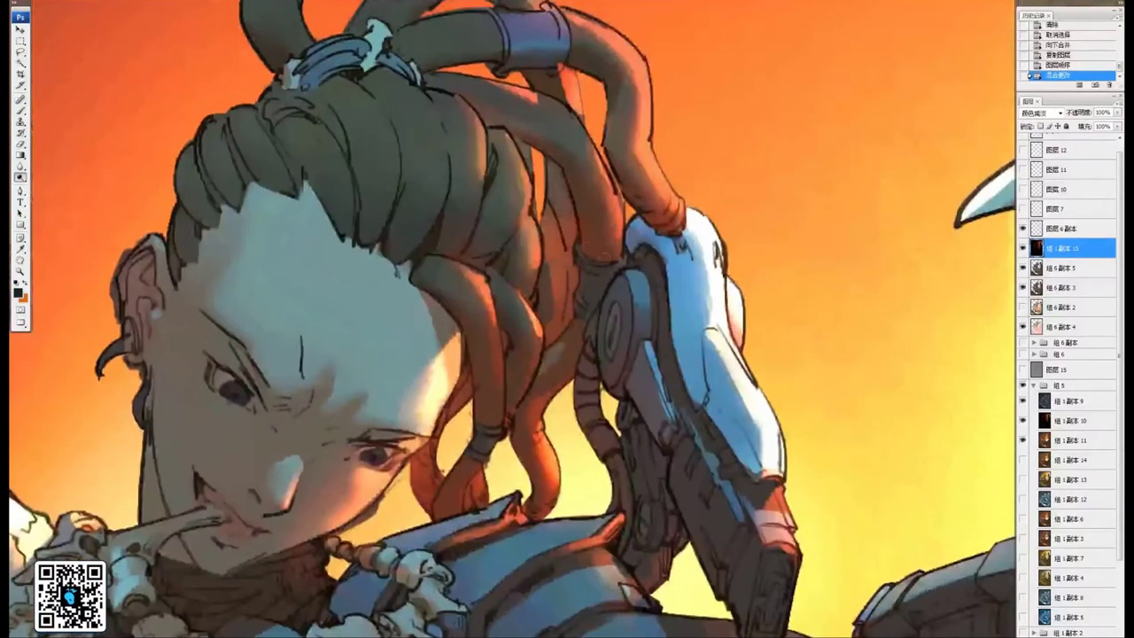
pyautogui.scroll(-2, 625, 302)
pyautogui.moveTo(770, 370); pyautogui.dragTo(706, 334)
pyautogui.scroll(-1, 717, 329)
pyautogui.moveTo(780, 381); pyautogui.dragTo(718, 353)
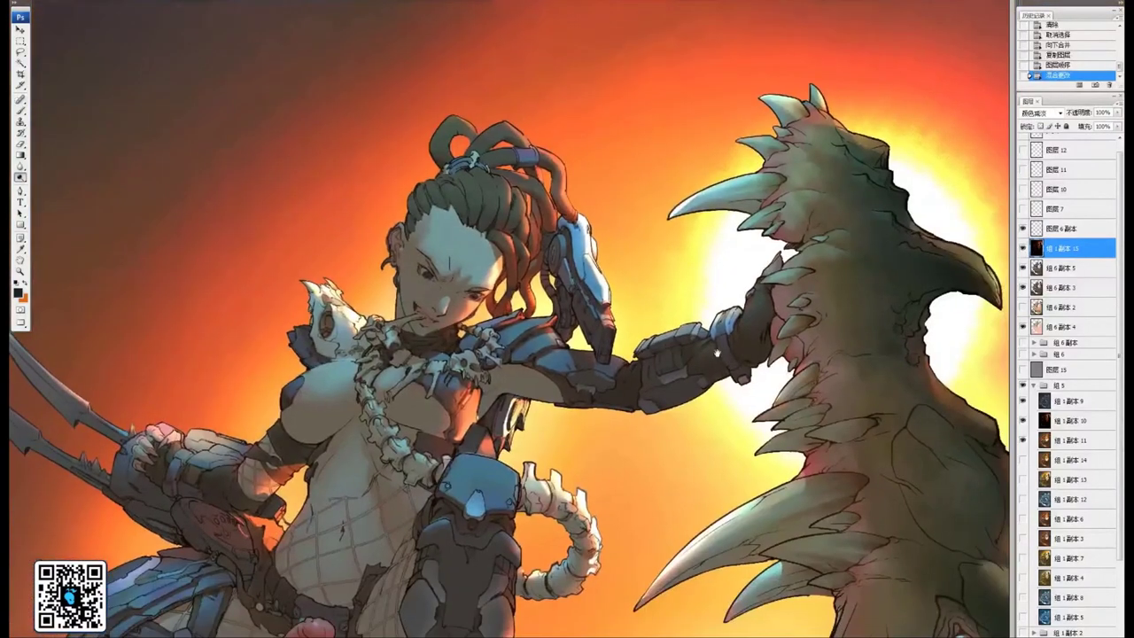
pyautogui.scroll(-2, 749, 360)
pyautogui.scroll(1, 626, 221)
pyautogui.scroll(1, 626, 220)
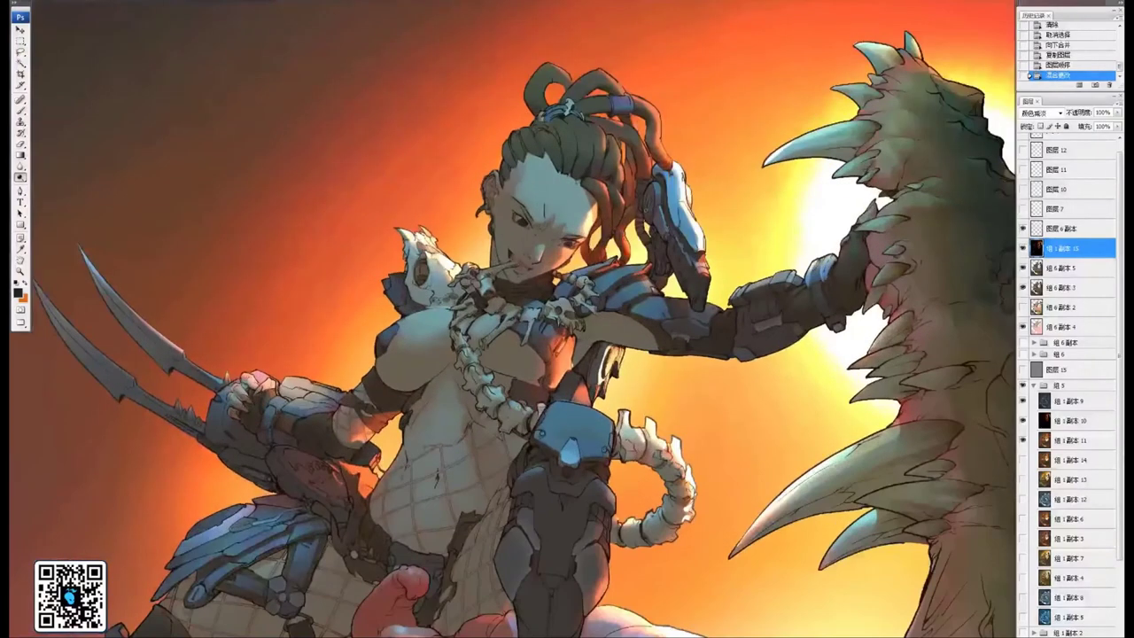
# Compare the huntress's face, dreadlocks and shoulder device with the warm-light layer and the merged figure layer switched off and on
pyautogui.hotkey('ctrl', '+')
pyautogui.hotkey('ctrl', '+')
pyautogui.hotkey('ctrl', '+')
pyautogui.hotkey('ctrl', '+')
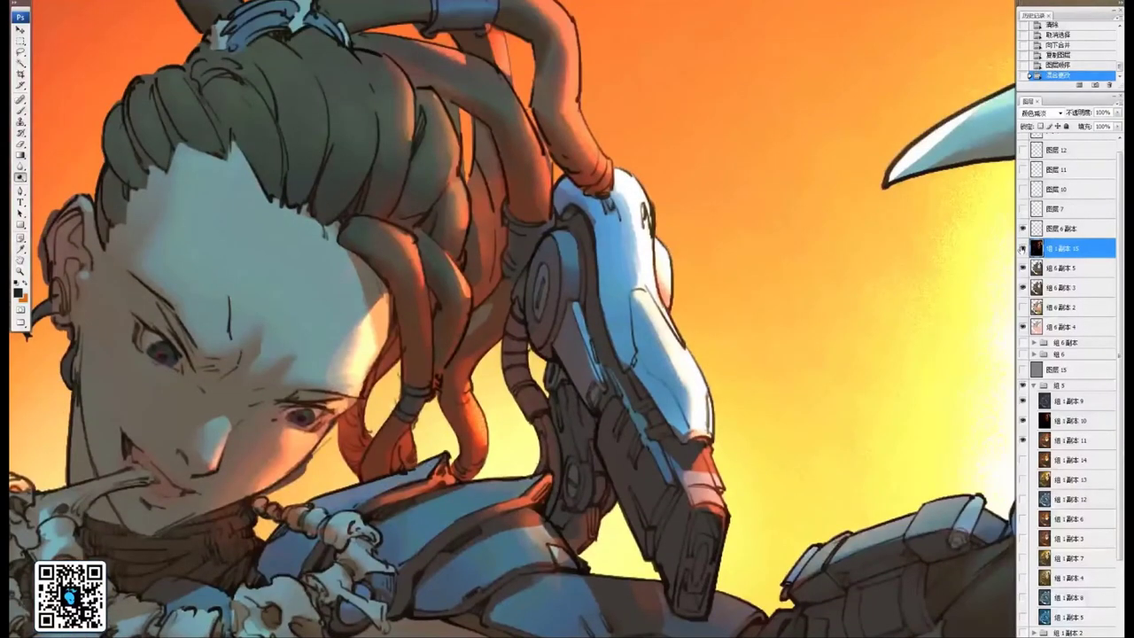
pyautogui.click(1023, 249)
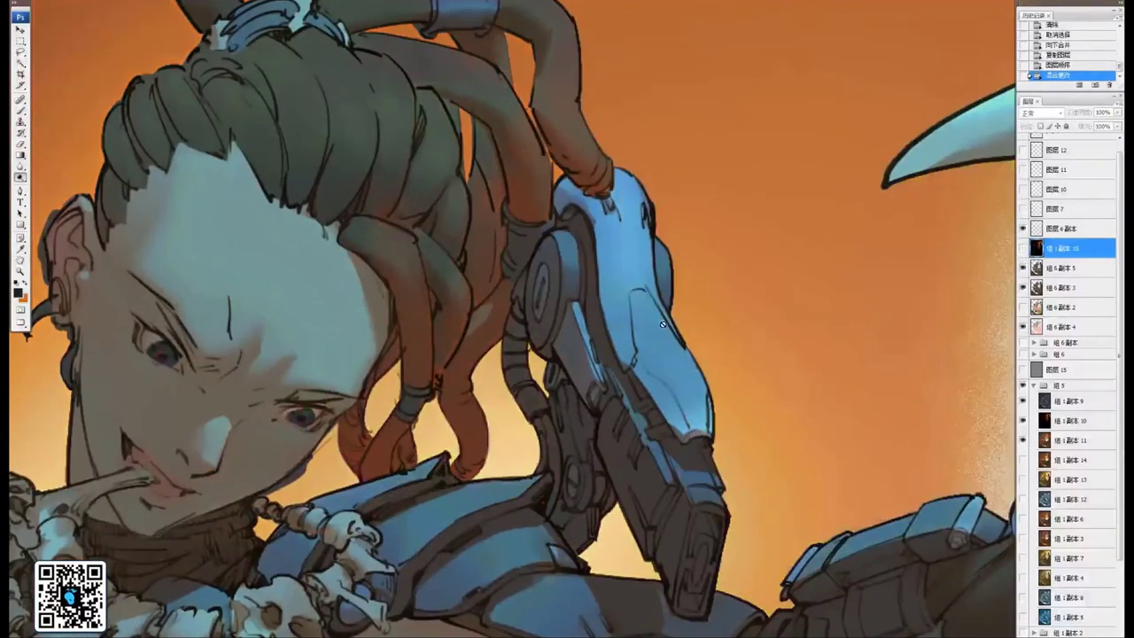
pyautogui.moveTo(620, 241); pyautogui.dragTo(658, 260)
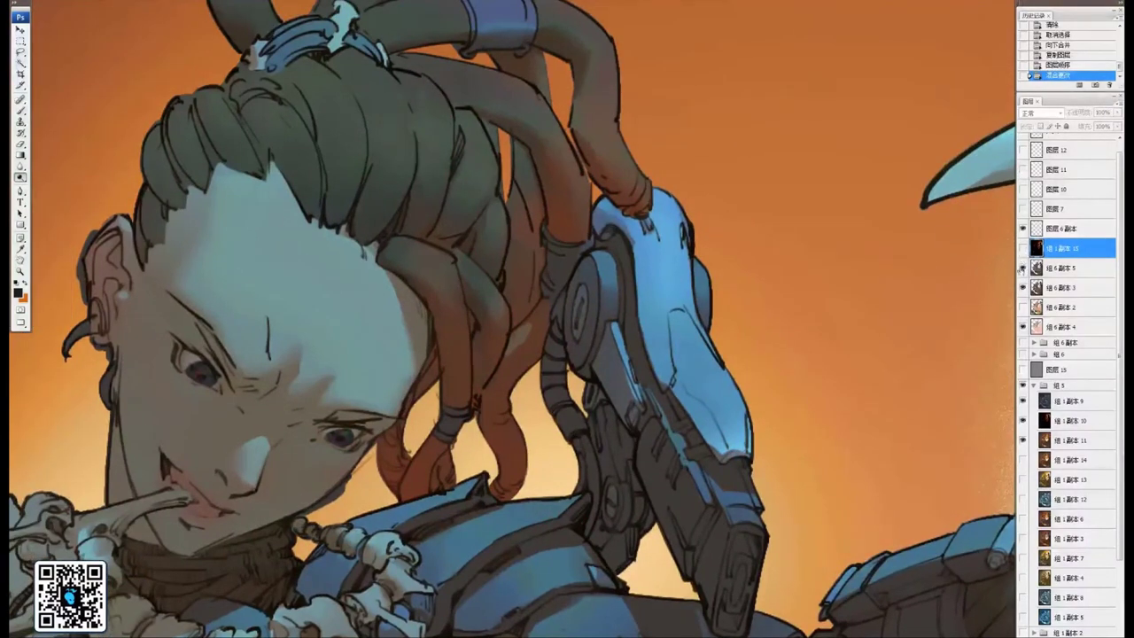
pyautogui.click(1024, 267)
pyautogui.click(1023, 267)
pyautogui.moveTo(819, 355); pyautogui.dragTo(796, 361)
pyautogui.click(1024, 249)
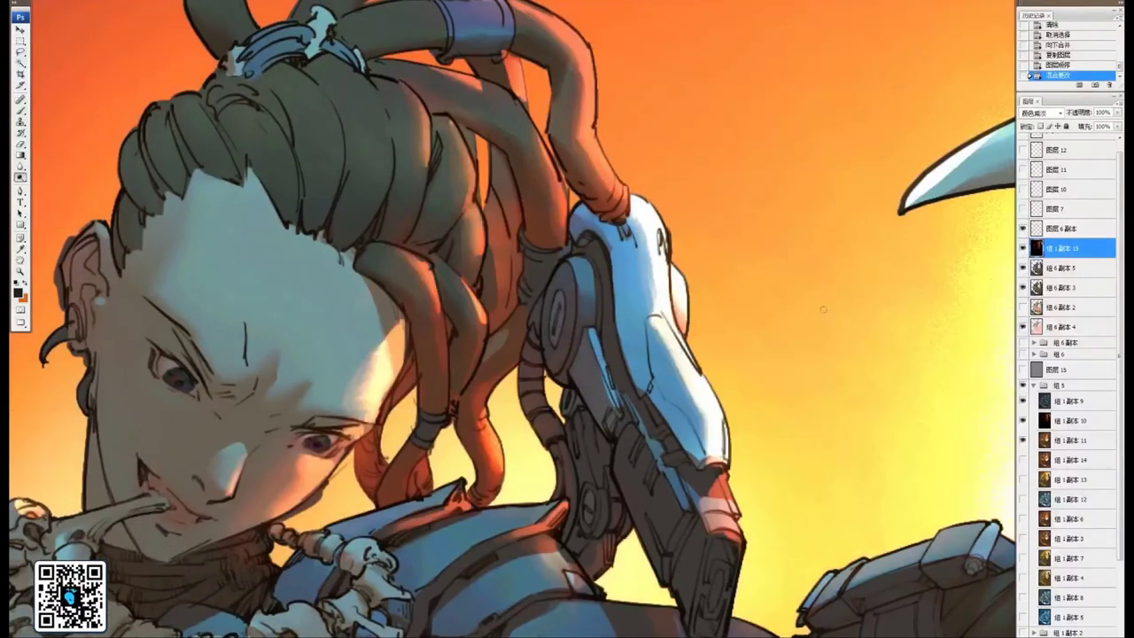
pyautogui.moveTo(677, 283); pyautogui.dragTo(687, 287)
pyautogui.moveTo(691, 364); pyautogui.dragTo(681, 362)
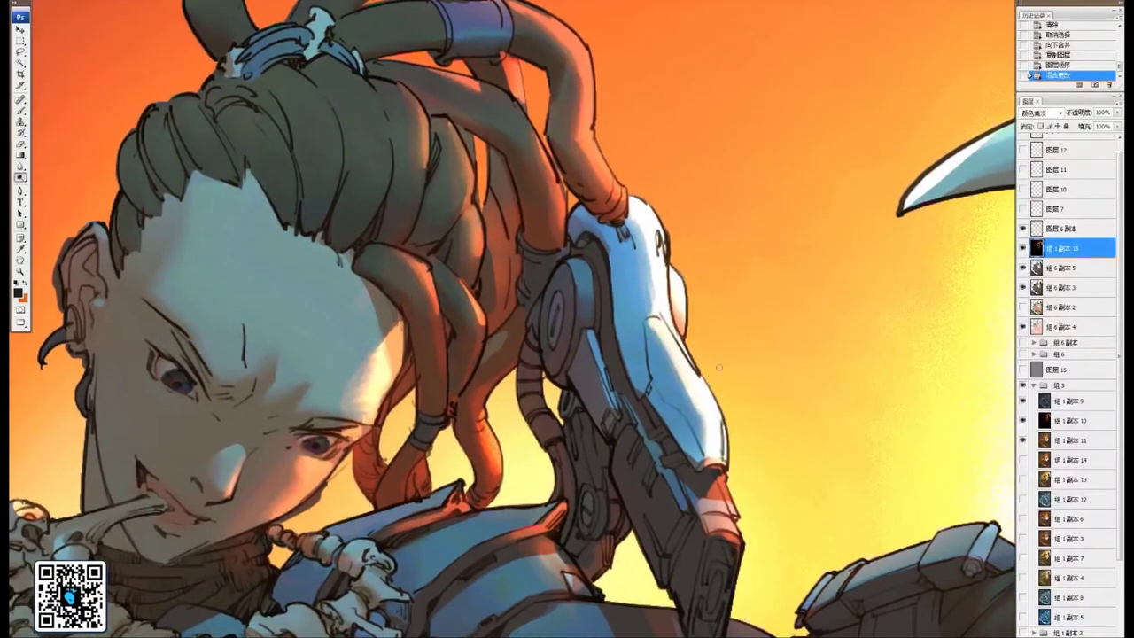
# Darken the warm-light Color Dodge layer with Brightness/Contrast at a brightness of -150
pyautogui.scroll(-2, 683, 297)
pyautogui.moveTo(921, 231); pyautogui.dragTo(919, 246)
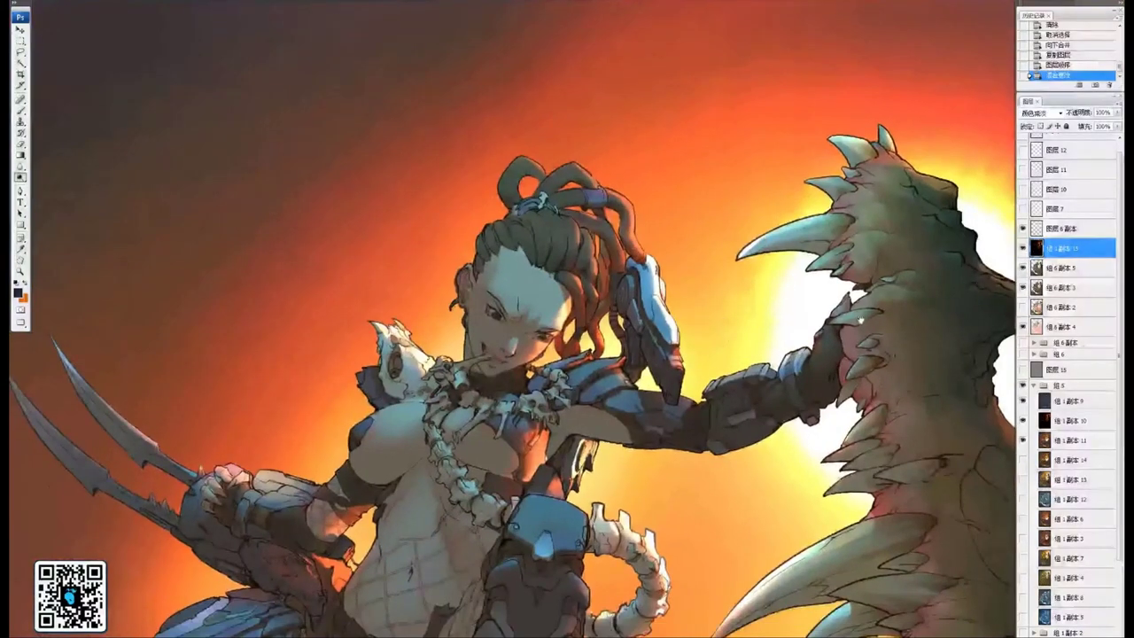
pyautogui.scroll(-3, 690, 364)
pyautogui.moveTo(539, 266); pyautogui.dragTo(557, 244)
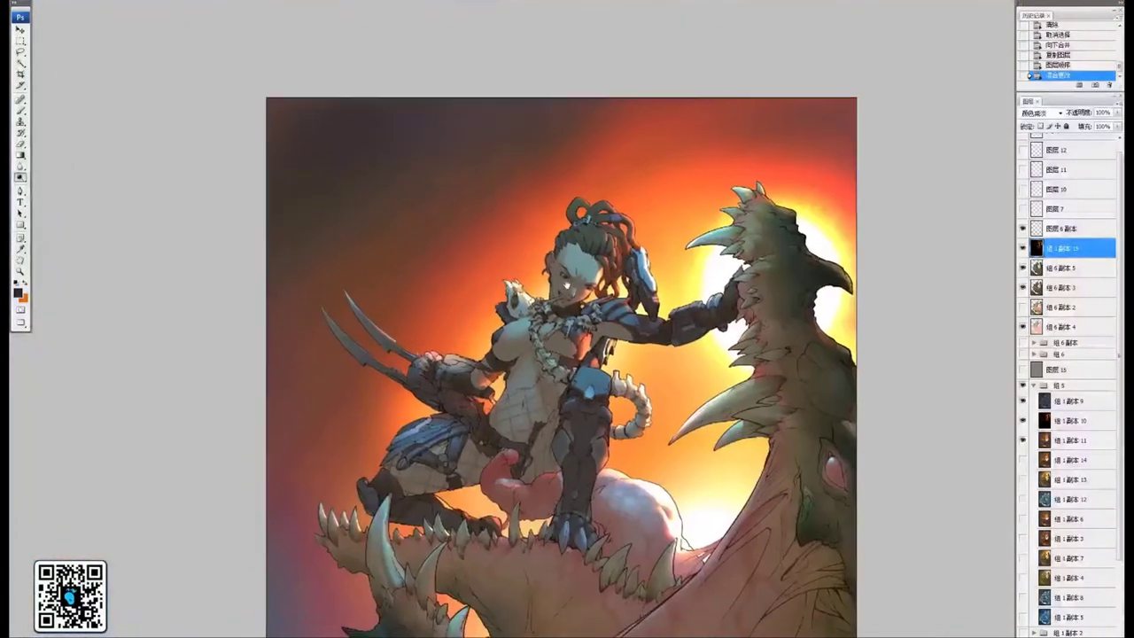
pyautogui.click(25, 1)
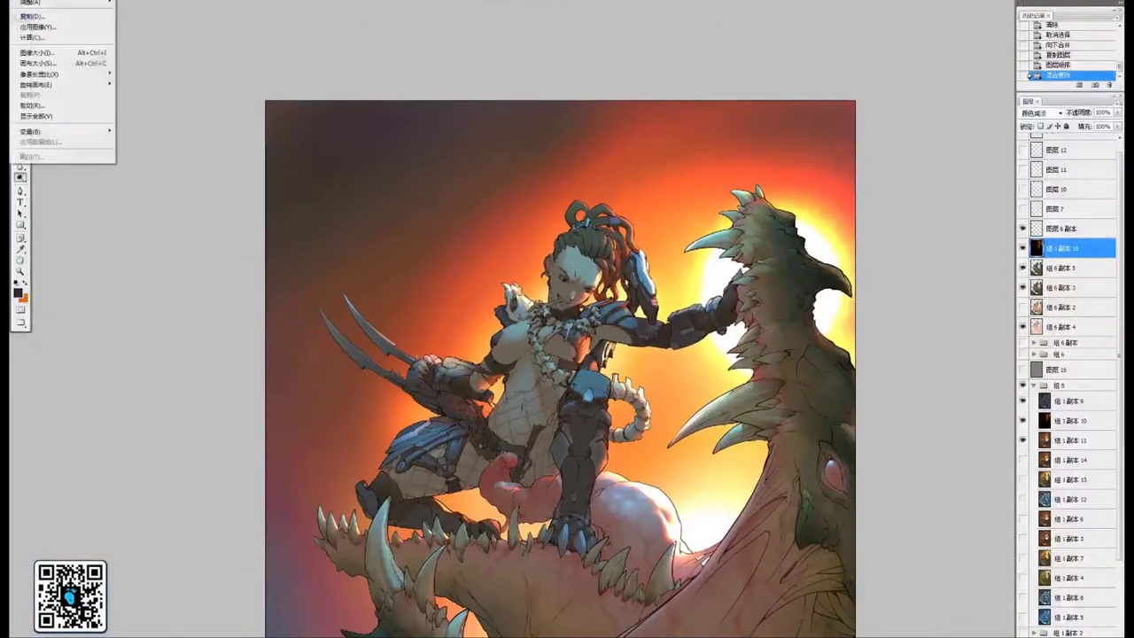
pyautogui.moveTo(96, 2)
pyautogui.click(144, 65)
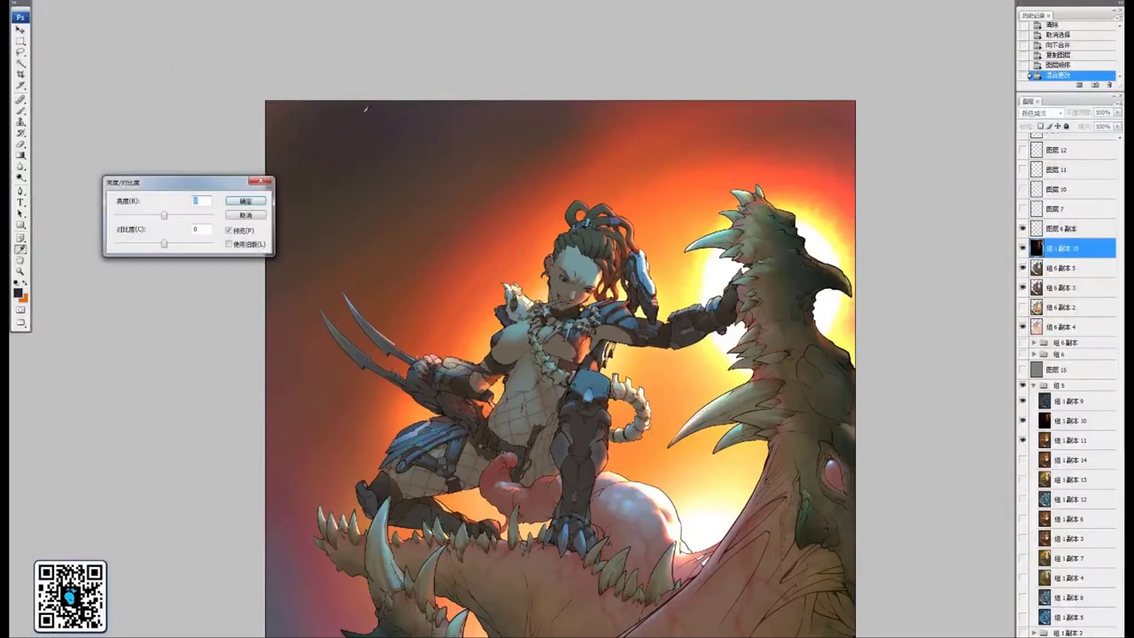
pyautogui.moveTo(164, 216); pyautogui.dragTo(140, 218)
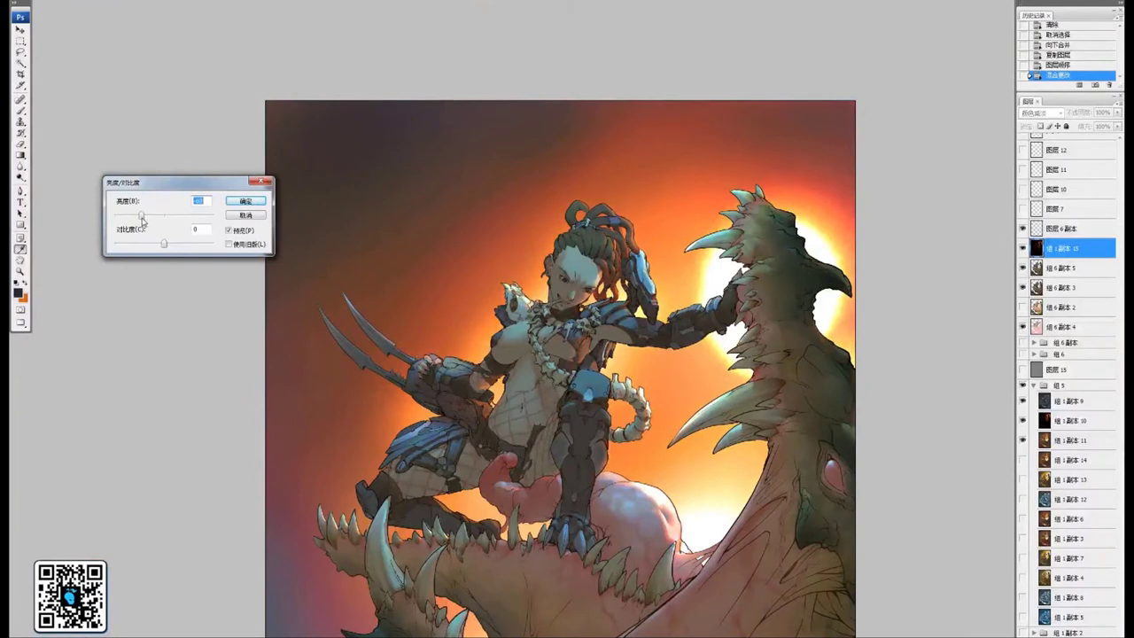
pyautogui.moveTo(136, 218); pyautogui.dragTo(94, 218)
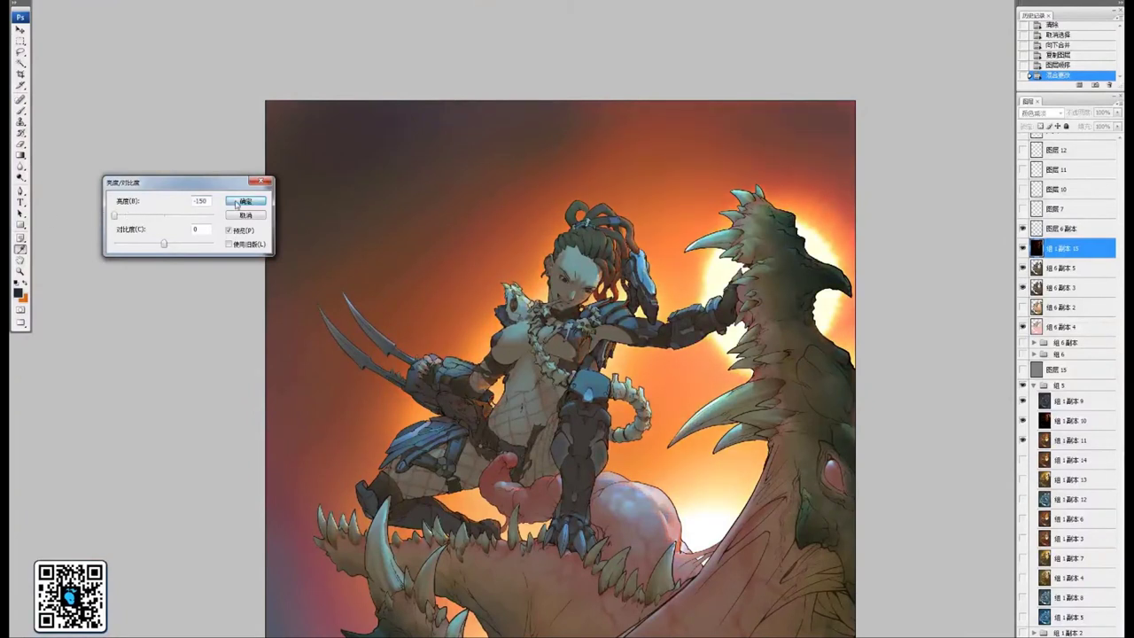
pyautogui.click(245, 201)
# Select the huntress's armour with the Magic Wand on layer 组 6 副本 4 and add a second colour area to the selection
pyautogui.hotkey('ctrl', '+')
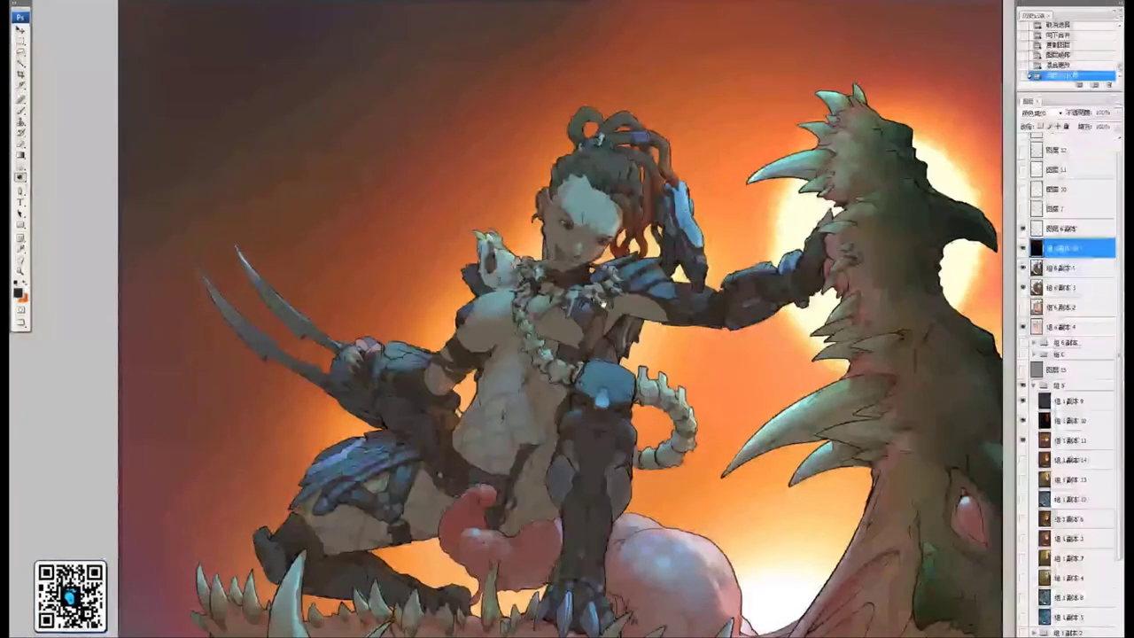
pyautogui.moveTo(616, 285); pyautogui.dragTo(590, 293)
pyautogui.click(1063, 328)
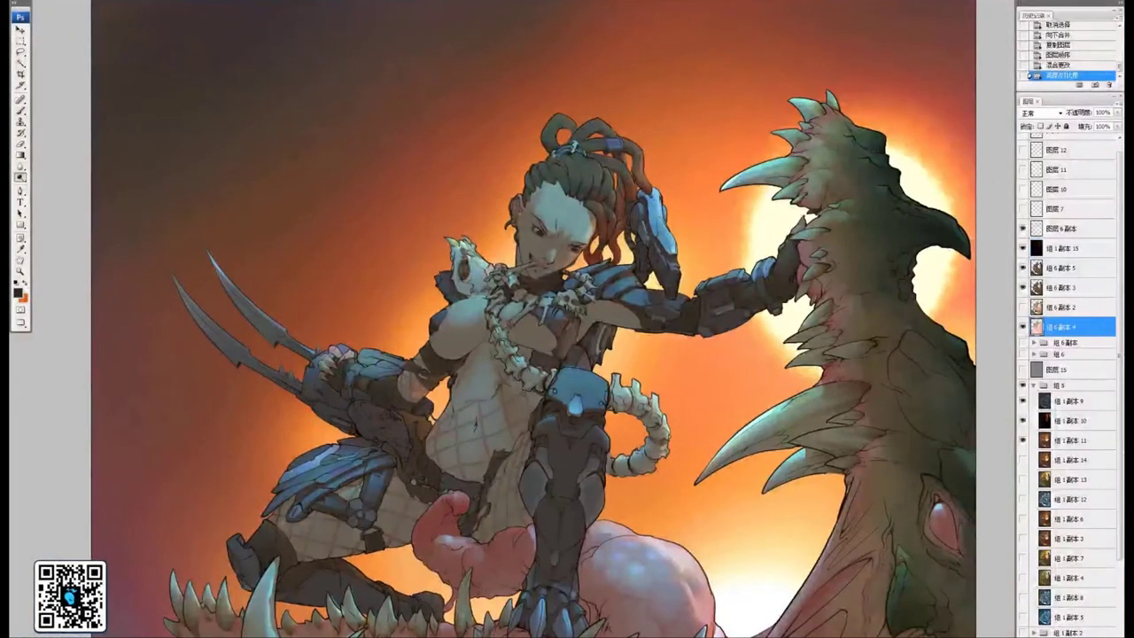
pyautogui.press('w')
pyautogui.click(649, 214)
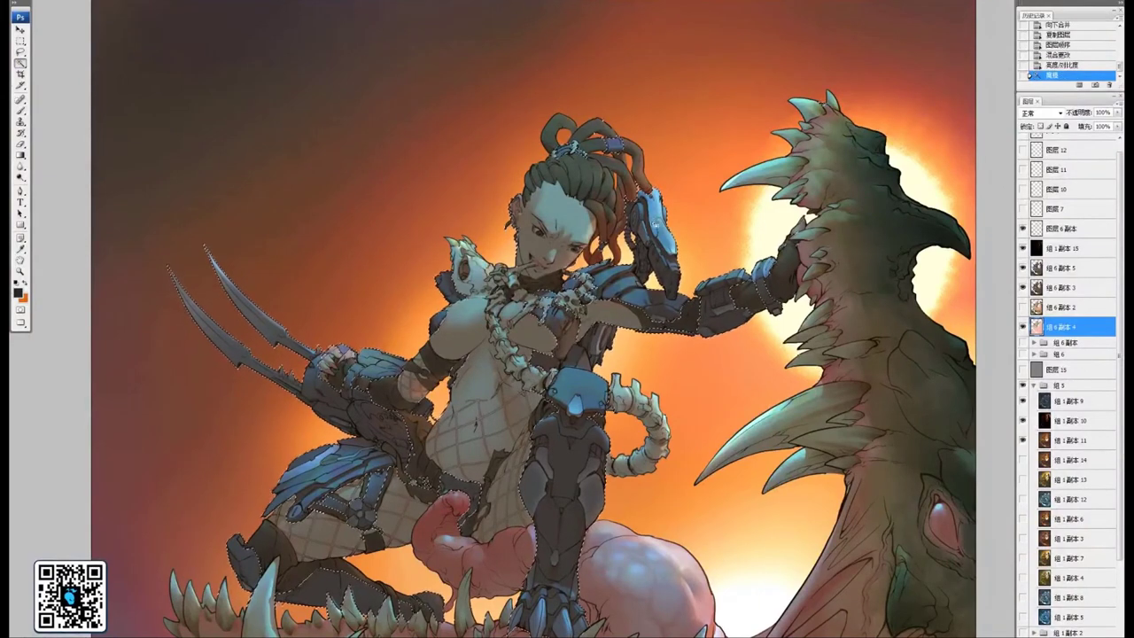
pyautogui.moveTo(877, 341); pyautogui.dragTo(716, 292)
pyautogui.keyDown('shift'); pyautogui.click(743, 308); pyautogui.keyUp('shift')
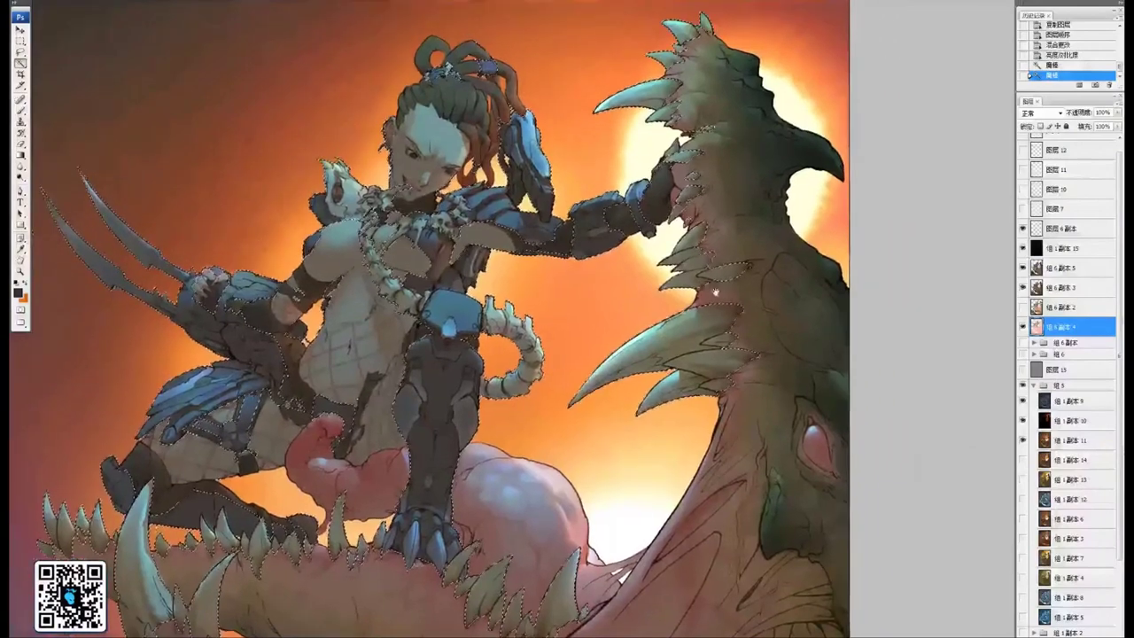
# Strongly raise the warm-light layer's brightness inside the selection with Brightness/Contrast and deselect
pyautogui.click(1063, 251)
pyautogui.moveTo(957, 433); pyautogui.dragTo(972, 458)
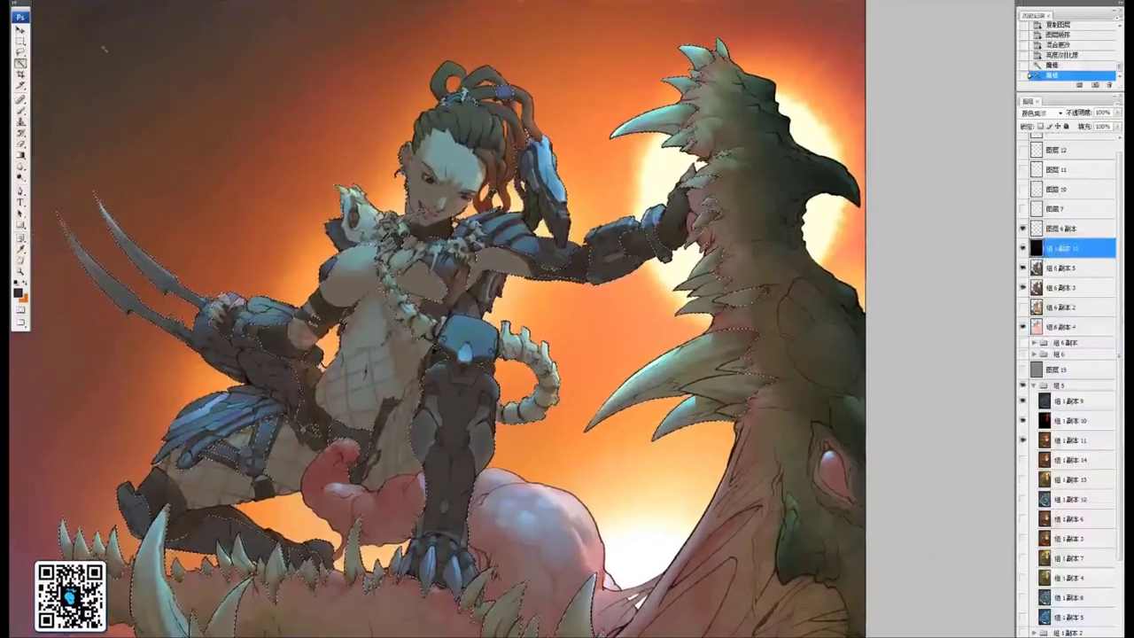
pyautogui.click(27, 1)
pyautogui.moveTo(70, 3)
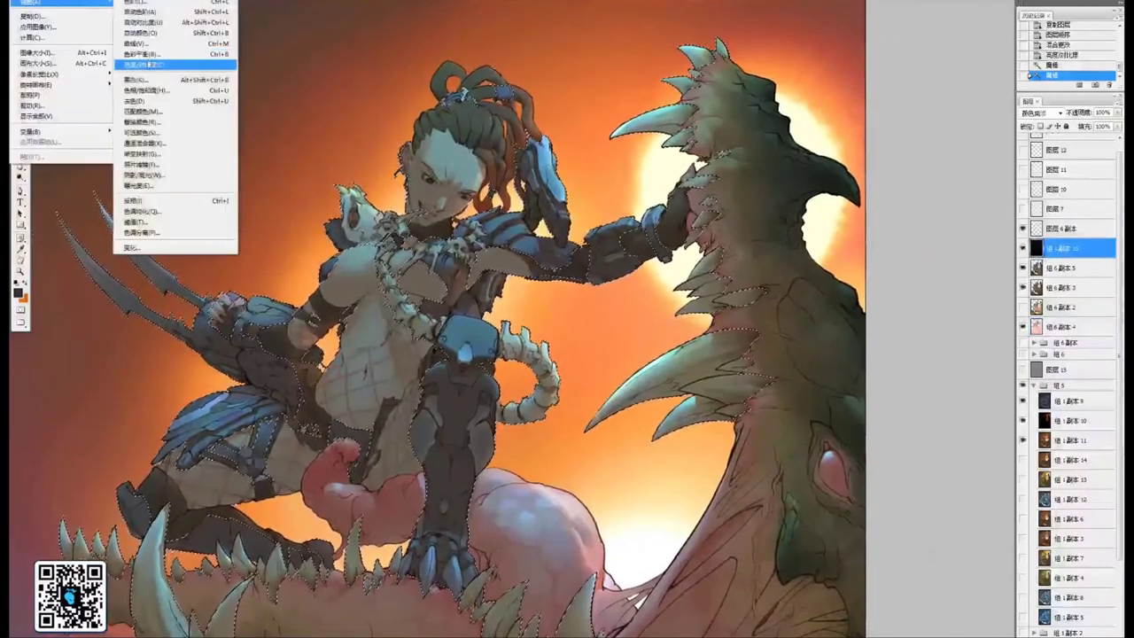
pyautogui.click(225, 66)
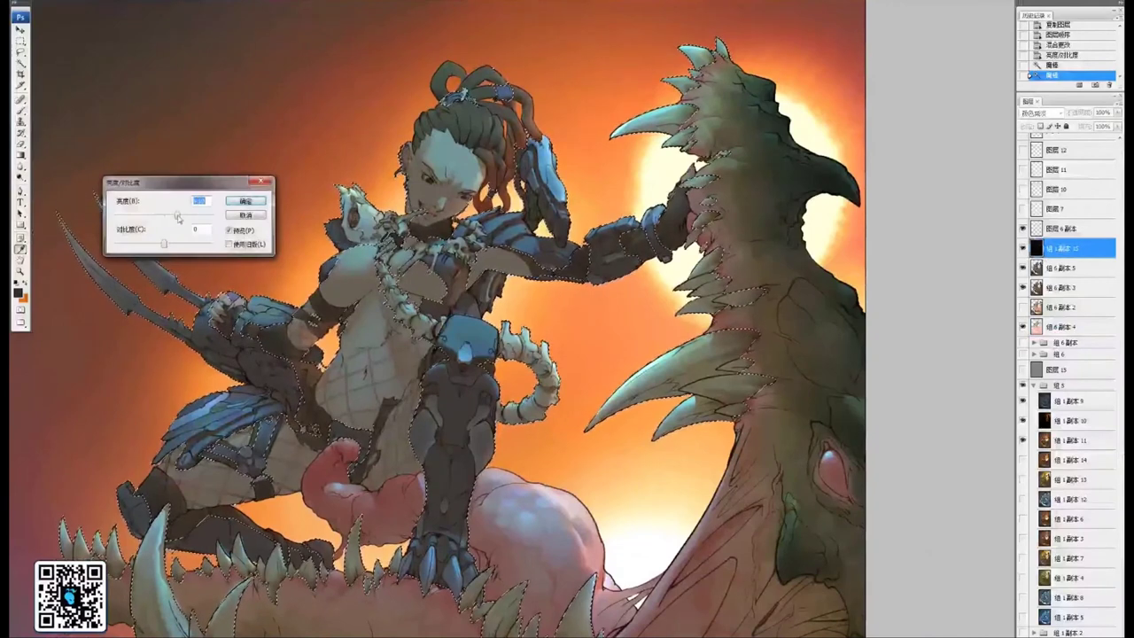
pyautogui.moveTo(164, 215); pyautogui.dragTo(218, 223)
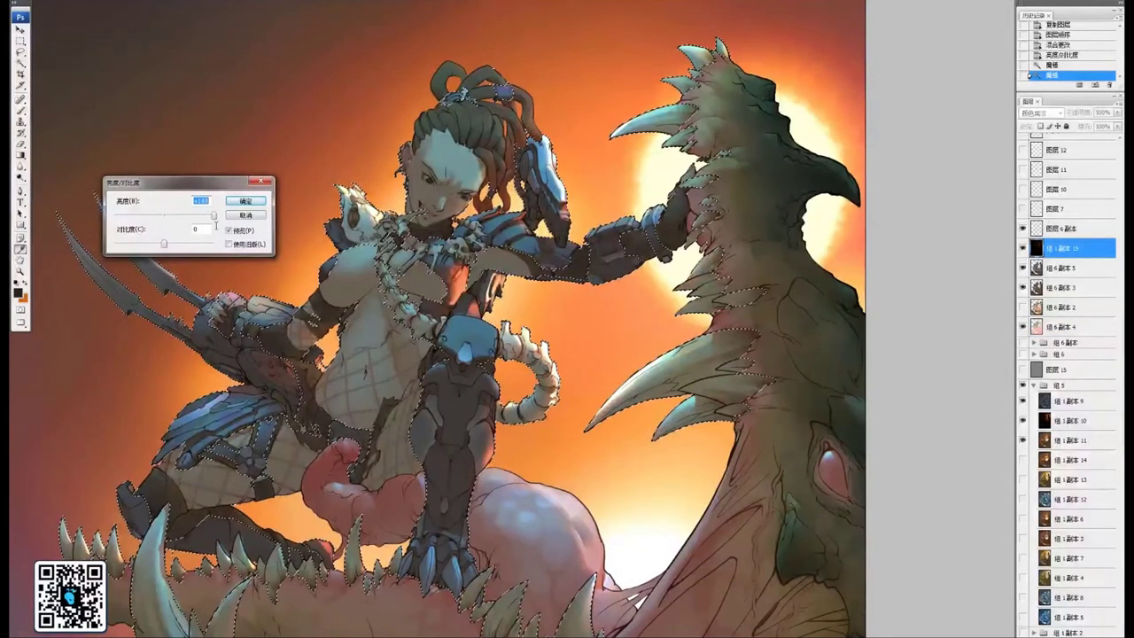
pyautogui.press('Return')
pyautogui.hotkey('ctrl', 'd')
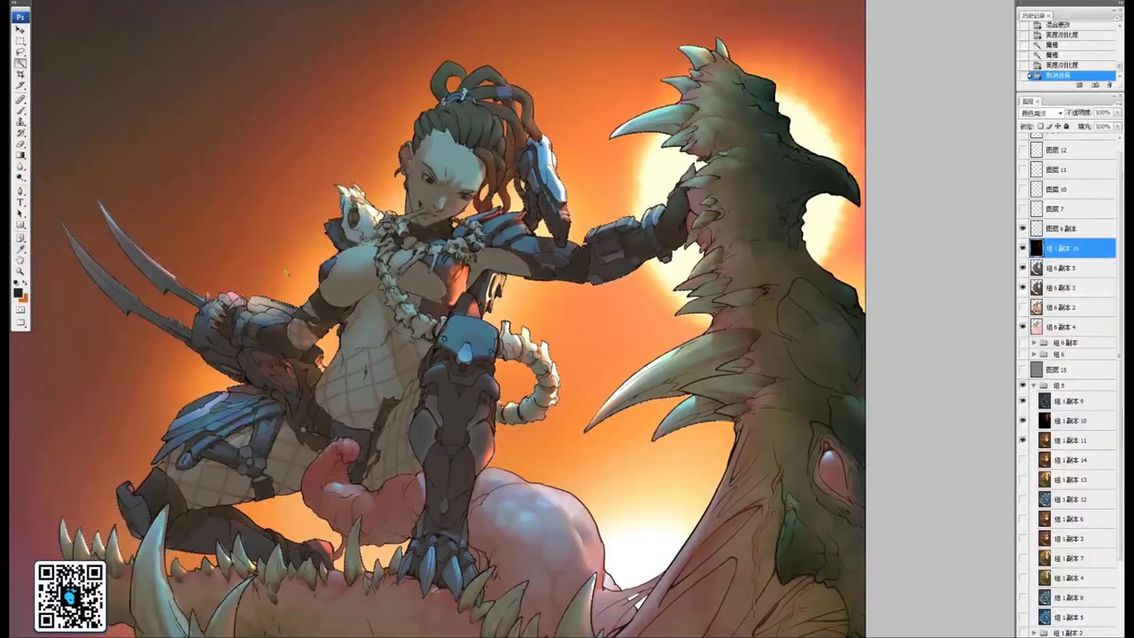
# Compare the artwork with the brightened warm-light layer switched off and on
pyautogui.moveTo(353, 223); pyautogui.dragTo(438, 228)
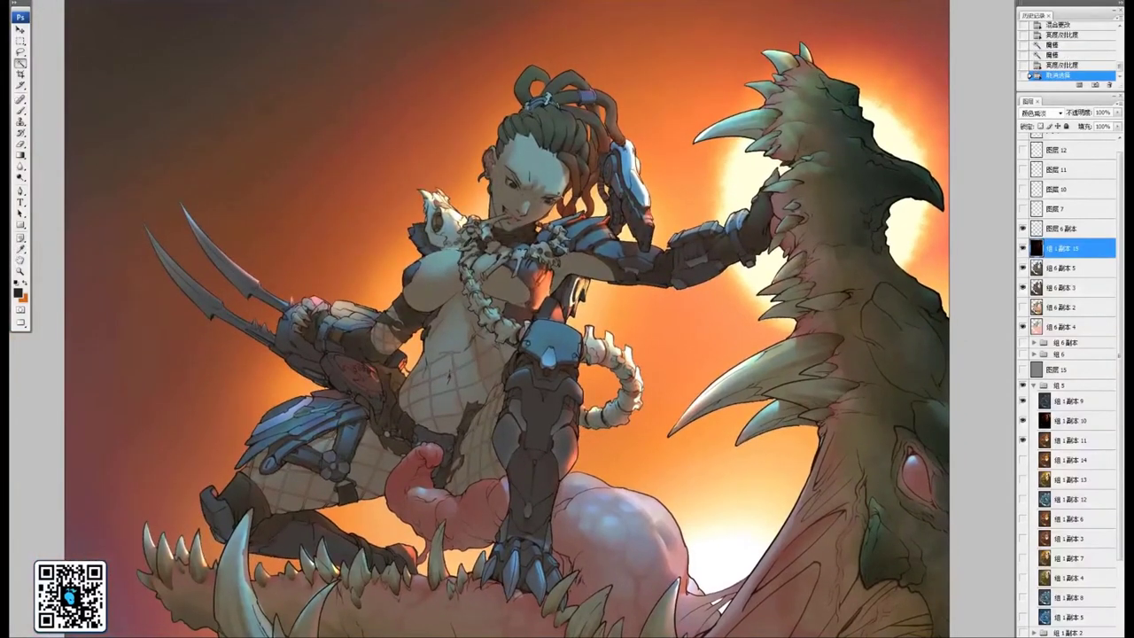
pyautogui.scroll(-1, 684, 256)
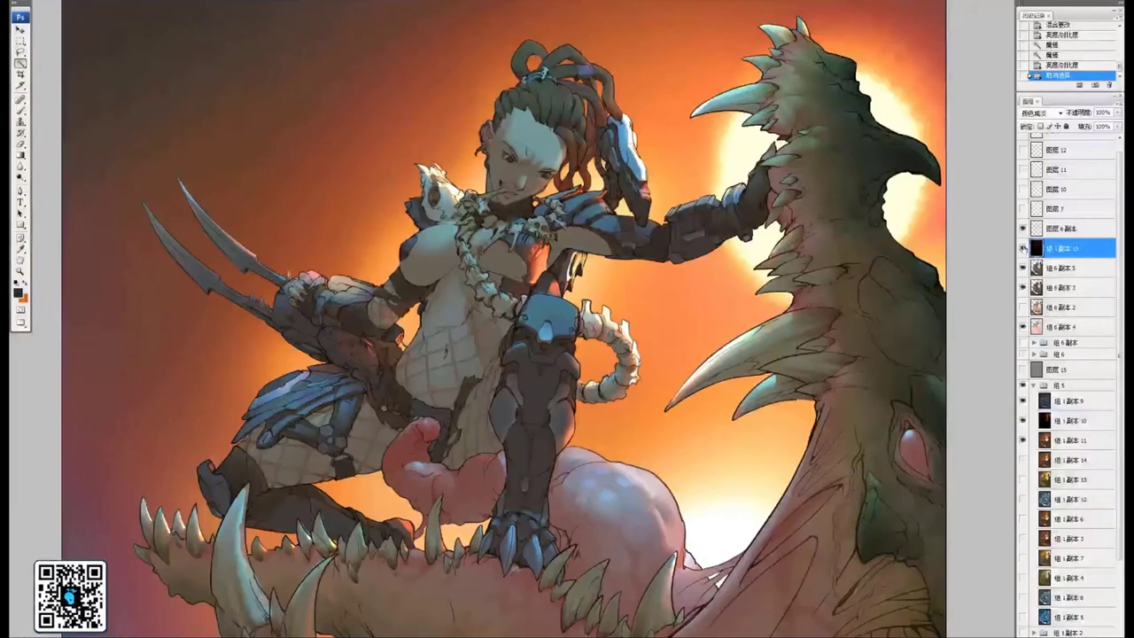
pyautogui.click(1023, 249)
pyautogui.click(1023, 249)
# Brighten the warm light along the upper edge of the pale flesh bulge behind the huntress's leg using an enlarged Dodge brush
pyautogui.scroll(-6, 124, 197)
pyautogui.click(20, 177)
pyautogui.moveTo(593, 360); pyautogui.dragTo(635, 368)
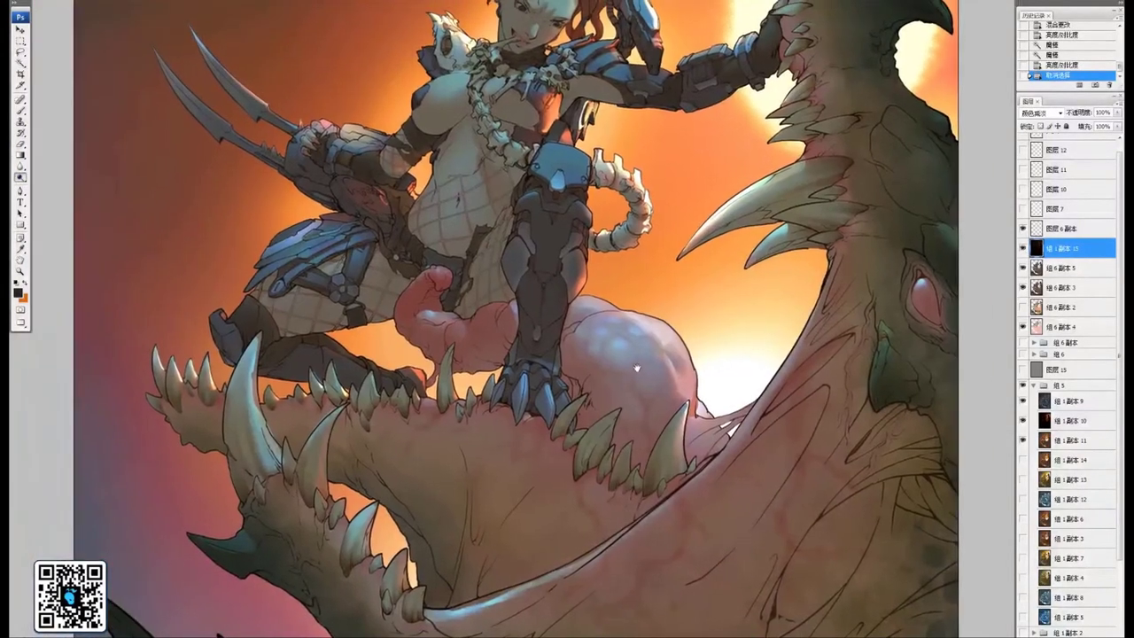
pyautogui.hotkey('ctrl', '+')
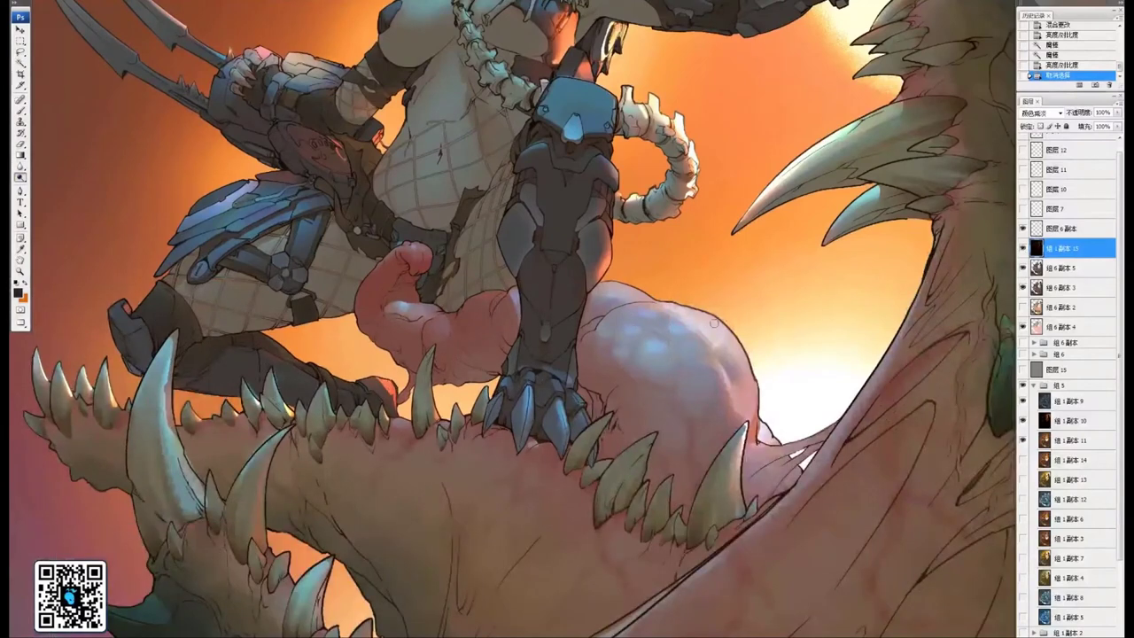
pyautogui.press(']')
pyautogui.press(']')
pyautogui.press(']')
pyautogui.moveTo(704, 297)
pyautogui.mouseDown()
pyautogui.moveTo(761, 361)
pyautogui.moveTo(678, 284)
pyautogui.moveTo(772, 380)
pyautogui.moveTo(741, 353)
pyautogui.moveTo(751, 376)
pyautogui.mouseUp()
pyautogui.moveTo(616, 271); pyautogui.dragTo(648, 296)
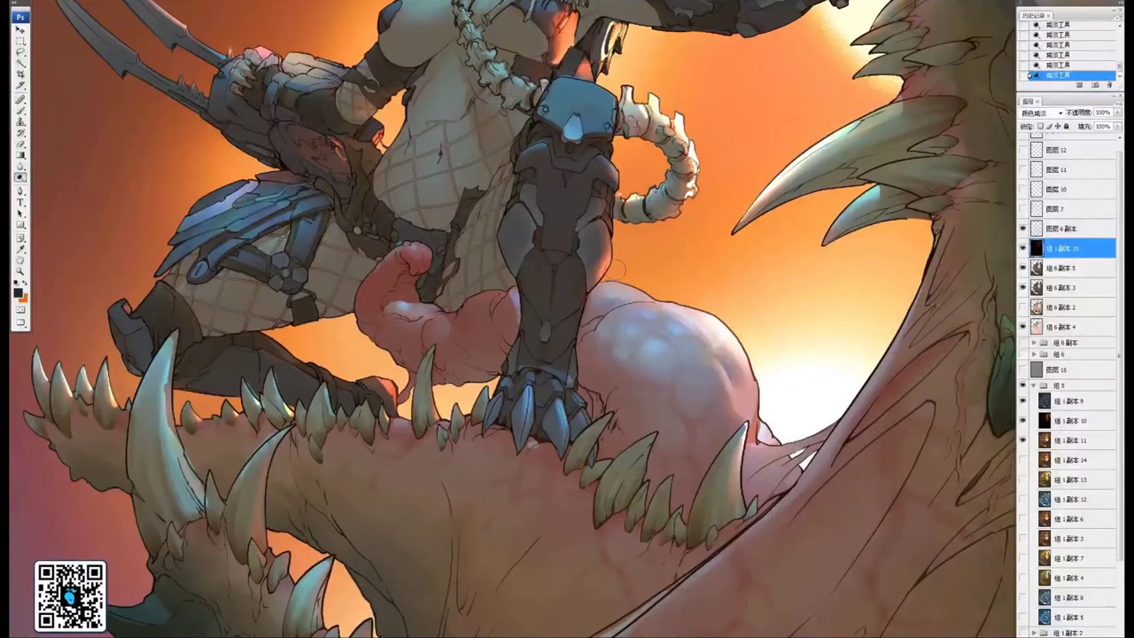
pyautogui.moveTo(753, 357); pyautogui.dragTo(710, 319)
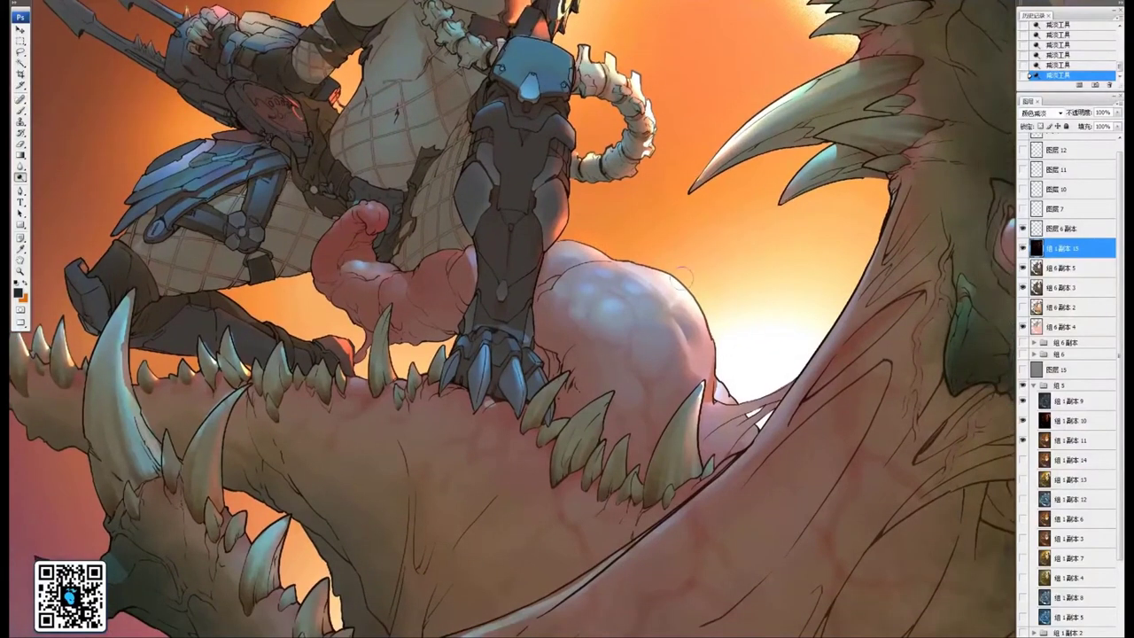
# Dodge warm rim light along the huntress's shin armour, the bulge's outer edge and the tongue beside her leg
pyautogui.moveTo(760, 397); pyautogui.dragTo(875, 466)
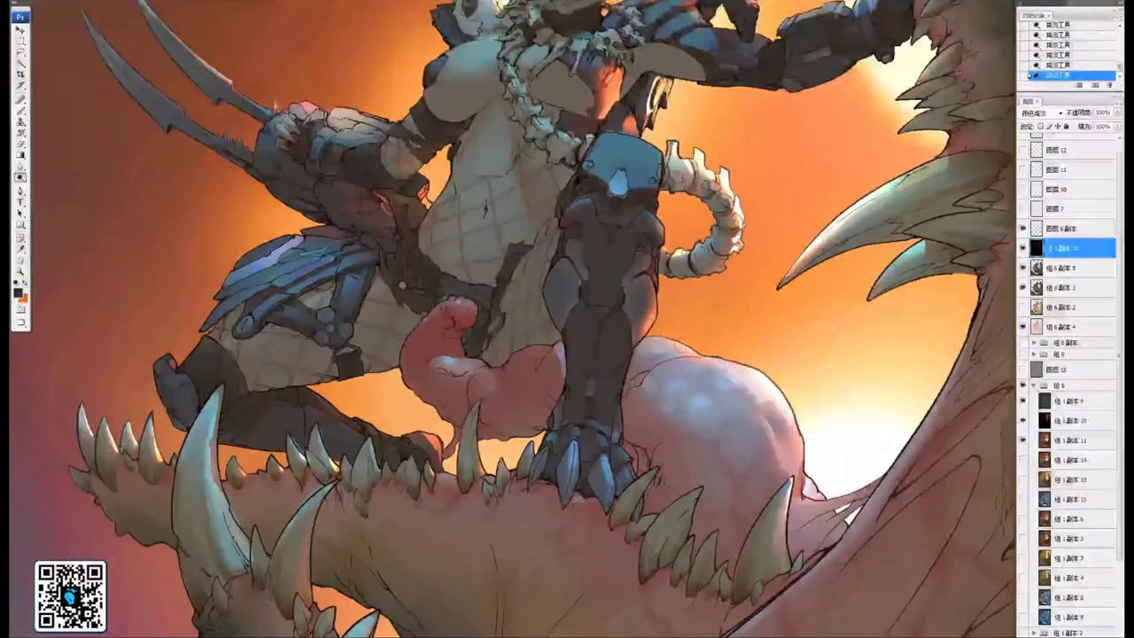
pyautogui.moveTo(767, 373); pyautogui.dragTo(800, 423)
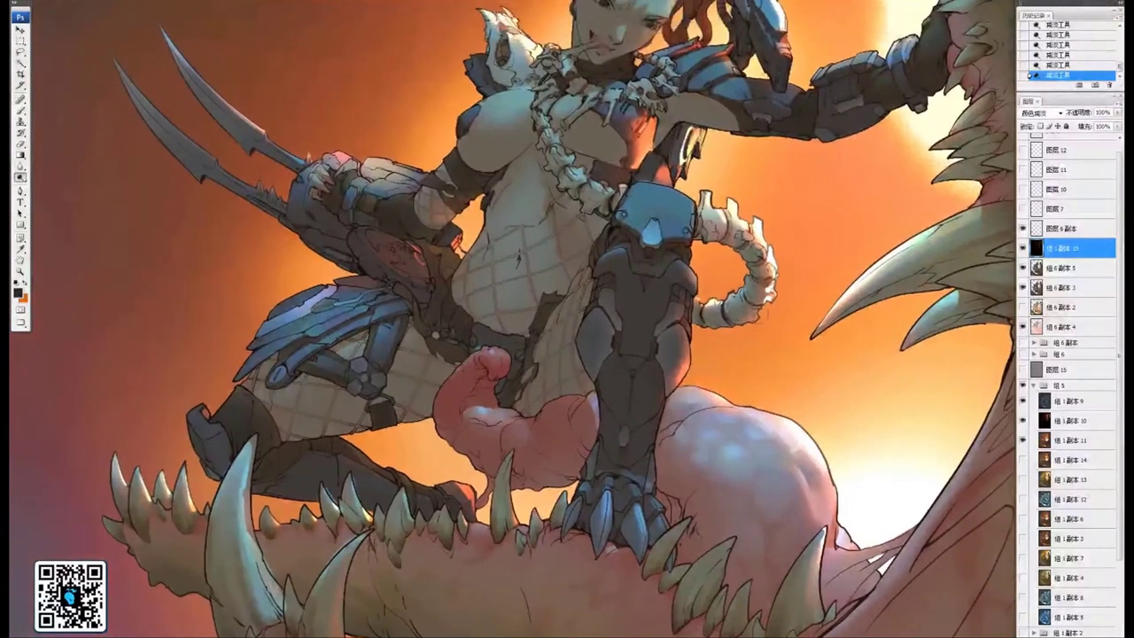
pyautogui.hotkey('ctrl', '+')
pyautogui.moveTo(760, 307); pyautogui.dragTo(745, 265)
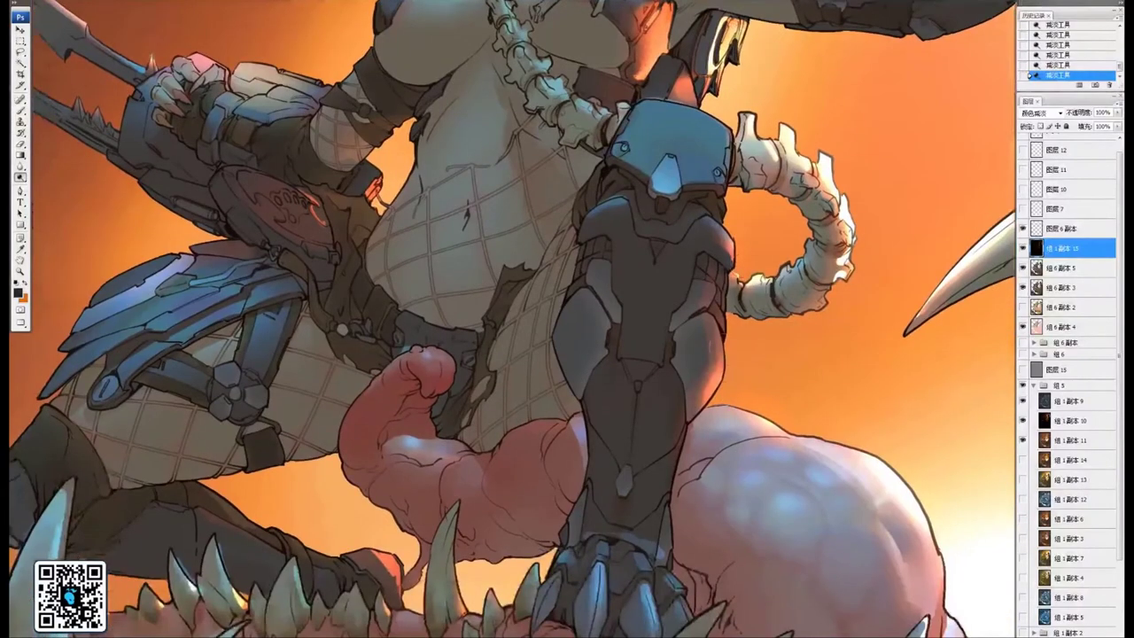
pyautogui.moveTo(725, 314); pyautogui.dragTo(732, 323)
pyautogui.moveTo(898, 340)
pyautogui.mouseDown()
pyautogui.moveTo(841, 436)
pyautogui.moveTo(838, 405)
pyautogui.moveTo(697, 347)
pyautogui.mouseUp()
pyautogui.moveTo(716, 399); pyautogui.dragTo(823, 460)
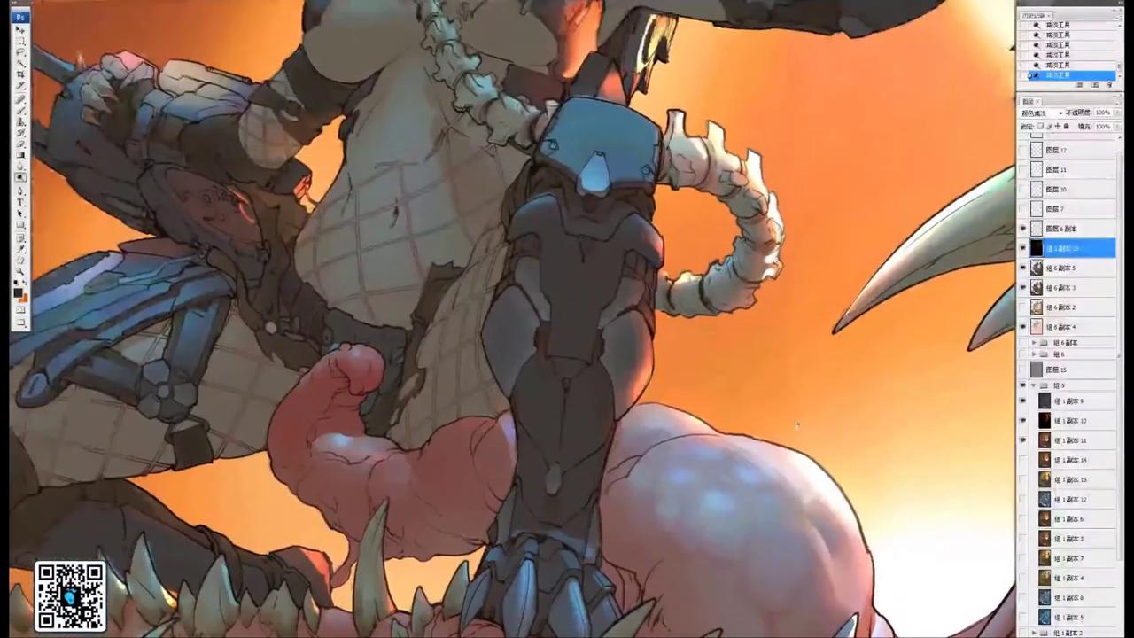
pyautogui.moveTo(586, 356); pyautogui.dragTo(779, 361)
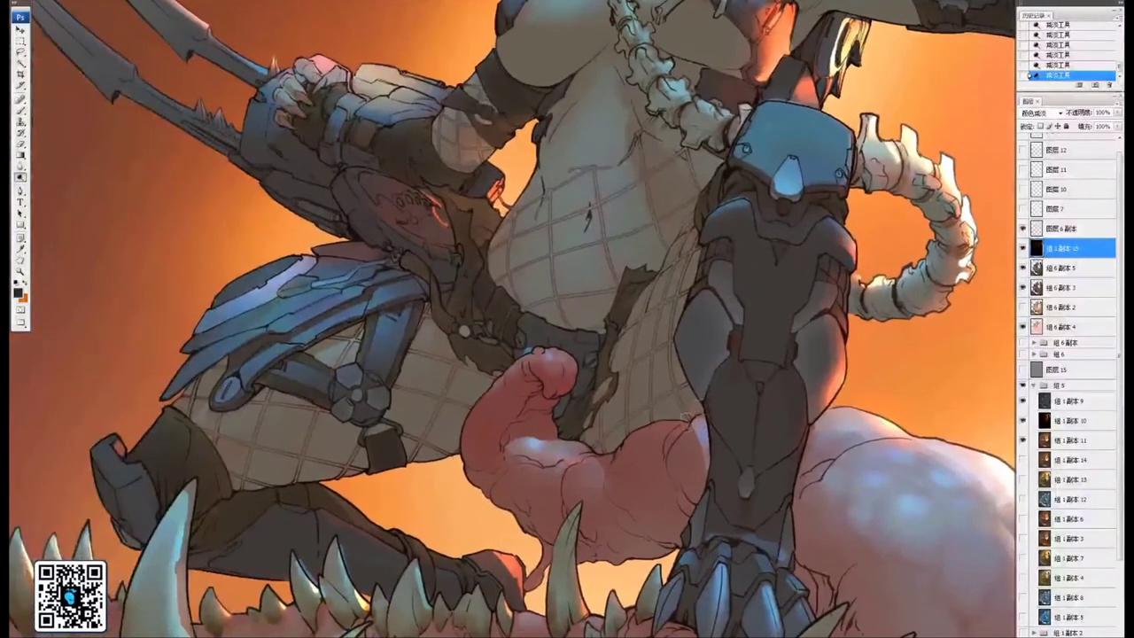
pyautogui.moveTo(681, 436); pyautogui.dragTo(770, 428)
# Examine the light on the huntress's upper body and compare the whole artwork with the warm-light layer hidden
pyautogui.hotkey('ctrl', '-')
pyautogui.hotkey('ctrl', '-')
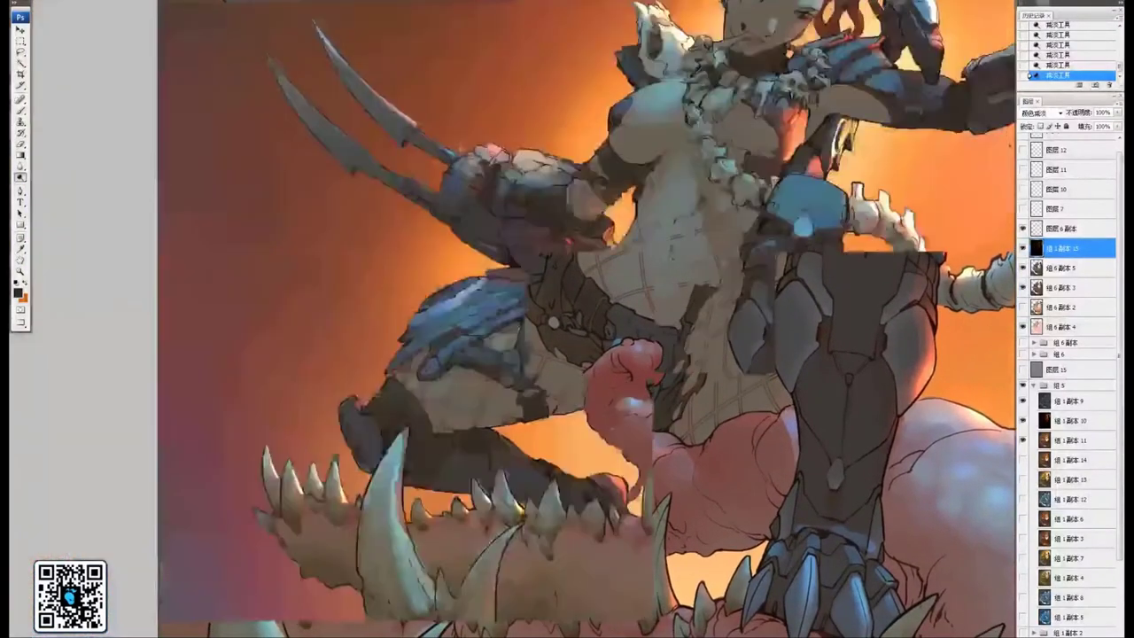
pyautogui.moveTo(658, 170); pyautogui.dragTo(610, 456)
pyautogui.hotkey('ctrl', '=')
pyautogui.hotkey('ctrl', '=')
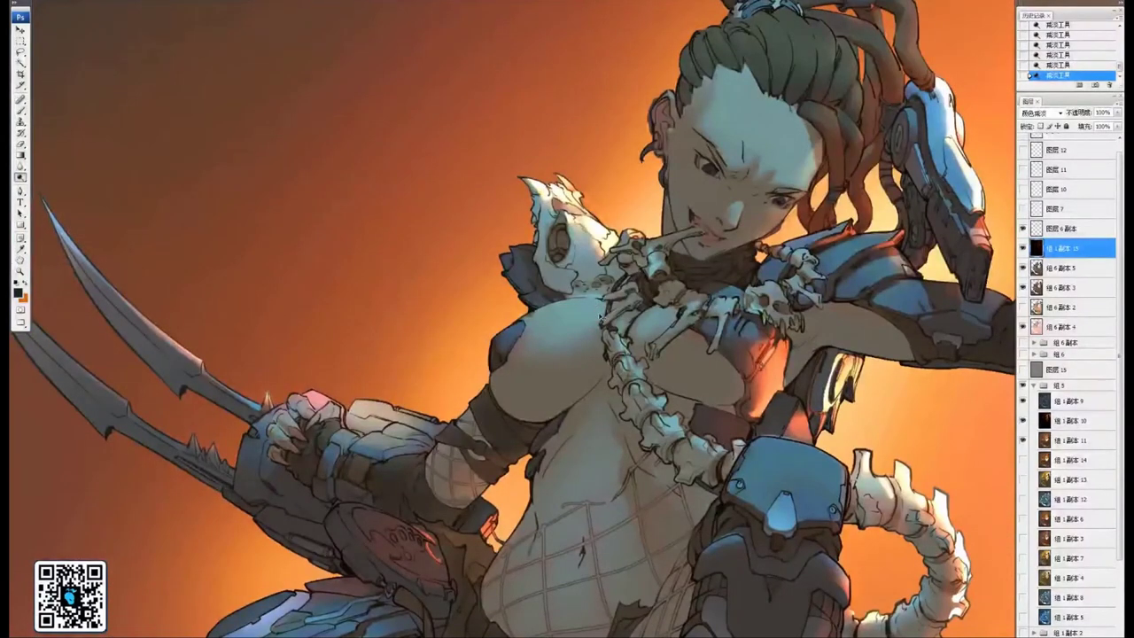
pyautogui.hotkey('ctrl', '-')
pyautogui.hotkey('ctrl', '-')
pyautogui.moveTo(802, 363); pyautogui.dragTo(737, 346)
pyautogui.hotkey('ctrl', '-')
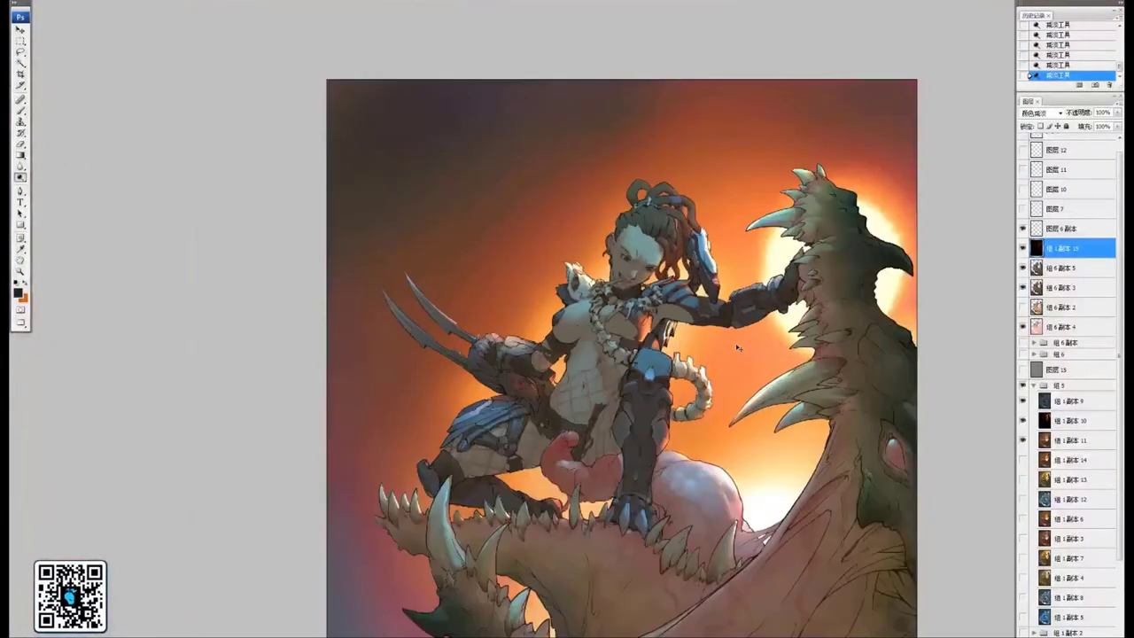
pyautogui.scroll(-3, 737, 347)
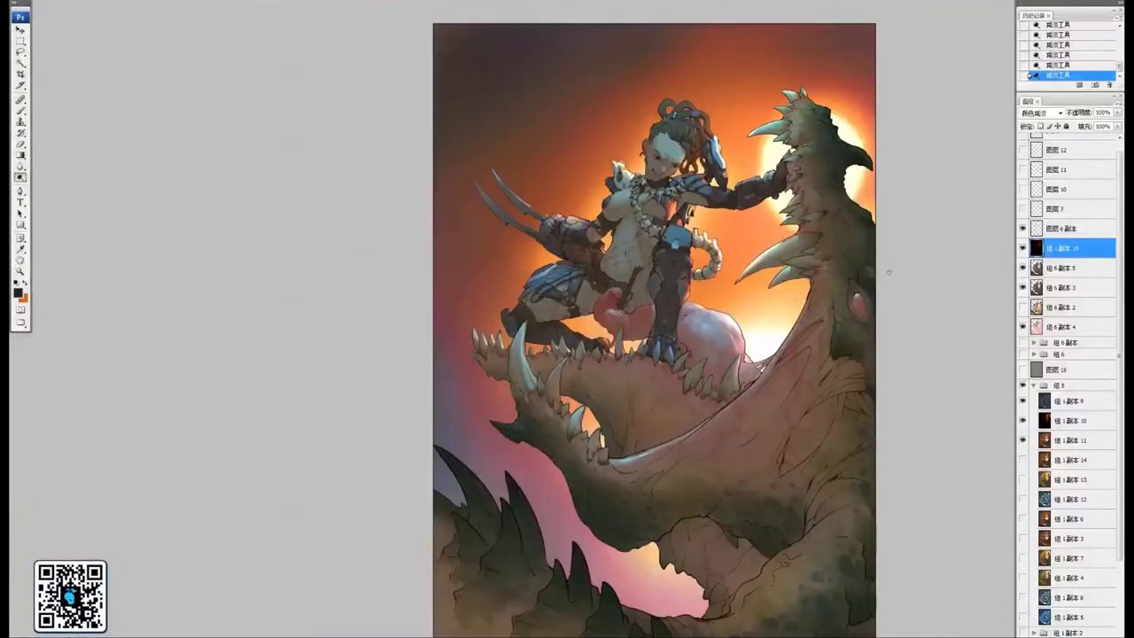
pyautogui.click(1023, 249)
pyautogui.click(1023, 249)
# Dodge orange rim light onto the edges of the dark spikes in the foreground below the creature's jaw
pyautogui.moveTo(634, 437); pyautogui.dragTo(637, 434)
pyautogui.moveTo(648, 523); pyautogui.dragTo(651, 497)
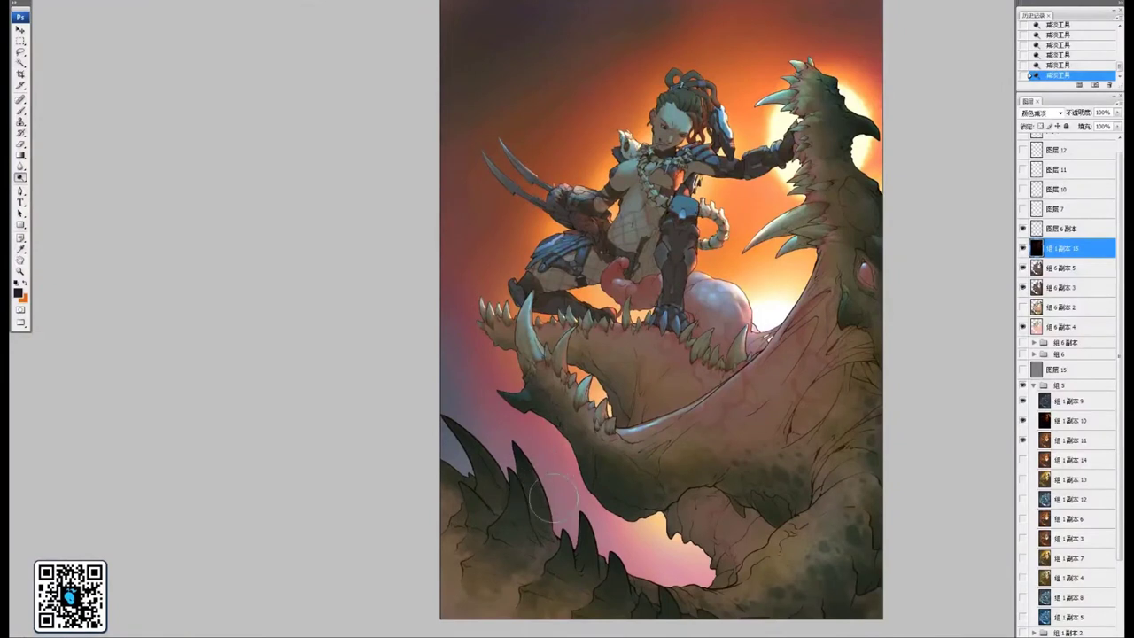
pyautogui.moveTo(473, 432)
pyautogui.mouseDown()
pyautogui.moveTo(495, 464)
pyautogui.moveTo(473, 431)
pyautogui.moveTo(478, 445)
pyautogui.mouseUp()
pyautogui.press(']')
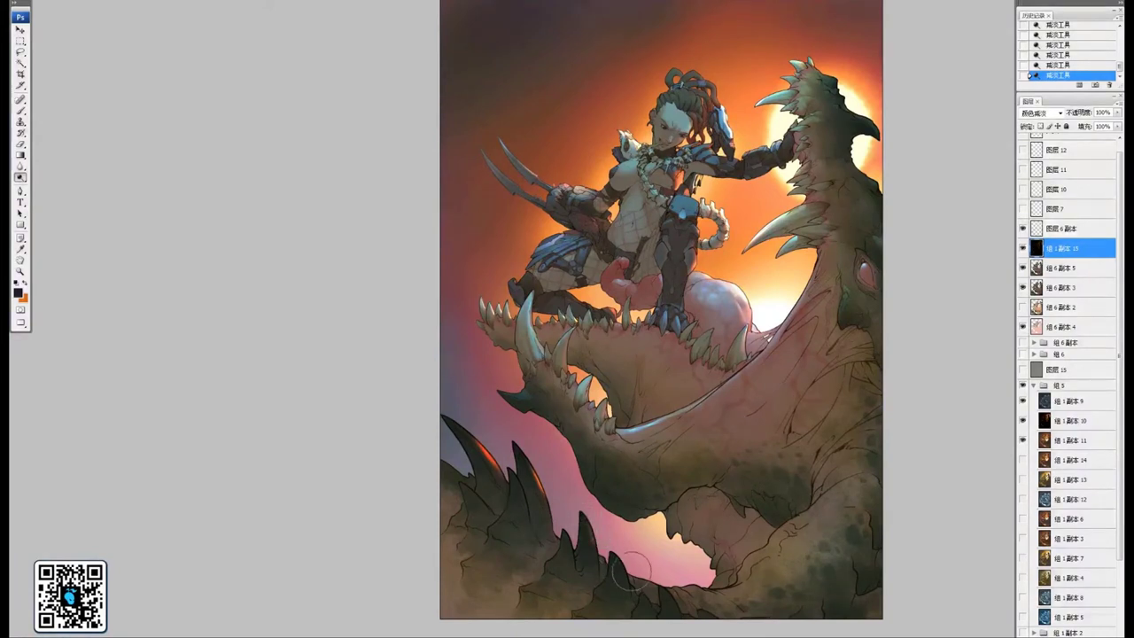
pyautogui.moveTo(631, 573)
pyautogui.mouseDown()
pyautogui.moveTo(655, 586)
pyautogui.moveTo(633, 580)
pyautogui.mouseUp()
pyautogui.press(']')
pyautogui.press('[')
pyautogui.press('[')
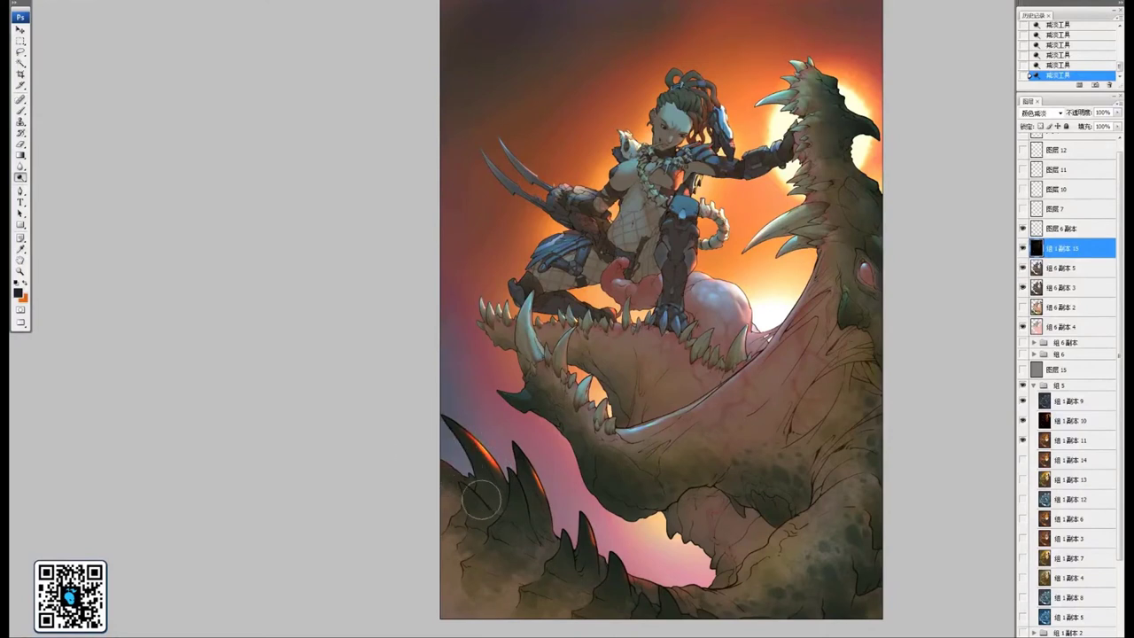
# Dodge warm rim light onto the edges of the teeth and large tusk on the creature's lower jaw with a smaller Dodge brush
pyautogui.moveTo(595, 354); pyautogui.dragTo(590, 433)
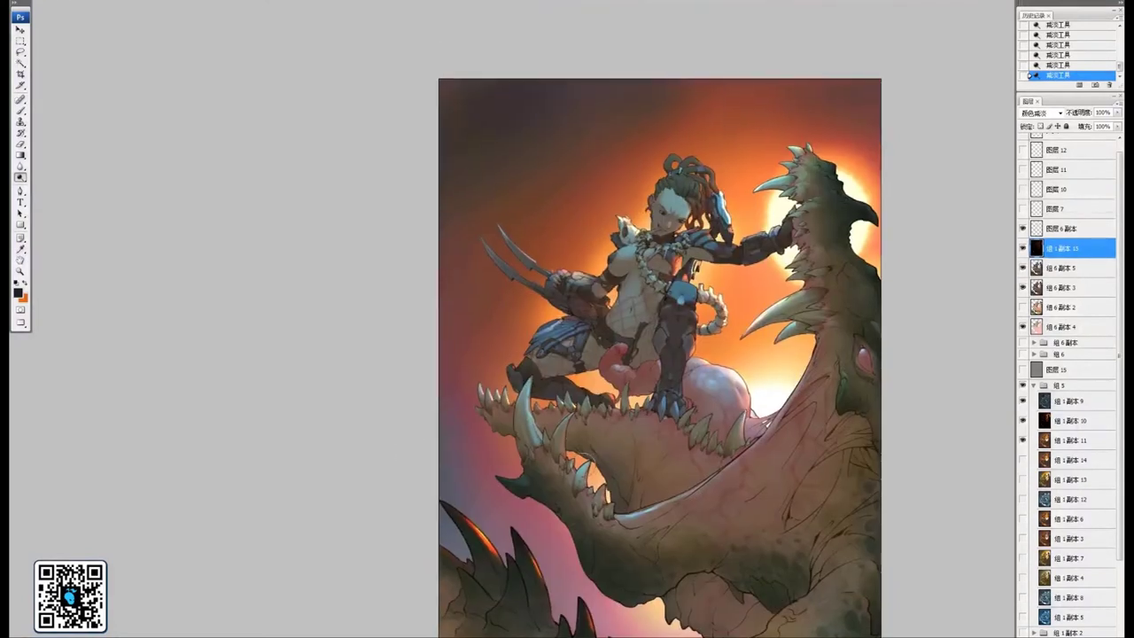
pyautogui.hotkey('ctrl', '+')
pyautogui.hotkey('ctrl', '+')
pyautogui.hotkey('ctrl', '+')
pyautogui.moveTo(383, 615)
pyautogui.mouseDown()
pyautogui.moveTo(574, 370)
pyautogui.moveTo(602, 386)
pyautogui.mouseUp()
pyautogui.press('[')
pyautogui.press('[')
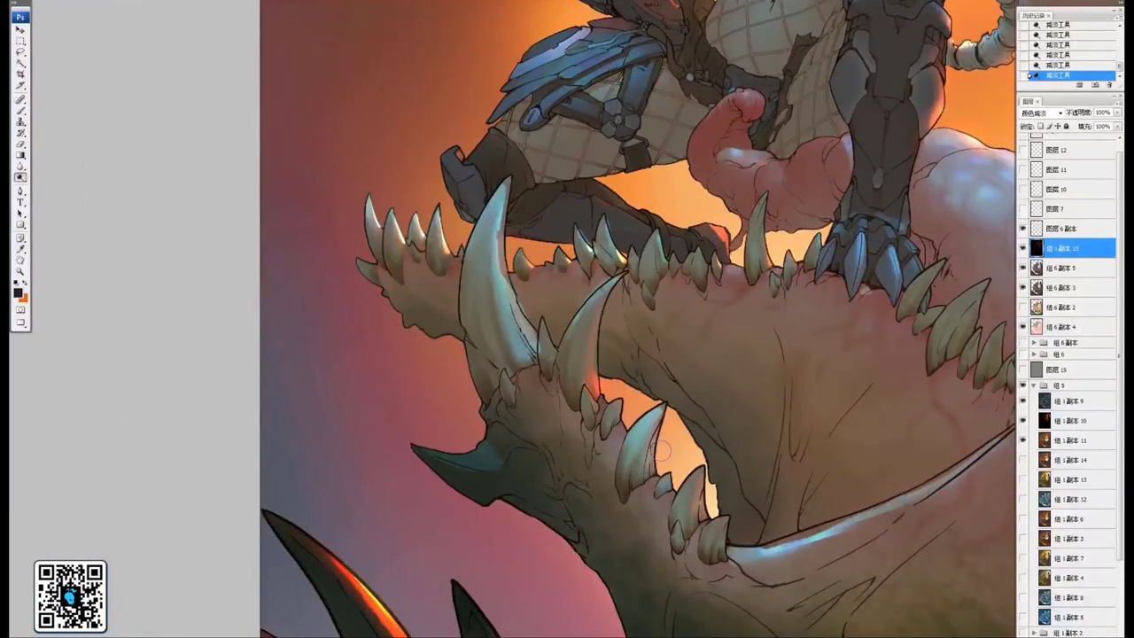
pyautogui.moveTo(662, 444); pyautogui.dragTo(664, 423)
pyautogui.moveTo(528, 338); pyautogui.dragTo(605, 434)
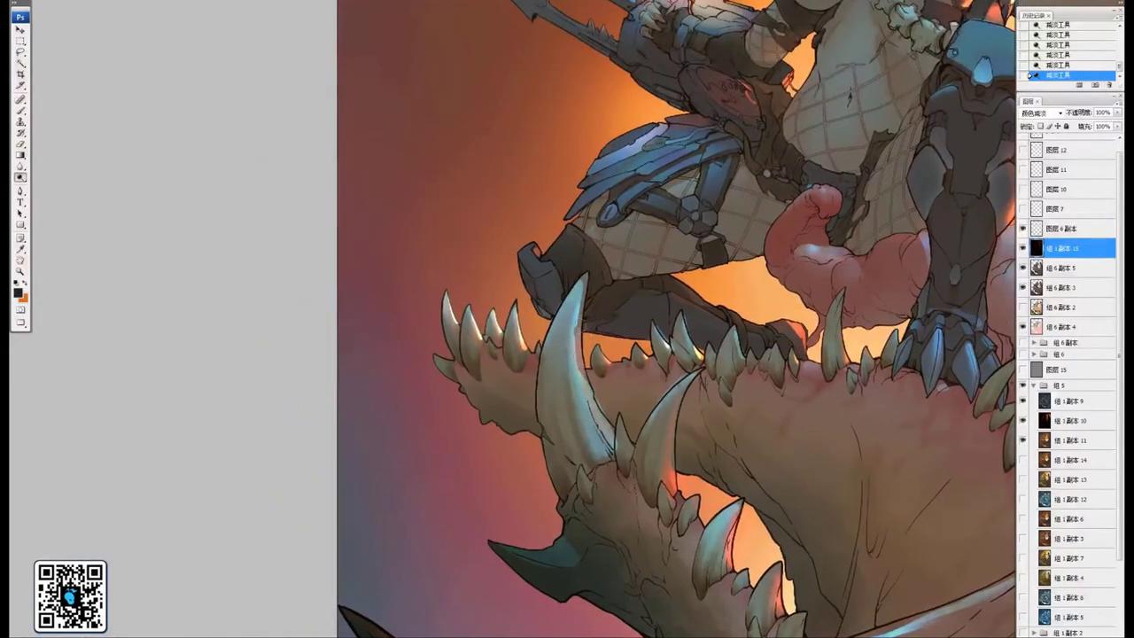
pyautogui.moveTo(566, 320); pyautogui.dragTo(621, 438)
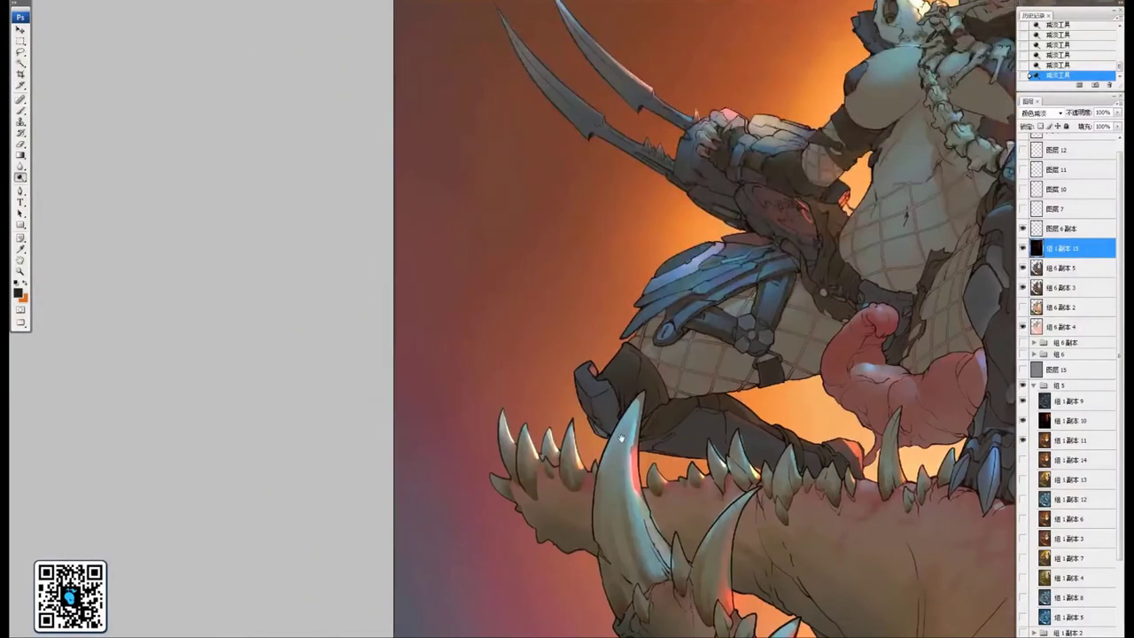
# Dodge warm reflected light along the huntress's two long wrist blades
pyautogui.moveTo(668, 334); pyautogui.dragTo(463, 521)
pyautogui.moveTo(508, 234); pyautogui.dragTo(496, 414)
pyautogui.moveTo(441, 452); pyautogui.dragTo(426, 440)
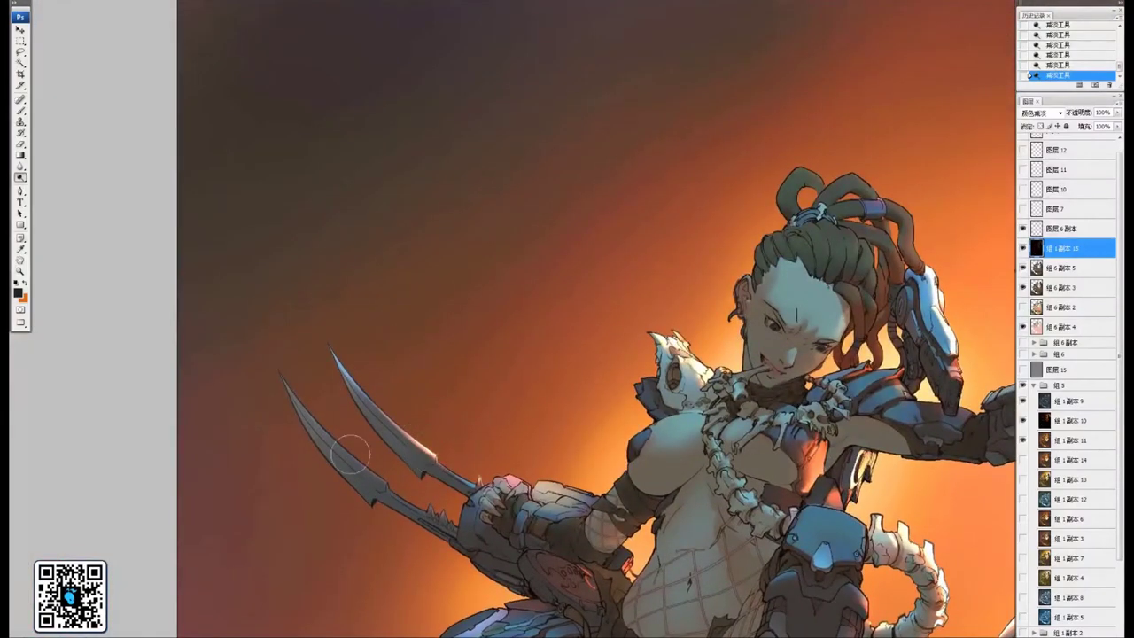
pyautogui.moveTo(381, 484); pyautogui.dragTo(296, 388)
pyautogui.moveTo(571, 462); pyautogui.dragTo(514, 468)
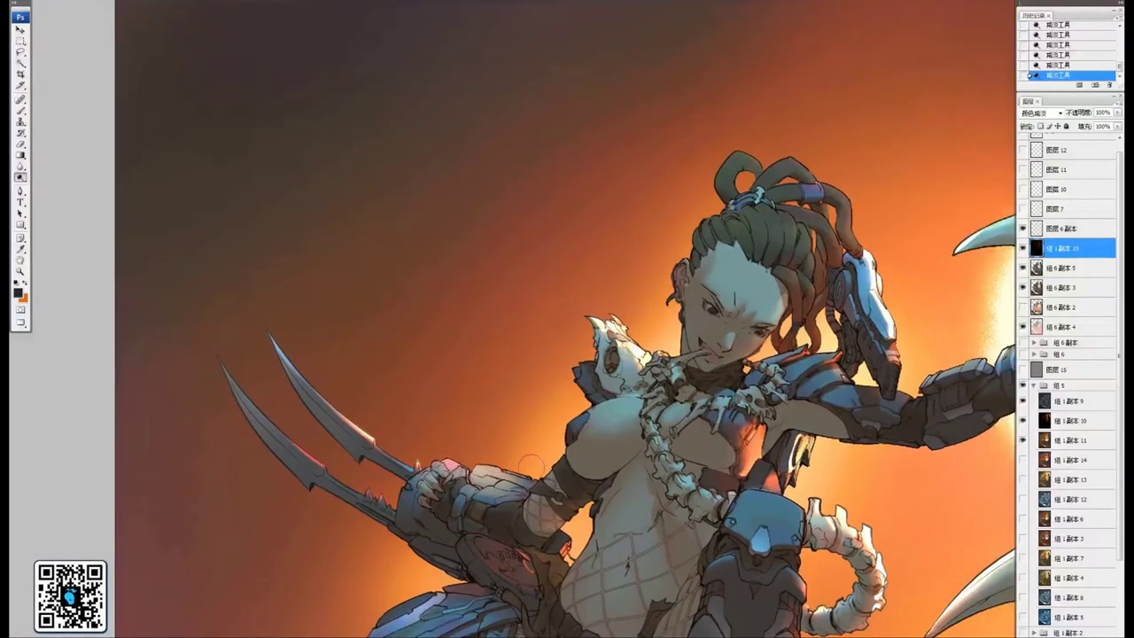
# Examine the huntress's upper body and the whole artwork, comparing it with layers 组 1 副本 15 and 组 6 副本 5 hidden
pyautogui.moveTo(691, 324); pyautogui.dragTo(554, 360)
pyautogui.moveTo(710, 292); pyautogui.dragTo(669, 295)
pyautogui.moveTo(680, 252)
pyautogui.mouseDown()
pyautogui.moveTo(624, 278)
pyautogui.moveTo(618, 308)
pyautogui.mouseUp()
pyautogui.moveTo(568, 245)
pyautogui.mouseDown()
pyautogui.moveTo(595, 303)
pyautogui.moveTo(640, 327)
pyautogui.mouseUp()
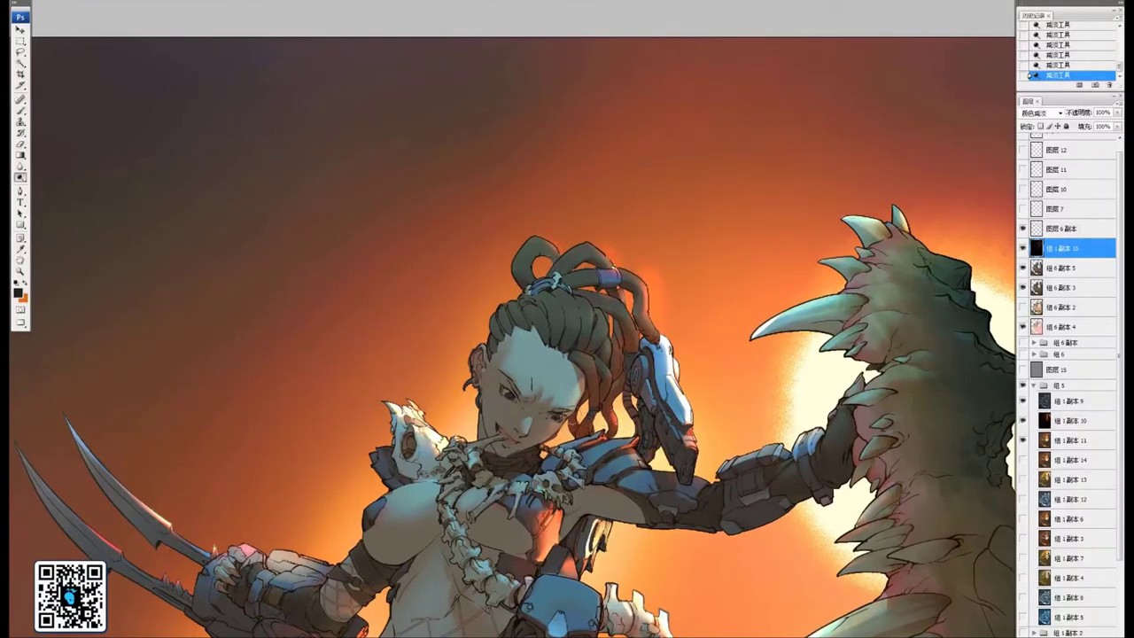
pyautogui.hotkey('ctrl', '-')
pyautogui.hotkey('ctrl', '-')
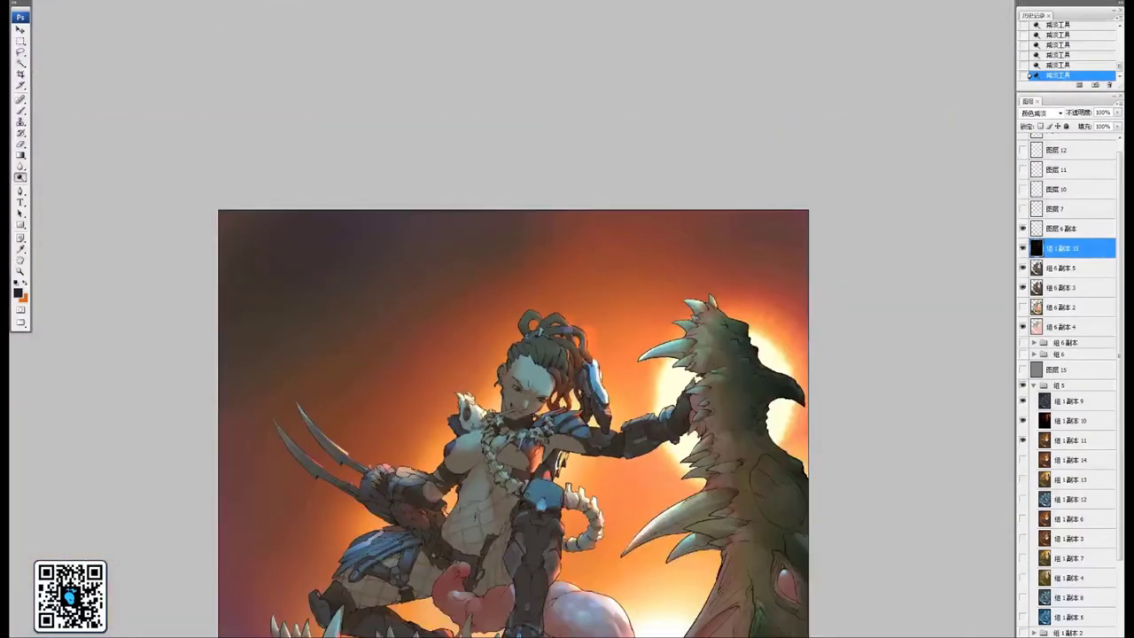
pyautogui.moveTo(711, 404); pyautogui.dragTo(756, 270)
pyautogui.hotkey('ctrl', '-')
pyautogui.moveTo(675, 365); pyautogui.dragTo(727, 244)
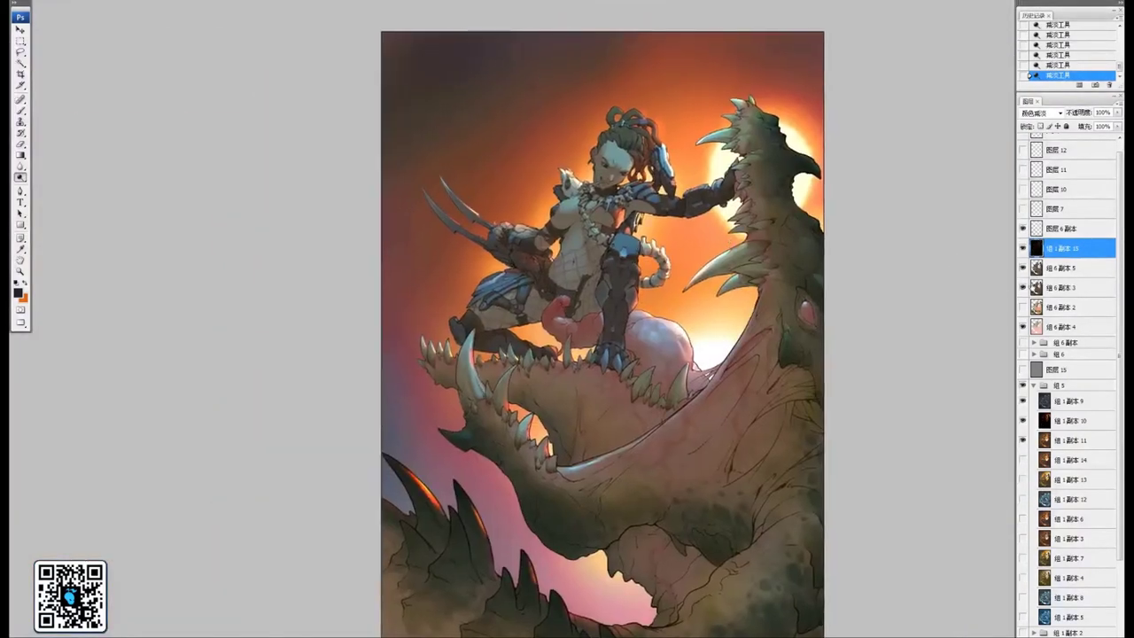
pyautogui.click(1022, 248)
pyautogui.click(1023, 268)
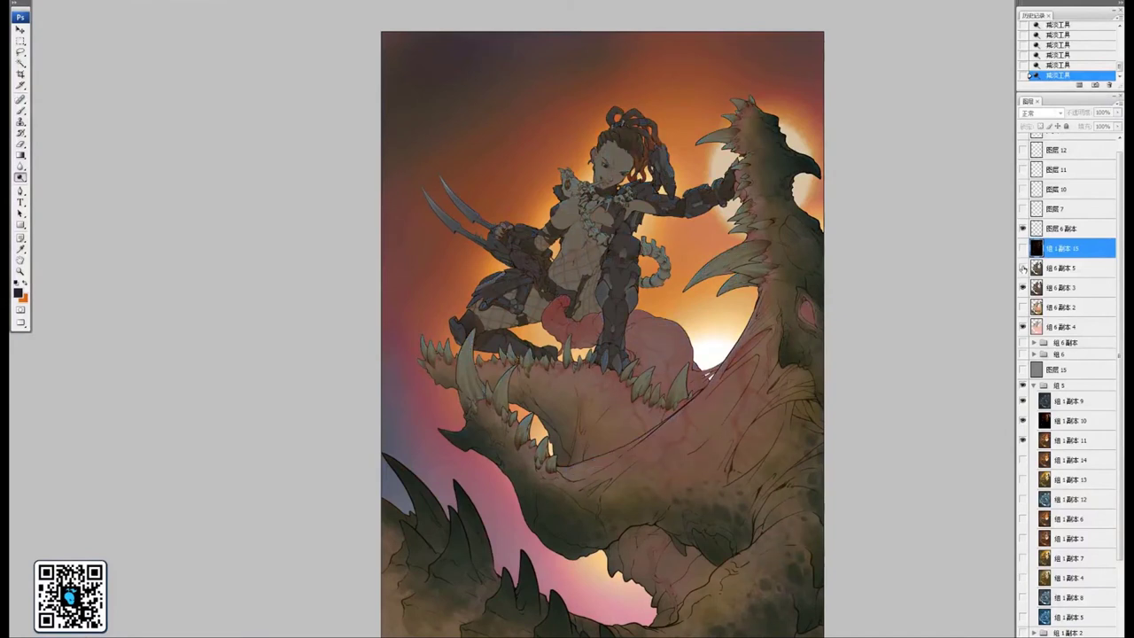
pyautogui.click(1022, 268)
pyautogui.click(1022, 248)
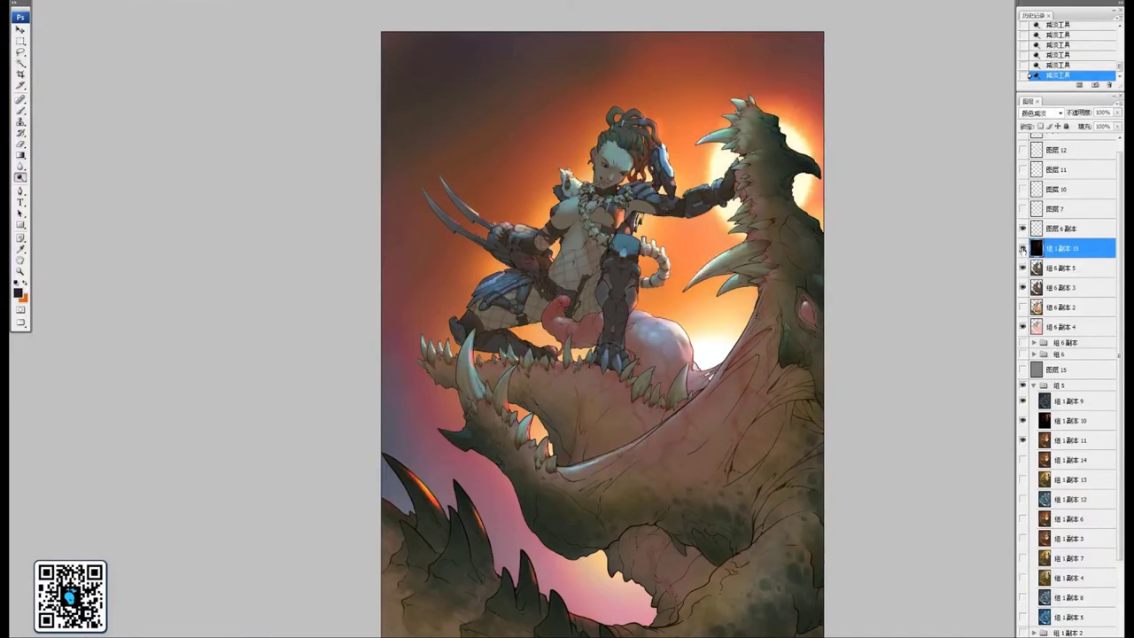
# Duplicate layer 组 6 副本 5, preview the grey 图层 15 layer beneath the copy, and delete that grey layer
pyautogui.click(1074, 269)
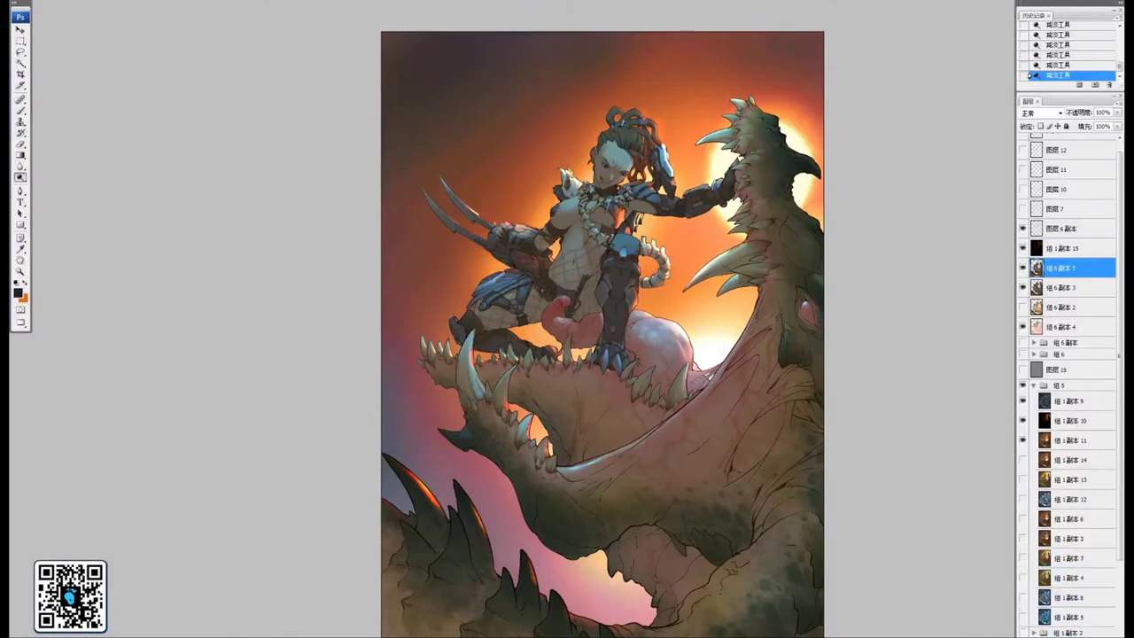
pyautogui.hotkey('ctrl', 'j')
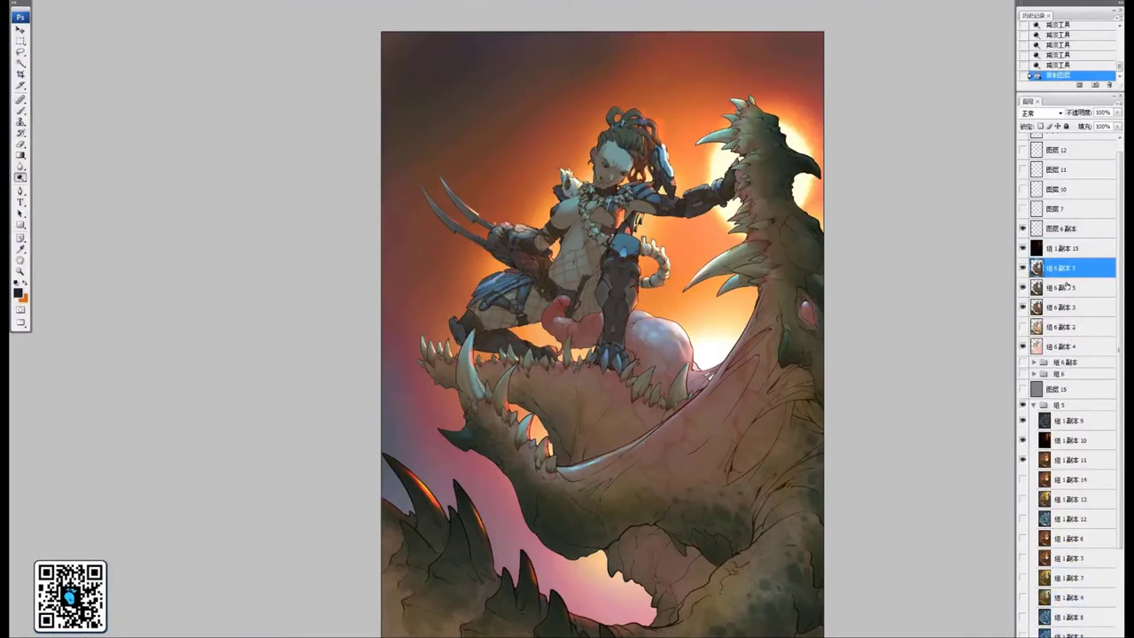
pyautogui.click(1075, 392)
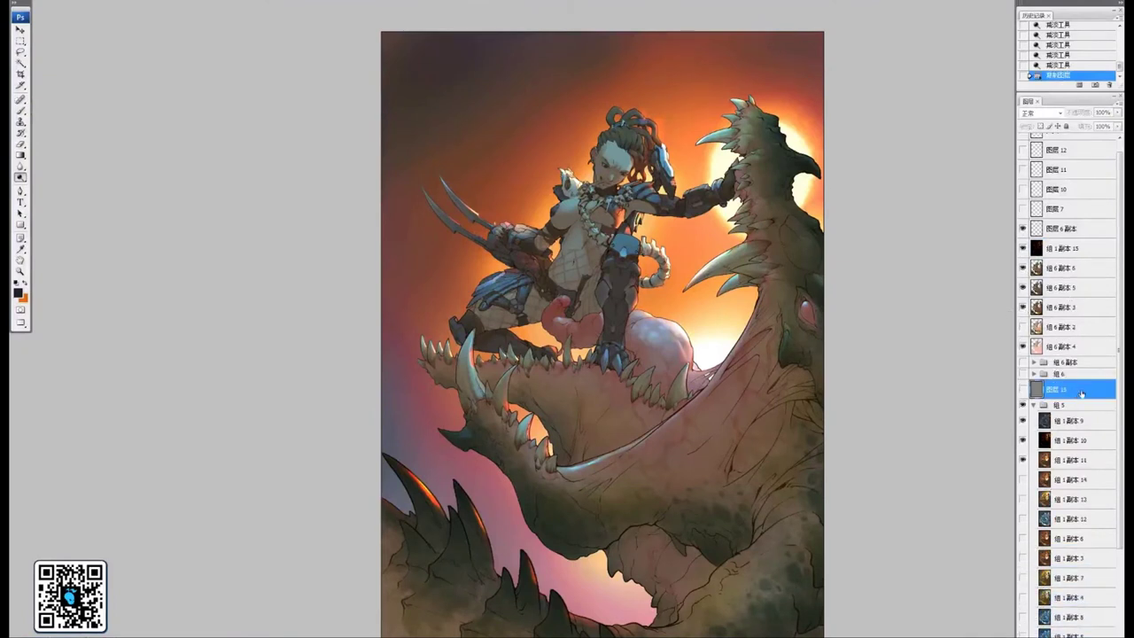
pyautogui.hotkey('ctrl', 'j')
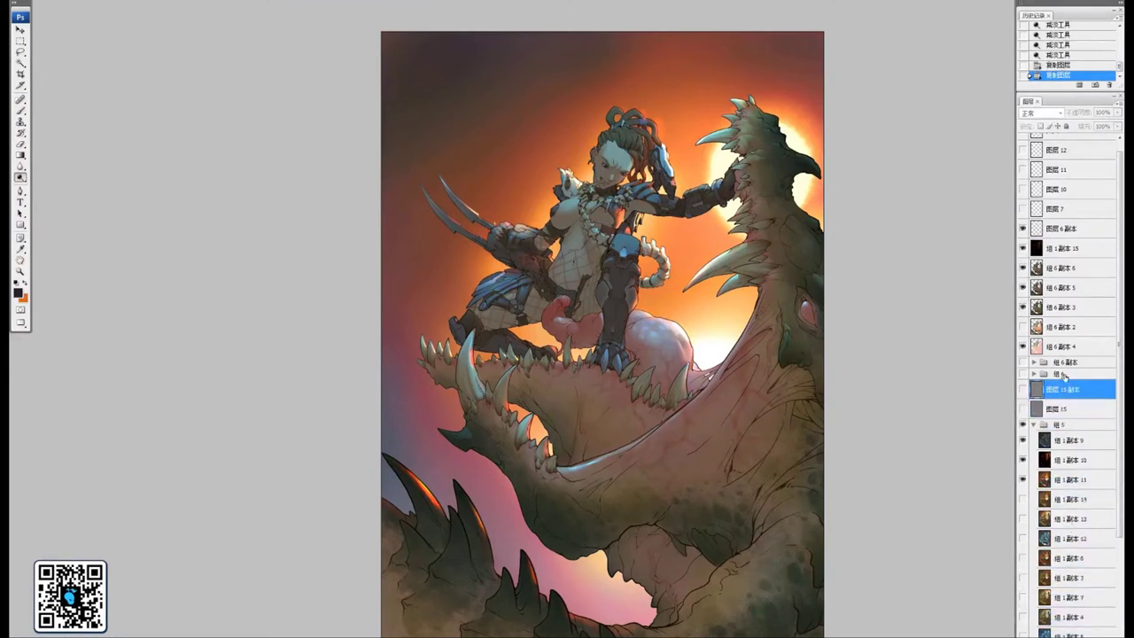
pyautogui.moveTo(1067, 287); pyautogui.dragTo(1067, 277)
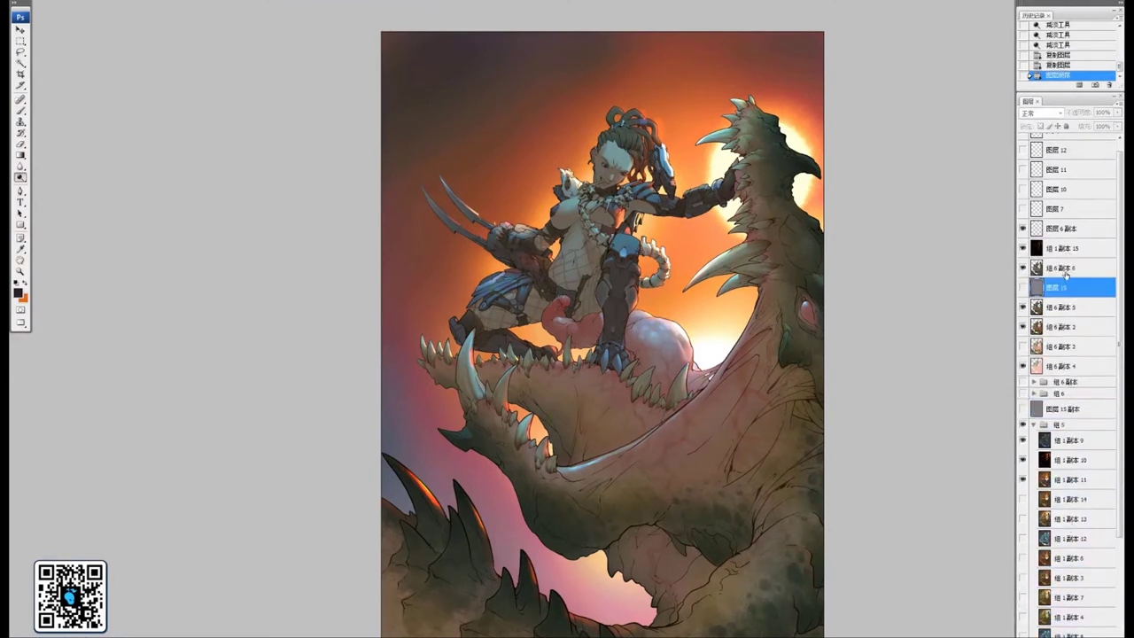
pyautogui.click(1023, 288)
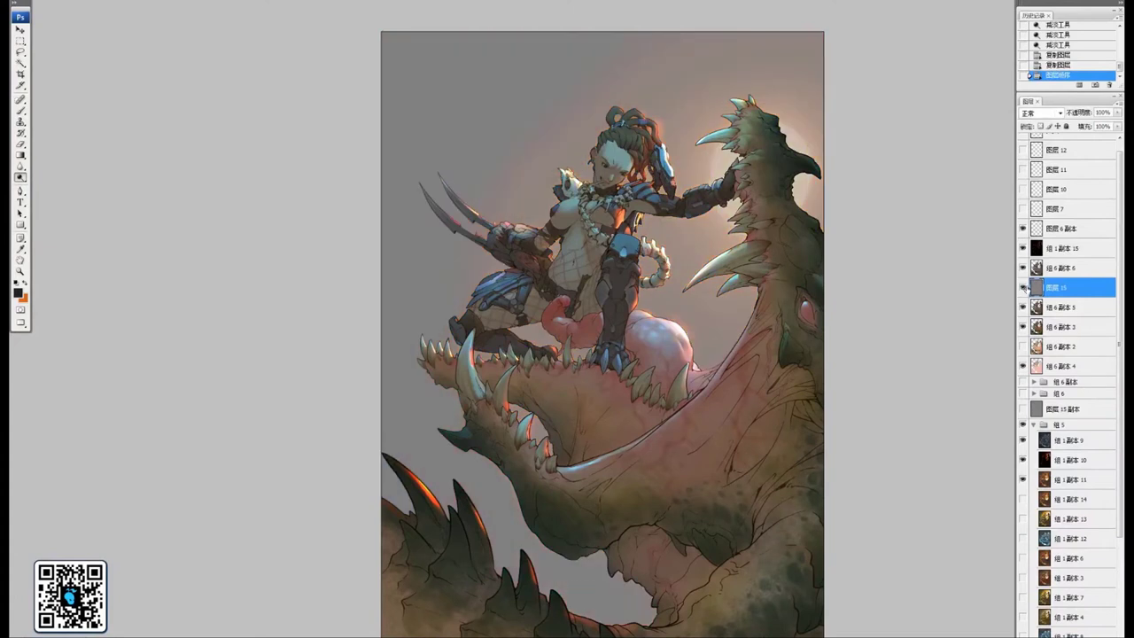
pyautogui.click(1023, 287)
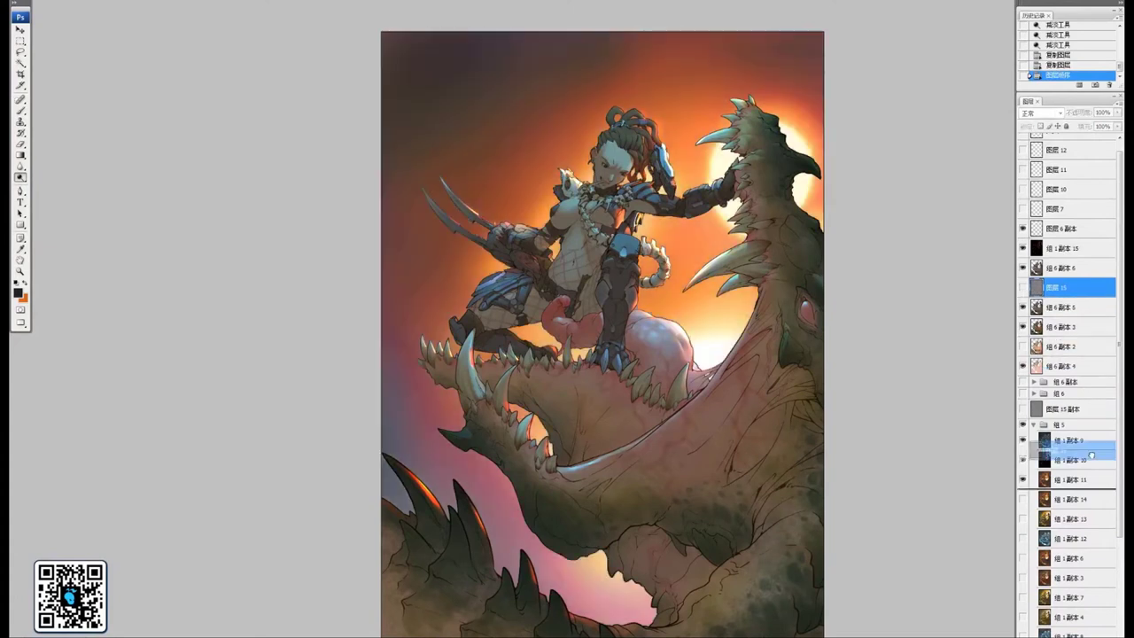
pyautogui.press('Delete')
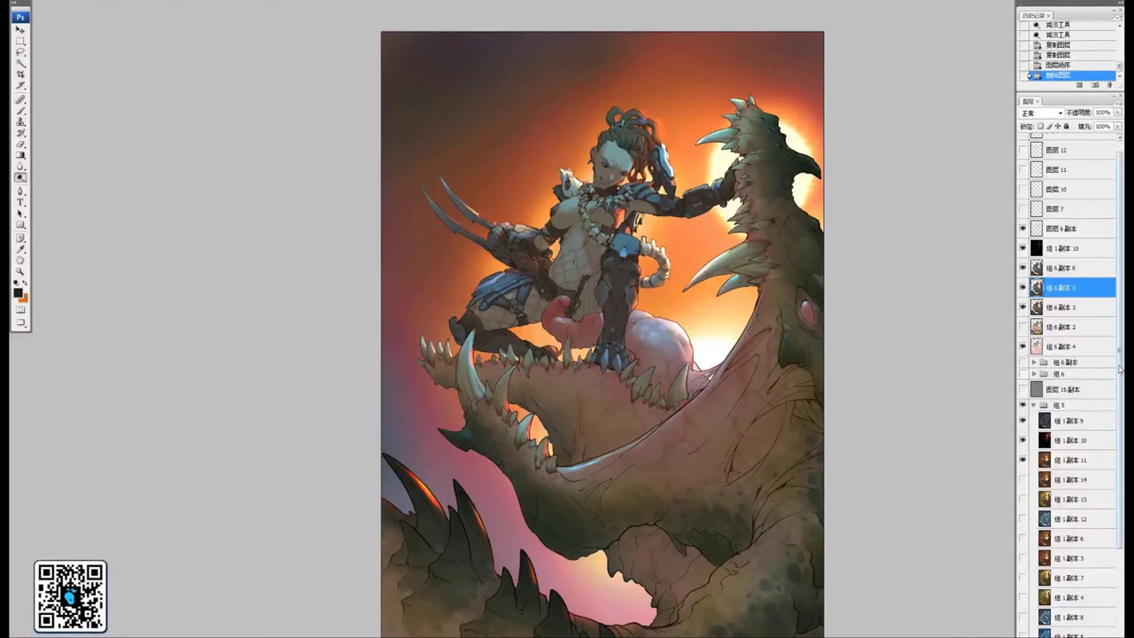
# Compare the artwork with the duplicated figure layer hidden and delete the redundant duplicate
pyautogui.click(1069, 251)
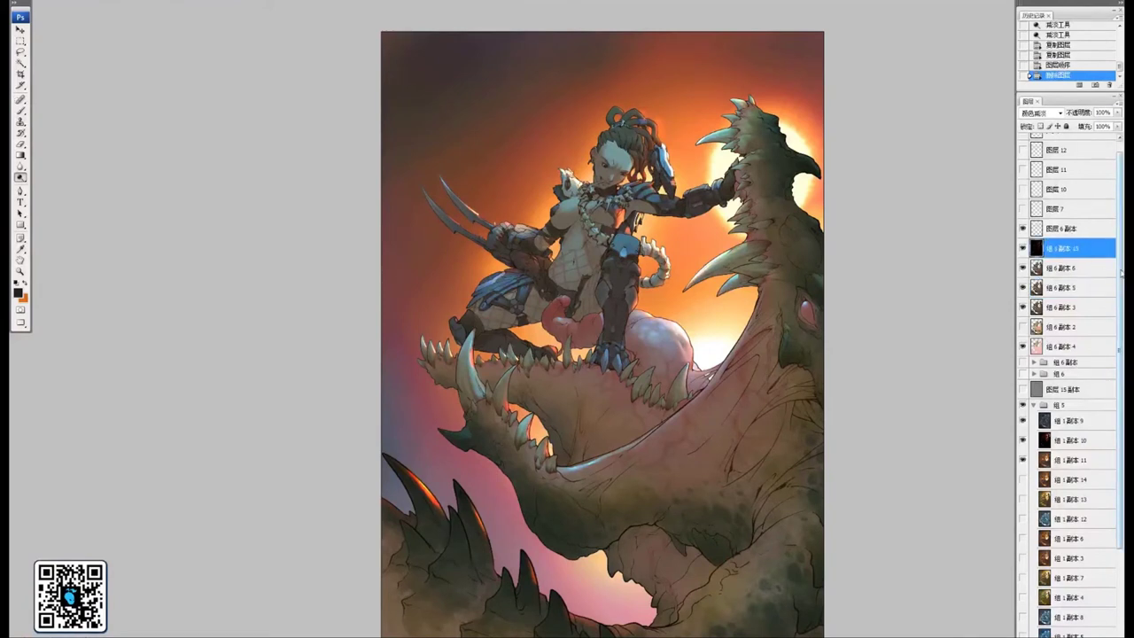
pyautogui.moveTo(1118, 271); pyautogui.dragTo(1122, 411)
pyautogui.moveTo(1122, 454); pyautogui.dragTo(1121, 351)
pyautogui.click(1071, 267)
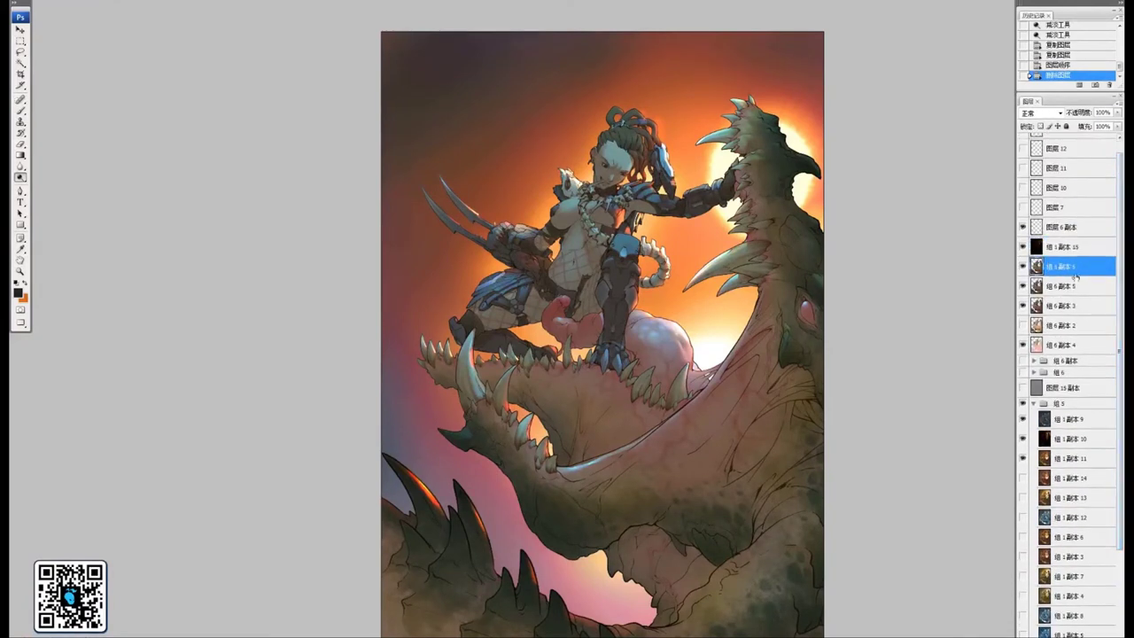
pyautogui.click(1024, 268)
pyautogui.click(1024, 267)
pyautogui.moveTo(1074, 288); pyautogui.dragTo(1109, 636)
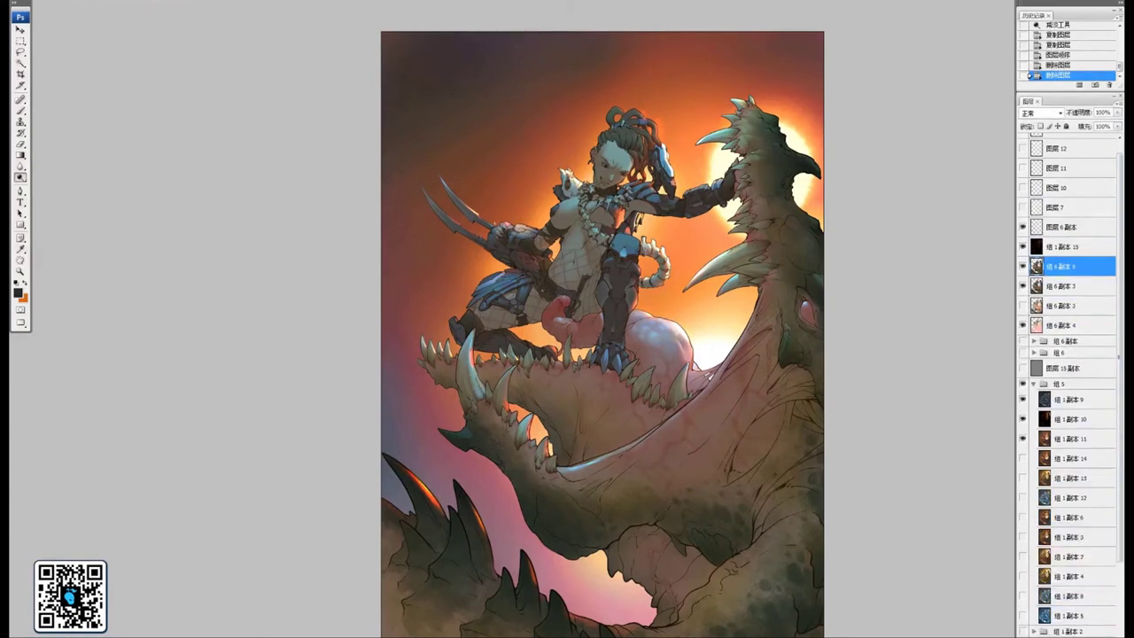
# Duplicate all layers from 组 6 副本 5 down to the bottom of the stack and merge the copies into one layer
pyautogui.moveTo(1120, 368); pyautogui.dragTo(1120, 459)
pyautogui.keyDown('shift'); pyautogui.click(1085, 631); pyautogui.keyUp('shift')
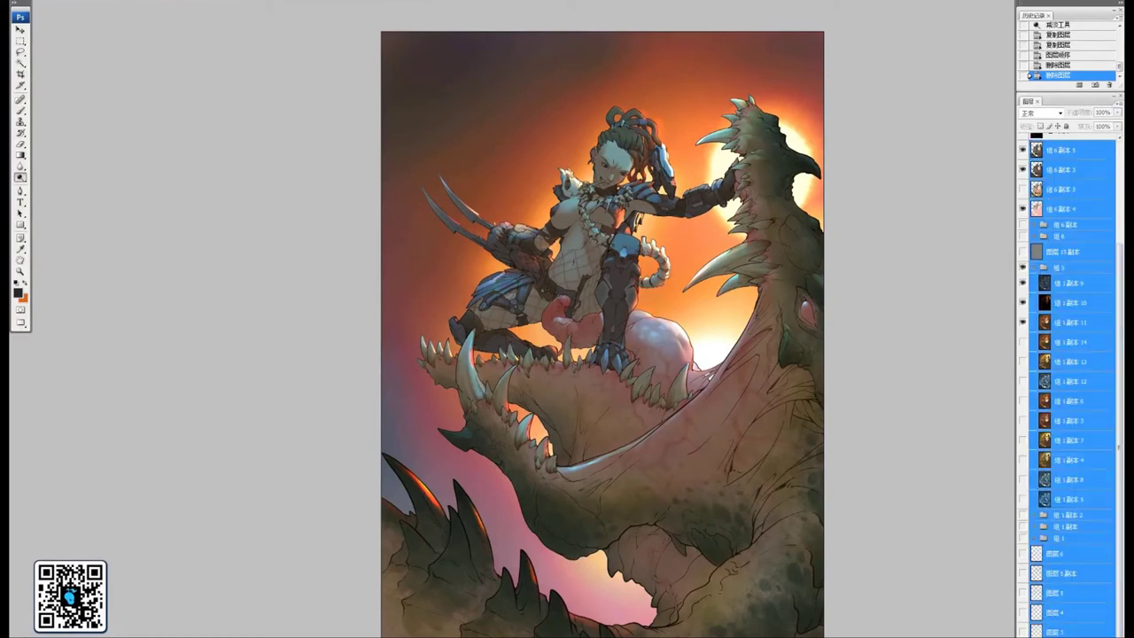
pyautogui.hotkey('ctrl', 'j')
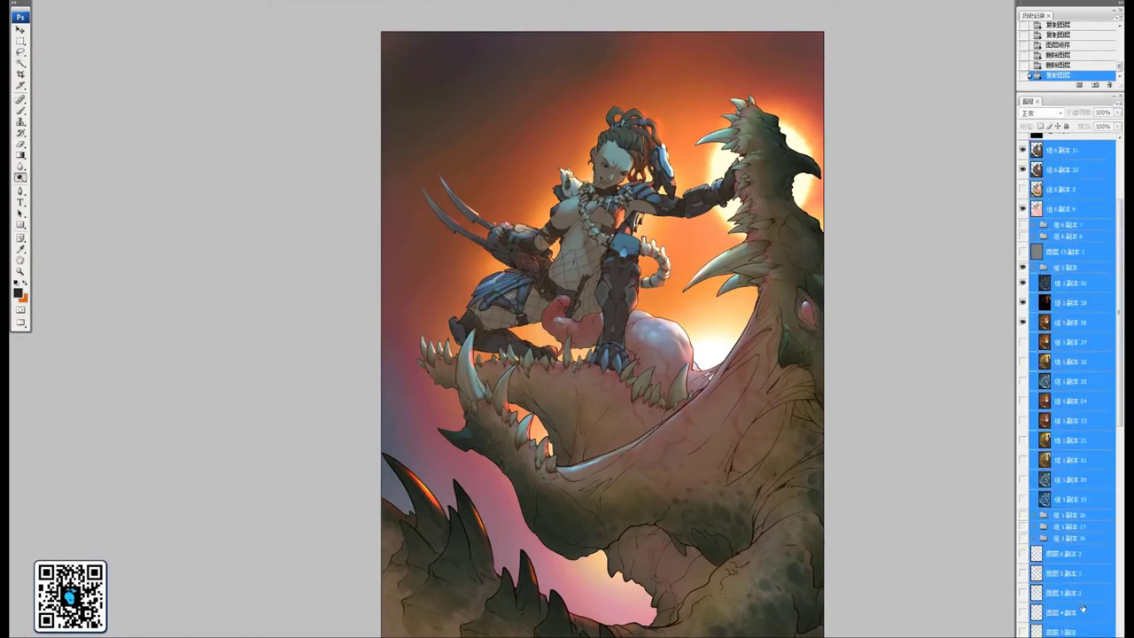
pyautogui.hotkey('ctrl', 'e')
pyautogui.scroll(3, 1120, 319)
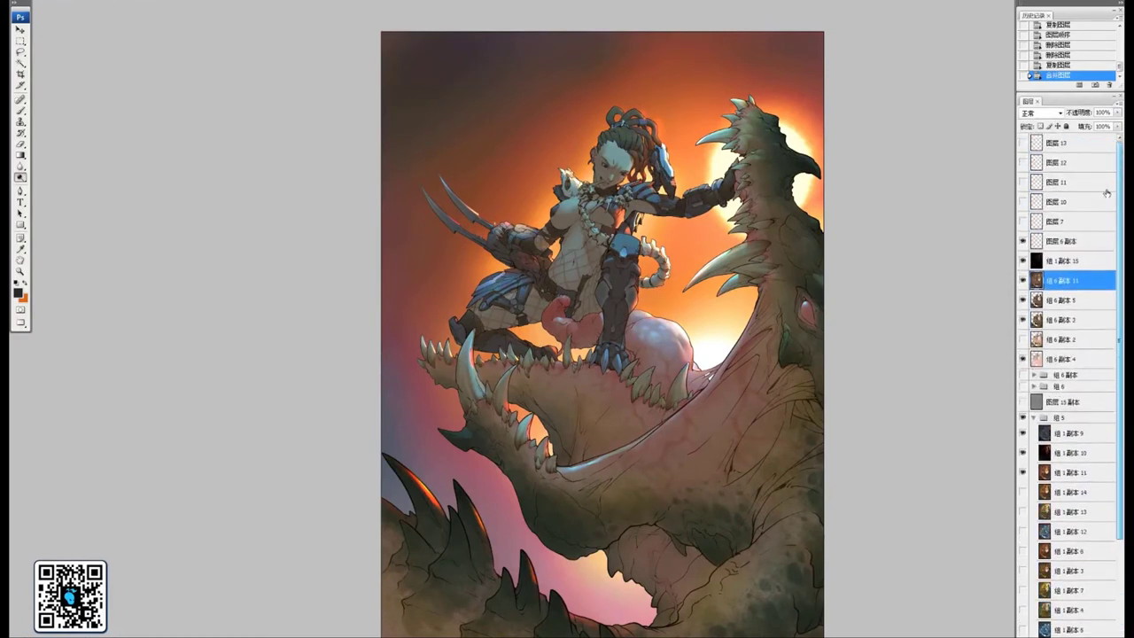
# Merge the Color Dodge layer 组 1 副本 15 into the flattened copy and compare the artwork with and without it
pyautogui.click(1069, 266)
pyautogui.hotkey('ctrl', 'e')
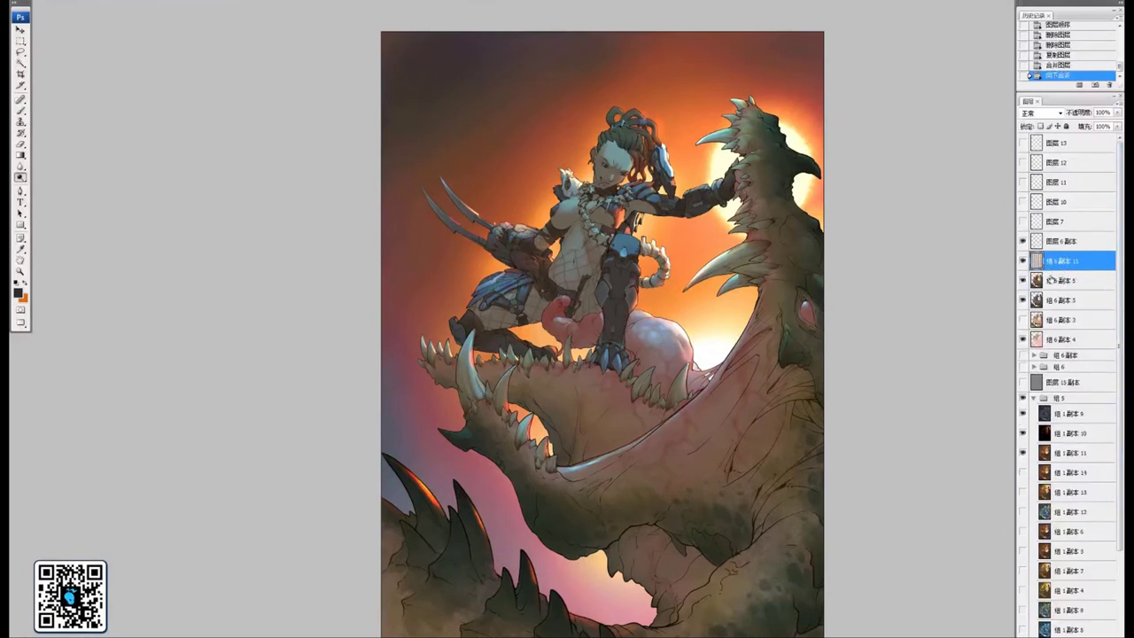
pyautogui.click(1022, 262)
pyautogui.click(1023, 263)
pyautogui.click(1023, 280)
pyautogui.click(1024, 280)
pyautogui.click(1023, 262)
# Duplicate the orange lighting layer 组 1 副本 11, place the copy above the merged layer, and set its blend mode to Lighten
pyautogui.moveTo(1082, 454); pyautogui.dragTo(1091, 637)
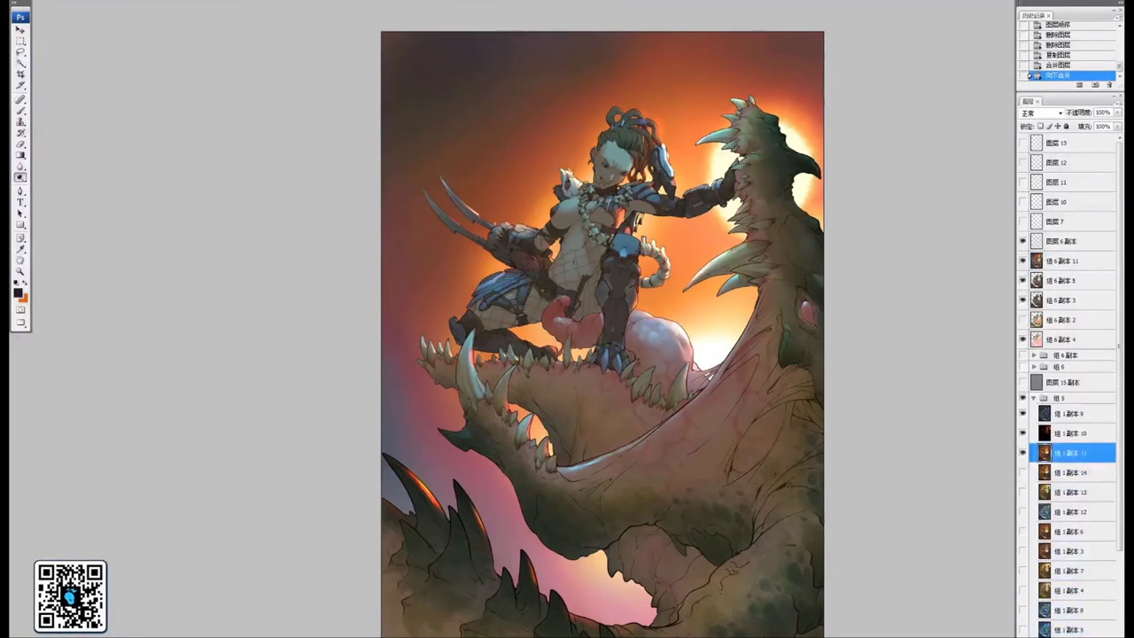
pyautogui.moveTo(1081, 452); pyautogui.dragTo(1074, 258)
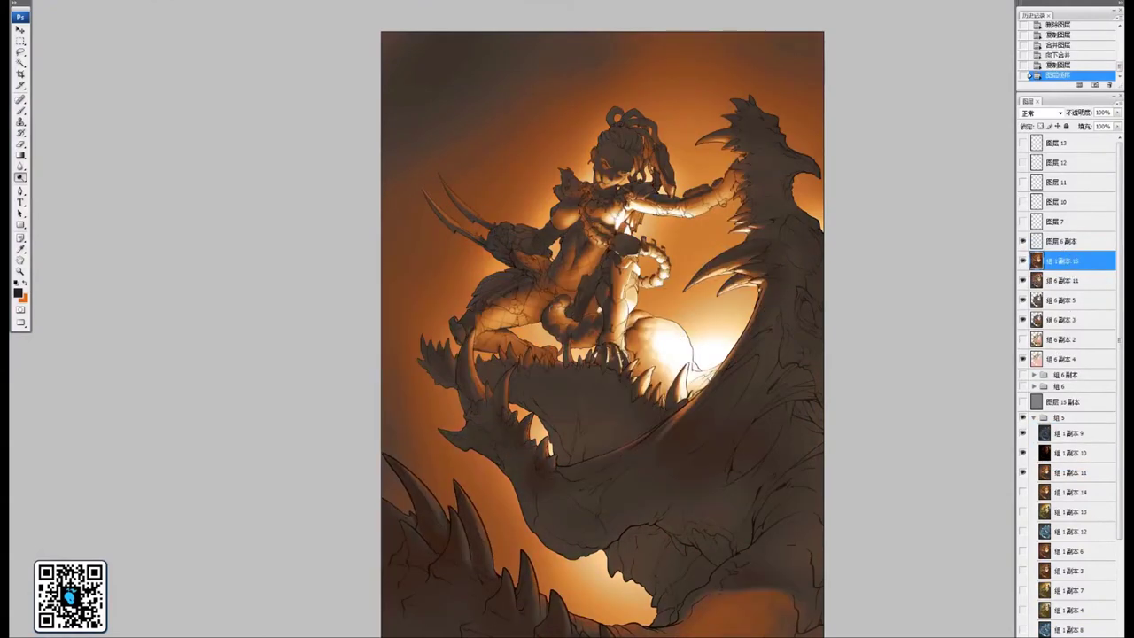
pyautogui.click(1061, 113)
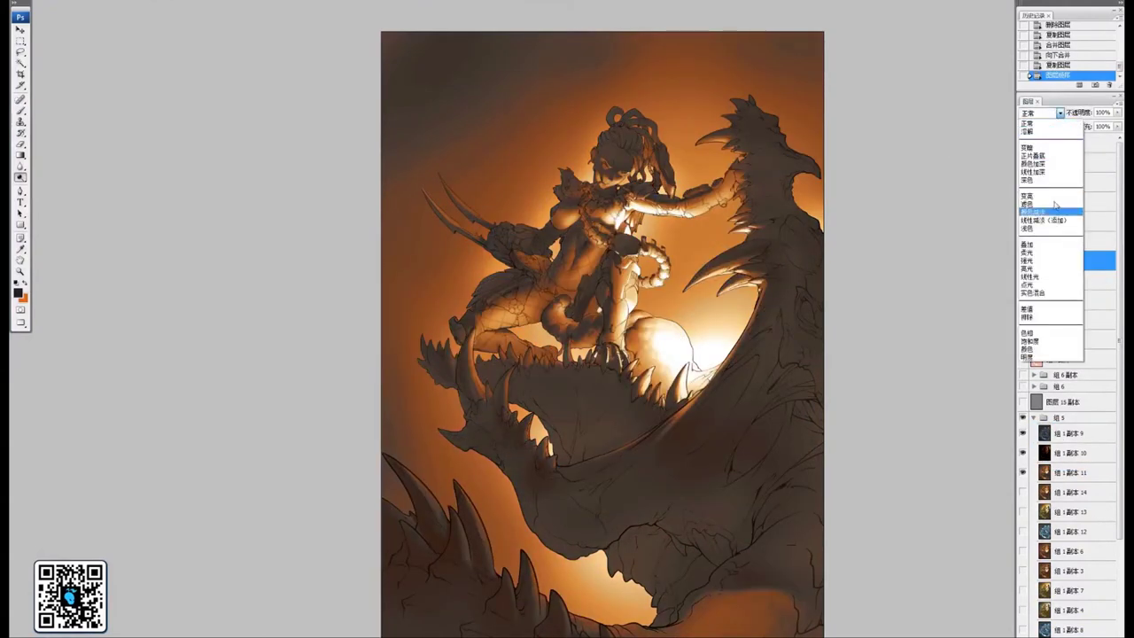
pyautogui.click(1043, 201)
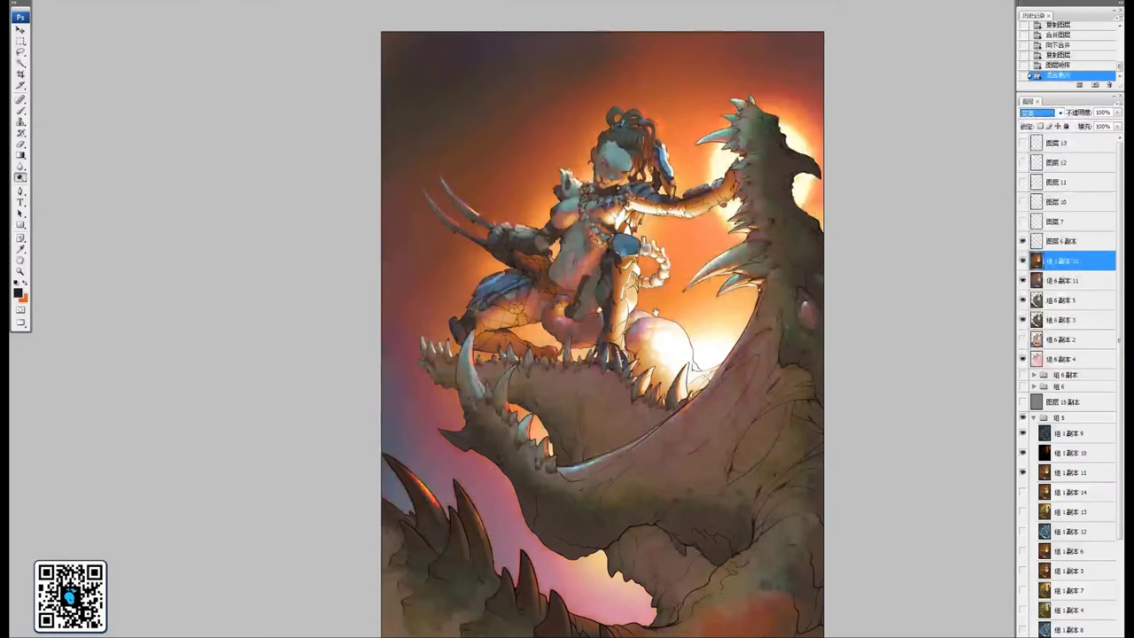
# Check the blended light on the figure up close and change the orange lighting layer's blend mode to Screen
pyautogui.moveTo(647, 314); pyautogui.dragTo(655, 361)
pyautogui.hotkey('ctrl', '+')
pyautogui.hotkey('ctrl', '+')
pyautogui.moveTo(664, 139); pyautogui.dragTo(632, 212)
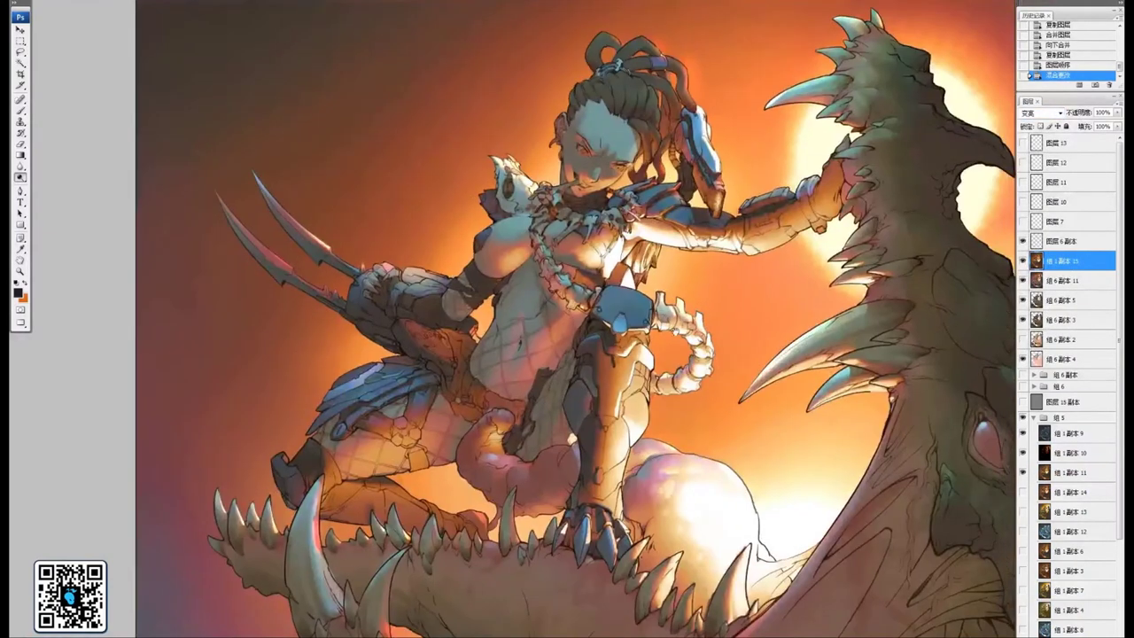
pyautogui.moveTo(735, 285); pyautogui.dragTo(713, 273)
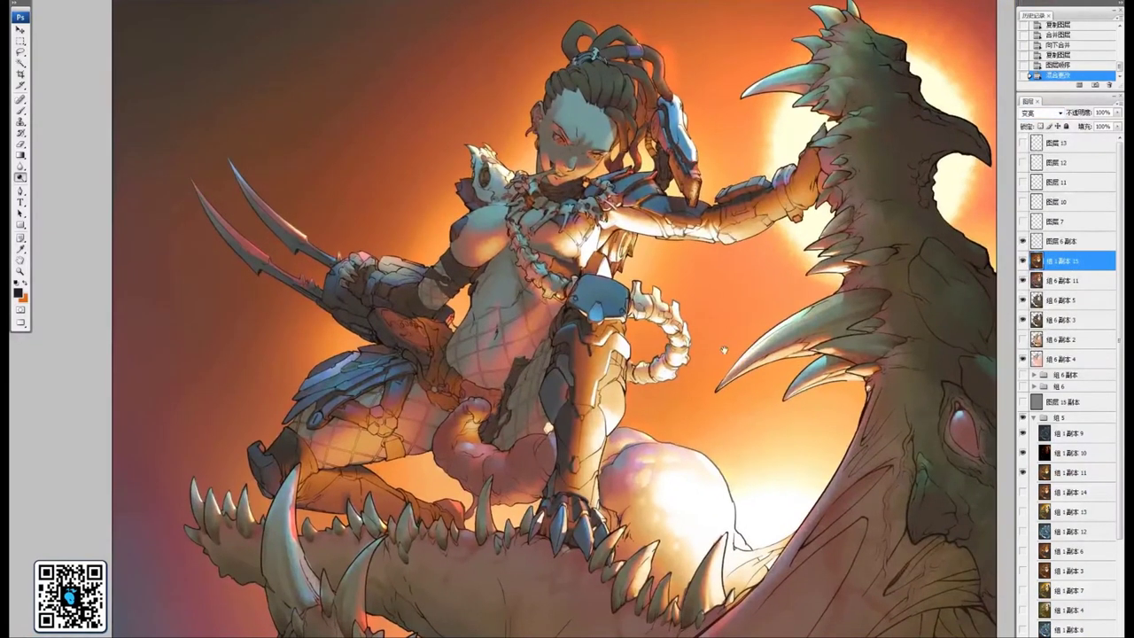
pyautogui.moveTo(724, 350); pyautogui.dragTo(664, 312)
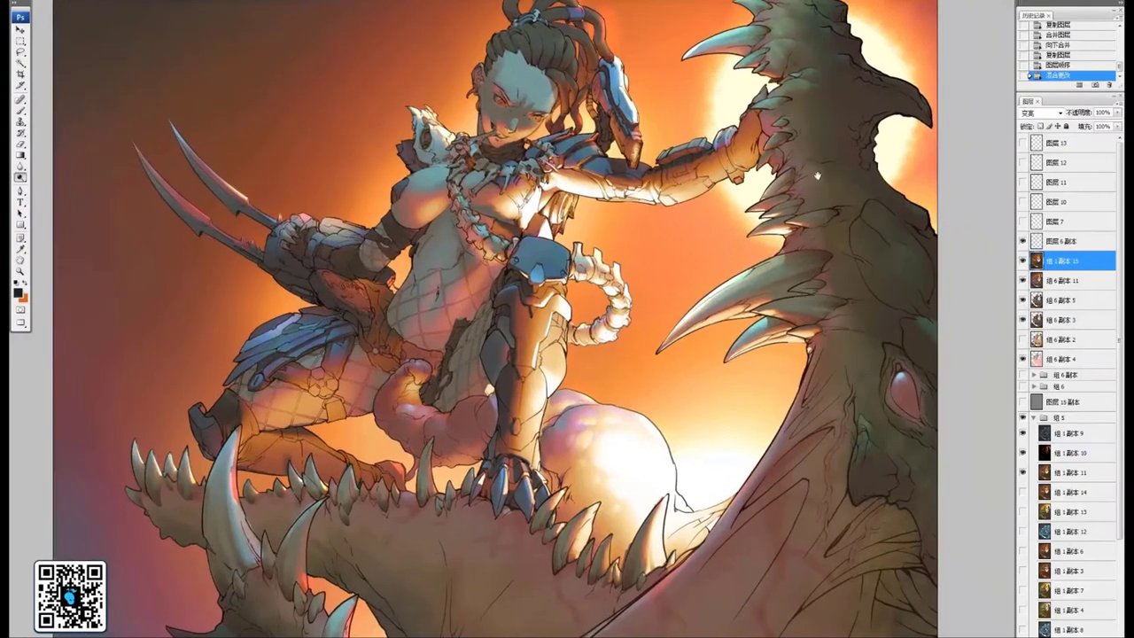
pyautogui.click(1061, 115)
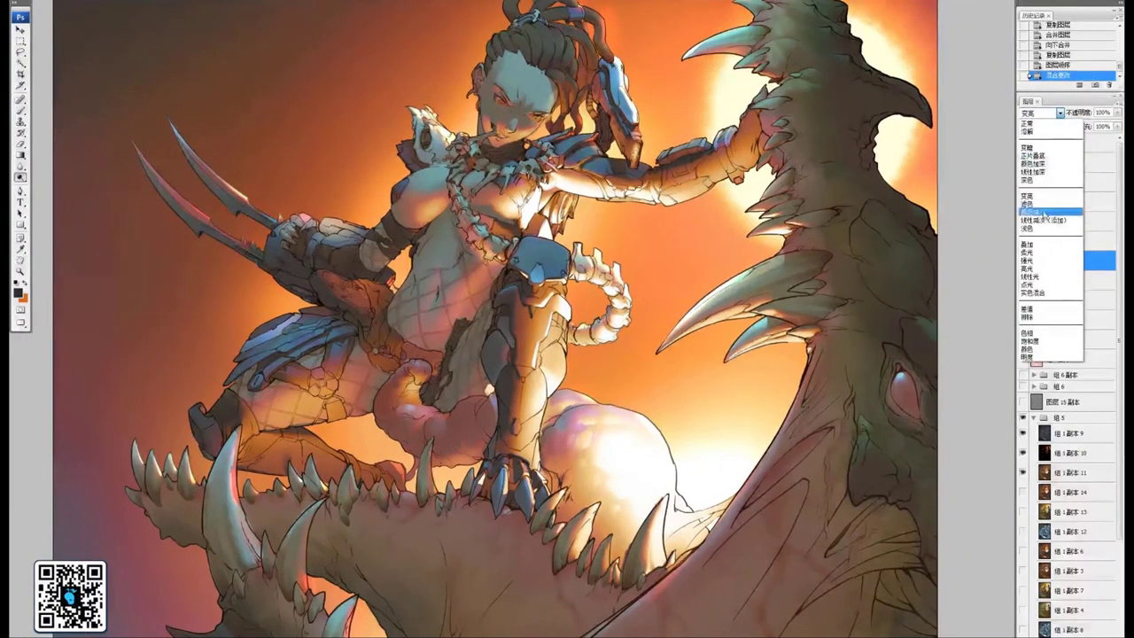
pyautogui.click(1044, 212)
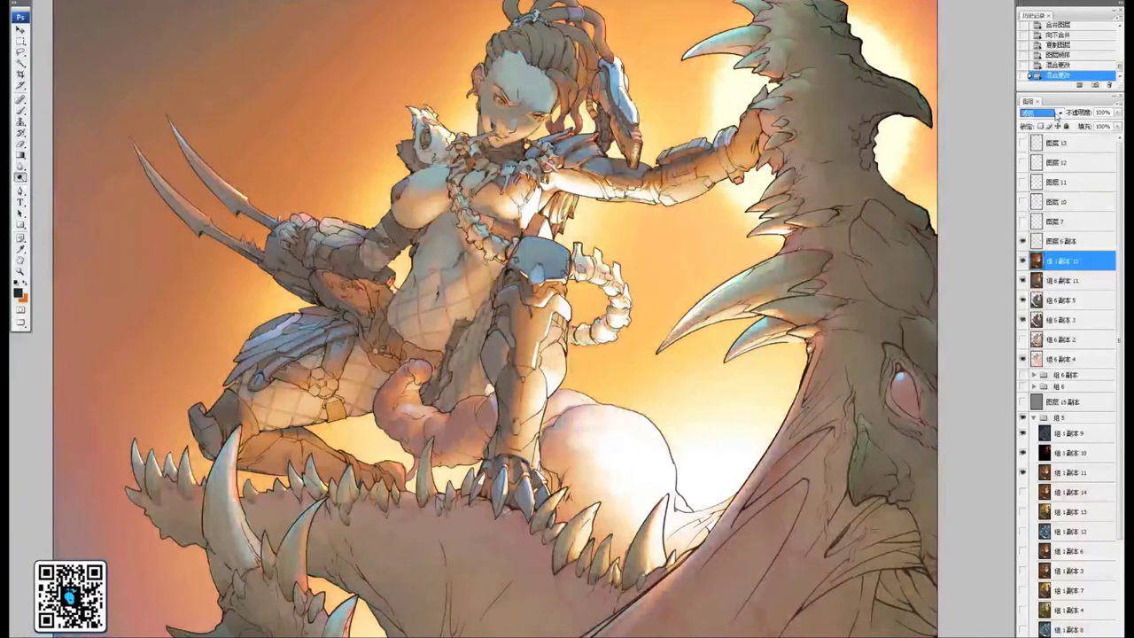
# Lower the orange lighting layer's brightness to the minimum with a Brightness/Contrast adjustment
pyautogui.moveTo(583, 249); pyautogui.dragTo(629, 291)
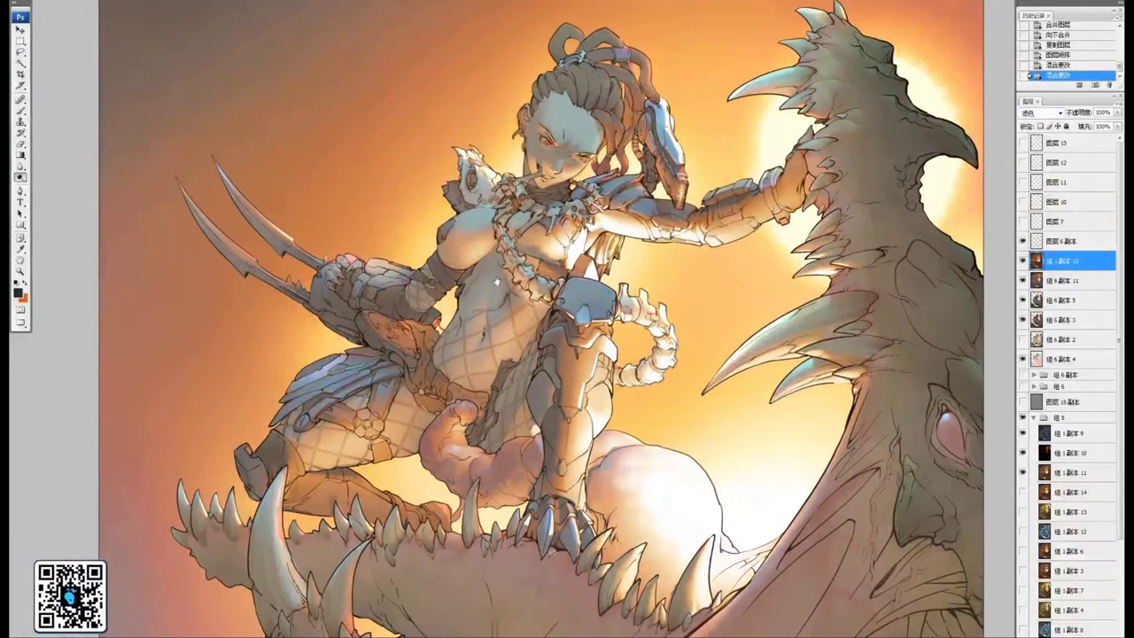
pyautogui.moveTo(497, 282); pyautogui.dragTo(483, 241)
pyautogui.click(91, 0)
pyautogui.moveTo(94, 3)
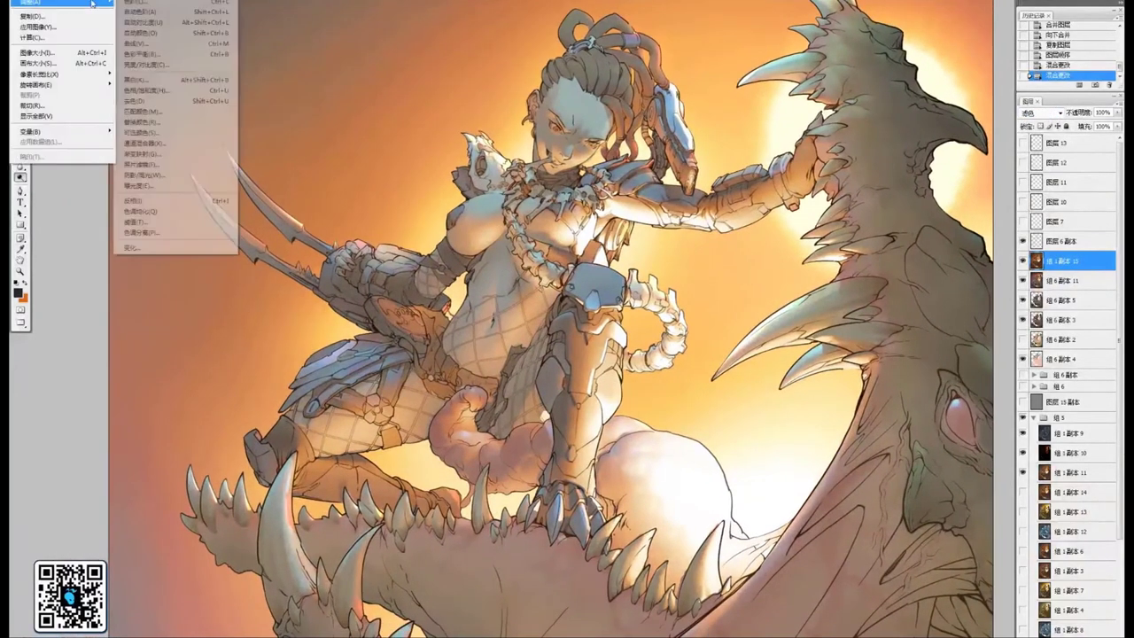
pyautogui.click(146, 65)
pyautogui.moveTo(164, 219); pyautogui.dragTo(79, 214)
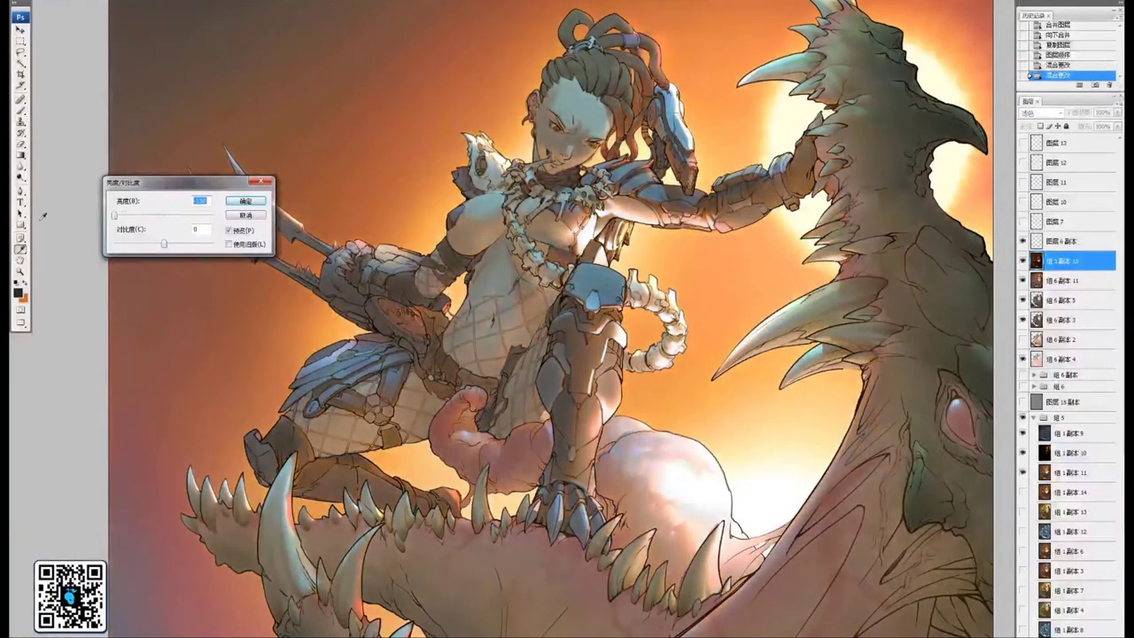
pyautogui.click(252, 206)
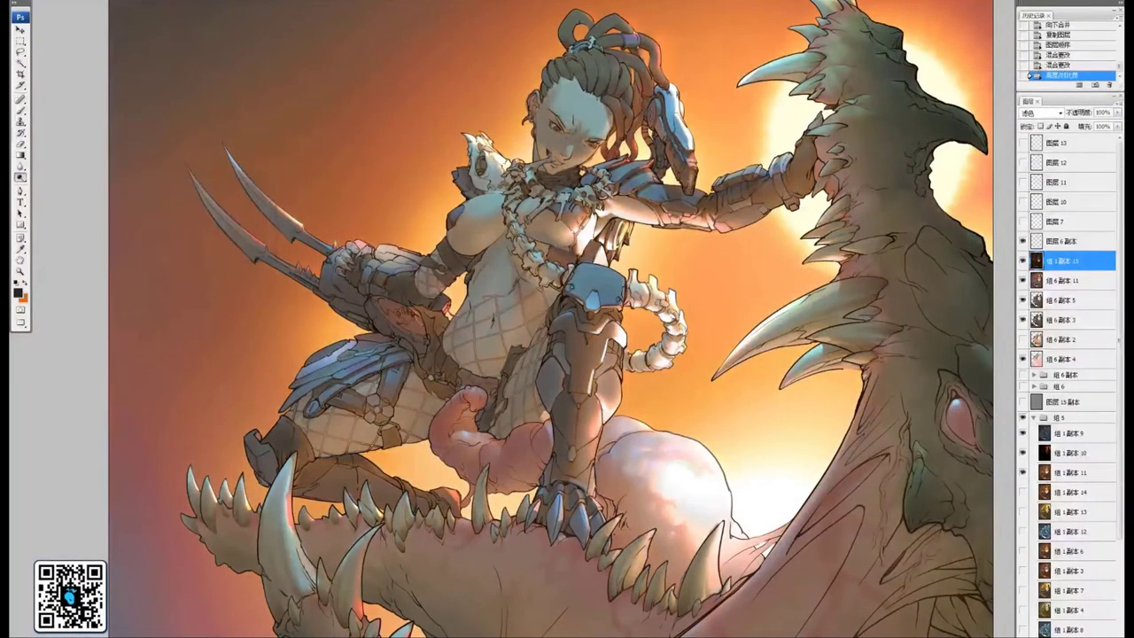
# Raise the orange lighting layer's saturation to +100 with a Hue/Saturation adjustment
pyautogui.click(26, 1)
pyautogui.moveTo(89, 3)
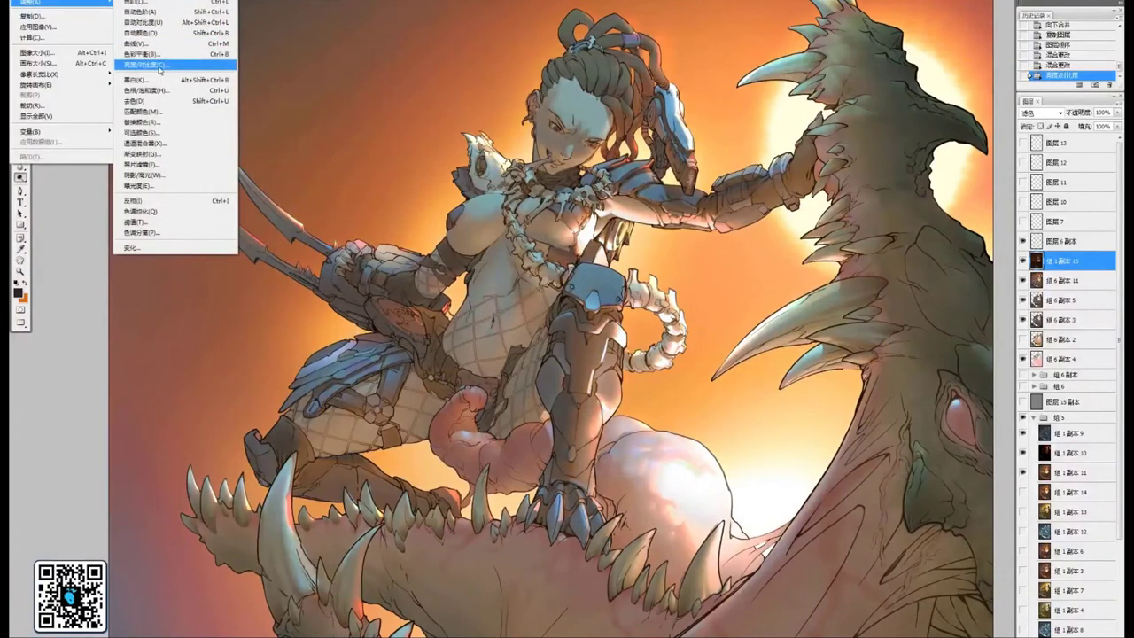
pyautogui.click(163, 91)
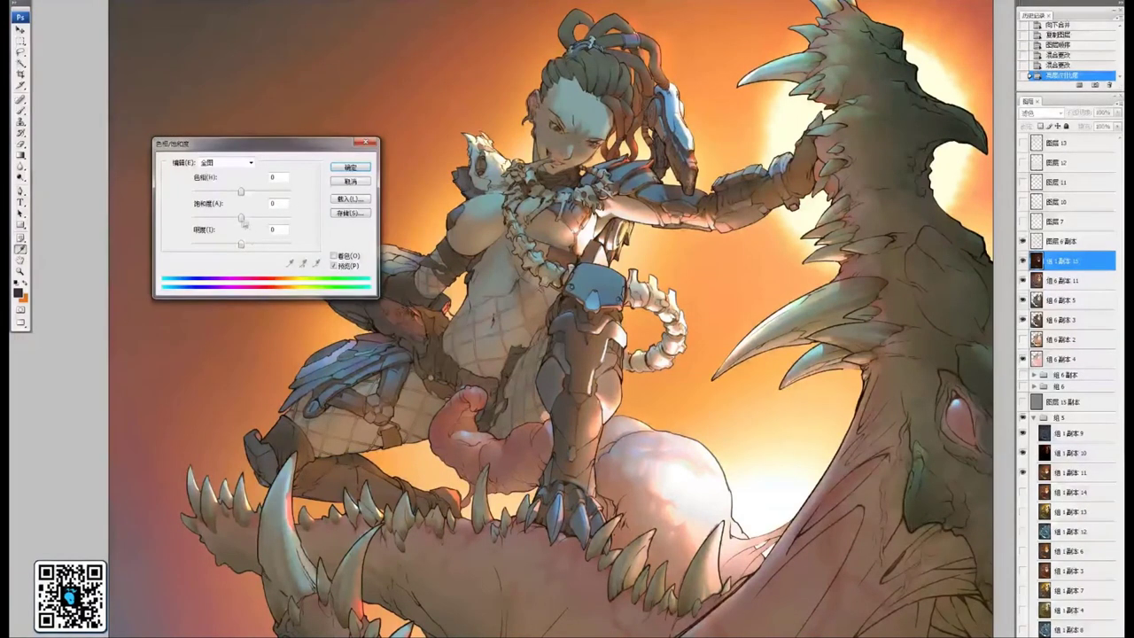
pyautogui.moveTo(243, 221); pyautogui.dragTo(291, 220)
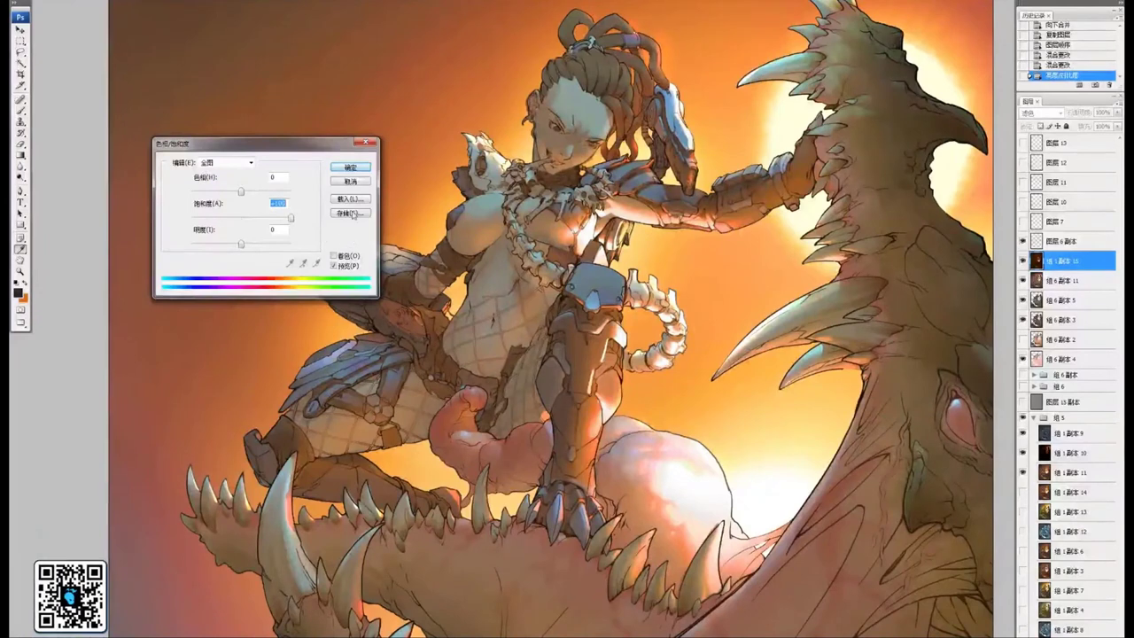
pyautogui.click(350, 167)
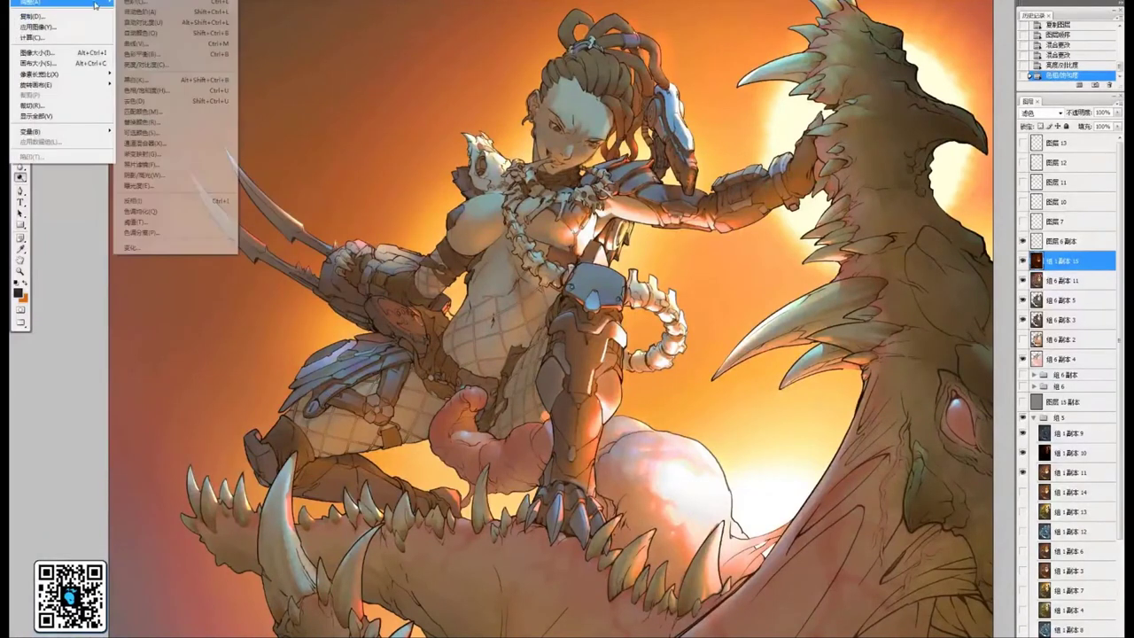
# Apply Brightness/Contrast to the orange lighting layer with contrast at the maximum and brightness raised slightly
pyautogui.click(164, 66)
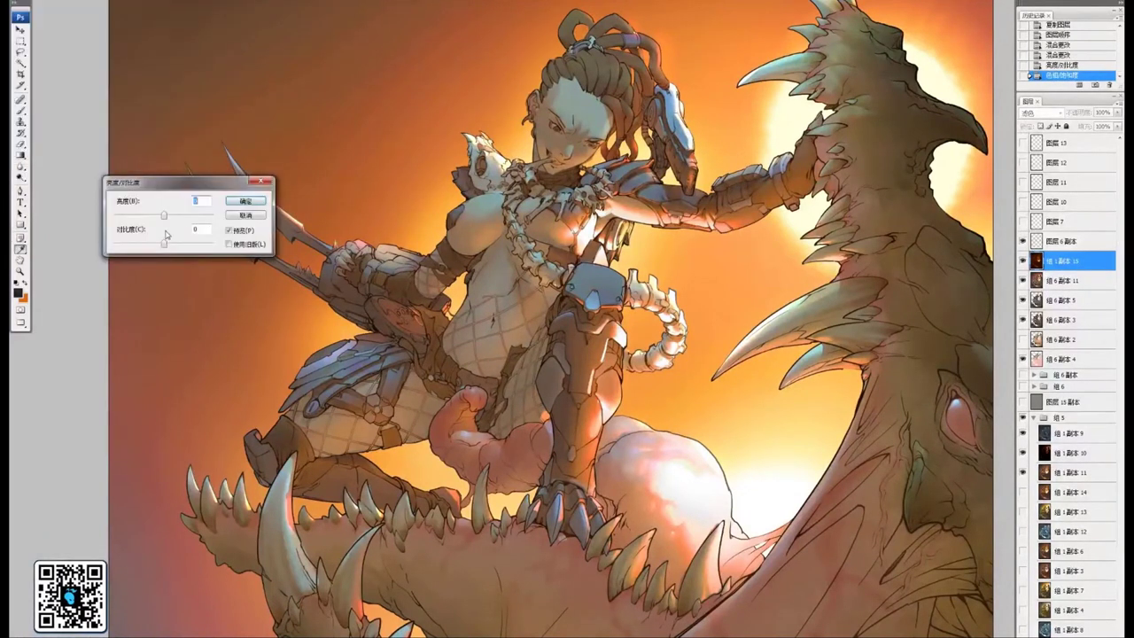
pyautogui.moveTo(163, 244); pyautogui.dragTo(250, 250)
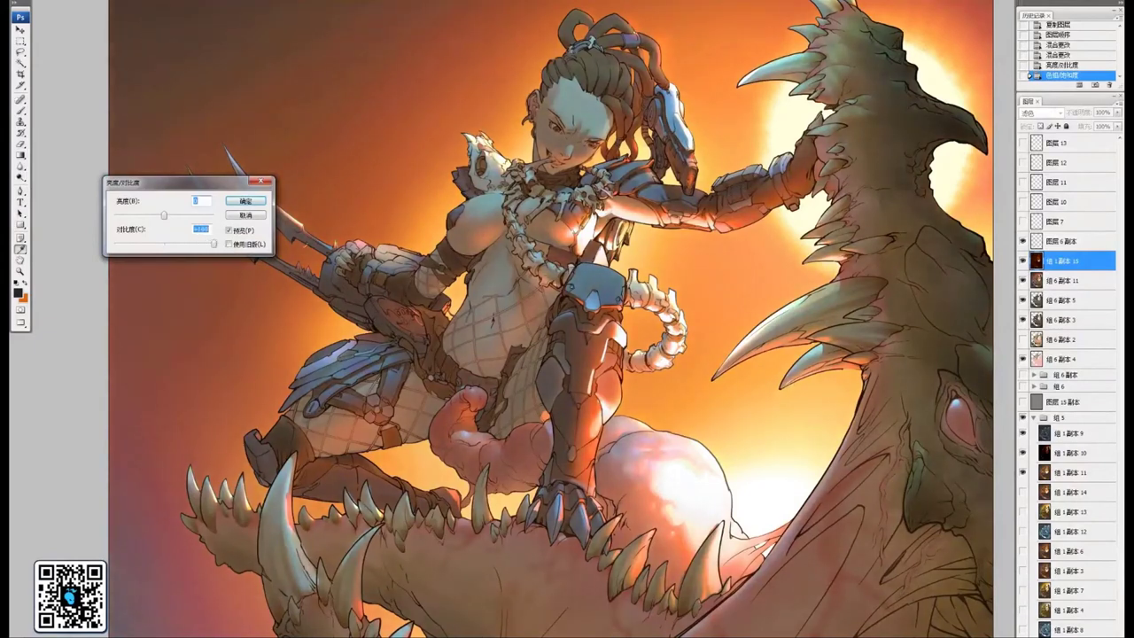
pyautogui.moveTo(163, 217)
pyautogui.mouseDown()
pyautogui.moveTo(199, 217)
pyautogui.moveTo(174, 224)
pyautogui.mouseUp()
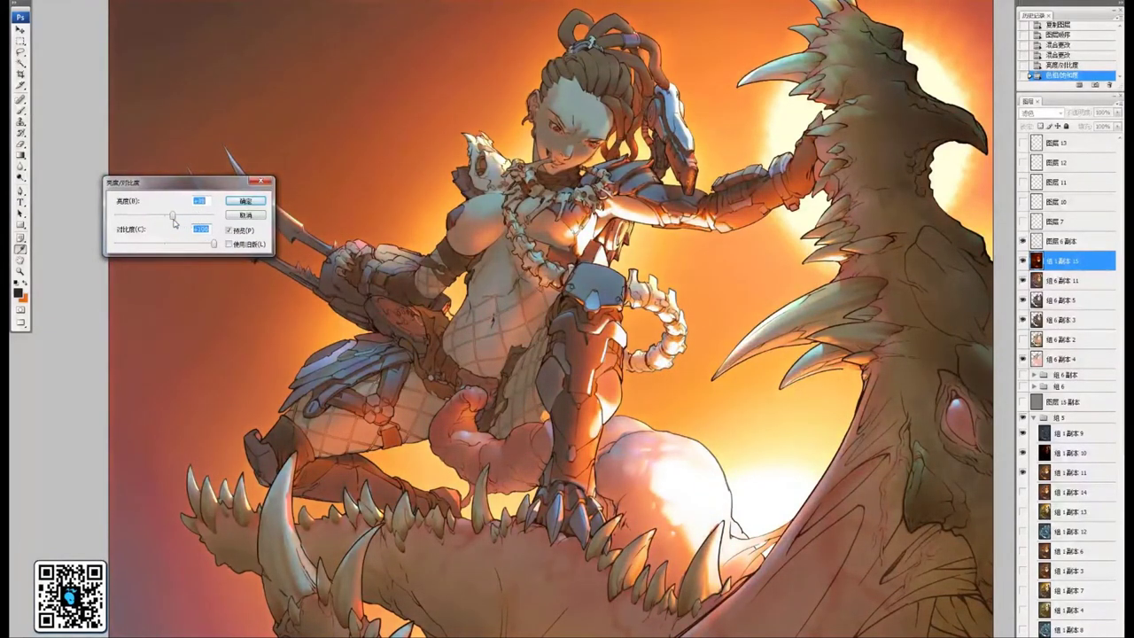
pyautogui.click(248, 202)
# Set the orange lighting layer's blend mode to Normal and examine its glow and dark areas up close and as a whole
pyautogui.moveTo(582, 371); pyautogui.dragTo(536, 294)
pyautogui.hotkey('ctrl', '-')
pyautogui.hotkey('ctrl', '-')
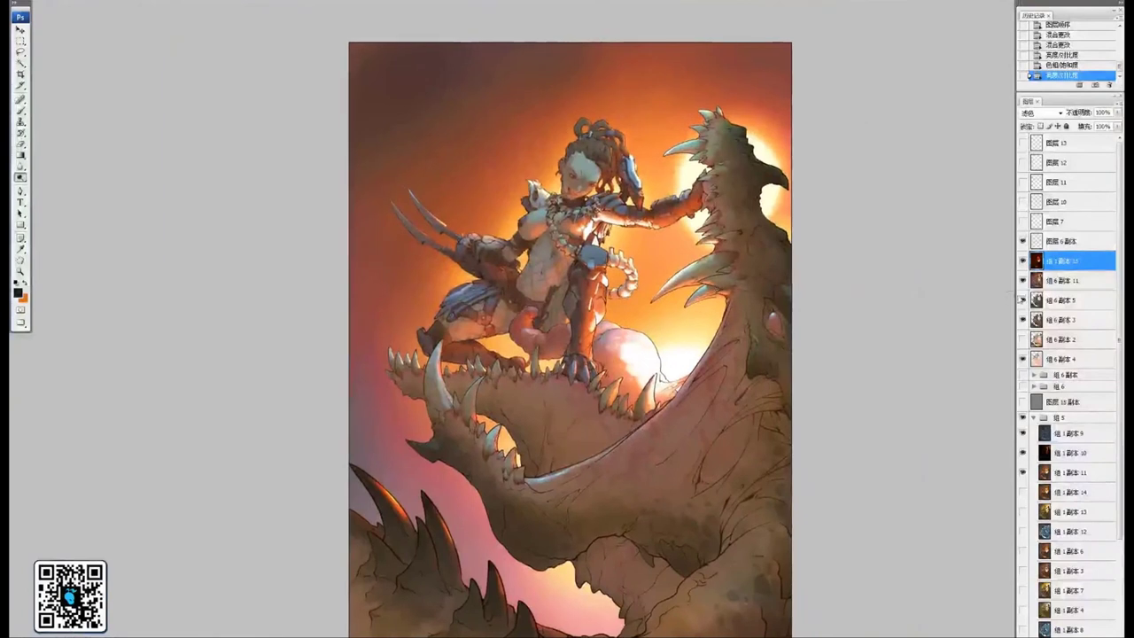
pyautogui.click(1055, 114)
pyautogui.click(1058, 131)
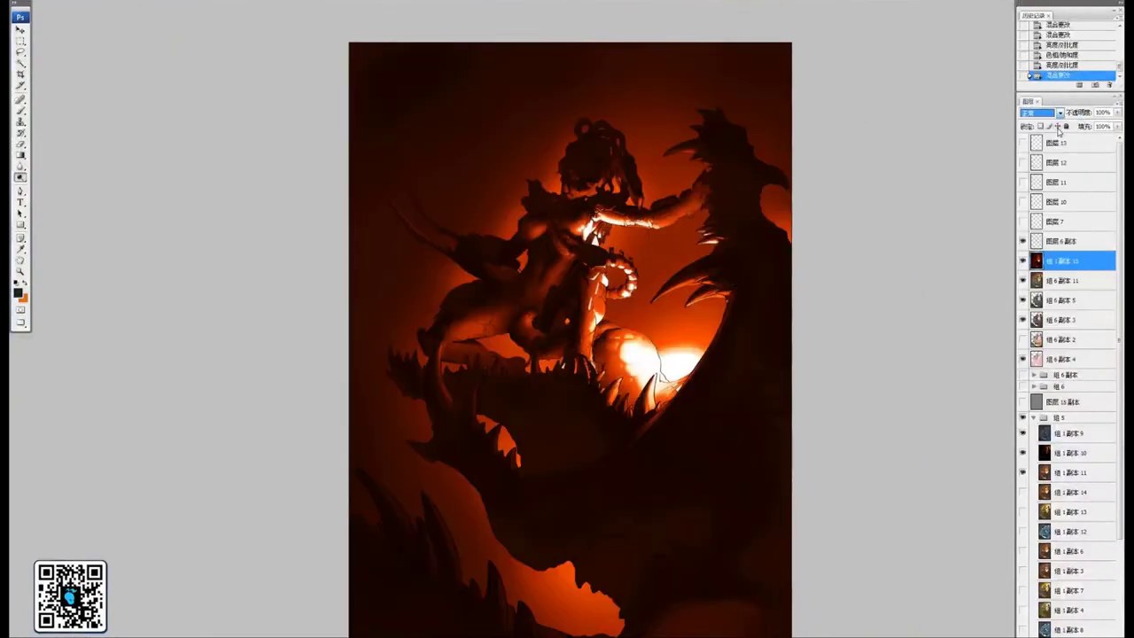
pyautogui.moveTo(626, 282); pyautogui.dragTo(623, 300)
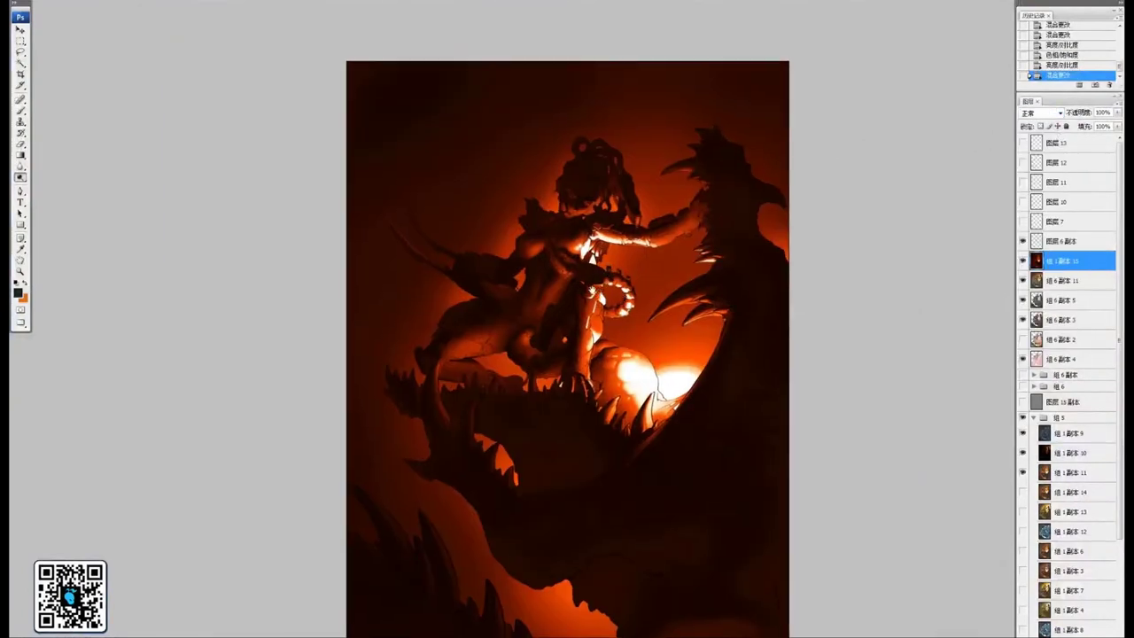
pyautogui.hotkey('ctrl', '+')
pyautogui.hotkey('ctrl', '+')
pyautogui.moveTo(714, 264); pyautogui.dragTo(626, 342)
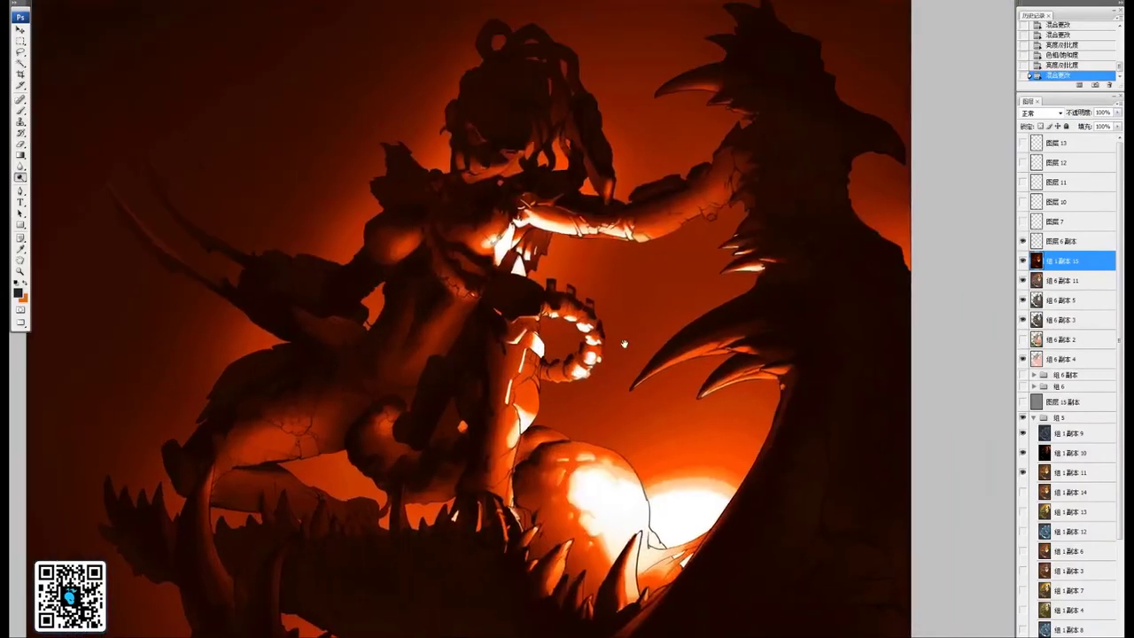
pyautogui.moveTo(721, 303); pyautogui.dragTo(760, 292)
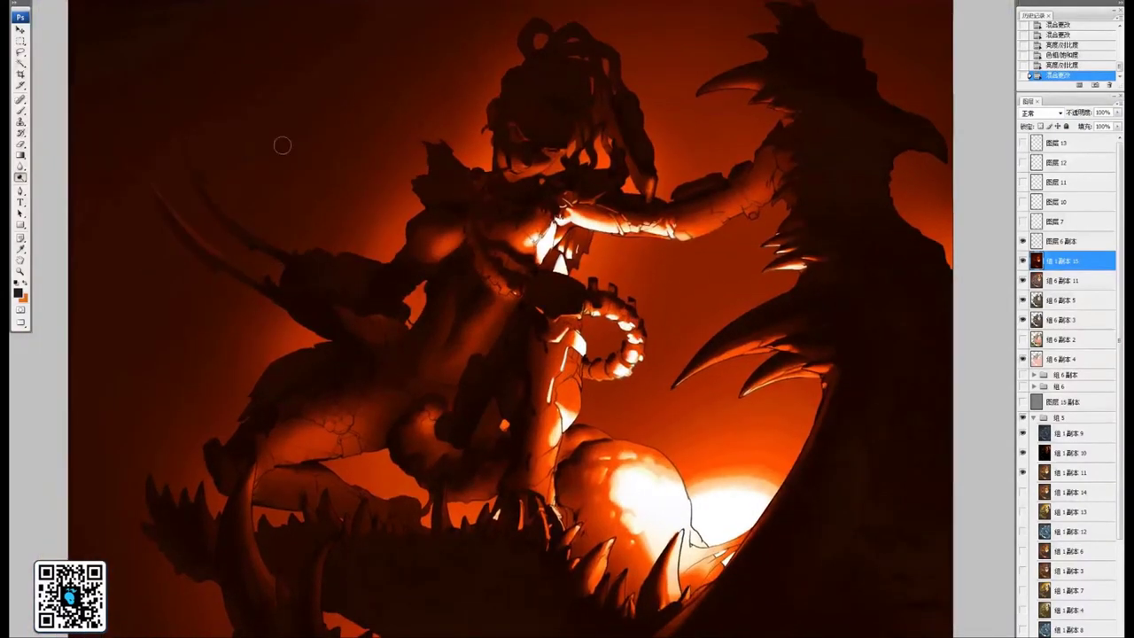
pyautogui.moveTo(145, 91); pyautogui.dragTo(148, 80)
pyautogui.hotkey('ctrl', '-')
pyautogui.hotkey('ctrl', '-')
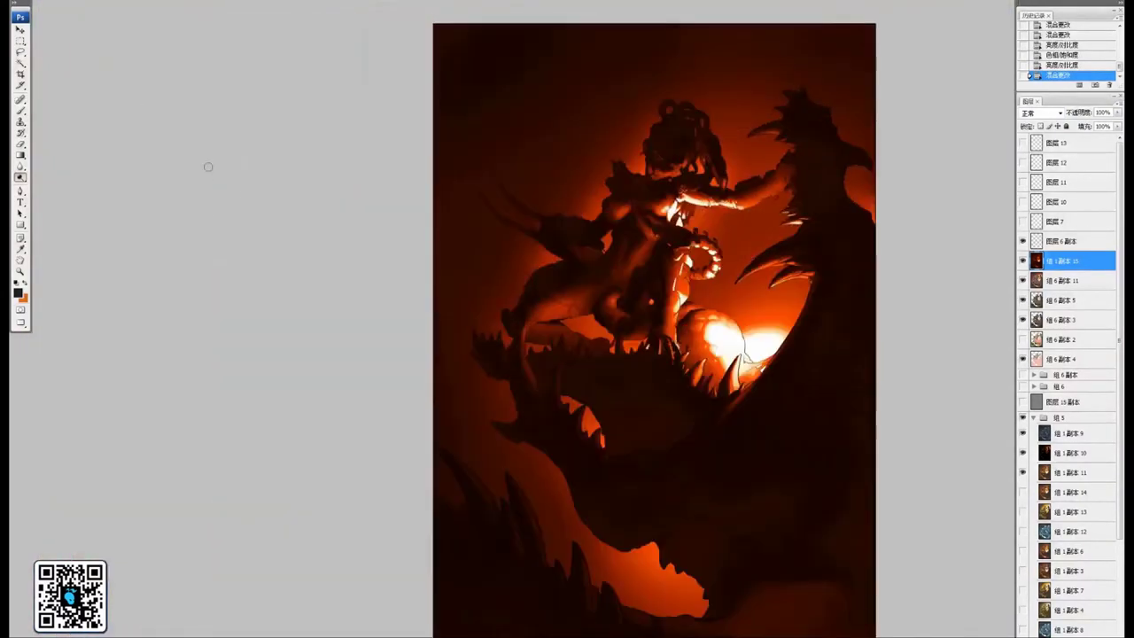
pyautogui.moveTo(440, 276); pyautogui.dragTo(276, 268)
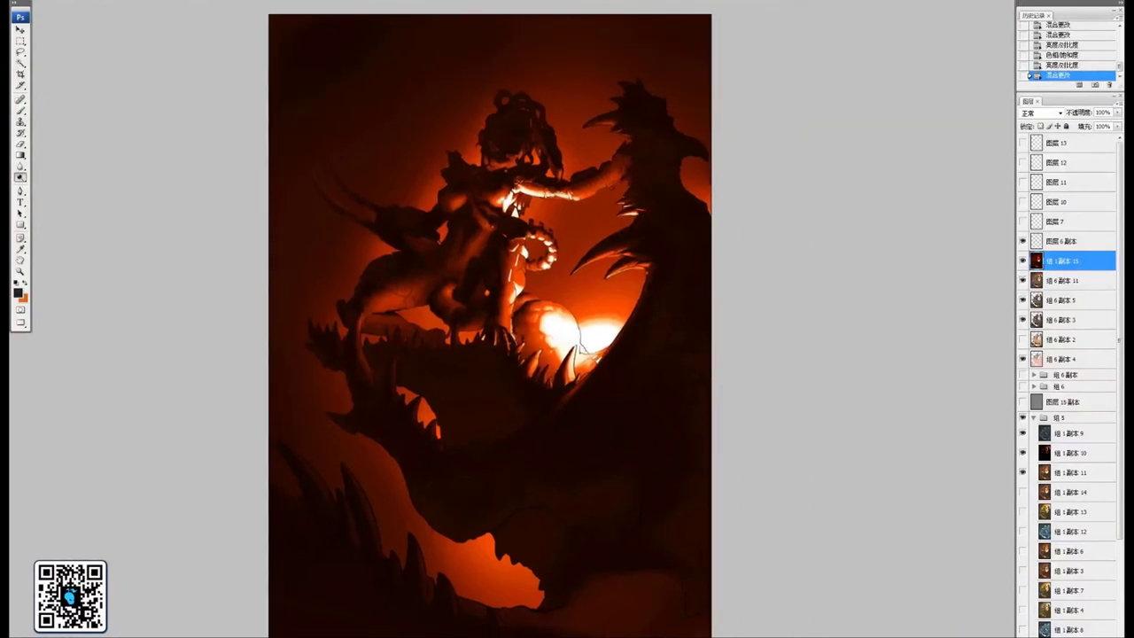
# Select the orange lighting layer's dark tones with Color Range at a reduced fuzziness, delete them from the layer, and clear the selection
pyautogui.click(127, 1)
pyautogui.click(111, 71)
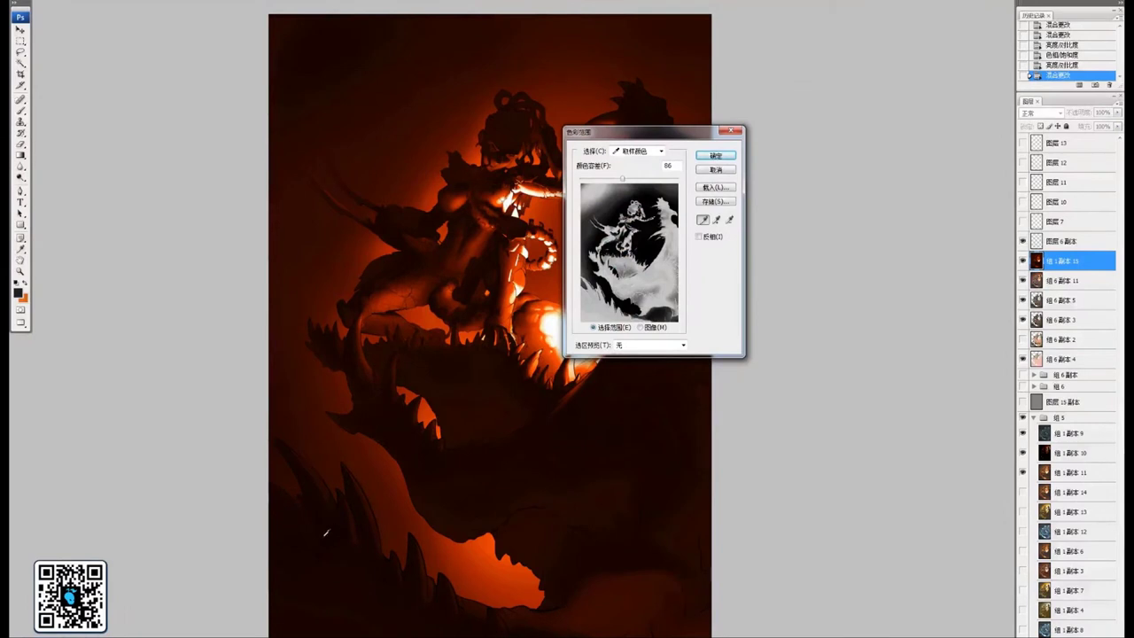
pyautogui.click(319, 550)
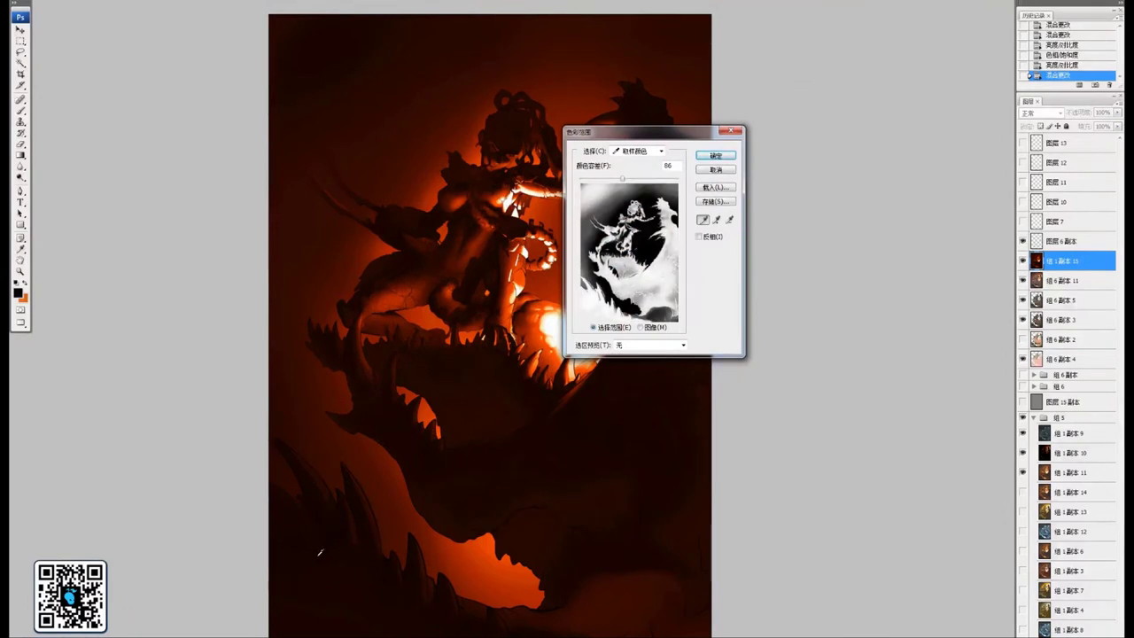
pyautogui.click(319, 550)
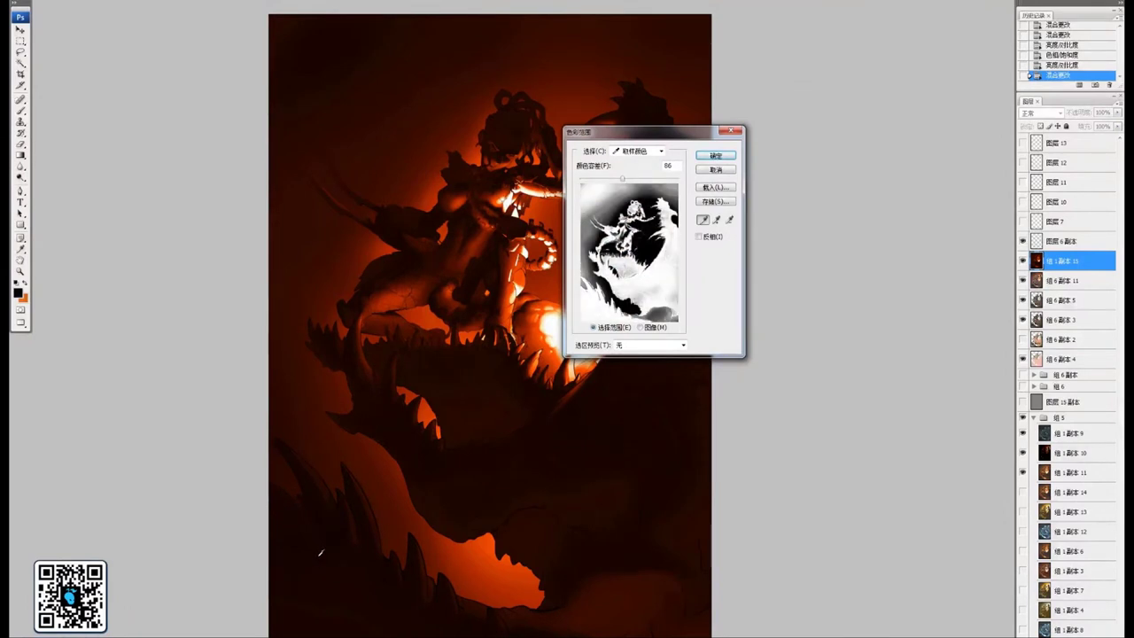
pyautogui.click(319, 550)
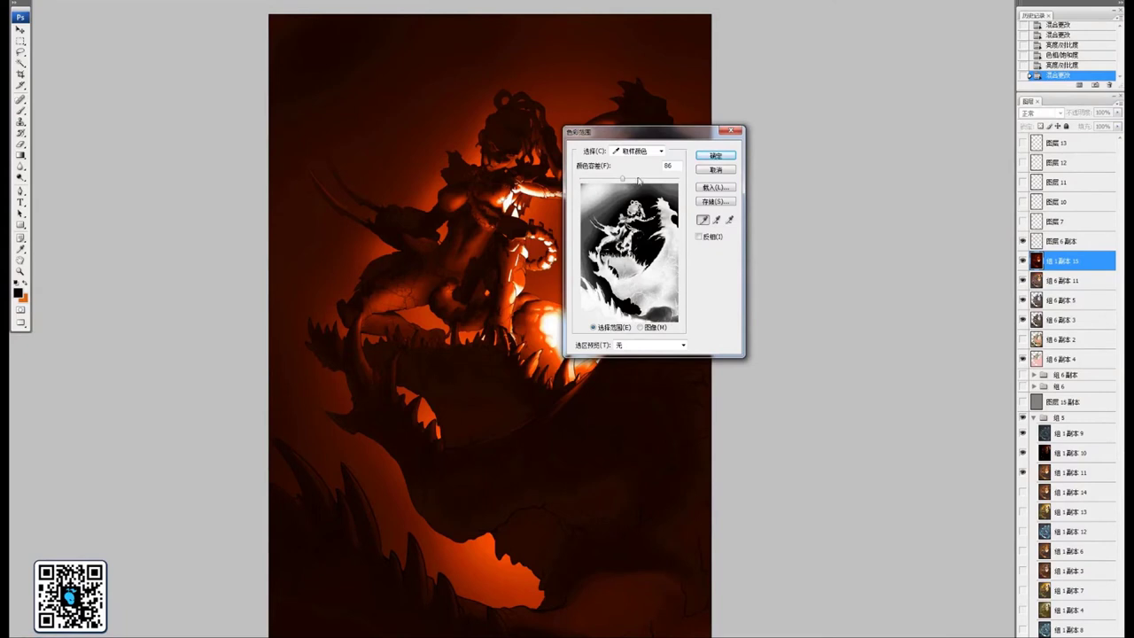
pyautogui.moveTo(623, 180)
pyautogui.mouseDown()
pyautogui.moveTo(596, 179)
pyautogui.moveTo(651, 182)
pyautogui.moveTo(614, 188)
pyautogui.mouseUp()
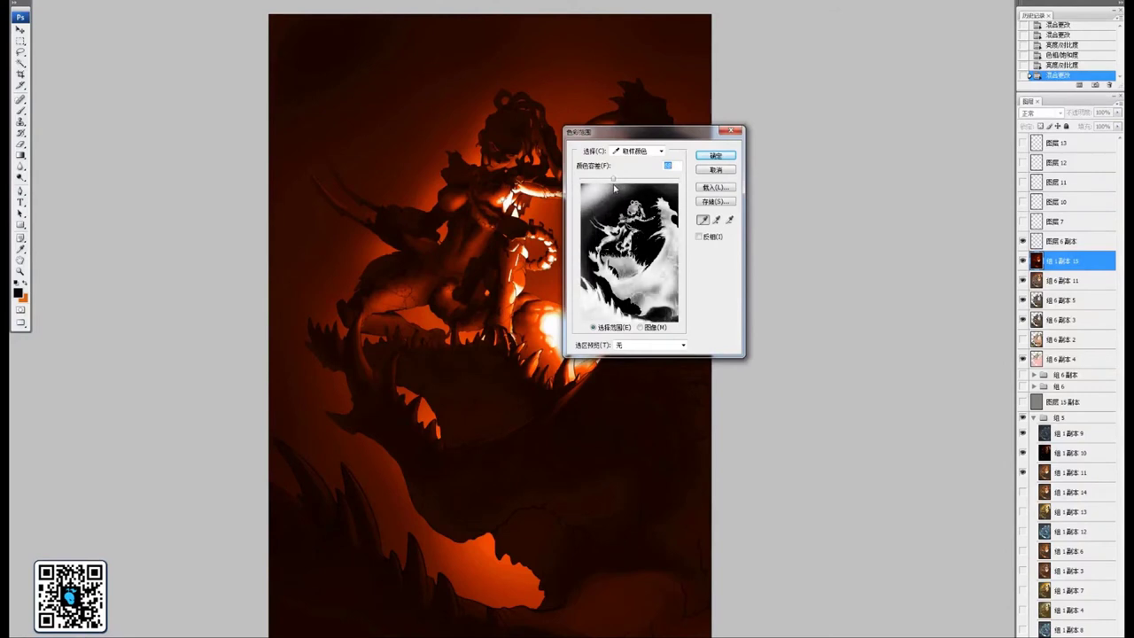
pyautogui.click(713, 157)
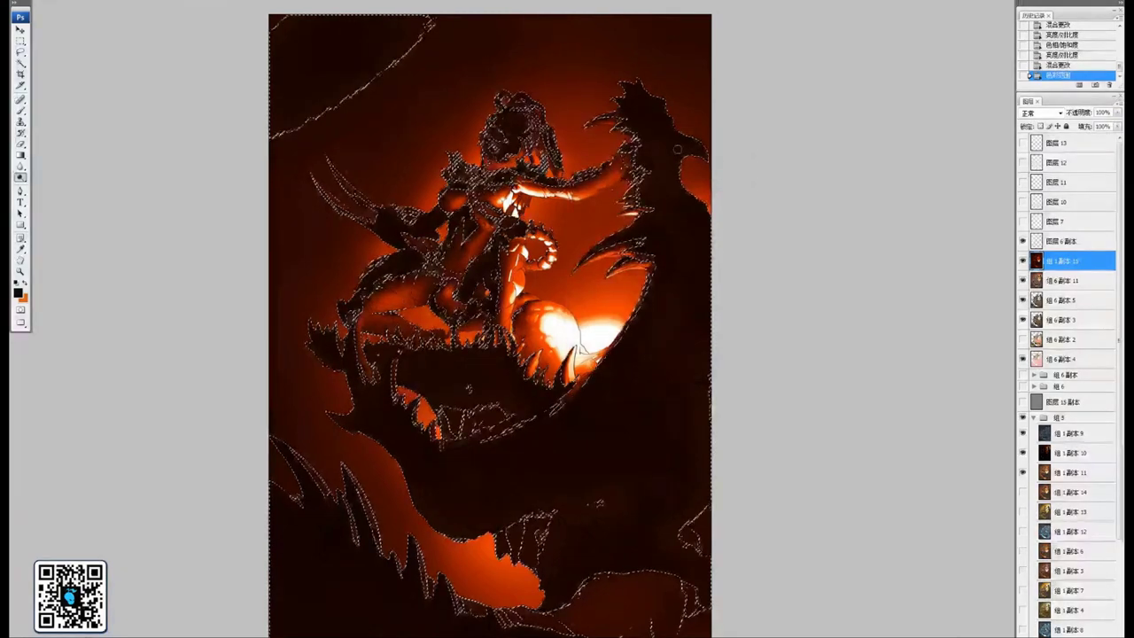
pyautogui.press('Delete')
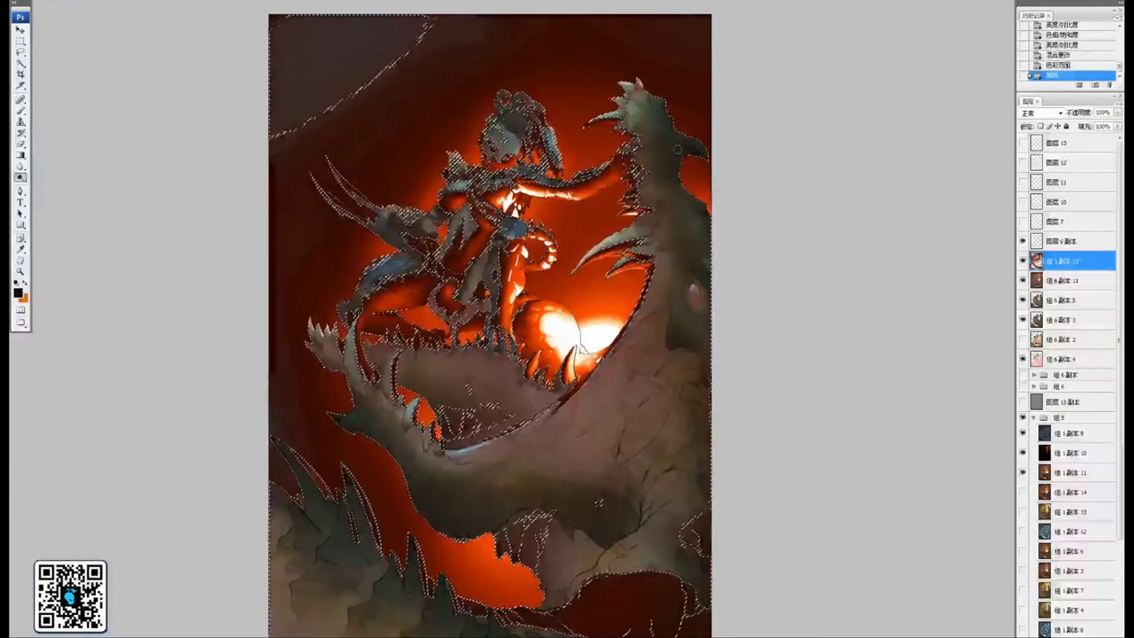
pyautogui.hotkey('ctrl', 'd')
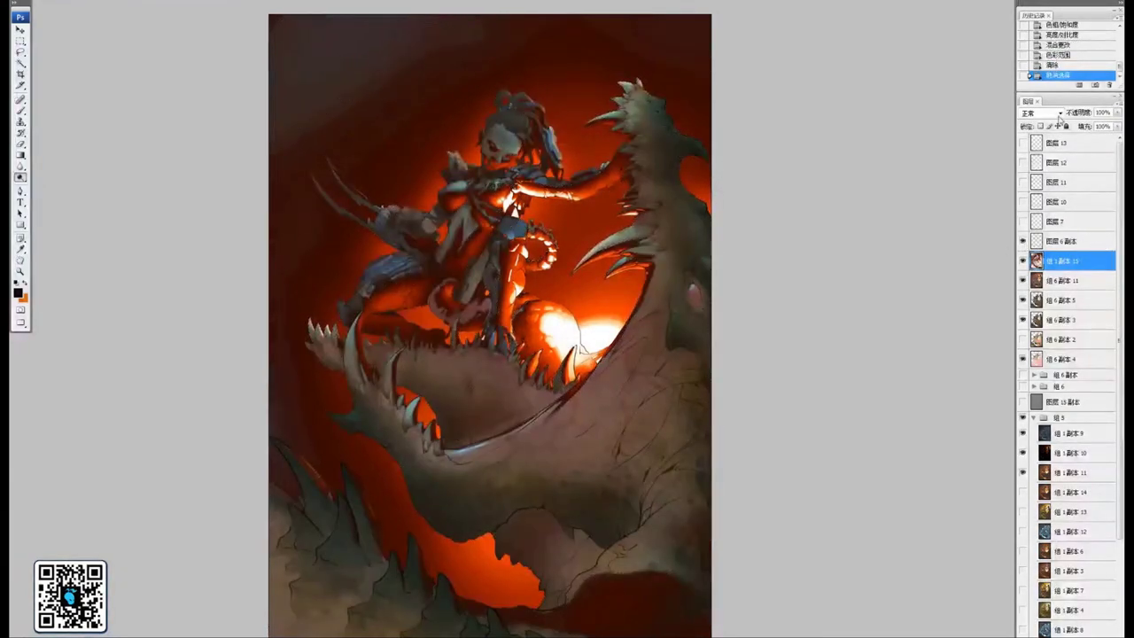
# Try several blend modes on the cleaned orange lighting layer and set it to Screen
pyautogui.click(1059, 113)
pyautogui.click(1037, 204)
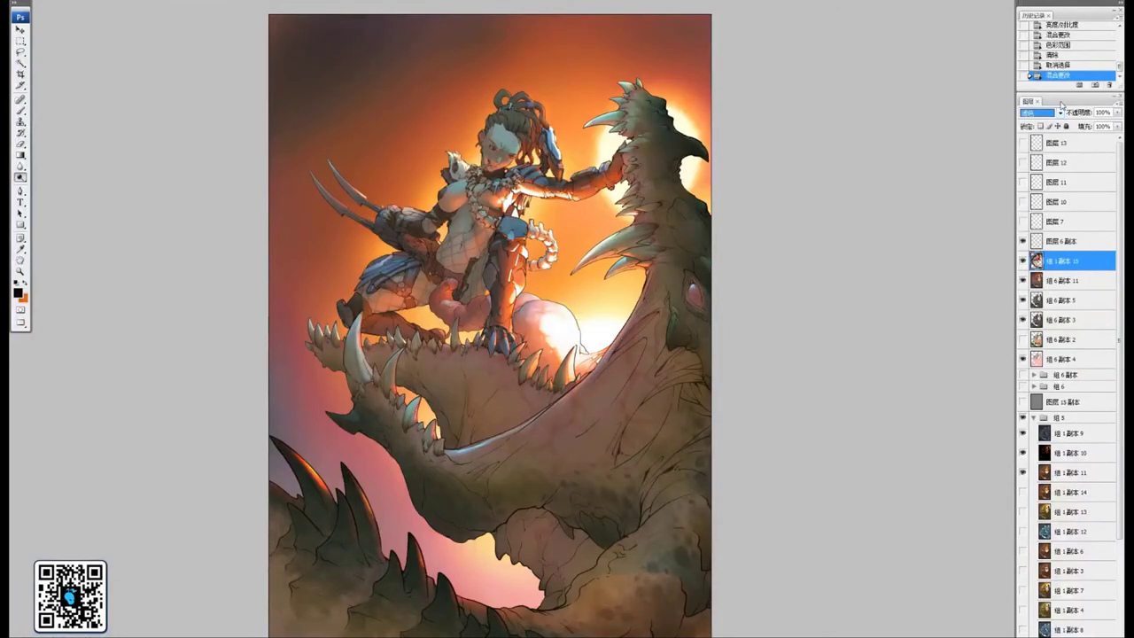
pyautogui.press('Down')
pyautogui.press('Down')
pyautogui.press('Down')
pyautogui.press('Down')
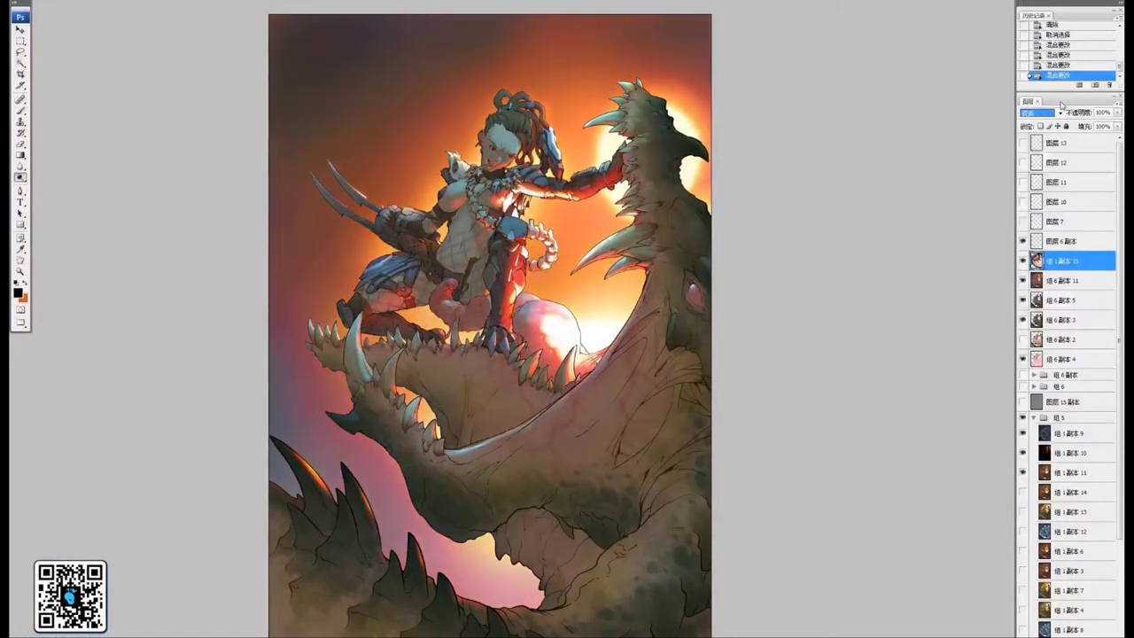
pyautogui.moveTo(611, 231); pyautogui.dragTo(622, 270)
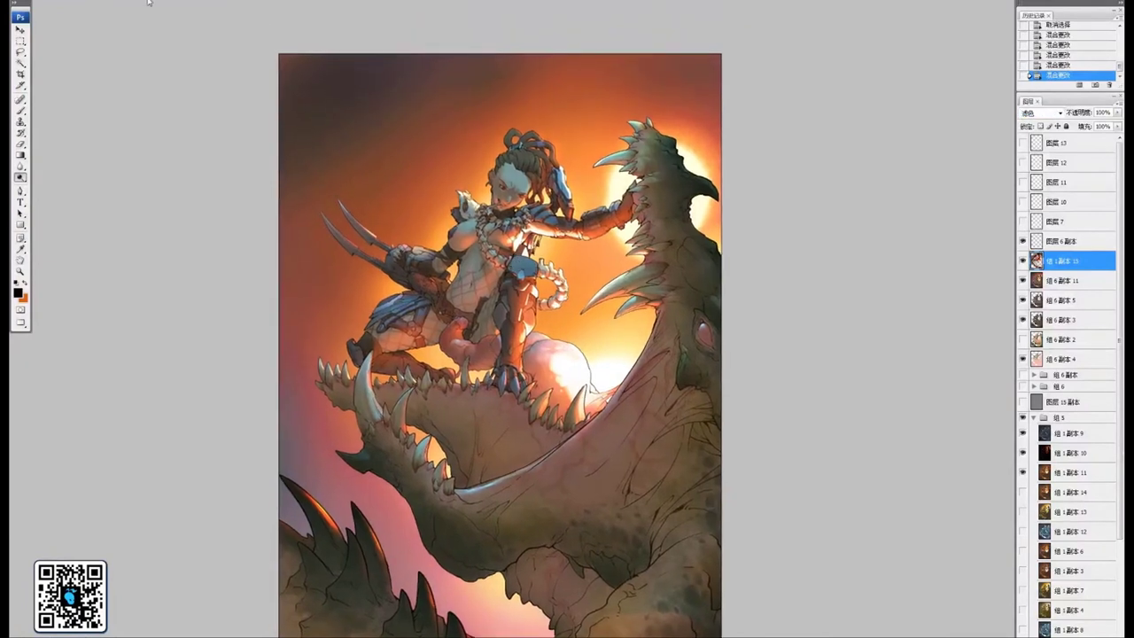
# Adjust the orange lighting layer with Hue/Saturation, raising saturation to +100 and shifting the hue slightly negative, and check the figure
pyautogui.click(102, 1)
pyautogui.moveTo(104, 4)
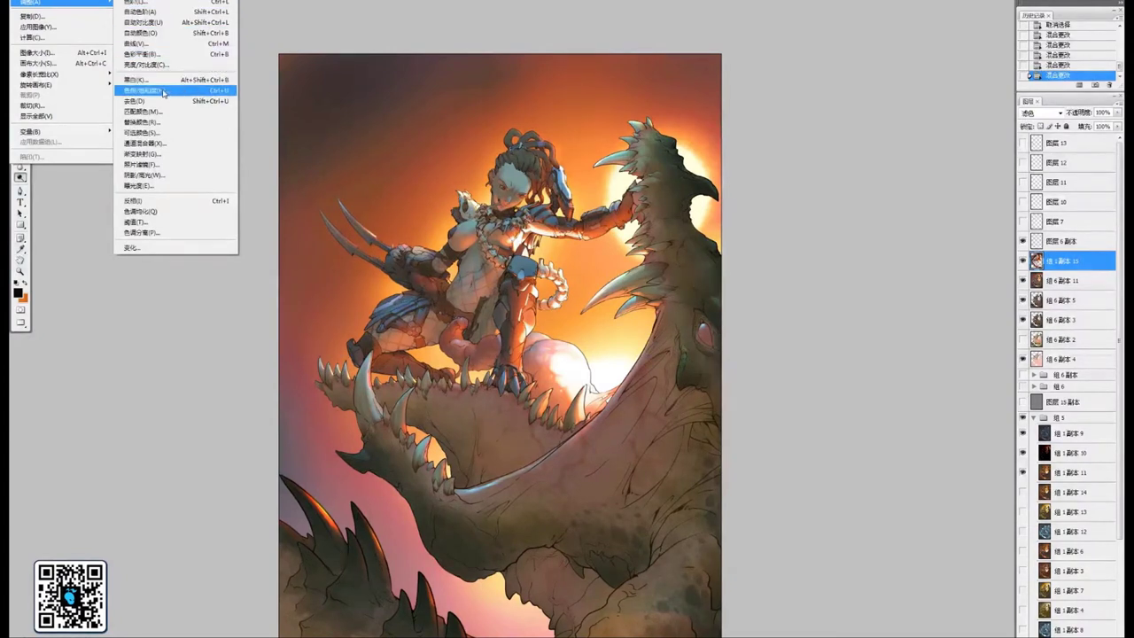
pyautogui.click(164, 90)
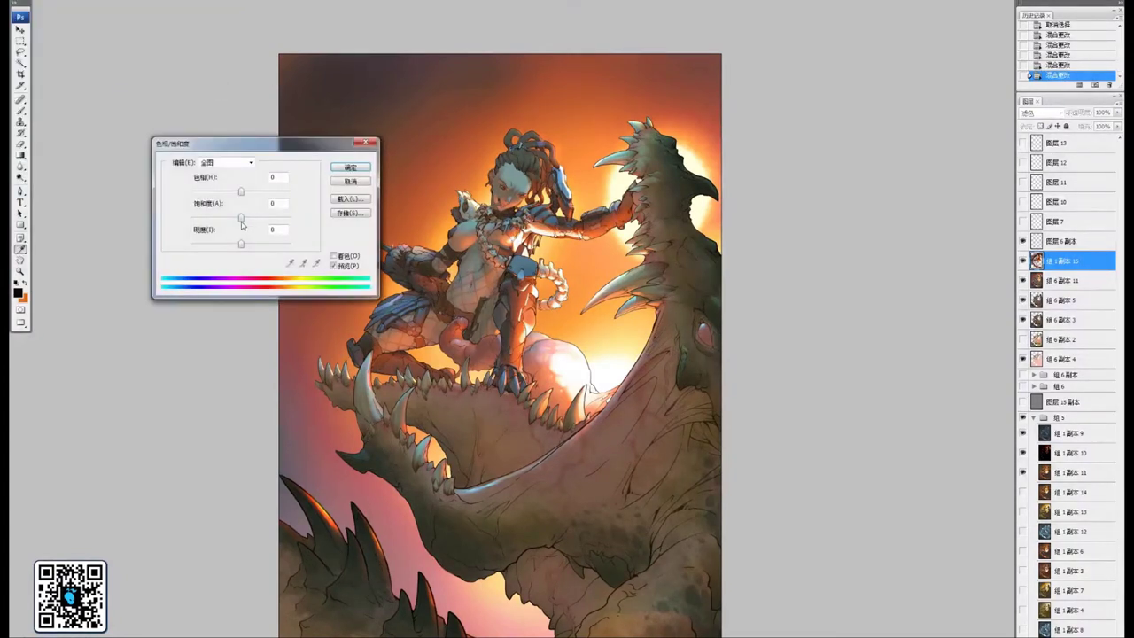
pyautogui.moveTo(241, 217); pyautogui.dragTo(311, 213)
pyautogui.moveTo(244, 192); pyautogui.dragTo(239, 197)
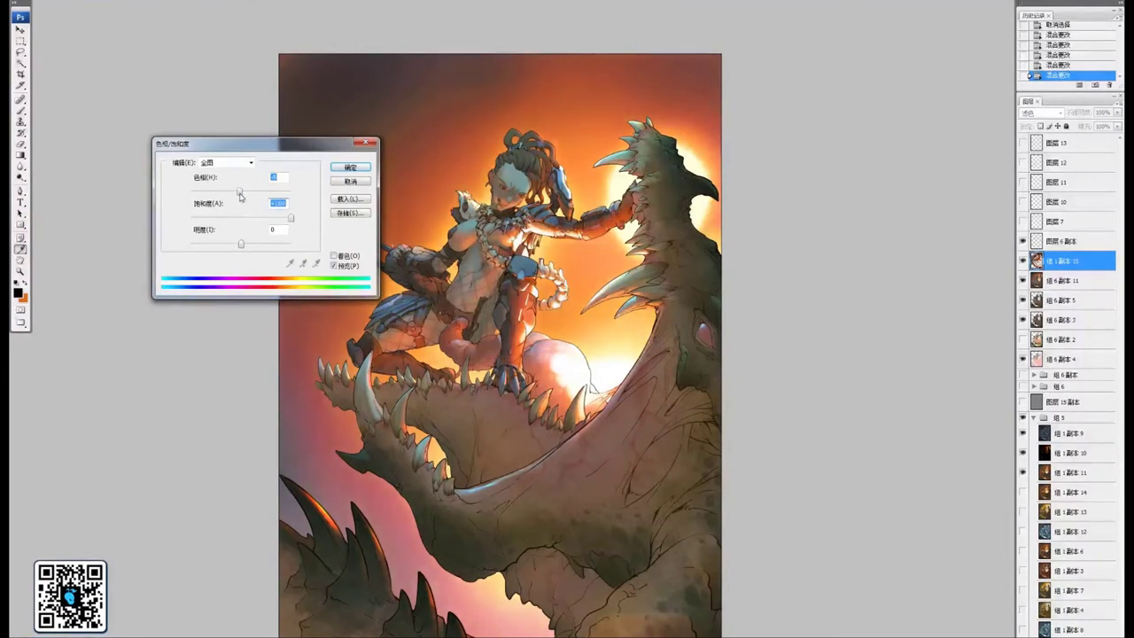
pyautogui.click(341, 168)
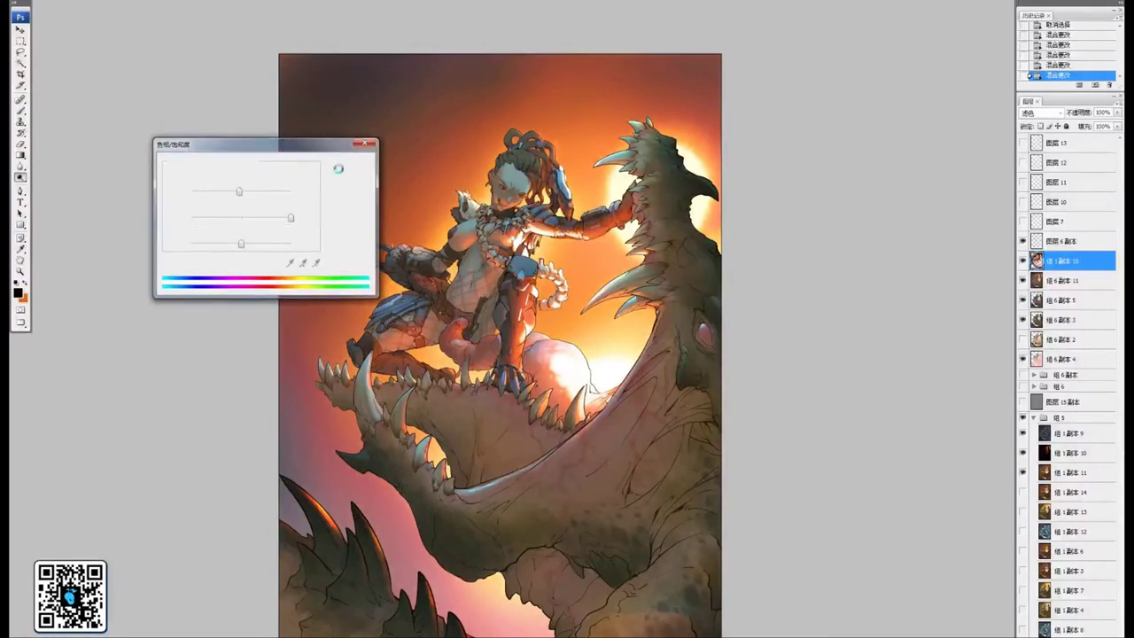
pyautogui.moveTo(520, 350); pyautogui.dragTo(586, 351)
pyautogui.hotkey('ctrl', '+')
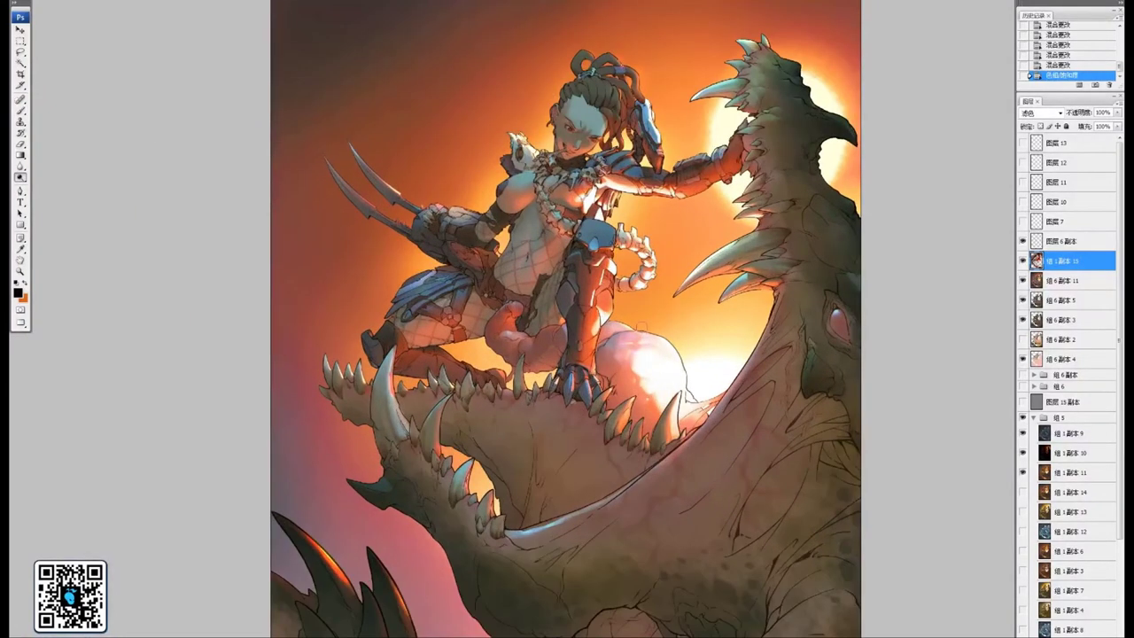
pyautogui.moveTo(769, 291); pyautogui.dragTo(939, 313)
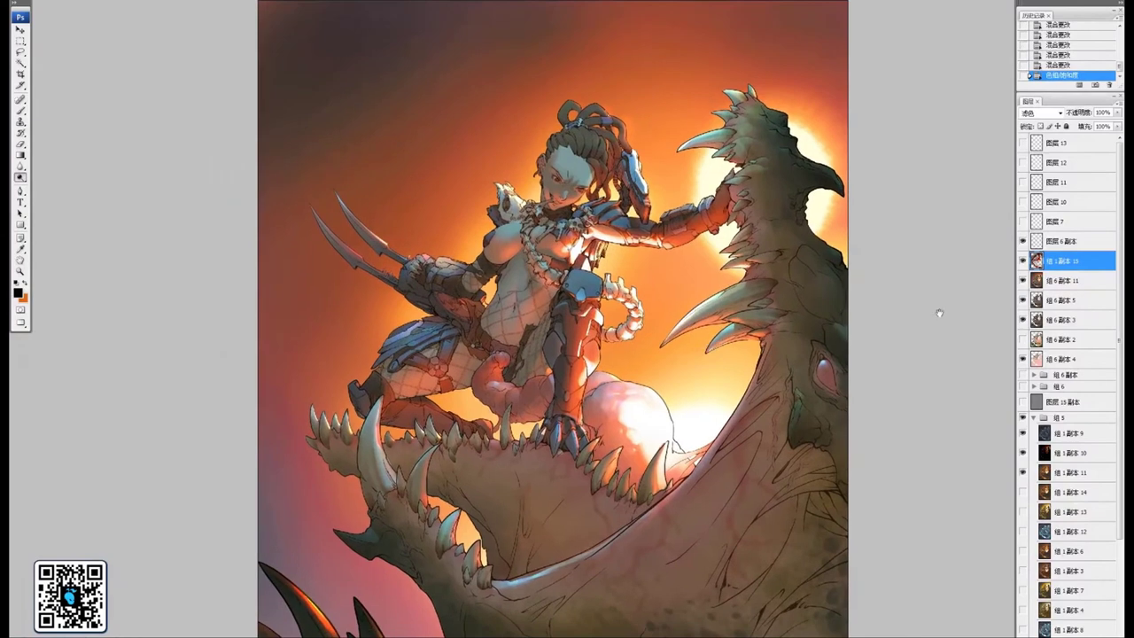
# Compare the illustration with and without the adjusted orange lighting layer, and examine the figure and creature up close
pyautogui.click(1024, 260)
pyautogui.click(1023, 262)
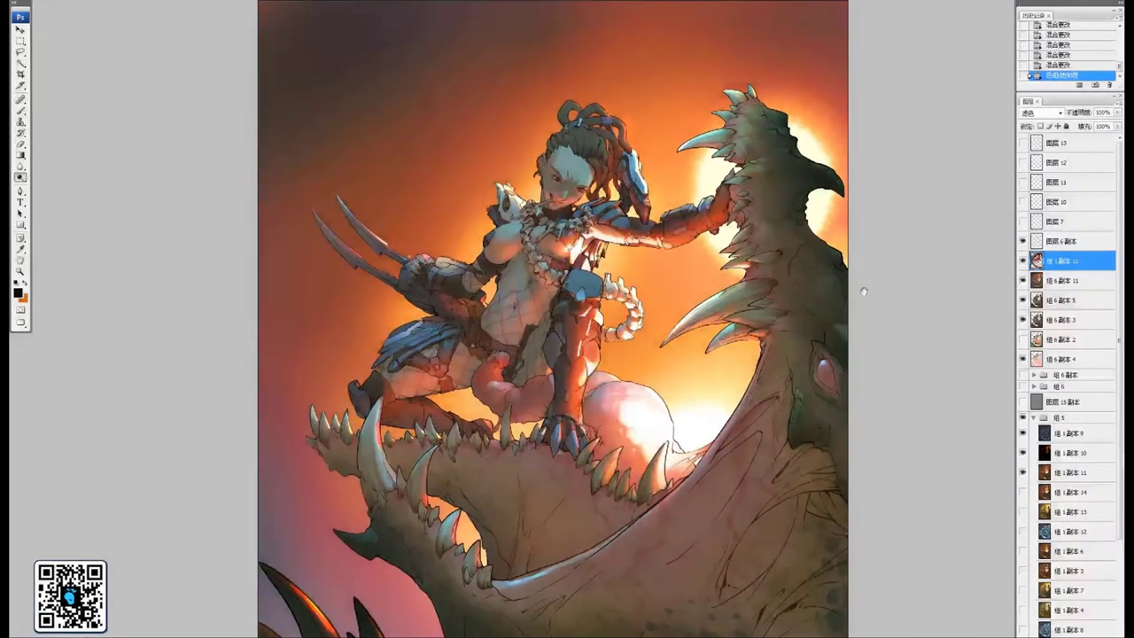
pyautogui.moveTo(685, 390); pyautogui.dragTo(690, 397)
pyautogui.scroll(5, 720, 375)
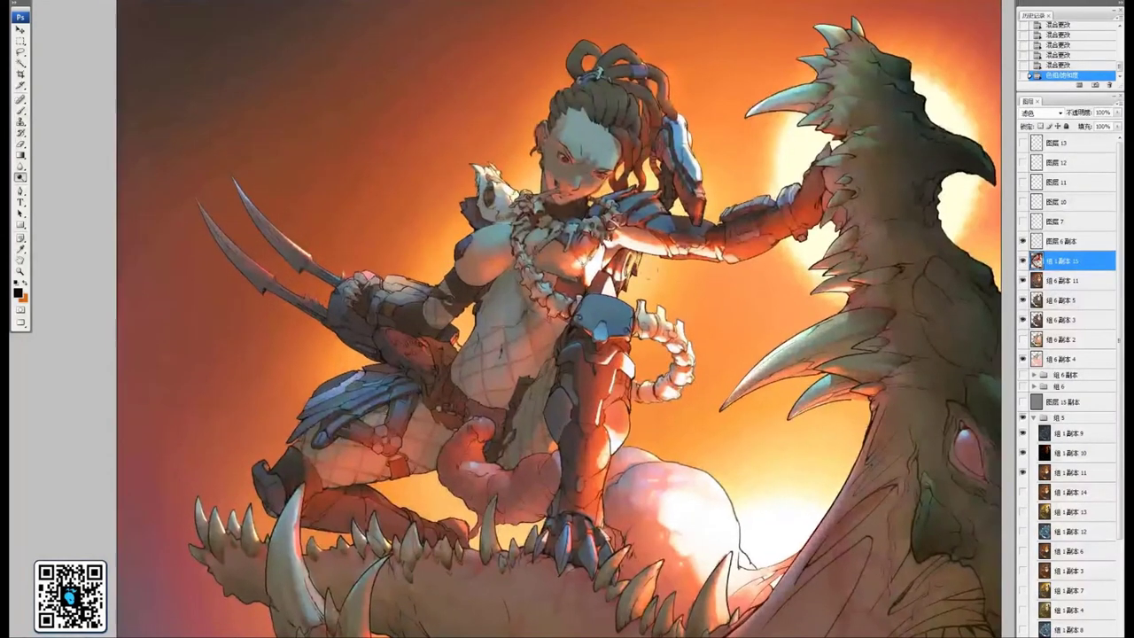
pyautogui.scroll(-3, 729, 343)
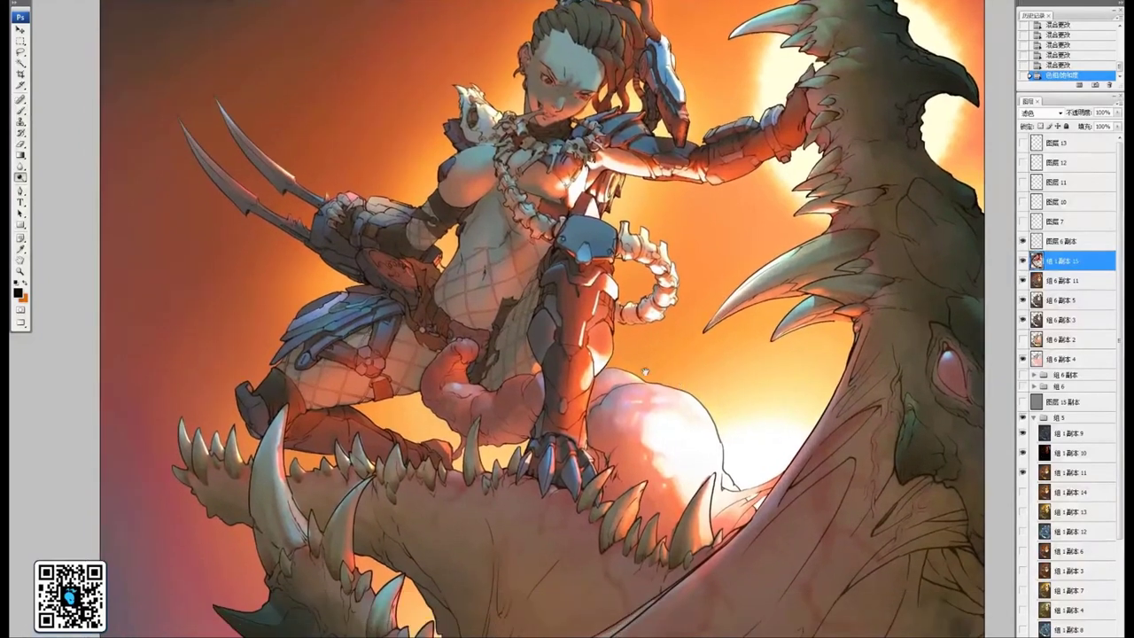
pyautogui.moveTo(727, 396); pyautogui.dragTo(724, 392)
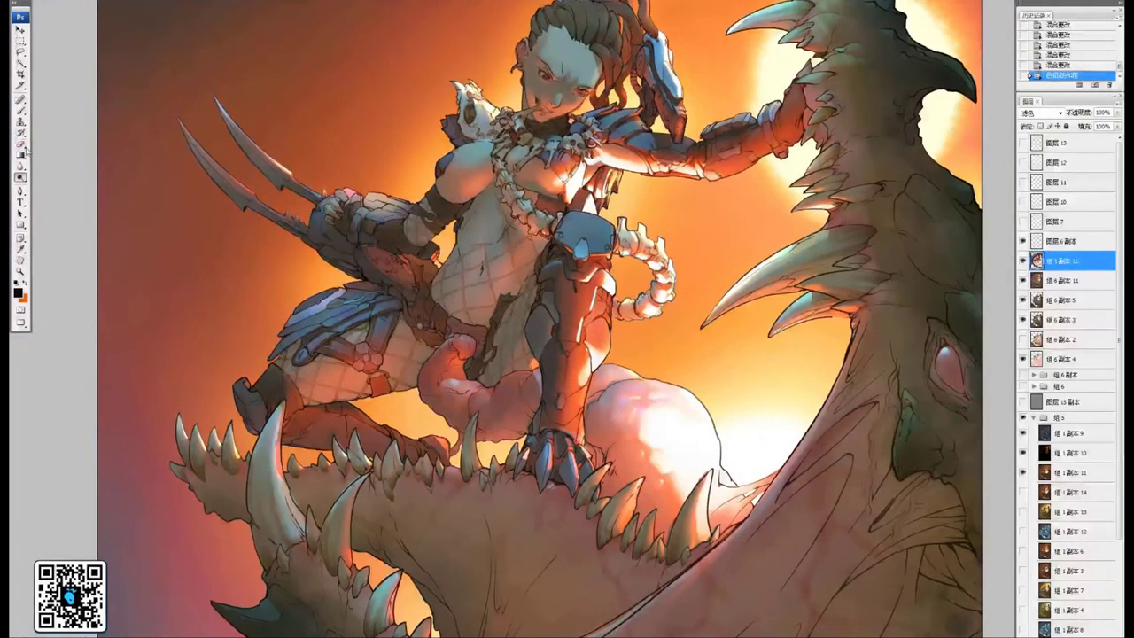
pyautogui.moveTo(513, 374); pyautogui.dragTo(585, 358)
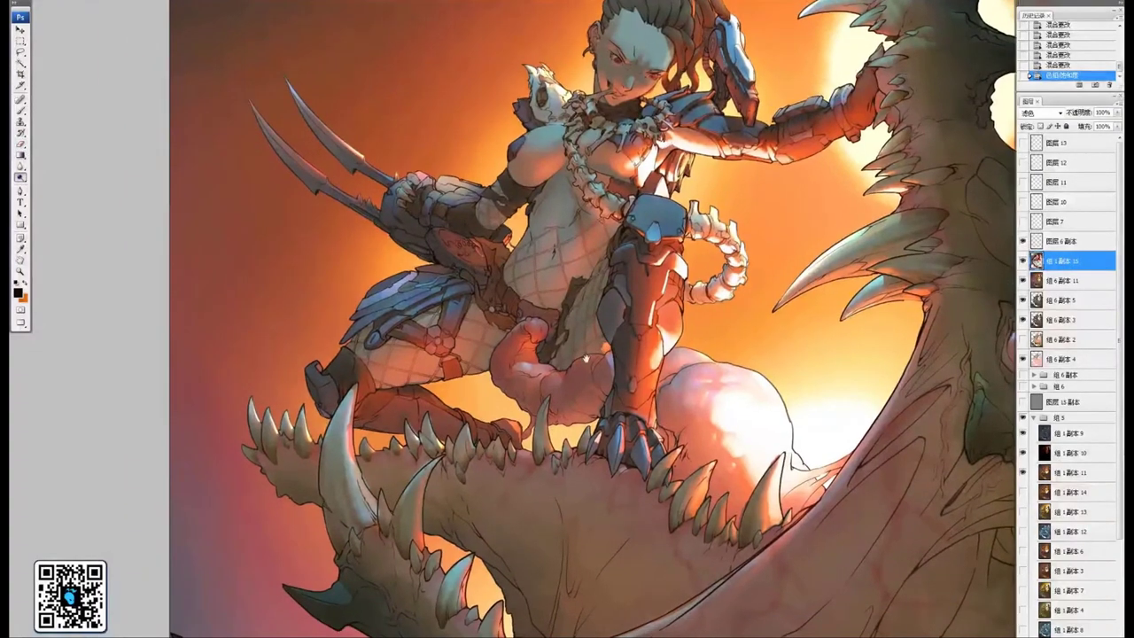
# Brighten the orange-lit areas around the huntress's face, hair and shoulder armour on the lighting layer with the Dodge tool
pyautogui.hotkey('ctrl', '+')
pyautogui.moveTo(736, 126); pyautogui.dragTo(642, 450)
pyautogui.scroll(4, 626, 342)
pyautogui.moveTo(447, 427)
pyautogui.mouseDown()
pyautogui.moveTo(529, 323)
pyautogui.moveTo(538, 376)
pyautogui.mouseUp()
pyautogui.moveTo(539, 375)
pyautogui.mouseDown()
pyautogui.moveTo(544, 385)
pyautogui.moveTo(496, 404)
pyautogui.mouseUp()
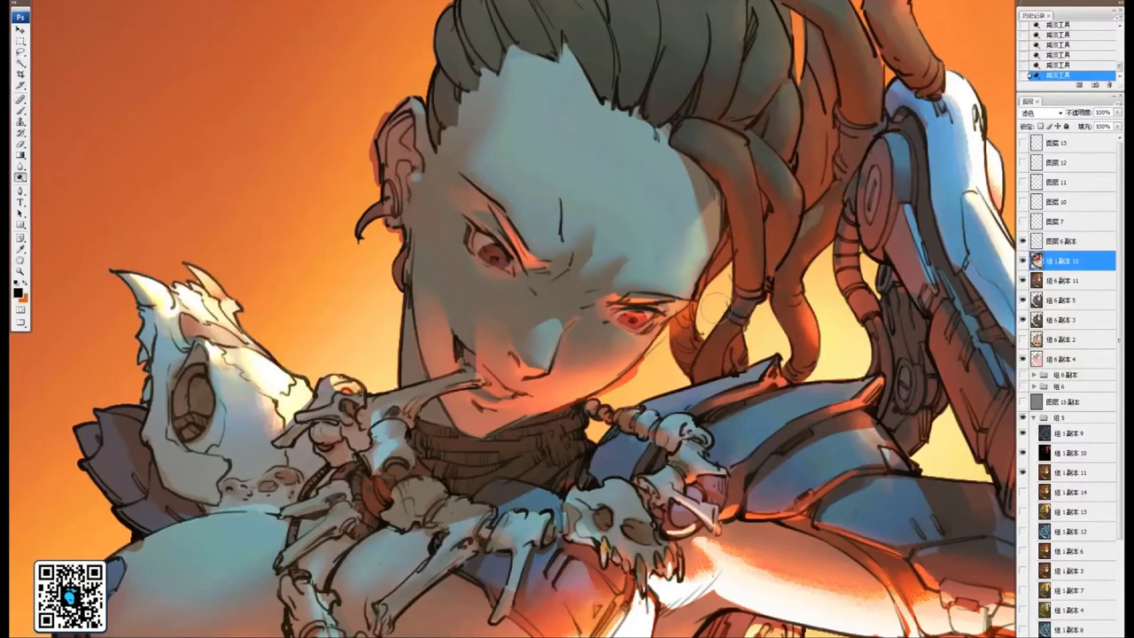
pyautogui.moveTo(715, 307); pyautogui.dragTo(606, 359)
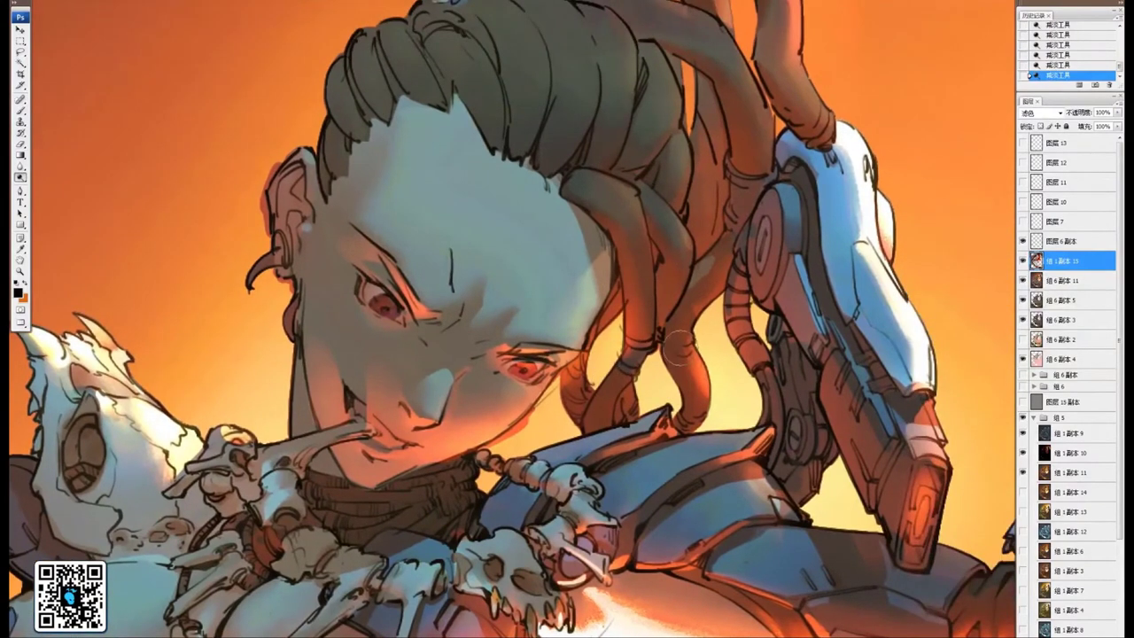
pyautogui.moveTo(928, 493)
pyautogui.mouseDown()
pyautogui.moveTo(907, 490)
pyautogui.moveTo(631, 254)
pyautogui.moveTo(832, 239)
pyautogui.moveTo(869, 253)
pyautogui.mouseUp()
pyautogui.moveTo(592, 356)
pyautogui.mouseDown()
pyautogui.moveTo(729, 396)
pyautogui.moveTo(801, 303)
pyautogui.mouseUp()
pyautogui.hotkey('ctrl', '-')
pyautogui.hotkey('ctrl', '-')
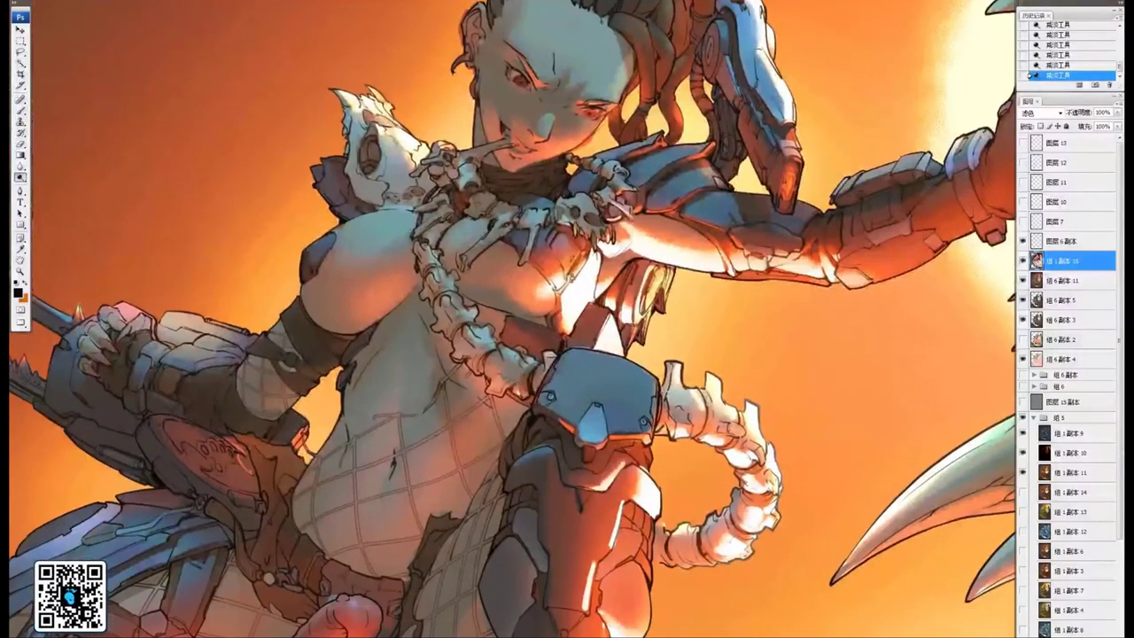
# Dodge the warm highlights on the armoured forearm and the creature's tongue, undo the unwanted stroke, and check the whole illustration
pyautogui.moveTo(606, 446); pyautogui.dragTo(630, 440)
pyautogui.moveTo(625, 538); pyautogui.dragTo(649, 374)
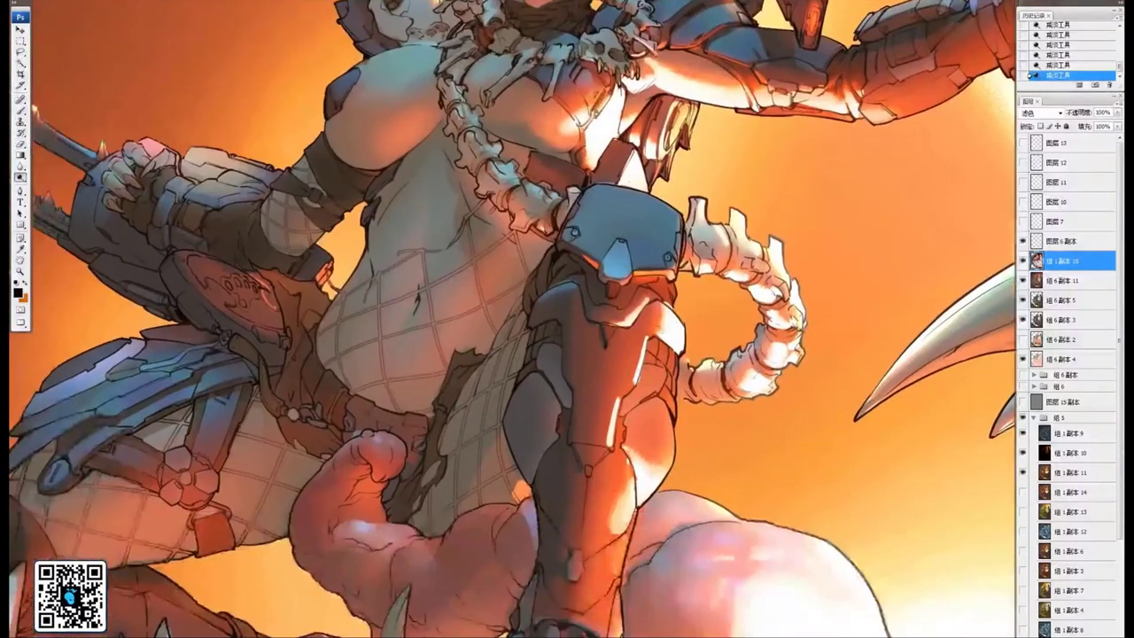
pyautogui.moveTo(743, 568)
pyautogui.mouseDown()
pyautogui.moveTo(773, 450)
pyautogui.moveTo(673, 313)
pyautogui.mouseUp()
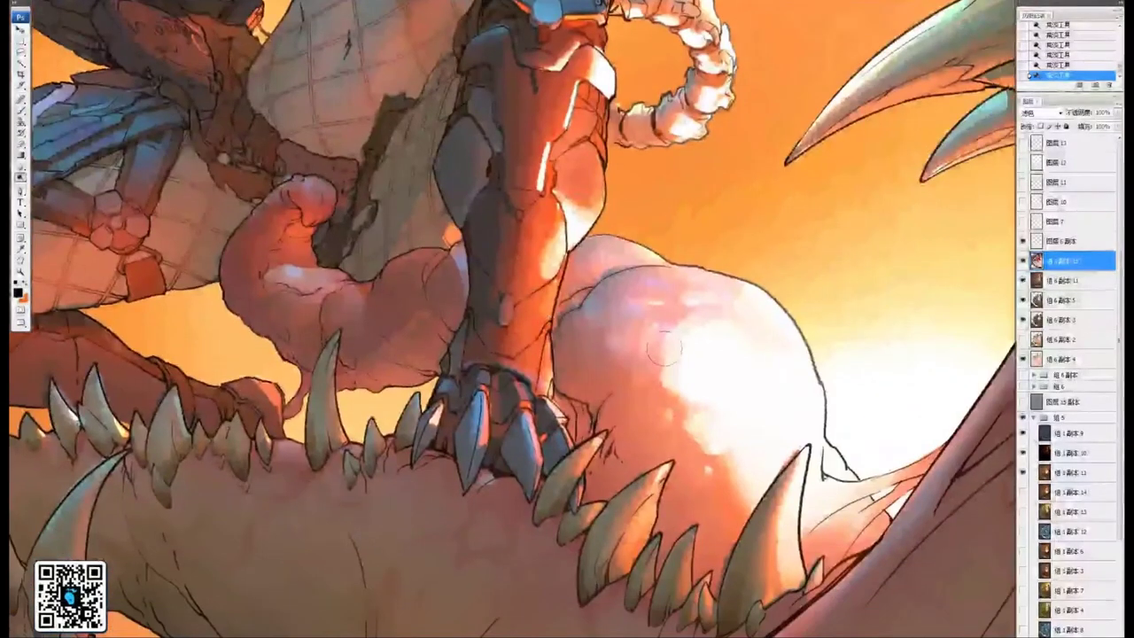
pyautogui.moveTo(674, 377)
pyautogui.mouseDown()
pyautogui.moveTo(749, 454)
pyautogui.moveTo(757, 356)
pyautogui.mouseUp()
pyautogui.hotkey('ctrl', 'z')
pyautogui.moveTo(357, 177)
pyautogui.mouseDown()
pyautogui.moveTo(507, 297)
pyautogui.moveTo(482, 292)
pyautogui.mouseUp()
pyautogui.moveTo(657, 376); pyautogui.dragTo(612, 328)
pyautogui.hotkey('ctrl', '-')
pyautogui.hotkey('ctrl', '-')
pyautogui.moveTo(599, 285); pyautogui.dragTo(569, 348)
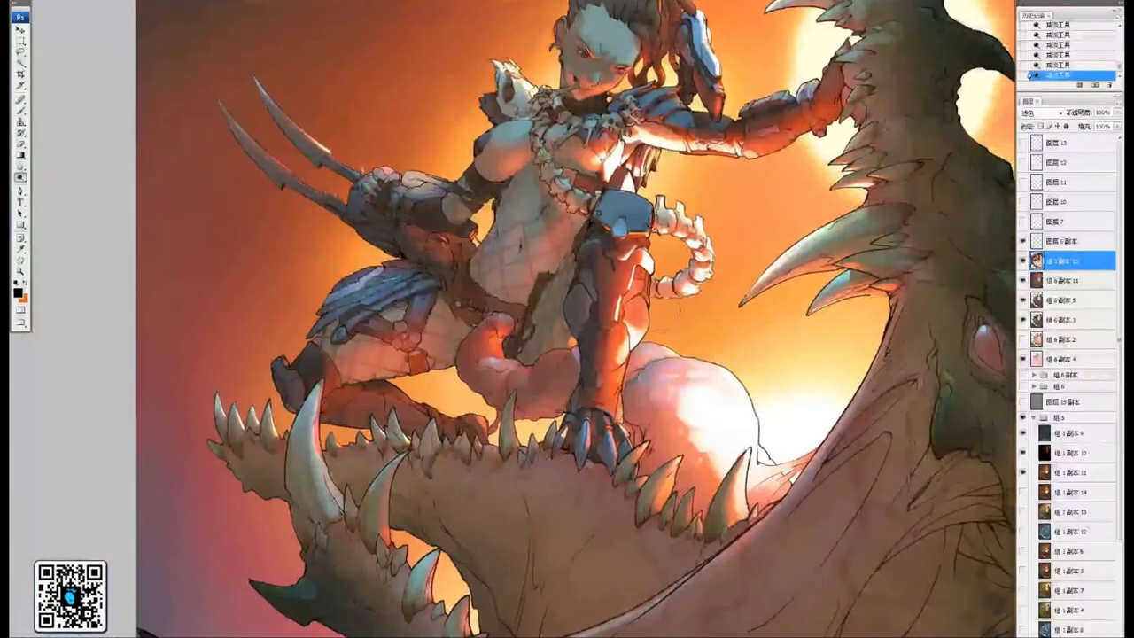
pyautogui.hotkey('ctrl', '-')
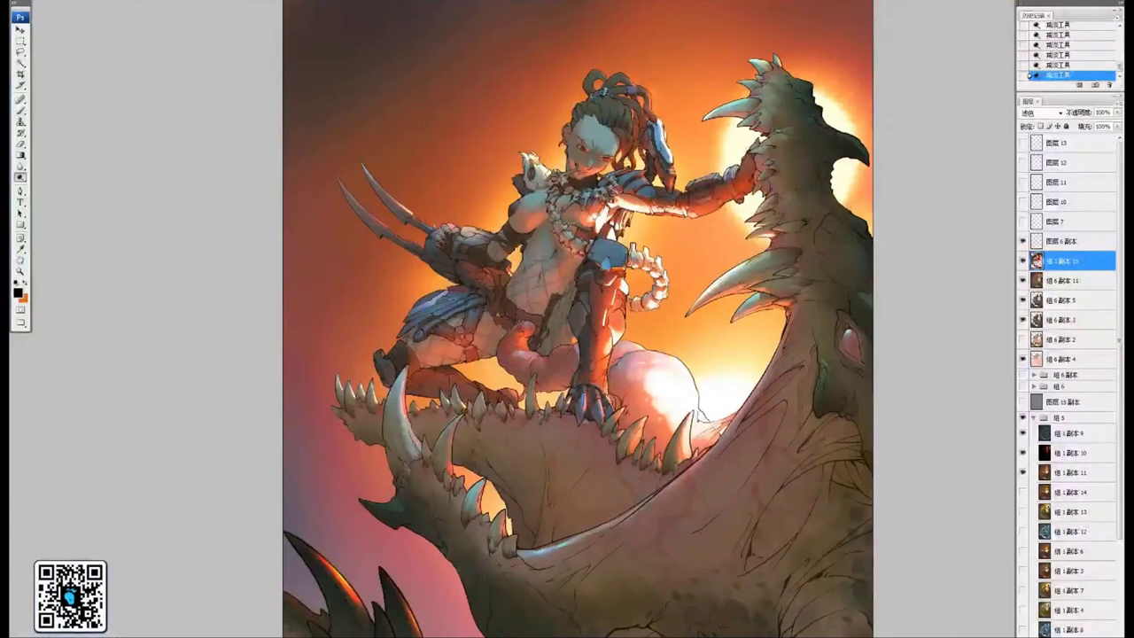
pyautogui.moveTo(653, 244); pyautogui.dragTo(635, 228)
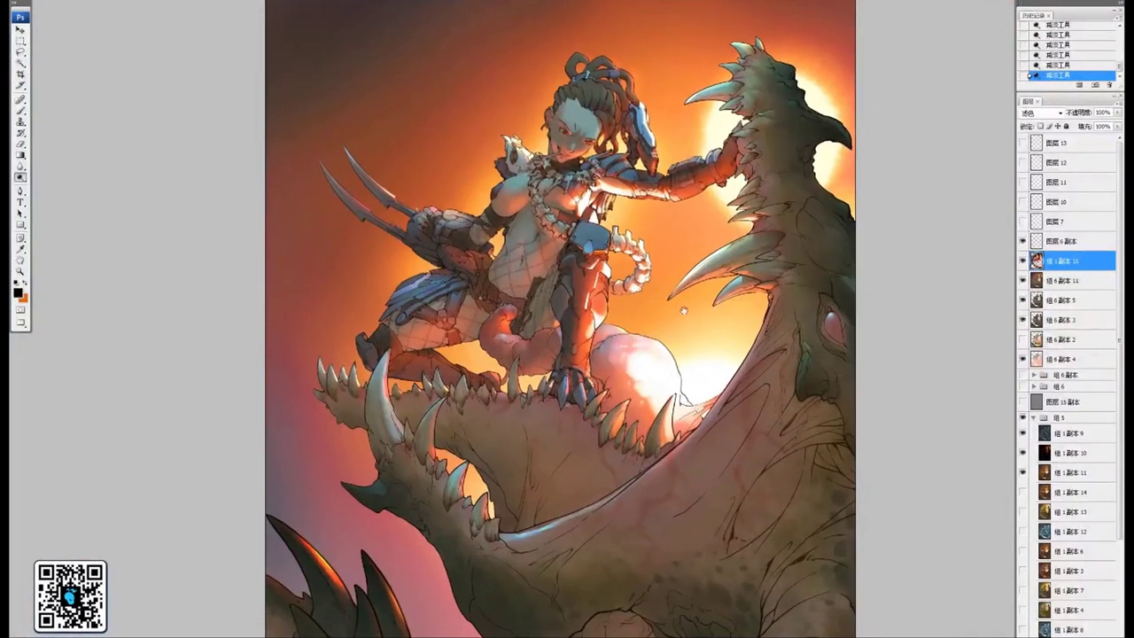
# Hide the line-art layer 图层 6 副本 and look over the whole painting without outlines
pyautogui.moveTo(684, 311)
pyautogui.mouseDown()
pyautogui.moveTo(668, 291)
pyautogui.moveTo(686, 322)
pyautogui.moveTo(698, 309)
pyautogui.mouseUp()
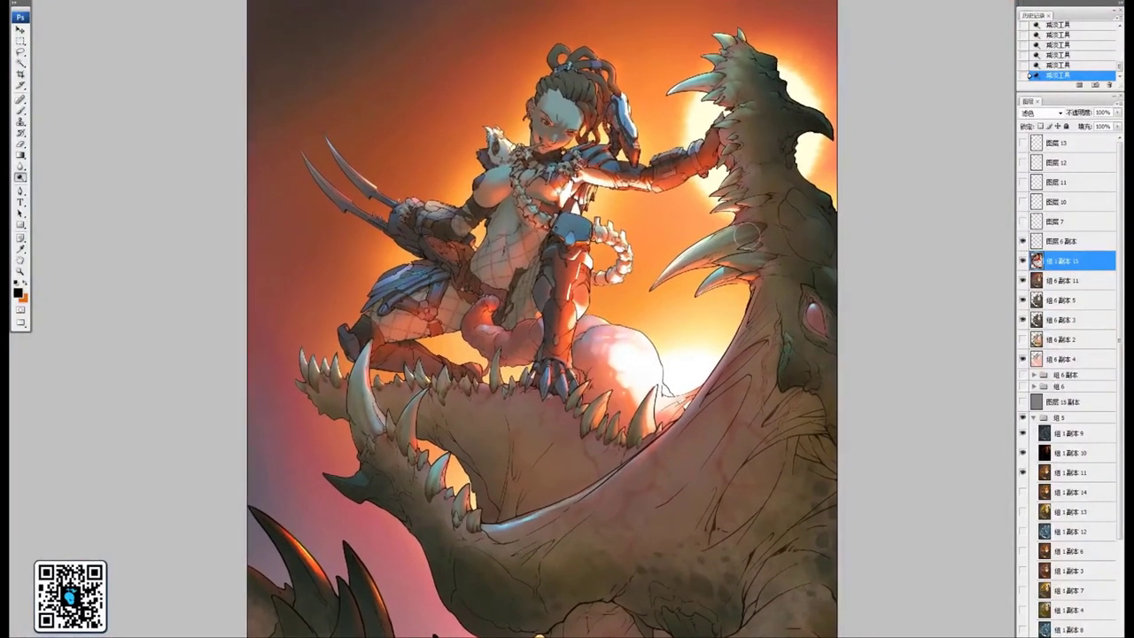
pyautogui.click(1023, 241)
pyautogui.moveTo(709, 350); pyautogui.dragTo(718, 329)
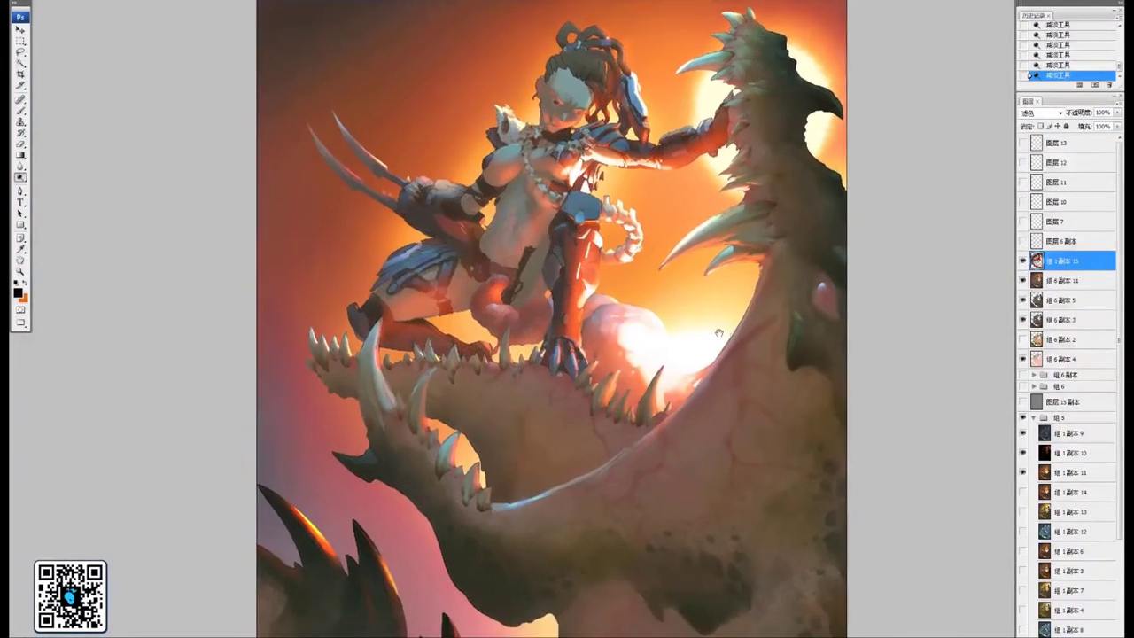
pyautogui.hotkey('ctrl', '-')
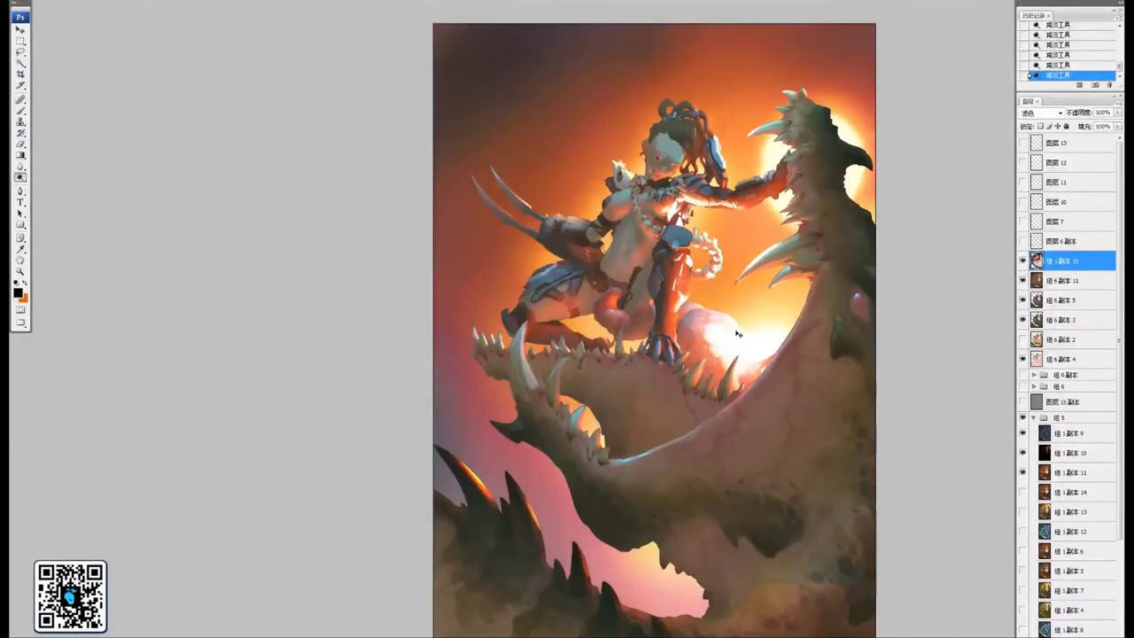
pyautogui.moveTo(800, 353); pyautogui.dragTo(759, 354)
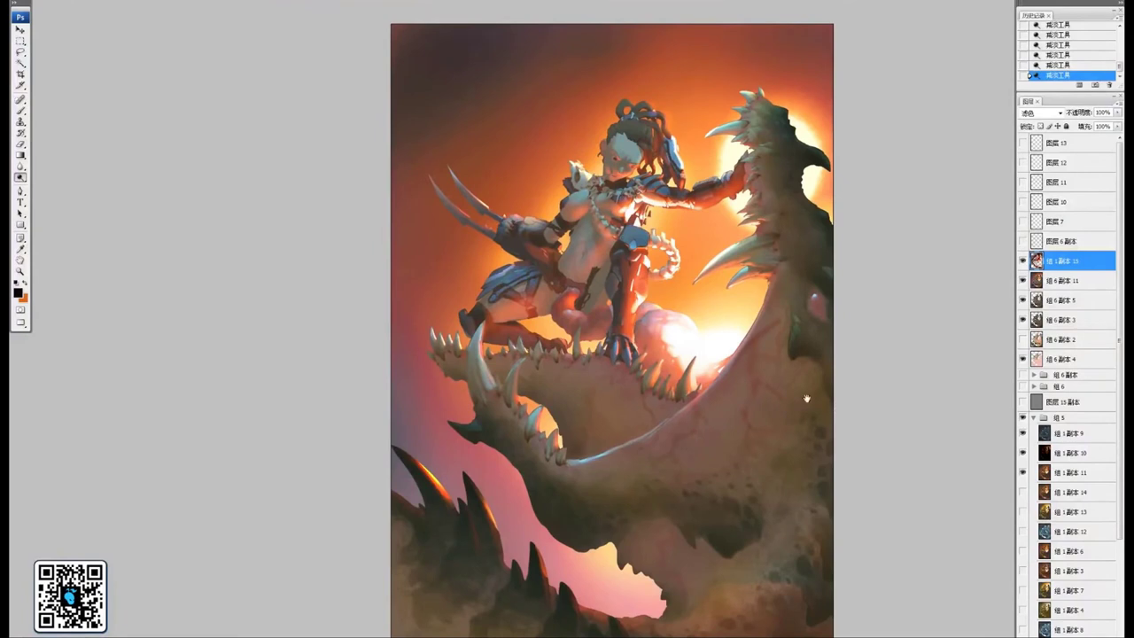
pyautogui.moveTo(840, 386); pyautogui.dragTo(829, 384)
# Compare the painting with and without the line-art layer 图层 6 副本
pyautogui.click(1023, 242)
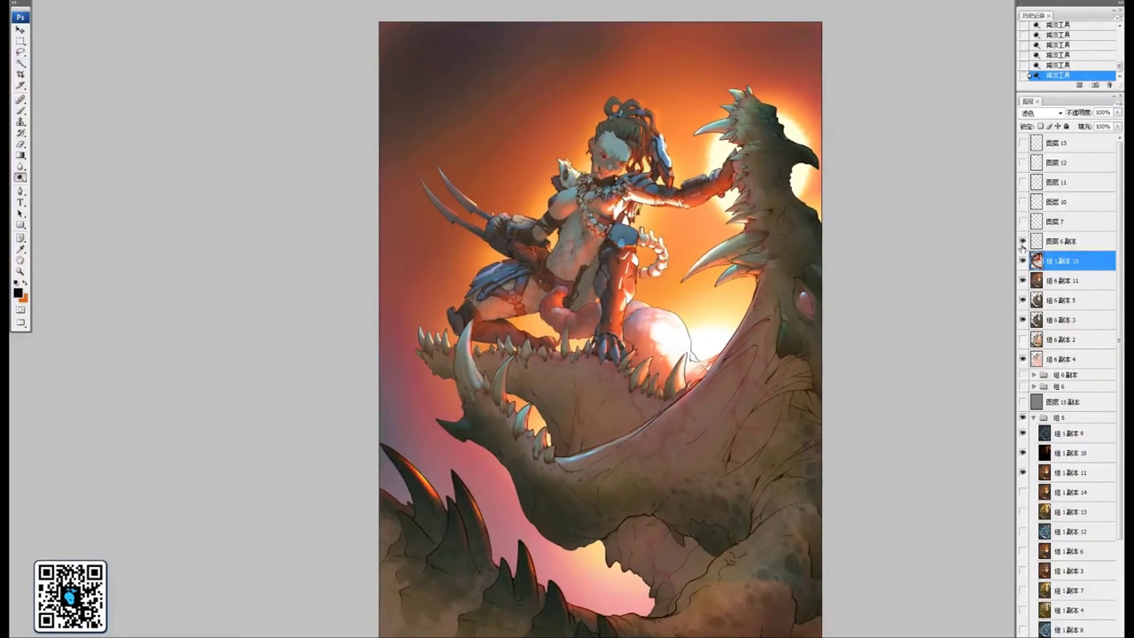
pyautogui.click(1023, 243)
pyautogui.click(1022, 242)
pyautogui.click(1022, 244)
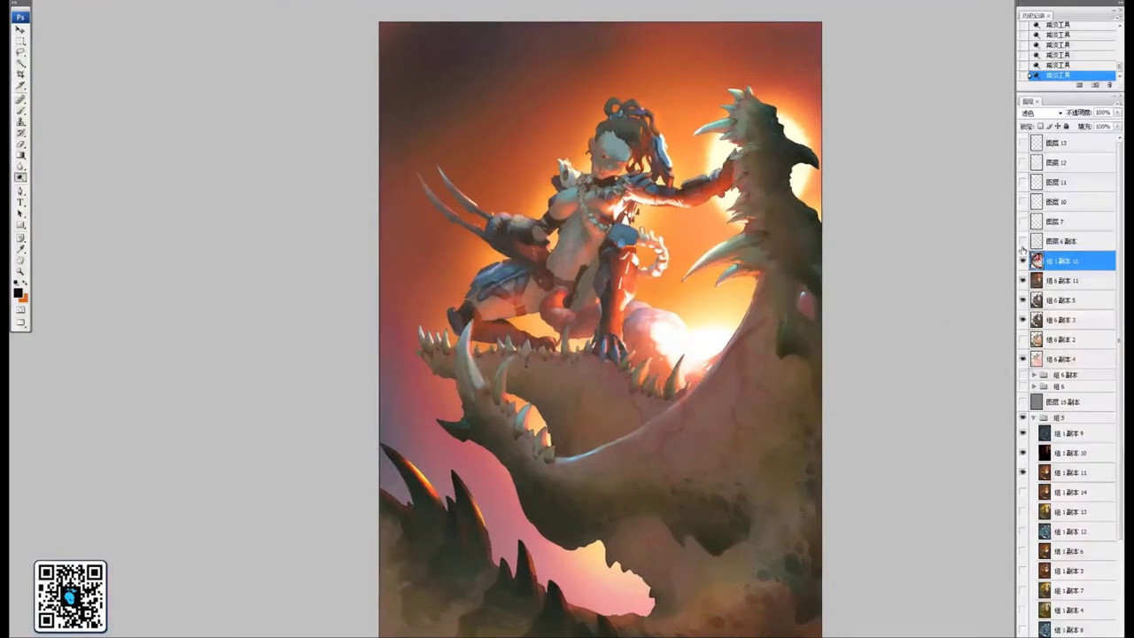
pyautogui.click(1022, 244)
pyautogui.click(1023, 244)
pyautogui.click(1023, 242)
pyautogui.click(1023, 242)
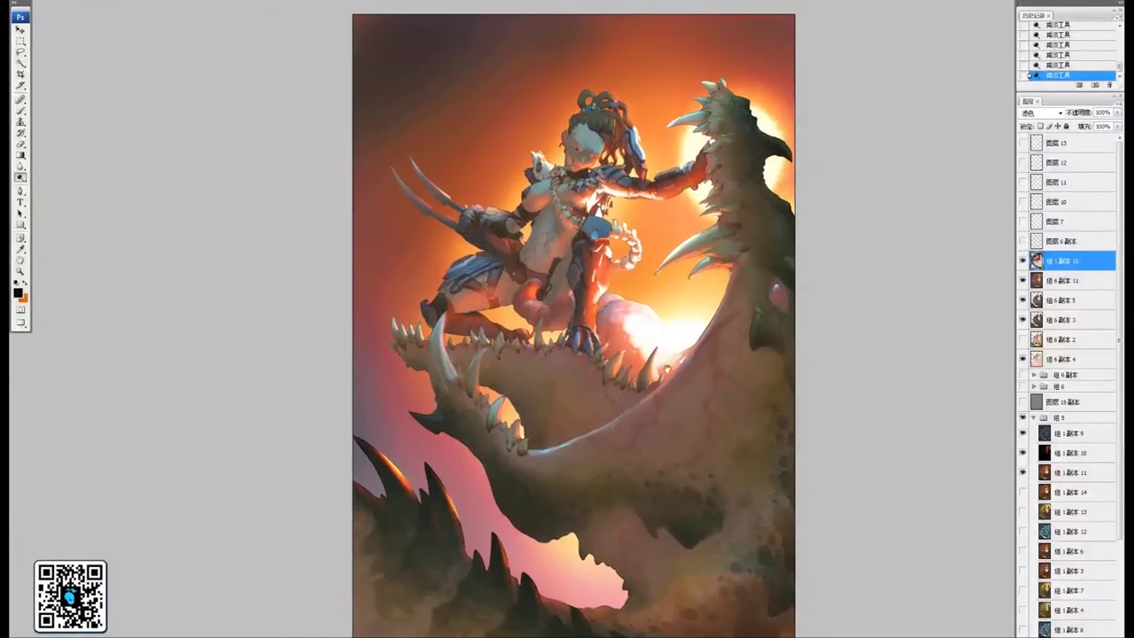
pyautogui.moveTo(740, 362); pyautogui.dragTo(731, 361)
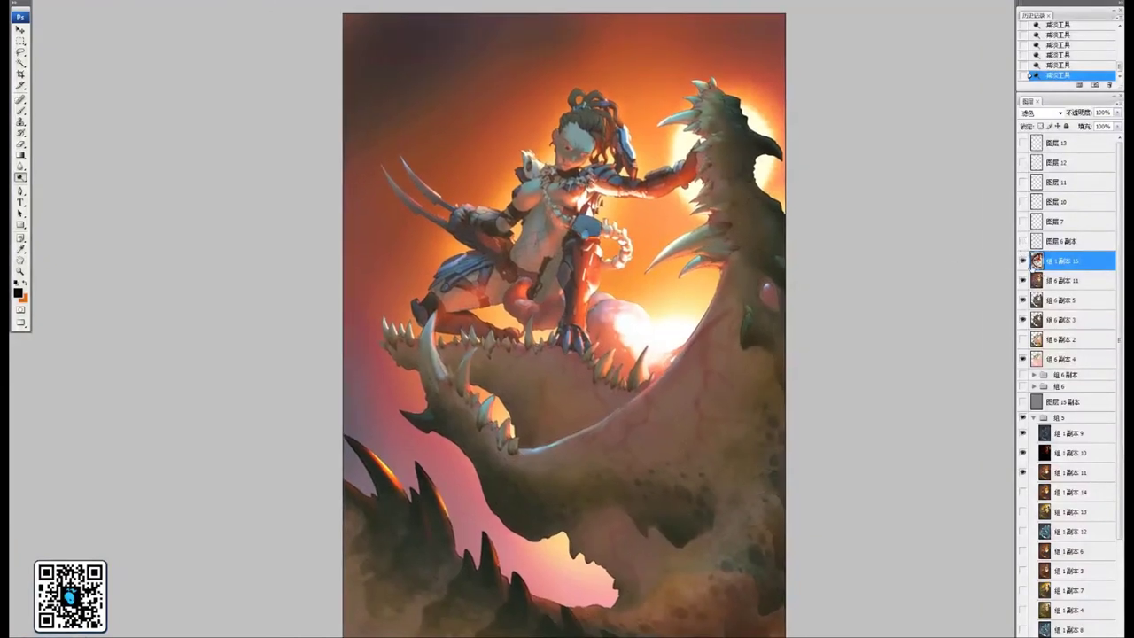
# Lower the contrast of the Screen-mode light layer with a Brightness/Contrast adjustment using the legacy option
pyautogui.click(1023, 260)
pyautogui.click(1023, 261)
pyautogui.click(69, 0)
pyautogui.moveTo(71, 2)
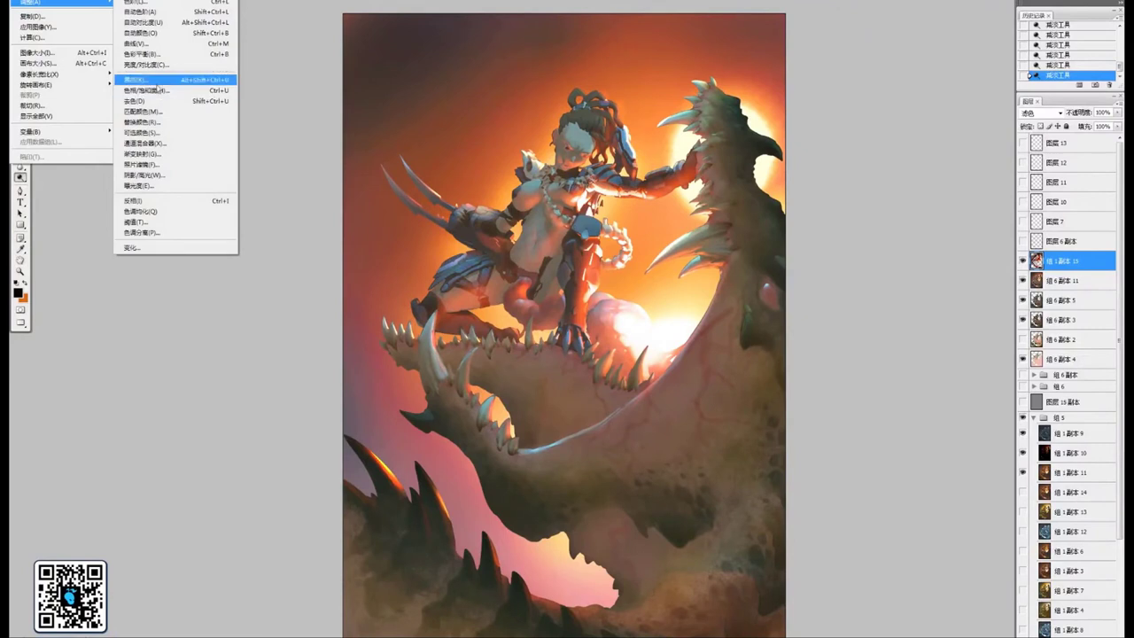
pyautogui.click(154, 65)
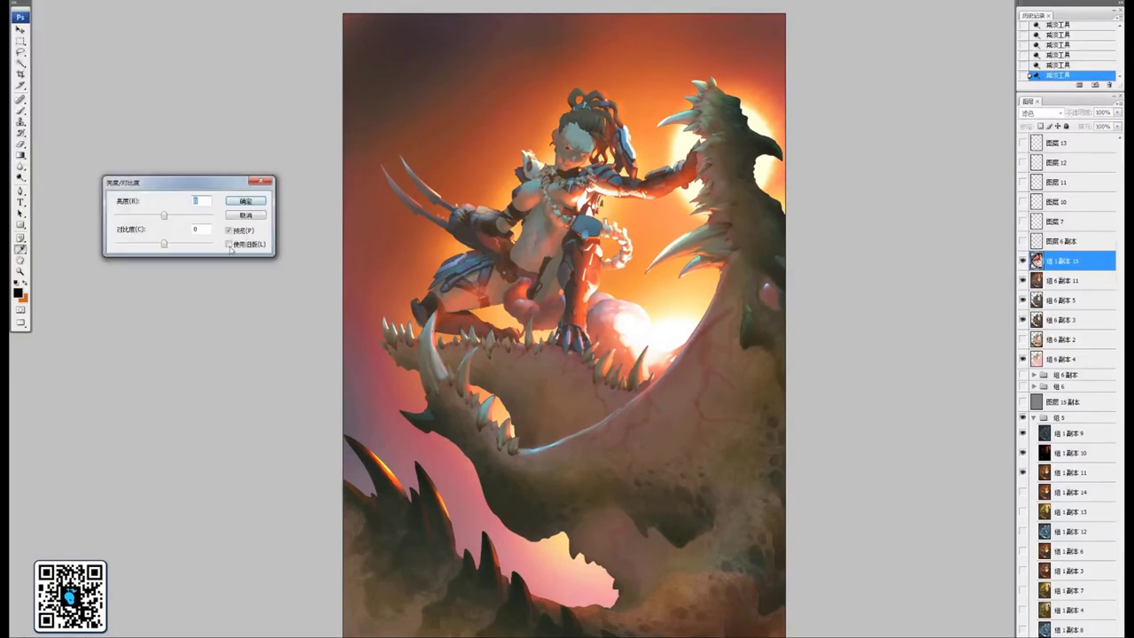
pyautogui.moveTo(163, 245); pyautogui.dragTo(147, 247)
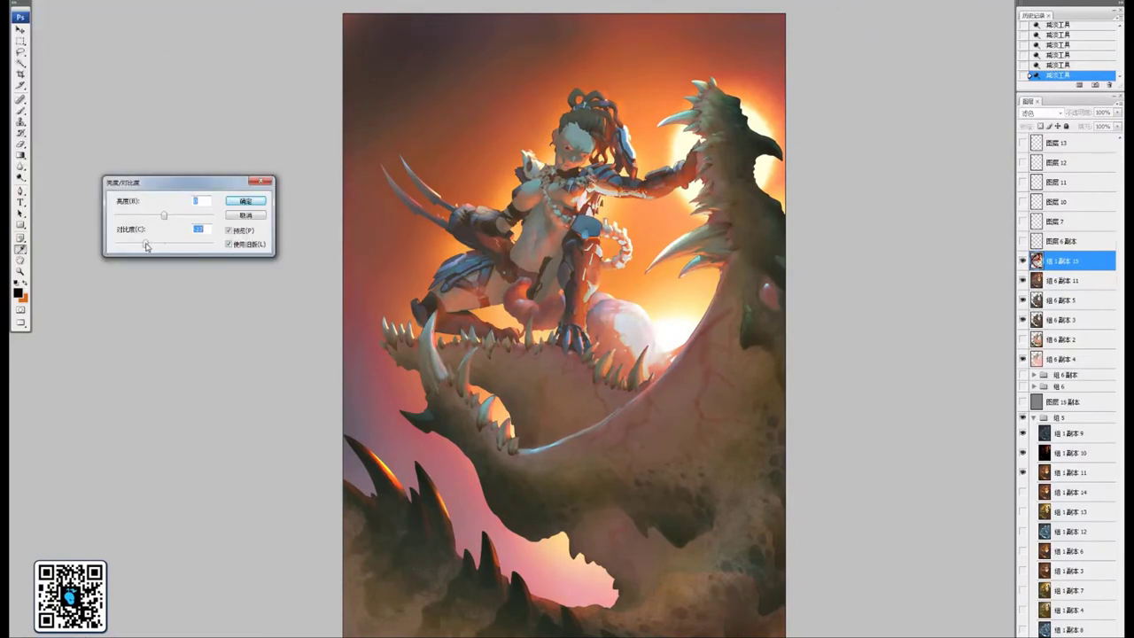
pyautogui.click(245, 201)
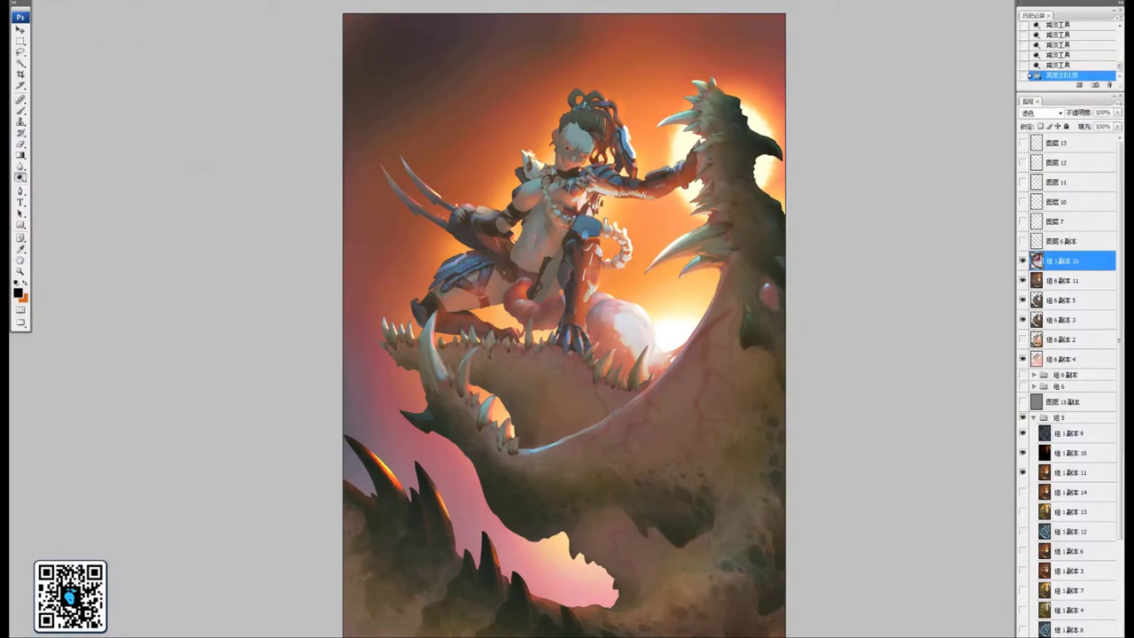
# Raise the saturation of the Screen-mode light layer with a Hue/Saturation adjustment
pyautogui.click(26, 0)
pyautogui.moveTo(54, 2)
pyautogui.click(160, 84)
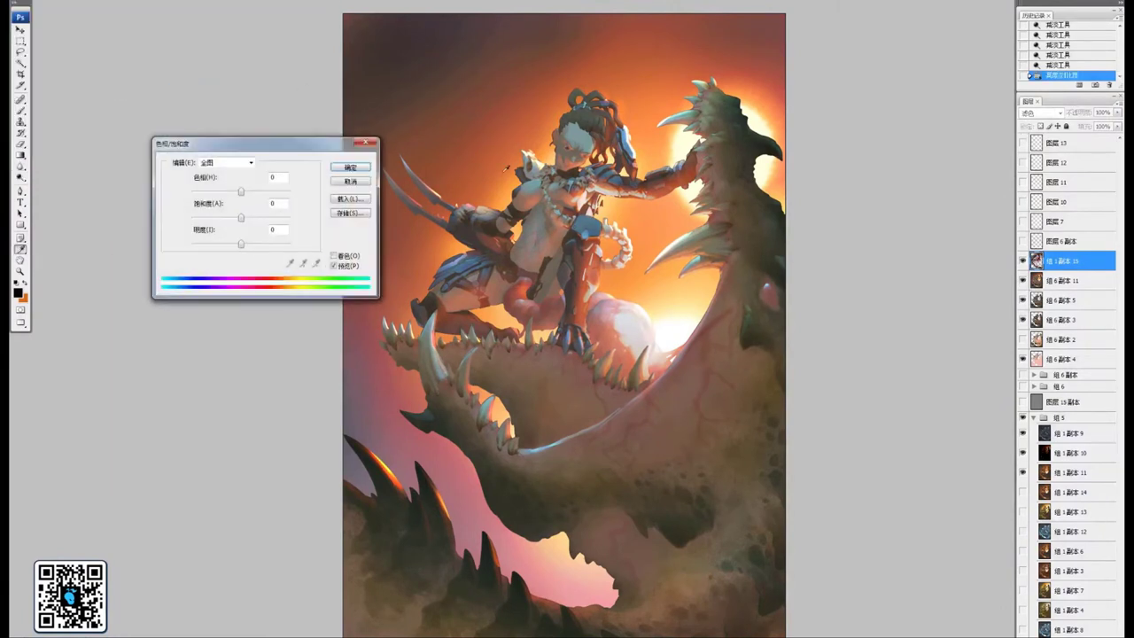
pyautogui.moveTo(241, 220)
pyautogui.mouseDown()
pyautogui.moveTo(292, 220)
pyautogui.moveTo(281, 221)
pyautogui.mouseUp()
pyautogui.moveTo(242, 246); pyautogui.dragTo(260, 218)
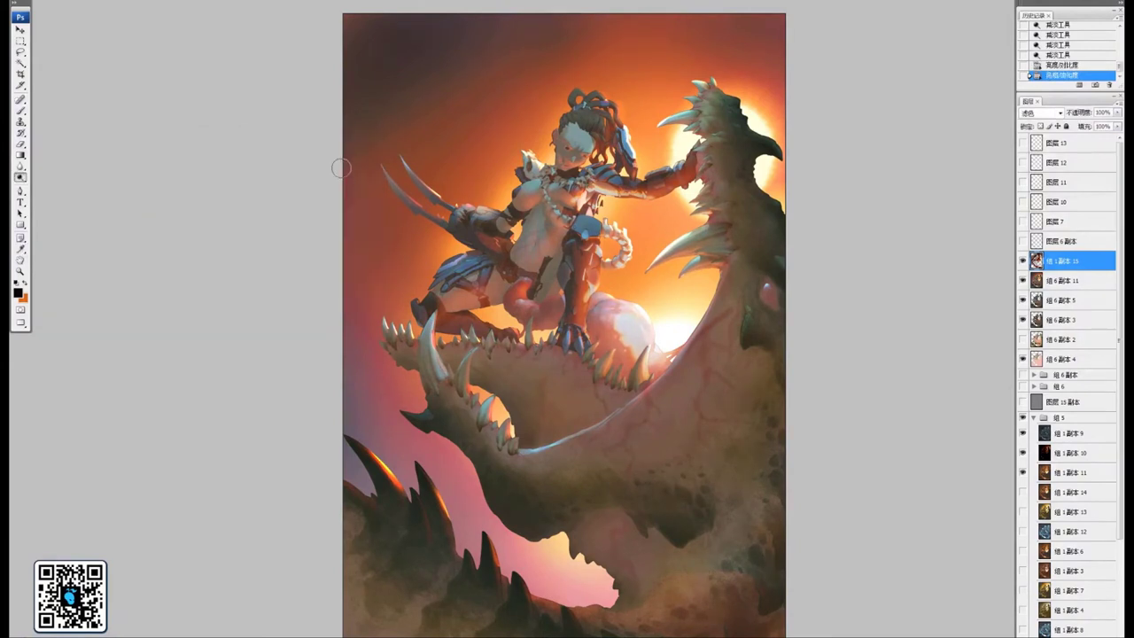
# Shift the midtone colours of the Screen-mode light layer with a Color Balance adjustment
pyautogui.click(25, 1)
pyautogui.moveTo(32, 3)
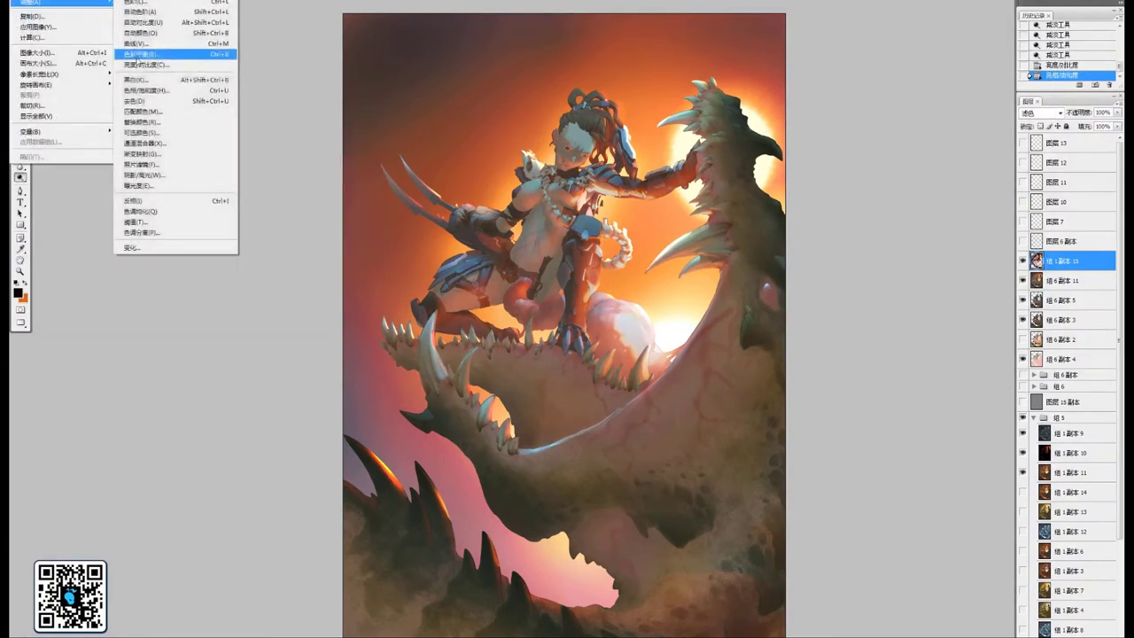
pyautogui.click(139, 55)
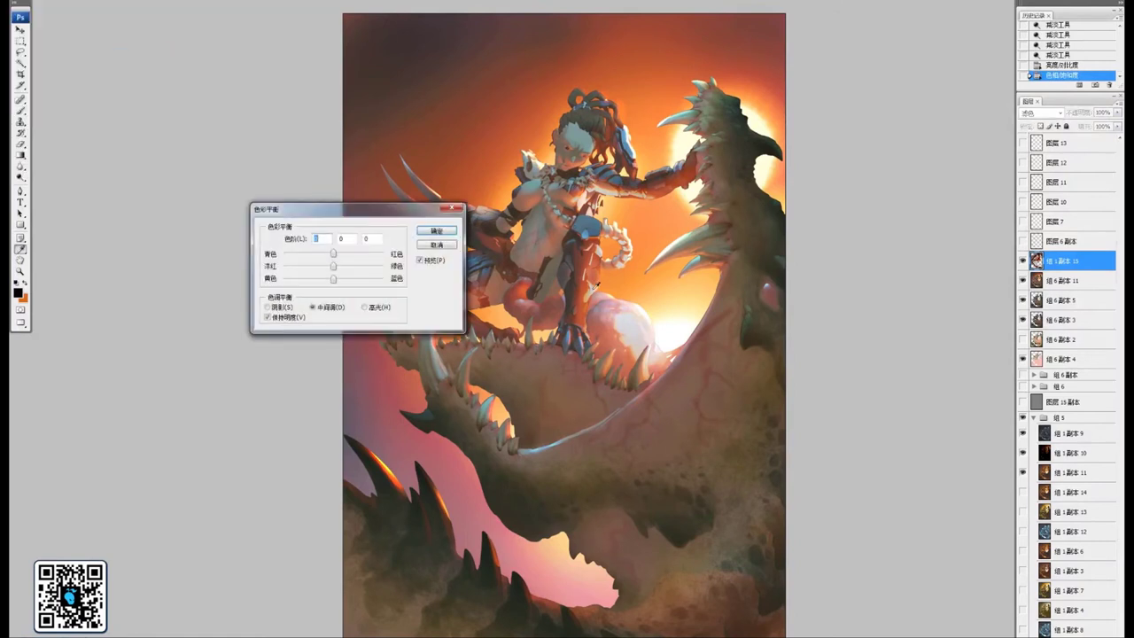
pyautogui.moveTo(333, 280)
pyautogui.mouseDown()
pyautogui.moveTo(319, 281)
pyautogui.moveTo(342, 262)
pyautogui.mouseUp()
pyautogui.click(437, 232)
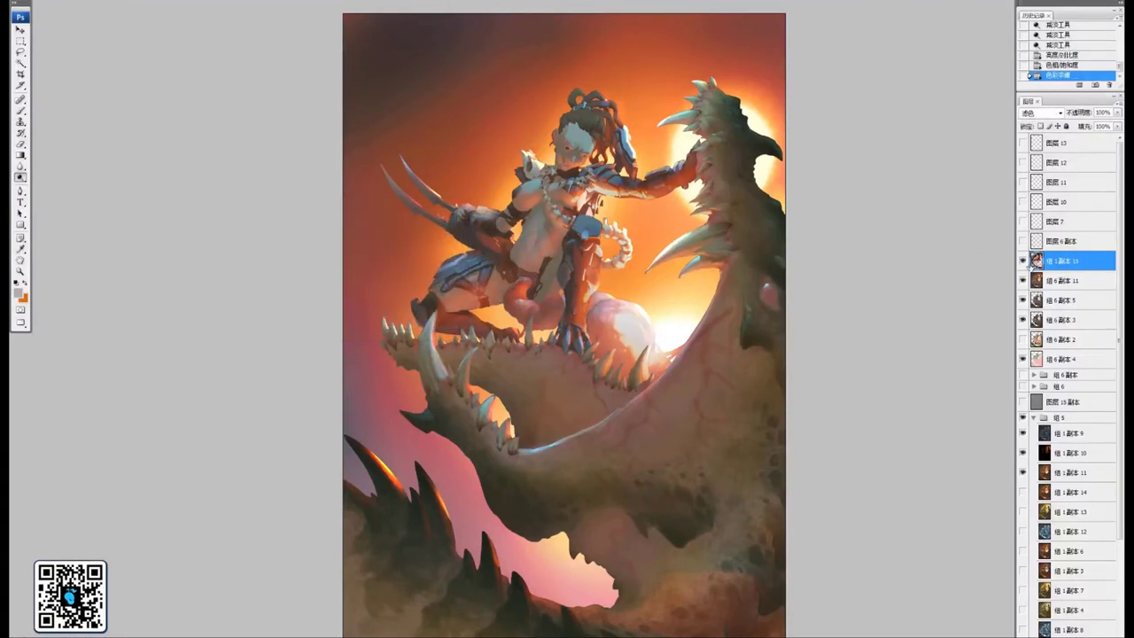
# Hide the Screen-mode light layer and duplicate the layer 组 6 副本 11 beneath it
pyautogui.click(1023, 261)
pyautogui.click(1023, 280)
pyautogui.click(1024, 280)
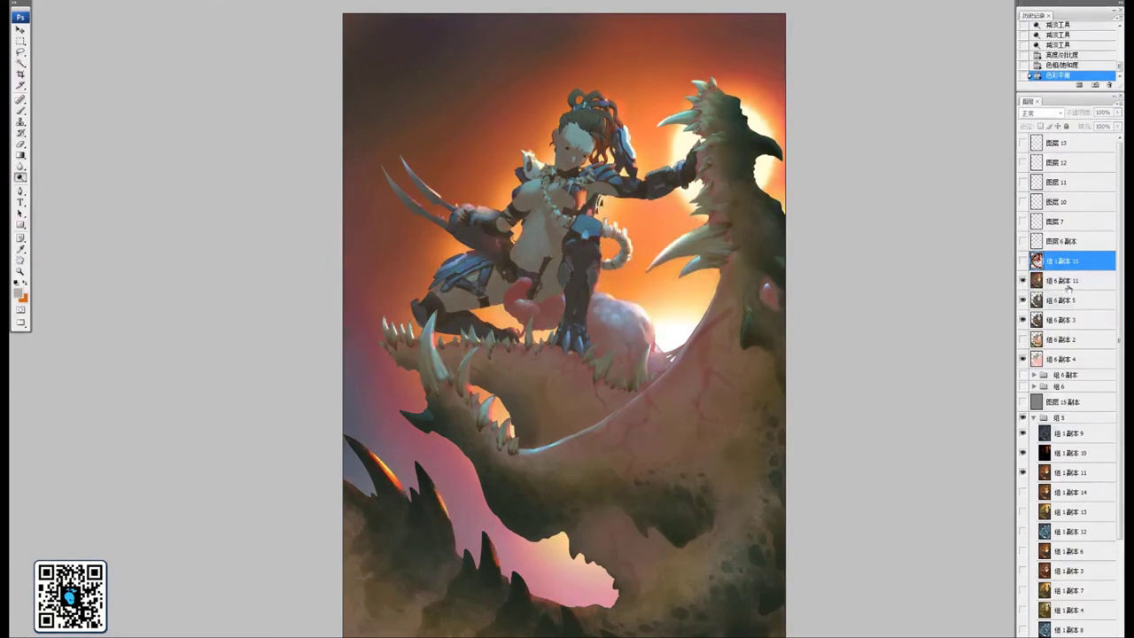
pyautogui.moveTo(1069, 288); pyautogui.dragTo(1096, 637)
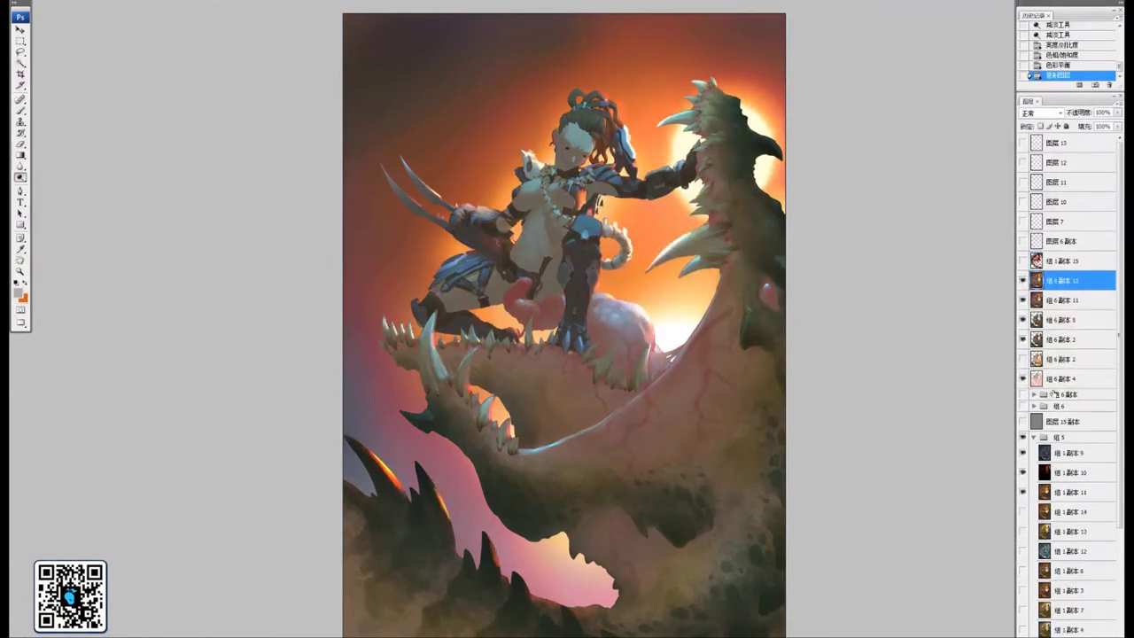
# Show the Screen-mode light layer again and merge it down into the duplicate 组 6 副本 12
pyautogui.click(1024, 260)
pyautogui.click(1068, 263)
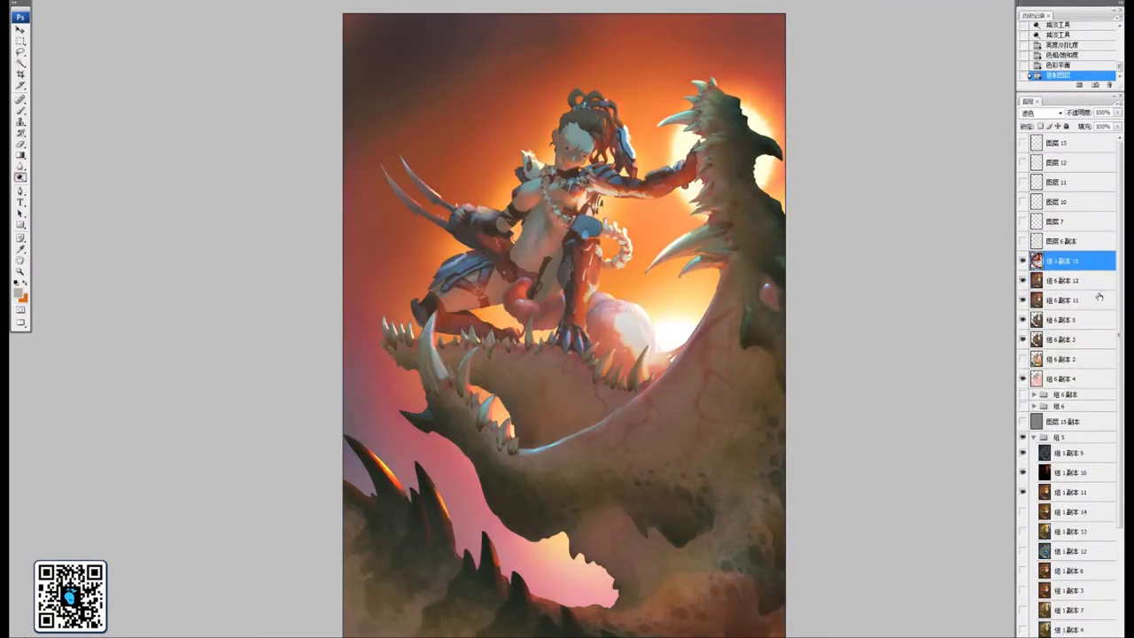
pyautogui.hotkey('ctrl', 'e')
pyautogui.moveTo(714, 341); pyautogui.dragTo(710, 338)
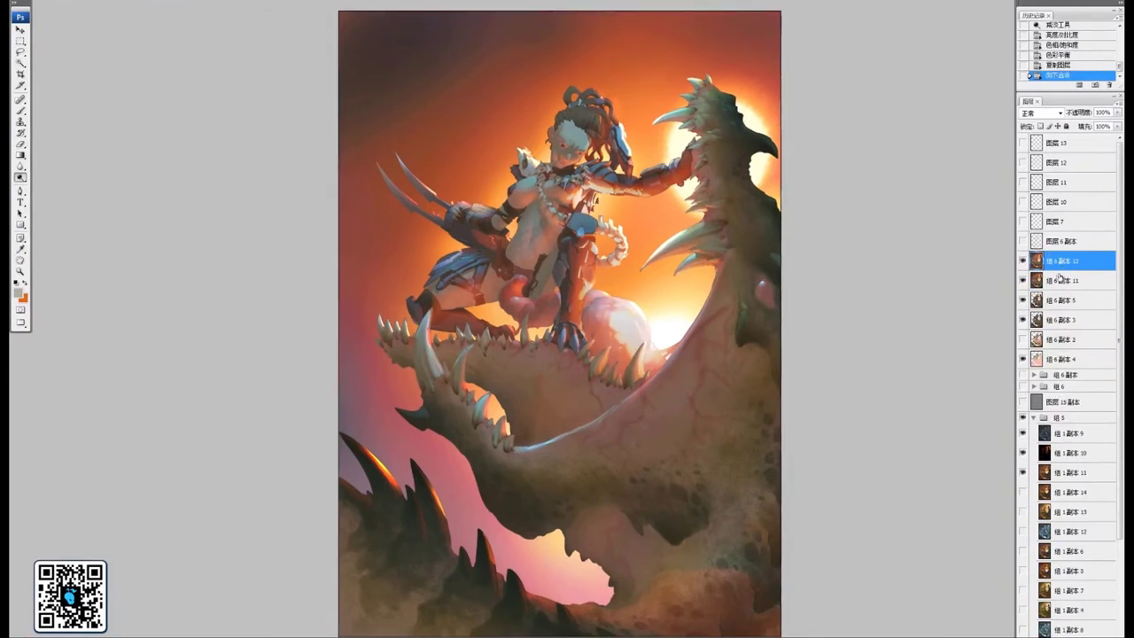
# Duplicate the flat colour layer 组 6 副本 2 and move the copy above 组 6 副本 12
pyautogui.click(1067, 341)
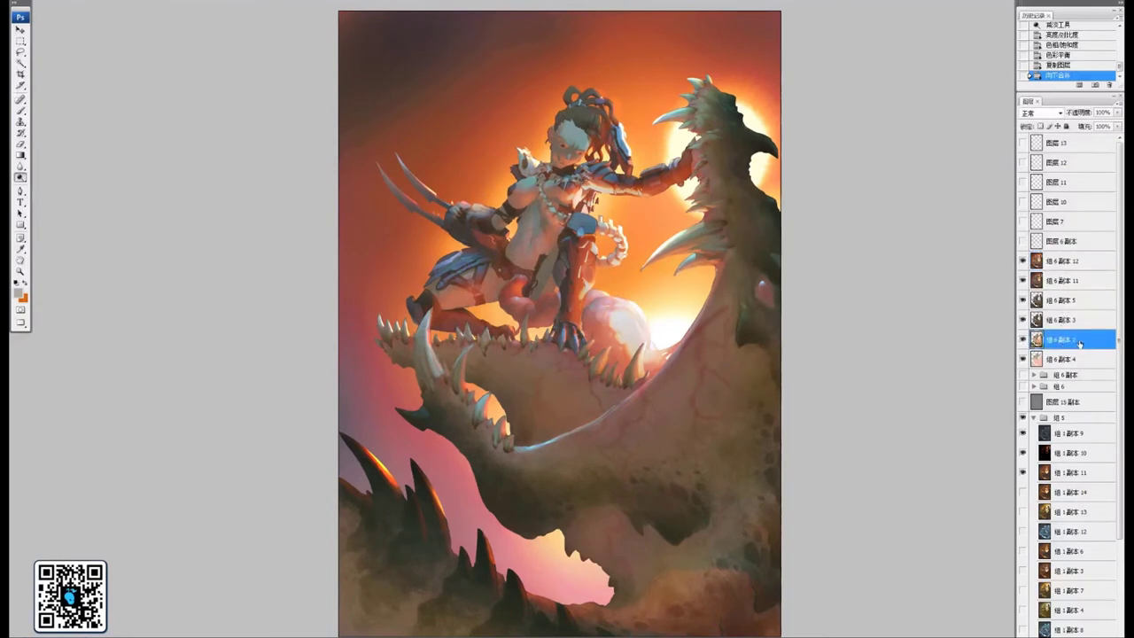
pyautogui.hotkey('ctrl', 'j')
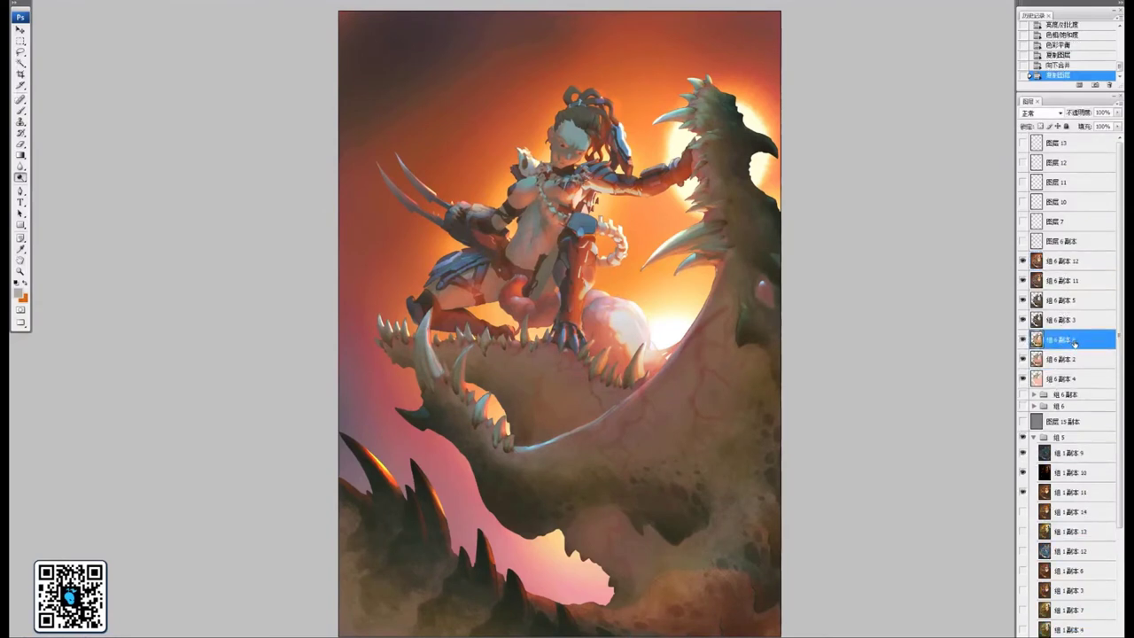
pyautogui.moveTo(1068, 341); pyautogui.dragTo(1074, 260)
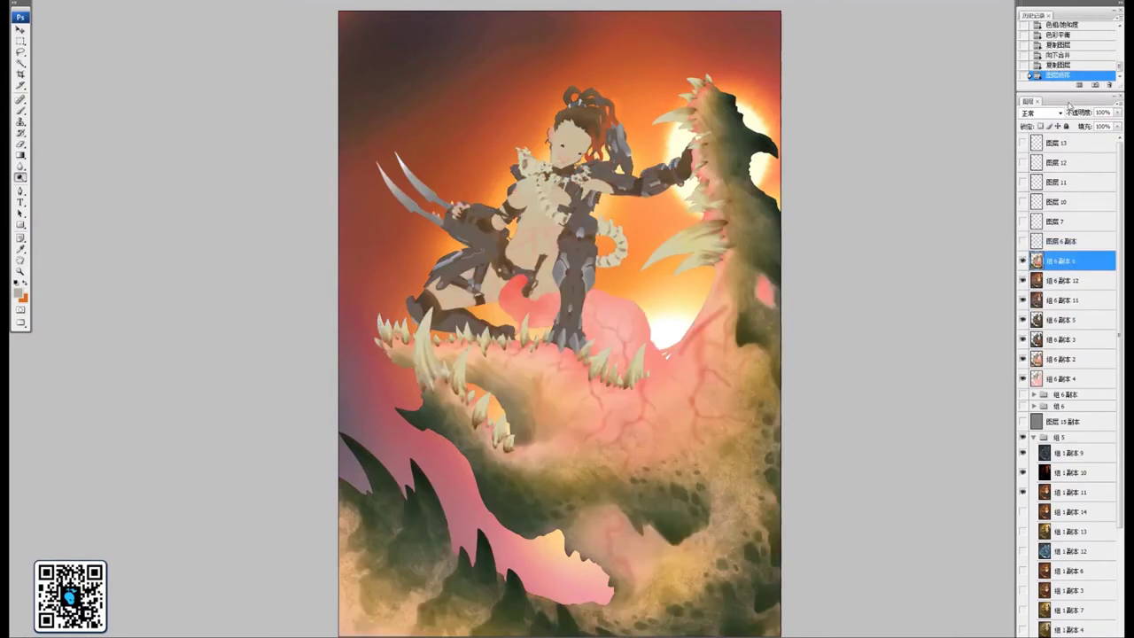
# Try successive blend modes on the copied flat colour layer and settle on Soft Light (柔光)
pyautogui.click(1059, 113)
pyautogui.click(1028, 123)
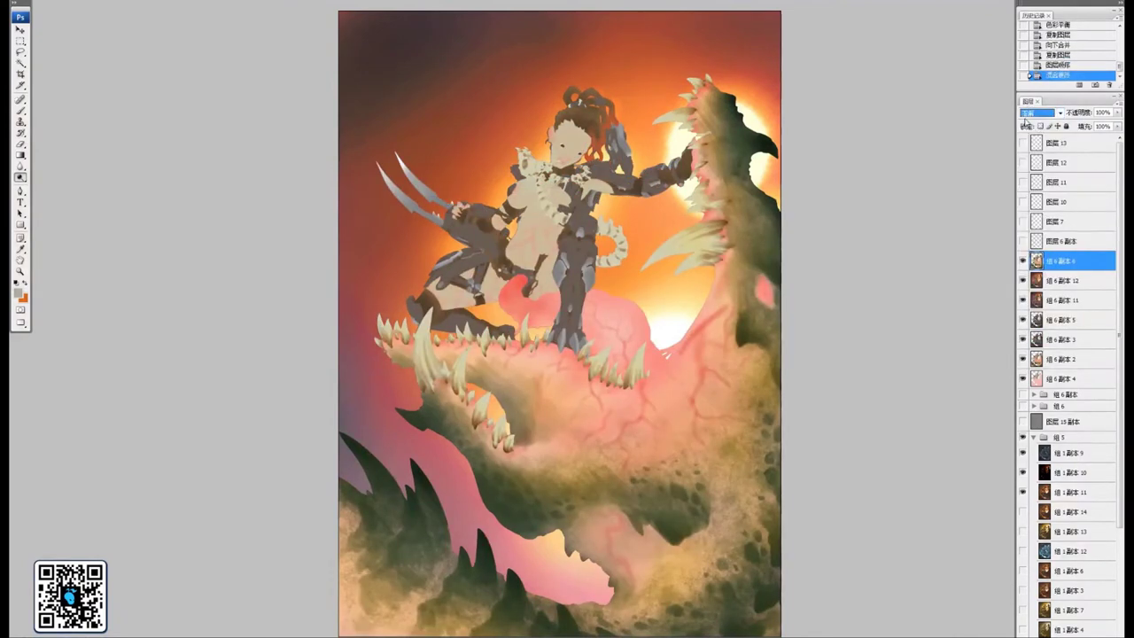
pyautogui.press('Down')
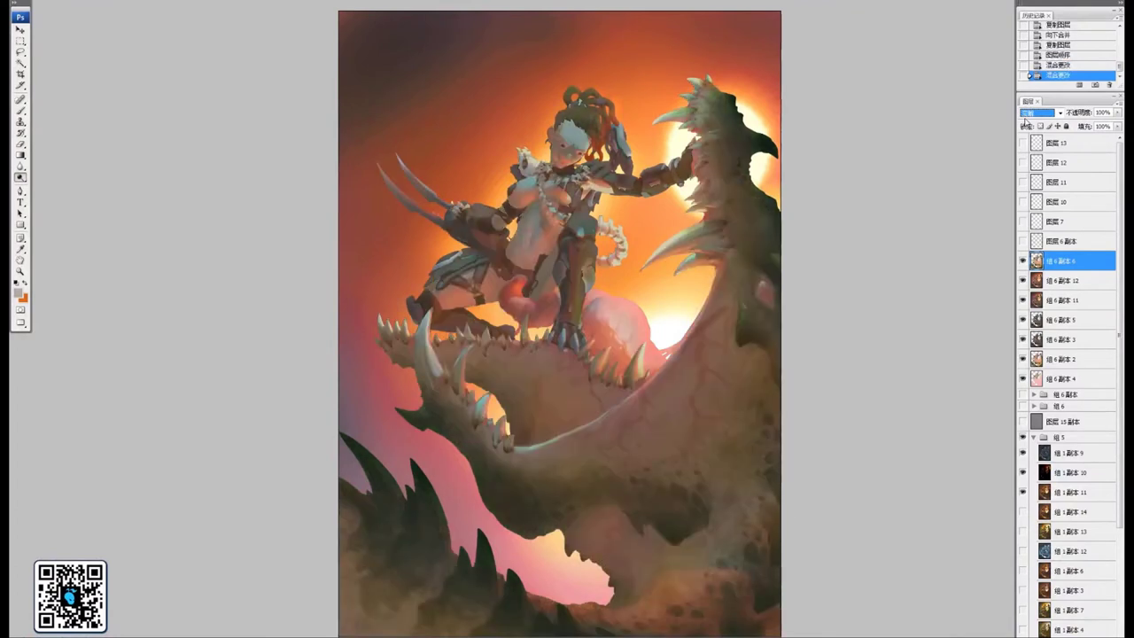
pyautogui.press('Down')
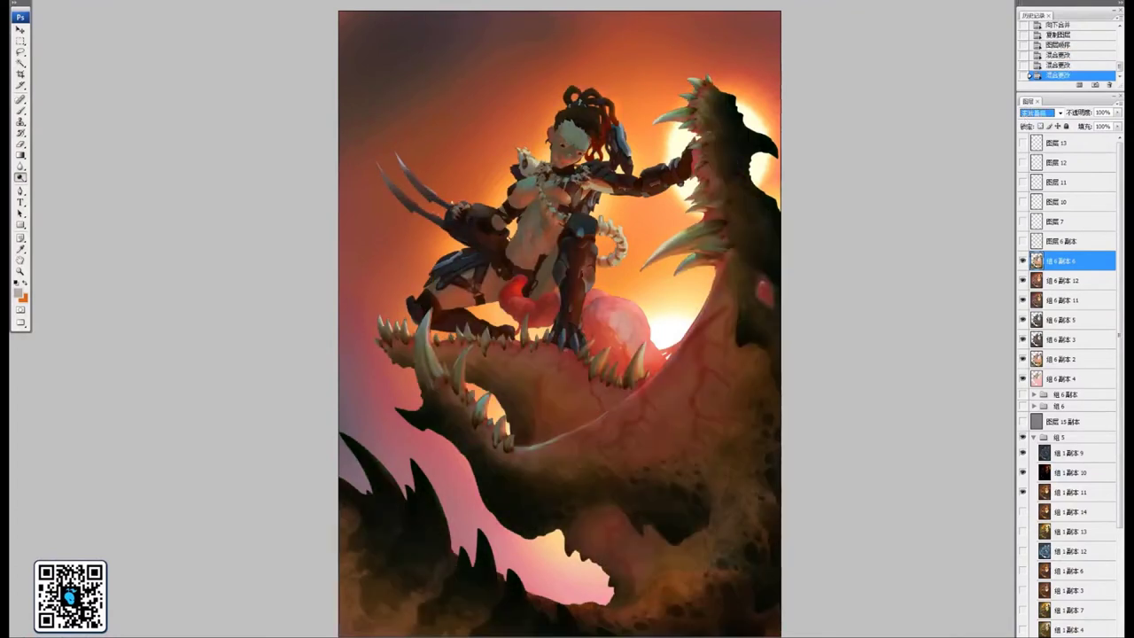
pyautogui.press('Down')
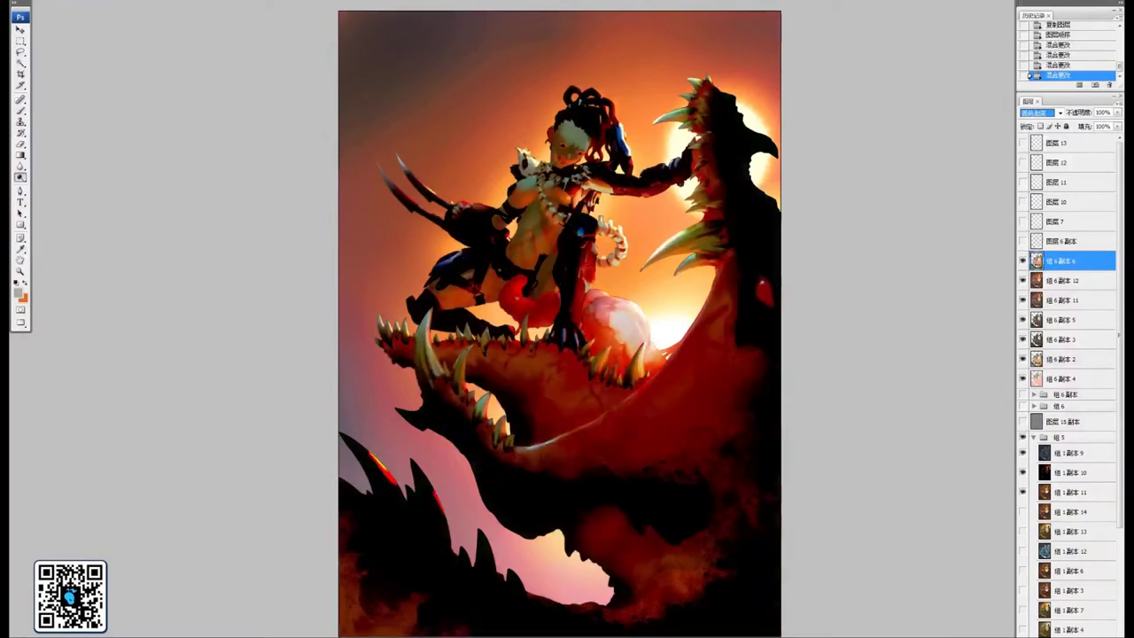
pyautogui.press('Down')
pyautogui.press('Down')
pyautogui.press('Down')
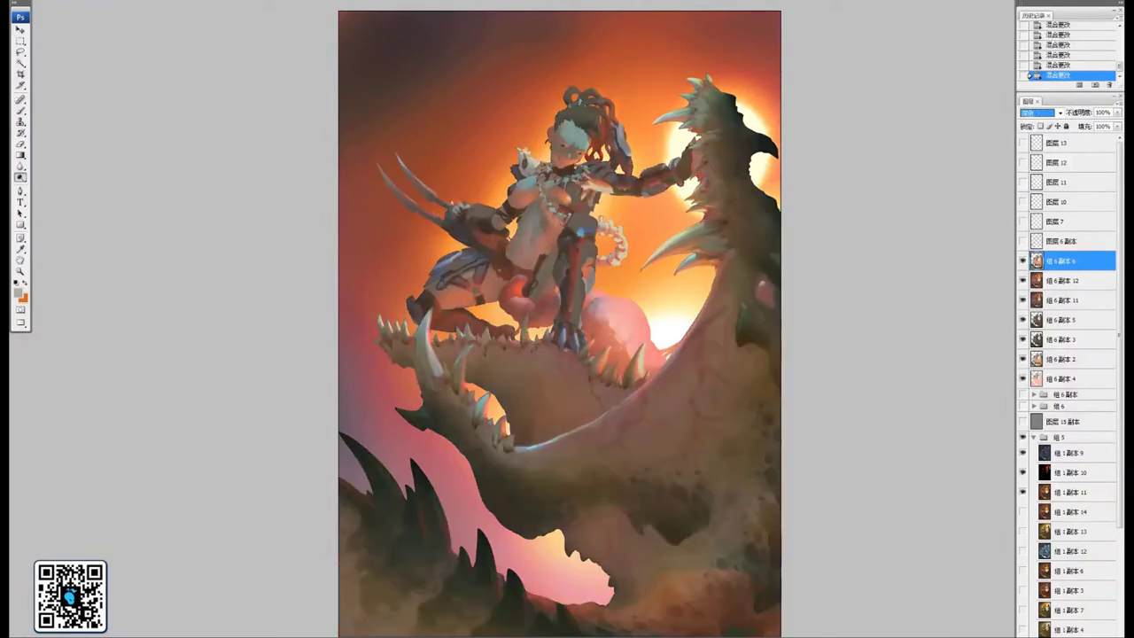
pyautogui.press('Down')
pyautogui.press('Down')
pyautogui.press('Down')
pyautogui.press('Down')
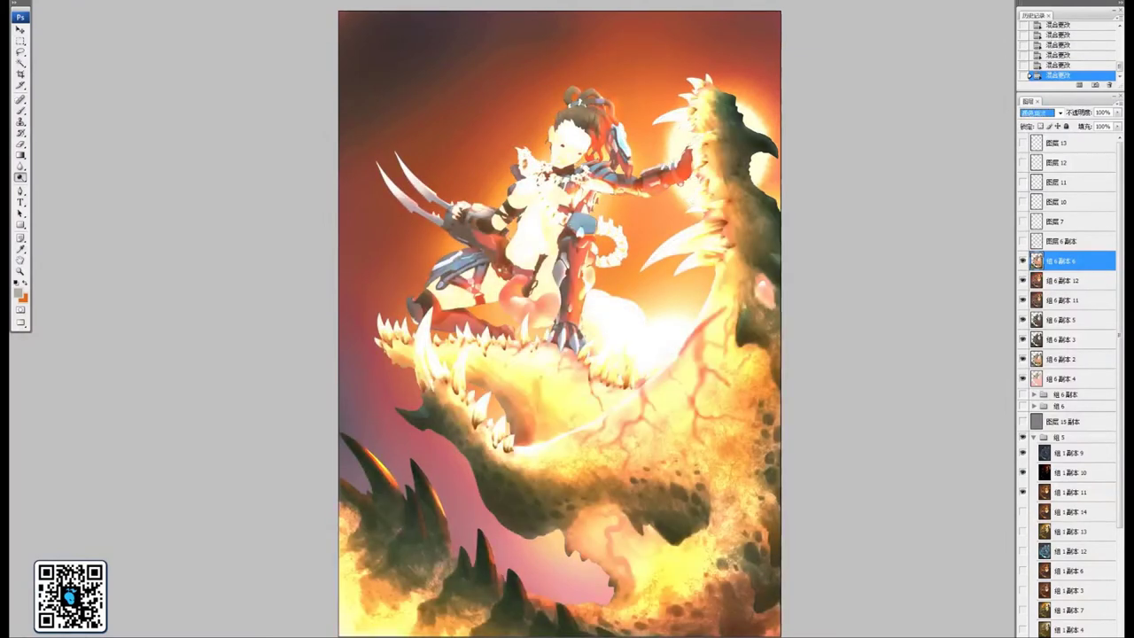
pyautogui.press('Down')
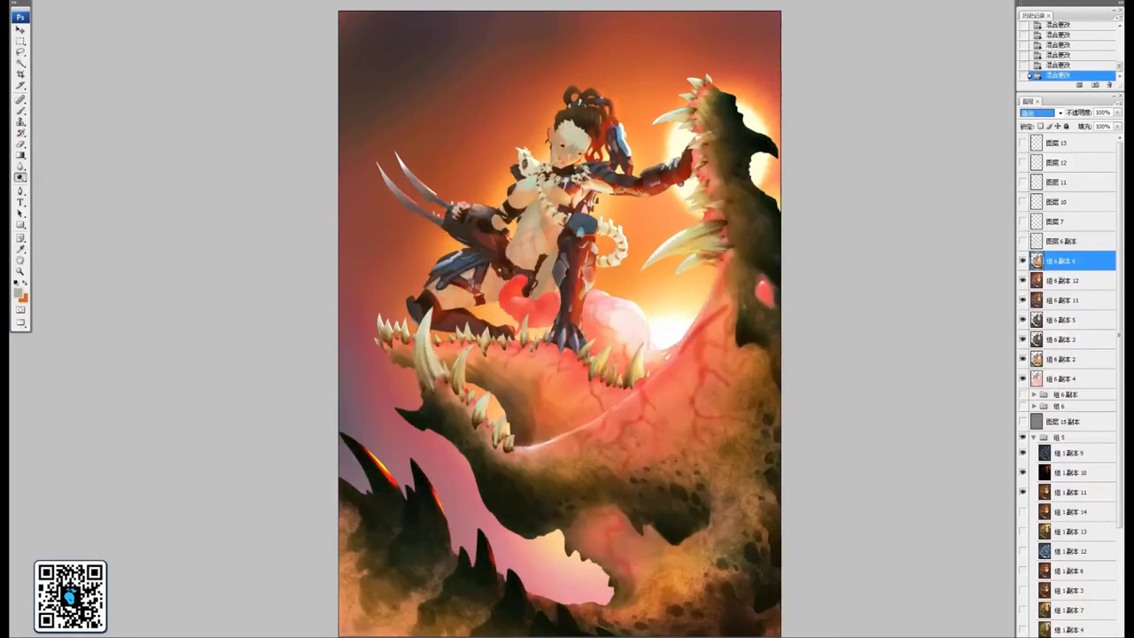
pyautogui.press('Down')
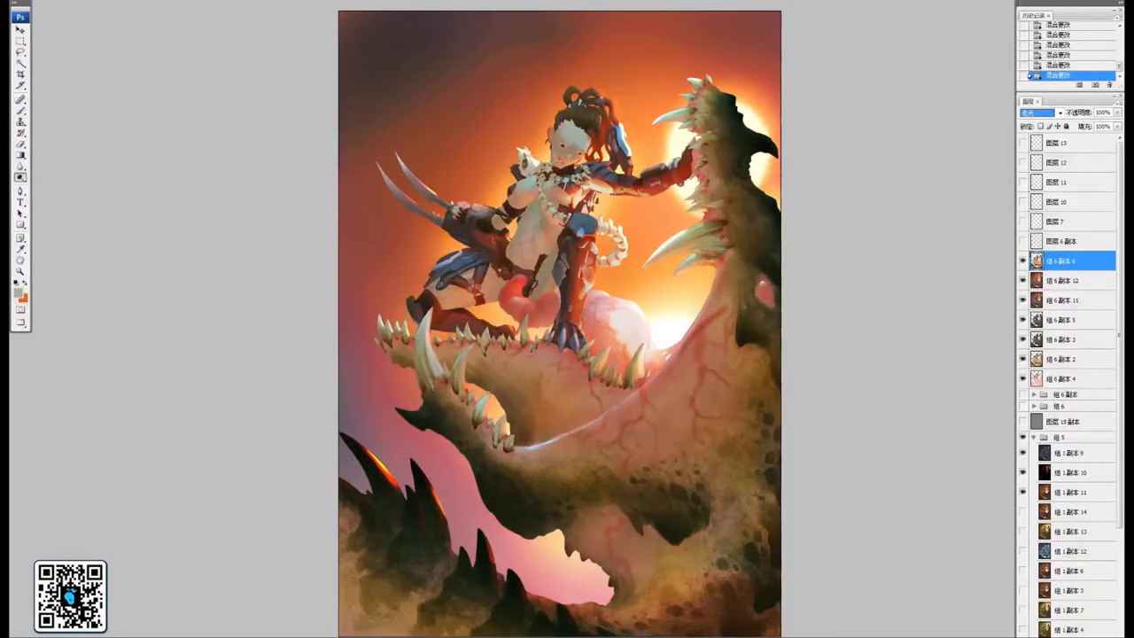
# Compare the image with and without the Soft Light colour layer and set its opacity to 44%
pyautogui.click(1024, 261)
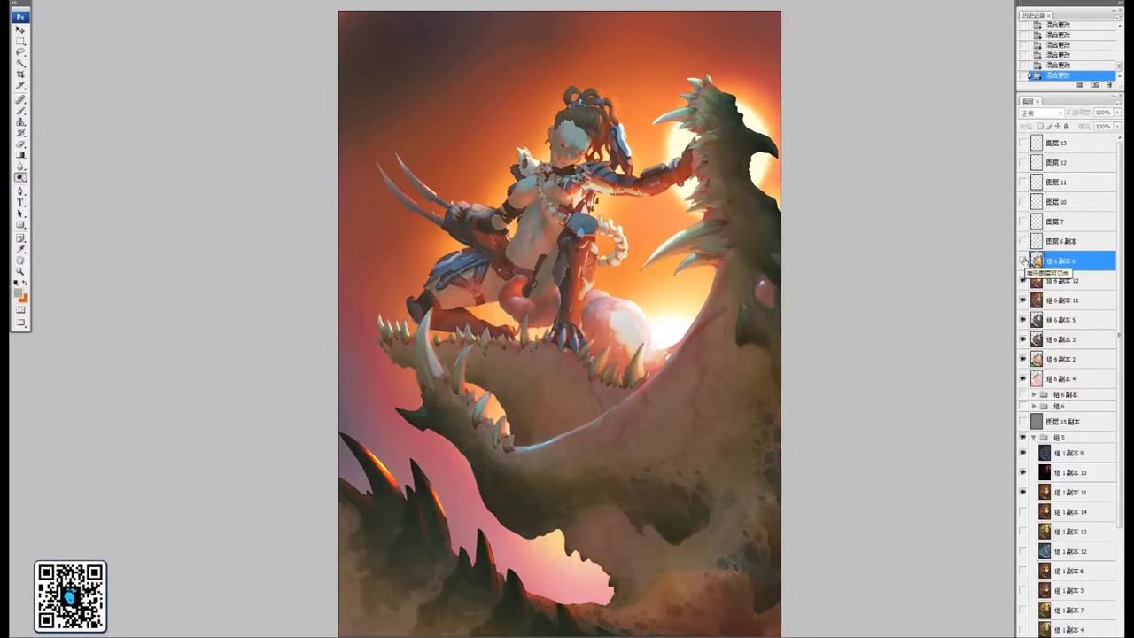
pyautogui.click(1023, 261)
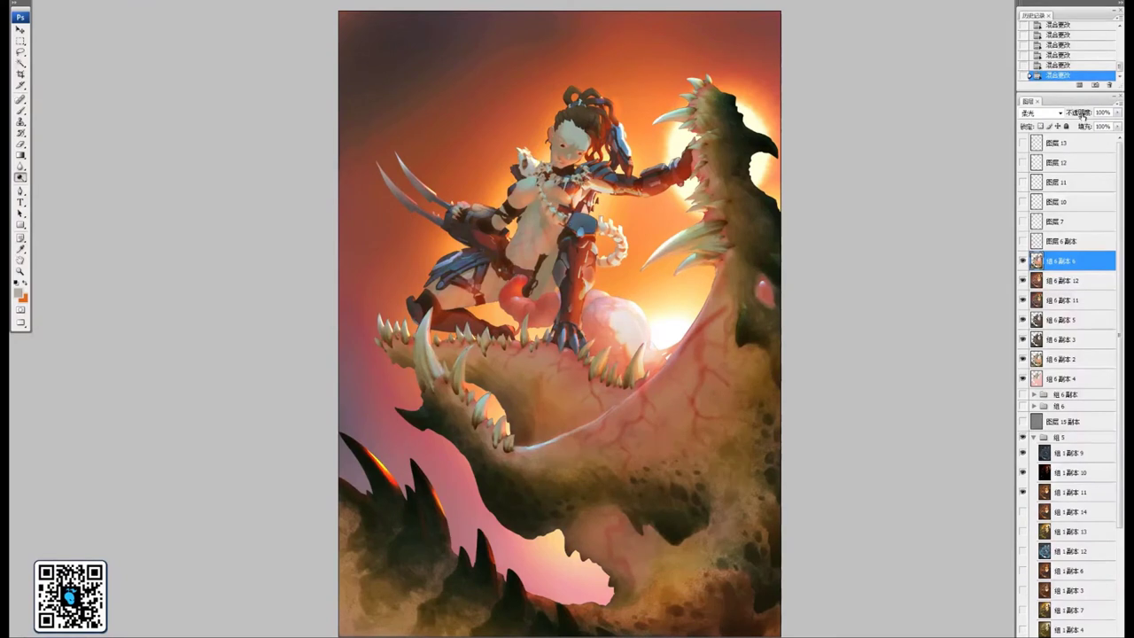
pyautogui.moveTo(1083, 116); pyautogui.dragTo(1052, 116)
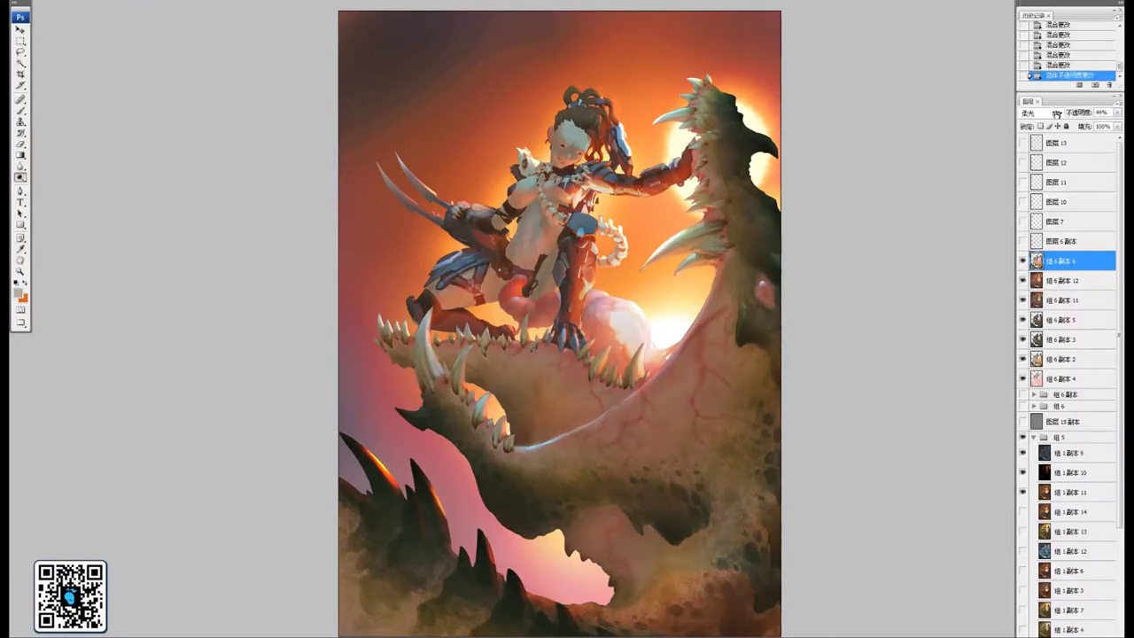
# Set the Soft Light colour layer's opacity to 42% and compare the image with and without it
pyautogui.moveTo(1056, 115); pyautogui.dragTo(1054, 116)
pyautogui.click(1024, 260)
pyautogui.click(1023, 261)
pyautogui.click(1024, 261)
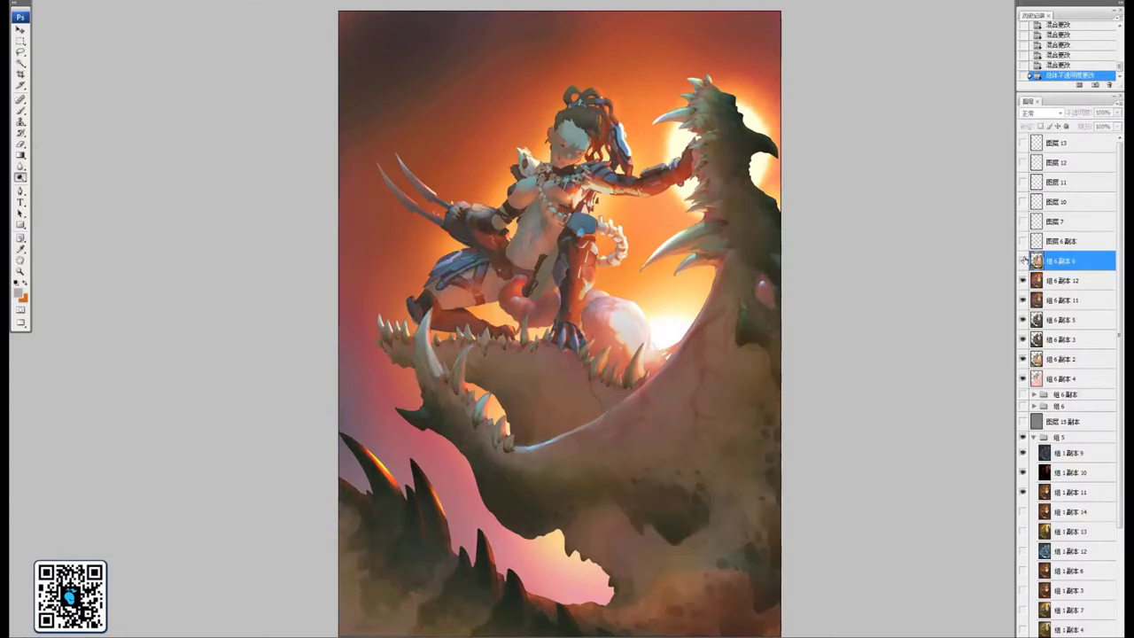
pyautogui.click(1023, 260)
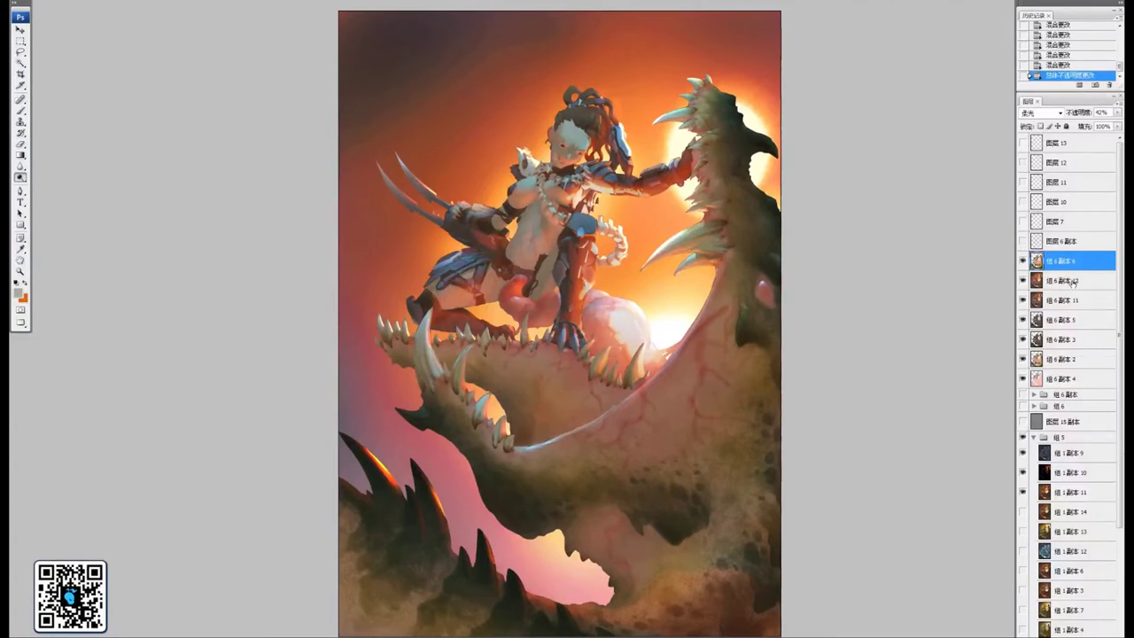
# Duplicate 组 6 副本 12 and merge the Soft Light colour layer 组 6 副本 6 with the copy
pyautogui.click(1081, 283)
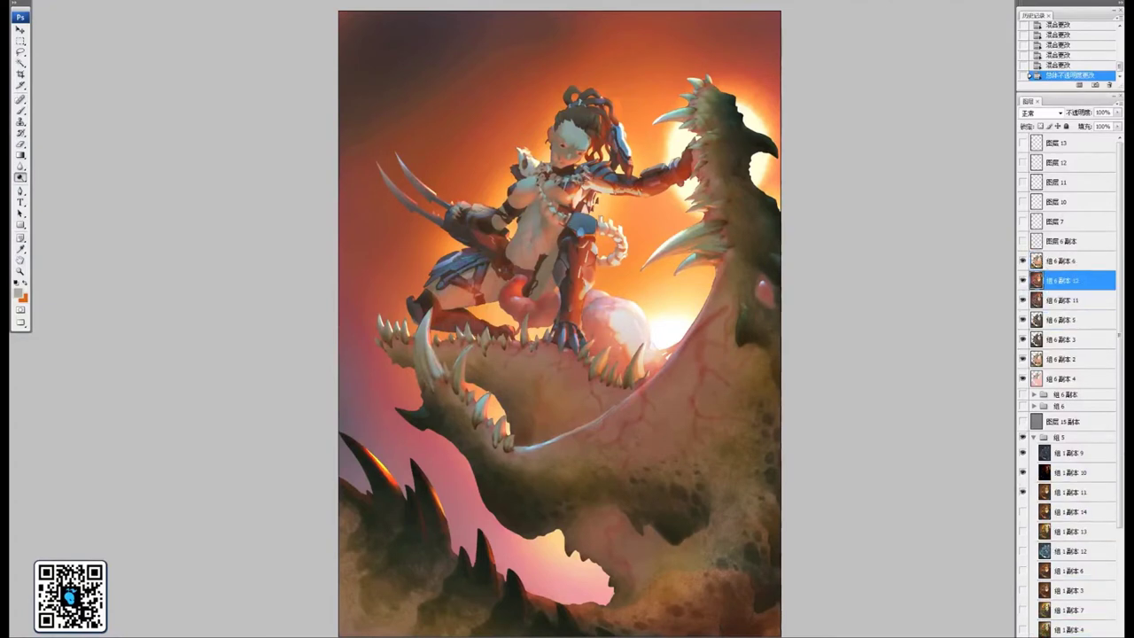
pyautogui.hotkey('ctrl', 'j')
pyautogui.keyDown('shift'); pyautogui.click(1063, 260); pyautogui.keyUp('shift')
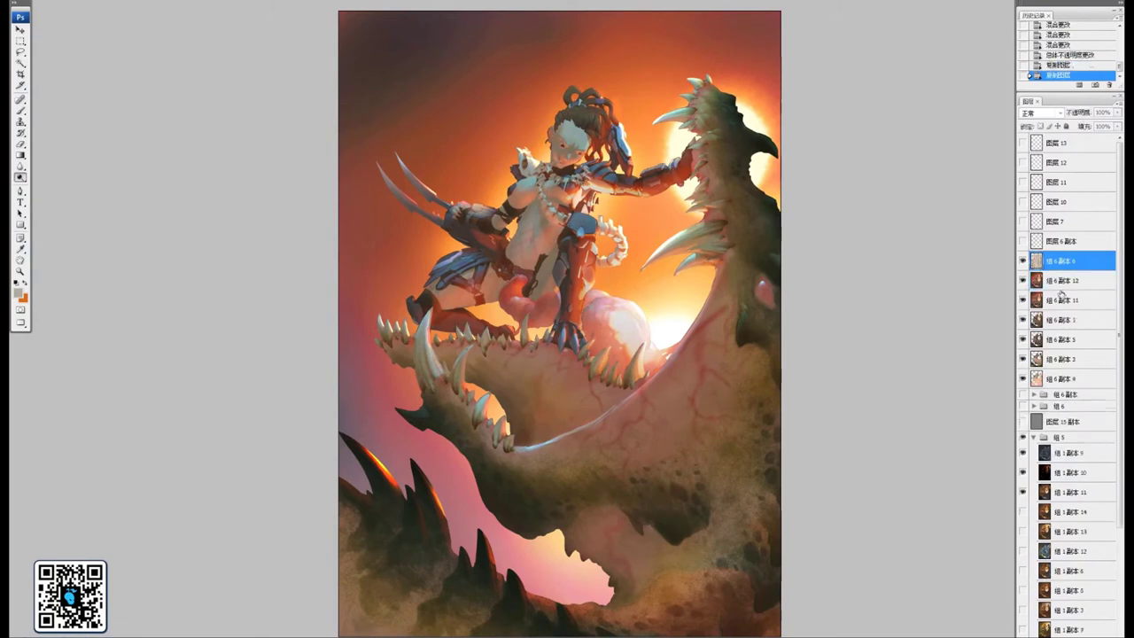
pyautogui.hotkey('ctrl', 'e')
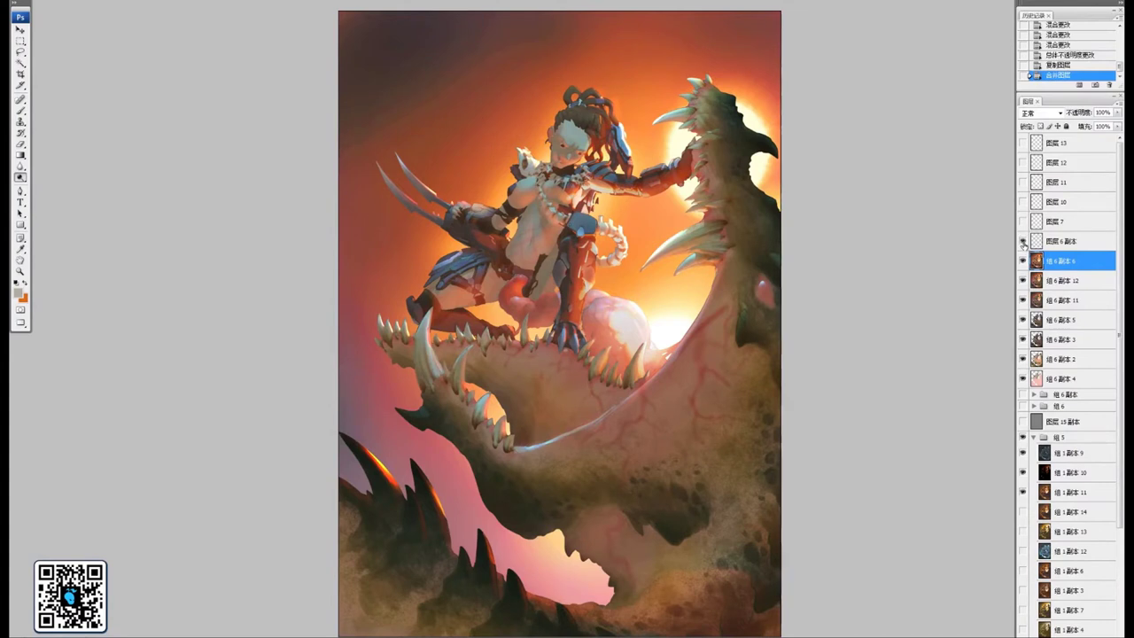
# Show the line-art layer 图层 6 副本, duplicate it, hide the copy and select the original line-art layer
pyautogui.click(1023, 241)
pyautogui.click(1023, 241)
pyautogui.click(1024, 241)
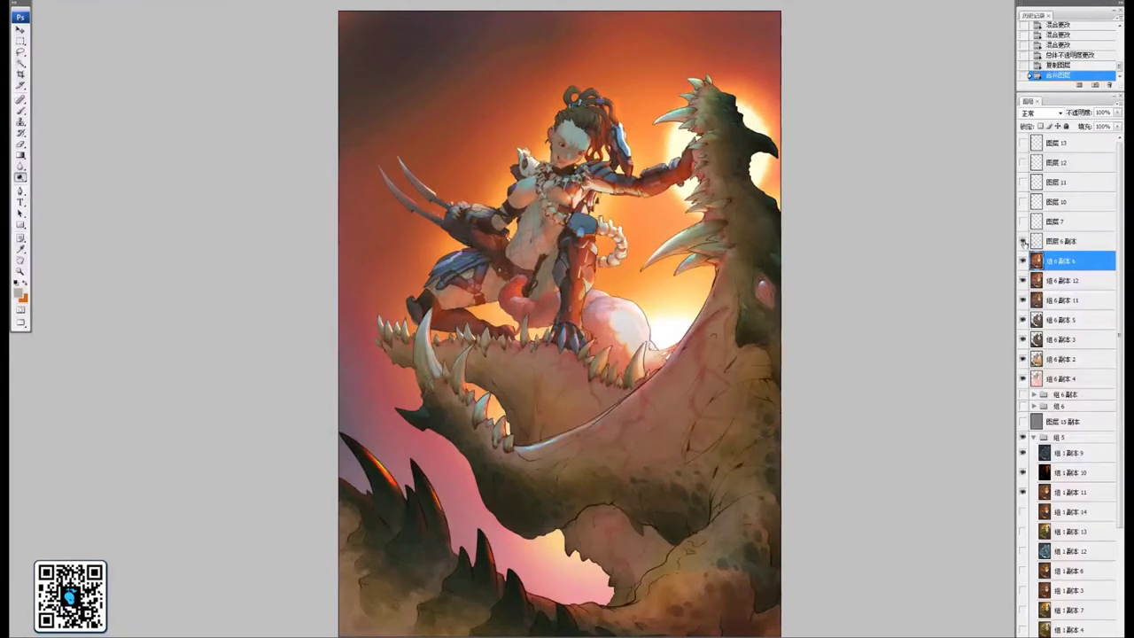
pyautogui.moveTo(669, 276); pyautogui.dragTo(690, 286)
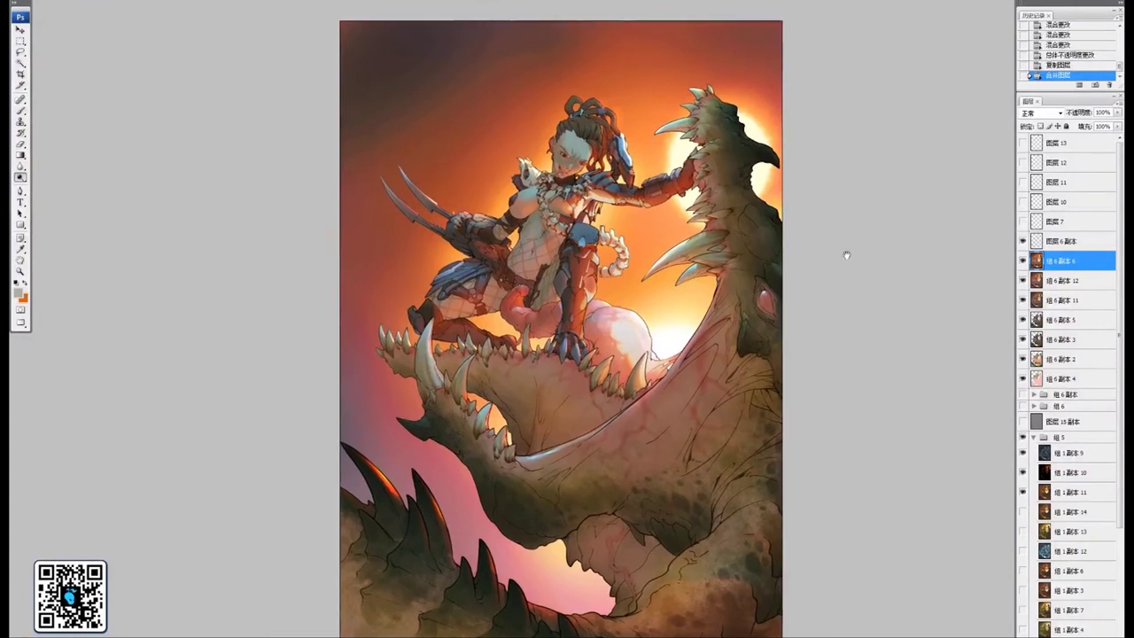
pyautogui.moveTo(1065, 242); pyautogui.dragTo(1097, 637)
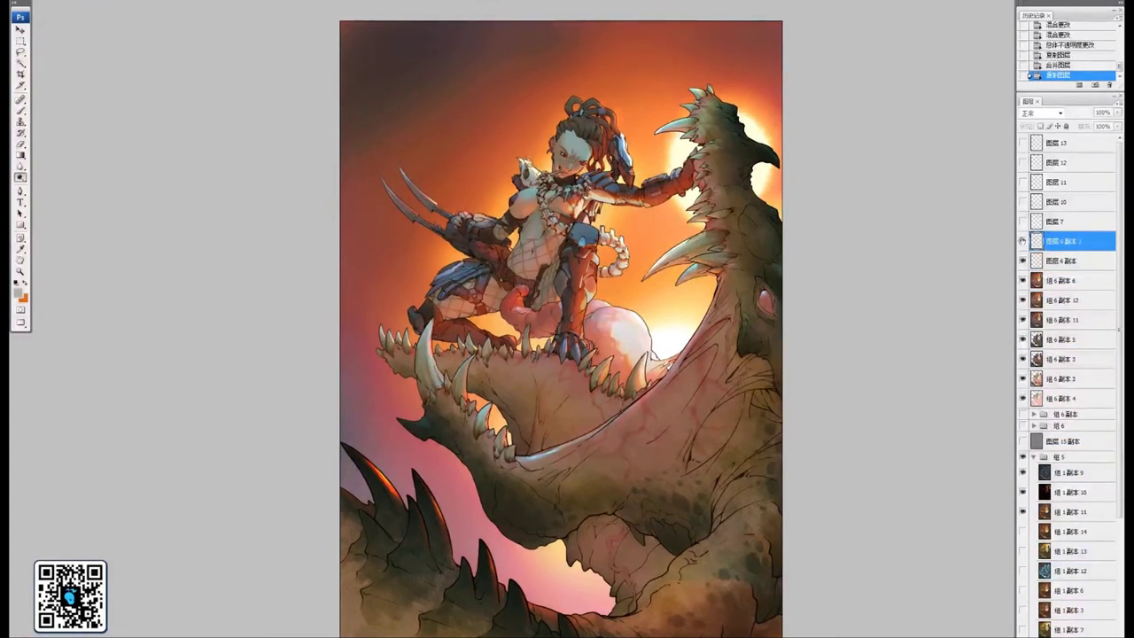
pyautogui.click(1064, 260)
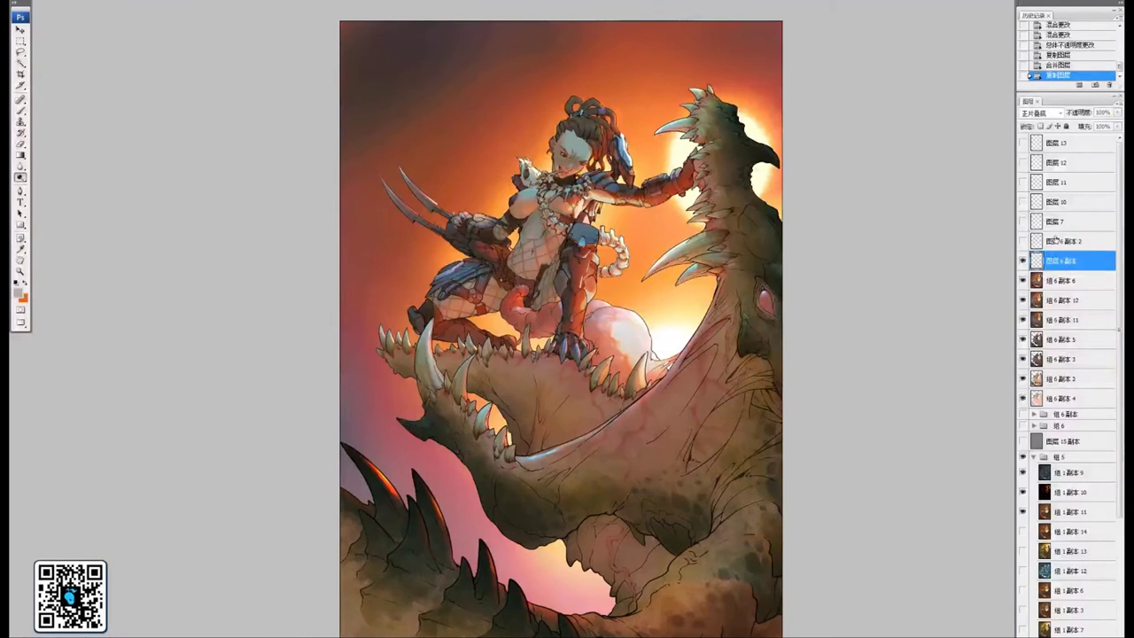
# Choose a dark brown foreground colour and fill the transparency-locked line art on 图层 6 副本 with it
pyautogui.click(18, 292)
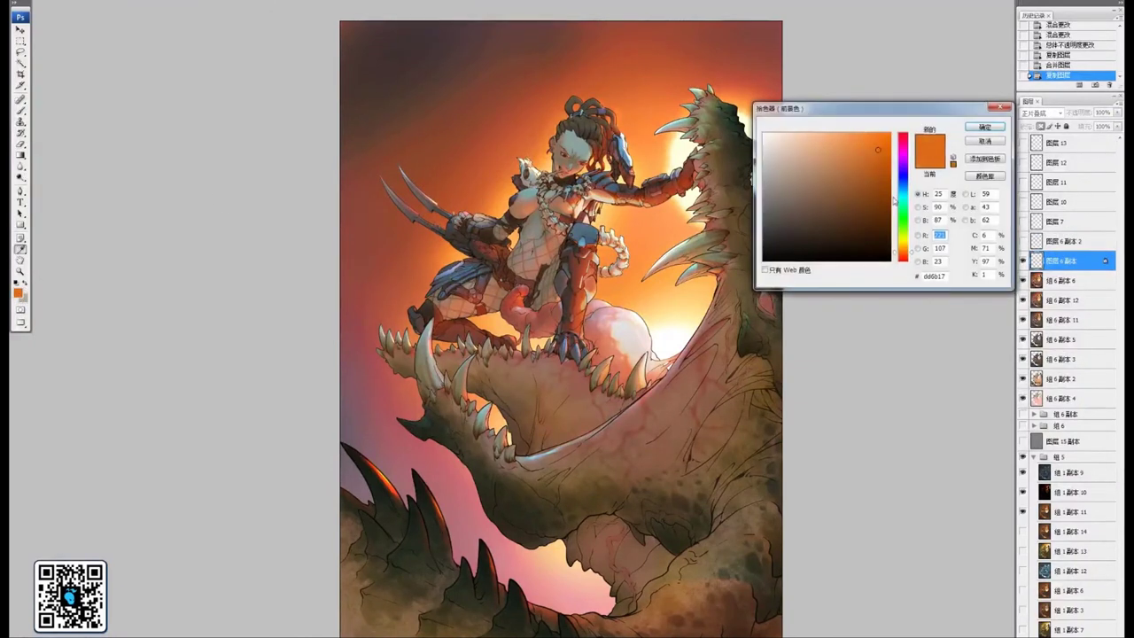
pyautogui.moveTo(873, 197)
pyautogui.mouseDown()
pyautogui.moveTo(882, 229)
pyautogui.moveTo(849, 213)
pyautogui.mouseUp()
pyautogui.click(980, 129)
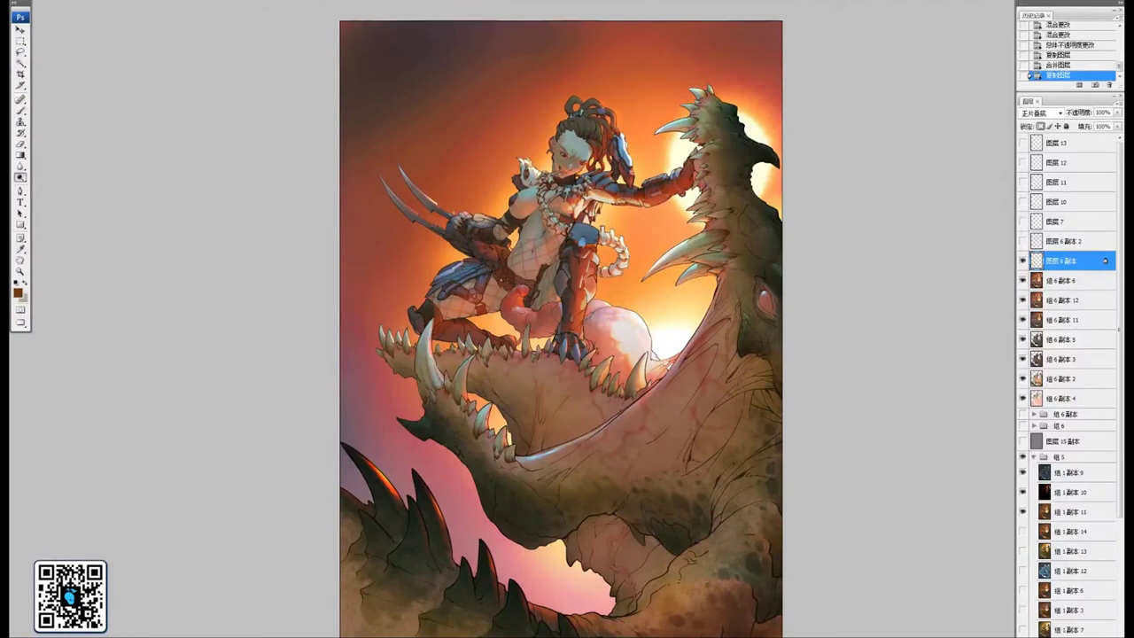
pyautogui.hotkey('shift', 'F5')
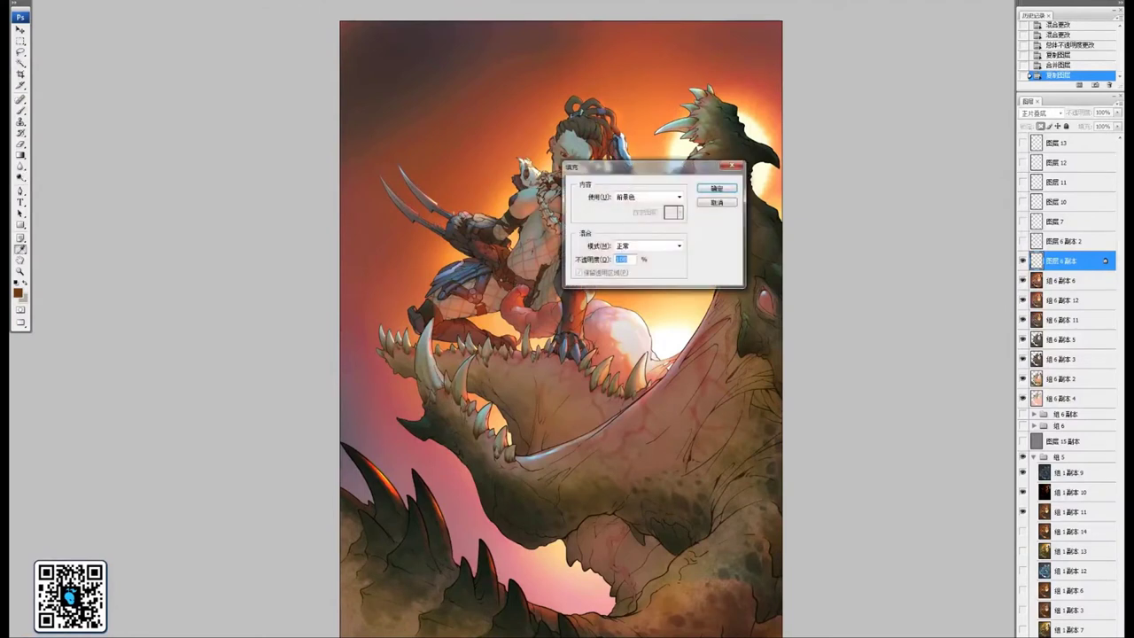
pyautogui.press('Return')
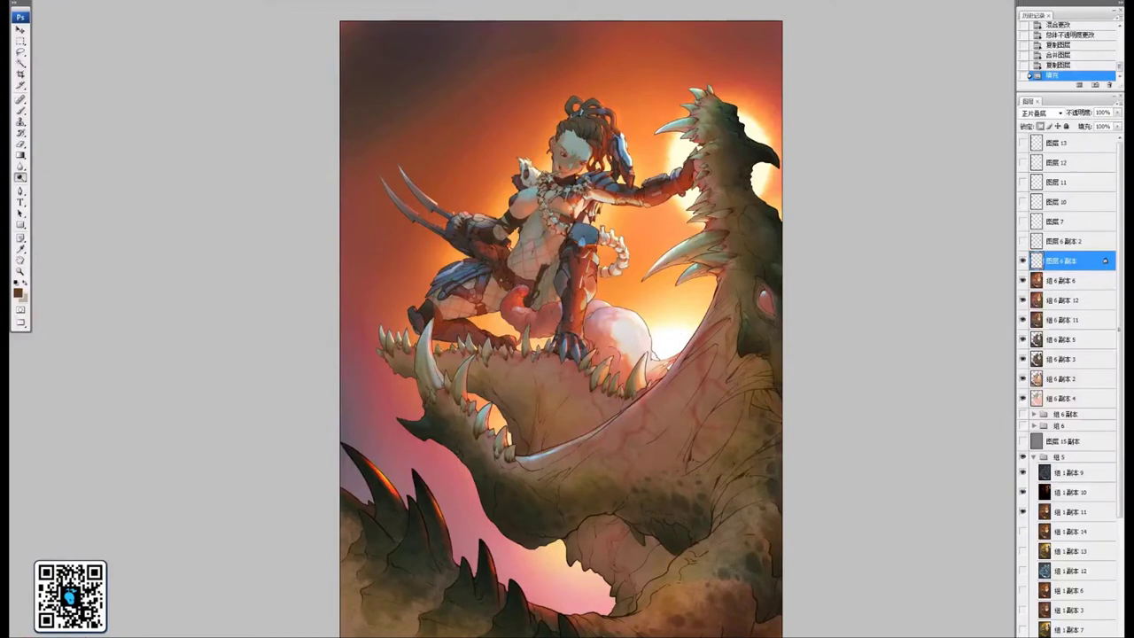
# Examine the brown line art up close on the warrior and compare it with no lines and with the original black lines
pyautogui.hotkey('ctrl', '+')
pyautogui.hotkey('ctrl', '+')
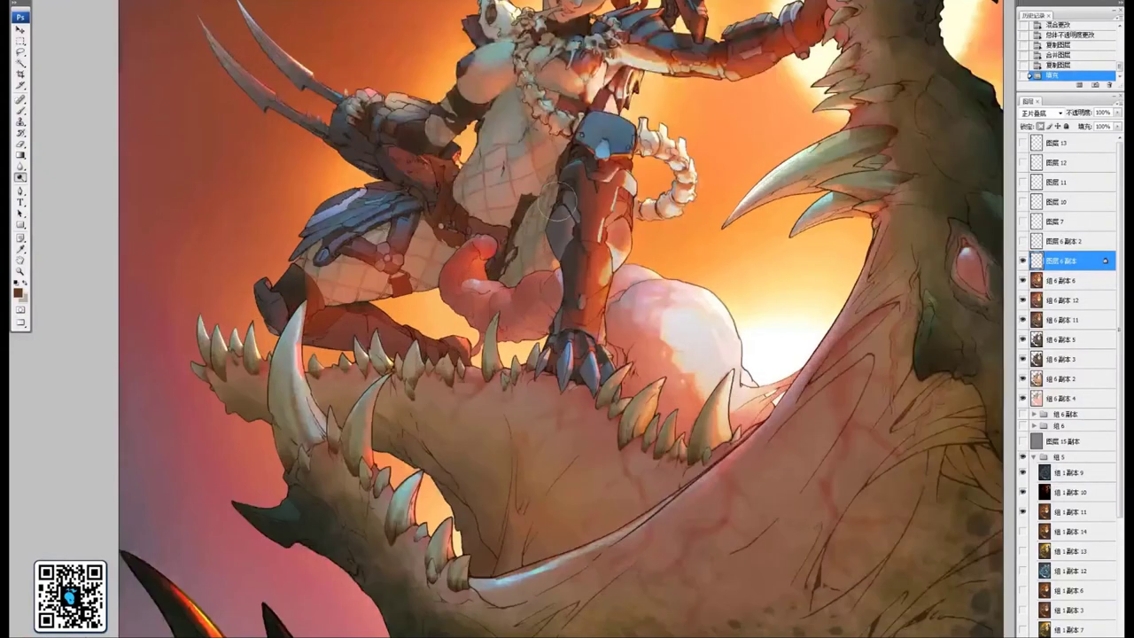
pyautogui.moveTo(567, 266); pyautogui.dragTo(559, 519)
pyautogui.moveTo(627, 277); pyautogui.dragTo(619, 270)
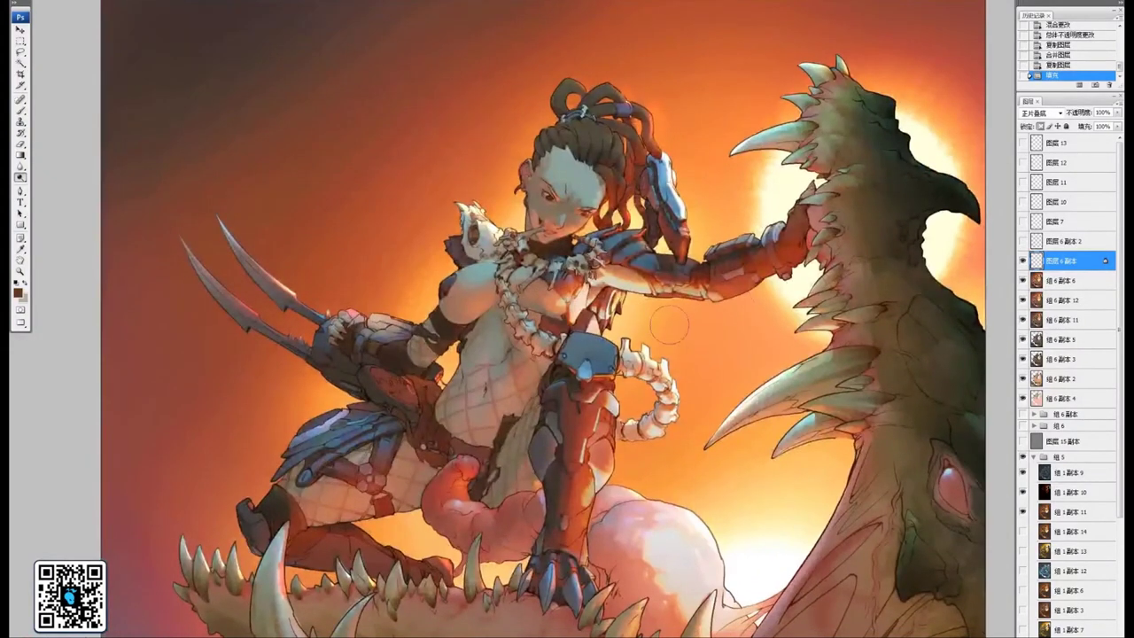
pyautogui.moveTo(728, 267); pyautogui.dragTo(710, 246)
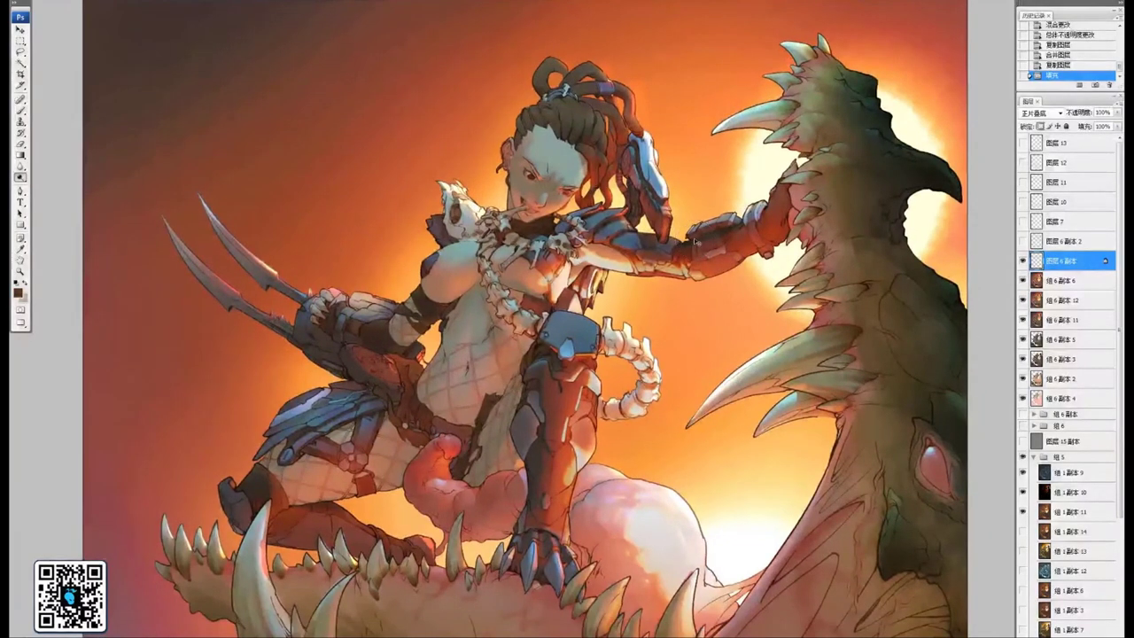
pyautogui.hotkey('ctrl', '+')
pyautogui.hotkey('ctrl', '+')
pyautogui.moveTo(657, 286)
pyautogui.mouseDown()
pyautogui.moveTo(701, 332)
pyautogui.moveTo(766, 299)
pyautogui.moveTo(779, 308)
pyautogui.mouseUp()
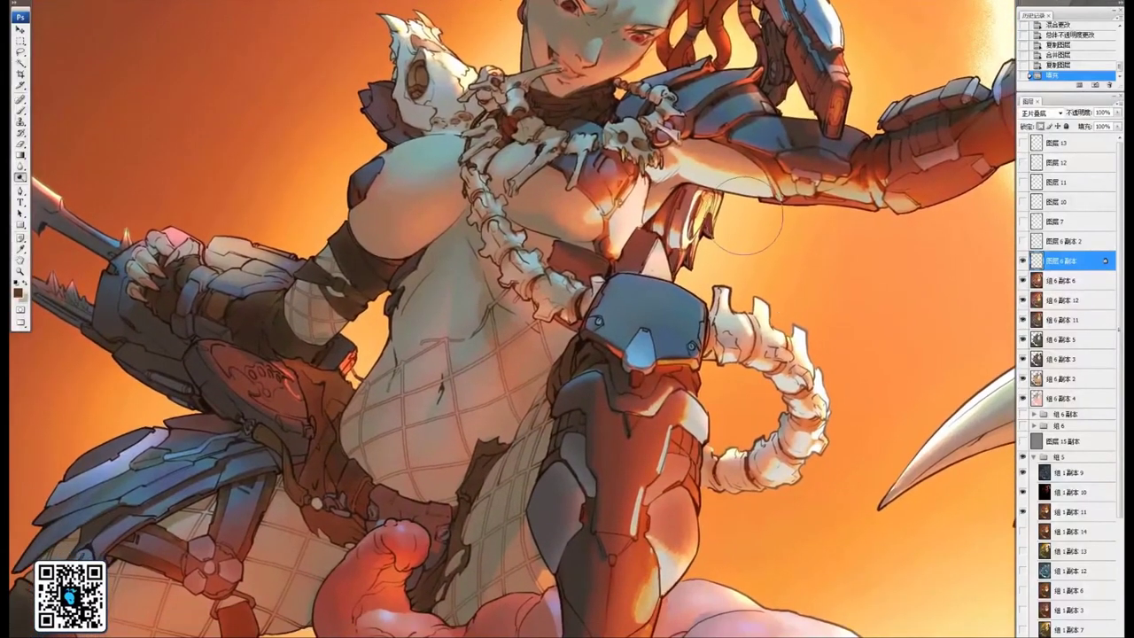
pyautogui.moveTo(1004, 300); pyautogui.dragTo(953, 424)
pyautogui.click(1023, 260)
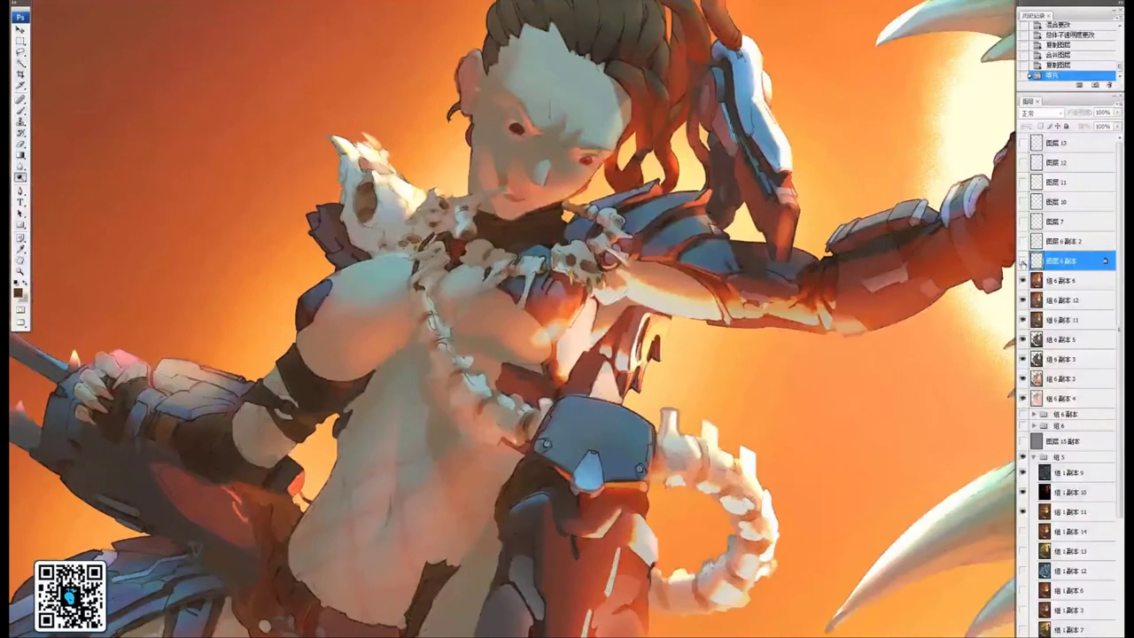
pyautogui.click(1024, 260)
pyautogui.click(1023, 241)
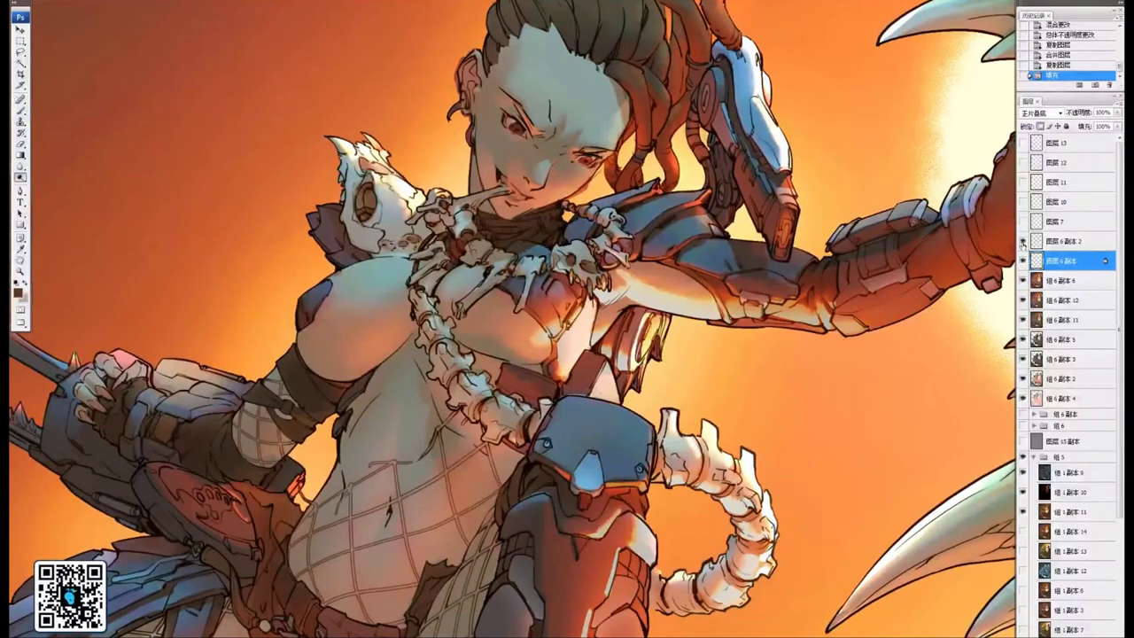
pyautogui.click(1023, 241)
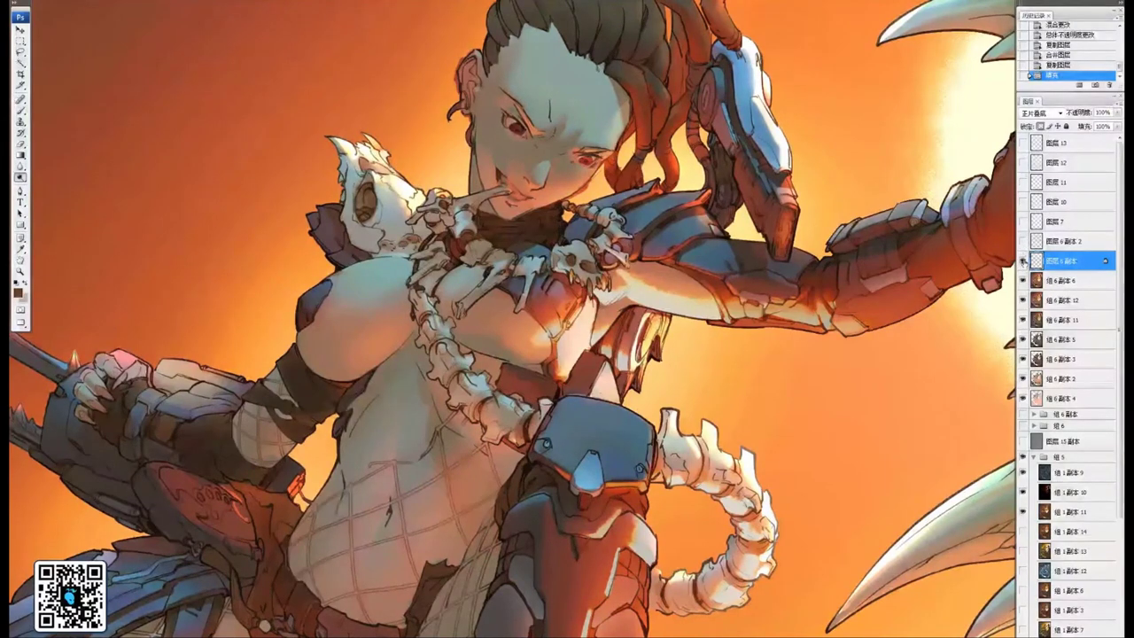
pyautogui.click(1024, 260)
pyautogui.click(1024, 261)
pyautogui.moveTo(755, 278); pyautogui.dragTo(795, 311)
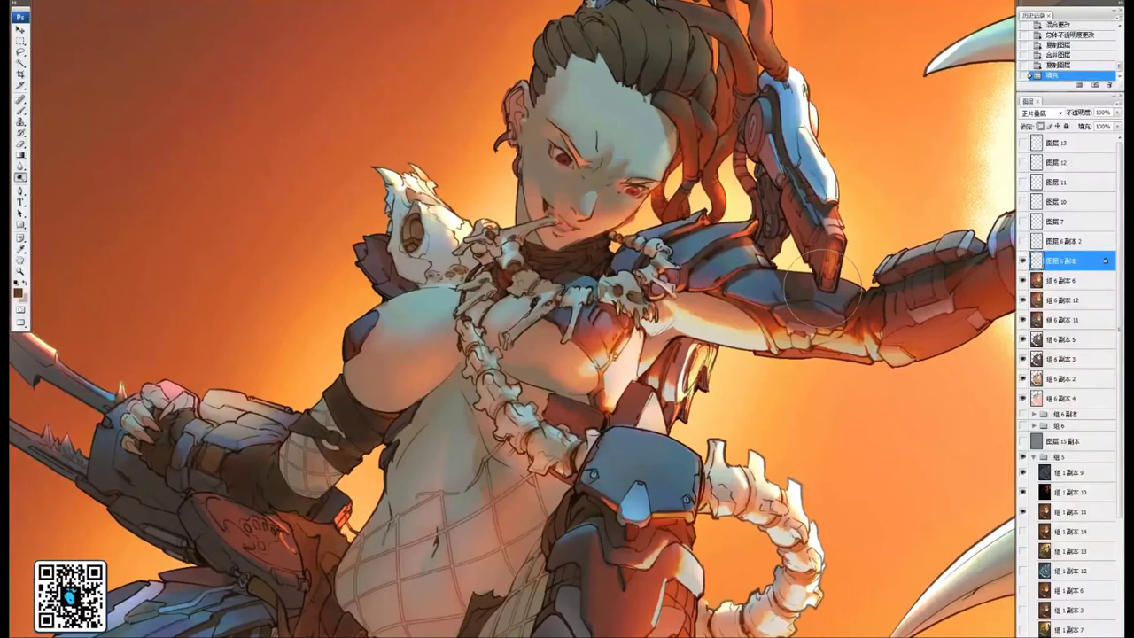
# Raise the brightness of the brown line-art layer slightly with Brightness/Contrast
pyautogui.click(27, 0)
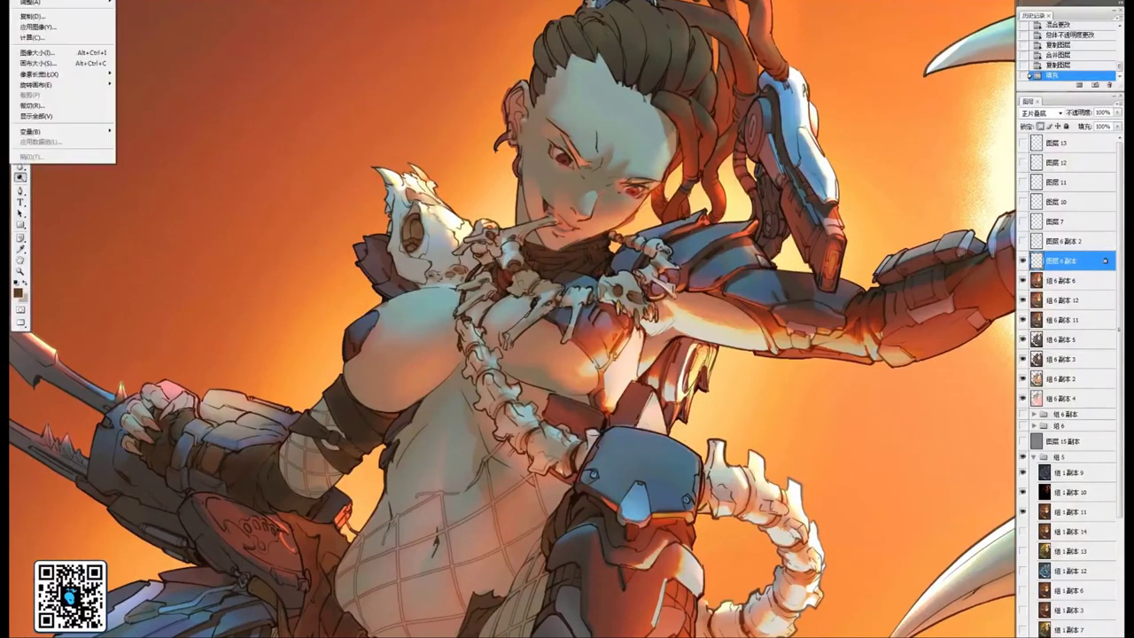
pyautogui.moveTo(99, 4)
pyautogui.click(157, 66)
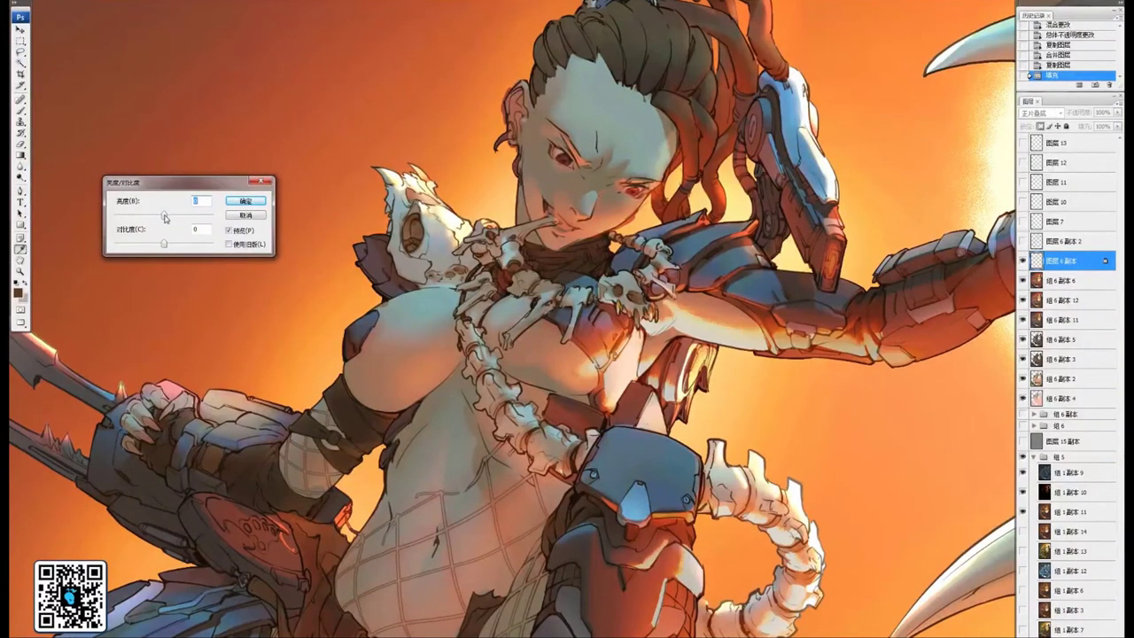
pyautogui.moveTo(165, 218); pyautogui.dragTo(172, 218)
pyautogui.click(246, 201)
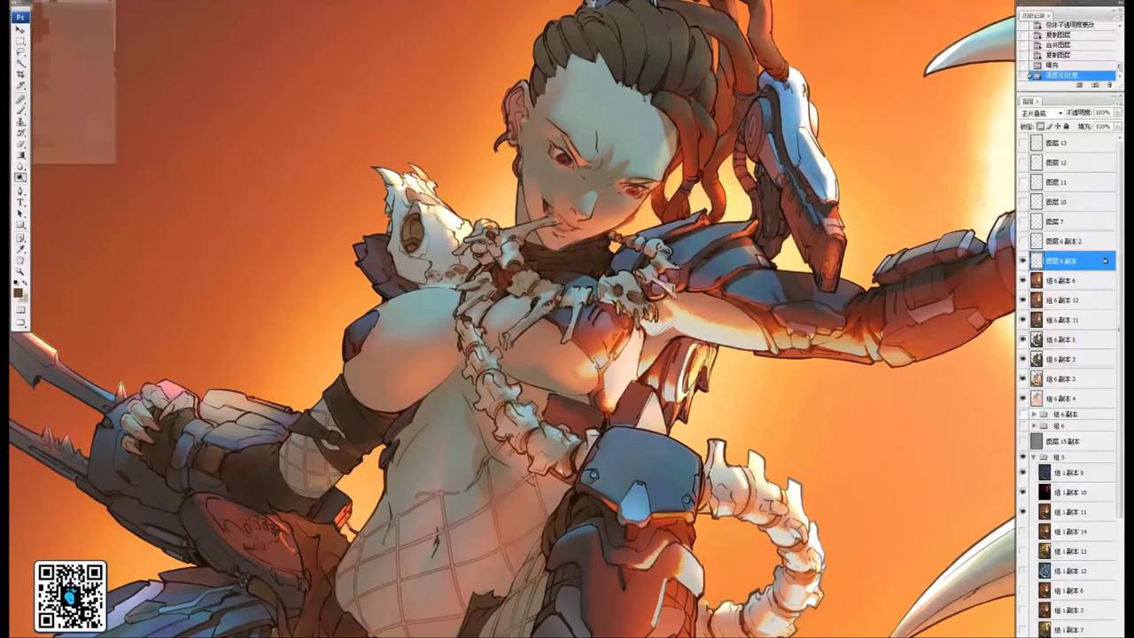
# Strongly increase the line art's saturation with Hue/Saturation and compare it with the original black line-art copy
pyautogui.moveTo(68, 3)
pyautogui.click(149, 90)
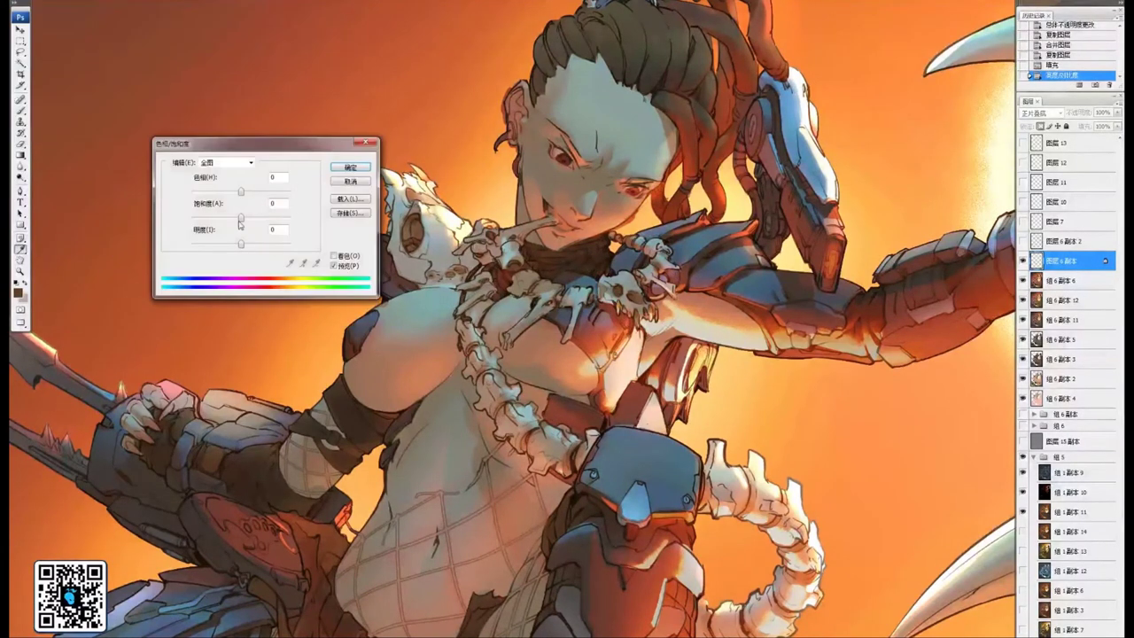
pyautogui.moveTo(243, 221); pyautogui.dragTo(306, 226)
pyautogui.click(350, 166)
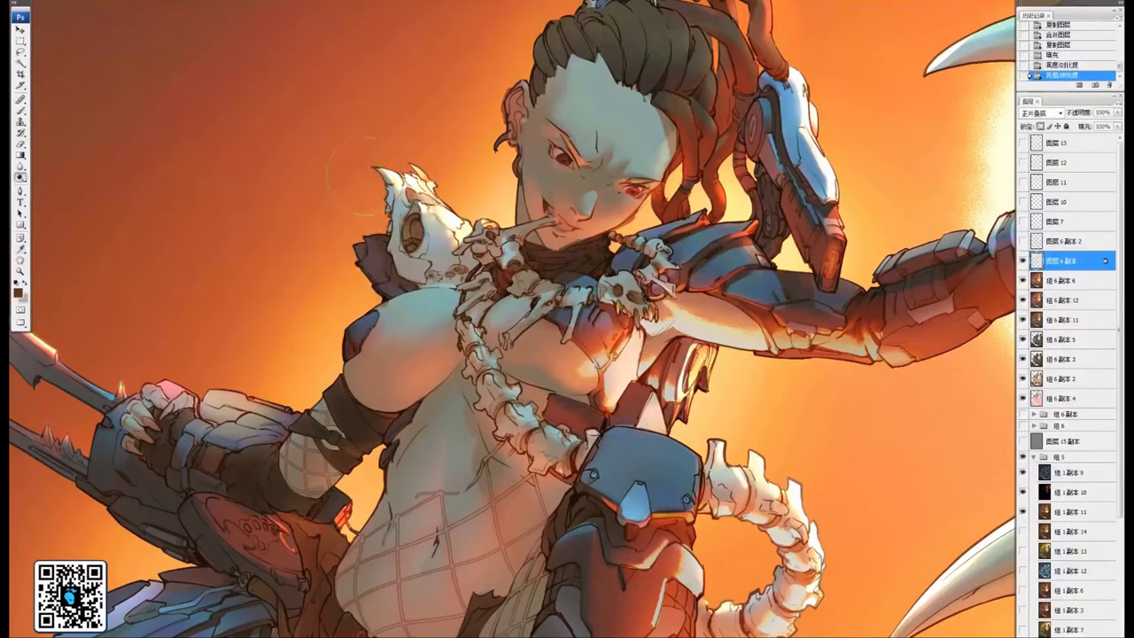
pyautogui.click(1024, 241)
pyautogui.click(1025, 241)
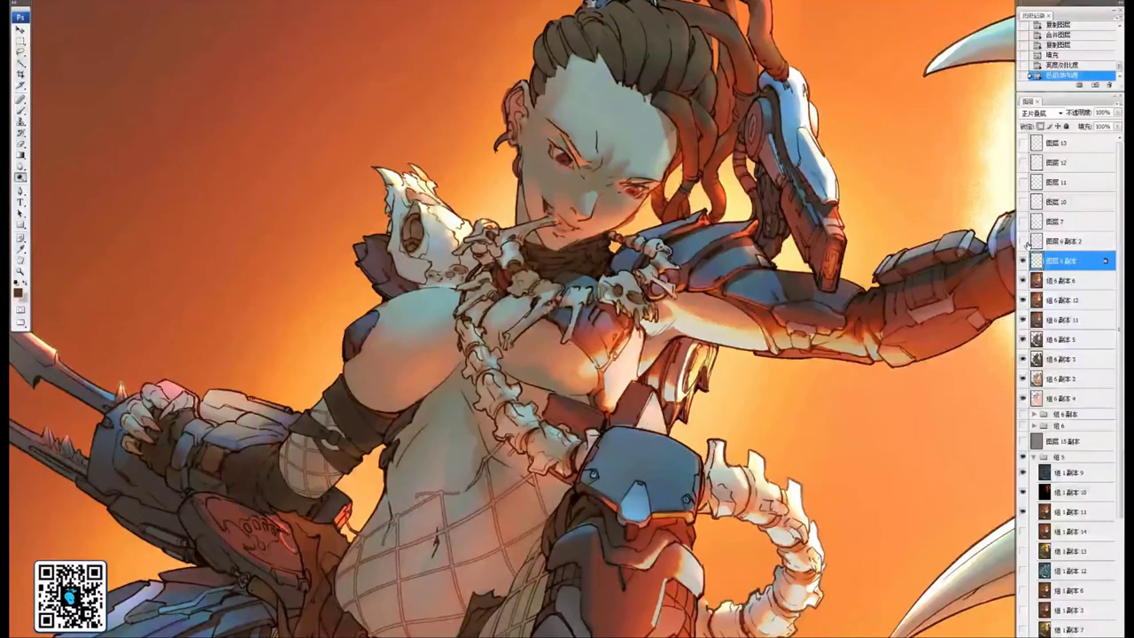
# Duplicate the line-art layer 图层 6 副本 together with the painted layer 组 6 副本 6 and merge the two copies
pyautogui.hotkey('ctrl', '-')
pyautogui.hotkey('ctrl', '-')
pyautogui.hotkey('ctrl', '-')
pyautogui.hotkey('ctrl', '-')
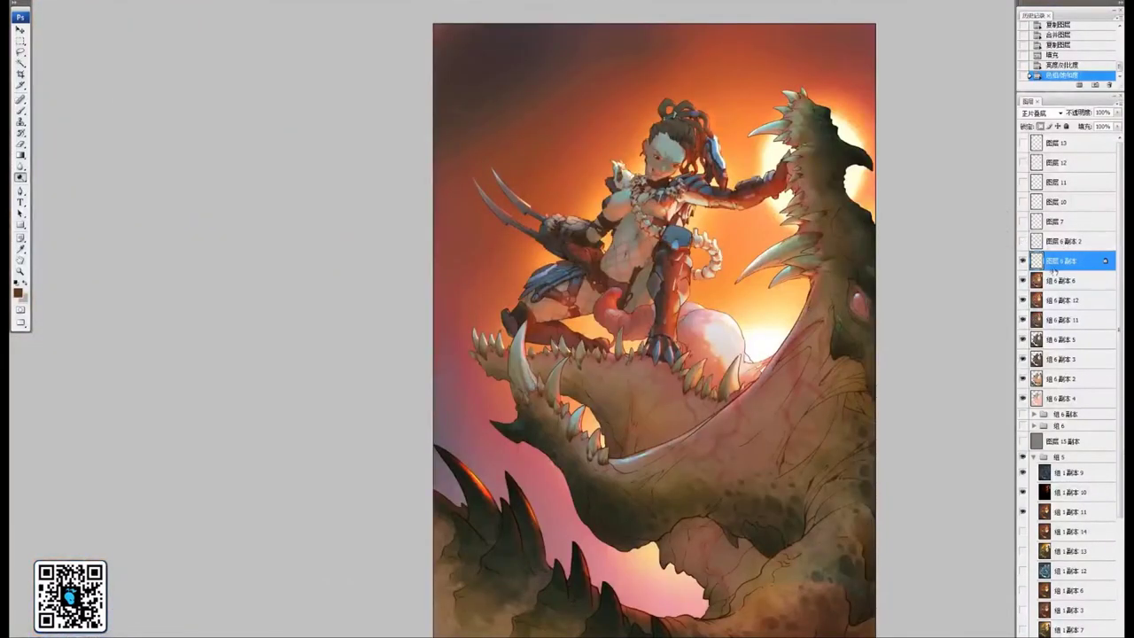
pyautogui.keyDown('ctrl'); pyautogui.click(1060, 282); pyautogui.keyUp('ctrl')
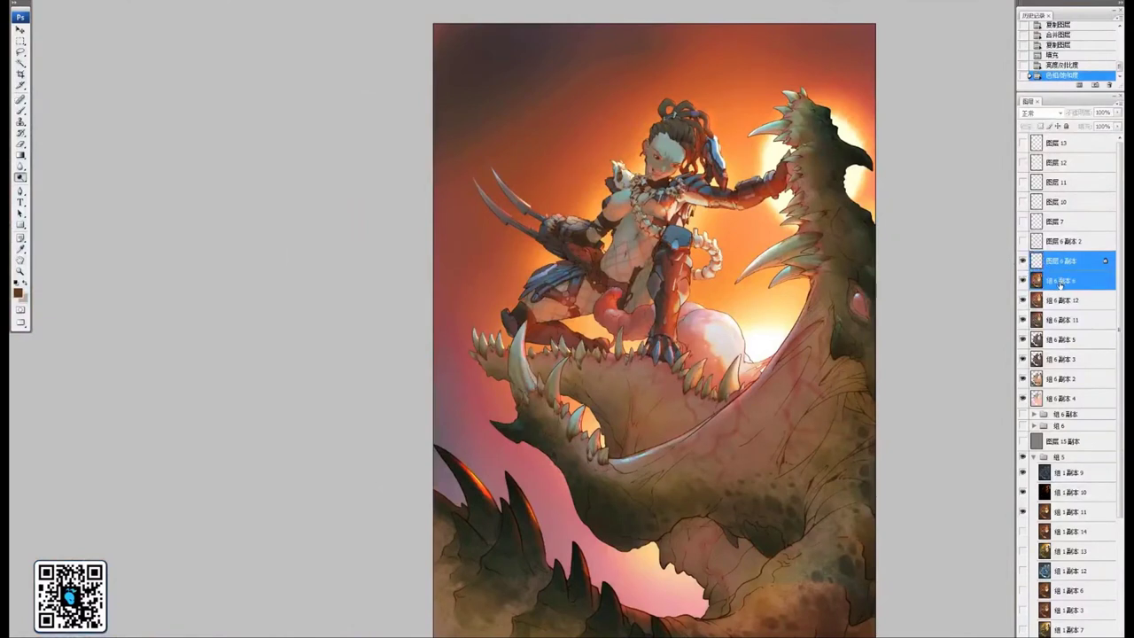
pyautogui.moveTo(1070, 285); pyautogui.dragTo(1098, 635)
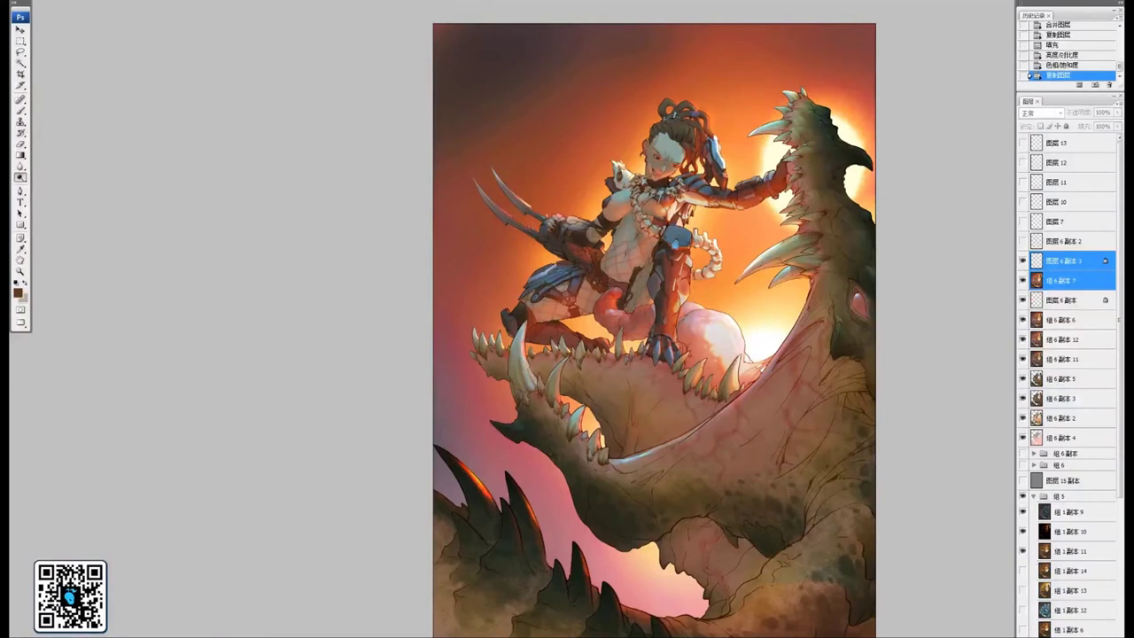
pyautogui.hotkey('ctrl', 'e')
# Load the outline of the figures on layer 组 6 副本 5 as a selection while keeping the merged layer active
pyautogui.moveTo(744, 325); pyautogui.dragTo(674, 330)
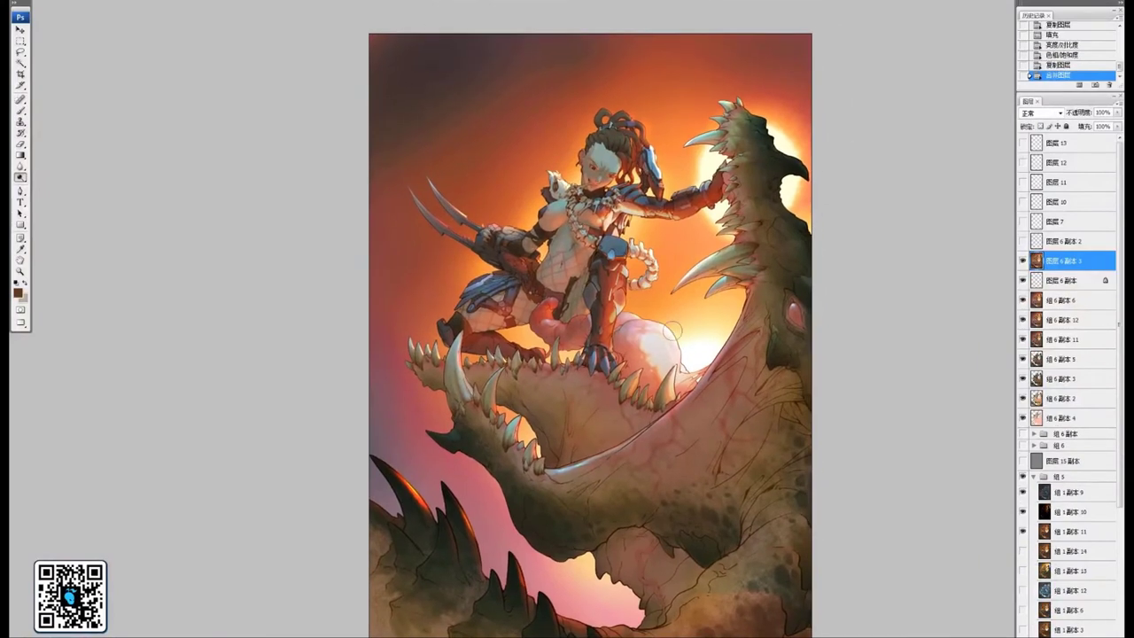
pyautogui.scroll(3, 674, 330)
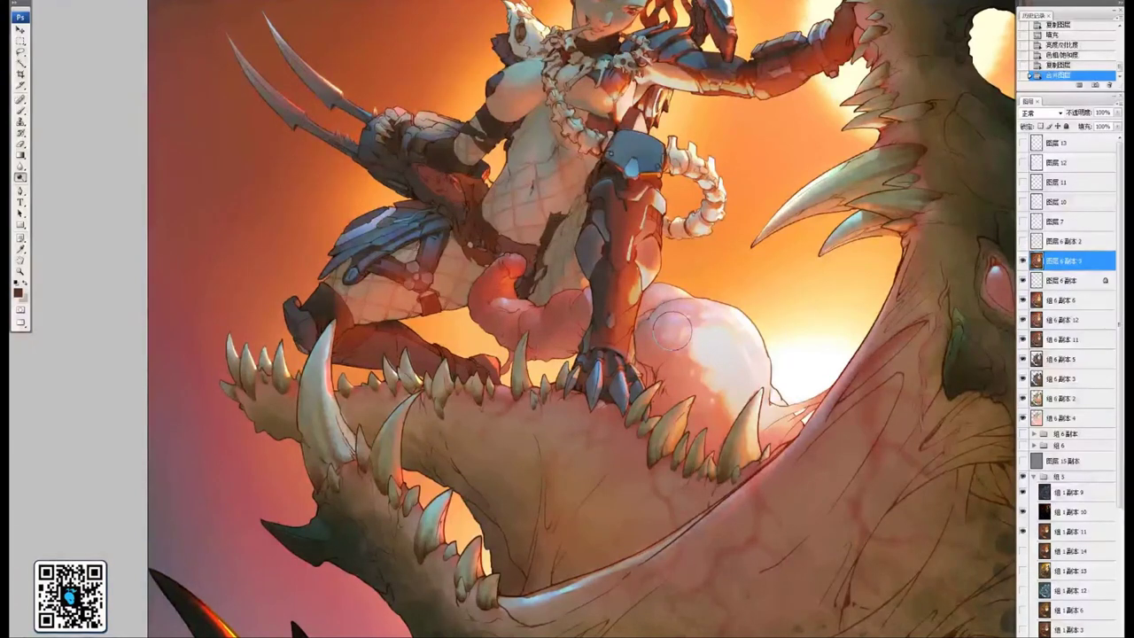
pyautogui.moveTo(843, 440); pyautogui.dragTo(712, 331)
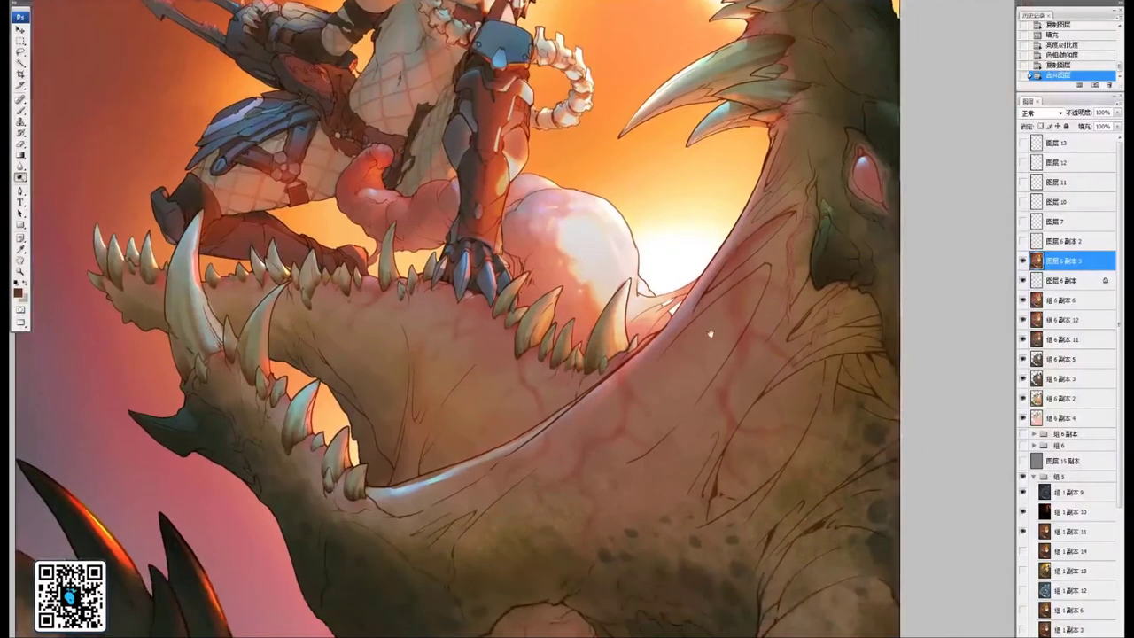
pyautogui.scroll(-4, 667, 424)
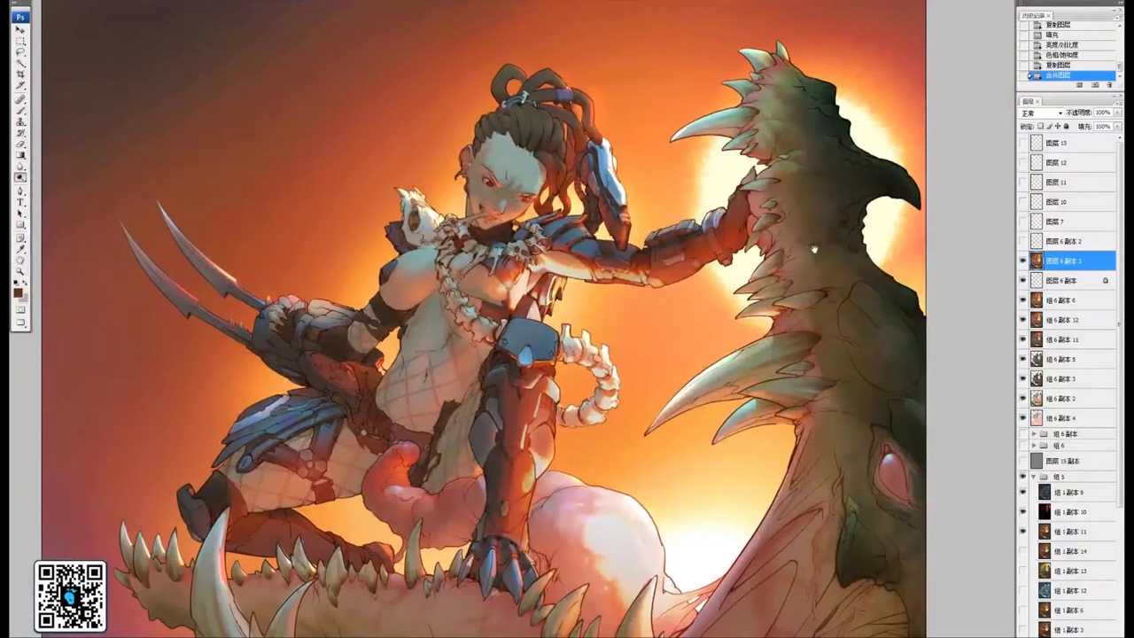
pyautogui.moveTo(856, 231); pyautogui.dragTo(789, 236)
pyautogui.moveTo(774, 280); pyautogui.dragTo(755, 275)
pyautogui.keyDown('ctrl'); pyautogui.click(1036, 359); pyautogui.keyUp('ctrl')
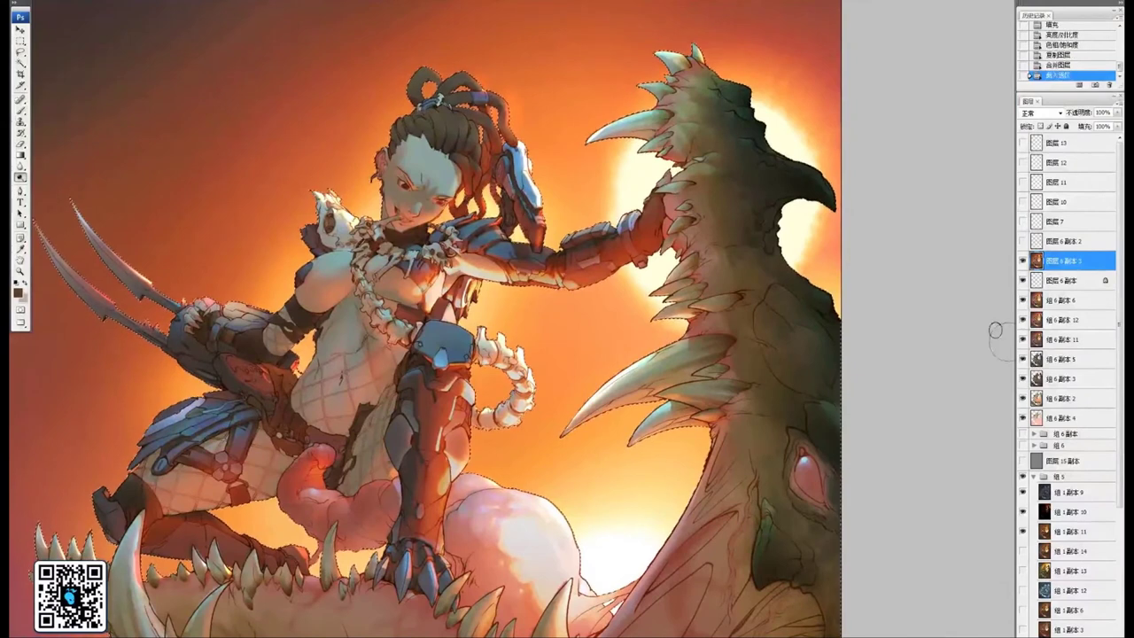
# Lighten the monster's upper edge beside the sun with the Dodge tool inside the figure selection and deselect
pyautogui.moveTo(822, 288); pyautogui.dragTo(788, 304)
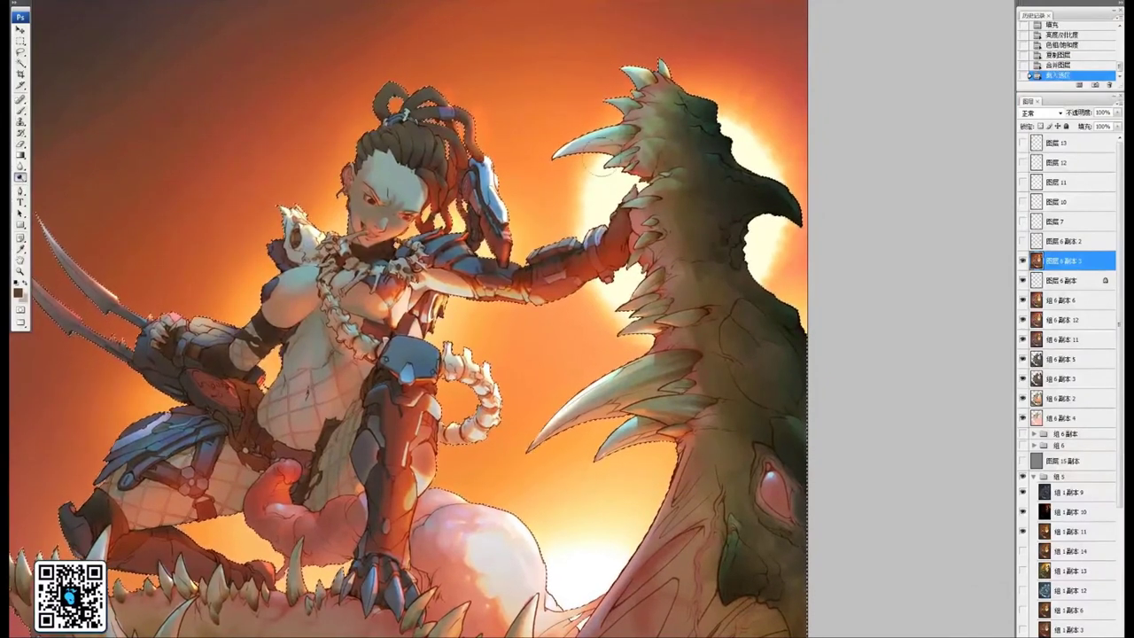
pyautogui.moveTo(788, 176); pyautogui.dragTo(767, 169)
pyautogui.moveTo(780, 184)
pyautogui.mouseDown()
pyautogui.moveTo(769, 148)
pyautogui.moveTo(697, 75)
pyautogui.moveTo(734, 129)
pyautogui.mouseUp()
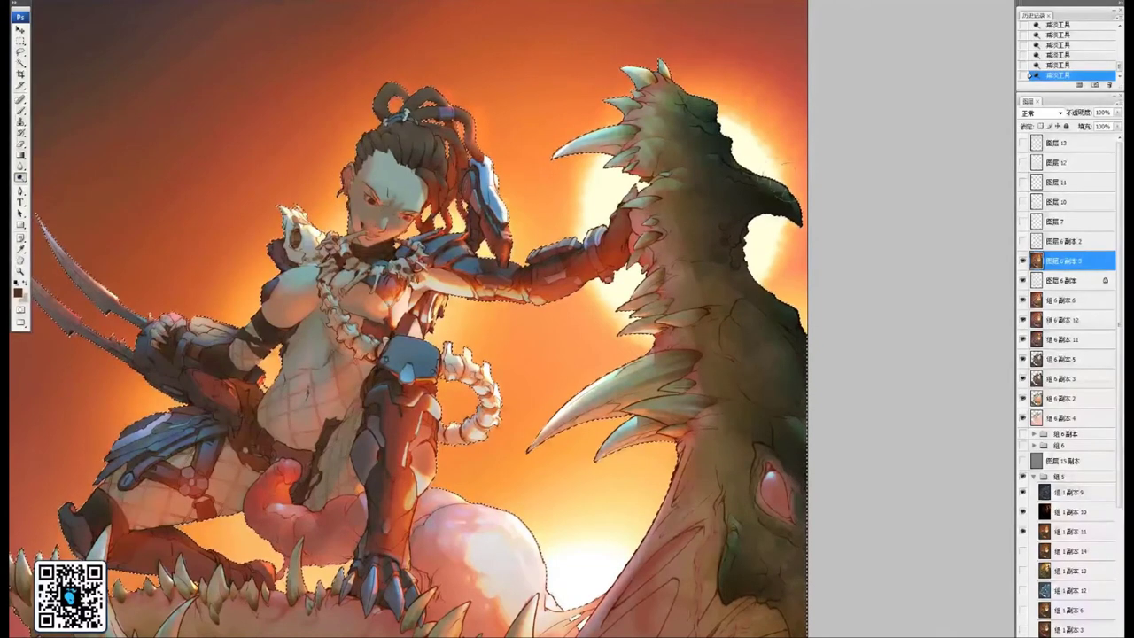
pyautogui.moveTo(653, 224); pyautogui.dragTo(755, 232)
pyautogui.hotkey('ctrl', 'd')
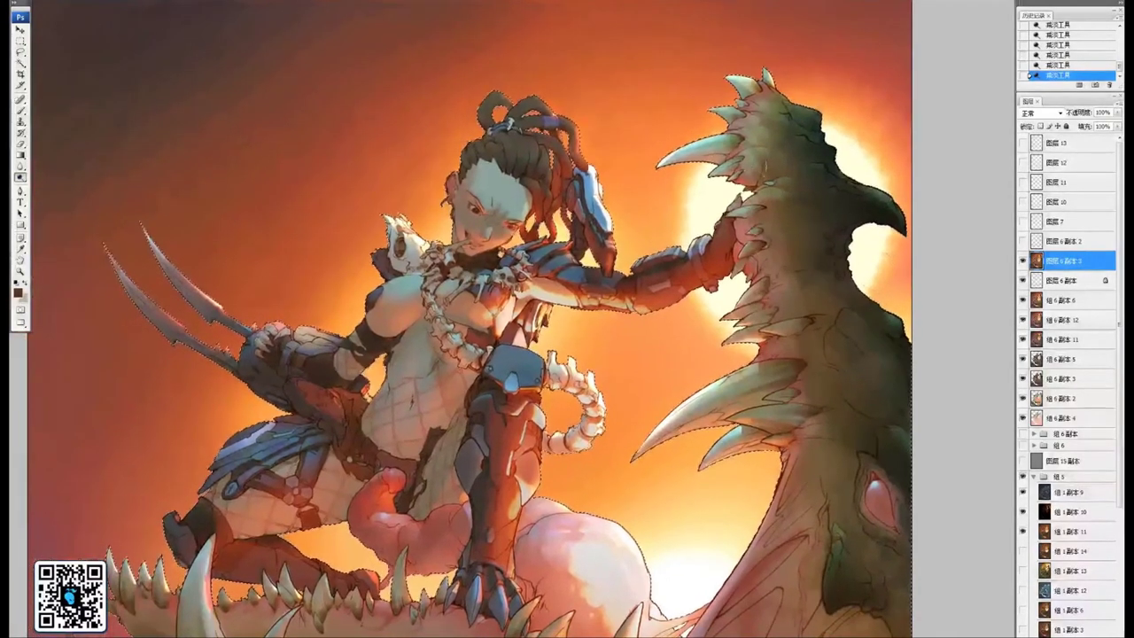
# Choose the hard square brush for painting and sample the orange background beside the warrior's ear
pyautogui.moveTo(823, 247); pyautogui.dragTo(922, 244)
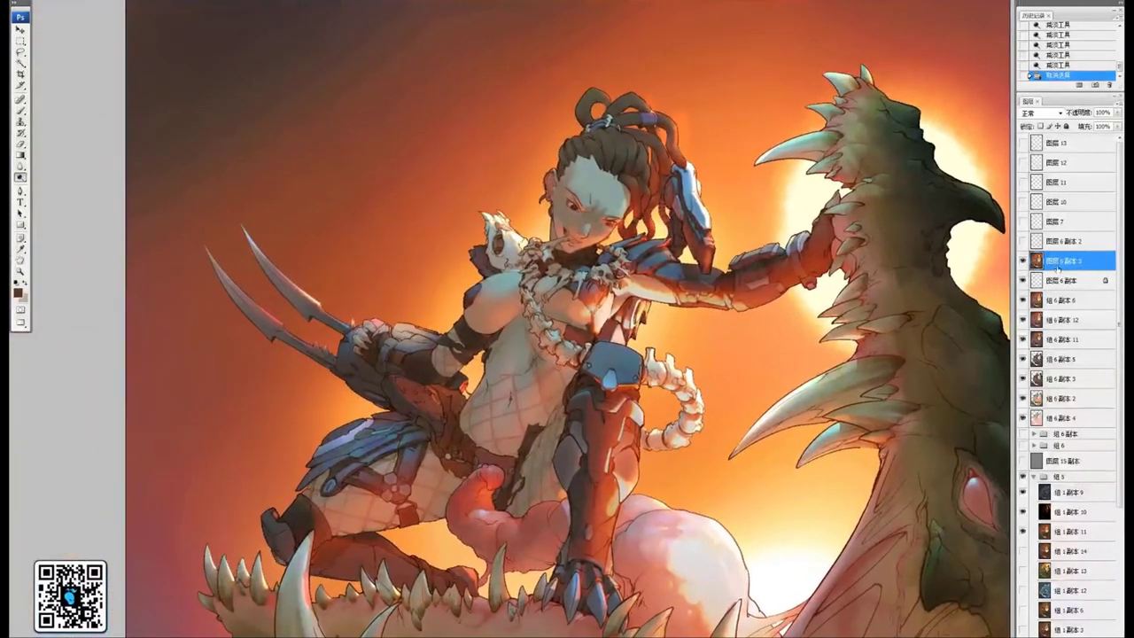
pyautogui.moveTo(686, 437)
pyautogui.mouseDown()
pyautogui.moveTo(718, 314)
pyautogui.moveTo(725, 333)
pyautogui.mouseUp()
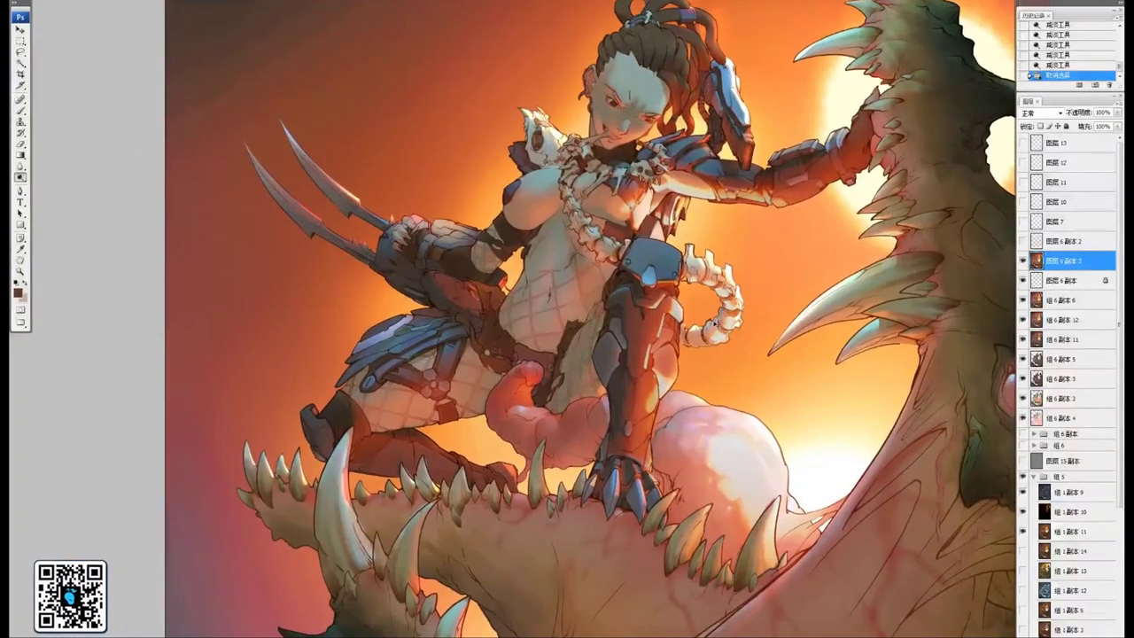
pyautogui.hotkey('ctrl', '+')
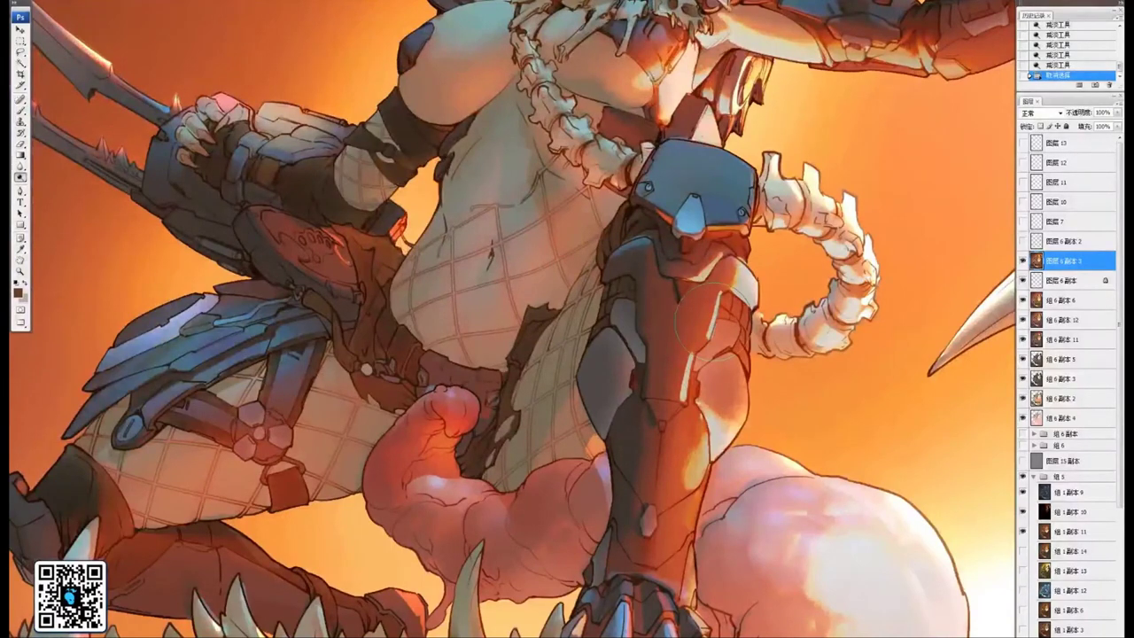
pyautogui.moveTo(562, 246); pyautogui.dragTo(510, 497)
pyautogui.moveTo(612, 230); pyautogui.dragTo(523, 423)
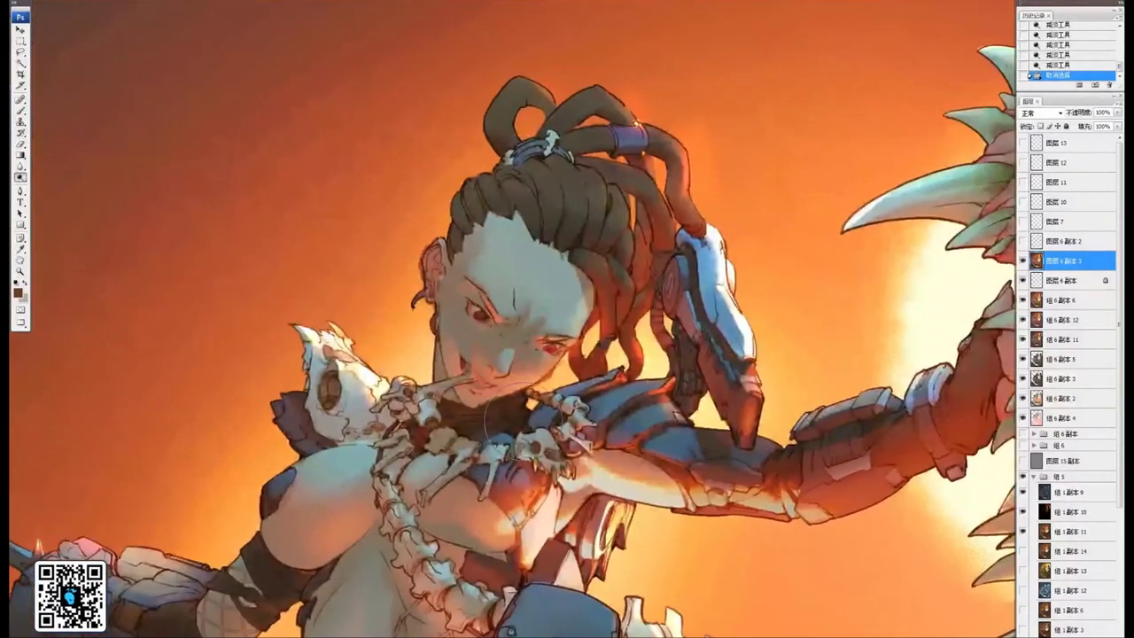
pyautogui.hotkey('ctrl', '+')
pyautogui.moveTo(393, 318); pyautogui.dragTo(578, 306)
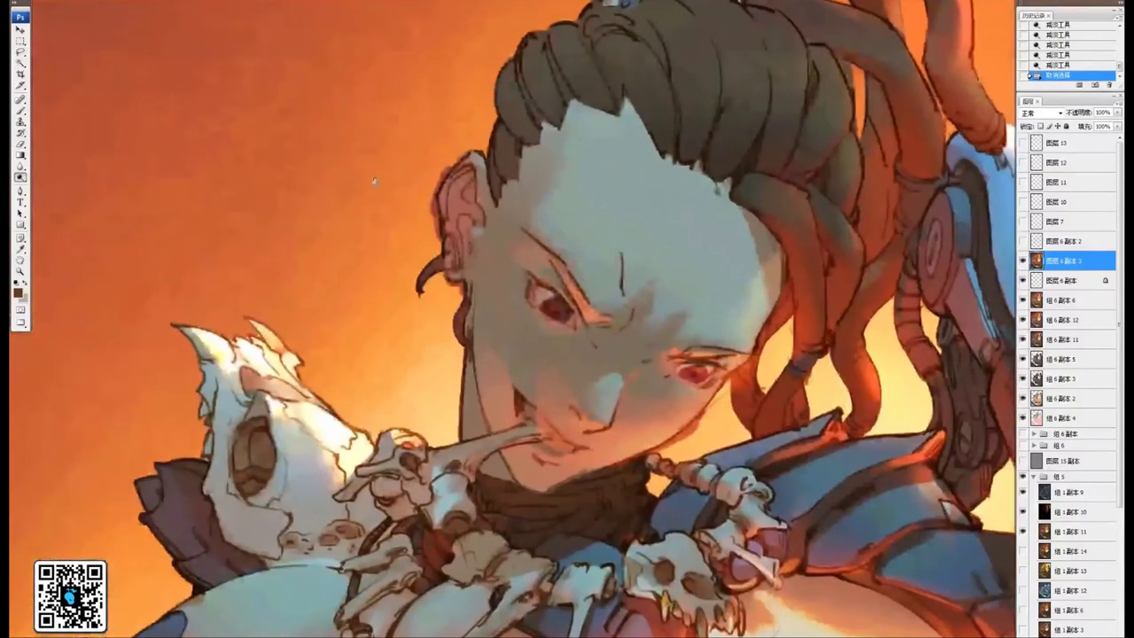
pyautogui.moveTo(318, 169); pyautogui.dragTo(292, 204)
pyautogui.scroll(-2, 391, 291)
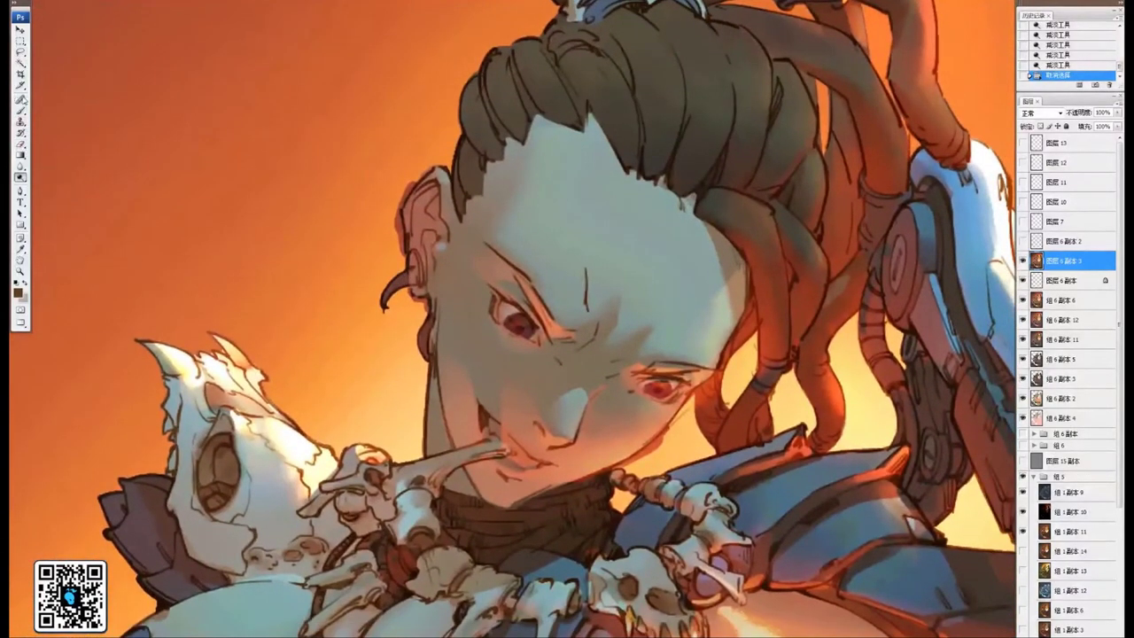
pyautogui.click(21, 112)
pyautogui.rightClick(381, 114)
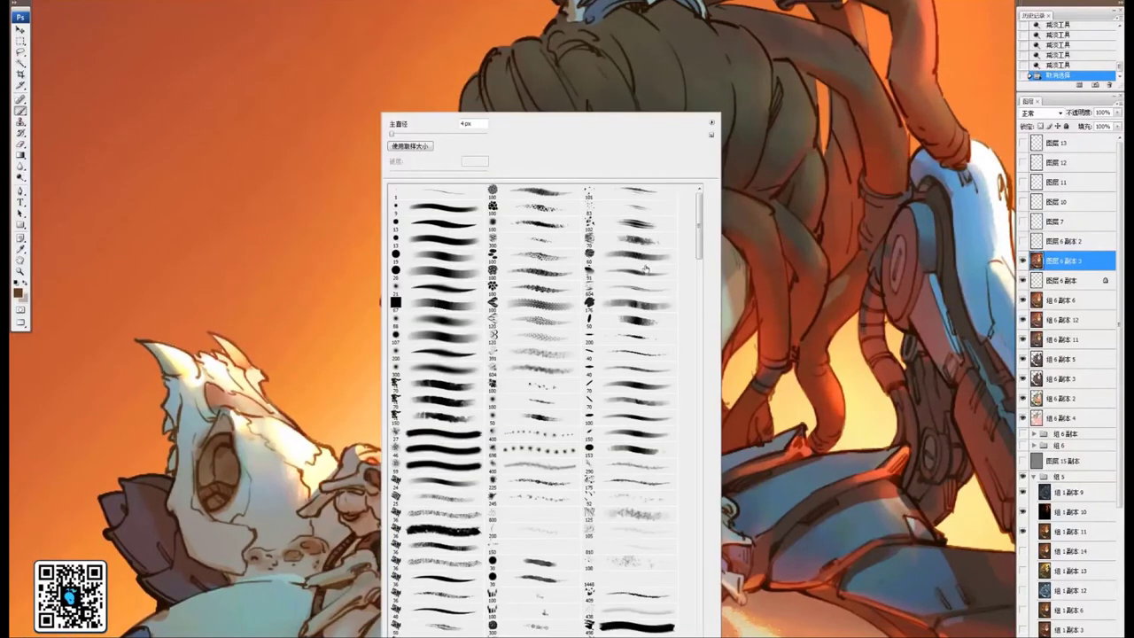
pyautogui.doubleClick(441, 307)
pyautogui.keyDown('alt'); pyautogui.click(395, 166); pyautogui.keyUp('alt')
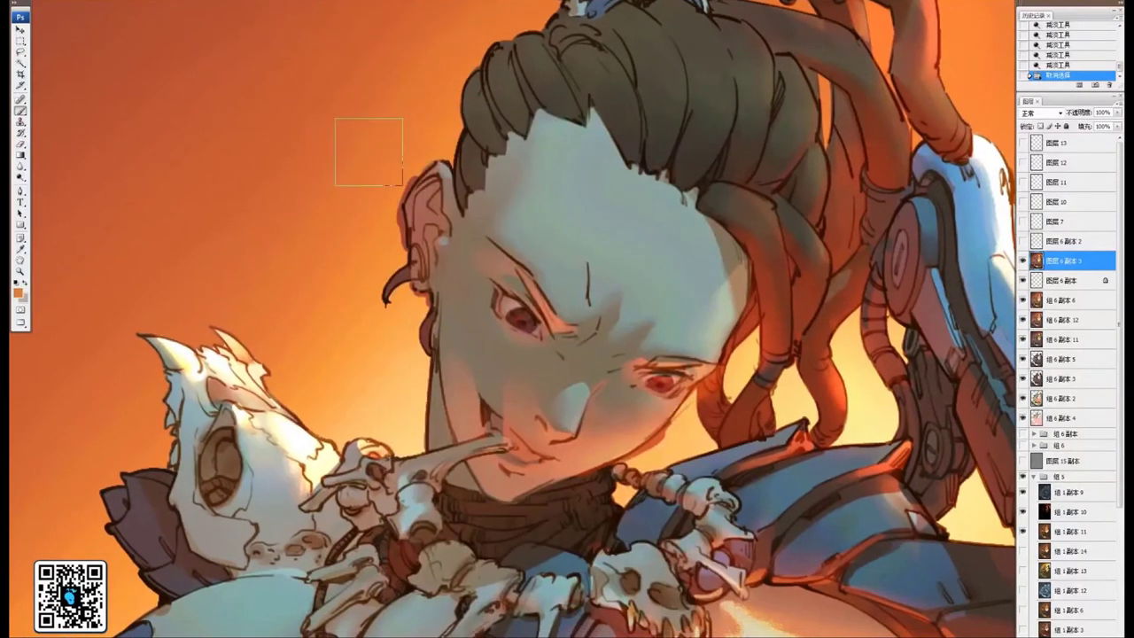
# Paint sampled orange background tones around the ear and horn earring with a much smaller brush to clean up their outline
pyautogui.press('[')
pyautogui.press('[')
pyautogui.press('[')
pyautogui.press('[')
pyautogui.press('[')
pyautogui.press('[')
pyautogui.press('[')
pyautogui.press('[')
pyautogui.press('[')
pyautogui.press('[')
pyautogui.moveTo(411, 177); pyautogui.dragTo(399, 257)
pyautogui.keyDown('alt'); pyautogui.click(391, 259); pyautogui.keyUp('alt')
pyautogui.moveTo(409, 299); pyautogui.dragTo(415, 296)
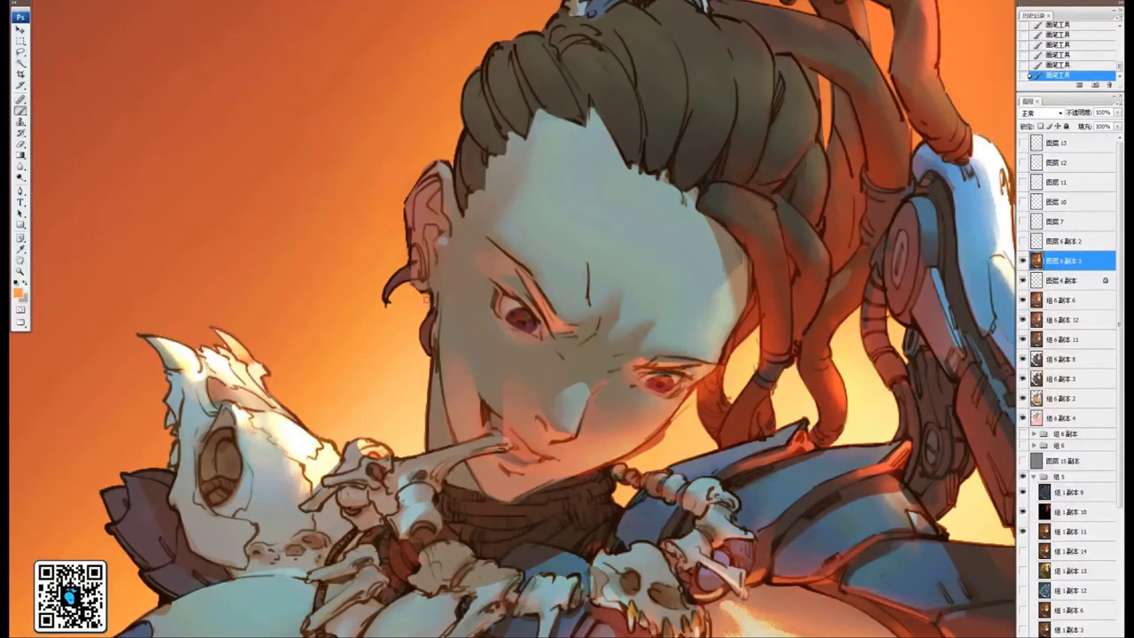
pyautogui.moveTo(431, 178); pyautogui.dragTo(431, 259)
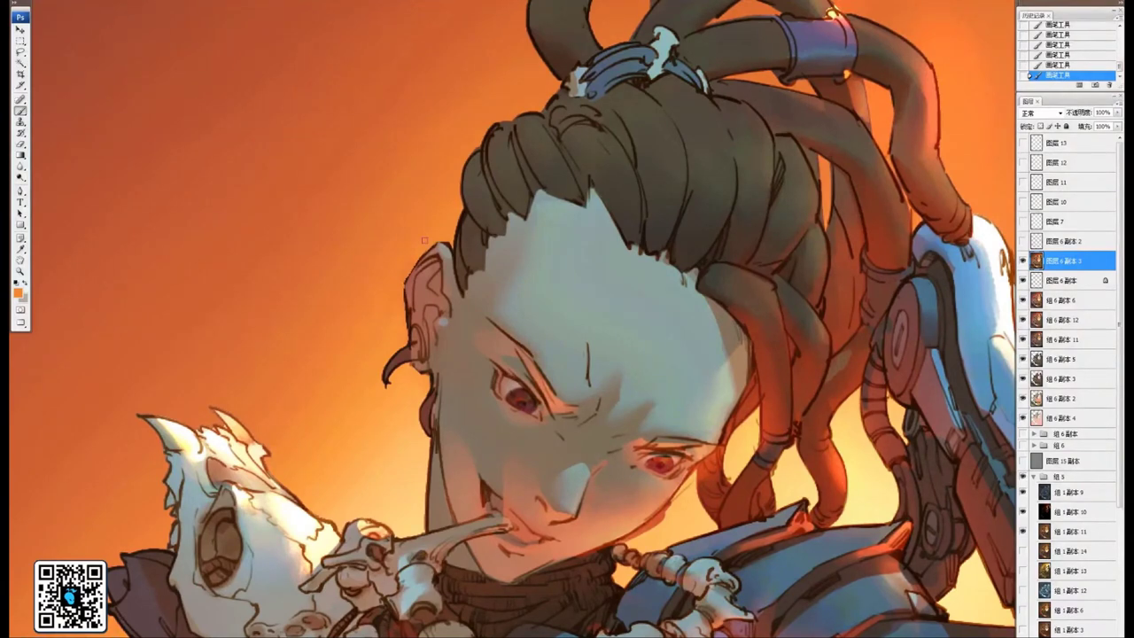
pyautogui.moveTo(425, 240)
pyautogui.mouseDown()
pyautogui.moveTo(417, 255)
pyautogui.moveTo(381, 212)
pyautogui.moveTo(405, 174)
pyautogui.mouseUp()
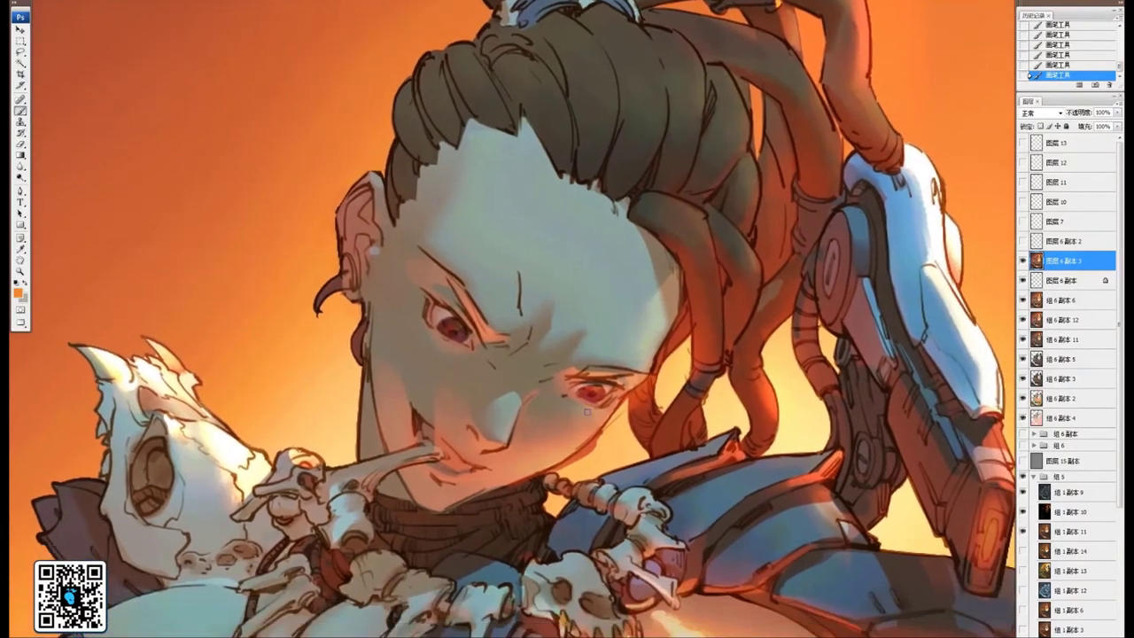
# Sample the yellow glow below the warrior's cheek and paint it along the edge of the lower face
pyautogui.keyDown('alt'); pyautogui.click(613, 437); pyautogui.keyUp('alt')
pyautogui.moveTo(606, 433); pyautogui.dragTo(570, 460)
pyautogui.moveTo(567, 362)
pyautogui.mouseDown()
pyautogui.moveTo(630, 380)
pyautogui.moveTo(691, 429)
pyautogui.mouseUp()
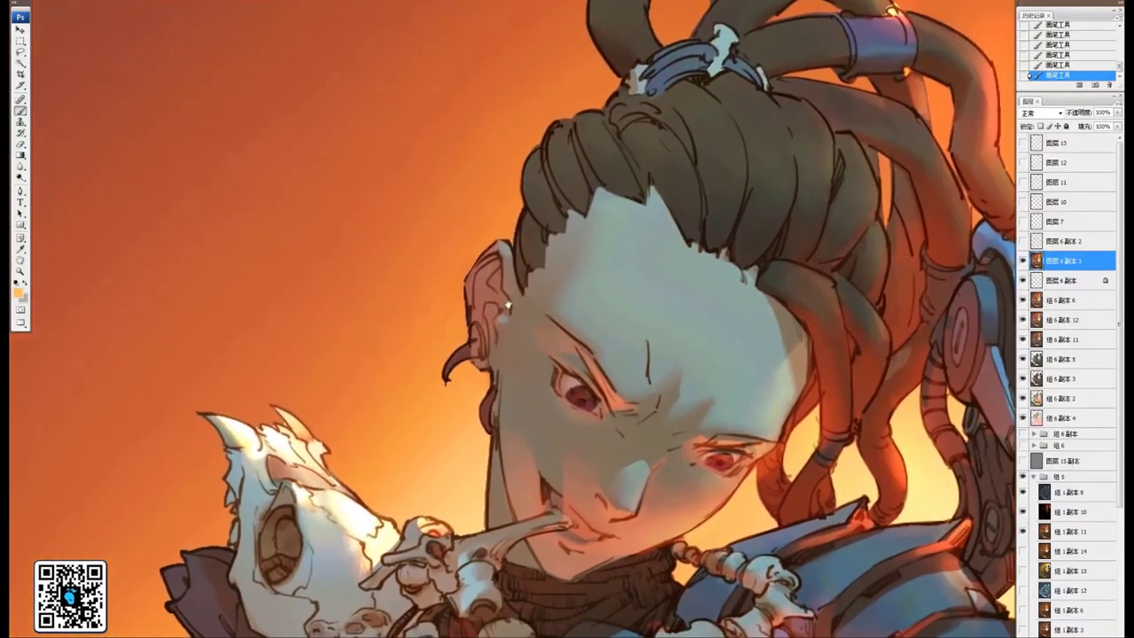
pyautogui.moveTo(507, 310)
pyautogui.mouseDown()
pyautogui.moveTo(508, 297)
pyautogui.moveTo(467, 285)
pyautogui.mouseUp()
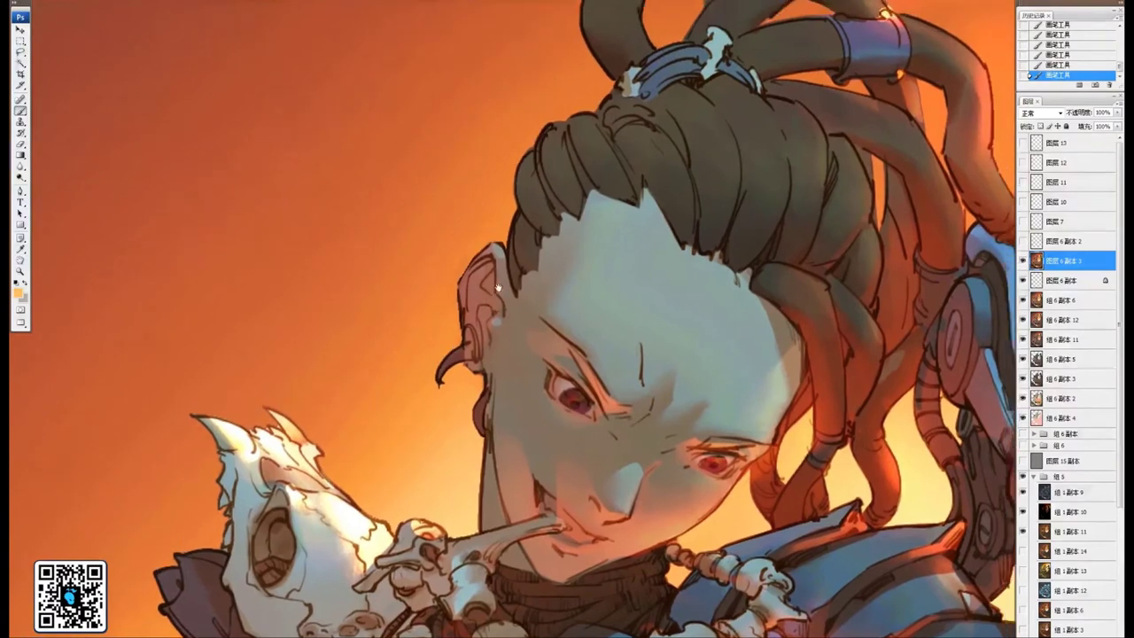
# Compare the merged layer 图层 6 副本 3 with the painting beneath it and duplicate that layer
pyautogui.hotkey('ctrl', '+')
pyautogui.hotkey('ctrl', '+')
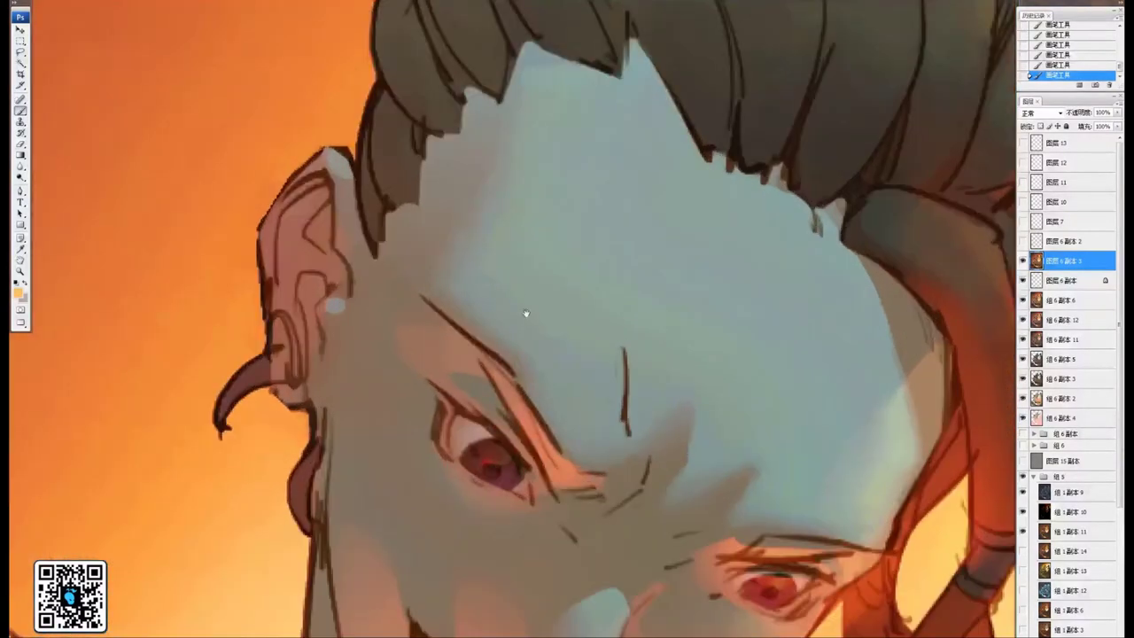
pyautogui.moveTo(671, 262); pyautogui.dragTo(726, 263)
pyautogui.click(1023, 262)
pyautogui.click(1023, 261)
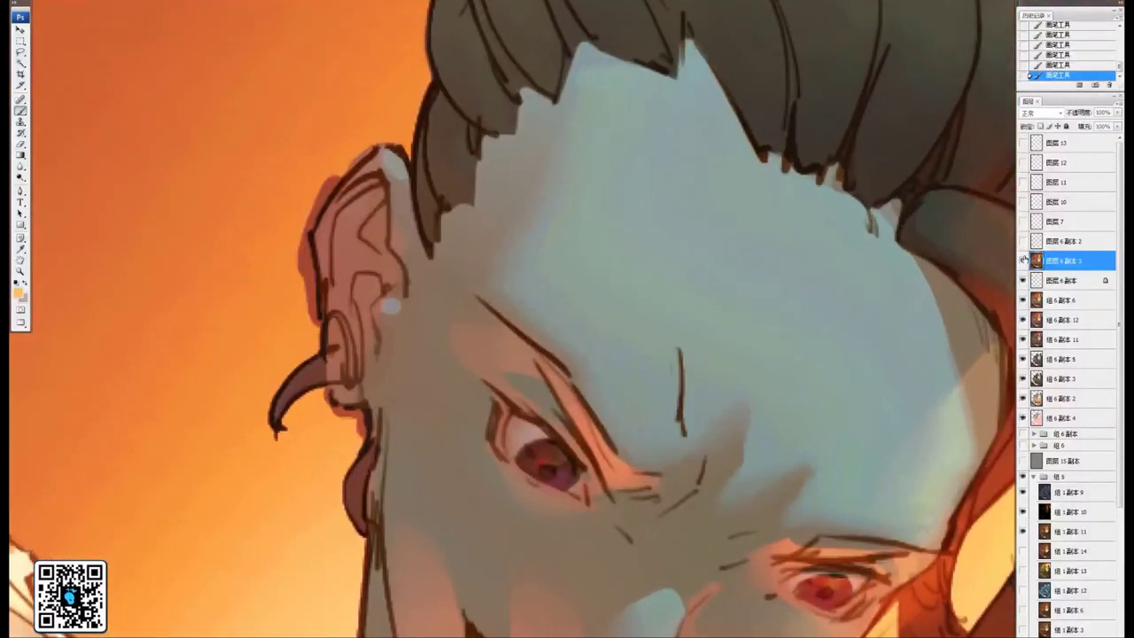
pyautogui.moveTo(1066, 264); pyautogui.dragTo(1096, 637)
# Paint sampled skin tones over the ear and the skin beside it on the duplicated layer
pyautogui.moveTo(249, 184); pyautogui.dragTo(345, 201)
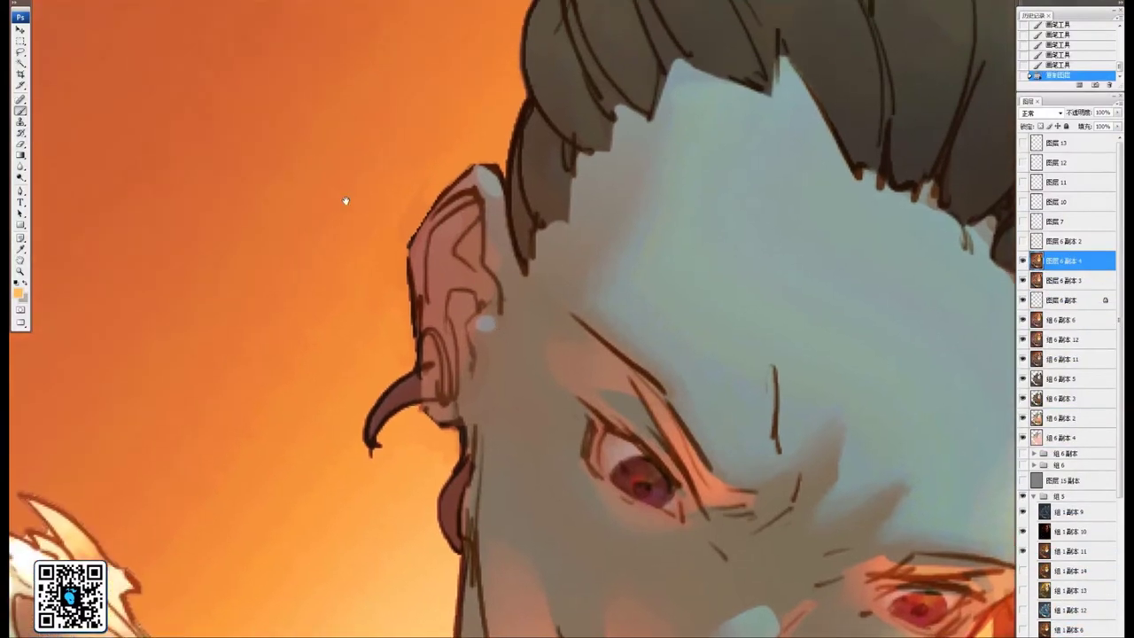
pyautogui.moveTo(440, 230); pyautogui.dragTo(437, 232)
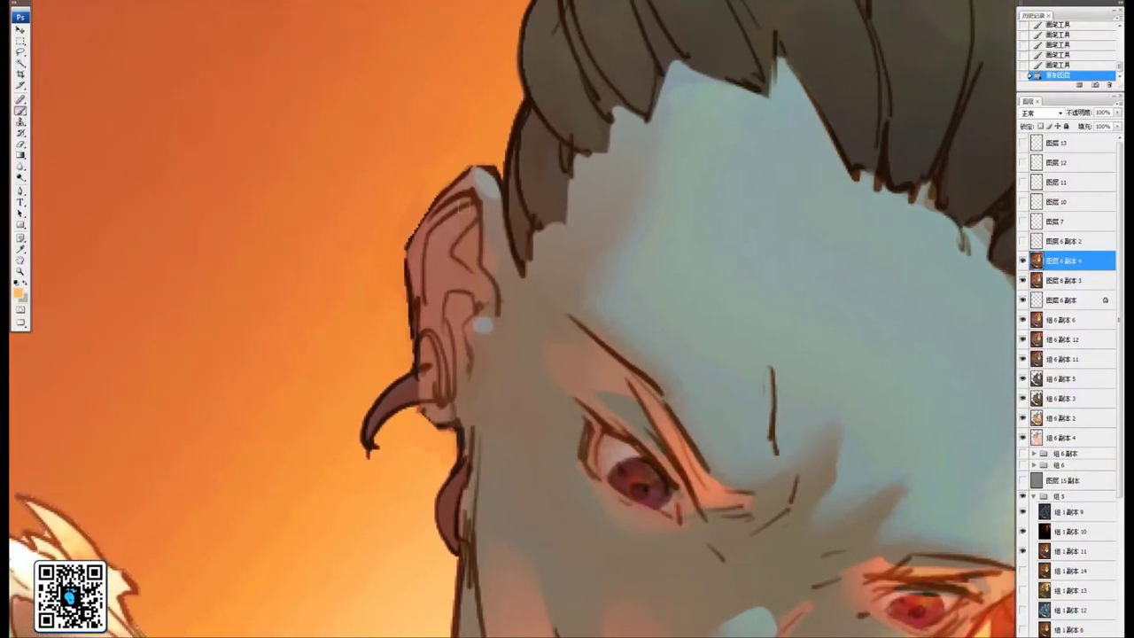
pyautogui.keyDown('alt'); pyautogui.click(479, 188); pyautogui.keyUp('alt')
pyautogui.moveTo(461, 207)
pyautogui.mouseDown()
pyautogui.moveTo(474, 262)
pyautogui.moveTo(447, 210)
pyautogui.moveTo(423, 289)
pyautogui.moveTo(421, 256)
pyautogui.moveTo(428, 344)
pyautogui.moveTo(449, 307)
pyautogui.moveTo(444, 389)
pyautogui.moveTo(425, 367)
pyautogui.moveTo(437, 410)
pyautogui.moveTo(455, 320)
pyautogui.moveTo(474, 367)
pyautogui.moveTo(471, 332)
pyautogui.moveTo(444, 294)
pyautogui.moveTo(462, 306)
pyautogui.moveTo(473, 285)
pyautogui.moveTo(490, 303)
pyautogui.moveTo(500, 282)
pyautogui.moveTo(441, 360)
pyautogui.moveTo(445, 408)
pyautogui.moveTo(463, 434)
pyautogui.moveTo(479, 402)
pyautogui.moveTo(518, 405)
pyautogui.moveTo(497, 233)
pyautogui.moveTo(481, 335)
pyautogui.mouseUp()
pyautogui.keyDown('alt'); pyautogui.click(474, 248); pyautogui.keyUp('alt')
pyautogui.moveTo(491, 250)
pyautogui.mouseDown()
pyautogui.moveTo(482, 321)
pyautogui.moveTo(496, 307)
pyautogui.moveTo(493, 248)
pyautogui.moveTo(491, 286)
pyautogui.moveTo(501, 264)
pyautogui.moveTo(507, 312)
pyautogui.moveTo(485, 355)
pyautogui.moveTo(507, 257)
pyautogui.mouseUp()
pyautogui.keyDown('alt'); pyautogui.click(502, 266); pyautogui.keyUp('alt')
pyautogui.keyDown('alt'); pyautogui.click(515, 335); pyautogui.keyUp('alt')
pyautogui.moveTo(516, 337)
pyautogui.mouseDown()
pyautogui.moveTo(493, 329)
pyautogui.moveTo(492, 358)
pyautogui.mouseUp()
pyautogui.moveTo(486, 400)
pyautogui.mouseDown()
pyautogui.moveTo(502, 218)
pyautogui.moveTo(496, 286)
pyautogui.moveTo(511, 358)
pyautogui.moveTo(531, 375)
pyautogui.mouseUp()
# Resample the skin shadow colour and blend it down the side of the face in front of the ear
pyautogui.keyDown('alt'); pyautogui.click(518, 323); pyautogui.keyUp('alt')
pyautogui.moveTo(511, 314); pyautogui.dragTo(516, 376)
pyautogui.keyDown('alt'); pyautogui.click(518, 335); pyautogui.keyUp('alt')
pyautogui.moveTo(496, 244); pyautogui.dragTo(500, 296)
pyautogui.moveTo(496, 219)
pyautogui.mouseDown()
pyautogui.moveTo(516, 305)
pyautogui.moveTo(496, 263)
pyautogui.moveTo(507, 288)
pyautogui.mouseUp()
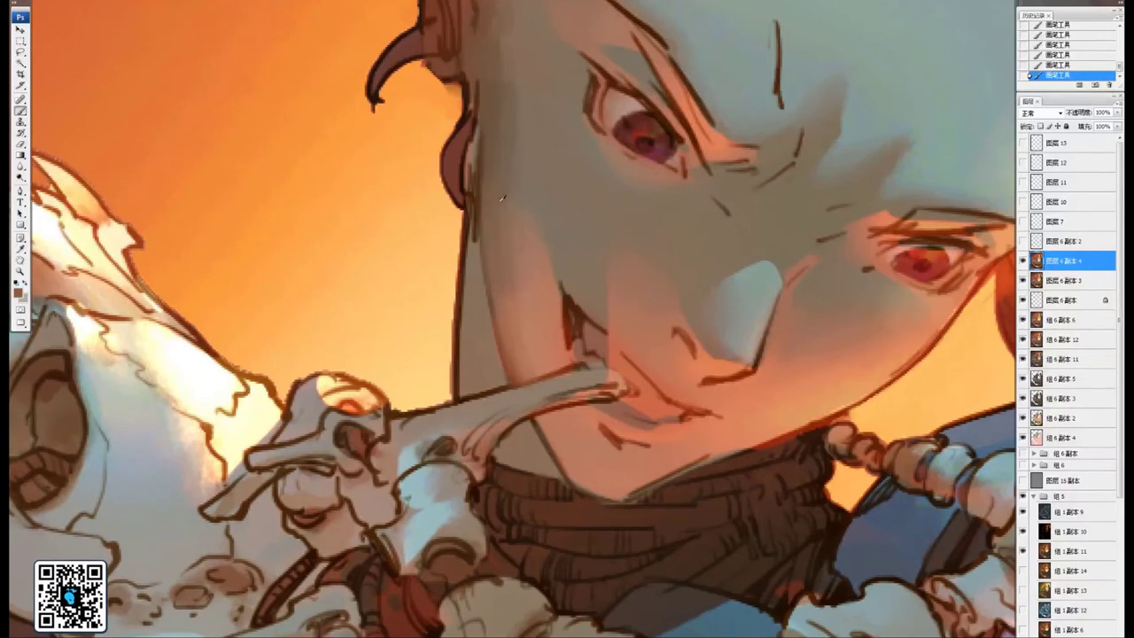
# Deepen the shadow along the side of the face with sampled tones and darken the base of the horn earring
pyautogui.keyDown('alt'); pyautogui.click(486, 154); pyautogui.keyUp('alt')
pyautogui.moveTo(492, 221)
pyautogui.mouseDown()
pyautogui.moveTo(493, 184)
pyautogui.moveTo(502, 288)
pyautogui.mouseUp()
pyautogui.keyDown('alt'); pyautogui.click(493, 184); pyautogui.keyUp('alt')
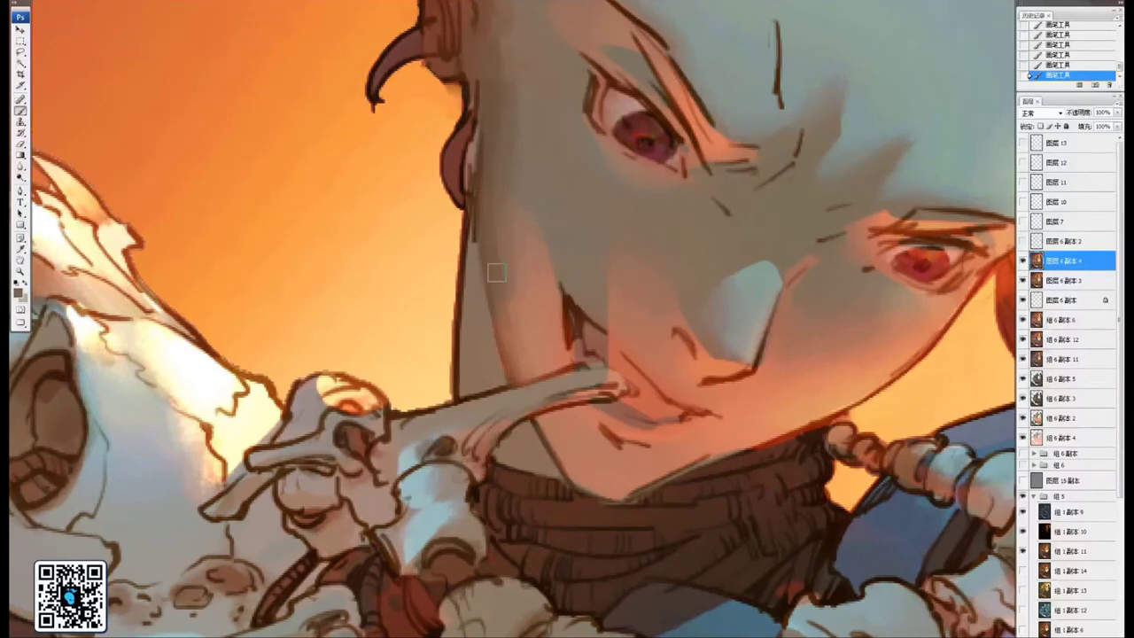
pyautogui.moveTo(499, 75); pyautogui.dragTo(514, 241)
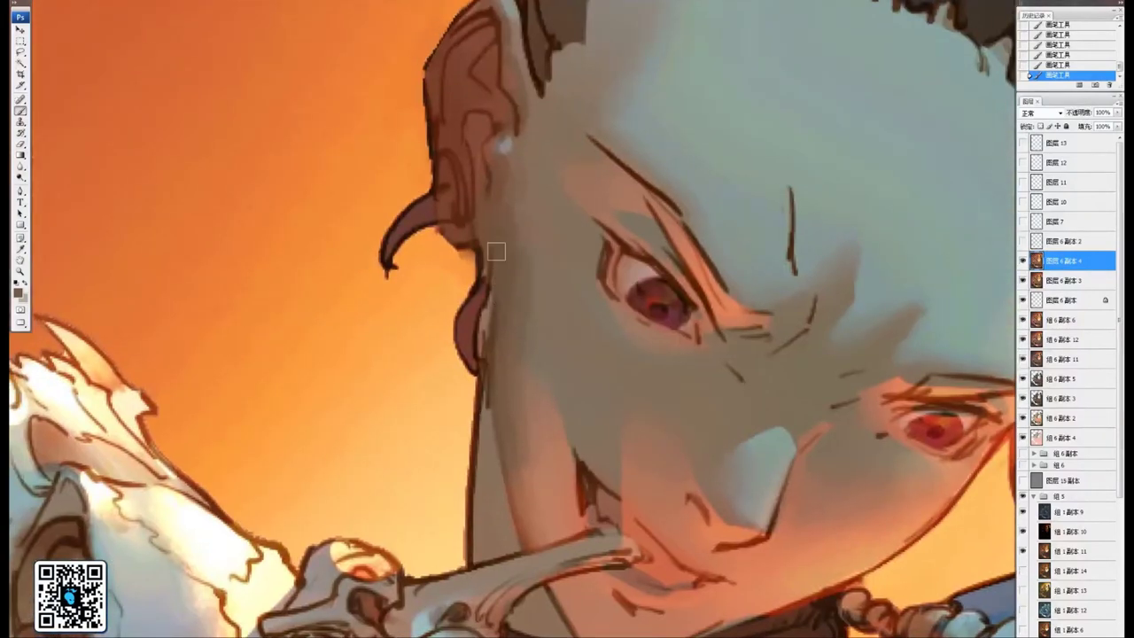
pyautogui.moveTo(459, 163)
pyautogui.mouseDown()
pyautogui.moveTo(497, 253)
pyautogui.moveTo(496, 297)
pyautogui.moveTo(464, 305)
pyautogui.mouseUp()
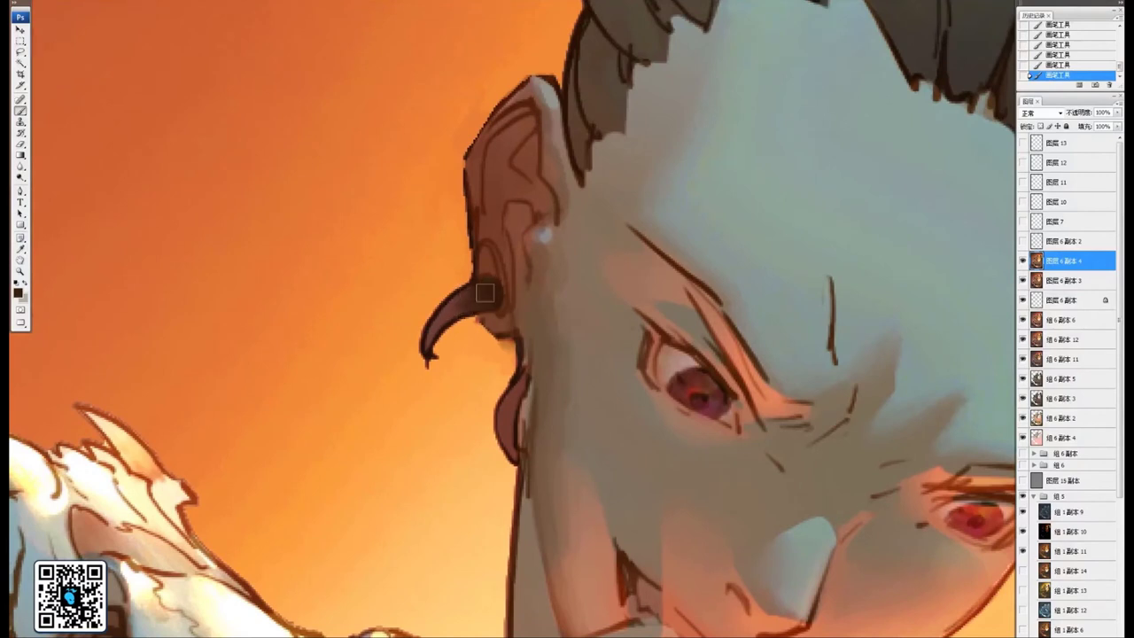
pyautogui.moveTo(513, 260); pyautogui.dragTo(461, 303)
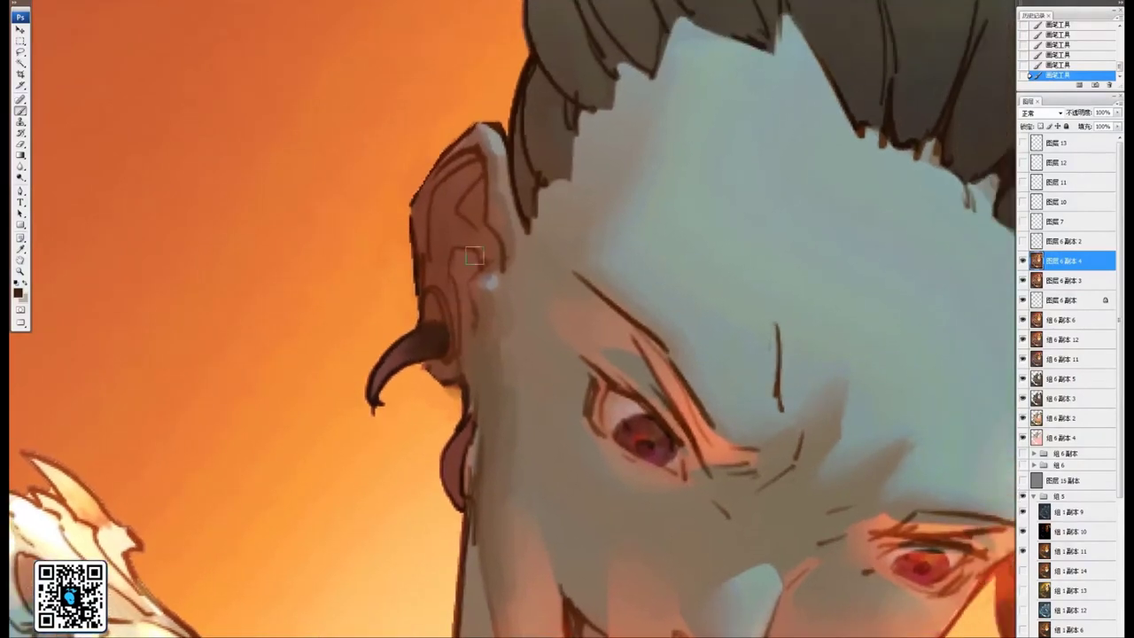
# Set up the Smudge tool with a scattered-dot brush tip and reduce its size for the ear
pyautogui.click(21, 166)
pyautogui.click(49, 187)
pyautogui.rightClick(466, 174)
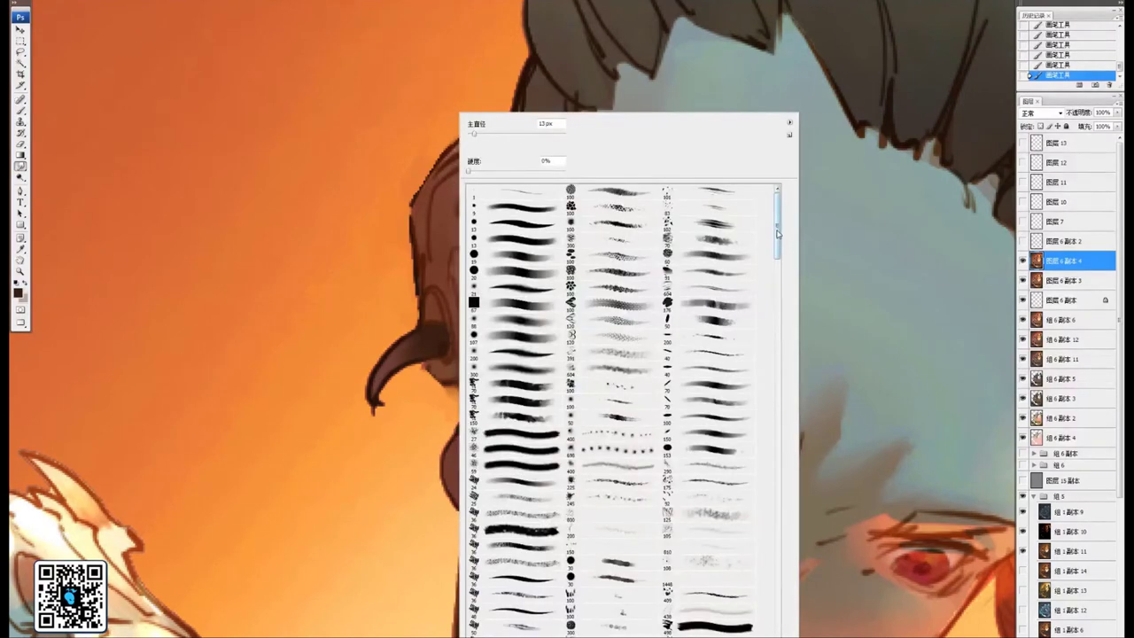
pyautogui.moveTo(778, 224); pyautogui.dragTo(778, 292)
pyautogui.click(514, 451)
pyautogui.moveTo(361, 320); pyautogui.dragTo(463, 381)
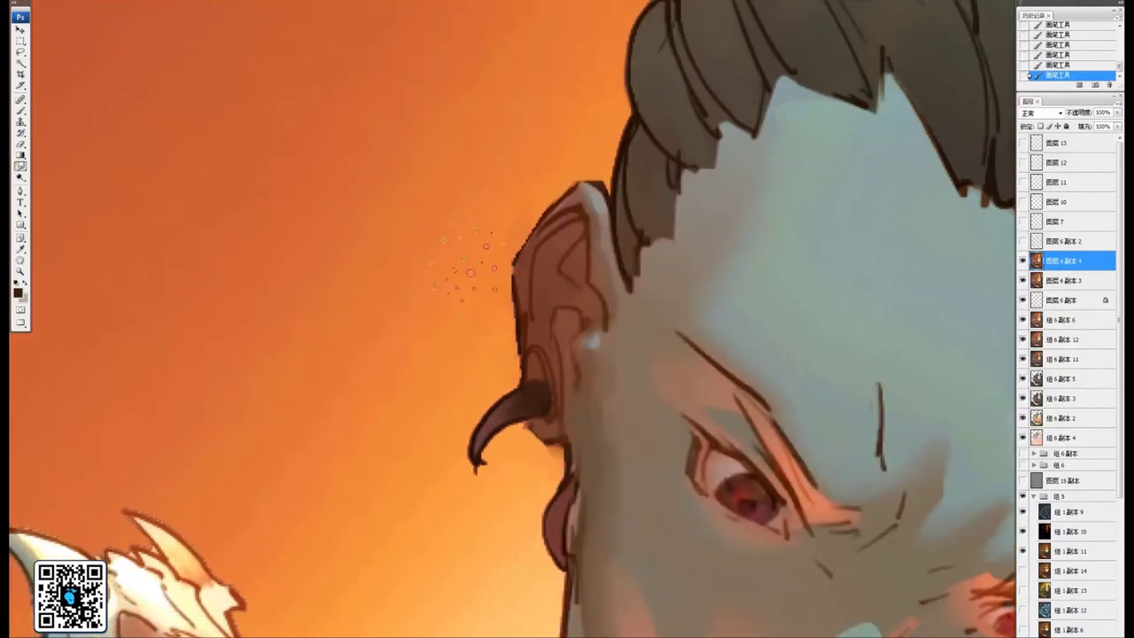
pyautogui.press('[')
pyautogui.press('[')
pyautogui.press('[')
# Smudge the ear's inner lines, outer contour and lobe so the dark line art blends into the skin
pyautogui.moveTo(567, 227); pyautogui.dragTo(563, 232)
pyautogui.moveTo(543, 332)
pyautogui.mouseDown()
pyautogui.moveTo(570, 295)
pyautogui.moveTo(557, 278)
pyautogui.moveTo(567, 286)
pyautogui.moveTo(569, 274)
pyautogui.moveTo(585, 304)
pyautogui.mouseUp()
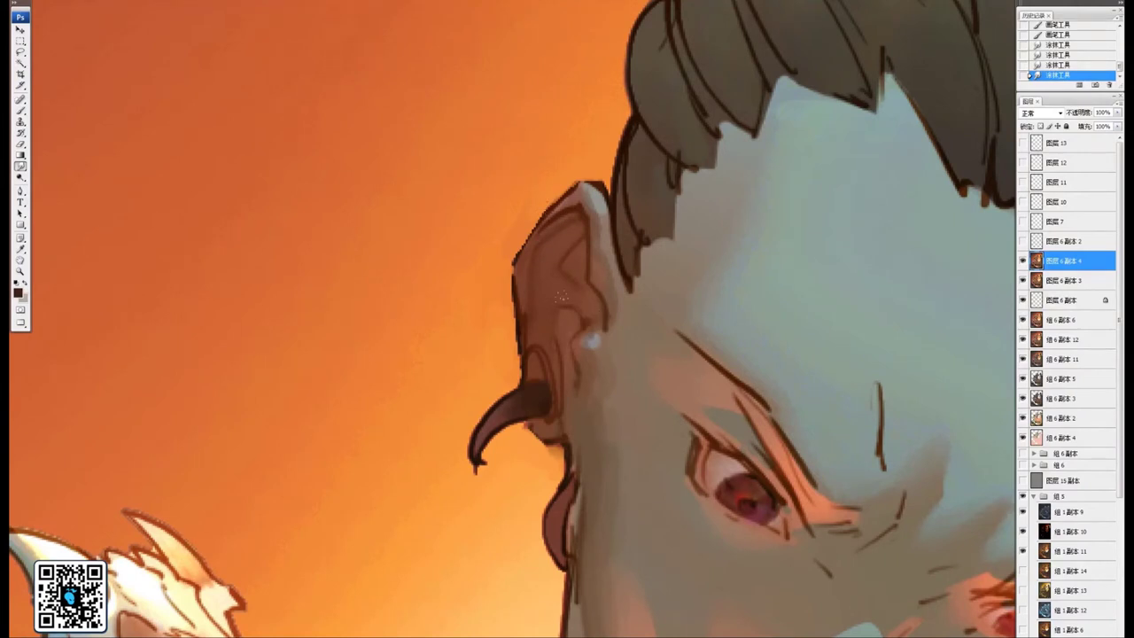
pyautogui.moveTo(562, 296); pyautogui.dragTo(588, 326)
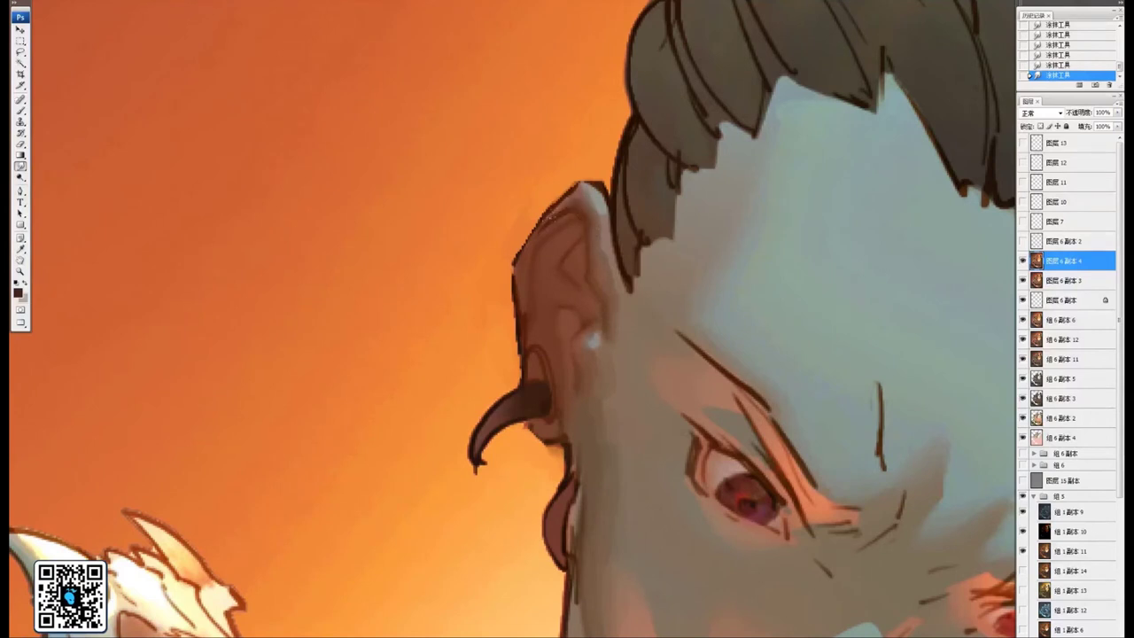
pyautogui.moveTo(523, 254); pyautogui.dragTo(534, 232)
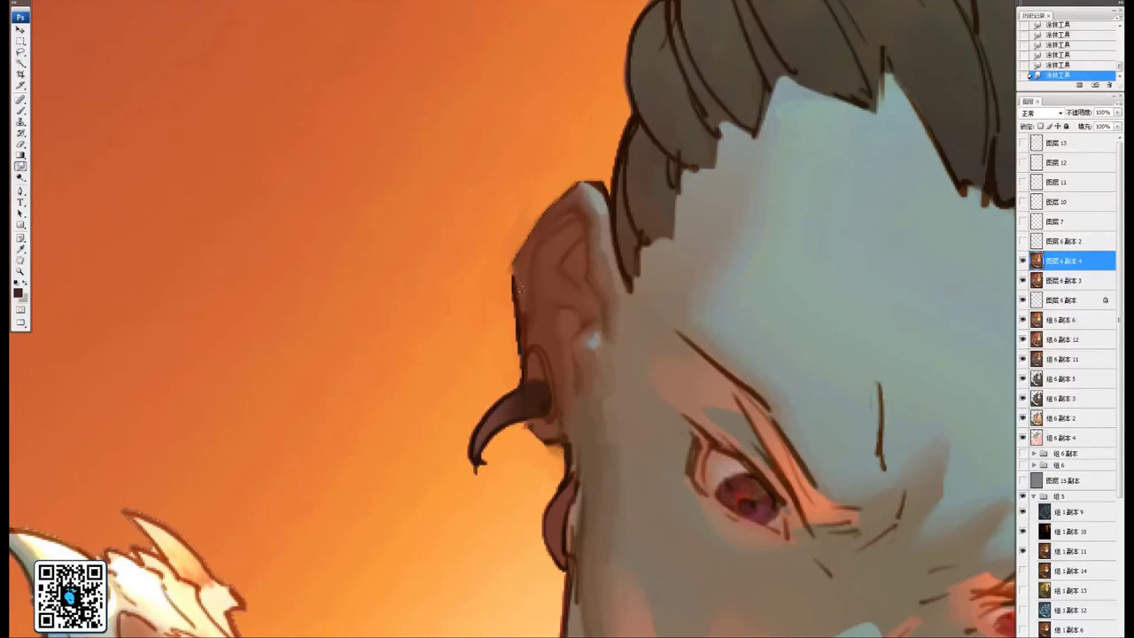
pyautogui.moveTo(518, 287); pyautogui.dragTo(521, 350)
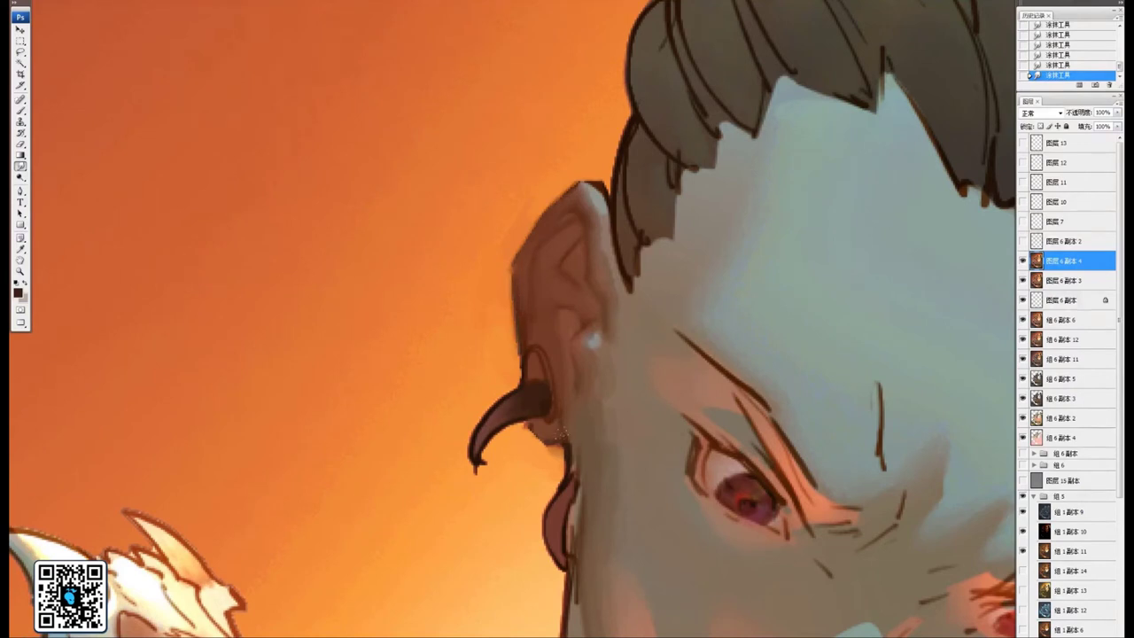
pyautogui.moveTo(598, 199); pyautogui.dragTo(603, 188)
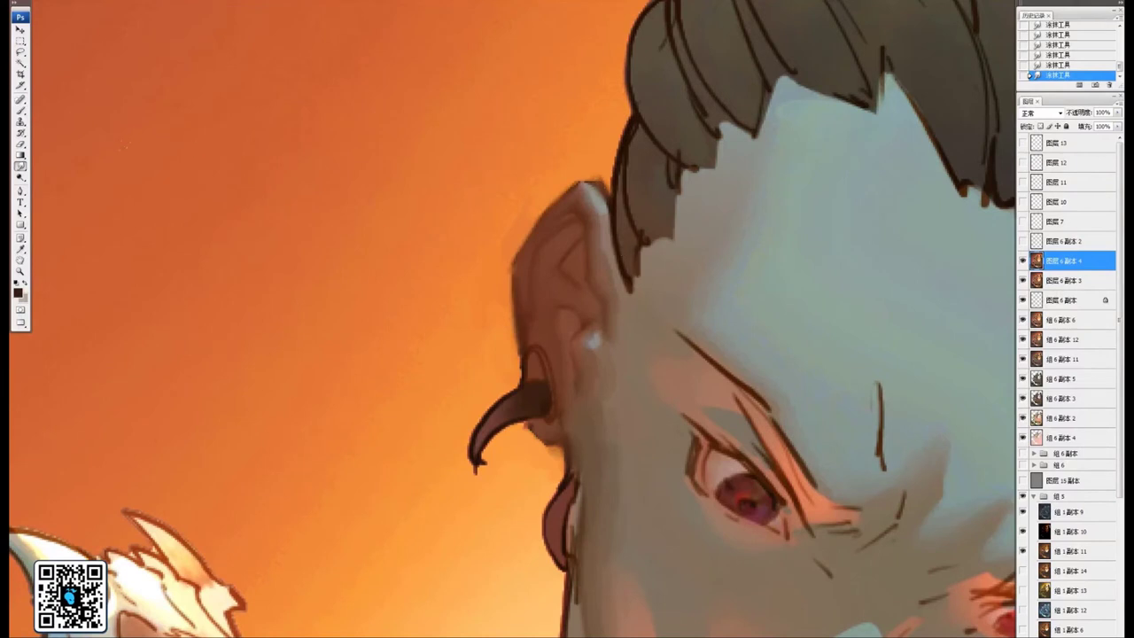
pyautogui.moveTo(410, 279); pyautogui.dragTo(341, 259)
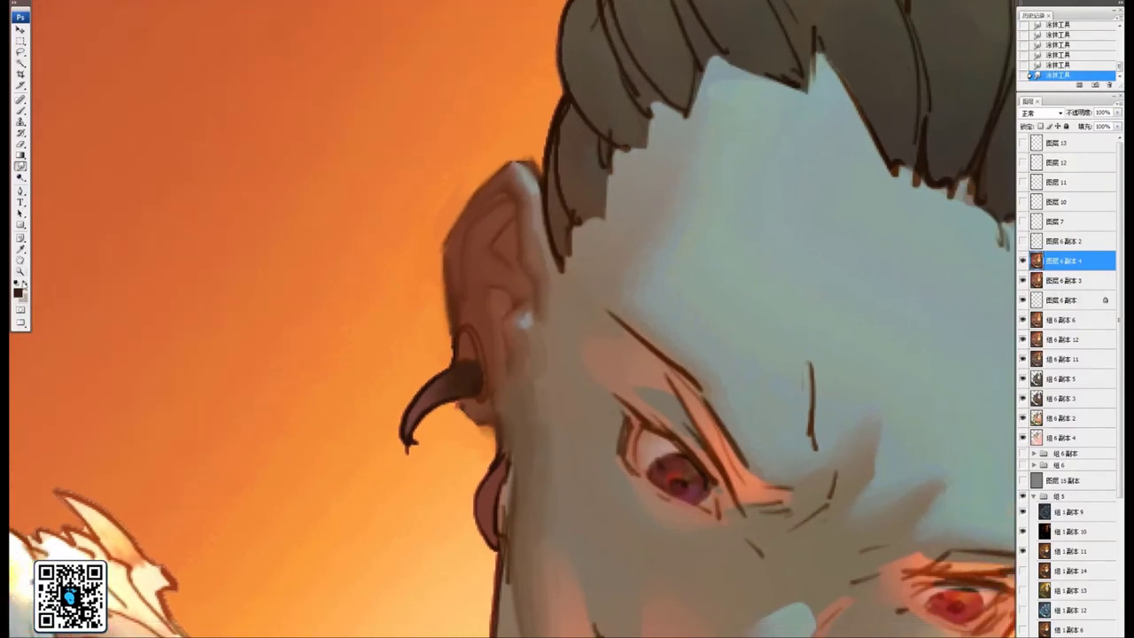
# Change the foreground colour to a saturated red
pyautogui.click(20, 288)
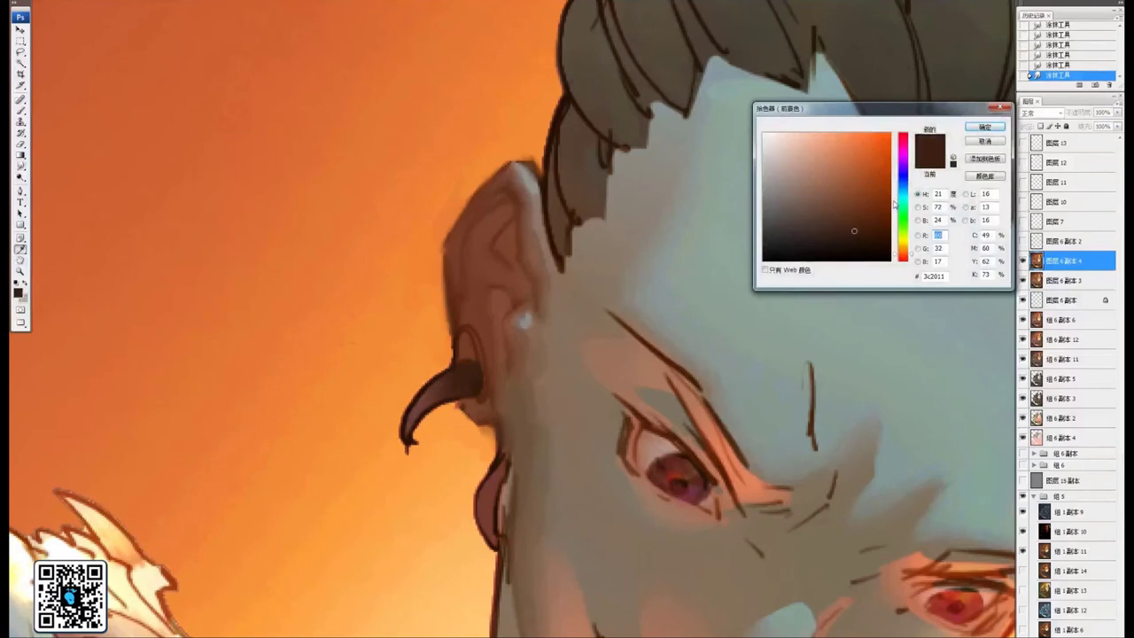
pyautogui.moveTo(904, 259); pyautogui.dragTo(910, 274)
pyautogui.moveTo(868, 170); pyautogui.dragTo(921, 186)
pyautogui.click(984, 127)
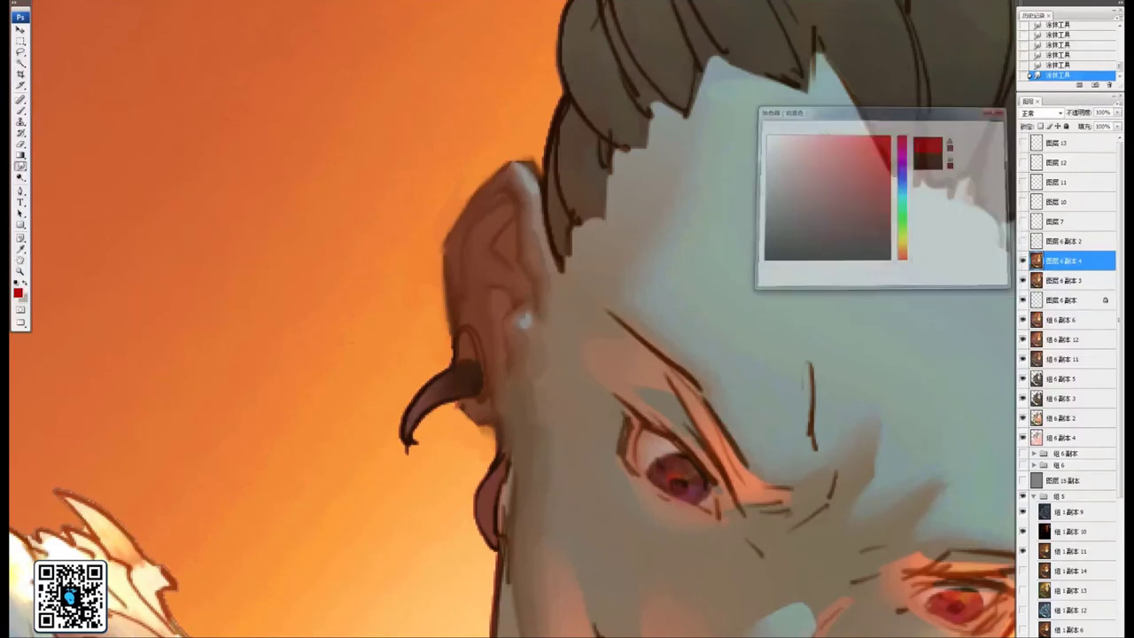
# Switch to the Brush tool and set its blending mode to Color Dodge for the ear
pyautogui.moveTo(284, 216); pyautogui.dragTo(321, 214)
pyautogui.click(21, 110)
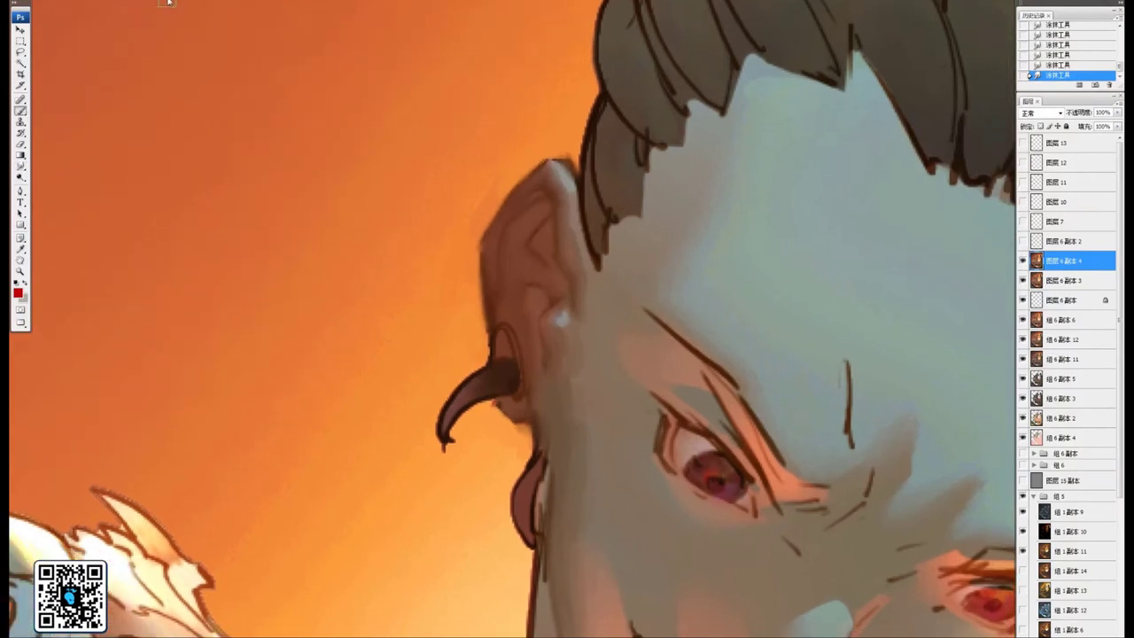
pyautogui.click(135, 2)
pyautogui.click(131, 110)
pyautogui.moveTo(598, 246); pyautogui.dragTo(498, 240)
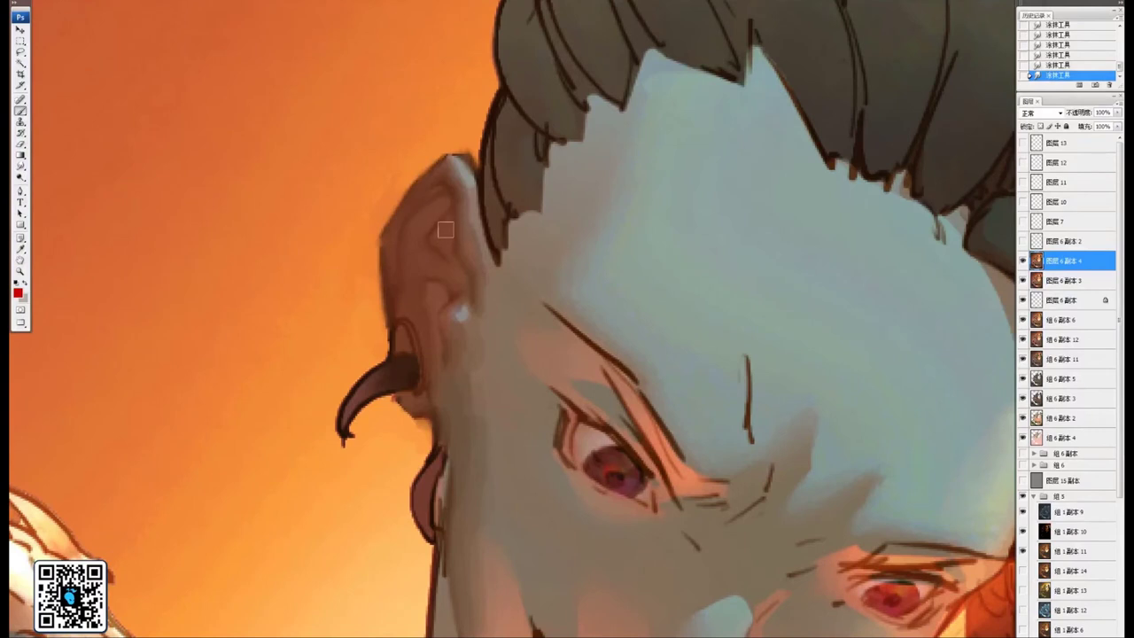
# Paint a glowing red translucency into the ear's inner folds and along its outer rim
pyautogui.moveTo(420, 218)
pyautogui.mouseDown()
pyautogui.moveTo(443, 217)
pyautogui.moveTo(445, 258)
pyautogui.mouseUp()
pyautogui.moveTo(453, 232)
pyautogui.mouseDown()
pyautogui.moveTo(435, 233)
pyautogui.moveTo(442, 191)
pyautogui.moveTo(405, 213)
pyautogui.moveTo(391, 238)
pyautogui.moveTo(392, 276)
pyautogui.moveTo(433, 301)
pyautogui.moveTo(436, 264)
pyautogui.moveTo(432, 280)
pyautogui.moveTo(460, 275)
pyautogui.mouseUp()
pyautogui.moveTo(444, 202); pyautogui.dragTo(402, 246)
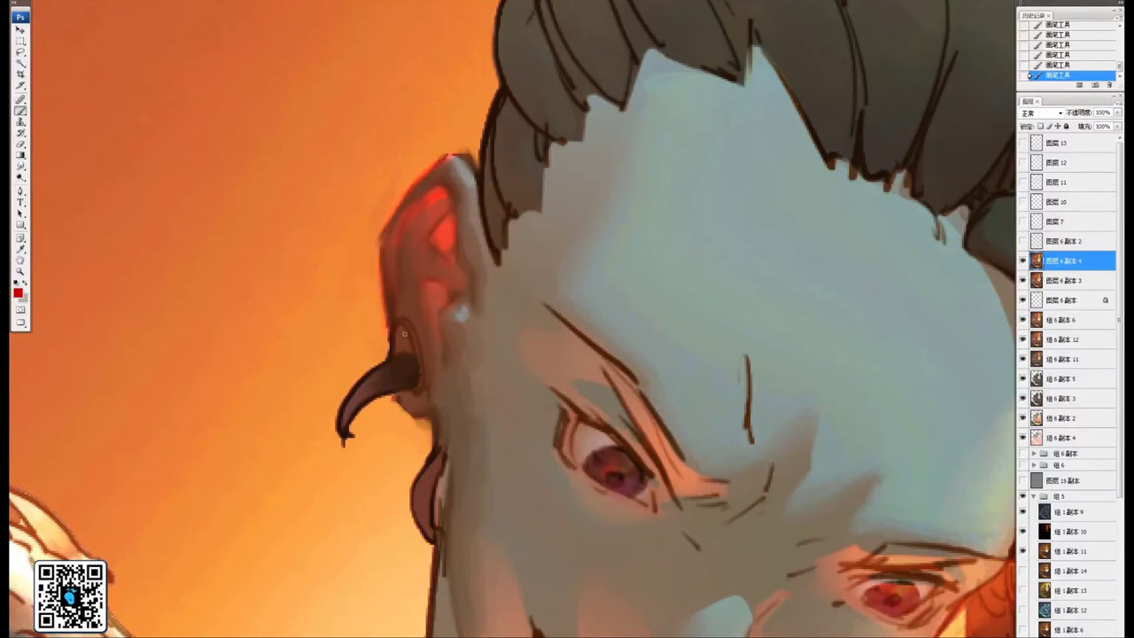
pyautogui.moveTo(463, 277); pyautogui.dragTo(459, 287)
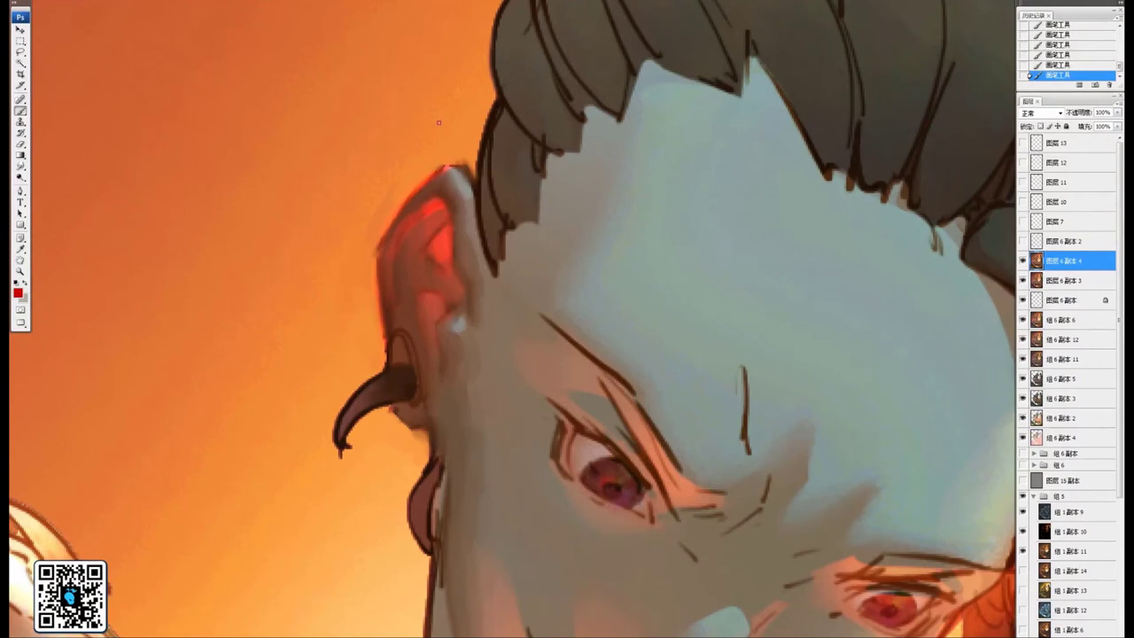
pyautogui.moveTo(447, 207); pyautogui.dragTo(441, 183)
pyautogui.moveTo(423, 316); pyautogui.dragTo(441, 277)
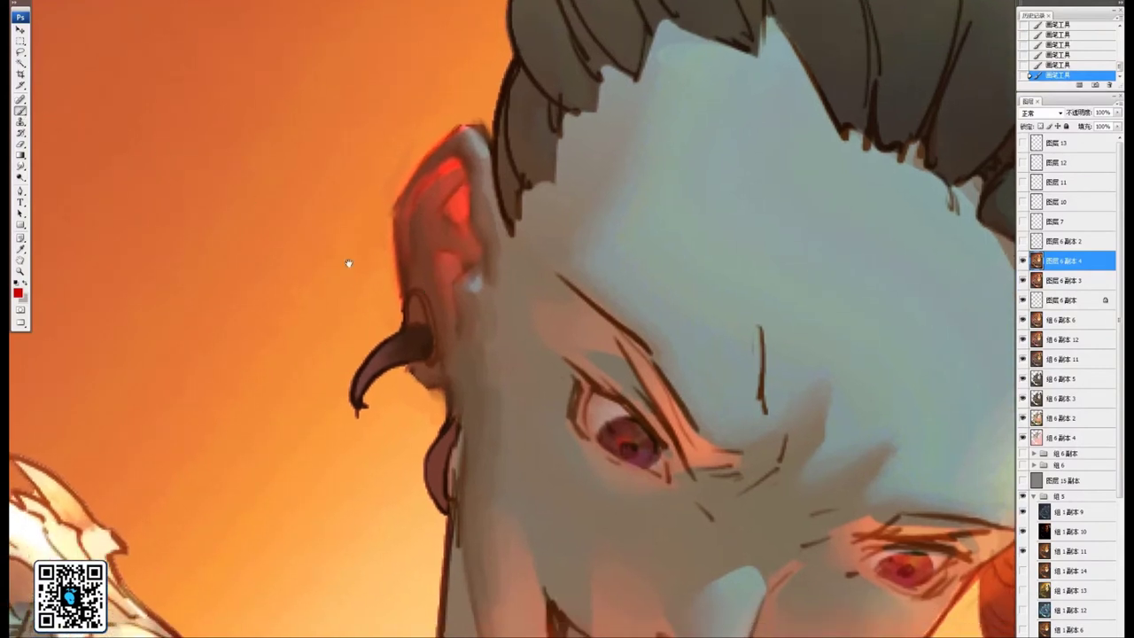
pyautogui.moveTo(350, 263); pyautogui.dragTo(340, 251)
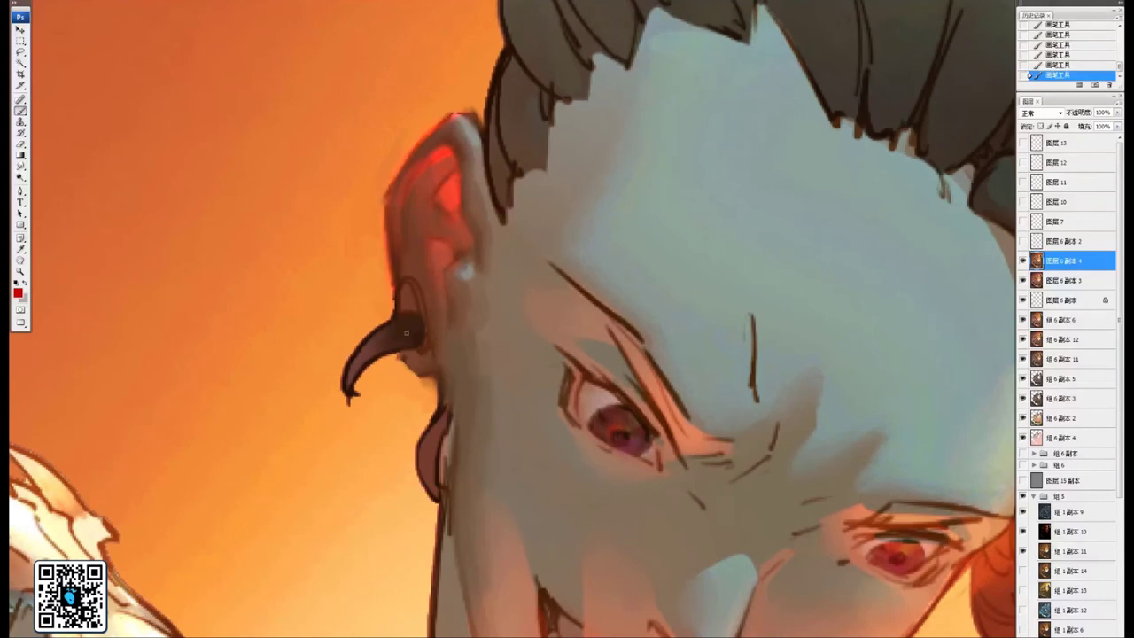
# Sample the pale yellow background glow and paint a bright spot in the earlobe opening above the horn earring
pyautogui.moveTo(555, 330); pyautogui.dragTo(142, 88)
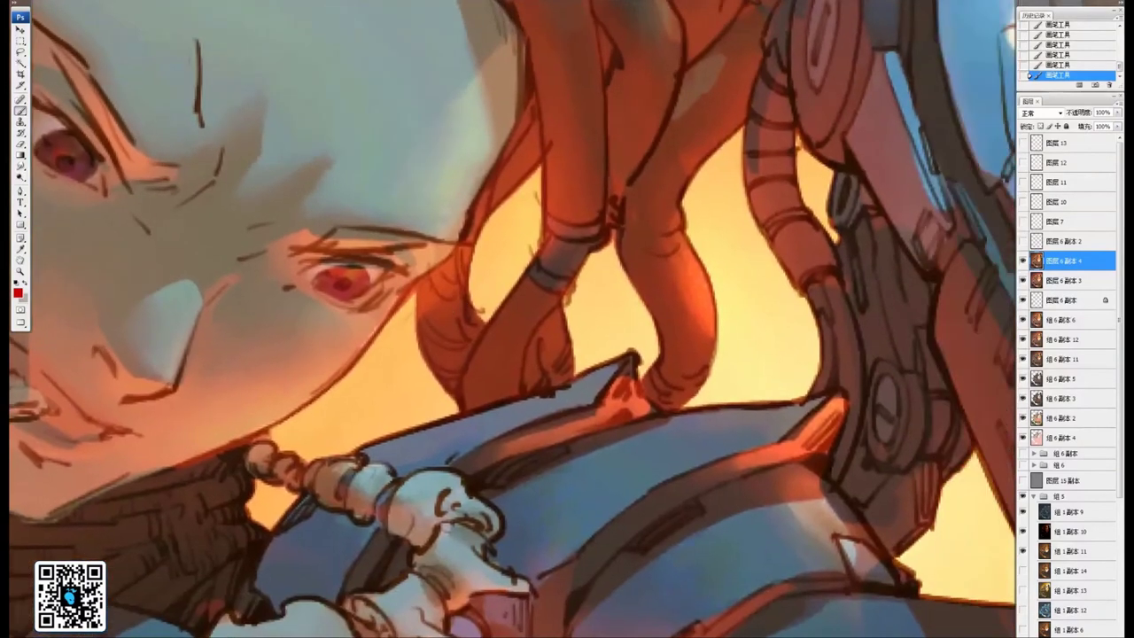
pyautogui.keyDown('alt'); pyautogui.click(485, 271); pyautogui.keyUp('alt')
pyautogui.moveTo(484, 270); pyautogui.dragTo(836, 378)
pyautogui.moveTo(235, 197); pyautogui.dragTo(492, 384)
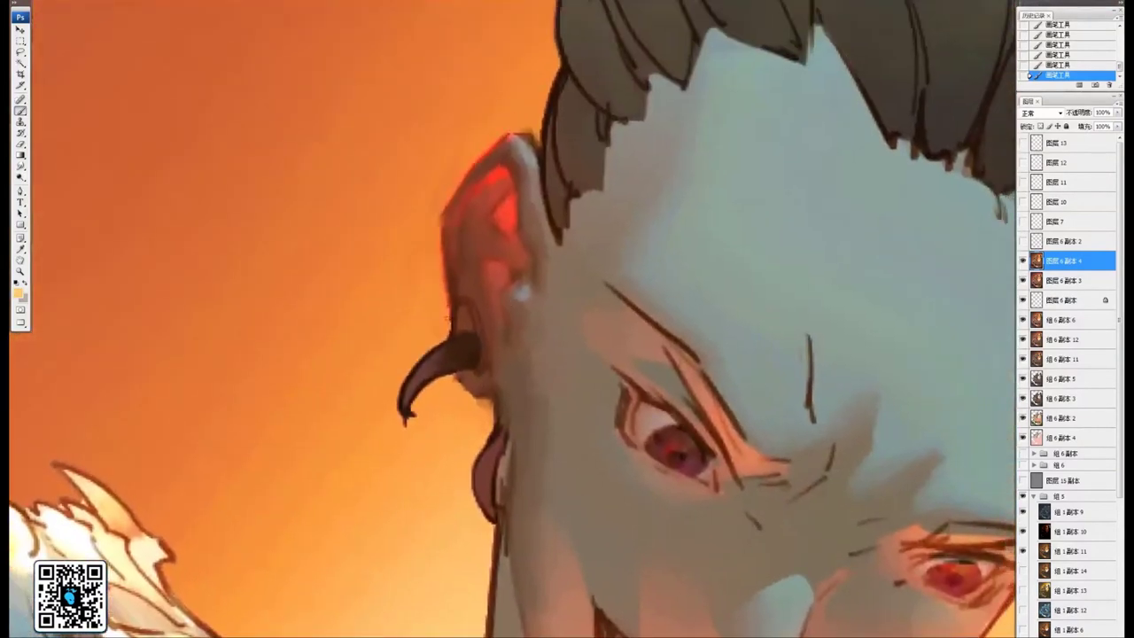
pyautogui.moveTo(462, 313)
pyautogui.mouseDown()
pyautogui.moveTo(461, 328)
pyautogui.moveTo(462, 310)
pyautogui.moveTo(476, 330)
pyautogui.mouseUp()
pyautogui.moveTo(473, 330)
pyautogui.mouseDown()
pyautogui.moveTo(494, 318)
pyautogui.moveTo(481, 322)
pyautogui.mouseUp()
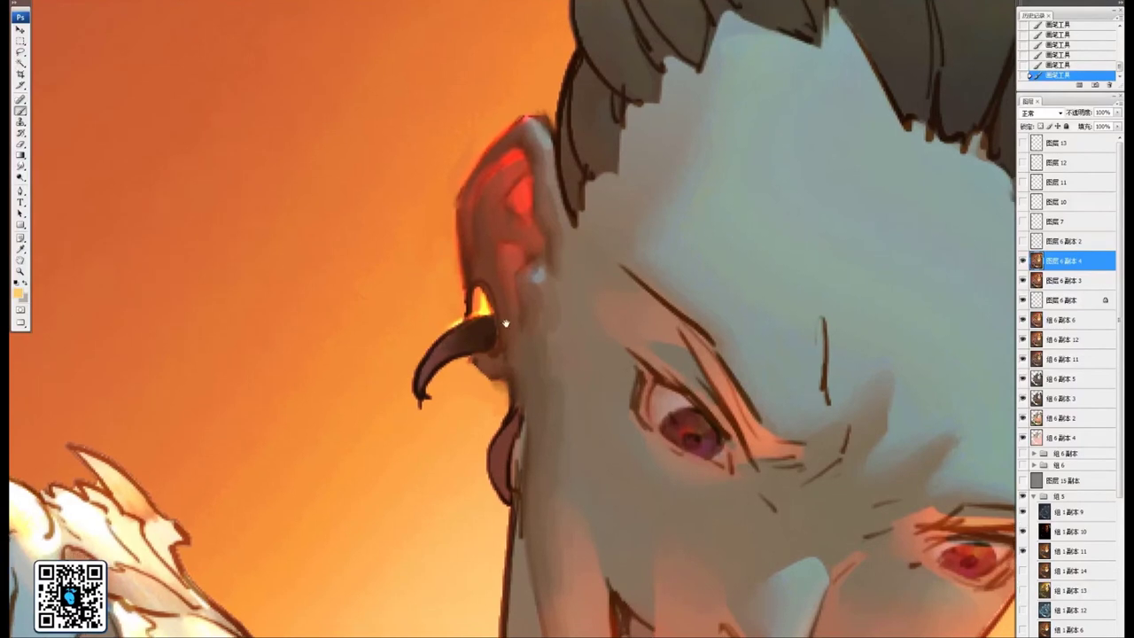
pyautogui.moveTo(521, 409); pyautogui.dragTo(537, 331)
# Sample a grey tone and paint a highlight along the curve of the horn earring
pyautogui.moveTo(761, 366)
pyautogui.mouseDown()
pyautogui.moveTo(648, 277)
pyautogui.moveTo(524, 475)
pyautogui.mouseUp()
pyautogui.keyDown('alt'); pyautogui.click(362, 259); pyautogui.keyUp('alt')
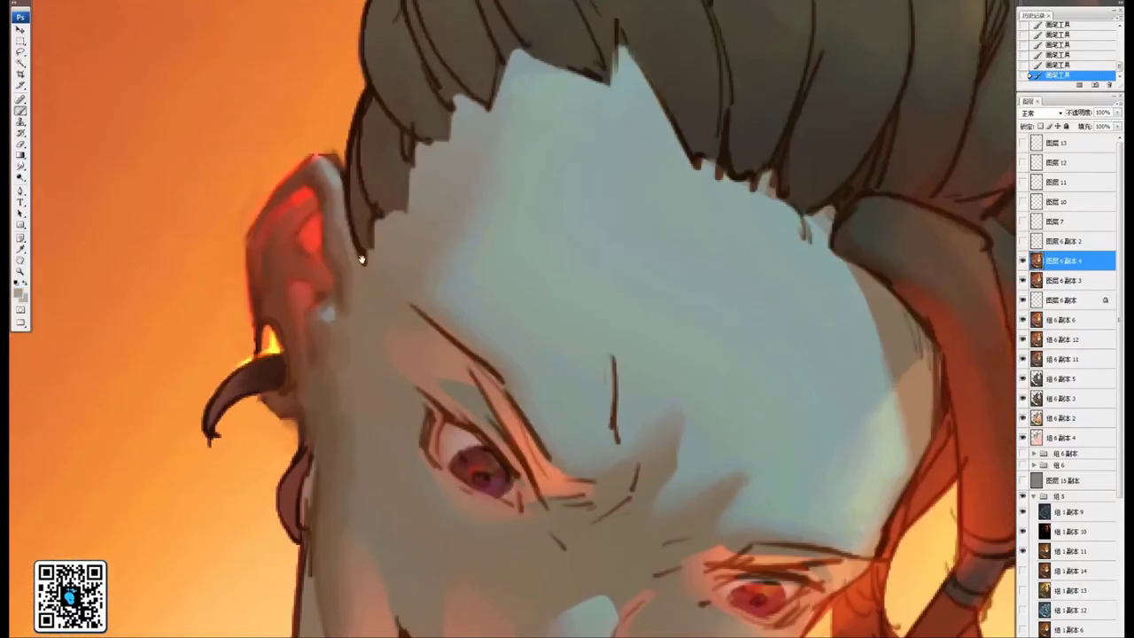
pyautogui.moveTo(363, 258); pyautogui.dragTo(578, 209)
pyautogui.moveTo(432, 341)
pyautogui.mouseDown()
pyautogui.moveTo(467, 313)
pyautogui.moveTo(432, 339)
pyautogui.moveTo(477, 321)
pyautogui.mouseUp()
# Return the brush to Normal mode and sharpen the horn earring's edges and tip with sampled tones
pyautogui.click(165, 2)
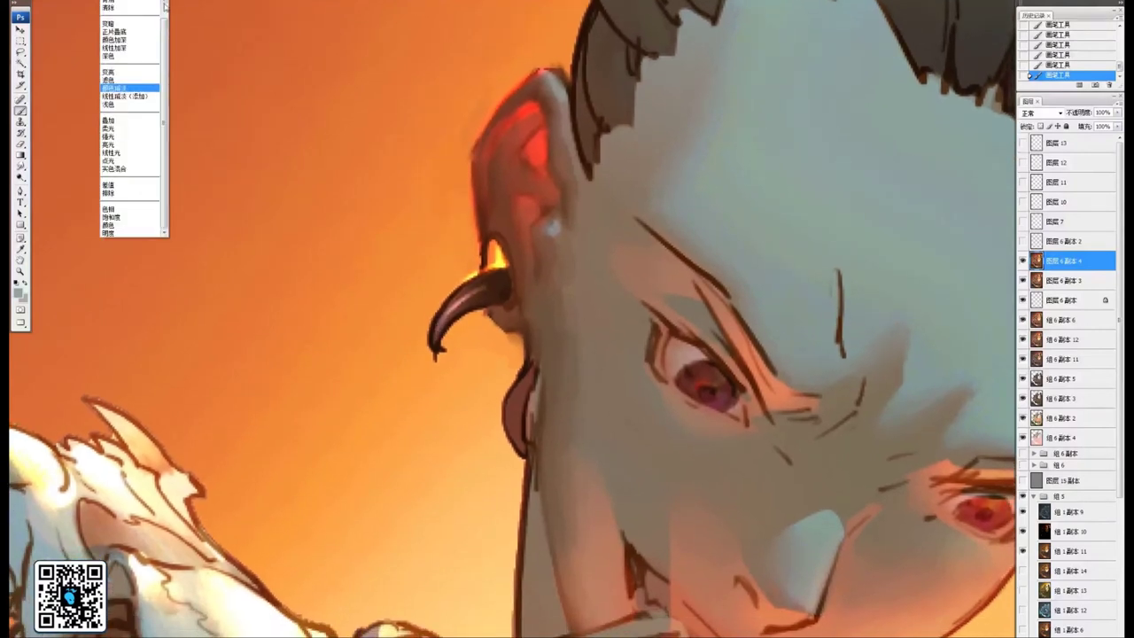
pyautogui.moveTo(166, 53); pyautogui.dragTo(165, 20)
pyautogui.click(149, 3)
pyautogui.moveTo(445, 354); pyautogui.dragTo(523, 271)
pyautogui.keyDown('alt'); pyautogui.click(504, 295); pyautogui.keyUp('alt')
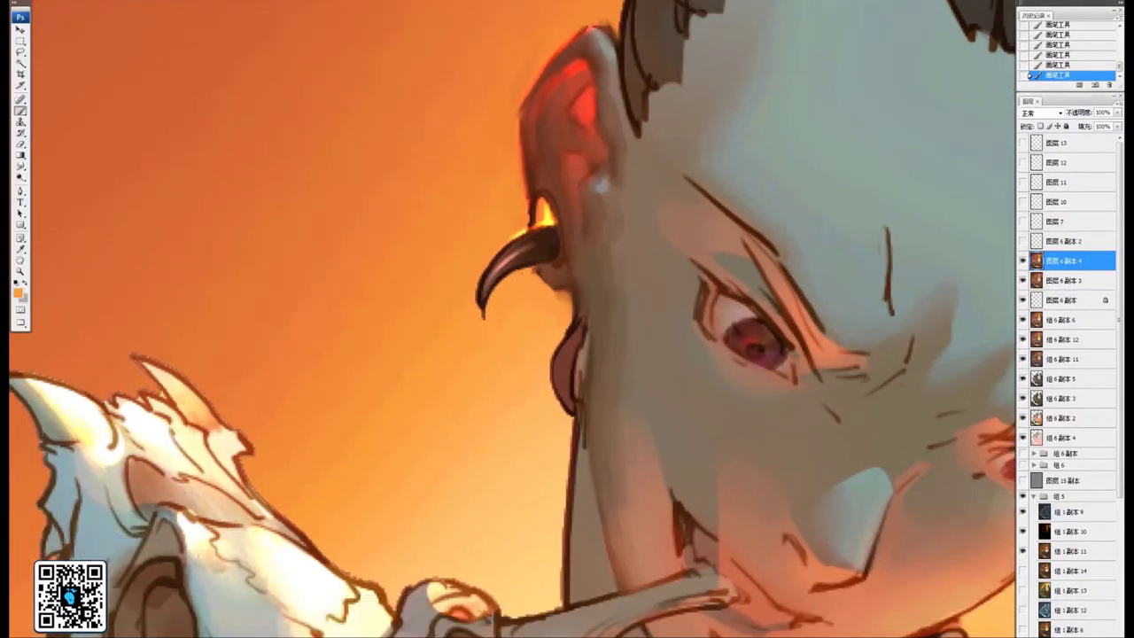
pyautogui.keyDown('alt'); pyautogui.click(483, 317); pyautogui.keyUp('alt')
pyautogui.moveTo(479, 307)
pyautogui.mouseDown()
pyautogui.moveTo(504, 242)
pyautogui.moveTo(539, 228)
pyautogui.mouseUp()
# Paint sampled yellow and orange light along the upper base of the horn earring
pyautogui.keyDown('alt'); pyautogui.click(546, 217); pyautogui.keyUp('alt')
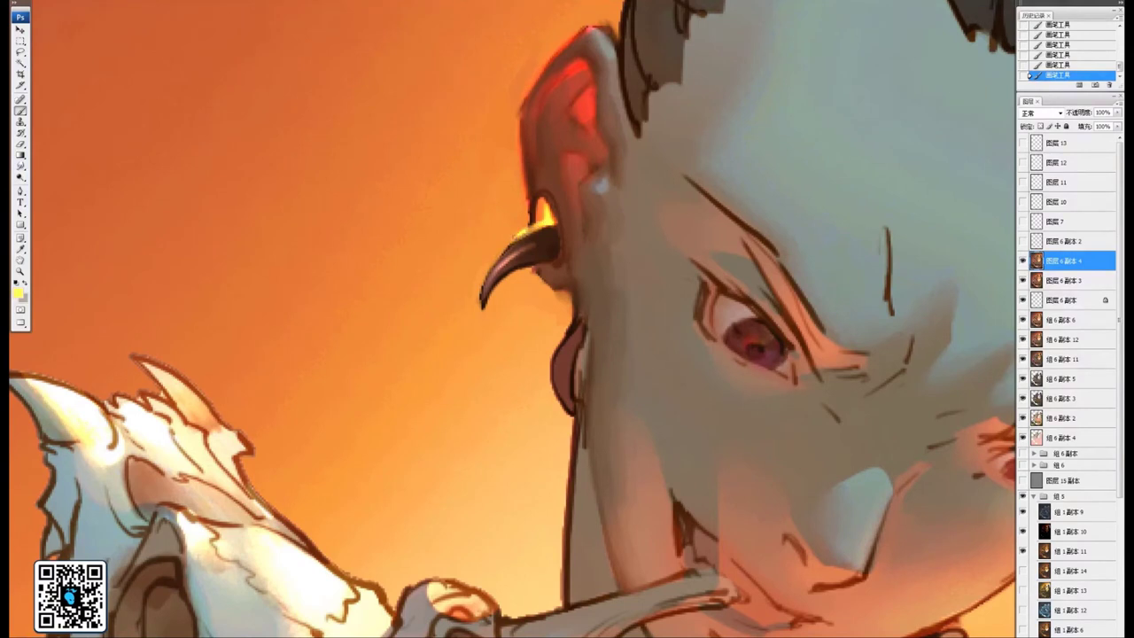
pyautogui.keyDown('alt'); pyautogui.click(558, 217); pyautogui.keyUp('alt')
pyautogui.moveTo(550, 183); pyautogui.dragTo(574, 213)
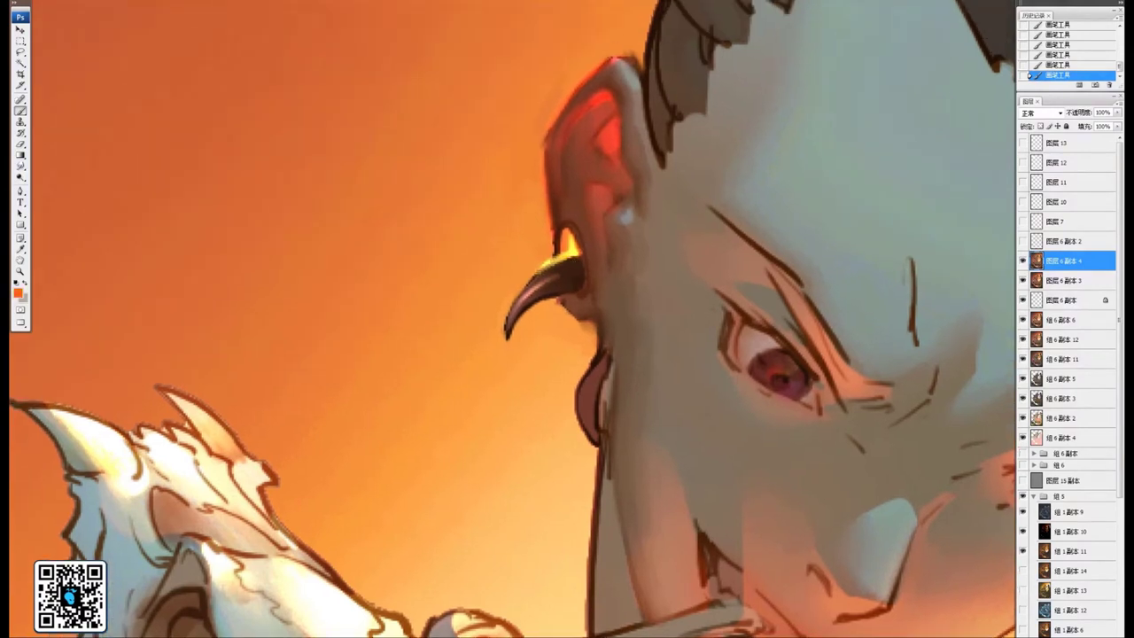
pyautogui.moveTo(563, 258); pyautogui.dragTo(536, 277)
pyautogui.moveTo(578, 254); pyautogui.dragTo(438, 445)
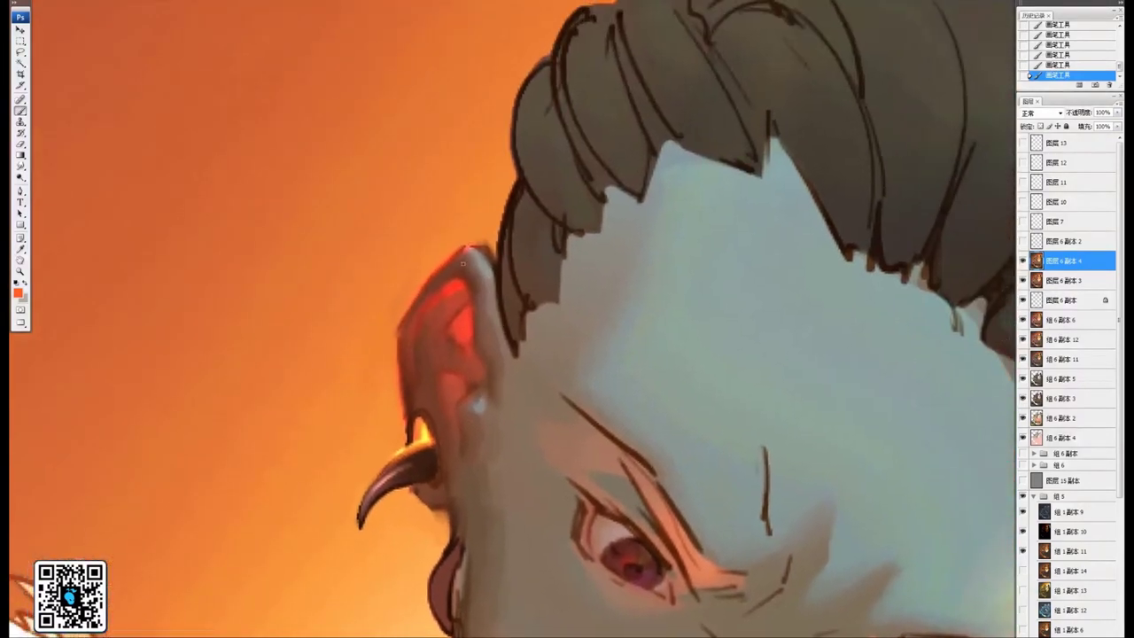
# Refine the ear's upper tip and outer contour with sampled red and background orange
pyautogui.keyDown('alt'); pyautogui.click(467, 319); pyautogui.keyUp('alt')
pyautogui.keyDown('alt'); pyautogui.click(426, 438); pyautogui.keyUp('alt')
pyautogui.moveTo(489, 315); pyautogui.dragTo(509, 253)
pyautogui.moveTo(542, 346); pyautogui.dragTo(600, 386)
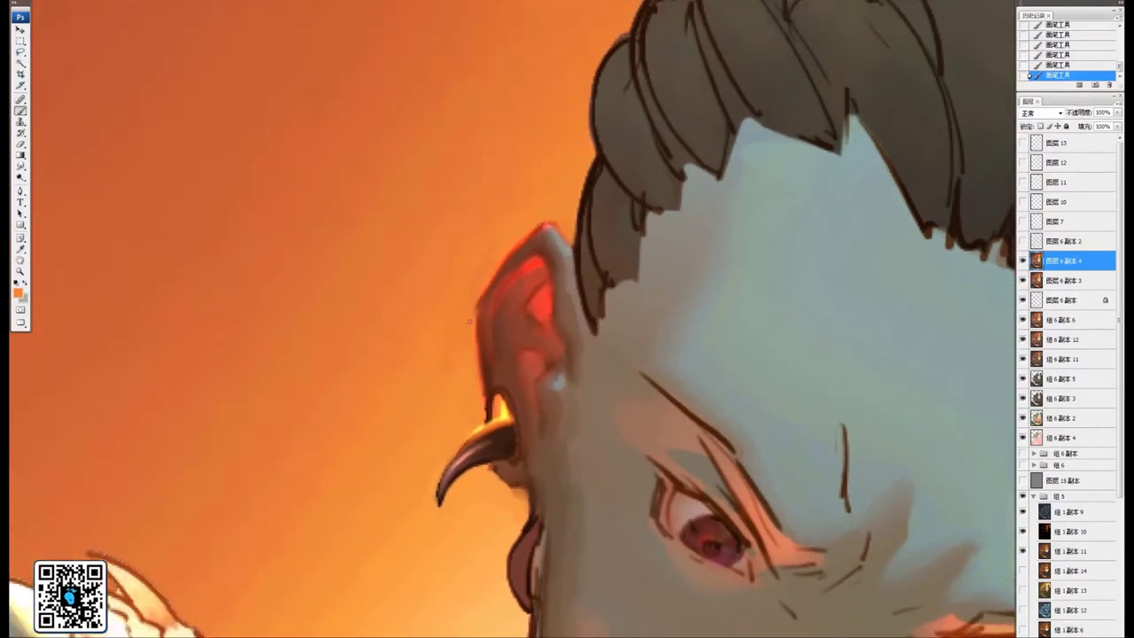
pyautogui.moveTo(479, 288); pyautogui.dragTo(476, 319)
pyautogui.moveTo(472, 364)
pyautogui.mouseDown()
pyautogui.moveTo(446, 271)
pyautogui.moveTo(483, 262)
pyautogui.moveTo(522, 204)
pyautogui.mouseUp()
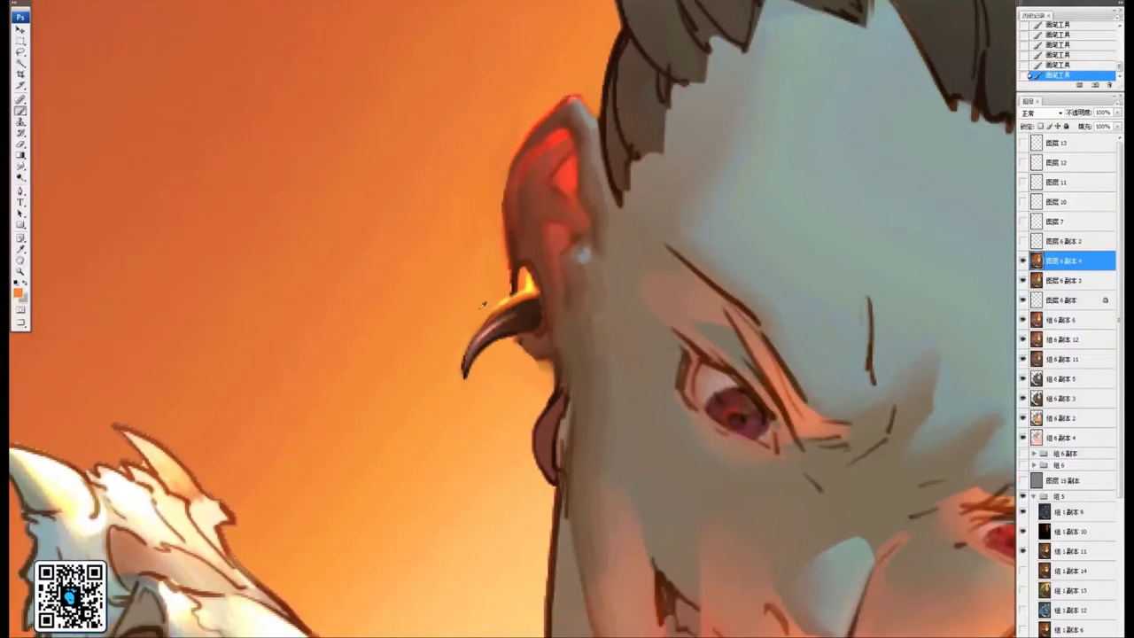
# Paint a small curved hook behind the earlobe, below the horn earring, in sampled dark tones
pyautogui.keyDown('alt'); pyautogui.click(531, 328); pyautogui.keyUp('alt')
pyautogui.moveTo(549, 362)
pyautogui.mouseDown()
pyautogui.moveTo(534, 388)
pyautogui.moveTo(506, 381)
pyautogui.moveTo(551, 401)
pyautogui.moveTo(523, 401)
pyautogui.moveTo(552, 364)
pyautogui.moveTo(530, 404)
pyautogui.moveTo(509, 381)
pyautogui.moveTo(538, 401)
pyautogui.mouseUp()
pyautogui.keyDown('alt'); pyautogui.click(509, 383); pyautogui.keyUp('alt')
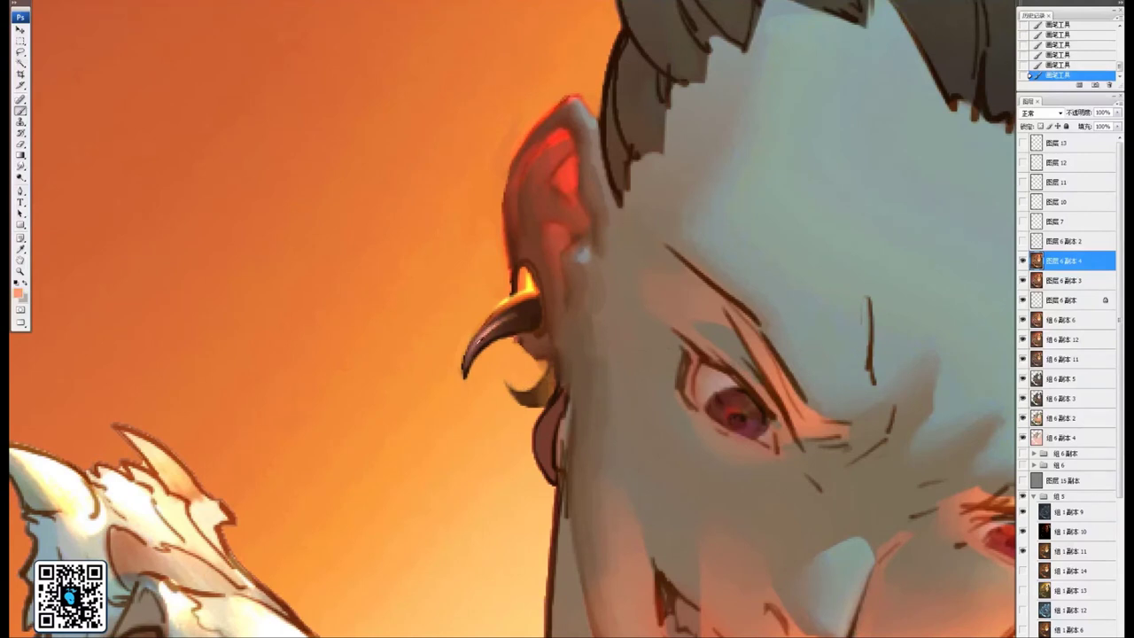
pyautogui.keyDown('alt'); pyautogui.click(479, 341); pyautogui.keyUp('alt')
pyautogui.moveTo(521, 395); pyautogui.dragTo(548, 364)
# Add sampled yellow highlights to the hook below the earlobe and clean the edges around both earring parts
pyautogui.keyDown('alt'); pyautogui.click(508, 300); pyautogui.keyUp('alt')
pyautogui.keyDown('alt'); pyautogui.click(530, 286); pyautogui.keyUp('alt')
pyautogui.moveTo(543, 312); pyautogui.dragTo(540, 318)
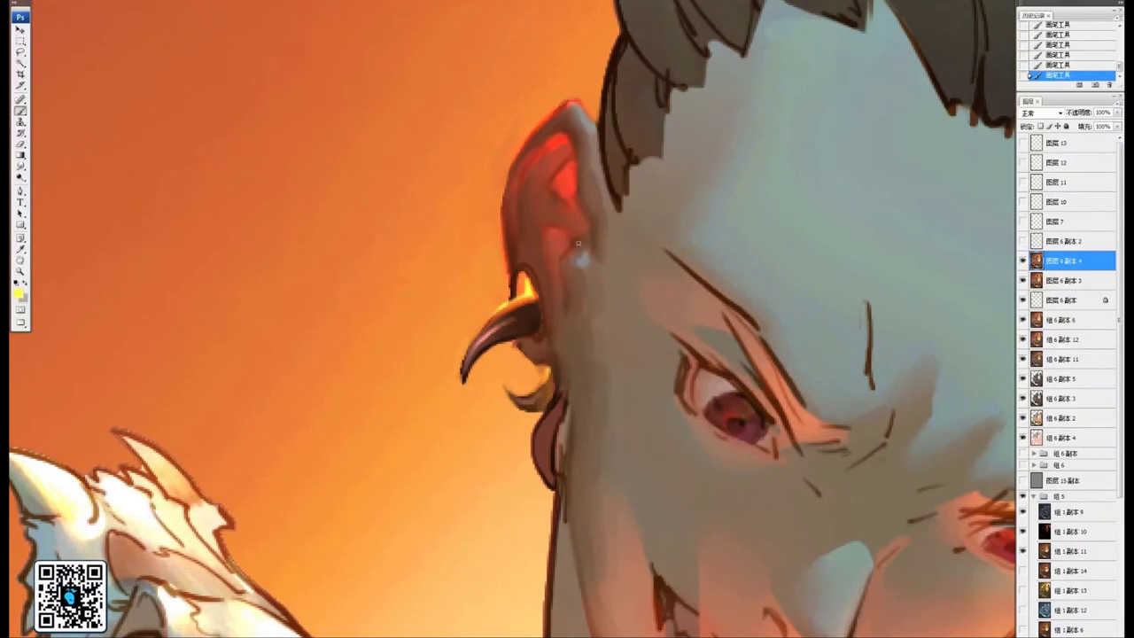
pyautogui.moveTo(596, 283); pyautogui.dragTo(620, 273)
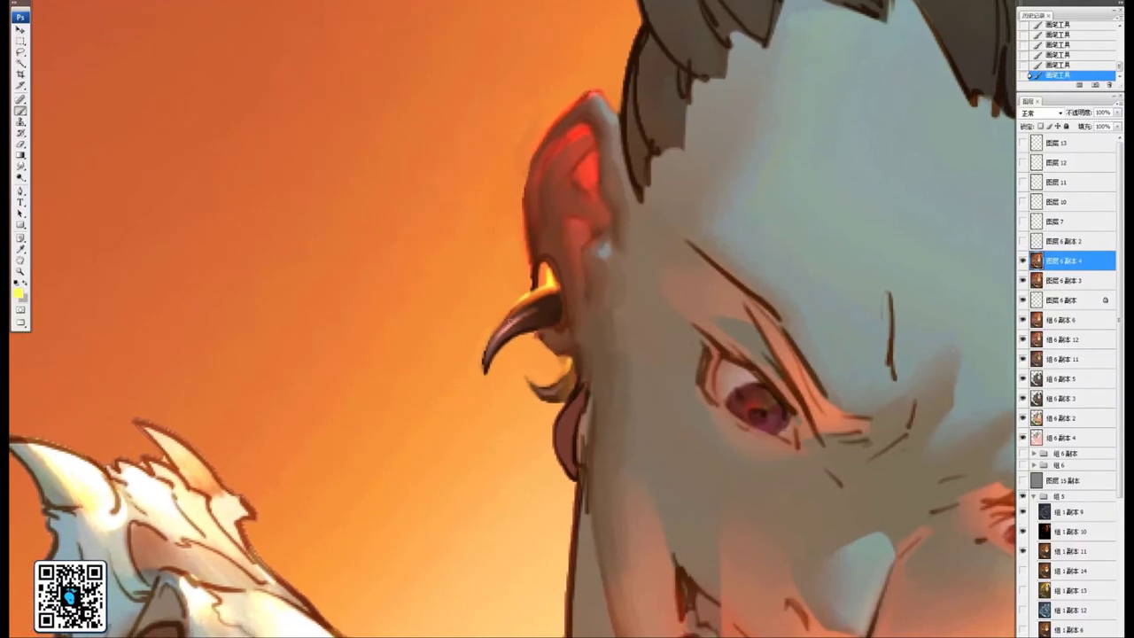
pyautogui.keyDown('alt'); pyautogui.click(535, 344); pyautogui.keyUp('alt')
pyautogui.moveTo(537, 339); pyautogui.dragTo(539, 333)
pyautogui.moveTo(522, 257); pyautogui.dragTo(542, 325)
pyautogui.moveTo(624, 242); pyautogui.dragTo(537, 324)
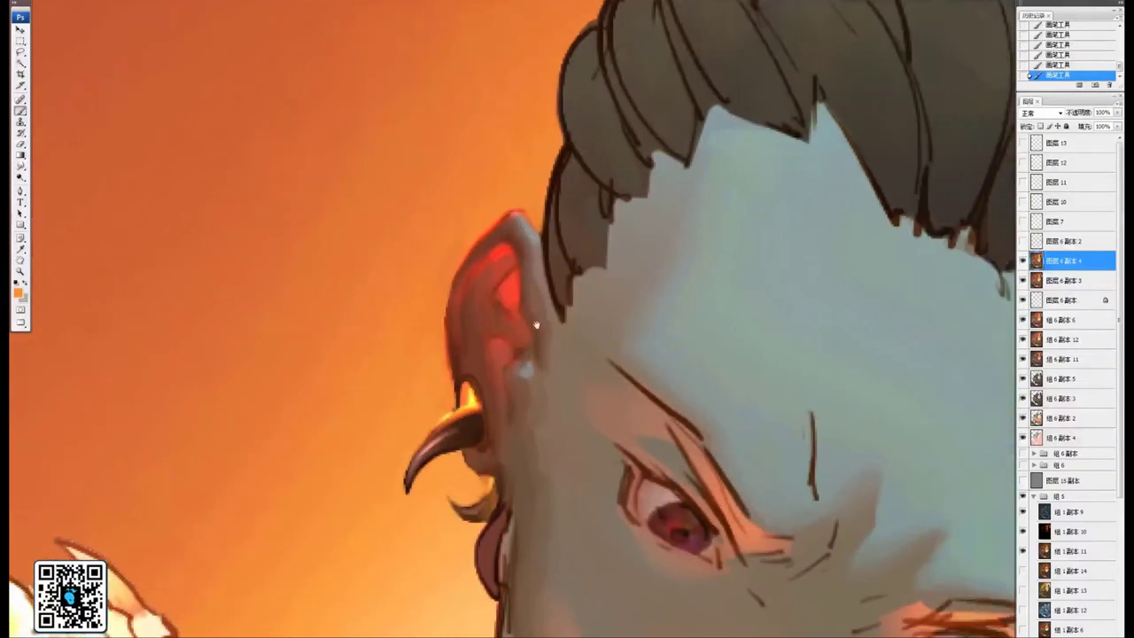
# Toggle the visibility of the active painting layer to compare the ear before and after the repaint
pyautogui.click(1024, 260)
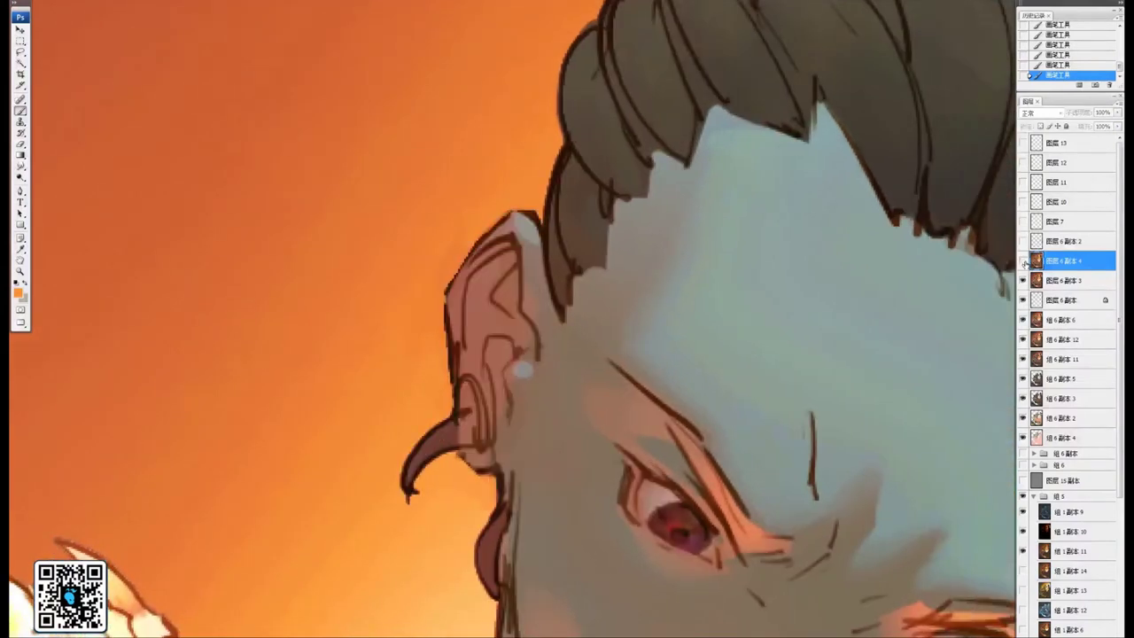
pyautogui.click(1023, 260)
pyautogui.click(1023, 261)
pyautogui.click(1024, 261)
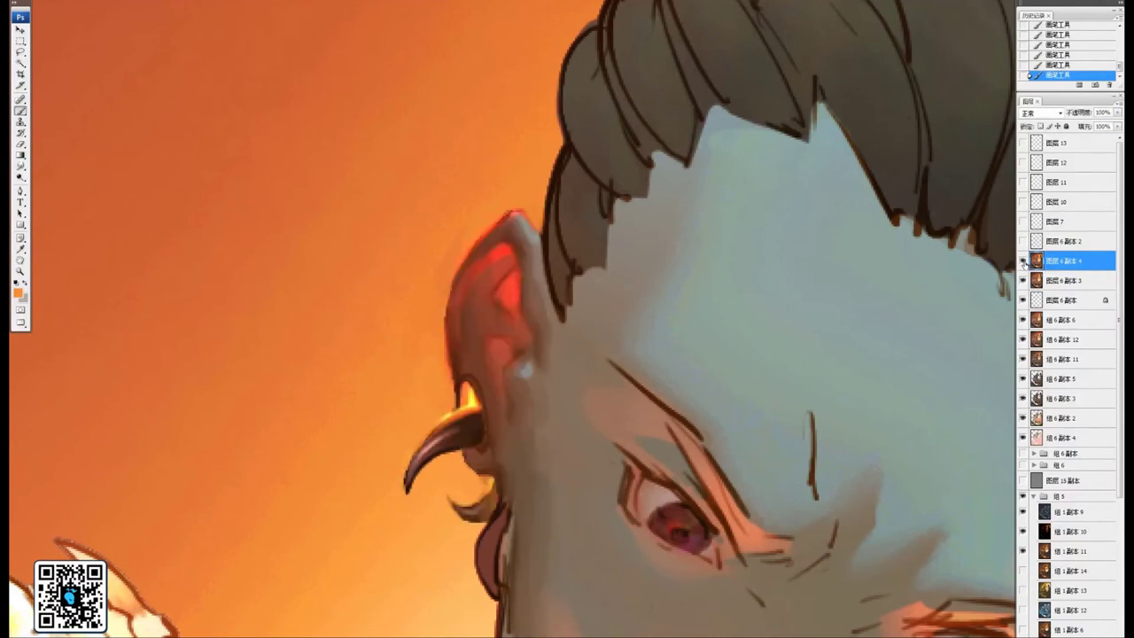
pyautogui.click(1023, 261)
pyautogui.click(1023, 263)
# Redefine the earlobe opening and the horn earring's base with sampled dark brown and grey tones
pyautogui.moveTo(718, 358); pyautogui.dragTo(756, 324)
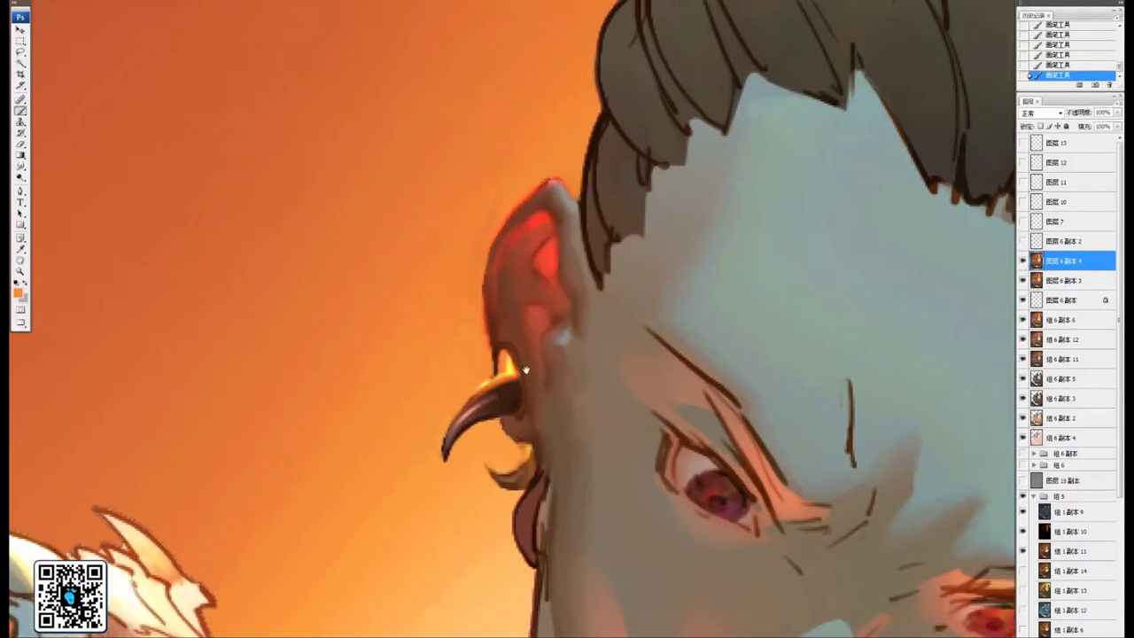
pyautogui.keyDown('alt'); pyautogui.click(513, 377); pyautogui.keyUp('alt')
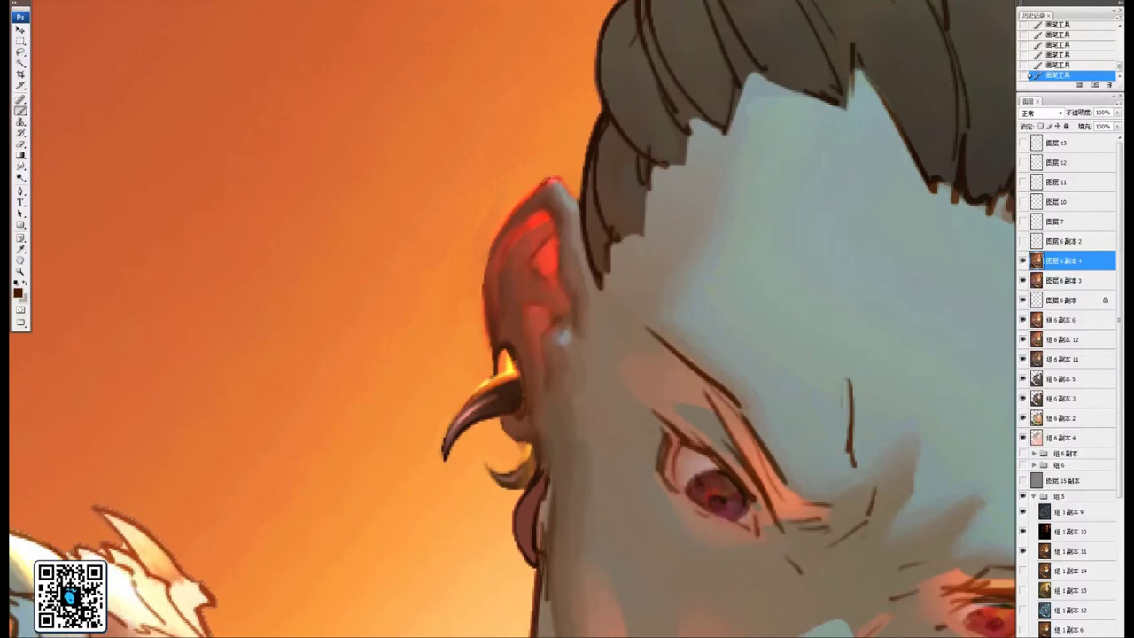
pyautogui.moveTo(516, 370); pyautogui.dragTo(520, 333)
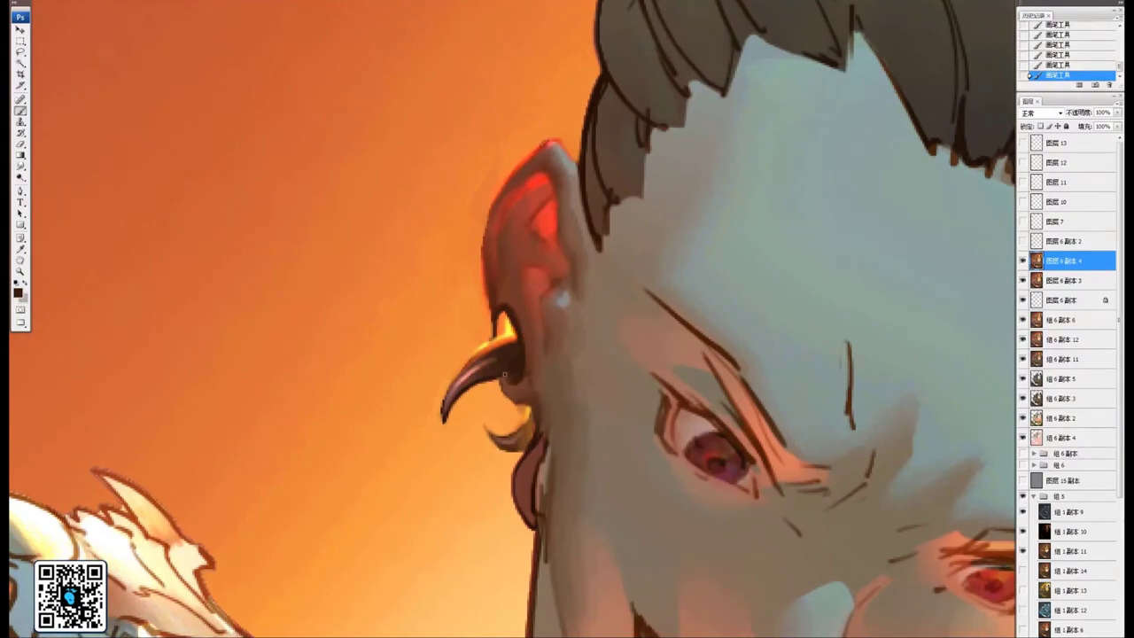
pyautogui.moveTo(517, 280)
pyautogui.mouseDown()
pyautogui.moveTo(538, 415)
pyautogui.moveTo(521, 405)
pyautogui.mouseUp()
pyautogui.keyDown('alt'); pyautogui.click(598, 255); pyautogui.keyUp('alt')
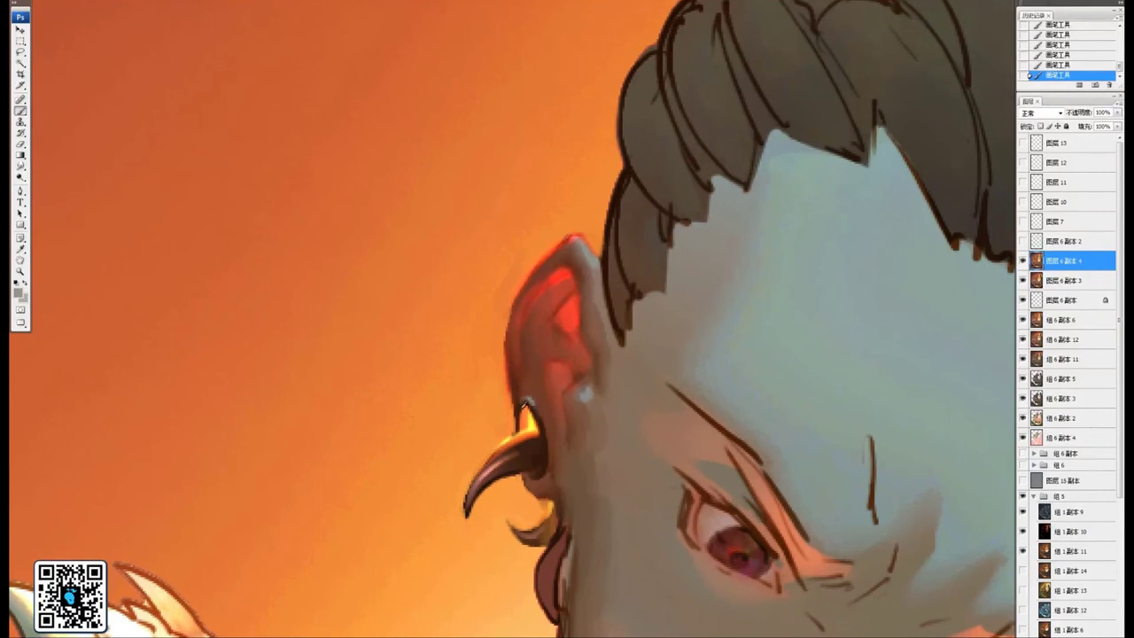
pyautogui.keyDown('alt'); pyautogui.click(524, 405); pyautogui.keyUp('alt')
pyautogui.moveTo(588, 425)
pyautogui.mouseDown()
pyautogui.moveTo(547, 380)
pyautogui.moveTo(492, 350)
pyautogui.mouseUp()
# Paint the left eyebrow over its line art with a thick dark grey stroke running down toward the nose bridge
pyautogui.hotkey('ctrl', '-')
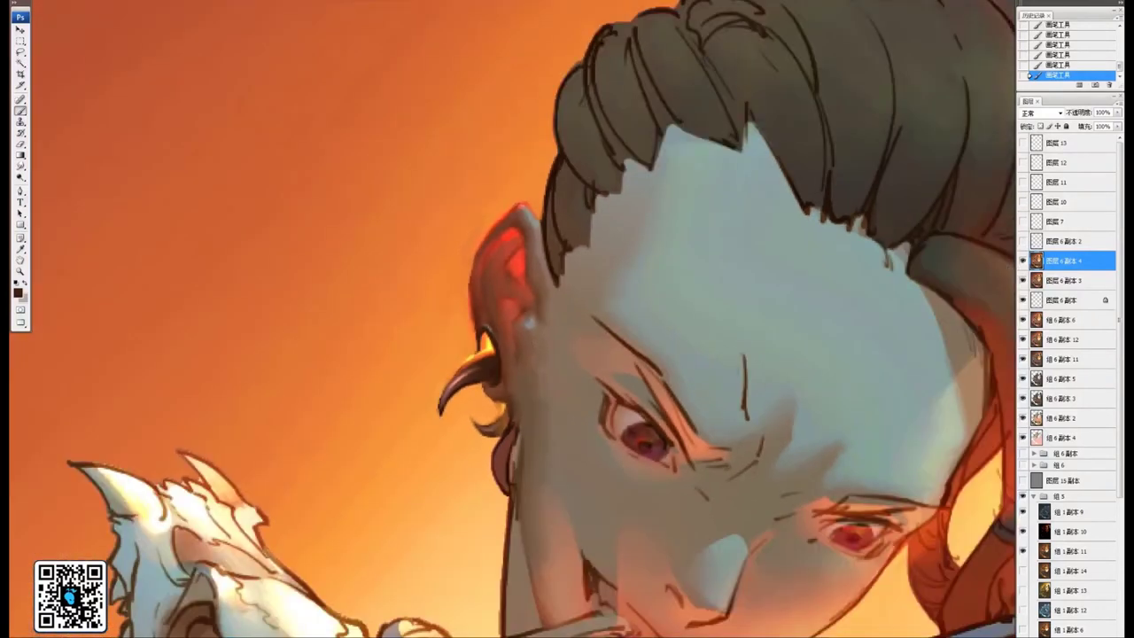
pyautogui.moveTo(602, 501); pyautogui.dragTo(521, 455)
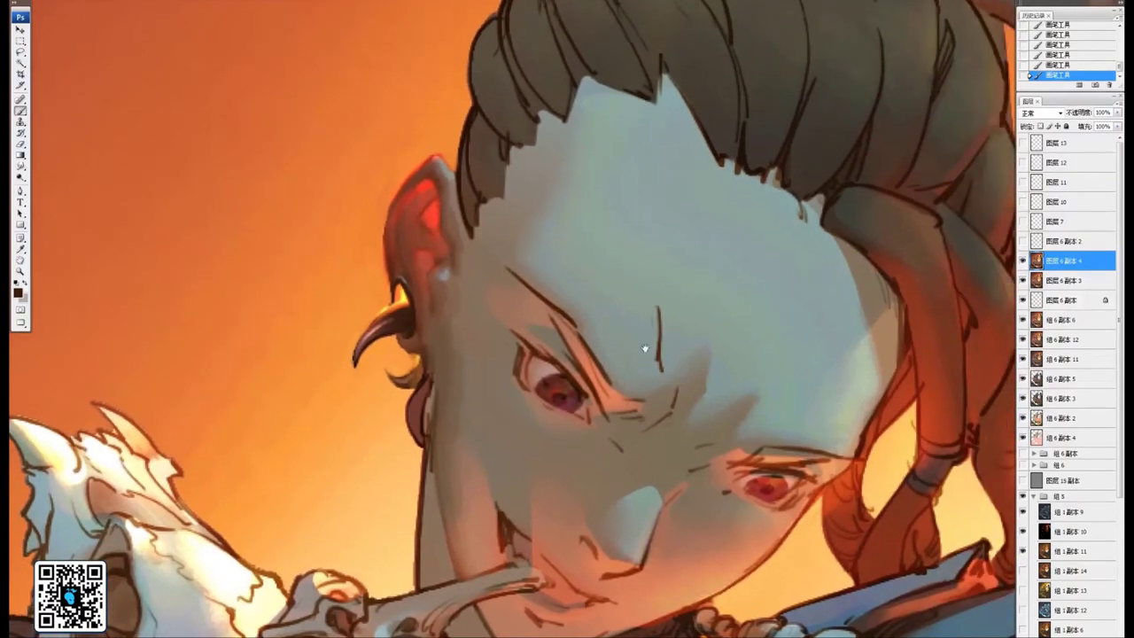
pyautogui.scroll(-2, 645, 348)
pyautogui.hotkey('ctrl', '+')
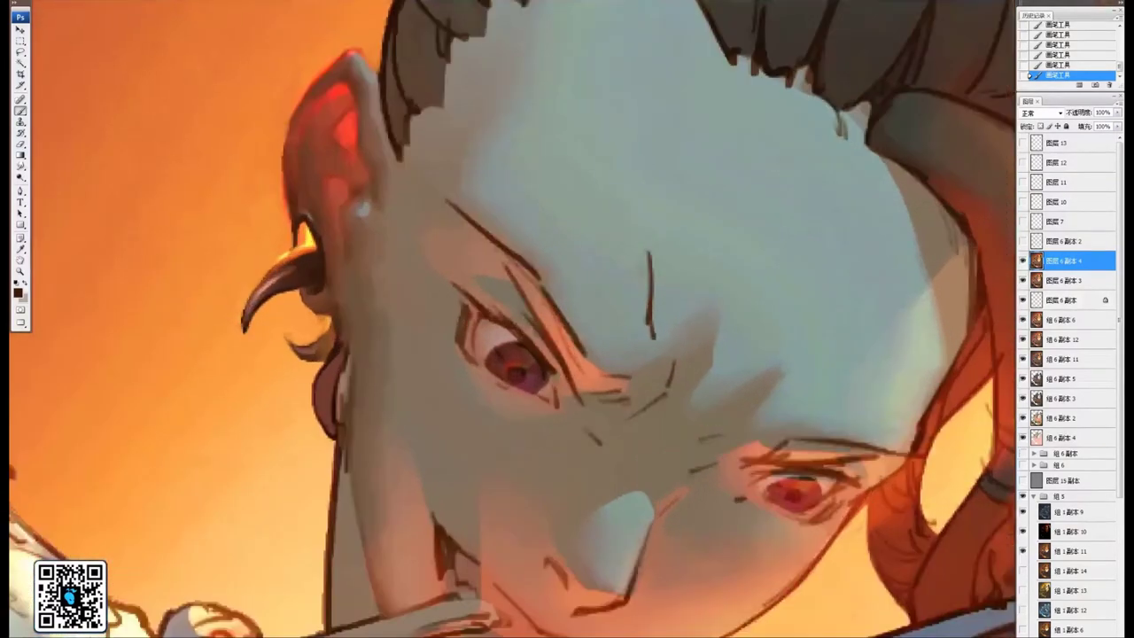
pyautogui.scroll(-2, 587, 382)
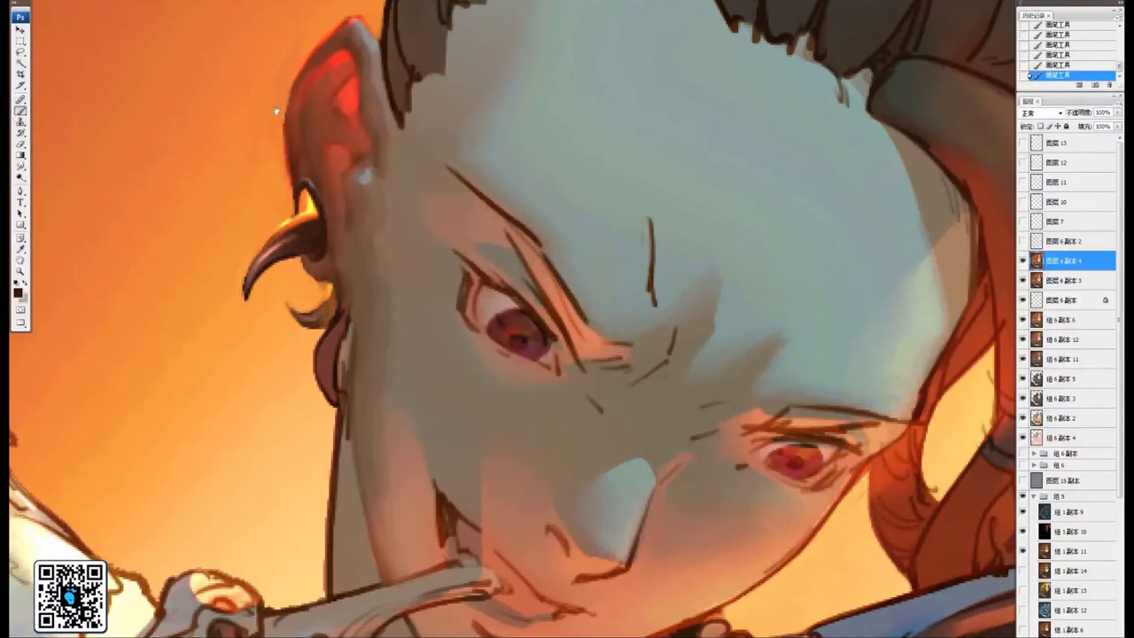
pyautogui.moveTo(419, 76); pyautogui.dragTo(471, 266)
pyautogui.hscroll(3, 781, 212)
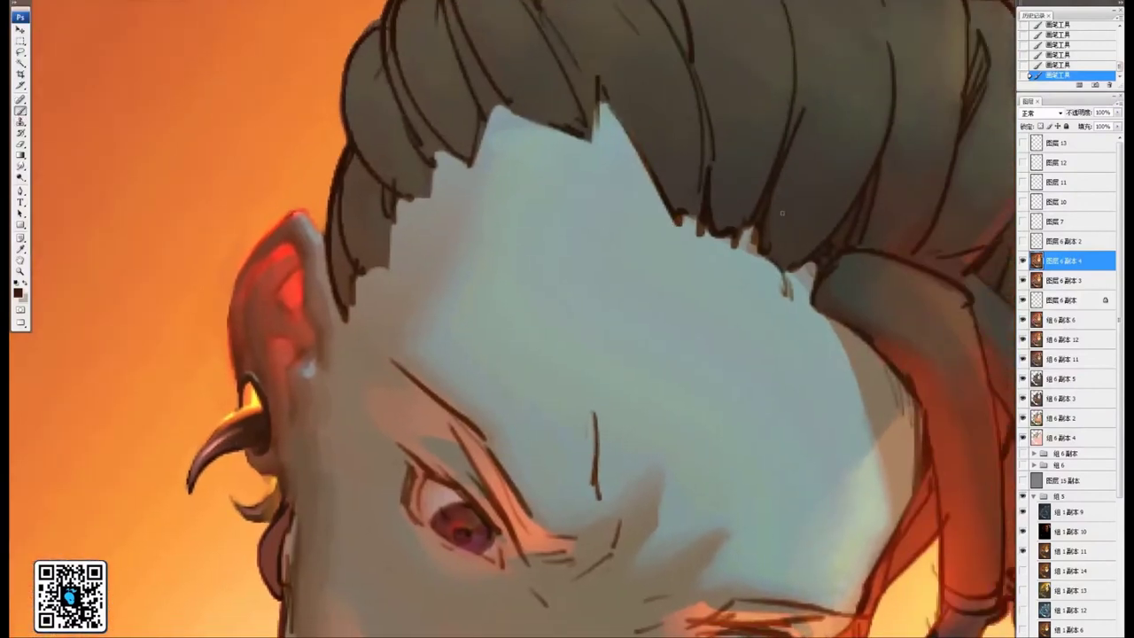
pyautogui.scroll(-3, 701, 307)
pyautogui.hscroll(-1, 508, 241)
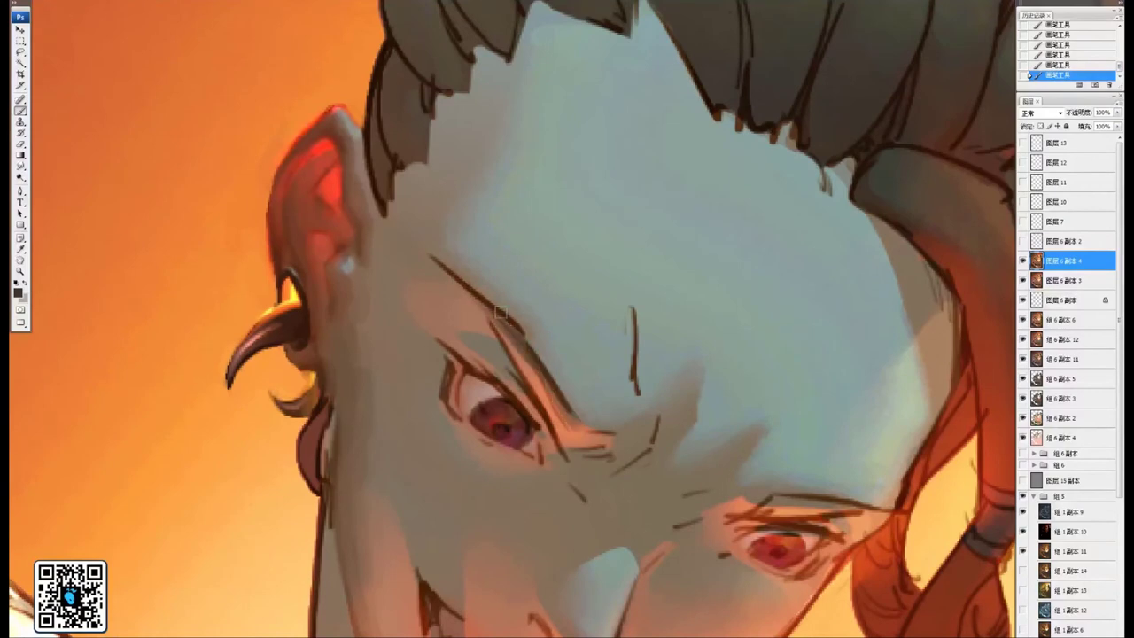
pyautogui.moveTo(501, 313)
pyautogui.mouseDown()
pyautogui.moveTo(579, 424)
pyautogui.moveTo(516, 334)
pyautogui.moveTo(590, 426)
pyautogui.moveTo(611, 400)
pyautogui.mouseUp()
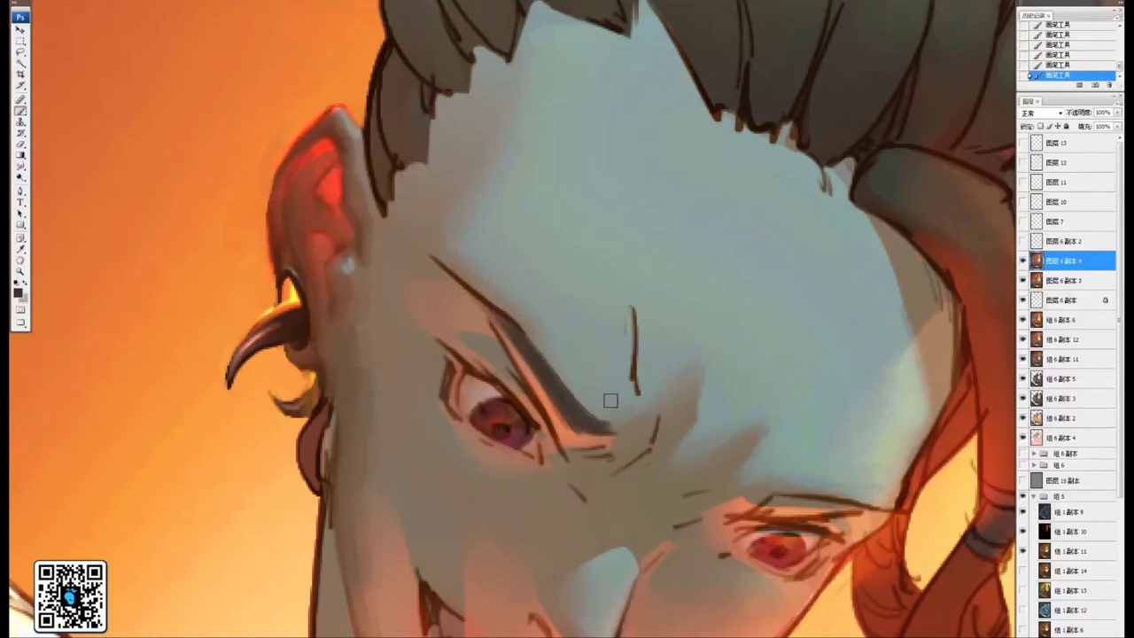
# Refine the outer half of the left eyebrow near its arch with a sampled dark brown
pyautogui.scroll(8, 742, 157)
pyautogui.hscroll(3, 742, 157)
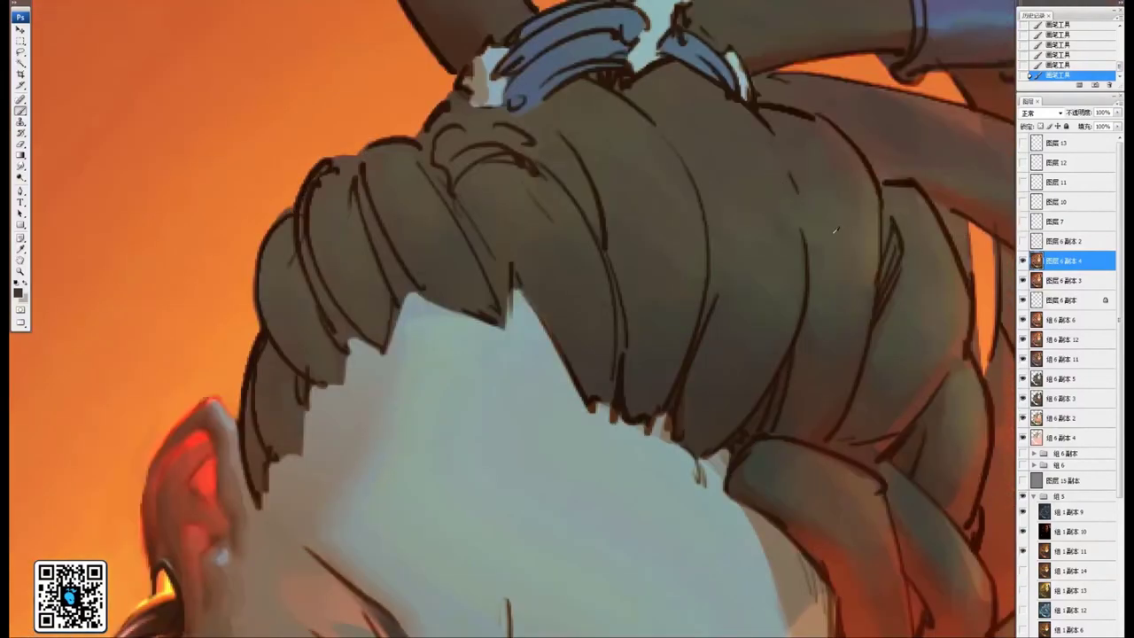
pyautogui.scroll(-8, 468, 450)
pyautogui.hscroll(-1, 467, 450)
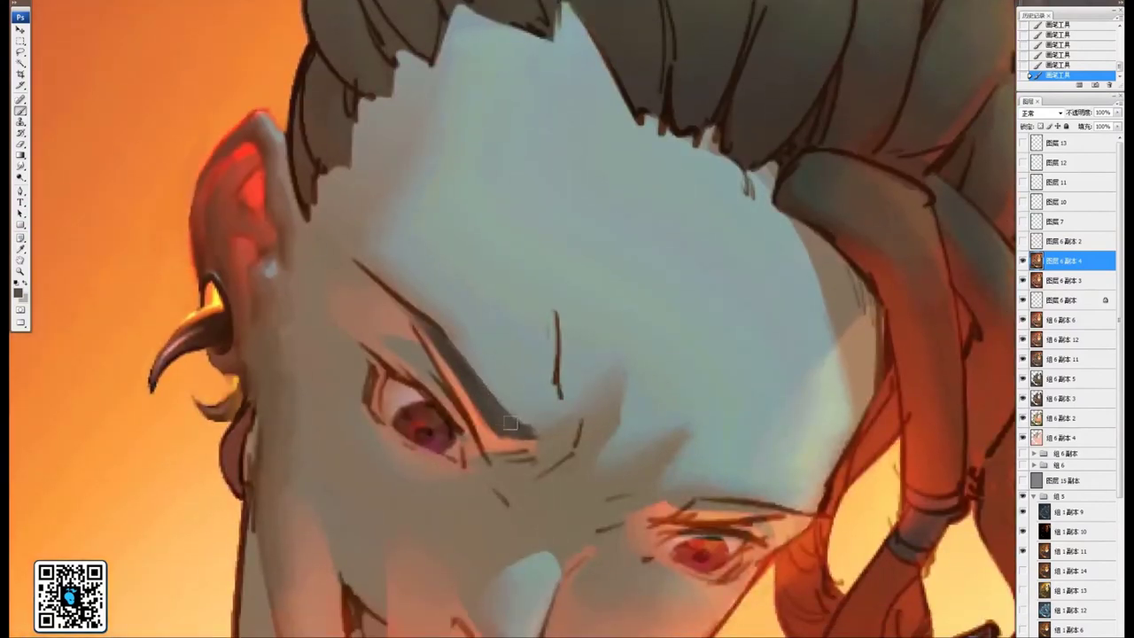
pyautogui.scroll(-1, 510, 424)
pyautogui.hscroll(1, 510, 423)
pyautogui.keyDown('alt'); pyautogui.click(388, 278); pyautogui.keyUp('alt')
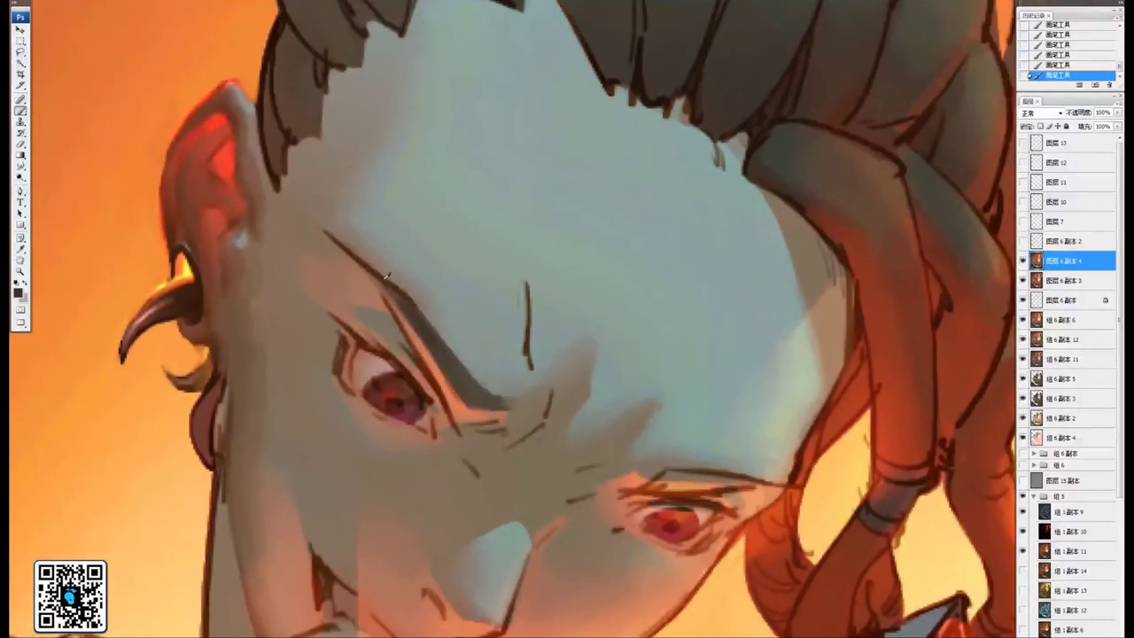
pyautogui.moveTo(396, 297); pyautogui.dragTo(442, 339)
# Fill in the right eyebrow with dark strokes along its line art and refine its edges with sampled tones
pyautogui.moveTo(606, 400); pyautogui.dragTo(452, 292)
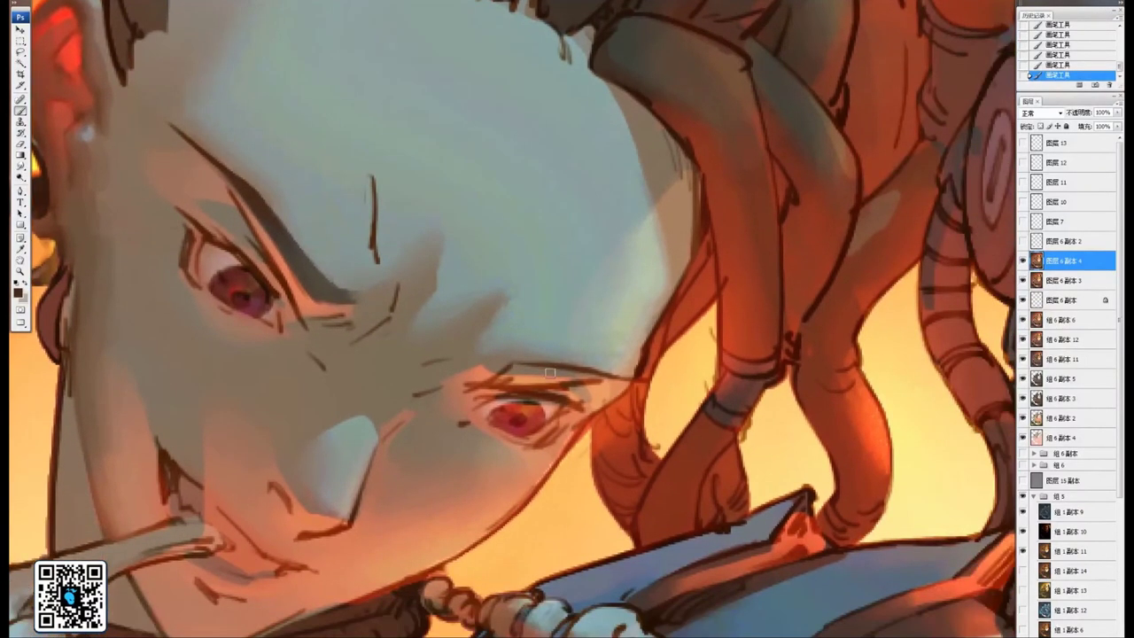
pyautogui.moveTo(507, 368); pyautogui.dragTo(620, 375)
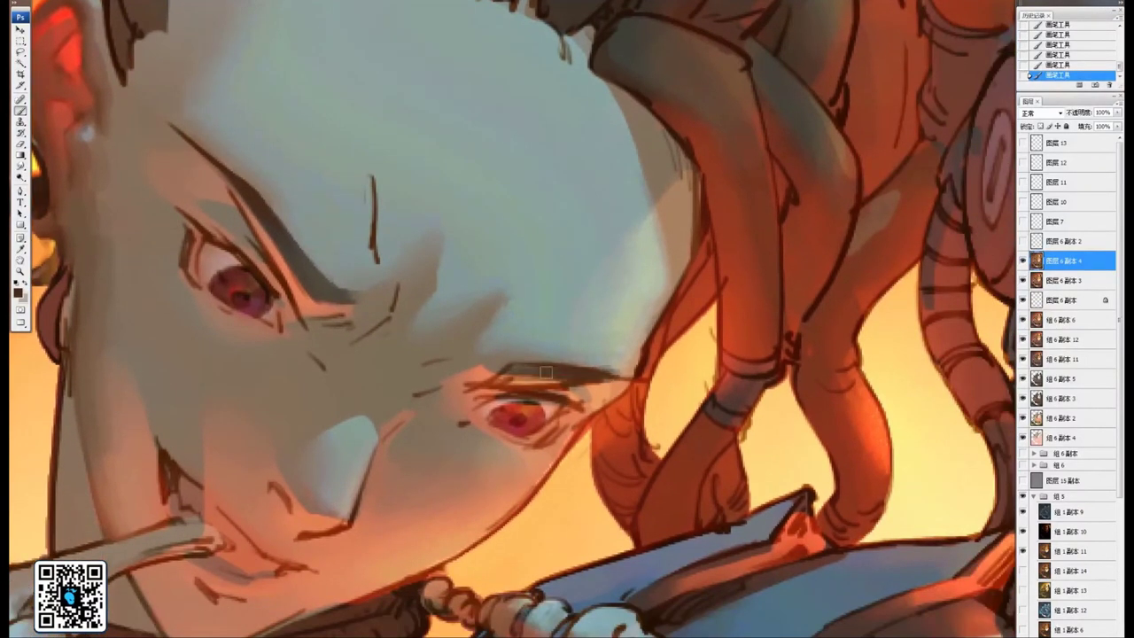
pyautogui.moveTo(546, 372)
pyautogui.mouseDown()
pyautogui.moveTo(629, 378)
pyautogui.moveTo(621, 367)
pyautogui.mouseUp()
pyautogui.keyDown('alt'); pyautogui.click(603, 355); pyautogui.keyUp('alt')
pyautogui.moveTo(479, 324); pyautogui.dragTo(624, 381)
pyautogui.keyDown('alt'); pyautogui.click(472, 342); pyautogui.keyUp('alt')
pyautogui.moveTo(638, 424)
pyautogui.mouseDown()
pyautogui.moveTo(618, 414)
pyautogui.moveTo(698, 414)
pyautogui.mouseUp()
# Soften the vertical frown line on the forehead into the skin with the Smudge tool
pyautogui.moveTo(589, 375); pyautogui.dragTo(730, 348)
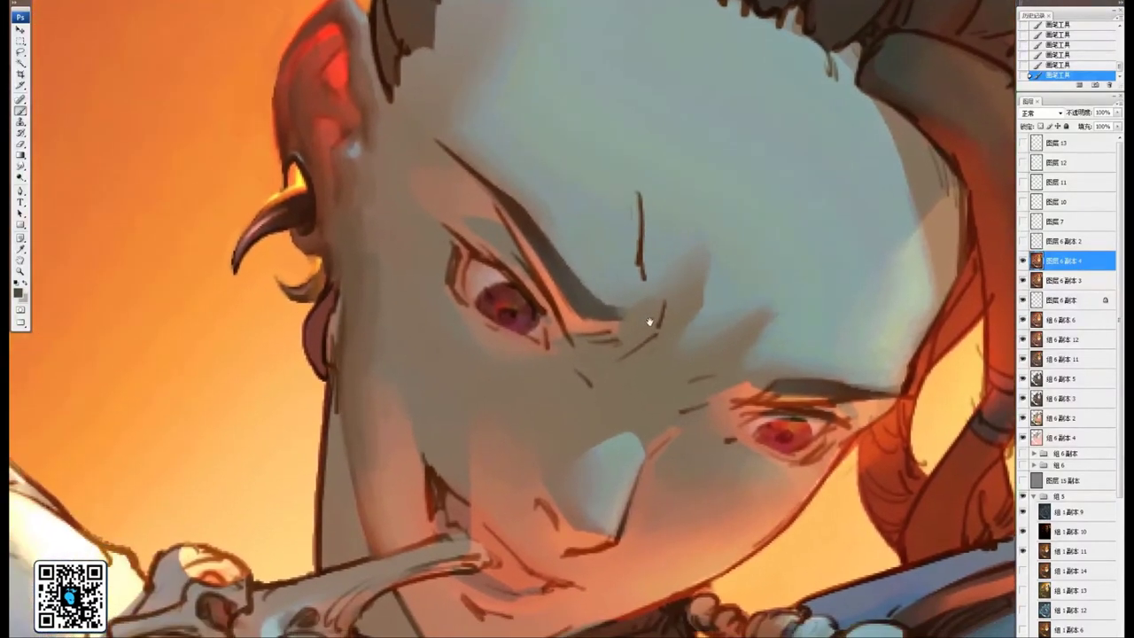
pyautogui.moveTo(644, 288); pyautogui.dragTo(629, 302)
pyautogui.click(21, 166)
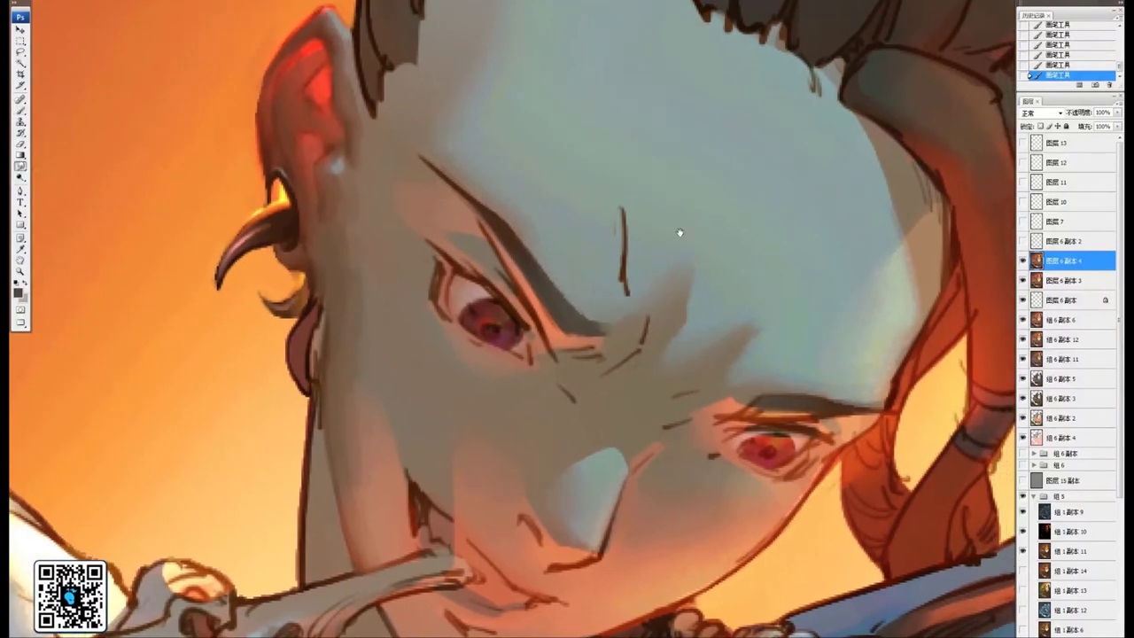
pyautogui.hscroll(-1, 679, 236)
pyautogui.scroll(-1, 678, 236)
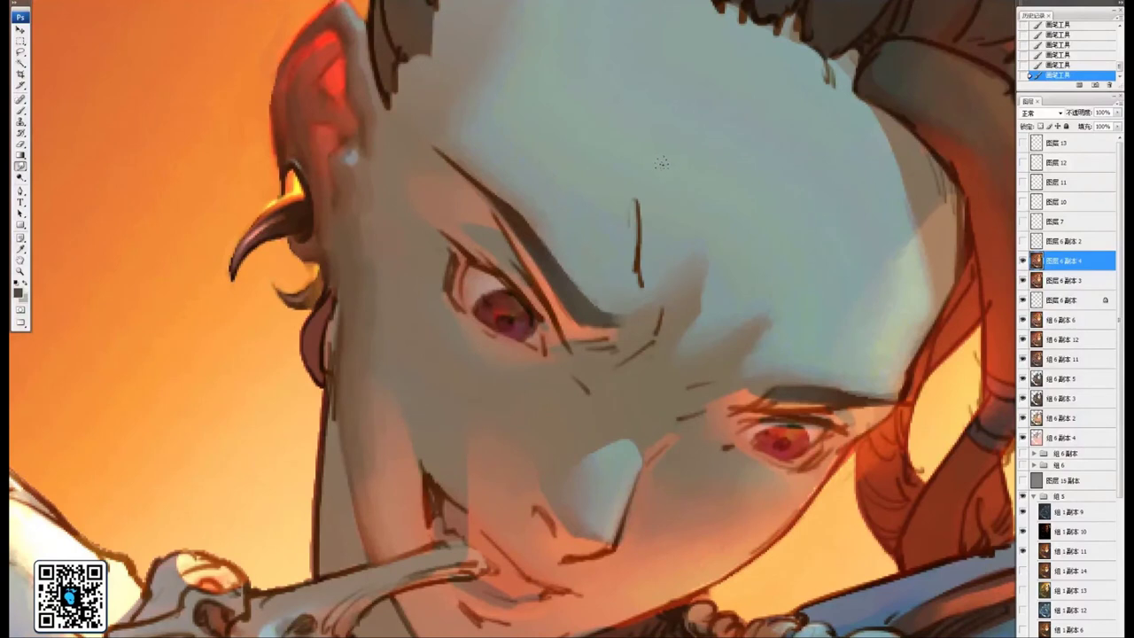
pyautogui.moveTo(658, 254)
pyautogui.mouseDown()
pyautogui.moveTo(682, 279)
pyautogui.moveTo(635, 226)
pyautogui.moveTo(663, 293)
pyautogui.moveTo(647, 245)
pyautogui.mouseUp()
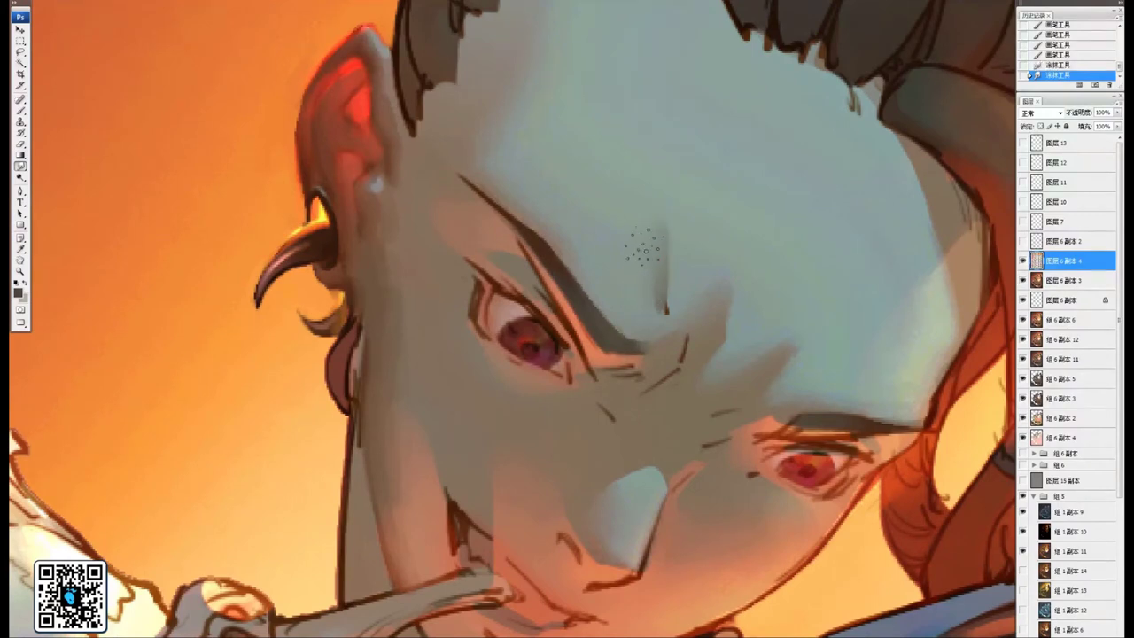
# Smudge the crease lines between the eyebrows and the lines on the nose bridge and nose tip into the skin
pyautogui.moveTo(655, 315)
pyautogui.mouseDown()
pyautogui.moveTo(653, 252)
pyautogui.moveTo(682, 291)
pyautogui.moveTo(653, 317)
pyautogui.moveTo(632, 304)
pyautogui.mouseUp()
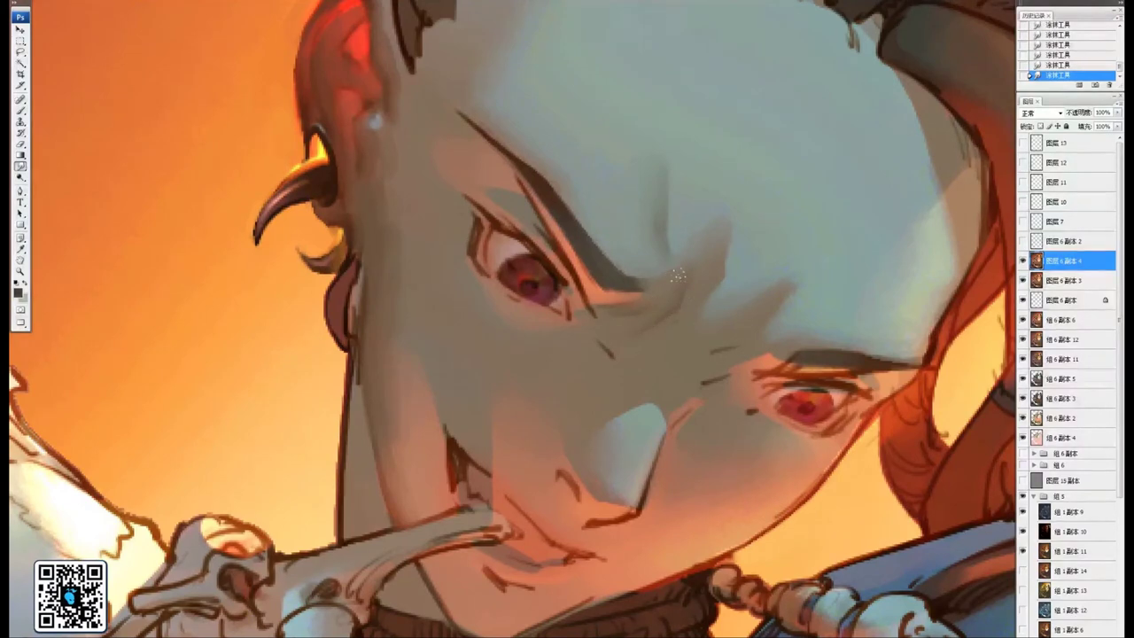
pyautogui.moveTo(736, 351); pyautogui.dragTo(807, 397)
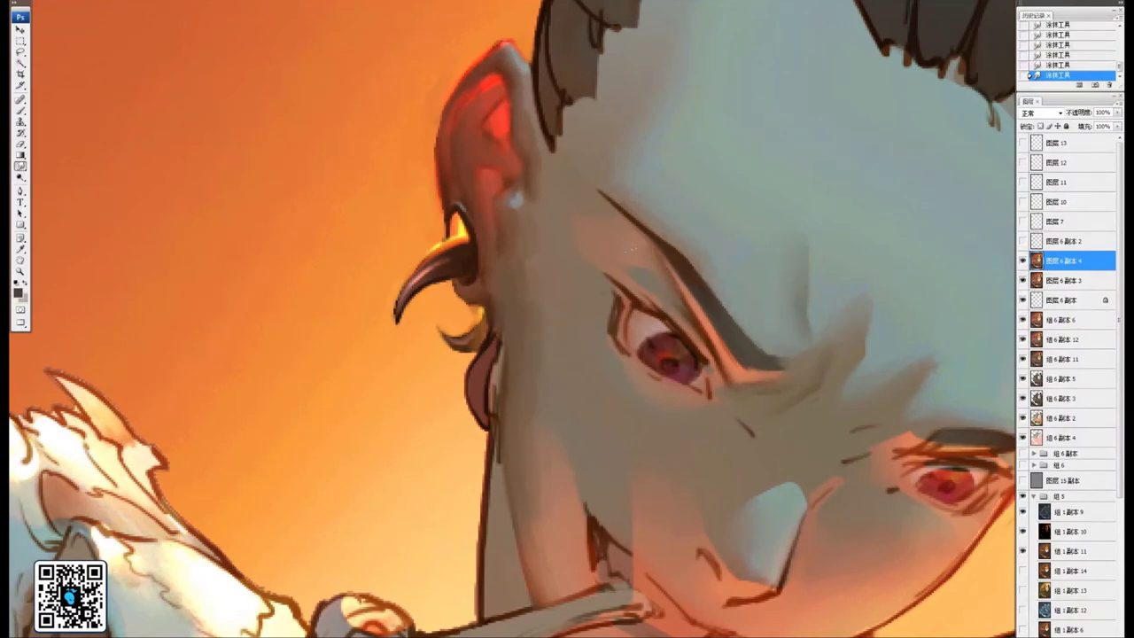
pyautogui.moveTo(696, 324); pyautogui.dragTo(661, 263)
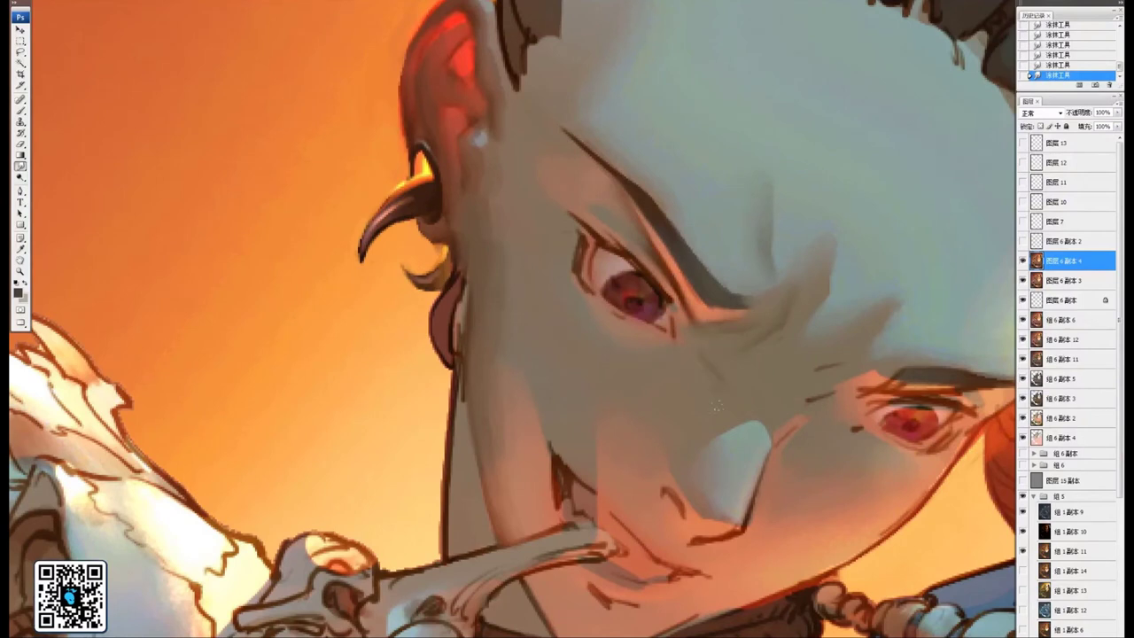
pyautogui.moveTo(822, 365); pyautogui.dragTo(751, 346)
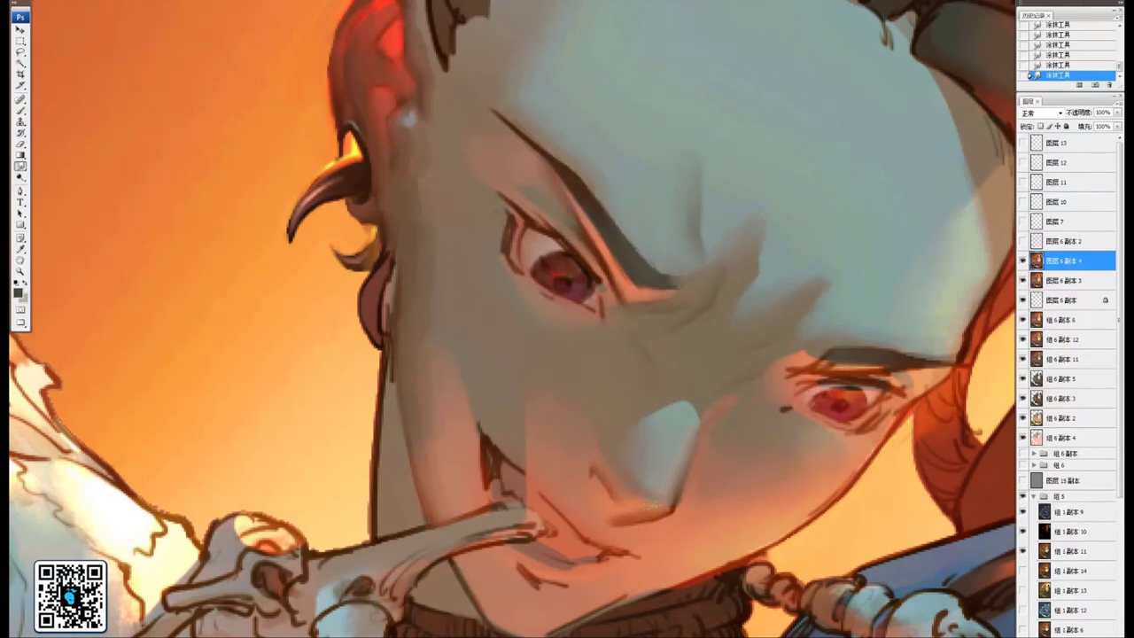
# Smudge the line art around the outer corners and lids of both eyes into the surrounding skin tones
pyautogui.moveTo(554, 217); pyautogui.dragTo(637, 369)
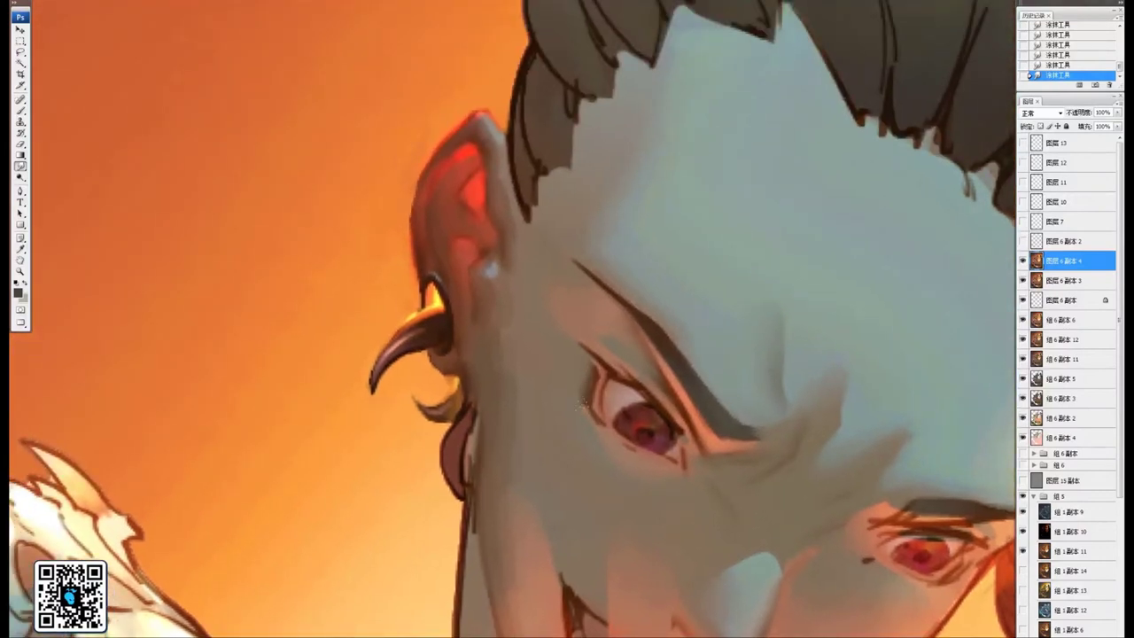
pyautogui.moveTo(619, 345)
pyautogui.mouseDown()
pyautogui.moveTo(665, 411)
pyautogui.moveTo(654, 433)
pyautogui.mouseUp()
pyautogui.moveTo(790, 481); pyautogui.dragTo(450, 305)
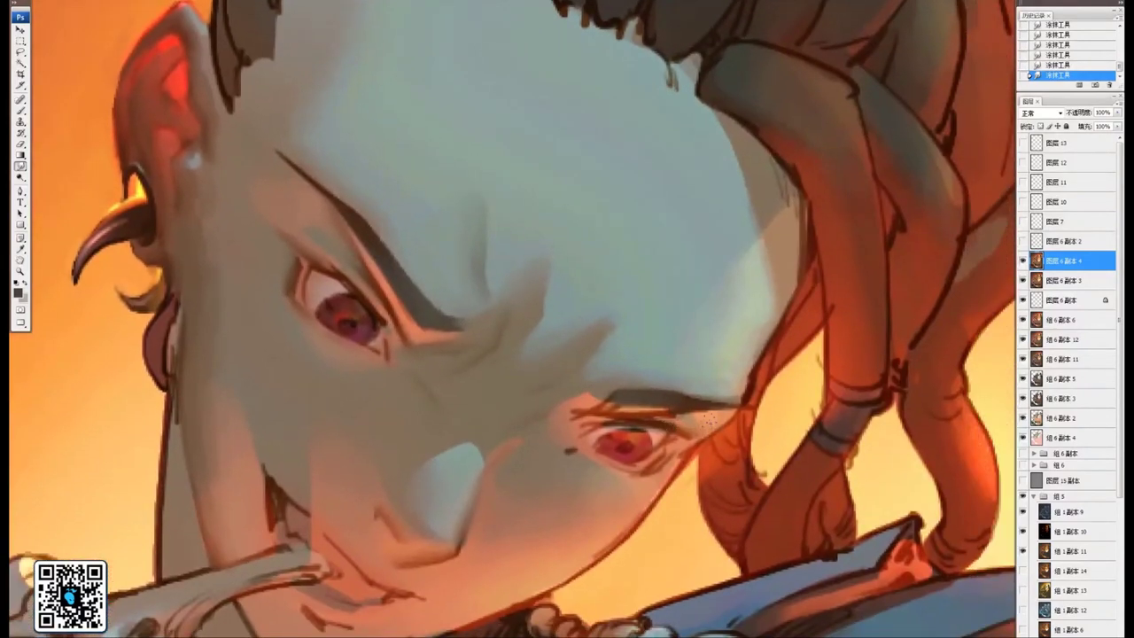
pyautogui.moveTo(639, 479); pyautogui.dragTo(723, 364)
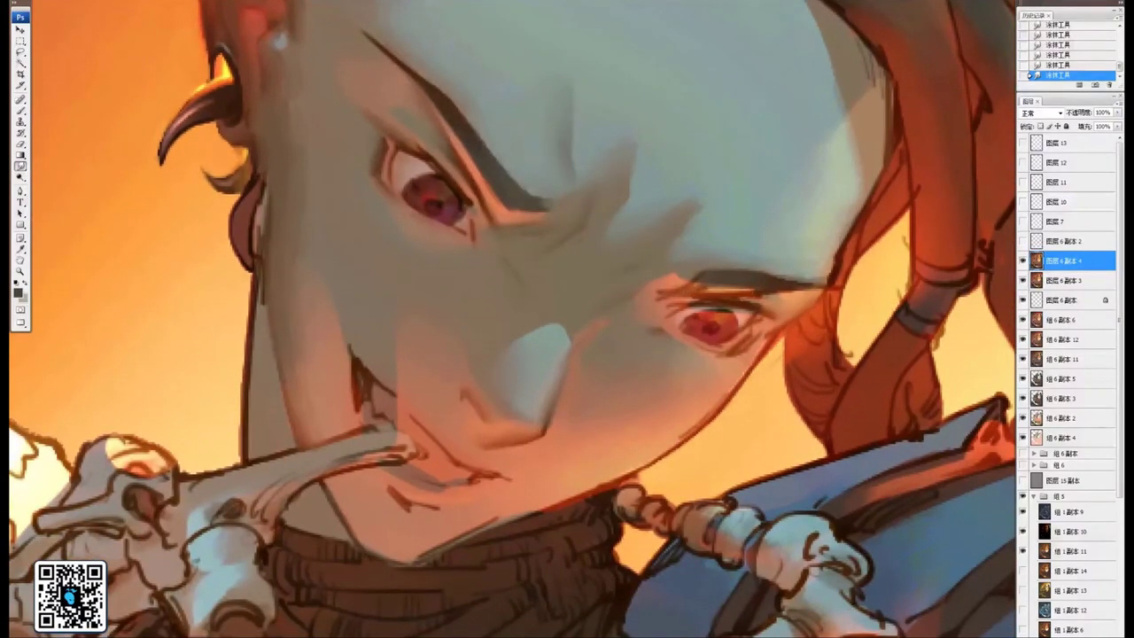
pyautogui.moveTo(676, 363); pyautogui.dragTo(729, 283)
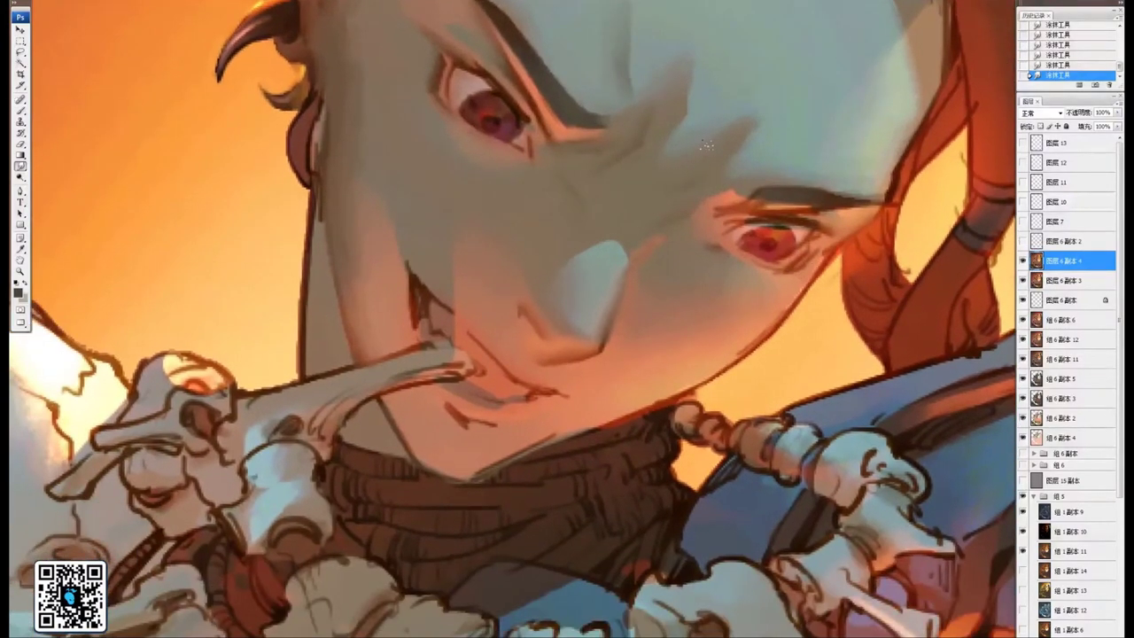
# Smudge the outline of the right cheek and jaw down to the chin
pyautogui.moveTo(687, 303); pyautogui.dragTo(680, 305)
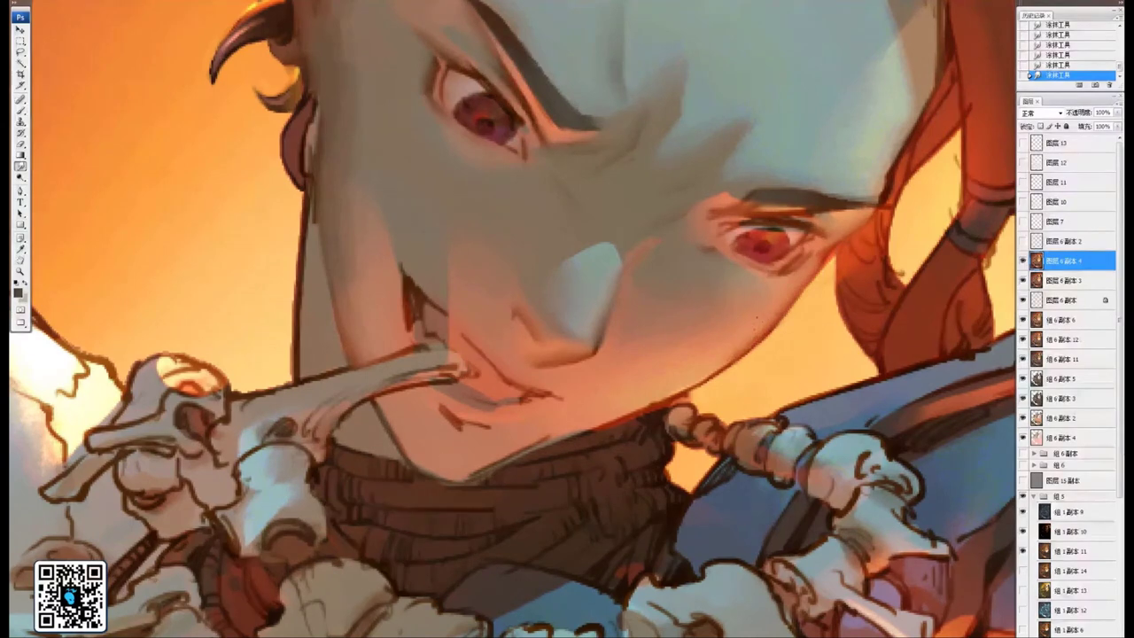
pyautogui.moveTo(704, 375); pyautogui.dragTo(901, 265)
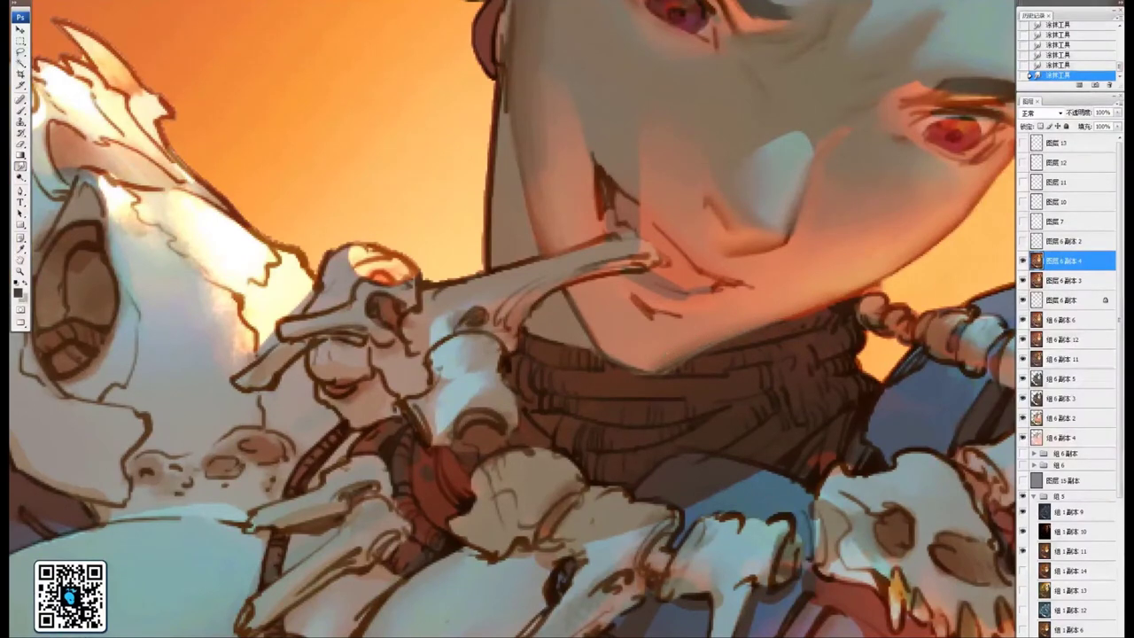
pyautogui.moveTo(654, 326); pyautogui.dragTo(664, 379)
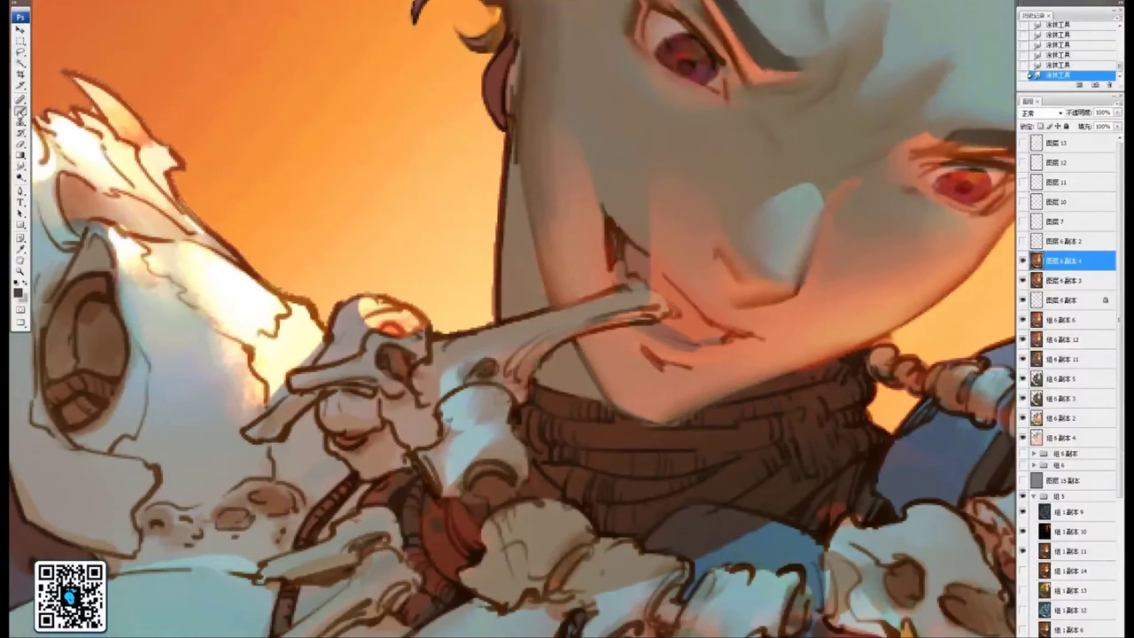
# Repaint the left jaw edge below the bone and the tip of the chin with brush strokes in sampled skin tones
pyautogui.moveTo(547, 206); pyautogui.dragTo(532, 162)
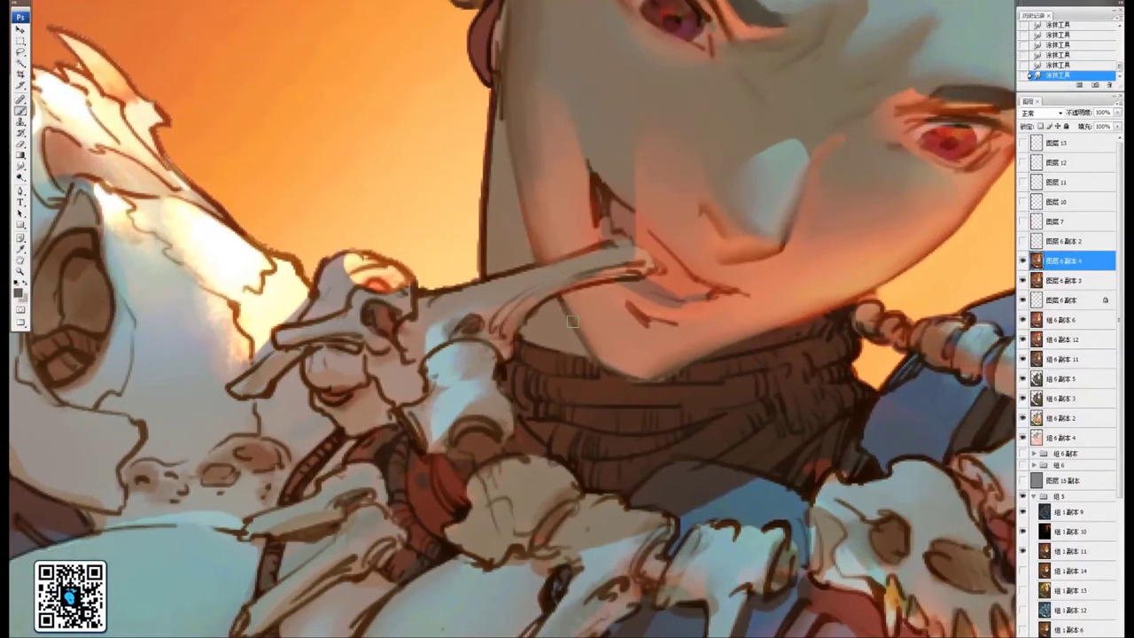
pyautogui.moveTo(580, 303); pyautogui.dragTo(614, 361)
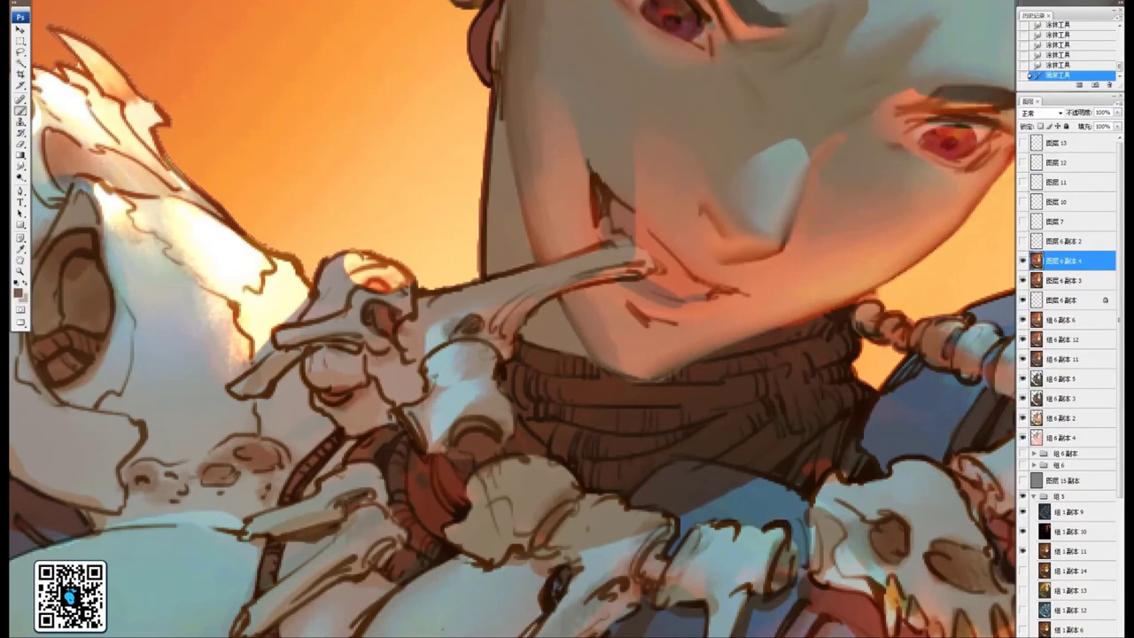
pyautogui.keyDown('alt'); pyautogui.click(602, 319); pyautogui.keyUp('alt')
pyautogui.moveTo(582, 303)
pyautogui.mouseDown()
pyautogui.moveTo(644, 366)
pyautogui.moveTo(617, 361)
pyautogui.mouseUp()
pyautogui.moveTo(622, 365)
pyautogui.mouseDown()
pyautogui.moveTo(602, 342)
pyautogui.moveTo(635, 355)
pyautogui.moveTo(595, 351)
pyautogui.moveTo(618, 363)
pyautogui.moveTo(654, 369)
pyautogui.mouseUp()
pyautogui.keyDown('alt'); pyautogui.click(623, 363); pyautogui.keyUp('alt')
# Shade the strip of neck behind the jaw, above the bone, with sampled dark reddish brown tones
pyautogui.moveTo(577, 268); pyautogui.dragTo(685, 429)
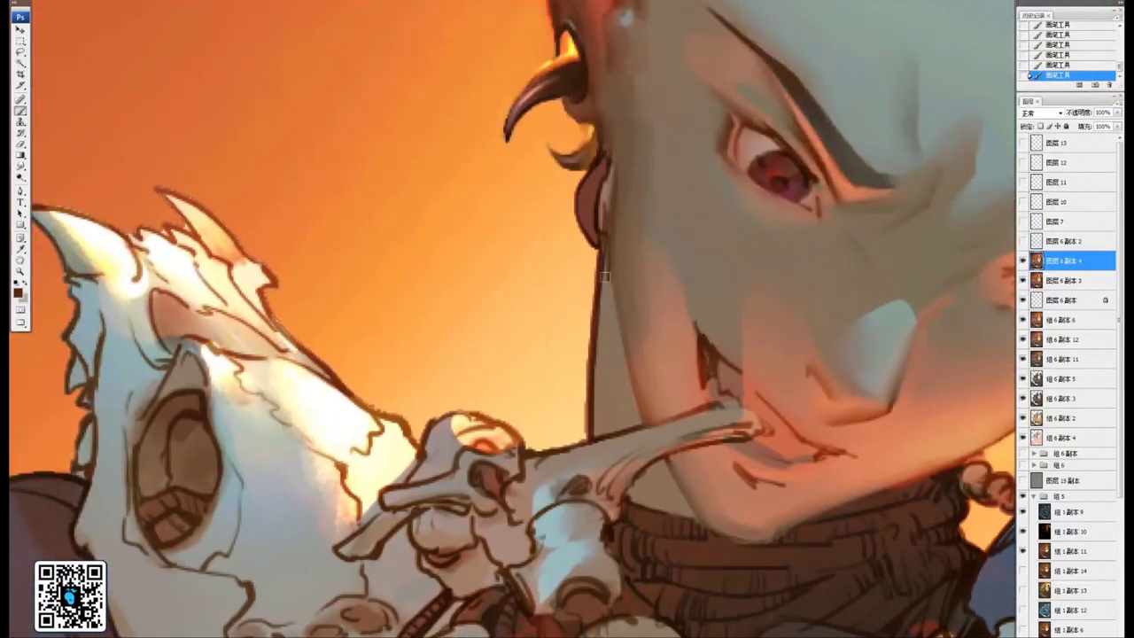
pyautogui.moveTo(605, 277)
pyautogui.mouseDown()
pyautogui.moveTo(599, 406)
pyautogui.moveTo(599, 337)
pyautogui.moveTo(597, 371)
pyautogui.moveTo(600, 341)
pyautogui.moveTo(602, 389)
pyautogui.moveTo(612, 315)
pyautogui.moveTo(630, 401)
pyautogui.mouseUp()
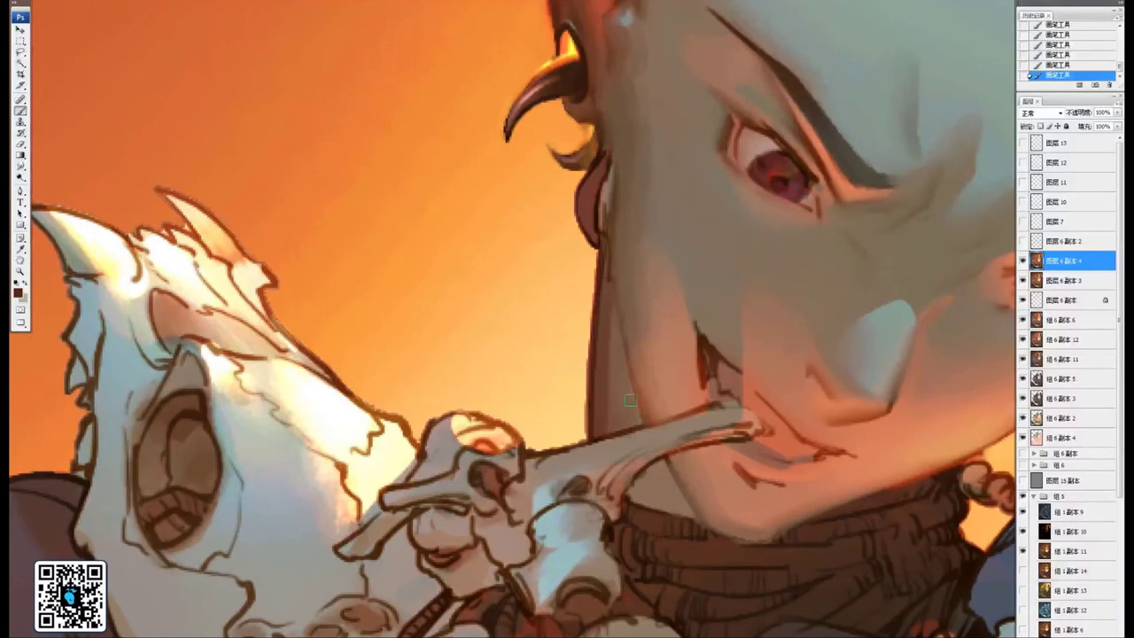
pyautogui.keyDown('alt'); pyautogui.click(609, 352); pyautogui.keyUp('alt')
pyautogui.moveTo(604, 309); pyautogui.dragTo(612, 354)
pyautogui.moveTo(599, 301); pyautogui.dragTo(595, 389)
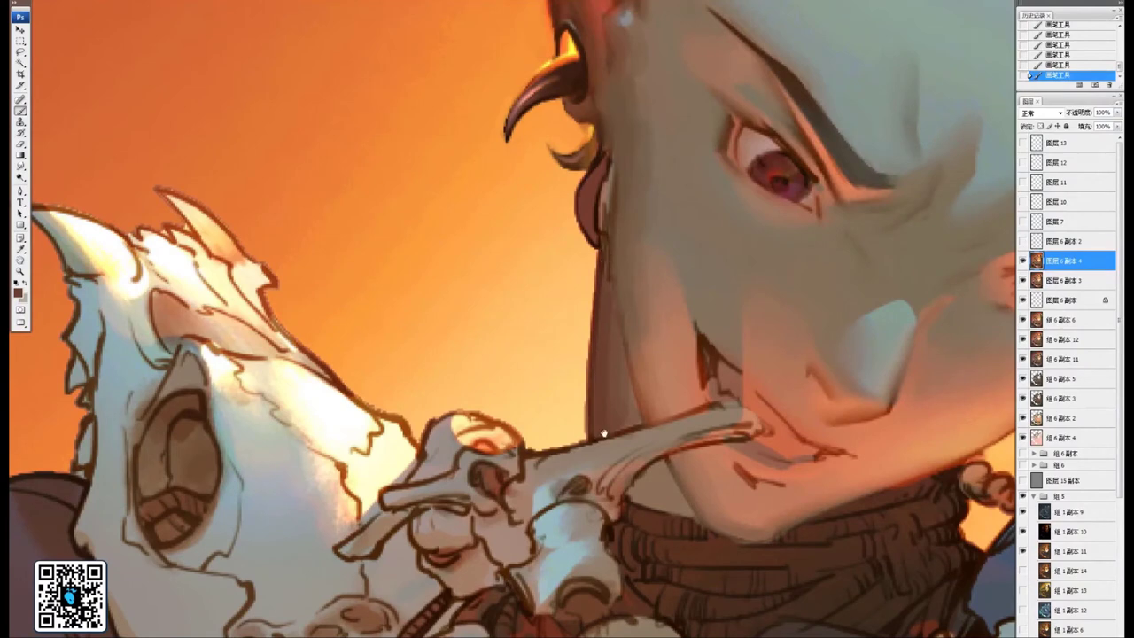
# Repaint the patch of neck below the bone, between the jaw and the scarf, over its line art in sampled skin tones
pyautogui.moveTo(604, 433); pyautogui.dragTo(595, 309)
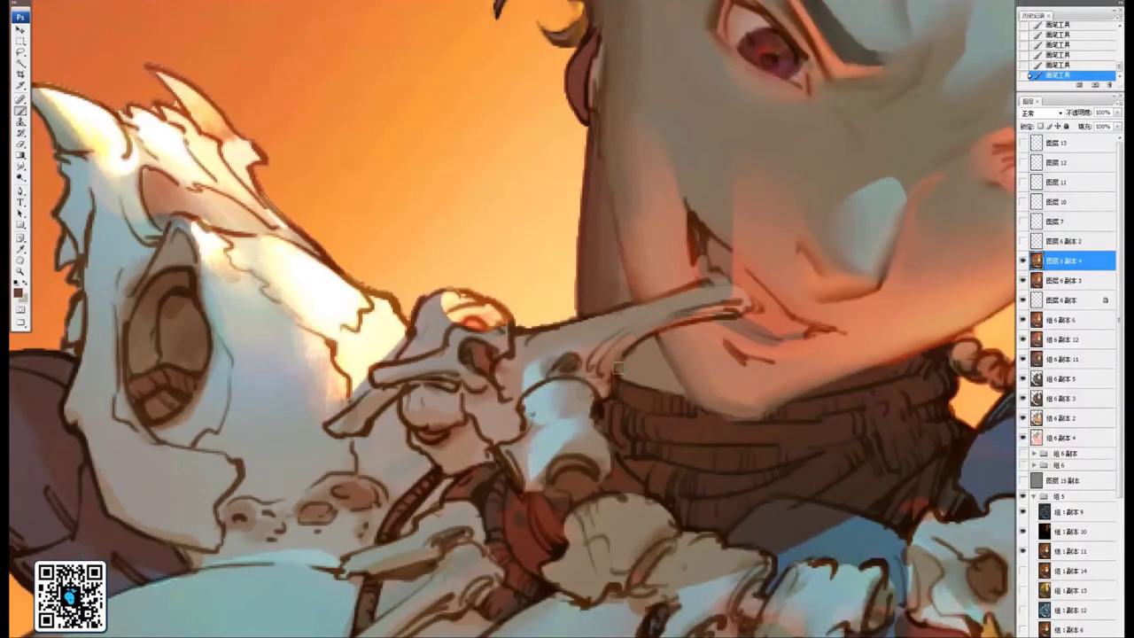
pyautogui.moveTo(620, 368)
pyautogui.mouseDown()
pyautogui.moveTo(629, 361)
pyautogui.moveTo(656, 381)
pyautogui.mouseUp()
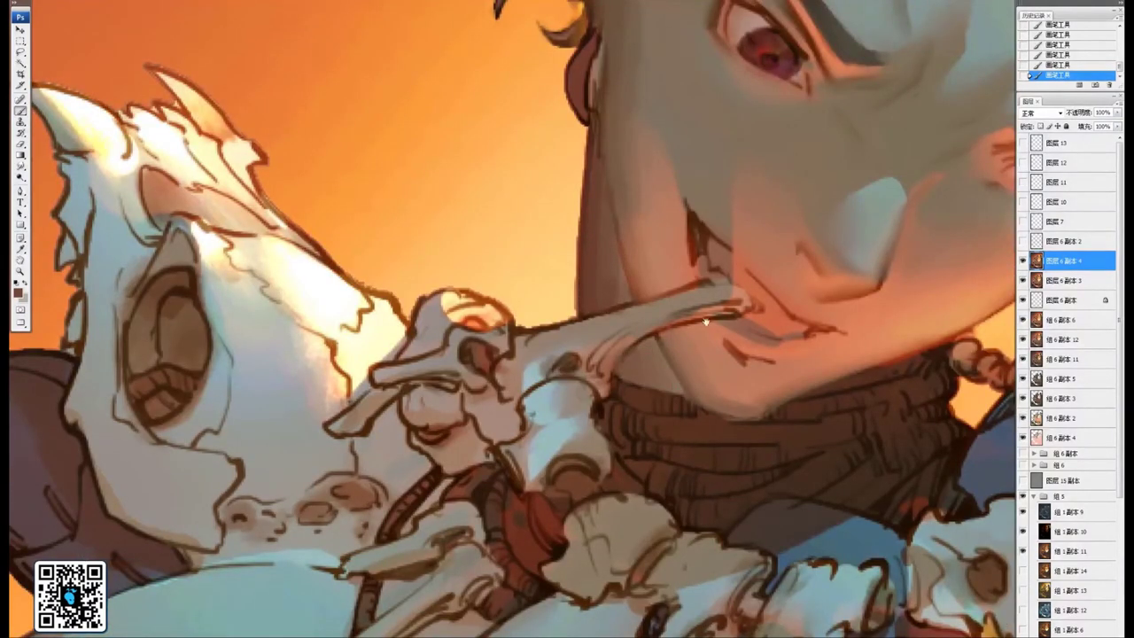
pyautogui.moveTo(706, 322); pyautogui.dragTo(666, 400)
pyautogui.keyDown('alt'); pyautogui.click(552, 165); pyautogui.keyUp('alt')
pyautogui.keyDown('alt'); pyautogui.click(656, 316); pyautogui.keyUp('alt')
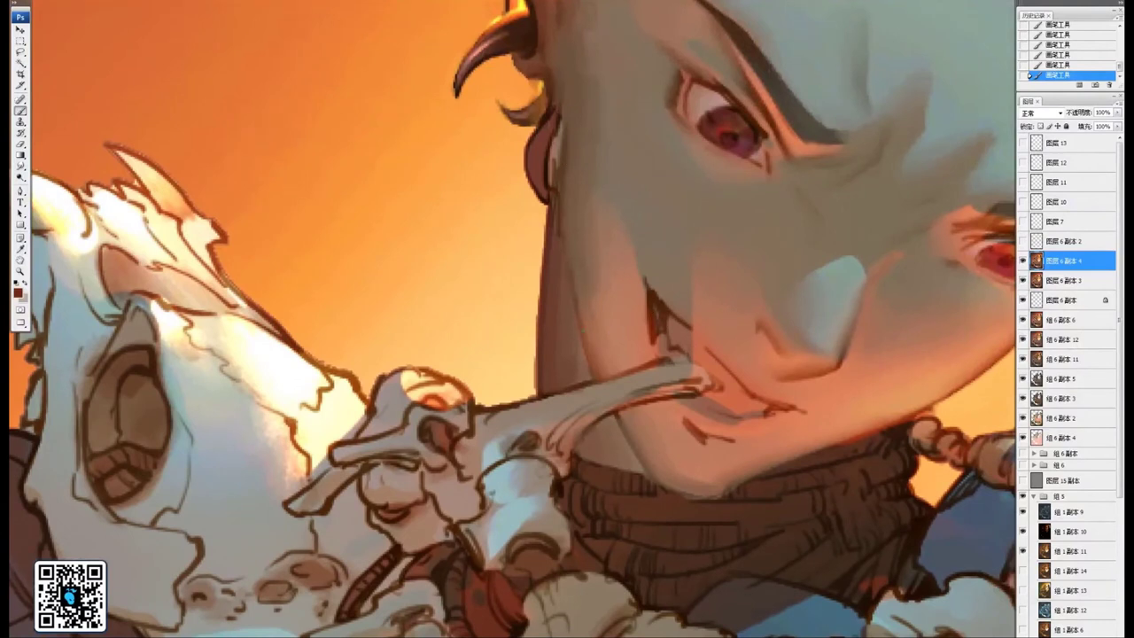
pyautogui.moveTo(640, 439); pyautogui.dragTo(614, 384)
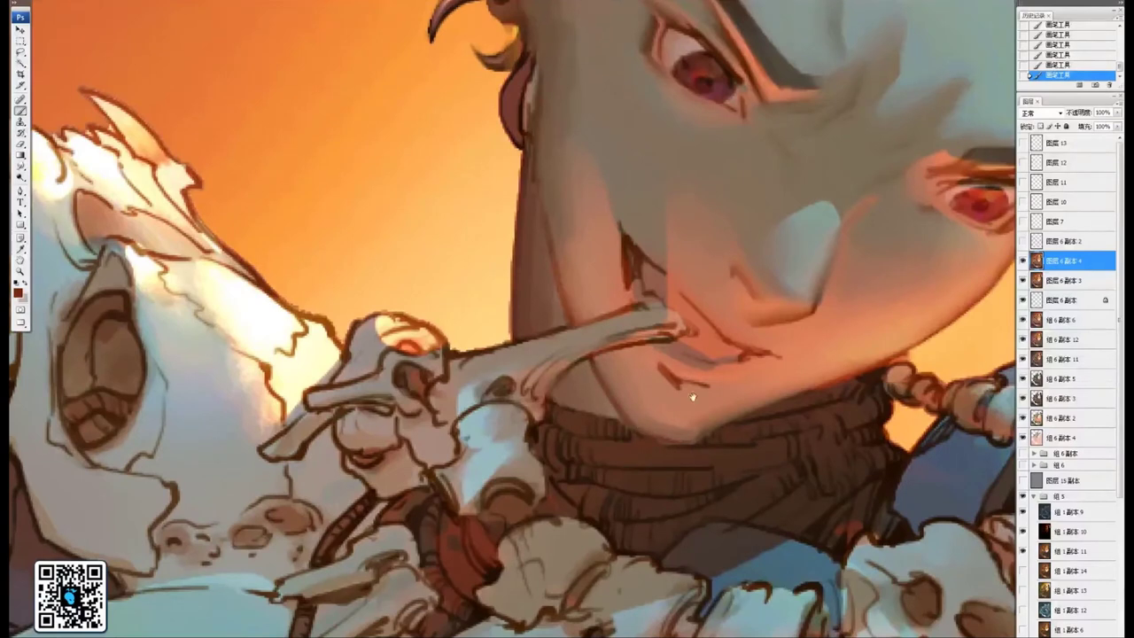
pyautogui.moveTo(693, 397); pyautogui.dragTo(635, 515)
pyautogui.moveTo(602, 400); pyautogui.dragTo(592, 351)
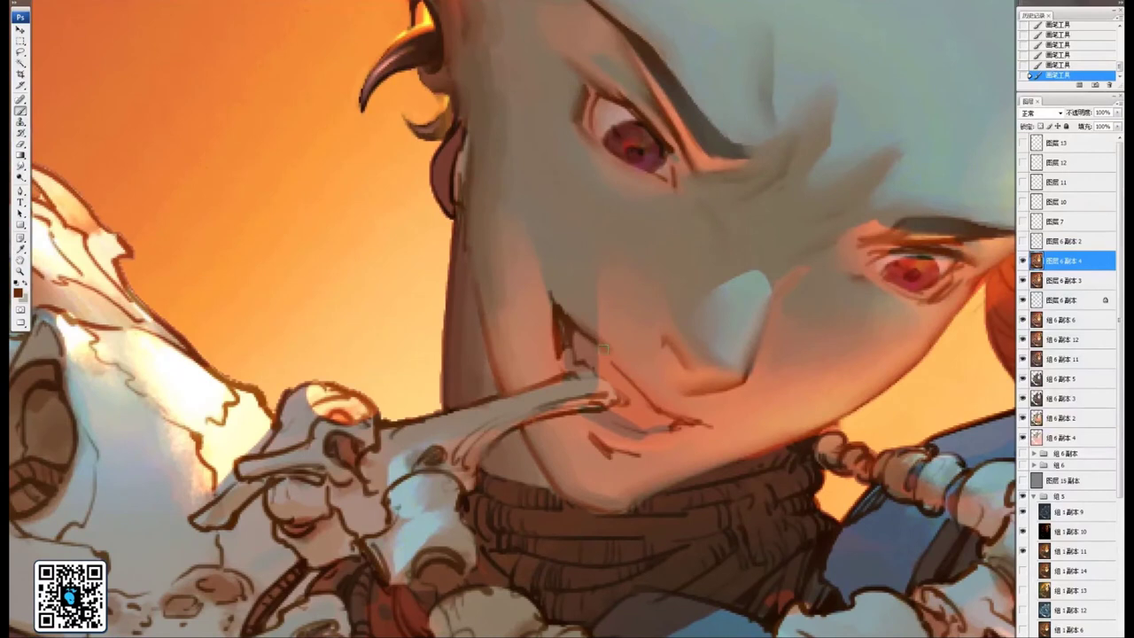
# Paint over the line of the upper lip below the nose with sampled reddish skin tones
pyautogui.keyDown('alt'); pyautogui.click(664, 408); pyautogui.keyUp('alt')
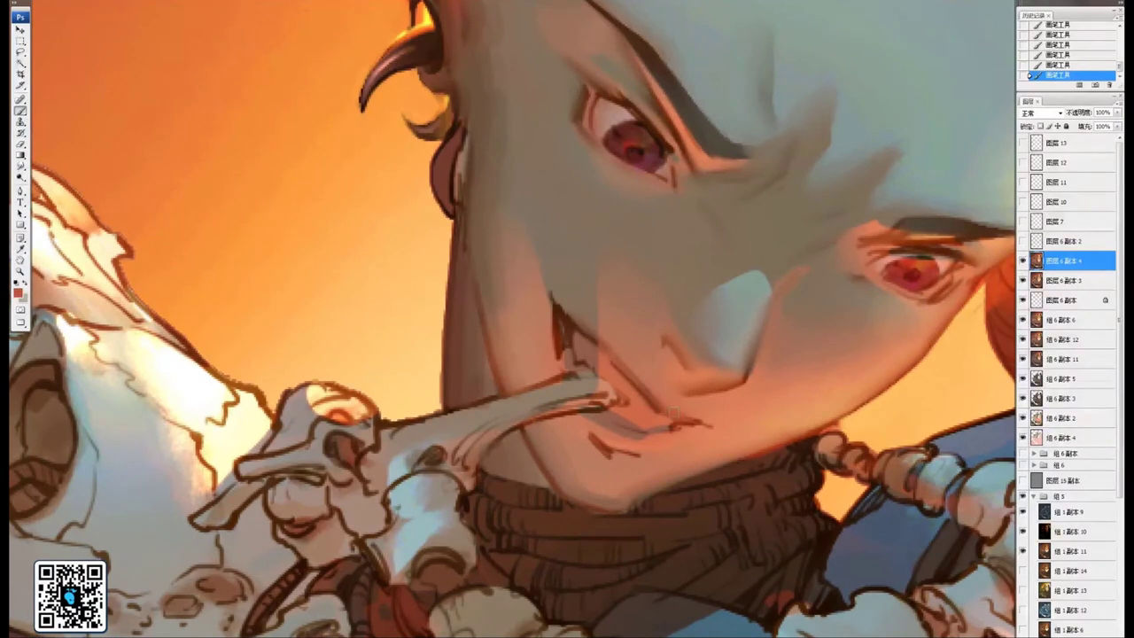
pyautogui.keyDown('alt'); pyautogui.click(675, 420); pyautogui.keyUp('alt')
pyautogui.keyDown('alt'); pyautogui.click(672, 413); pyautogui.keyUp('alt')
pyautogui.moveTo(676, 409); pyautogui.dragTo(696, 419)
pyautogui.keyDown('alt'); pyautogui.click(687, 404); pyautogui.keyUp('alt')
pyautogui.keyDown('alt'); pyautogui.click(570, 312); pyautogui.keyUp('alt')
pyautogui.moveTo(545, 264); pyautogui.dragTo(614, 386)
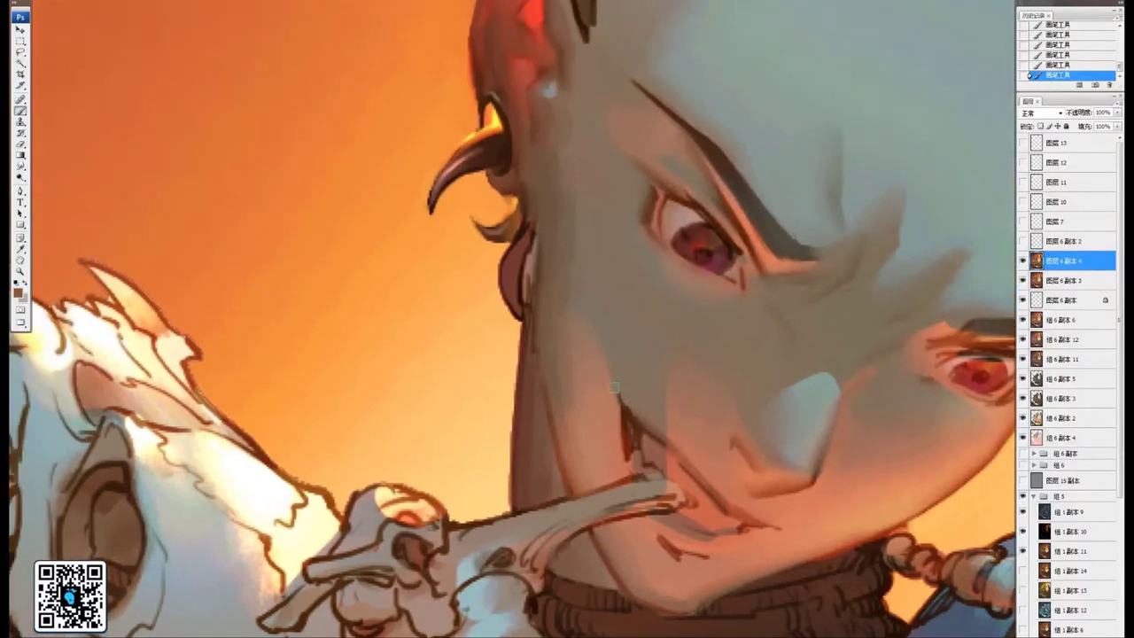
# Paint a light skin highlight on the cheek just above the raised corner of the mouth and blend its edges
pyautogui.keyDown('alt'); pyautogui.click(656, 400); pyautogui.keyUp('alt')
pyautogui.hotkey('alt', 'space')
pyautogui.moveTo(805, 526); pyautogui.dragTo(742, 372)
pyautogui.moveTo(684, 329); pyautogui.dragTo(673, 364)
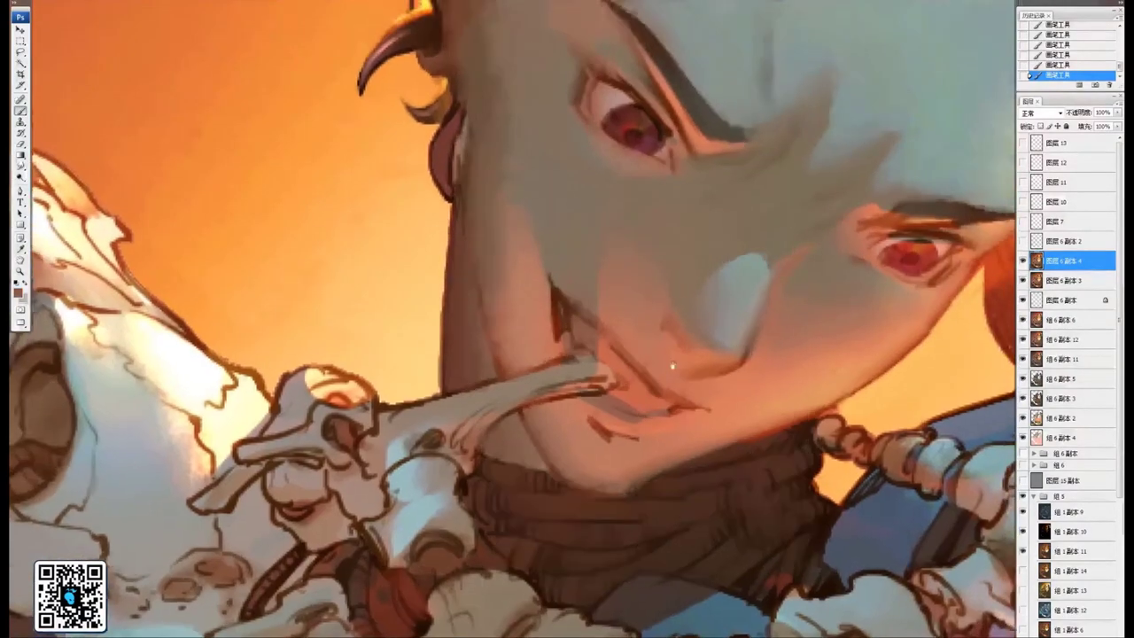
pyautogui.moveTo(746, 407); pyautogui.dragTo(736, 458)
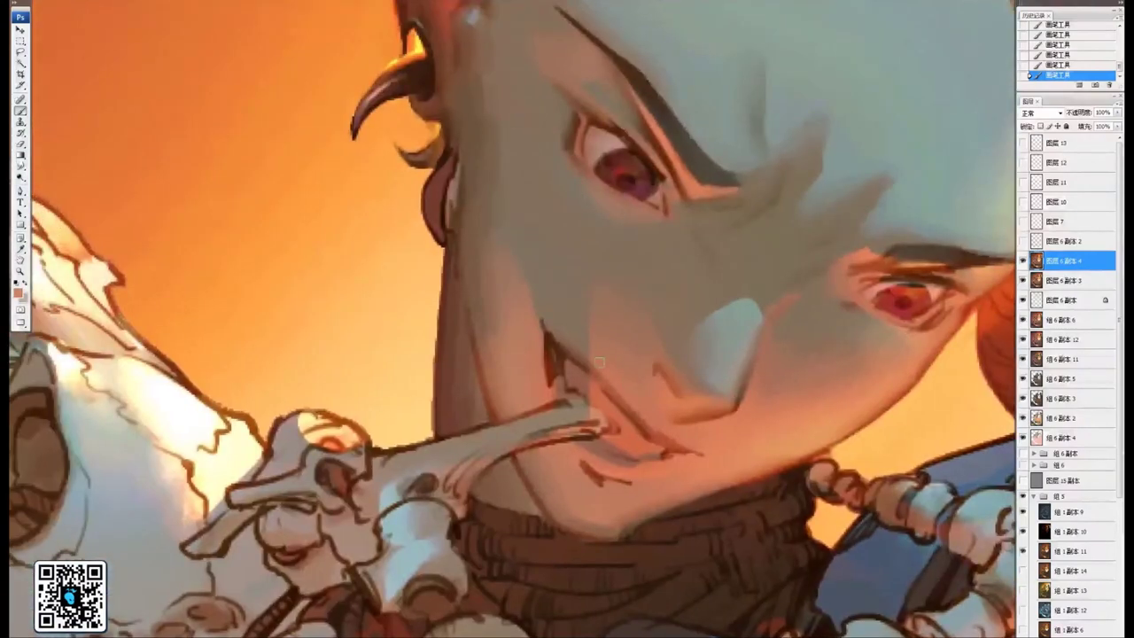
pyautogui.moveTo(537, 311)
pyautogui.mouseDown()
pyautogui.moveTo(617, 369)
pyautogui.moveTo(631, 365)
pyautogui.mouseUp()
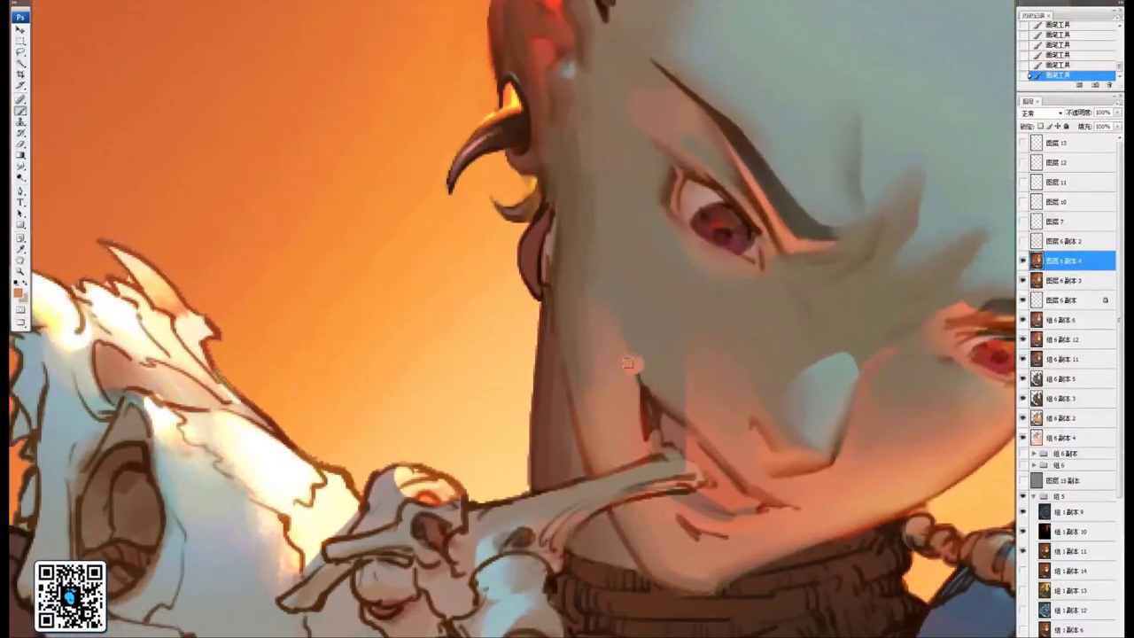
pyautogui.moveTo(710, 359)
pyautogui.mouseDown()
pyautogui.moveTo(628, 263)
pyautogui.moveTo(536, 266)
pyautogui.mouseUp()
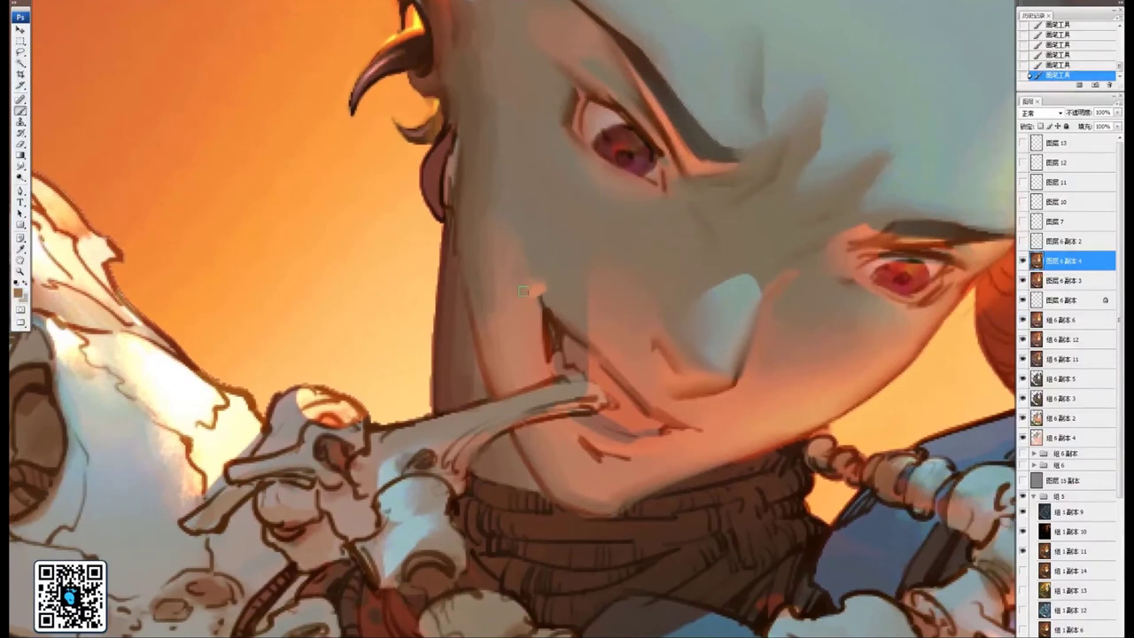
pyautogui.keyDown('alt'); pyautogui.click(550, 320); pyautogui.keyUp('alt')
pyautogui.moveTo(545, 298)
pyautogui.mouseDown()
pyautogui.moveTo(555, 307)
pyautogui.moveTo(551, 293)
pyautogui.mouseUp()
pyautogui.keyDown('alt'); pyautogui.click(564, 307); pyautogui.keyUp('alt')
pyautogui.keyDown('alt'); pyautogui.click(543, 301); pyautogui.keyUp('alt')
pyautogui.moveTo(661, 299)
pyautogui.mouseDown()
pyautogui.moveTo(603, 303)
pyautogui.moveTo(597, 347)
pyautogui.mouseUp()
# Paint over the nostril outline and the underside of the nose with sampled light orange skin tones
pyautogui.keyDown('alt'); pyautogui.click(604, 346); pyautogui.keyUp('alt')
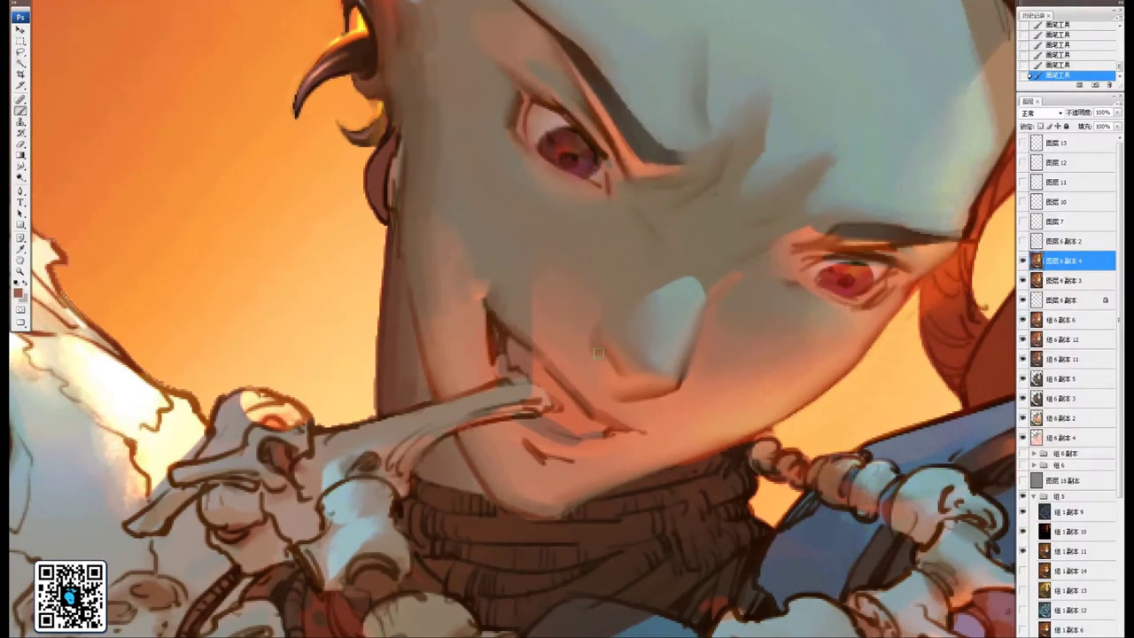
pyautogui.moveTo(579, 323); pyautogui.dragTo(583, 295)
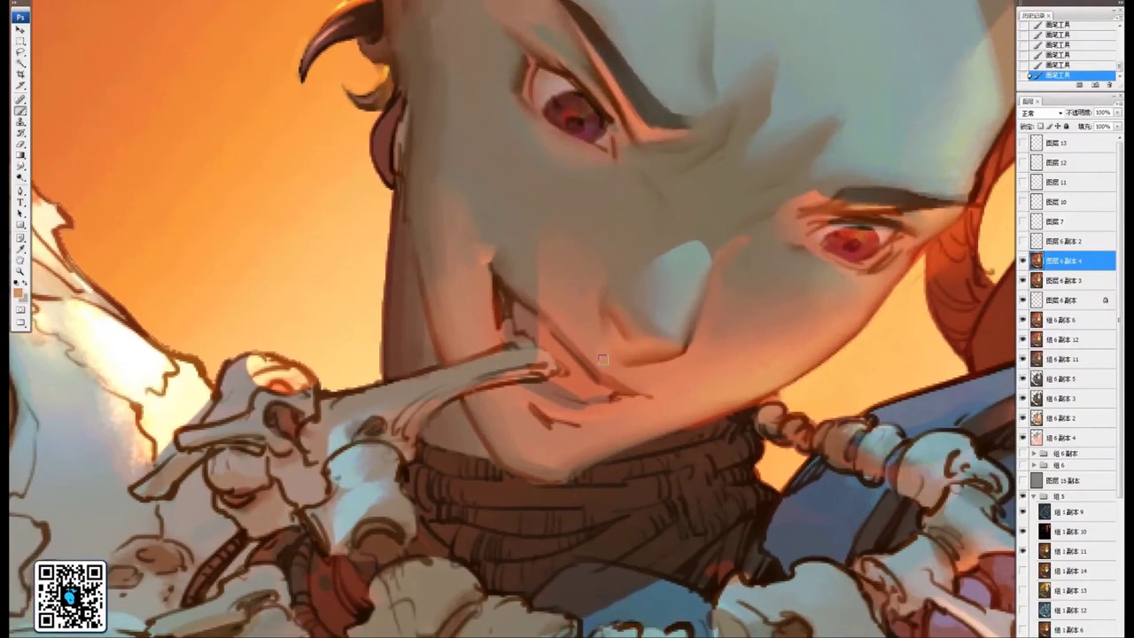
pyautogui.keyDown('alt'); pyautogui.click(628, 351); pyautogui.keyUp('alt')
pyautogui.keyDown('alt'); pyautogui.click(622, 365); pyautogui.keyUp('alt')
pyautogui.moveTo(625, 374); pyautogui.dragTo(638, 385)
pyautogui.click(639, 369)
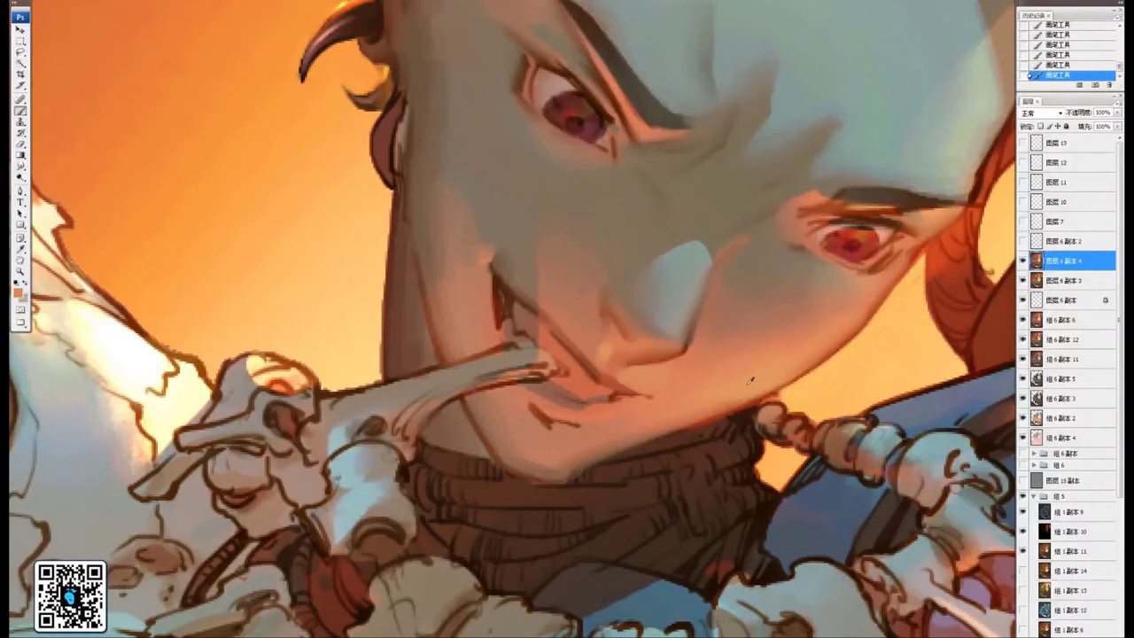
# Brush a warm highlight onto the skin between the nostril and the upper lip, blending it with sampled tones
pyautogui.keyDown('alt'); pyautogui.click(748, 384); pyautogui.keyUp('alt')
pyautogui.moveTo(634, 380)
pyautogui.mouseDown()
pyautogui.moveTo(649, 378)
pyautogui.moveTo(659, 405)
pyautogui.mouseUp()
pyautogui.keyDown('alt'); pyautogui.click(682, 372); pyautogui.keyUp('alt')
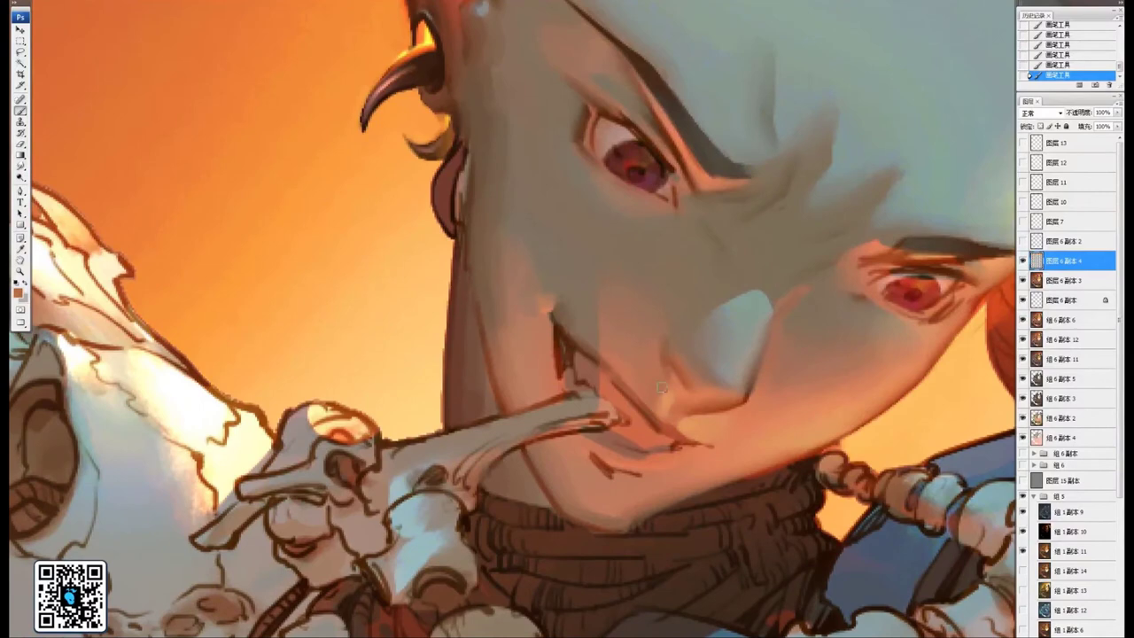
pyautogui.keyDown('alt'); pyautogui.click(690, 423); pyautogui.keyUp('alt')
pyautogui.moveTo(683, 446); pyautogui.dragTo(673, 403)
pyautogui.moveTo(694, 296); pyautogui.dragTo(633, 403)
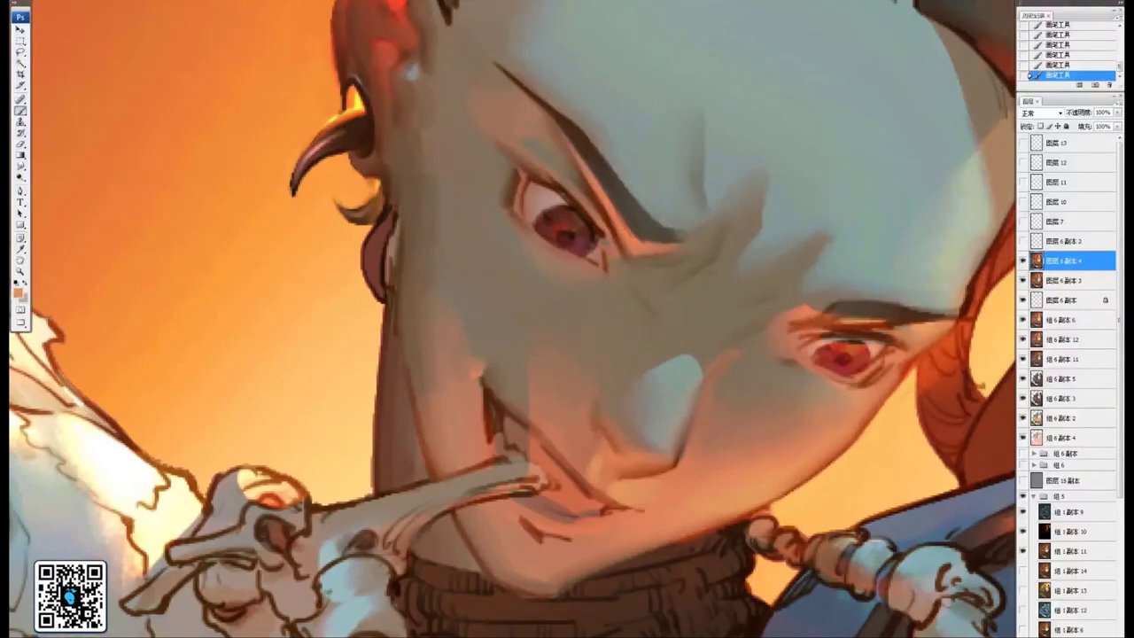
pyautogui.moveTo(529, 220)
pyautogui.mouseDown()
pyautogui.moveTo(571, 229)
pyautogui.moveTo(594, 302)
pyautogui.mouseUp()
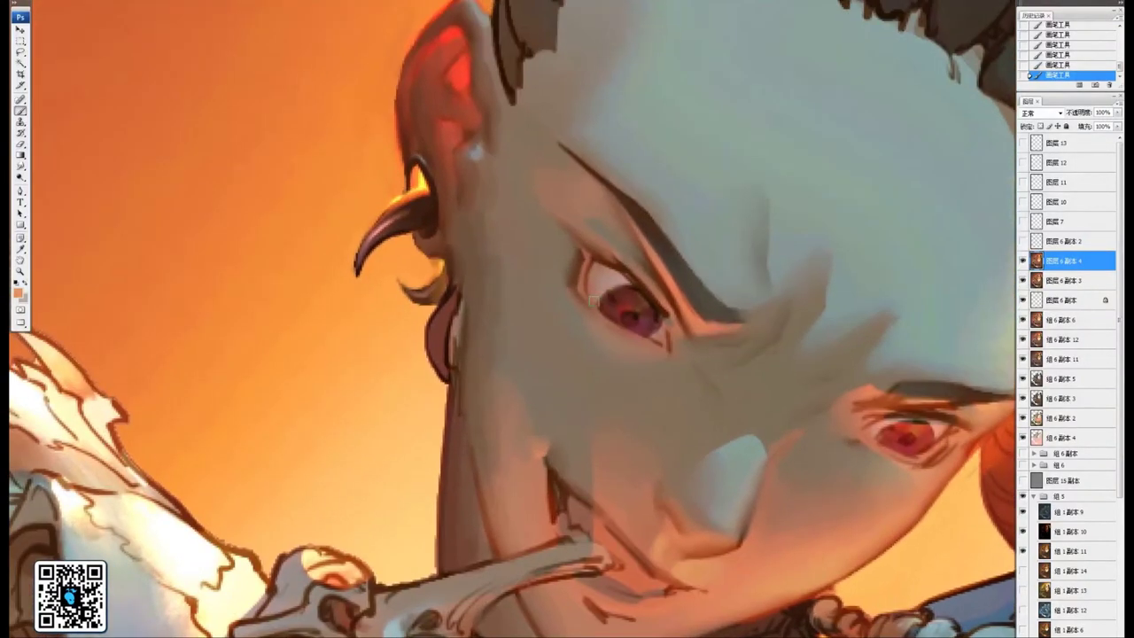
pyautogui.scroll(-3, 602, 431)
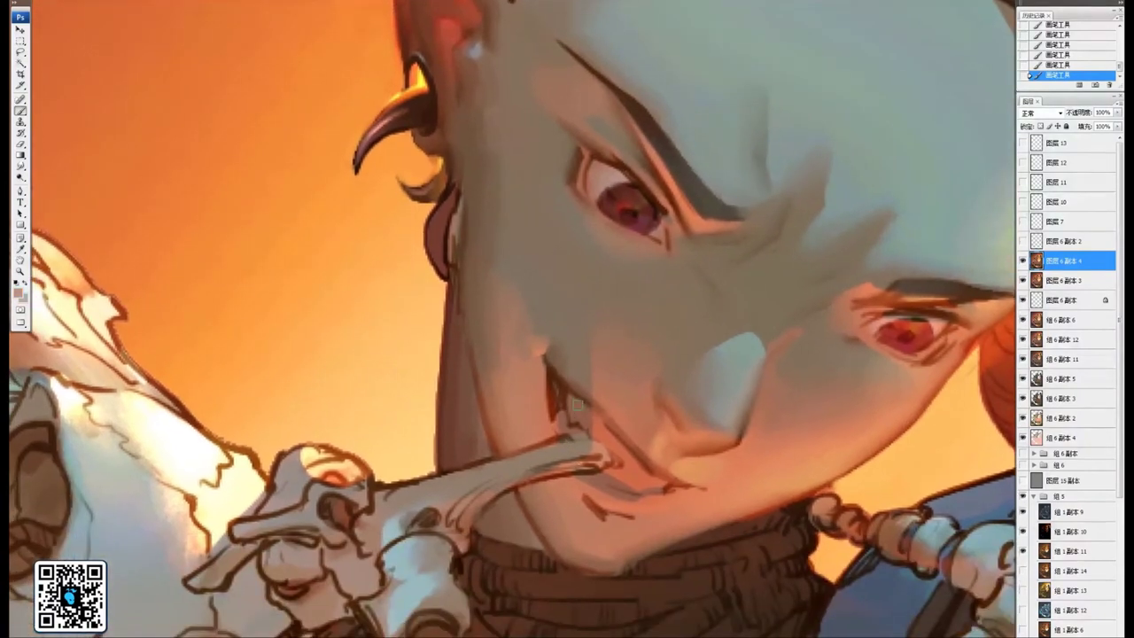
# Paint the row of teeth along the open smile in a pale pinkish white
pyautogui.moveTo(580, 433); pyautogui.dragTo(596, 430)
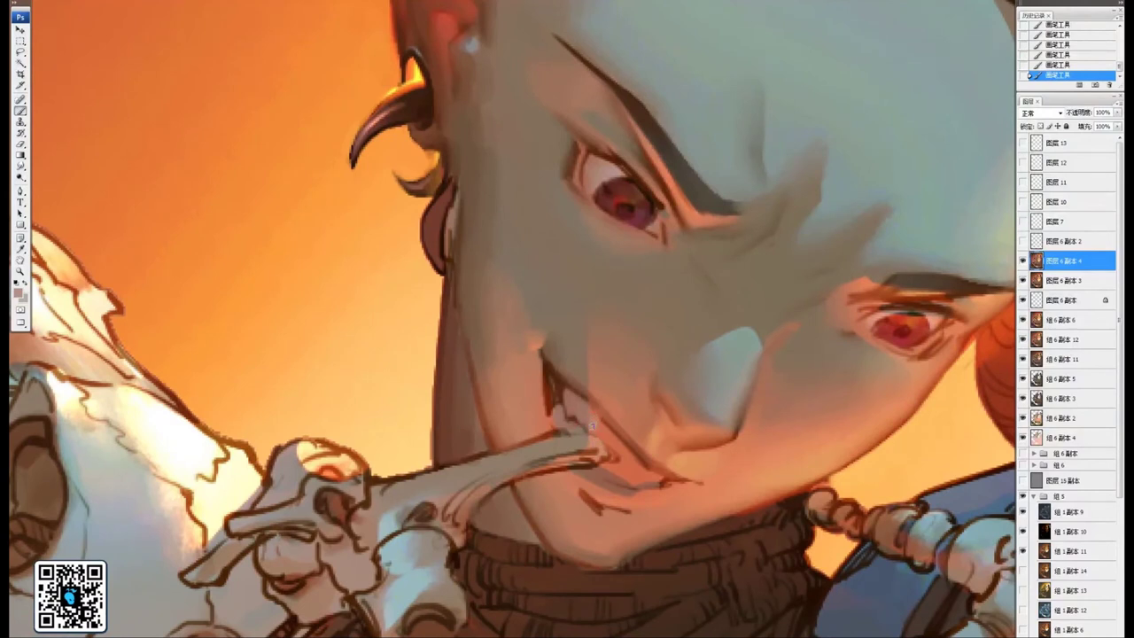
pyautogui.moveTo(594, 422); pyautogui.dragTo(644, 464)
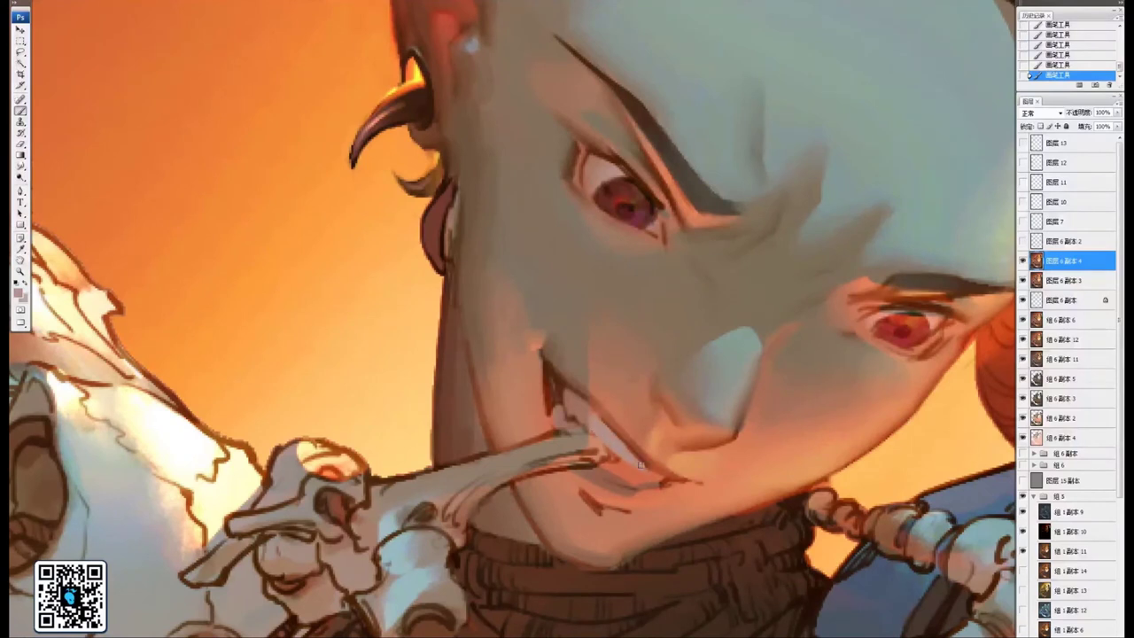
pyautogui.moveTo(624, 469)
pyautogui.mouseDown()
pyautogui.moveTo(641, 481)
pyautogui.moveTo(631, 480)
pyautogui.mouseUp()
pyautogui.keyDown('alt'); pyautogui.click(551, 367); pyautogui.keyUp('alt')
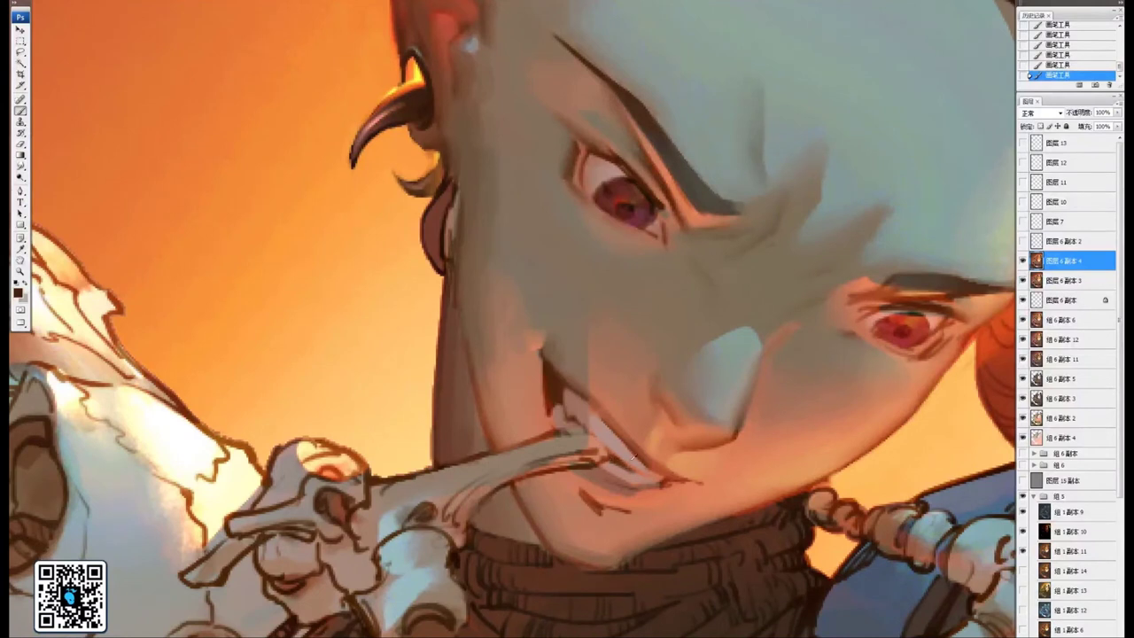
pyautogui.keyDown('alt'); pyautogui.click(620, 464); pyautogui.keyUp('alt')
pyautogui.moveTo(630, 455); pyautogui.dragTo(662, 466)
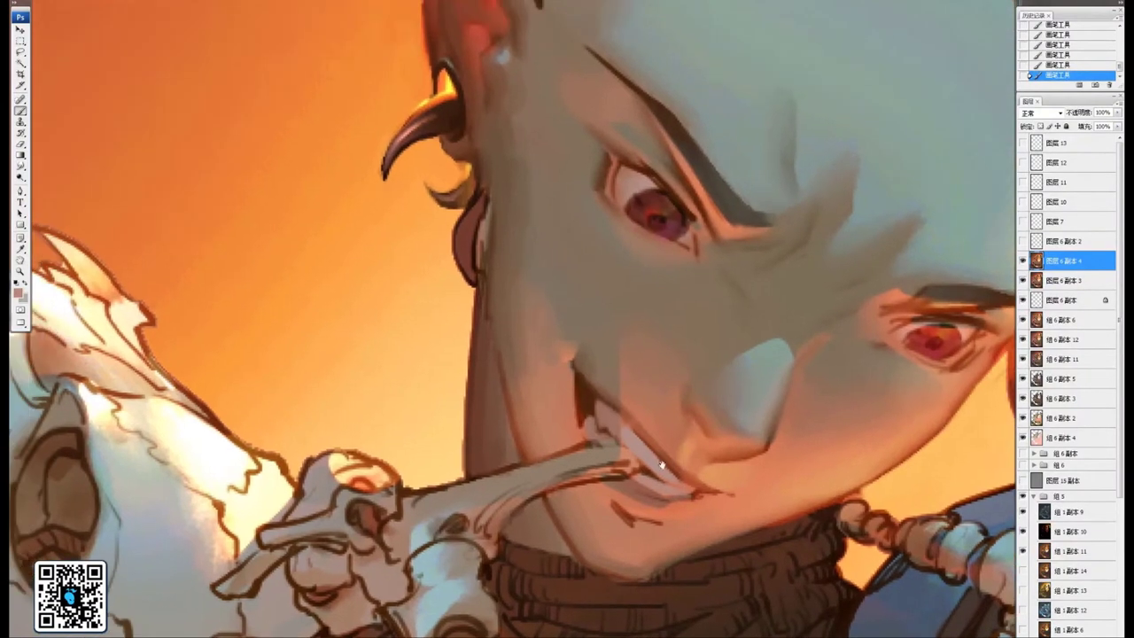
# Darken the inner corner of the mouth with sampled dark brown and refine the edges and gaps of the teeth
pyautogui.keyDown('alt'); pyautogui.click(600, 402); pyautogui.keyUp('alt')
pyautogui.moveTo(641, 404); pyautogui.dragTo(650, 401)
pyautogui.keyDown('alt'); pyautogui.click(633, 410); pyautogui.keyUp('alt')
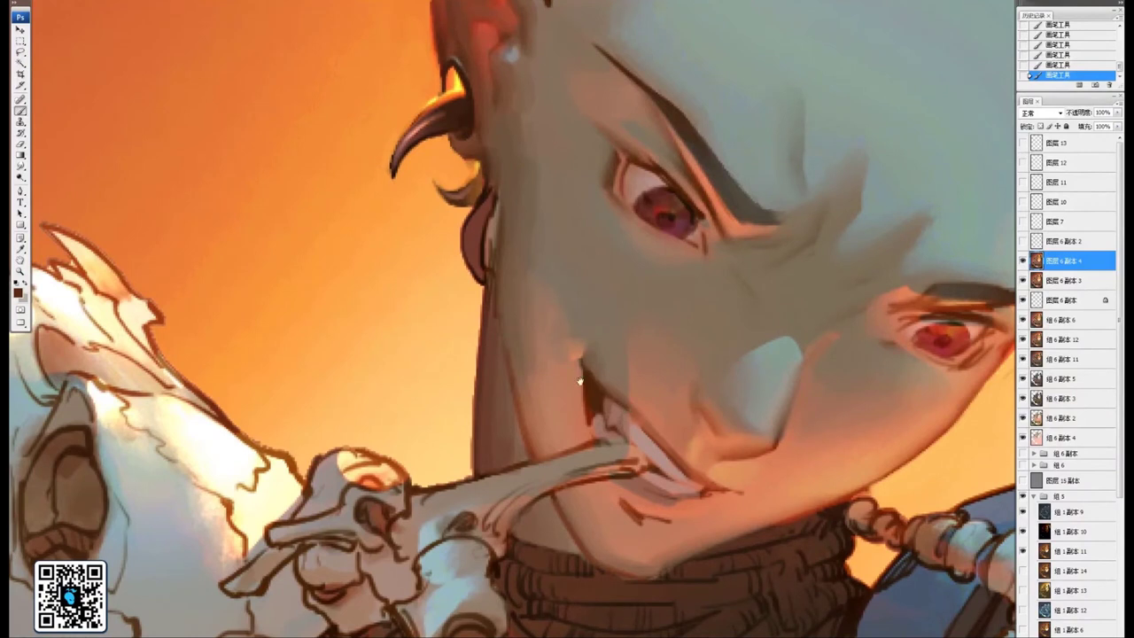
pyautogui.moveTo(580, 381)
pyautogui.mouseDown()
pyautogui.moveTo(599, 362)
pyautogui.moveTo(621, 390)
pyautogui.mouseUp()
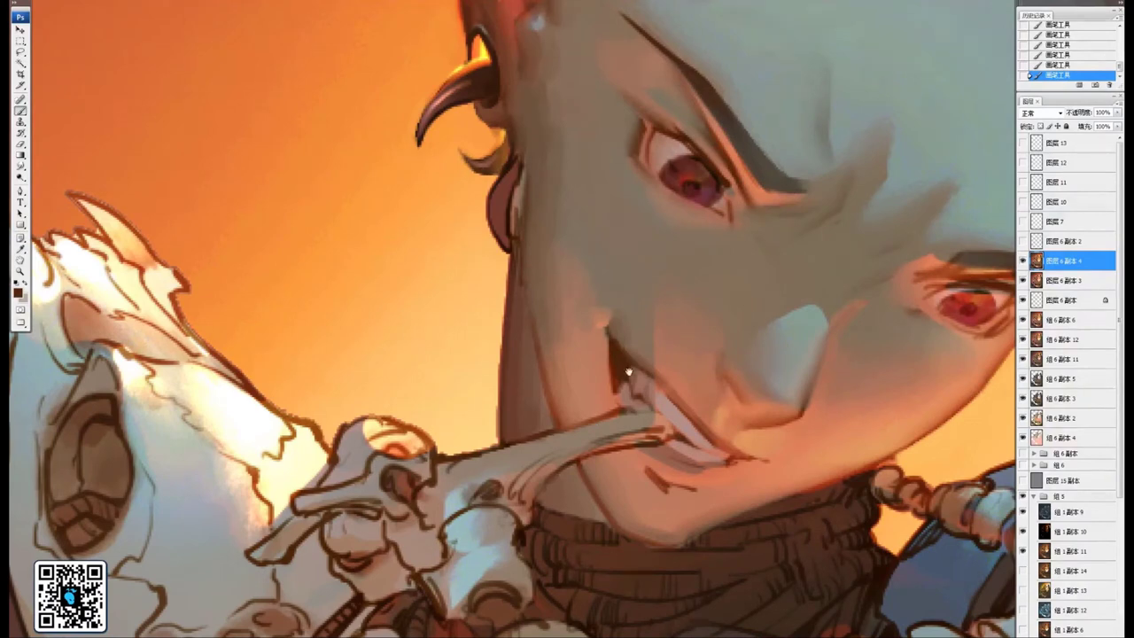
pyautogui.moveTo(628, 372); pyautogui.dragTo(642, 347)
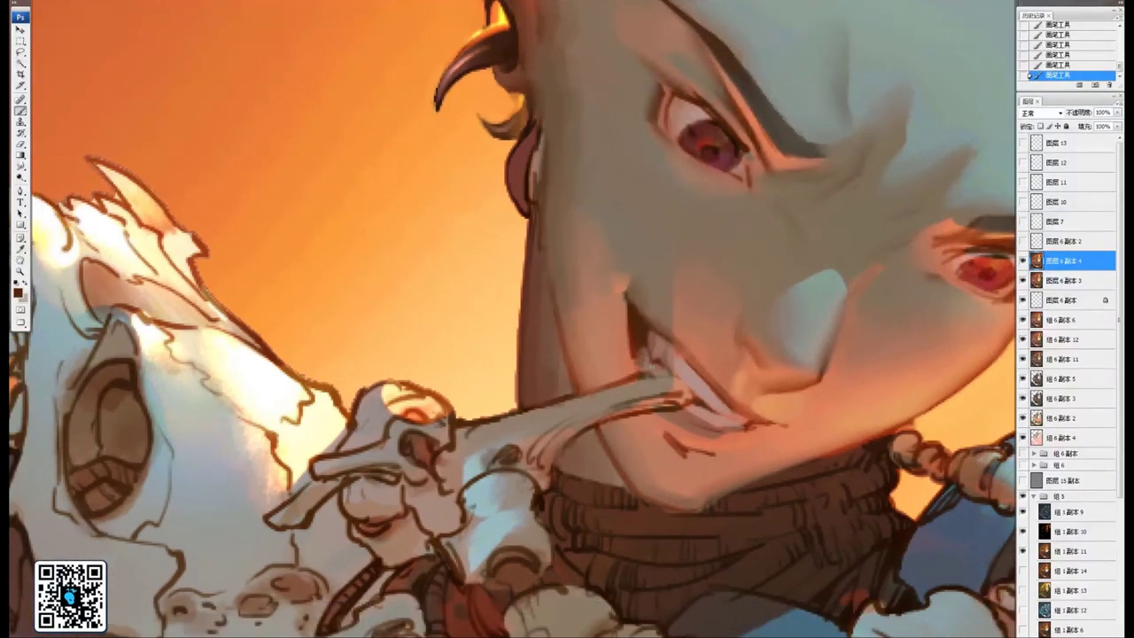
pyautogui.moveTo(694, 379); pyautogui.dragTo(680, 358)
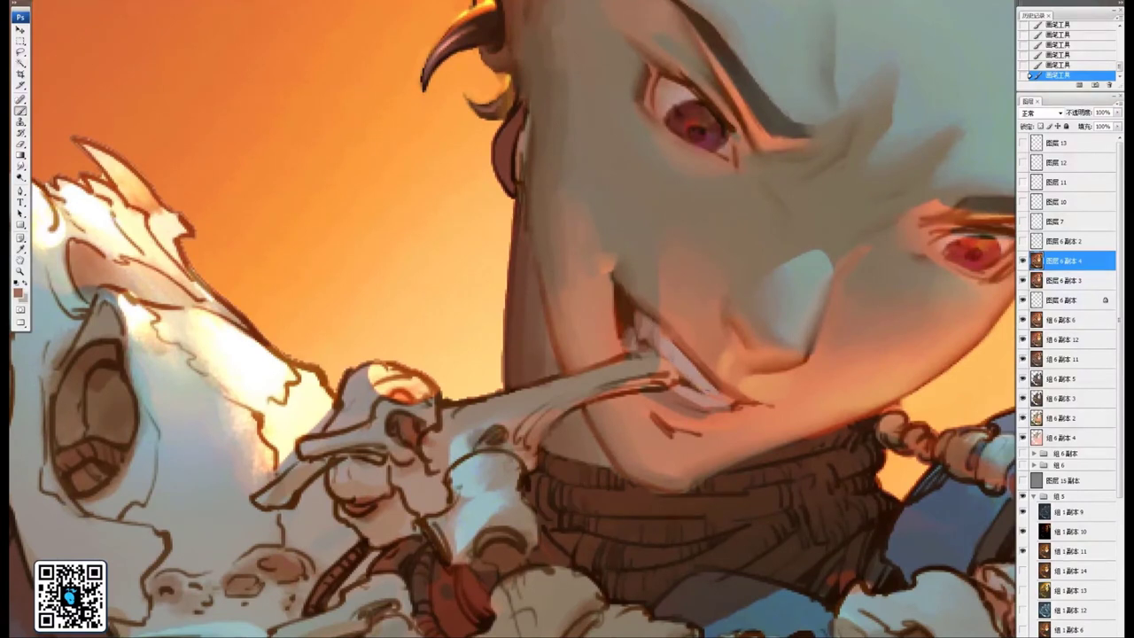
pyautogui.moveTo(660, 326); pyautogui.dragTo(685, 322)
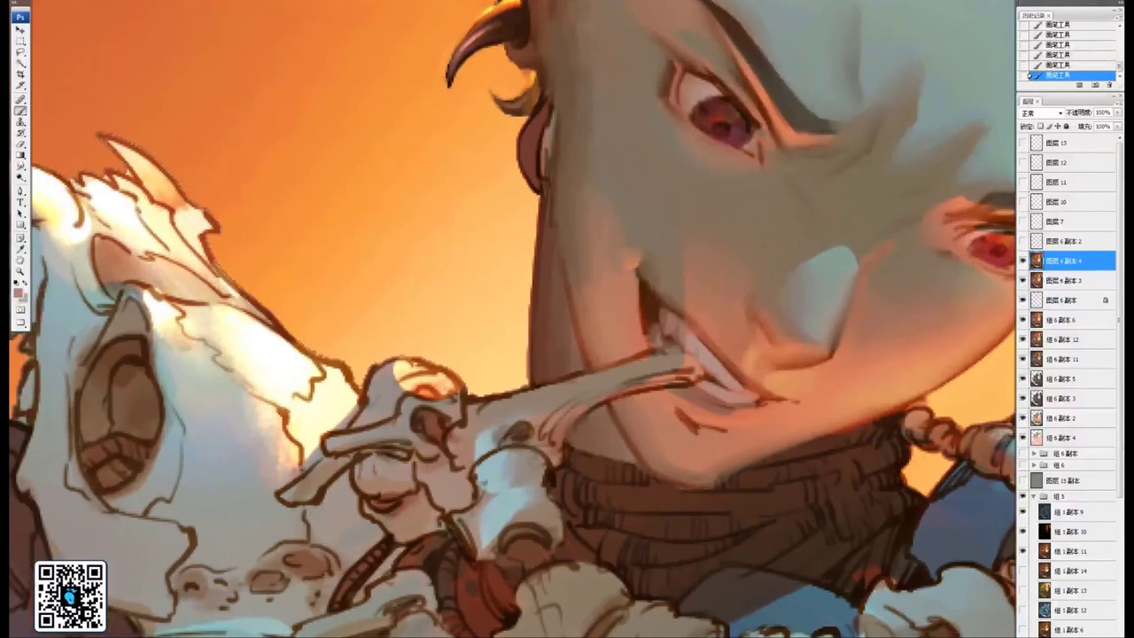
pyautogui.keyDown('alt'); pyautogui.click(654, 305); pyautogui.keyUp('alt')
pyautogui.moveTo(710, 372); pyautogui.dragTo(702, 345)
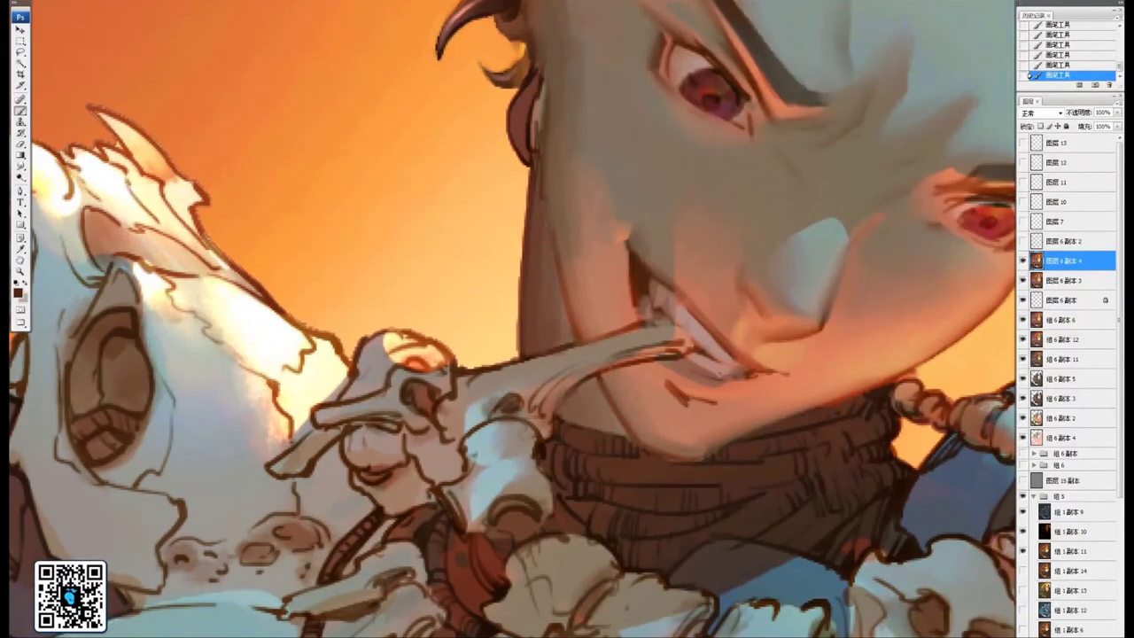
pyautogui.moveTo(734, 362); pyautogui.dragTo(621, 412)
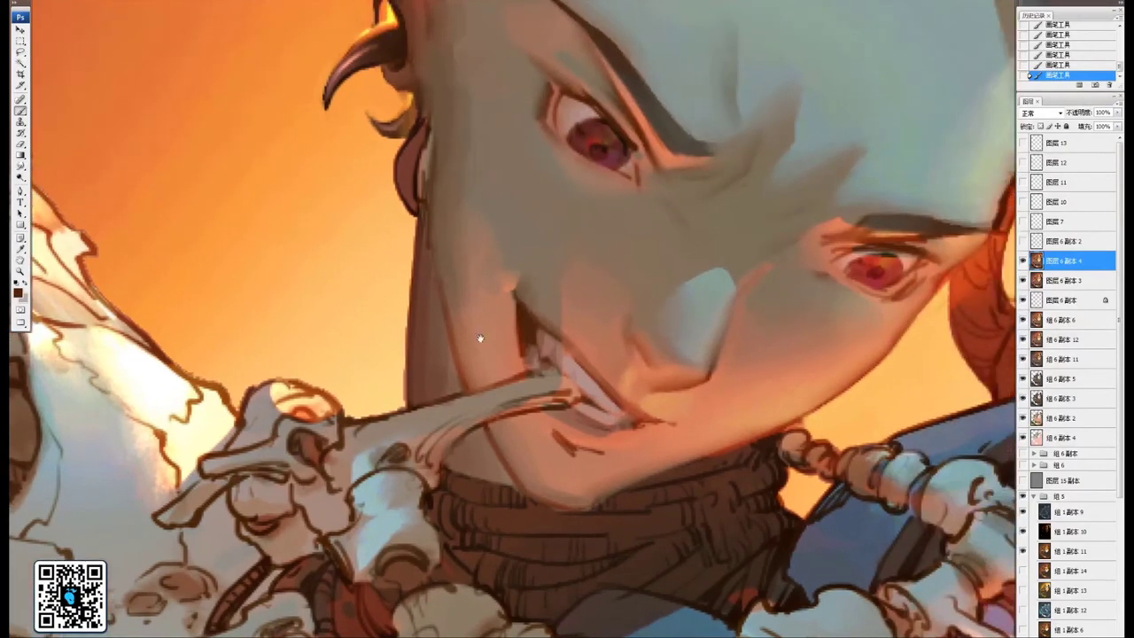
# Paint over the crease line below the lower lip with sampled skin tones to model the lip and chin
pyautogui.keyDown('alt'); pyautogui.click(574, 432); pyautogui.keyUp('alt')
pyautogui.keyDown('alt'); pyautogui.click(598, 427); pyautogui.keyUp('alt')
pyautogui.moveTo(579, 427)
pyautogui.mouseDown()
pyautogui.moveTo(567, 410)
pyautogui.moveTo(607, 416)
pyautogui.moveTo(562, 440)
pyautogui.mouseUp()
pyautogui.keyDown('alt'); pyautogui.click(556, 432); pyautogui.keyUp('alt')
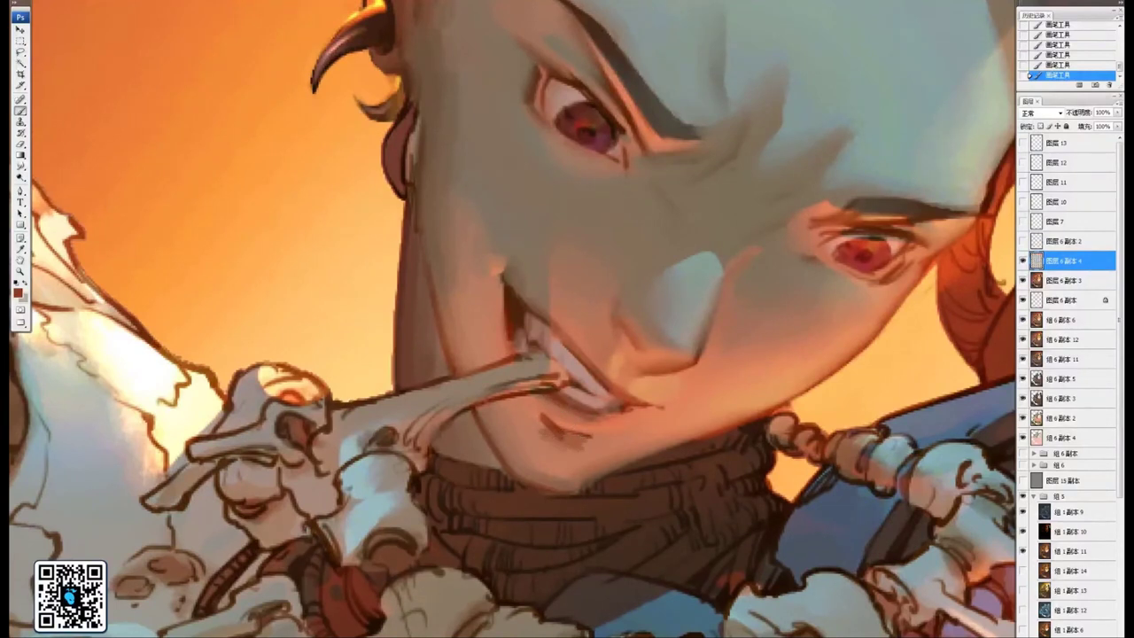
pyautogui.keyDown('alt'); pyautogui.click(550, 438); pyautogui.keyUp('alt')
pyautogui.moveTo(559, 435)
pyautogui.mouseDown()
pyautogui.moveTo(550, 426)
pyautogui.moveTo(608, 406)
pyautogui.mouseUp()
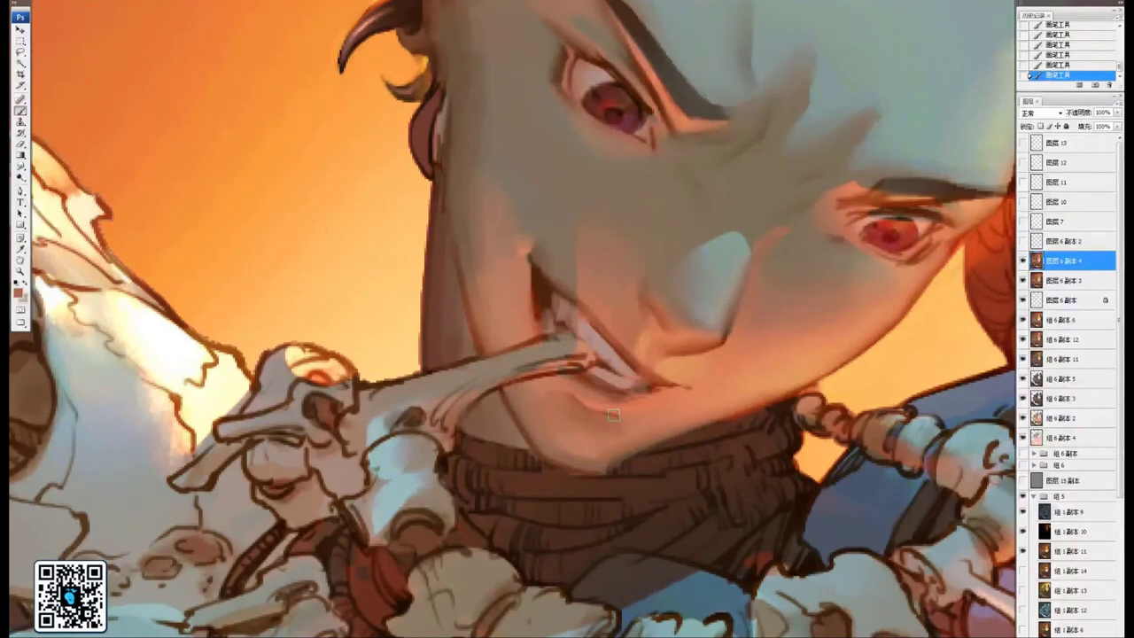
pyautogui.moveTo(628, 307)
pyautogui.mouseDown()
pyautogui.moveTo(587, 343)
pyautogui.moveTo(549, 428)
pyautogui.mouseUp()
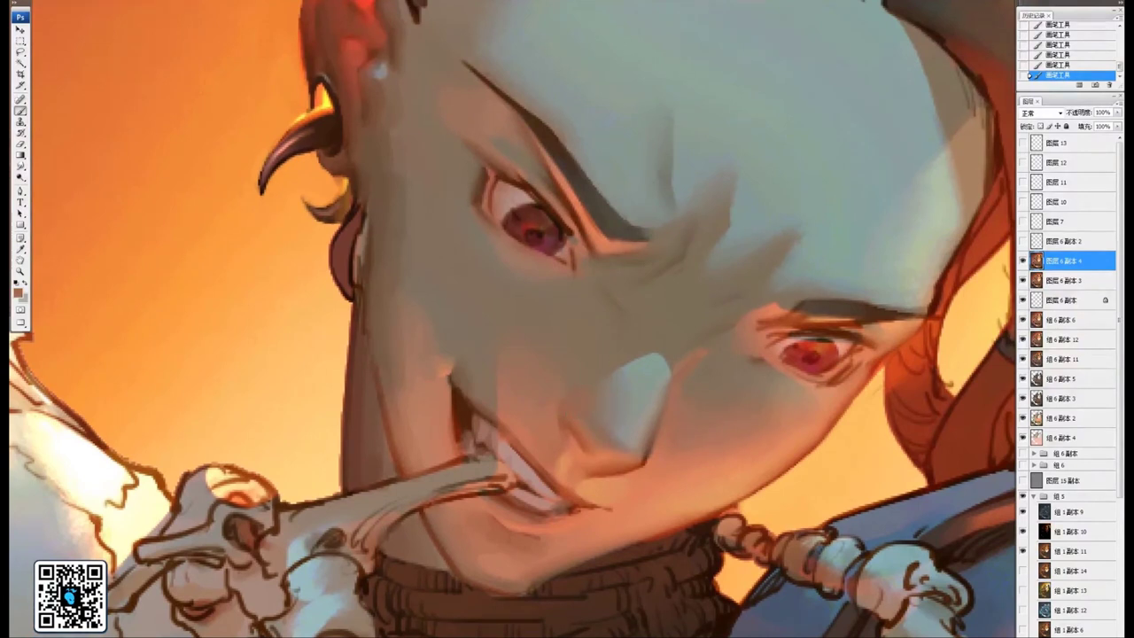
# Brush brownish wrinkle strokes on the bridge of the nose and short warm strokes on the cheek beside it
pyautogui.moveTo(571, 356); pyautogui.dragTo(575, 417)
pyautogui.moveTo(527, 388); pyautogui.dragTo(509, 455)
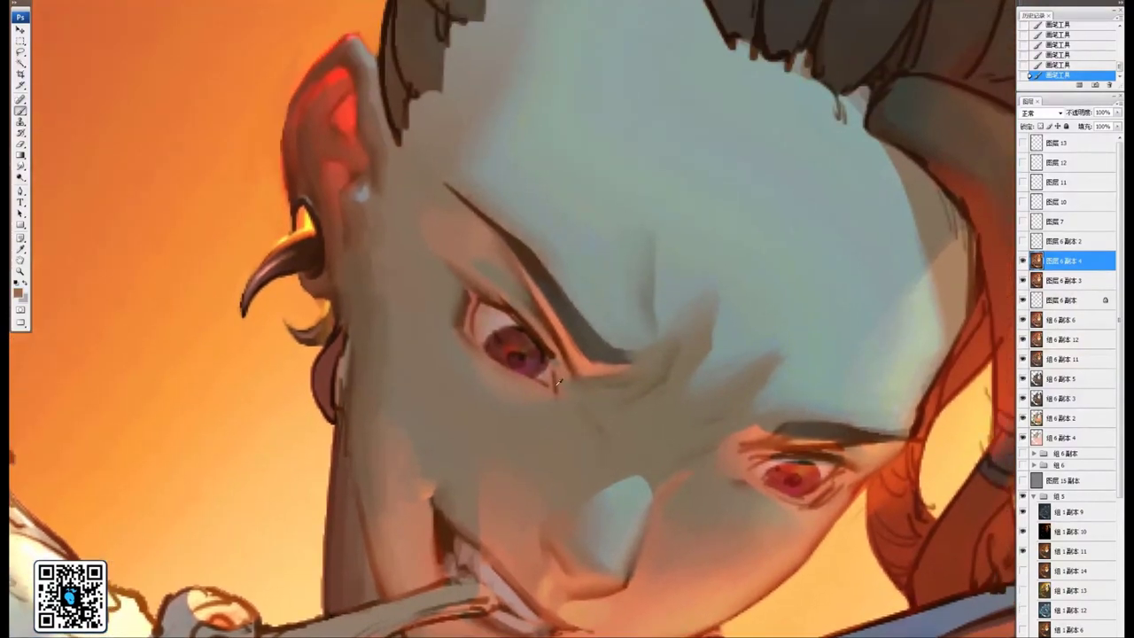
pyautogui.moveTo(601, 437)
pyautogui.mouseDown()
pyautogui.moveTo(610, 468)
pyautogui.moveTo(542, 456)
pyautogui.moveTo(584, 469)
pyautogui.mouseUp()
pyautogui.moveTo(678, 501); pyautogui.dragTo(603, 434)
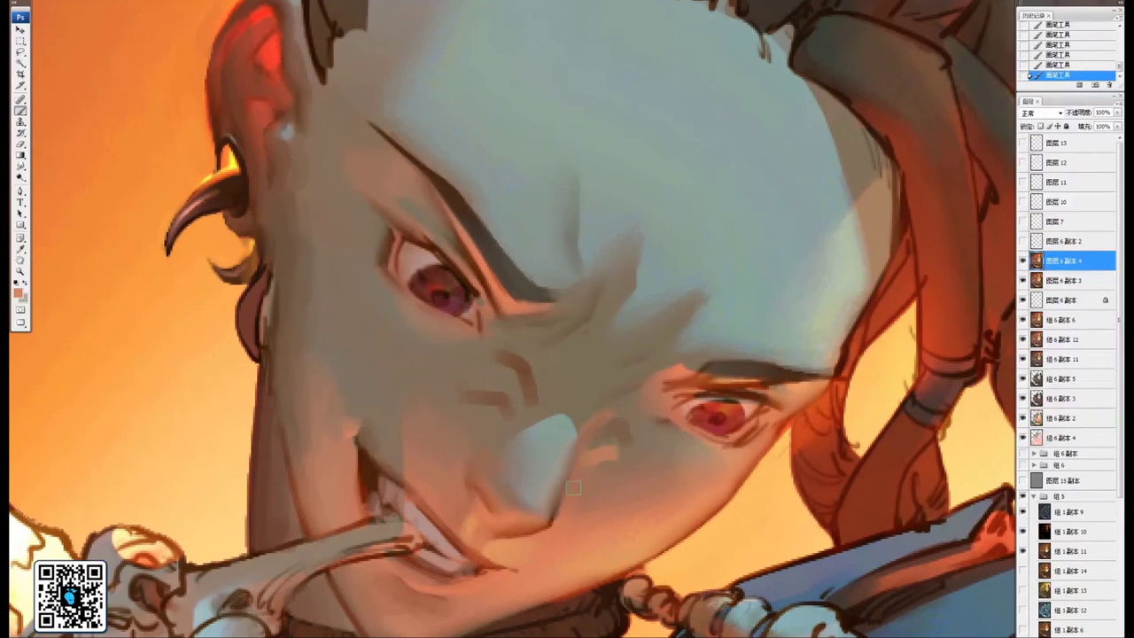
pyautogui.moveTo(589, 482); pyautogui.dragTo(650, 520)
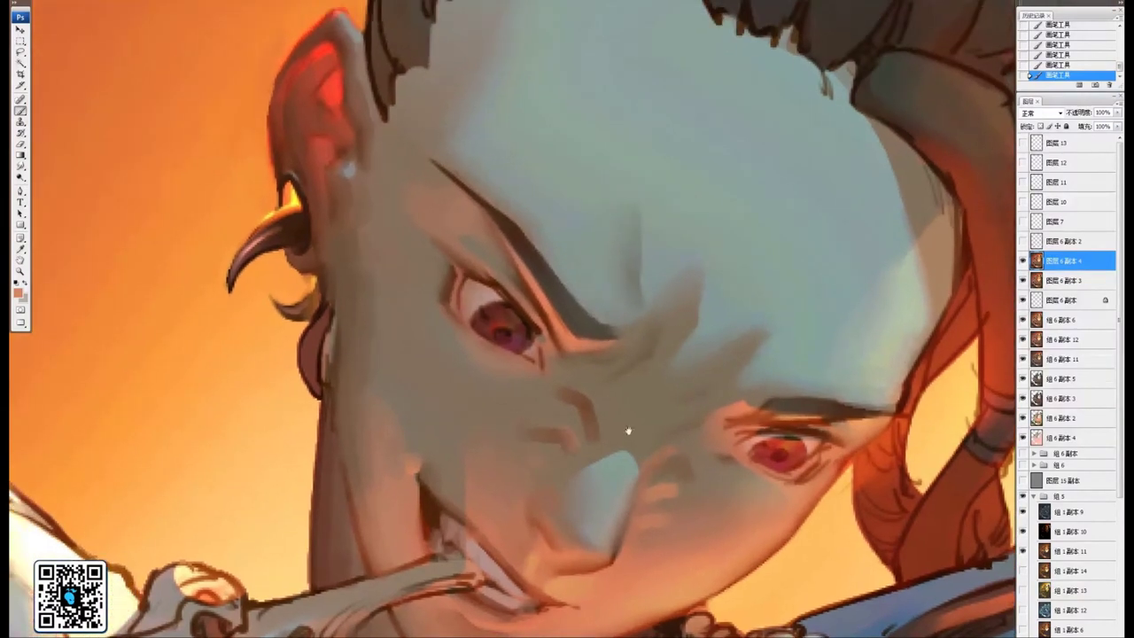
# Add darker brown frown wrinkles between the eyebrows with sampled skin-shadow tones
pyautogui.moveTo(621, 435)
pyautogui.mouseDown()
pyautogui.moveTo(541, 417)
pyautogui.moveTo(609, 439)
pyautogui.mouseUp()
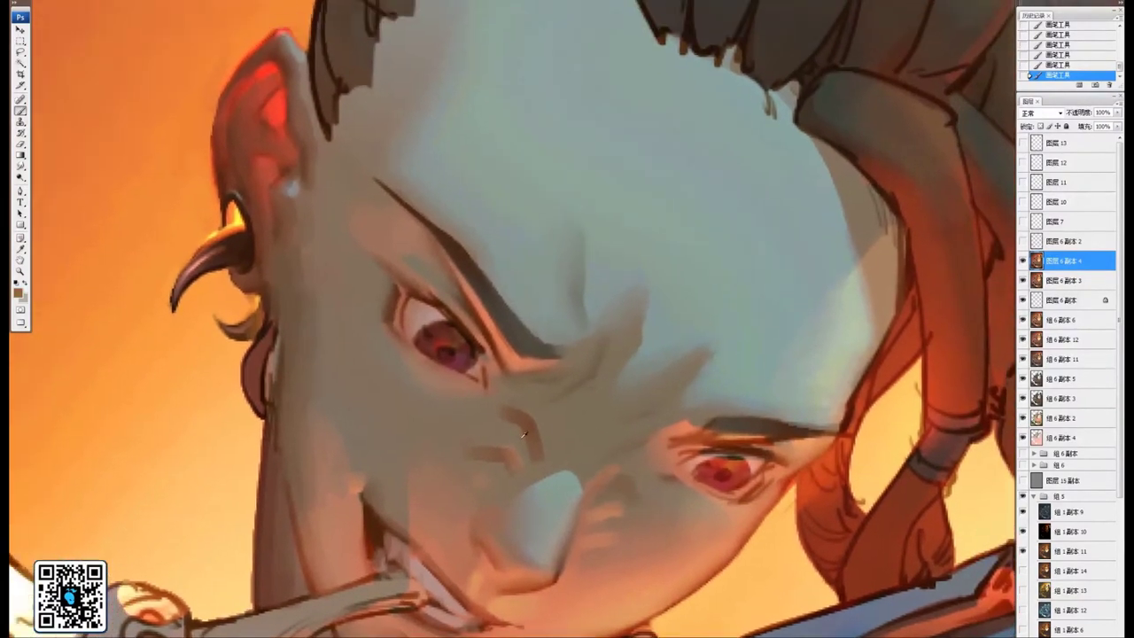
pyautogui.moveTo(525, 443); pyautogui.dragTo(570, 393)
pyautogui.moveTo(619, 363); pyautogui.dragTo(602, 390)
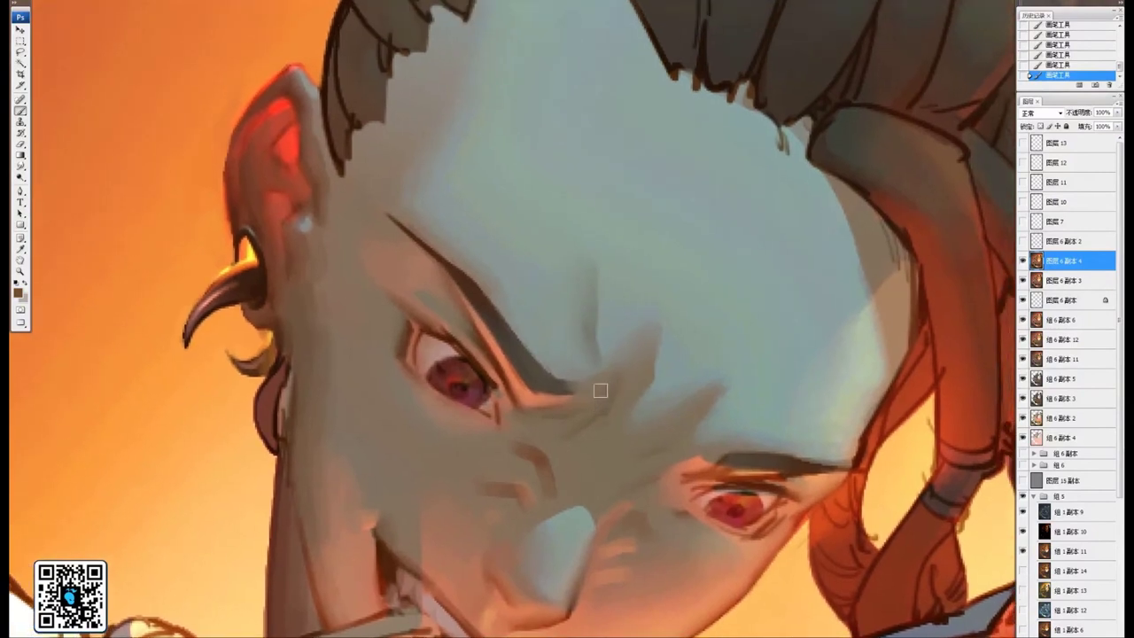
pyautogui.moveTo(651, 448); pyautogui.dragTo(621, 426)
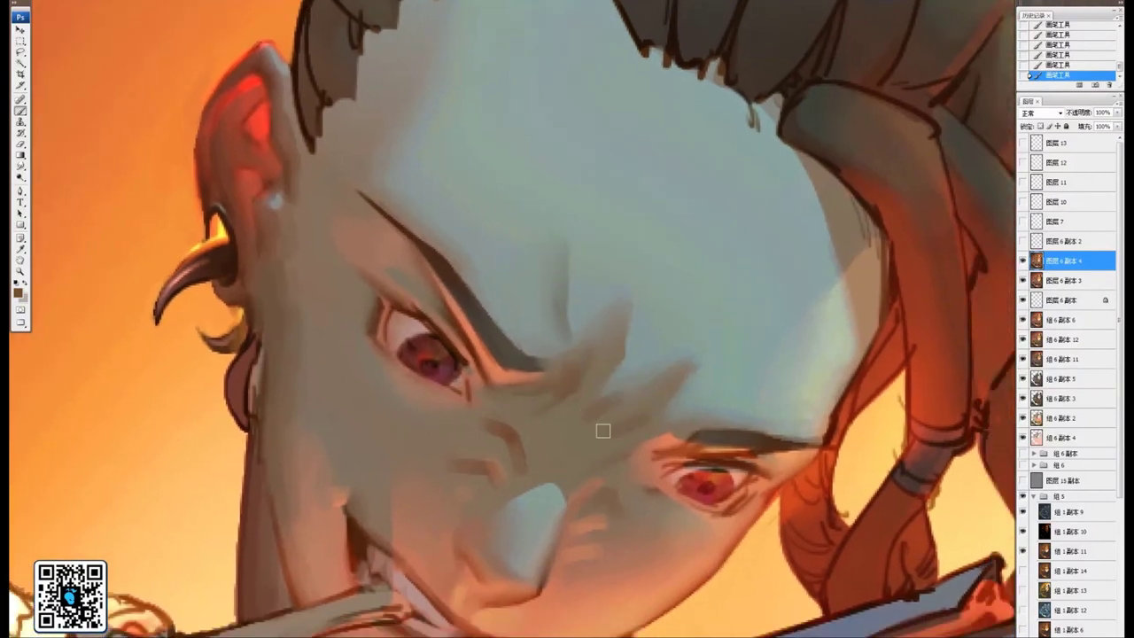
pyautogui.moveTo(567, 458)
pyautogui.mouseDown()
pyautogui.moveTo(608, 405)
pyautogui.moveTo(583, 393)
pyautogui.moveTo(629, 414)
pyautogui.moveTo(619, 374)
pyautogui.mouseUp()
# Smudge the wrinkle strokes on the nose bridge, between the brows and beside the nose into the surrounding skin
pyautogui.click(22, 167)
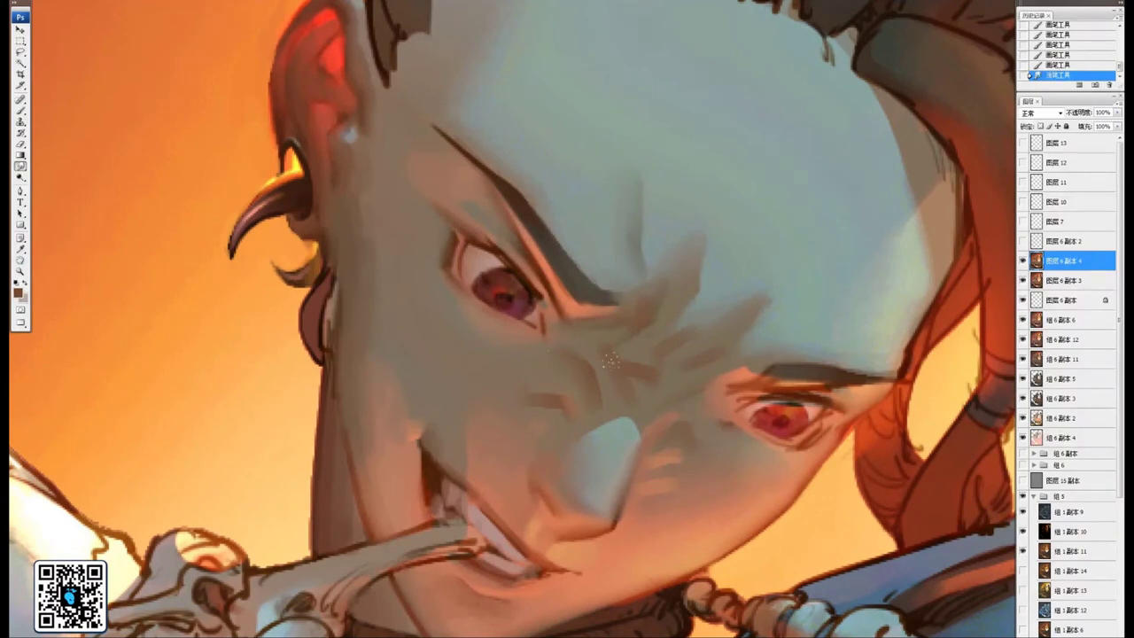
pyautogui.moveTo(621, 393)
pyautogui.mouseDown()
pyautogui.moveTo(538, 417)
pyautogui.moveTo(542, 393)
pyautogui.moveTo(577, 363)
pyautogui.moveTo(580, 403)
pyautogui.mouseUp()
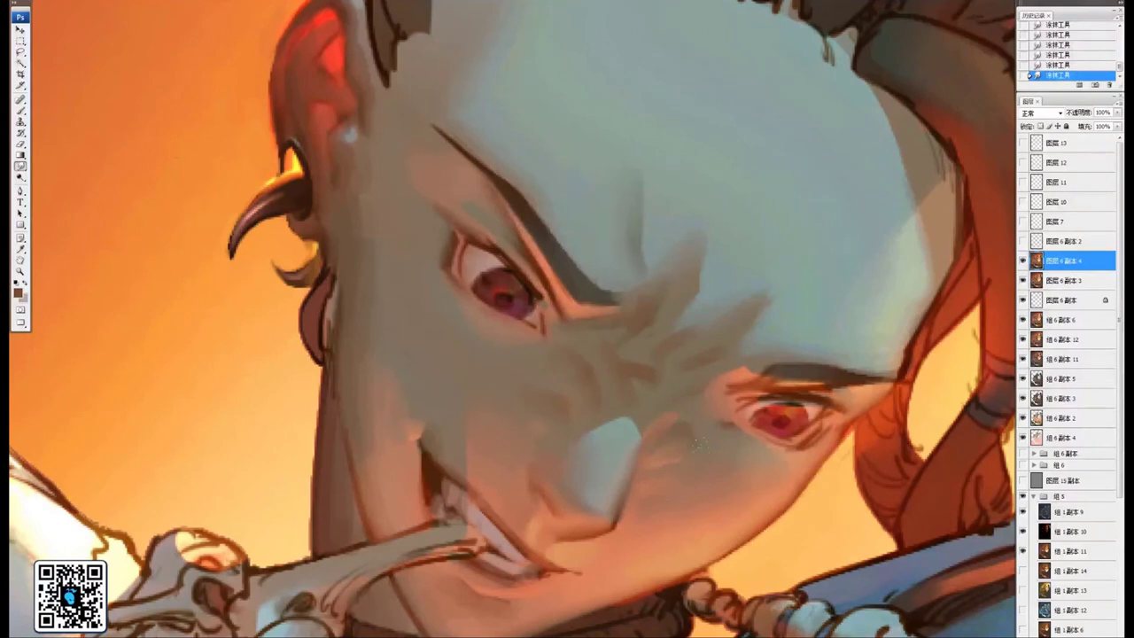
pyautogui.moveTo(581, 390); pyautogui.dragTo(637, 381)
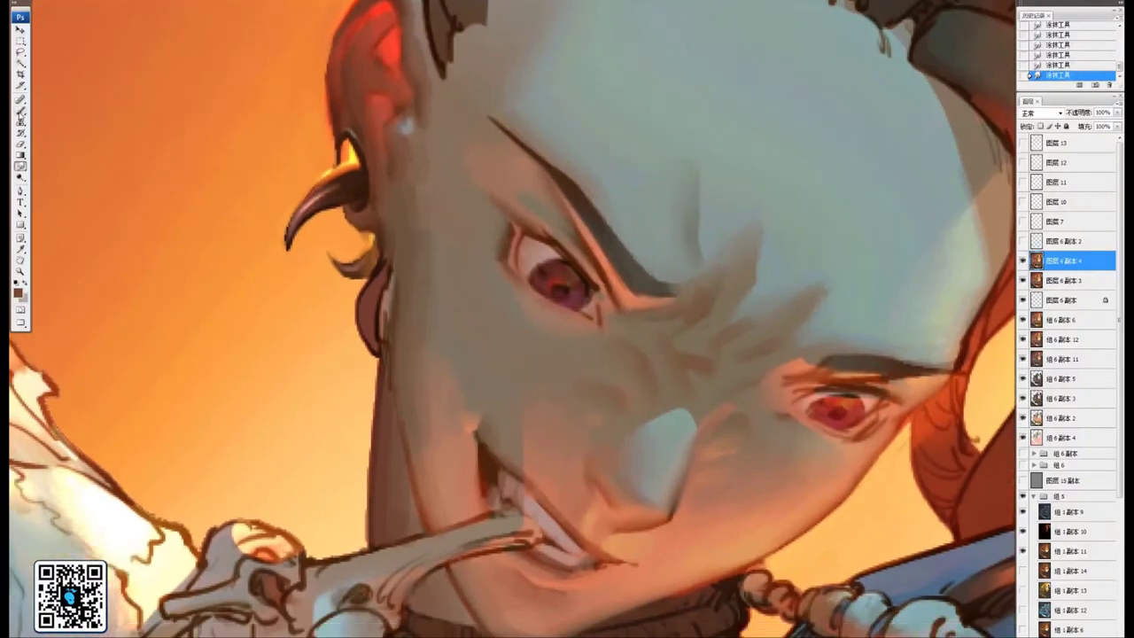
# Brush sampled warm skin tones under the eye nearer the ear and around its inner corner to shape the lower lid
pyautogui.press('b')
pyautogui.moveTo(622, 307); pyautogui.dragTo(643, 319)
pyautogui.moveTo(603, 356)
pyautogui.mouseDown()
pyautogui.moveTo(629, 345)
pyautogui.moveTo(619, 329)
pyautogui.moveTo(610, 336)
pyautogui.moveTo(661, 340)
pyautogui.moveTo(674, 369)
pyautogui.moveTo(650, 329)
pyautogui.moveTo(667, 357)
pyautogui.moveTo(624, 359)
pyautogui.mouseUp()
pyautogui.keyDown('alt'); pyautogui.click(645, 351); pyautogui.keyUp('alt')
pyautogui.click(624, 359)
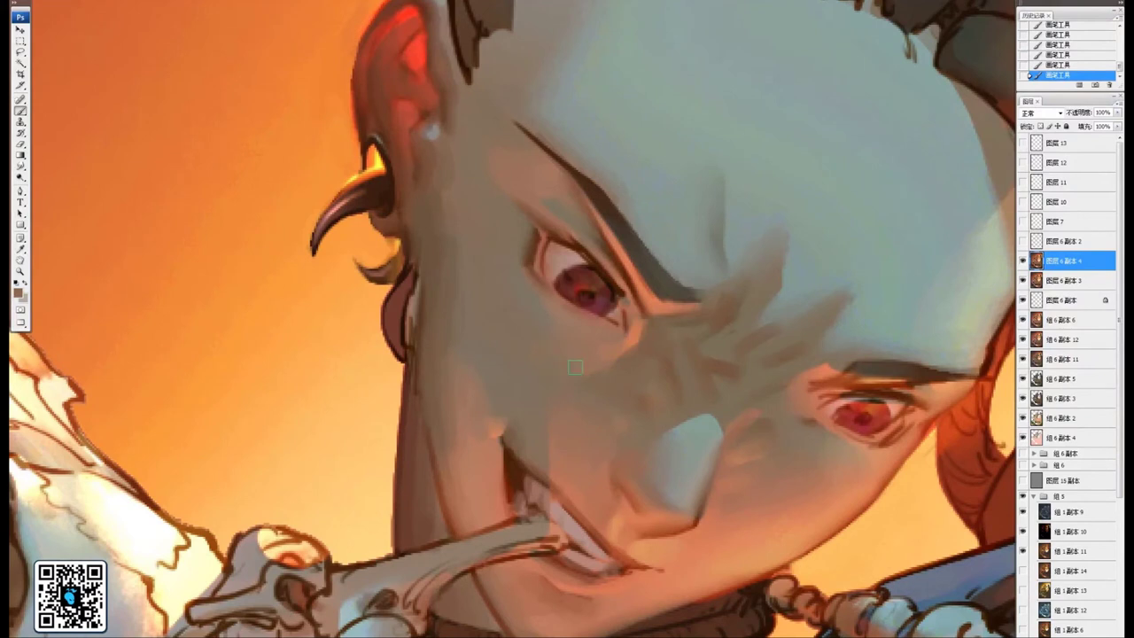
pyautogui.moveTo(544, 281); pyautogui.dragTo(556, 337)
pyautogui.keyDown('alt'); pyautogui.click(654, 394); pyautogui.keyUp('alt')
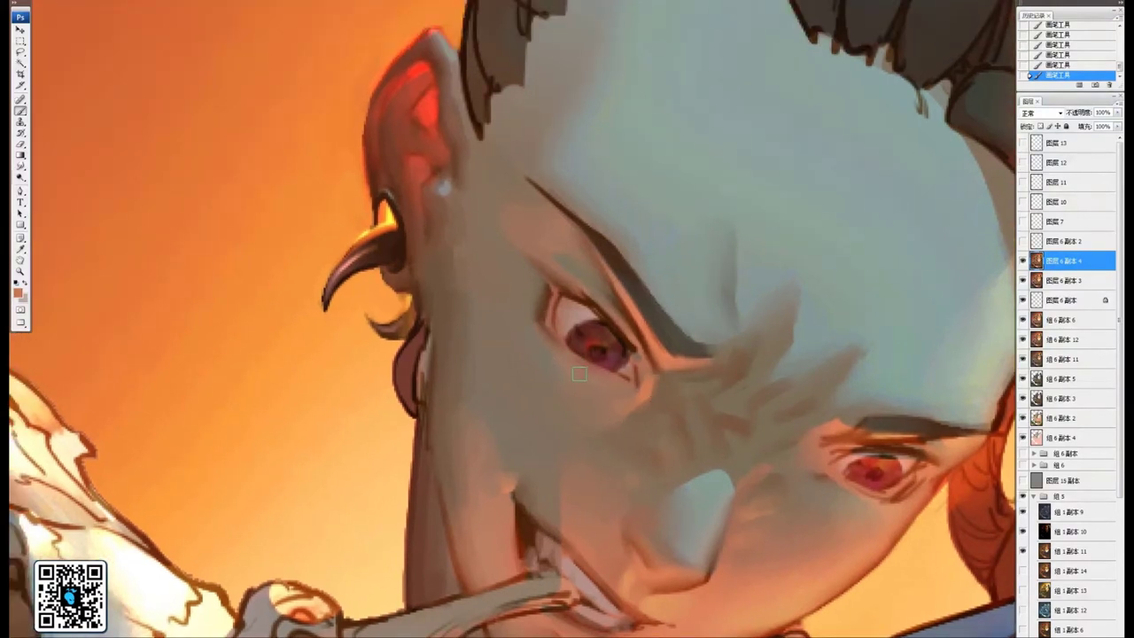
pyautogui.moveTo(580, 374)
pyautogui.mouseDown()
pyautogui.moveTo(613, 380)
pyautogui.moveTo(598, 376)
pyautogui.moveTo(648, 356)
pyautogui.moveTo(615, 369)
pyautogui.mouseUp()
pyautogui.keyDown('alt'); pyautogui.click(649, 358); pyautogui.keyUp('alt')
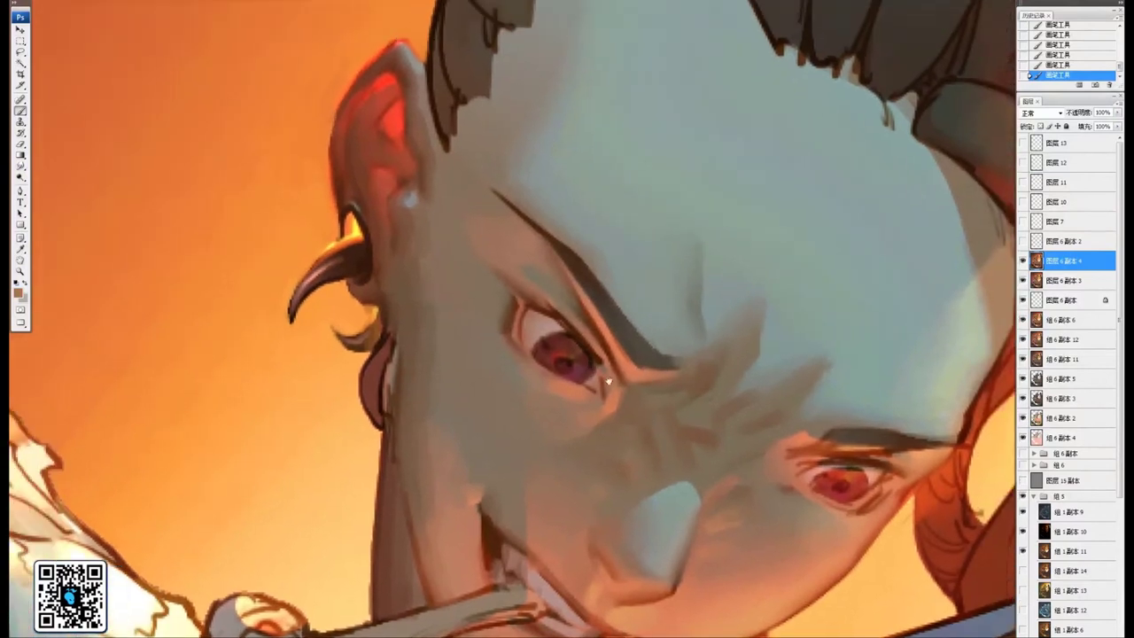
# Refine the eye outlines and inner corner with a smaller brush, using sampled dark tones
pyautogui.keyDown('alt'); pyautogui.click(585, 342); pyautogui.keyUp('alt')
pyautogui.press('[')
pyautogui.press('[')
pyautogui.moveTo(523, 328); pyautogui.dragTo(534, 351)
pyautogui.moveTo(582, 382); pyautogui.dragTo(596, 388)
pyautogui.moveTo(713, 403); pyautogui.dragTo(536, 331)
pyautogui.moveTo(636, 407)
pyautogui.mouseDown()
pyautogui.moveTo(661, 426)
pyautogui.moveTo(685, 418)
pyautogui.mouseUp()
pyautogui.moveTo(463, 305); pyautogui.dragTo(569, 193)
pyautogui.moveTo(587, 438); pyautogui.dragTo(553, 423)
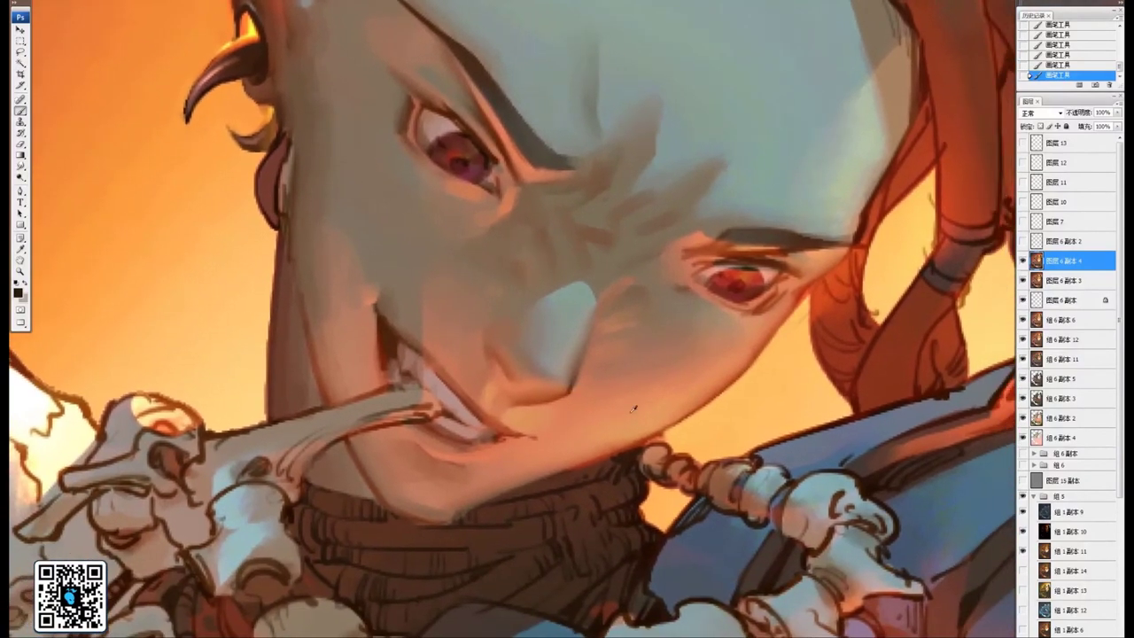
# Mix the light peach #ffc786 and paint a rim highlight along the ridge of the nose and under its tip
pyautogui.keyDown('alt'); pyautogui.click(519, 407); pyautogui.keyUp('alt')
pyautogui.click(17, 291)
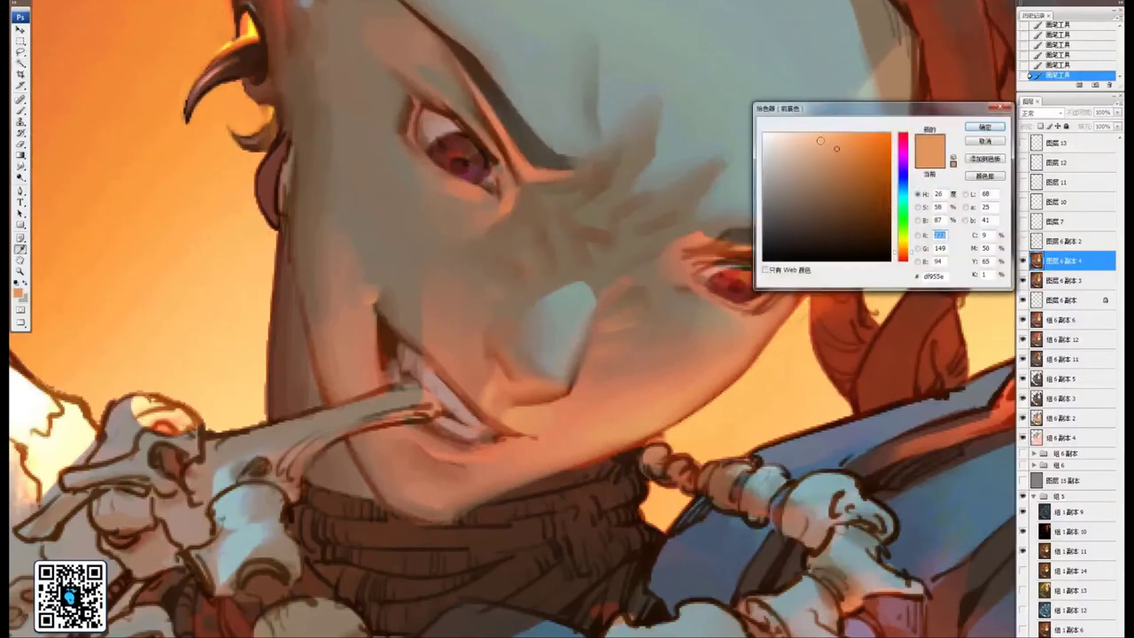
pyautogui.moveTo(821, 140); pyautogui.dragTo(823, 121)
pyautogui.click(902, 250)
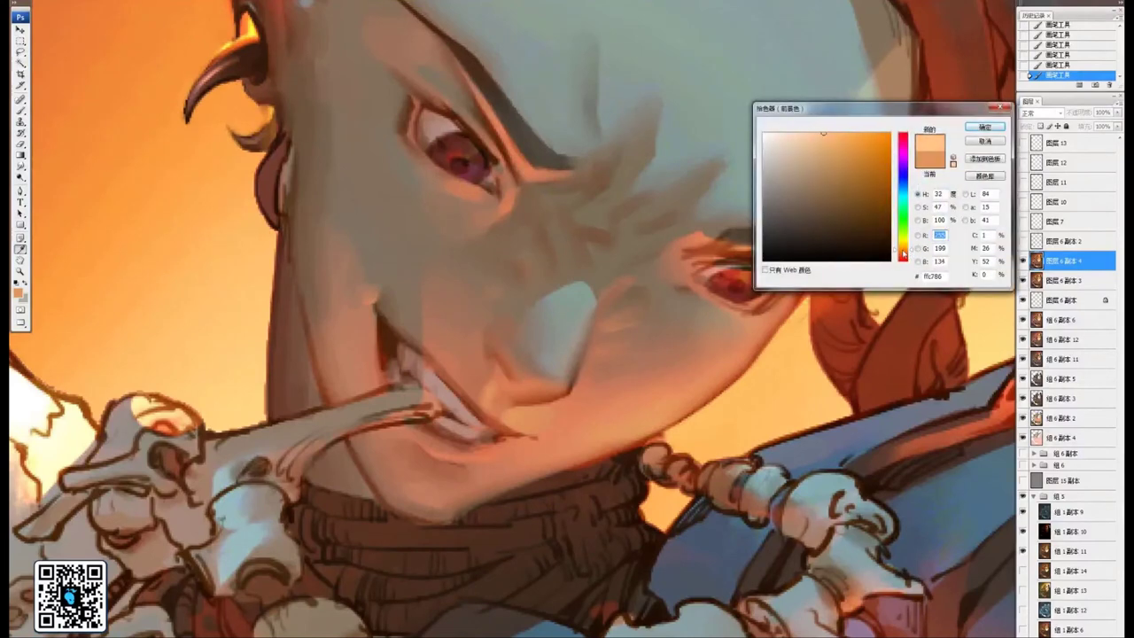
pyautogui.click(984, 126)
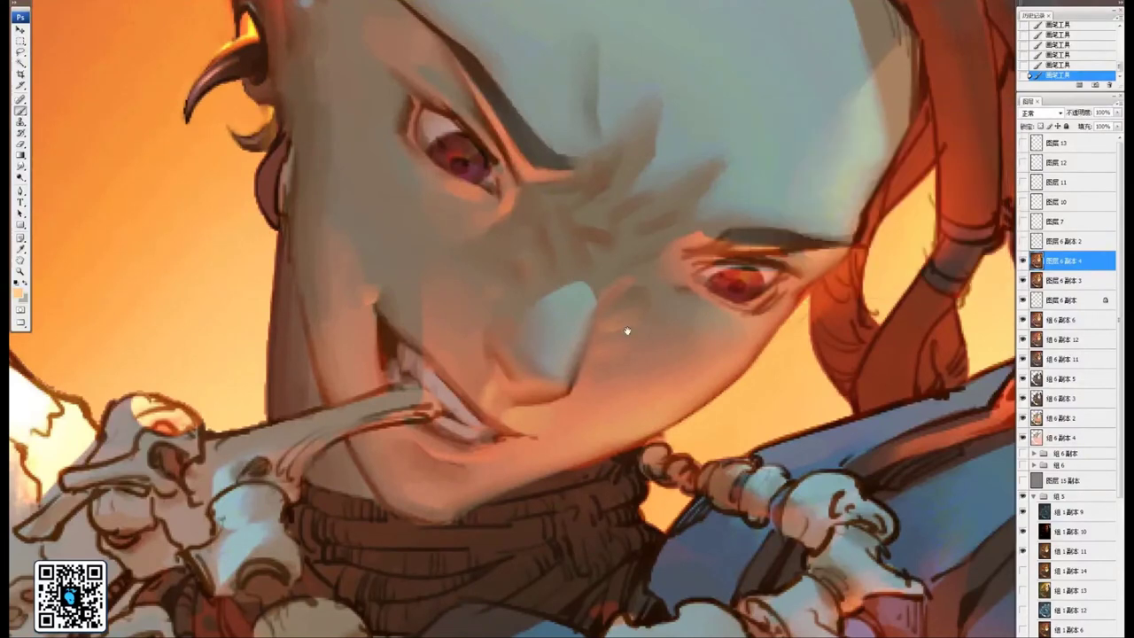
pyautogui.moveTo(627, 329)
pyautogui.mouseDown()
pyautogui.moveTo(681, 335)
pyautogui.moveTo(660, 299)
pyautogui.moveTo(622, 399)
pyautogui.mouseUp()
pyautogui.moveTo(642, 352)
pyautogui.mouseDown()
pyautogui.moveTo(623, 398)
pyautogui.moveTo(653, 325)
pyautogui.moveTo(624, 405)
pyautogui.mouseUp()
pyautogui.moveTo(656, 316)
pyautogui.mouseDown()
pyautogui.moveTo(661, 329)
pyautogui.moveTo(623, 408)
pyautogui.mouseUp()
pyautogui.moveTo(649, 359); pyautogui.dragTo(550, 443)
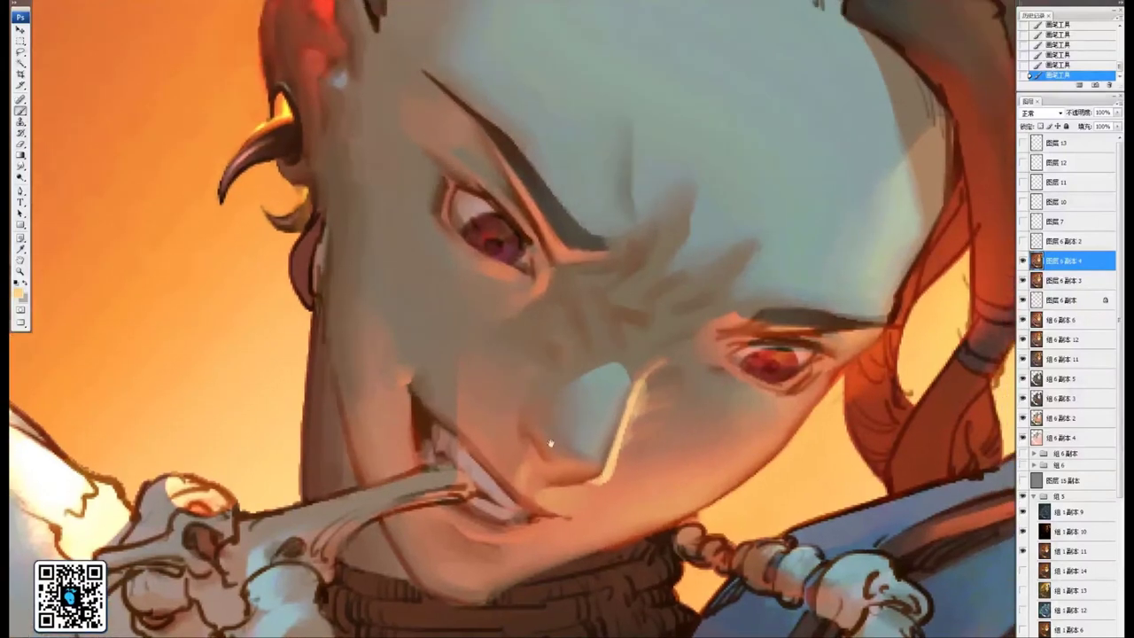
# Add light peach highlights at the corner of the mouth and along the lower edge of the lower lip
pyautogui.moveTo(558, 484)
pyautogui.mouseDown()
pyautogui.moveTo(604, 472)
pyautogui.moveTo(577, 490)
pyautogui.moveTo(602, 506)
pyautogui.moveTo(634, 483)
pyautogui.mouseUp()
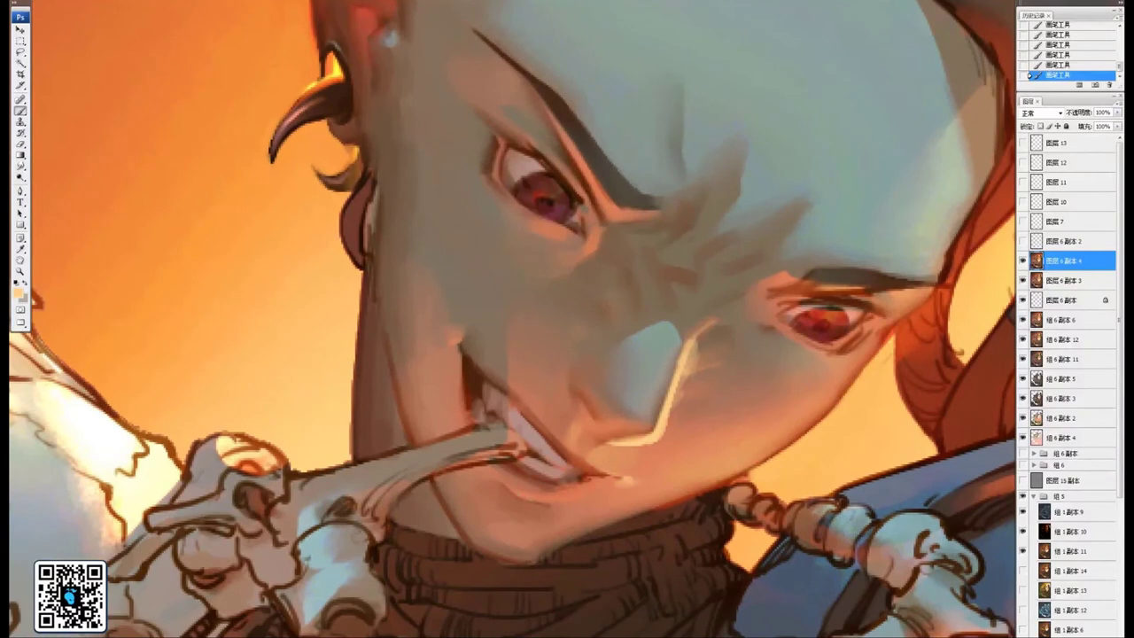
pyautogui.moveTo(531, 496)
pyautogui.mouseDown()
pyautogui.moveTo(569, 502)
pyautogui.moveTo(625, 466)
pyautogui.moveTo(599, 431)
pyautogui.moveTo(598, 399)
pyautogui.mouseUp()
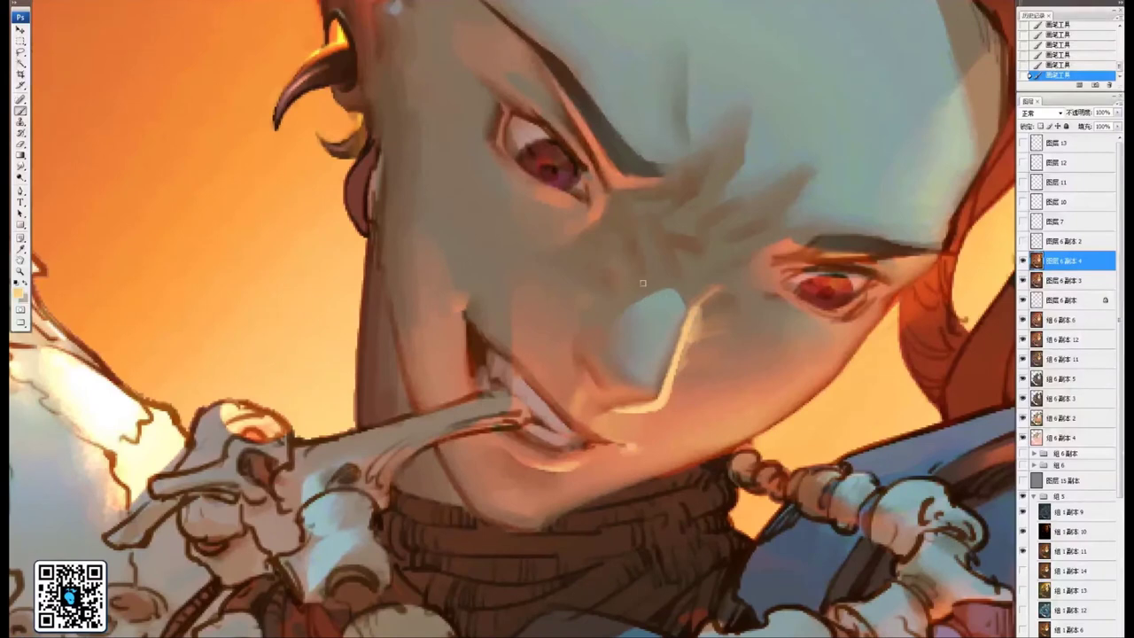
pyautogui.moveTo(656, 391); pyautogui.dragTo(619, 435)
pyautogui.moveTo(651, 346)
pyautogui.mouseDown()
pyautogui.moveTo(630, 370)
pyautogui.moveTo(490, 336)
pyautogui.mouseUp()
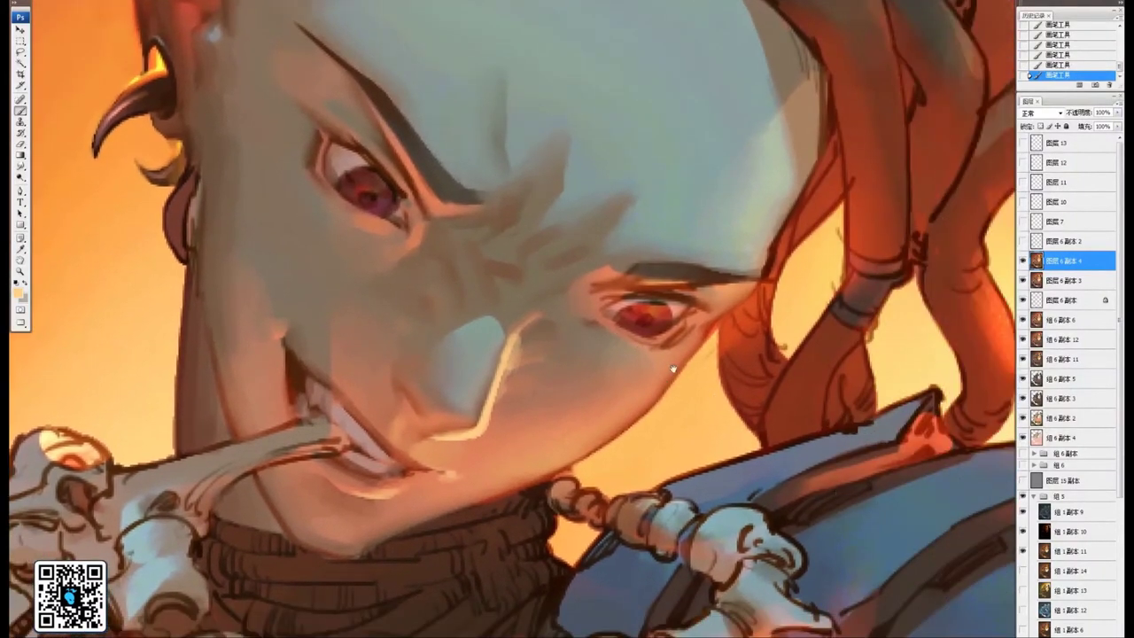
pyautogui.moveTo(673, 368); pyautogui.dragTo(709, 398)
pyautogui.moveTo(579, 379); pyautogui.dragTo(724, 303)
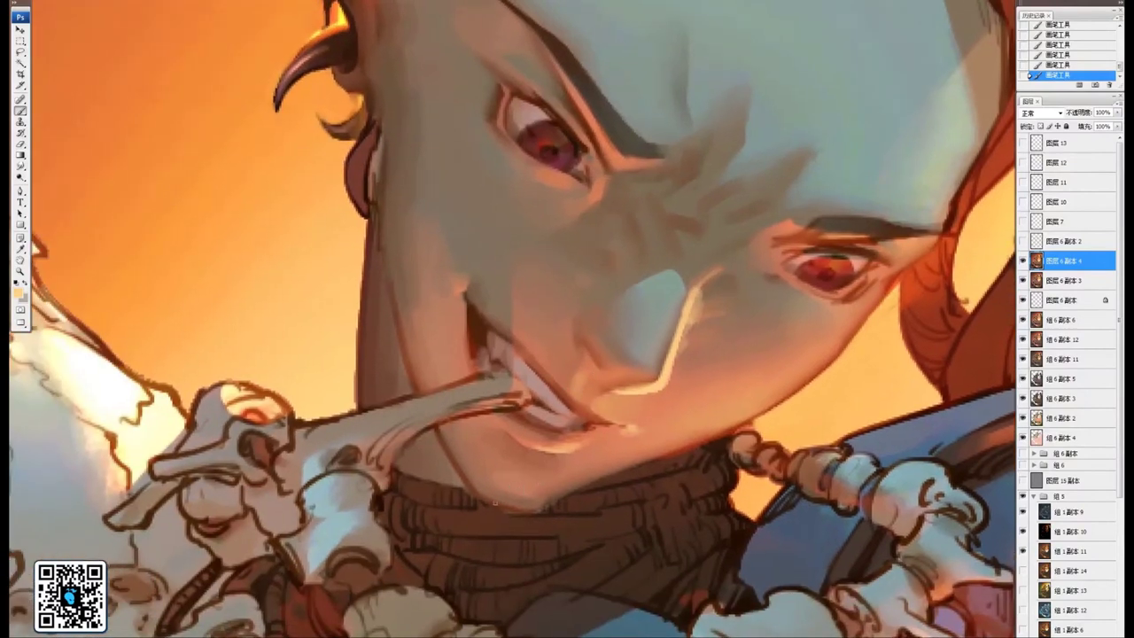
# Paint a light peach rim highlight over the line art along the chin, jaw and outer cheek
pyautogui.moveTo(487, 501)
pyautogui.mouseDown()
pyautogui.moveTo(529, 507)
pyautogui.moveTo(603, 475)
pyautogui.moveTo(551, 484)
pyautogui.moveTo(580, 467)
pyautogui.moveTo(678, 446)
pyautogui.mouseUp()
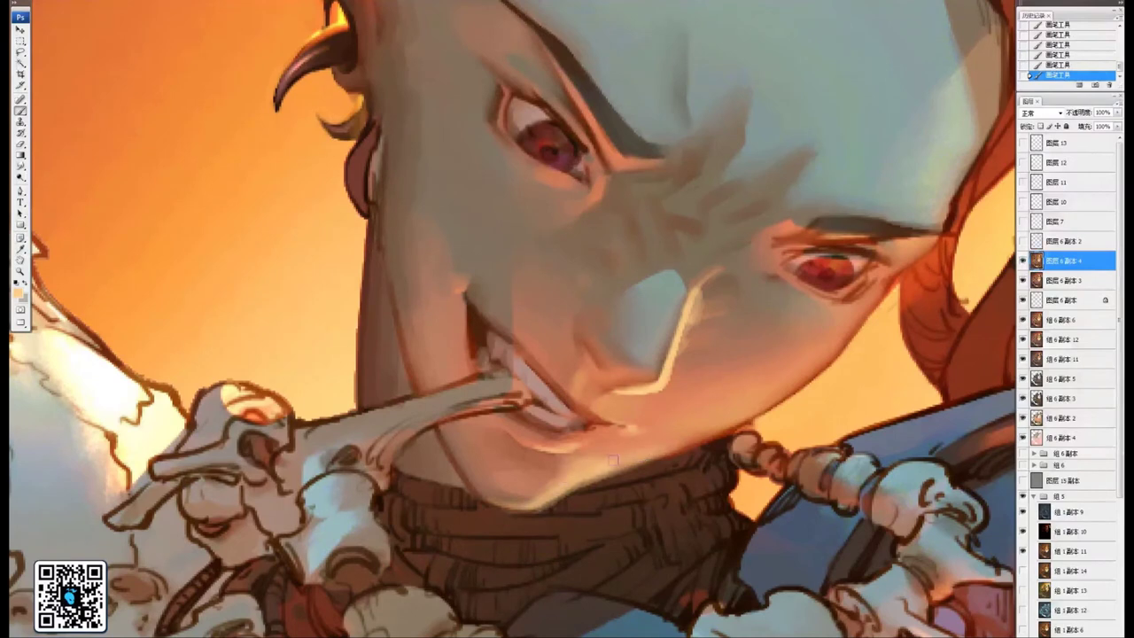
pyautogui.moveTo(666, 358); pyautogui.dragTo(597, 481)
pyautogui.moveTo(741, 466)
pyautogui.mouseDown()
pyautogui.moveTo(756, 401)
pyautogui.moveTo(844, 349)
pyautogui.moveTo(767, 437)
pyautogui.moveTo(792, 413)
pyautogui.moveTo(661, 506)
pyautogui.moveTo(836, 377)
pyautogui.mouseUp()
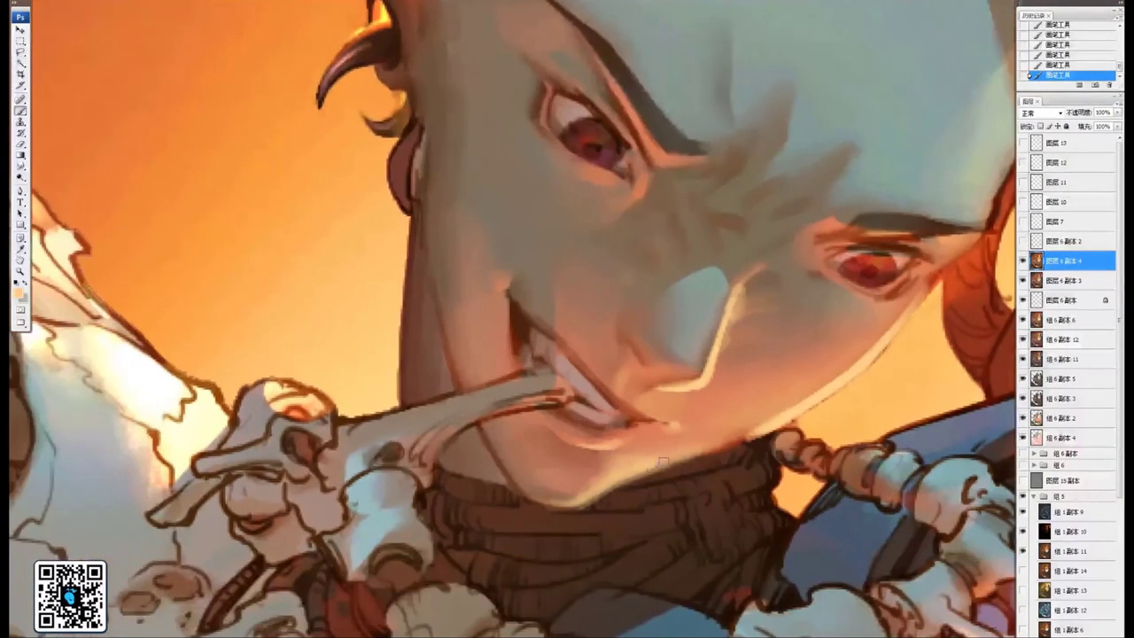
pyautogui.moveTo(663, 462); pyautogui.dragTo(771, 418)
pyautogui.moveTo(712, 440); pyautogui.dragTo(810, 395)
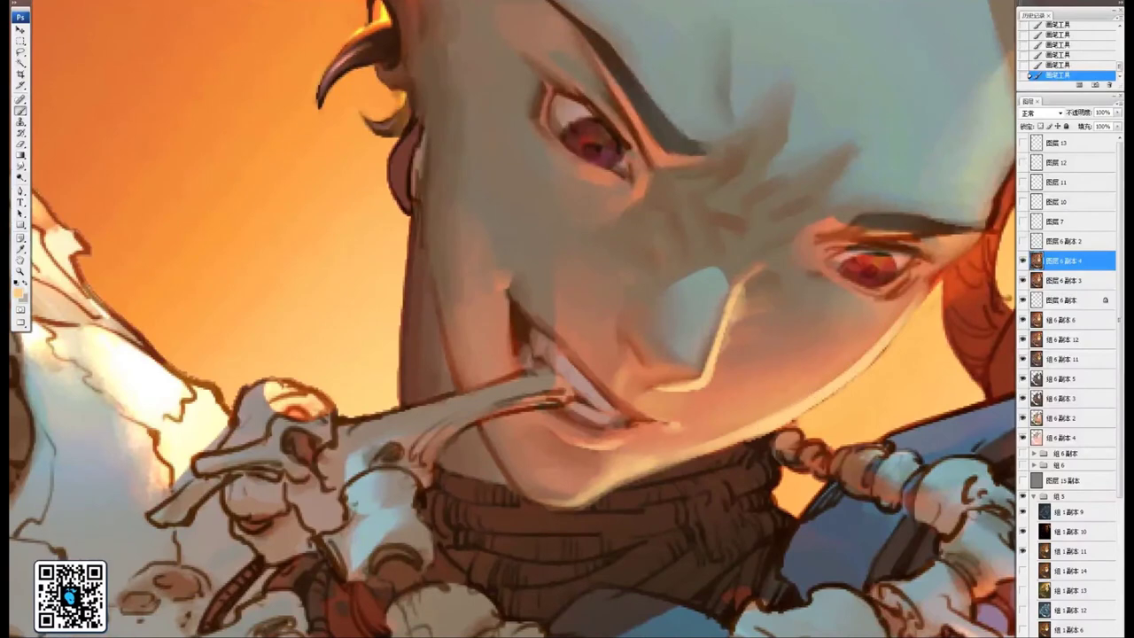
pyautogui.moveTo(827, 334)
pyautogui.mouseDown()
pyautogui.moveTo(786, 351)
pyautogui.moveTo(765, 408)
pyautogui.moveTo(704, 438)
pyautogui.mouseUp()
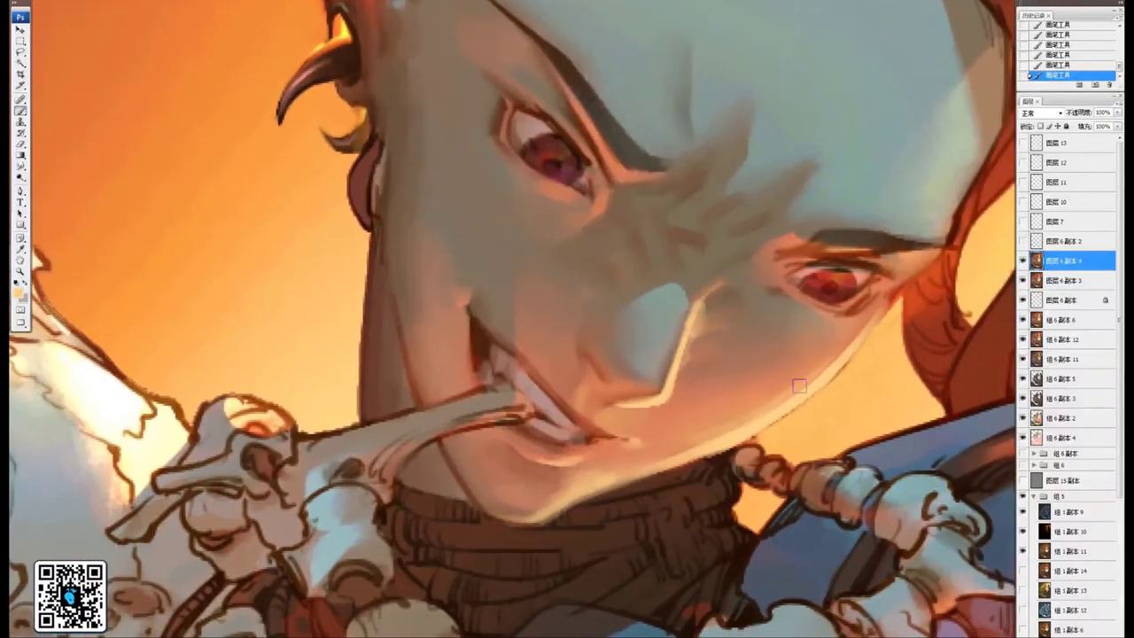
# Widen the jaw's rim light inward over the cheek and chin, and extend it up toward the outer eye
pyautogui.moveTo(800, 387); pyautogui.dragTo(674, 455)
pyautogui.moveTo(767, 410); pyautogui.dragTo(652, 465)
pyautogui.moveTo(789, 382); pyautogui.dragTo(592, 483)
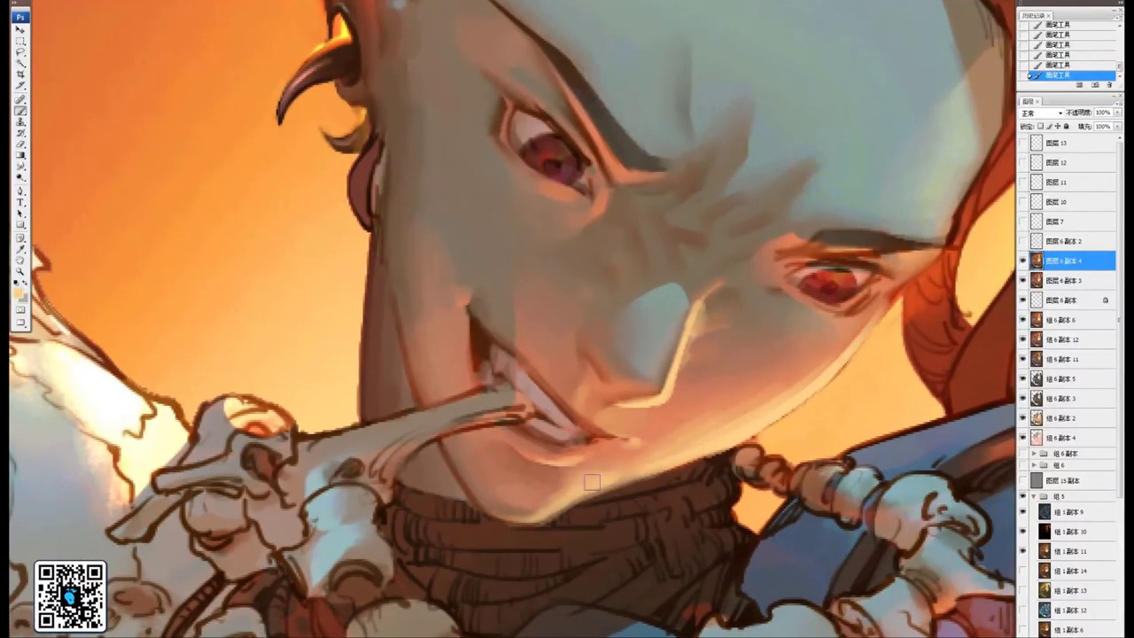
pyautogui.moveTo(798, 381); pyautogui.dragTo(705, 443)
pyautogui.press('[')
pyautogui.moveTo(833, 361); pyautogui.dragTo(804, 384)
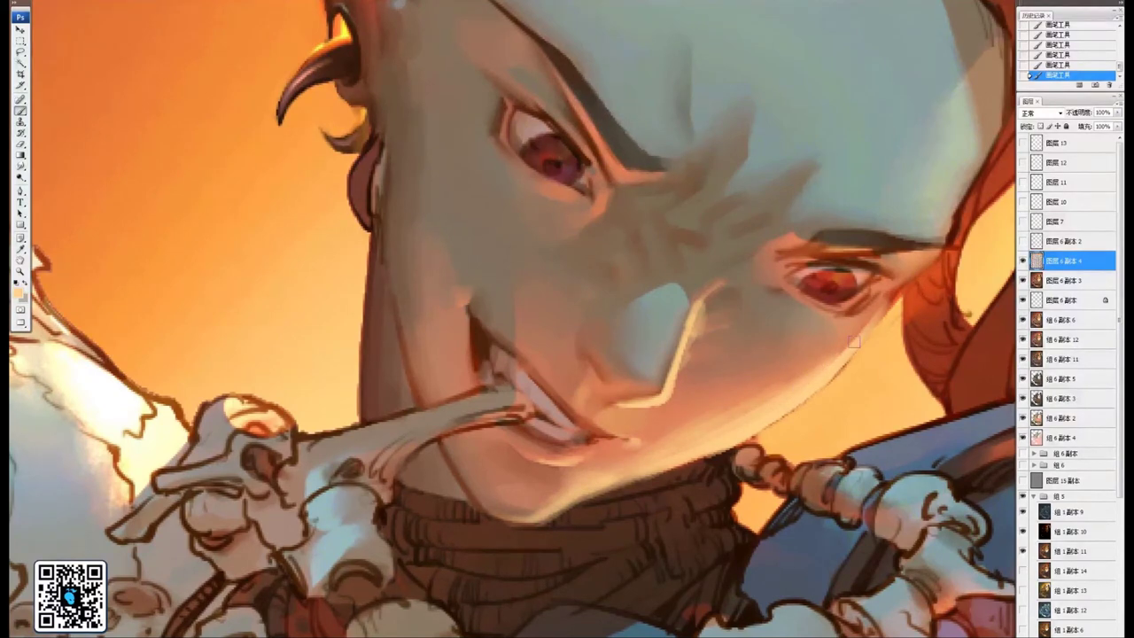
pyautogui.moveTo(859, 332); pyautogui.dragTo(845, 348)
pyautogui.moveTo(868, 292)
pyautogui.mouseDown()
pyautogui.moveTo(643, 451)
pyautogui.moveTo(736, 390)
pyautogui.mouseUp()
# Smudge the rim light along the jaw and cheek so it blends into the surrounding skin
pyautogui.hotkey('ctrl', '-')
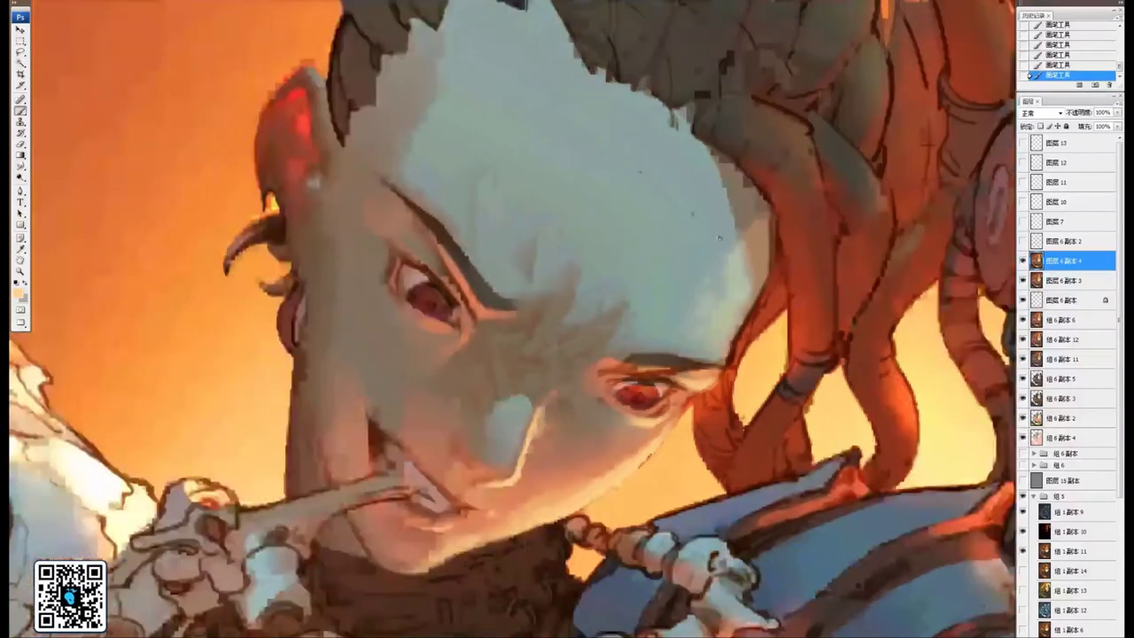
pyautogui.hotkey('ctrl', '-')
pyautogui.moveTo(643, 367); pyautogui.dragTo(695, 324)
pyautogui.hotkey('ctrl', '+')
pyautogui.moveTo(474, 366); pyautogui.dragTo(470, 371)
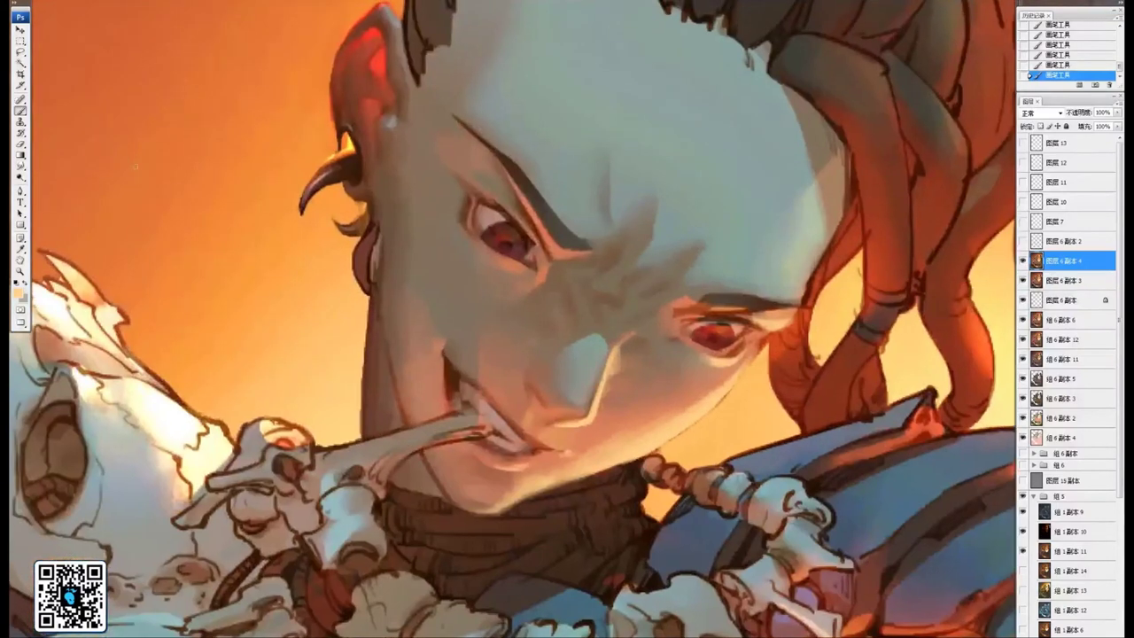
pyautogui.press('r')
pyautogui.moveTo(700, 387); pyautogui.dragTo(689, 403)
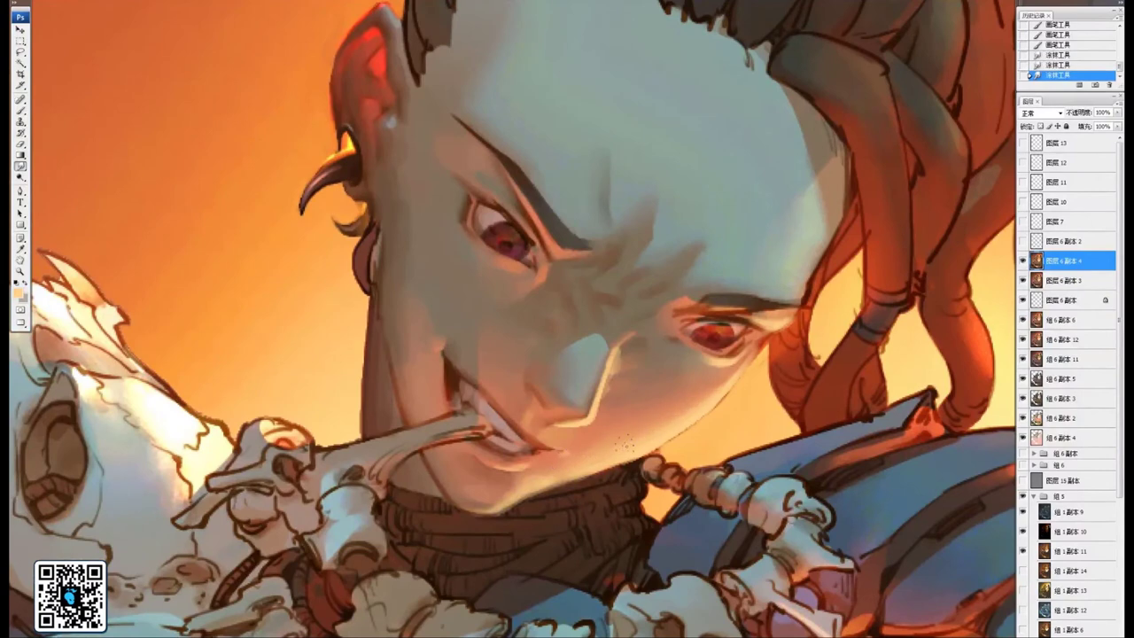
pyautogui.moveTo(625, 443); pyautogui.dragTo(650, 424)
pyautogui.moveTo(652, 423); pyautogui.dragTo(661, 414)
pyautogui.moveTo(568, 410); pyautogui.dragTo(572, 441)
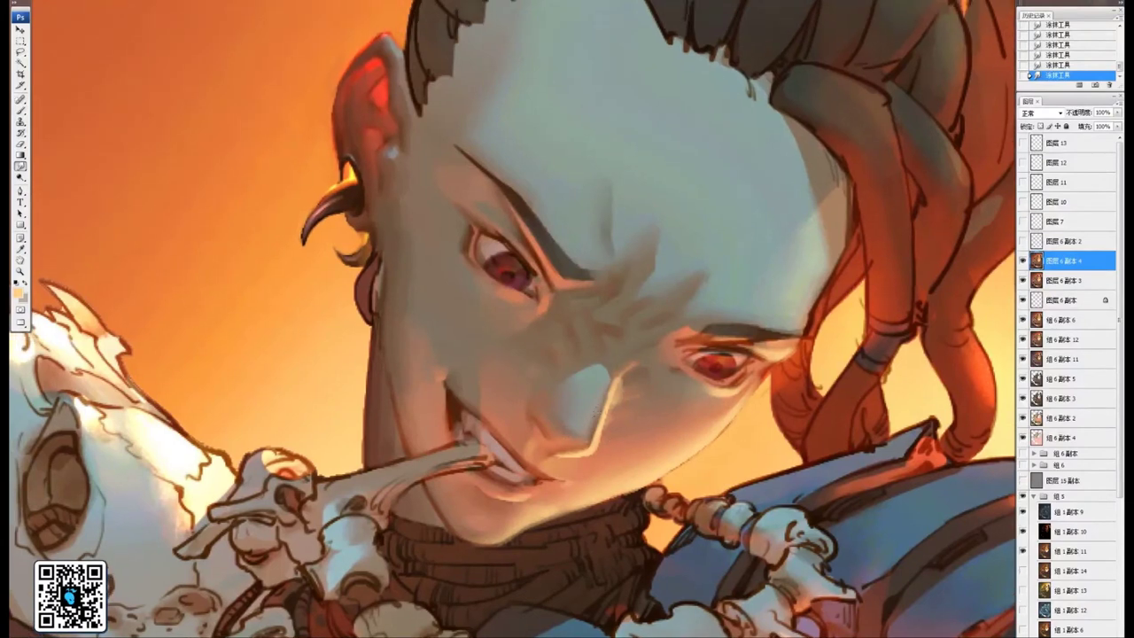
pyautogui.moveTo(638, 361)
pyautogui.mouseDown()
pyautogui.moveTo(624, 391)
pyautogui.moveTo(638, 344)
pyautogui.mouseUp()
# Brush a light rim highlight from the top of the nose along the underside of the brow above the far eye
pyautogui.click(22, 111)
pyautogui.hotkey('ctrl', '+')
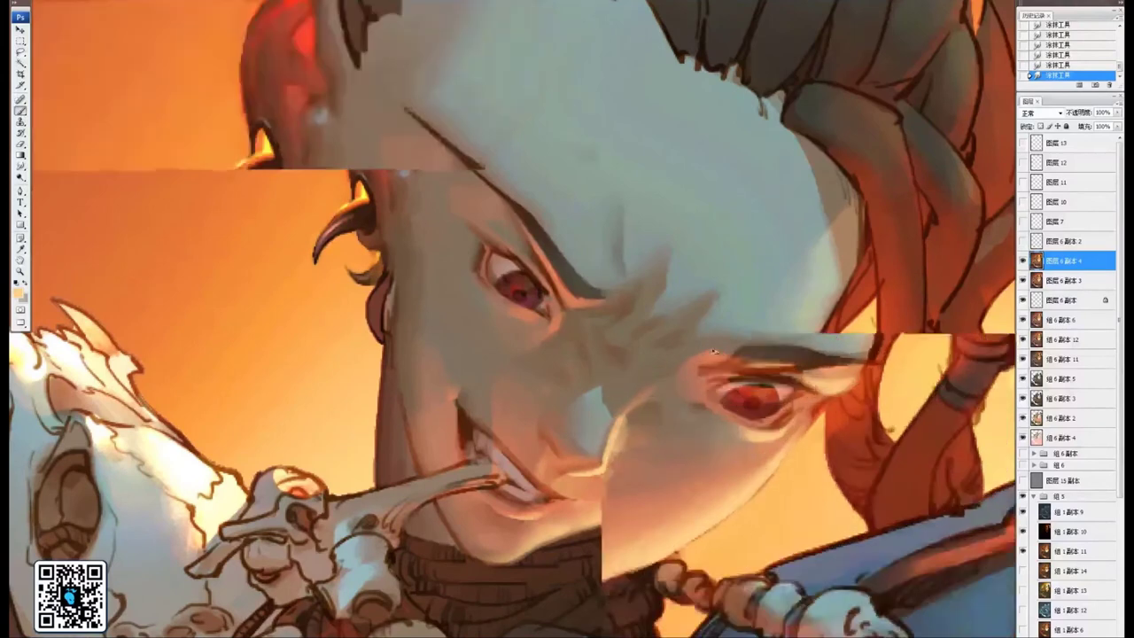
pyautogui.moveTo(716, 388)
pyautogui.mouseDown()
pyautogui.moveTo(734, 356)
pyautogui.moveTo(728, 337)
pyautogui.mouseUp()
pyautogui.moveTo(711, 342); pyautogui.dragTo(743, 335)
pyautogui.moveTo(716, 339)
pyautogui.mouseDown()
pyautogui.moveTo(749, 336)
pyautogui.moveTo(693, 344)
pyautogui.moveTo(681, 353)
pyautogui.moveTo(711, 339)
pyautogui.moveTo(682, 358)
pyautogui.moveTo(727, 346)
pyautogui.moveTo(679, 362)
pyautogui.mouseUp()
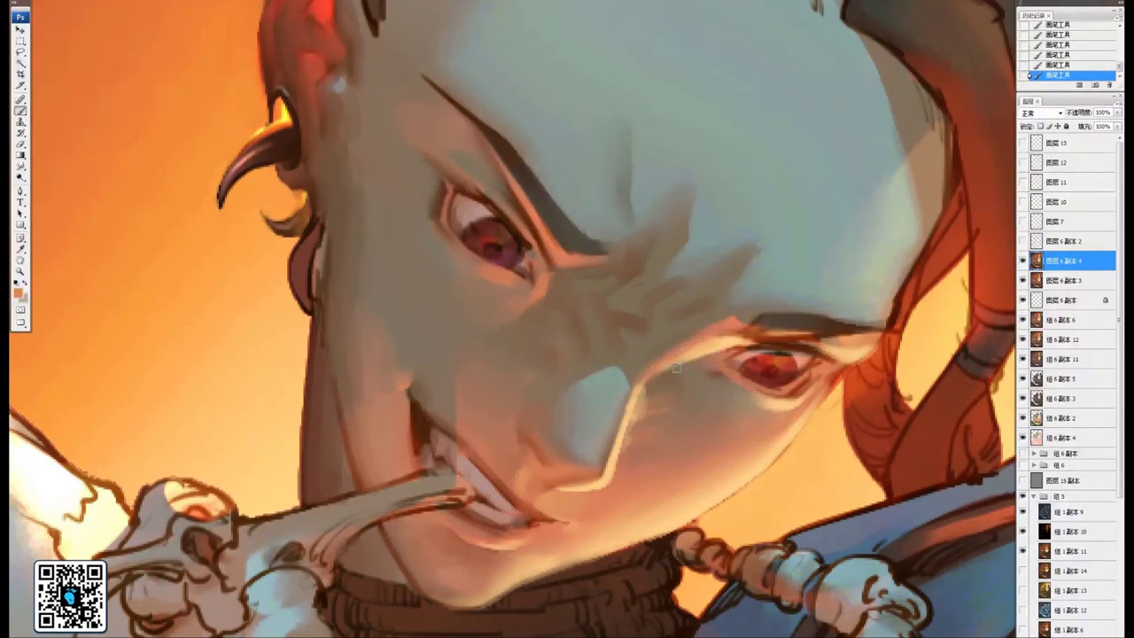
# Paint short salmon-coloured light accents on the frown wrinkles between the brows
pyautogui.keyDown('alt'); pyautogui.click(654, 385); pyautogui.keyUp('alt')
pyautogui.keyDown('alt'); pyautogui.click(731, 327); pyautogui.keyUp('alt')
pyautogui.scroll(1, 724, 324)
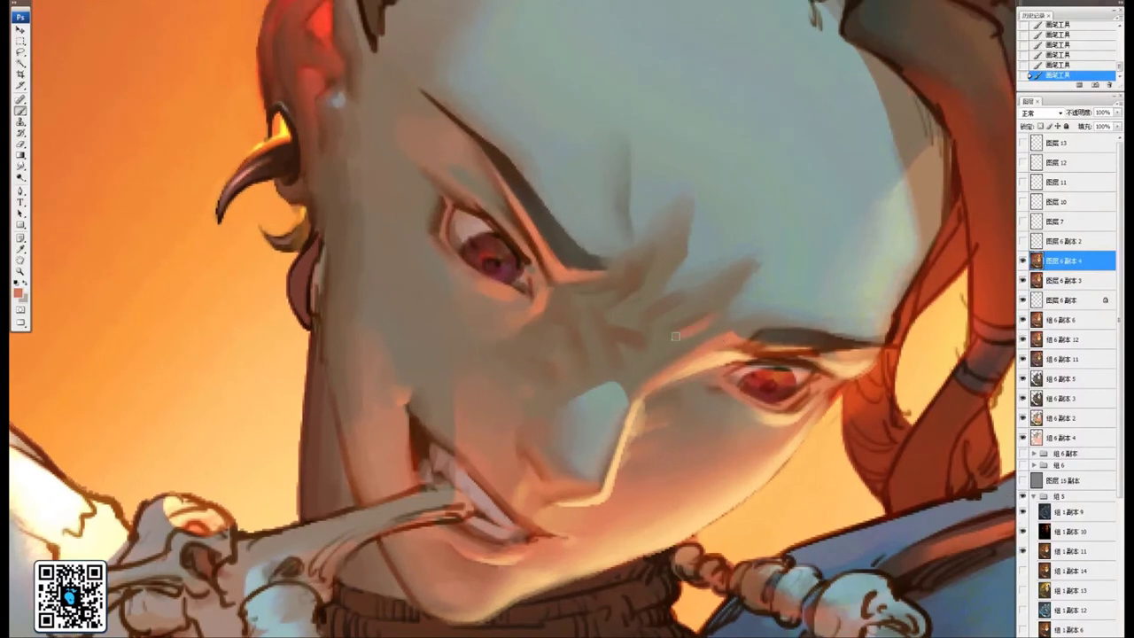
pyautogui.scroll(1, 678, 339)
pyautogui.scroll(1, 664, 332)
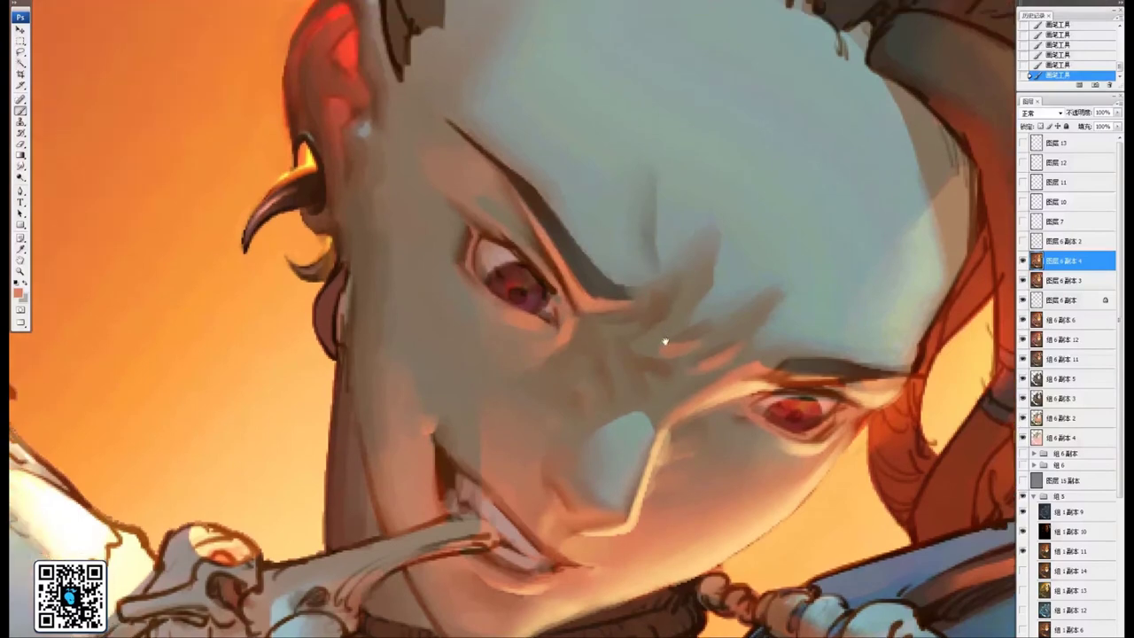
pyautogui.moveTo(616, 314)
pyautogui.mouseDown()
pyautogui.moveTo(659, 331)
pyautogui.moveTo(640, 334)
pyautogui.mouseUp()
pyautogui.moveTo(695, 320); pyautogui.dragTo(586, 370)
# Toggle the line art layer 图层 6 副本 2 on and off to compare the painted face with the original lines
pyautogui.press('r')
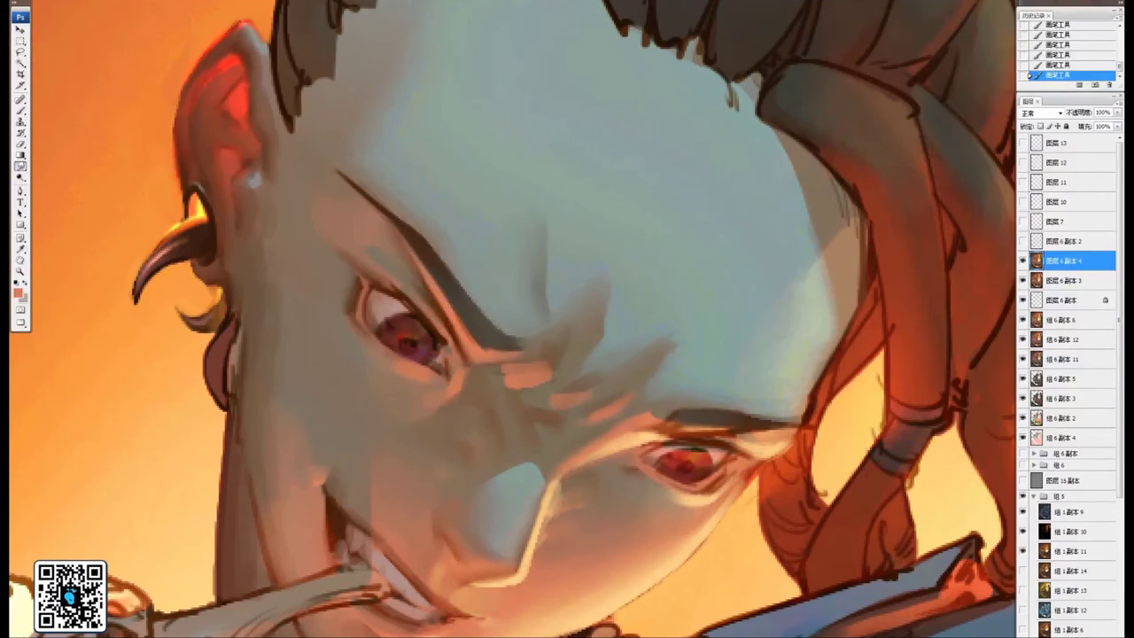
pyautogui.moveTo(674, 370); pyautogui.dragTo(741, 305)
pyautogui.click(1022, 242)
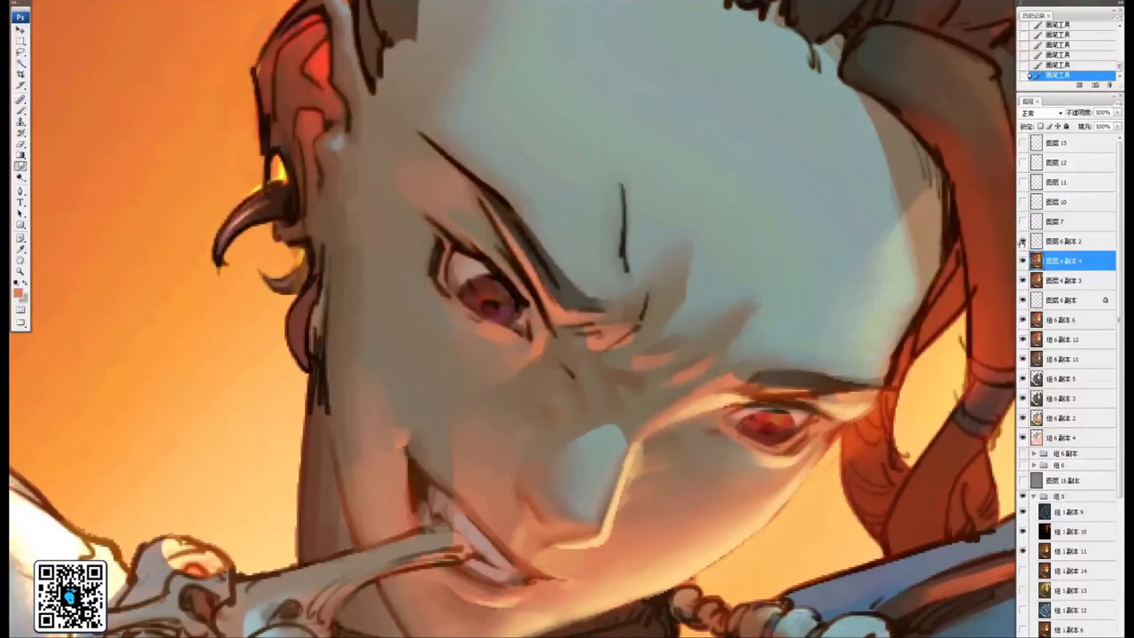
pyautogui.click(1024, 241)
pyautogui.click(1024, 241)
pyautogui.click(1025, 241)
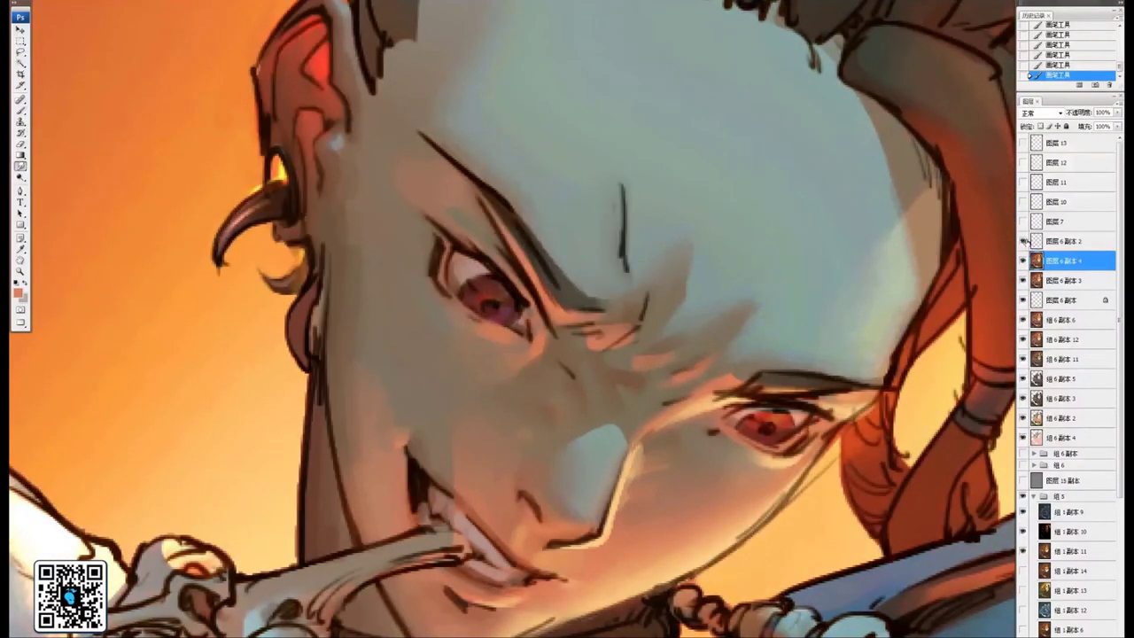
pyautogui.click(1025, 241)
# Smudge the salmon accents on the frown wrinkles so they blend into the surrounding skin
pyautogui.scroll(1, 691, 325)
pyautogui.hscroll(-3, 691, 324)
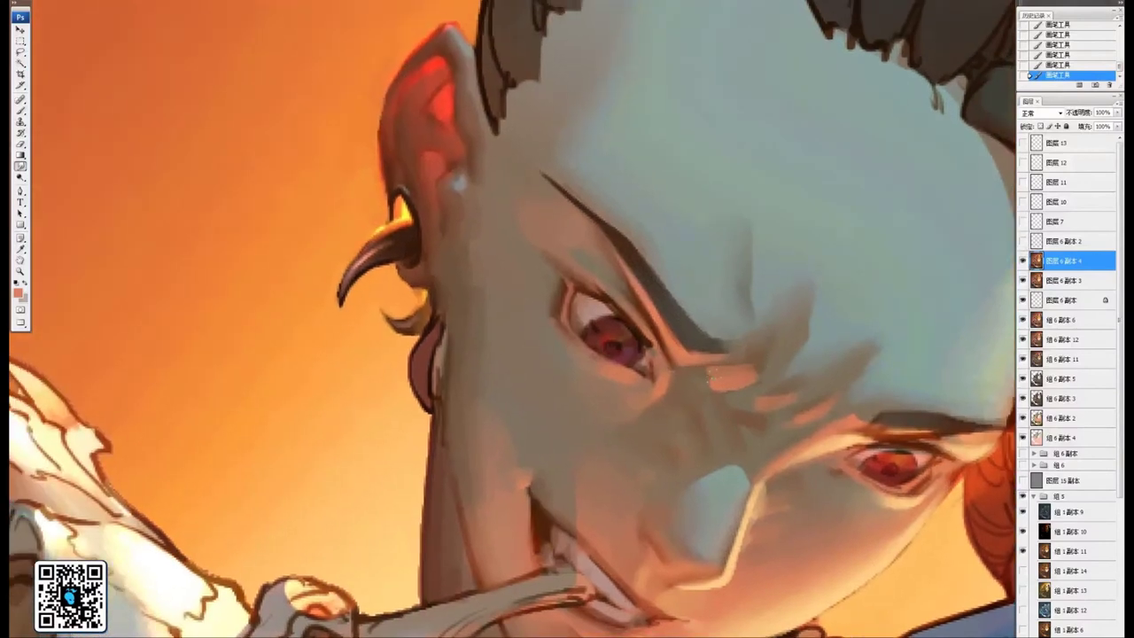
pyautogui.moveTo(702, 378); pyautogui.dragTo(760, 388)
pyautogui.moveTo(765, 391)
pyautogui.mouseDown()
pyautogui.moveTo(756, 386)
pyautogui.moveTo(841, 390)
pyautogui.mouseUp()
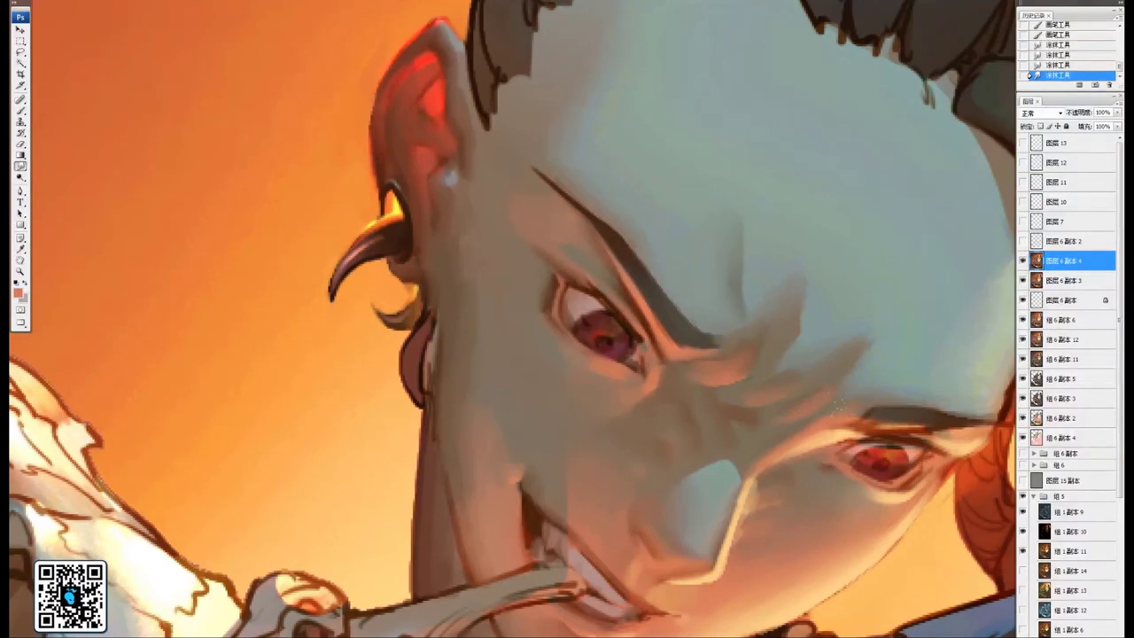
pyautogui.moveTo(755, 440); pyautogui.dragTo(746, 425)
pyautogui.moveTo(720, 379); pyautogui.dragTo(779, 344)
pyautogui.moveTo(820, 310); pyautogui.dragTo(813, 321)
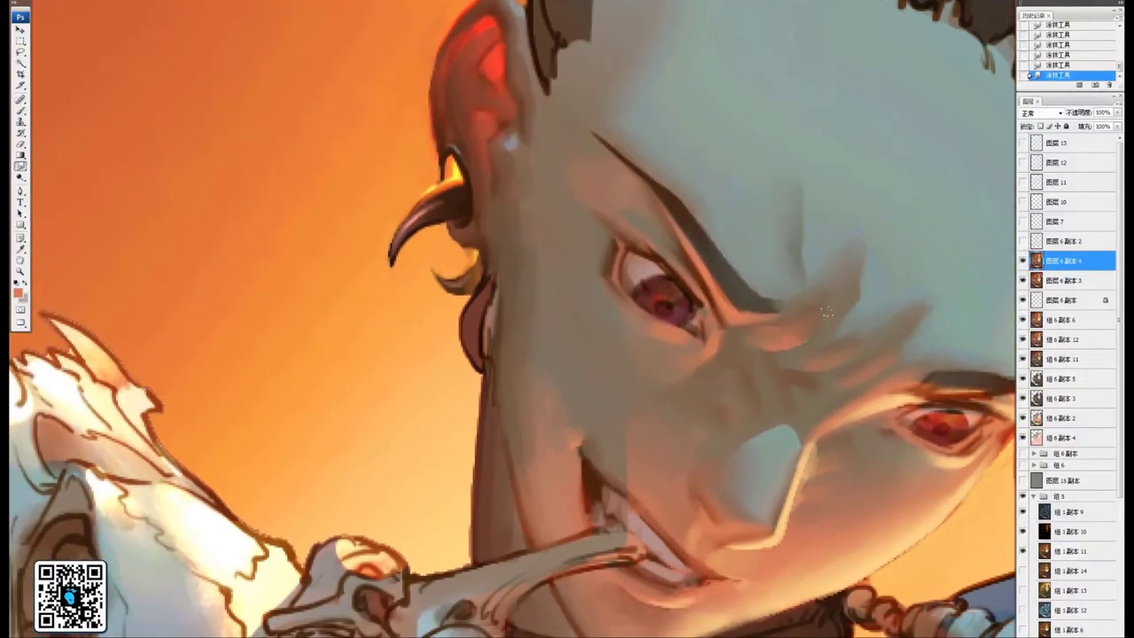
pyautogui.moveTo(809, 490); pyautogui.dragTo(842, 331)
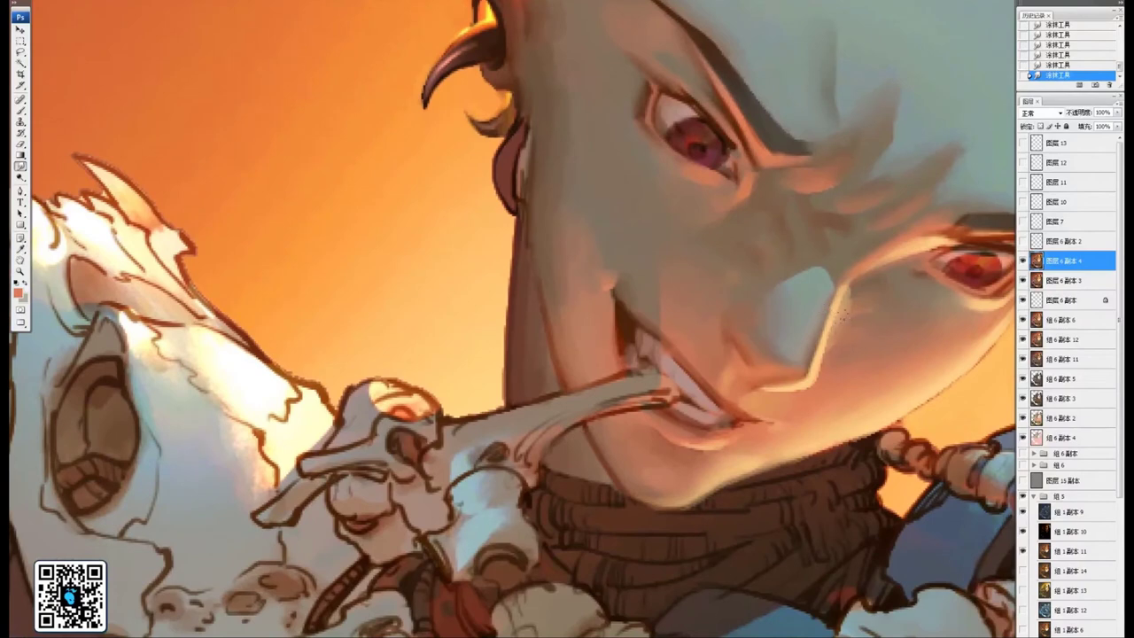
pyautogui.hscroll(1, 833, 363)
pyautogui.scroll(1, 833, 363)
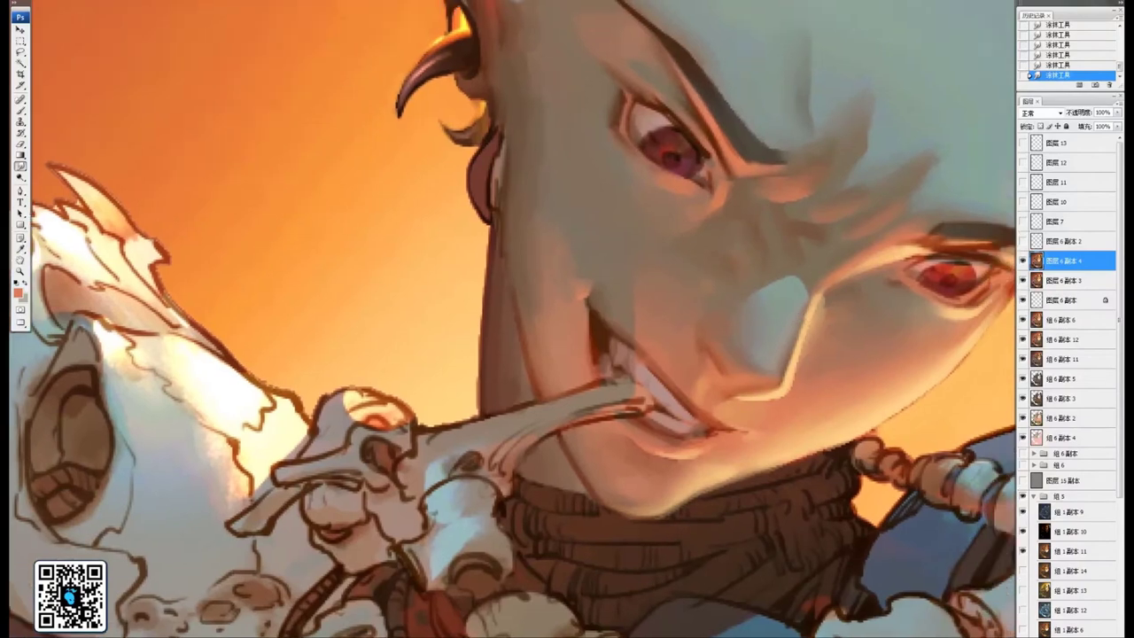
pyautogui.hscroll(3, 514, 319)
pyautogui.scroll(-1, 514, 319)
pyautogui.moveTo(675, 435); pyautogui.dragTo(700, 364)
pyautogui.scroll(5, 699, 363)
pyautogui.hscroll(1, 650, 418)
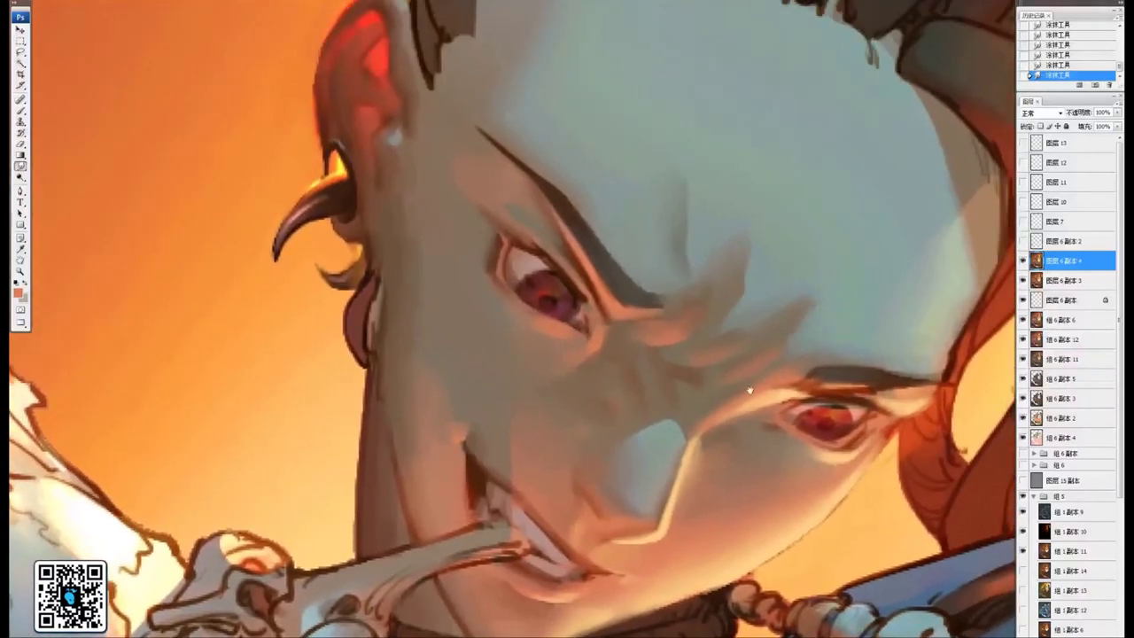
pyautogui.hscroll(3, 748, 390)
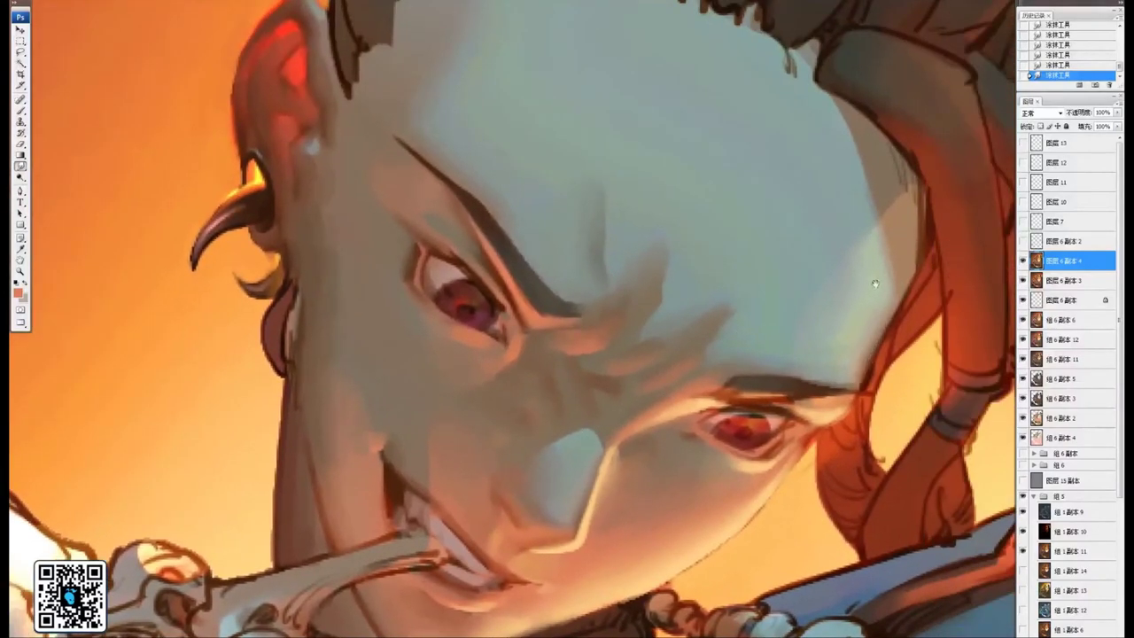
# Paint dark grey-brown over the light gap between the forehead's far edge and the hanging dreadlock
pyautogui.scroll(4, 798, 257)
pyautogui.hscroll(2, 590, 203)
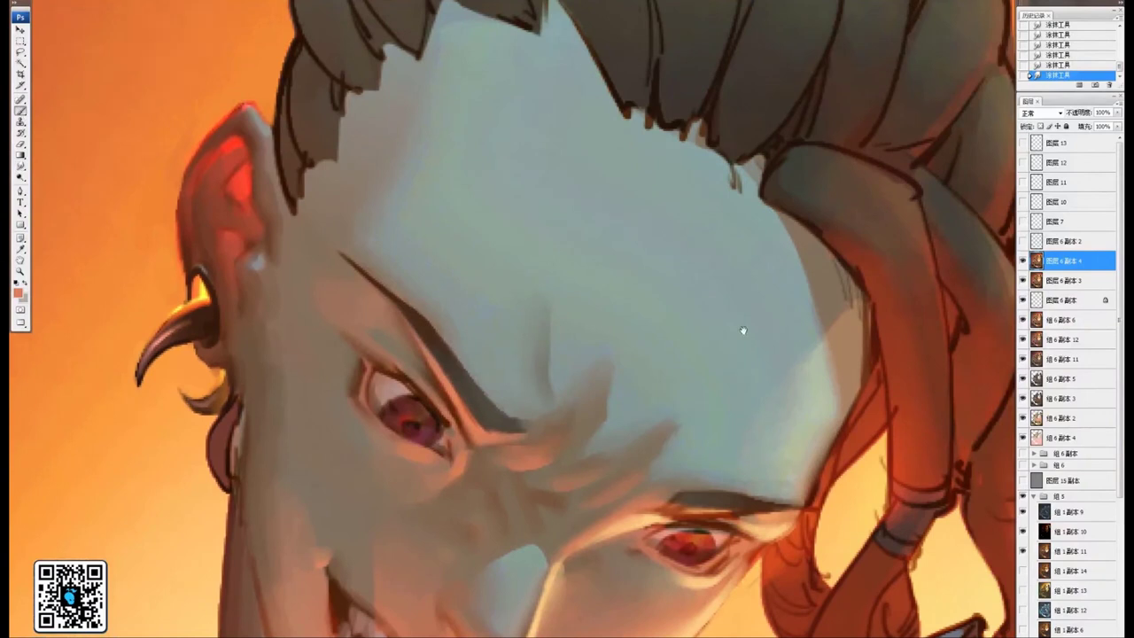
pyautogui.scroll(-1, 742, 329)
pyautogui.hscroll(1, 817, 200)
pyautogui.keyDown('alt'); pyautogui.click(795, 199); pyautogui.keyUp('alt')
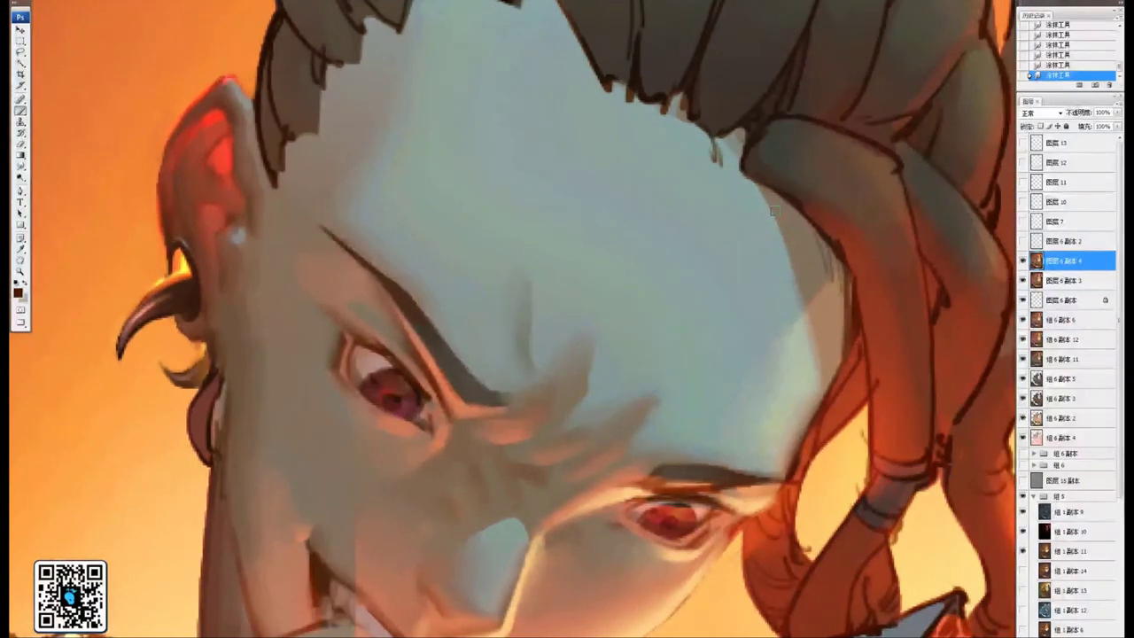
pyautogui.moveTo(763, 188)
pyautogui.mouseDown()
pyautogui.moveTo(803, 222)
pyautogui.moveTo(781, 215)
pyautogui.moveTo(803, 252)
pyautogui.moveTo(812, 237)
pyautogui.moveTo(827, 262)
pyautogui.moveTo(800, 251)
pyautogui.moveTo(836, 293)
pyautogui.moveTo(821, 269)
pyautogui.moveTo(826, 343)
pyautogui.mouseUp()
pyautogui.keyDown('alt'); pyautogui.click(798, 219); pyautogui.keyUp('alt')
pyautogui.moveTo(795, 225); pyautogui.dragTo(836, 281)
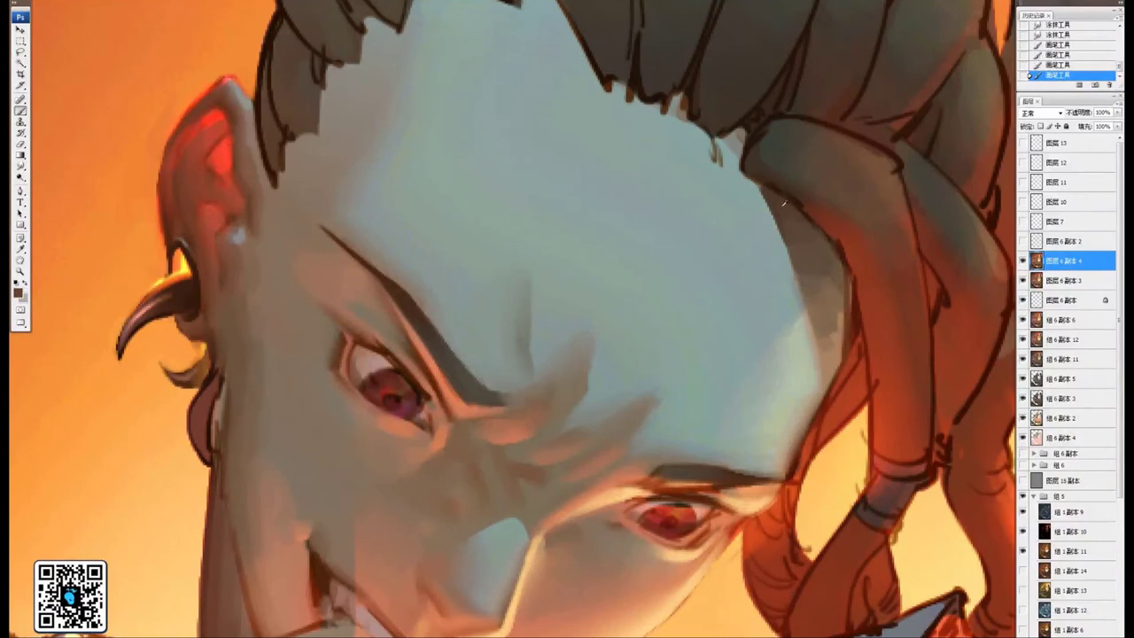
pyautogui.moveTo(766, 169); pyautogui.dragTo(817, 263)
pyautogui.moveTo(802, 222); pyautogui.dragTo(800, 229)
pyautogui.moveTo(777, 193); pyautogui.dragTo(802, 206)
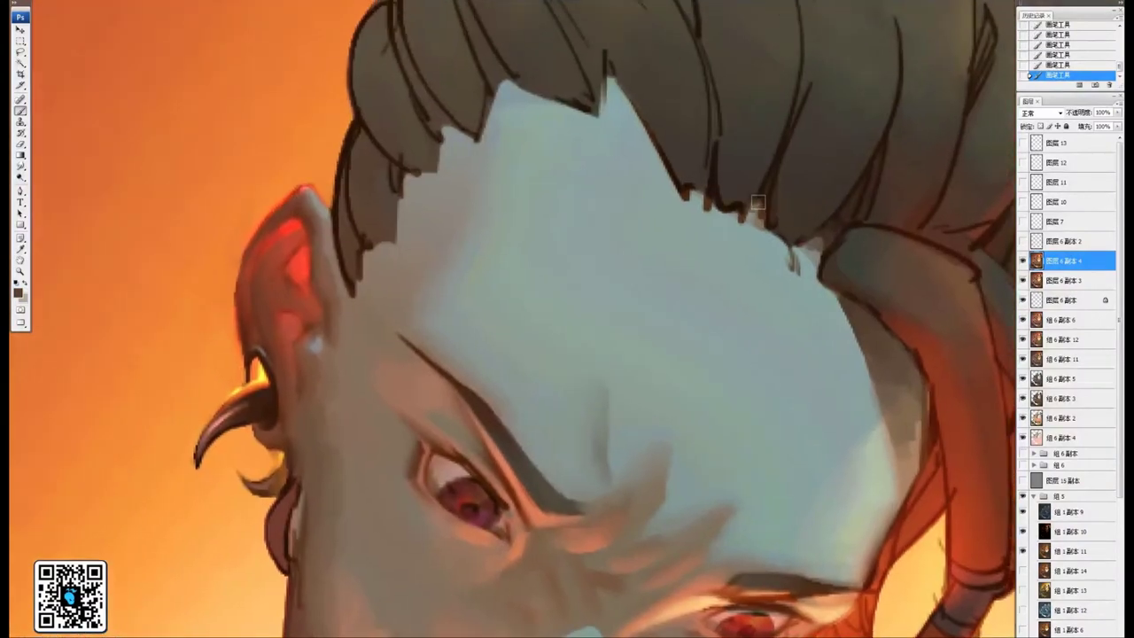
# Smudge the jagged hairline from the temple by the ear up to the forehead's peak, blending hair and skin
pyautogui.moveTo(678, 281); pyautogui.dragTo(826, 172)
pyautogui.moveTo(563, 160); pyautogui.dragTo(600, 303)
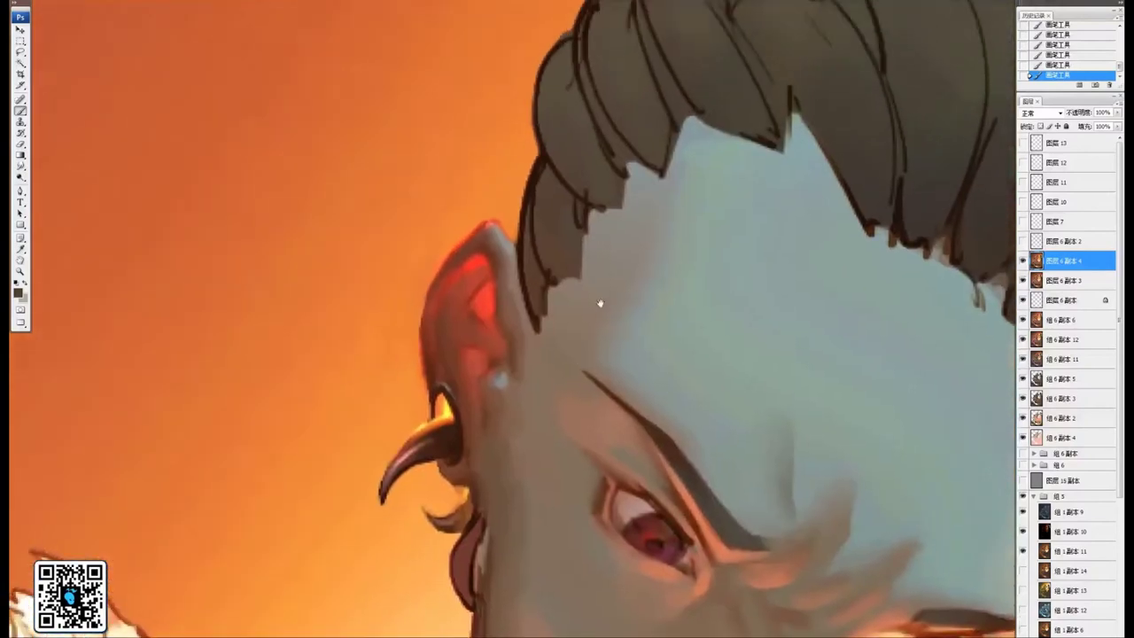
pyautogui.moveTo(756, 202)
pyautogui.mouseDown()
pyautogui.moveTo(699, 225)
pyautogui.moveTo(785, 265)
pyautogui.moveTo(773, 266)
pyautogui.mouseUp()
pyautogui.click(22, 166)
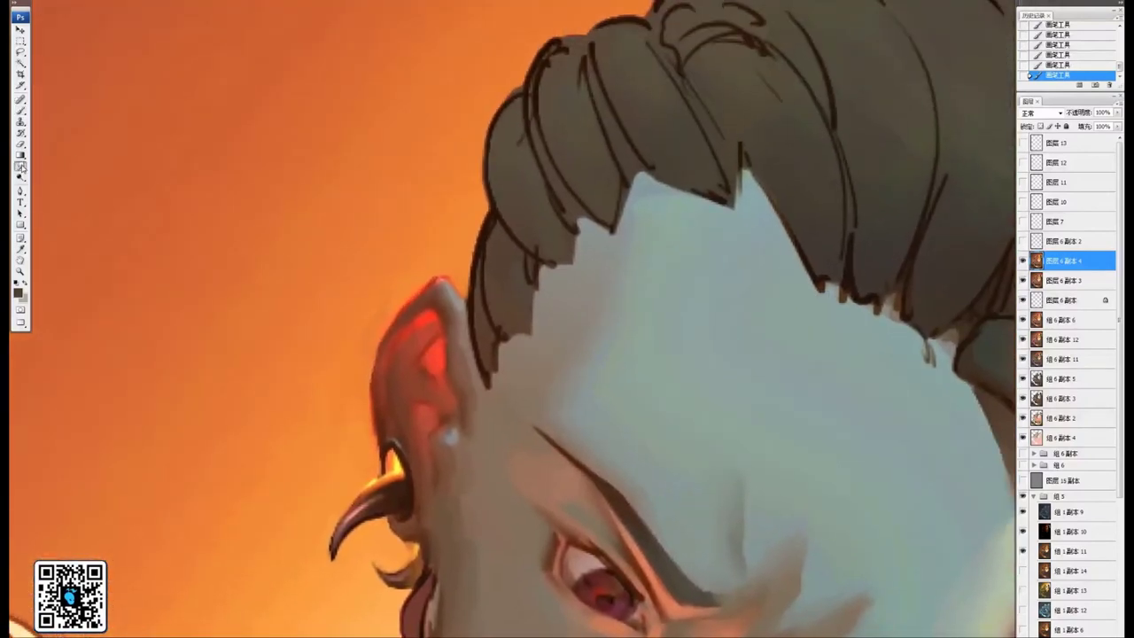
pyautogui.moveTo(585, 307); pyautogui.dragTo(613, 295)
pyautogui.moveTo(527, 290)
pyautogui.mouseDown()
pyautogui.moveTo(563, 326)
pyautogui.moveTo(576, 317)
pyautogui.moveTo(576, 288)
pyautogui.moveTo(534, 243)
pyautogui.mouseUp()
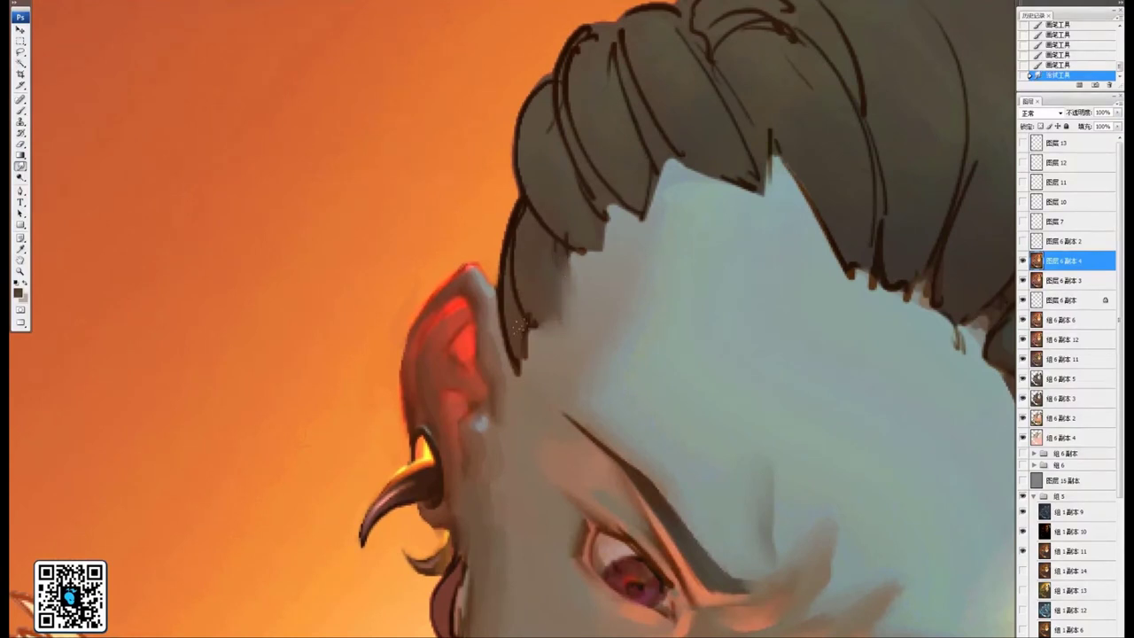
pyautogui.moveTo(528, 359); pyautogui.dragTo(522, 330)
pyautogui.moveTo(529, 365); pyautogui.dragTo(524, 335)
pyautogui.moveTo(612, 243); pyautogui.dragTo(576, 191)
pyautogui.moveTo(651, 227)
pyautogui.mouseDown()
pyautogui.moveTo(618, 148)
pyautogui.moveTo(657, 196)
pyautogui.moveTo(699, 186)
pyautogui.moveTo(699, 154)
pyautogui.moveTo(725, 184)
pyautogui.moveTo(710, 127)
pyautogui.moveTo(759, 181)
pyautogui.mouseUp()
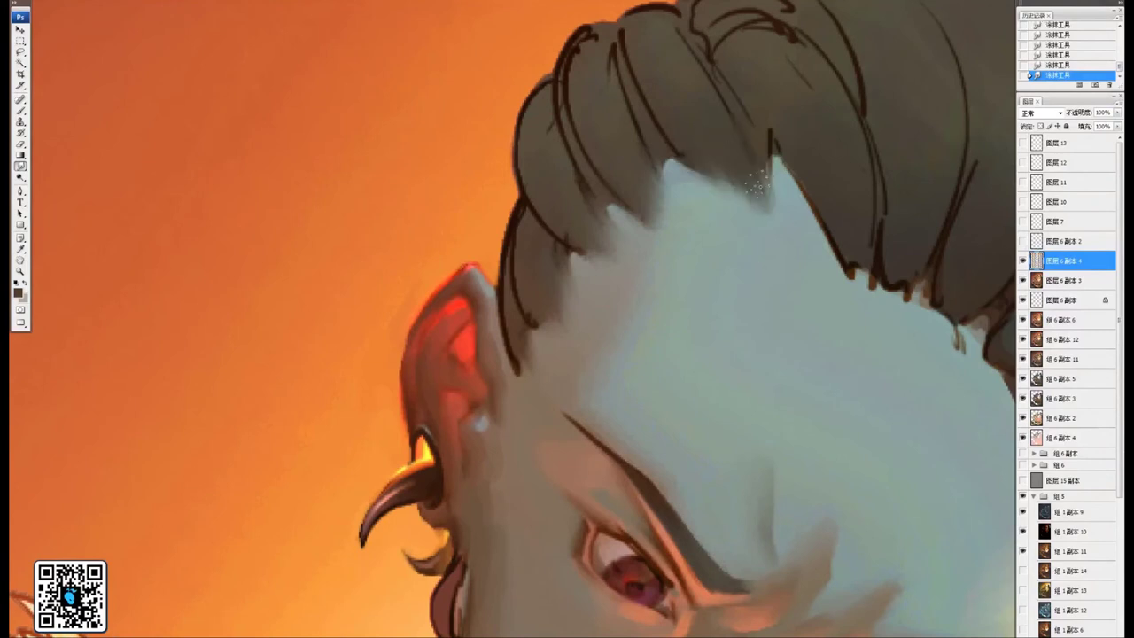
# Smudge the rest of the hairline from the peak to the far dreadlock, softening the line art into the forehead
pyautogui.moveTo(849, 293)
pyautogui.mouseDown()
pyautogui.moveTo(833, 237)
pyautogui.moveTo(863, 259)
pyautogui.mouseUp()
pyautogui.moveTo(895, 307)
pyautogui.mouseDown()
pyautogui.moveTo(906, 269)
pyautogui.moveTo(907, 286)
pyautogui.mouseUp()
pyautogui.moveTo(924, 230); pyautogui.dragTo(784, 193)
pyautogui.moveTo(800, 282); pyautogui.dragTo(791, 254)
pyautogui.moveTo(821, 298)
pyautogui.mouseDown()
pyautogui.moveTo(808, 268)
pyautogui.moveTo(826, 303)
pyautogui.moveTo(852, 272)
pyautogui.moveTo(818, 297)
pyautogui.moveTo(883, 263)
pyautogui.mouseUp()
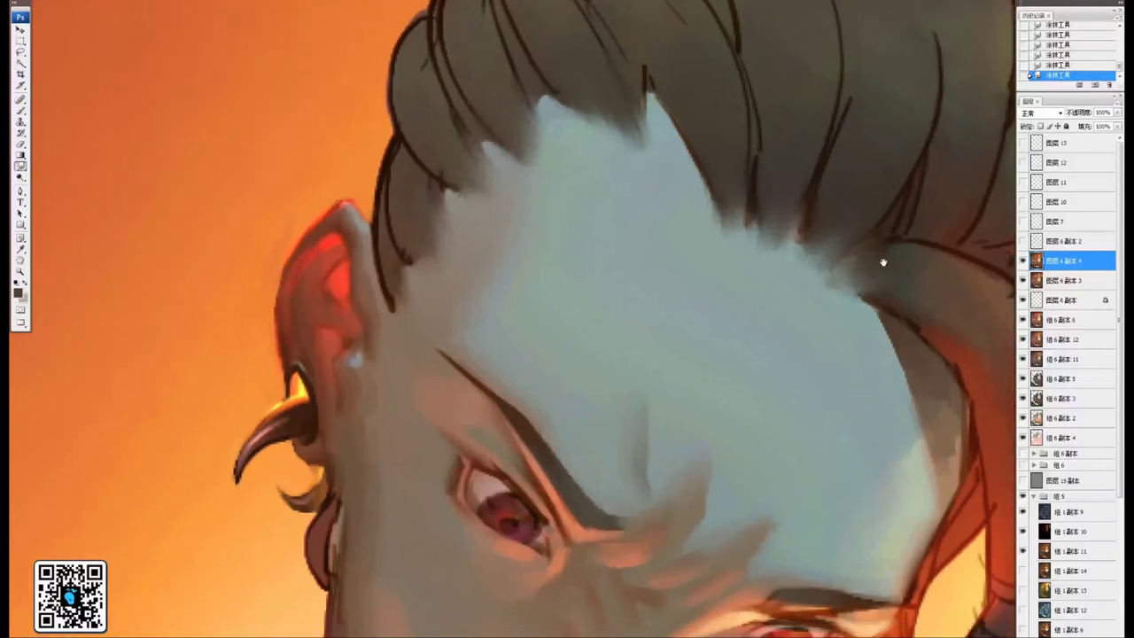
pyautogui.hotkey('ctrl', '-')
pyautogui.moveTo(739, 157); pyautogui.dragTo(758, 174)
pyautogui.moveTo(664, 173); pyautogui.dragTo(668, 189)
pyautogui.moveTo(663, 188)
pyautogui.mouseDown()
pyautogui.moveTo(667, 211)
pyautogui.moveTo(648, 203)
pyautogui.mouseUp()
pyautogui.moveTo(623, 174)
pyautogui.mouseDown()
pyautogui.moveTo(634, 196)
pyautogui.moveTo(684, 185)
pyautogui.moveTo(656, 105)
pyautogui.mouseUp()
# Paint over the line art along the near jaw's edge with dark reddish brown sampled beside the jaw
pyautogui.moveTo(656, 392)
pyautogui.mouseDown()
pyautogui.moveTo(684, 308)
pyautogui.moveTo(720, 277)
pyautogui.mouseUp()
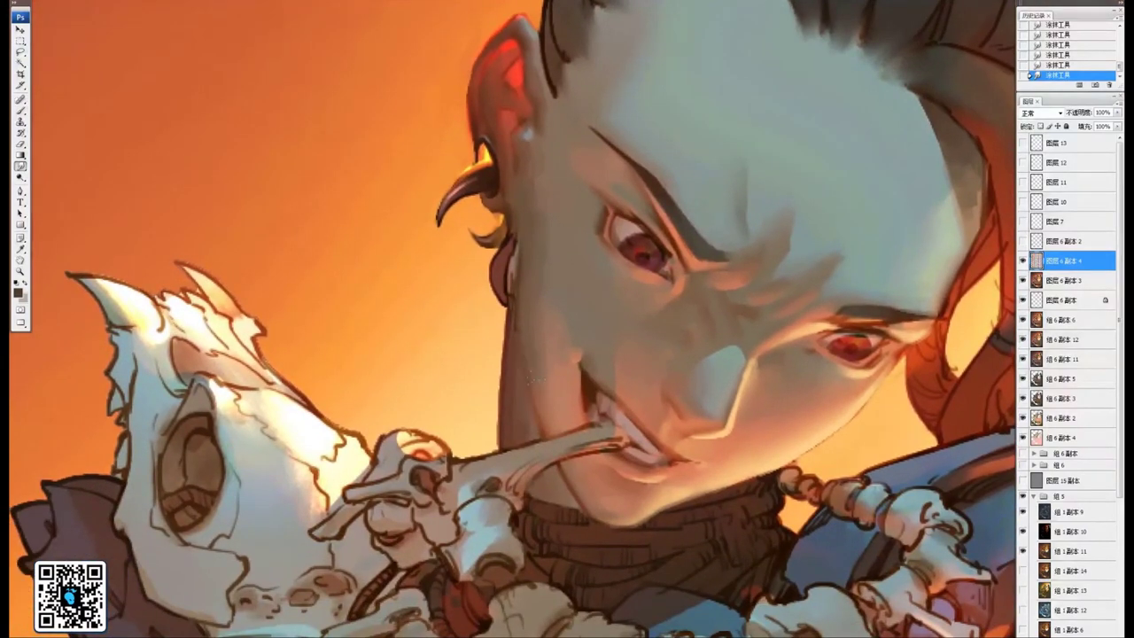
pyautogui.moveTo(574, 484); pyautogui.dragTo(552, 413)
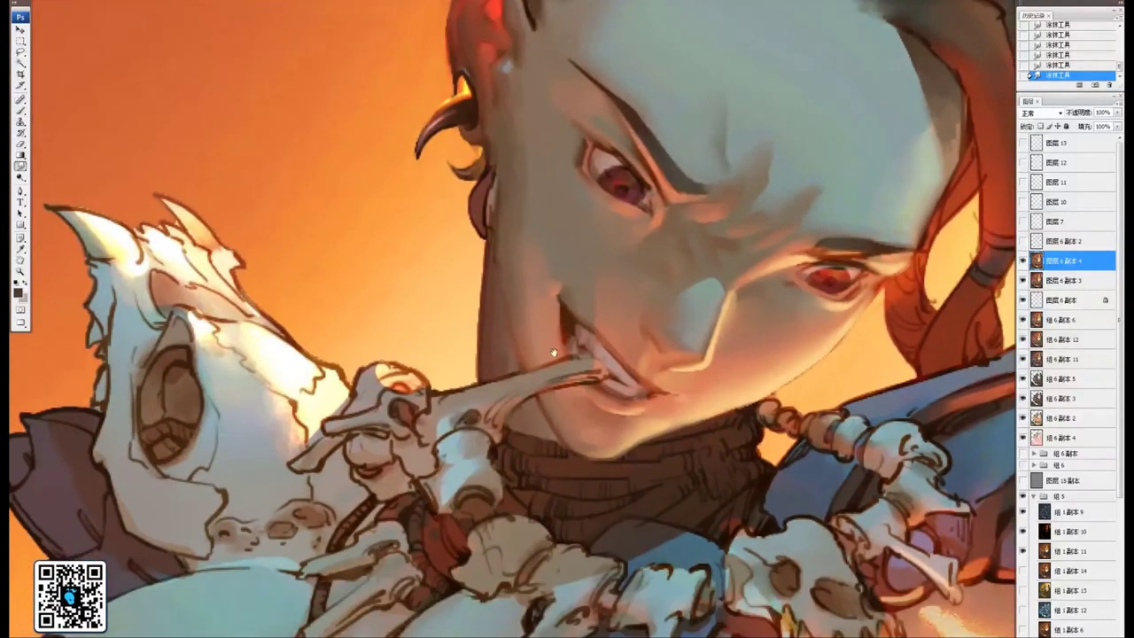
pyautogui.moveTo(552, 353); pyautogui.dragTo(579, 411)
pyautogui.press('b')
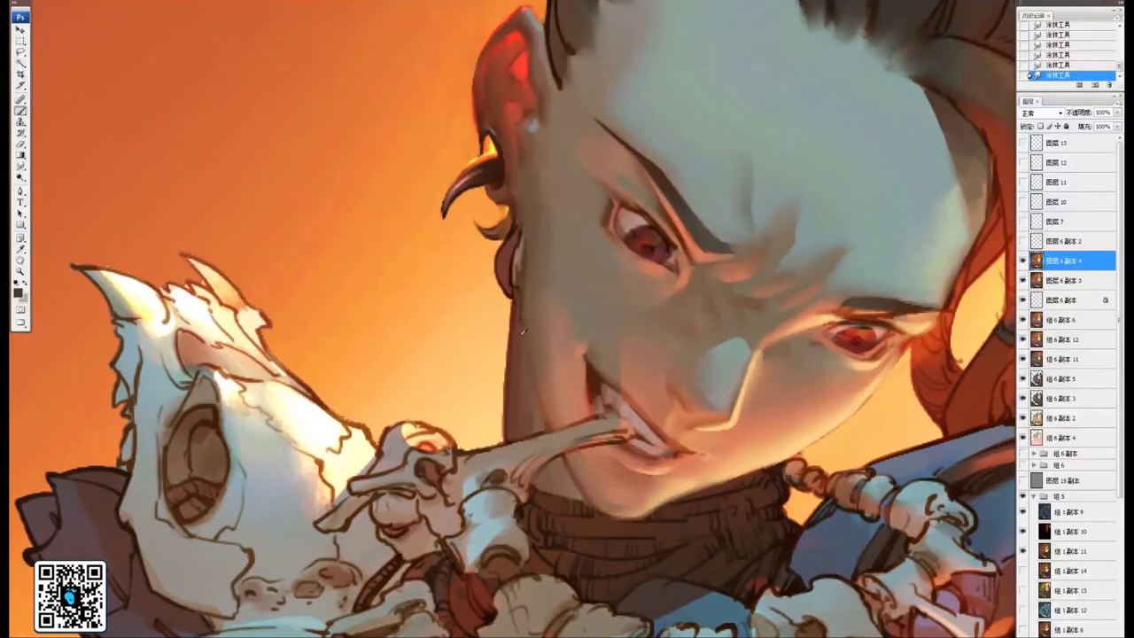
pyautogui.keyDown('alt'); pyautogui.click(516, 311); pyautogui.keyUp('alt')
pyautogui.moveTo(528, 341); pyautogui.dragTo(532, 330)
pyautogui.moveTo(532, 379); pyautogui.dragTo(546, 420)
pyautogui.moveTo(522, 314); pyautogui.dragTo(544, 418)
pyautogui.moveTo(552, 463)
pyautogui.mouseDown()
pyautogui.moveTo(539, 420)
pyautogui.moveTo(551, 405)
pyautogui.moveTo(572, 448)
pyautogui.mouseUp()
# Lasso the far eye with its brow and surrounding skin, and copy the selection to a new layer
pyautogui.moveTo(628, 299)
pyautogui.mouseDown()
pyautogui.moveTo(606, 433)
pyautogui.moveTo(588, 422)
pyautogui.mouseUp()
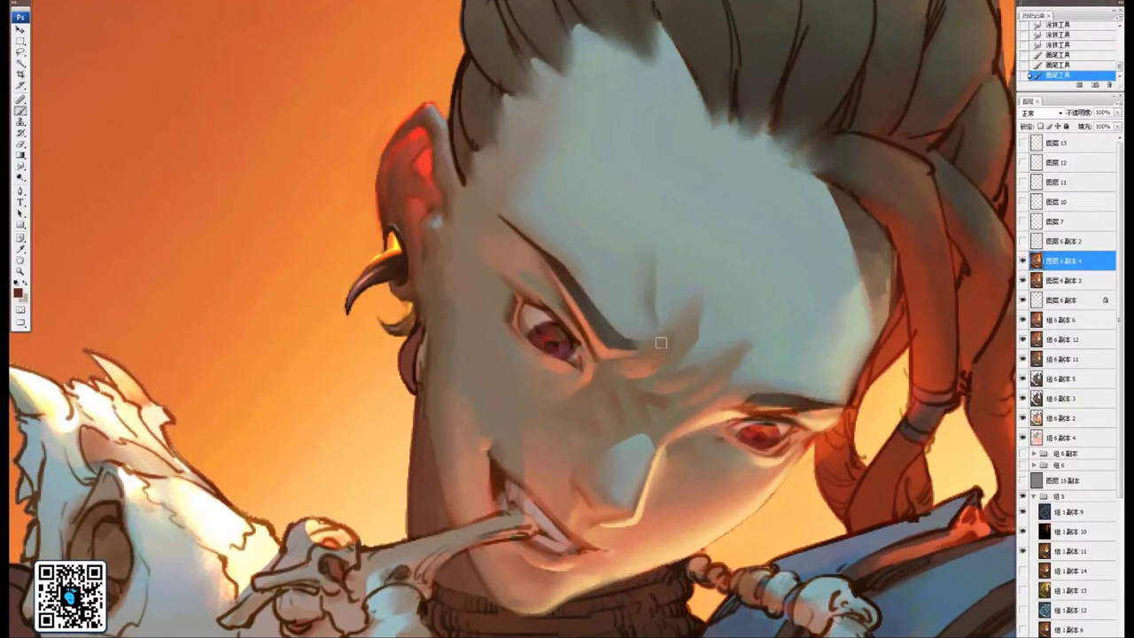
pyautogui.moveTo(672, 377); pyautogui.dragTo(661, 339)
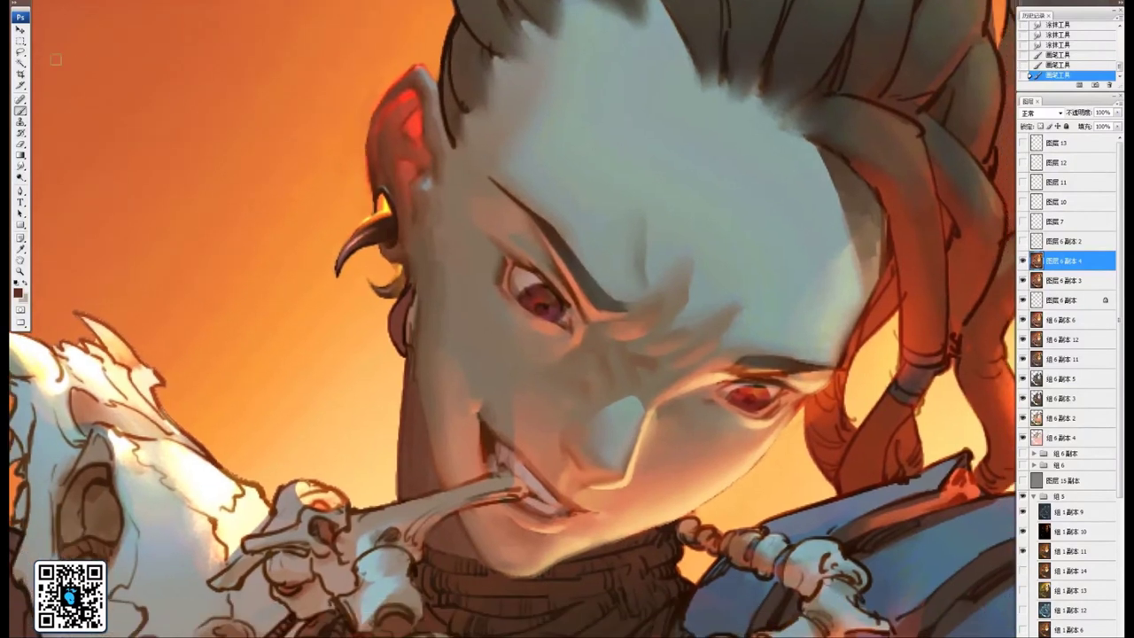
pyautogui.click(21, 52)
pyautogui.scroll(-2, 702, 333)
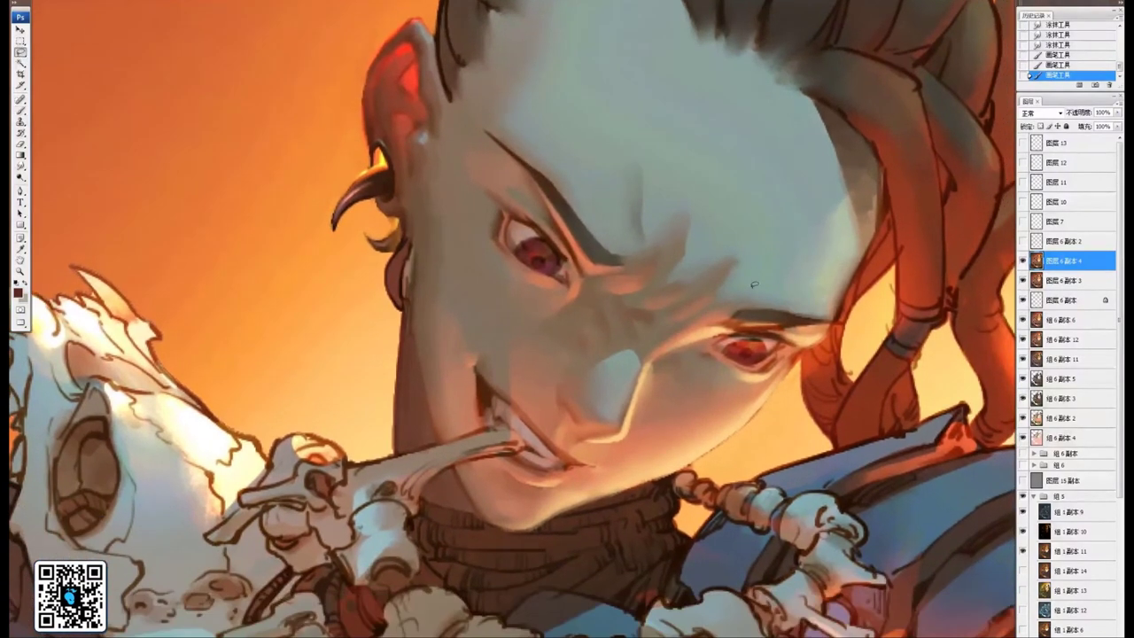
pyautogui.moveTo(824, 252); pyautogui.dragTo(725, 289)
pyautogui.moveTo(706, 400); pyautogui.dragTo(771, 381)
pyautogui.moveTo(838, 319); pyautogui.dragTo(825, 250)
pyautogui.hotkey('ctrl', 'j')
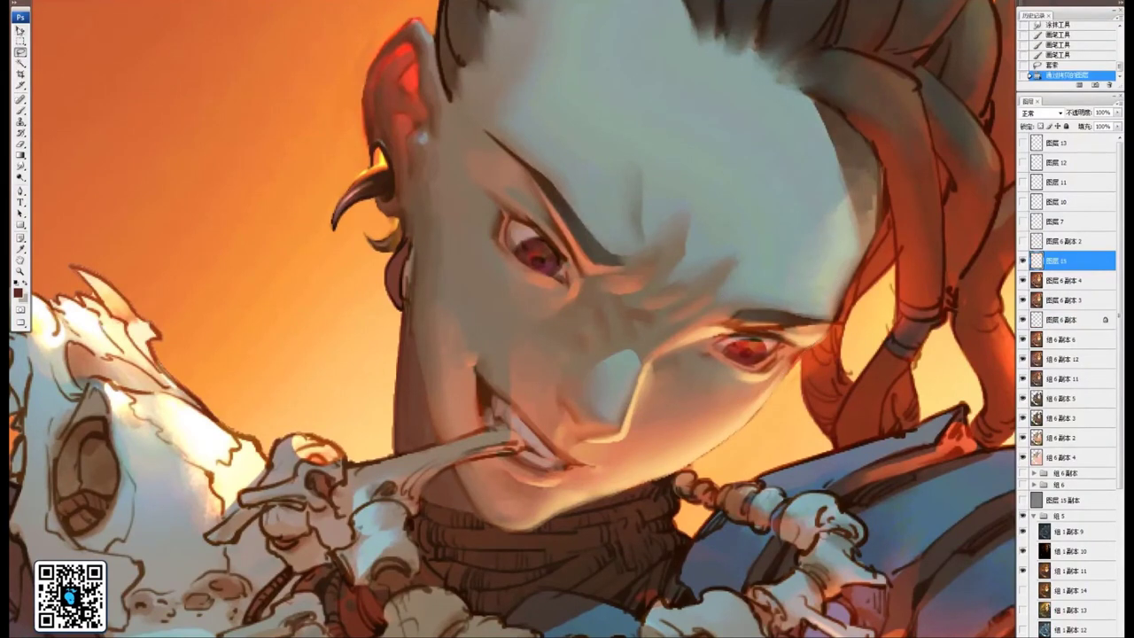
# Shift the copied far eye and brow slightly closer to the nose
pyautogui.click(20, 29)
pyautogui.press('Left')
pyautogui.press('Left')
pyautogui.press('Left')
pyautogui.press('Left')
pyautogui.press('Left')
pyautogui.press('Left')
pyautogui.press('Left')
pyautogui.press('Left')
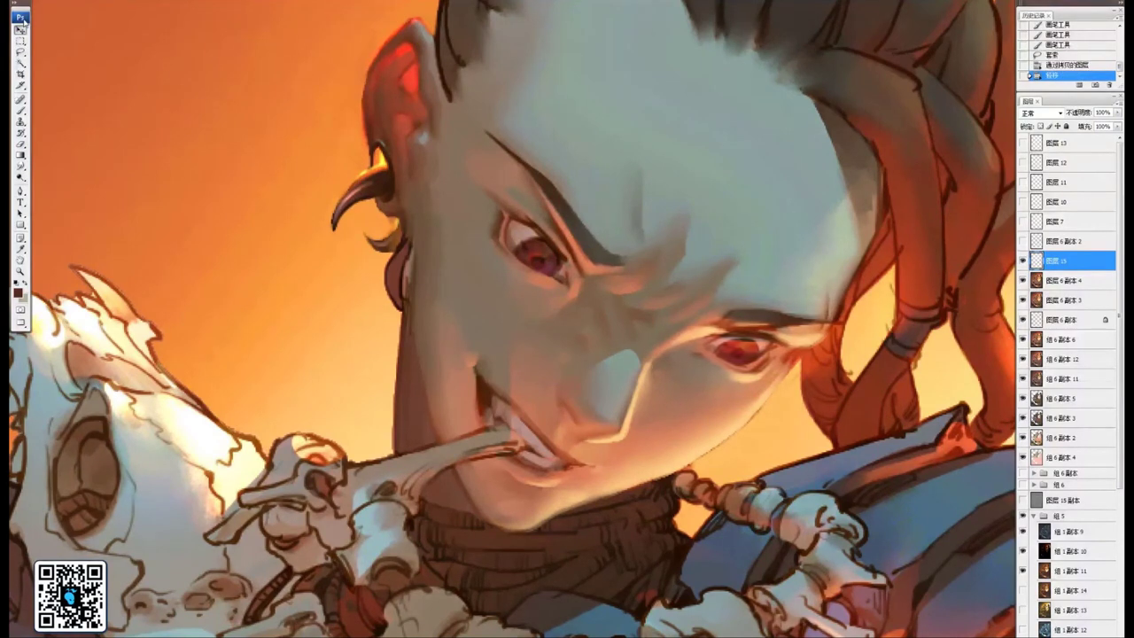
pyautogui.press('Left')
pyautogui.press('Left')
pyautogui.press('Left')
pyautogui.press('Left')
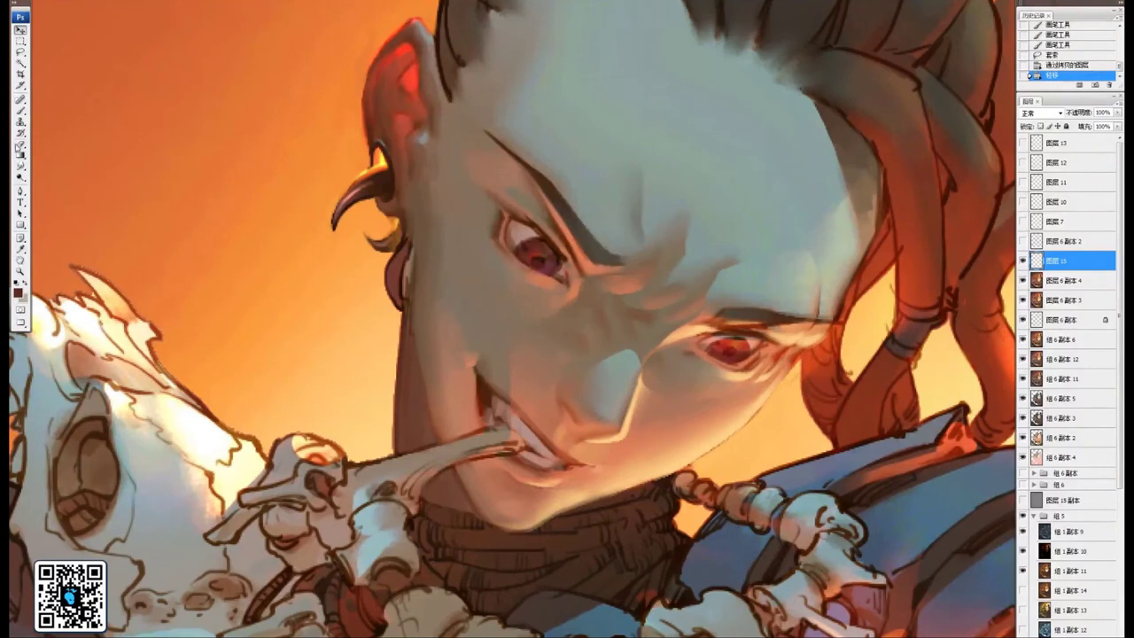
# Erase the copied eye layer's edge where it overlaps the nose bridge
pyautogui.click(21, 146)
pyautogui.moveTo(641, 329); pyautogui.dragTo(613, 415)
pyautogui.moveTo(638, 335); pyautogui.dragTo(625, 358)
pyautogui.moveTo(636, 344); pyautogui.dragTo(611, 386)
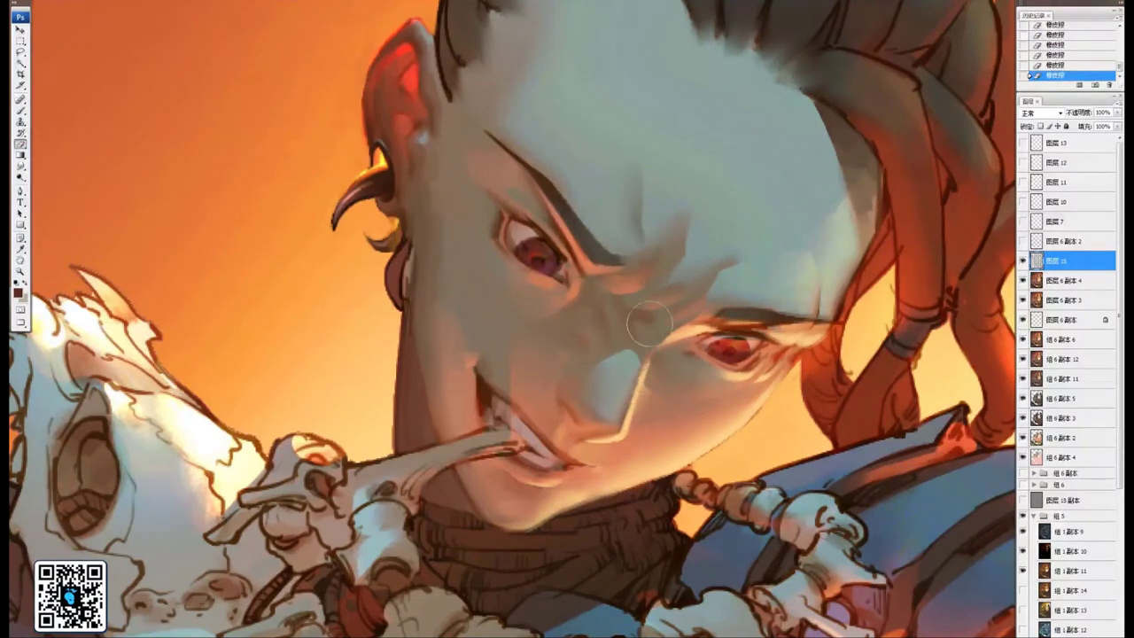
pyautogui.moveTo(592, 244); pyautogui.dragTo(544, 233)
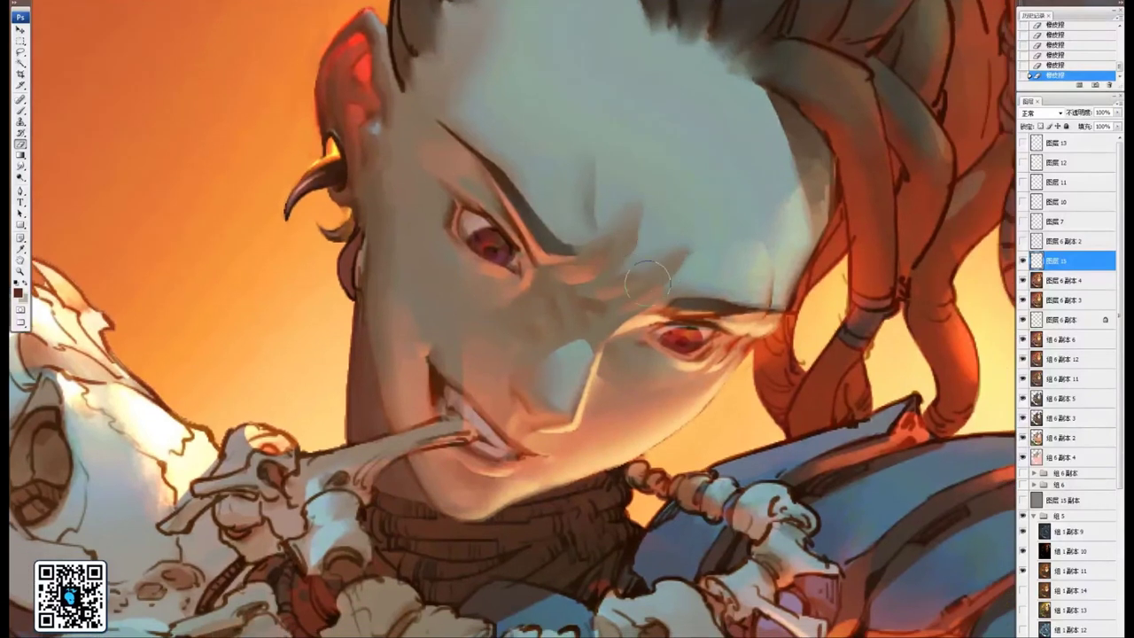
# Smudge the copied eye patch's remaining seams above the brow and on the cheek into the skin
pyautogui.click(22, 167)
pyautogui.moveTo(775, 285); pyautogui.dragTo(759, 328)
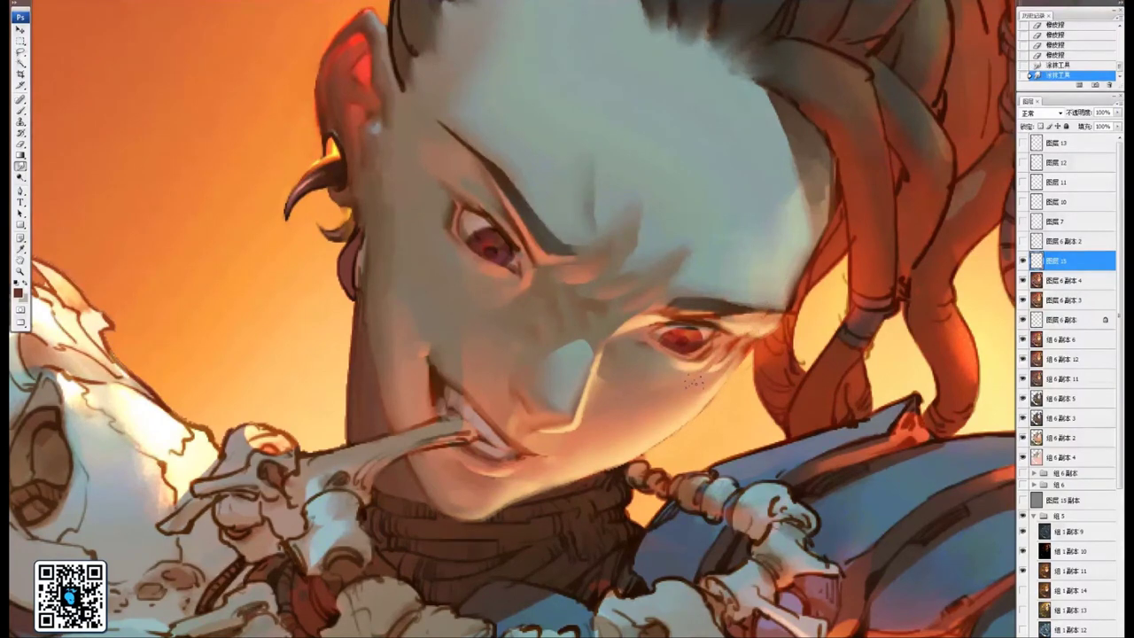
pyautogui.moveTo(695, 381); pyautogui.dragTo(711, 371)
pyautogui.moveTo(709, 374); pyautogui.dragTo(721, 361)
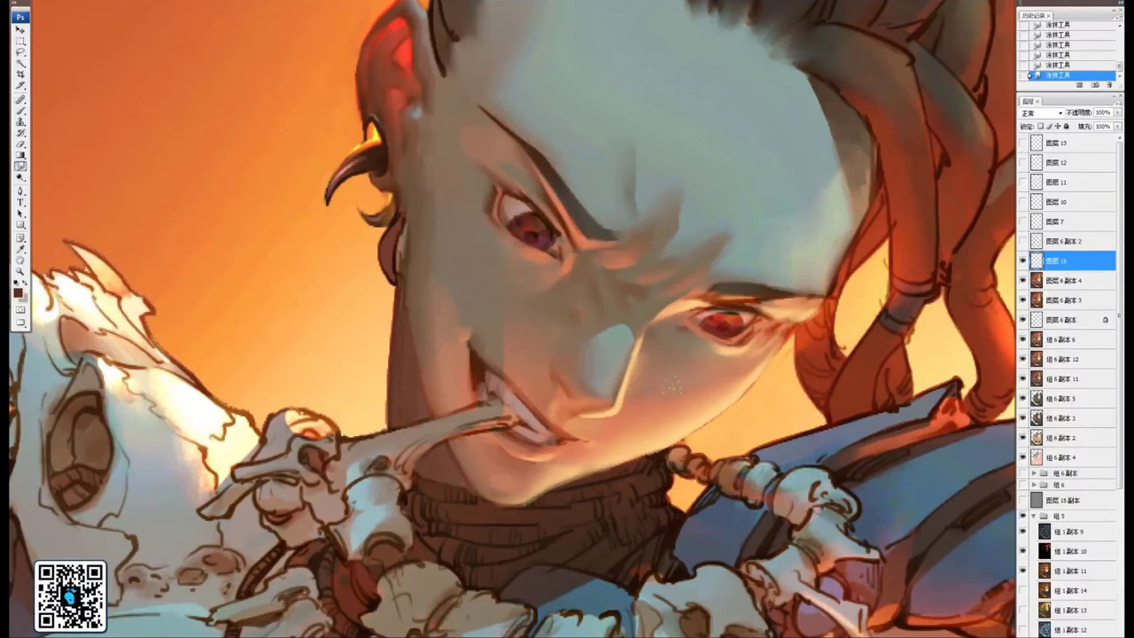
pyautogui.moveTo(747, 285); pyautogui.dragTo(780, 355)
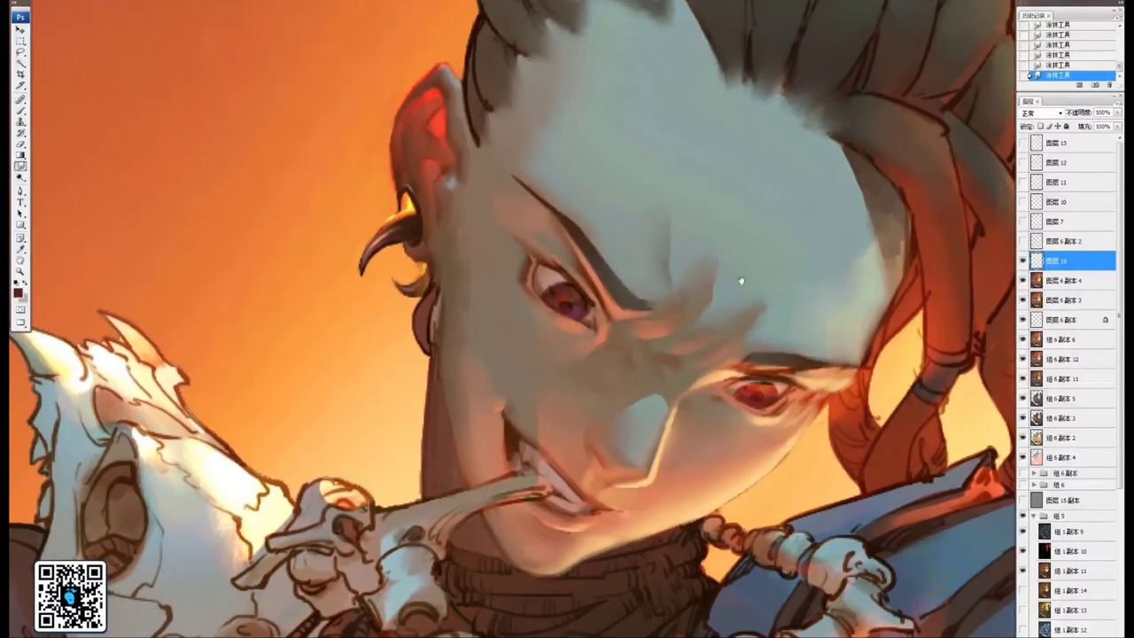
# Merge the copied far-eye layer down into the painting layer 图层 6 副本 4
pyautogui.moveTo(742, 281); pyautogui.dragTo(710, 265)
pyautogui.hotkey('ctrl', 'e')
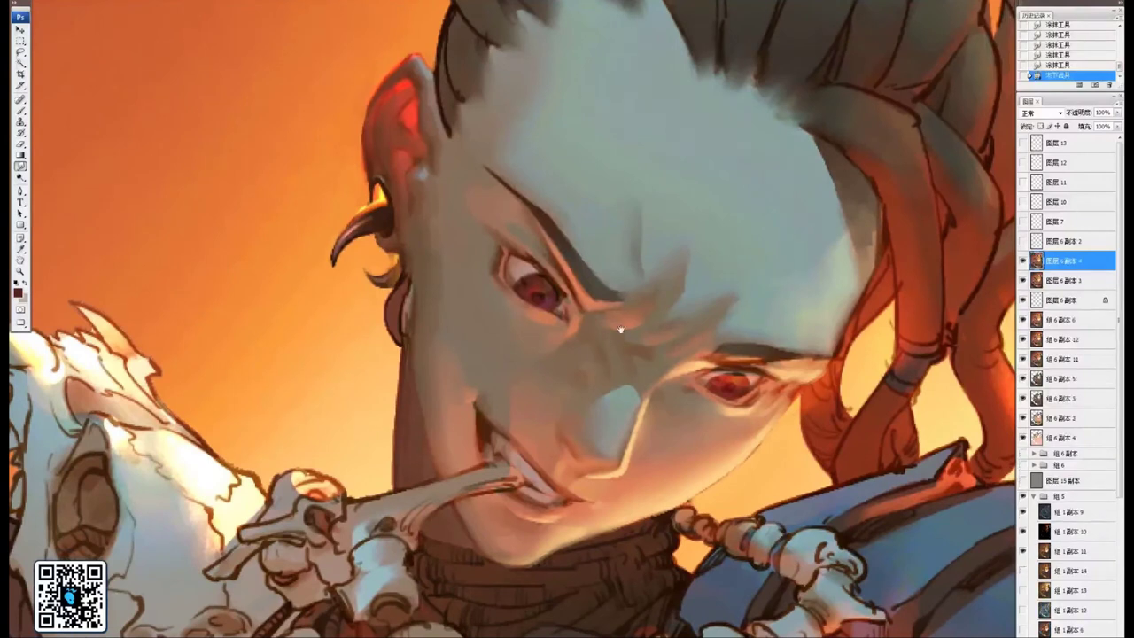
pyautogui.moveTo(620, 328); pyautogui.dragTo(640, 306)
pyautogui.moveTo(505, 286); pyautogui.dragTo(527, 253)
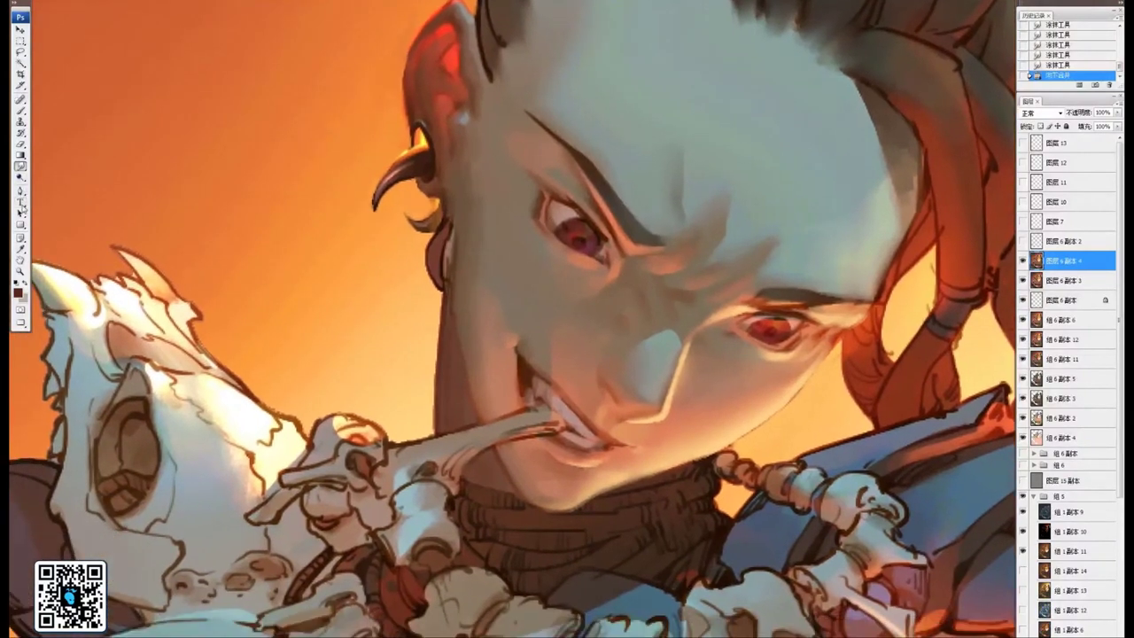
# Sample the ear's bright red with the Brush and paint a warm glow along the nose's lit edge, underside and nostril
pyautogui.click(21, 110)
pyautogui.keyDown('alt'); pyautogui.click(439, 32); pyautogui.keyUp('alt')
pyautogui.click(135, 0)
pyautogui.click(131, 103)
pyautogui.moveTo(705, 372)
pyautogui.mouseDown()
pyautogui.moveTo(703, 317)
pyautogui.moveTo(675, 333)
pyautogui.moveTo(688, 326)
pyautogui.mouseUp()
pyautogui.scroll(1, 678, 319)
pyautogui.moveTo(665, 364); pyautogui.dragTo(675, 344)
pyautogui.moveTo(688, 310)
pyautogui.mouseDown()
pyautogui.moveTo(670, 358)
pyautogui.moveTo(626, 381)
pyautogui.mouseUp()
pyautogui.moveTo(701, 324)
pyautogui.mouseDown()
pyautogui.moveTo(674, 345)
pyautogui.moveTo(653, 390)
pyautogui.mouseUp()
pyautogui.hotkey('ctrl', 'z')
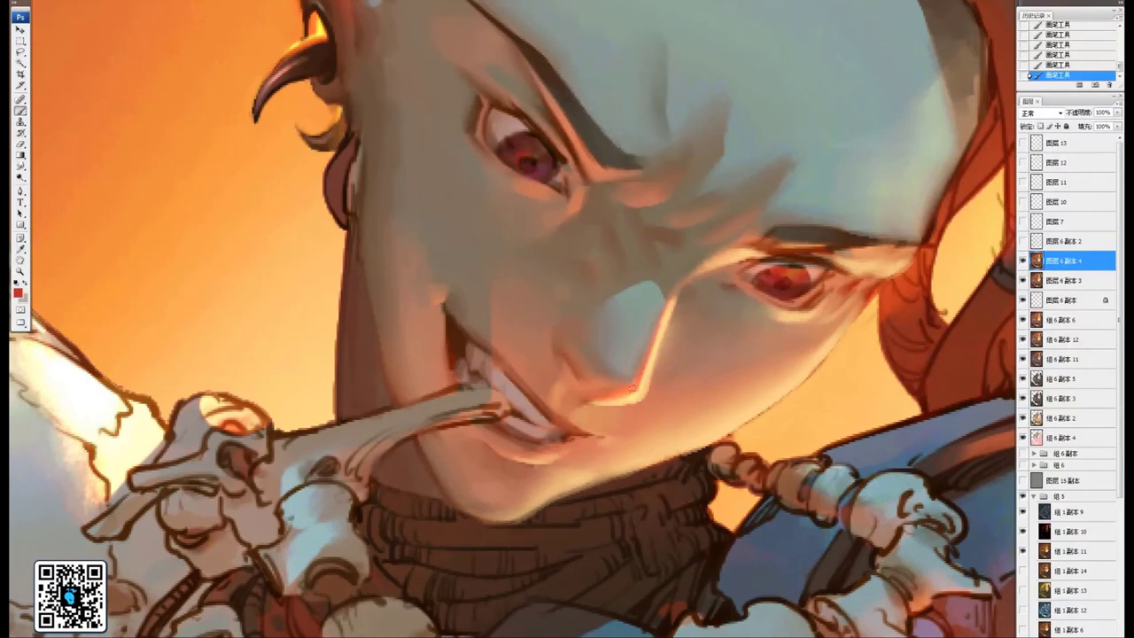
pyautogui.moveTo(616, 396); pyautogui.dragTo(669, 389)
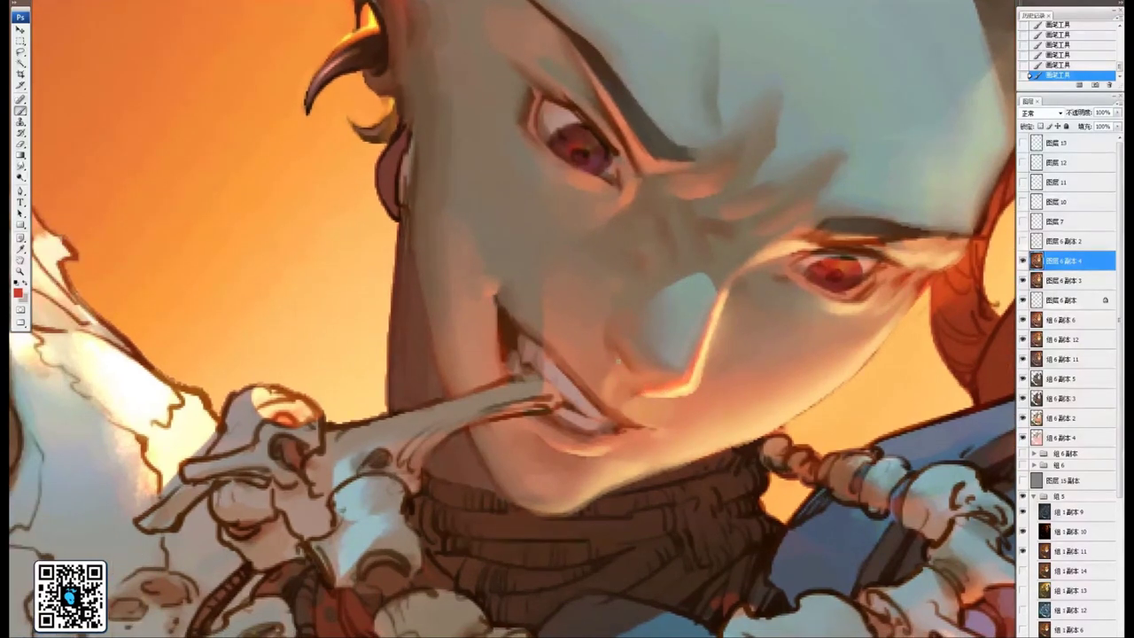
pyautogui.moveTo(662, 389); pyautogui.dragTo(639, 415)
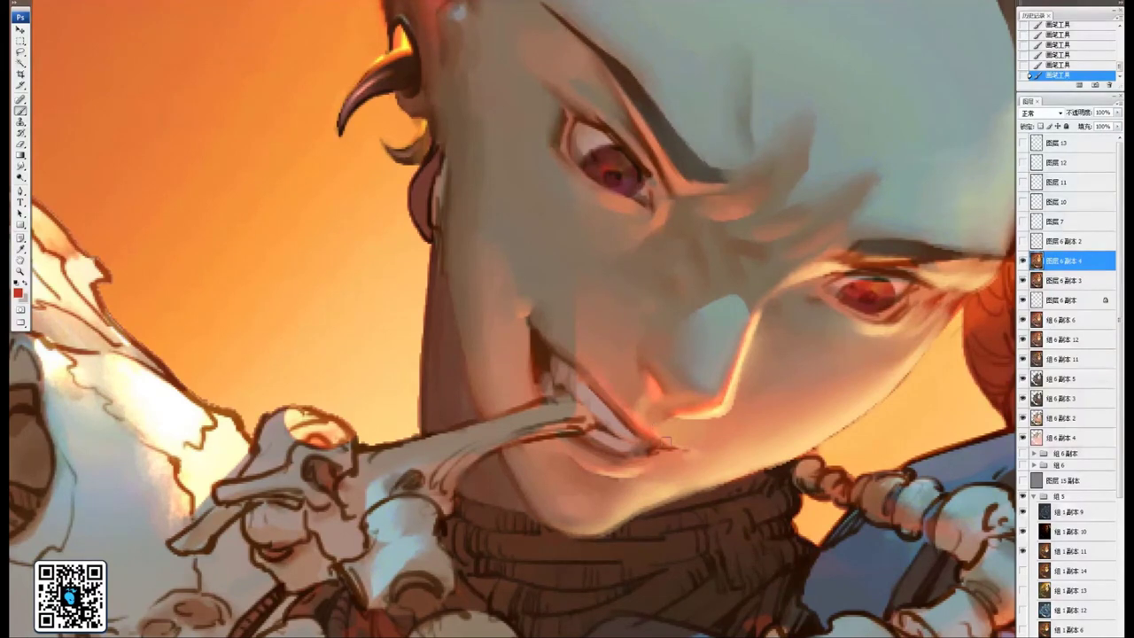
# Paint saturated red light onto the lips near the mouth corner and warm the skin below the lower lip
pyautogui.moveTo(604, 382); pyautogui.dragTo(600, 356)
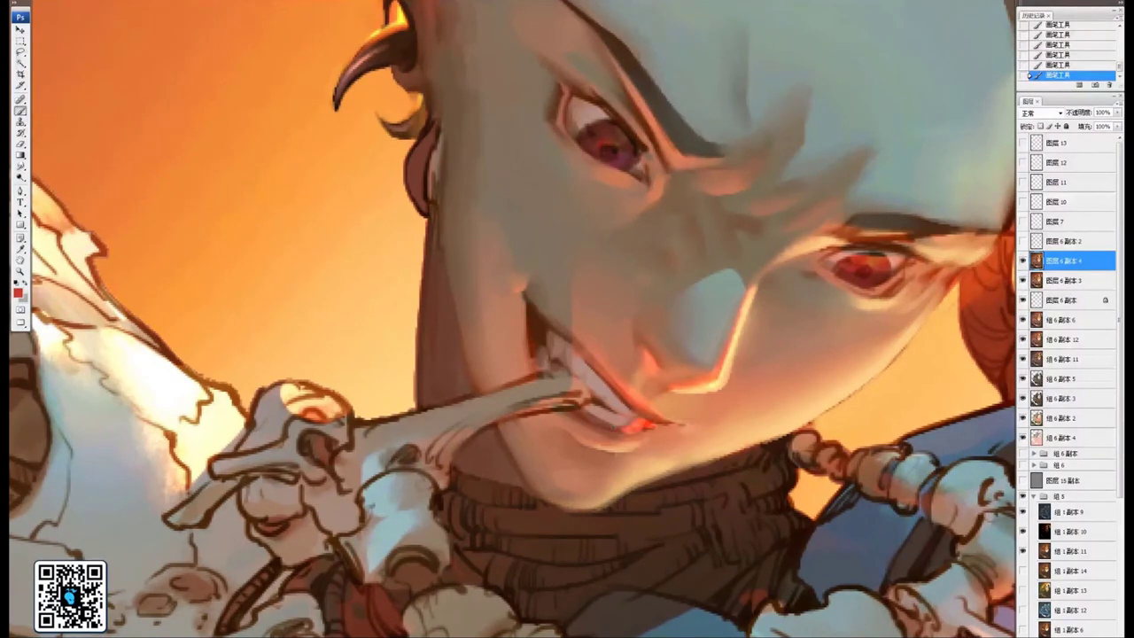
pyautogui.moveTo(701, 405)
pyautogui.mouseDown()
pyautogui.moveTo(666, 463)
pyautogui.moveTo(693, 466)
pyautogui.moveTo(609, 406)
pyautogui.moveTo(637, 457)
pyautogui.moveTo(629, 466)
pyautogui.mouseUp()
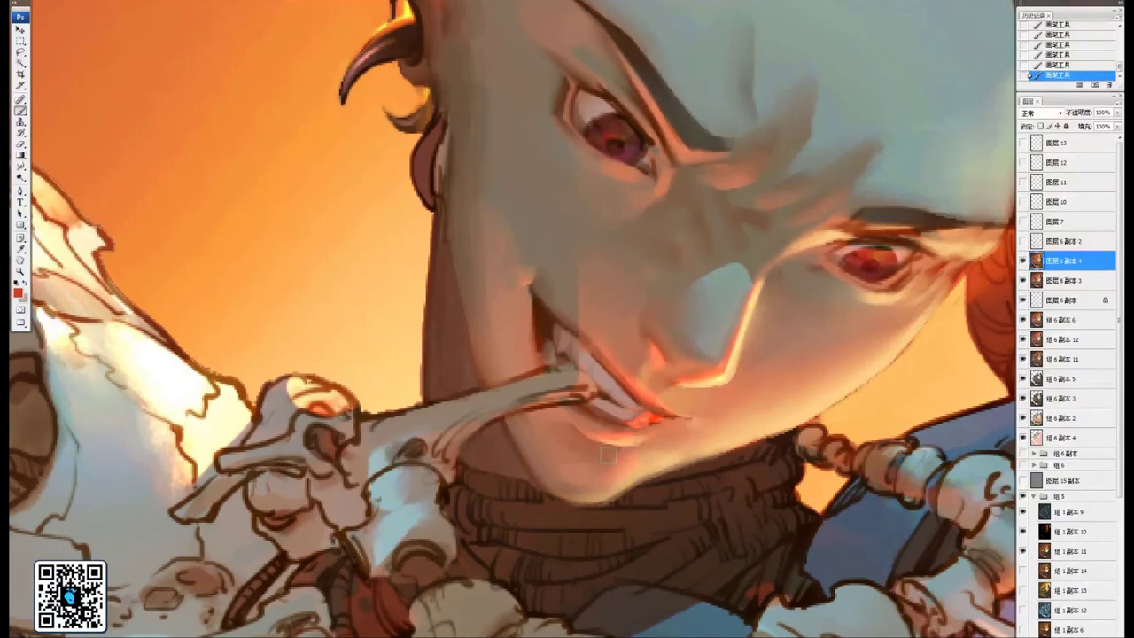
pyautogui.moveTo(781, 361); pyautogui.dragTo(752, 367)
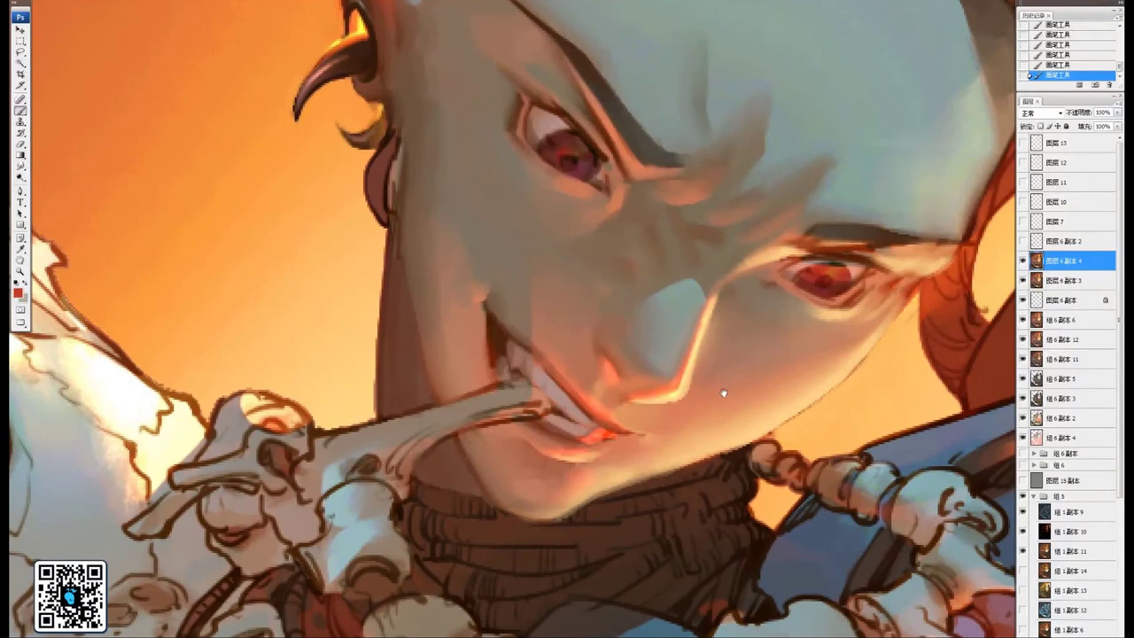
pyautogui.moveTo(724, 393); pyautogui.dragTo(733, 373)
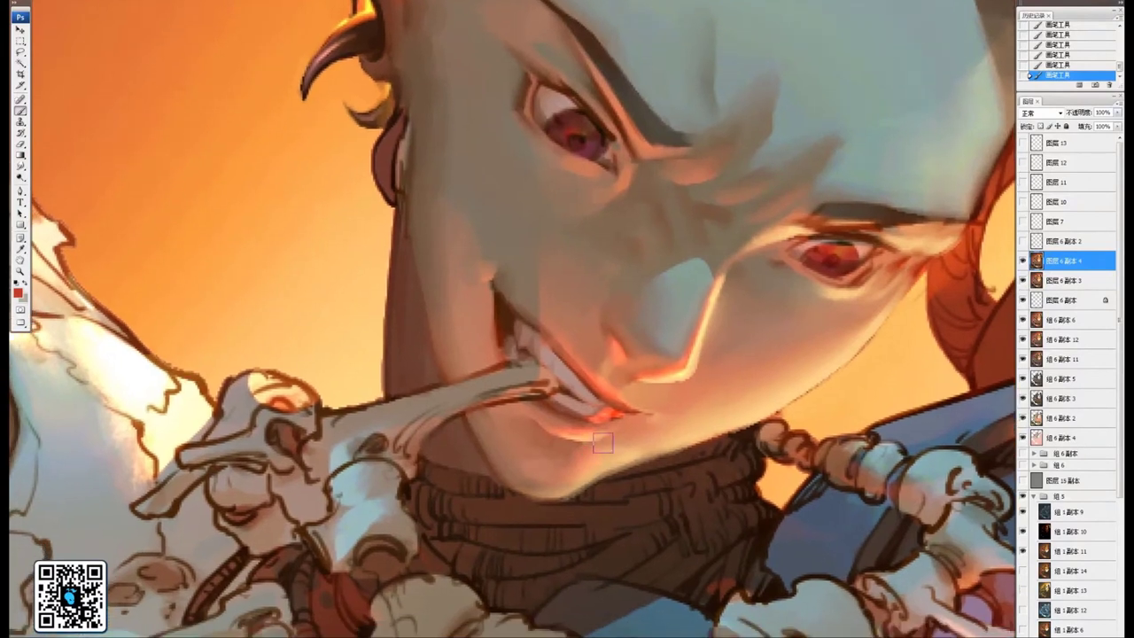
# Enlarge the brush and paint soft red light along the far cheek's edge and around the far eye
pyautogui.press(']')
pyautogui.press(']')
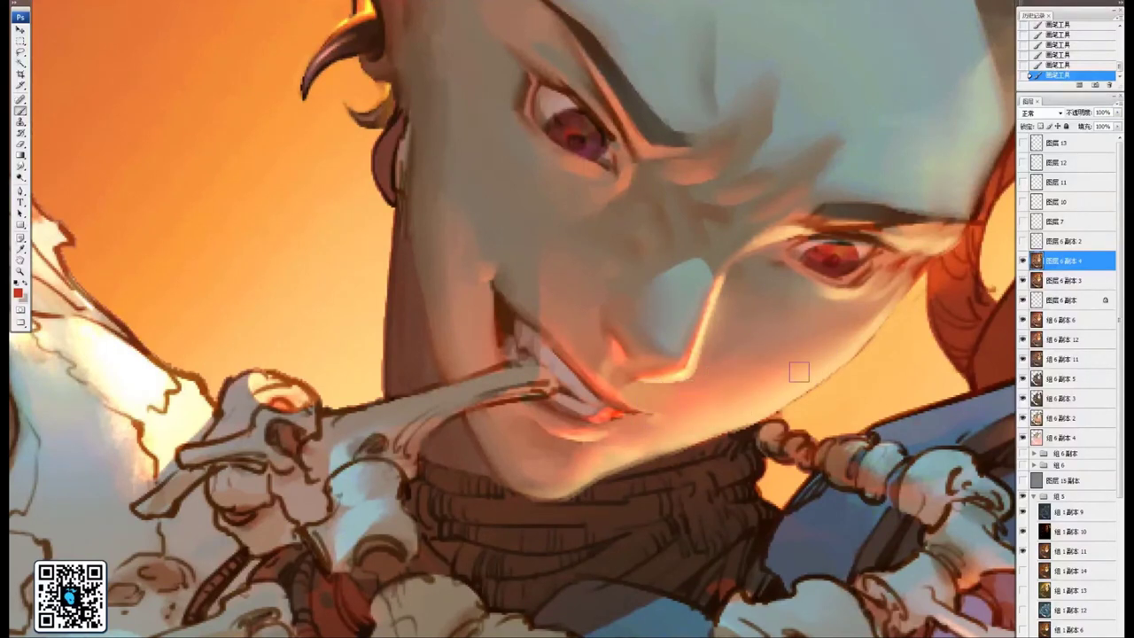
pyautogui.moveTo(869, 330); pyautogui.dragTo(774, 402)
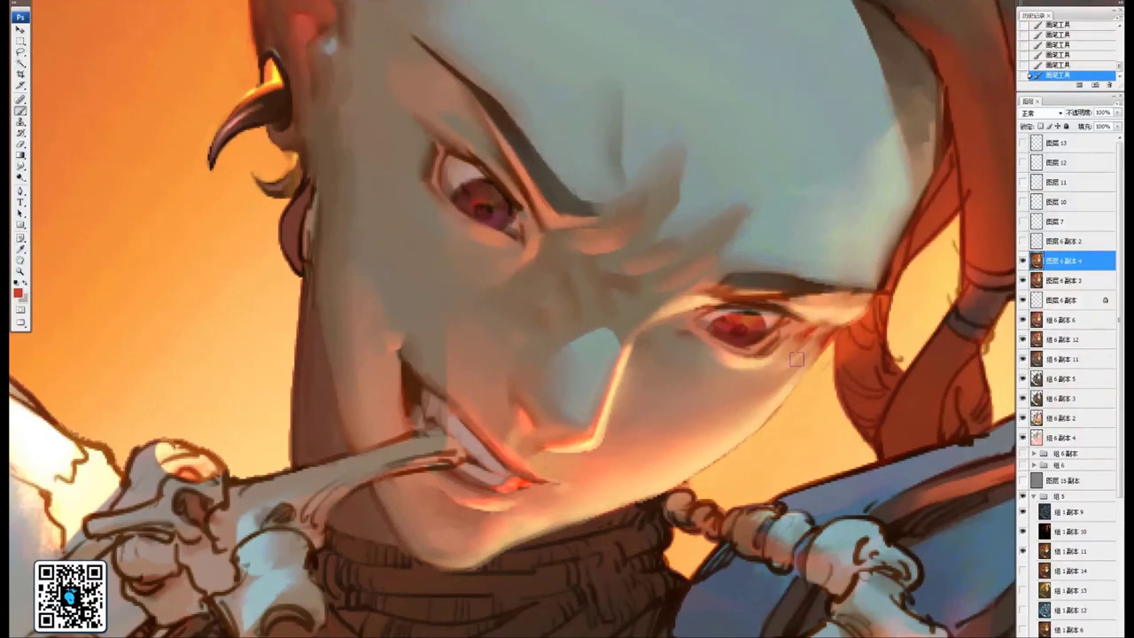
pyautogui.moveTo(649, 309); pyautogui.dragTo(769, 367)
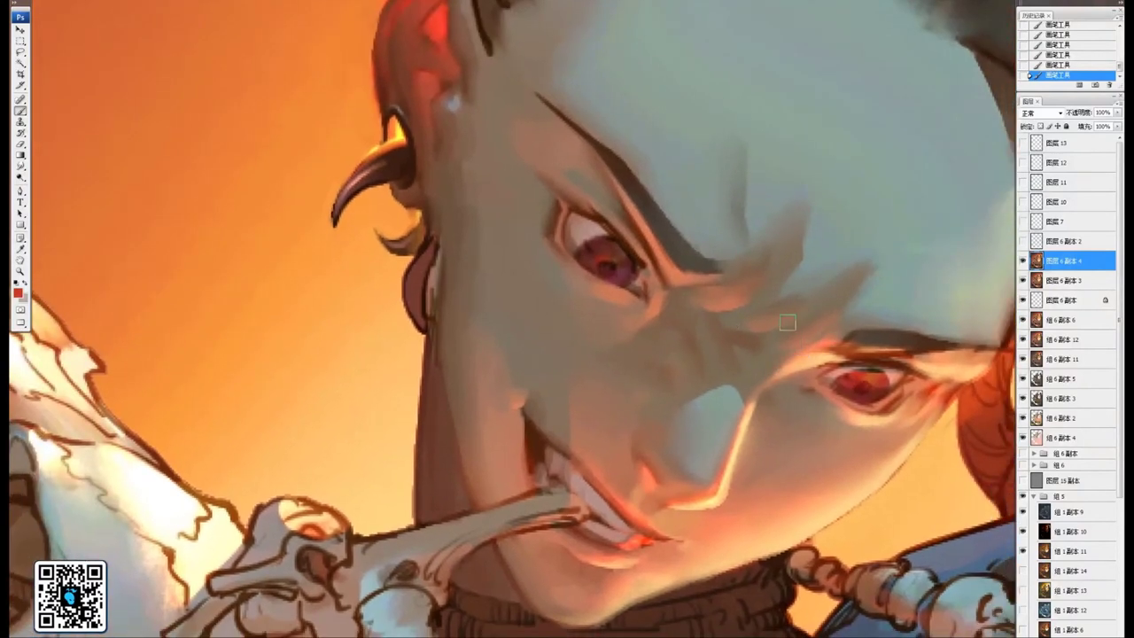
pyautogui.moveTo(788, 325); pyautogui.dragTo(914, 413)
pyautogui.moveTo(764, 393); pyautogui.dragTo(666, 216)
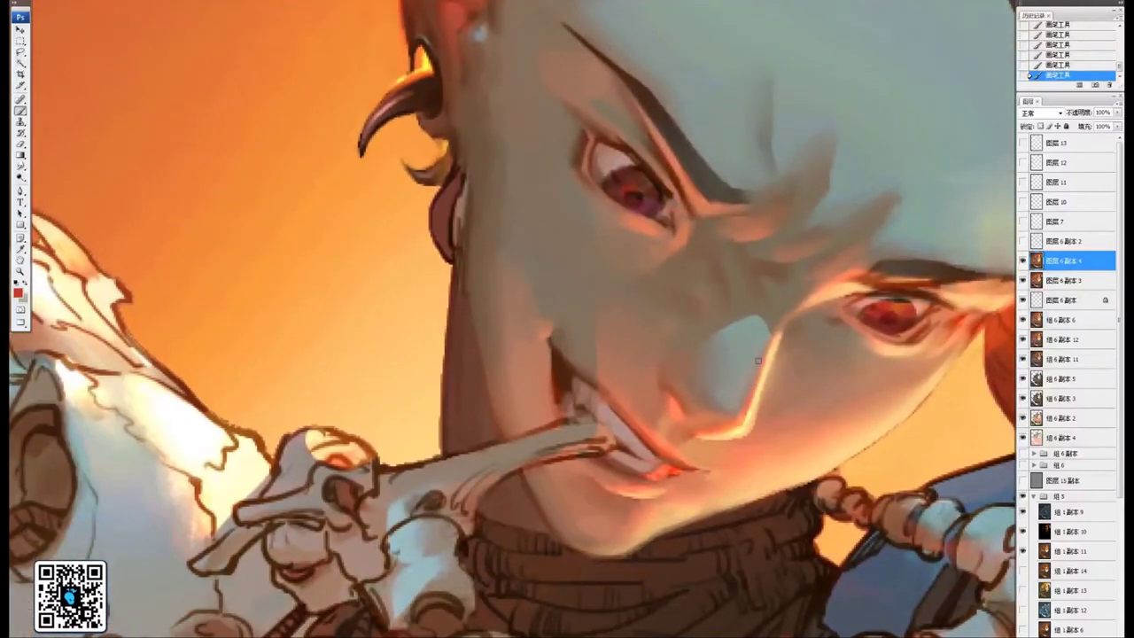
# Sample the forehead's skin tone and shift the foreground colour to a pale teal, H 171, S 16, B 78
pyautogui.hotkey('ctrl', '-')
pyautogui.hotkey('ctrl', '-')
pyautogui.moveTo(720, 390); pyautogui.dragTo(705, 409)
pyautogui.moveTo(681, 371); pyautogui.dragTo(624, 400)
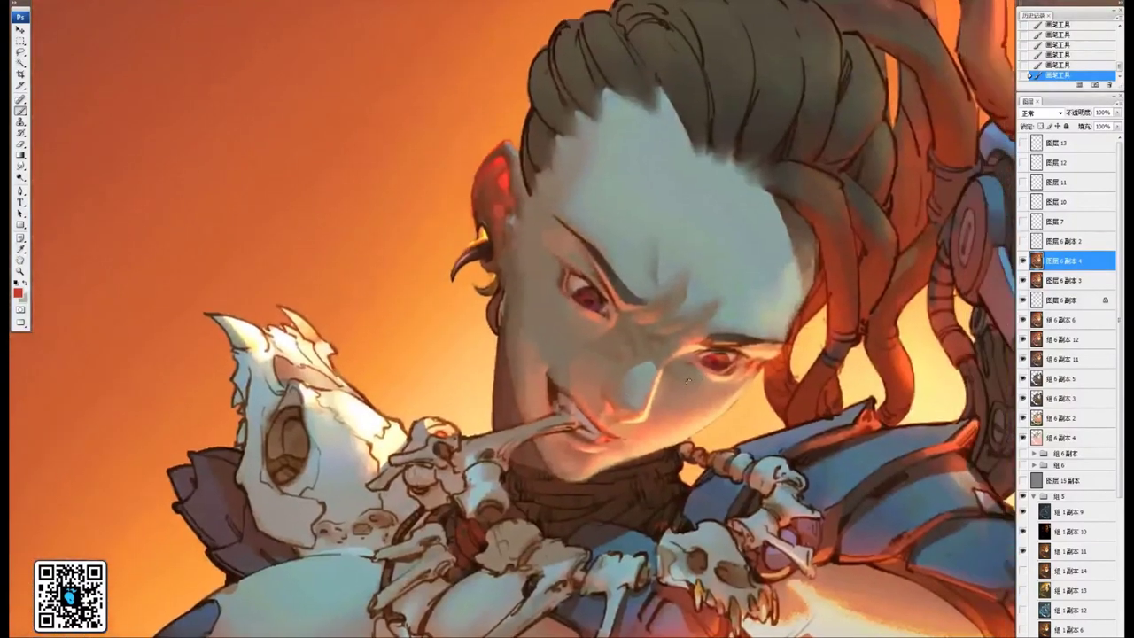
pyautogui.hotkey('ctrl', '+')
pyautogui.moveTo(701, 379)
pyautogui.mouseDown()
pyautogui.moveTo(711, 351)
pyautogui.moveTo(705, 360)
pyautogui.mouseUp()
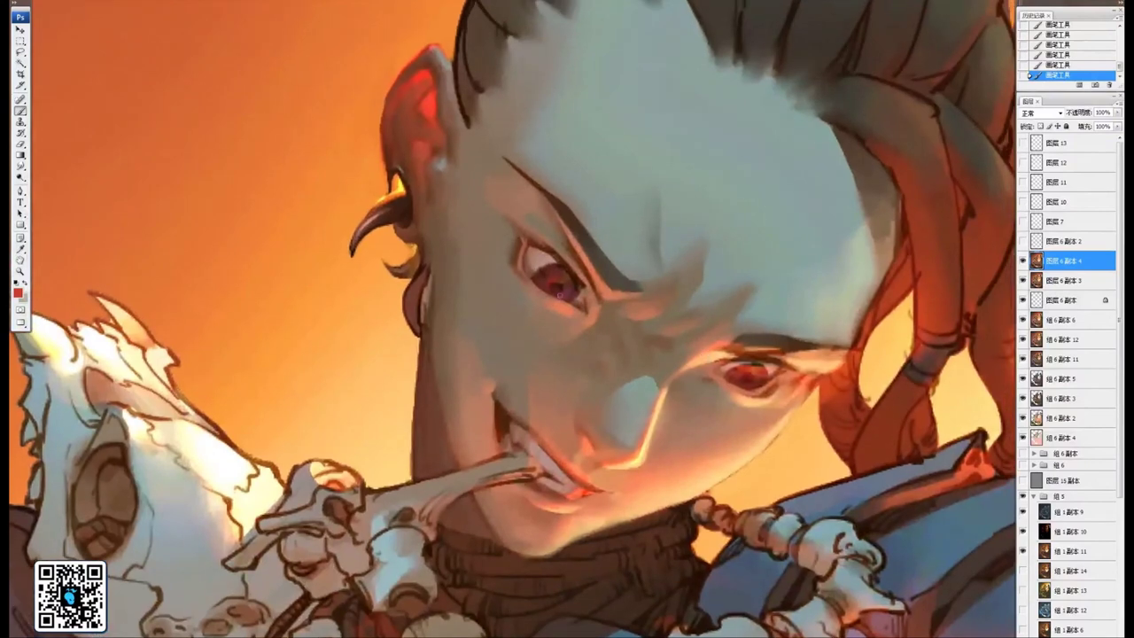
pyautogui.moveTo(590, 209); pyautogui.dragTo(557, 264)
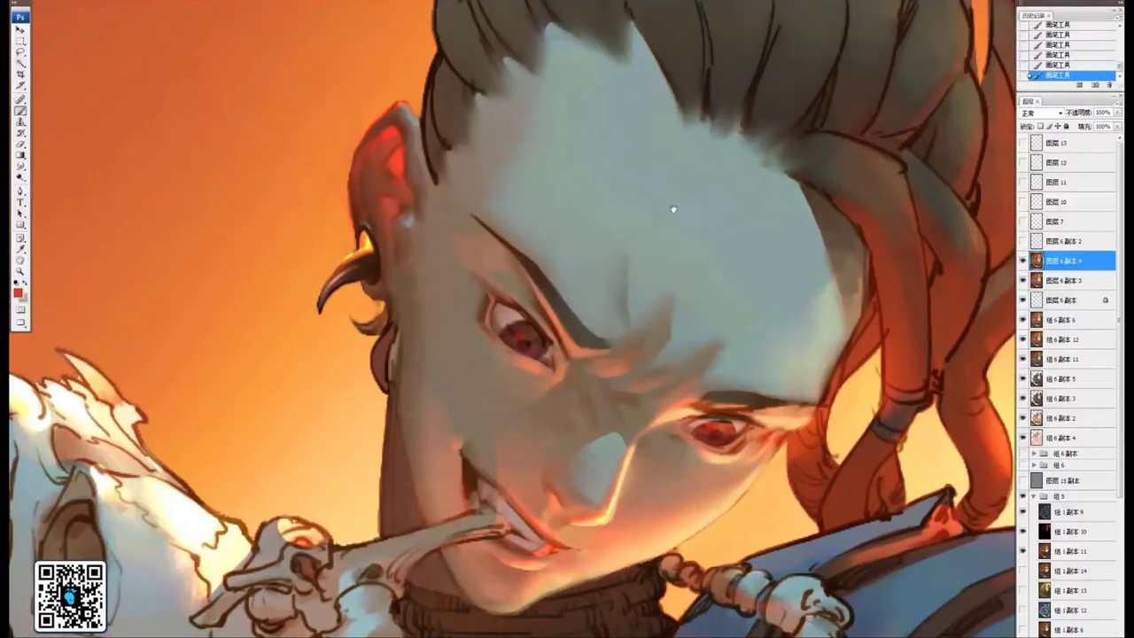
pyautogui.moveTo(673, 203); pyautogui.dragTo(666, 226)
pyautogui.keyDown('alt'); pyautogui.click(633, 235); pyautogui.keyUp('alt')
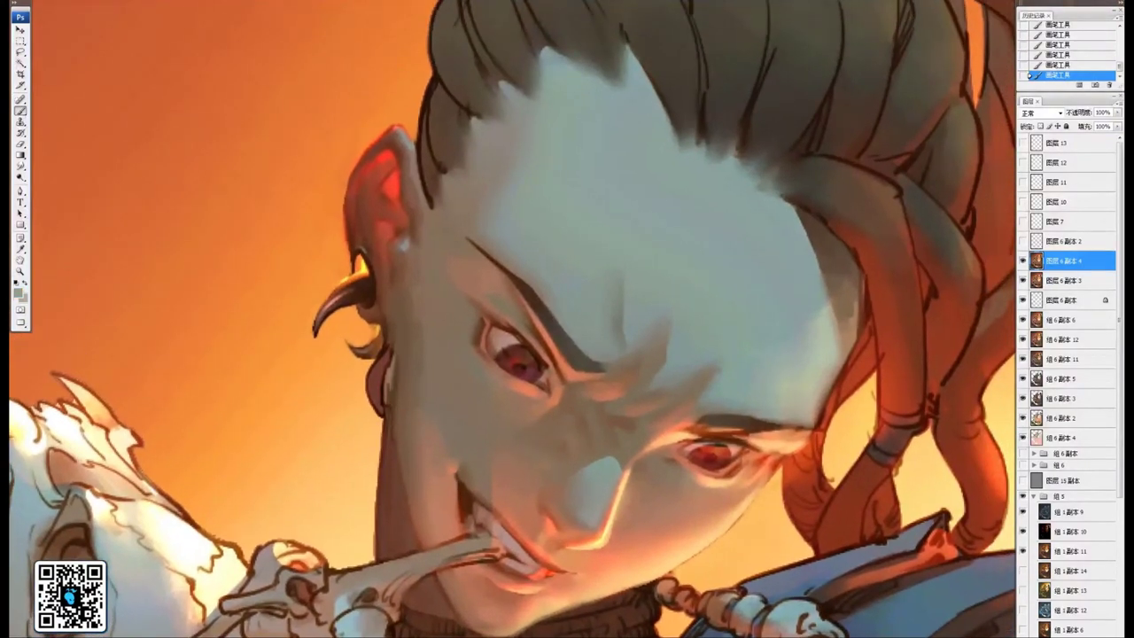
pyautogui.click(17, 294)
pyautogui.click(783, 161)
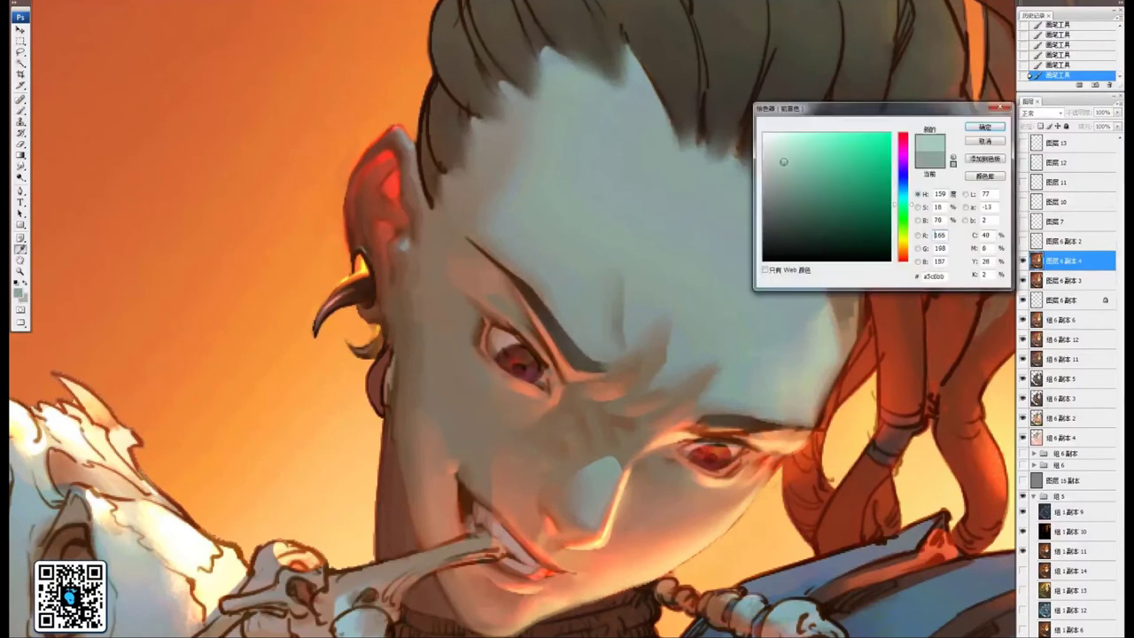
pyautogui.moveTo(904, 206); pyautogui.dragTo(905, 203)
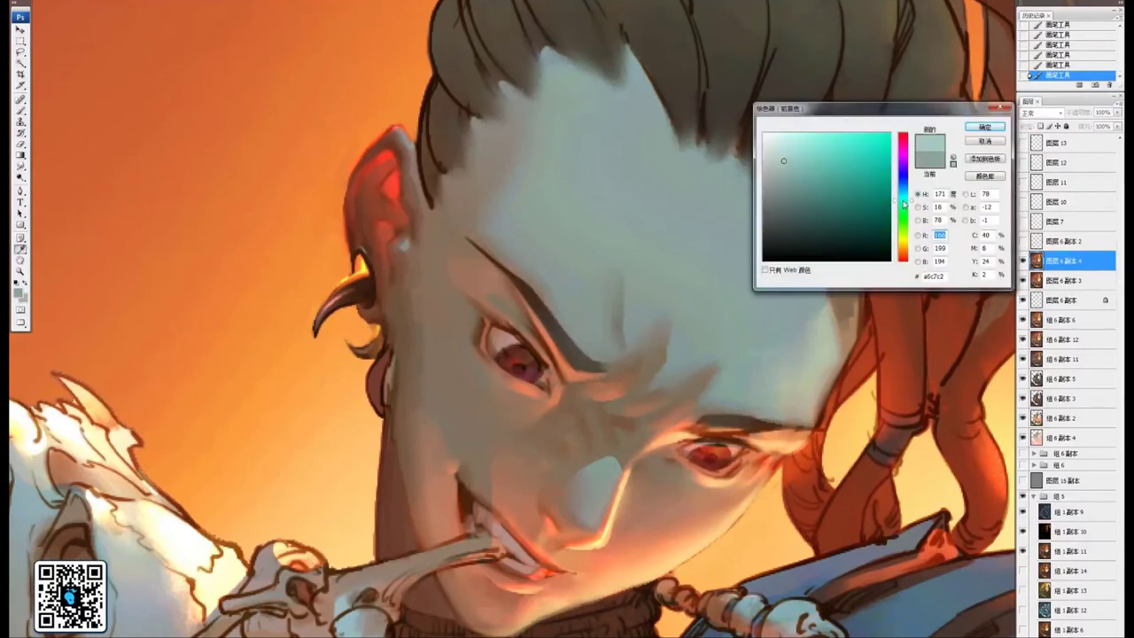
pyautogui.click(976, 131)
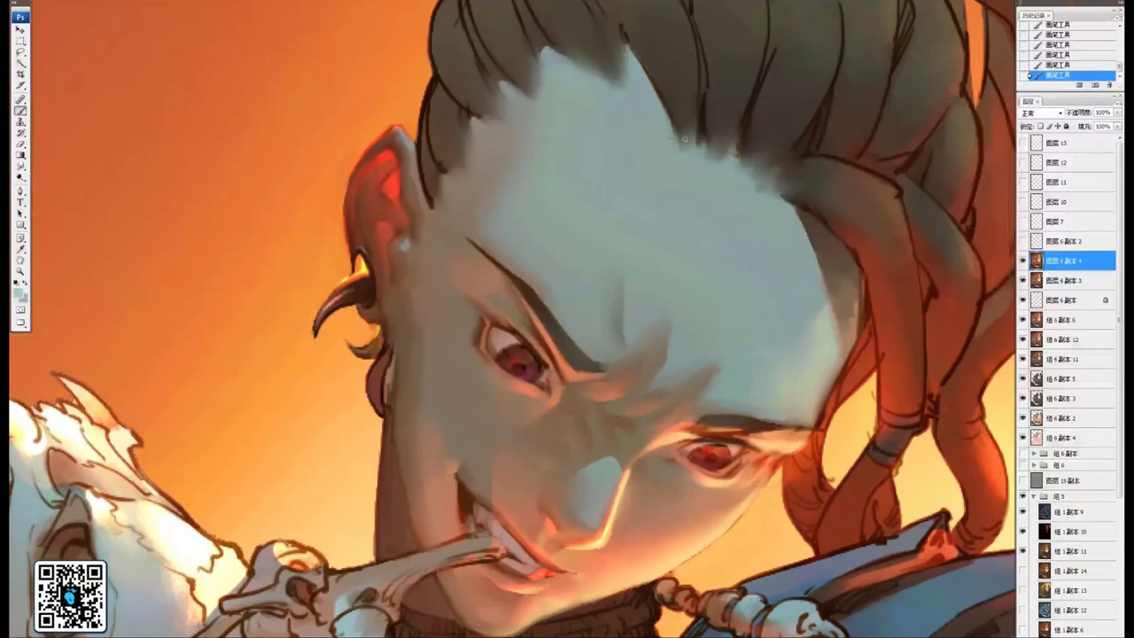
# Paint pale teal highlights on the upper forehead and just above the near eyebrow
pyautogui.moveTo(628, 178)
pyautogui.mouseDown()
pyautogui.moveTo(627, 148)
pyautogui.moveTo(654, 174)
pyautogui.moveTo(656, 144)
pyautogui.mouseUp()
pyautogui.hotkey('ctrl', 'z')
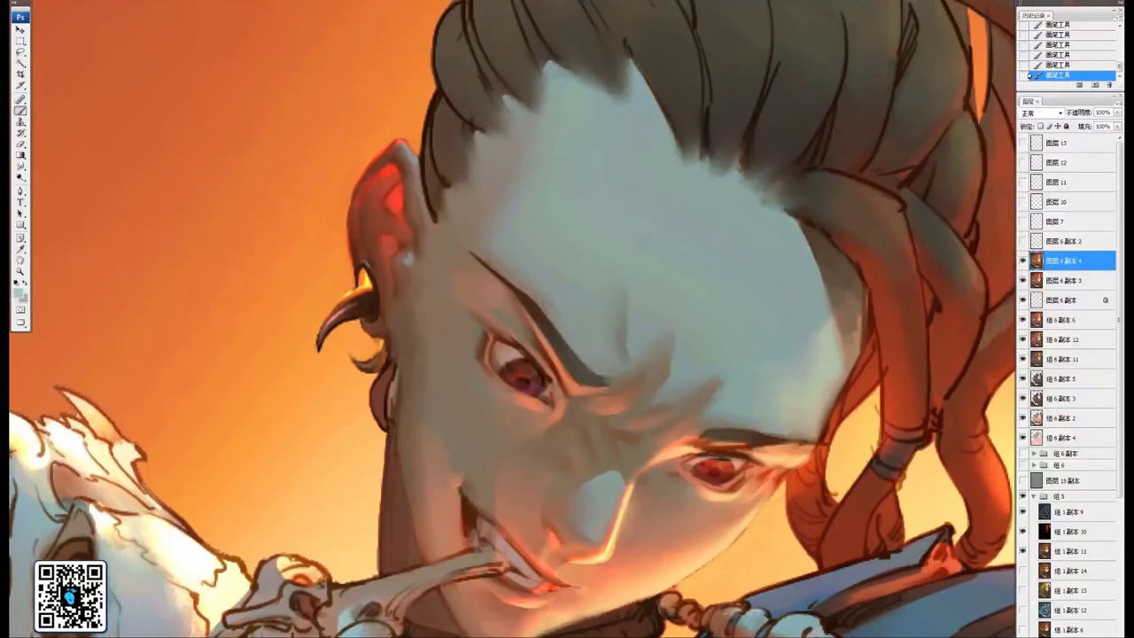
pyautogui.click(133, 2)
pyautogui.click(152, 3)
pyautogui.moveTo(630, 169)
pyautogui.mouseDown()
pyautogui.moveTo(627, 138)
pyautogui.moveTo(642, 139)
pyautogui.moveTo(643, 202)
pyautogui.moveTo(615, 194)
pyautogui.moveTo(654, 218)
pyautogui.mouseUp()
pyautogui.moveTo(678, 241); pyautogui.dragTo(647, 210)
pyautogui.moveTo(572, 249)
pyautogui.mouseDown()
pyautogui.moveTo(553, 227)
pyautogui.moveTo(528, 256)
pyautogui.moveTo(527, 240)
pyautogui.moveTo(499, 218)
pyautogui.mouseUp()
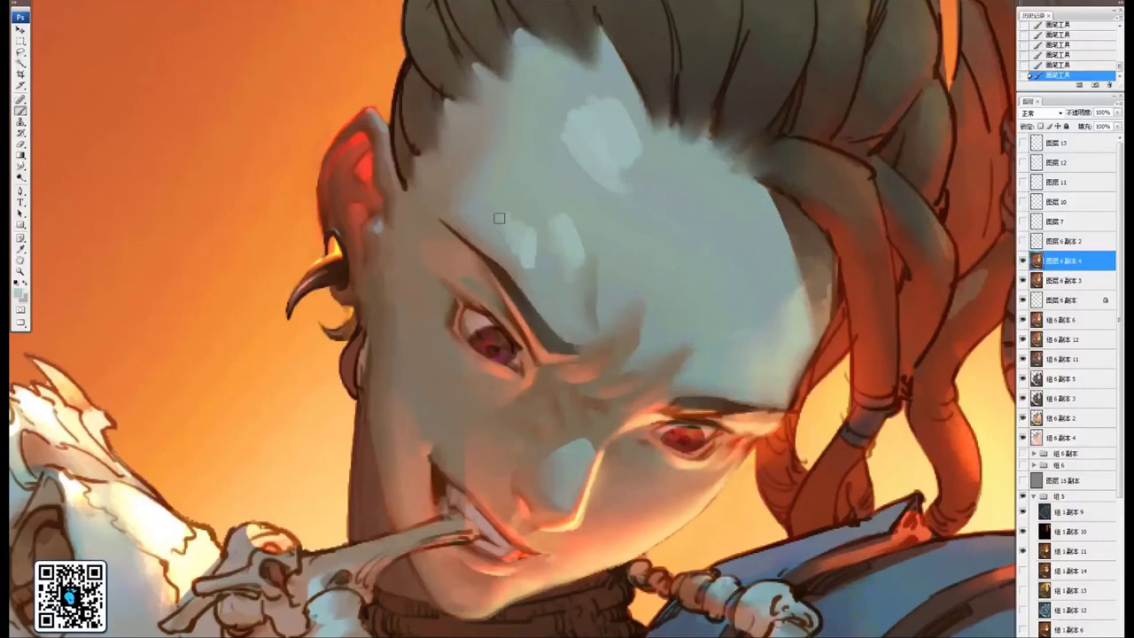
# Add pale highlights between the brows and above the far eyebrow, and widen the upper forehead's highlight
pyautogui.moveTo(637, 304)
pyautogui.mouseDown()
pyautogui.moveTo(593, 269)
pyautogui.moveTo(601, 290)
pyautogui.moveTo(646, 283)
pyautogui.mouseUp()
pyautogui.moveTo(634, 323); pyautogui.dragTo(681, 312)
pyautogui.moveTo(619, 263)
pyautogui.mouseDown()
pyautogui.moveTo(645, 277)
pyautogui.moveTo(590, 256)
pyautogui.moveTo(602, 256)
pyautogui.mouseUp()
pyautogui.moveTo(631, 182)
pyautogui.mouseDown()
pyautogui.moveTo(645, 224)
pyautogui.moveTo(630, 191)
pyautogui.moveTo(654, 198)
pyautogui.mouseUp()
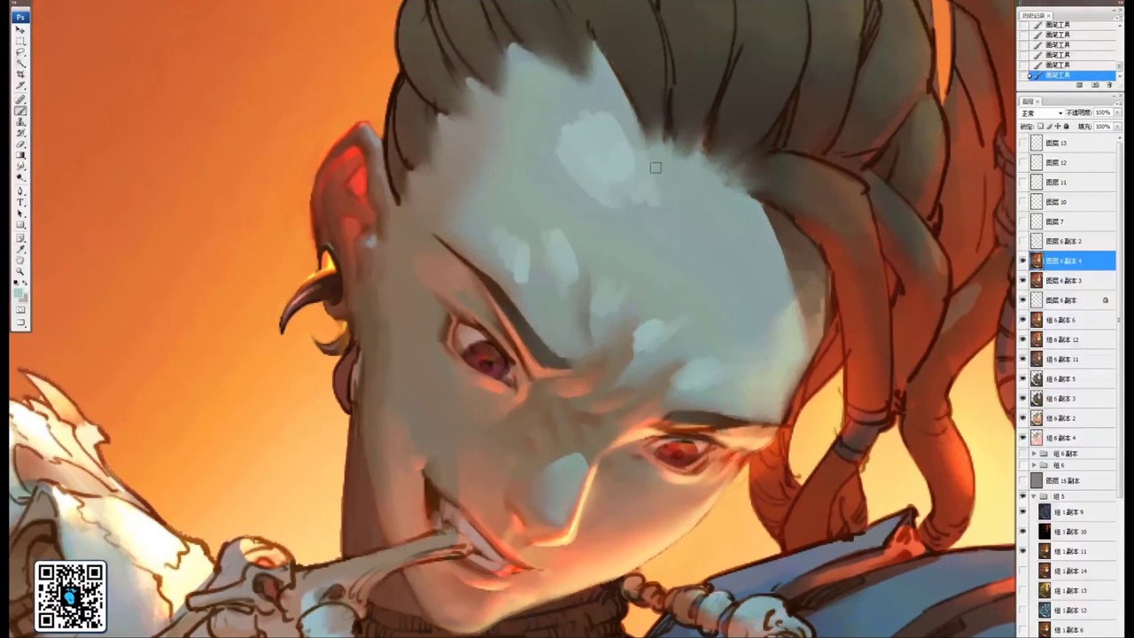
pyautogui.moveTo(575, 129)
pyautogui.mouseDown()
pyautogui.moveTo(603, 174)
pyautogui.moveTo(590, 220)
pyautogui.mouseUp()
pyautogui.moveTo(571, 161); pyautogui.dragTo(572, 211)
pyautogui.moveTo(562, 181); pyautogui.dragTo(571, 220)
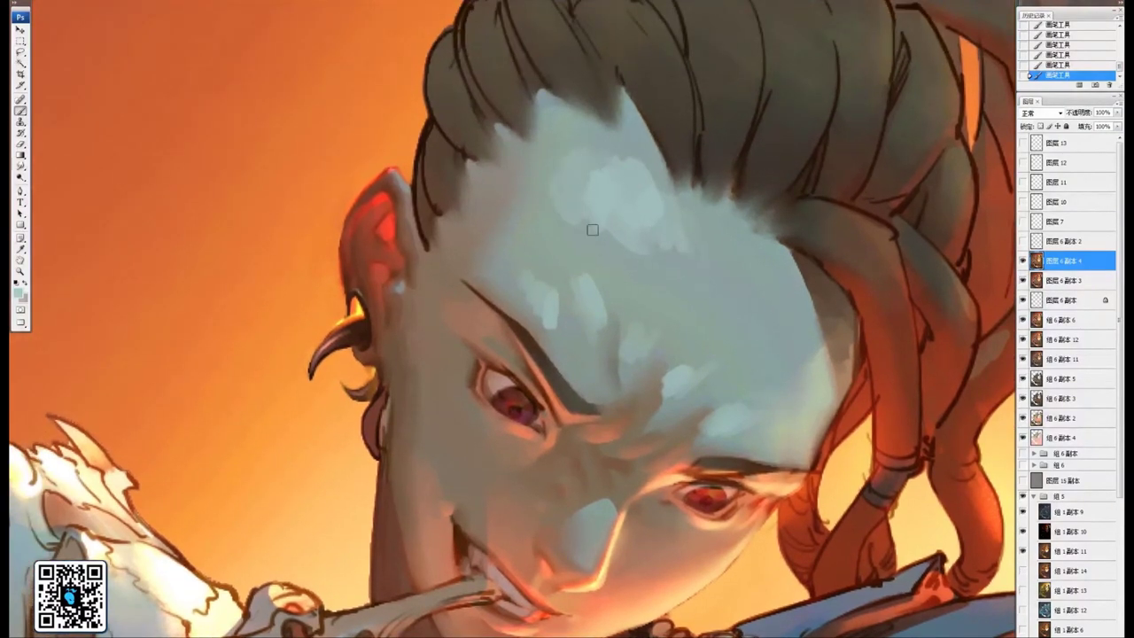
# Paint pale highlights on the nose bridge and tip, and a small one beside the near mouth corner
pyautogui.moveTo(559, 295); pyautogui.dragTo(557, 150)
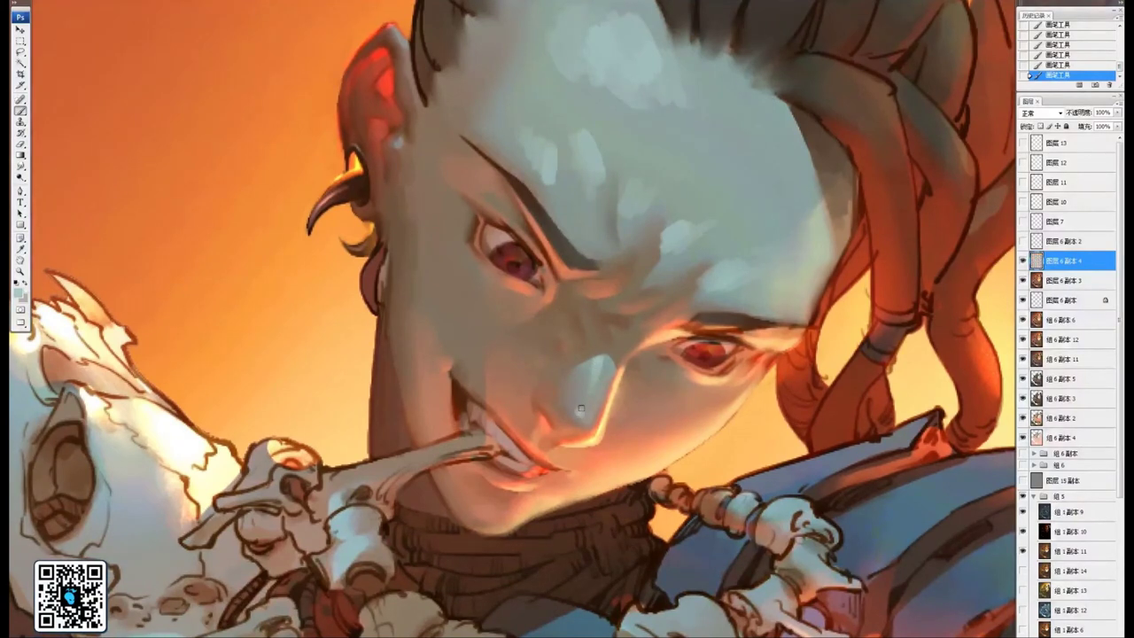
pyautogui.hotkey('ctrl', '-')
pyautogui.moveTo(645, 259); pyautogui.dragTo(638, 279)
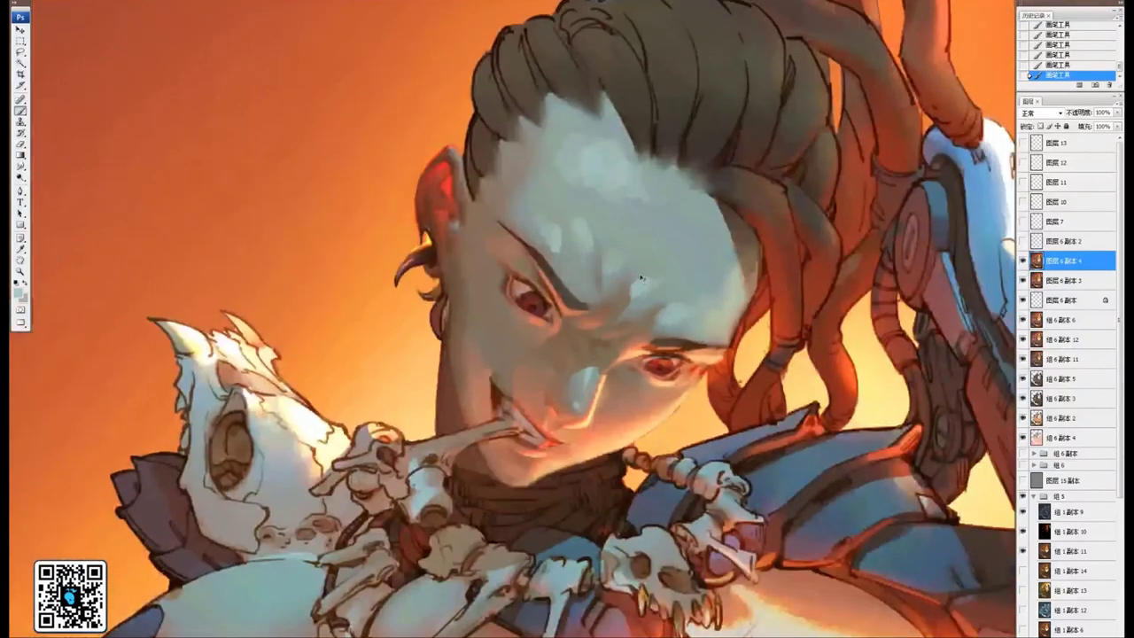
pyautogui.hotkey('ctrl', '+')
pyautogui.moveTo(537, 367); pyautogui.dragTo(477, 368)
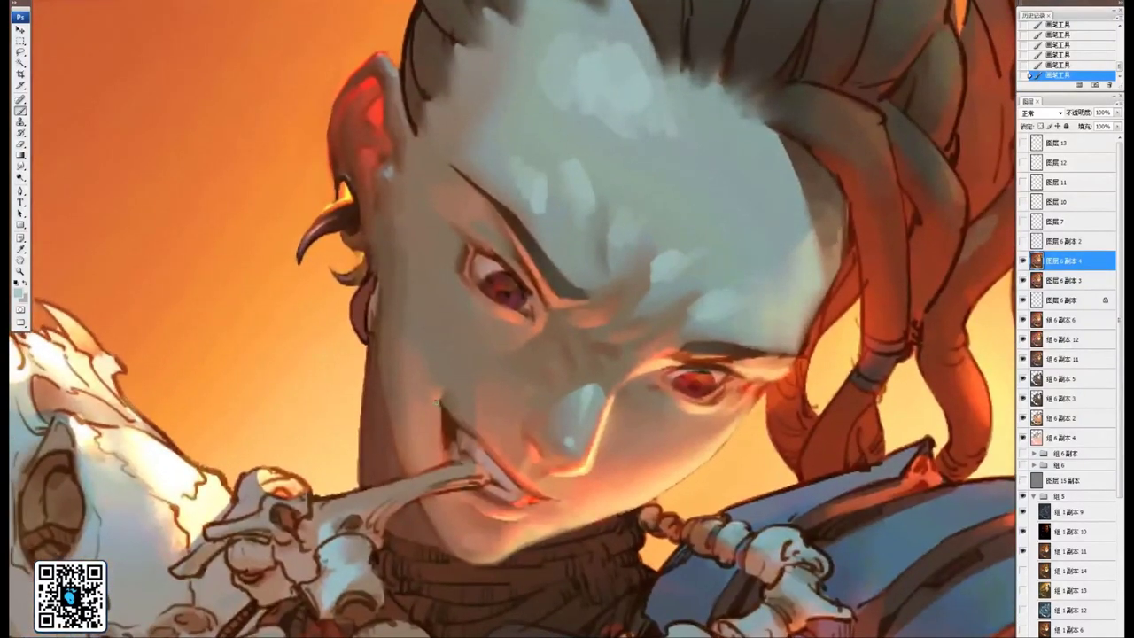
pyautogui.moveTo(535, 404); pyautogui.dragTo(495, 420)
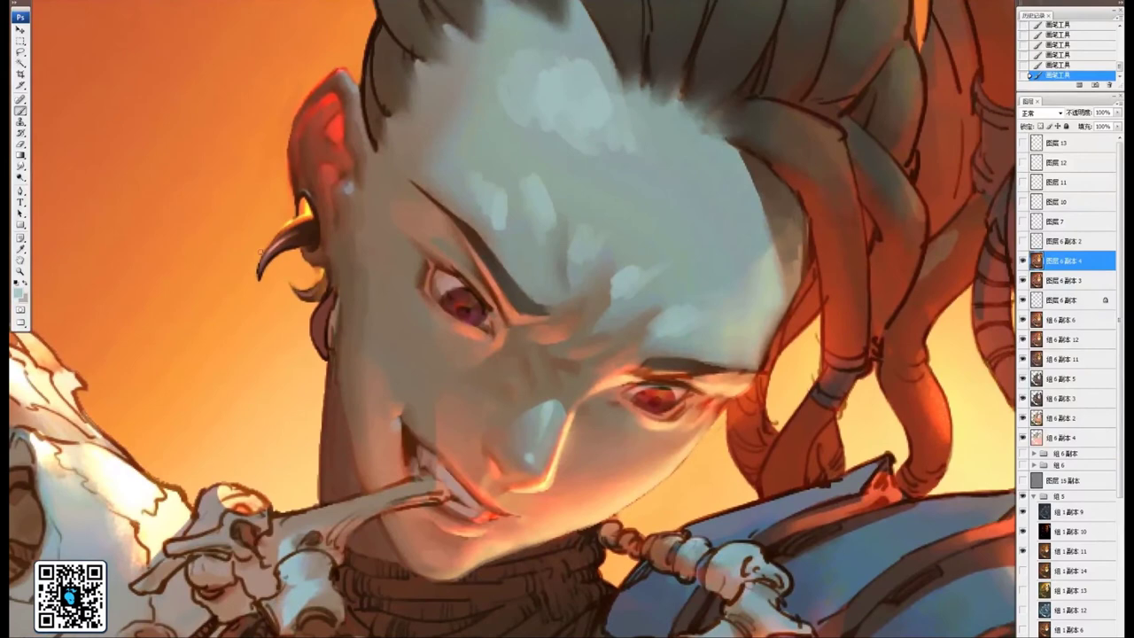
# Smudge the highlights above the near eyebrow and on the upper forehead into the surrounding skin
pyautogui.click(21, 167)
pyautogui.hotkey('ctrl', '+')
pyautogui.moveTo(524, 162); pyautogui.dragTo(546, 229)
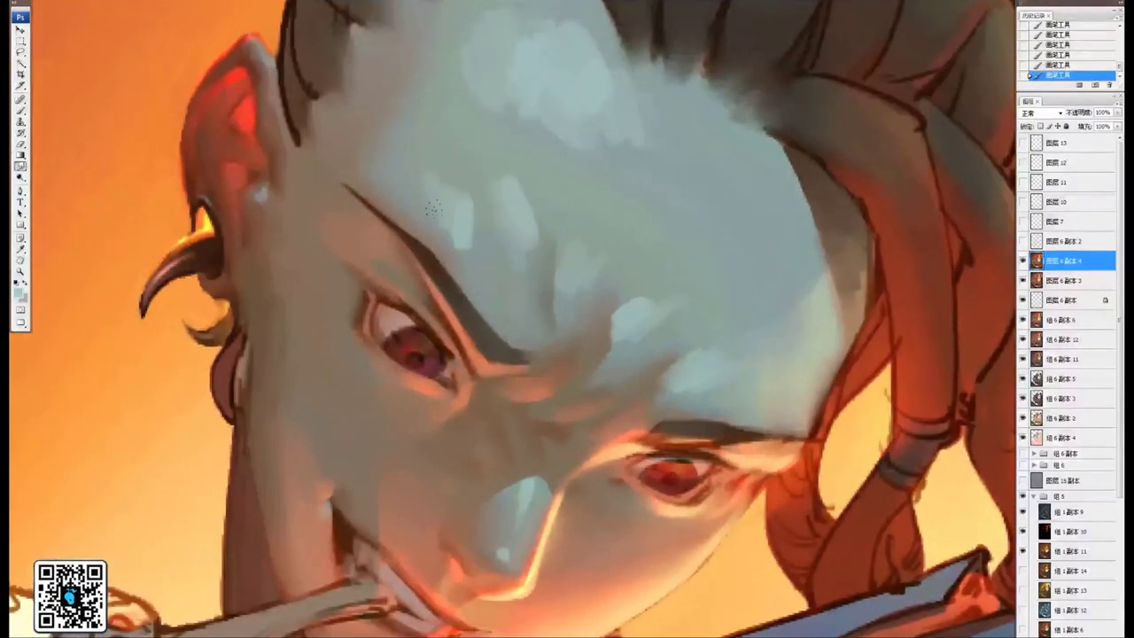
pyautogui.moveTo(470, 231); pyautogui.dragTo(482, 285)
pyautogui.moveTo(491, 155); pyautogui.dragTo(494, 211)
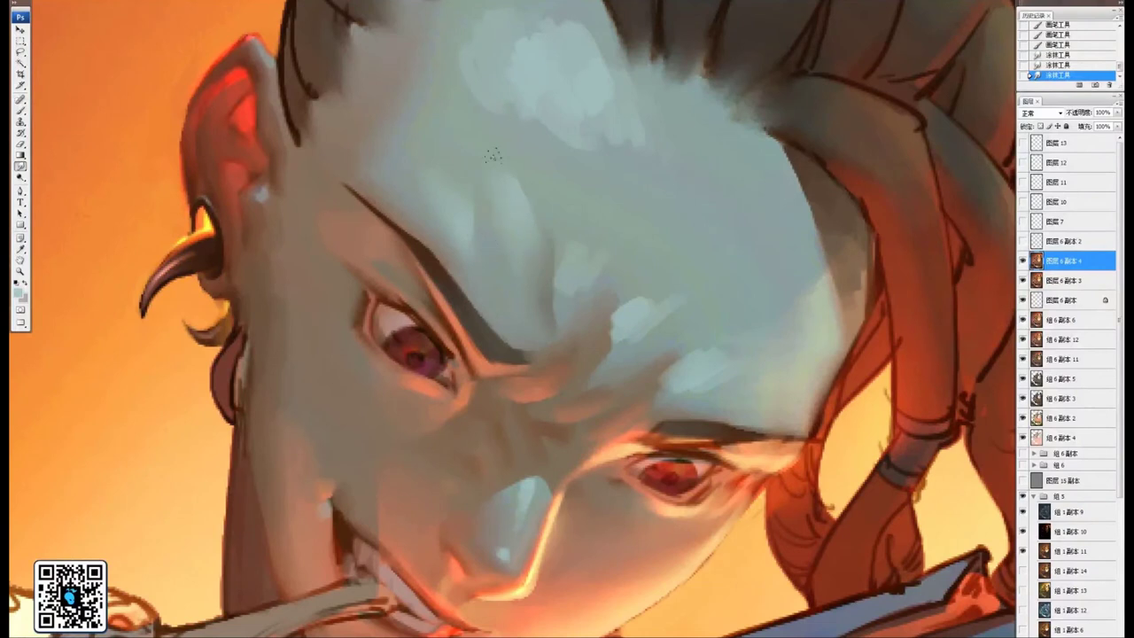
pyautogui.moveTo(545, 137)
pyautogui.mouseDown()
pyautogui.moveTo(523, 208)
pyautogui.moveTo(536, 195)
pyautogui.moveTo(581, 234)
pyautogui.moveTo(510, 215)
pyautogui.moveTo(549, 240)
pyautogui.mouseUp()
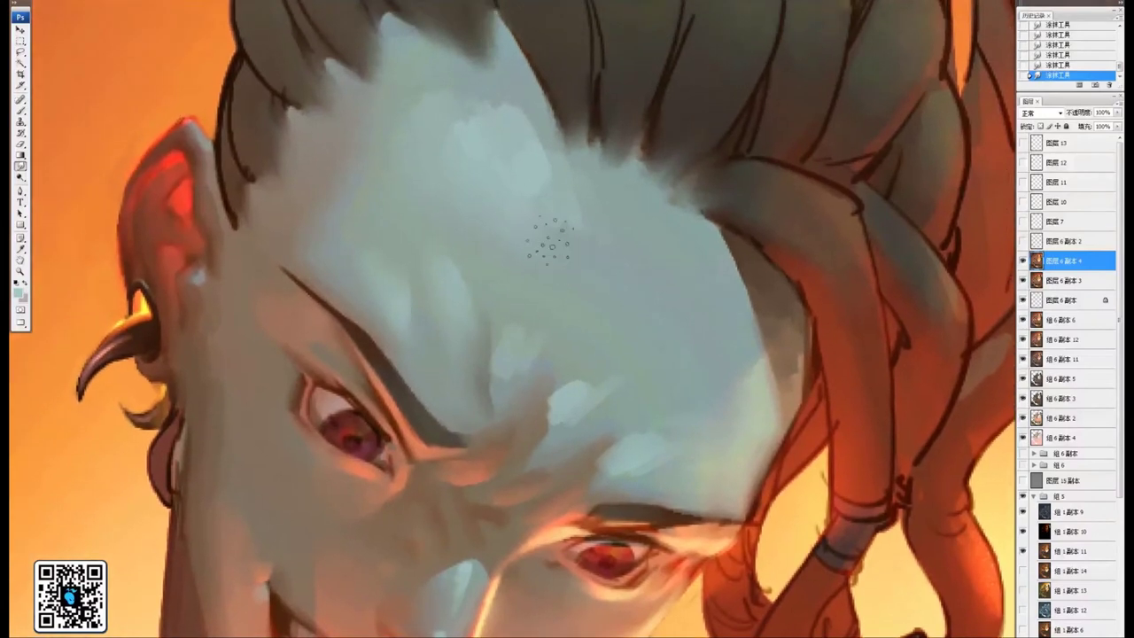
pyautogui.moveTo(536, 191)
pyautogui.mouseDown()
pyautogui.moveTo(571, 276)
pyautogui.moveTo(532, 124)
pyautogui.mouseUp()
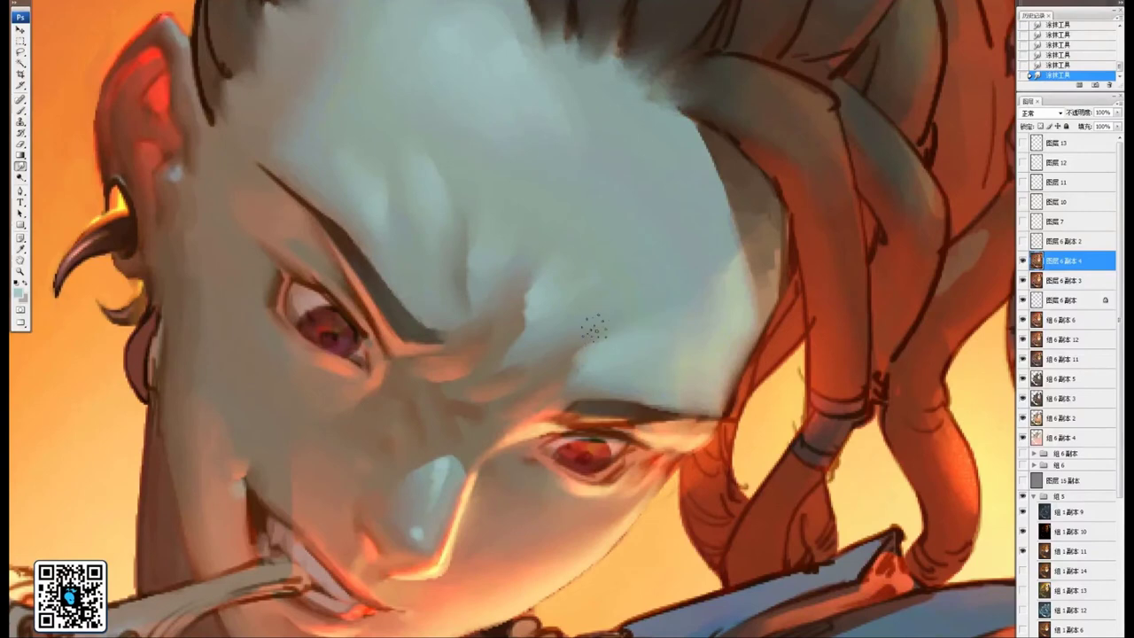
# Smudge the remaining highlights in the brow furrow and above the far eyebrow into soft transitions
pyautogui.moveTo(552, 317); pyautogui.dragTo(617, 199)
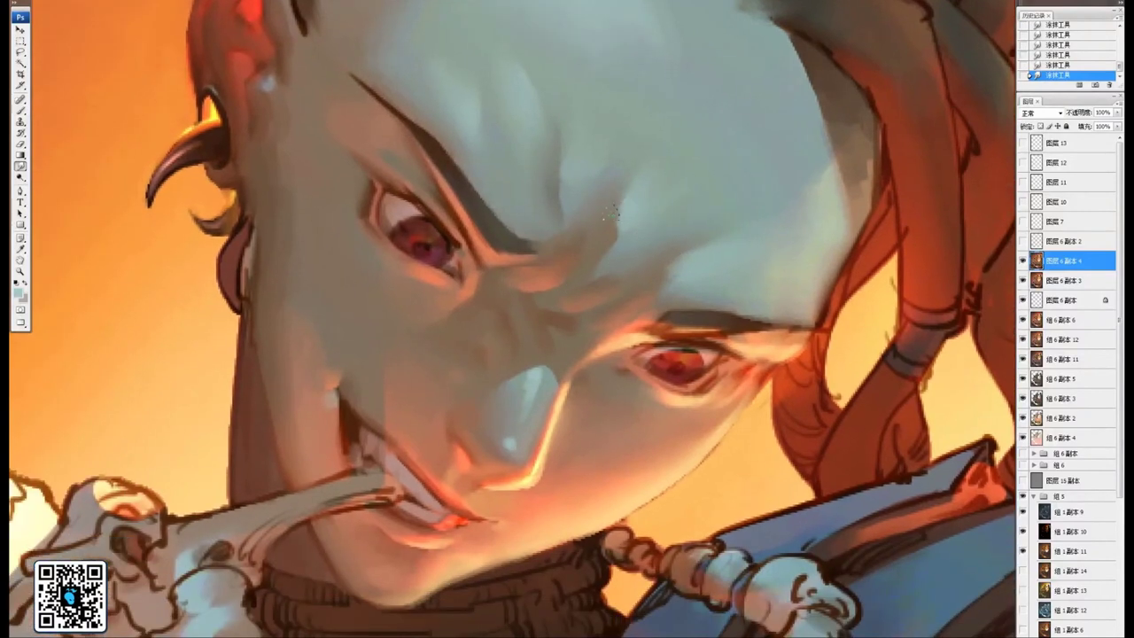
pyautogui.moveTo(513, 352); pyautogui.dragTo(528, 279)
pyautogui.moveTo(462, 324); pyautogui.dragTo(501, 267)
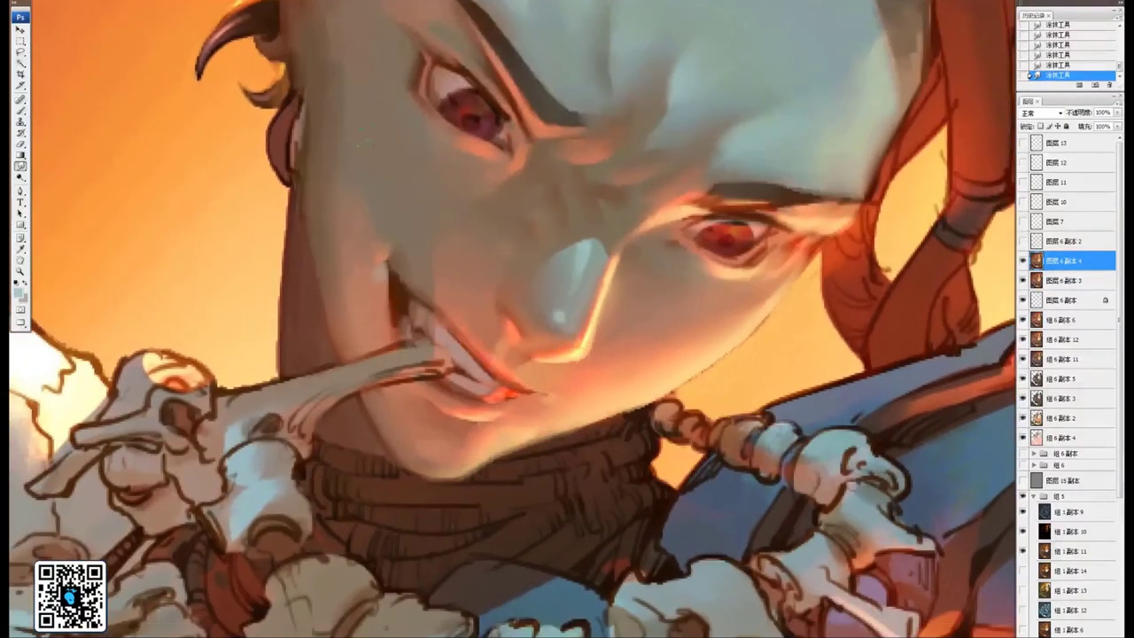
pyautogui.moveTo(369, 220); pyautogui.dragTo(371, 264)
# Set the brush's blending mode to Color Dodge and paint a warm dark-red glow around the brow furrow
pyautogui.rightClick(20, 177)
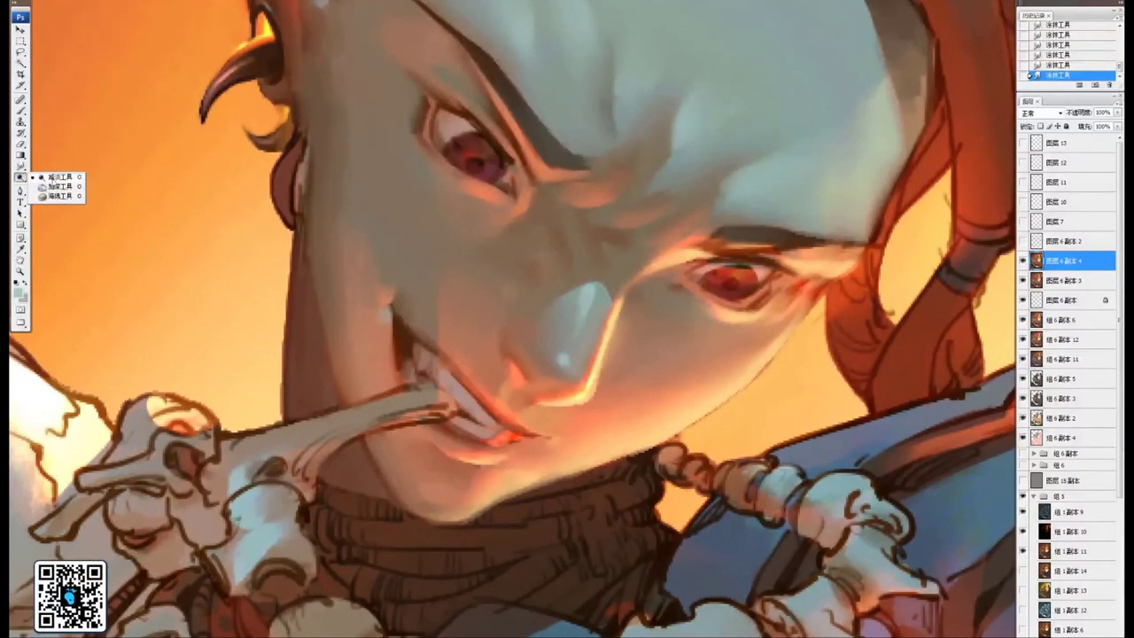
pyautogui.click(22, 111)
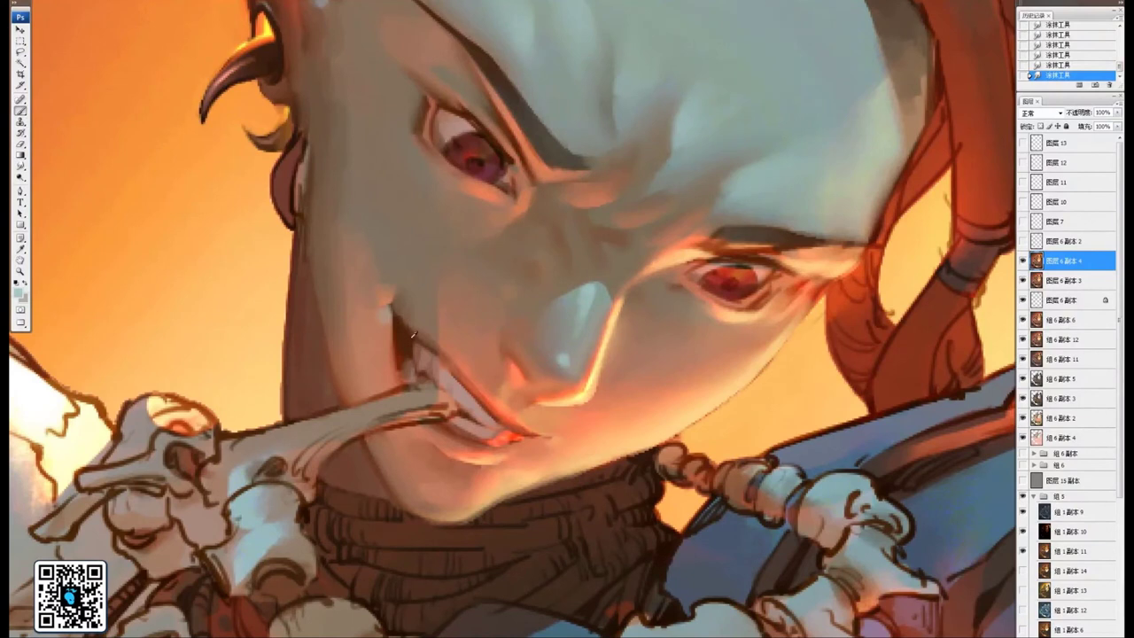
pyautogui.moveTo(571, 298)
pyautogui.mouseDown()
pyautogui.moveTo(539, 362)
pyautogui.moveTo(503, 368)
pyautogui.mouseUp()
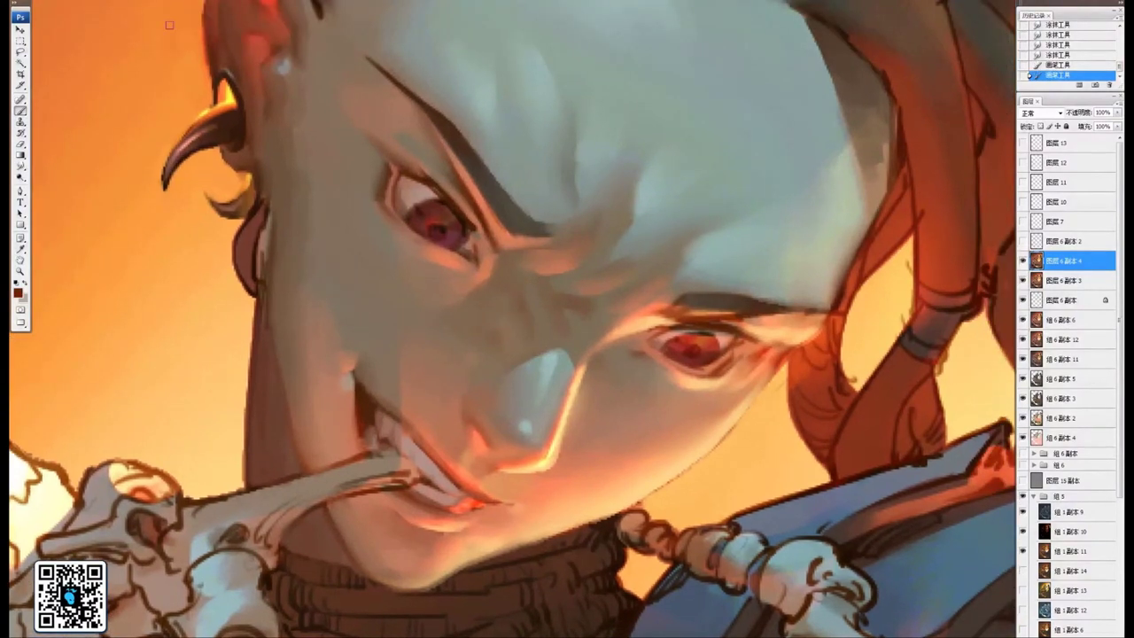
pyautogui.click(133, 1)
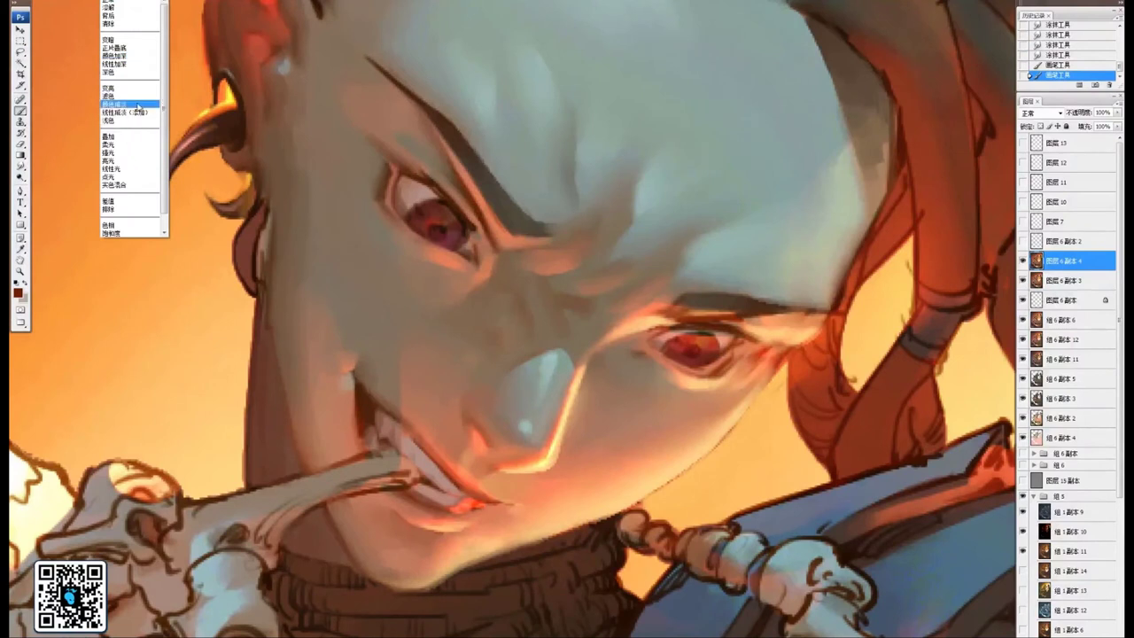
pyautogui.click(142, 104)
pyautogui.moveTo(558, 351); pyautogui.dragTo(568, 356)
pyautogui.moveTo(566, 353)
pyautogui.mouseDown()
pyautogui.moveTo(539, 346)
pyautogui.moveTo(526, 355)
pyautogui.moveTo(571, 357)
pyautogui.moveTo(504, 359)
pyautogui.mouseUp()
pyautogui.moveTo(617, 264); pyautogui.dragTo(581, 353)
# Add thin warm orange glow along the furrow creases between the brows and above the far eyebrow, using a smaller brush
pyautogui.scroll(2, 580, 355)
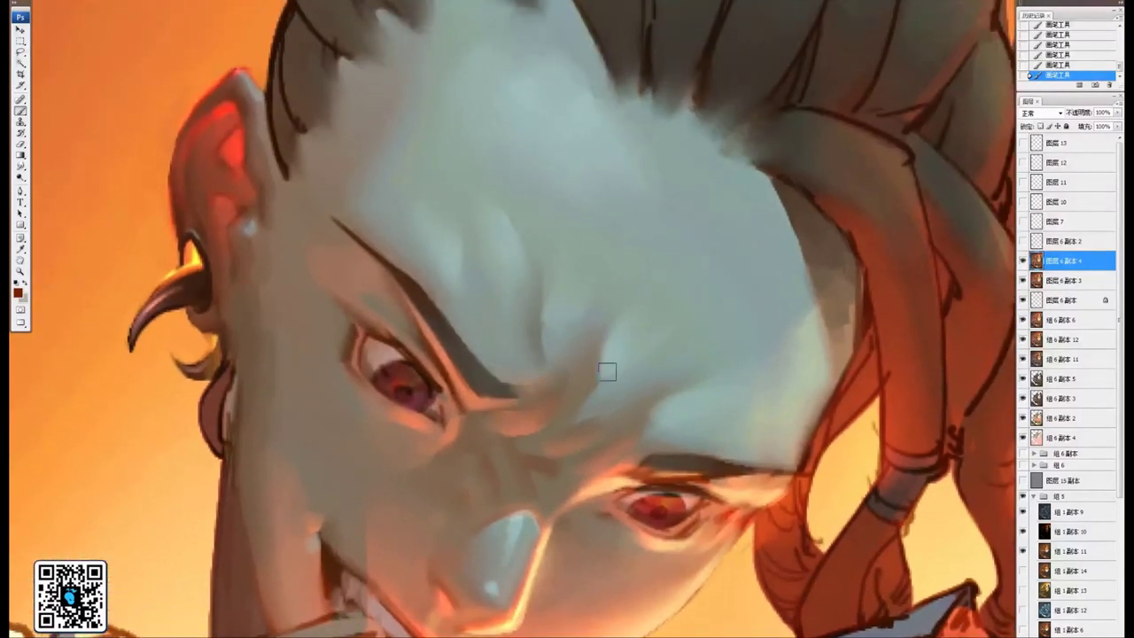
pyautogui.press('[')
pyautogui.moveTo(604, 361); pyautogui.dragTo(598, 379)
pyautogui.press('[')
pyautogui.moveTo(649, 410); pyautogui.dragTo(691, 393)
pyautogui.moveTo(649, 427); pyautogui.dragTo(633, 439)
pyautogui.moveTo(709, 449); pyautogui.dragTo(792, 488)
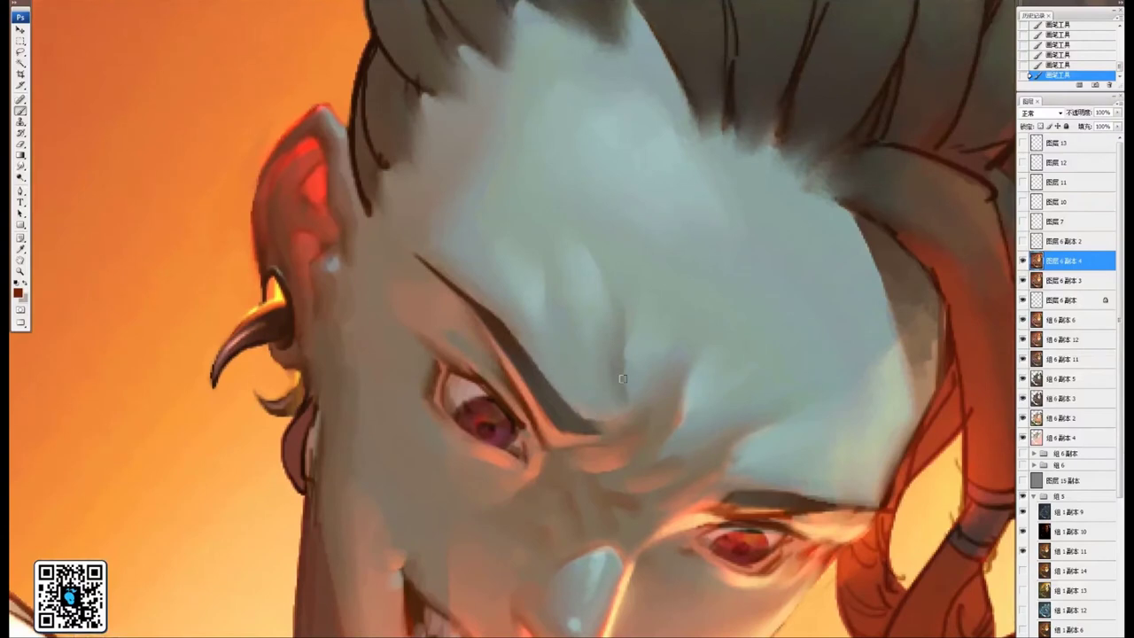
# Enlarge the brush and paint a warm red glow on the shadowed neck beneath the jaw, beside the bone
pyautogui.moveTo(562, 256); pyautogui.dragTo(602, 286)
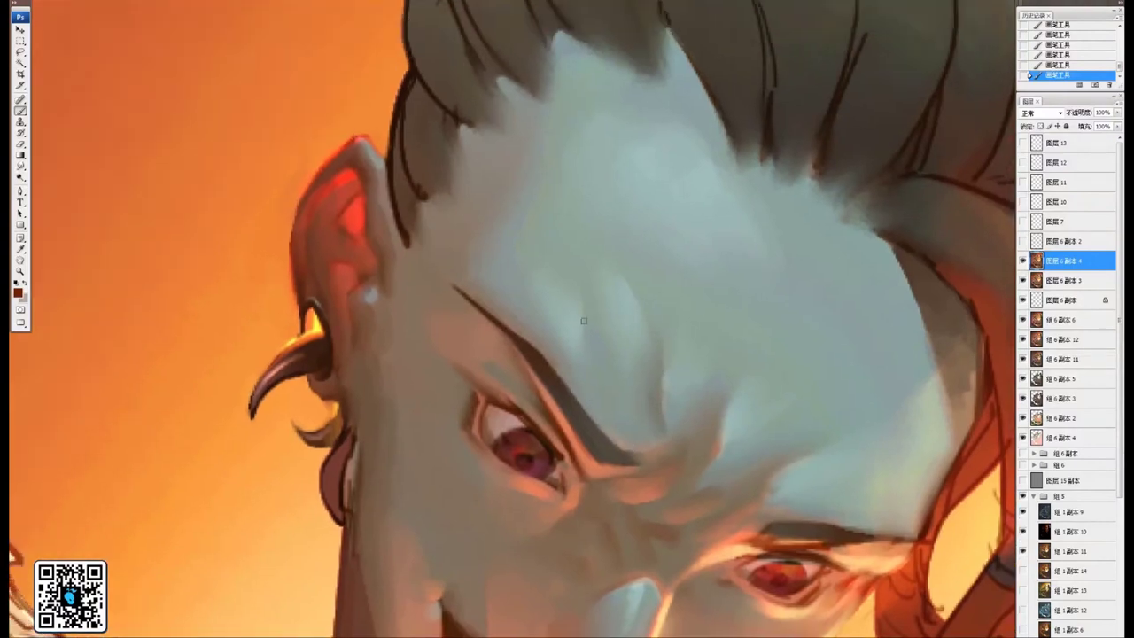
pyautogui.press(']')
pyautogui.press(']')
pyautogui.press(']')
pyautogui.moveTo(561, 381); pyautogui.dragTo(644, 388)
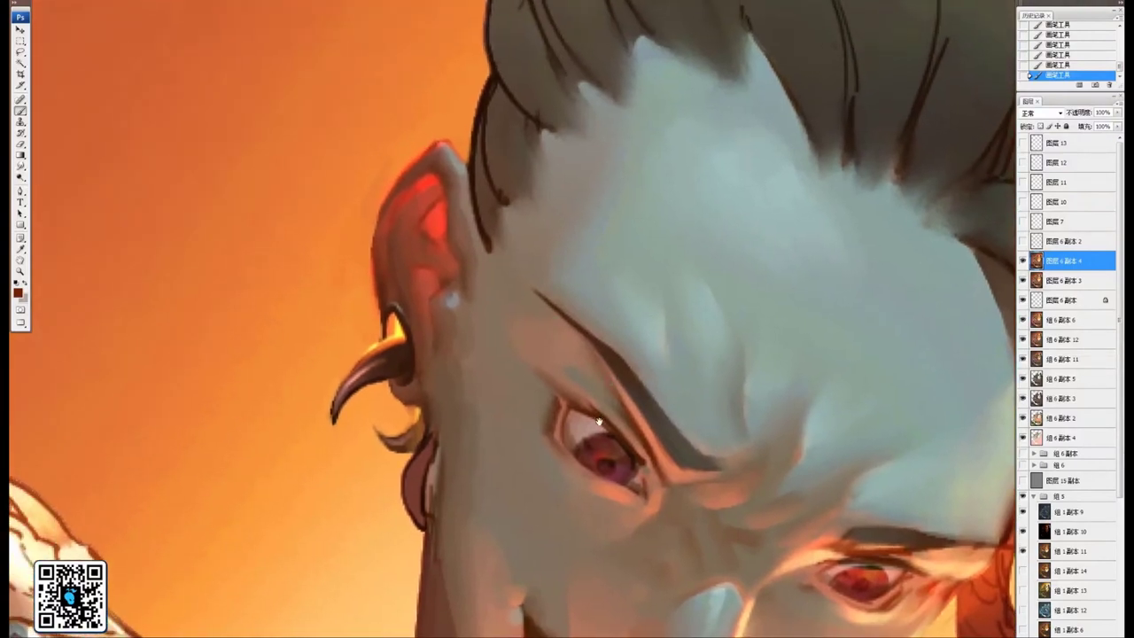
pyautogui.moveTo(600, 421); pyautogui.dragTo(511, 232)
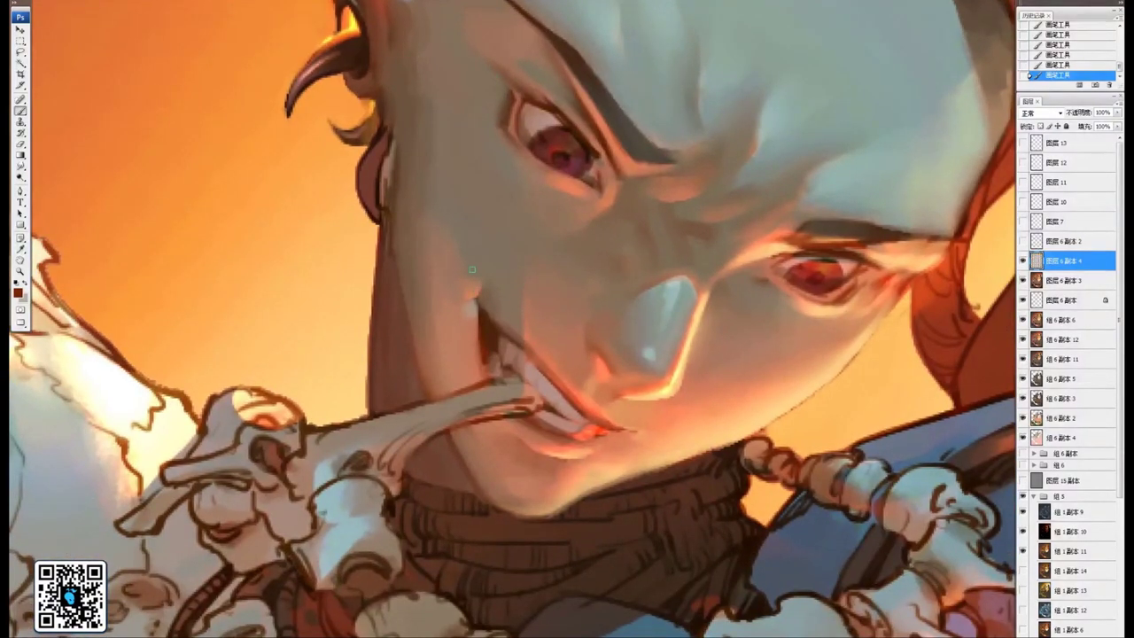
pyautogui.moveTo(521, 440); pyautogui.dragTo(506, 366)
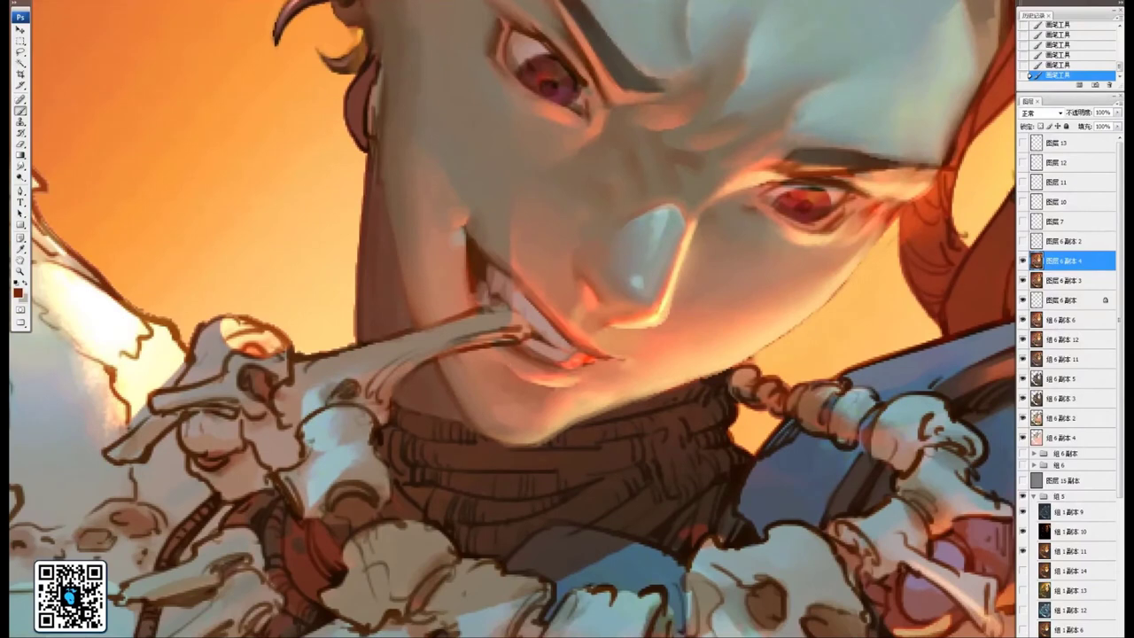
pyautogui.moveTo(578, 388); pyautogui.dragTo(629, 465)
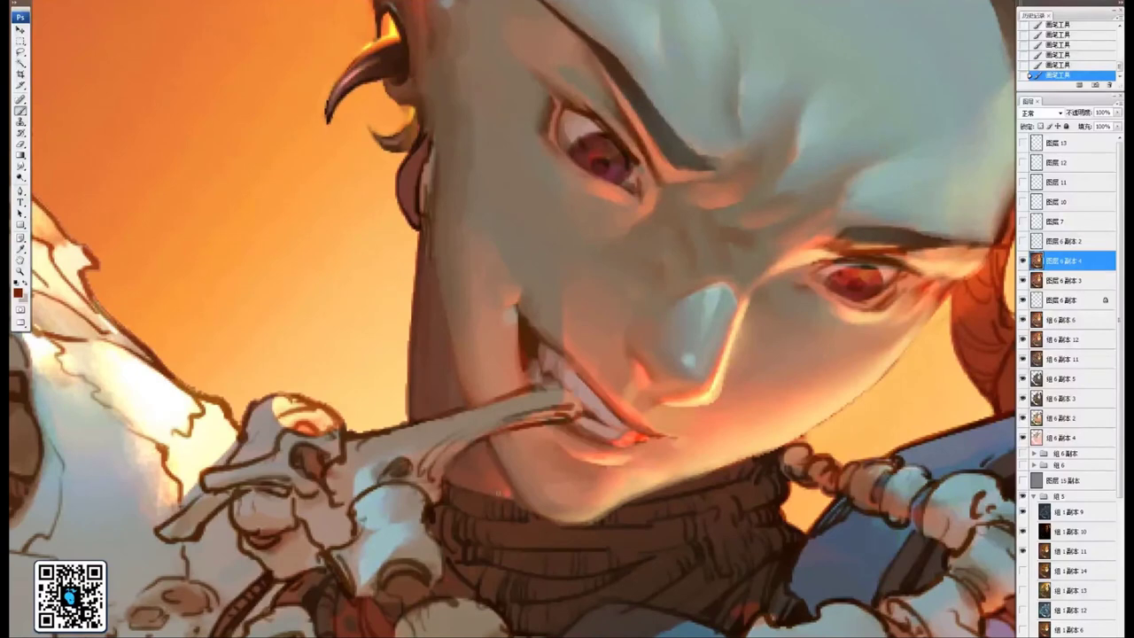
pyautogui.hotkey('ctrl', '+')
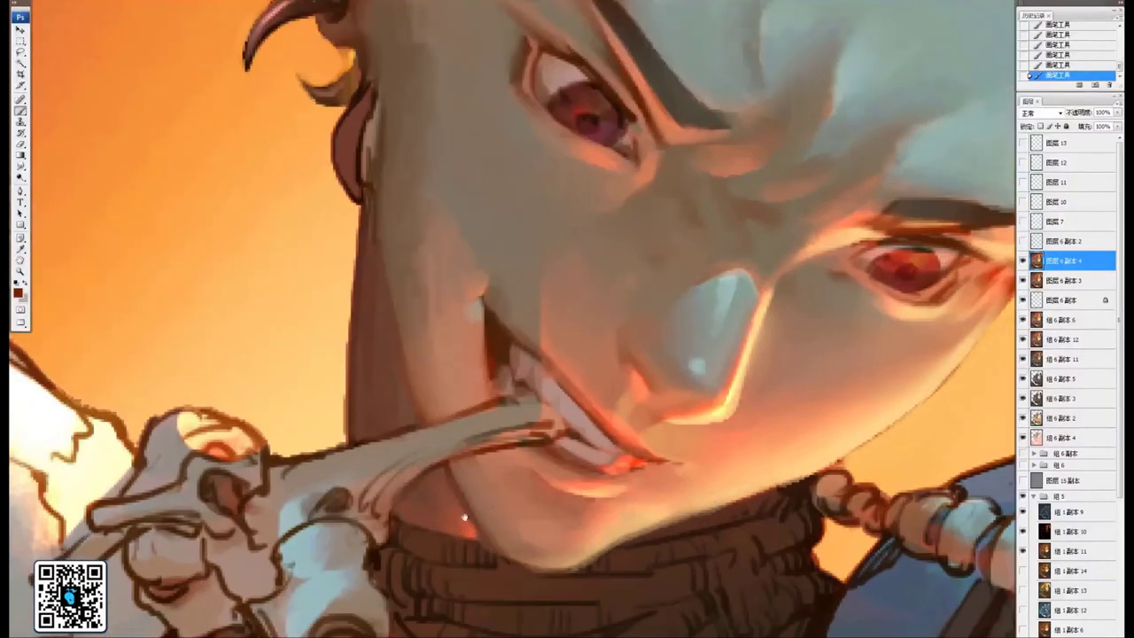
pyautogui.moveTo(463, 519); pyautogui.dragTo(539, 442)
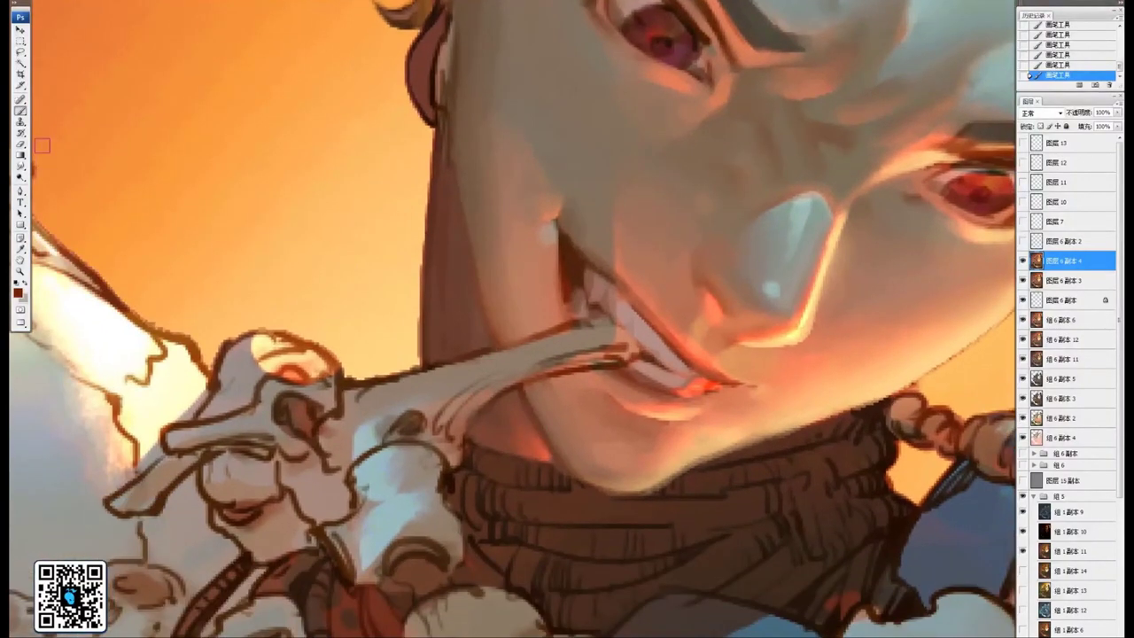
# Smudge the red glow on the neck into the surrounding shadow
pyautogui.click(21, 165)
pyautogui.moveTo(737, 340); pyautogui.dragTo(606, 374)
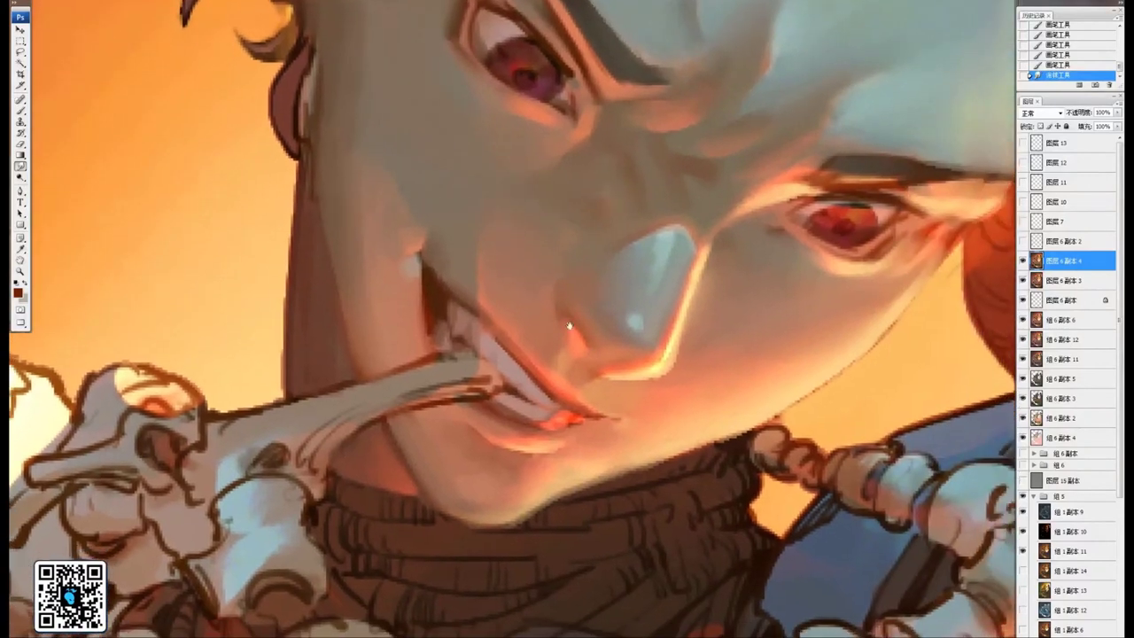
pyautogui.moveTo(739, 282)
pyautogui.mouseDown()
pyautogui.moveTo(729, 307)
pyautogui.moveTo(596, 342)
pyautogui.mouseUp()
pyautogui.scroll(3, 530, 222)
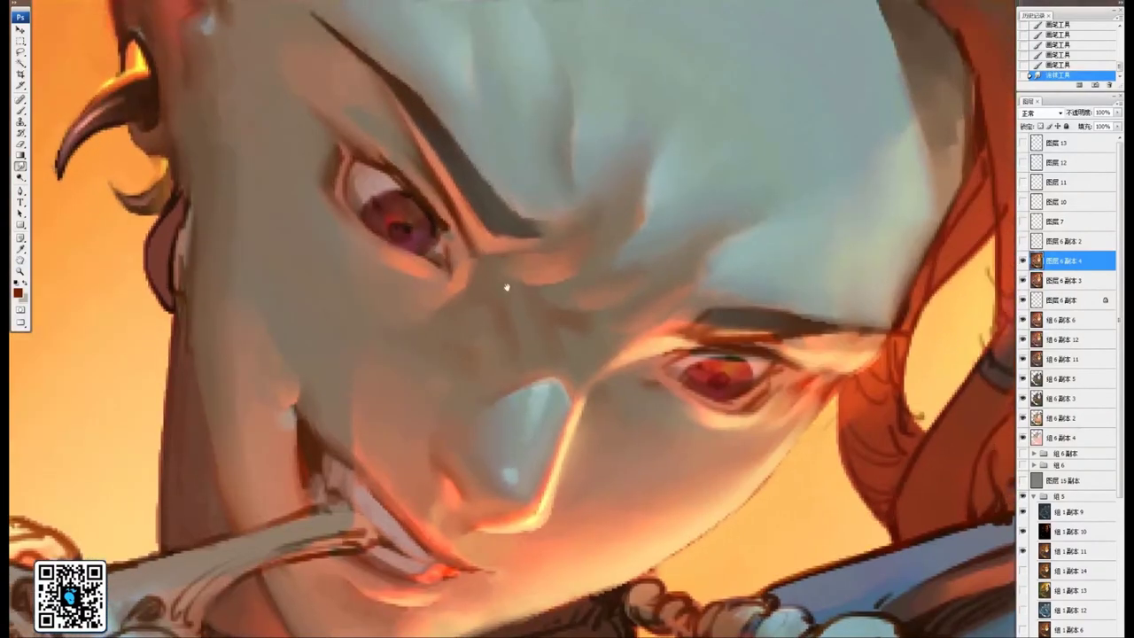
# Smudge the irises of the near and far eyes into softer red tones
pyautogui.press('b')
pyautogui.moveTo(433, 255); pyautogui.dragTo(499, 296)
pyautogui.scroll(2, 477, 271)
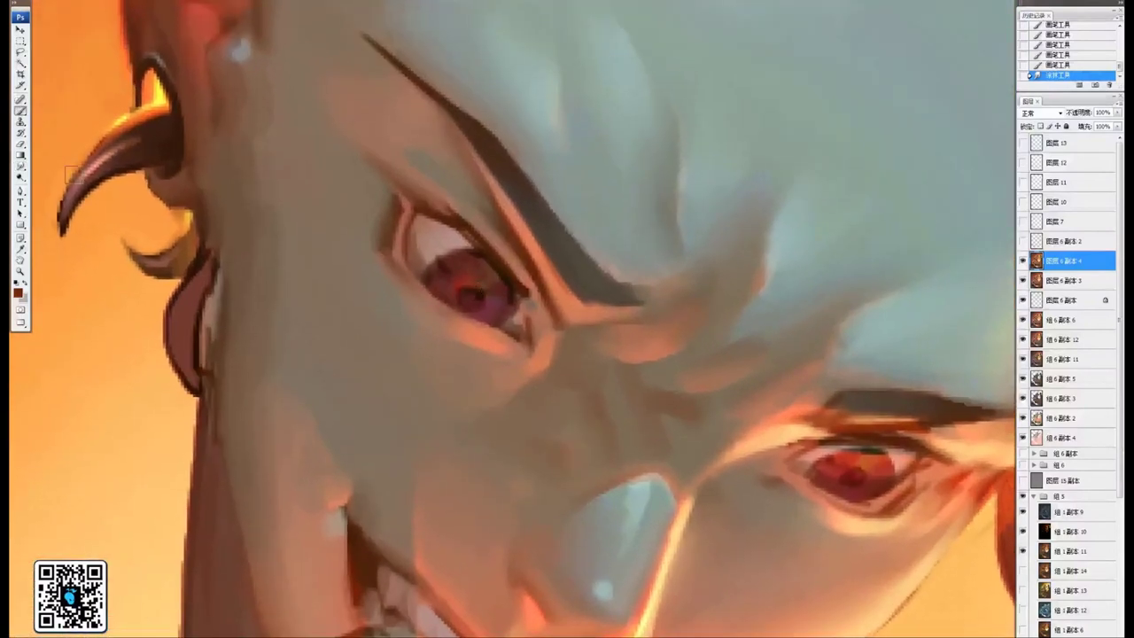
pyautogui.click(20, 167)
pyautogui.moveTo(438, 269)
pyautogui.mouseDown()
pyautogui.moveTo(472, 256)
pyautogui.moveTo(453, 262)
pyautogui.mouseUp()
pyautogui.moveTo(554, 290); pyautogui.dragTo(399, 257)
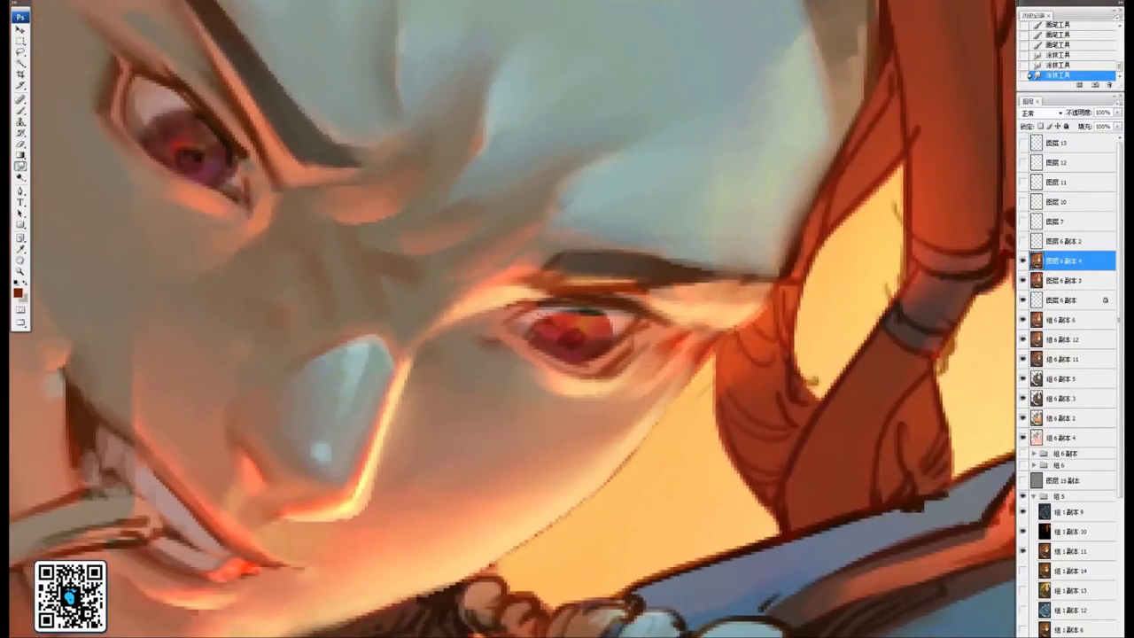
pyautogui.moveTo(587, 310); pyautogui.dragTo(597, 315)
pyautogui.moveTo(588, 311); pyautogui.dragTo(610, 324)
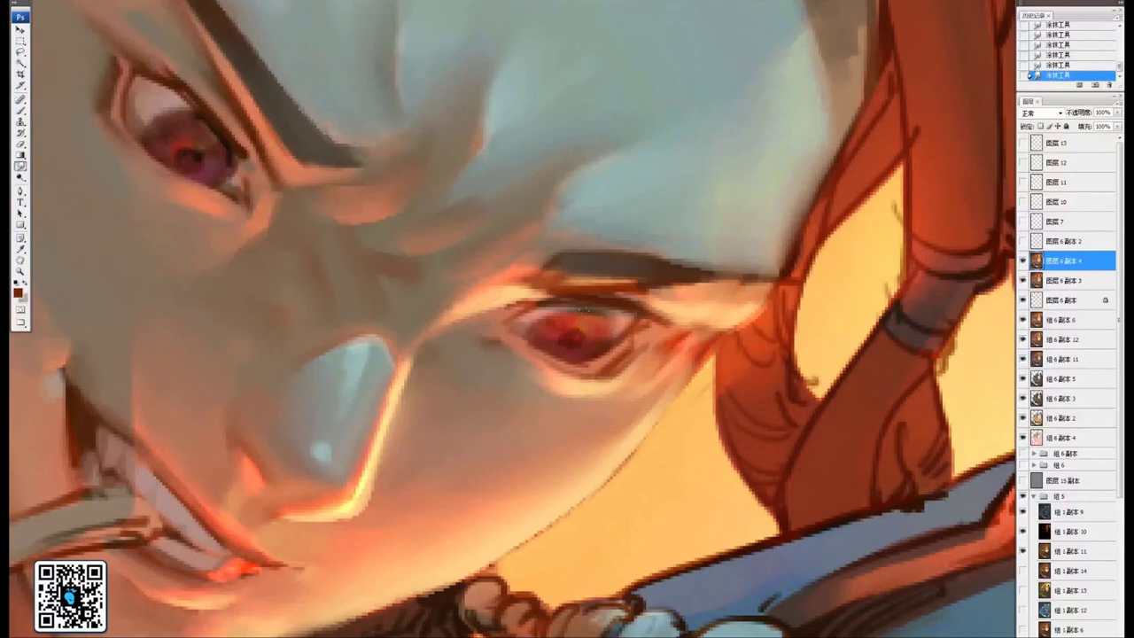
# Sample pale yellow from the nose's glowing rim and paint an orange glow across the far eye's upper iris
pyautogui.moveTo(318, 213)
pyautogui.mouseDown()
pyautogui.moveTo(540, 342)
pyautogui.moveTo(375, 195)
pyautogui.moveTo(523, 291)
pyautogui.moveTo(584, 351)
pyautogui.moveTo(388, 80)
pyautogui.mouseUp()
pyautogui.click(22, 113)
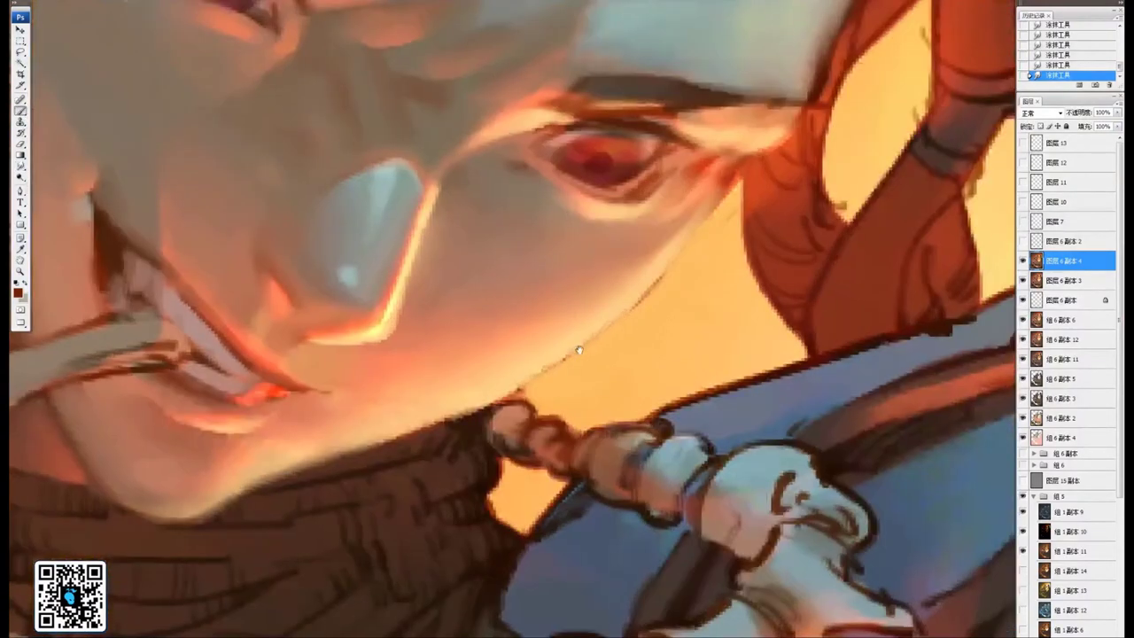
pyautogui.moveTo(425, 264); pyautogui.dragTo(441, 275)
pyautogui.keyDown('alt'); pyautogui.click(395, 326); pyautogui.keyUp('alt')
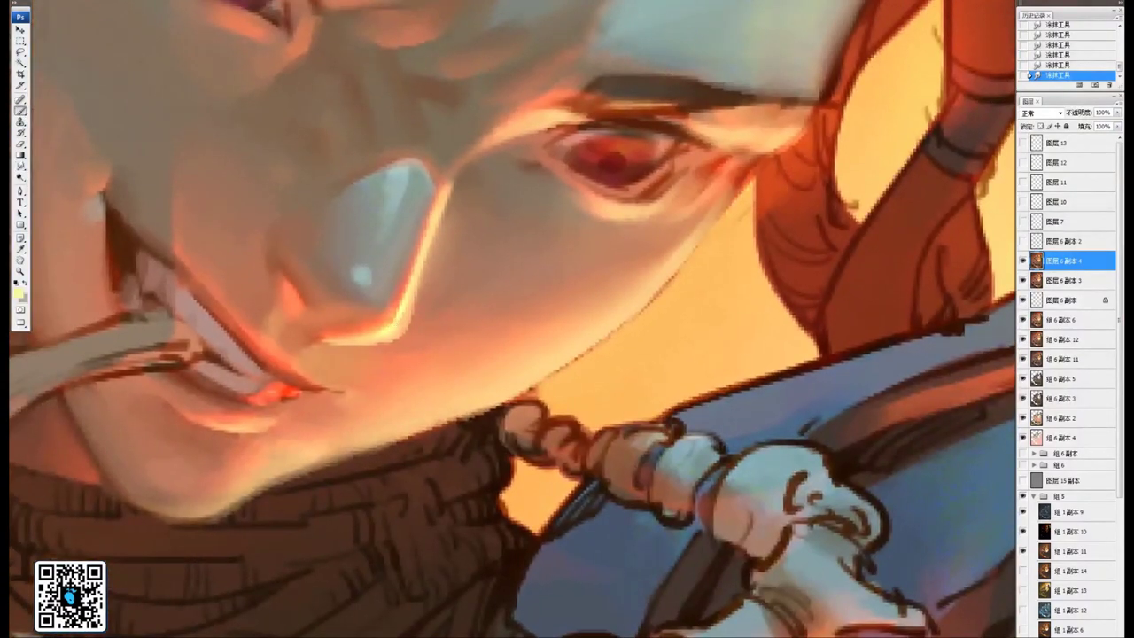
pyautogui.moveTo(449, 71); pyautogui.dragTo(378, 173)
pyautogui.moveTo(532, 224); pyautogui.dragTo(547, 264)
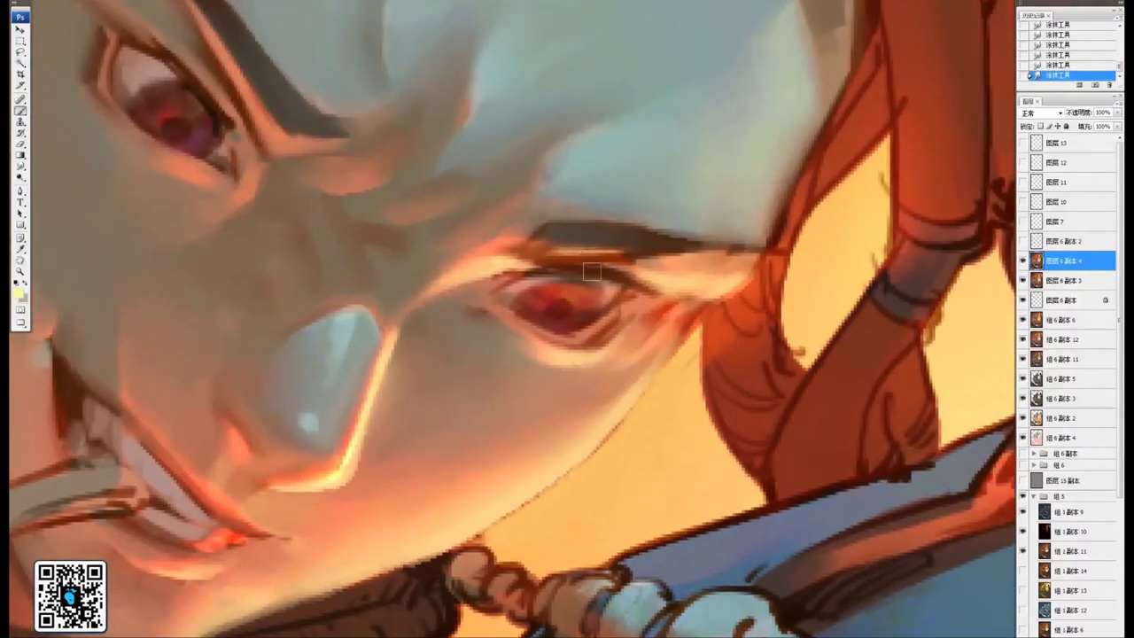
pyautogui.click(568, 316)
pyautogui.hotkey('ctrl', 'z')
pyautogui.moveTo(537, 295); pyautogui.dragTo(558, 291)
pyautogui.moveTo(558, 290); pyautogui.dragTo(578, 294)
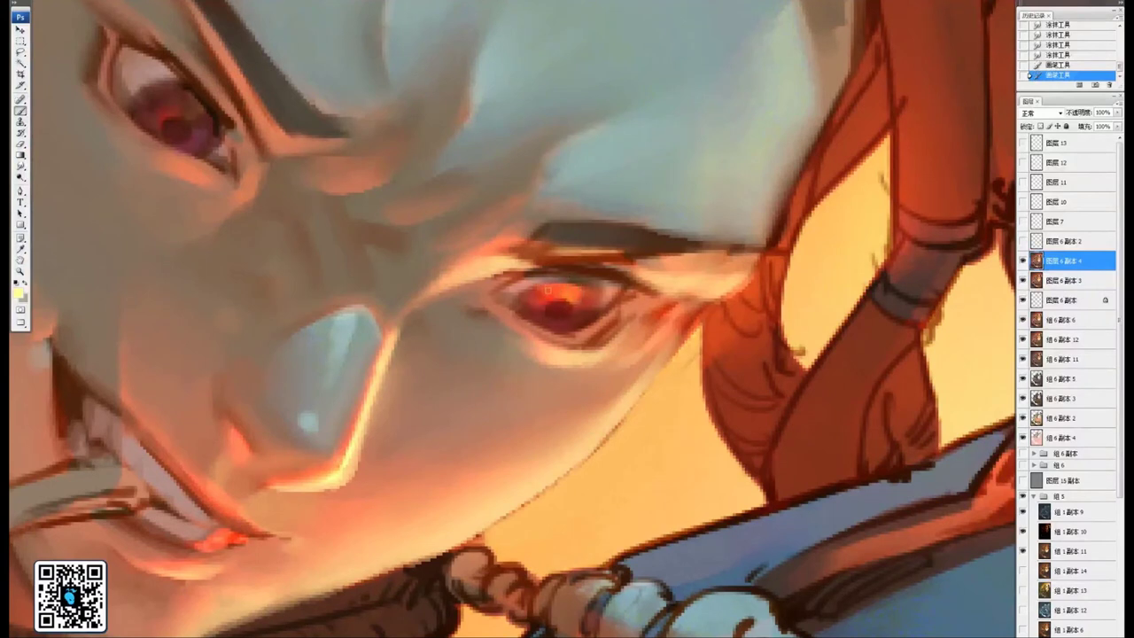
# Dab small bright yellow-orange spots around the far eye's pupil to intensify its glow
pyautogui.click(548, 291)
pyautogui.click(553, 293)
pyautogui.click(559, 295)
pyautogui.click(562, 301)
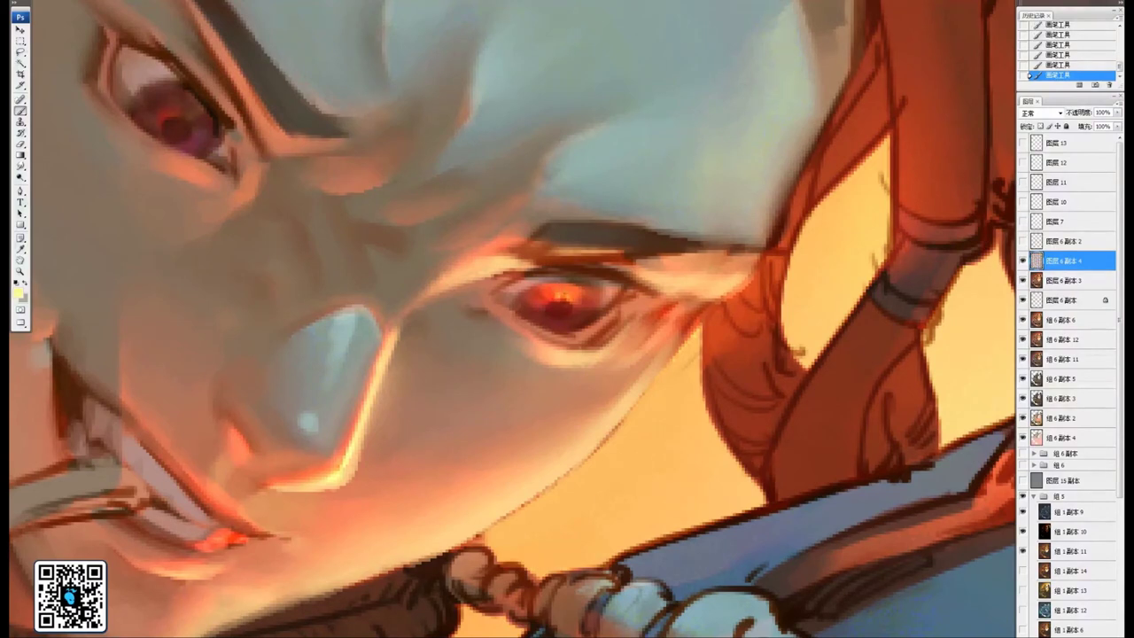
# Enlarge the brush and paint a matching orange glow across the near eye's upper iris
pyautogui.moveTo(299, 203)
pyautogui.mouseDown()
pyautogui.moveTo(481, 274)
pyautogui.moveTo(534, 345)
pyautogui.mouseUp()
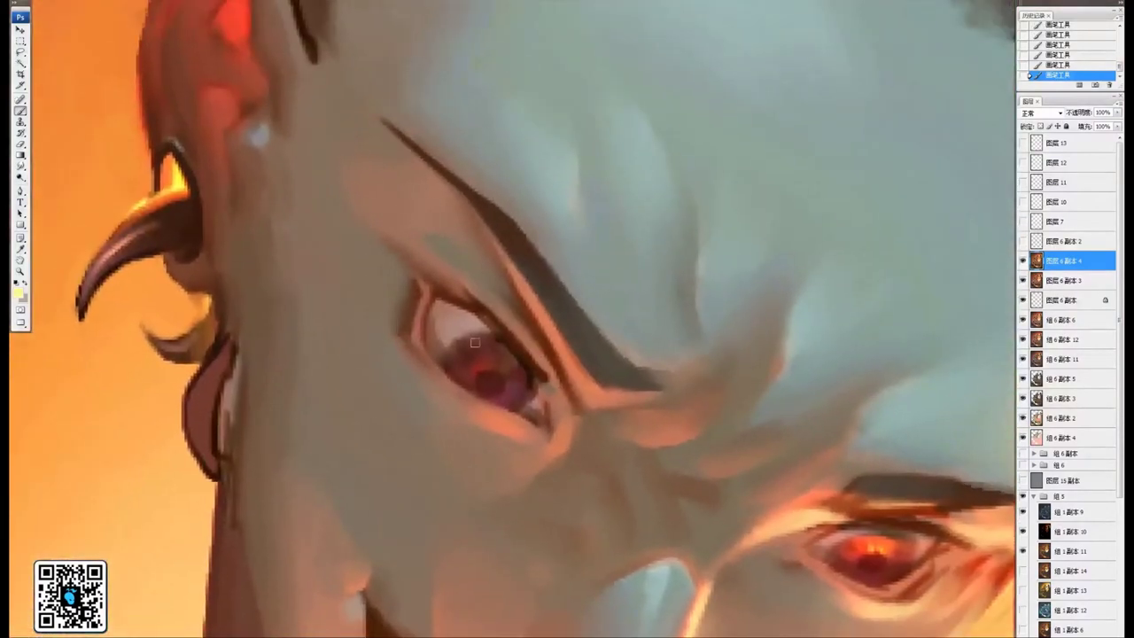
pyautogui.press(']')
pyautogui.press(']')
pyautogui.press(']')
pyautogui.press(']')
pyautogui.press(']')
pyautogui.moveTo(467, 356)
pyautogui.mouseDown()
pyautogui.moveTo(513, 368)
pyautogui.moveTo(365, 274)
pyautogui.moveTo(247, 169)
pyautogui.mouseUp()
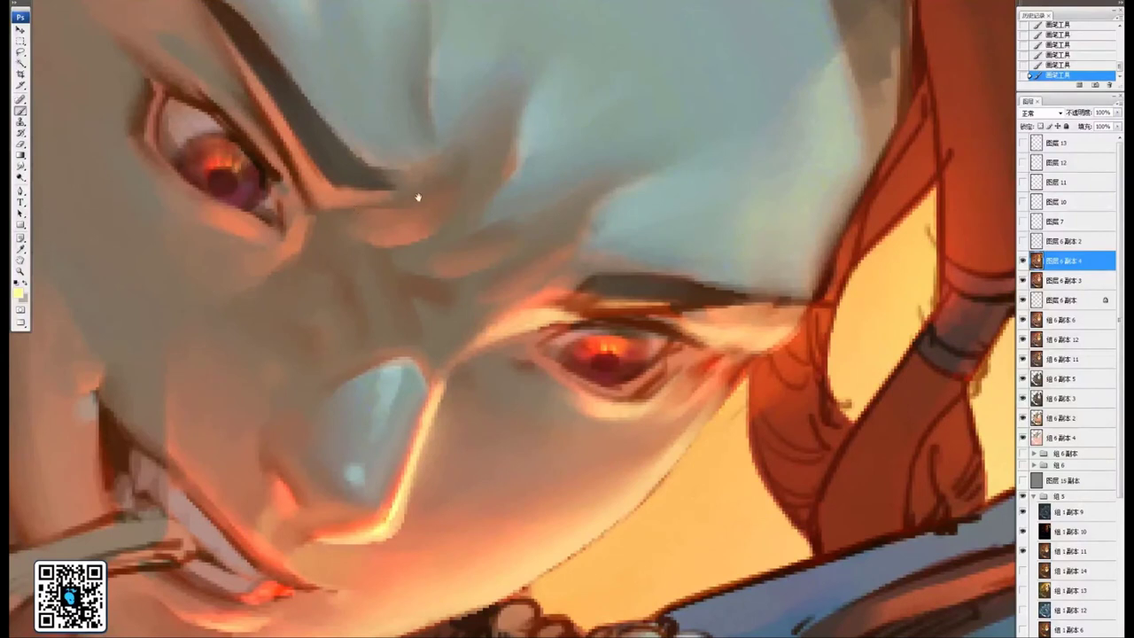
# Paint bright yellow glints on the lower irises of the far and near eyes
pyautogui.moveTo(419, 198); pyautogui.dragTo(365, 149)
pyautogui.moveTo(585, 317)
pyautogui.mouseDown()
pyautogui.moveTo(542, 333)
pyautogui.moveTo(560, 334)
pyautogui.mouseUp()
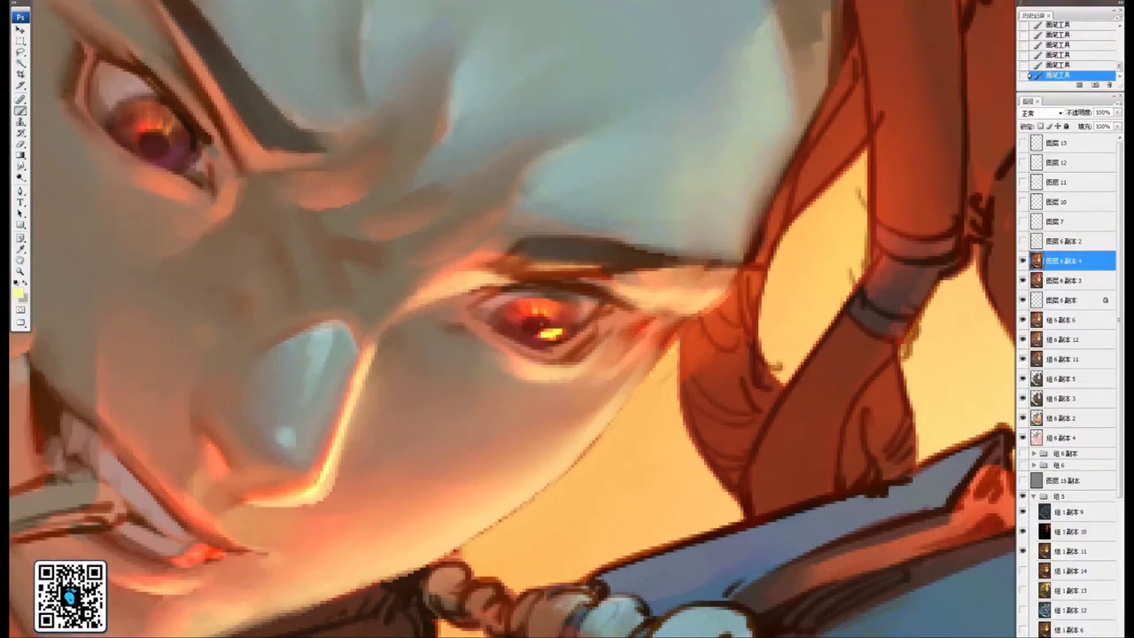
pyautogui.moveTo(262, 184); pyautogui.dragTo(546, 375)
pyautogui.moveTo(586, 410); pyautogui.dragTo(493, 270)
pyautogui.moveTo(393, 241)
pyautogui.mouseDown()
pyautogui.moveTo(503, 314)
pyautogui.moveTo(441, 263)
pyautogui.mouseUp()
pyautogui.moveTo(828, 327)
pyautogui.mouseDown()
pyautogui.moveTo(605, 256)
pyautogui.moveTo(580, 228)
pyautogui.mouseUp()
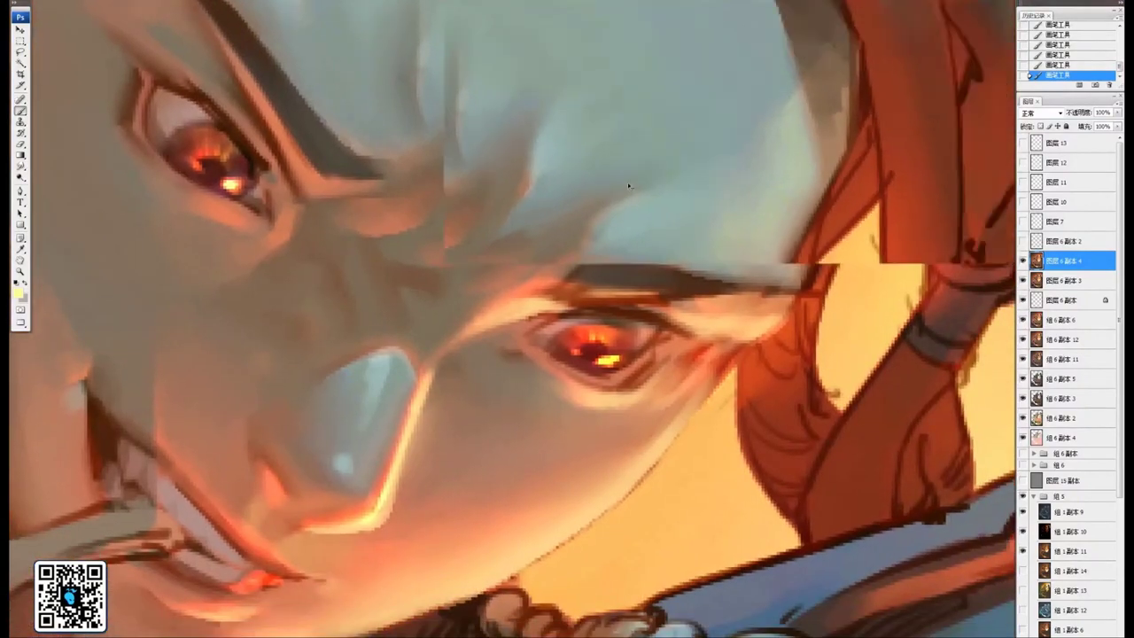
# Touch up the fiery glow in the far eye's iris with small strokes
pyautogui.scroll(-2, 602, 328)
pyautogui.moveTo(591, 341); pyautogui.dragTo(577, 347)
pyautogui.scroll(1, 570, 338)
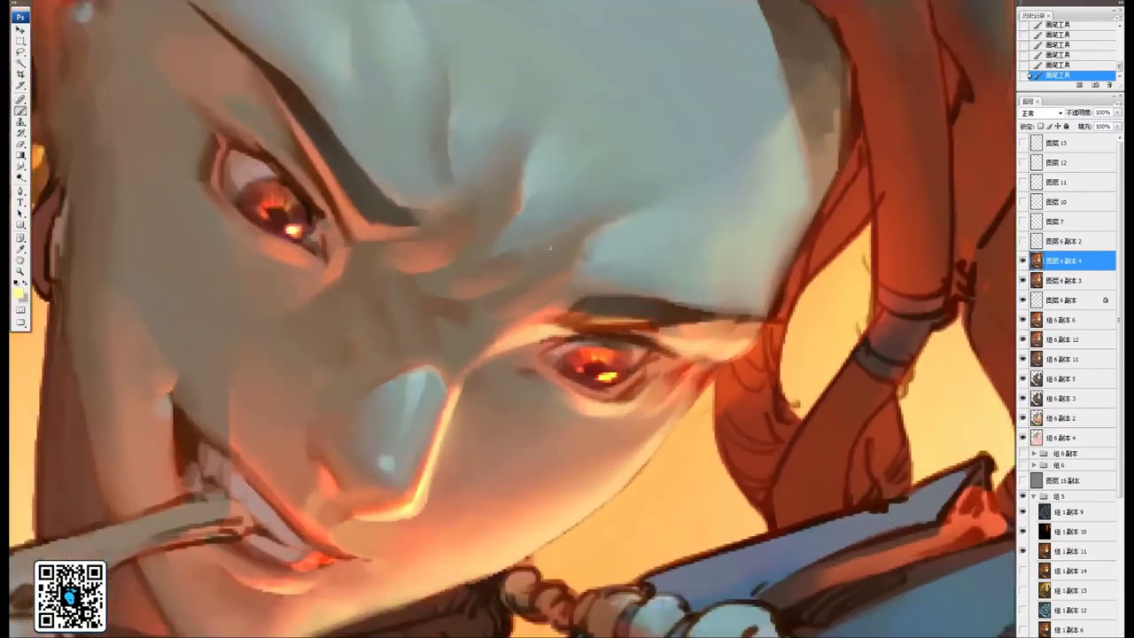
pyautogui.moveTo(551, 248); pyautogui.dragTo(565, 266)
pyautogui.scroll(1, 604, 329)
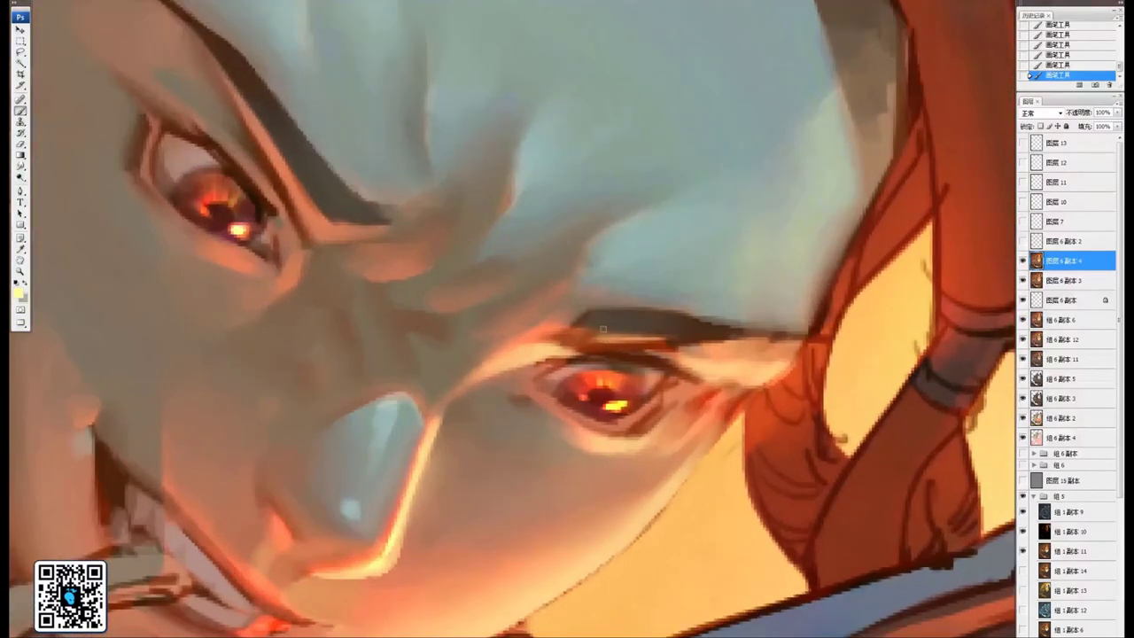
pyautogui.moveTo(602, 329); pyautogui.dragTo(567, 369)
# Sample a dark red, return the brush to Normal blending and deepen the dark tones of the far eye's iris
pyautogui.keyDown('alt'); pyautogui.click(606, 408); pyautogui.keyUp('alt')
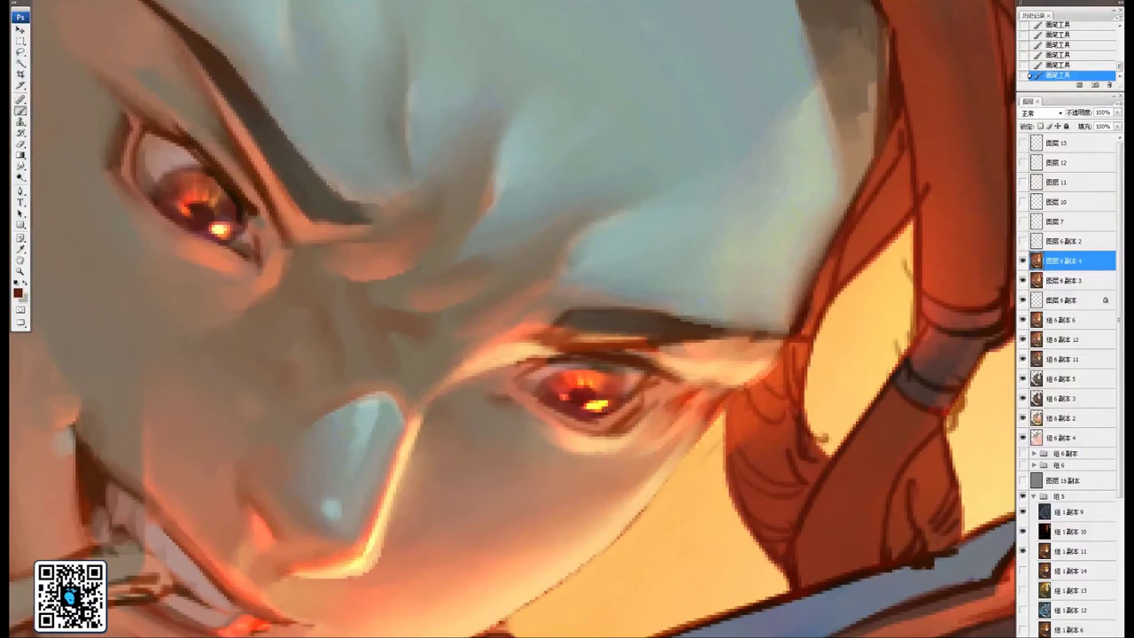
pyautogui.click(133, 1)
pyautogui.click(143, 3)
pyautogui.moveTo(548, 338); pyautogui.dragTo(565, 381)
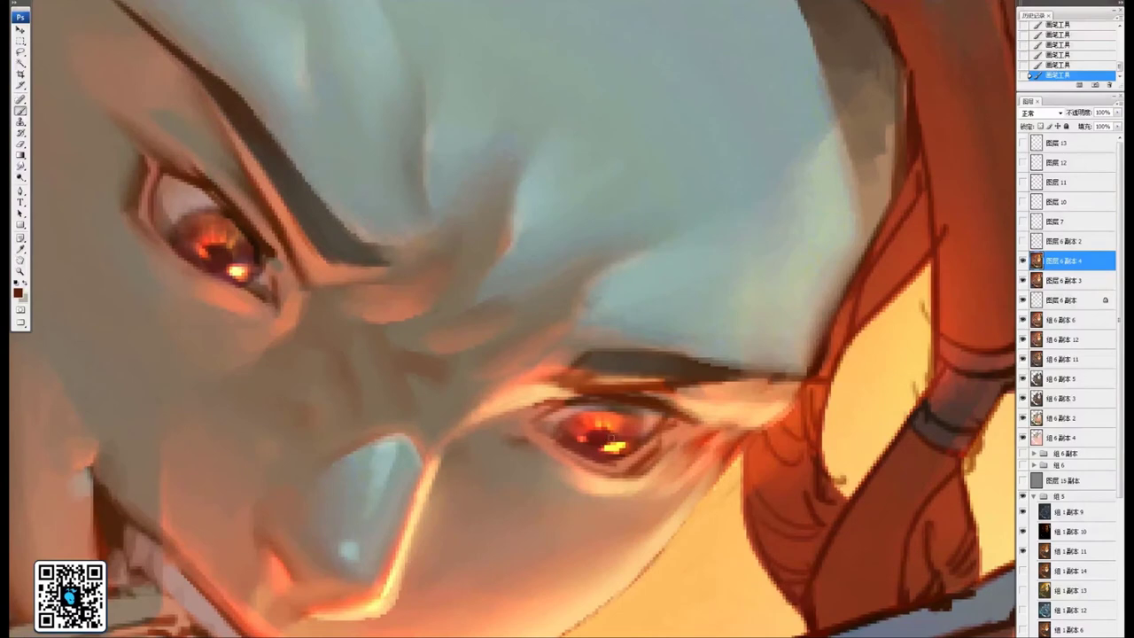
# Sample a near-black tone beside the near eye's iris and darken its pupil and upper lid edge
pyautogui.moveTo(474, 383)
pyautogui.mouseDown()
pyautogui.moveTo(603, 420)
pyautogui.moveTo(629, 440)
pyautogui.mouseUp()
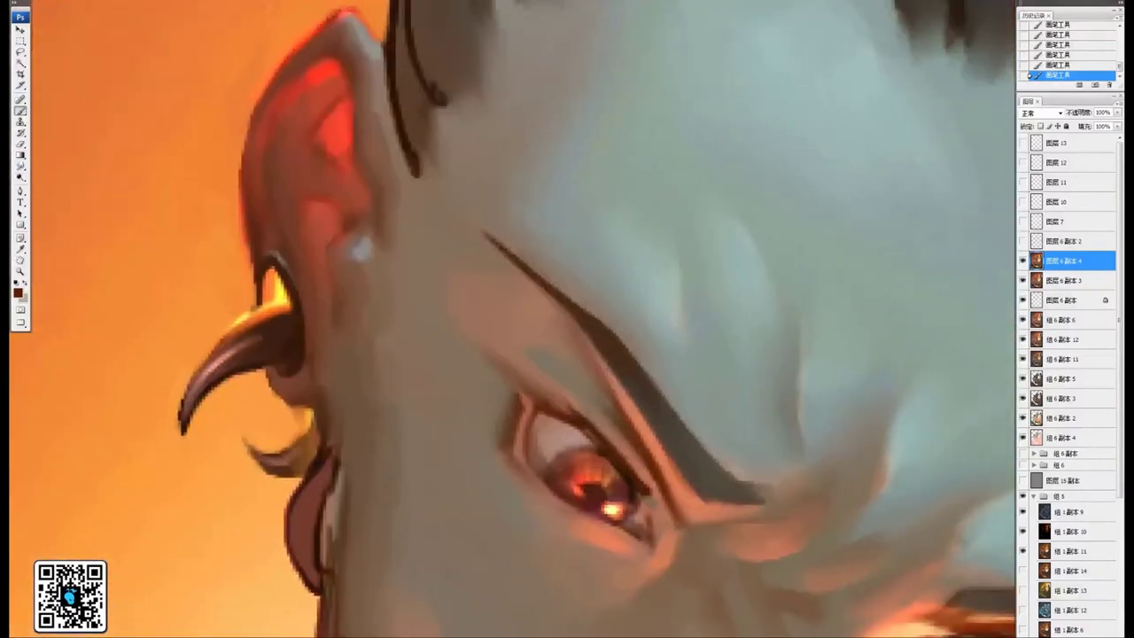
pyautogui.keyDown('alt'); pyautogui.click(631, 477); pyautogui.keyUp('alt')
pyautogui.moveTo(700, 509); pyautogui.dragTo(495, 365)
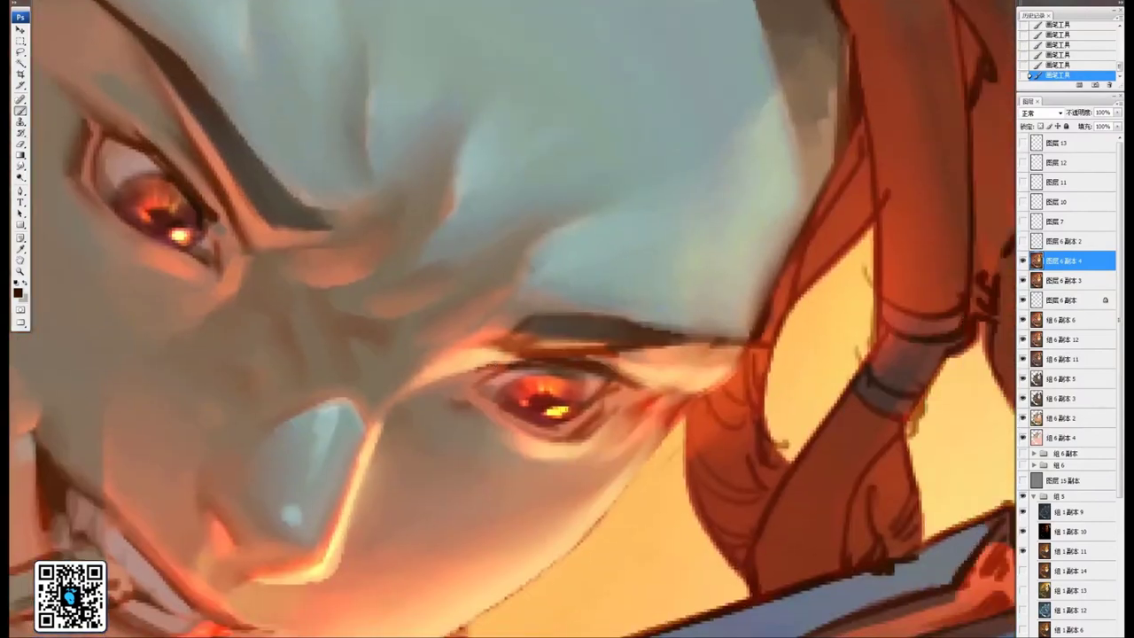
pyautogui.moveTo(560, 377); pyautogui.dragTo(776, 527)
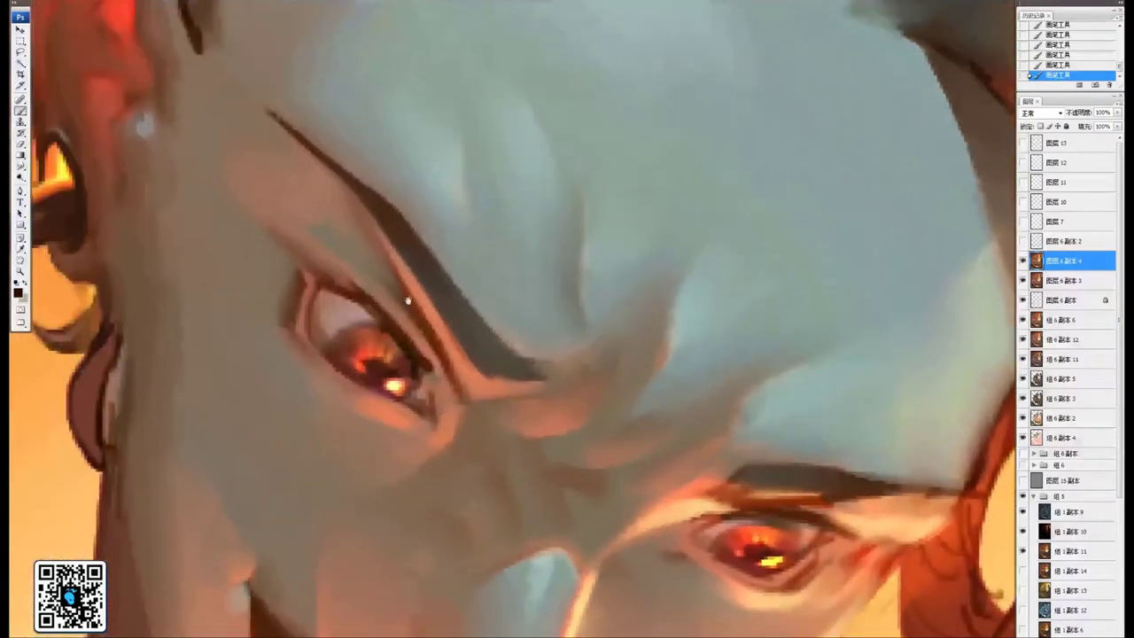
# Smudge the near iris's upper edge to blend its glow toward the eyelid
pyautogui.click(21, 166)
pyautogui.moveTo(341, 337); pyautogui.dragTo(354, 329)
pyautogui.moveTo(348, 334); pyautogui.dragTo(366, 326)
pyautogui.moveTo(362, 330); pyautogui.dragTo(373, 325)
pyautogui.moveTo(417, 382); pyautogui.dragTo(372, 328)
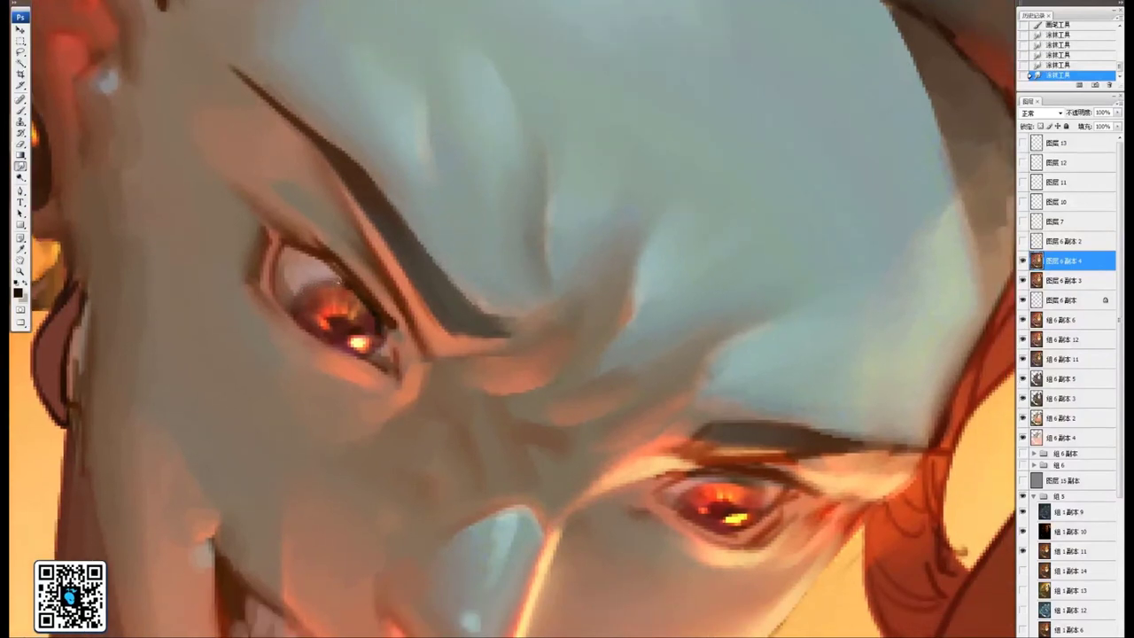
# Smudge the upper and inner areas of the near eye's iris to soften its glow
pyautogui.moveTo(338, 282); pyautogui.dragTo(346, 276)
pyautogui.moveTo(304, 301); pyautogui.dragTo(345, 309)
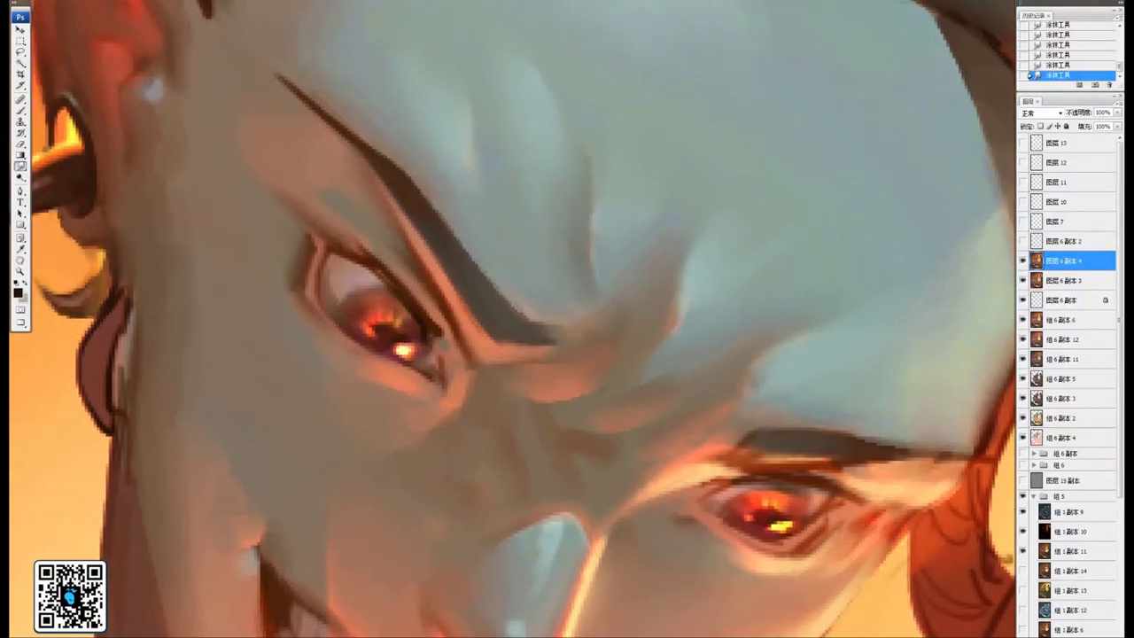
pyautogui.moveTo(469, 393); pyautogui.dragTo(344, 251)
pyautogui.moveTo(521, 331); pyautogui.dragTo(316, 263)
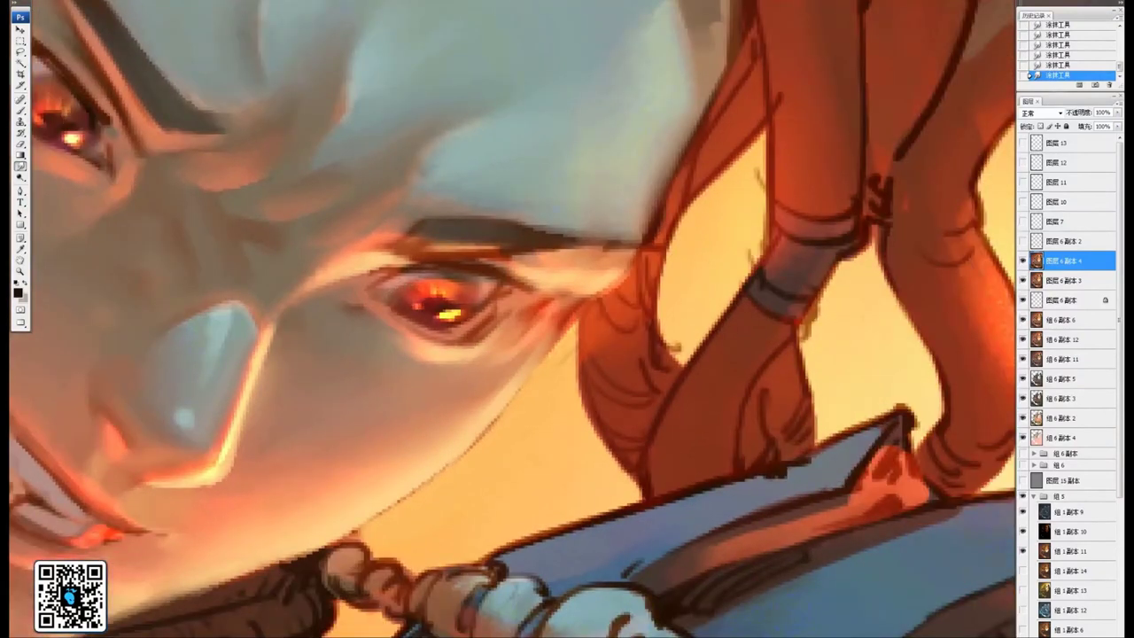
# Examine both glowing eyes against the whole face at different magnifications
pyautogui.hotkey('ctrl', '-')
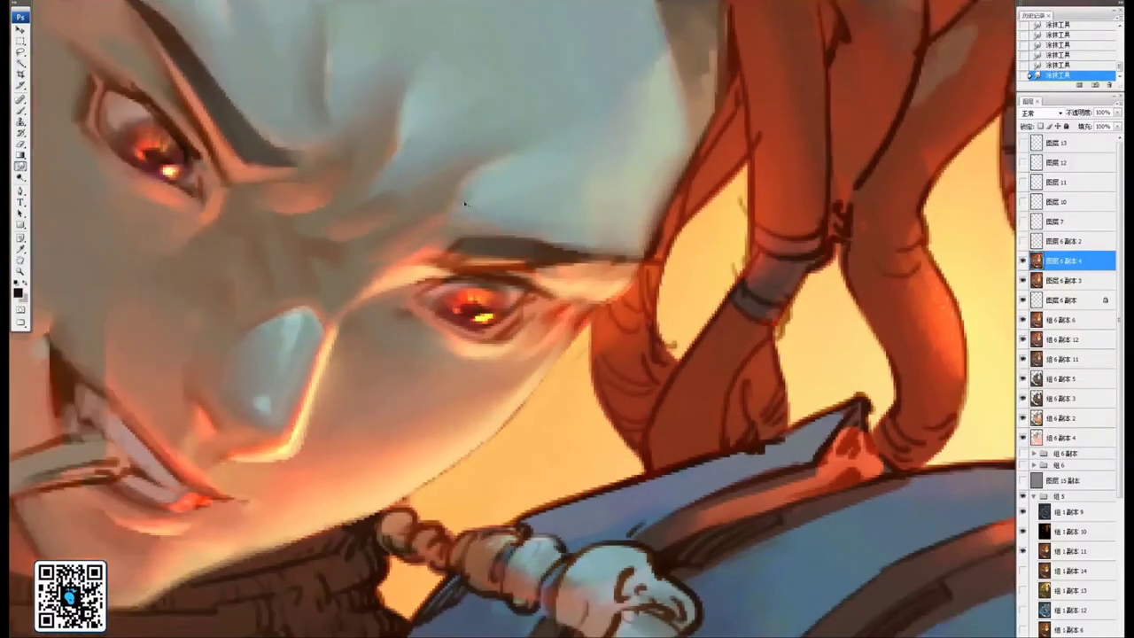
pyautogui.moveTo(355, 273); pyautogui.dragTo(461, 308)
pyautogui.hotkey('ctrl', '-')
pyautogui.hotkey('ctrl', '-')
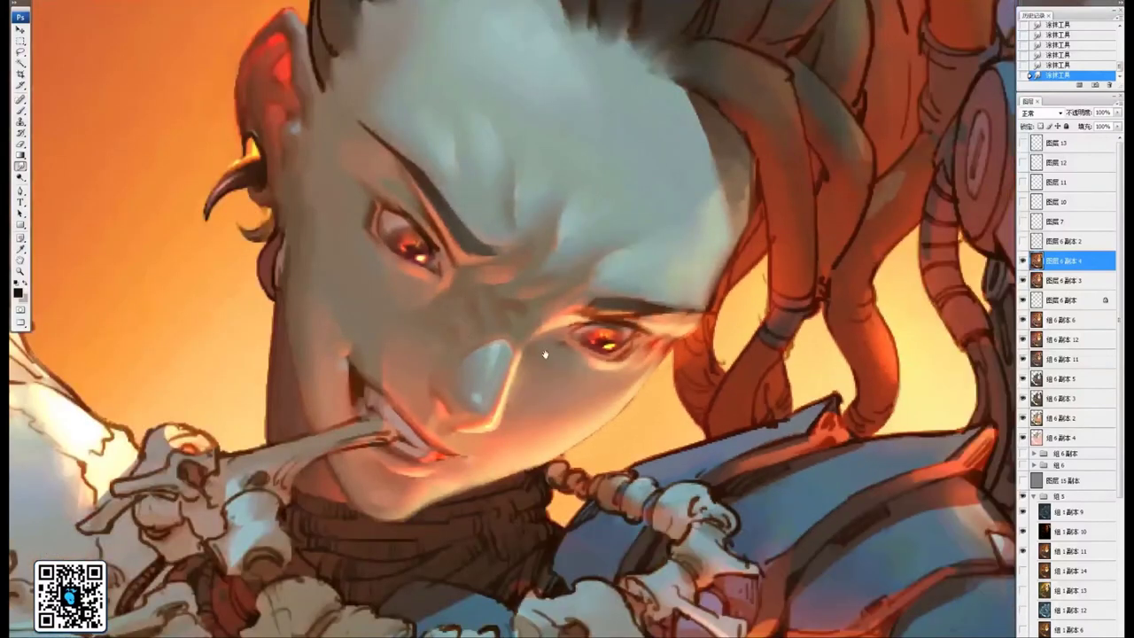
pyautogui.moveTo(544, 355); pyautogui.dragTo(542, 344)
pyautogui.hotkey('ctrl', '+')
pyautogui.moveTo(401, 258); pyautogui.dragTo(428, 261)
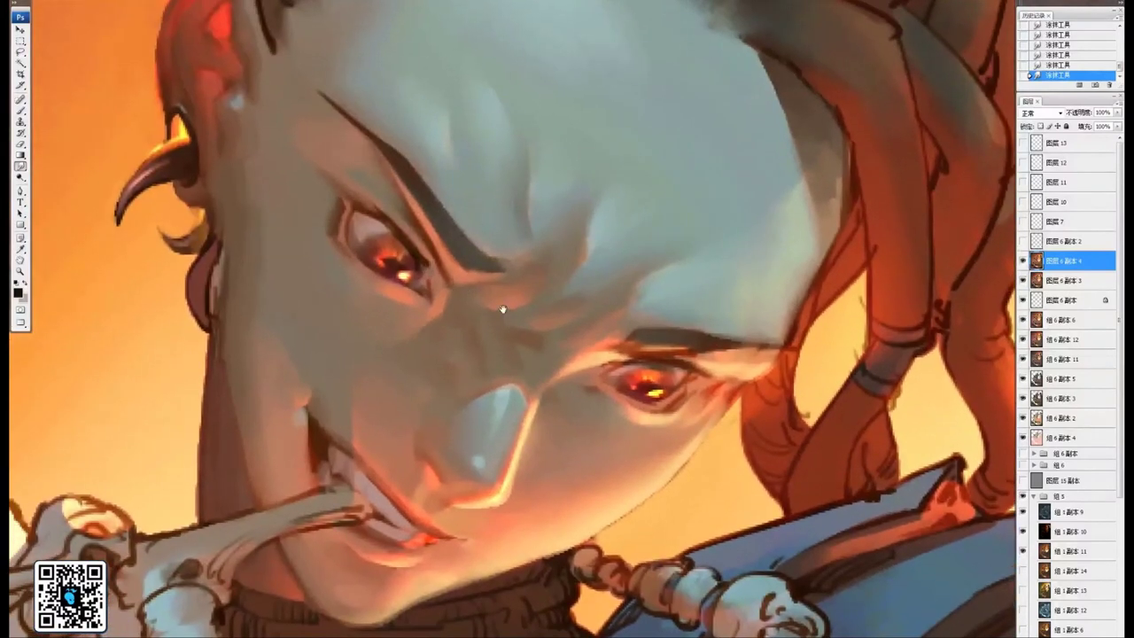
pyautogui.moveTo(501, 309); pyautogui.dragTo(499, 302)
pyautogui.moveTo(544, 335); pyautogui.dragTo(439, 296)
pyautogui.moveTo(450, 285); pyautogui.dragTo(473, 301)
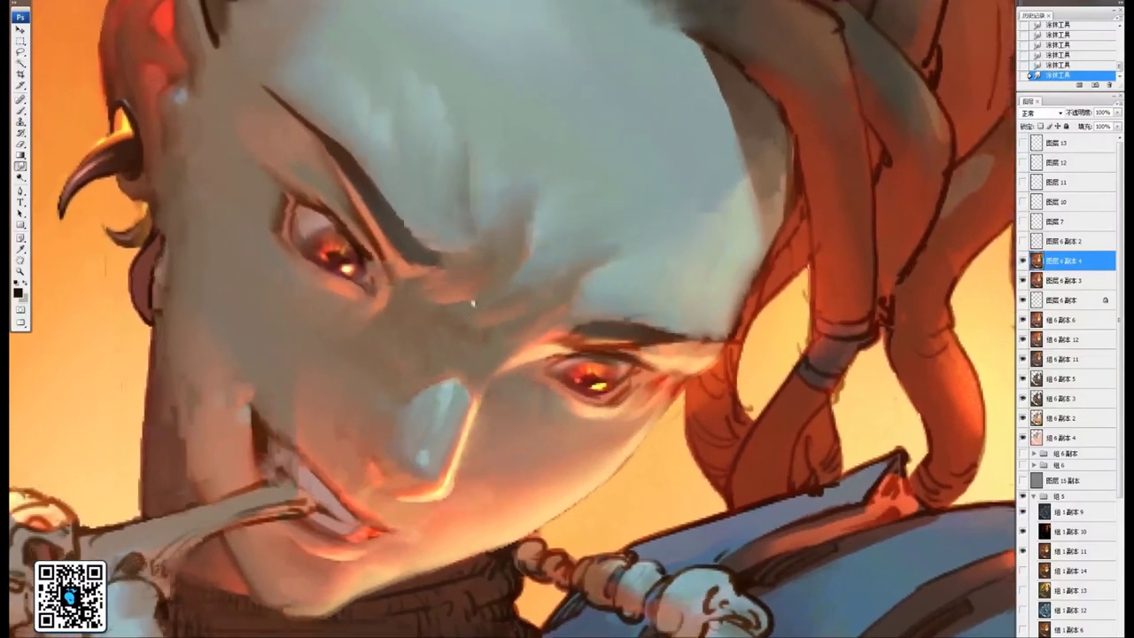
pyautogui.moveTo(291, 199); pyautogui.dragTo(308, 204)
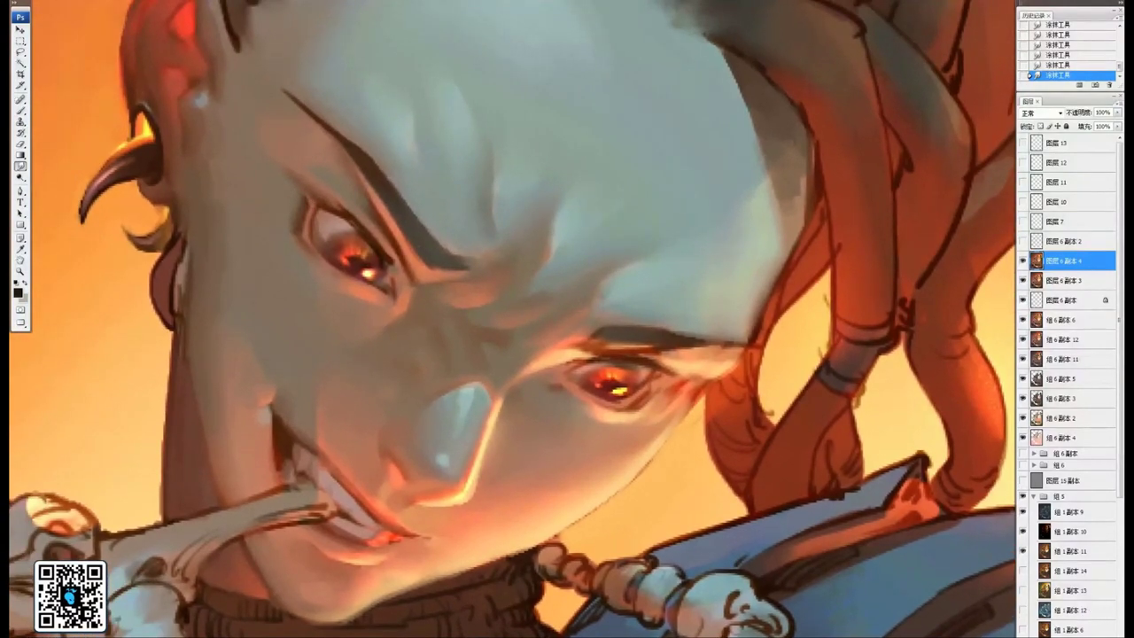
# Add a new layer above the painted face and choose a soft round preset for the Brush tool
pyautogui.hotkey('ctrl', 'alt', 'shift', 'n')
pyautogui.moveTo(311, 257)
pyautogui.mouseDown()
pyautogui.moveTo(363, 276)
pyautogui.moveTo(403, 234)
pyautogui.mouseUp()
pyautogui.click(24, 111)
pyautogui.rightClick(400, 239)
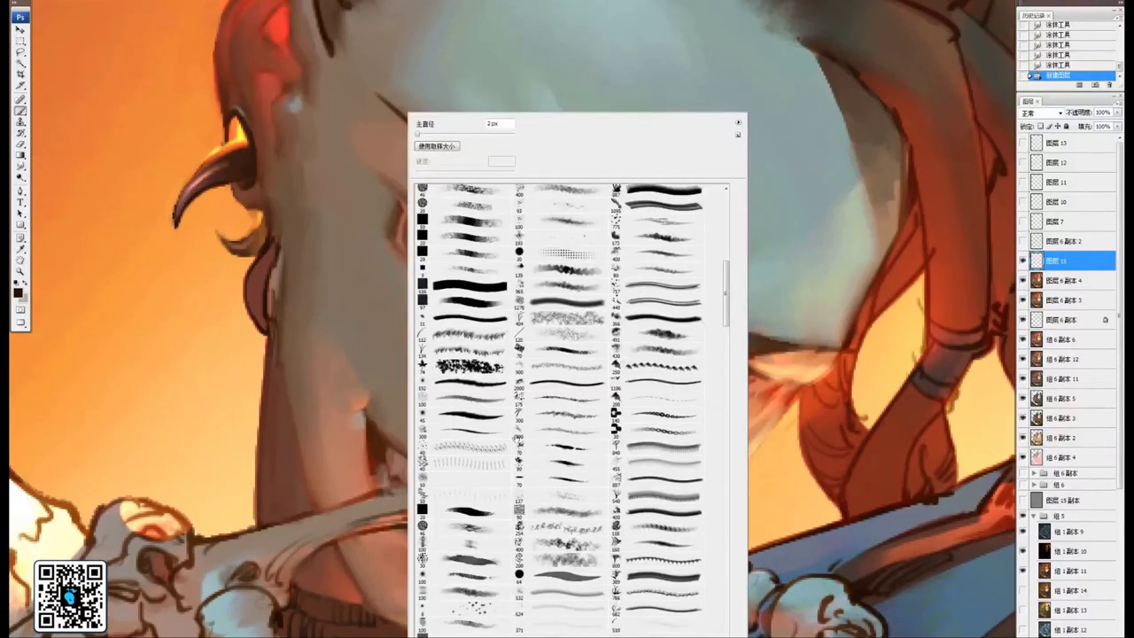
pyautogui.moveTo(732, 276); pyautogui.dragTo(720, 189)
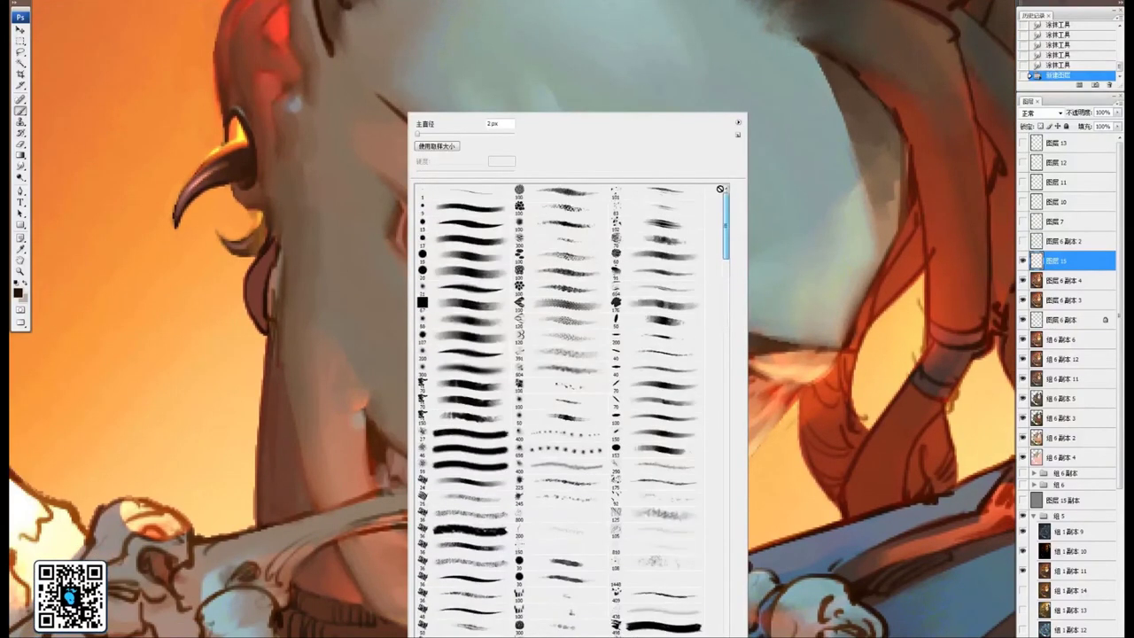
pyautogui.click(461, 322)
pyautogui.click(339, 308)
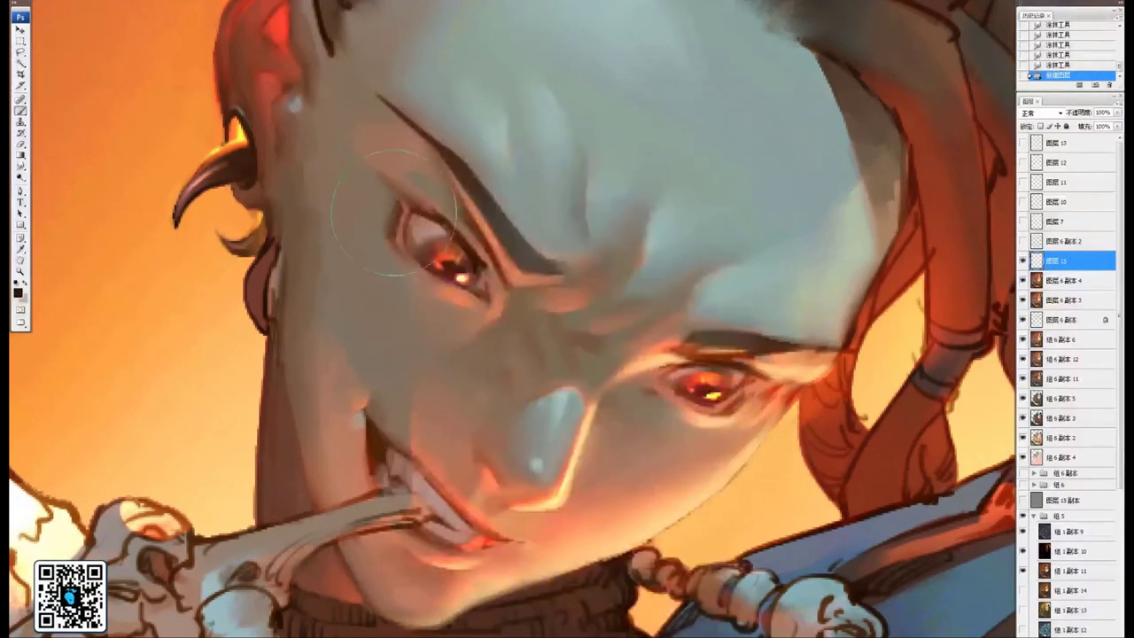
# Shrink the soft brush and paint dark shadow around the near eye's socket, upper lid and inner corner
pyautogui.press('[')
pyautogui.press('[')
pyautogui.press('[')
pyautogui.press('[')
pyautogui.press('[')
pyautogui.press('[')
pyautogui.press('[')
pyautogui.moveTo(376, 171); pyautogui.dragTo(450, 222)
pyautogui.moveTo(416, 202)
pyautogui.mouseDown()
pyautogui.moveTo(467, 268)
pyautogui.moveTo(468, 252)
pyautogui.mouseUp()
pyautogui.moveTo(458, 246)
pyautogui.mouseDown()
pyautogui.moveTo(473, 280)
pyautogui.moveTo(477, 262)
pyautogui.moveTo(418, 257)
pyautogui.moveTo(489, 296)
pyautogui.mouseUp()
pyautogui.moveTo(425, 266); pyautogui.dragTo(482, 293)
pyautogui.press(']')
pyautogui.moveTo(404, 218)
pyautogui.mouseDown()
pyautogui.moveTo(450, 276)
pyautogui.moveTo(403, 229)
pyautogui.moveTo(397, 254)
pyautogui.mouseUp()
pyautogui.press(']')
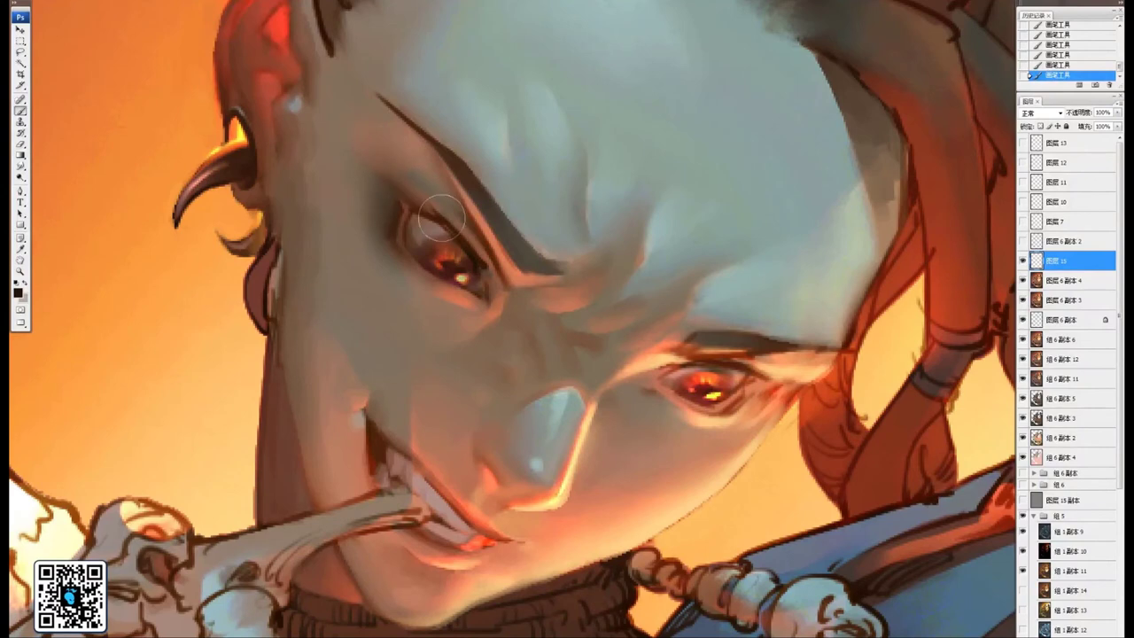
# Deepen the soft dark shading over and around both eyes, adding shadow around the far eye's lids
pyautogui.moveTo(442, 218)
pyautogui.mouseDown()
pyautogui.moveTo(484, 272)
pyautogui.moveTo(450, 247)
pyautogui.mouseUp()
pyautogui.moveTo(628, 316)
pyautogui.mouseDown()
pyautogui.moveTo(524, 286)
pyautogui.moveTo(435, 237)
pyautogui.mouseUp()
pyautogui.moveTo(459, 306)
pyautogui.mouseDown()
pyautogui.moveTo(498, 320)
pyautogui.moveTo(529, 339)
pyautogui.moveTo(519, 336)
pyautogui.moveTo(550, 307)
pyautogui.moveTo(544, 285)
pyautogui.moveTo(577, 298)
pyautogui.mouseUp()
pyautogui.moveTo(464, 293)
pyautogui.mouseDown()
pyautogui.moveTo(531, 288)
pyautogui.moveTo(580, 305)
pyautogui.mouseUp()
pyautogui.moveTo(383, 193); pyautogui.dragTo(580, 337)
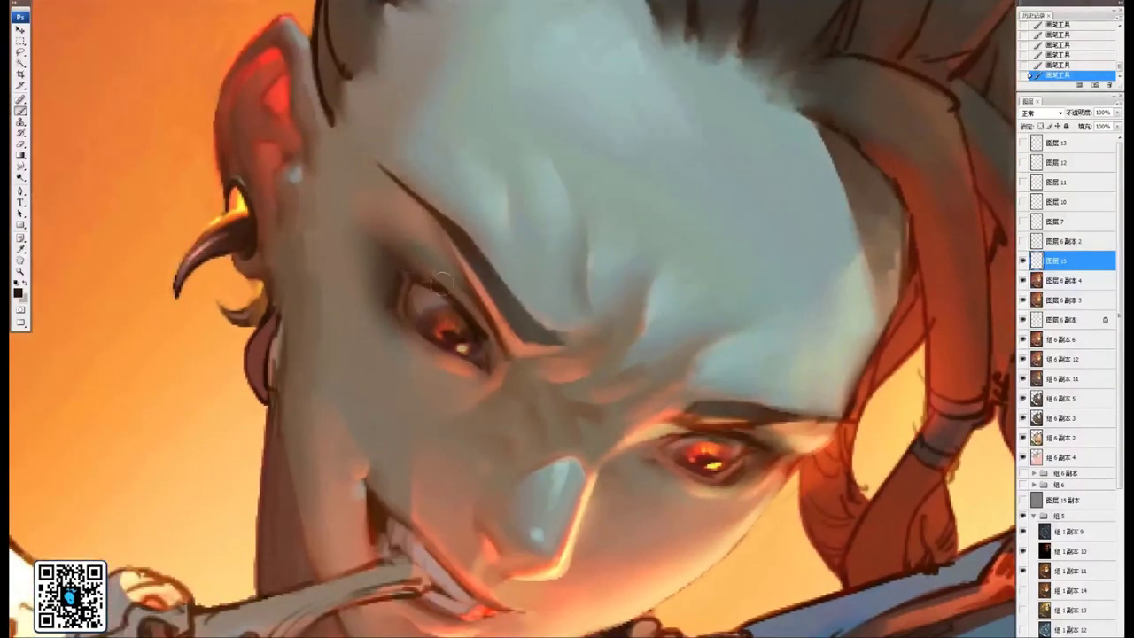
pyautogui.moveTo(434, 296)
pyautogui.mouseDown()
pyautogui.moveTo(489, 361)
pyautogui.moveTo(460, 365)
pyautogui.mouseUp()
pyautogui.moveTo(574, 378); pyautogui.dragTo(402, 283)
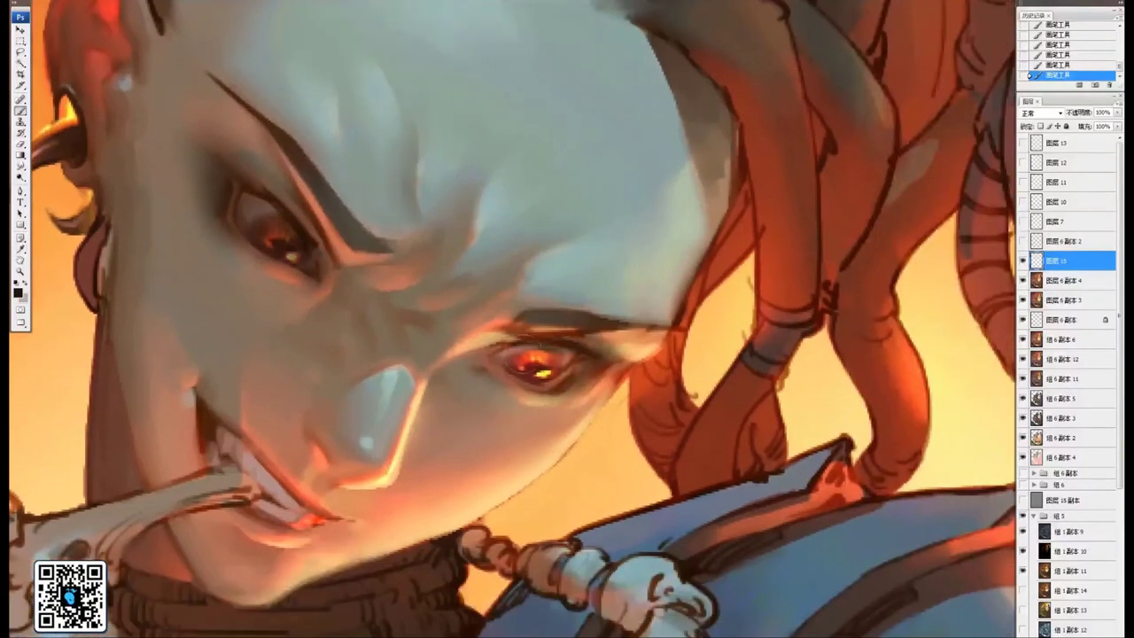
pyautogui.press(']')
pyautogui.moveTo(496, 359); pyautogui.dragTo(598, 352)
pyautogui.moveTo(339, 255)
pyautogui.mouseDown()
pyautogui.moveTo(519, 322)
pyautogui.moveTo(574, 356)
pyautogui.mouseUp()
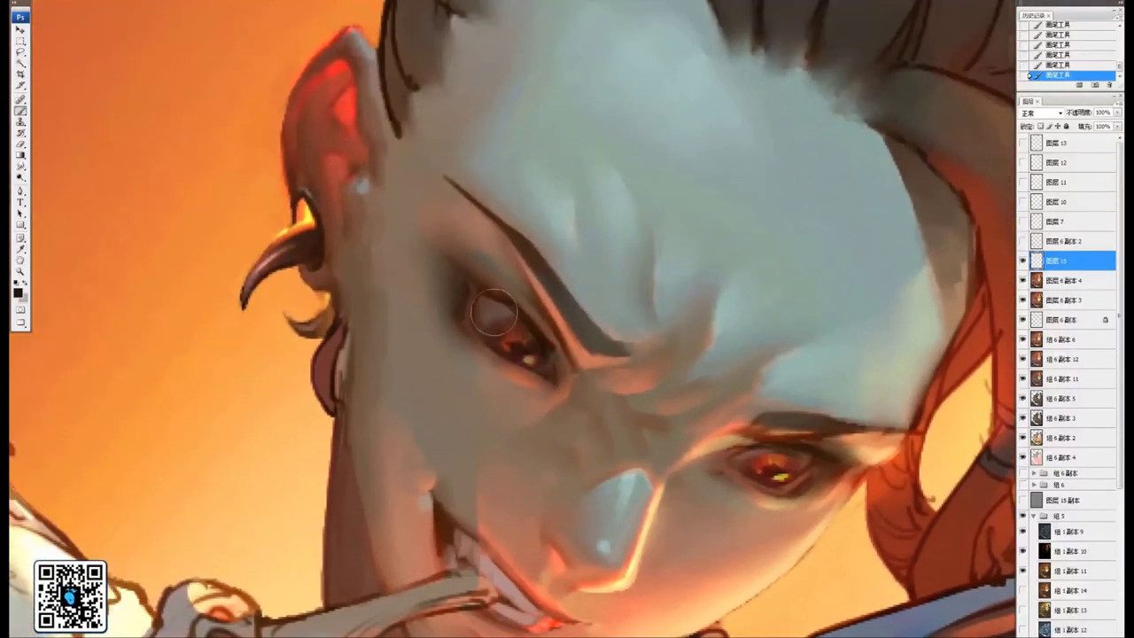
pyautogui.moveTo(441, 304)
pyautogui.mouseDown()
pyautogui.moveTo(445, 287)
pyautogui.moveTo(426, 311)
pyautogui.moveTo(490, 338)
pyautogui.moveTo(475, 309)
pyautogui.mouseUp()
# Erase the shadow covering the near eye's white and iris with a small eraser
pyautogui.click(21, 144)
pyautogui.rightClick(474, 308)
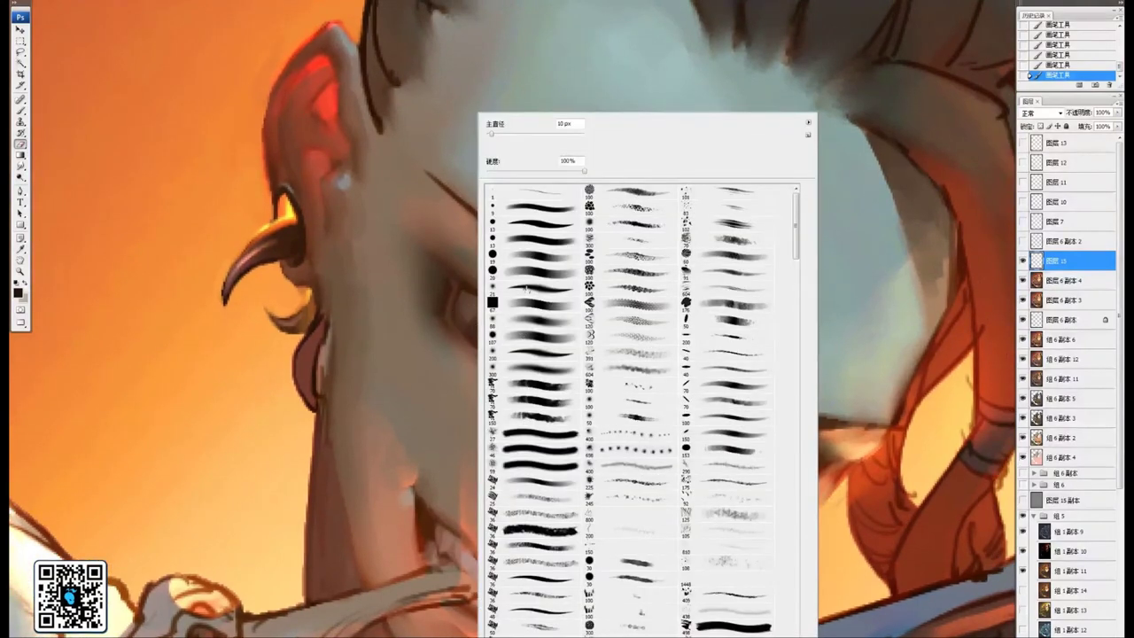
pyautogui.click(431, 288)
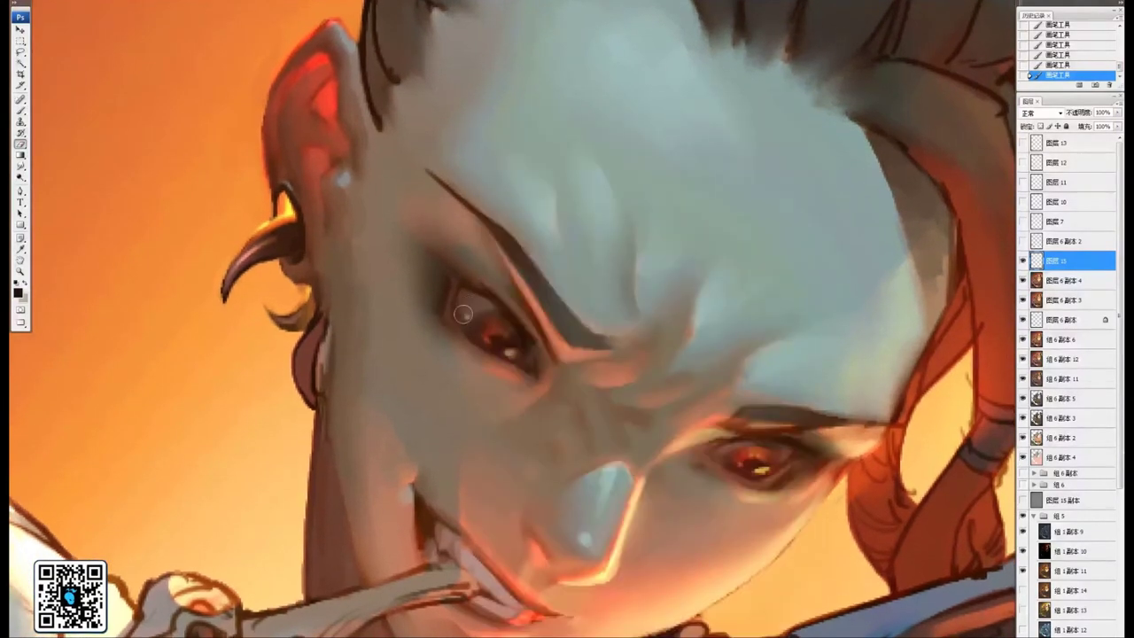
pyautogui.moveTo(489, 315); pyautogui.dragTo(485, 308)
pyautogui.moveTo(487, 309); pyautogui.dragTo(503, 325)
pyautogui.moveTo(505, 326); pyautogui.dragTo(515, 348)
pyautogui.moveTo(479, 310); pyautogui.dragTo(499, 331)
pyautogui.moveTo(475, 310)
pyautogui.mouseDown()
pyautogui.moveTo(506, 345)
pyautogui.moveTo(480, 335)
pyautogui.moveTo(457, 296)
pyautogui.mouseUp()
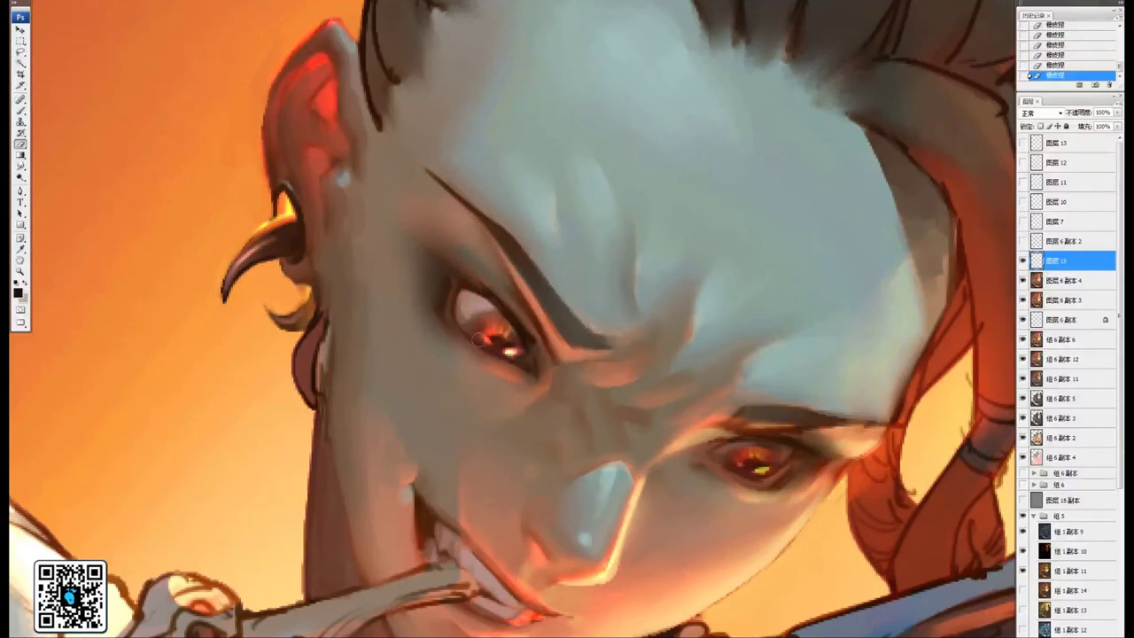
pyautogui.moveTo(483, 340); pyautogui.dragTo(530, 369)
# Erase the shadow over the far eye's white and iris and merge the shadow layer into the painting below
pyautogui.moveTo(672, 379); pyautogui.dragTo(422, 306)
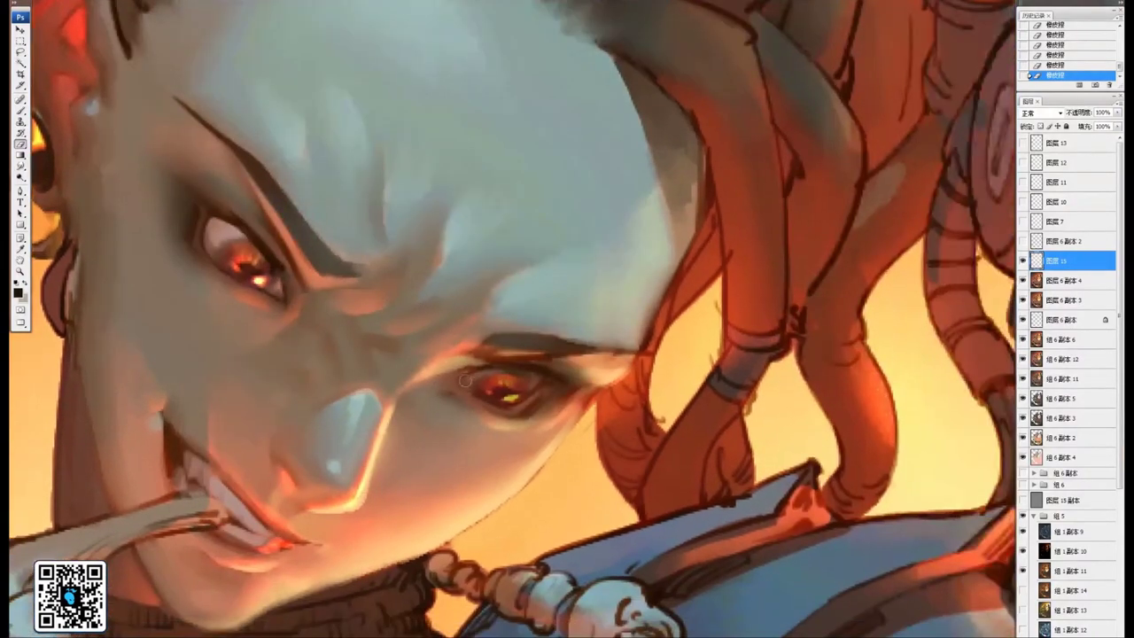
pyautogui.moveTo(464, 380)
pyautogui.mouseDown()
pyautogui.moveTo(497, 377)
pyautogui.moveTo(489, 390)
pyautogui.moveTo(519, 397)
pyautogui.moveTo(528, 379)
pyautogui.moveTo(496, 372)
pyautogui.moveTo(538, 378)
pyautogui.moveTo(483, 385)
pyautogui.mouseUp()
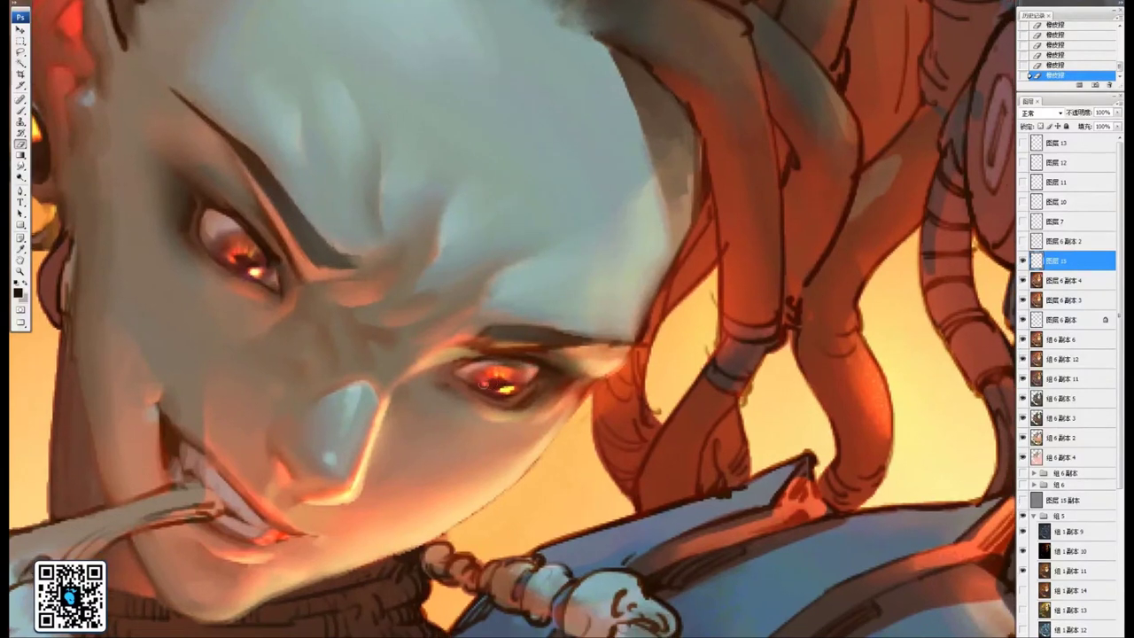
pyautogui.moveTo(285, 320); pyautogui.dragTo(506, 388)
pyautogui.hotkey('ctrl', '-')
pyautogui.moveTo(508, 343)
pyautogui.mouseDown()
pyautogui.moveTo(546, 356)
pyautogui.moveTo(501, 344)
pyautogui.mouseUp()
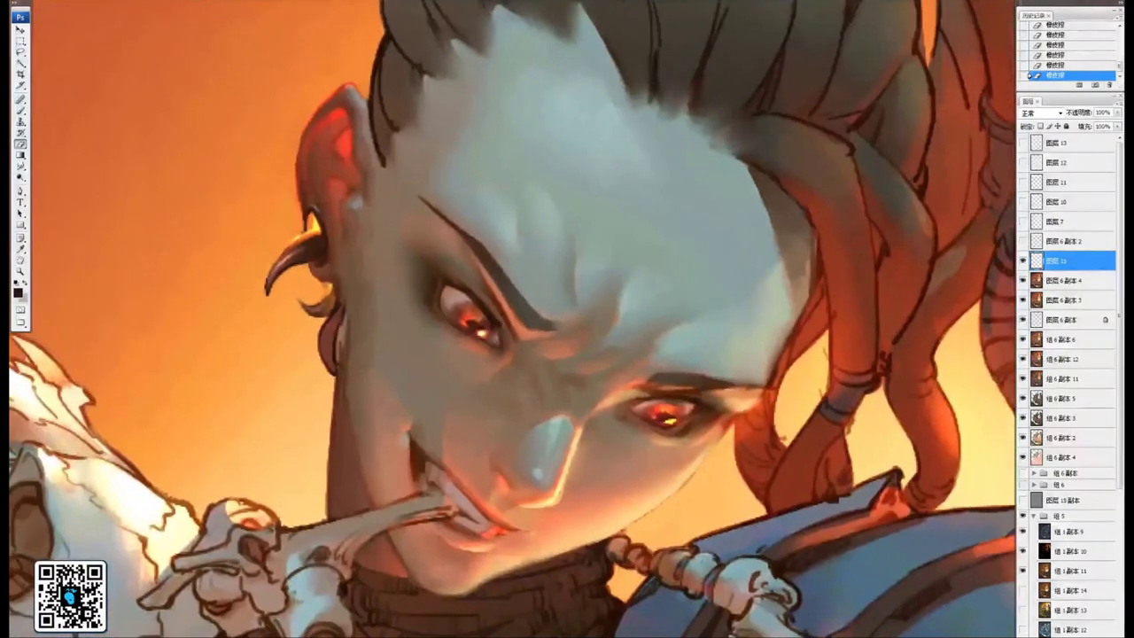
pyautogui.moveTo(558, 289); pyautogui.dragTo(507, 294)
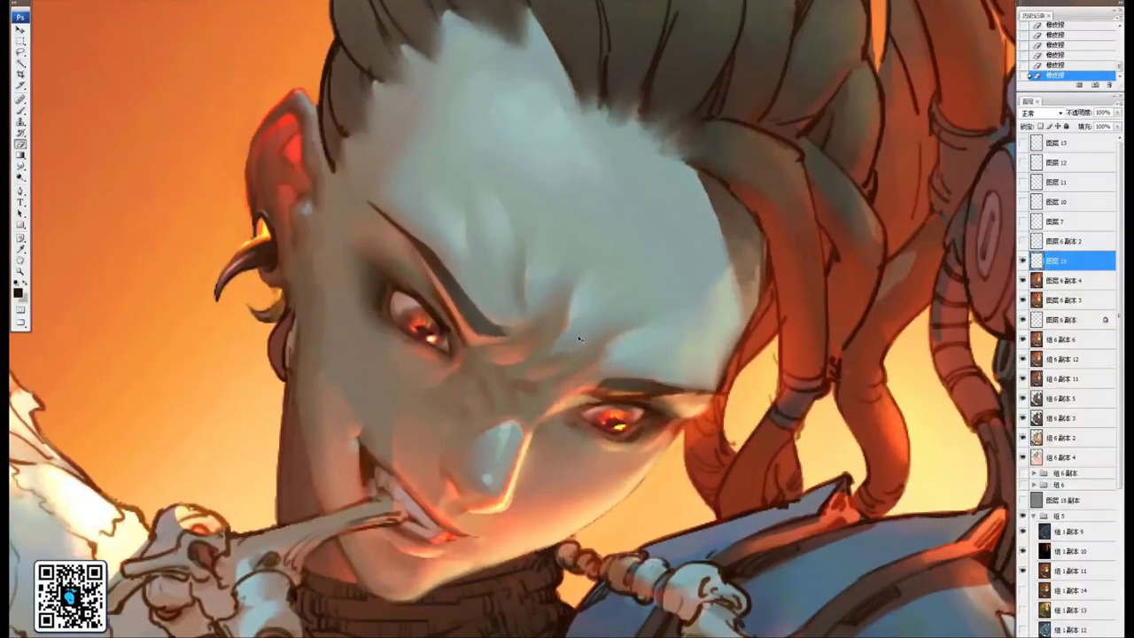
pyautogui.hotkey('ctrl', 'e')
# Paint fine black eyelashes along the near eye's upper lid with a small brush
pyautogui.scroll(3, 577, 334)
pyautogui.scroll(2, 479, 301)
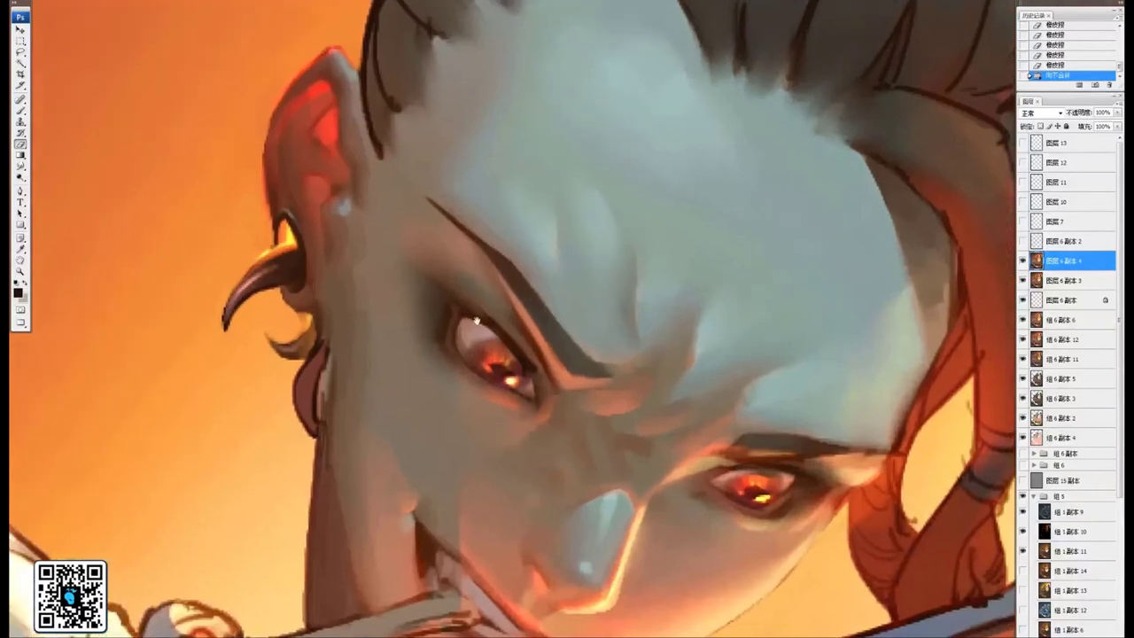
pyautogui.moveTo(476, 320); pyautogui.dragTo(480, 311)
pyautogui.click(20, 111)
pyautogui.moveTo(481, 250); pyautogui.dragTo(546, 257)
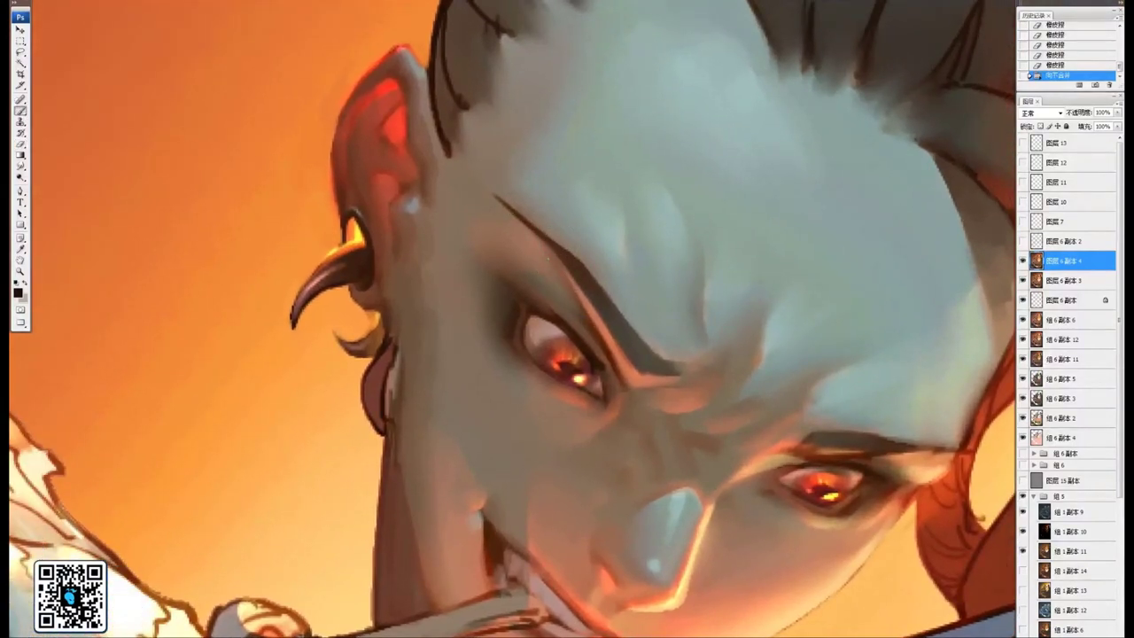
pyautogui.scroll(2, 541, 253)
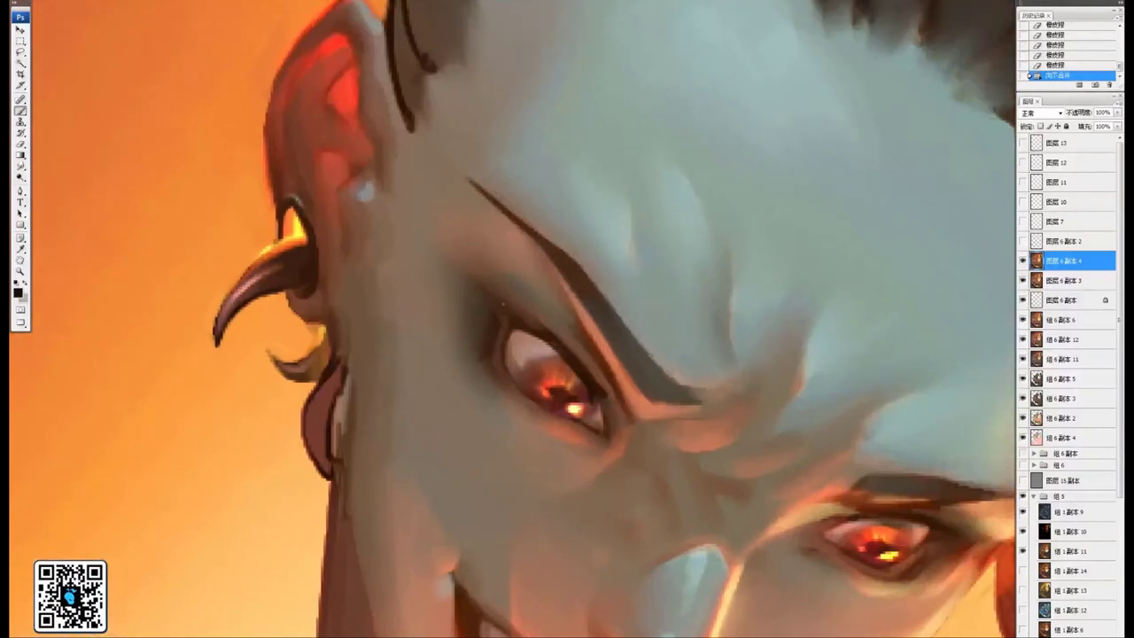
pyautogui.moveTo(506, 310); pyautogui.dragTo(493, 294)
pyautogui.moveTo(509, 317); pyautogui.dragTo(505, 299)
pyautogui.moveTo(521, 319)
pyautogui.mouseDown()
pyautogui.moveTo(513, 302)
pyautogui.moveTo(547, 317)
pyautogui.mouseUp()
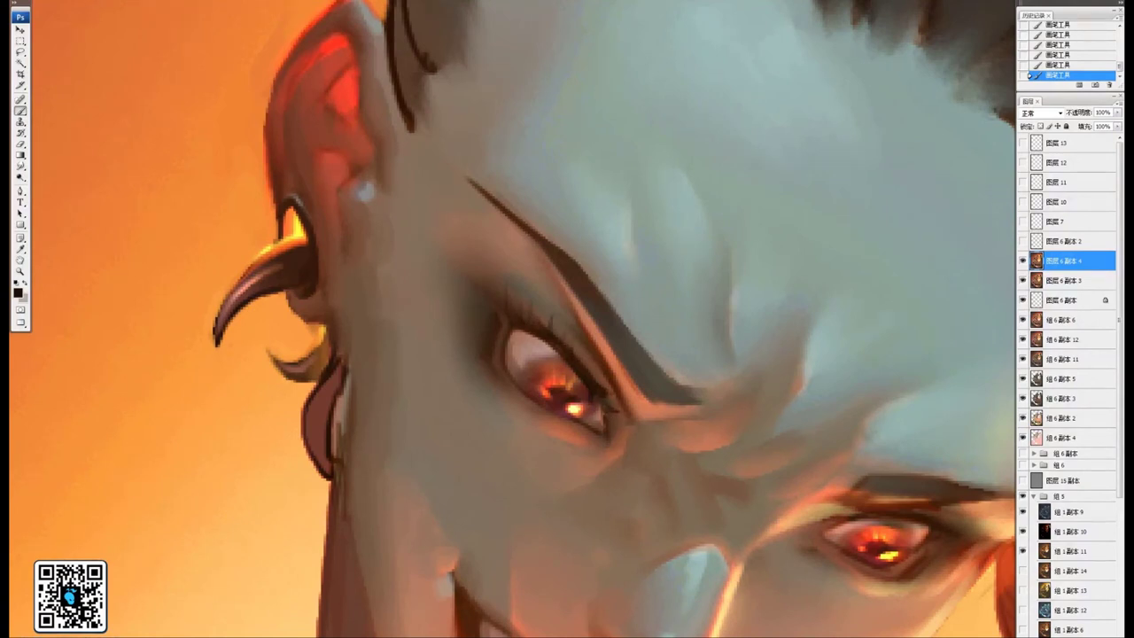
# Paint fine dark eyelashes along the upper lid, outer corner and lower lid of the eye nearest the ear
pyautogui.moveTo(495, 295); pyautogui.dragTo(550, 327)
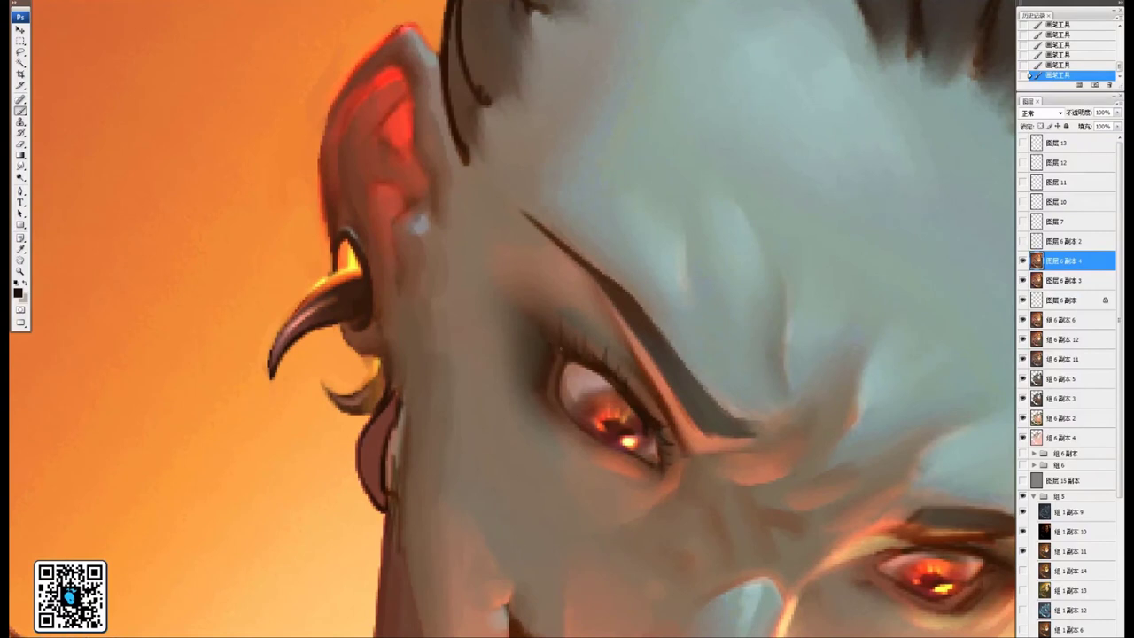
pyautogui.moveTo(546, 369)
pyautogui.mouseDown()
pyautogui.moveTo(556, 367)
pyautogui.moveTo(558, 385)
pyautogui.mouseUp()
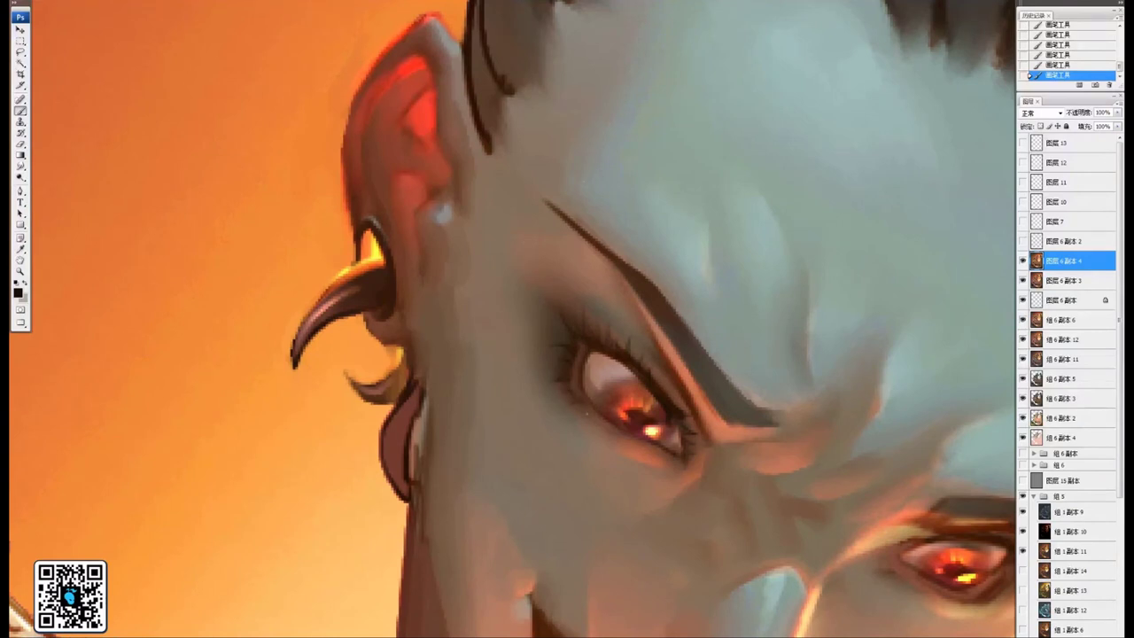
pyautogui.moveTo(604, 429); pyautogui.dragTo(632, 409)
pyautogui.moveTo(544, 352); pyautogui.dragTo(556, 359)
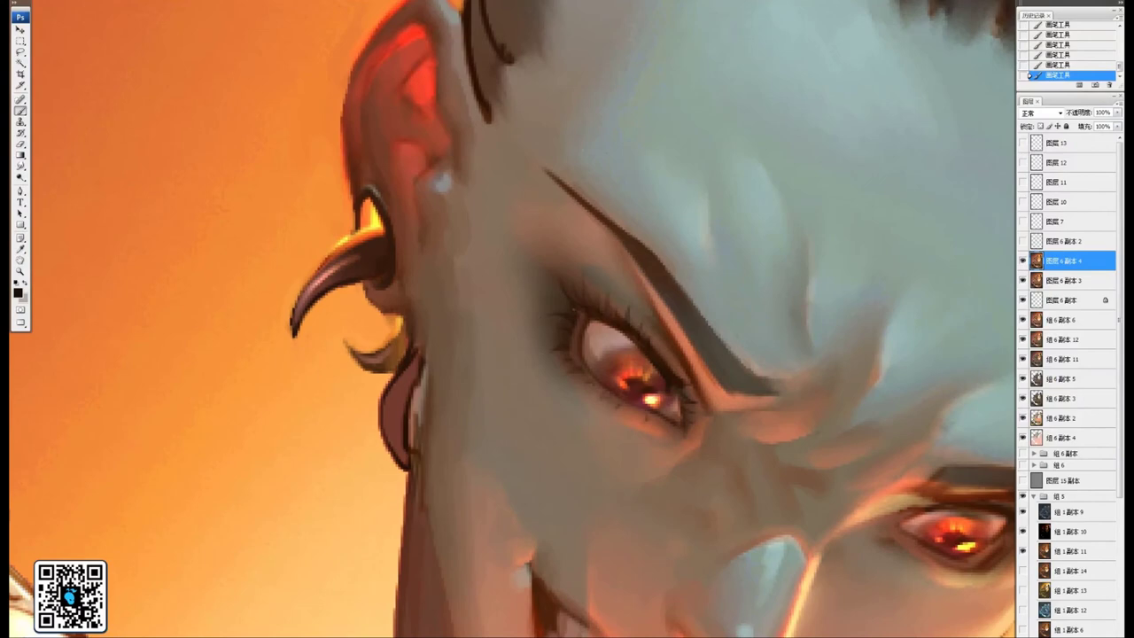
# Paint dark eyelashes along the lower lid and outer corner of the eye farther from the ear
pyautogui.moveTo(634, 344); pyautogui.dragTo(487, 271)
pyautogui.moveTo(699, 370); pyautogui.dragTo(623, 325)
pyautogui.moveTo(677, 389); pyautogui.dragTo(574, 335)
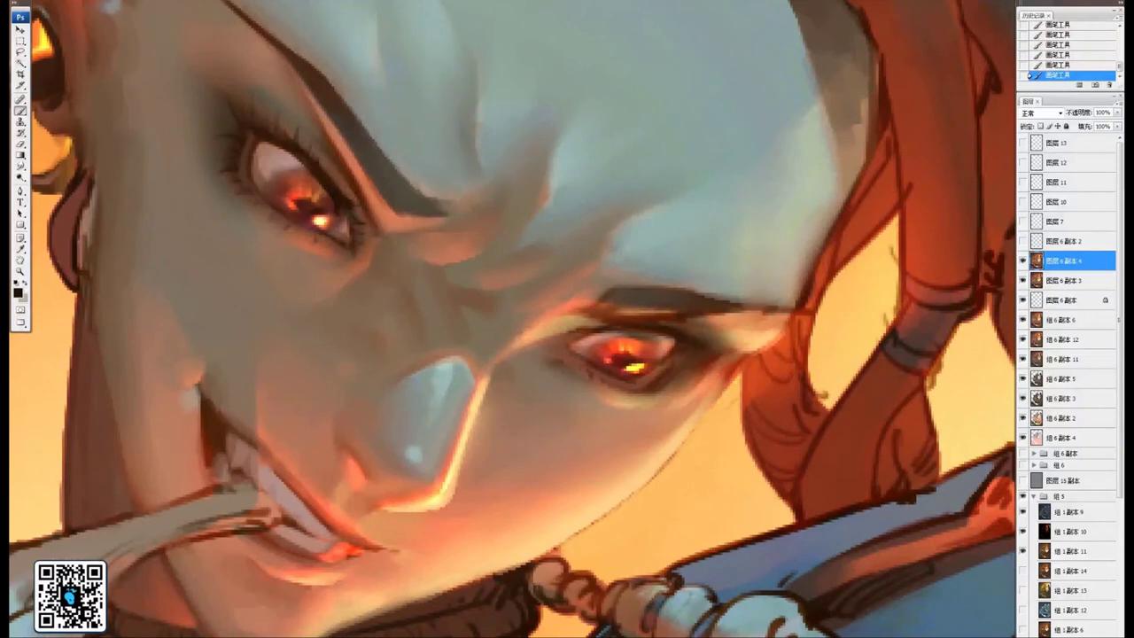
pyautogui.moveTo(650, 386); pyautogui.dragTo(626, 377)
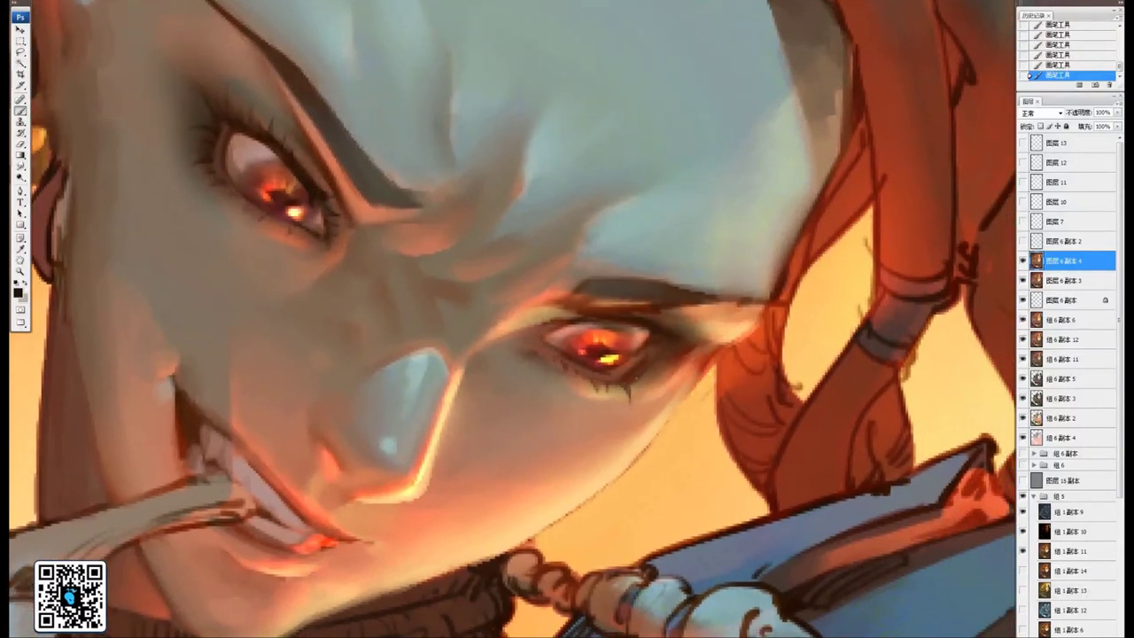
pyautogui.moveTo(640, 373); pyautogui.dragTo(654, 385)
pyautogui.moveTo(691, 305)
pyautogui.mouseDown()
pyautogui.moveTo(680, 338)
pyautogui.moveTo(708, 382)
pyautogui.mouseUp()
pyautogui.moveTo(650, 353); pyautogui.dragTo(681, 368)
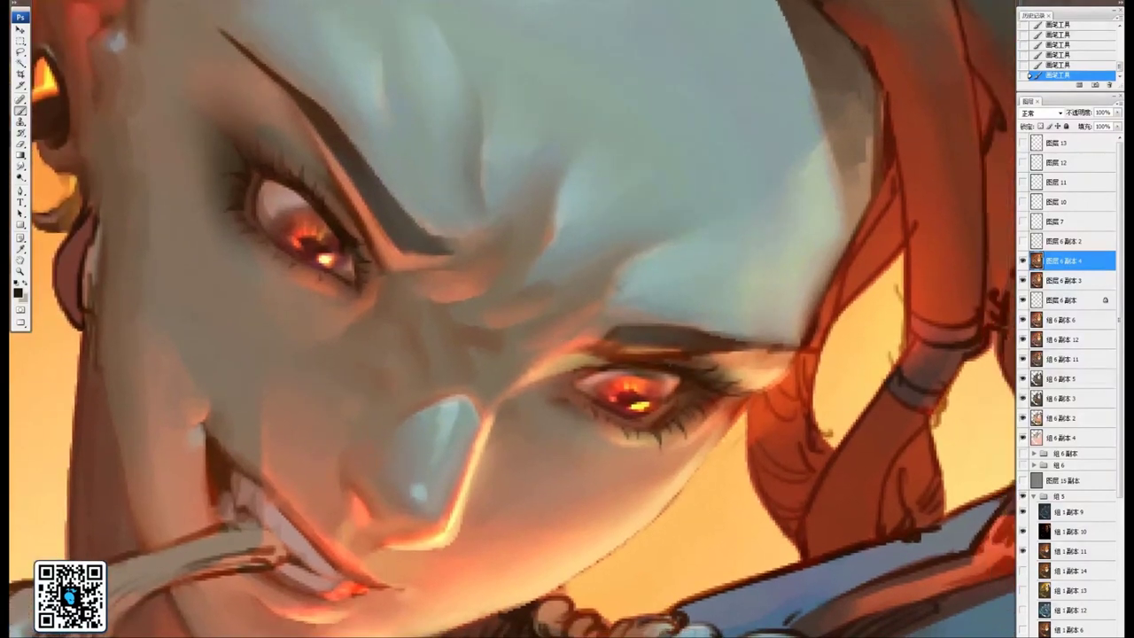
# Sample the pale grey-blue forehead skin colour and paint light lashes above the upper lid of the eye nearest the ear
pyautogui.moveTo(479, 167); pyautogui.dragTo(583, 226)
pyautogui.moveTo(656, 325); pyautogui.dragTo(637, 315)
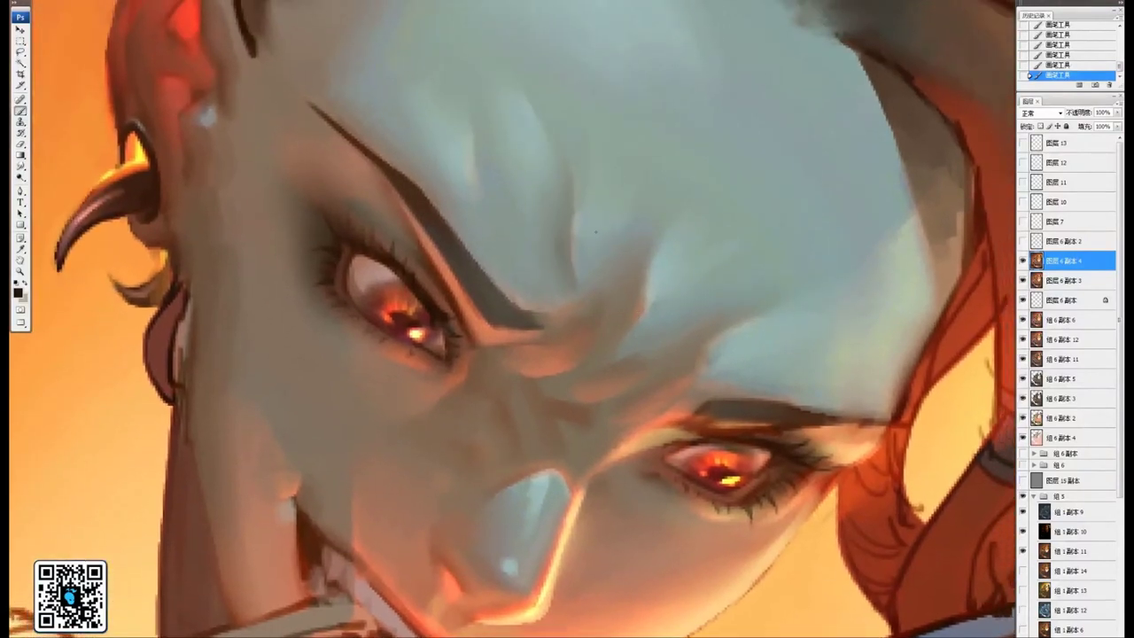
pyautogui.moveTo(489, 187); pyautogui.dragTo(498, 250)
pyautogui.keyDown('alt'); pyautogui.click(454, 190); pyautogui.keyUp('alt')
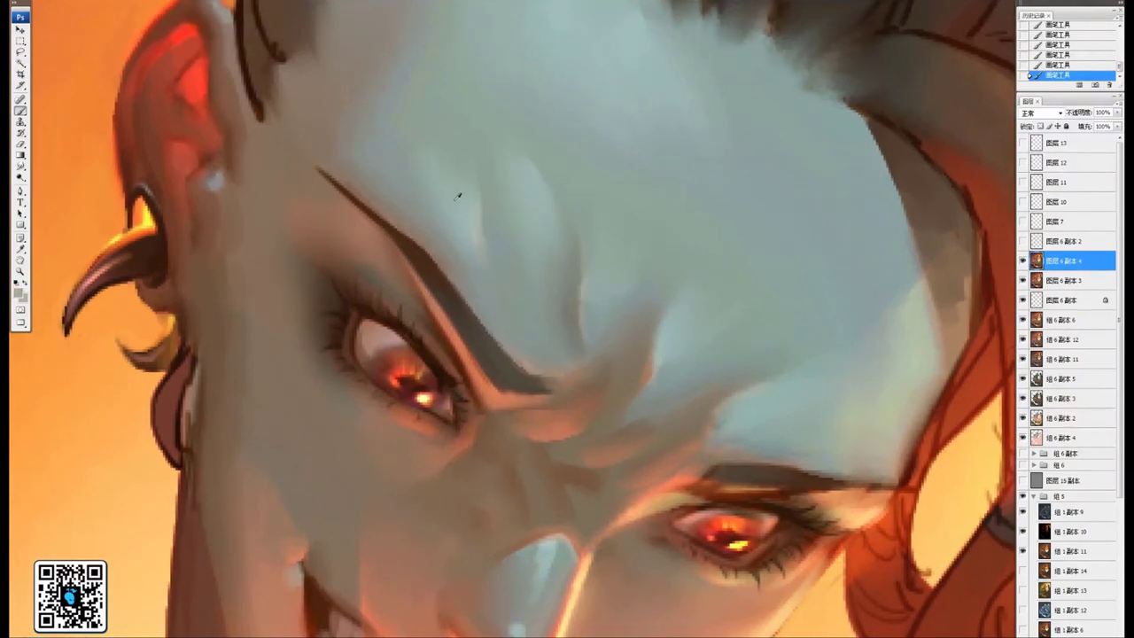
pyautogui.moveTo(368, 303); pyautogui.dragTo(417, 309)
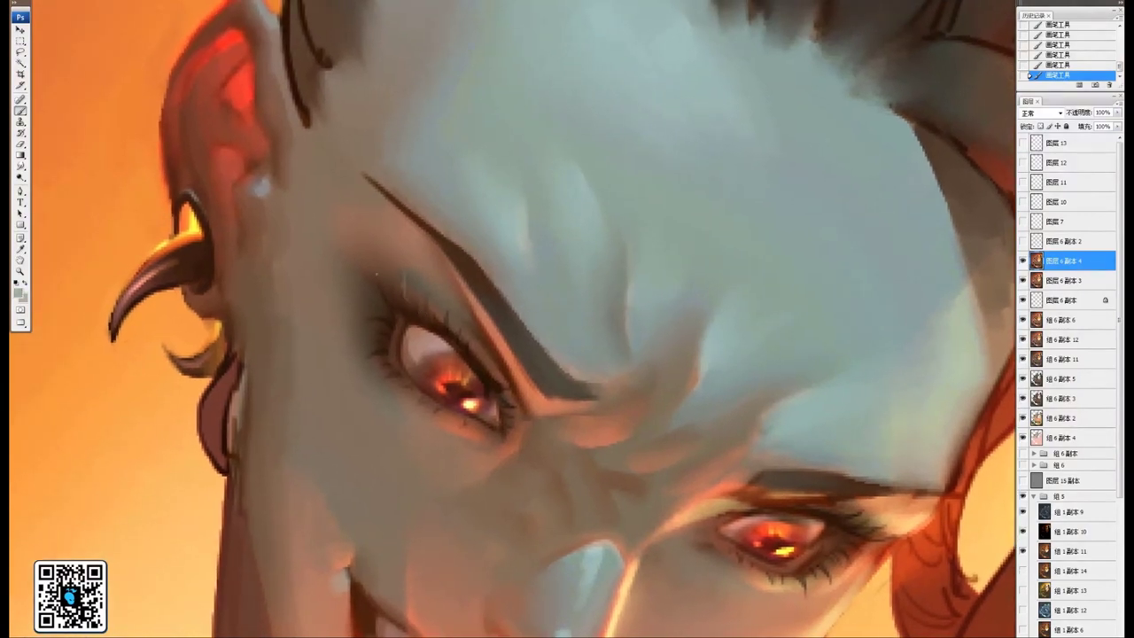
pyautogui.moveTo(375, 275); pyautogui.dragTo(387, 299)
pyautogui.moveTo(609, 345); pyautogui.dragTo(456, 275)
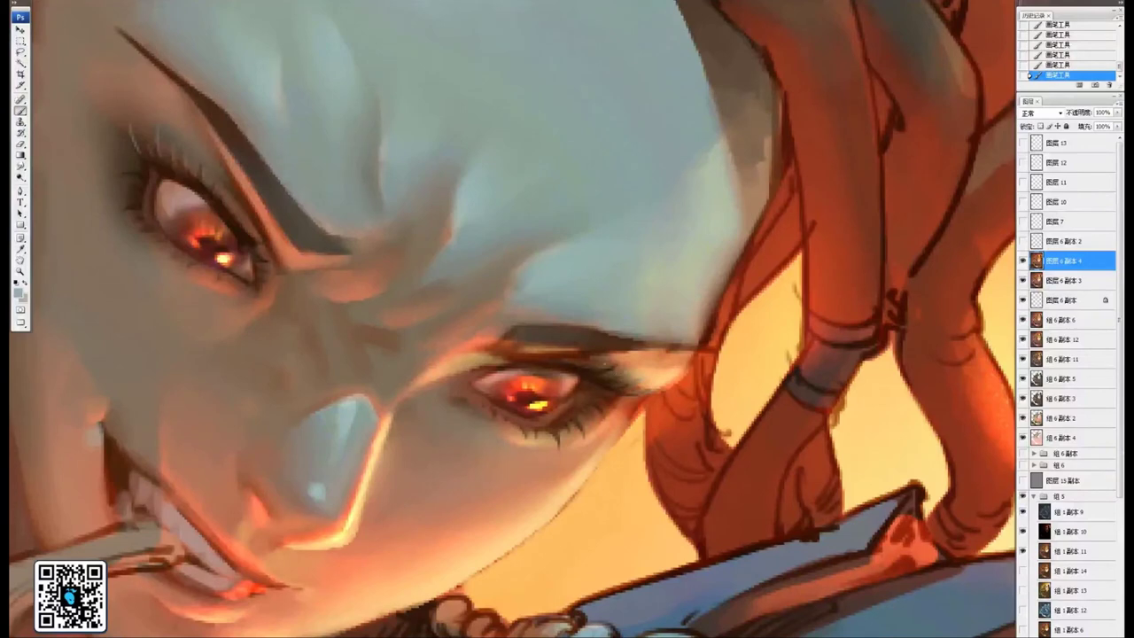
pyautogui.moveTo(541, 349); pyautogui.dragTo(588, 310)
pyautogui.moveTo(197, 203); pyautogui.dragTo(449, 363)
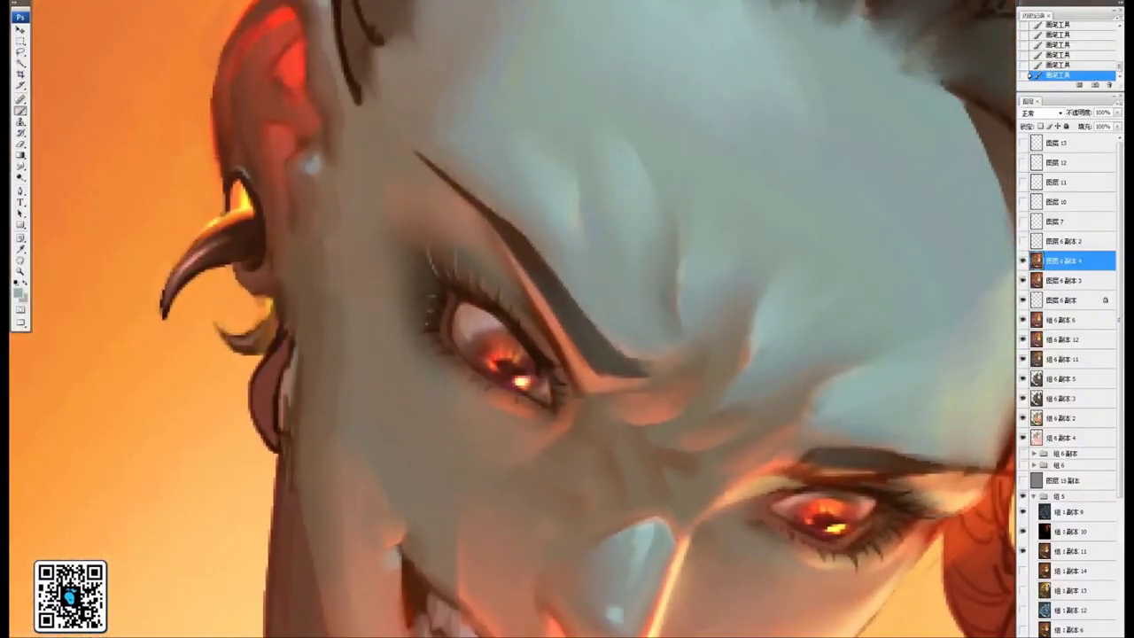
# Pick a bright orange as the painting colour for the lash highlights
pyautogui.moveTo(536, 376); pyautogui.dragTo(270, 187)
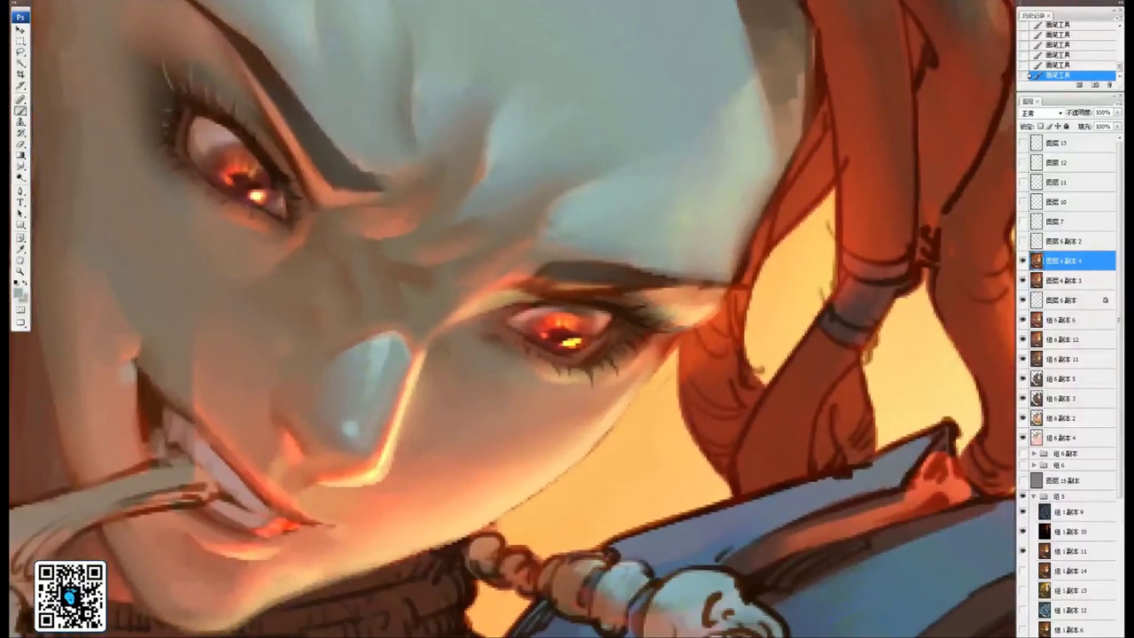
pyautogui.moveTo(643, 349); pyautogui.dragTo(551, 286)
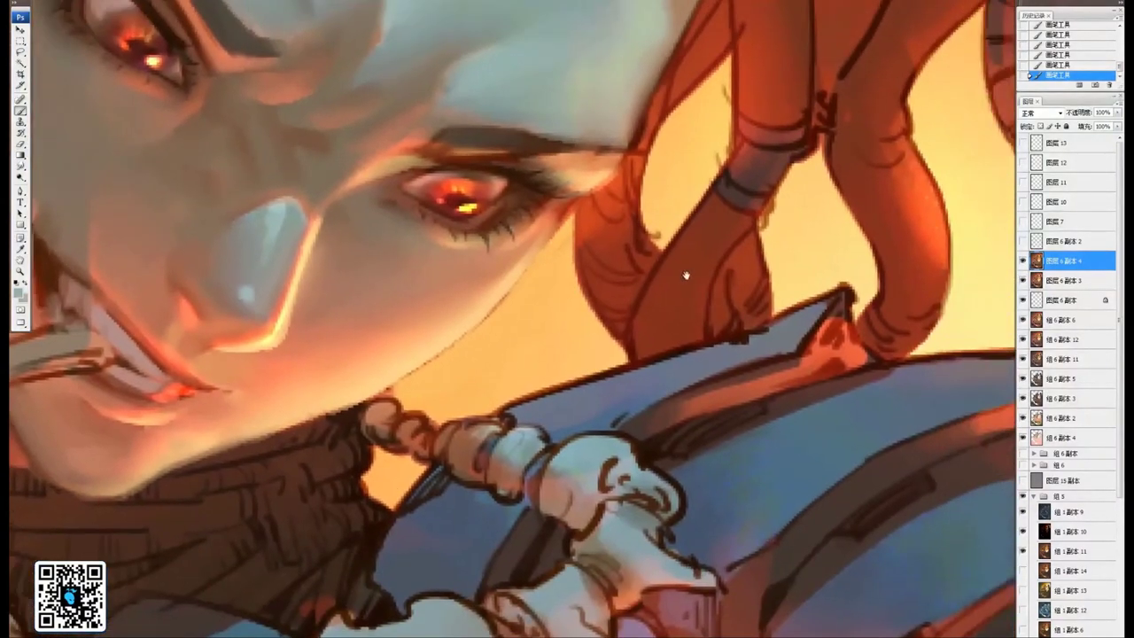
pyautogui.moveTo(686, 276); pyautogui.dragTo(365, 240)
pyautogui.moveTo(644, 430); pyautogui.dragTo(524, 260)
pyautogui.moveTo(683, 375); pyautogui.dragTo(460, 115)
pyautogui.moveTo(753, 567); pyautogui.dragTo(455, 251)
pyautogui.scroll(-8, 511, 326)
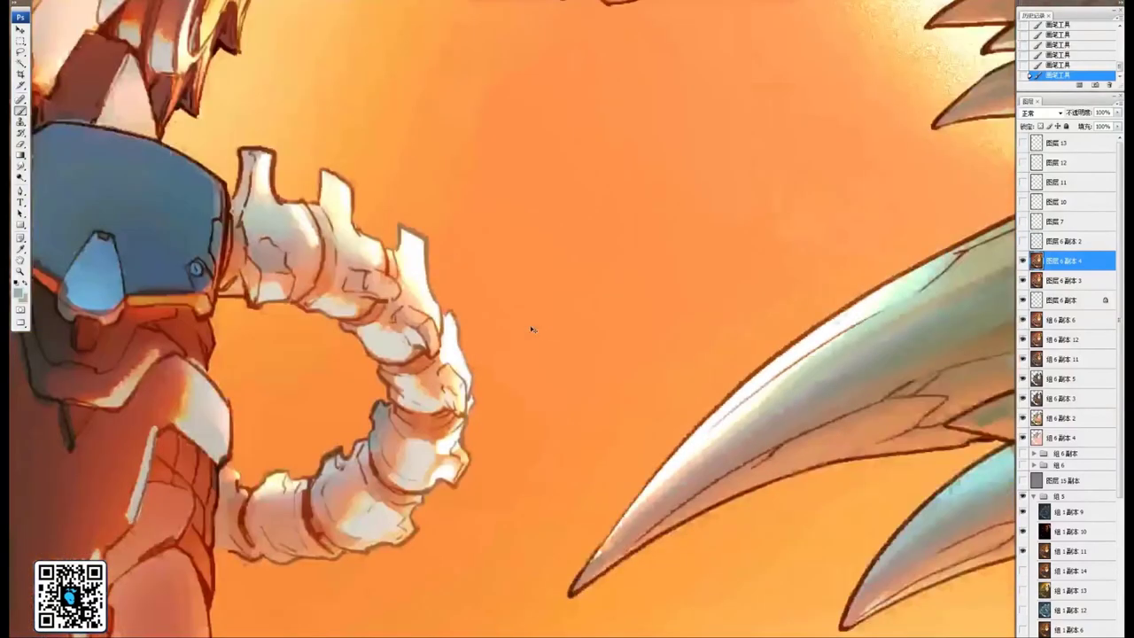
pyautogui.scroll(8, 513, 319)
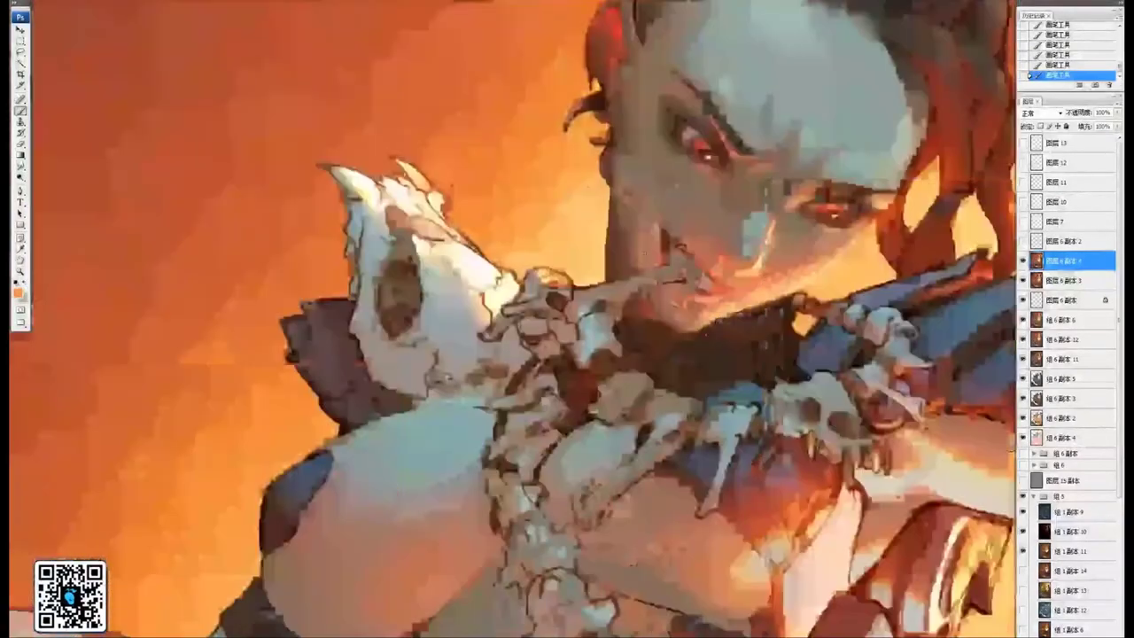
pyautogui.scroll(3, 655, 204)
pyautogui.moveTo(632, 151); pyautogui.dragTo(507, 344)
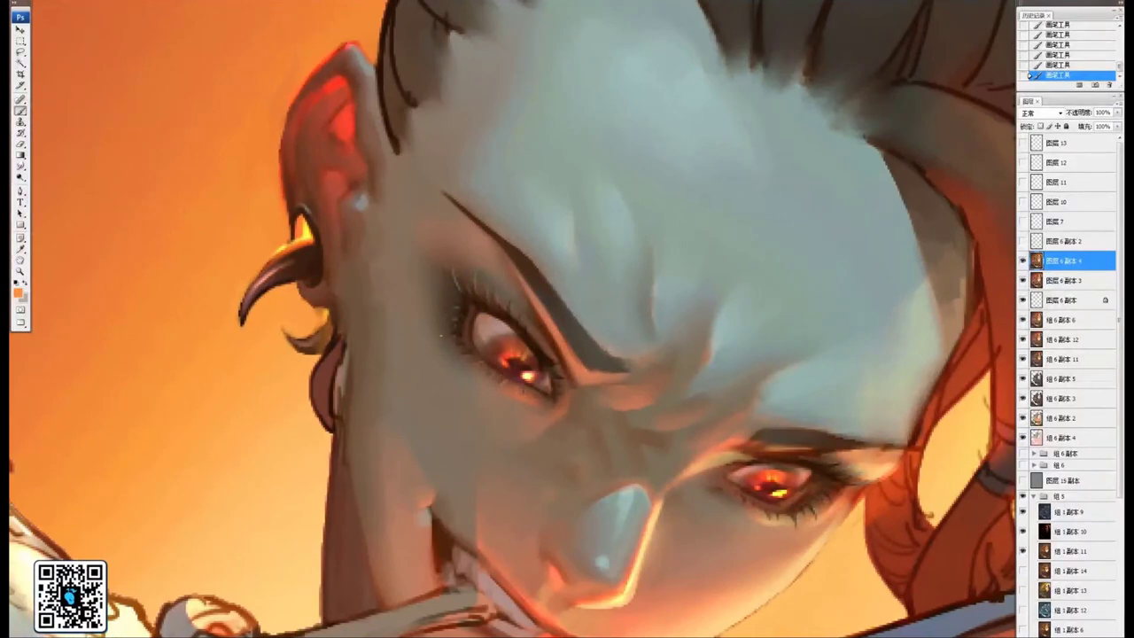
# Set the brush blending mode to Color Dodge and paint glowing orange highlights on the lashes of both eyes
pyautogui.moveTo(584, 332); pyautogui.dragTo(365, 212)
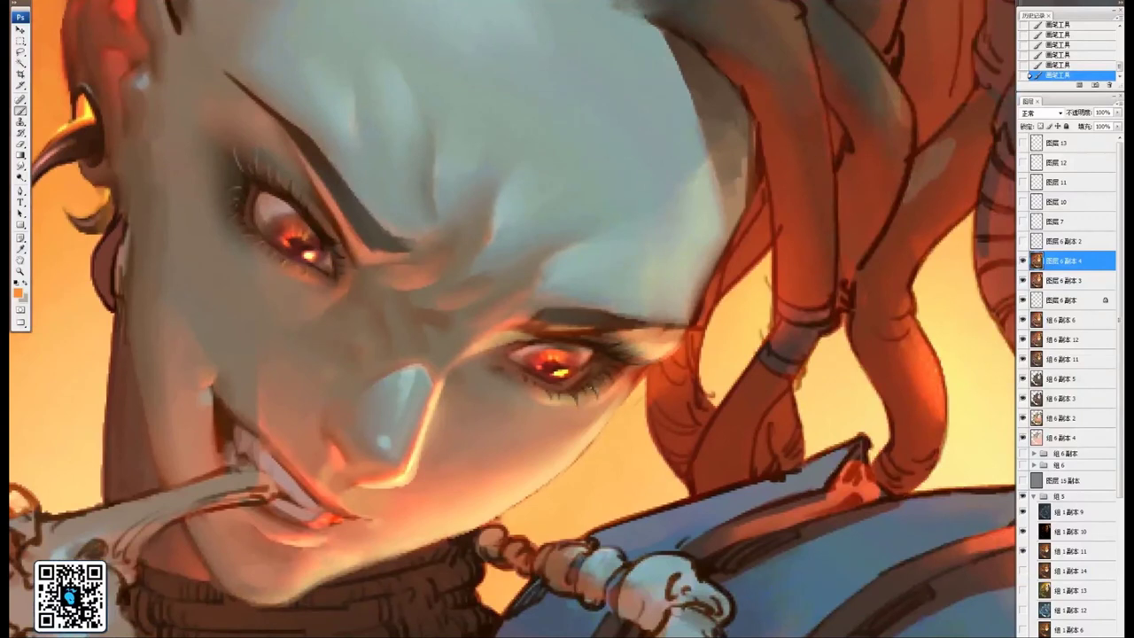
pyautogui.moveTo(640, 330); pyautogui.dragTo(592, 362)
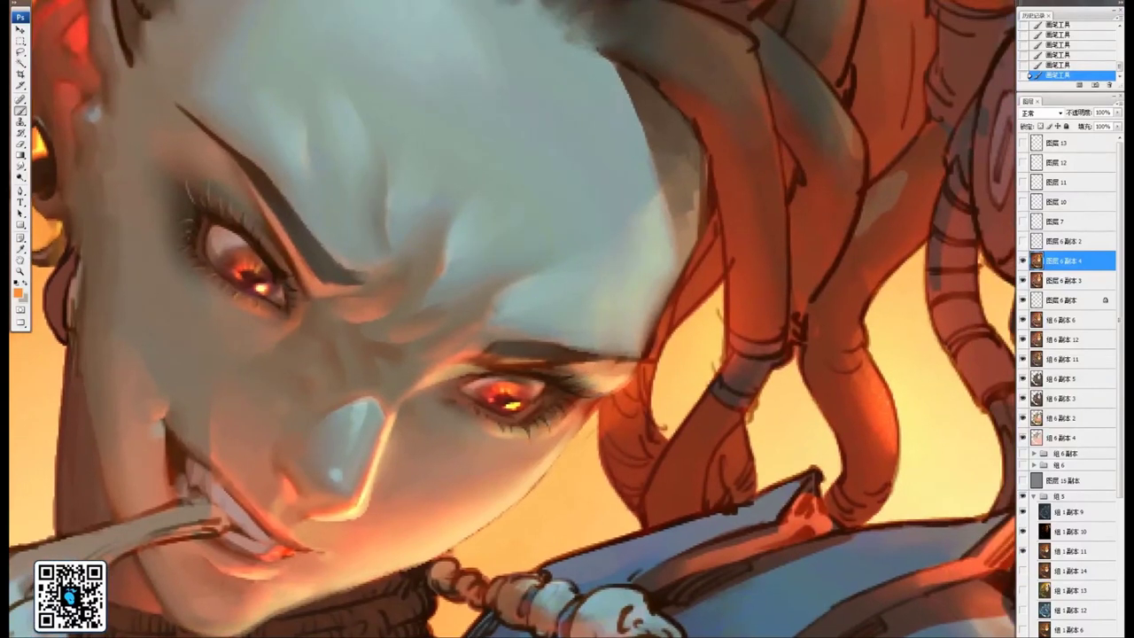
pyautogui.click(133, 3)
pyautogui.click(133, 105)
pyautogui.scroll(-1, 505, 363)
pyautogui.scroll(3, 505, 363)
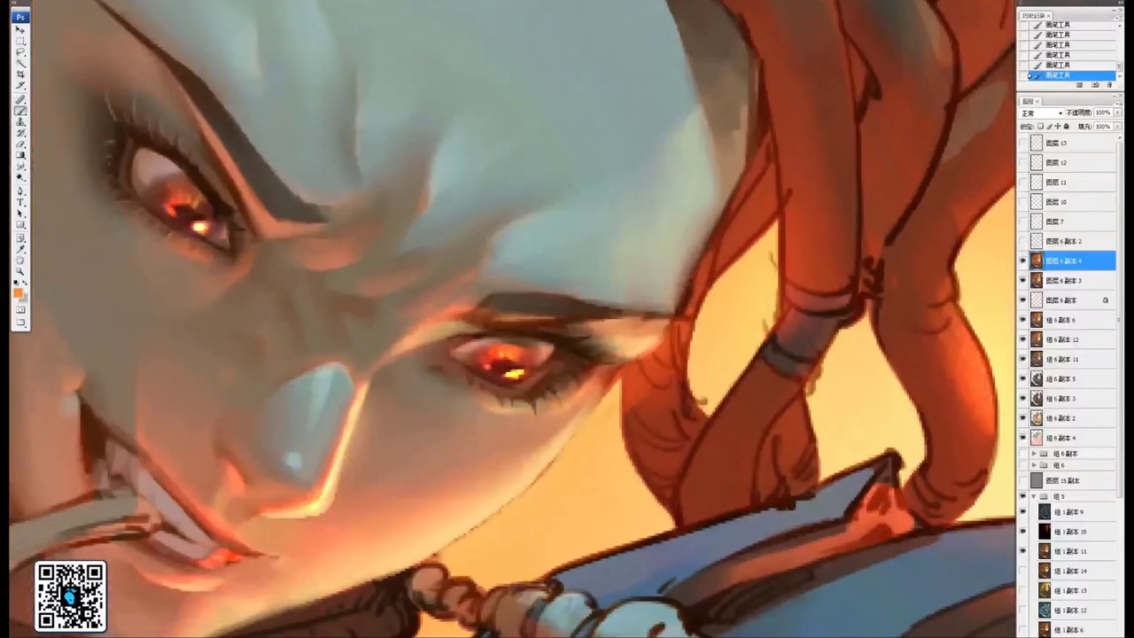
pyautogui.moveTo(555, 397); pyautogui.dragTo(564, 411)
pyautogui.moveTo(531, 373); pyautogui.dragTo(543, 408)
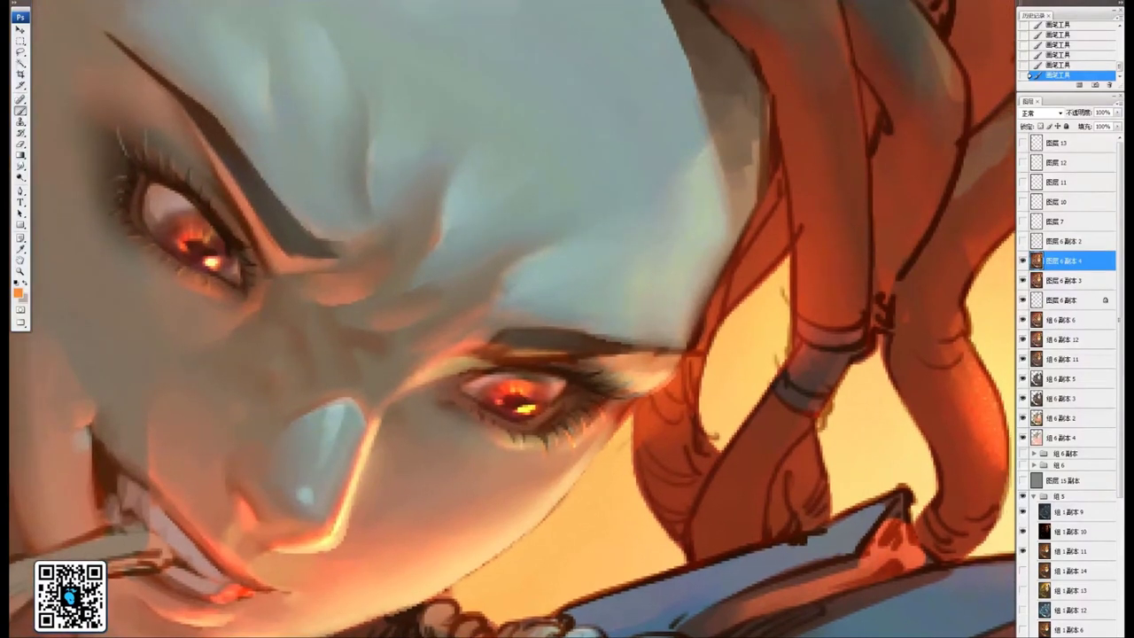
pyautogui.moveTo(613, 404); pyautogui.dragTo(647, 395)
pyautogui.moveTo(572, 391); pyautogui.dragTo(616, 394)
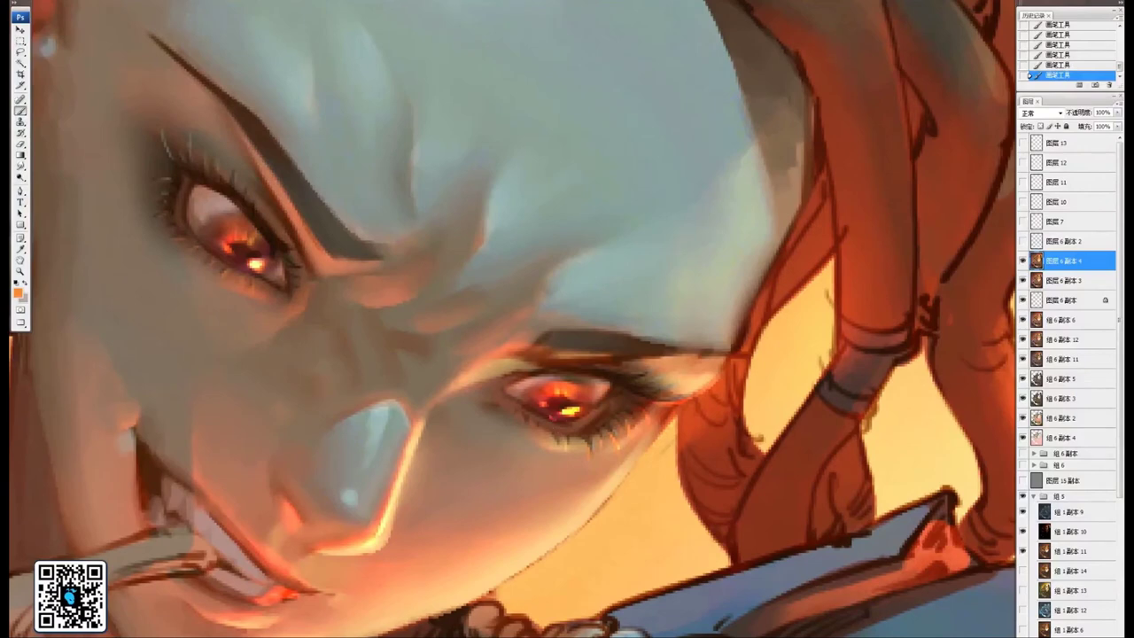
pyautogui.moveTo(427, 353); pyautogui.dragTo(653, 484)
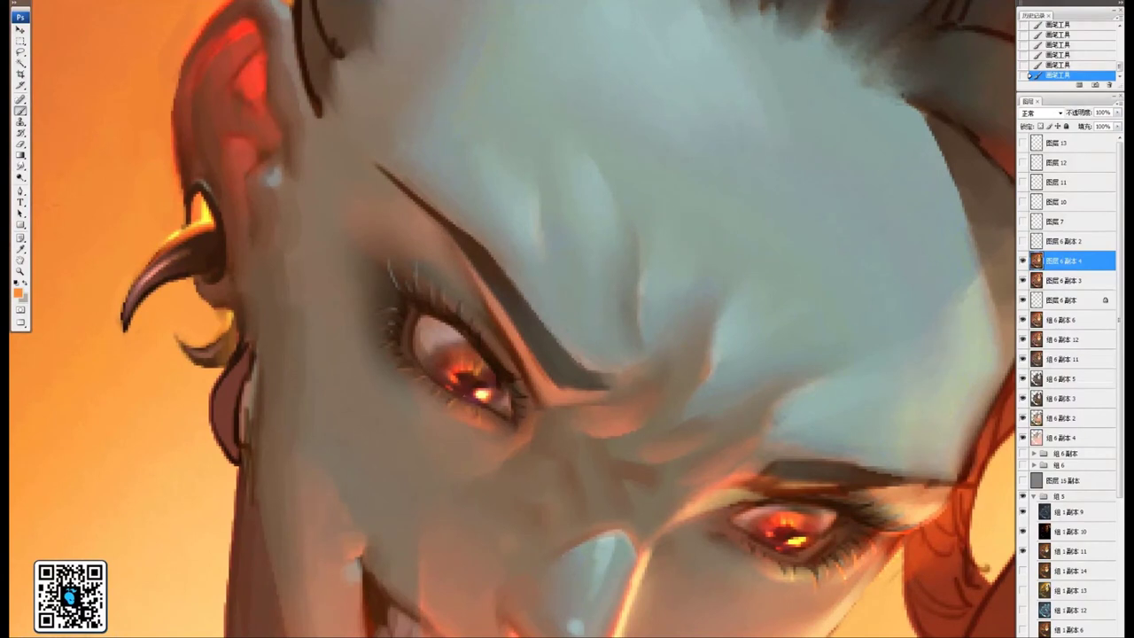
pyautogui.moveTo(499, 405); pyautogui.dragTo(478, 373)
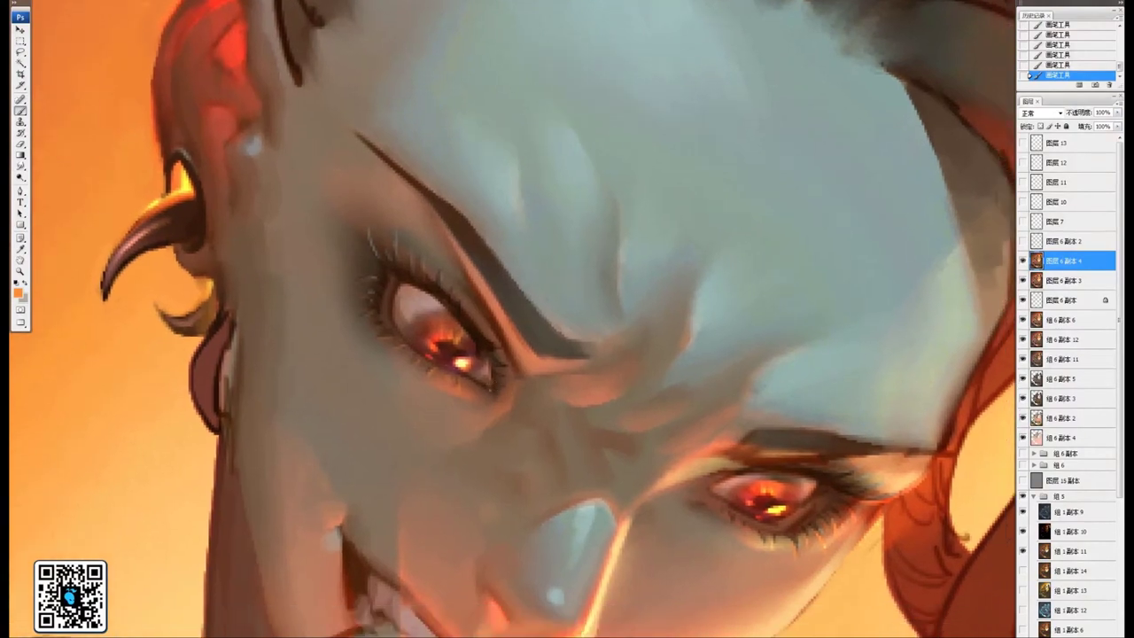
# Hide and show the active painting layer to compare the face with and without the new eyelashes
pyautogui.scroll(-3, 486, 324)
pyautogui.hscroll(2, 486, 324)
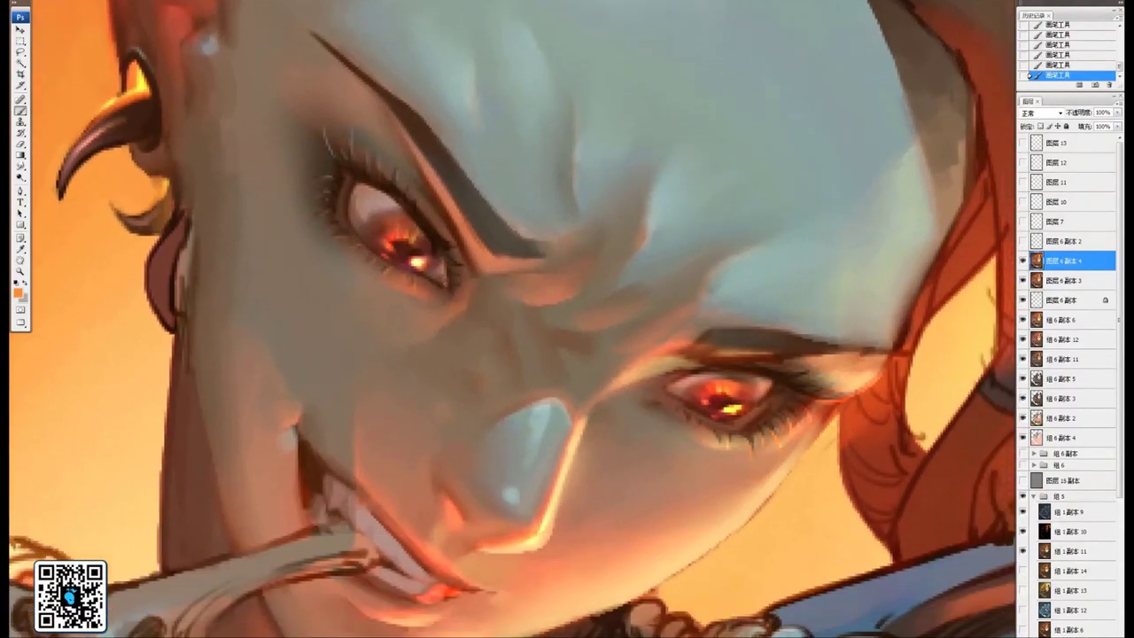
pyautogui.hscroll(1, 615, 261)
pyautogui.scroll(-1, 646, 362)
pyautogui.hscroll(-1, 646, 363)
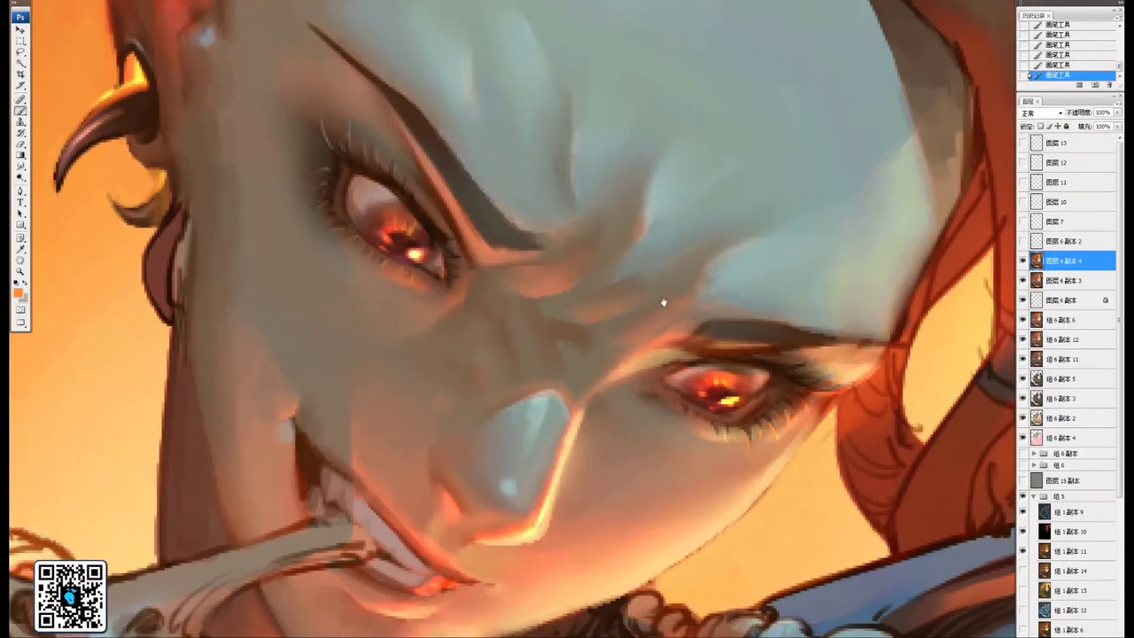
pyautogui.click(1023, 261)
pyautogui.click(1024, 260)
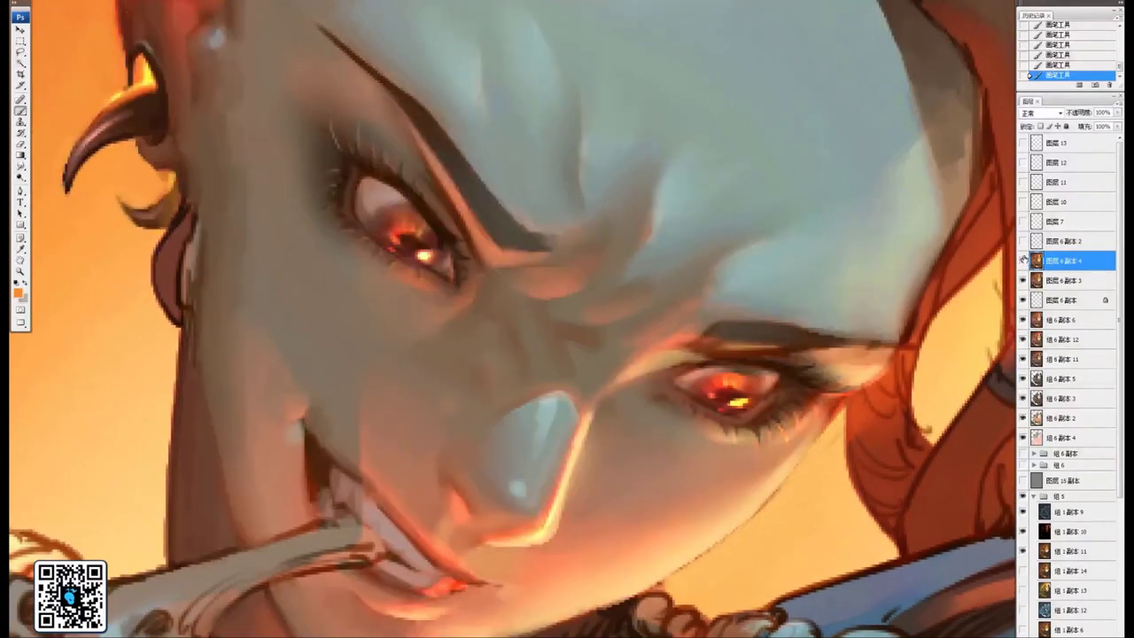
# Sample a dark red from the iris, take the brush out of Color Dodge mode, and shade the nostril and mouth-corner crease
pyautogui.moveTo(536, 421); pyautogui.dragTo(515, 267)
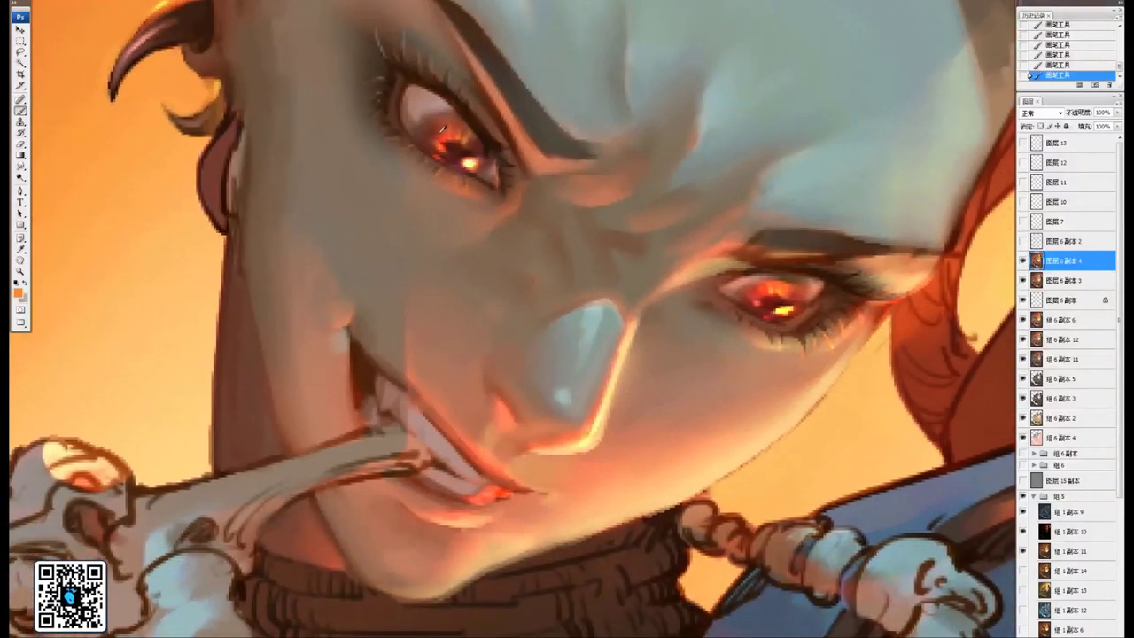
pyautogui.keyDown('alt'); pyautogui.click(442, 130); pyautogui.keyUp('alt')
pyautogui.moveTo(481, 372); pyautogui.dragTo(471, 335)
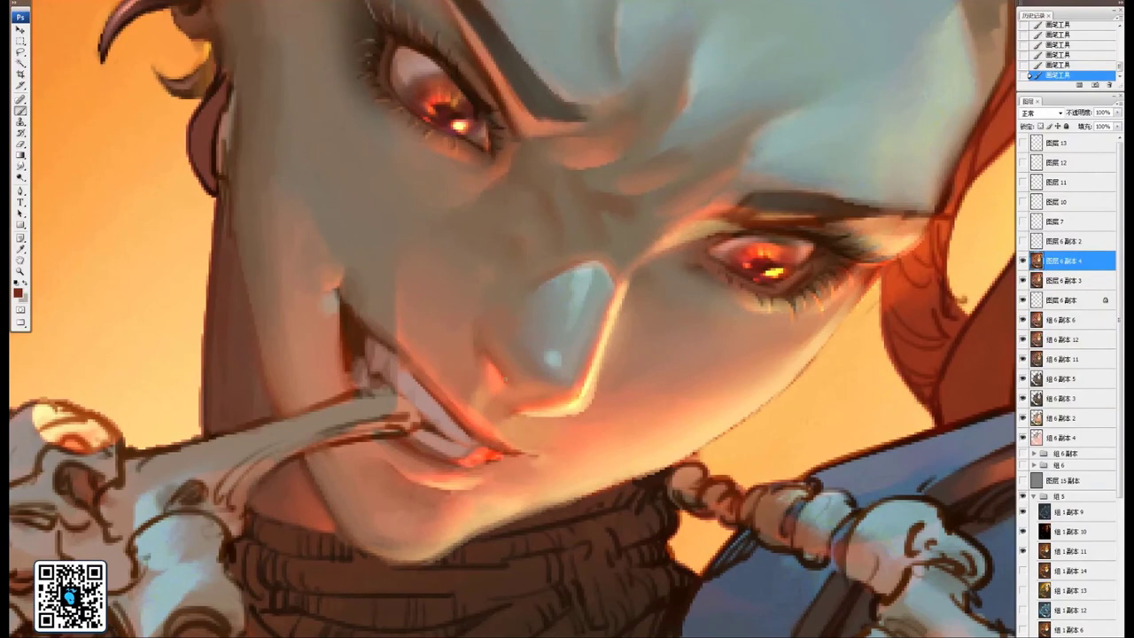
pyautogui.click(164, 1)
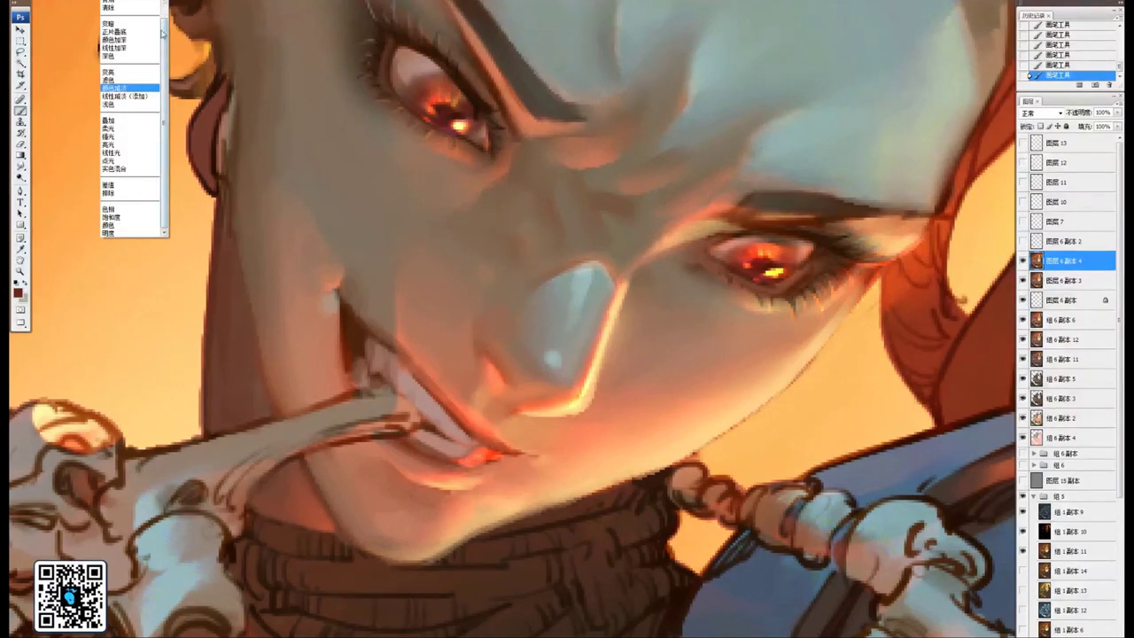
pyautogui.moveTo(164, 34); pyautogui.dragTo(164, 12)
pyautogui.click(133, 4)
pyautogui.moveTo(481, 325)
pyautogui.mouseDown()
pyautogui.moveTo(493, 302)
pyautogui.moveTo(516, 337)
pyautogui.mouseUp()
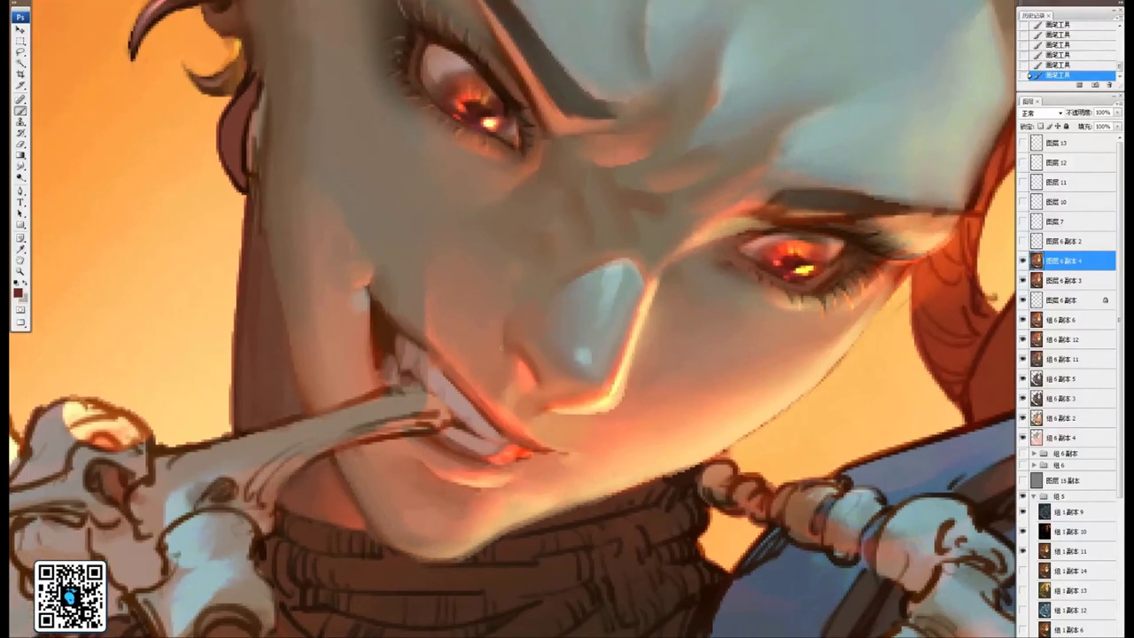
pyautogui.moveTo(553, 375)
pyautogui.mouseDown()
pyautogui.moveTo(511, 309)
pyautogui.moveTo(569, 418)
pyautogui.mouseUp()
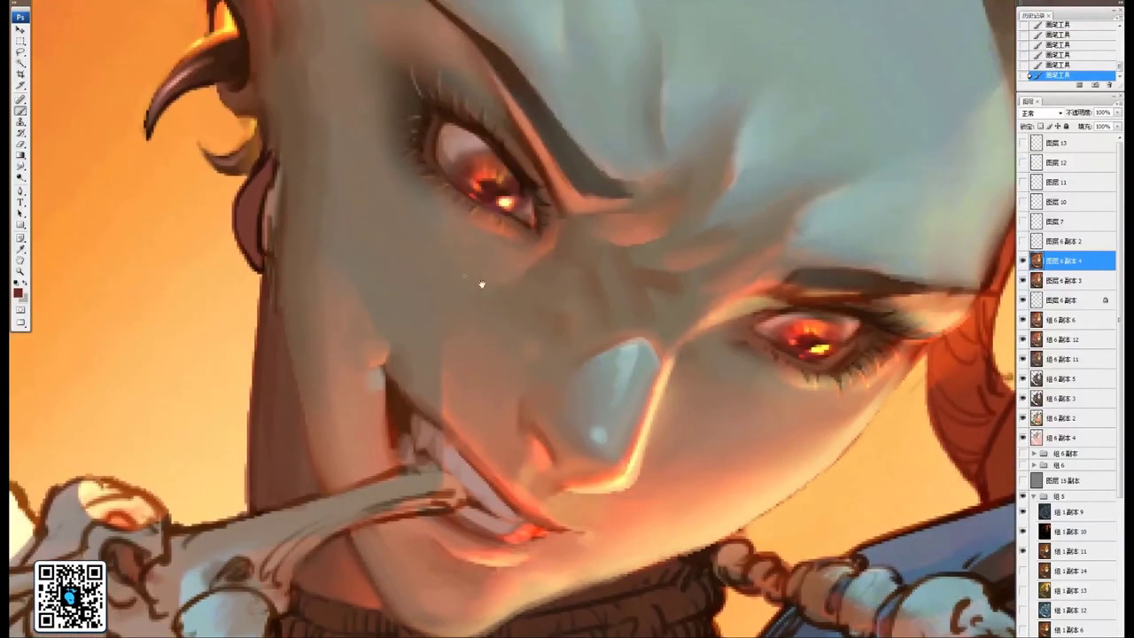
pyautogui.moveTo(447, 351); pyautogui.dragTo(471, 360)
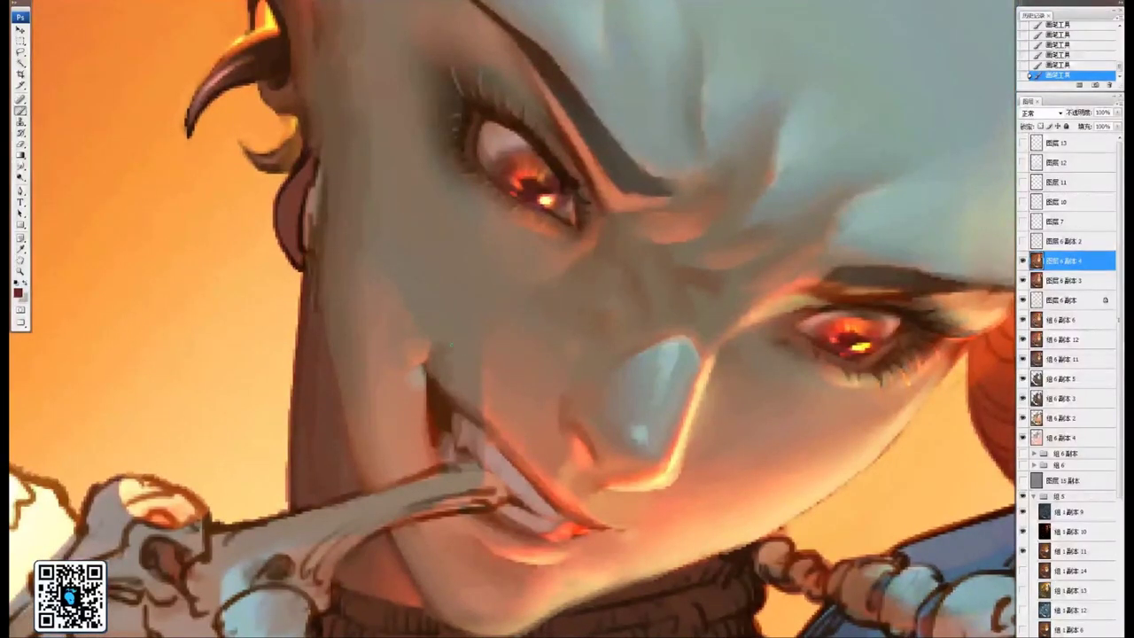
pyautogui.moveTo(489, 320); pyautogui.dragTo(379, 273)
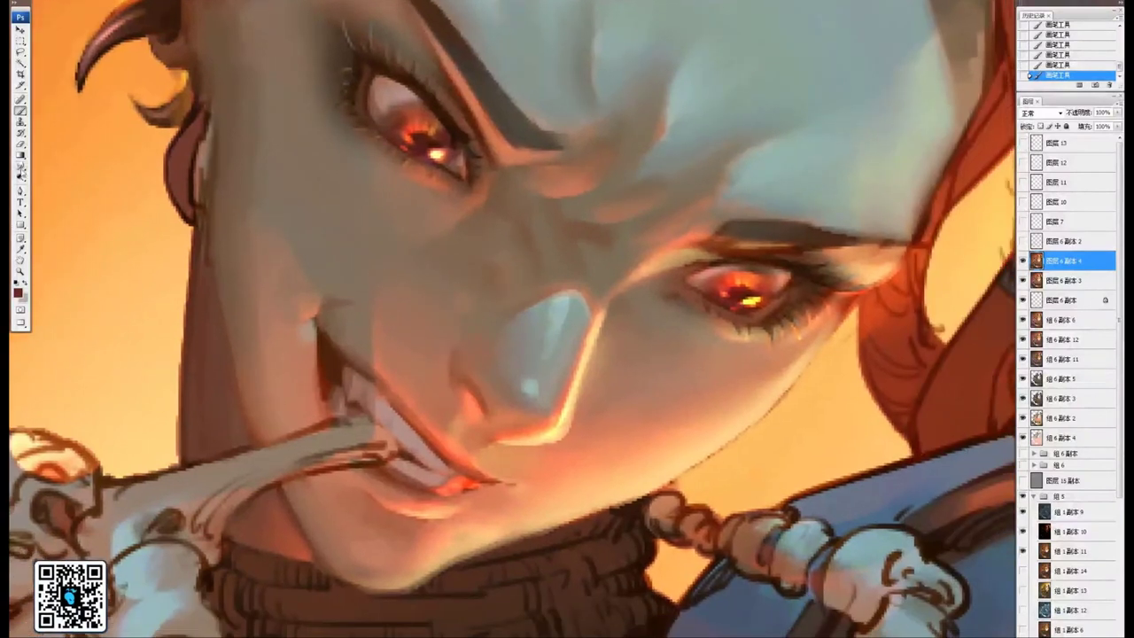
# Blend the crease stroke above the corner of the mouth into the cheek with the Smudge tool
pyautogui.press('r')
pyautogui.moveTo(345, 294); pyautogui.dragTo(315, 312)
pyautogui.moveTo(321, 301); pyautogui.dragTo(310, 323)
pyautogui.moveTo(314, 312); pyautogui.dragTo(307, 337)
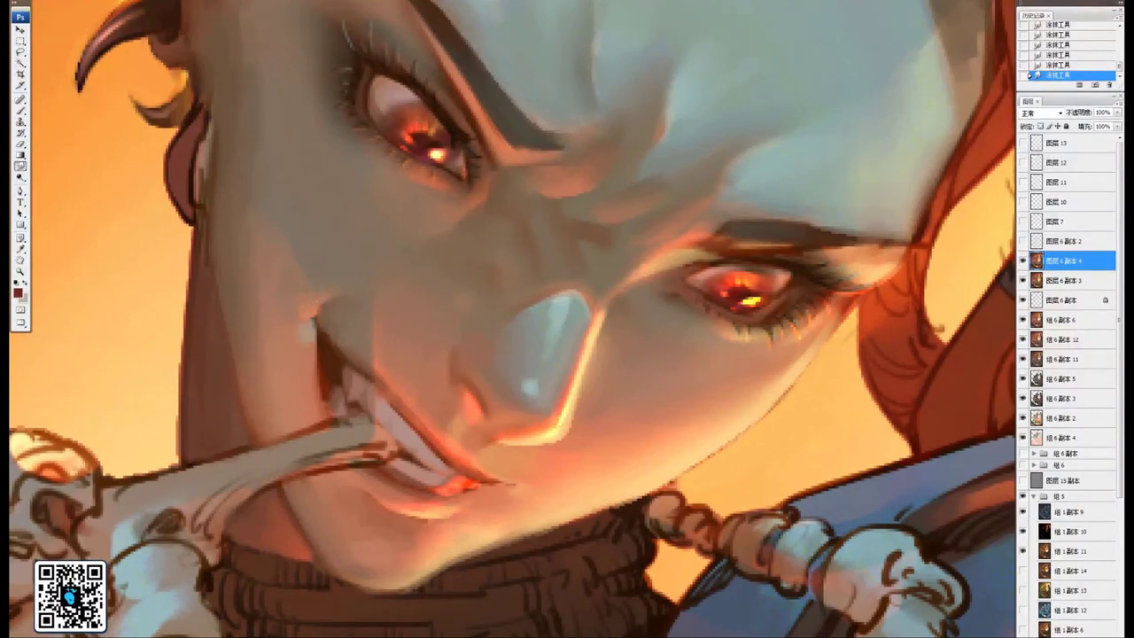
pyautogui.moveTo(473, 136)
pyautogui.mouseDown()
pyautogui.moveTo(446, 242)
pyautogui.moveTo(460, 200)
pyautogui.mouseUp()
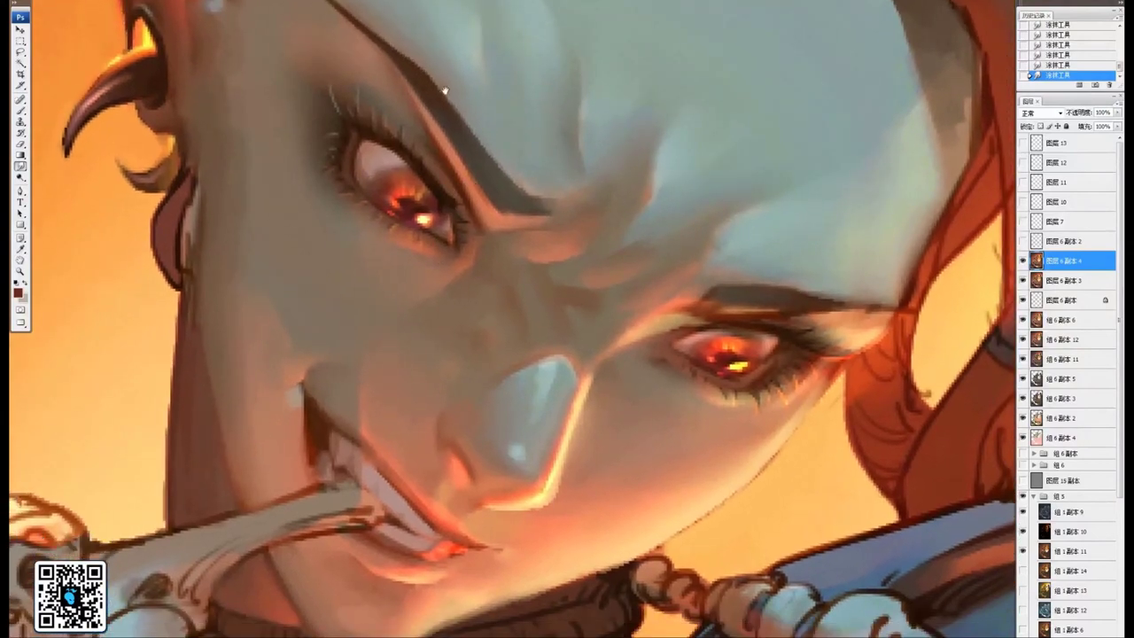
# Paint a warm glow down the nose bridge beside the far eye with light orange and deeper orange tones sampled from the face
pyautogui.click(20, 112)
pyautogui.moveTo(555, 329); pyautogui.dragTo(607, 273)
pyautogui.keyDown('alt'); pyautogui.click(663, 480); pyautogui.keyUp('alt')
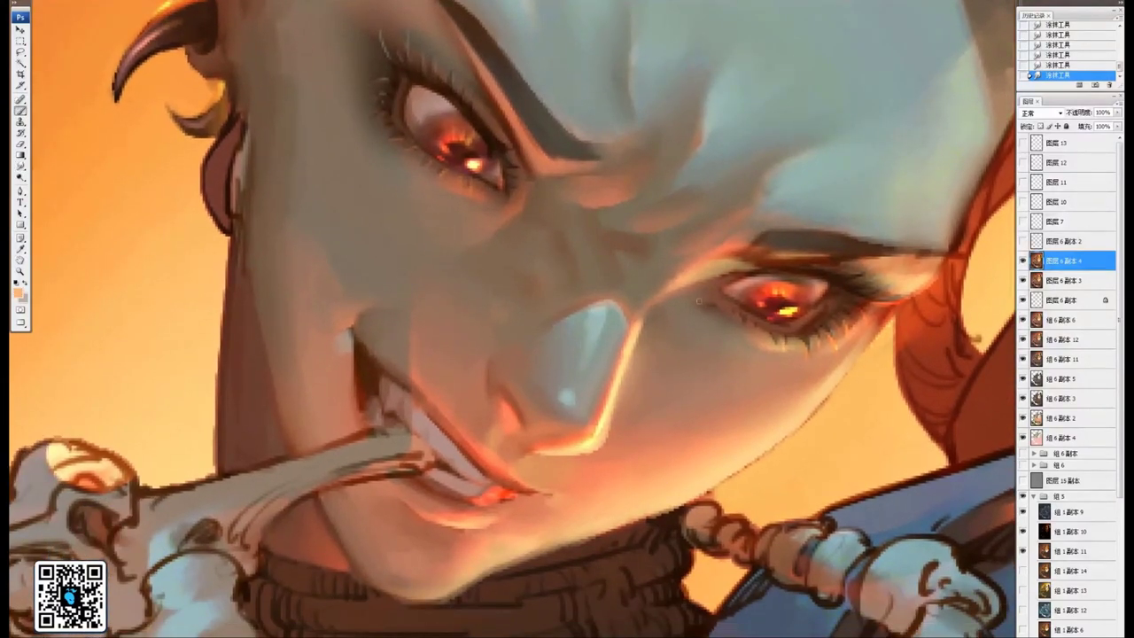
pyautogui.moveTo(728, 264); pyautogui.dragTo(680, 291)
pyautogui.moveTo(723, 265); pyautogui.dragTo(666, 306)
pyautogui.moveTo(722, 265)
pyautogui.mouseDown()
pyautogui.moveTo(649, 329)
pyautogui.moveTo(638, 356)
pyautogui.moveTo(647, 363)
pyautogui.mouseUp()
pyautogui.moveTo(663, 317); pyautogui.dragTo(650, 381)
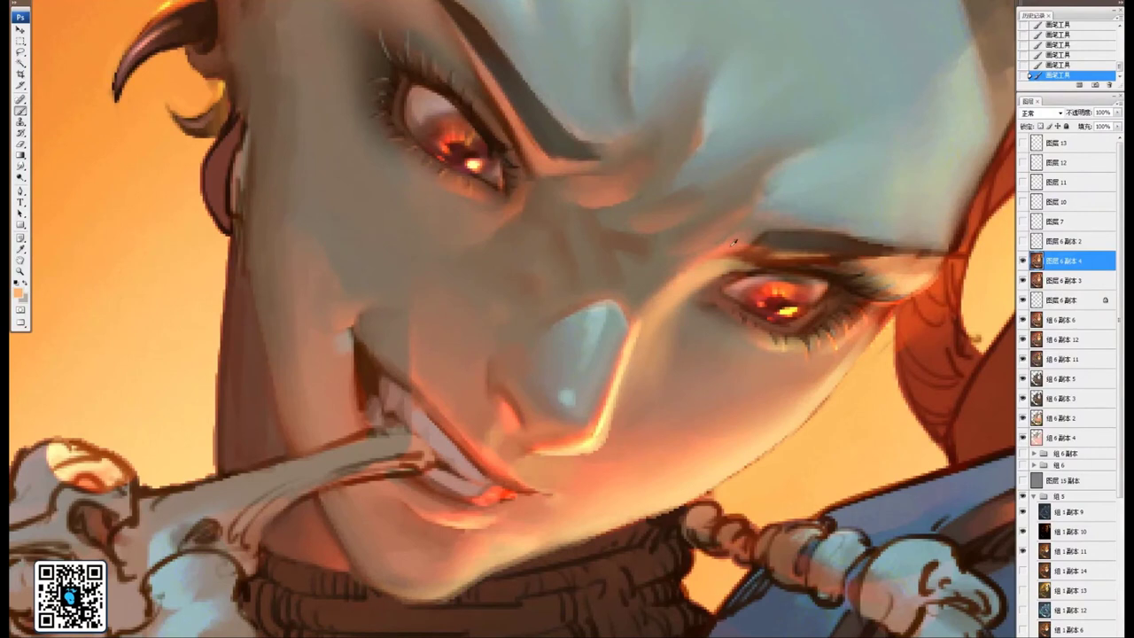
pyautogui.keyDown('alt'); pyautogui.click(734, 243); pyautogui.keyUp('alt')
pyautogui.moveTo(705, 276)
pyautogui.mouseDown()
pyautogui.moveTo(654, 406)
pyautogui.moveTo(661, 307)
pyautogui.moveTo(636, 370)
pyautogui.mouseUp()
pyautogui.keyDown('alt'); pyautogui.click(657, 405); pyautogui.keyUp('alt')
# Brighten the glow between the nose bridge and the far eyebrow with a reduced Dodge brush
pyautogui.scroll(-4, 683, 333)
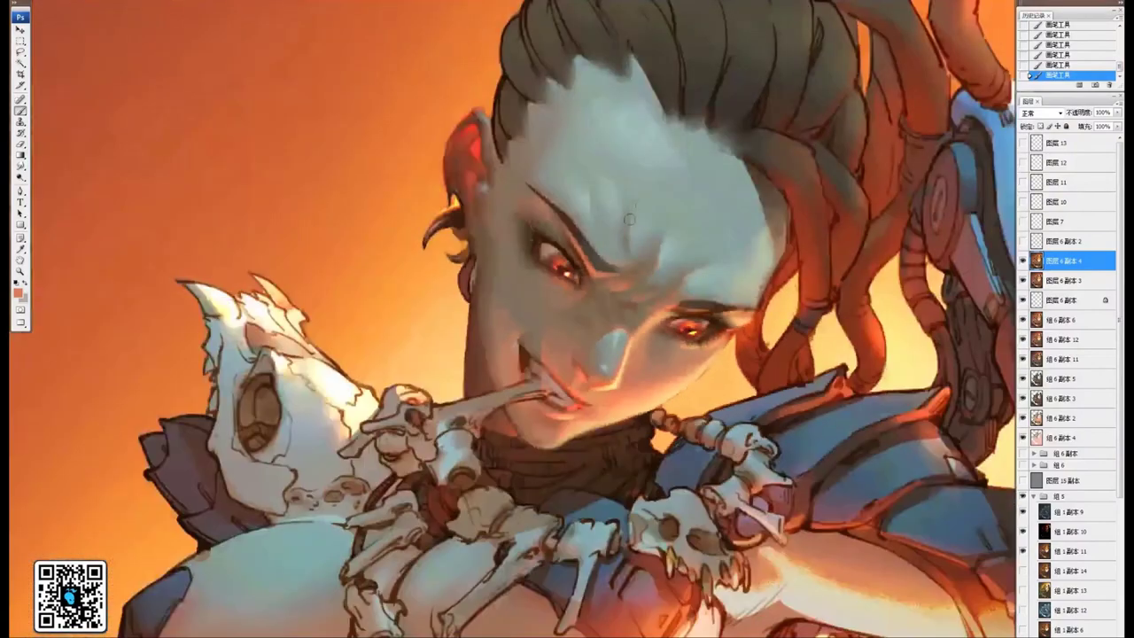
pyautogui.scroll(2, 607, 256)
pyautogui.scroll(2, 623, 338)
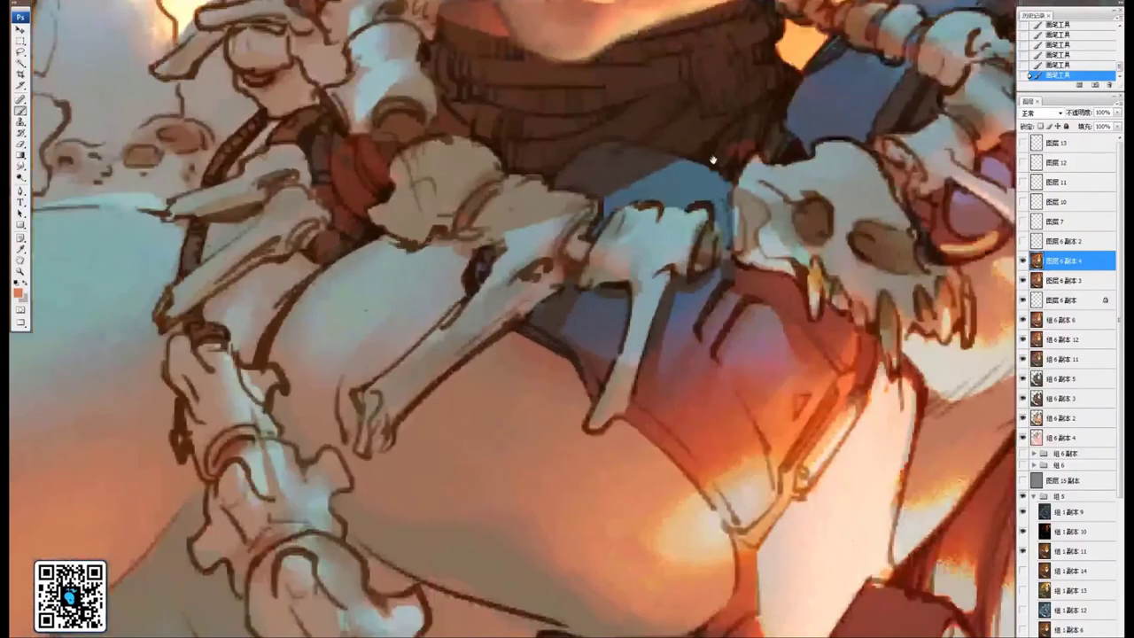
pyautogui.moveTo(714, 159); pyautogui.dragTo(580, 419)
pyautogui.scroll(1, 583, 347)
pyautogui.moveTo(492, 390); pyautogui.dragTo(506, 360)
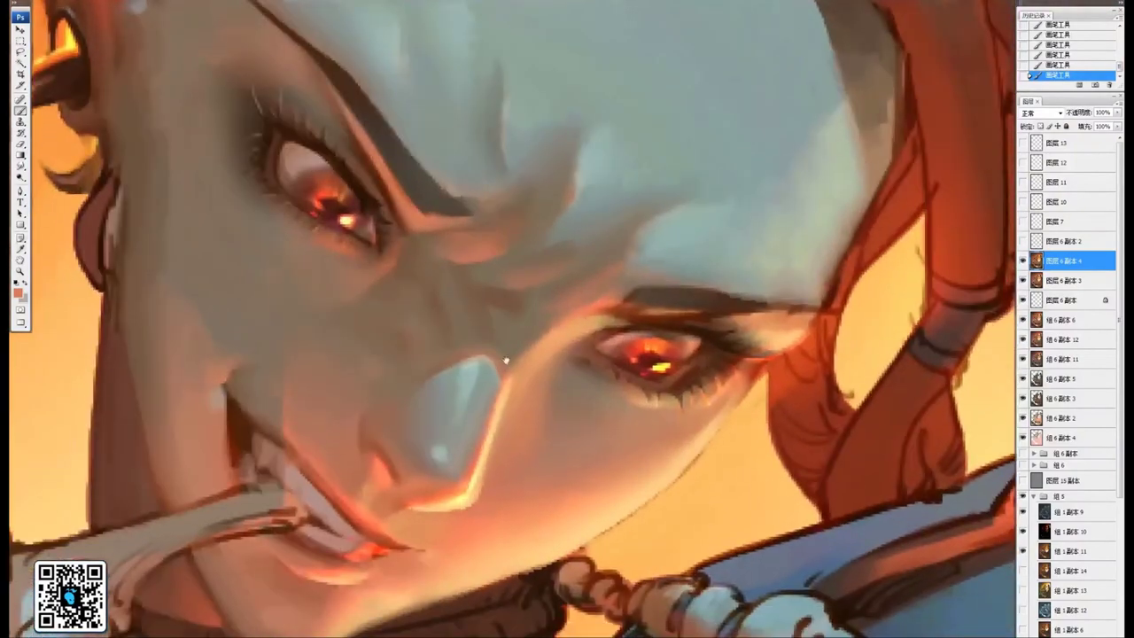
pyautogui.press('o')
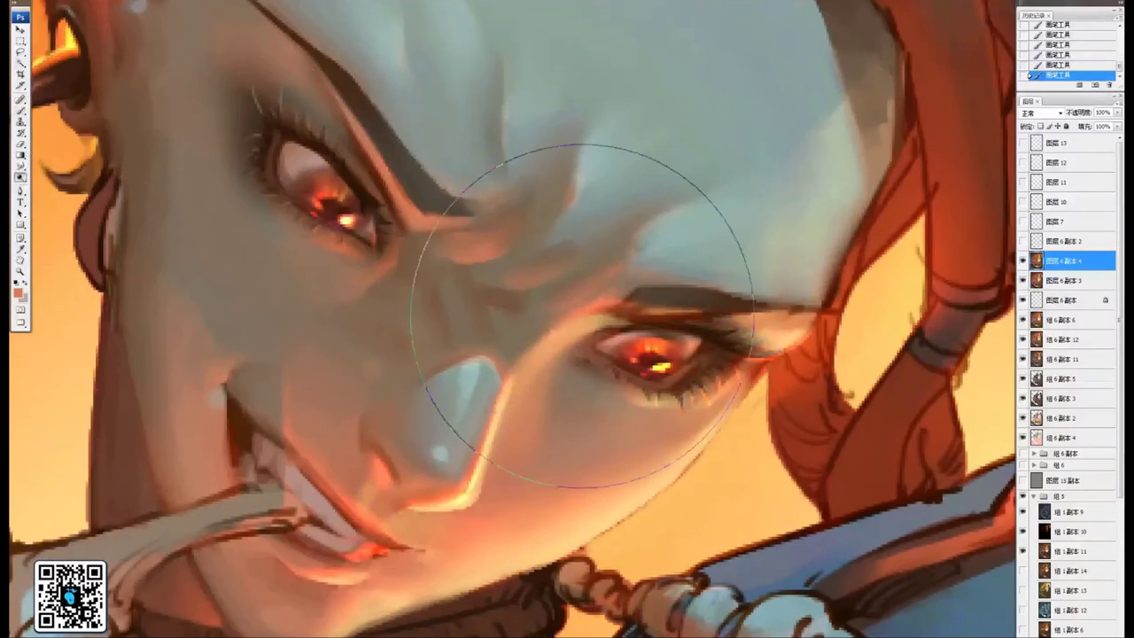
pyautogui.press('[')
pyautogui.press('[')
pyautogui.press('[')
pyautogui.press('[')
pyautogui.press('[')
pyautogui.press('[')
pyautogui.moveTo(533, 360)
pyautogui.mouseDown()
pyautogui.moveTo(509, 386)
pyautogui.moveTo(536, 362)
pyautogui.mouseUp()
pyautogui.press('[')
pyautogui.moveTo(573, 330); pyautogui.dragTo(593, 322)
pyautogui.moveTo(563, 337)
pyautogui.mouseDown()
pyautogui.moveTo(707, 311)
pyautogui.moveTo(638, 326)
pyautogui.mouseUp()
# Soften the edges of the far eyebrow into the skin with the Smudge tool
pyautogui.click(19, 167)
pyautogui.moveTo(560, 367)
pyautogui.mouseDown()
pyautogui.moveTo(672, 399)
pyautogui.moveTo(696, 369)
pyautogui.moveTo(759, 375)
pyautogui.mouseUp()
pyautogui.moveTo(753, 373); pyautogui.dragTo(837, 366)
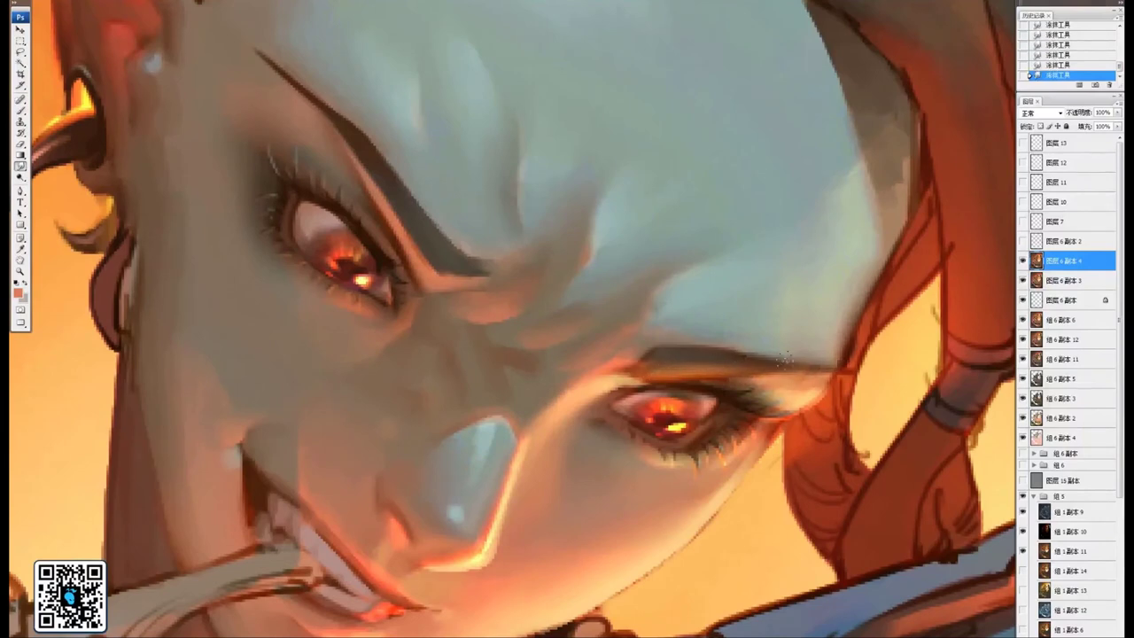
pyautogui.moveTo(734, 352); pyautogui.dragTo(780, 359)
# Smudge the edges and outer tip of the earring-side eyebrow into the forehead and eyelid
pyautogui.moveTo(558, 276); pyautogui.dragTo(744, 440)
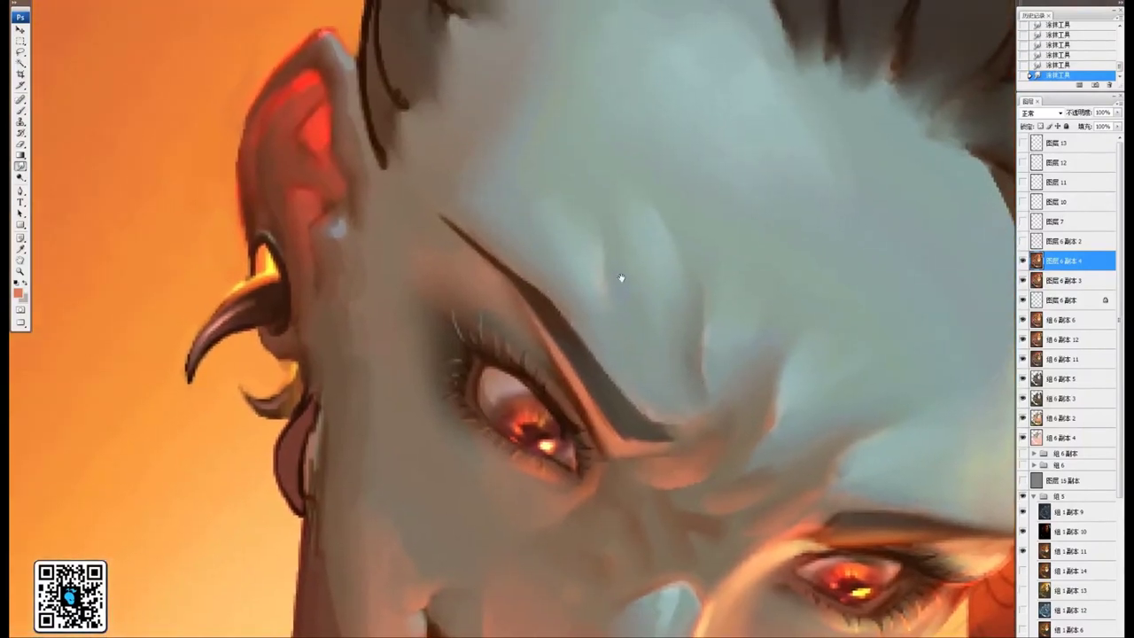
pyautogui.moveTo(572, 322); pyautogui.dragTo(608, 317)
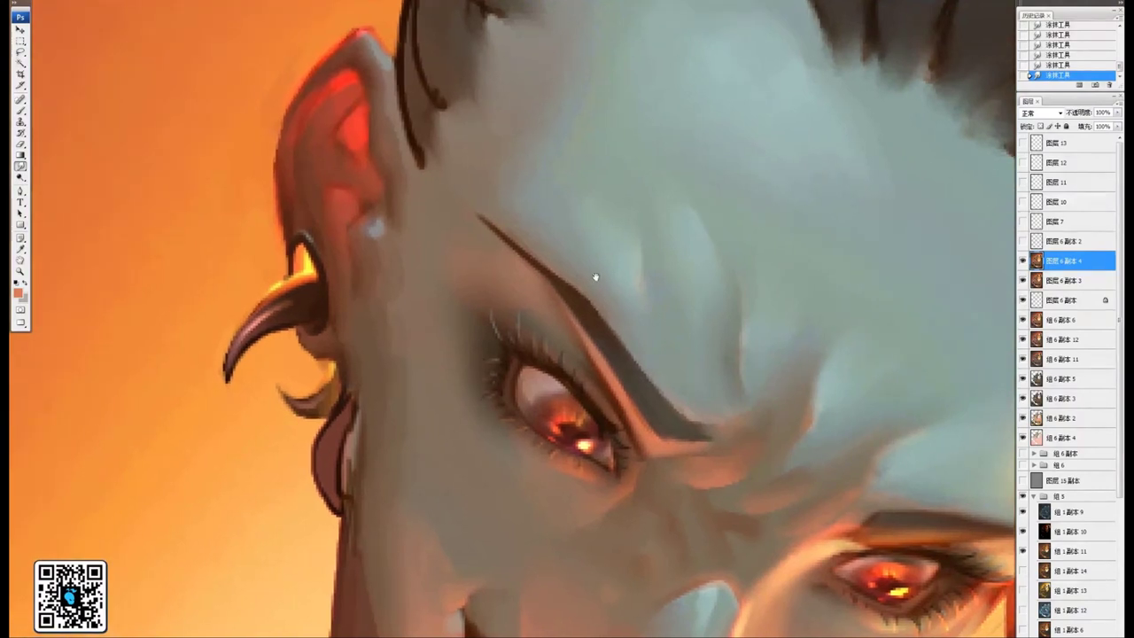
pyautogui.moveTo(596, 277); pyautogui.dragTo(640, 287)
pyautogui.moveTo(523, 227); pyautogui.dragTo(634, 317)
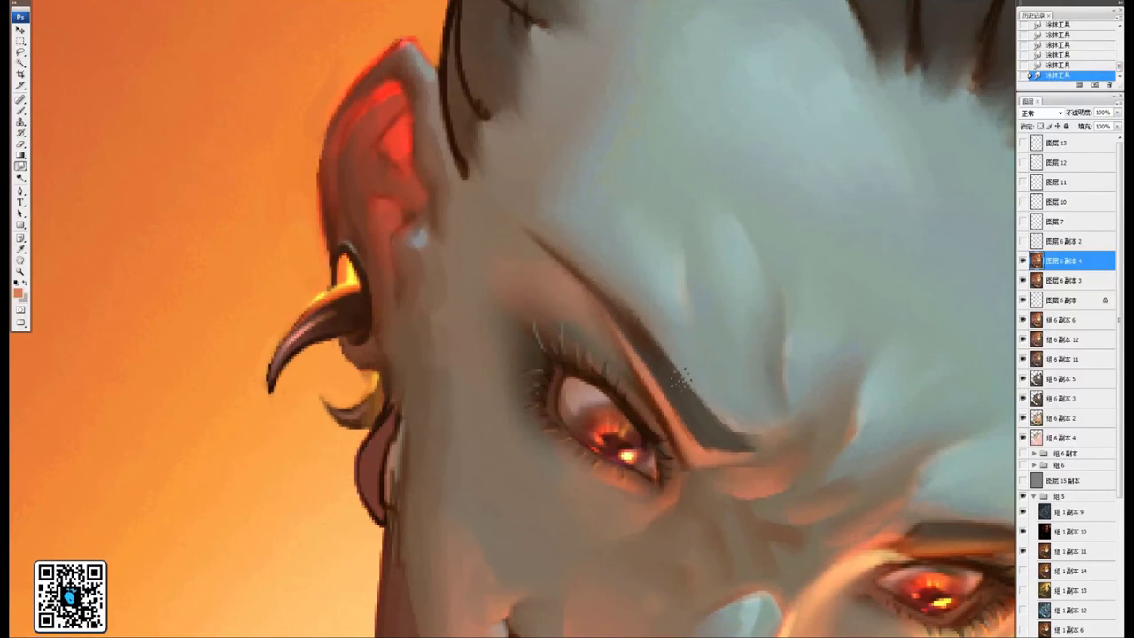
pyautogui.moveTo(679, 381); pyautogui.dragTo(620, 319)
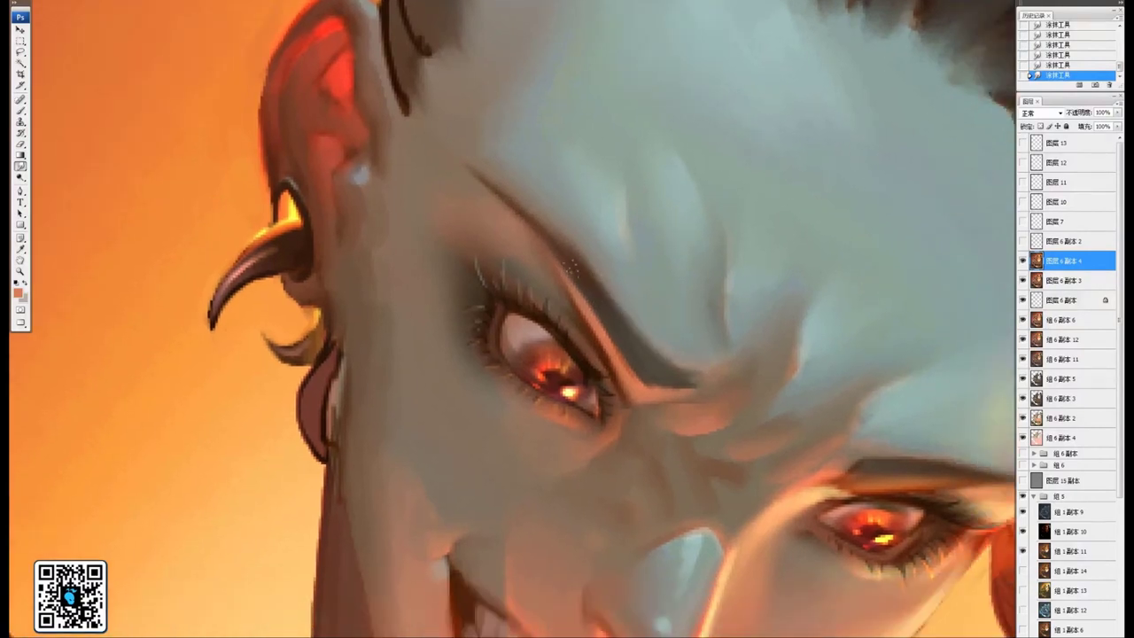
pyautogui.moveTo(581, 298); pyautogui.dragTo(645, 381)
# Blend the inner ends of both eyebrows into the surrounding skin with the Smudge tool
pyautogui.moveTo(754, 410); pyautogui.dragTo(536, 315)
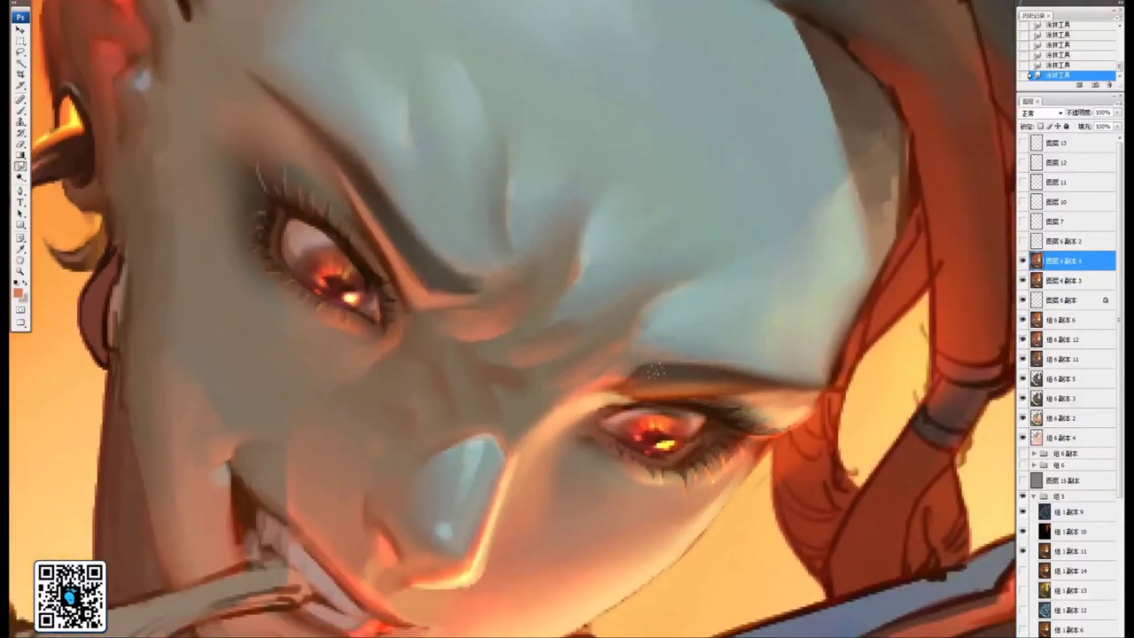
pyautogui.moveTo(434, 259); pyautogui.dragTo(410, 158)
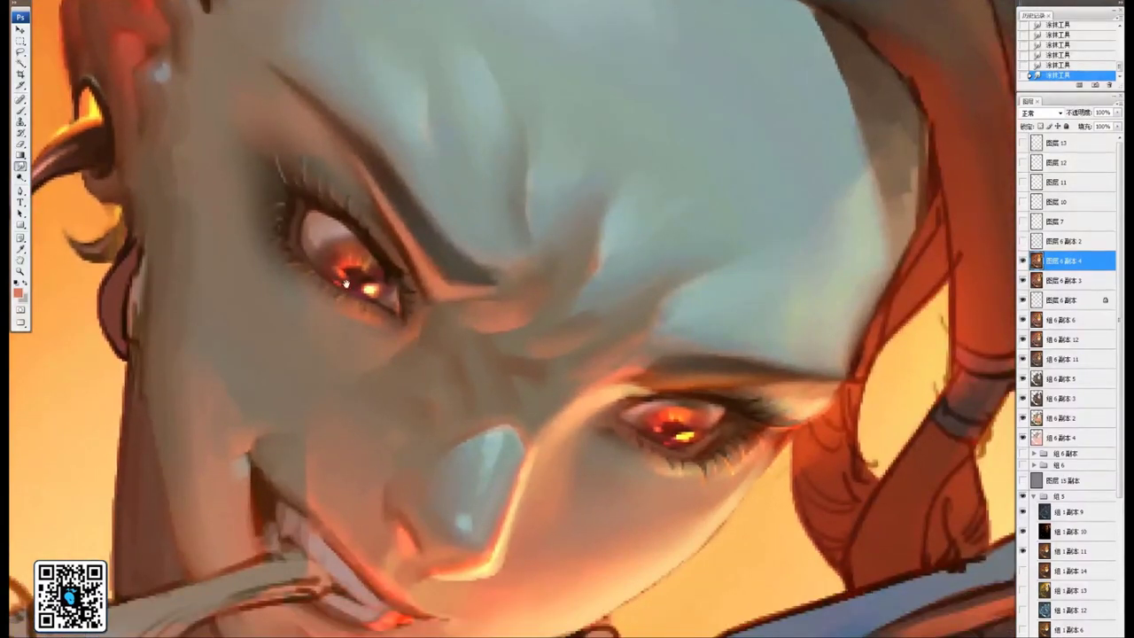
pyautogui.moveTo(496, 249); pyautogui.dragTo(527, 298)
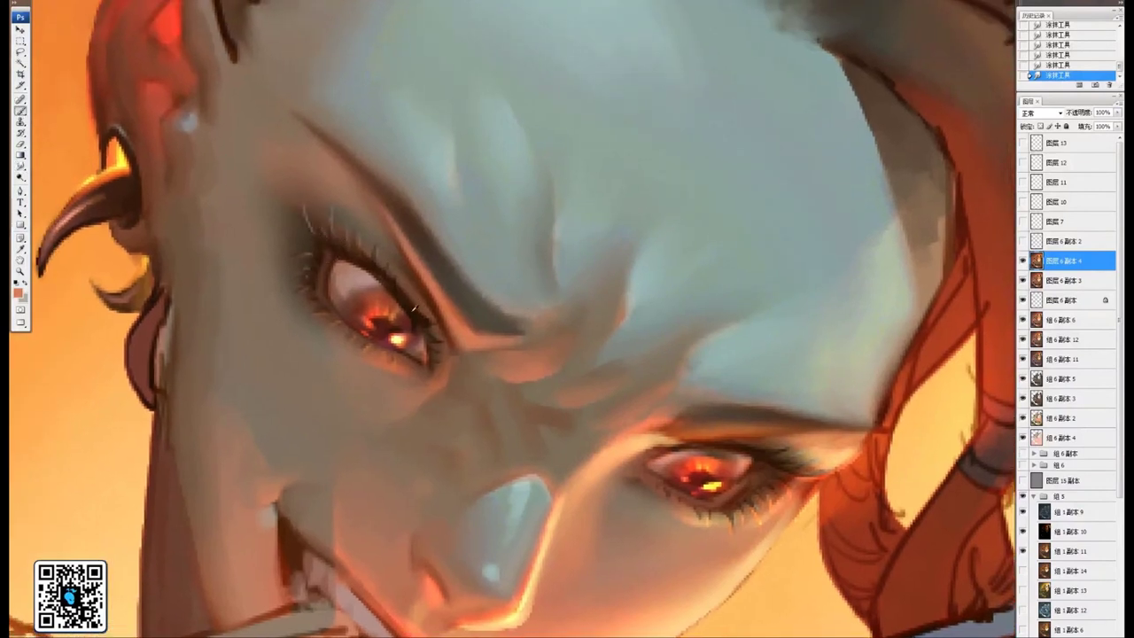
# Sample a near-black from the upper lash line and paint fine hairs along the earring-side eyebrow
pyautogui.keyDown('alt'); pyautogui.click(415, 310); pyautogui.keyUp('alt')
pyautogui.moveTo(415, 310)
pyautogui.mouseDown()
pyautogui.moveTo(491, 341)
pyautogui.moveTo(565, 341)
pyautogui.mouseUp()
pyautogui.moveTo(561, 353); pyautogui.dragTo(577, 345)
pyautogui.moveTo(572, 356); pyautogui.dragTo(574, 347)
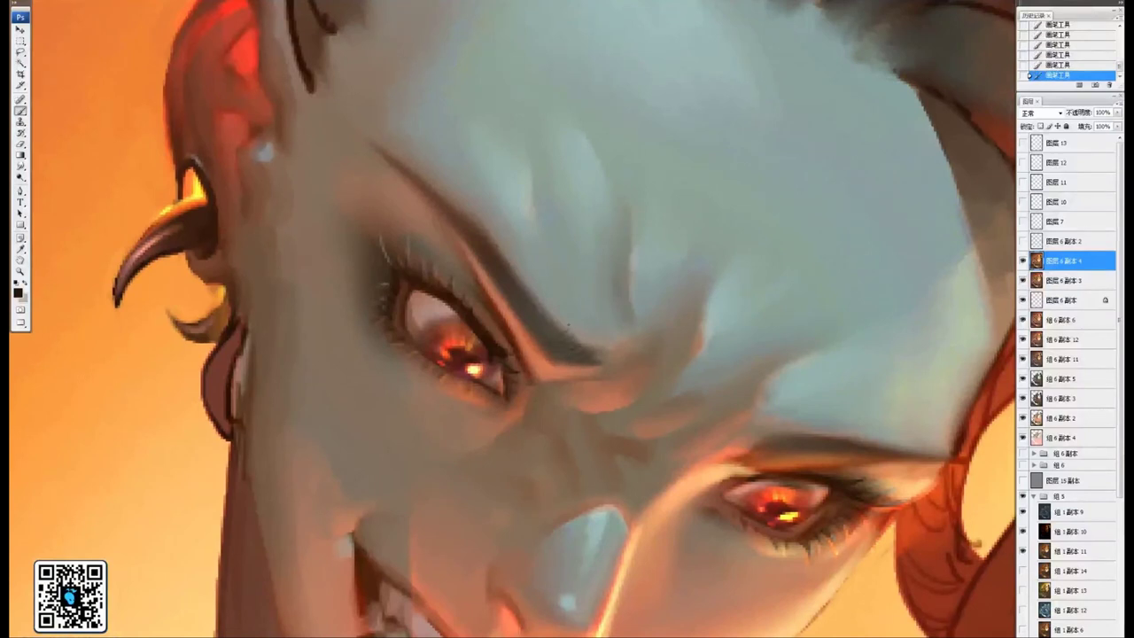
pyautogui.moveTo(543, 286); pyautogui.dragTo(592, 316)
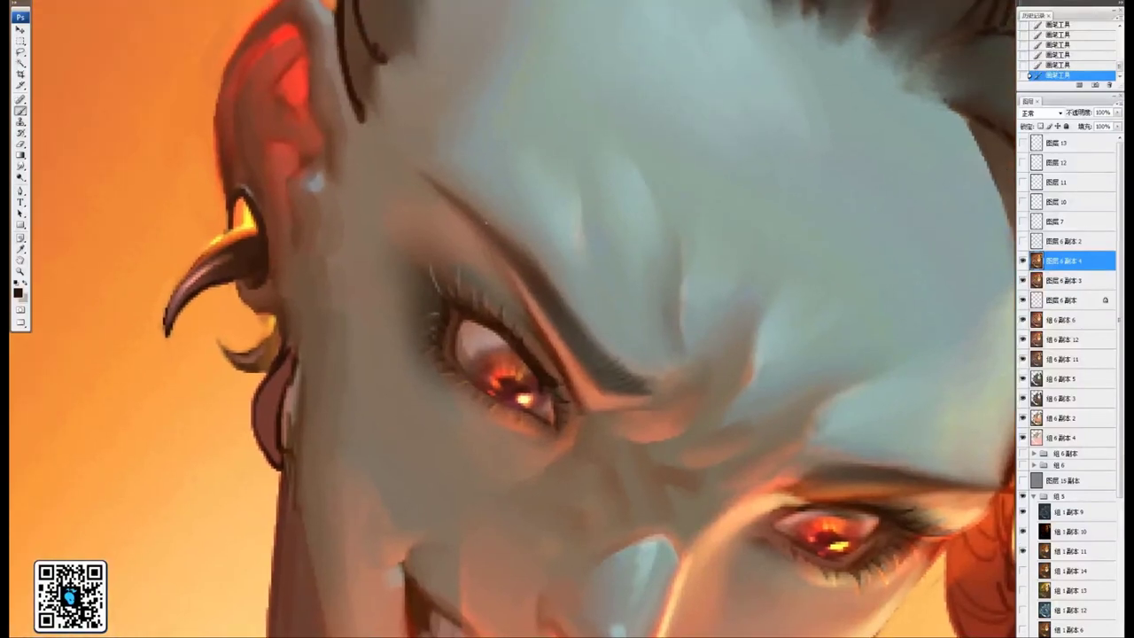
pyautogui.moveTo(506, 228); pyautogui.dragTo(542, 253)
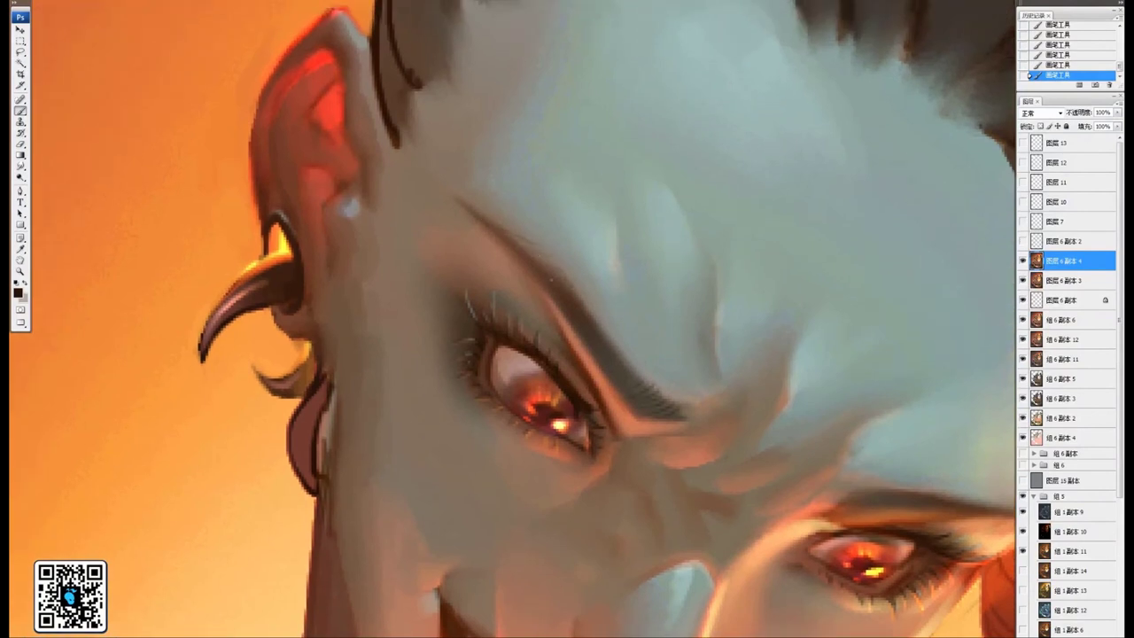
pyautogui.moveTo(578, 308); pyautogui.dragTo(564, 286)
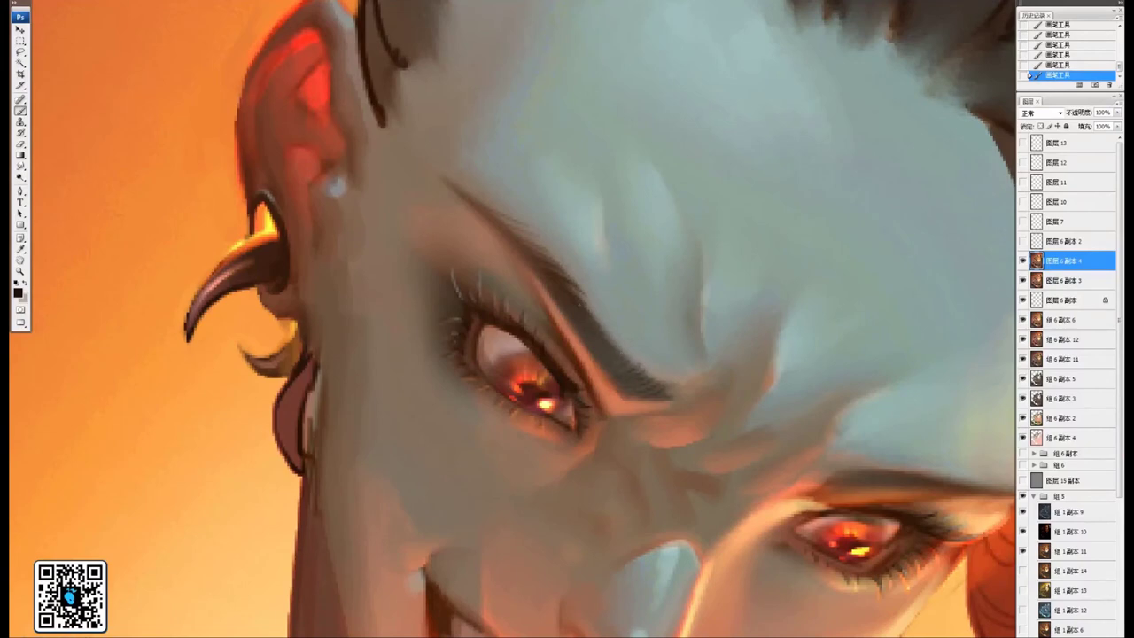
# Paint fine near-black hairs along the upper edge of the far eyebrow, from its inner end to its tip
pyautogui.moveTo(670, 285); pyautogui.dragTo(619, 292)
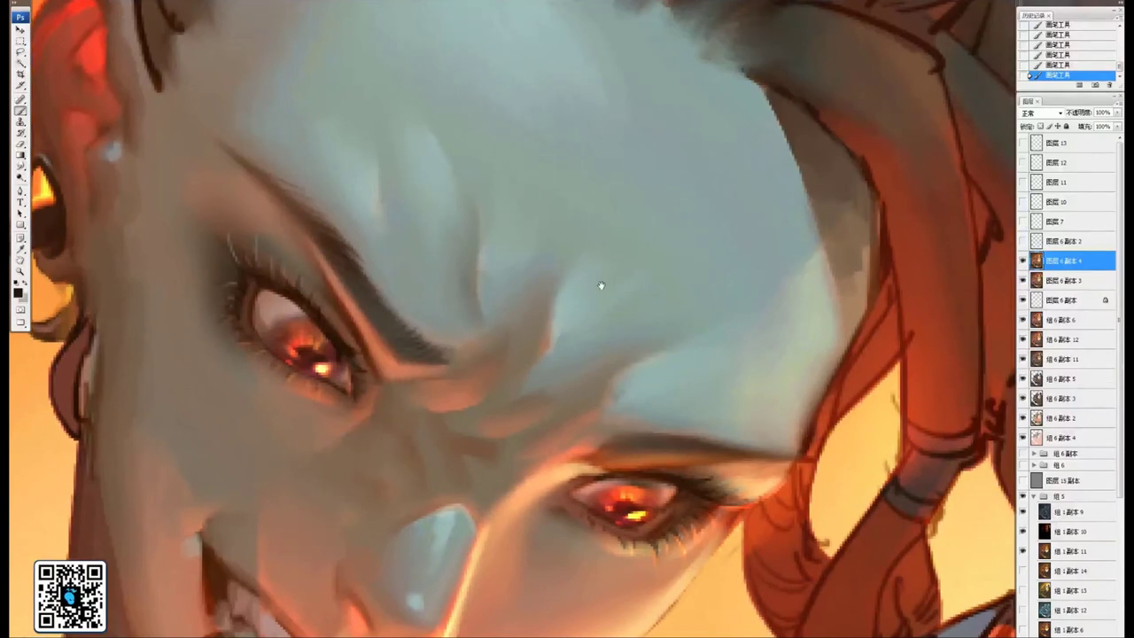
pyautogui.scroll(-2, 603, 286)
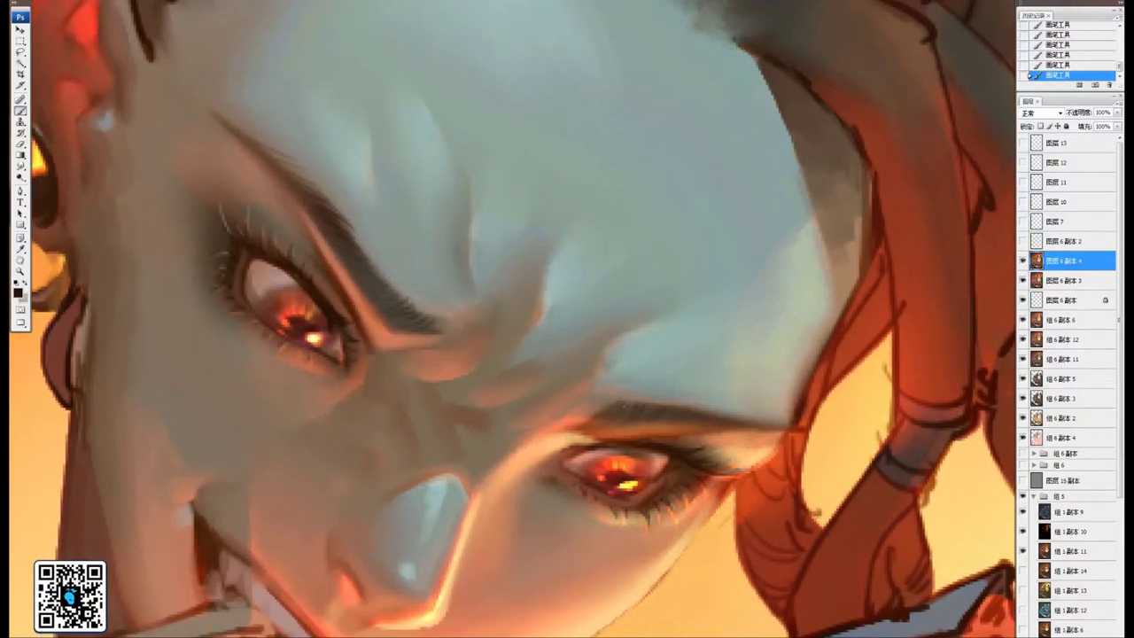
pyautogui.moveTo(698, 422); pyautogui.dragTo(615, 416)
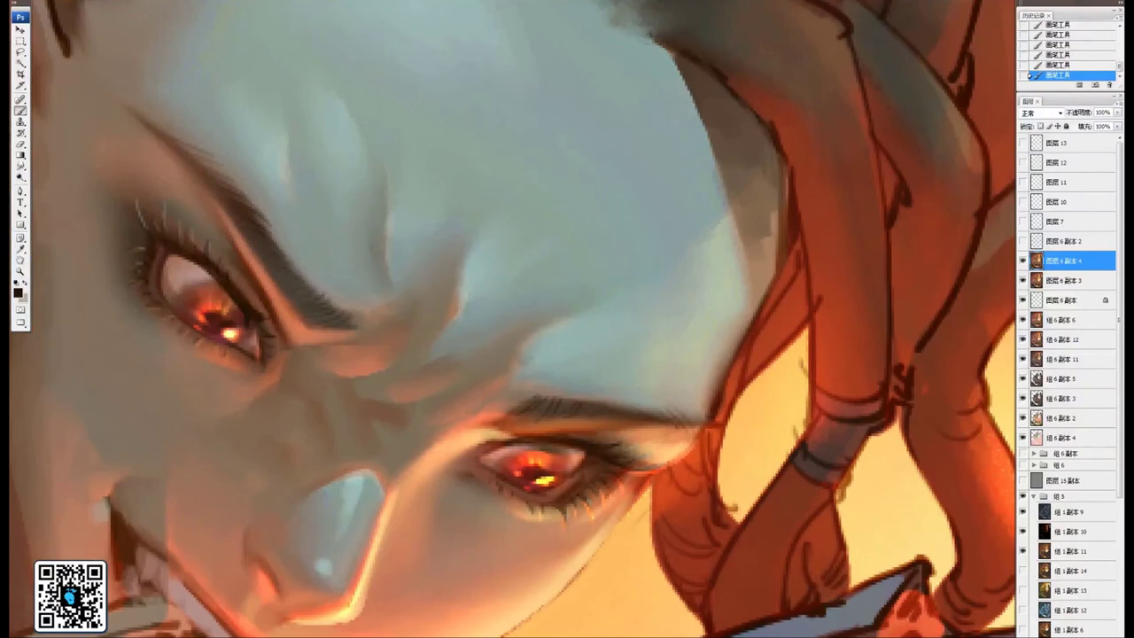
pyautogui.moveTo(454, 388); pyautogui.dragTo(573, 372)
pyautogui.moveTo(387, 274); pyautogui.dragTo(647, 400)
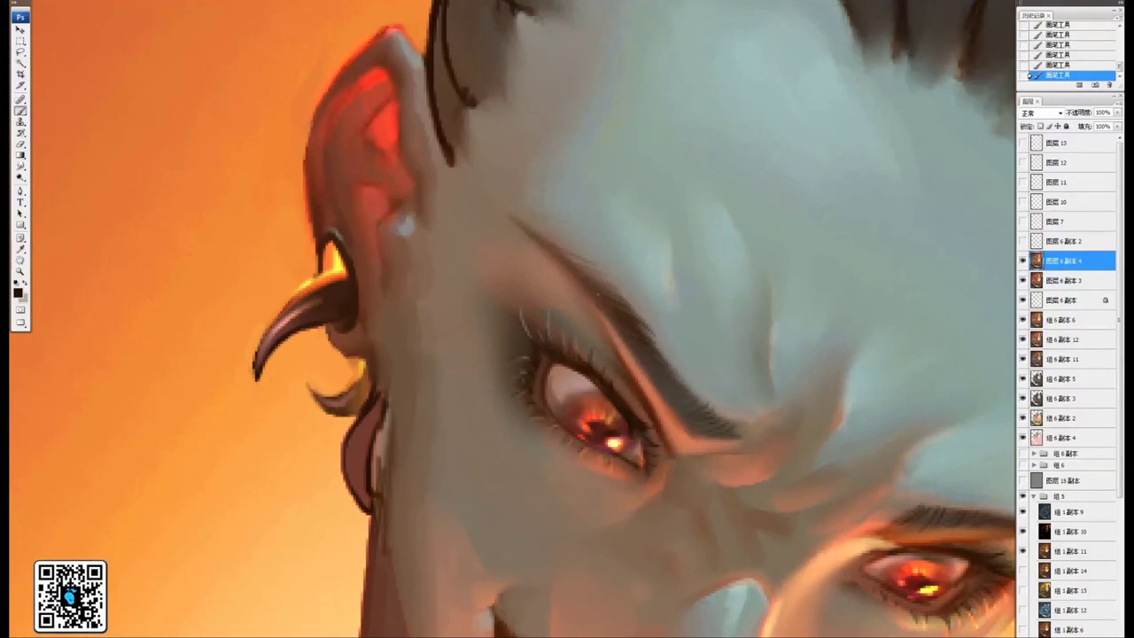
pyautogui.moveTo(960, 506); pyautogui.dragTo(610, 339)
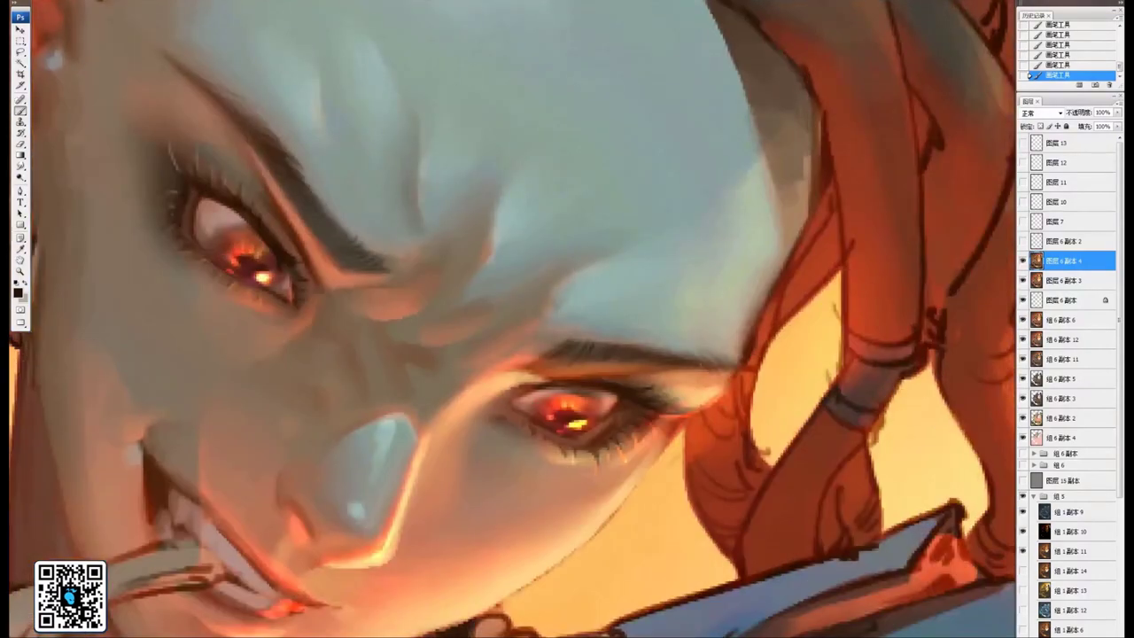
pyautogui.moveTo(674, 370); pyautogui.dragTo(734, 374)
pyautogui.moveTo(554, 382); pyautogui.dragTo(728, 313)
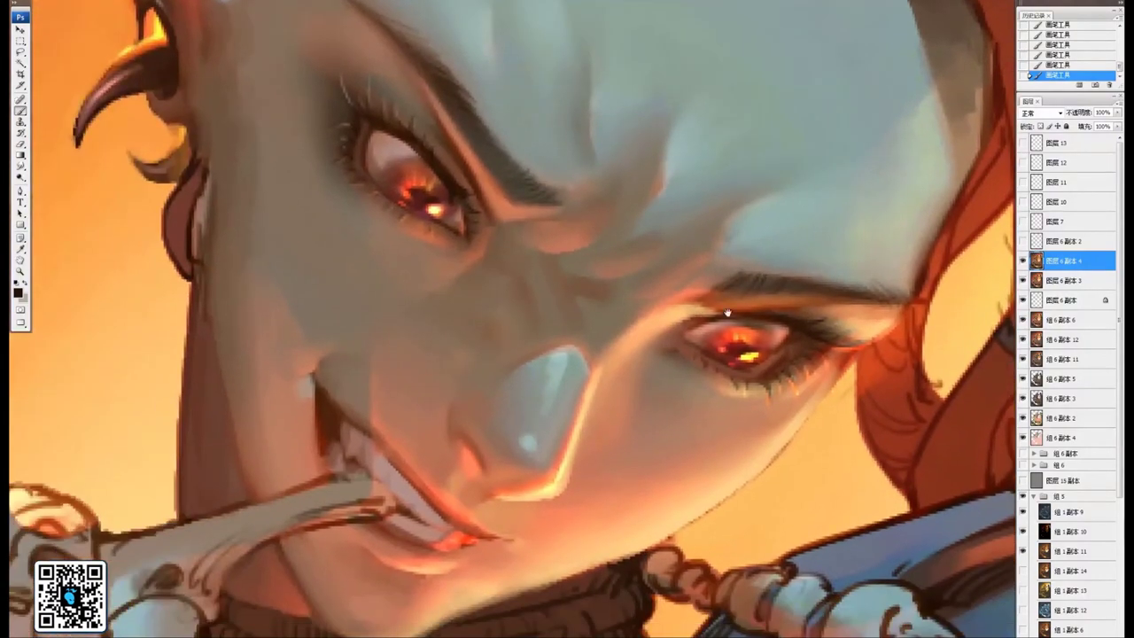
pyautogui.moveTo(788, 255); pyautogui.dragTo(727, 271)
pyautogui.hotkey('ctrl', '-')
pyautogui.moveTo(647, 329); pyautogui.dragTo(681, 367)
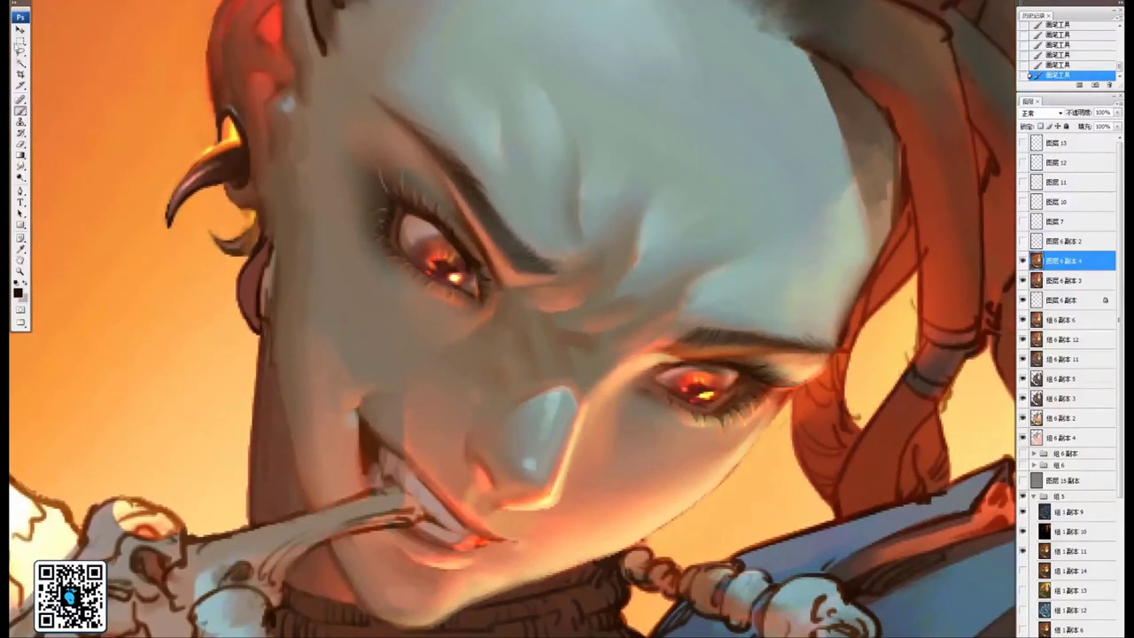
# Lasso the earring-side eye with its eyebrow and surrounding skin, and copy the selection to a new layer
pyautogui.click(20, 53)
pyautogui.moveTo(382, 214); pyautogui.dragTo(408, 242)
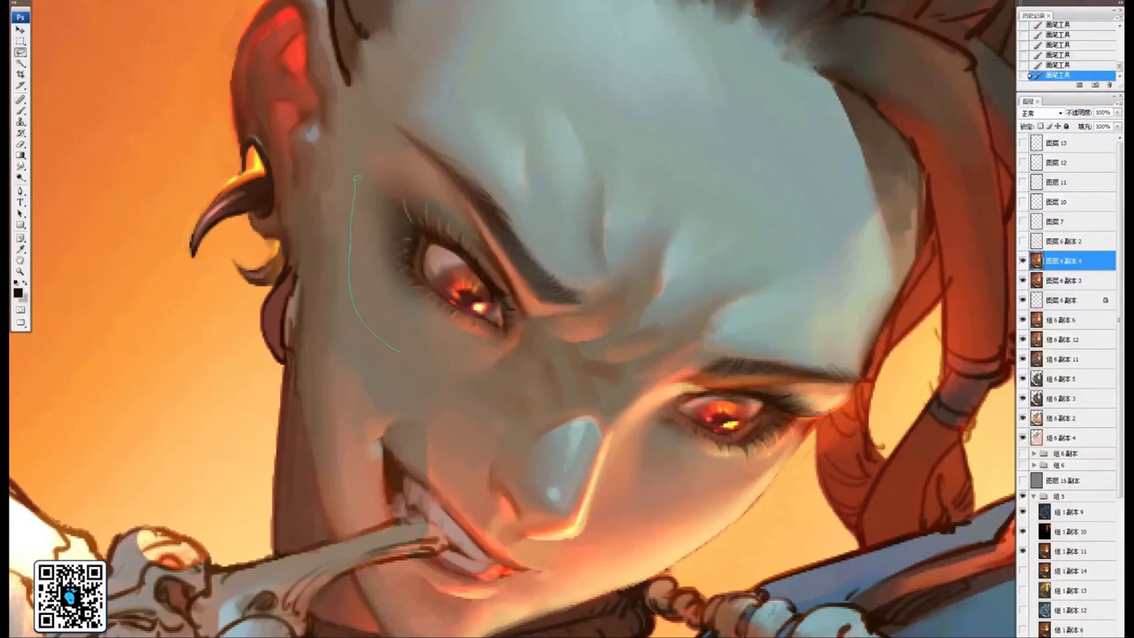
pyautogui.moveTo(357, 177)
pyautogui.mouseDown()
pyautogui.moveTo(378, 138)
pyautogui.moveTo(512, 126)
pyautogui.moveTo(611, 241)
pyautogui.moveTo(604, 312)
pyautogui.moveTo(528, 324)
pyautogui.moveTo(512, 350)
pyautogui.mouseUp()
pyautogui.moveTo(437, 381); pyautogui.dragTo(434, 380)
pyautogui.hotkey('ctrl', 'j')
pyautogui.press('v')
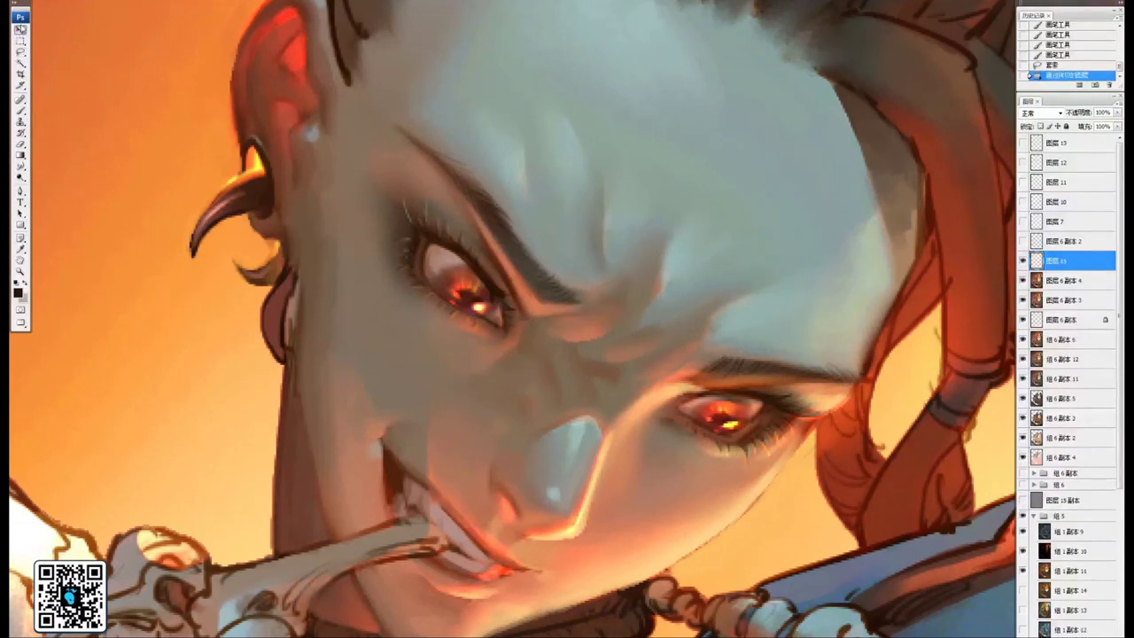
# Warp the copied eye patch down and toward the nose, and merge it into the face layer below
pyautogui.hotkey('ctrl', 't')
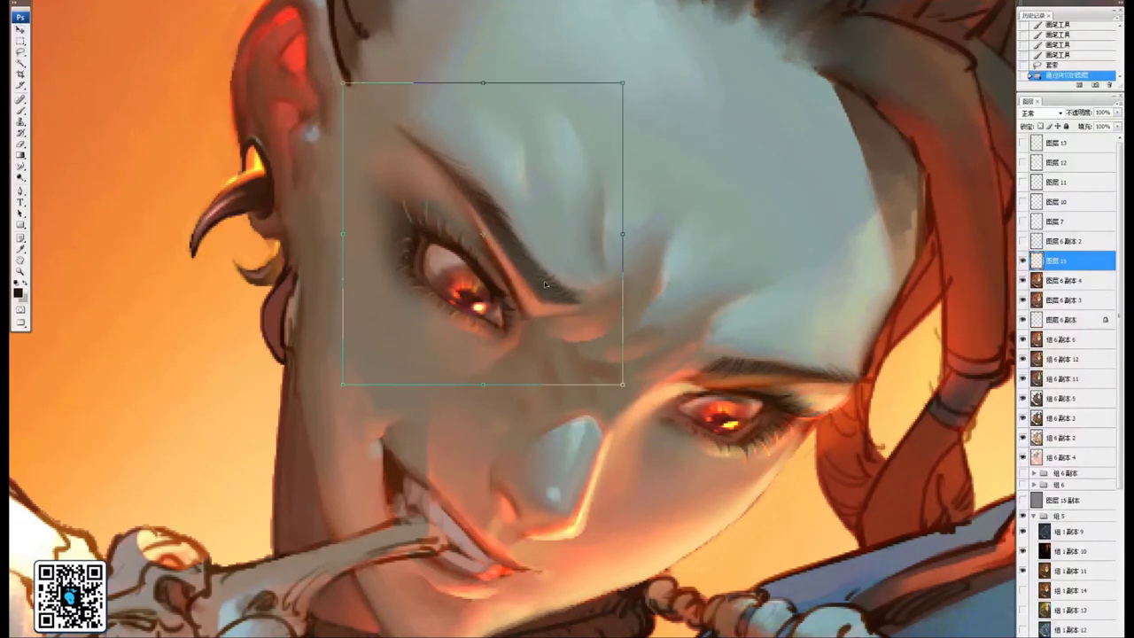
pyautogui.rightClick(545, 284)
pyautogui.click(573, 356)
pyautogui.moveTo(553, 358); pyautogui.dragTo(568, 373)
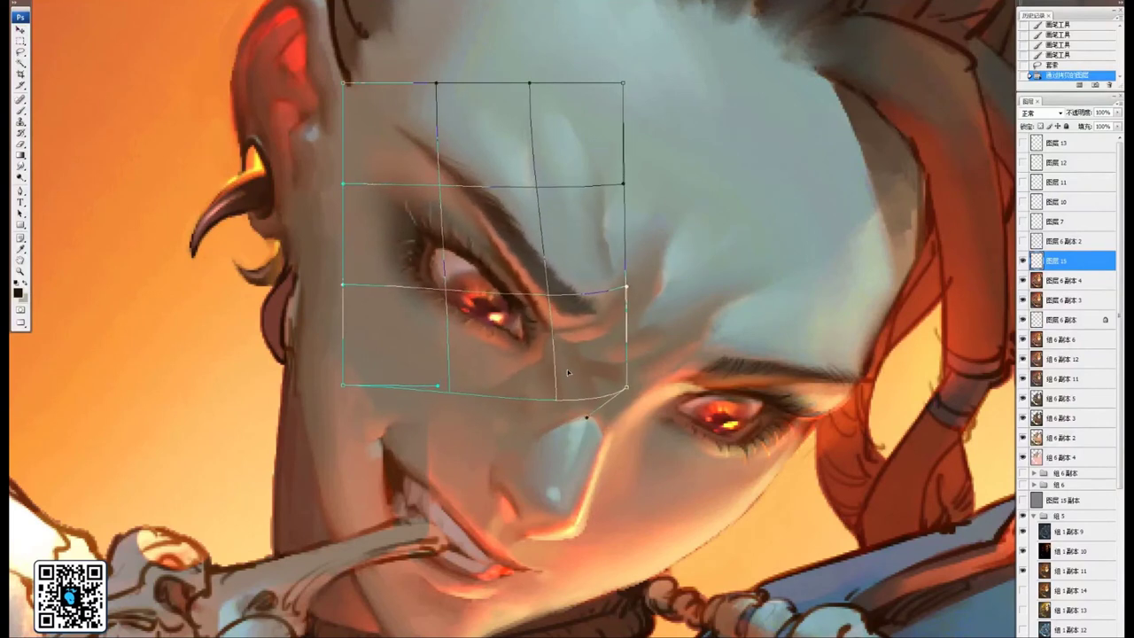
pyautogui.moveTo(361, 211); pyautogui.dragTo(364, 210)
pyautogui.press('Return')
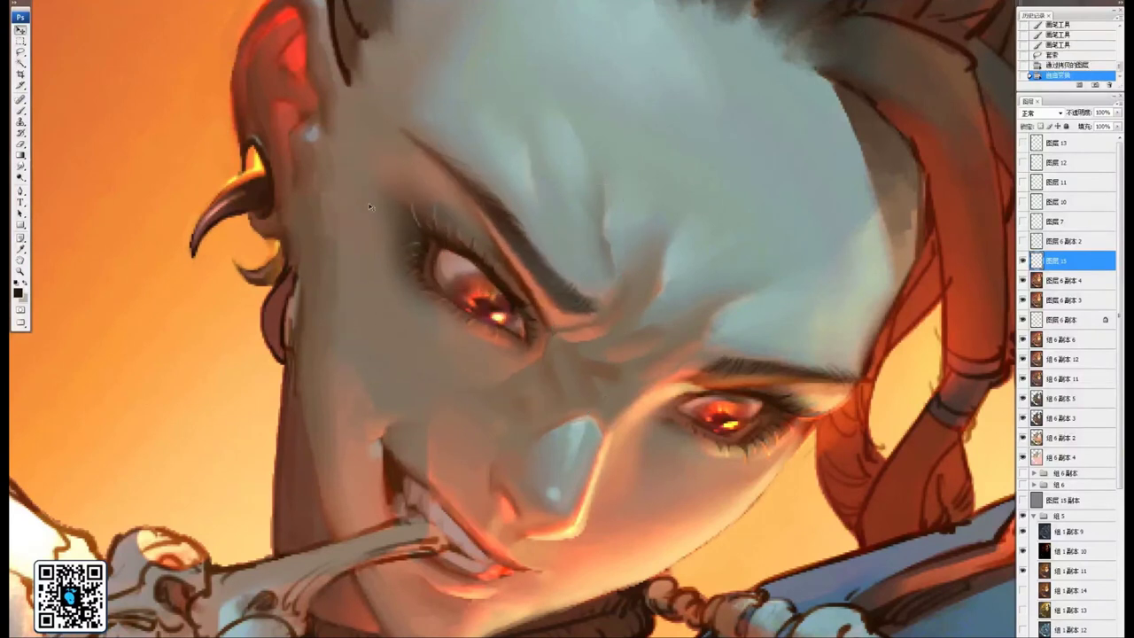
pyautogui.moveTo(667, 376); pyautogui.dragTo(616, 322)
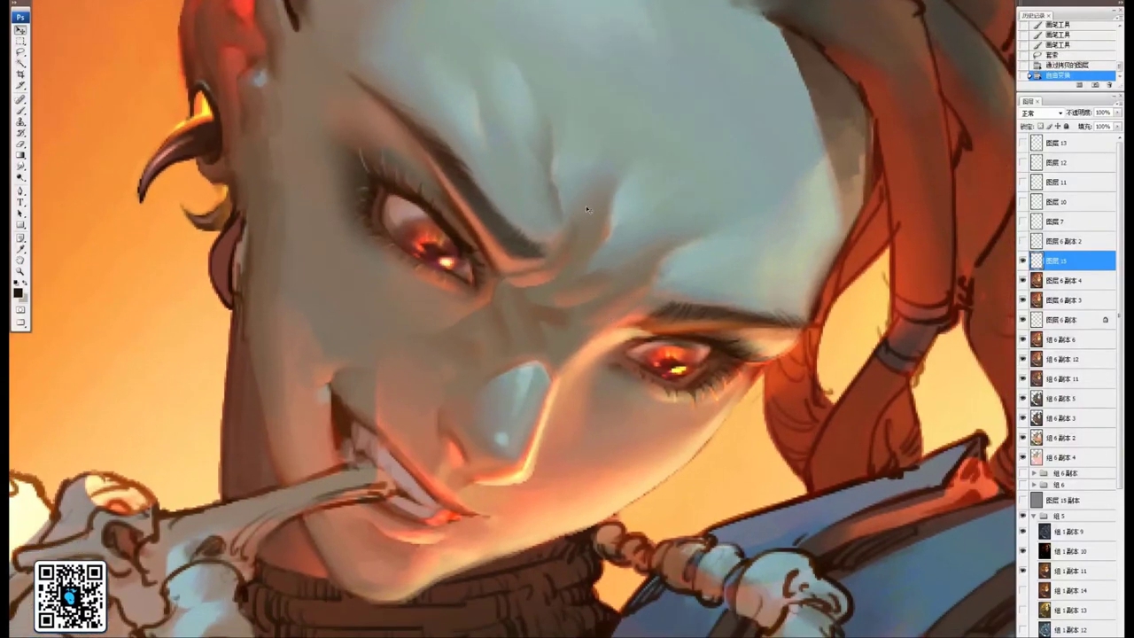
pyautogui.hotkey('ctrl', 'e')
pyautogui.moveTo(554, 382); pyautogui.dragTo(578, 389)
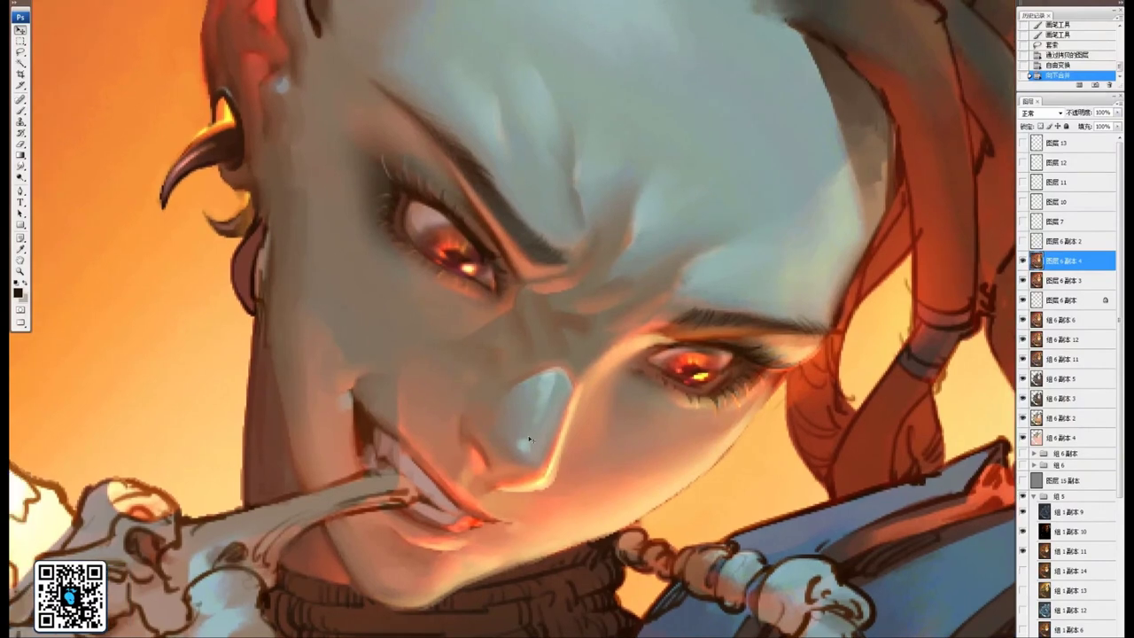
# Switch from the Move tool to the Brush and choose a textured brush preset for detailing the hair
pyautogui.hotkey('ctrl', '-')
pyautogui.moveTo(620, 260); pyautogui.dragTo(615, 347)
pyautogui.hotkey('ctrl', '-')
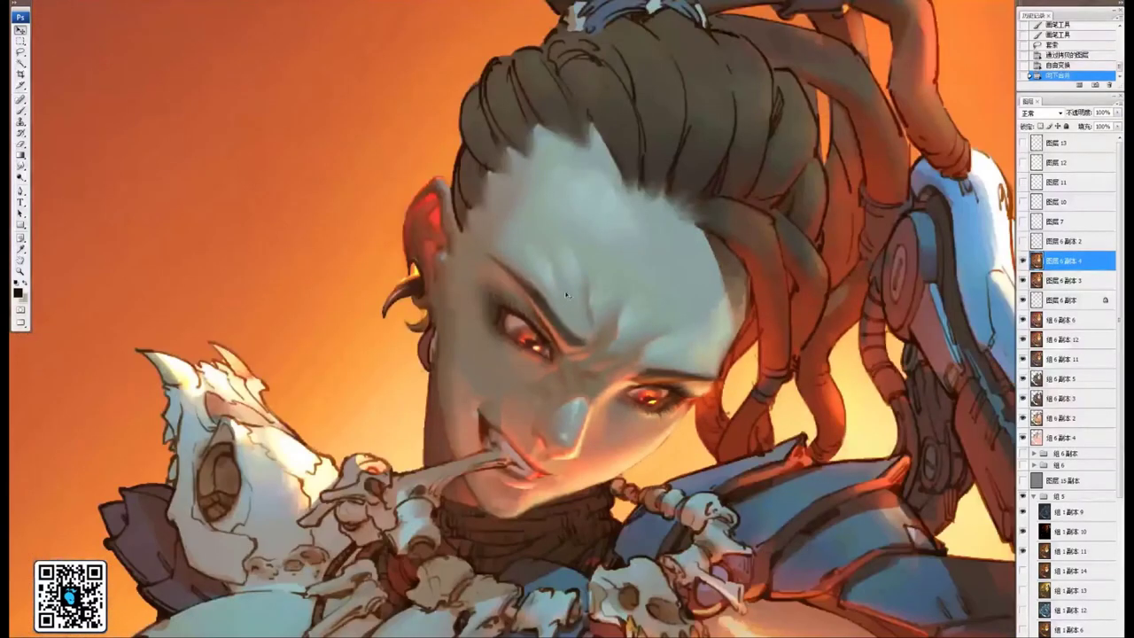
pyautogui.moveTo(635, 278)
pyautogui.mouseDown()
pyautogui.moveTo(618, 309)
pyautogui.moveTo(544, 366)
pyautogui.mouseUp()
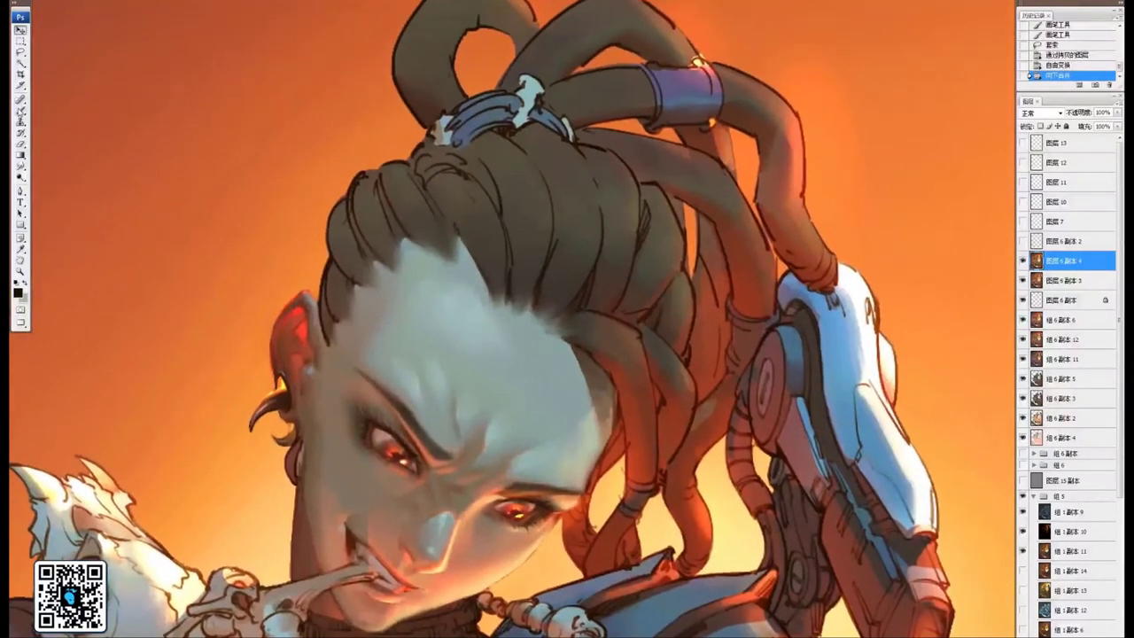
pyautogui.click(22, 112)
pyautogui.moveTo(541, 256); pyautogui.dragTo(616, 260)
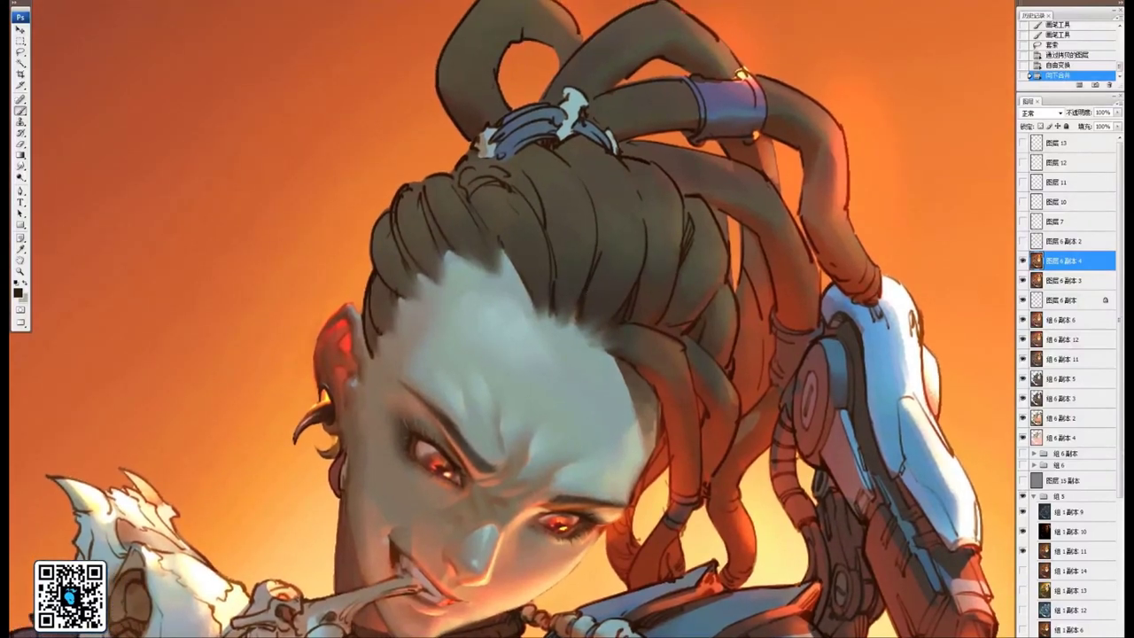
pyautogui.rightClick(587, 301)
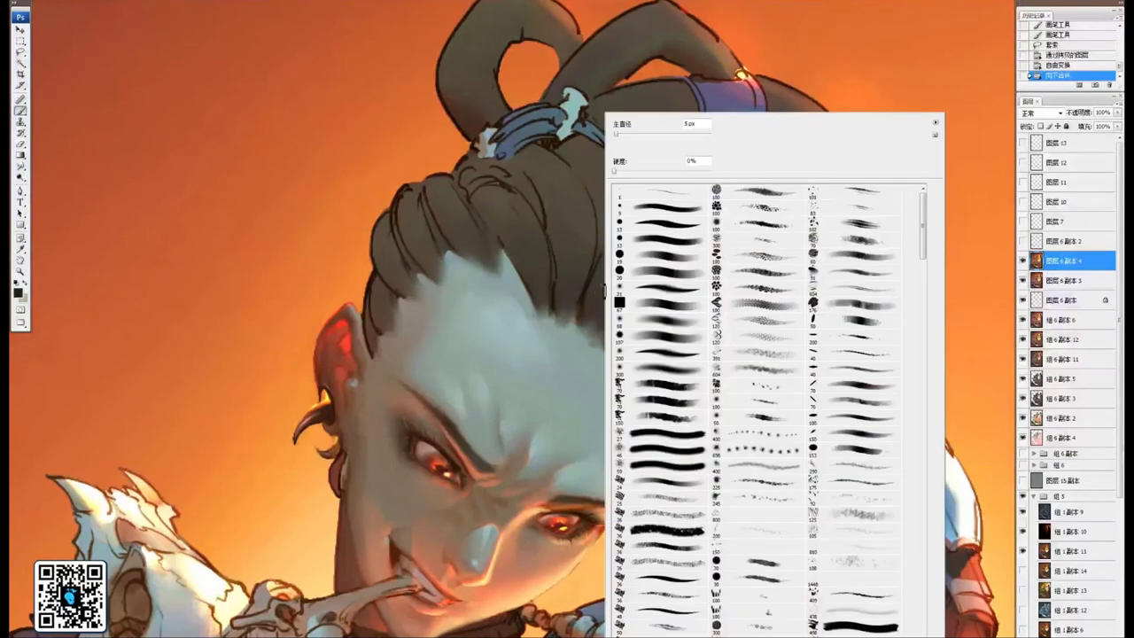
pyautogui.click(675, 388)
pyautogui.press('Return')
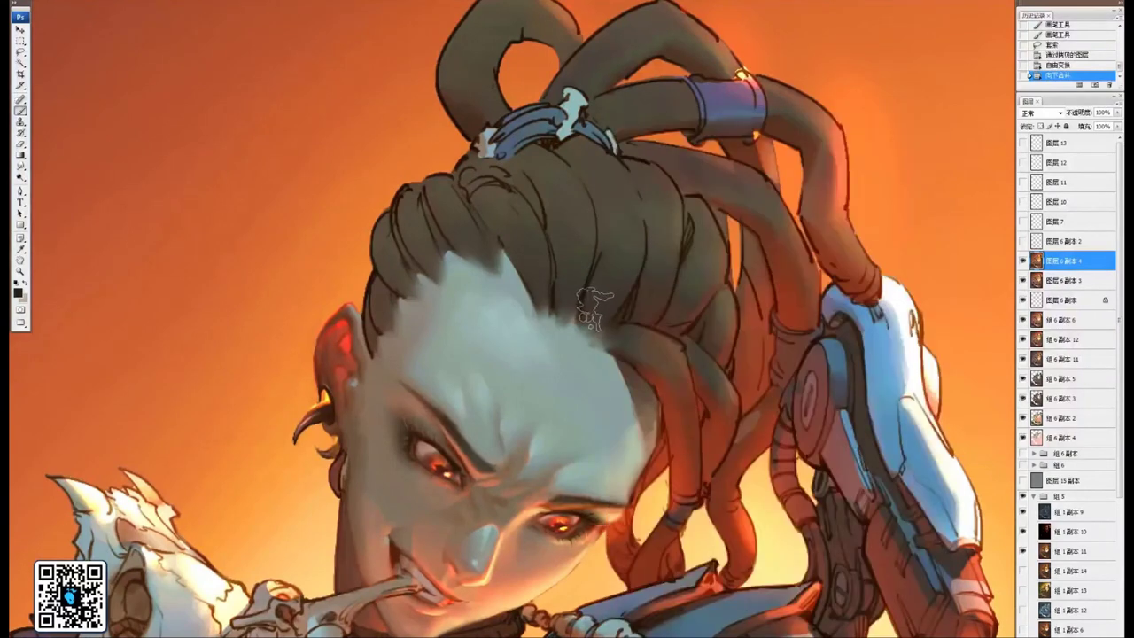
# Paint near-black contours and fine curved strands to form a braid down the middle of the scalp from the hair tie to the hairline
pyautogui.moveTo(591, 307); pyautogui.dragTo(585, 292)
pyautogui.moveTo(583, 300); pyautogui.dragTo(597, 223)
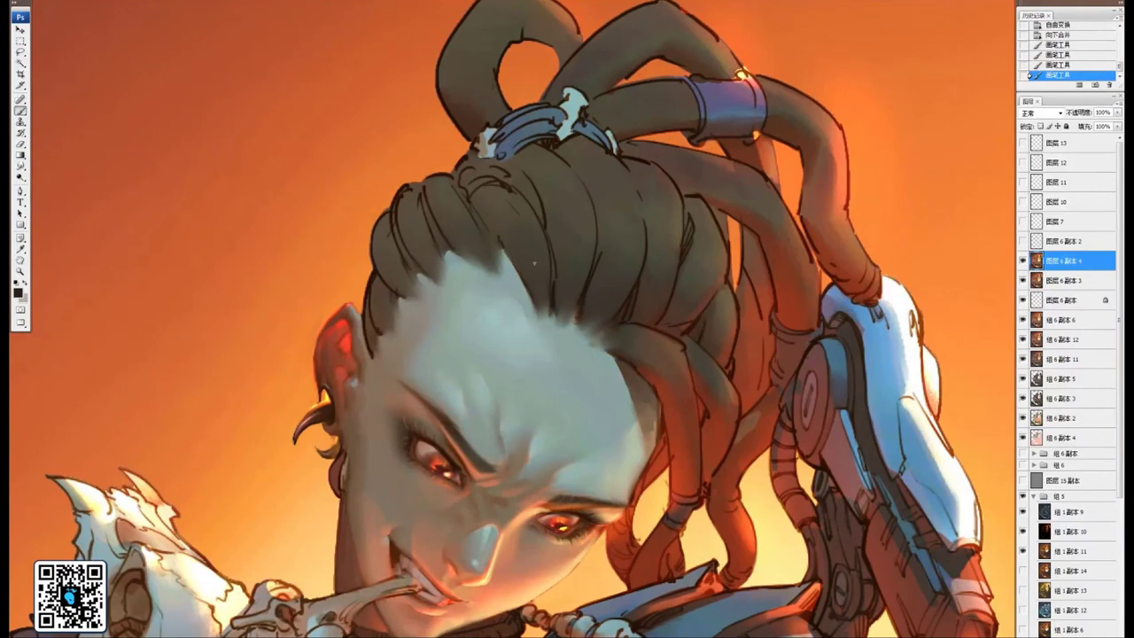
pyautogui.moveTo(600, 291)
pyautogui.mouseDown()
pyautogui.moveTo(582, 304)
pyautogui.moveTo(610, 285)
pyautogui.mouseUp()
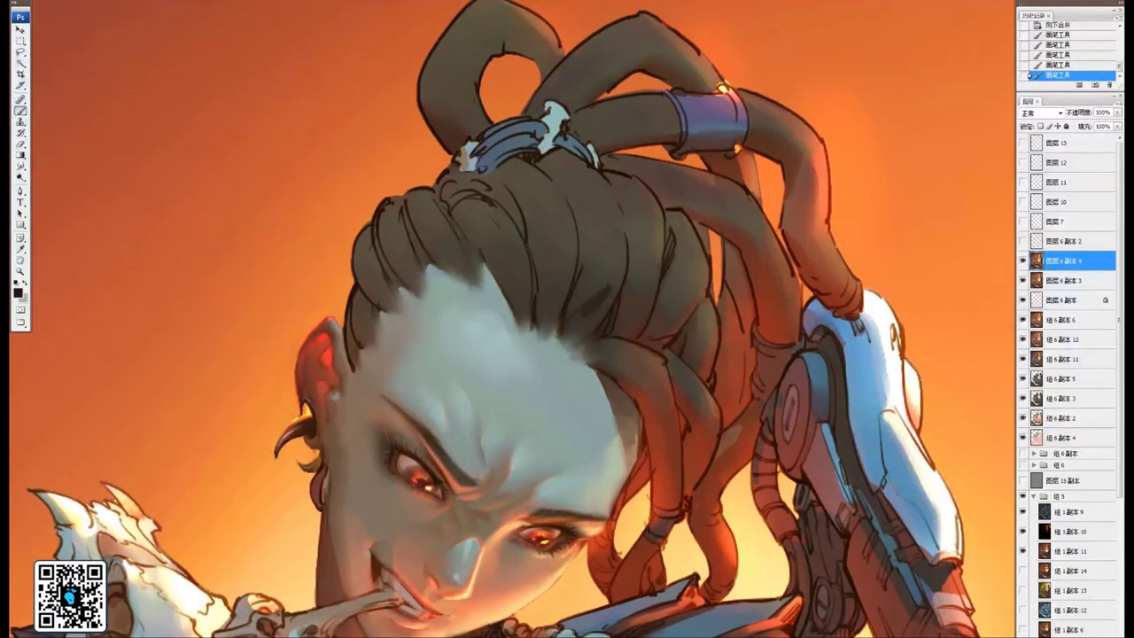
pyautogui.hotkey('ctrl', 'z')
pyautogui.moveTo(575, 318); pyautogui.dragTo(563, 335)
pyautogui.moveTo(576, 334); pyautogui.dragTo(561, 340)
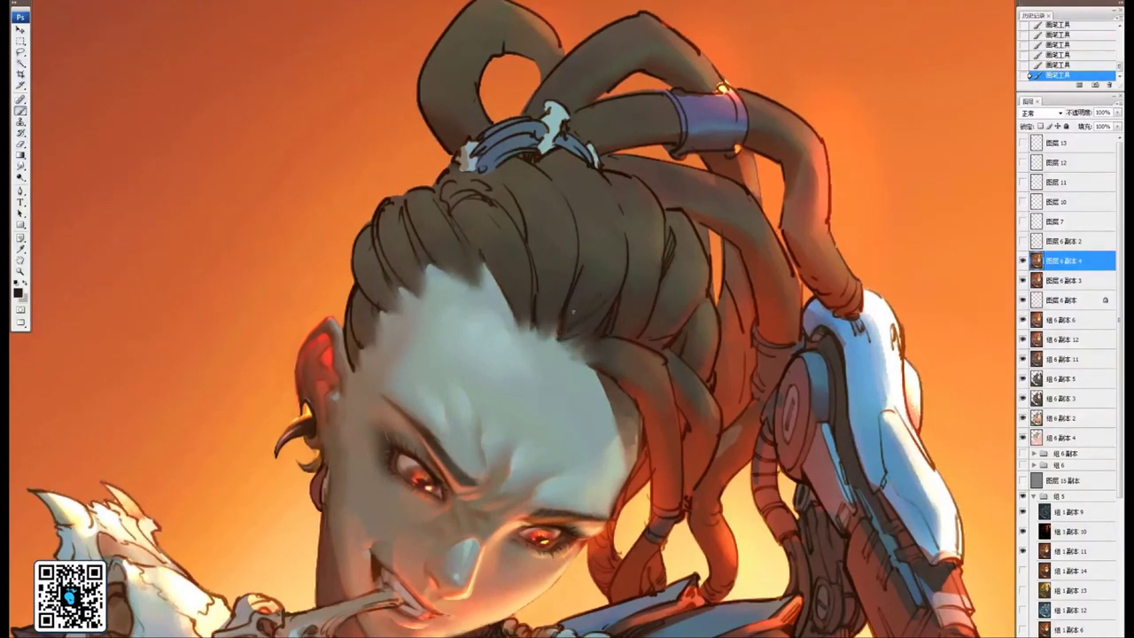
pyautogui.moveTo(591, 276); pyautogui.dragTo(621, 272)
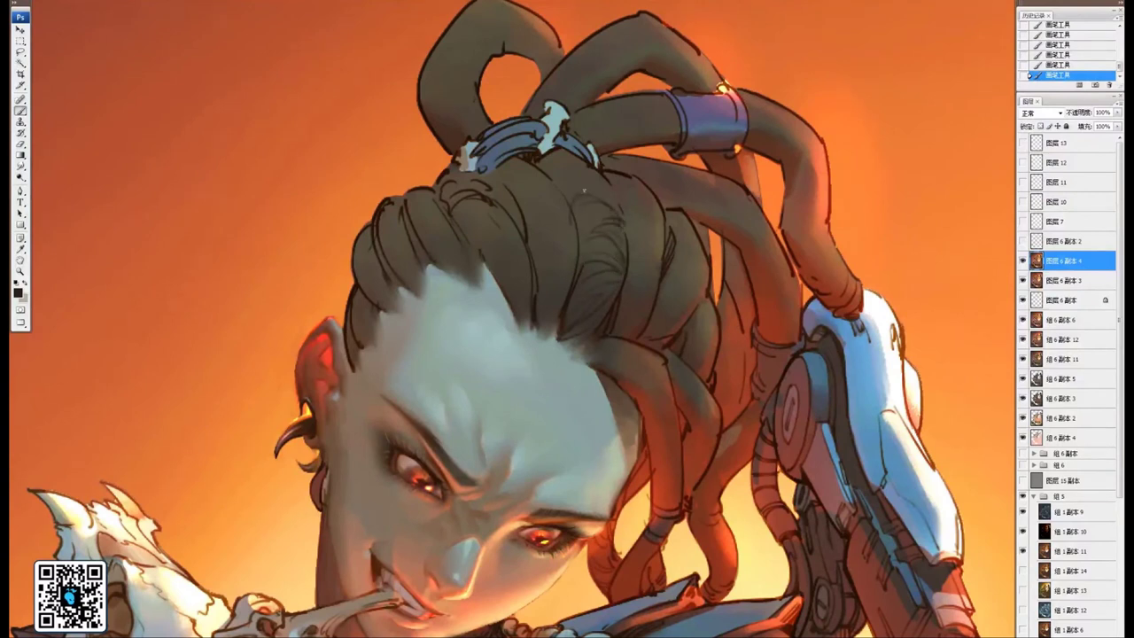
pyautogui.moveTo(556, 166)
pyautogui.mouseDown()
pyautogui.moveTo(555, 181)
pyautogui.moveTo(544, 167)
pyautogui.mouseUp()
pyautogui.moveTo(538, 299); pyautogui.dragTo(549, 354)
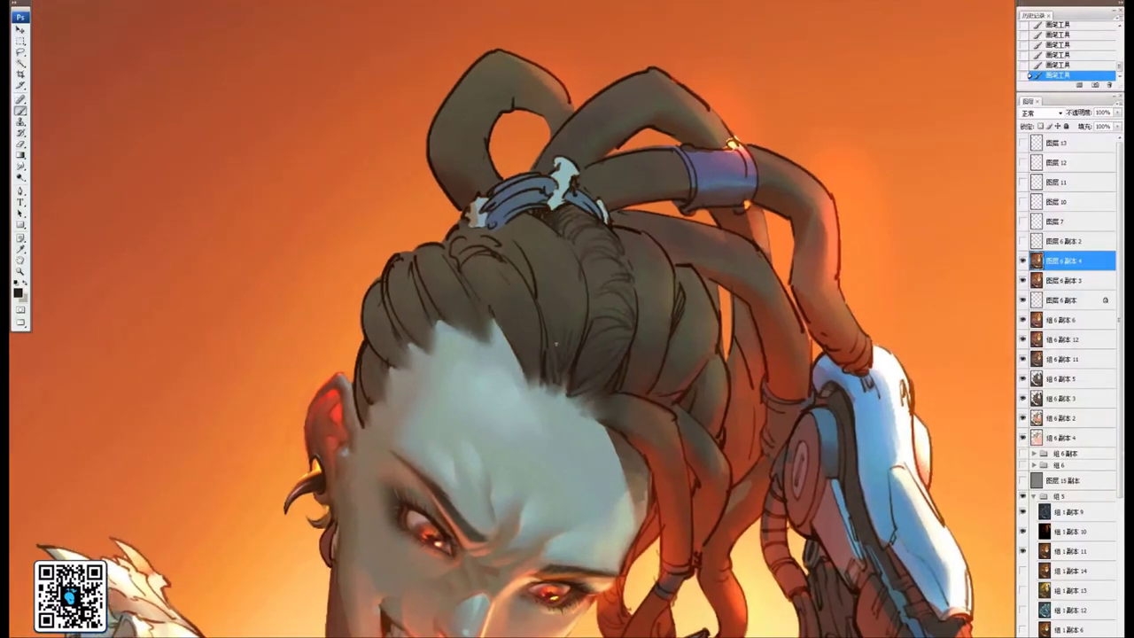
# Paint fine near-black strands to form a second braid on the earring side of the central one
pyautogui.moveTo(555, 300)
pyautogui.mouseDown()
pyautogui.moveTo(539, 256)
pyautogui.moveTo(578, 257)
pyautogui.mouseUp()
pyautogui.moveTo(535, 257)
pyautogui.mouseDown()
pyautogui.moveTo(570, 249)
pyautogui.moveTo(558, 235)
pyautogui.mouseUp()
pyautogui.moveTo(520, 239)
pyautogui.mouseDown()
pyautogui.moveTo(542, 221)
pyautogui.moveTo(519, 218)
pyautogui.moveTo(566, 260)
pyautogui.moveTo(565, 291)
pyautogui.mouseUp()
pyautogui.moveTo(551, 381)
pyautogui.mouseDown()
pyautogui.moveTo(581, 388)
pyautogui.moveTo(571, 356)
pyautogui.mouseUp()
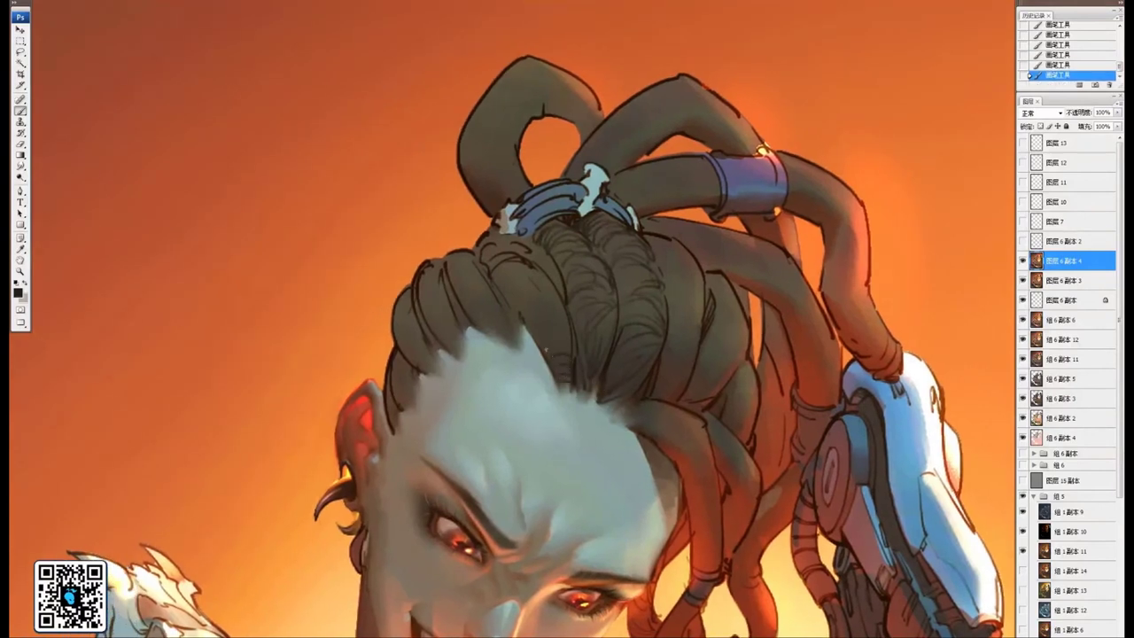
# Step back through the last five brush strokes and restore them to compare the braid before and after
pyautogui.hotkey('ctrl', 'alt', 'z')
pyautogui.hotkey('ctrl', 'alt', 'z')
pyautogui.hotkey('ctrl', 'alt', 'z')
pyautogui.hotkey('ctrl', 'alt', 'z')
pyautogui.hotkey('ctrl', 'alt', 'z')
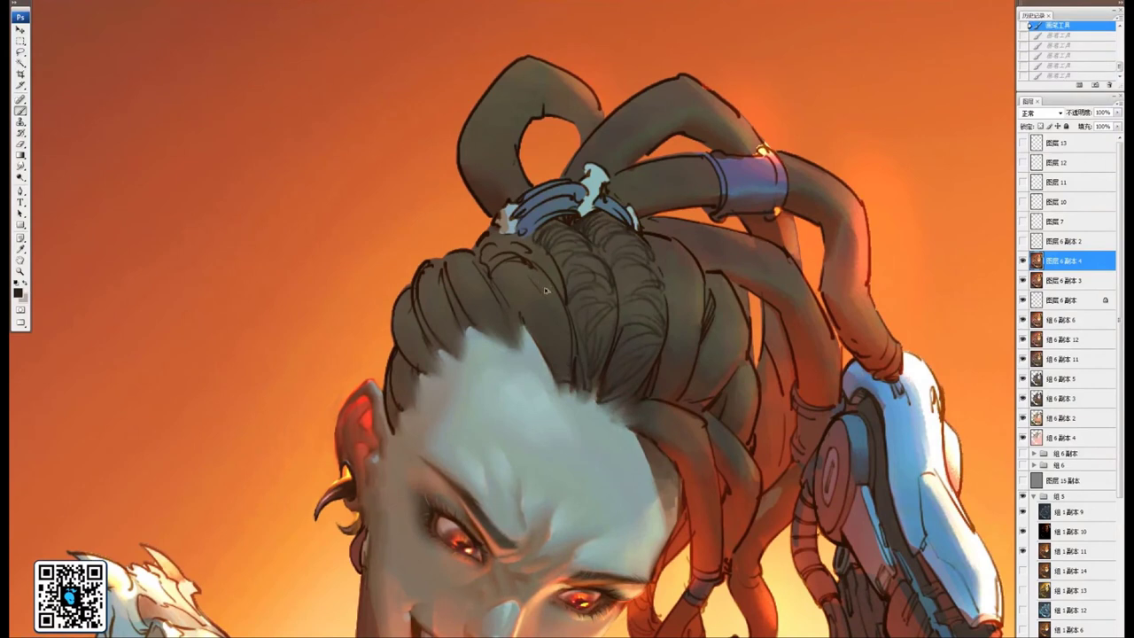
pyautogui.hotkey('ctrl', 'shift', 'z')
pyautogui.hotkey('ctrl', 'shift', 'z')
pyautogui.hotkey('ctrl', 'shift', 'z')
pyautogui.hotkey('ctrl', 'shift', 'z')
pyautogui.hotkey('ctrl', 'shift', 'z')
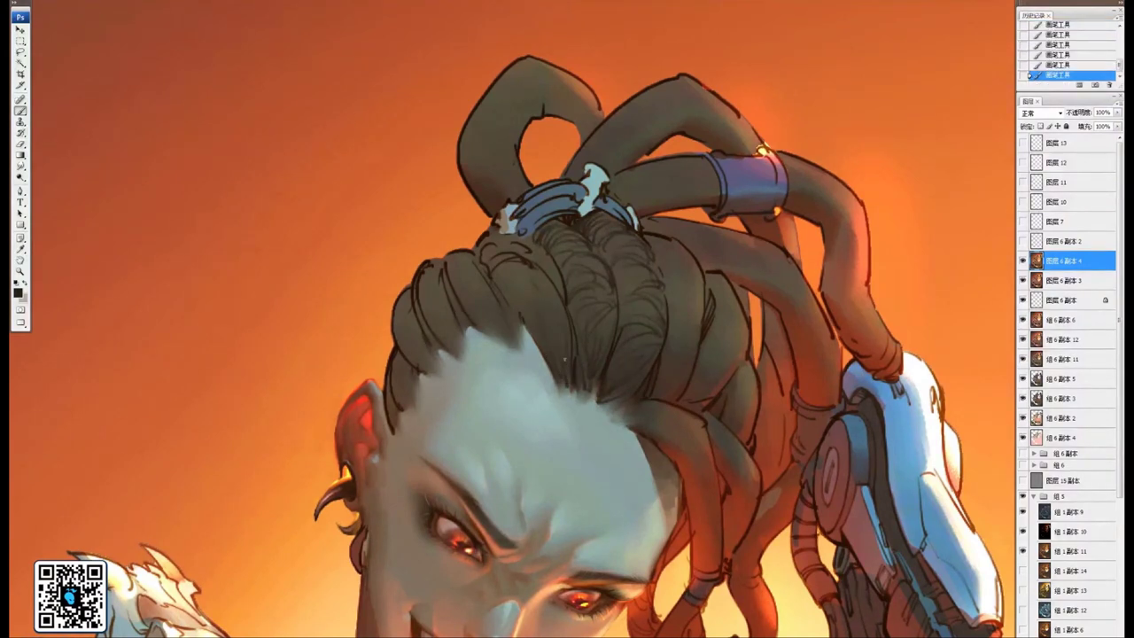
# Paint strands for a third braid toward the earring side and darken the gap between it and the second braid
pyautogui.moveTo(556, 317); pyautogui.dragTo(563, 344)
pyautogui.moveTo(523, 297)
pyautogui.mouseDown()
pyautogui.moveTo(551, 275)
pyautogui.moveTo(539, 275)
pyautogui.mouseUp()
pyautogui.moveTo(507, 267)
pyautogui.mouseDown()
pyautogui.moveTo(532, 266)
pyautogui.moveTo(498, 282)
pyautogui.moveTo(488, 271)
pyautogui.mouseUp()
pyautogui.moveTo(487, 252)
pyautogui.mouseDown()
pyautogui.moveTo(507, 257)
pyautogui.moveTo(479, 250)
pyautogui.moveTo(506, 246)
pyautogui.mouseUp()
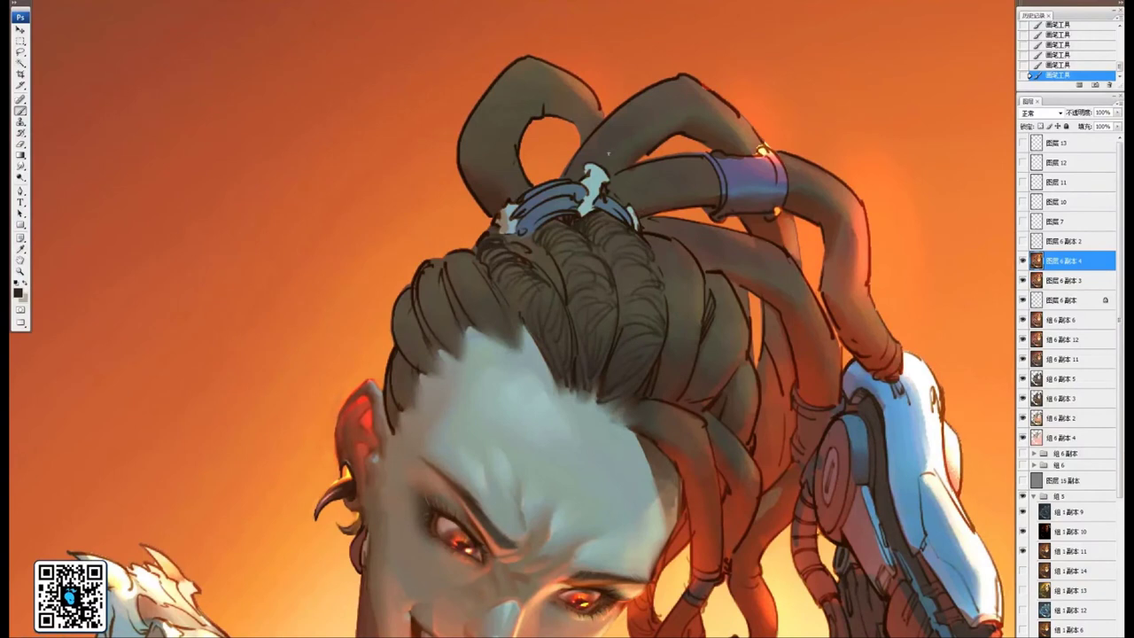
pyautogui.moveTo(523, 239); pyautogui.dragTo(562, 296)
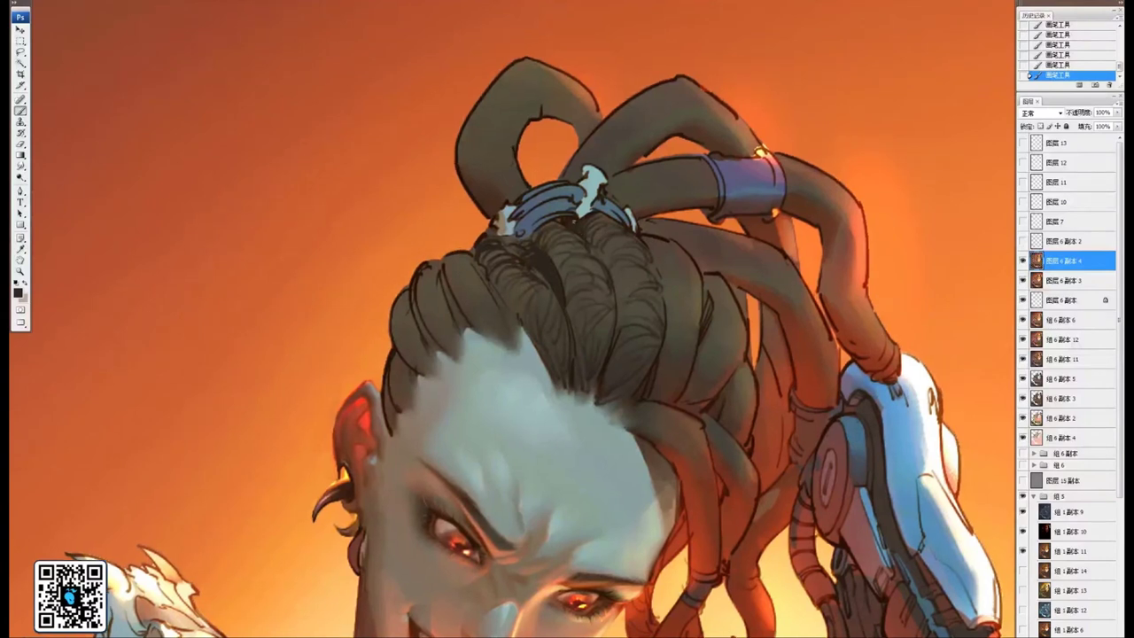
# Paint curved dark strands and deeper gaps on the two large braids on the far side of the head
pyautogui.moveTo(649, 257)
pyautogui.mouseDown()
pyautogui.moveTo(660, 232)
pyautogui.moveTo(685, 289)
pyautogui.moveTo(674, 280)
pyautogui.moveTo(681, 300)
pyautogui.moveTo(657, 290)
pyautogui.moveTo(667, 328)
pyautogui.mouseUp()
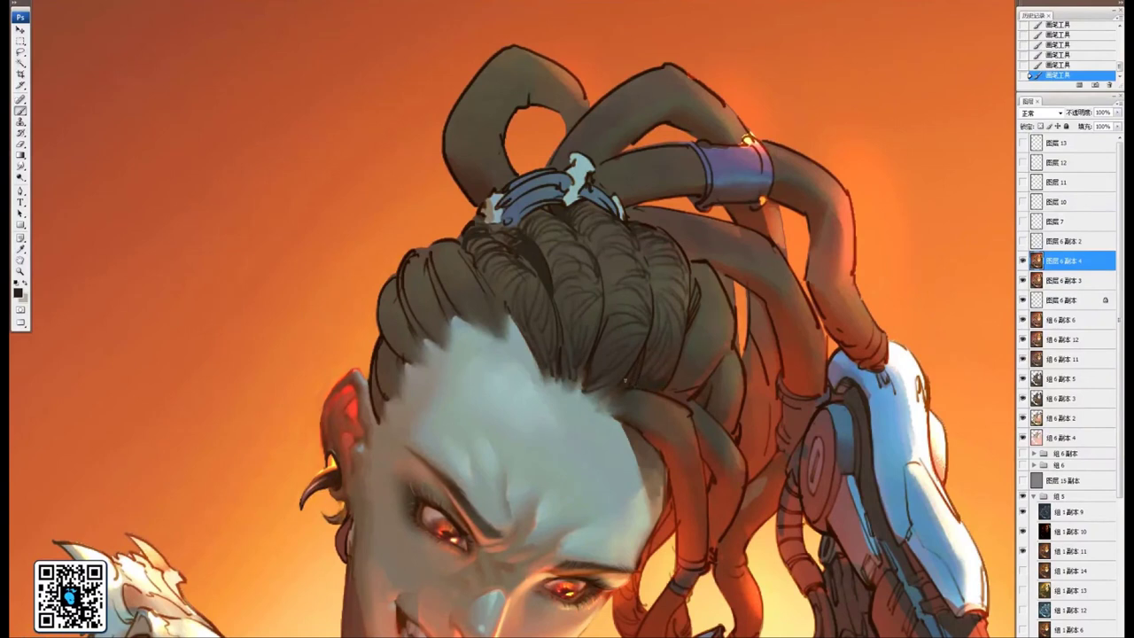
pyautogui.moveTo(661, 311)
pyautogui.mouseDown()
pyautogui.moveTo(673, 321)
pyautogui.moveTo(658, 321)
pyautogui.mouseUp()
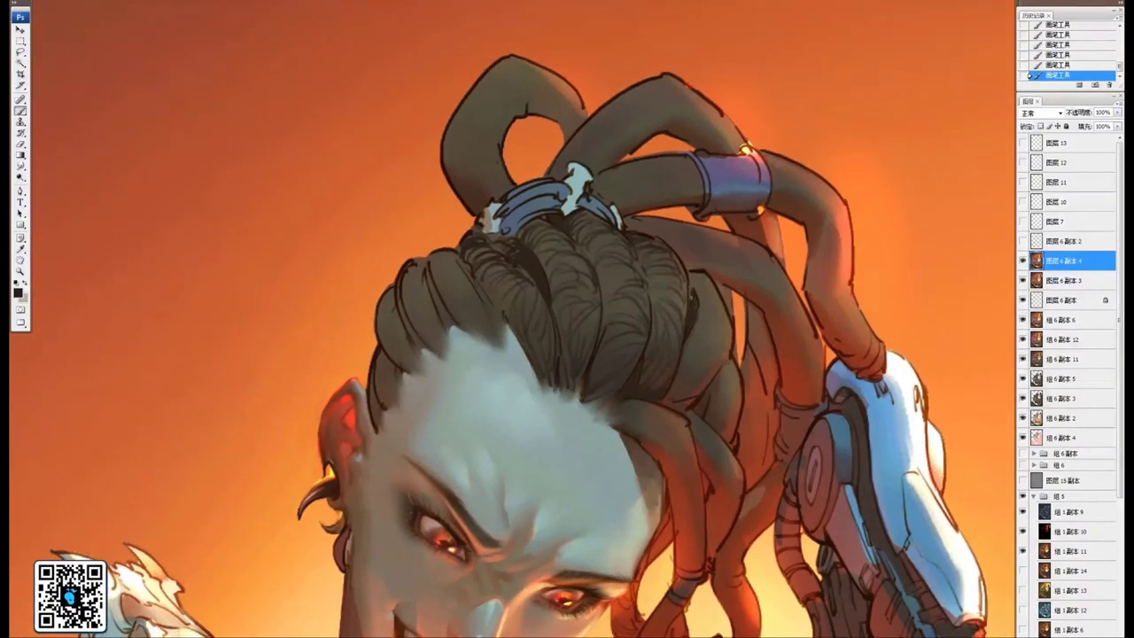
pyautogui.scroll(-2, 700, 282)
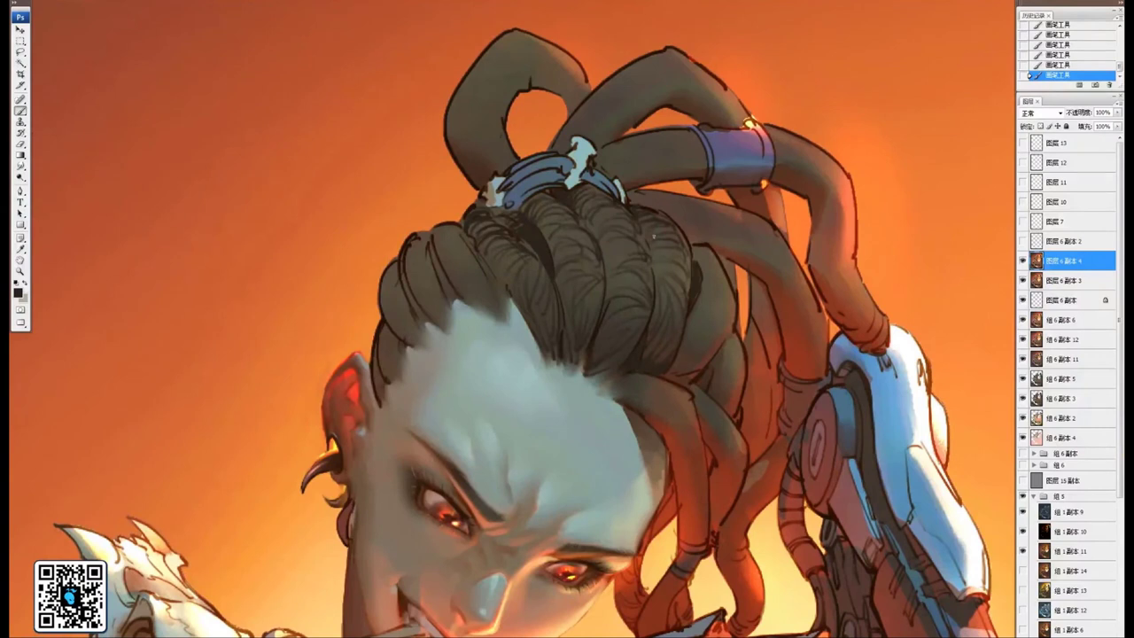
pyautogui.moveTo(658, 337); pyautogui.dragTo(628, 299)
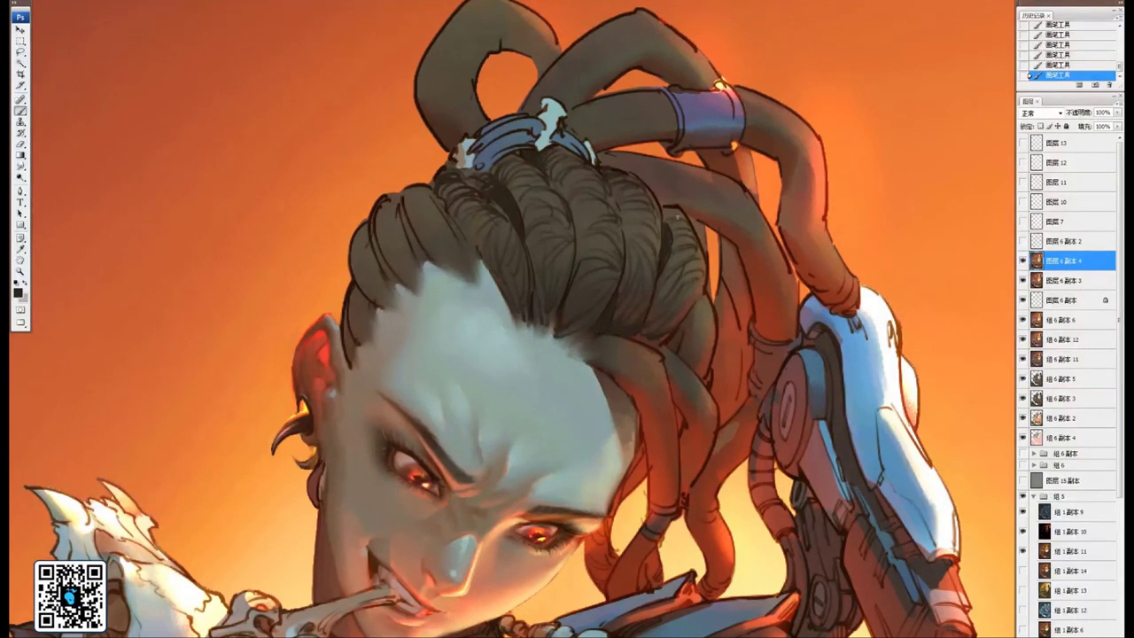
pyautogui.scroll(-1, 691, 321)
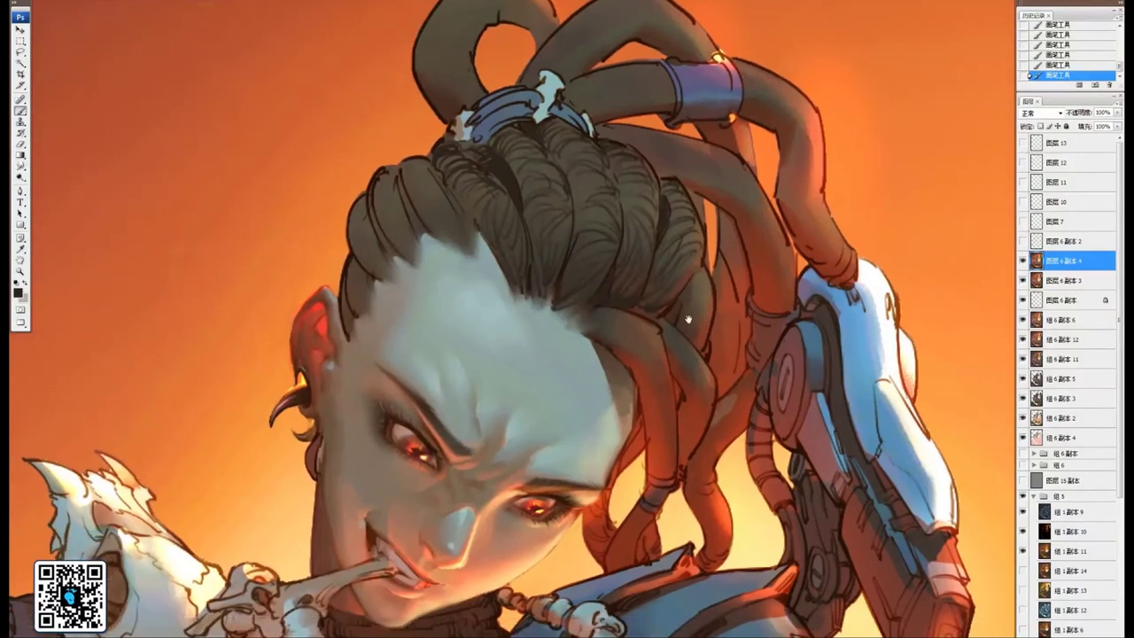
# Paint short curved strands on the small rear braid beside the hanging dreadlocks
pyautogui.moveTo(696, 309); pyautogui.dragTo(711, 293)
pyautogui.moveTo(692, 295); pyautogui.dragTo(710, 280)
pyautogui.moveTo(699, 286); pyautogui.dragTo(711, 272)
pyautogui.moveTo(703, 288); pyautogui.dragTo(711, 274)
# Paint fine dark strands to turn the hair above the earring-side temple into tight braids
pyautogui.moveTo(704, 323); pyautogui.dragTo(900, 427)
pyautogui.moveTo(607, 270)
pyautogui.mouseDown()
pyautogui.moveTo(622, 328)
pyautogui.moveTo(603, 294)
pyautogui.moveTo(610, 347)
pyautogui.moveTo(615, 337)
pyautogui.mouseUp()
pyautogui.moveTo(590, 301); pyautogui.dragTo(599, 310)
pyautogui.moveTo(585, 307); pyautogui.dragTo(600, 320)
pyautogui.moveTo(588, 316)
pyautogui.mouseDown()
pyautogui.moveTo(603, 319)
pyautogui.moveTo(609, 357)
pyautogui.moveTo(640, 343)
pyautogui.moveTo(612, 356)
pyautogui.moveTo(610, 391)
pyautogui.mouseUp()
pyautogui.moveTo(936, 323); pyautogui.dragTo(714, 309)
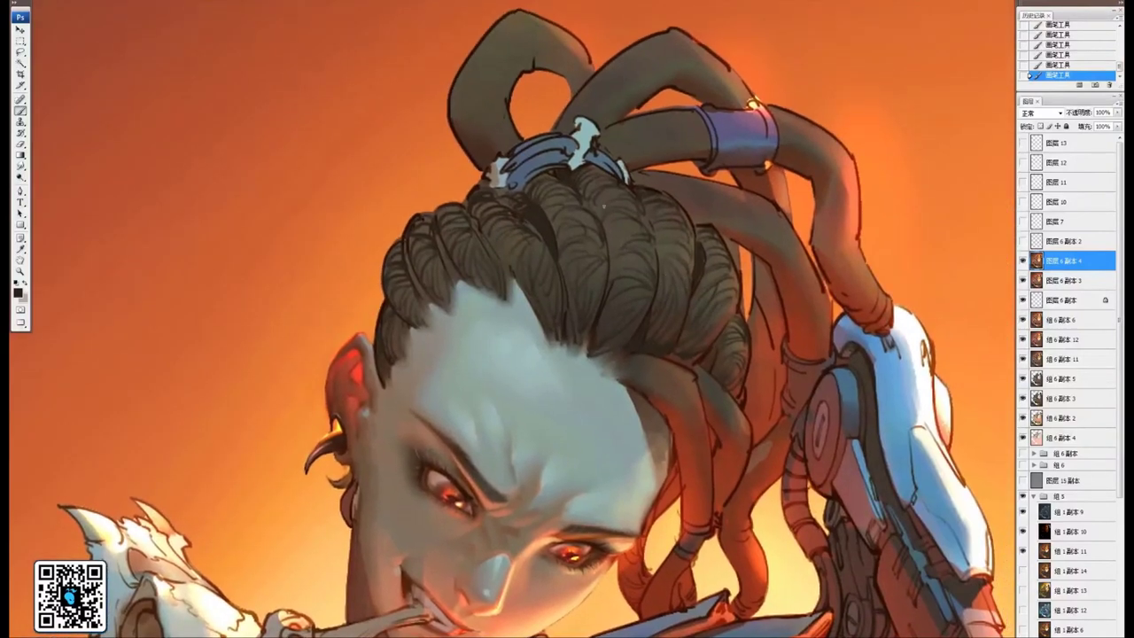
# Sample a dark hair colour and paint strands and wrapping lines down the front dreadlock hanging beside the forehead
pyautogui.moveTo(602, 206)
pyautogui.mouseDown()
pyautogui.moveTo(634, 240)
pyautogui.moveTo(617, 232)
pyautogui.moveTo(642, 229)
pyautogui.moveTo(648, 253)
pyautogui.moveTo(637, 250)
pyautogui.moveTo(663, 282)
pyautogui.moveTo(684, 254)
pyautogui.mouseUp()
pyautogui.keyDown('alt'); pyautogui.click(661, 284); pyautogui.keyUp('alt')
pyautogui.moveTo(705, 337)
pyautogui.mouseDown()
pyautogui.moveTo(630, 186)
pyautogui.moveTo(588, 262)
pyautogui.moveTo(606, 293)
pyautogui.moveTo(576, 310)
pyautogui.mouseUp()
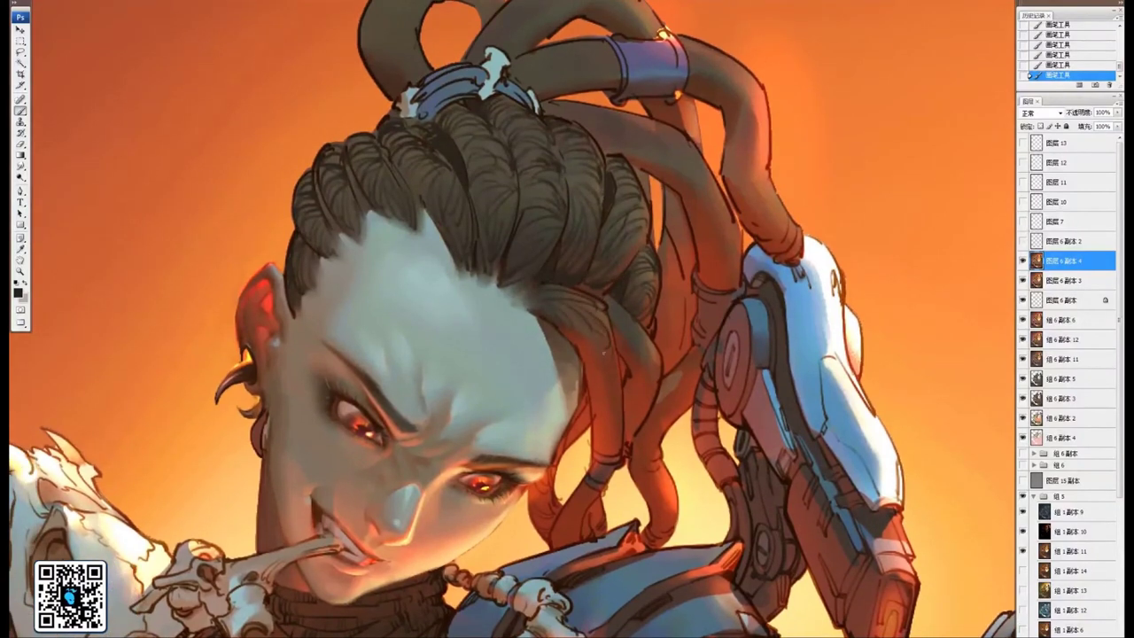
pyautogui.moveTo(601, 343); pyautogui.dragTo(611, 370)
pyautogui.moveTo(627, 446); pyautogui.dragTo(633, 415)
pyautogui.moveTo(607, 351)
pyautogui.mouseDown()
pyautogui.moveTo(626, 407)
pyautogui.moveTo(612, 423)
pyautogui.mouseUp()
pyautogui.moveTo(600, 418); pyautogui.dragTo(619, 422)
pyautogui.moveTo(616, 365)
pyautogui.mouseDown()
pyautogui.moveTo(632, 385)
pyautogui.moveTo(622, 355)
pyautogui.mouseUp()
pyautogui.moveTo(608, 353); pyautogui.dragTo(619, 346)
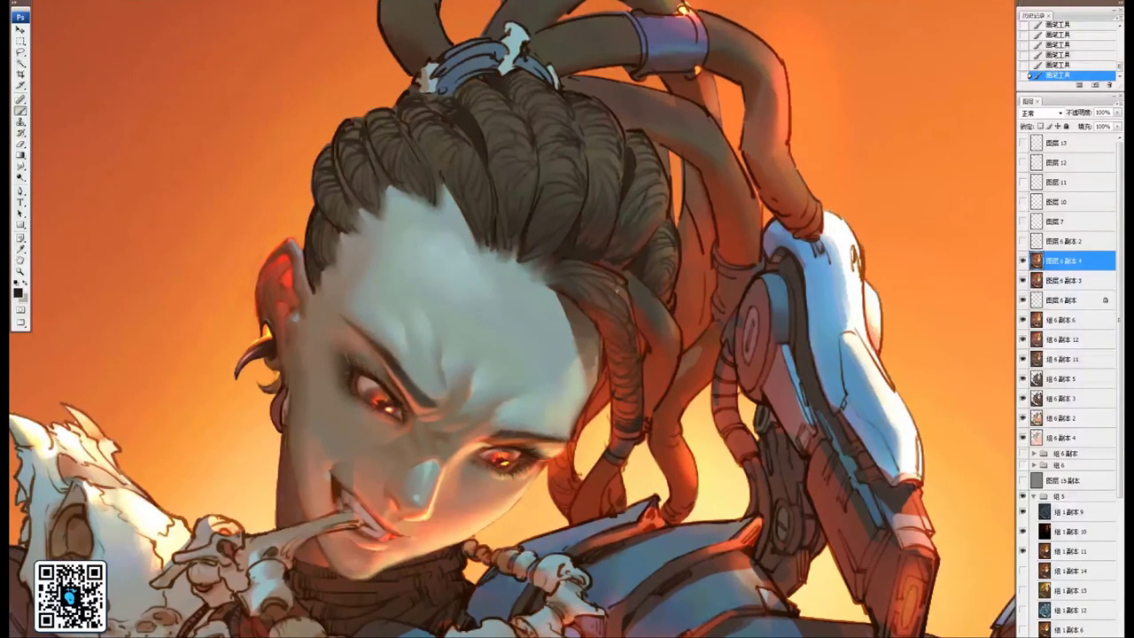
# Paint wrapping strand lines on the second hanging dreadlock and on the lower lock beside the cheek
pyautogui.moveTo(624, 291)
pyautogui.mouseDown()
pyautogui.moveTo(628, 308)
pyautogui.moveTo(639, 301)
pyautogui.moveTo(628, 285)
pyautogui.mouseUp()
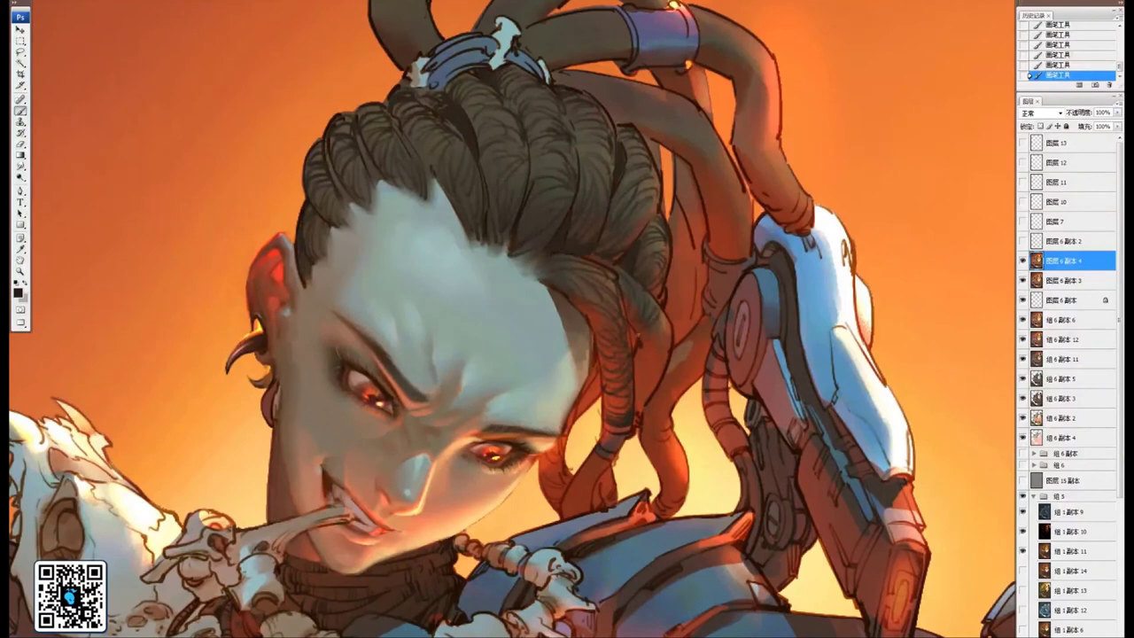
pyautogui.moveTo(659, 339)
pyautogui.mouseDown()
pyautogui.moveTo(652, 303)
pyautogui.moveTo(657, 321)
pyautogui.moveTo(632, 372)
pyautogui.mouseUp()
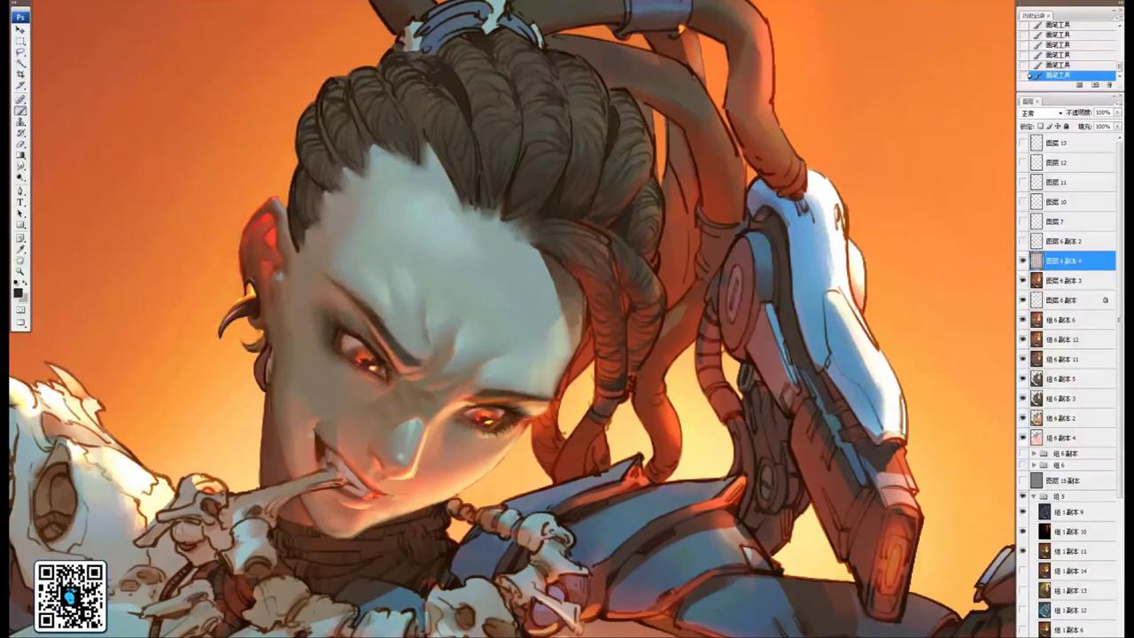
pyautogui.moveTo(603, 413)
pyautogui.mouseDown()
pyautogui.moveTo(642, 364)
pyautogui.moveTo(634, 383)
pyautogui.mouseUp()
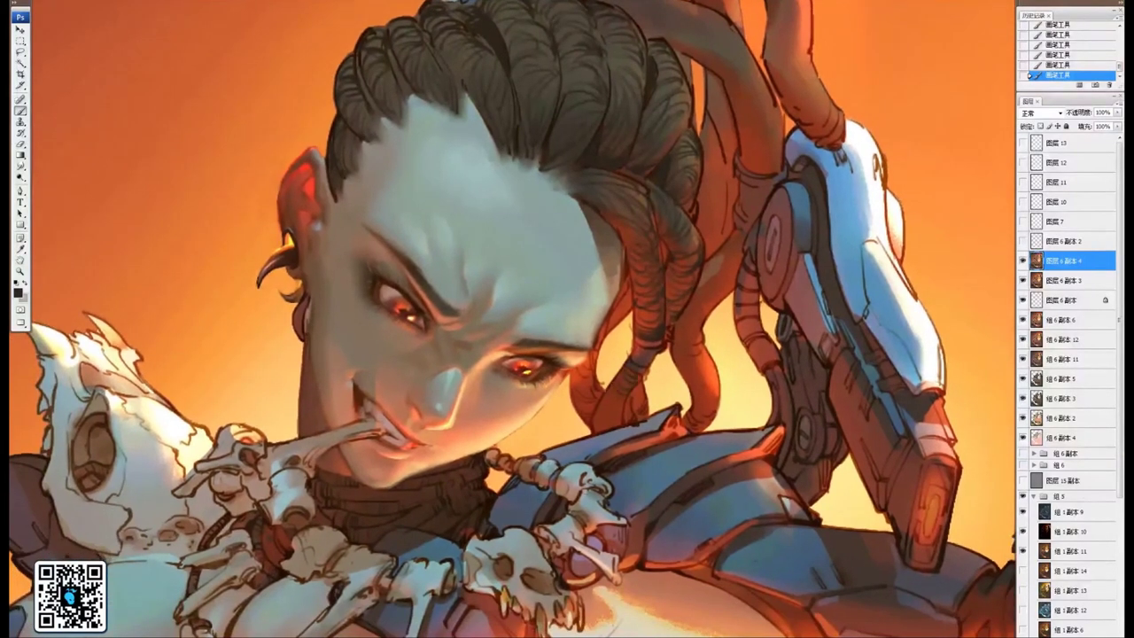
pyautogui.moveTo(593, 415); pyautogui.dragTo(623, 427)
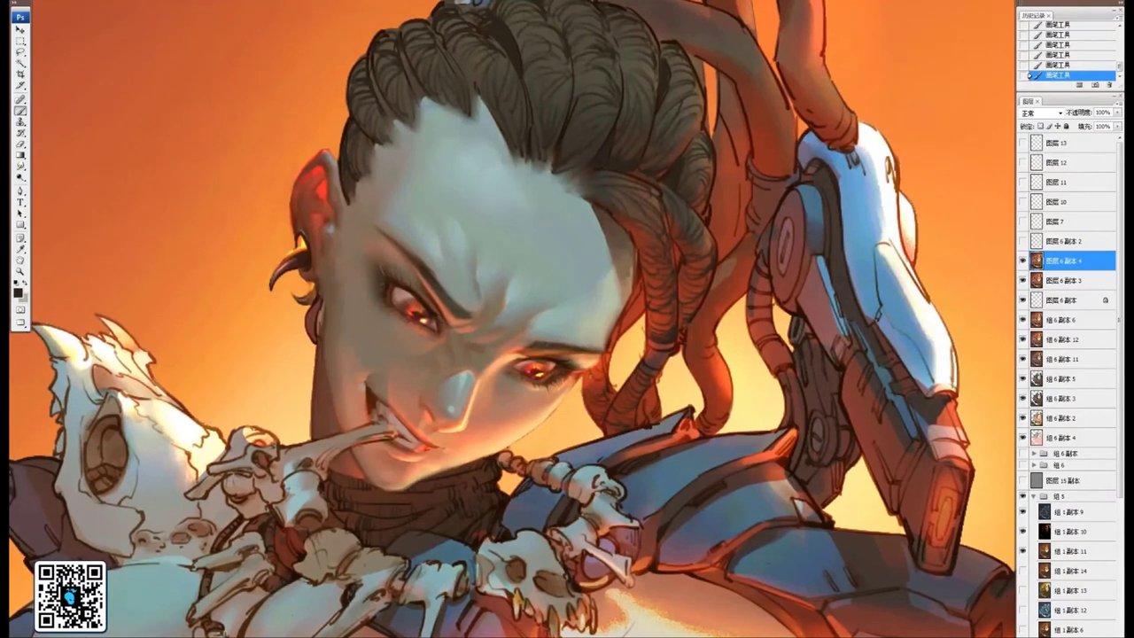
# Paint dark red wrapping lines along the rear hanging dreadlock between the face and the mechanical arm
pyautogui.moveTo(630, 329); pyautogui.dragTo(544, 324)
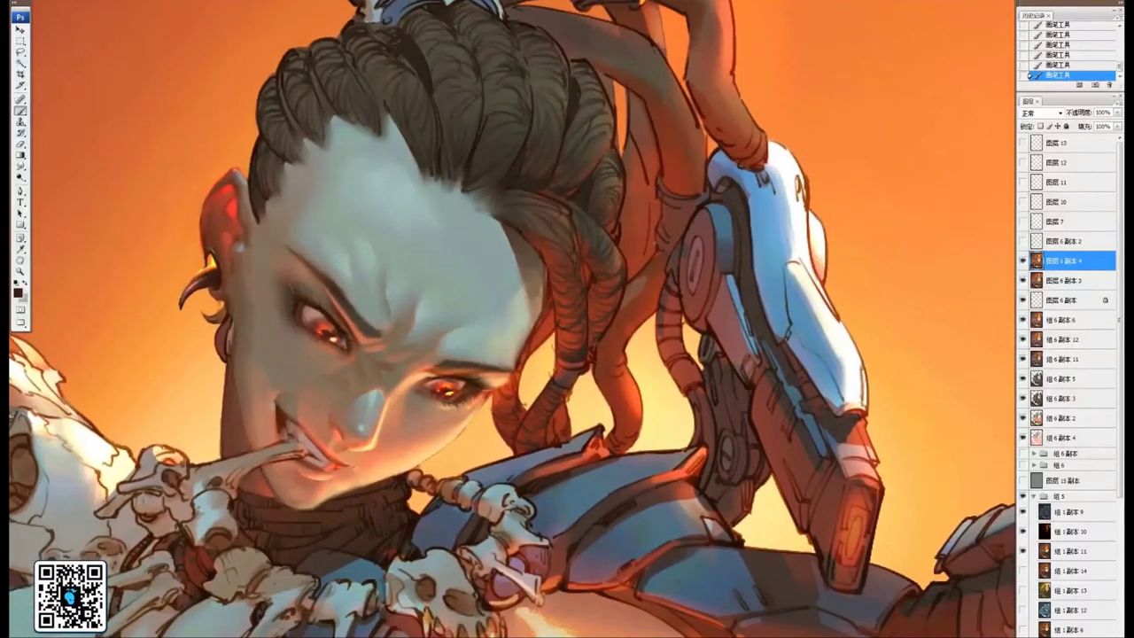
pyautogui.moveTo(582, 145); pyautogui.dragTo(600, 263)
pyautogui.moveTo(628, 328); pyautogui.dragTo(615, 215)
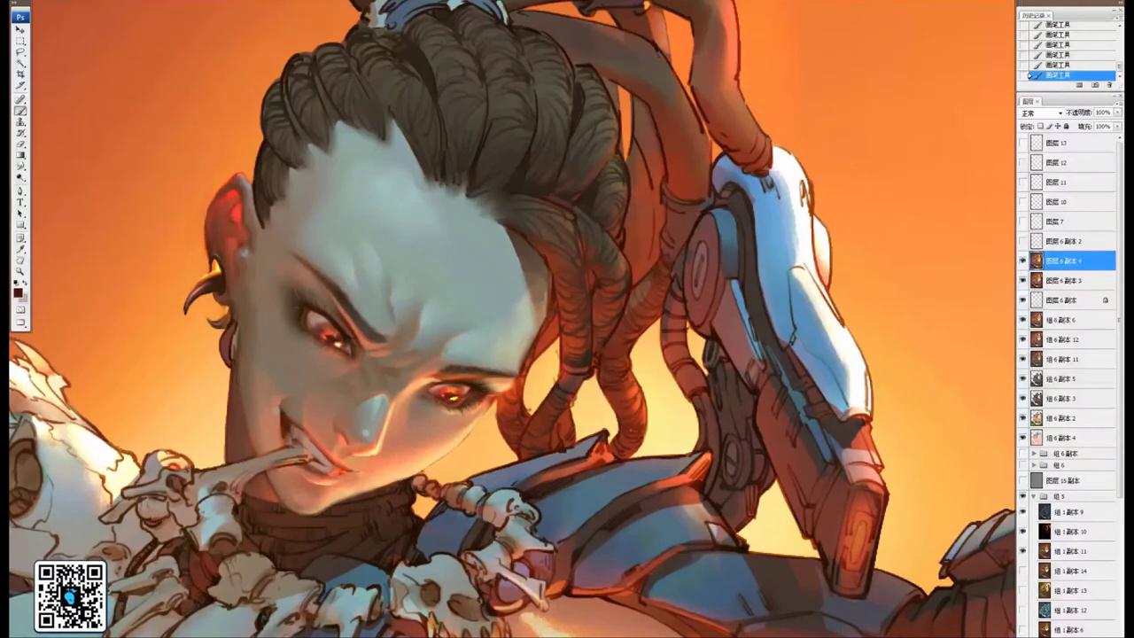
# Paint dark red wrapping lines across the lower end of the thick dreadlock next to the mechanical arm
pyautogui.moveTo(579, 420); pyautogui.dragTo(629, 412)
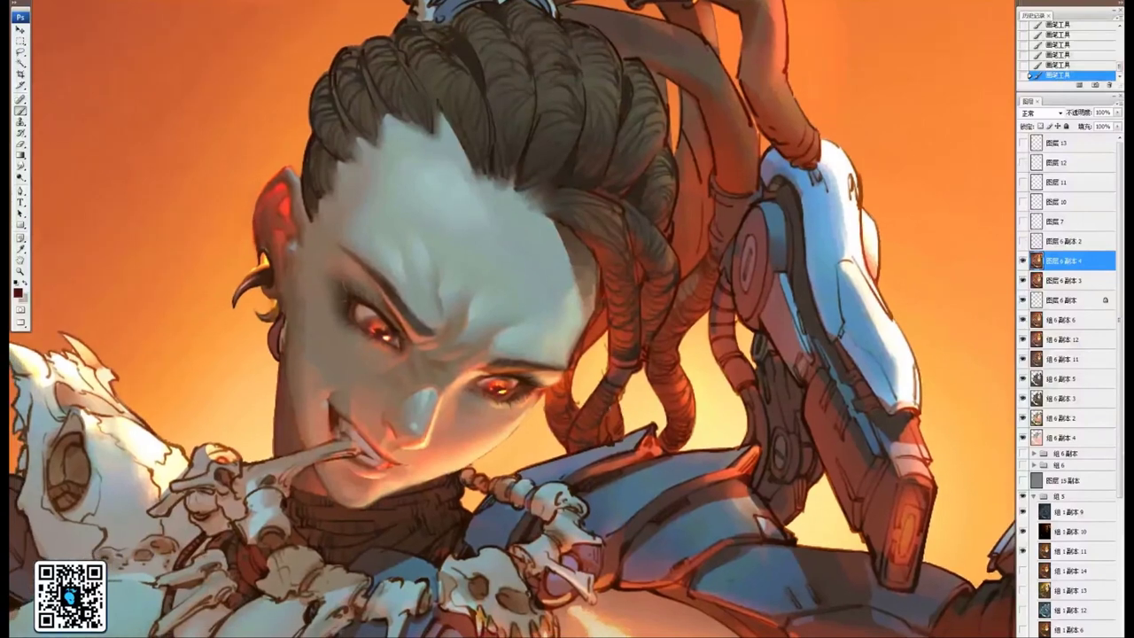
pyautogui.scroll(4, 610, 422)
pyautogui.hscroll(2, 621, 390)
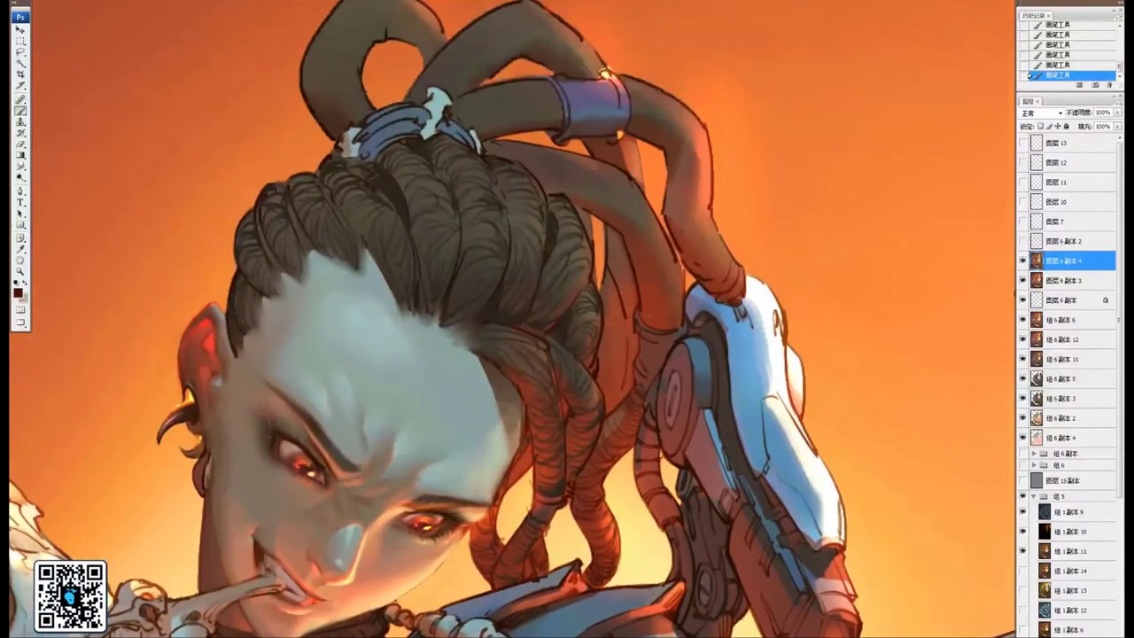
pyautogui.moveTo(644, 312); pyautogui.dragTo(681, 324)
pyautogui.moveTo(646, 308)
pyautogui.mouseDown()
pyautogui.moveTo(682, 317)
pyautogui.moveTo(684, 297)
pyautogui.mouseUp()
pyautogui.scroll(3, 512, 319)
pyautogui.hscroll(-3, 512, 319)
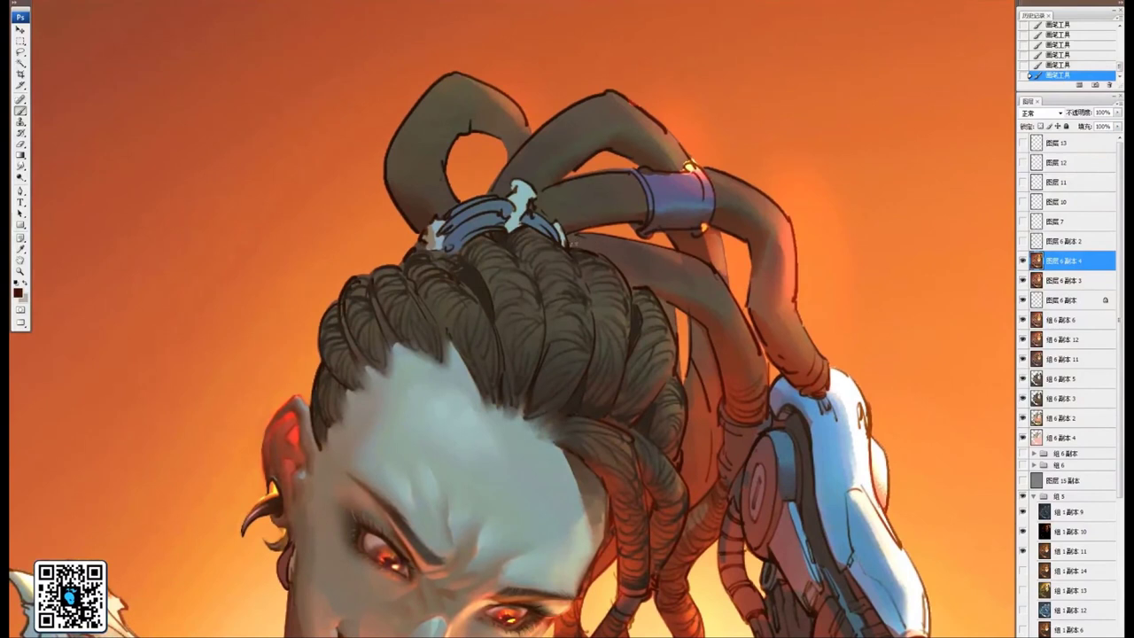
# Sample a near-black from beside the hair tie and paint wrapping strands along the upper length of the thick dreadlock
pyautogui.keyDown('alt'); pyautogui.click(573, 243); pyautogui.keyUp('alt')
pyautogui.moveTo(574, 244)
pyautogui.mouseDown()
pyautogui.moveTo(607, 255)
pyautogui.moveTo(605, 243)
pyautogui.mouseUp()
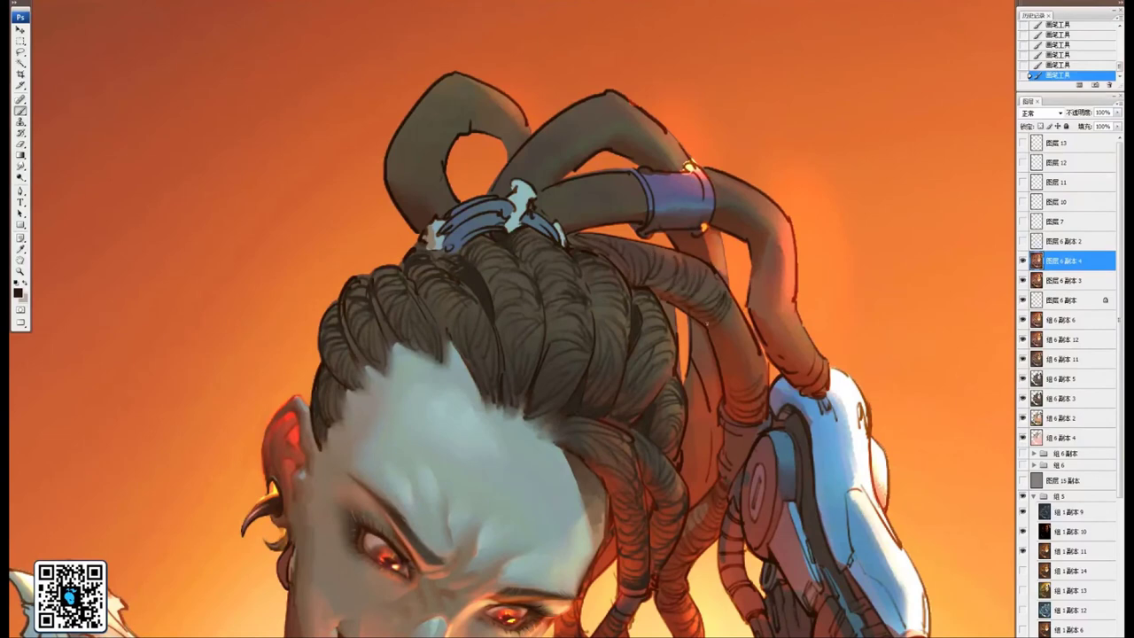
pyautogui.moveTo(723, 319); pyautogui.dragTo(683, 295)
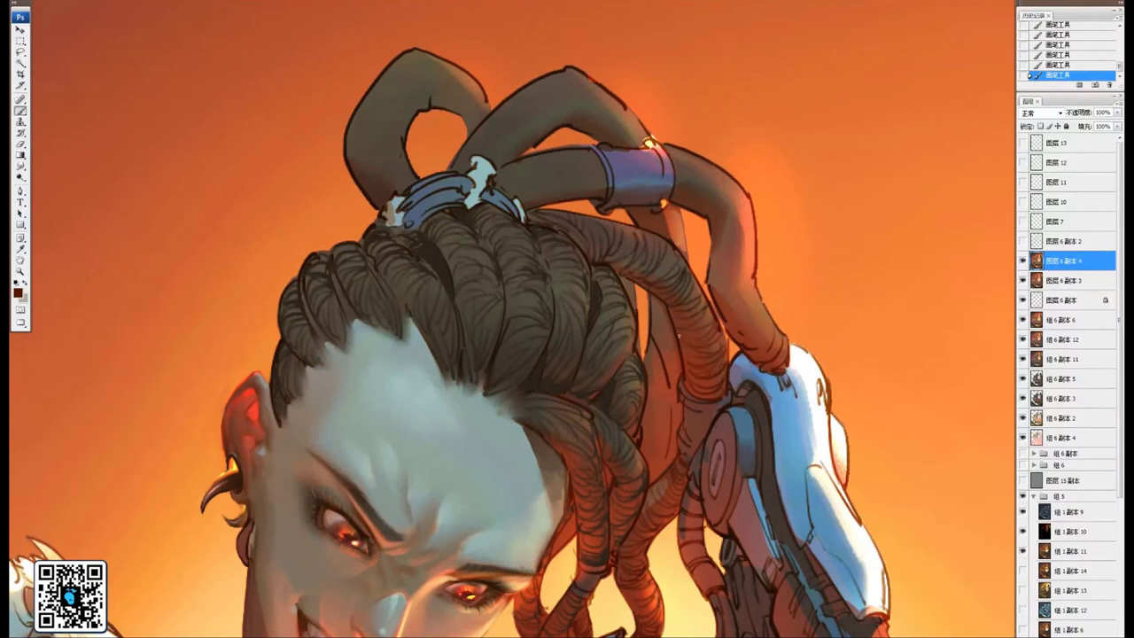
pyautogui.hotkey('ctrl', '0')
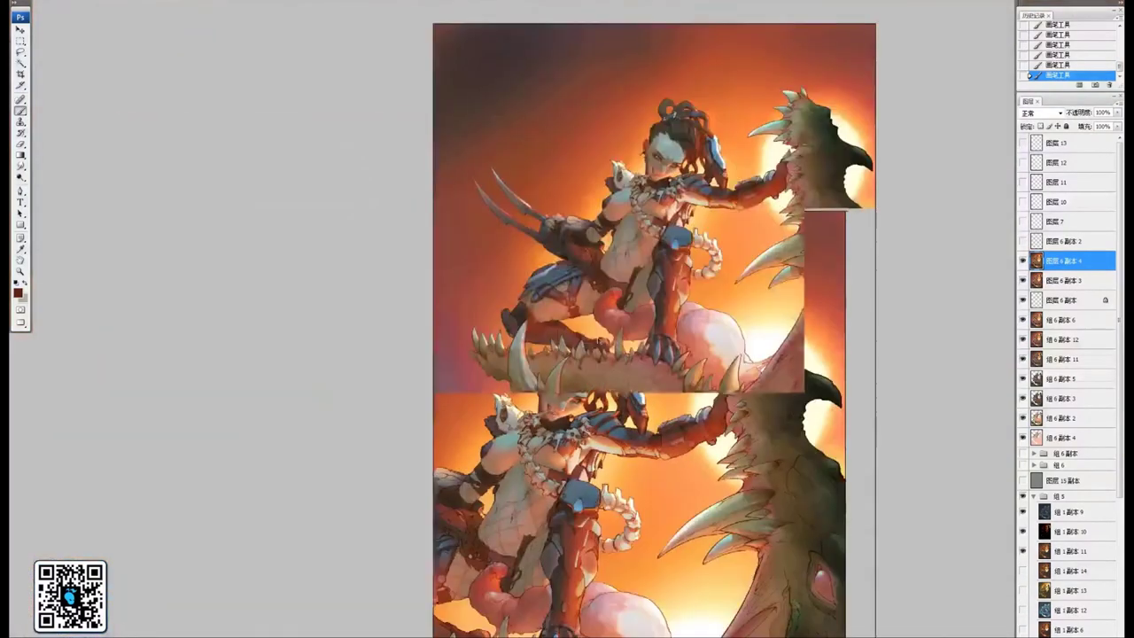
# Sample a dark tone from the thick dreadlock and paint denser wrapping strands along its lower bend near the mechanical arm
pyautogui.moveTo(724, 301); pyautogui.dragTo(685, 308)
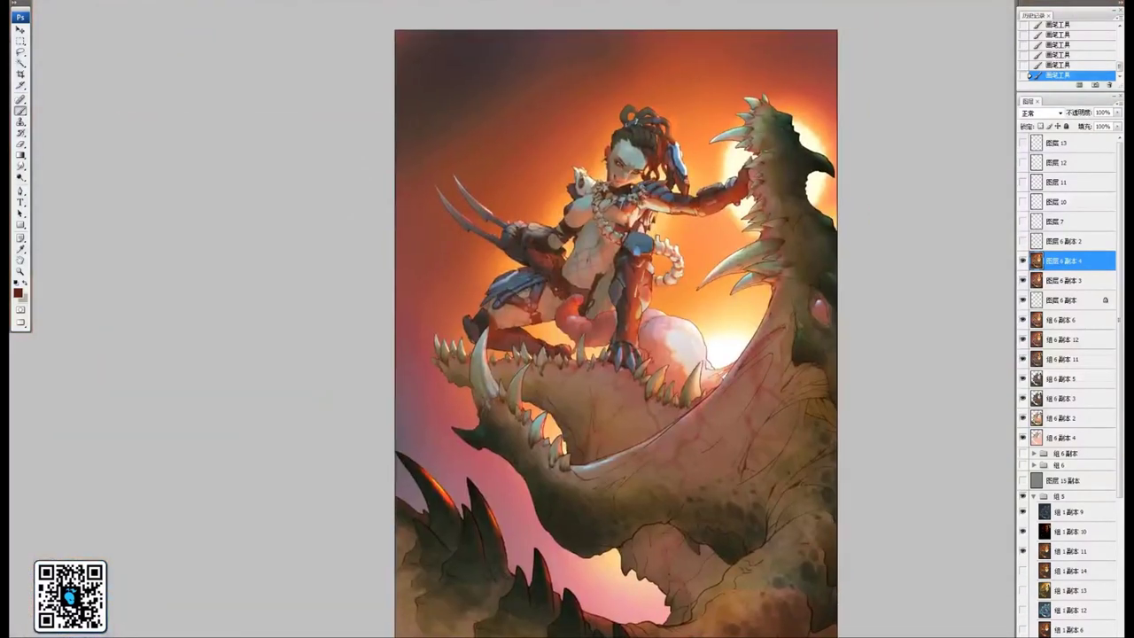
pyautogui.hotkey('ctrl', '+')
pyautogui.hotkey('ctrl', '+')
pyautogui.hotkey('ctrl', '+')
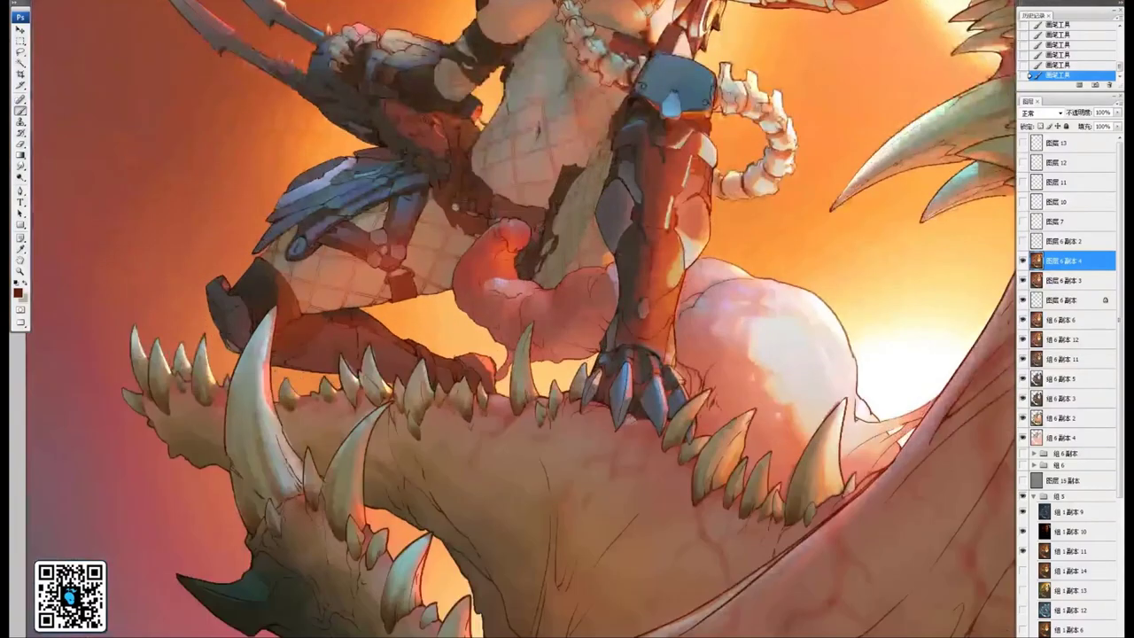
pyautogui.moveTo(655, 153); pyautogui.dragTo(563, 637)
pyautogui.hotkey('ctrl', '+')
pyautogui.hotkey('ctrl', '+')
pyautogui.hotkey('ctrl', '+')
pyautogui.hotkey('ctrl', '+')
pyautogui.moveTo(780, 258); pyautogui.dragTo(519, 246)
pyautogui.hotkey('ctrl', '+')
pyautogui.moveTo(460, 500); pyautogui.dragTo(534, 314)
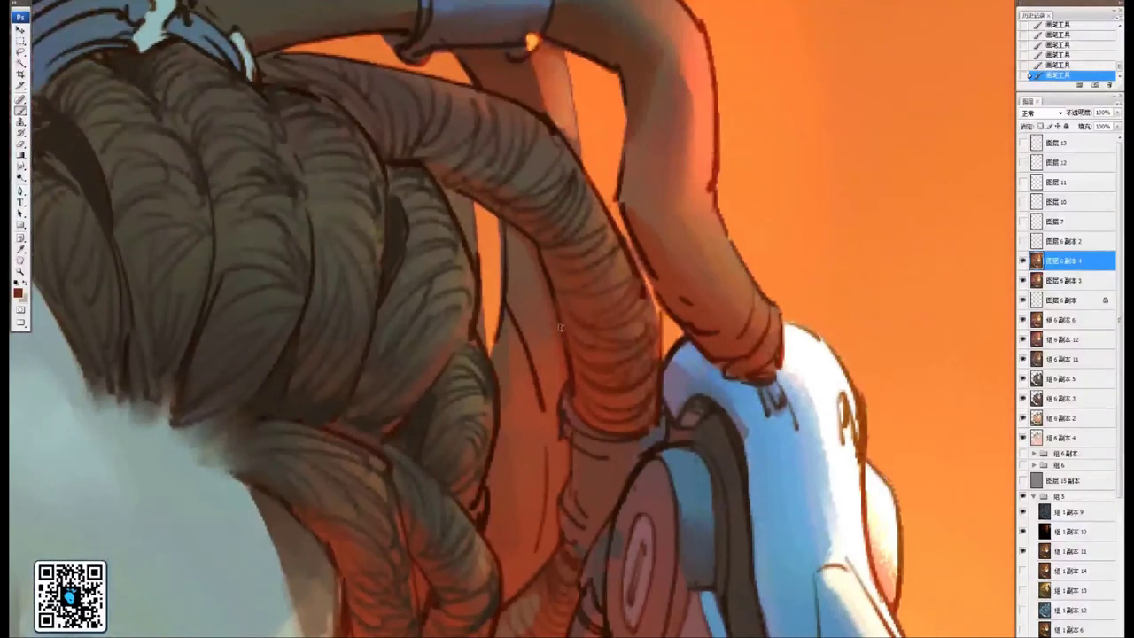
pyautogui.keyDown('alt'); pyautogui.click(550, 289); pyautogui.keyUp('alt')
pyautogui.moveTo(558, 298); pyautogui.dragTo(592, 323)
pyautogui.moveTo(563, 323); pyautogui.dragTo(595, 360)
pyautogui.moveTo(650, 307); pyautogui.dragTo(606, 325)
pyautogui.moveTo(643, 291)
pyautogui.mouseDown()
pyautogui.moveTo(617, 302)
pyautogui.moveTo(632, 296)
pyautogui.mouseUp()
pyautogui.moveTo(647, 291)
pyautogui.mouseDown()
pyautogui.moveTo(652, 319)
pyautogui.moveTo(635, 339)
pyautogui.mouseUp()
pyautogui.moveTo(659, 336); pyautogui.dragTo(635, 371)
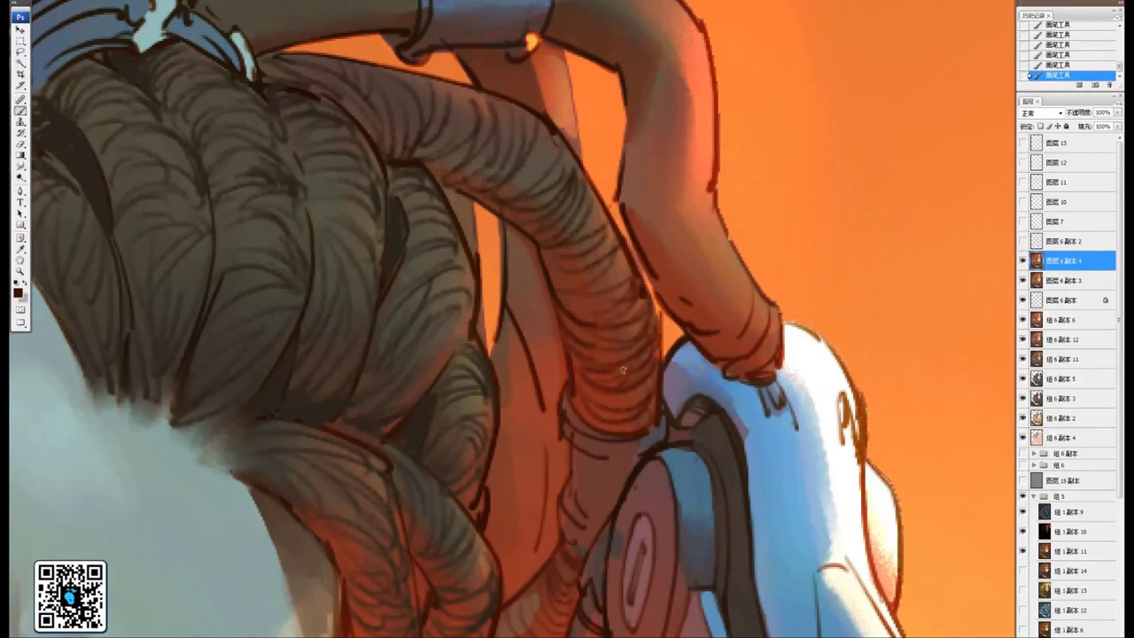
pyautogui.moveTo(612, 288)
pyautogui.mouseDown()
pyautogui.moveTo(623, 333)
pyautogui.moveTo(614, 321)
pyautogui.moveTo(577, 321)
pyautogui.moveTo(571, 300)
pyautogui.mouseUp()
# Paint wrapping strands on the rear dreadlock below the purple cuff and where it emerges behind the thick dreadlock
pyautogui.moveTo(548, 249)
pyautogui.mouseDown()
pyautogui.moveTo(585, 253)
pyautogui.moveTo(594, 383)
pyautogui.mouseUp()
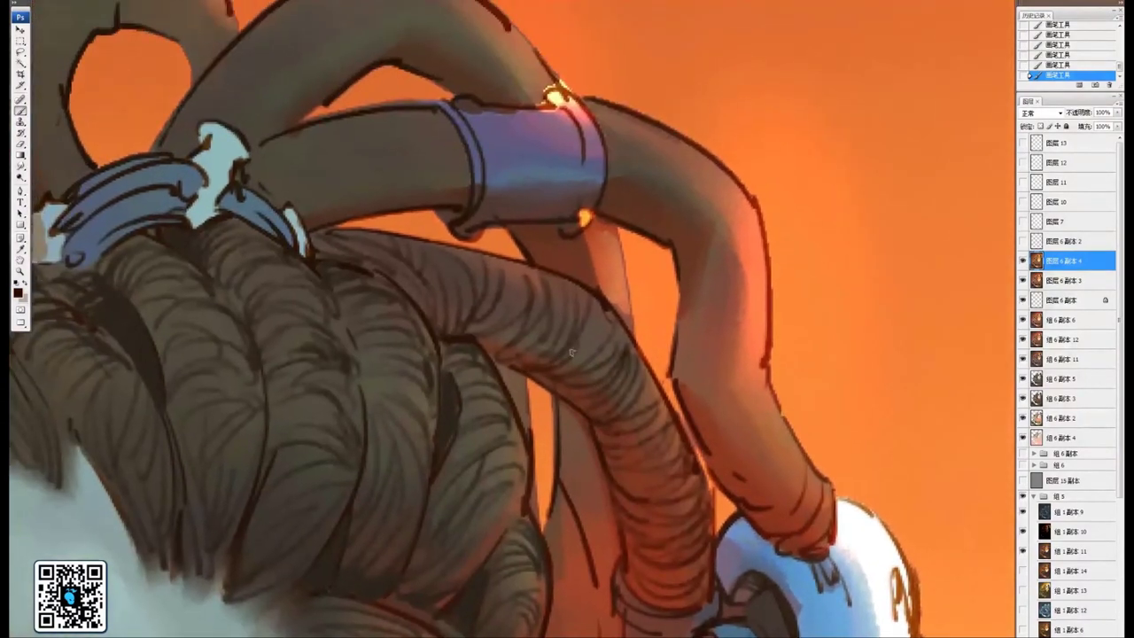
pyautogui.scroll(2, 514, 345)
pyautogui.moveTo(505, 322); pyautogui.dragTo(537, 338)
pyautogui.moveTo(514, 342); pyautogui.dragTo(558, 341)
pyautogui.moveTo(539, 360); pyautogui.dragTo(590, 326)
pyautogui.moveTo(574, 365); pyautogui.dragTo(596, 333)
pyautogui.moveTo(577, 381)
pyautogui.mouseDown()
pyautogui.moveTo(602, 351)
pyautogui.moveTo(606, 376)
pyautogui.mouseUp()
pyautogui.moveTo(592, 402)
pyautogui.mouseDown()
pyautogui.moveTo(607, 392)
pyautogui.moveTo(609, 403)
pyautogui.mouseUp()
pyautogui.moveTo(553, 508); pyautogui.dragTo(549, 288)
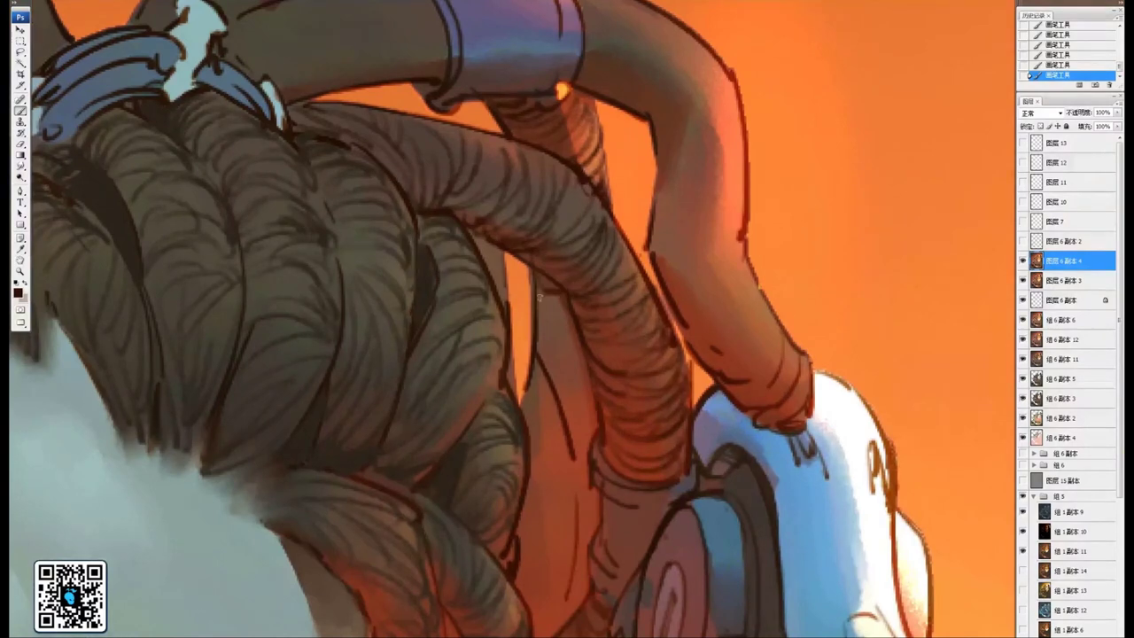
pyautogui.moveTo(526, 435); pyautogui.dragTo(558, 336)
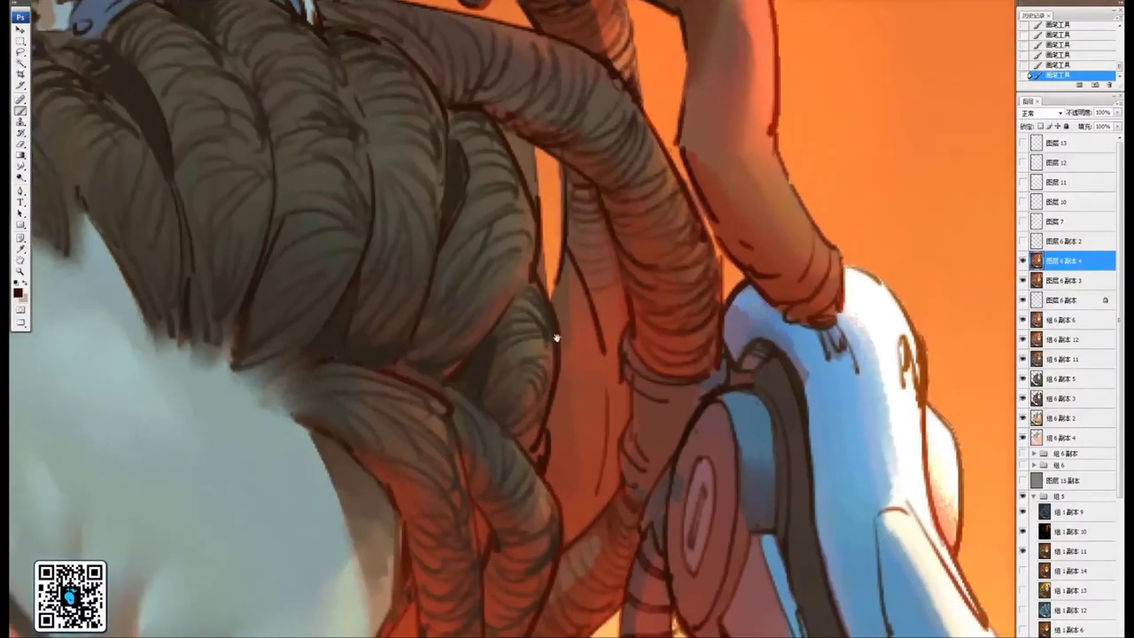
pyautogui.moveTo(557, 279)
pyautogui.mouseDown()
pyautogui.moveTo(585, 339)
pyautogui.moveTo(584, 379)
pyautogui.mouseUp()
pyautogui.moveTo(534, 237); pyautogui.dragTo(562, 302)
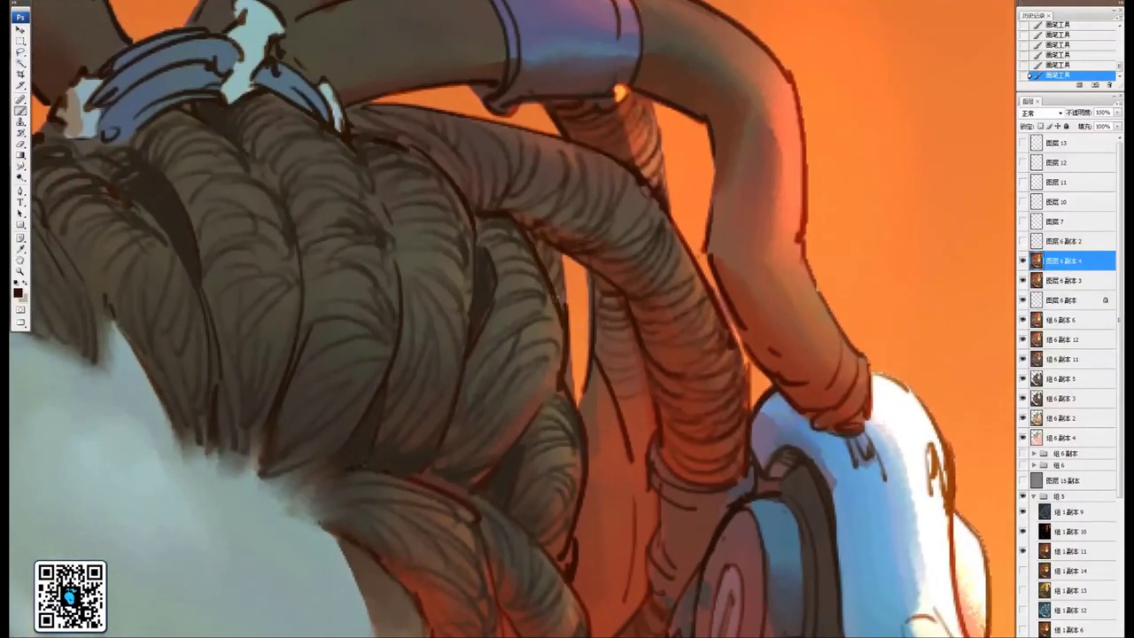
# Paint curved wrapping strands across the dreadlock running from the blue hair tie to the purple cuff
pyautogui.moveTo(478, 70)
pyautogui.mouseDown()
pyautogui.moveTo(575, 304)
pyautogui.moveTo(632, 358)
pyautogui.mouseUp()
pyautogui.moveTo(447, 346)
pyautogui.mouseDown()
pyautogui.moveTo(492, 349)
pyautogui.moveTo(495, 373)
pyautogui.moveTo(511, 376)
pyautogui.moveTo(504, 330)
pyautogui.mouseUp()
pyautogui.moveTo(443, 310)
pyautogui.mouseDown()
pyautogui.moveTo(487, 312)
pyautogui.moveTo(516, 369)
pyautogui.mouseUp()
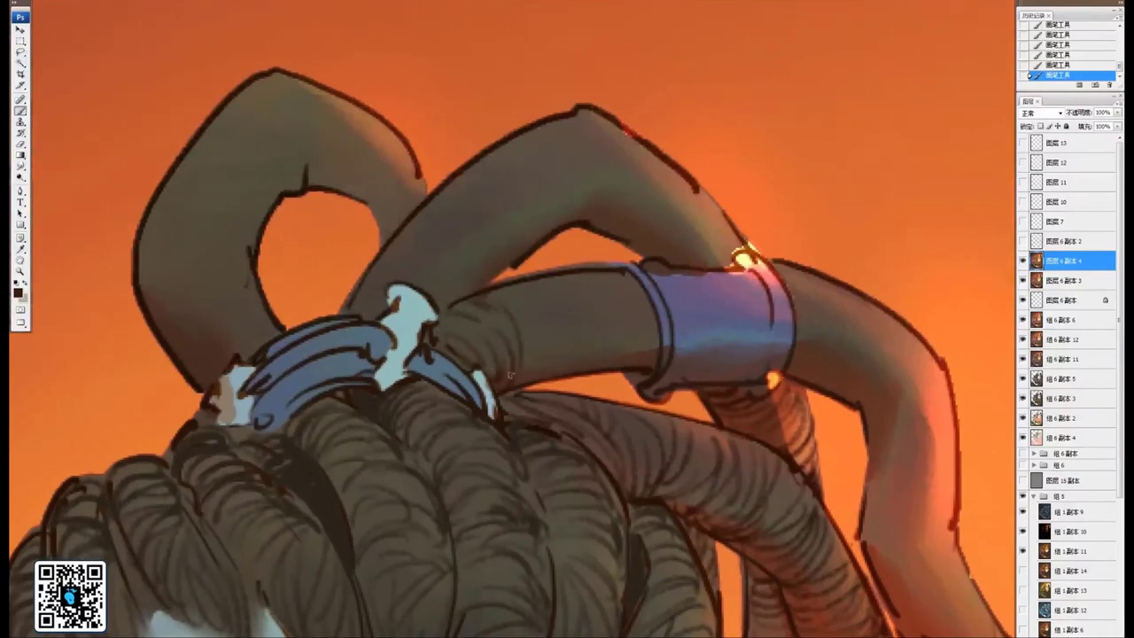
pyautogui.moveTo(525, 317); pyautogui.dragTo(536, 376)
pyautogui.moveTo(540, 288); pyautogui.dragTo(537, 378)
pyautogui.moveTo(558, 315)
pyautogui.mouseDown()
pyautogui.moveTo(572, 370)
pyautogui.moveTo(589, 361)
pyautogui.mouseUp()
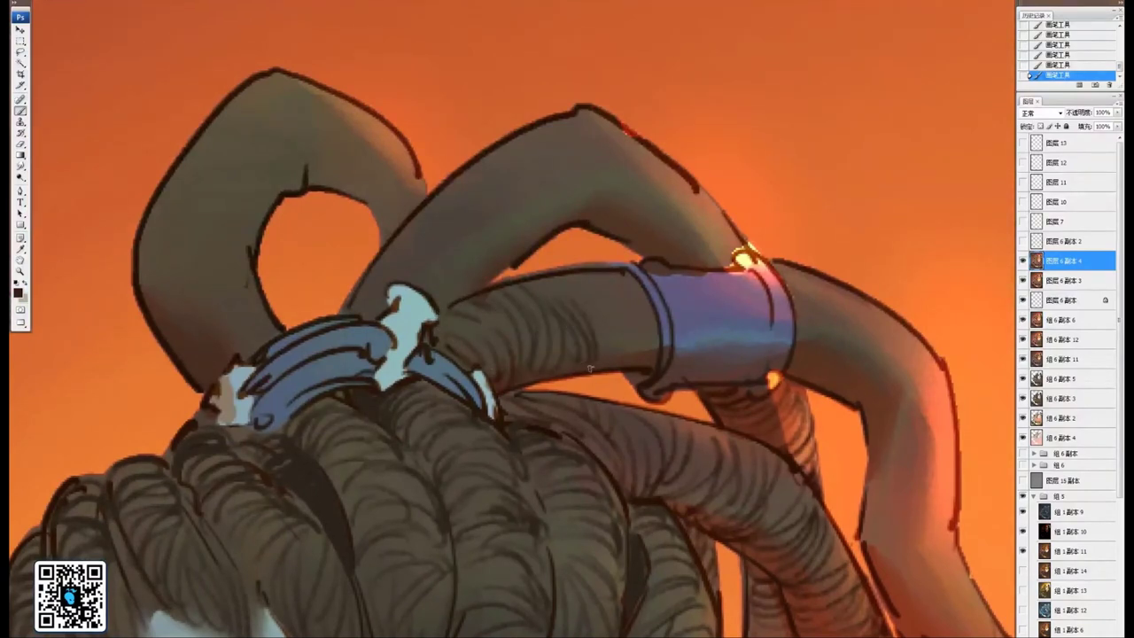
pyautogui.moveTo(593, 288)
pyautogui.mouseDown()
pyautogui.moveTo(603, 367)
pyautogui.moveTo(617, 363)
pyautogui.mouseUp()
pyautogui.moveTo(634, 280)
pyautogui.mouseDown()
pyautogui.moveTo(631, 364)
pyautogui.moveTo(656, 363)
pyautogui.moveTo(620, 361)
pyautogui.mouseUp()
pyautogui.moveTo(614, 312)
pyautogui.mouseDown()
pyautogui.moveTo(619, 345)
pyautogui.moveTo(663, 321)
pyautogui.mouseUp()
pyautogui.moveTo(570, 330); pyautogui.dragTo(595, 342)
pyautogui.moveTo(598, 300); pyautogui.dragTo(603, 321)
pyautogui.moveTo(525, 321); pyautogui.dragTo(560, 351)
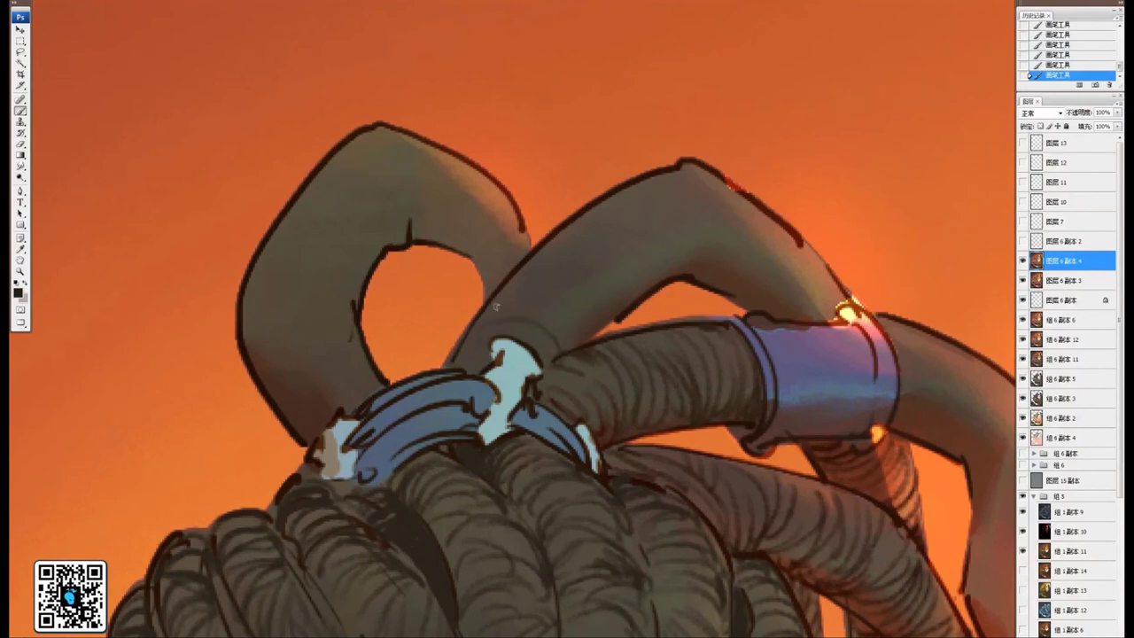
# Paint dark curved strands across the base of the large arching dreadlock above the hair tie
pyautogui.moveTo(510, 303); pyautogui.dragTo(543, 351)
pyautogui.moveTo(559, 299)
pyautogui.mouseDown()
pyautogui.moveTo(573, 353)
pyautogui.moveTo(547, 367)
pyautogui.mouseUp()
pyautogui.moveTo(514, 323); pyautogui.dragTo(540, 360)
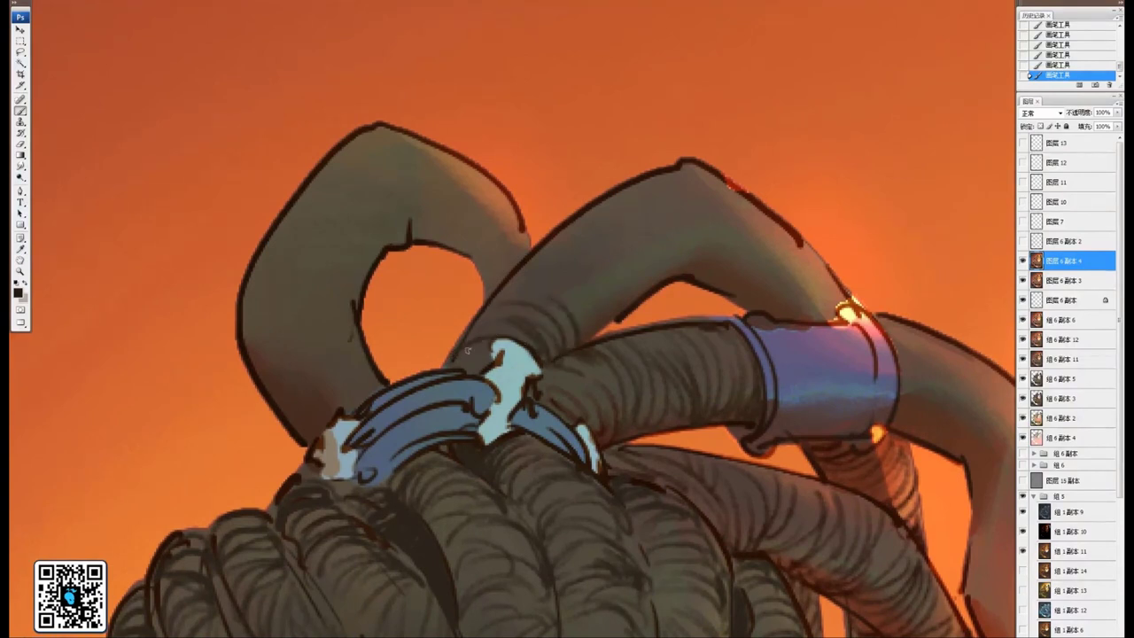
pyautogui.moveTo(462, 354); pyautogui.dragTo(491, 347)
pyautogui.moveTo(456, 367); pyautogui.dragTo(489, 360)
pyautogui.moveTo(502, 290); pyautogui.dragTo(555, 286)
pyautogui.moveTo(516, 282)
pyautogui.mouseDown()
pyautogui.moveTo(557, 277)
pyautogui.moveTo(606, 309)
pyautogui.mouseUp()
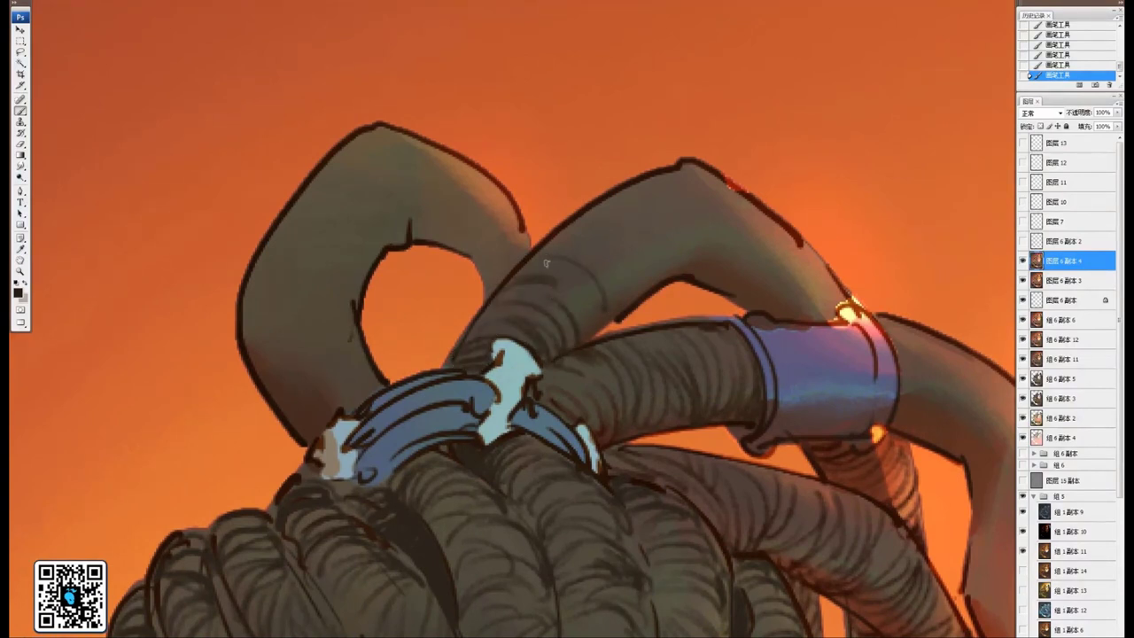
# Extend the wrapping strands along the rising length of the arching dreadlock up to its peak
pyautogui.moveTo(554, 244)
pyautogui.mouseDown()
pyautogui.moveTo(611, 305)
pyautogui.moveTo(593, 334)
pyautogui.moveTo(572, 339)
pyautogui.mouseUp()
pyautogui.moveTo(589, 276)
pyautogui.mouseDown()
pyautogui.moveTo(595, 325)
pyautogui.moveTo(619, 312)
pyautogui.mouseUp()
pyautogui.moveTo(633, 285)
pyautogui.mouseDown()
pyautogui.moveTo(624, 302)
pyautogui.moveTo(641, 290)
pyautogui.mouseUp()
pyautogui.moveTo(633, 200)
pyautogui.mouseDown()
pyautogui.moveTo(658, 291)
pyautogui.moveTo(670, 275)
pyautogui.mouseUp()
pyautogui.moveTo(691, 263); pyautogui.dragTo(648, 248)
pyautogui.moveTo(648, 201); pyautogui.dragTo(625, 263)
pyautogui.moveTo(650, 237)
pyautogui.mouseDown()
pyautogui.moveTo(632, 265)
pyautogui.moveTo(635, 240)
pyautogui.mouseUp()
pyautogui.moveTo(594, 188); pyautogui.dragTo(617, 249)
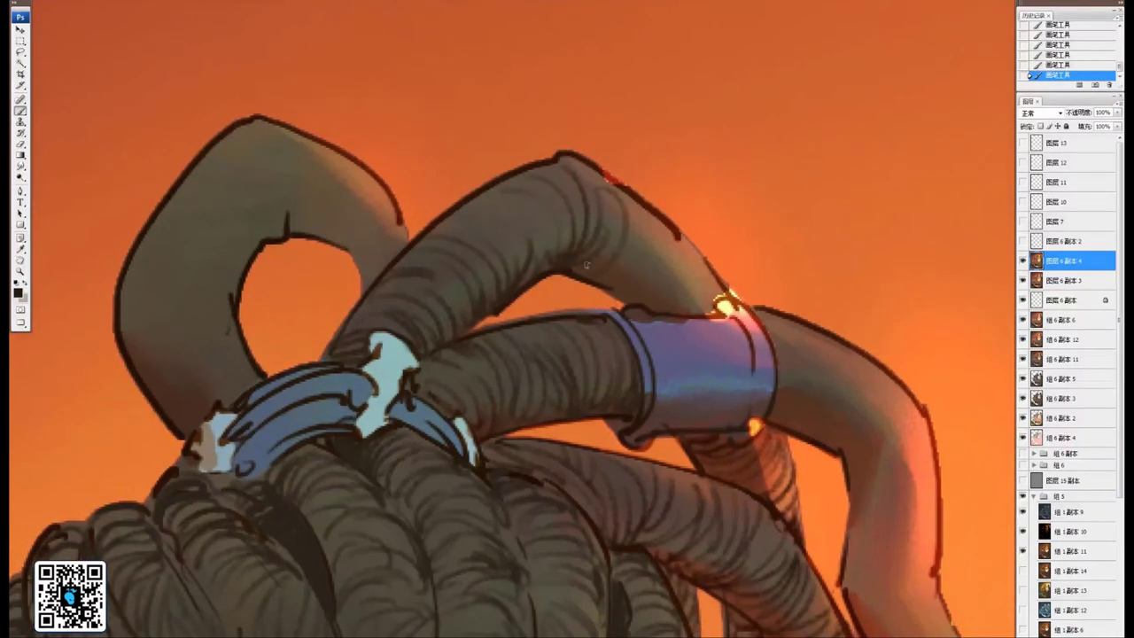
# Paint wrapping strands down the far side of the arching dreadlock to the purple cuff and deepen the inside of its bend
pyautogui.moveTo(630, 200); pyautogui.dragTo(612, 264)
pyautogui.moveTo(646, 219); pyautogui.dragTo(622, 269)
pyautogui.moveTo(657, 225)
pyautogui.mouseDown()
pyautogui.moveTo(635, 273)
pyautogui.moveTo(646, 272)
pyautogui.mouseUp()
pyautogui.moveTo(670, 244)
pyautogui.mouseDown()
pyautogui.moveTo(646, 287)
pyautogui.moveTo(657, 291)
pyautogui.mouseUp()
pyautogui.moveTo(689, 243)
pyautogui.mouseDown()
pyautogui.moveTo(680, 283)
pyautogui.moveTo(657, 309)
pyautogui.mouseUp()
pyautogui.moveTo(709, 276)
pyautogui.mouseDown()
pyautogui.moveTo(692, 264)
pyautogui.moveTo(658, 293)
pyautogui.mouseUp()
pyautogui.moveTo(697, 262)
pyautogui.mouseDown()
pyautogui.moveTo(650, 298)
pyautogui.moveTo(695, 300)
pyautogui.mouseUp()
pyautogui.moveTo(571, 252); pyautogui.dragTo(646, 280)
pyautogui.moveTo(530, 224); pyautogui.dragTo(613, 267)
pyautogui.moveTo(624, 225)
pyautogui.mouseDown()
pyautogui.moveTo(628, 266)
pyautogui.moveTo(585, 281)
pyautogui.mouseUp()
pyautogui.moveTo(571, 263); pyautogui.dragTo(563, 288)
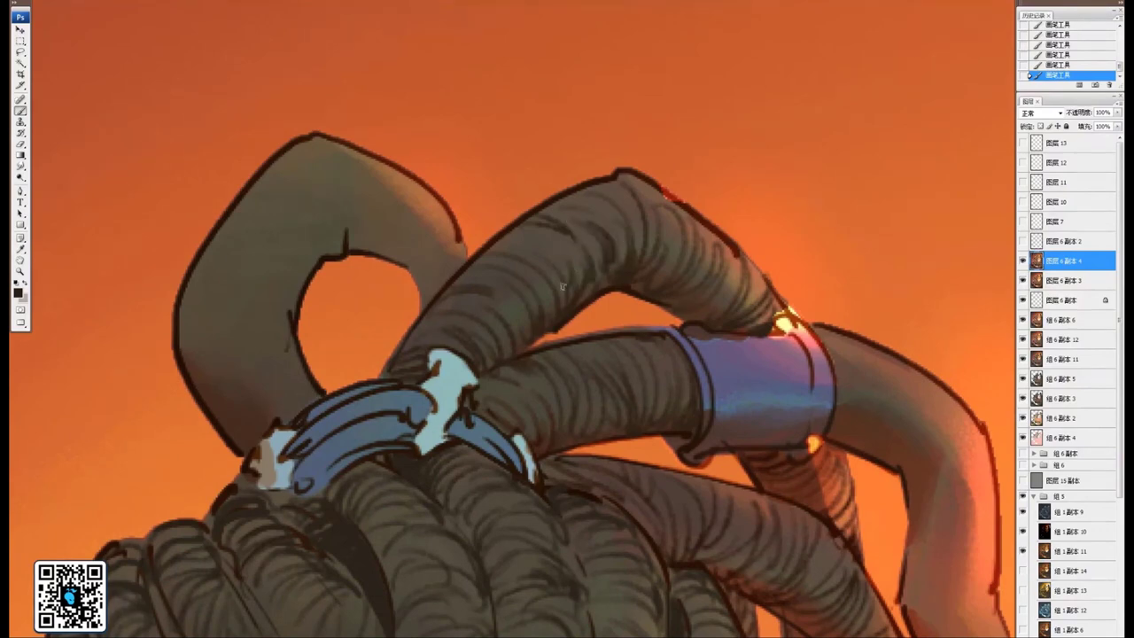
pyautogui.moveTo(648, 206)
pyautogui.mouseDown()
pyautogui.moveTo(657, 224)
pyautogui.moveTo(638, 275)
pyautogui.mouseUp()
# Paint curved wrapping strands and dark folds up the outer side of the looped dreadlock, starting at the hair tie
pyautogui.moveTo(729, 354); pyautogui.dragTo(587, 178)
pyautogui.scroll(-2, 586, 177)
pyautogui.hscroll(3, 585, 177)
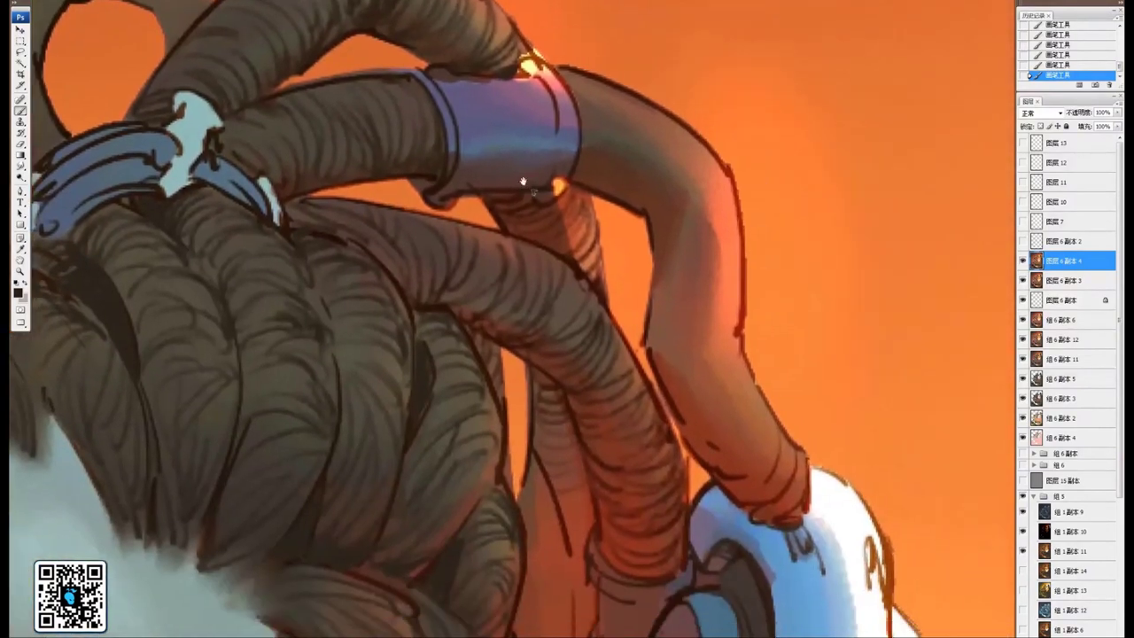
pyautogui.moveTo(403, 174); pyautogui.dragTo(651, 263)
pyautogui.moveTo(164, 155); pyautogui.dragTo(379, 247)
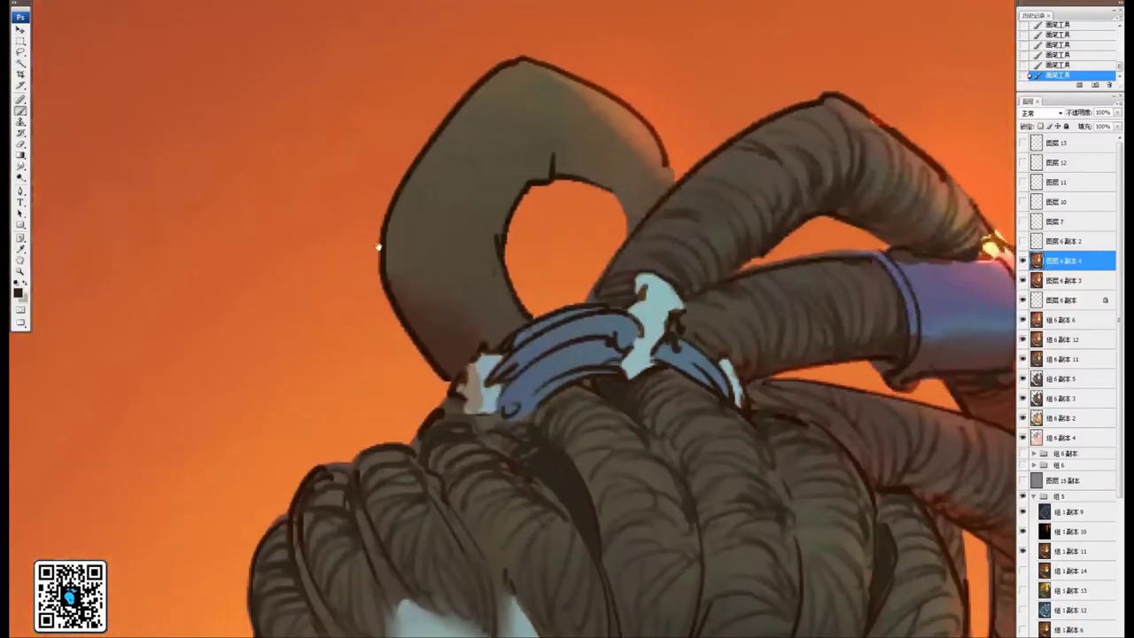
pyautogui.moveTo(466, 340); pyautogui.dragTo(521, 308)
pyautogui.moveTo(450, 365); pyautogui.dragTo(464, 300)
pyautogui.moveTo(433, 304); pyautogui.dragTo(460, 293)
pyautogui.moveTo(432, 240)
pyautogui.mouseDown()
pyautogui.moveTo(470, 234)
pyautogui.moveTo(496, 262)
pyautogui.mouseUp()
pyautogui.moveTo(451, 253)
pyautogui.mouseDown()
pyautogui.moveTo(492, 261)
pyautogui.moveTo(512, 292)
pyautogui.mouseUp()
pyautogui.moveTo(441, 229)
pyautogui.mouseDown()
pyautogui.moveTo(495, 248)
pyautogui.moveTo(494, 236)
pyautogui.moveTo(400, 249)
pyautogui.moveTo(402, 291)
pyautogui.mouseUp()
pyautogui.moveTo(437, 205); pyautogui.dragTo(397, 219)
pyautogui.moveTo(422, 201)
pyautogui.mouseDown()
pyautogui.moveTo(444, 197)
pyautogui.moveTo(434, 248)
pyautogui.moveTo(481, 253)
pyautogui.mouseUp()
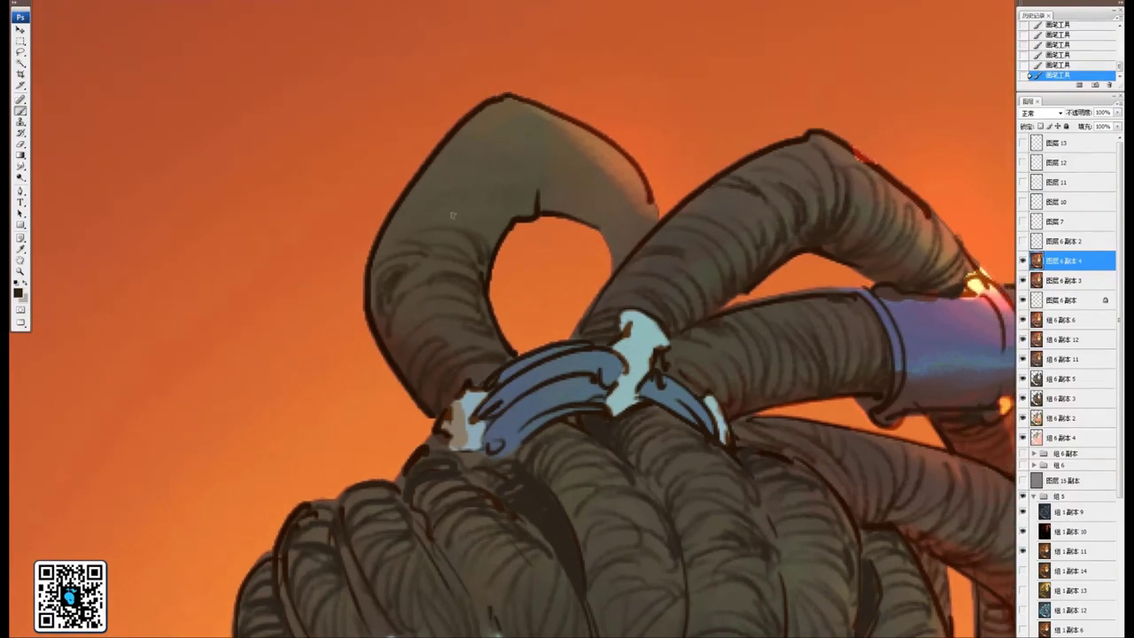
# Paint wrapping strands over the top of the looped dreadlock and down its far side, darkening the inner bend
pyautogui.moveTo(462, 215); pyautogui.dragTo(493, 249)
pyautogui.moveTo(487, 161)
pyautogui.mouseDown()
pyautogui.moveTo(513, 219)
pyautogui.moveTo(499, 231)
pyautogui.mouseUp()
pyautogui.moveTo(481, 165)
pyautogui.mouseDown()
pyautogui.moveTo(430, 169)
pyautogui.moveTo(474, 177)
pyautogui.moveTo(420, 189)
pyautogui.moveTo(454, 192)
pyautogui.moveTo(490, 229)
pyautogui.moveTo(494, 192)
pyautogui.moveTo(503, 207)
pyautogui.mouseUp()
pyautogui.moveTo(530, 156); pyautogui.dragTo(486, 257)
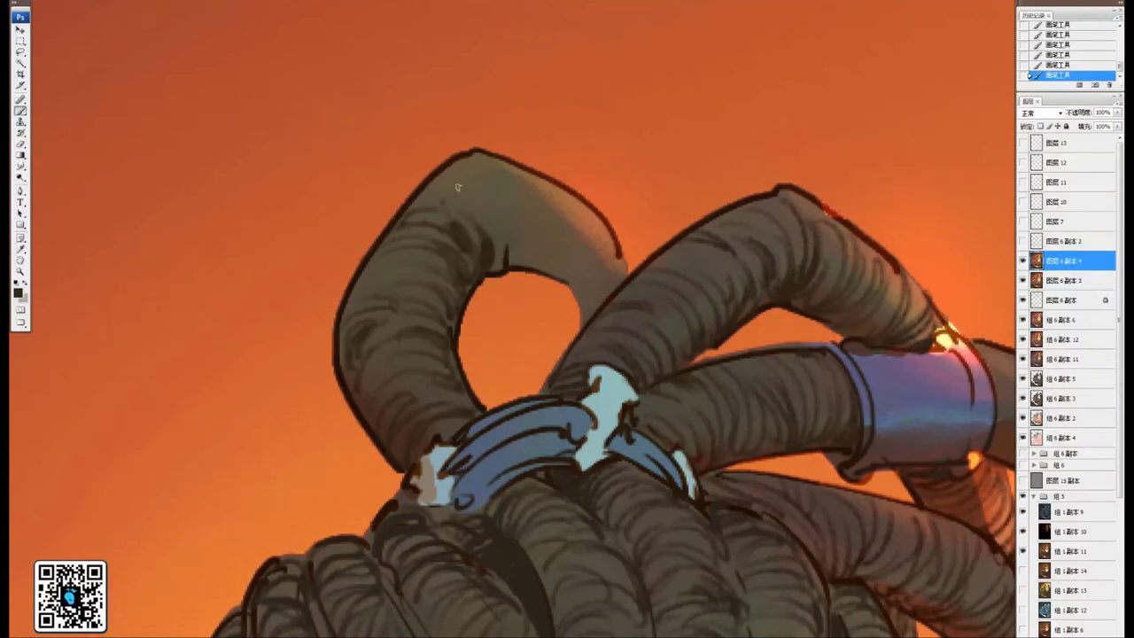
pyautogui.moveTo(449, 190); pyautogui.dragTo(508, 254)
pyautogui.moveTo(497, 206); pyautogui.dragTo(513, 231)
pyautogui.moveTo(514, 230); pyautogui.dragTo(513, 262)
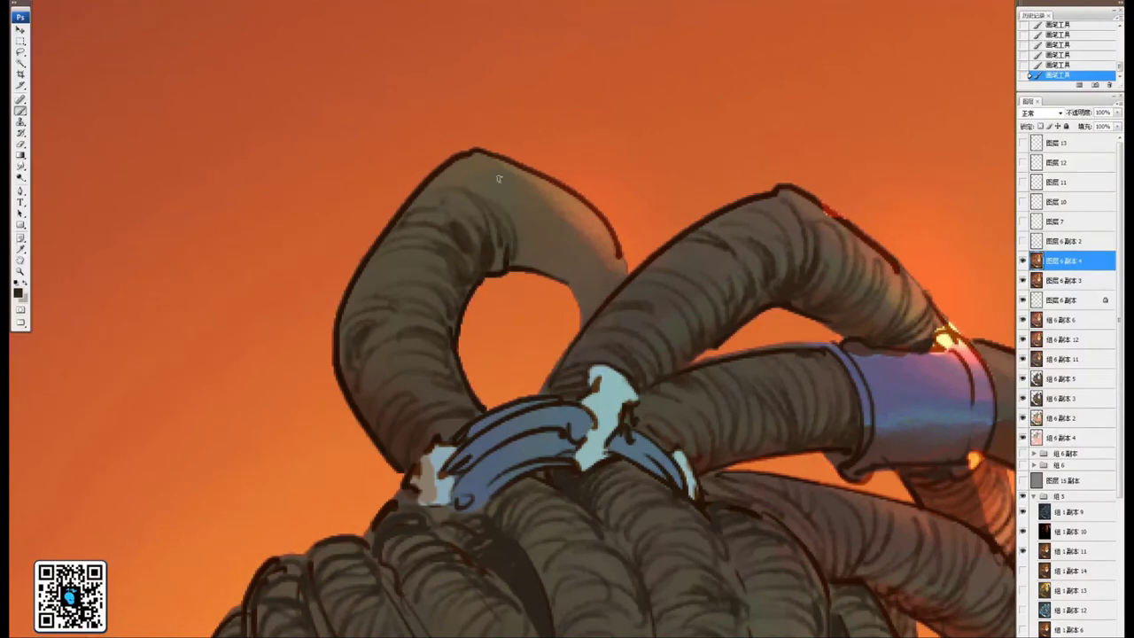
pyautogui.moveTo(498, 178)
pyautogui.mouseDown()
pyautogui.moveTo(494, 190)
pyautogui.moveTo(521, 211)
pyautogui.moveTo(544, 207)
pyautogui.mouseUp()
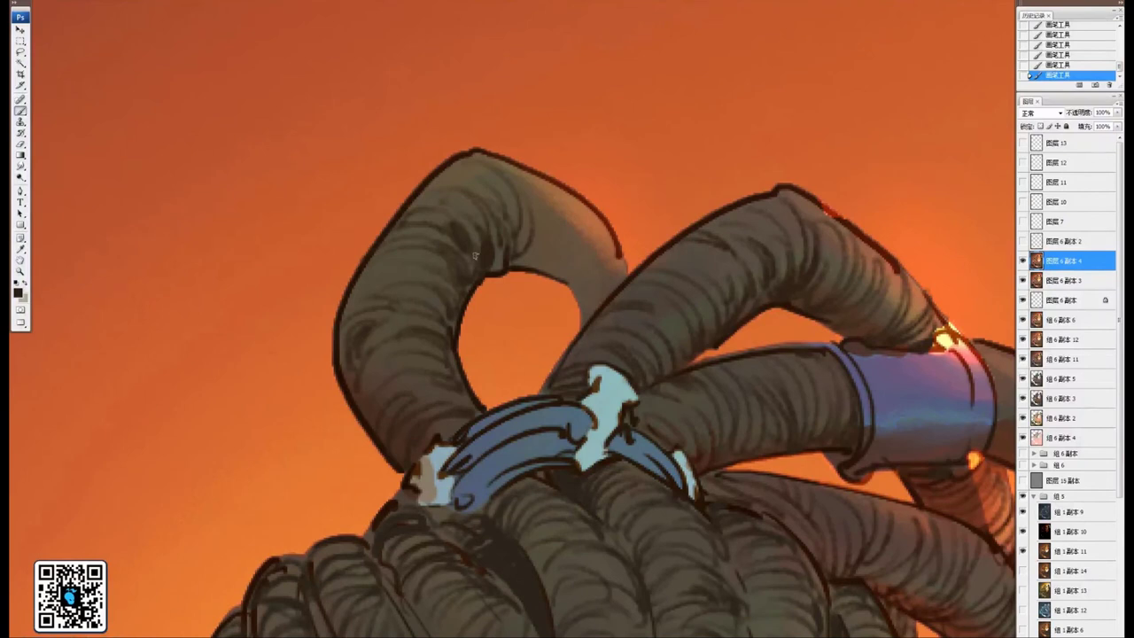
pyautogui.moveTo(504, 232)
pyautogui.mouseDown()
pyautogui.moveTo(472, 211)
pyautogui.moveTo(514, 265)
pyautogui.moveTo(536, 222)
pyautogui.moveTo(551, 235)
pyautogui.moveTo(532, 271)
pyautogui.moveTo(558, 284)
pyautogui.moveTo(548, 302)
pyautogui.moveTo(562, 270)
pyautogui.moveTo(548, 285)
pyautogui.mouseUp()
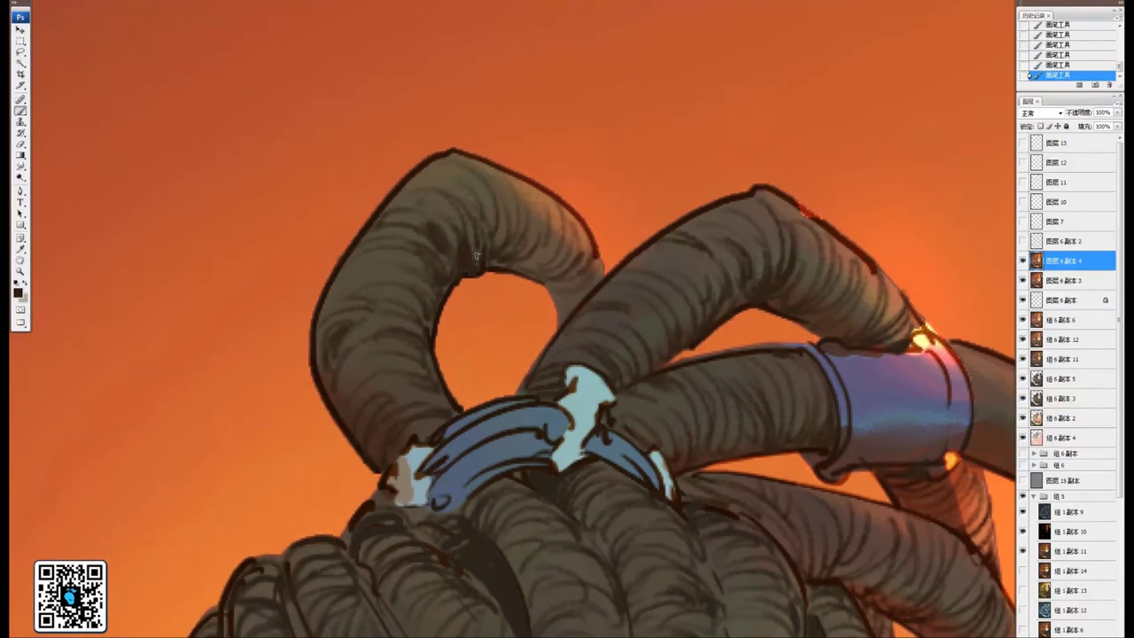
# Paint wrapping strands on the dreadlock section emerging from the purple cuff toward its outer bend
pyautogui.moveTo(984, 428)
pyautogui.mouseDown()
pyautogui.moveTo(508, 216)
pyautogui.moveTo(488, 238)
pyautogui.mouseUp()
pyautogui.moveTo(483, 174); pyautogui.dragTo(471, 251)
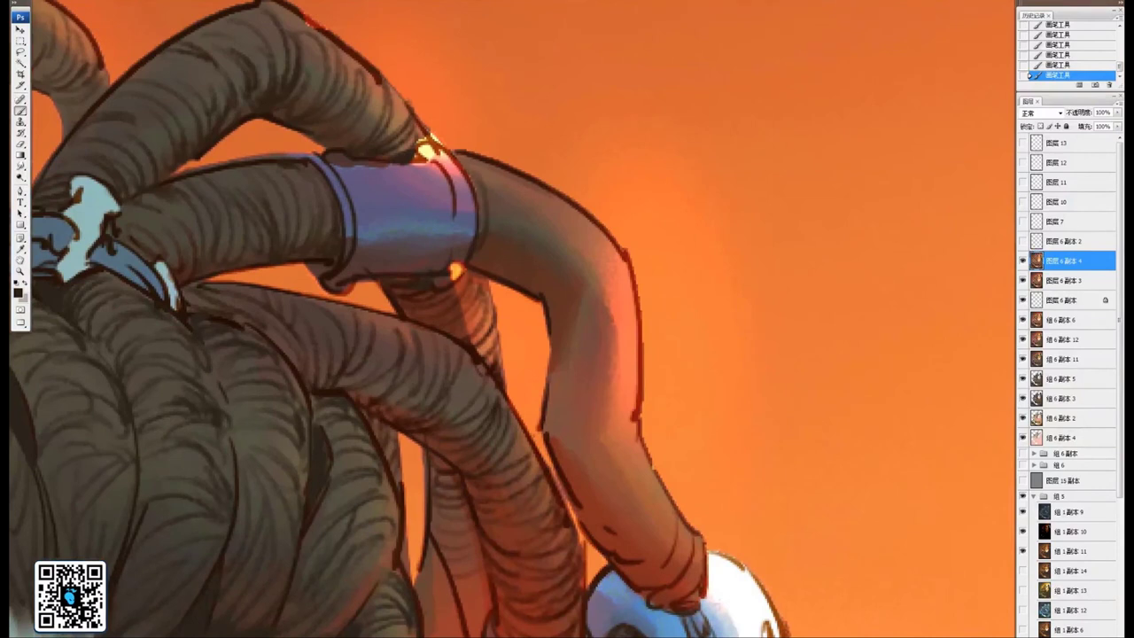
pyautogui.moveTo(499, 204); pyautogui.dragTo(478, 254)
pyautogui.moveTo(506, 241); pyautogui.dragTo(477, 263)
pyautogui.moveTo(530, 218); pyautogui.dragTo(517, 240)
pyautogui.moveTo(484, 166); pyautogui.dragTo(499, 202)
pyautogui.moveTo(498, 171); pyautogui.dragTo(516, 211)
pyautogui.moveTo(518, 182); pyautogui.dragTo(532, 220)
pyautogui.moveTo(554, 208); pyautogui.dragTo(554, 270)
pyautogui.moveTo(540, 228)
pyautogui.mouseDown()
pyautogui.moveTo(518, 262)
pyautogui.moveTo(596, 289)
pyautogui.moveTo(608, 280)
pyautogui.mouseUp()
# Paint strands around the outer dreadlock's bend, adding red wrapping lines along its lit edge
pyautogui.moveTo(592, 234)
pyautogui.mouseDown()
pyautogui.moveTo(617, 289)
pyautogui.moveTo(613, 313)
pyautogui.moveTo(613, 302)
pyautogui.mouseUp()
pyautogui.moveTo(595, 308)
pyautogui.mouseDown()
pyautogui.moveTo(625, 317)
pyautogui.moveTo(629, 335)
pyautogui.mouseUp()
pyautogui.moveTo(603, 329)
pyautogui.mouseDown()
pyautogui.moveTo(587, 304)
pyautogui.moveTo(556, 302)
pyautogui.moveTo(567, 305)
pyautogui.mouseUp()
pyautogui.moveTo(569, 294)
pyautogui.mouseDown()
pyautogui.moveTo(591, 286)
pyautogui.moveTo(622, 344)
pyautogui.mouseUp()
pyautogui.moveTo(611, 342); pyautogui.dragTo(620, 352)
pyautogui.moveTo(611, 301); pyautogui.dragTo(618, 310)
pyautogui.moveTo(608, 289); pyautogui.dragTo(617, 299)
pyautogui.moveTo(592, 258)
pyautogui.mouseDown()
pyautogui.moveTo(618, 286)
pyautogui.moveTo(609, 262)
pyautogui.moveTo(584, 259)
pyautogui.mouseUp()
pyautogui.moveTo(600, 314); pyautogui.dragTo(621, 337)
pyautogui.moveTo(600, 325)
pyautogui.mouseDown()
pyautogui.moveTo(619, 349)
pyautogui.moveTo(593, 338)
pyautogui.moveTo(612, 345)
pyautogui.moveTo(624, 385)
pyautogui.mouseUp()
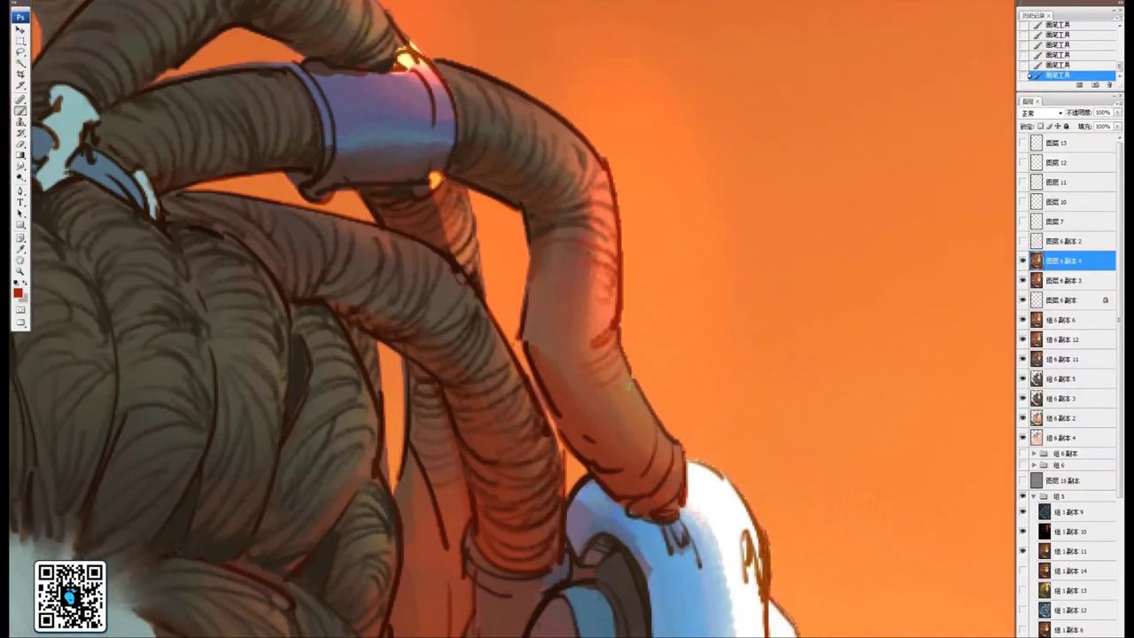
# Sample a dark red-brown and paint wrapping strands along the outer dreadlock's lower length toward the mechanical arm
pyautogui.moveTo(624, 454)
pyautogui.mouseDown()
pyautogui.moveTo(594, 372)
pyautogui.moveTo(585, 395)
pyautogui.moveTo(620, 416)
pyautogui.moveTo(606, 424)
pyautogui.mouseUp()
pyautogui.keyDown('alt'); pyautogui.click(558, 358); pyautogui.keyUp('alt')
pyautogui.moveTo(572, 361)
pyautogui.mouseDown()
pyautogui.moveTo(599, 383)
pyautogui.moveTo(624, 387)
pyautogui.moveTo(622, 374)
pyautogui.mouseUp()
pyautogui.moveTo(570, 340)
pyautogui.mouseDown()
pyautogui.moveTo(620, 365)
pyautogui.moveTo(615, 349)
pyautogui.mouseUp()
pyautogui.moveTo(551, 324); pyautogui.dragTo(598, 335)
pyautogui.moveTo(559, 321)
pyautogui.mouseDown()
pyautogui.moveTo(598, 328)
pyautogui.moveTo(584, 307)
pyautogui.mouseUp()
pyautogui.moveTo(541, 298)
pyautogui.mouseDown()
pyautogui.moveTo(575, 299)
pyautogui.moveTo(575, 286)
pyautogui.mouseUp()
# Paint dark wrapping folds along the outer dreadlock's vertical section and back up into its bend
pyautogui.moveTo(539, 276); pyautogui.dragTo(594, 259)
pyautogui.moveTo(564, 247)
pyautogui.mouseDown()
pyautogui.moveTo(566, 291)
pyautogui.moveTo(595, 288)
pyautogui.mouseUp()
pyautogui.moveTo(541, 266)
pyautogui.mouseDown()
pyautogui.moveTo(597, 281)
pyautogui.moveTo(595, 257)
pyautogui.moveTo(598, 307)
pyautogui.moveTo(576, 299)
pyautogui.moveTo(590, 316)
pyautogui.mouseUp()
pyautogui.moveTo(565, 234)
pyautogui.mouseDown()
pyautogui.moveTo(577, 263)
pyautogui.moveTo(596, 270)
pyautogui.mouseUp()
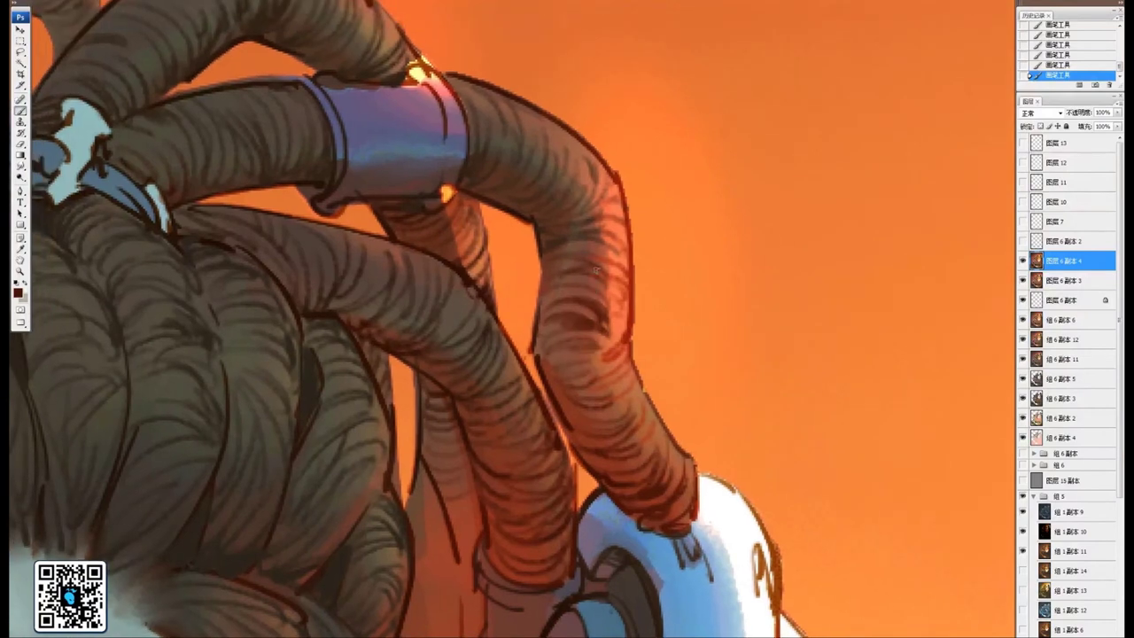
pyautogui.moveTo(581, 202)
pyautogui.mouseDown()
pyautogui.moveTo(565, 170)
pyautogui.moveTo(595, 218)
pyautogui.mouseUp()
pyautogui.moveTo(556, 218); pyautogui.dragTo(576, 228)
pyautogui.moveTo(554, 168); pyautogui.dragTo(588, 225)
pyautogui.moveTo(604, 220); pyautogui.dragTo(615, 233)
# Paint fine wrapping strands down the flat reddish rear lock between the braids and the thick dreadlock
pyautogui.moveTo(560, 391); pyautogui.dragTo(511, 222)
pyautogui.moveTo(411, 299); pyautogui.dragTo(529, 201)
pyautogui.moveTo(537, 280); pyautogui.dragTo(525, 243)
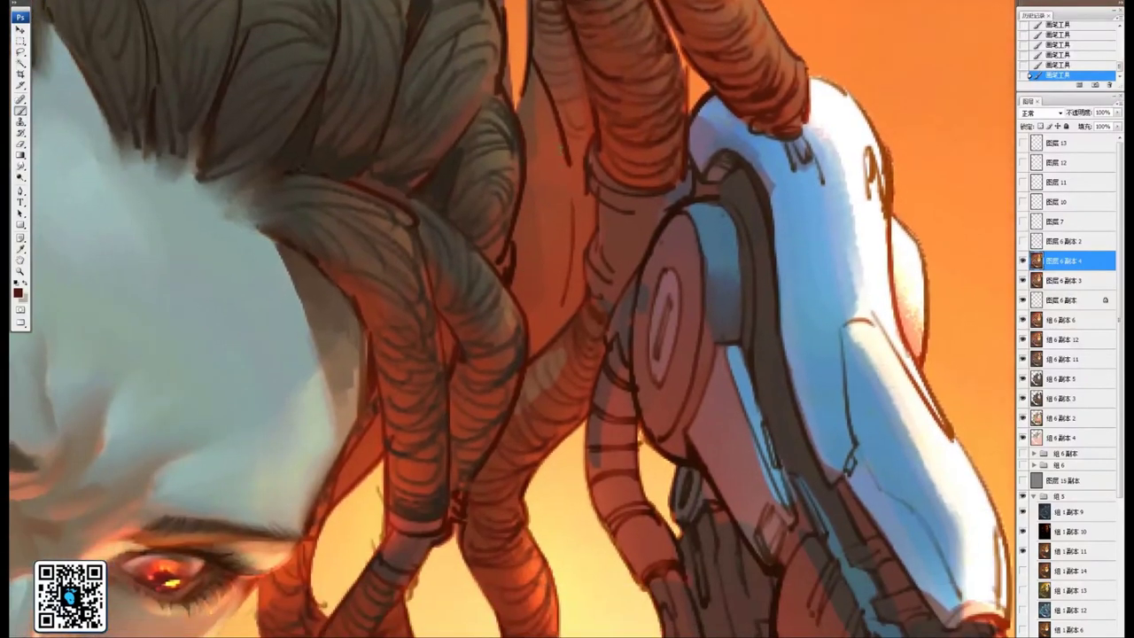
pyautogui.moveTo(571, 177)
pyautogui.mouseDown()
pyautogui.moveTo(516, 234)
pyautogui.moveTo(535, 288)
pyautogui.moveTo(525, 297)
pyautogui.moveTo(531, 350)
pyautogui.mouseUp()
pyautogui.moveTo(543, 127); pyautogui.dragTo(530, 255)
pyautogui.moveTo(558, 266)
pyautogui.mouseDown()
pyautogui.moveTo(526, 283)
pyautogui.moveTo(535, 294)
pyautogui.mouseUp()
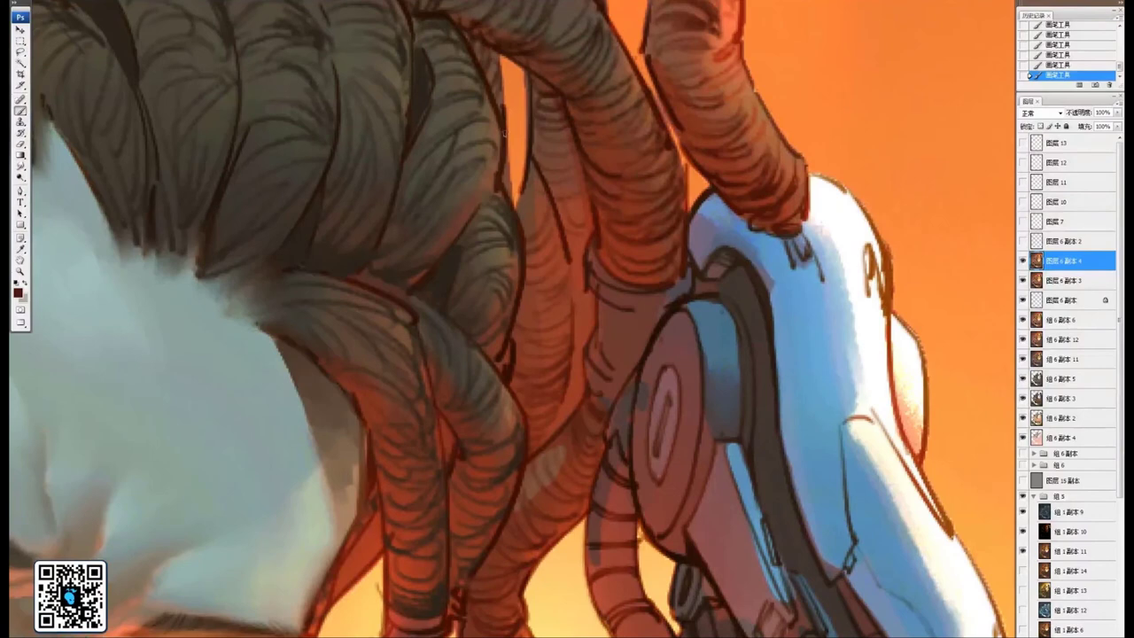
# Paint dark wrapping lines on the thin red lock behind the cheek
pyautogui.scroll(-3, 564, 256)
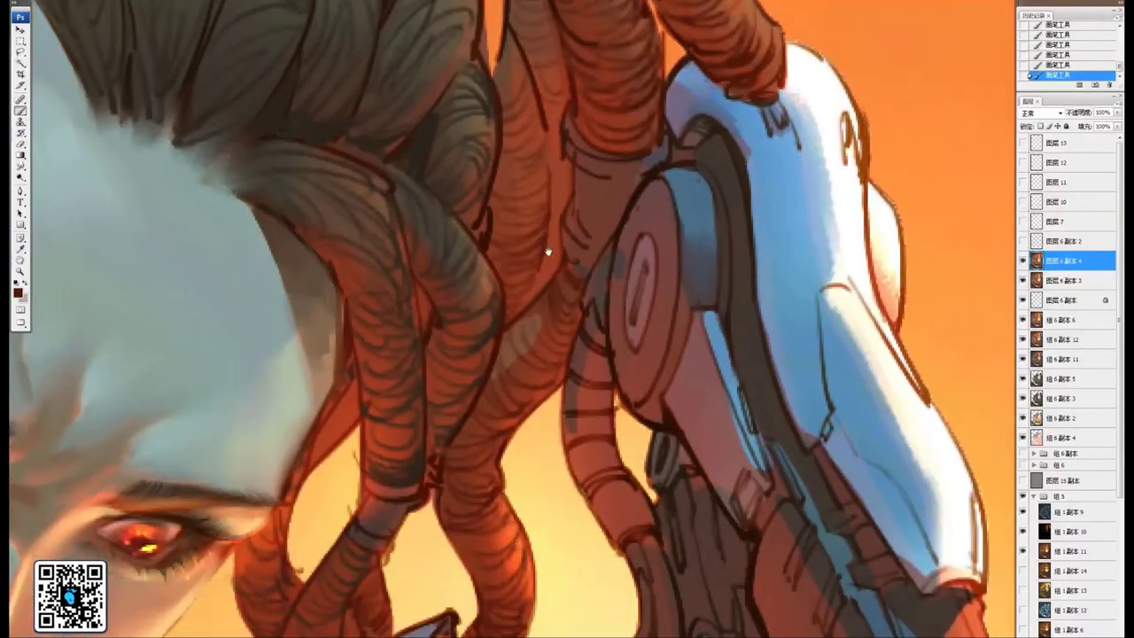
pyautogui.moveTo(335, 393); pyautogui.dragTo(473, 280)
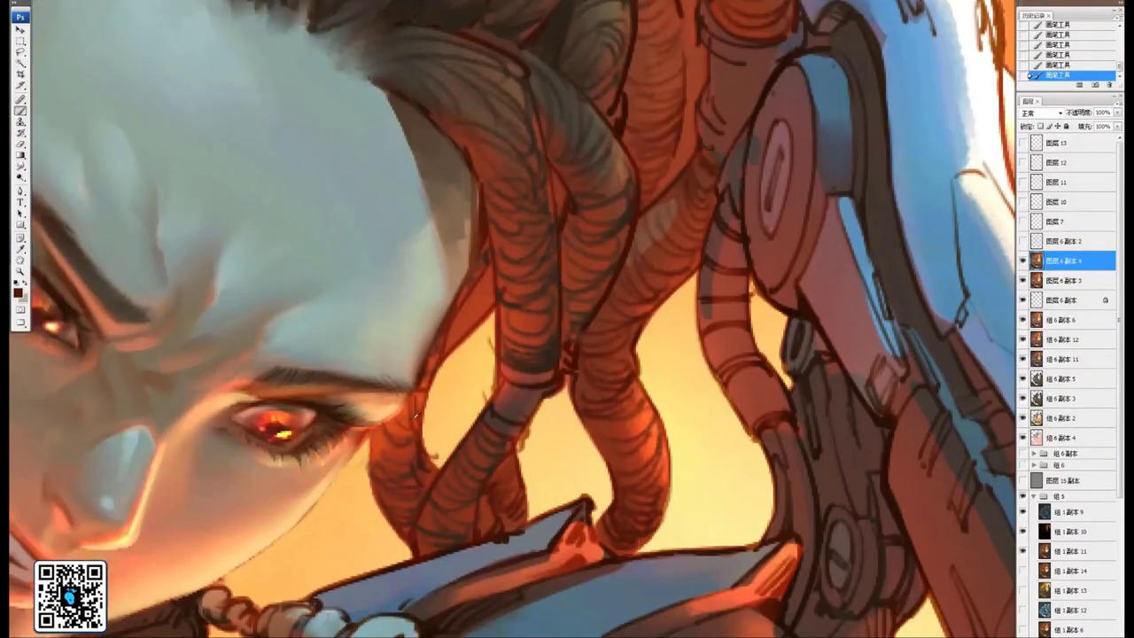
pyautogui.moveTo(473, 323)
pyautogui.mouseDown()
pyautogui.moveTo(454, 333)
pyautogui.moveTo(459, 324)
pyautogui.mouseUp()
pyautogui.moveTo(490, 300); pyautogui.dragTo(457, 316)
# Paint small dark accents on the round earring below the earlobe and sample its reddish tone
pyautogui.moveTo(706, 277)
pyautogui.mouseDown()
pyautogui.moveTo(611, 282)
pyautogui.moveTo(533, 188)
pyautogui.mouseUp()
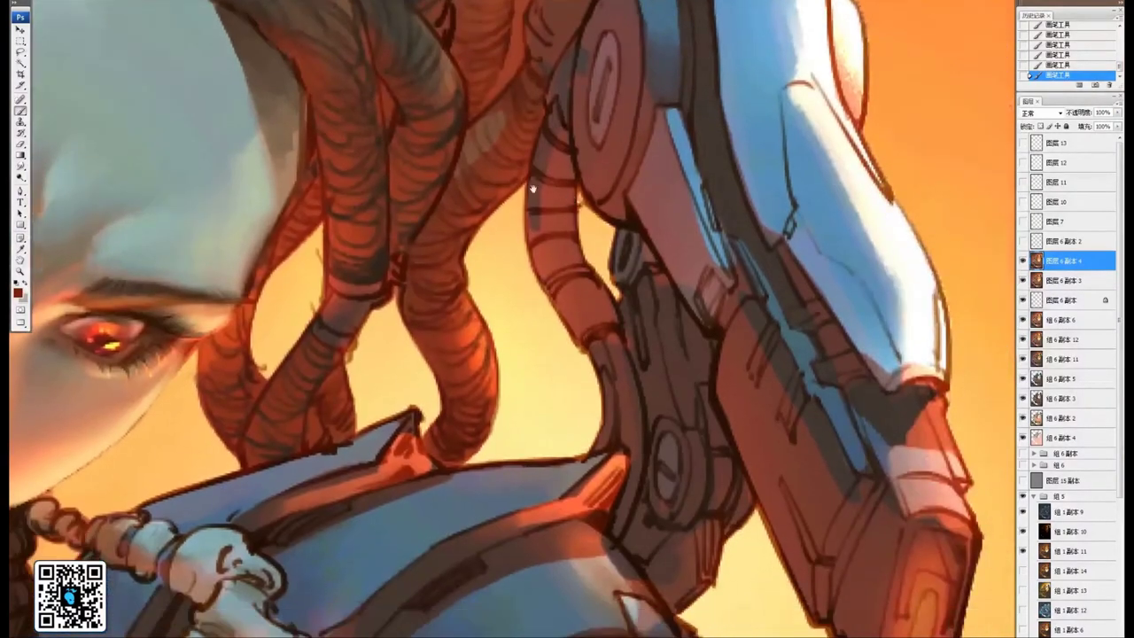
pyautogui.moveTo(635, 130)
pyautogui.mouseDown()
pyautogui.moveTo(526, 269)
pyautogui.moveTo(491, 344)
pyautogui.mouseUp()
pyautogui.moveTo(305, 523)
pyautogui.mouseDown()
pyautogui.moveTo(475, 286)
pyautogui.moveTo(537, 269)
pyautogui.mouseUp()
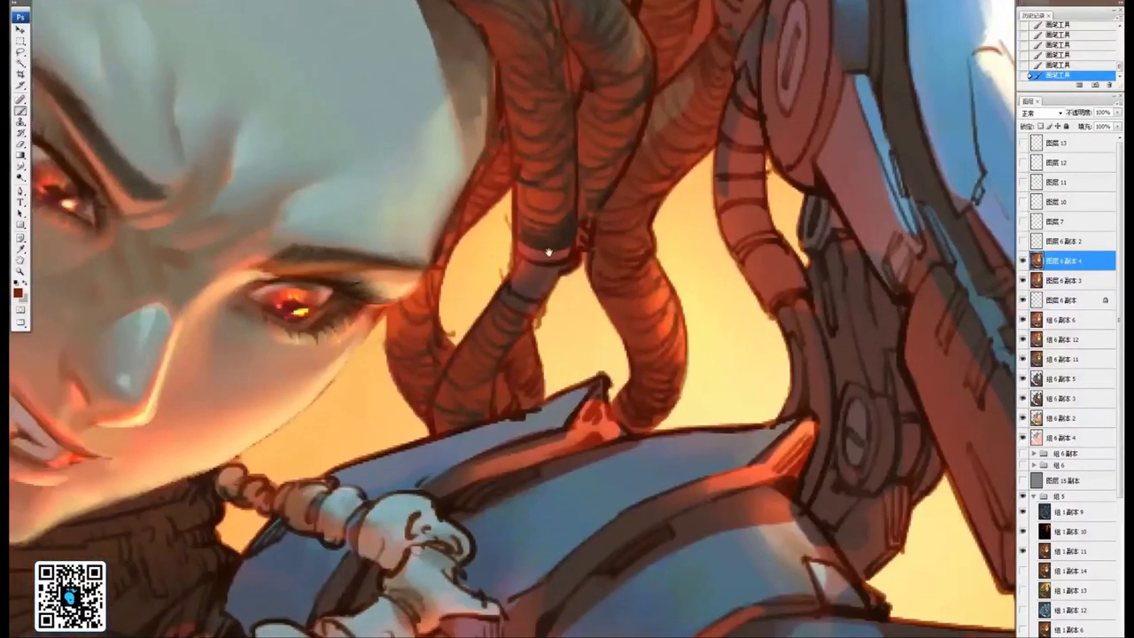
pyautogui.moveTo(265, 199); pyautogui.dragTo(642, 273)
pyautogui.moveTo(328, 265); pyautogui.dragTo(585, 334)
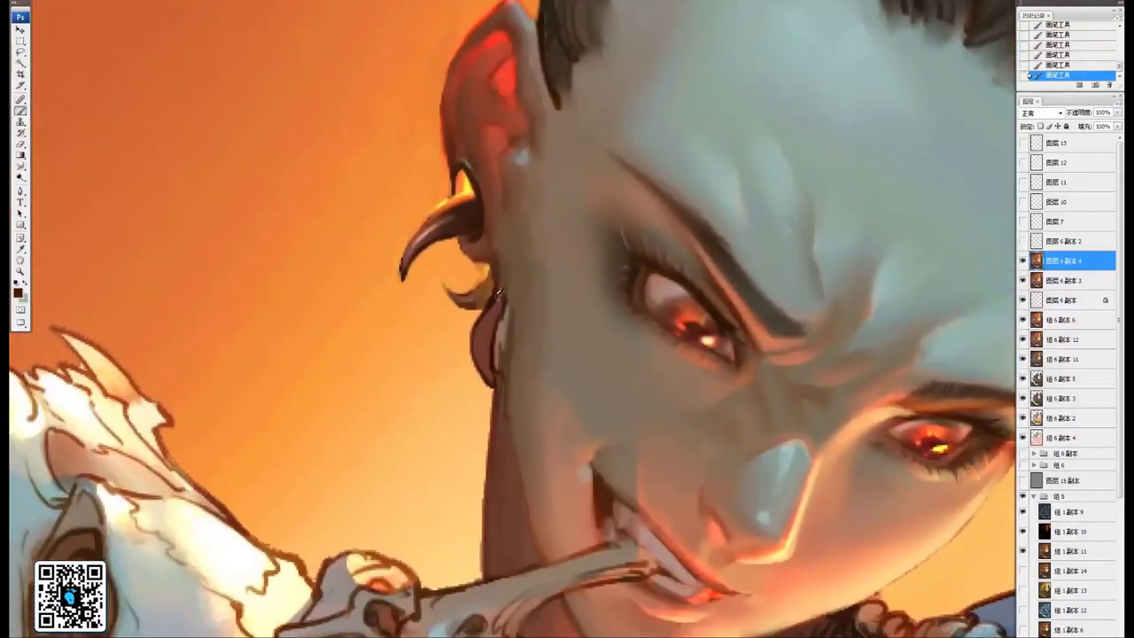
pyautogui.moveTo(498, 309); pyautogui.dragTo(487, 318)
pyautogui.moveTo(494, 315); pyautogui.dragTo(483, 336)
pyautogui.moveTo(488, 336); pyautogui.dragTo(478, 355)
pyautogui.keyDown('alt'); pyautogui.click(484, 343); pyautogui.keyUp('alt')
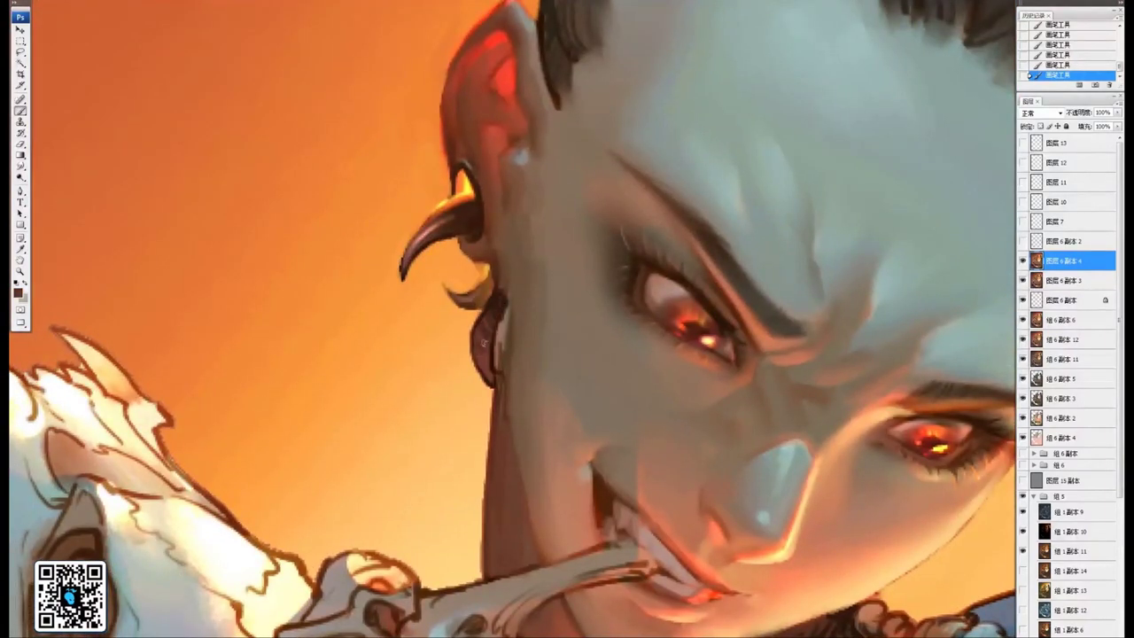
pyautogui.moveTo(699, 103); pyautogui.dragTo(389, 414)
pyautogui.hotkey('ctrl', '-')
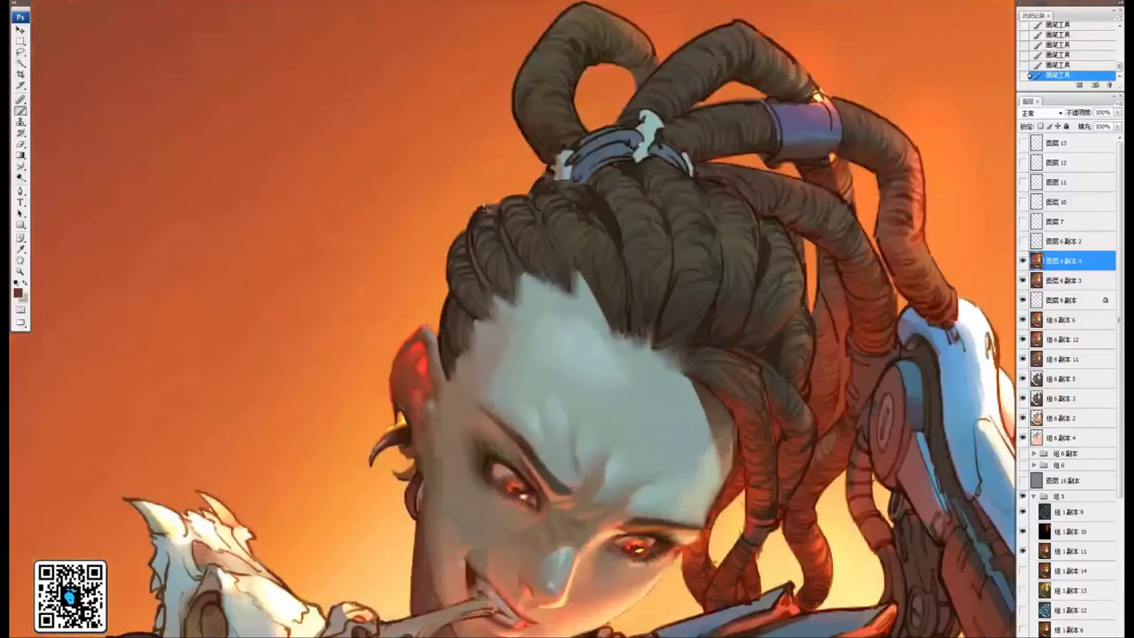
pyautogui.moveTo(683, 344); pyautogui.dragTo(579, 302)
pyautogui.hotkey('ctrl', '-')
pyautogui.hotkey('ctrl', '-')
pyautogui.hotkey('ctrl', '-')
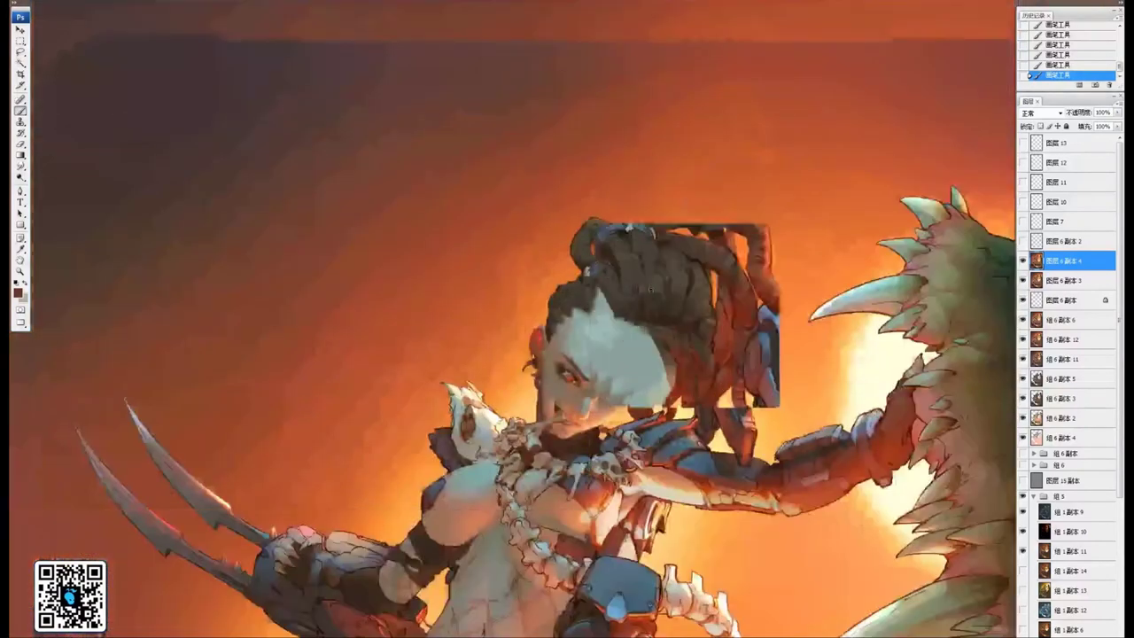
pyautogui.hotkey('ctrl', '+')
pyautogui.hotkey('ctrl', '+')
pyautogui.hotkey('ctrl', '+')
pyautogui.moveTo(679, 193); pyautogui.dragTo(594, 276)
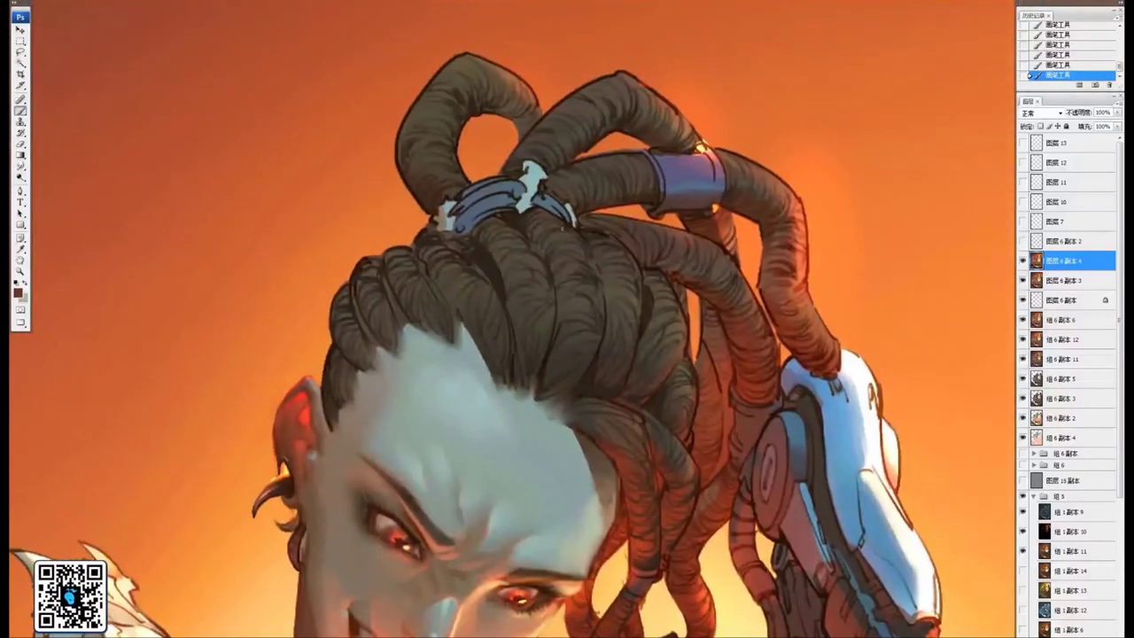
pyautogui.scroll(2, 465, 276)
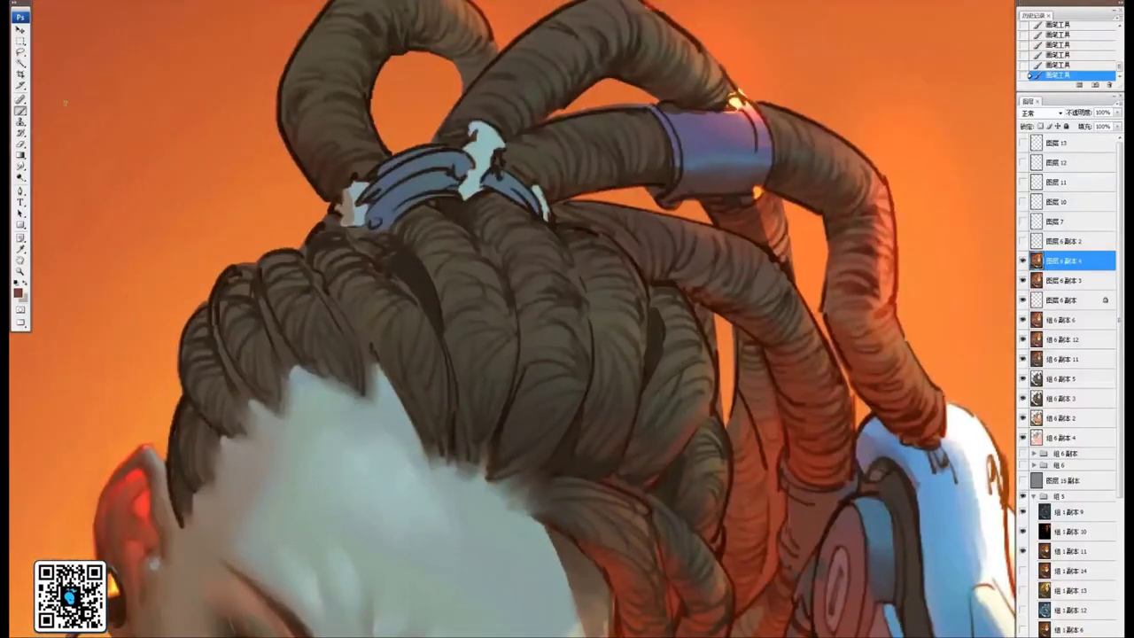
pyautogui.moveTo(206, 173); pyautogui.dragTo(296, 201)
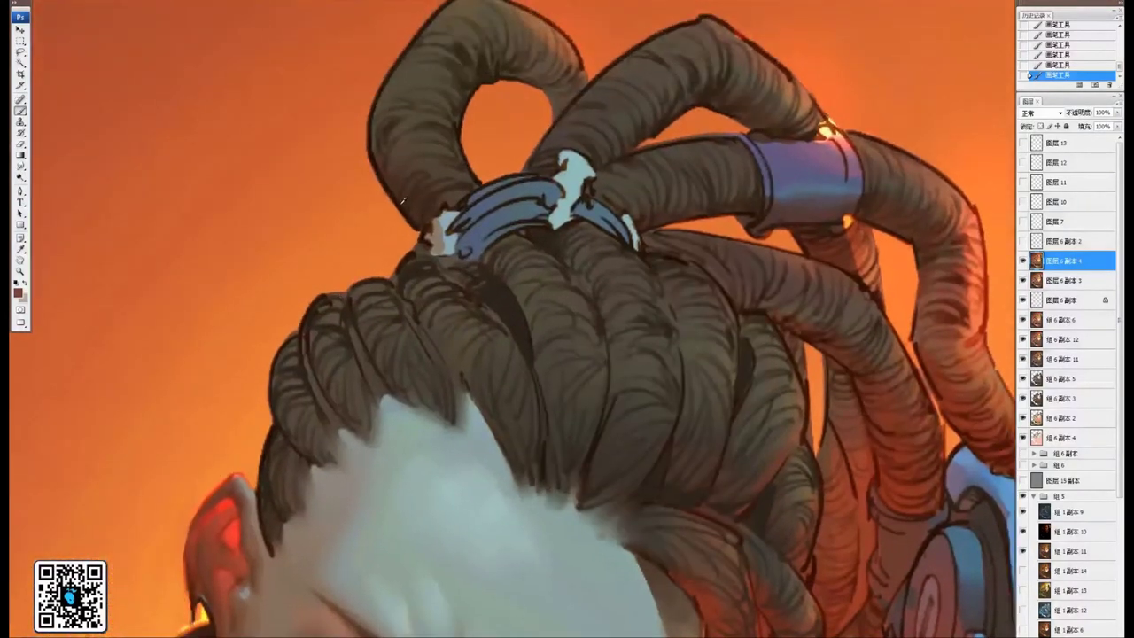
pyautogui.moveTo(403, 200); pyautogui.dragTo(561, 253)
pyautogui.moveTo(251, 175)
pyautogui.mouseDown()
pyautogui.moveTo(203, 191)
pyautogui.moveTo(216, 255)
pyautogui.moveTo(276, 248)
pyautogui.moveTo(340, 282)
pyautogui.moveTo(275, 163)
pyautogui.mouseUp()
pyautogui.moveTo(221, 189)
pyautogui.mouseDown()
pyautogui.moveTo(207, 221)
pyautogui.moveTo(266, 214)
pyautogui.moveTo(317, 188)
pyautogui.moveTo(320, 237)
pyautogui.moveTo(195, 233)
pyautogui.mouseUp()
pyautogui.hotkey('ctrl', 'z')
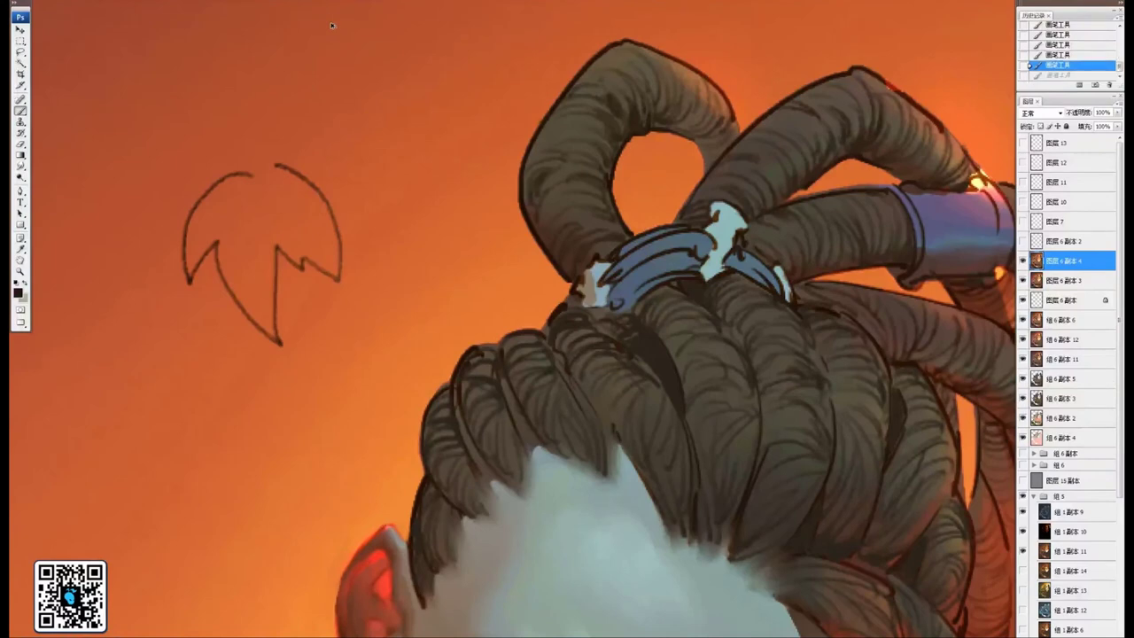
# Sample the pale forehead tone, set the brush to Color Dodge and paint highlights on the central crown braid
pyautogui.moveTo(735, 313)
pyautogui.mouseDown()
pyautogui.moveTo(470, 261)
pyautogui.moveTo(465, 237)
pyautogui.moveTo(496, 304)
pyautogui.mouseUp()
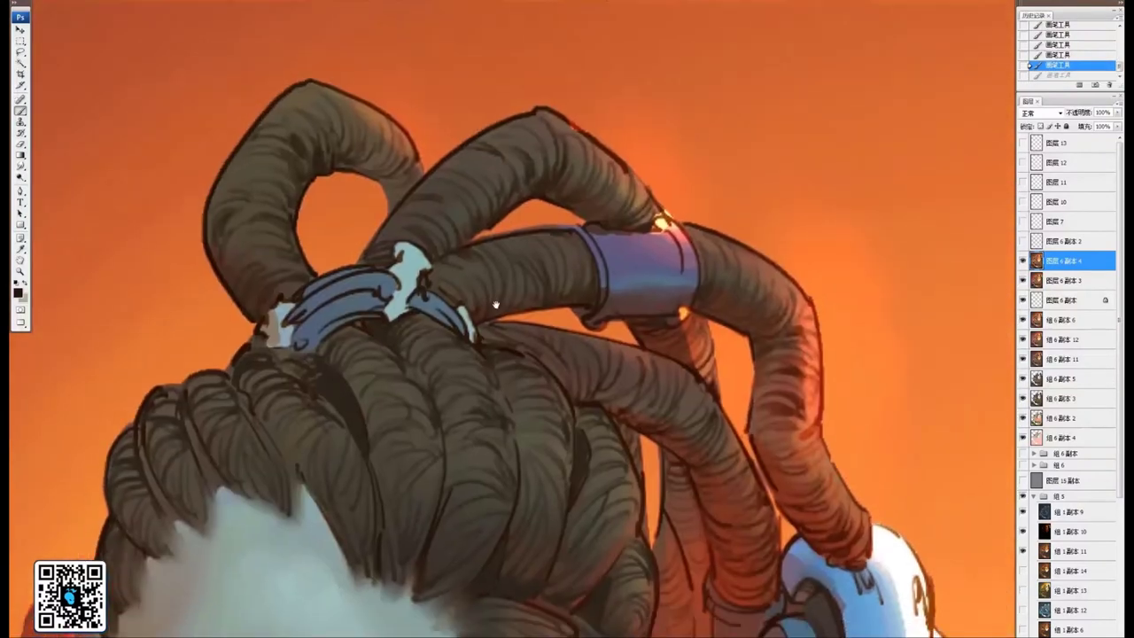
pyautogui.moveTo(416, 189); pyautogui.dragTo(414, 179)
pyautogui.moveTo(266, 481); pyautogui.dragTo(258, 378)
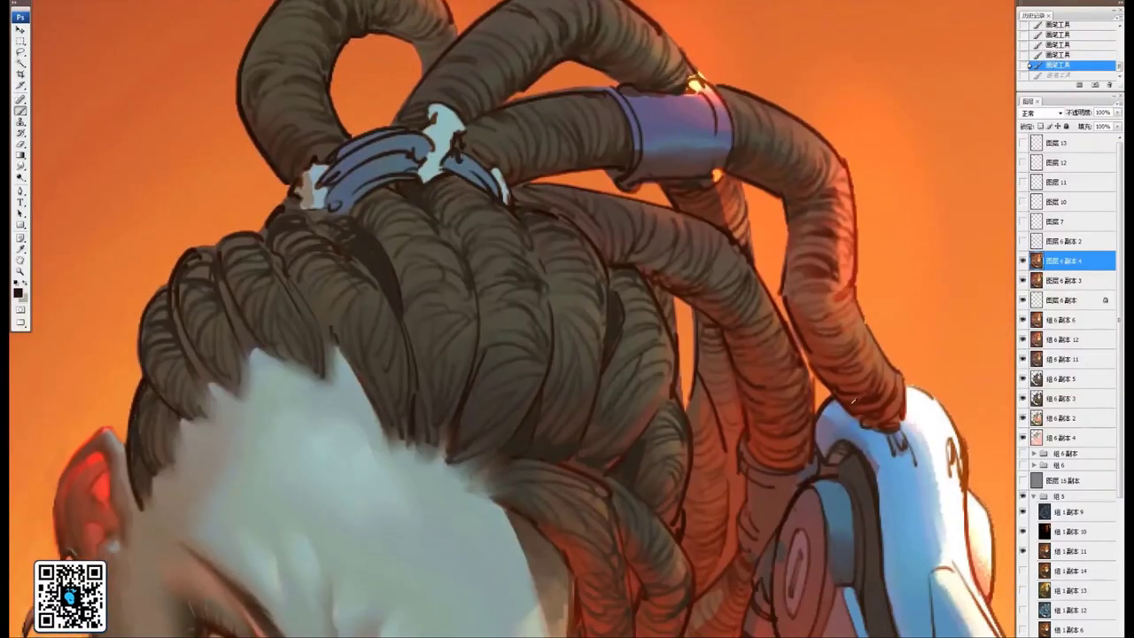
pyautogui.keyDown('alt'); pyautogui.click(285, 382); pyautogui.keyUp('alt')
pyautogui.click(135, 2)
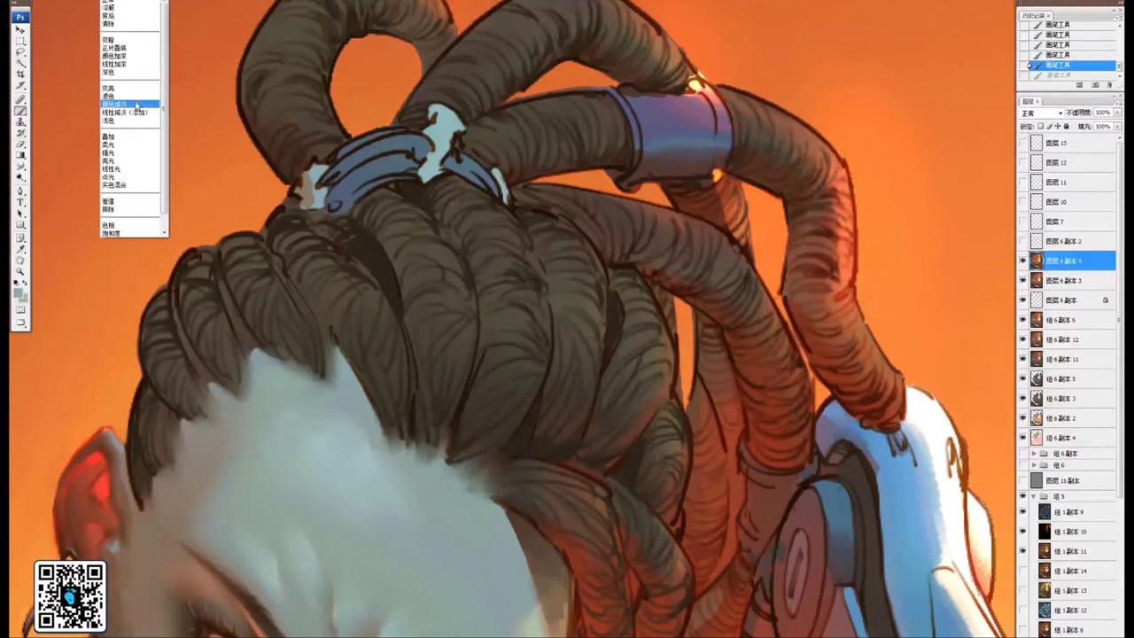
pyautogui.click(137, 105)
pyautogui.moveTo(313, 296)
pyautogui.mouseDown()
pyautogui.moveTo(363, 323)
pyautogui.moveTo(343, 289)
pyautogui.mouseUp()
pyautogui.moveTo(438, 236)
pyautogui.mouseDown()
pyautogui.moveTo(469, 243)
pyautogui.moveTo(476, 255)
pyautogui.moveTo(442, 241)
pyautogui.moveTo(478, 314)
pyautogui.mouseUp()
pyautogui.moveTo(460, 228); pyautogui.dragTo(426, 206)
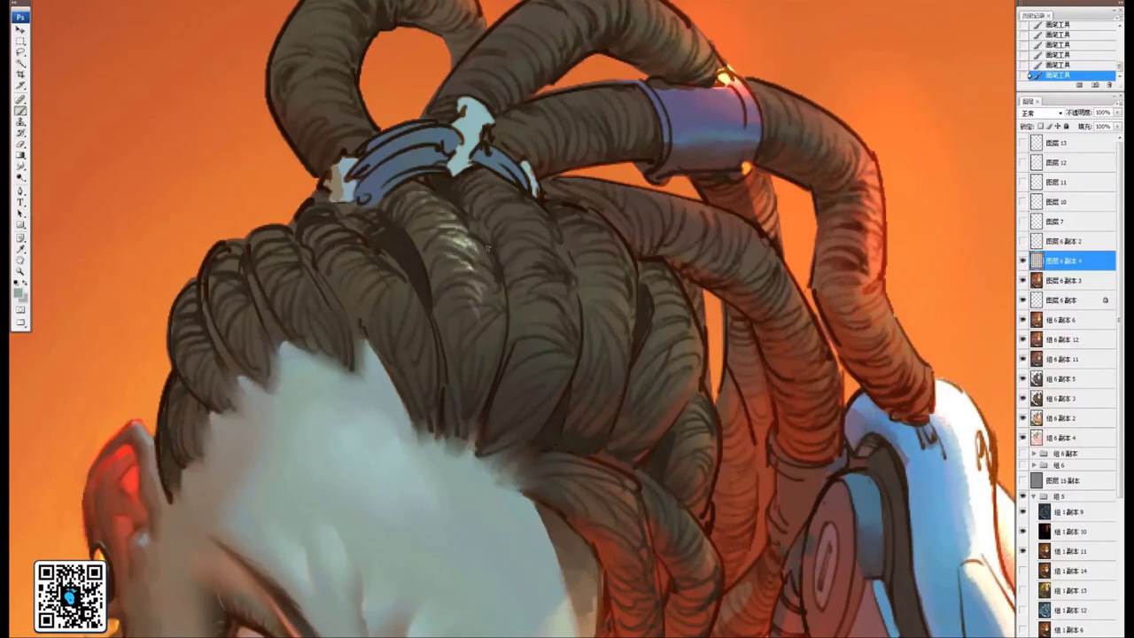
# Paint fine Color Dodge highlights along the wrapped strands of the crown braid behind the central one
pyautogui.moveTo(493, 310)
pyautogui.mouseDown()
pyautogui.moveTo(463, 339)
pyautogui.moveTo(471, 355)
pyautogui.mouseUp()
pyautogui.moveTo(525, 324)
pyautogui.mouseDown()
pyautogui.moveTo(506, 309)
pyautogui.moveTo(538, 297)
pyautogui.mouseUp()
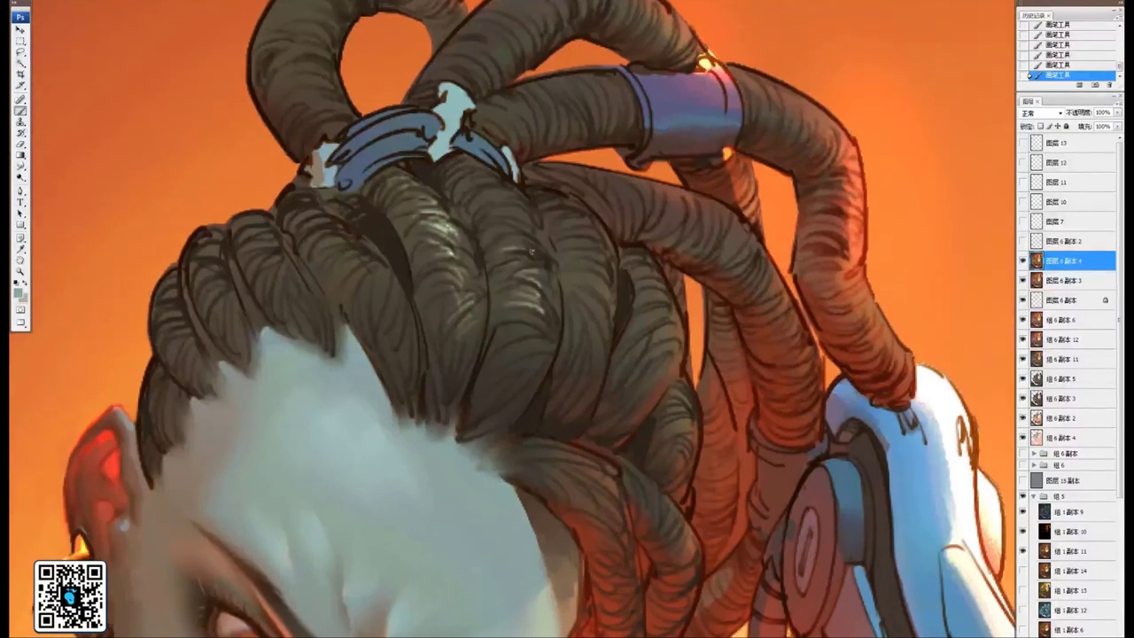
pyautogui.moveTo(528, 247)
pyautogui.mouseDown()
pyautogui.moveTo(505, 236)
pyautogui.moveTo(505, 206)
pyautogui.moveTo(474, 173)
pyautogui.mouseUp()
pyautogui.moveTo(534, 318); pyautogui.dragTo(521, 331)
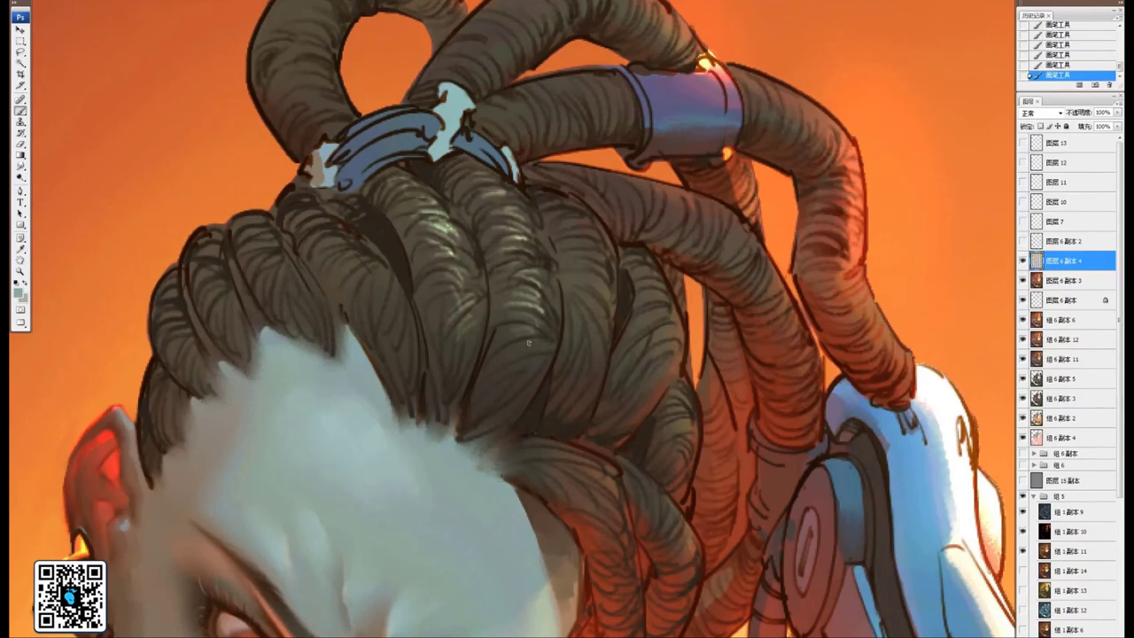
# Paint pale highlights on the strands of the front braids above the pointed hairline
pyautogui.moveTo(393, 329); pyautogui.dragTo(490, 323)
pyautogui.moveTo(472, 278); pyautogui.dragTo(482, 306)
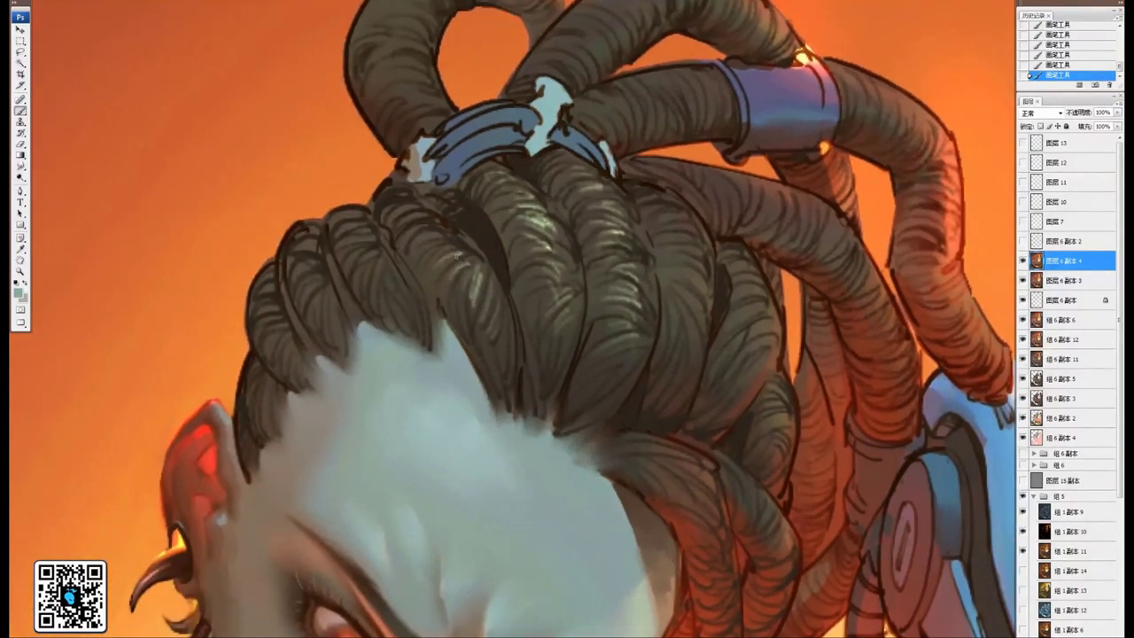
pyautogui.moveTo(424, 241)
pyautogui.mouseDown()
pyautogui.moveTo(437, 234)
pyautogui.moveTo(419, 215)
pyautogui.moveTo(461, 238)
pyautogui.moveTo(441, 227)
pyautogui.mouseUp()
pyautogui.moveTo(433, 238)
pyautogui.mouseDown()
pyautogui.moveTo(446, 231)
pyautogui.moveTo(457, 283)
pyautogui.mouseUp()
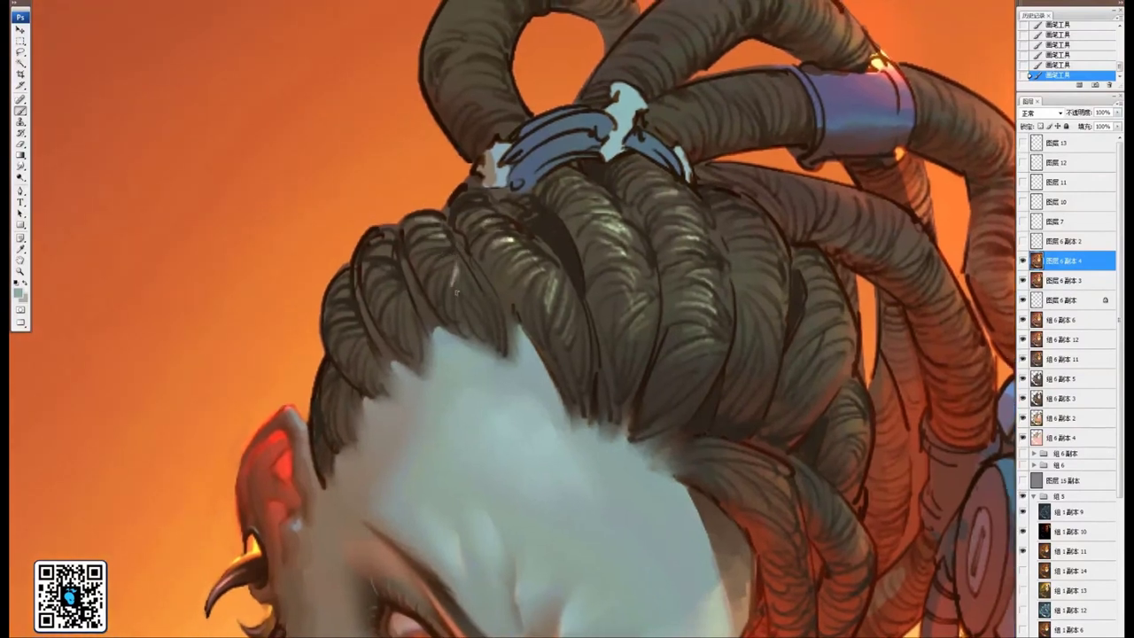
# Paint small pale highlights on the outermost front braids along the ear-side hairline
pyautogui.moveTo(385, 294); pyautogui.dragTo(399, 283)
pyautogui.moveTo(396, 303)
pyautogui.mouseDown()
pyautogui.moveTo(405, 285)
pyautogui.moveTo(411, 321)
pyautogui.mouseUp()
pyautogui.moveTo(393, 253); pyautogui.dragTo(384, 245)
pyautogui.moveTo(359, 333); pyautogui.dragTo(368, 355)
pyautogui.moveTo(366, 345); pyautogui.dragTo(373, 369)
# Paint fine highlights down the wrapped strands of the third crown braid toward the back of the head
pyautogui.moveTo(727, 292)
pyautogui.mouseDown()
pyautogui.moveTo(548, 283)
pyautogui.moveTo(505, 266)
pyautogui.moveTo(537, 297)
pyautogui.moveTo(549, 284)
pyautogui.mouseUp()
pyautogui.moveTo(542, 267); pyautogui.dragTo(552, 281)
pyautogui.moveTo(528, 243); pyautogui.dragTo(552, 264)
pyautogui.moveTo(530, 233)
pyautogui.mouseDown()
pyautogui.moveTo(554, 259)
pyautogui.moveTo(546, 231)
pyautogui.mouseUp()
pyautogui.moveTo(518, 205); pyautogui.dragTo(537, 209)
pyautogui.moveTo(518, 187); pyautogui.dragTo(538, 195)
# Paint short pale highlights on the rearmost crown braids and the small braid below them
pyautogui.moveTo(536, 292)
pyautogui.mouseDown()
pyautogui.moveTo(538, 324)
pyautogui.moveTo(589, 304)
pyautogui.mouseUp()
pyautogui.moveTo(588, 278); pyautogui.dragTo(604, 281)
pyautogui.moveTo(581, 269)
pyautogui.mouseDown()
pyautogui.moveTo(602, 279)
pyautogui.moveTo(598, 264)
pyautogui.mouseUp()
pyautogui.moveTo(578, 245)
pyautogui.mouseDown()
pyautogui.moveTo(595, 255)
pyautogui.moveTo(582, 245)
pyautogui.mouseUp()
pyautogui.moveTo(613, 342)
pyautogui.mouseDown()
pyautogui.moveTo(576, 282)
pyautogui.moveTo(578, 255)
pyautogui.mouseUp()
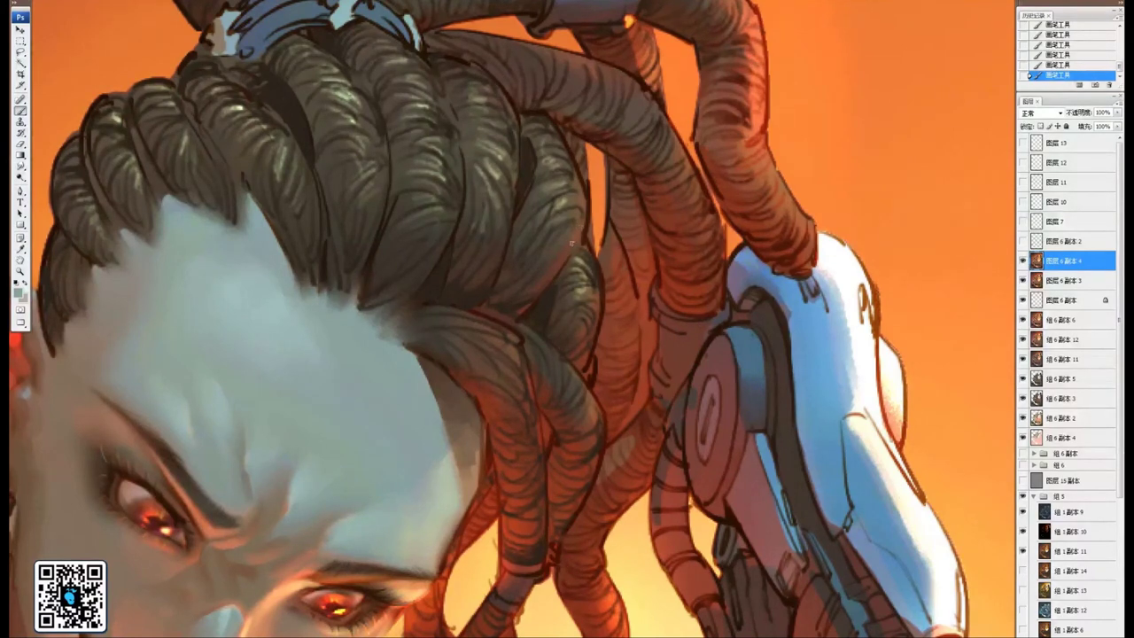
# Paint fine highlights on the curved upper sections of the two temple braids beside the forehead
pyautogui.moveTo(516, 311); pyautogui.dragTo(501, 284)
pyautogui.moveTo(426, 295)
pyautogui.mouseDown()
pyautogui.moveTo(494, 317)
pyautogui.moveTo(495, 360)
pyautogui.mouseUp()
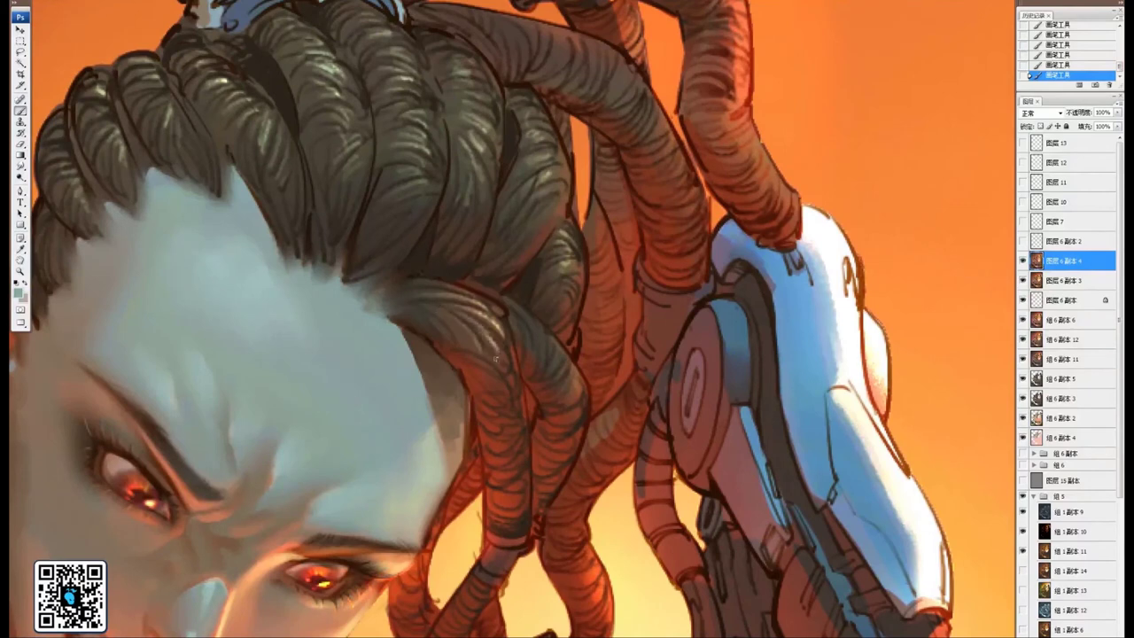
pyautogui.moveTo(542, 391); pyautogui.dragTo(528, 378)
pyautogui.moveTo(505, 295); pyautogui.dragTo(562, 385)
pyautogui.moveTo(526, 332); pyautogui.dragTo(539, 356)
pyautogui.moveTo(502, 303); pyautogui.dragTo(509, 318)
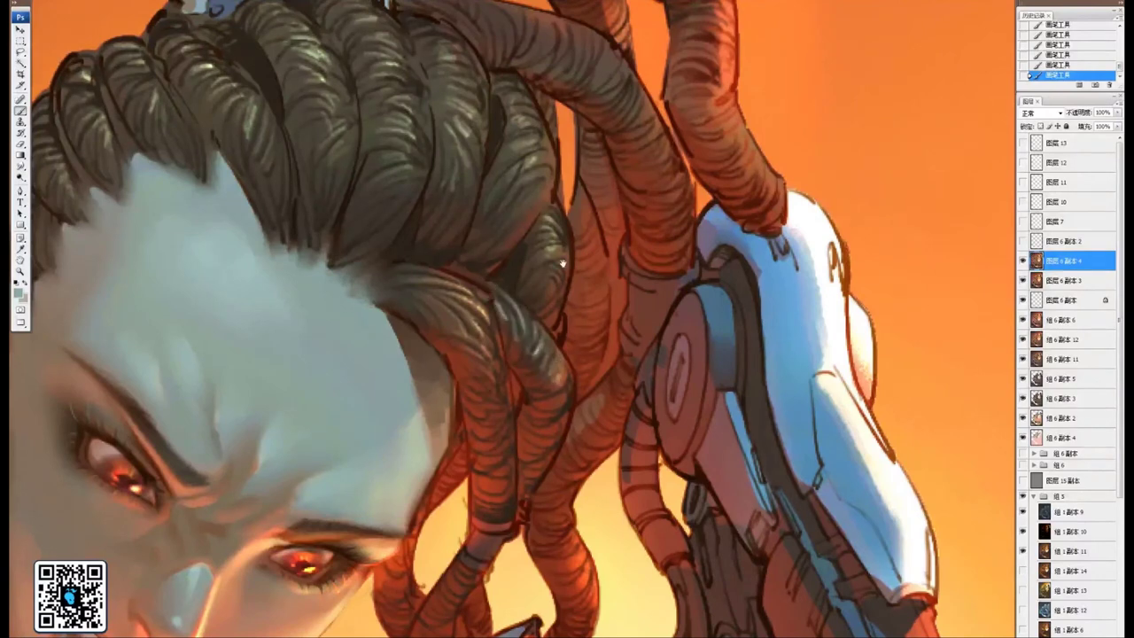
# Paint pale highlights on the dreadlock section between the blue hair tie and the purple cuff
pyautogui.moveTo(564, 263); pyautogui.dragTo(543, 311)
pyautogui.moveTo(493, 63); pyautogui.dragTo(577, 359)
pyautogui.moveTo(509, 284); pyautogui.dragTo(563, 338)
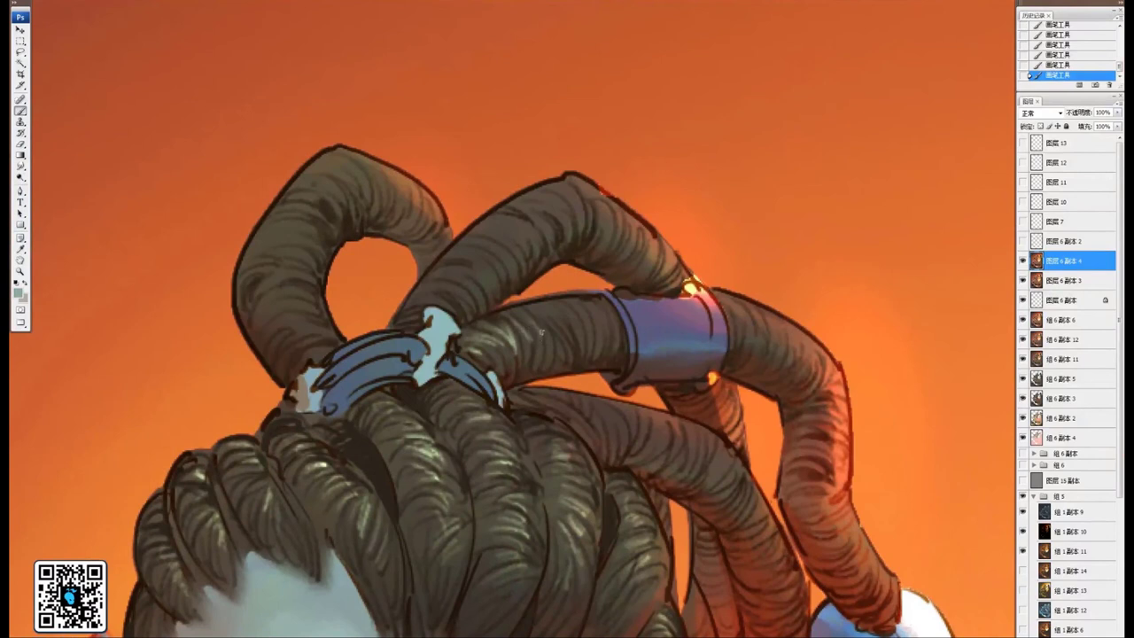
pyautogui.moveTo(593, 313); pyautogui.dragTo(616, 330)
# Paint short highlights along the top of the dreadlock section emerging beyond the purple cuff
pyautogui.moveTo(772, 290); pyautogui.dragTo(717, 279)
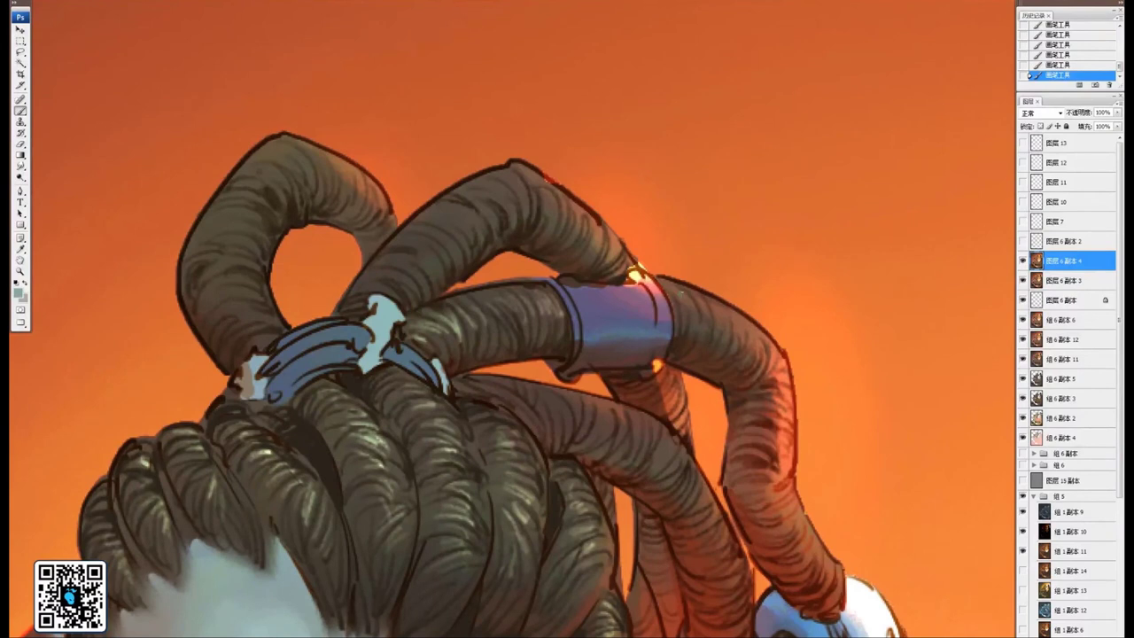
pyautogui.moveTo(626, 333); pyautogui.dragTo(584, 289)
pyautogui.moveTo(636, 251)
pyautogui.mouseDown()
pyautogui.moveTo(642, 270)
pyautogui.moveTo(663, 277)
pyautogui.mouseUp()
pyautogui.moveTo(666, 265); pyautogui.dragTo(686, 288)
pyautogui.moveTo(686, 278); pyautogui.dragTo(707, 297)
pyautogui.moveTo(709, 289); pyautogui.dragTo(720, 307)
# Paint pale highlights on the folds of the tall arched dreadlock and the looped dreadlock in front of it
pyautogui.moveTo(551, 210); pyautogui.dragTo(649, 277)
pyautogui.moveTo(467, 212); pyautogui.dragTo(564, 259)
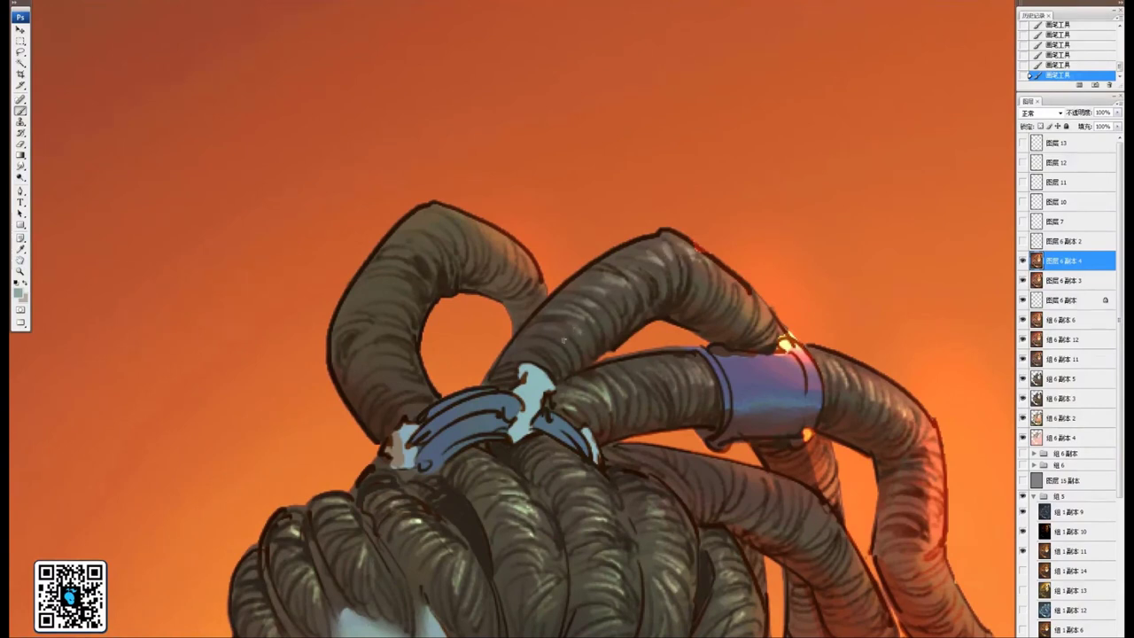
pyautogui.moveTo(522, 354); pyautogui.dragTo(467, 336)
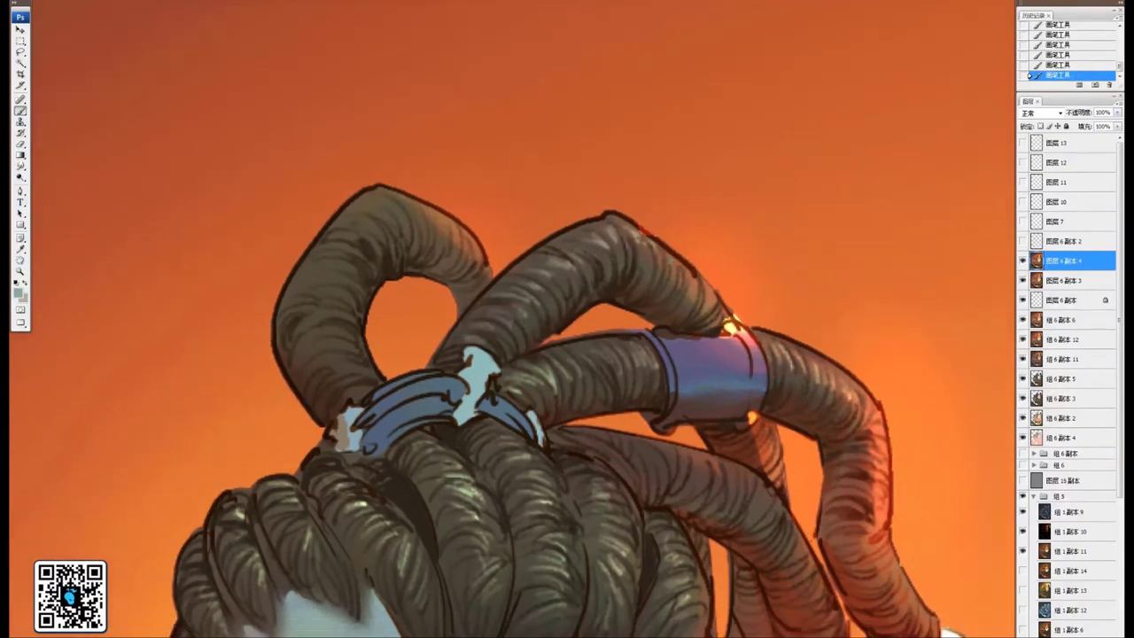
pyautogui.moveTo(327, 301)
pyautogui.mouseDown()
pyautogui.moveTo(454, 328)
pyautogui.moveTo(524, 325)
pyautogui.mouseUp()
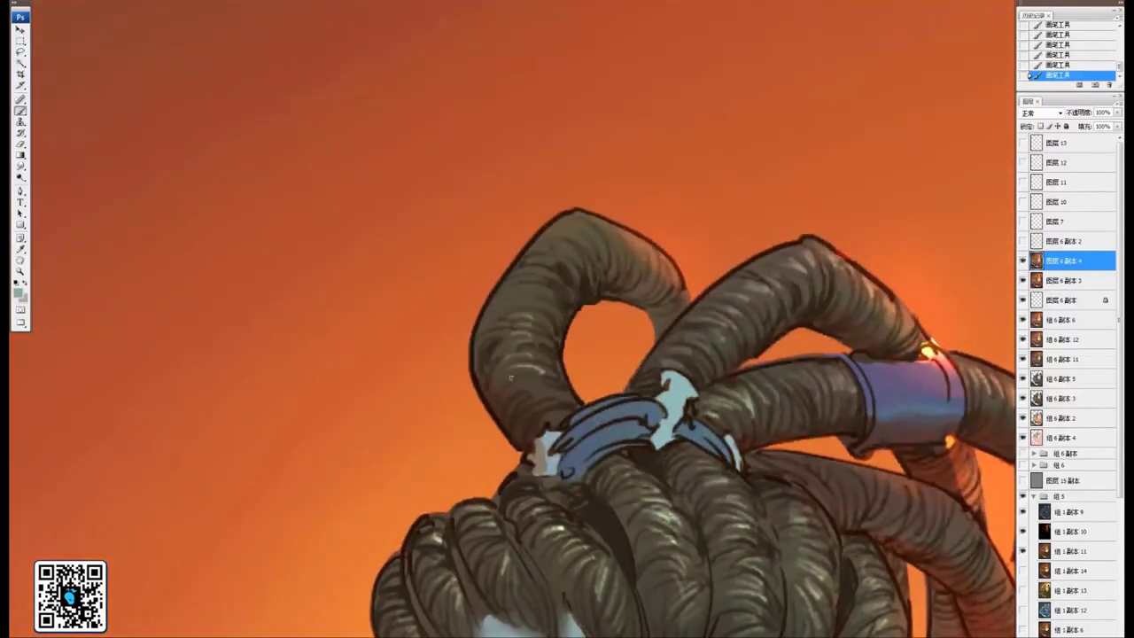
pyautogui.scroll(1, 549, 363)
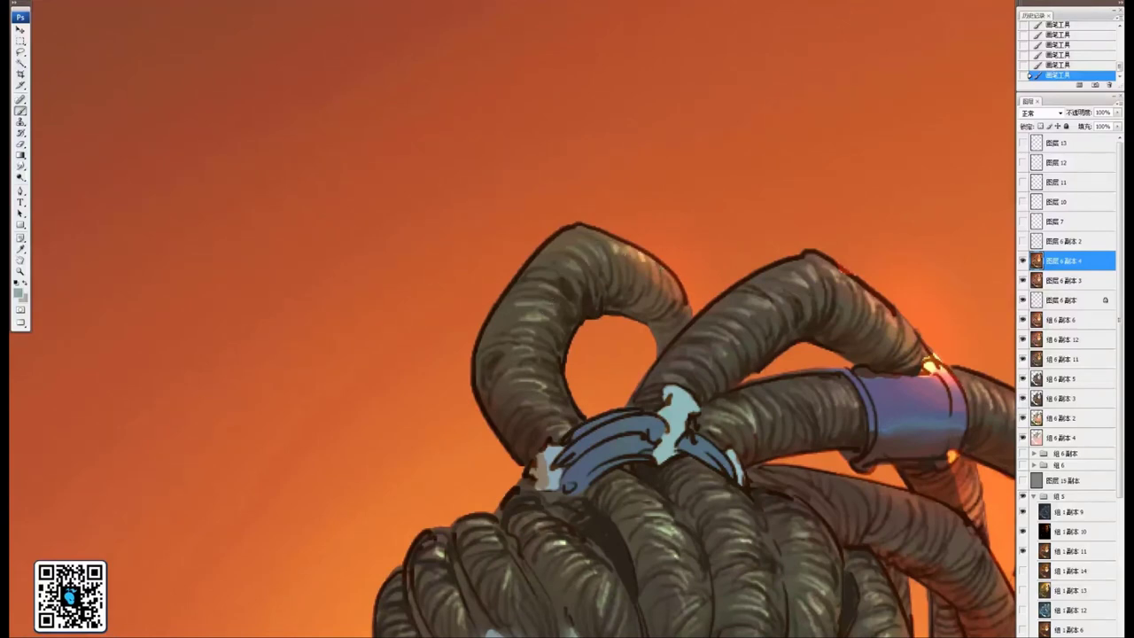
# Paint fine highlights on the rear dreadlock that runs from the crown beneath the purple cuff
pyautogui.moveTo(904, 494)
pyautogui.mouseDown()
pyautogui.moveTo(707, 273)
pyautogui.moveTo(594, 235)
pyautogui.mouseUp()
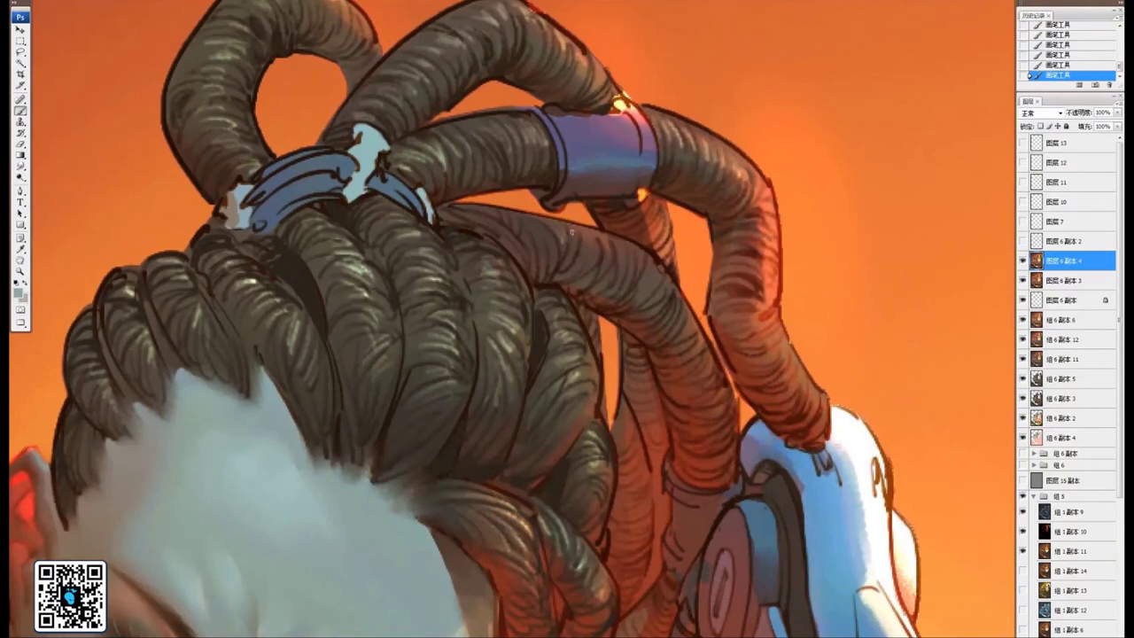
pyautogui.moveTo(632, 252); pyautogui.dragTo(626, 267)
pyautogui.moveTo(647, 257)
pyautogui.mouseDown()
pyautogui.moveTo(637, 277)
pyautogui.moveTo(653, 286)
pyautogui.mouseUp()
pyautogui.moveTo(666, 269); pyautogui.dragTo(661, 303)
pyautogui.moveTo(559, 247); pyautogui.dragTo(628, 281)
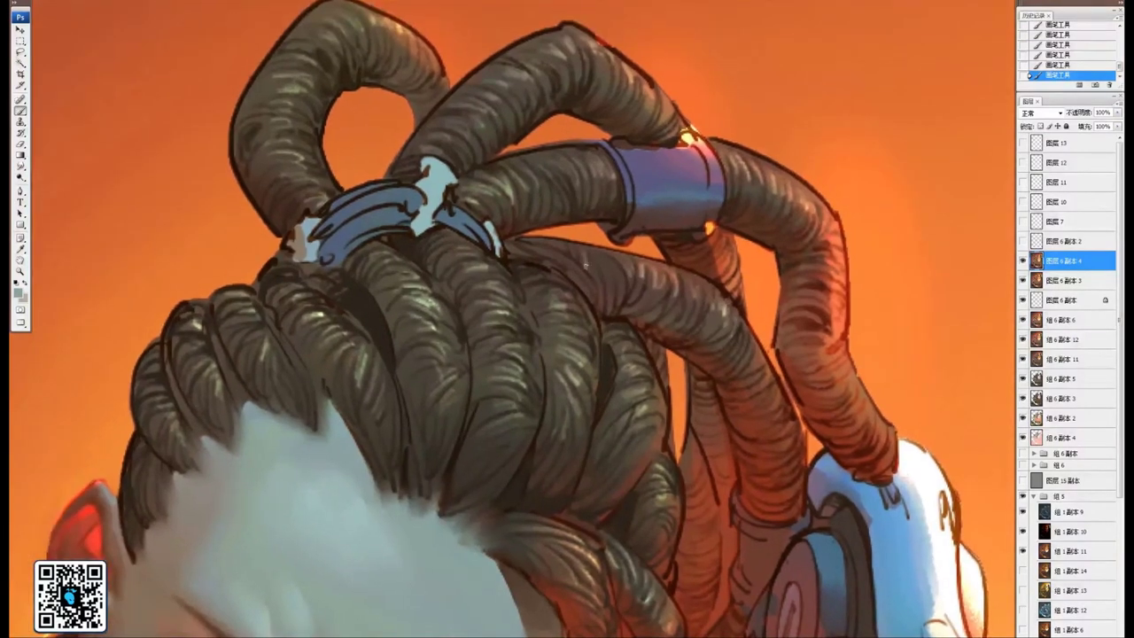
pyautogui.moveTo(560, 249); pyautogui.dragTo(543, 267)
# Examine the highlighted braids and dreadlocks from the crown down to the mechanical shoulder piece
pyautogui.moveTo(742, 351); pyautogui.dragTo(692, 298)
pyautogui.moveTo(679, 430); pyautogui.dragTo(684, 279)
pyautogui.moveTo(611, 385); pyautogui.dragTo(638, 292)
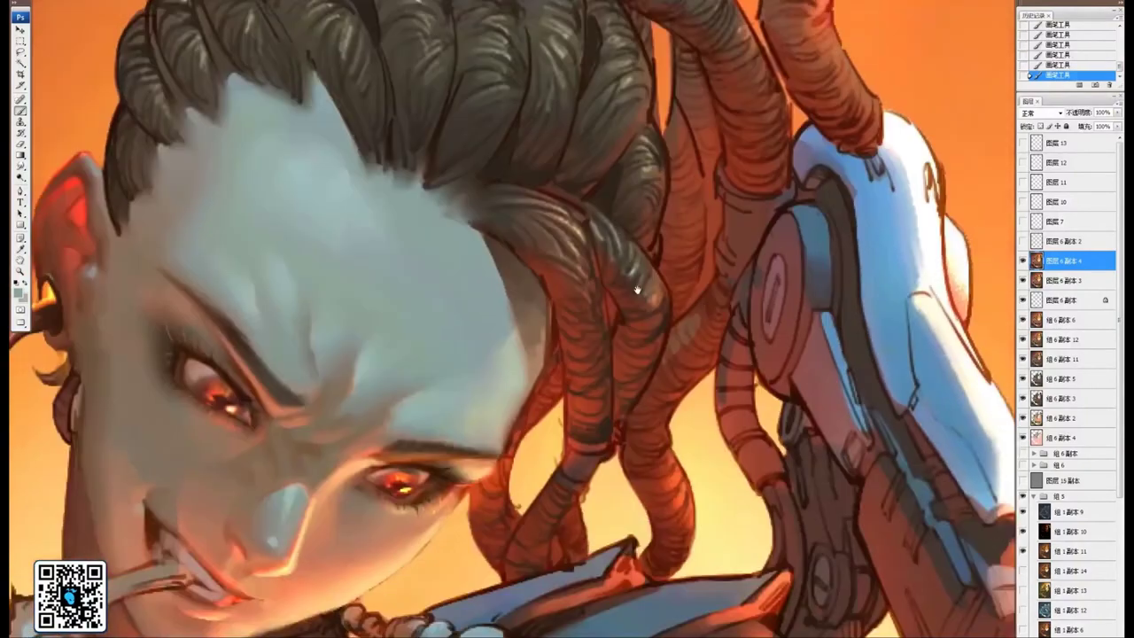
pyautogui.moveTo(655, 466); pyautogui.dragTo(650, 323)
pyautogui.scroll(10, 719, 330)
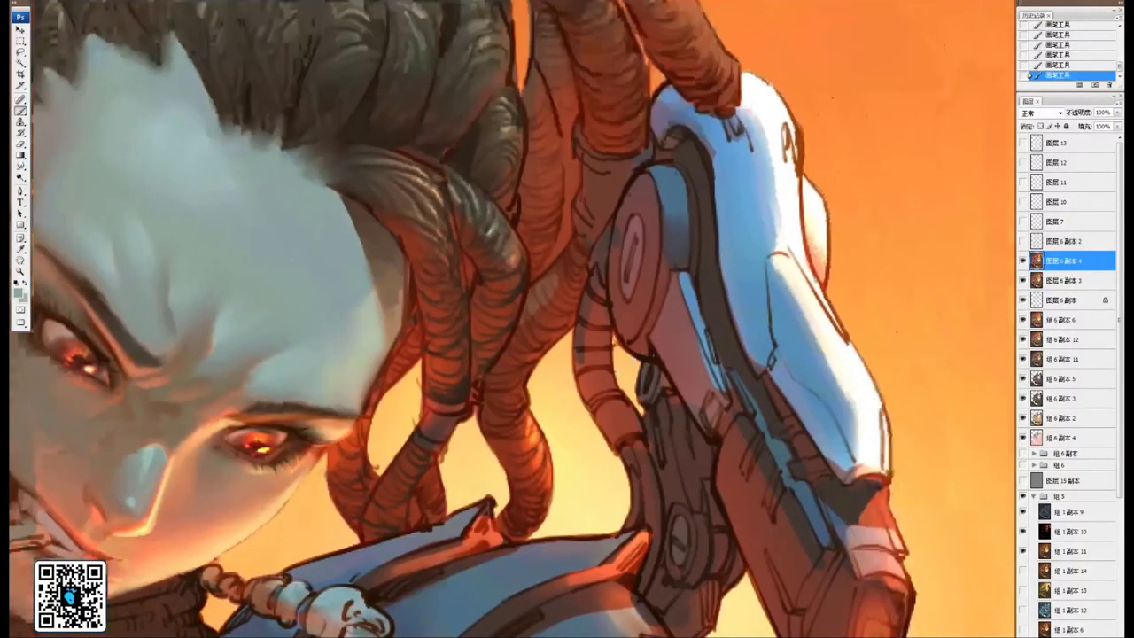
pyautogui.scroll(-10, 524, 214)
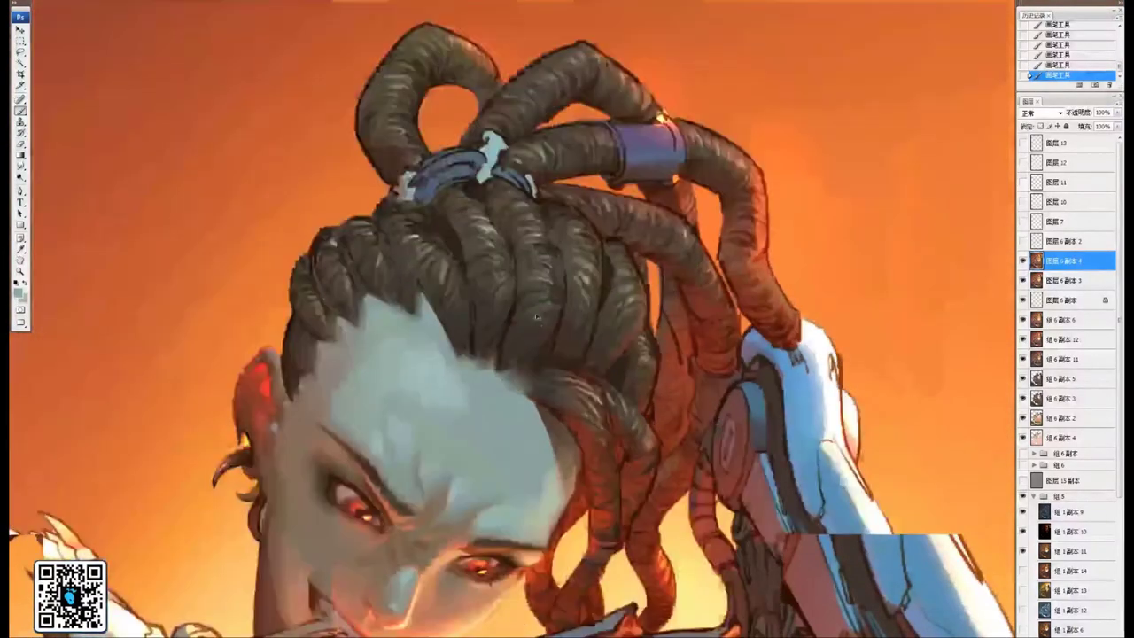
pyautogui.scroll(5, 622, 351)
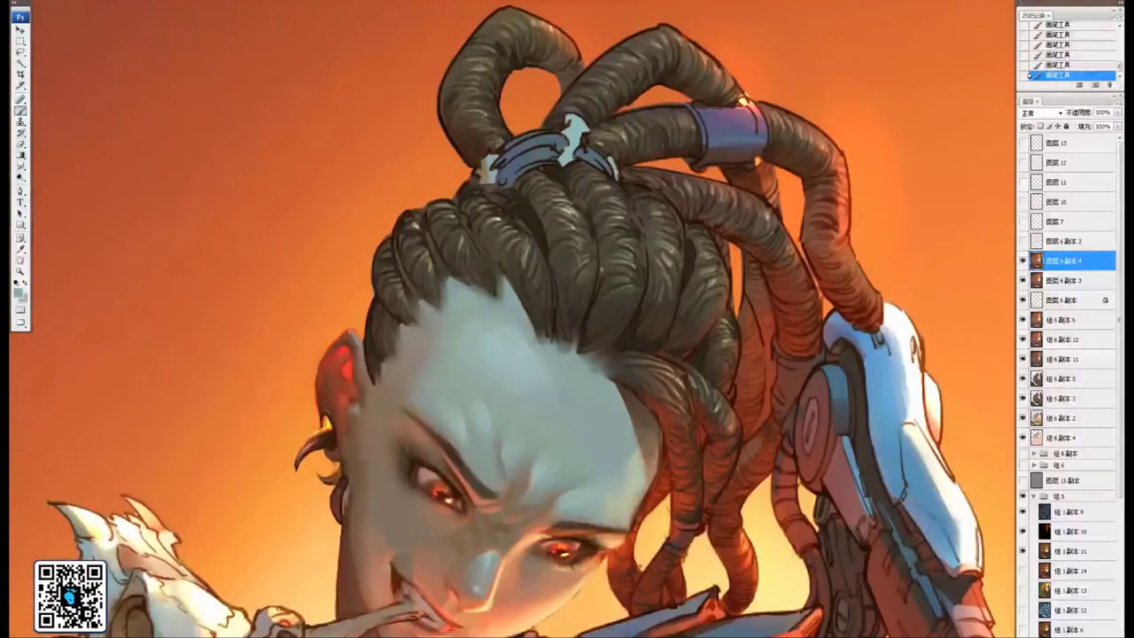
# Change the brush and paint broader soft highlights down the crown and front braids to strengthen their volume
pyautogui.rightClick(603, 268)
pyautogui.click(540, 279)
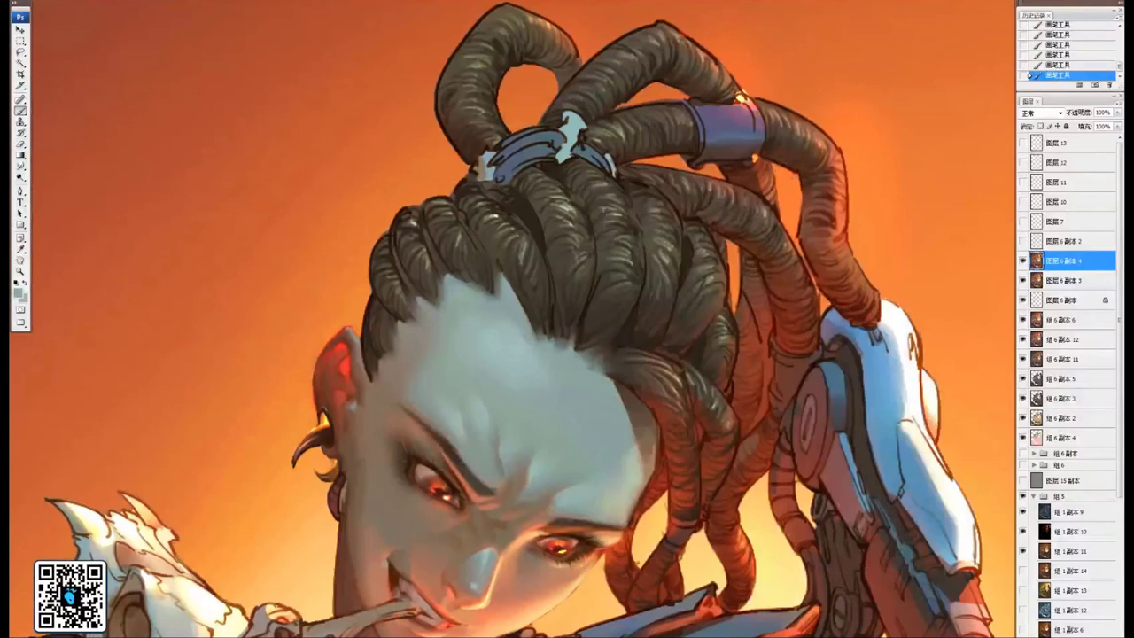
pyautogui.moveTo(609, 190); pyautogui.dragTo(624, 311)
pyautogui.moveTo(545, 195); pyautogui.dragTo(581, 266)
pyautogui.moveTo(489, 207); pyautogui.dragTo(530, 264)
pyautogui.moveTo(640, 204); pyautogui.dragTo(686, 310)
pyautogui.moveTo(601, 215); pyautogui.dragTo(652, 303)
pyautogui.moveTo(647, 170); pyautogui.dragTo(685, 147)
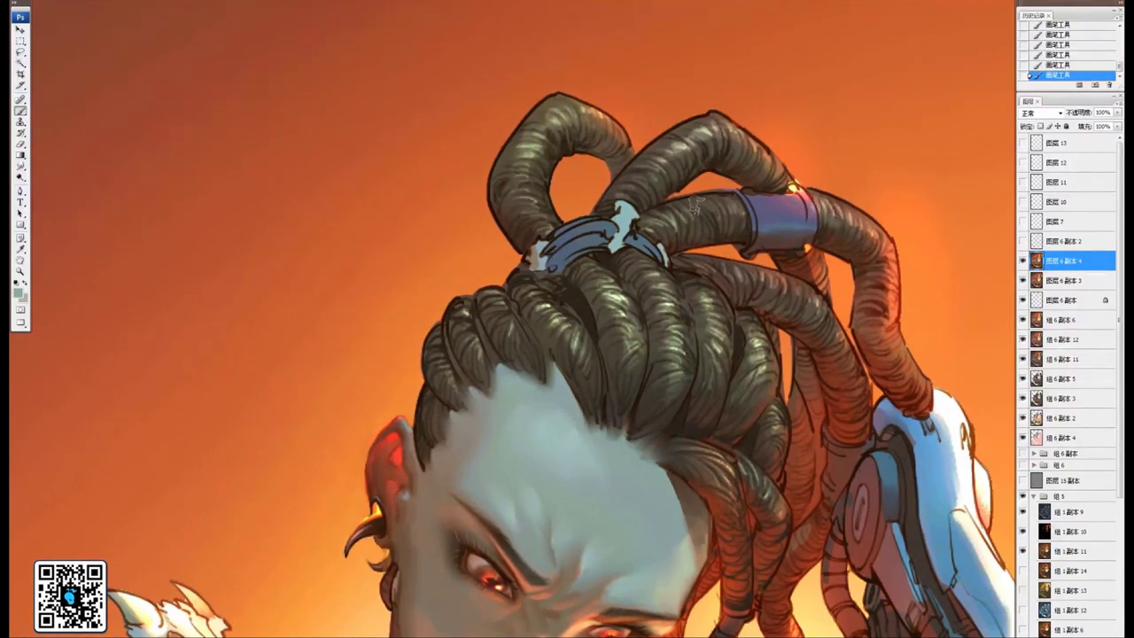
# Examine the highlighted hair against the whole figure, the face and the armored arm
pyautogui.hotkey('ctrl', '-')
pyautogui.hotkey('ctrl', '-')
pyautogui.moveTo(772, 417); pyautogui.dragTo(640, 286)
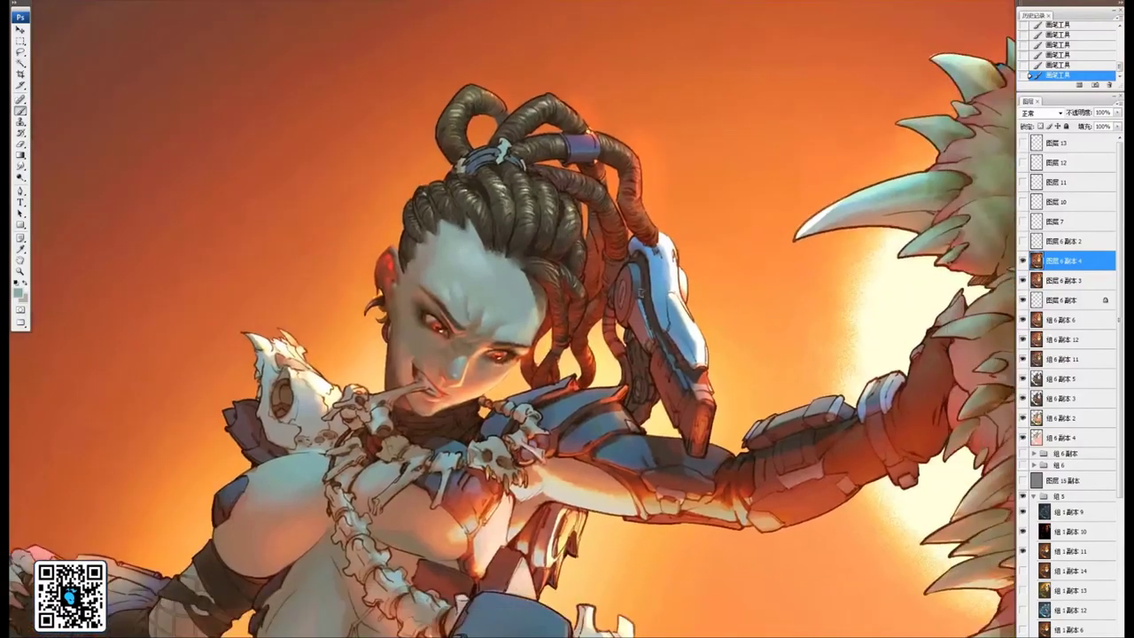
pyautogui.hotkey('ctrl', '+')
pyautogui.hotkey('ctrl', '+')
pyautogui.hotkey('ctrl', '-')
pyautogui.moveTo(708, 440); pyautogui.dragTo(637, 369)
pyautogui.moveTo(655, 474); pyautogui.dragTo(720, 508)
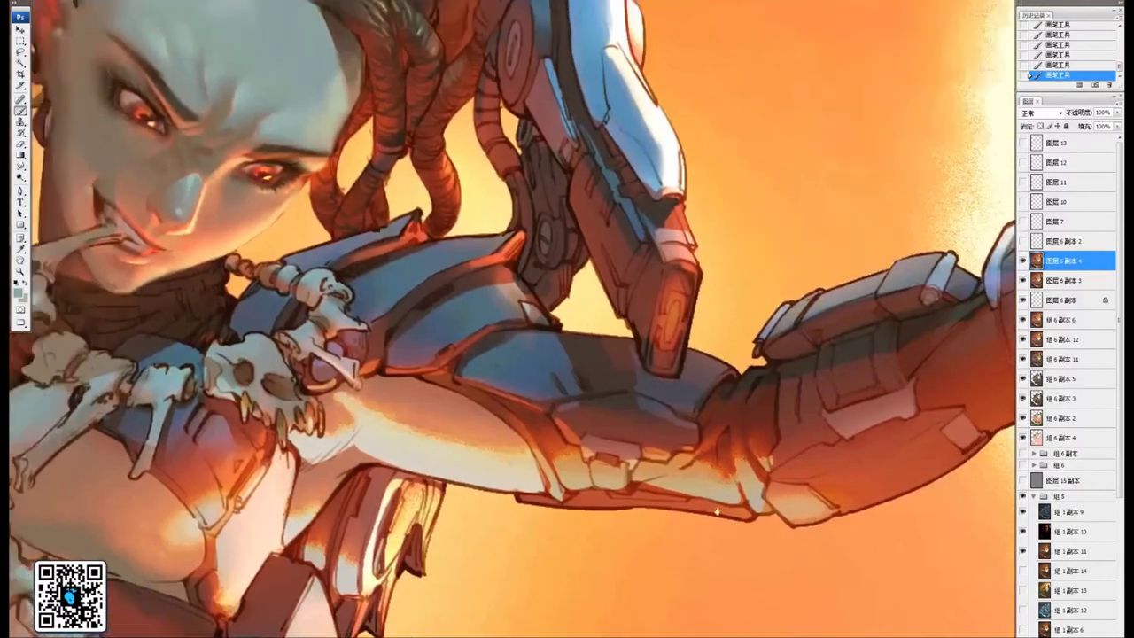
pyautogui.hotkey('ctrl', '+')
pyautogui.moveTo(460, 302); pyautogui.dragTo(589, 428)
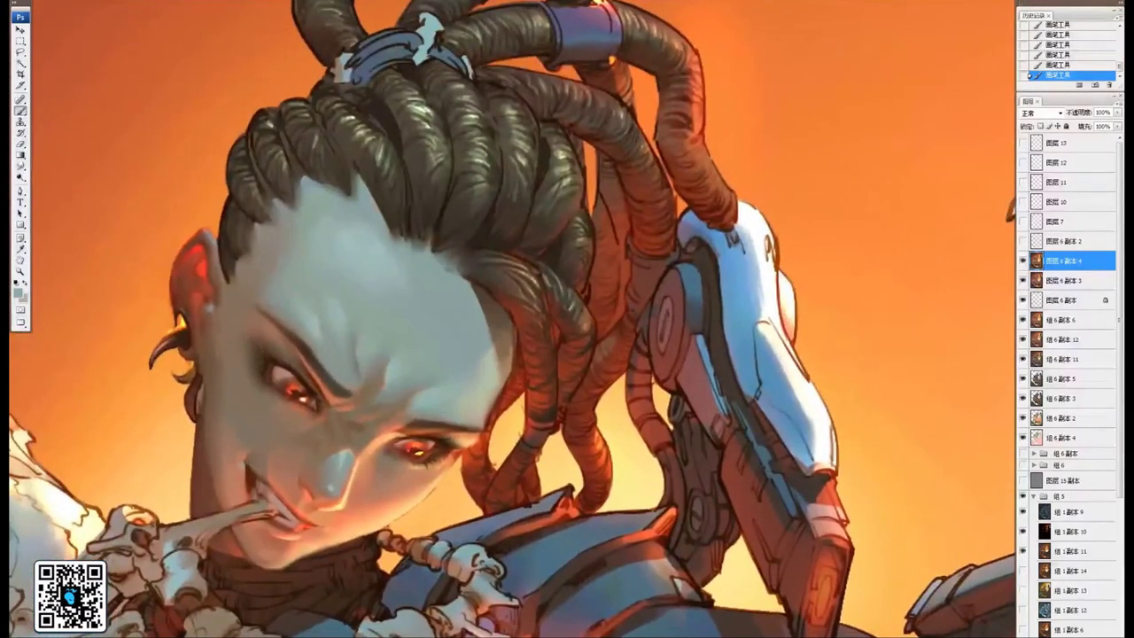
# Paint a glowing orange rim light along the curved rear dreadlock that hangs down to the shoulder armor
pyautogui.moveTo(512, 386); pyautogui.dragTo(458, 330)
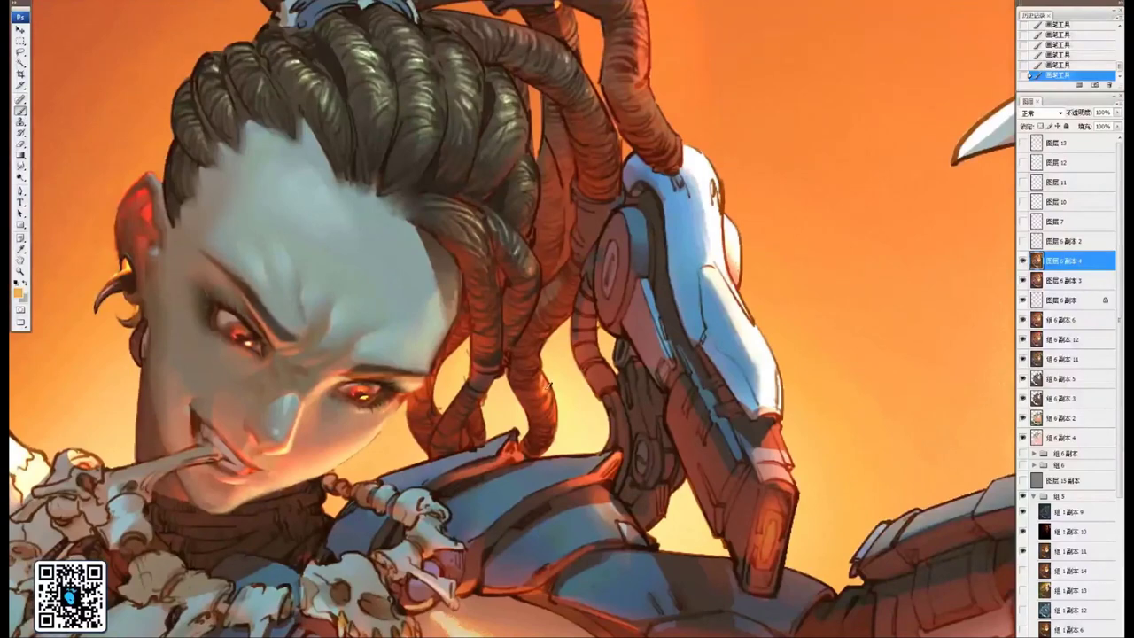
pyautogui.moveTo(340, 321); pyautogui.dragTo(365, 333)
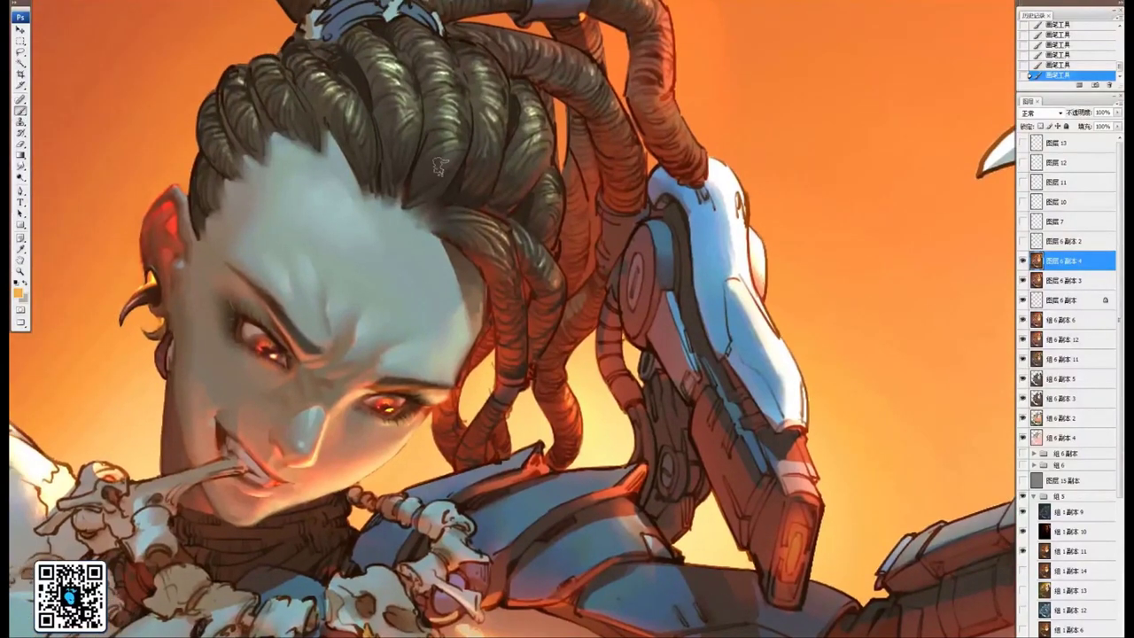
pyautogui.moveTo(648, 369); pyautogui.dragTo(632, 328)
pyautogui.keyDown('ctrl'); pyautogui.click(595, 324); pyautogui.keyUp('ctrl')
pyautogui.moveTo(425, 299); pyautogui.dragTo(749, 353)
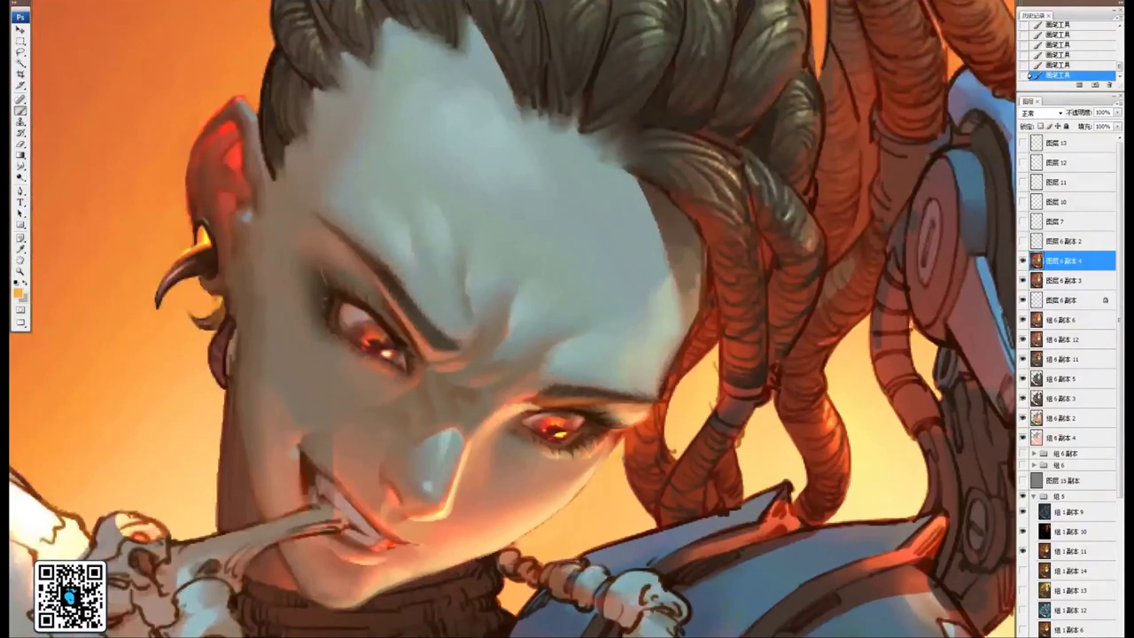
pyautogui.moveTo(859, 324)
pyautogui.mouseDown()
pyautogui.moveTo(823, 352)
pyautogui.moveTo(815, 385)
pyautogui.moveTo(836, 434)
pyautogui.moveTo(841, 492)
pyautogui.moveTo(802, 518)
pyautogui.moveTo(819, 485)
pyautogui.moveTo(780, 399)
pyautogui.moveTo(803, 451)
pyautogui.moveTo(840, 448)
pyautogui.mouseUp()
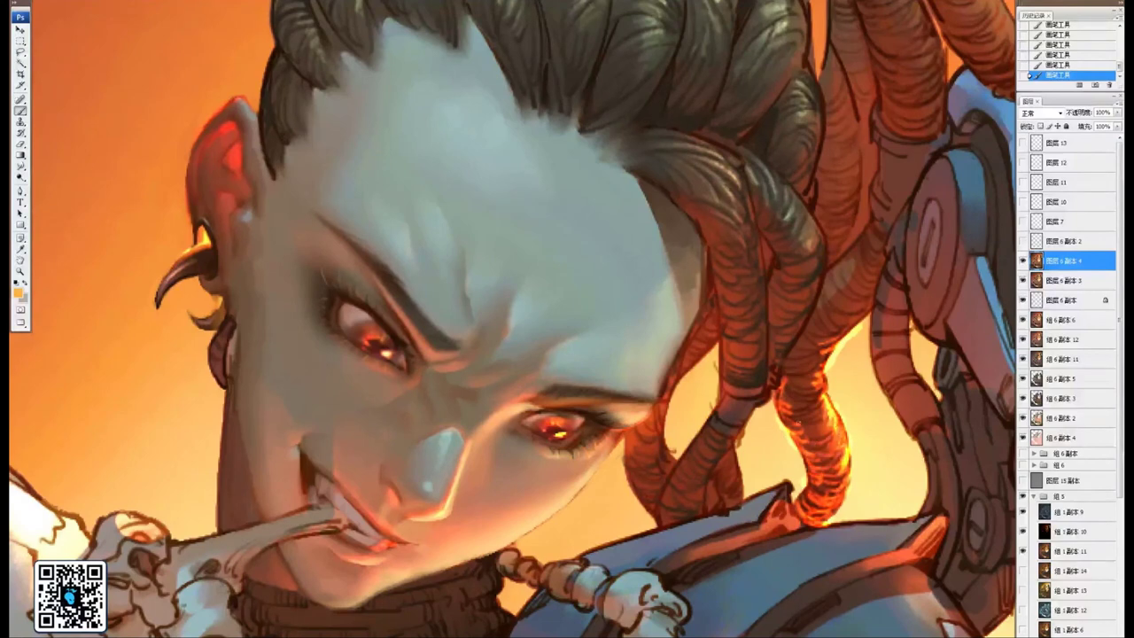
# Add orange rim light to the edges and wrapped strands of the dreadlocks hanging beside the cheek
pyautogui.moveTo(780, 375); pyautogui.dragTo(786, 356)
pyautogui.moveTo(724, 440)
pyautogui.mouseDown()
pyautogui.moveTo(761, 388)
pyautogui.moveTo(742, 416)
pyautogui.mouseUp()
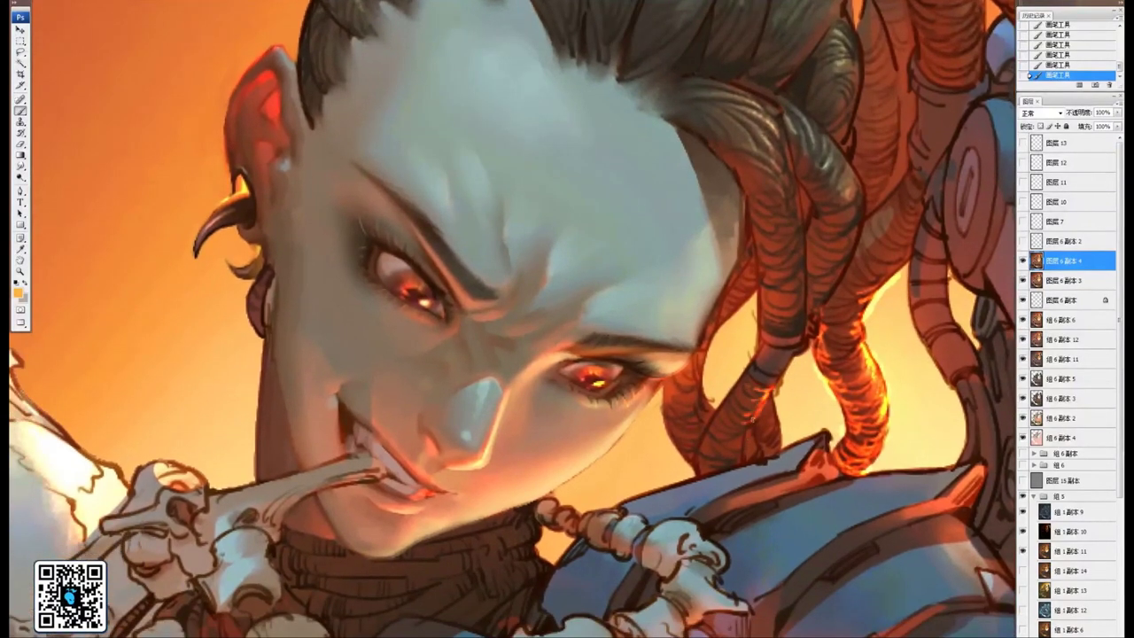
pyautogui.moveTo(743, 456); pyautogui.dragTo(703, 468)
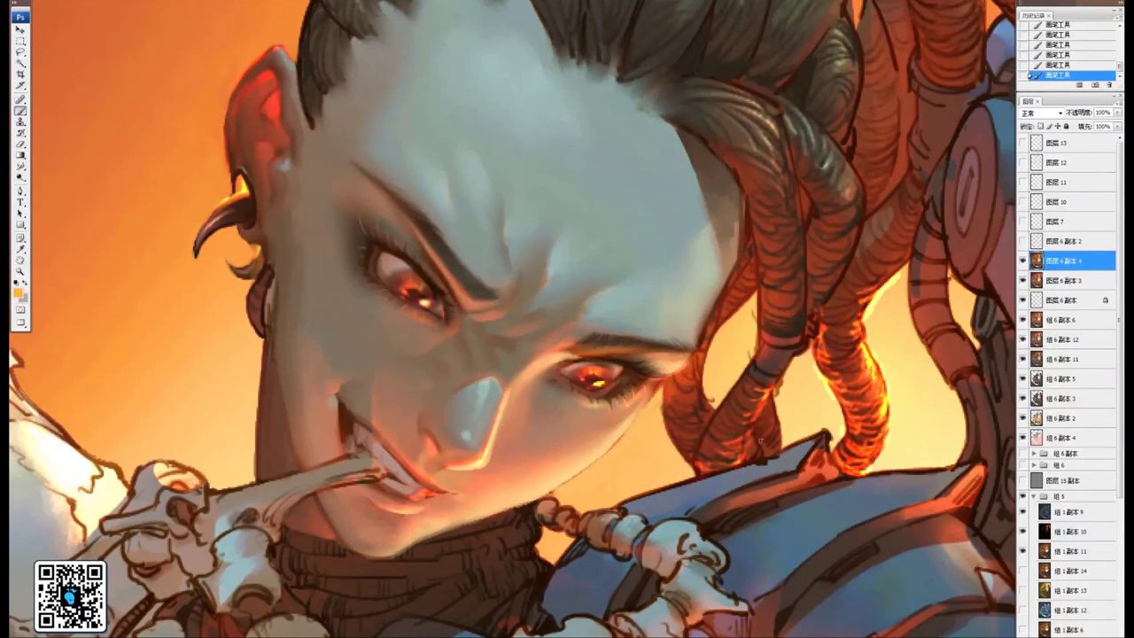
pyautogui.moveTo(764, 410); pyautogui.dragTo(777, 454)
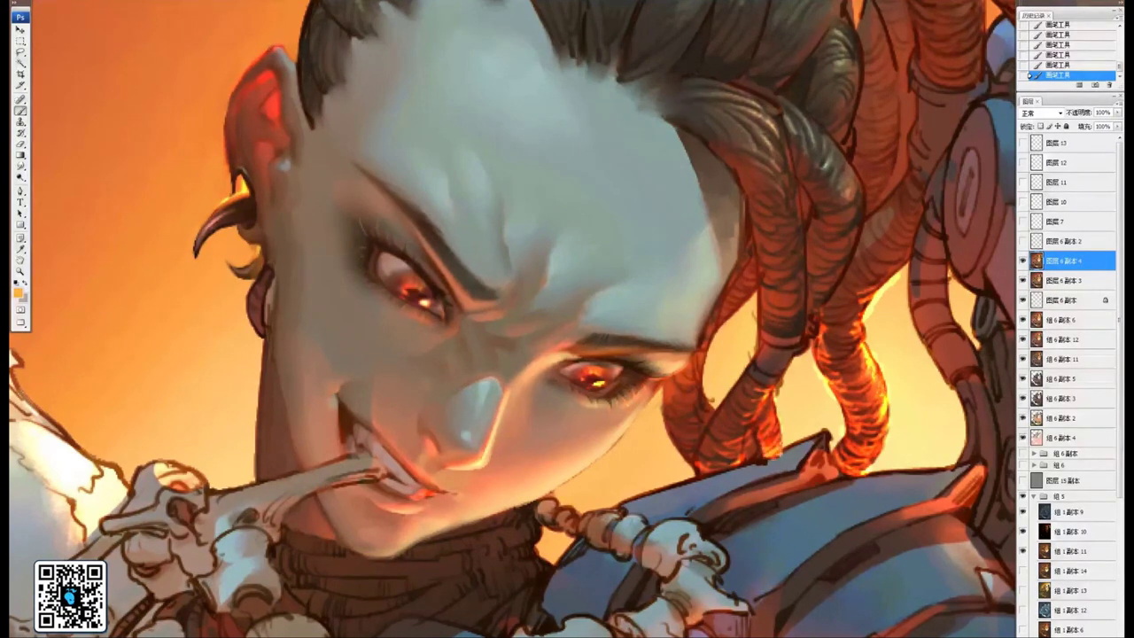
pyautogui.moveTo(663, 408)
pyautogui.mouseDown()
pyautogui.moveTo(707, 432)
pyautogui.moveTo(689, 457)
pyautogui.moveTo(667, 405)
pyautogui.moveTo(701, 409)
pyautogui.moveTo(675, 370)
pyautogui.mouseUp()
pyautogui.moveTo(486, 426); pyautogui.dragTo(672, 367)
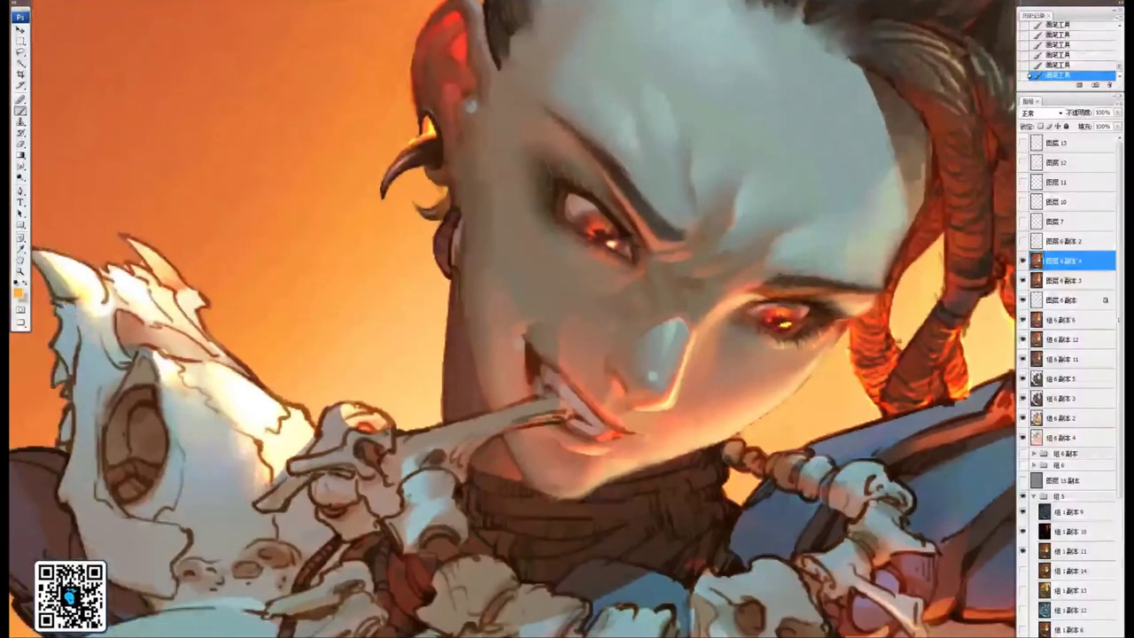
pyautogui.moveTo(759, 323); pyautogui.dragTo(524, 453)
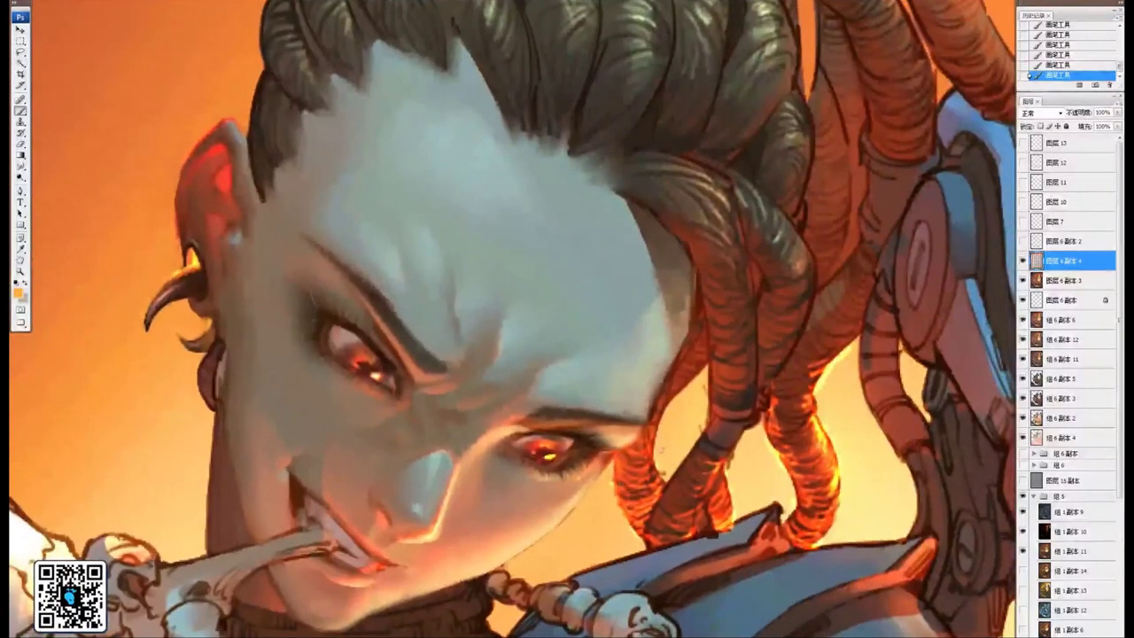
pyautogui.moveTo(654, 424); pyautogui.dragTo(684, 384)
# Paint warm orange highlights along the reddish dreadlock behind the hair, beside the round shoulder joint
pyautogui.moveTo(788, 315); pyautogui.dragTo(691, 337)
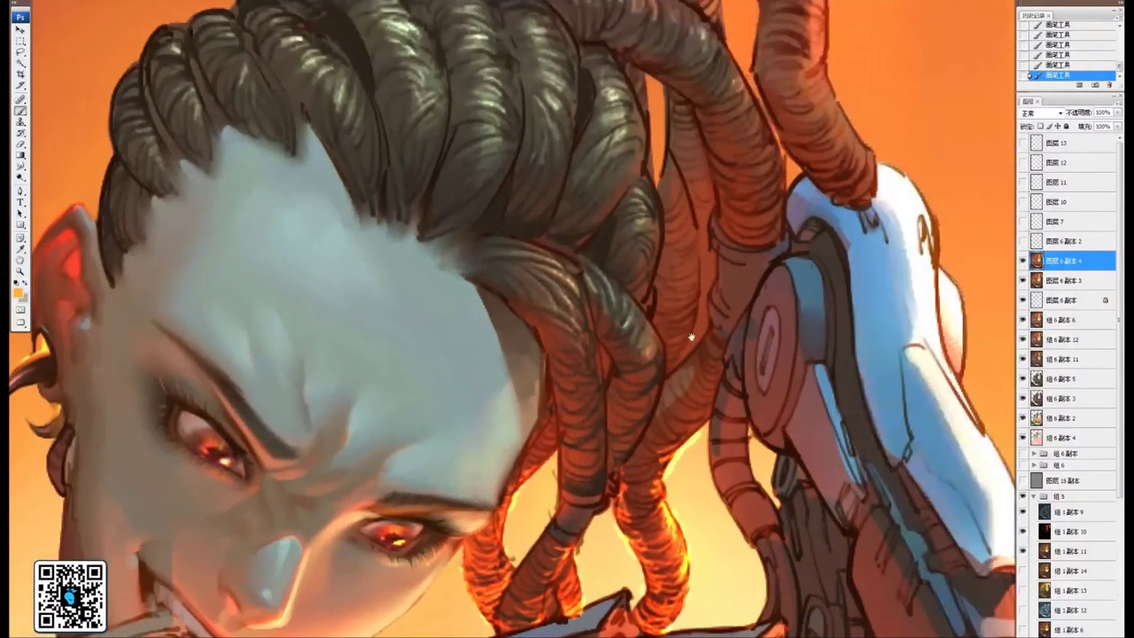
pyautogui.scroll(5, 709, 345)
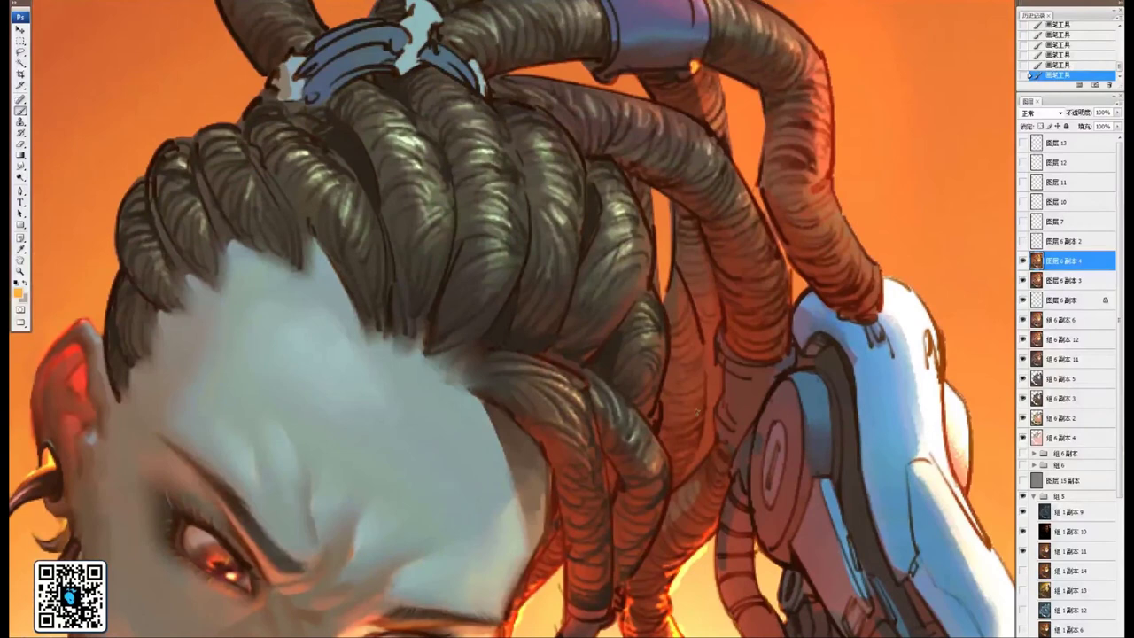
pyautogui.moveTo(696, 412)
pyautogui.mouseDown()
pyautogui.moveTo(674, 484)
pyautogui.moveTo(679, 438)
pyautogui.moveTo(711, 401)
pyautogui.mouseUp()
pyautogui.moveTo(683, 403)
pyautogui.mouseDown()
pyautogui.moveTo(710, 392)
pyautogui.moveTo(710, 365)
pyautogui.mouseUp()
pyautogui.moveTo(705, 370); pyautogui.dragTo(709, 352)
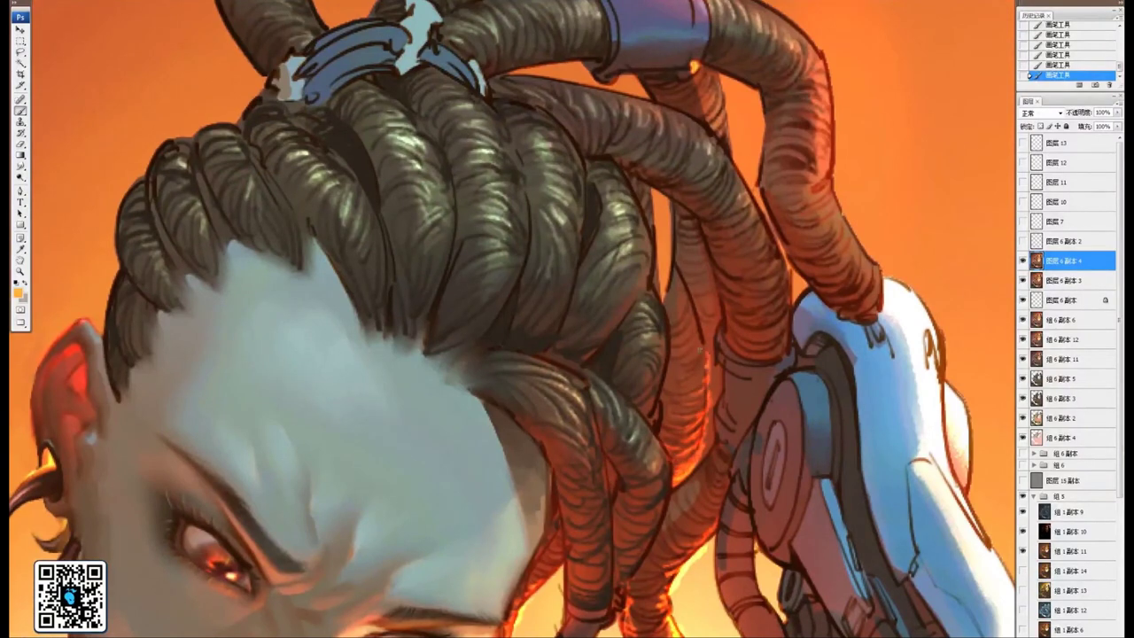
pyautogui.moveTo(634, 518)
pyautogui.mouseDown()
pyautogui.moveTo(692, 375)
pyautogui.moveTo(675, 447)
pyautogui.moveTo(694, 390)
pyautogui.moveTo(693, 409)
pyautogui.mouseUp()
pyautogui.moveTo(695, 345); pyautogui.dragTo(693, 364)
# Touch up the orange glow where the front dreadlocks cross beside the temple
pyautogui.moveTo(649, 407)
pyautogui.mouseDown()
pyautogui.moveTo(647, 305)
pyautogui.moveTo(631, 452)
pyautogui.moveTo(613, 483)
pyautogui.mouseUp()
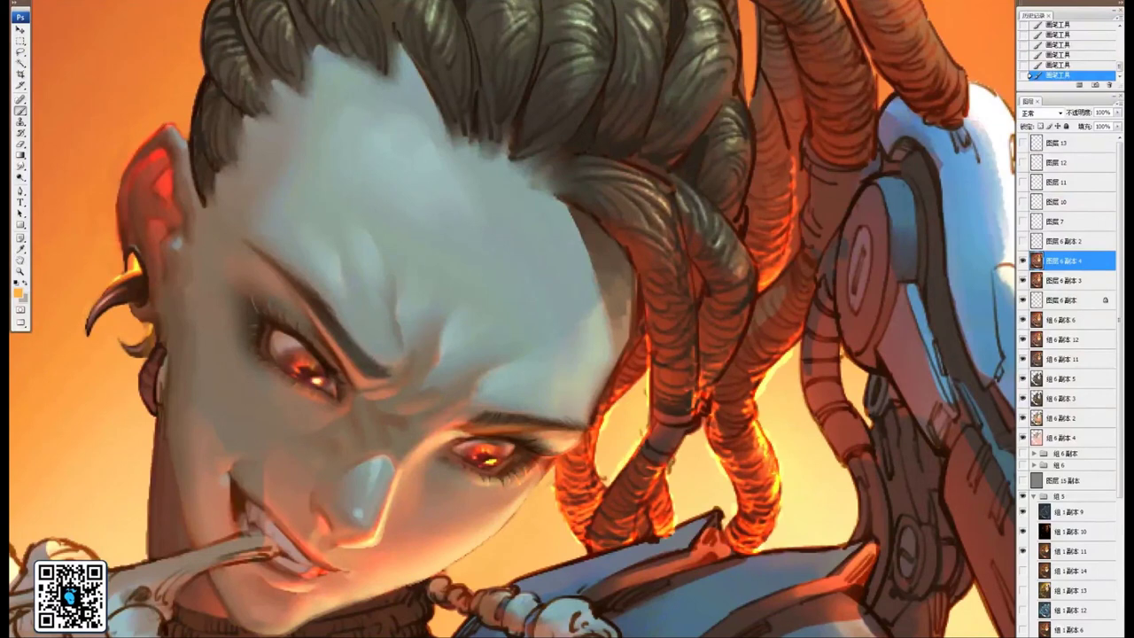
pyautogui.moveTo(689, 434); pyautogui.dragTo(670, 462)
pyautogui.moveTo(780, 310); pyautogui.dragTo(663, 405)
pyautogui.moveTo(627, 494); pyautogui.dragTo(639, 512)
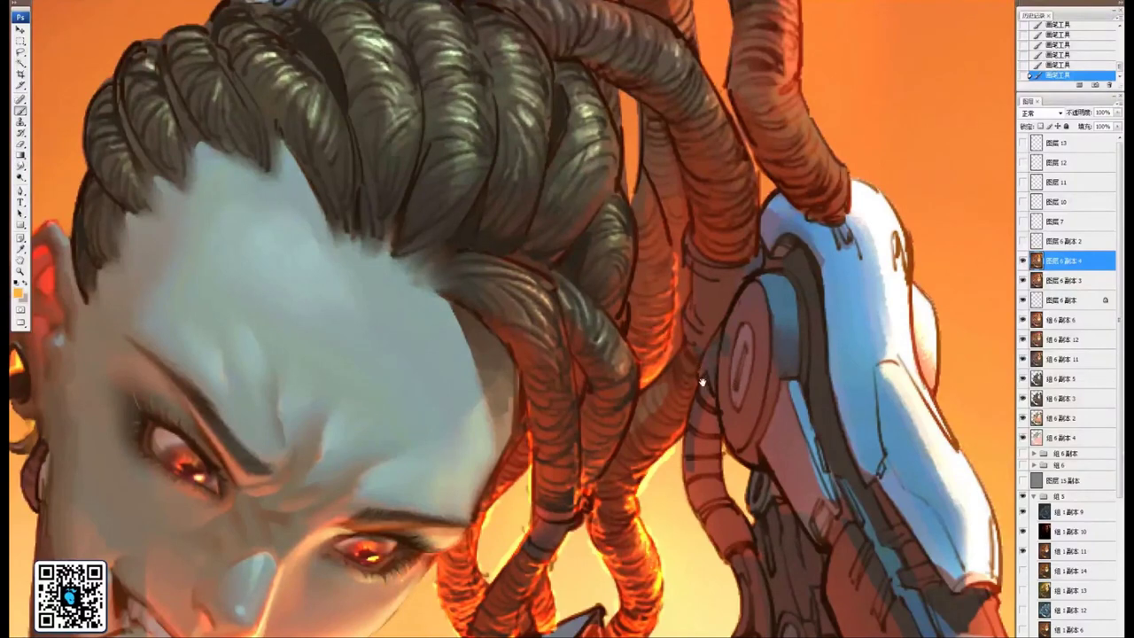
# Paint bright orange rim light on the two long dreadlocks that run down to the white mechanical shoulder piece
pyautogui.moveTo(696, 326); pyautogui.dragTo(630, 423)
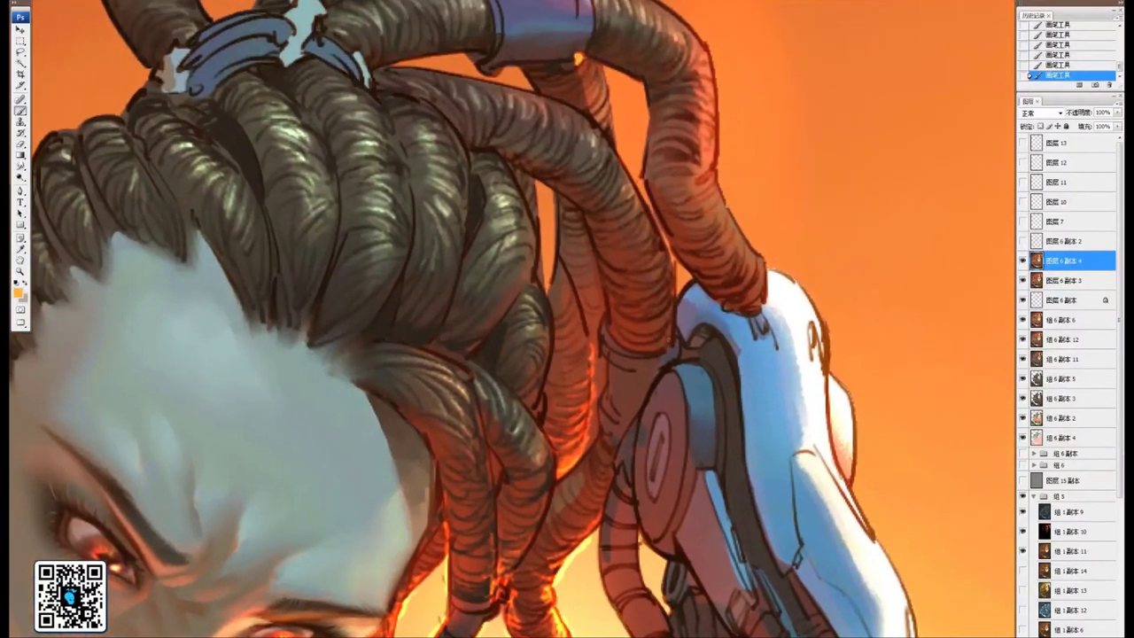
pyautogui.moveTo(668, 335)
pyautogui.mouseDown()
pyautogui.moveTo(670, 266)
pyautogui.moveTo(655, 221)
pyautogui.mouseUp()
pyautogui.moveTo(753, 297)
pyautogui.mouseDown()
pyautogui.moveTo(696, 332)
pyautogui.moveTo(665, 326)
pyautogui.moveTo(684, 343)
pyautogui.mouseUp()
pyautogui.moveTo(706, 340); pyautogui.dragTo(672, 344)
pyautogui.moveTo(703, 287); pyautogui.dragTo(659, 333)
pyautogui.moveTo(691, 300)
pyautogui.mouseDown()
pyautogui.moveTo(643, 324)
pyautogui.moveTo(629, 310)
pyautogui.mouseUp()
pyautogui.moveTo(641, 287)
pyautogui.mouseDown()
pyautogui.moveTo(619, 301)
pyautogui.moveTo(670, 256)
pyautogui.moveTo(680, 275)
pyautogui.moveTo(663, 211)
pyautogui.moveTo(690, 288)
pyautogui.moveTo(672, 257)
pyautogui.moveTo(674, 222)
pyautogui.mouseUp()
pyautogui.moveTo(674, 222)
pyautogui.mouseDown()
pyautogui.moveTo(692, 296)
pyautogui.moveTo(692, 253)
pyautogui.mouseUp()
pyautogui.moveTo(686, 338); pyautogui.dragTo(697, 264)
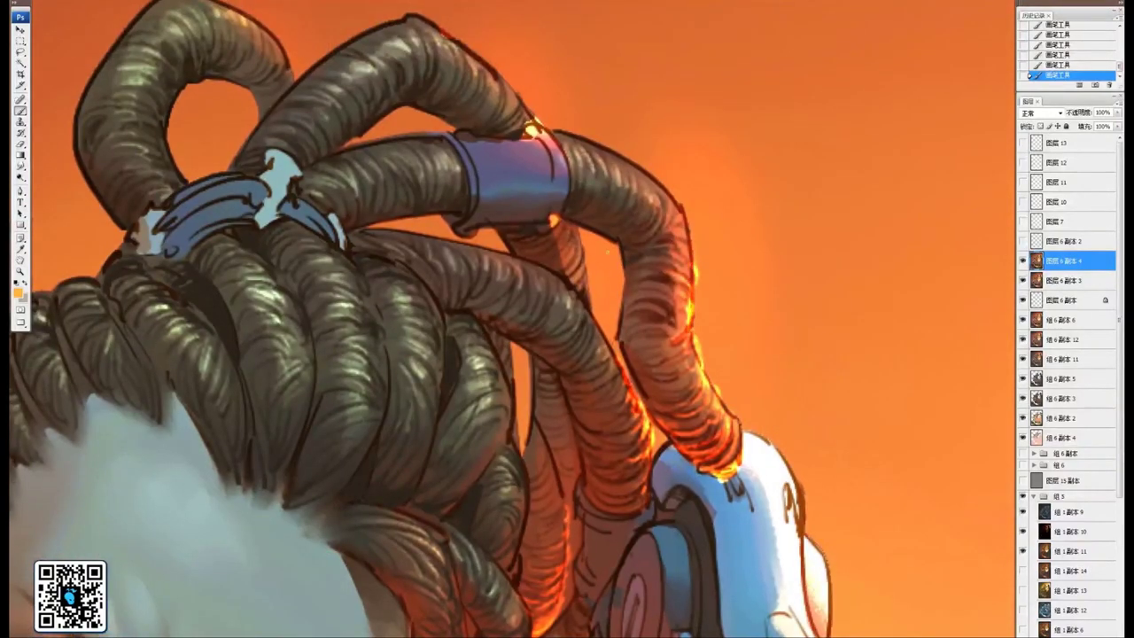
# Add orange rim light to the underside and outer bend of the dreadlock emerging from the purple cuff
pyautogui.moveTo(580, 218)
pyautogui.mouseDown()
pyautogui.moveTo(619, 232)
pyautogui.moveTo(630, 250)
pyautogui.mouseUp()
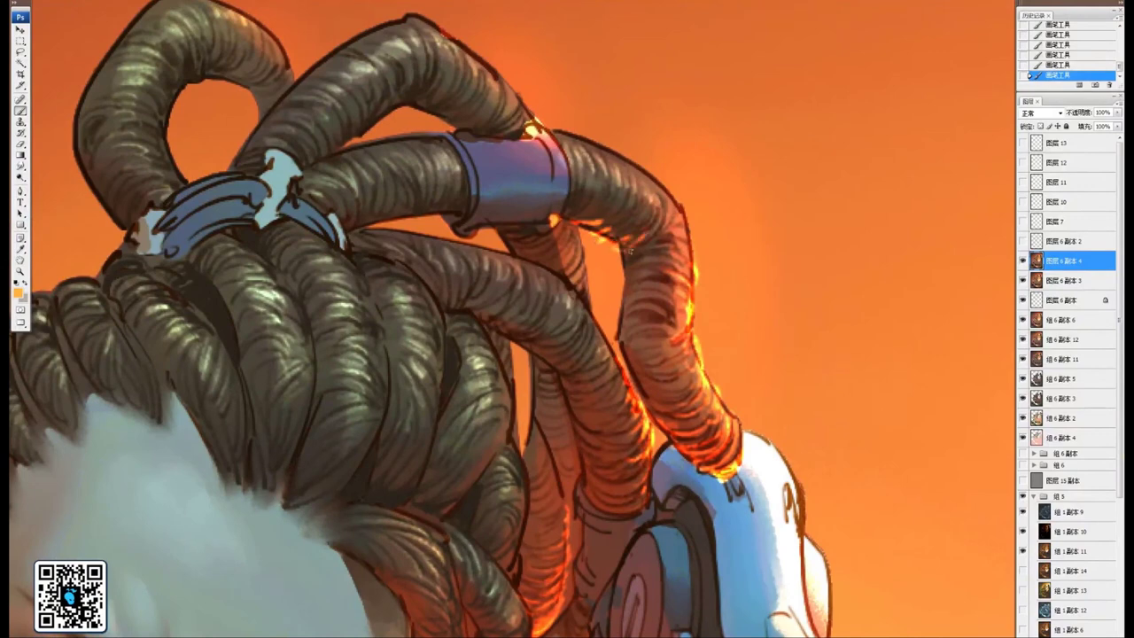
pyautogui.moveTo(583, 221)
pyautogui.mouseDown()
pyautogui.moveTo(617, 231)
pyautogui.moveTo(573, 207)
pyautogui.mouseUp()
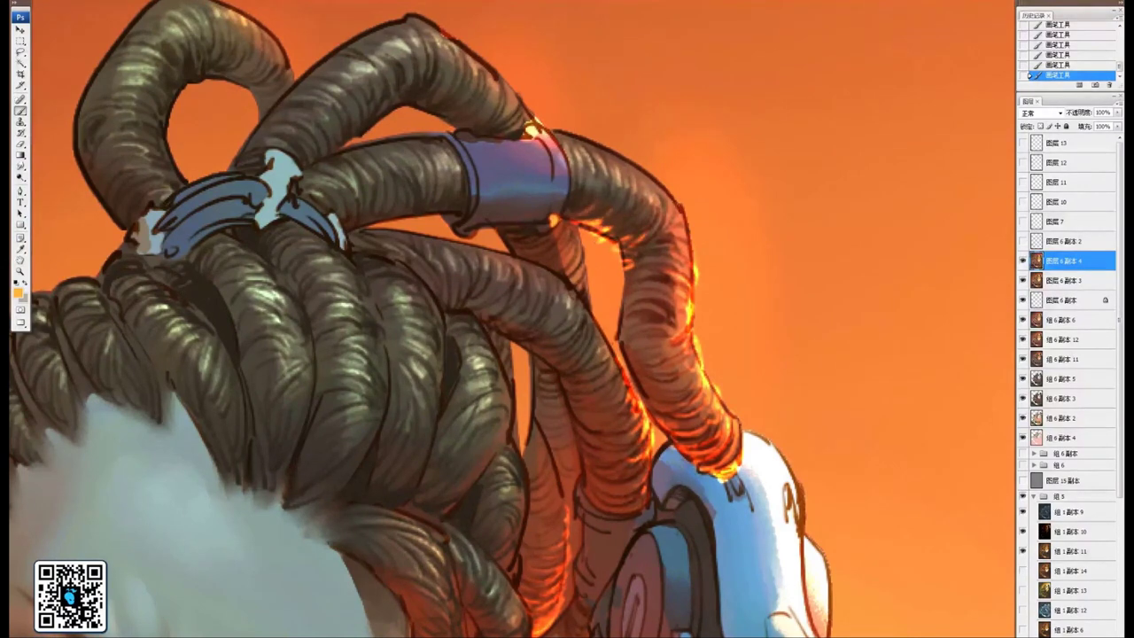
pyautogui.moveTo(689, 239); pyautogui.dragTo(691, 259)
pyautogui.moveTo(618, 278); pyautogui.dragTo(692, 258)
pyautogui.moveTo(643, 199); pyautogui.dragTo(663, 283)
# Paint orange rim light along the inner edge of the arched dreadlock above the purple cuff
pyautogui.moveTo(642, 224)
pyautogui.mouseDown()
pyautogui.moveTo(699, 392)
pyautogui.moveTo(646, 255)
pyautogui.moveTo(658, 266)
pyautogui.mouseUp()
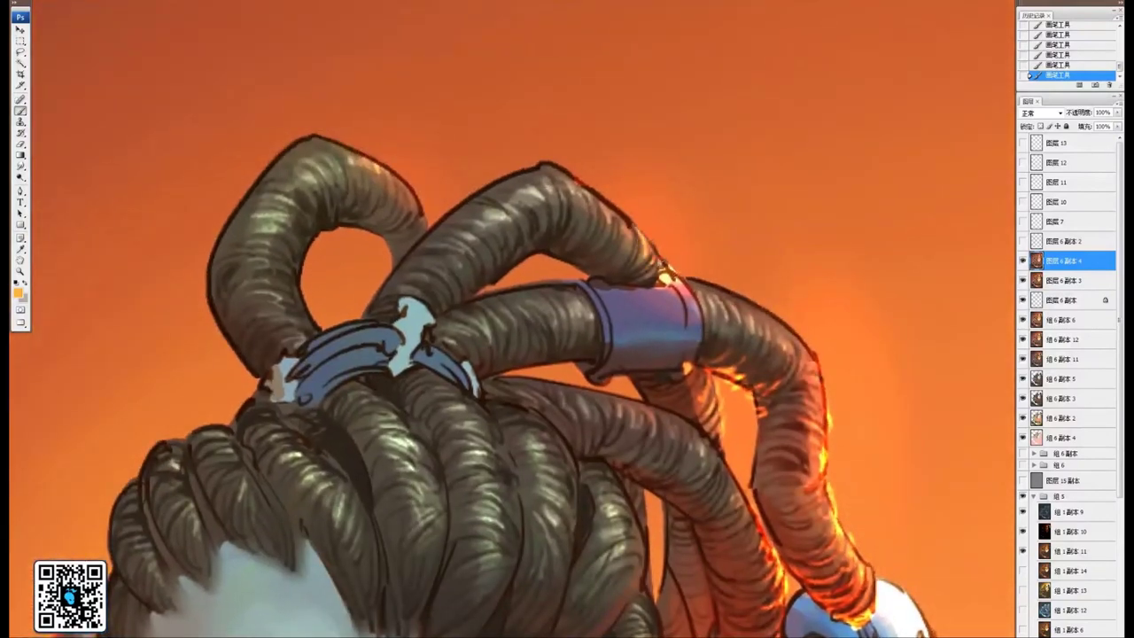
pyautogui.moveTo(542, 300); pyautogui.dragTo(681, 269)
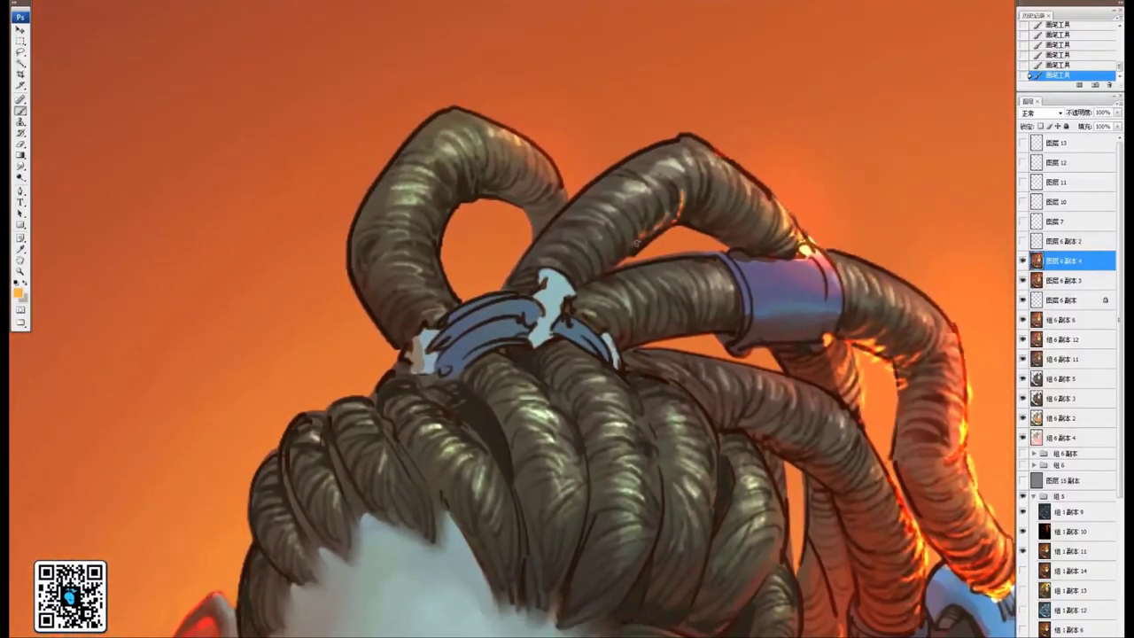
pyautogui.moveTo(707, 237); pyautogui.dragTo(609, 168)
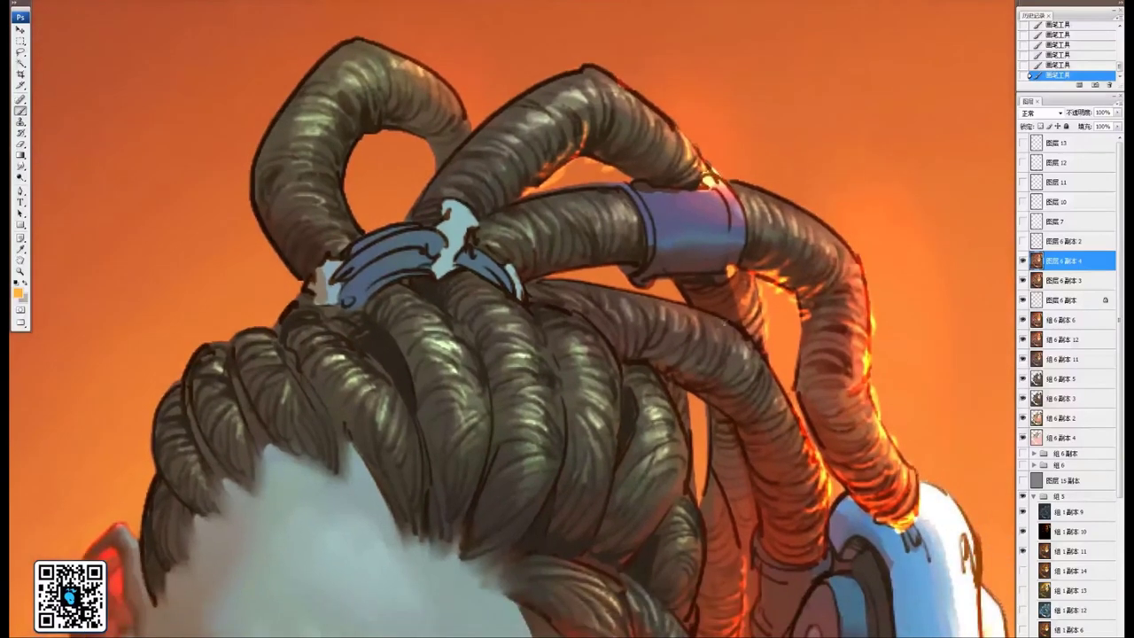
pyautogui.moveTo(694, 367)
pyautogui.mouseDown()
pyautogui.moveTo(718, 331)
pyautogui.moveTo(720, 292)
pyautogui.mouseUp()
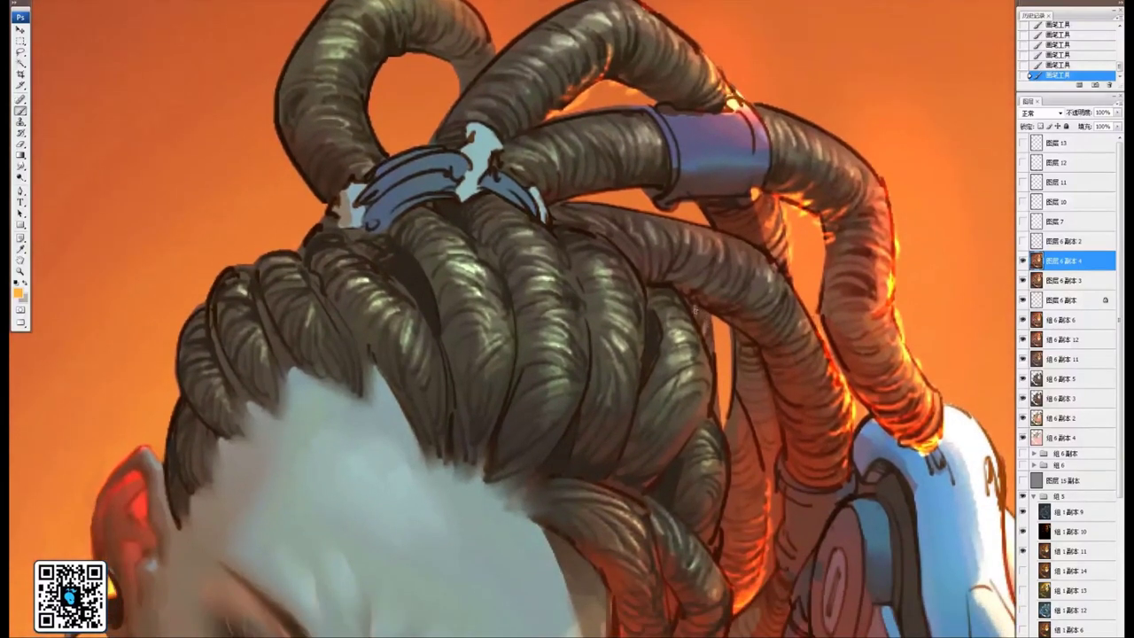
# Paint orange rim light down the outer edge of the rear braids and check the glow on the whole figure
pyautogui.moveTo(700, 338)
pyautogui.mouseDown()
pyautogui.moveTo(707, 409)
pyautogui.moveTo(688, 431)
pyautogui.moveTo(727, 449)
pyautogui.moveTo(729, 470)
pyautogui.mouseUp()
pyautogui.moveTo(712, 500)
pyautogui.mouseDown()
pyautogui.moveTo(718, 329)
pyautogui.moveTo(723, 404)
pyautogui.moveTo(697, 316)
pyautogui.moveTo(709, 369)
pyautogui.moveTo(679, 424)
pyautogui.mouseUp()
pyautogui.hotkey('ctrl', '-')
pyautogui.hotkey('ctrl', '-')
pyautogui.hotkey('ctrl', '-')
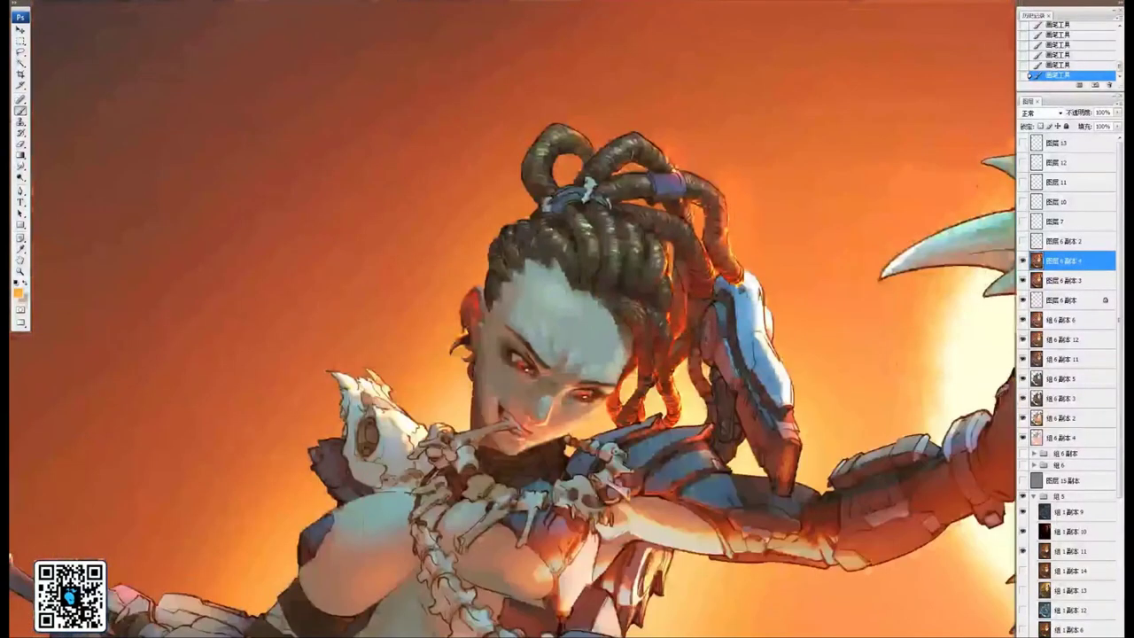
pyautogui.moveTo(749, 308)
pyautogui.mouseDown()
pyautogui.moveTo(711, 330)
pyautogui.moveTo(714, 314)
pyautogui.moveTo(762, 393)
pyautogui.mouseUp()
# Extend the orange glow along the inner edges of the looped dreadlocks above the blue hair tie
pyautogui.hotkey('ctrl', '+')
pyautogui.hotkey('ctrl', '+')
pyautogui.moveTo(576, 230); pyautogui.dragTo(618, 319)
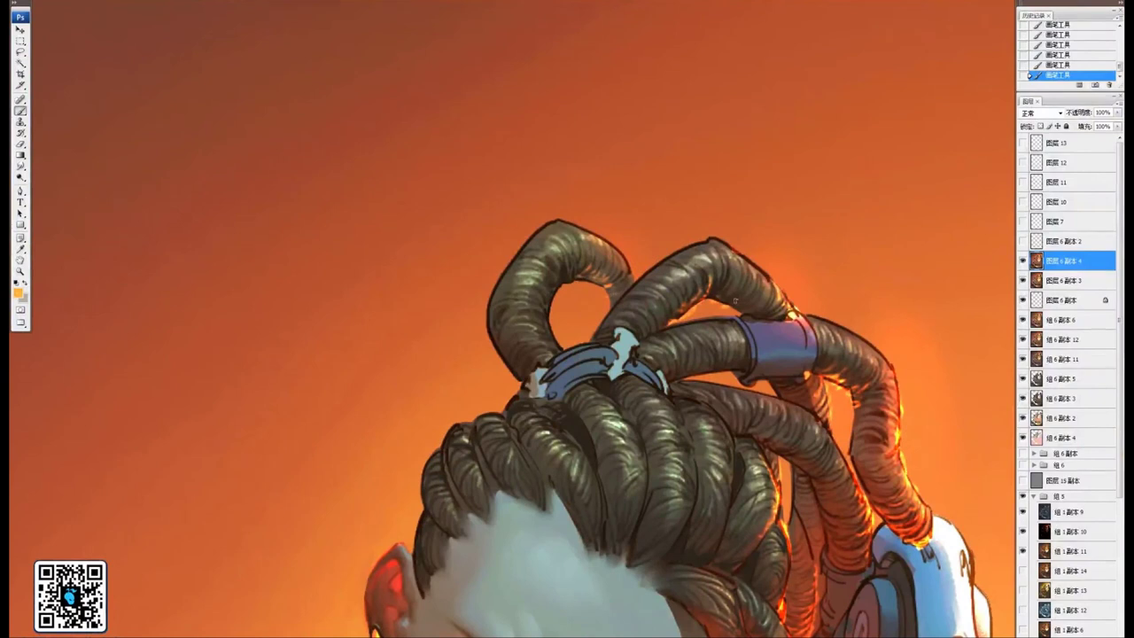
pyautogui.moveTo(723, 293)
pyautogui.mouseDown()
pyautogui.moveTo(762, 291)
pyautogui.moveTo(717, 311)
pyautogui.moveTo(717, 294)
pyautogui.moveTo(705, 297)
pyautogui.mouseUp()
pyautogui.moveTo(742, 338); pyautogui.dragTo(699, 296)
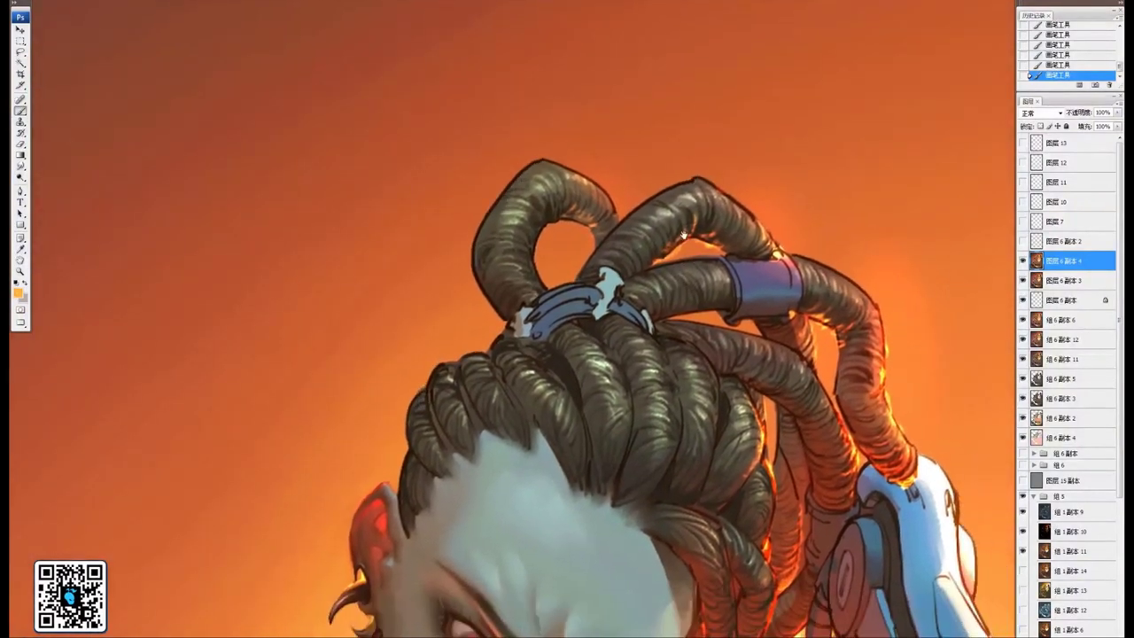
pyautogui.moveTo(737, 363); pyautogui.dragTo(632, 280)
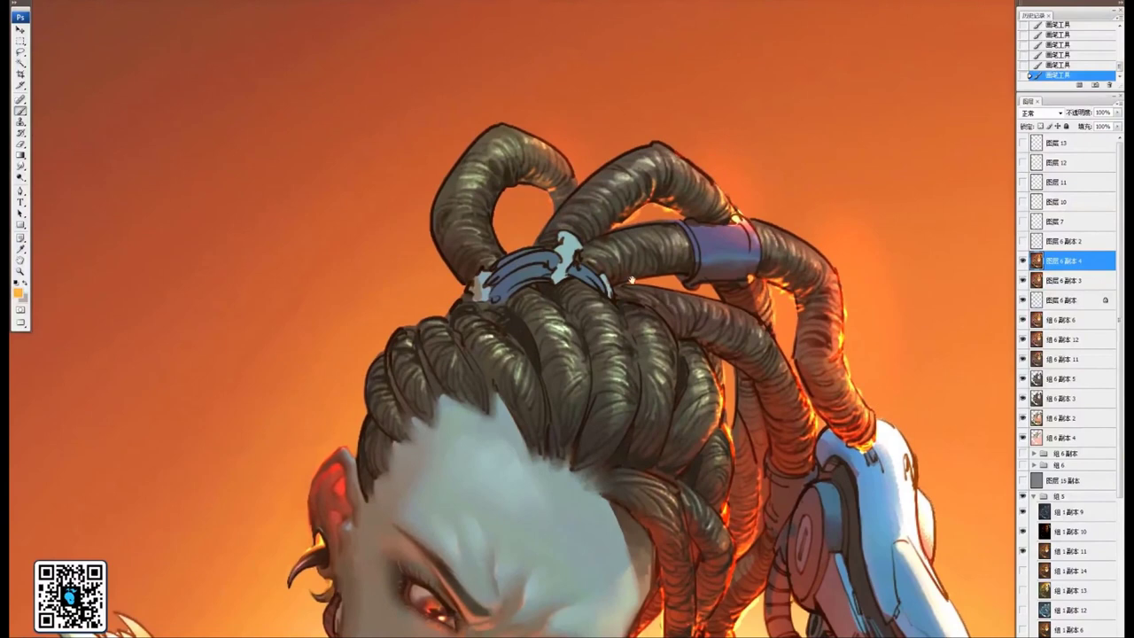
# Soften the outer contours of the front braids and the ear against the background with the Smudge tool
pyautogui.click(22, 166)
pyautogui.moveTo(312, 374)
pyautogui.mouseDown()
pyautogui.moveTo(434, 334)
pyautogui.moveTo(433, 315)
pyautogui.moveTo(492, 261)
pyautogui.moveTo(532, 253)
pyautogui.mouseUp()
pyautogui.hotkey('ctrl', '+')
pyautogui.hotkey('ctrl', '+')
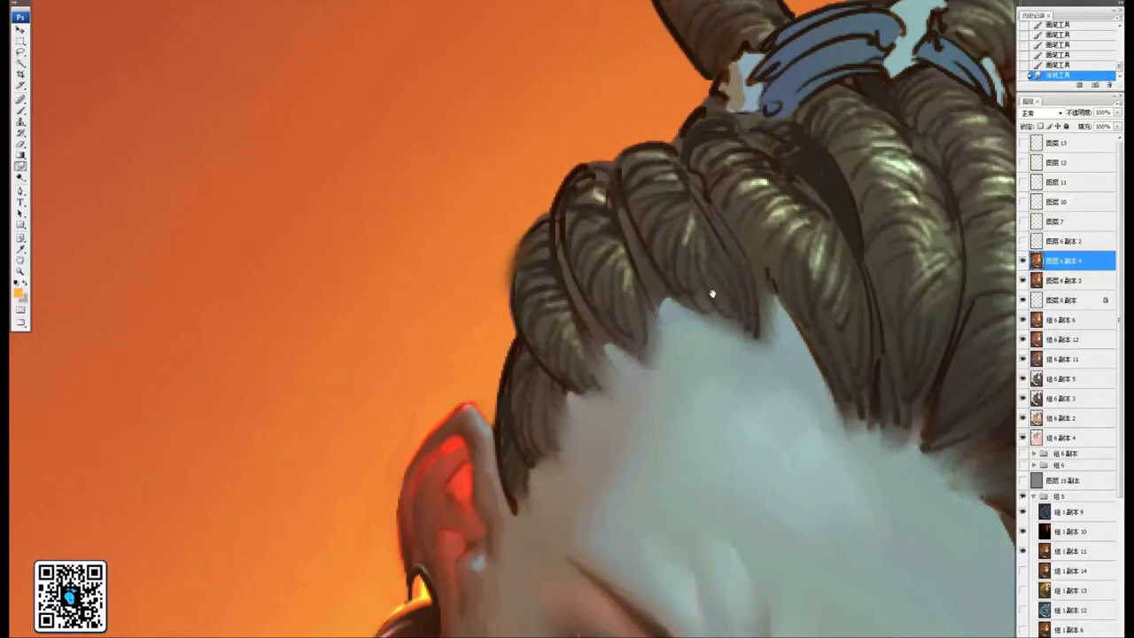
pyautogui.moveTo(712, 294); pyautogui.dragTo(641, 215)
pyautogui.moveTo(551, 284); pyautogui.dragTo(587, 238)
pyautogui.moveTo(483, 340); pyautogui.dragTo(473, 368)
pyautogui.moveTo(484, 358)
pyautogui.mouseDown()
pyautogui.moveTo(475, 374)
pyautogui.moveTo(470, 363)
pyautogui.mouseUp()
pyautogui.moveTo(487, 264); pyautogui.dragTo(496, 304)
# Try broad yellow brush strokes across the front braids, including in Linear Dodge (Add) mode, and undo them
pyautogui.click(23, 110)
pyautogui.moveTo(350, 336); pyautogui.dragTo(486, 303)
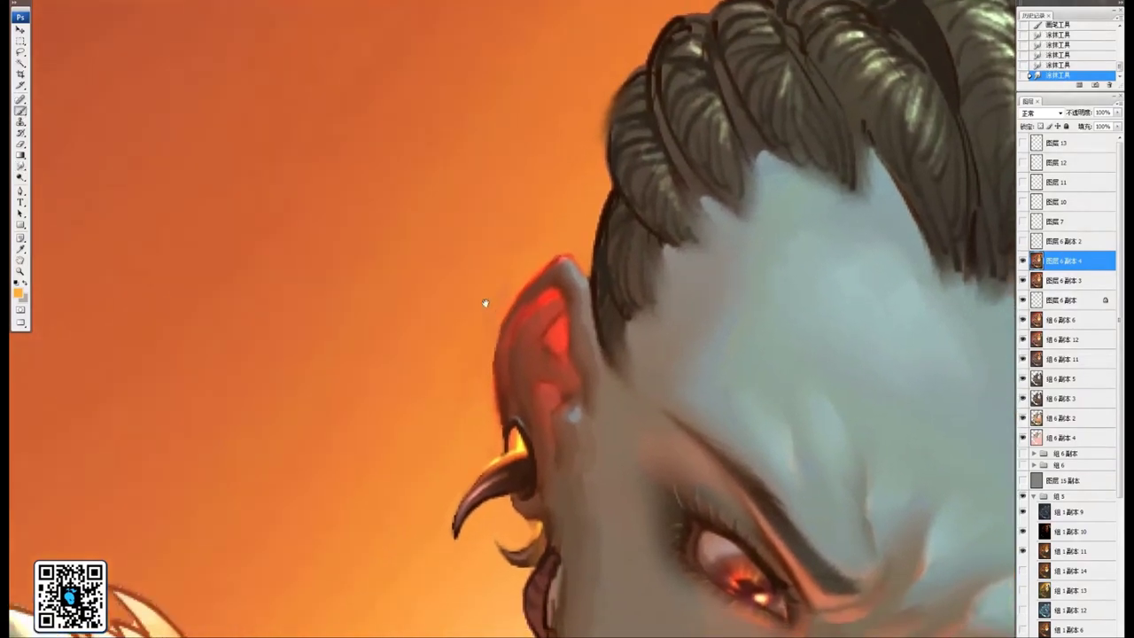
pyautogui.moveTo(650, 173); pyautogui.dragTo(393, 368)
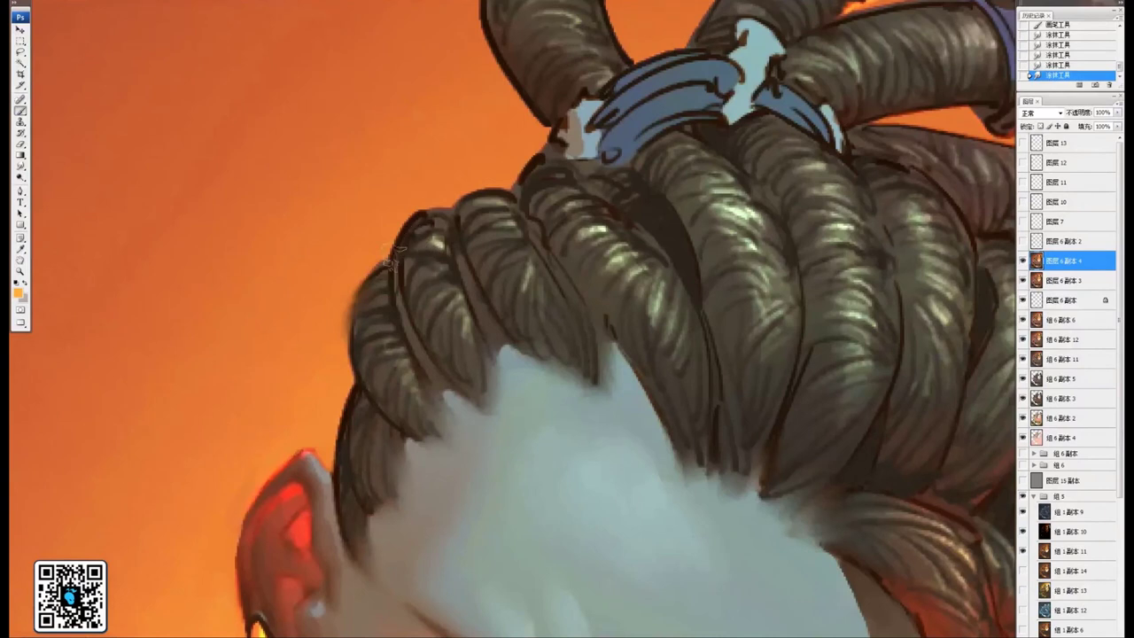
pyautogui.moveTo(359, 214); pyautogui.dragTo(542, 361)
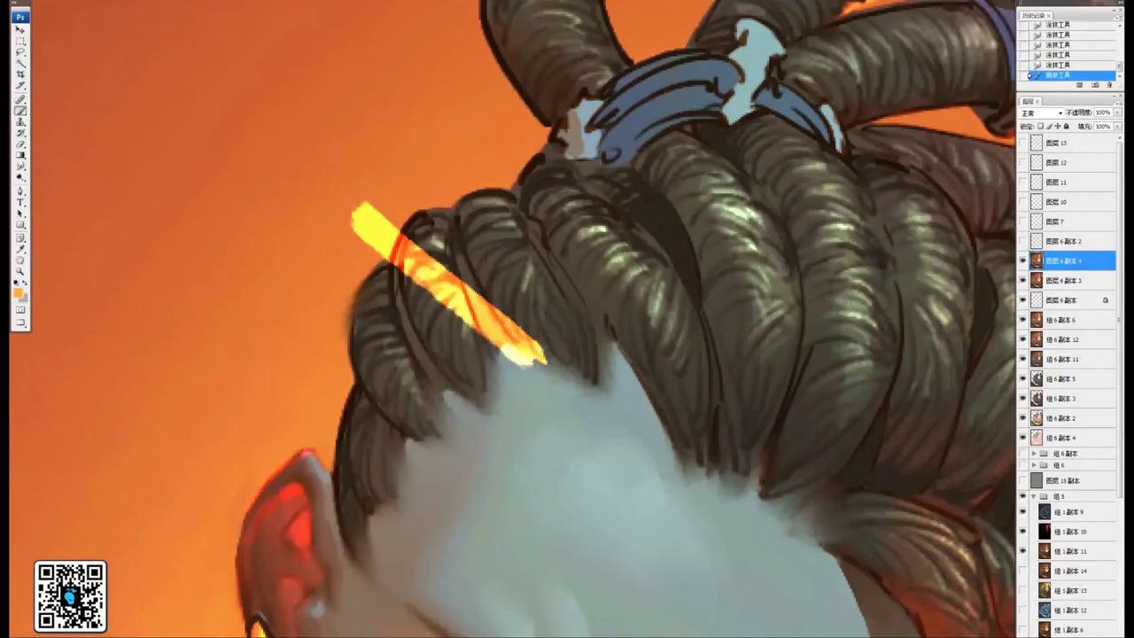
pyautogui.click(133, 2)
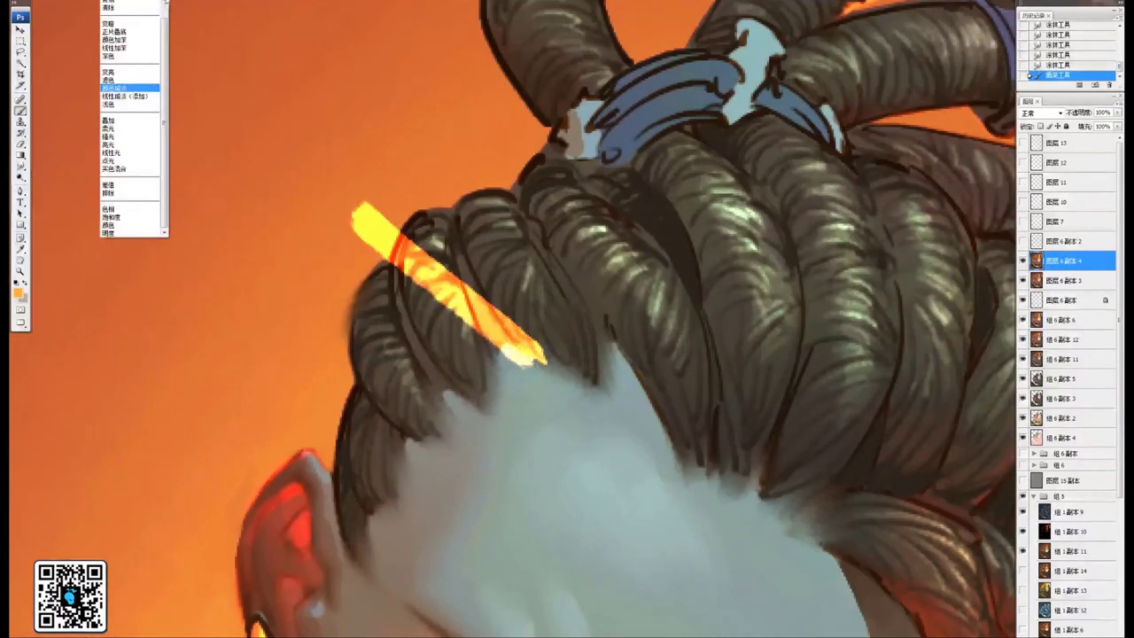
pyautogui.click(129, 96)
pyautogui.moveTo(396, 162); pyautogui.dragTo(630, 356)
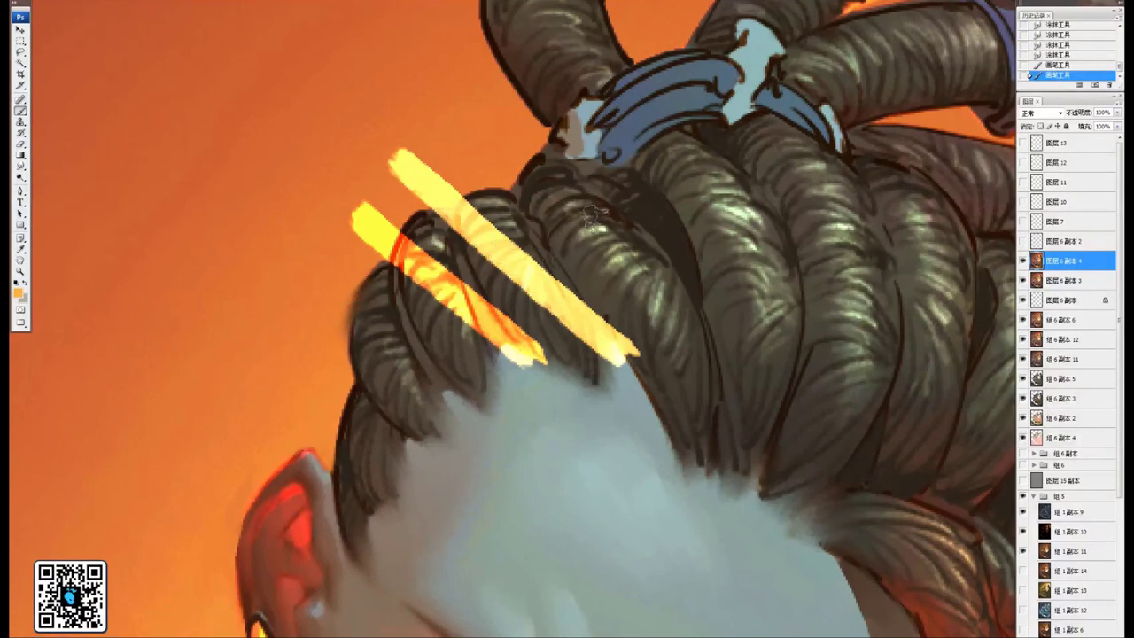
pyautogui.moveTo(485, 112); pyautogui.dragTo(610, 239)
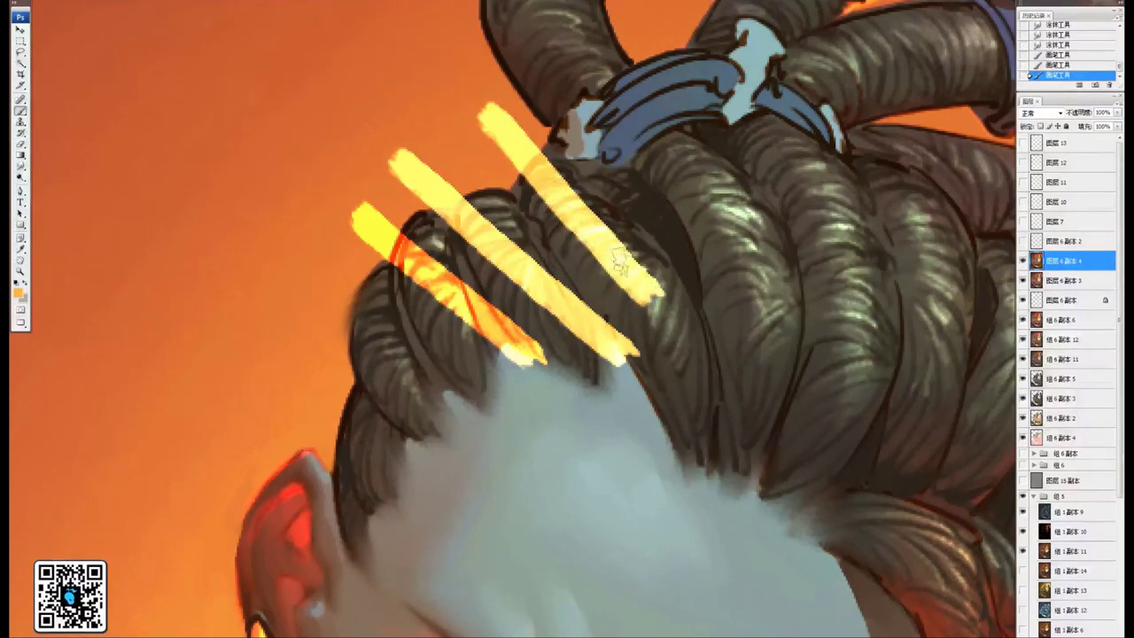
pyautogui.hotkey('ctrl', 'z')
pyautogui.hotkey('ctrl', 'alt', 'z')
pyautogui.hotkey('ctrl', 'alt', 'z')
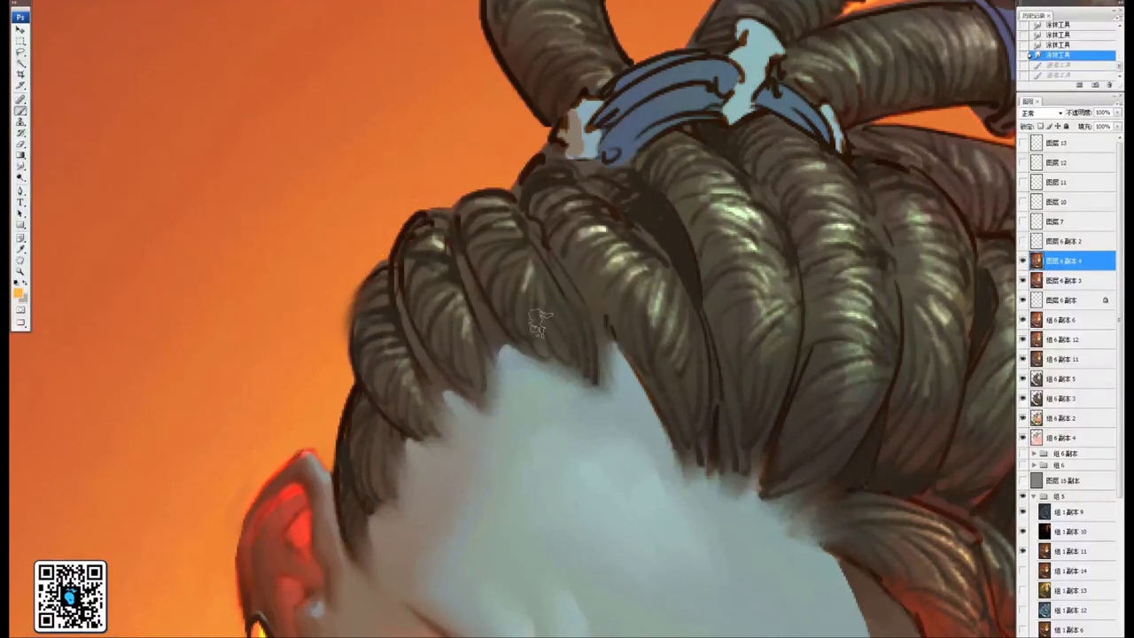
pyautogui.moveTo(755, 313)
pyautogui.mouseDown()
pyautogui.moveTo(535, 403)
pyautogui.moveTo(546, 483)
pyautogui.mouseUp()
pyautogui.moveTo(187, 195); pyautogui.dragTo(250, 245)
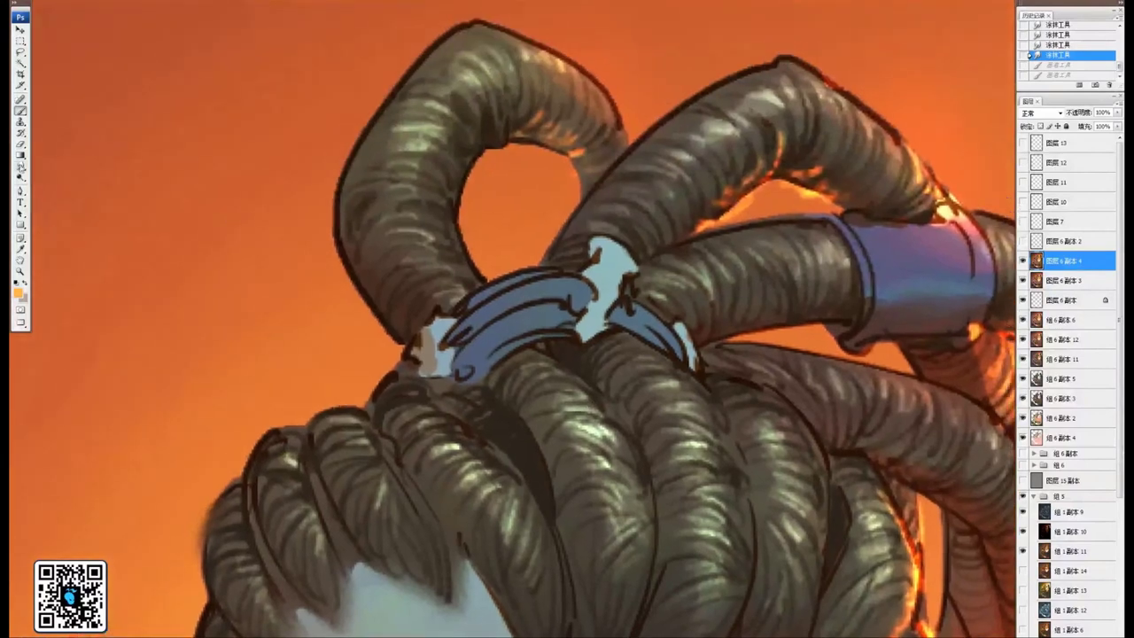
# Smudge short hair wisps out of the outer contour of the frontmost braids above the ear with a different smudge brush
pyautogui.click(21, 167)
pyautogui.moveTo(345, 449); pyautogui.dragTo(649, 240)
pyautogui.moveTo(457, 300); pyautogui.dragTo(492, 224)
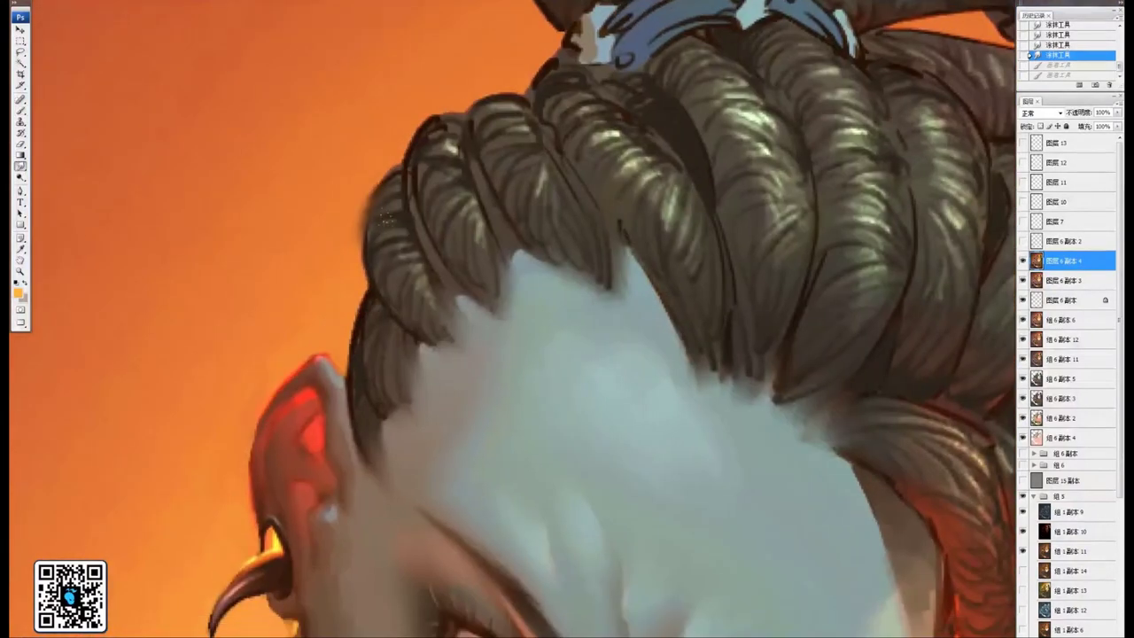
pyautogui.moveTo(395, 166)
pyautogui.mouseDown()
pyautogui.moveTo(359, 268)
pyautogui.moveTo(424, 289)
pyautogui.moveTo(439, 307)
pyautogui.mouseUp()
pyautogui.hotkey('ctrl', 'alt', 'z')
pyautogui.rightClick(399, 177)
pyautogui.click(463, 226)
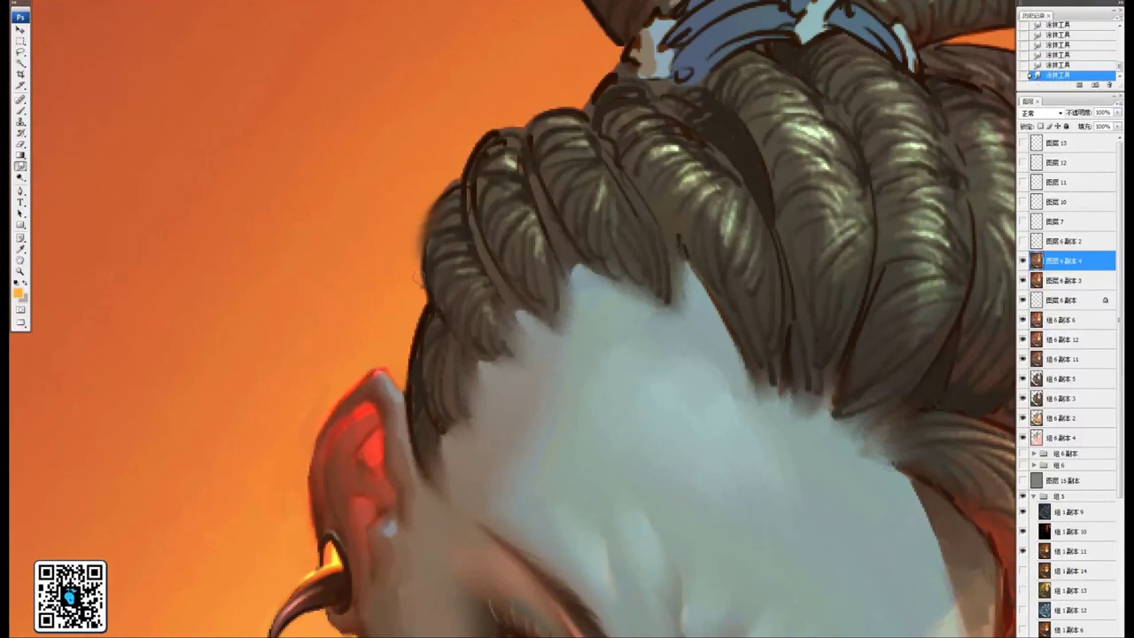
pyautogui.moveTo(452, 209)
pyautogui.mouseDown()
pyautogui.moveTo(428, 209)
pyautogui.moveTo(440, 188)
pyautogui.mouseUp()
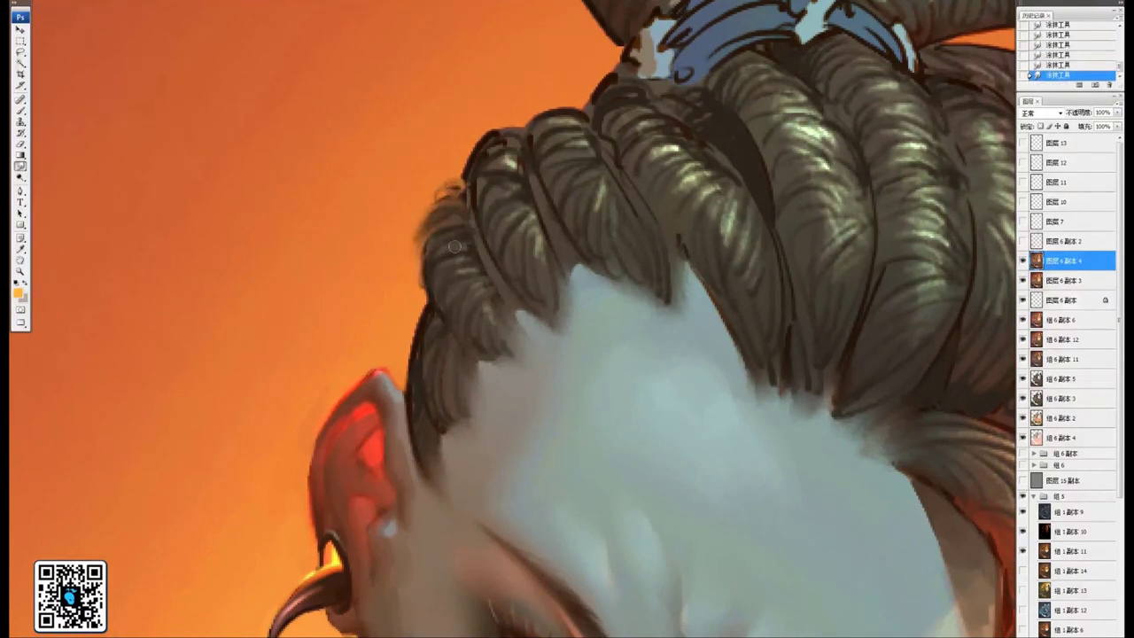
pyautogui.moveTo(436, 297)
pyautogui.mouseDown()
pyautogui.moveTo(462, 250)
pyautogui.moveTo(433, 289)
pyautogui.mouseUp()
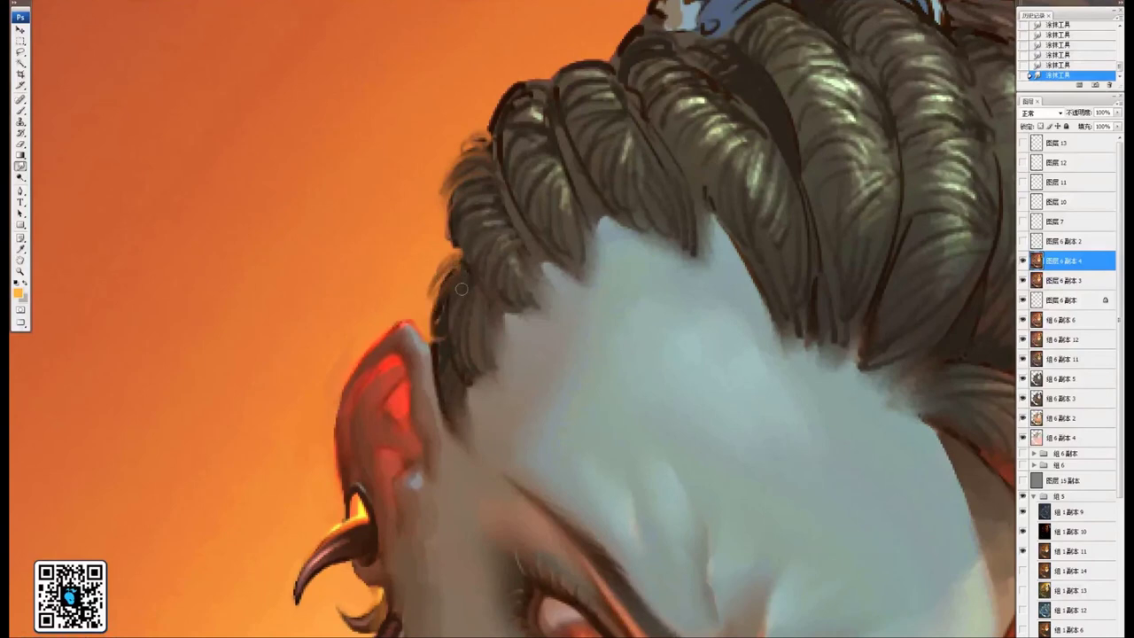
pyautogui.moveTo(531, 182); pyautogui.dragTo(489, 349)
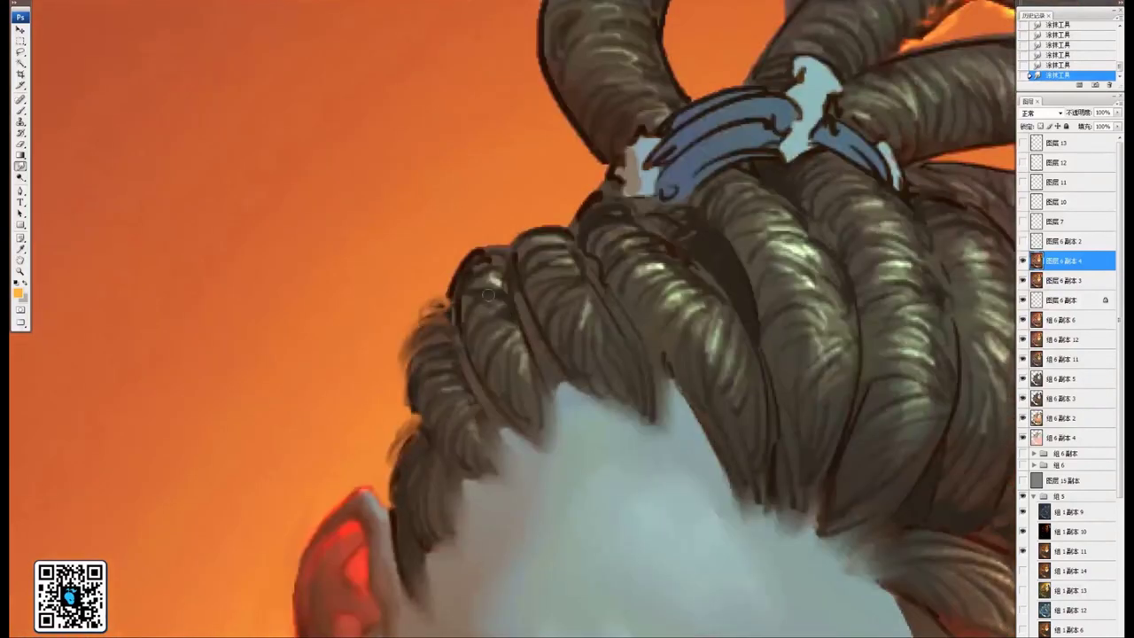
# Smudge loose wisps outward along the upper contour of the front braids up to the blue hair tie
pyautogui.moveTo(456, 310)
pyautogui.mouseDown()
pyautogui.moveTo(496, 275)
pyautogui.moveTo(487, 266)
pyautogui.mouseUp()
pyautogui.moveTo(457, 285)
pyautogui.mouseDown()
pyautogui.moveTo(503, 259)
pyautogui.moveTo(509, 247)
pyautogui.moveTo(463, 252)
pyautogui.moveTo(490, 237)
pyautogui.moveTo(575, 231)
pyautogui.mouseUp()
pyautogui.moveTo(559, 241)
pyautogui.mouseDown()
pyautogui.moveTo(535, 230)
pyautogui.moveTo(565, 249)
pyautogui.moveTo(561, 268)
pyautogui.moveTo(542, 233)
pyautogui.mouseUp()
pyautogui.moveTo(493, 303)
pyautogui.mouseDown()
pyautogui.moveTo(496, 269)
pyautogui.moveTo(484, 308)
pyautogui.moveTo(499, 356)
pyautogui.mouseUp()
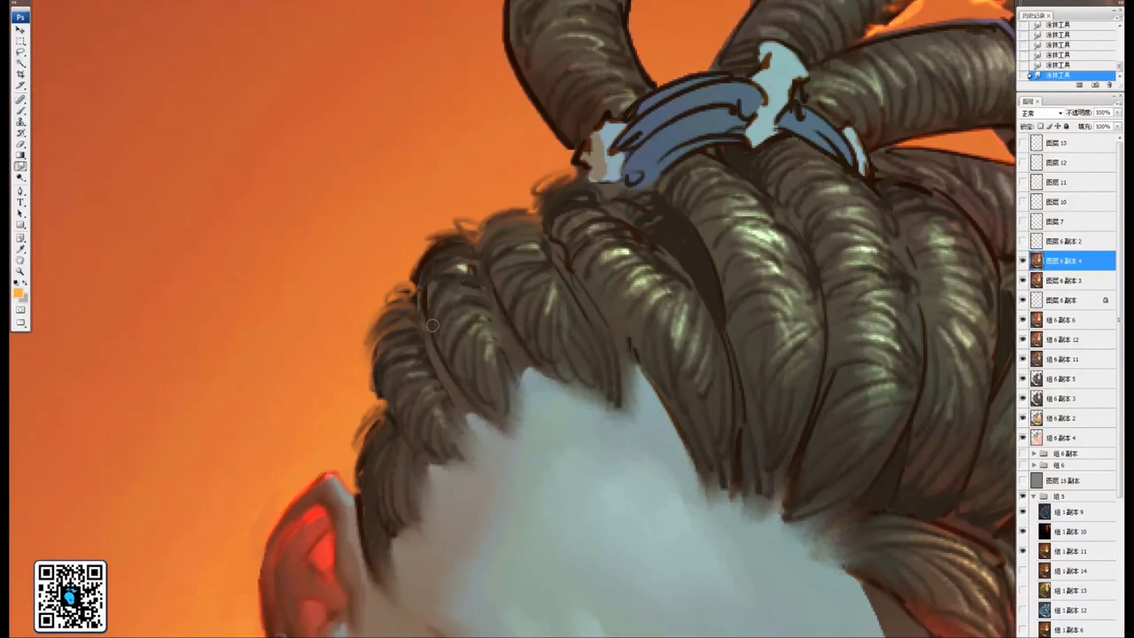
# Blend the dark outlines between the front braids into the hair texture with the Smudge tool
pyautogui.moveTo(431, 310); pyautogui.dragTo(433, 347)
pyautogui.moveTo(524, 316); pyautogui.dragTo(506, 327)
pyautogui.moveTo(481, 281); pyautogui.dragTo(486, 328)
pyautogui.moveTo(496, 300); pyautogui.dragTo(502, 355)
pyautogui.moveTo(551, 327)
pyautogui.mouseDown()
pyautogui.moveTo(539, 327)
pyautogui.moveTo(600, 276)
pyautogui.moveTo(617, 350)
pyautogui.mouseUp()
# Smudge fine hair strands from the braid roots down over the forehead along the hairline
pyautogui.moveTo(639, 293)
pyautogui.mouseDown()
pyautogui.moveTo(648, 411)
pyautogui.moveTo(597, 335)
pyautogui.moveTo(587, 248)
pyautogui.mouseUp()
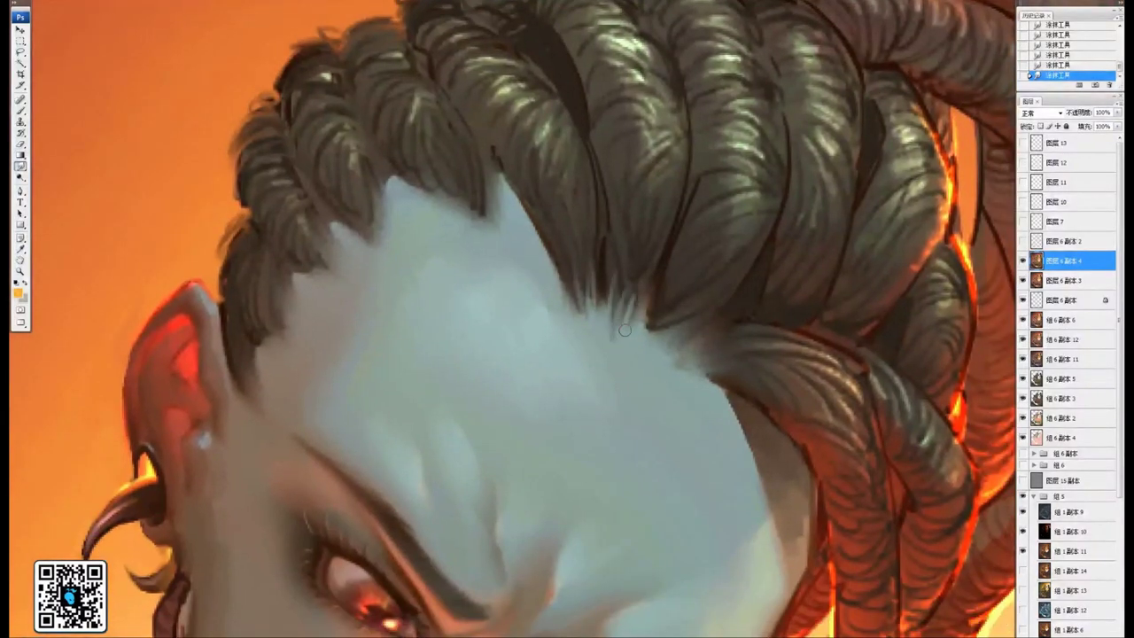
pyautogui.moveTo(654, 319); pyautogui.dragTo(650, 292)
pyautogui.moveTo(479, 271); pyautogui.dragTo(593, 365)
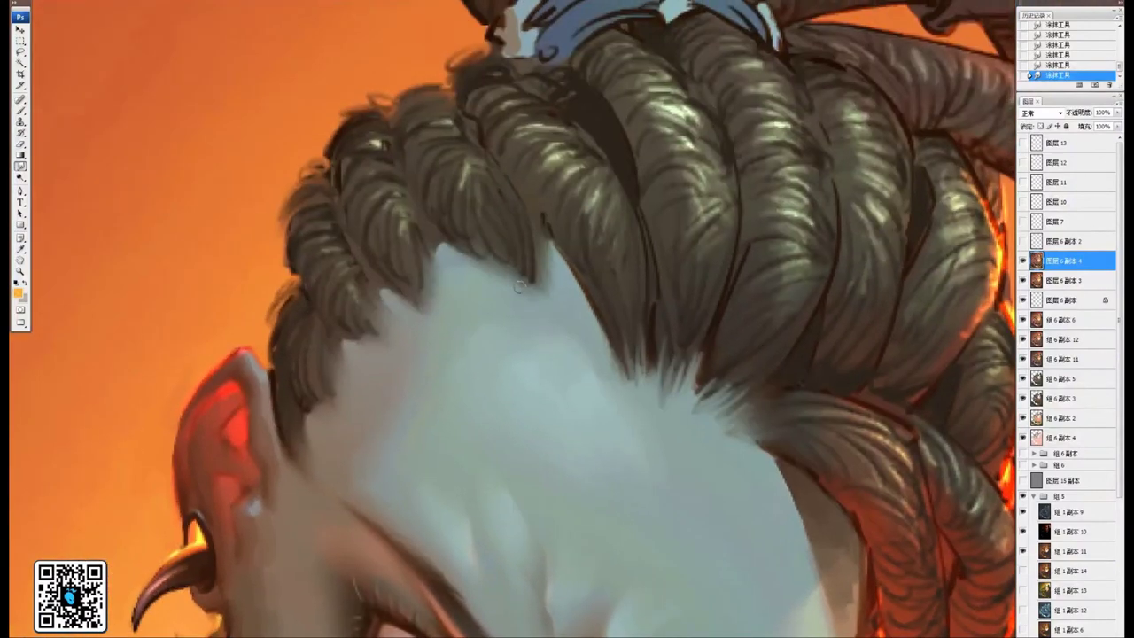
pyautogui.moveTo(519, 287); pyautogui.dragTo(582, 359)
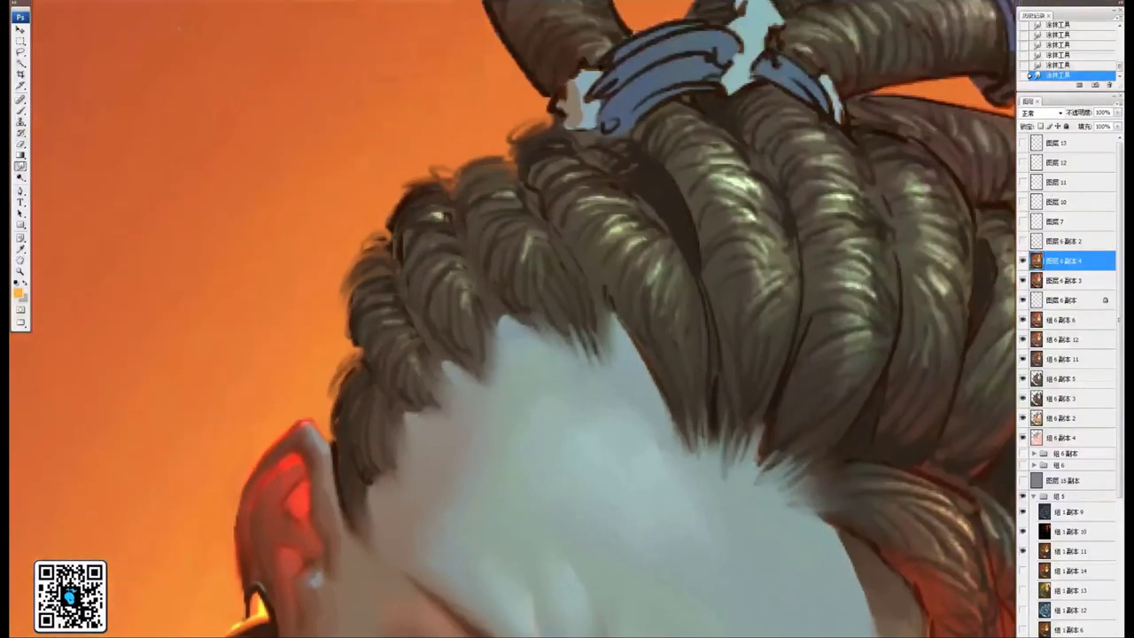
# Soften the dark contours separating the middle braids below the blue hair tie
pyautogui.moveTo(717, 204)
pyautogui.mouseDown()
pyautogui.moveTo(574, 290)
pyautogui.moveTo(536, 285)
pyautogui.moveTo(585, 232)
pyautogui.mouseUp()
pyautogui.moveTo(513, 260)
pyautogui.mouseDown()
pyautogui.moveTo(571, 214)
pyautogui.moveTo(534, 189)
pyautogui.mouseUp()
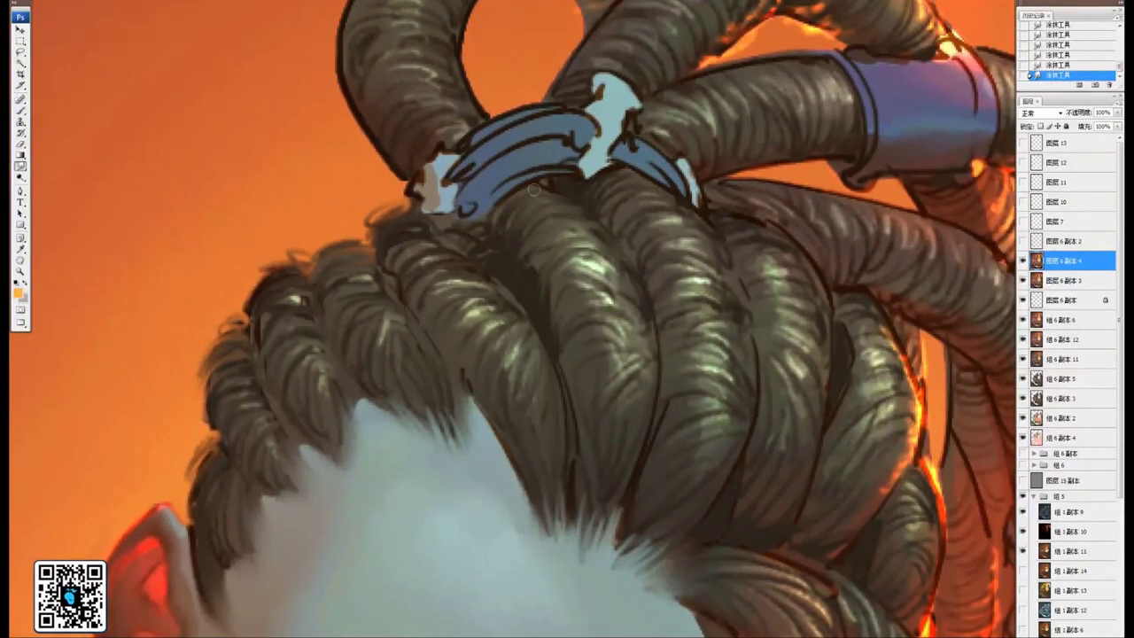
pyautogui.moveTo(585, 270)
pyautogui.mouseDown()
pyautogui.moveTo(642, 340)
pyautogui.moveTo(629, 400)
pyautogui.moveTo(609, 376)
pyautogui.mouseUp()
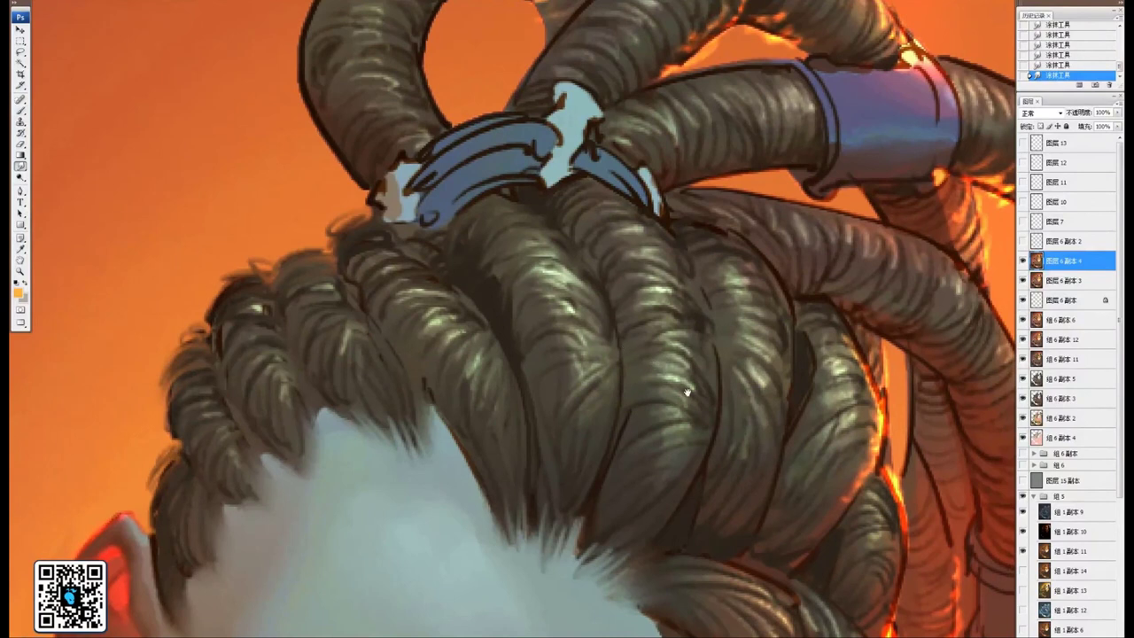
pyautogui.moveTo(686, 392); pyautogui.dragTo(660, 339)
pyautogui.moveTo(642, 387)
pyautogui.mouseDown()
pyautogui.moveTo(613, 346)
pyautogui.moveTo(638, 367)
pyautogui.moveTo(656, 358)
pyautogui.moveTo(644, 349)
pyautogui.moveTo(659, 282)
pyautogui.mouseUp()
# Blend the outlines of the braids behind the hair tie and the root of the long rear dreadlock
pyautogui.moveTo(645, 232); pyautogui.dragTo(663, 274)
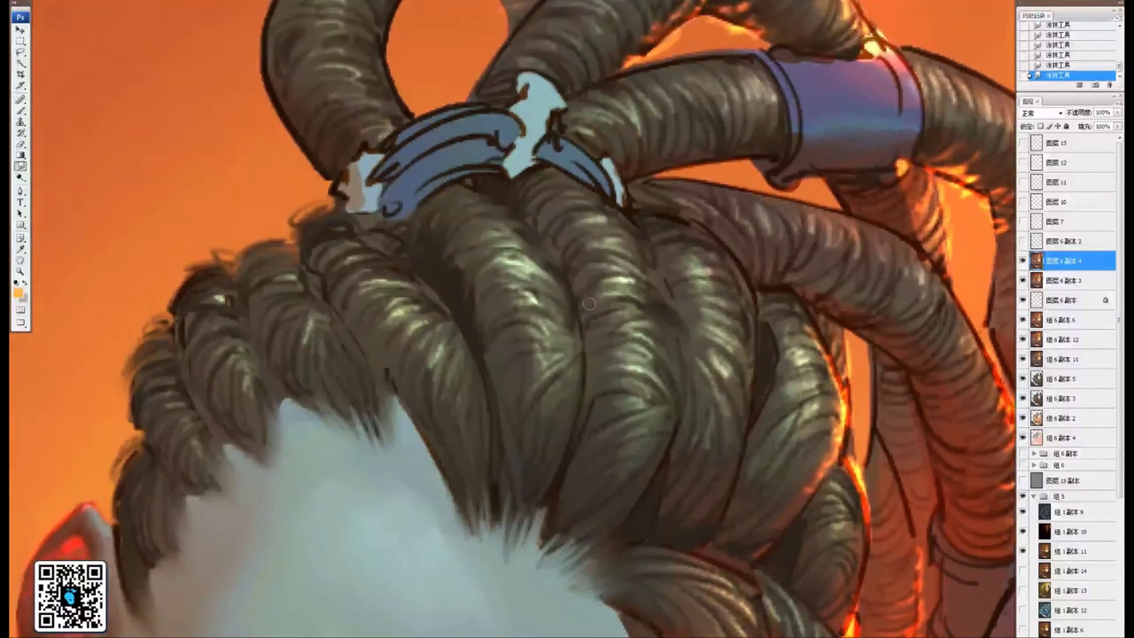
pyautogui.moveTo(616, 229); pyautogui.dragTo(653, 267)
pyautogui.moveTo(601, 197); pyautogui.dragTo(636, 227)
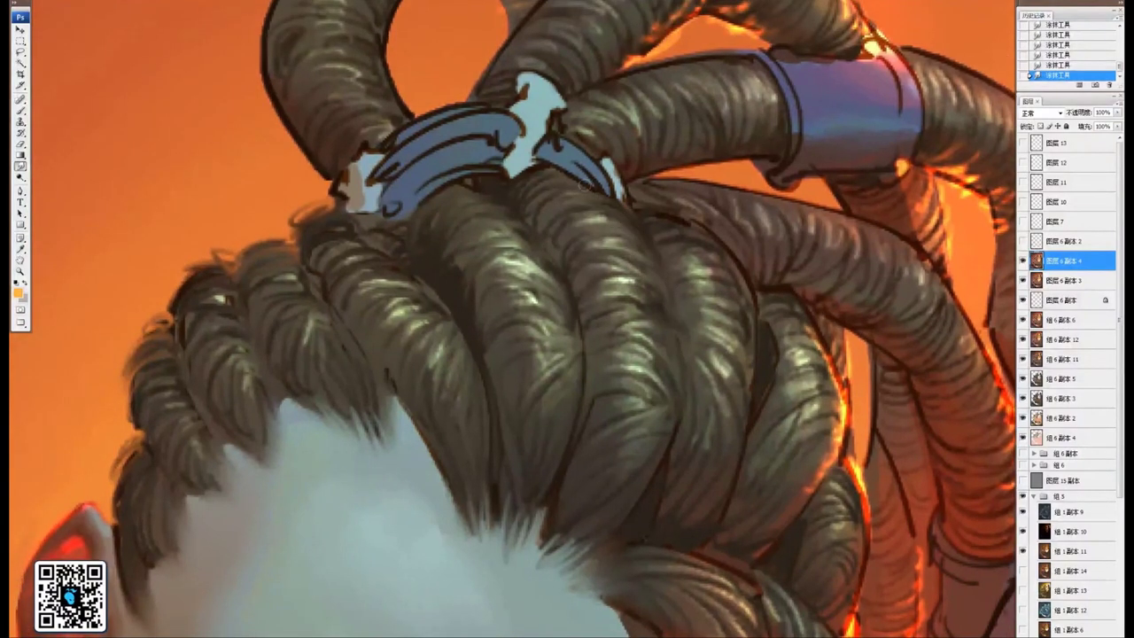
pyautogui.moveTo(565, 179)
pyautogui.mouseDown()
pyautogui.moveTo(601, 189)
pyautogui.moveTo(568, 215)
pyautogui.moveTo(587, 221)
pyautogui.moveTo(605, 111)
pyautogui.mouseUp()
pyautogui.moveTo(609, 409); pyautogui.dragTo(574, 420)
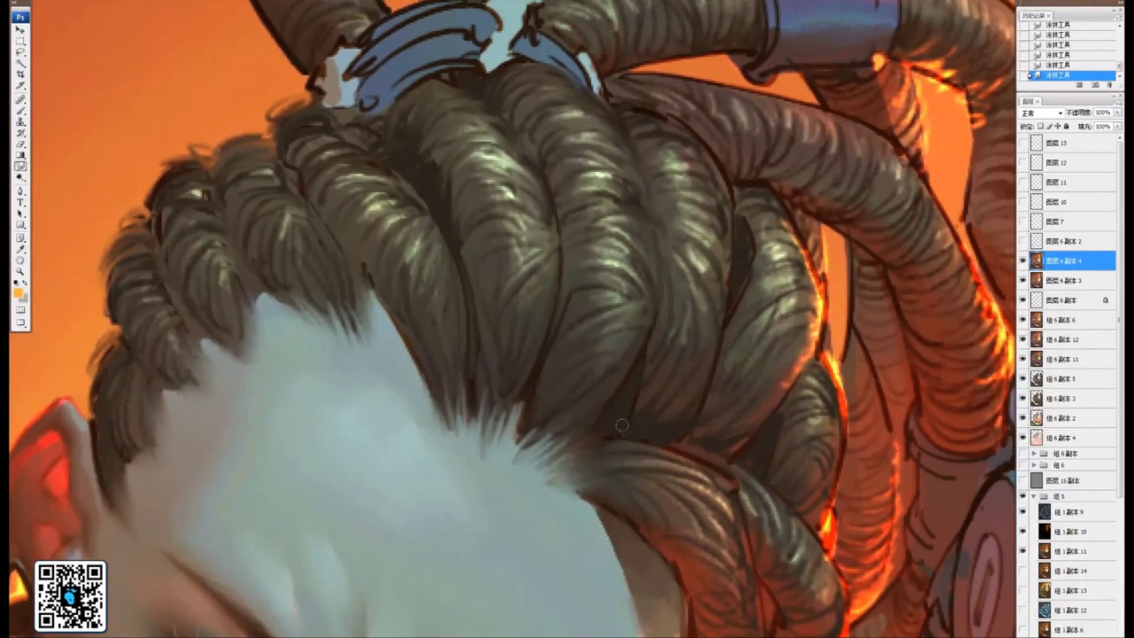
pyautogui.moveTo(704, 316)
pyautogui.mouseDown()
pyautogui.moveTo(668, 359)
pyautogui.moveTo(656, 295)
pyautogui.moveTo(687, 306)
pyautogui.mouseUp()
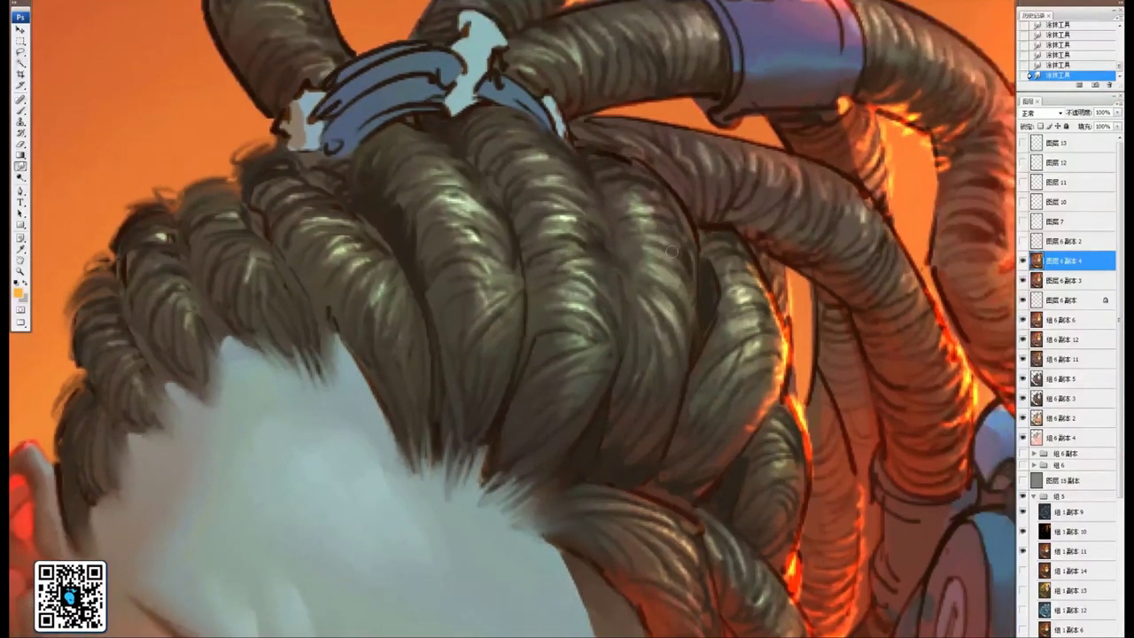
pyautogui.moveTo(657, 219)
pyautogui.mouseDown()
pyautogui.moveTo(671, 268)
pyautogui.moveTo(712, 312)
pyautogui.moveTo(696, 251)
pyautogui.moveTo(654, 207)
pyautogui.mouseUp()
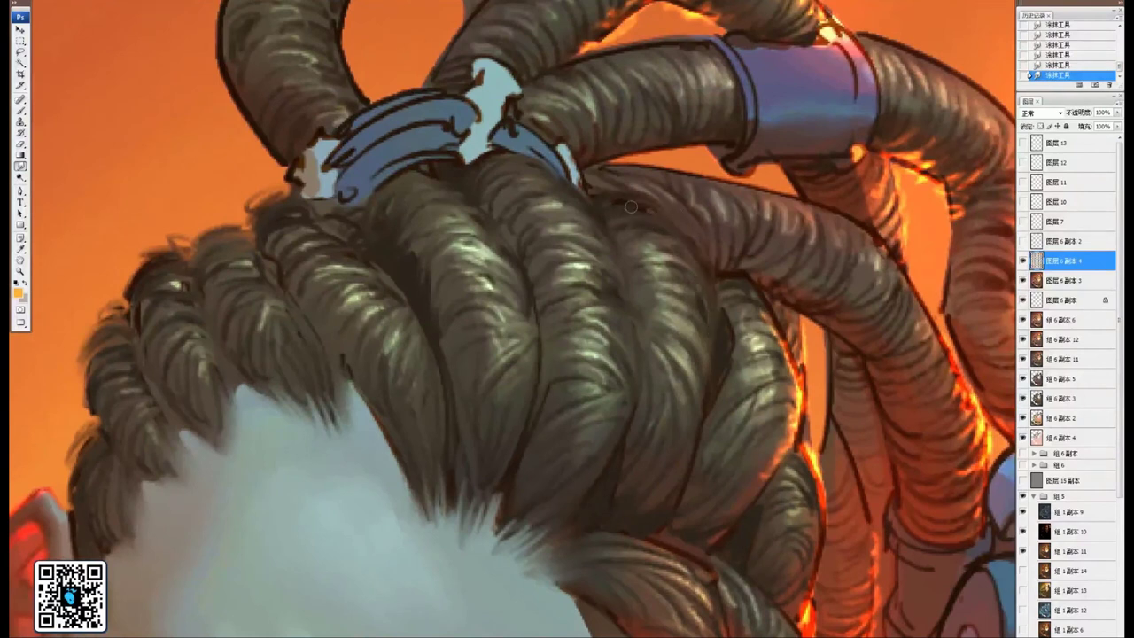
# Smooth the contours of the rearmost braids and the braid starting at the temple
pyautogui.scroll(-1, 700, 337)
pyautogui.moveTo(691, 390); pyautogui.dragTo(617, 347)
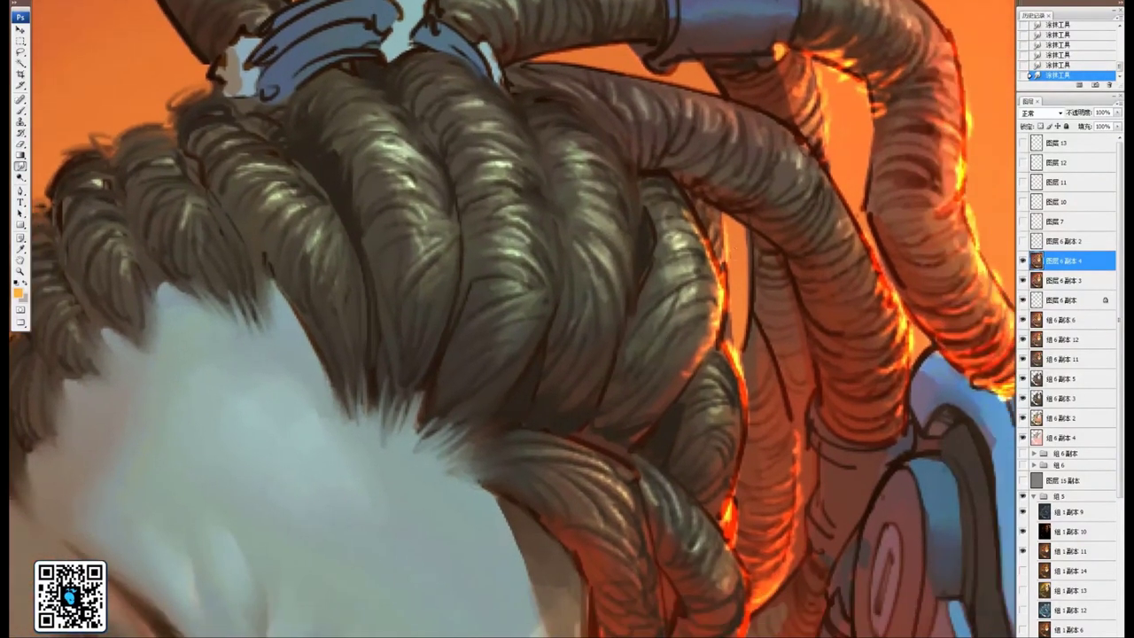
pyautogui.moveTo(672, 206)
pyautogui.mouseDown()
pyautogui.moveTo(718, 284)
pyautogui.moveTo(722, 323)
pyautogui.moveTo(696, 352)
pyautogui.mouseUp()
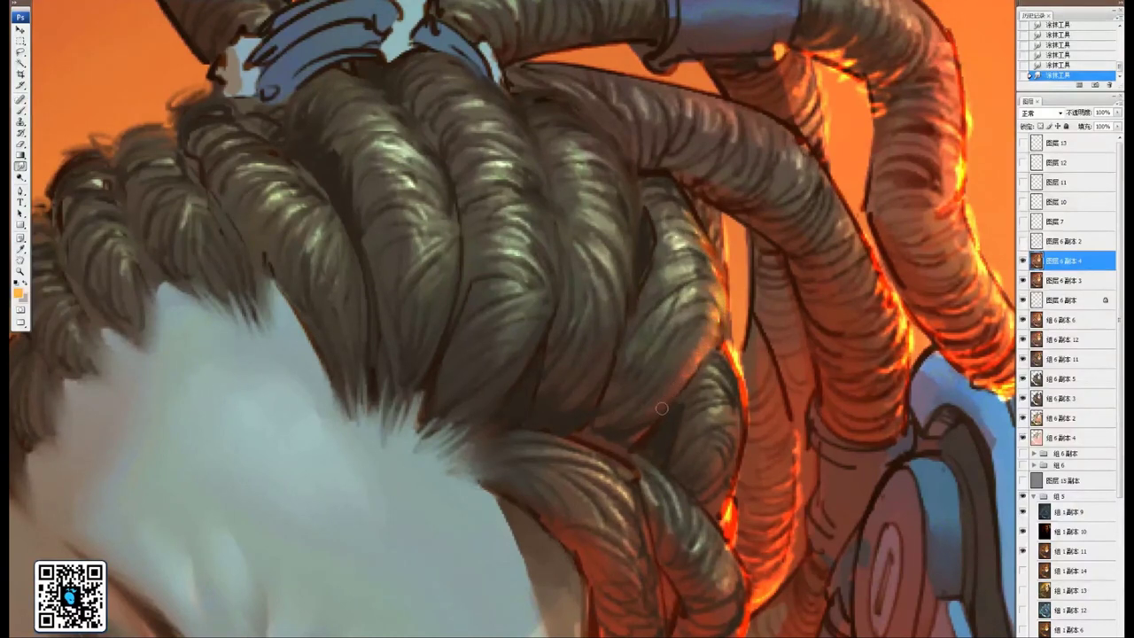
pyautogui.moveTo(619, 468)
pyautogui.mouseDown()
pyautogui.moveTo(673, 394)
pyautogui.moveTo(711, 498)
pyautogui.moveTo(630, 414)
pyautogui.mouseUp()
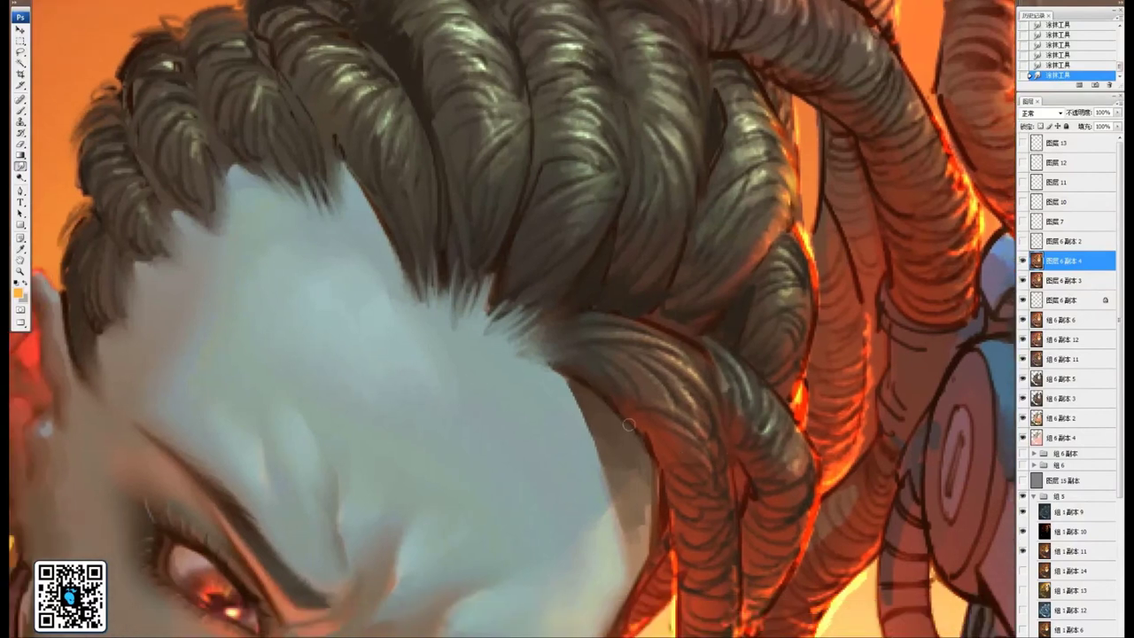
pyautogui.moveTo(681, 494); pyautogui.dragTo(585, 329)
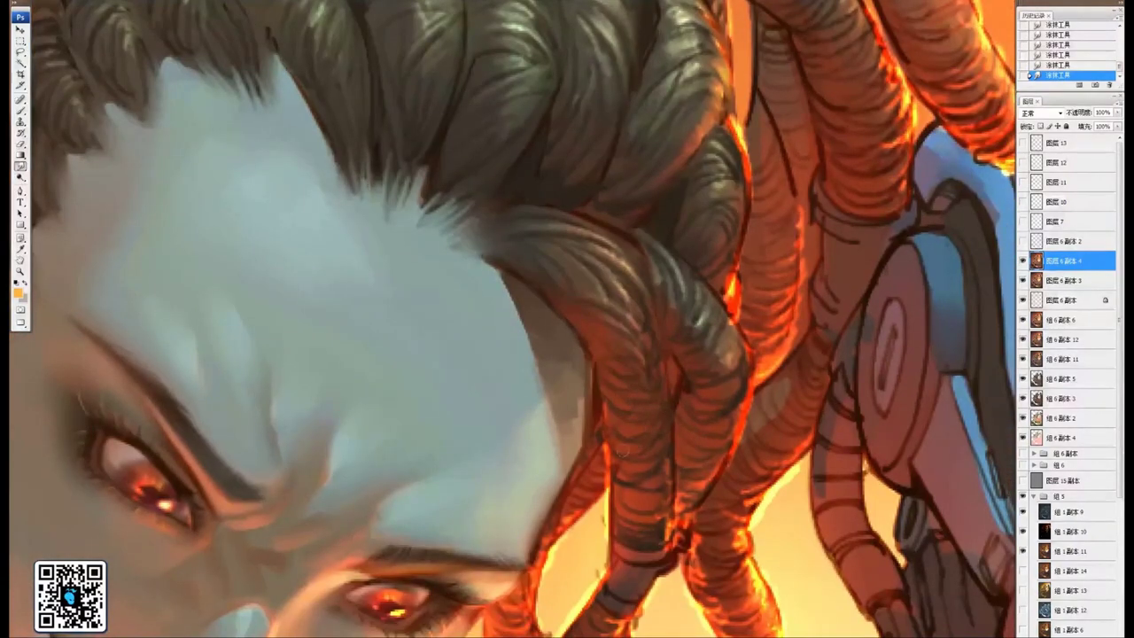
# Smudge the outlines of the two red-lit dreadlocks hanging beside the temple into their texture
pyautogui.moveTo(609, 466); pyautogui.dragTo(612, 498)
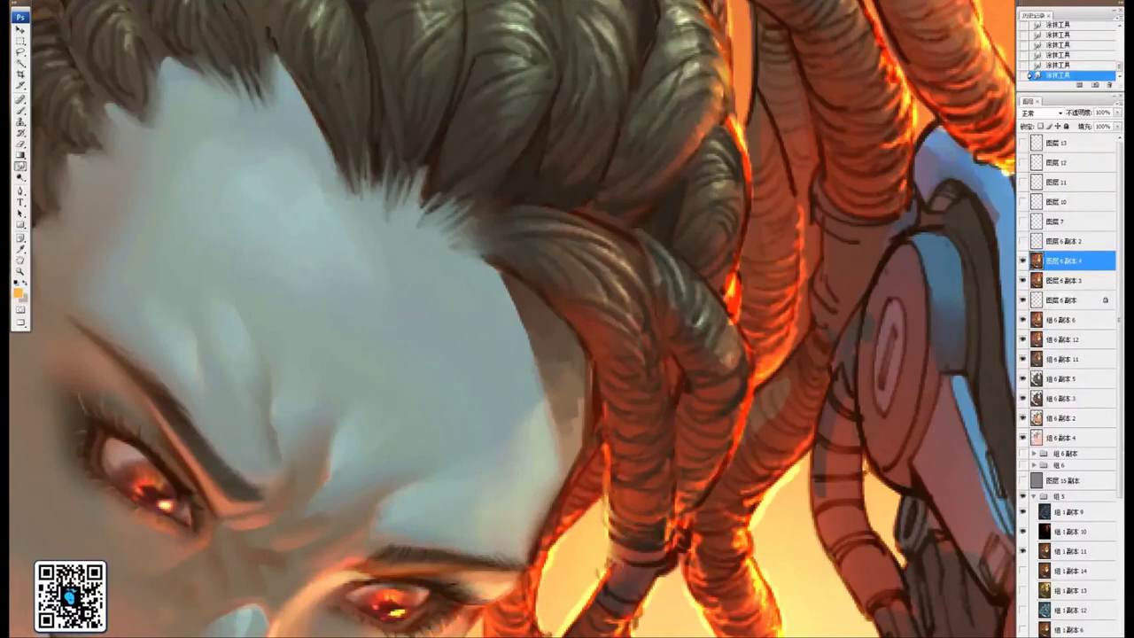
pyautogui.moveTo(670, 486); pyautogui.dragTo(662, 471)
pyautogui.moveTo(694, 390); pyautogui.dragTo(610, 337)
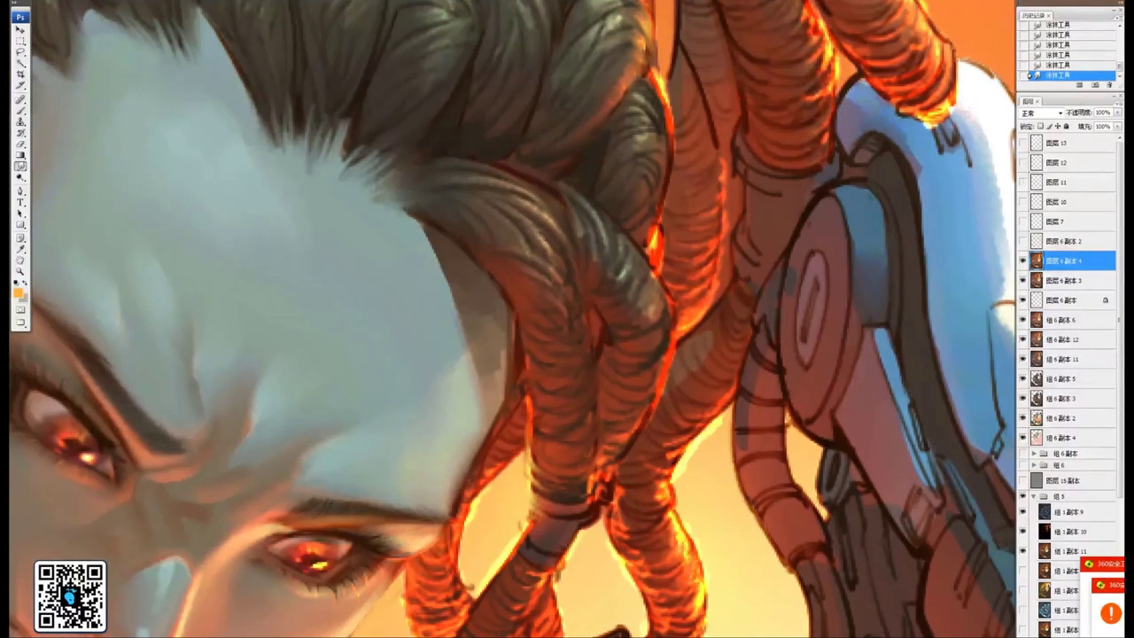
pyautogui.moveTo(663, 366); pyautogui.dragTo(661, 363)
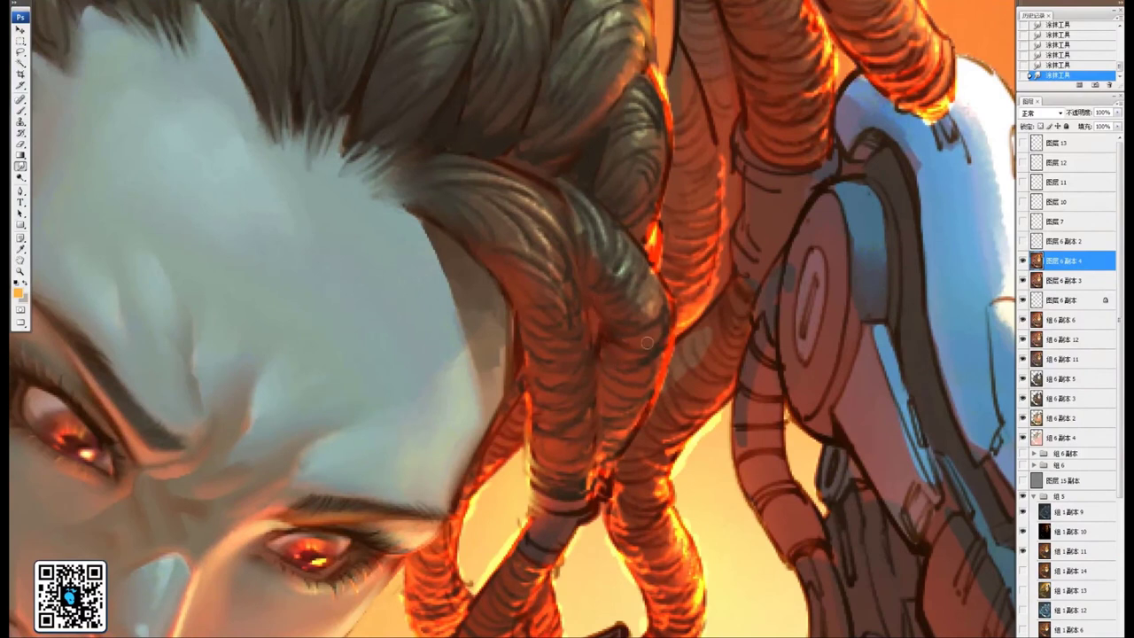
pyautogui.moveTo(643, 403); pyautogui.dragTo(604, 457)
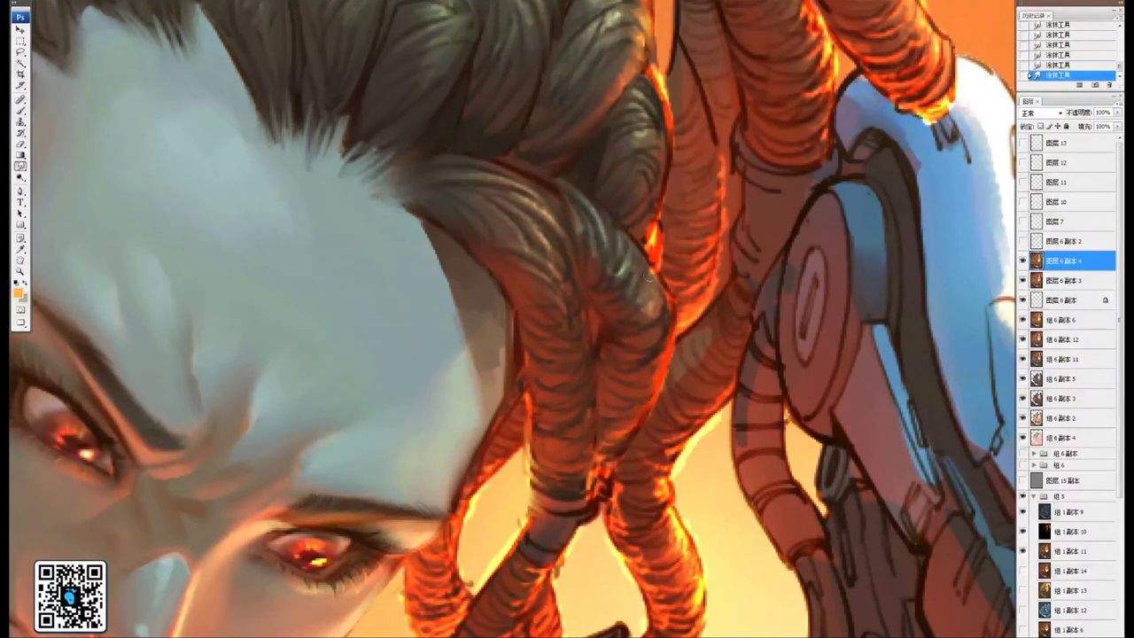
# Soften the glowing outer edge of the rear braids where they meet the hanging dreadlocks
pyautogui.moveTo(666, 260); pyautogui.dragTo(713, 238)
pyautogui.moveTo(714, 157); pyautogui.dragTo(704, 227)
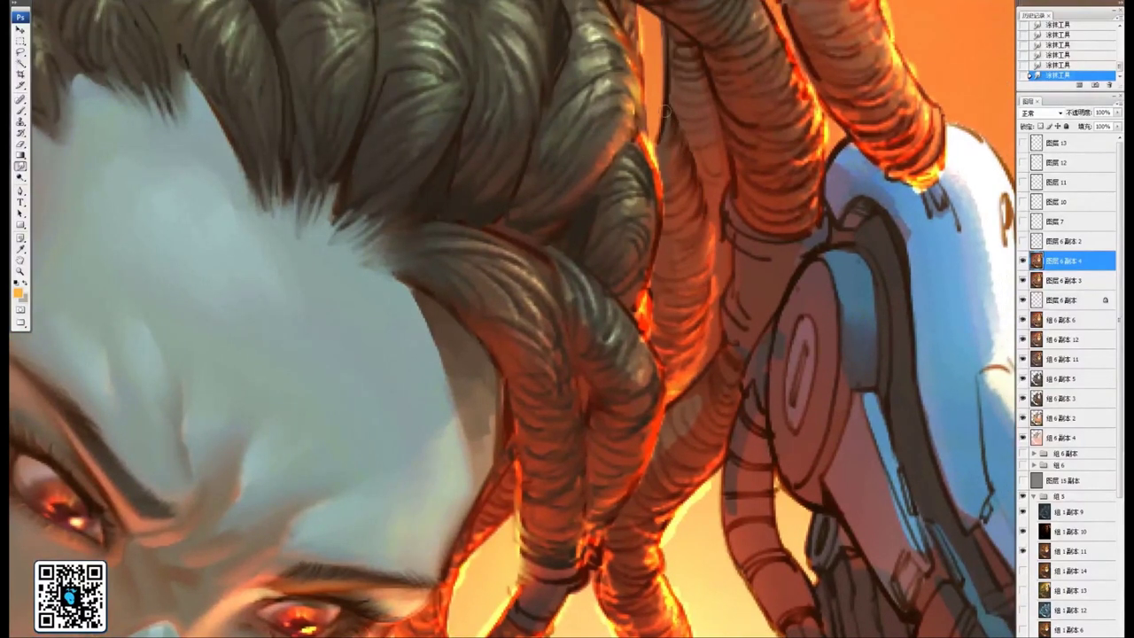
pyautogui.moveTo(663, 124); pyautogui.dragTo(668, 158)
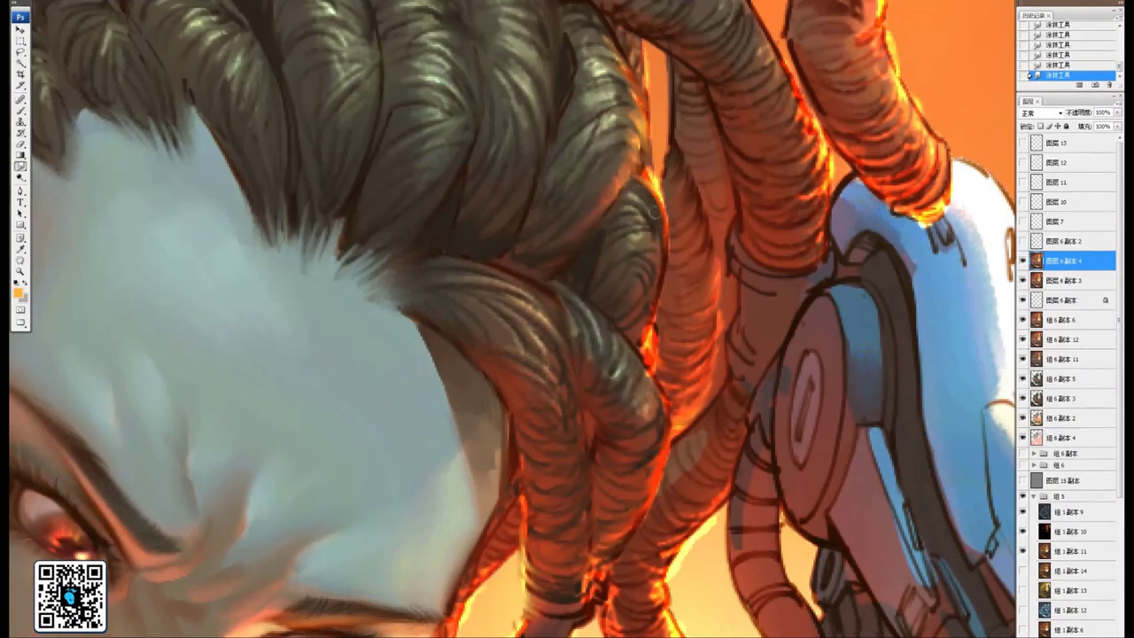
pyautogui.moveTo(645, 239); pyautogui.dragTo(659, 264)
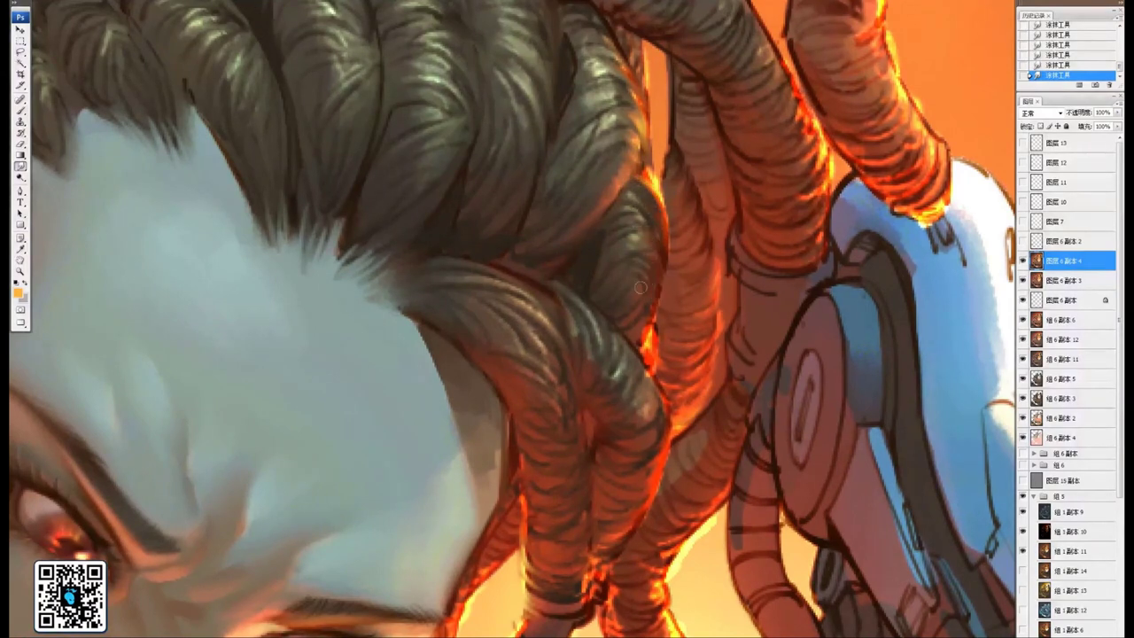
pyautogui.moveTo(649, 331)
pyautogui.mouseDown()
pyautogui.moveTo(638, 322)
pyautogui.moveTo(630, 334)
pyautogui.moveTo(673, 333)
pyautogui.mouseUp()
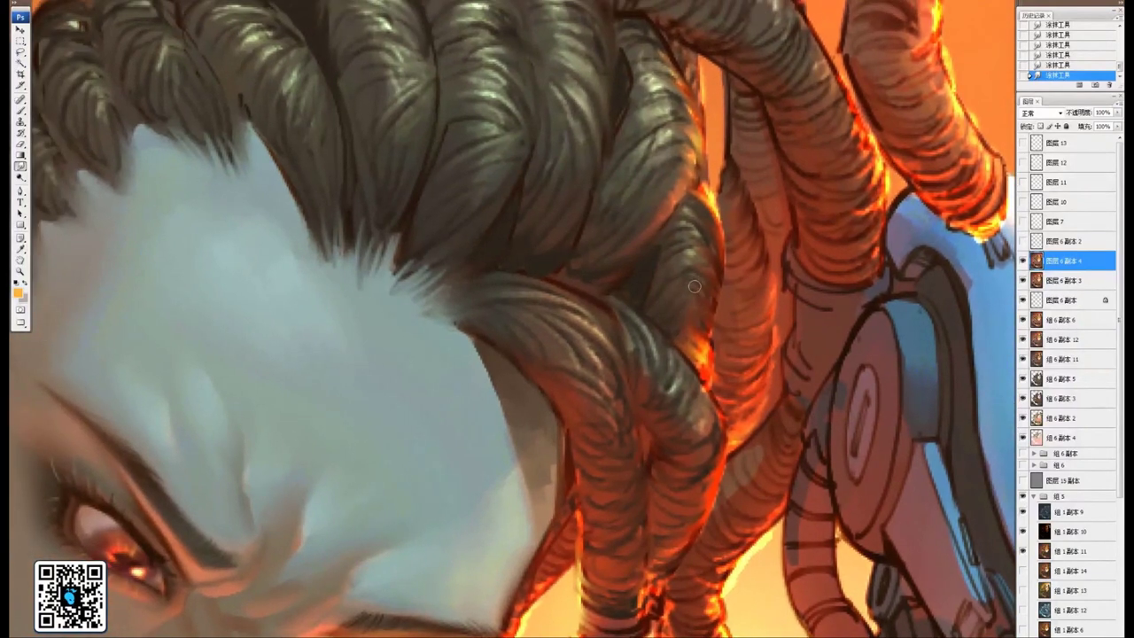
pyautogui.moveTo(641, 304)
pyautogui.mouseDown()
pyautogui.moveTo(632, 269)
pyautogui.moveTo(711, 259)
pyautogui.moveTo(768, 174)
pyautogui.mouseUp()
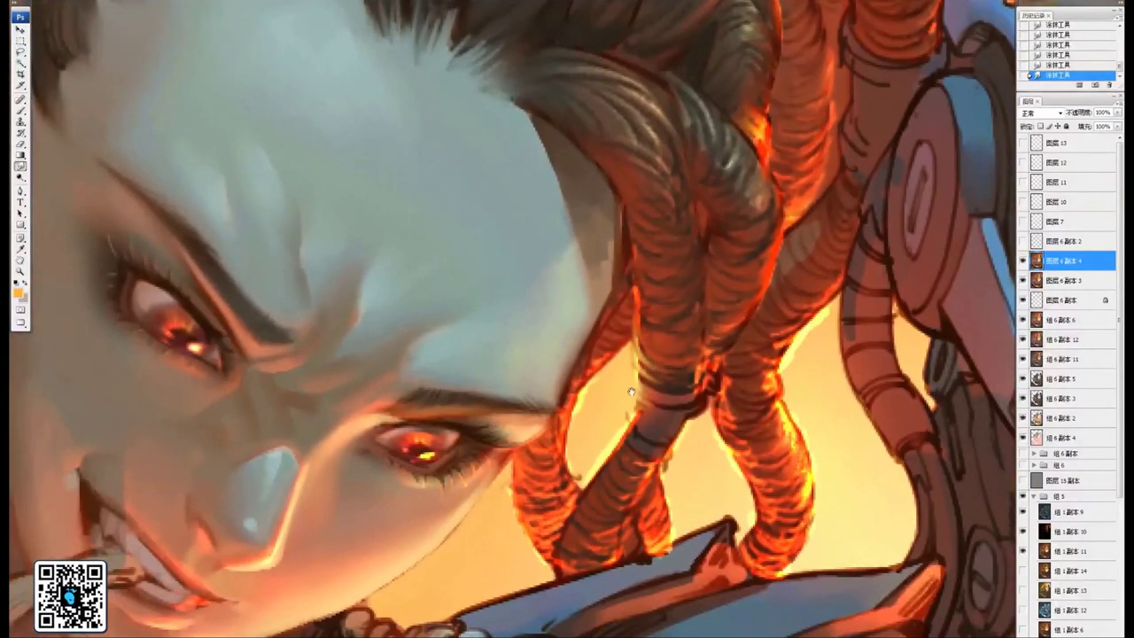
# Smudge the edges of the glowing orange dreadlock ends beside the cheek and above the shoulder armor
pyautogui.moveTo(631, 392); pyautogui.dragTo(697, 300)
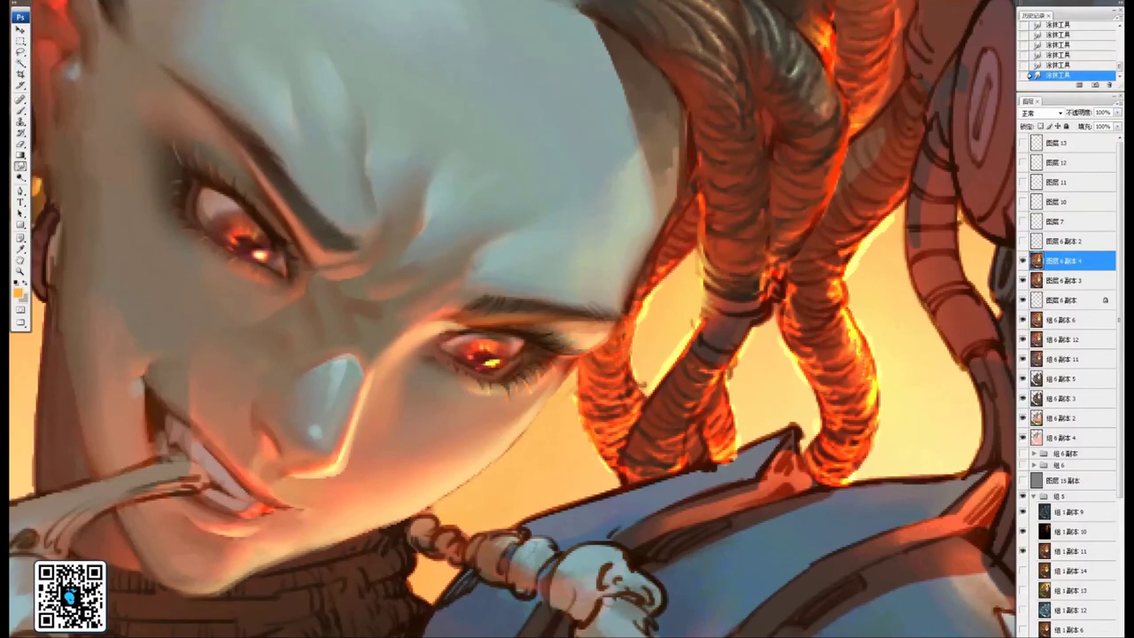
pyautogui.moveTo(638, 383); pyautogui.dragTo(628, 393)
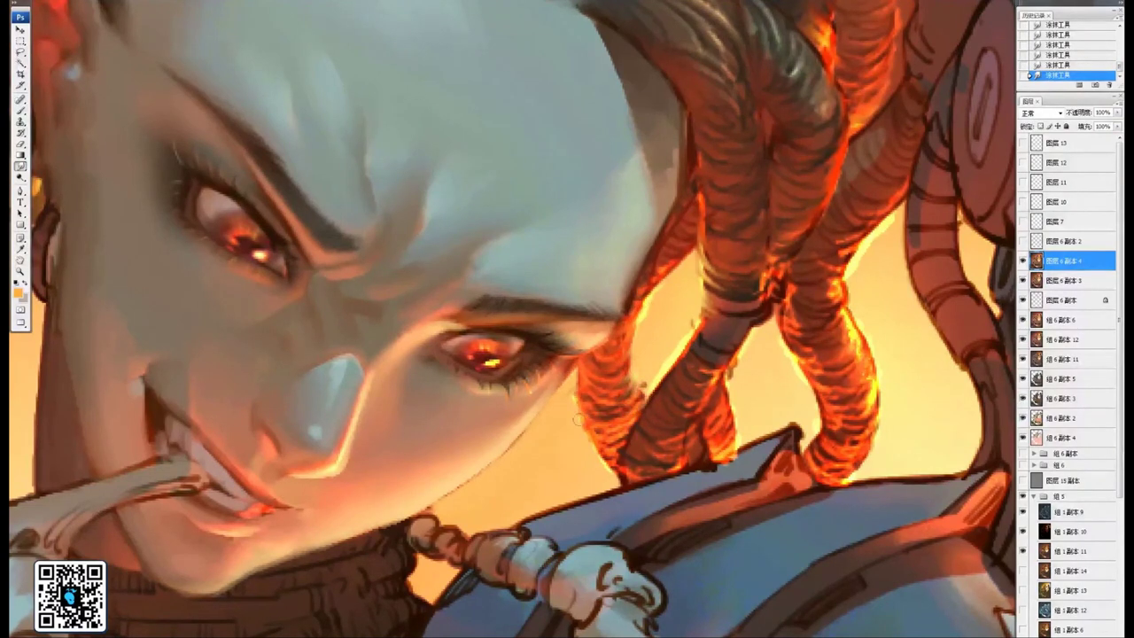
pyautogui.moveTo(595, 446); pyautogui.dragTo(613, 467)
pyautogui.moveTo(659, 438); pyautogui.dragTo(623, 409)
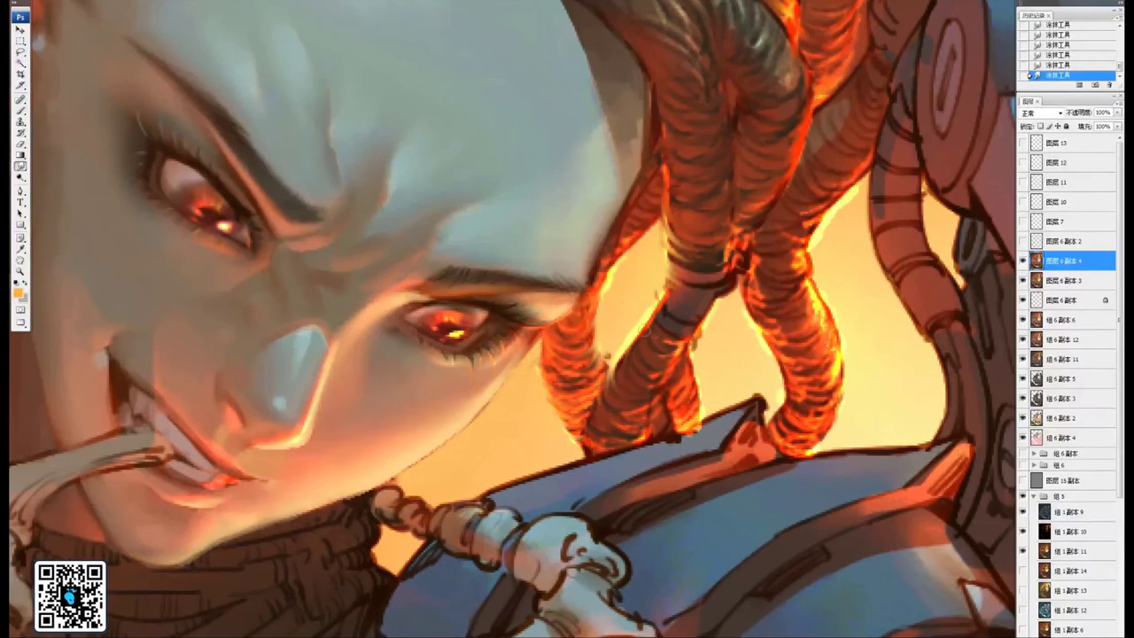
pyautogui.moveTo(643, 324); pyautogui.dragTo(649, 363)
pyautogui.moveTo(663, 318); pyautogui.dragTo(652, 340)
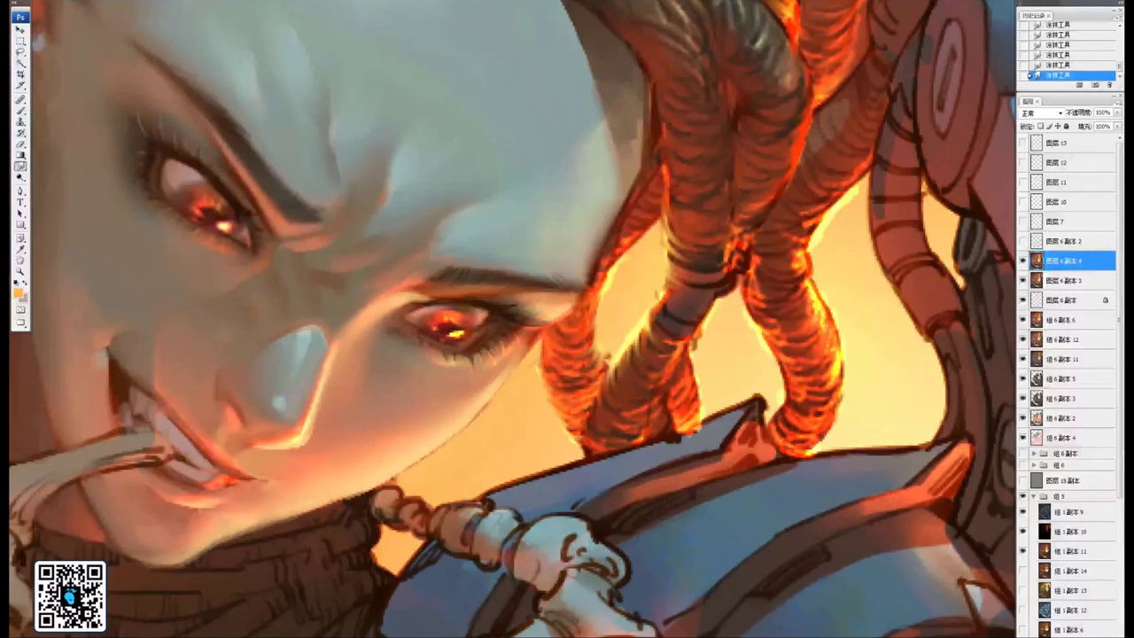
pyautogui.moveTo(768, 359)
pyautogui.mouseDown()
pyautogui.moveTo(659, 374)
pyautogui.moveTo(685, 401)
pyautogui.moveTo(688, 420)
pyautogui.moveTo(669, 434)
pyautogui.mouseUp()
pyautogui.moveTo(709, 390)
pyautogui.mouseDown()
pyautogui.moveTo(700, 383)
pyautogui.moveTo(727, 386)
pyautogui.moveTo(707, 449)
pyautogui.mouseUp()
pyautogui.moveTo(711, 324); pyautogui.dragTo(695, 350)
# Soften the dark outlines of the long rear dreadlocks hanging down to the shoulder armor
pyautogui.moveTo(685, 306)
pyautogui.mouseDown()
pyautogui.moveTo(681, 330)
pyautogui.moveTo(707, 397)
pyautogui.mouseUp()
pyautogui.moveTo(703, 332); pyautogui.dragTo(678, 406)
pyautogui.moveTo(654, 364)
pyautogui.mouseDown()
pyautogui.moveTo(669, 318)
pyautogui.moveTo(693, 301)
pyautogui.mouseUp()
pyautogui.moveTo(705, 188); pyautogui.dragTo(697, 359)
pyautogui.moveTo(678, 265)
pyautogui.mouseDown()
pyautogui.moveTo(667, 340)
pyautogui.moveTo(704, 380)
pyautogui.mouseUp()
pyautogui.moveTo(678, 325); pyautogui.dragTo(680, 299)
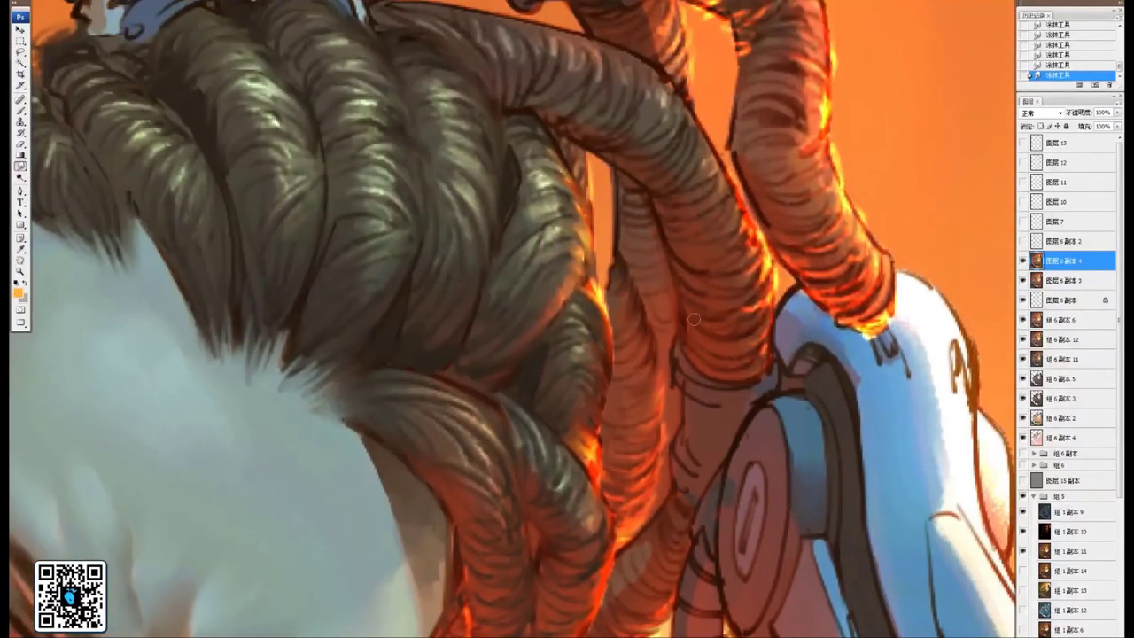
pyautogui.moveTo(658, 232); pyautogui.dragTo(721, 366)
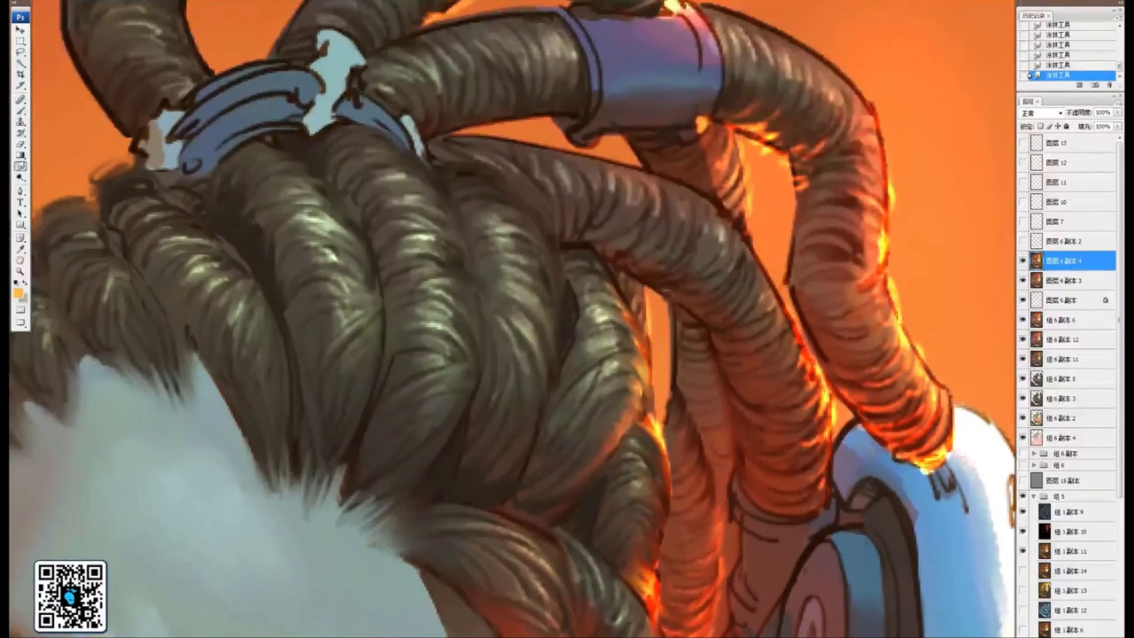
# Smudge the dark outlines along the lower part of the thick dreadlock curving down behind the rear braids
pyautogui.moveTo(764, 301)
pyautogui.mouseDown()
pyautogui.moveTo(709, 286)
pyautogui.moveTo(743, 388)
pyautogui.mouseUp()
pyautogui.moveTo(759, 344); pyautogui.dragTo(757, 434)
pyautogui.moveTo(774, 388); pyautogui.dragTo(755, 446)
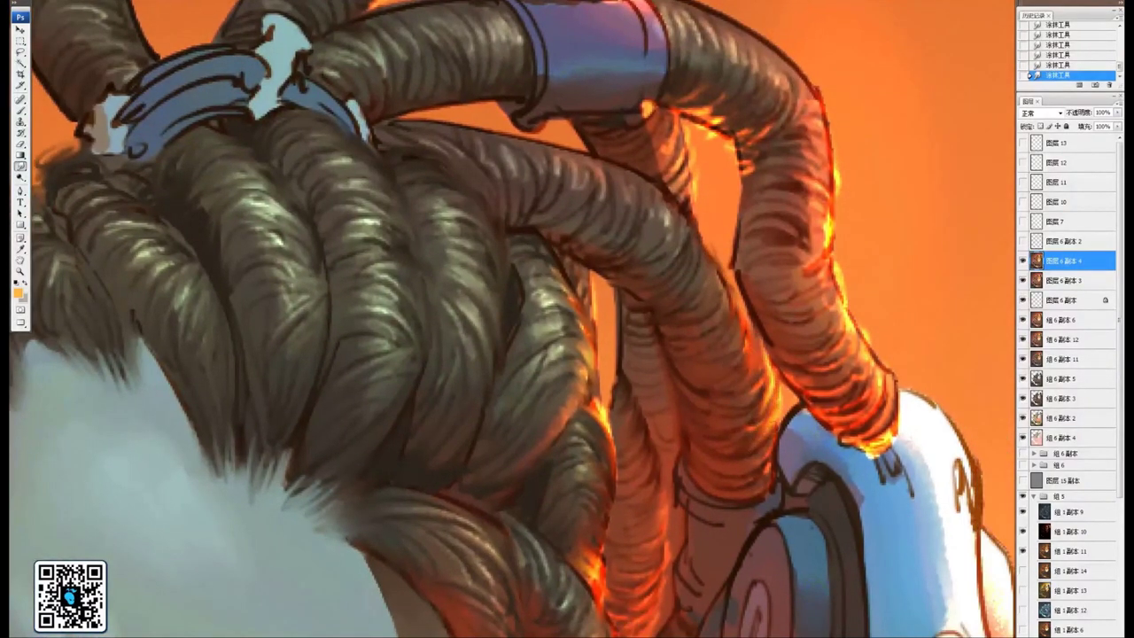
pyautogui.moveTo(711, 299); pyautogui.dragTo(741, 393)
pyautogui.moveTo(688, 276)
pyautogui.mouseDown()
pyautogui.moveTo(712, 348)
pyautogui.moveTo(778, 400)
pyautogui.mouseUp()
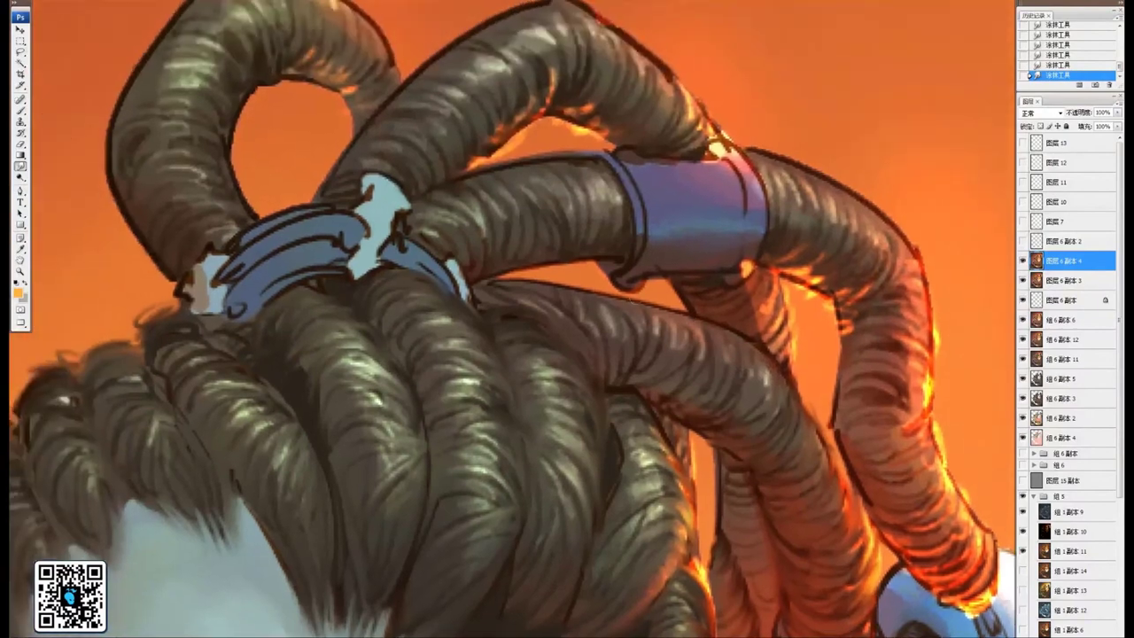
# Soften the upper and lower contours of the dreadlock arching from the hair tie beneath the purple cuff
pyautogui.moveTo(614, 292); pyautogui.dragTo(684, 349)
pyautogui.moveTo(659, 305)
pyautogui.mouseDown()
pyautogui.moveTo(762, 358)
pyautogui.moveTo(755, 400)
pyautogui.mouseUp()
pyautogui.moveTo(637, 331)
pyautogui.mouseDown()
pyautogui.moveTo(711, 370)
pyautogui.moveTo(686, 385)
pyautogui.mouseUp()
pyautogui.moveTo(681, 333); pyautogui.dragTo(721, 364)
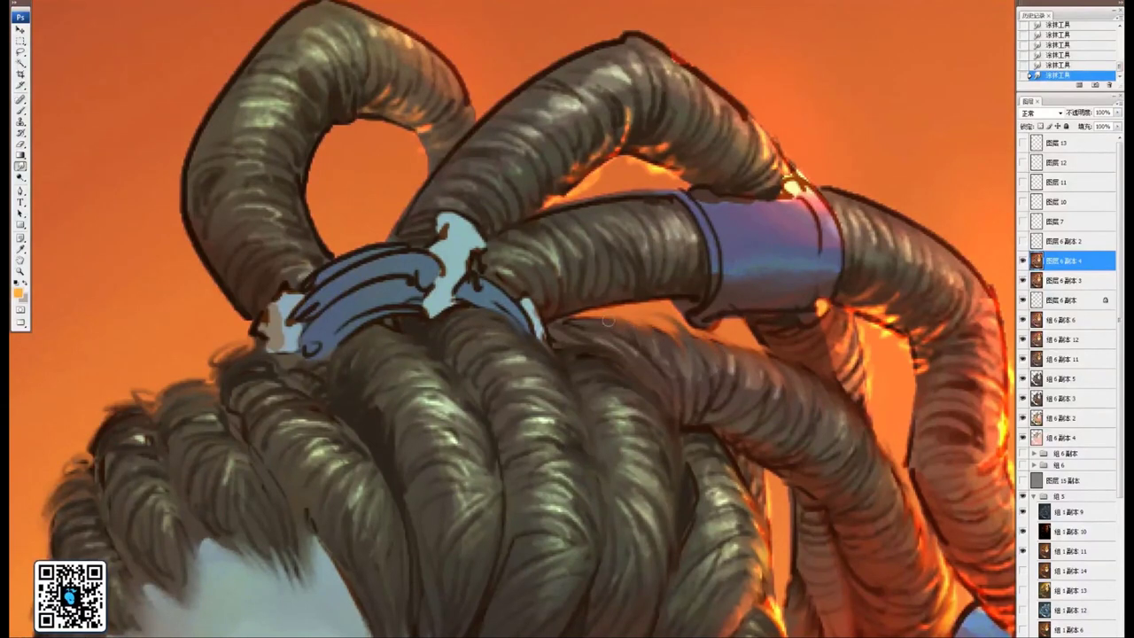
pyautogui.moveTo(778, 393)
pyautogui.mouseDown()
pyautogui.moveTo(741, 371)
pyautogui.moveTo(659, 388)
pyautogui.mouseUp()
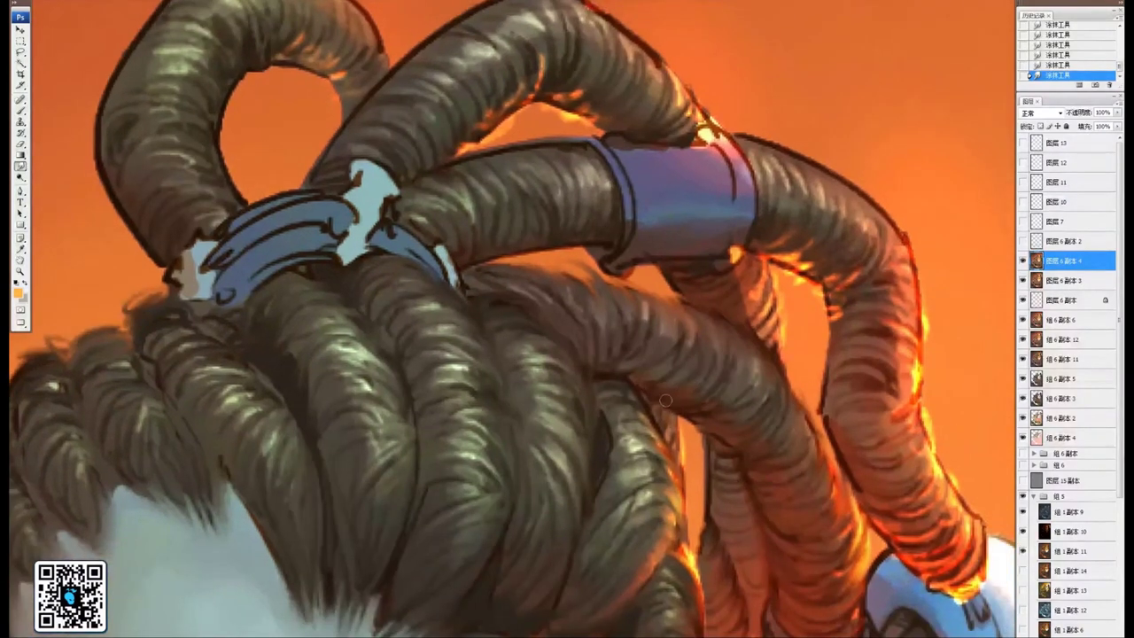
pyautogui.moveTo(707, 429); pyautogui.dragTo(658, 340)
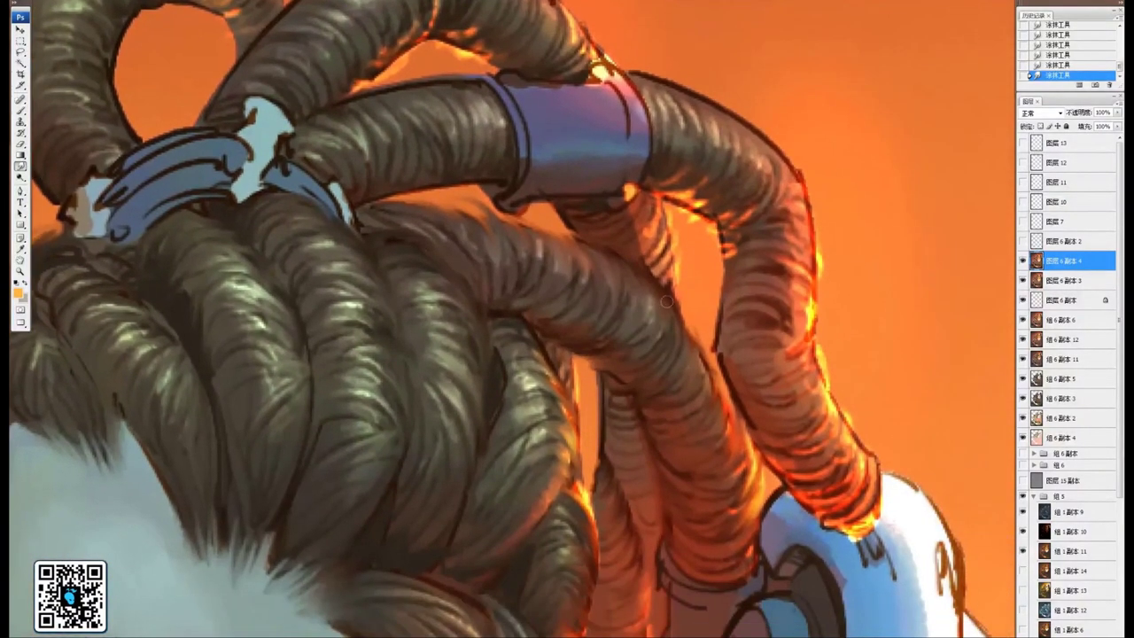
# Smudge the red-lit shading and glowing rim into the texture at the bend of the outermost hanging dreadlock
pyautogui.moveTo(740, 330); pyautogui.dragTo(629, 348)
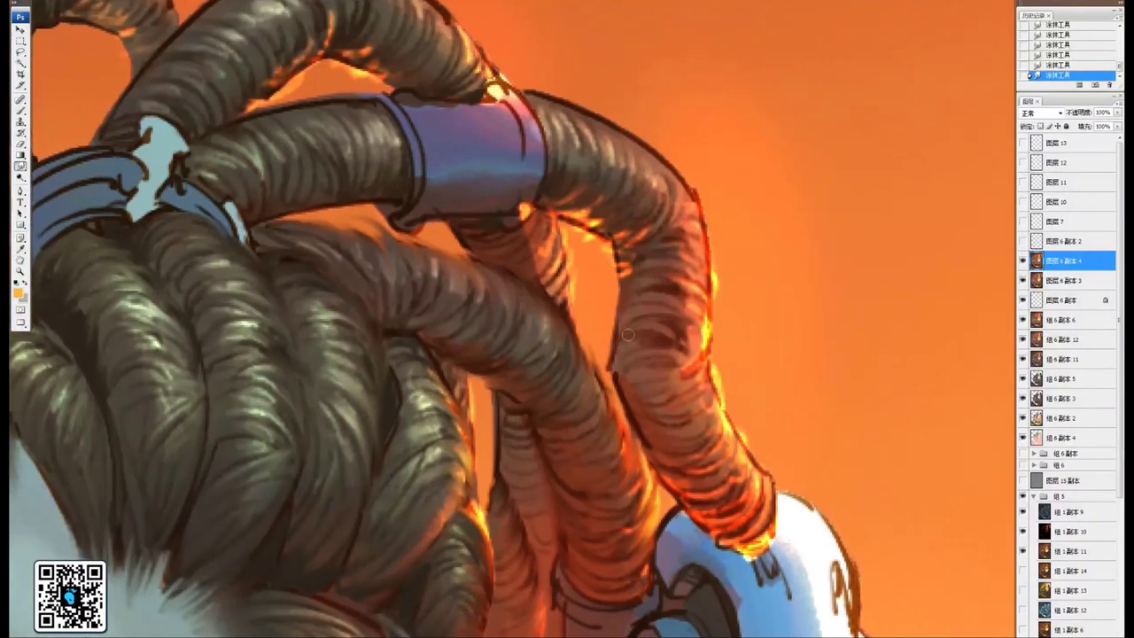
pyautogui.moveTo(701, 274); pyautogui.dragTo(680, 260)
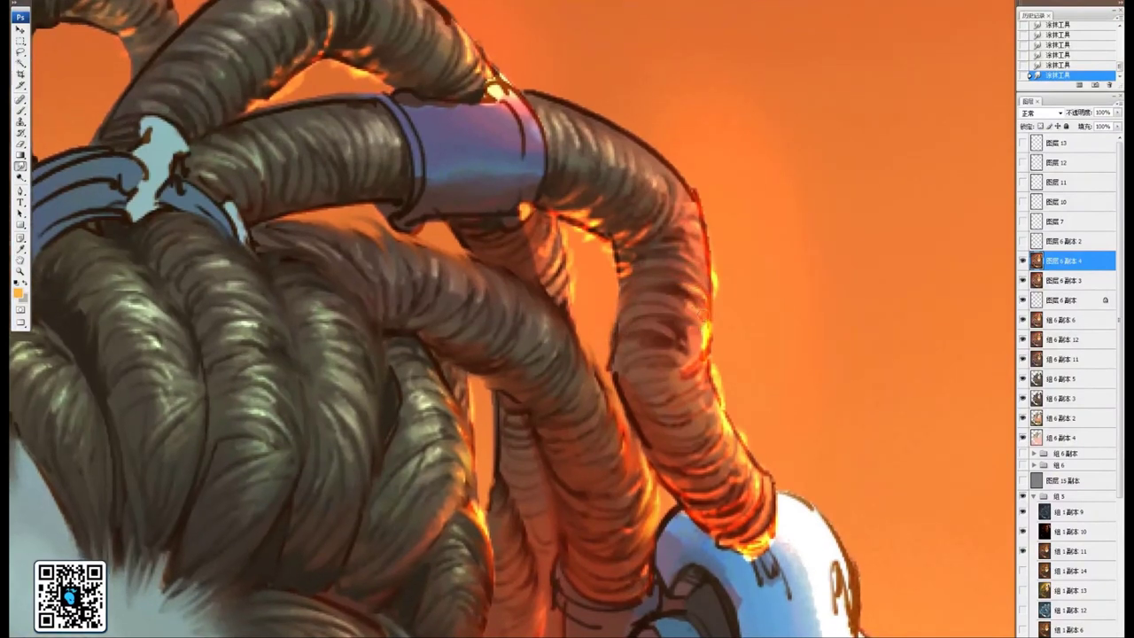
pyautogui.moveTo(707, 302); pyautogui.dragTo(680, 291)
pyautogui.moveTo(706, 331); pyautogui.dragTo(677, 316)
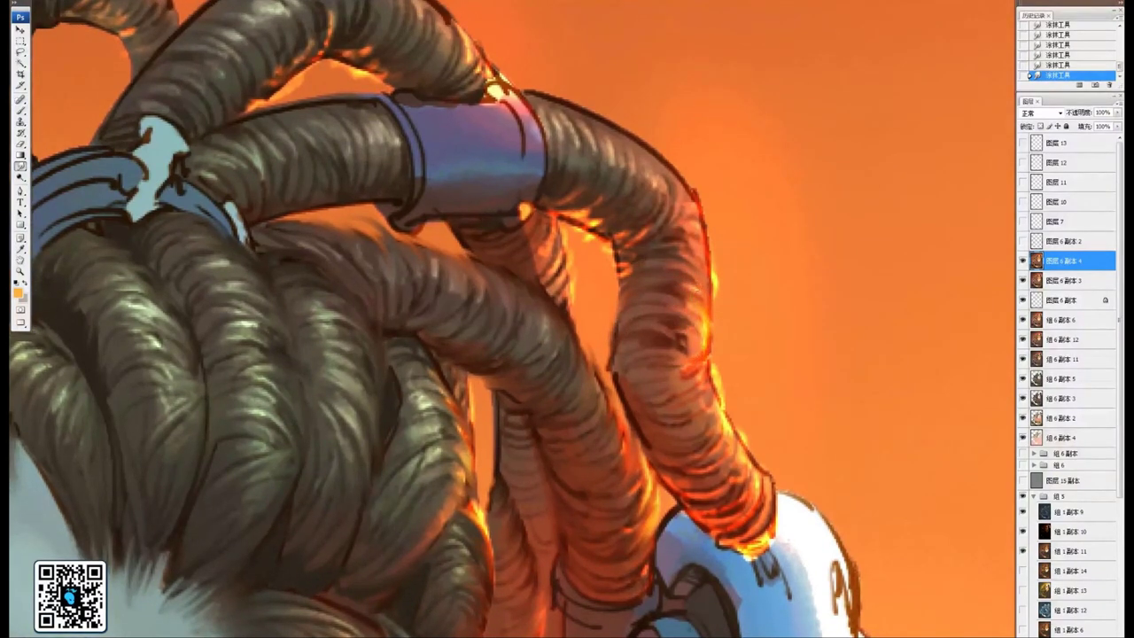
pyautogui.moveTo(711, 266)
pyautogui.mouseDown()
pyautogui.moveTo(679, 241)
pyautogui.moveTo(690, 230)
pyautogui.moveTo(700, 264)
pyautogui.moveTo(671, 257)
pyautogui.mouseUp()
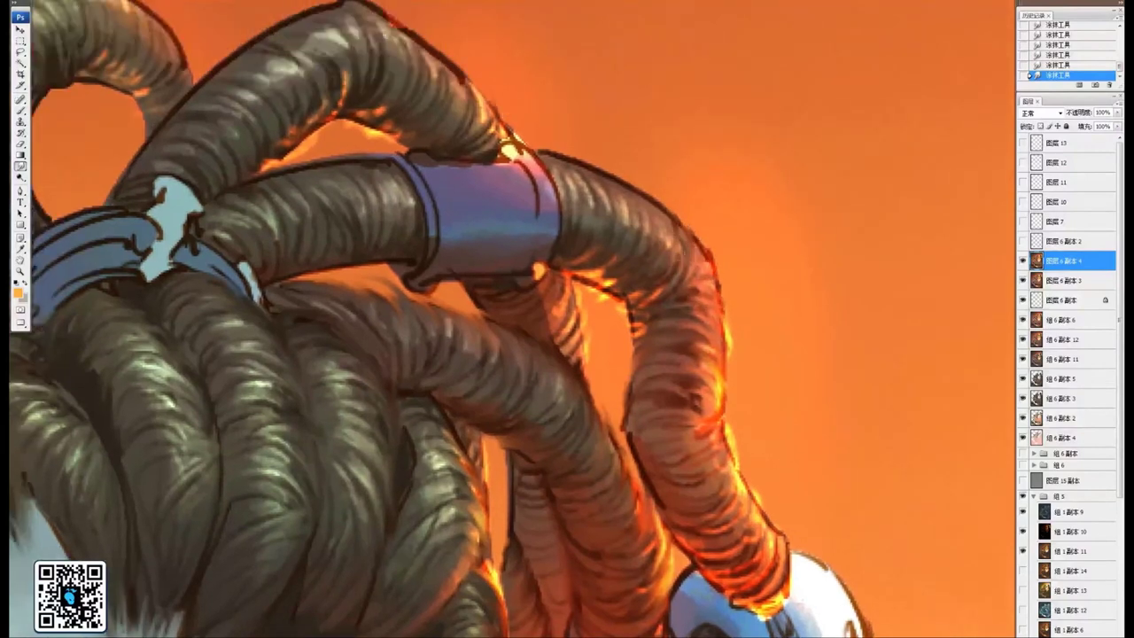
# Smudge the outline of the dreadlock beyond the purple cuff into hair wisps along its arch and inner bend
pyautogui.moveTo(620, 177); pyautogui.dragTo(694, 266)
pyautogui.moveTo(606, 244)
pyautogui.mouseDown()
pyautogui.moveTo(691, 282)
pyautogui.moveTo(726, 314)
pyautogui.mouseUp()
pyautogui.moveTo(665, 335); pyautogui.dragTo(594, 251)
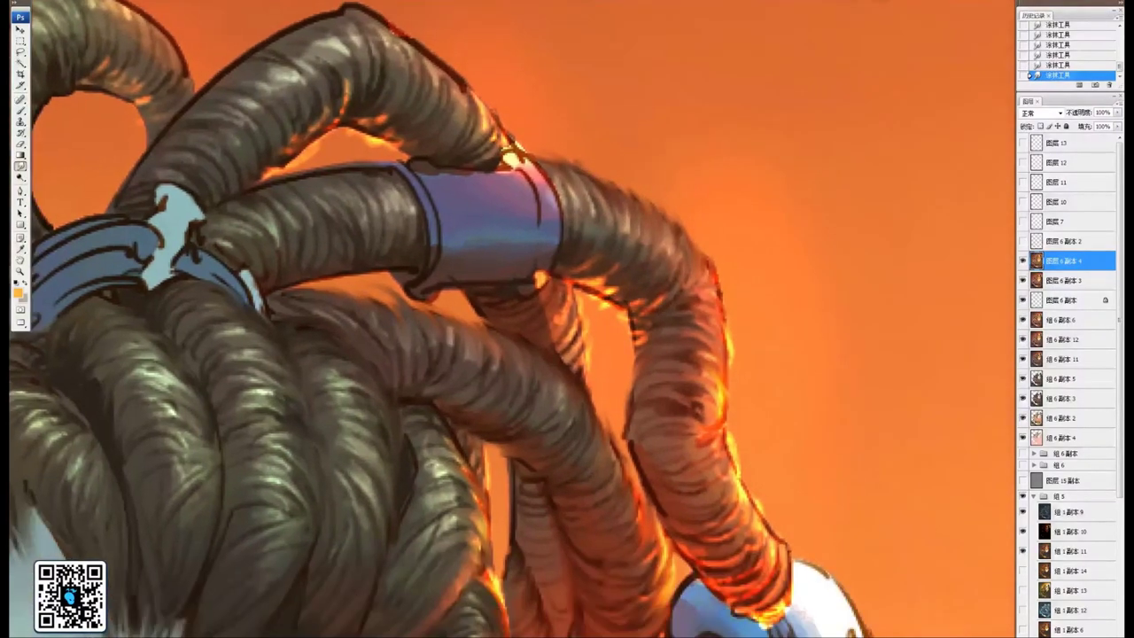
pyautogui.moveTo(638, 298); pyautogui.dragTo(633, 317)
pyautogui.moveTo(669, 364); pyautogui.dragTo(649, 288)
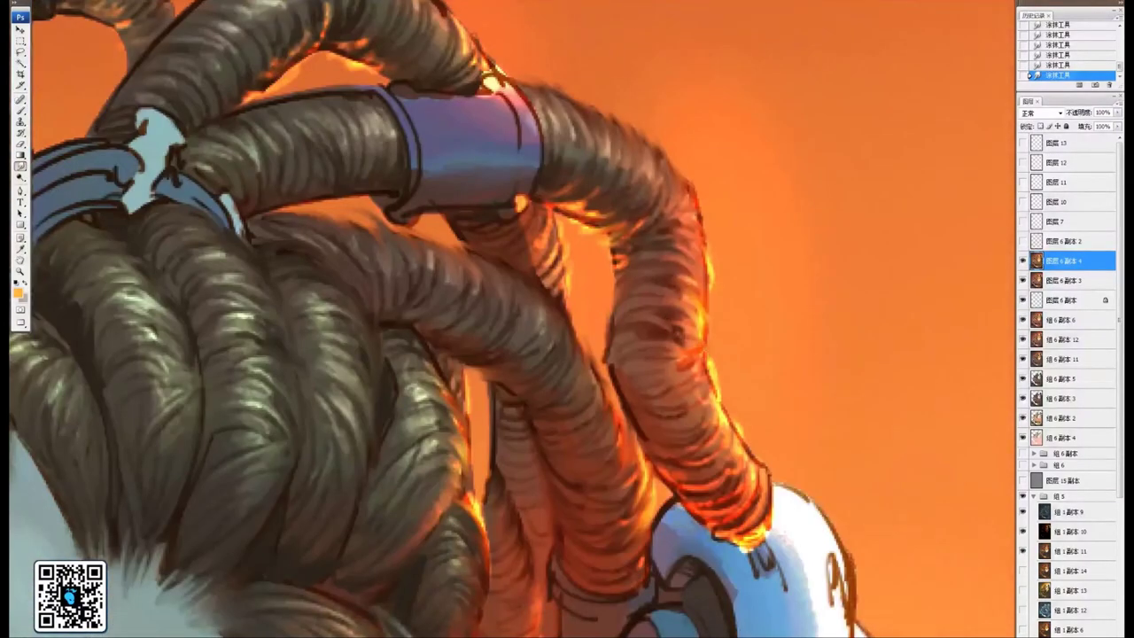
# Soften the glowing outer rim and inner edge of the outermost dreadlock down to the white shoulder armor
pyautogui.moveTo(701, 354)
pyautogui.mouseDown()
pyautogui.moveTo(691, 403)
pyautogui.moveTo(720, 418)
pyautogui.moveTo(769, 493)
pyautogui.mouseUp()
pyautogui.moveTo(711, 286); pyautogui.dragTo(707, 244)
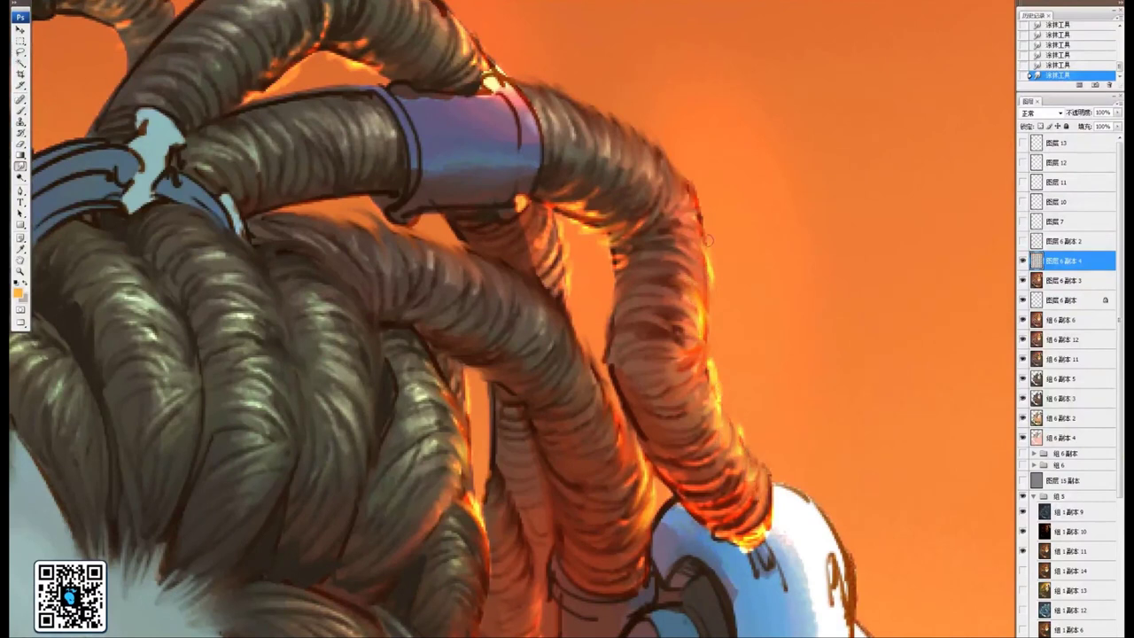
pyautogui.moveTo(633, 388)
pyautogui.mouseDown()
pyautogui.moveTo(652, 356)
pyautogui.moveTo(675, 409)
pyautogui.mouseUp()
pyautogui.moveTo(554, 362)
pyautogui.mouseDown()
pyautogui.moveTo(660, 338)
pyautogui.moveTo(613, 349)
pyautogui.moveTo(624, 408)
pyautogui.mouseUp()
pyautogui.moveTo(625, 345)
pyautogui.mouseDown()
pyautogui.moveTo(661, 297)
pyautogui.moveTo(709, 329)
pyautogui.moveTo(706, 350)
pyautogui.mouseUp()
# Smudge the outlines of the dreadlock section between the hair tie and the purple cuff into fine hair wisps
pyautogui.hotkey('ctrl', '-')
pyautogui.hotkey('ctrl', '-')
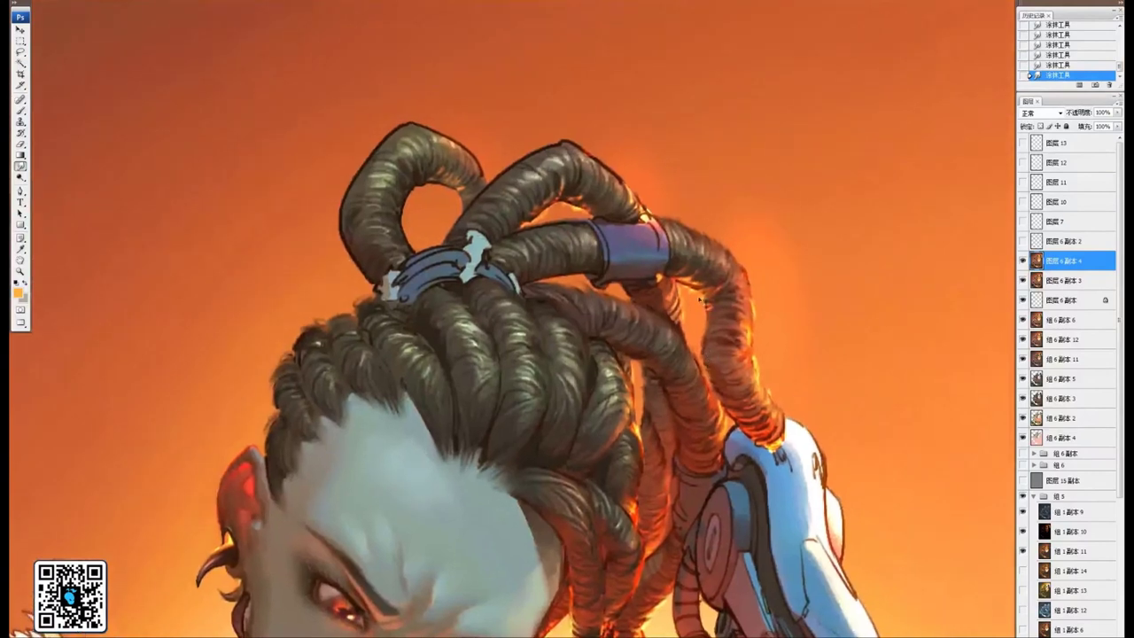
pyautogui.hotkey('ctrl', '+')
pyautogui.moveTo(515, 204); pyautogui.dragTo(571, 339)
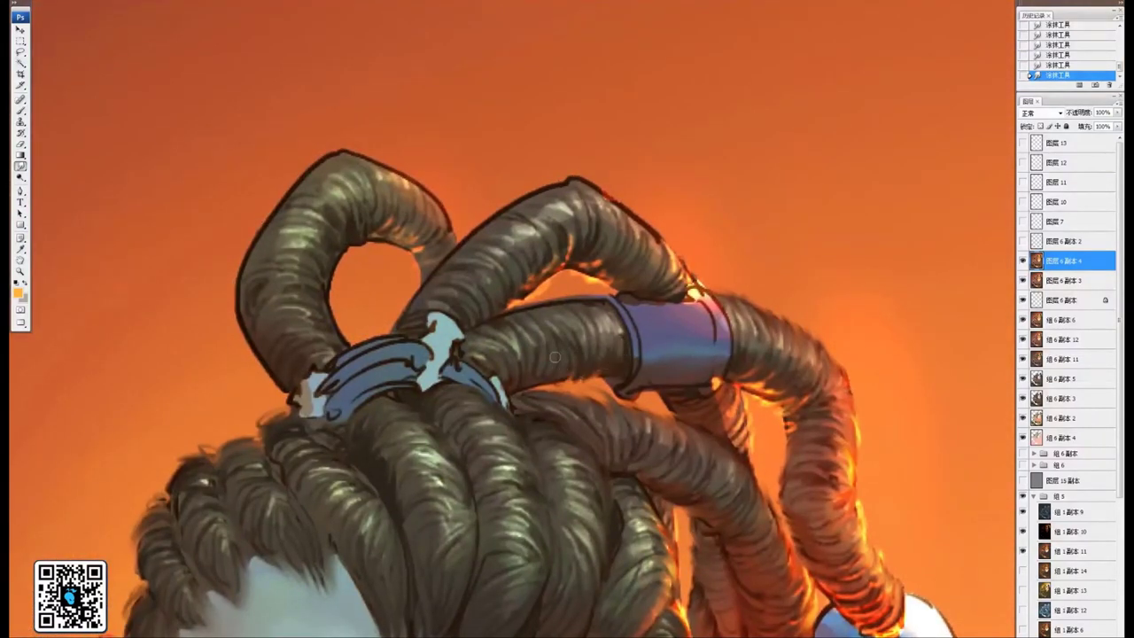
pyautogui.moveTo(507, 317); pyautogui.dragTo(541, 340)
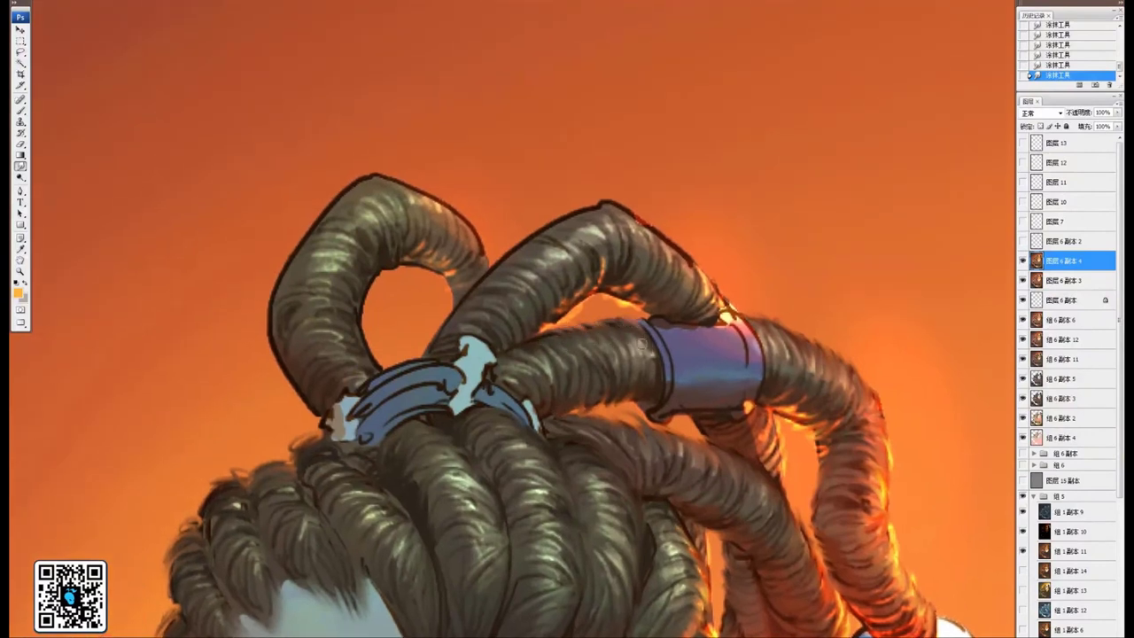
pyautogui.moveTo(611, 281); pyautogui.dragTo(661, 341)
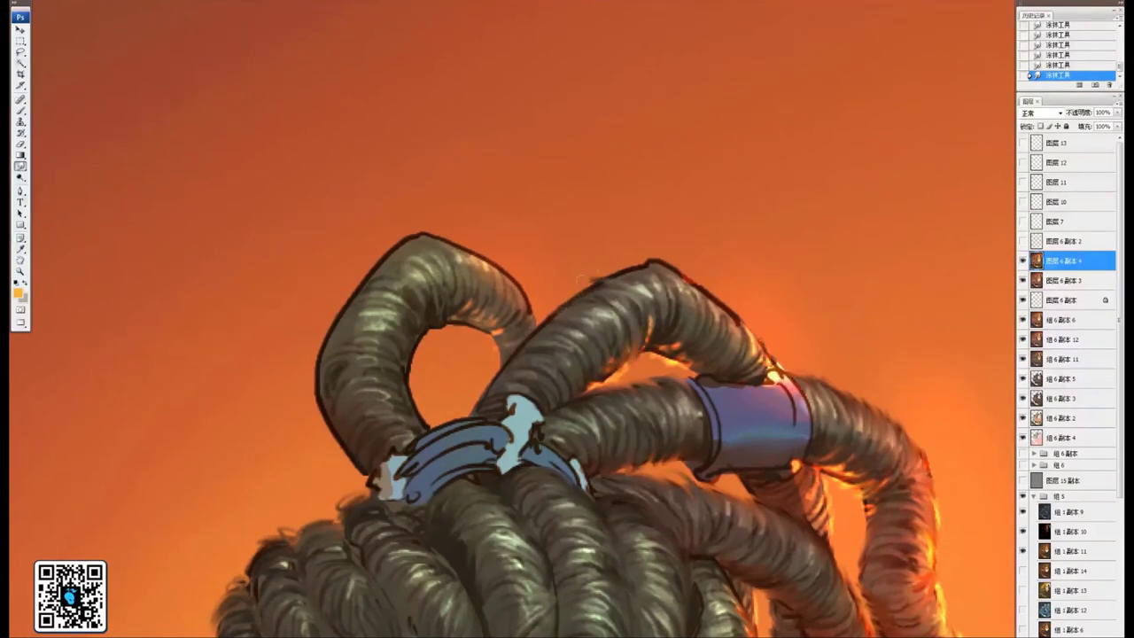
# Smudge the outer and inner contours of the middle dreadlock loop above the purple cuff into wisps
pyautogui.moveTo(658, 310)
pyautogui.mouseDown()
pyautogui.moveTo(626, 265)
pyautogui.moveTo(647, 353)
pyautogui.mouseUp()
pyautogui.moveTo(672, 300)
pyautogui.mouseDown()
pyautogui.moveTo(653, 259)
pyautogui.moveTo(664, 353)
pyautogui.mouseUp()
pyautogui.moveTo(706, 292)
pyautogui.mouseDown()
pyautogui.moveTo(683, 357)
pyautogui.moveTo(719, 308)
pyautogui.moveTo(731, 336)
pyautogui.moveTo(716, 368)
pyautogui.moveTo(732, 311)
pyautogui.moveTo(737, 375)
pyautogui.moveTo(771, 365)
pyautogui.mouseUp()
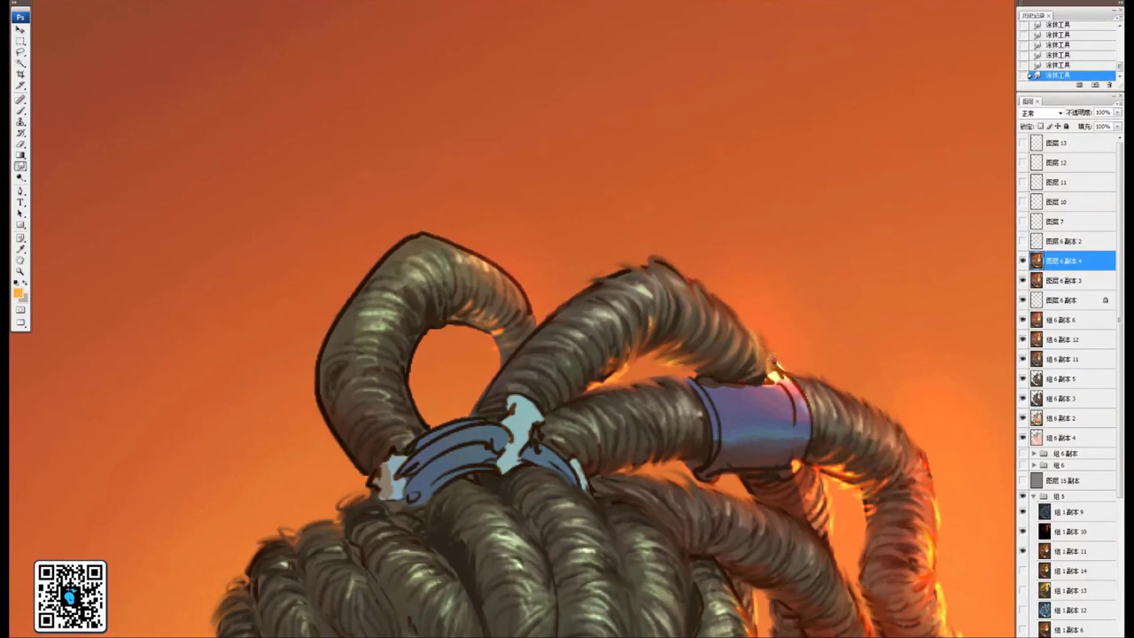
pyautogui.moveTo(606, 292)
pyautogui.mouseDown()
pyautogui.moveTo(675, 301)
pyautogui.moveTo(640, 308)
pyautogui.mouseUp()
pyautogui.moveTo(682, 340)
pyautogui.mouseDown()
pyautogui.moveTo(601, 342)
pyautogui.moveTo(660, 371)
pyautogui.moveTo(607, 348)
pyautogui.moveTo(598, 369)
pyautogui.moveTo(565, 384)
pyautogui.mouseUp()
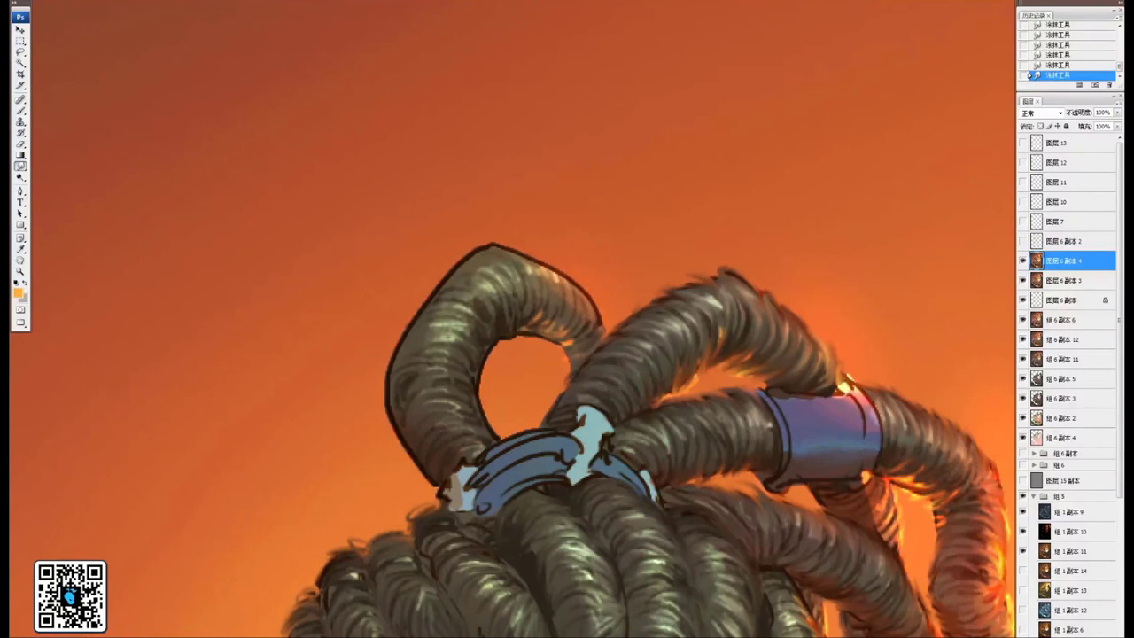
# Soften the outlines along the descending, orange-lit side of the tall dreadlock loop above the hair tie
pyautogui.moveTo(491, 292)
pyautogui.mouseDown()
pyautogui.moveTo(581, 321)
pyautogui.moveTo(597, 355)
pyautogui.mouseUp()
pyautogui.moveTo(565, 281)
pyautogui.mouseDown()
pyautogui.moveTo(604, 290)
pyautogui.moveTo(614, 357)
pyautogui.mouseUp()
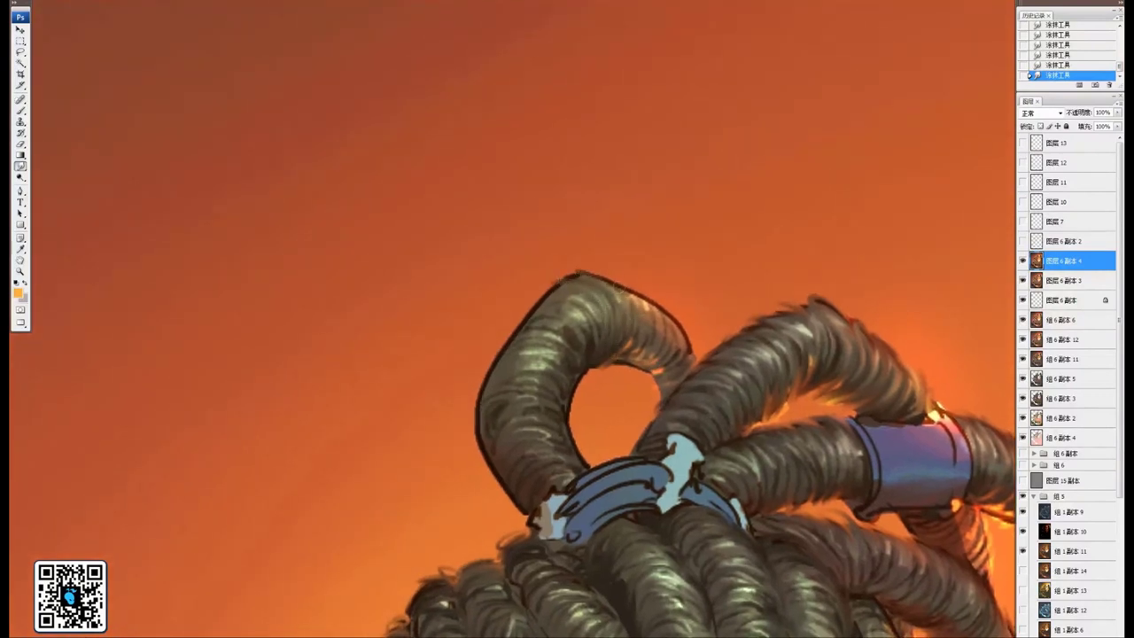
pyautogui.moveTo(620, 291)
pyautogui.mouseDown()
pyautogui.moveTo(624, 364)
pyautogui.moveTo(633, 365)
pyautogui.mouseUp()
pyautogui.moveTo(660, 311); pyautogui.dragTo(645, 372)
pyautogui.moveTo(678, 330)
pyautogui.mouseDown()
pyautogui.moveTo(652, 381)
pyautogui.moveTo(663, 391)
pyautogui.mouseUp()
pyautogui.moveTo(819, 304); pyautogui.dragTo(833, 309)
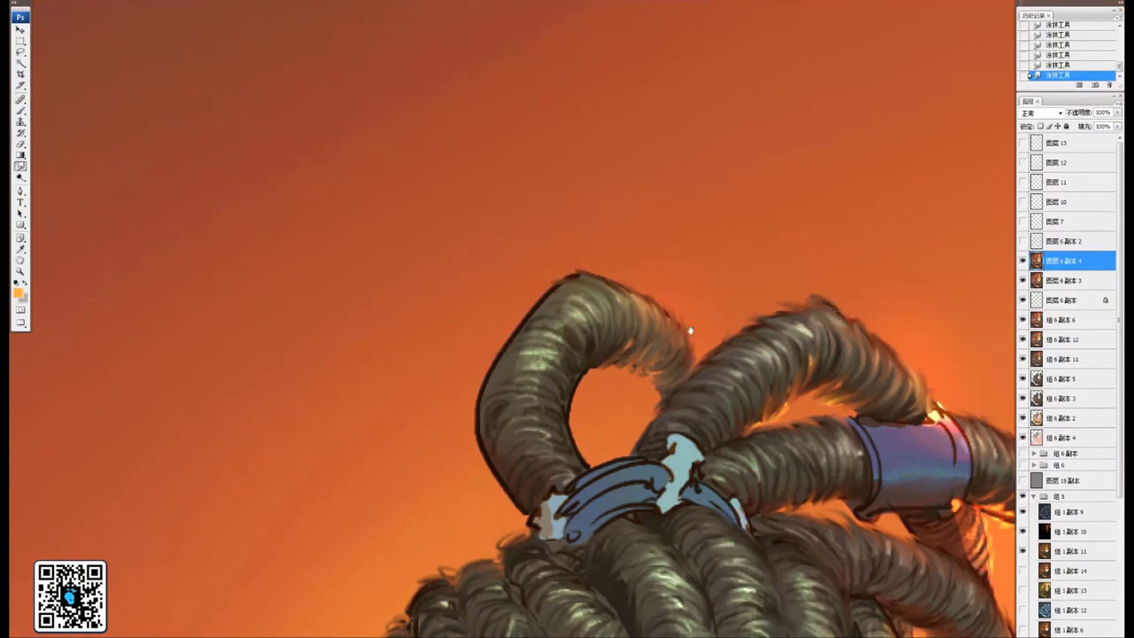
pyautogui.moveTo(688, 330); pyautogui.dragTo(727, 333)
pyautogui.moveTo(686, 352)
pyautogui.mouseDown()
pyautogui.moveTo(688, 363)
pyautogui.moveTo(660, 369)
pyautogui.mouseUp()
# Smudge the remaining dark outlines of the tall loop's peak, outer side and inner opening down to the hair tie
pyautogui.moveTo(657, 371)
pyautogui.mouseDown()
pyautogui.moveTo(642, 360)
pyautogui.moveTo(682, 335)
pyautogui.moveTo(624, 291)
pyautogui.moveTo(631, 281)
pyautogui.mouseUp()
pyautogui.moveTo(668, 283); pyautogui.dragTo(642, 265)
pyautogui.moveTo(676, 270); pyautogui.dragTo(660, 254)
pyautogui.moveTo(623, 291)
pyautogui.mouseDown()
pyautogui.moveTo(585, 359)
pyautogui.moveTo(578, 394)
pyautogui.moveTo(589, 430)
pyautogui.mouseUp()
pyautogui.moveTo(654, 399)
pyautogui.mouseDown()
pyautogui.moveTo(672, 385)
pyautogui.moveTo(676, 427)
pyautogui.moveTo(592, 443)
pyautogui.moveTo(603, 462)
pyautogui.mouseUp()
pyautogui.moveTo(624, 470)
pyautogui.mouseDown()
pyautogui.moveTo(617, 479)
pyautogui.moveTo(587, 440)
pyautogui.mouseUp()
pyautogui.moveTo(674, 392); pyautogui.dragTo(665, 410)
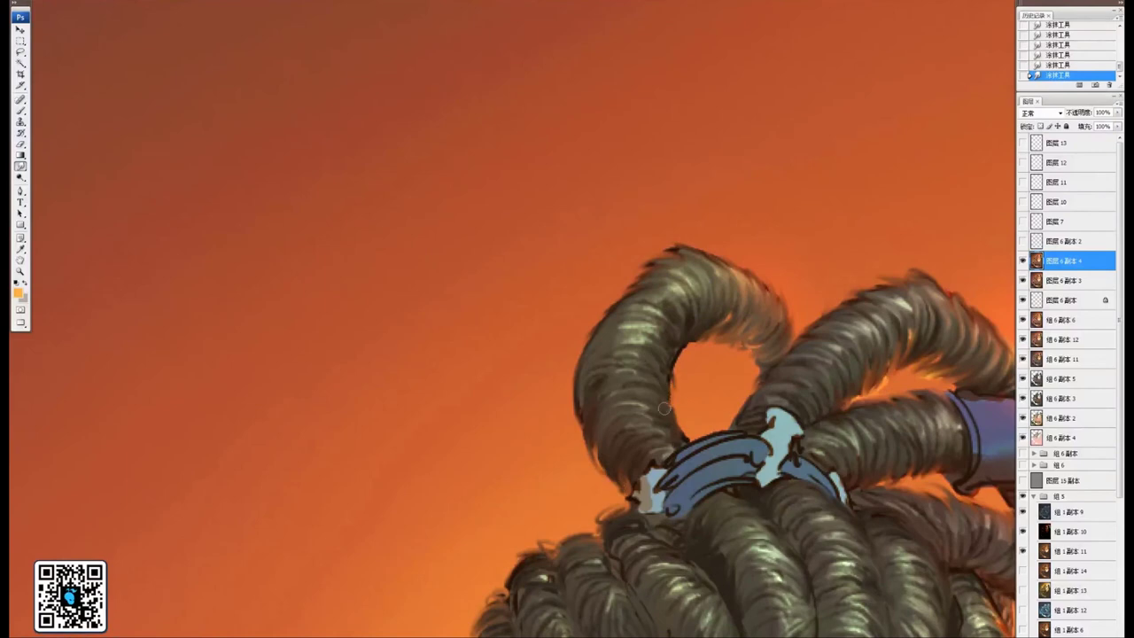
pyautogui.moveTo(668, 356)
pyautogui.mouseDown()
pyautogui.moveTo(677, 381)
pyautogui.moveTo(687, 355)
pyautogui.moveTo(679, 363)
pyautogui.mouseUp()
# Smudge the inner edge of the outermost hanging dreadlock just below the bend past the purple cuff
pyautogui.moveTo(808, 355)
pyautogui.mouseDown()
pyautogui.moveTo(679, 321)
pyautogui.moveTo(541, 248)
pyautogui.mouseUp()
pyautogui.moveTo(816, 453)
pyautogui.mouseDown()
pyautogui.moveTo(628, 290)
pyautogui.moveTo(596, 241)
pyautogui.mouseUp()
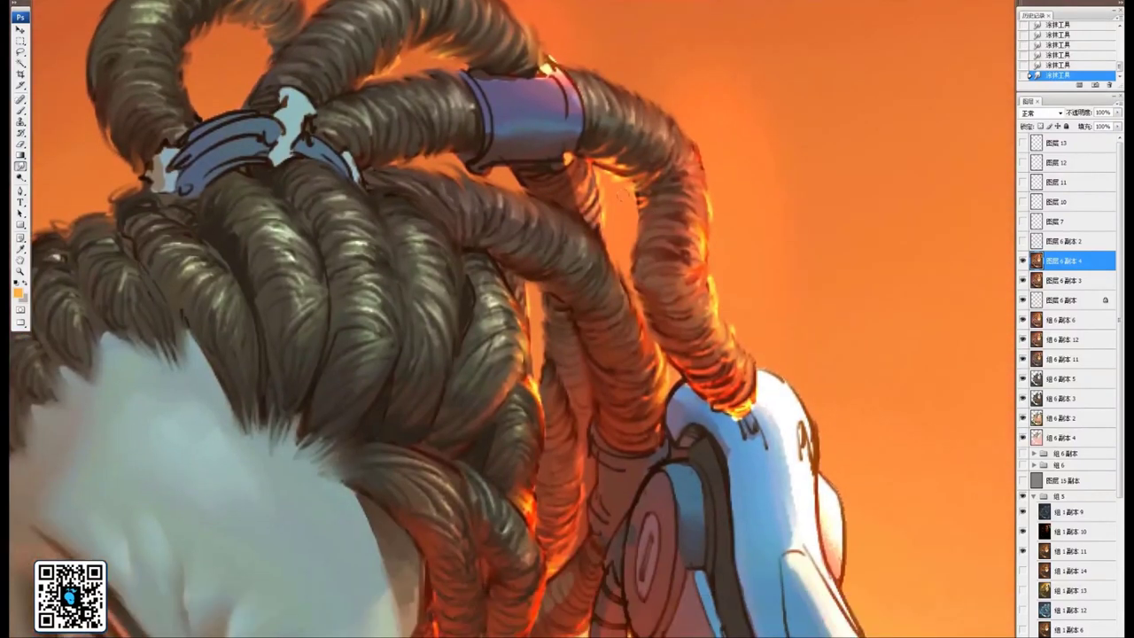
pyautogui.moveTo(640, 193); pyautogui.dragTo(638, 222)
pyautogui.hotkey('ctrl', '-')
pyautogui.moveTo(539, 471); pyautogui.dragTo(642, 333)
pyautogui.moveTo(248, 107)
pyautogui.mouseDown()
pyautogui.moveTo(325, 219)
pyautogui.moveTo(370, 218)
pyautogui.mouseUp()
pyautogui.click(20, 110)
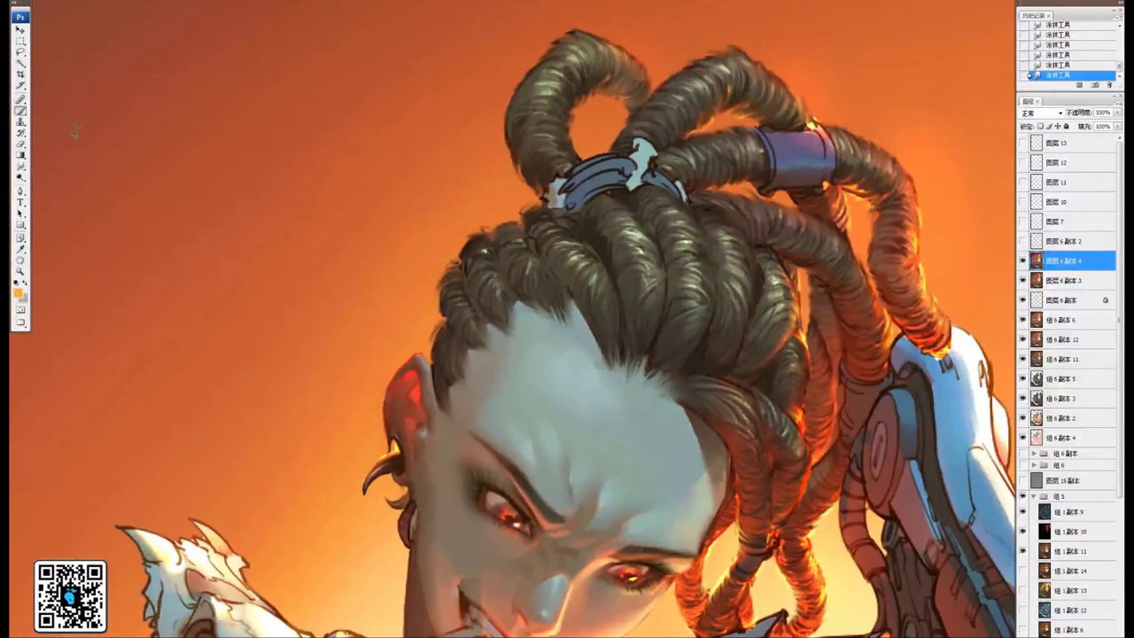
pyautogui.rightClick(465, 280)
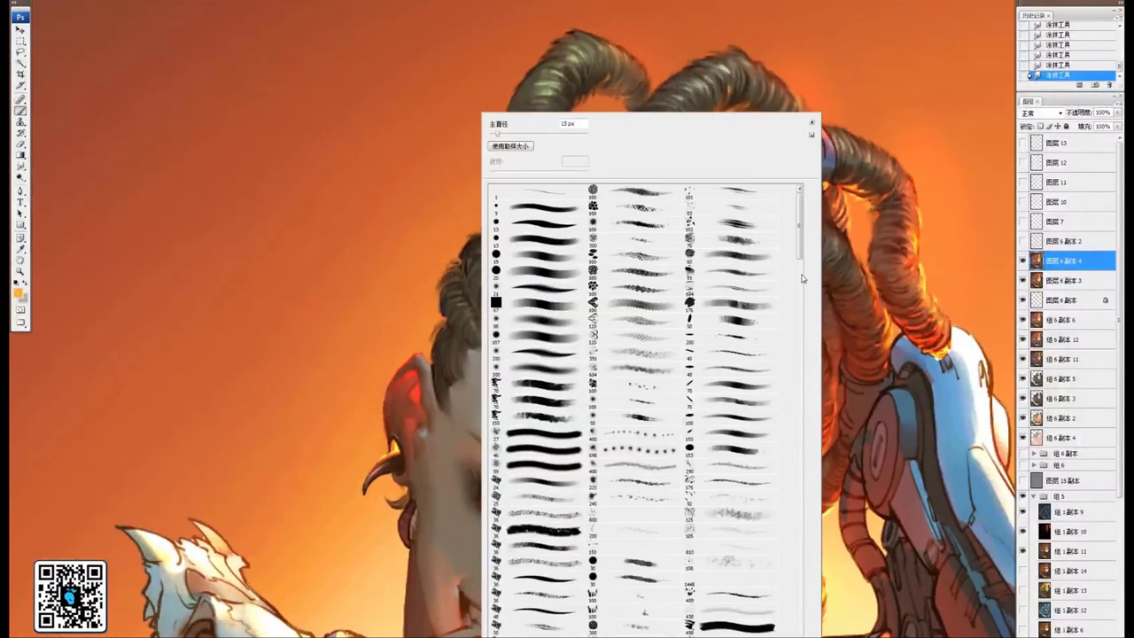
pyautogui.moveTo(805, 237); pyautogui.dragTo(804, 307)
pyautogui.click(530, 443)
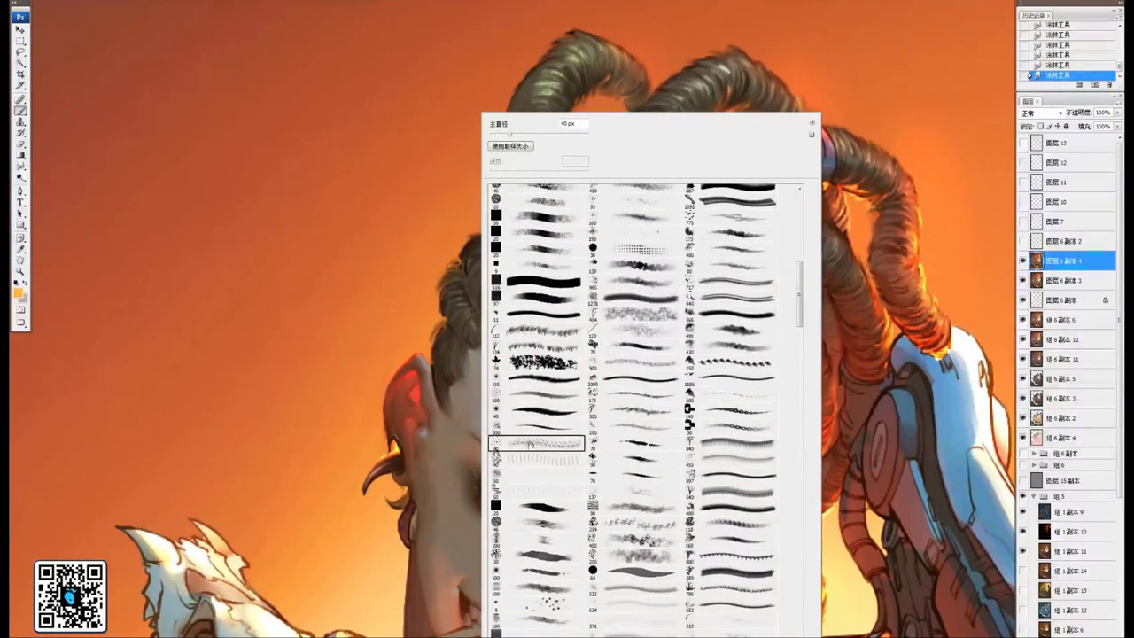
pyautogui.moveTo(459, 290); pyautogui.dragTo(478, 357)
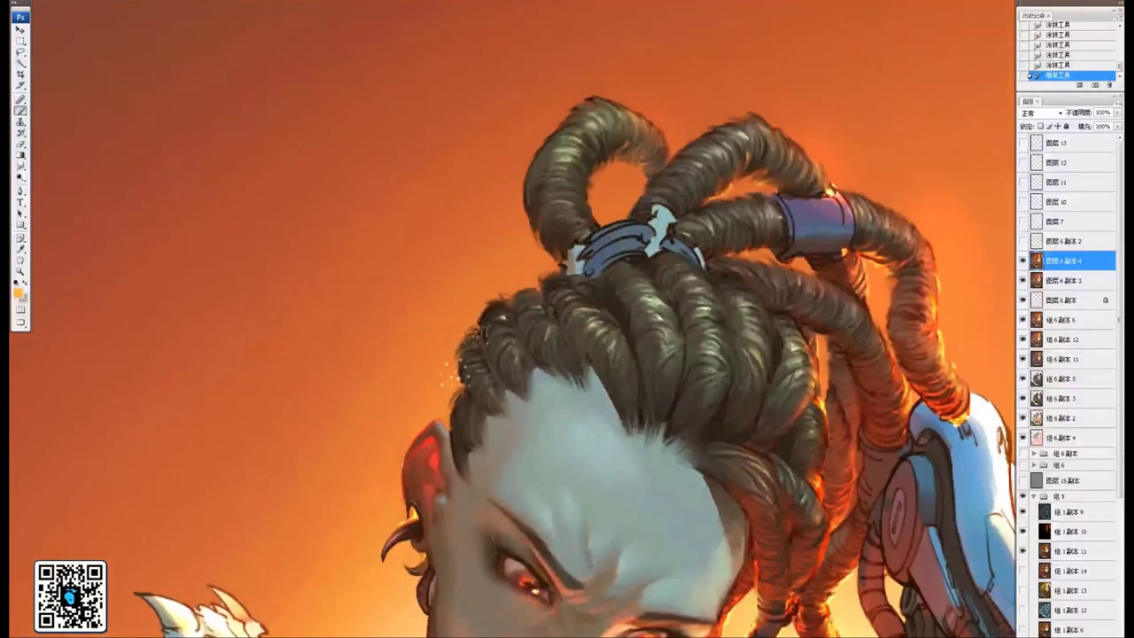
pyautogui.hotkey('ctrl', 'z')
# Choose a speckled brush tip for the Smudge tool, reduce its size, and soften the braids' outer edge above the ear
pyautogui.click(21, 167)
pyautogui.rightClick(458, 300)
pyautogui.click(543, 450)
pyautogui.press('Return')
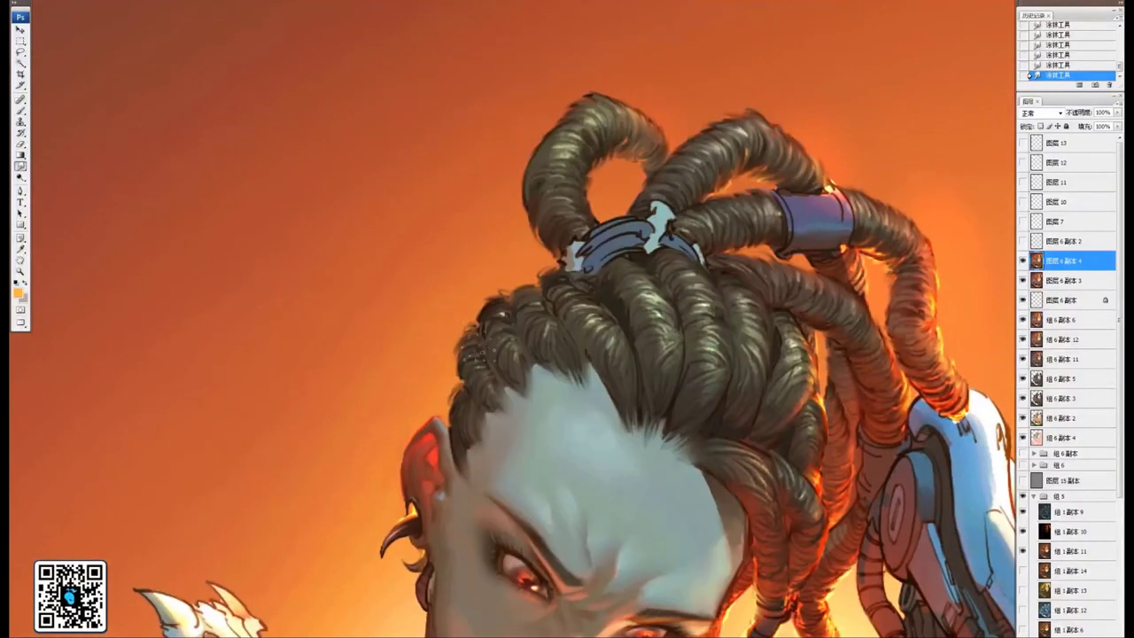
pyautogui.press('[')
pyautogui.moveTo(458, 372); pyautogui.dragTo(471, 356)
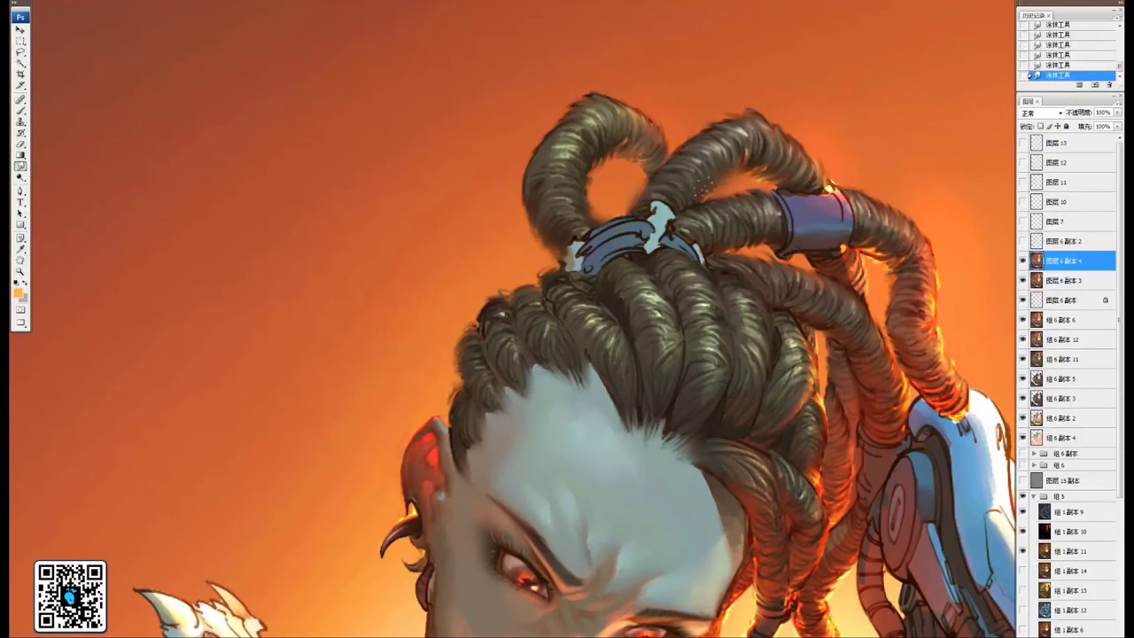
# Blur the edges of the top dreadlock loops and the strands below the purple cuff with speckled smudge strokes
pyautogui.moveTo(661, 142); pyautogui.dragTo(655, 126)
pyautogui.moveTo(750, 148); pyautogui.dragTo(575, 141)
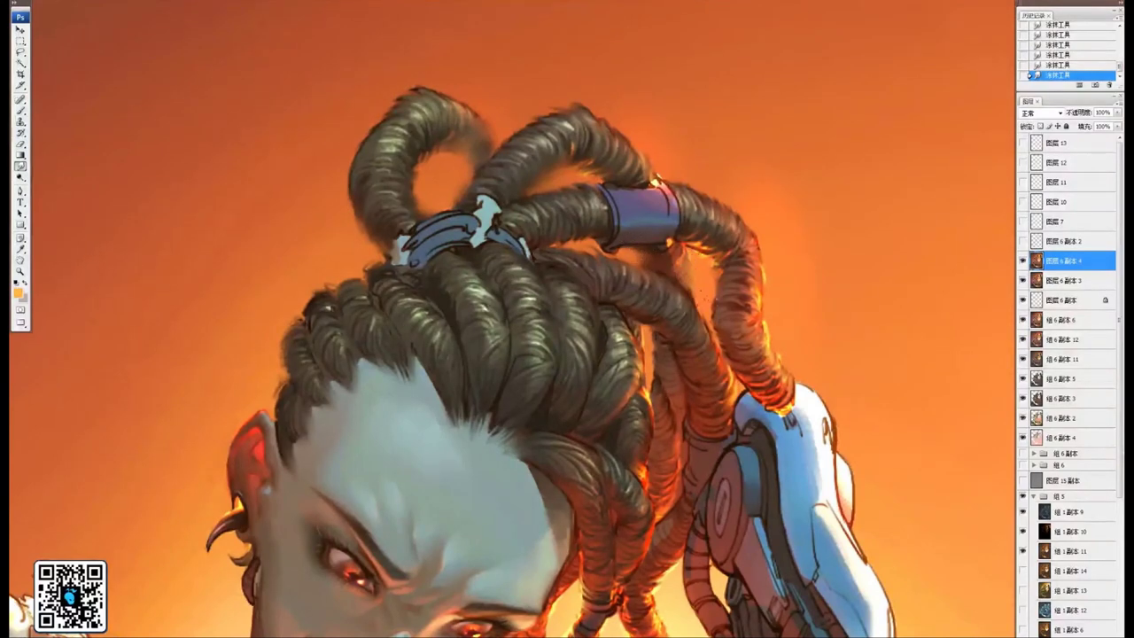
pyautogui.moveTo(687, 286); pyautogui.dragTo(634, 219)
pyautogui.moveTo(640, 378); pyautogui.dragTo(627, 173)
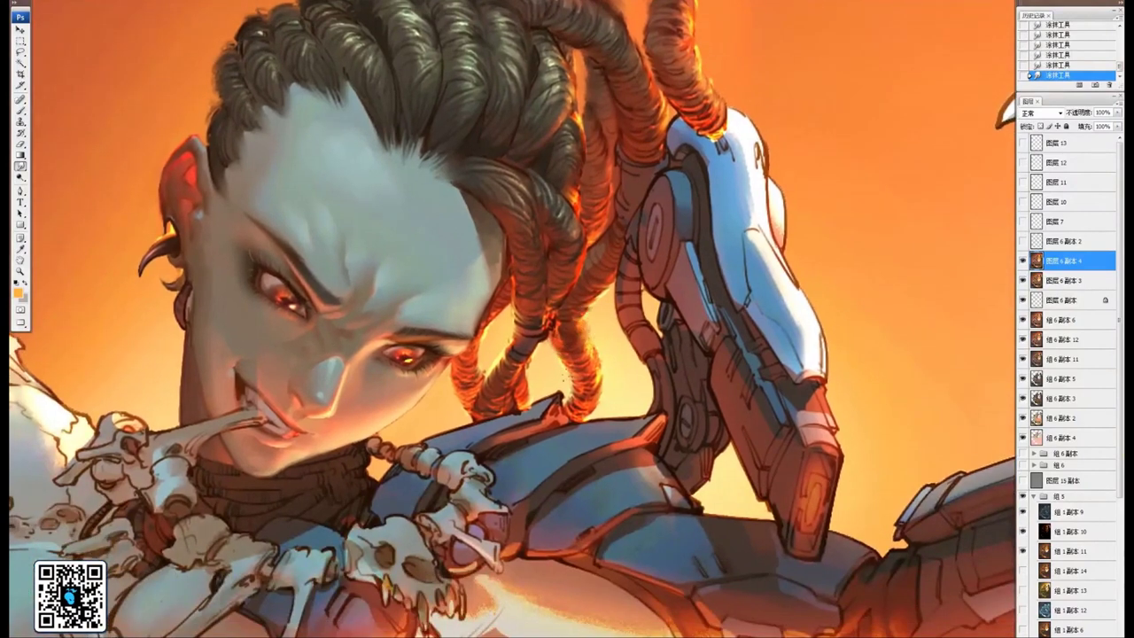
# Soften the glowing edges of the dreadlock ends hanging beside the cheek above the shoulder armor
pyautogui.moveTo(599, 378)
pyautogui.mouseDown()
pyautogui.moveTo(583, 390)
pyautogui.moveTo(603, 401)
pyautogui.mouseUp()
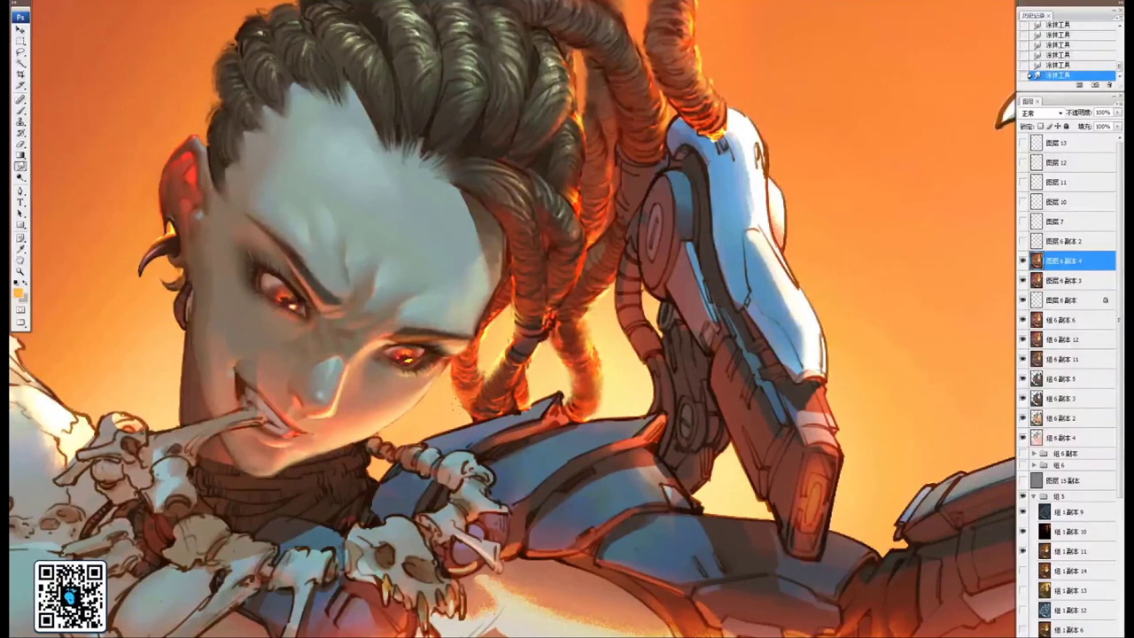
pyautogui.moveTo(460, 400); pyautogui.dragTo(471, 416)
pyautogui.moveTo(459, 388); pyautogui.dragTo(451, 378)
# Smudge the glowing tip of the outermost dreadlock above the white armor and the underside of the middle loop
pyautogui.moveTo(636, 291); pyautogui.dragTo(557, 463)
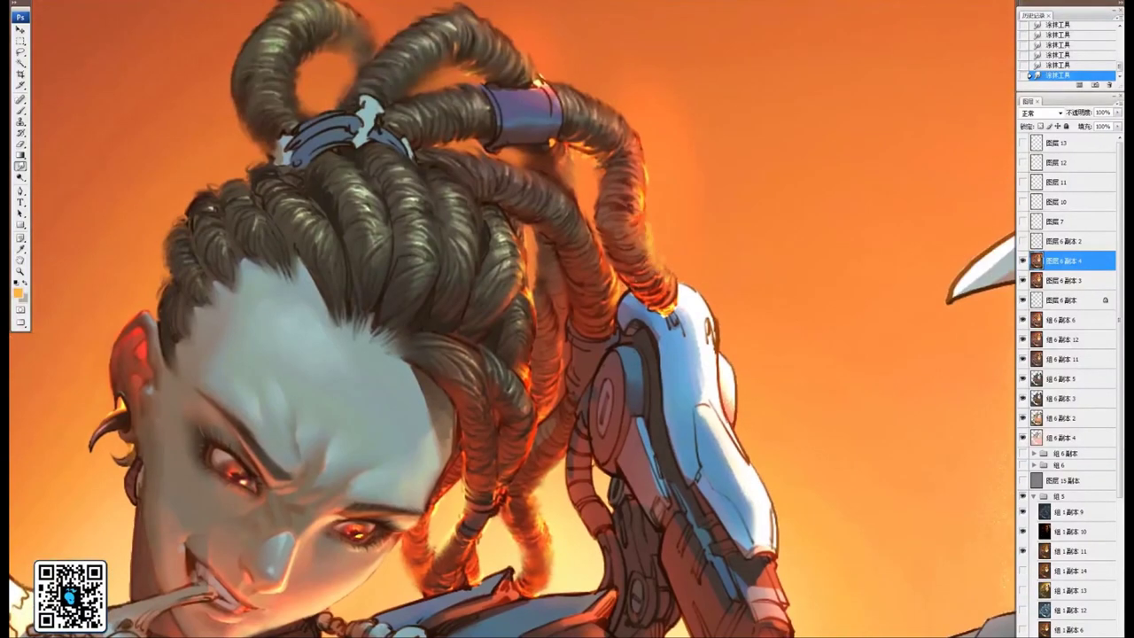
pyautogui.moveTo(626, 283)
pyautogui.mouseDown()
pyautogui.moveTo(662, 311)
pyautogui.moveTo(675, 299)
pyautogui.mouseUp()
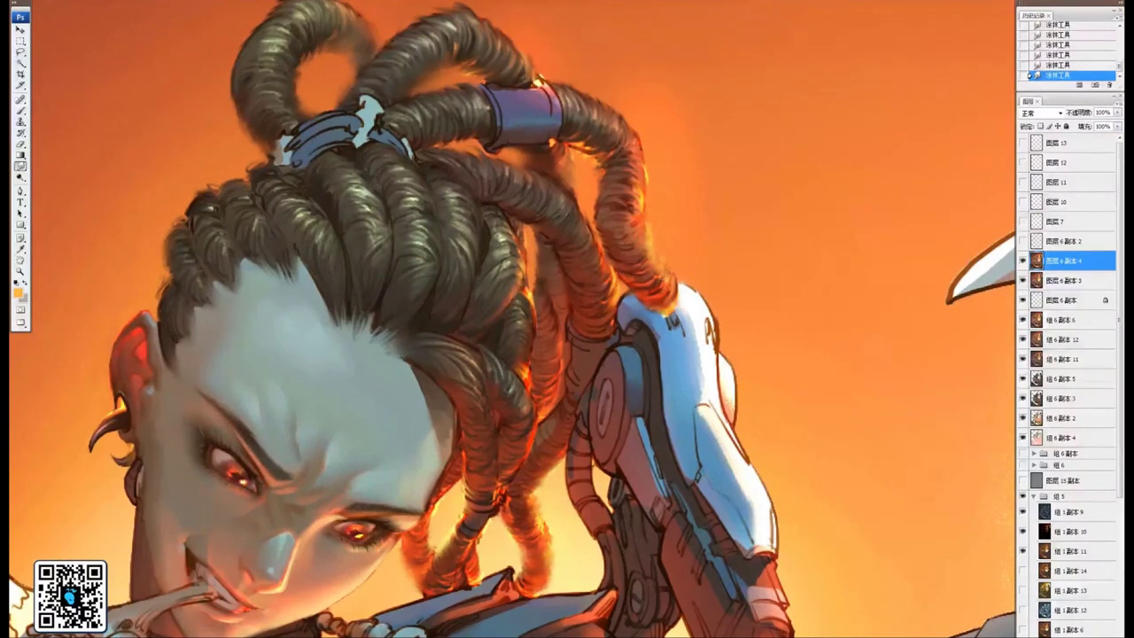
pyautogui.moveTo(574, 178); pyautogui.dragTo(669, 262)
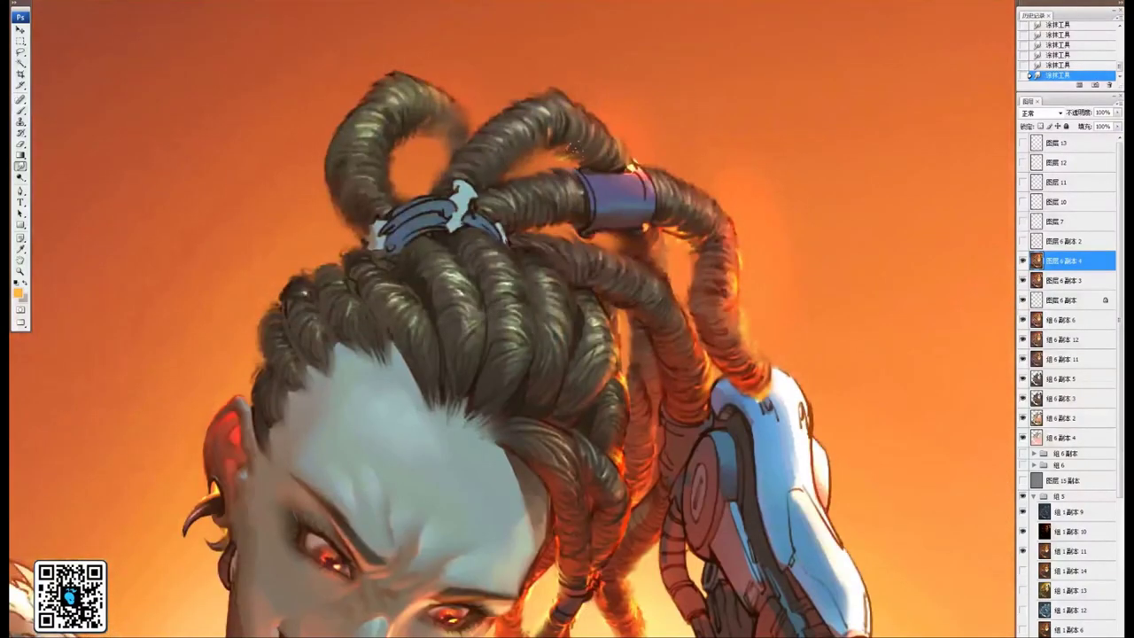
pyautogui.hotkey('ctrl', '-')
pyautogui.hotkey('ctrl', '-')
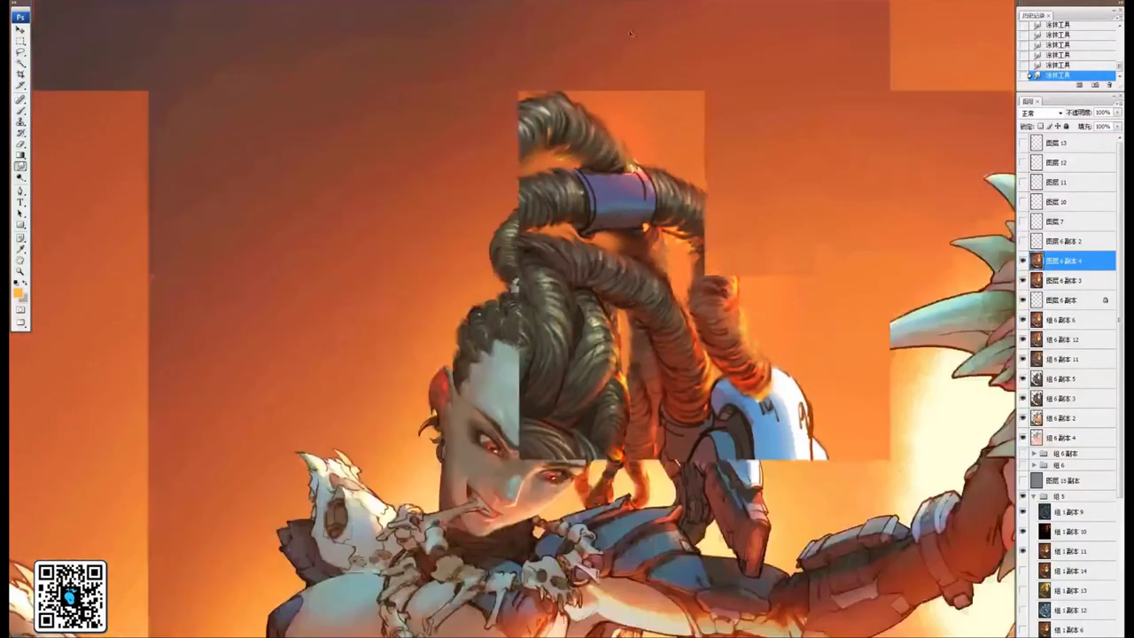
# Switch to the Brush tool and choose the soft textured 430 px brush tip
pyautogui.moveTo(648, 229); pyautogui.dragTo(626, 158)
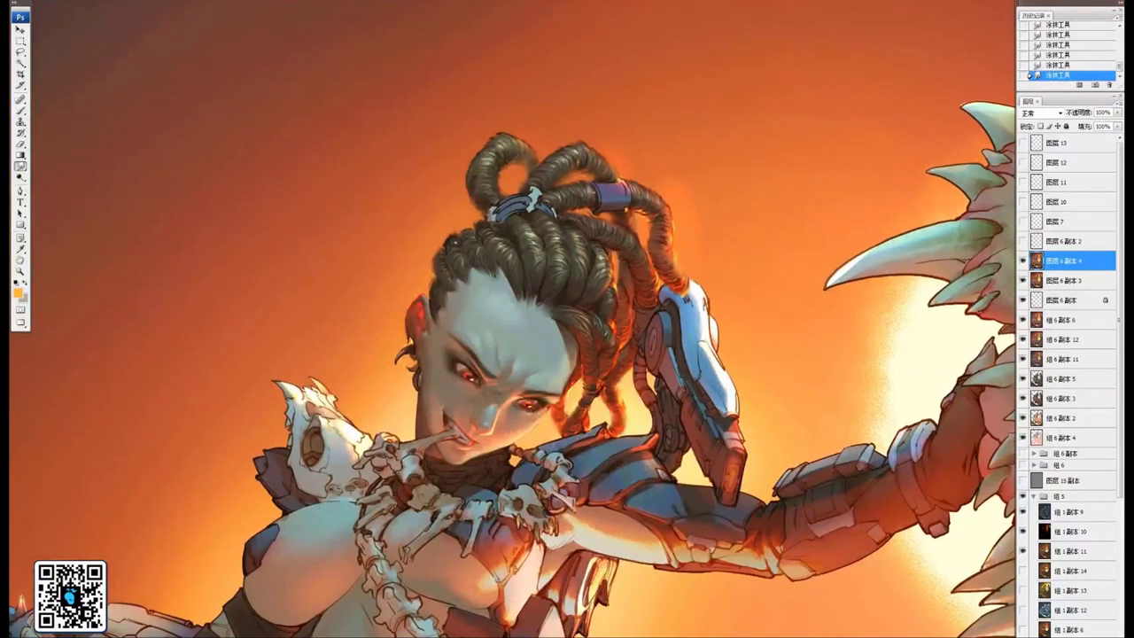
pyautogui.moveTo(611, 293); pyautogui.dragTo(601, 261)
pyautogui.hotkey('ctrl', '+')
pyautogui.hotkey('ctrl', '+')
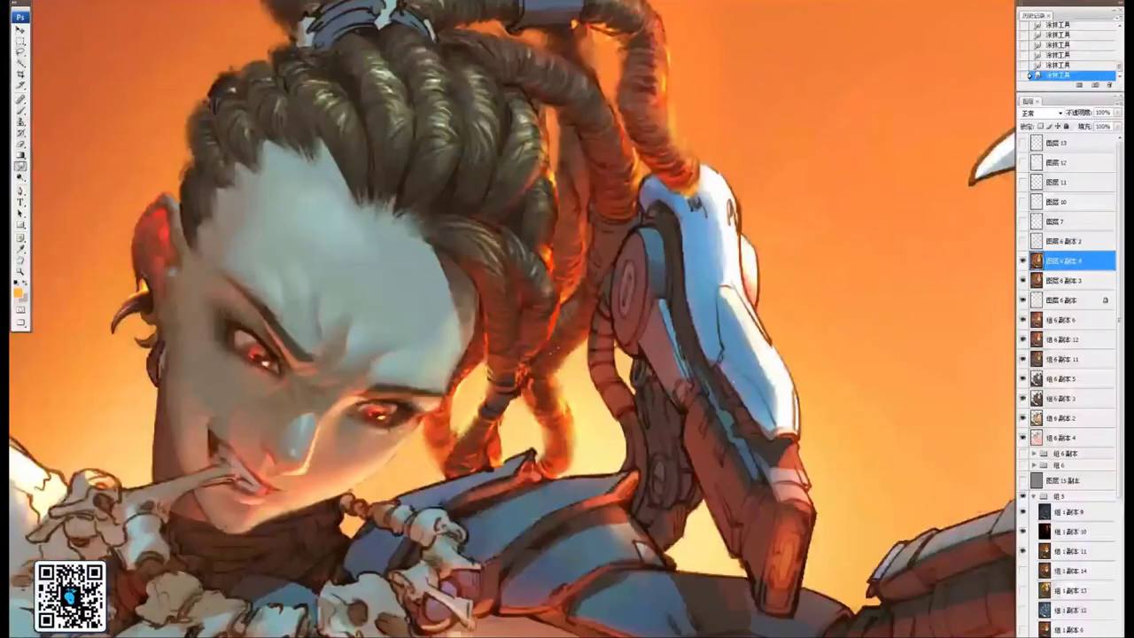
pyautogui.hotkey('ctrl', '+')
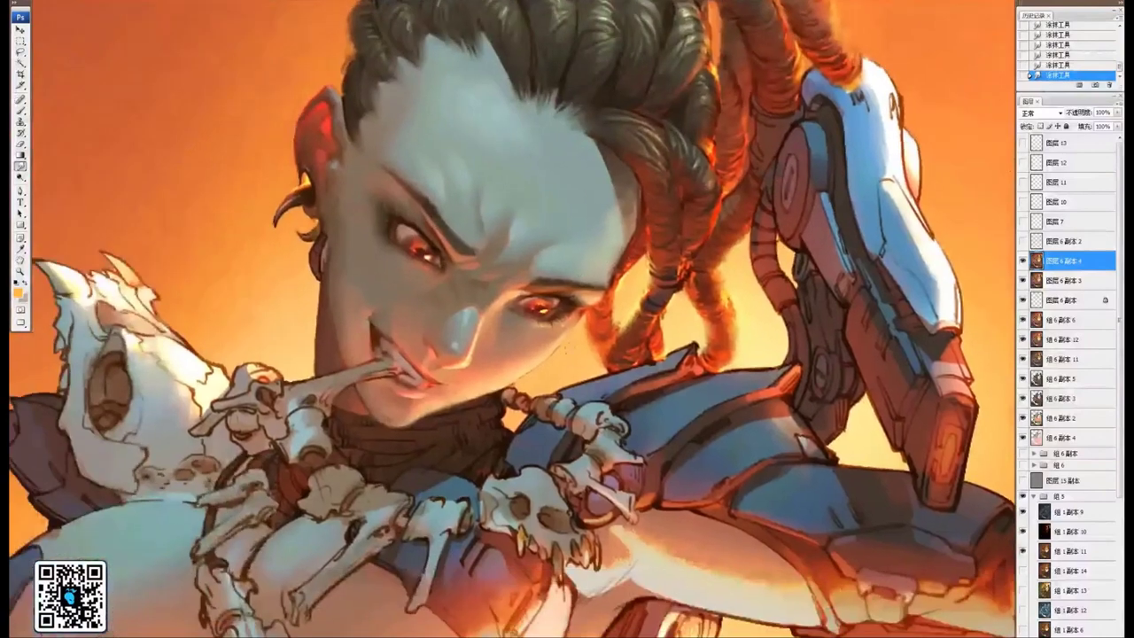
pyautogui.hotkey('ctrl', '-')
pyautogui.hotkey('ctrl', '-')
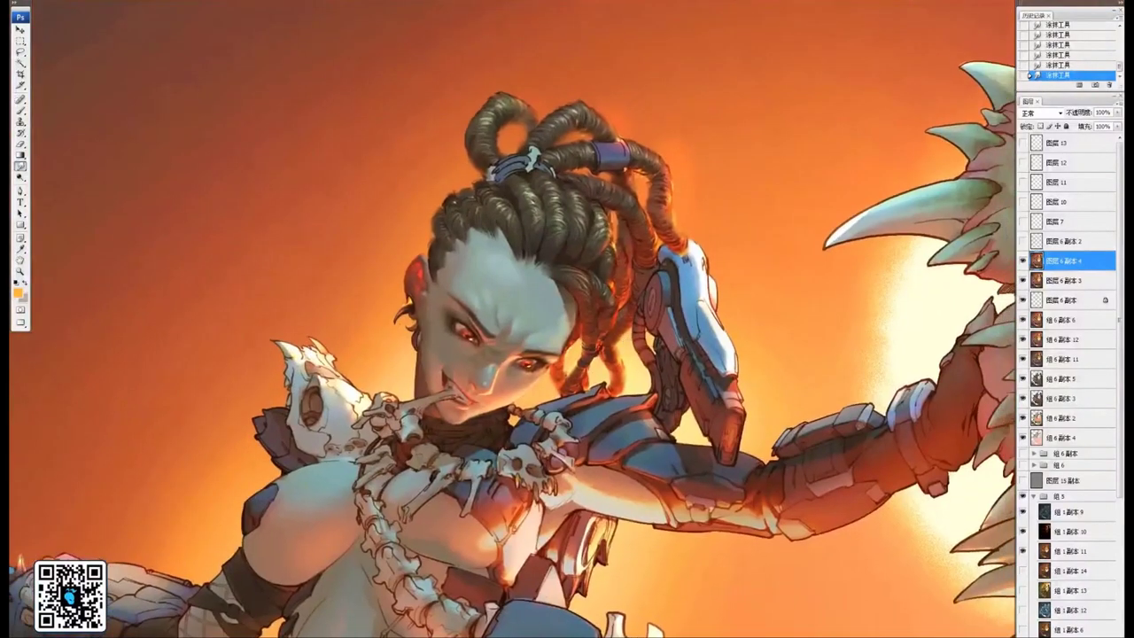
pyautogui.click(21, 111)
pyautogui.rightClick(571, 283)
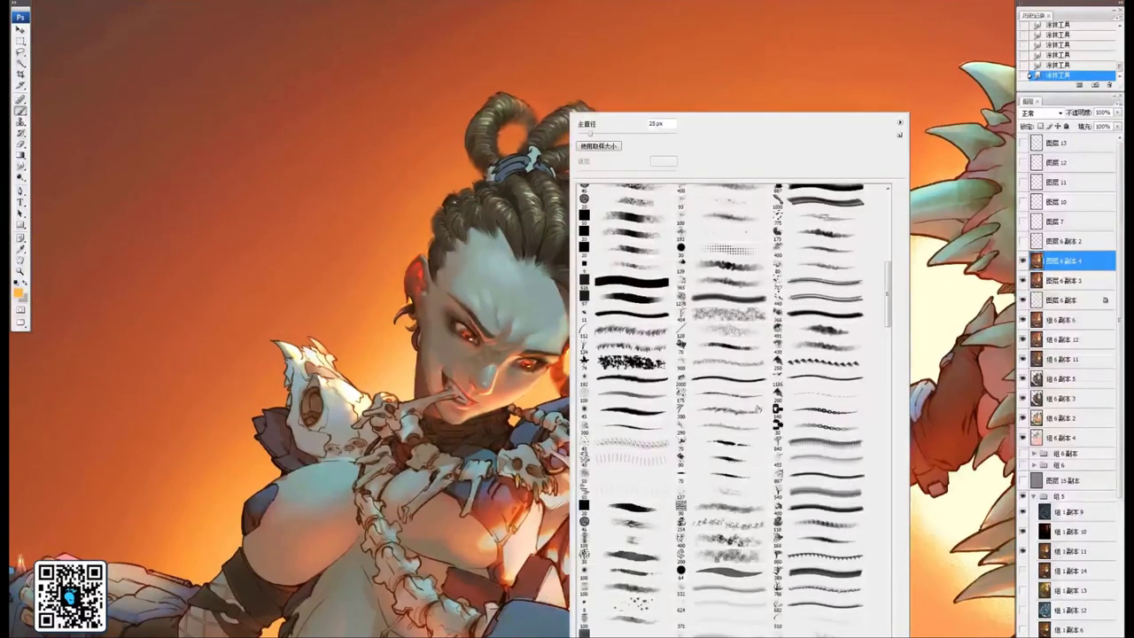
pyautogui.doubleClick(835, 351)
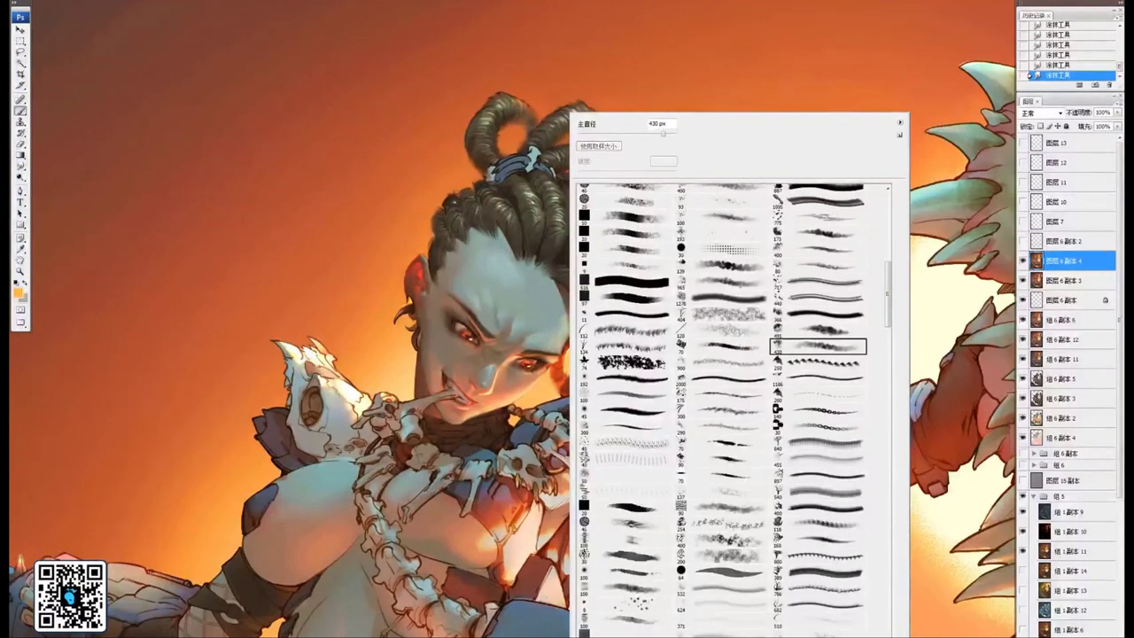
# Deepen the shadows between the braids above the forehead with black brush strokes
pyautogui.hotkey('ctrl', '+')
pyautogui.hotkey('ctrl', '+')
pyautogui.moveTo(461, 171); pyautogui.dragTo(602, 320)
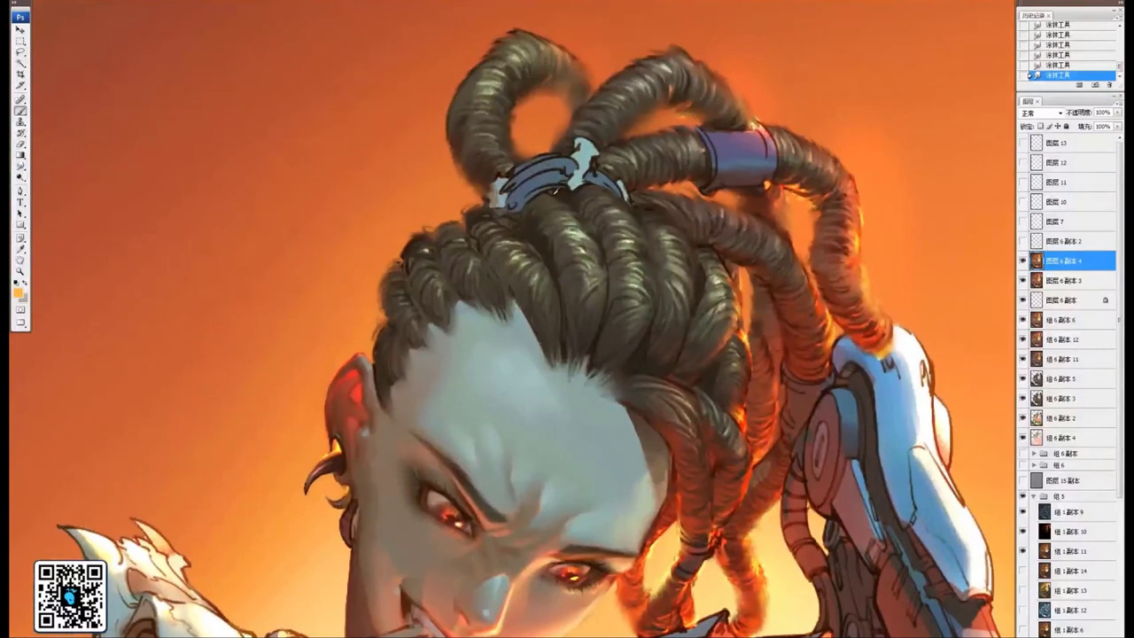
pyautogui.moveTo(594, 216); pyautogui.dragTo(602, 207)
pyautogui.click(169, 1)
pyautogui.click(129, 2)
pyautogui.moveTo(642, 271); pyautogui.dragTo(644, 262)
pyautogui.moveTo(592, 207)
pyautogui.mouseDown()
pyautogui.moveTo(614, 257)
pyautogui.moveTo(606, 332)
pyautogui.mouseUp()
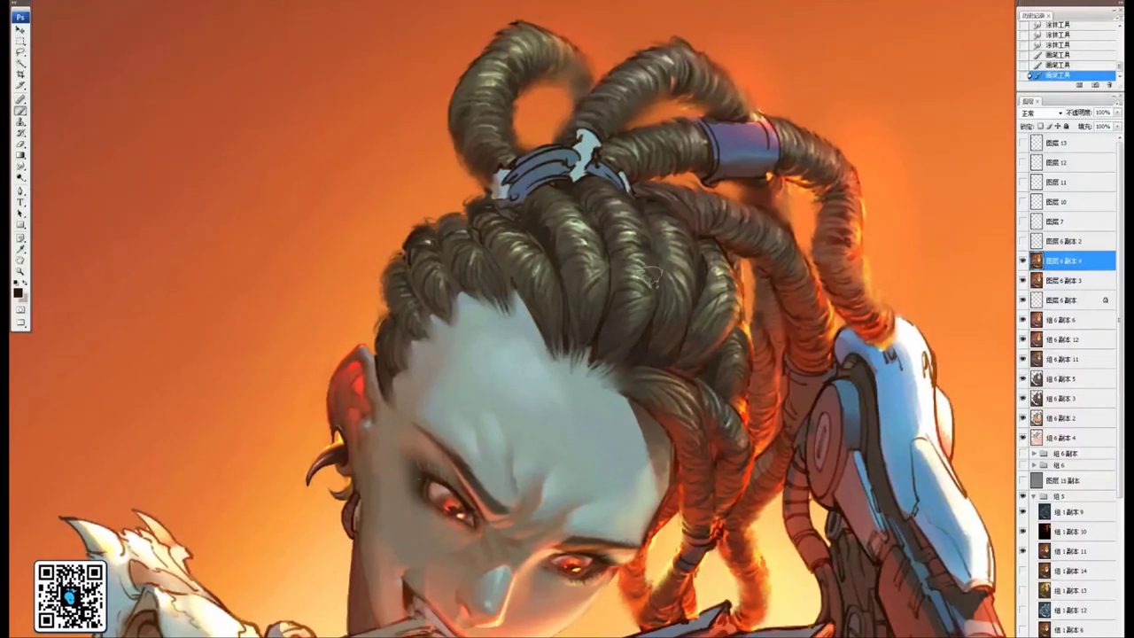
pyautogui.moveTo(652, 275); pyautogui.dragTo(640, 320)
pyautogui.moveTo(677, 251)
pyautogui.mouseDown()
pyautogui.moveTo(666, 326)
pyautogui.moveTo(682, 349)
pyautogui.moveTo(664, 360)
pyautogui.mouseUp()
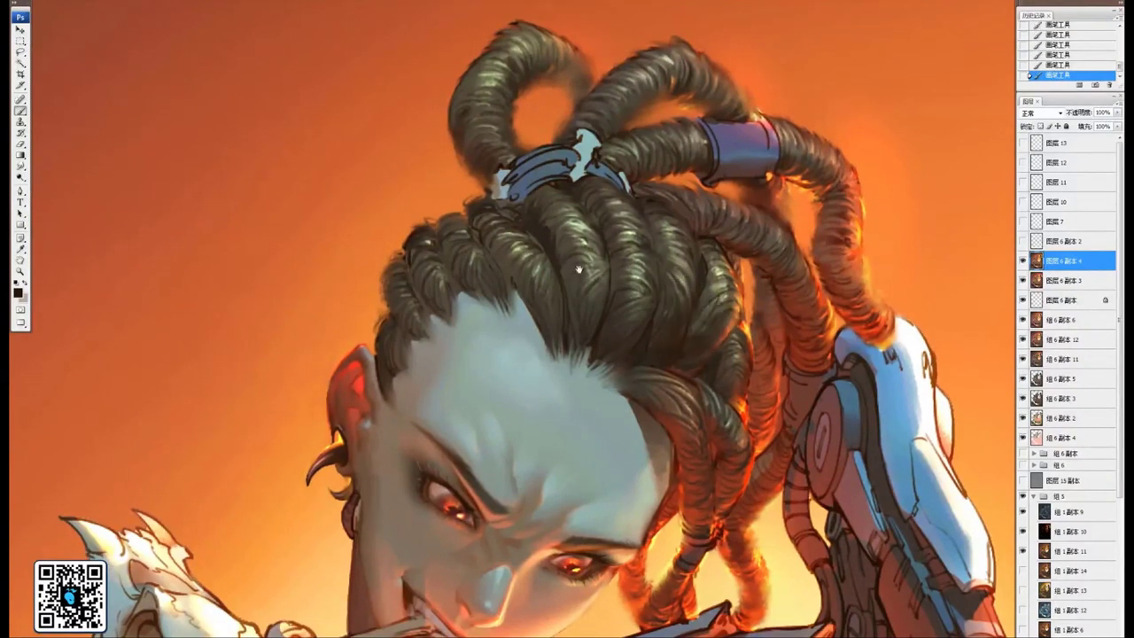
# Darken the braid roots at the hairline, the lock beside the temple and the tied-back dreadlocks with black strokes
pyautogui.moveTo(579, 269); pyautogui.dragTo(596, 298)
pyautogui.moveTo(616, 332)
pyautogui.mouseDown()
pyautogui.moveTo(653, 327)
pyautogui.moveTo(607, 344)
pyautogui.moveTo(583, 374)
pyautogui.mouseUp()
pyautogui.moveTo(808, 299)
pyautogui.mouseDown()
pyautogui.moveTo(665, 277)
pyautogui.moveTo(621, 181)
pyautogui.mouseUp()
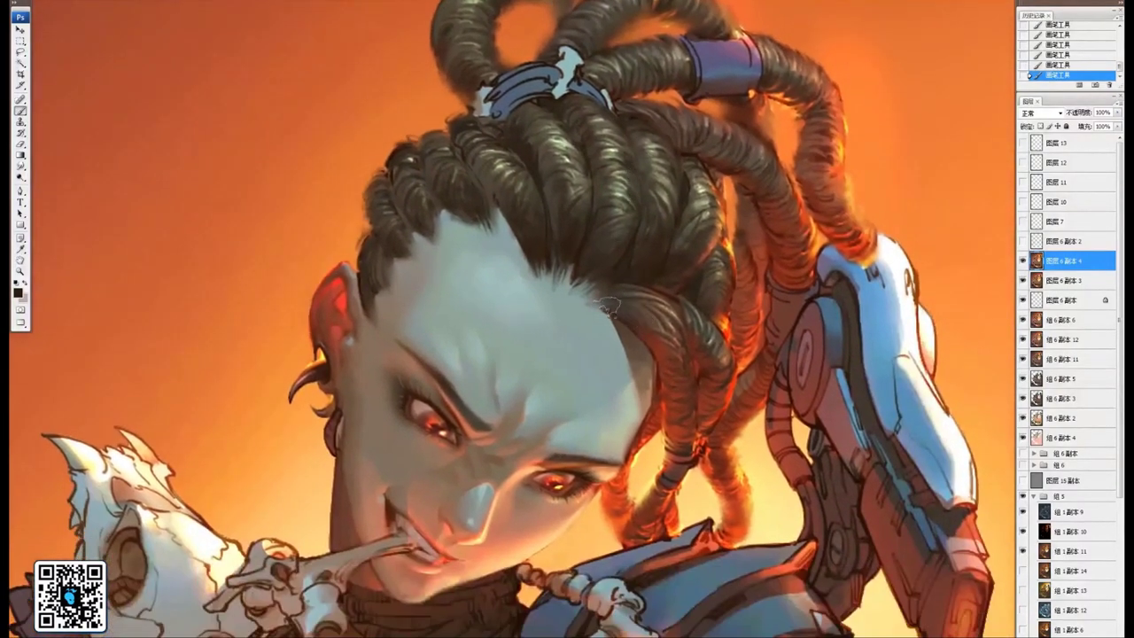
pyautogui.moveTo(655, 344)
pyautogui.mouseDown()
pyautogui.moveTo(679, 402)
pyautogui.moveTo(684, 437)
pyautogui.mouseUp()
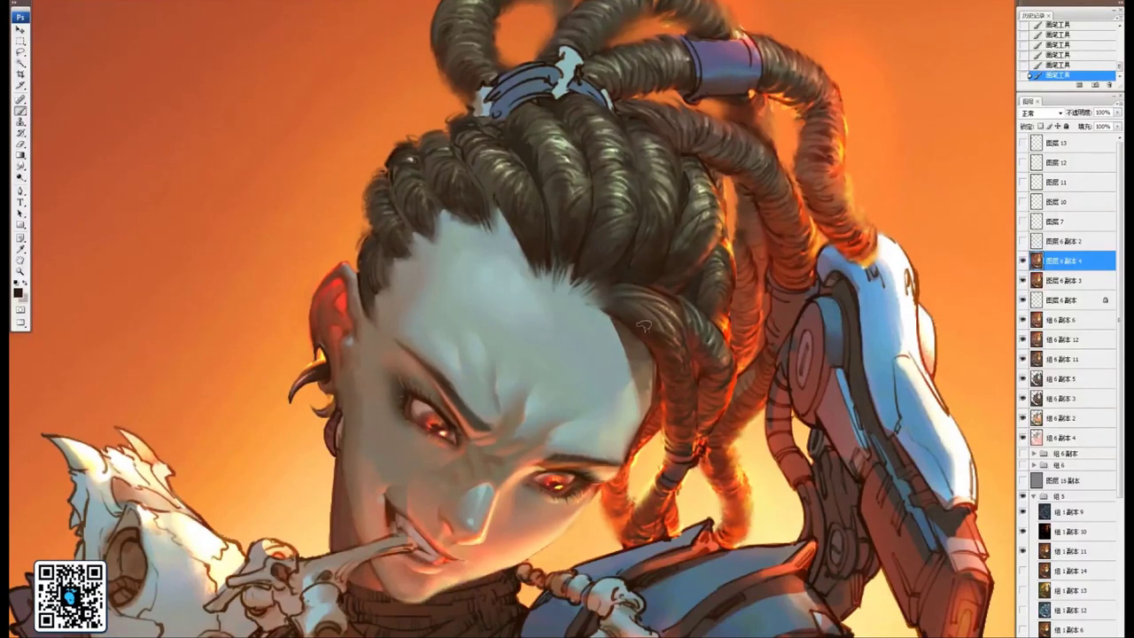
pyautogui.scroll(2, 673, 373)
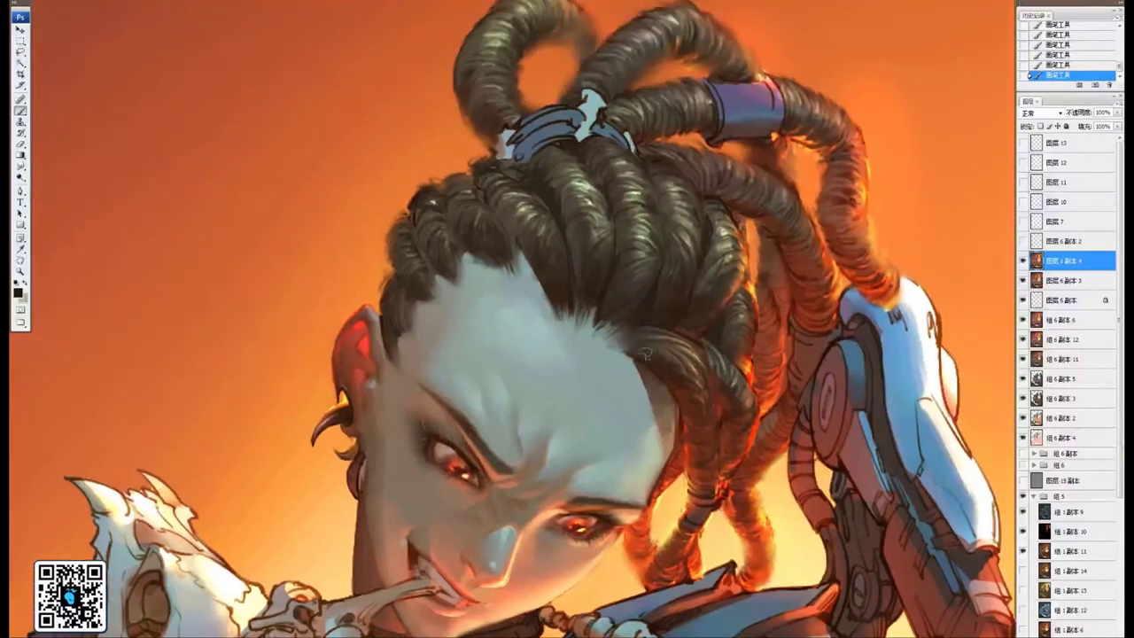
pyautogui.scroll(2, 675, 261)
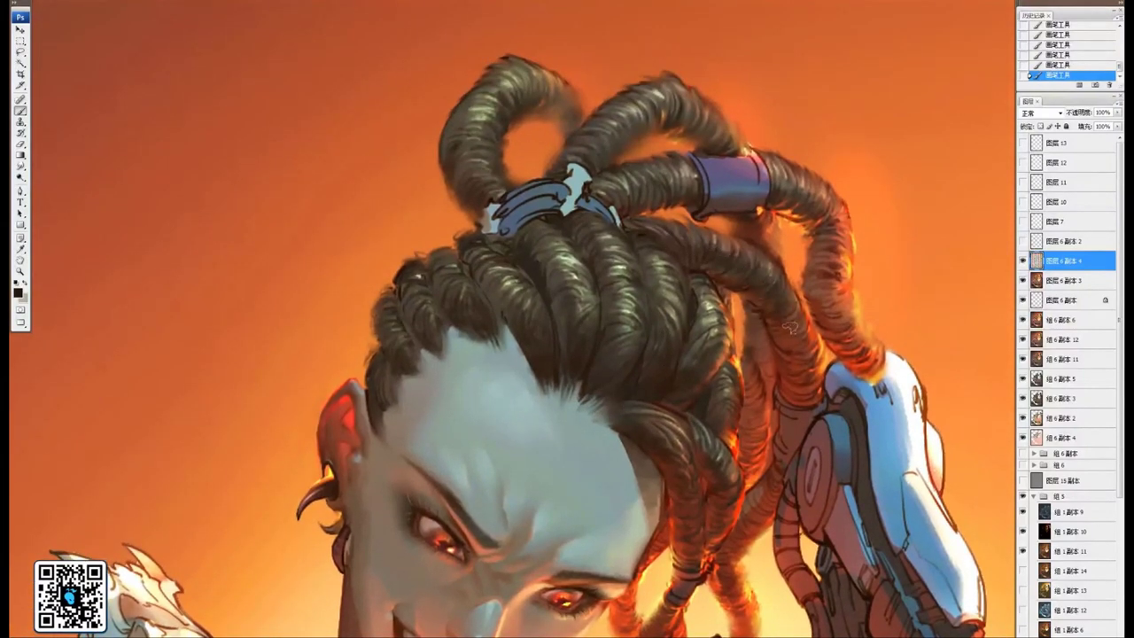
pyautogui.scroll(2, 782, 217)
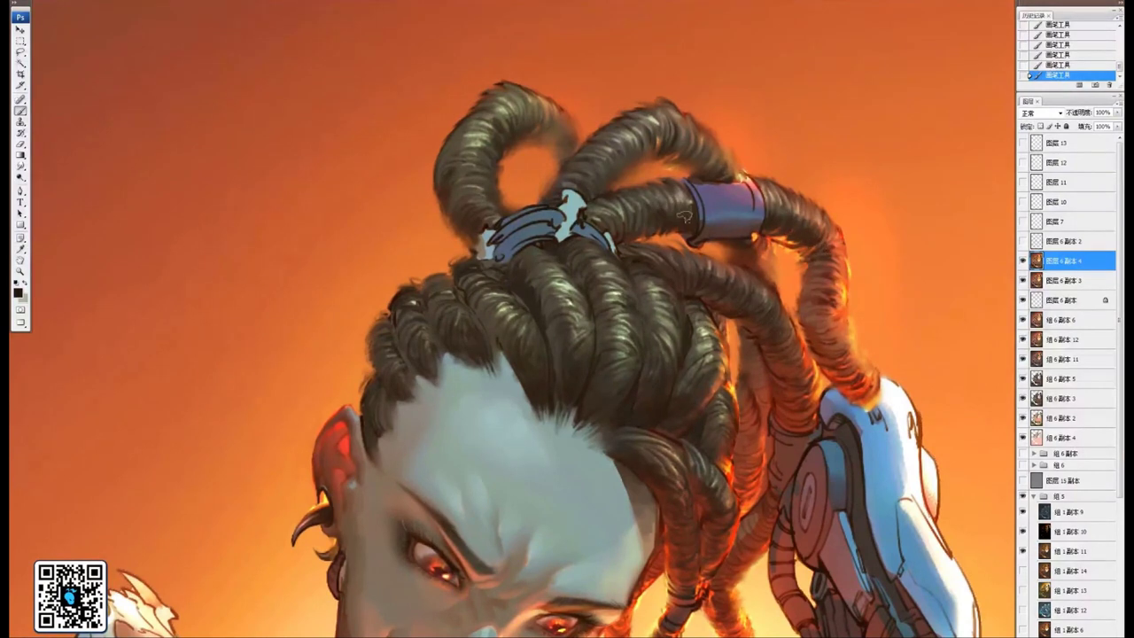
pyautogui.moveTo(470, 184); pyautogui.dragTo(608, 224)
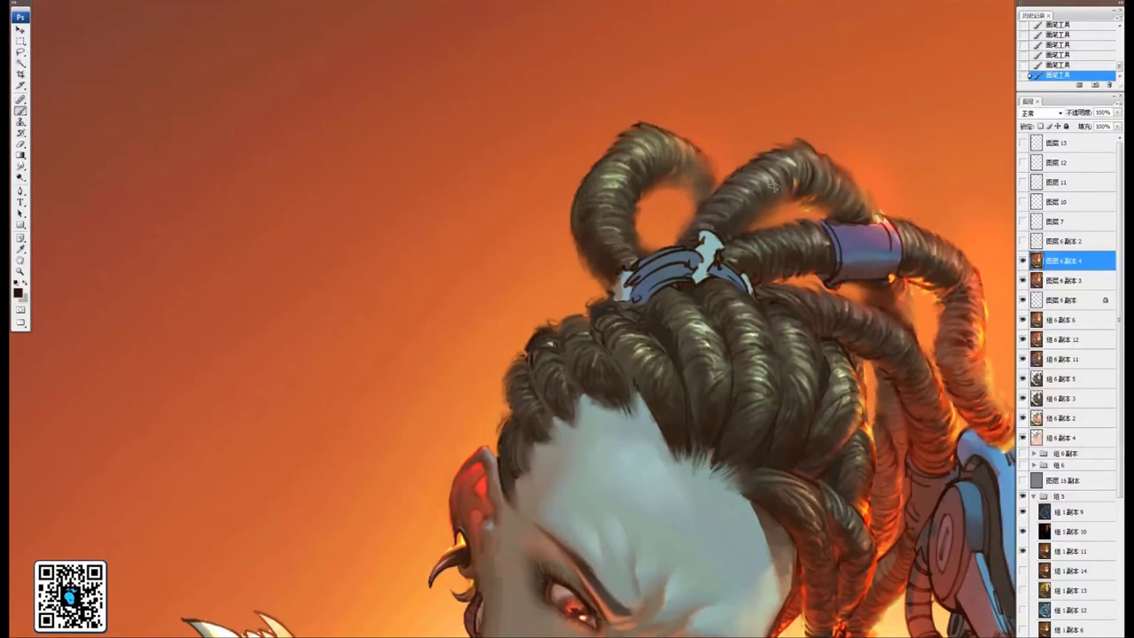
# Set the brush blending mode to Soft Light and sample the bright red from the character's ear
pyautogui.scroll(-1, 771, 188)
pyautogui.hscroll(2, 771, 189)
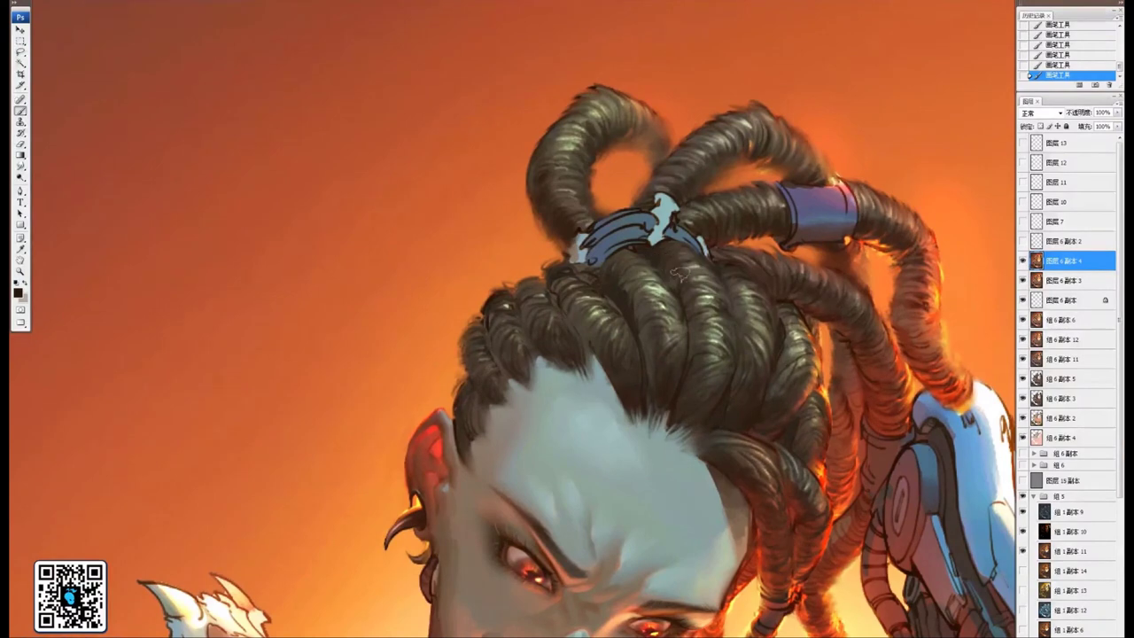
pyautogui.scroll(-1, 663, 275)
pyautogui.hscroll(-1, 663, 275)
pyautogui.click(135, 1)
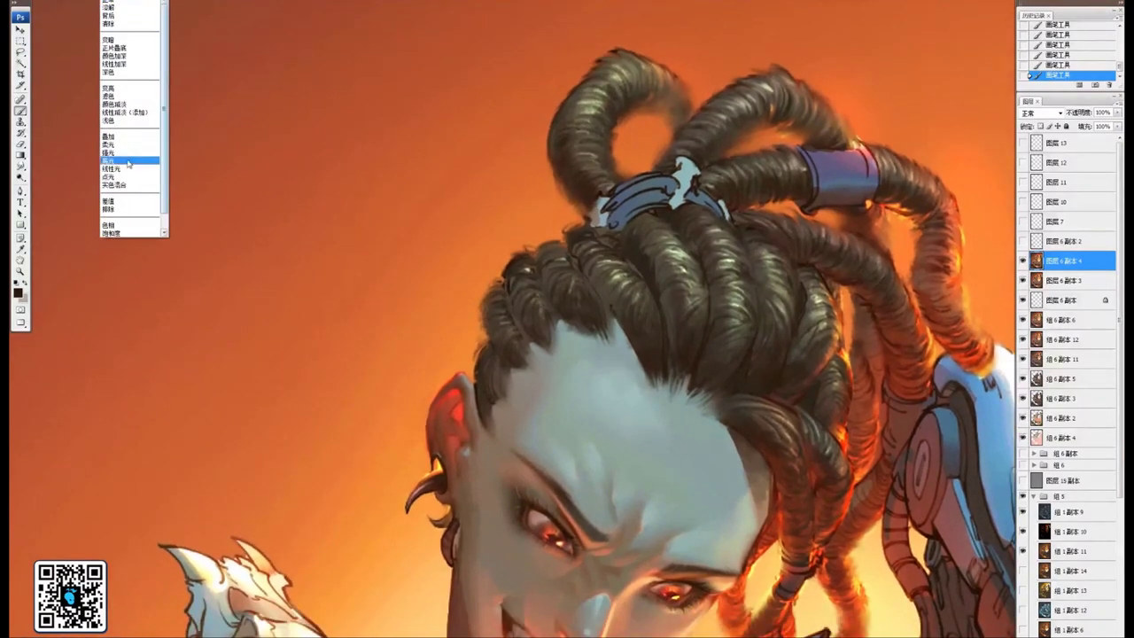
pyautogui.click(130, 144)
pyautogui.moveTo(625, 375)
pyautogui.mouseDown()
pyautogui.moveTo(472, 313)
pyautogui.moveTo(473, 326)
pyautogui.mouseUp()
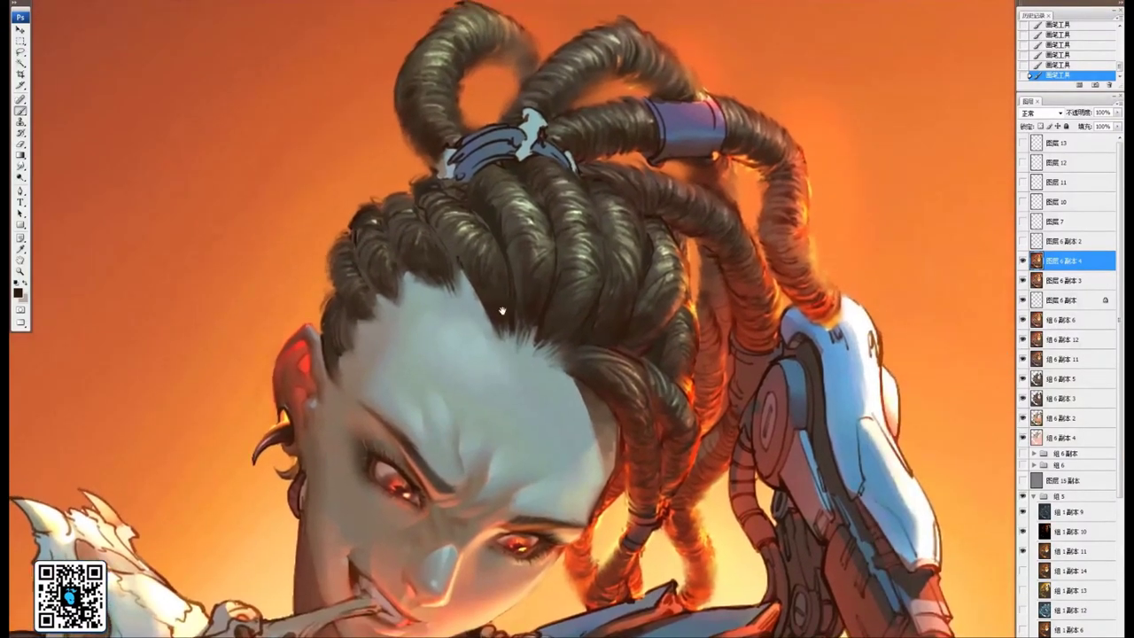
pyautogui.moveTo(531, 362); pyautogui.dragTo(526, 314)
pyautogui.keyDown('alt'); pyautogui.click(270, 297); pyautogui.keyUp('alt')
# Paint red light into the gaps between the braids nearest the ear and along the hairline above it
pyautogui.hotkey('ctrl', '+')
pyautogui.moveTo(433, 277); pyautogui.dragTo(518, 346)
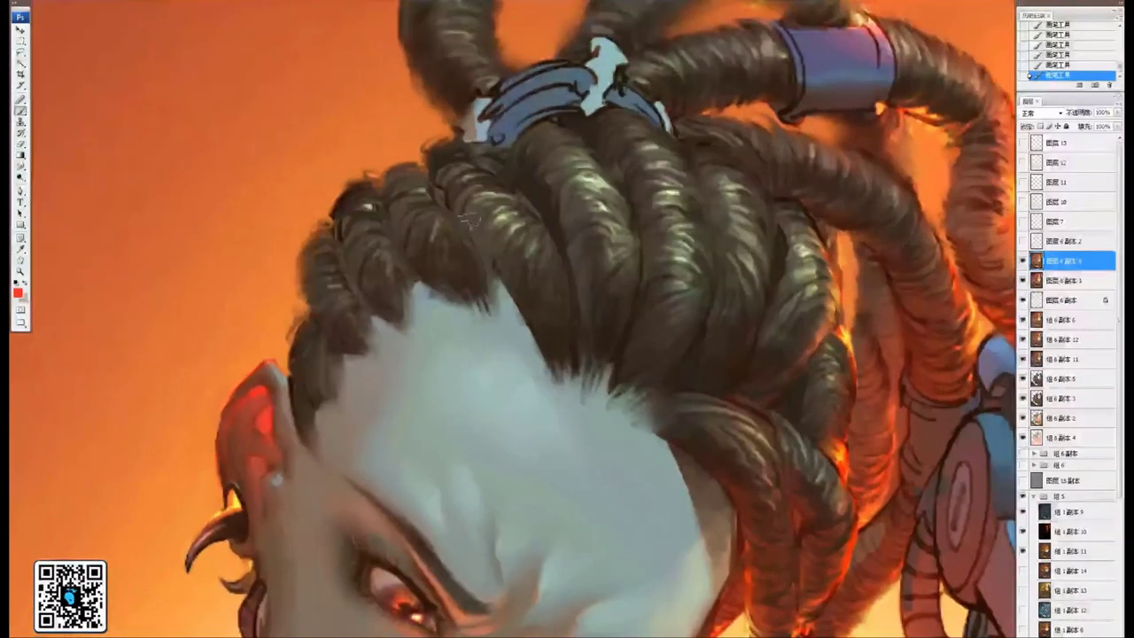
pyautogui.moveTo(454, 220); pyautogui.dragTo(536, 354)
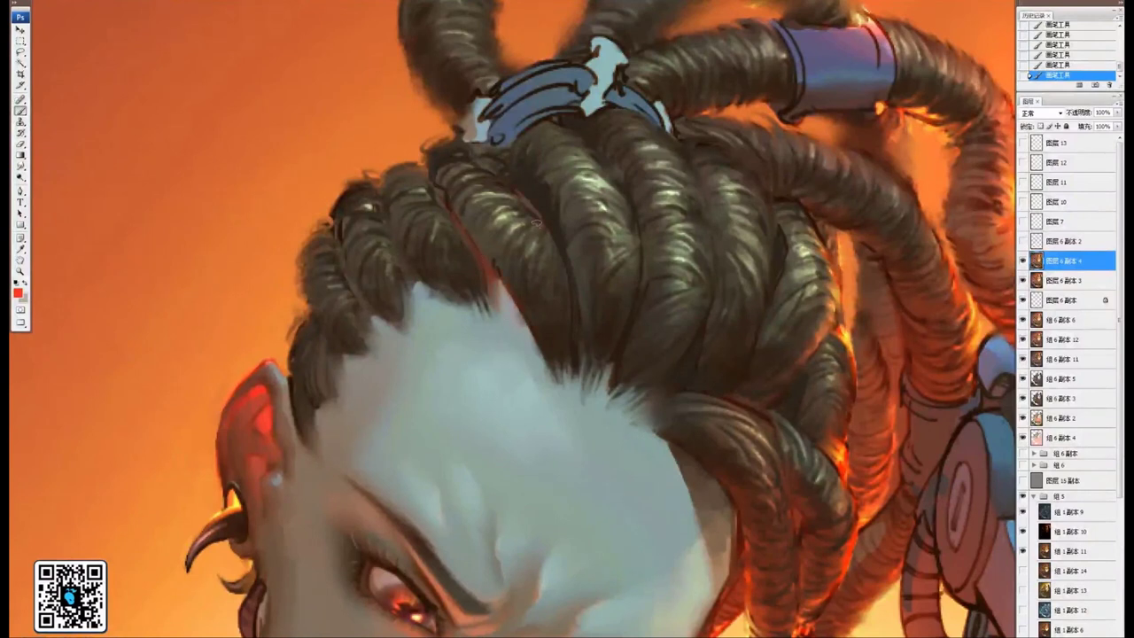
pyautogui.moveTo(412, 284)
pyautogui.mouseDown()
pyautogui.moveTo(501, 253)
pyautogui.moveTo(514, 263)
pyautogui.mouseUp()
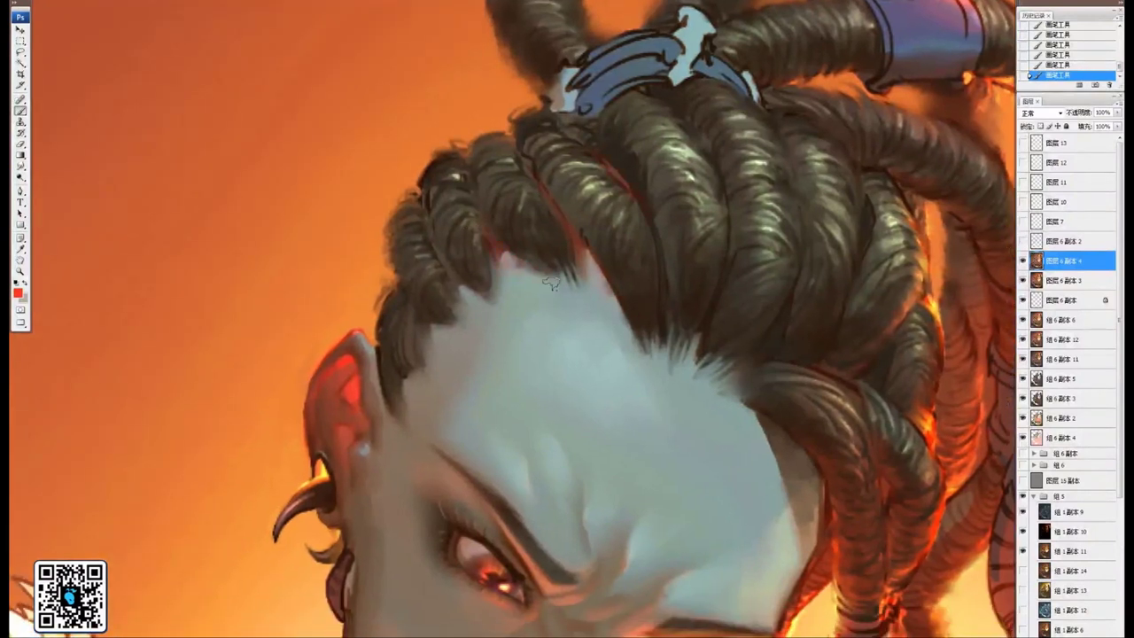
pyautogui.moveTo(445, 270)
pyautogui.mouseDown()
pyautogui.moveTo(455, 295)
pyautogui.moveTo(431, 330)
pyautogui.mouseUp()
pyautogui.moveTo(392, 382); pyautogui.dragTo(402, 386)
# Add red accents among the central braids and along the temple lock's edge, then smudge the hairline into the forehead
pyautogui.moveTo(700, 228)
pyautogui.mouseDown()
pyautogui.moveTo(665, 228)
pyautogui.moveTo(646, 210)
pyautogui.moveTo(640, 177)
pyautogui.mouseUp()
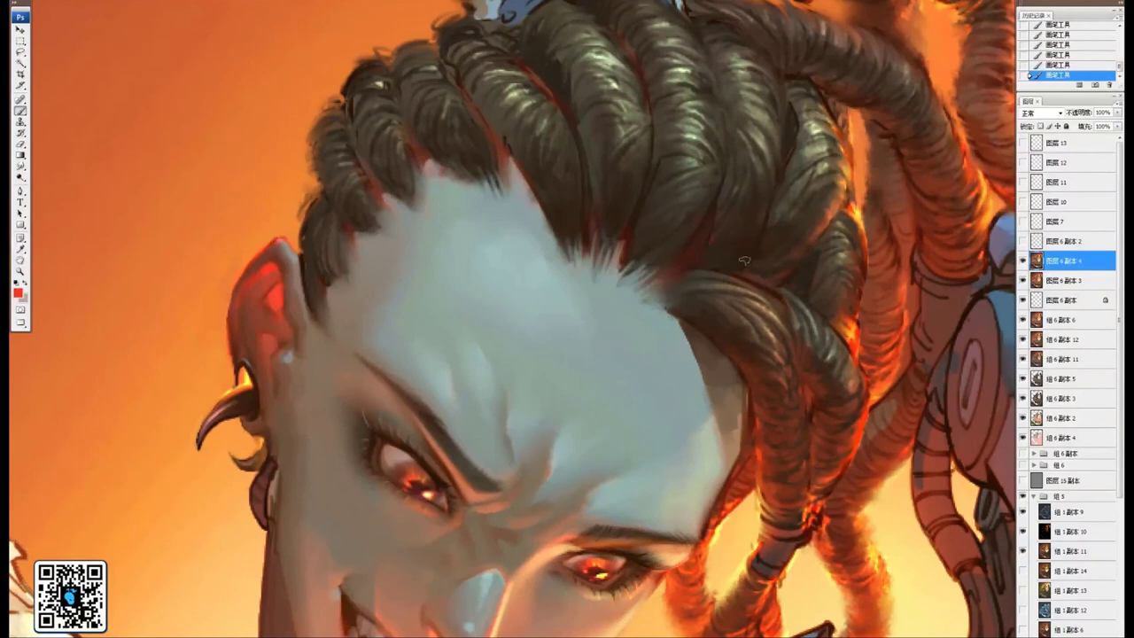
pyautogui.moveTo(765, 237); pyautogui.dragTo(770, 181)
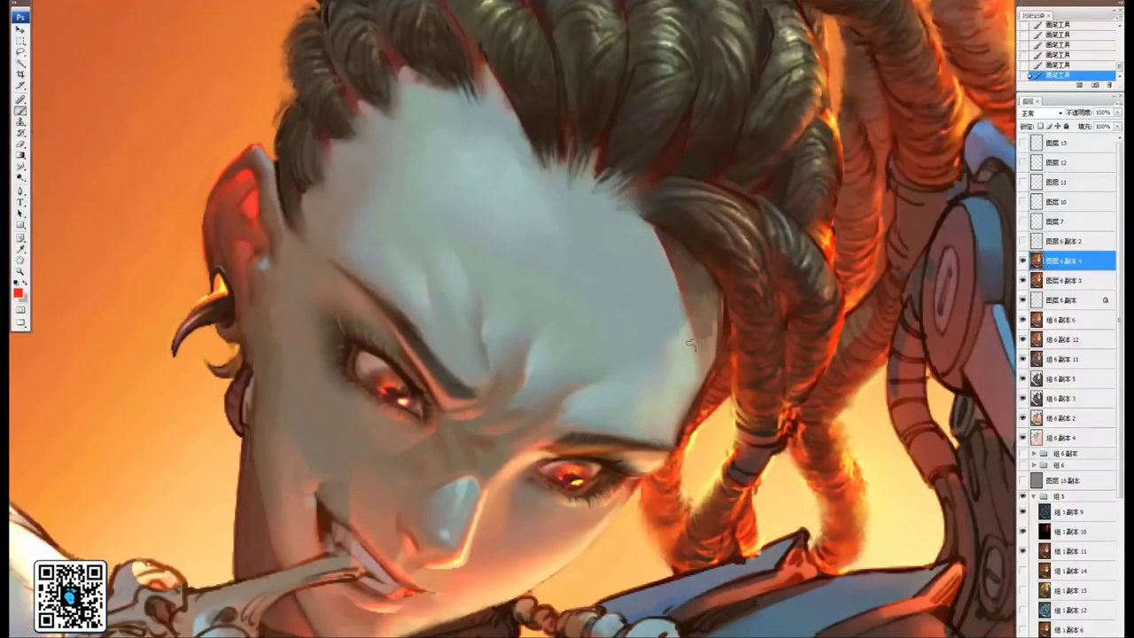
pyautogui.moveTo(644, 224)
pyautogui.mouseDown()
pyautogui.moveTo(725, 300)
pyautogui.moveTo(653, 334)
pyautogui.moveTo(671, 269)
pyautogui.moveTo(678, 285)
pyautogui.mouseUp()
pyautogui.moveTo(675, 273); pyautogui.dragTo(681, 299)
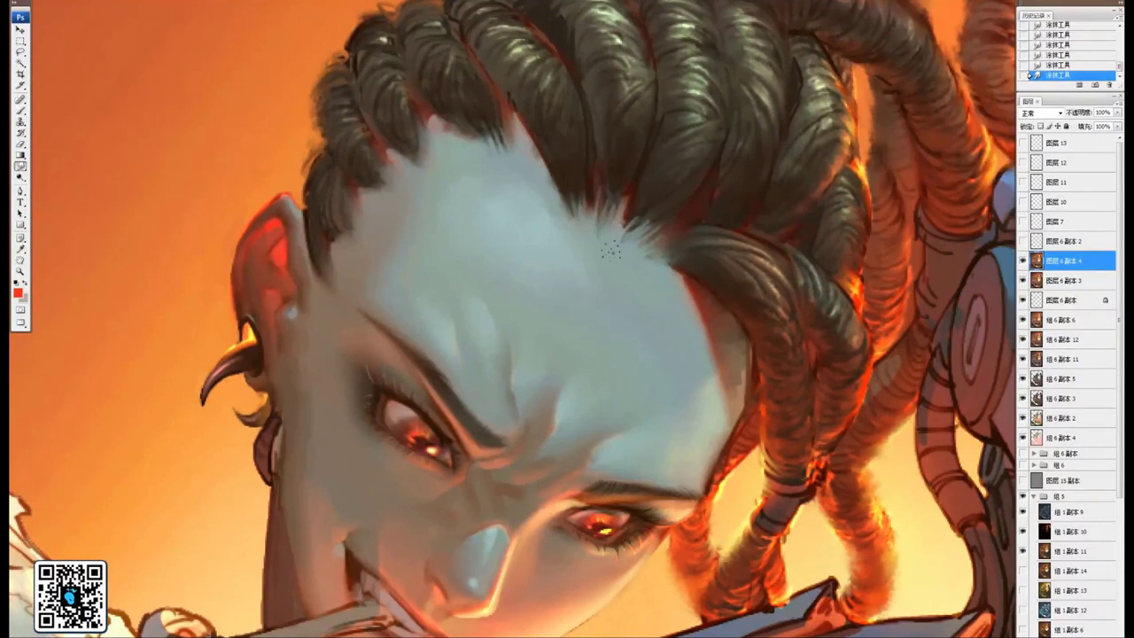
pyautogui.moveTo(648, 240); pyautogui.dragTo(746, 333)
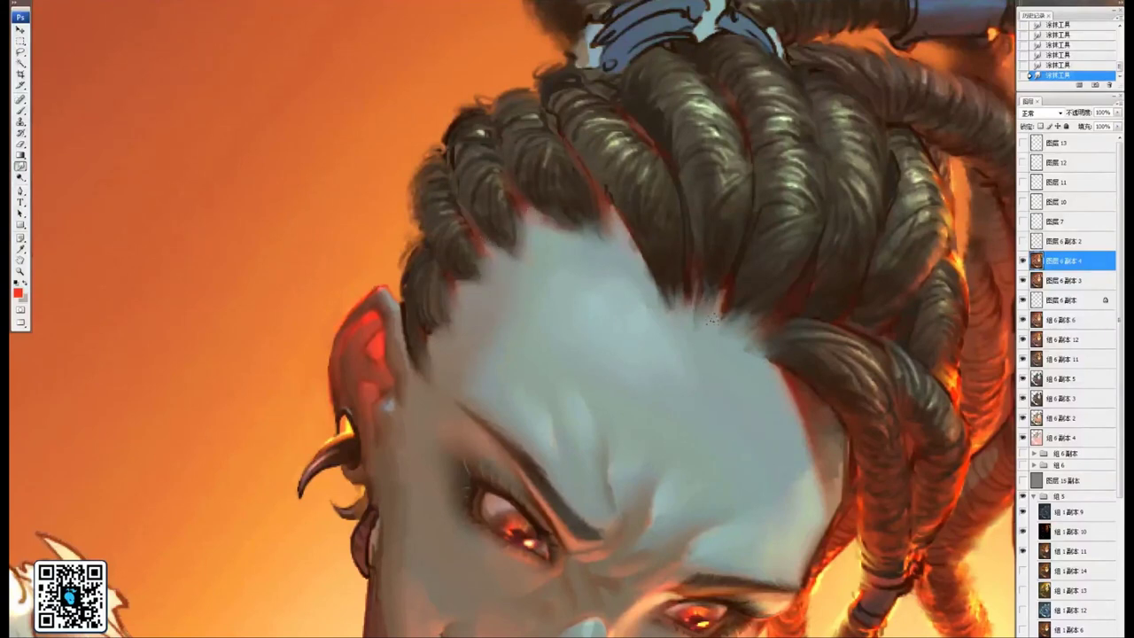
# Examine the whole illustration to judge how the refined hair reads at full-canvas size
pyautogui.hotkey('ctrl', '-')
pyautogui.hotkey('ctrl', '-')
pyautogui.hotkey('ctrl', '-')
pyautogui.hotkey('ctrl', '-')
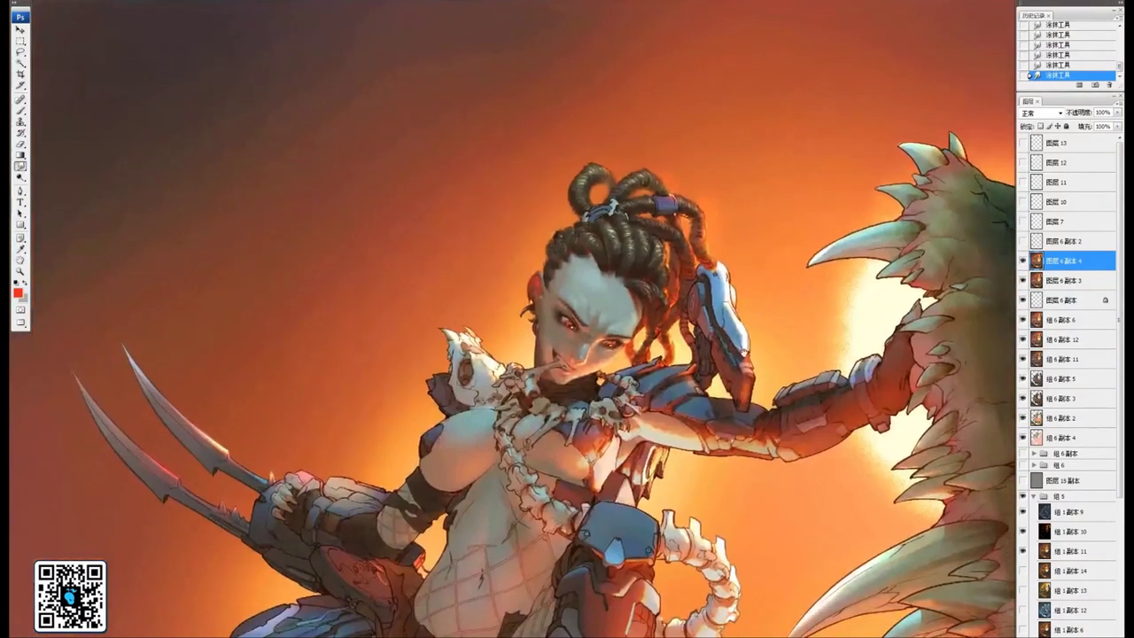
pyautogui.hotkey('ctrl', '-')
pyautogui.hotkey('ctrl', '-')
pyautogui.hotkey('ctrl', '-')
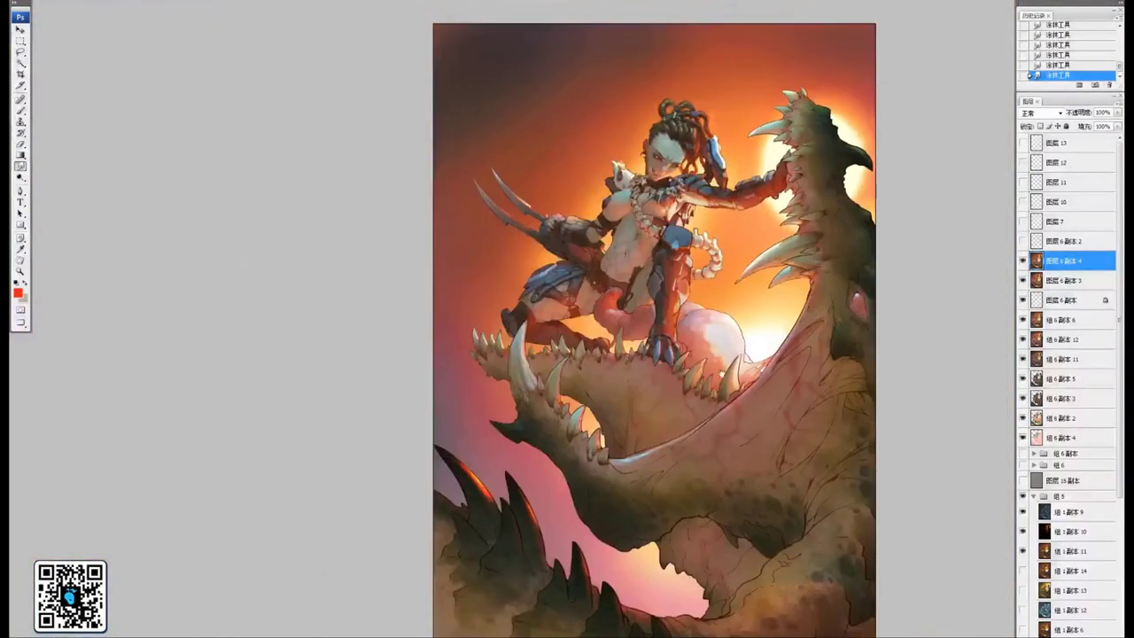
pyautogui.moveTo(722, 373); pyautogui.dragTo(632, 380)
pyautogui.hotkey('ctrl', '+')
pyautogui.hotkey('ctrl', '-')
pyautogui.moveTo(748, 358); pyautogui.dragTo(664, 350)
# Hide 图层 6 副本 4 down to 组 6 副本 4, and show gray 图层 15 副本, flat-color 组 6, line art 图层 6 副本 and 组 6 副本
pyautogui.click(1022, 261)
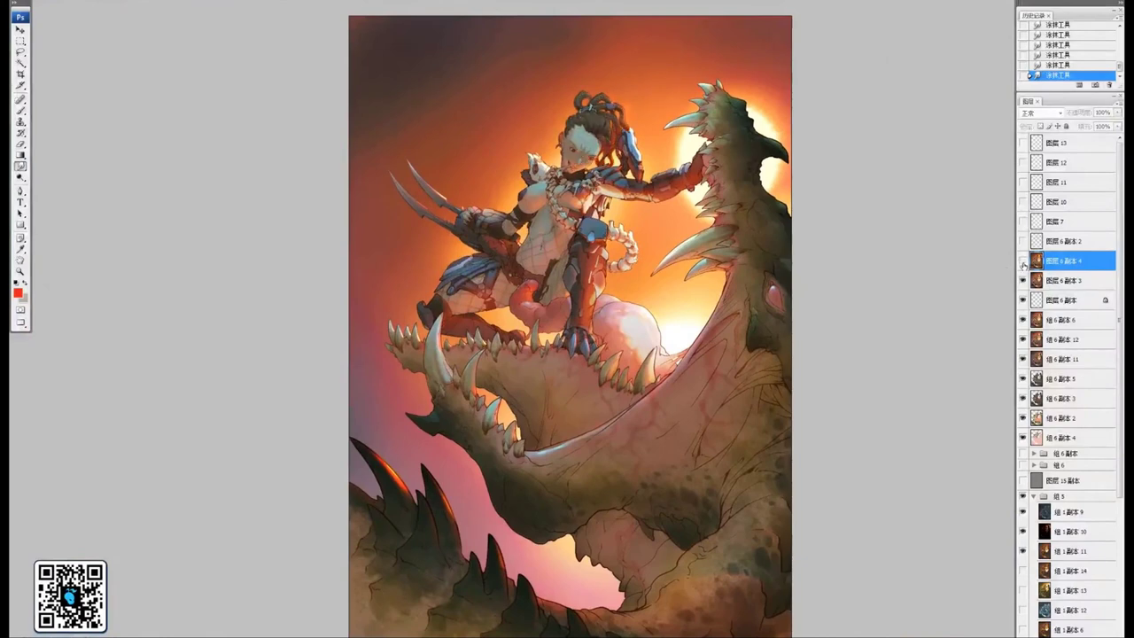
pyautogui.moveTo(1023, 280); pyautogui.dragTo(1028, 441)
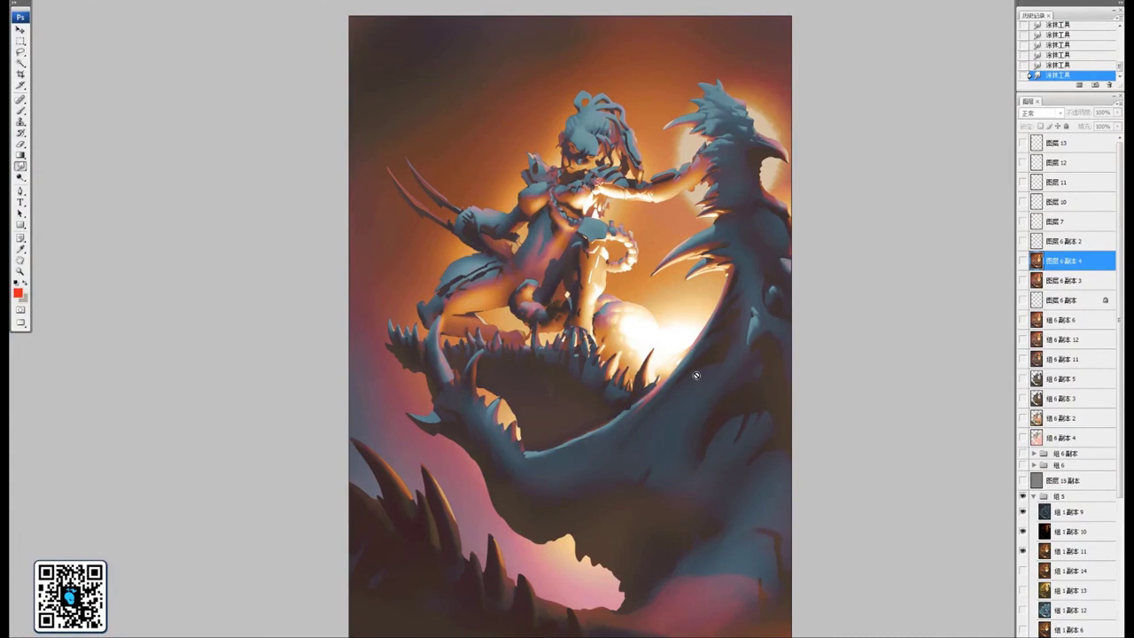
pyautogui.click(1023, 481)
pyautogui.click(1024, 464)
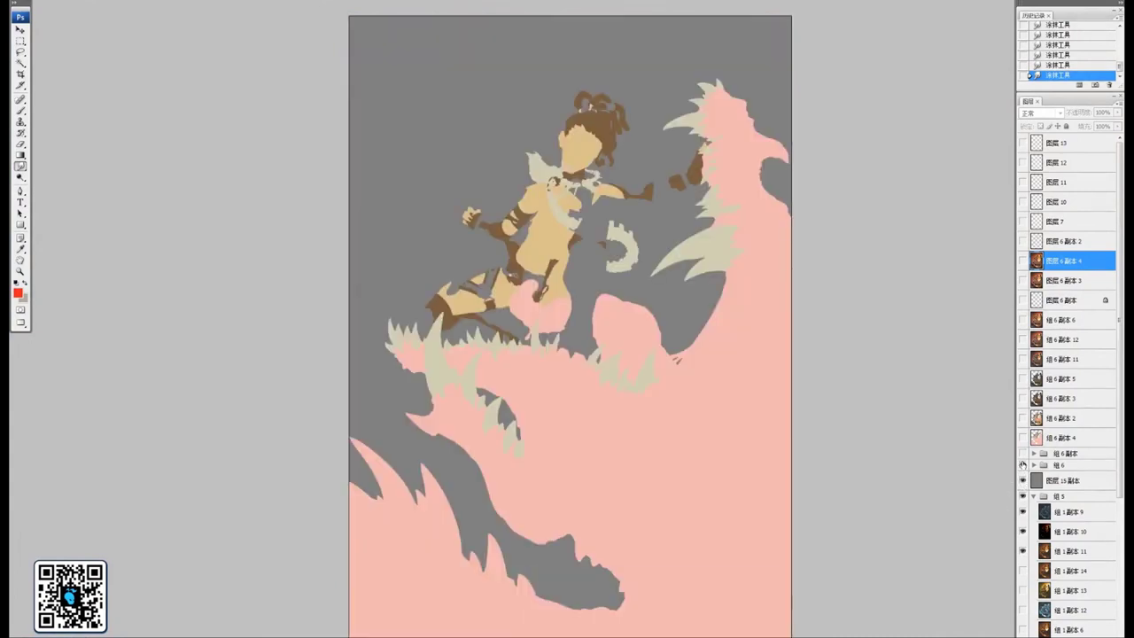
pyautogui.click(1024, 300)
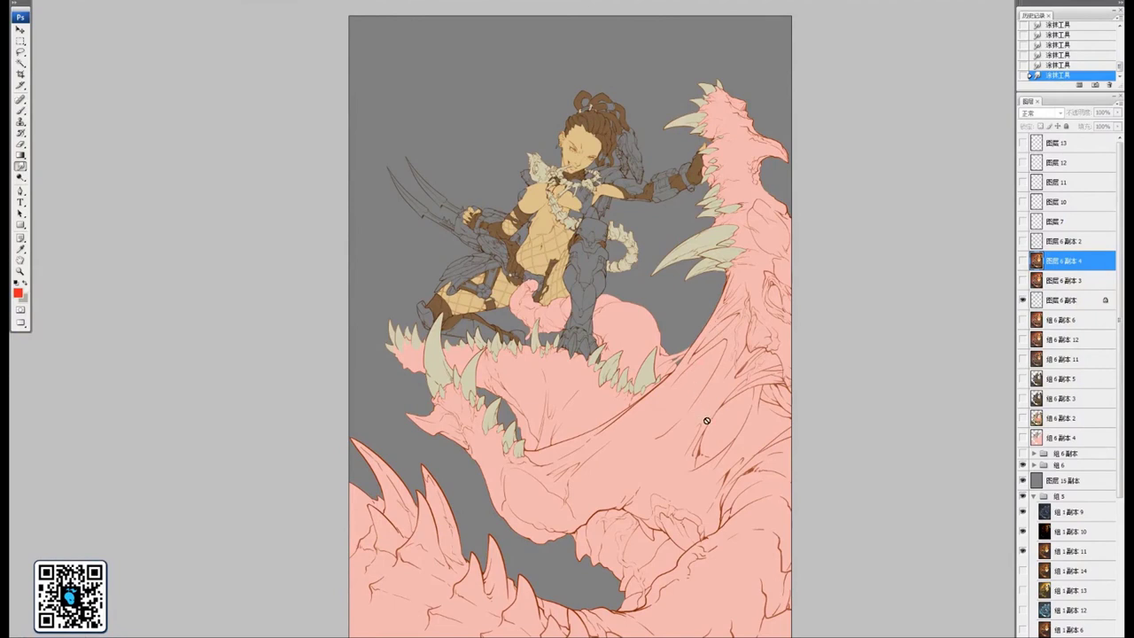
pyautogui.click(1023, 453)
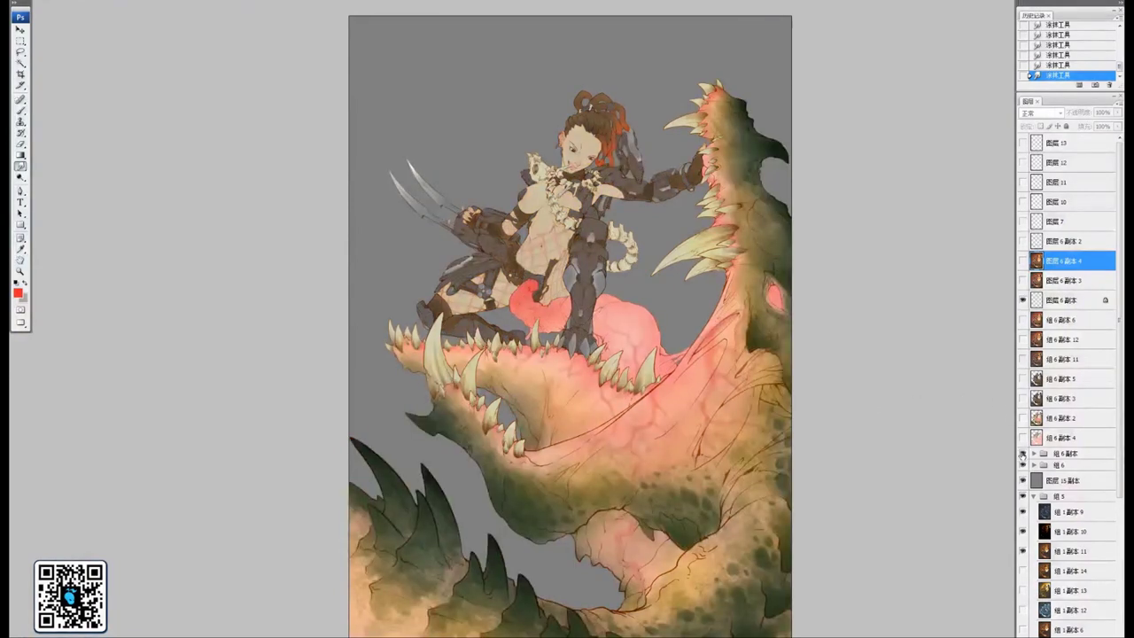
# Compare the artwork with and without the local color group 组 6 副本 by switching its visibility repeatedly
pyautogui.click(1022, 453)
pyautogui.click(1023, 452)
pyautogui.click(1022, 453)
pyautogui.click(1023, 452)
pyautogui.click(1022, 452)
pyautogui.click(1022, 453)
# Show 组 6 副本 2 and compare the artwork with and without 组 6 副本 3, leaving both layers shown
pyautogui.click(1024, 399)
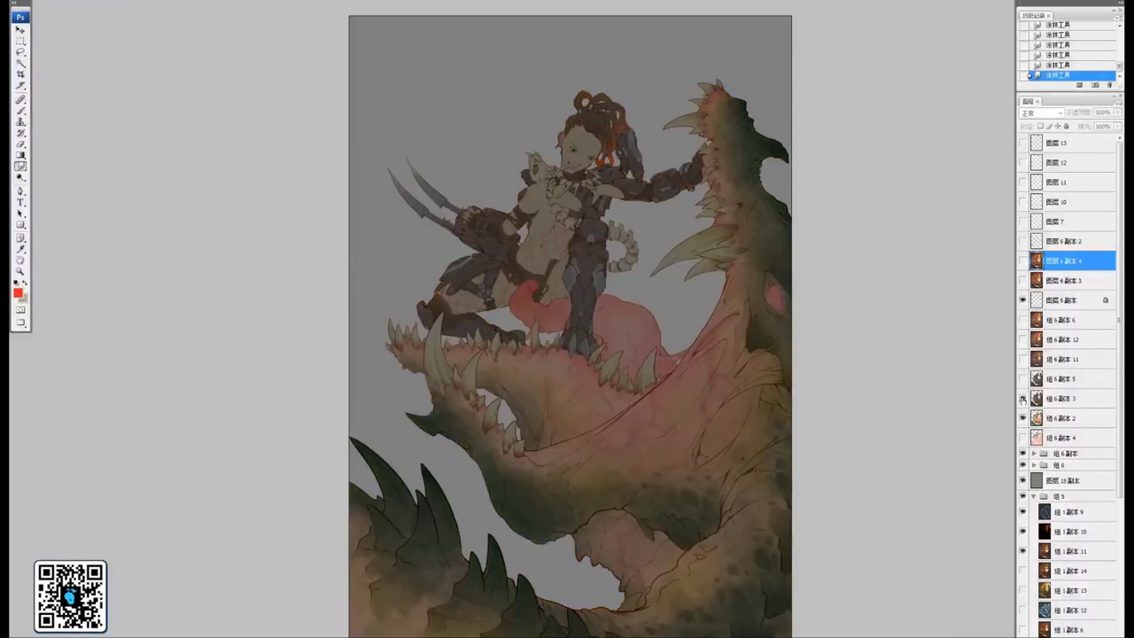
pyautogui.click(1023, 400)
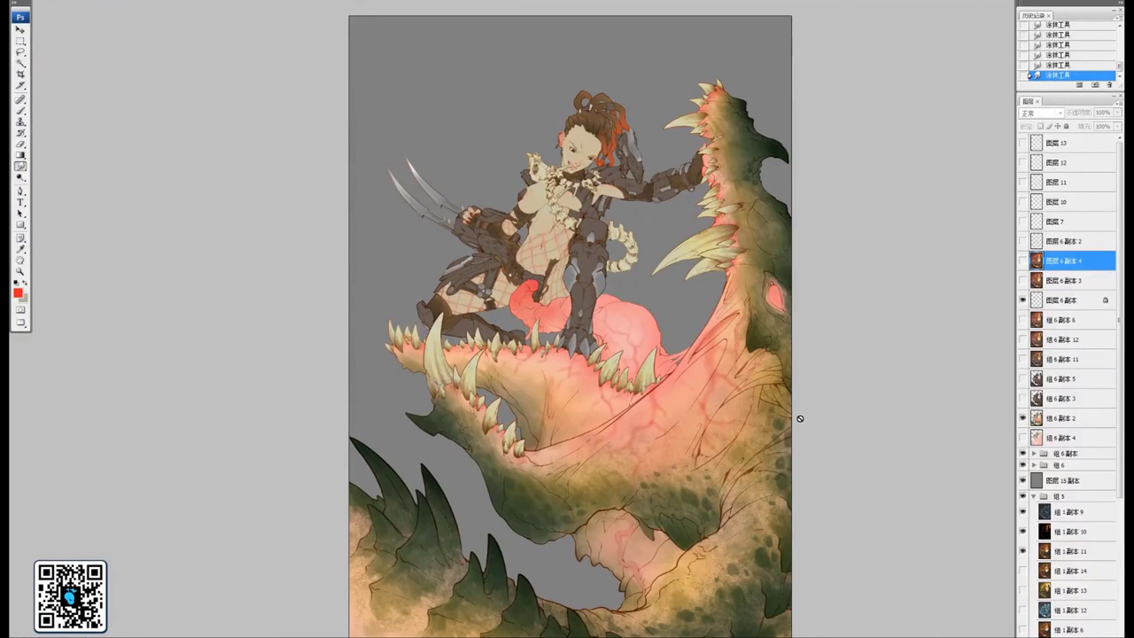
pyautogui.click(1023, 399)
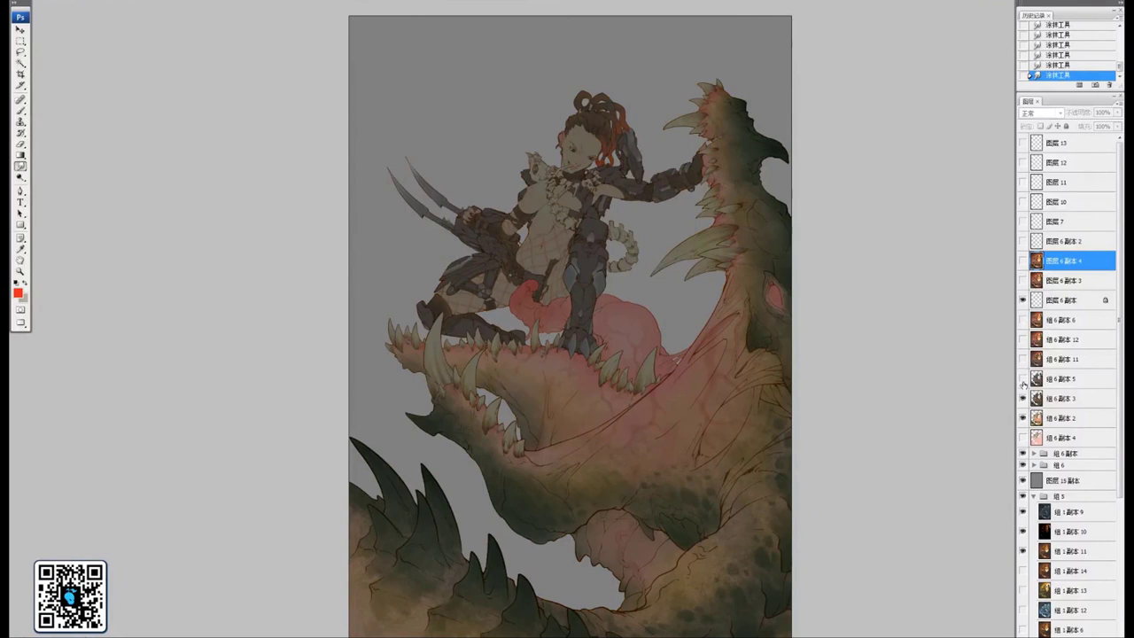
# Show 组 6 副本 5 and compare the artwork with and without it, leaving the layer shown
pyautogui.click(1024, 379)
pyautogui.click(1024, 379)
pyautogui.click(1023, 380)
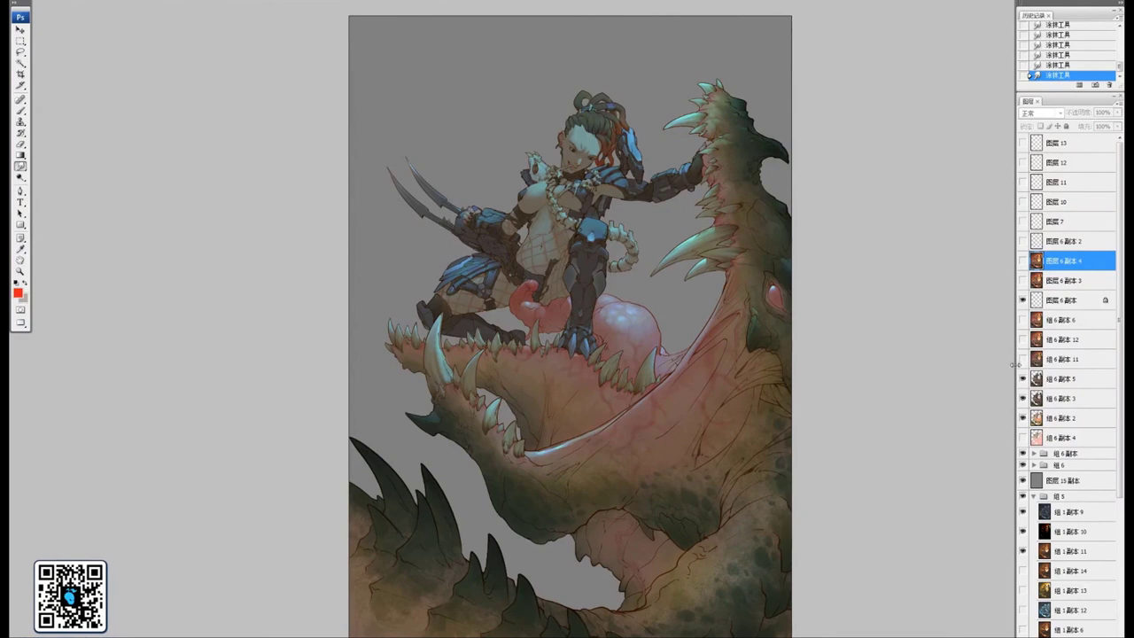
# Show the background light layer 组 6 副本 11 and compare the artwork with and without it, leaving it shown
pyautogui.click(1024, 360)
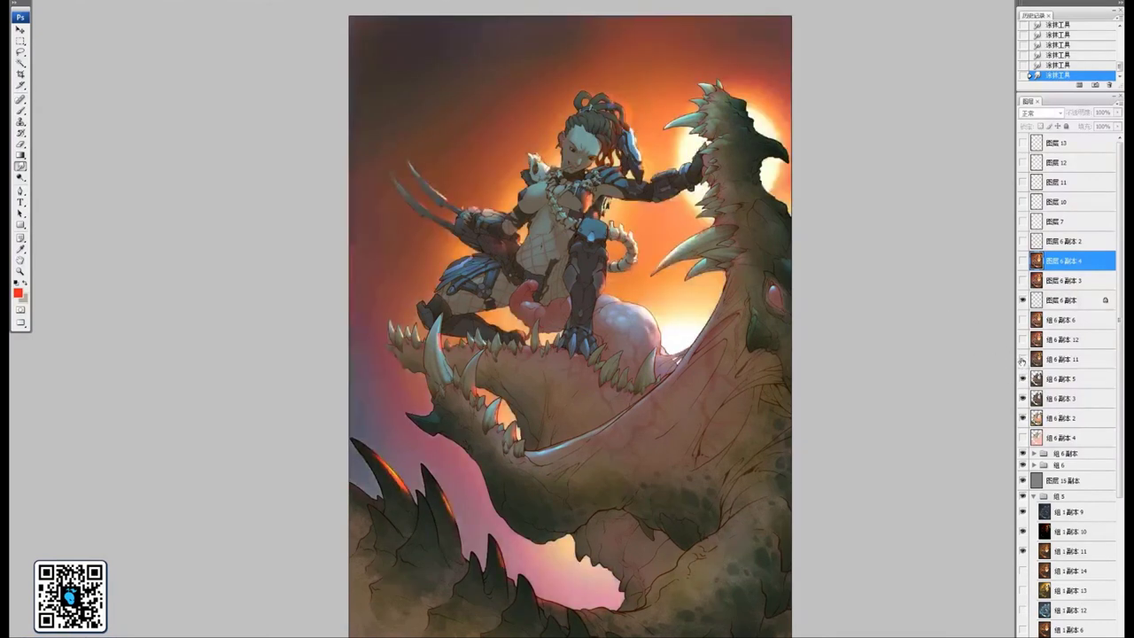
pyautogui.click(1023, 360)
pyautogui.click(1023, 360)
pyautogui.click(1024, 360)
pyautogui.click(1024, 360)
# Show the warm light layer 组 6 副本 12 and compare the artwork with and without it, leaving it shown
pyautogui.click(1023, 340)
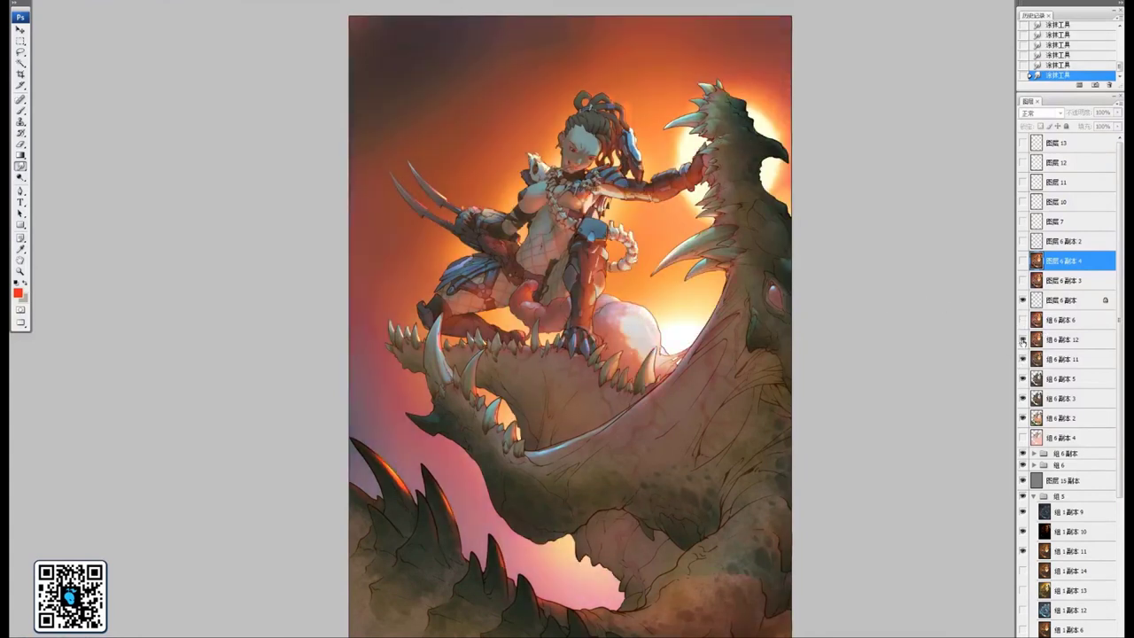
pyautogui.click(1024, 340)
pyautogui.click(1024, 339)
# Compare the artwork with and without 组 6 副本 6 by switching its visibility repeatedly, leaving the layer shown
pyautogui.click(1023, 320)
pyautogui.click(1024, 319)
pyautogui.click(1023, 319)
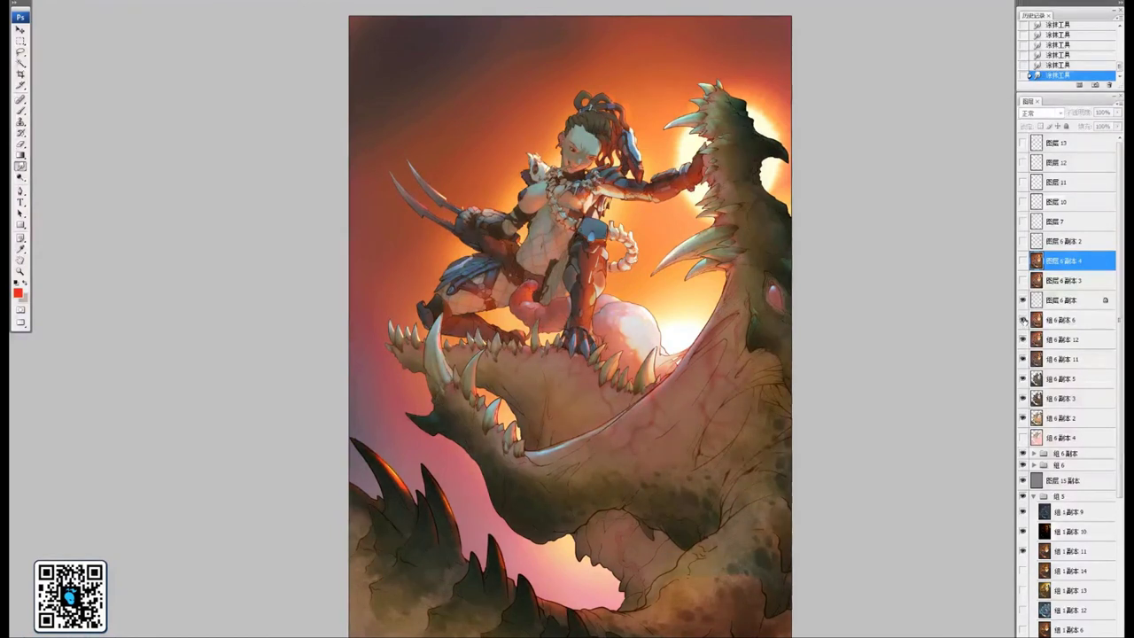
pyautogui.click(1024, 320)
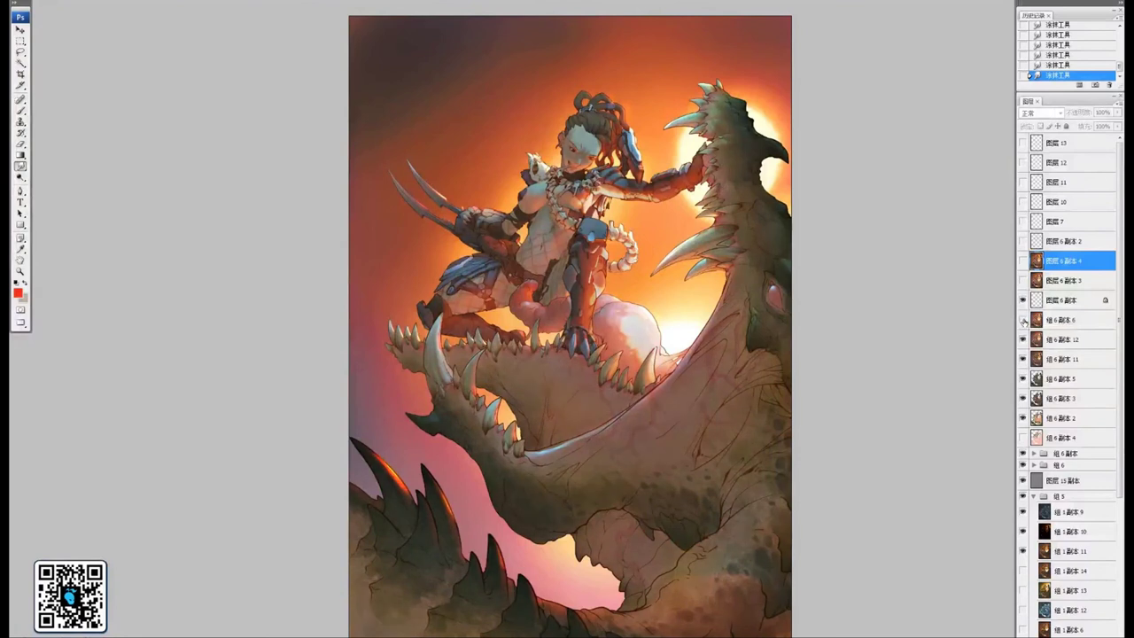
pyautogui.click(1023, 320)
pyautogui.click(1023, 320)
pyautogui.click(1023, 319)
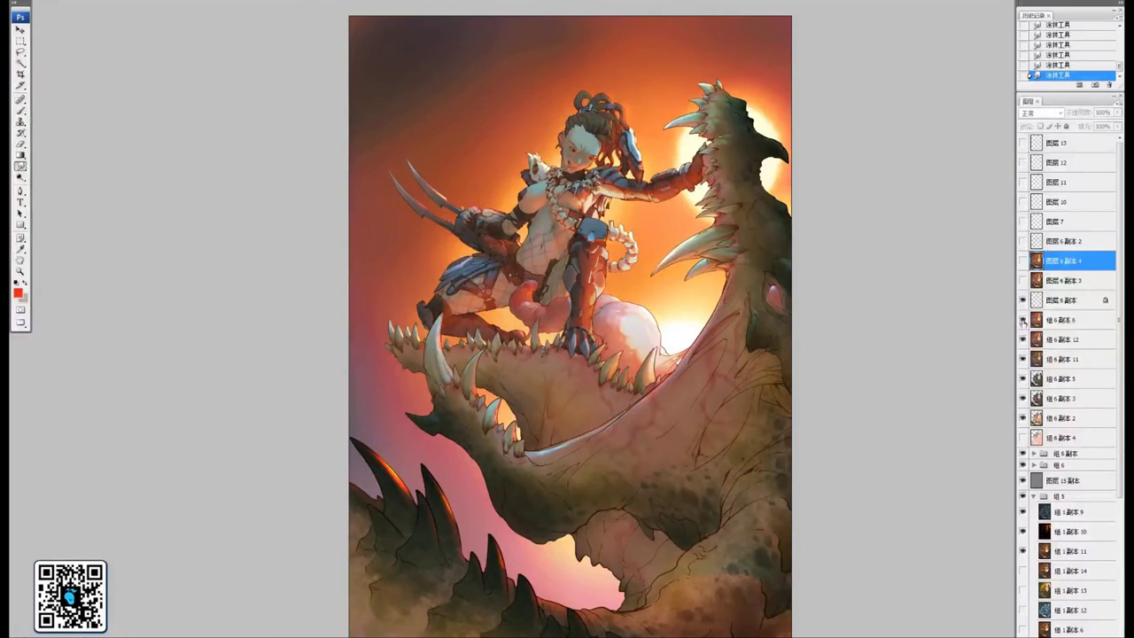
pyautogui.click(1023, 320)
# Show 图层 6 副本 3 and the refined paint layer 图层 6 副本 4, with the character's head in close view
pyautogui.click(1024, 281)
pyautogui.hotkey('ctrl', '+')
pyautogui.hotkey('ctrl', '+')
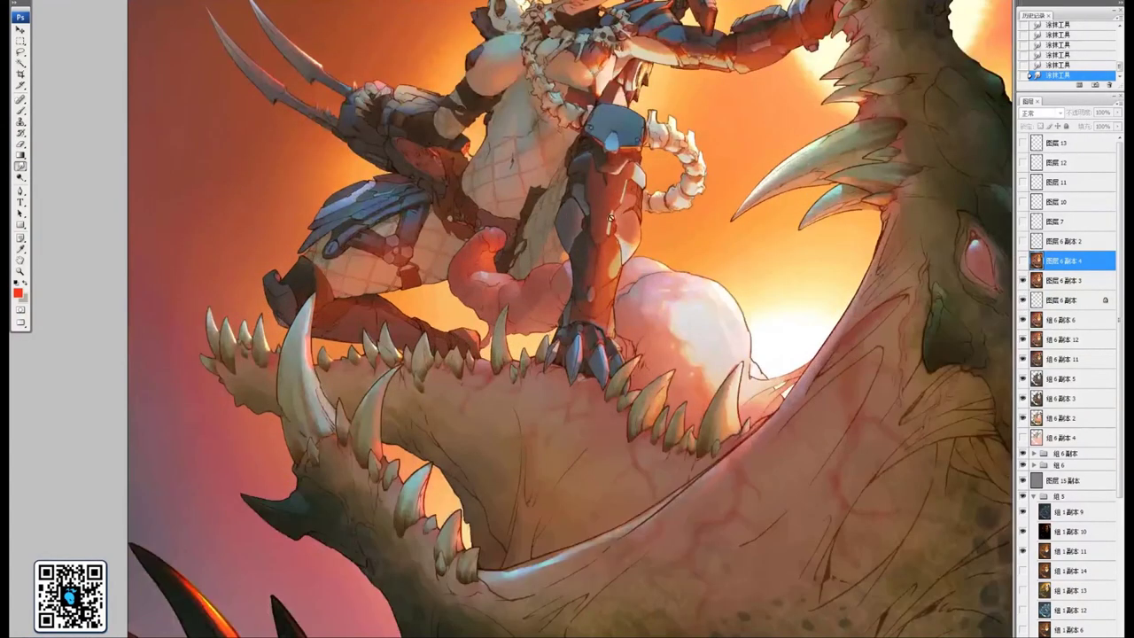
pyautogui.moveTo(656, 29); pyautogui.dragTo(643, 273)
pyautogui.hotkey('ctrl', '+')
pyautogui.hotkey('ctrl', '+')
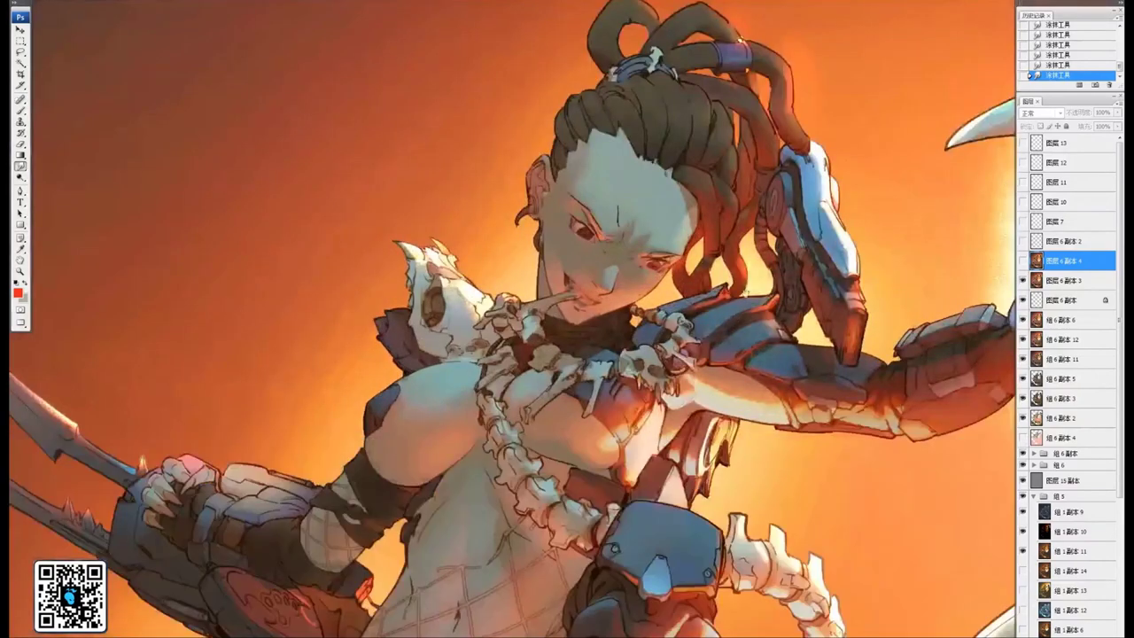
pyautogui.moveTo(749, 231); pyautogui.dragTo(632, 392)
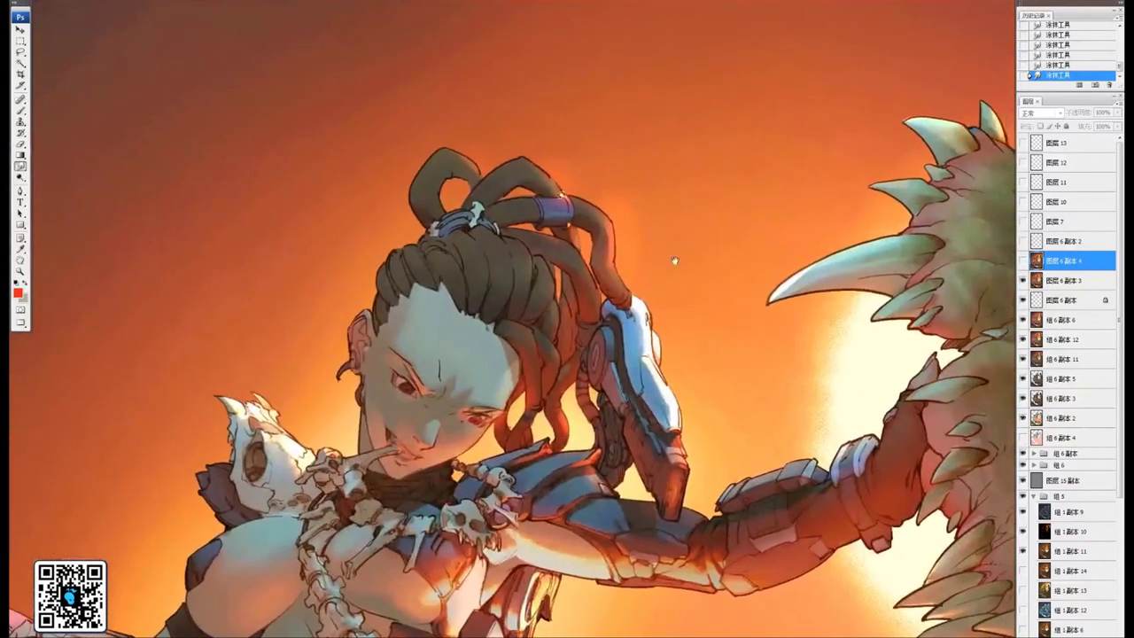
pyautogui.click(1023, 261)
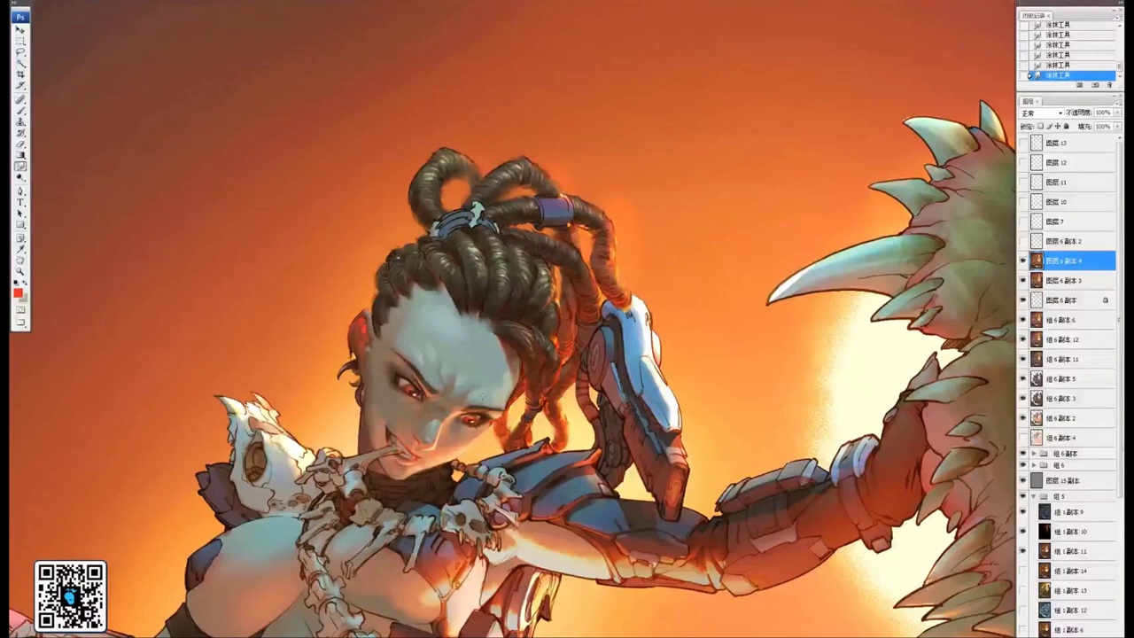
# Examine the painted face, hairline and braids up close for strand highlights and red accents
pyautogui.hotkey('ctrl', '+')
pyautogui.hotkey('ctrl', '+')
pyautogui.hotkey('ctrl', '+')
pyautogui.moveTo(393, 450); pyautogui.dragTo(925, 298)
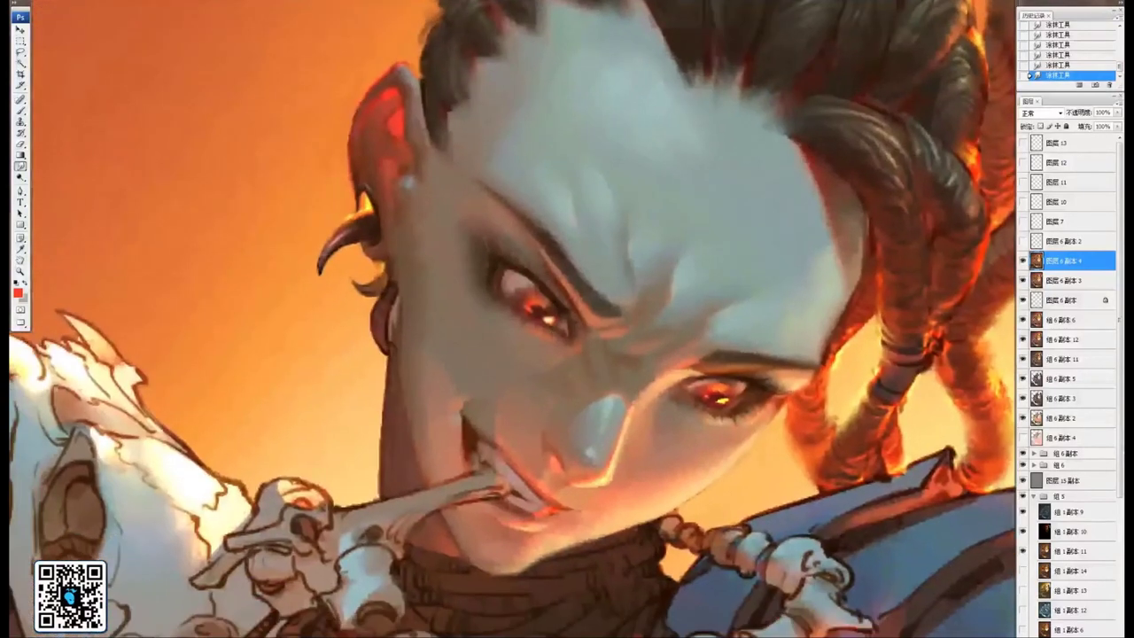
pyautogui.moveTo(887, 65); pyautogui.dragTo(711, 327)
pyautogui.moveTo(623, 271); pyautogui.dragTo(661, 288)
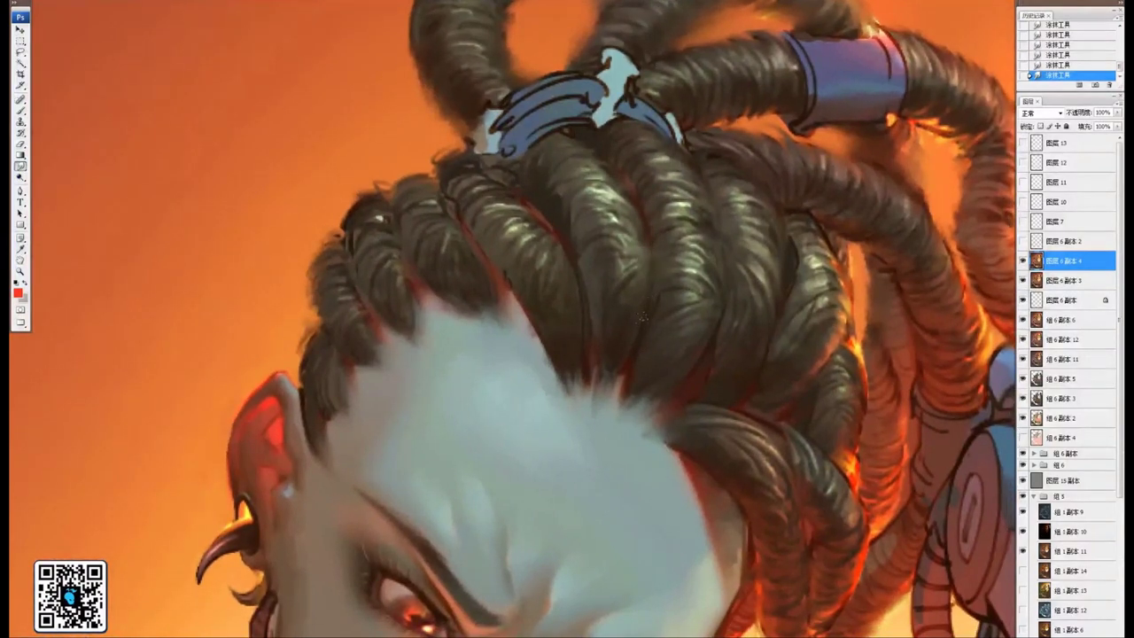
pyautogui.moveTo(586, 245); pyautogui.dragTo(624, 260)
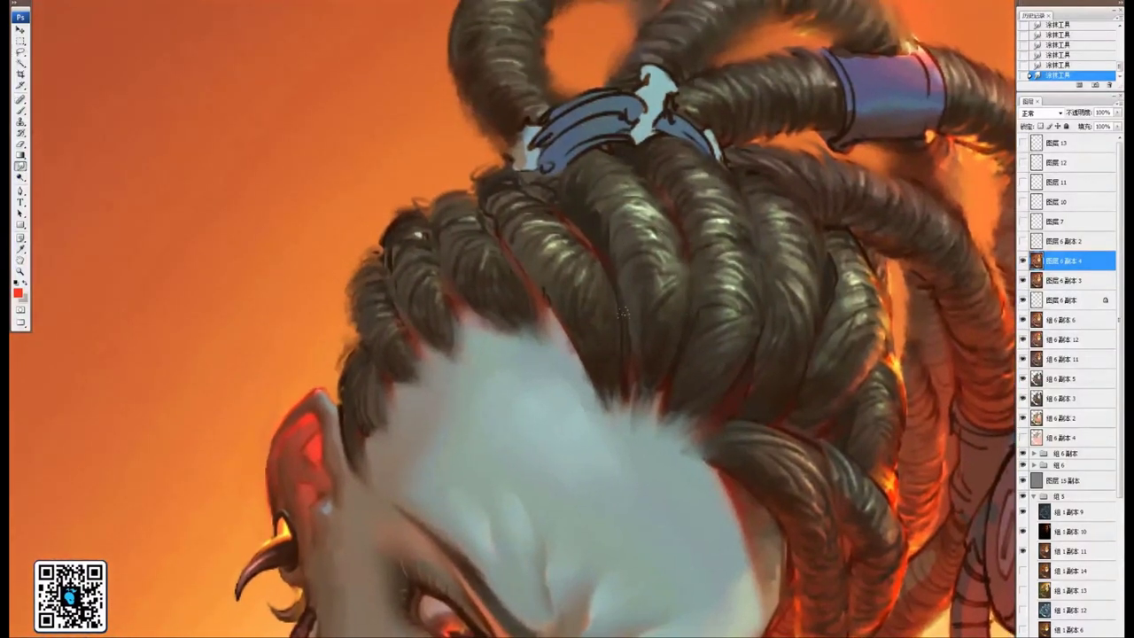
pyautogui.moveTo(611, 319); pyautogui.dragTo(669, 371)
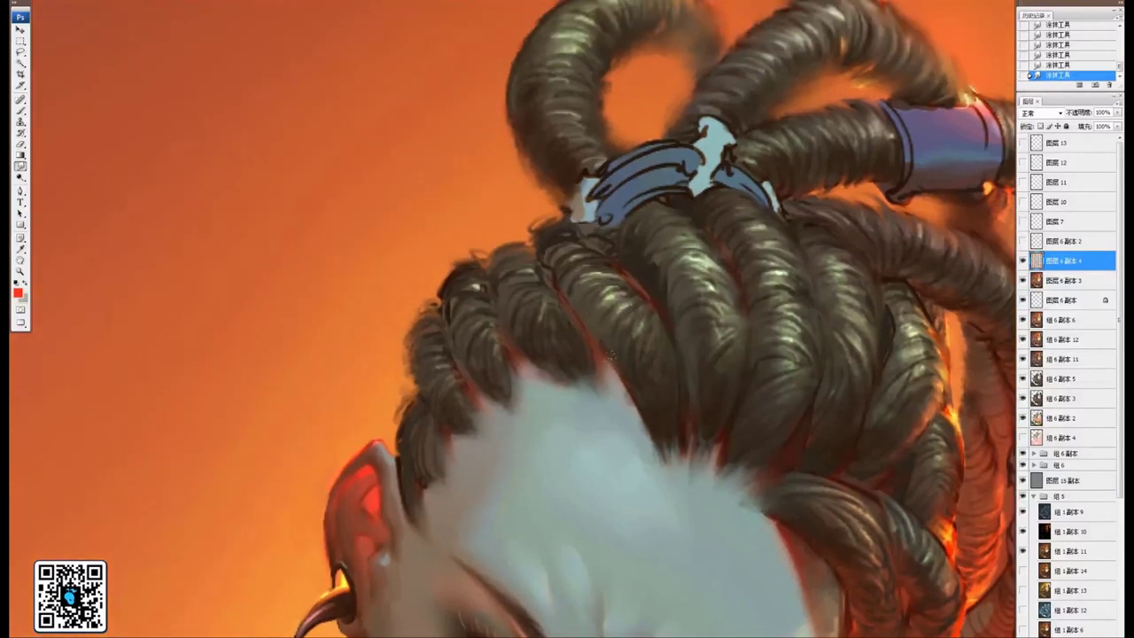
pyautogui.moveTo(572, 284); pyautogui.dragTo(585, 302)
pyautogui.moveTo(681, 230); pyautogui.dragTo(647, 250)
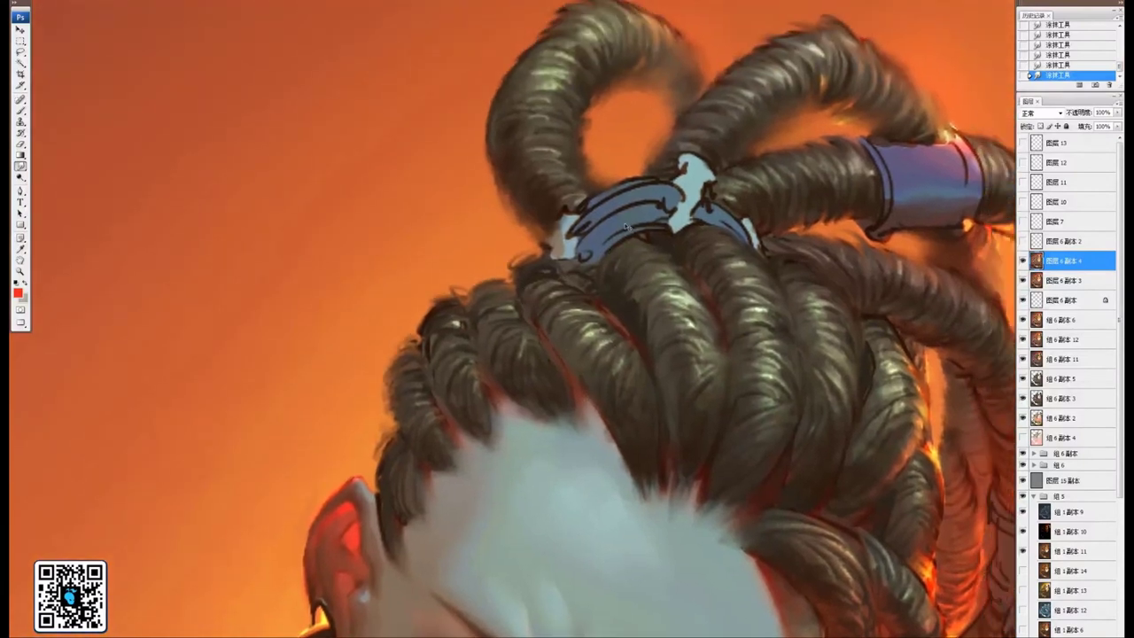
# Examine how the painted head and braids read beside the armoured arm and upper body at a wider view
pyautogui.hotkey('ctrl', '-')
pyautogui.hotkey('ctrl', '-')
pyautogui.hotkey('ctrl', '-')
pyautogui.moveTo(676, 405); pyautogui.dragTo(653, 323)
pyautogui.hotkey('ctrl', '-')
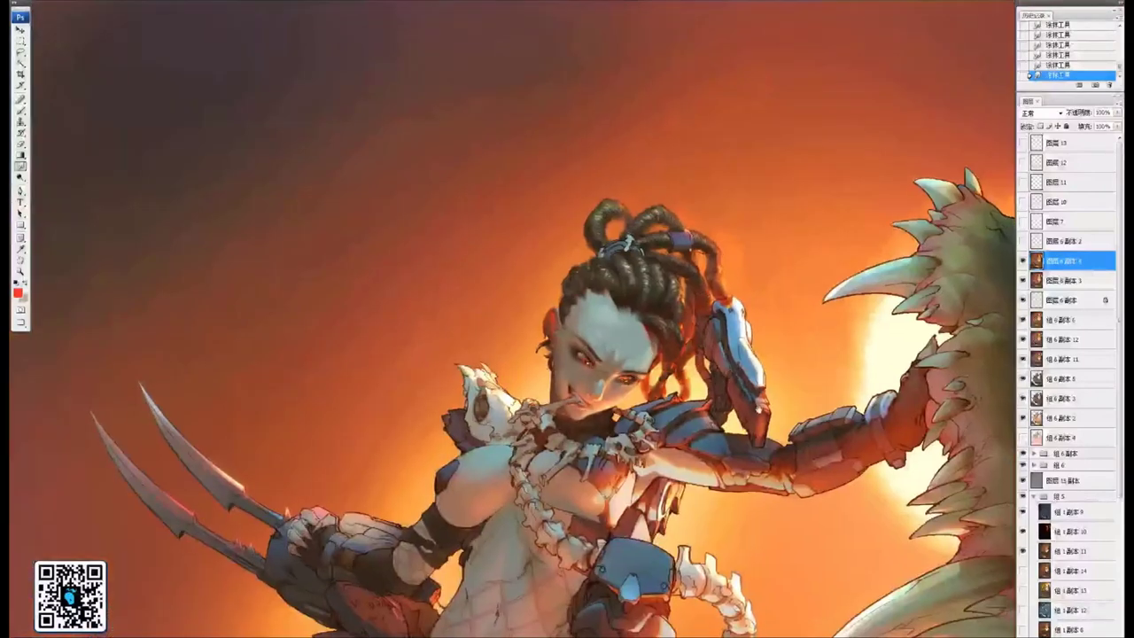
pyautogui.moveTo(737, 416); pyautogui.dragTo(742, 354)
pyautogui.hotkey('ctrl', '+')
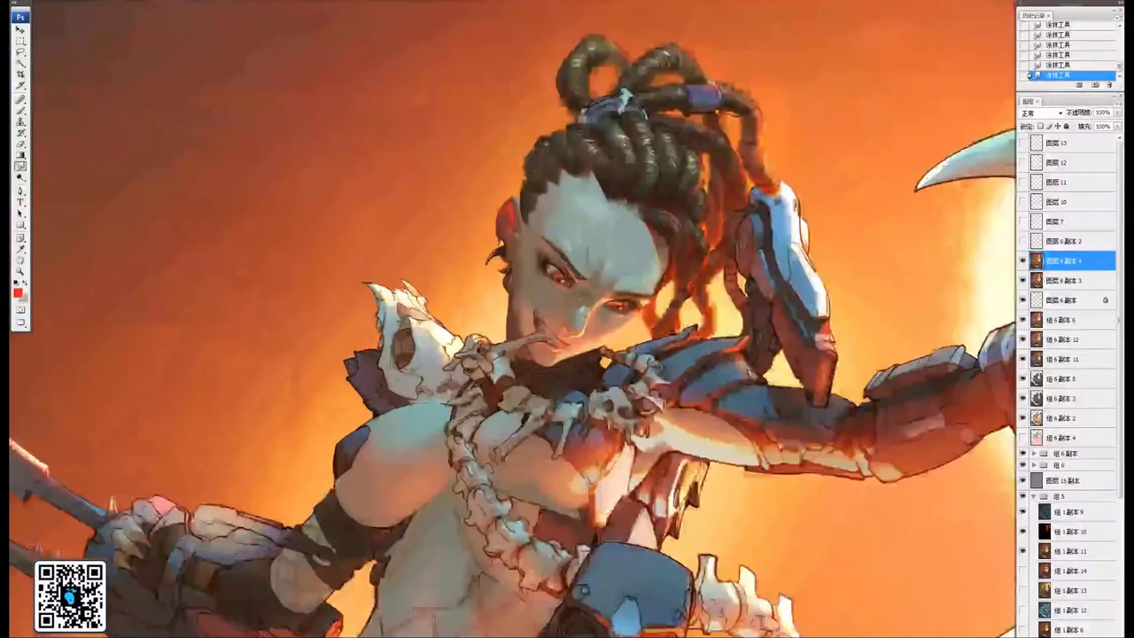
pyautogui.moveTo(684, 467); pyautogui.dragTo(648, 440)
pyautogui.moveTo(755, 213); pyautogui.dragTo(773, 305)
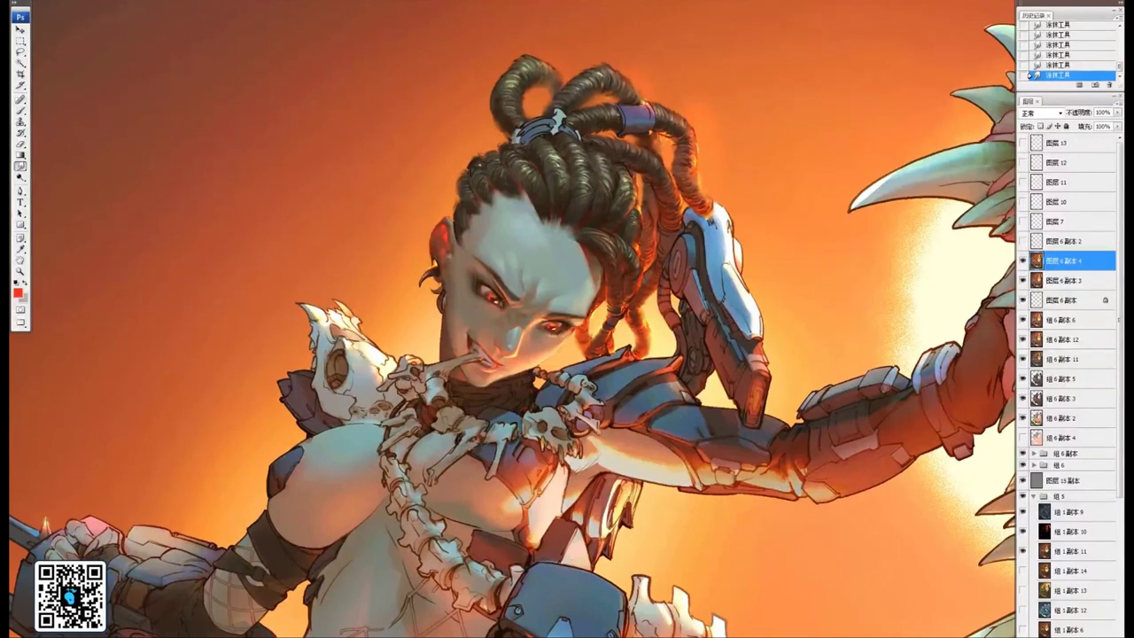
# Examine the torso, bone necklace and arm blades, and how the figure sits within the whole composition
pyautogui.moveTo(562, 506); pyautogui.dragTo(665, 360)
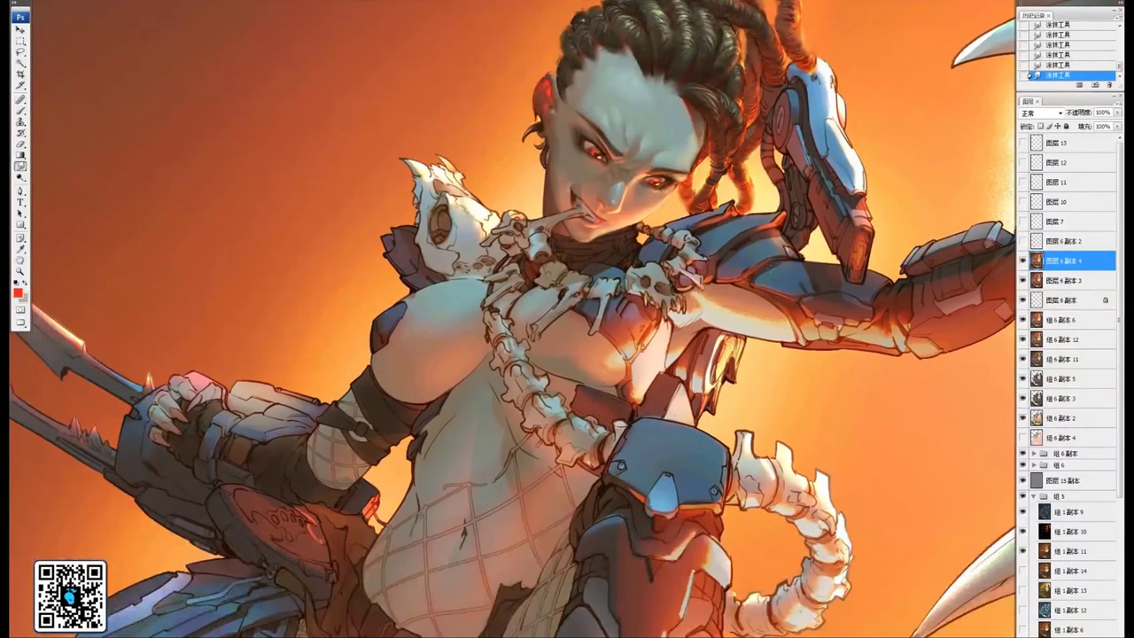
pyautogui.moveTo(768, 302); pyautogui.dragTo(893, 314)
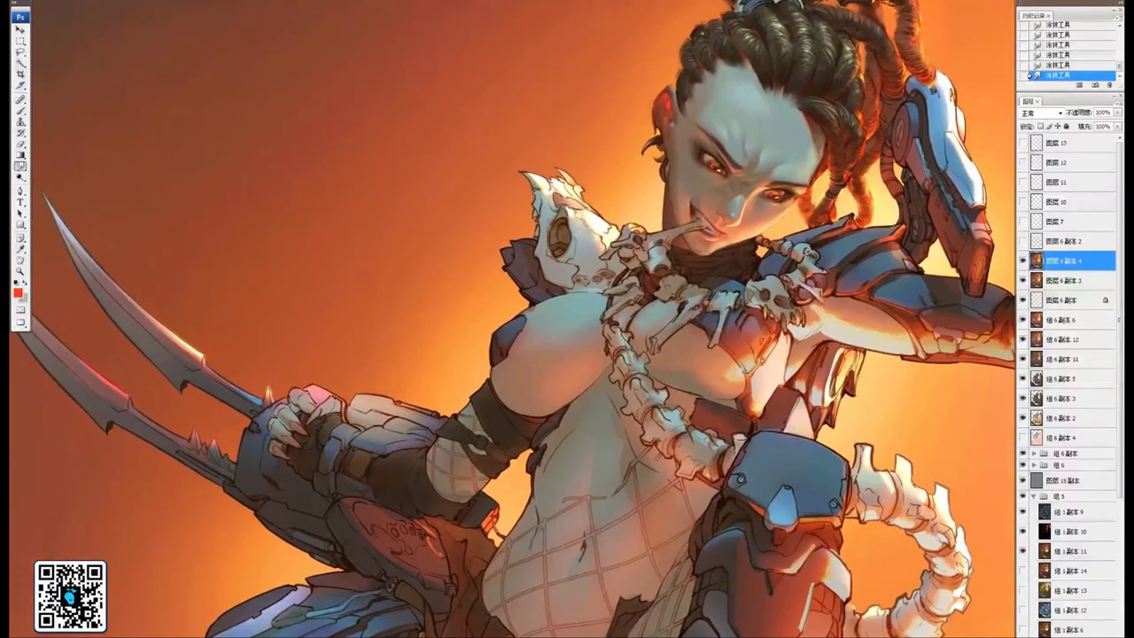
pyautogui.moveTo(655, 252); pyautogui.dragTo(718, 279)
pyautogui.hotkey('ctrl', '-')
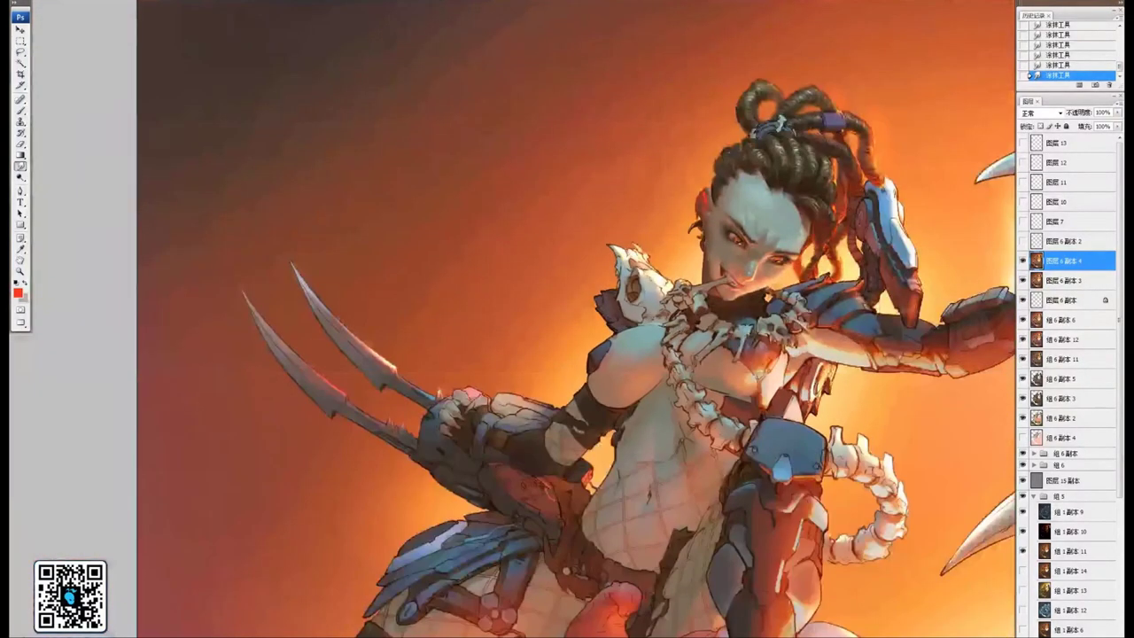
pyautogui.moveTo(784, 429); pyautogui.dragTo(613, 64)
pyautogui.hotkey('ctrl', '-')
pyautogui.hotkey('ctrl', '-')
pyautogui.hotkey('ctrl', '-')
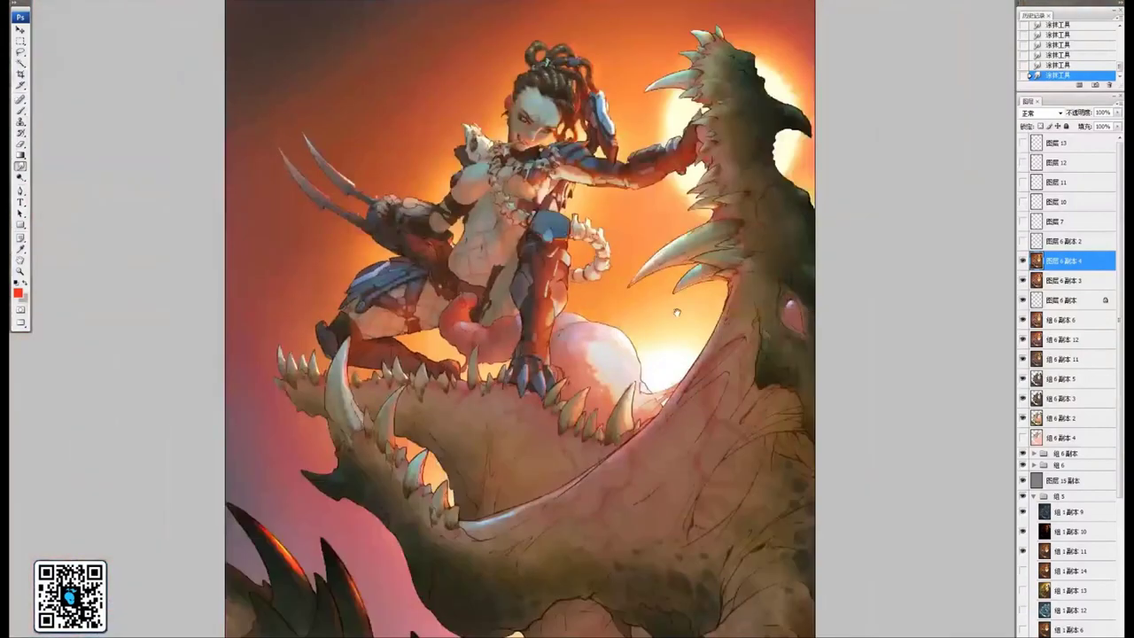
pyautogui.moveTo(677, 312); pyautogui.dragTo(700, 341)
# Examine the character's face again, from the full figure down to the forehead, eyes, nose and mouth
pyautogui.hotkey('ctrl', '+')
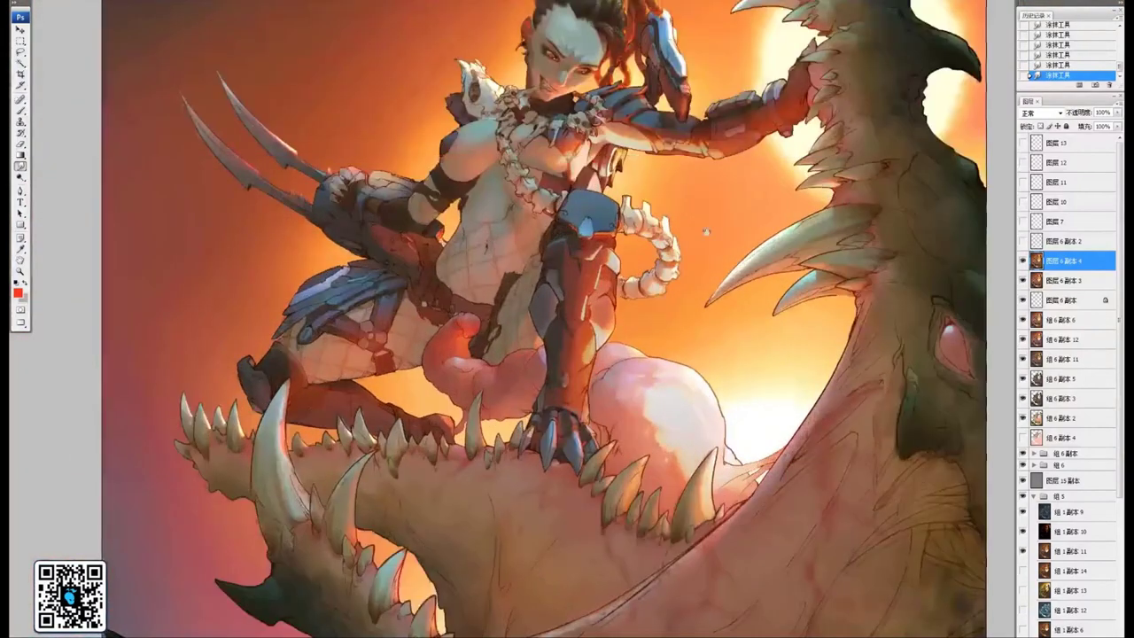
pyautogui.moveTo(706, 233); pyautogui.dragTo(704, 406)
pyautogui.hotkey('ctrl', '+')
pyautogui.hotkey('ctrl', '+')
pyautogui.hotkey('ctrl', '+')
pyautogui.hotkey('ctrl', '+')
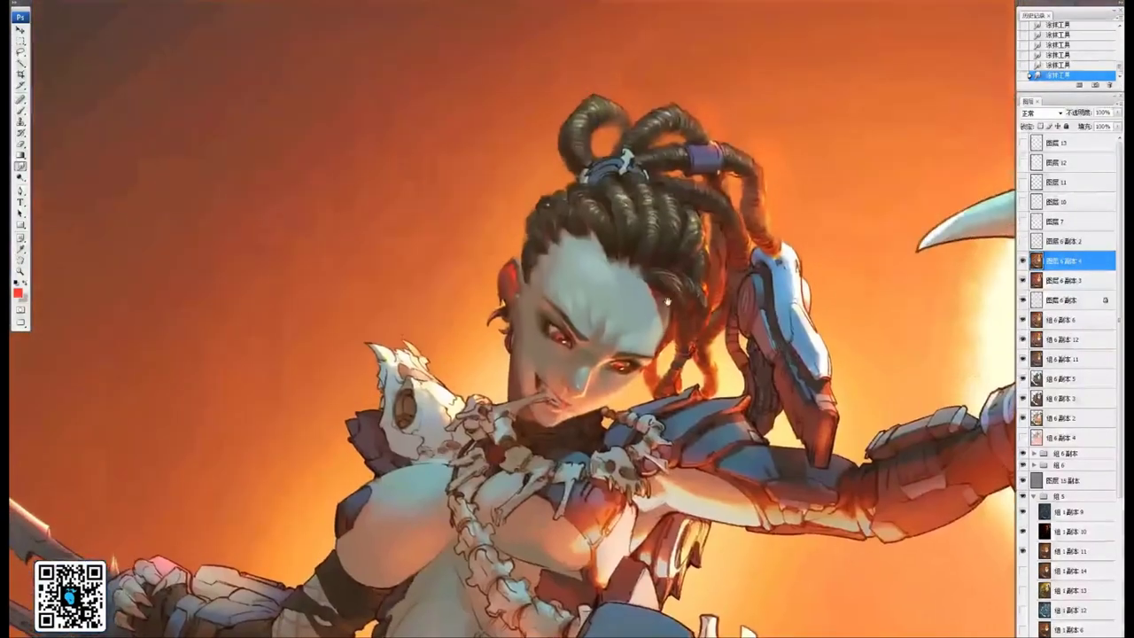
pyautogui.scroll(2, 736, 326)
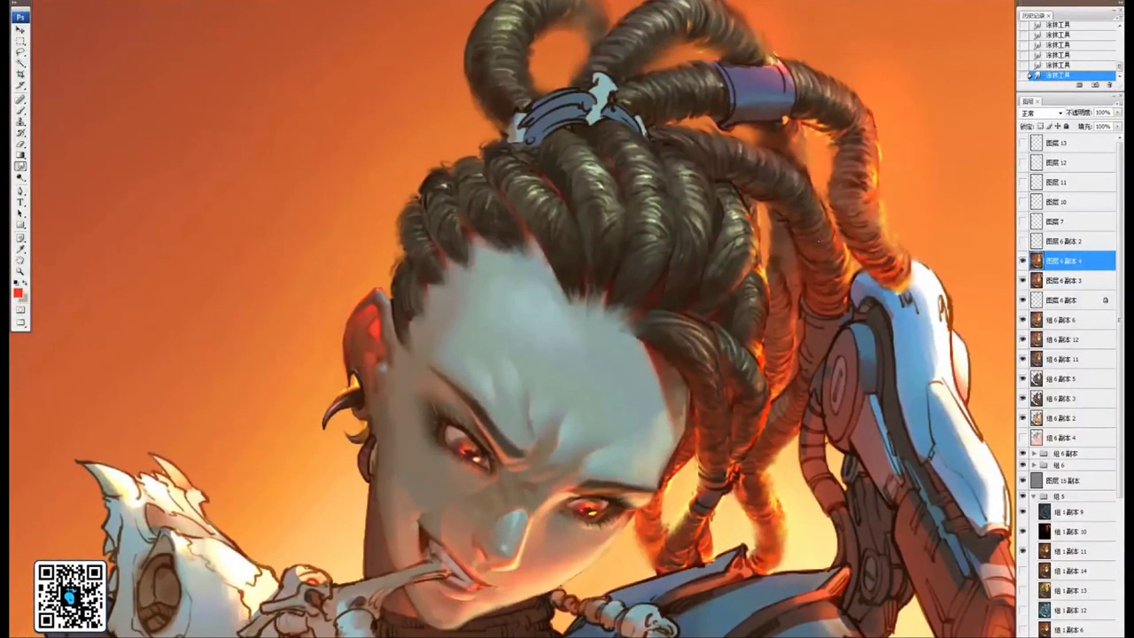
pyautogui.moveTo(630, 371); pyautogui.dragTo(746, 270)
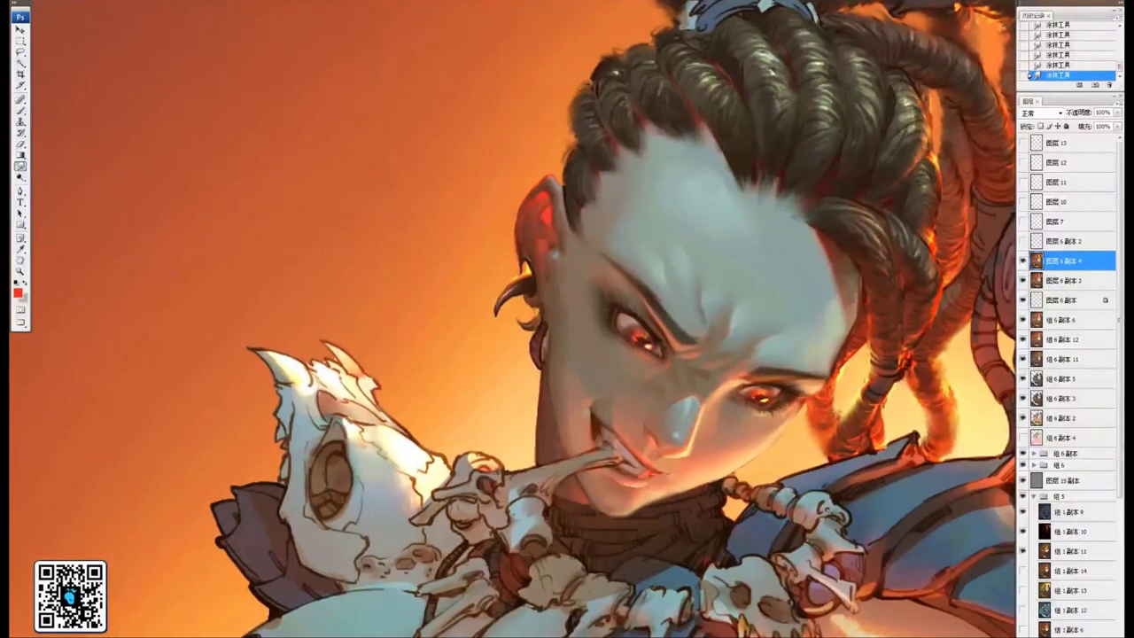
pyautogui.keyDown('ctrl'); pyautogui.click(566, 317); pyautogui.keyUp('ctrl')
pyautogui.moveTo(706, 108); pyautogui.dragTo(678, 173)
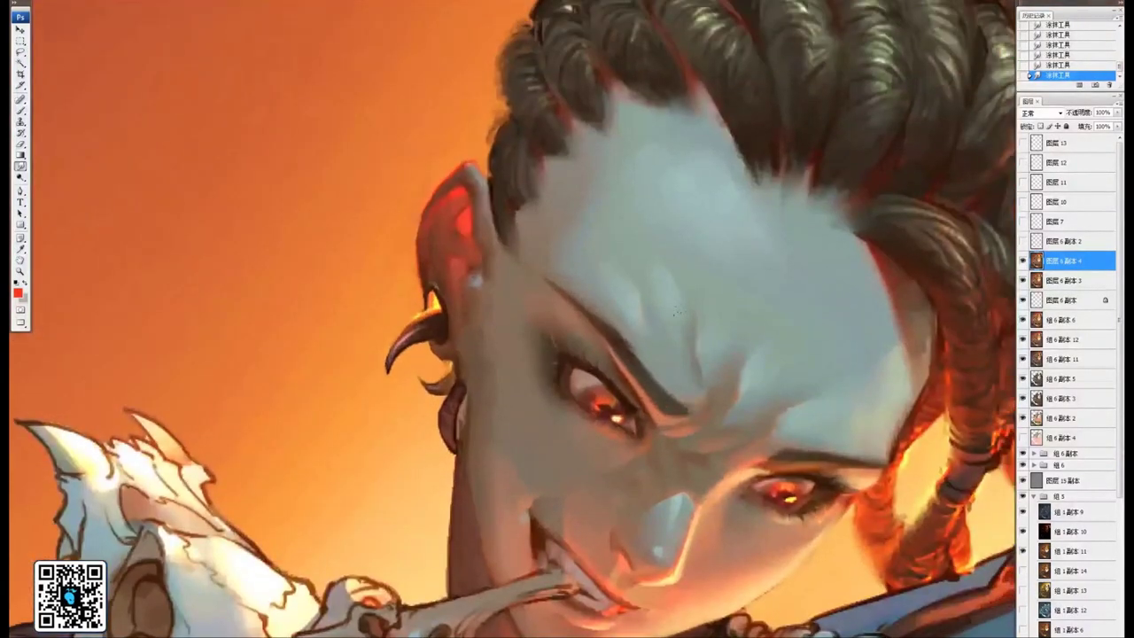
pyautogui.moveTo(684, 503); pyautogui.dragTo(727, 412)
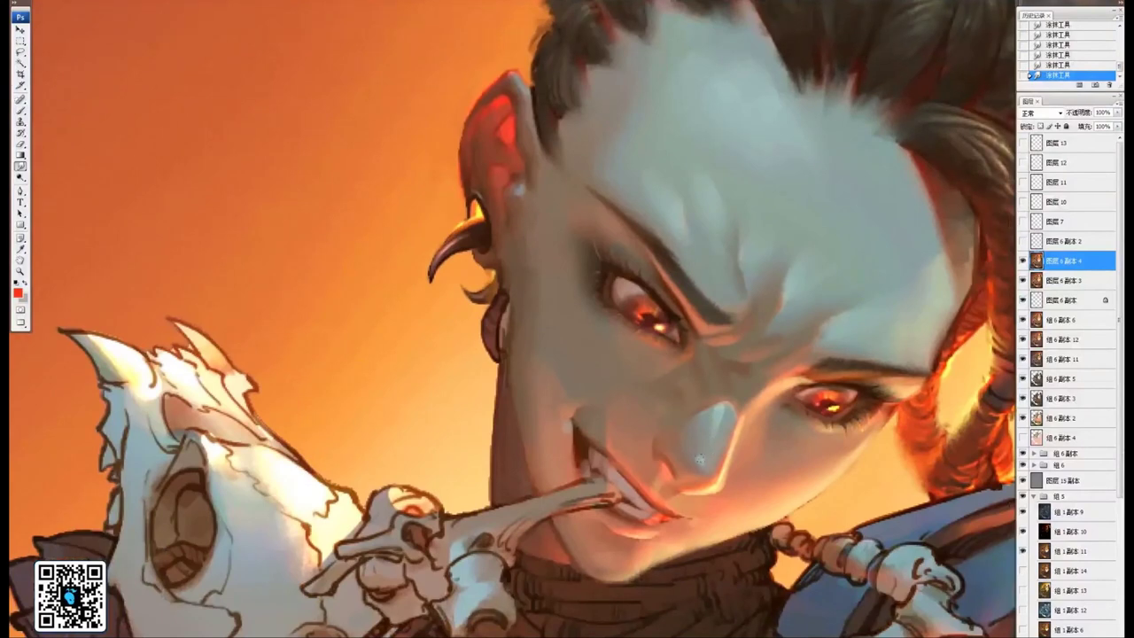
# Examine the fine rendering of the ear, horn-shaped earring, glowing eyes and brow at high magnification
pyautogui.scroll(3, 532, 287)
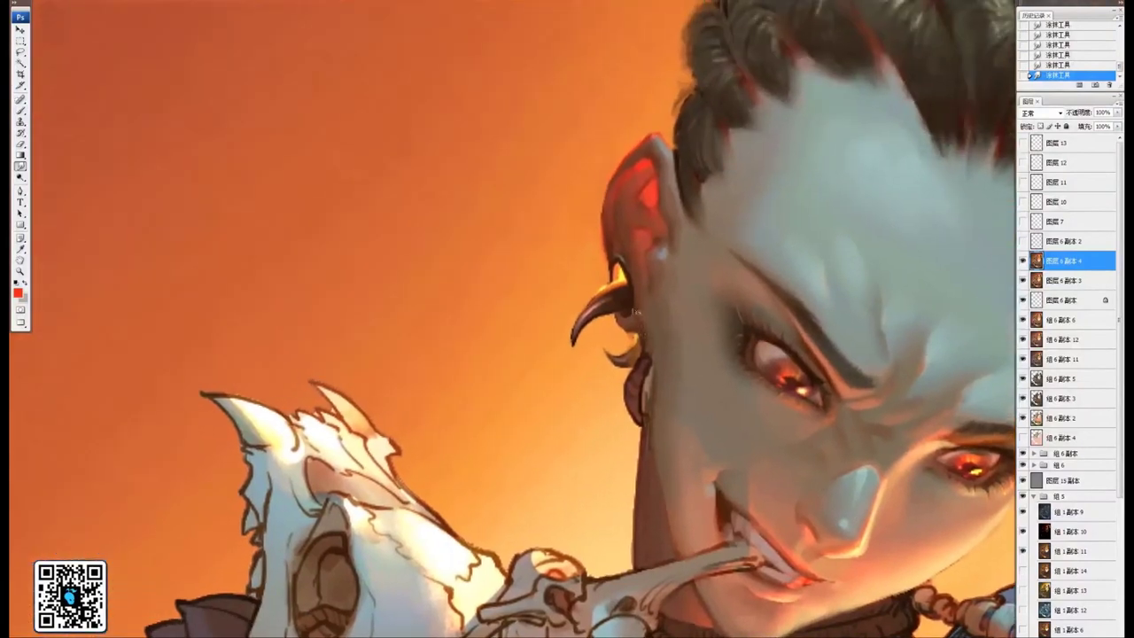
pyautogui.moveTo(547, 278); pyautogui.dragTo(602, 298)
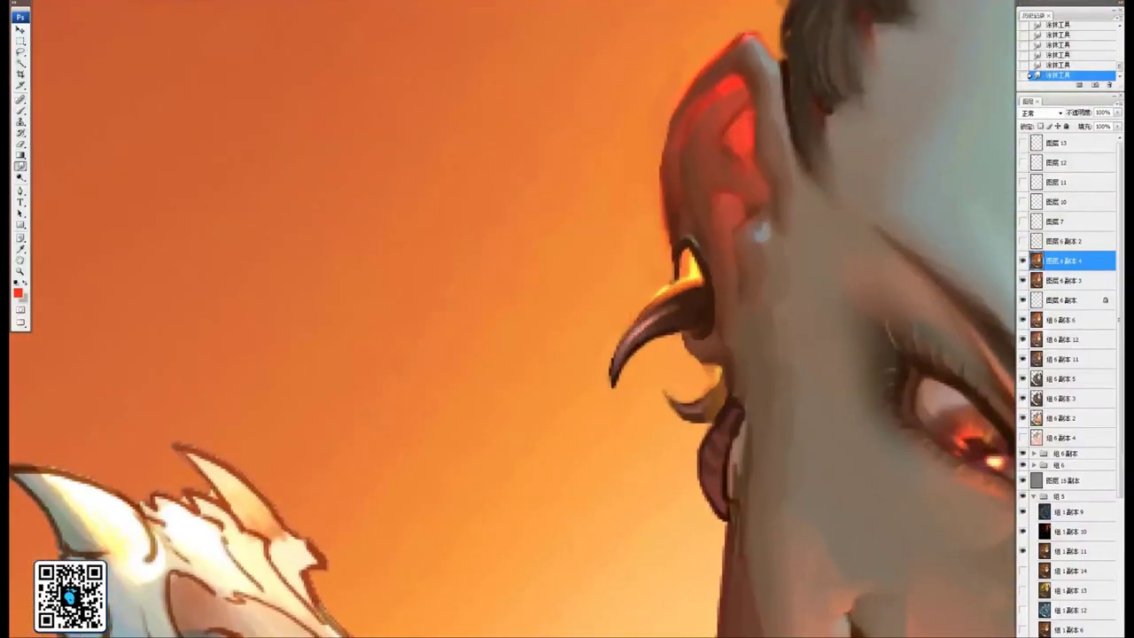
pyautogui.scroll(-2, 620, 354)
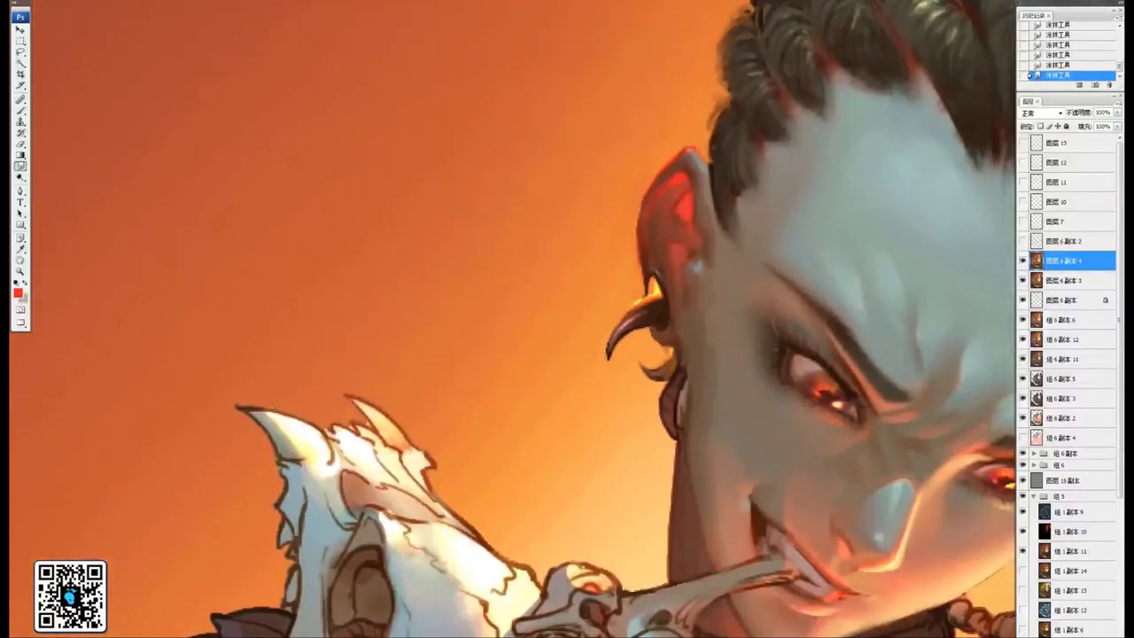
pyautogui.moveTo(845, 326); pyautogui.dragTo(712, 324)
pyautogui.moveTo(811, 304); pyautogui.dragTo(711, 317)
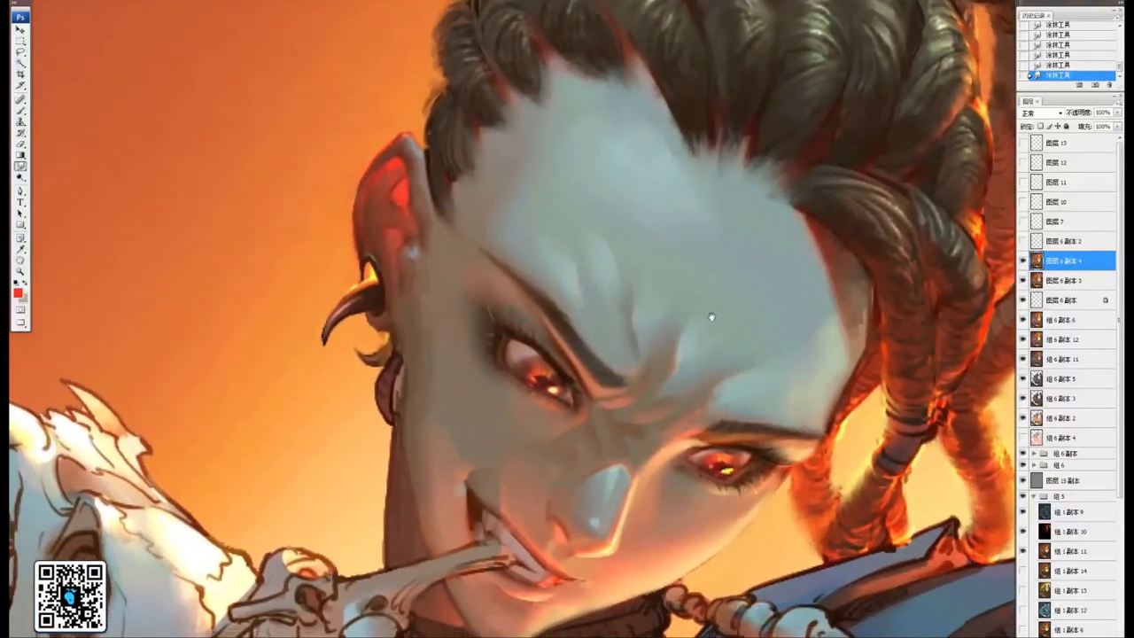
pyautogui.scroll(-1, 711, 317)
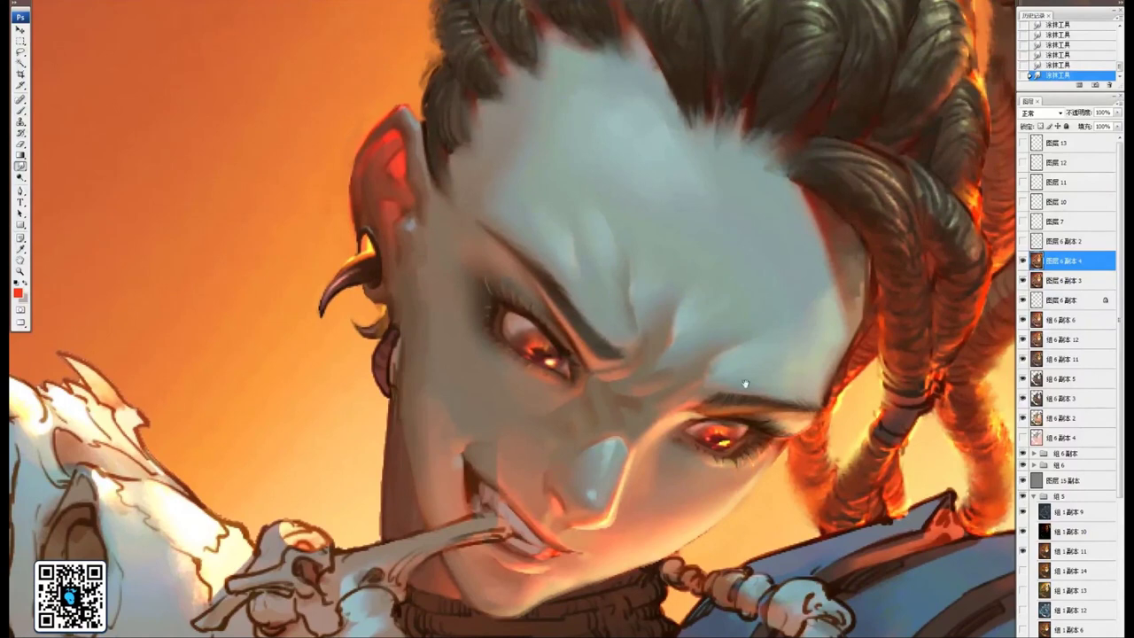
pyautogui.moveTo(686, 400); pyautogui.dragTo(698, 313)
pyautogui.moveTo(774, 182); pyautogui.dragTo(633, 351)
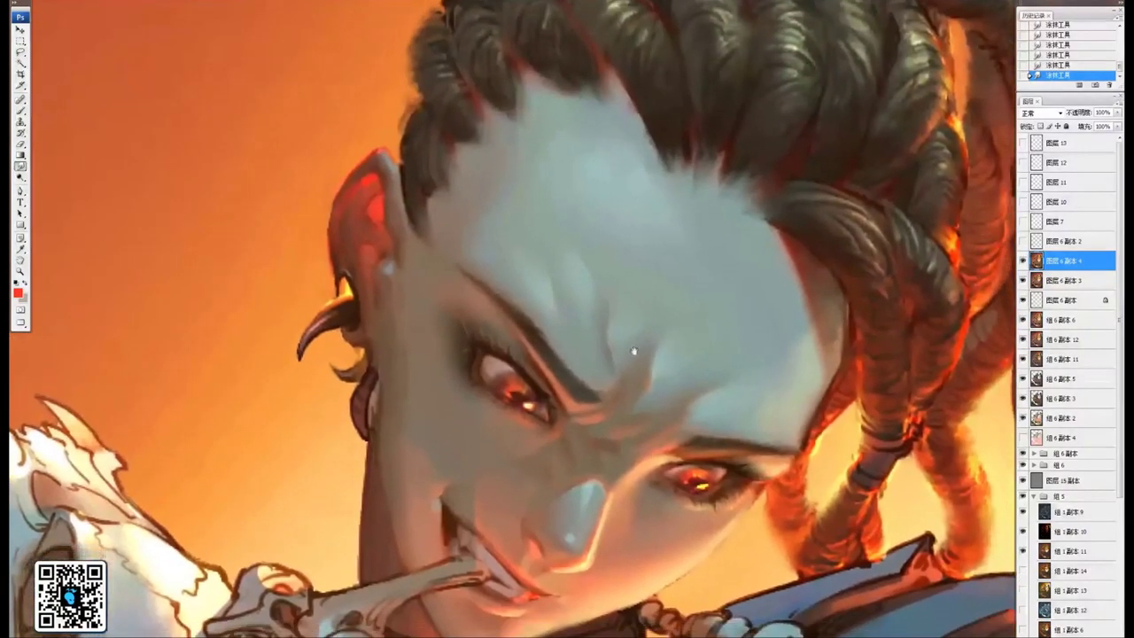
pyautogui.scroll(2, 712, 482)
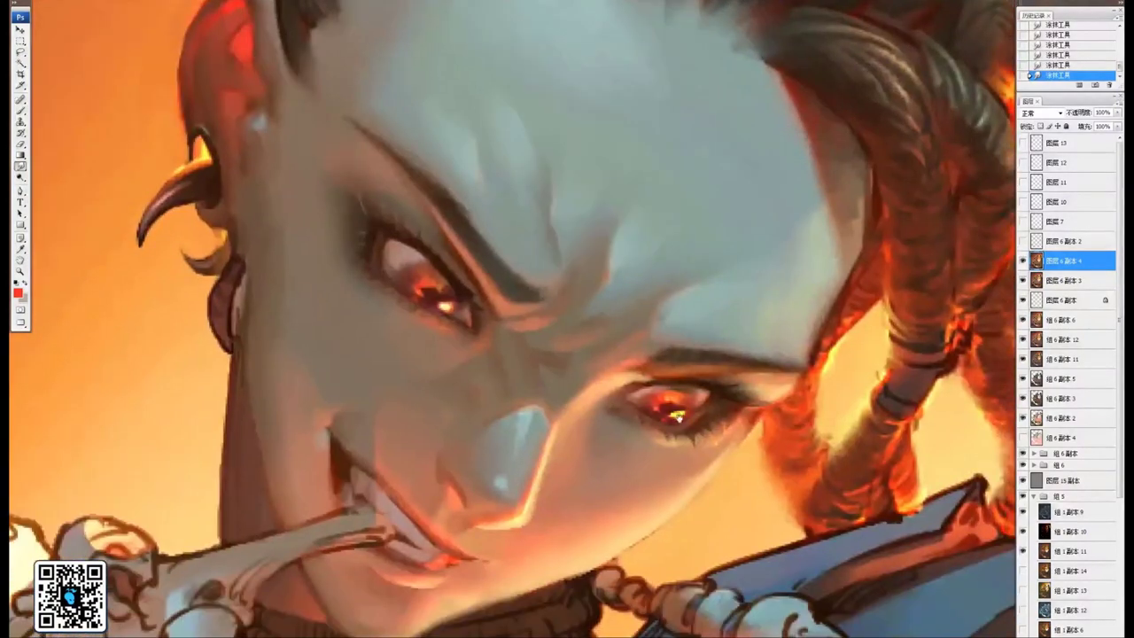
# Examine the character's face together with the collar, bone necklace and skull shoulder piece at closer and wider views
pyautogui.moveTo(715, 402)
pyautogui.mouseDown()
pyautogui.moveTo(730, 387)
pyautogui.moveTo(700, 385)
pyautogui.mouseUp()
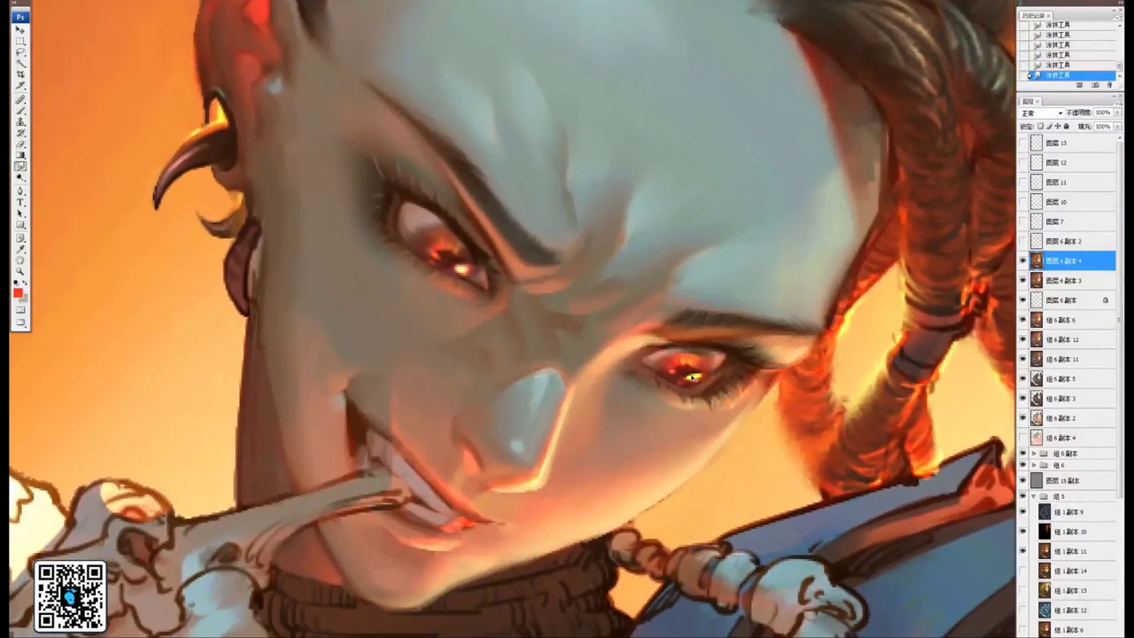
pyautogui.scroll(-1, 693, 379)
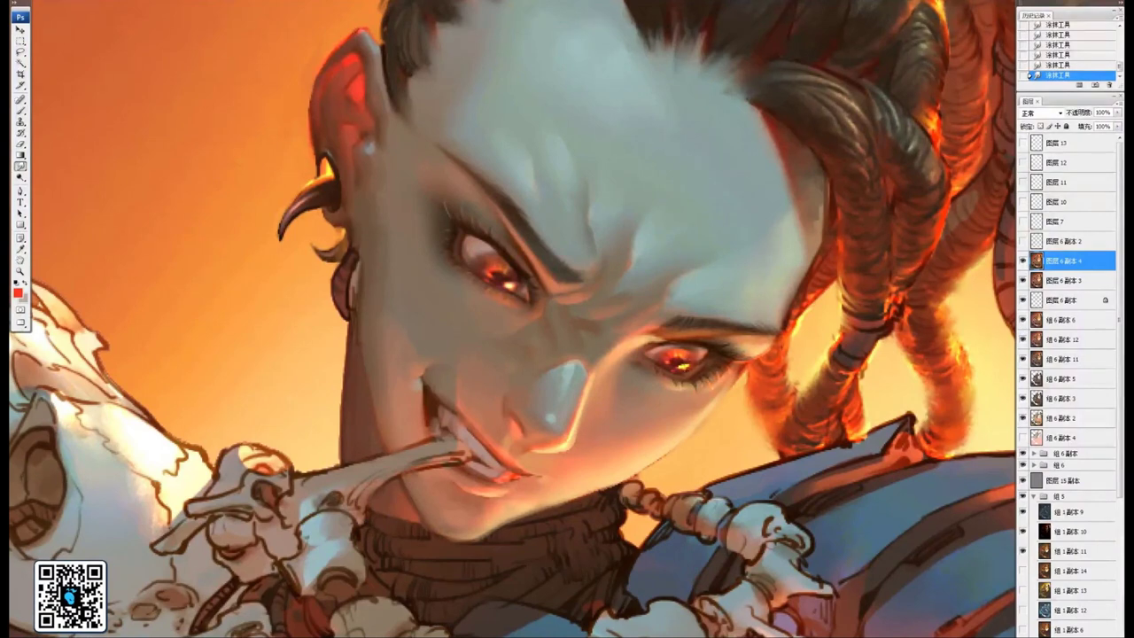
pyautogui.moveTo(591, 358); pyautogui.dragTo(658, 356)
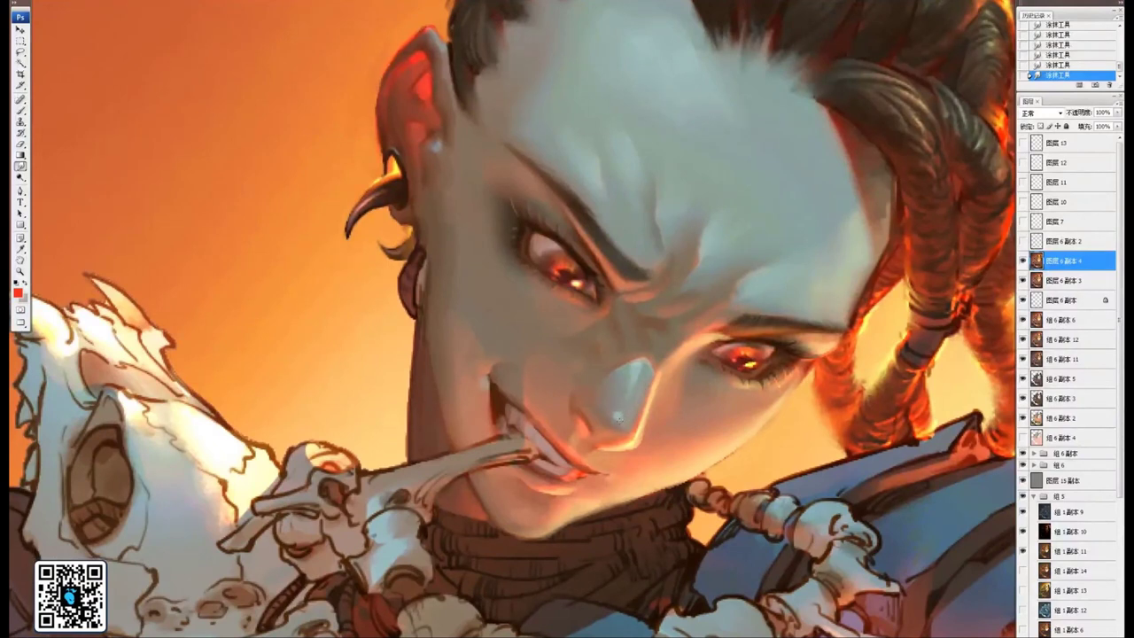
pyautogui.moveTo(755, 369); pyautogui.dragTo(746, 368)
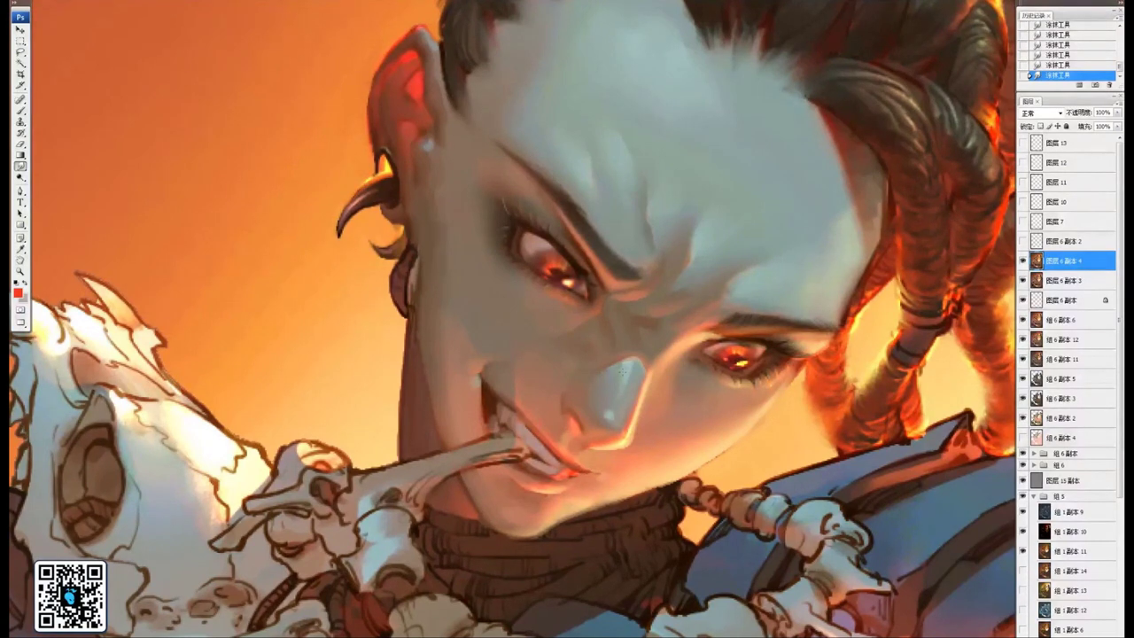
pyautogui.hotkey('ctrl', '-')
pyautogui.hotkey('ctrl', '-')
pyautogui.hotkey('ctrl', '-')
pyautogui.hotkey('ctrl', '-')
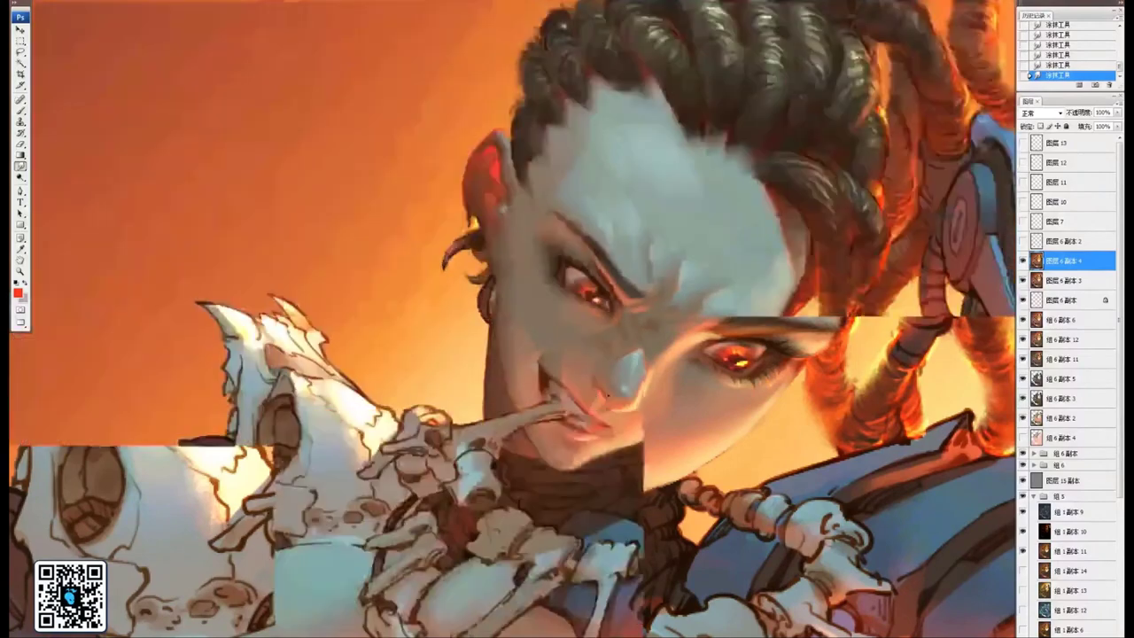
pyautogui.hotkey('ctrl', '+')
pyautogui.hotkey('ctrl', '+')
pyautogui.hotkey('ctrl', '+')
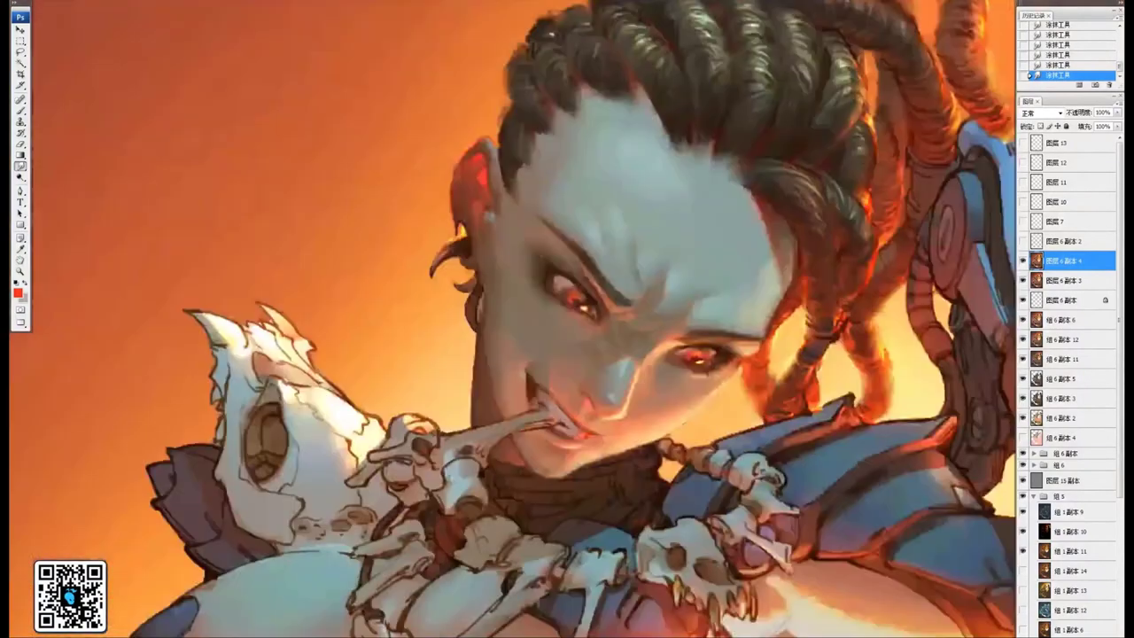
# Paint small dark brush touches on the upper part of the horn-shaped earring with a dark colour sampled from it
pyautogui.moveTo(749, 257); pyautogui.dragTo(691, 382)
pyautogui.scroll(4, 690, 383)
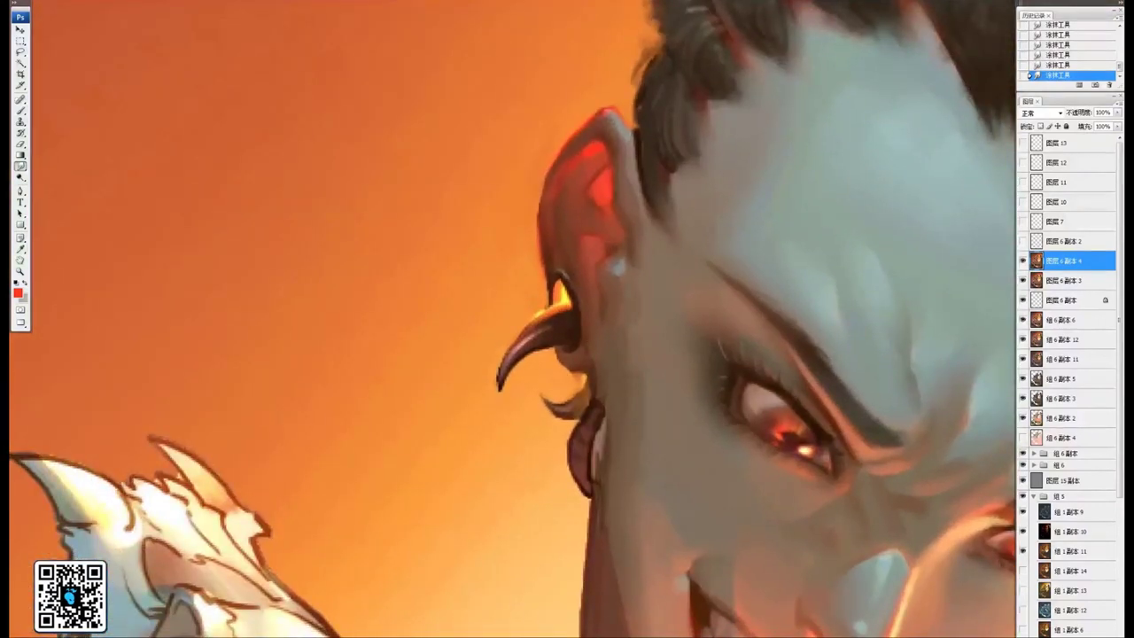
pyautogui.moveTo(689, 382); pyautogui.dragTo(678, 372)
pyautogui.press('b')
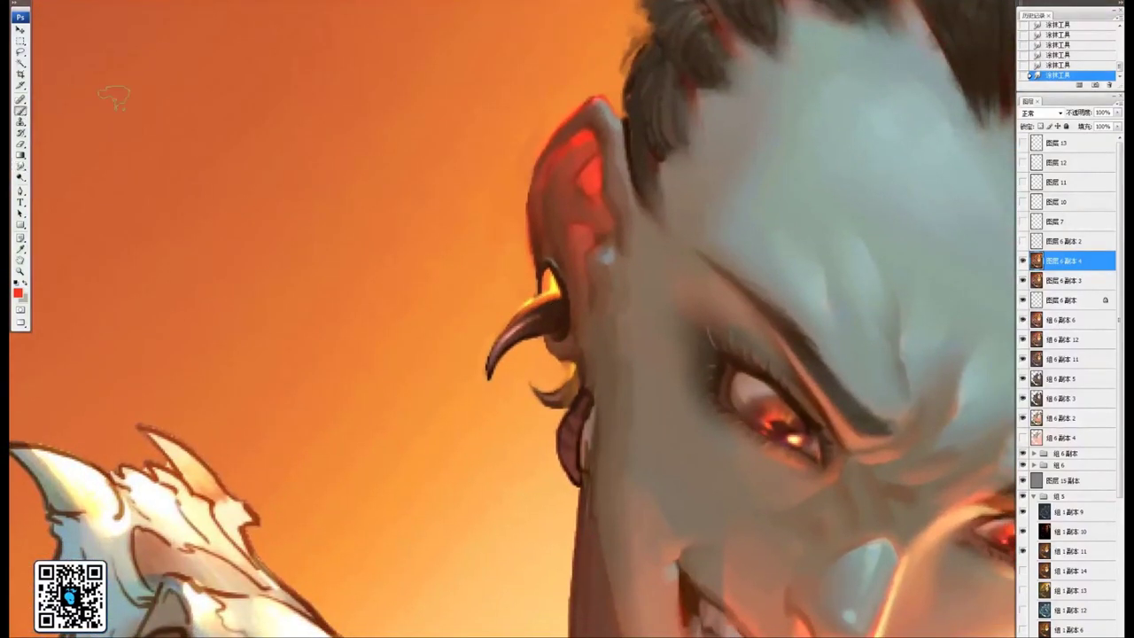
pyautogui.keyDown('alt'); pyautogui.click(564, 318); pyautogui.keyUp('alt')
pyautogui.moveTo(556, 330)
pyautogui.mouseDown()
pyautogui.moveTo(554, 353)
pyautogui.moveTo(559, 313)
pyautogui.mouseUp()
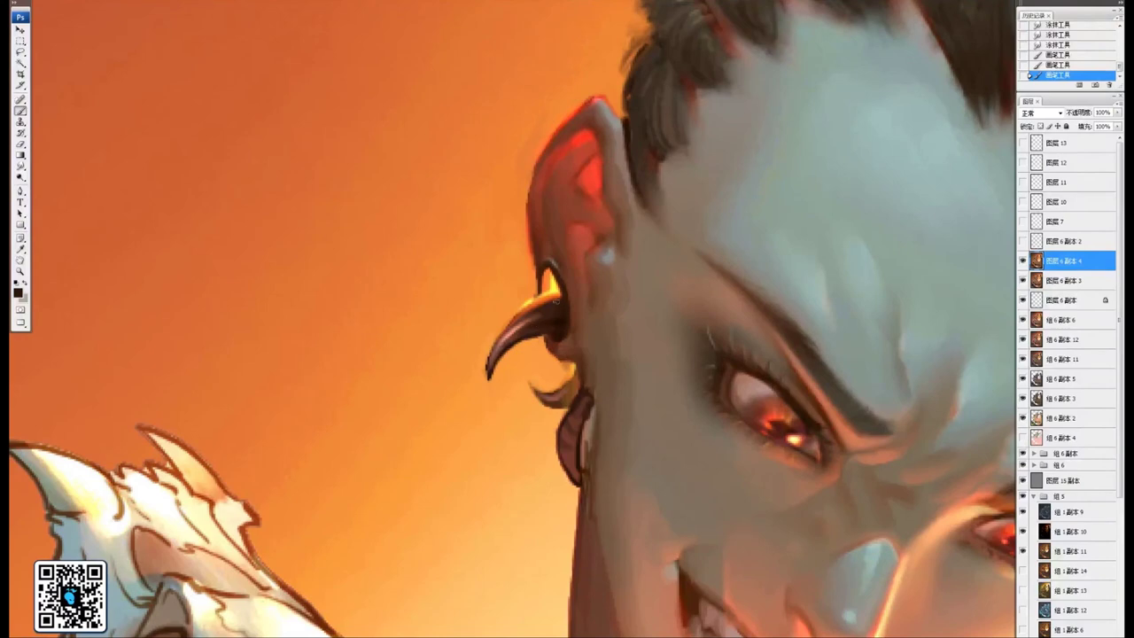
# Examine the forehead, hairline and glowing braids, then the eyes and mouth above the bone necklace
pyautogui.moveTo(1010, 177)
pyautogui.mouseDown()
pyautogui.moveTo(655, 269)
pyautogui.moveTo(562, 342)
pyautogui.moveTo(638, 272)
pyautogui.moveTo(627, 275)
pyautogui.mouseUp()
pyautogui.hotkey('ctrl', '-')
pyautogui.scroll(-3, 573, 317)
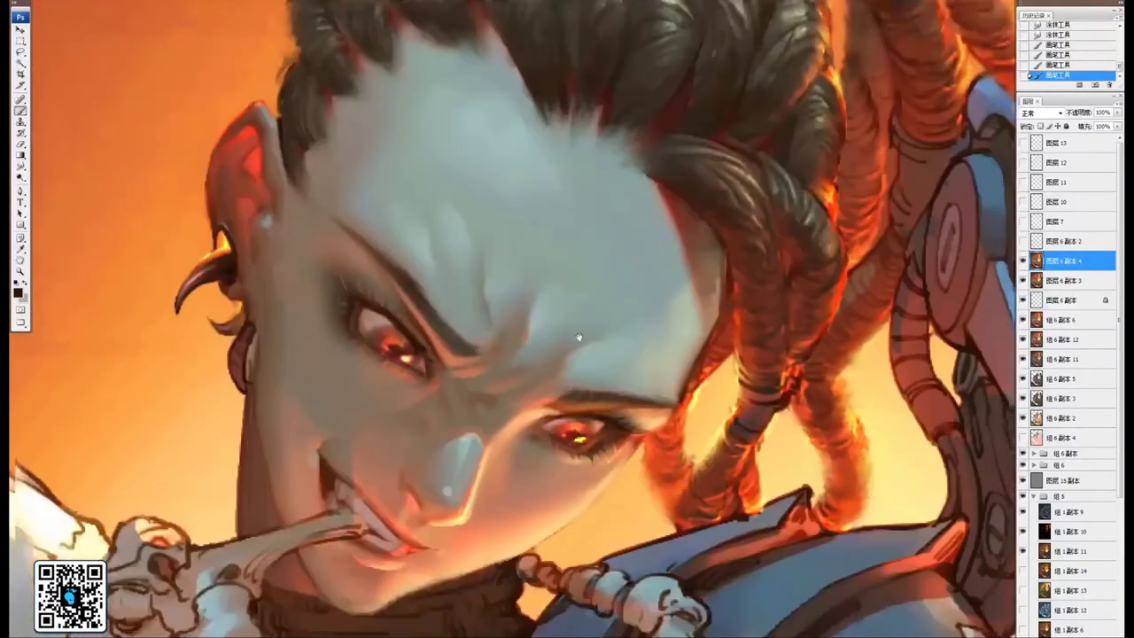
pyautogui.scroll(3, 667, 268)
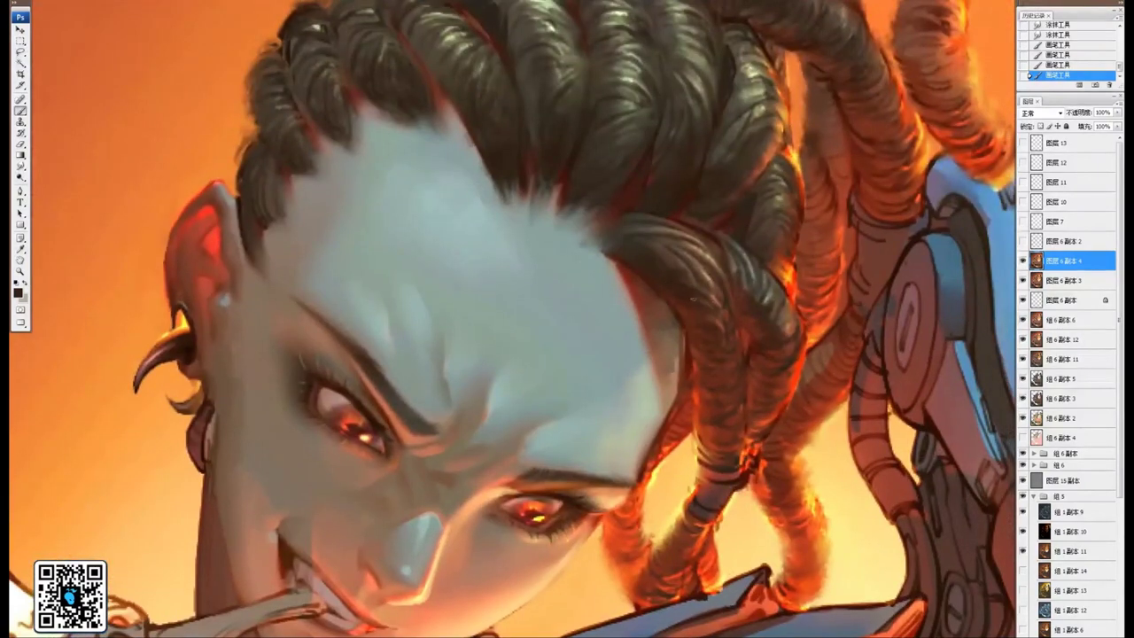
pyautogui.scroll(-2, 720, 338)
pyautogui.scroll(4, 683, 286)
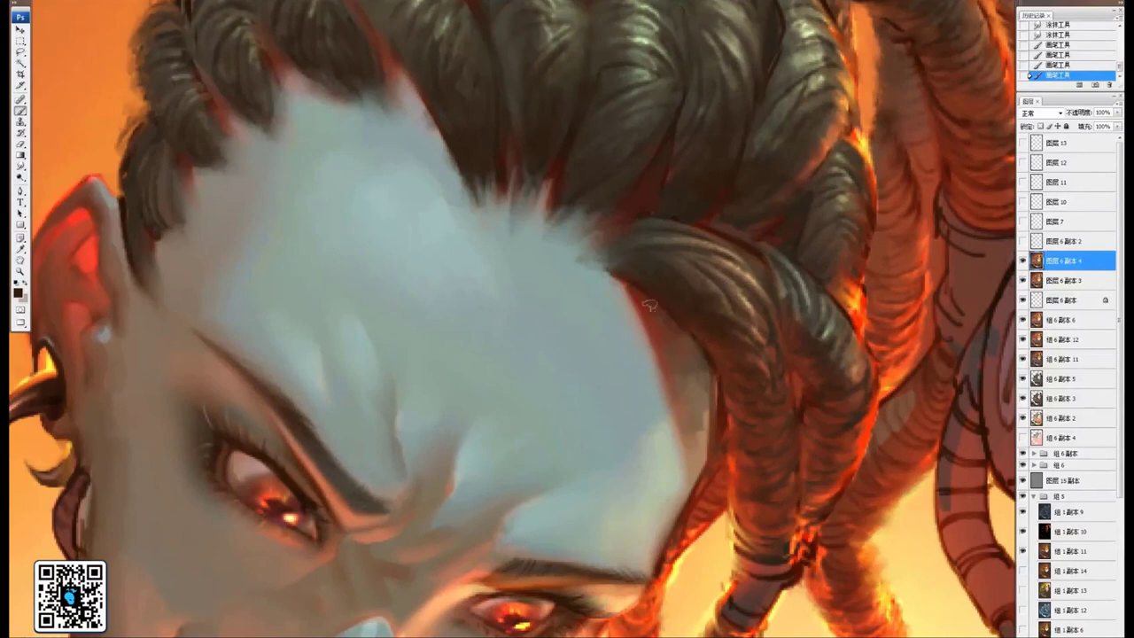
pyautogui.moveTo(470, 575); pyautogui.dragTo(702, 187)
pyautogui.scroll(-3, 609, 316)
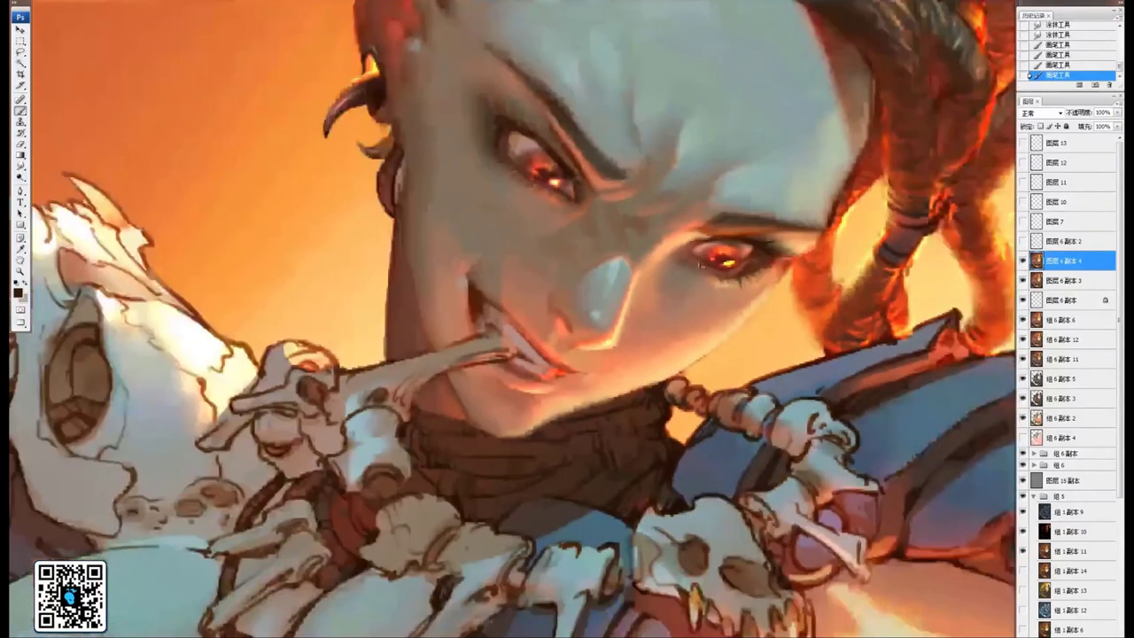